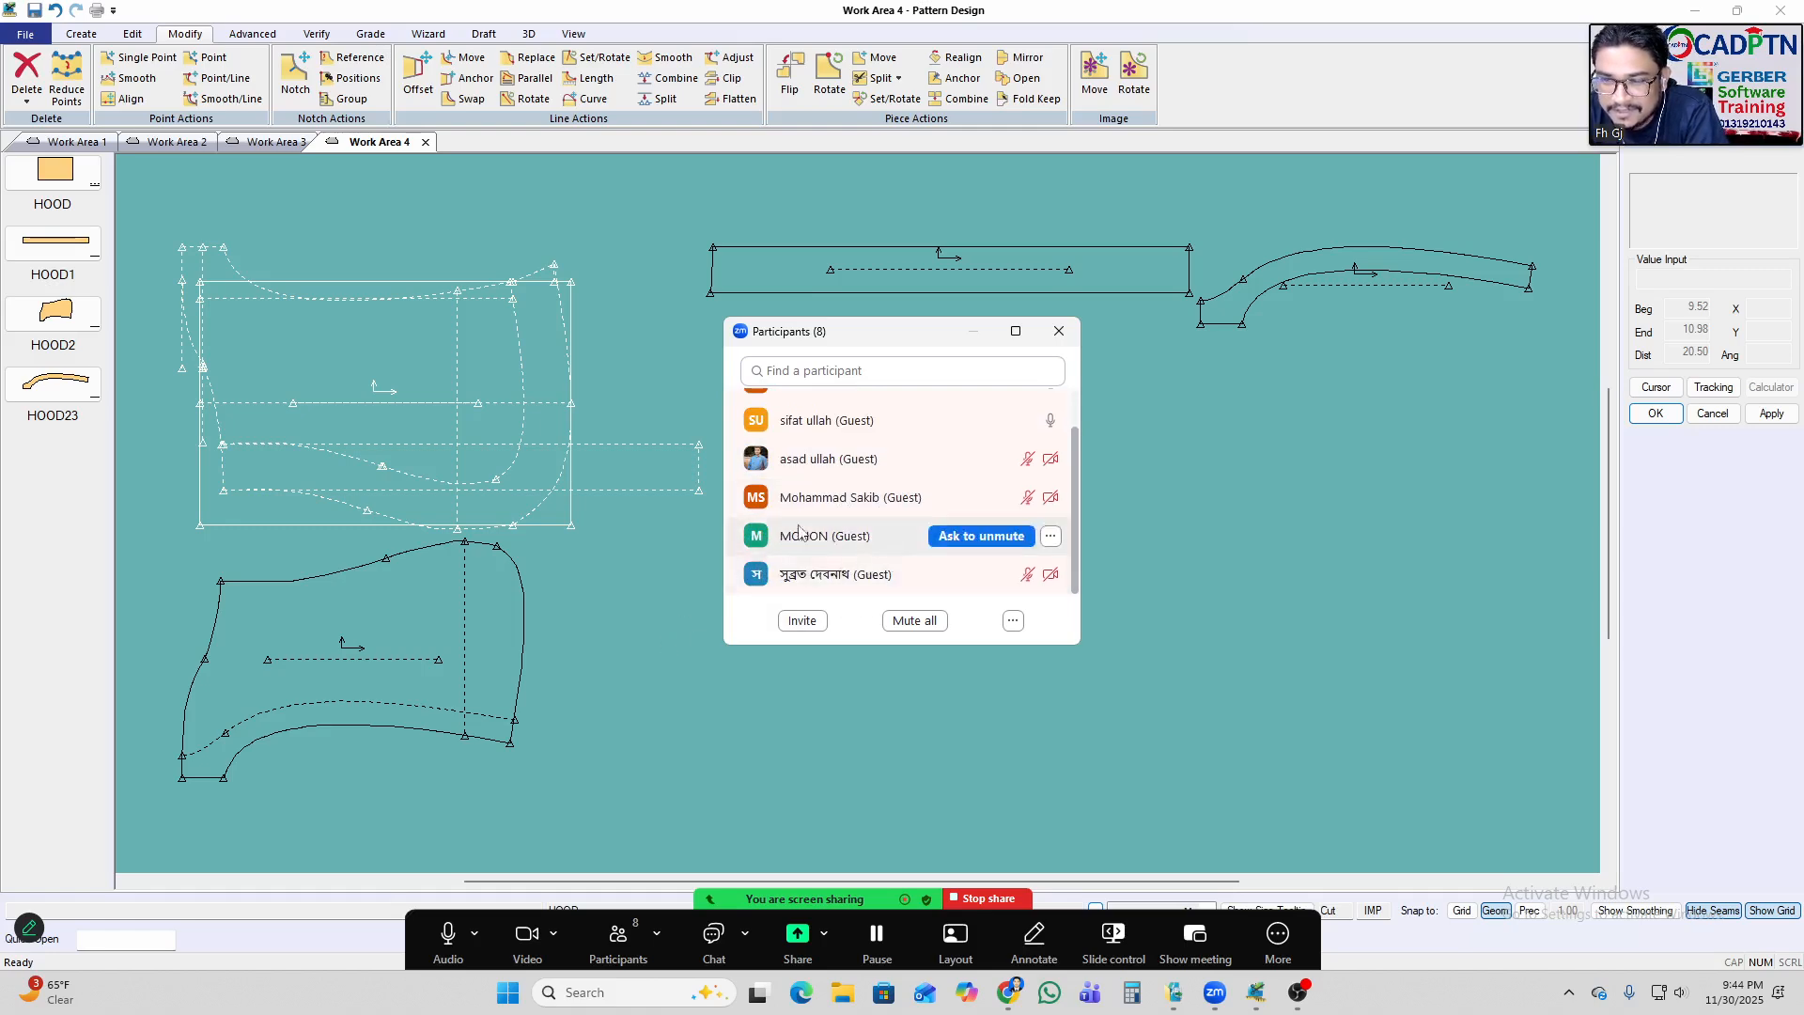
Close the meeting participants list and rearrange the separate hood and strip pieces so they sit left of the main HOOD draft.
scroll(831, 510, up, 3)
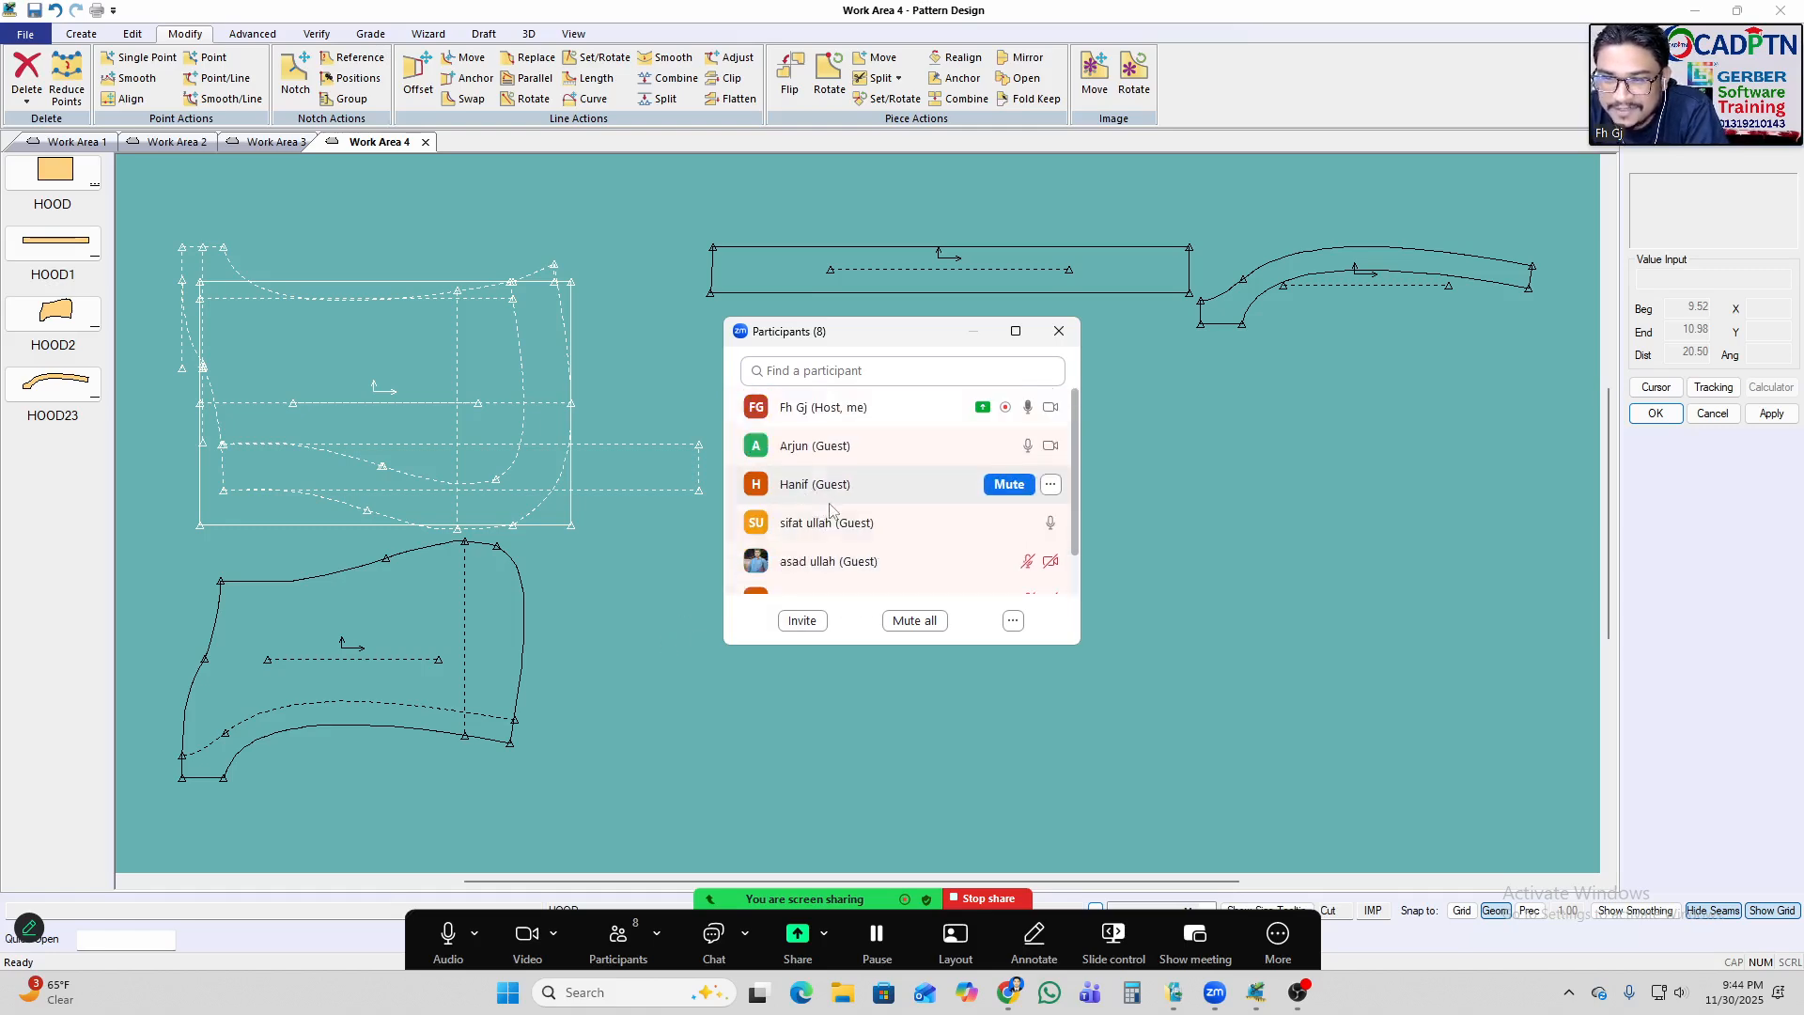
click(1059, 331)
scroll(1009, 354, down, 6)
scroll(910, 427, up, 1)
drag(641, 491, 633, 349)
drag(648, 659, 650, 539)
scroll(657, 572, up, 2)
drag(642, 630, 410, 542)
drag(730, 443, 768, 624)
drag(1116, 444, 419, 351)
drag(889, 267, 348, 269)
drag(659, 511, 782, 423)
scroll(863, 533, up, 2)
Show the graded nest for all the hood pieces in the work area.
key(F4)
drag(1312, 217, 536, 679)
right_click(1328, 327)
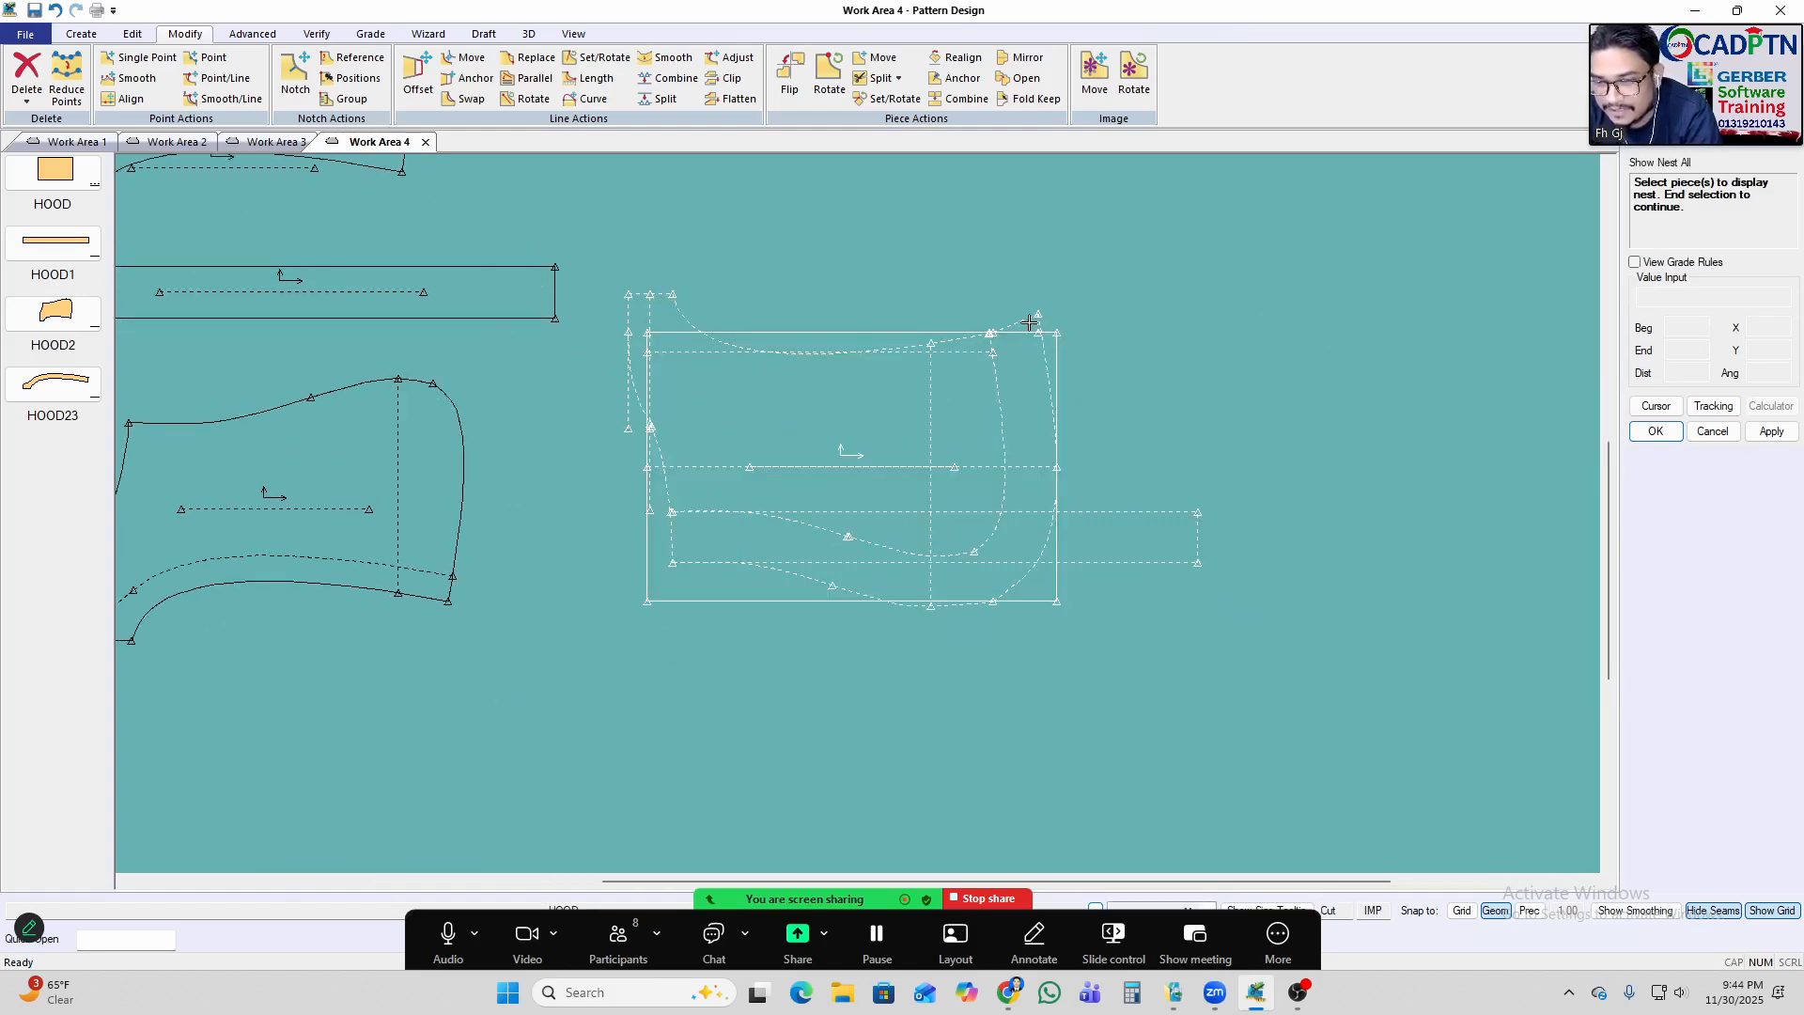
scroll(814, 467, up, 2)
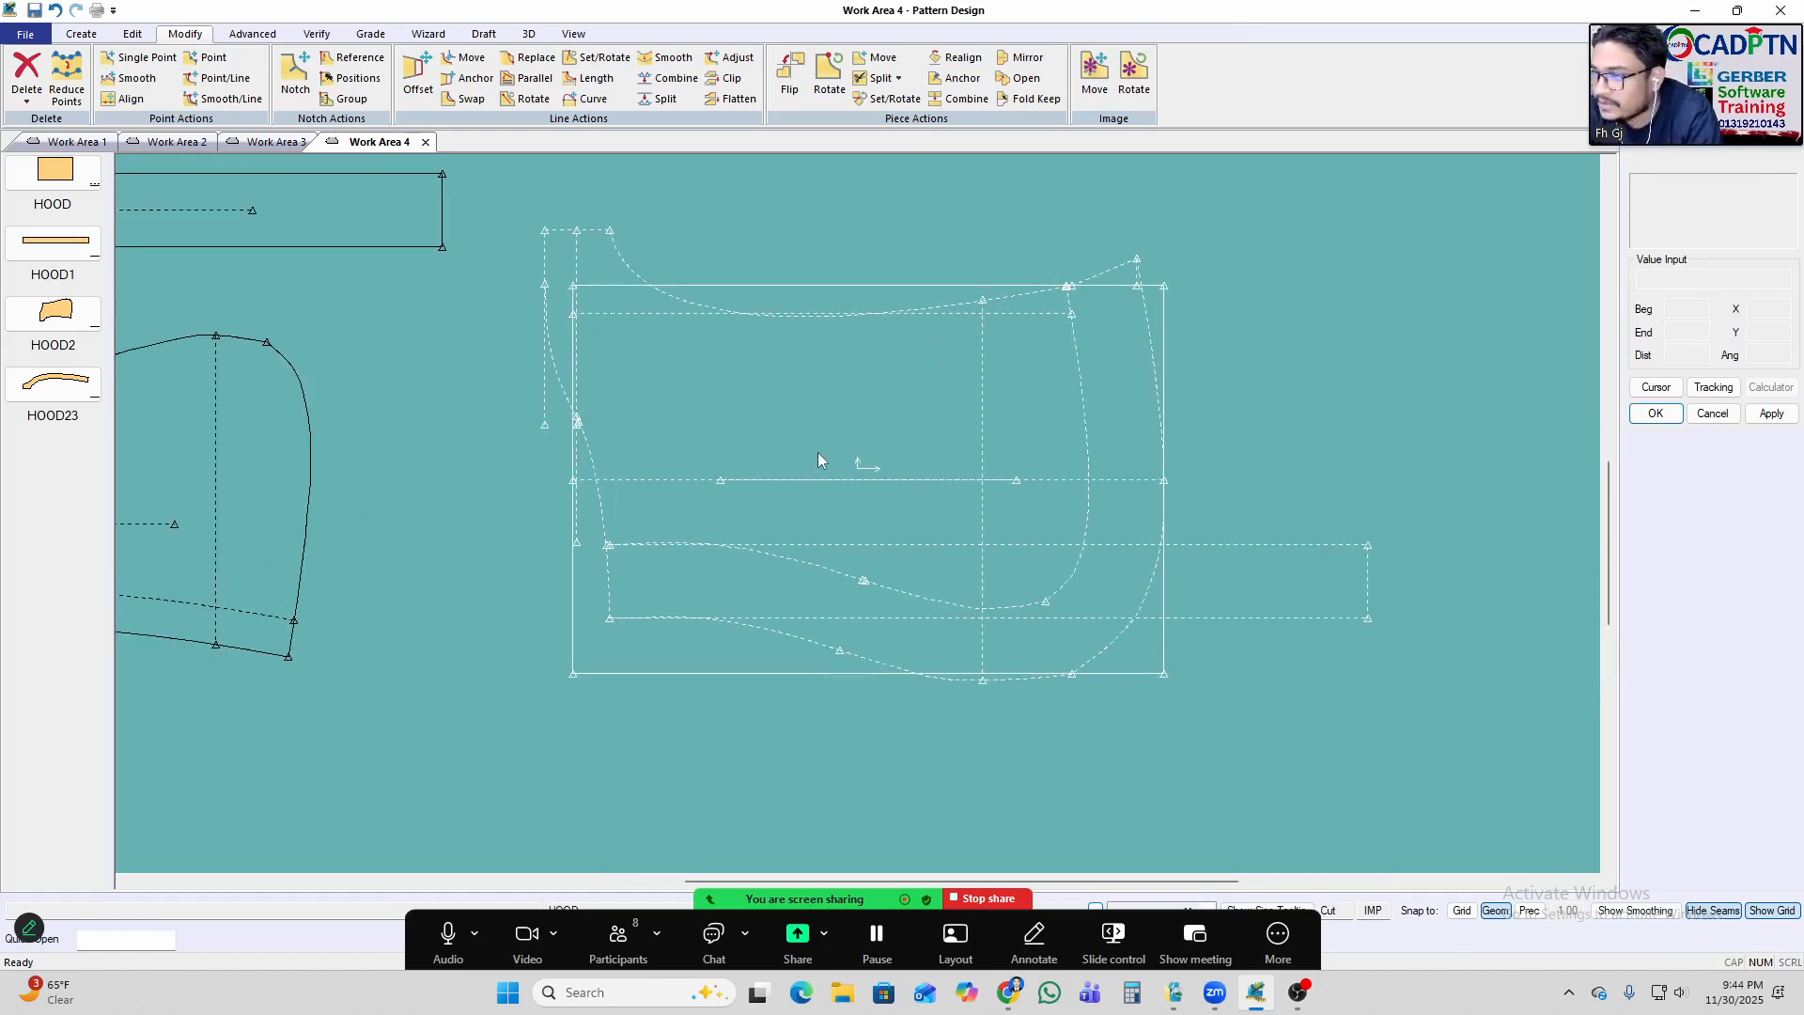
Move the separate hood and strip pieces further down beside the main HOOD draft.
scroll(1002, 429, down, 3)
drag(598, 494, 570, 586)
drag(581, 329, 542, 435)
drag(553, 247, 543, 318)
scroll(1033, 482, up, 1)
scroll(1024, 453, up, 2)
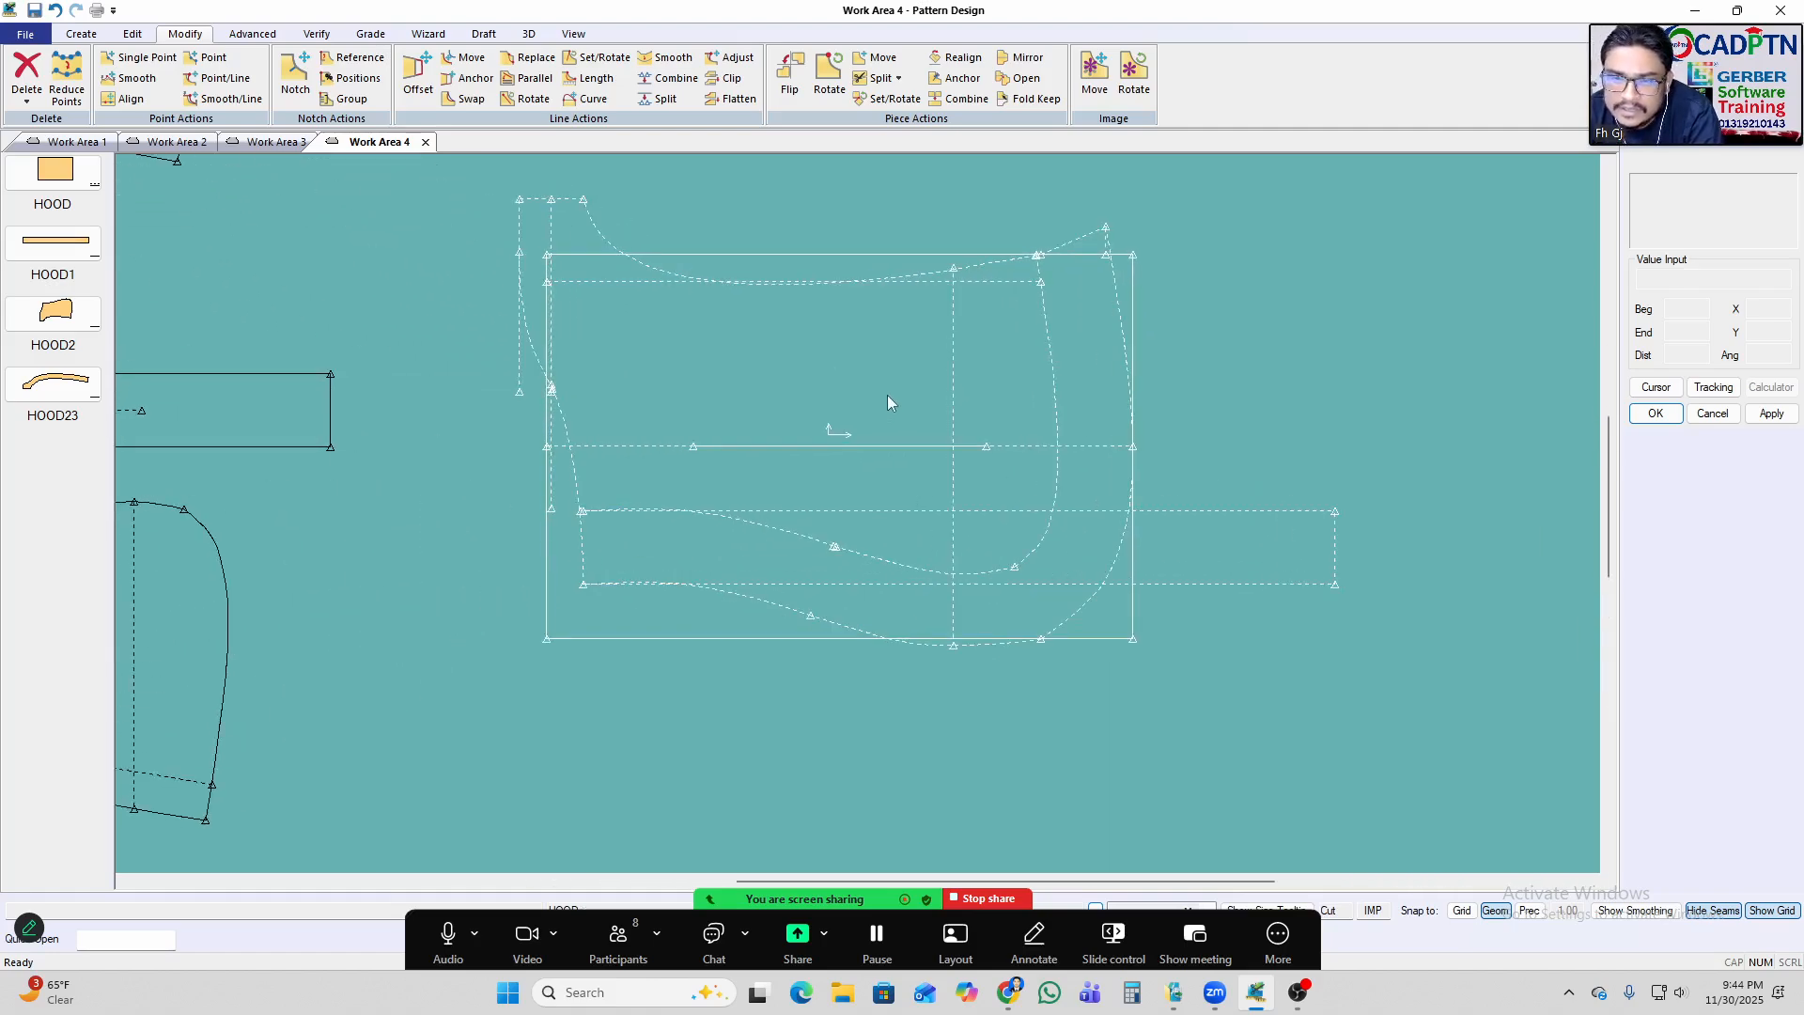
scroll(1180, 240, up, 1)
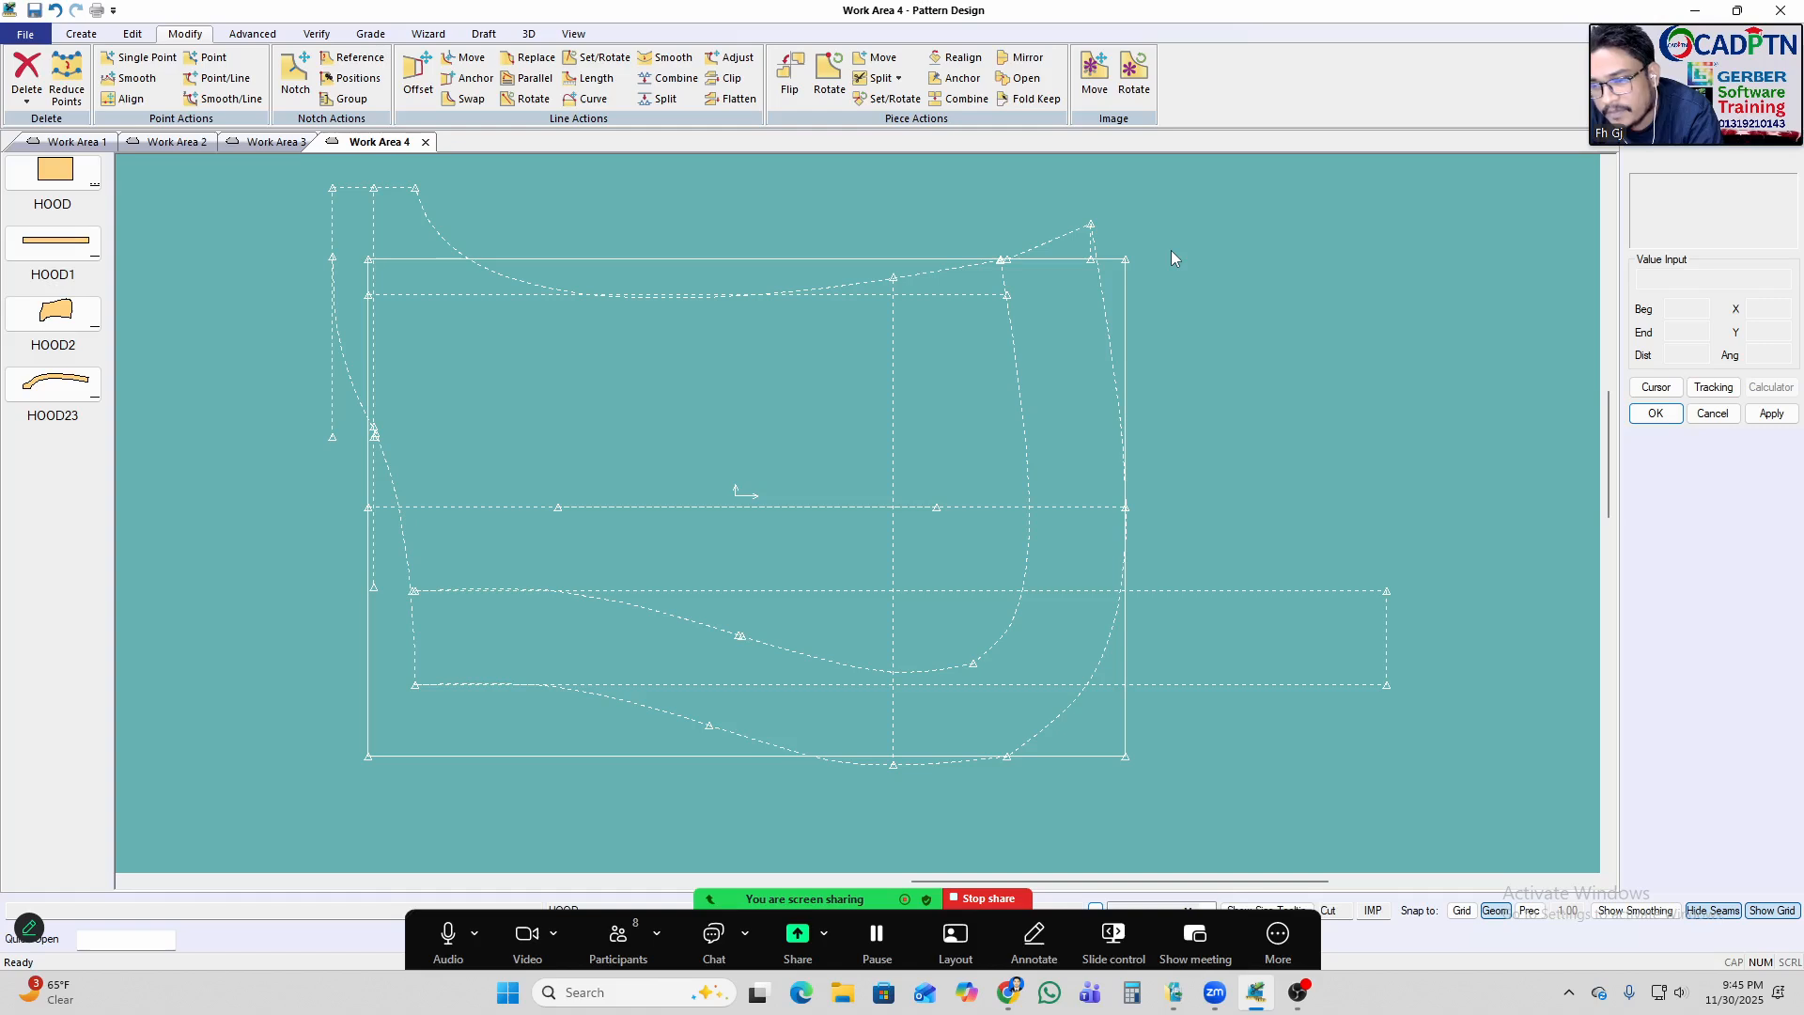
scroll(1164, 353, down, 1)
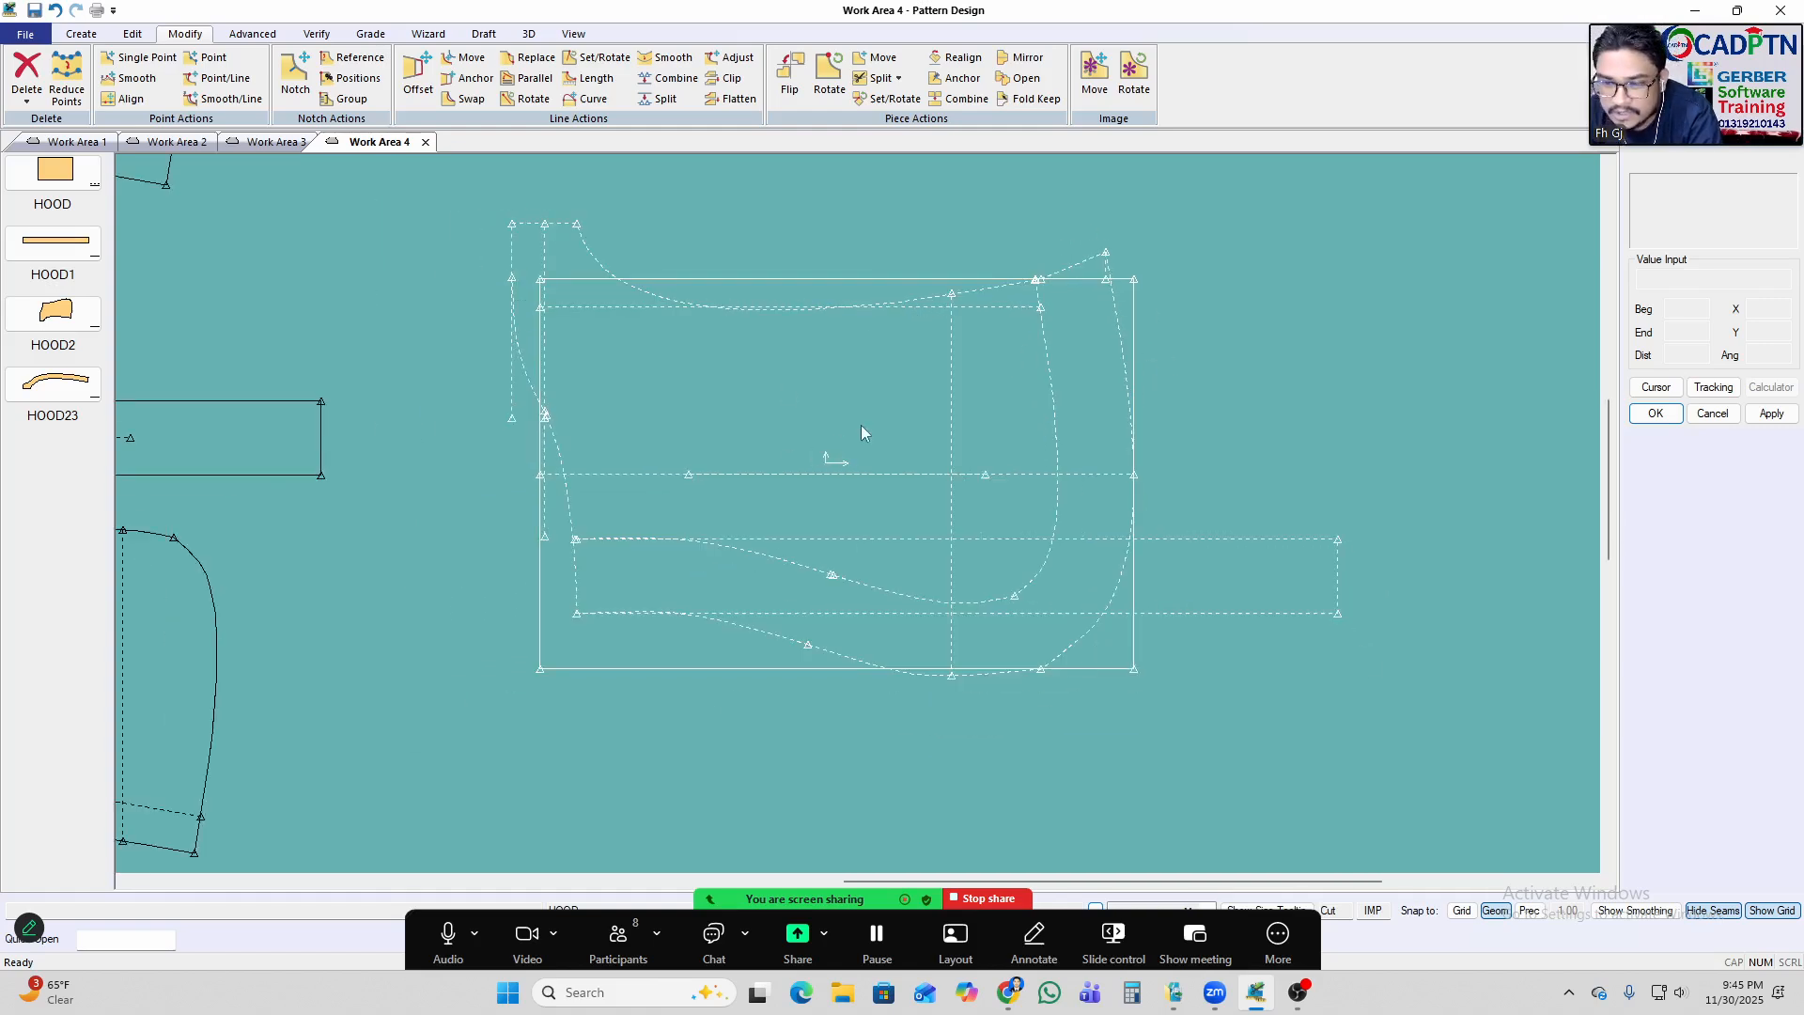
scroll(649, 414, up, 3)
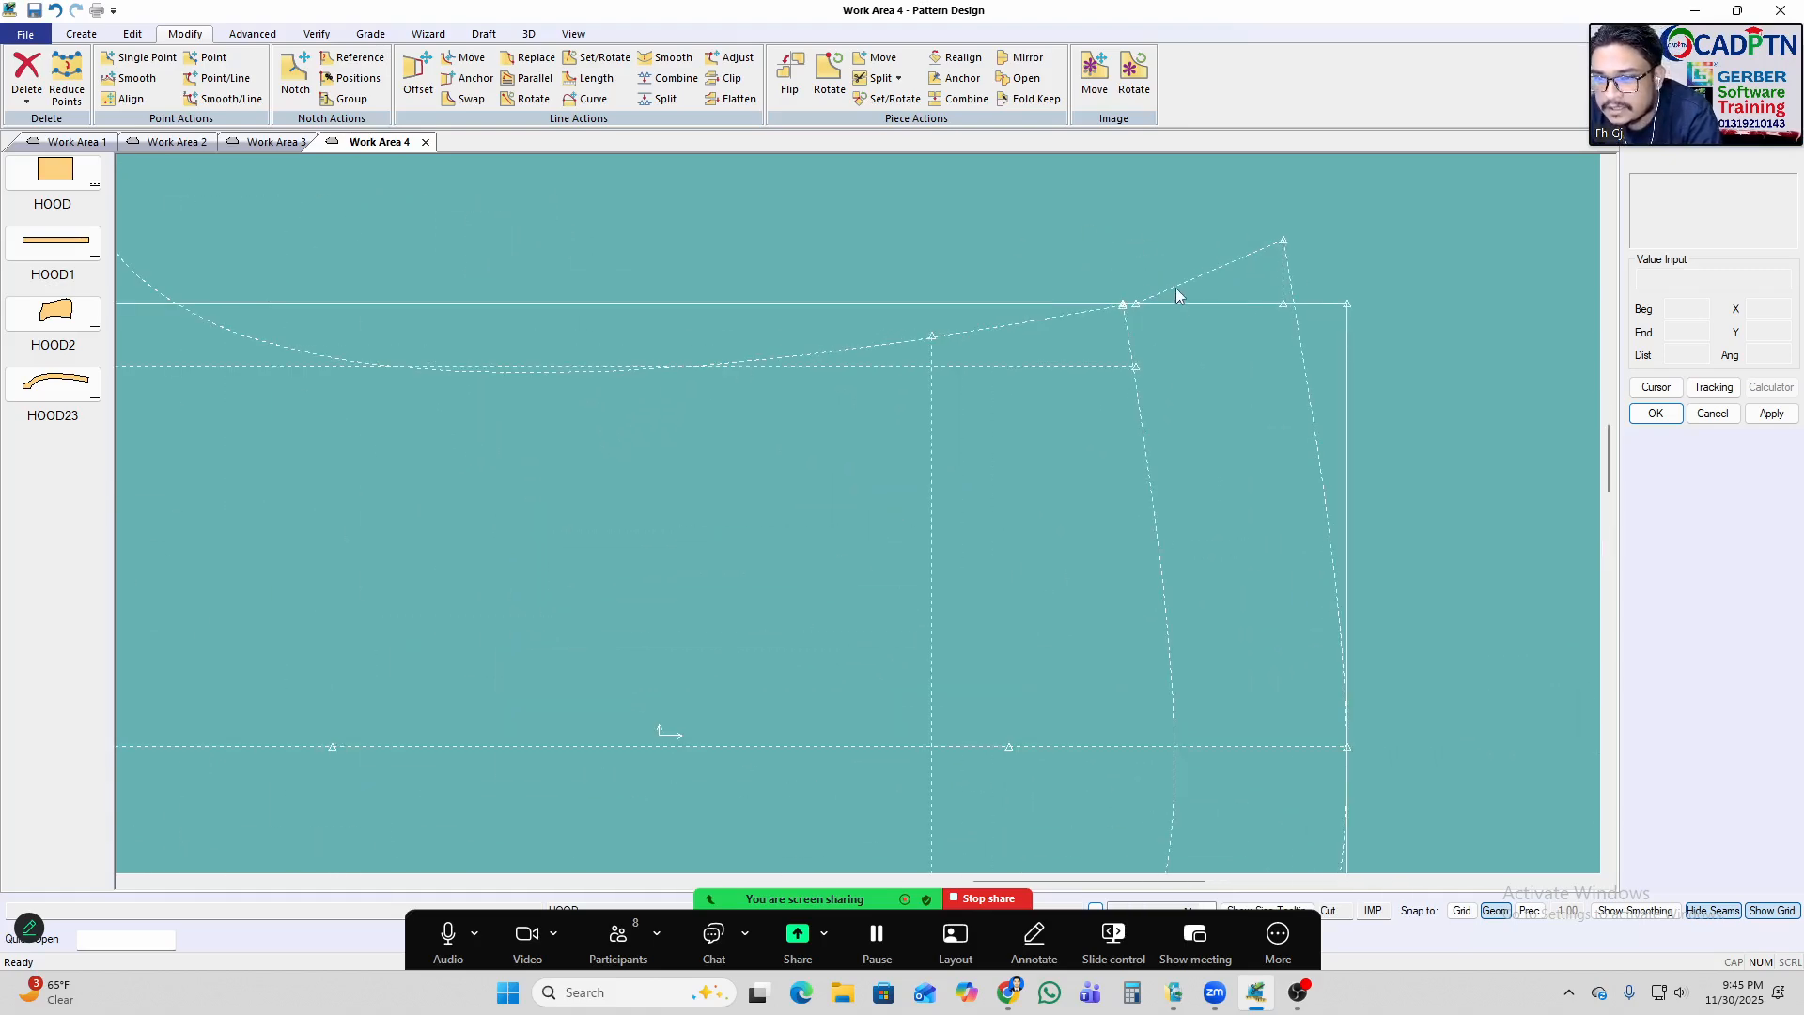
key(s)
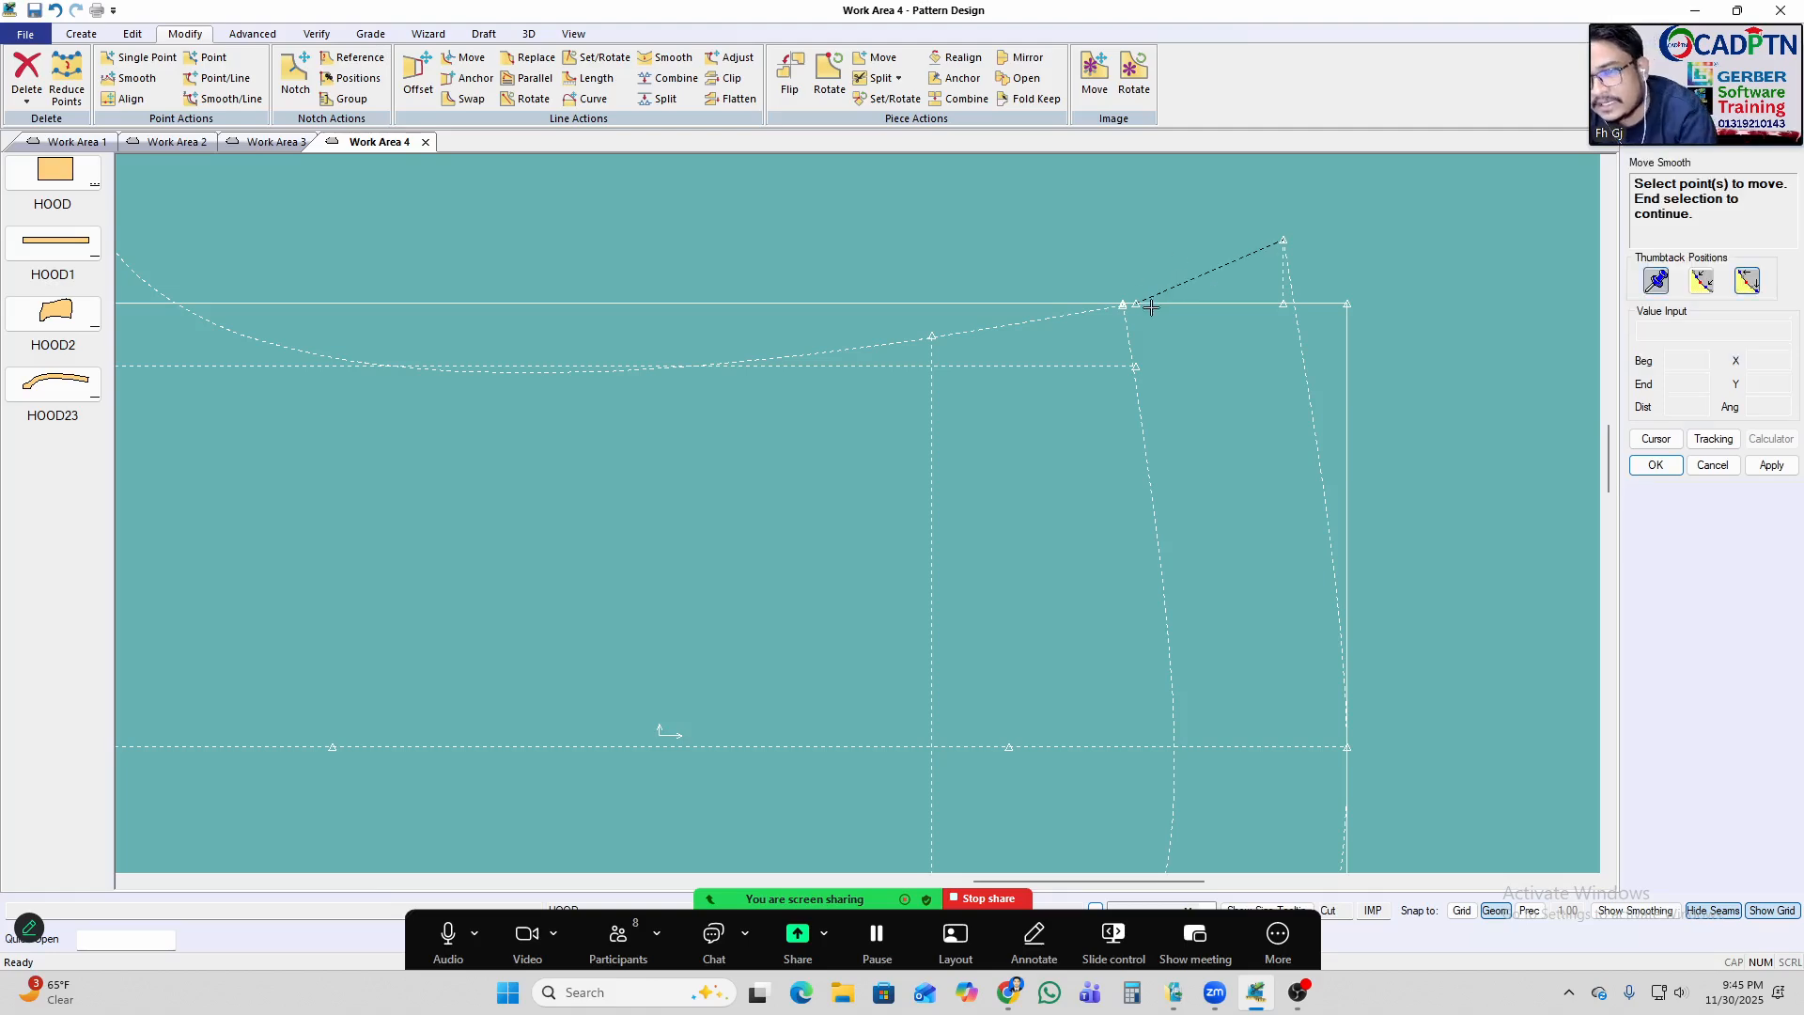
right_click(1303, 221)
click(1379, 254)
scroll(1201, 283, down, 2)
scroll(1128, 388, up, 2)
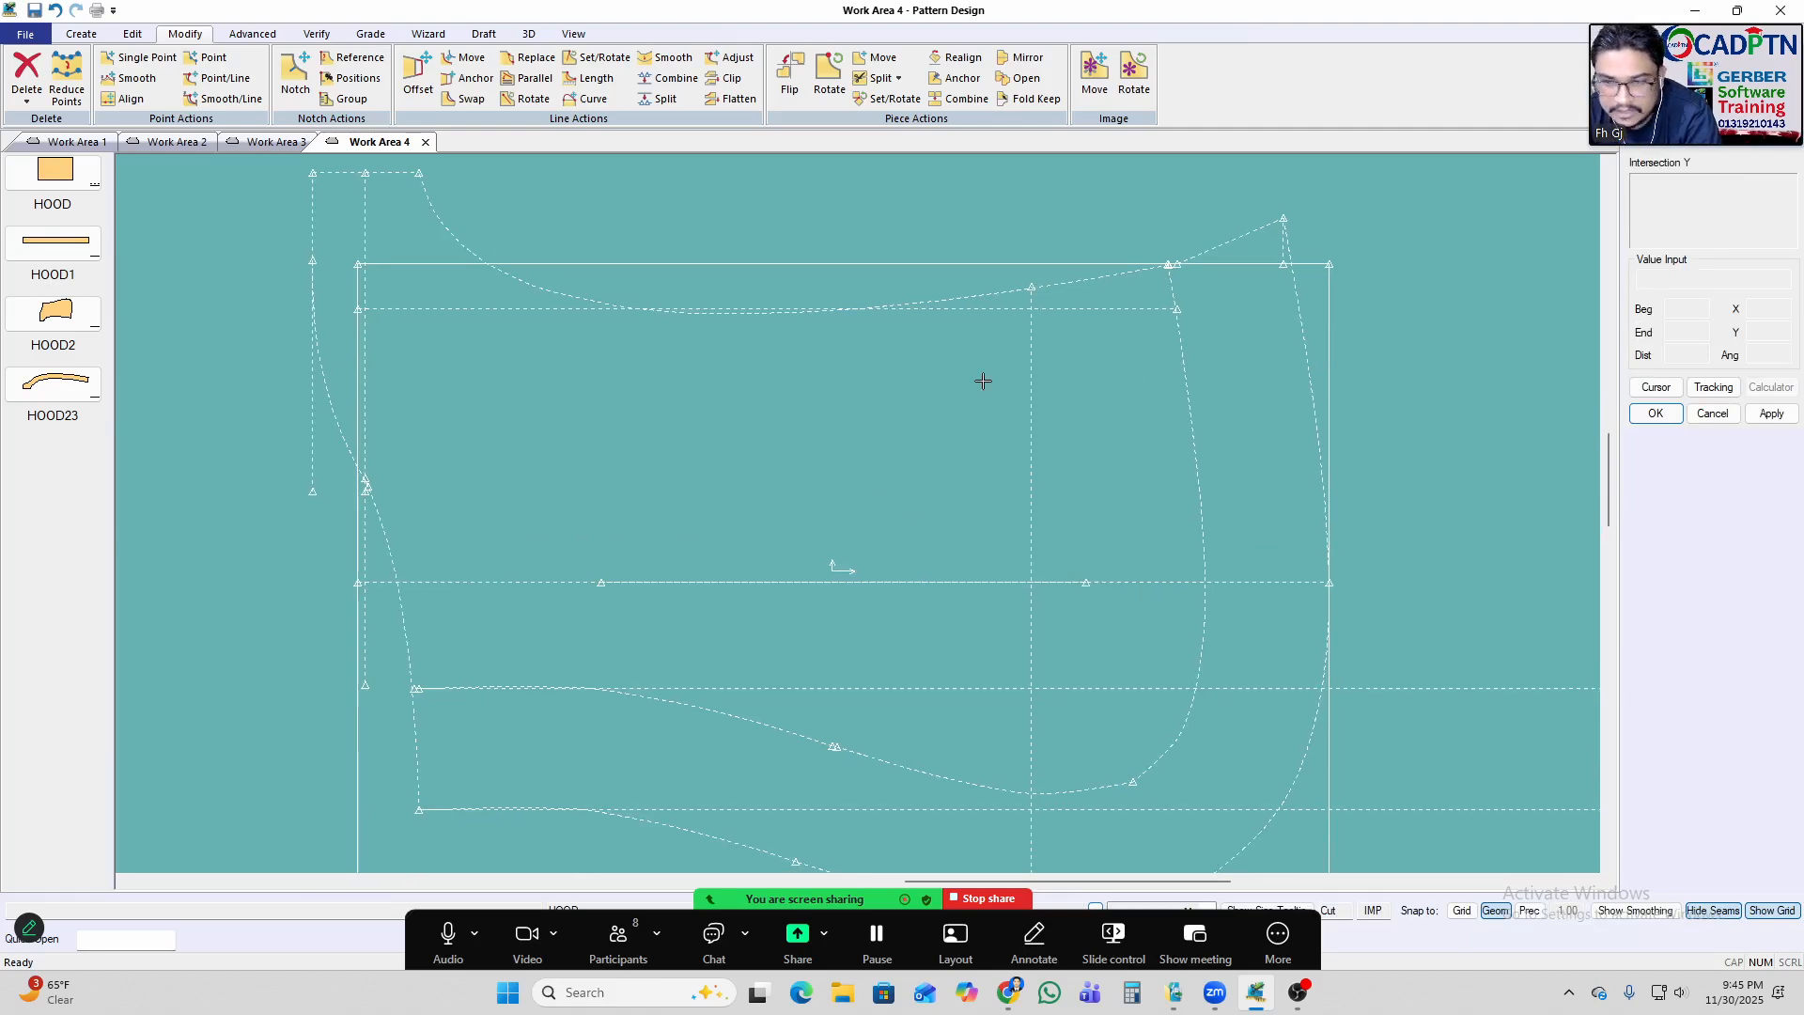
key(y)
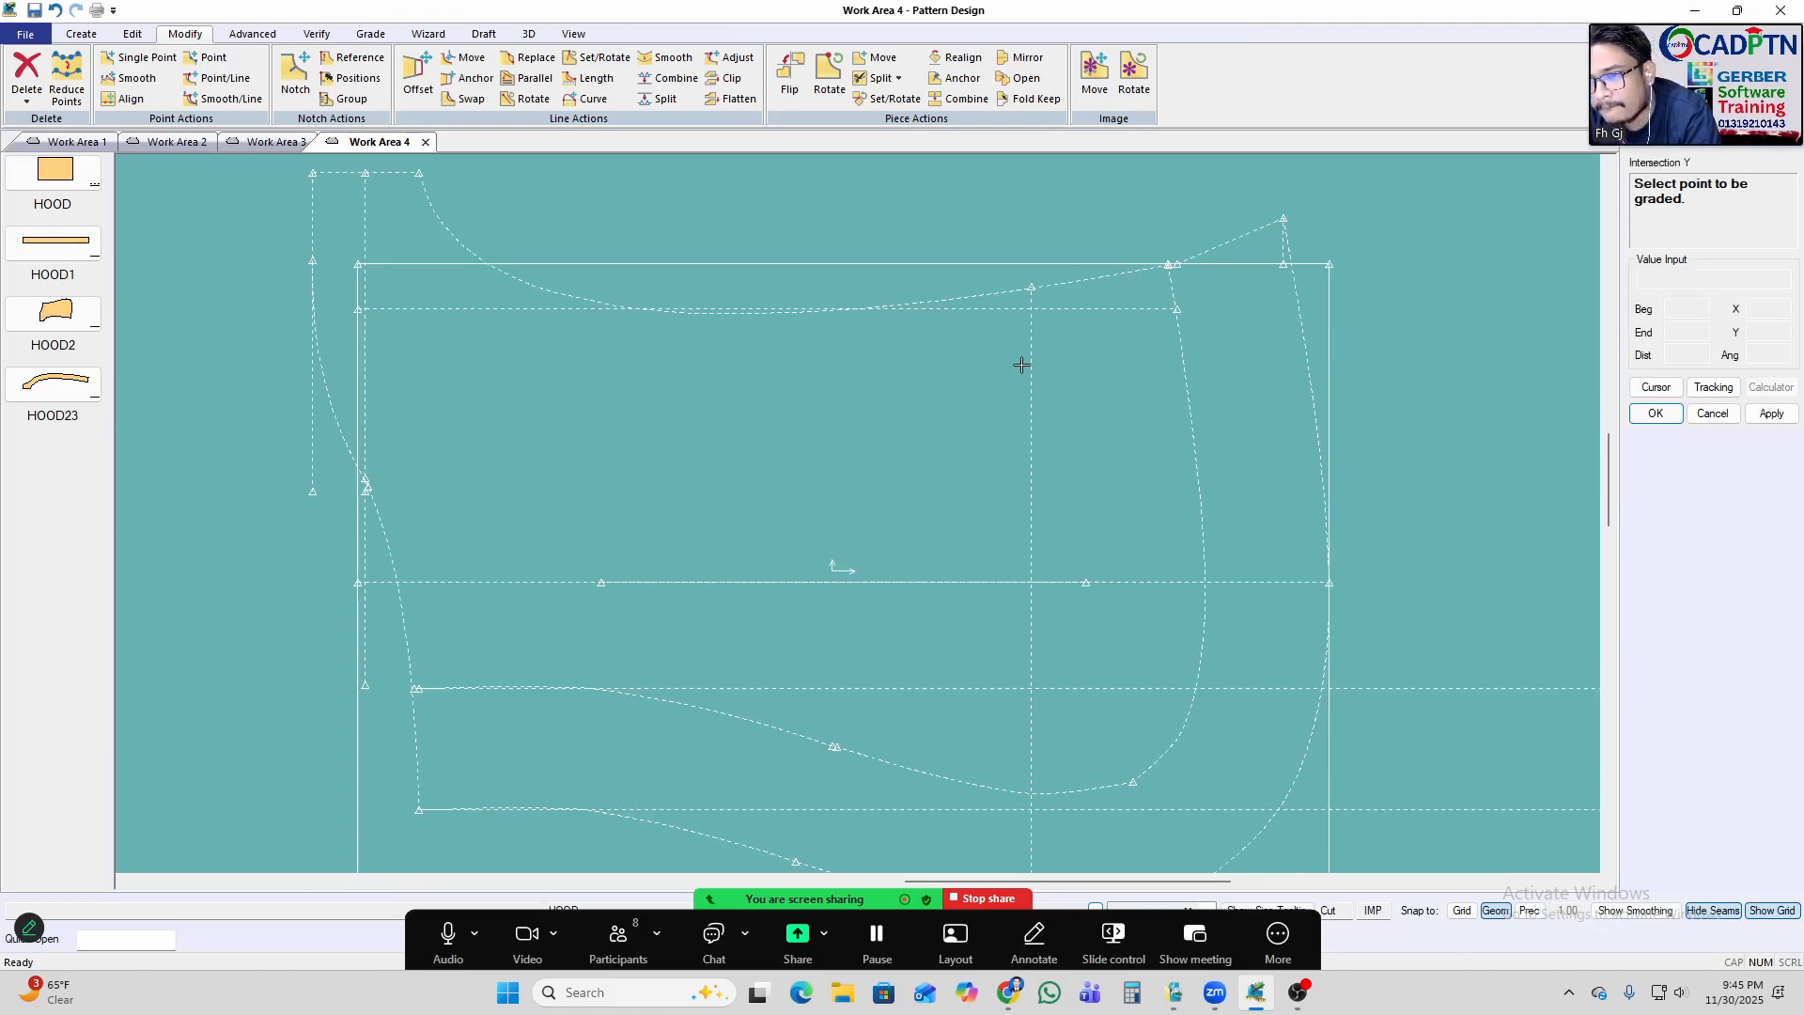
scroll(1002, 315, down, 2)
right_click(1002, 278)
click(1079, 310)
drag(1086, 393, 1056, 391)
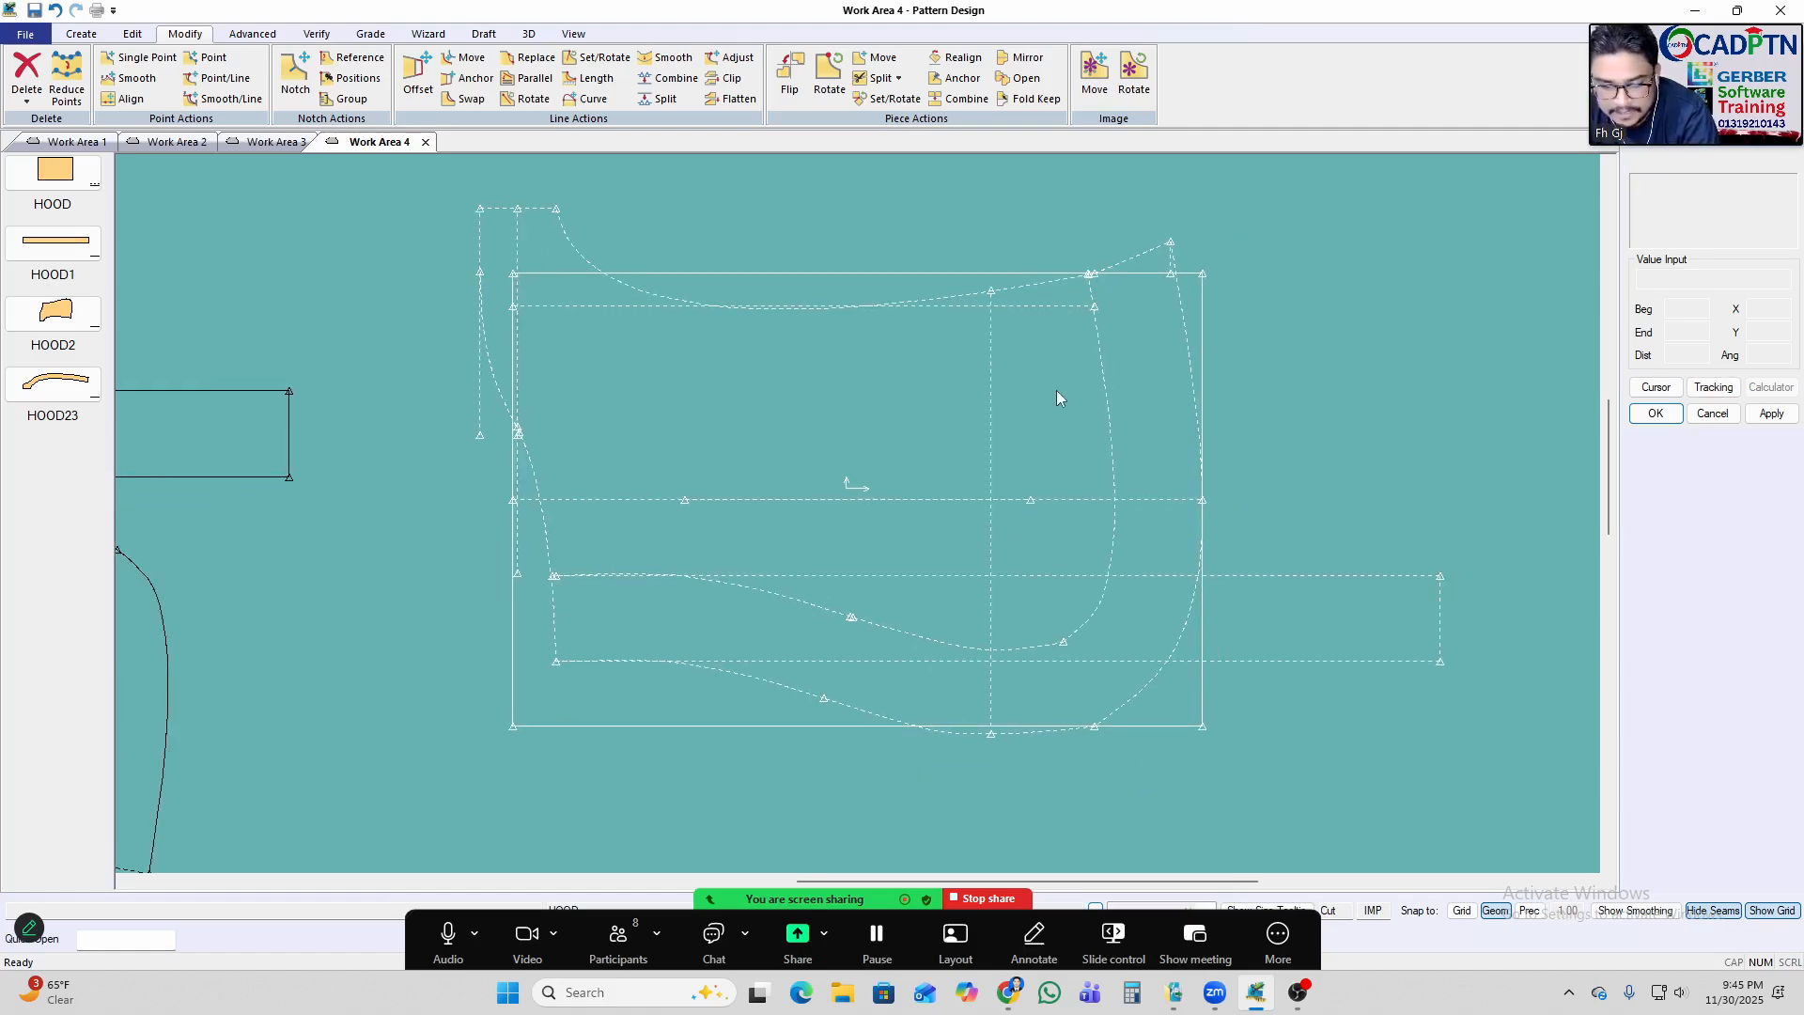
Offset the upper half of the draft rectangle's right side line inward, adding one new vertical line with Offset Even.
key(n)
click(1203, 387)
right_click(1240, 292)
click(1268, 306)
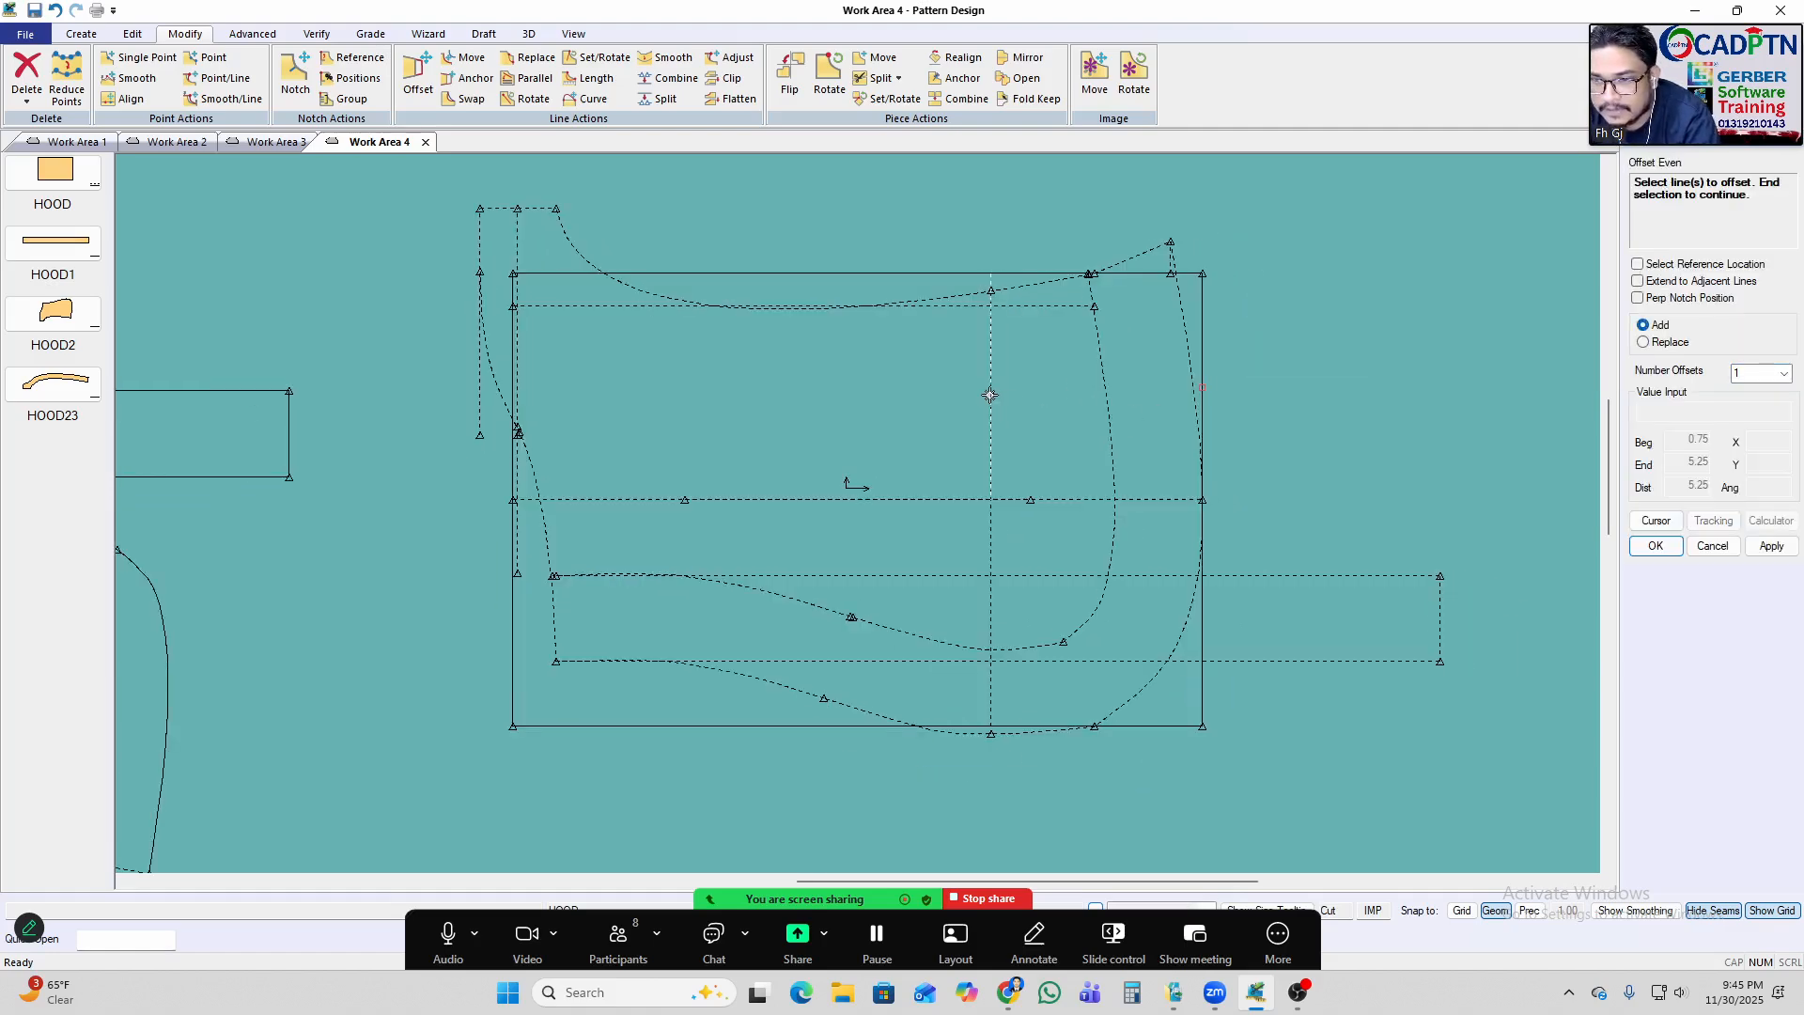
click(1025, 405)
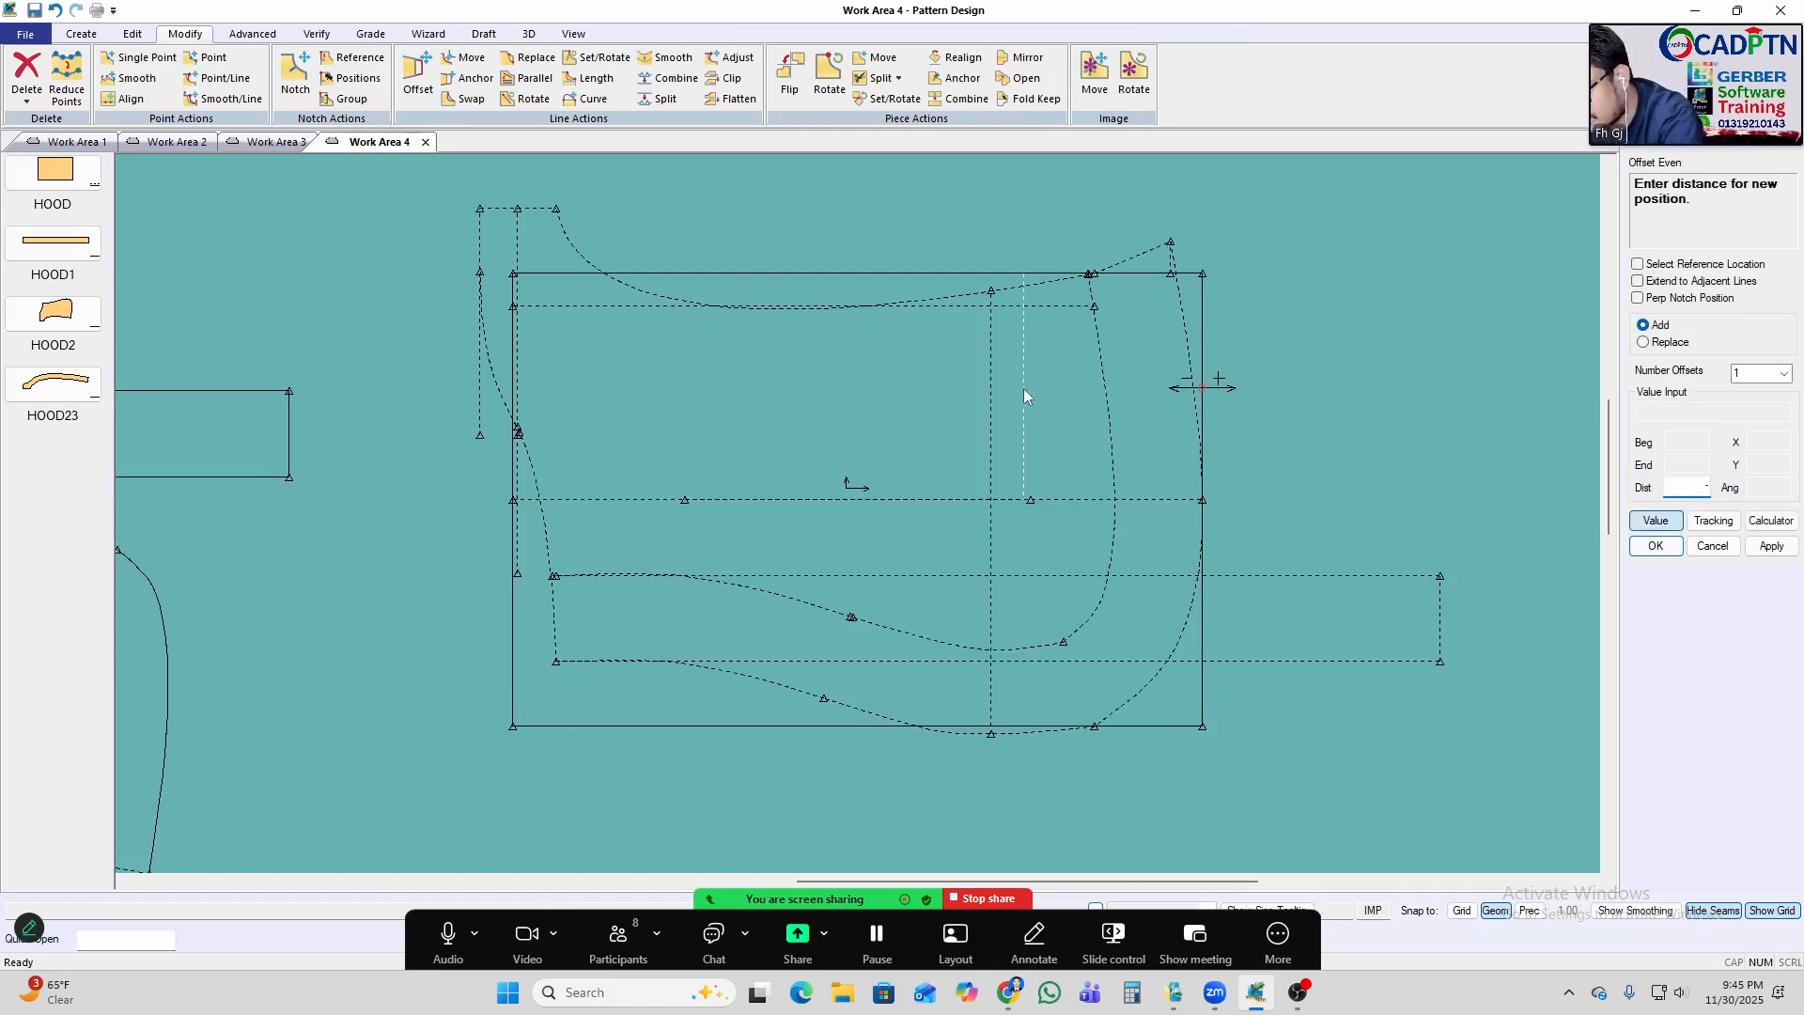
click(1775, 551)
click(1646, 551)
right_click(1078, 251)
click(1141, 265)
Draw a 2-point line about 3.82 long from the new vertical line's upper end to the raised corner point of the hood.
scroll(1039, 276, up, 2)
scroll(1039, 275, up, 4)
middle_drag(1018, 357, 992, 423)
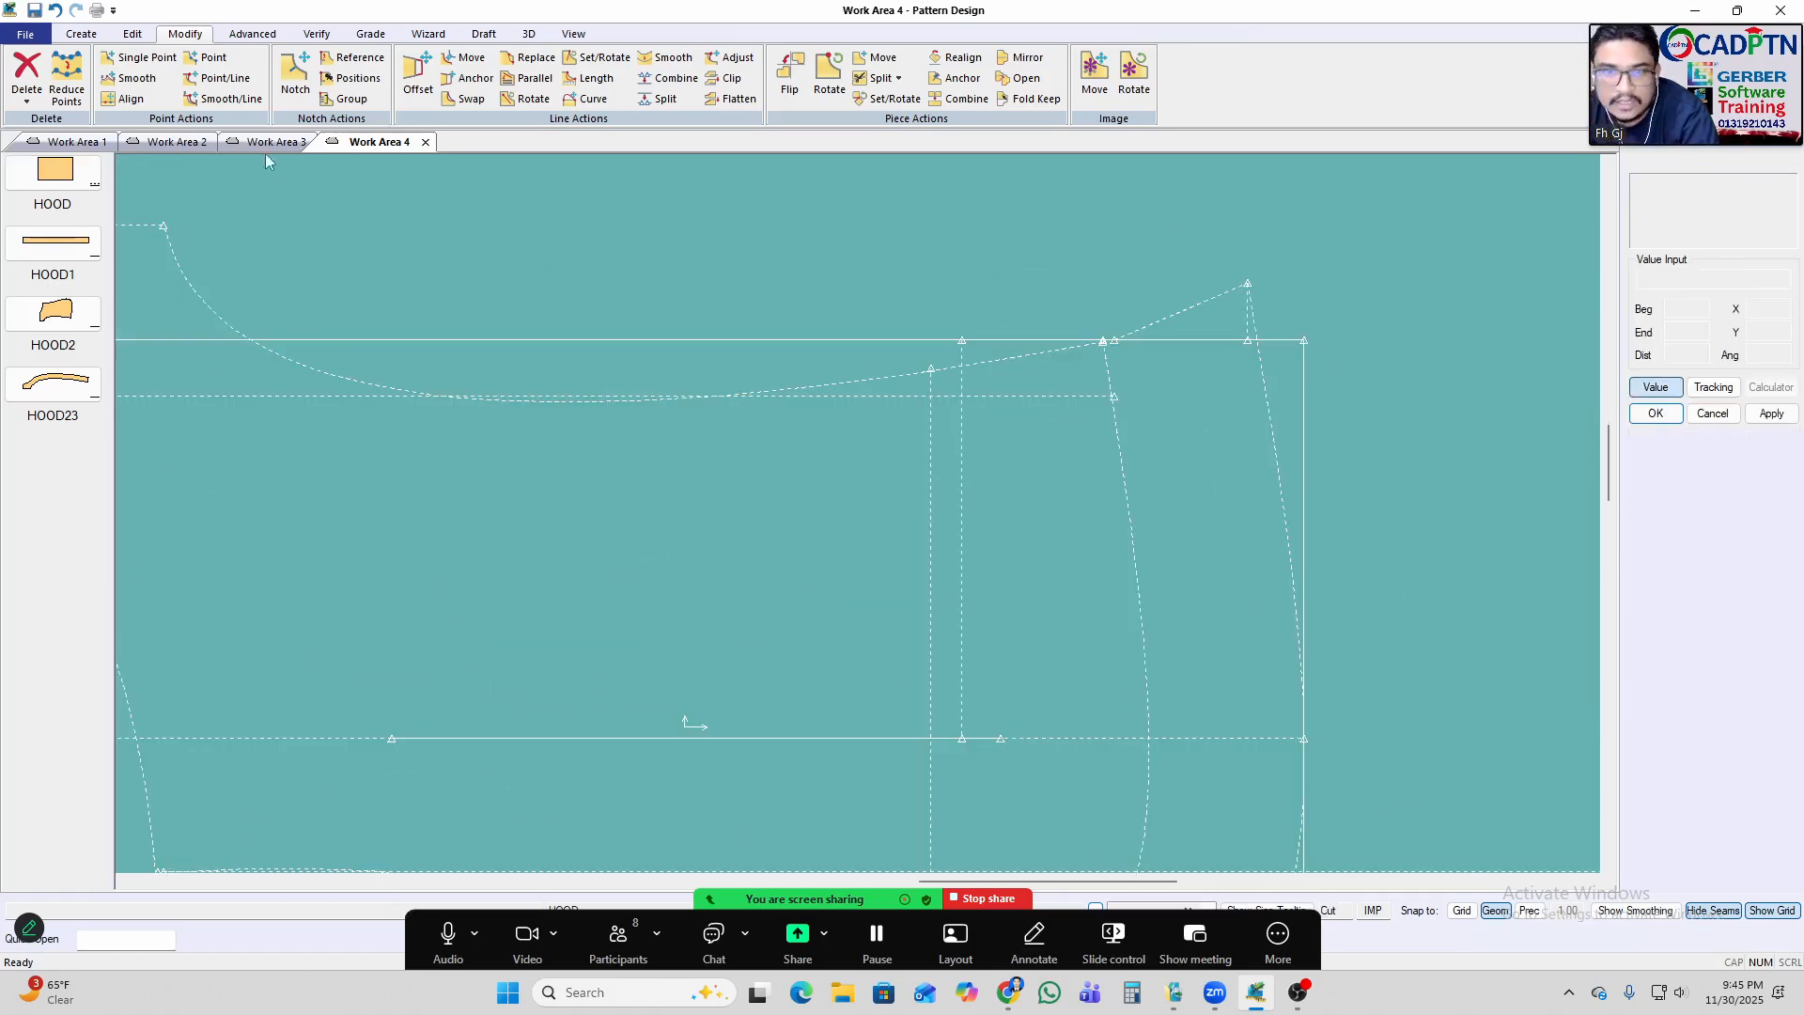
click(81, 34)
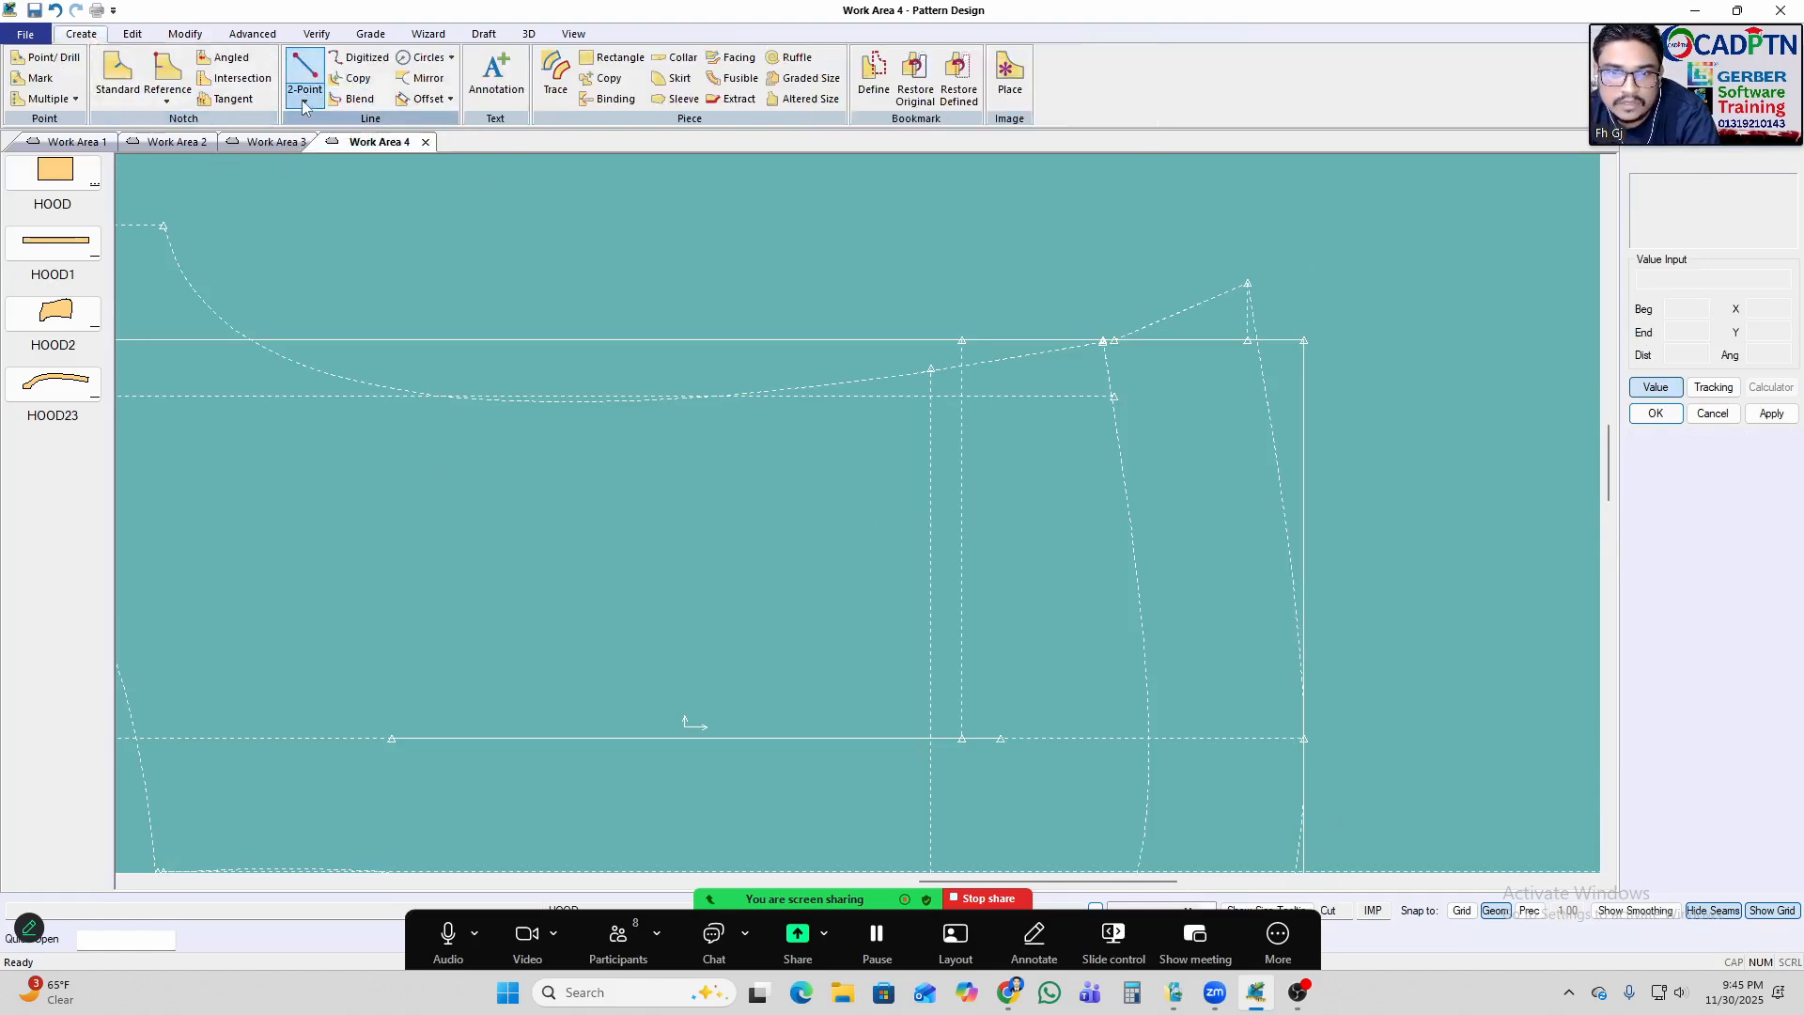
click(304, 94)
click(339, 141)
scroll(1046, 347, up, 2)
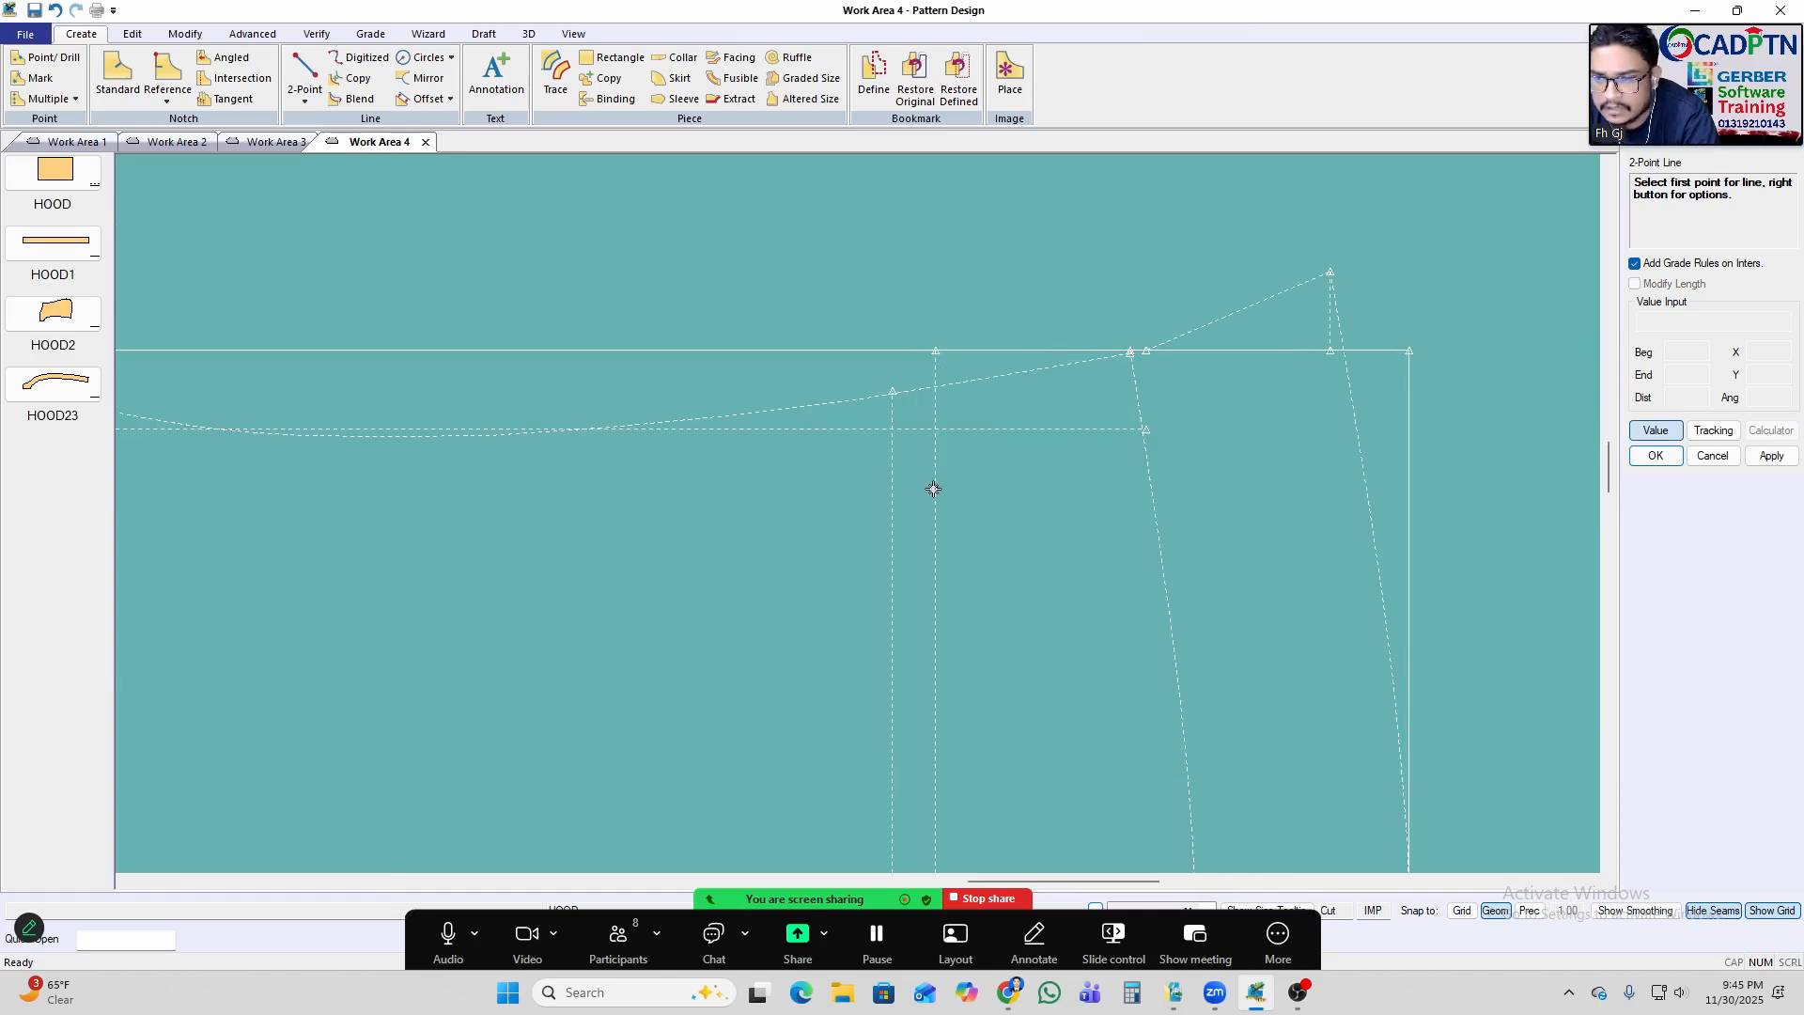
click(938, 346)
click(1655, 433)
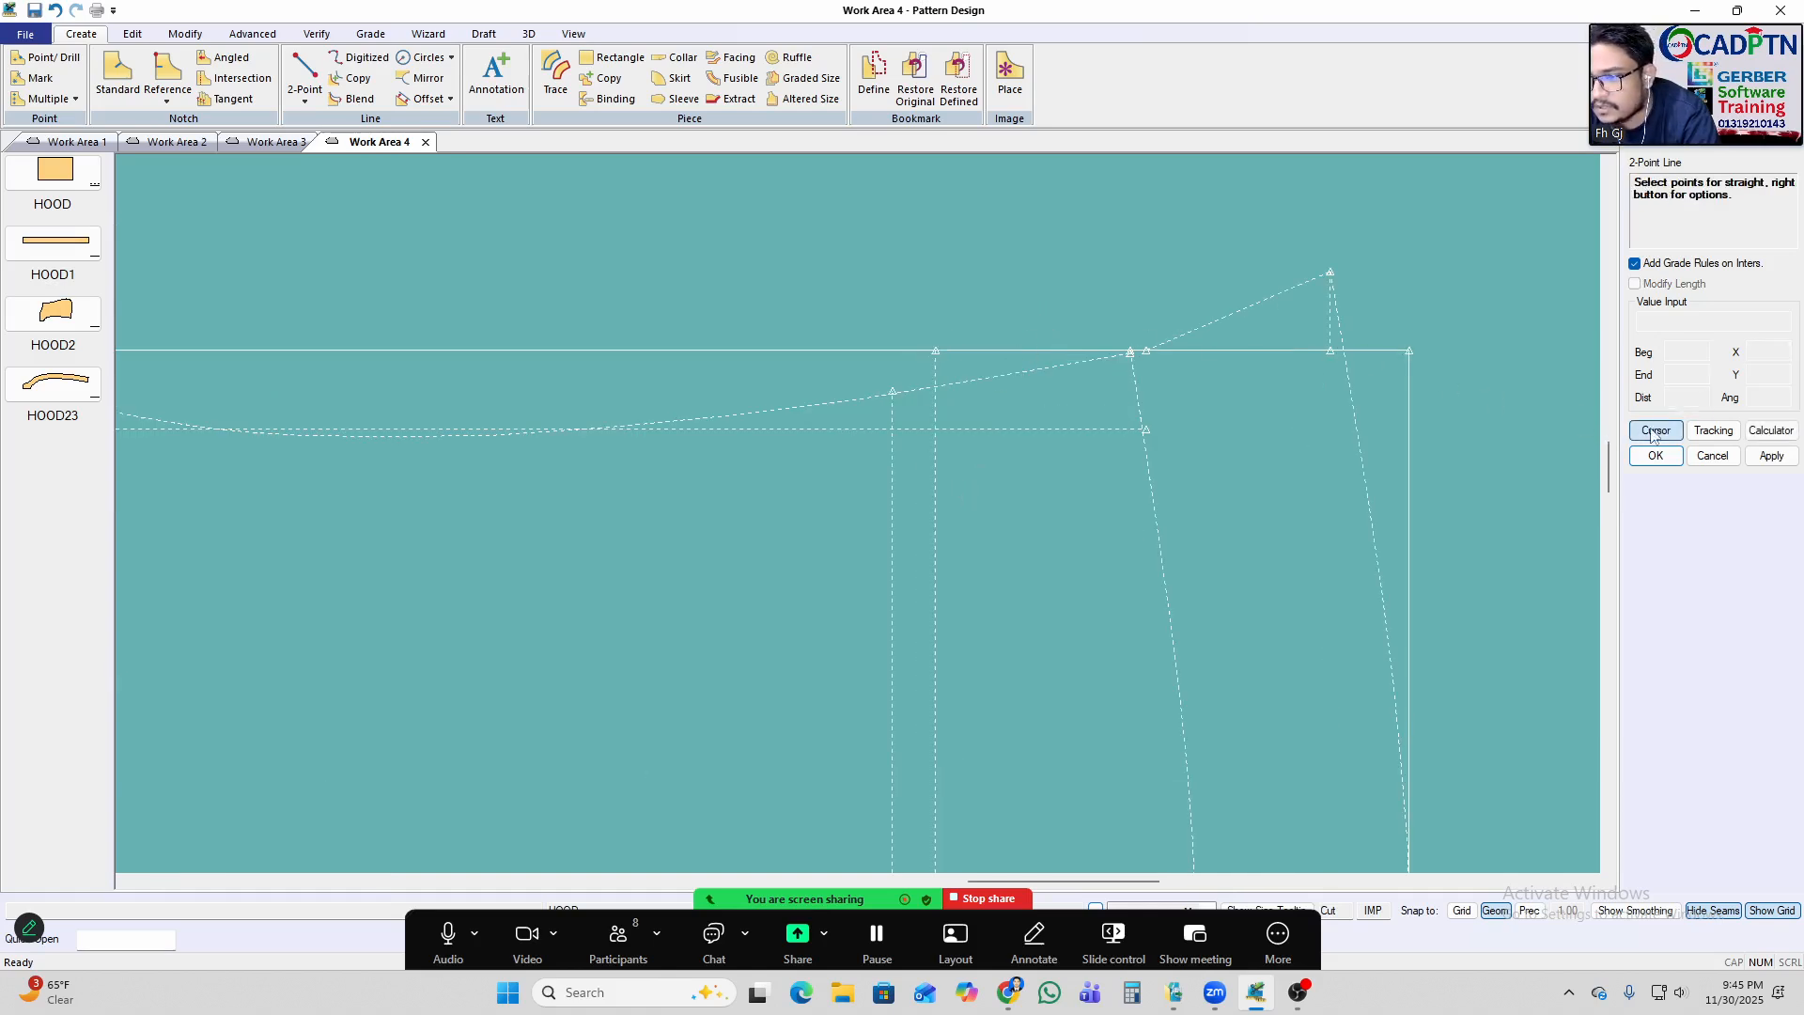
click(1333, 272)
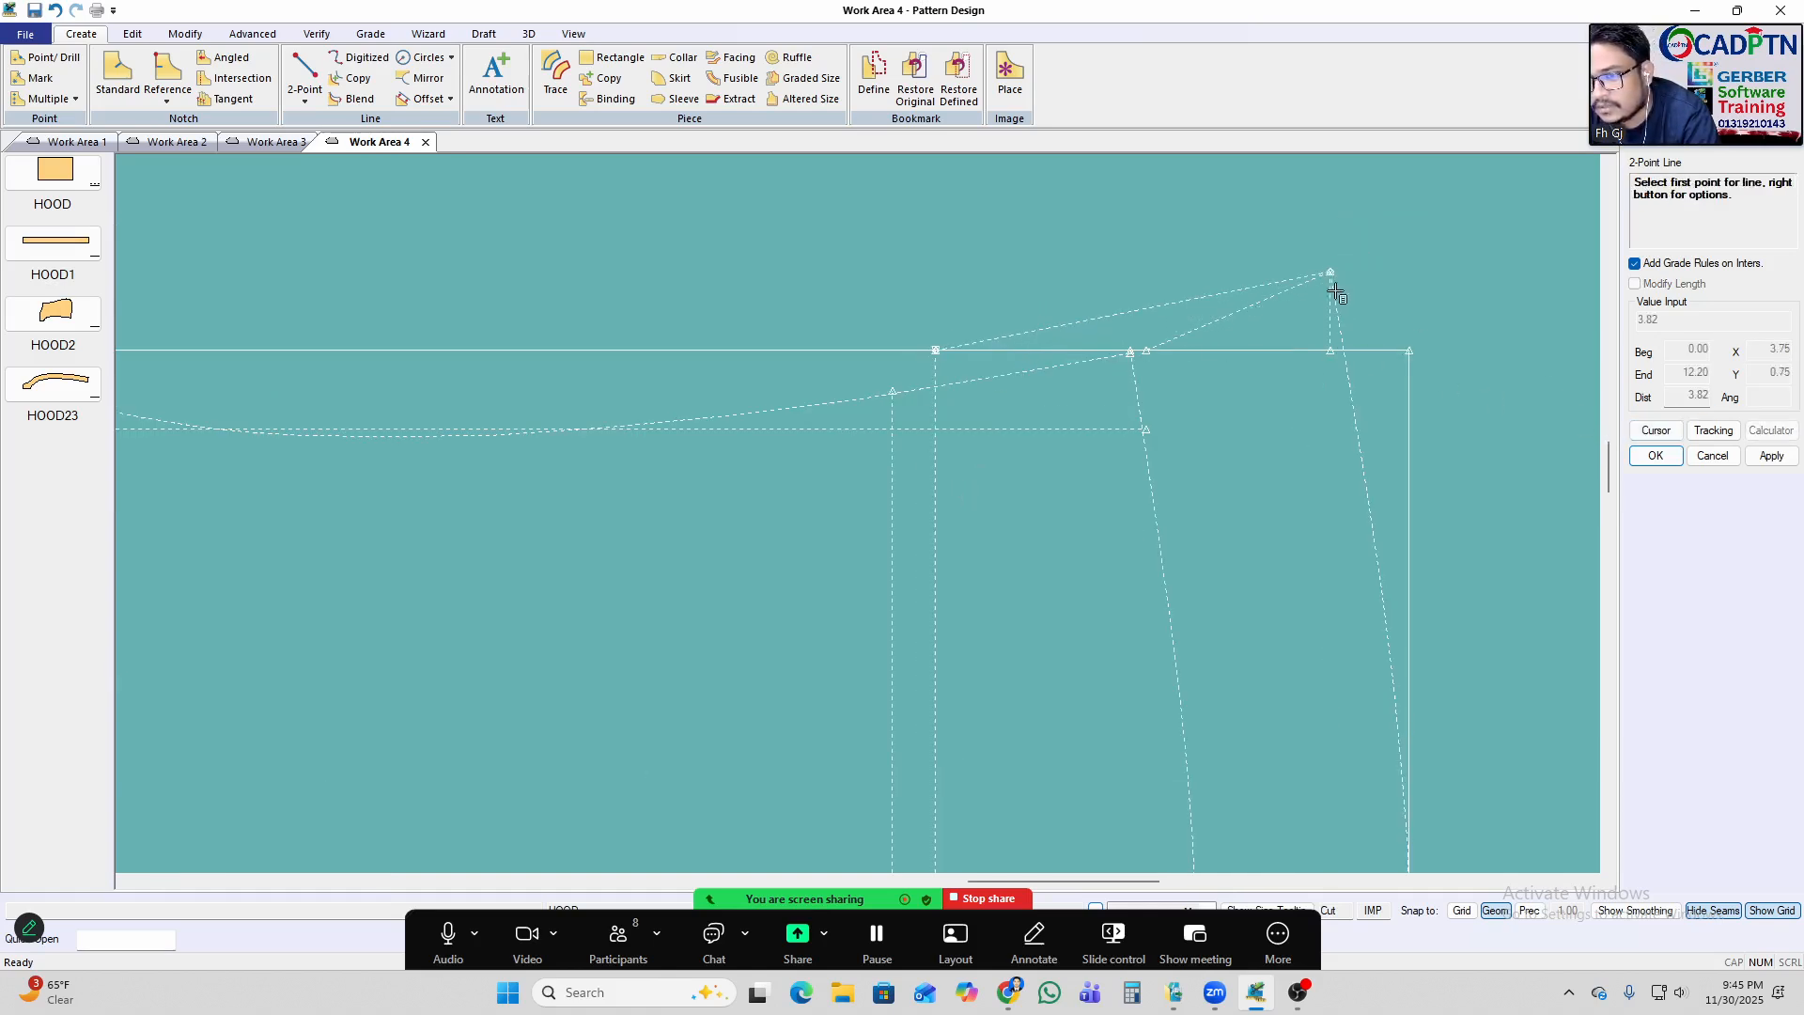
scroll(1320, 281, down, 2)
right_click(1191, 232)
click(1206, 229)
Delete the old short slanted line that runs from the top edge to the raised corner point.
scroll(1163, 227, down, 3)
mouse_move(1207, 393)
middle_down()
mouse_move(1193, 399)
mouse_move(1214, 399)
middle_up()
scroll(1213, 400, up, 2)
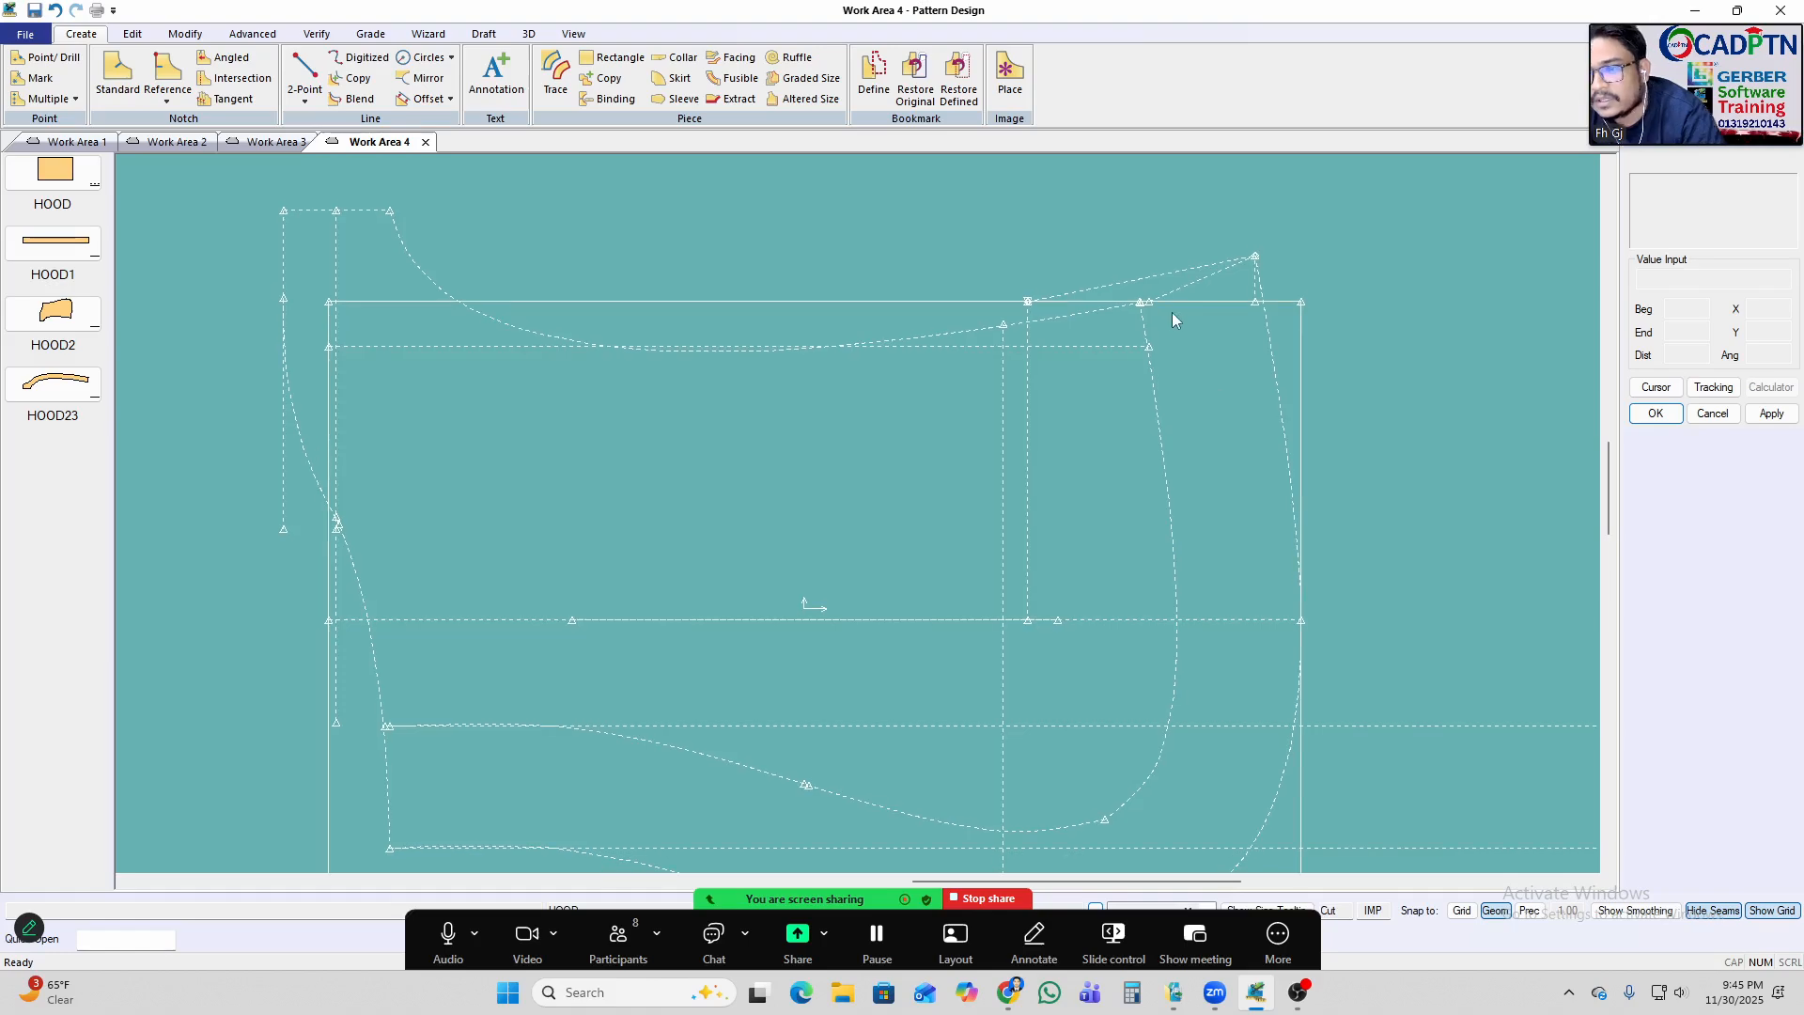
key(Delete)
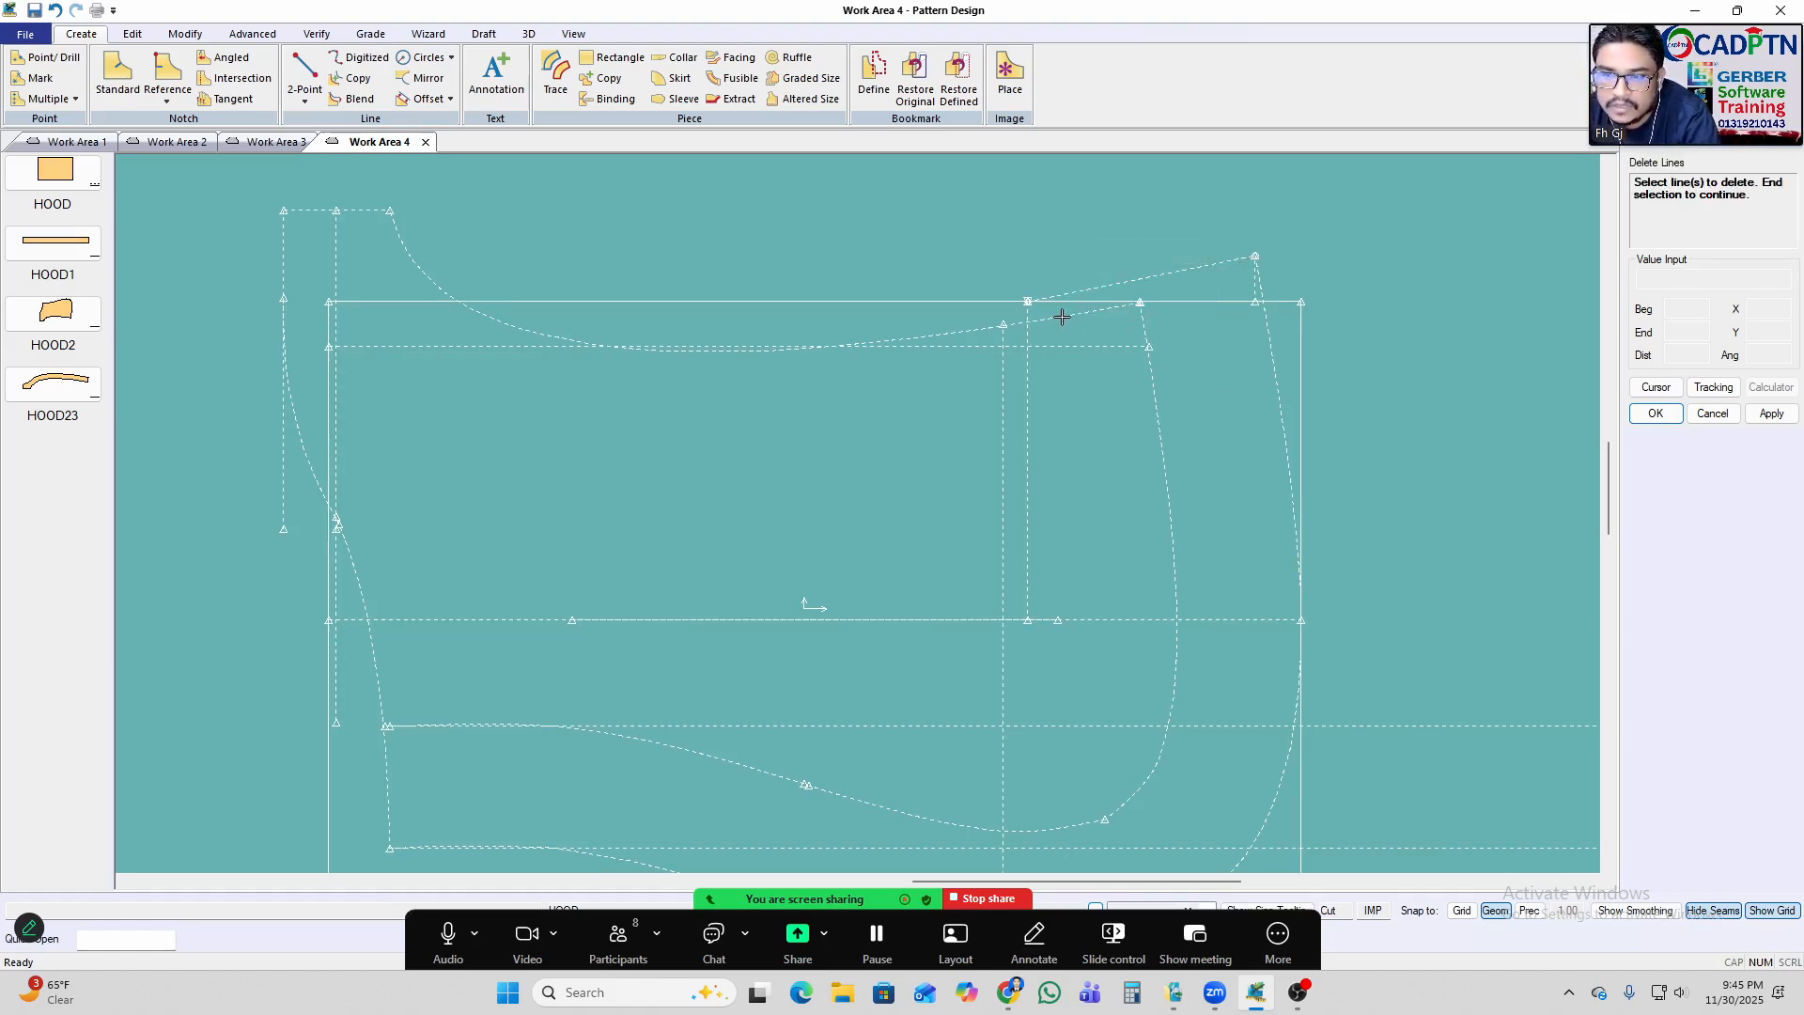
right_click(1139, 259)
click(1209, 271)
scroll(969, 331, up, 3)
middle_drag(969, 331, 1048, 414)
scroll(1049, 415, down, 2)
click(305, 100)
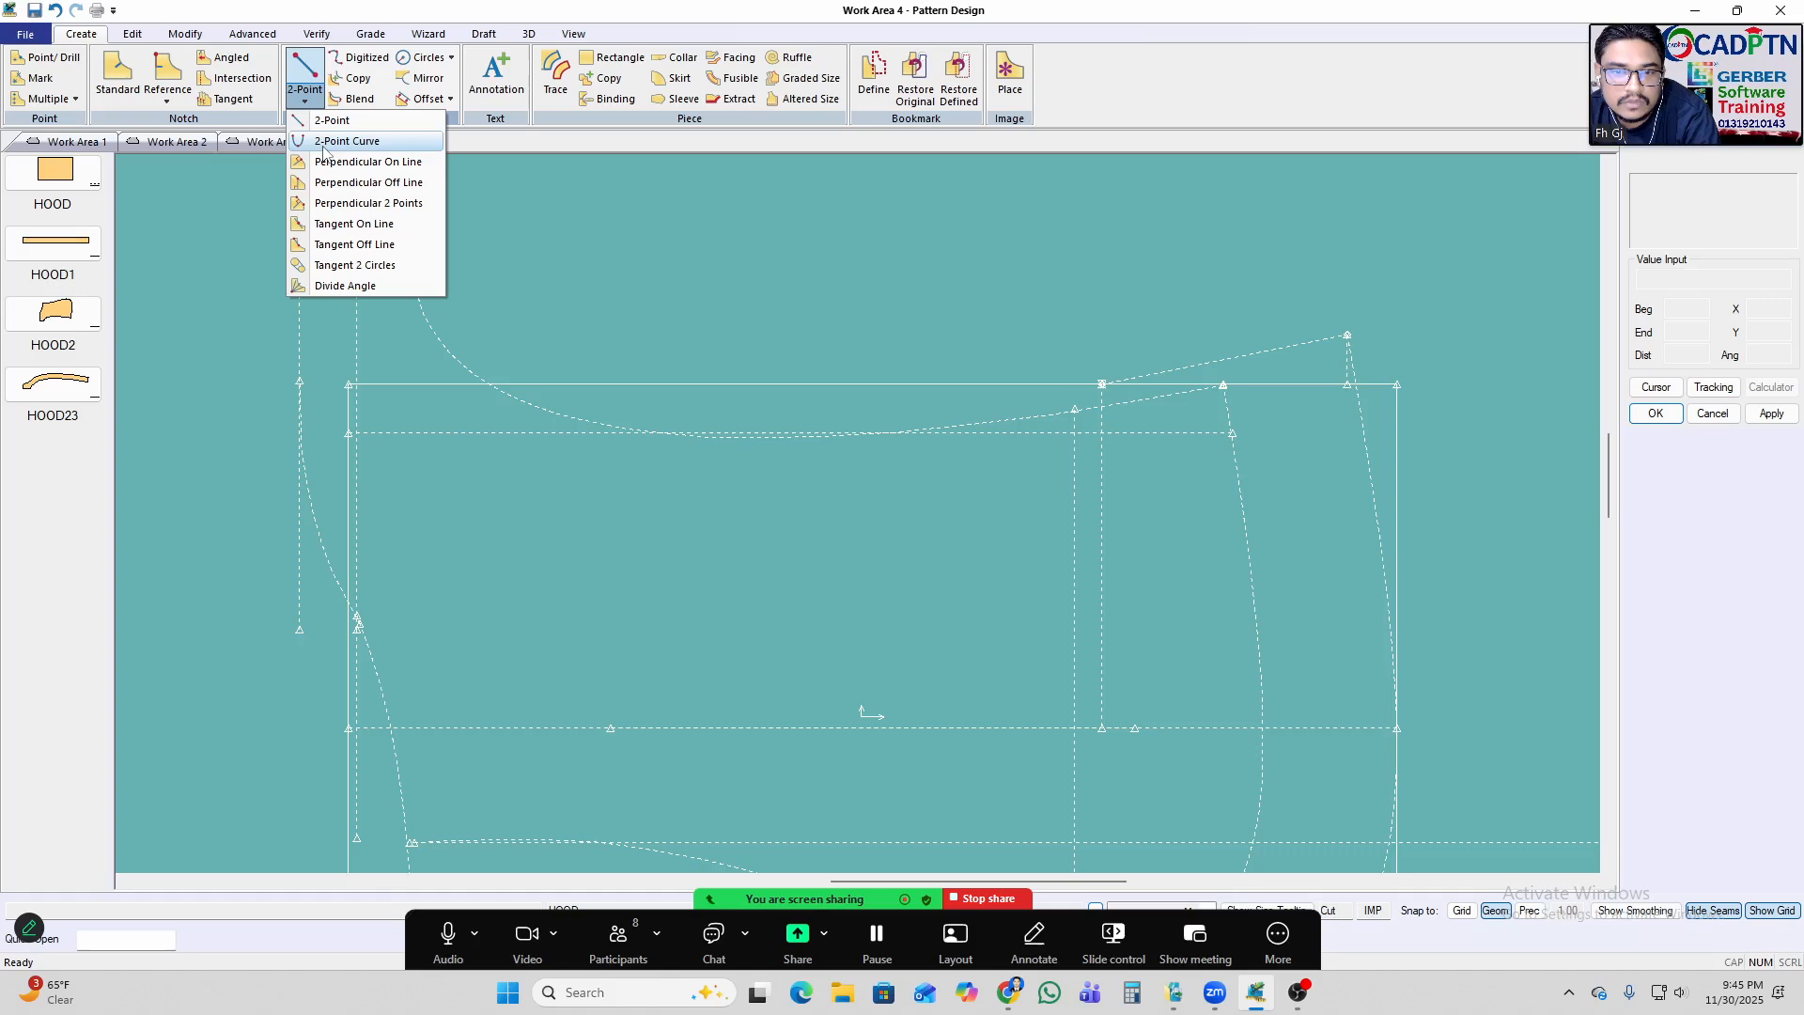
click(361, 165)
scroll(1164, 421, up, 1)
click(1086, 377)
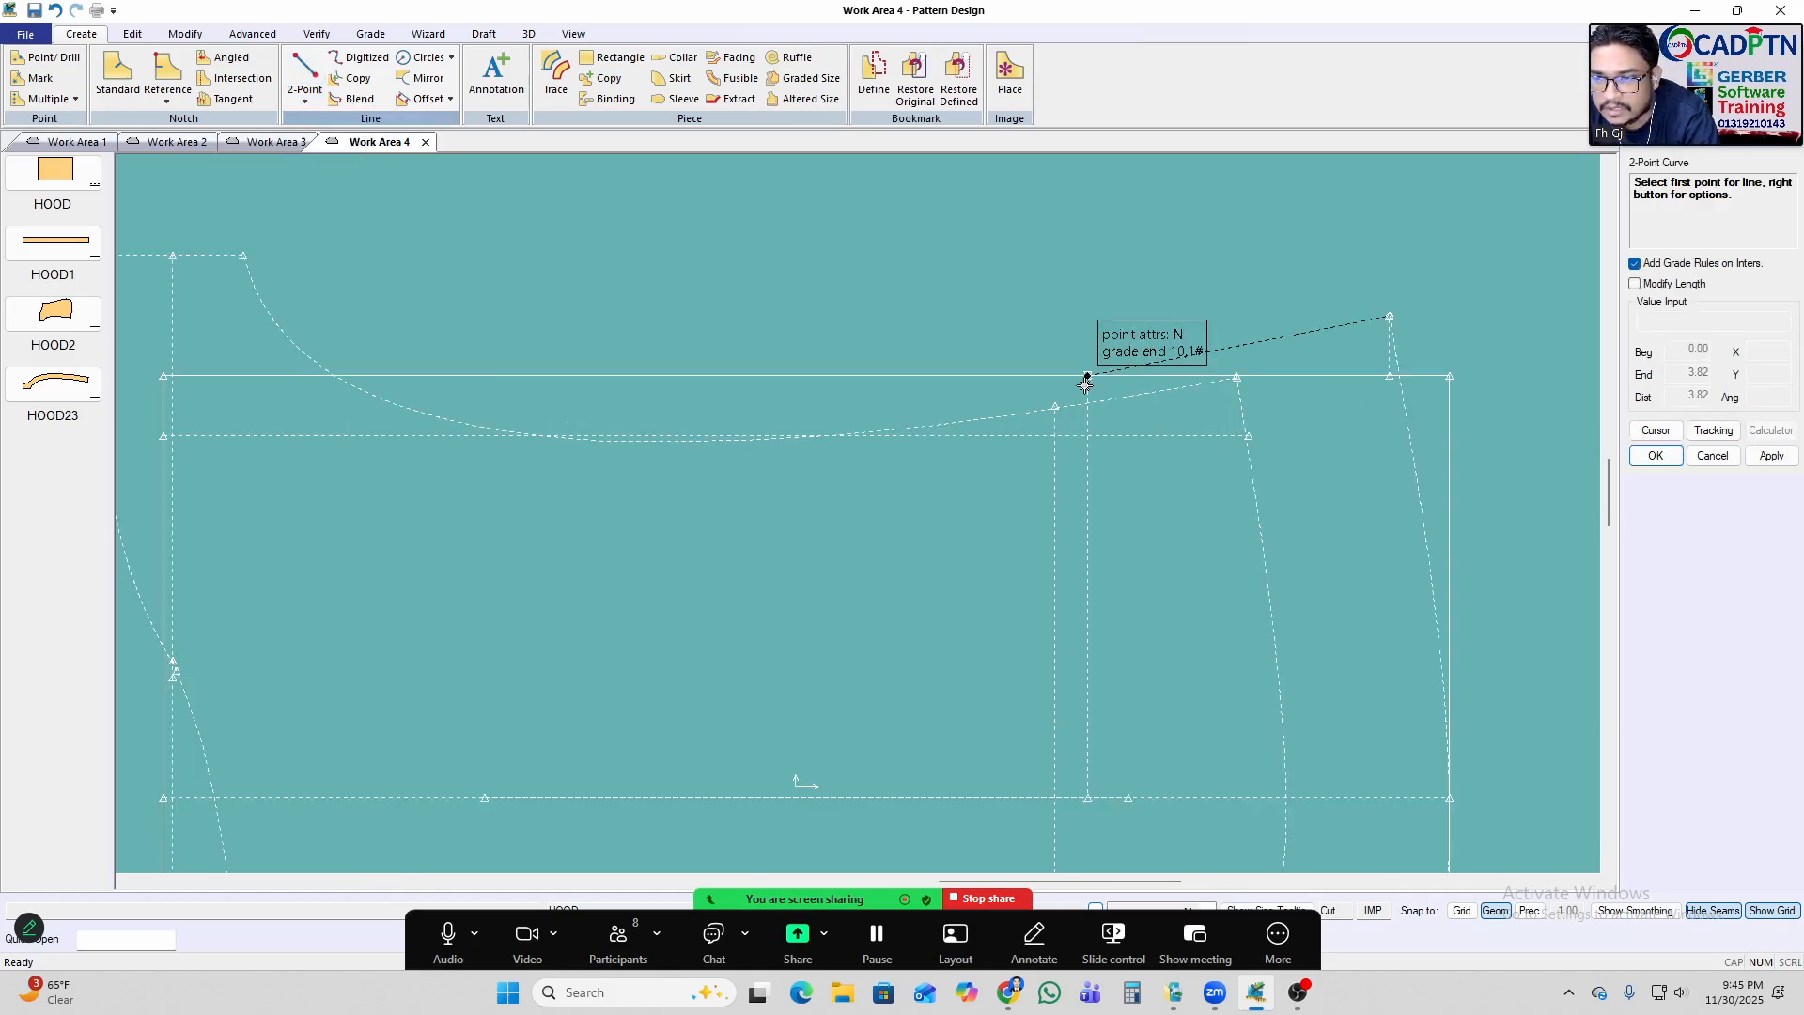
click(246, 259)
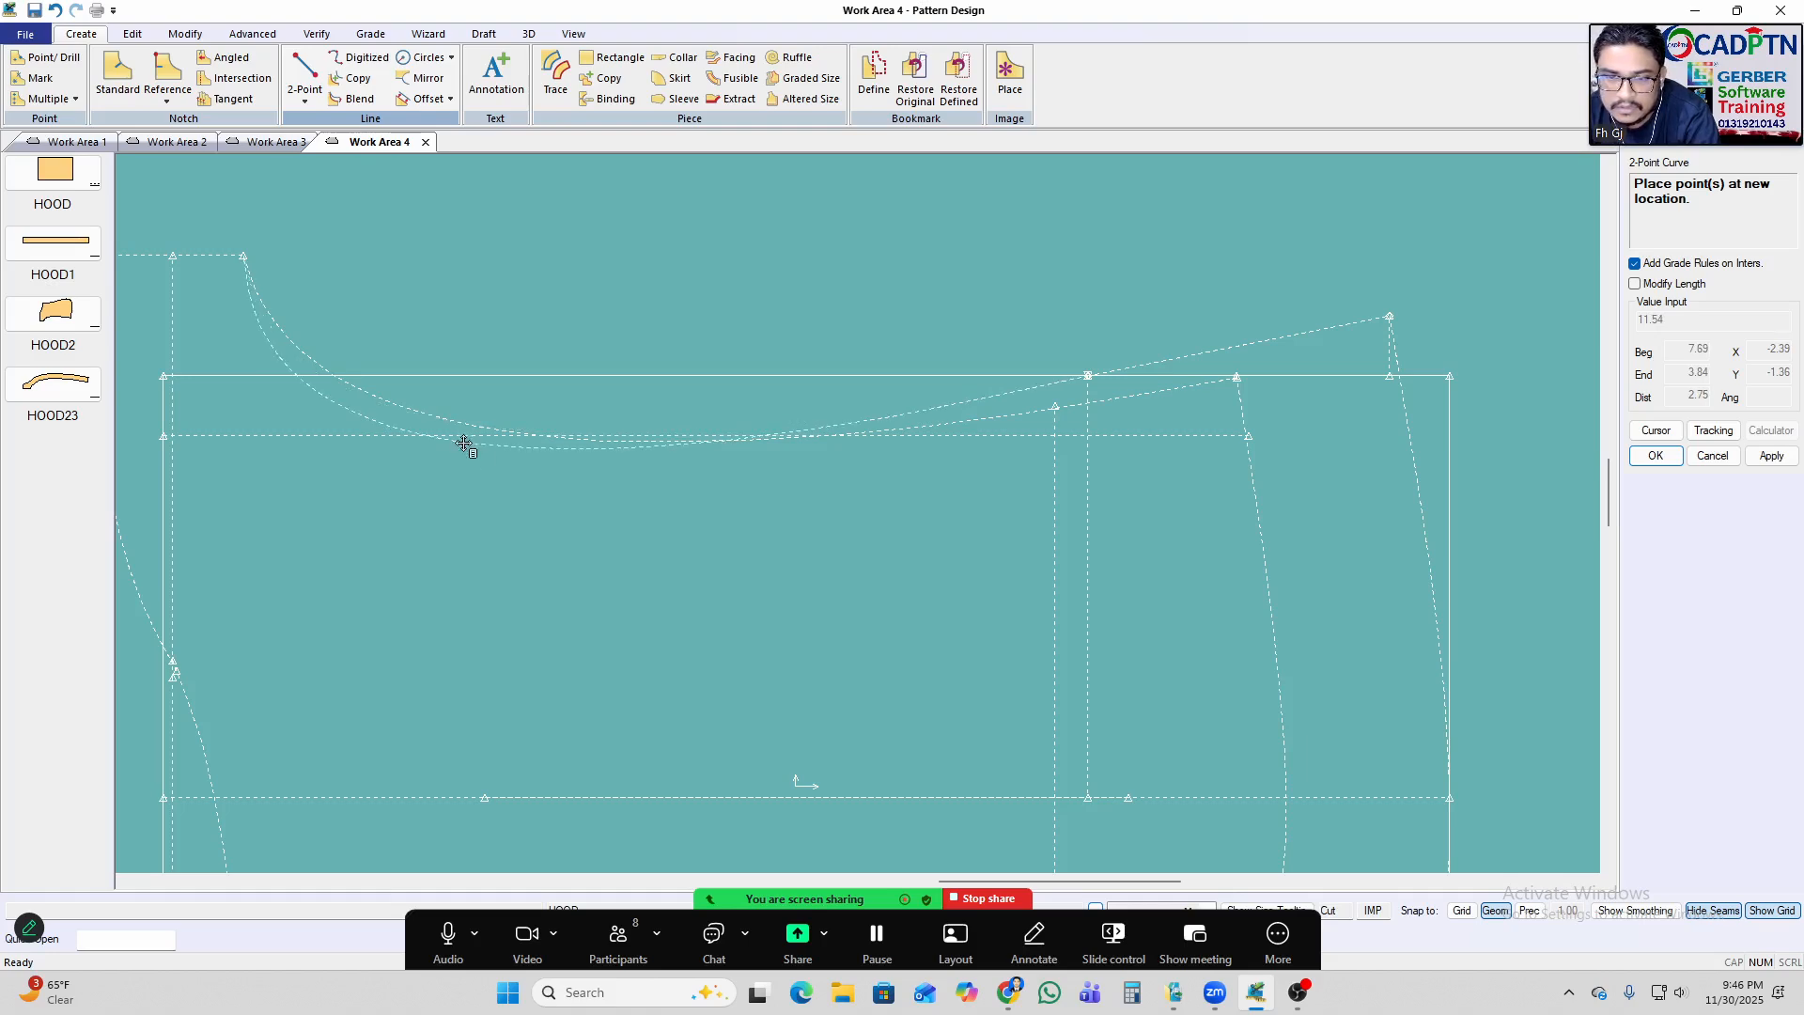
right_click(519, 353)
click(524, 378)
right_click(797, 302)
click(797, 306)
middle_drag(745, 514, 853, 505)
Delete the old upper curve of the HOOD draft.
key(Delete)
click(1146, 403)
scroll(1161, 468, down, 1)
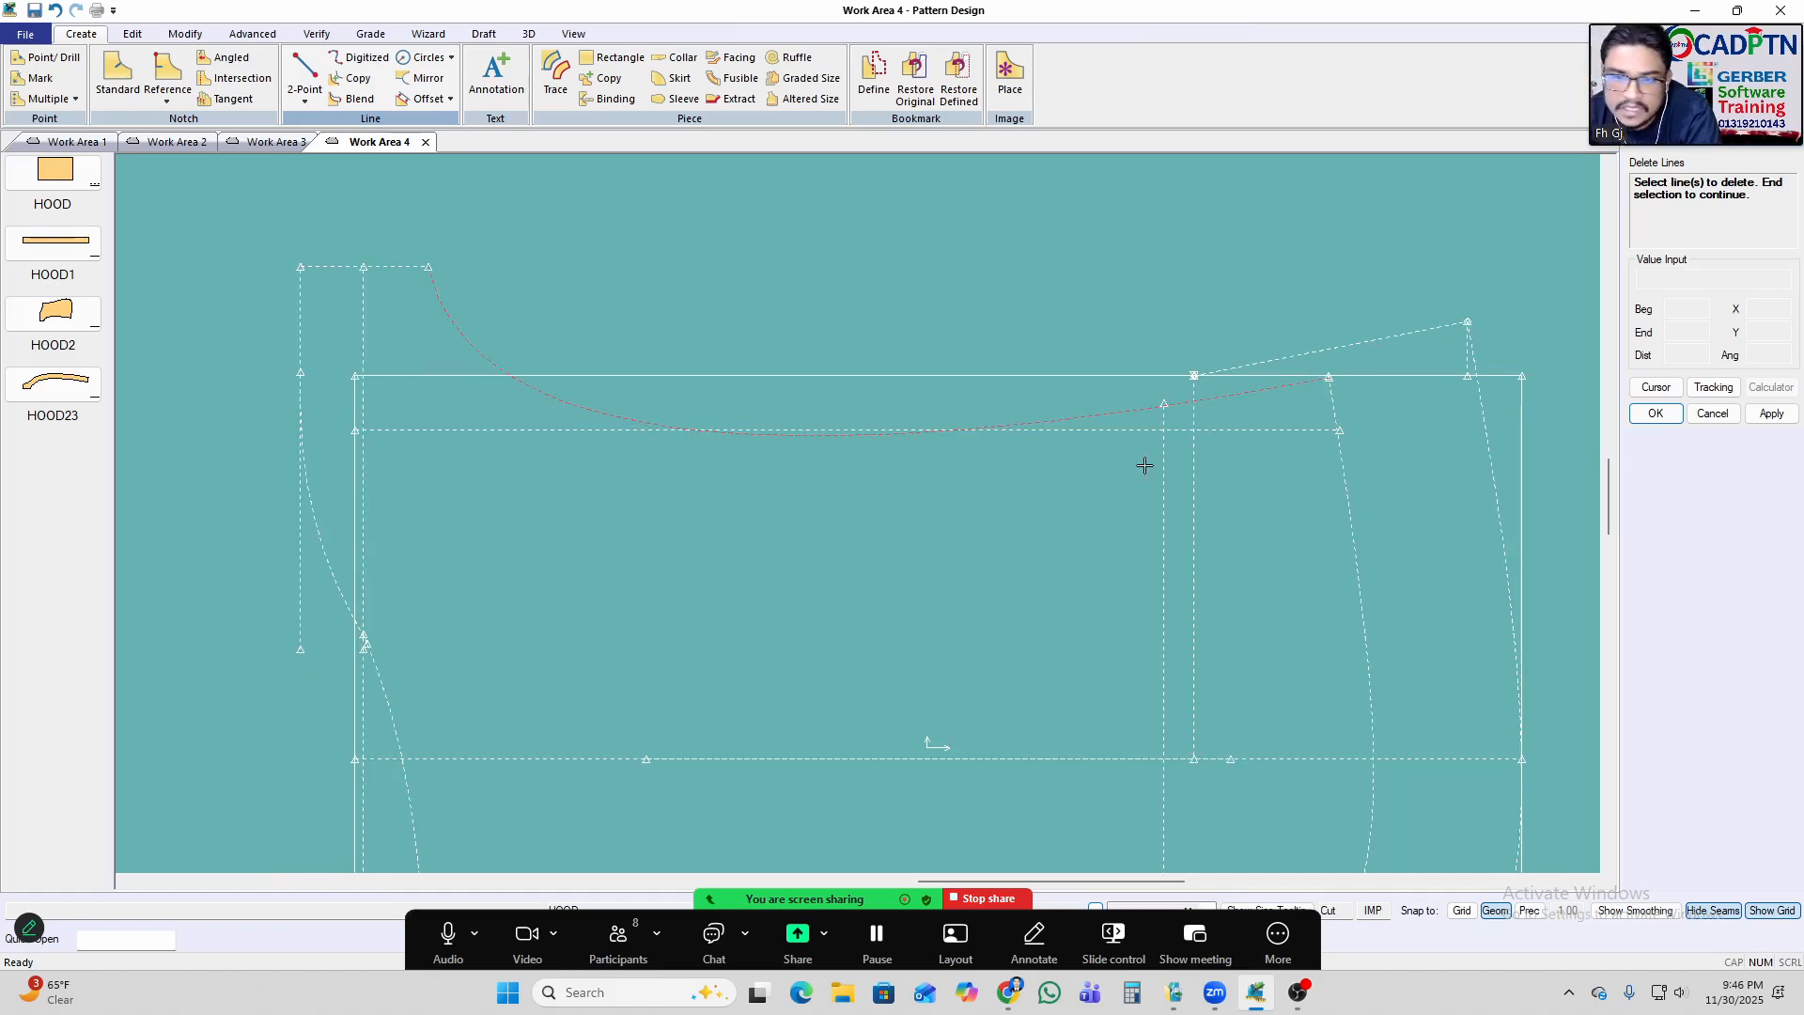
right_click(1165, 255)
click(1165, 257)
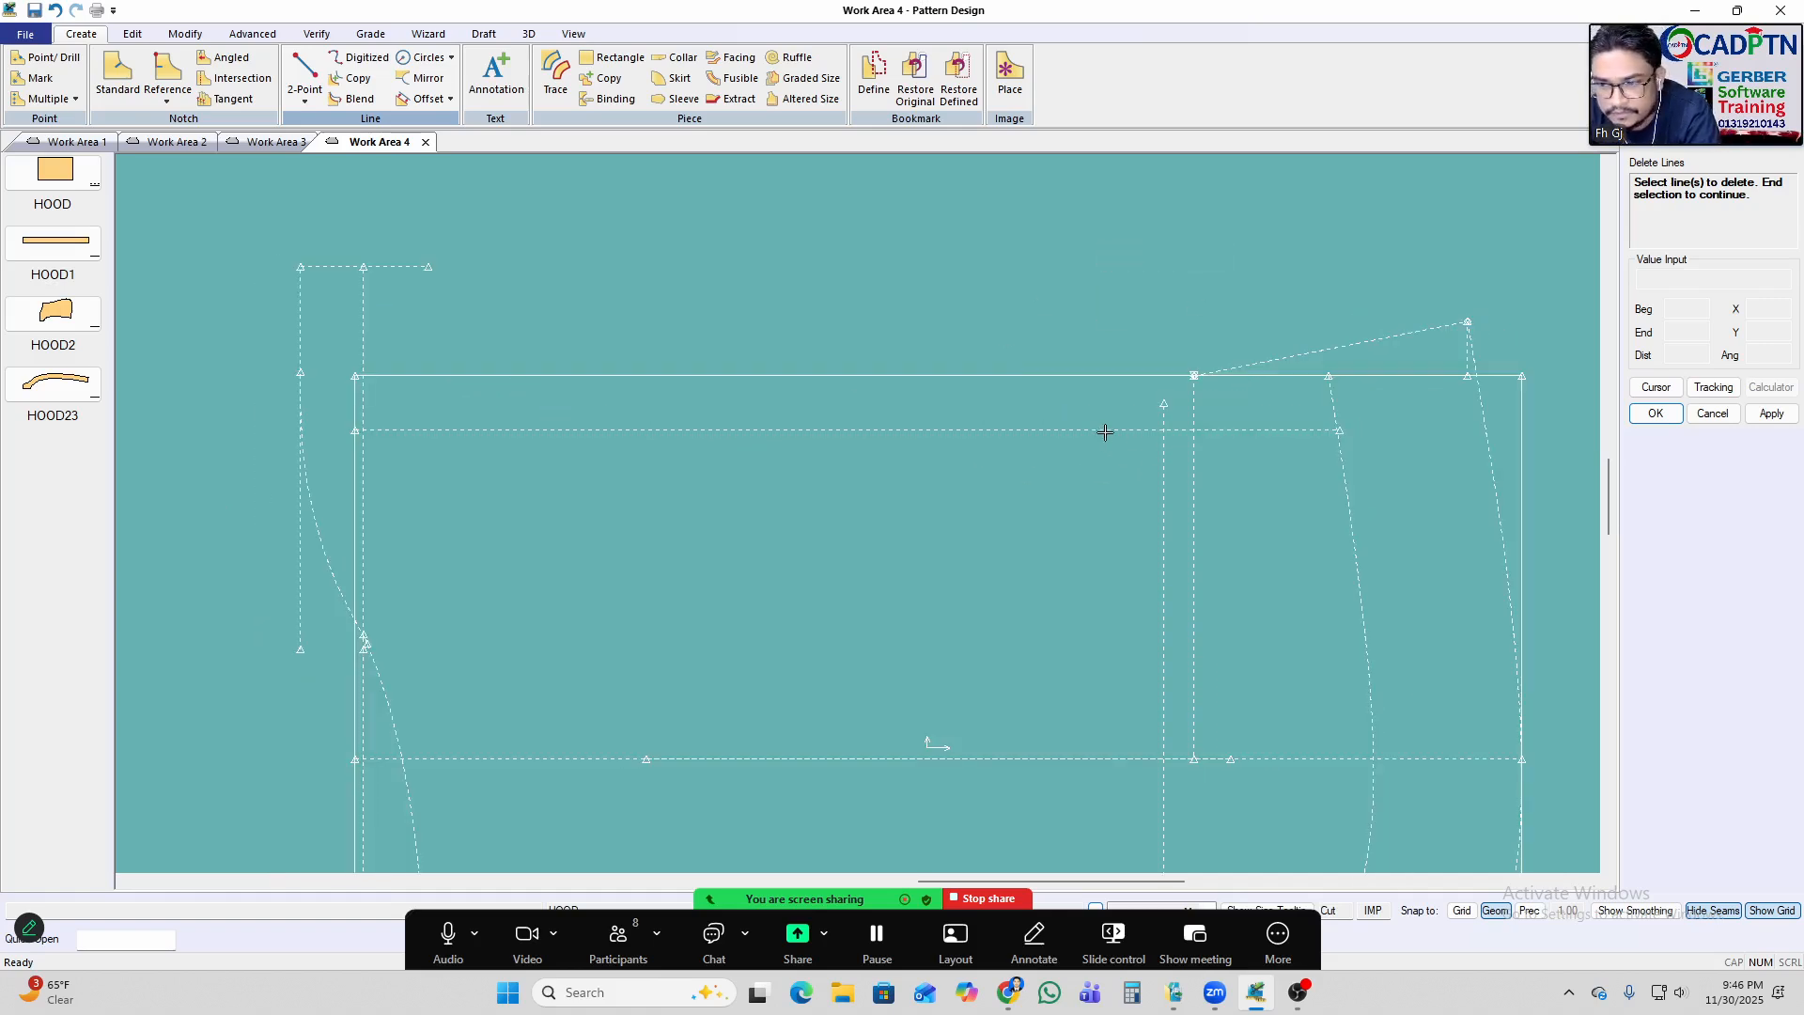
right_click(1119, 232)
click(1121, 240)
middle_drag(1018, 416, 1059, 437)
key(o)
click(1025, 392)
right_click(1124, 326)
click(1124, 329)
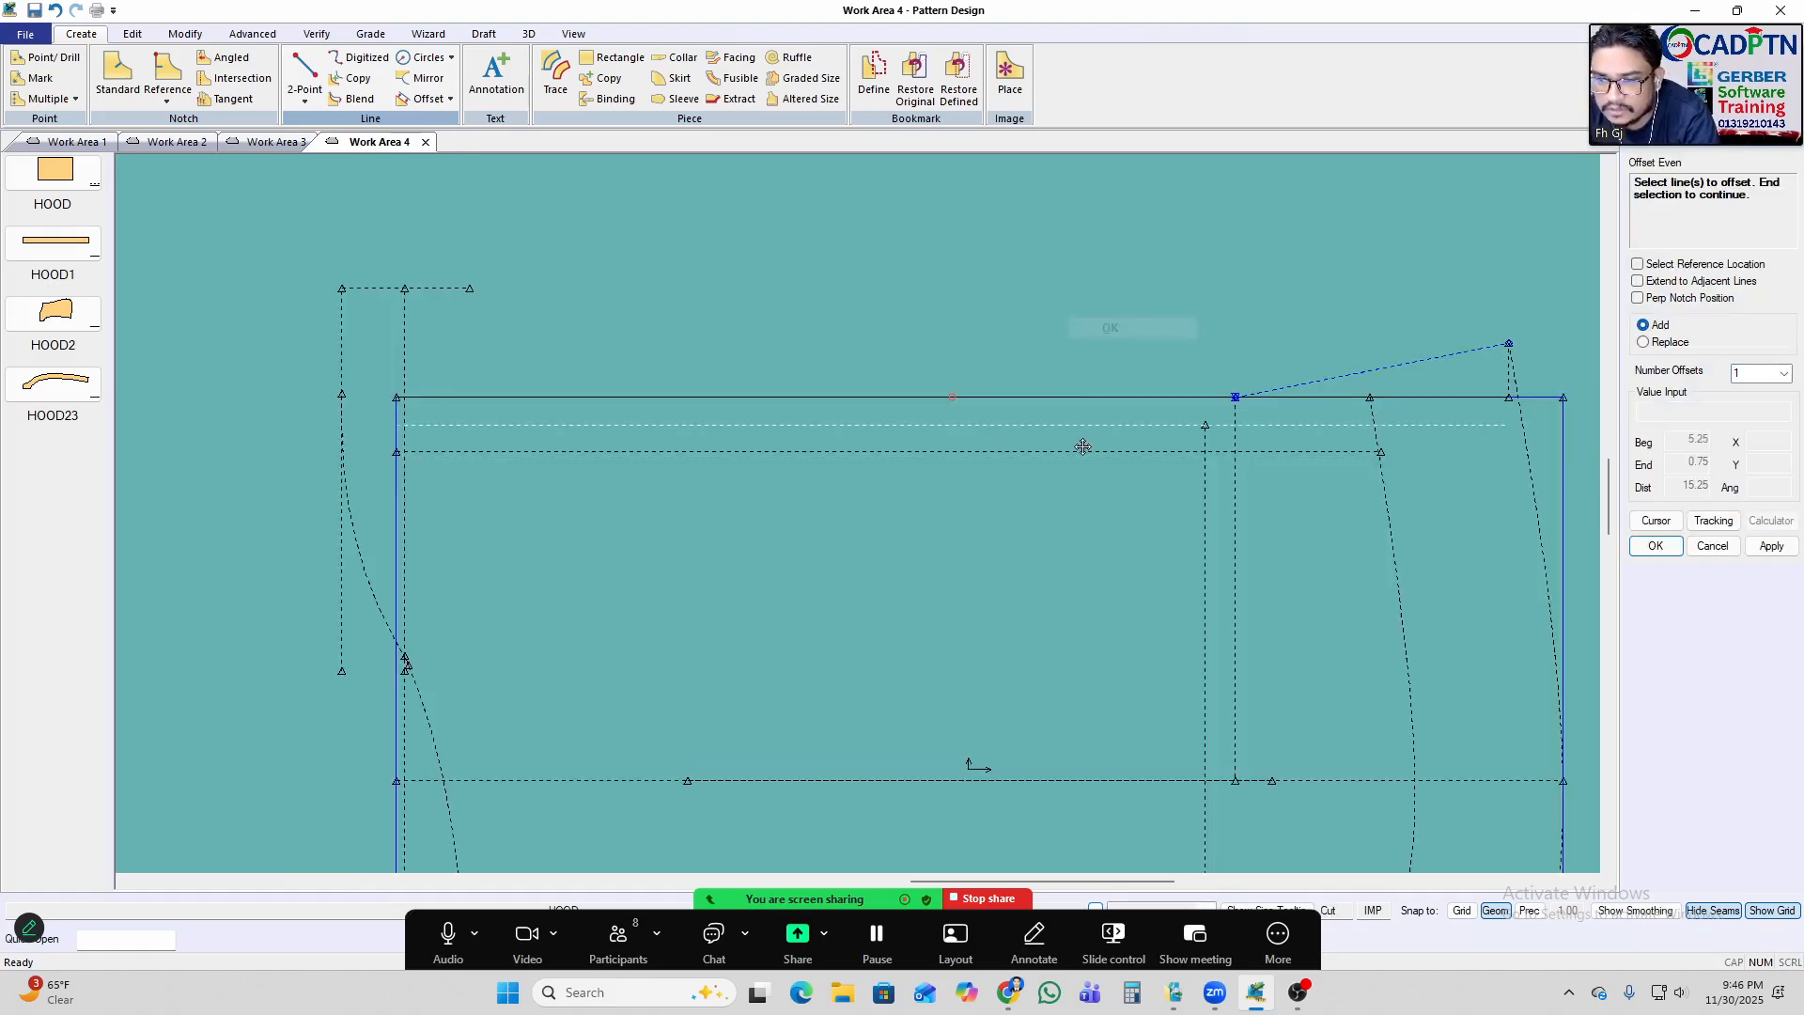
scroll(1082, 443, up, 1)
right_click(1078, 457)
click(1071, 461)
Draw a 2-point curve about 11.5 long from the new vertical line's upper end to the front extension's corner, bending down to the horizontal guide line.
click(305, 101)
click(334, 147)
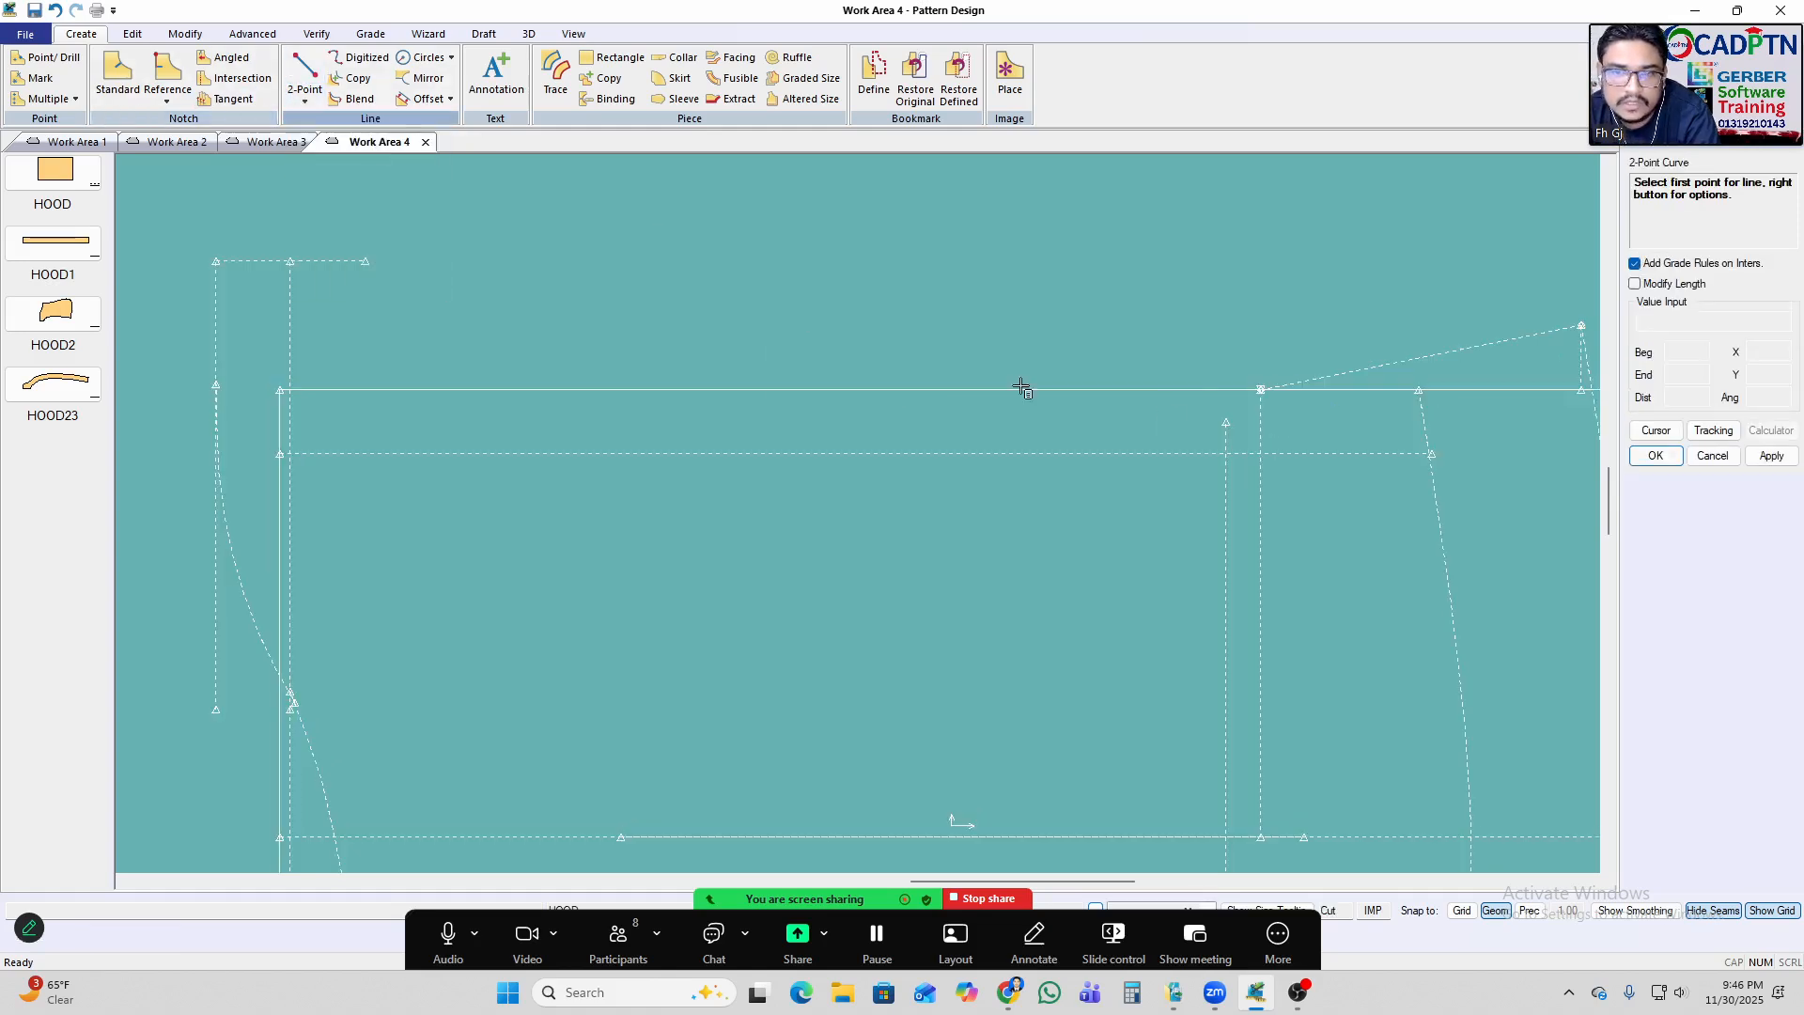
click(1261, 391)
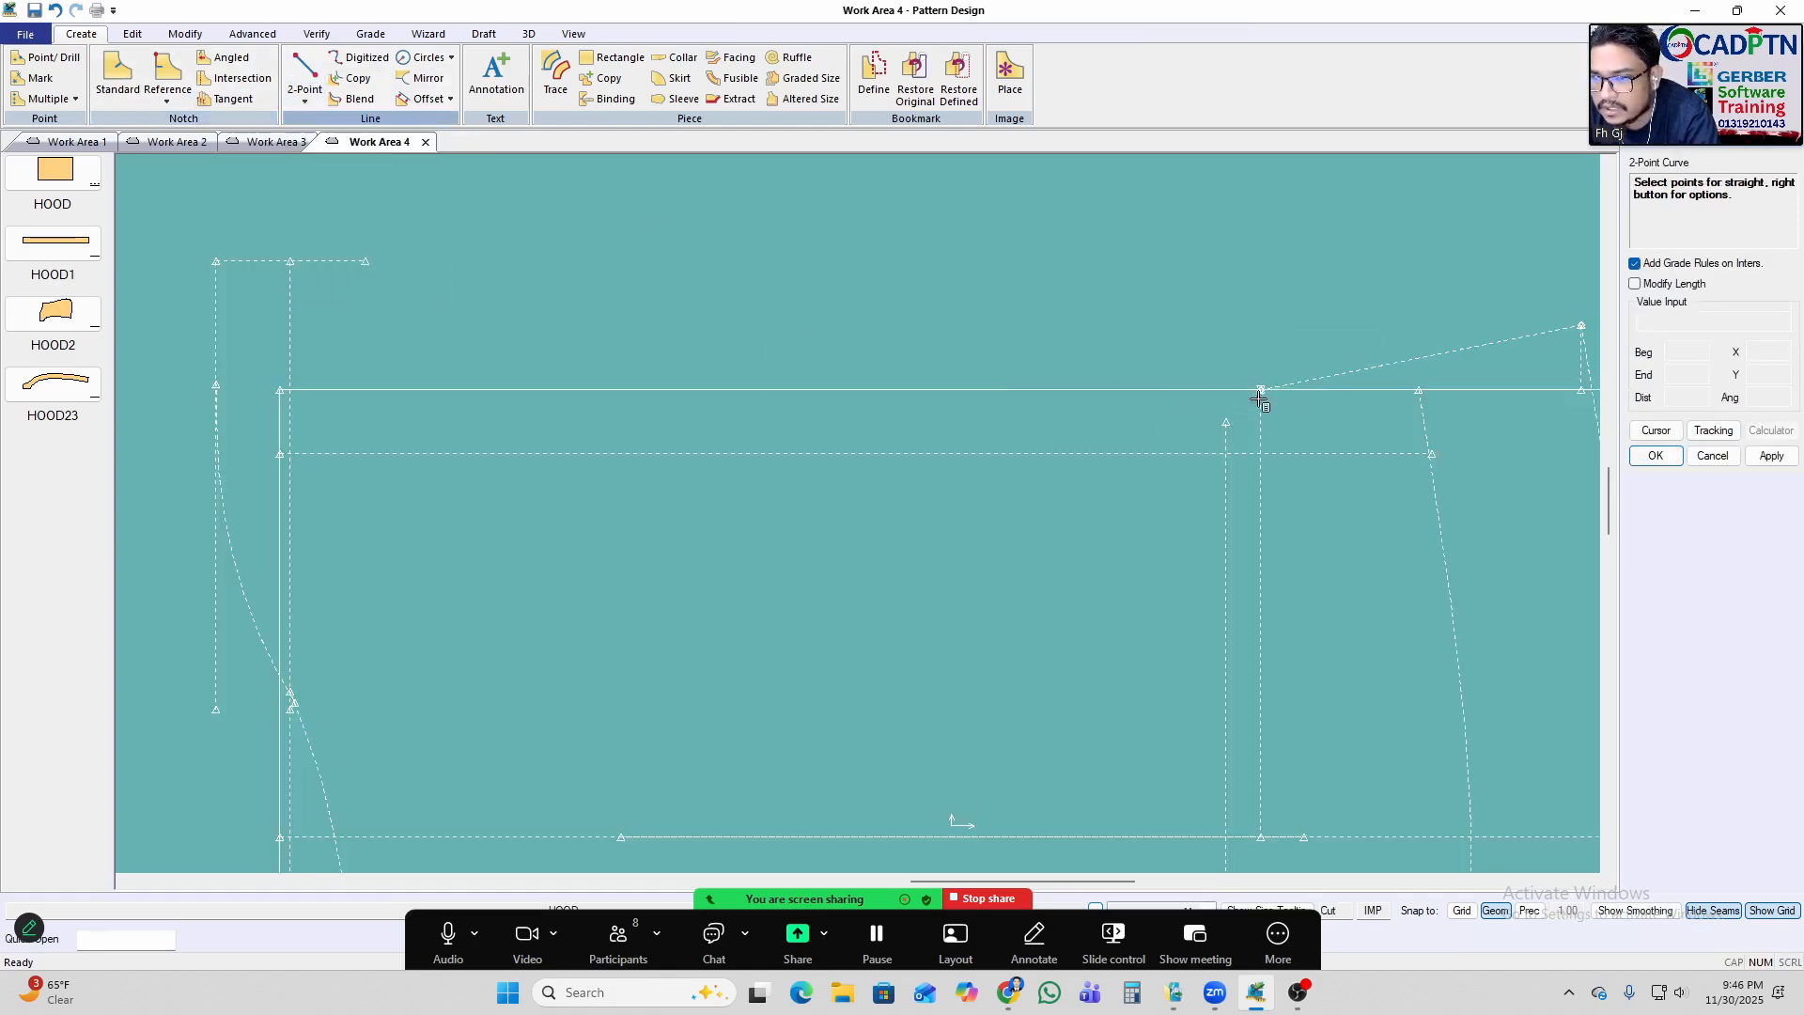
click(367, 262)
click(603, 440)
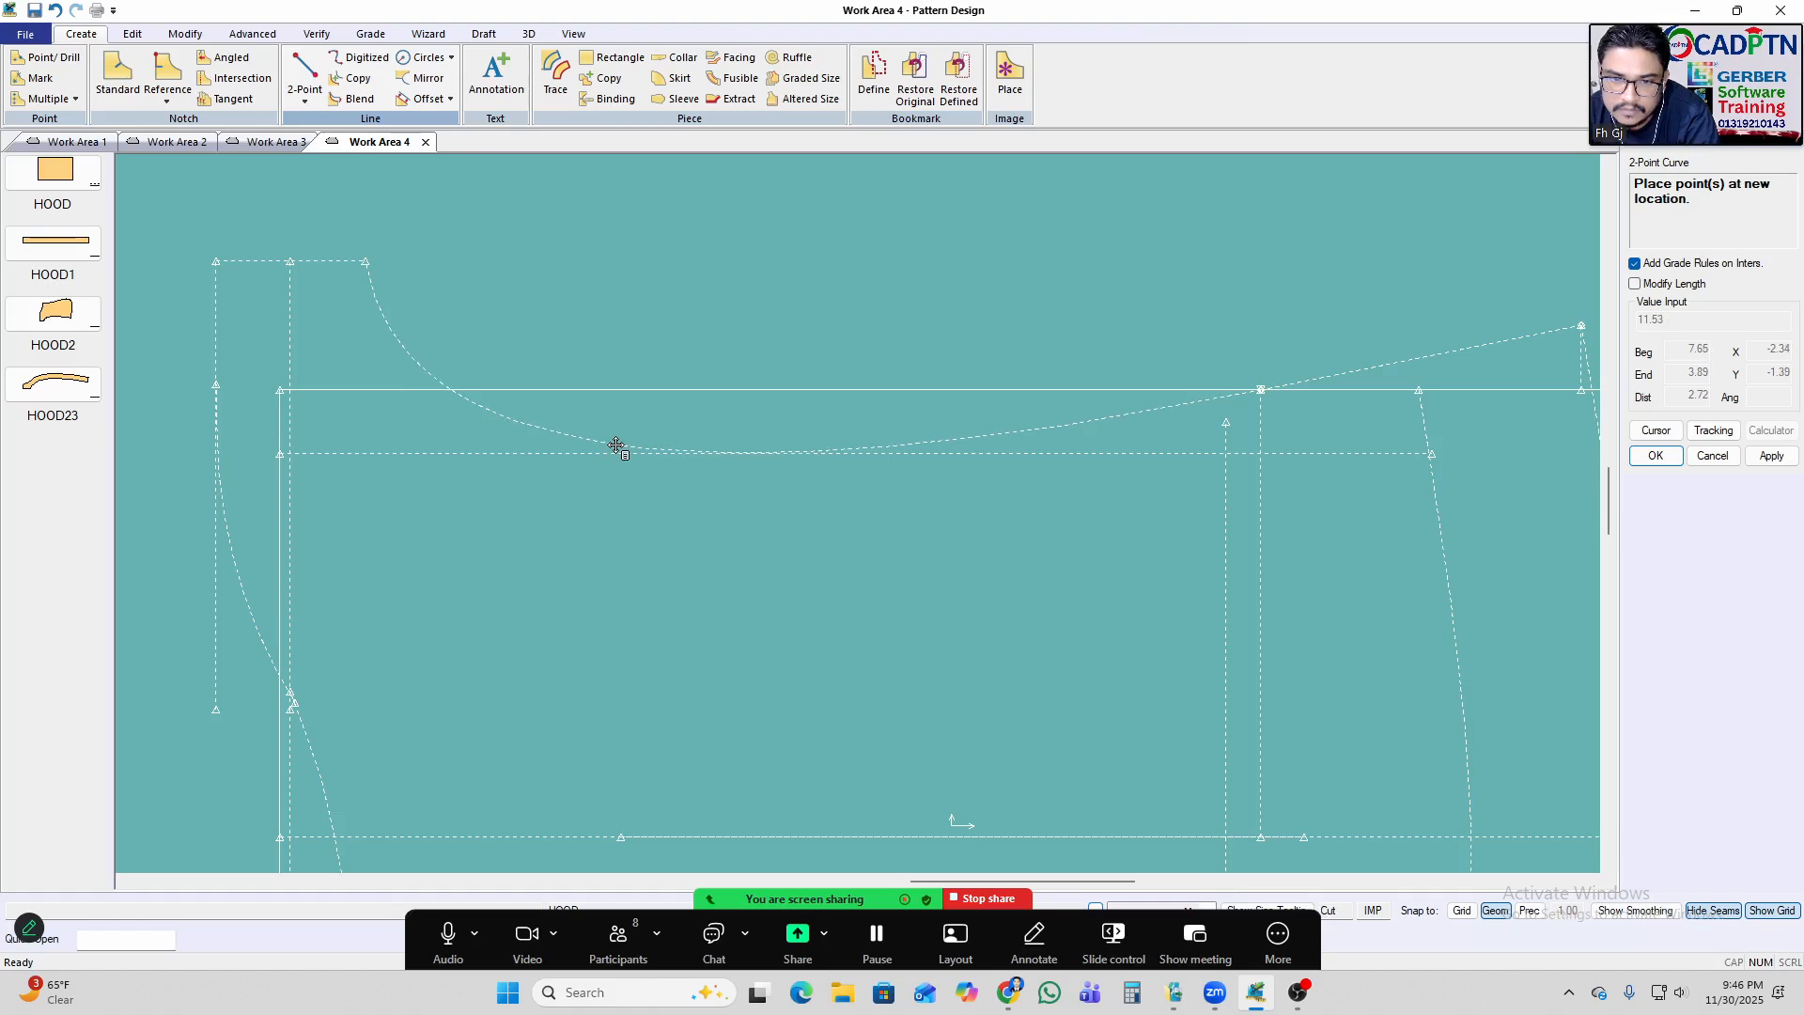
click(617, 445)
Delete the old full-height vertical guide line beside the new offset line.
scroll(899, 230, down, 4)
scroll(967, 380, up, 2)
click(1018, 310)
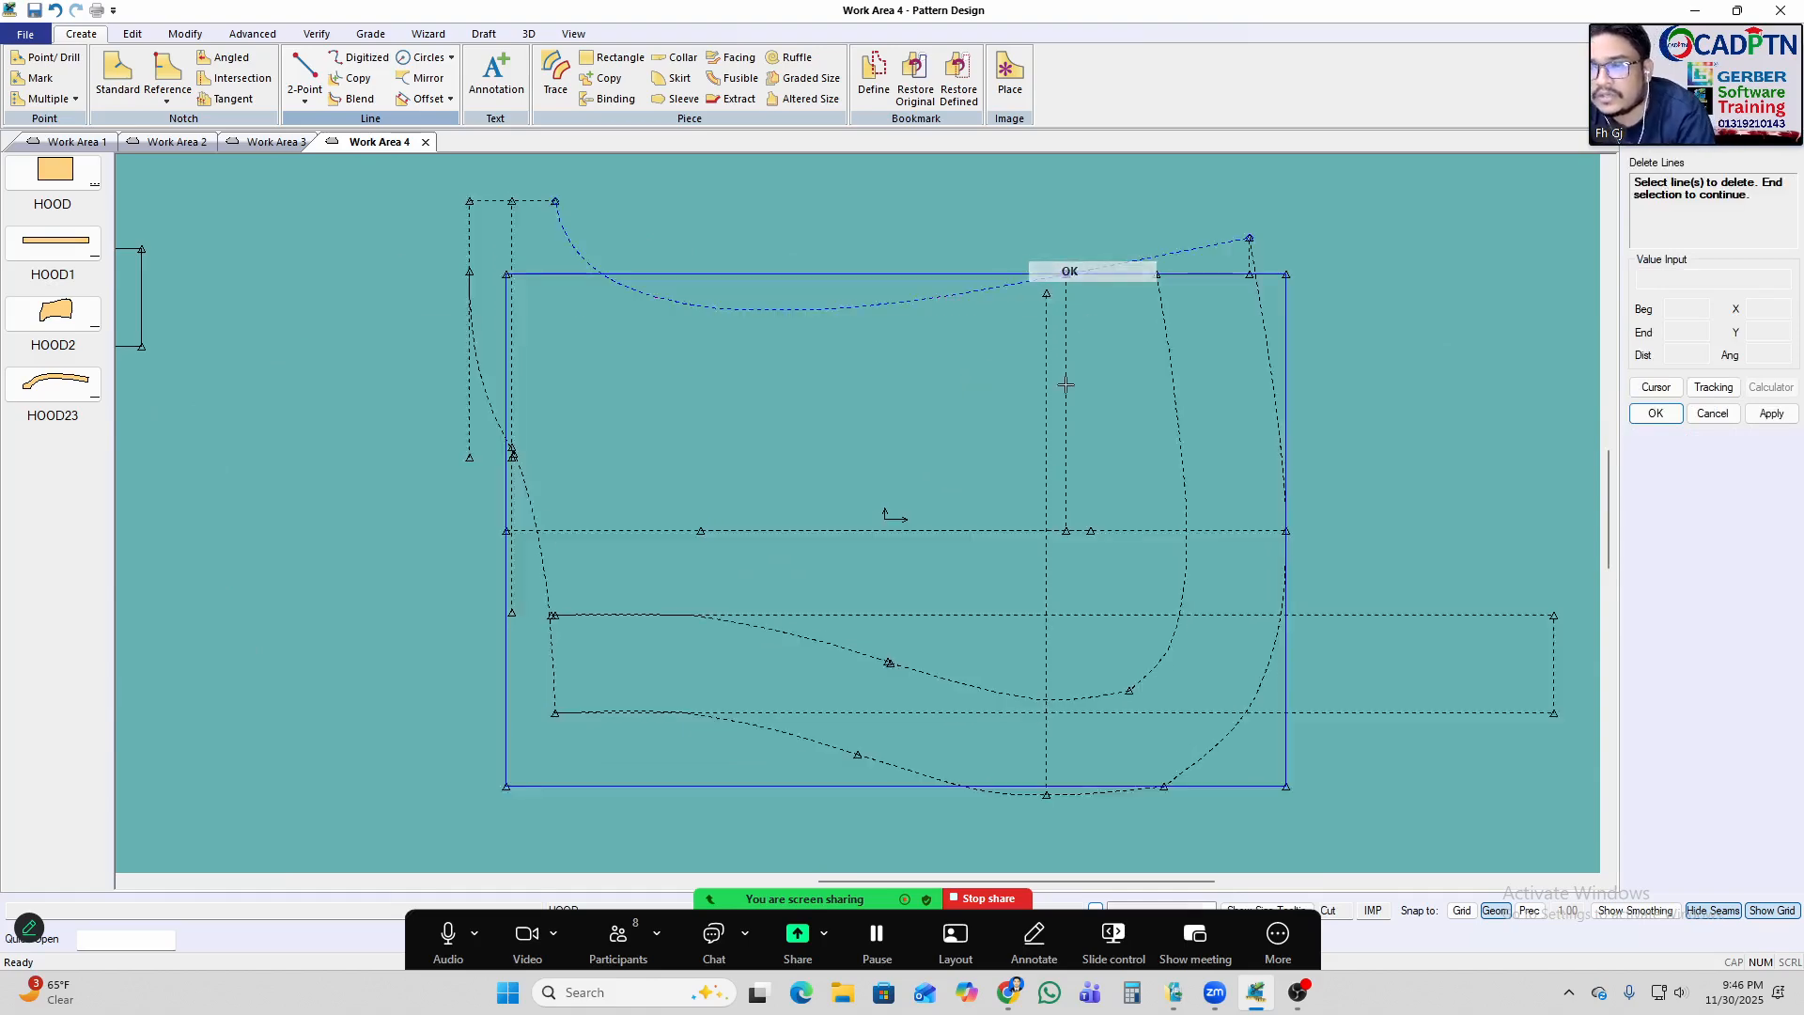
click(1046, 470)
right_click(1159, 359)
click(1136, 363)
Extend the new vertical line to the rectangle's lower edge by moving its lower end point.
scroll(1011, 492, up, 1)
key(m)
click(1009, 383)
right_click(1108, 318)
click(1108, 317)
right_click(1020, 427)
click(1022, 531)
scroll(1049, 692, up, 1)
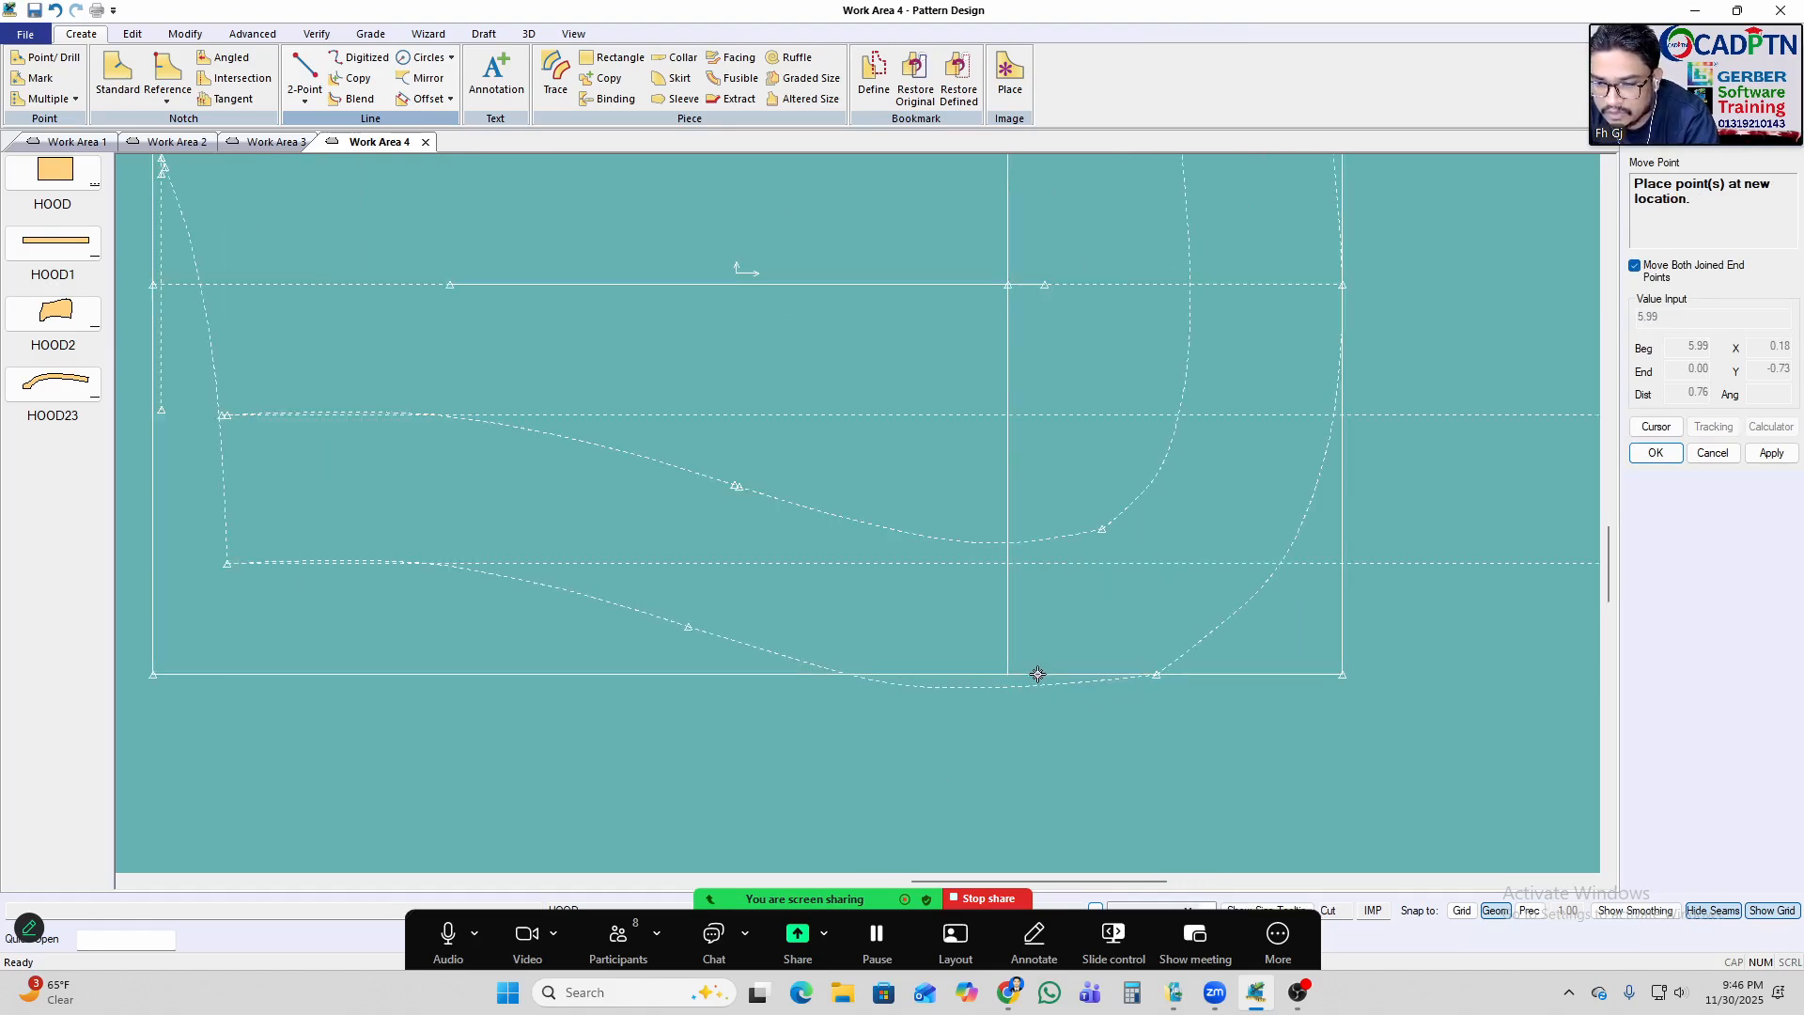
click(1037, 672)
right_click(1122, 416)
click(1122, 416)
Measure the graded lengths of the new vertical line and the draft rectangle's top edge.
scroll(921, 523, down, 3)
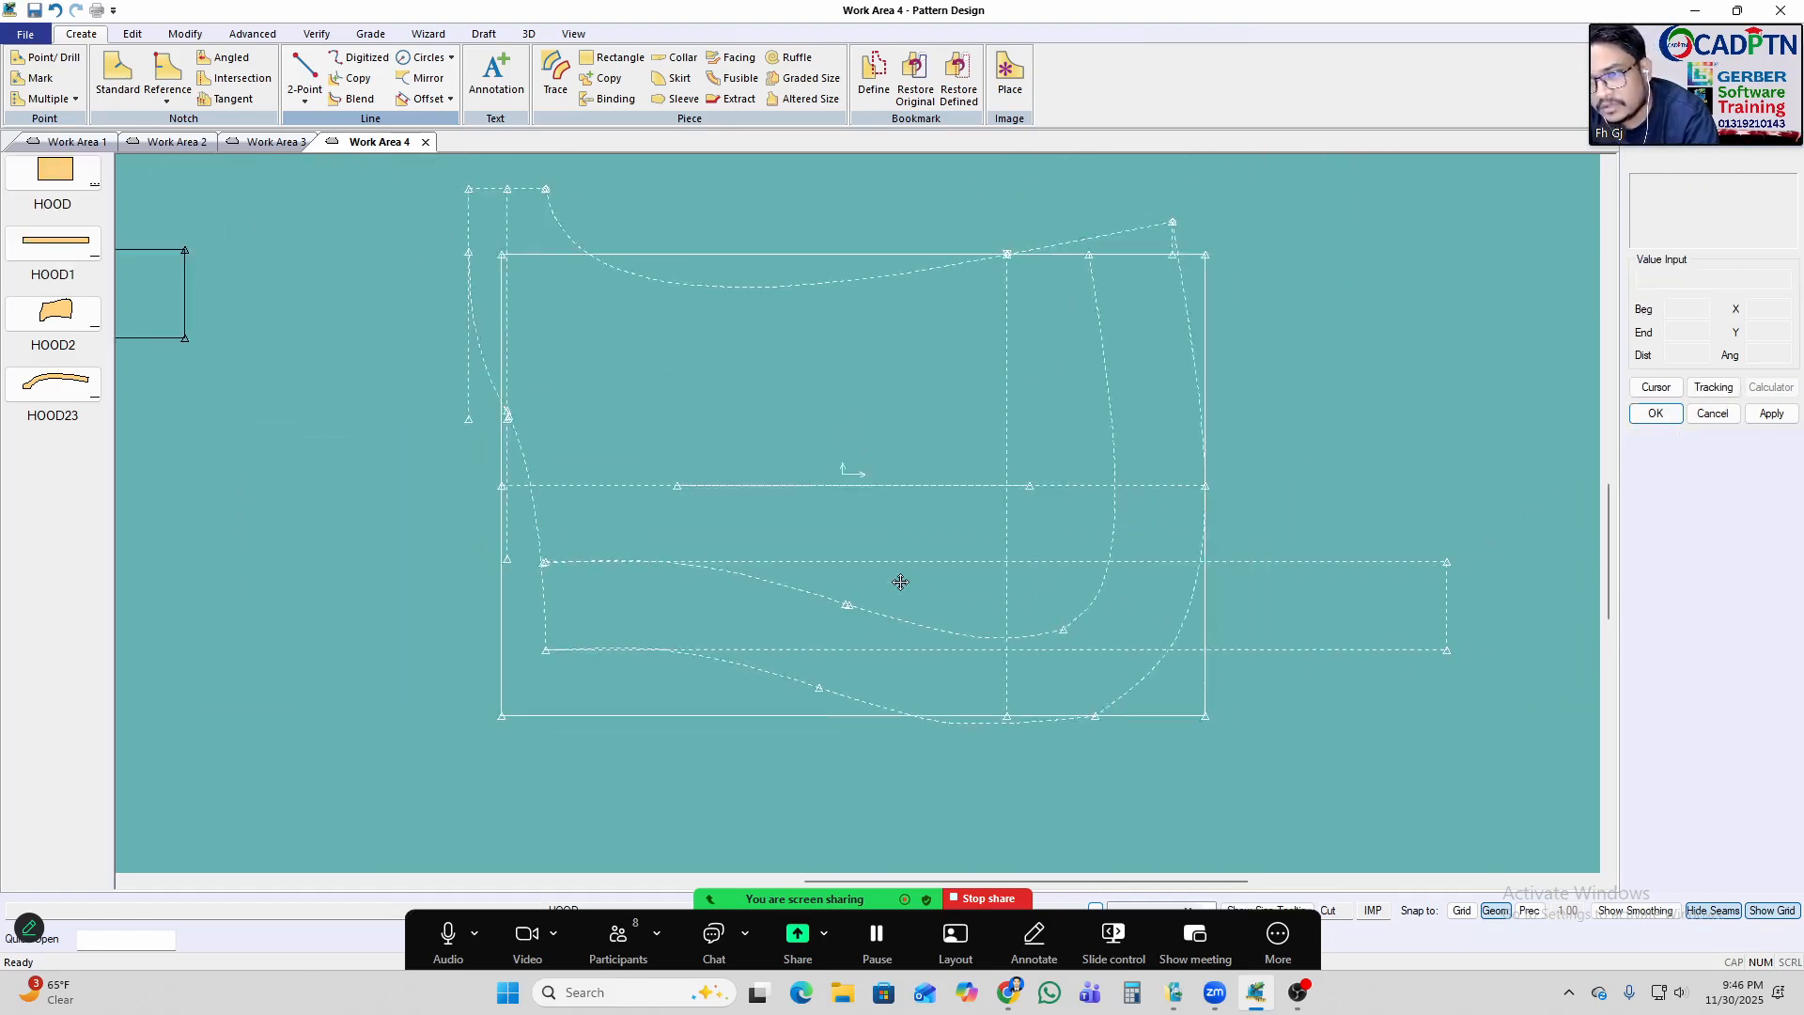
key(g)
click(1009, 392)
right_click(1172, 320)
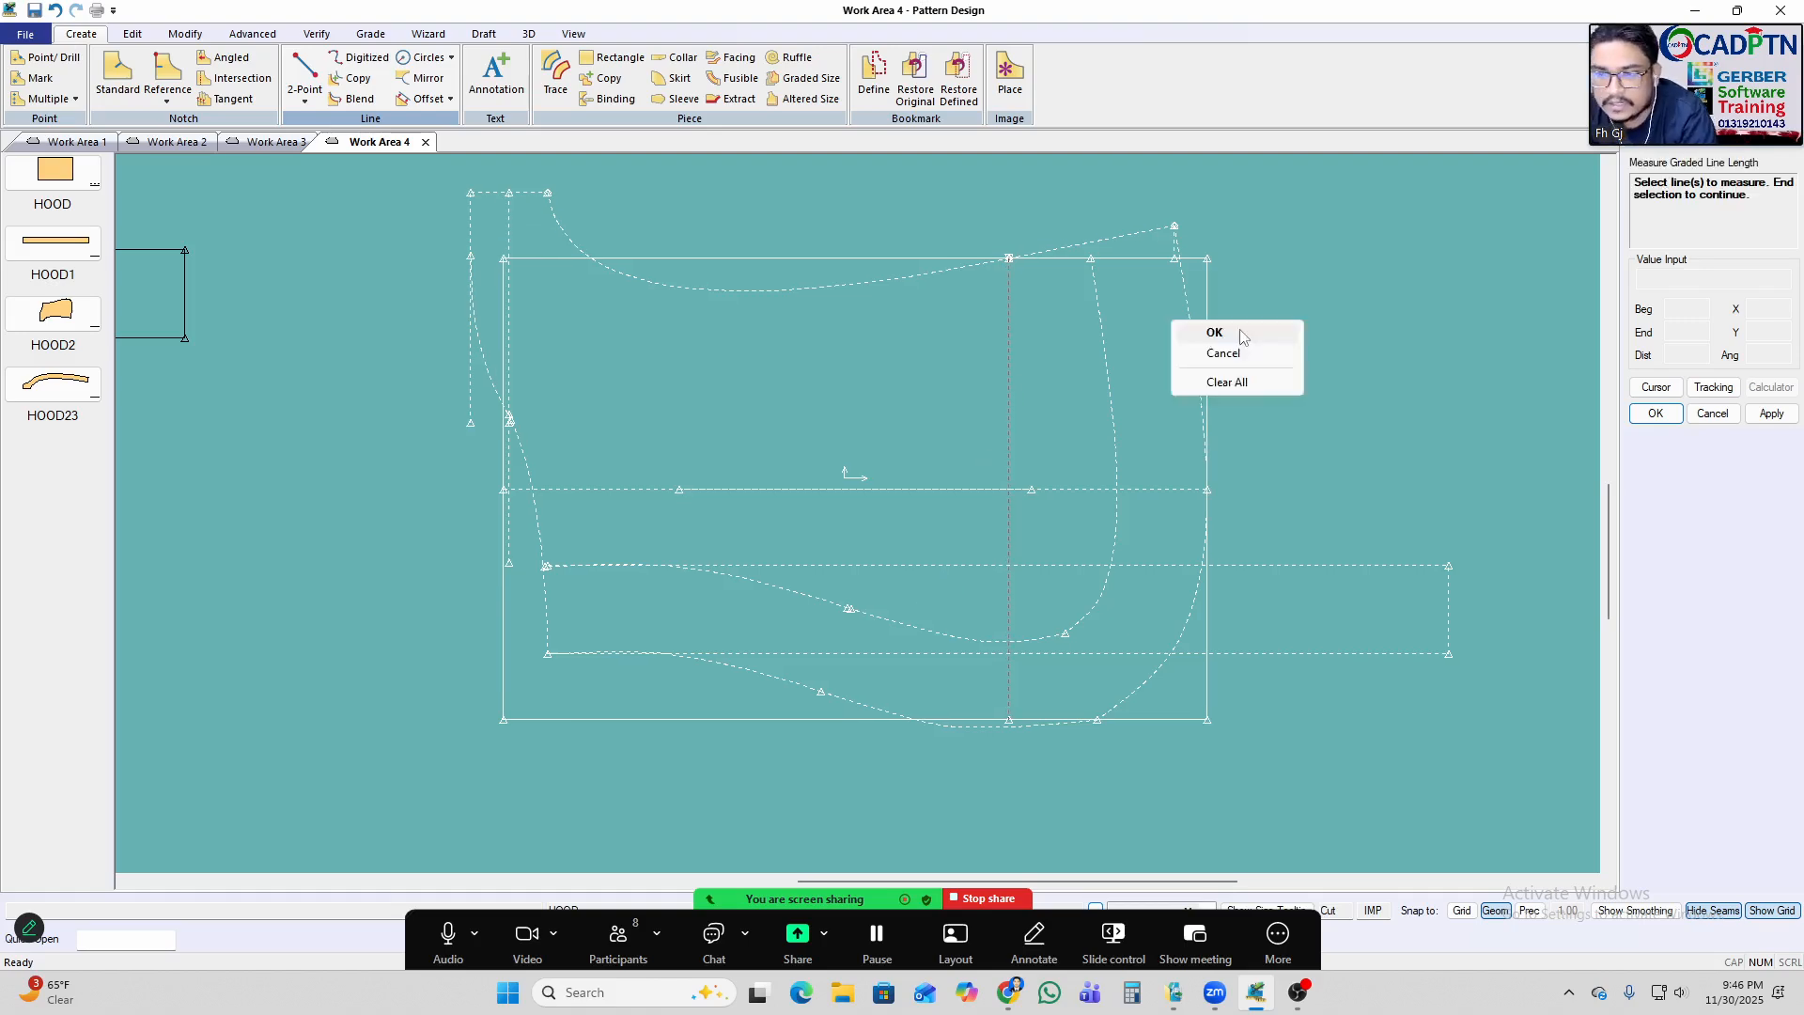
click(1232, 341)
click(812, 332)
click(526, 258)
right_click(1271, 229)
click(1311, 240)
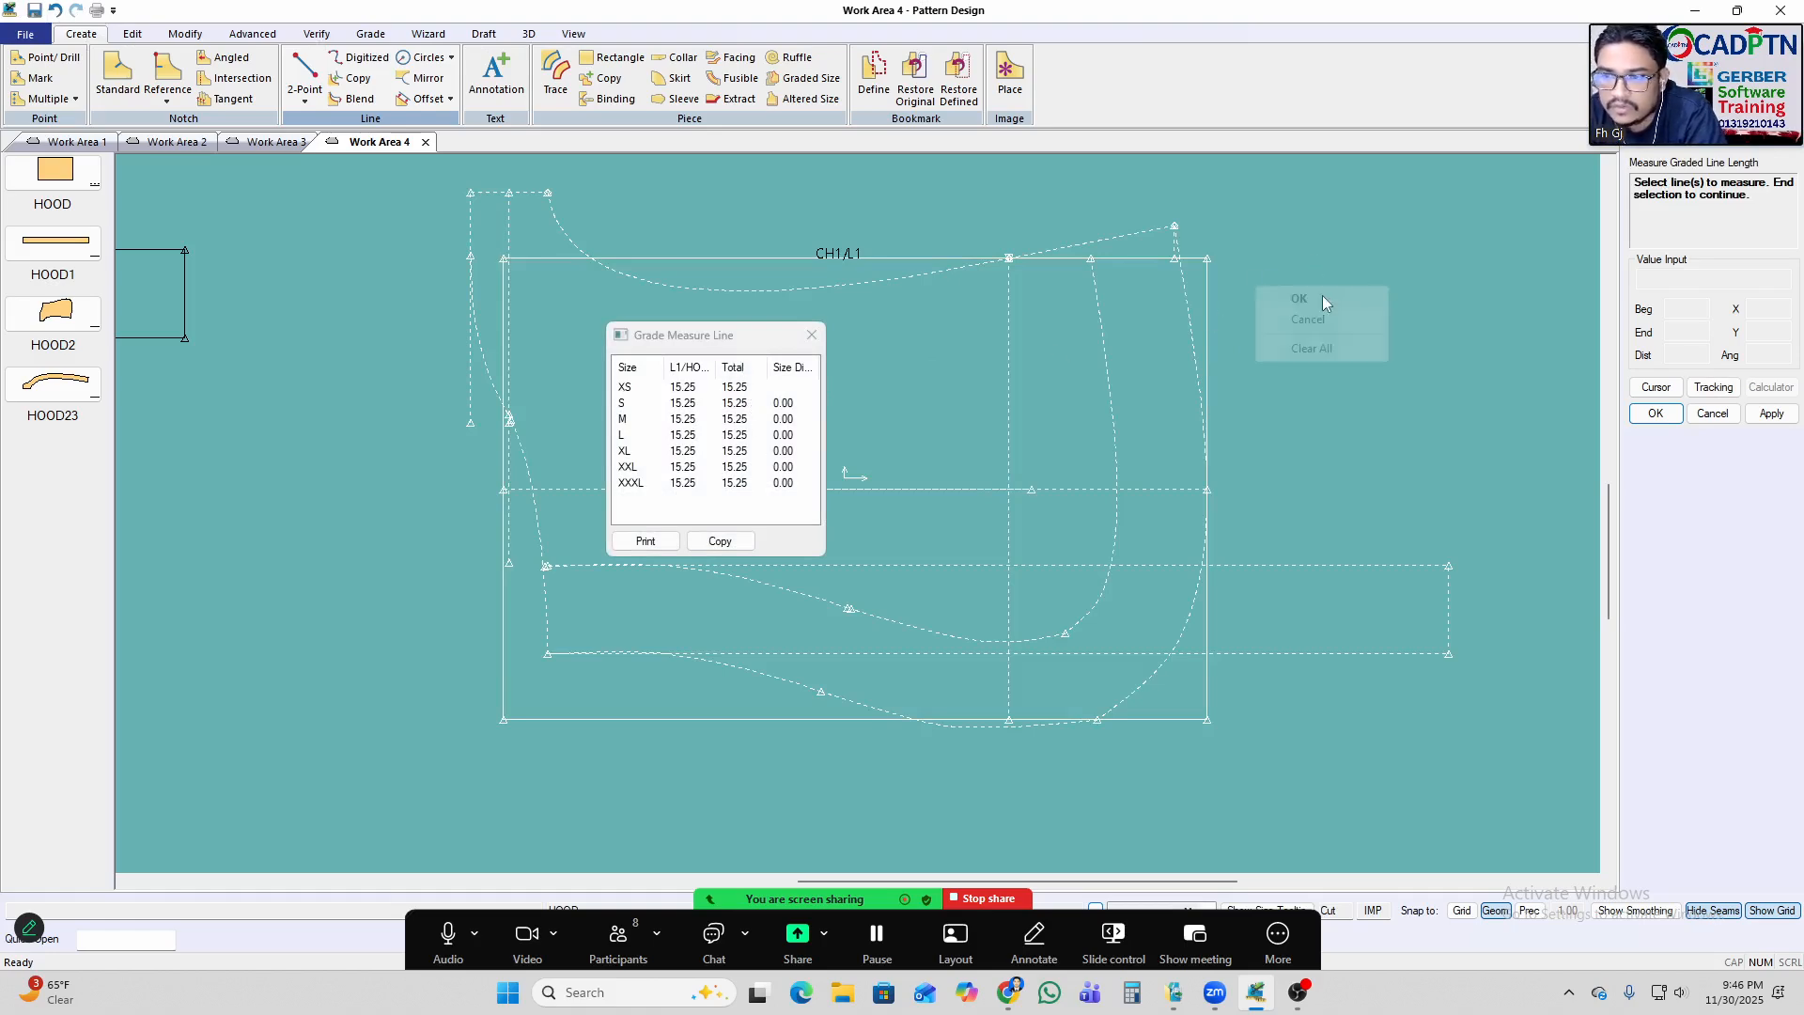
click(1322, 295)
click(1029, 521)
click(1044, 534)
Move the draft's points in front of the vertical guide line horizontally outward to widen the front section.
key(m)
drag(421, 195, 840, 642)
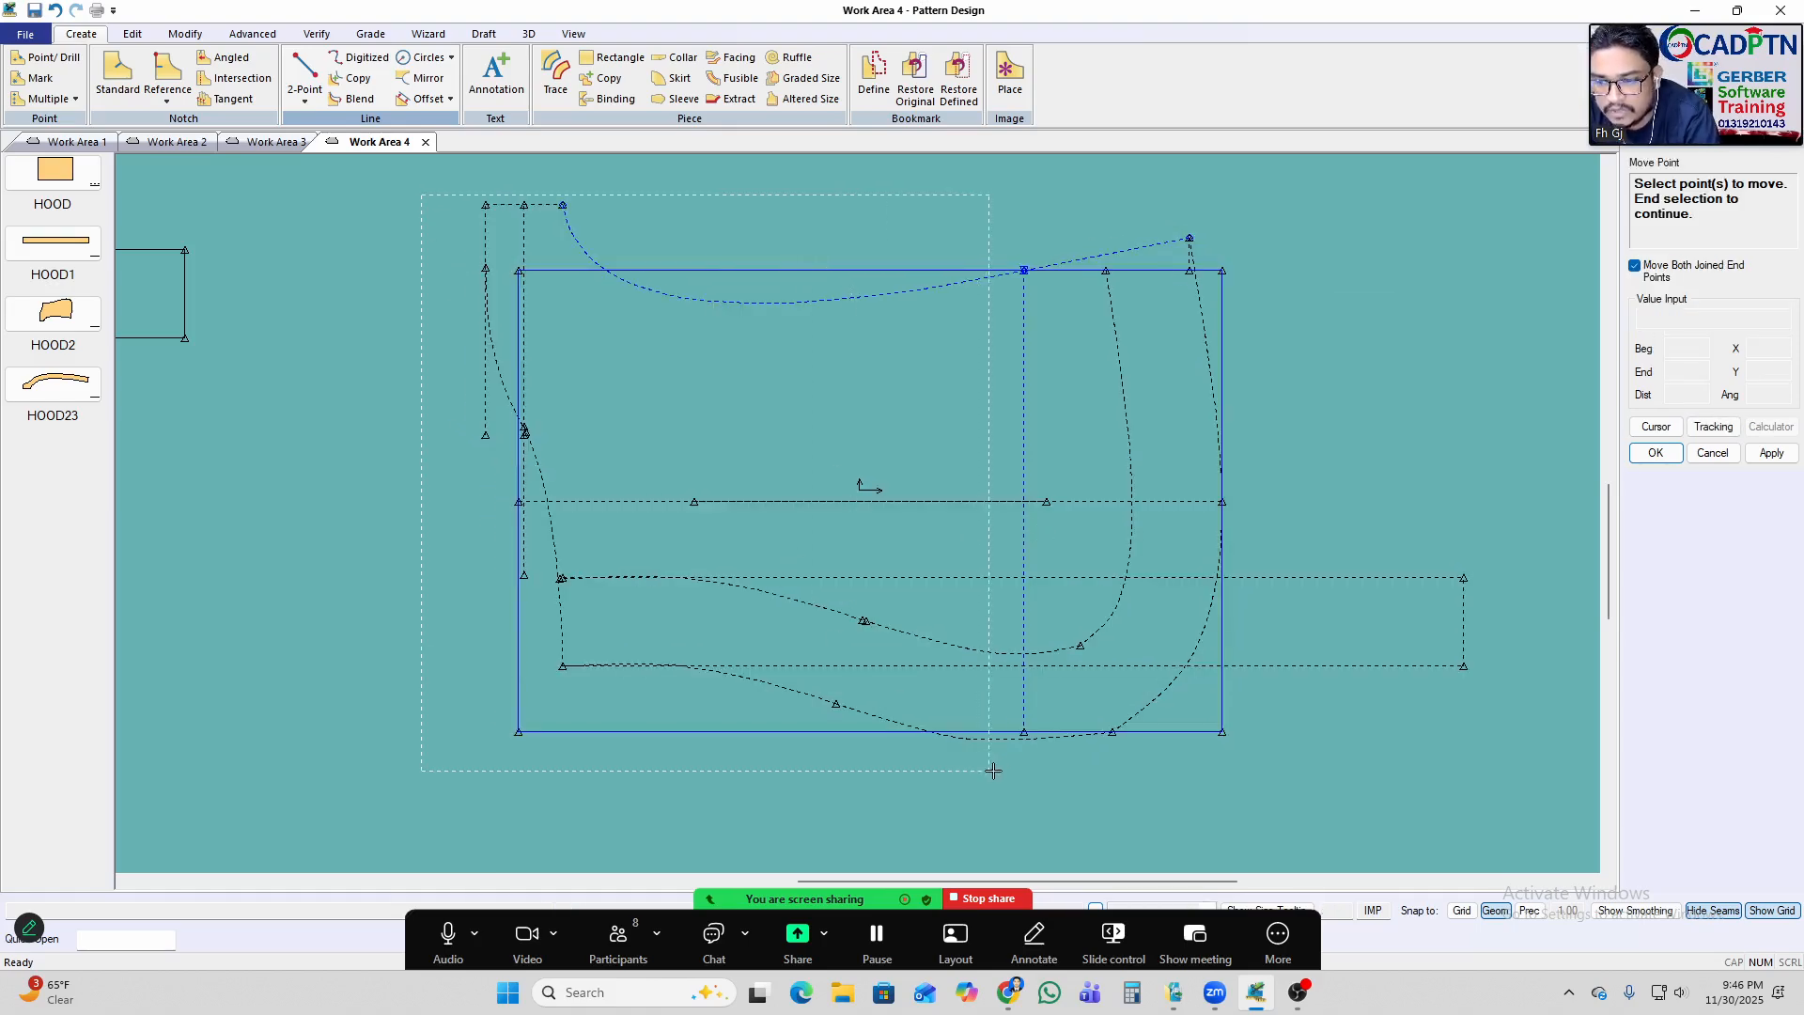
drag(990, 771, 1006, 765)
click(1272, 392)
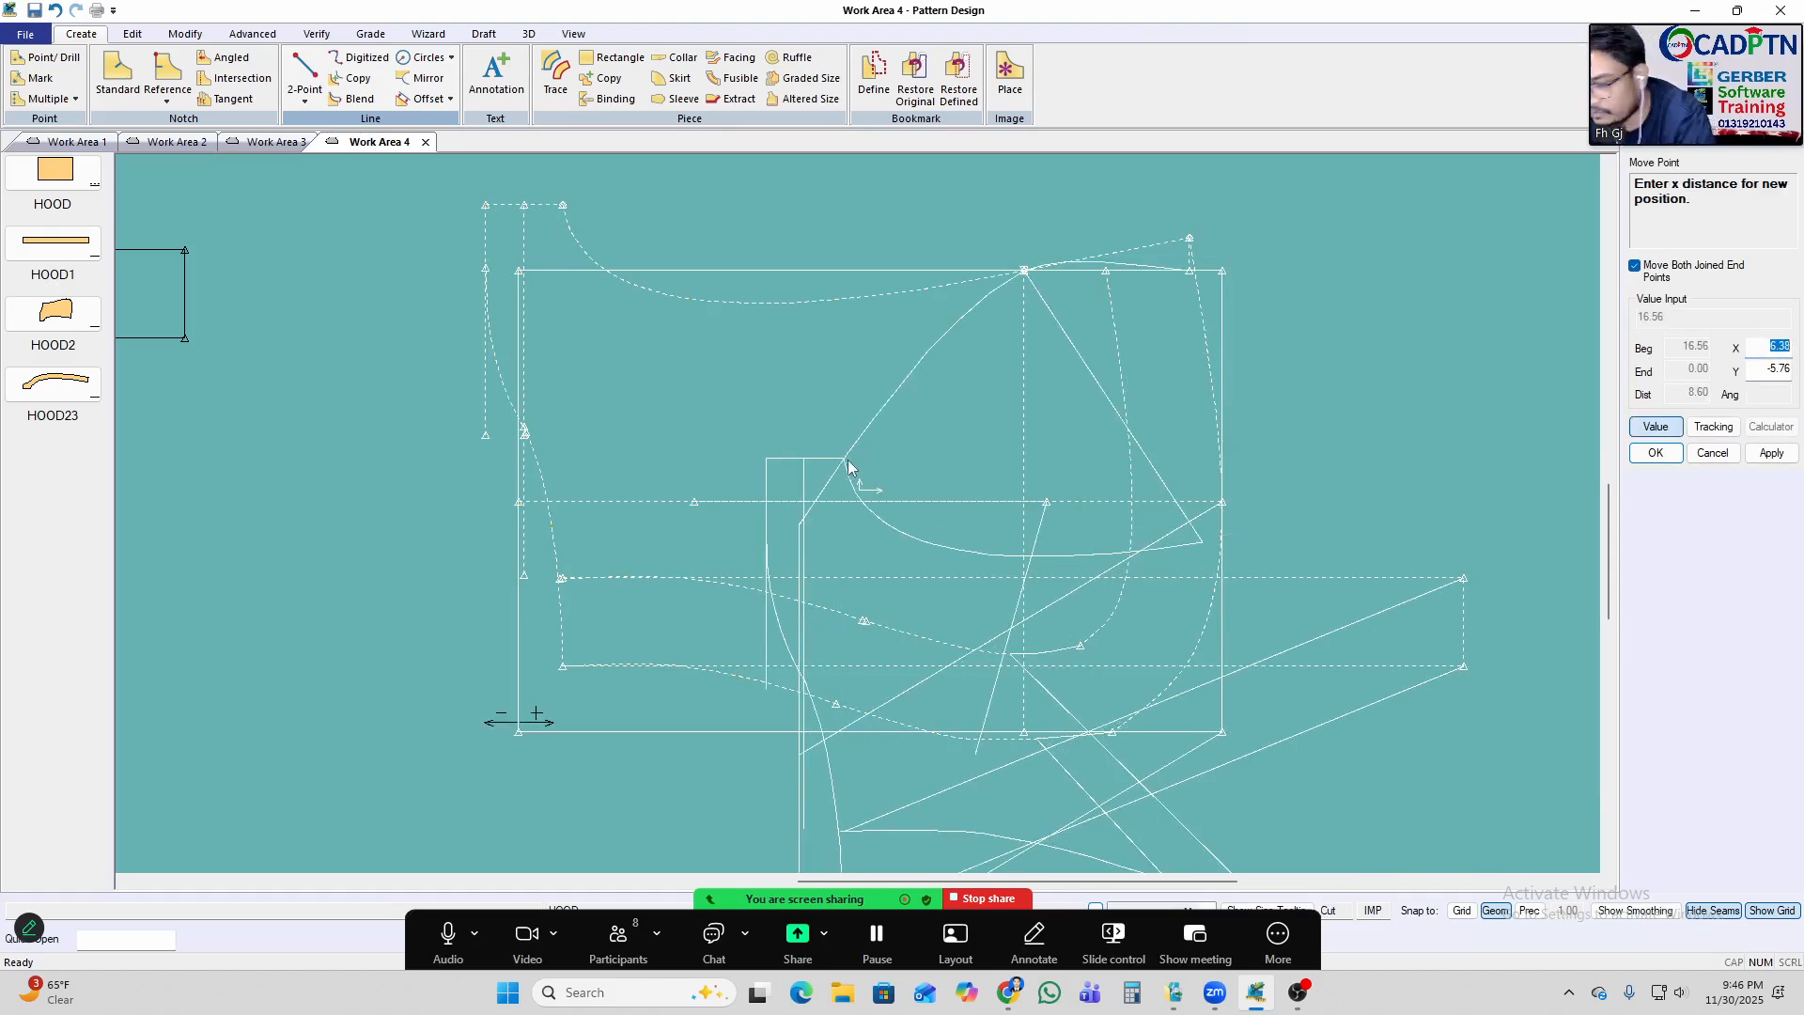
click(1771, 453)
click(1656, 453)
Measure the graded length of the draft rectangle's top edge.
key(alt+m)
click(860, 283)
right_click(1172, 236)
click(1234, 248)
right_click(876, 221)
click(916, 234)
Check the distance from the rectangle's top edge to the front extension's corner with an offset preview, without adding a line.
scroll(673, 504, up, 2)
middle_drag(487, 320, 571, 346)
key(alt+o)
click(608, 285)
right_click(702, 220)
click(740, 233)
click(1669, 527)
right_click(510, 199)
click(579, 234)
click(596, 287)
right_click(603, 225)
click(610, 230)
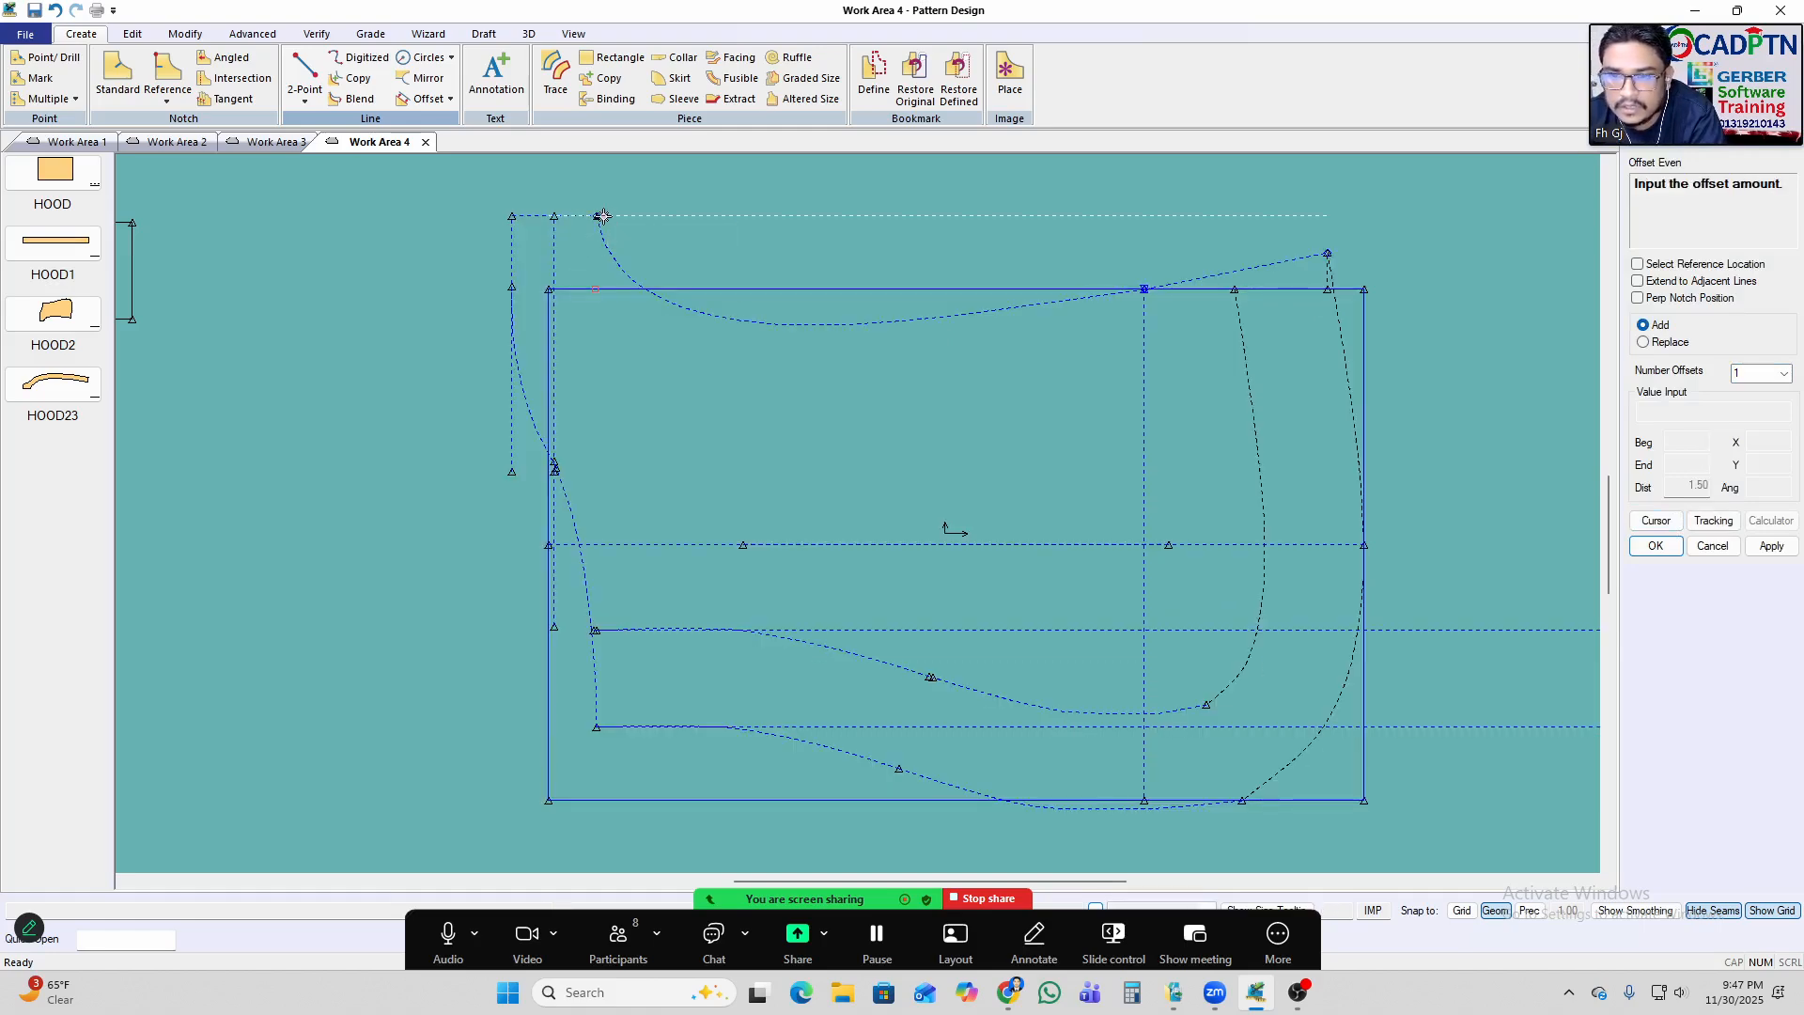
right_click(603, 217)
click(633, 242)
Check the distance from the rectangle's lower edge to the lower curve's front end with an offset preview, without adding a line.
scroll(655, 240, down, 5)
scroll(601, 423, up, 6)
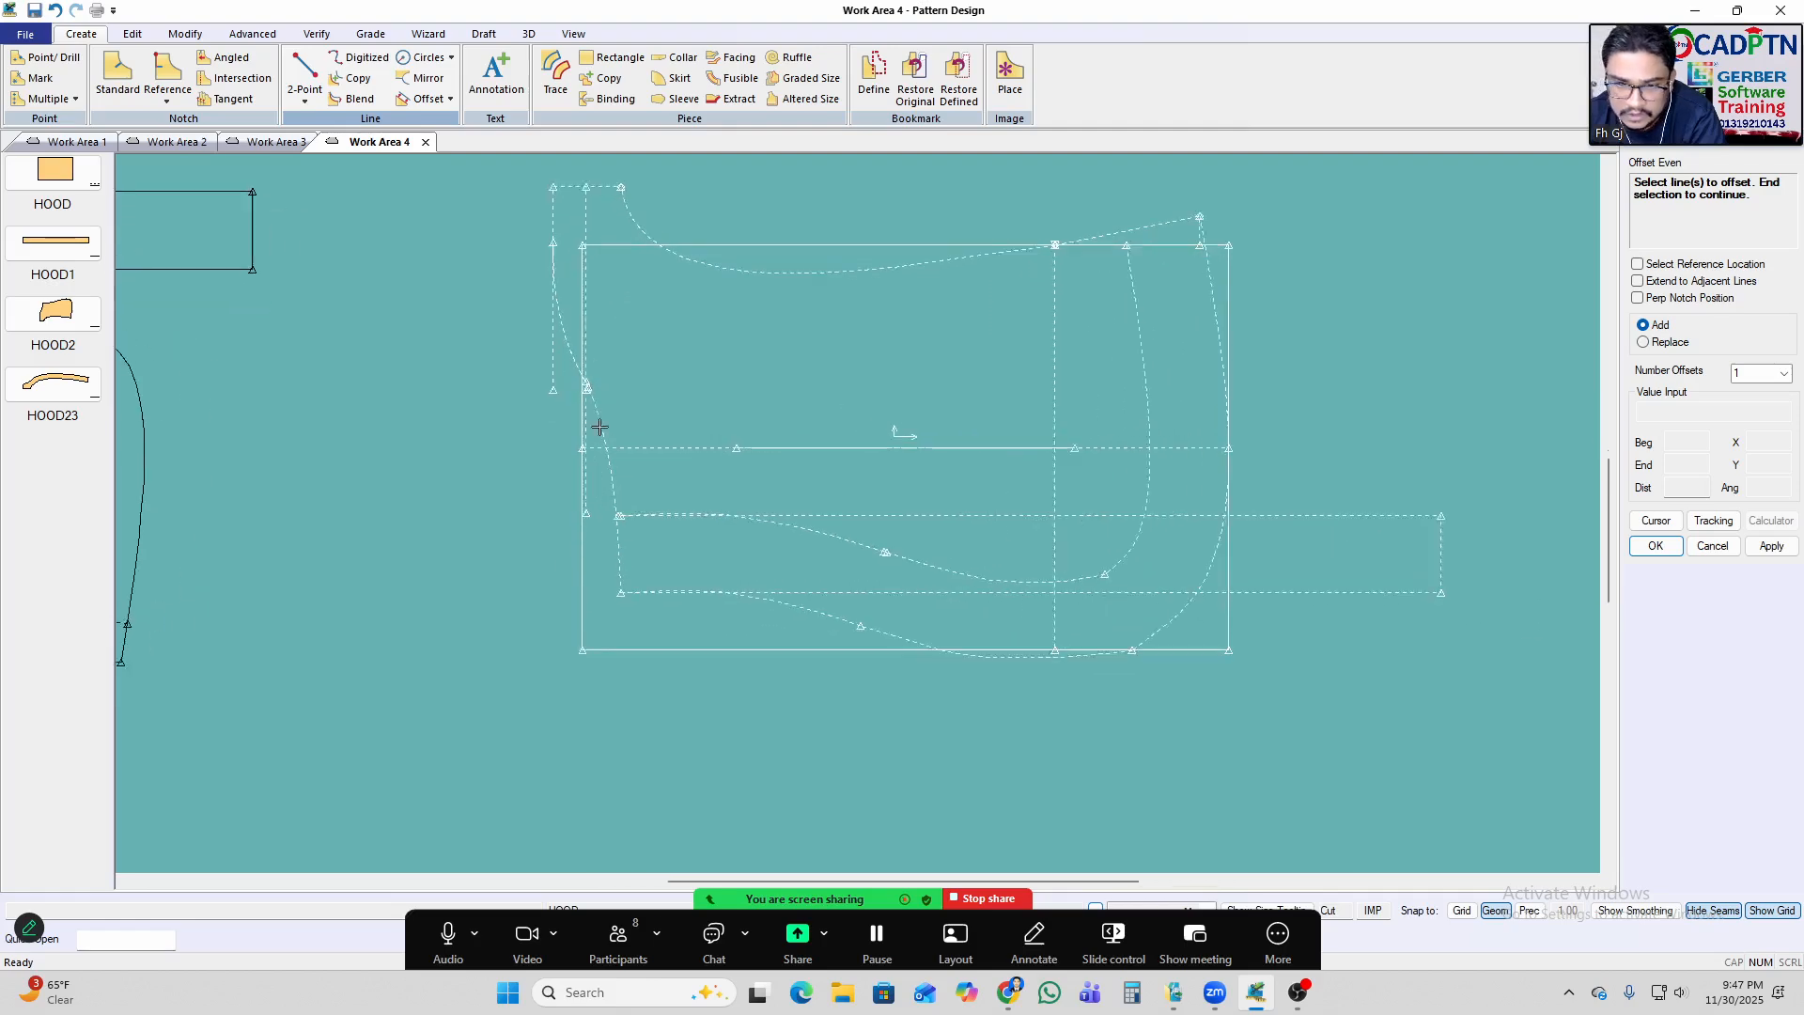
click(617, 669)
right_click(731, 465)
click(801, 478)
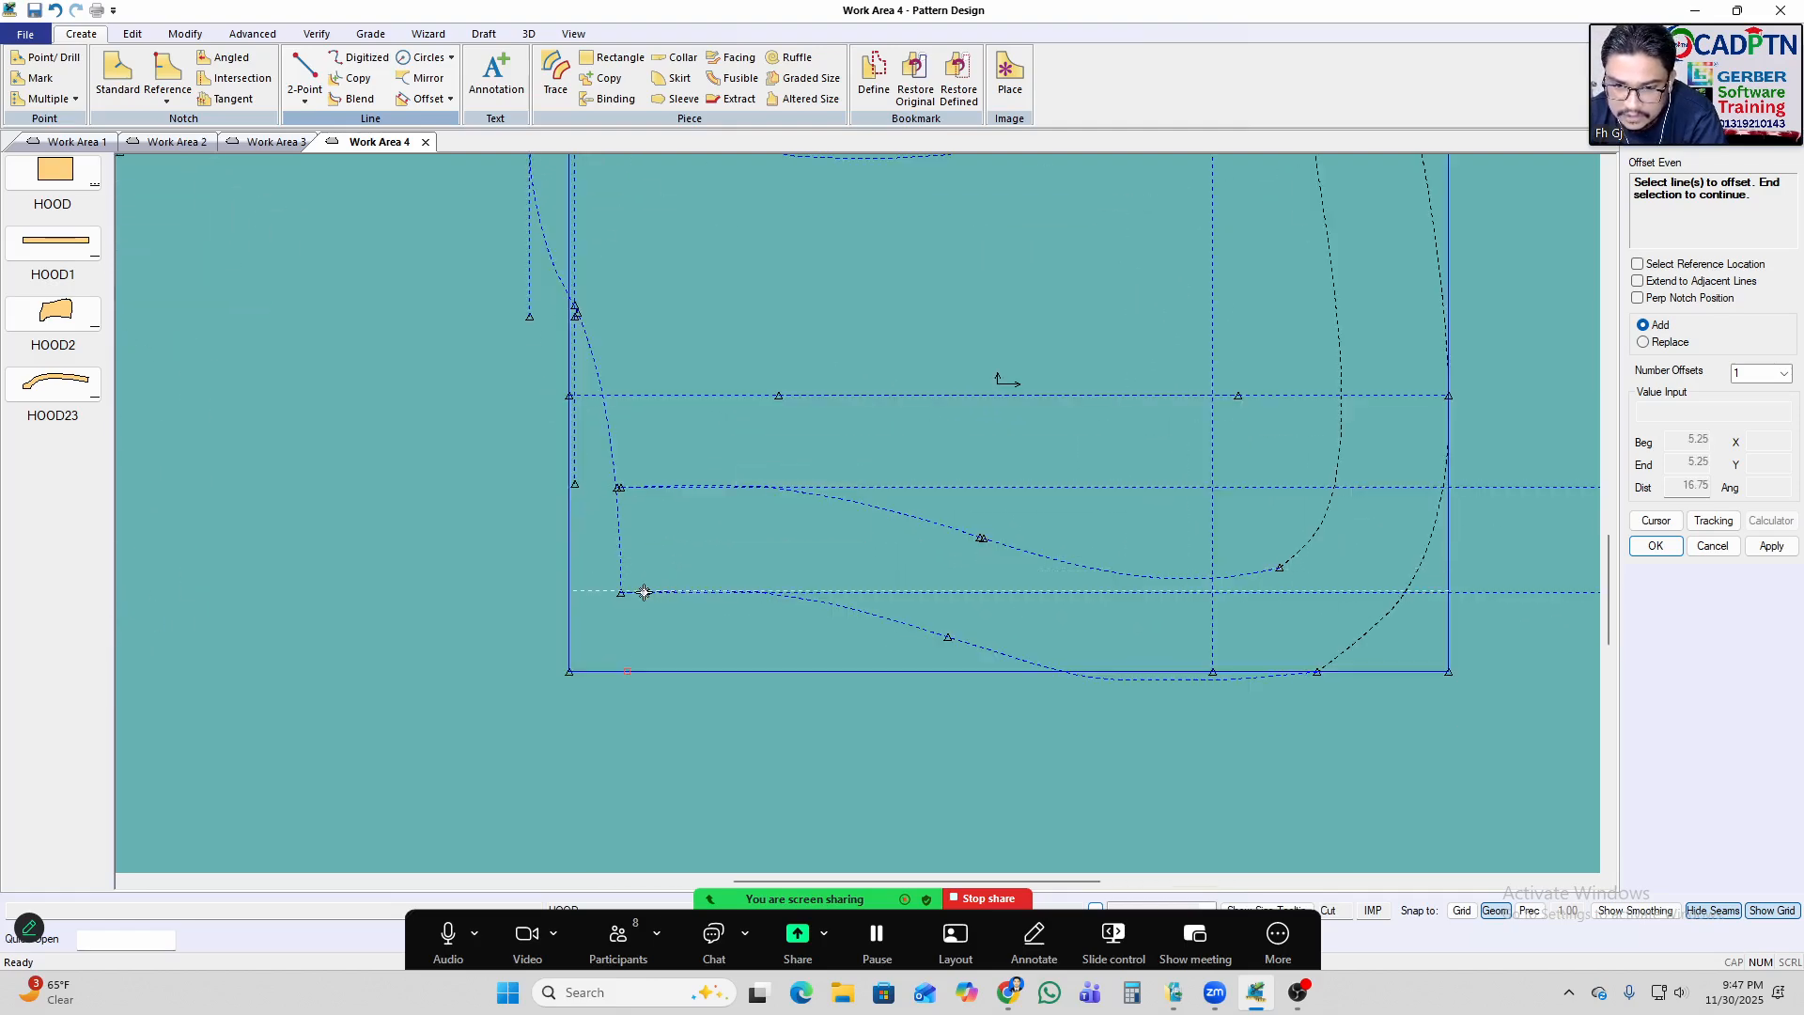
right_click(640, 596)
click(634, 617)
scroll(661, 607, down, 4)
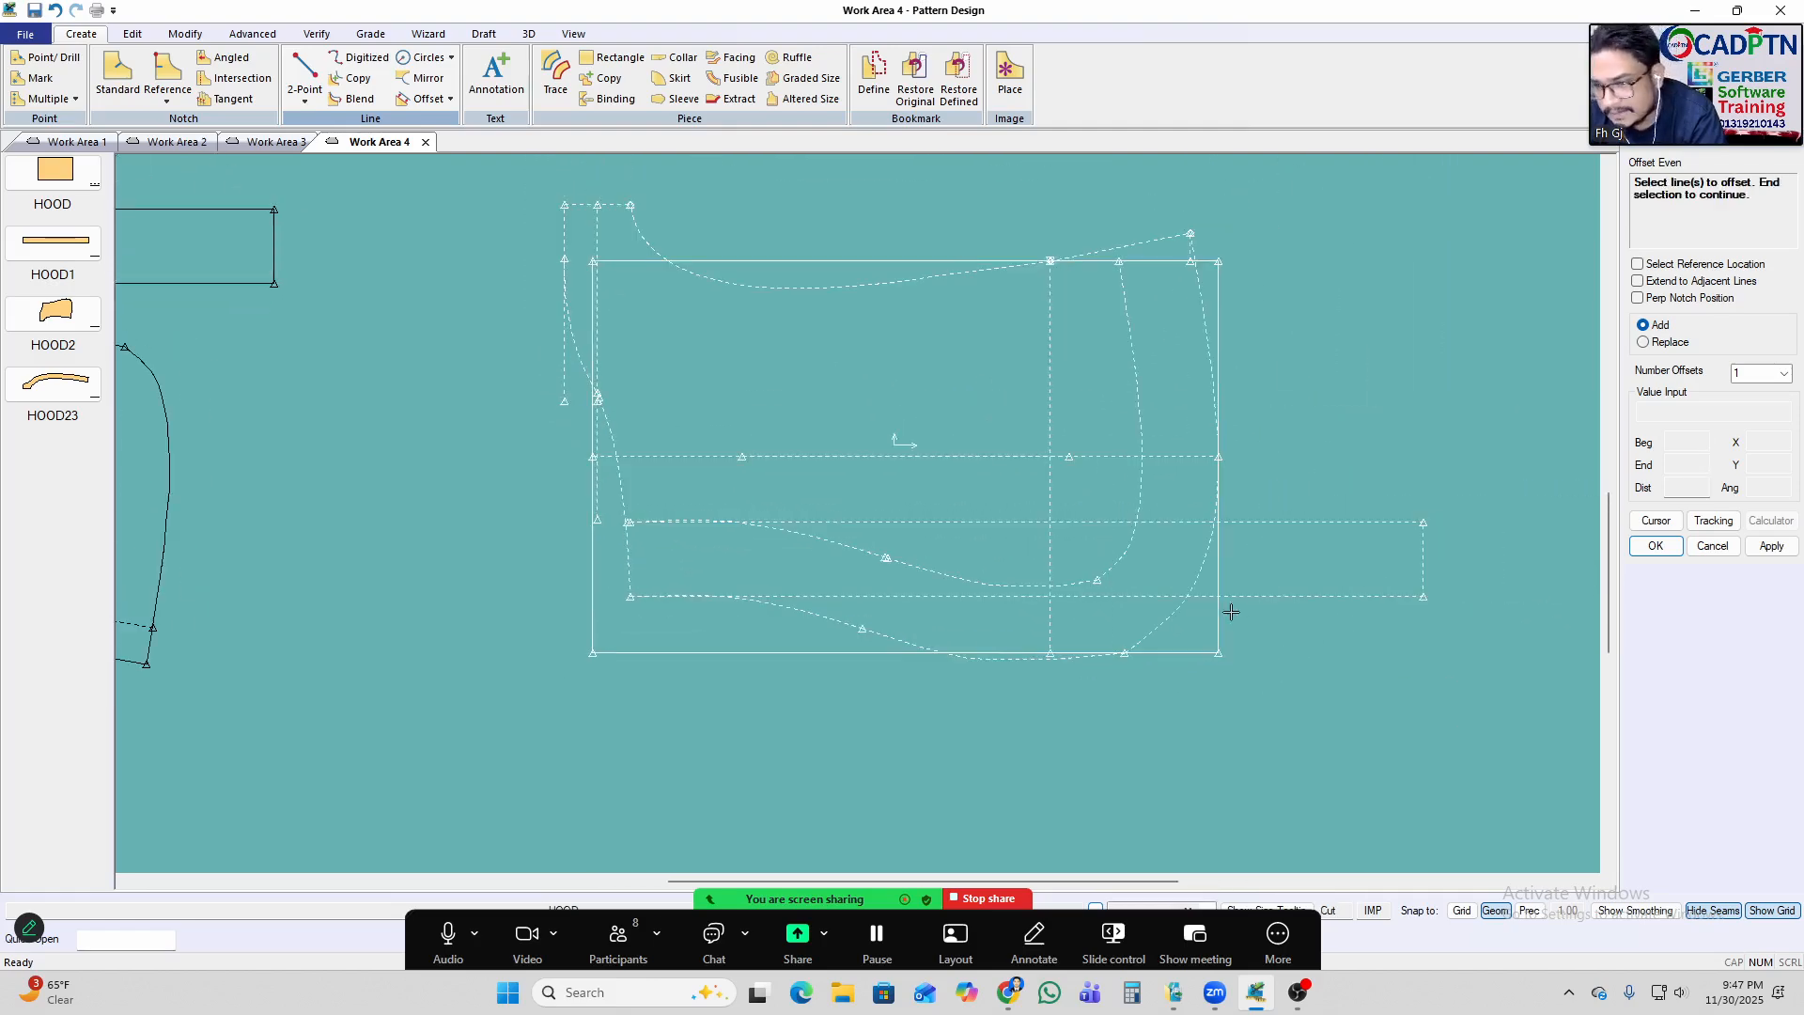
scroll(1224, 609, up, 3)
right_click(1275, 433)
click(1276, 434)
Examine the draft's lower back corner where the outer curve meets the rectangle's lower edge.
scroll(1087, 576, up, 6)
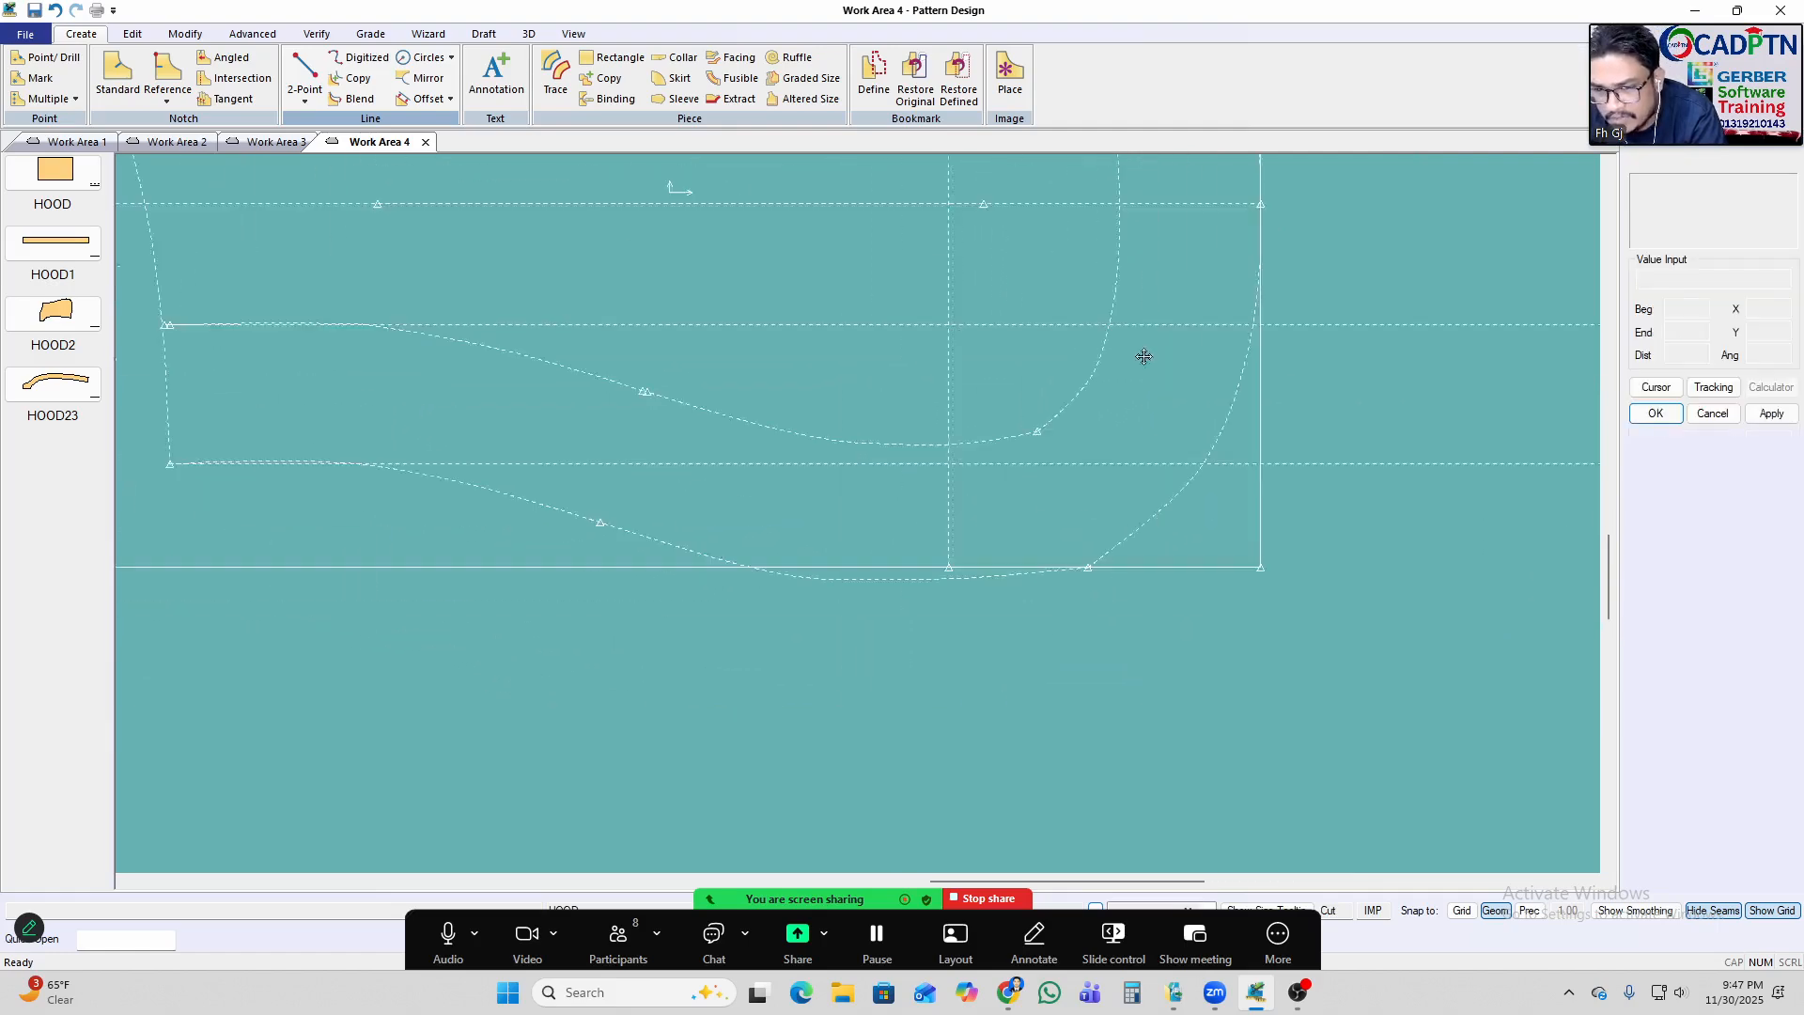
scroll(1175, 254, down, 5)
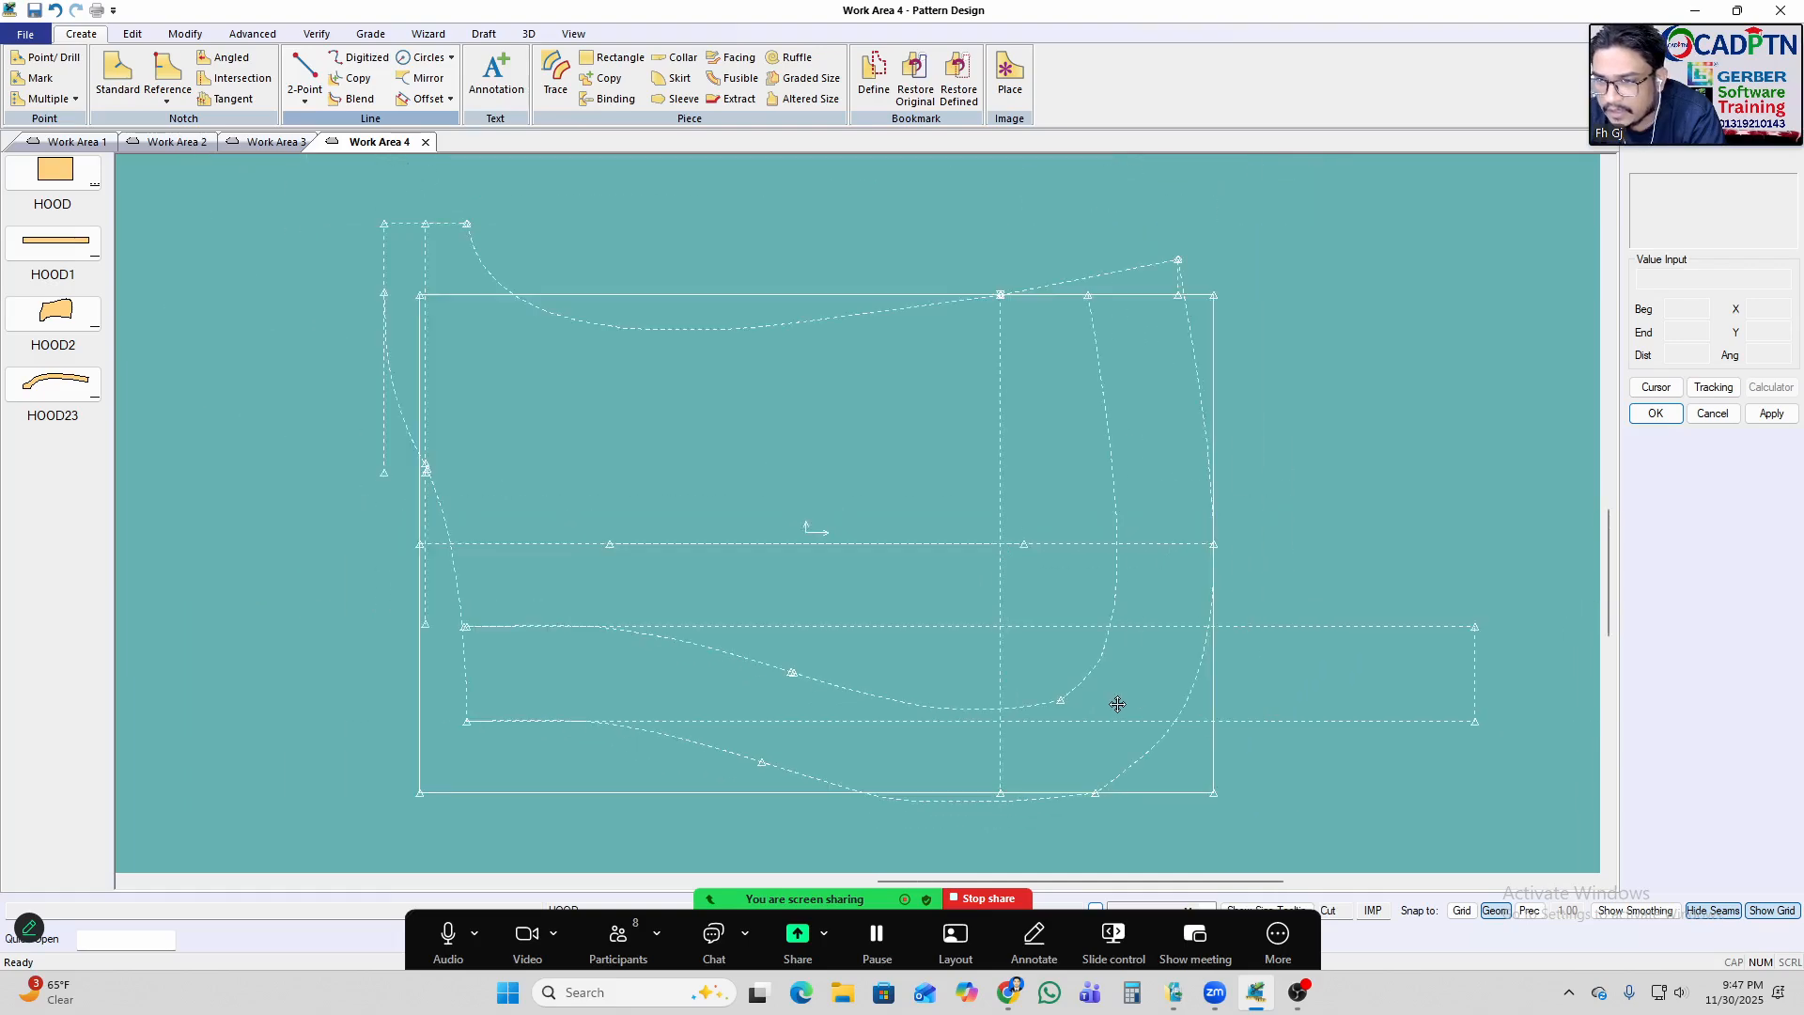
drag(1059, 640, 1074, 635)
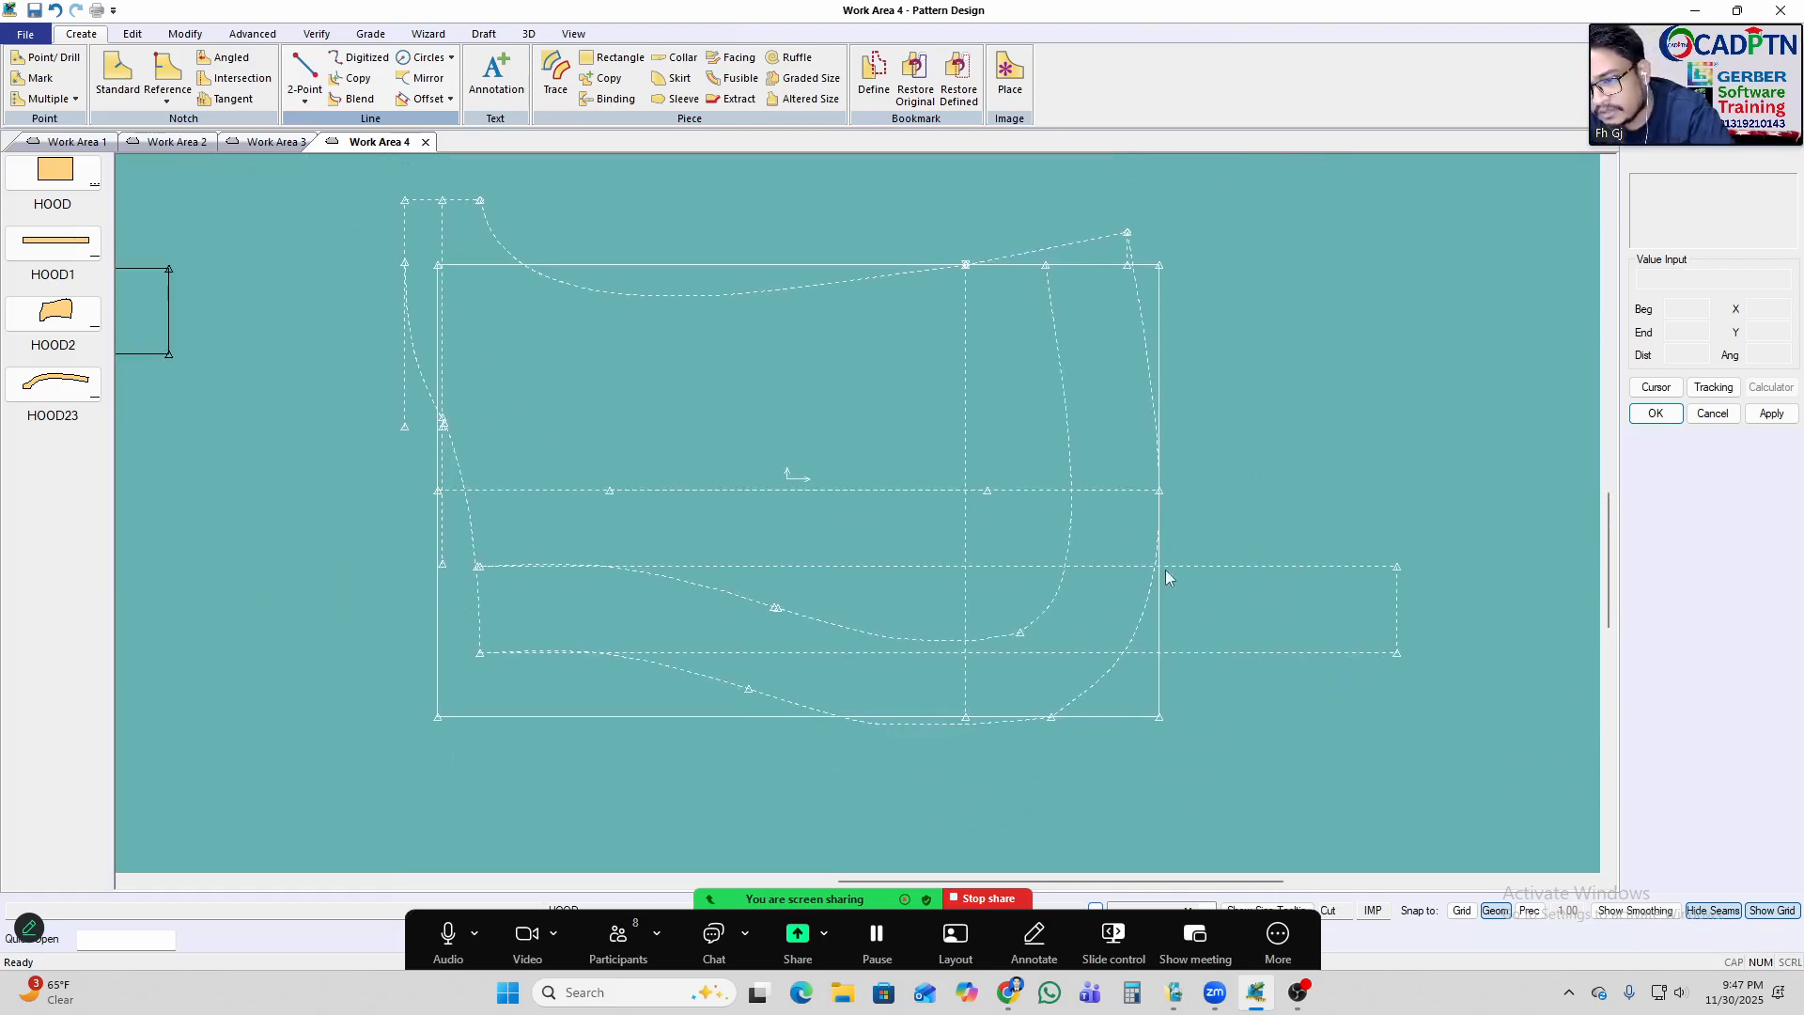
scroll(1044, 612, up, 1)
middle_drag(1044, 611, 941, 376)
scroll(961, 409, up, 3)
middle_drag(961, 410, 1041, 358)
scroll(1021, 523, up, 3)
click(1109, 416)
scroll(1059, 629, down, 5)
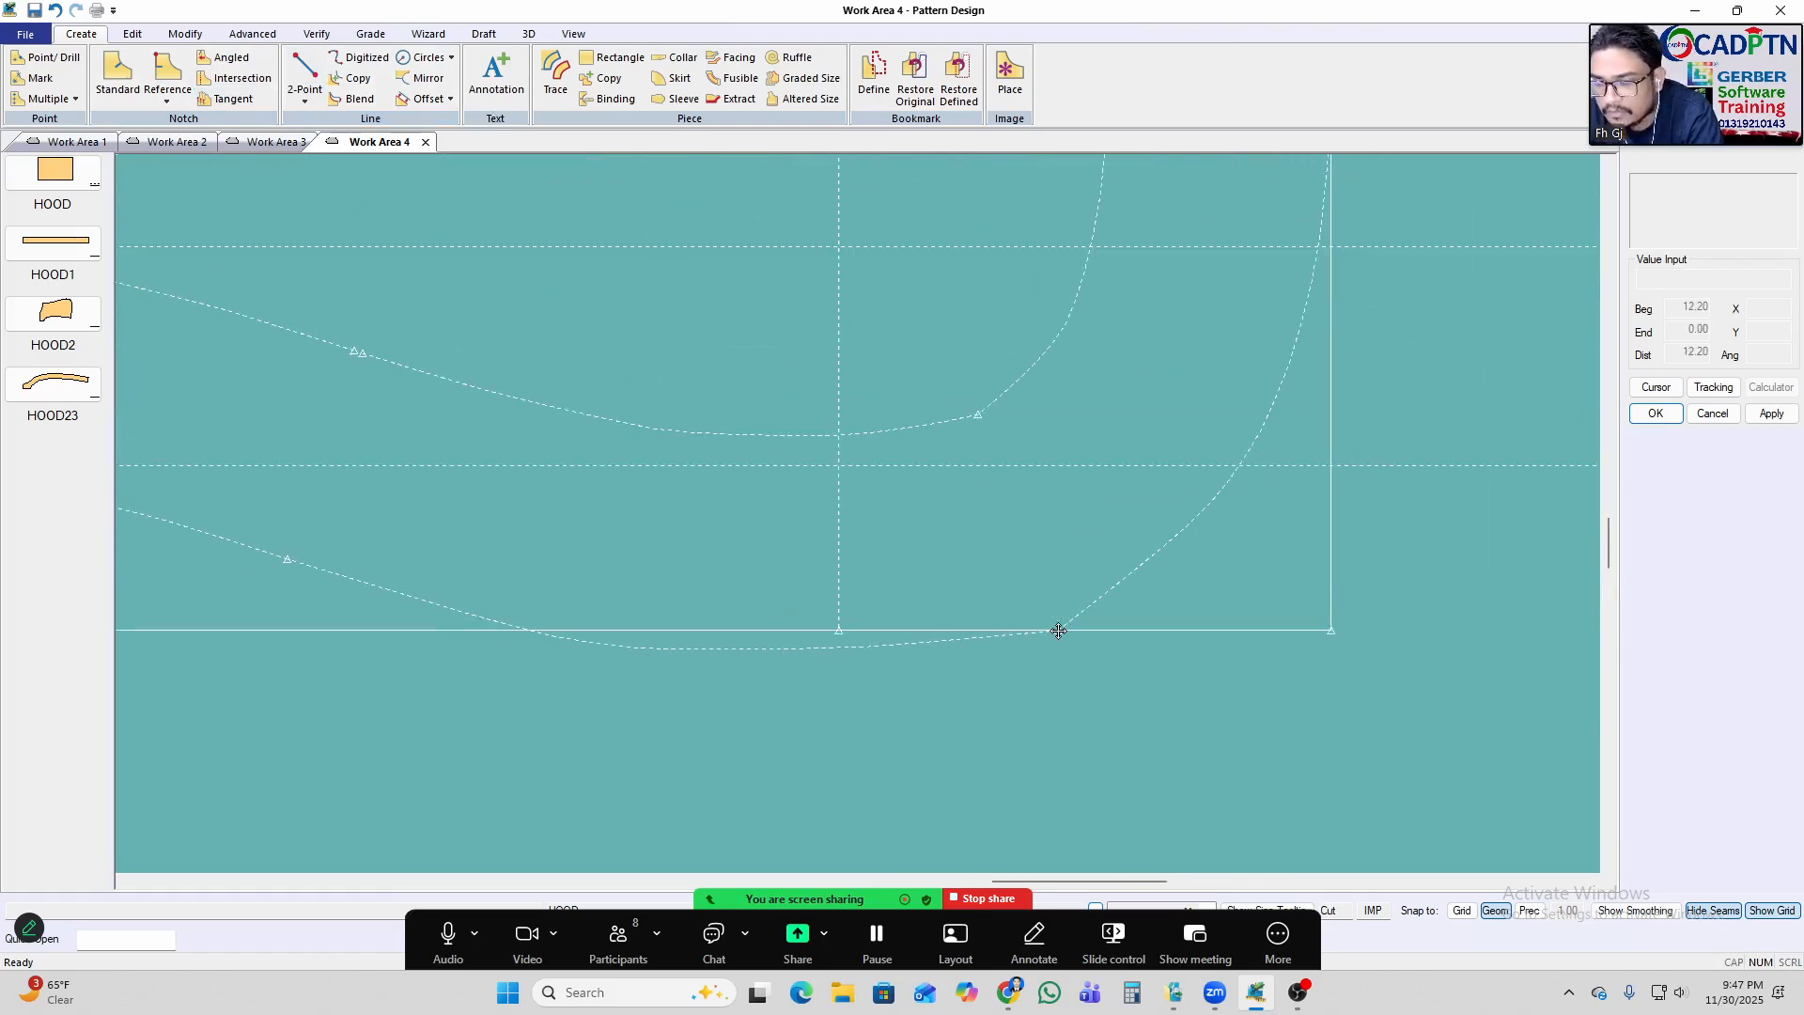
middle_drag(1071, 632, 1048, 691)
mouse_move(915, 419)
middle_down()
mouse_move(902, 426)
mouse_move(934, 405)
middle_up()
scroll(947, 428, up, 1)
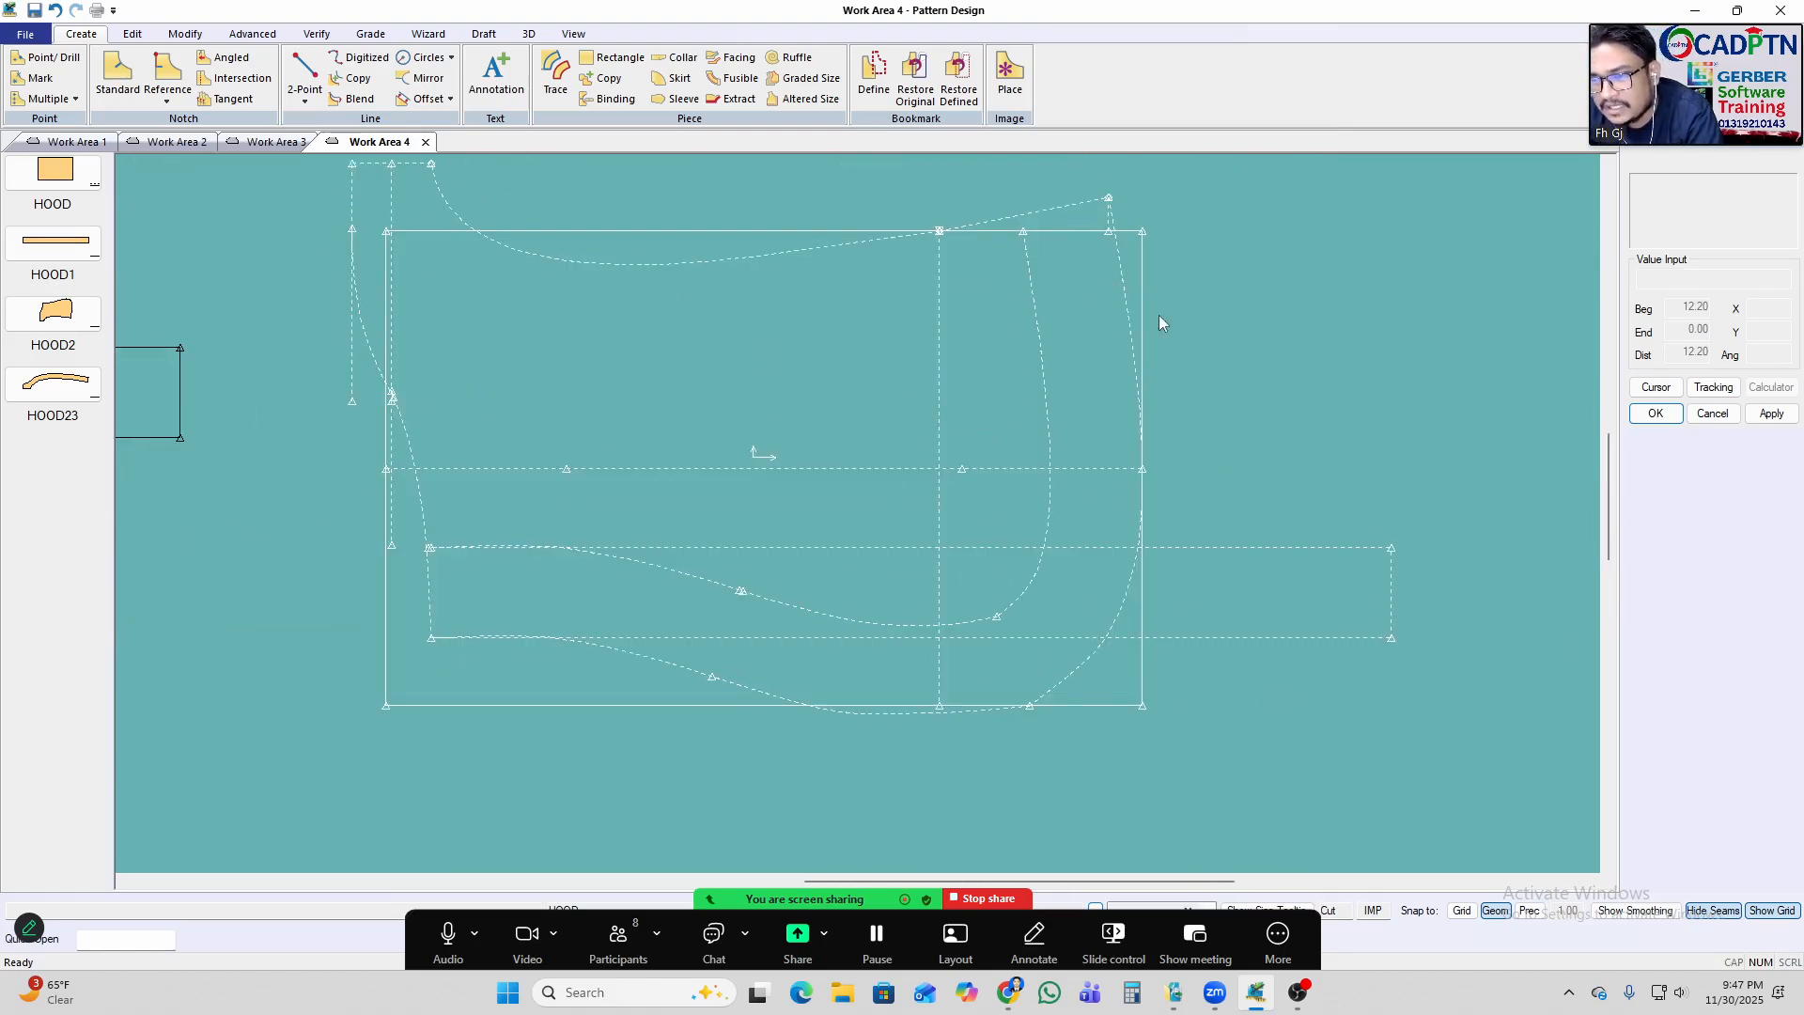
middle_drag(1160, 516, 1164, 503)
Draw a straight 2-point line about 11.86 long from the back extension's upper corner to the vertical guide line's lower end.
key(alt)
key(alt+l)
click(1113, 185)
click(1140, 459)
scroll(1051, 705, up, 3)
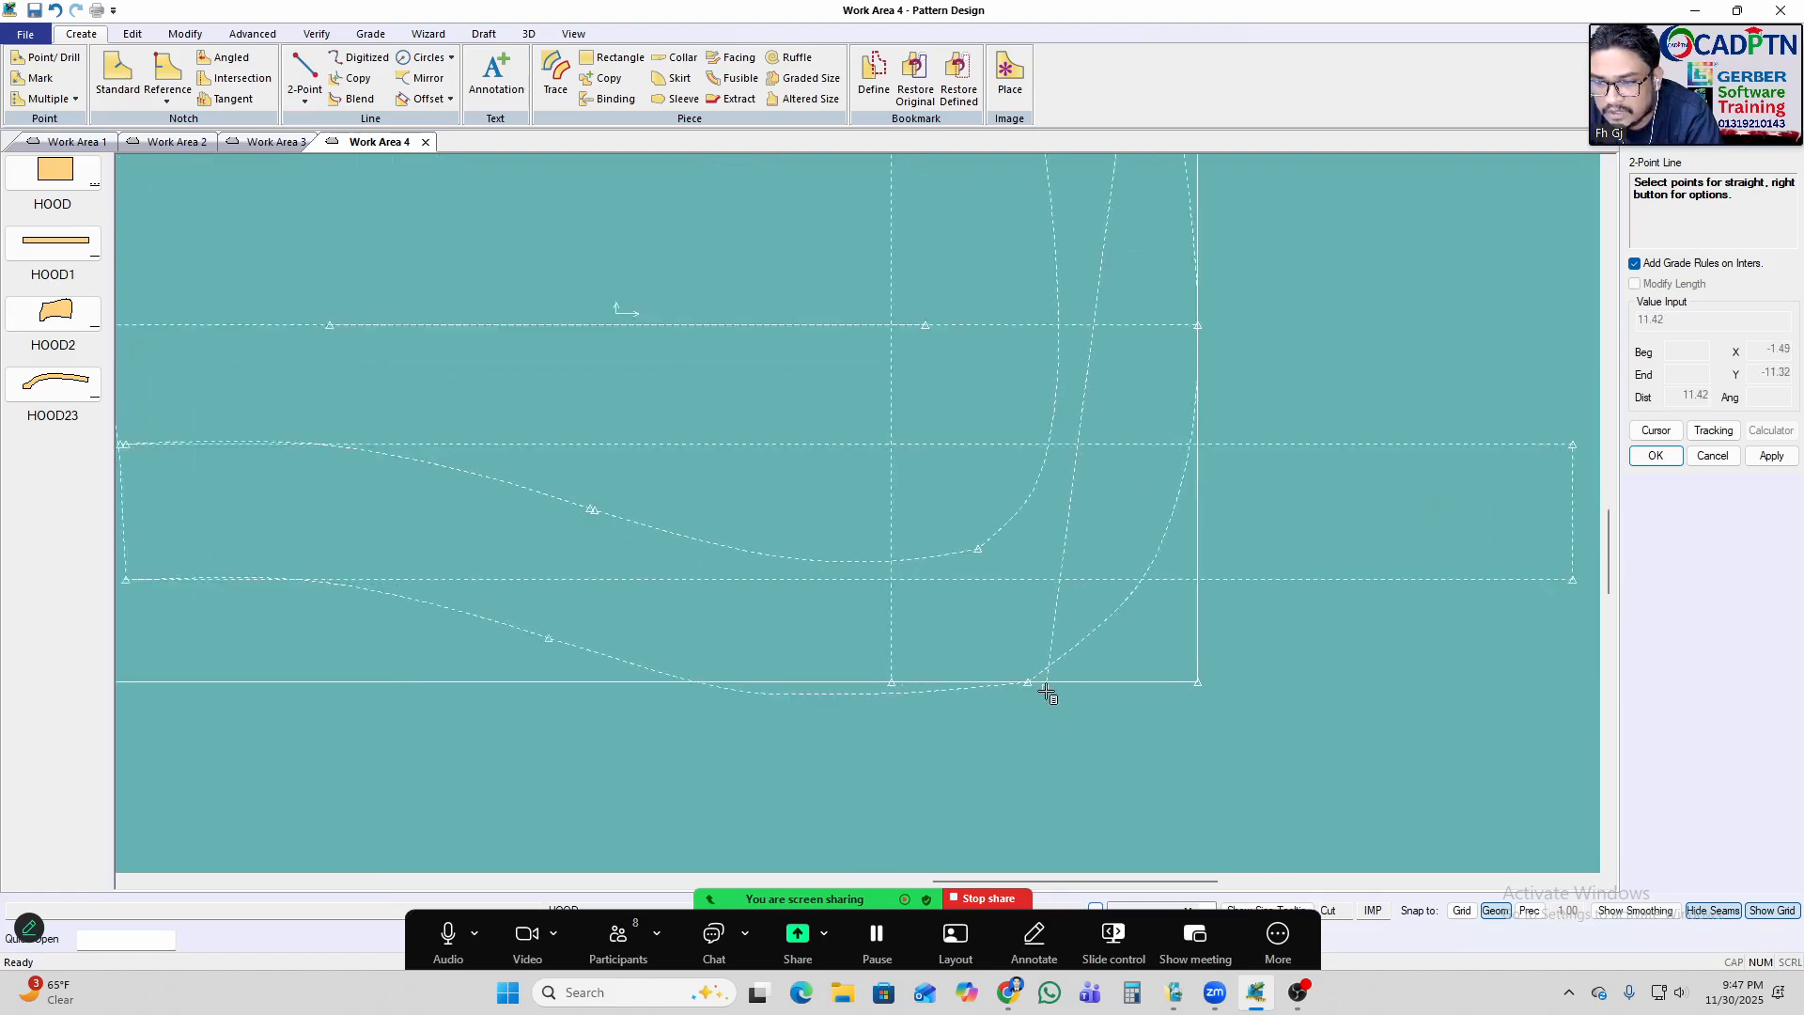
scroll(894, 686, down, 2)
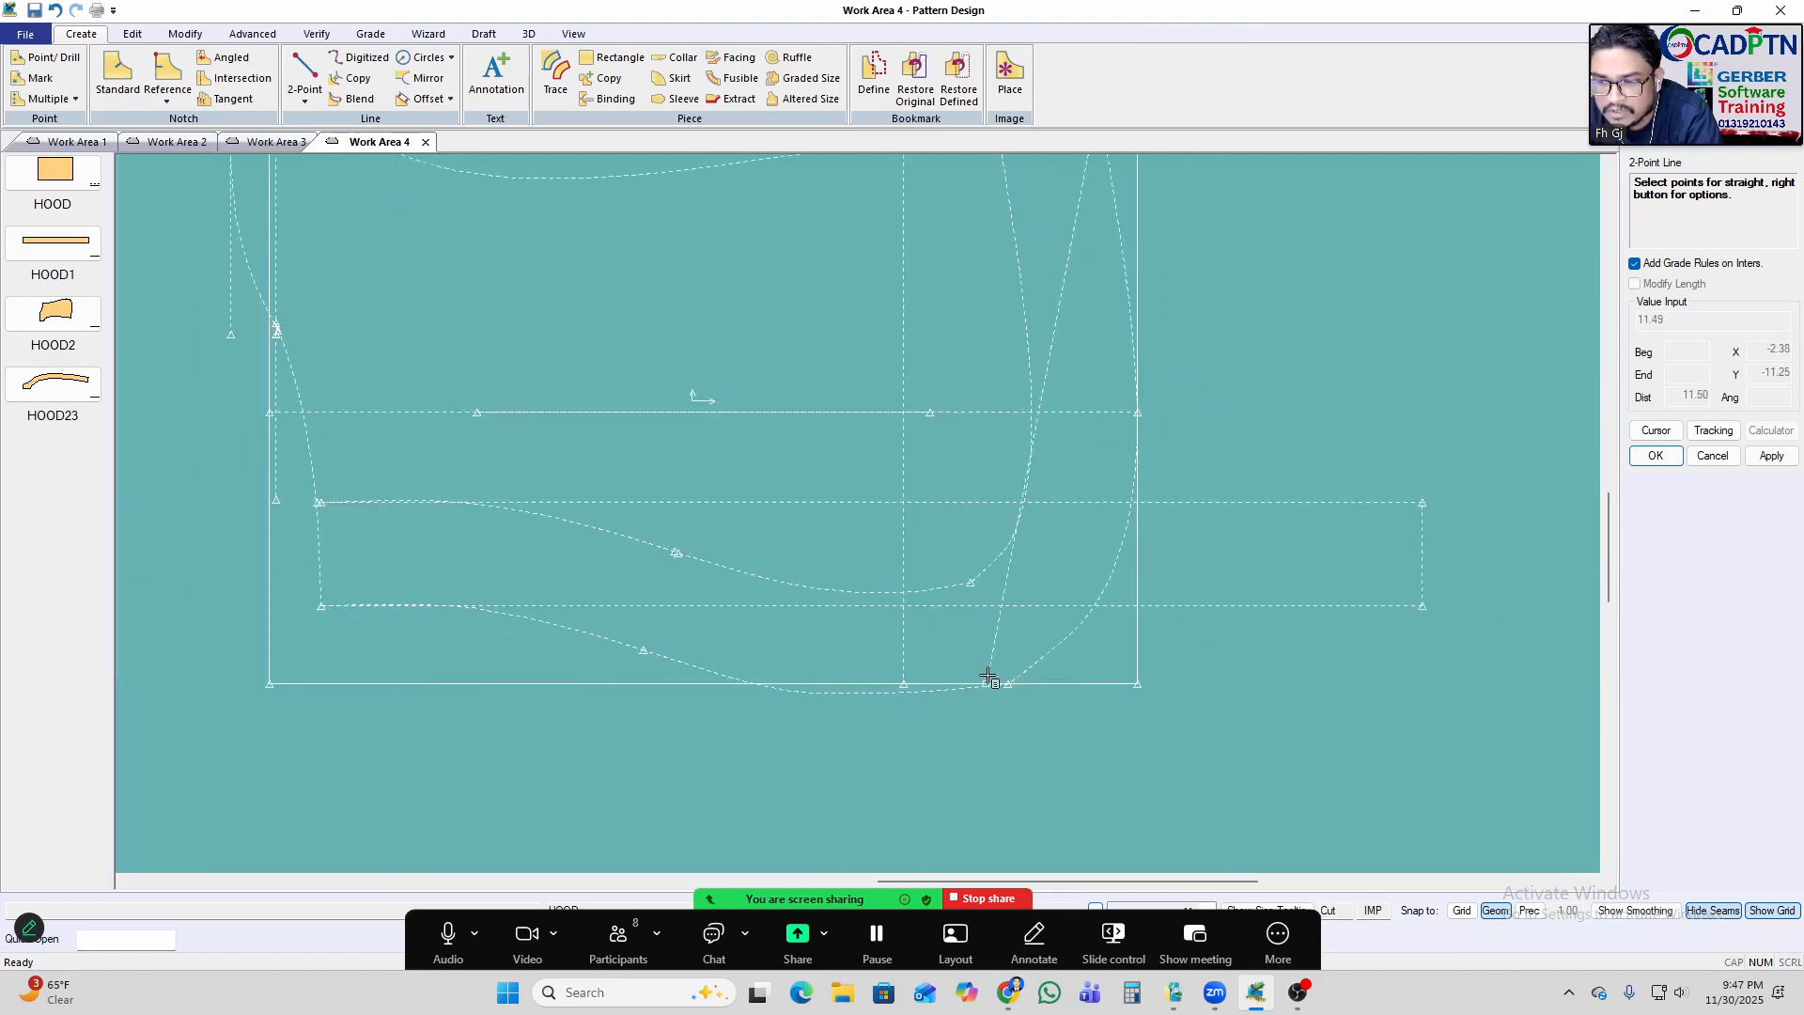
click(907, 684)
scroll(978, 686, down, 2)
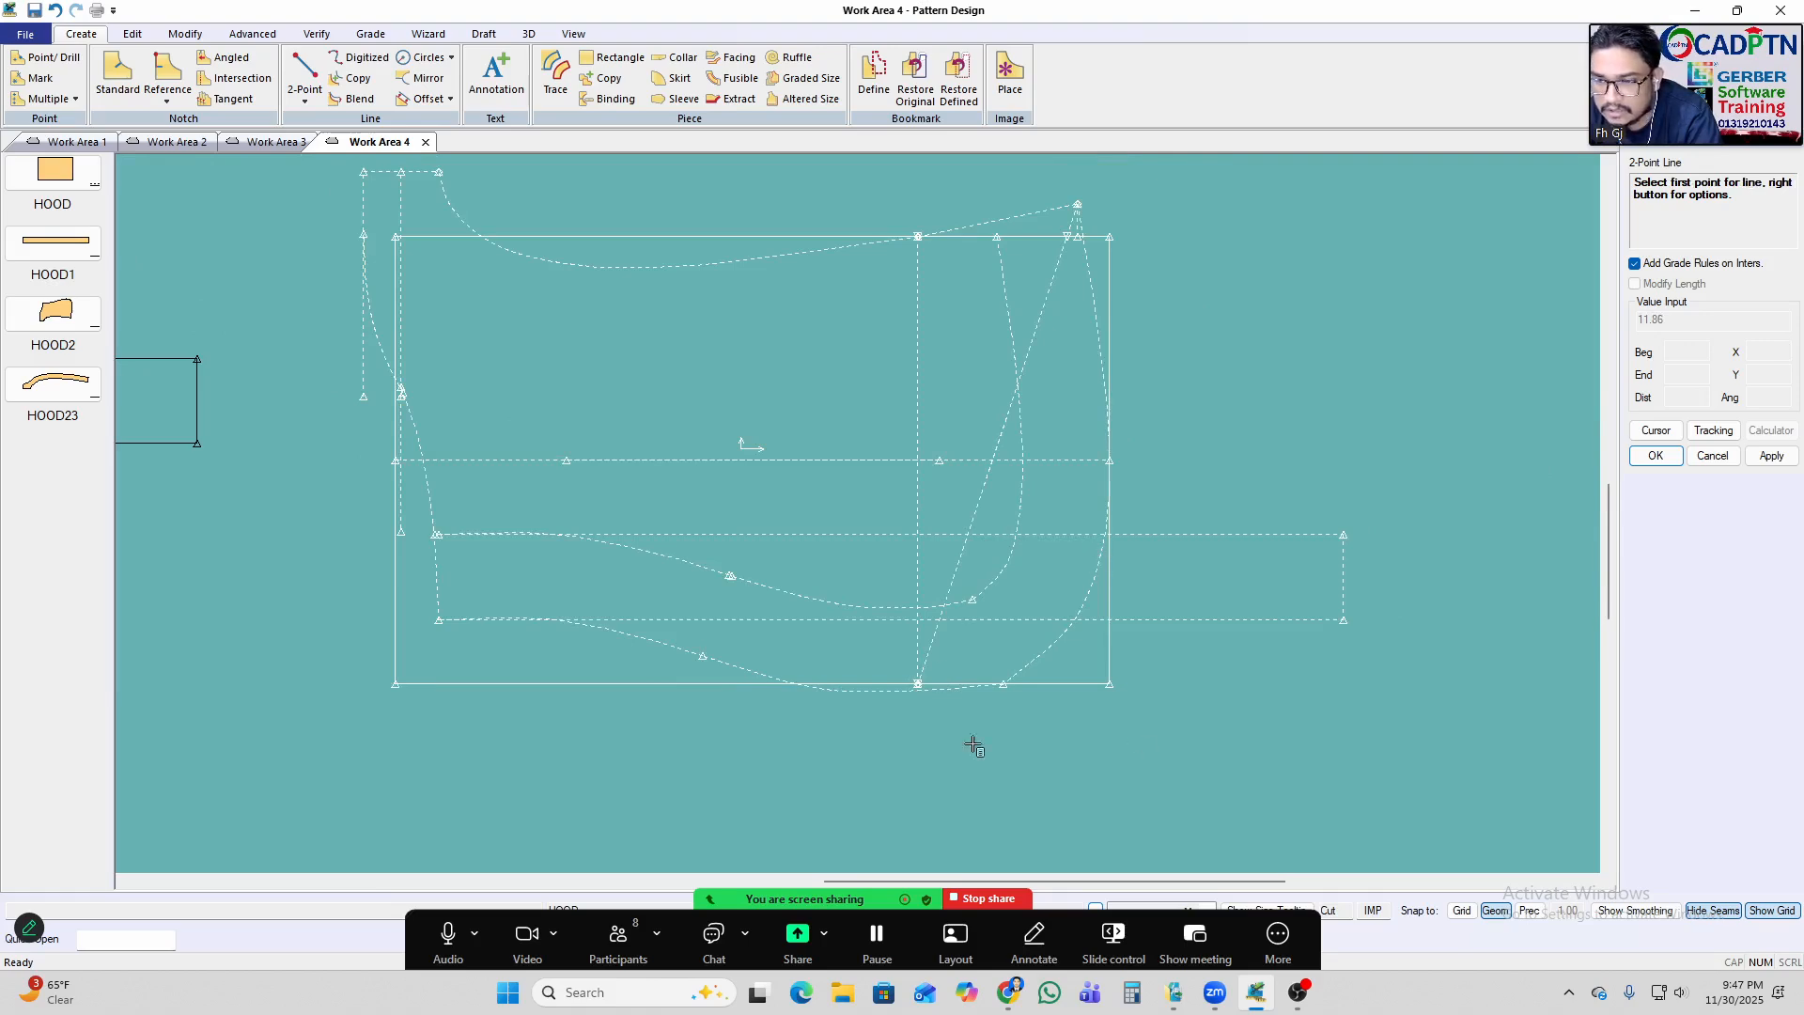
right_click(1118, 255)
click(1118, 278)
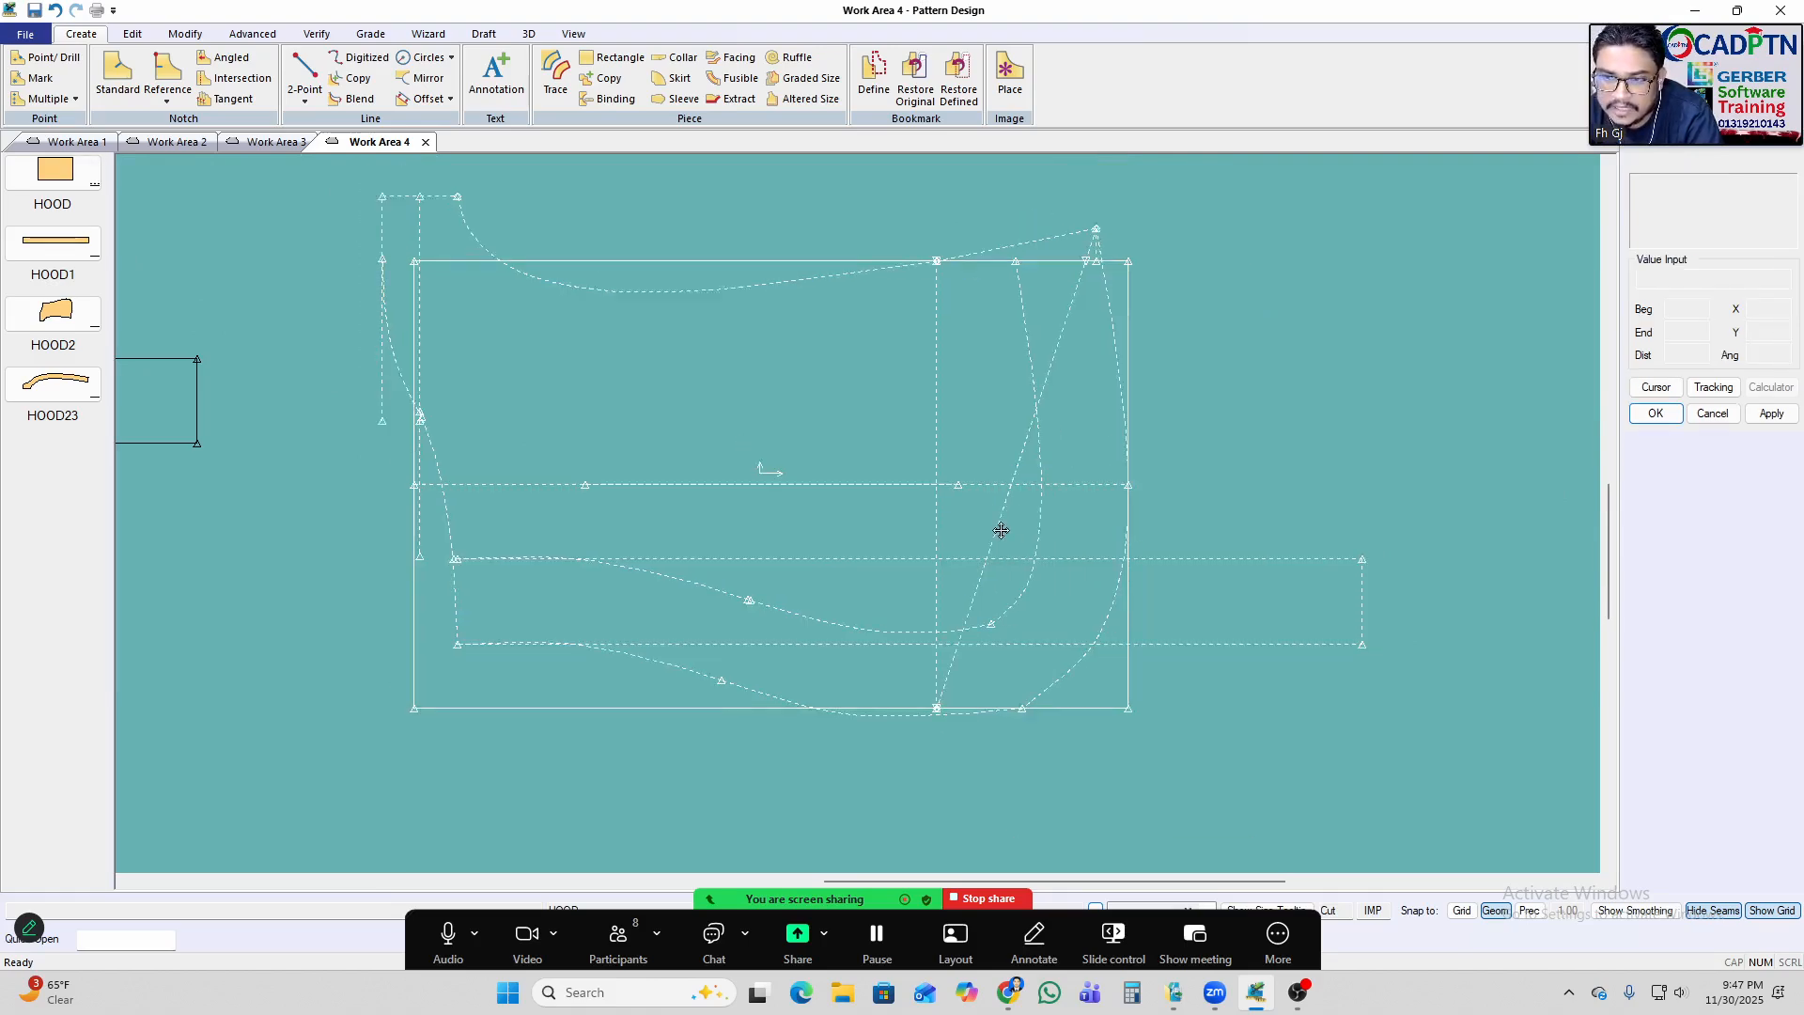
Delete the slanted straight line between the back extension's corner and the vertical guide line's lower end.
key(Delete)
click(1076, 314)
right_click(1259, 288)
click(1259, 292)
Draw a 2-point curve about 13.85 long from the back extension's upper corner to the vertical guide's lower end, bulging to the rectangle's back edge.
middle_drag(1110, 384, 1109, 387)
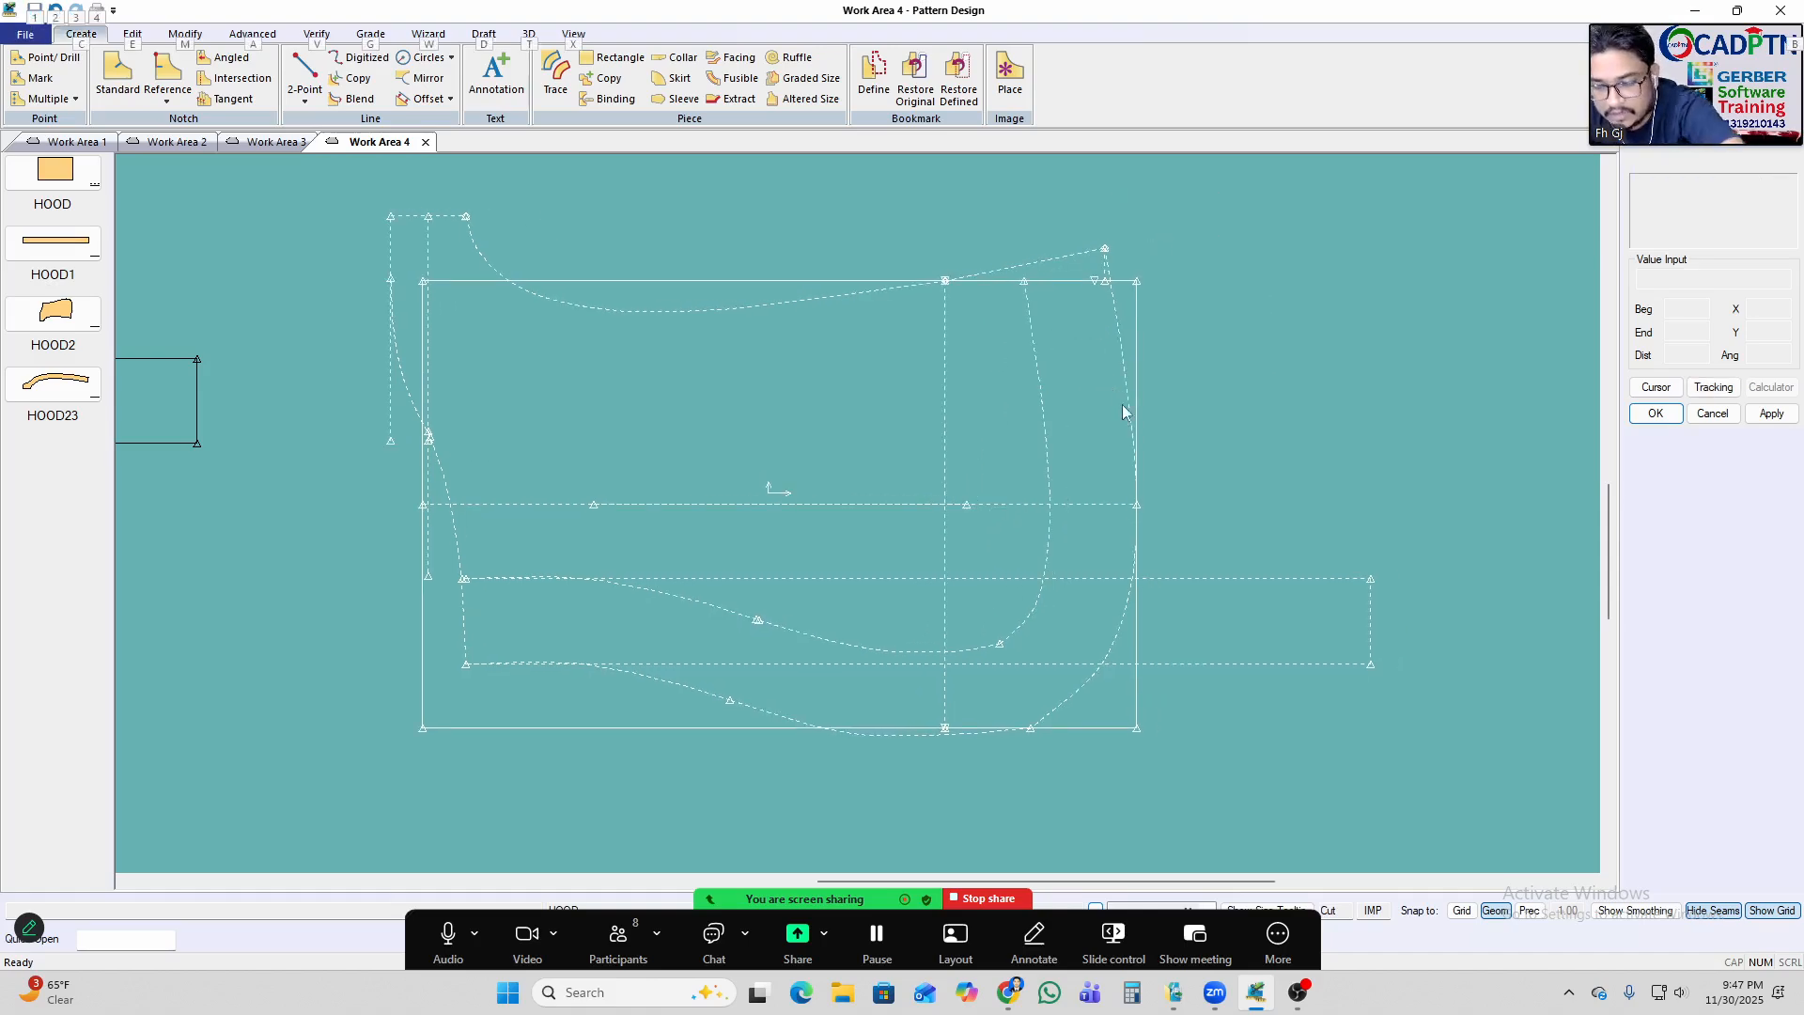
key(alt+c)
scroll(934, 705, up, 3)
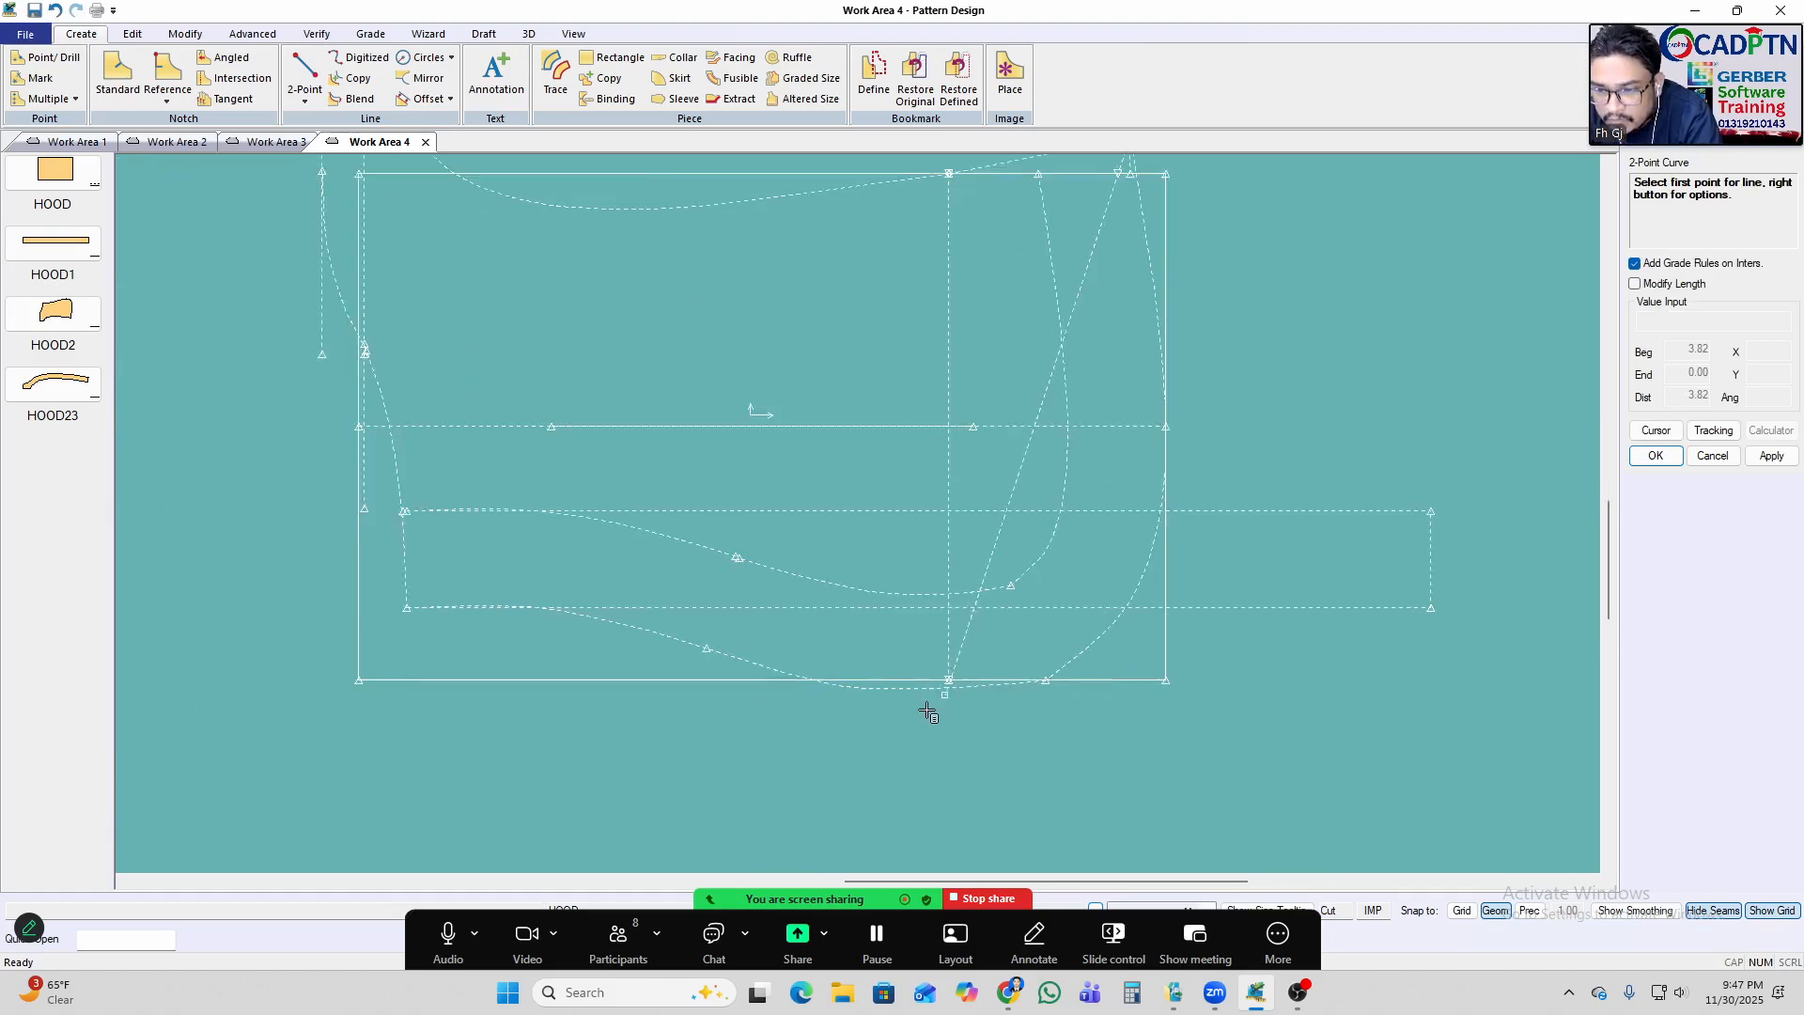
click(968, 667)
scroll(1039, 448, down, 3)
scroll(1082, 490, up, 2)
scroll(1111, 729, down, 6)
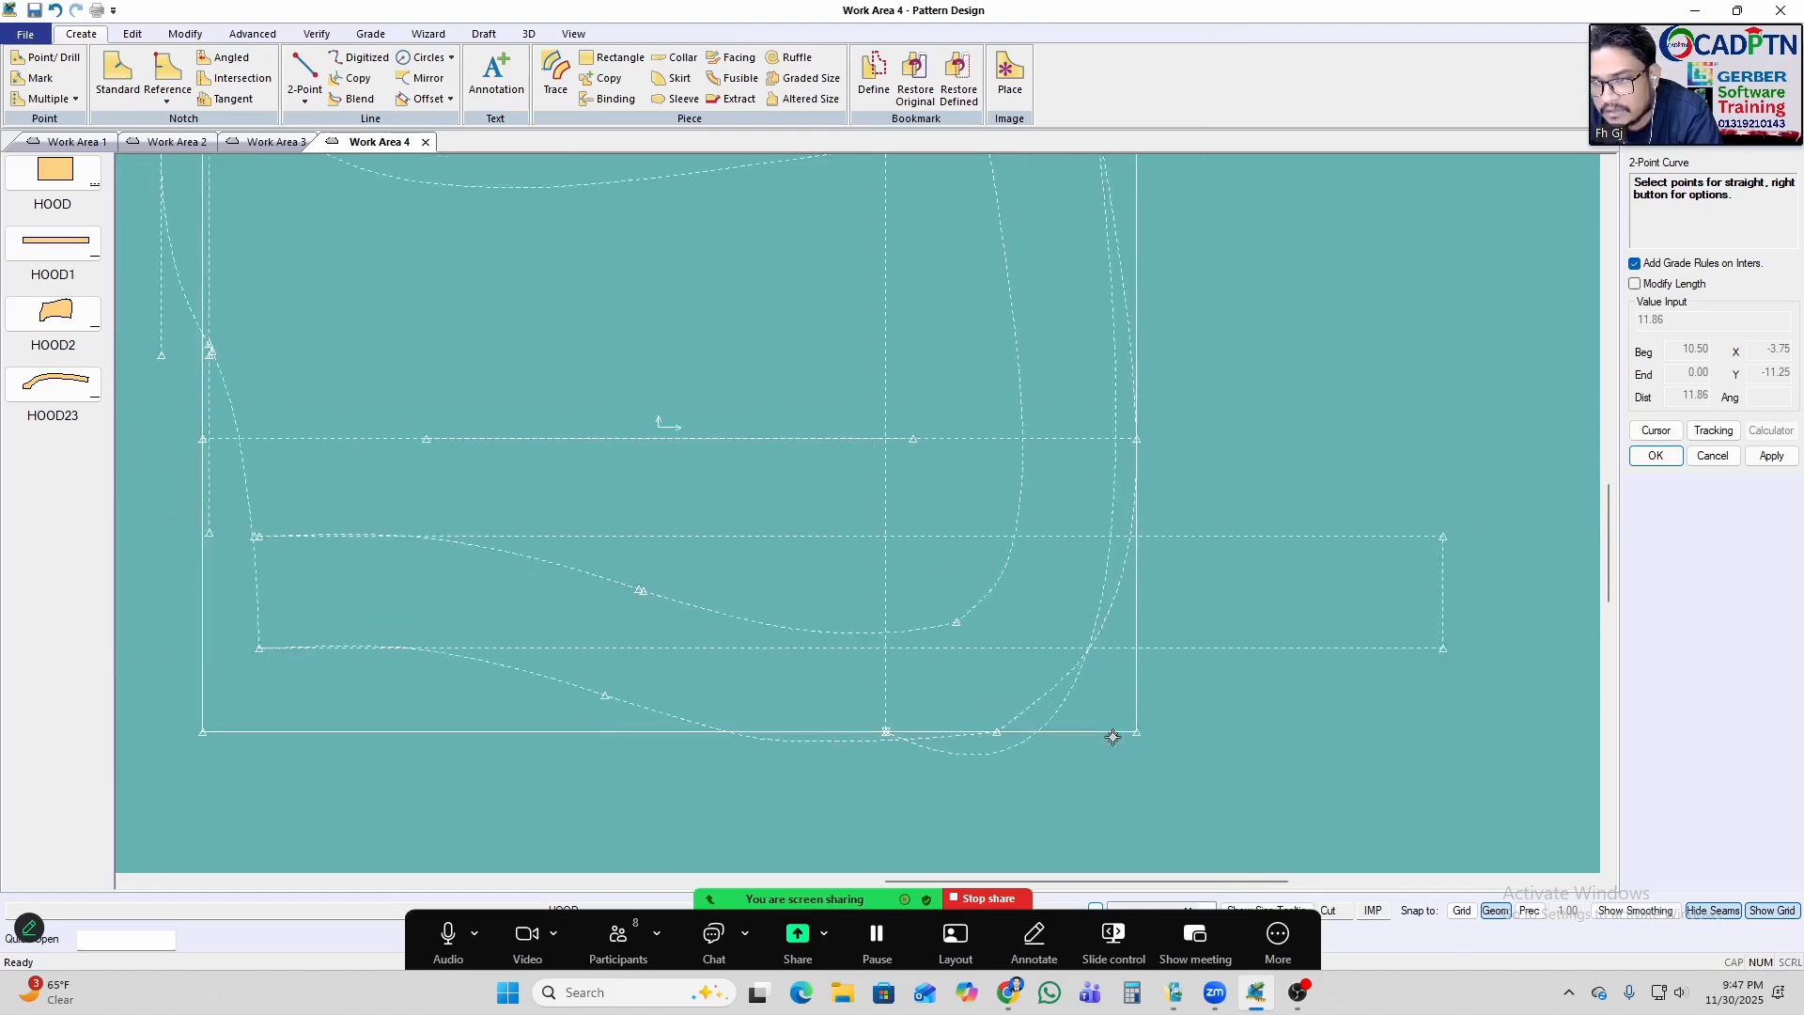
click(1113, 628)
scroll(1113, 628, up, 4)
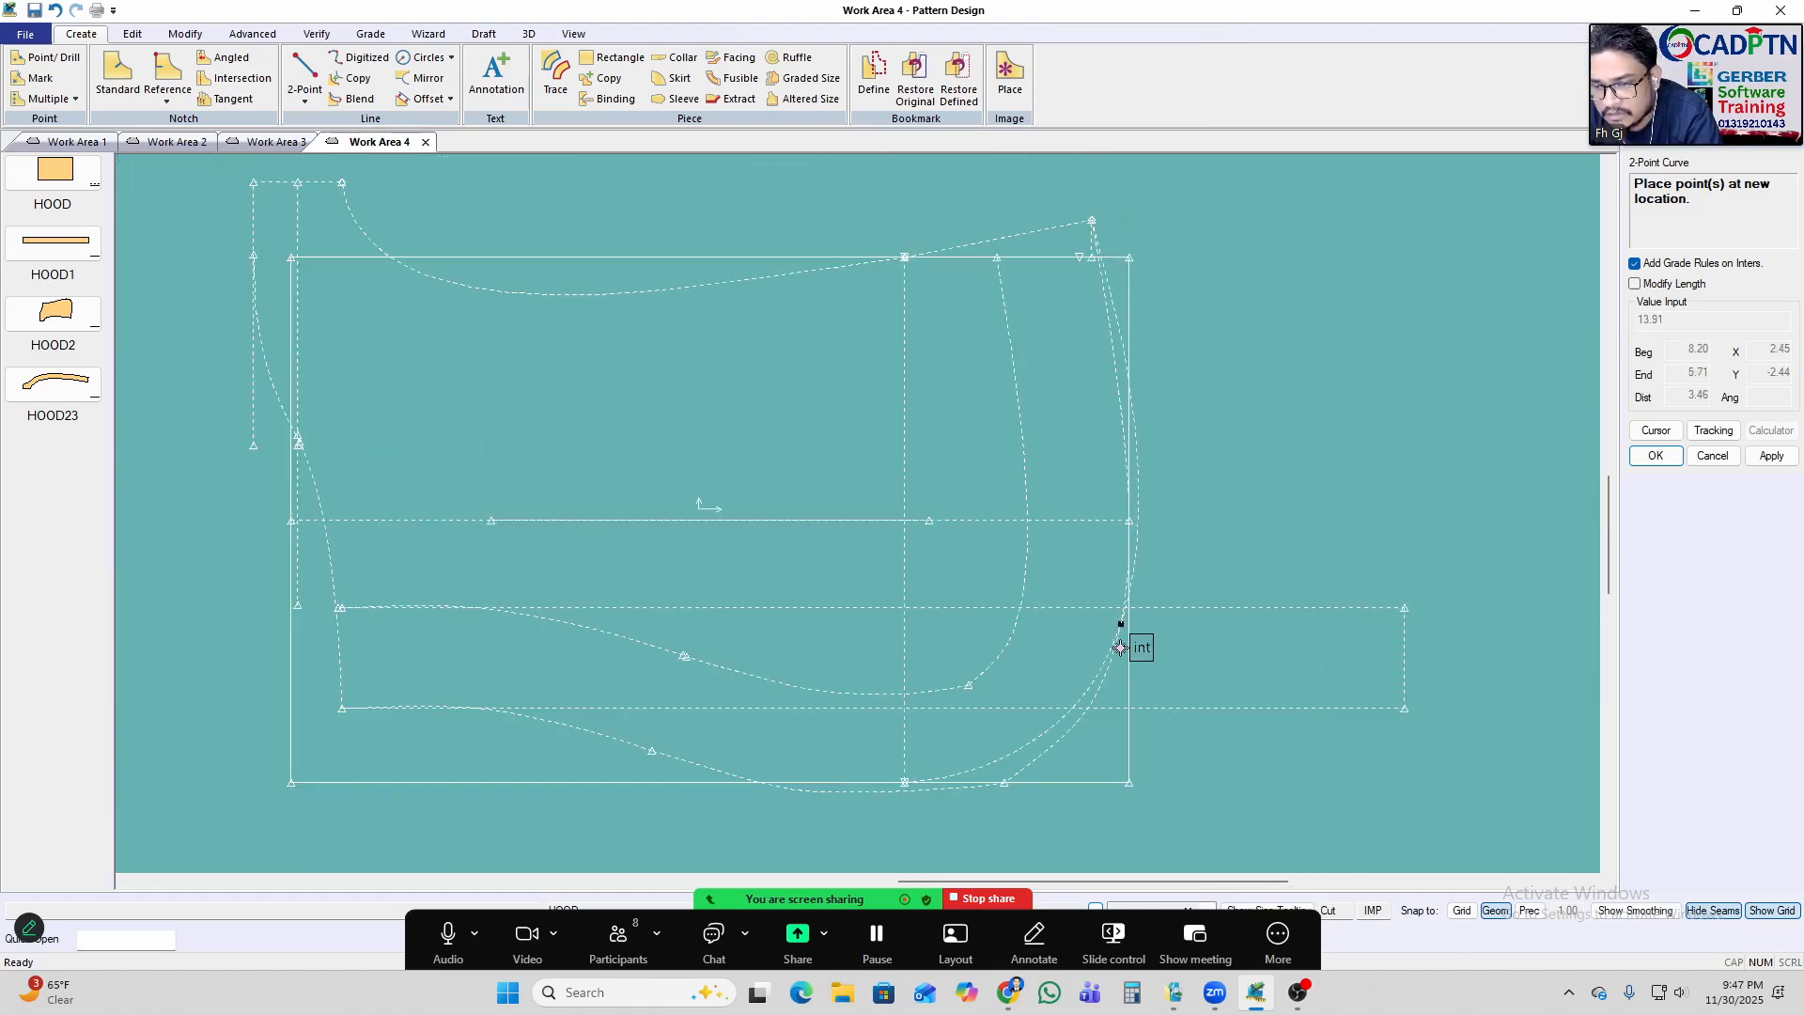
scroll(1124, 630, up, 1)
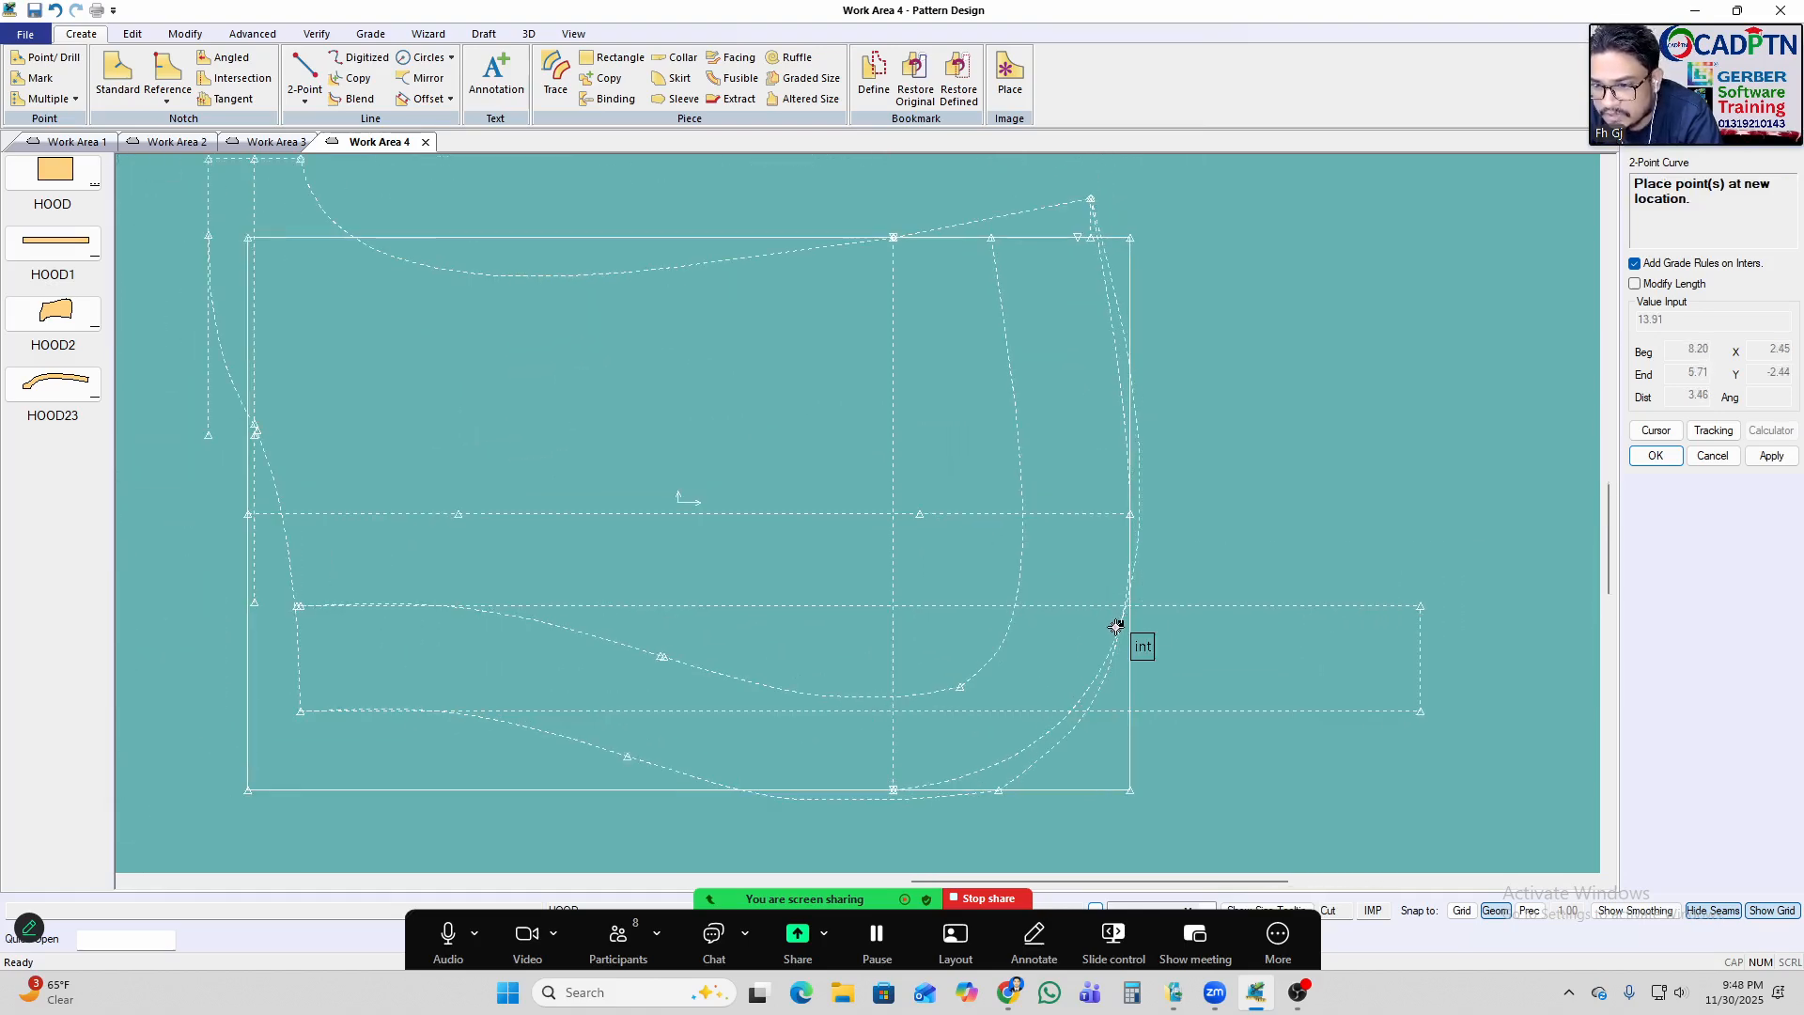
scroll(1112, 629, up, 1)
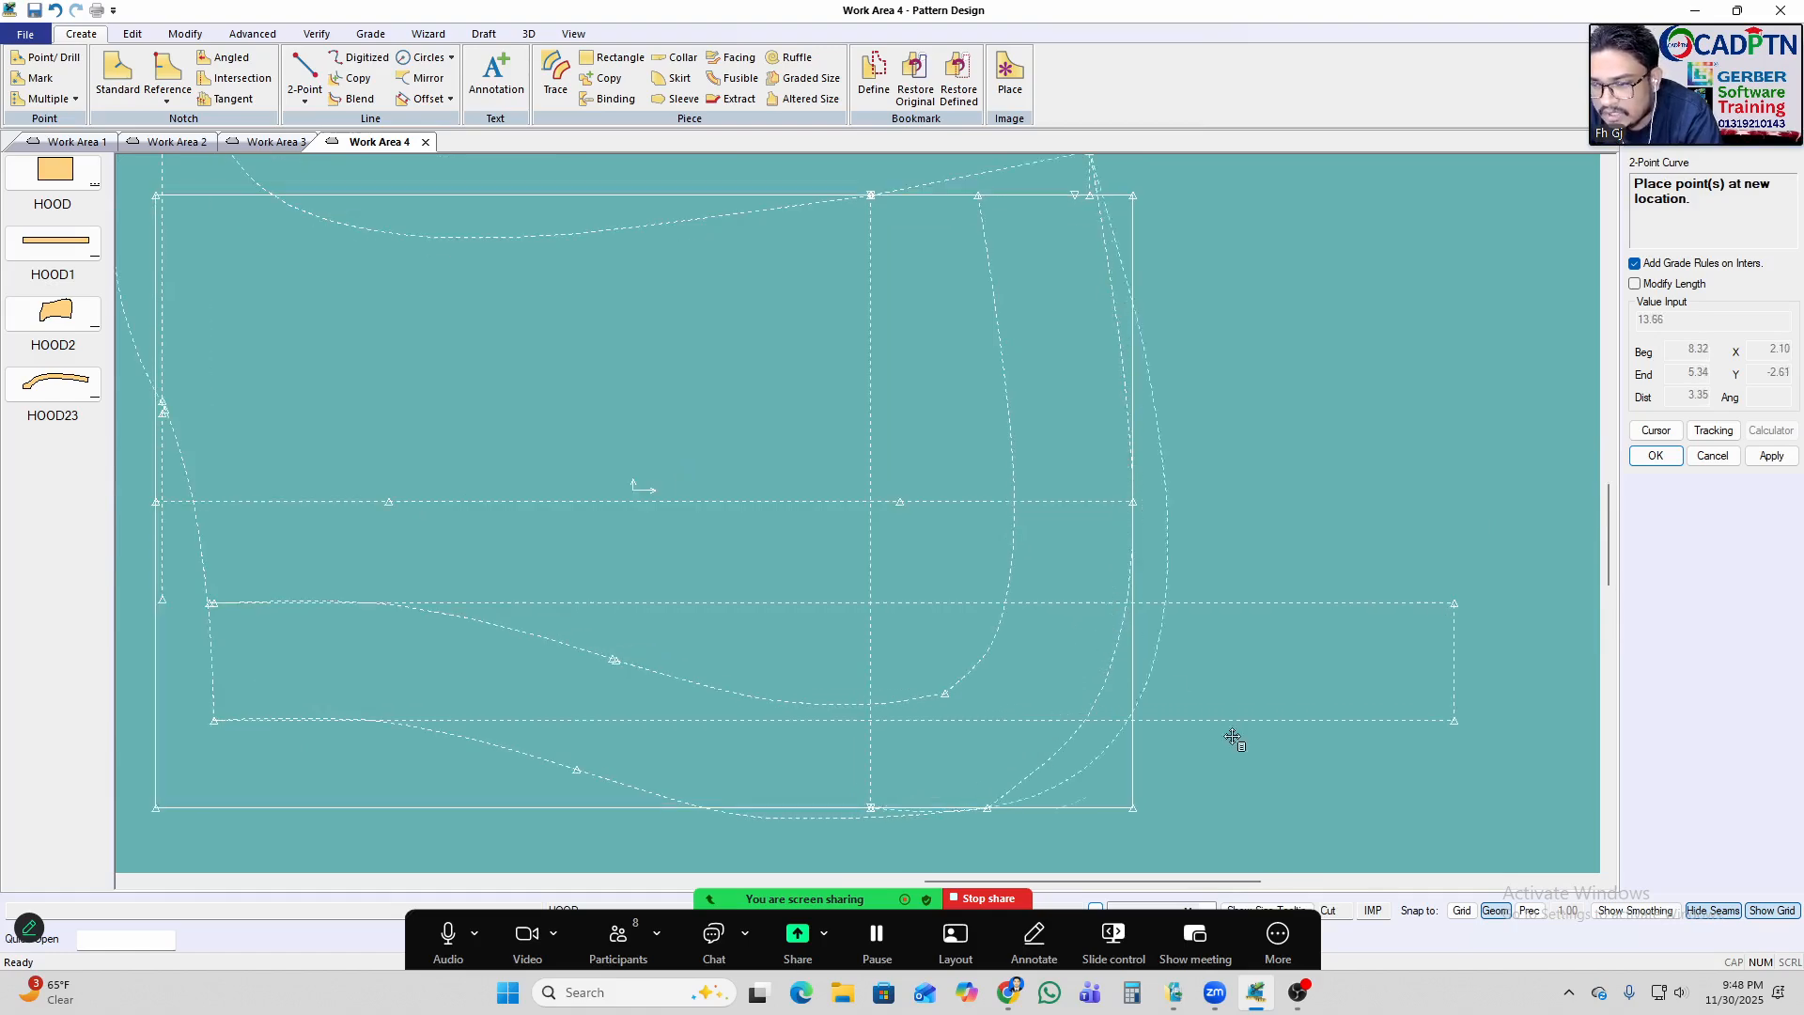
scroll(1123, 598, up, 1)
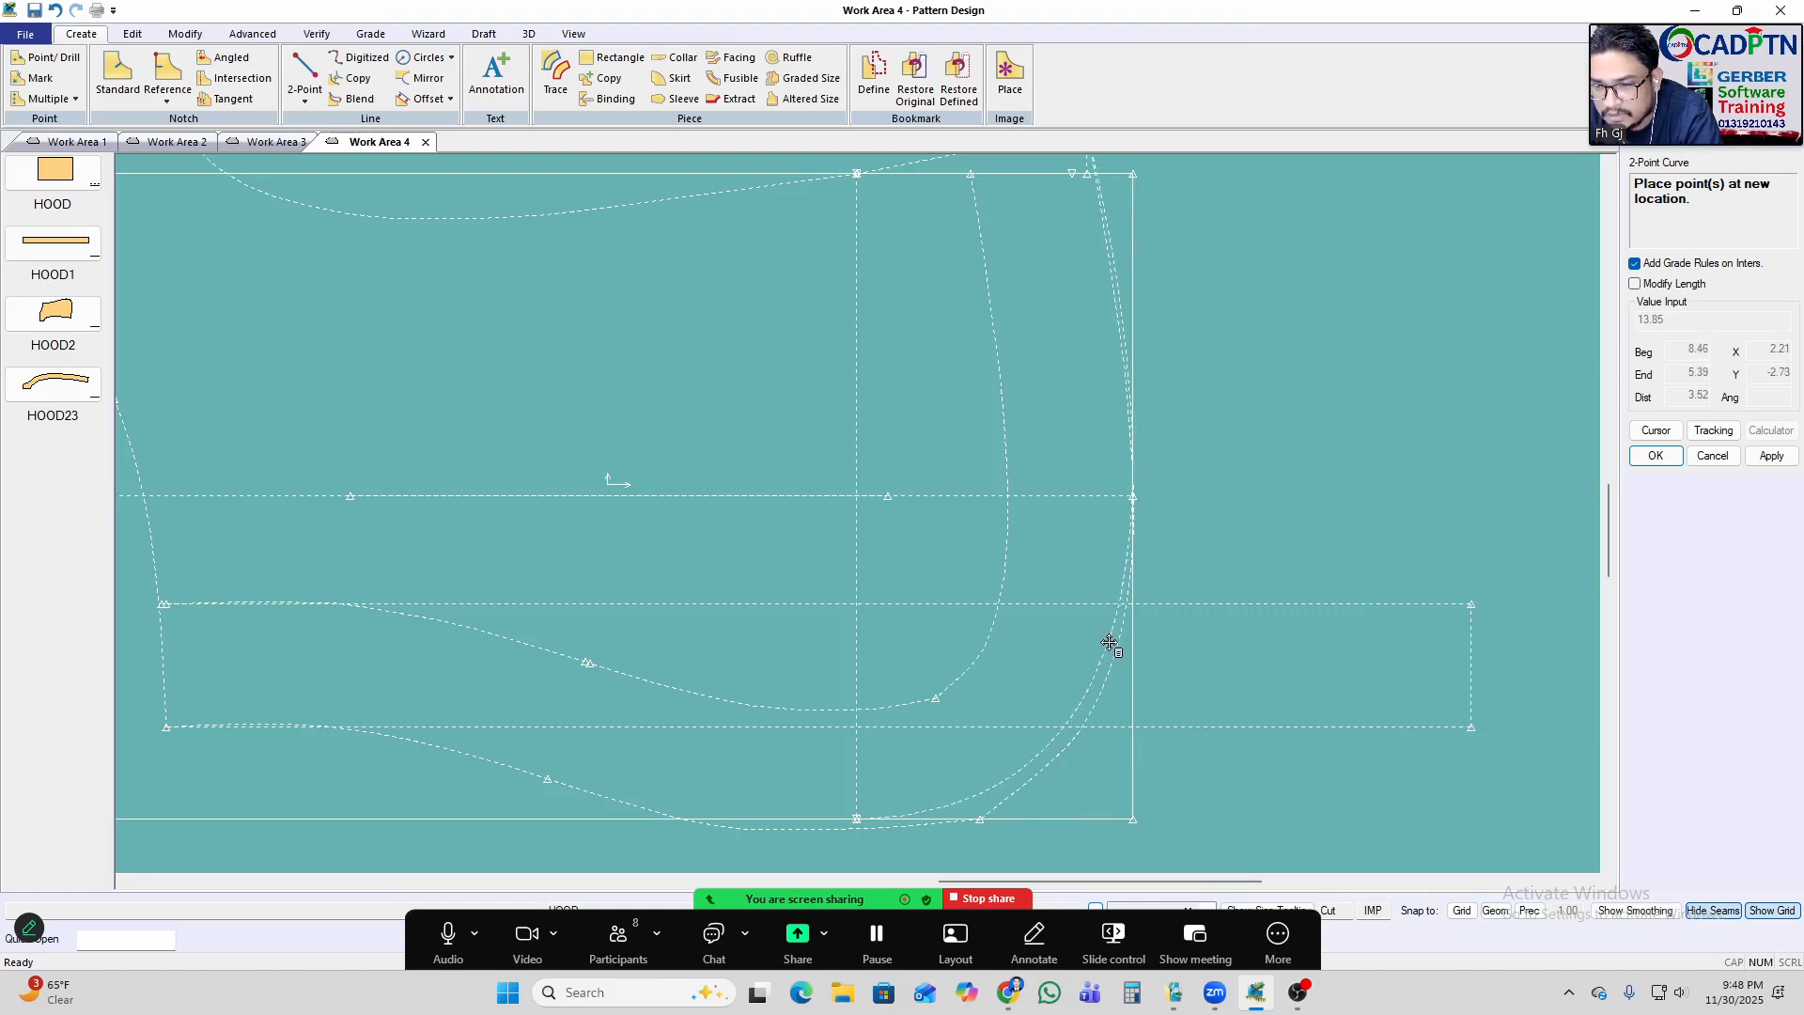
right_click(1082, 343)
click(1053, 342)
Delete the old outer back curve and the lower curve segment adjoining it.
scroll(1075, 422, up, 1)
scroll(1047, 673, up, 3)
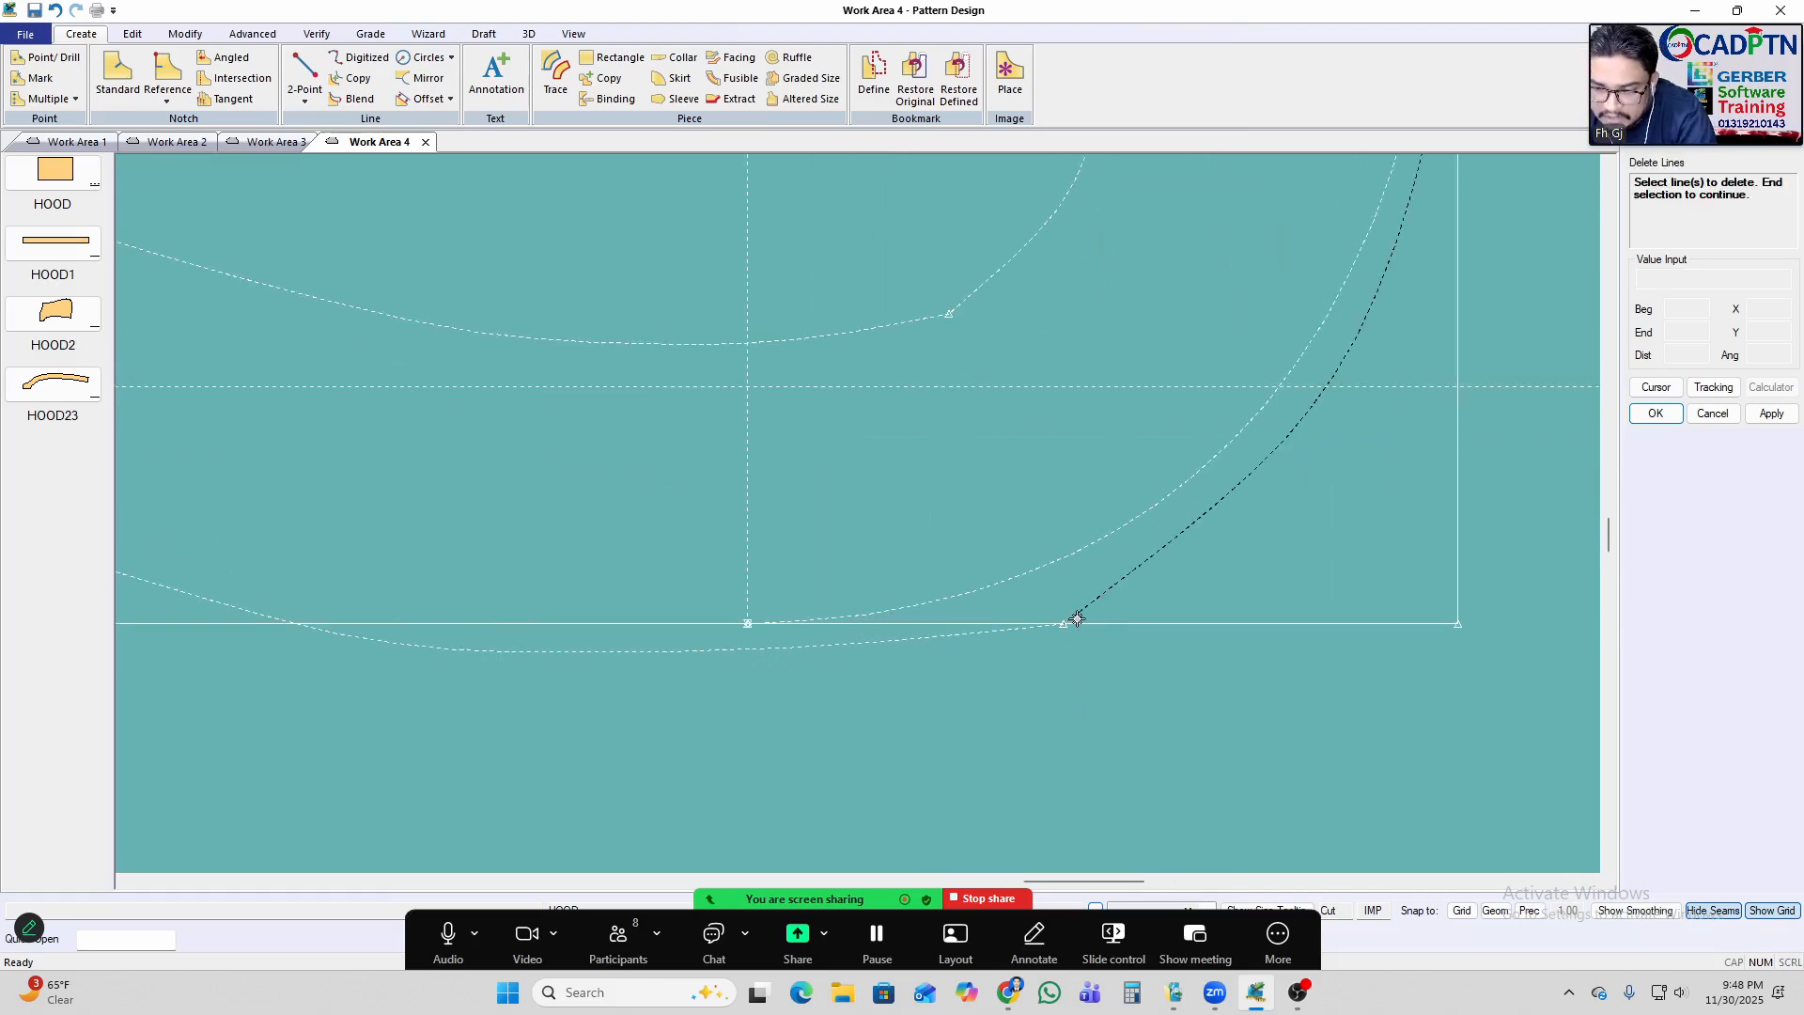
click(982, 637)
scroll(1023, 676, down, 3)
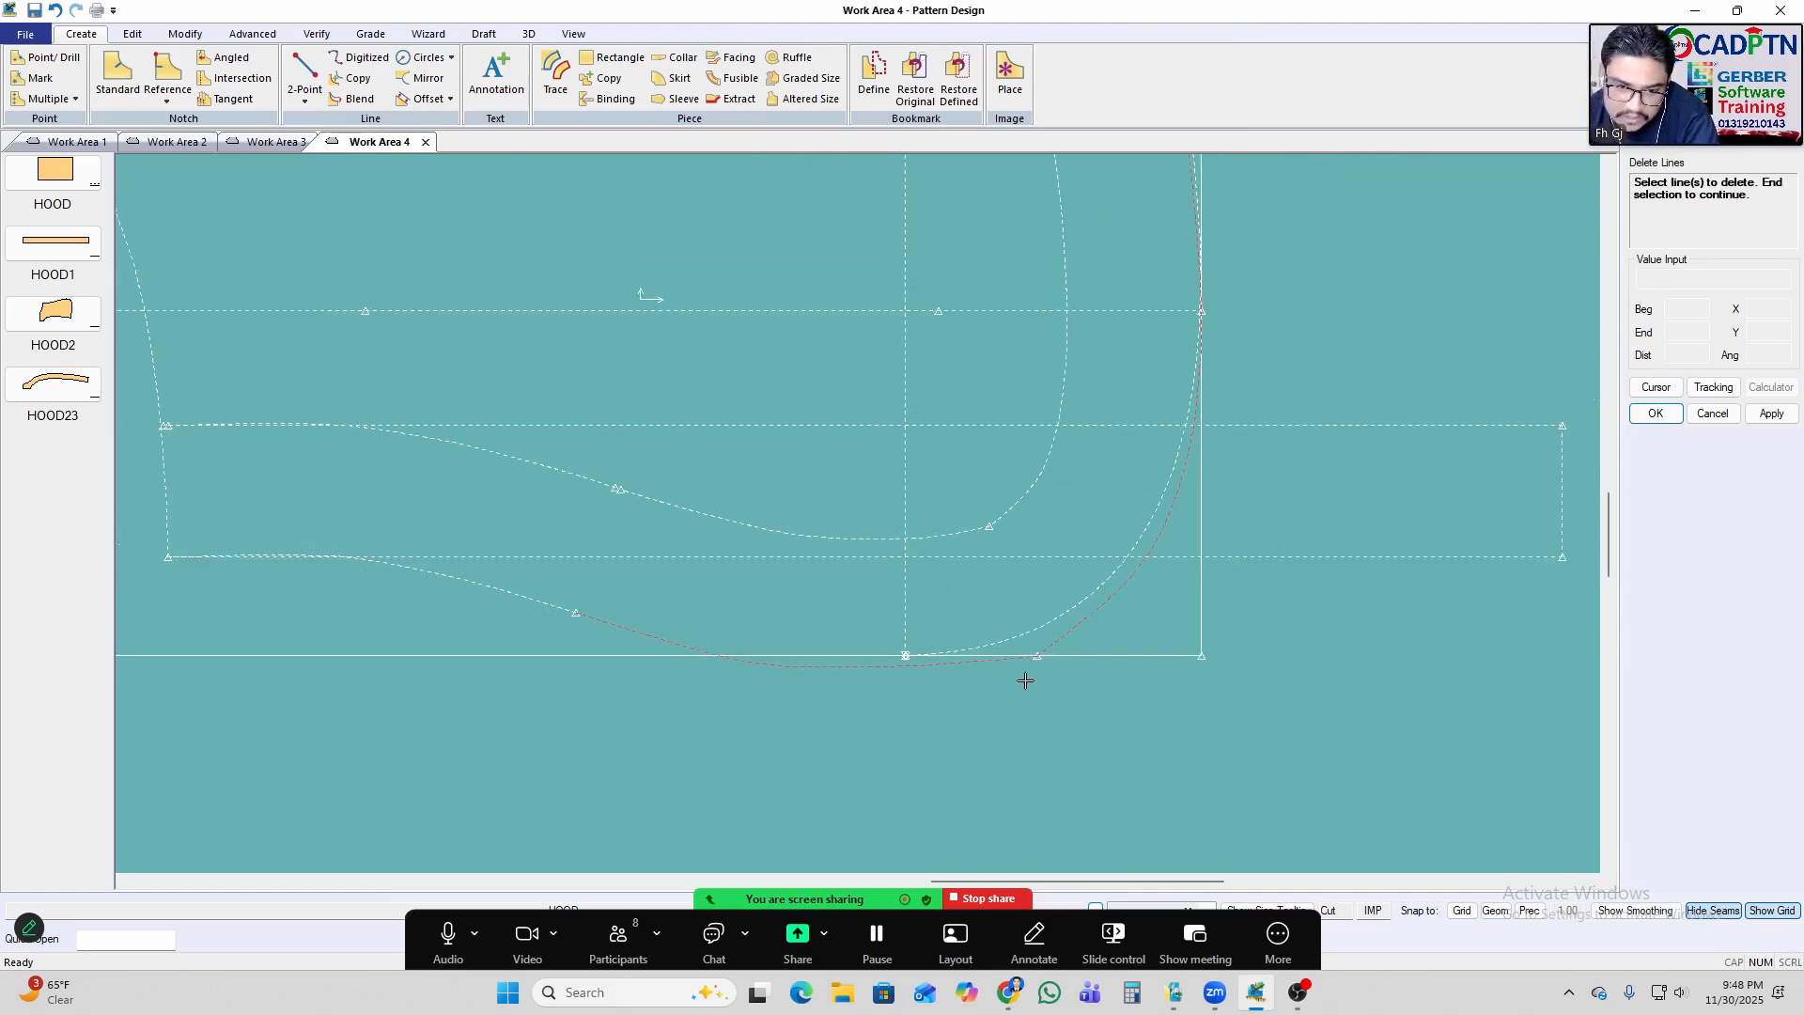
right_click(1253, 350)
click(1281, 359)
Delete the inner back curve and the inner lower curves of the draft.
scroll(1078, 424, up, 2)
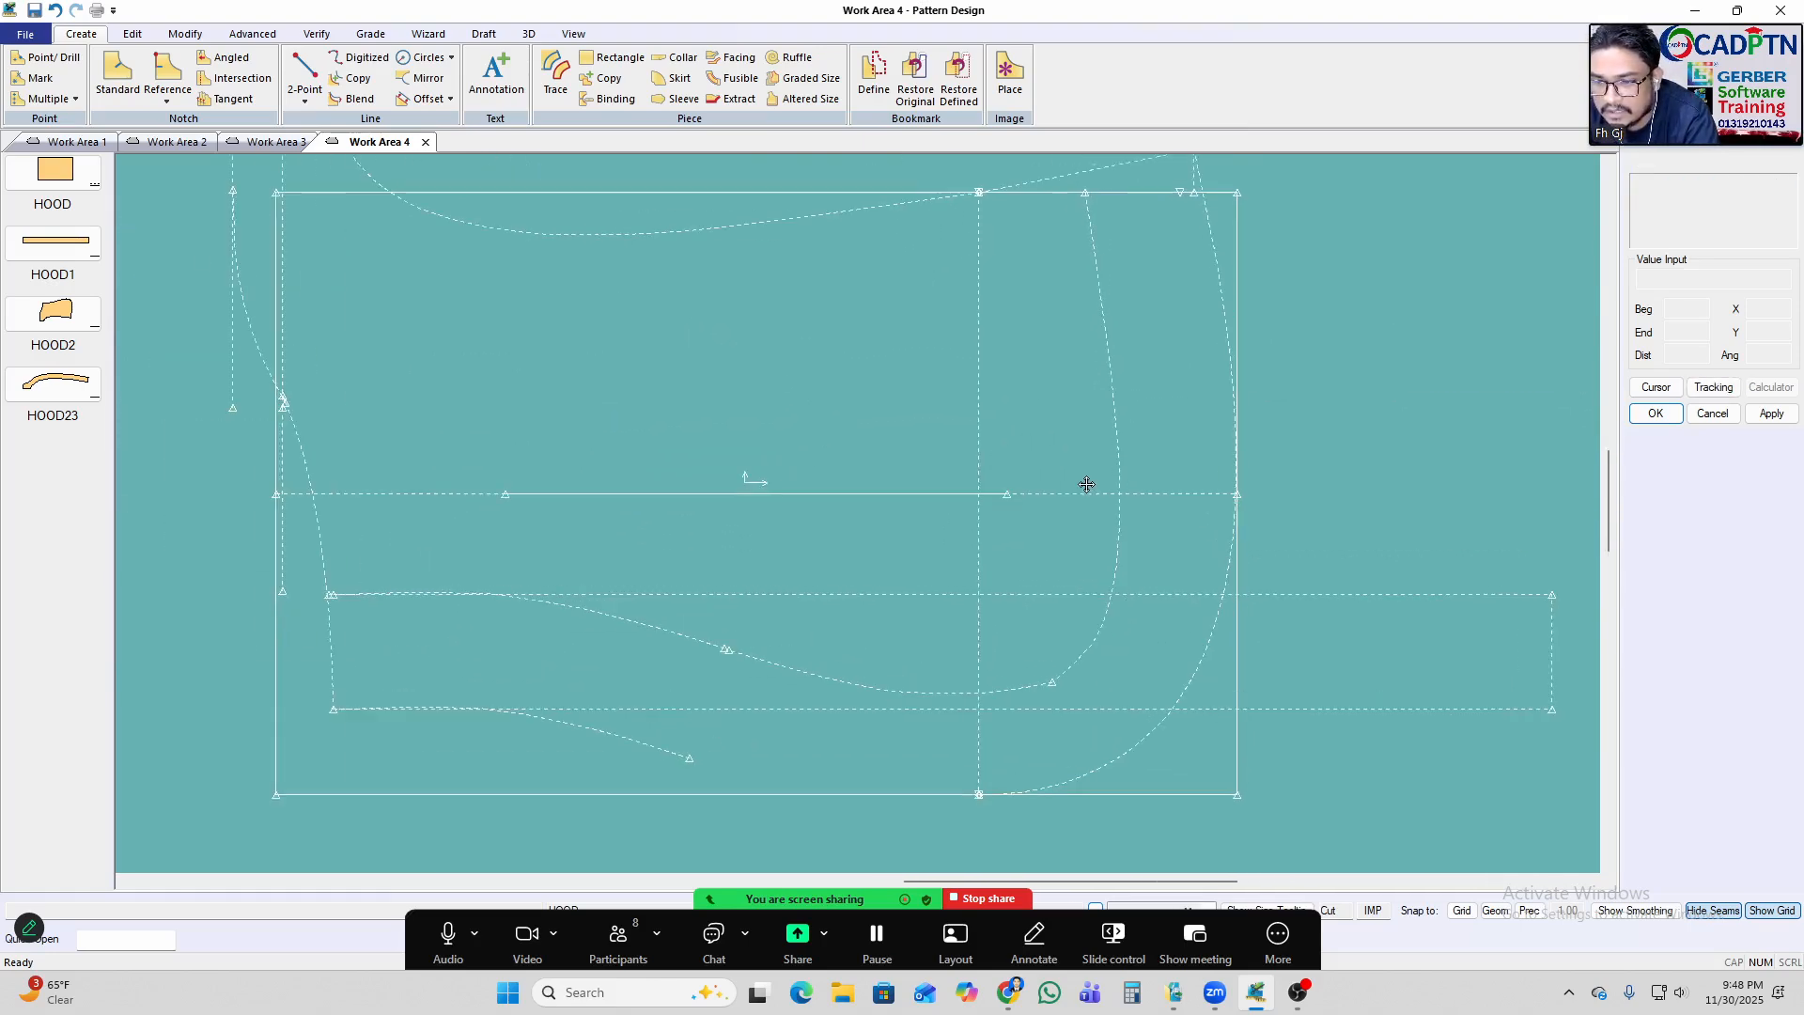
click(1145, 586)
right_click(1196, 458)
click(1196, 458)
click(759, 562)
right_click(1076, 368)
click(1077, 368)
scroll(998, 547, down, 2)
scroll(1004, 628, down, 1)
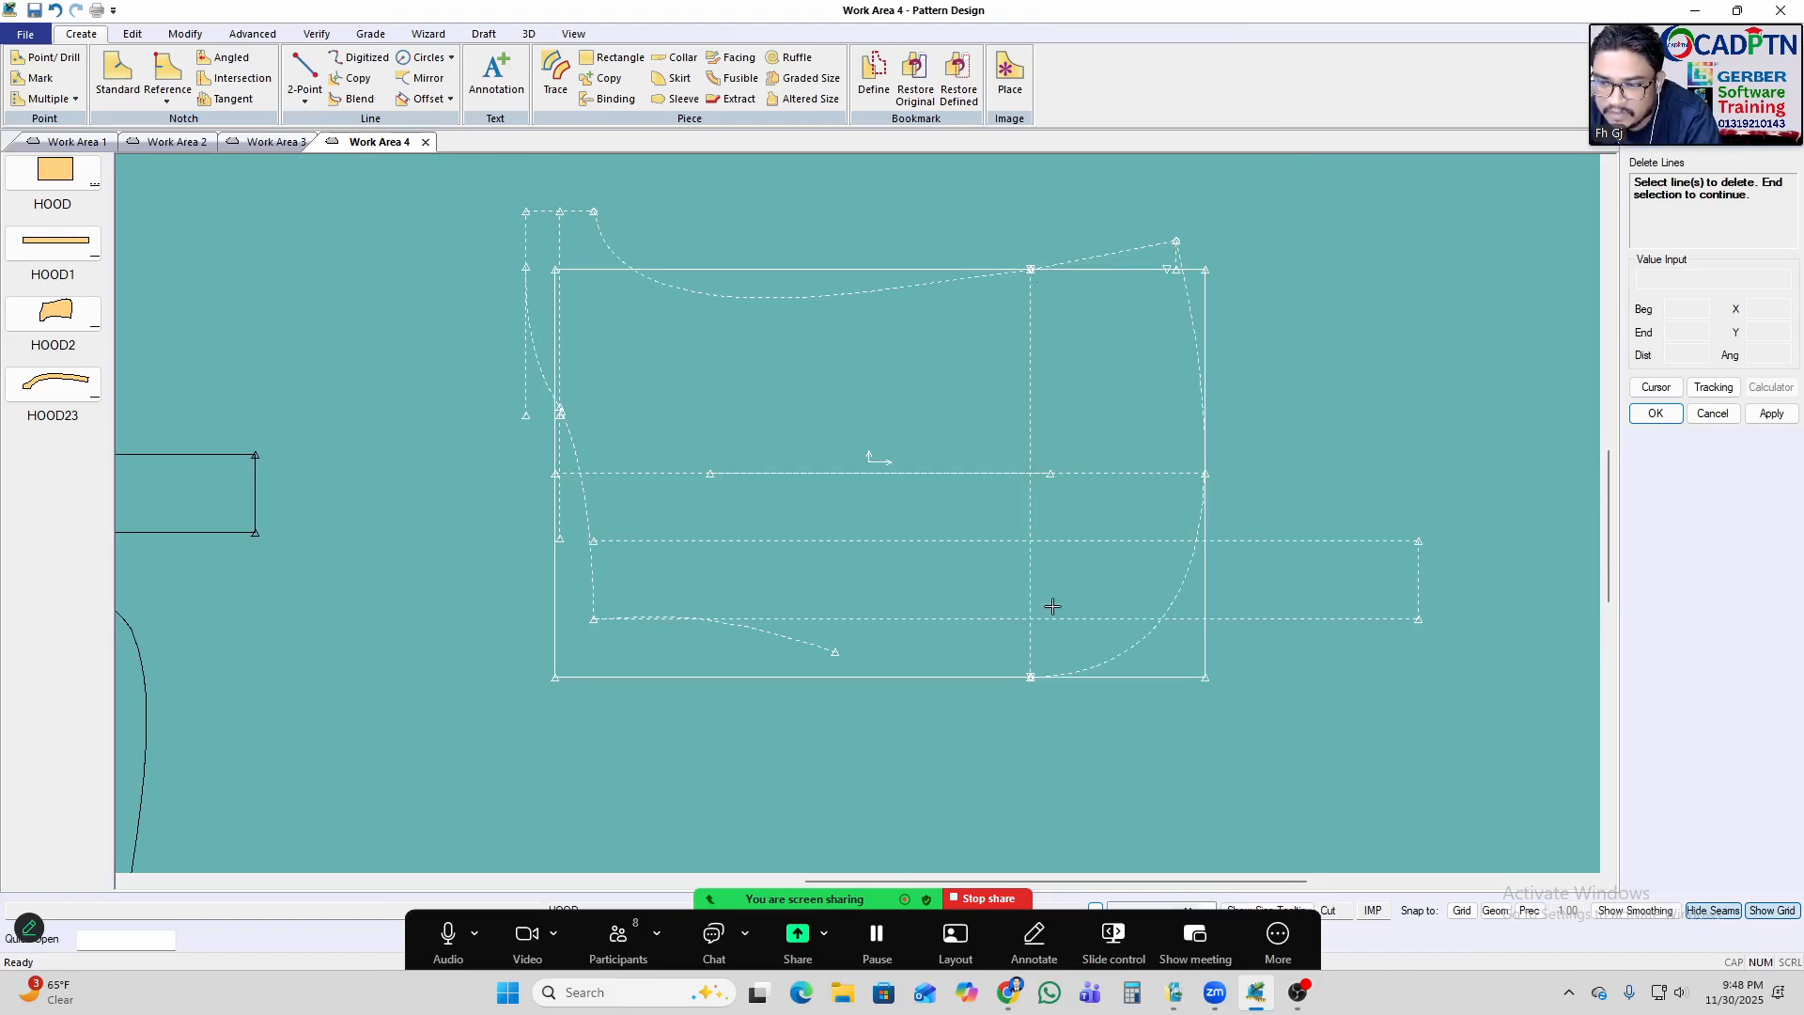
right_click(1299, 360)
click(1299, 361)
Delete the two long horizontal guide lines and the short vertical line joining their back ends.
click(950, 432)
scroll(877, 420, up, 1)
key(d)
click(879, 541)
click(899, 632)
right_click(1050, 422)
click(1049, 426)
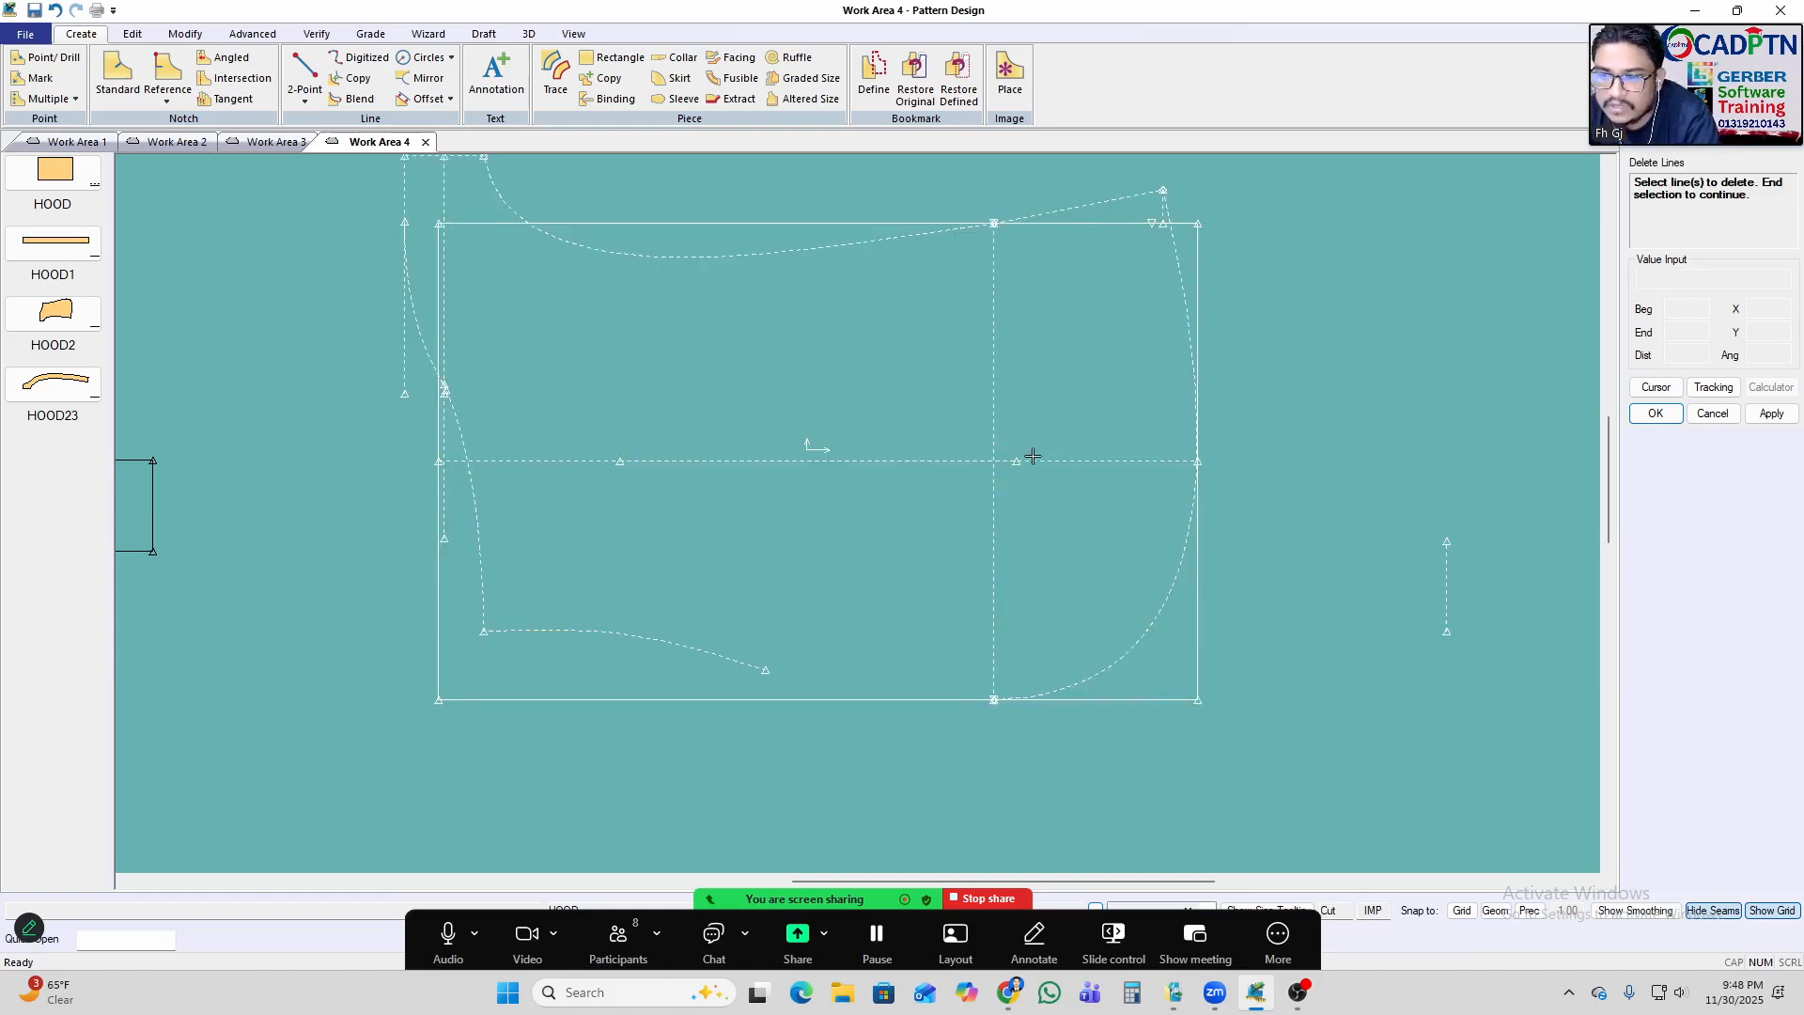
click(1450, 589)
right_click(1361, 368)
click(1361, 370)
Flip the hood draft piece top to bottom.
scroll(1316, 385, down, 4)
mouse_move(987, 479)
middle_down()
mouse_move(959, 479)
mouse_move(994, 500)
middle_up()
scroll(998, 499, up, 3)
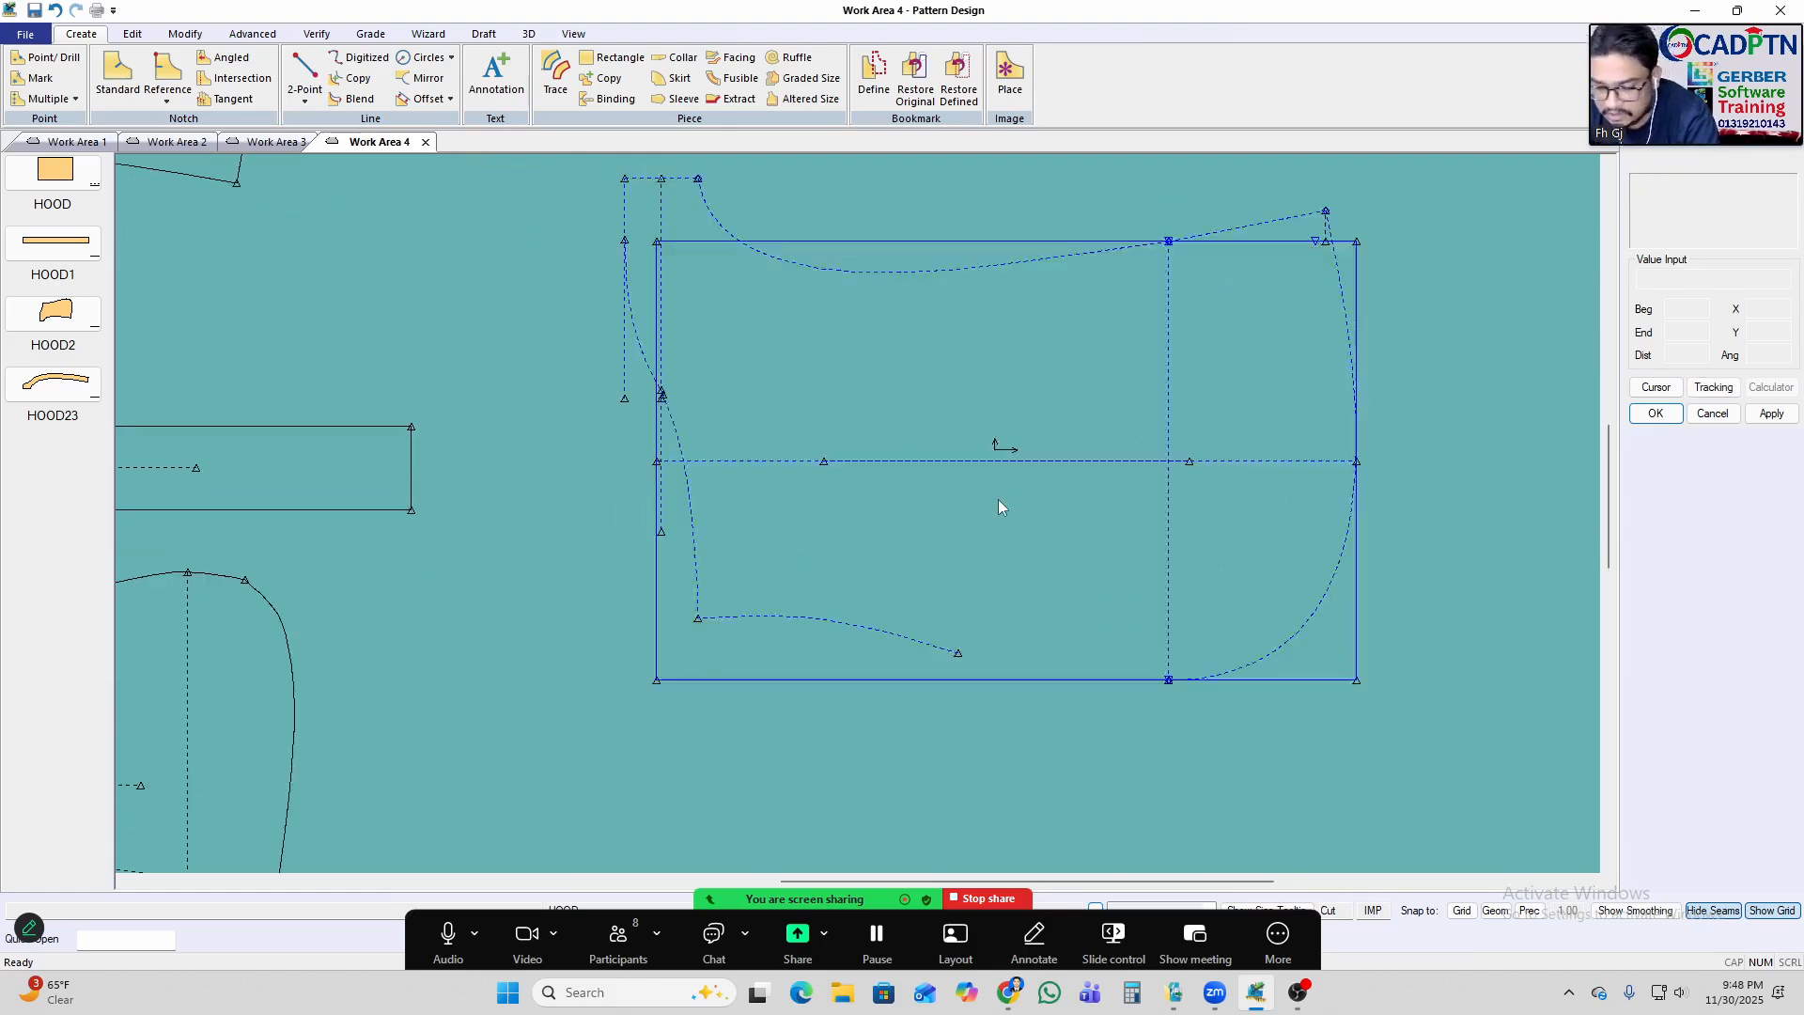
key(f)
click(1278, 325)
right_click(1278, 326)
click(1286, 329)
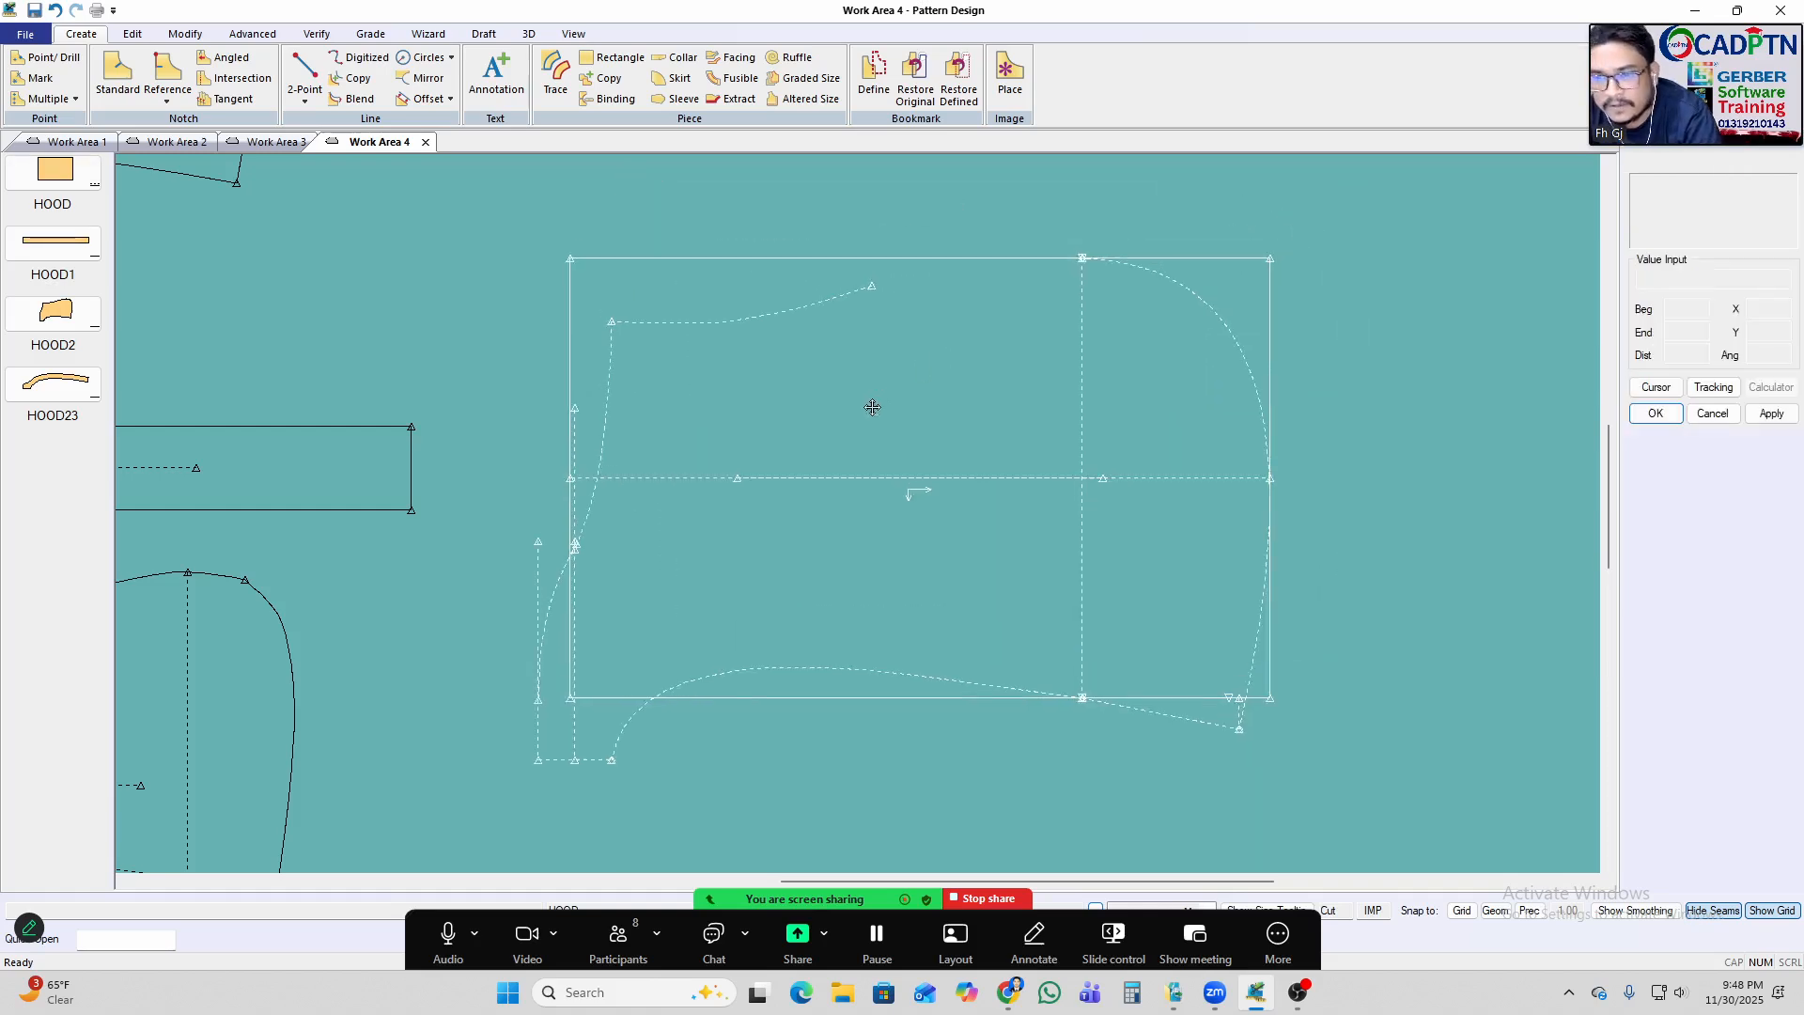
Draw a 2-point curve about 5.10 long from the vertical guide line's upper end to the remaining front curve's end point, bowed slightly upward.
click(305, 98)
click(320, 137)
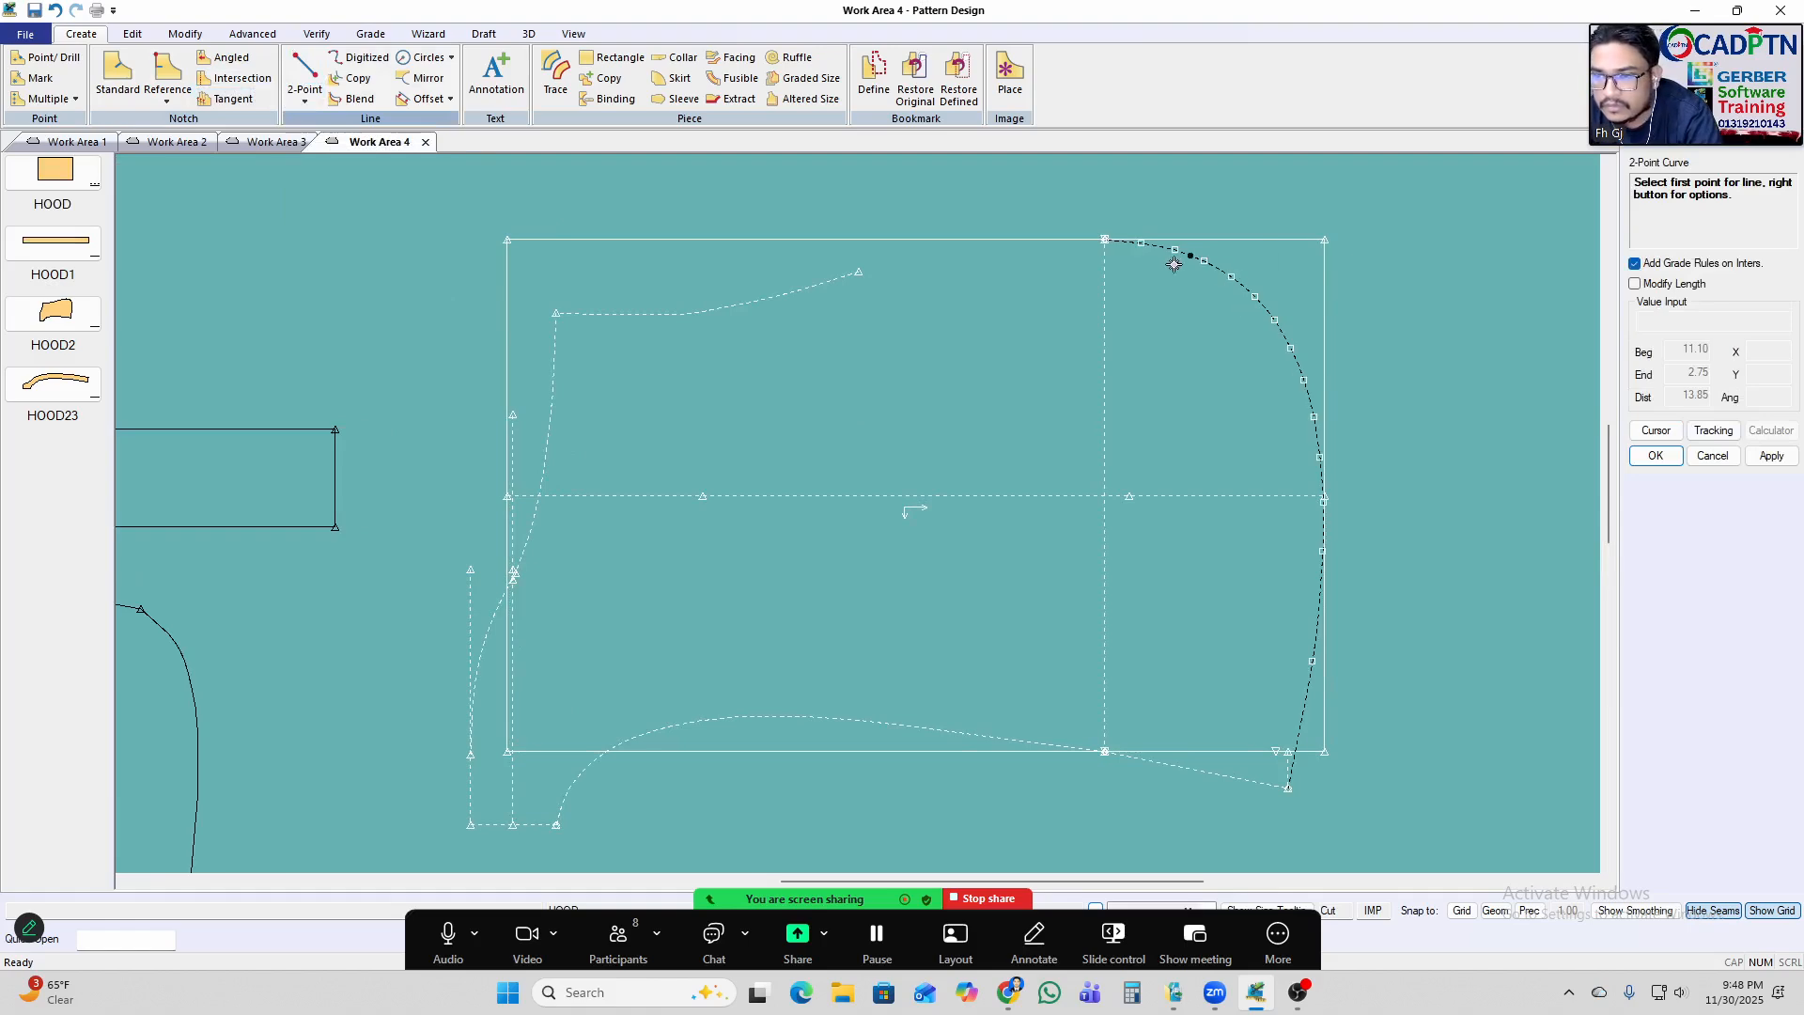
click(1105, 239)
scroll(902, 287, up, 1)
click(857, 269)
scroll(1058, 256, up, 2)
scroll(1012, 219, down, 1)
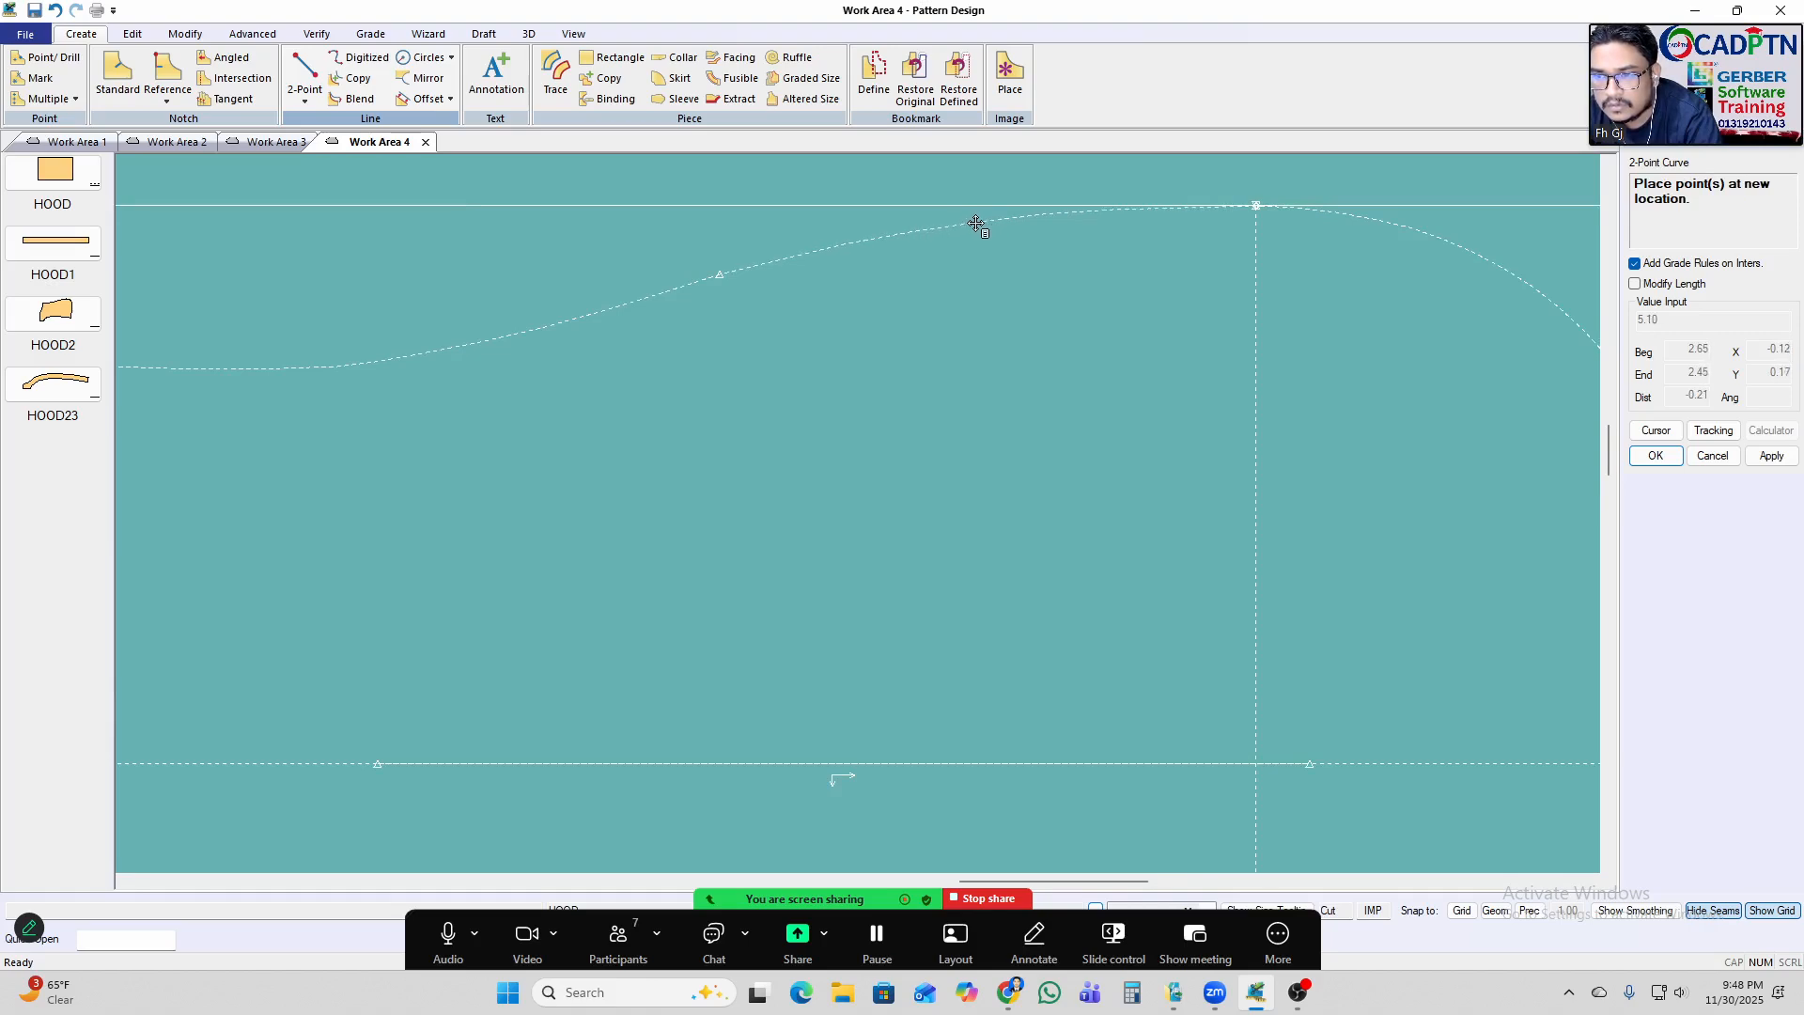
click(976, 223)
scroll(705, 291, down, 1)
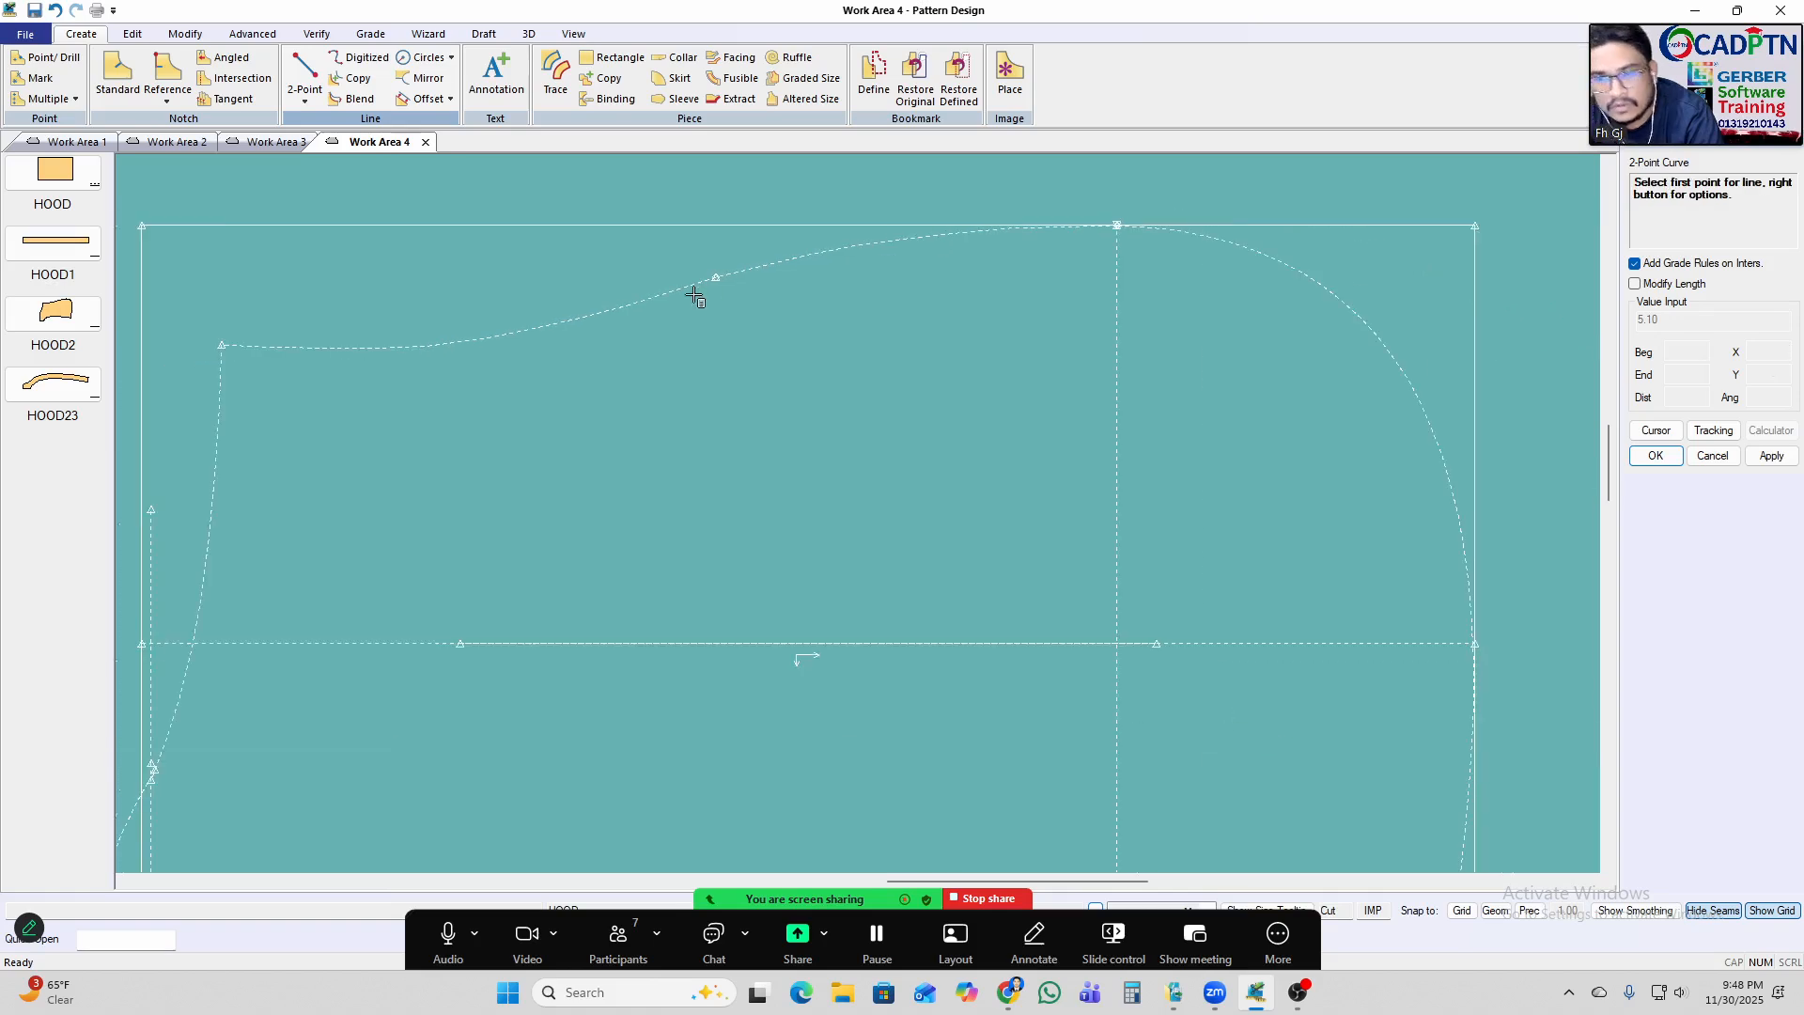
Draw a second 2-point curve about 7.43 long from partway along the front curve to the vertical guide line's upper end.
click(548, 337)
scroll(1306, 308, up, 1)
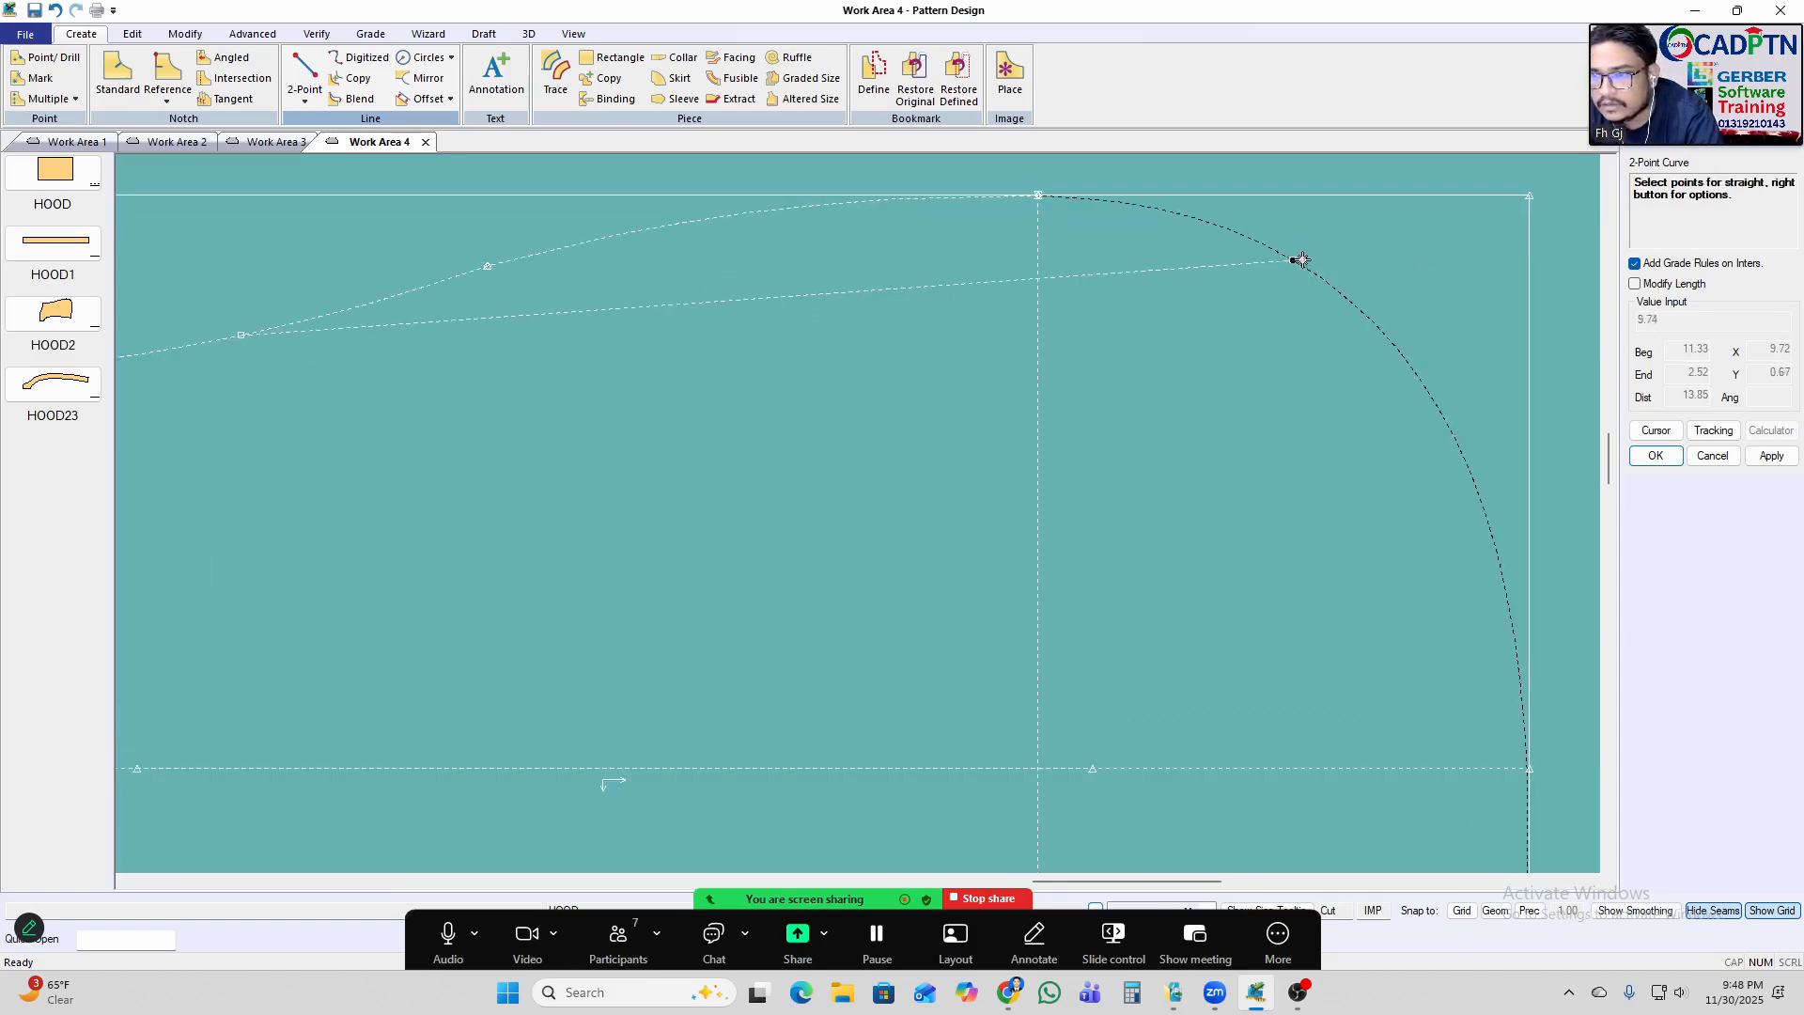
click(1034, 203)
scroll(687, 237, down, 1)
scroll(687, 236, down, 1)
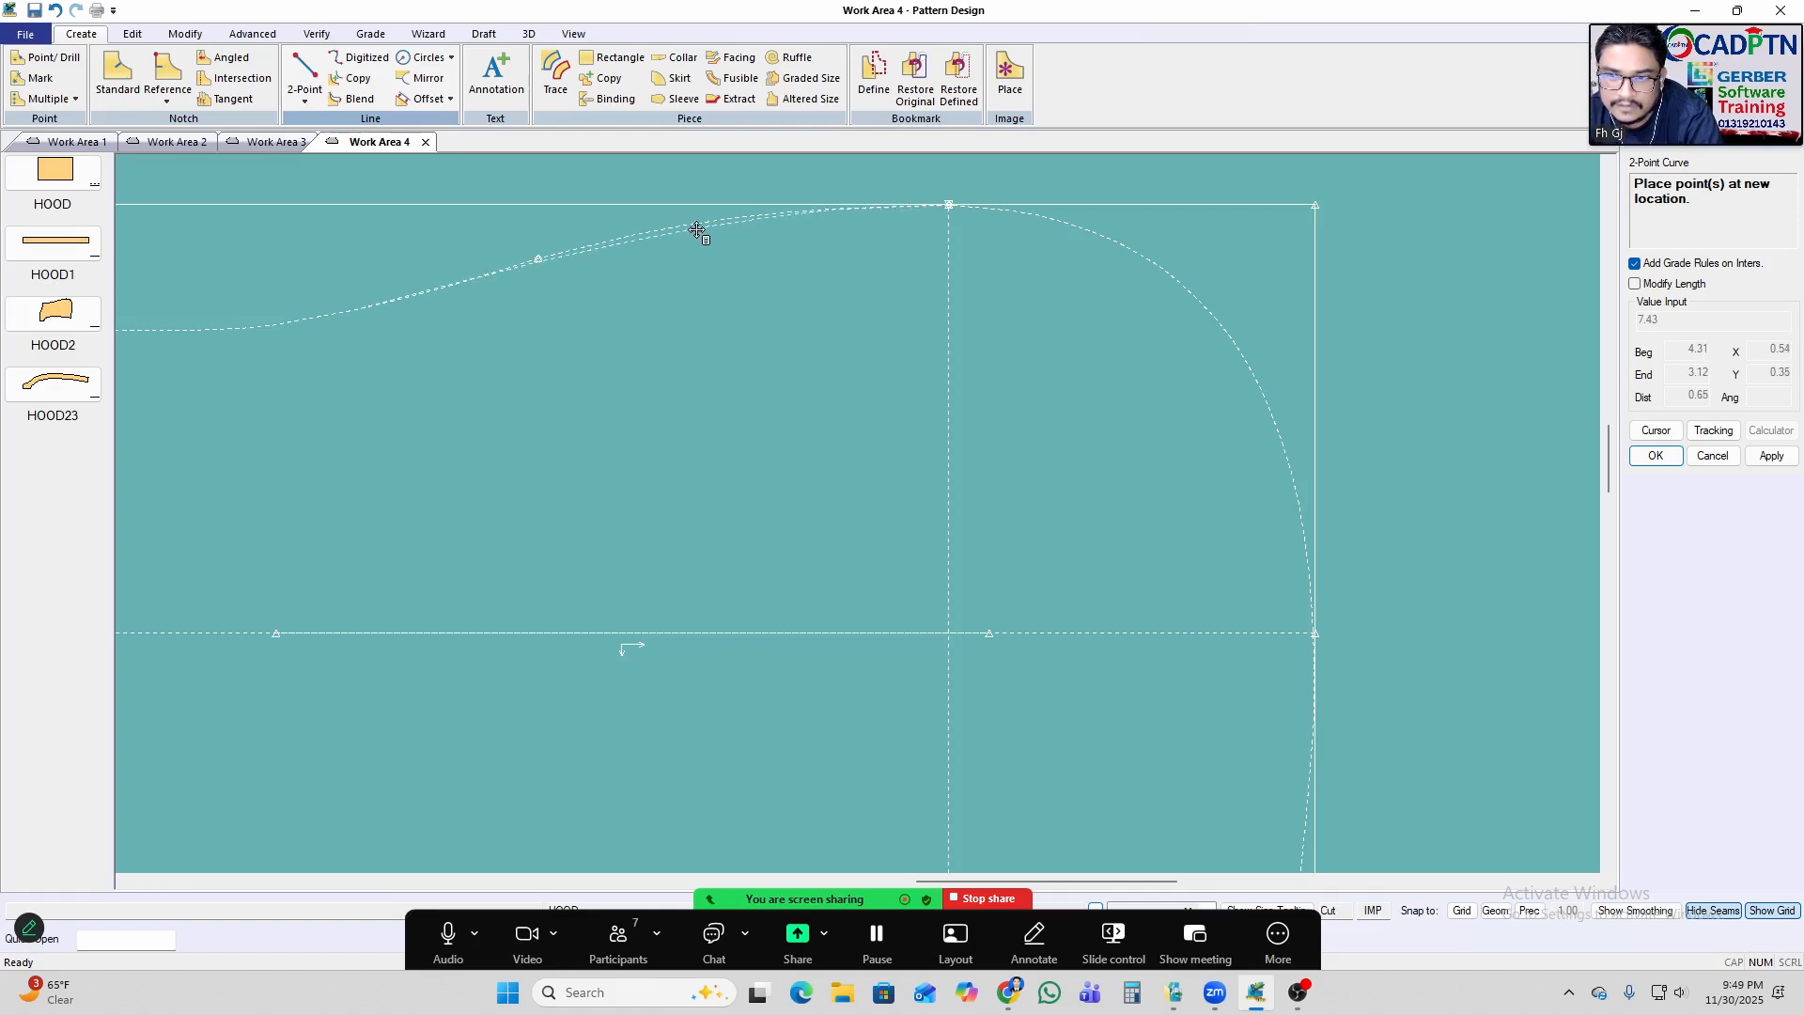
click(697, 231)
right_click(922, 222)
click(1047, 237)
Split the front curve at the point where the longer 2-point curve meets it.
middle_drag(894, 338, 1015, 350)
key(s)
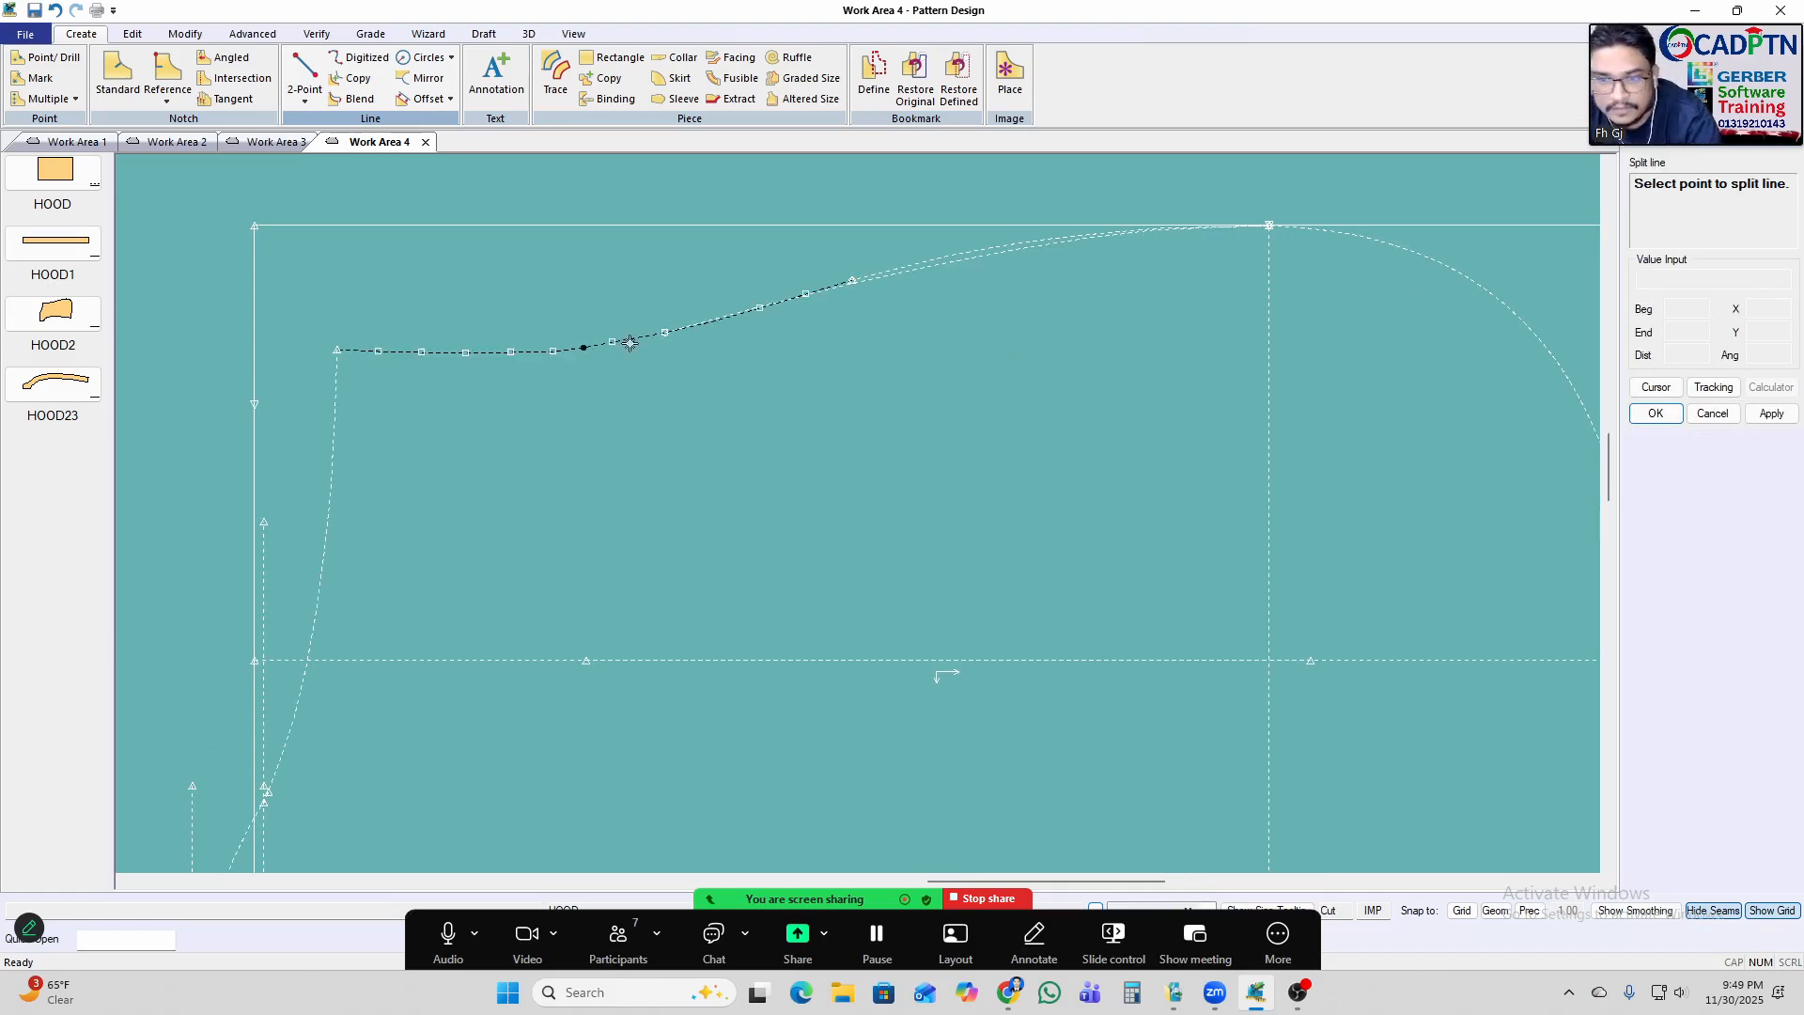
click(662, 339)
right_click(977, 301)
click(1076, 314)
middle_drag(1033, 358, 932, 421)
Delete the front curve's split-off segment and the shorter 2-point curve overlapping the new longer one.
key(d)
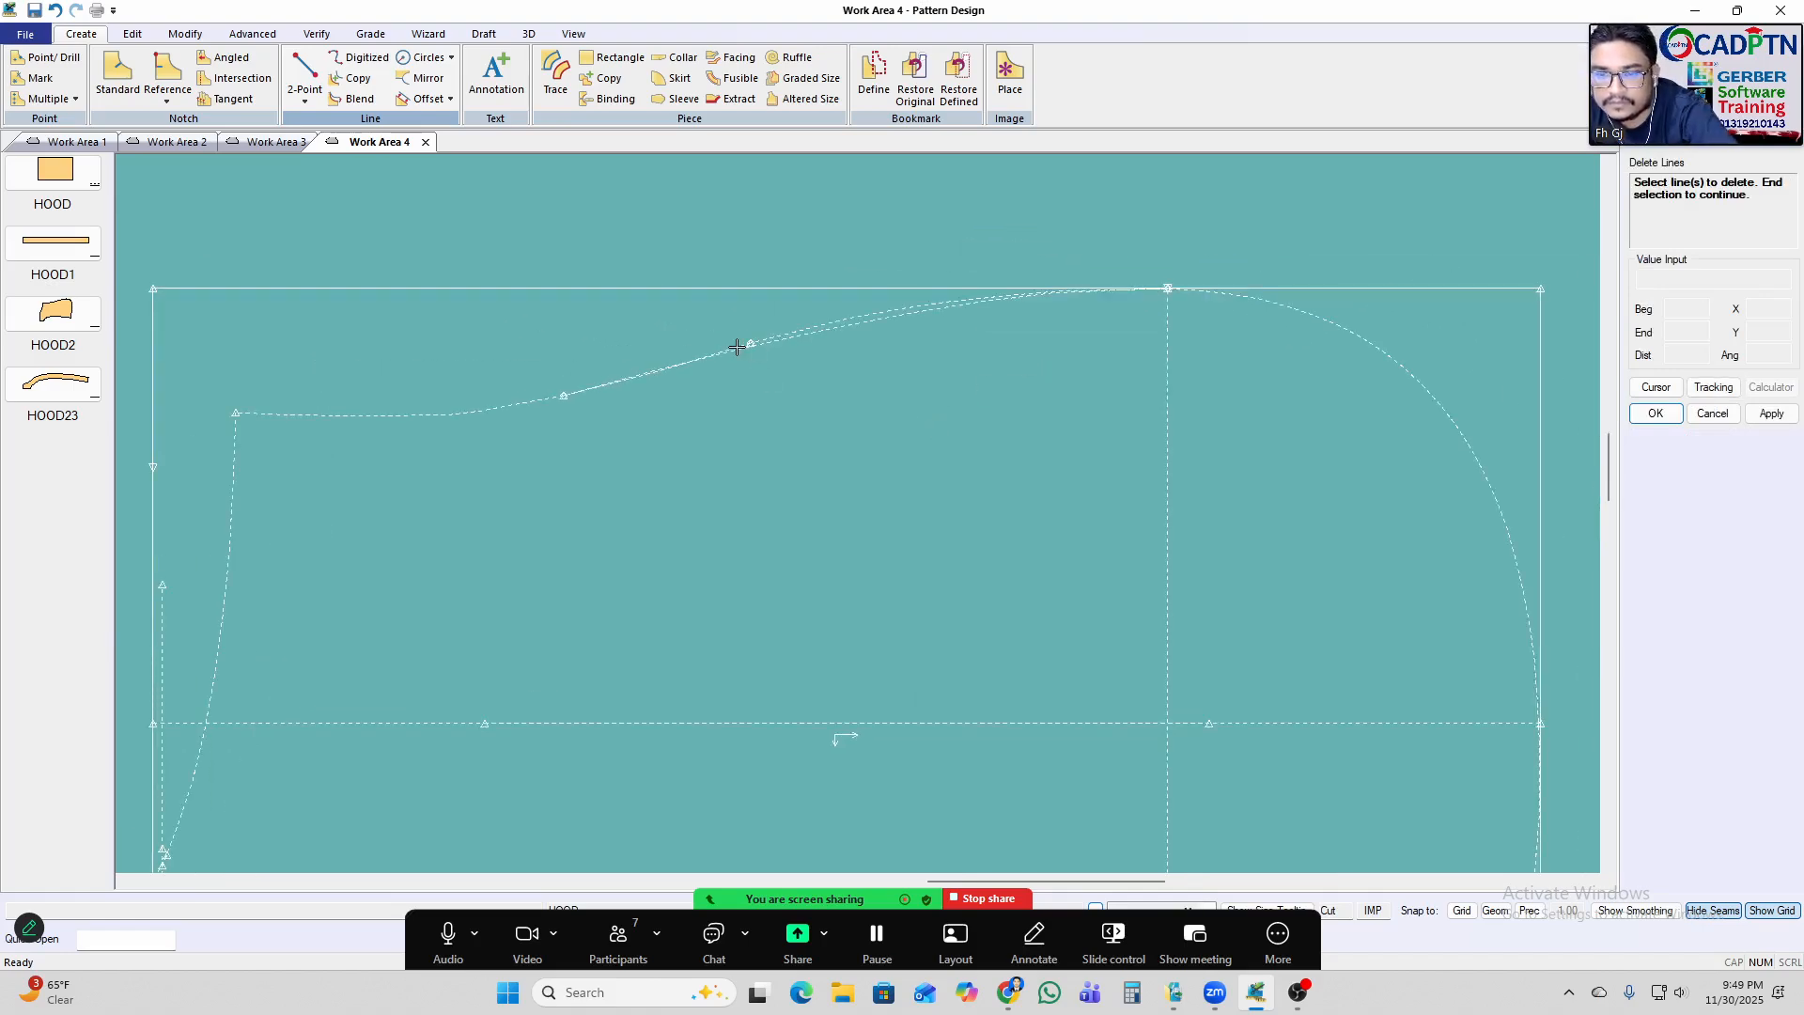
click(770, 336)
right_click(1079, 283)
click(1142, 295)
right_click(847, 339)
click(907, 351)
Smooth the new 2-point curve over its full length, from the front curve to the vertical guide line's upper end.
scroll(642, 241, down, 3)
scroll(1273, 387, up, 4)
scroll(1015, 251, up, 2)
scroll(1273, 268, down, 2)
click(181, 33)
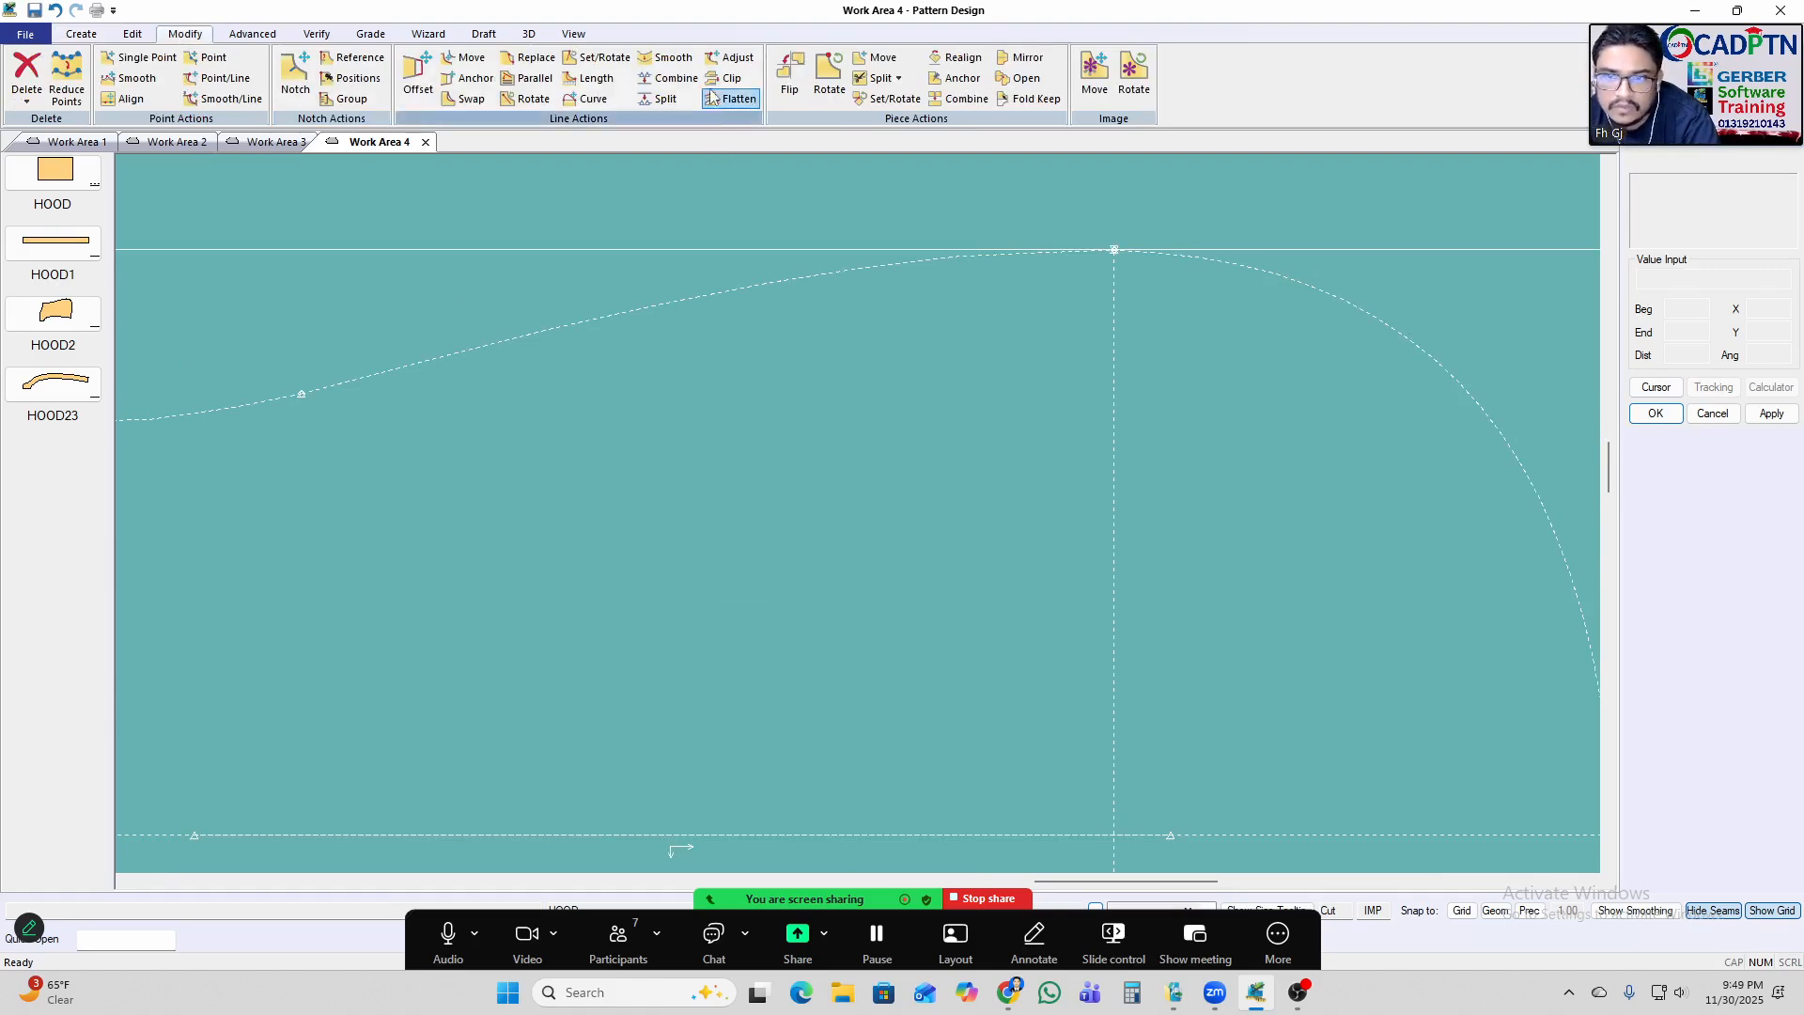
click(669, 57)
click(991, 260)
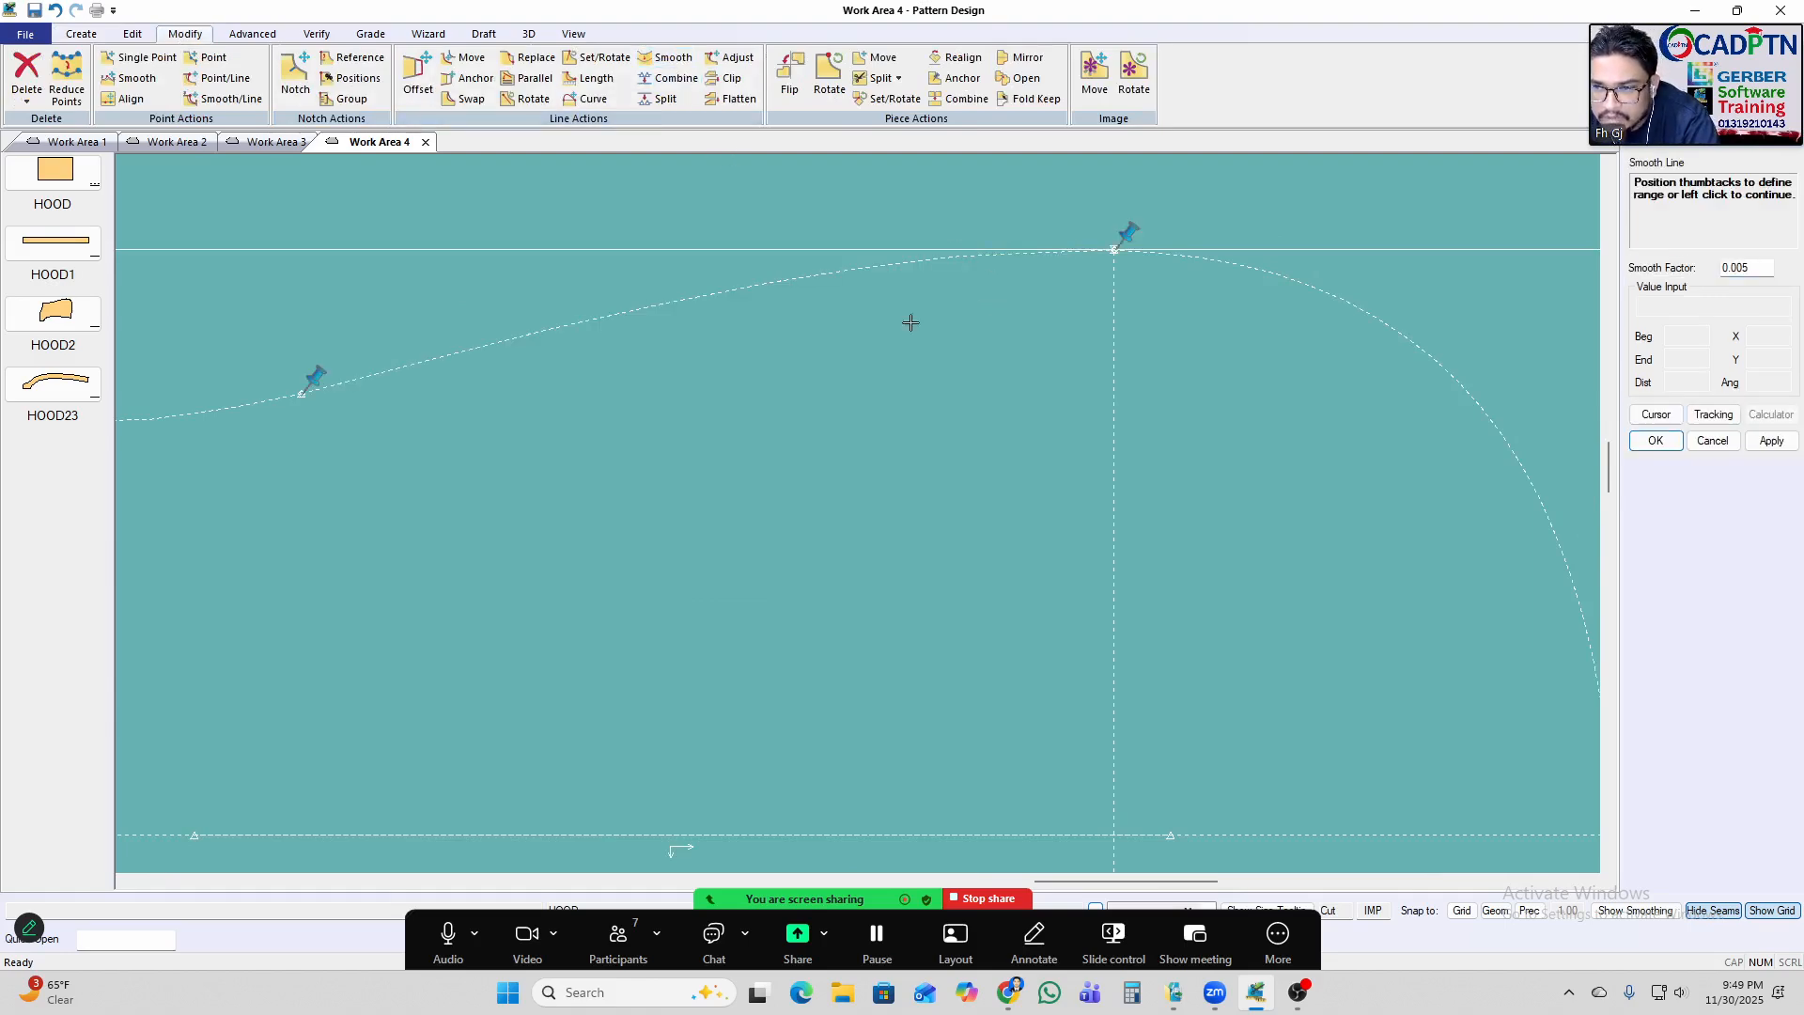
right_click(1174, 277)
click(1174, 280)
Smooth the crown curve from the vertical guide line's upper end to partway down its rounded corner.
scroll(584, 189, down, 3)
scroll(1132, 287, up, 2)
click(1032, 238)
scroll(940, 263, down, 3)
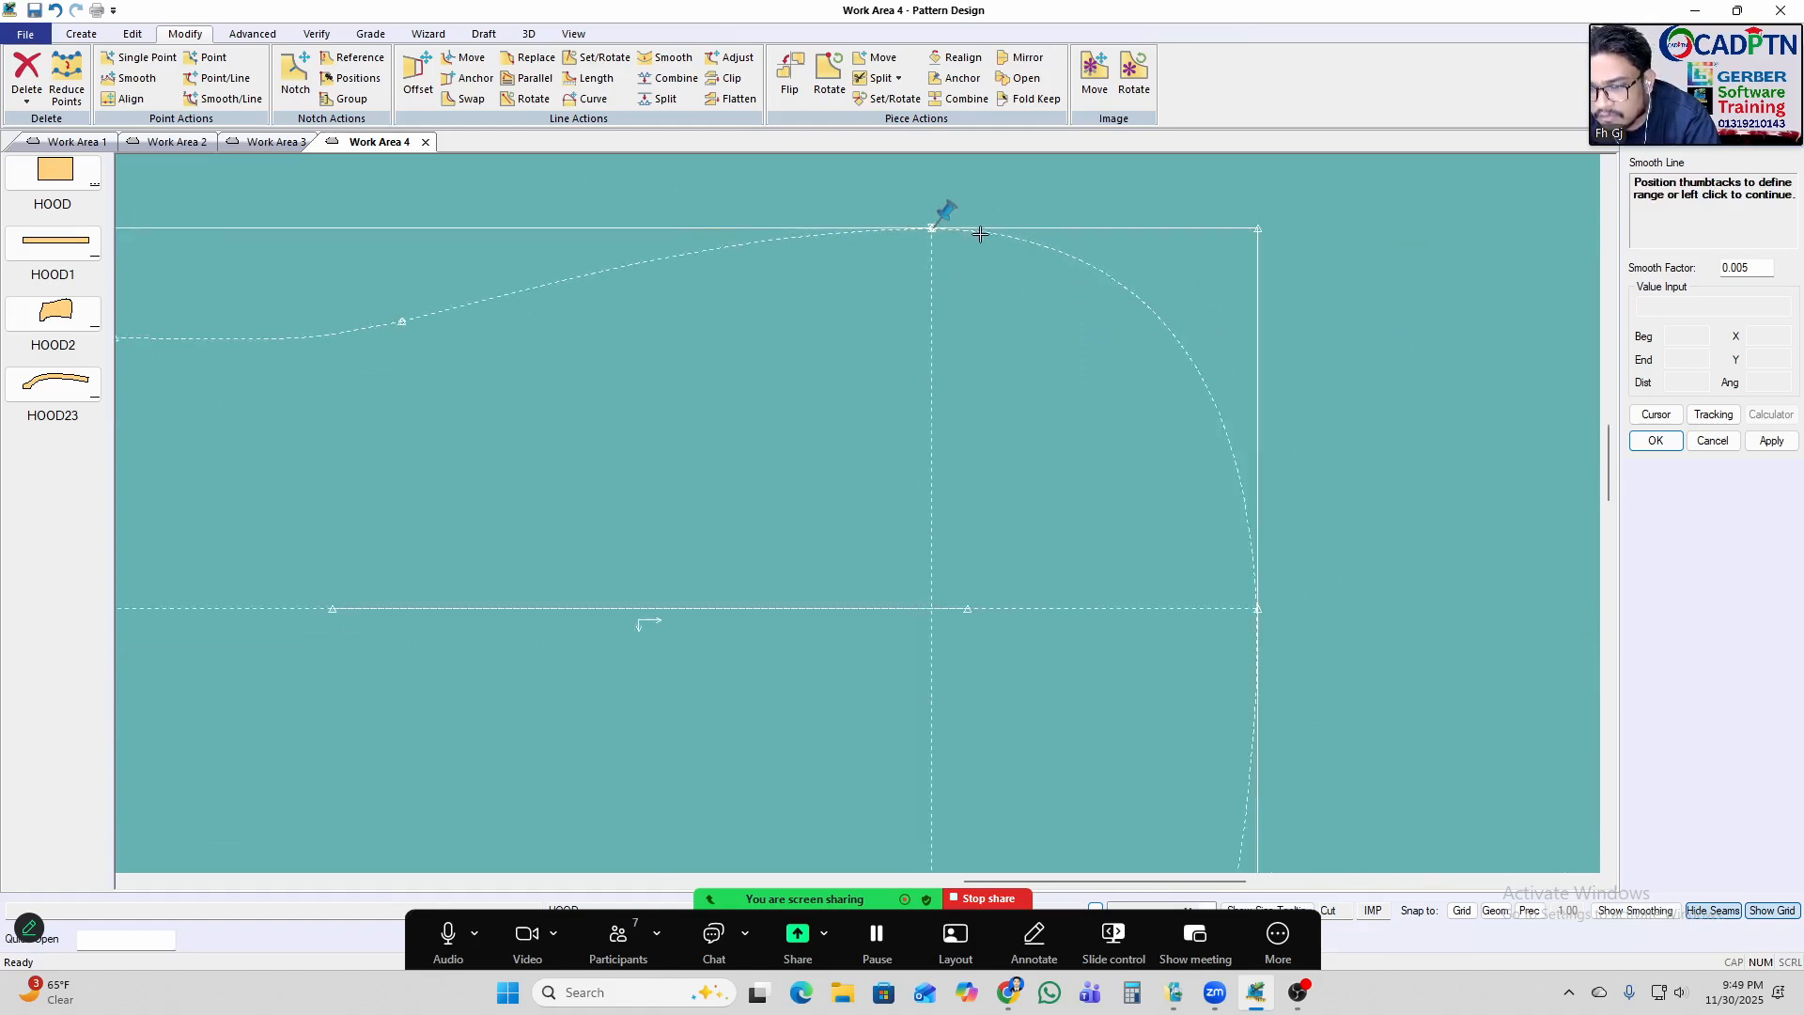
scroll(983, 291, up, 1)
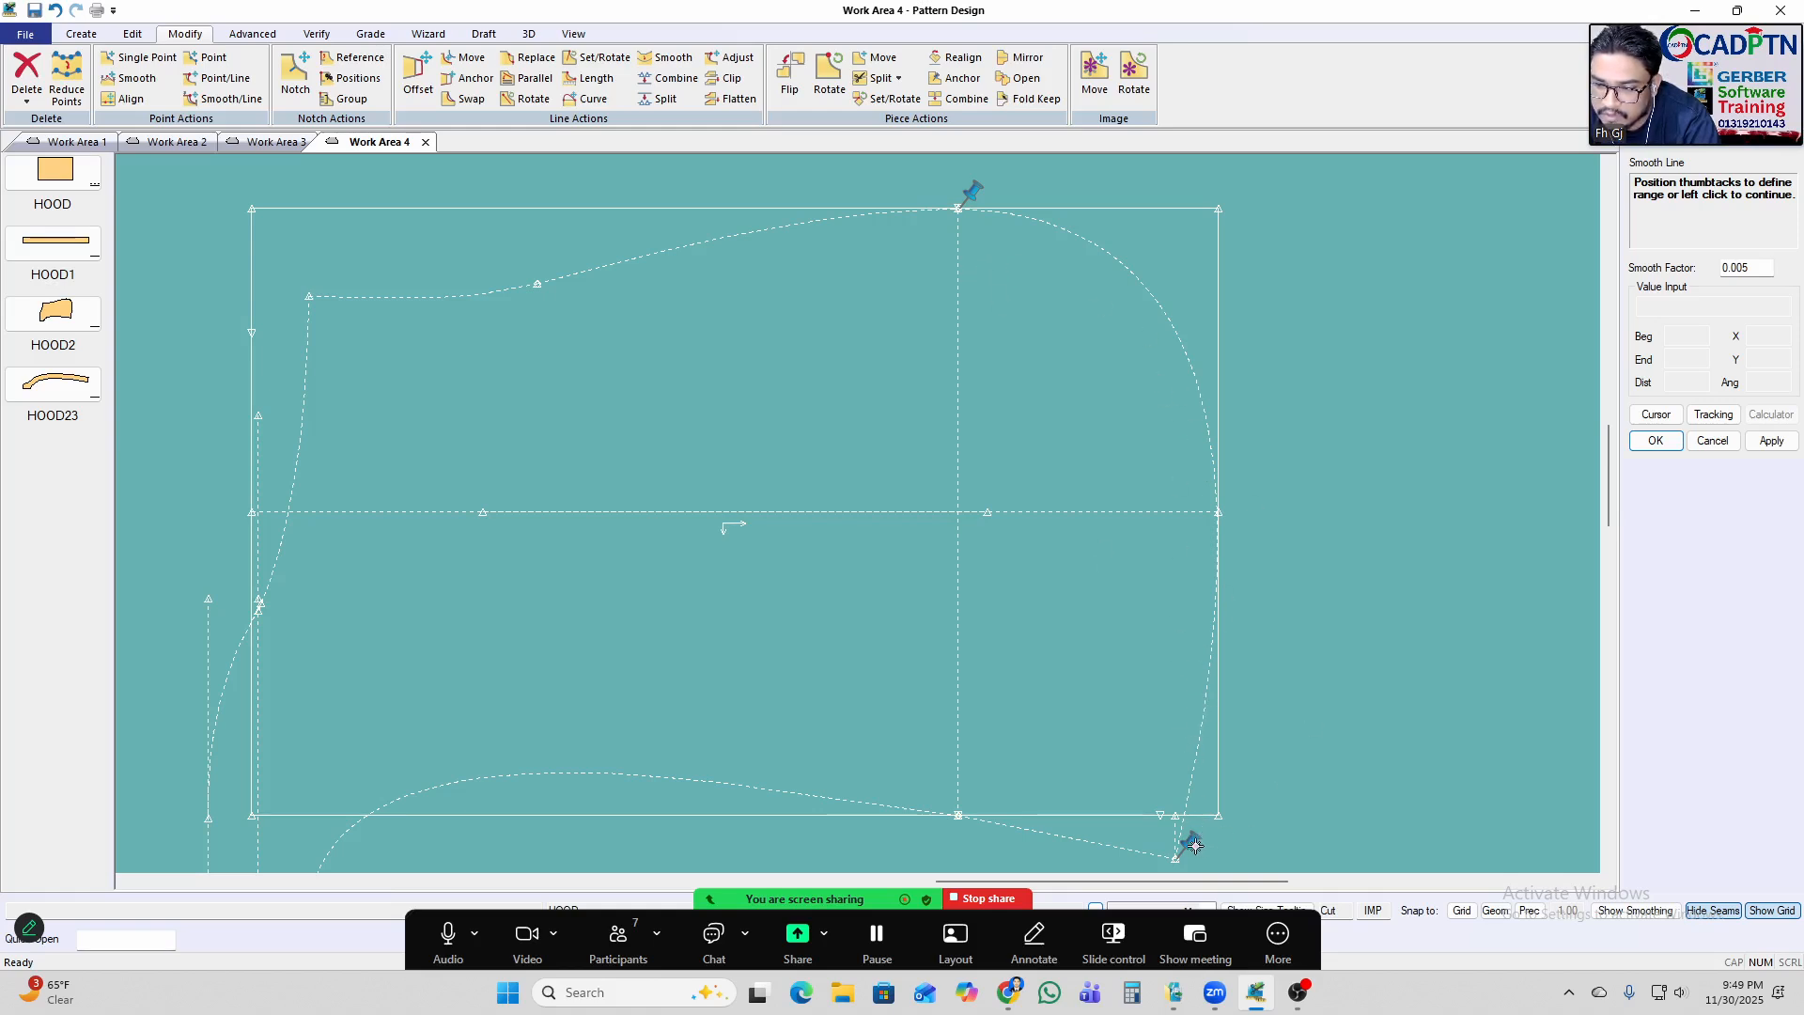
scroll(1140, 485, up, 3)
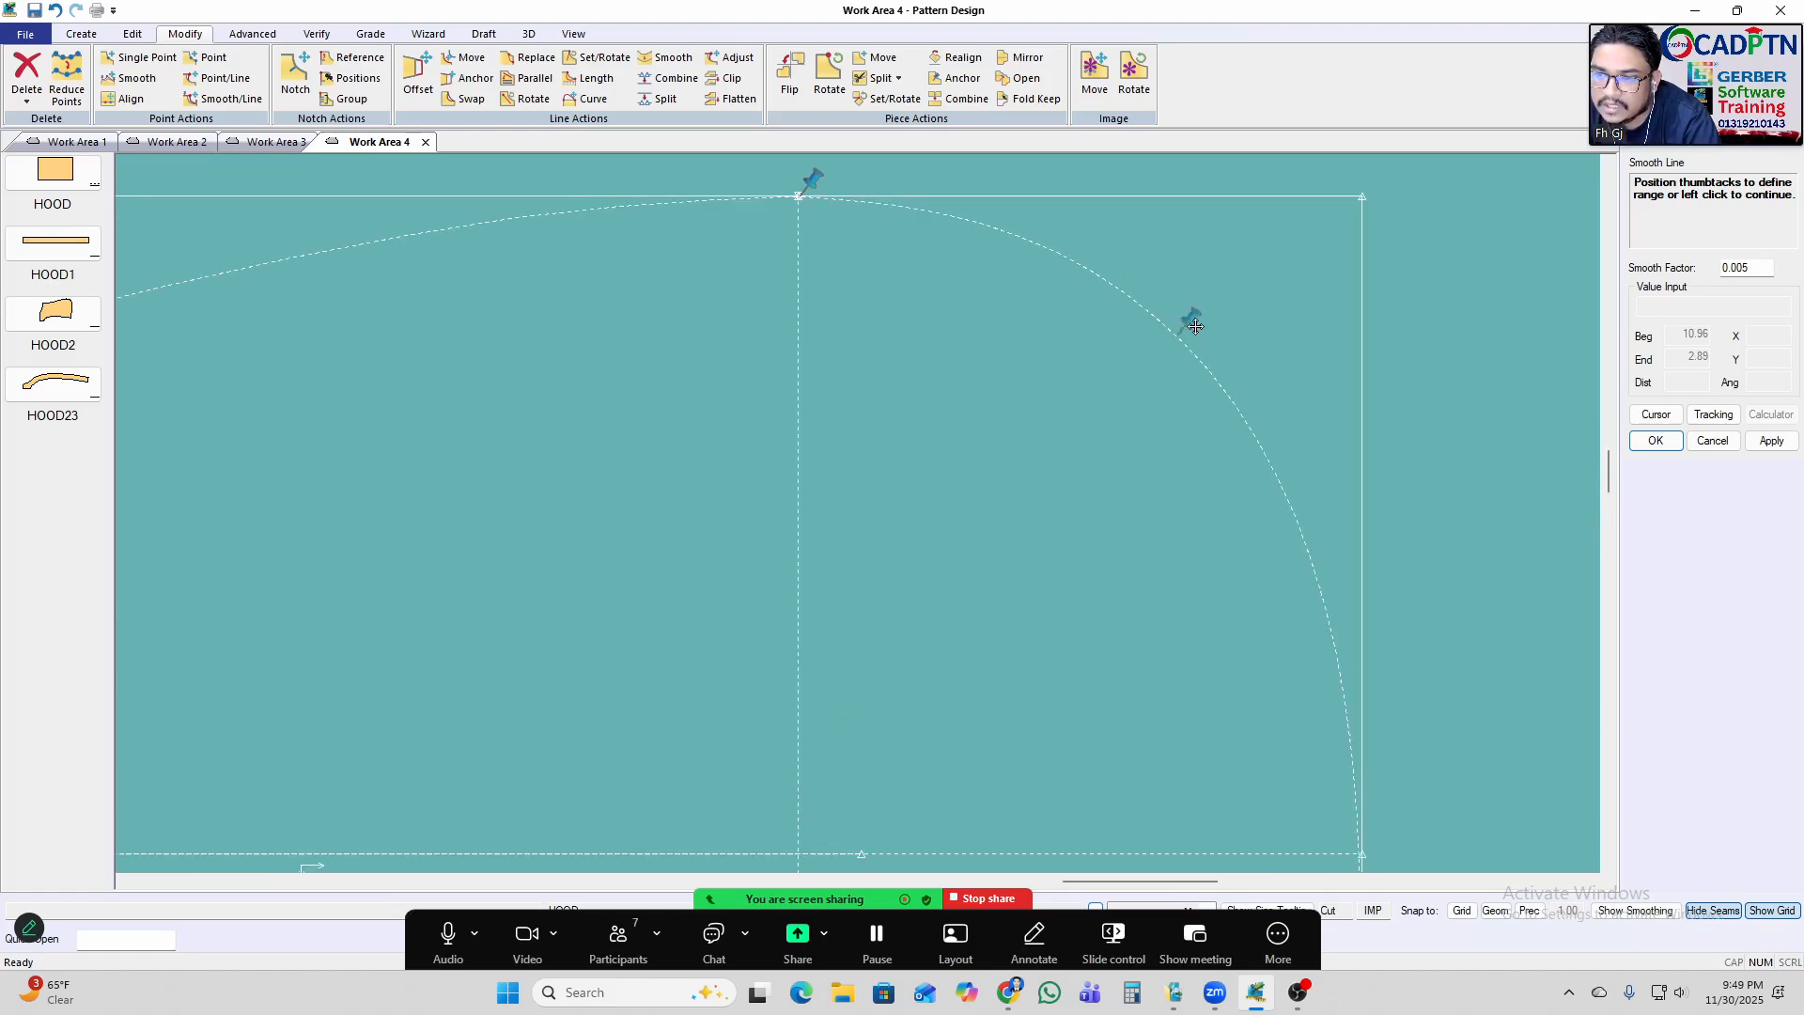
scroll(968, 263, up, 1)
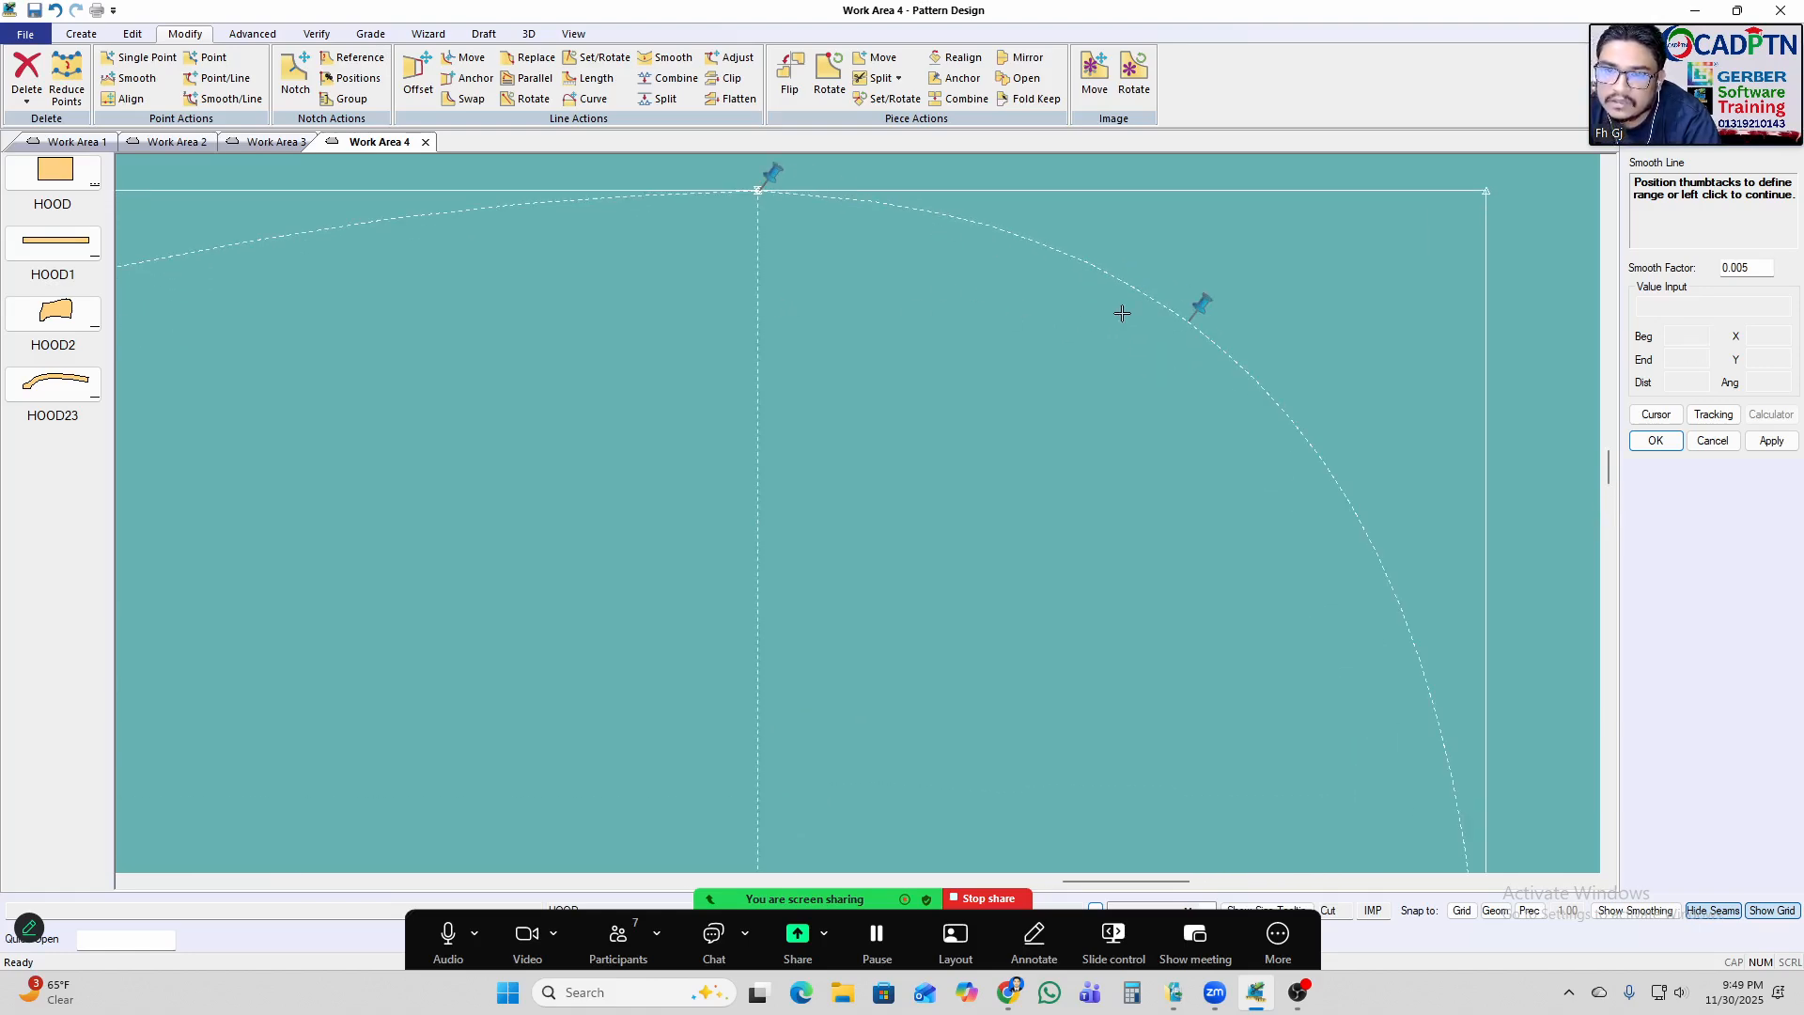
right_click(1036, 182)
click(1057, 205)
scroll(1284, 252, down, 6)
scroll(774, 391, up, 3)
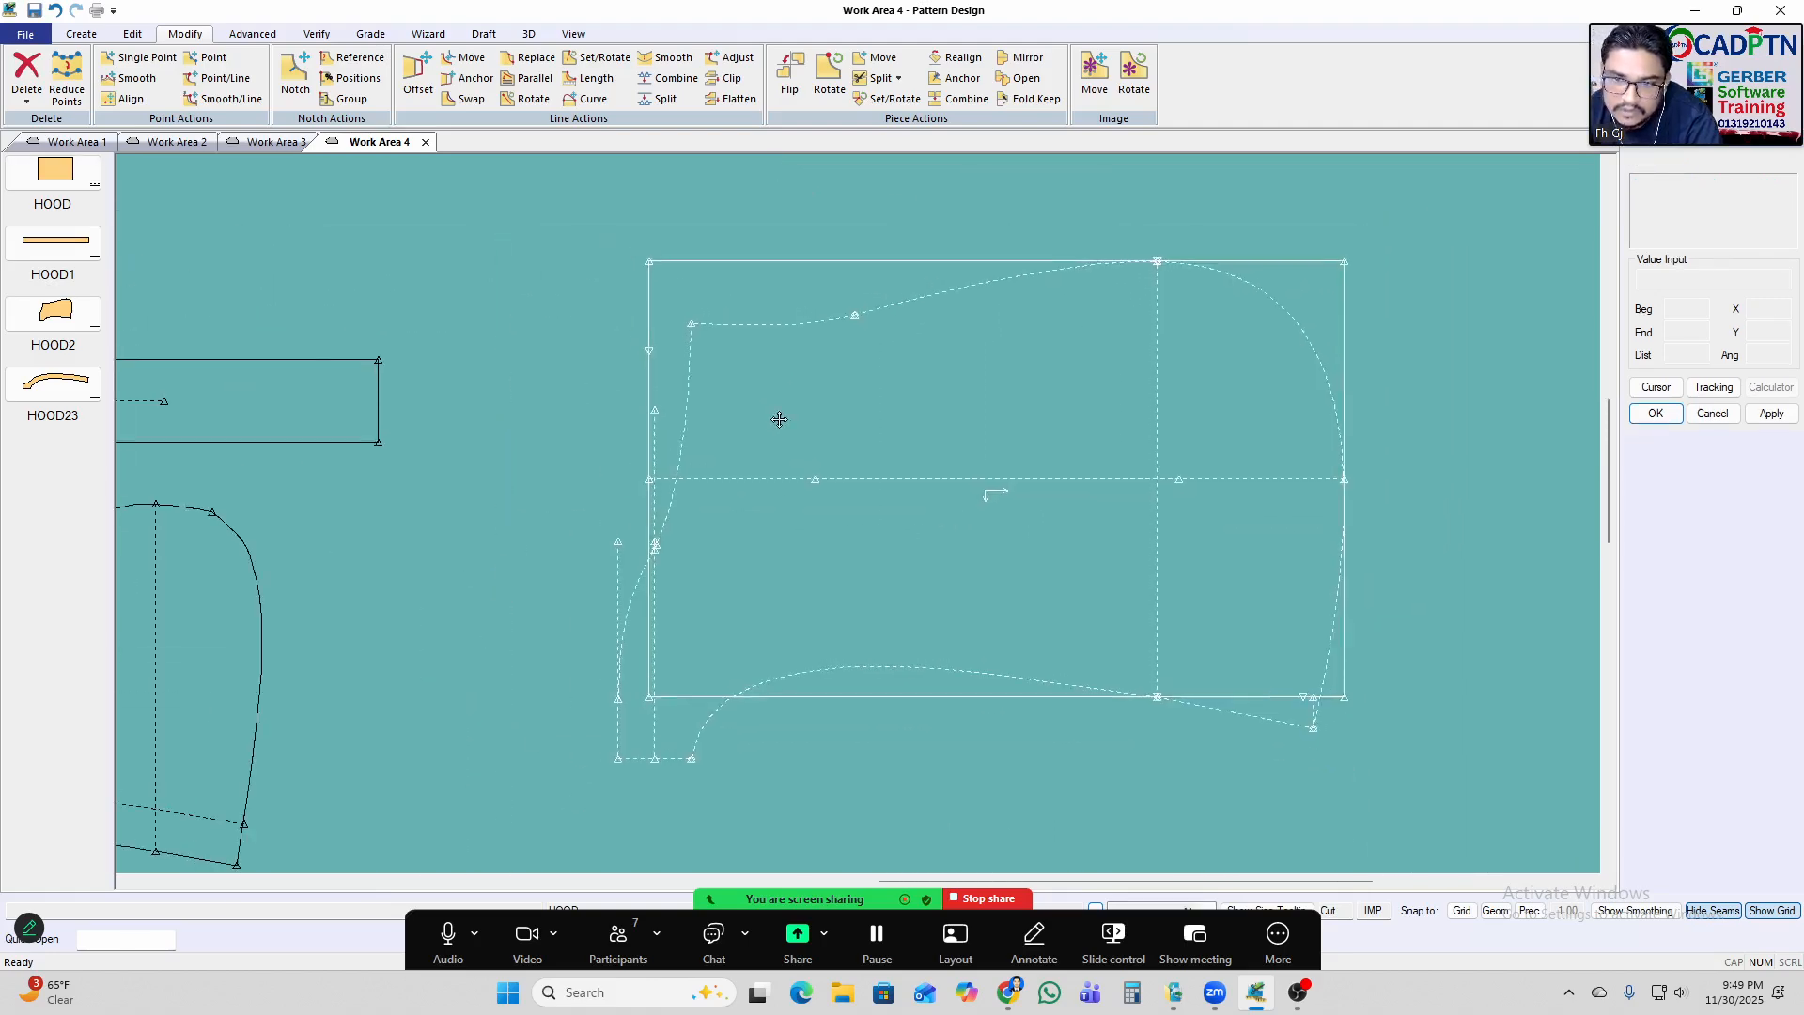
scroll(1064, 431, down, 2)
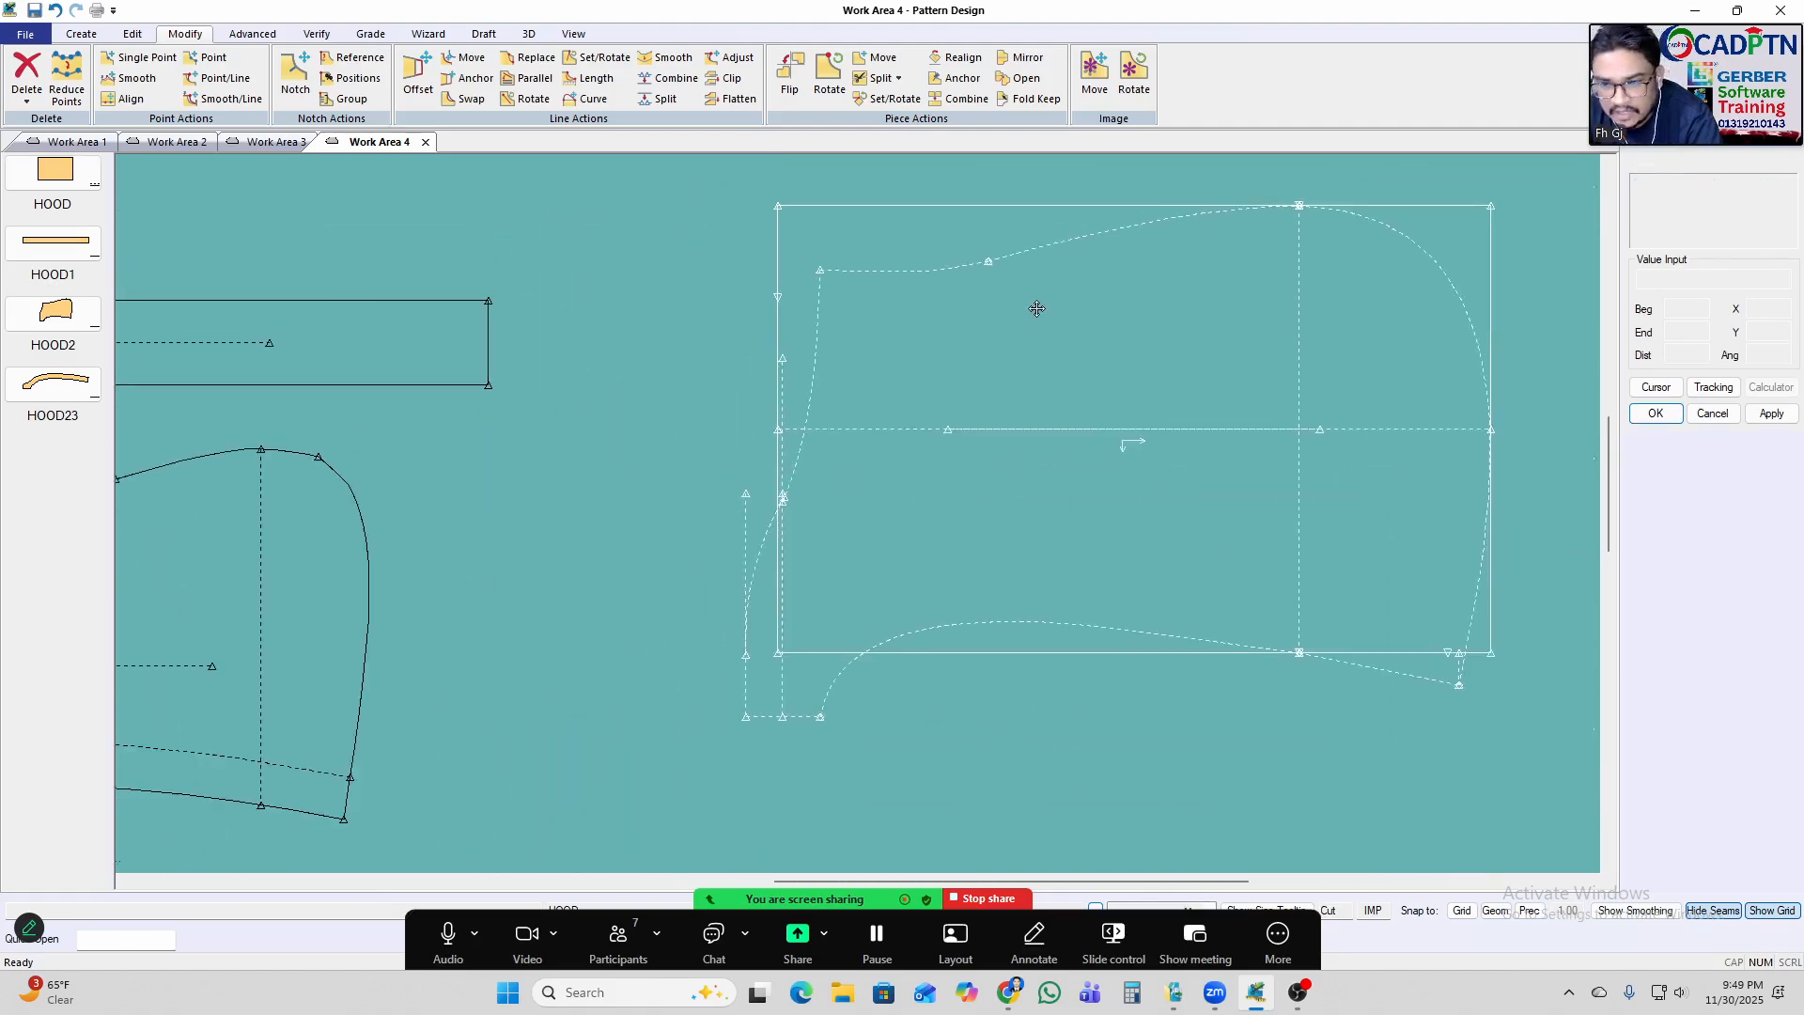
scroll(797, 506, up, 1)
drag(797, 506, 853, 510)
scroll(1137, 470, down, 5)
scroll(1050, 475, up, 2)
drag(1120, 487, 1053, 504)
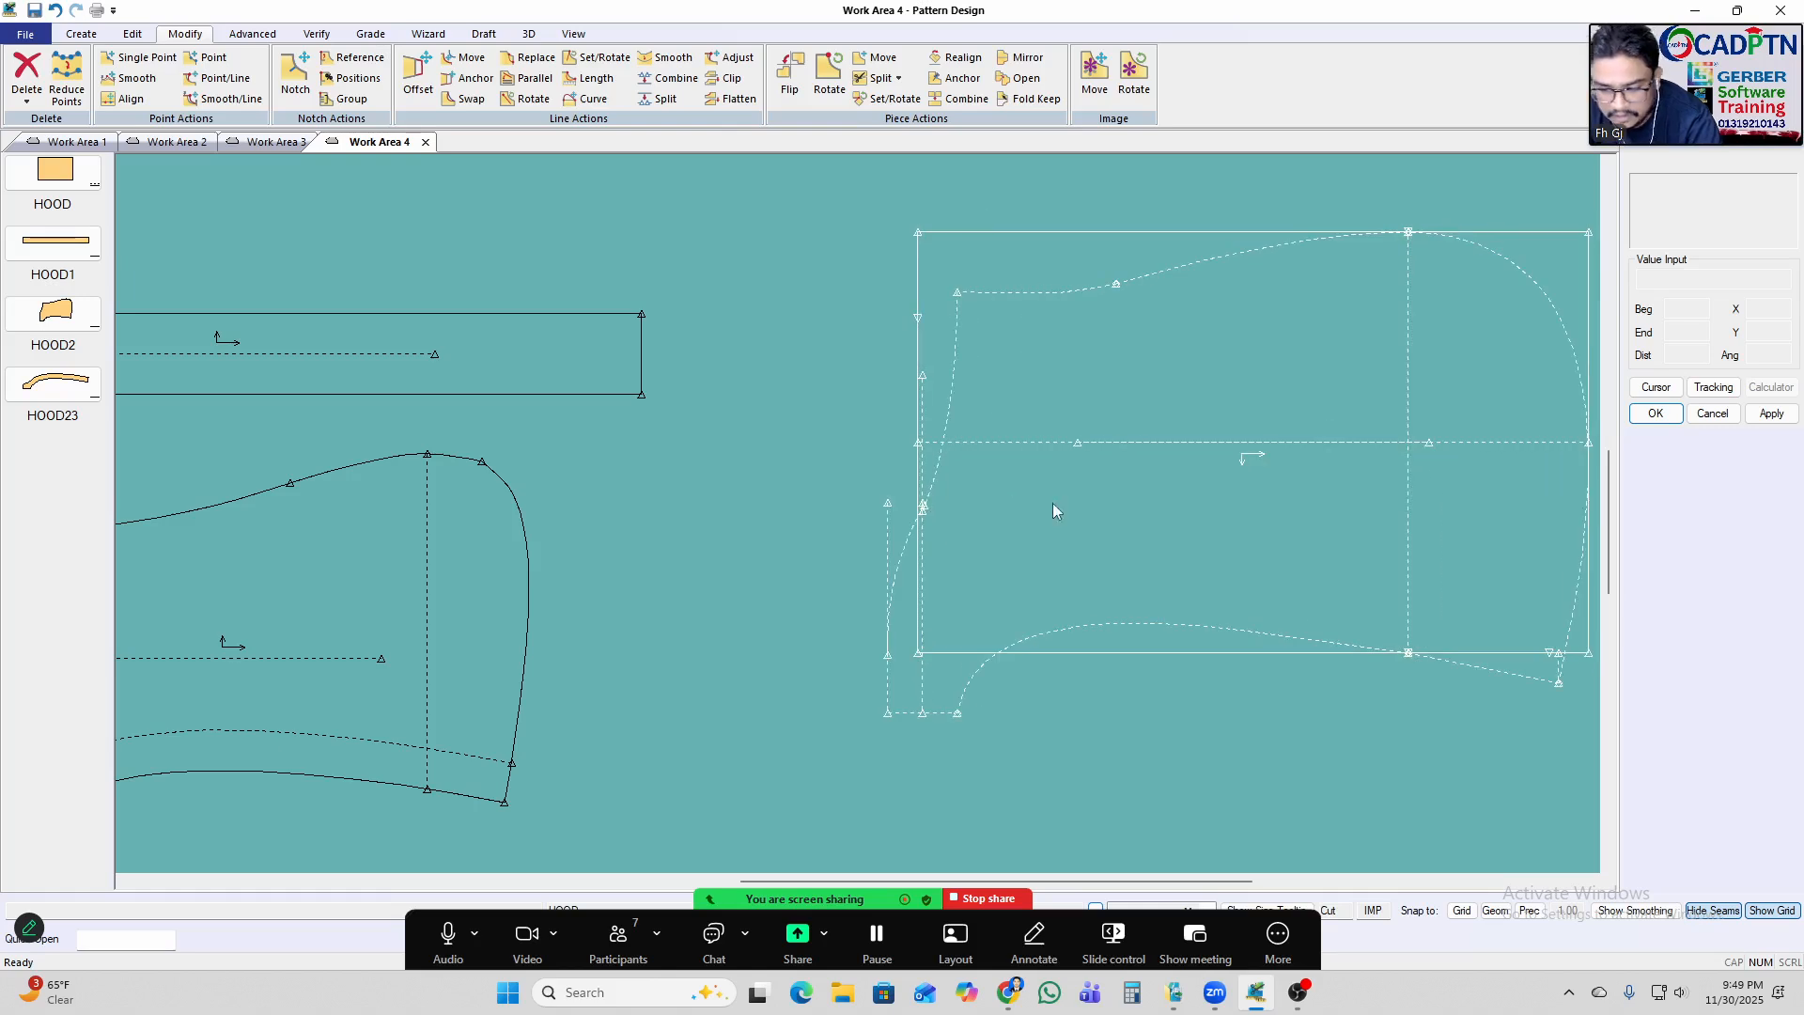
key(l)
scroll(890, 737, up, 4)
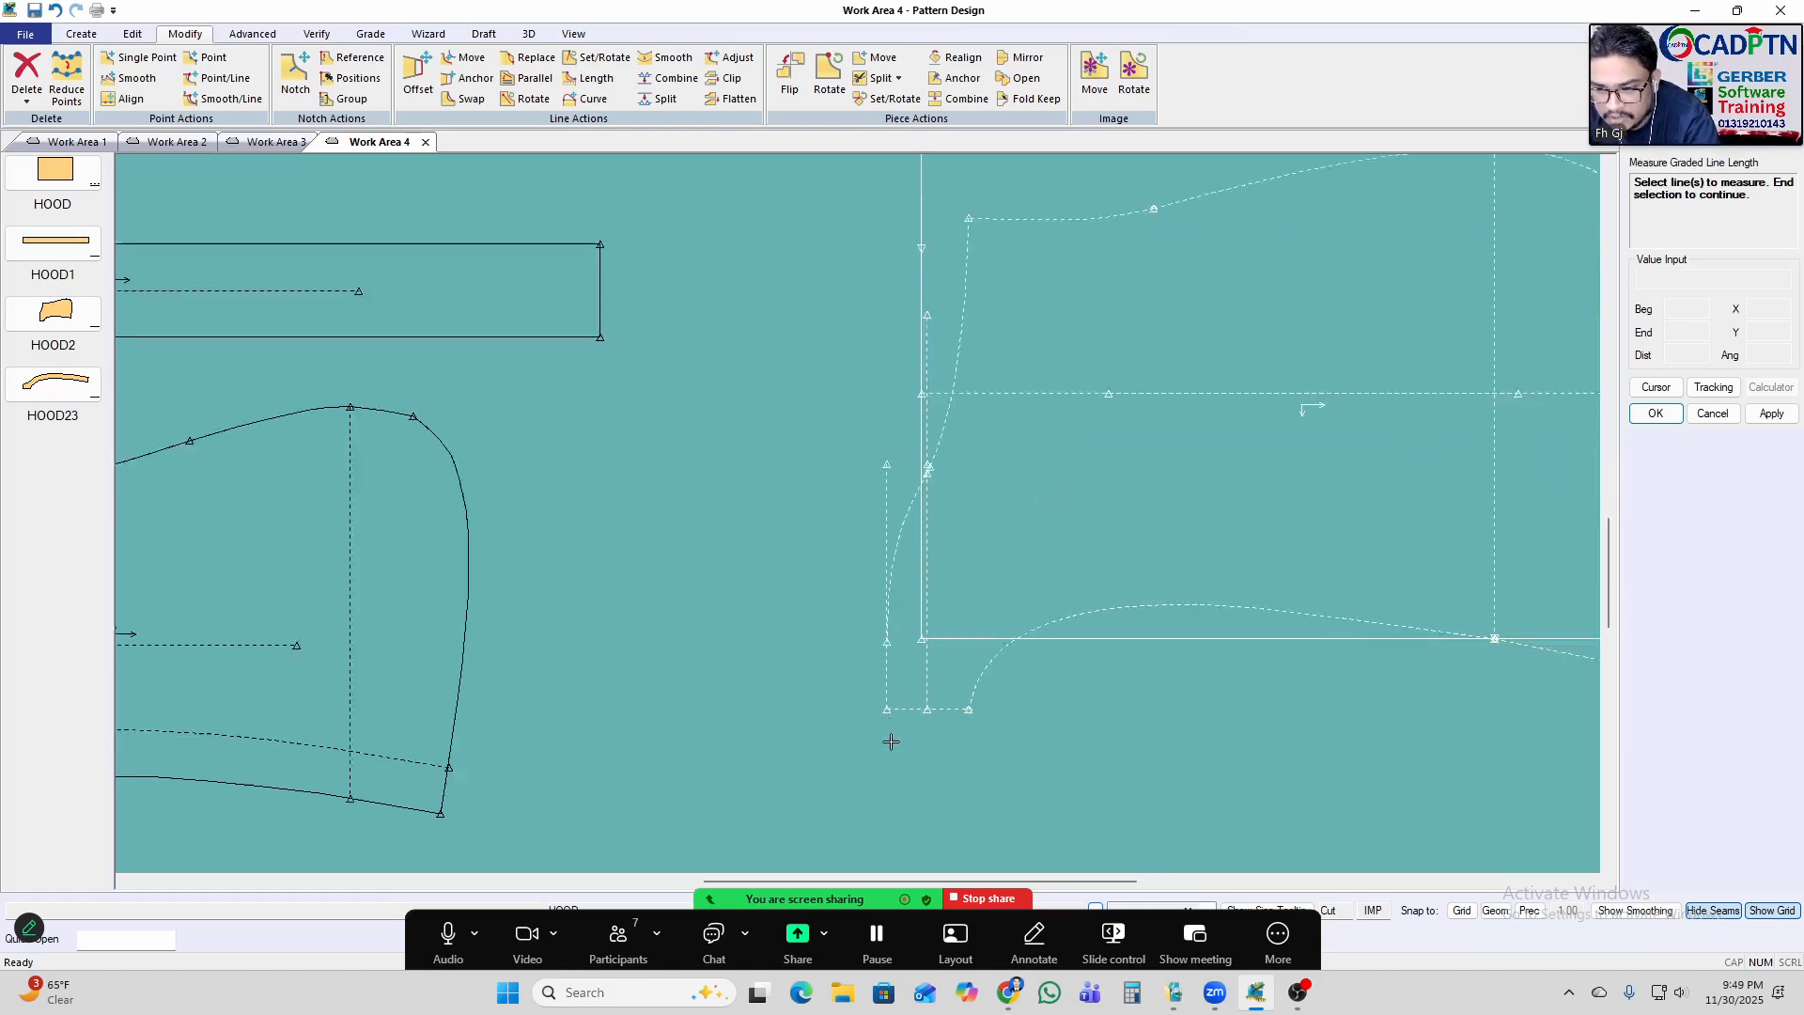
right_click(1052, 398)
click(1051, 420)
Replace the outer vertical guide line at the neck with a 2-point line from the neck curve's lower end to the bottom corner.
scroll(971, 606, up, 2)
middle_drag(971, 606, 998, 526)
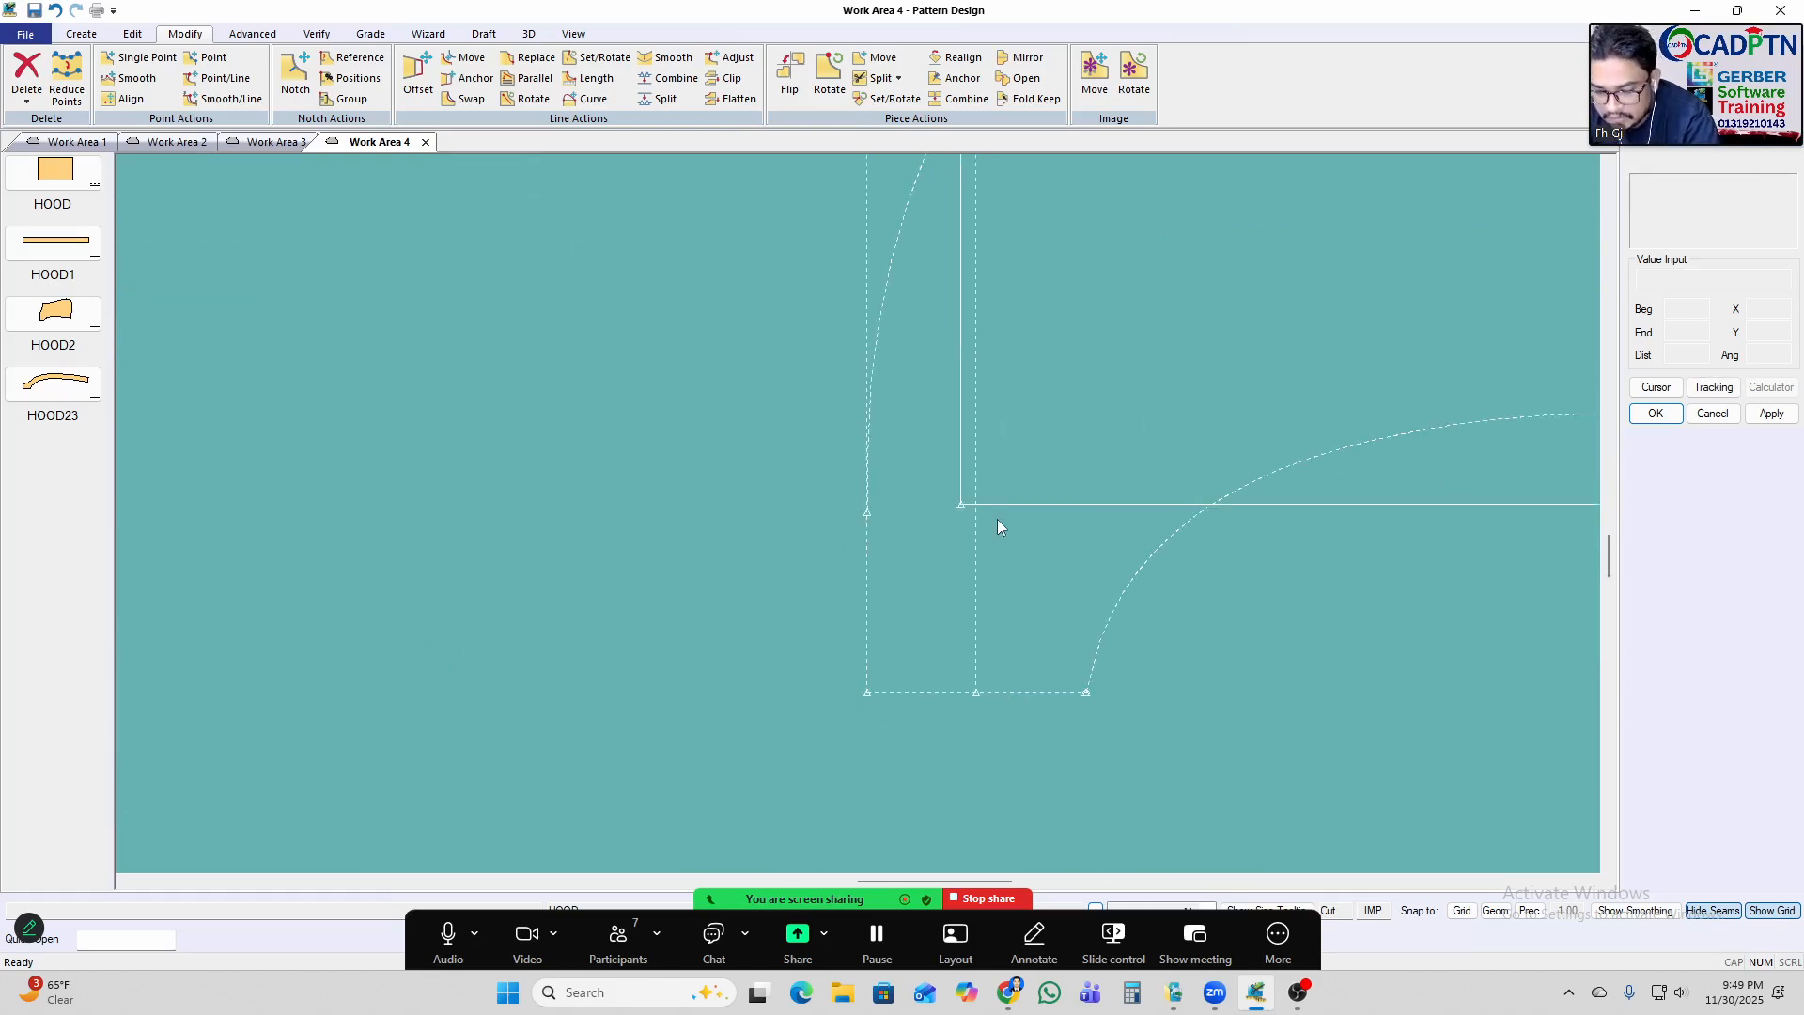
right_click(1127, 366)
click(1142, 387)
click(80, 34)
click(304, 94)
click(329, 141)
click(867, 511)
click(863, 698)
right_click(1167, 412)
click(1168, 413)
Move the outer bottom corner point of the neck extension up 0.125, without any horizontal shift.
scroll(817, 584, up, 3)
middle_drag(1000, 674, 908, 657)
scroll(819, 564, down, 2)
scroll(819, 564, down, 3)
key(m)
scroll(747, 674, up, 3)
drag(693, 737, 847, 611)
right_click(911, 368)
click(911, 368)
key(F12)
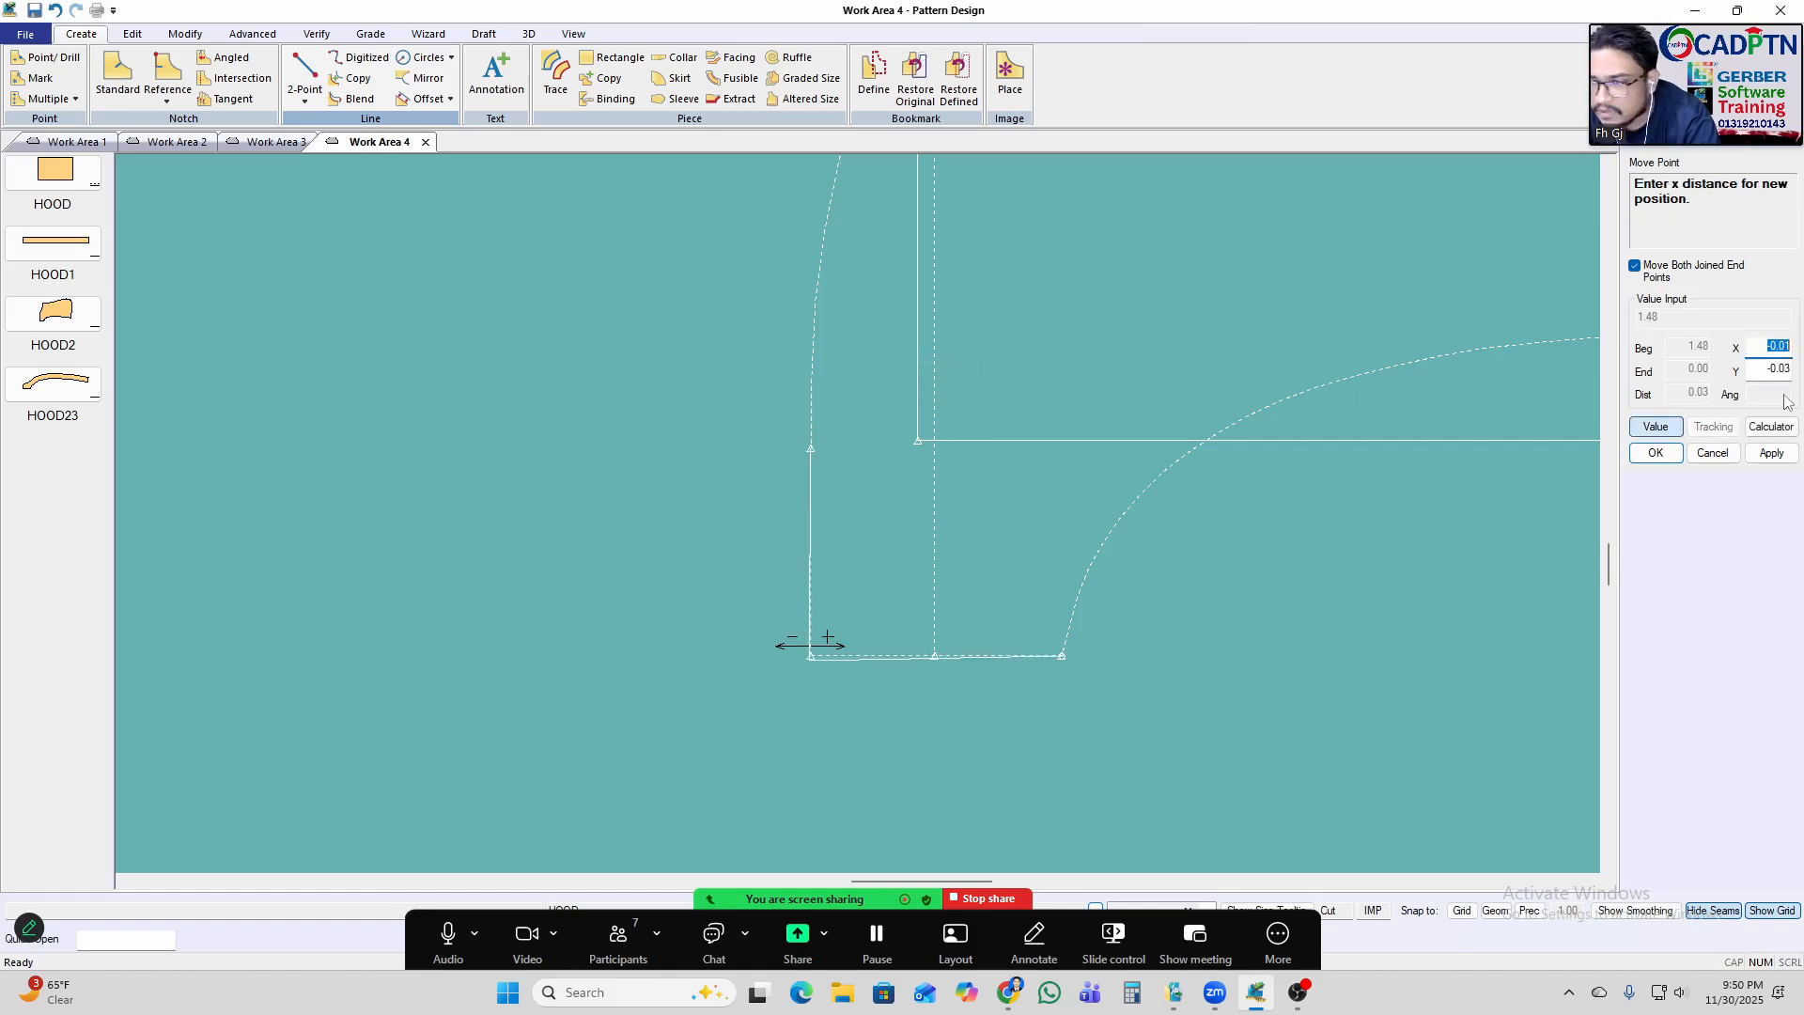
key(Tab)
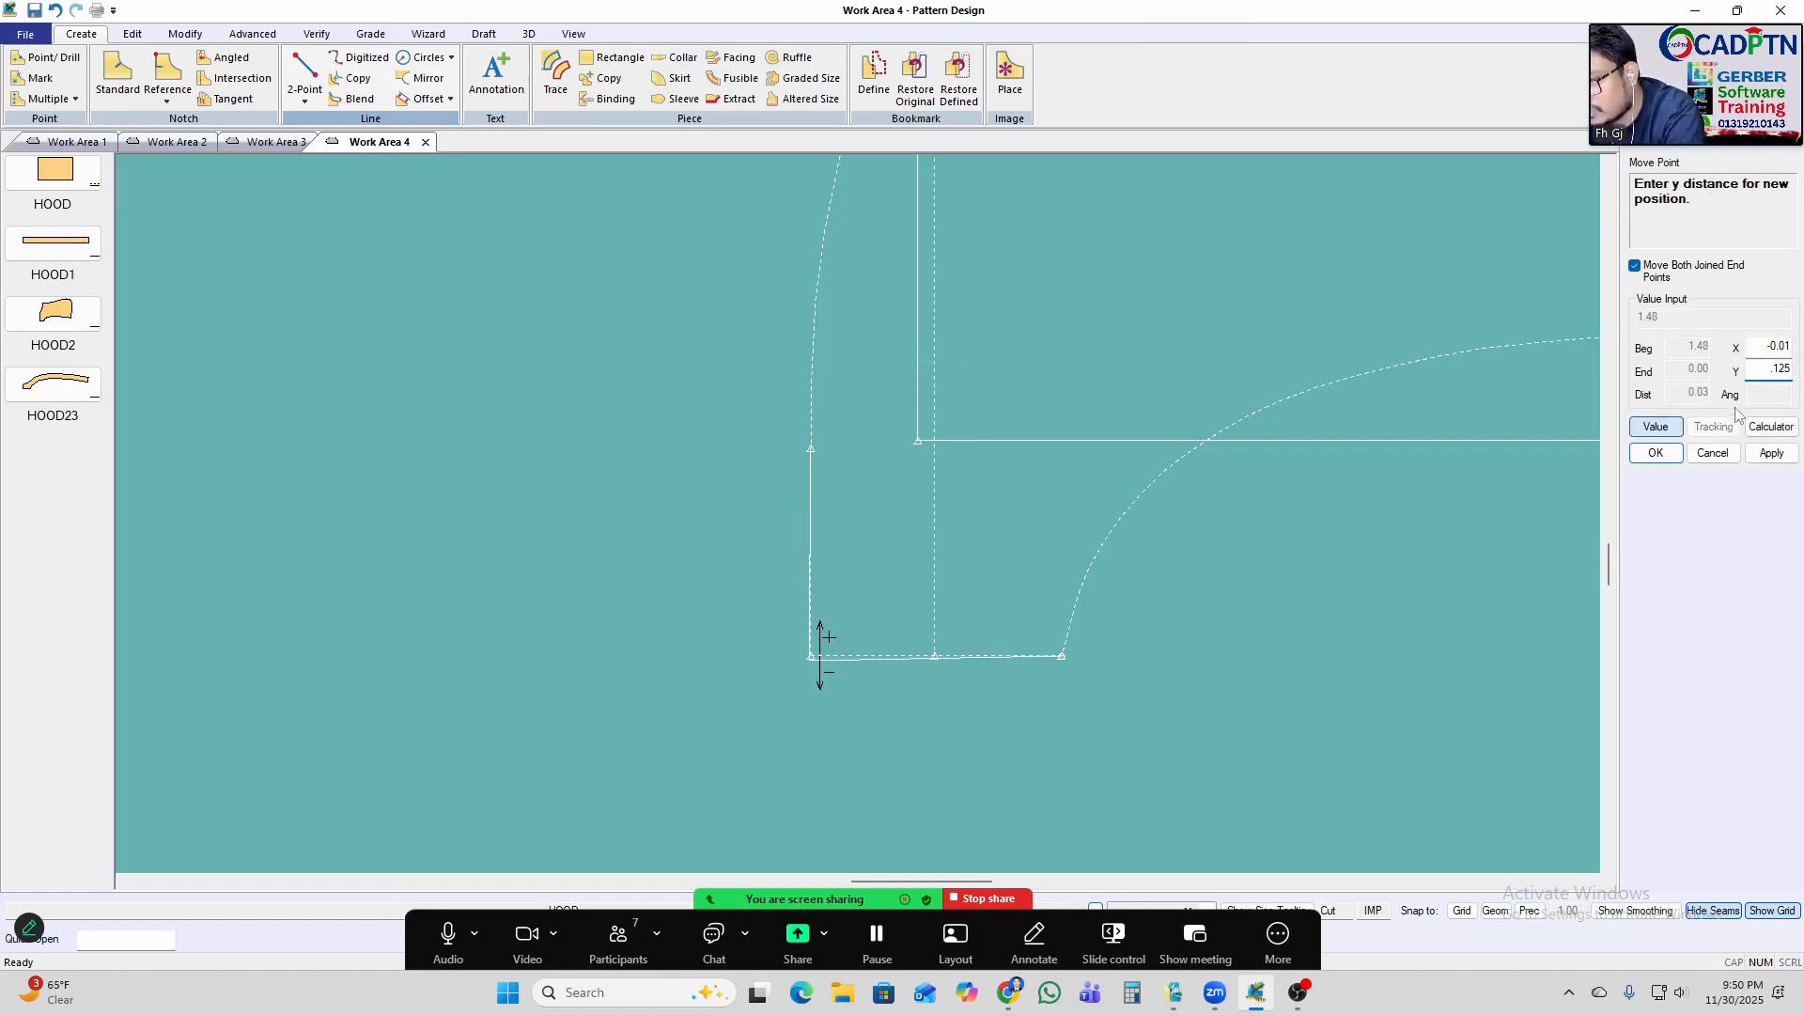
text(.125)
key(Return)
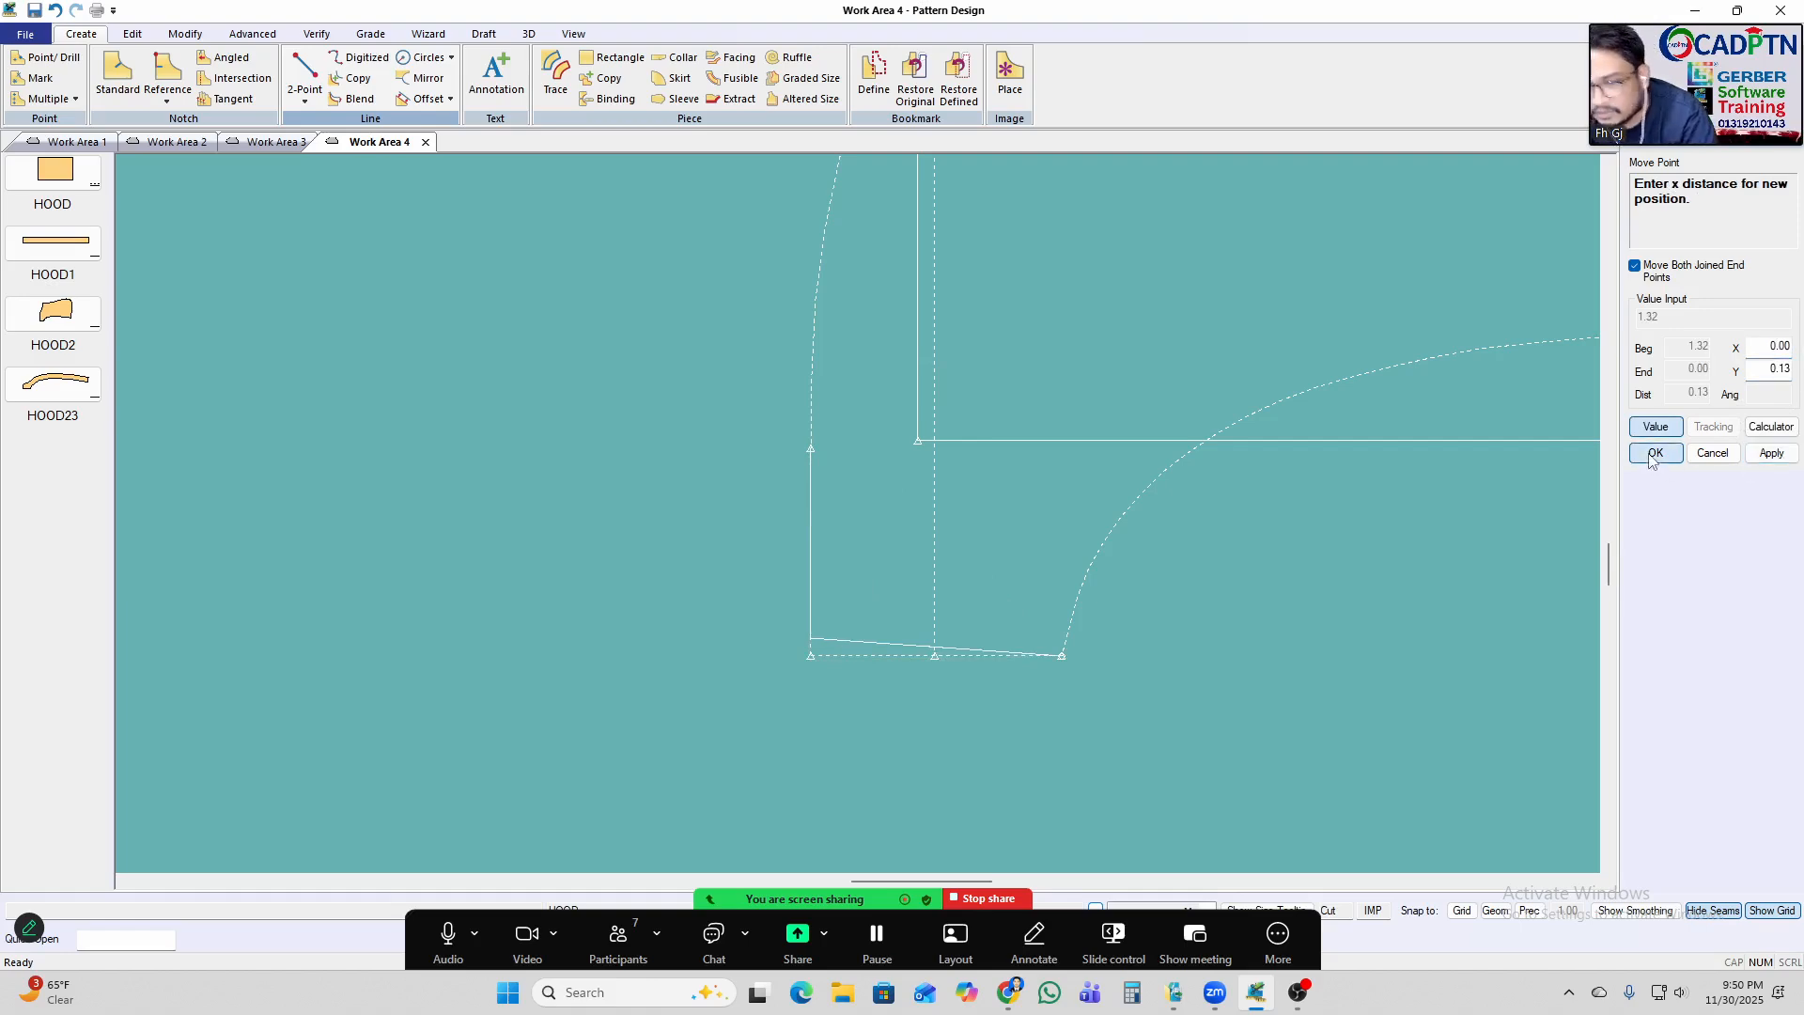
right_click(1148, 371)
click(1169, 382)
Switch to Work Area 2 and measure the graded lengths of the neckline curves on the front block.
scroll(934, 538, down, 6)
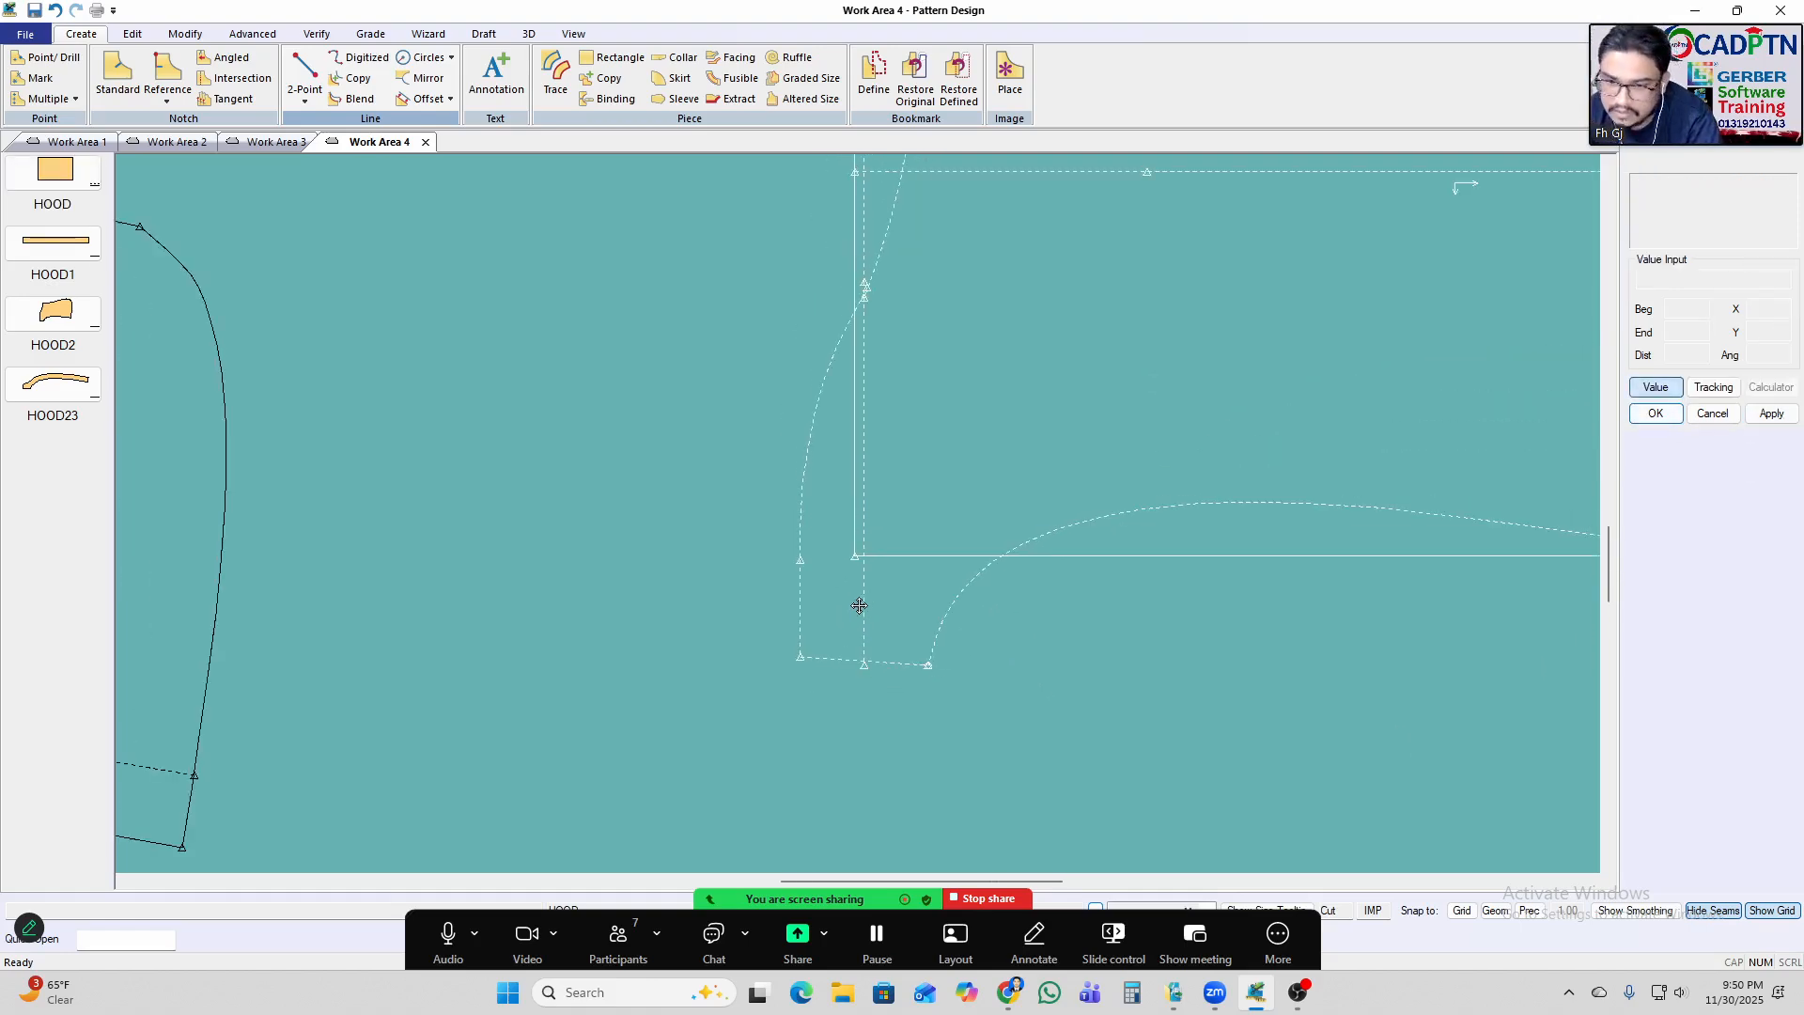
scroll(849, 724, up, 5)
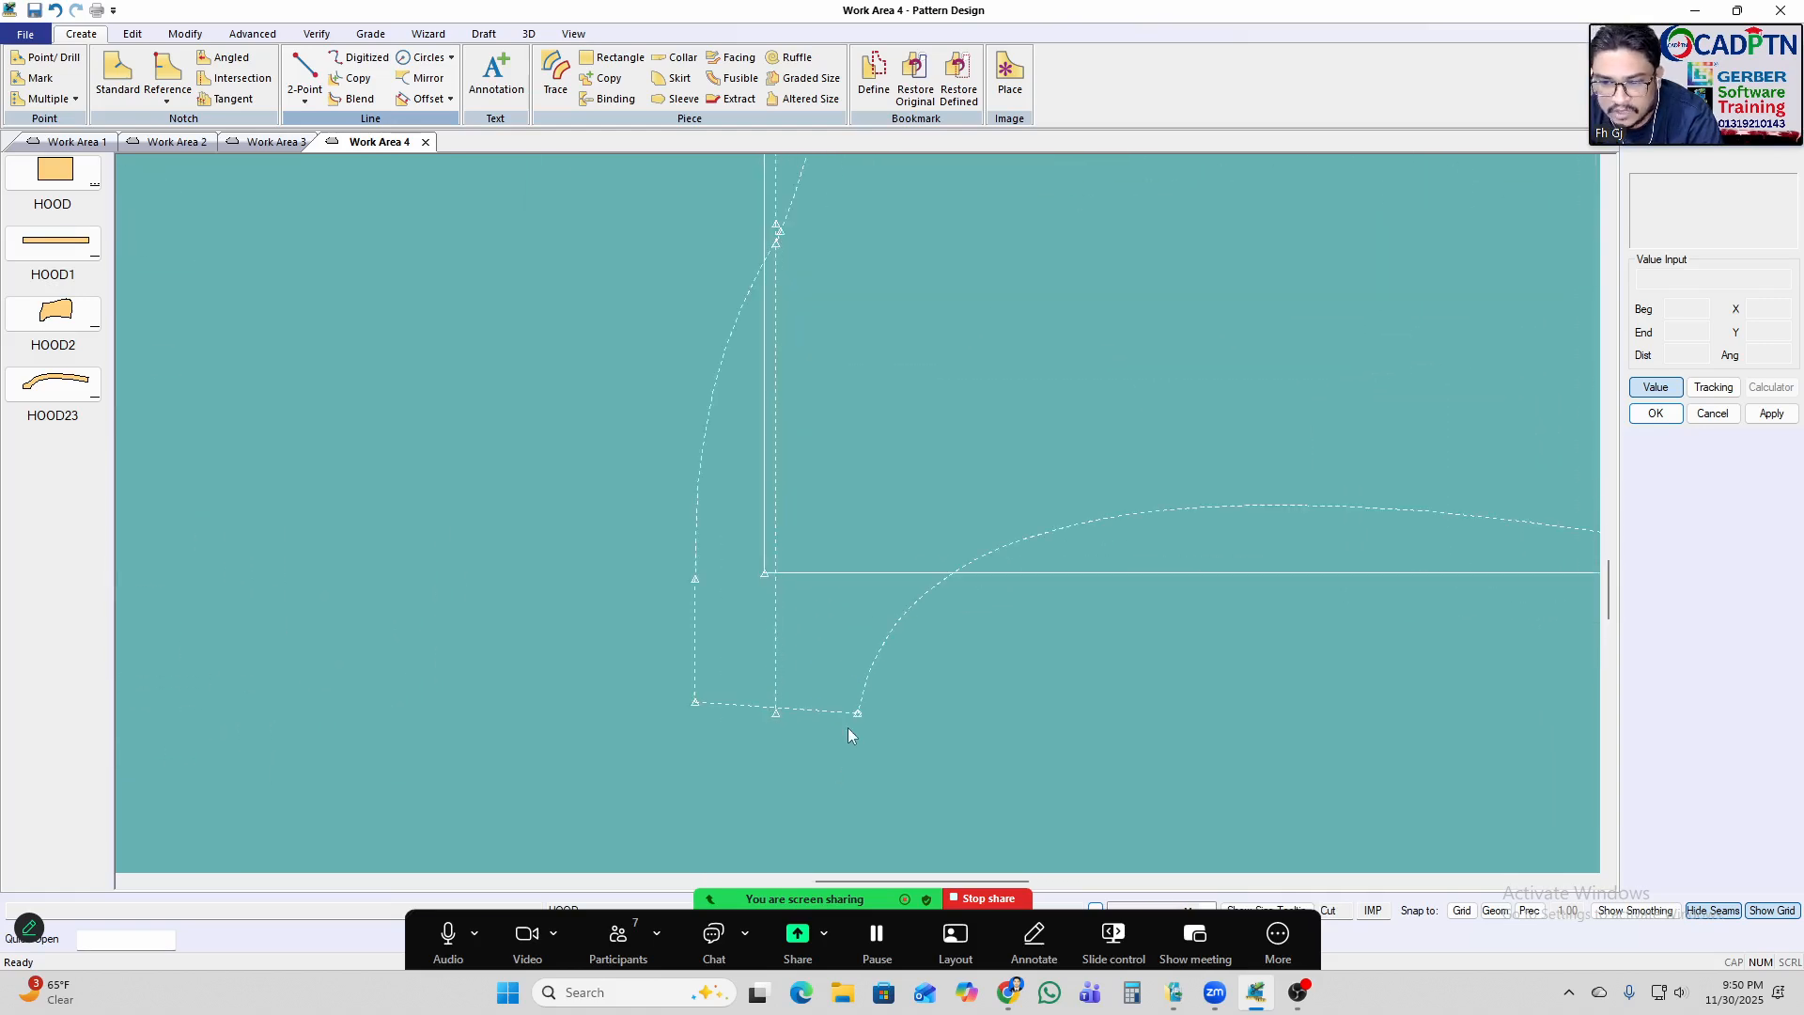
scroll(819, 757, down, 4)
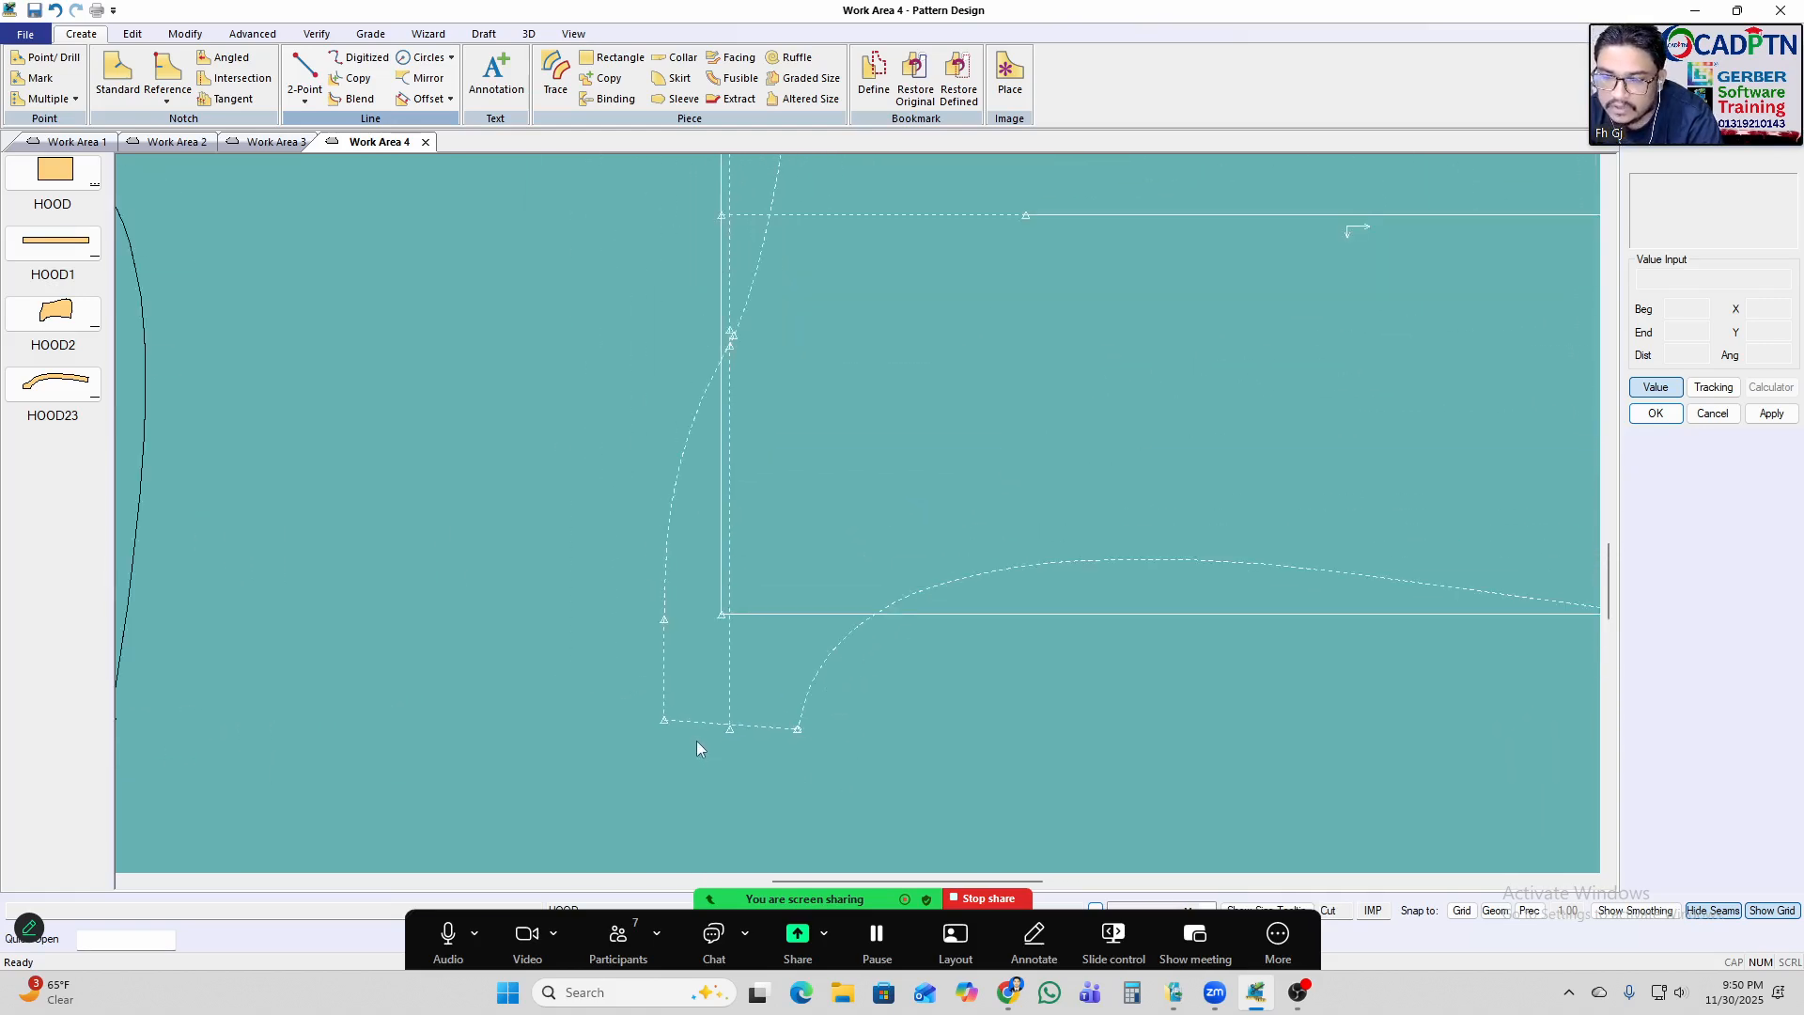
middle_drag(822, 334, 741, 482)
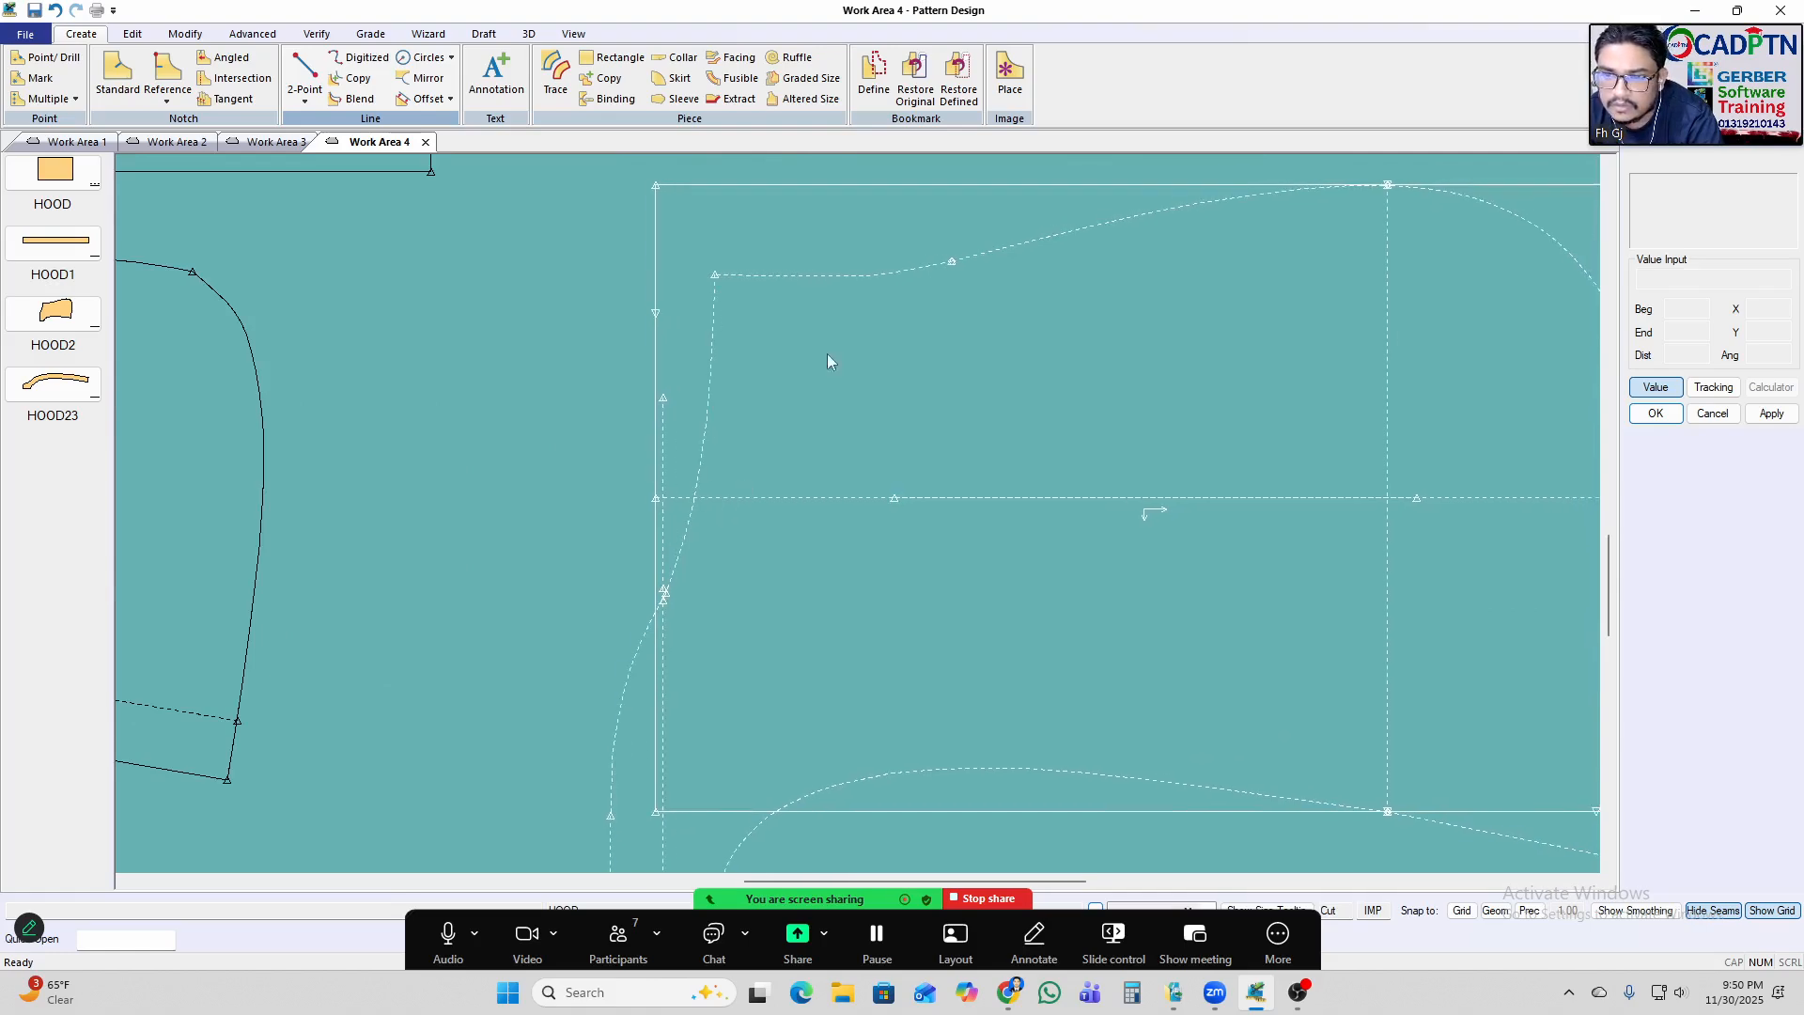
scroll(870, 329, down, 4)
click(1031, 373)
click(264, 143)
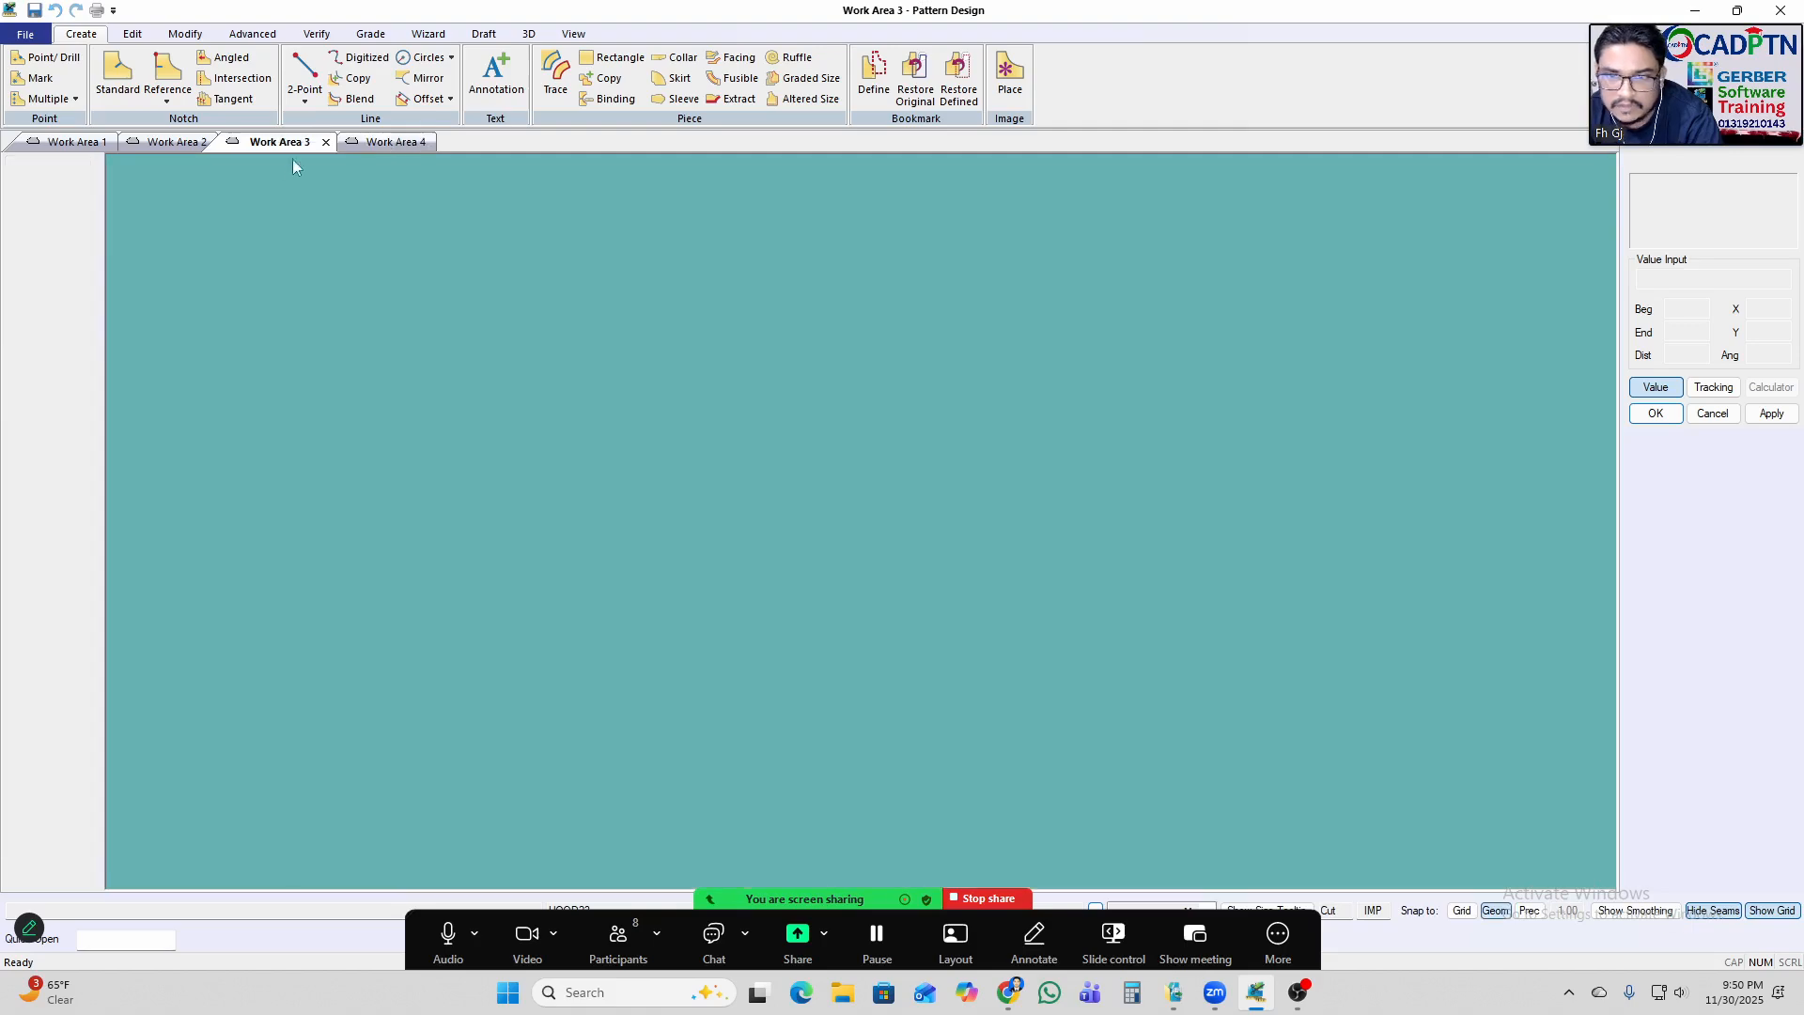
click(176, 142)
scroll(818, 479, up, 3)
right_click(772, 246)
click(836, 261)
middle_drag(872, 361, 887, 423)
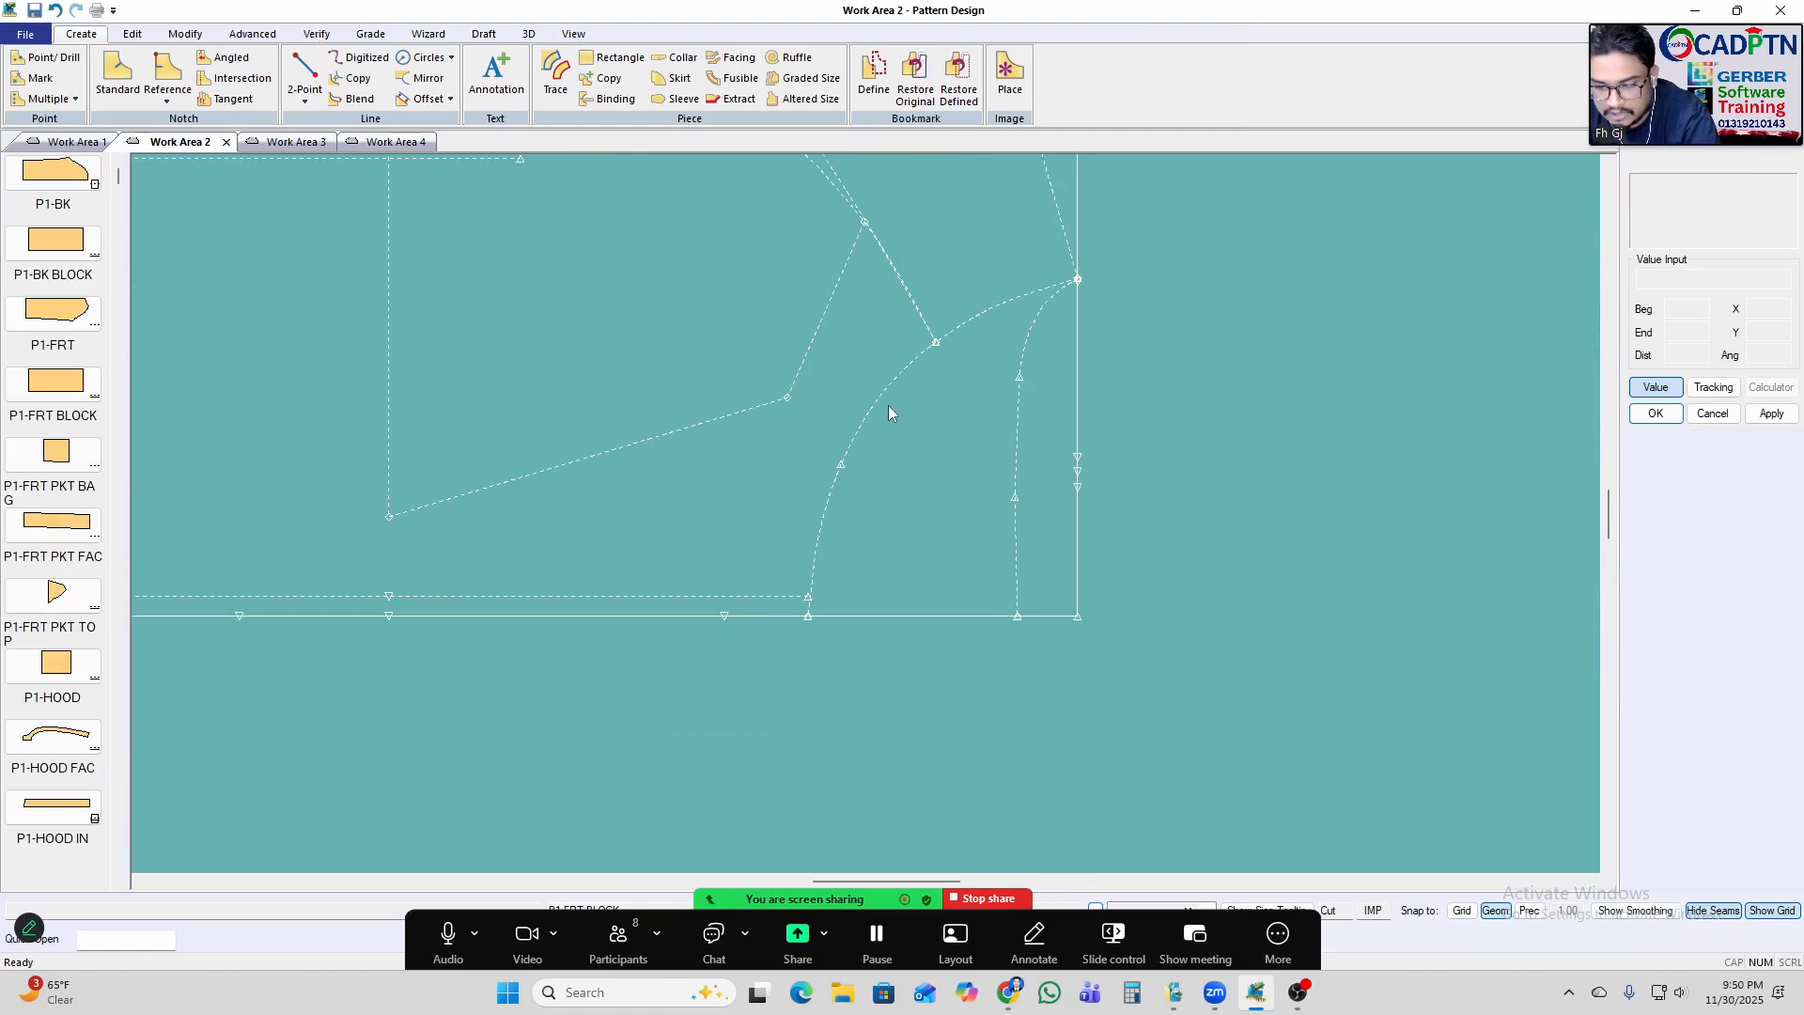
click(904, 369)
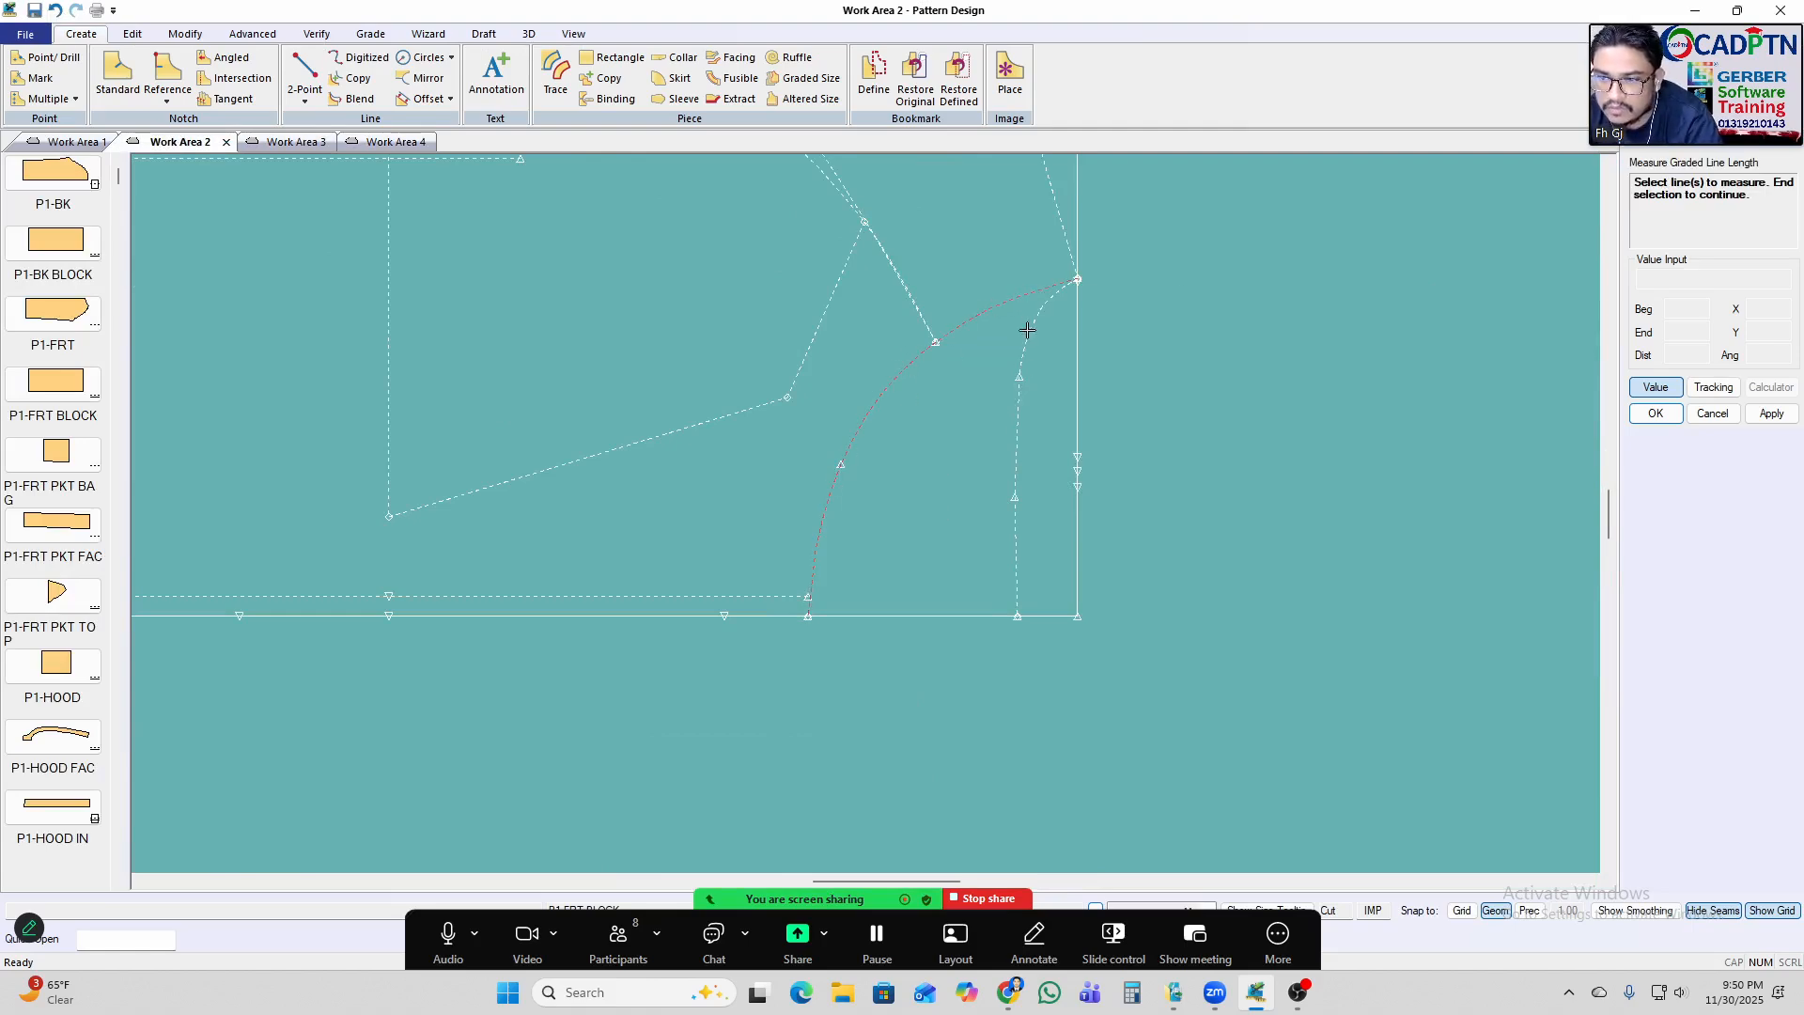
right_click(1297, 302)
click(1315, 313)
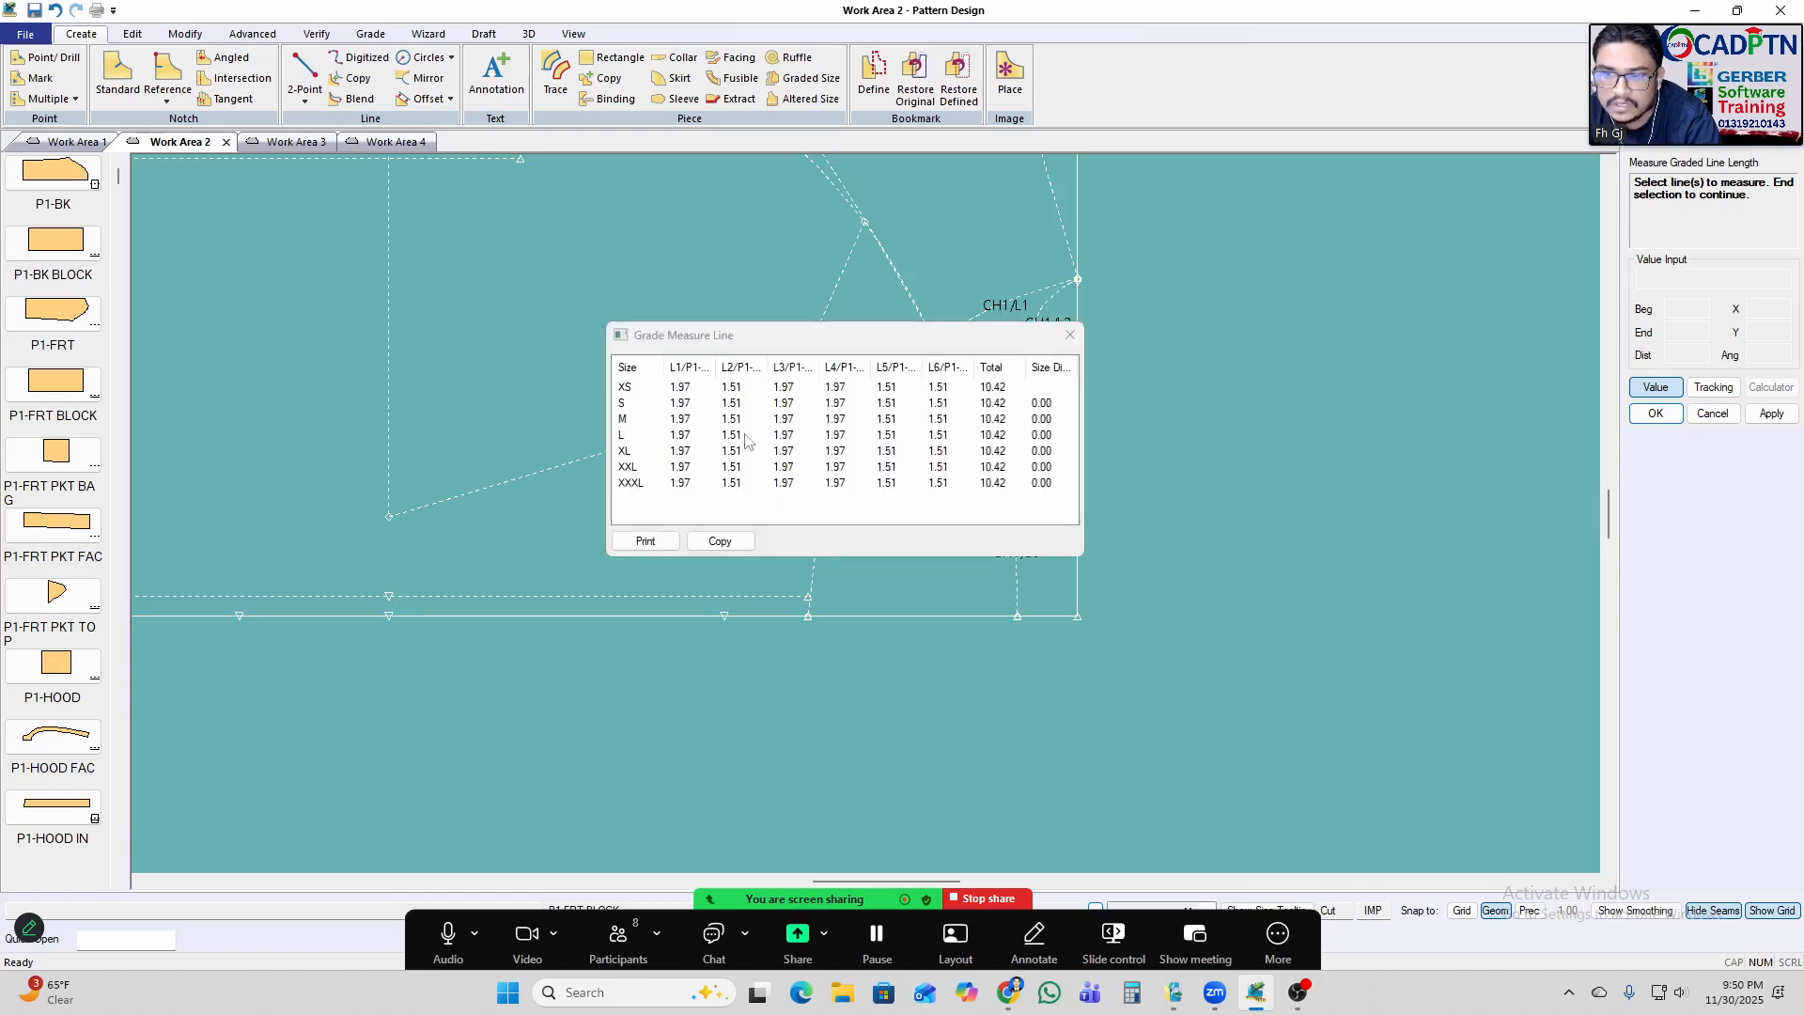
right_click(1262, 311)
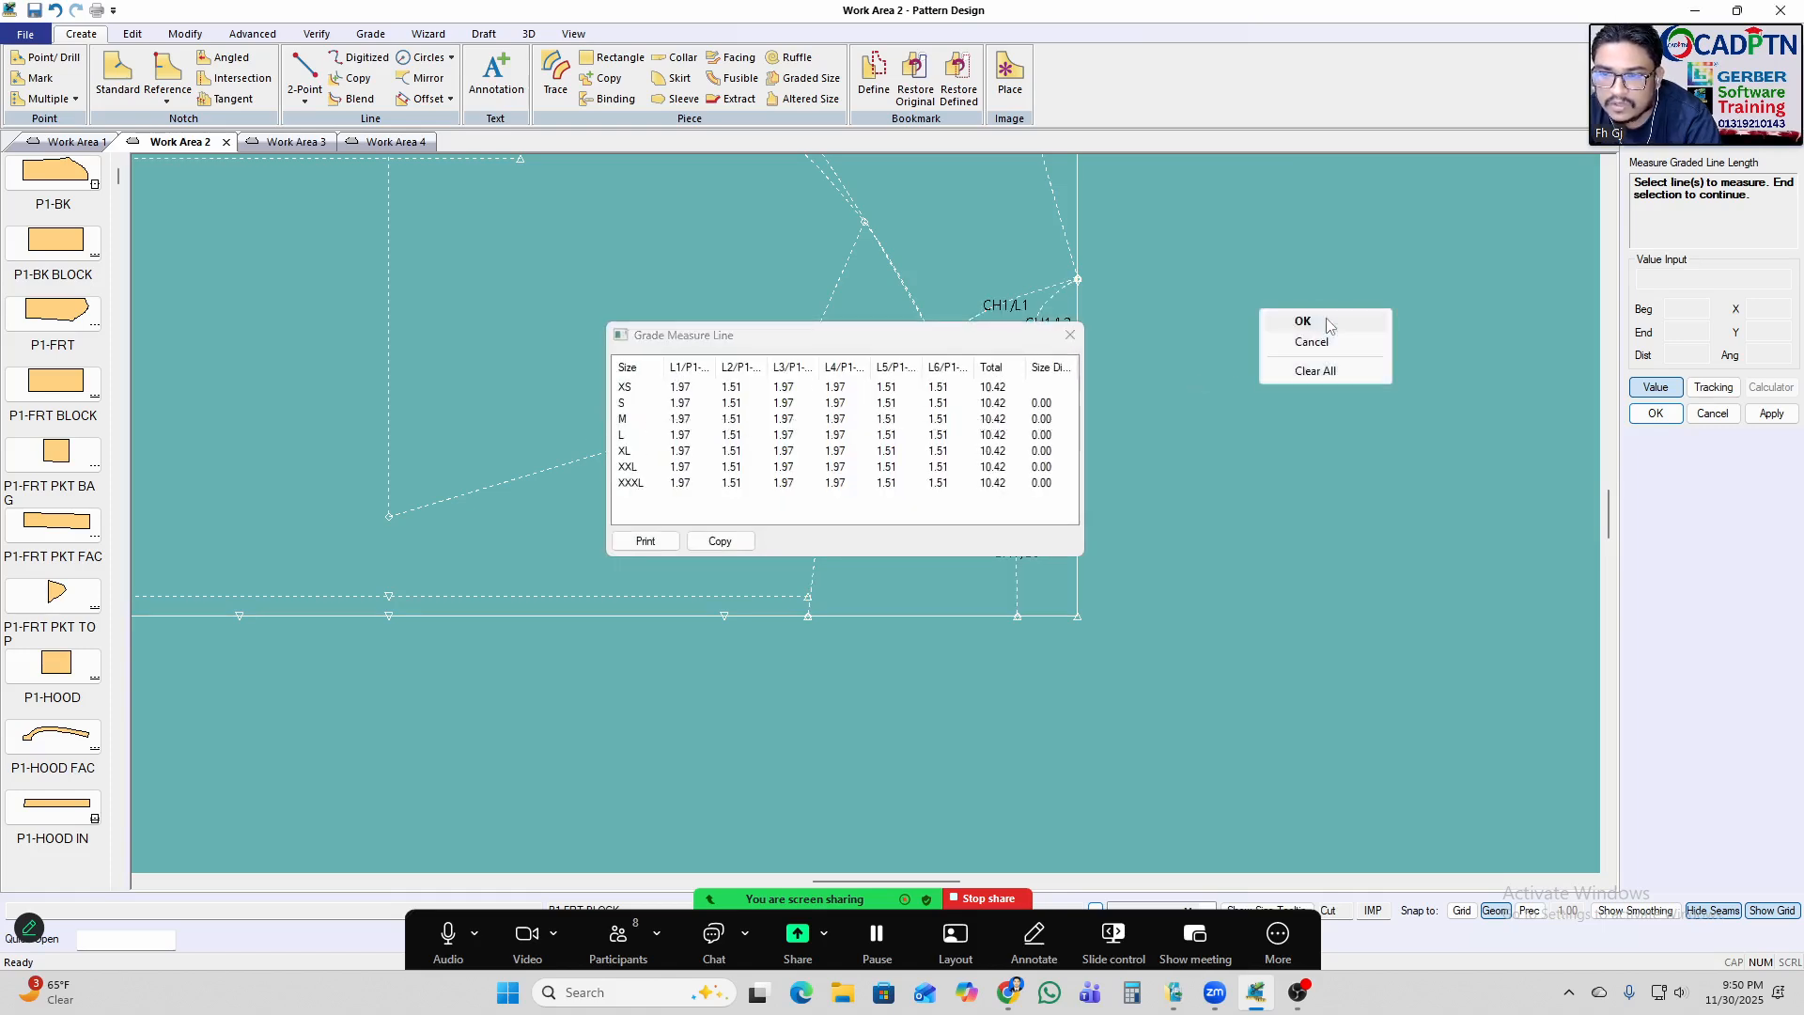
click(1327, 318)
Return to Work Area 4 and measure the hood's neck edge along its two curves and short straight line.
click(389, 142)
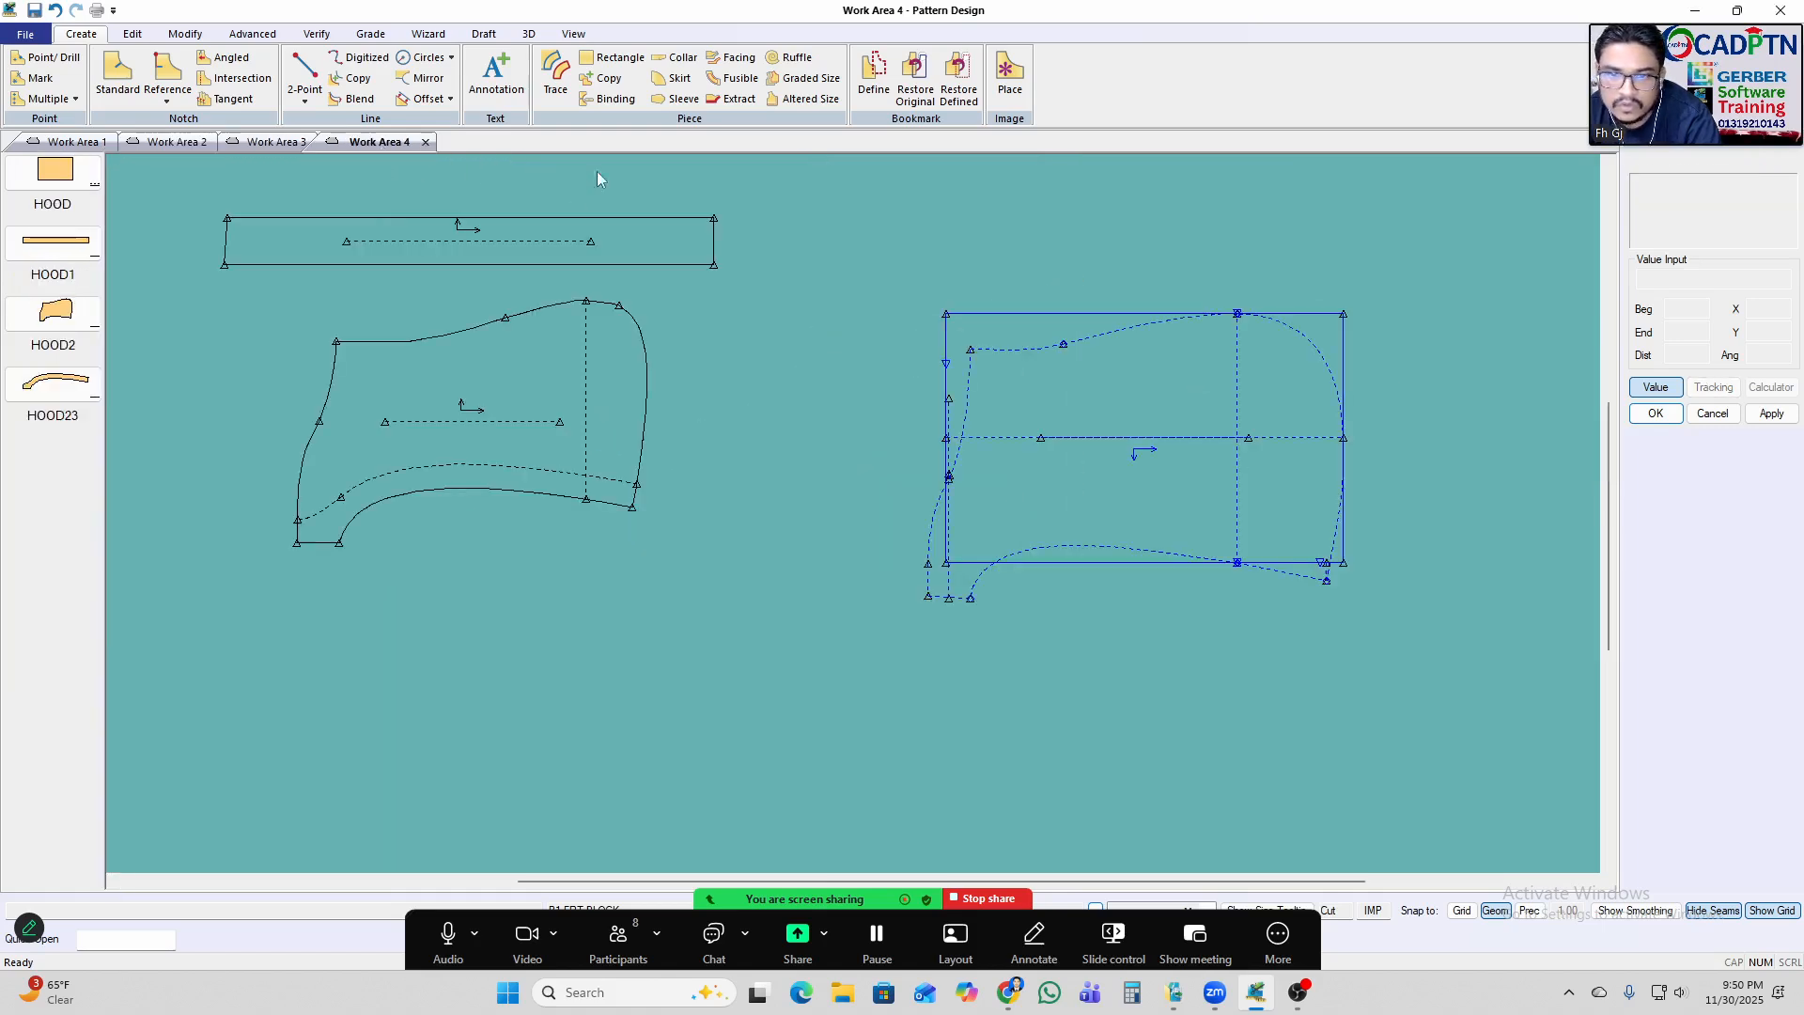
scroll(1057, 424, up, 2)
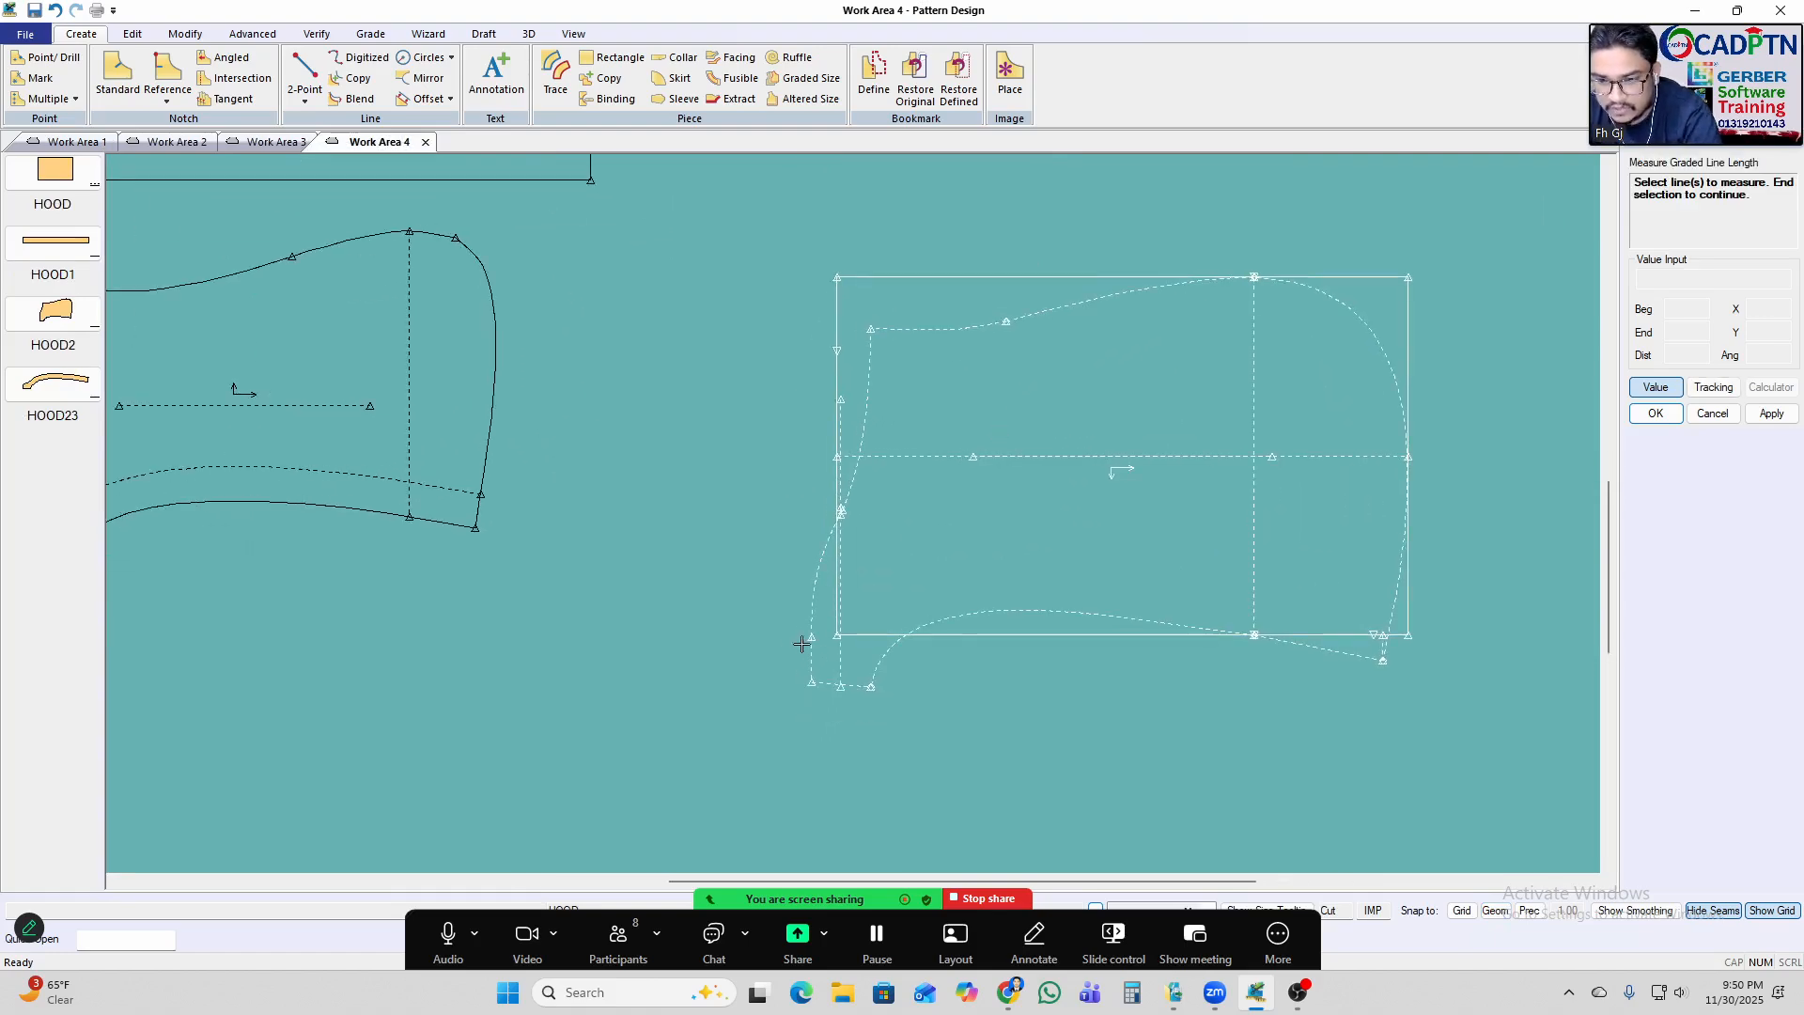
right_click(1020, 343)
click(1091, 352)
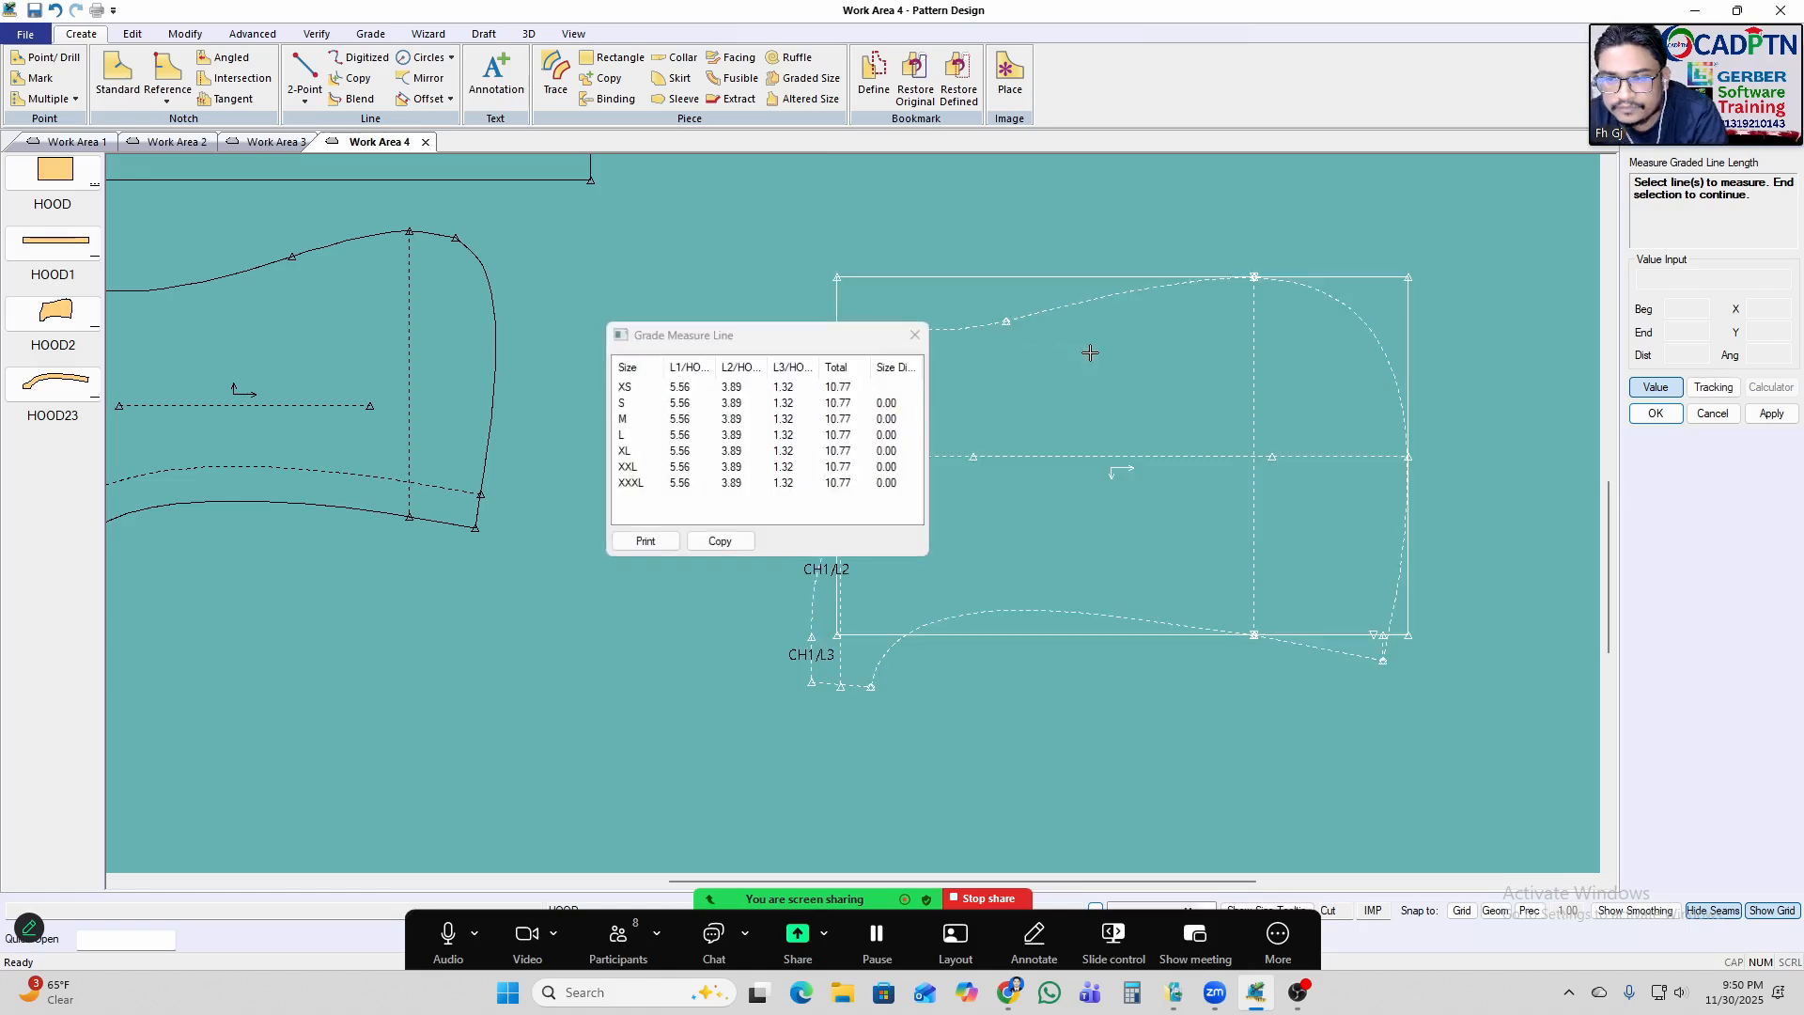
click(628, 419)
right_click(1115, 303)
click(1146, 316)
Lower the upper end point of the hood's neck curve with the Move Smooth command.
scroll(816, 410, up, 2)
drag(949, 419, 816, 408)
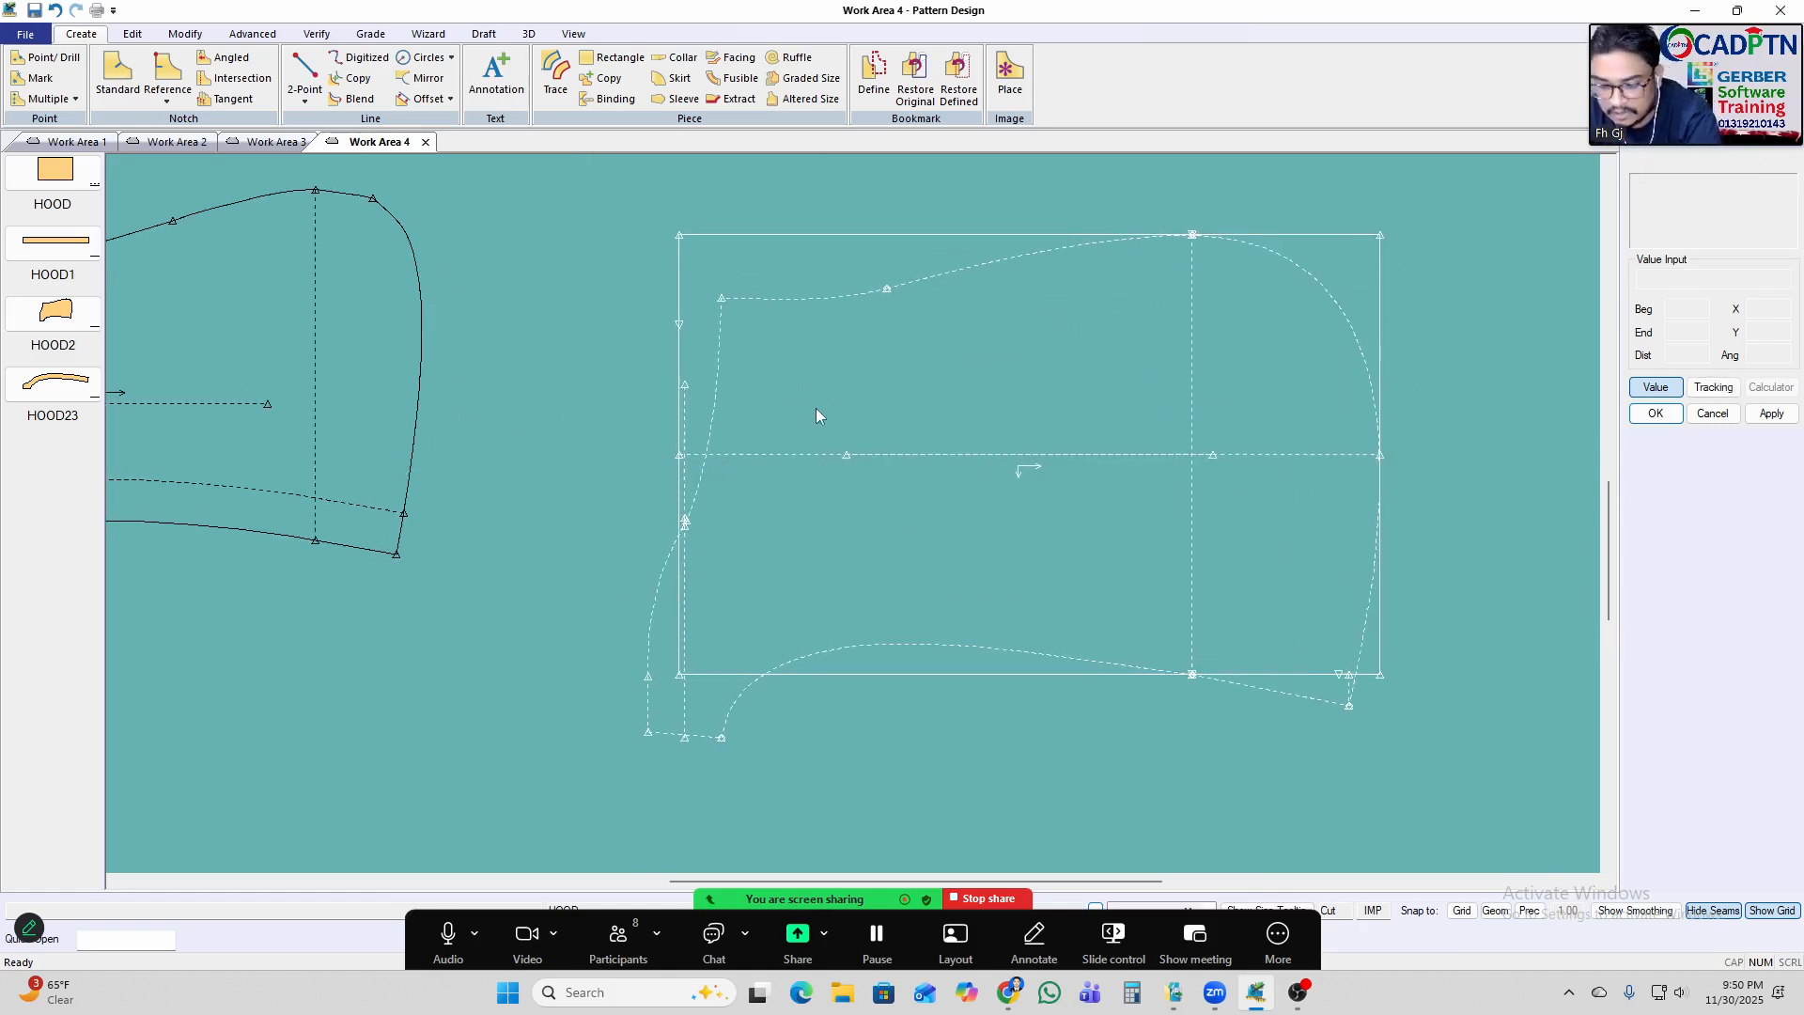
key(s)
drag(620, 243, 733, 306)
scroll(700, 304, up, 2)
right_click(786, 213)
click(853, 228)
click(752, 291)
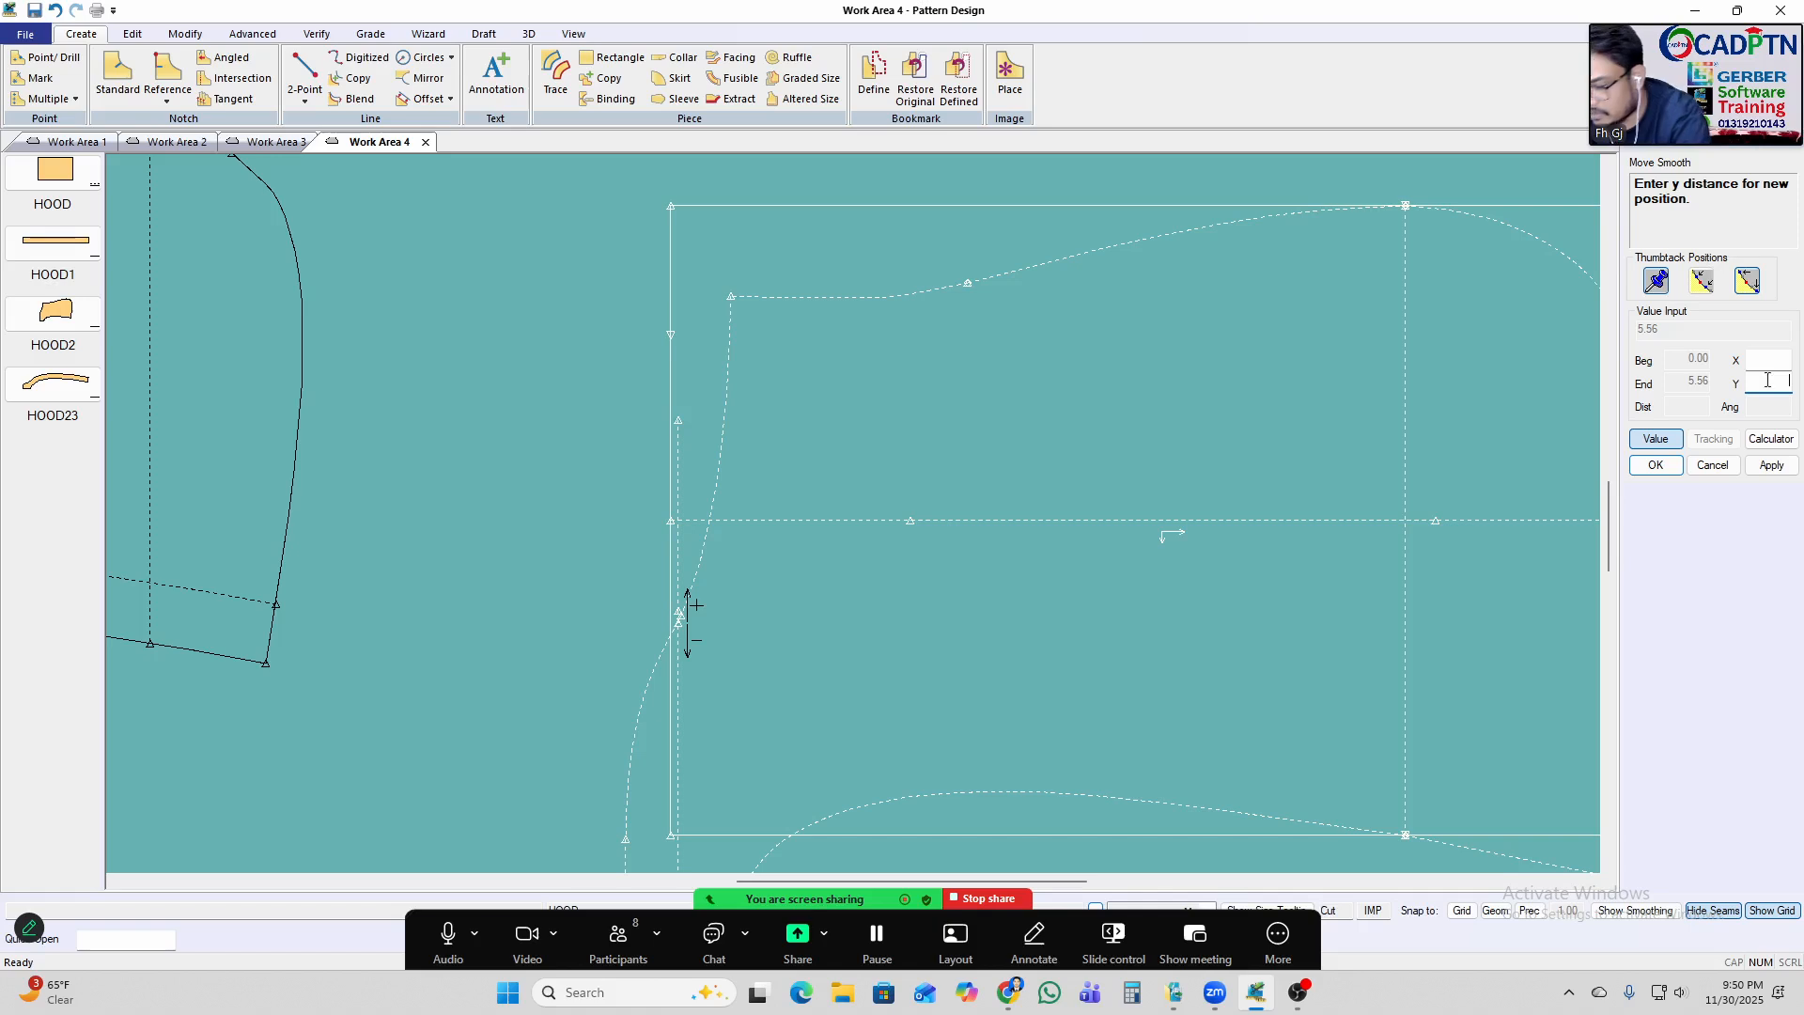
key(Return)
Turn on geometry snapping and smoothly move the front curve's end onto the neck curve's lowered end point.
click(744, 301)
right_click(1189, 311)
click(1256, 319)
click(1256, 319)
key(F9)
scroll(679, 307, up, 1)
click(1494, 914)
scroll(734, 413, up, 2)
click(737, 297)
key(Escape)
Smooth the front curve between the neck corner and its junction with the 2-point curve.
scroll(615, 286, down, 4)
scroll(595, 281, down, 2)
scroll(1075, 322, up, 1)
click(185, 34)
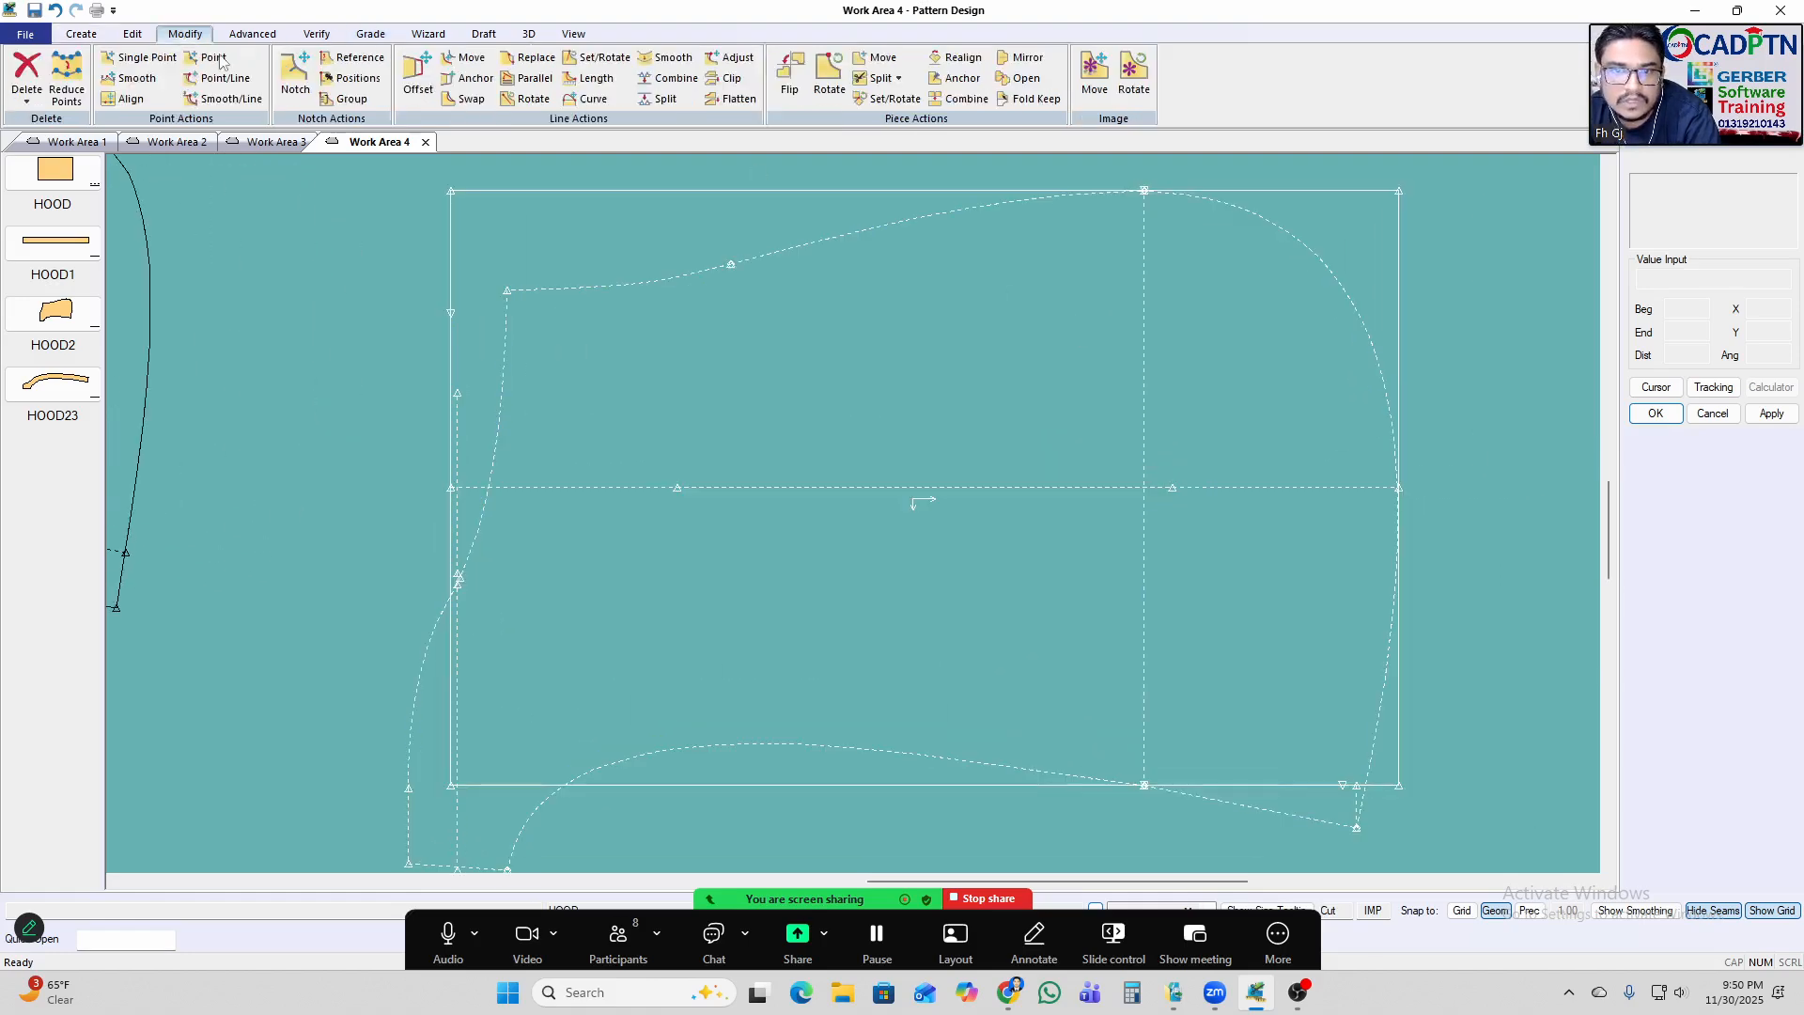
click(665, 58)
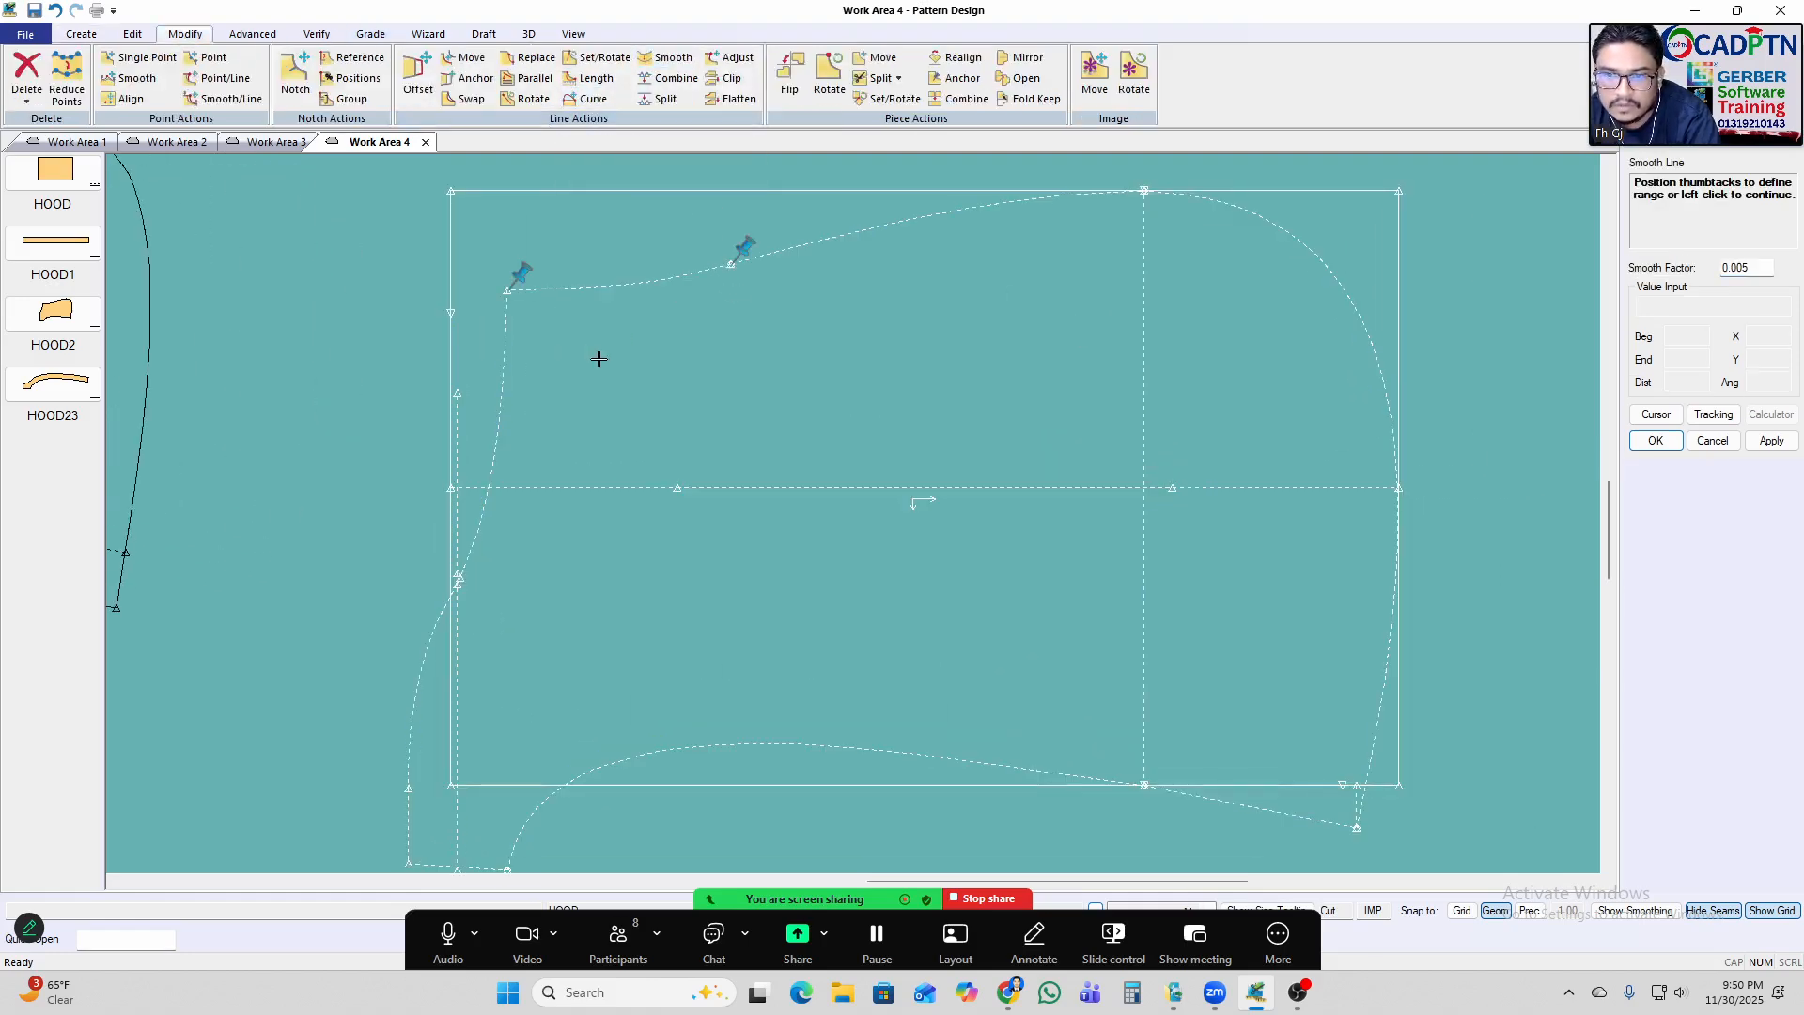
scroll(855, 318, down, 6)
right_click(884, 331)
click(906, 339)
Delete the remaining dashed vertical guide lines crossing the hood's neck curve.
scroll(828, 429, up, 5)
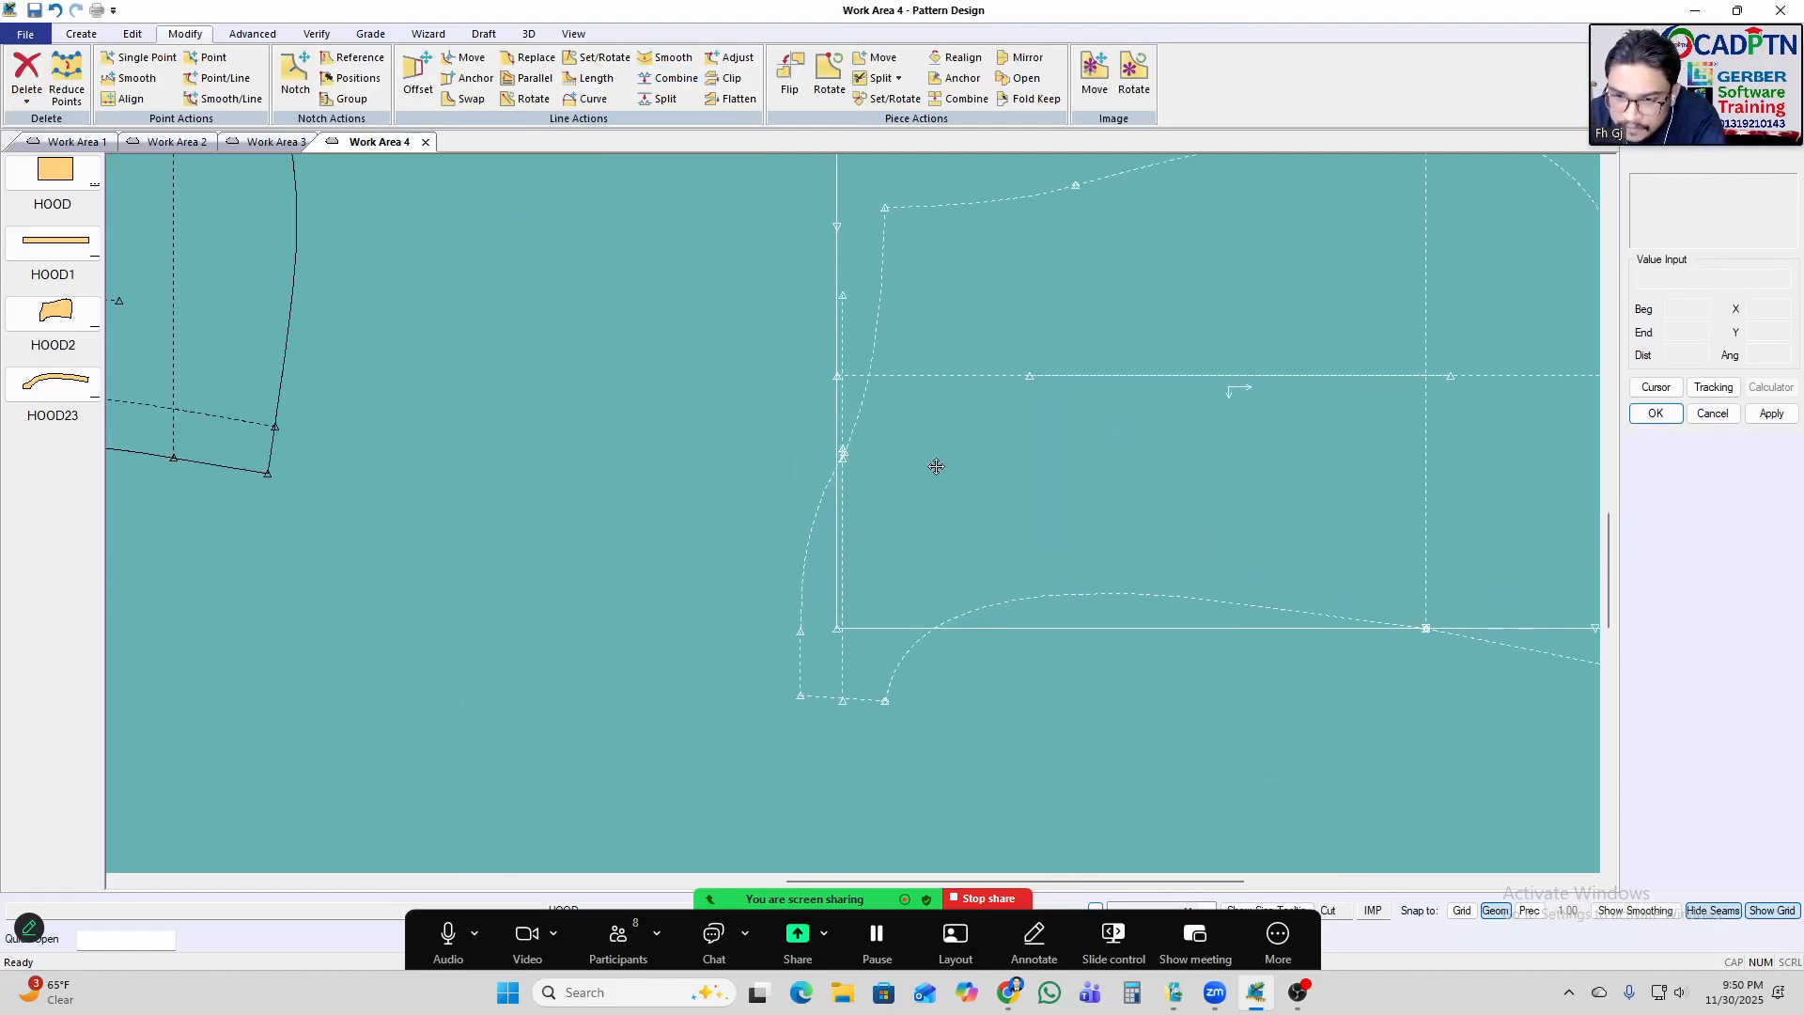
scroll(902, 449, down, 1)
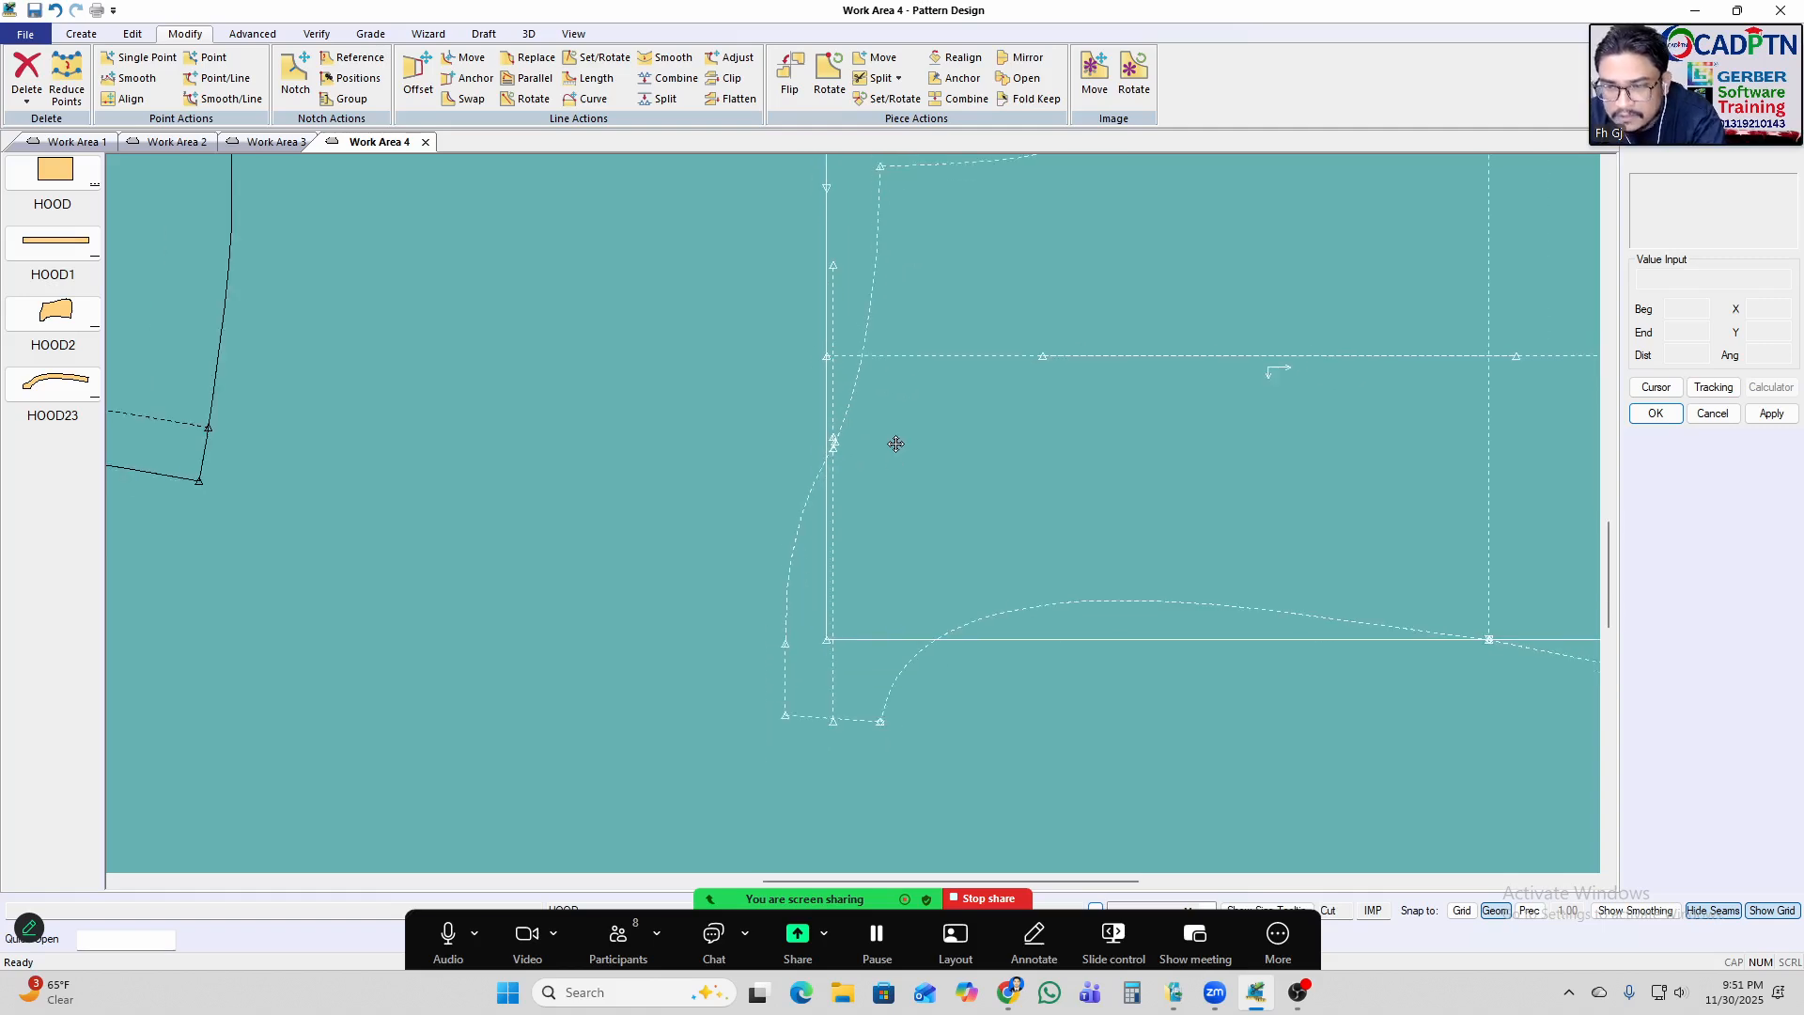
click(832, 669)
right_click(1042, 362)
click(1108, 371)
click(834, 411)
right_click(913, 281)
click(969, 298)
right_click(872, 307)
click(942, 324)
Measure the graded length of the hood's upper neck curve.
scroll(859, 471, down, 1)
middle_drag(859, 472, 868, 524)
key(alt+g)
click(874, 390)
right_click(1039, 309)
click(1108, 320)
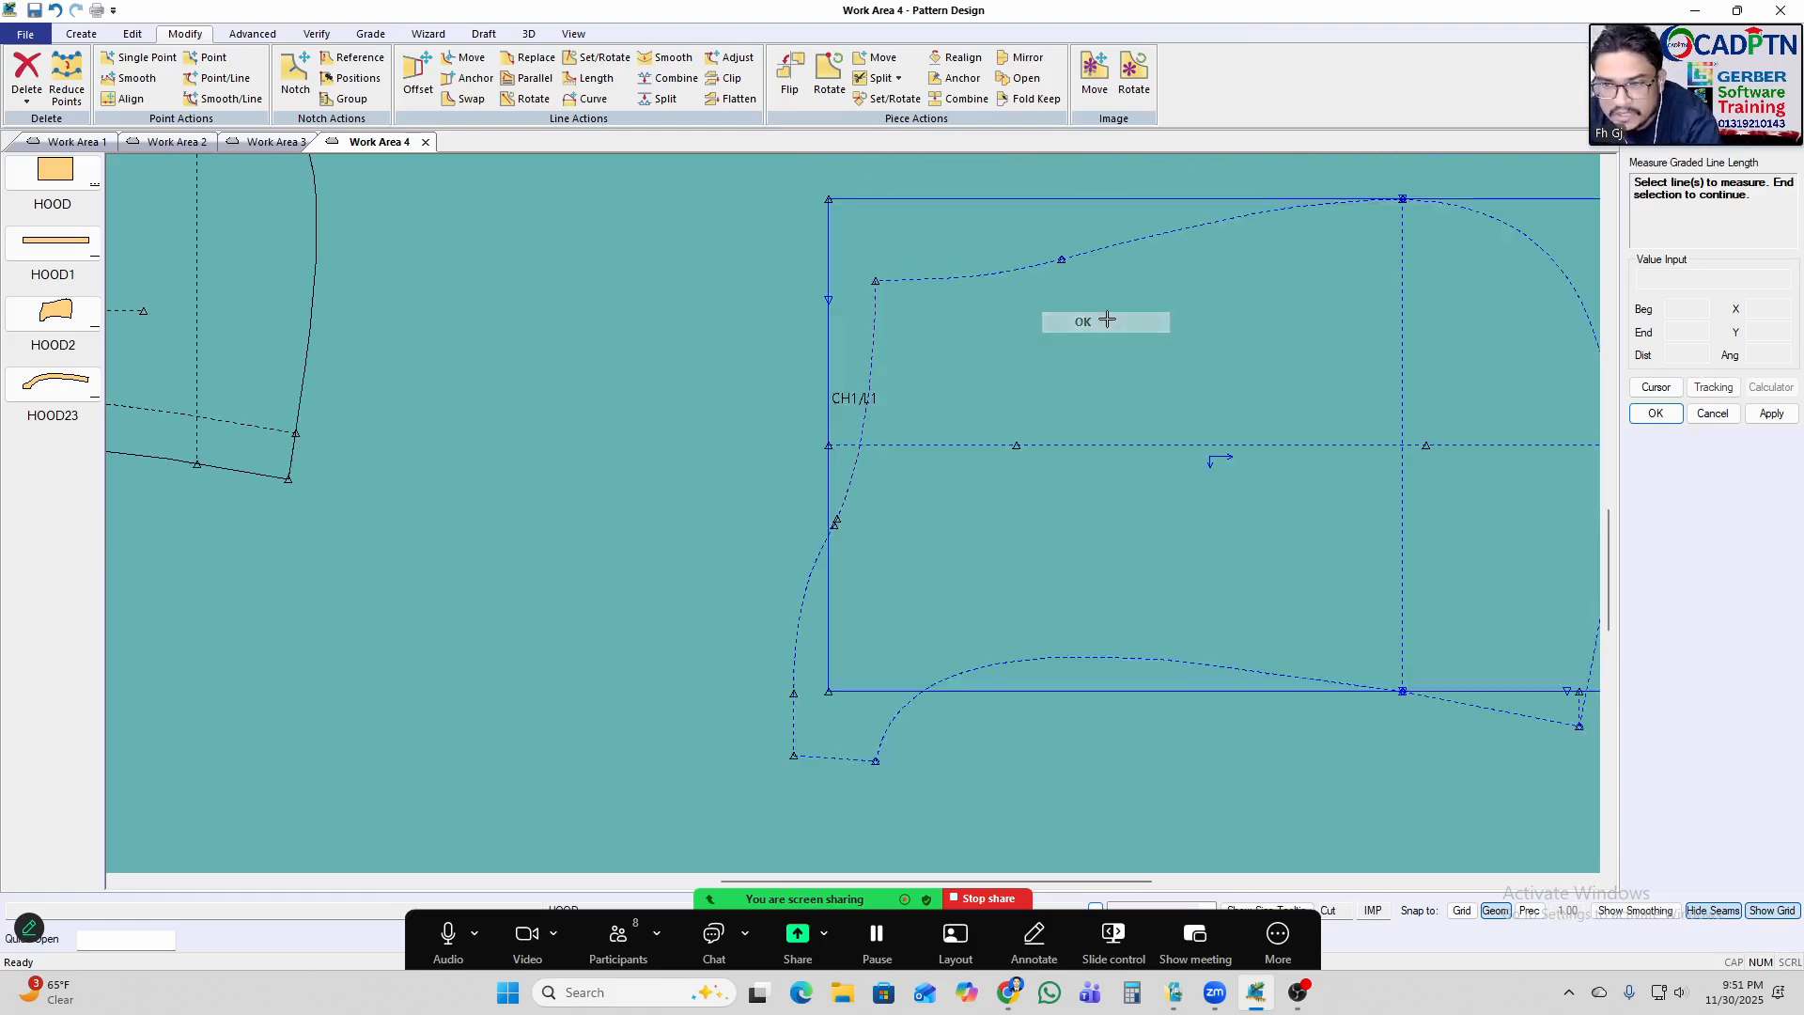
Smoothly move the lower end point of the hood's upper neck curve by Y 0.875 and X 0.
right_click(935, 349)
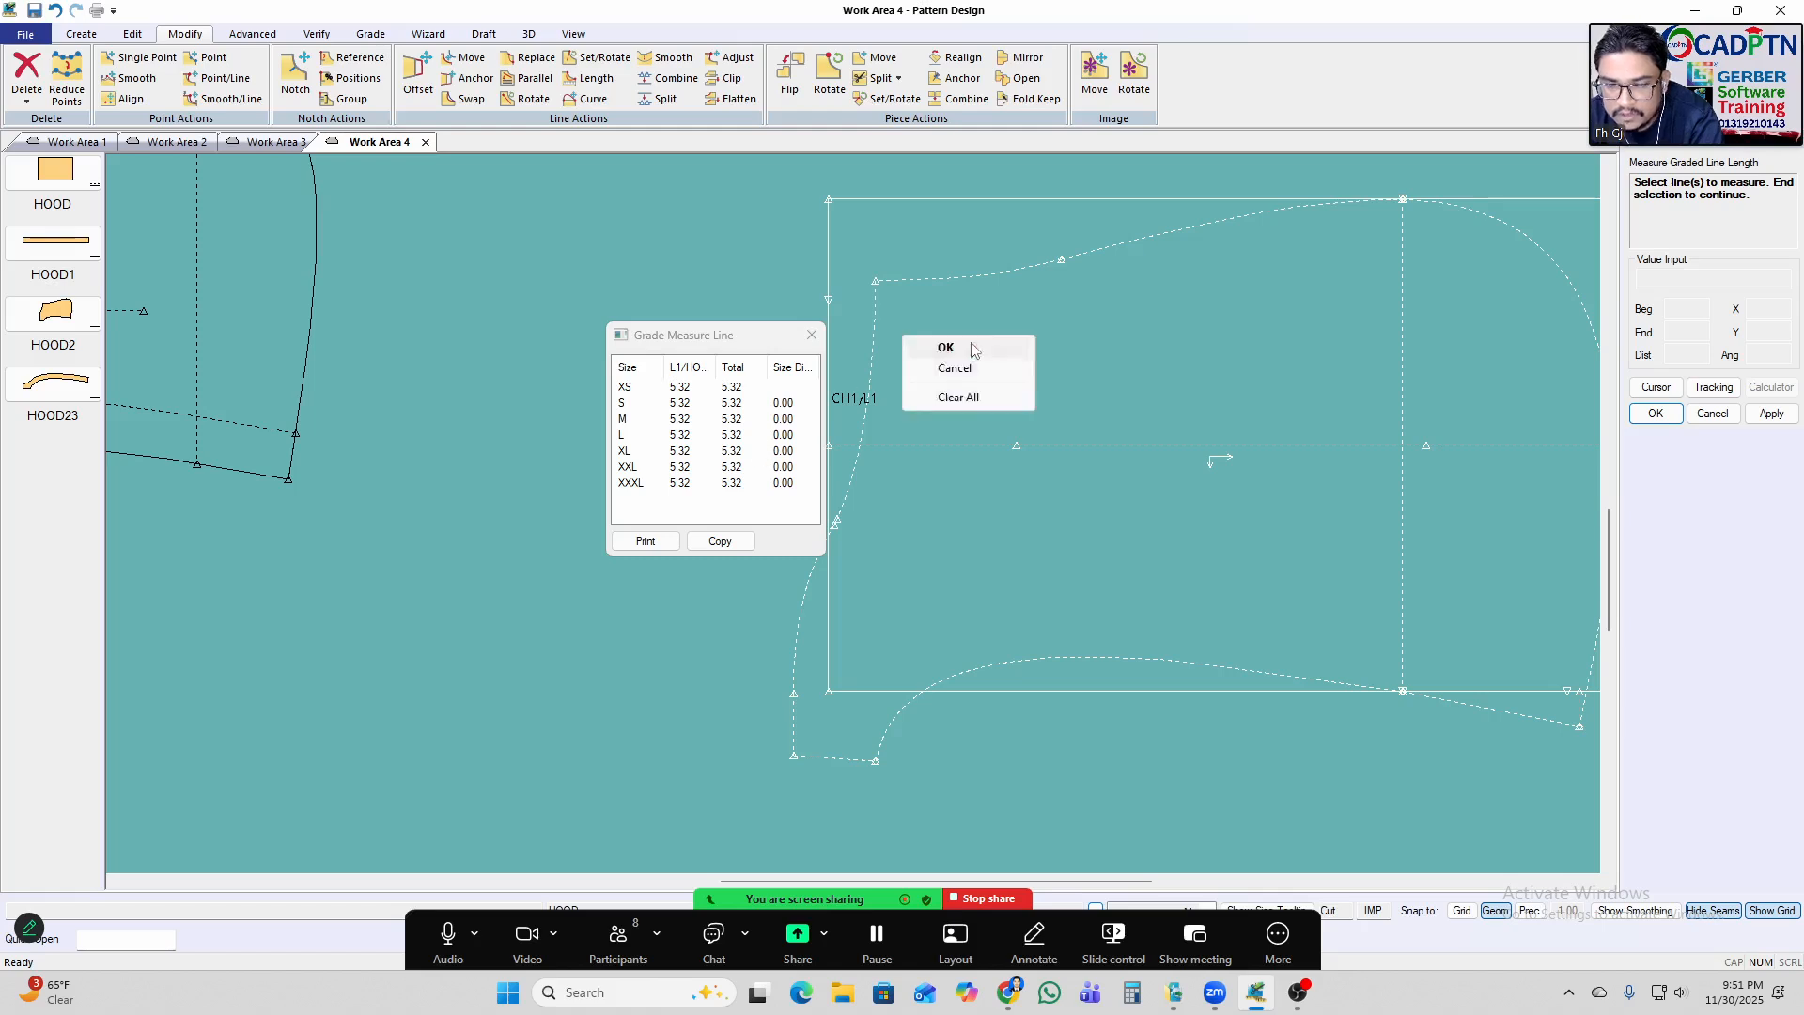
click(954, 358)
scroll(866, 555, up, 1)
key(alt+s)
click(784, 544)
right_click(1038, 360)
click(1046, 364)
click(830, 543)
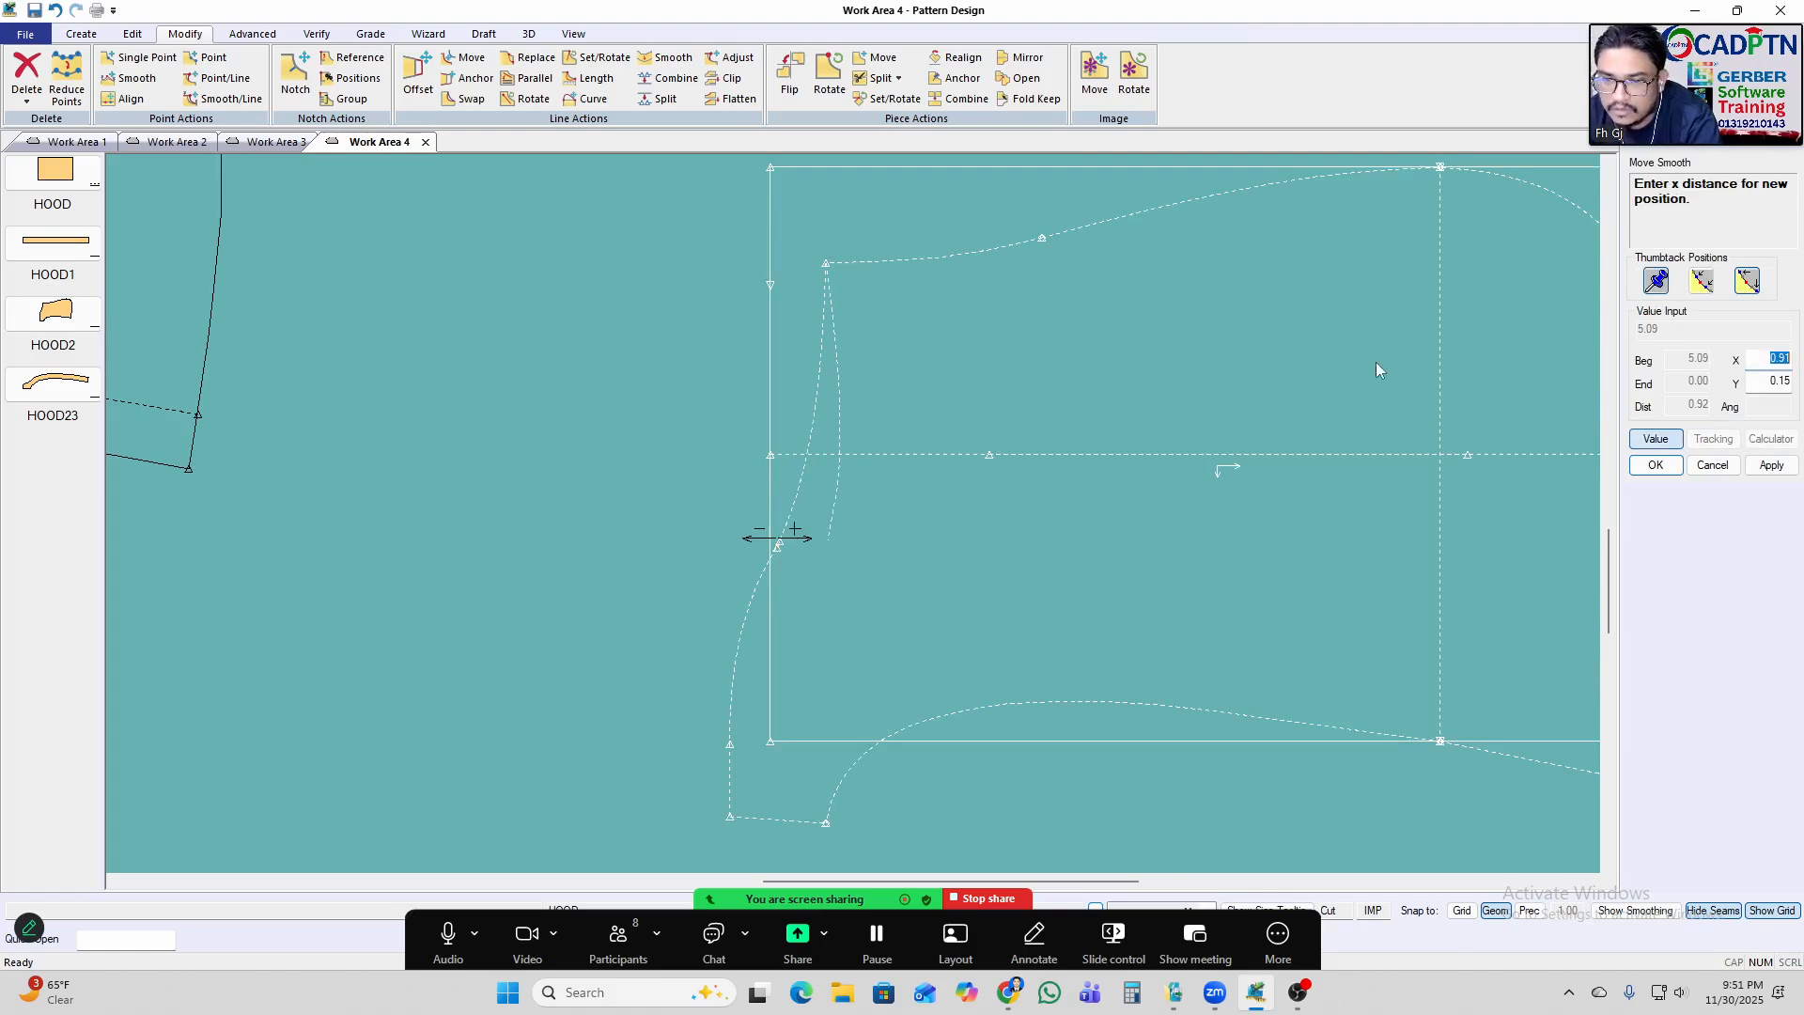
key(Return)
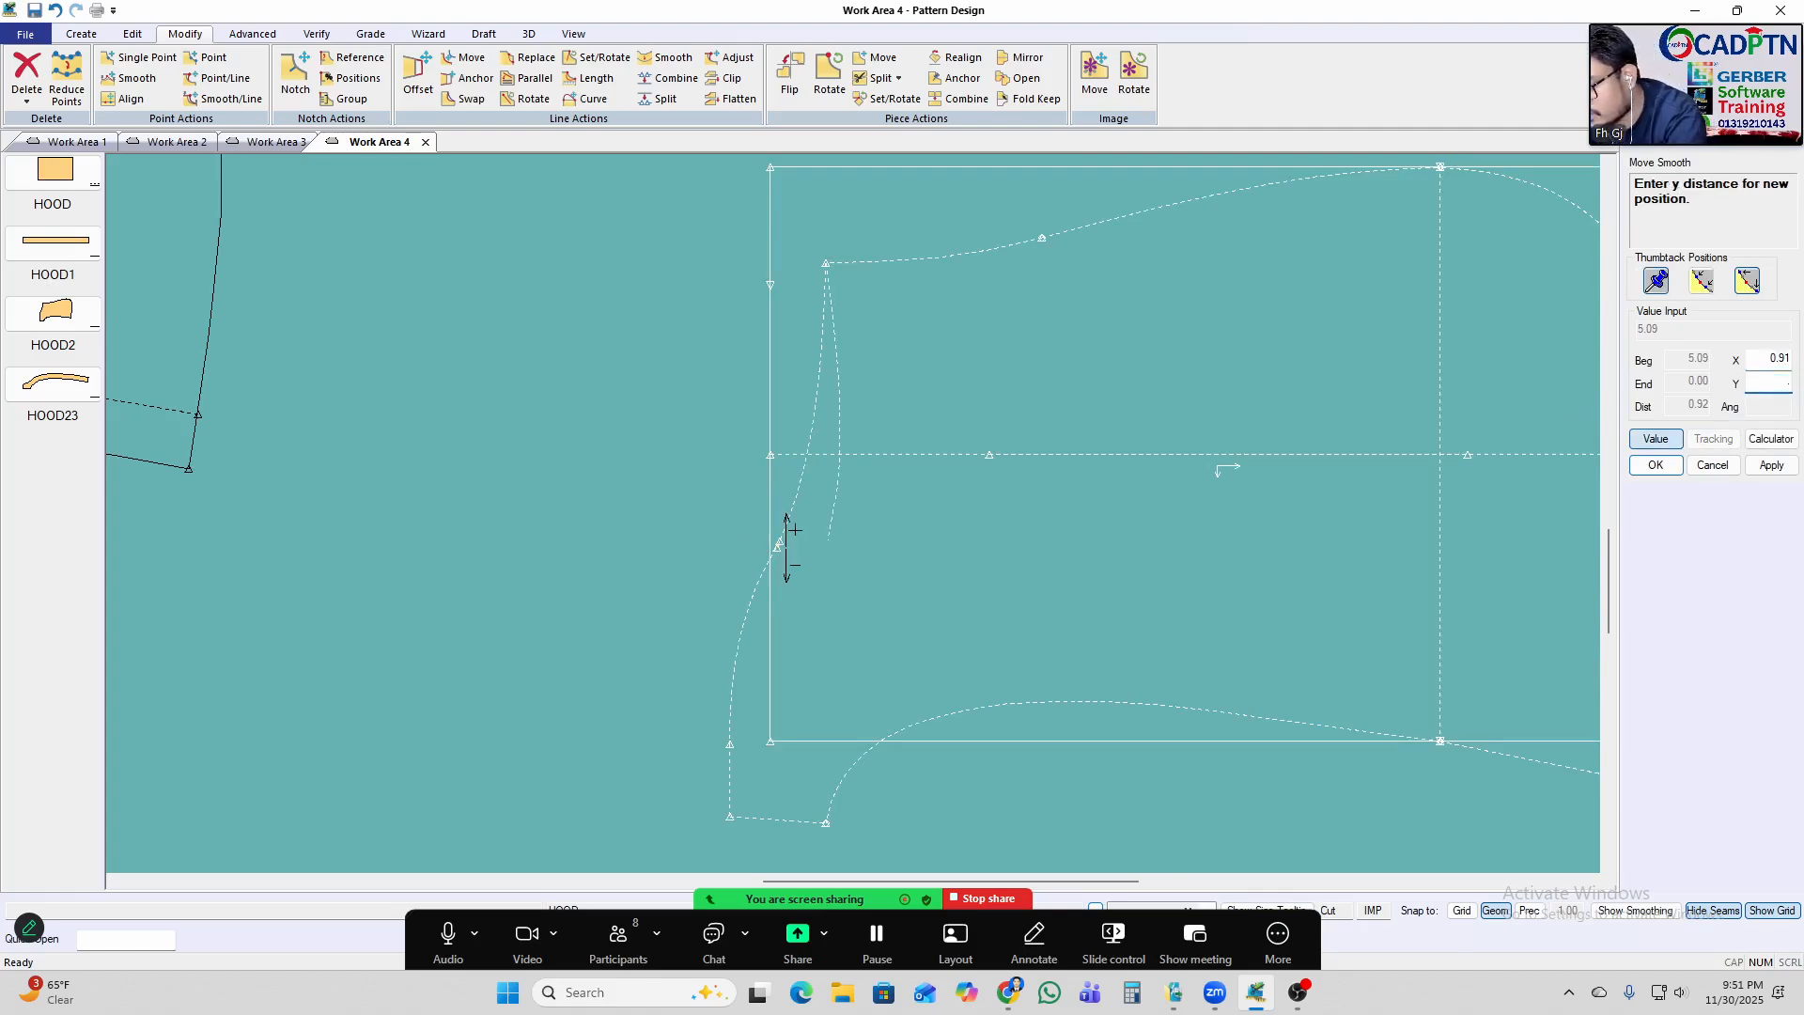
text(.875)
key(Return)
text(0)
click(1770, 471)
click(1655, 465)
Delete the lower neck curve running down to the short vertical line at the hood's front corner.
scroll(907, 548, up, 2)
middle_drag(913, 512, 987, 504)
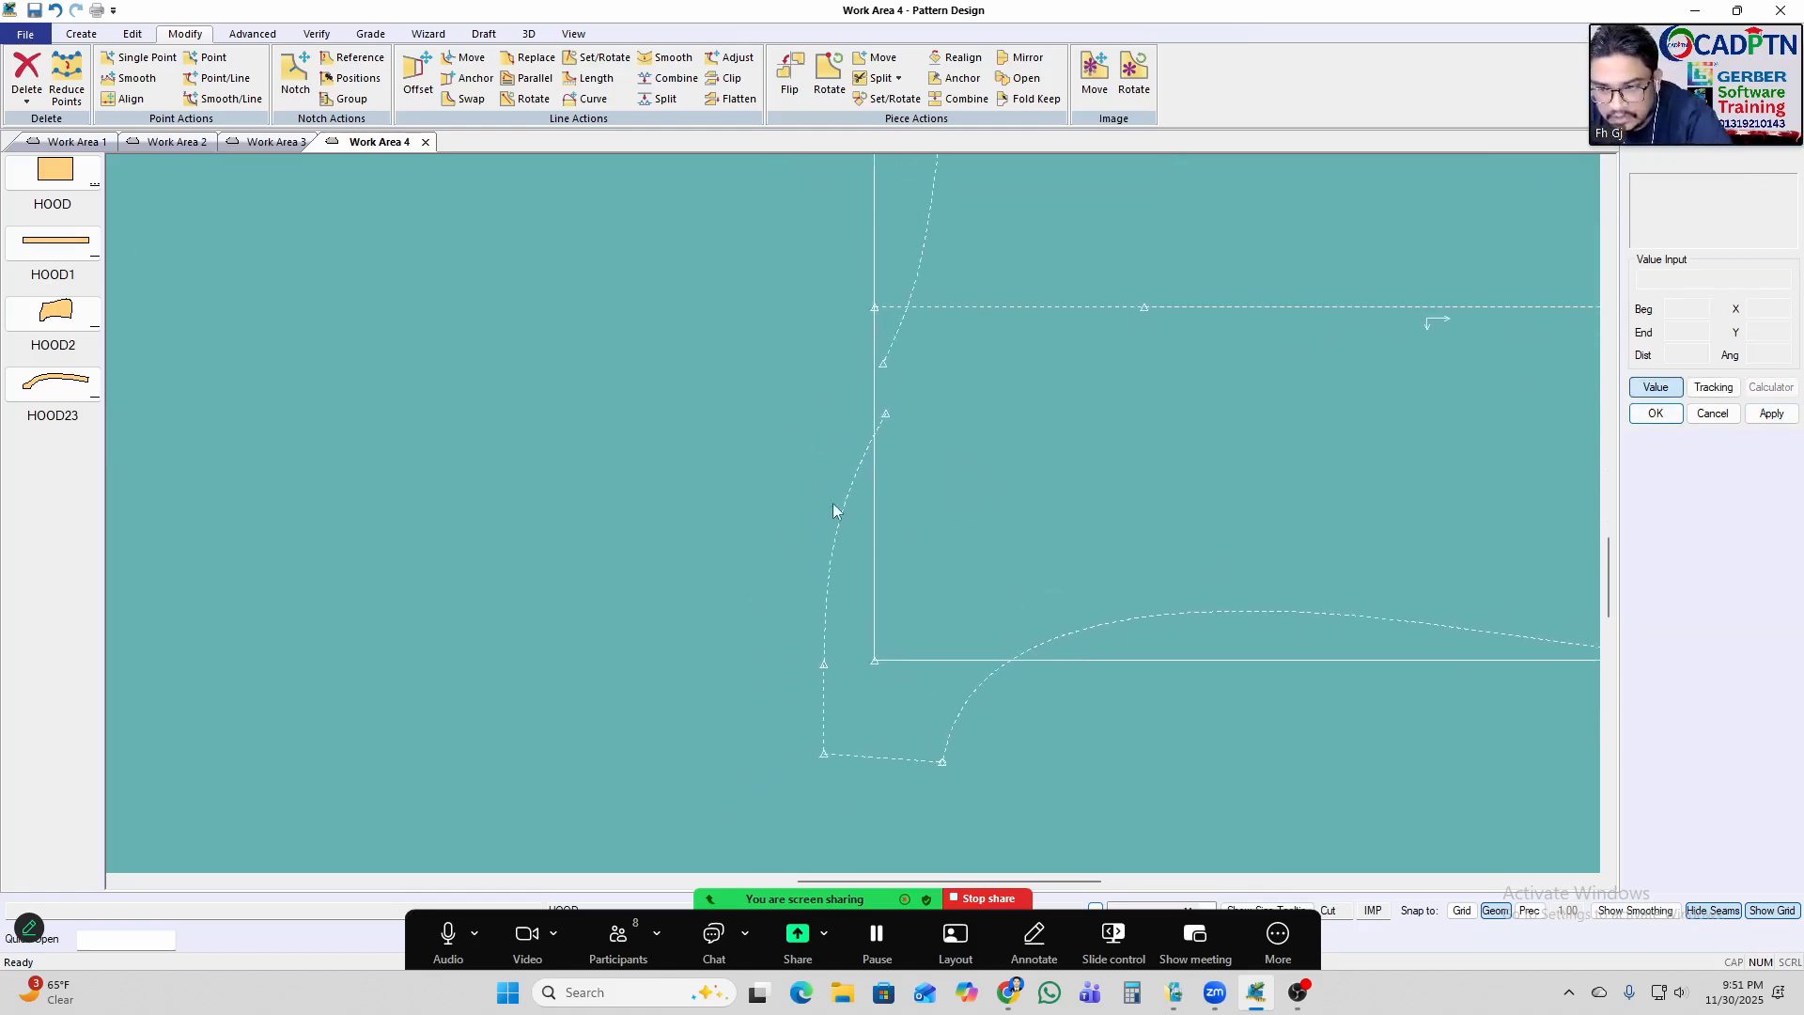
right_click(1074, 373)
click(1079, 378)
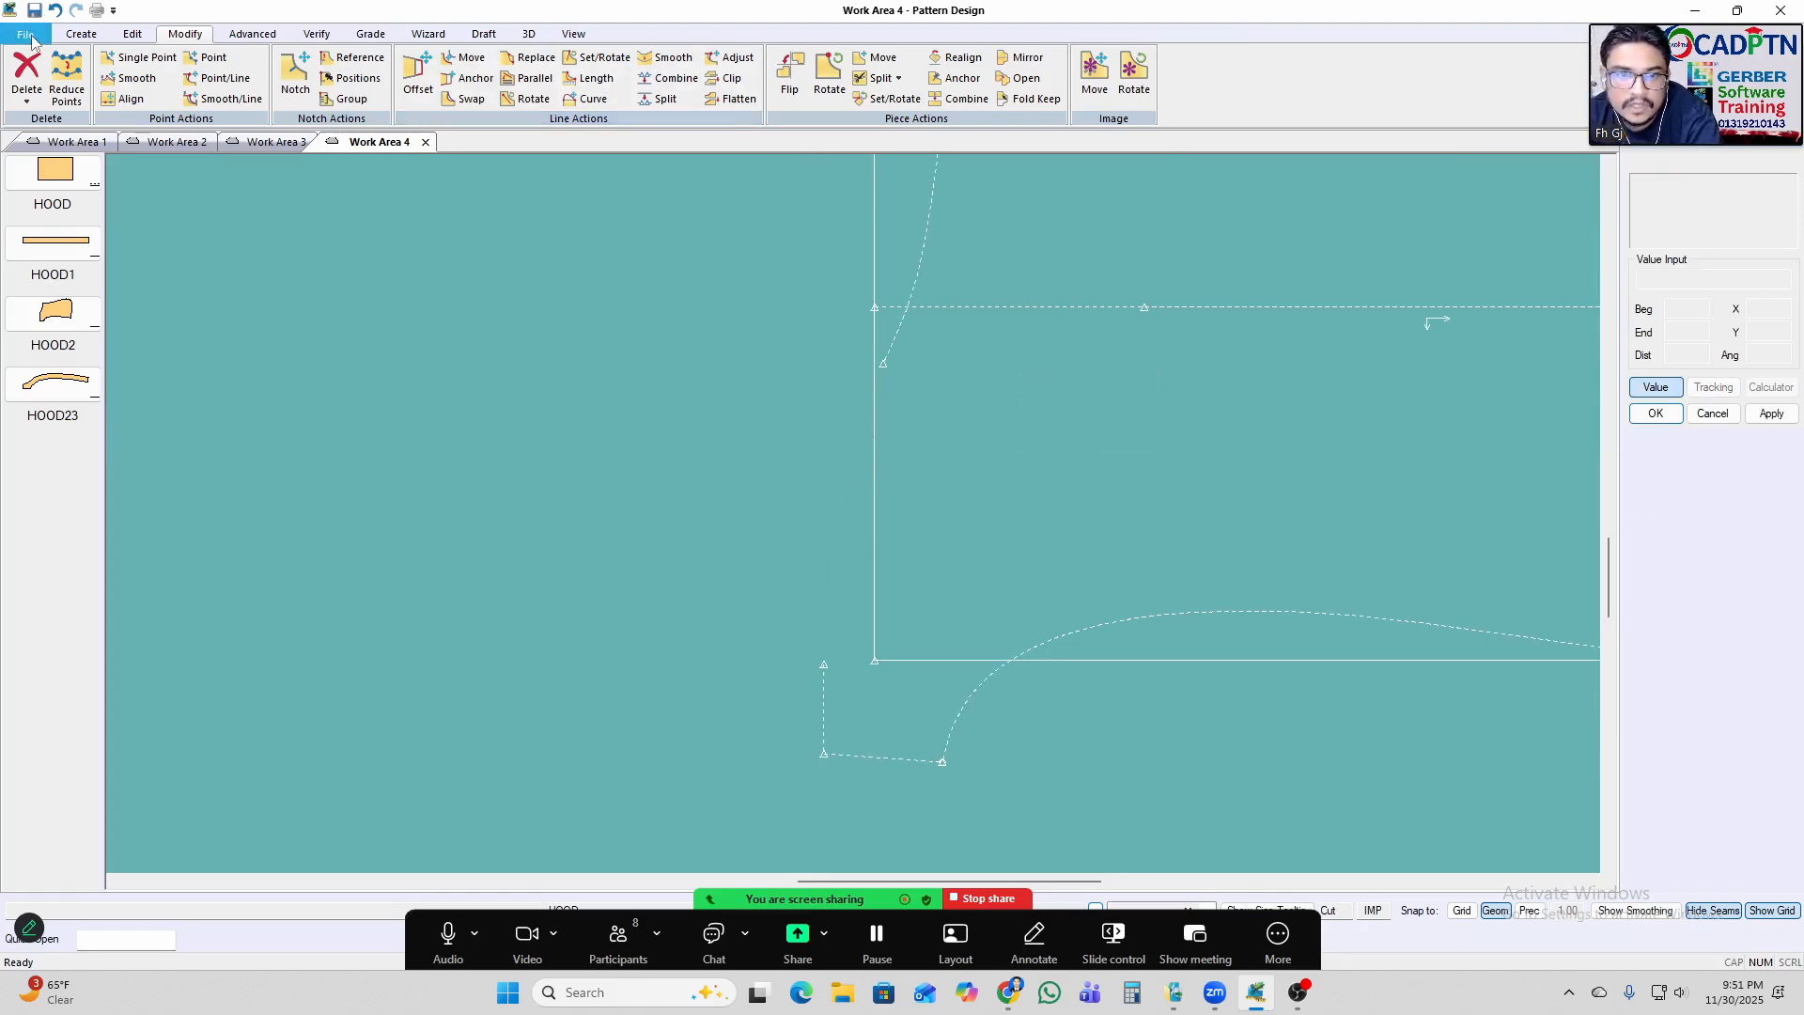
Draw a 2-point curve from the upper neck curve's moved end to the top of the short vertical line, adjusting its bend.
click(80, 35)
click(304, 99)
click(329, 135)
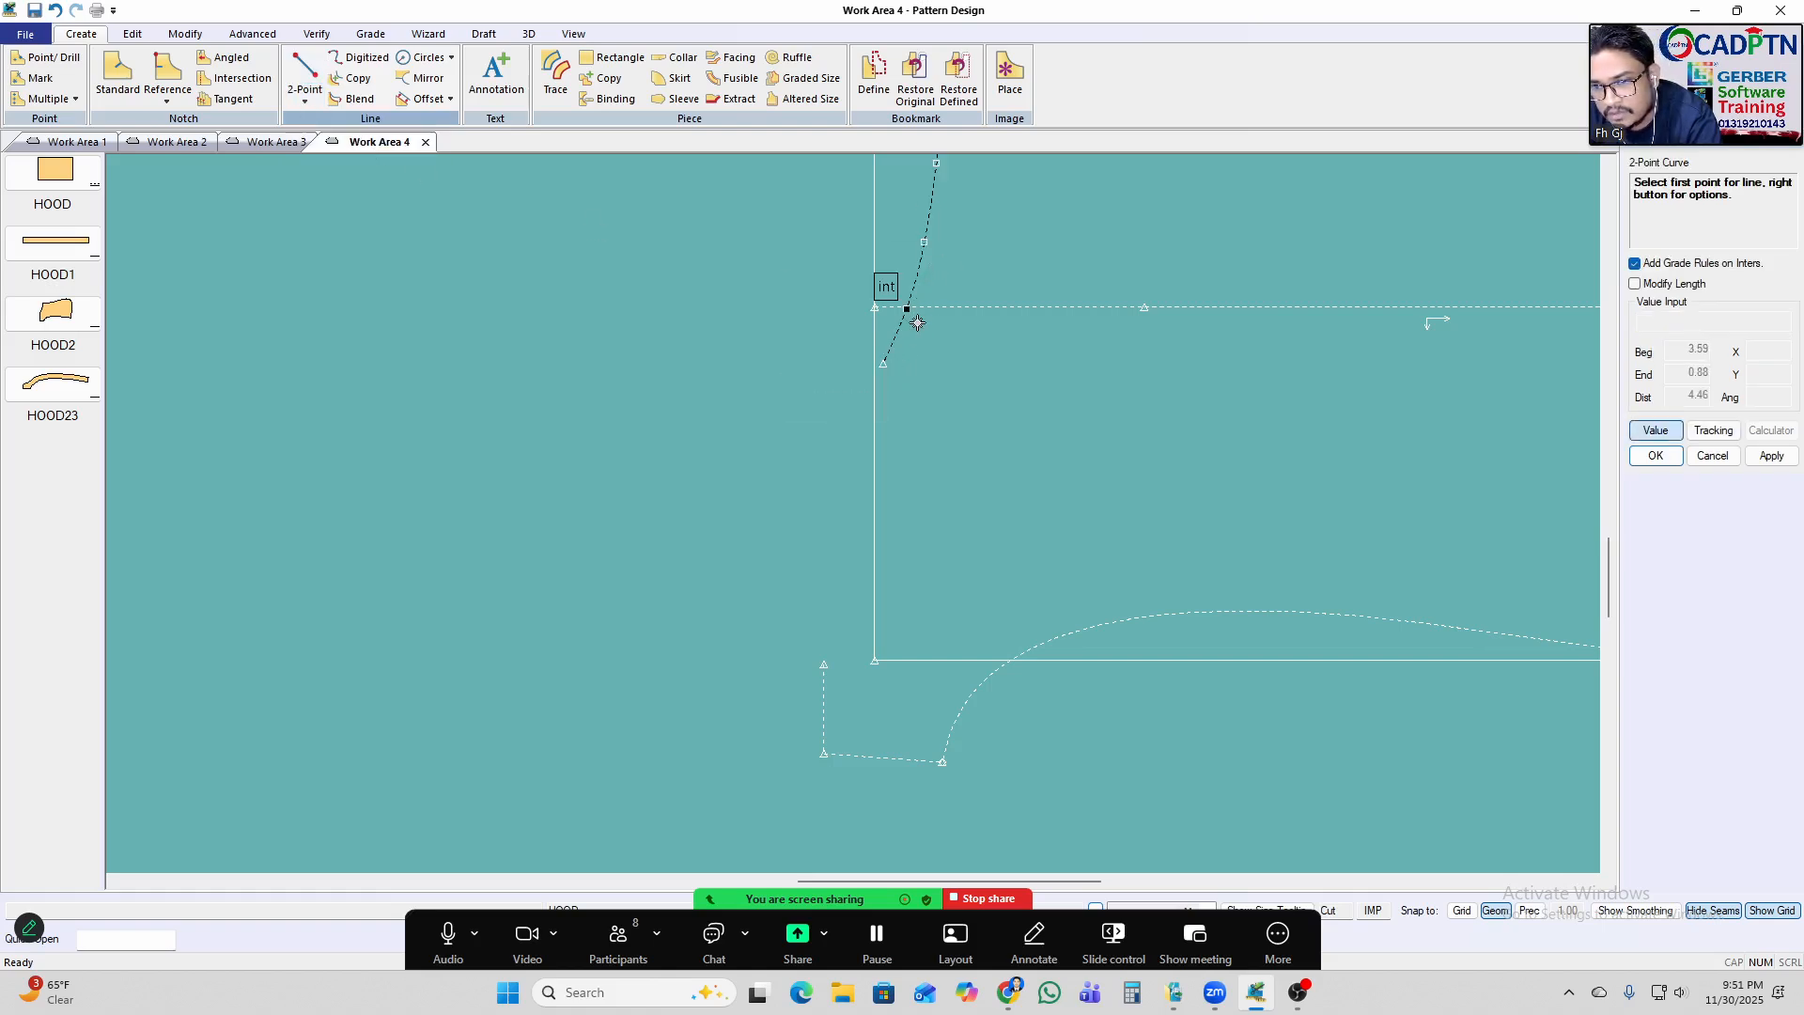
click(884, 363)
click(1664, 458)
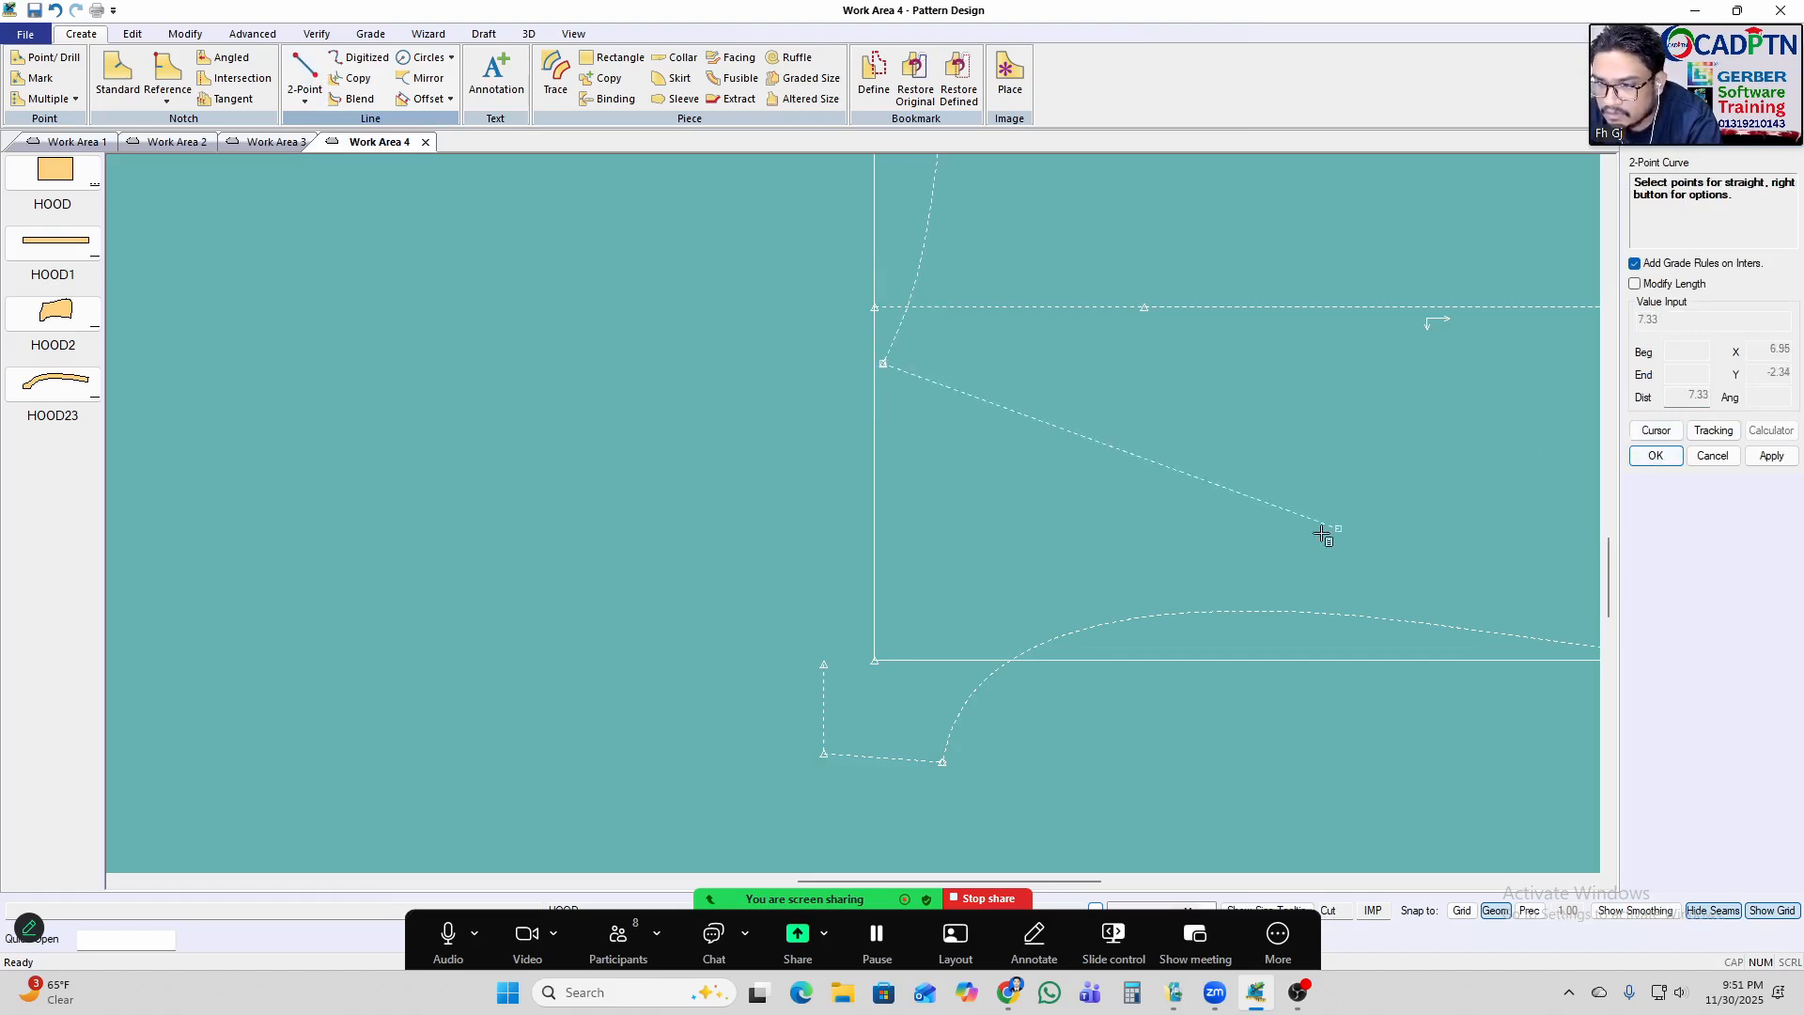
click(824, 664)
scroll(843, 601, up, 1)
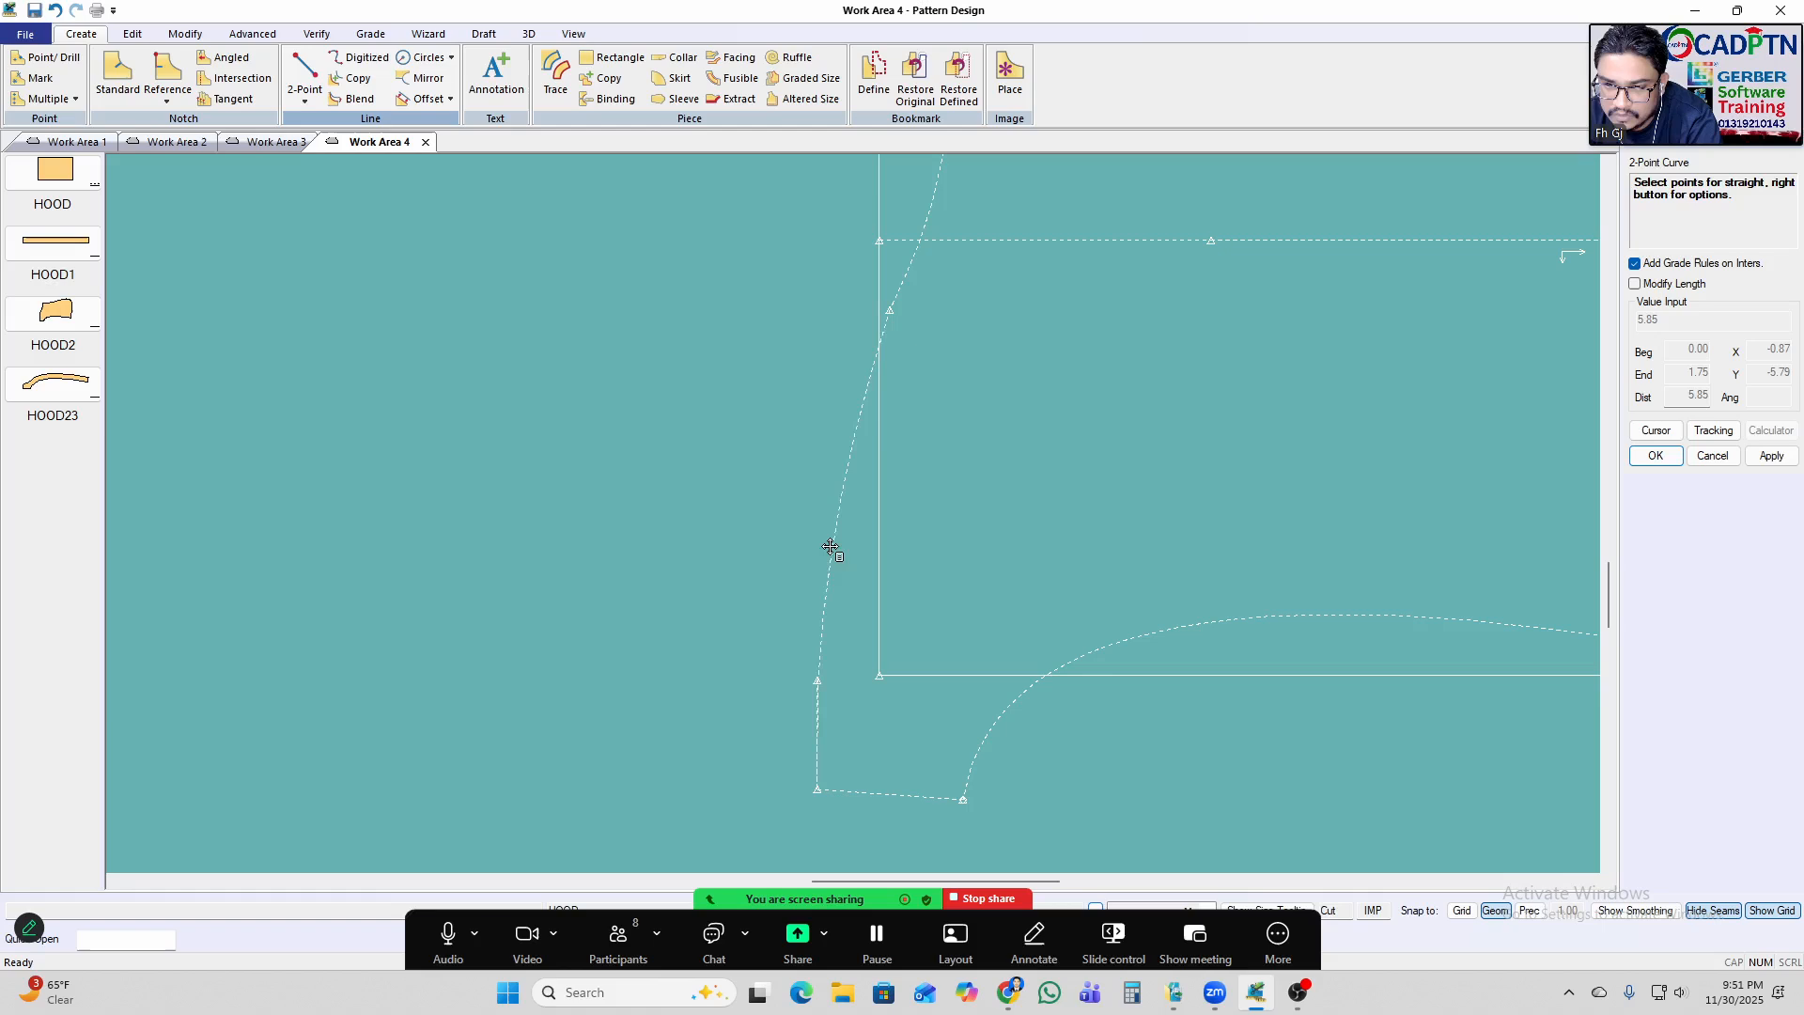
scroll(837, 520, down, 3)
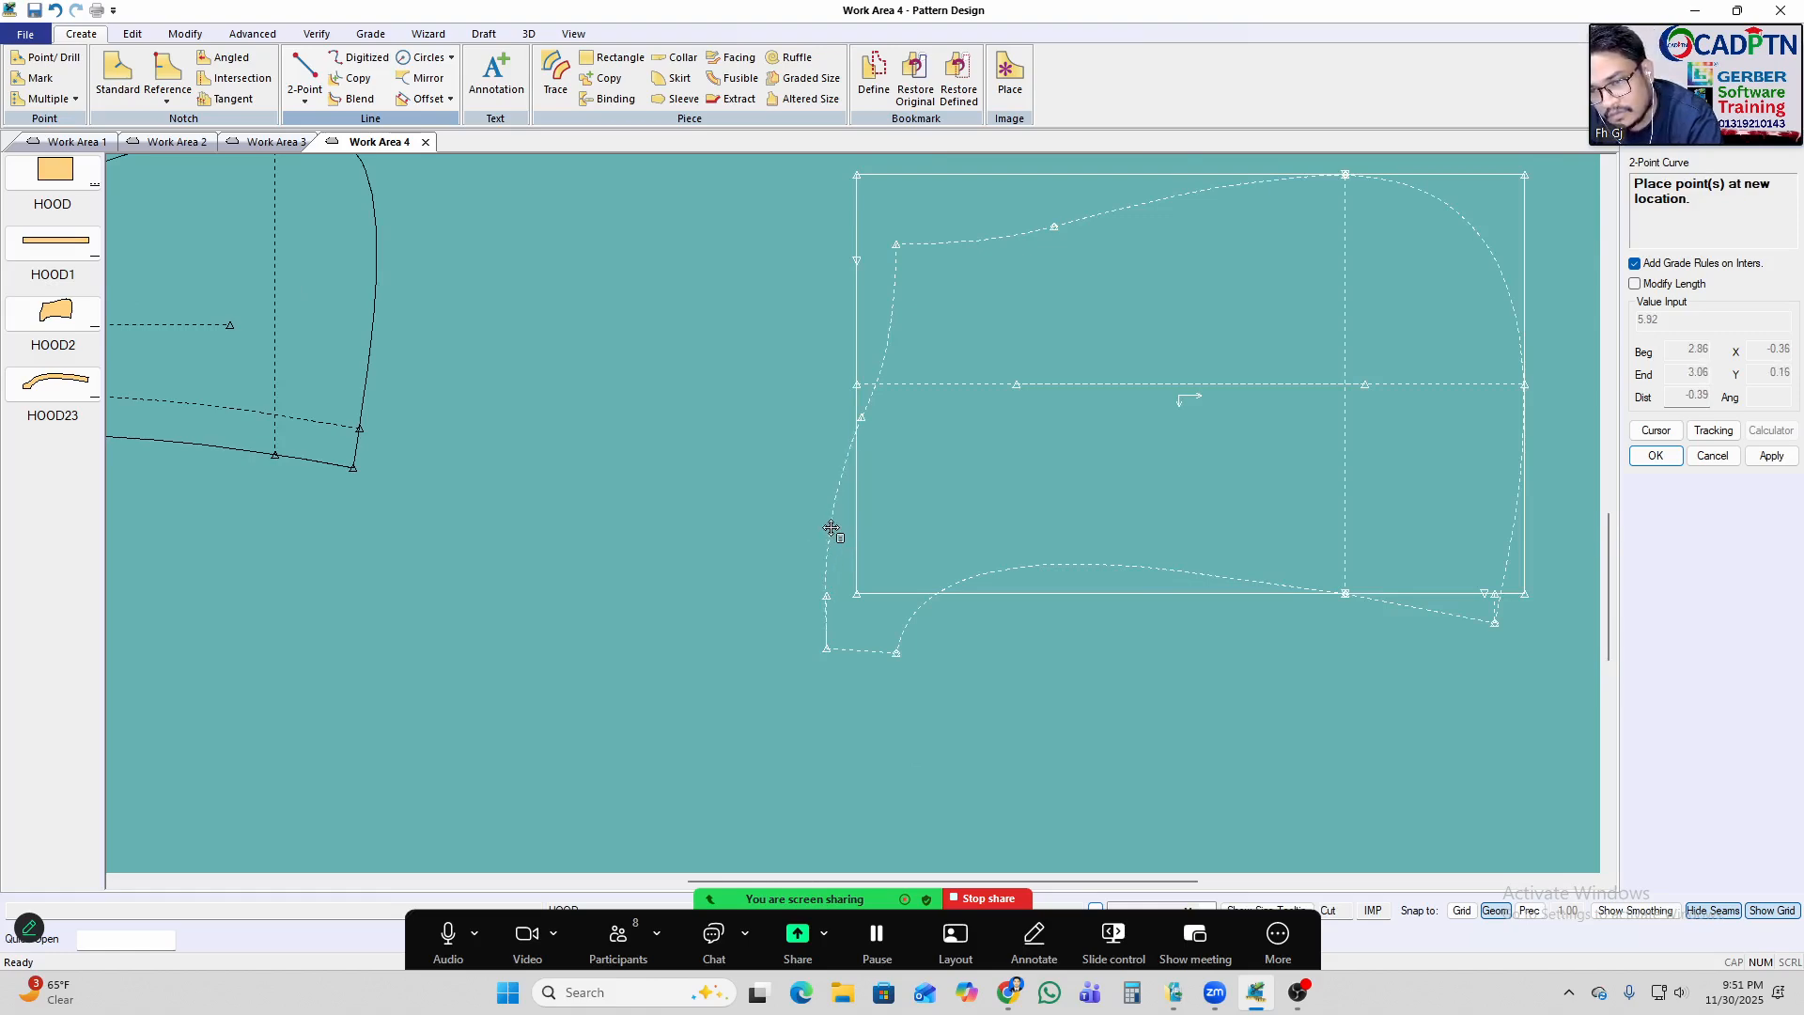
click(830, 528)
right_click(831, 528)
click(1023, 257)
Combine the new lower neck curve with the short vertical line beneath it into one continuous line.
middle_click(871, 495)
scroll(844, 523, up, 2)
scroll(816, 491, down, 1)
scroll(657, 639, up, 2)
key(Delete)
click(696, 553)
right_click(956, 374)
click(1026, 384)
scroll(733, 425, down, 1)
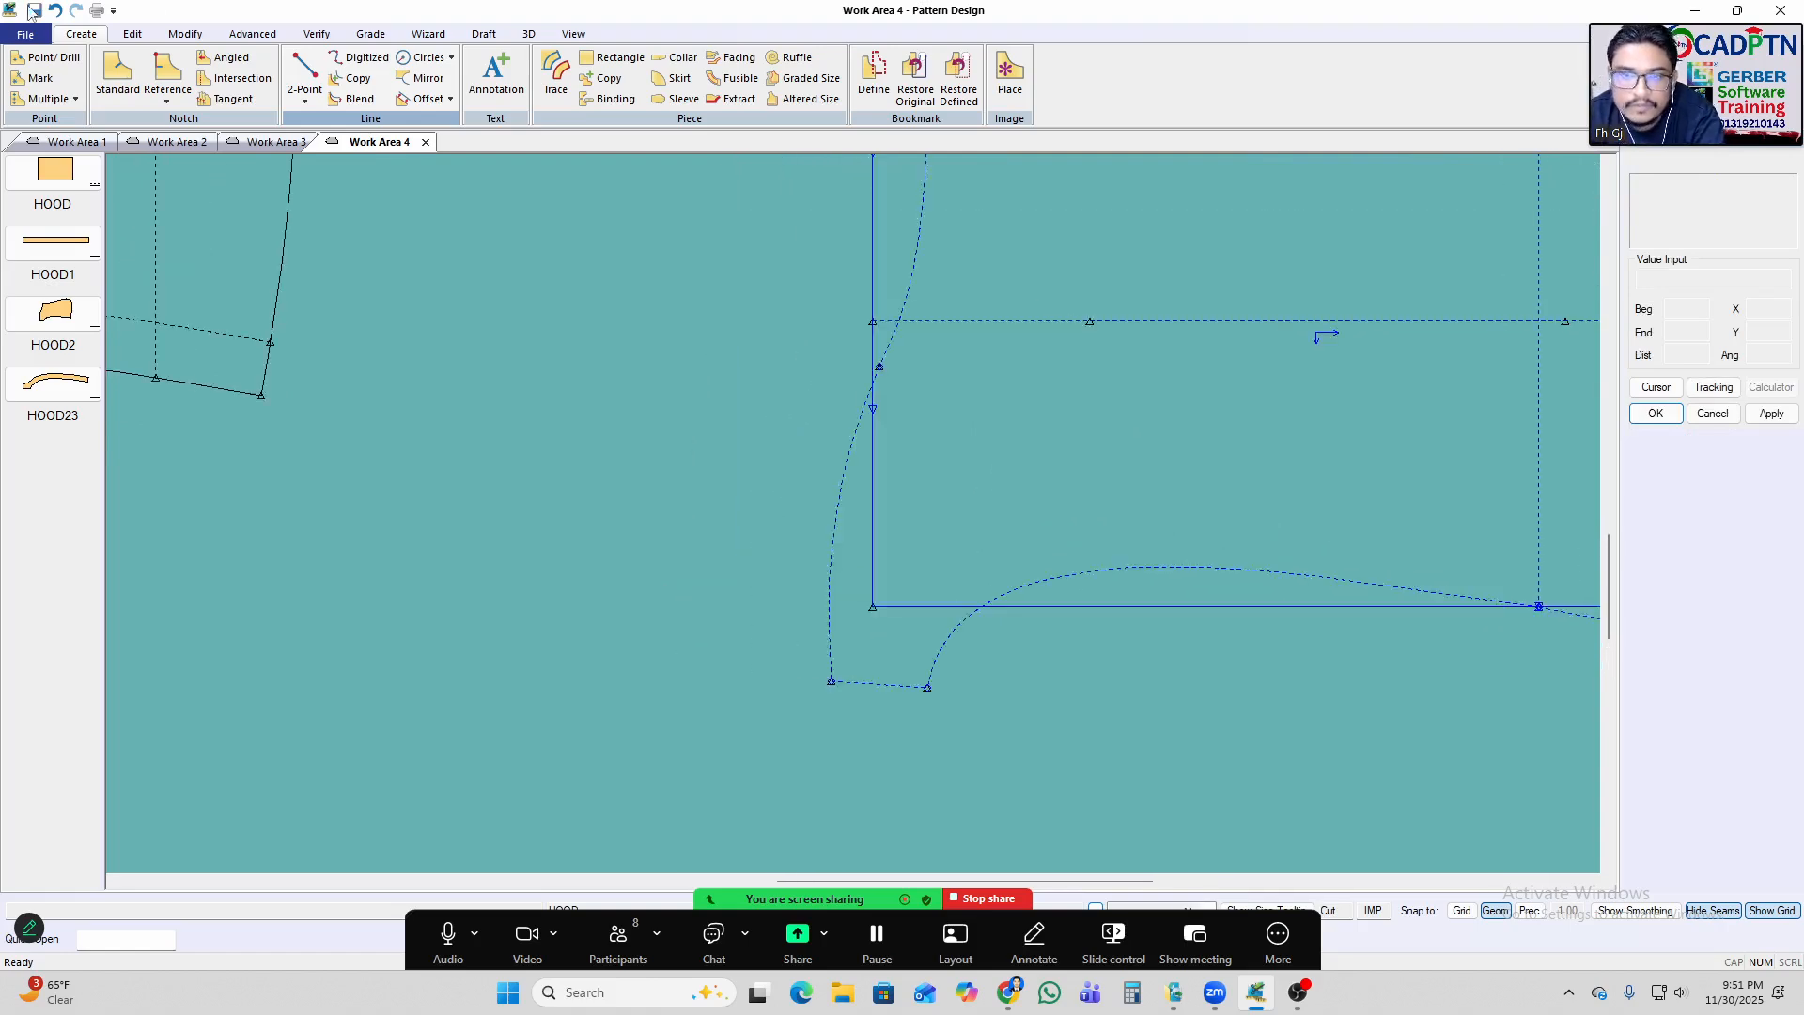
Smooth the combined lower neck line from its bottom corner to its junction with the upper neck curve.
click(185, 34)
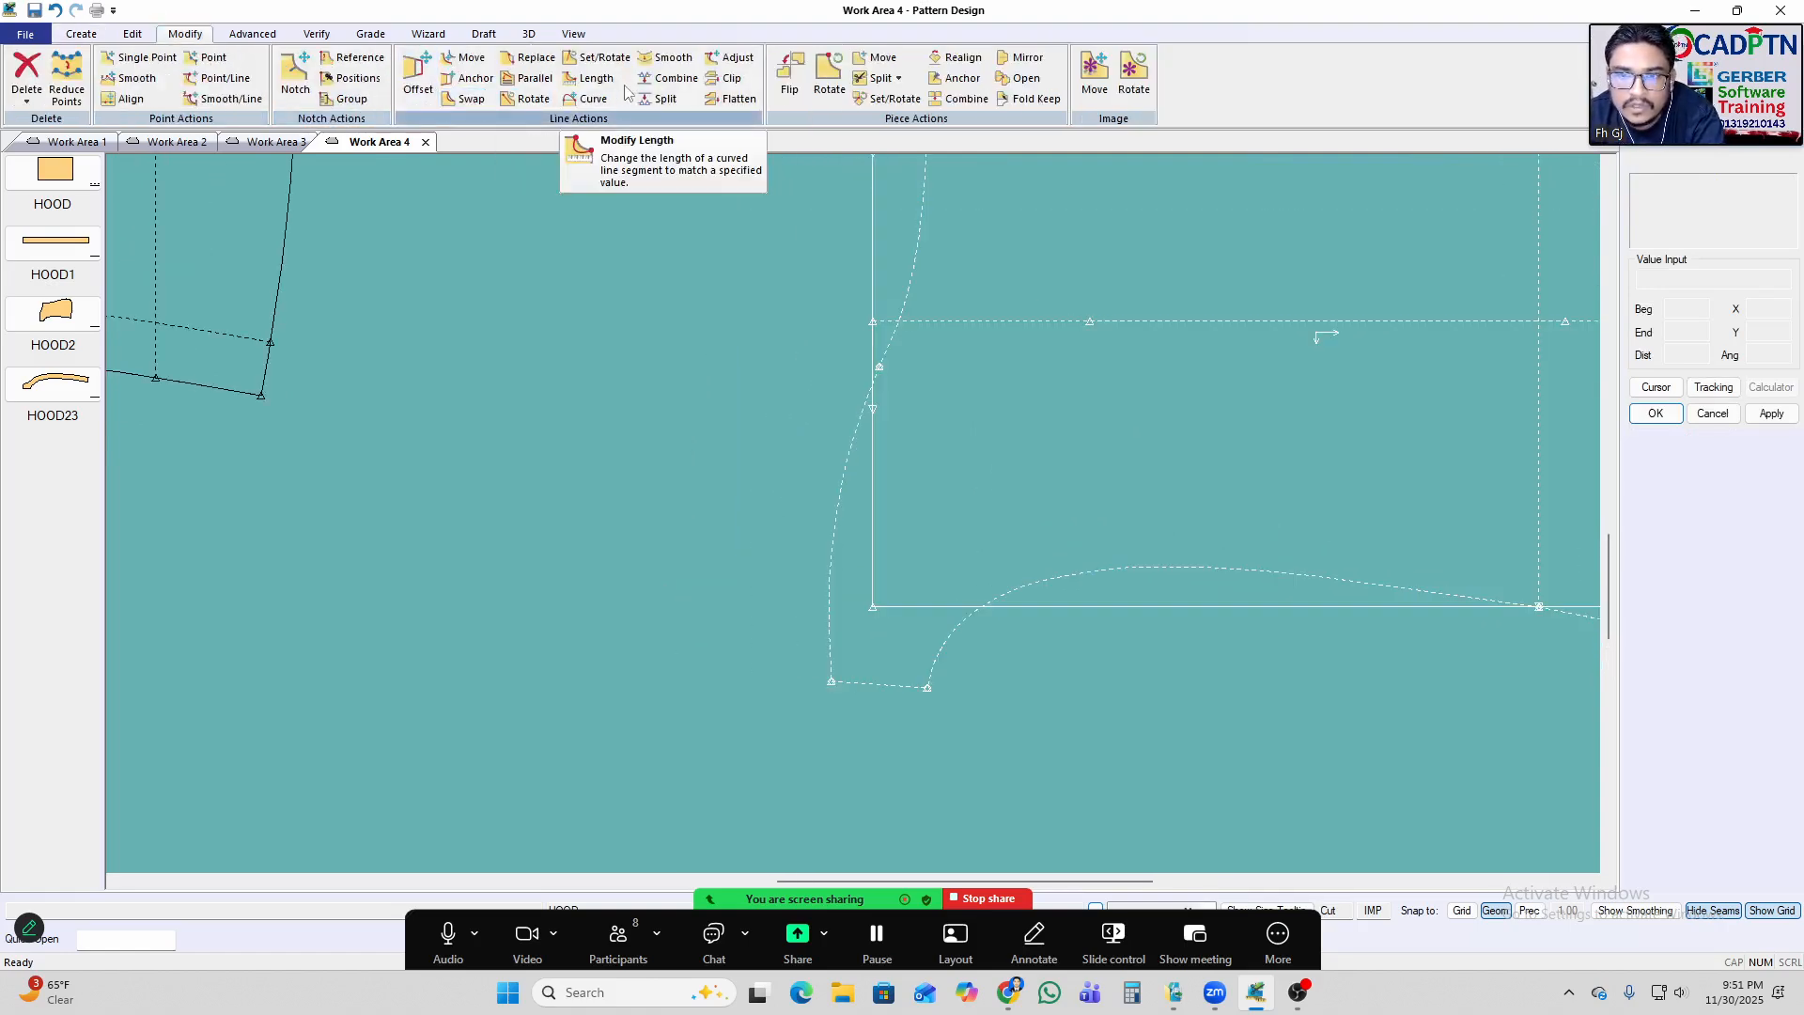
click(671, 58)
click(832, 555)
scroll(876, 574, down, 2)
click(897, 390)
scroll(850, 510, up, 3)
click(864, 445)
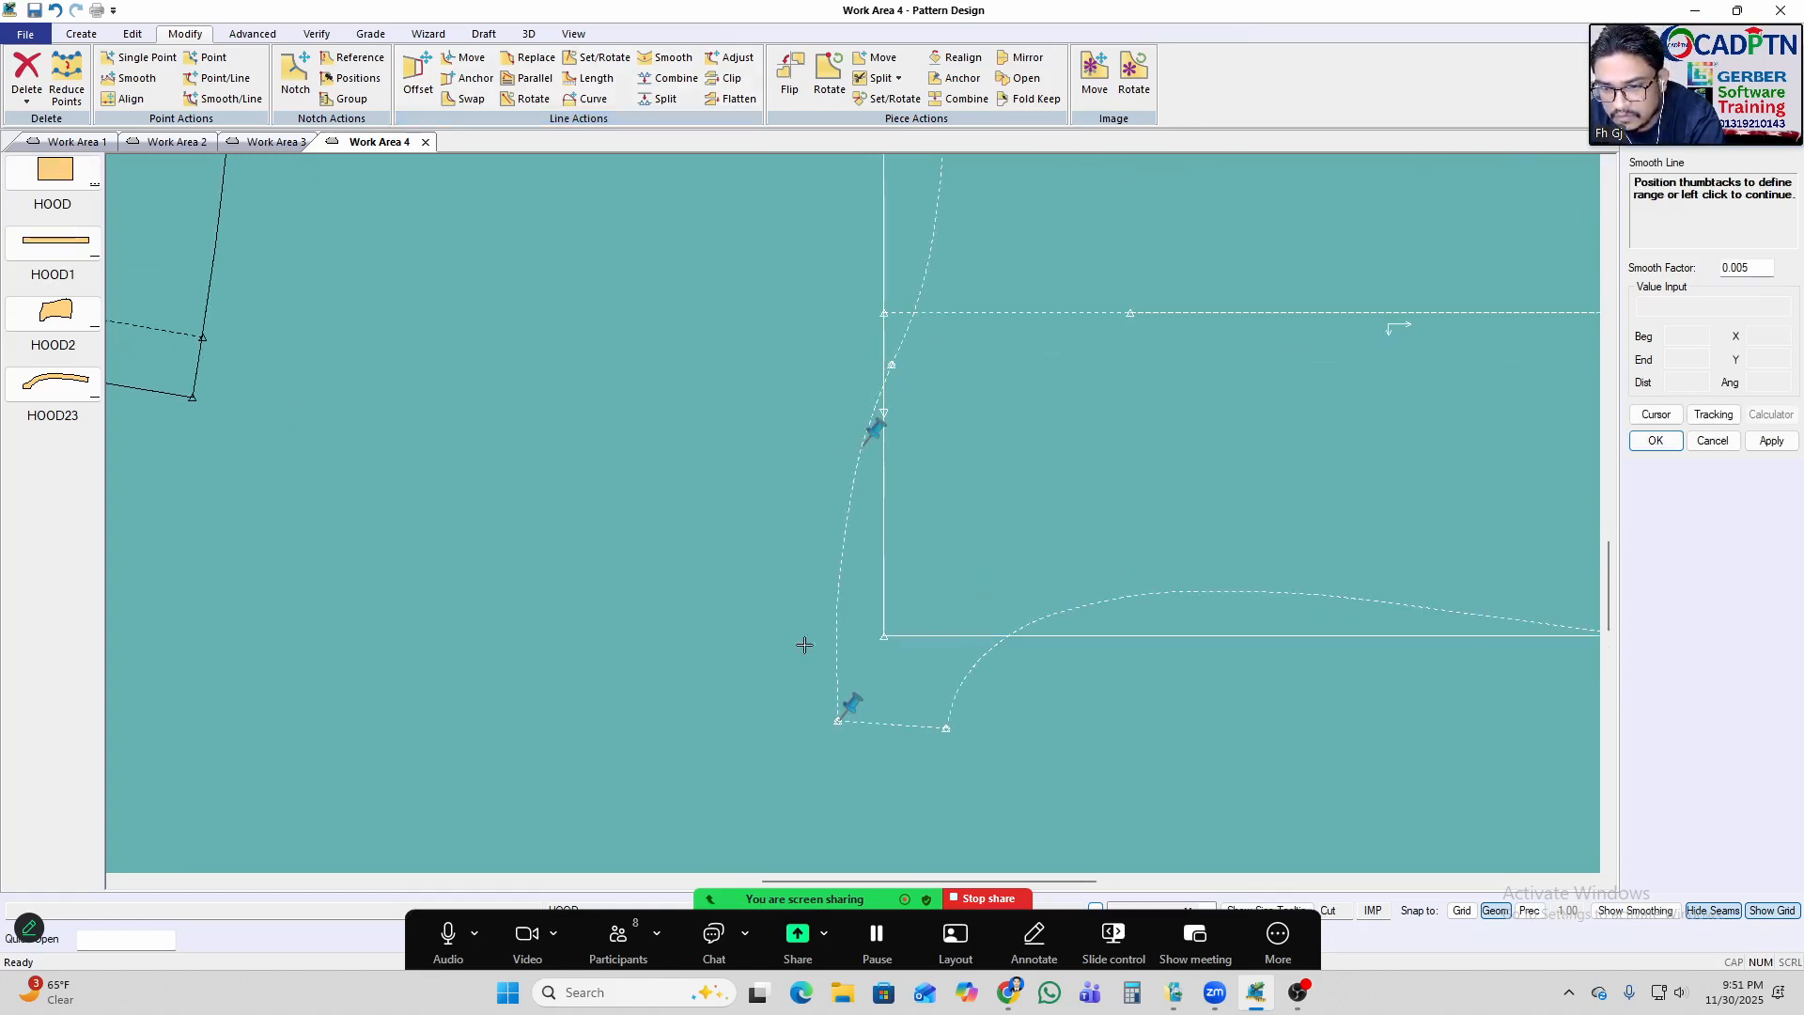
click(900, 364)
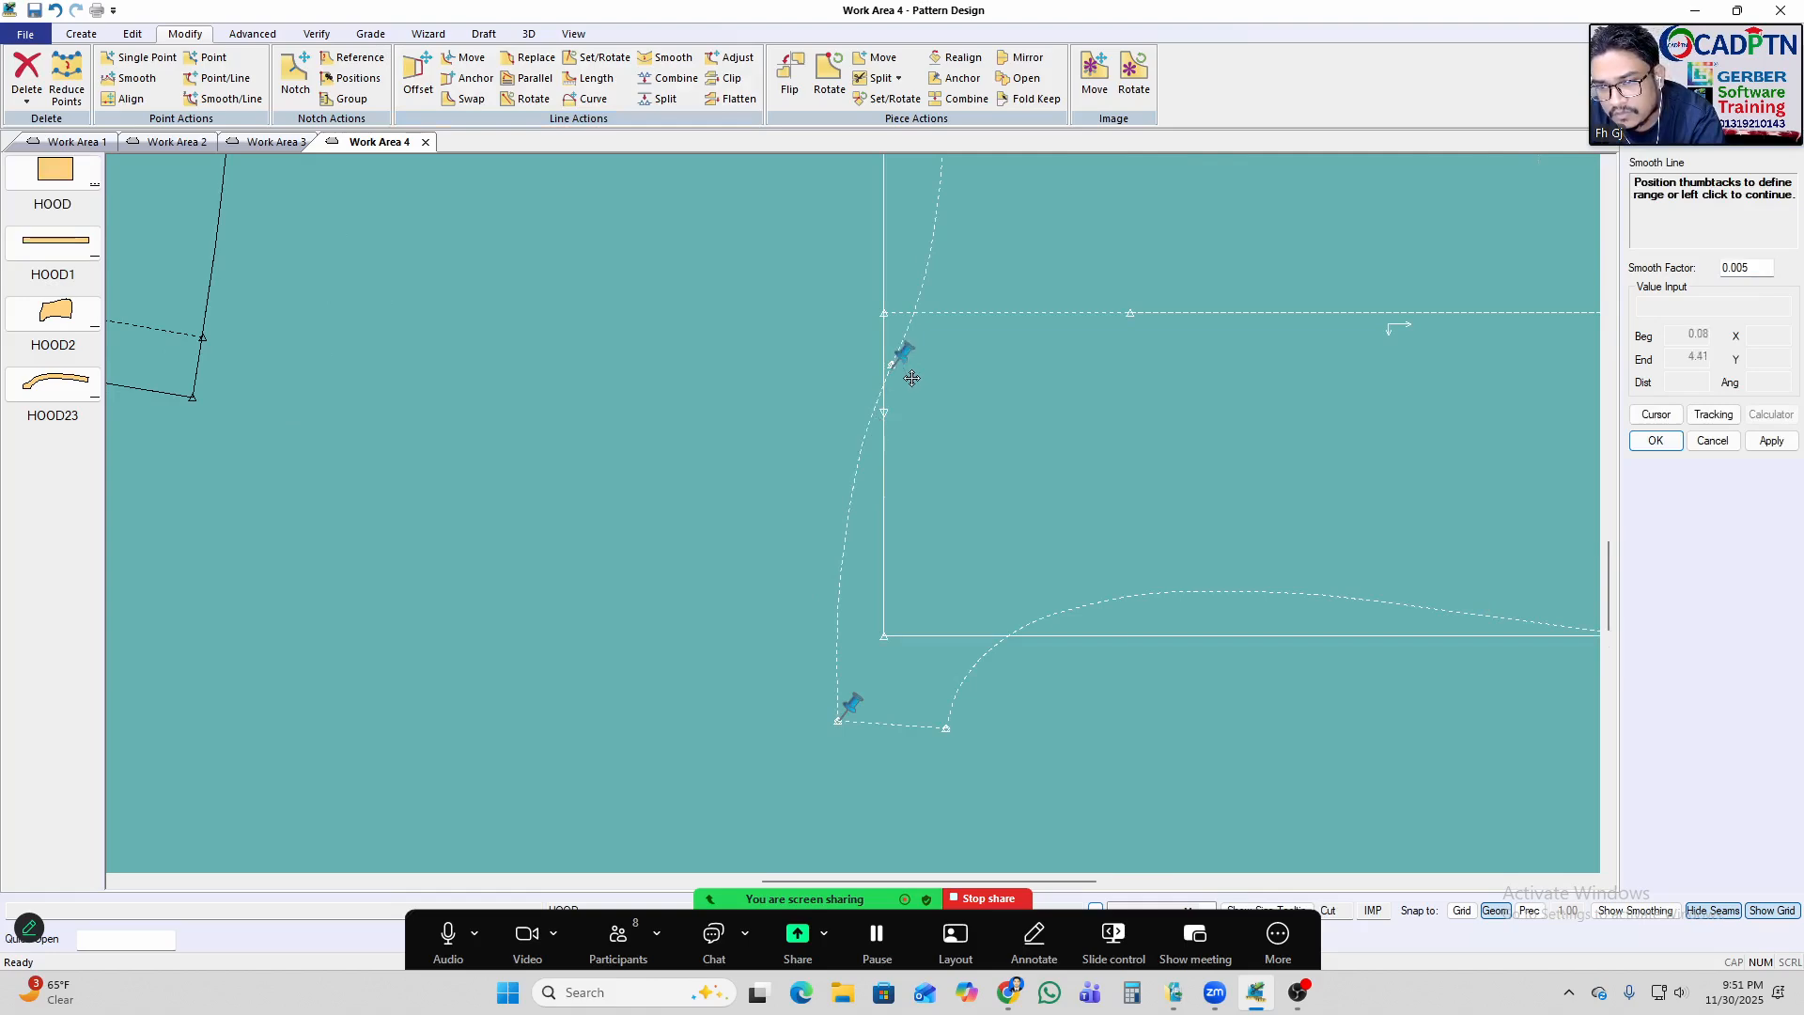
right_click(1045, 278)
click(1045, 281)
Smooth the draft's upper neck curve between the neck corner and its junction with the lower neck line.
scroll(926, 414, down, 1)
scroll(916, 339, up, 2)
click(928, 374)
scroll(964, 393, down, 1)
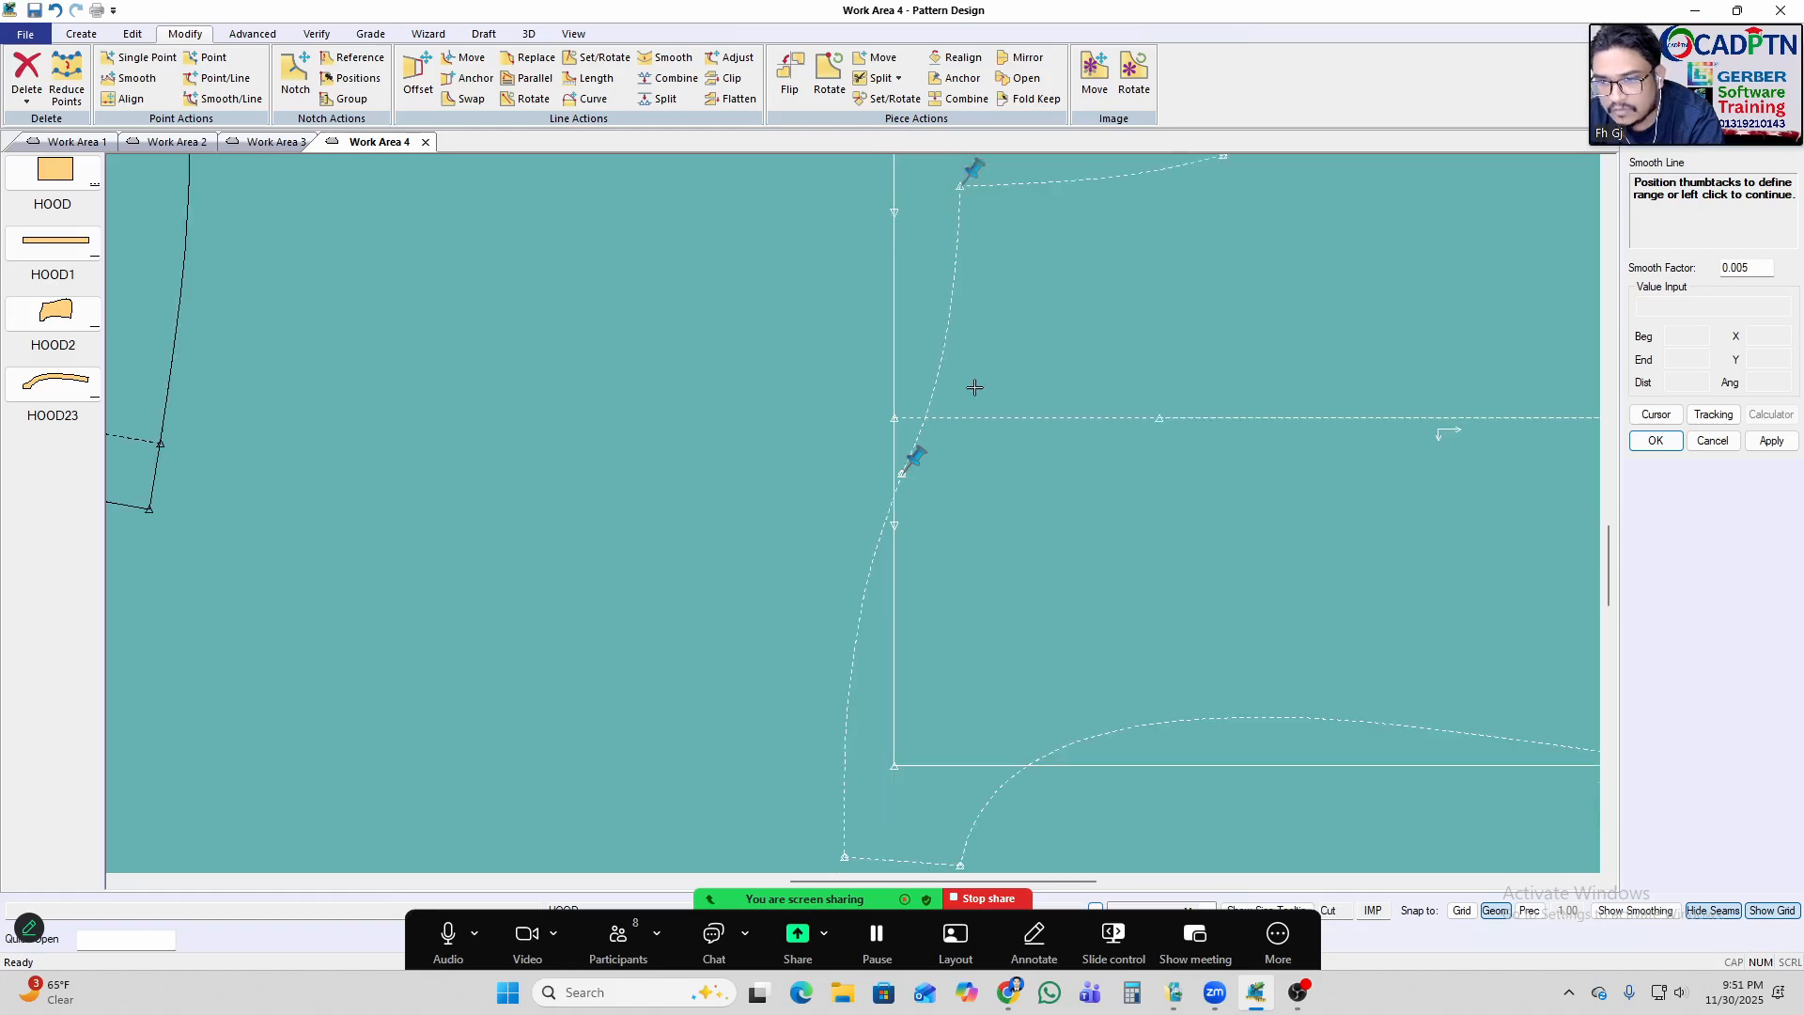
right_click(1139, 258)
click(1168, 257)
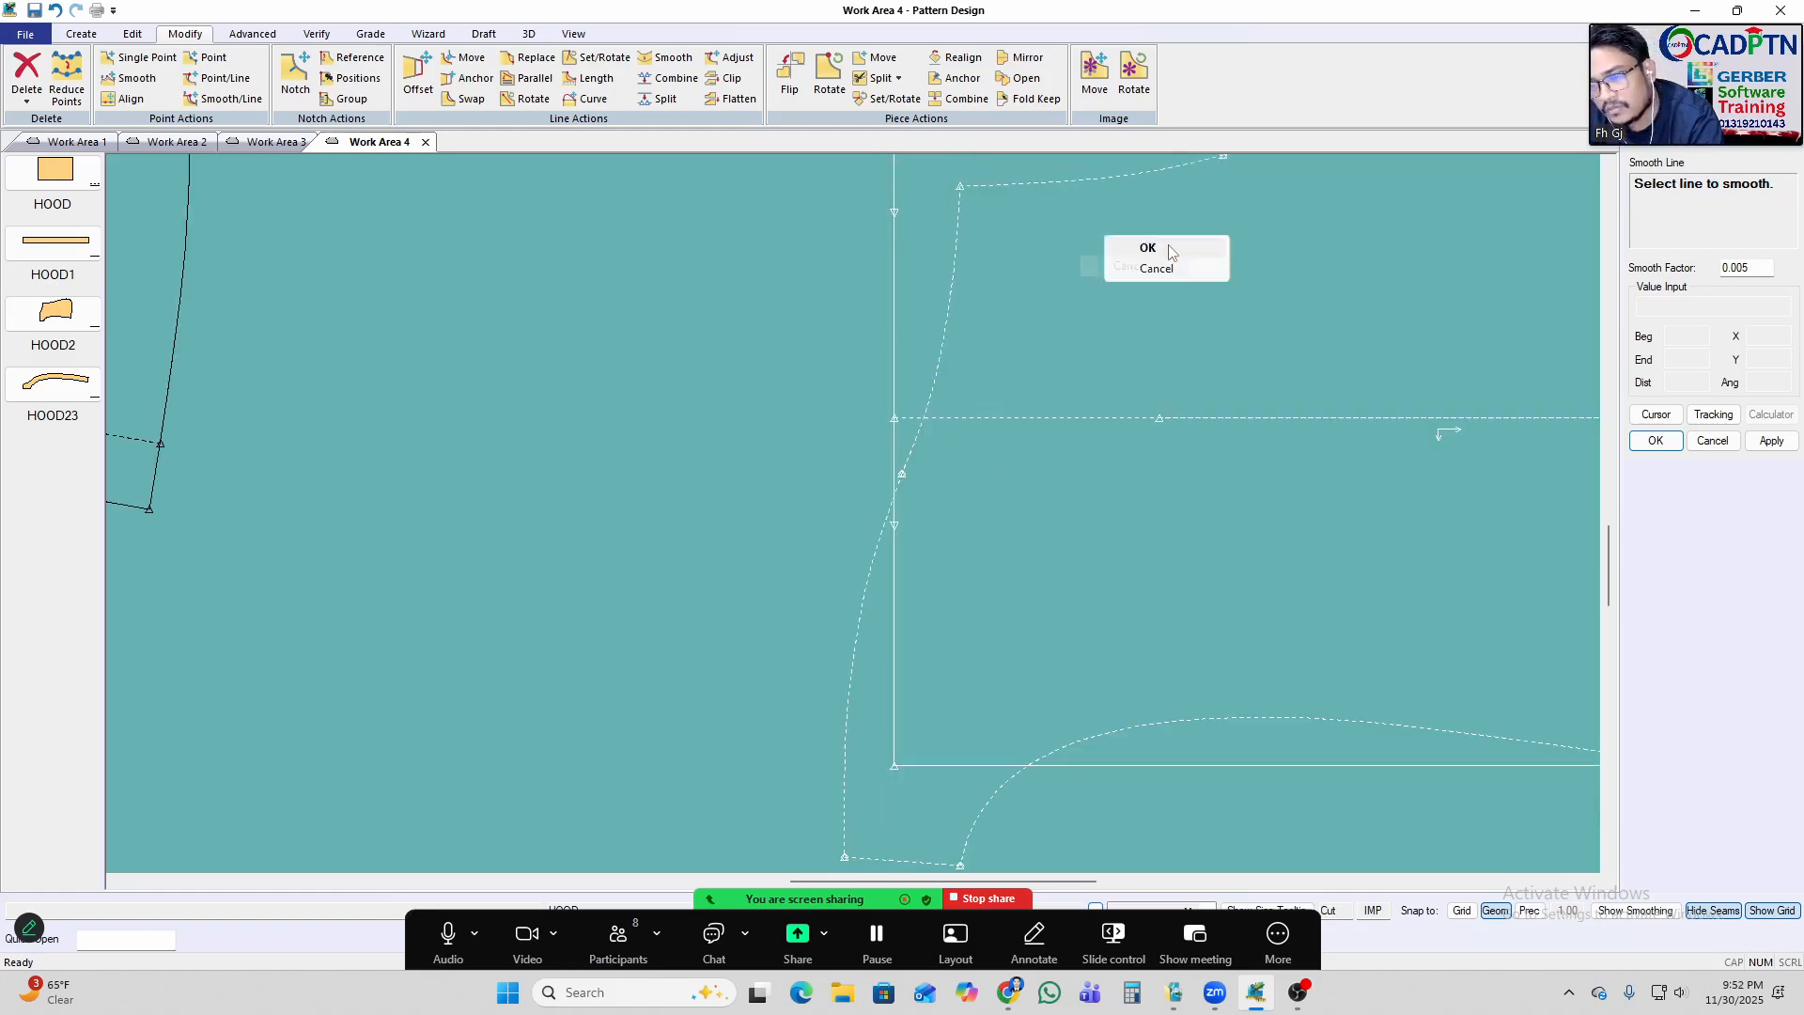
Start a normal trace and select all the dashed curves around the hood as the new piece's perimeter.
scroll(686, 293, down, 2)
scroll(940, 376, up, 2)
scroll(886, 375, down, 2)
mouse_move(896, 386)
mouse_down()
mouse_move(918, 383)
mouse_move(885, 417)
mouse_up()
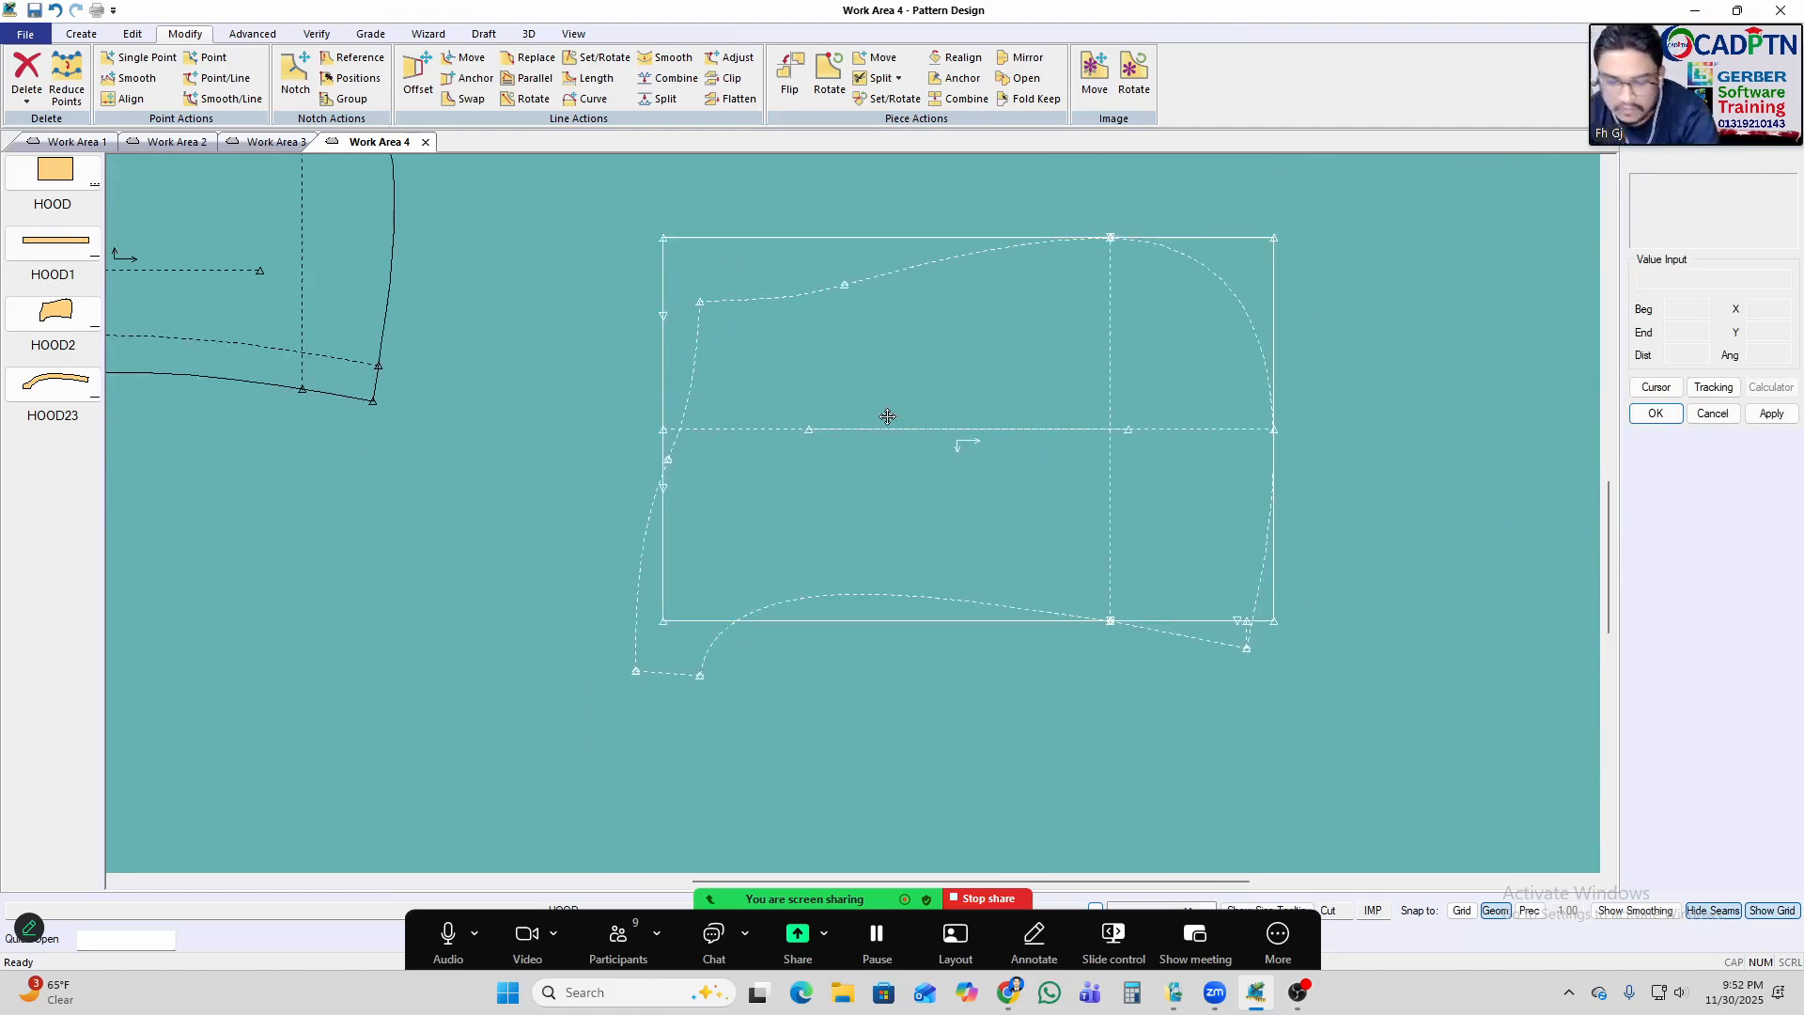
key(t)
click(807, 288)
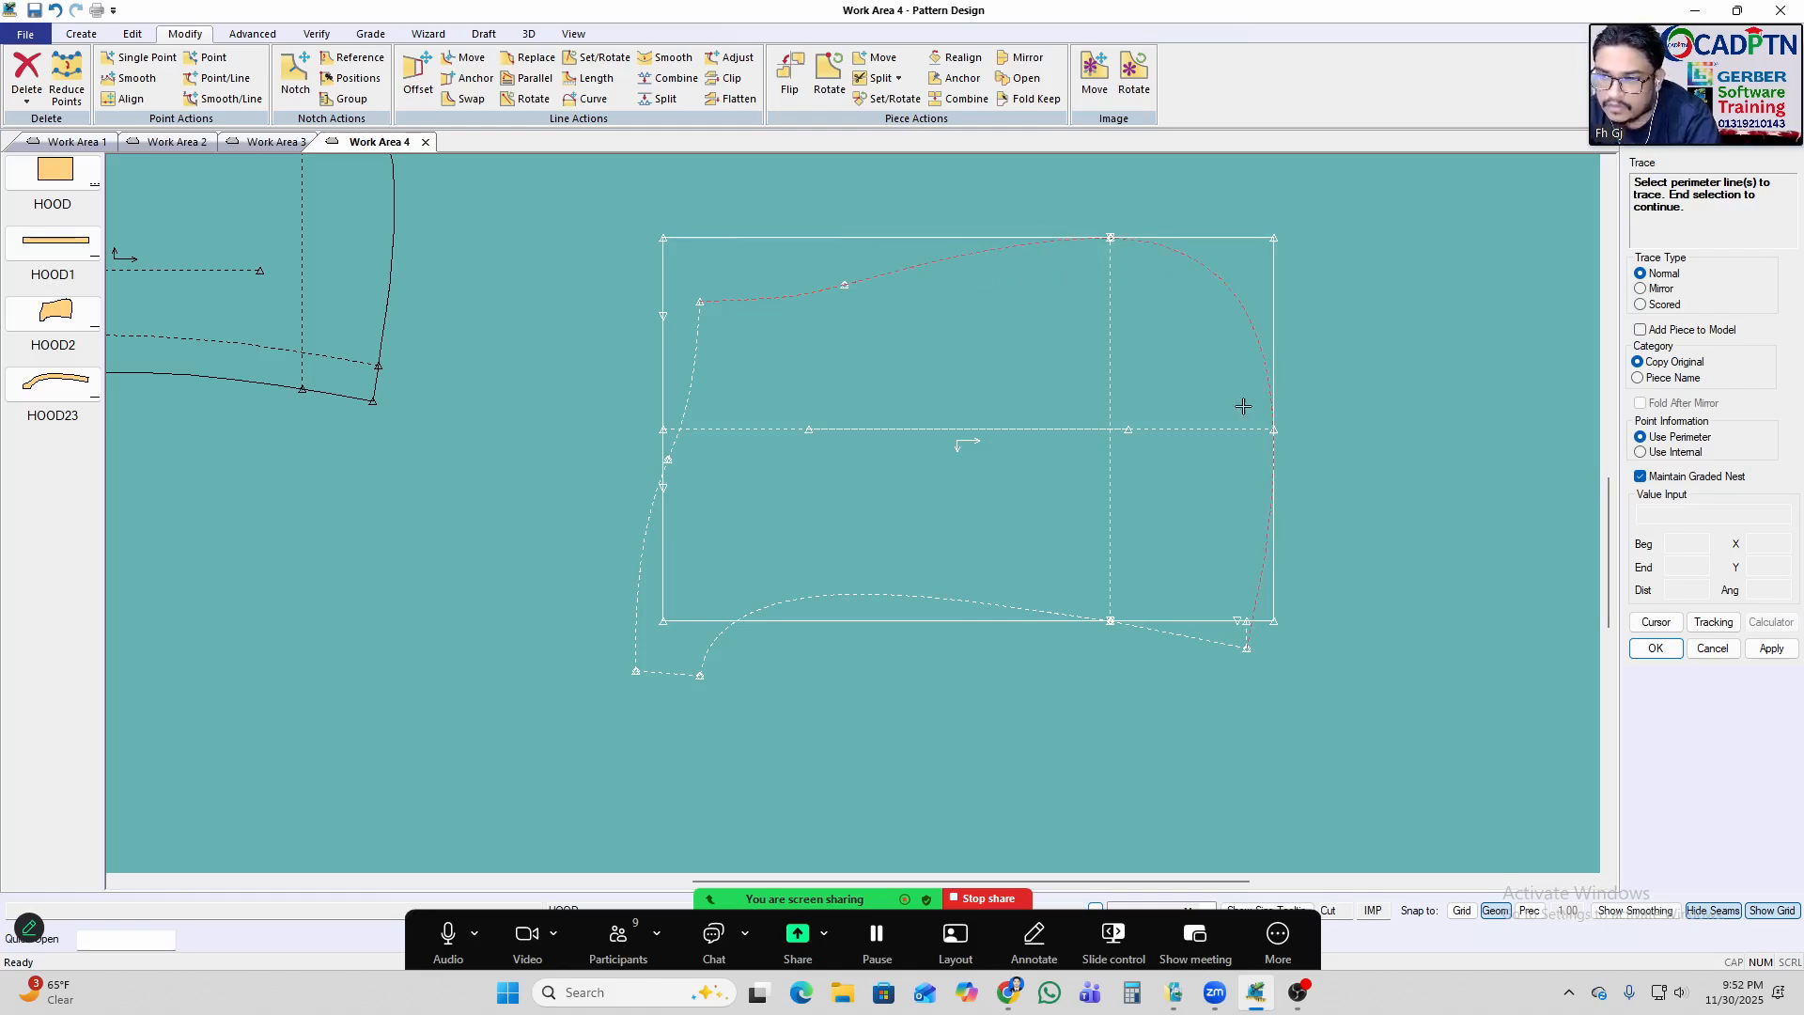
drag(1121, 641, 1232, 657)
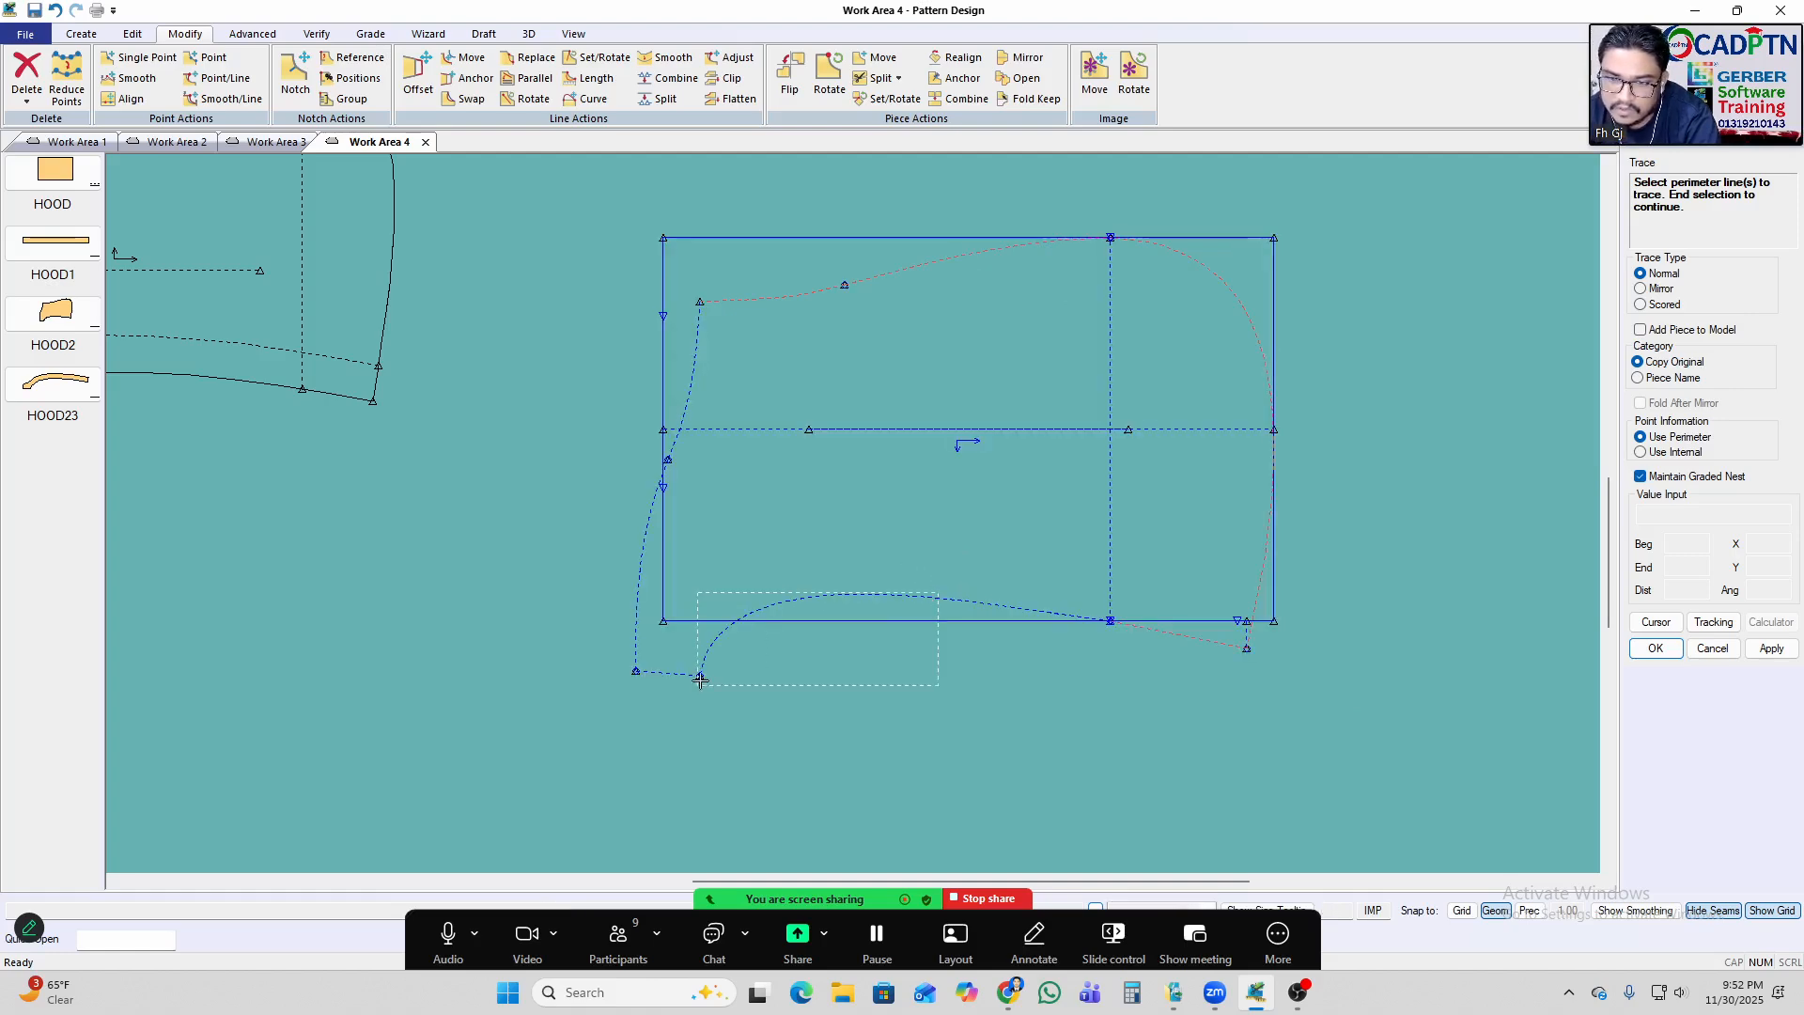
click(946, 611)
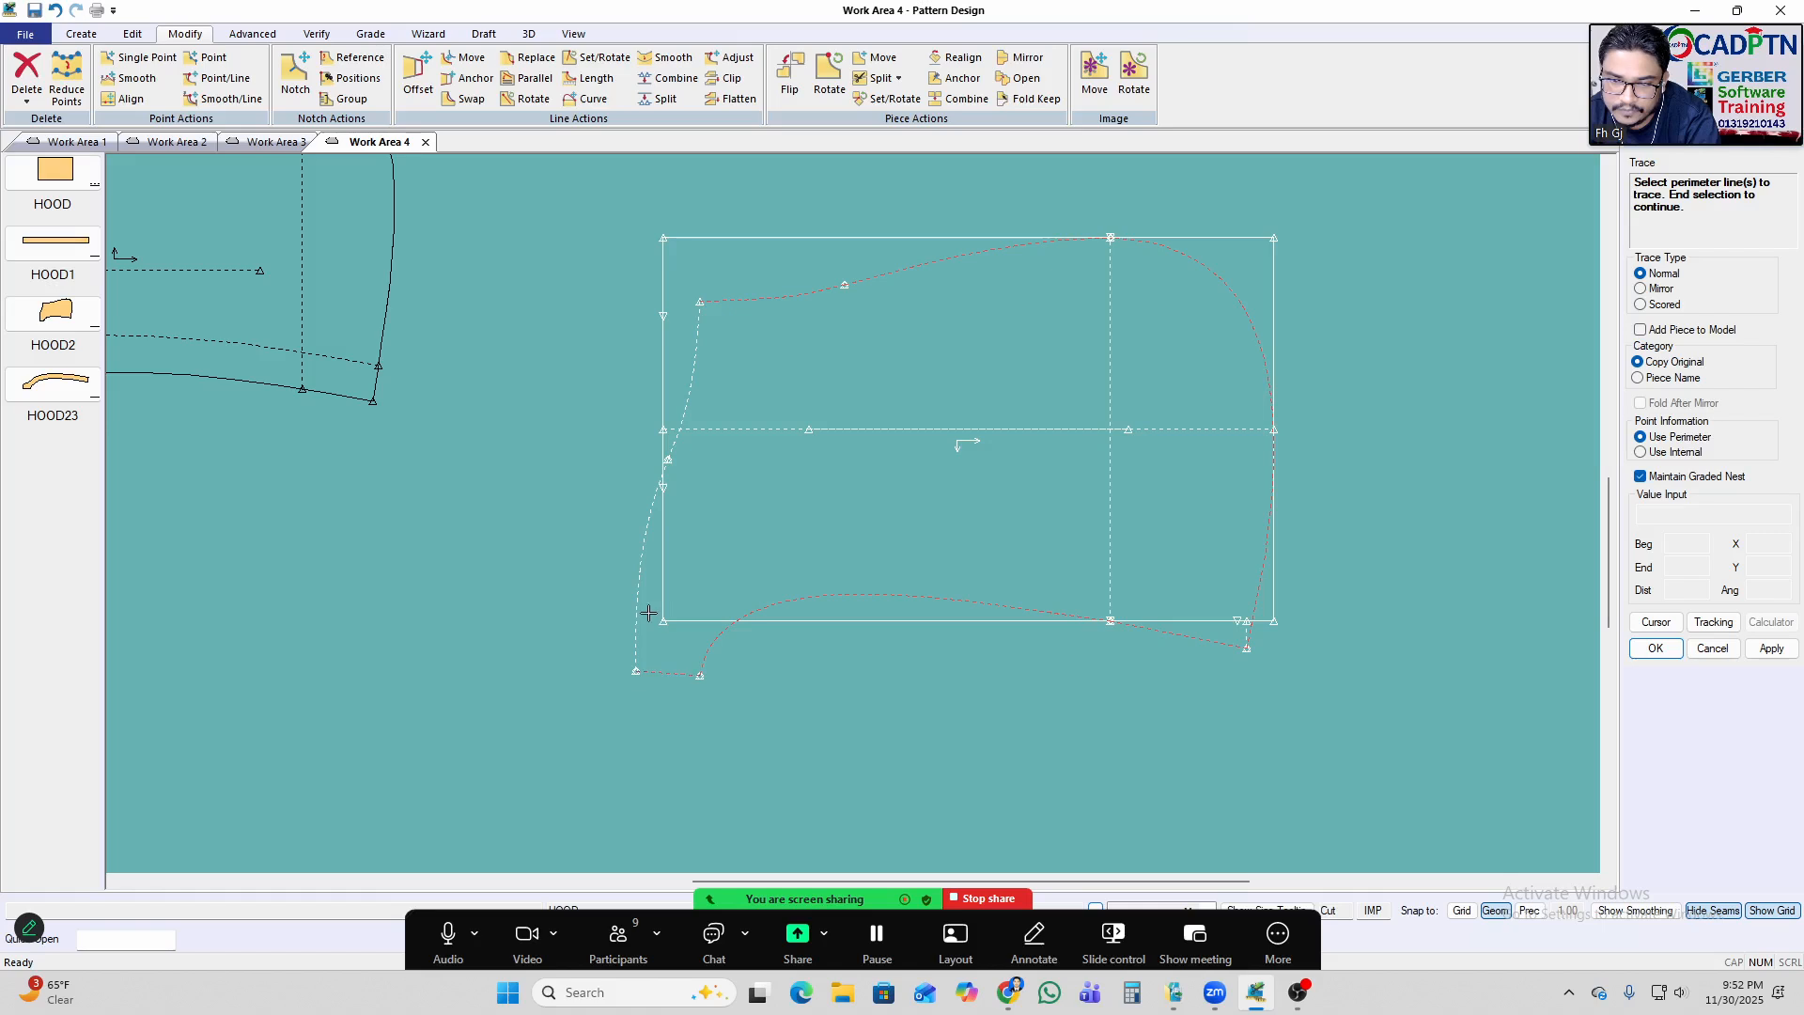
scroll(493, 278, down, 1)
scroll(493, 278, down, 1)
scroll(1015, 367, up, 3)
right_click(977, 225)
click(994, 236)
Add the vertical dashed guide as an internal line and finish the hood trace with the proposed piece name.
mouse_move(932, 457)
mouse_down()
mouse_move(881, 471)
mouse_move(941, 516)
mouse_up()
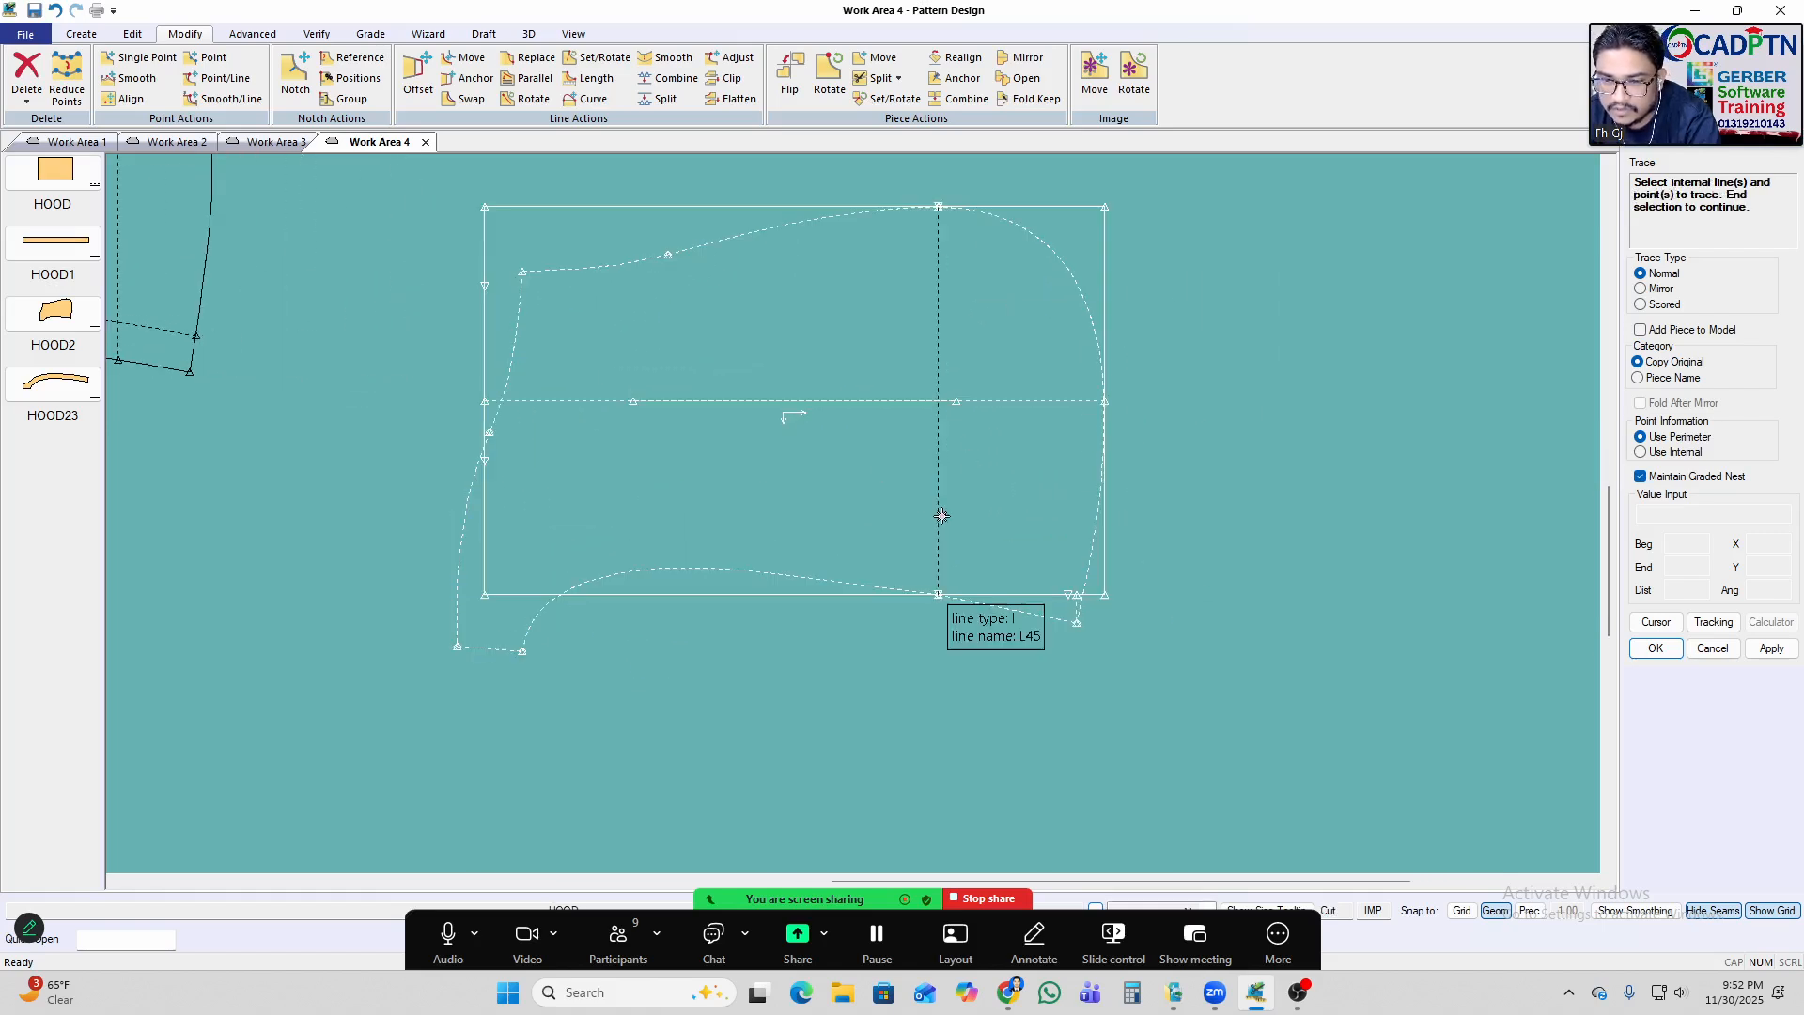
right_click(1024, 402)
click(1031, 395)
scroll(289, 381, down, 1)
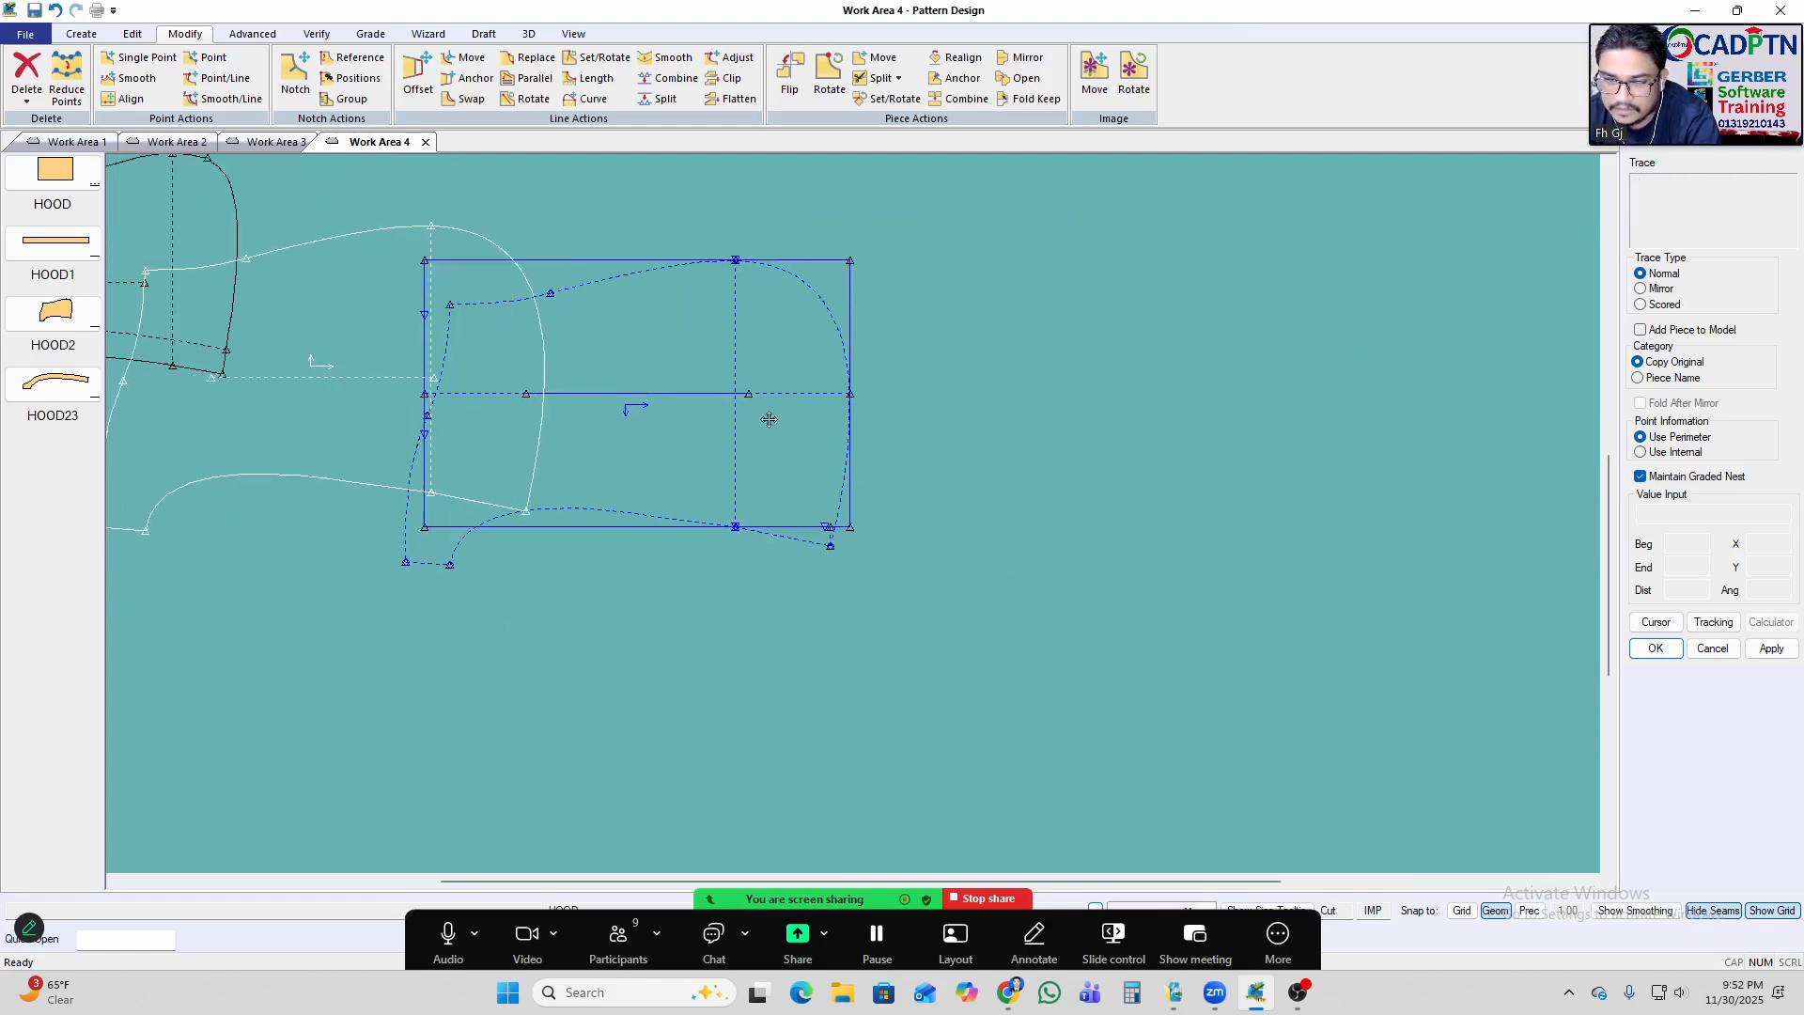
right_click(1237, 327)
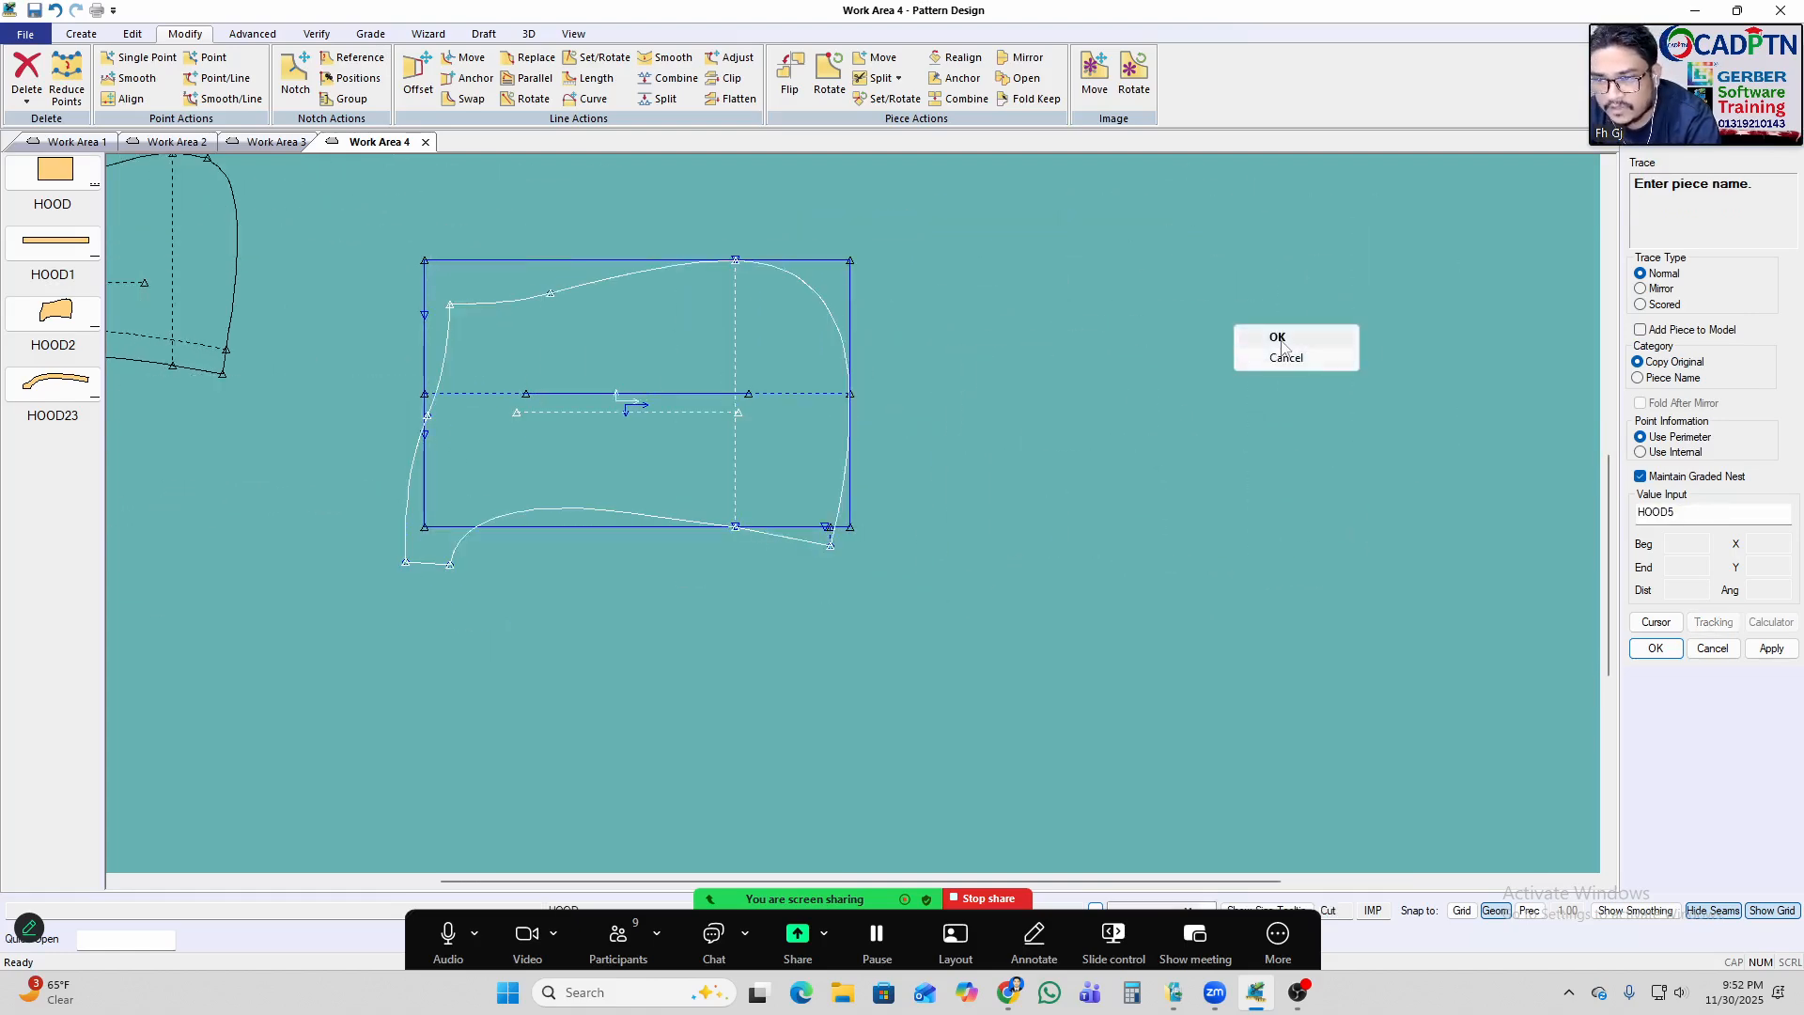
click(1254, 358)
key(Escape)
Move the traced hood piece off the draft into the free space beside it.
click(612, 409)
scroll(1165, 475, up, 3)
click(985, 427)
click(486, 443)
click(269, 465)
scroll(1100, 489, up, 2)
scroll(1099, 488, down, 2)
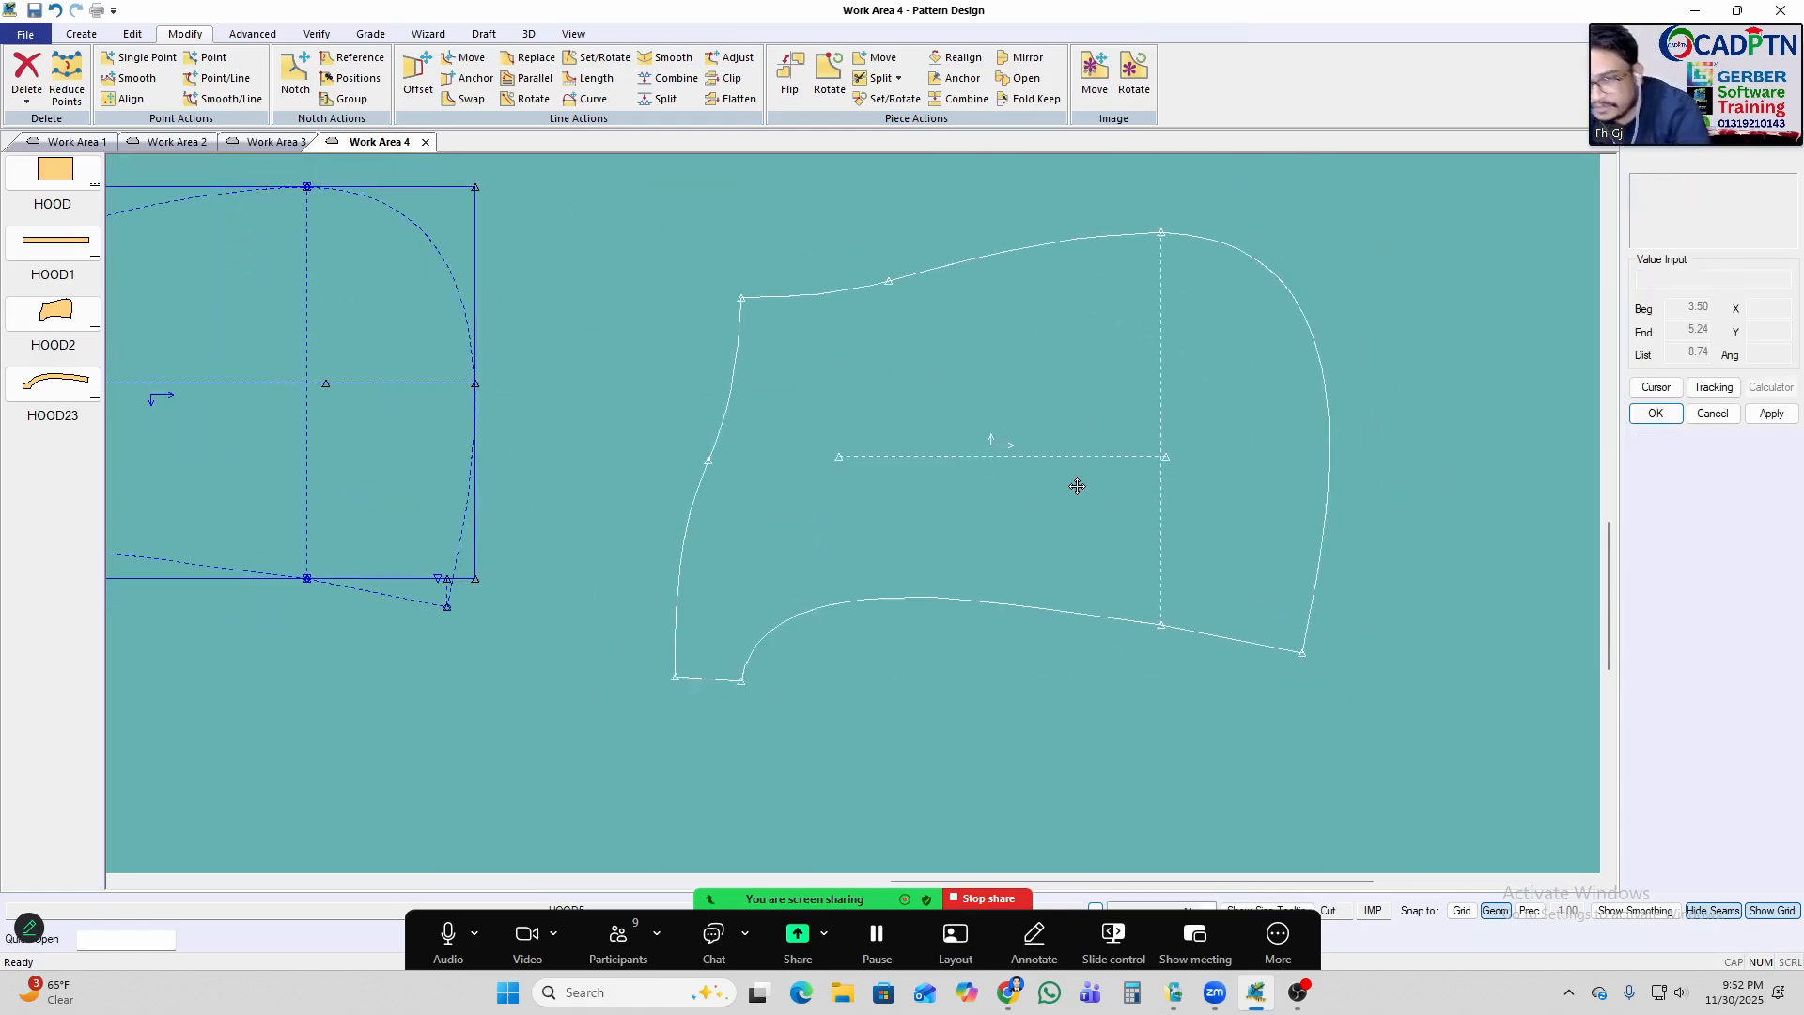
scroll(861, 332, up, 3)
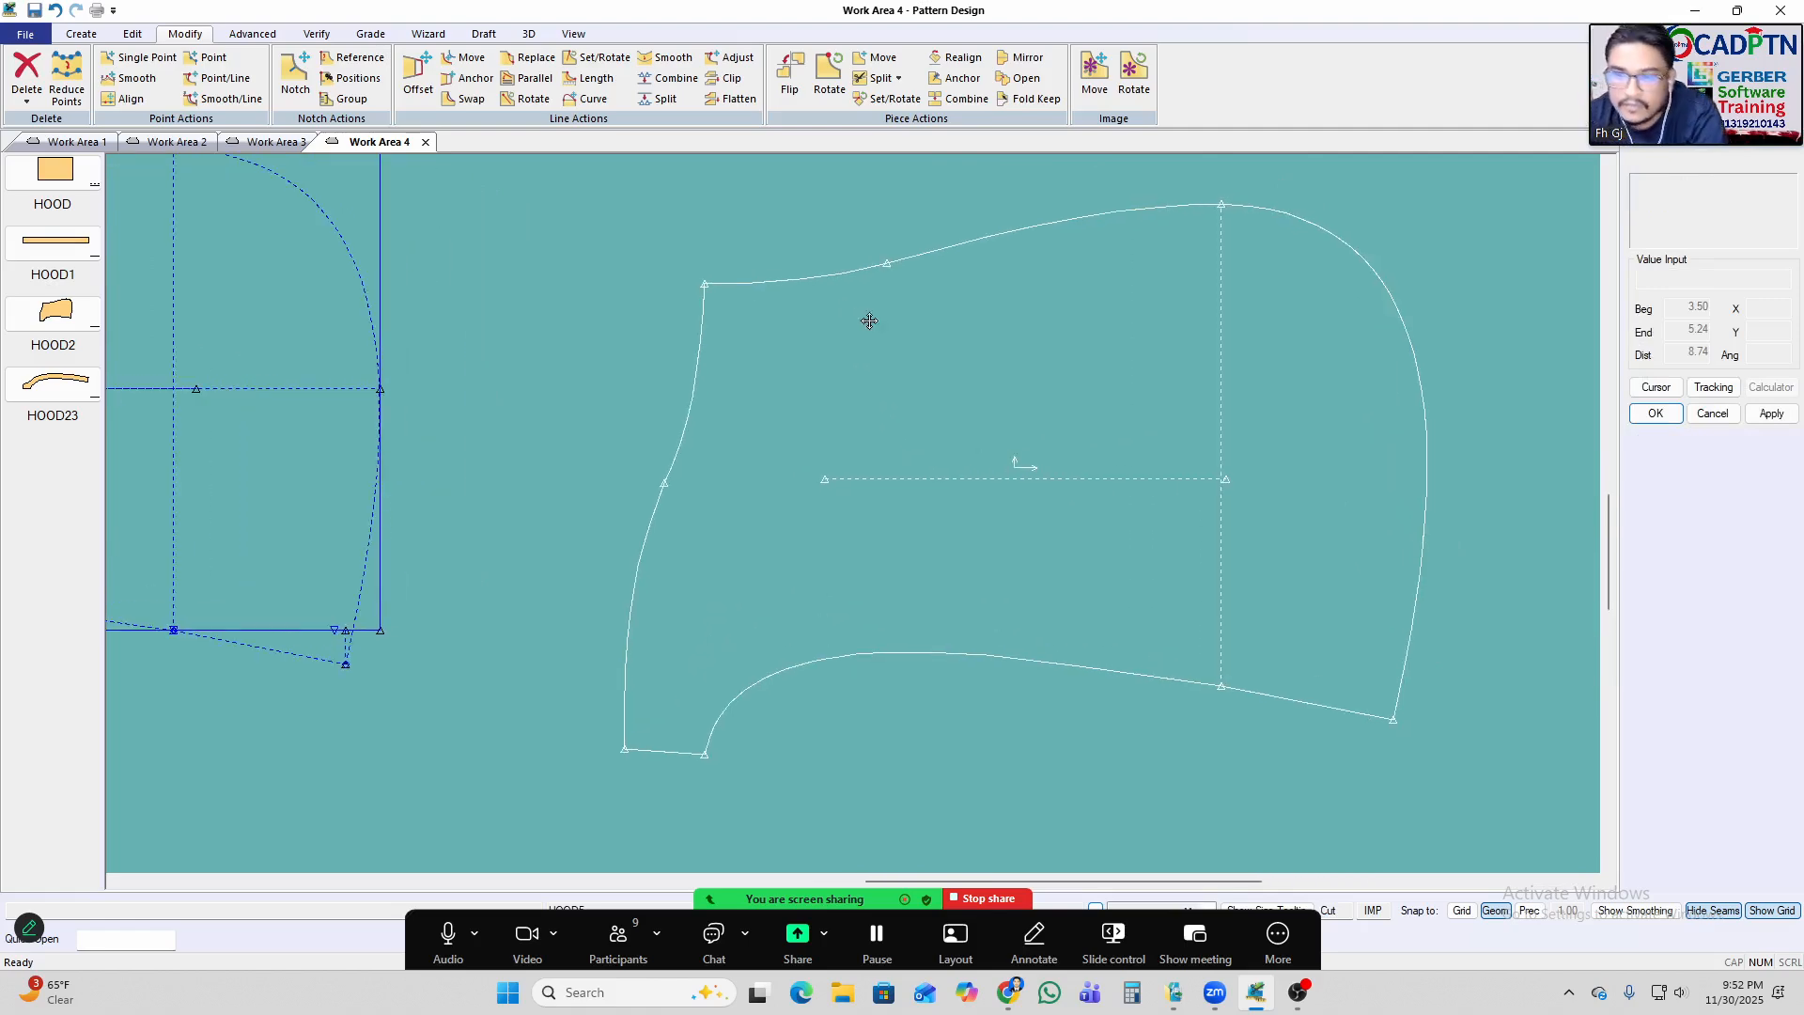
key(m)
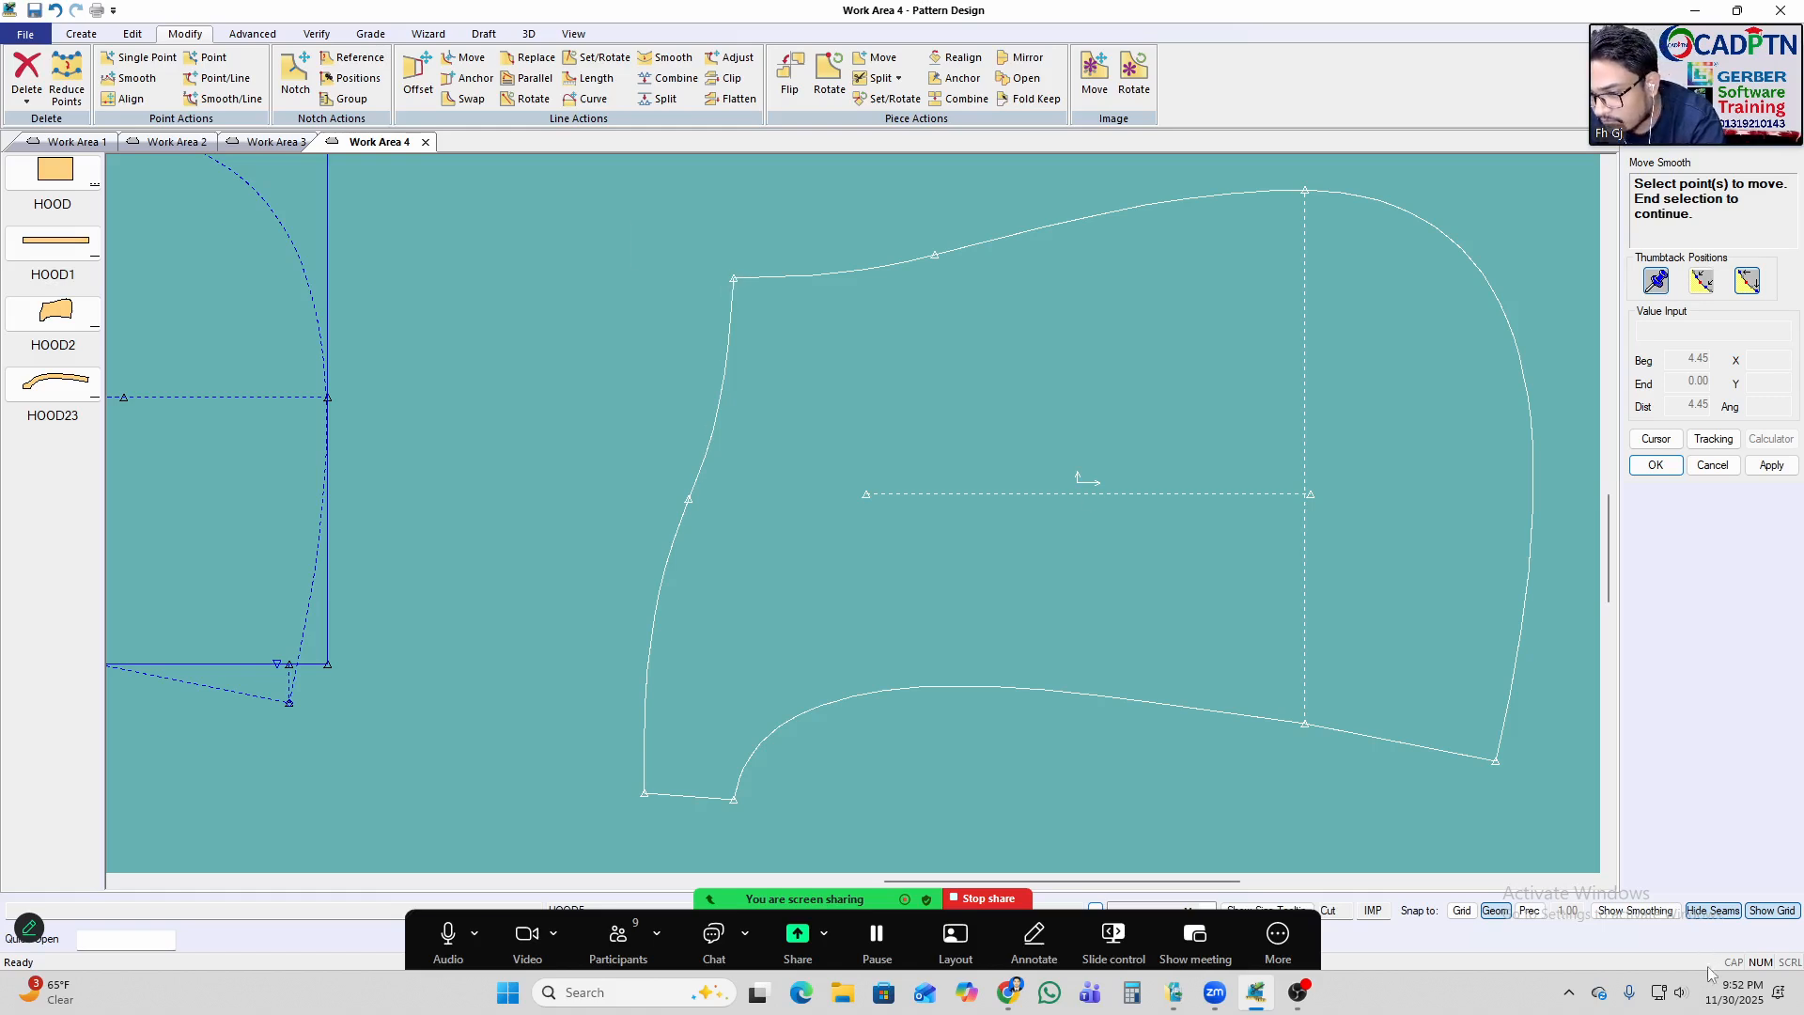
right_click(1100, 453)
click(1052, 414)
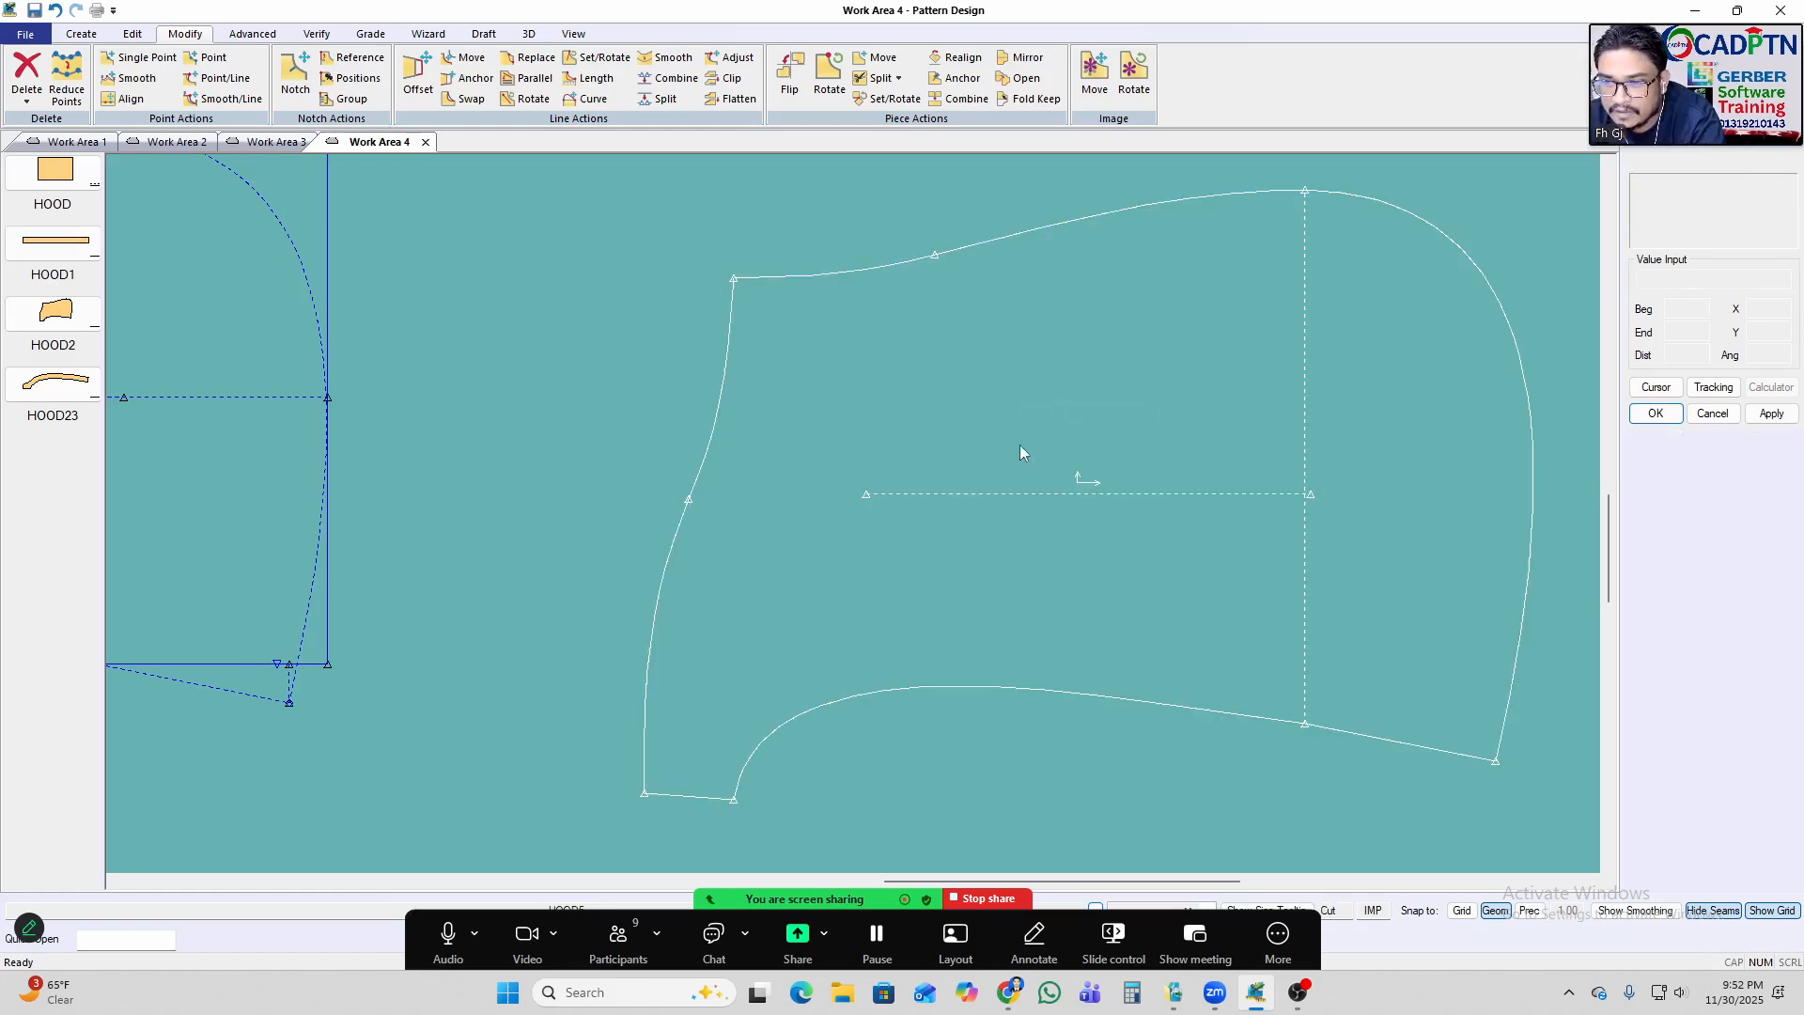
Smoothly move the traced hood's upper neck corner by Y -0.125 and X 0.
key(m)
click(695, 284)
scroll(654, 291, up, 1)
scroll(758, 272, up, 2)
right_click(991, 288)
click(990, 289)
right_click(788, 252)
click(788, 255)
click(706, 279)
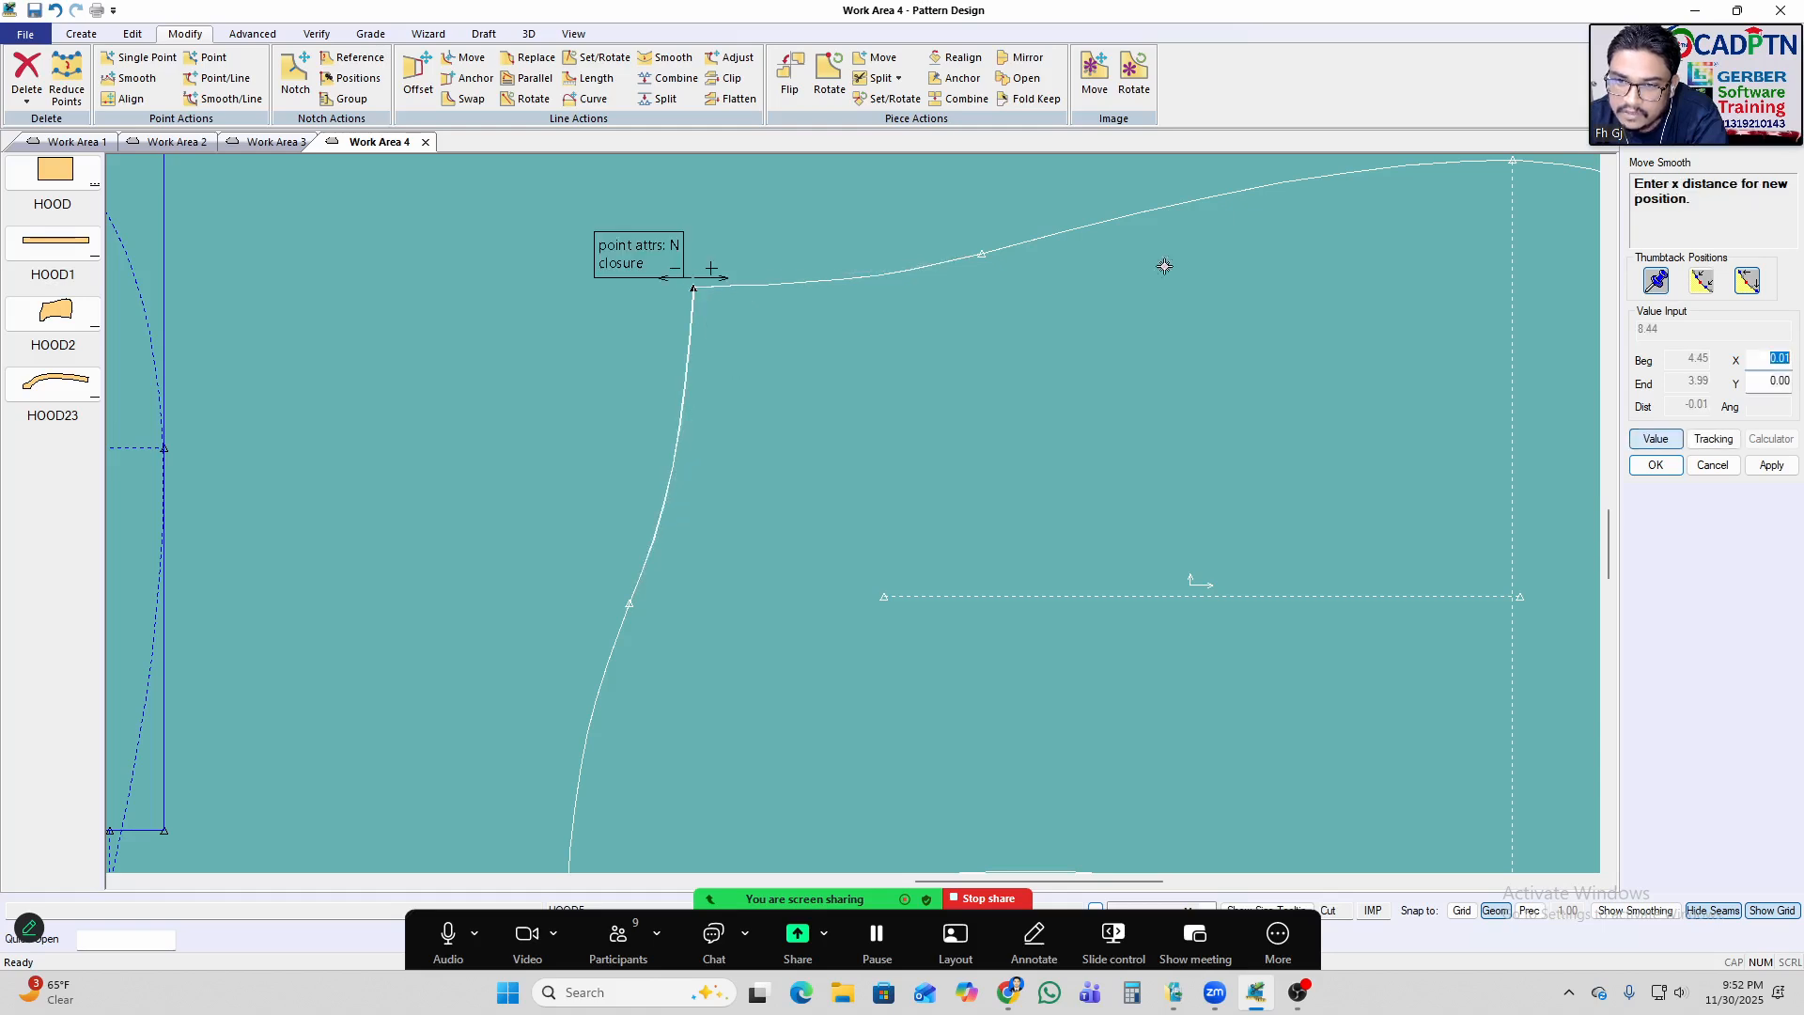
click(1774, 383)
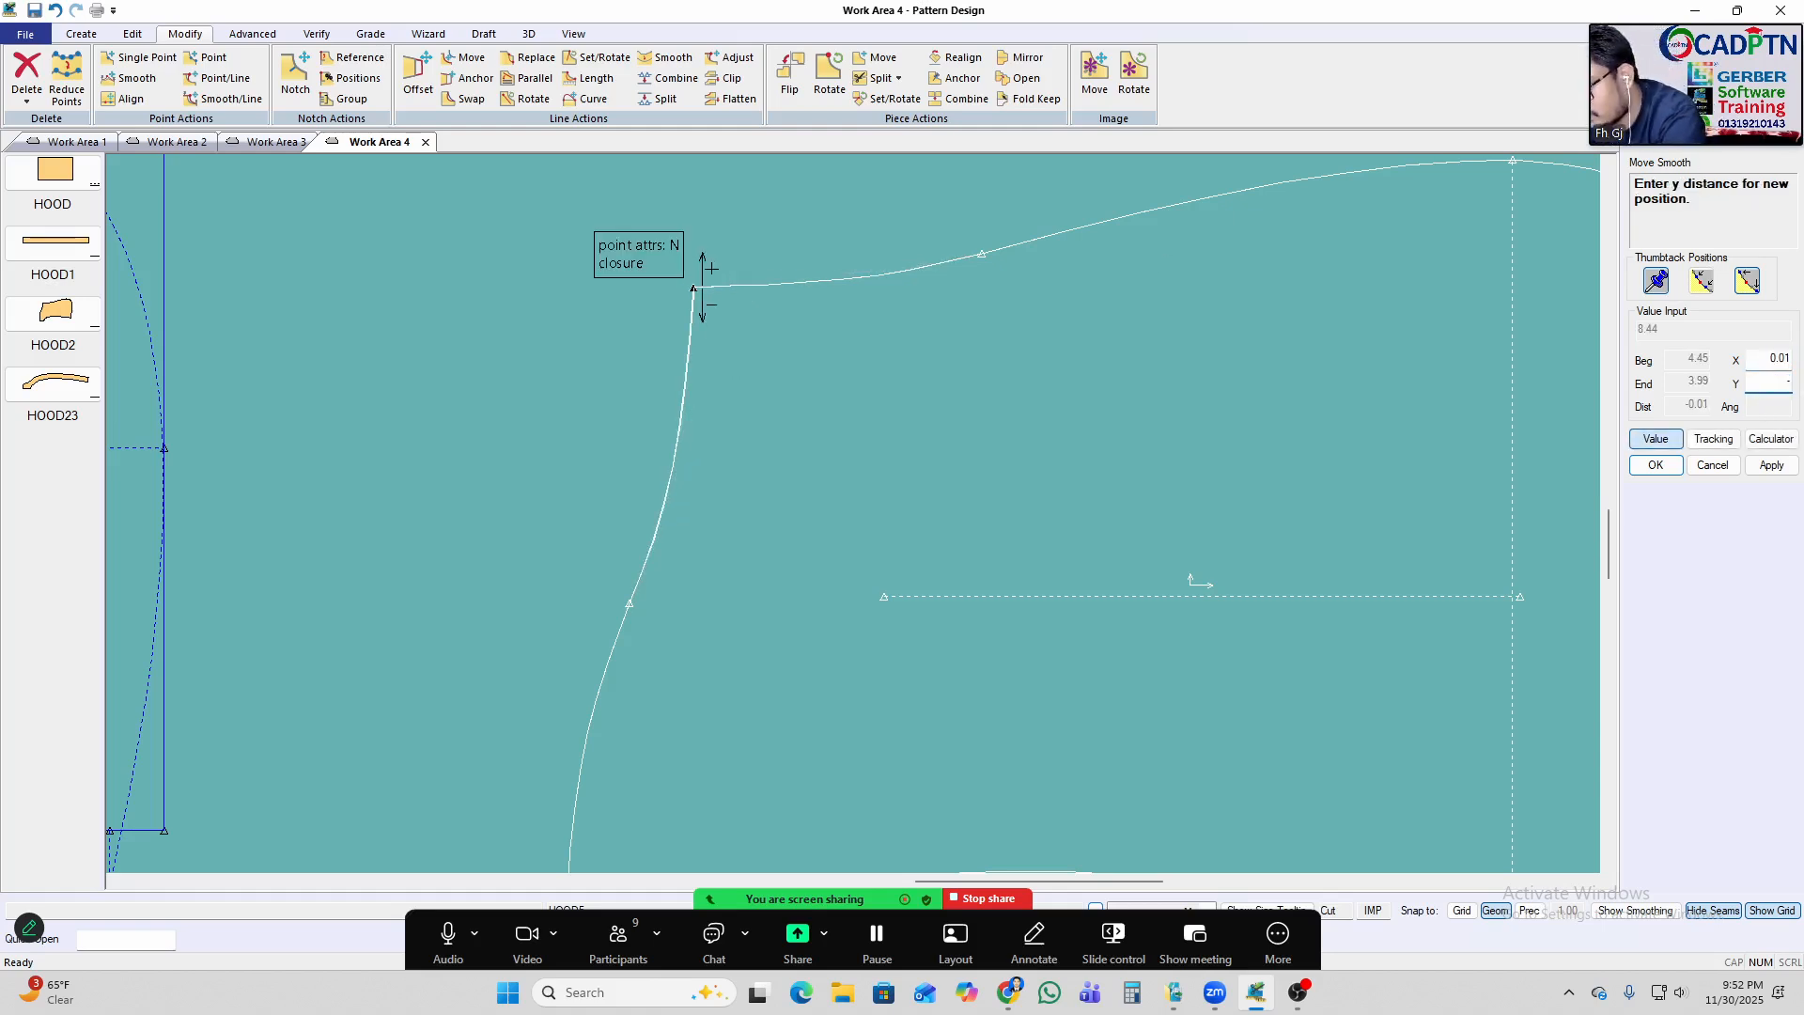
text(-.125)
key(Return)
text(0)
click(1772, 465)
Smooth the traced piece's upper neck curve between the moved corner and the neck junction point.
scroll(752, 301, down, 2)
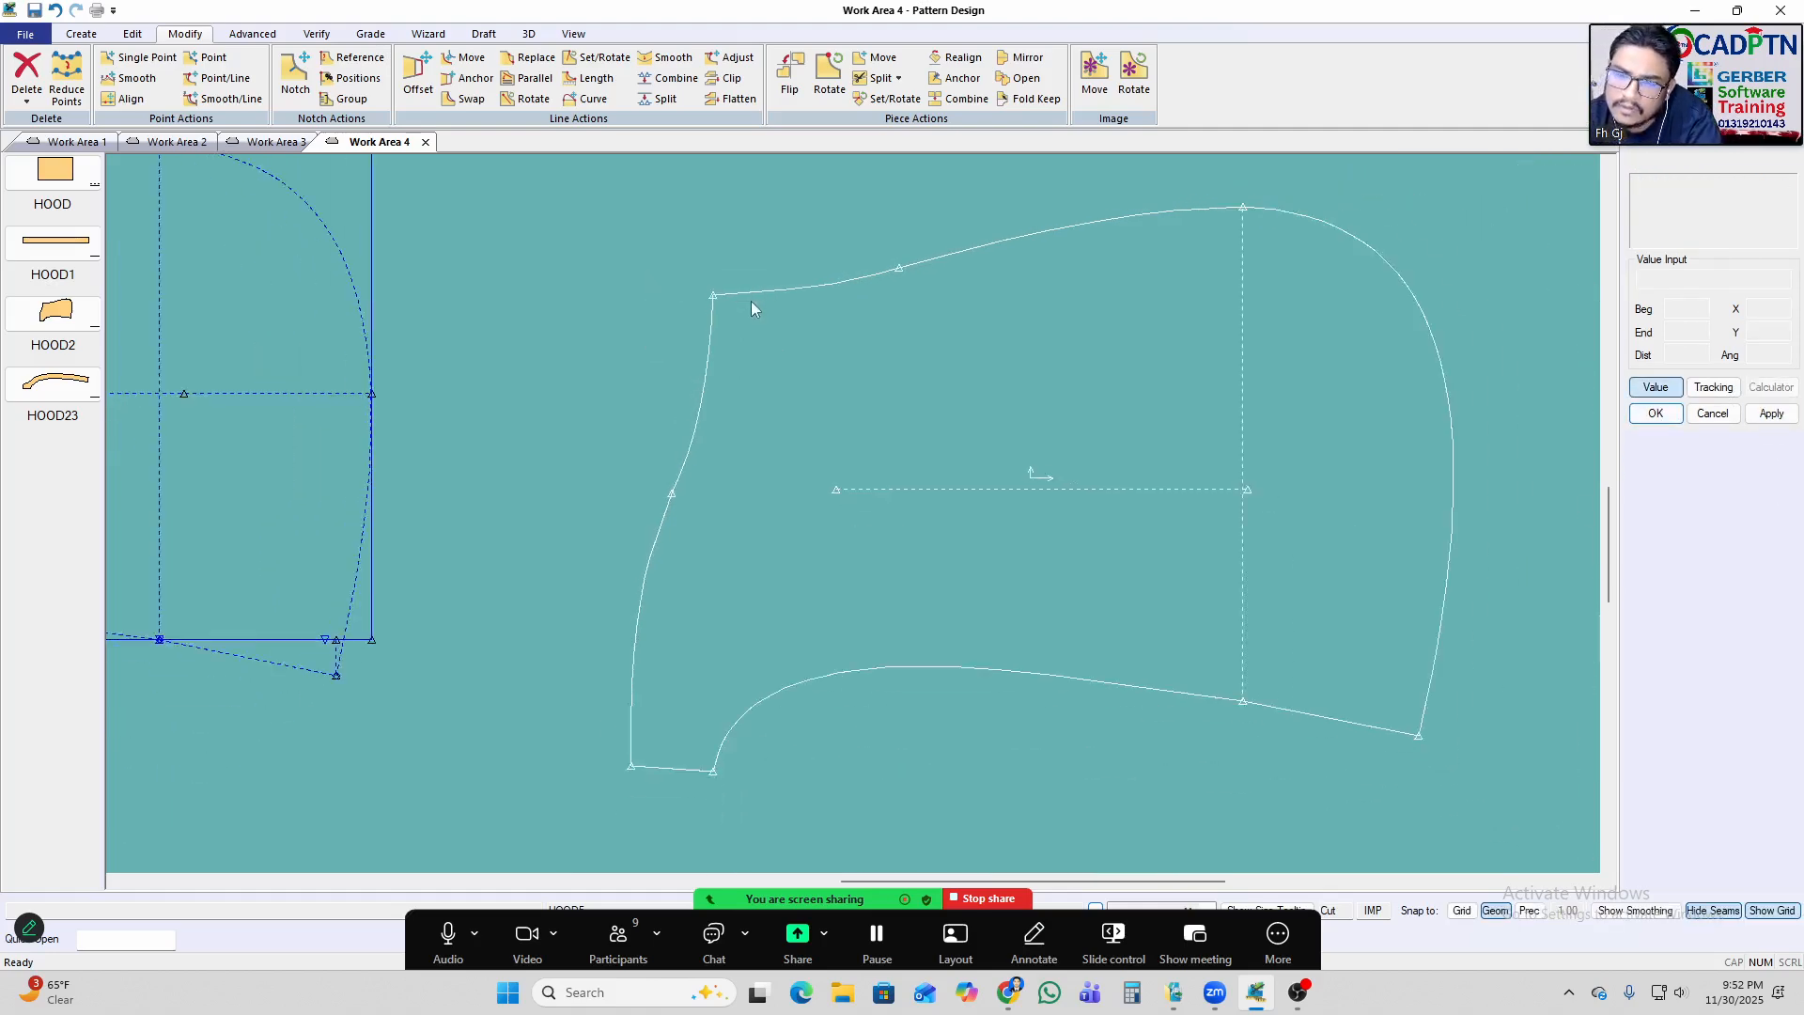
scroll(793, 423, up, 1)
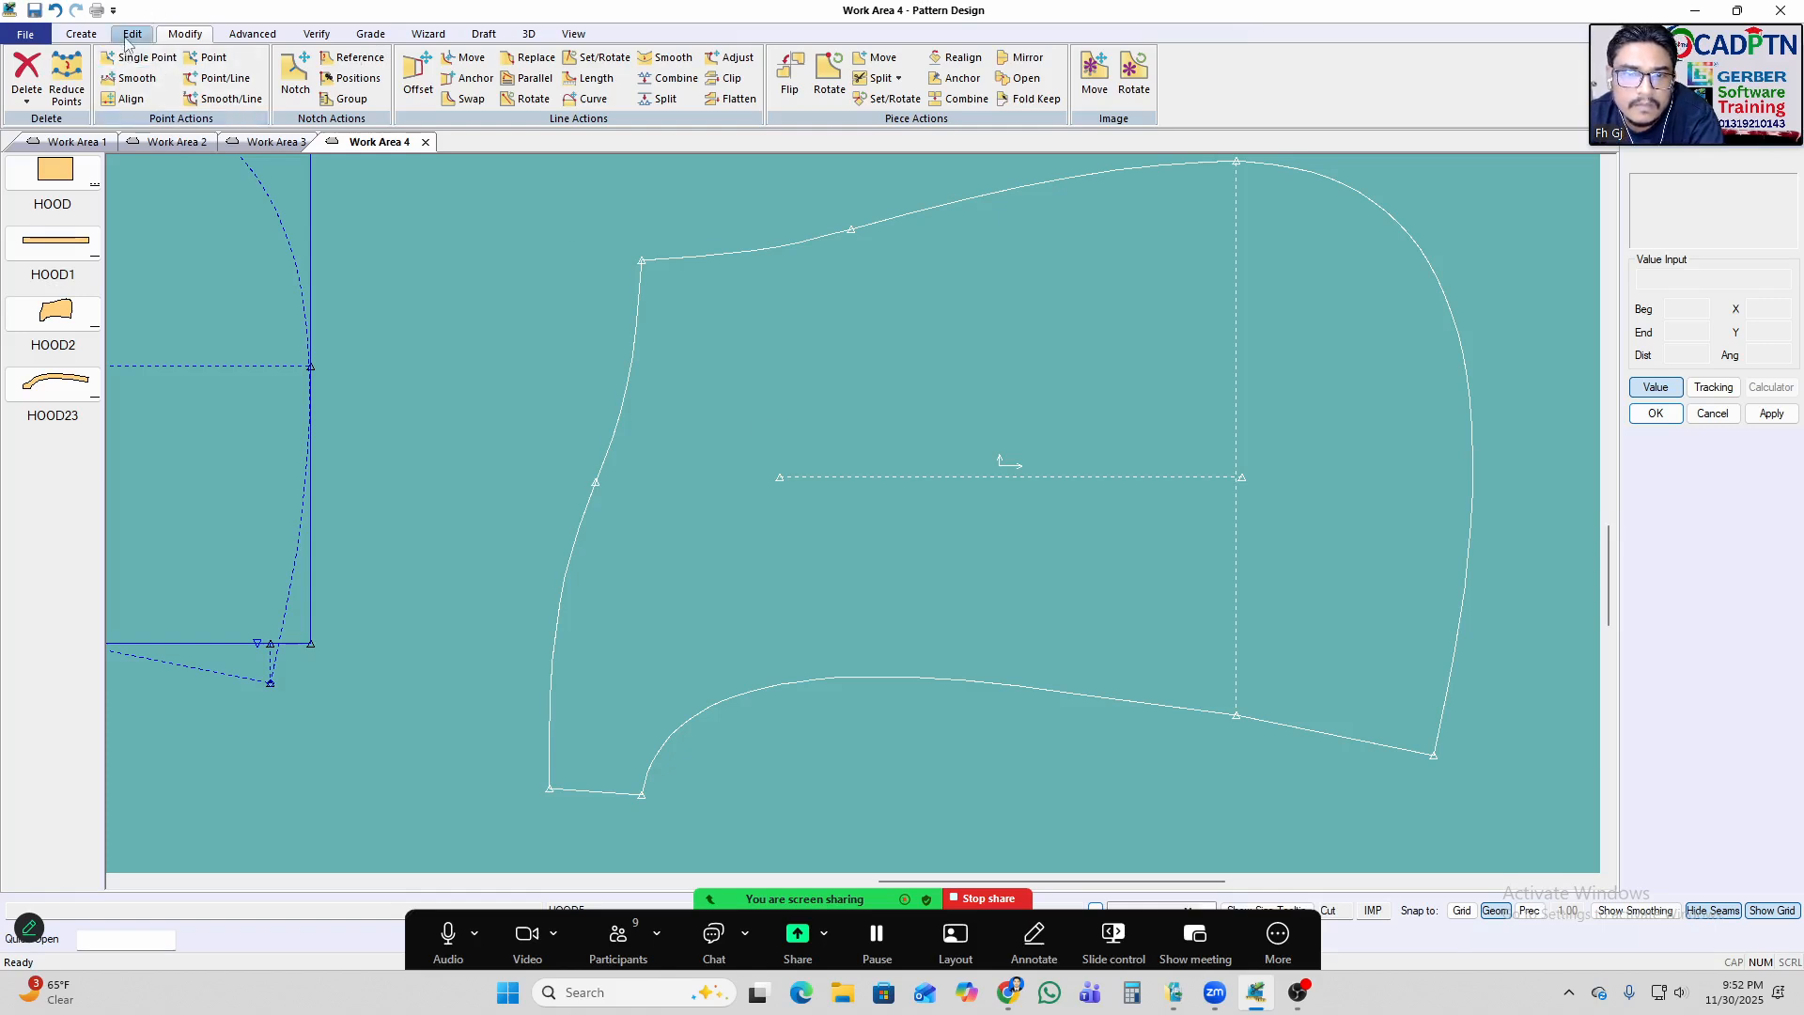
click(673, 57)
click(614, 424)
right_click(952, 252)
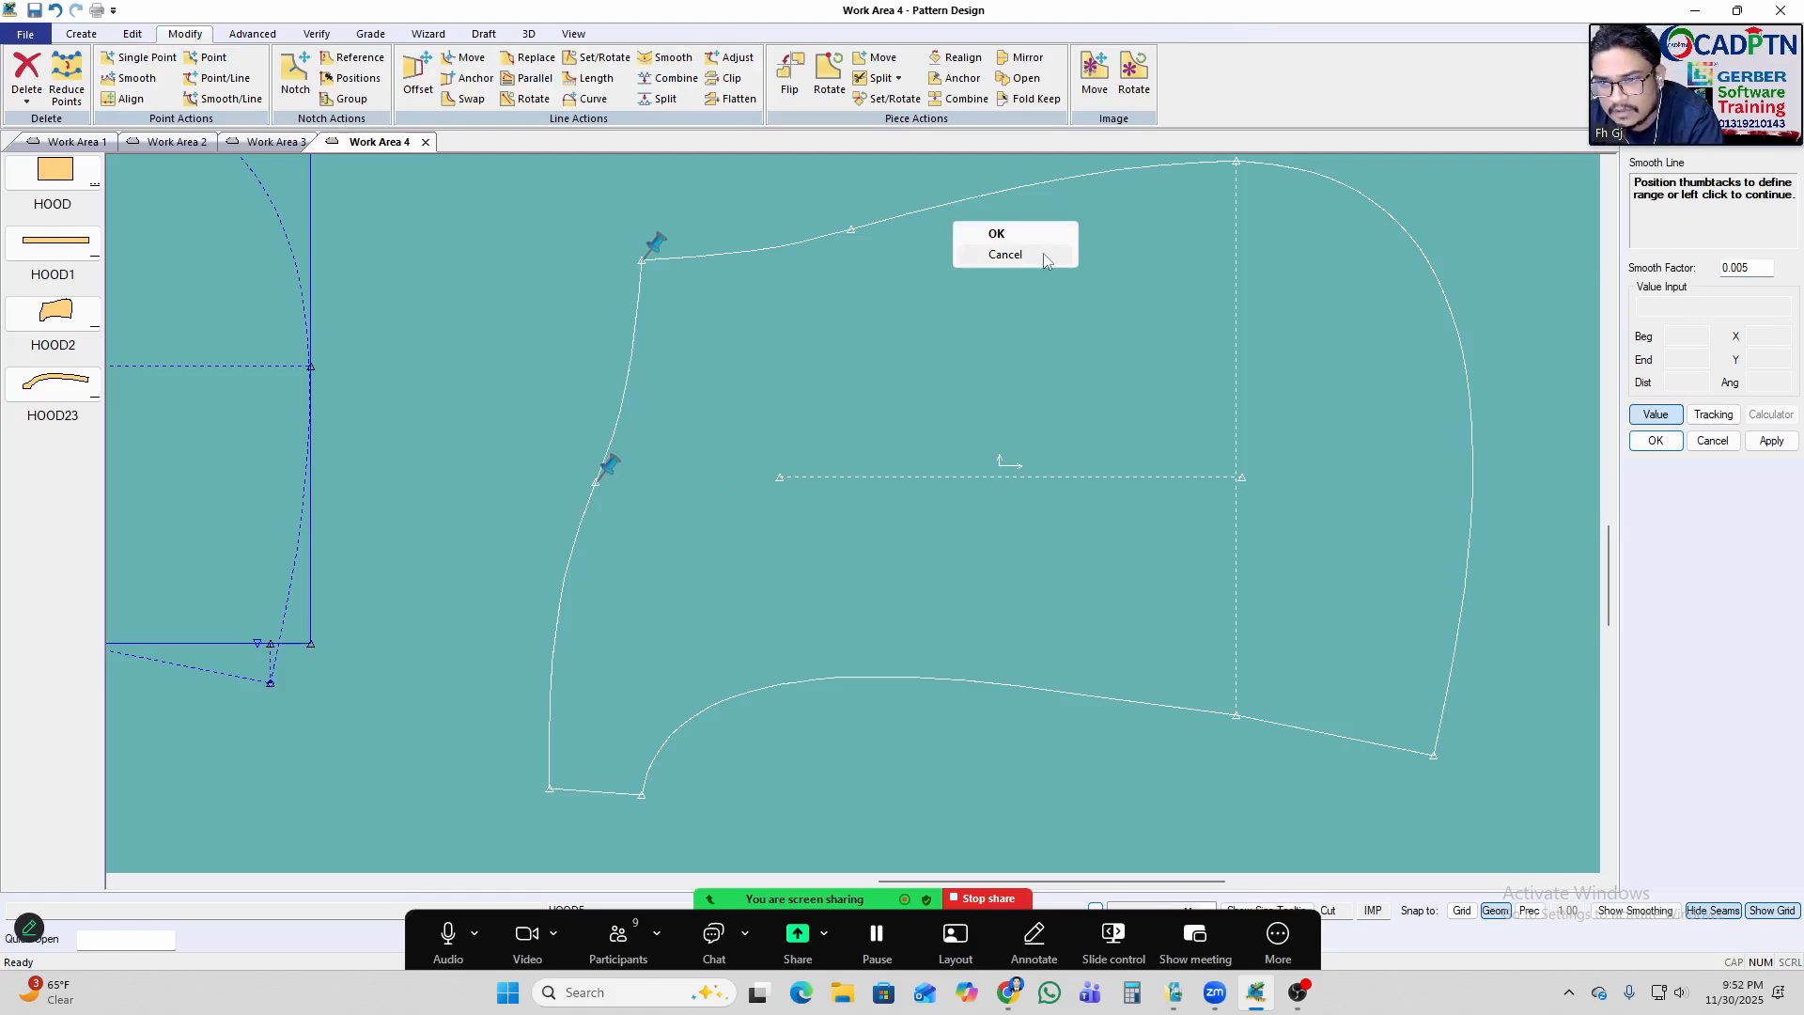
click(1043, 237)
right_click(1073, 246)
click(1109, 244)
Measure the graded length of the traced hood's upper and lower neck curves together.
drag(860, 405, 971, 402)
click(682, 694)
right_click(1076, 302)
click(1090, 303)
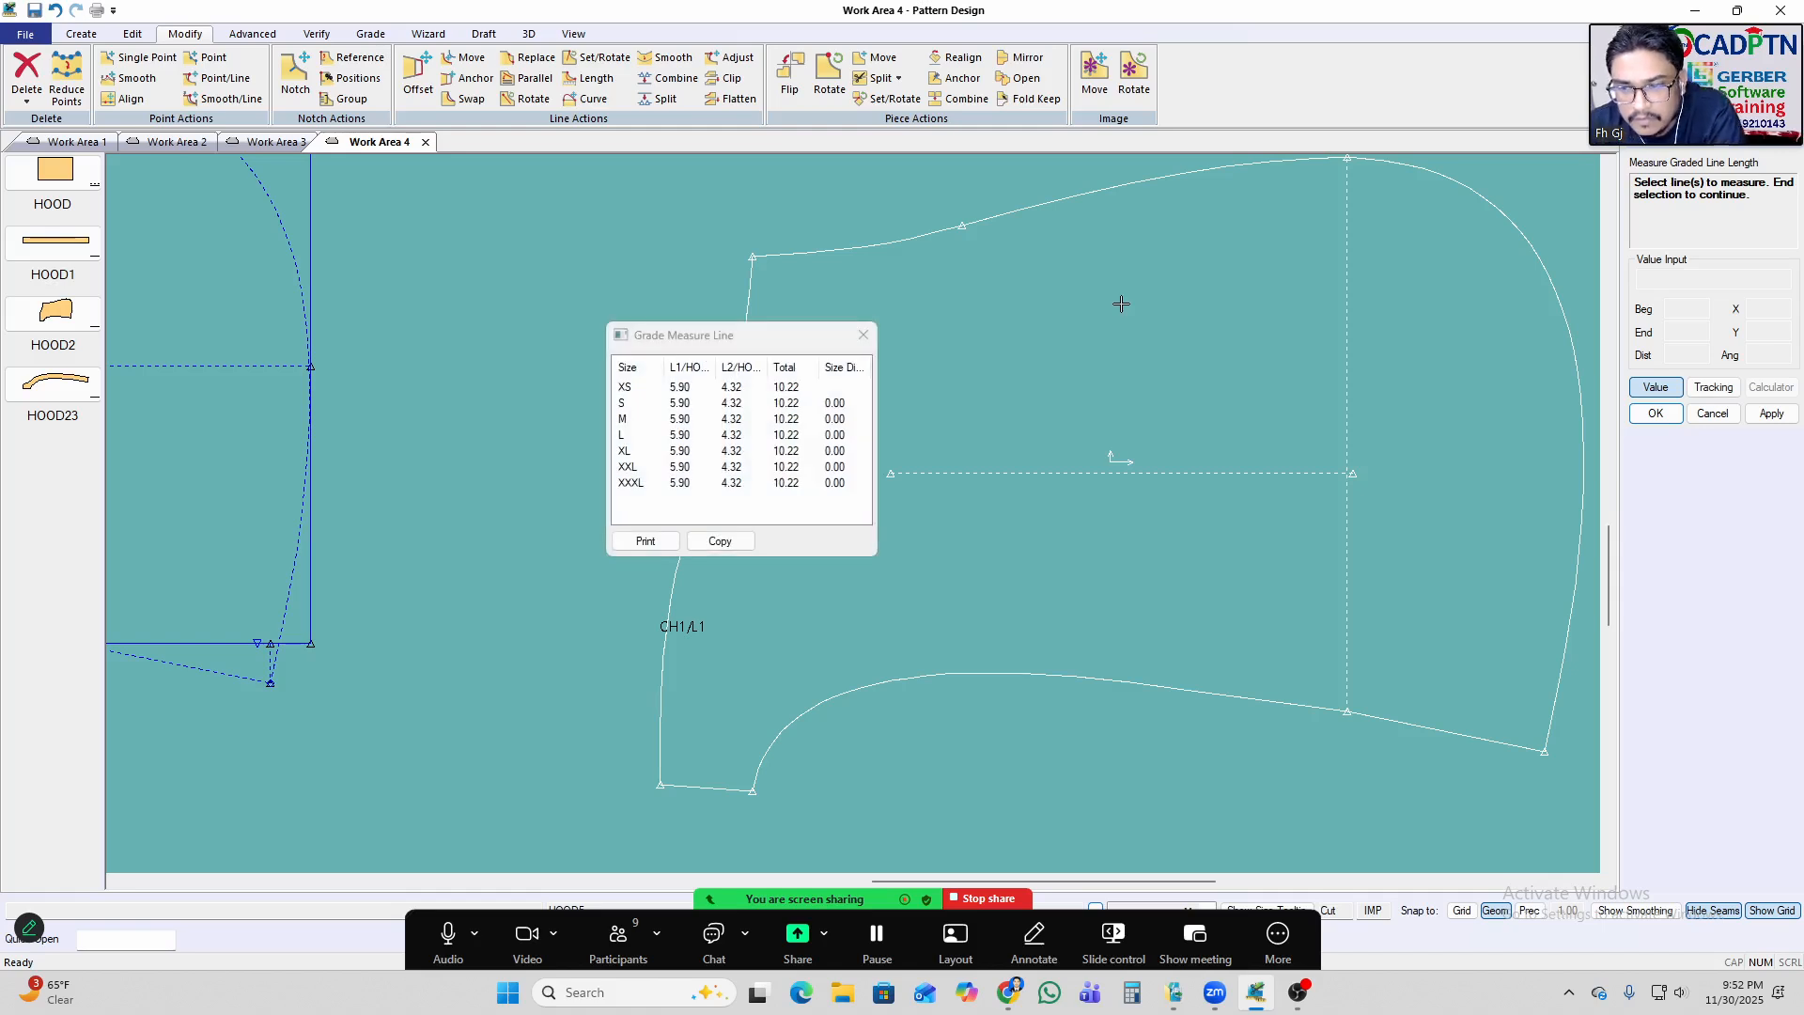
right_click(1077, 312)
click(1082, 303)
Reposition the traced hood piece closer beside the hood draft.
scroll(605, 325, down, 2)
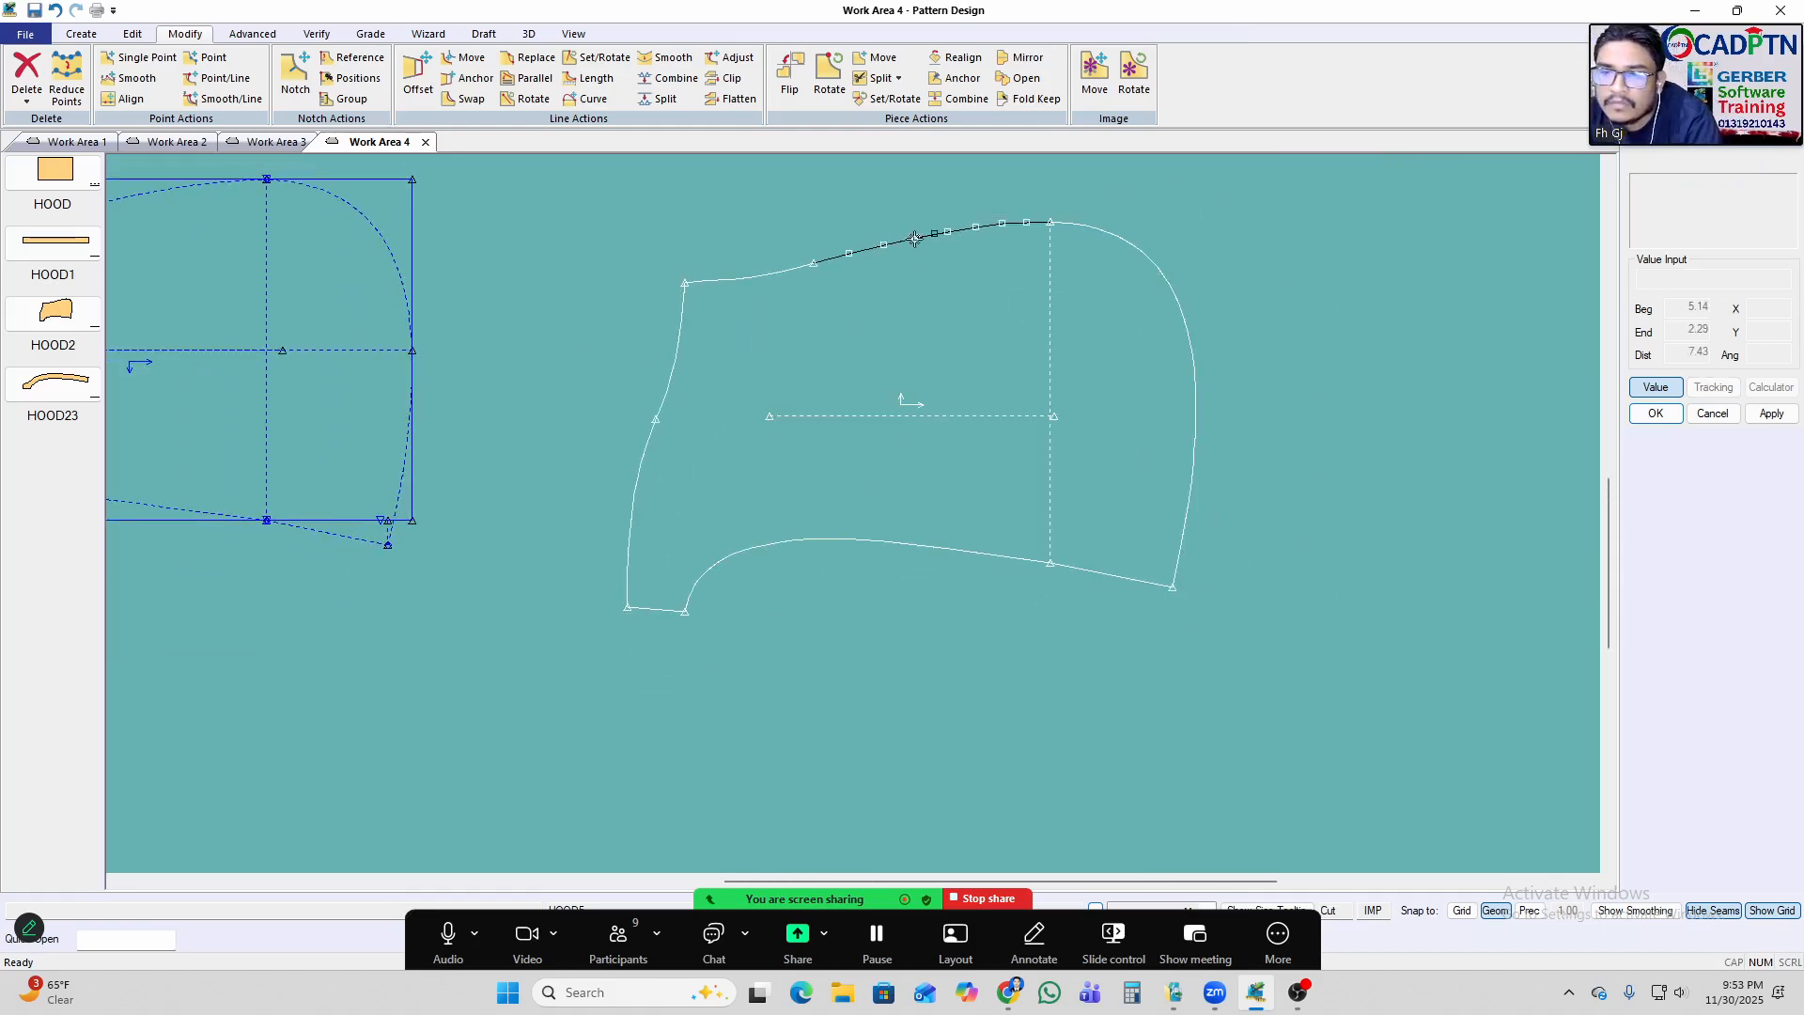
scroll(827, 296, up, 3)
scroll(701, 290, down, 2)
scroll(1365, 472, down, 6)
scroll(1010, 419, up, 2)
click(1353, 490)
scroll(1334, 491, up, 2)
scroll(1317, 499, down, 3)
scroll(773, 455, down, 1)
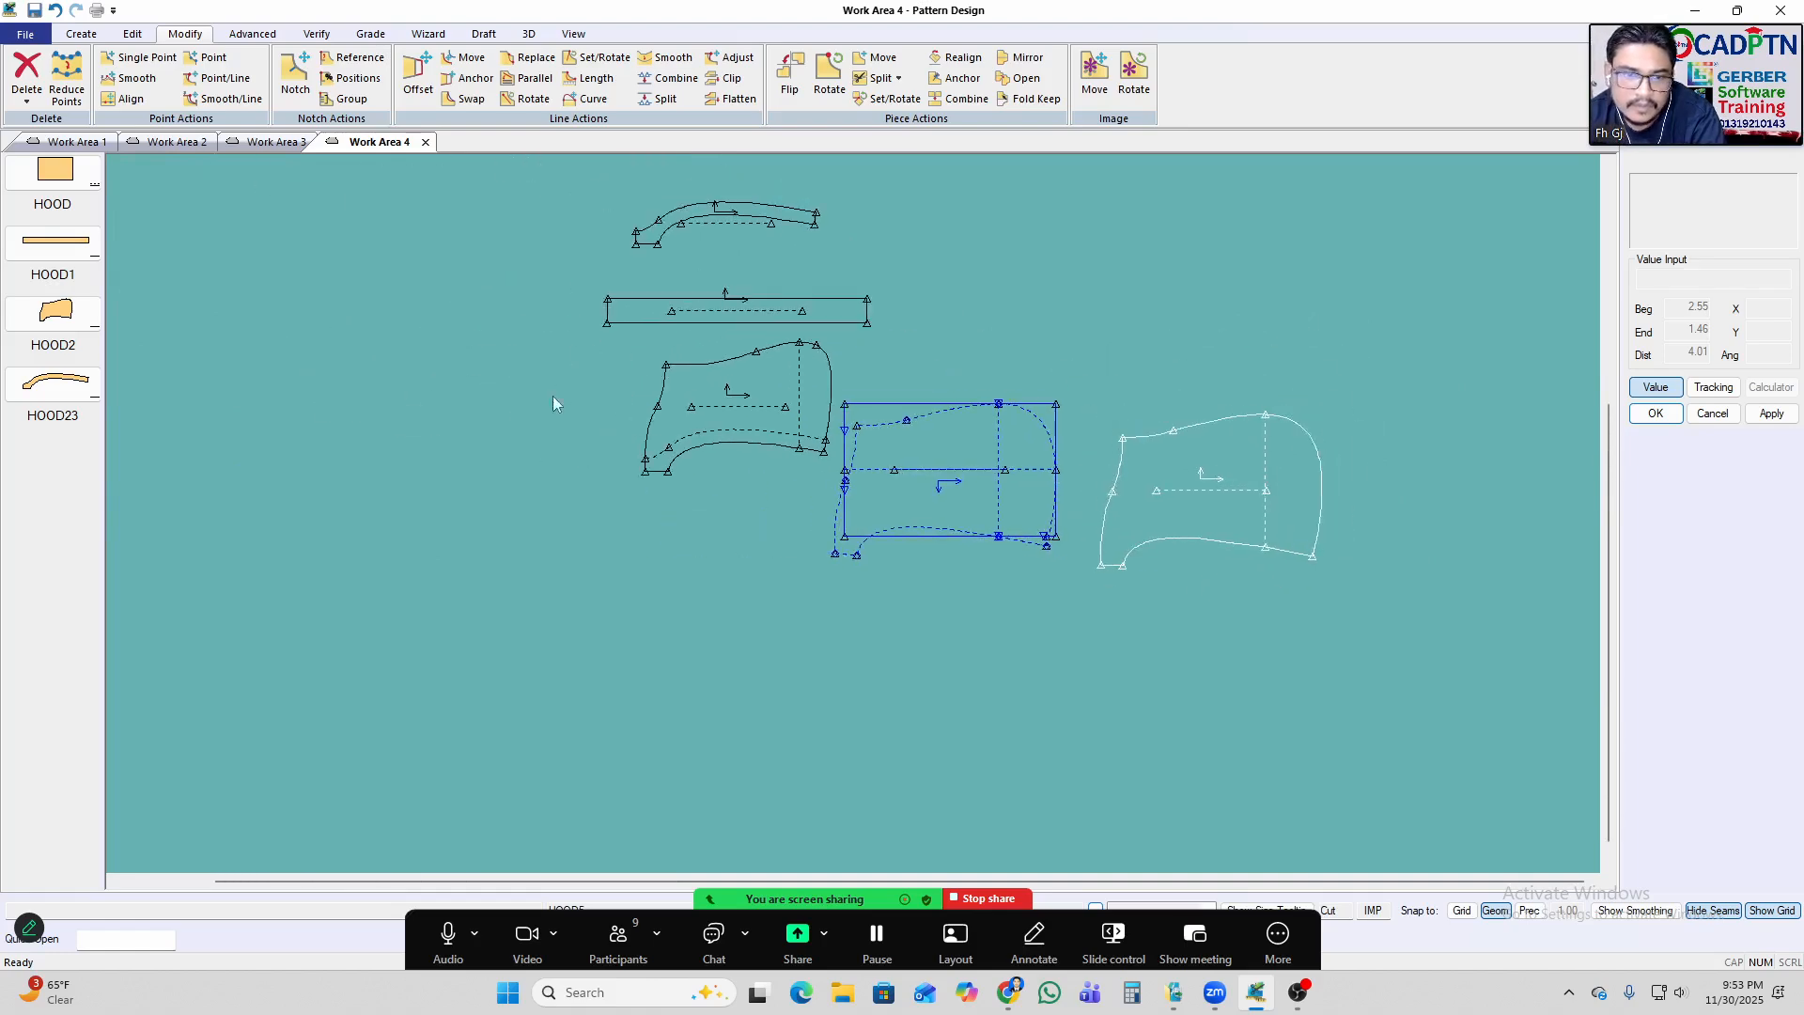
Place the original HOOD piece in the empty area beside the other pieces.
click(61, 178)
click(422, 533)
scroll(790, 498, down, 1)
scroll(602, 523, up, 3)
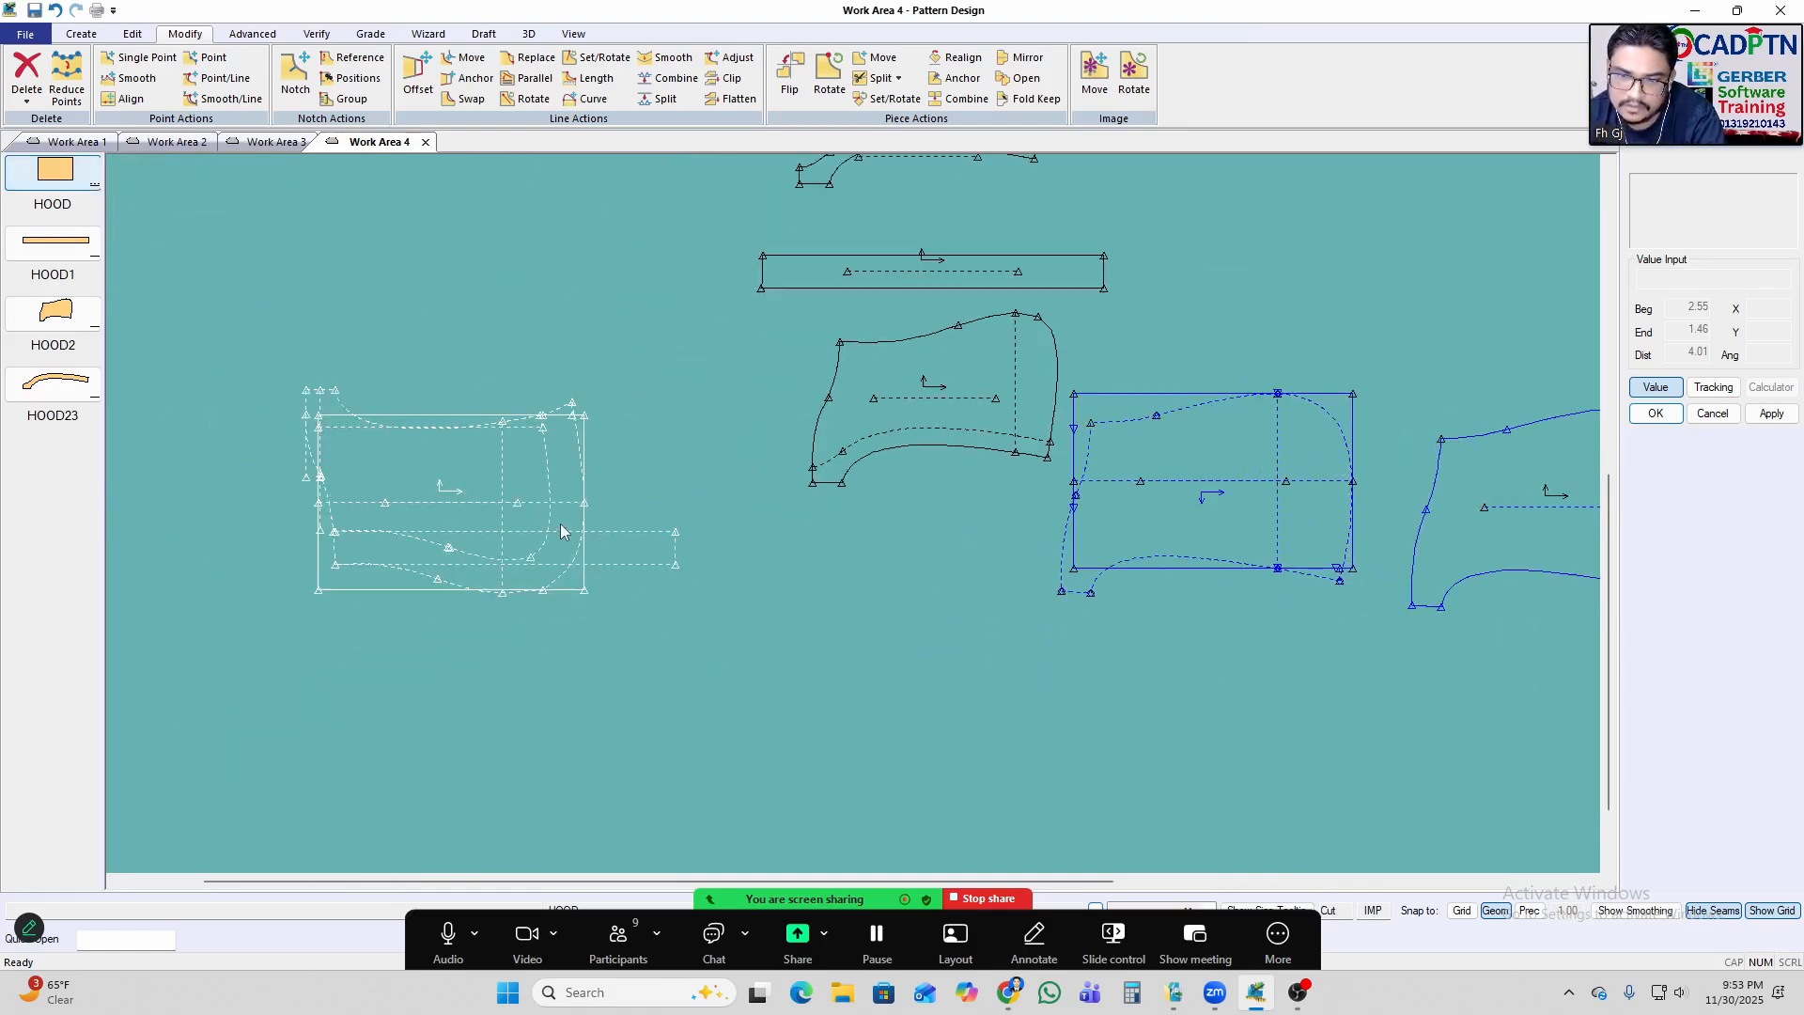
Delete the dashed band lines that extend past the vertical edge of the HOOD draft's rectangle.
scroll(611, 531, up, 1)
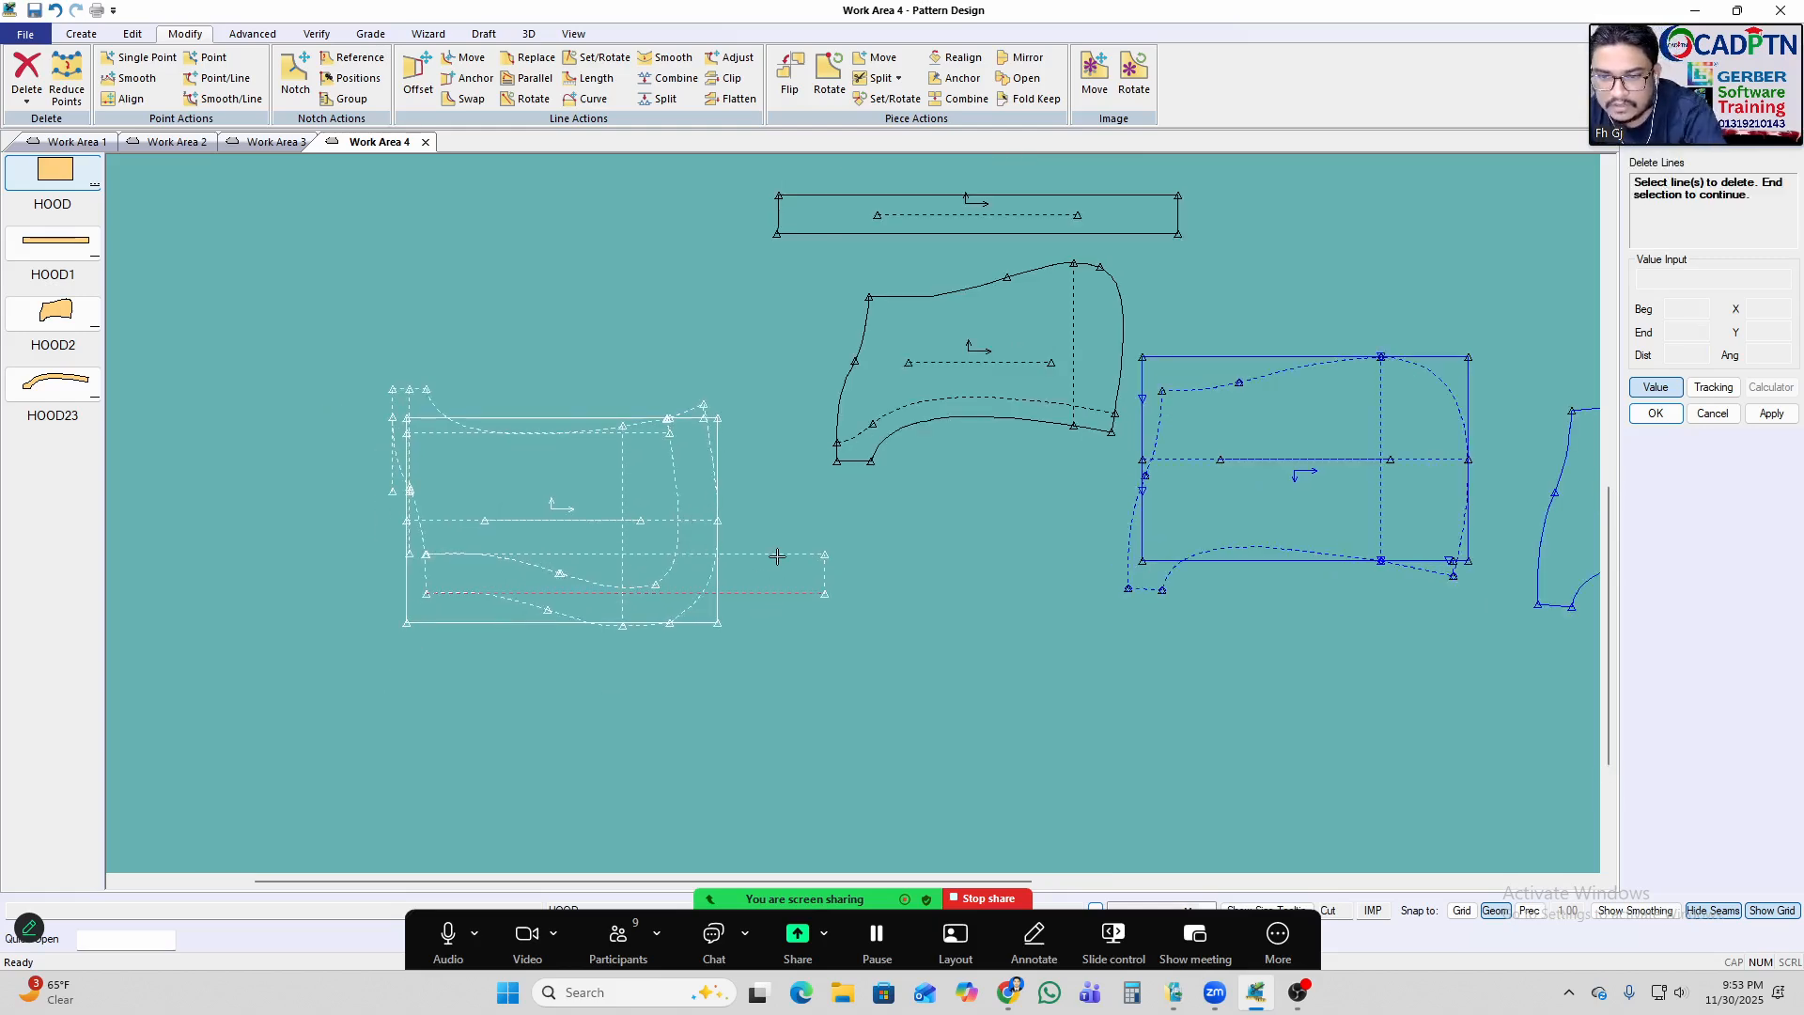
right_click(662, 427)
click(700, 439)
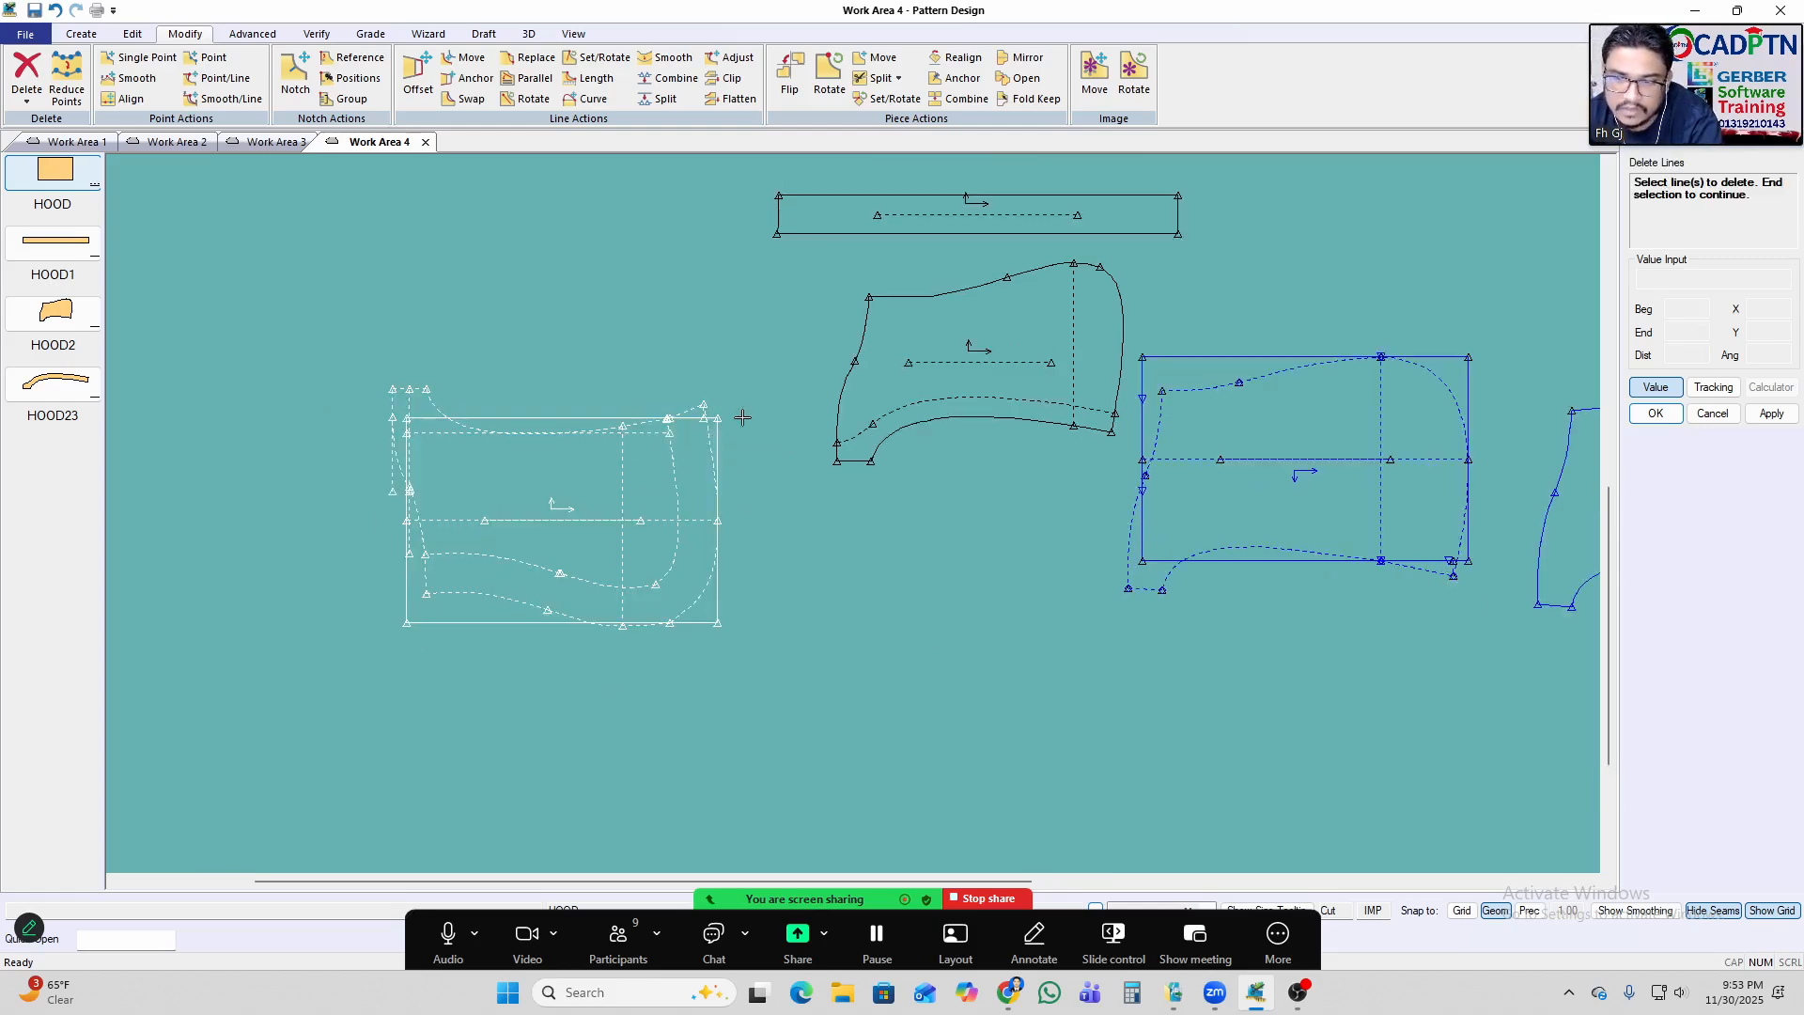
right_click(742, 417)
click(742, 420)
Flip the HOOD draft about its lower horizontal edge so its neck curve faces the same way as the traced hood's.
click(629, 571)
click(746, 627)
key(f)
click(701, 637)
right_click(739, 487)
click(798, 495)
Move the flipped HOOD draft into the free area on the far side of the traced hood piece.
click(611, 606)
scroll(610, 606, up, 2)
scroll(220, 455, down, 6)
scroll(1283, 486, up, 8)
click(1092, 498)
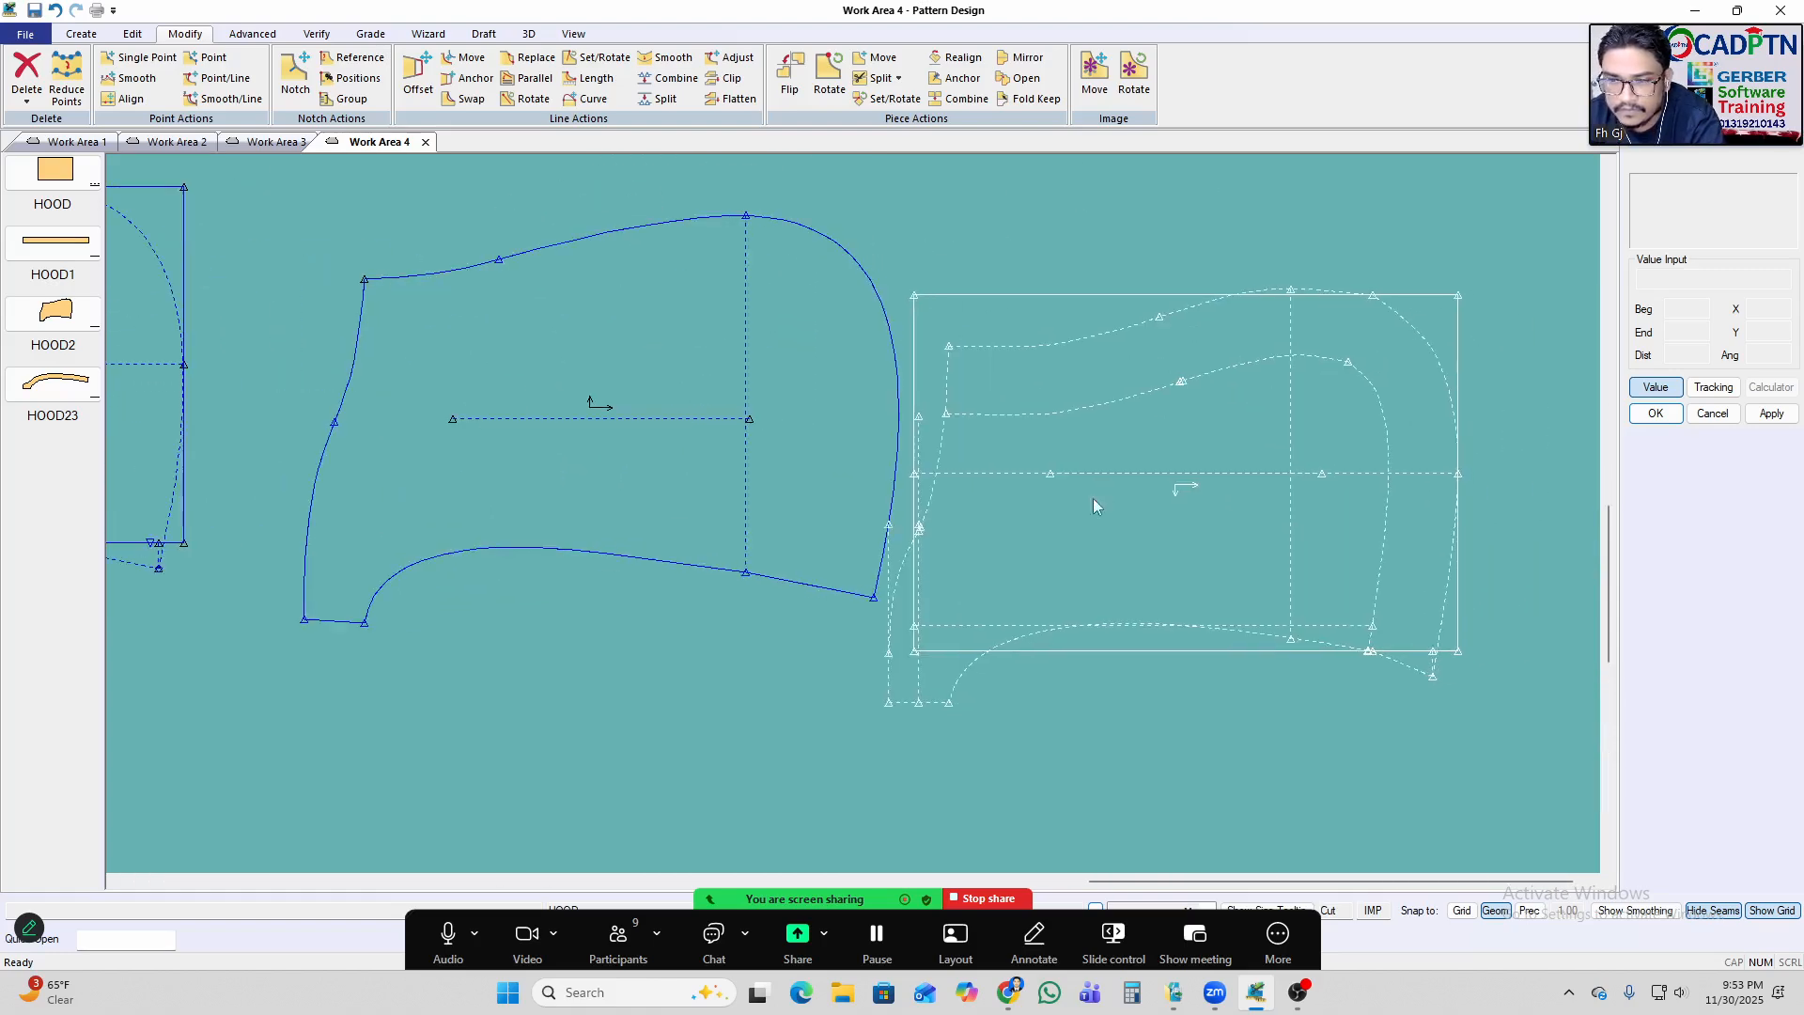
Overlay the traced hood on the flipped draft at the front neck corner to compare their outlines, and place them apart again.
click(366, 623)
scroll(188, 625, down, 2)
scroll(1459, 716, up, 3)
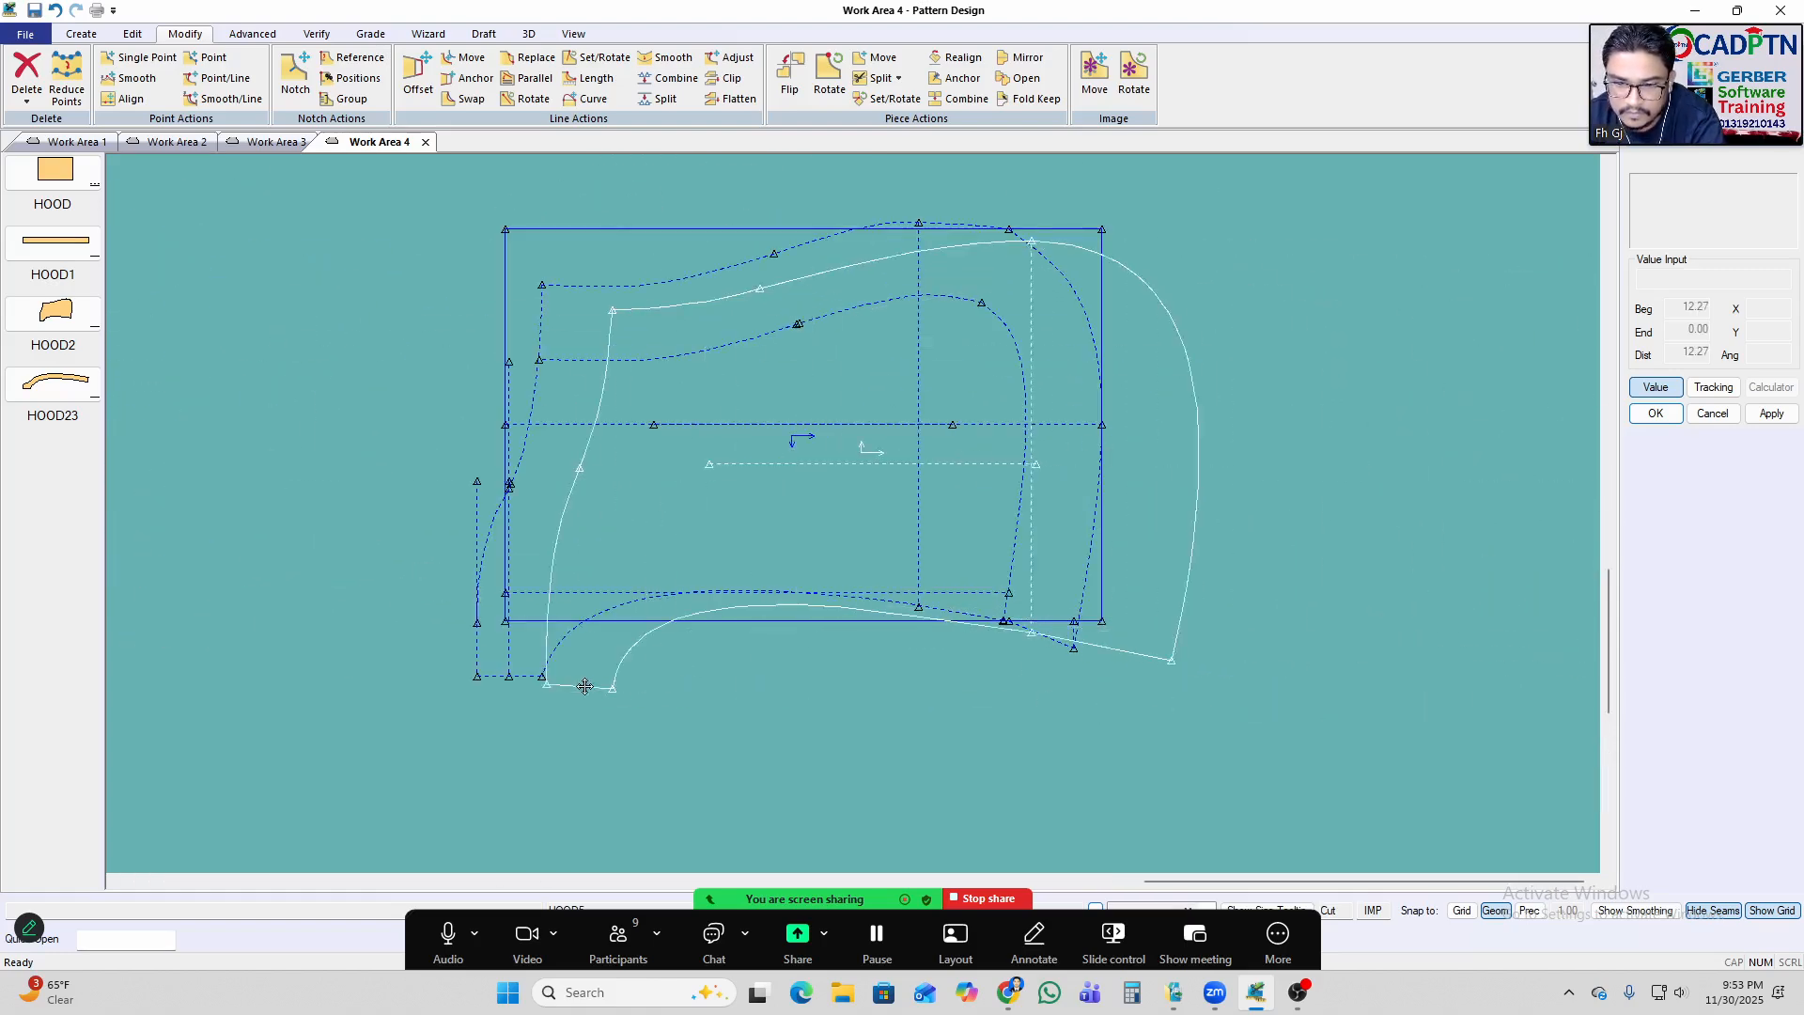
scroll(544, 691, up, 2)
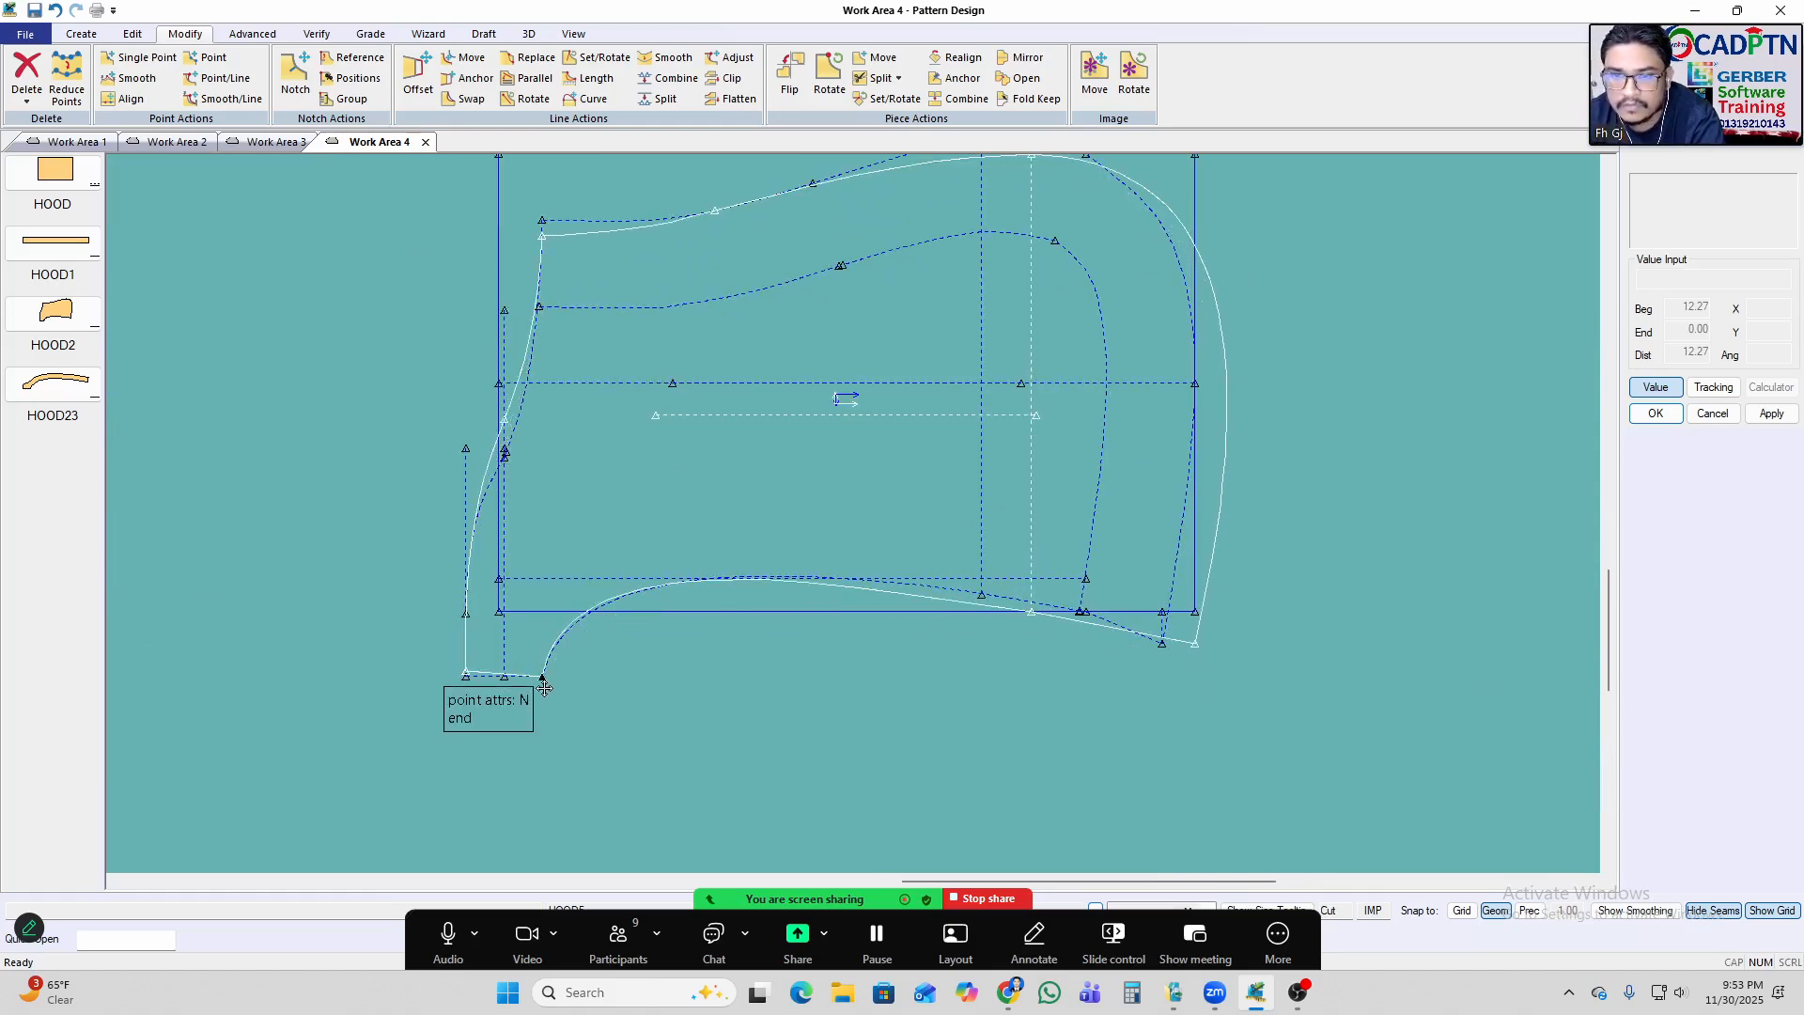
click(544, 689)
scroll(726, 683, down, 1)
scroll(1040, 362, down, 2)
click(1041, 408)
scroll(569, 519, down, 1)
scroll(1445, 480, up, 2)
click(1328, 448)
Start a normal Trace on the flipped draft and select its outer hood curve, neck curve and front edge lines as the perimeter.
key(t)
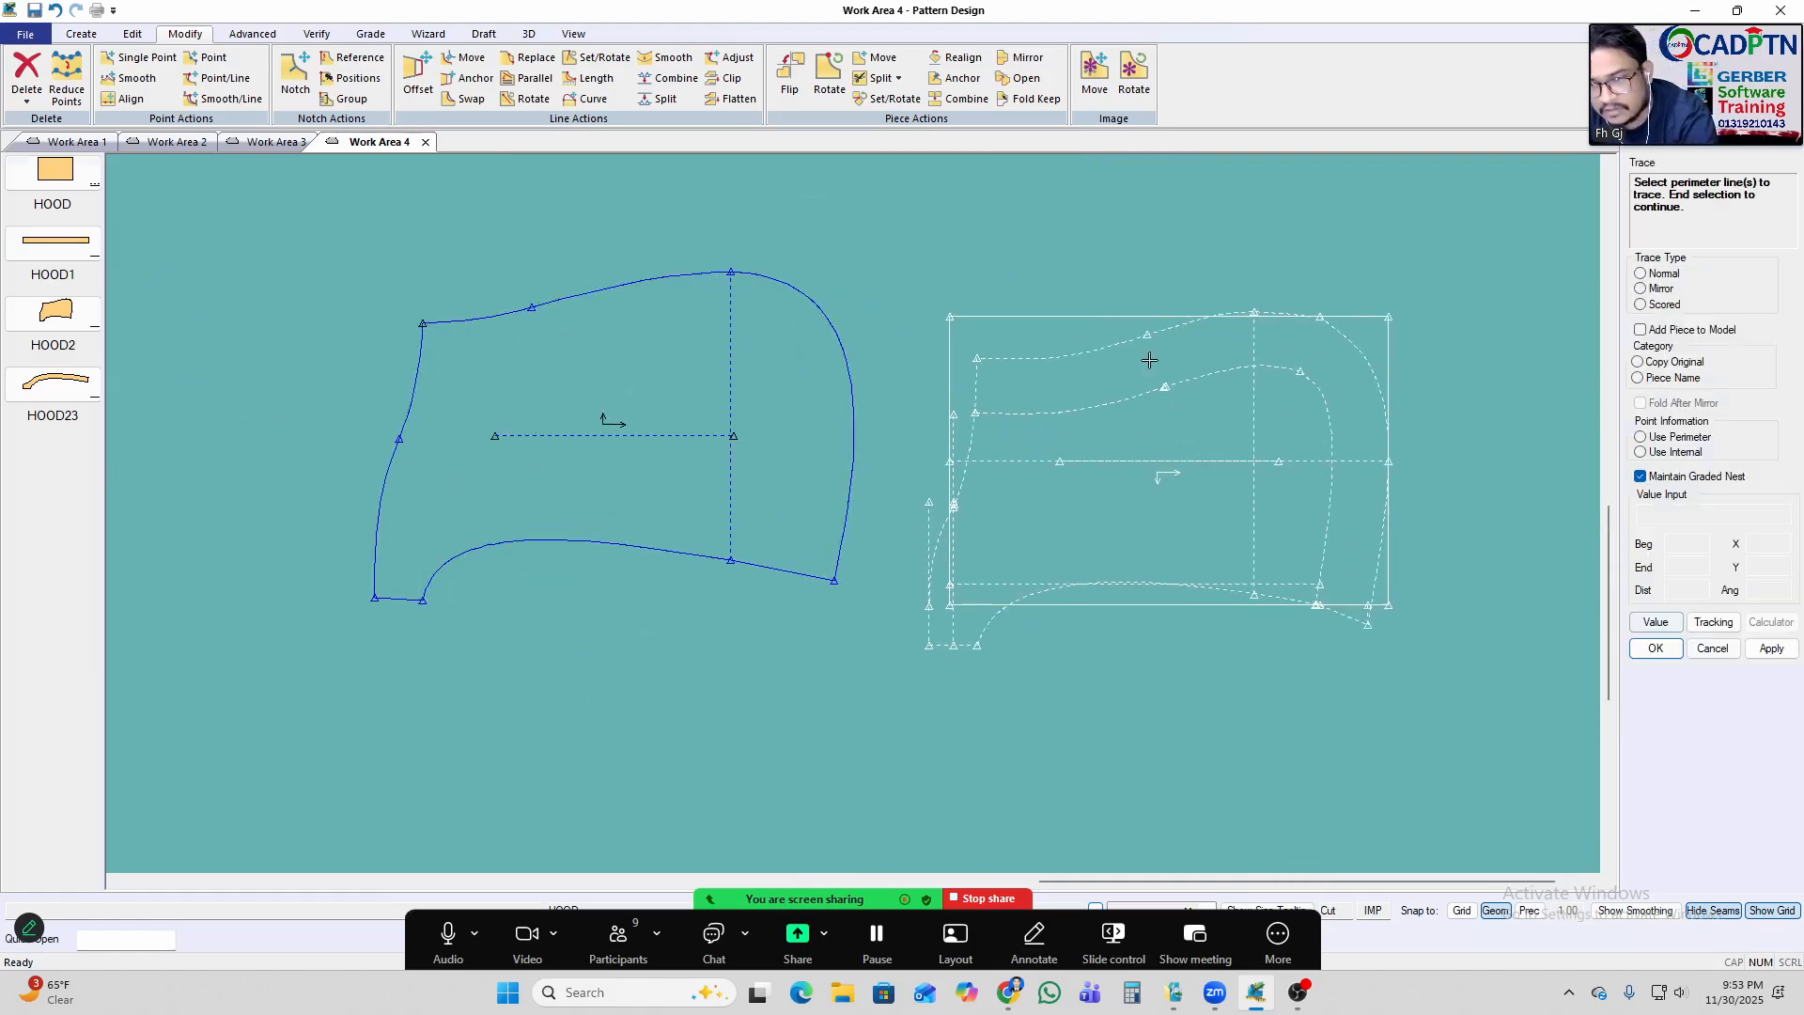
click(1134, 343)
scroll(1283, 349, up, 1)
click(1372, 355)
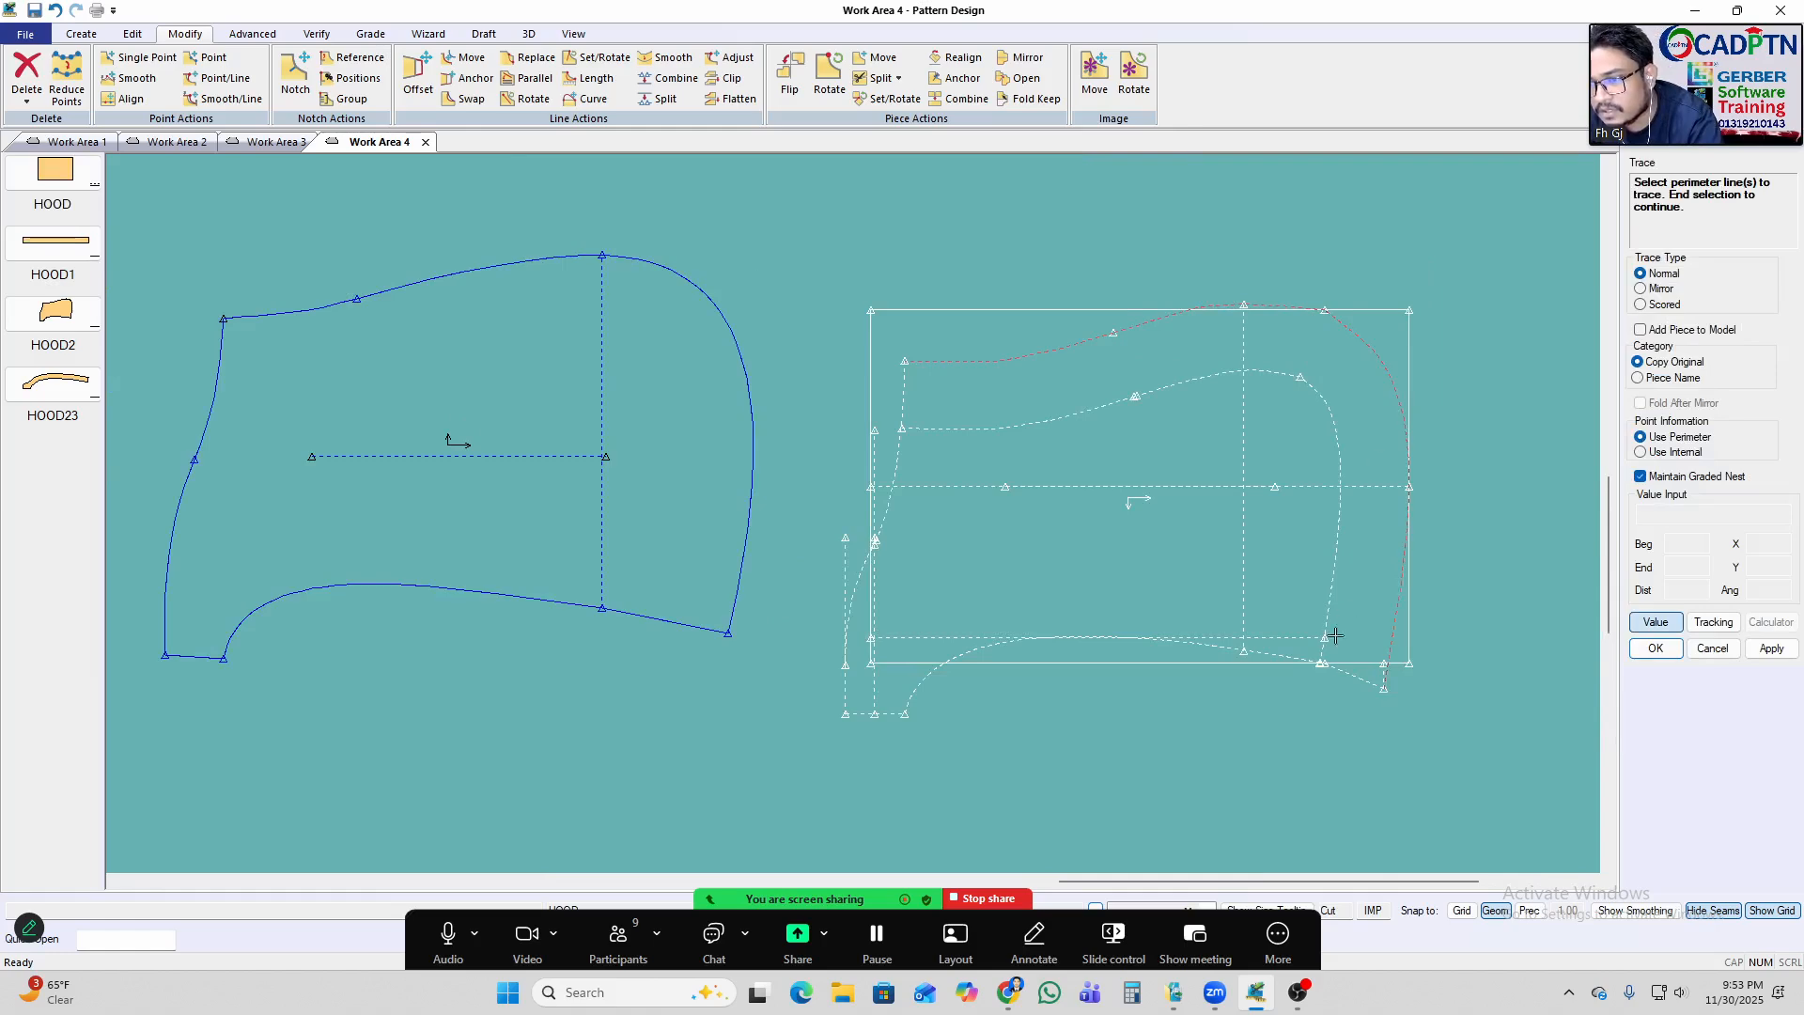
mouse_move(1355, 681)
mouse_down()
mouse_move(1280, 663)
mouse_move(1373, 685)
mouse_up()
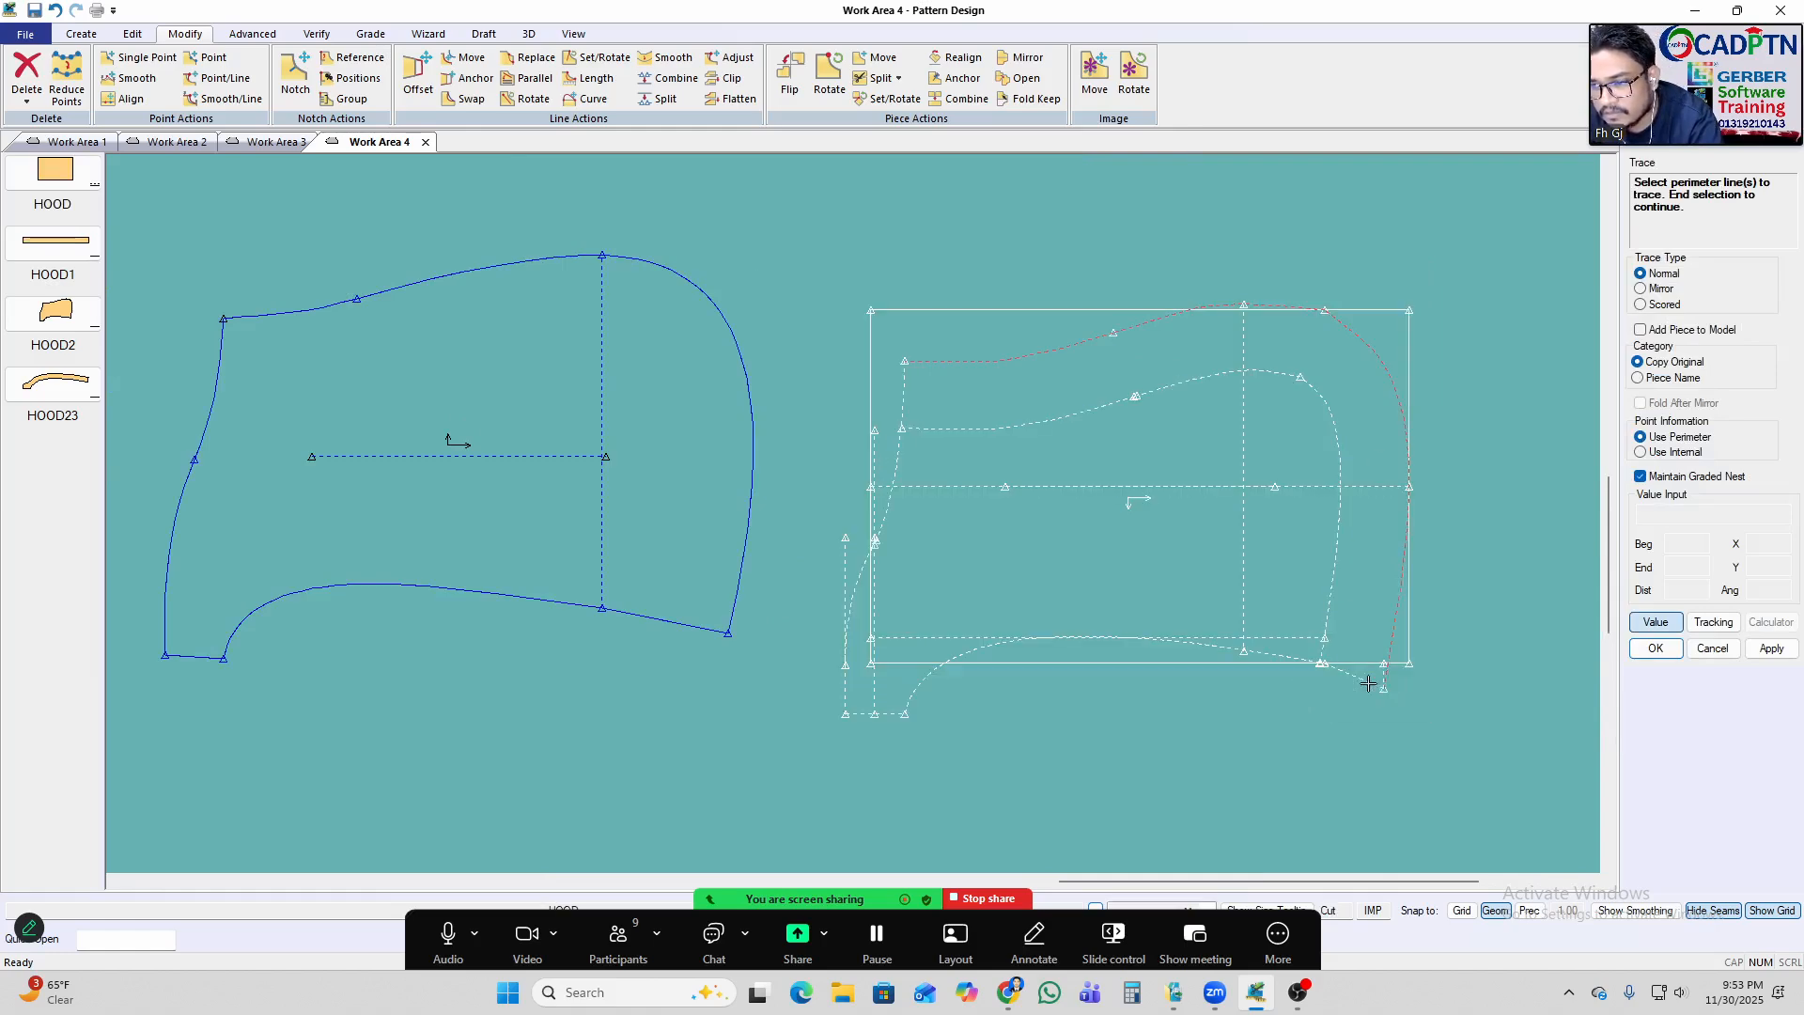
click(845, 694)
click(860, 574)
click(893, 500)
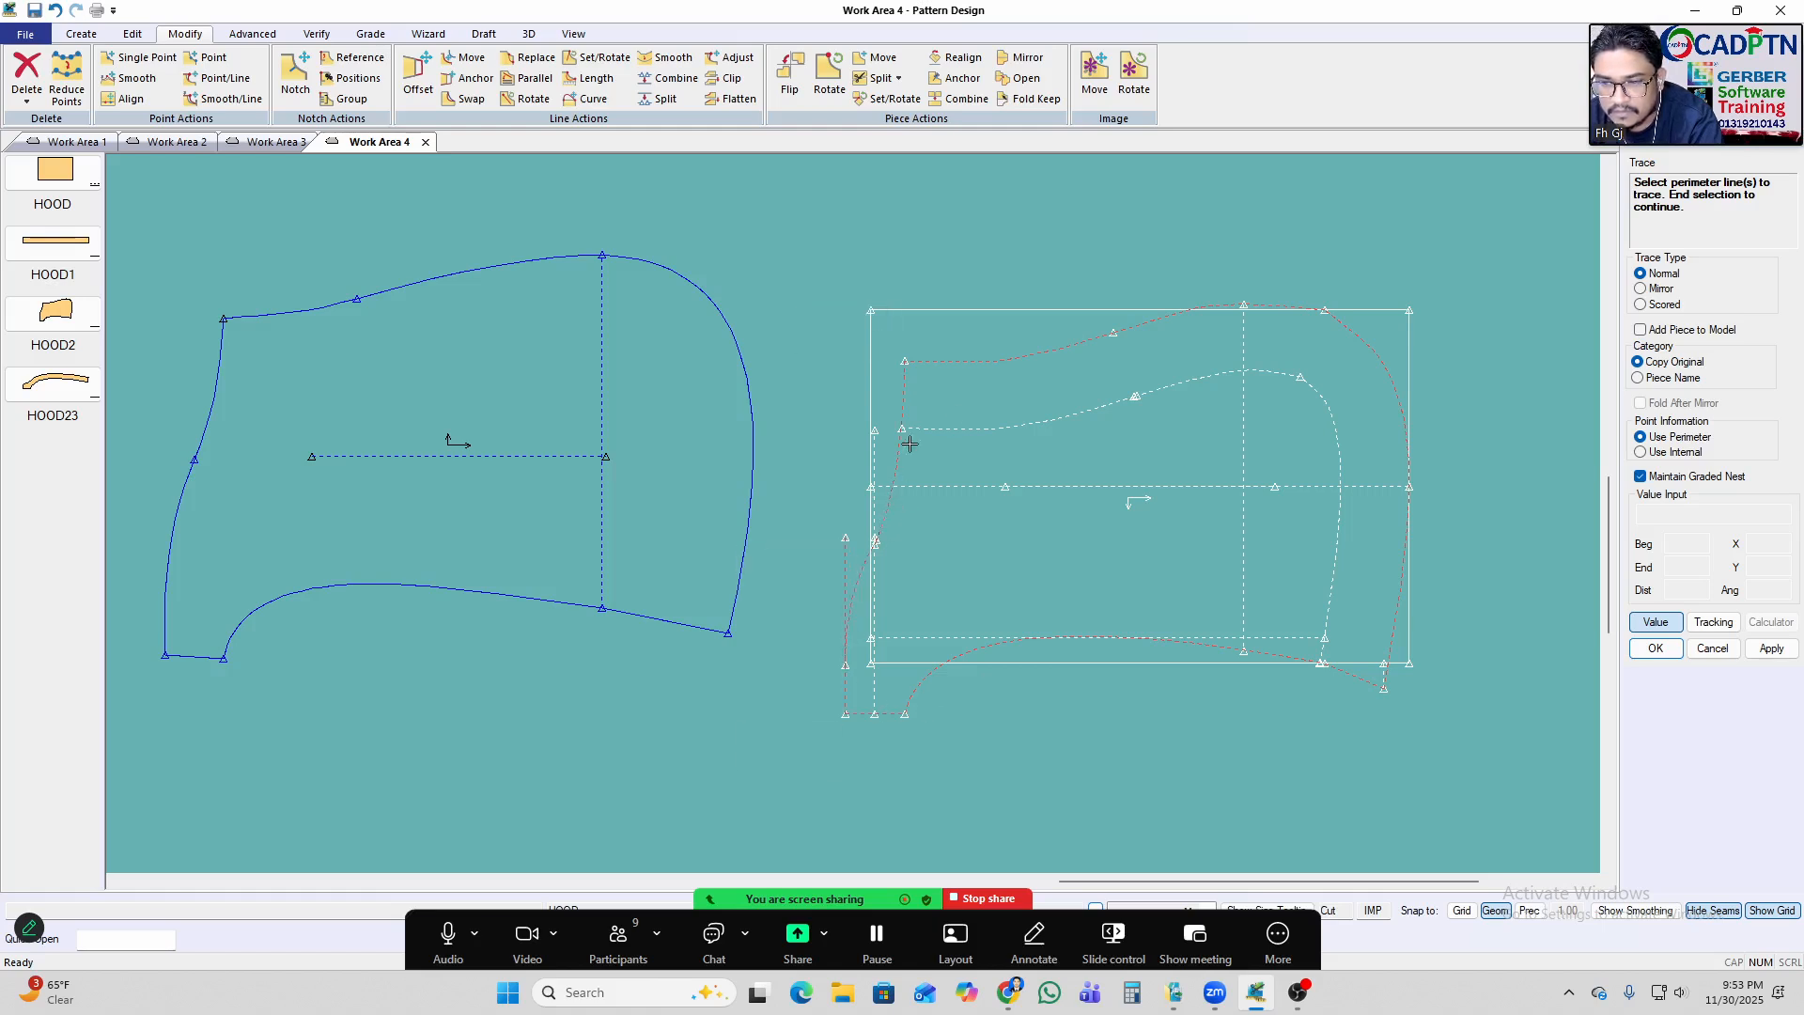
Complete the trace without internal lines, place the new hood piece beside the earlier traced hood, and accept its default name.
right_click(1368, 306)
click(1409, 322)
right_click(1361, 297)
click(1374, 312)
scroll(1353, 329, down, 6)
scroll(686, 442, up, 3)
scroll(650, 456, up, 1)
click(543, 448)
right_click(794, 317)
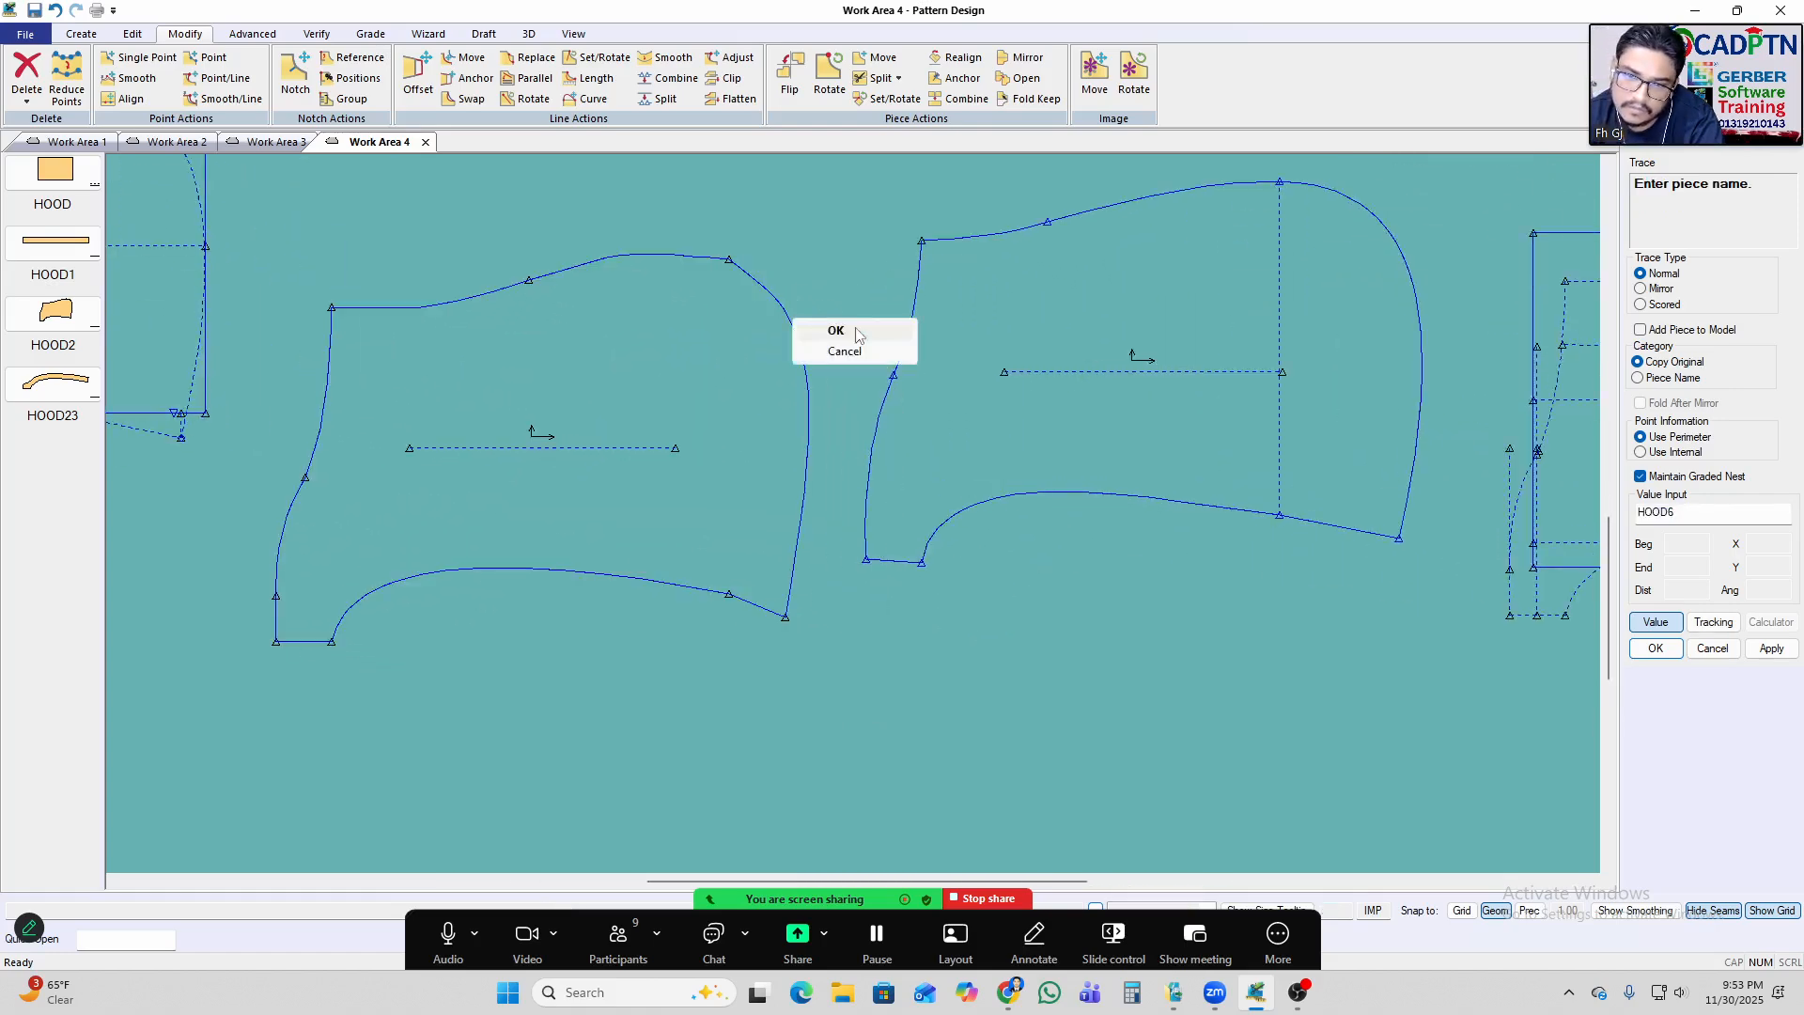
click(851, 332)
Arrange the newly traced hood and the earlier traced hood side by side for comparison.
click(1095, 431)
click(1076, 503)
click(751, 482)
scroll(748, 484, up, 3)
click(802, 483)
scroll(1175, 476, down, 3)
scroll(797, 461, up, 3)
scroll(564, 517, down, 1)
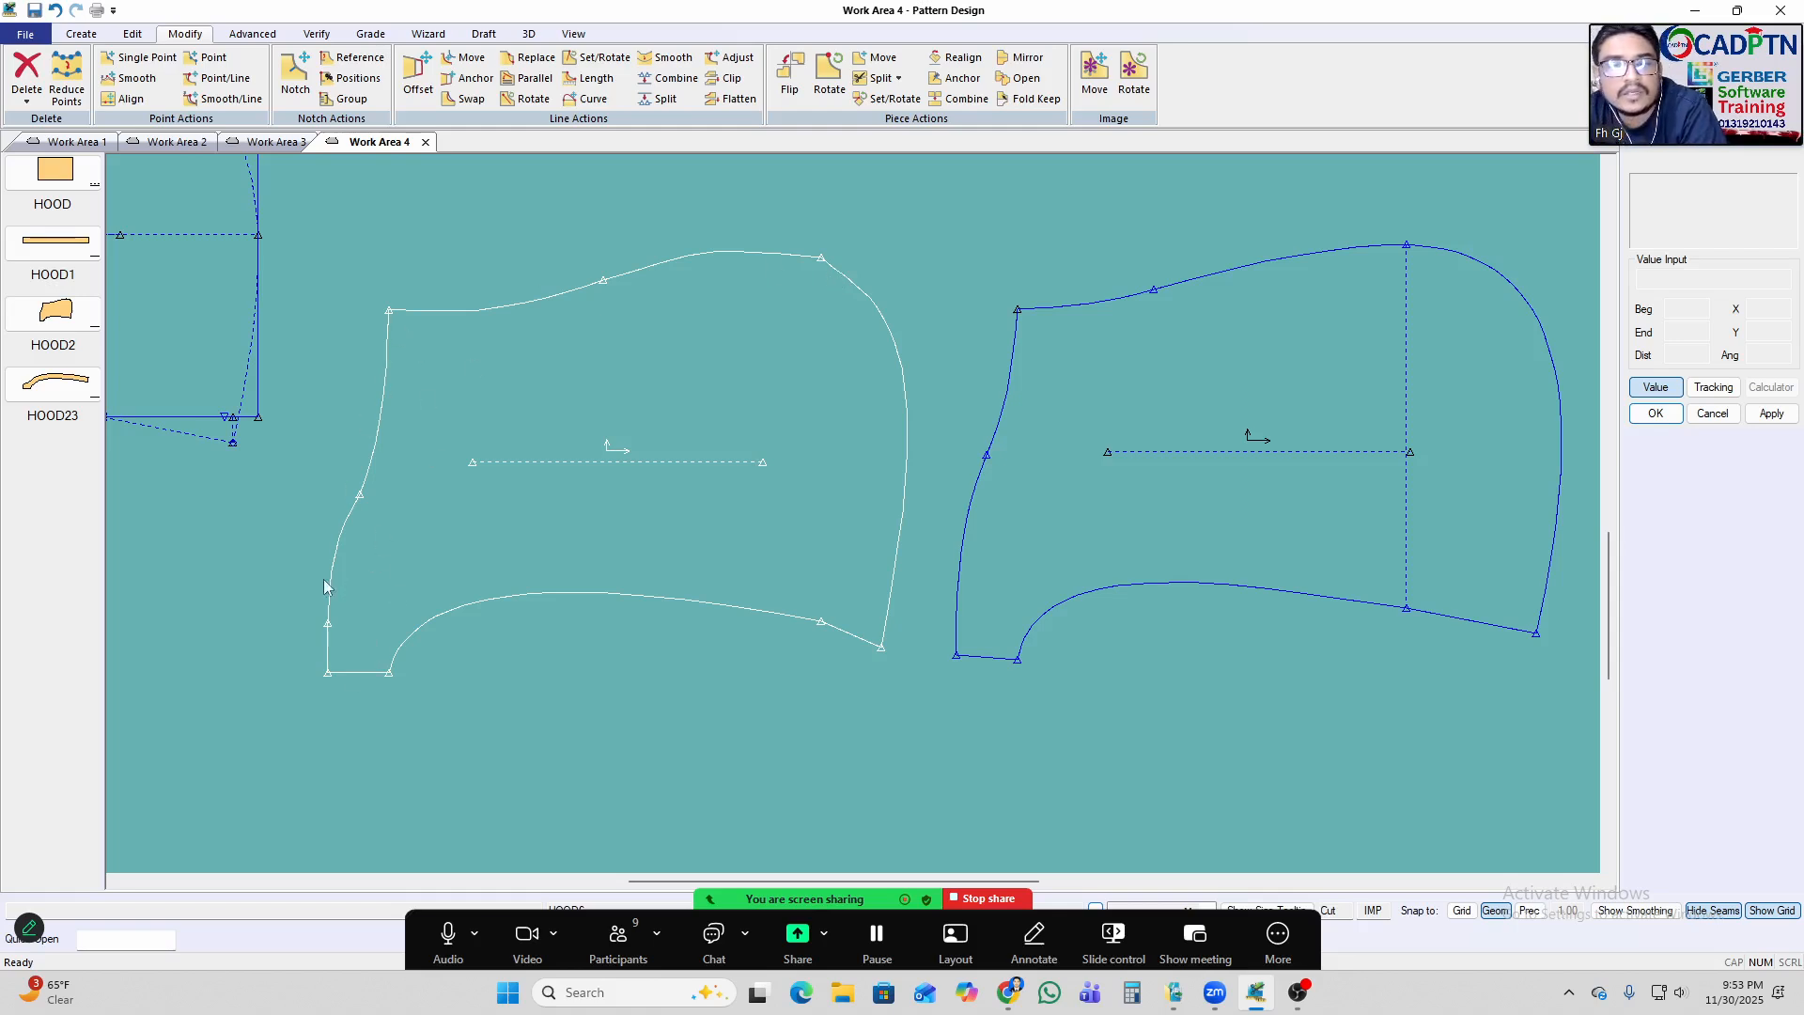
Try to display the graded nest of the hood pieces with Show Nest All.
scroll(324, 587, down, 4)
scroll(774, 432, down, 4)
scroll(694, 442, up, 2)
scroll(693, 447, down, 1)
scroll(457, 473, down, 2)
scroll(1192, 421, up, 4)
scroll(1024, 449, down, 4)
key(n)
scroll(1225, 411, down, 5)
scroll(858, 365, up, 3)
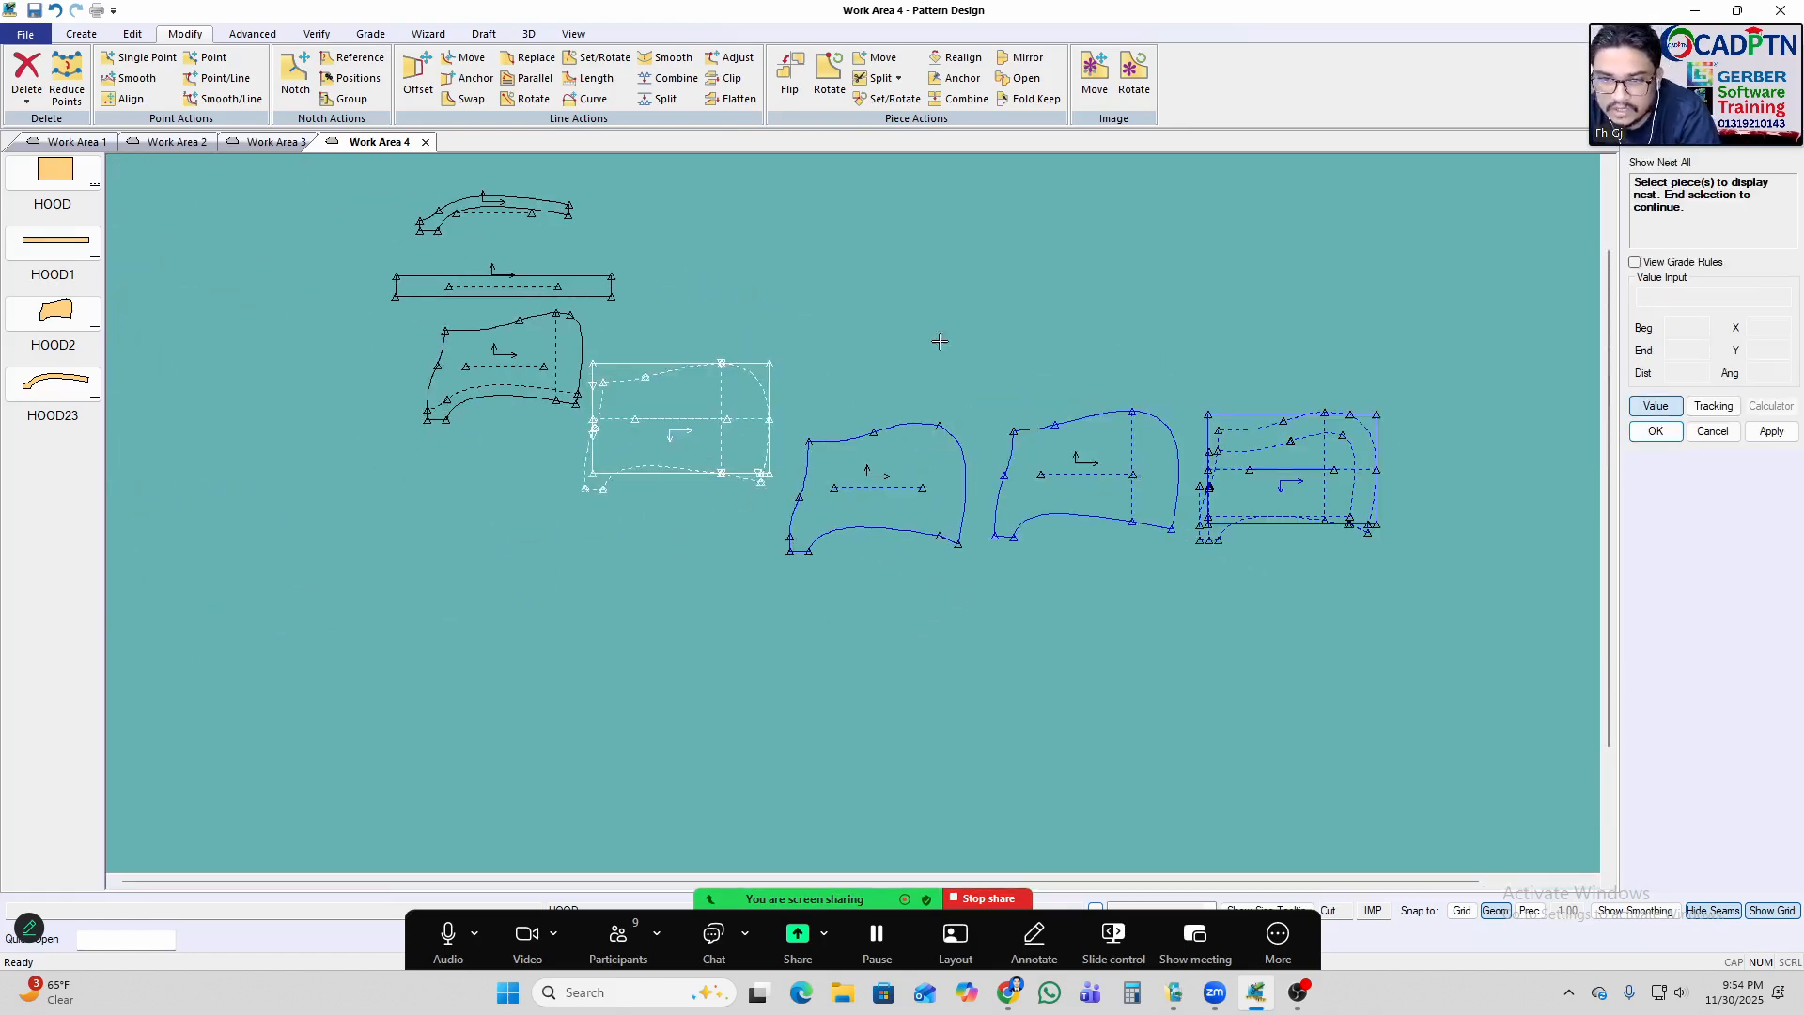
right_click(1400, 318)
click(1466, 329)
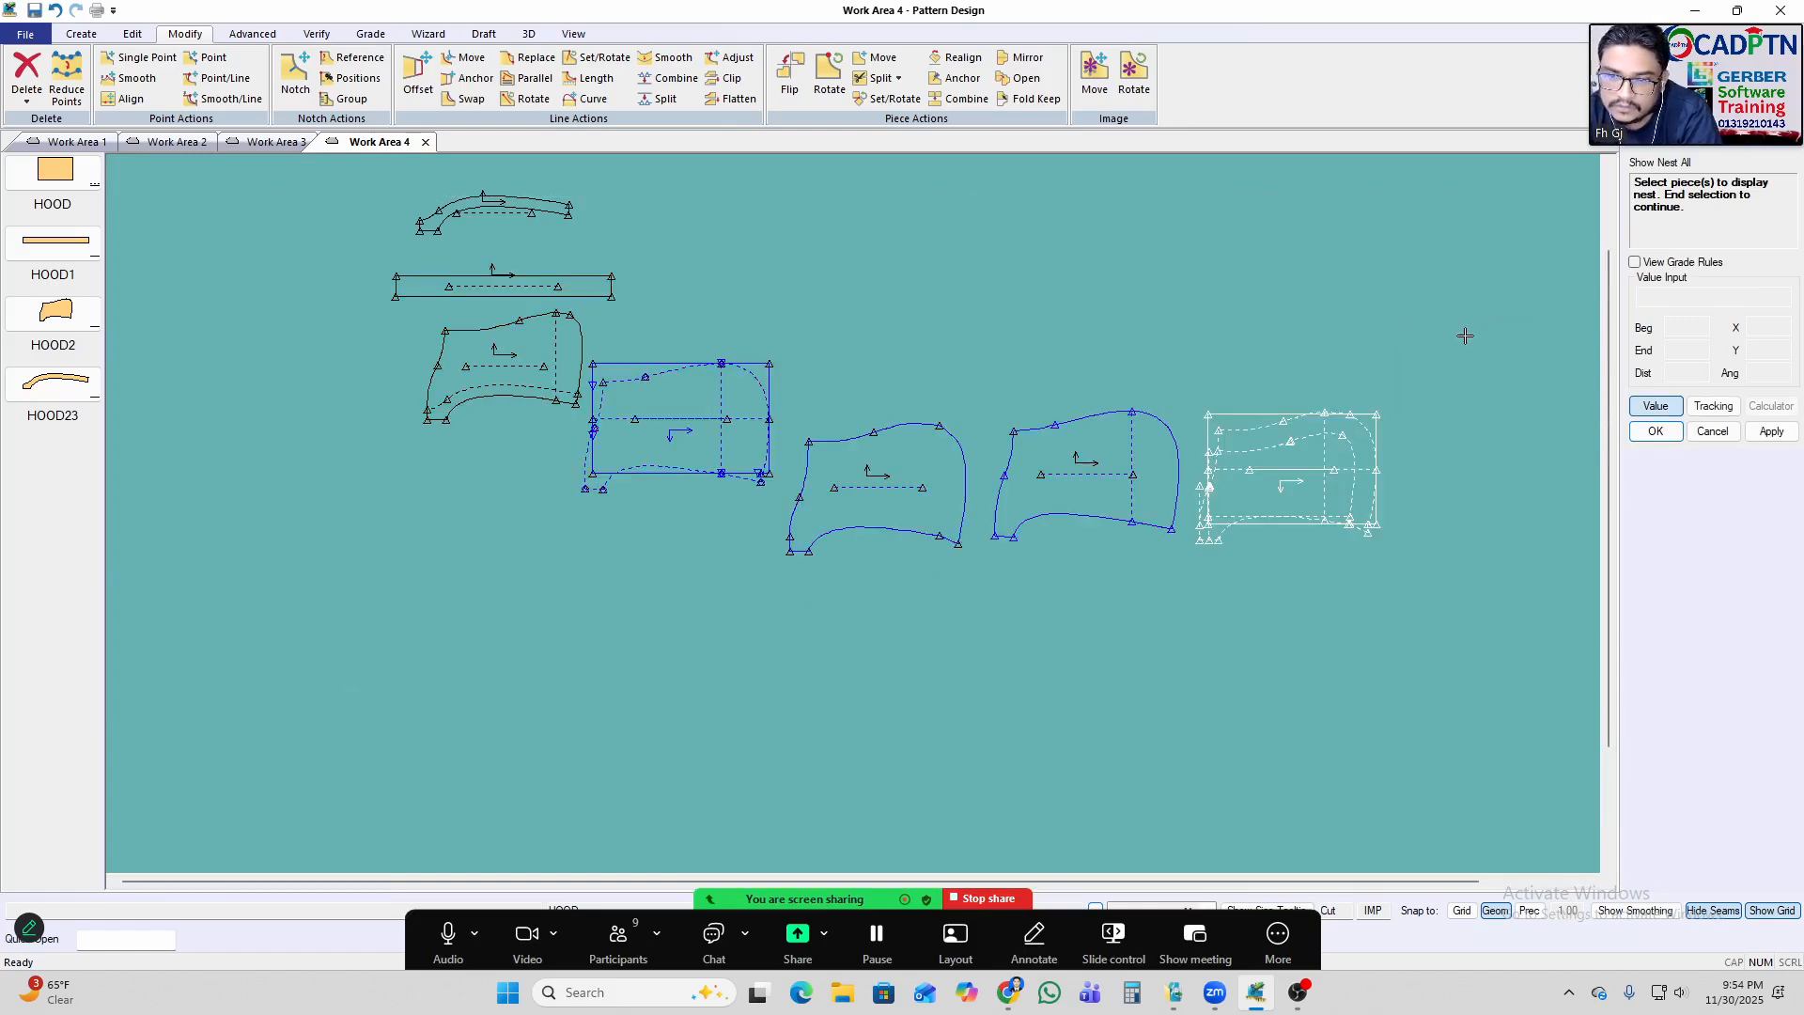
scroll(1254, 496, up, 2)
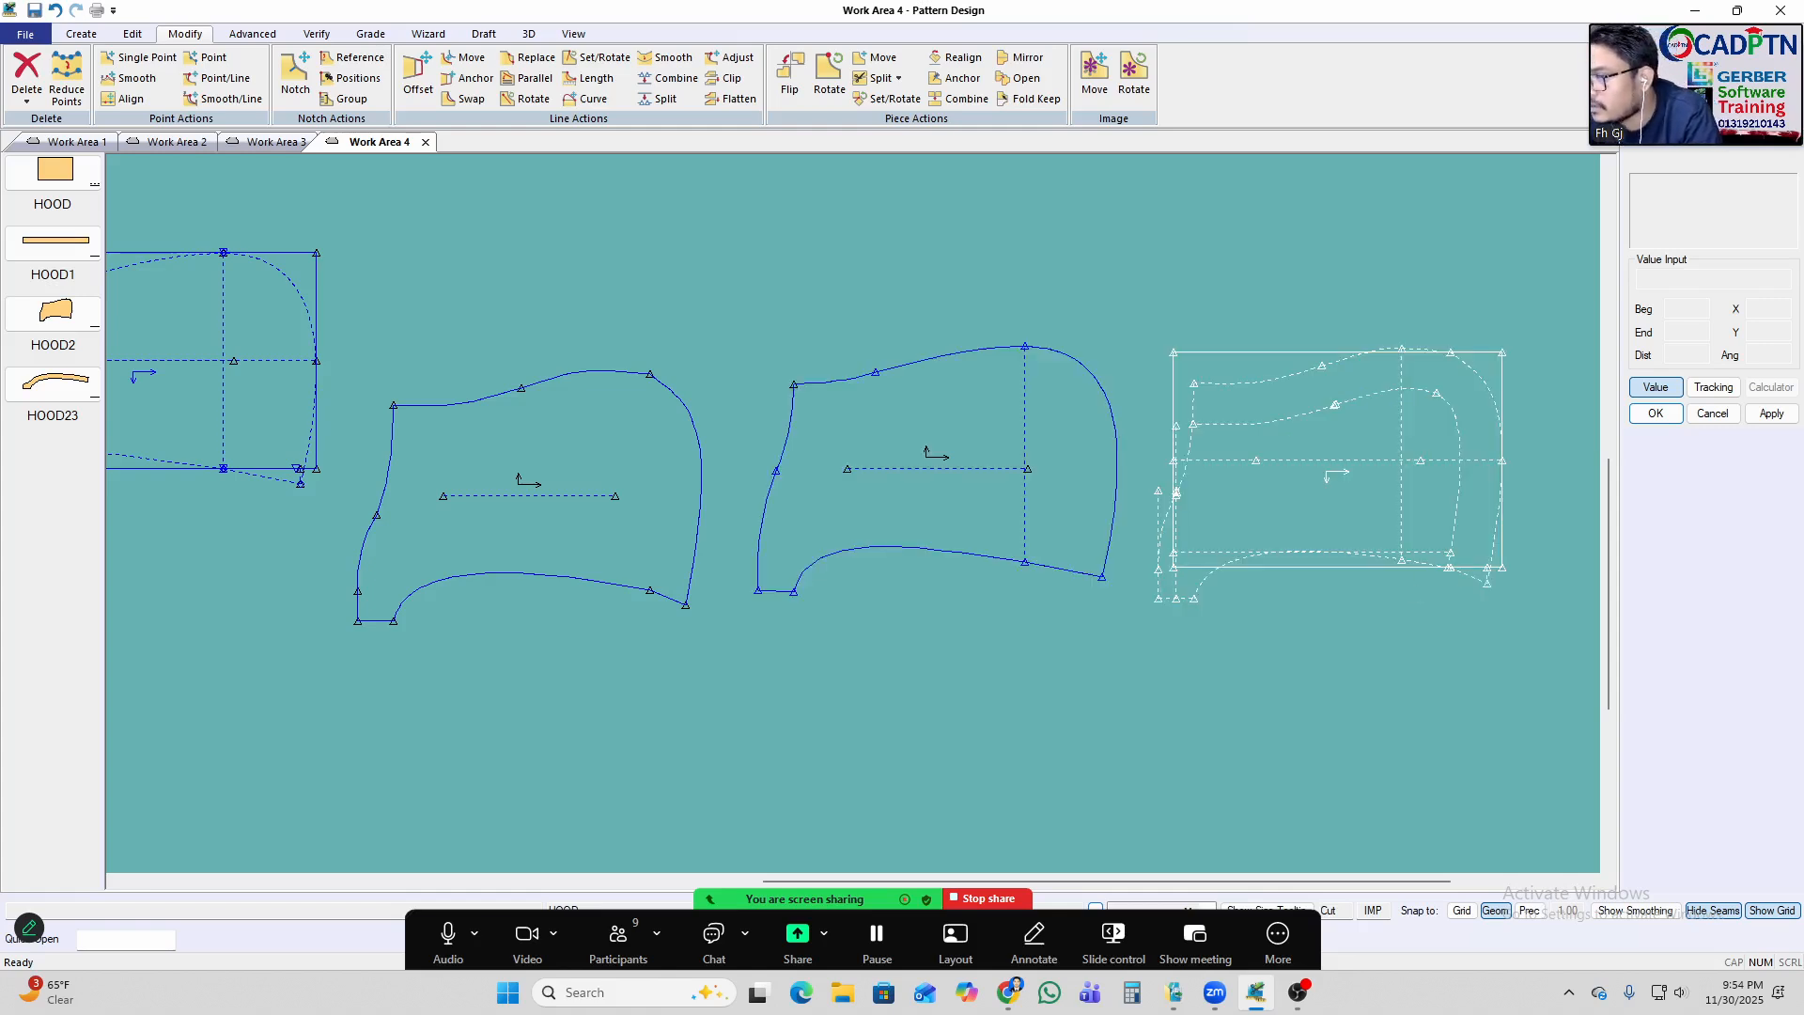
Create a new empty work area.
key(alt+Tab)
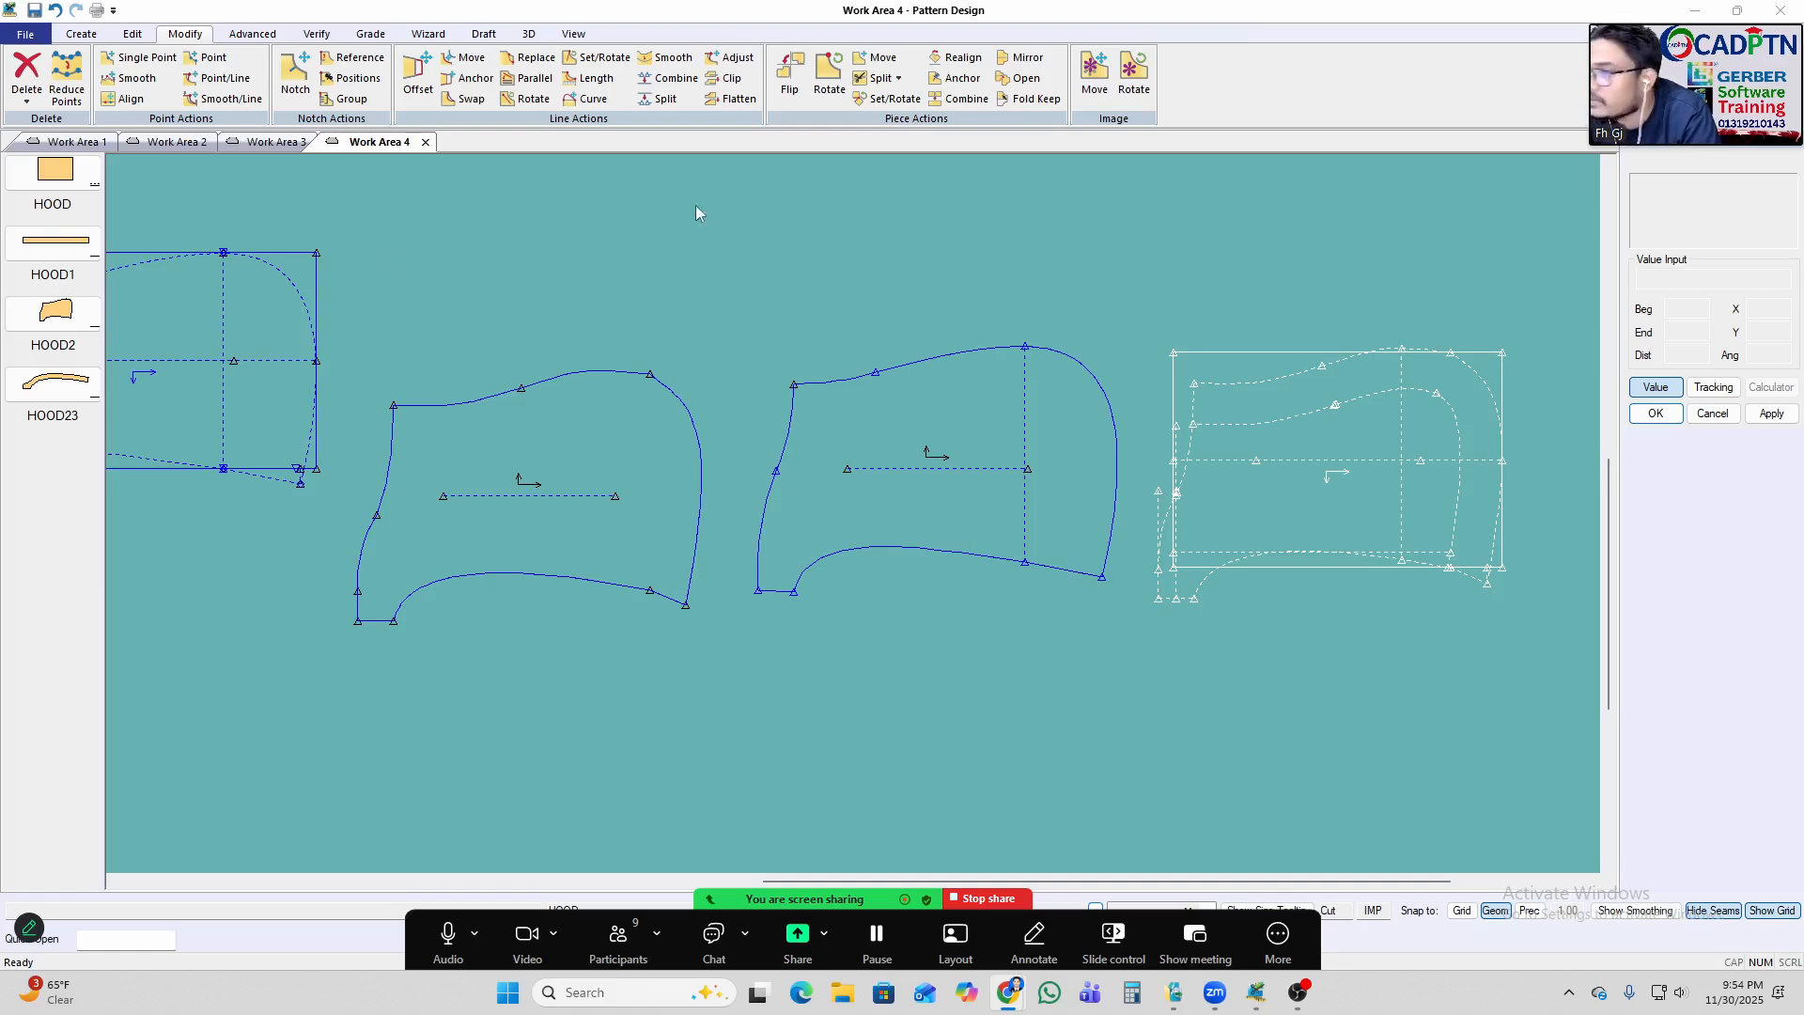
click(26, 35)
click(55, 66)
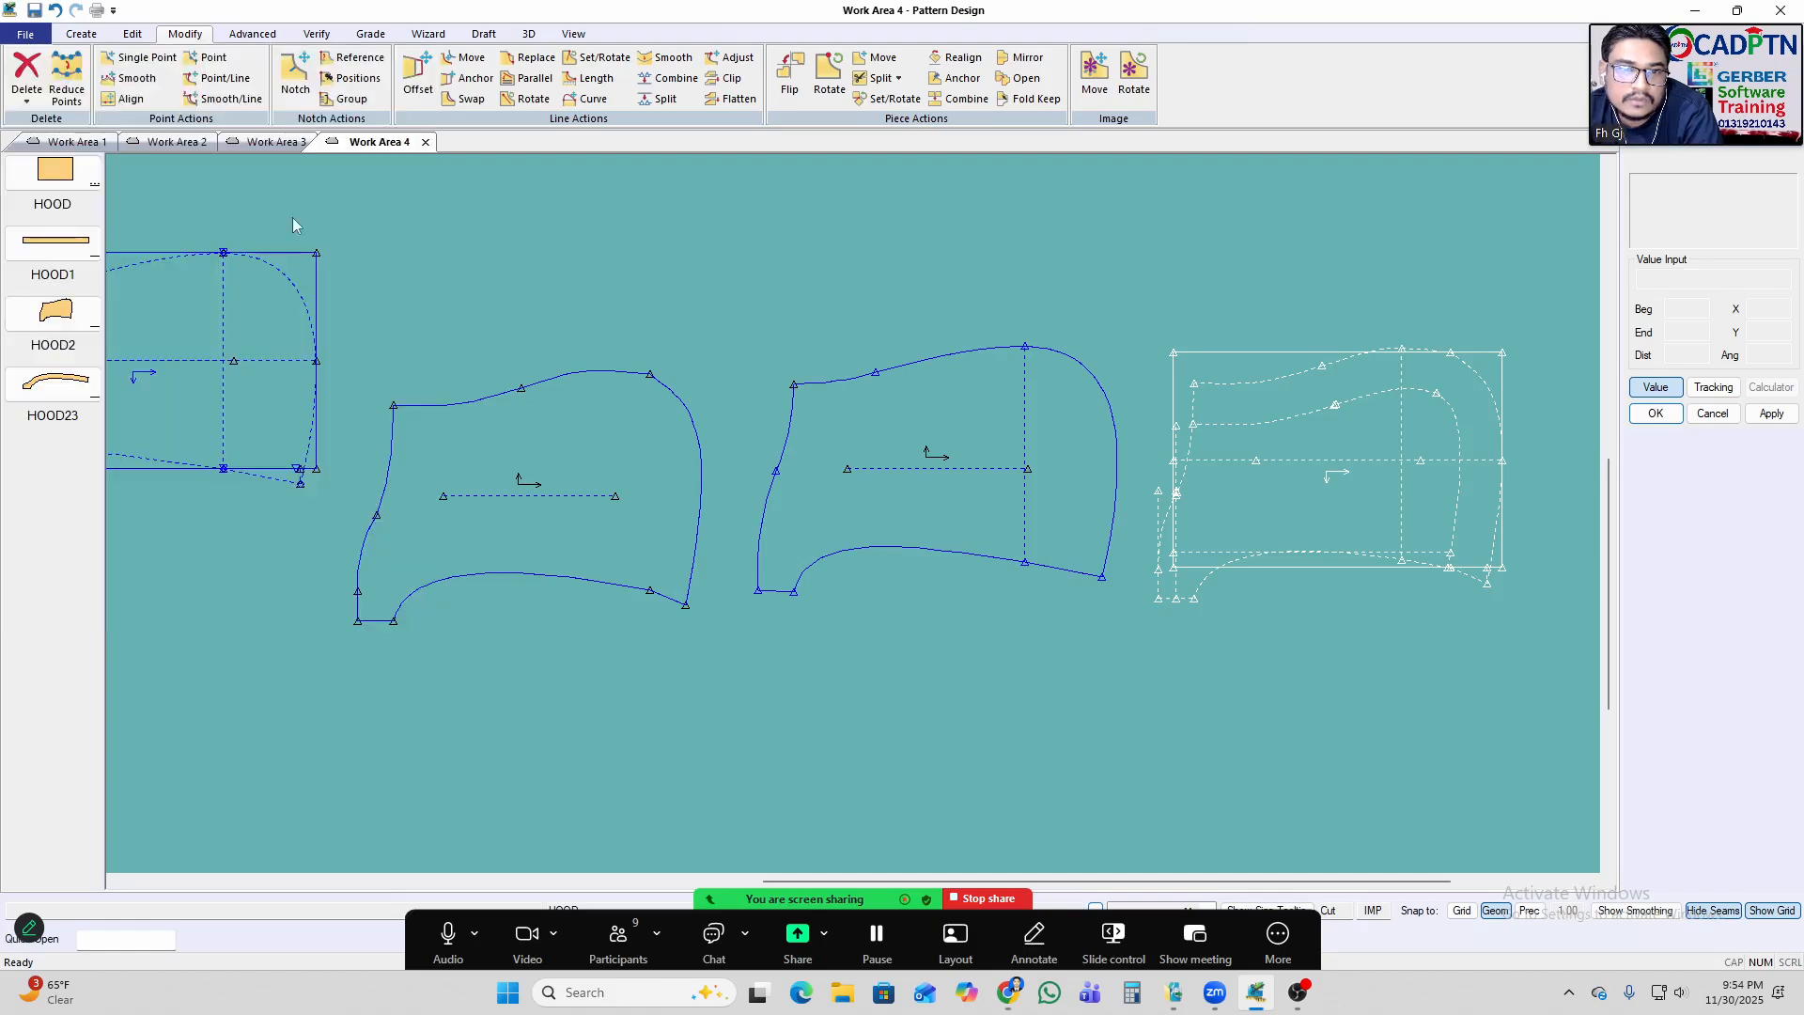
Open REGNELCE-ALL-DEDA-29-11-2025.zip from the Desktop and import all its pieces into the new work area.
click(25, 34)
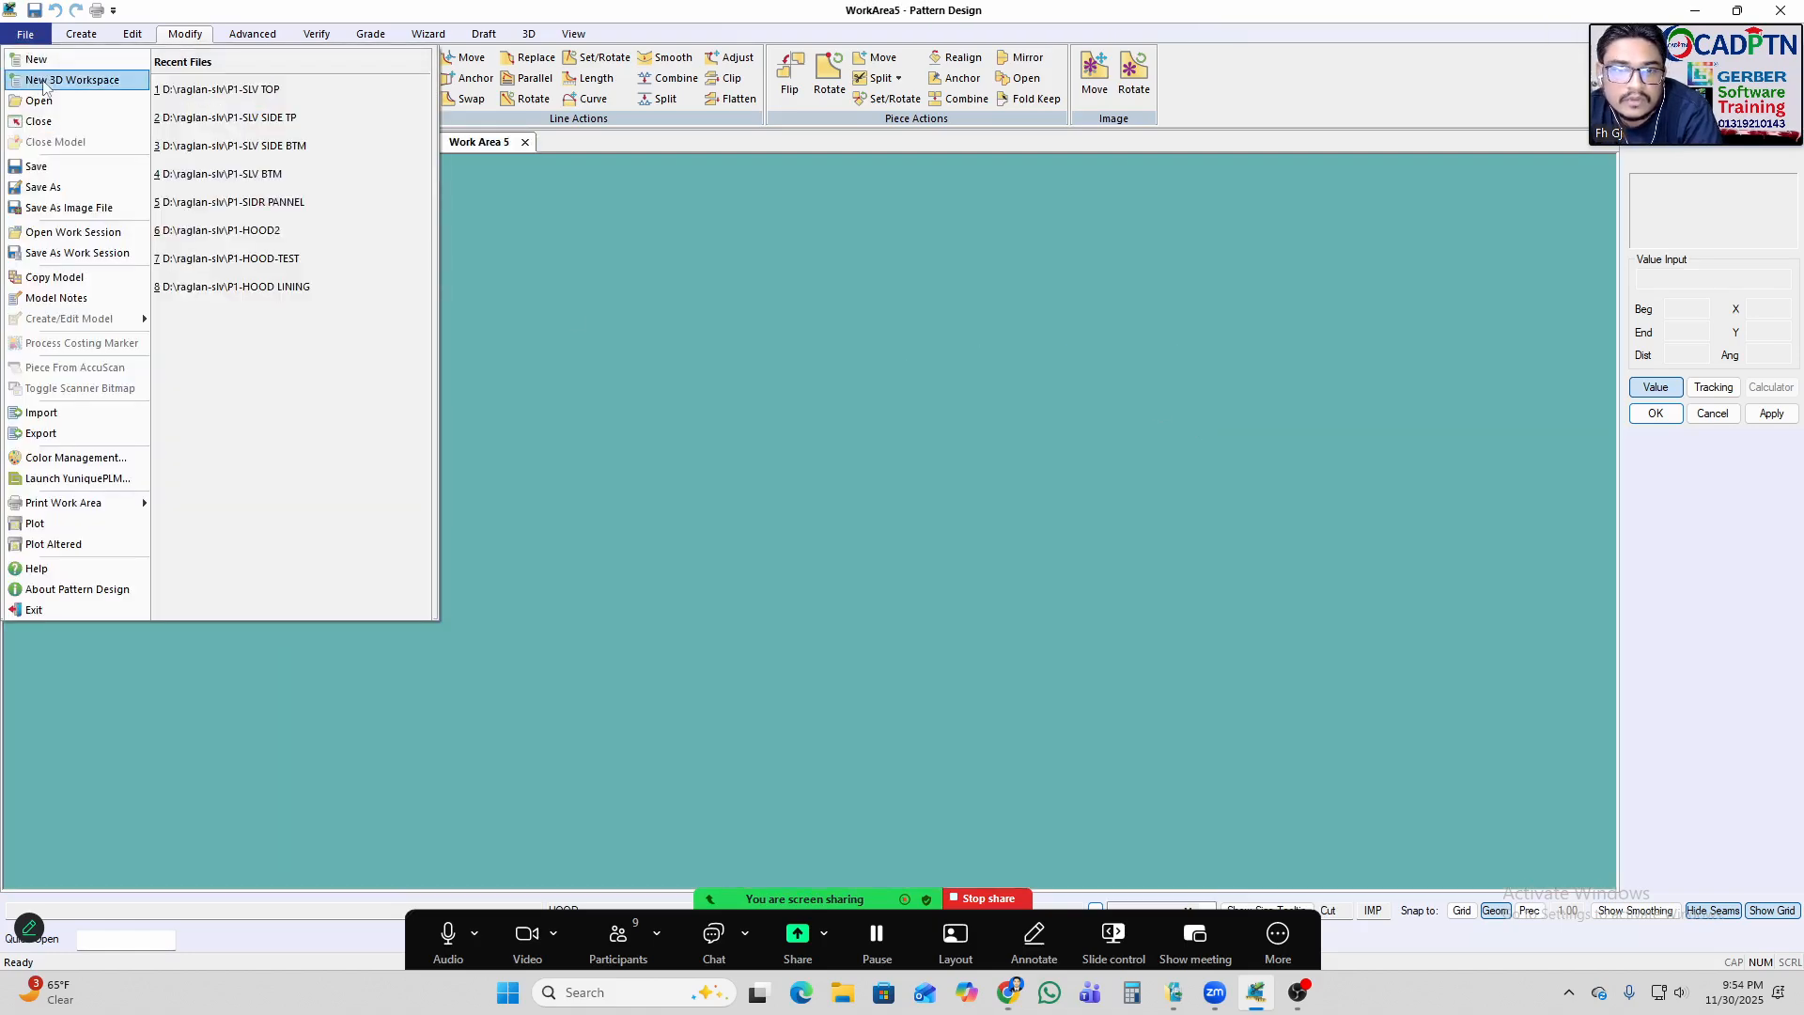
click(40, 101)
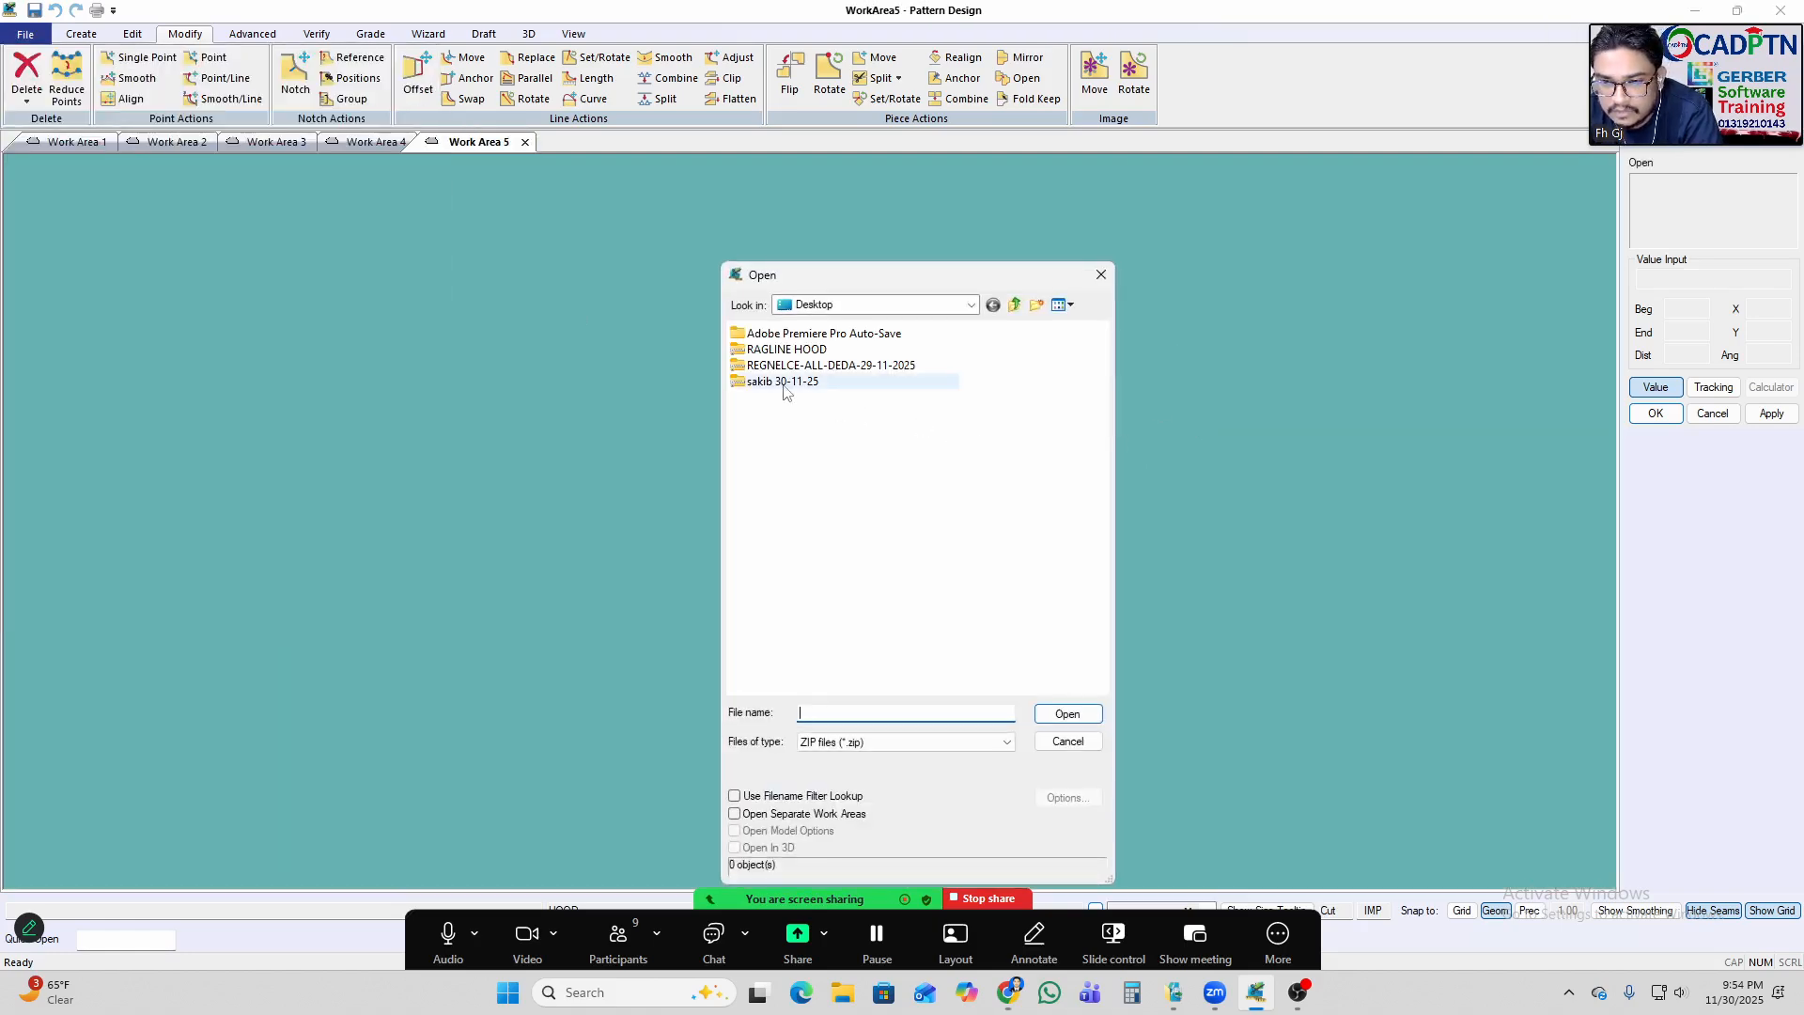
click(798, 353)
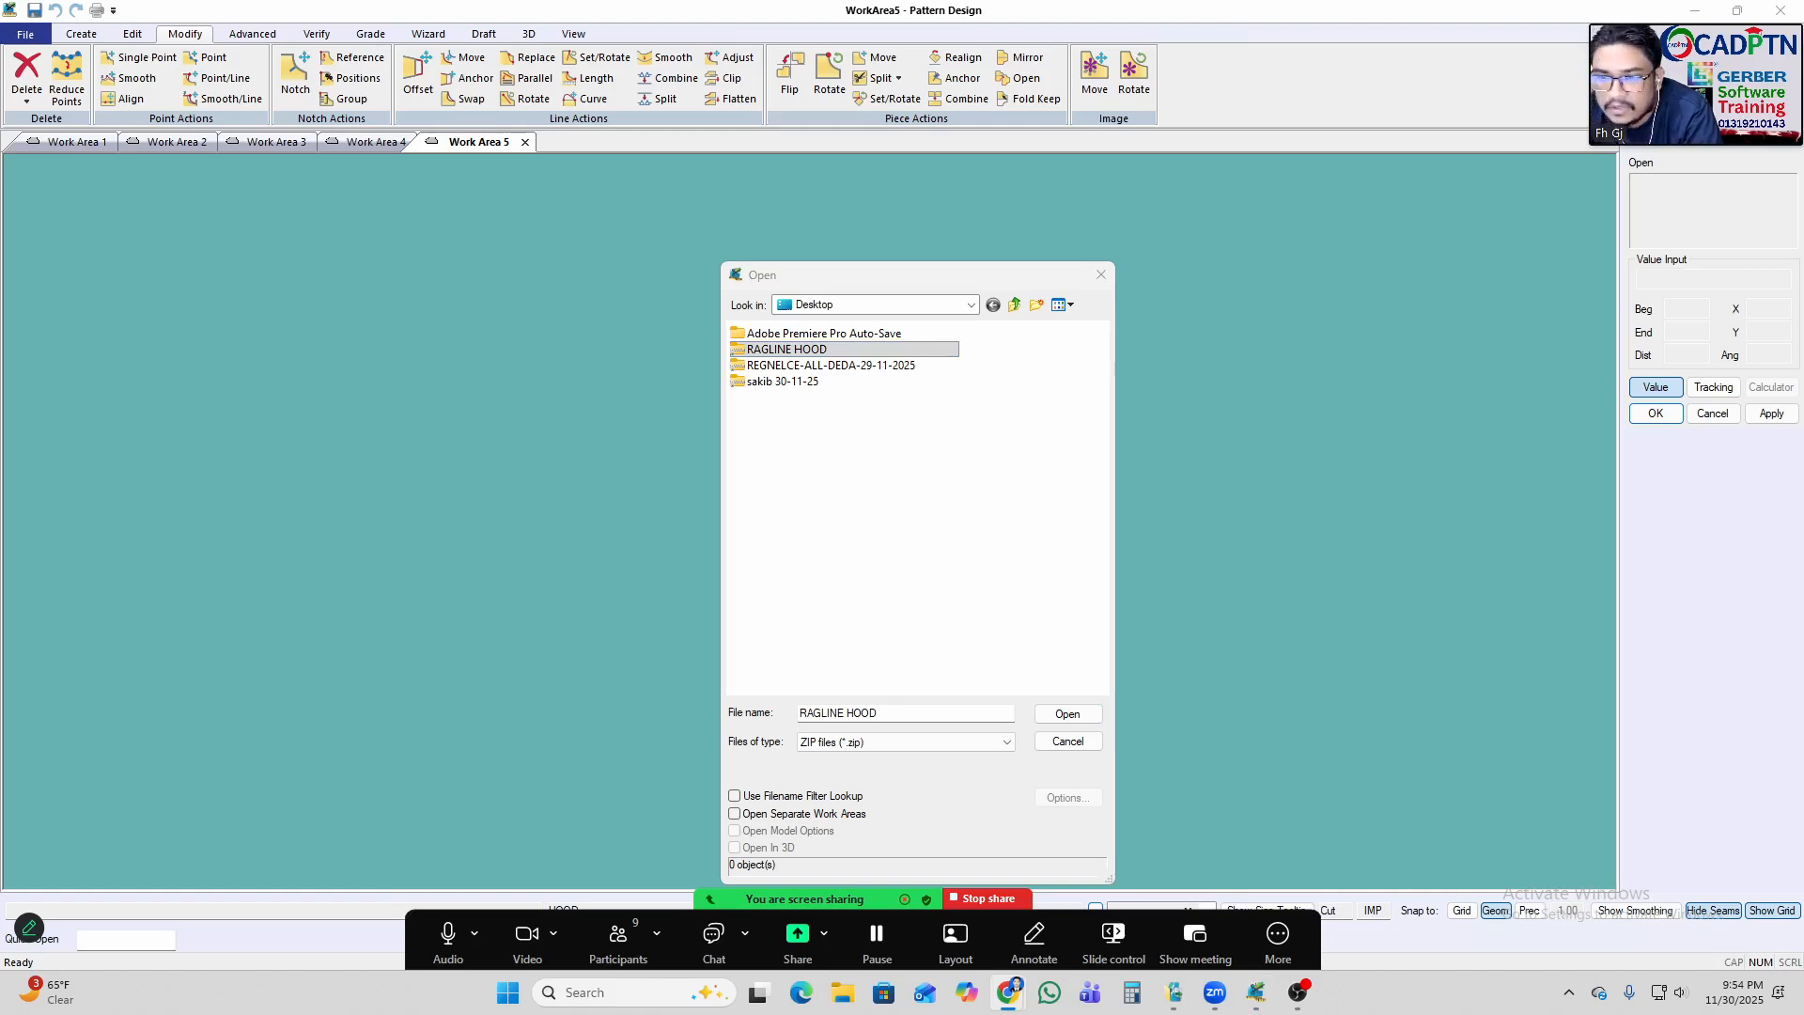
click(888, 456)
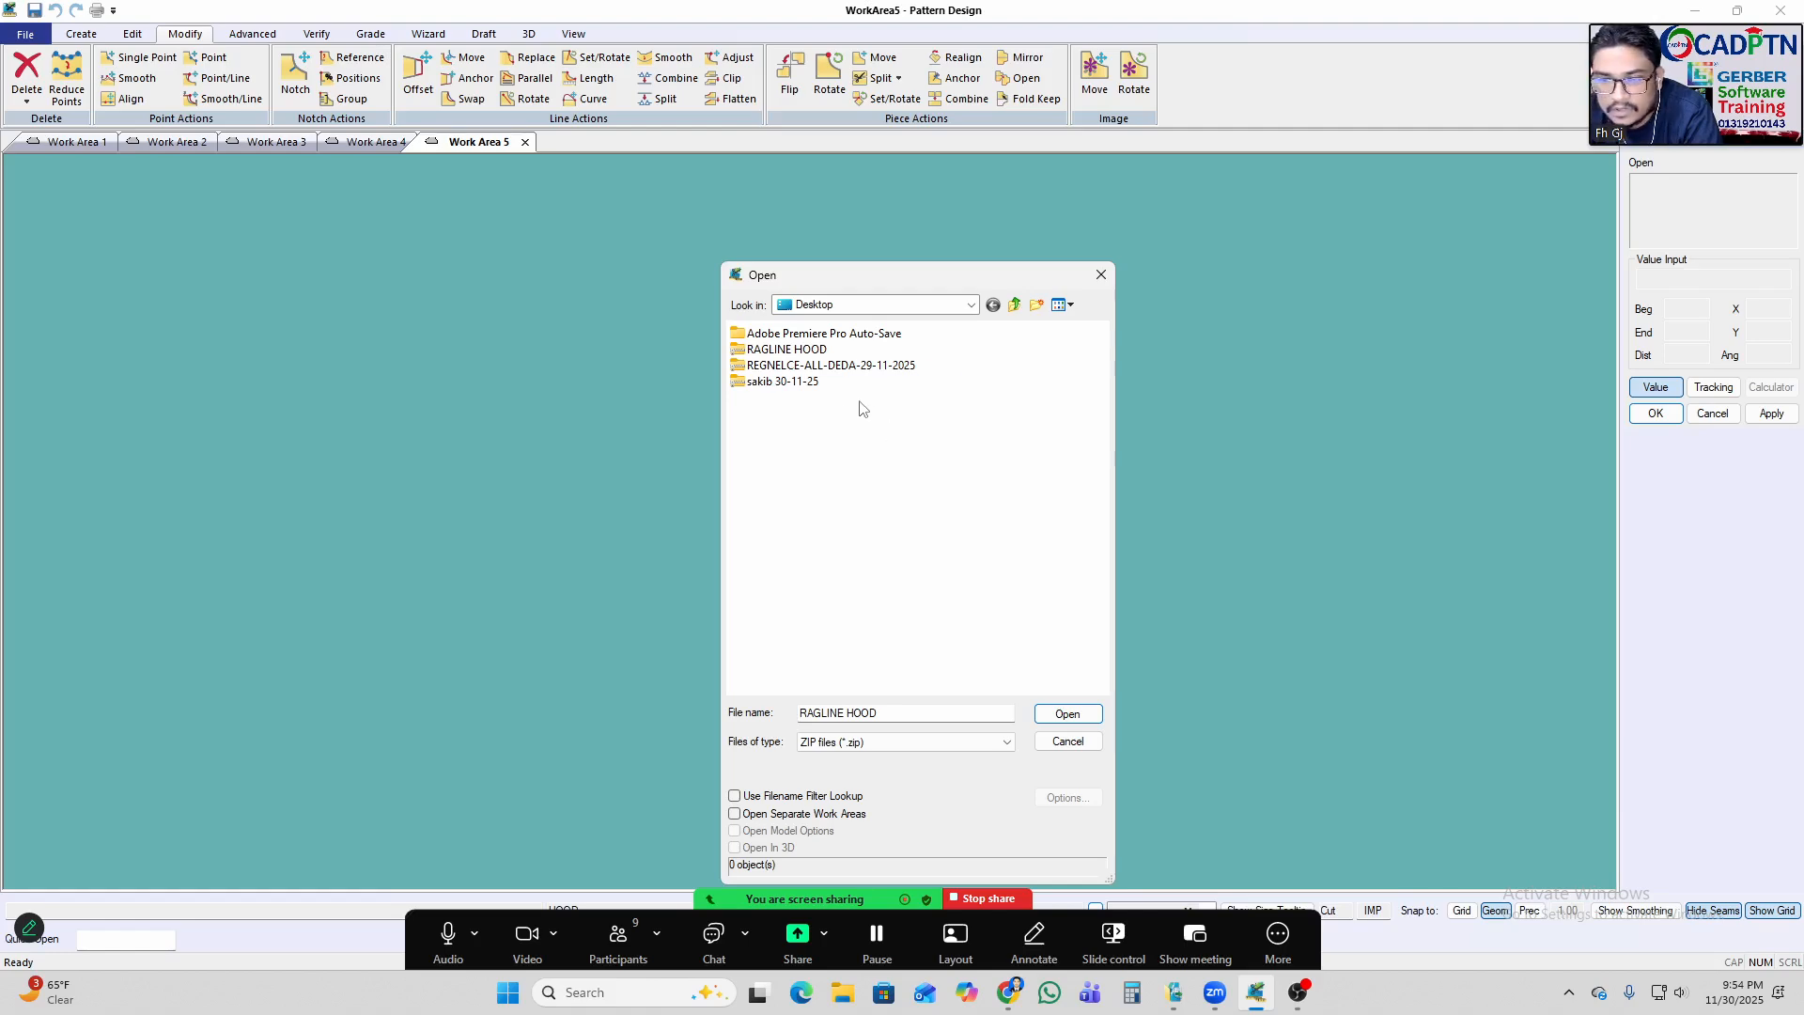
click(831, 365)
click(1068, 718)
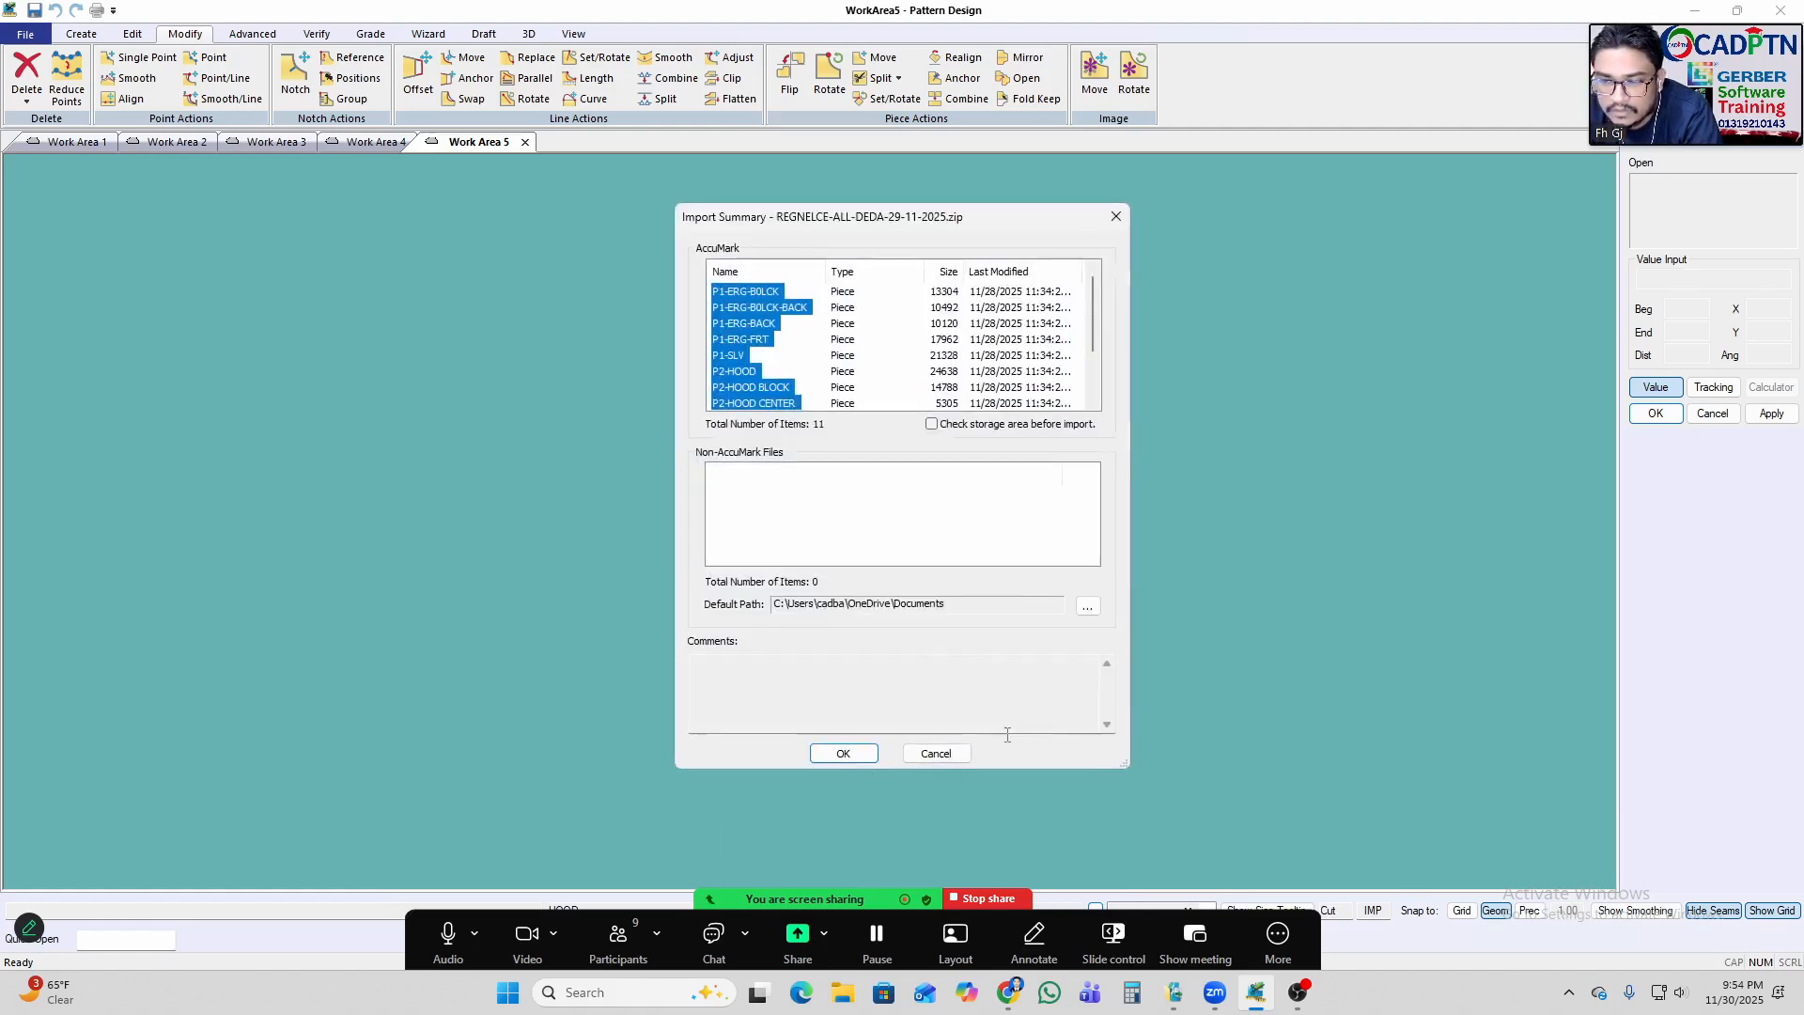
click(843, 752)
click(824, 589)
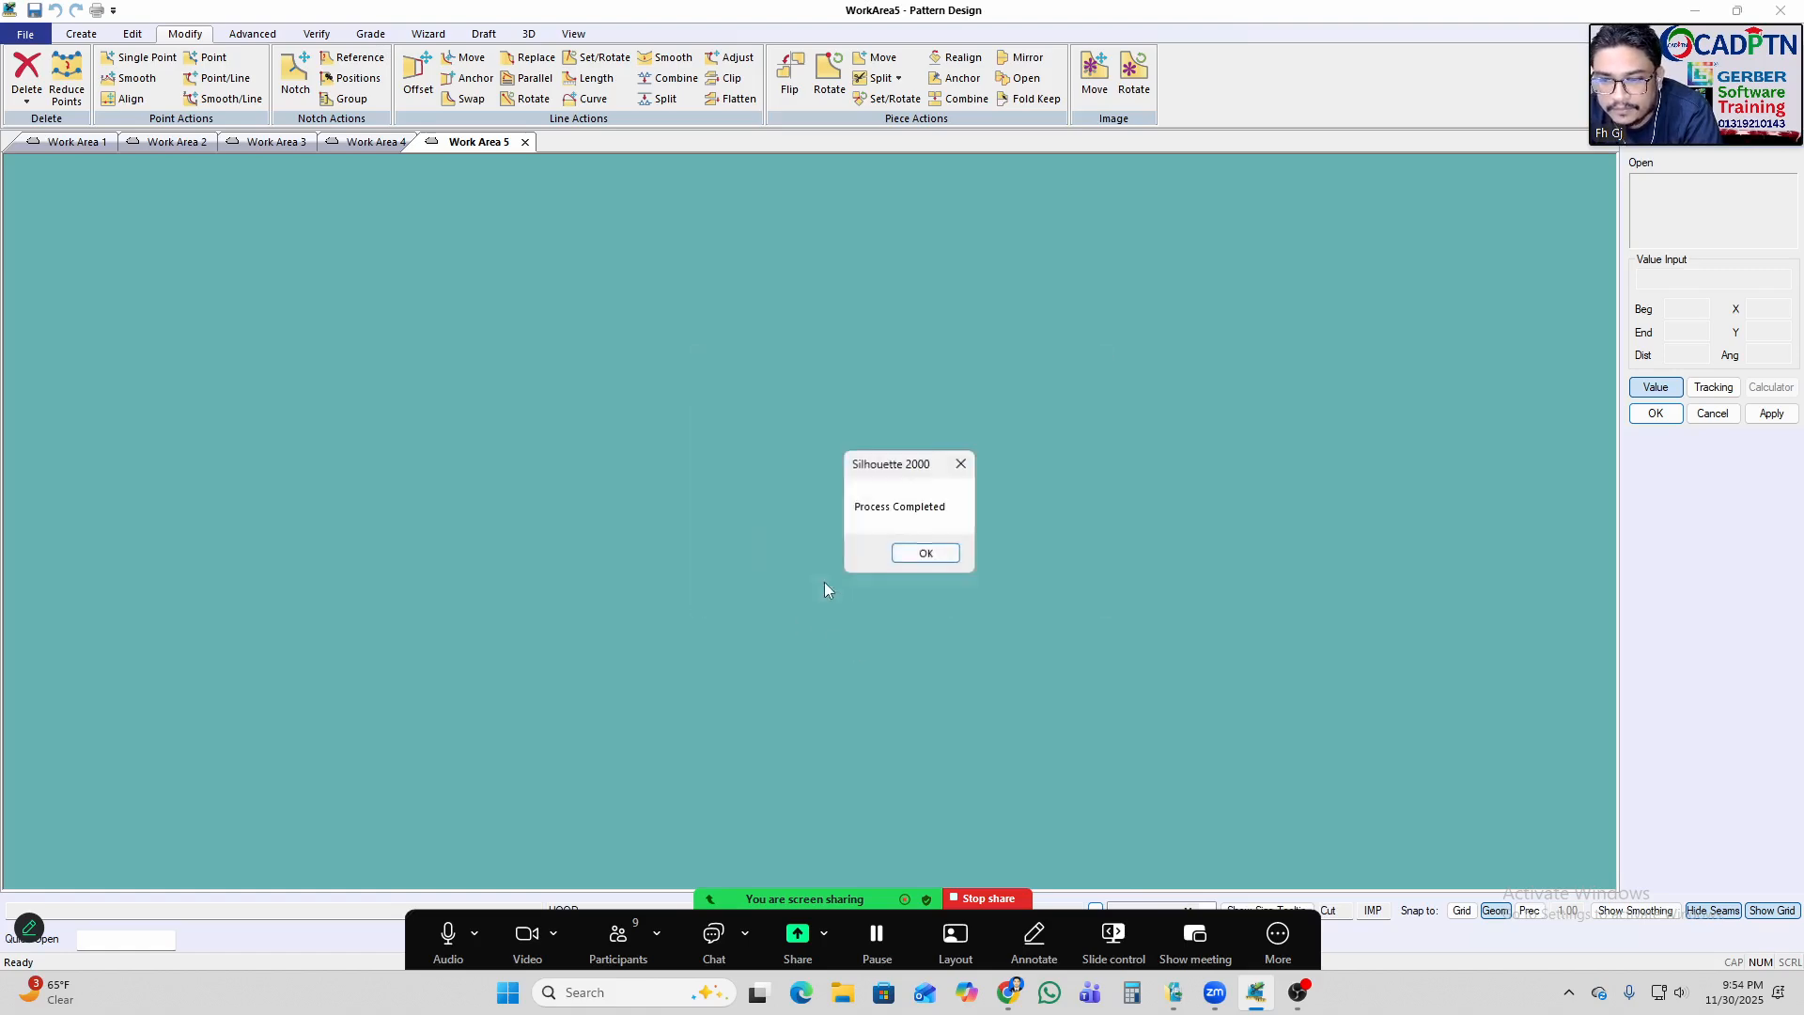
click(952, 555)
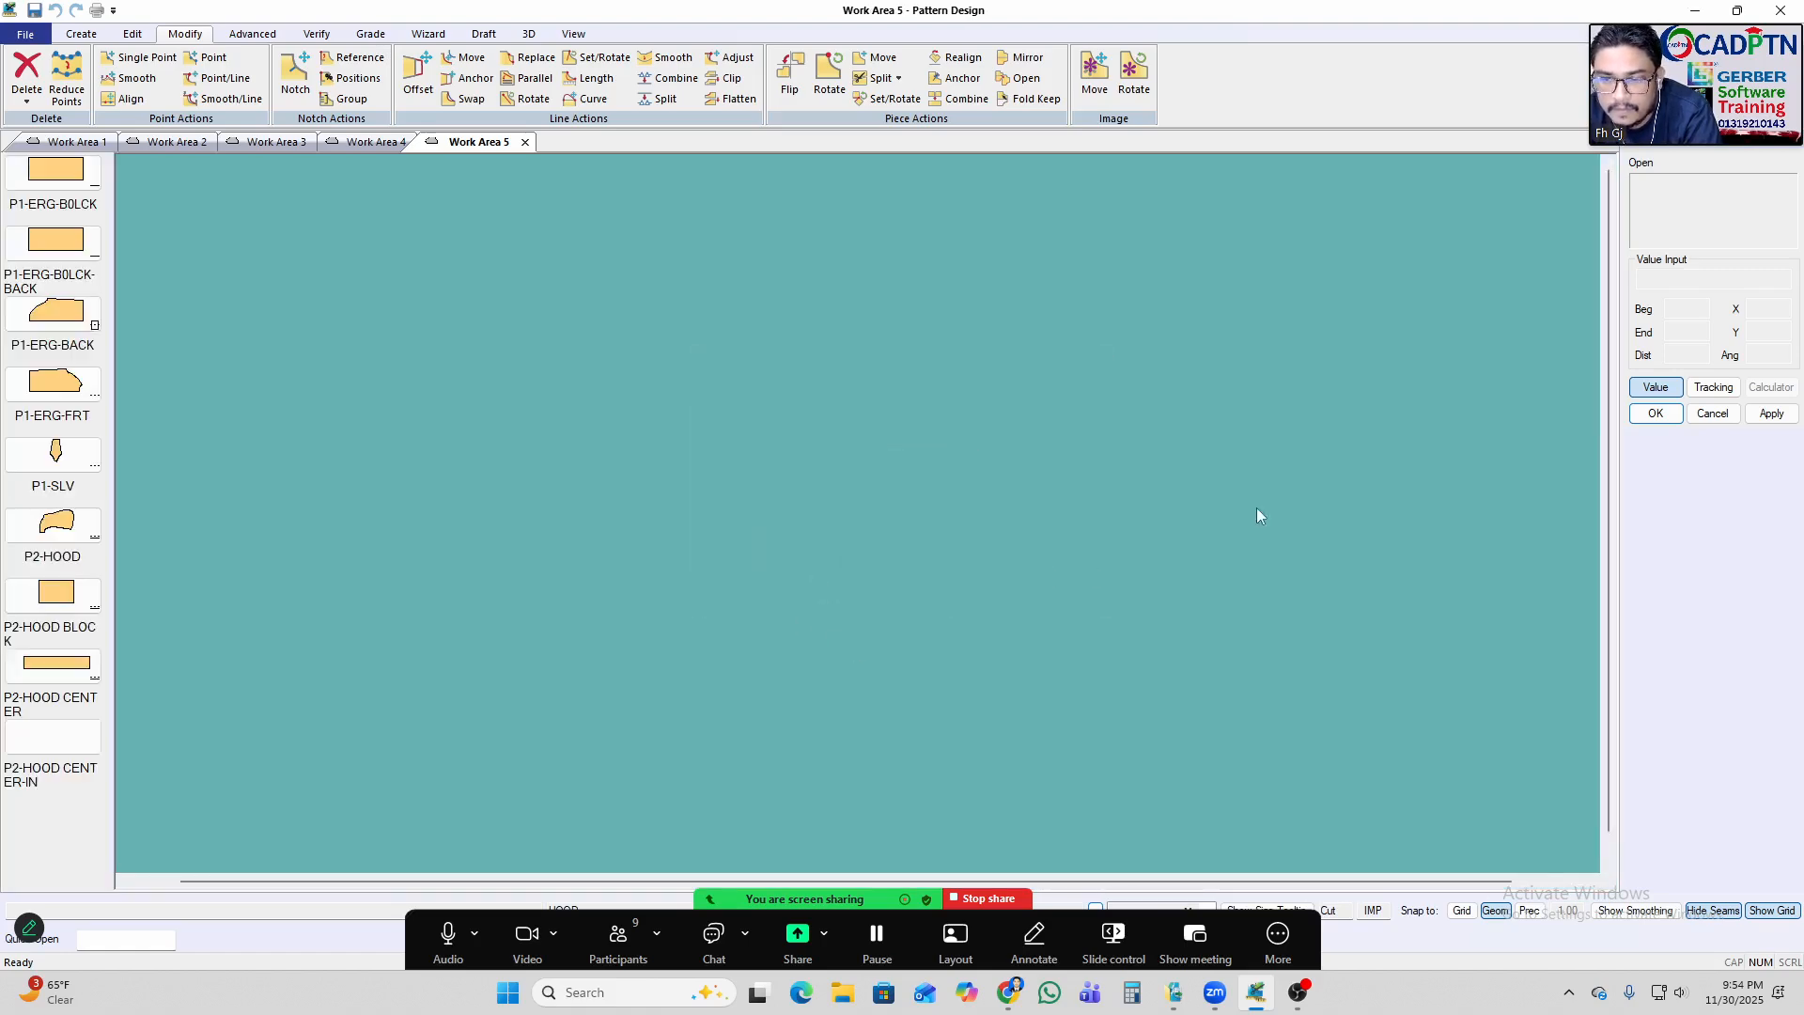
Place all imported pieces in the work area and display their graded nests with Show Nest All.
right_click(86, 206)
click(258, 359)
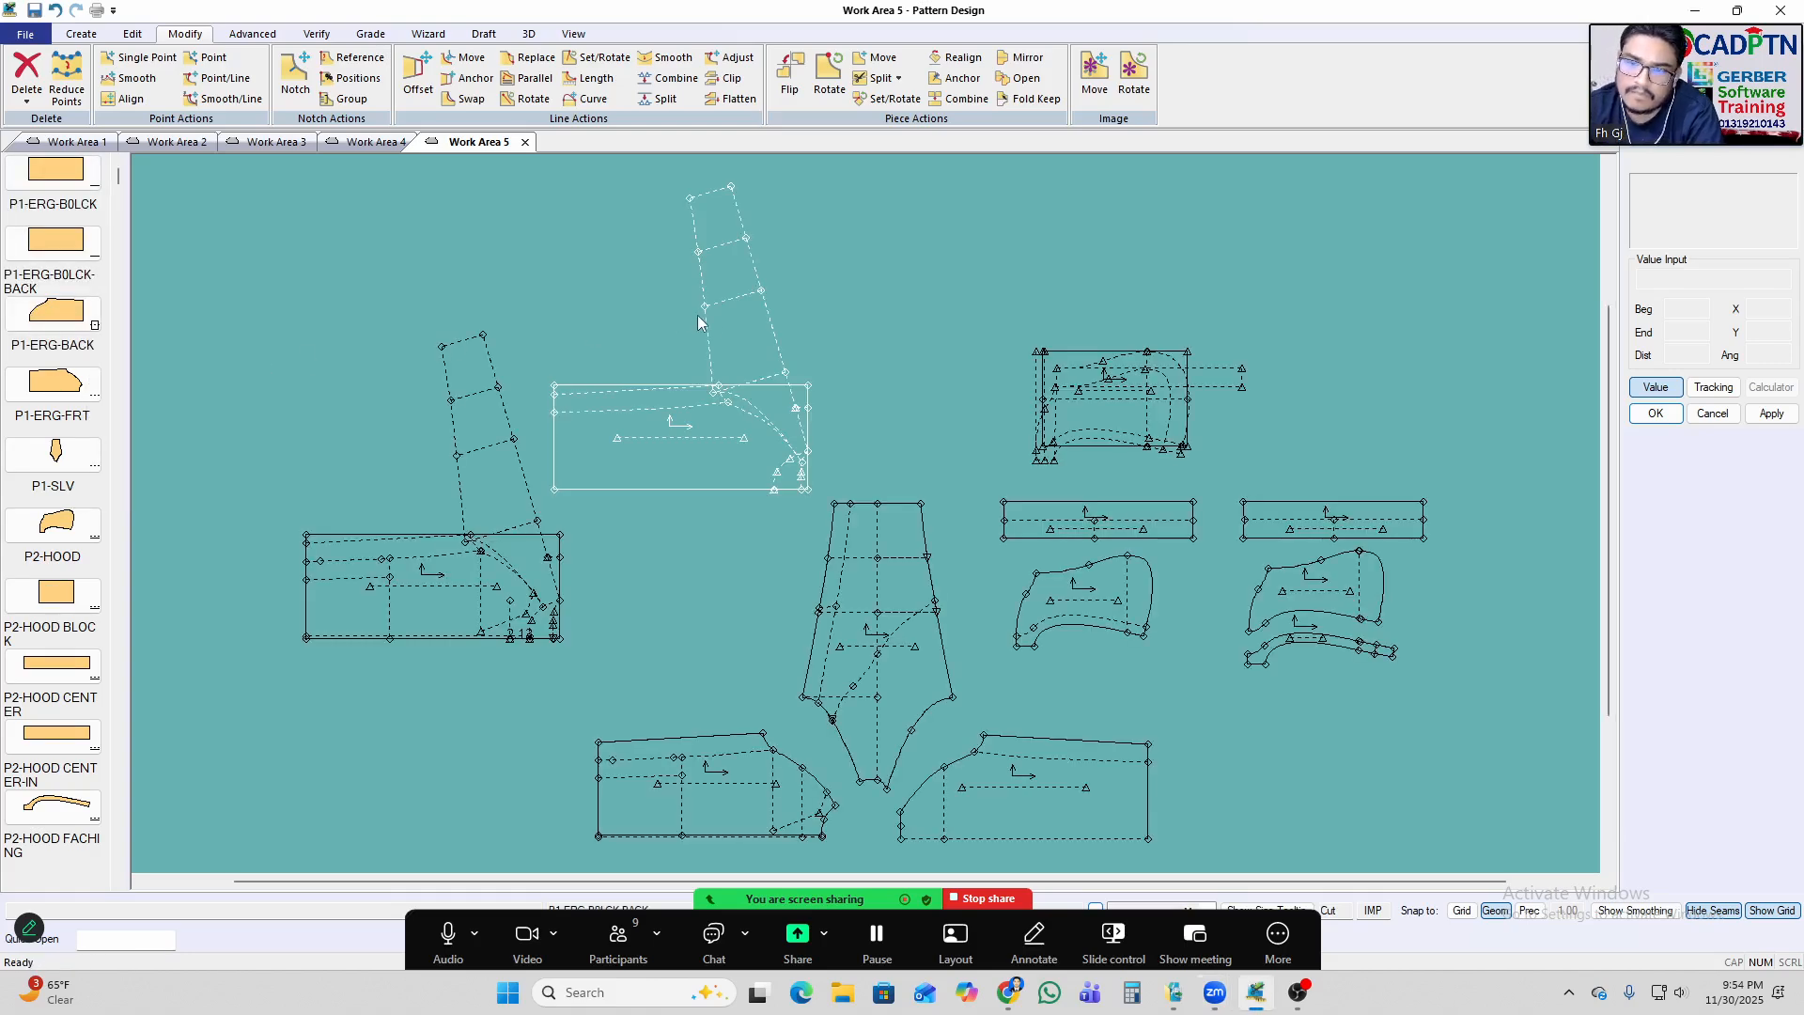
drag(1257, 198, 354, 733)
right_click(1112, 338)
click(1184, 346)
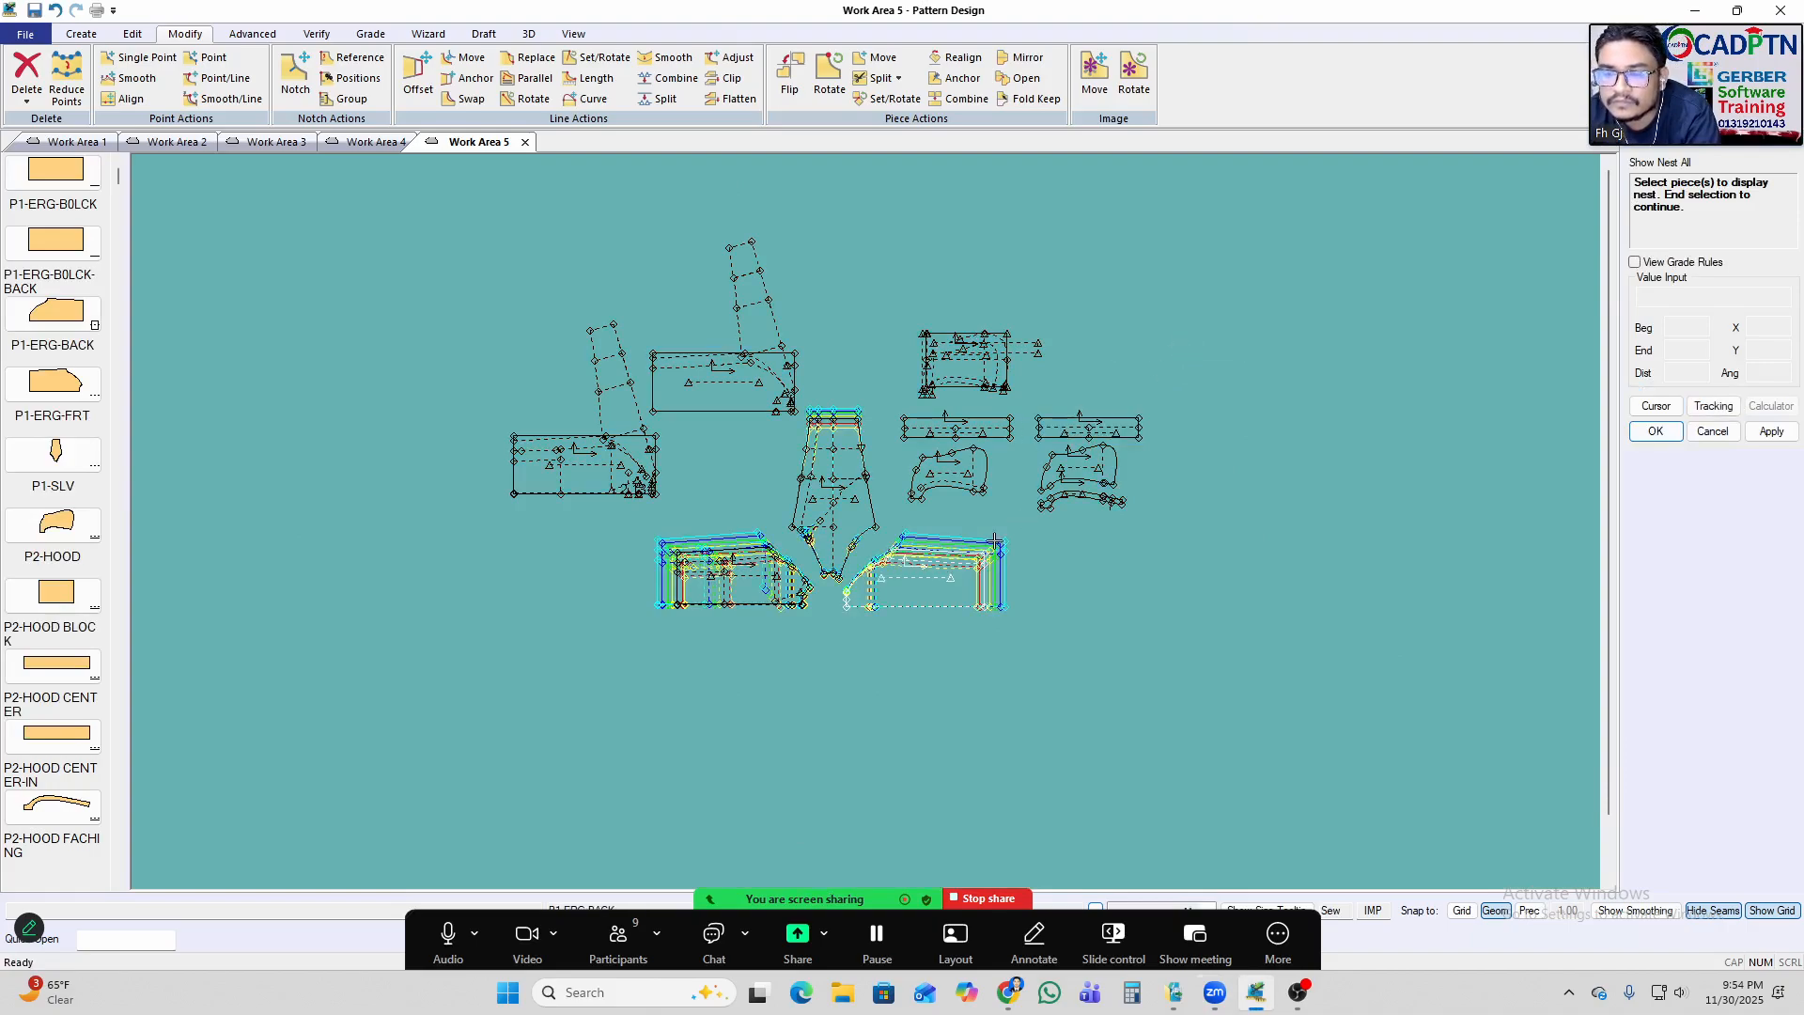
Join the P2-HOOD FACHING piece to the lower edge of the inner hood piece at their front corner.
scroll(1090, 484, up, 5)
scroll(658, 441, up, 6)
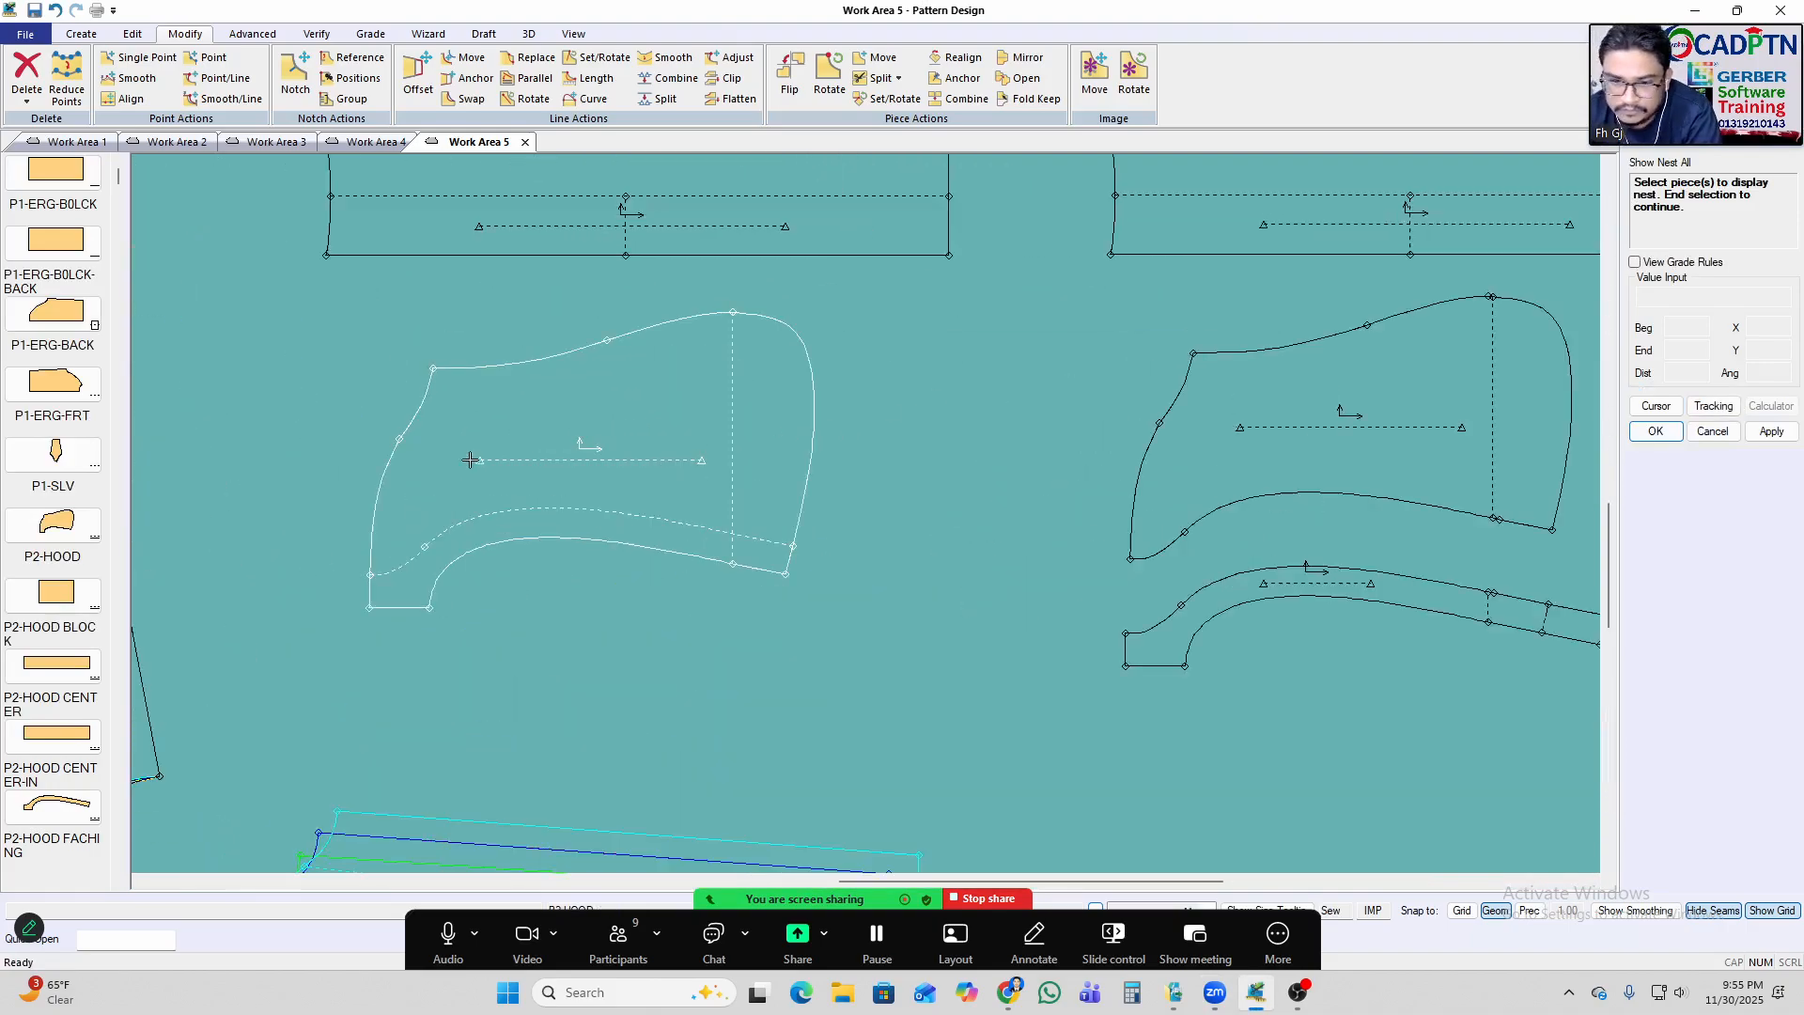
scroll(666, 504, down, 6)
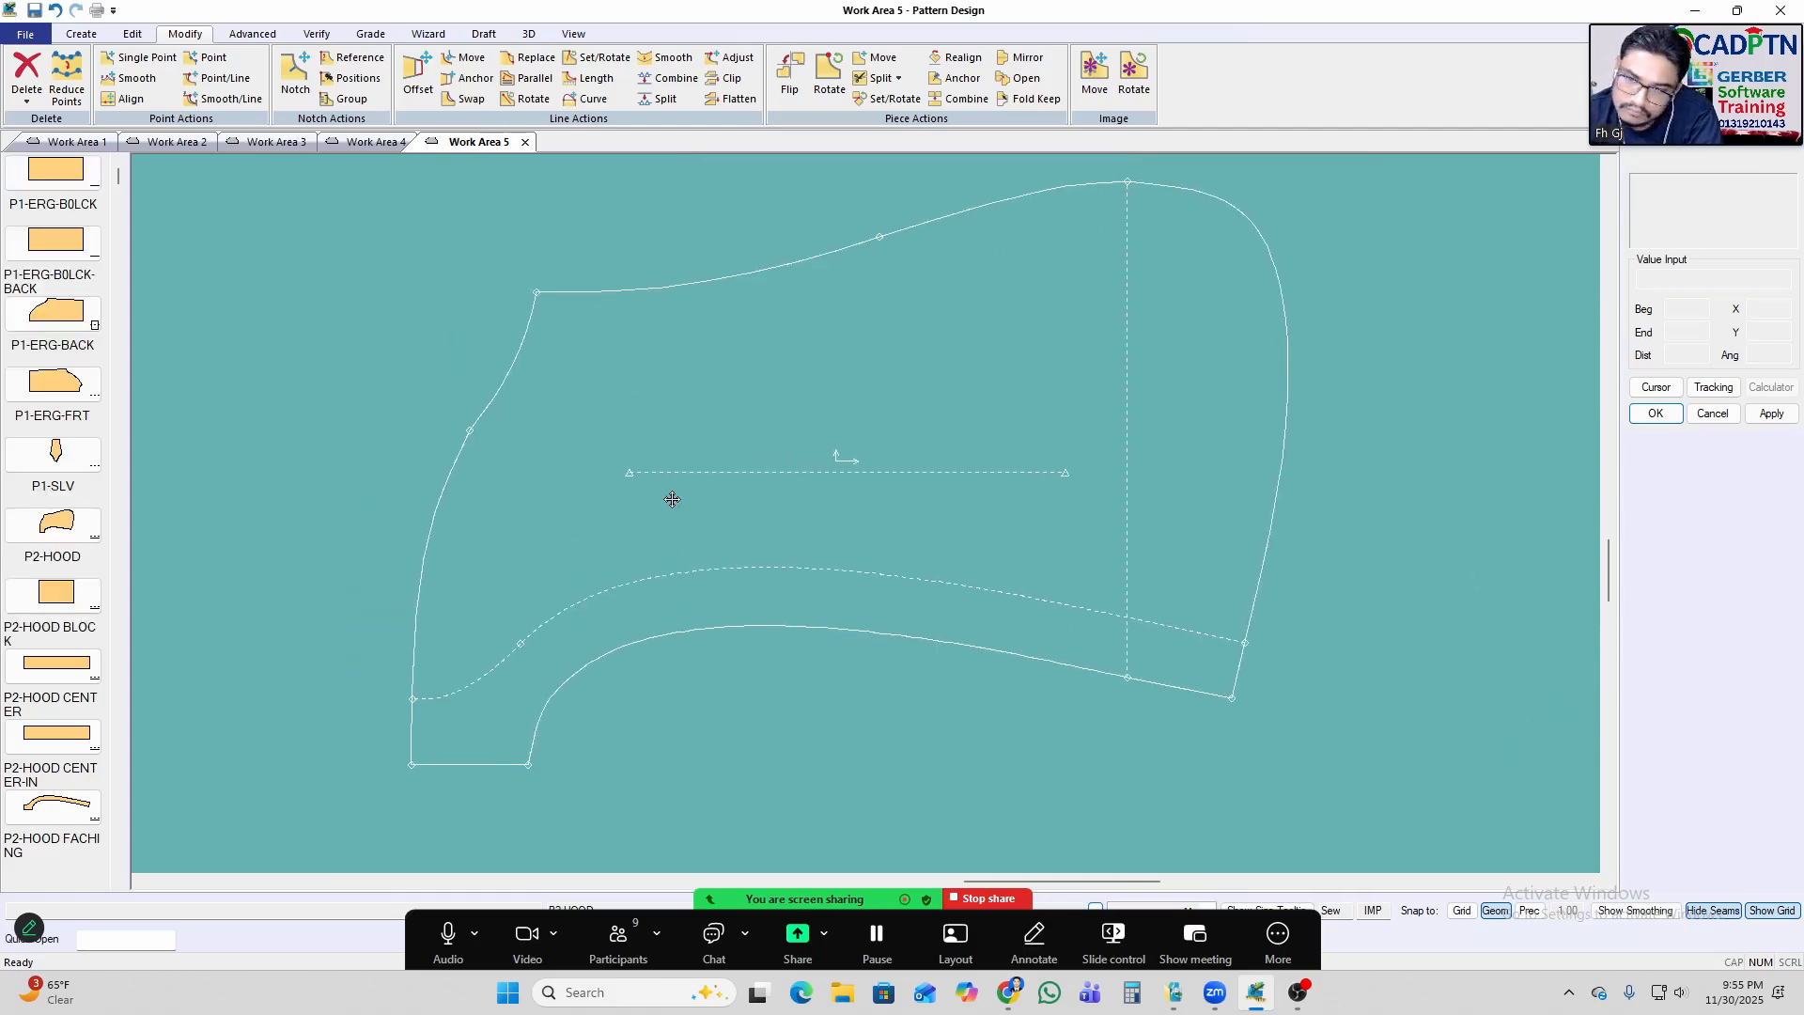
scroll(1344, 564, up, 1)
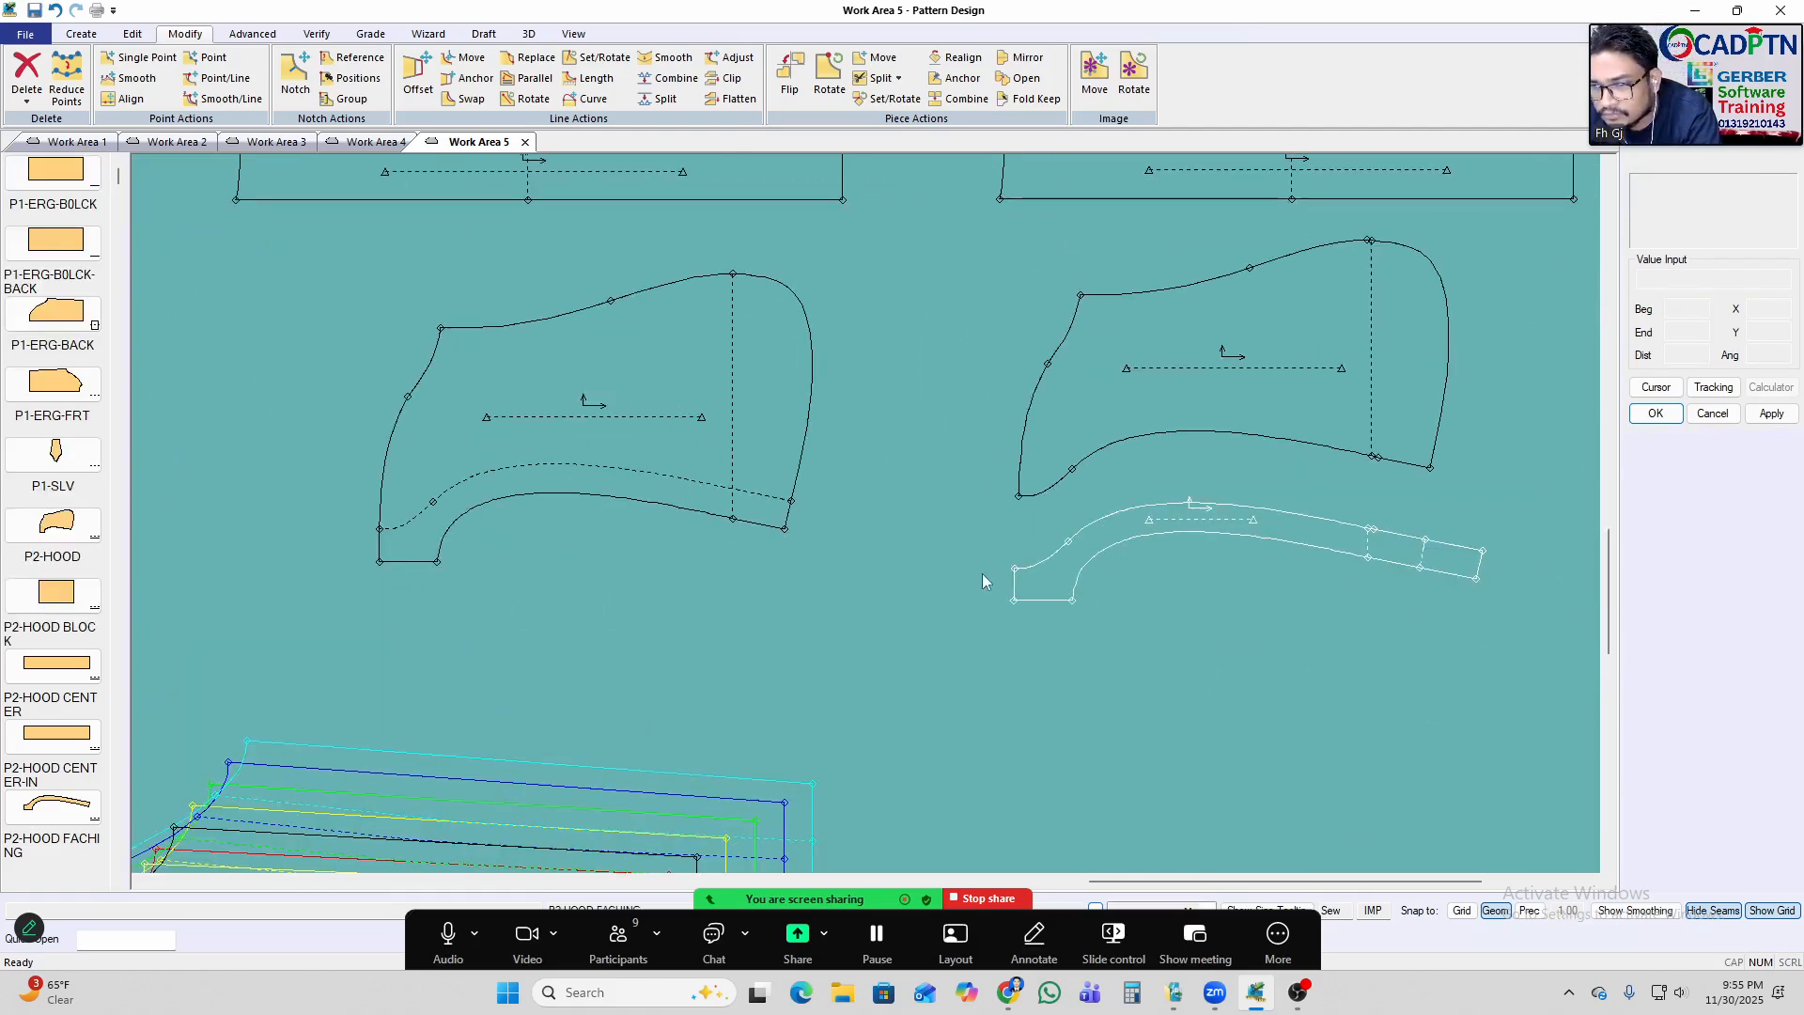
click(1015, 567)
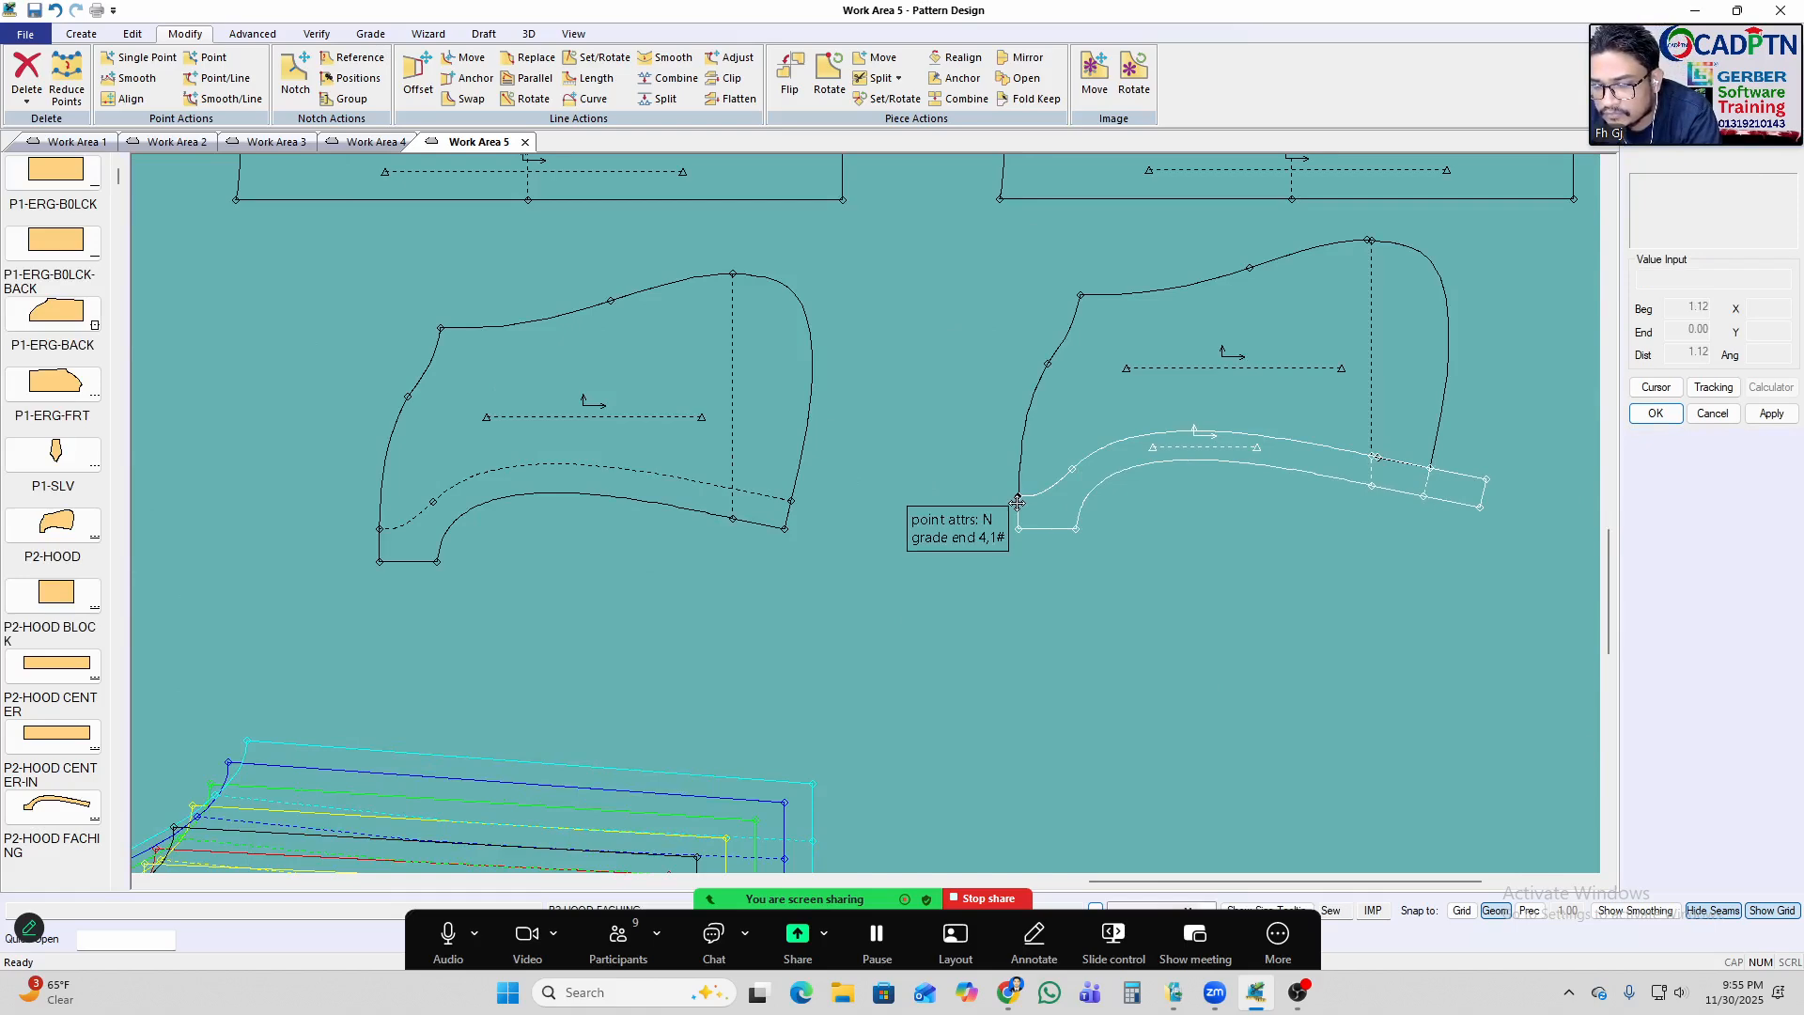
scroll(583, 505, down, 4)
scroll(1189, 498, up, 5)
scroll(1293, 513, down, 3)
scroll(1299, 515, down, 1)
Overlay the full P2-HOOD piece on the joined inner hood and facing to compare their outlines.
click(566, 481)
scroll(658, 498, up, 2)
click(673, 509)
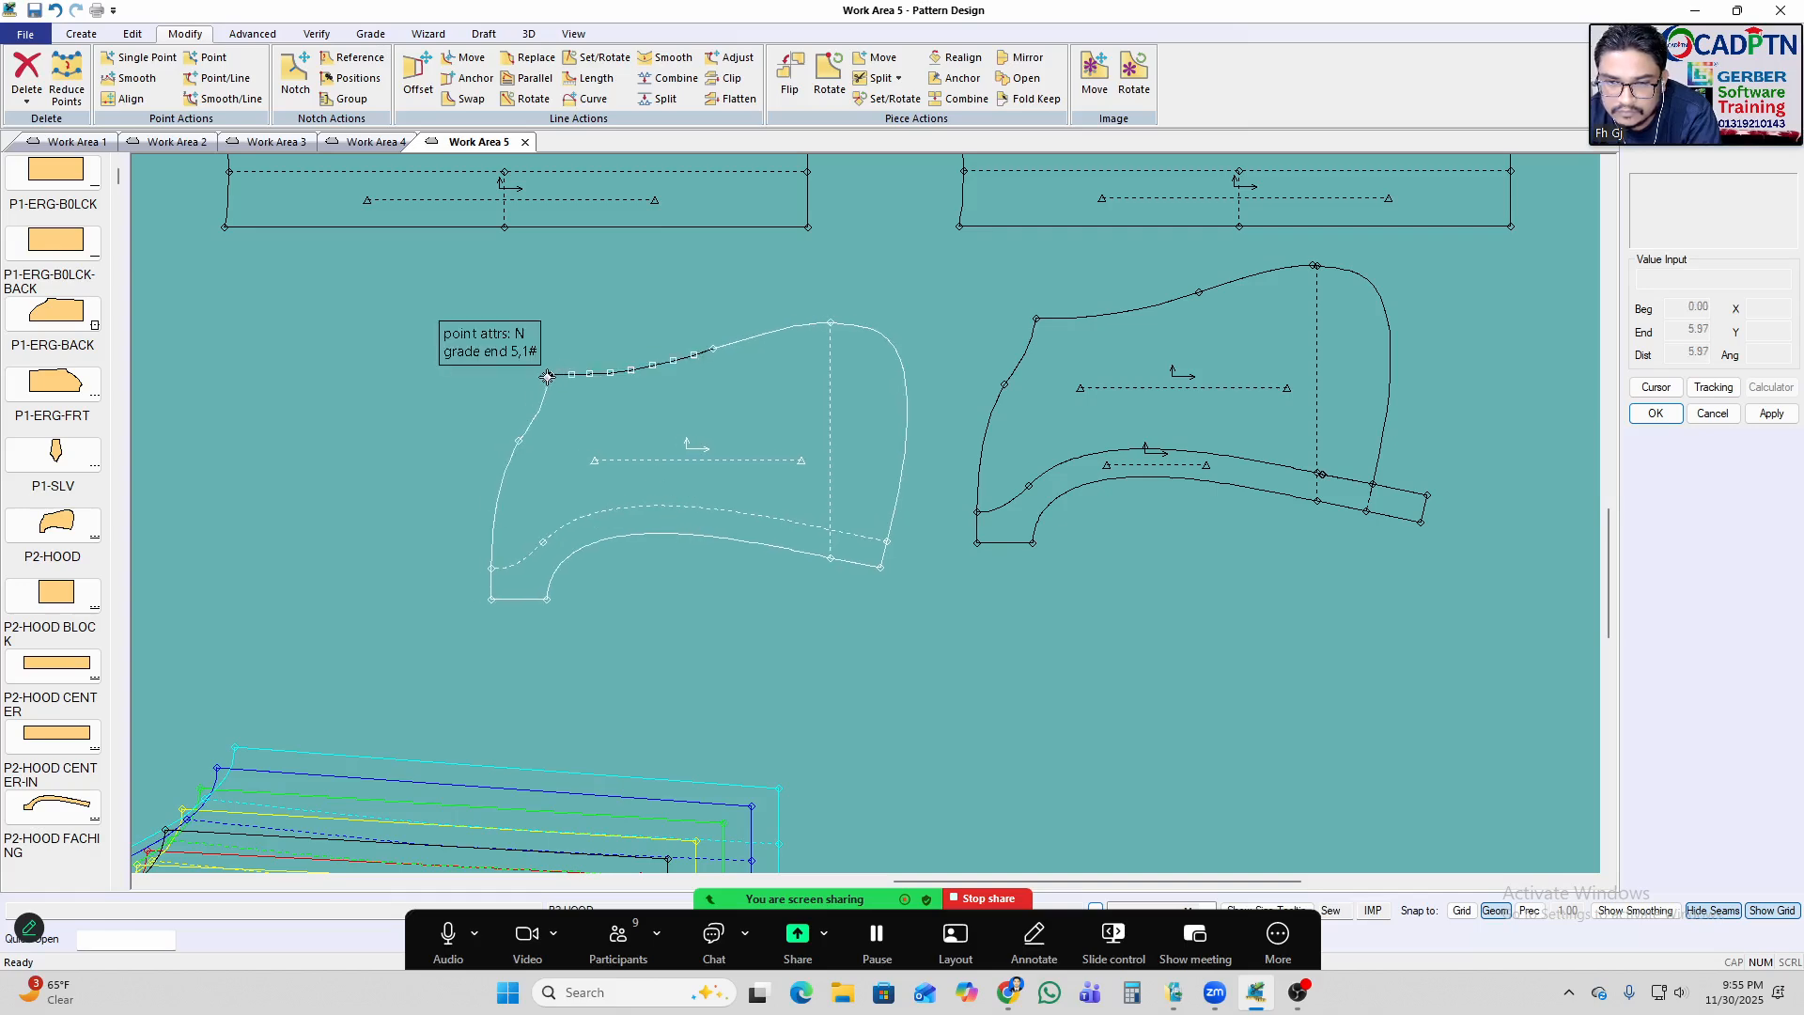
scroll(475, 409, down, 1)
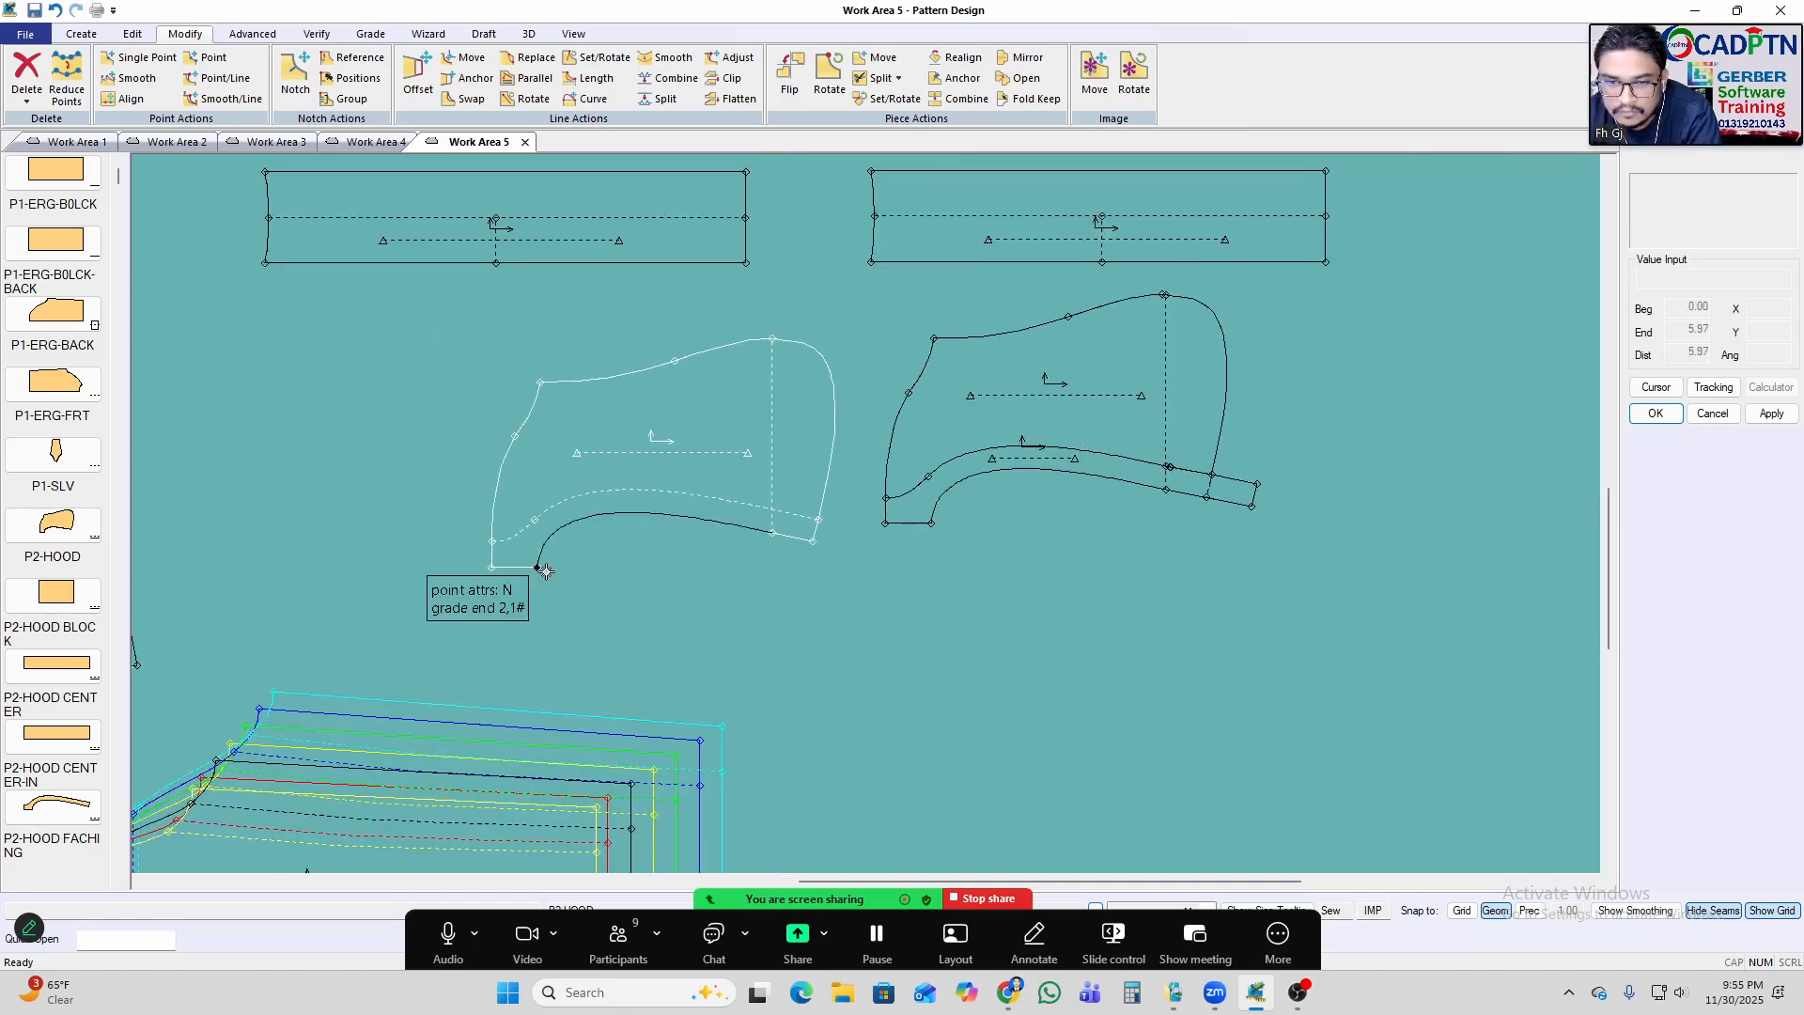
scroll(893, 522, up, 2)
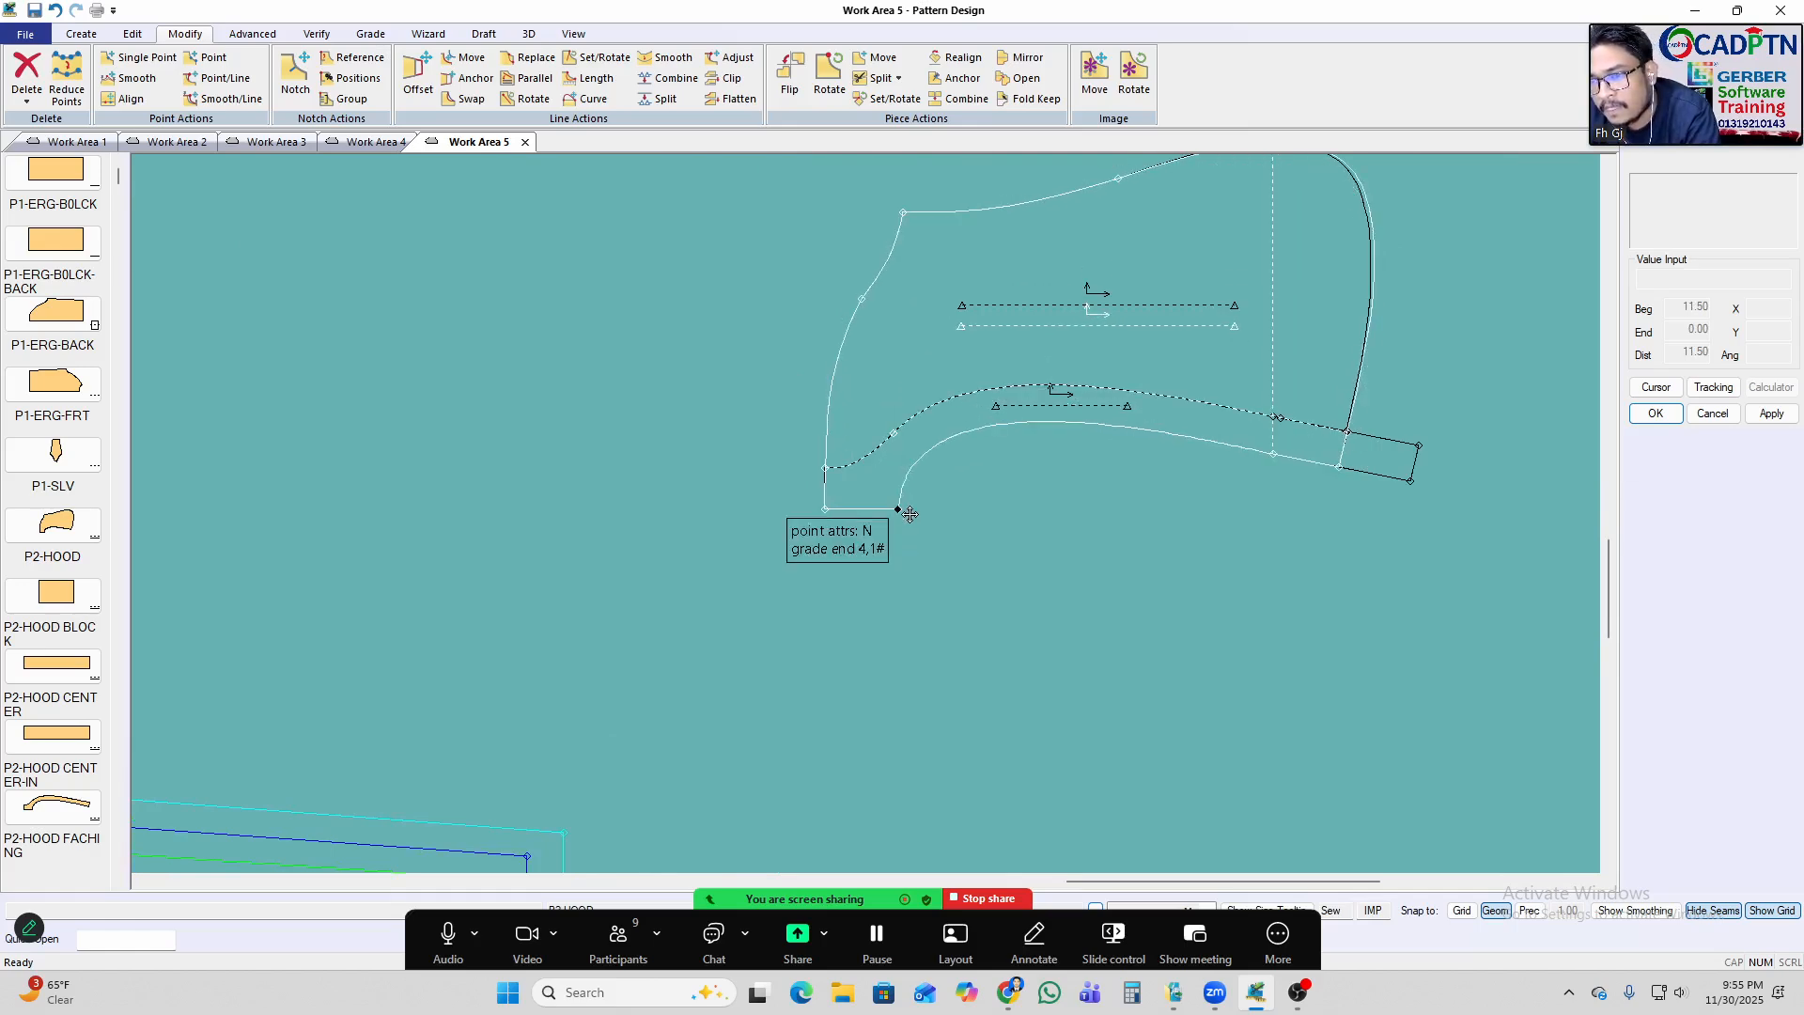
scroll(904, 517, down, 2)
scroll(1221, 434, up, 3)
Move the facing below the hood pieces and shift the inner hood to one side of P2-HOOD.
click(1277, 510)
click(1263, 636)
click(1126, 407)
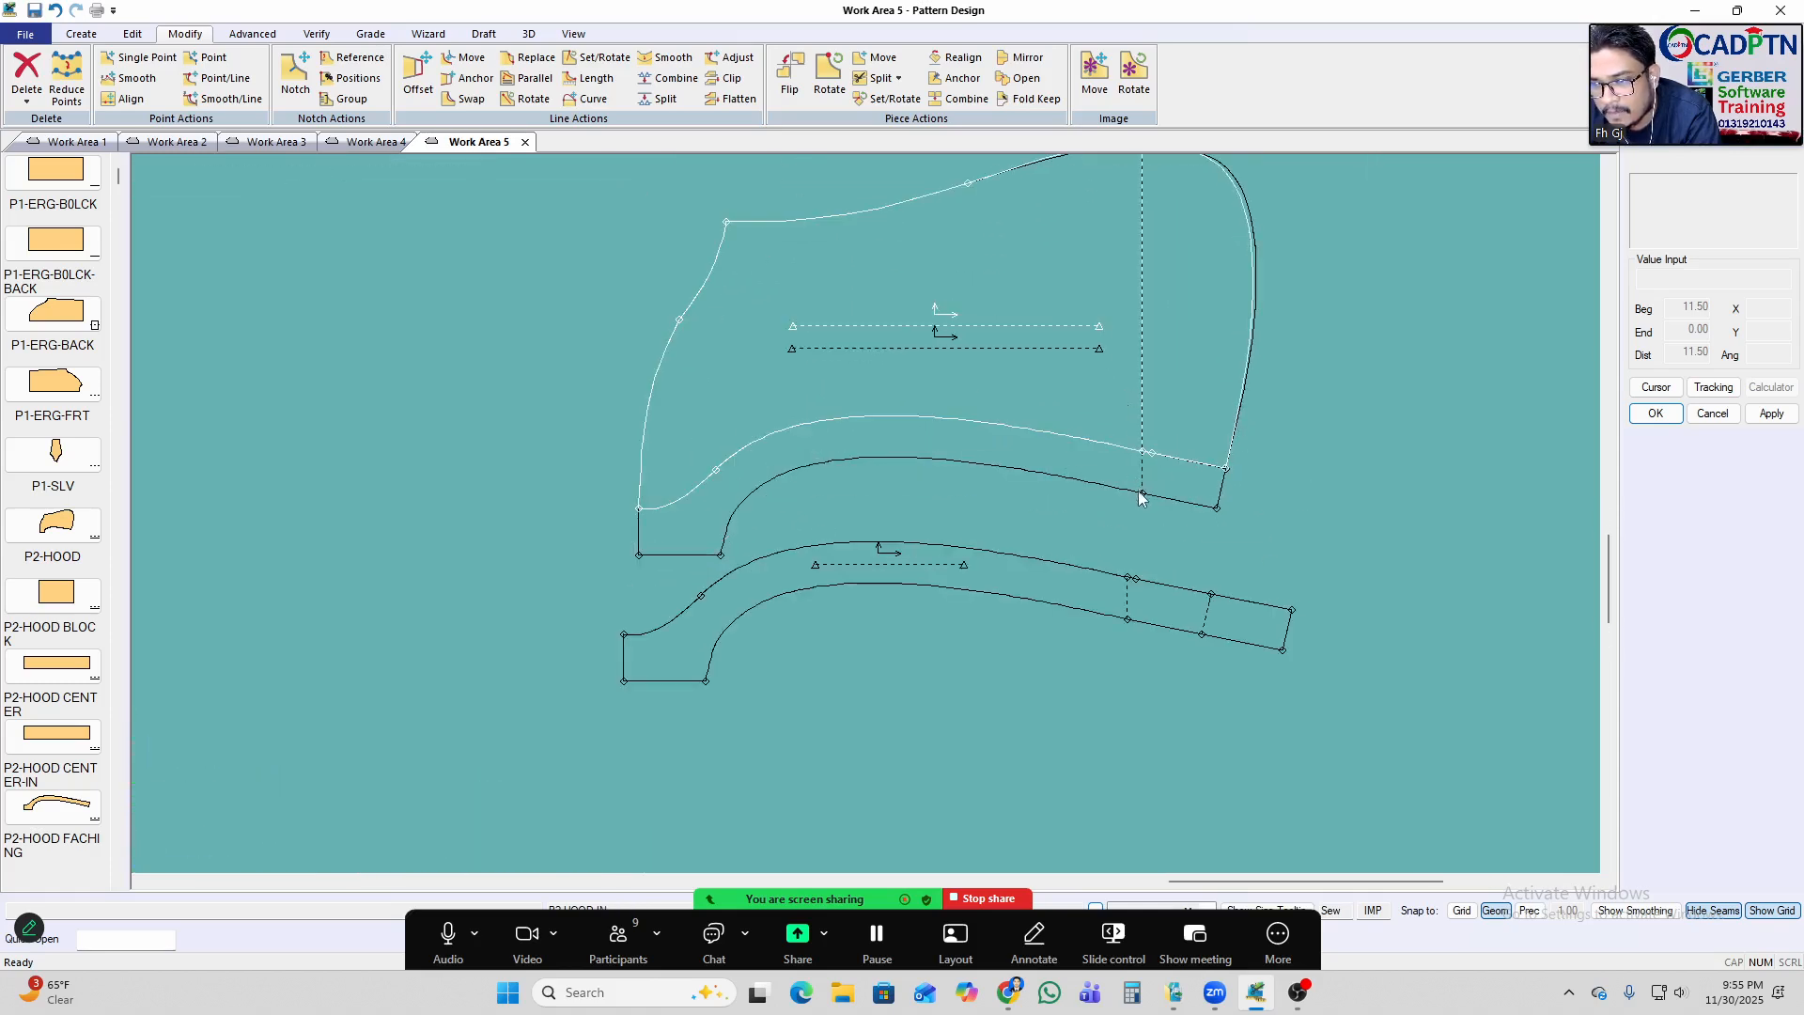
click(1127, 618)
click(1109, 618)
scroll(1109, 620, down, 2)
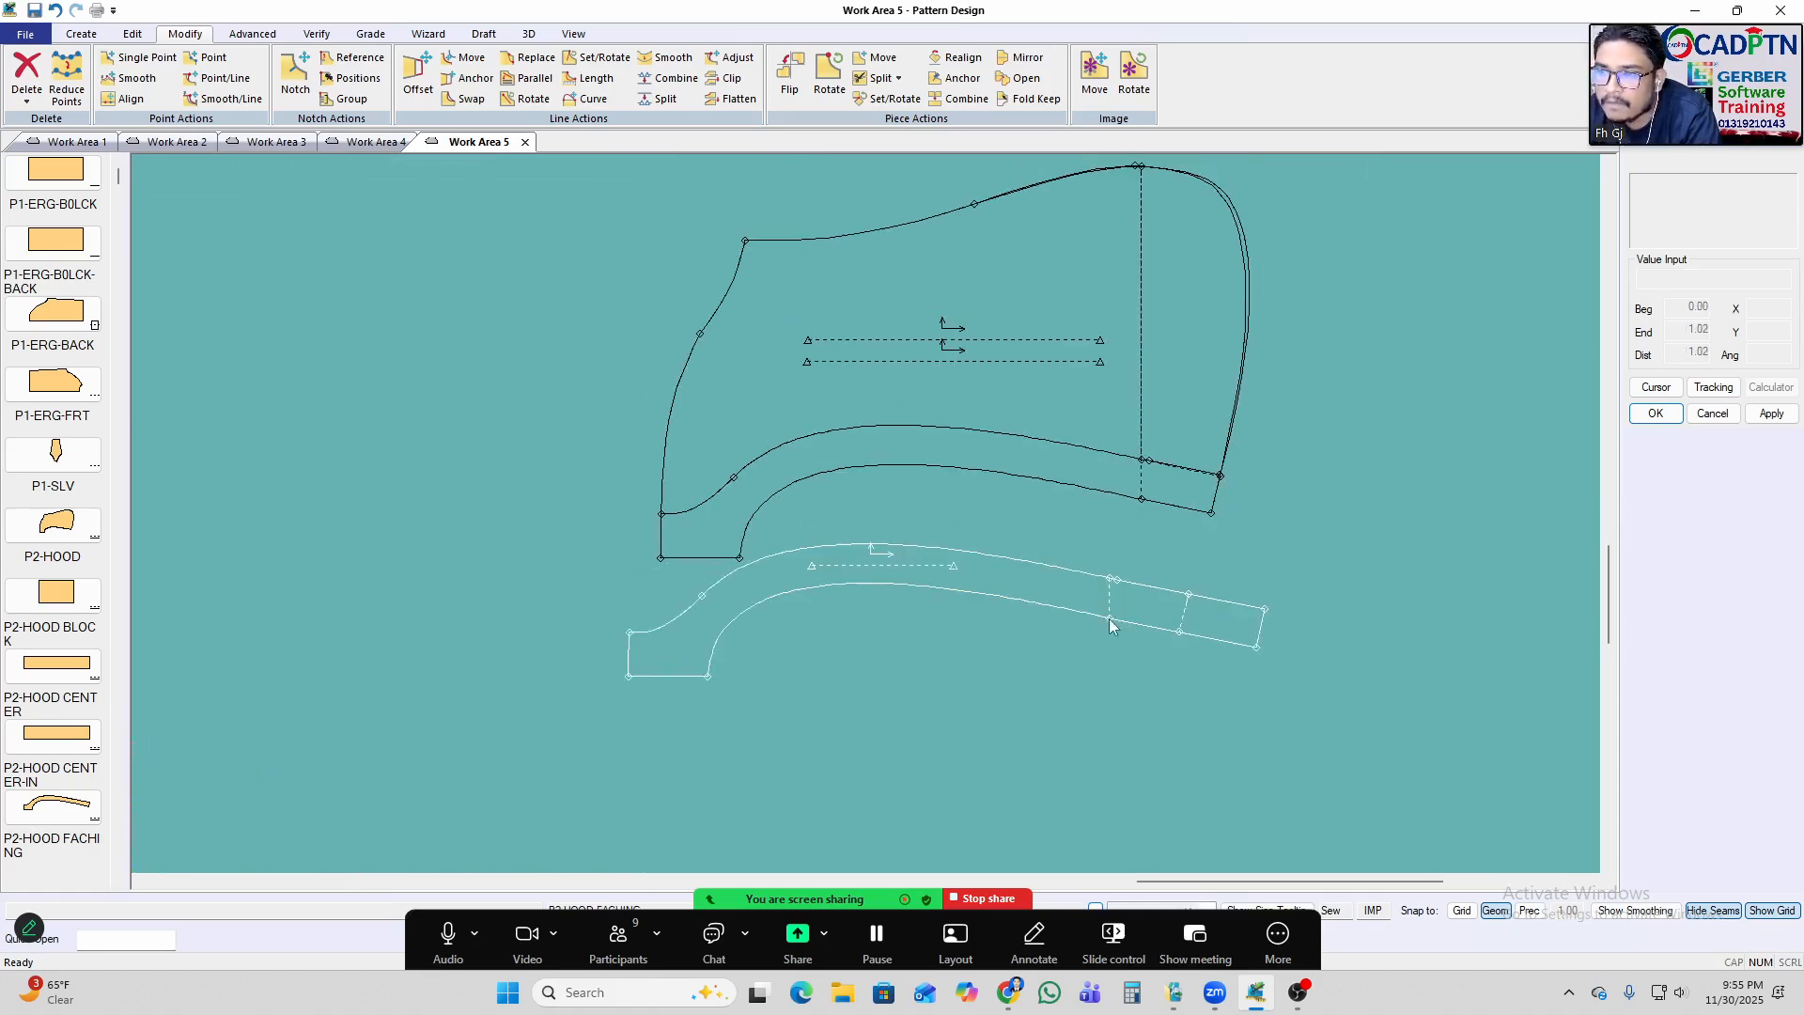
click(1124, 352)
click(802, 376)
Measure the graded length of P2-HOOD's vertical internal line across all sizes.
click(1137, 378)
click(1140, 393)
key(alt+m)
click(1140, 409)
right_click(1295, 276)
click(1295, 276)
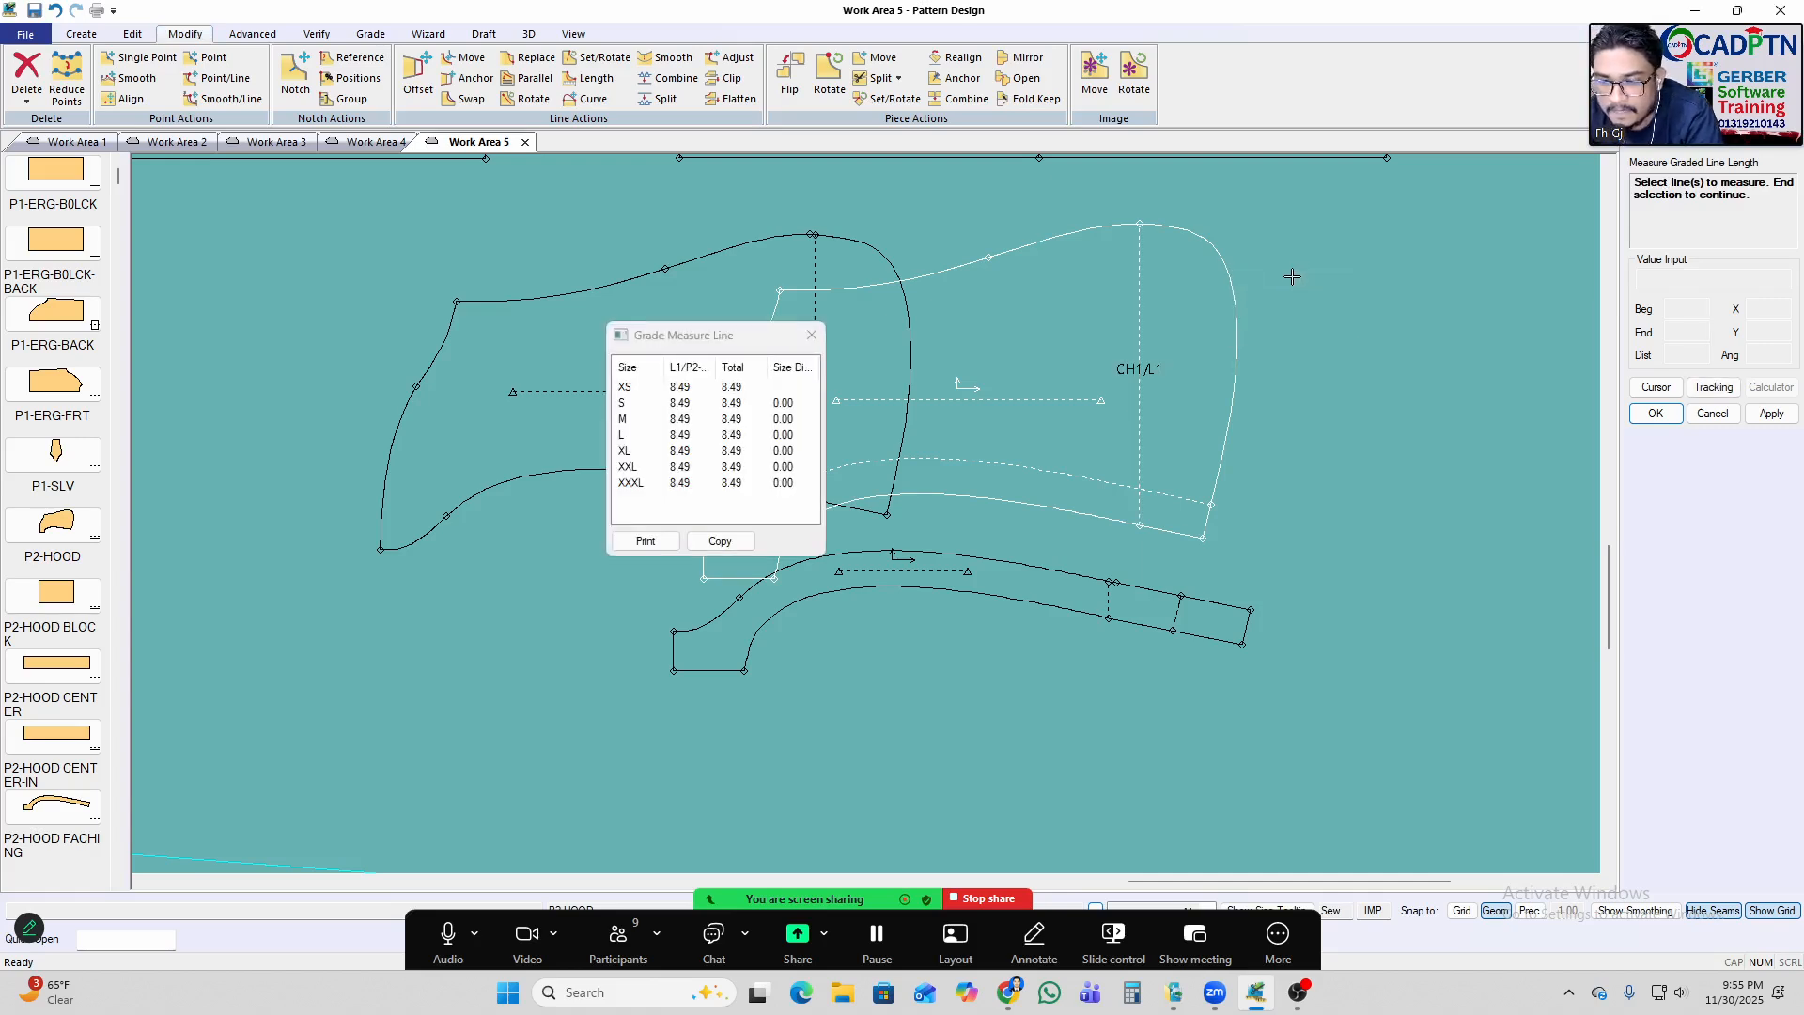
Join the P2-HOOD FACHING piece to the lower edge of P2-HOOD and move the inner hood clear of both.
click(811, 336)
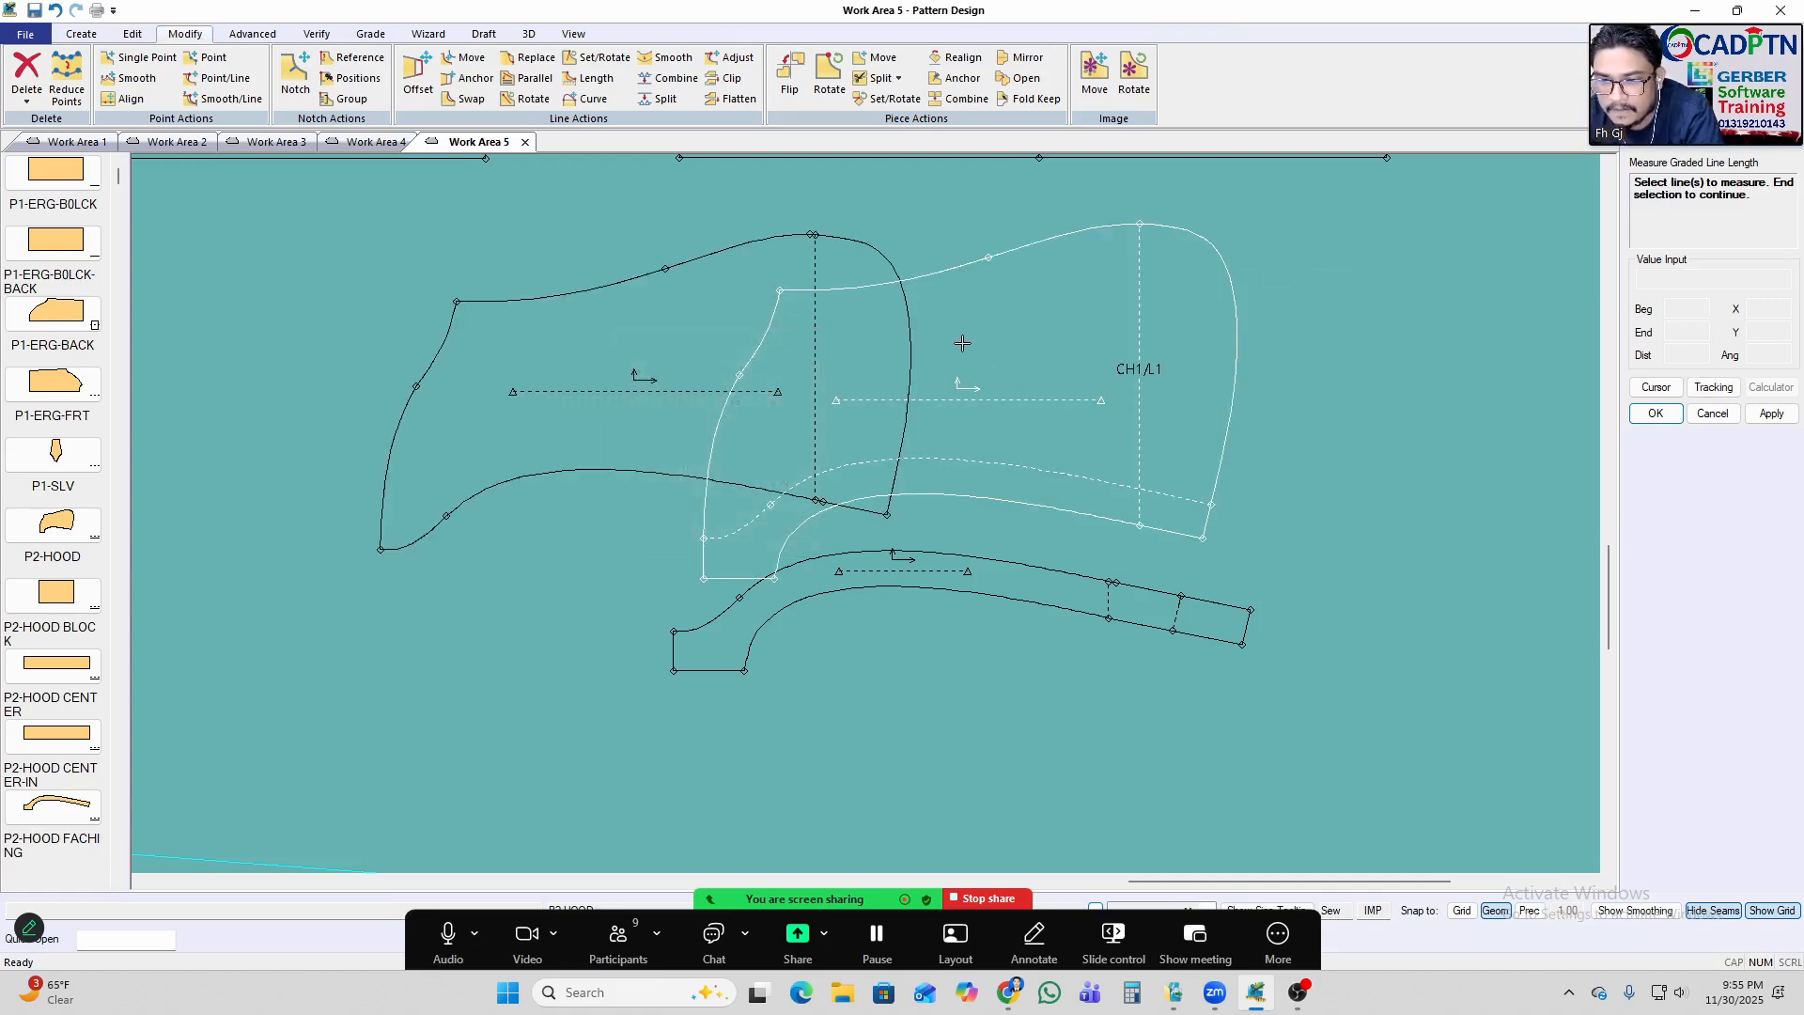
drag(749, 673, 780, 587)
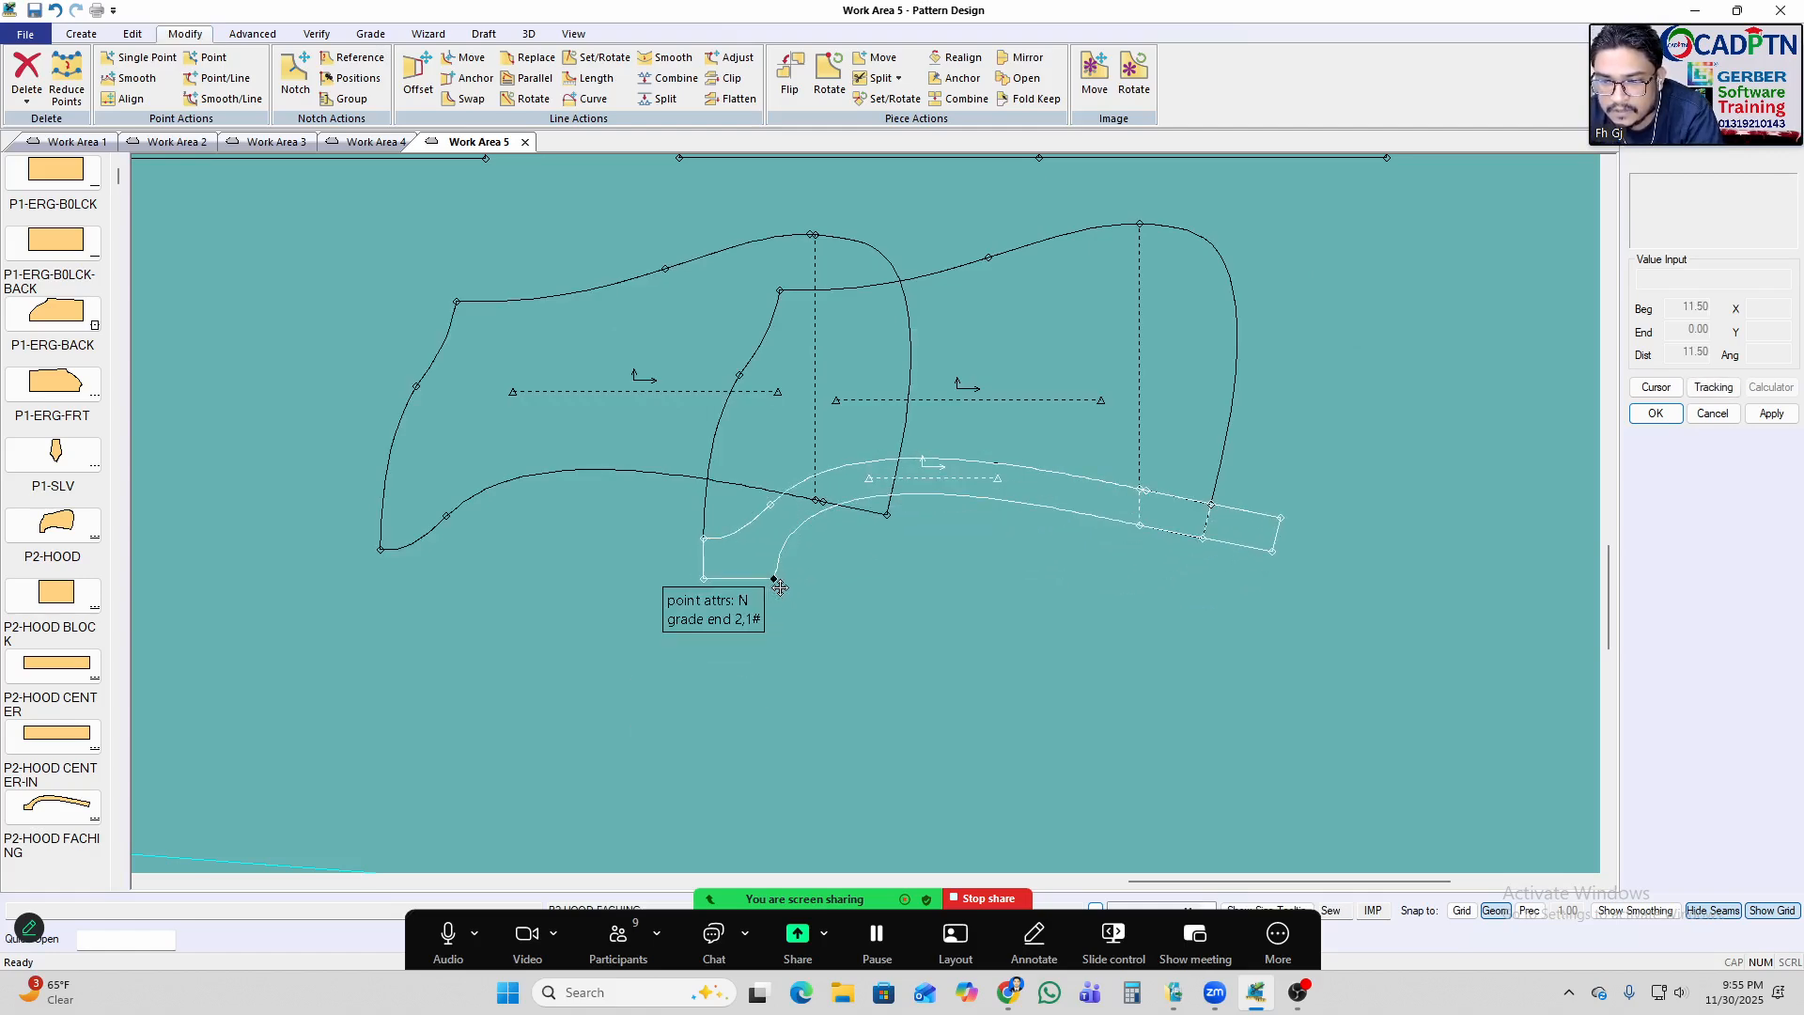
click(405, 536)
drag(515, 444, 233, 410)
click(539, 493)
click(539, 497)
scroll(470, 494, down, 1)
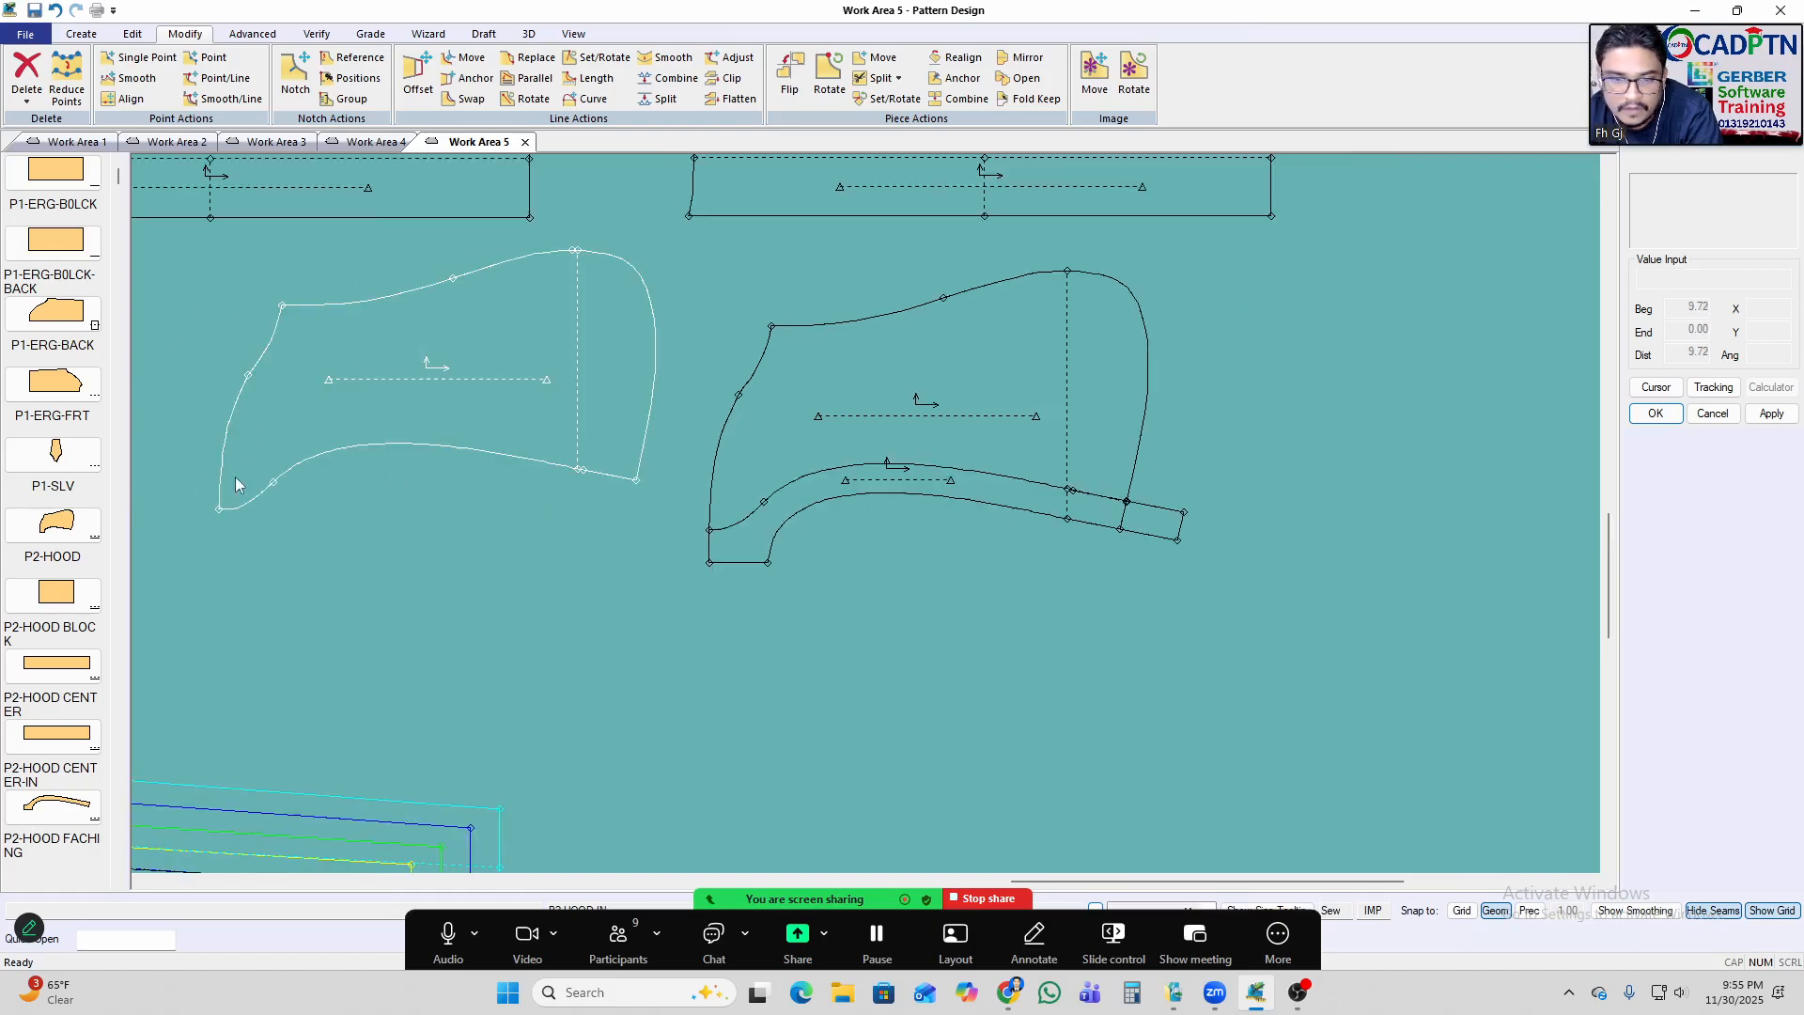
Place the inner hood over P2-HOOD by its lower front corner and compare the two outlines.
click(219, 509)
scroll(811, 540, up, 3)
scroll(666, 528, up, 2)
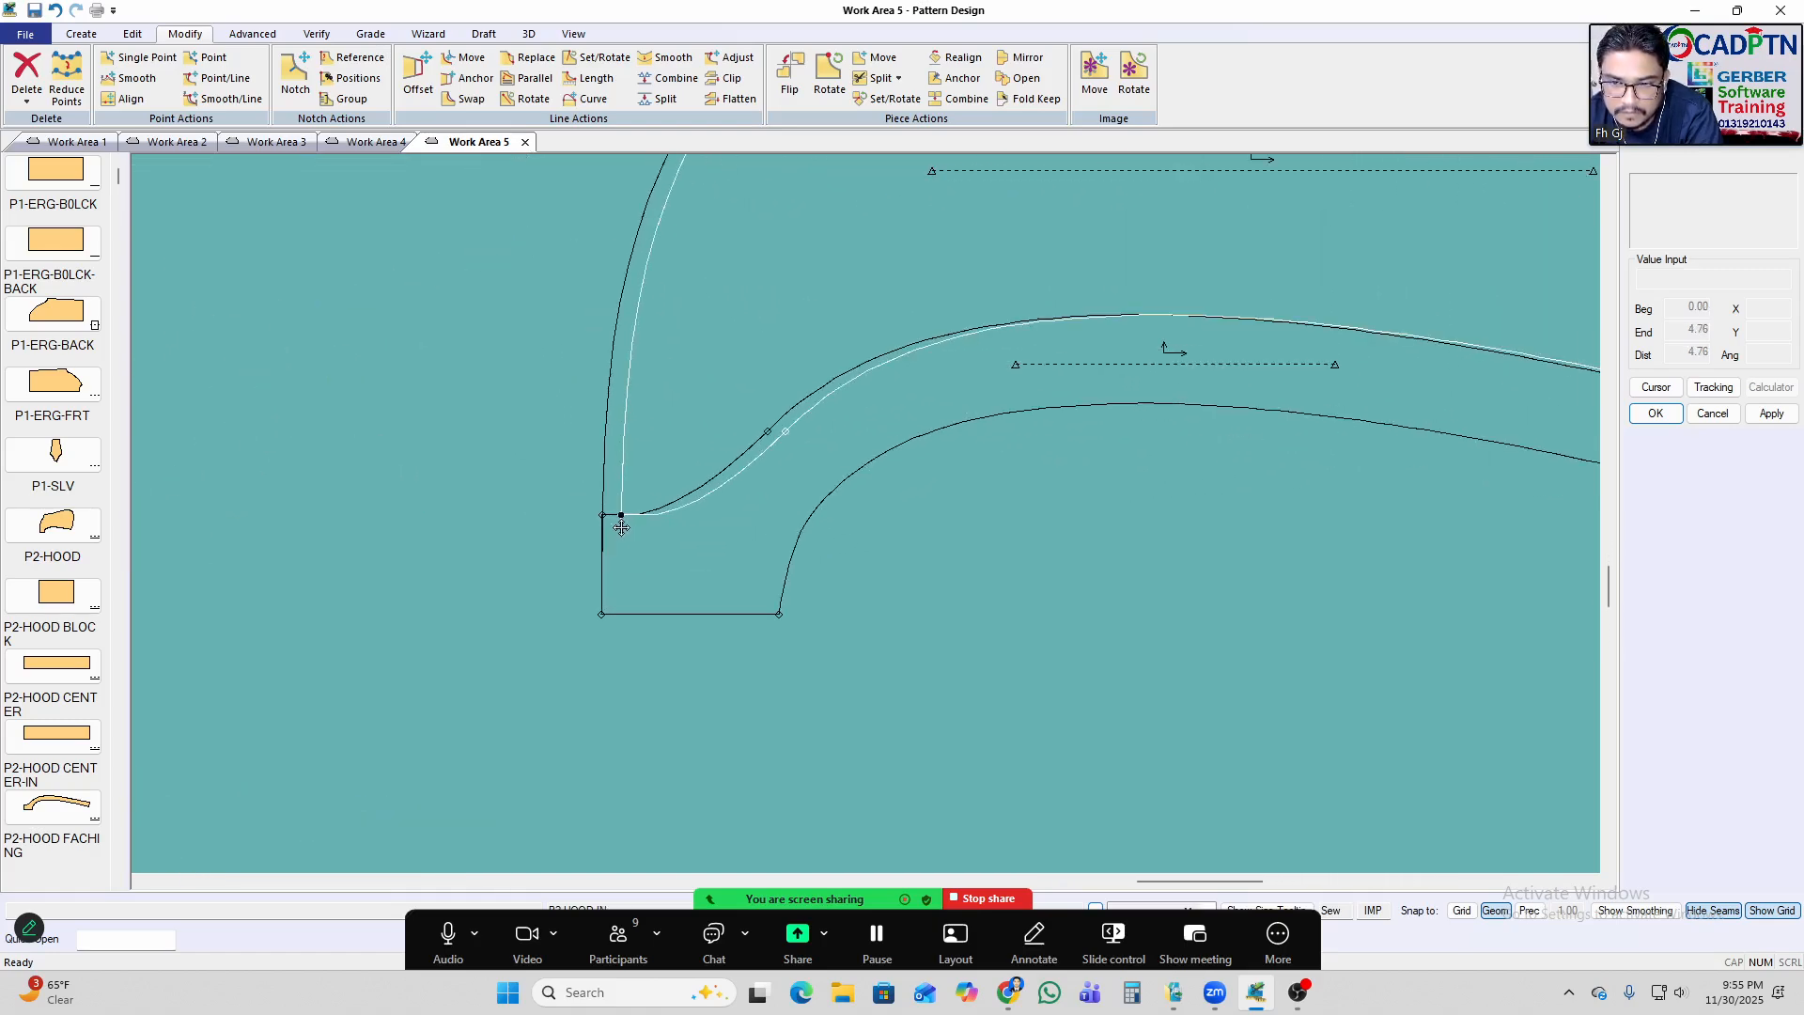
click(600, 517)
scroll(553, 660, down, 3)
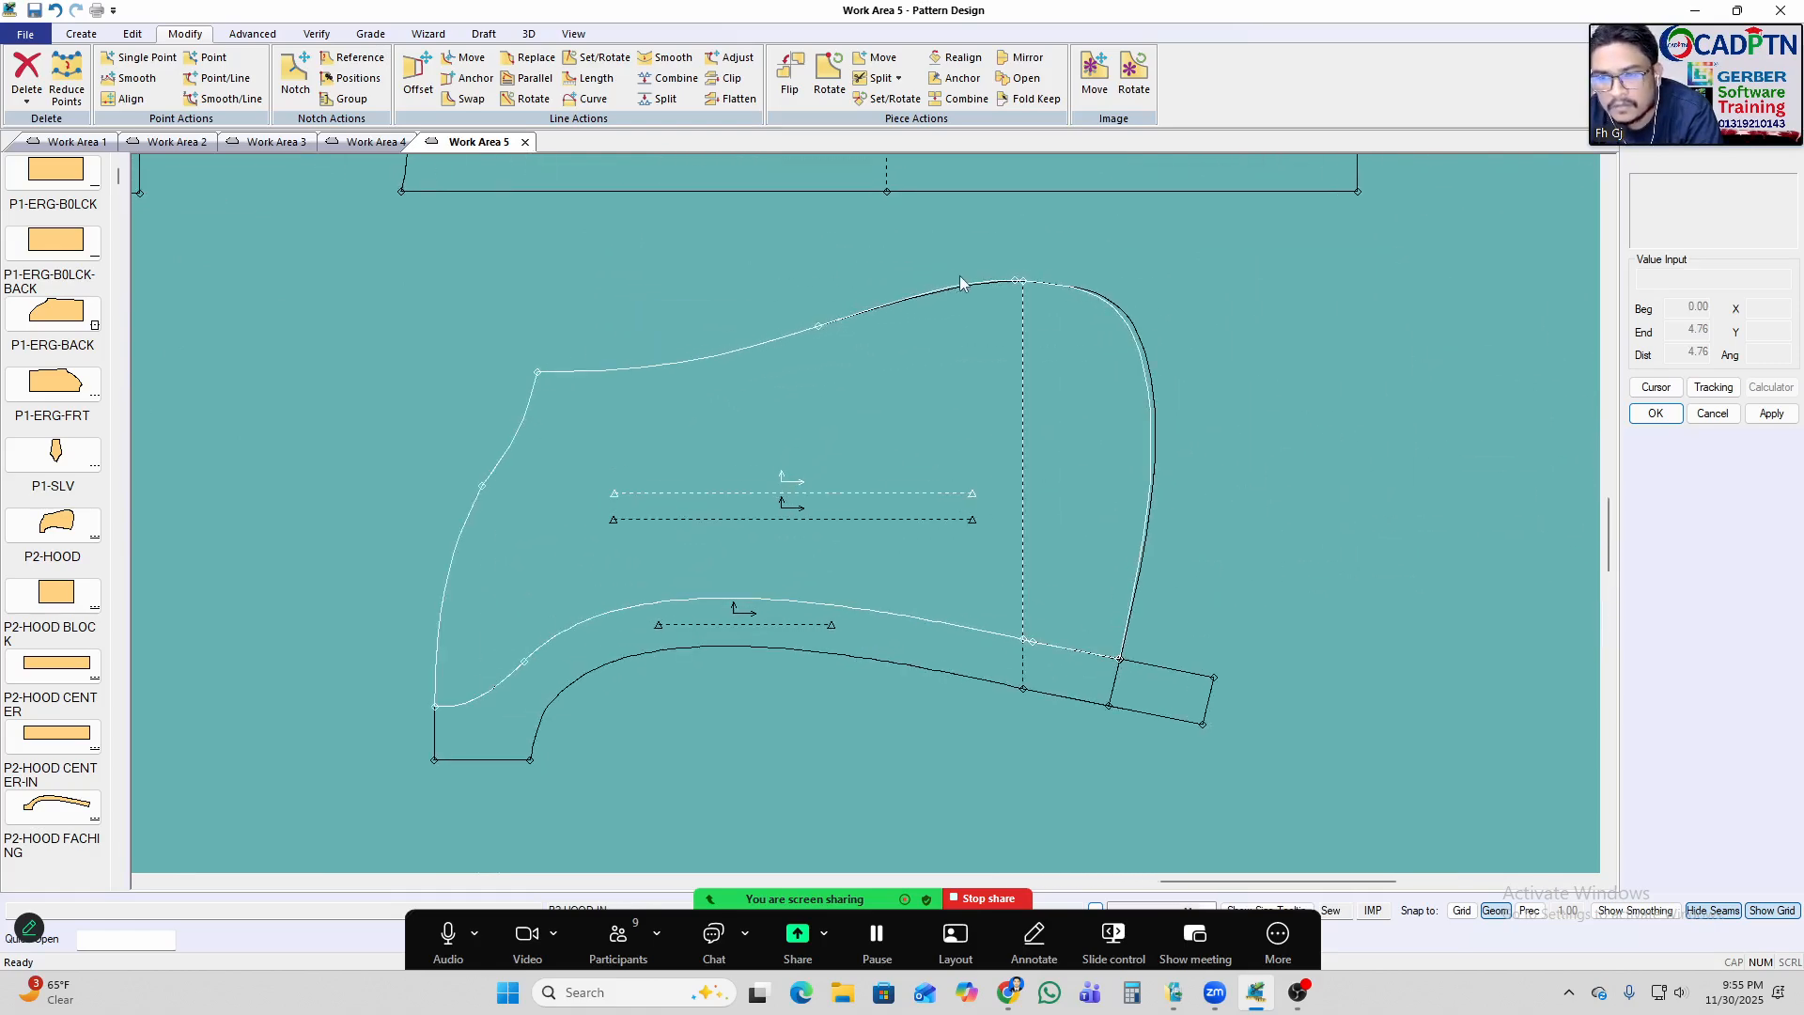
scroll(582, 460, up, 2)
scroll(690, 437, up, 1)
scroll(690, 434, down, 2)
click(690, 433)
key(alt+Tab)
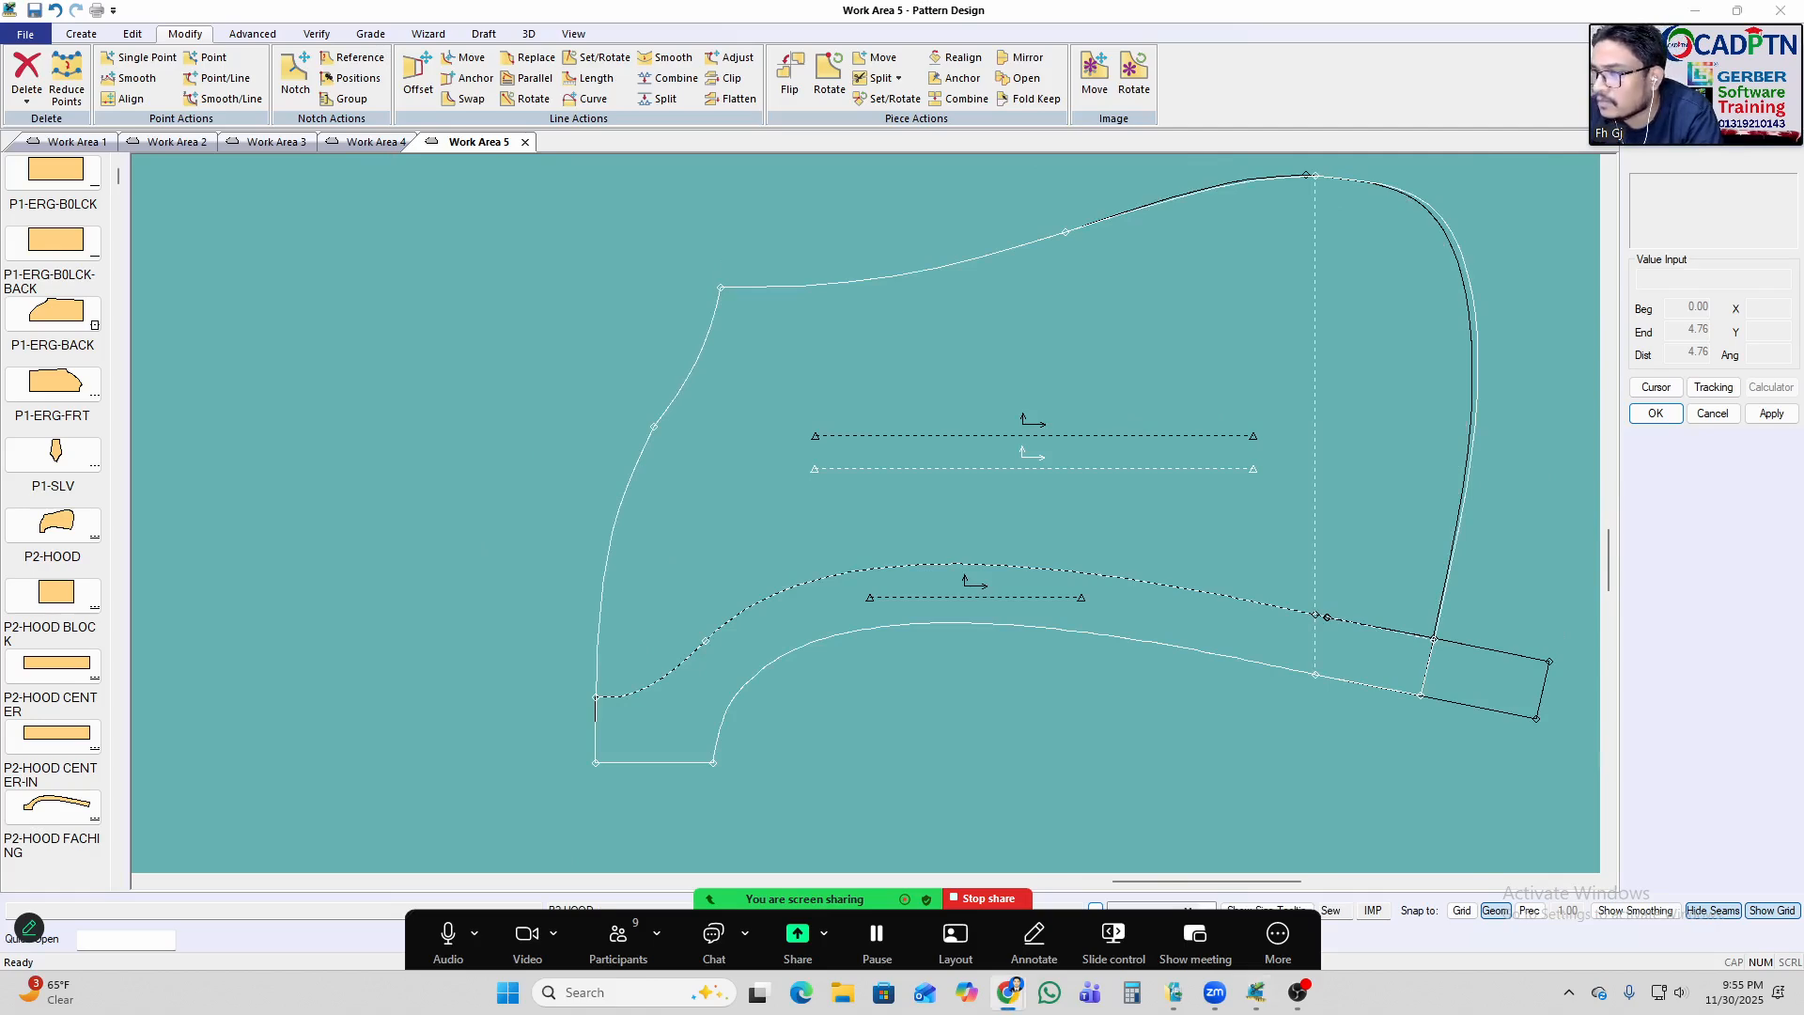
Check the height of the P2-HOOD BLOCK rectangle with a trial offset from its lower edge to its upper edge.
scroll(808, 410, down, 4)
scroll(976, 329, up, 4)
scroll(976, 329, up, 1)
drag(917, 406, 972, 483)
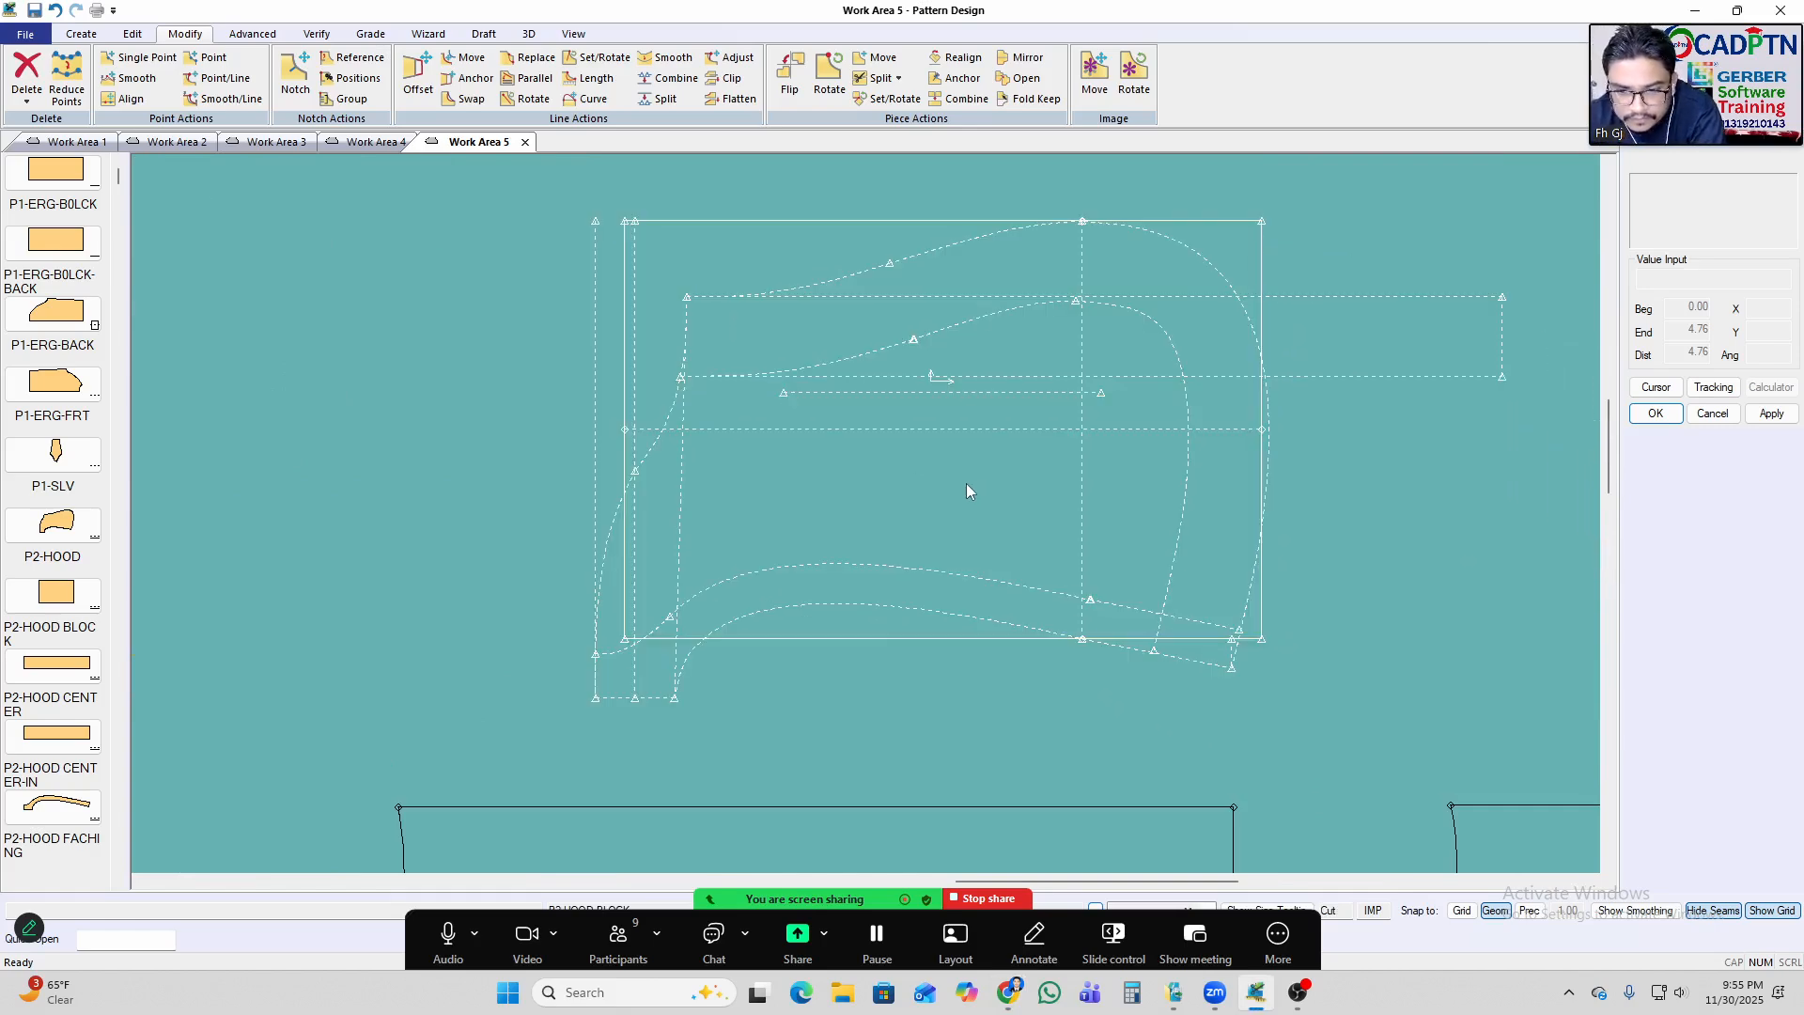
key(o)
click(1054, 639)
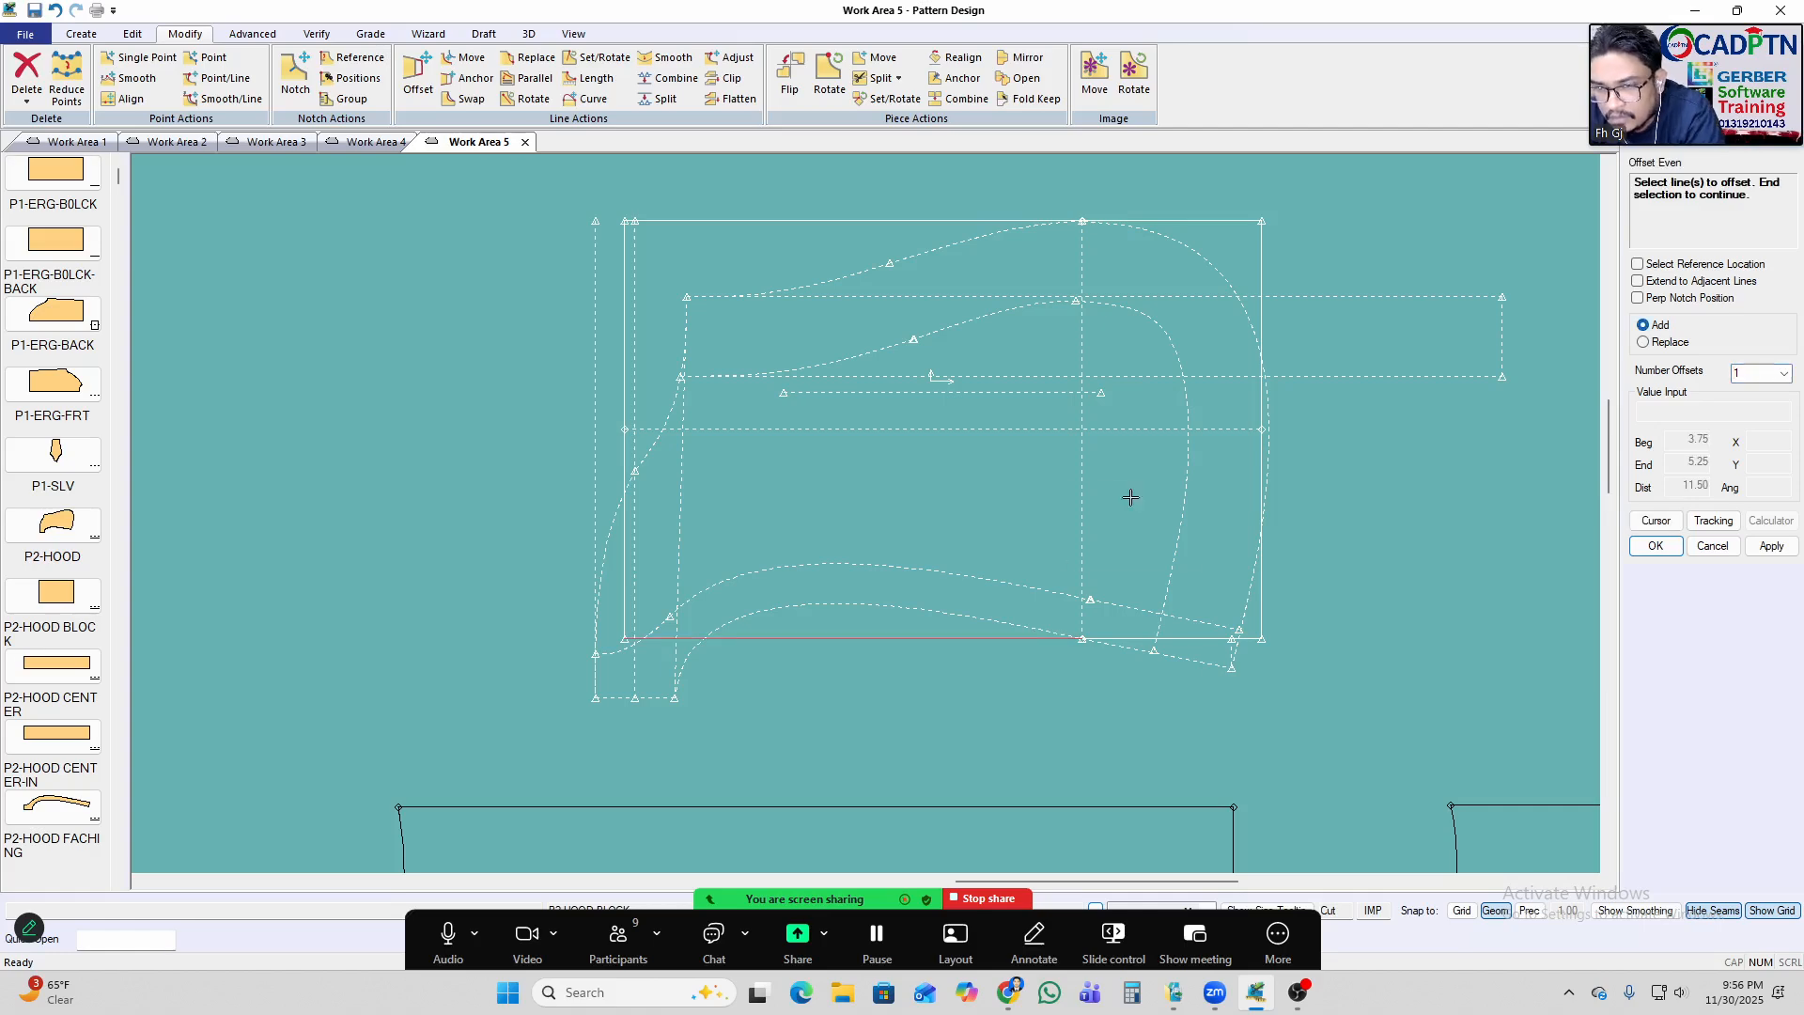
right_click(1132, 499)
click(1132, 500)
right_click(1057, 221)
click(1069, 243)
Check the width of the P2-HOOD BLOCK rectangle with a trial offset from its back edge to its front edge.
click(1261, 235)
right_click(1341, 235)
click(1342, 235)
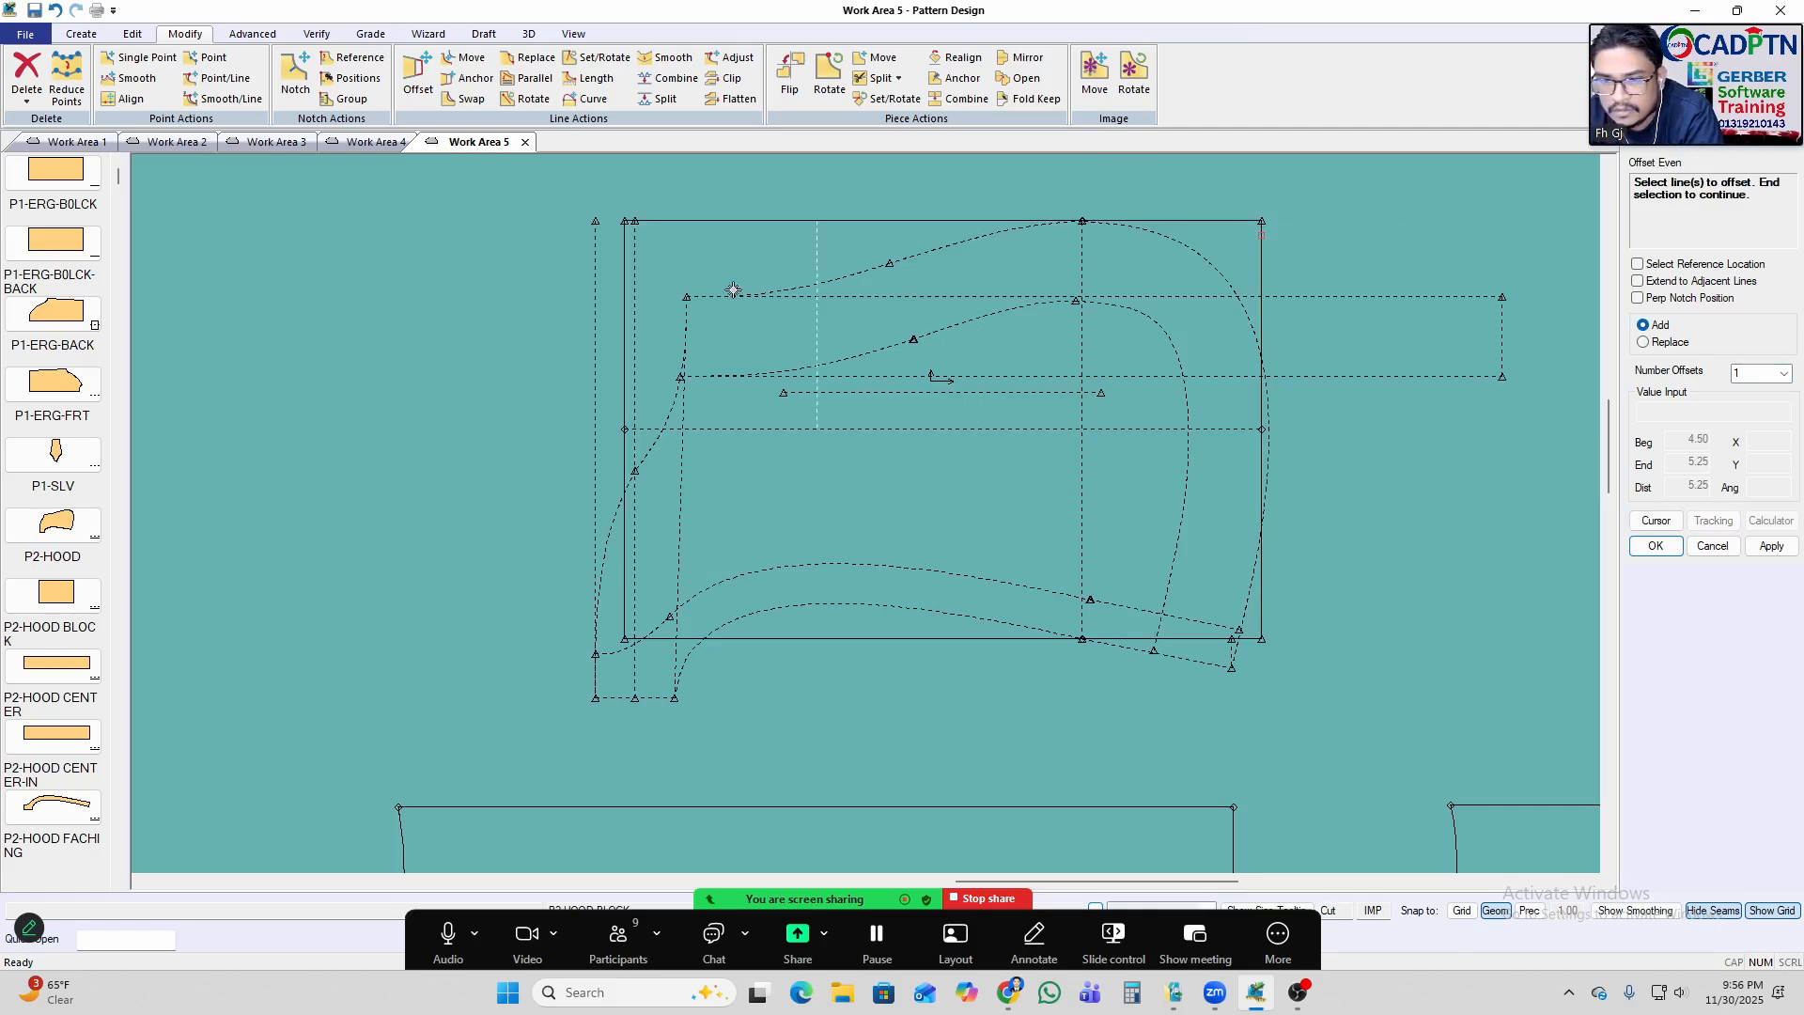
right_click(621, 289)
click(615, 290)
scroll(1243, 619, up, 3)
scroll(1262, 672, up, 2)
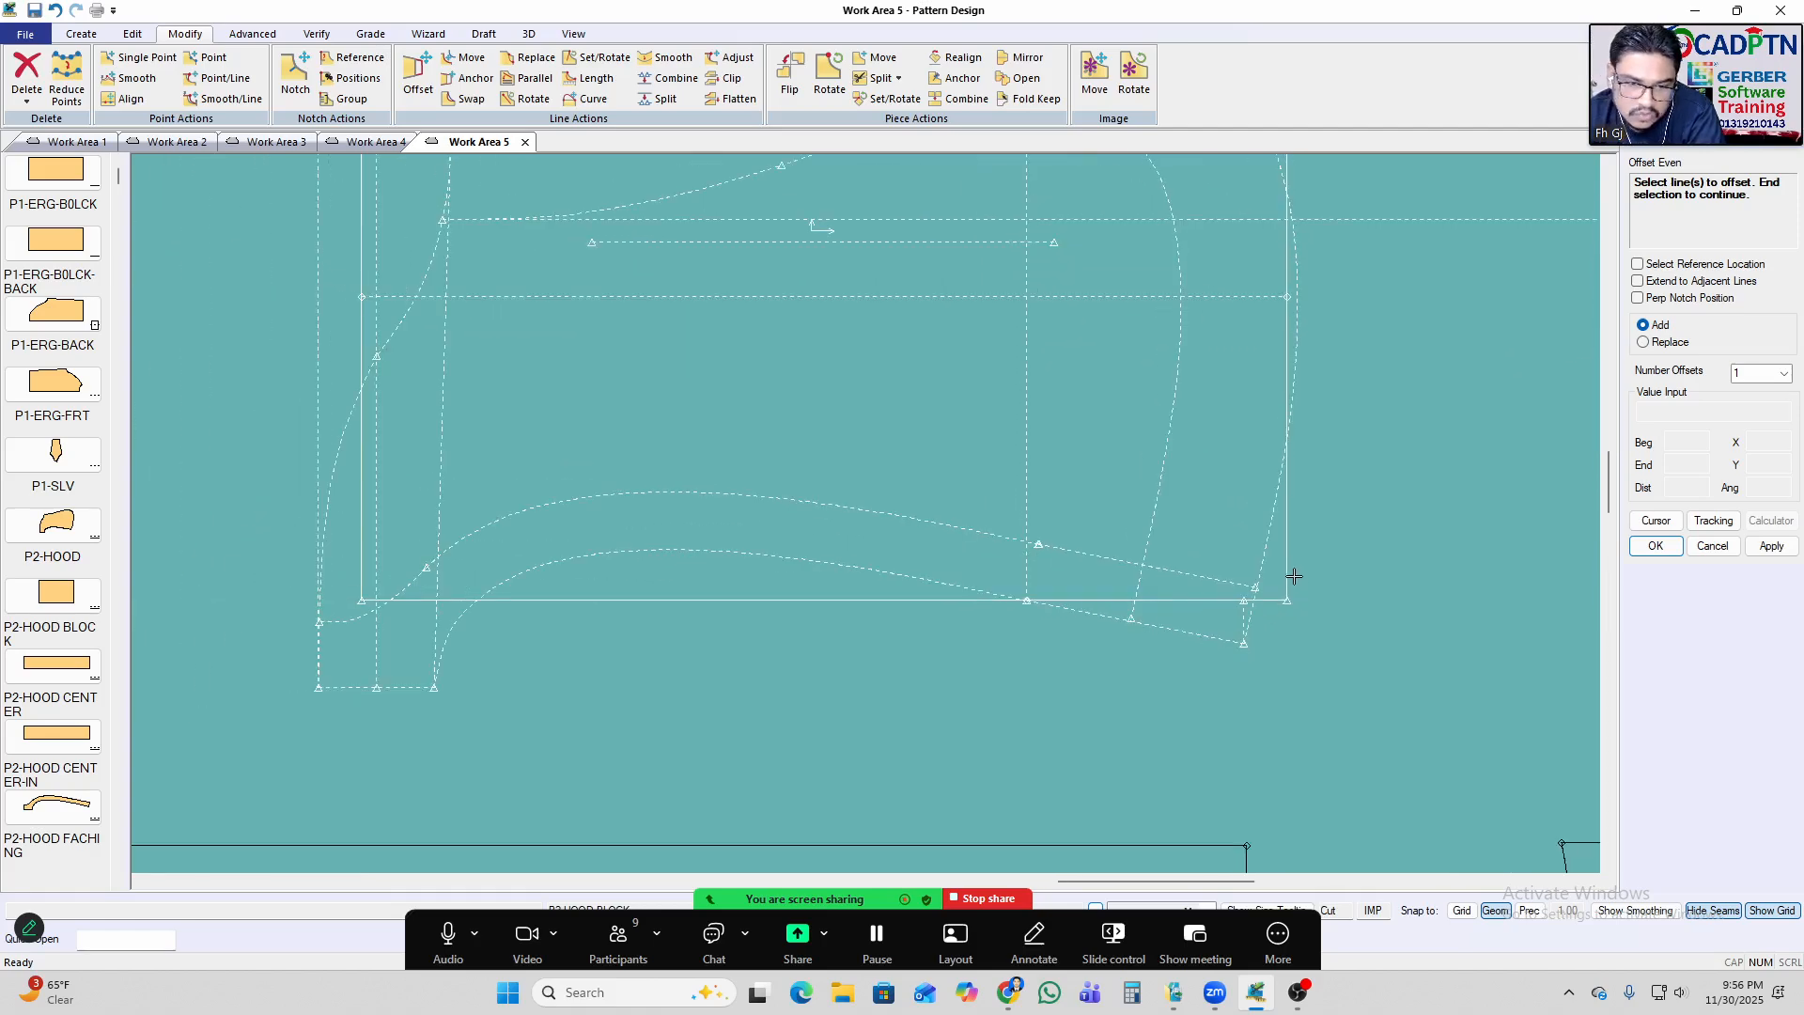
scroll(1055, 581, down, 2)
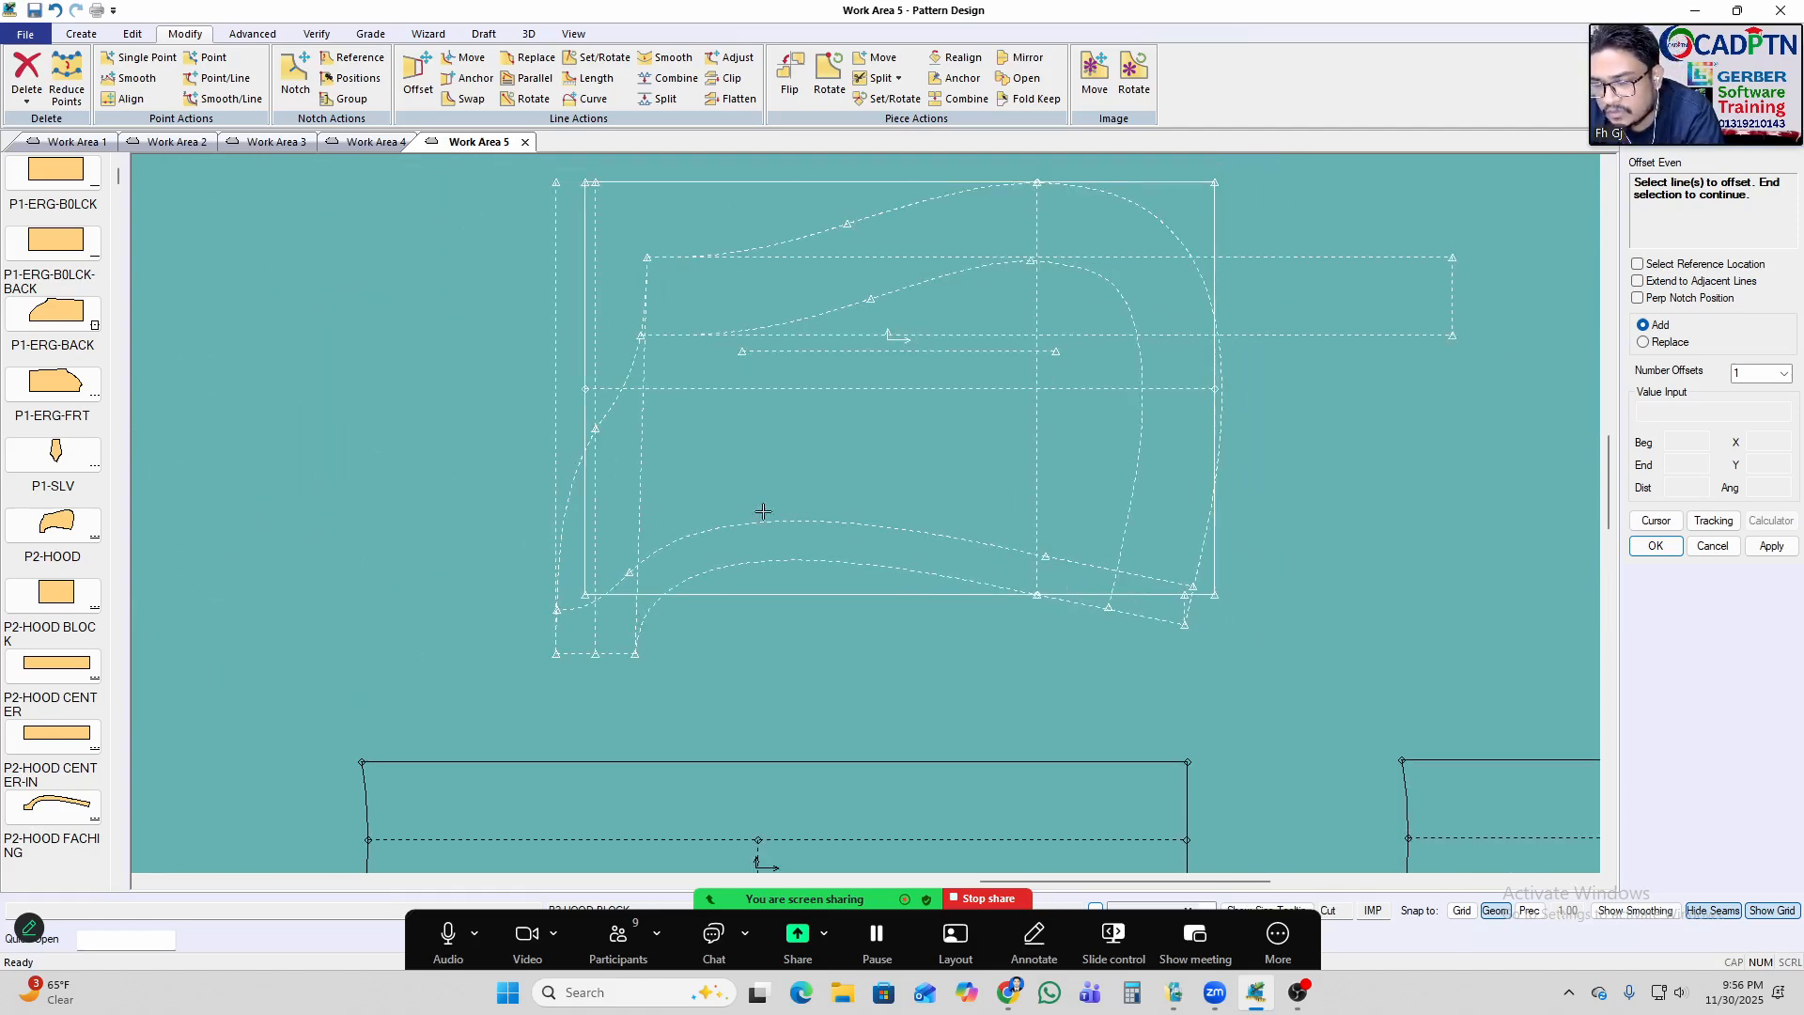
right_click(847, 281)
click(844, 291)
drag(756, 388, 841, 409)
scroll(842, 410, up, 3)
key(Delete)
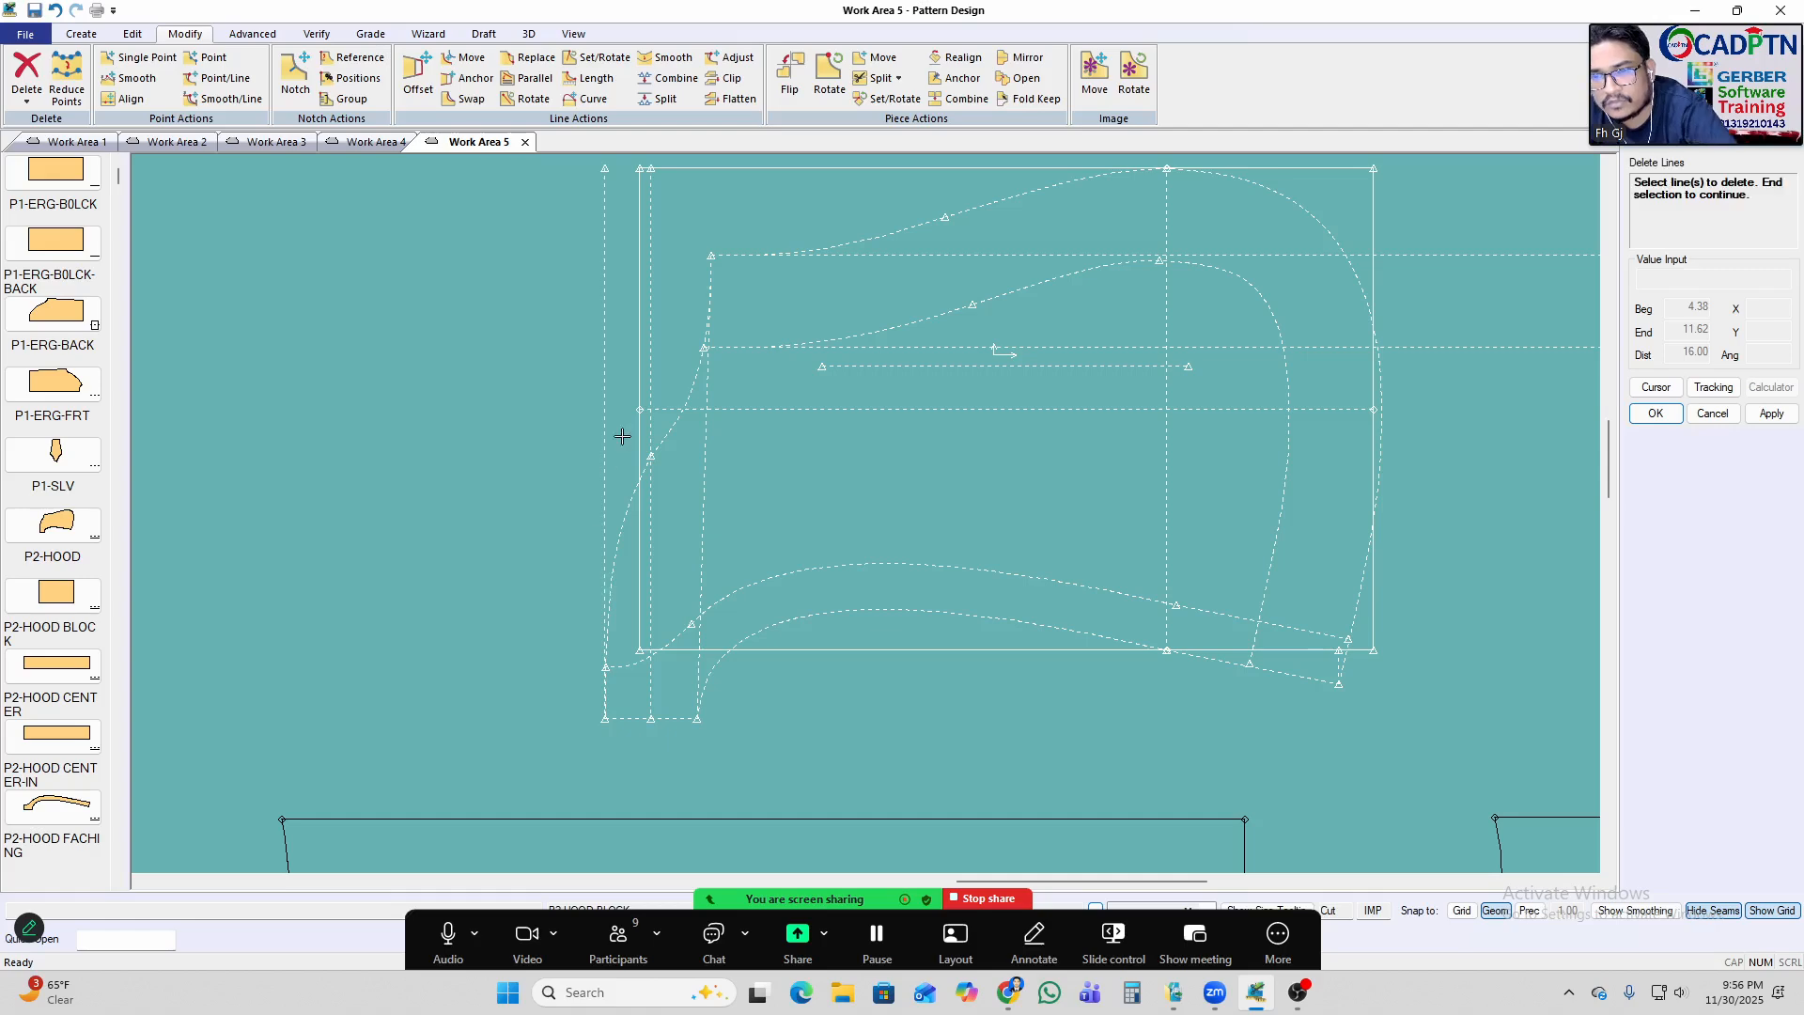
scroll(757, 419, down, 1)
right_click(978, 353)
click(984, 363)
Measure the combined graded length of the inner hood curve's three segments across all sizes.
drag(1051, 436, 1020, 465)
key(m)
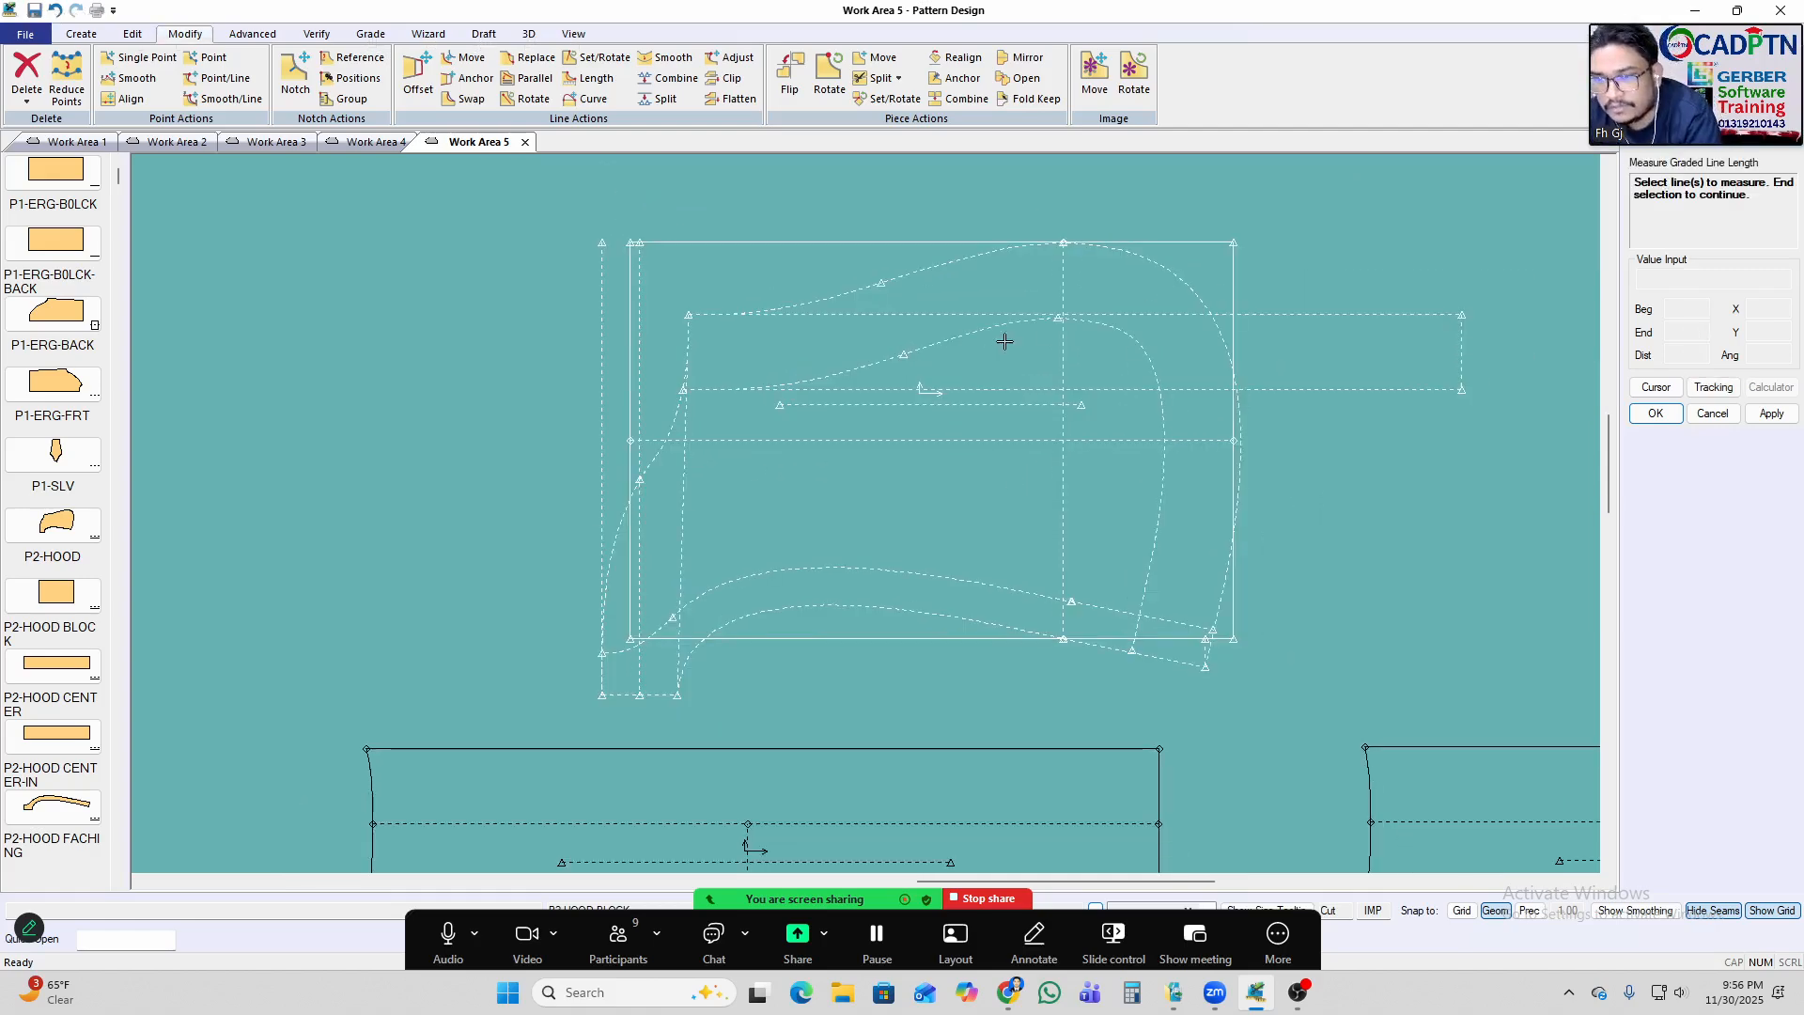
click(914, 351)
click(1147, 571)
right_click(1288, 346)
click(1287, 346)
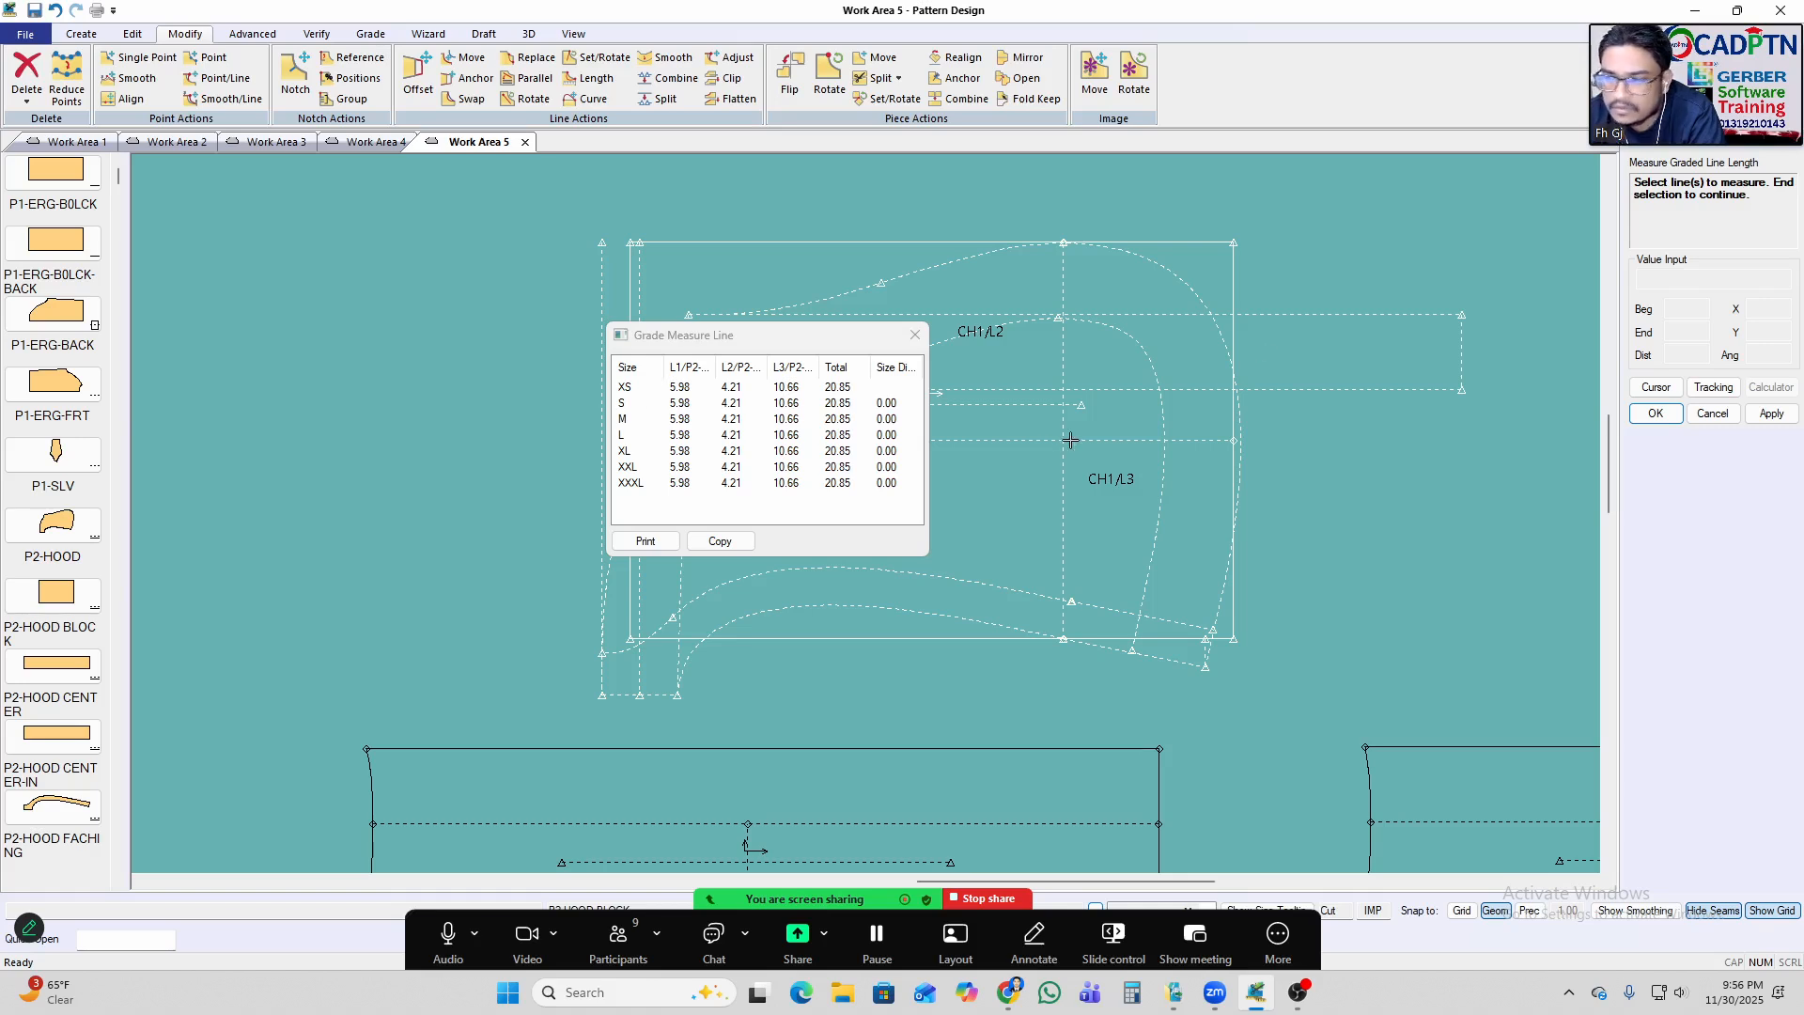
click(915, 334)
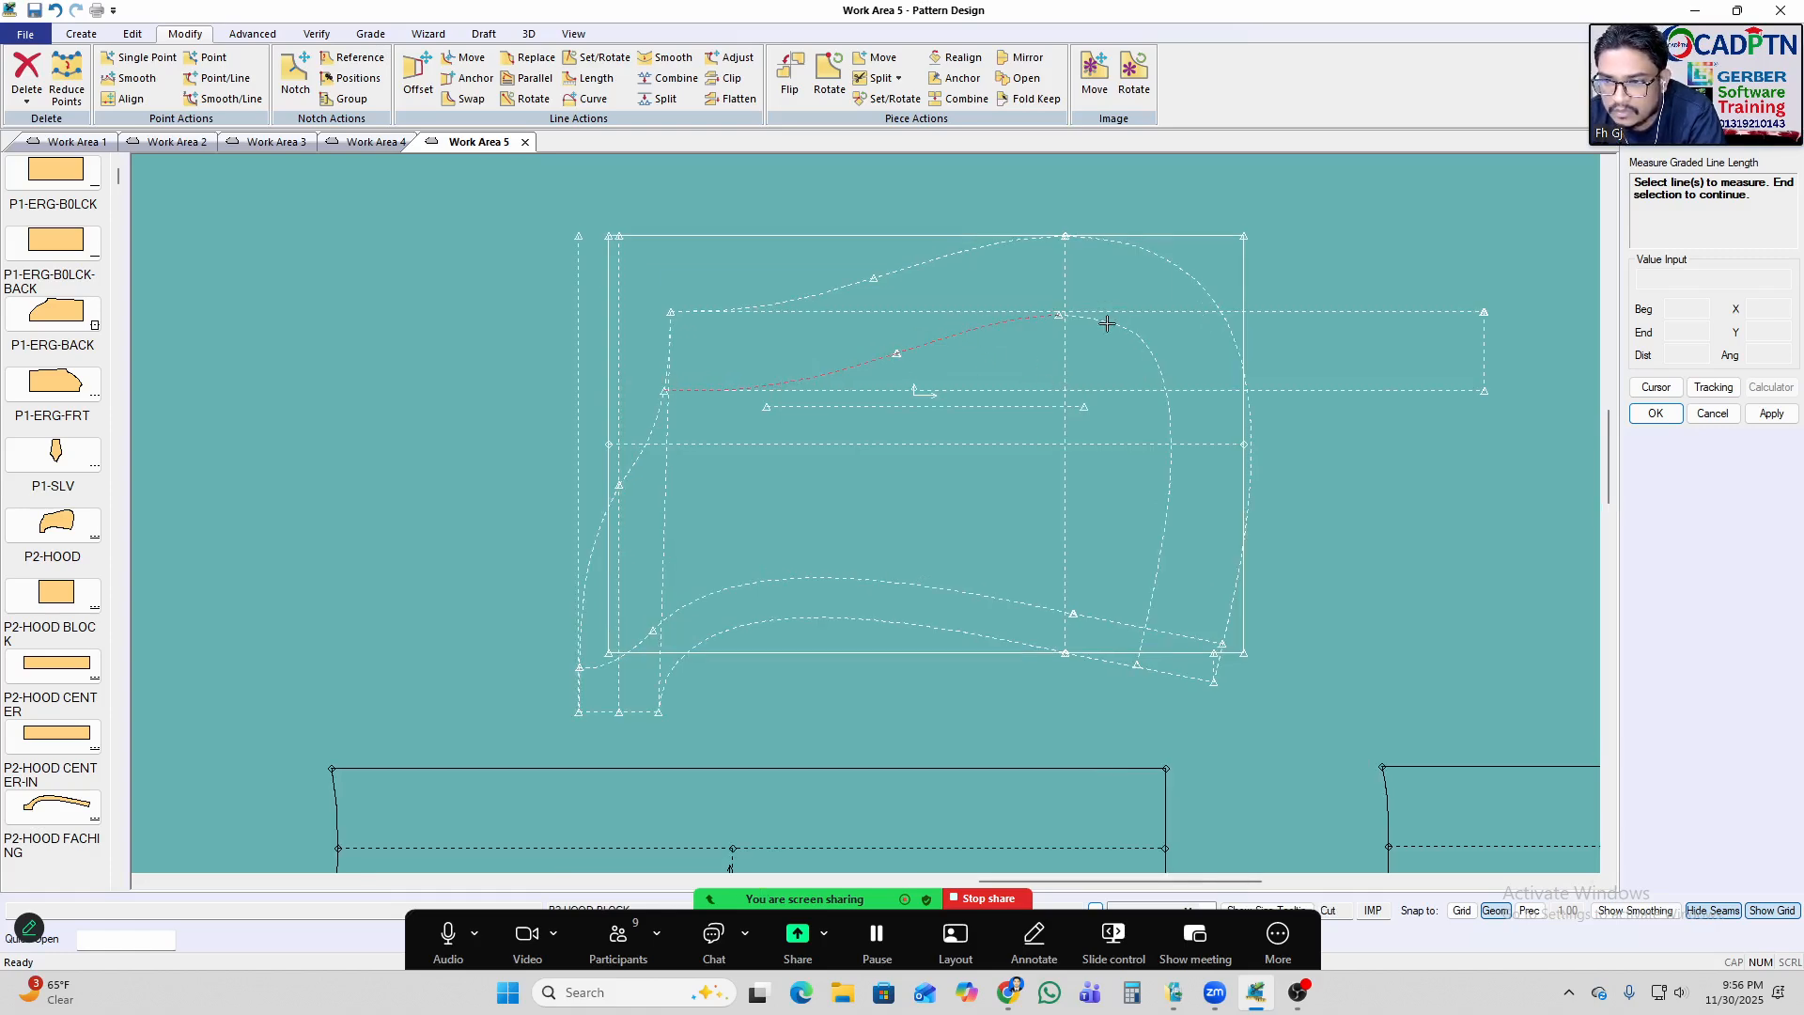
right_click(1259, 335)
click(1321, 341)
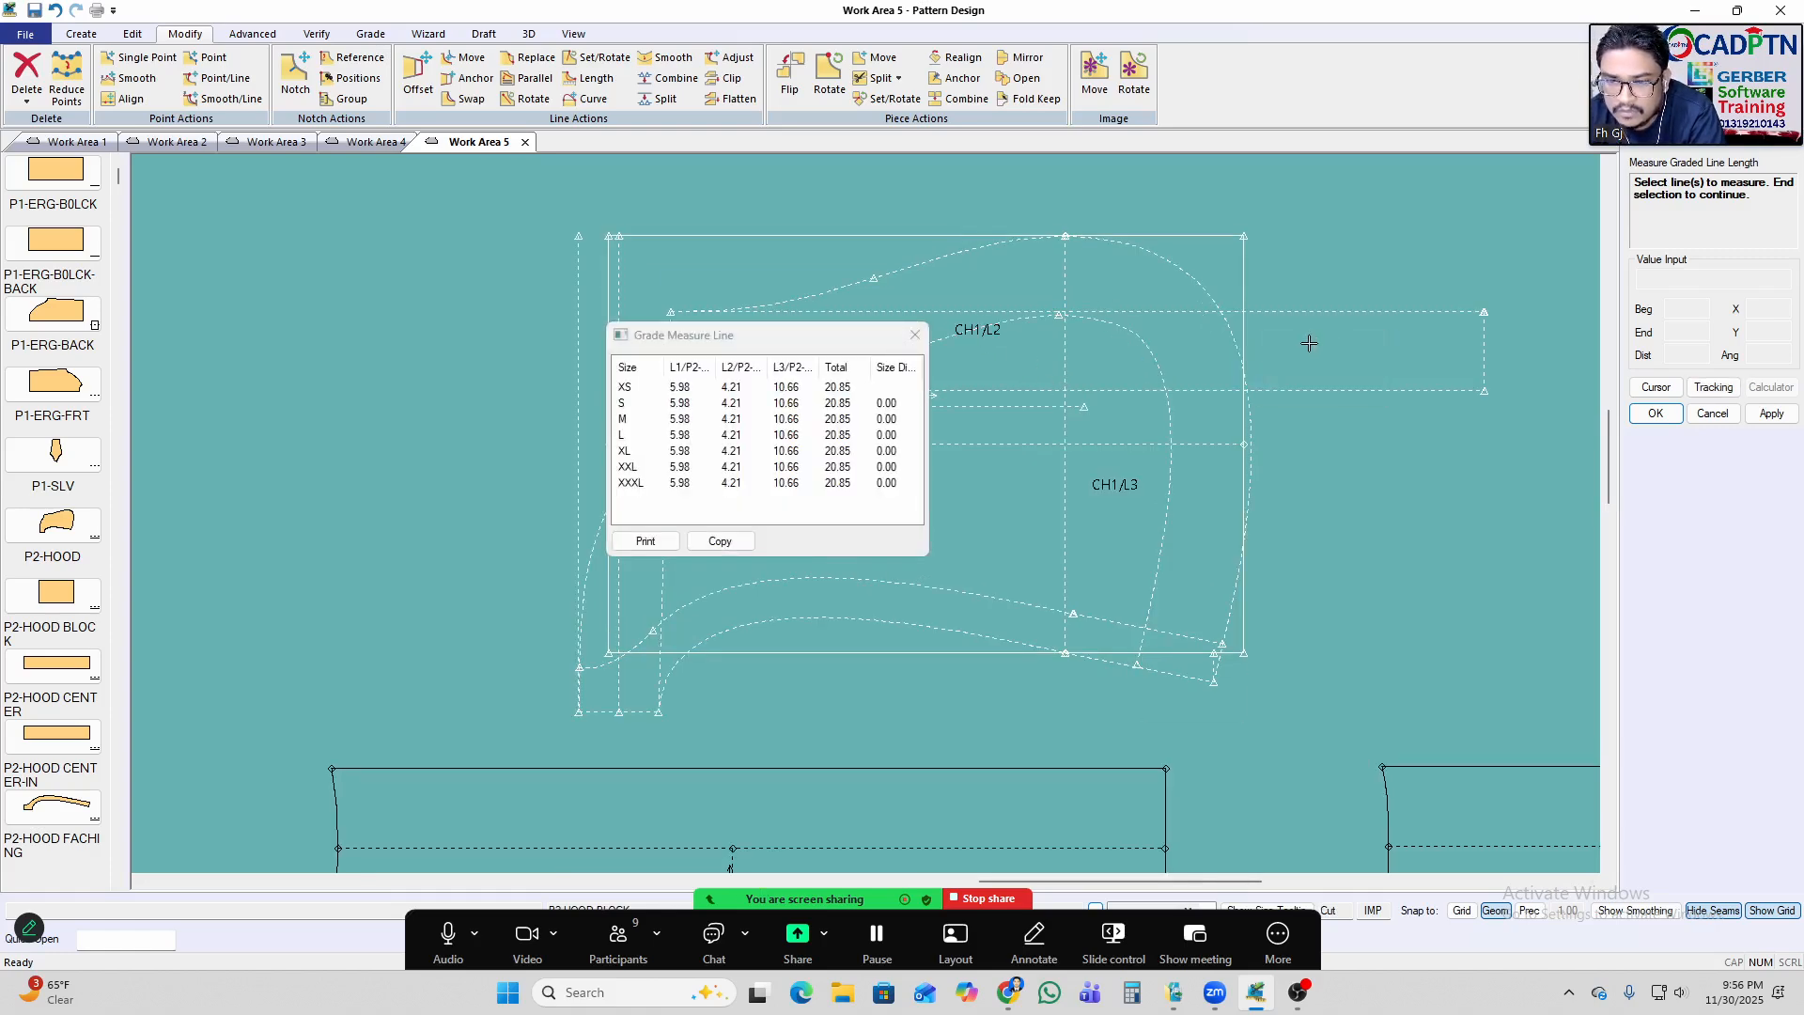
right_click(1290, 318)
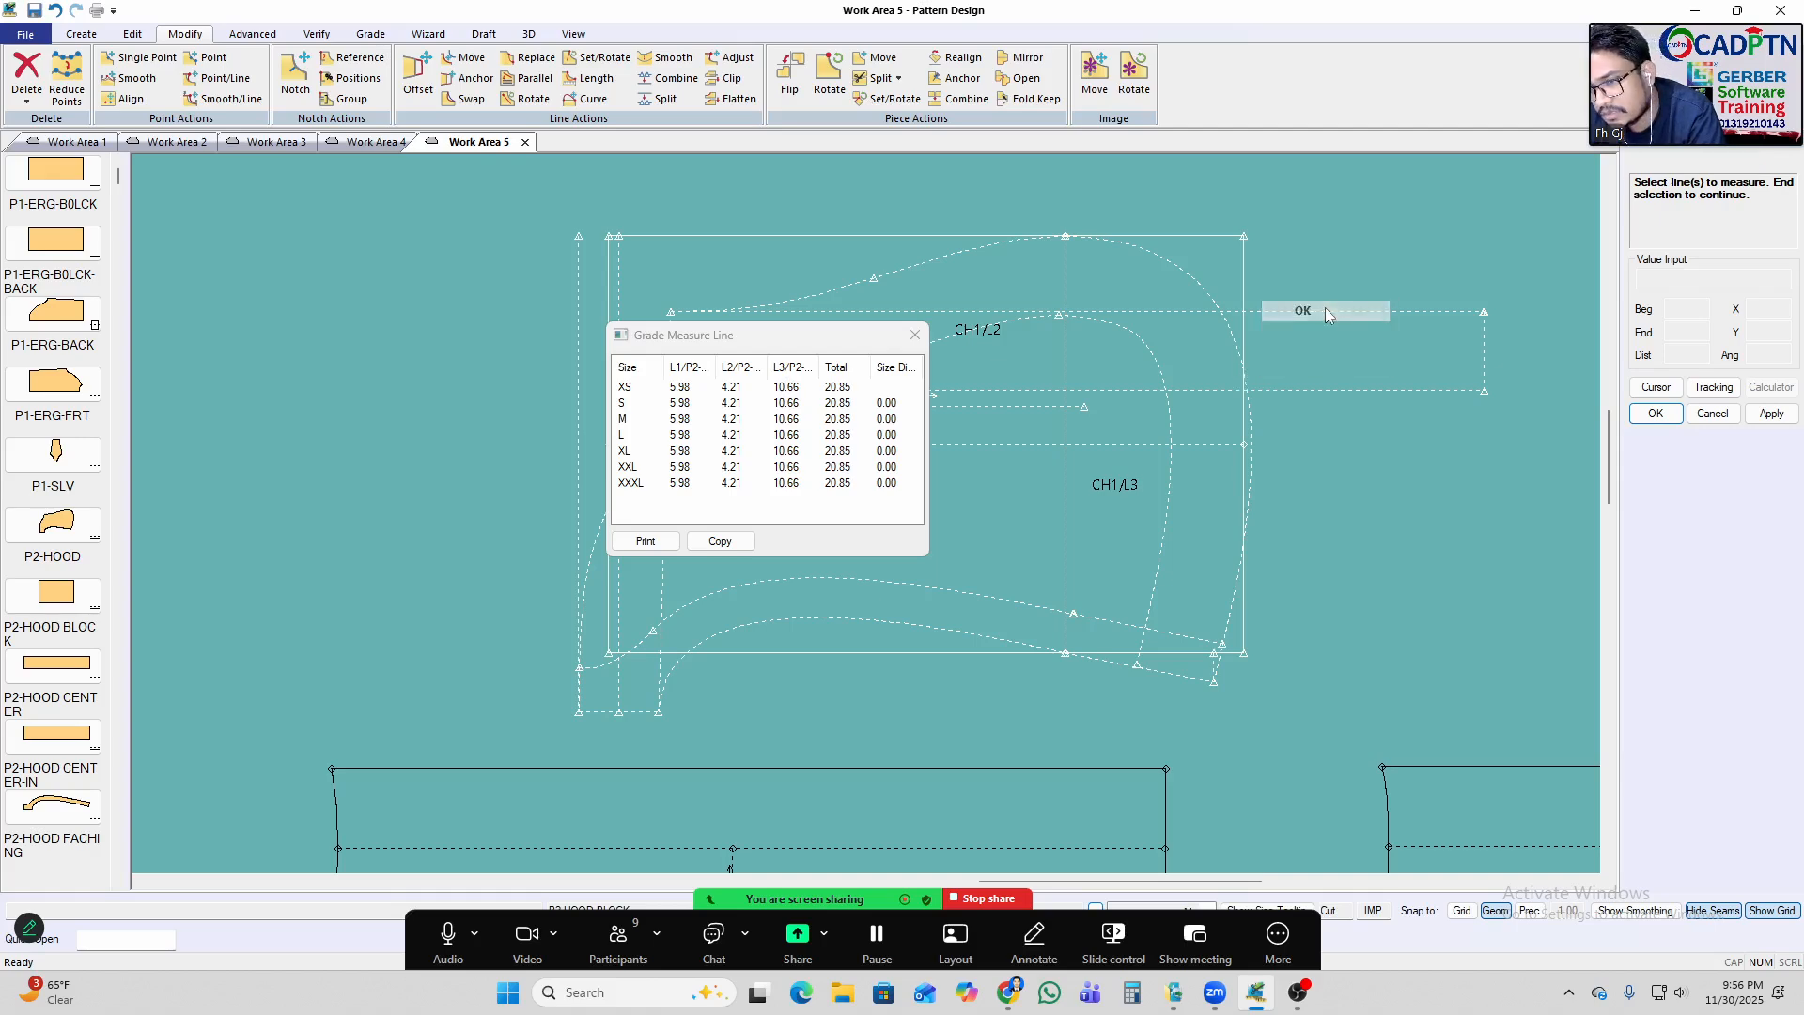
click(1325, 310)
Check the distance from the outermost front vertical line to the hood's upper front corner with a trial offset.
scroll(1292, 334, up, 5)
scroll(1295, 347, down, 5)
scroll(760, 448, up, 1)
drag(761, 448, 835, 463)
key(o)
click(767, 455)
right_click(978, 346)
click(985, 354)
scroll(851, 324, up, 2)
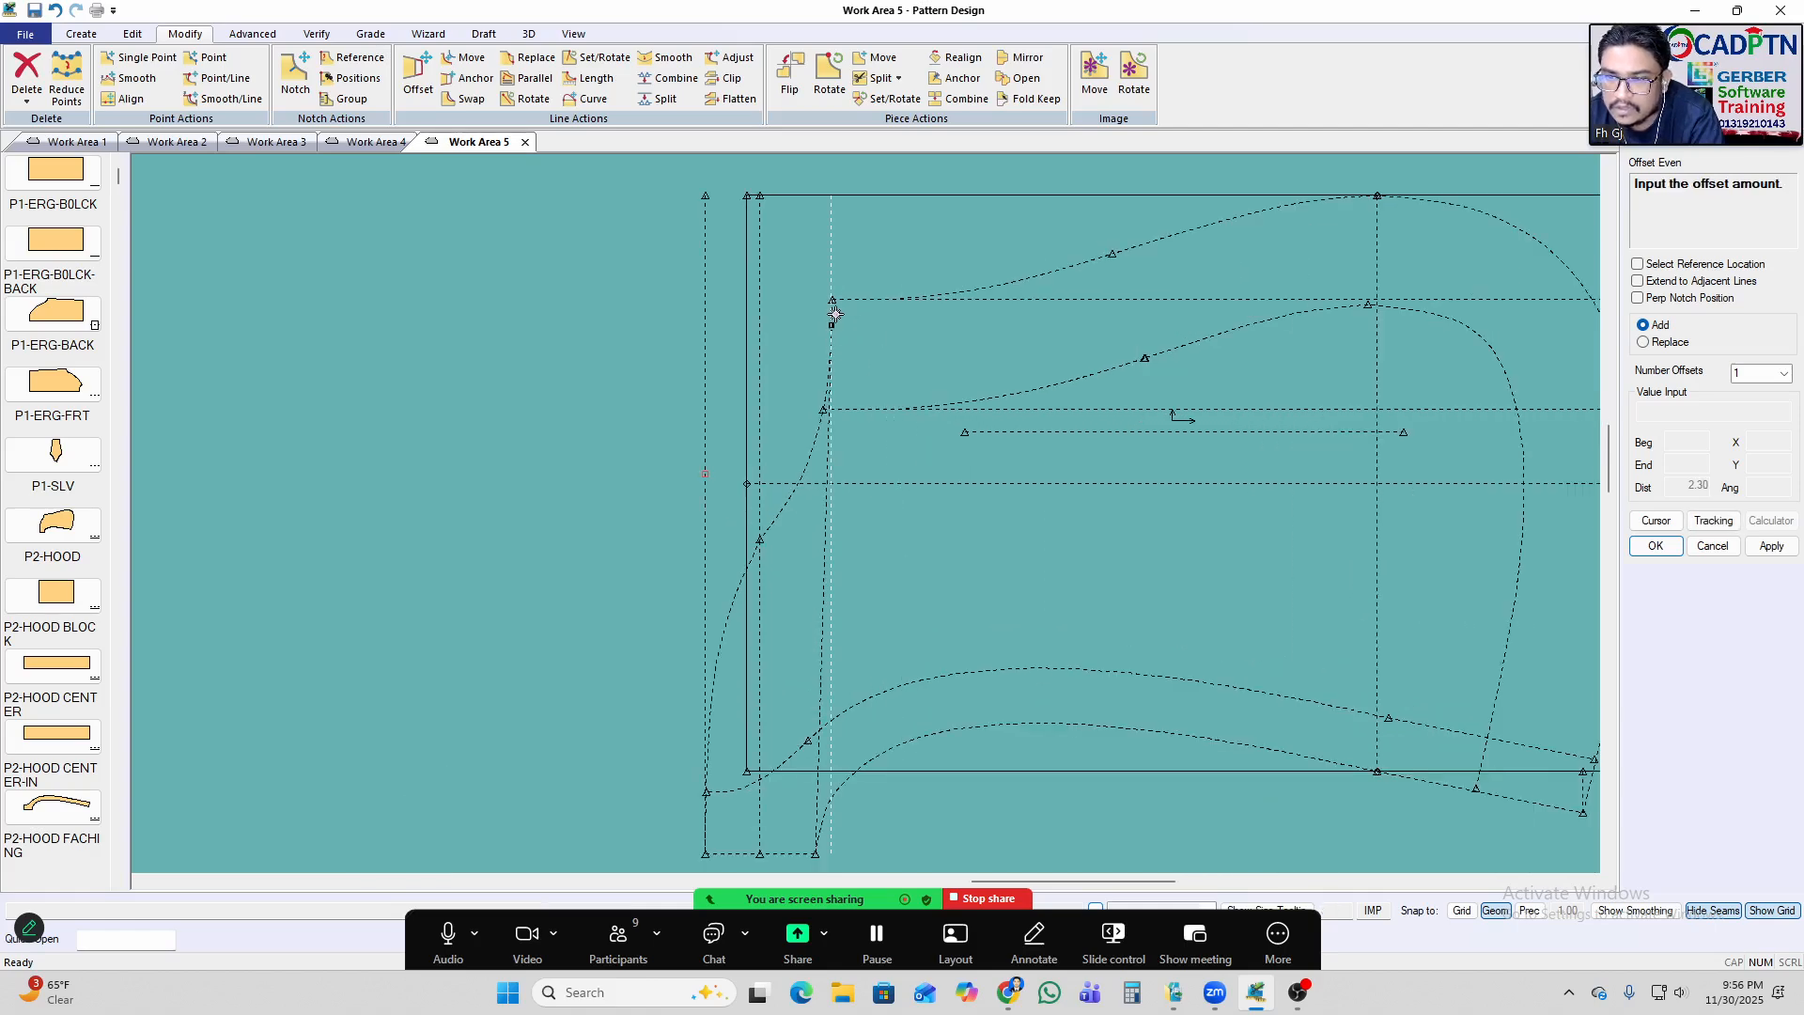
right_click(936, 243)
click(972, 250)
scroll(535, 322, down, 2)
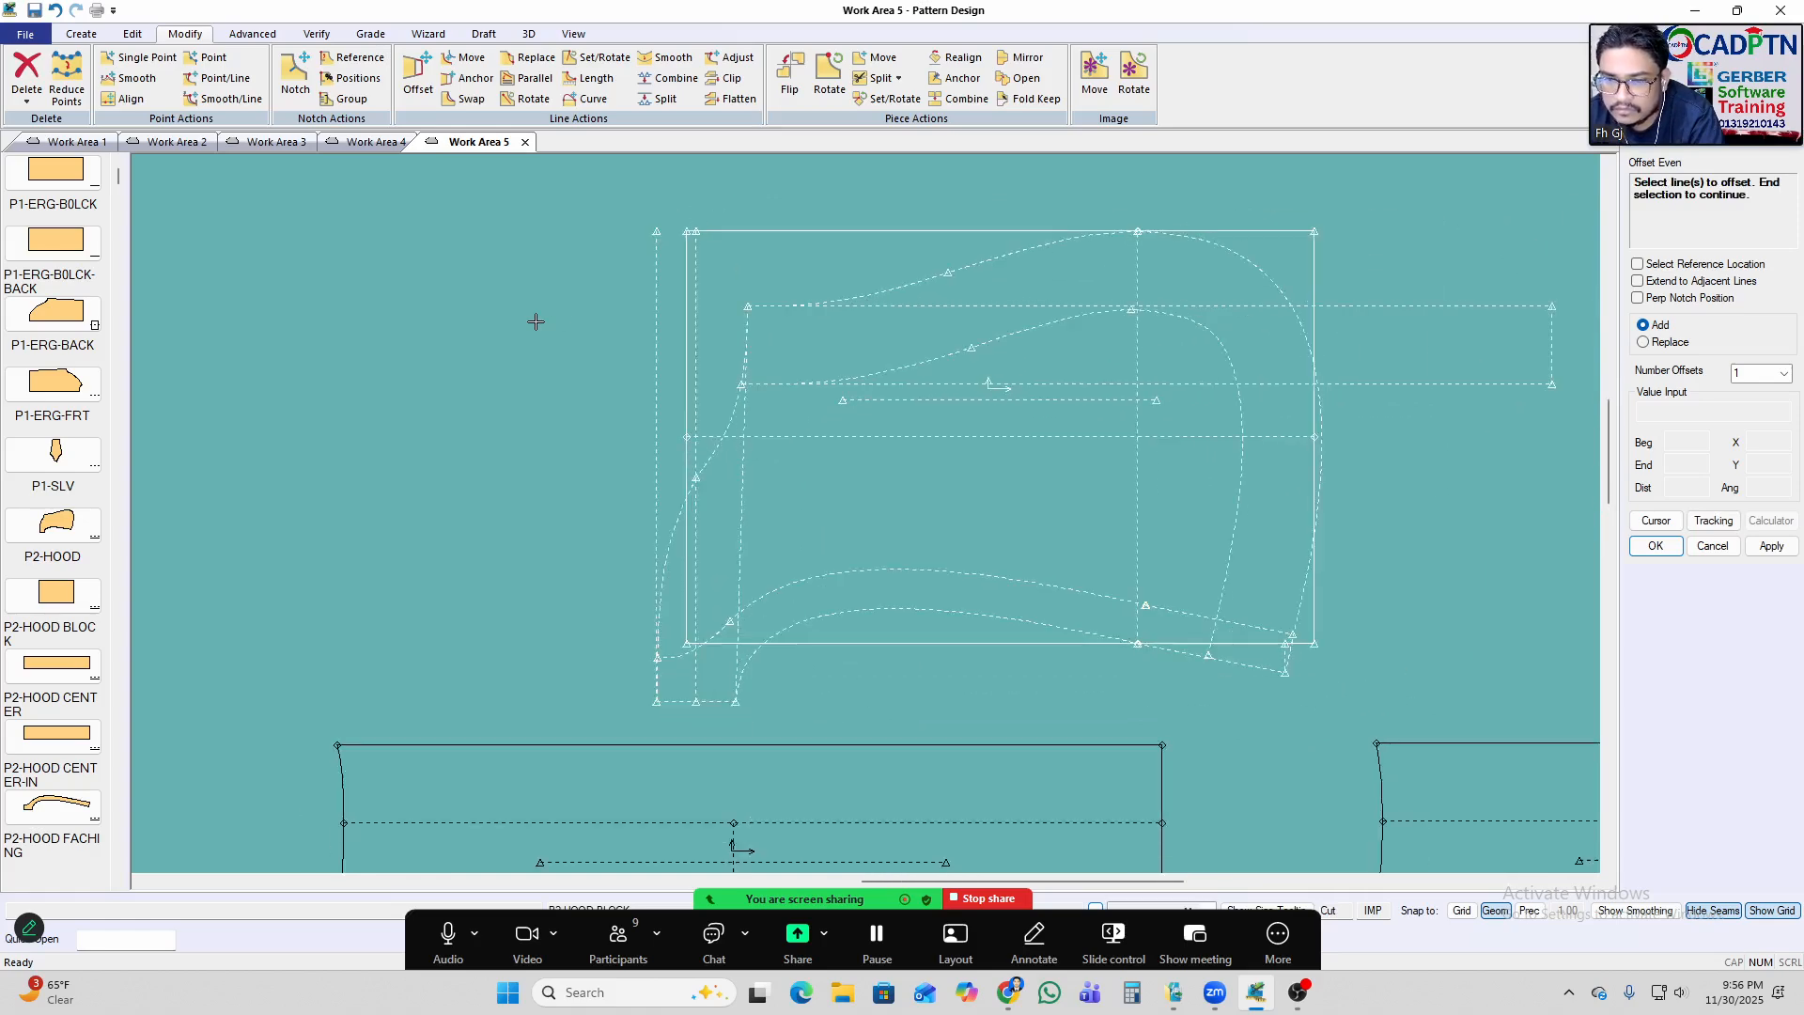
right_click(1303, 390)
click(1302, 389)
Examine the hood block draft, especially the outer back curve and the construction lines along the front.
scroll(1144, 500, up, 2)
click(1146, 489)
click(1009, 993)
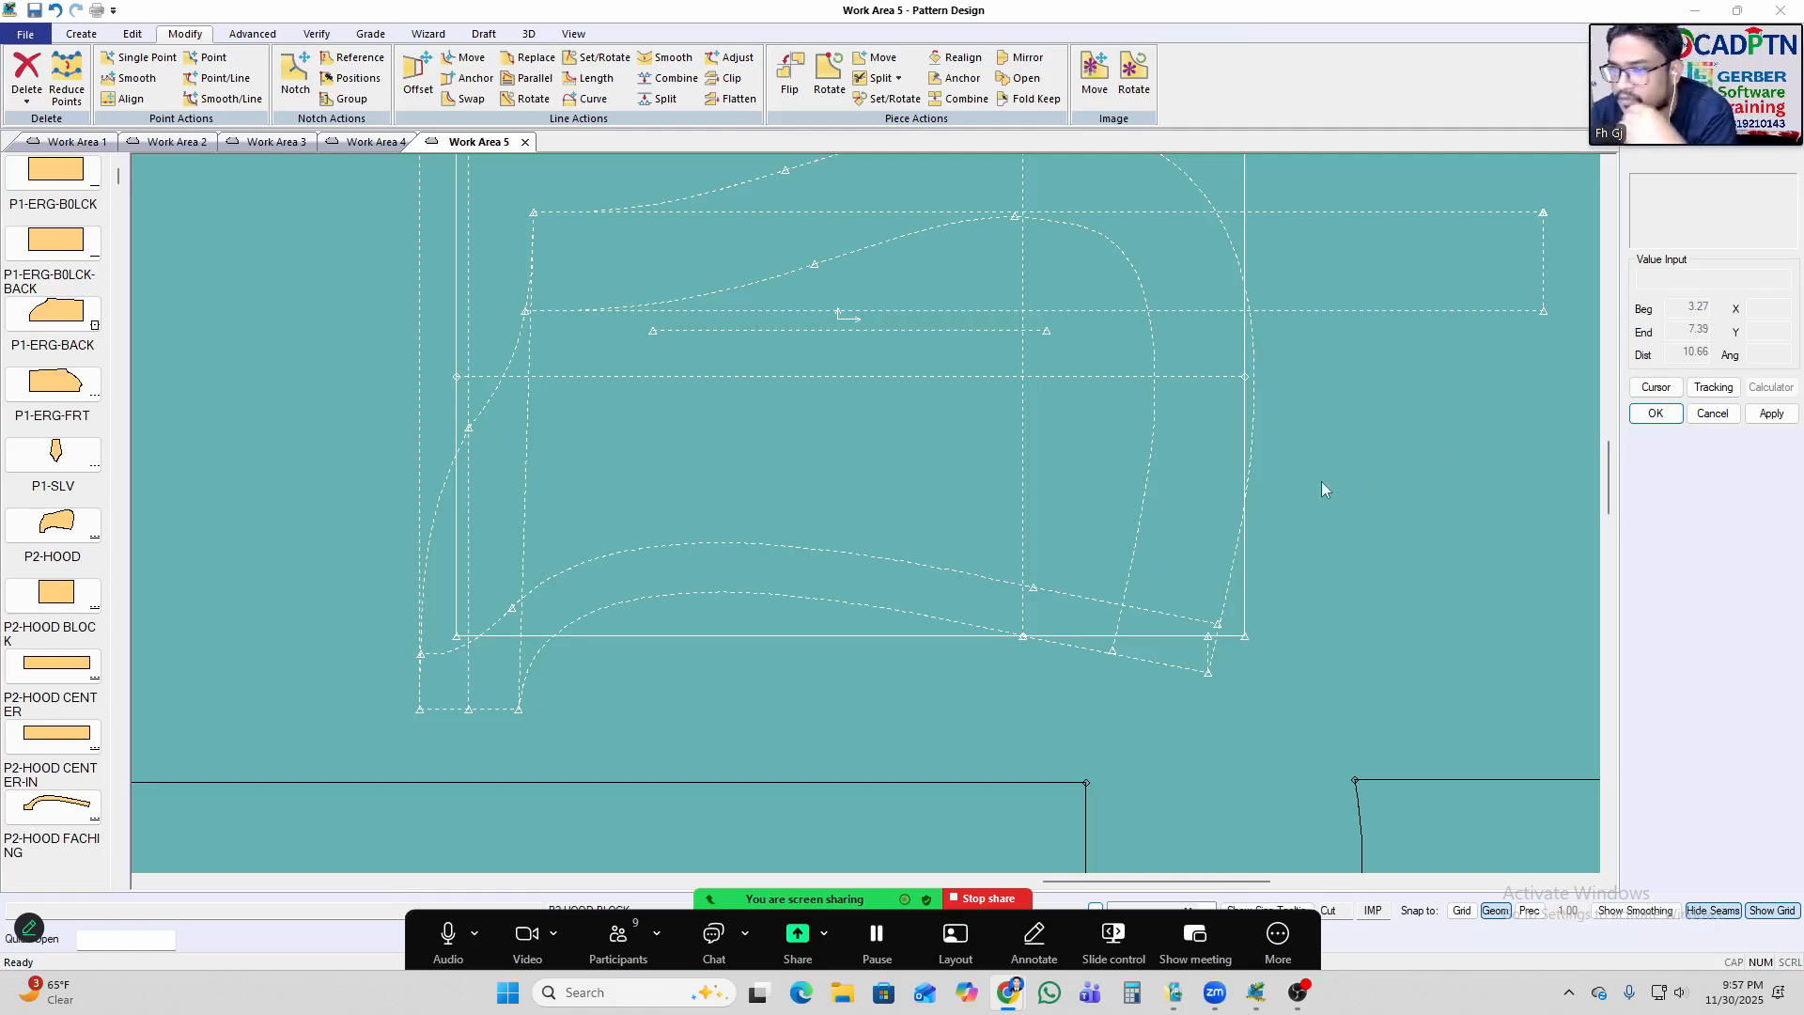
click(1012, 396)
click(858, 446)
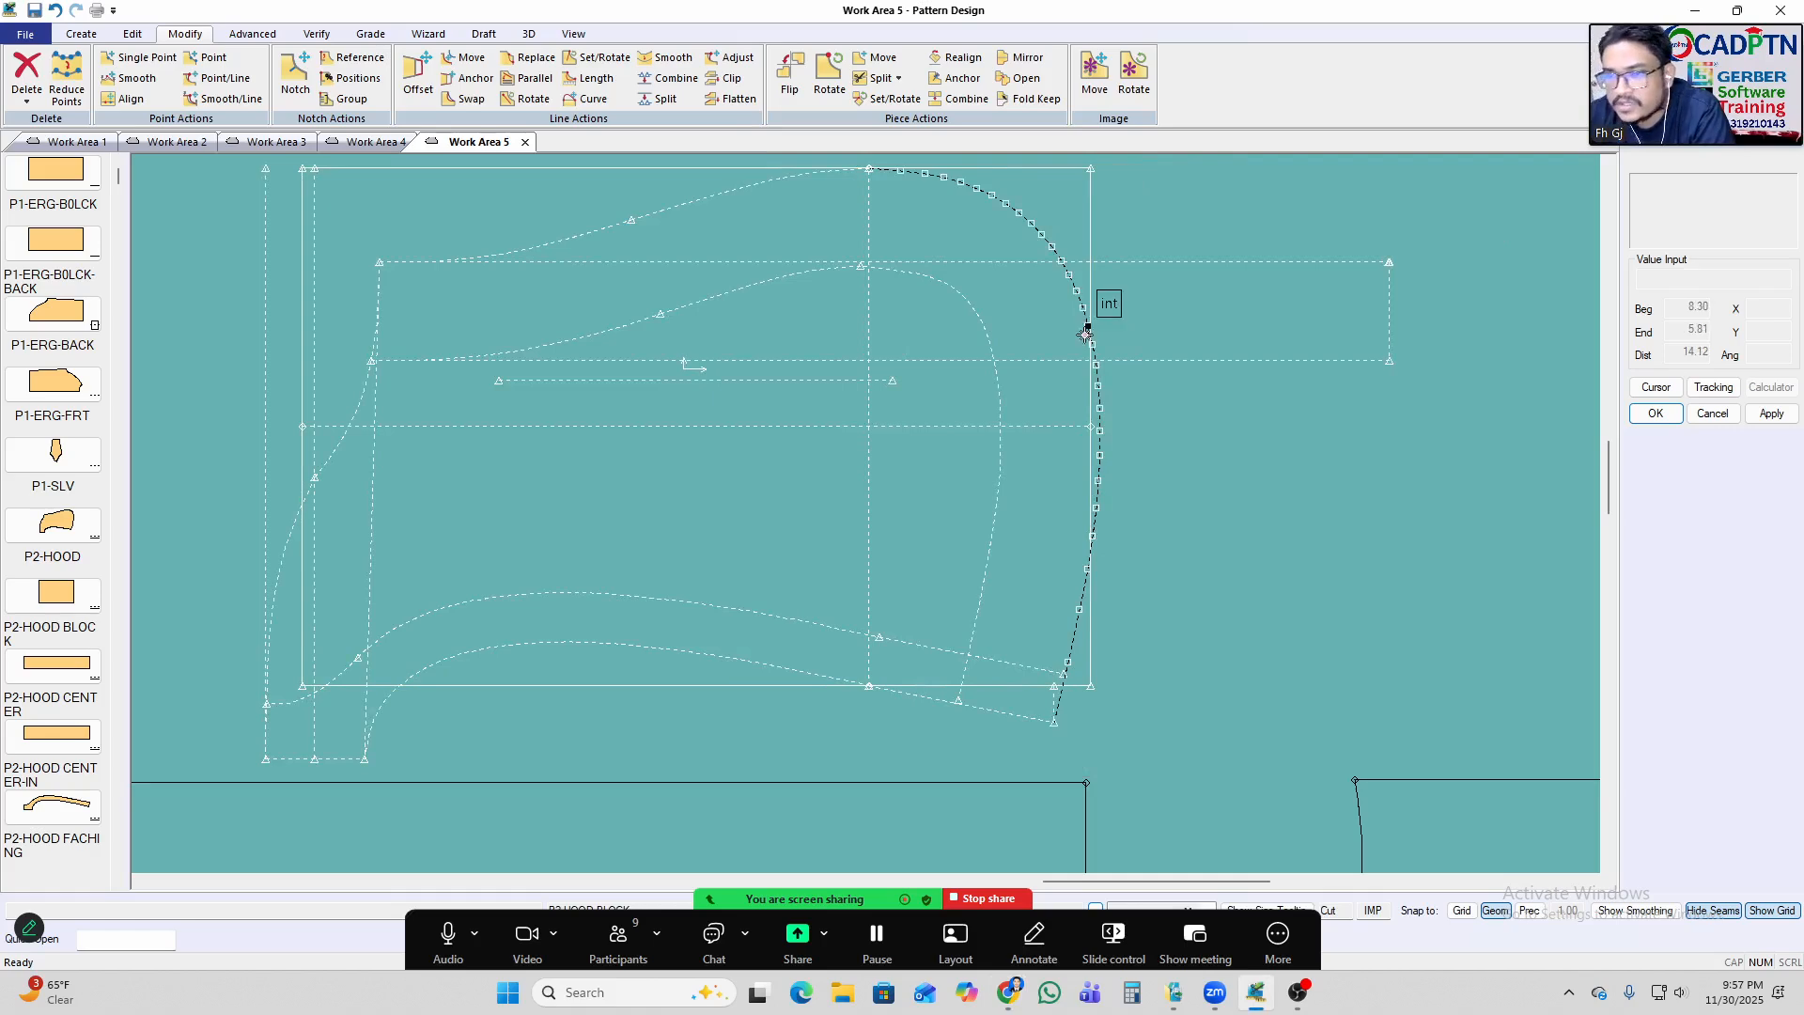
click(1093, 536)
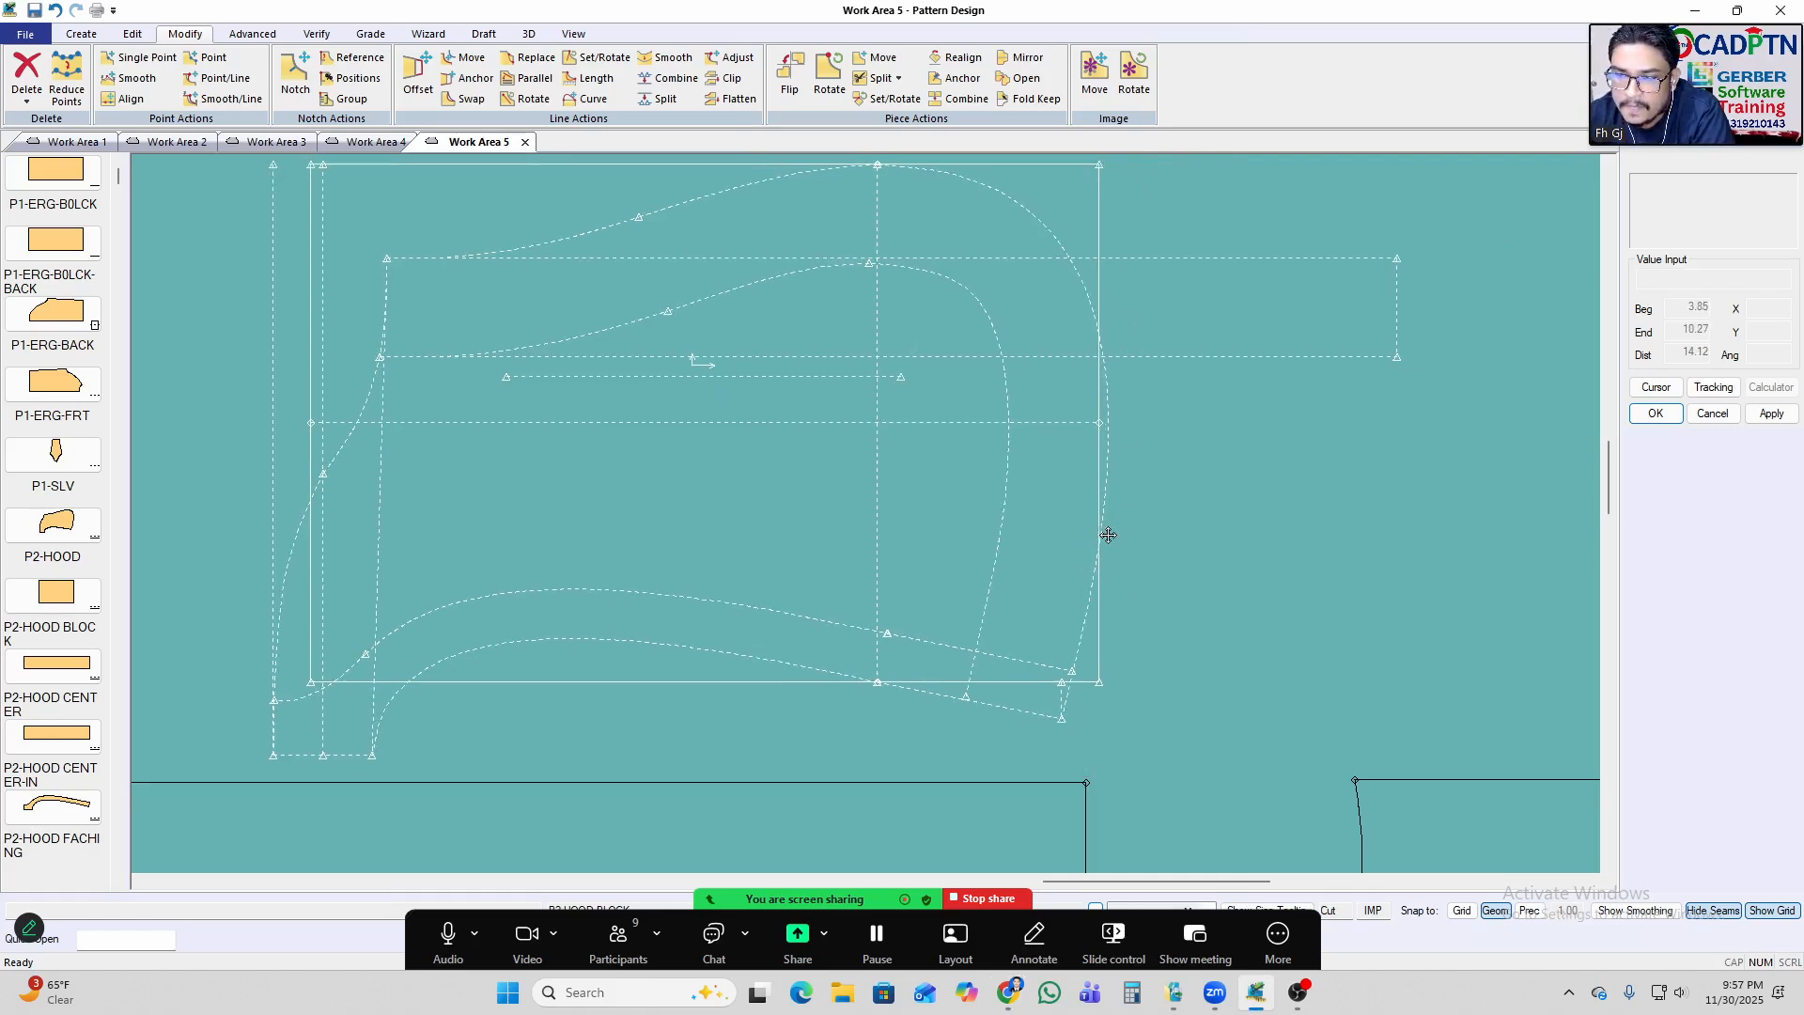
scroll(1285, 404, down, 1)
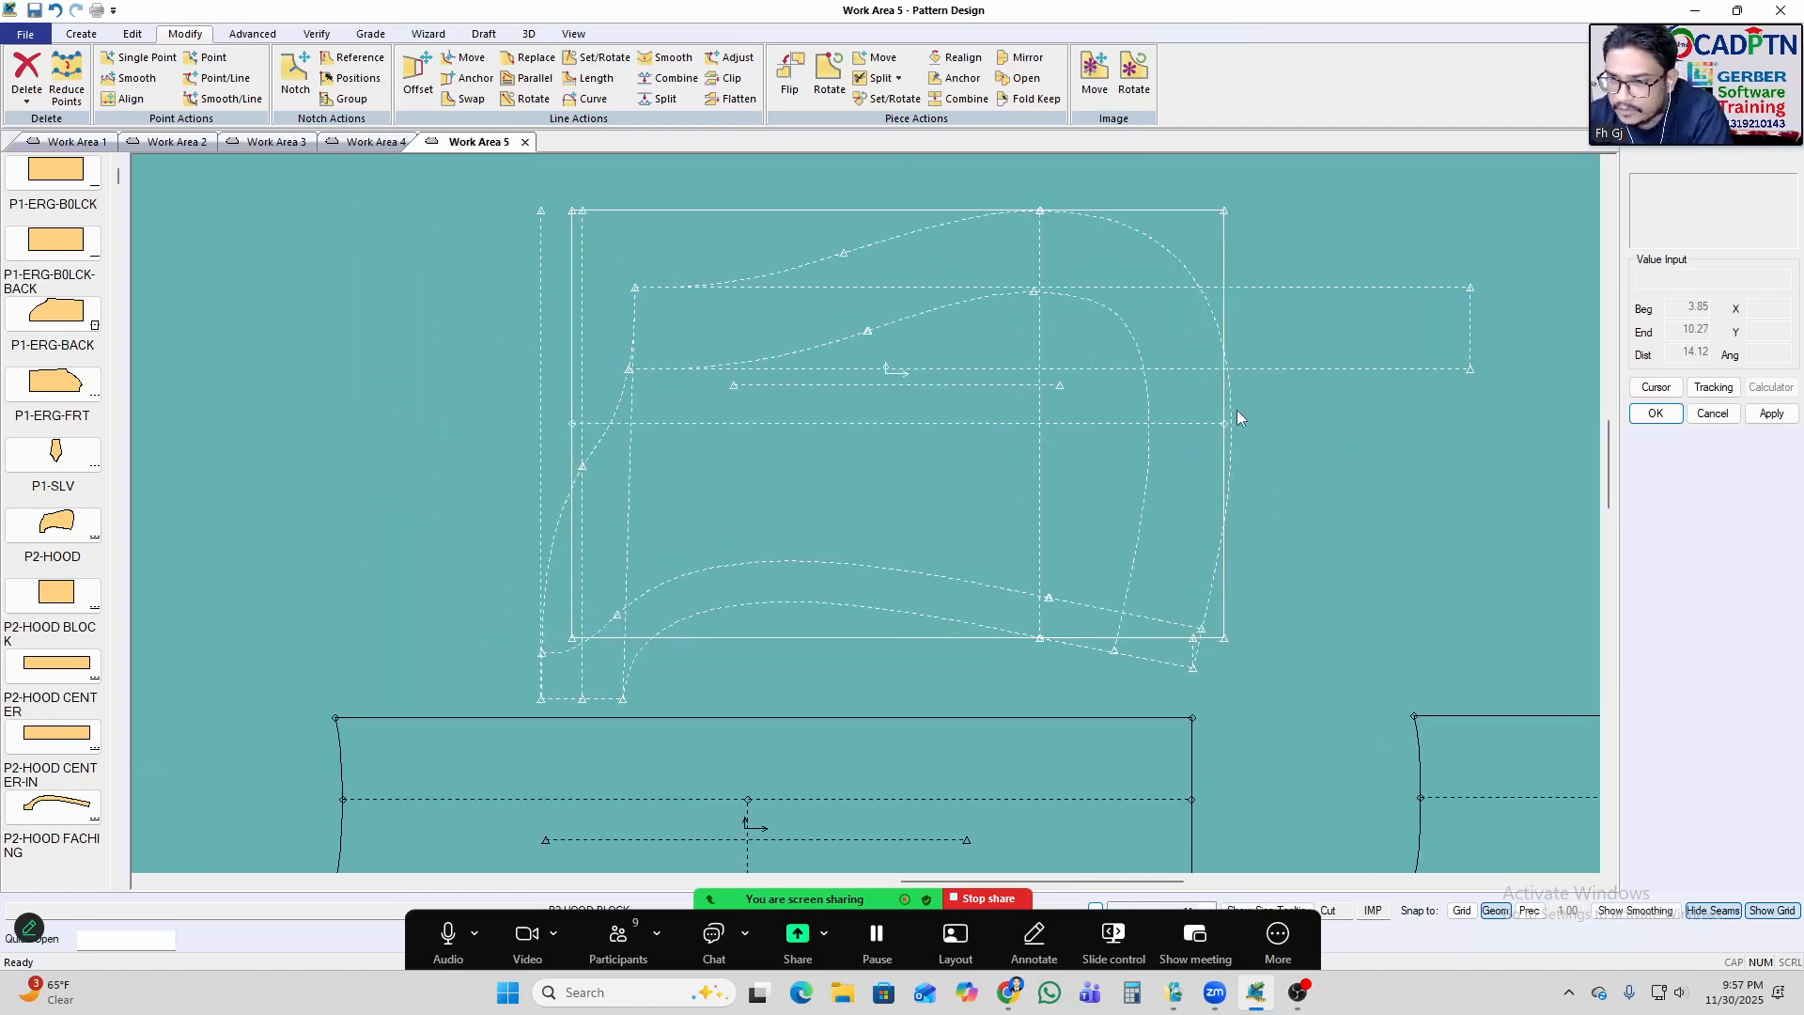
drag(1237, 433, 1255, 431)
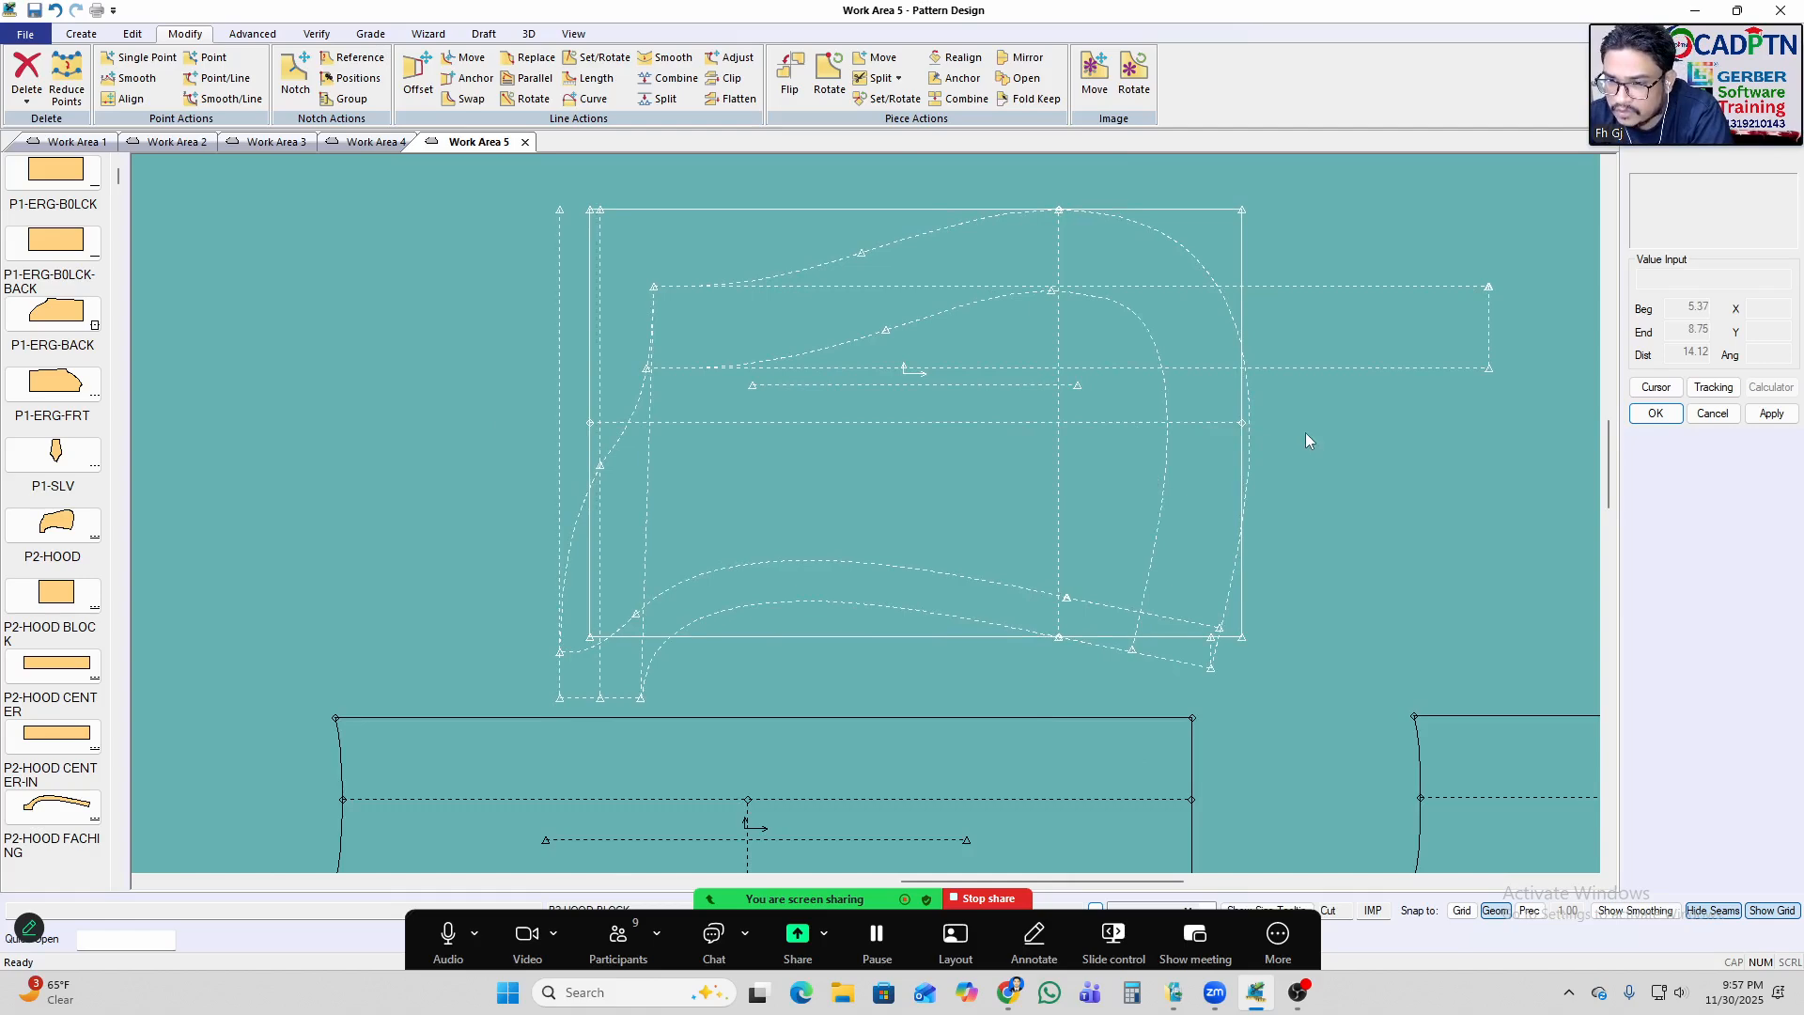
scroll(1116, 353, up, 1)
drag(1117, 347, 1106, 369)
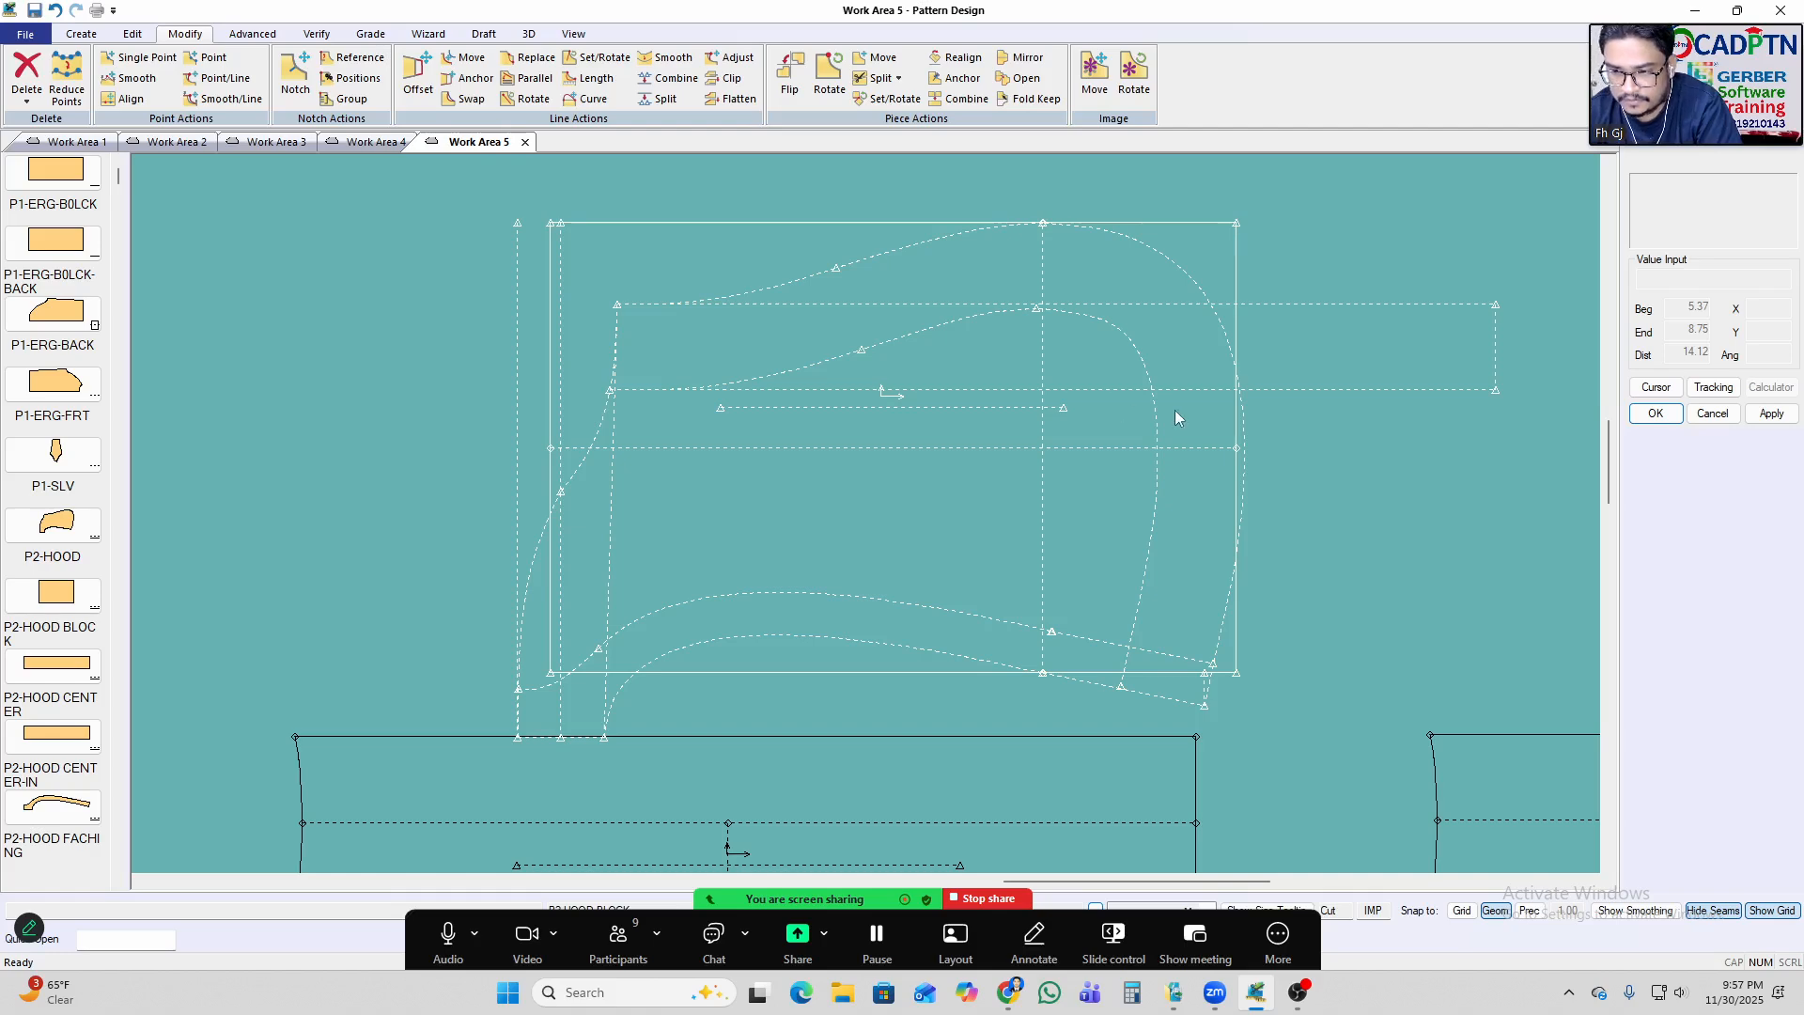
scroll(1143, 590, up, 3)
scroll(1119, 431, down, 3)
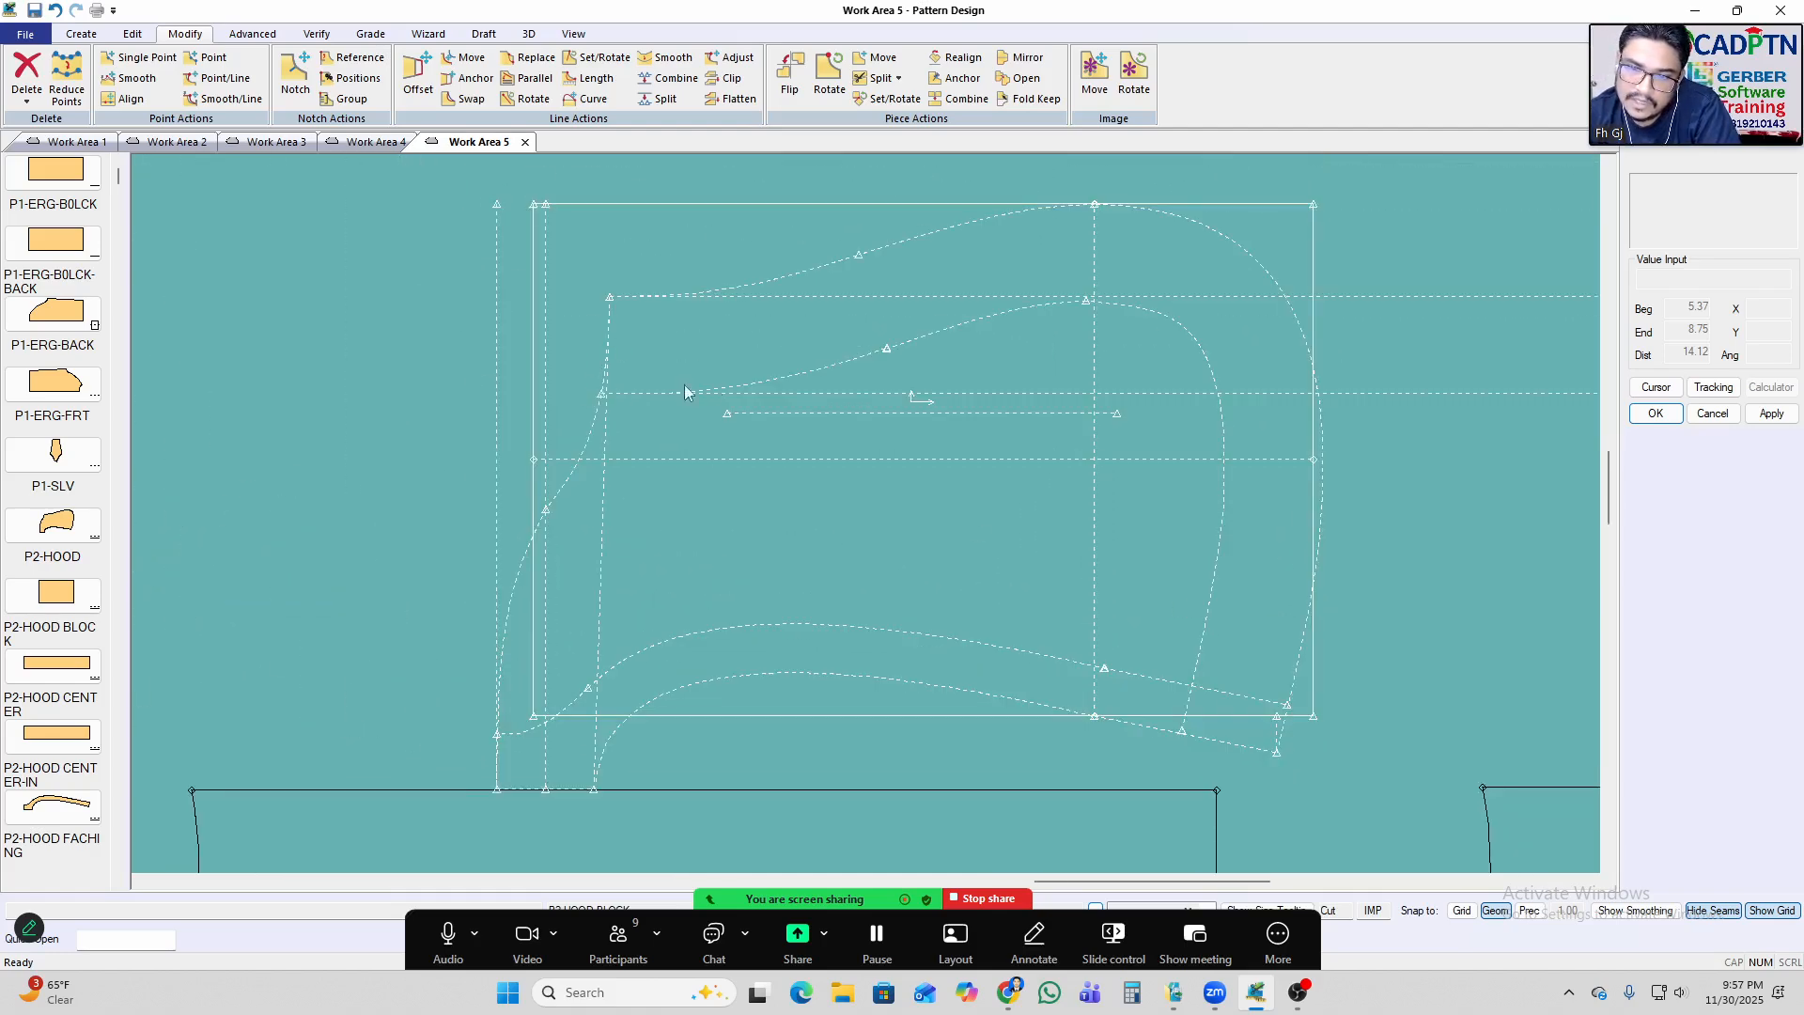
middle_drag(763, 458, 842, 411)
scroll(836, 411, up, 1)
scroll(1049, 414, down, 1)
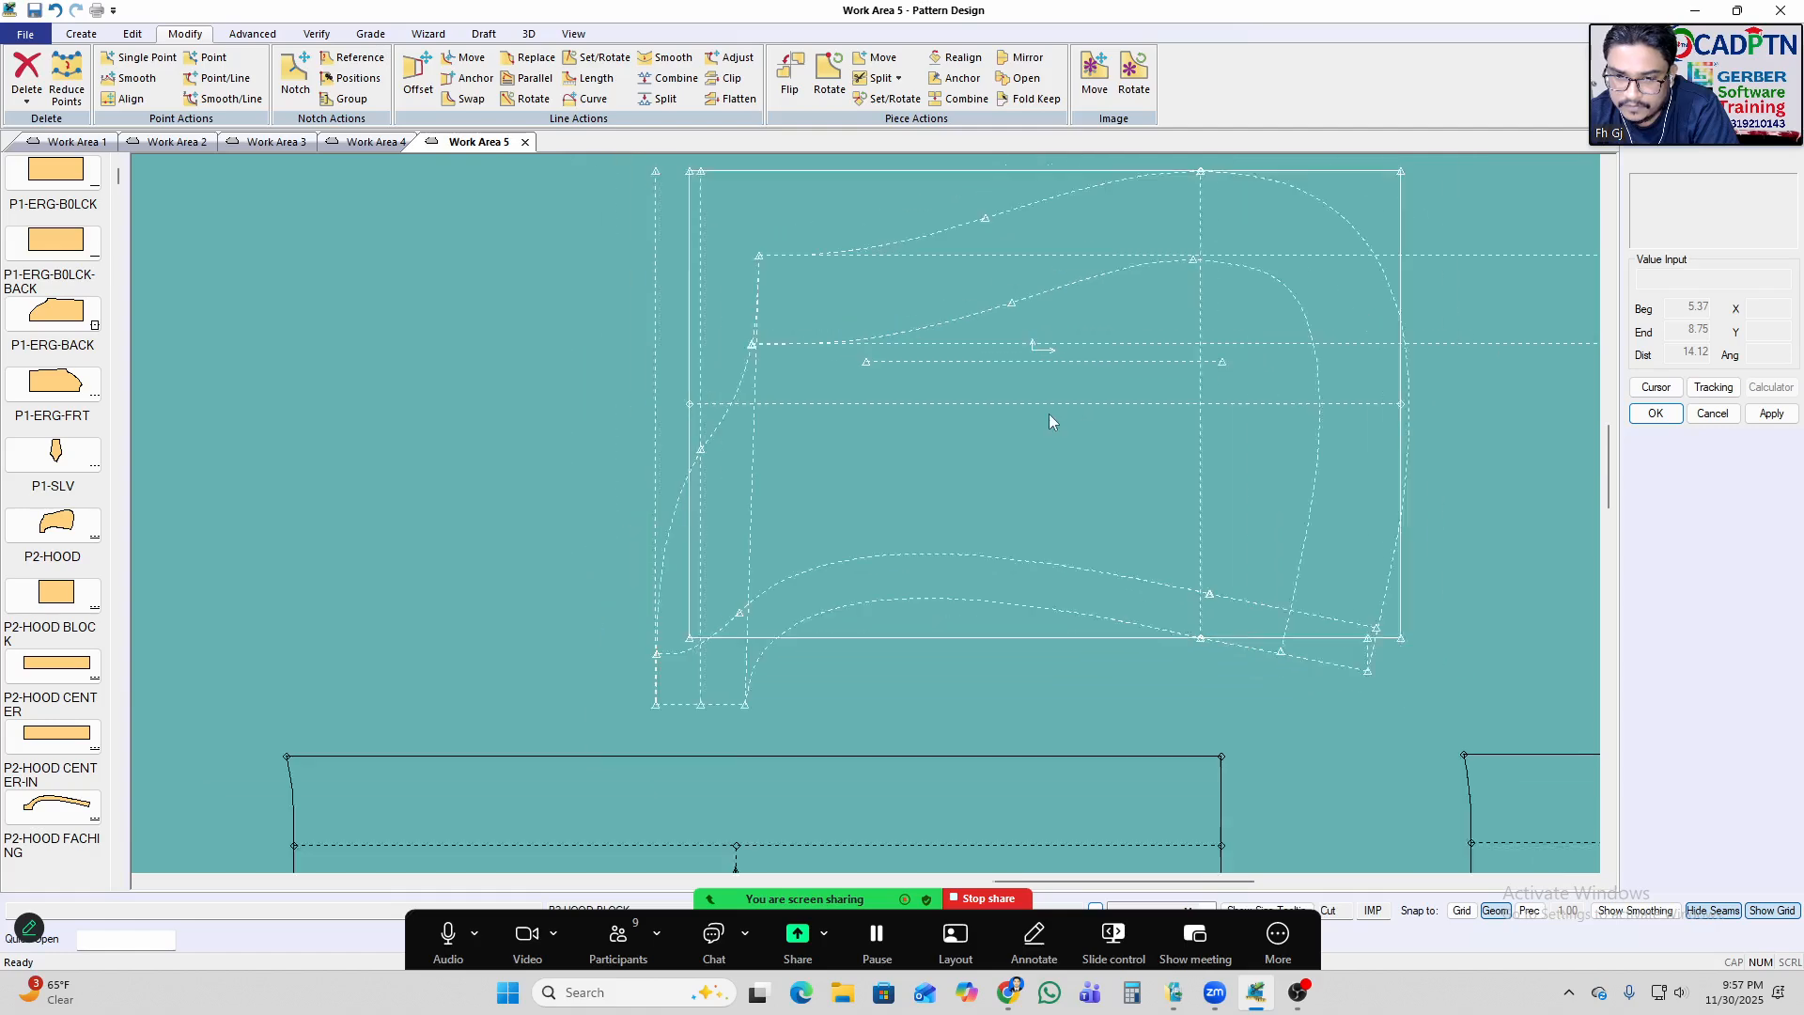
scroll(1062, 412, down, 4)
scroll(823, 407, up, 3)
middle_drag(819, 407, 709, 352)
Delete the two vertical construction lines at the front of the hood block.
scroll(759, 340, down, 3)
scroll(775, 297, up, 4)
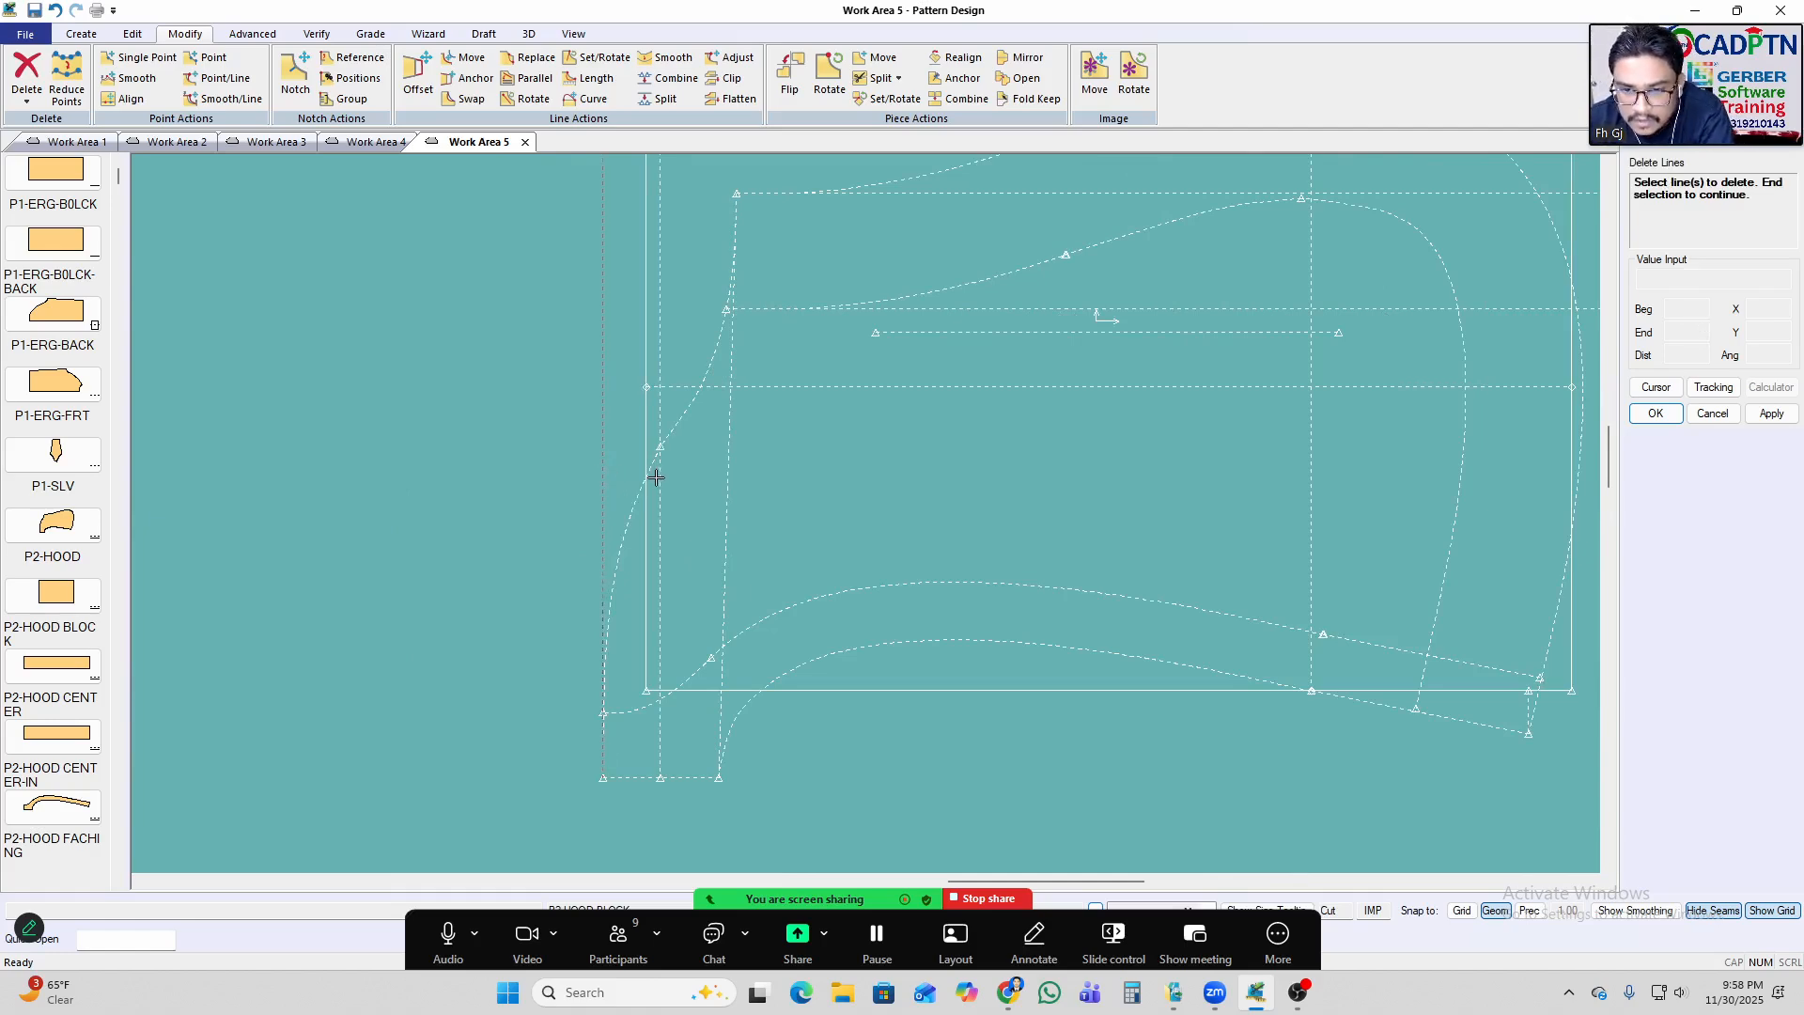
right_click(882, 349)
click(851, 356)
scroll(517, 442, down, 2)
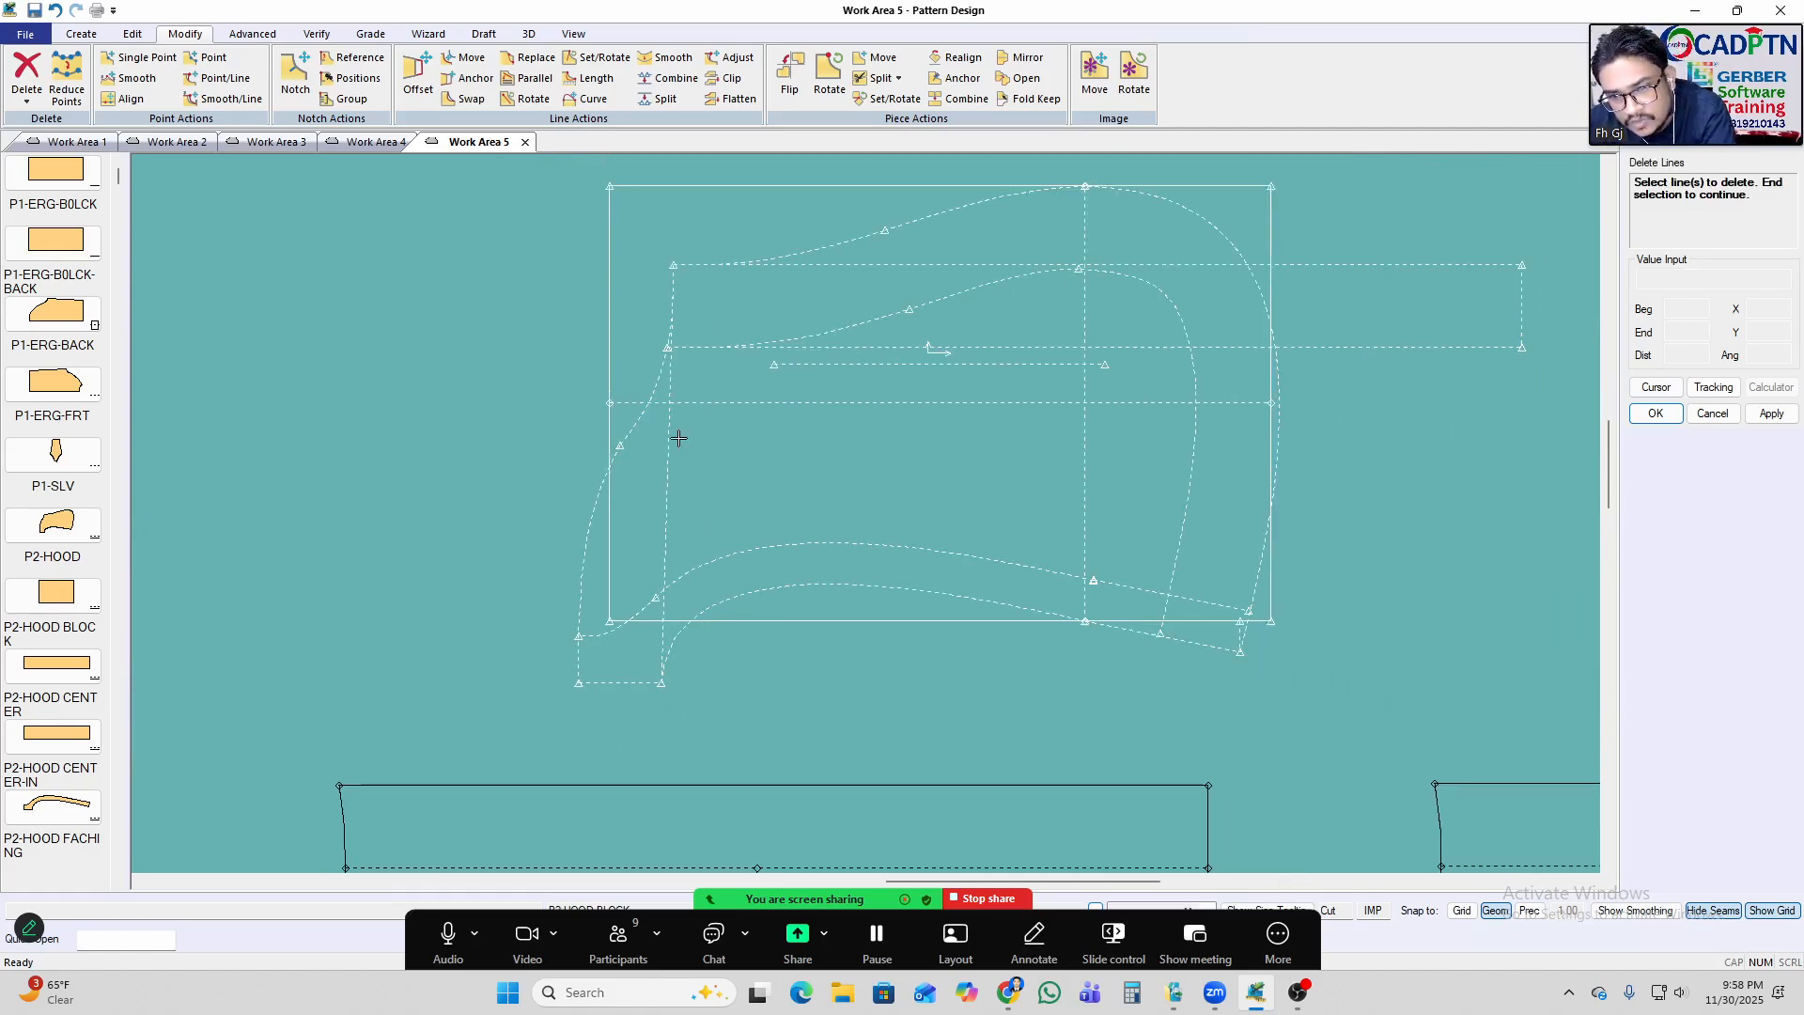
Trace the full outer hood outline from the block as a new piece, keeping the graded nest and copying no internal lines.
drag(889, 515, 790, 504)
key(t)
click(719, 237)
click(1039, 194)
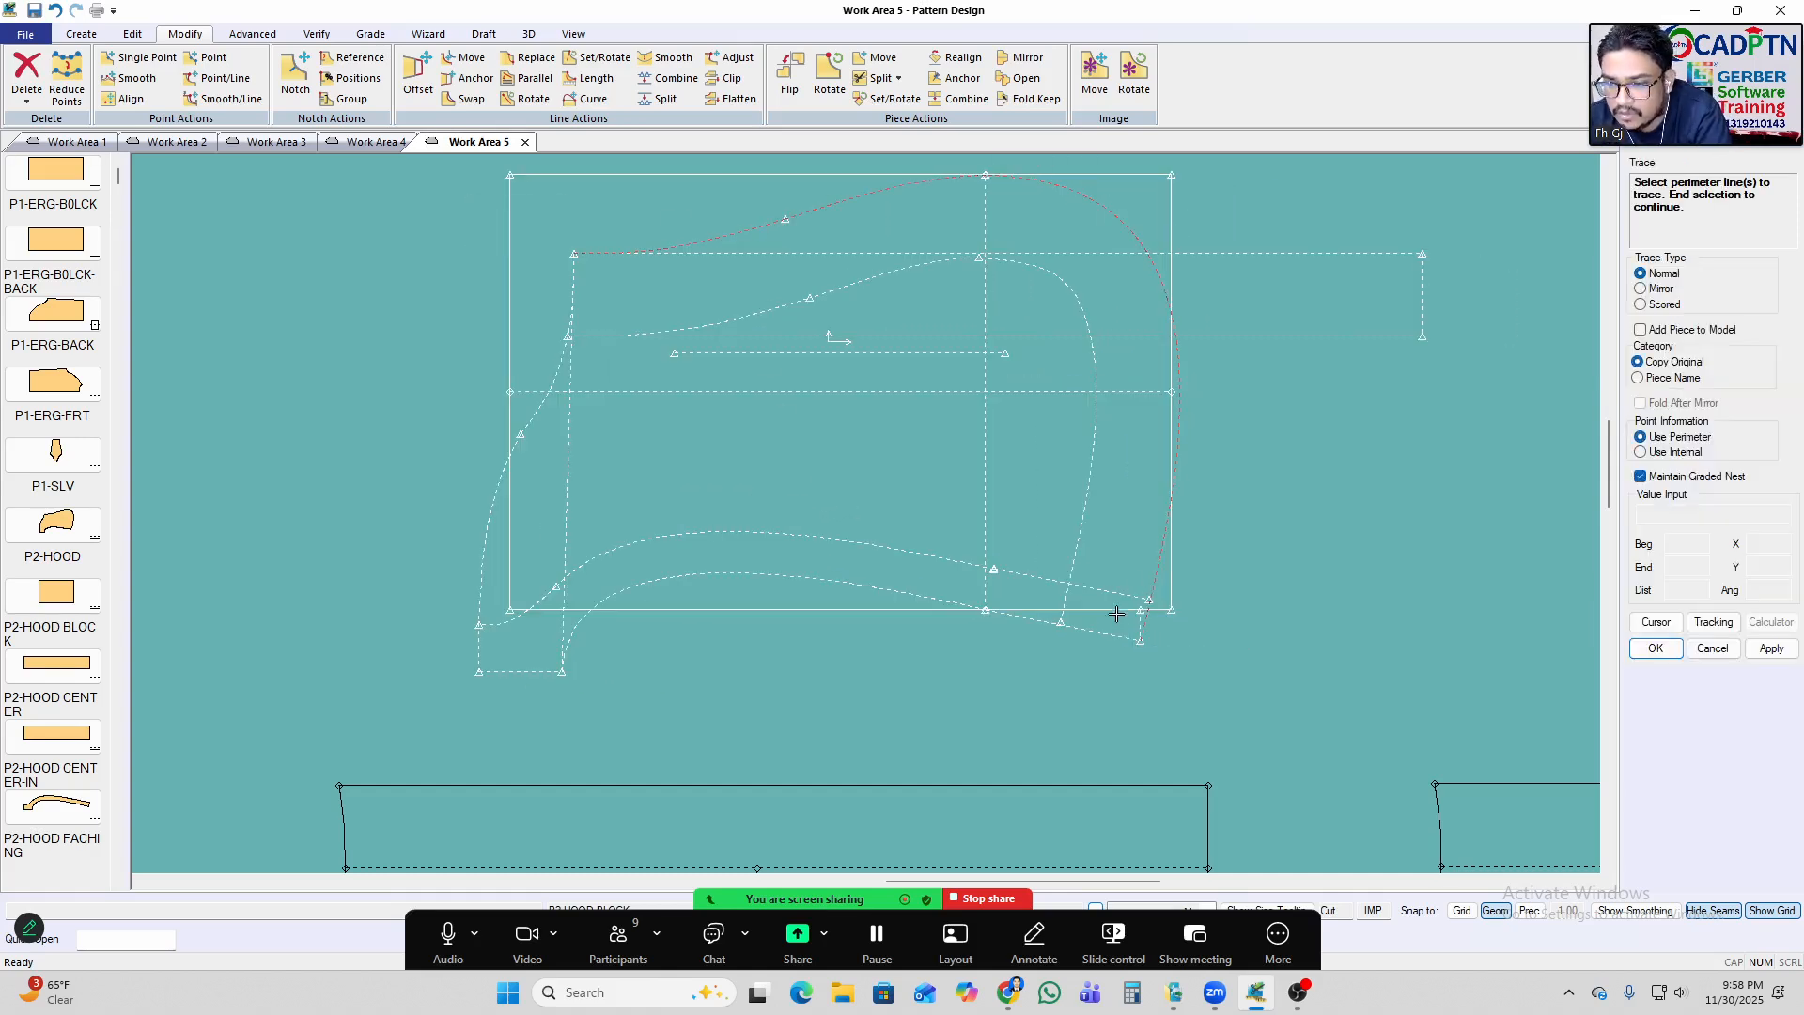
click(882, 592)
click(479, 652)
click(495, 470)
right_click(799, 241)
click(815, 247)
right_click(1003, 227)
click(1022, 233)
scroll(239, 401, down, 1)
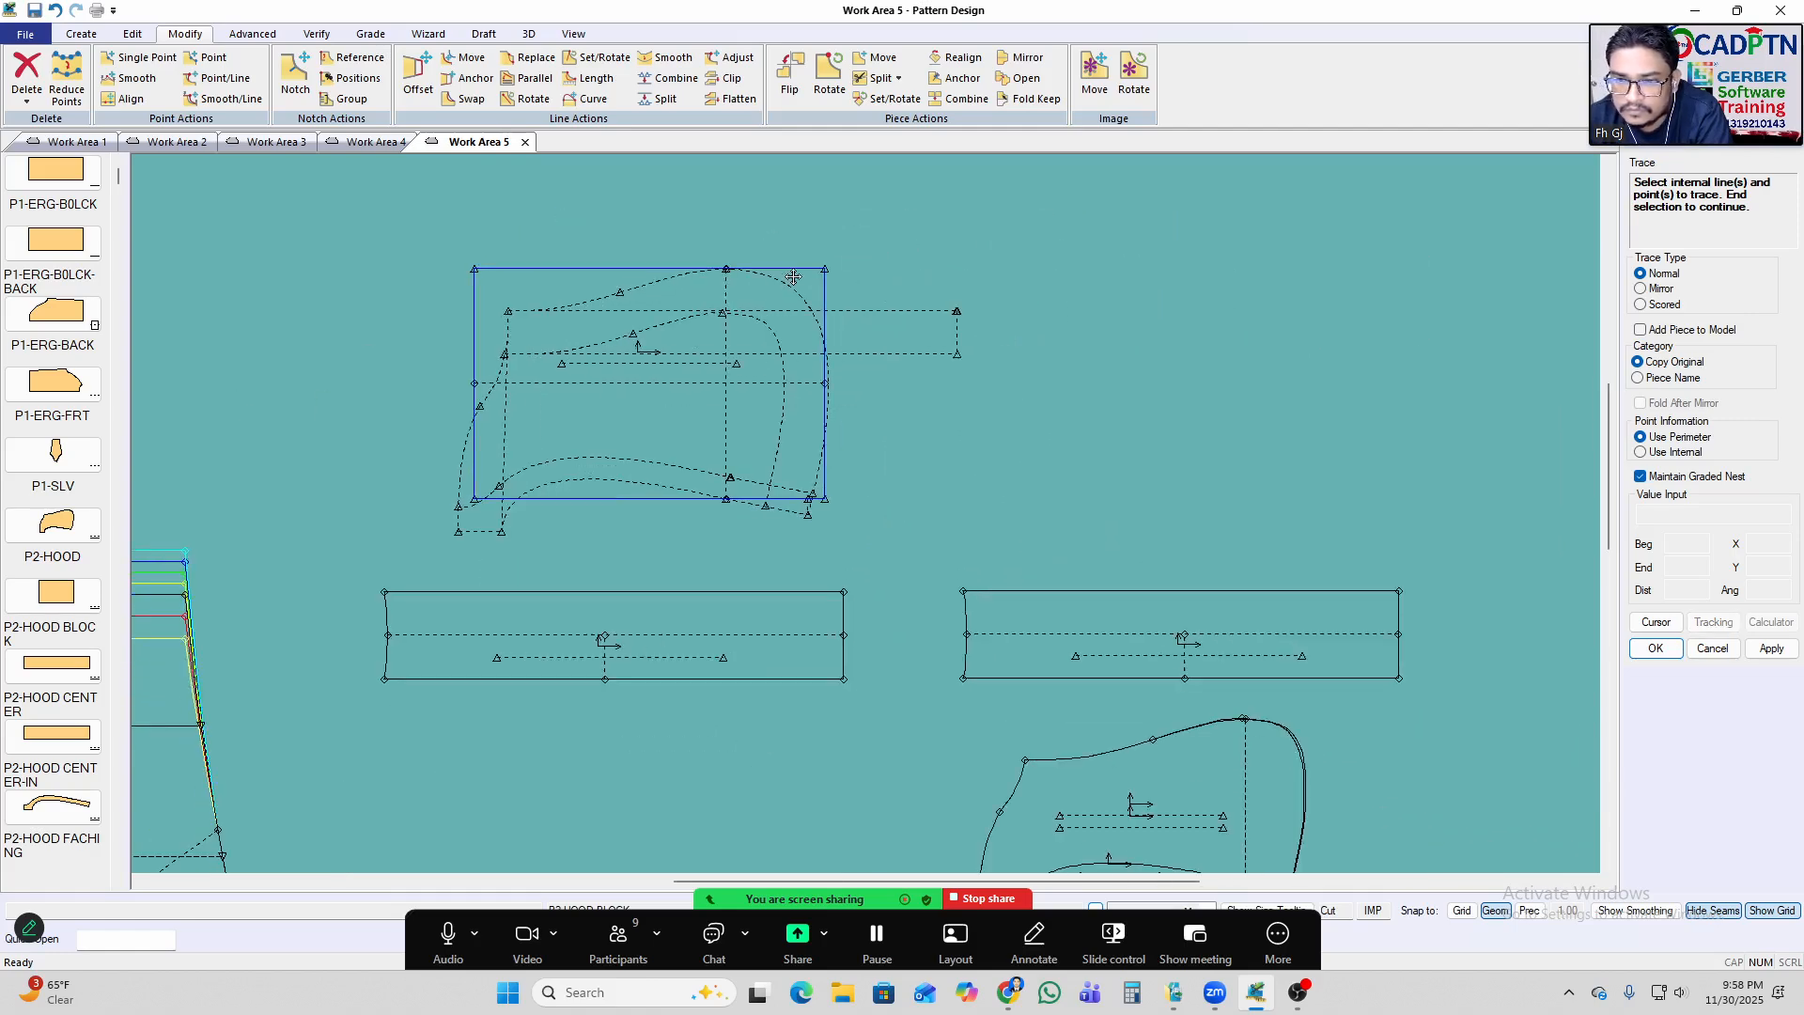
right_click(842, 253)
click(916, 266)
right_click(847, 254)
click(903, 267)
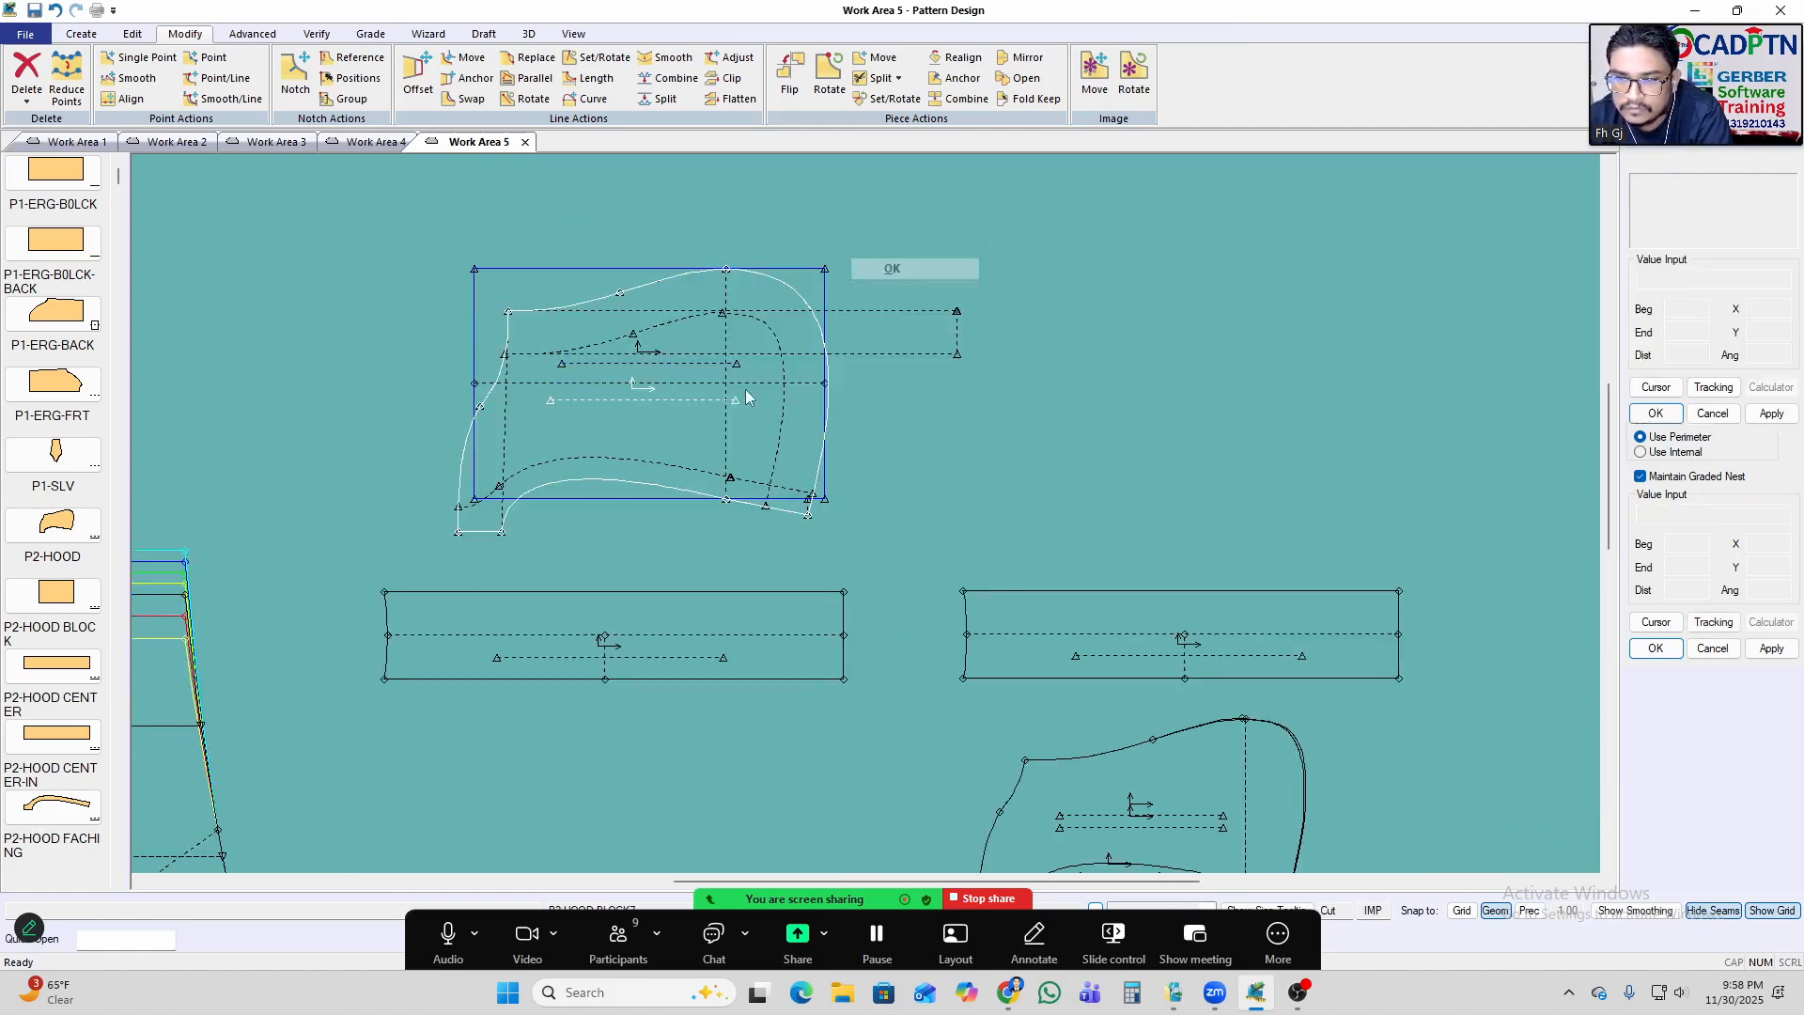
Move the newly traced hood piece off the draft to the empty area beside the block's front edge.
click(736, 399)
scroll(1447, 400, up, 3)
scroll(1331, 384, down, 1)
scroll(1359, 403, down, 1)
click(1384, 414)
click(327, 374)
scroll(329, 373, up, 1)
scroll(768, 374, up, 2)
click(859, 375)
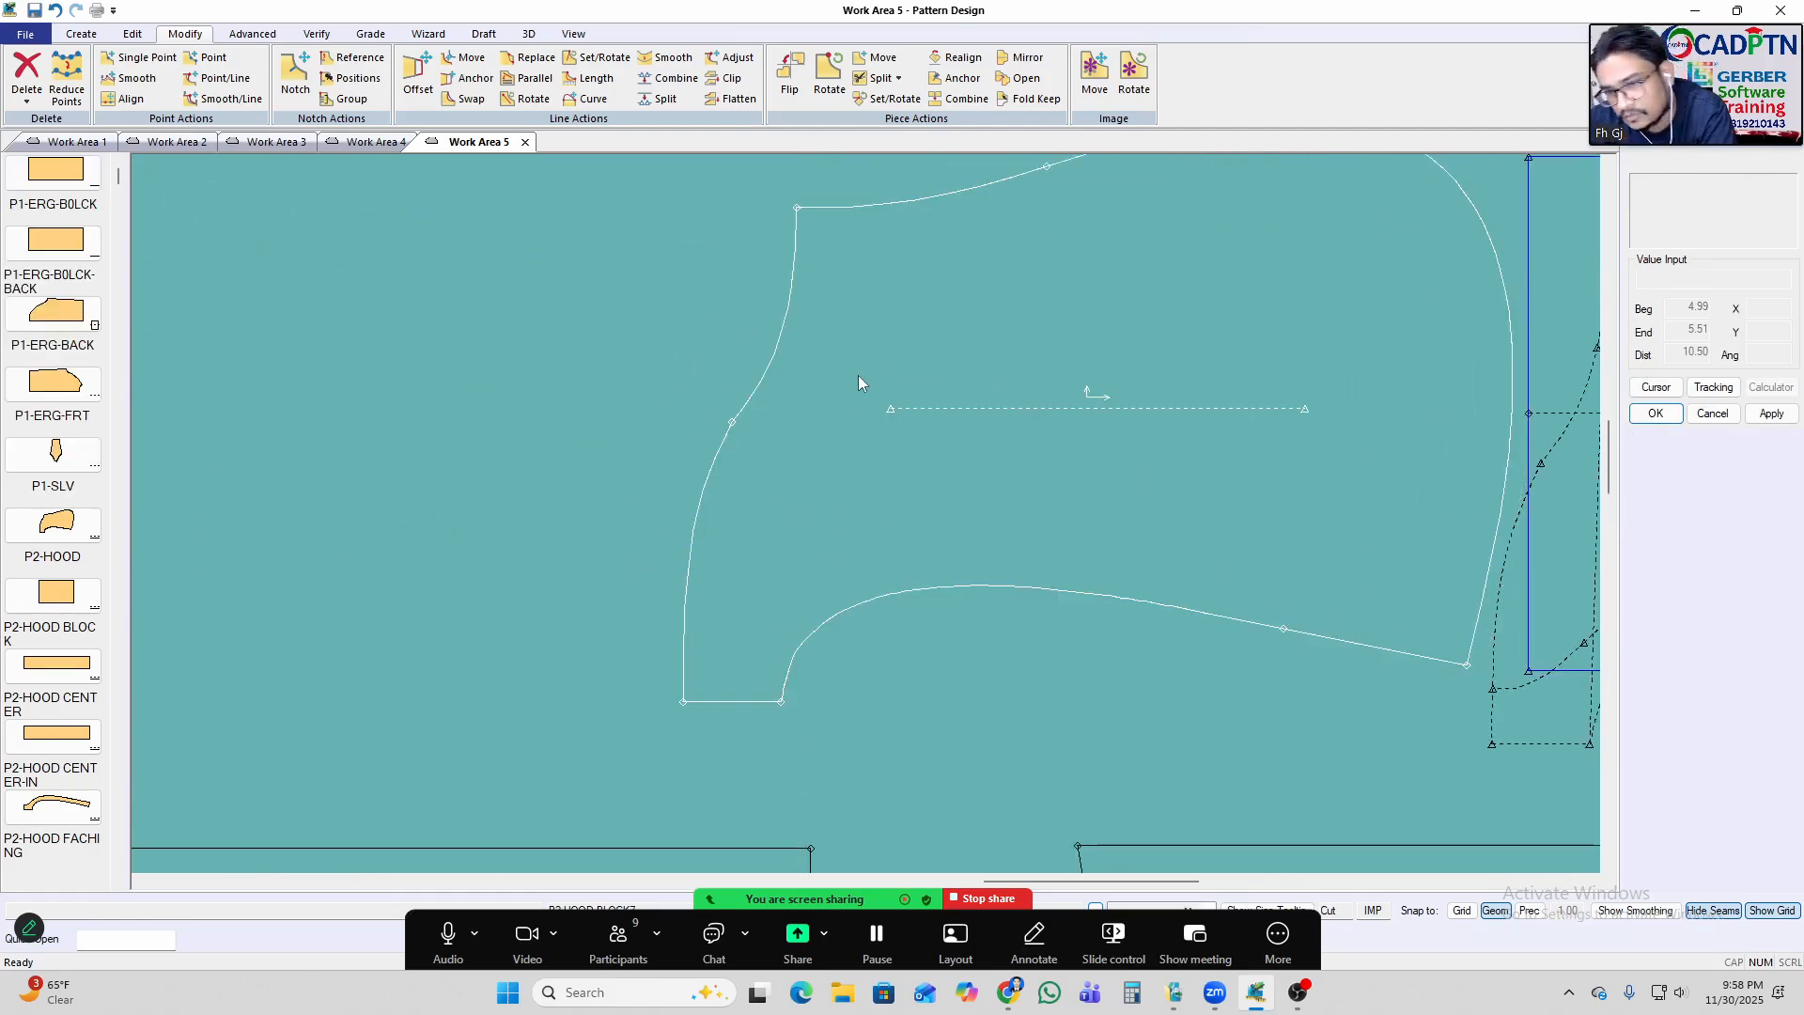
Move the end point of the hood block's outer back curve horizontally inward at the back neck corner, keeping the curve smooth.
click(997, 374)
key(s)
scroll(254, 423, down, 3)
scroll(1044, 354, up, 2)
scroll(1044, 354, up, 2)
click(785, 301)
scroll(786, 321, up, 1)
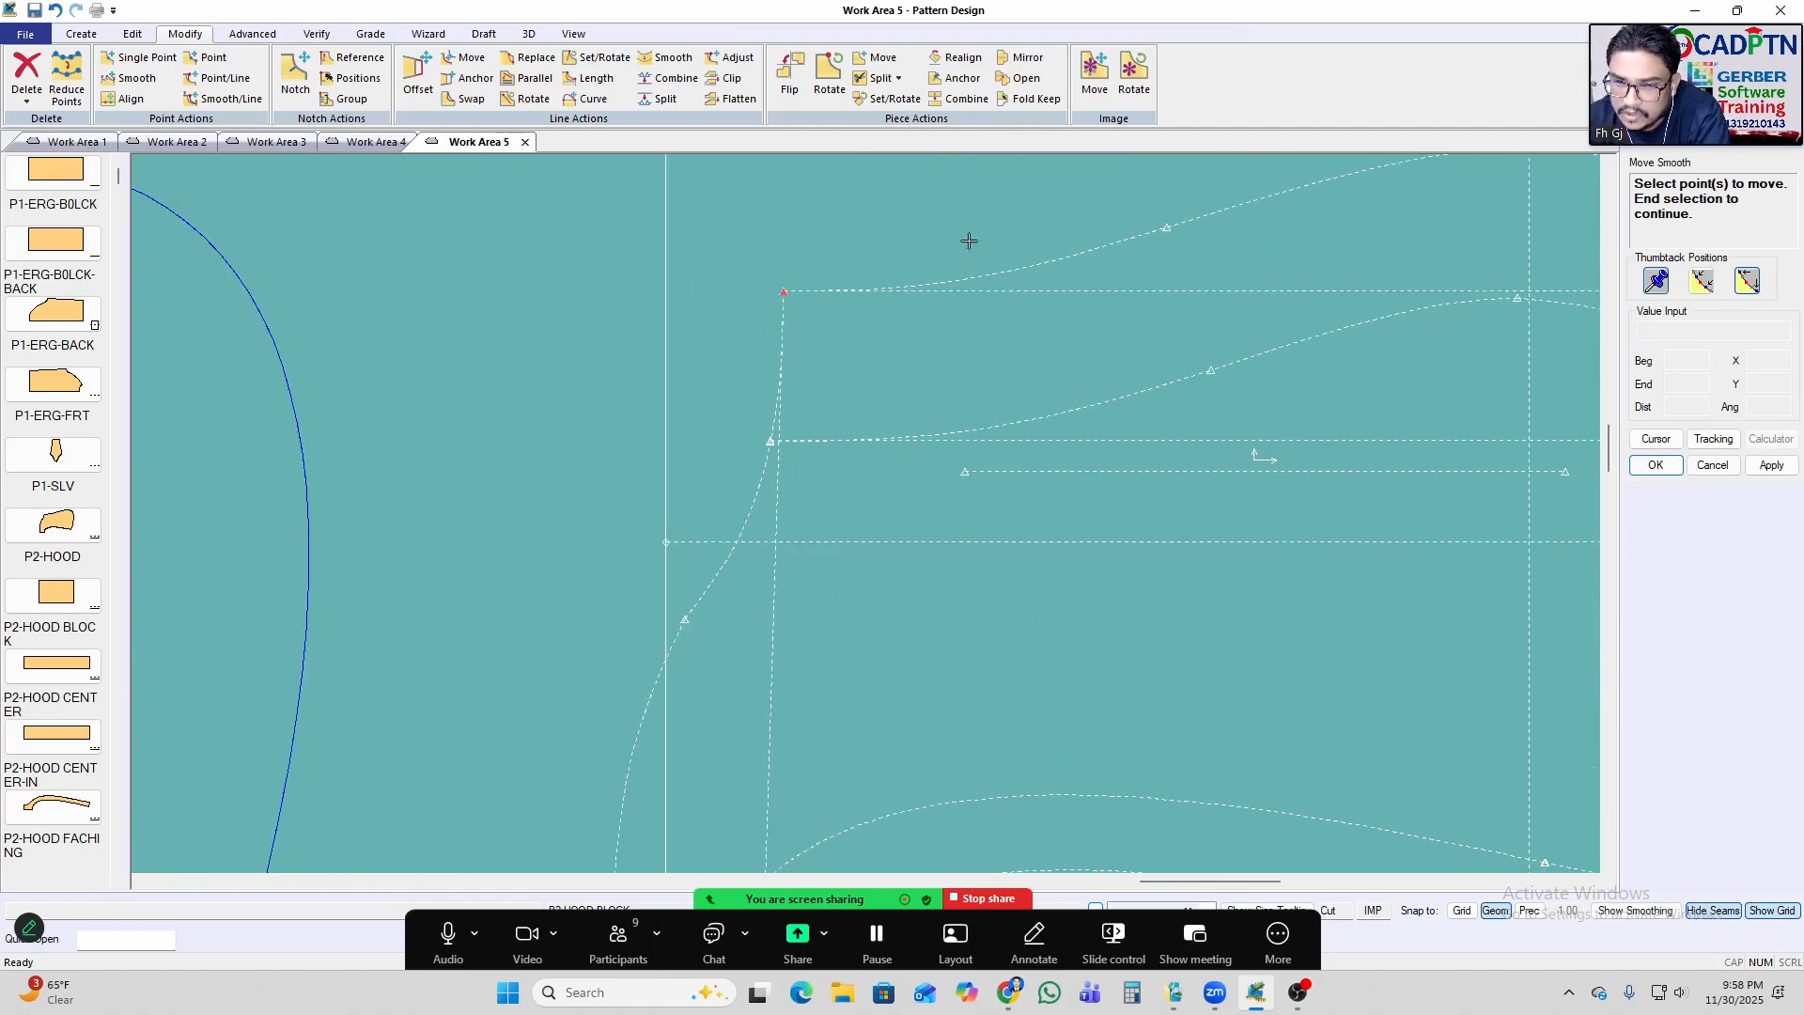
right_click(996, 201)
click(1023, 213)
right_click(1101, 177)
click(1123, 189)
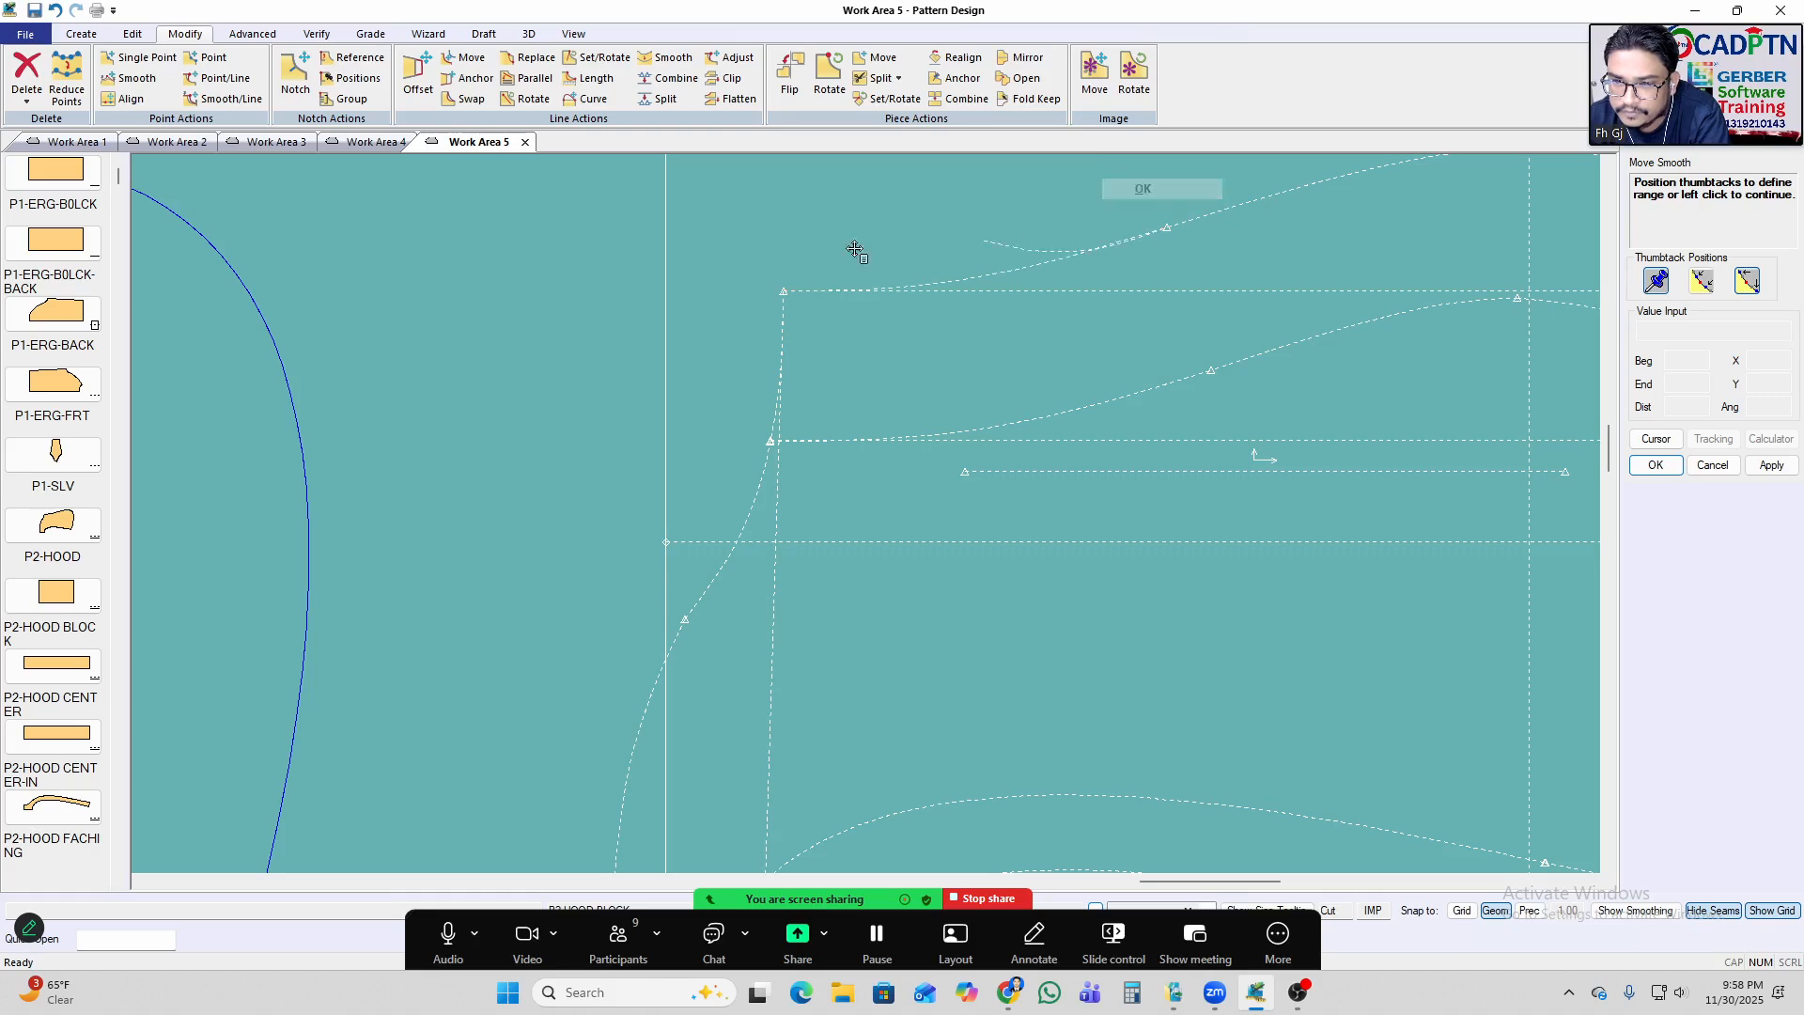
click(786, 303)
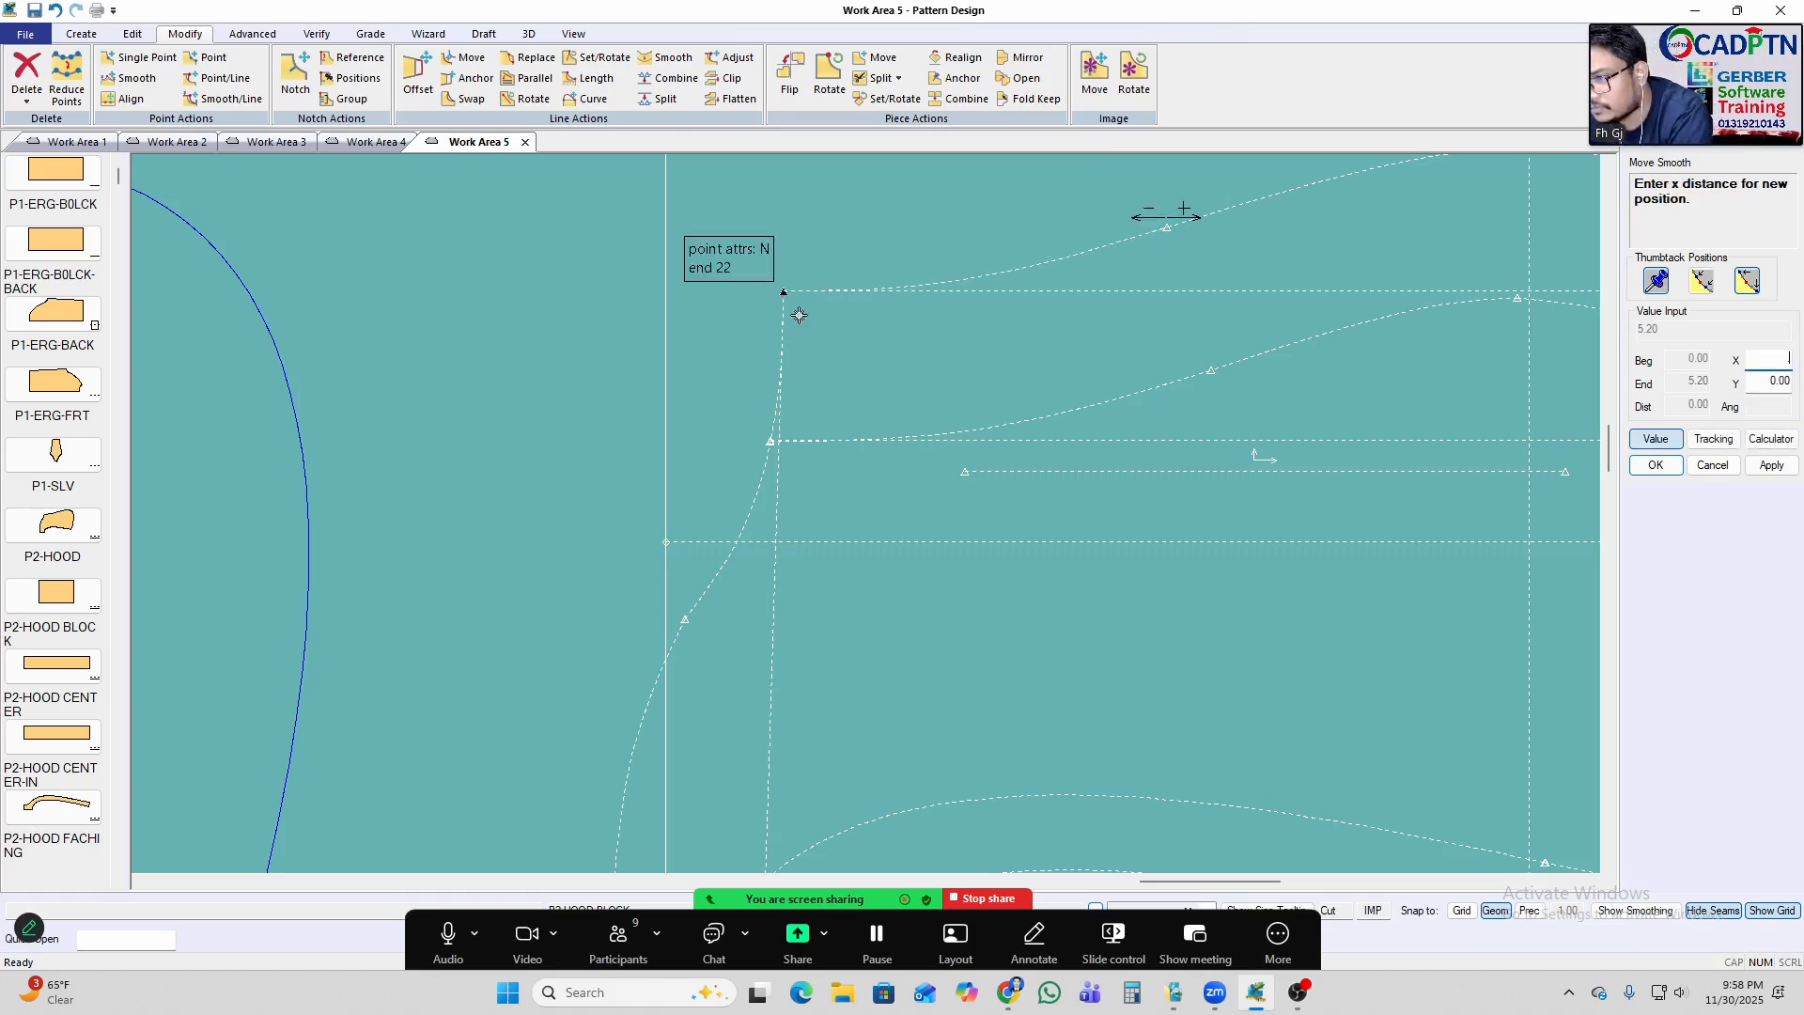
click(1746, 467)
scroll(769, 359, up, 1)
Move the upper end of the hood block's neckline curve onto the shifted end of the outer back curve.
click(774, 280)
right_click(959, 255)
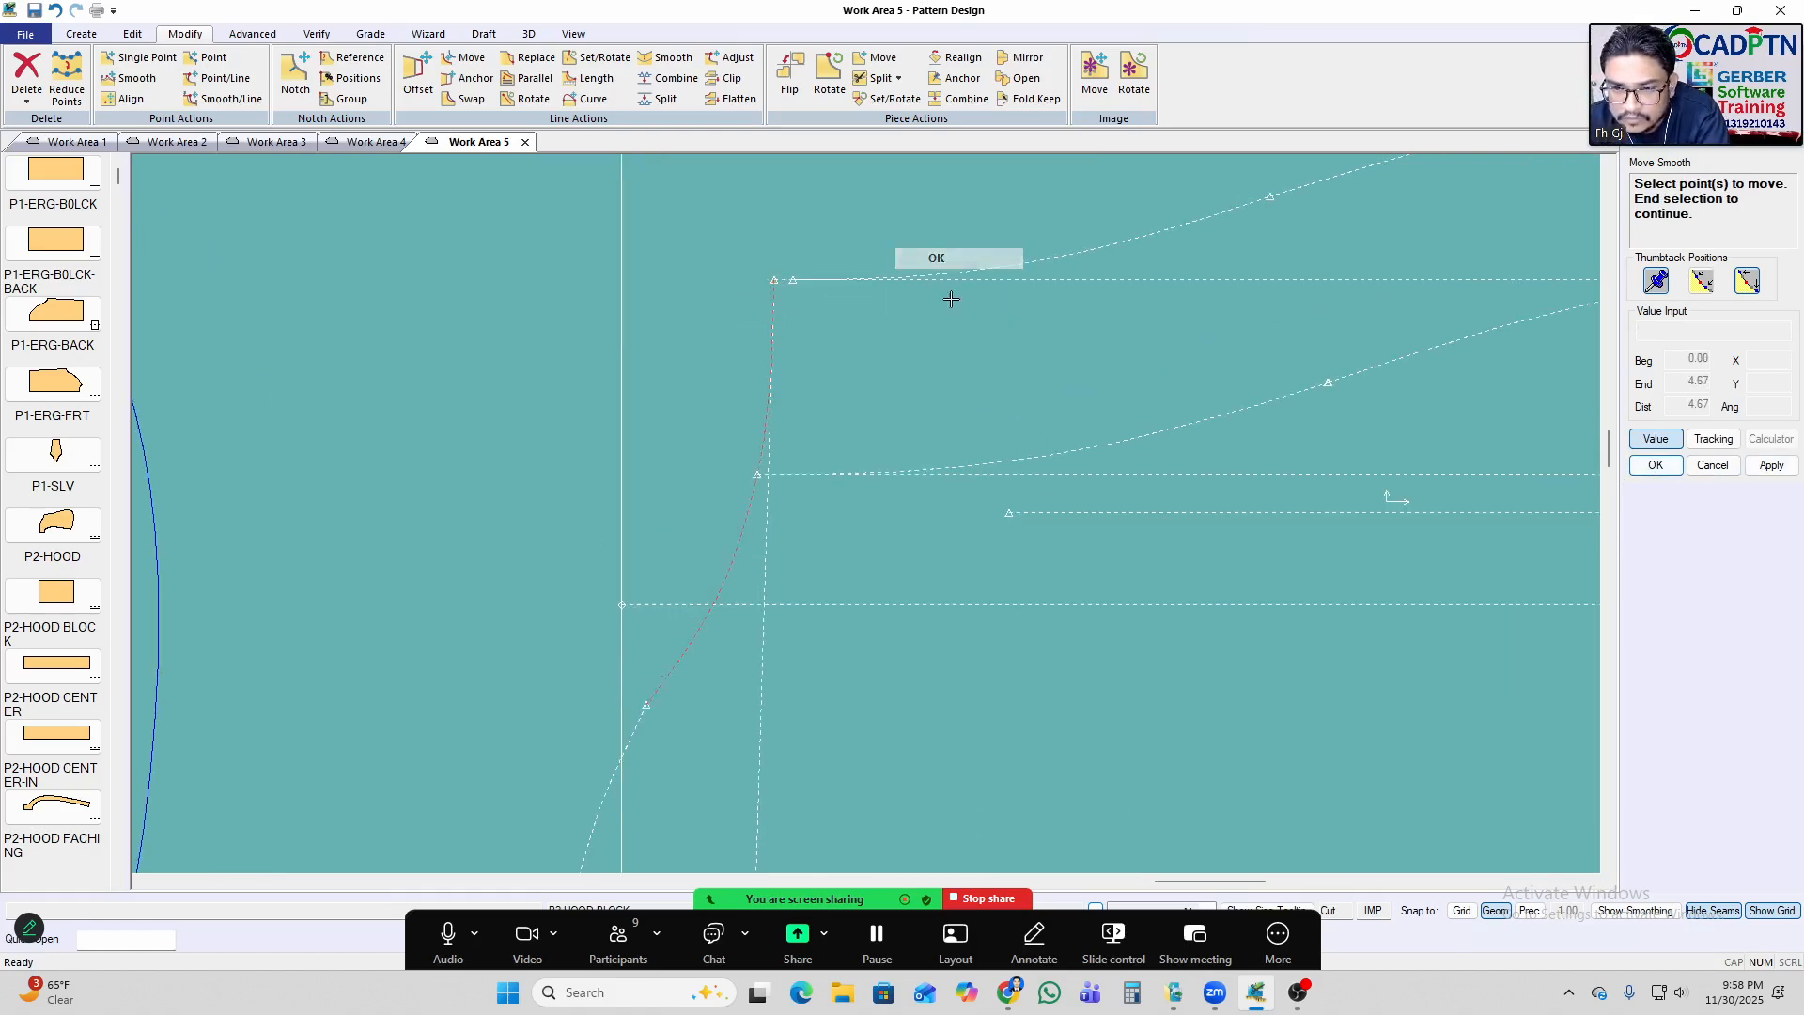
click(956, 258)
scroll(870, 318, down, 2)
scroll(749, 429, up, 1)
scroll(838, 257, up, 1)
click(818, 243)
scroll(752, 226, down, 3)
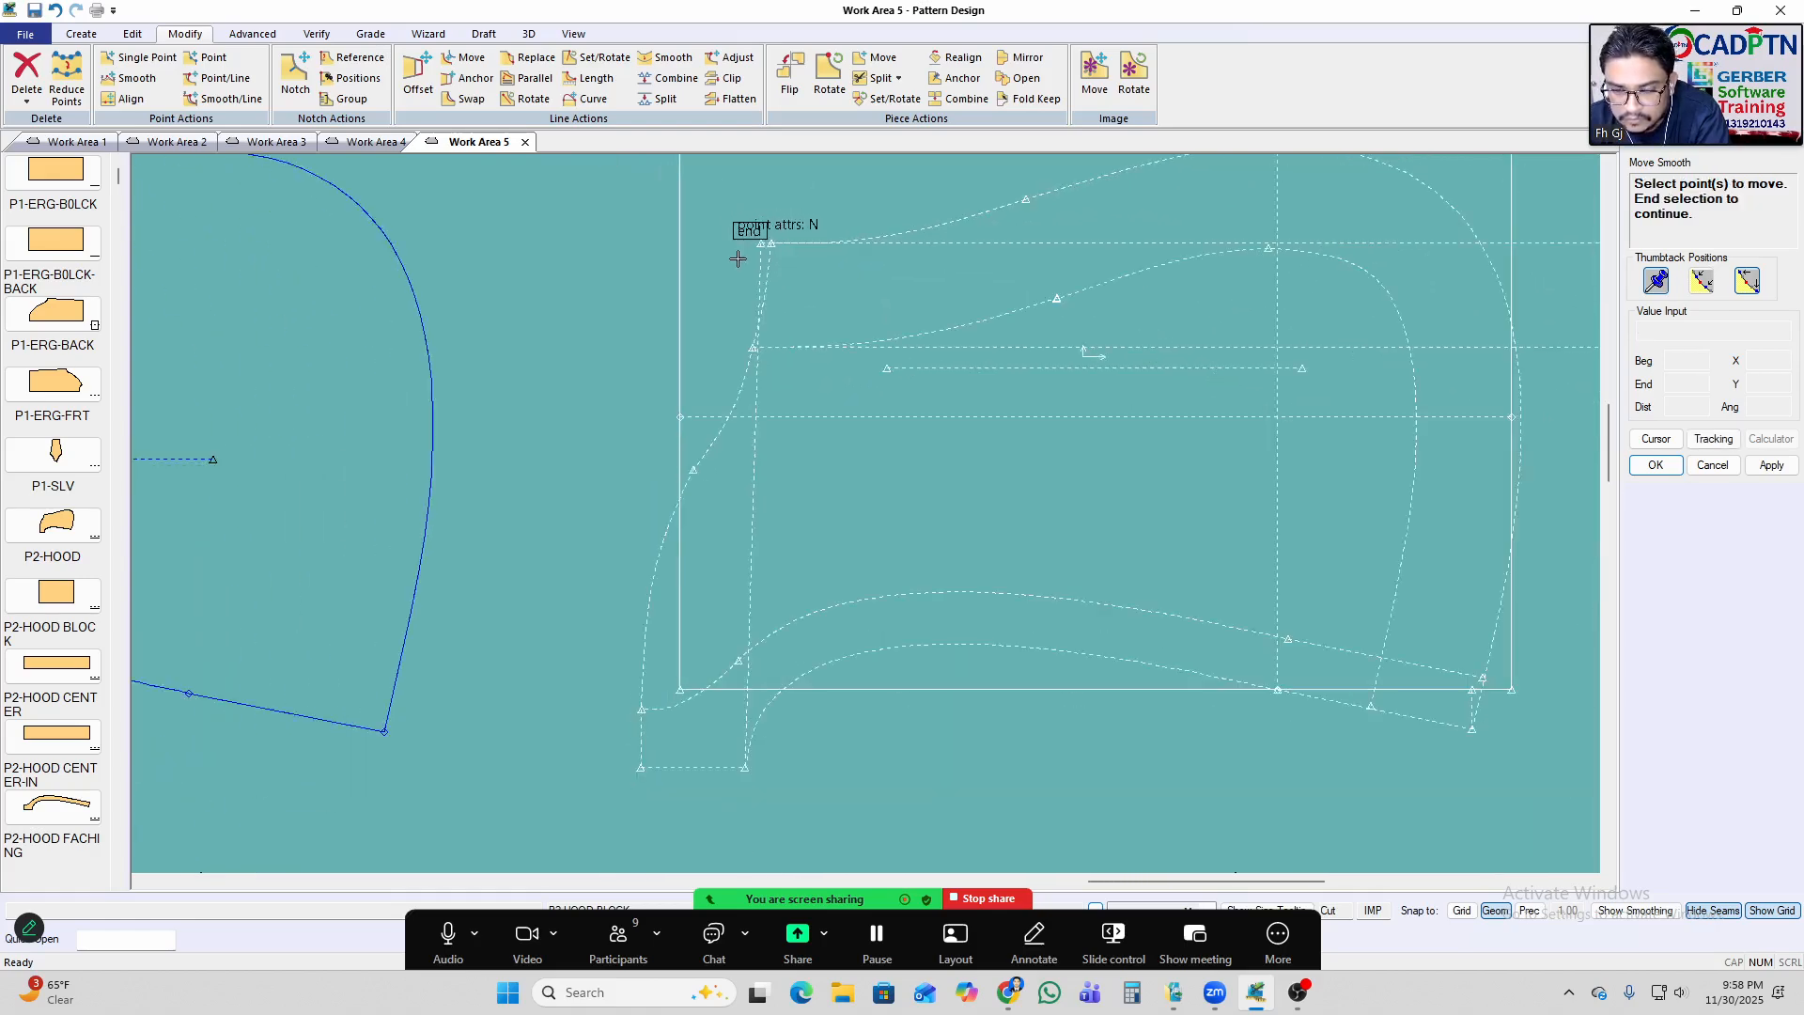
scroll(748, 588, down, 1)
scroll(762, 254, up, 1)
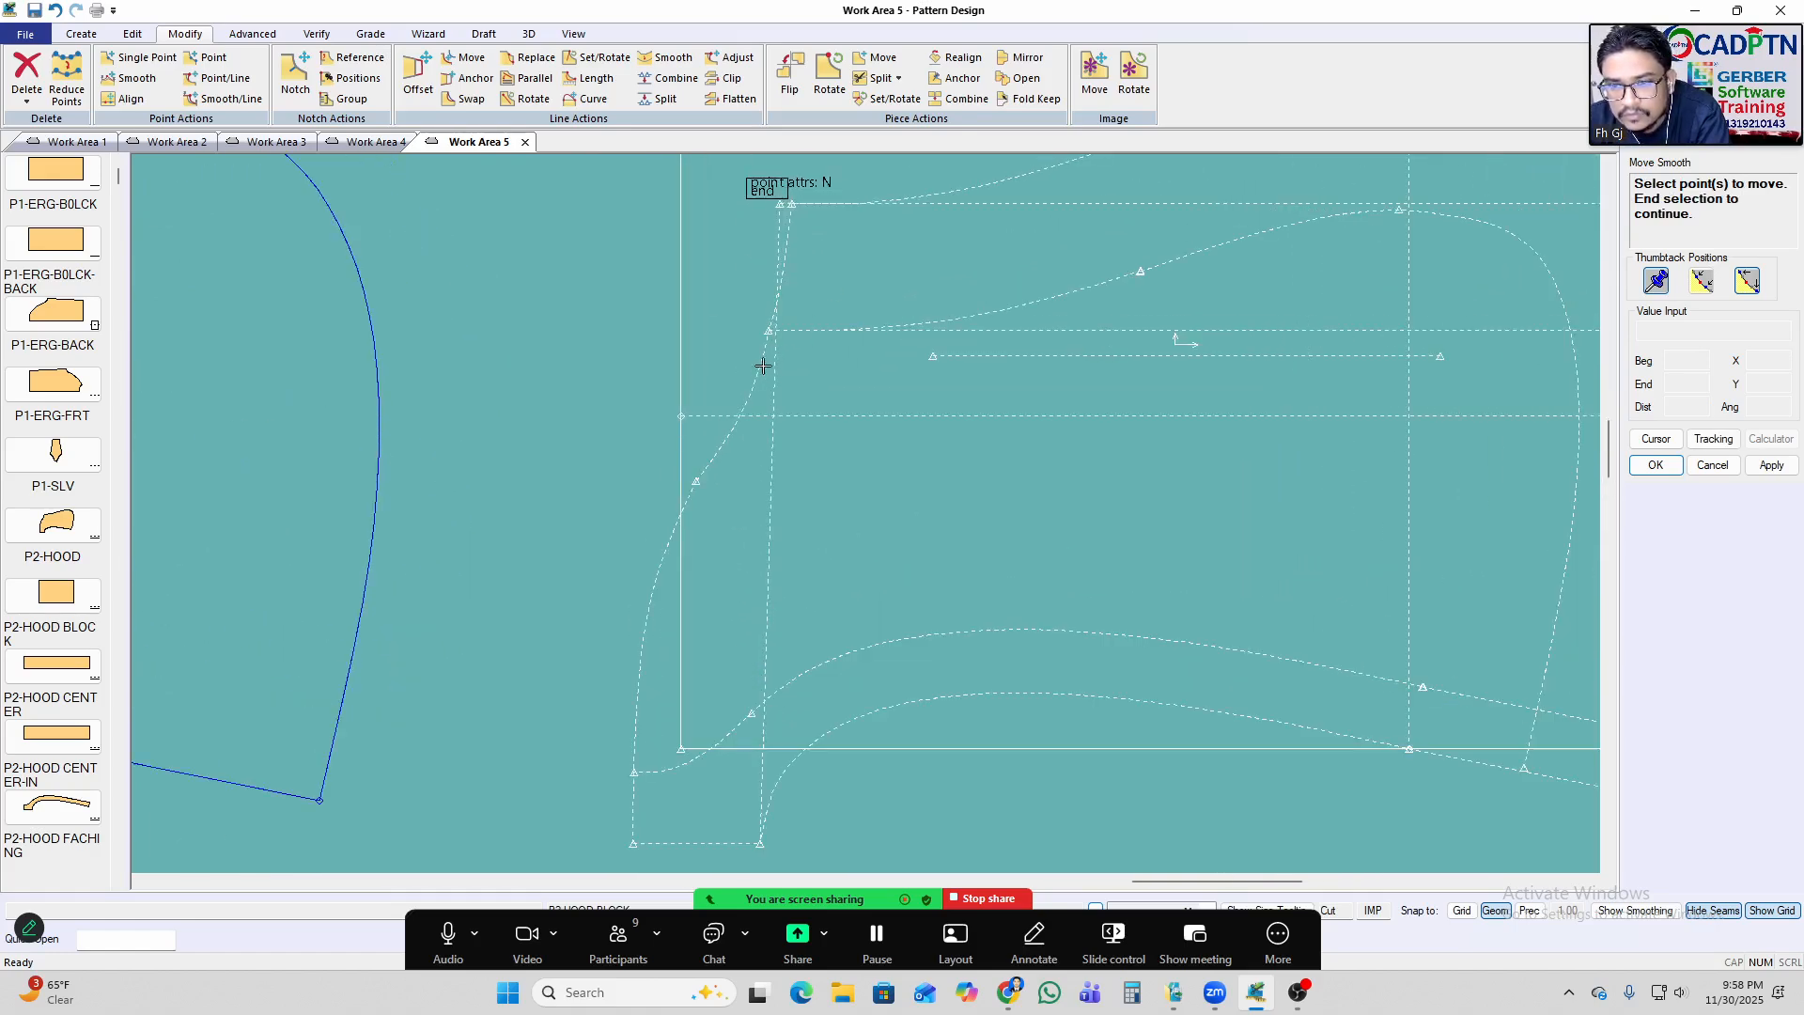
scroll(701, 362, up, 5)
right_click(867, 279)
click(859, 294)
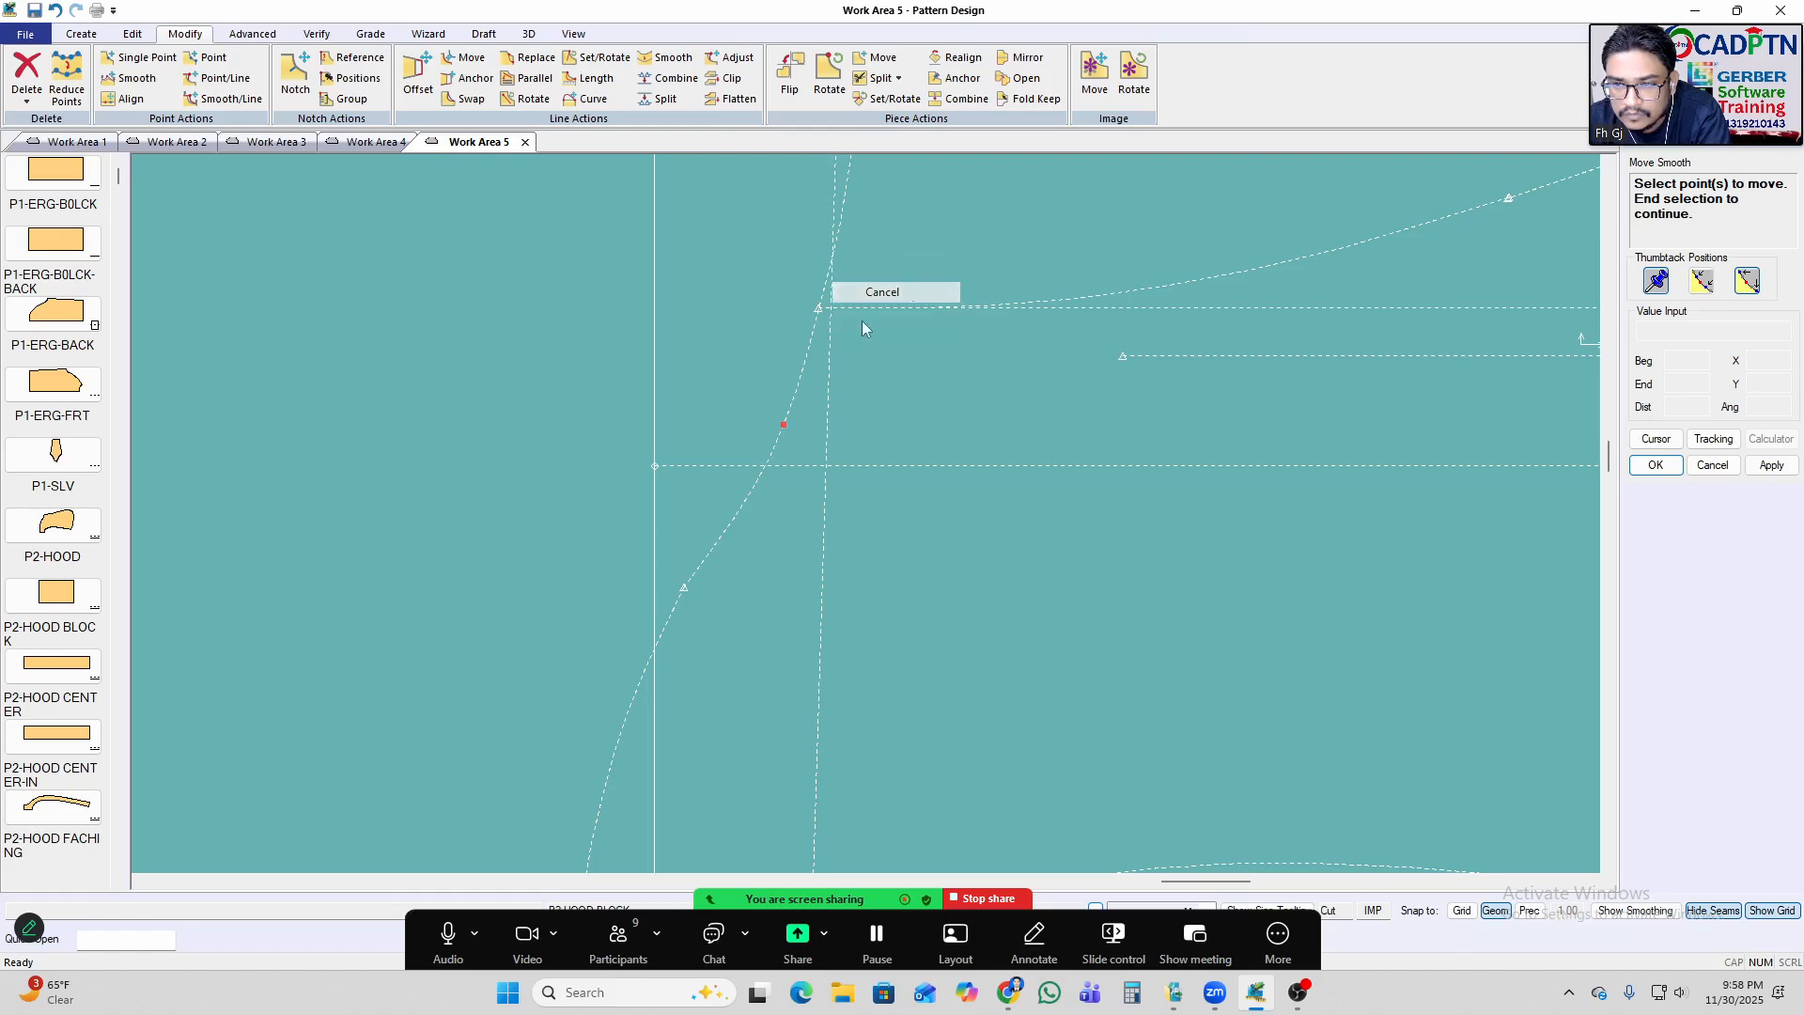
Delete the upper segment of the hood block's neckline curve.
scroll(916, 387, down, 4)
drag(943, 389, 950, 440)
right_click(1028, 313)
click(1045, 322)
Draw a two-point curve from the upper end of the remaining neckline segment to the original back neck corner.
key(alt+c)
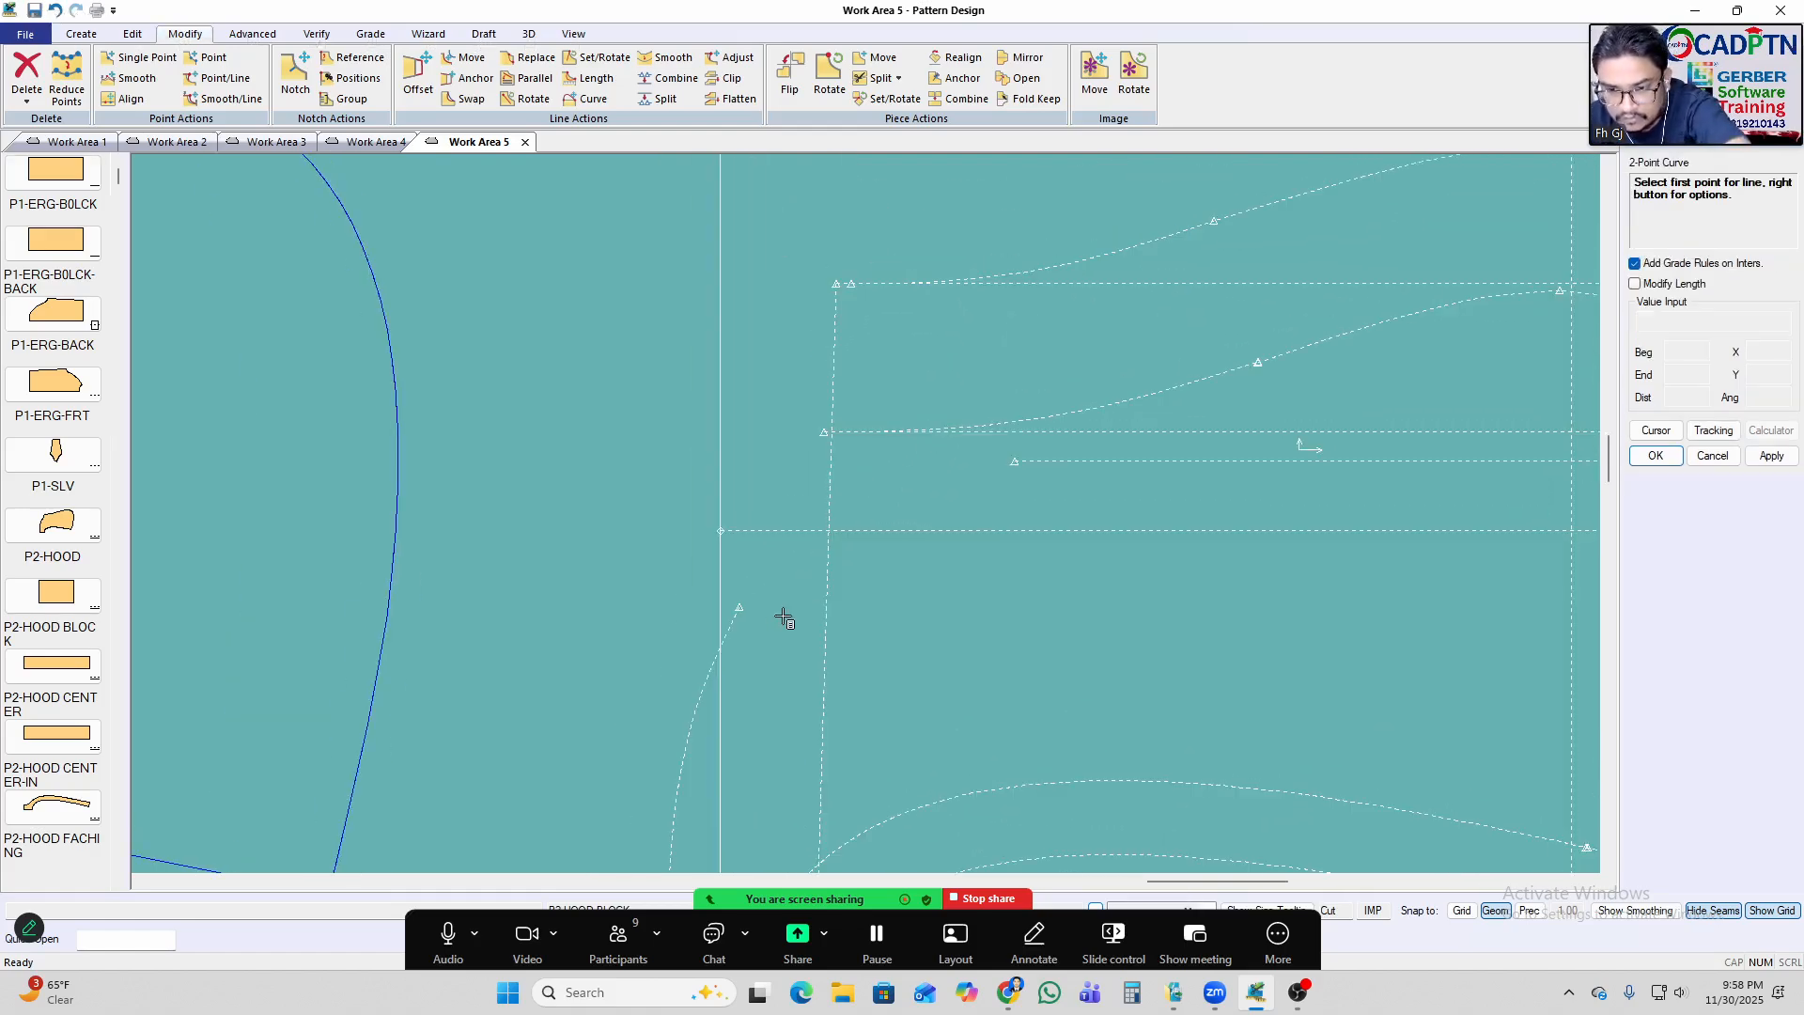
scroll(1073, 310, up, 2)
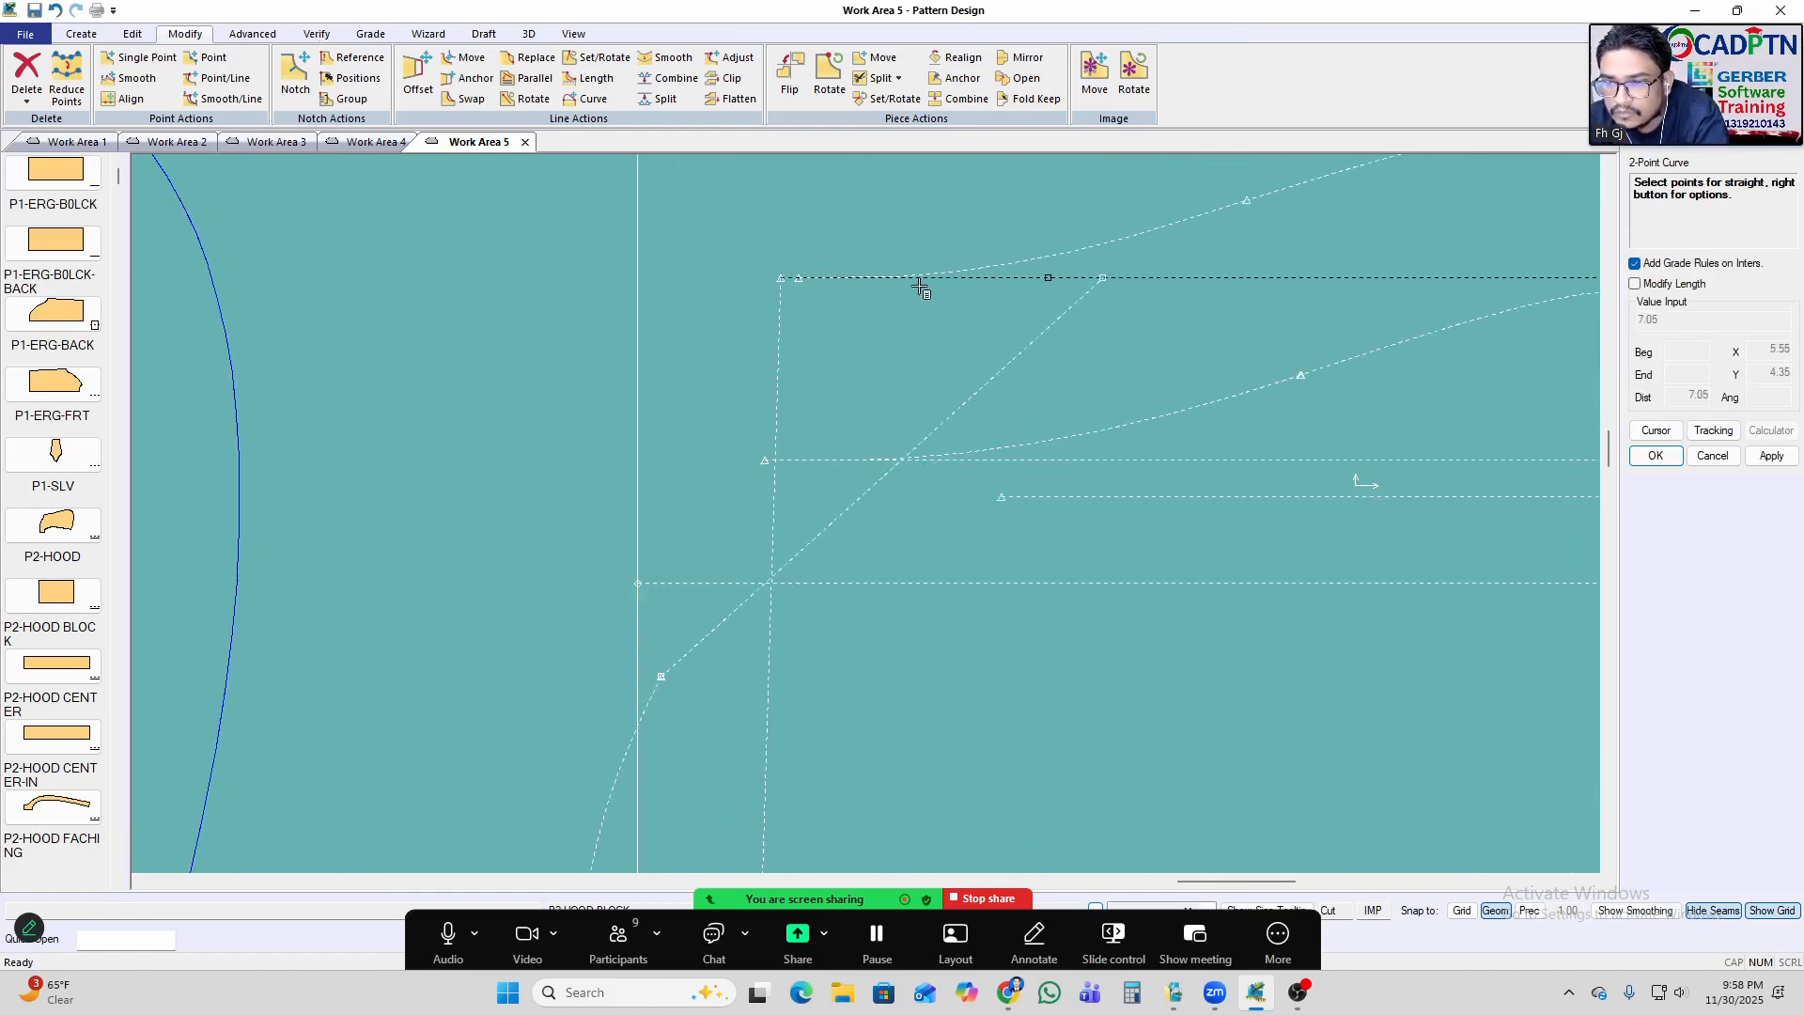
click(799, 280)
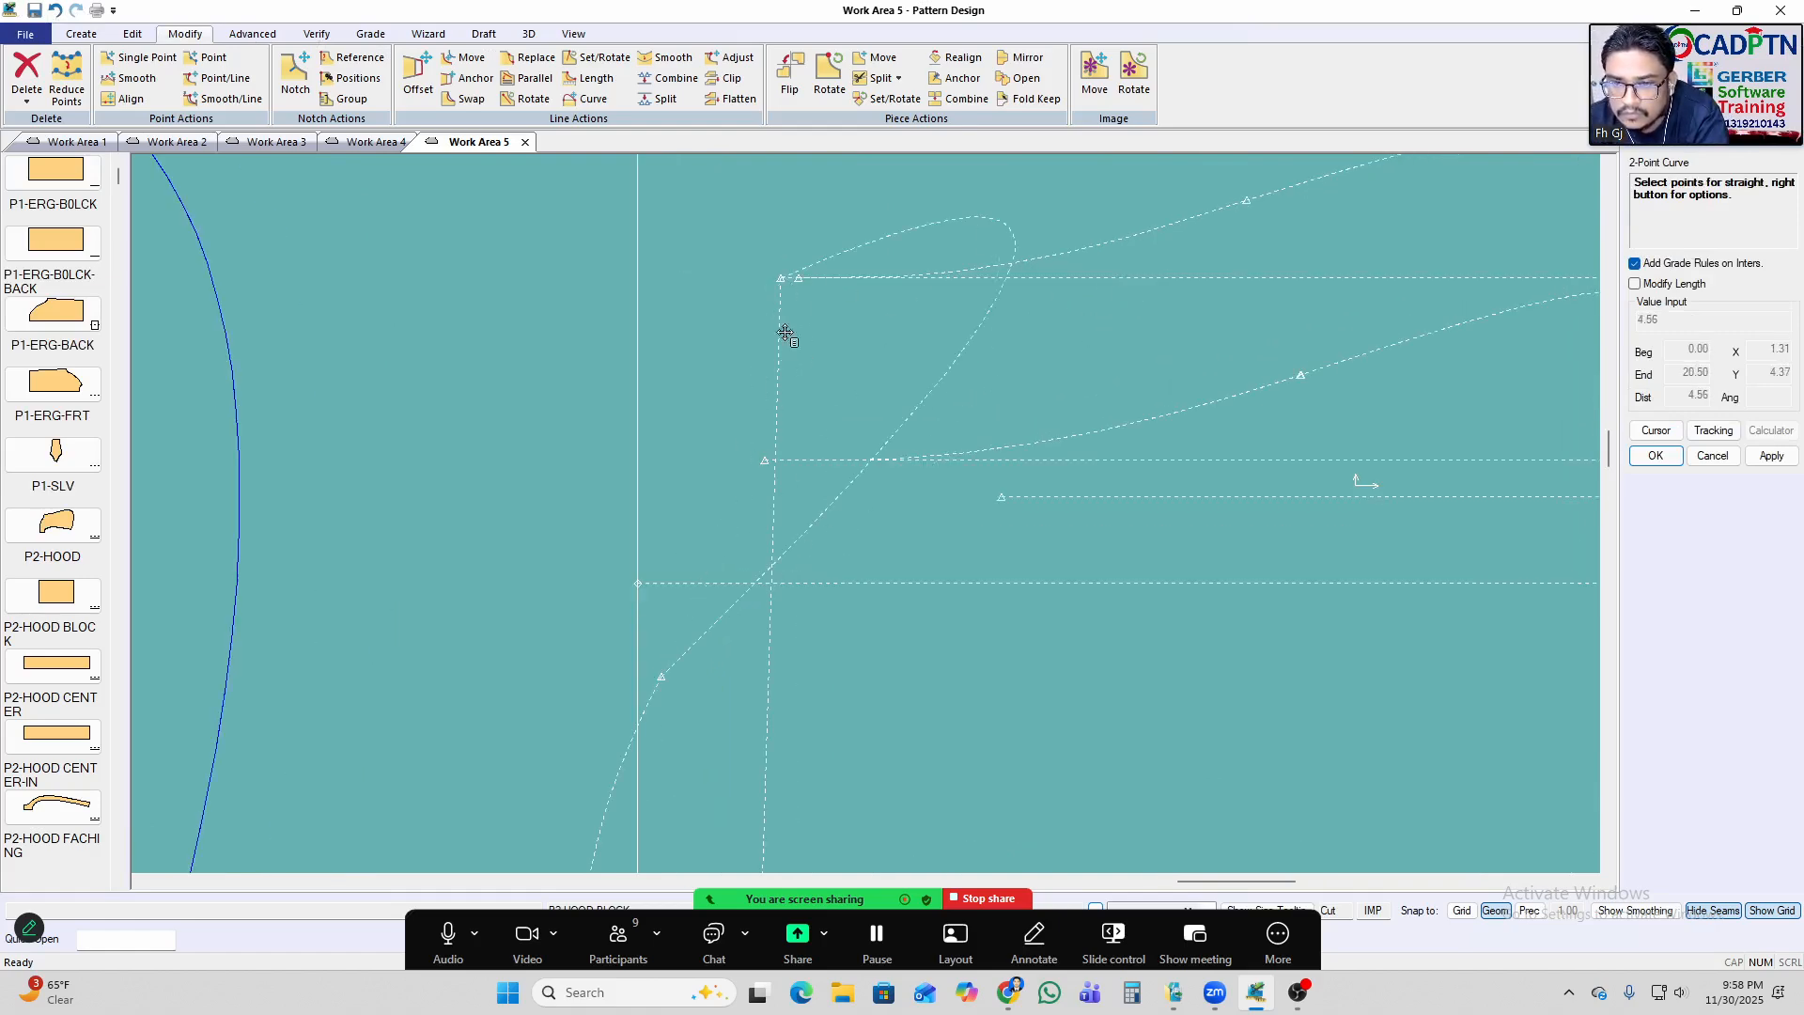
right_click(662, 308)
click(667, 372)
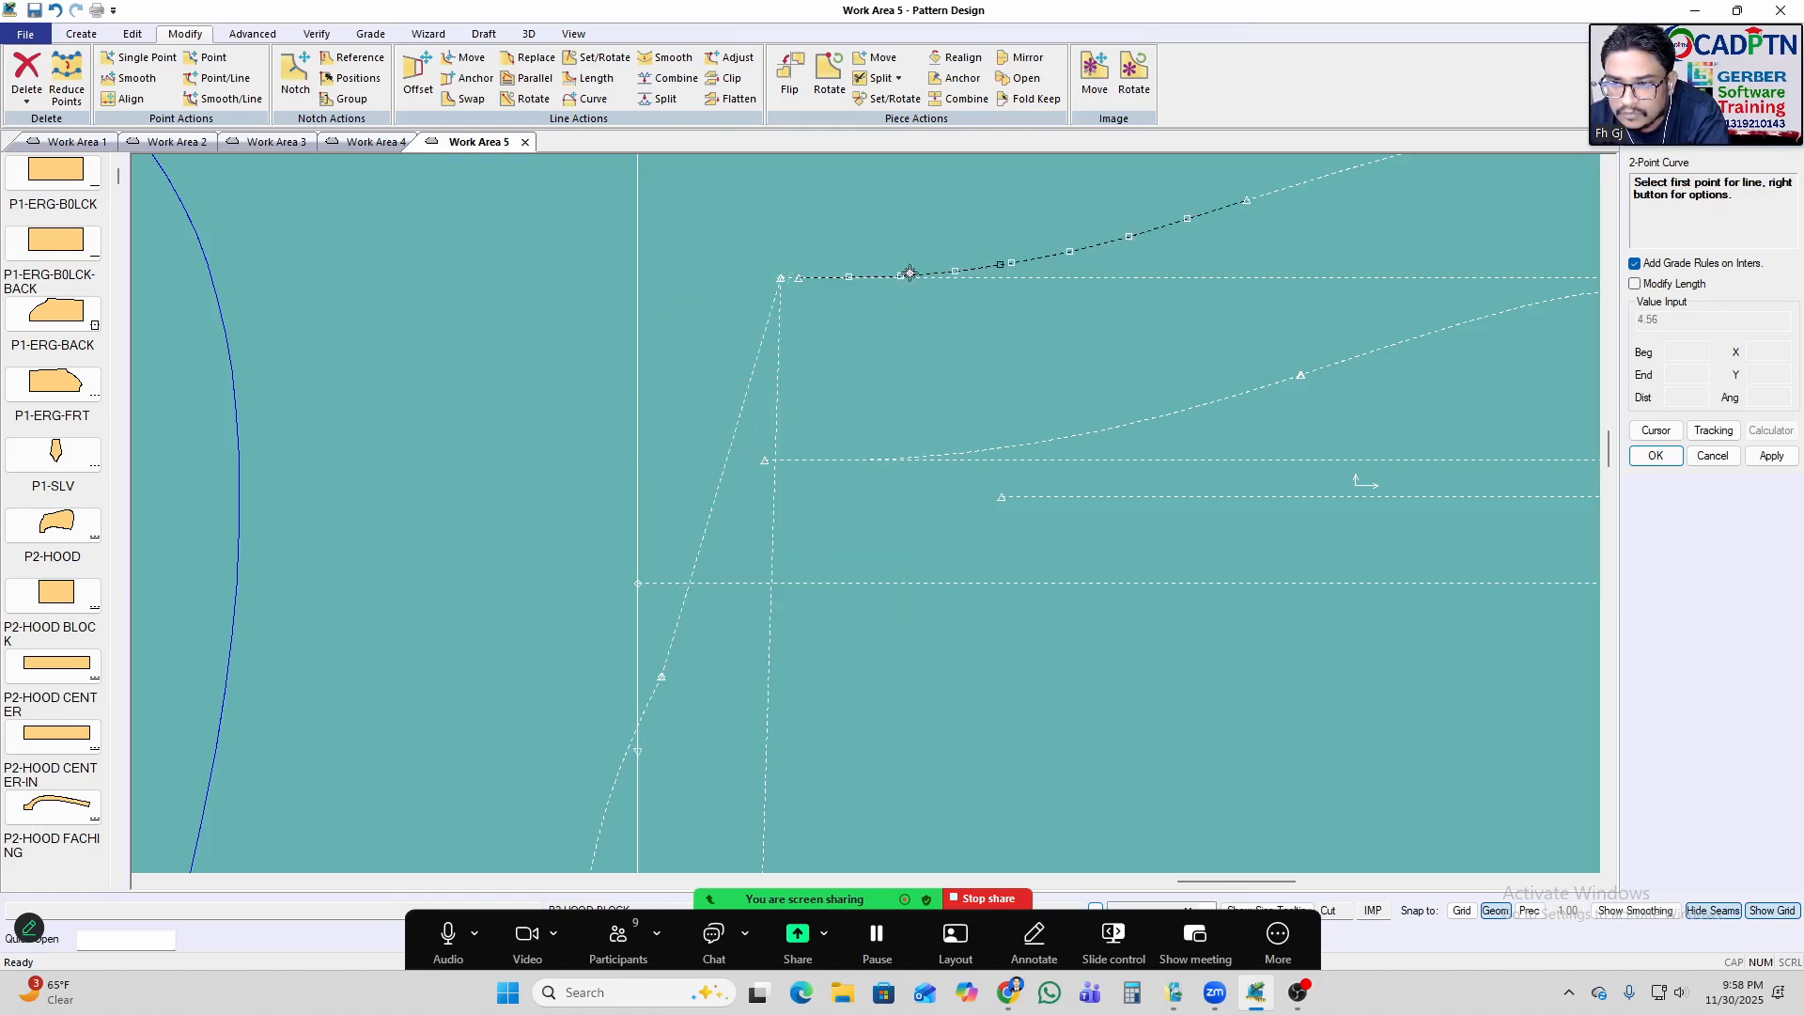
Draw a two-point curve from the shifted end of the outer back curve to the remaining neckline segment, shaping it as a gentle neckline.
click(803, 281)
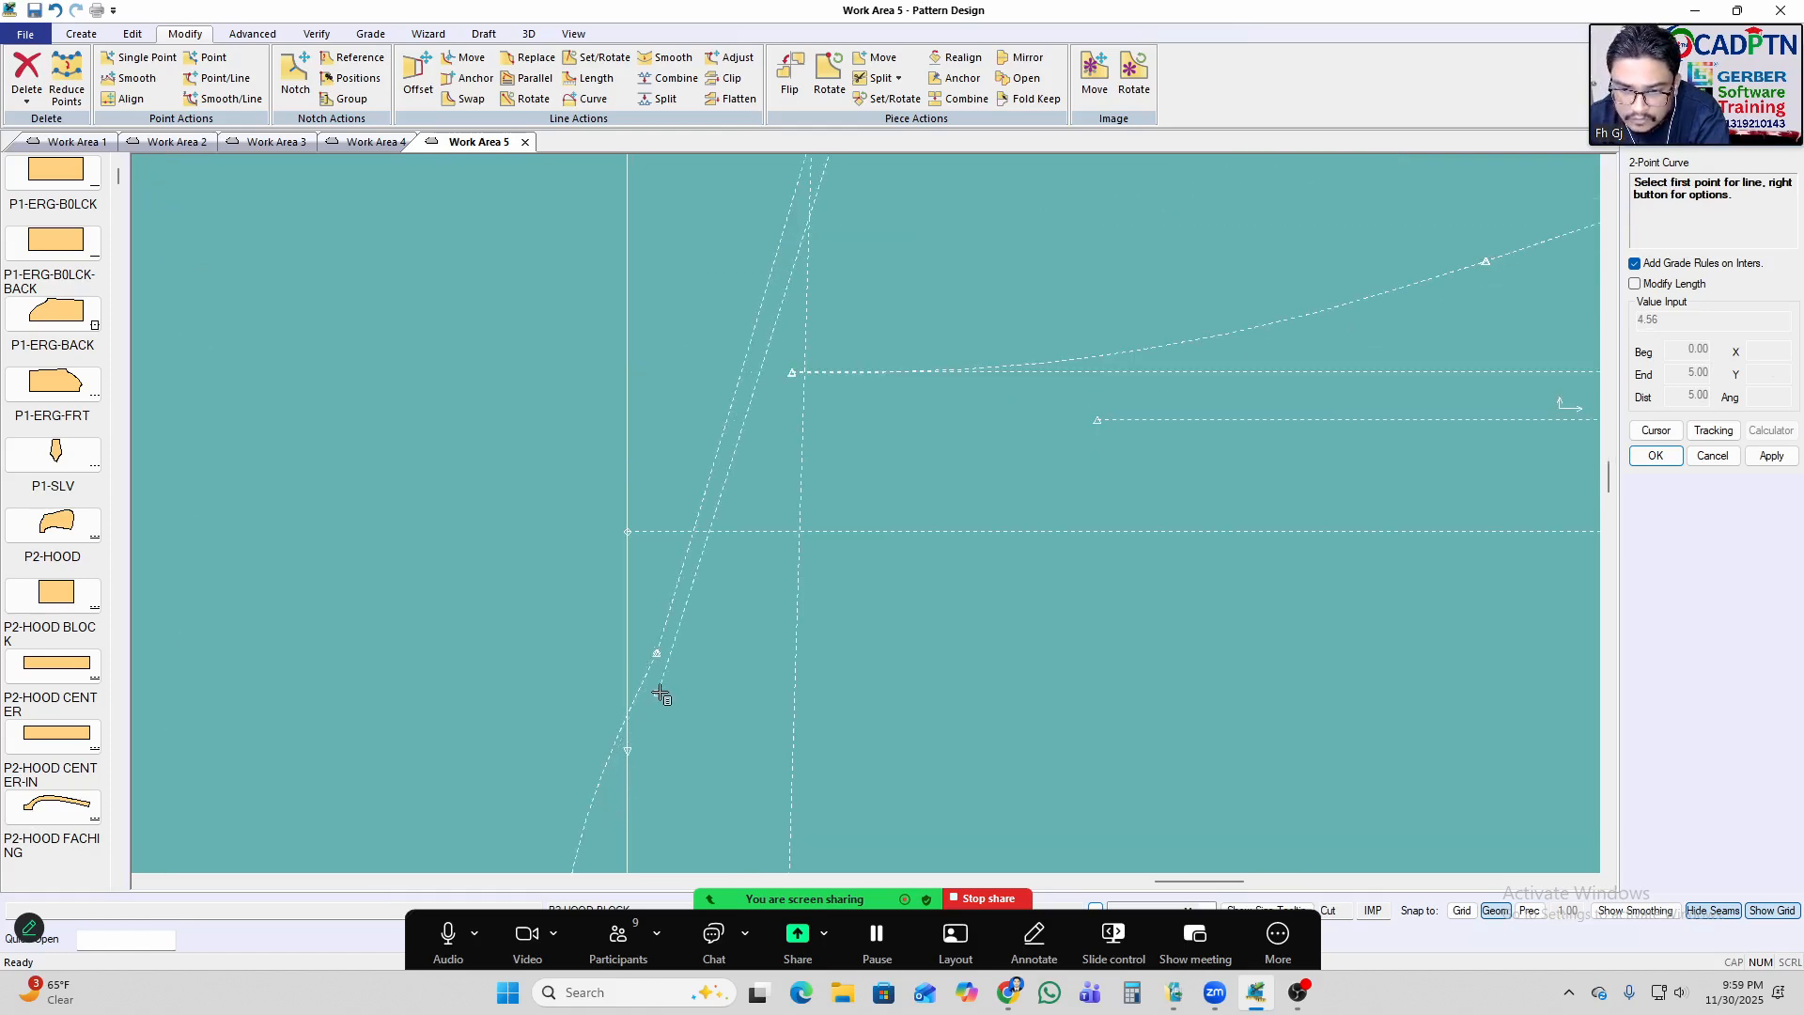
click(658, 653)
scroll(738, 441, down, 4)
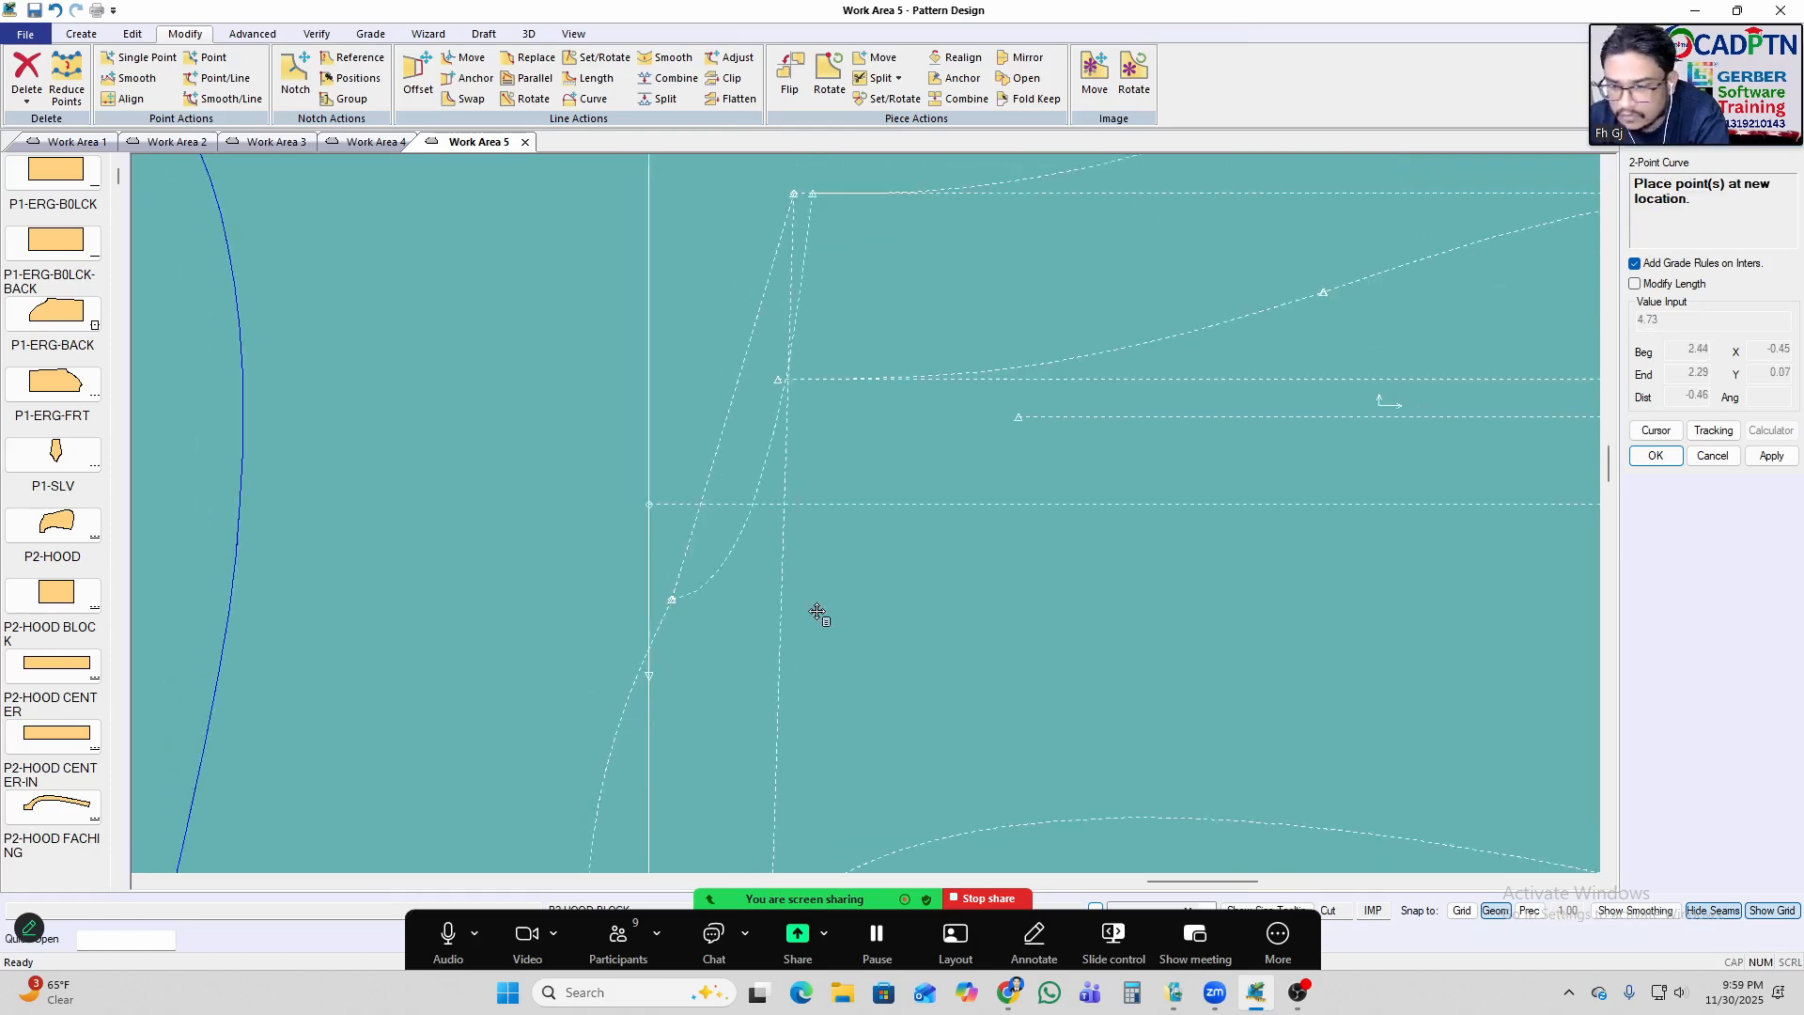
scroll(769, 385, up, 2)
scroll(842, 486, down, 2)
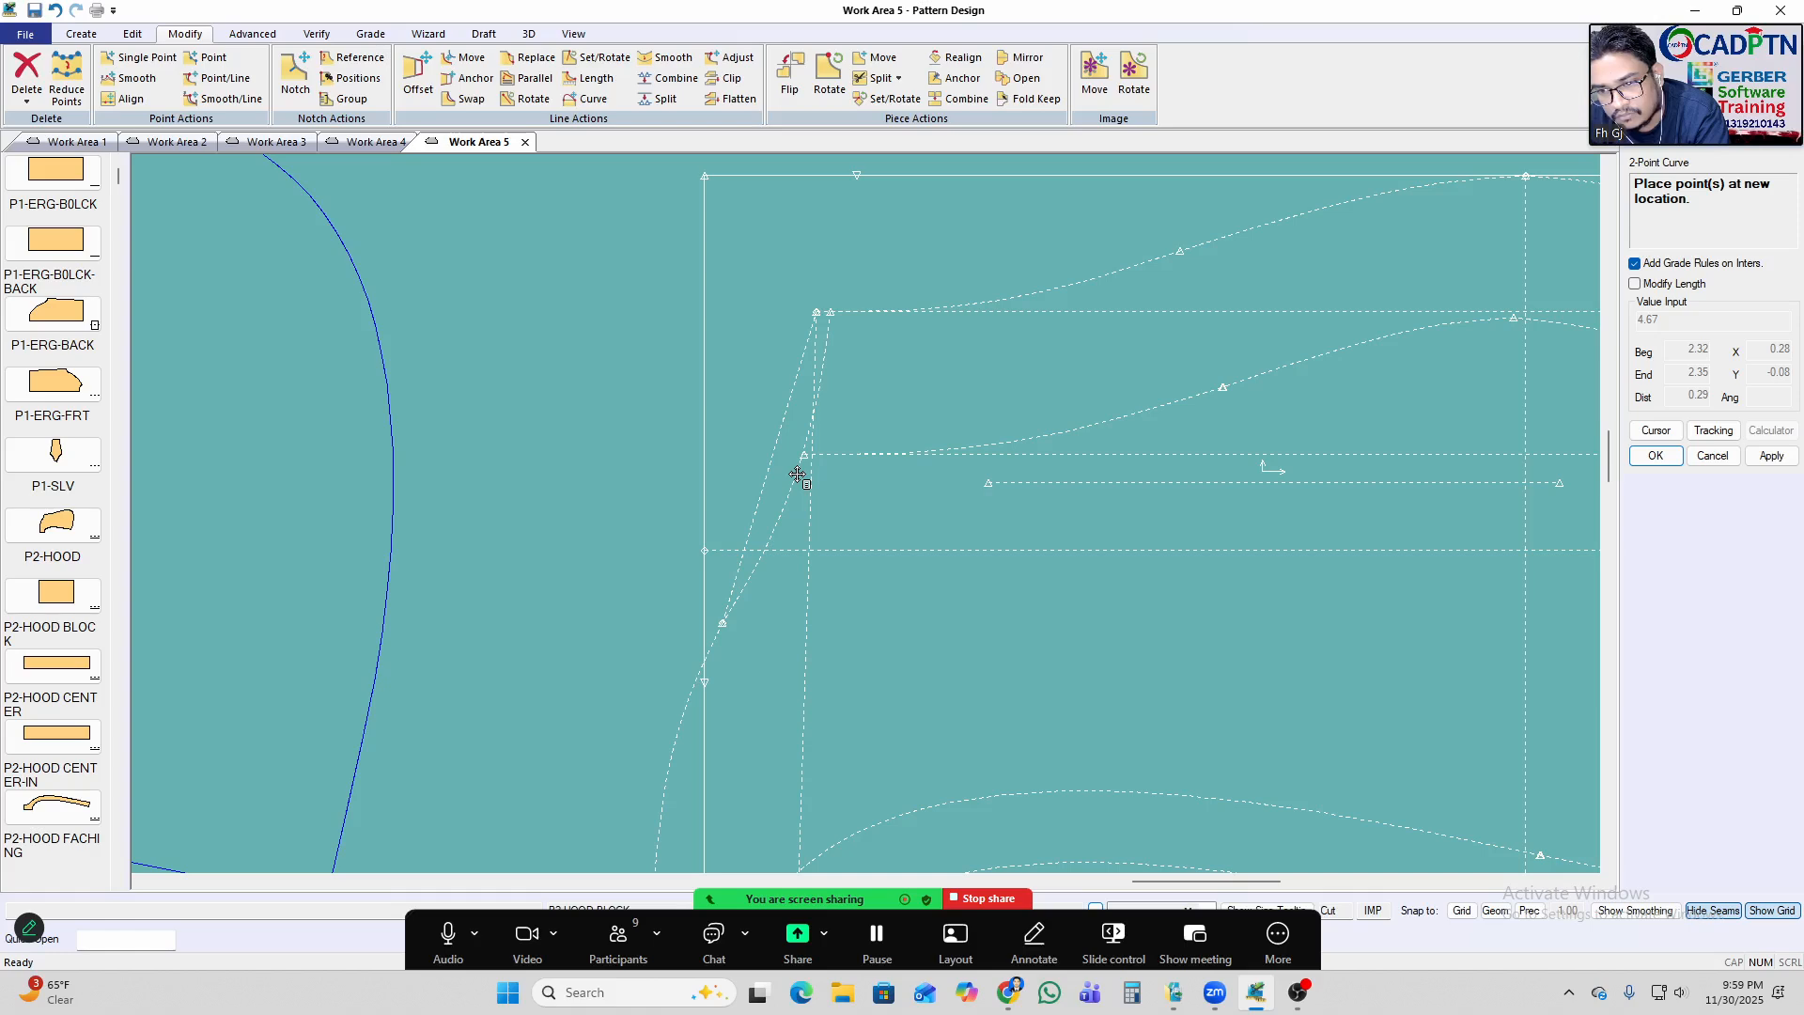
right_click(992, 283)
click(1017, 296)
Delete the surplus straight line between the original back neck corner and the remaining neckline segment.
scroll(999, 459, down, 3)
middle_drag(999, 458, 793, 395)
scroll(939, 428, up, 2)
scroll(816, 391, down, 2)
drag(792, 395, 824, 399)
right_click(655, 305)
click(678, 317)
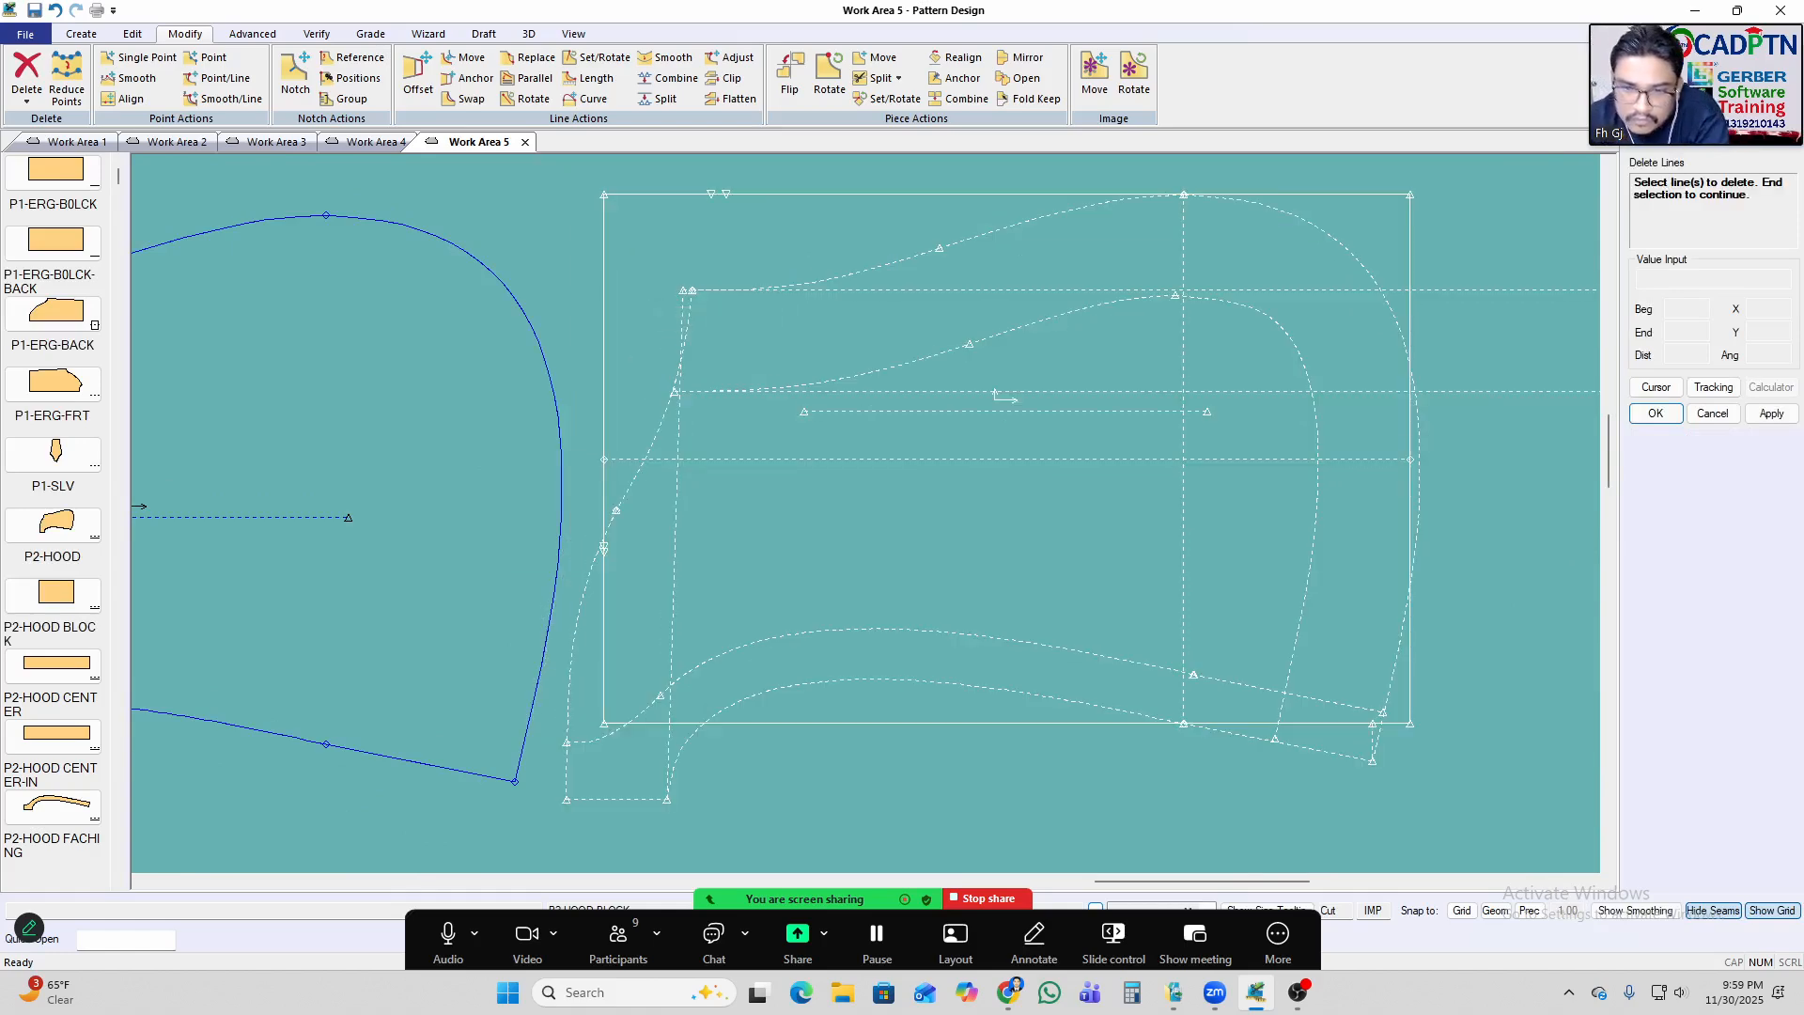
right_click(691, 336)
click(691, 335)
Move the earlier traced hood piece and the hood block farther apart in the work area.
drag(409, 584, 217, 670)
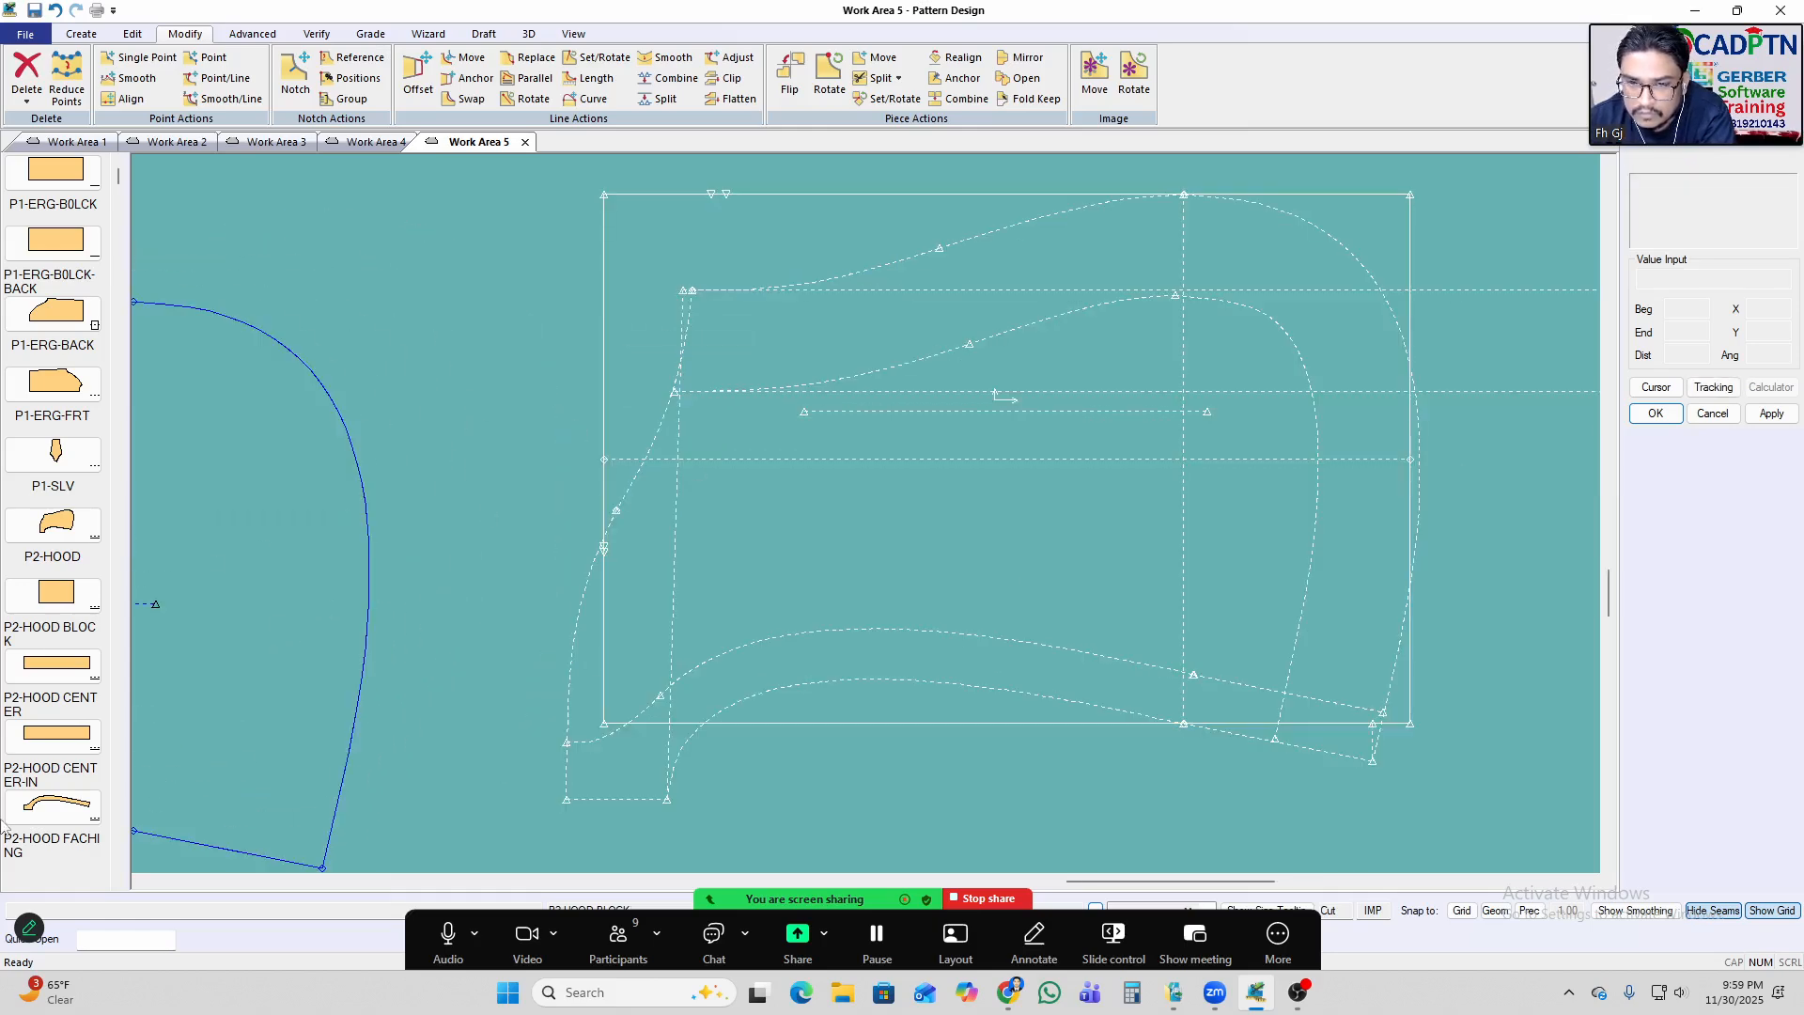
drag(753, 536, 906, 444)
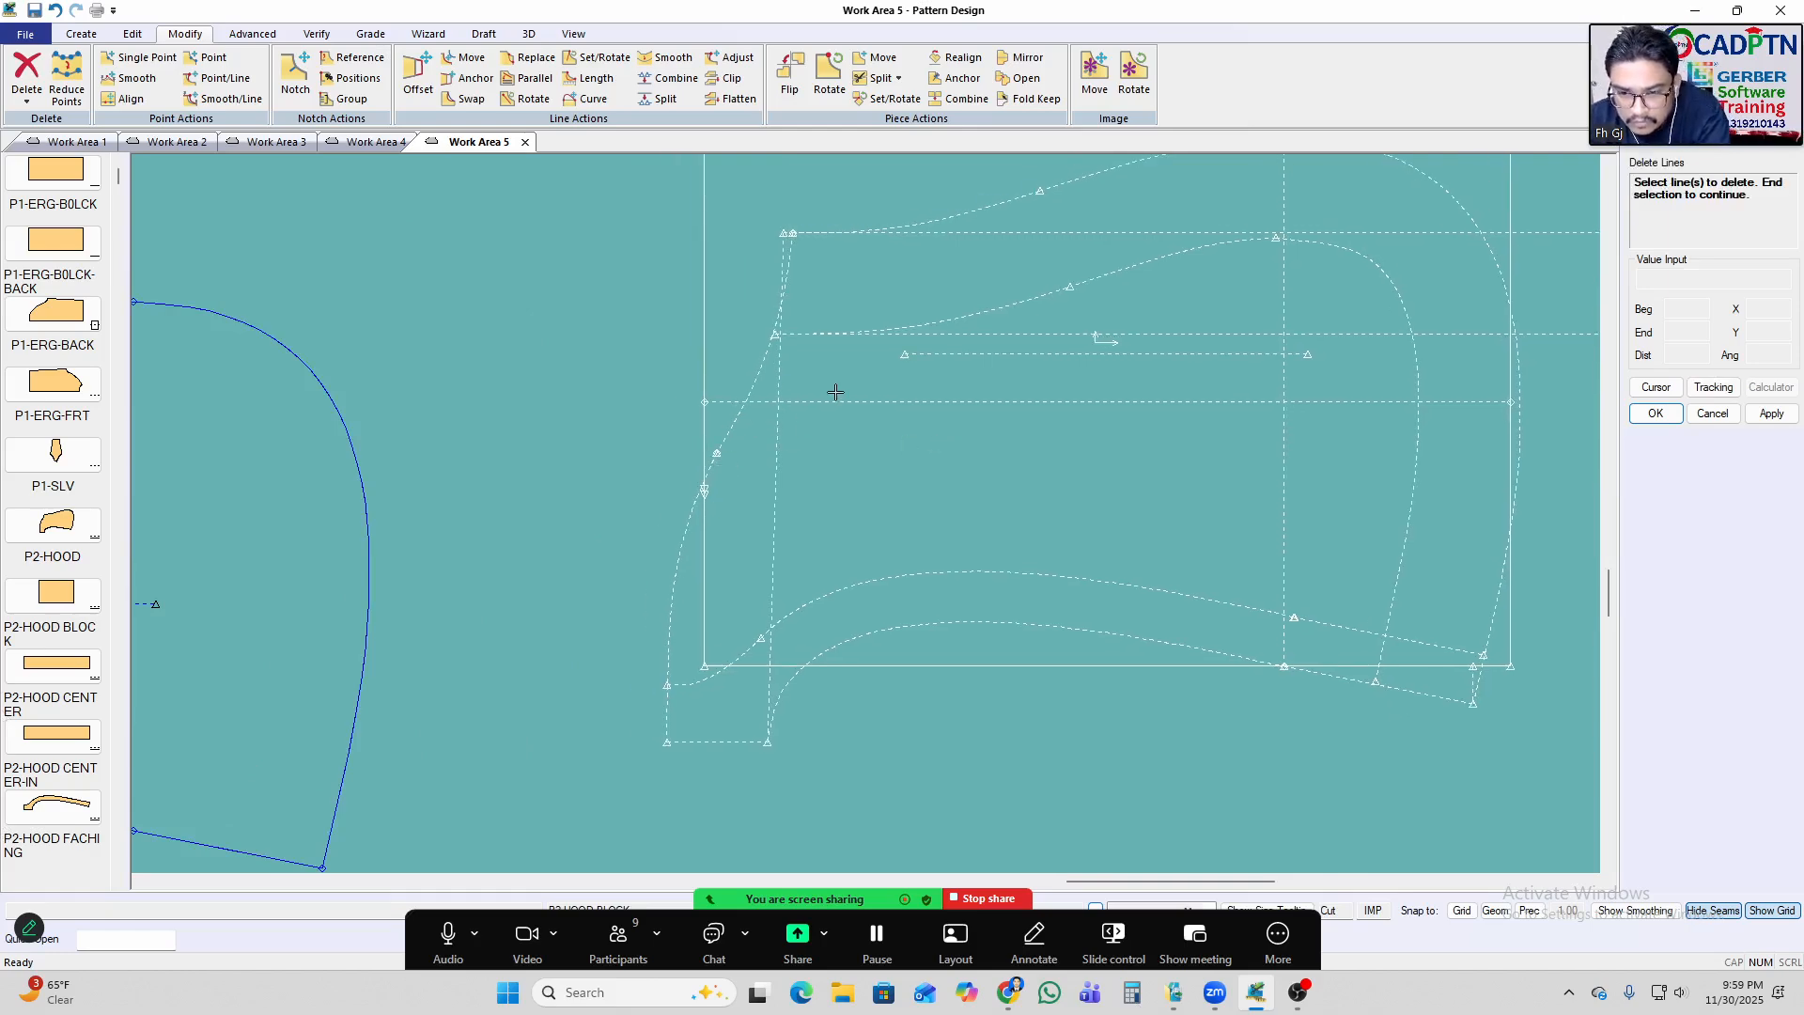
scroll(763, 552, up, 3)
drag(784, 526, 809, 498)
scroll(806, 512, up, 2)
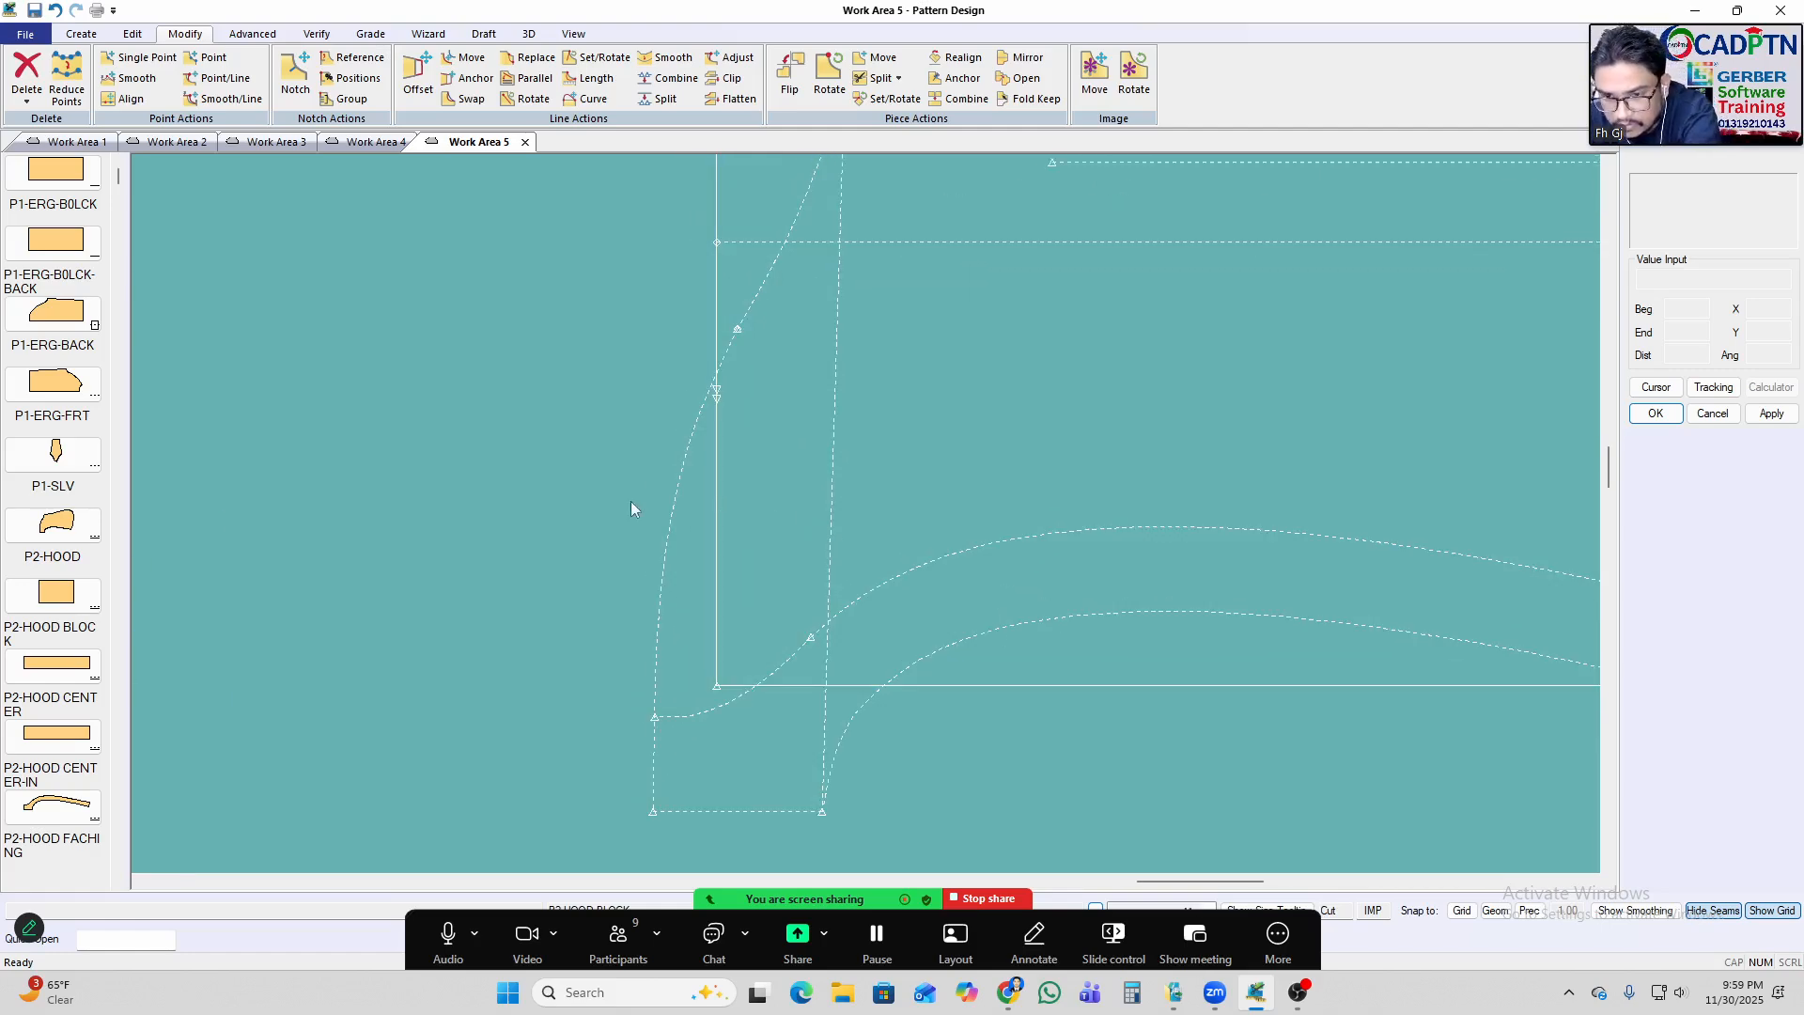
Flatten the hood block's lower neckline curve by smoothly moving an intermediate point about 0.41 inward between its fixed ends.
click(685, 453)
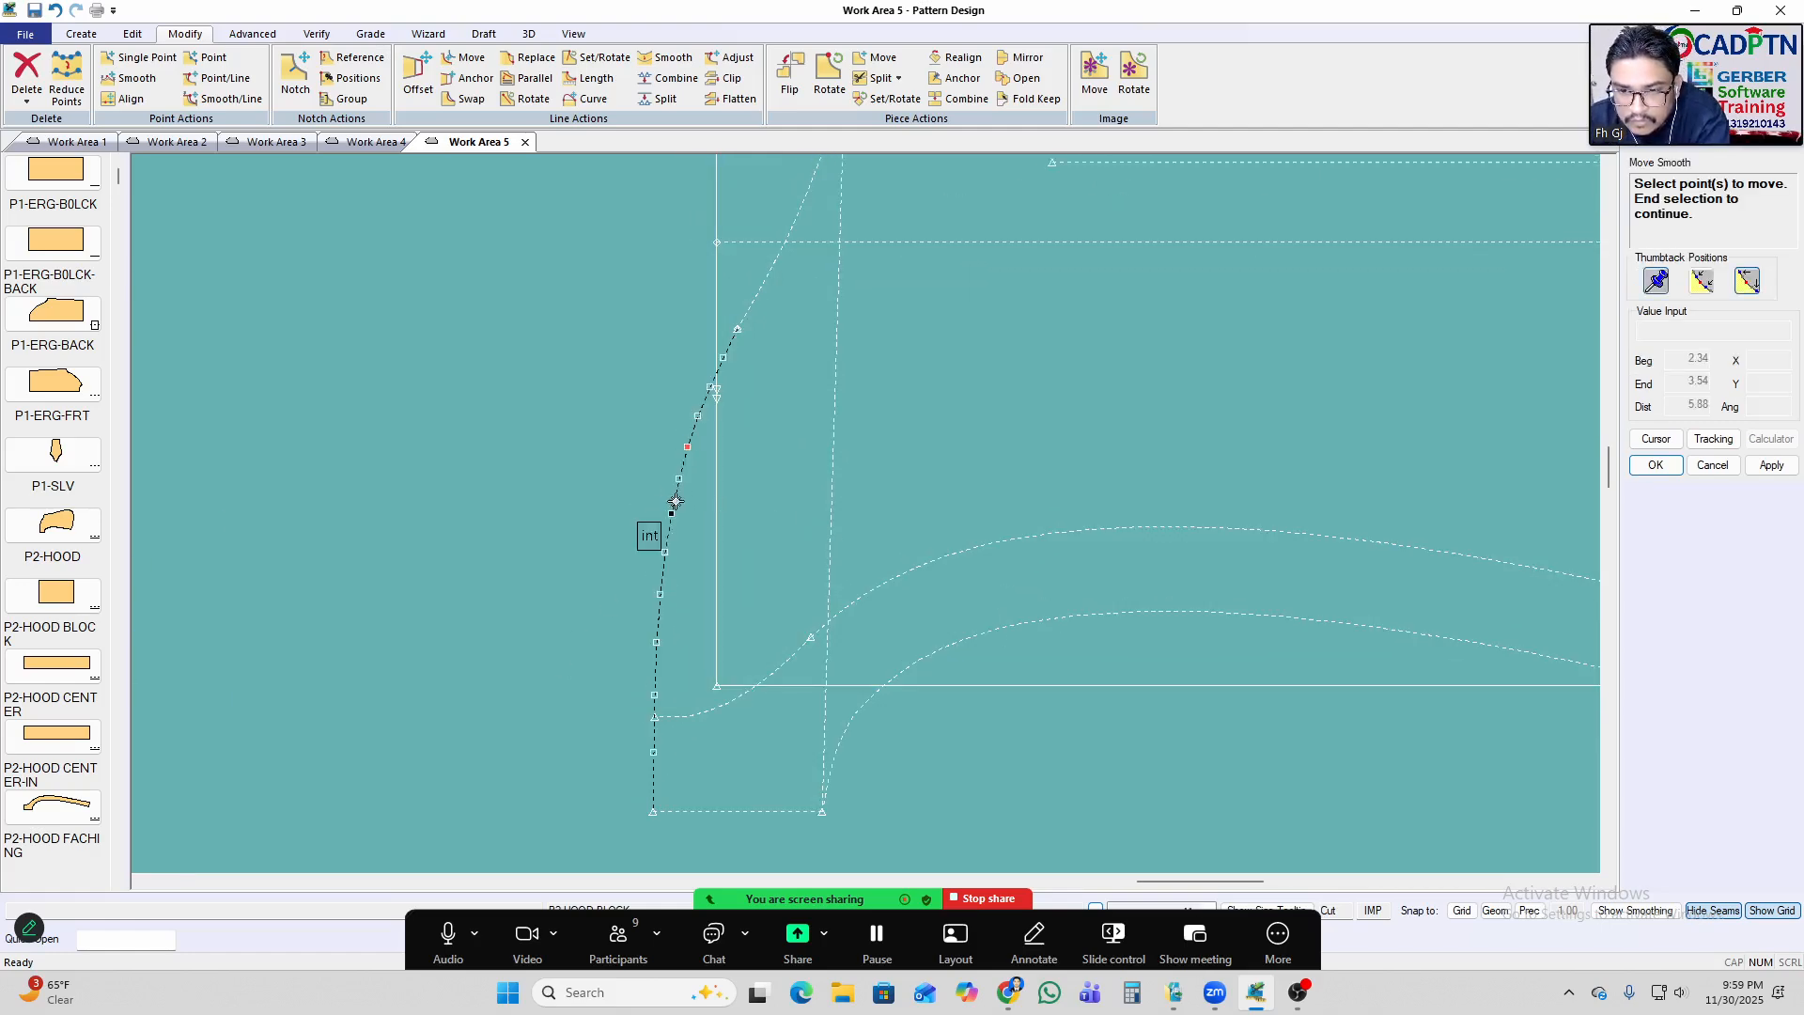
right_click(1038, 334)
click(1039, 339)
click(1039, 341)
right_click(780, 447)
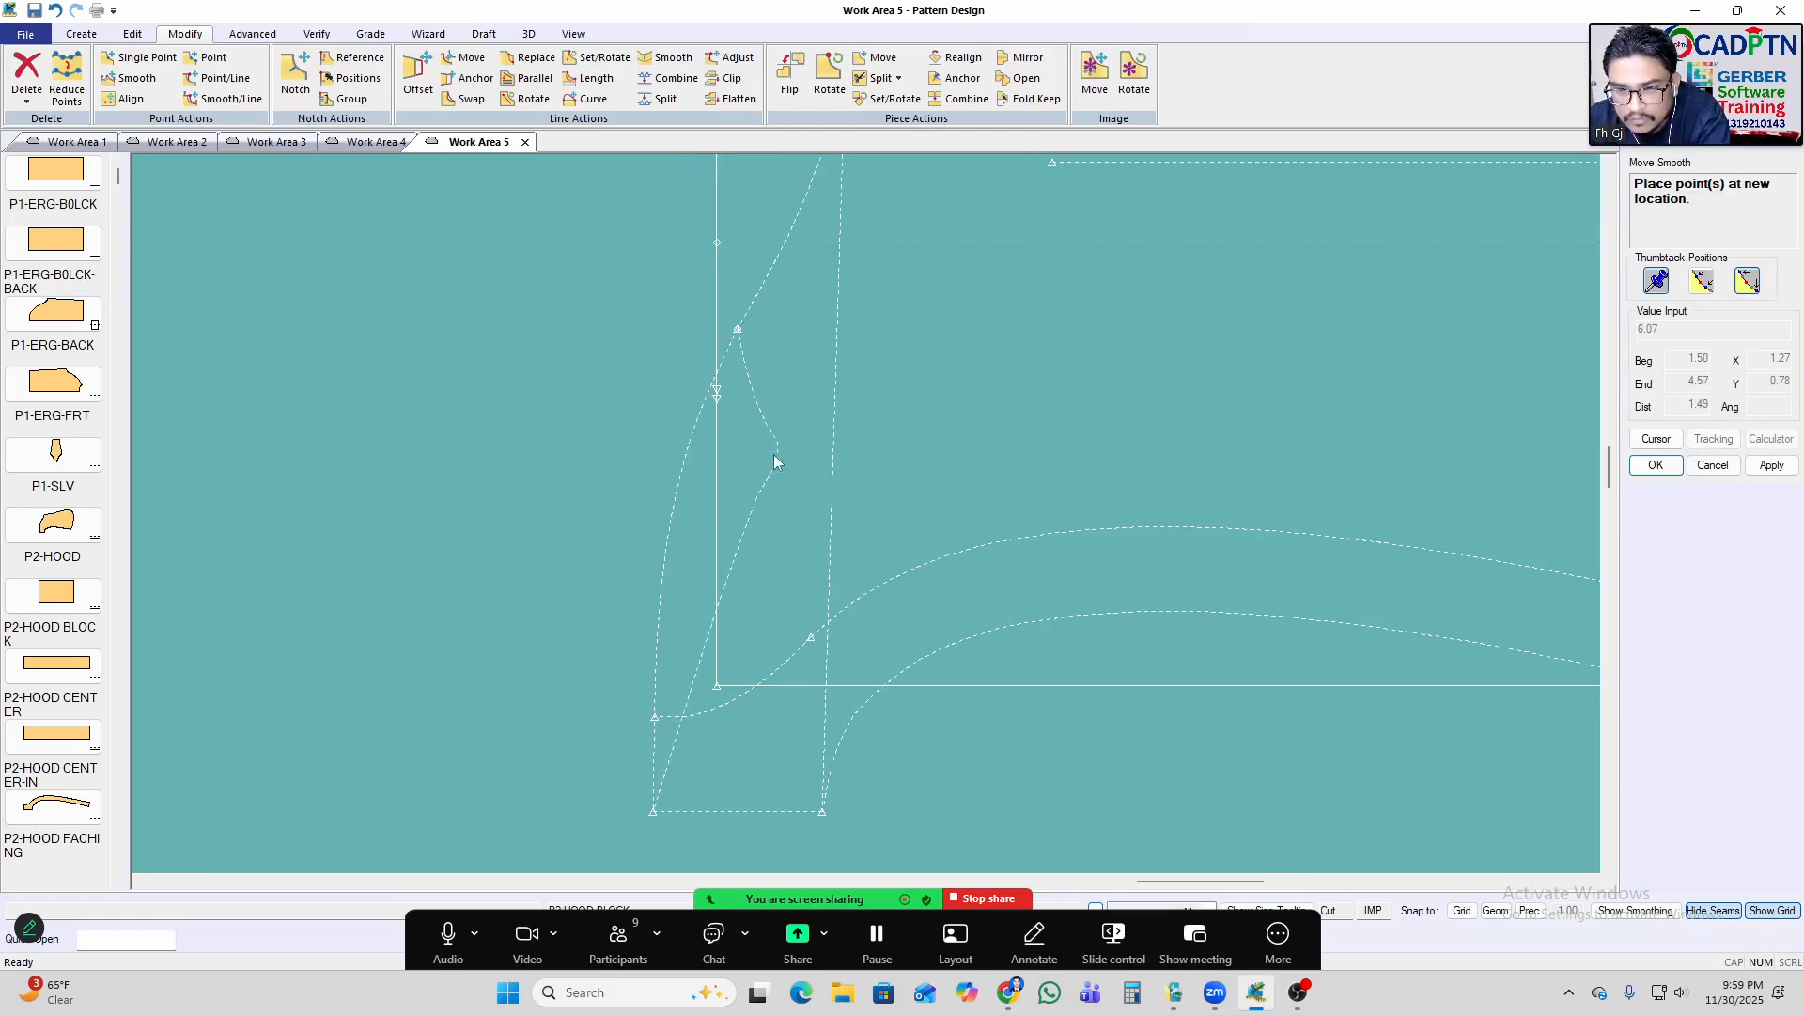
click(754, 721)
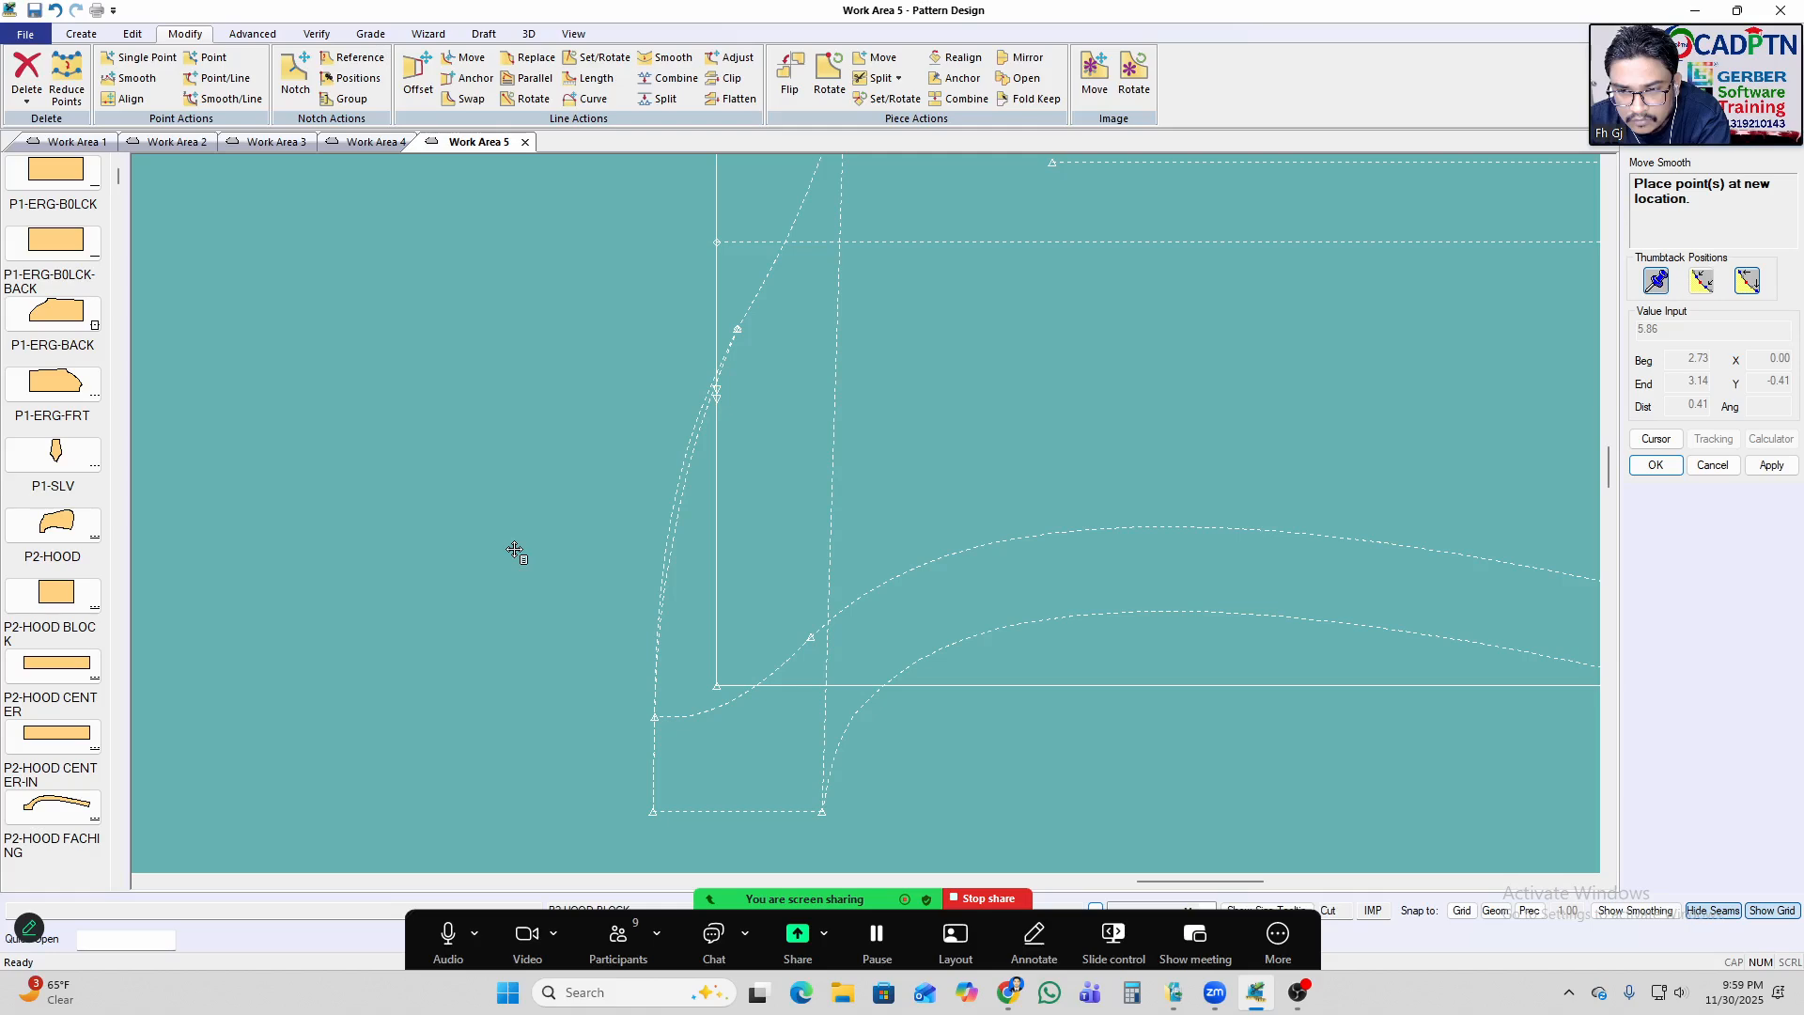
right_click(964, 375)
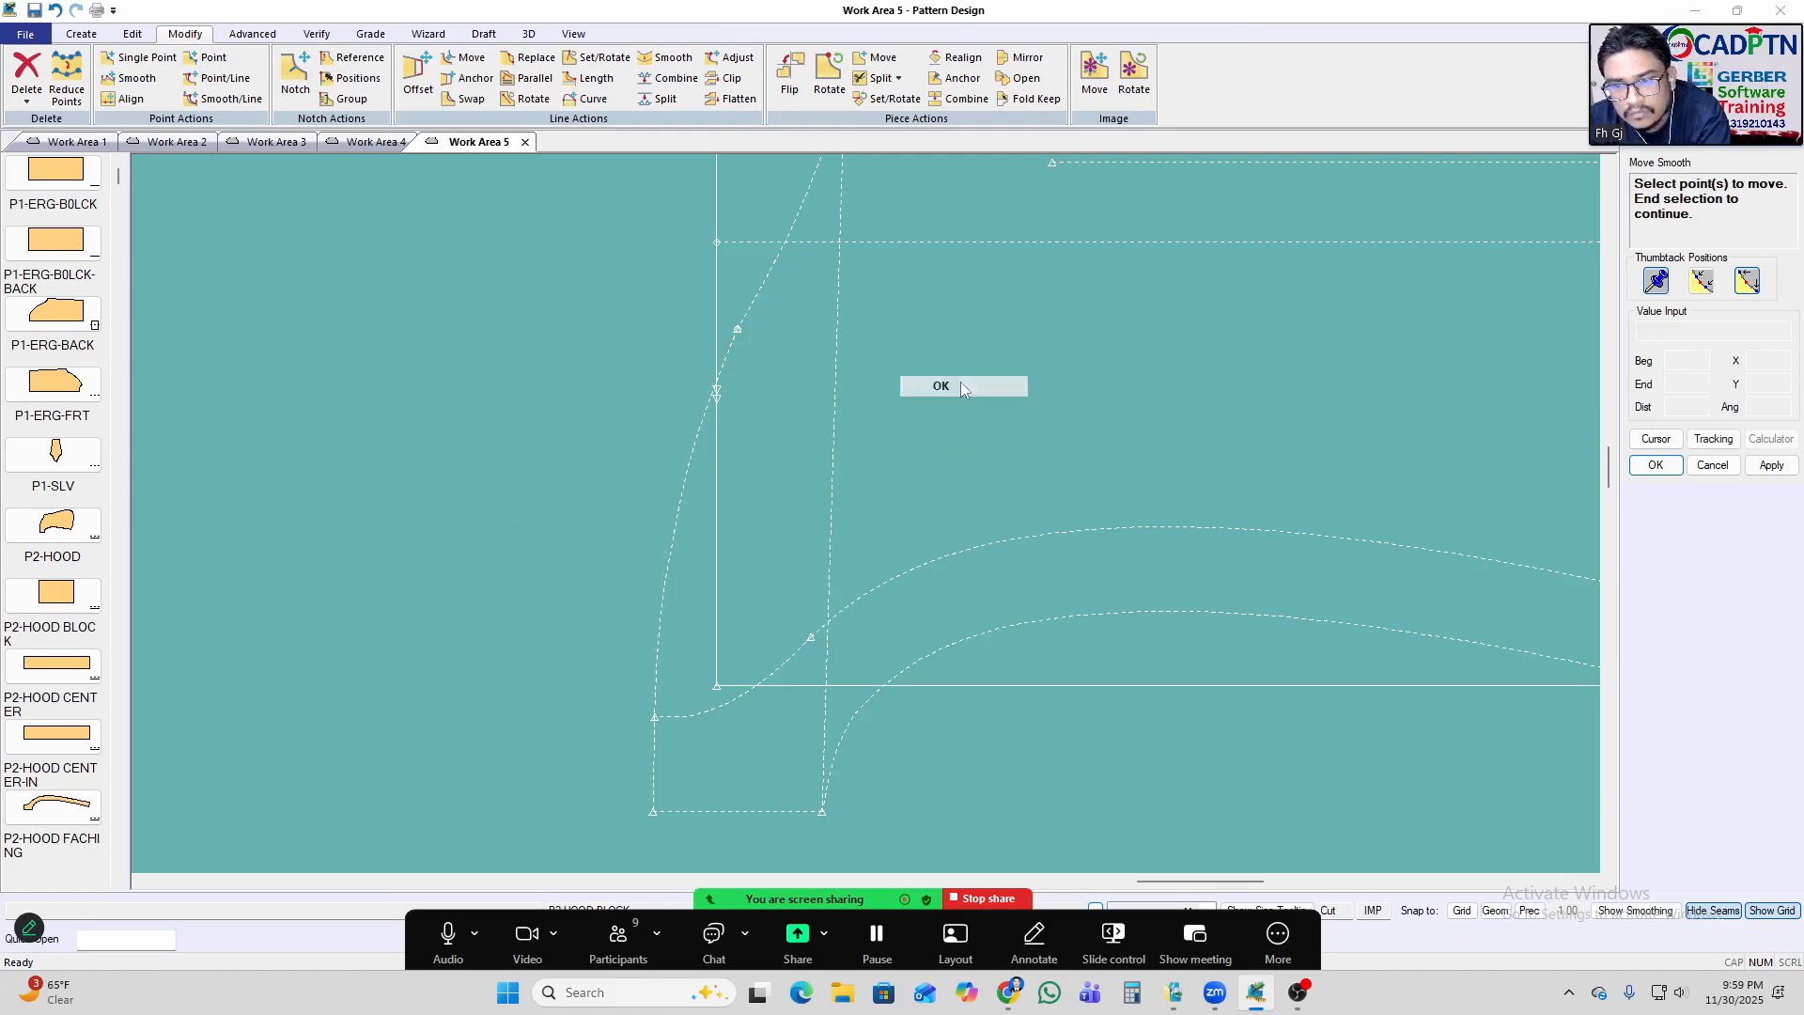
click(966, 384)
scroll(724, 397, down, 4)
scroll(863, 392, up, 1)
middle_drag(864, 390, 847, 421)
scroll(846, 421, up, 1)
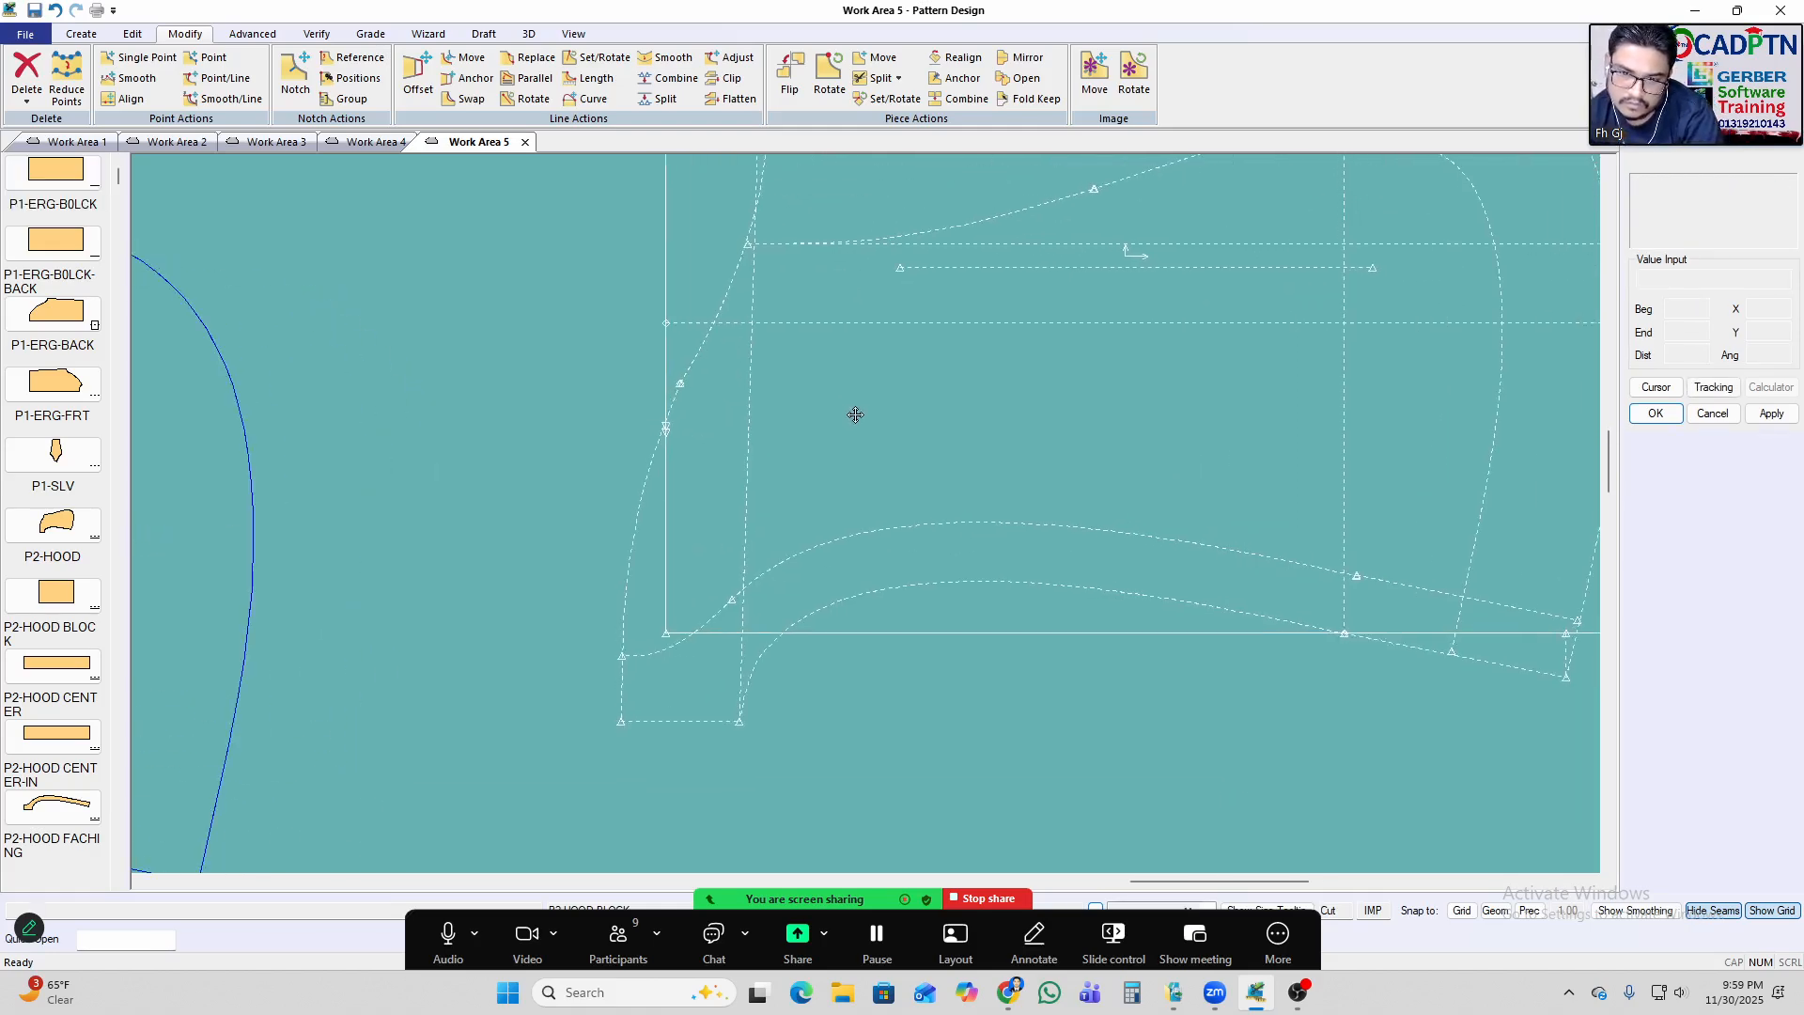
Refine the lower neckline curve again by smoothly moving an intermediate point about 0.27 inward.
click(876, 421)
click(876, 421)
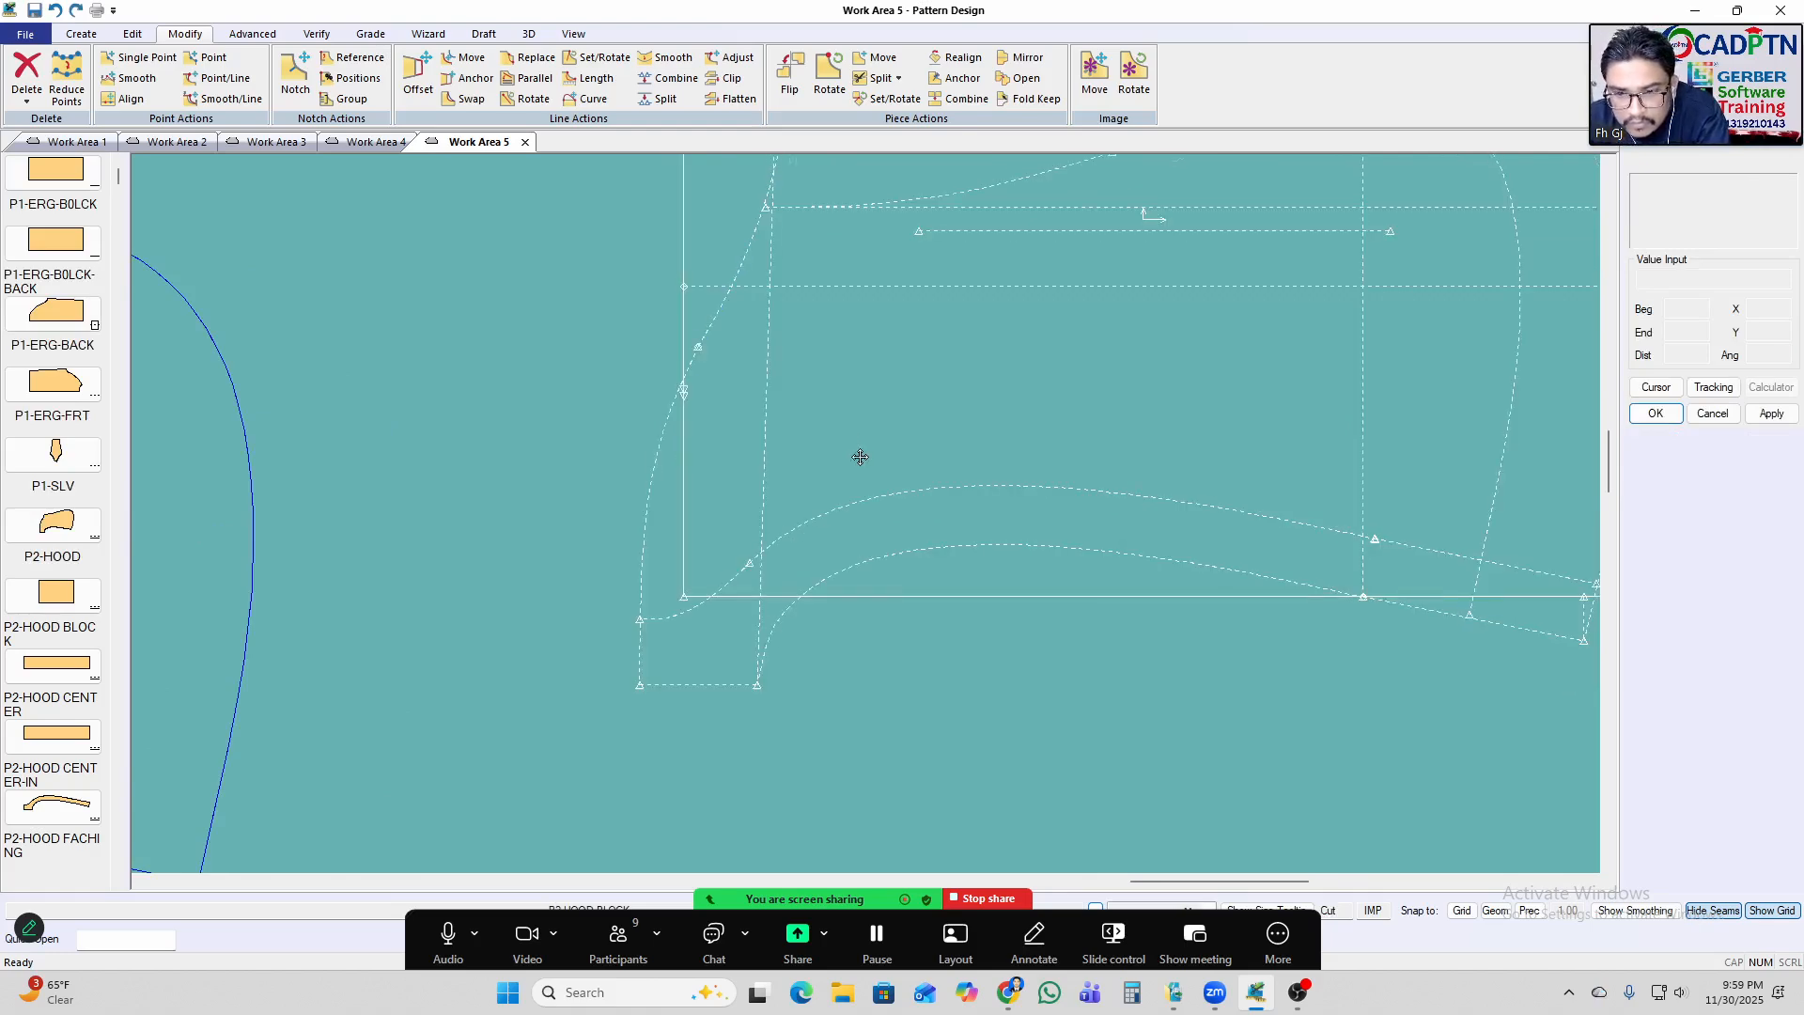
click(860, 442)
key(s)
scroll(683, 481, up, 1)
click(679, 482)
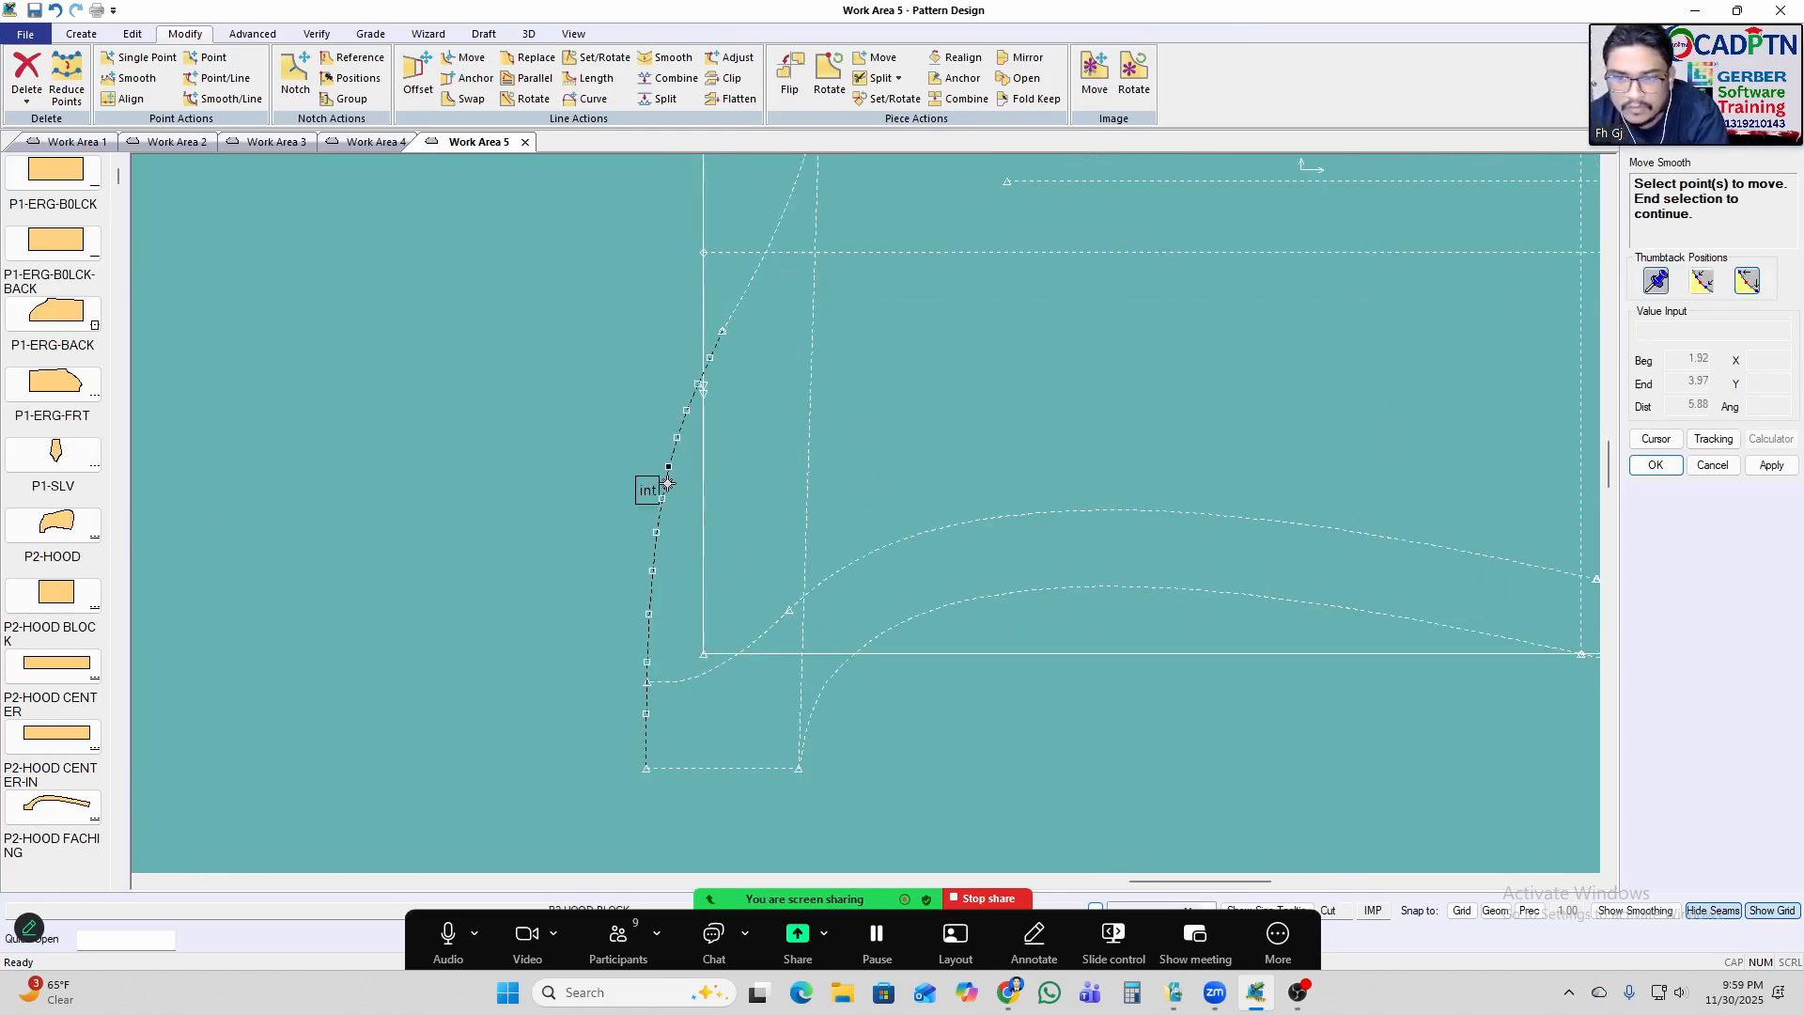
right_click(936, 309)
click(940, 325)
right_click(877, 323)
click(883, 336)
right_click(746, 552)
click(729, 717)
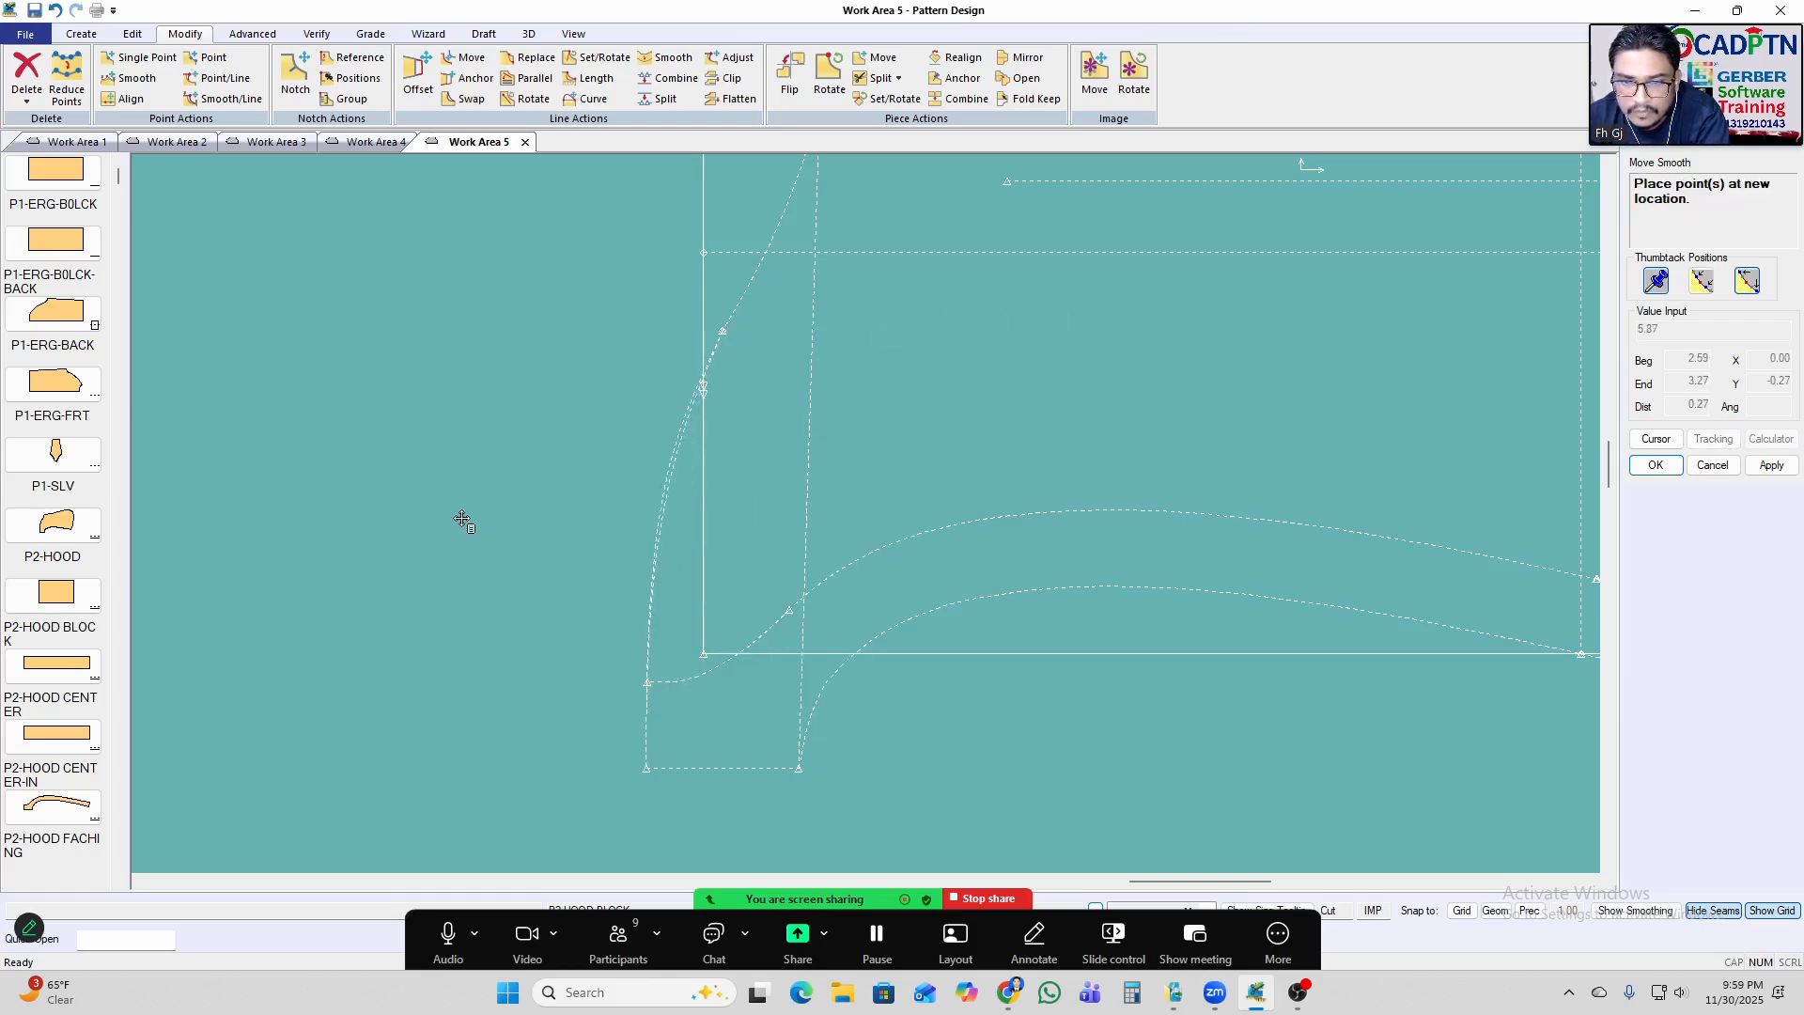
right_click(478, 599)
click(483, 615)
Move the hood block draft to the empty space above the hood center and hood pieces, clear of the earlier traced piece.
scroll(301, 397, down, 4)
click(752, 371)
scroll(368, 395, down, 1)
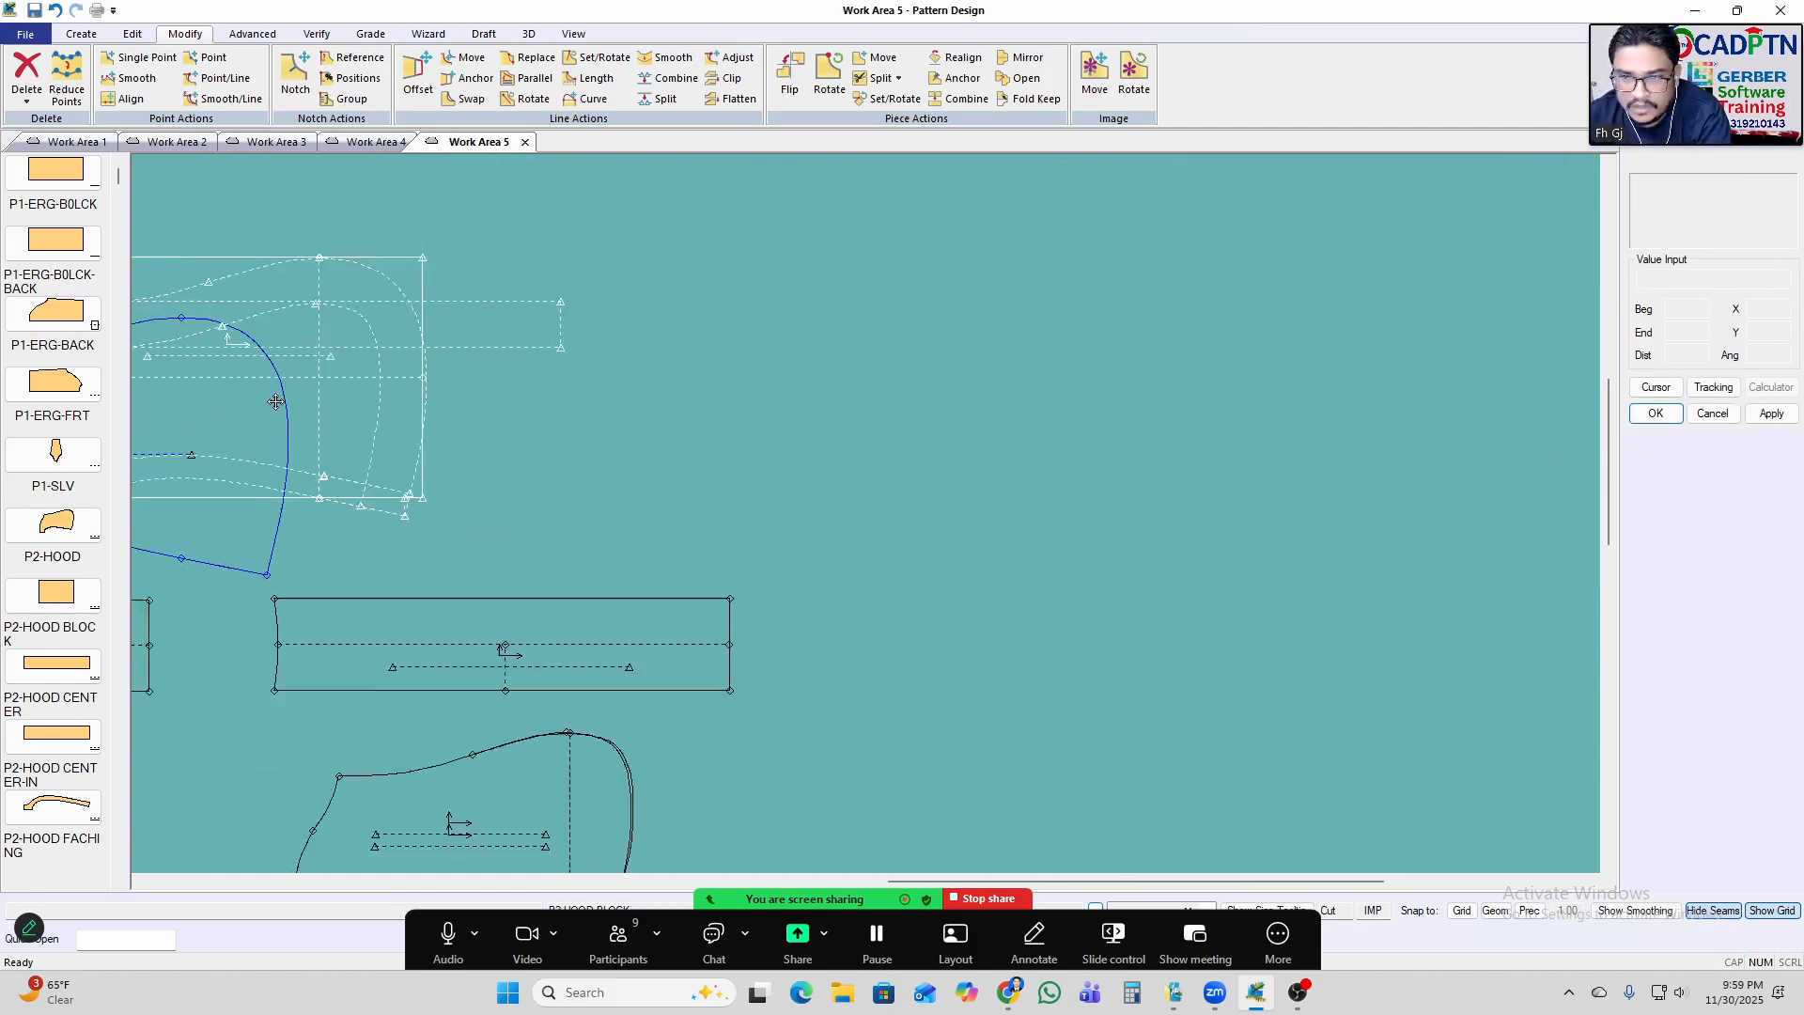
scroll(329, 381, down, 3)
click(894, 280)
scroll(801, 232, up, 2)
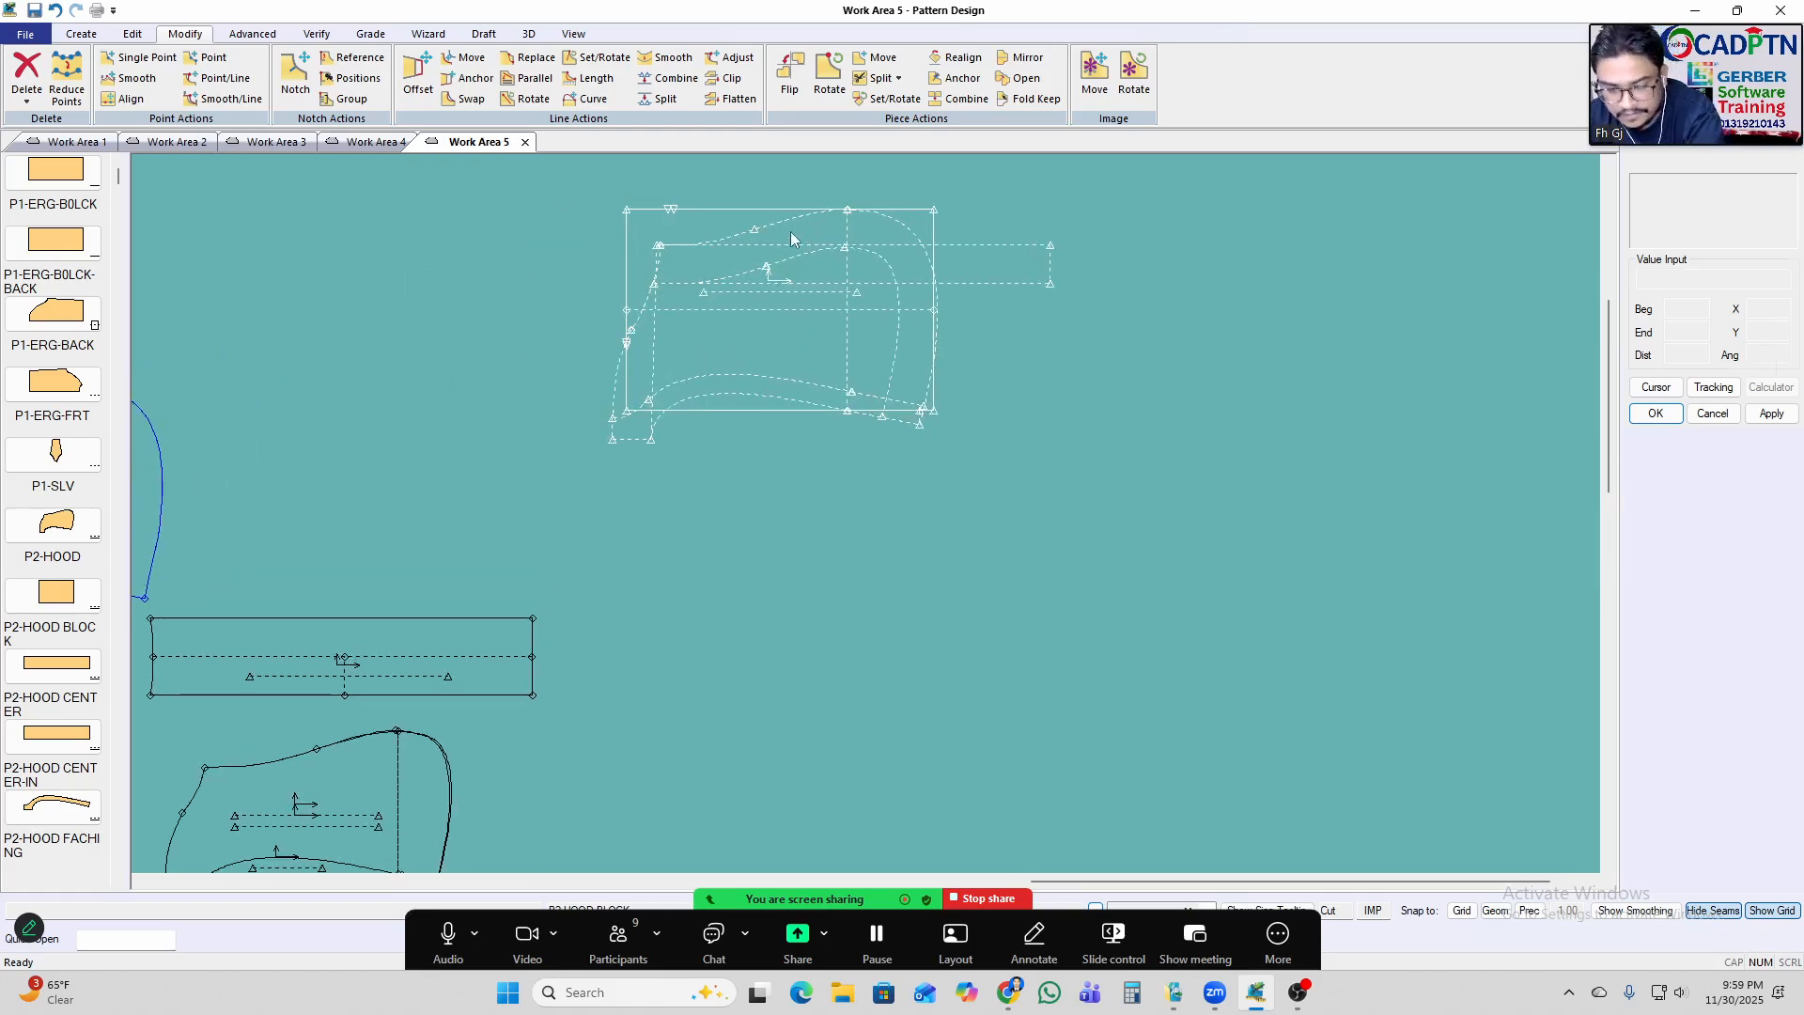
Trace the full outer hood outline from the revised block as a normal piece, maintaining the graded nest and copying no internal lines.
key(t)
scroll(666, 279, up, 2)
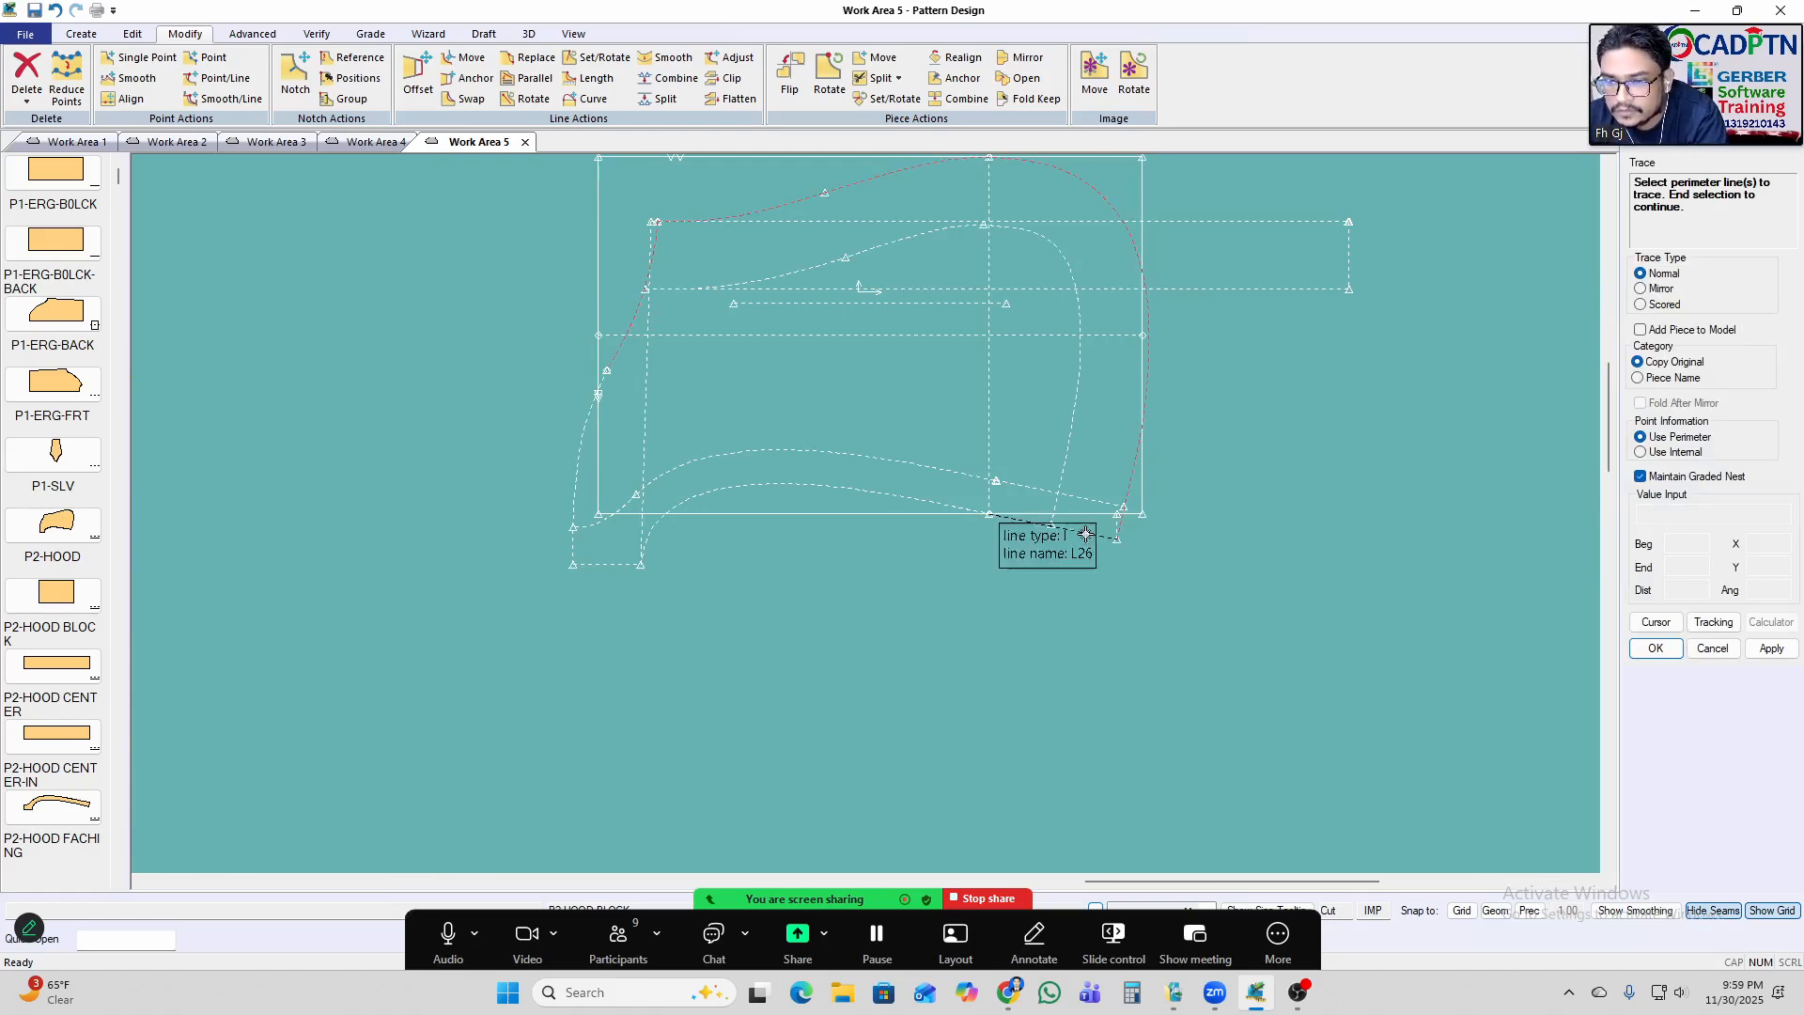
right_click(820, 291)
click(835, 300)
right_click(820, 291)
click(835, 300)
Place the newly traced hood piece in the empty area beyond the block and end the trace.
scroll(211, 417, down, 5)
scroll(1127, 460, up, 1)
scroll(1081, 479, up, 4)
click(817, 456)
right_click(1281, 343)
click(1285, 344)
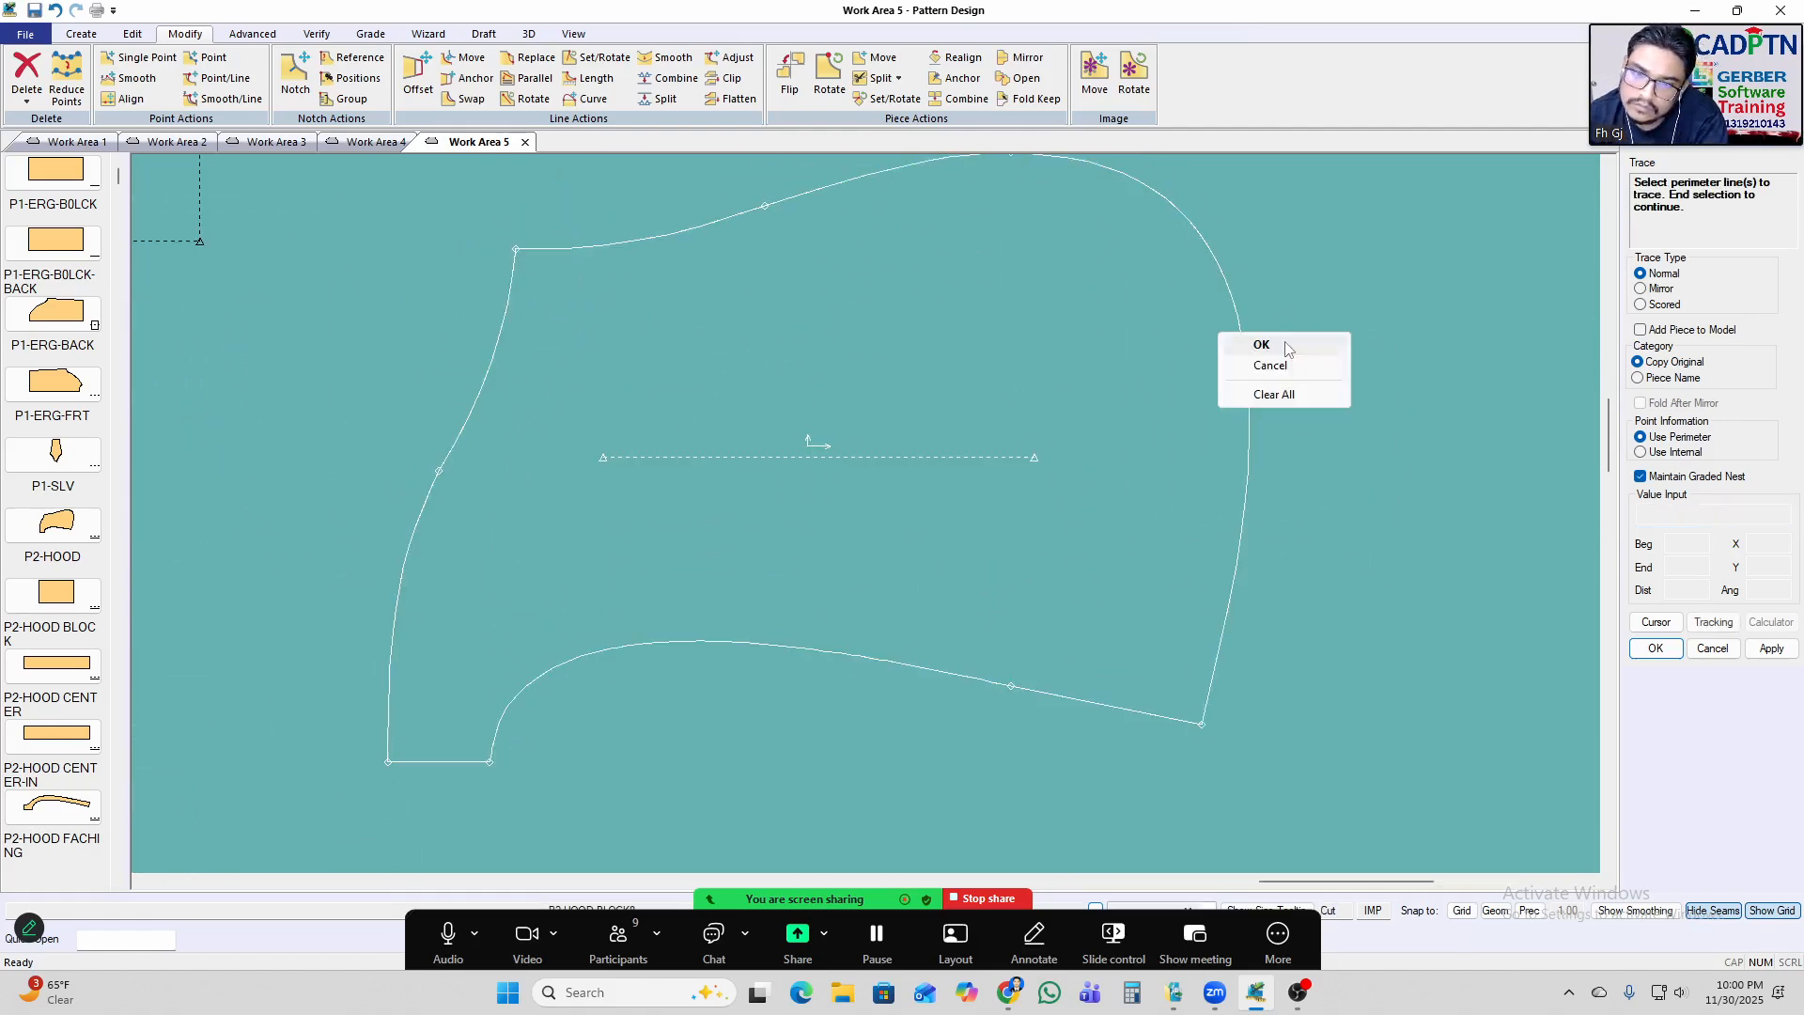
click(1283, 346)
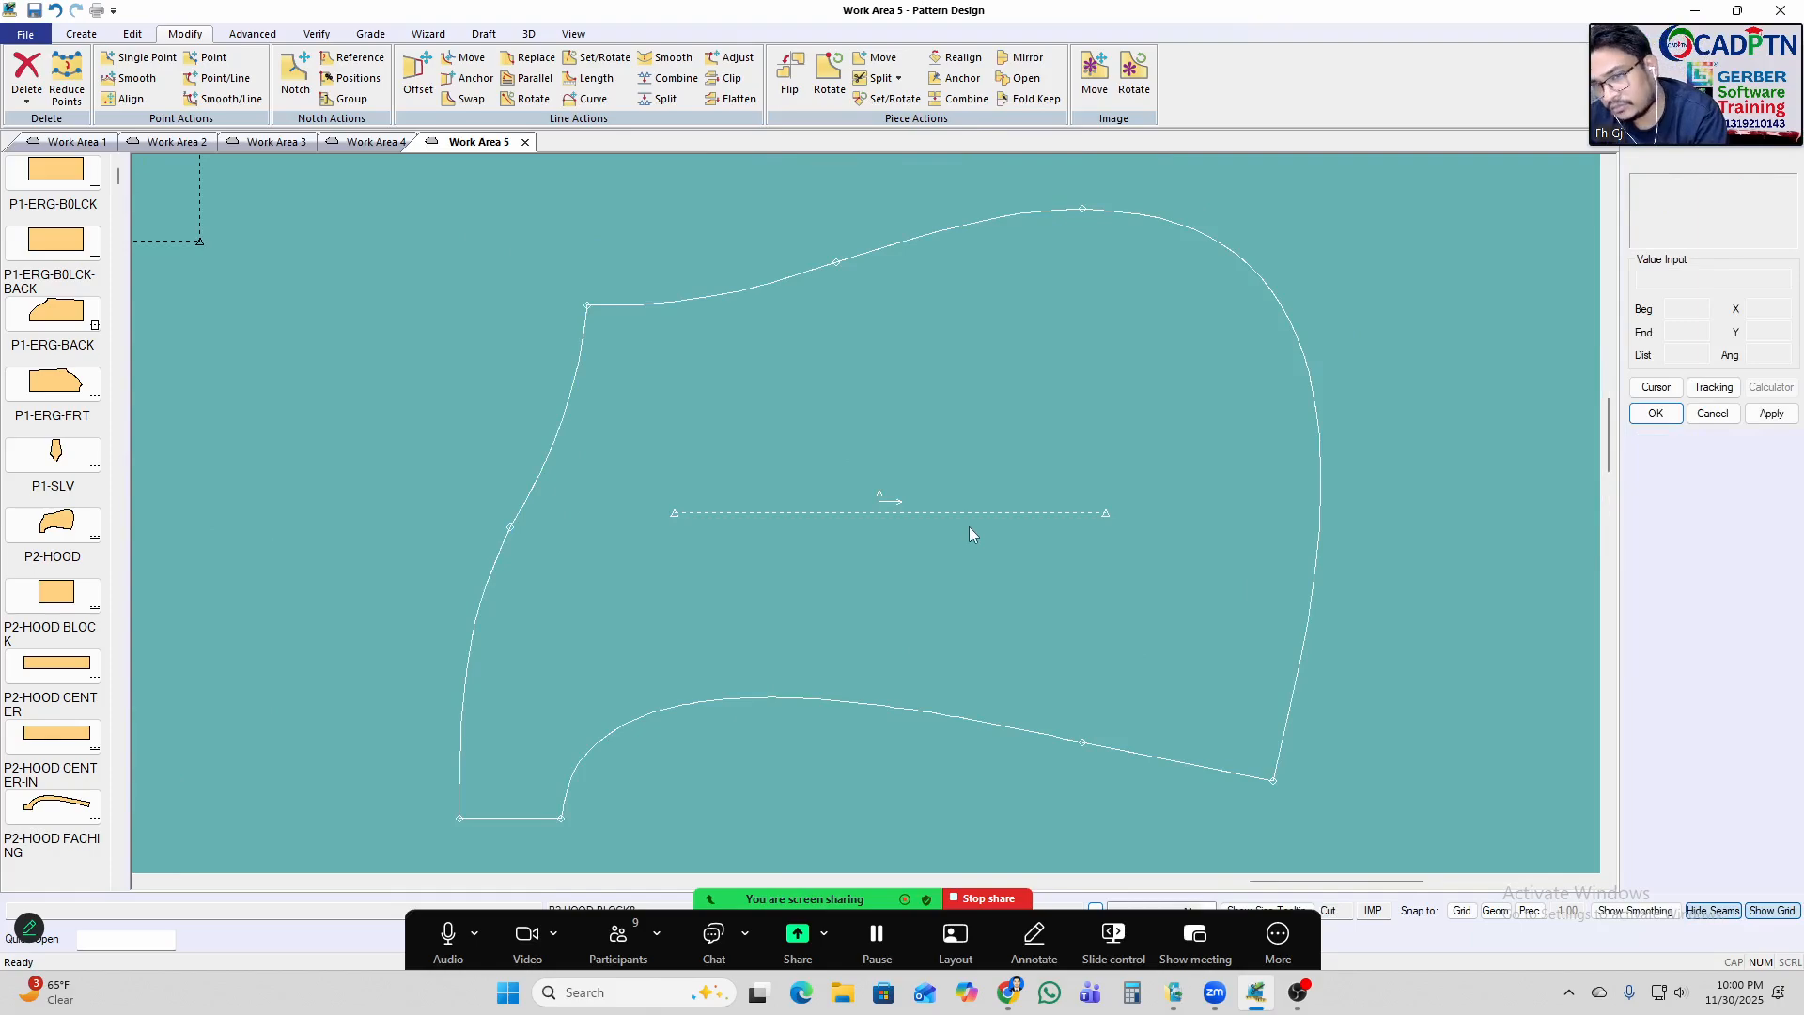
Look over the whole layout of pieces and examine the P1-ERG body block draft, especially its armhole and neckline.
scroll(1124, 276, down, 5)
scroll(1376, 295, down, 2)
scroll(383, 722, up, 7)
scroll(1062, 669, down, 5)
scroll(1171, 636, up, 3)
scroll(680, 577, up, 5)
scroll(770, 498, up, 4)
scroll(982, 700, down, 2)
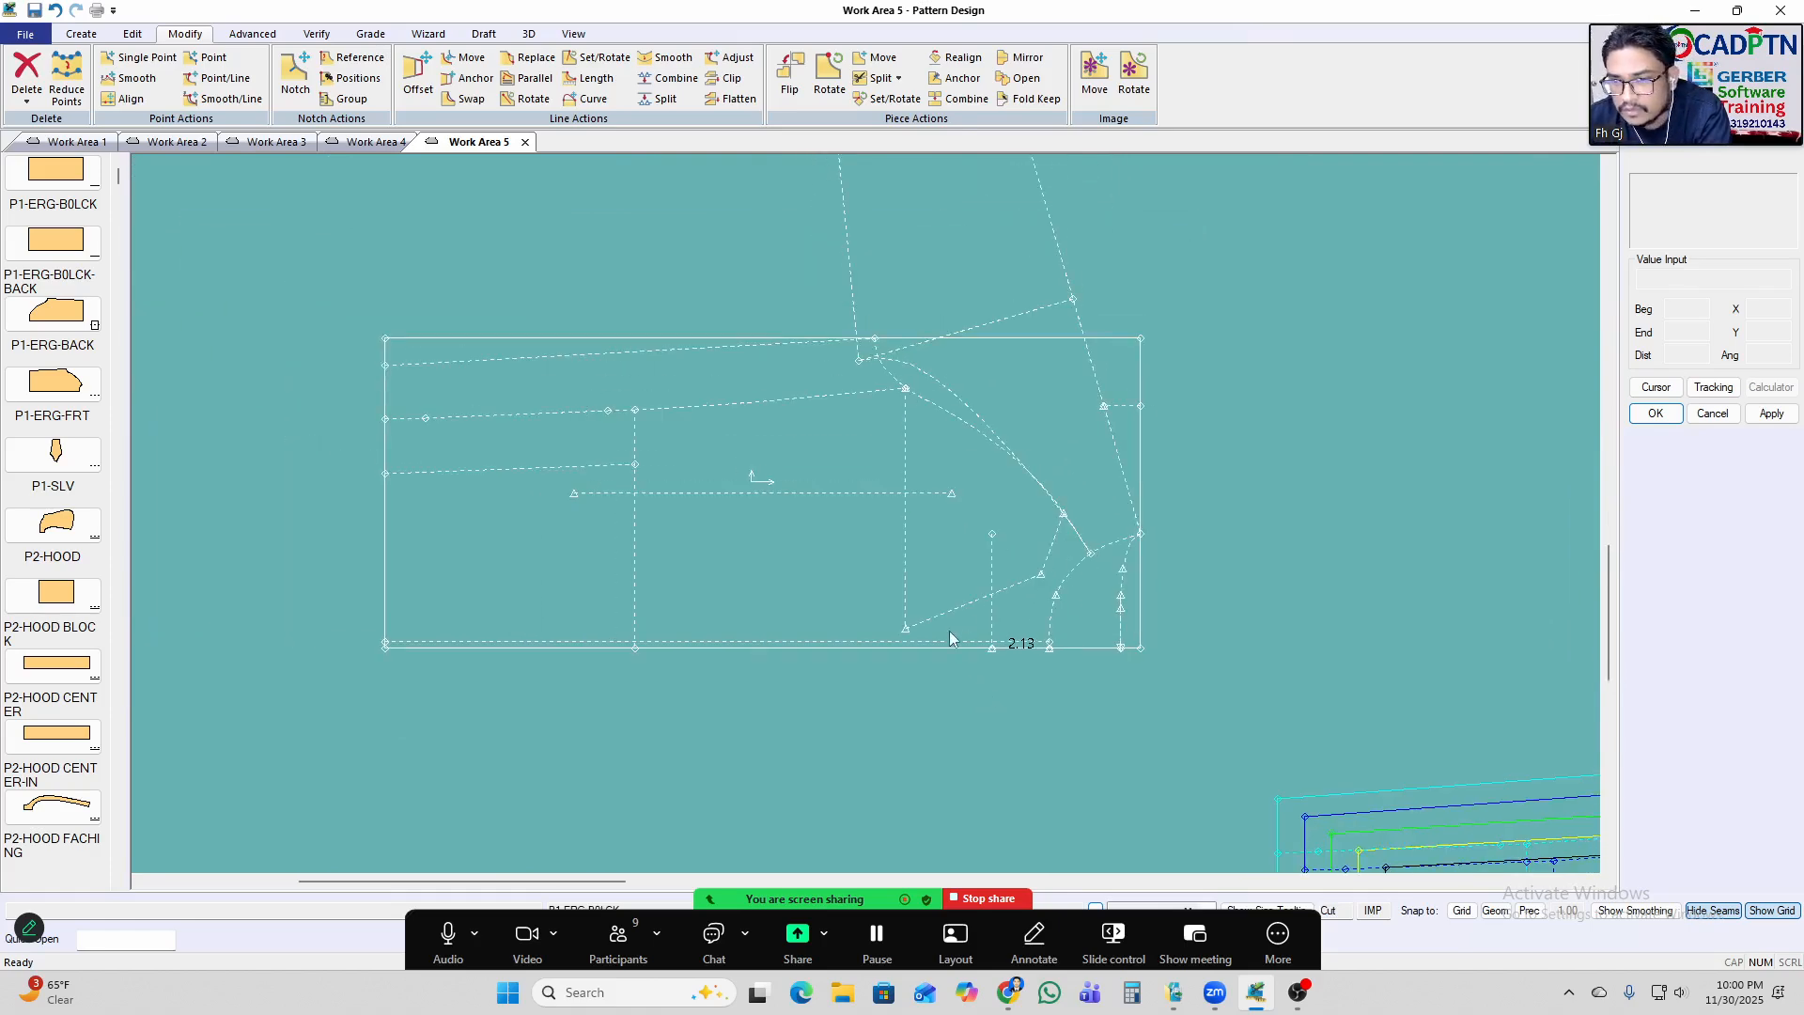
Move the two P1-ERG body block drafts next to each other for comparison.
scroll(986, 454, down, 3)
middle_drag(986, 454, 852, 635)
scroll(848, 643, down, 2)
click(440, 584)
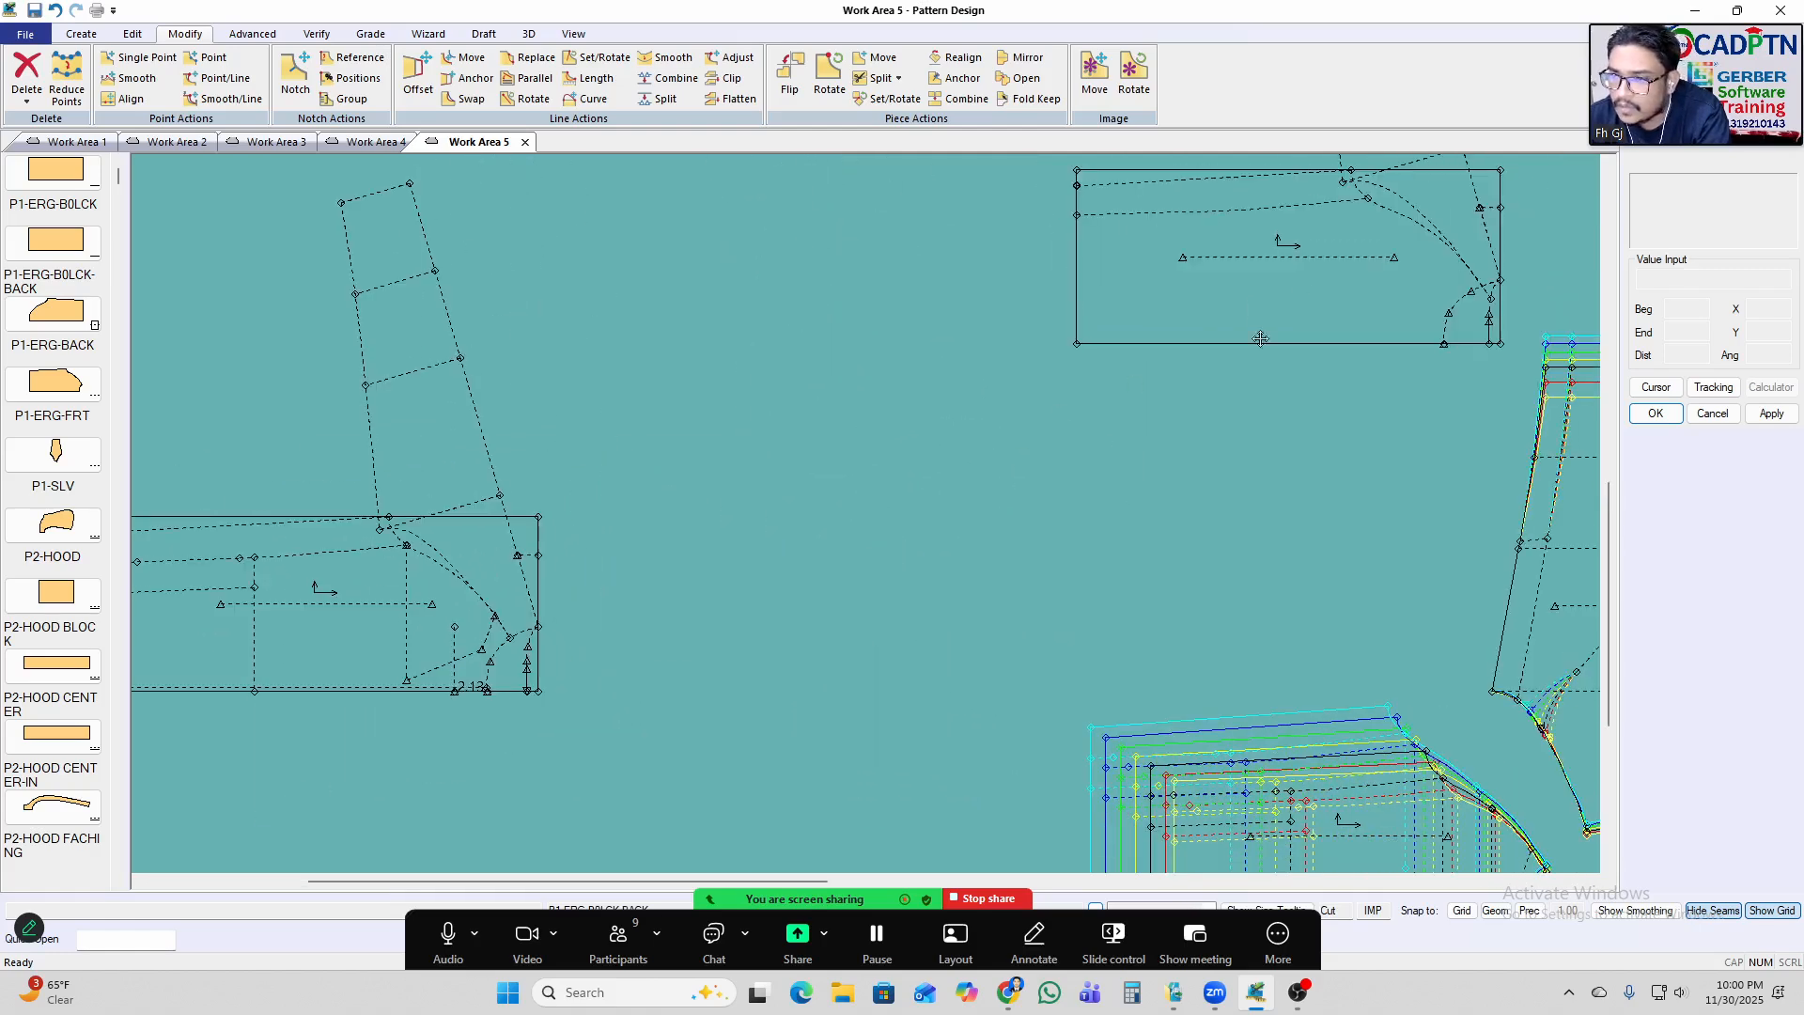
middle_click(1297, 280)
scroll(761, 647, up, 2)
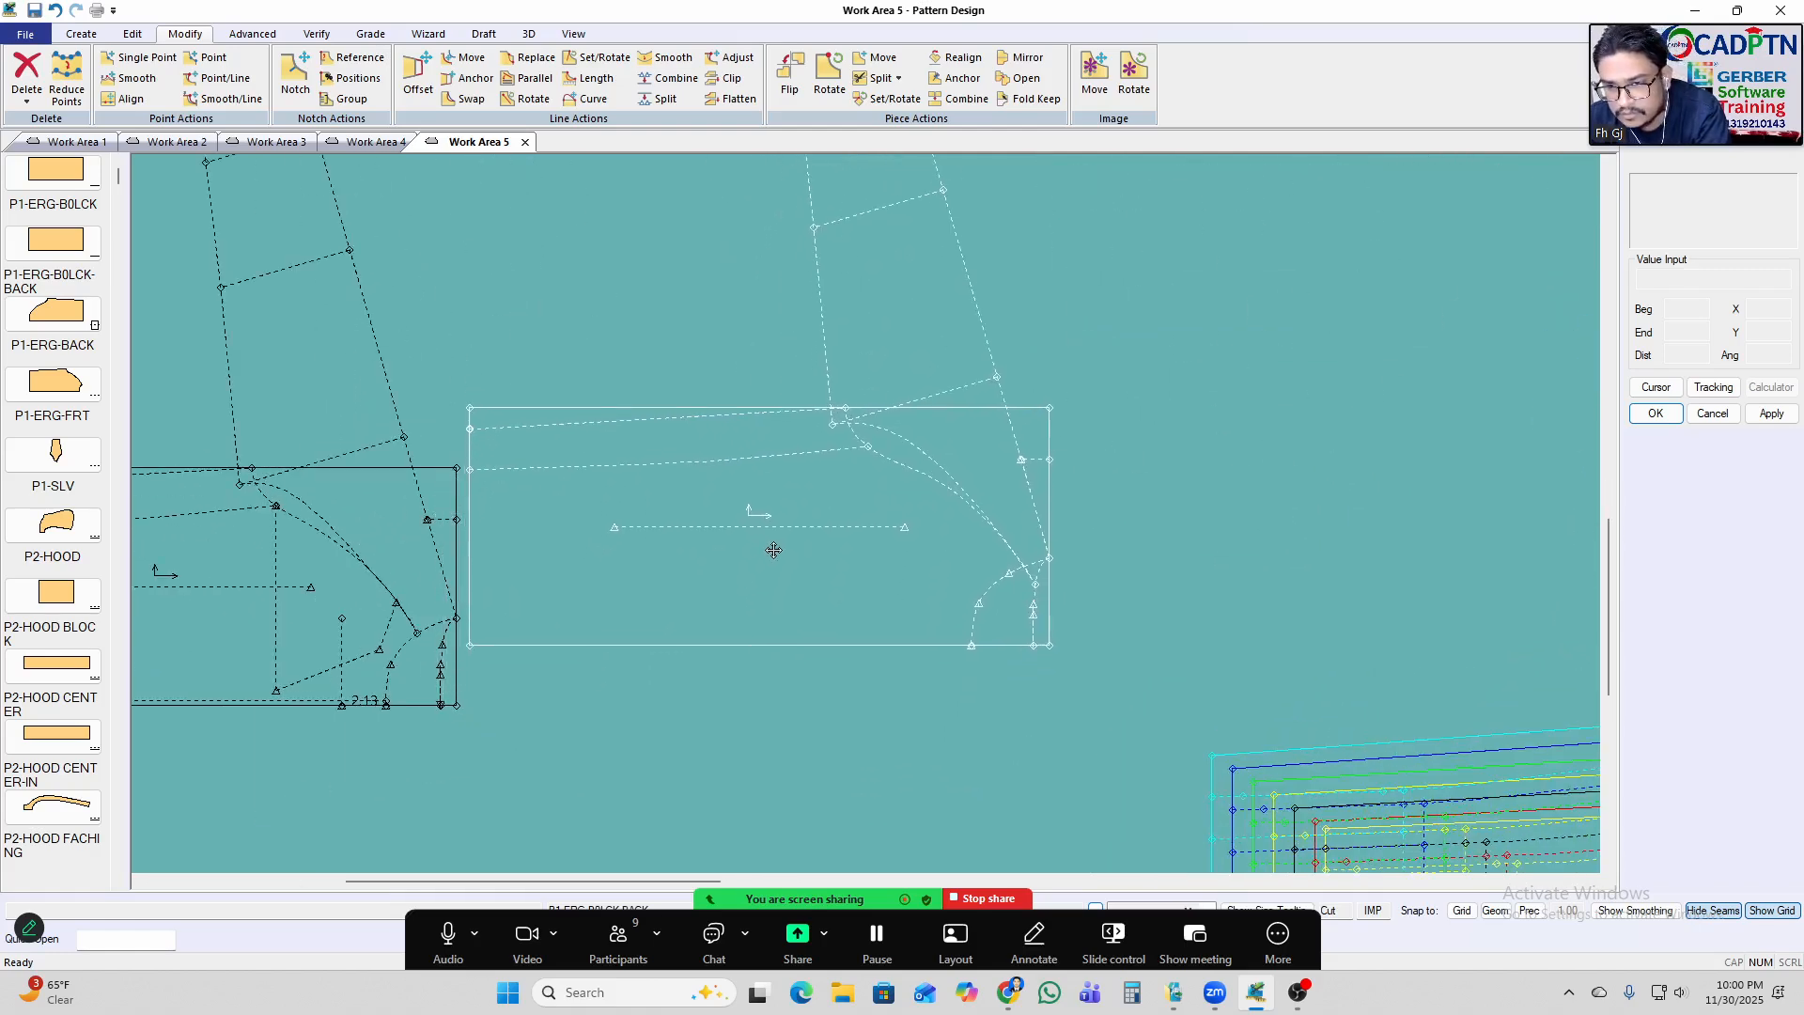
scroll(922, 544, down, 2)
scroll(926, 549, up, 3)
click(929, 545)
click(279, 637)
scroll(383, 512, up, 3)
scroll(495, 562, down, 2)
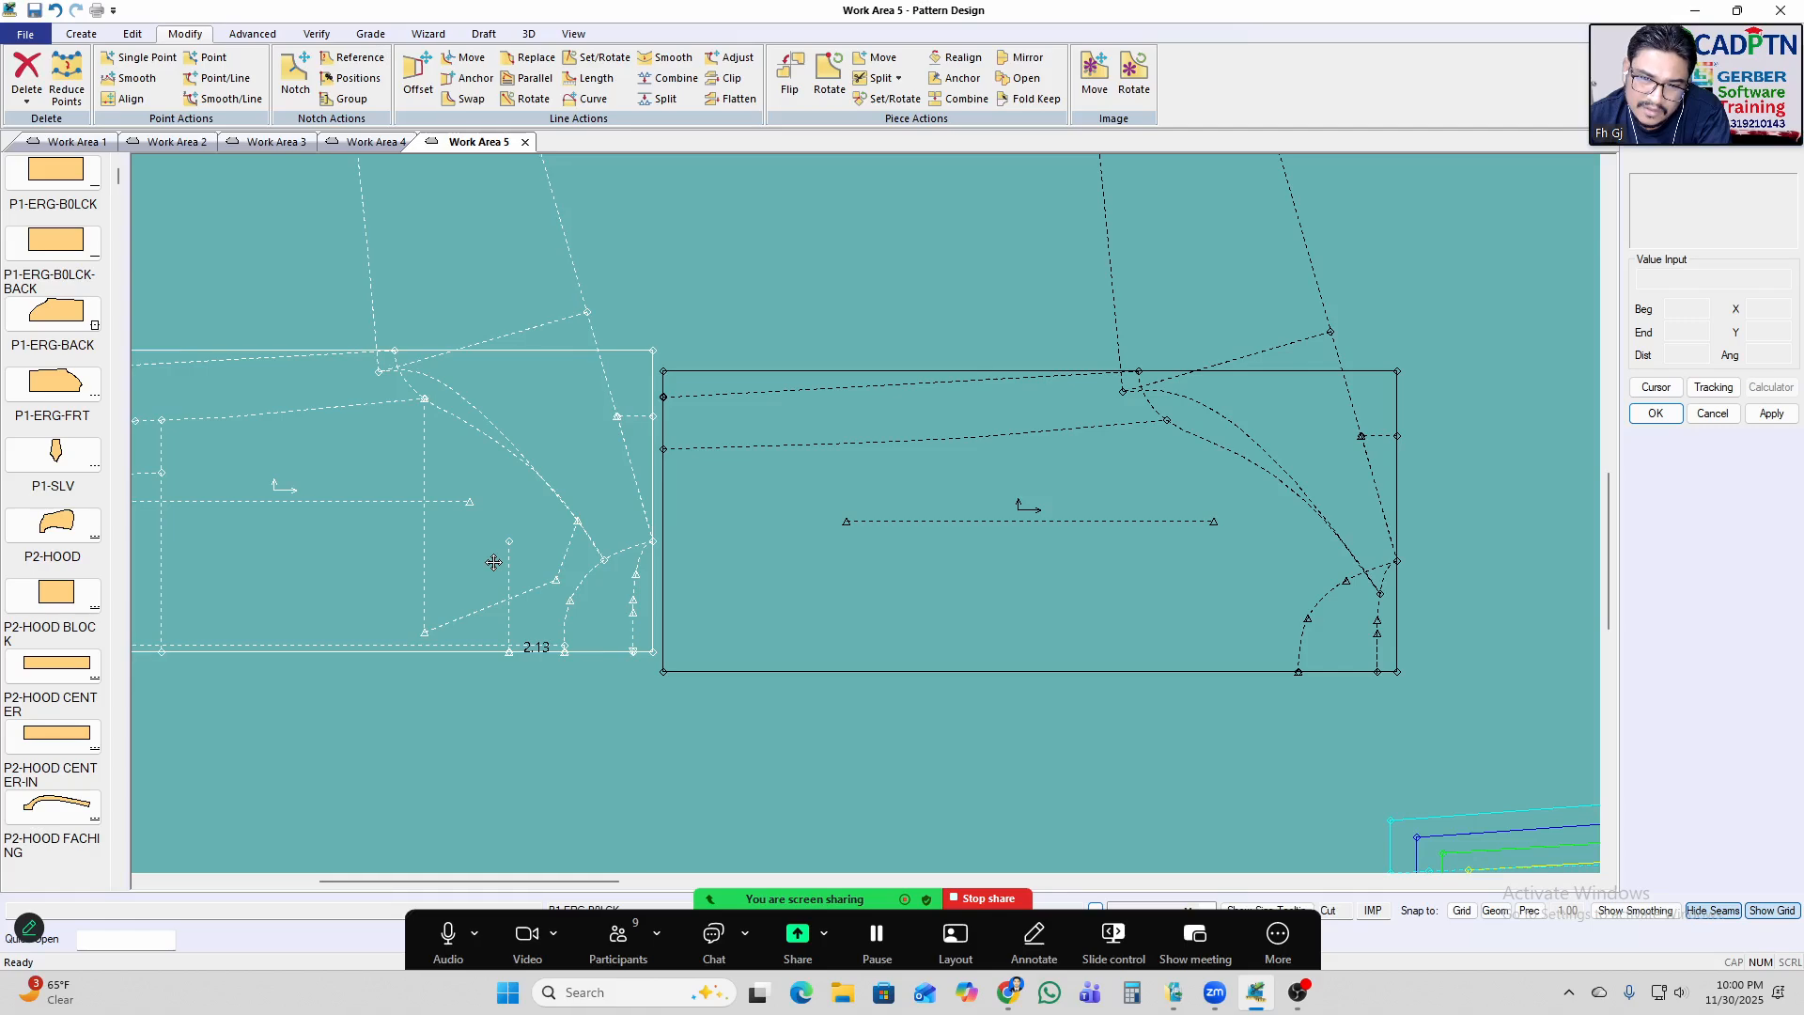
Move the P1-ERG back block draft away from the front block draft, leaving a clear gap between them.
scroll(733, 528, down, 6)
scroll(1121, 544, up, 4)
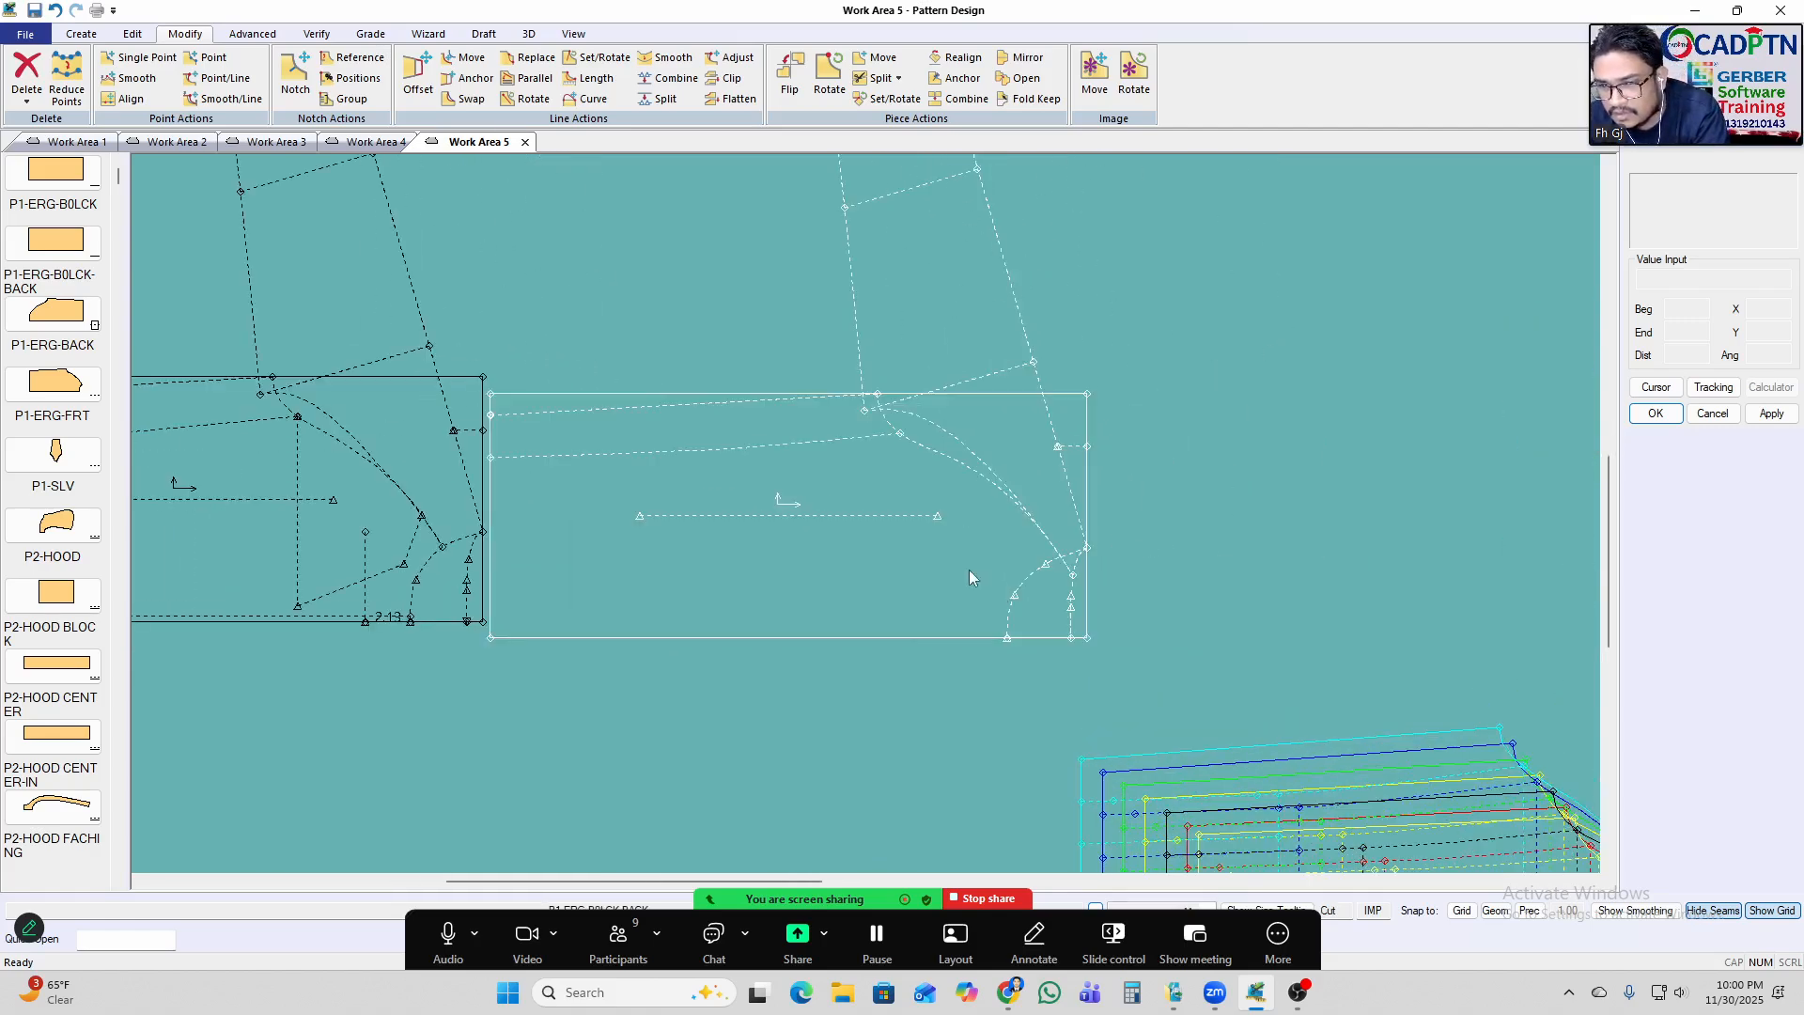
click(1270, 543)
click(355, 568)
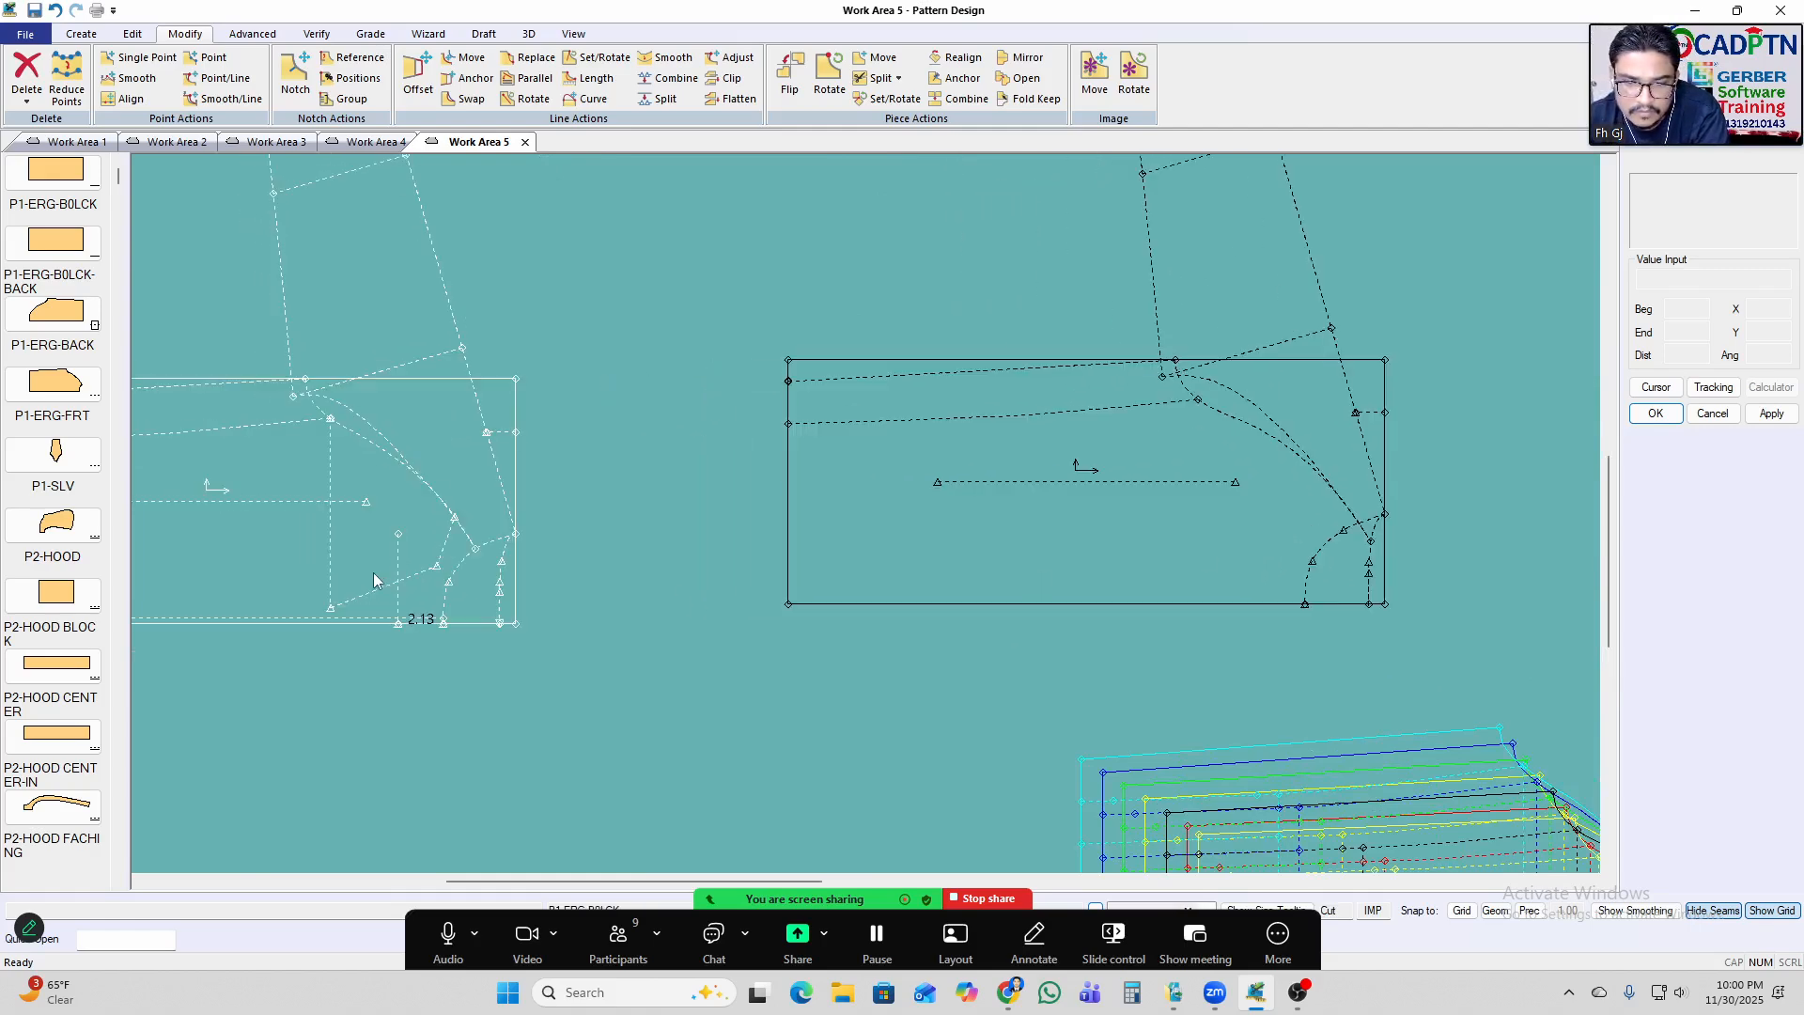
scroll(416, 580, down, 5)
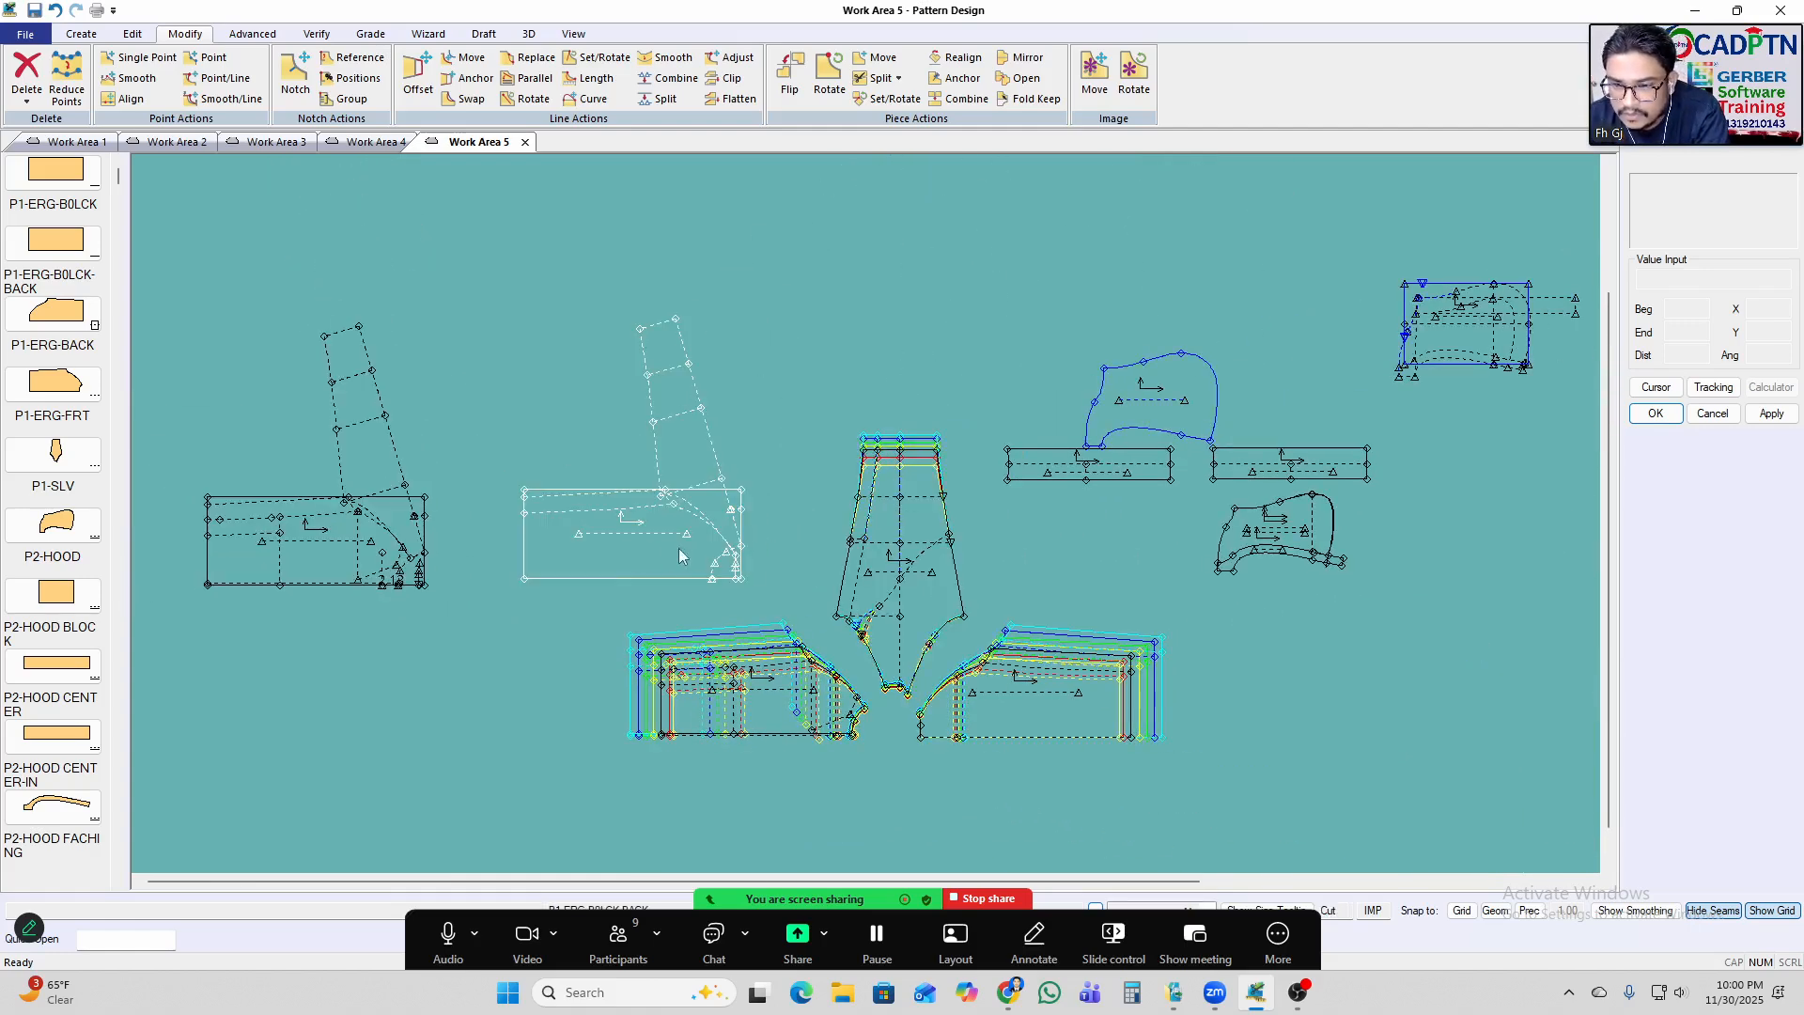
Spread the graded P1-ERG front and back pieces around the sleeve and examine their size nests.
scroll(1323, 799, up, 3)
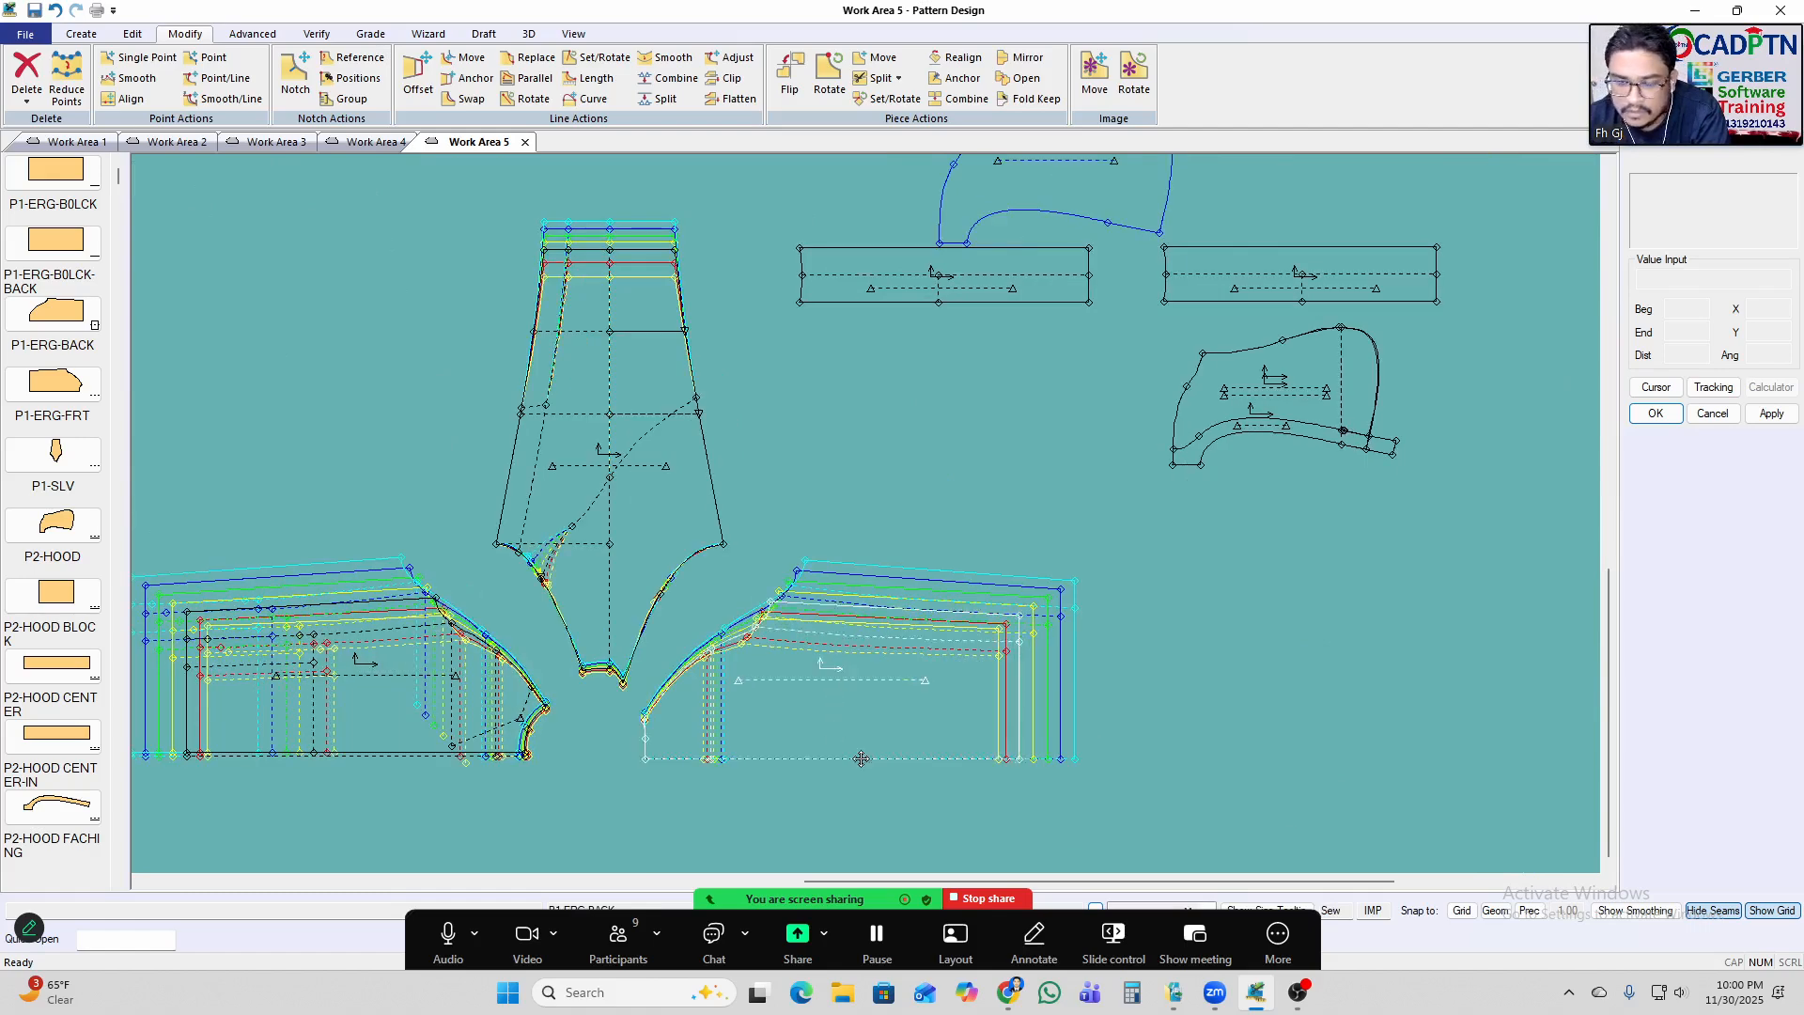
scroll(955, 516, up, 3)
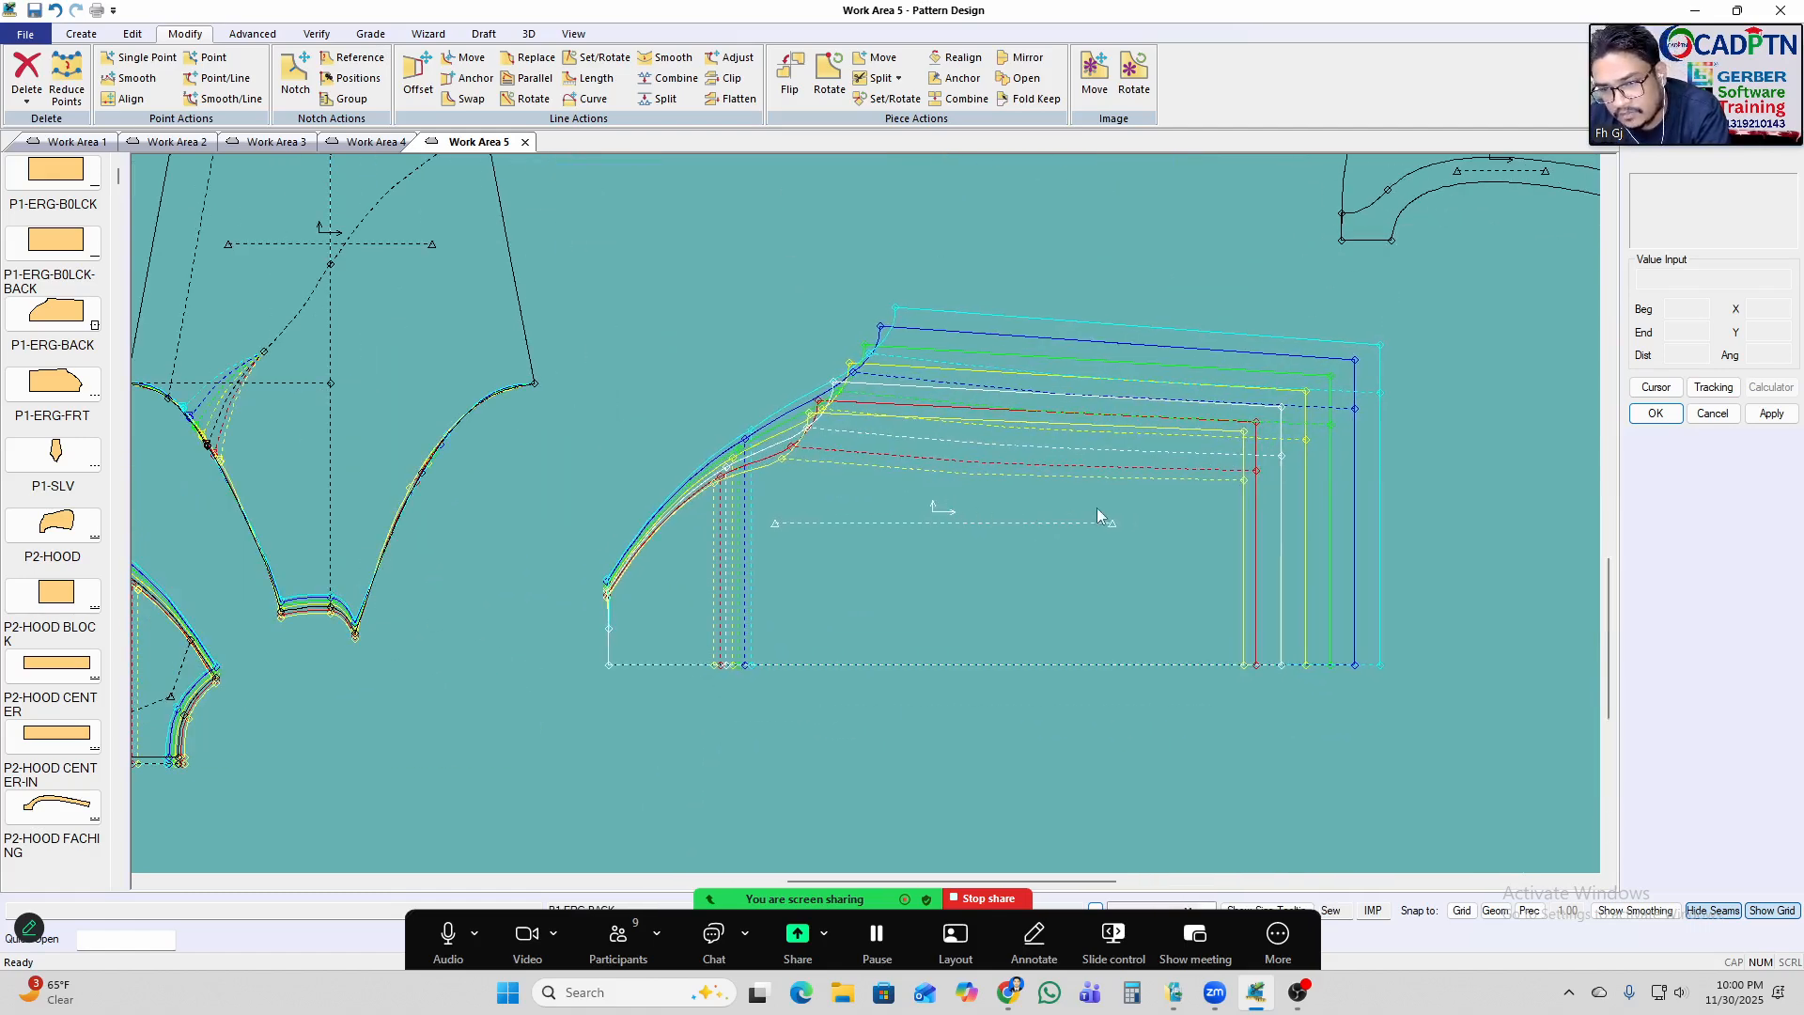
scroll(1120, 508, down, 2)
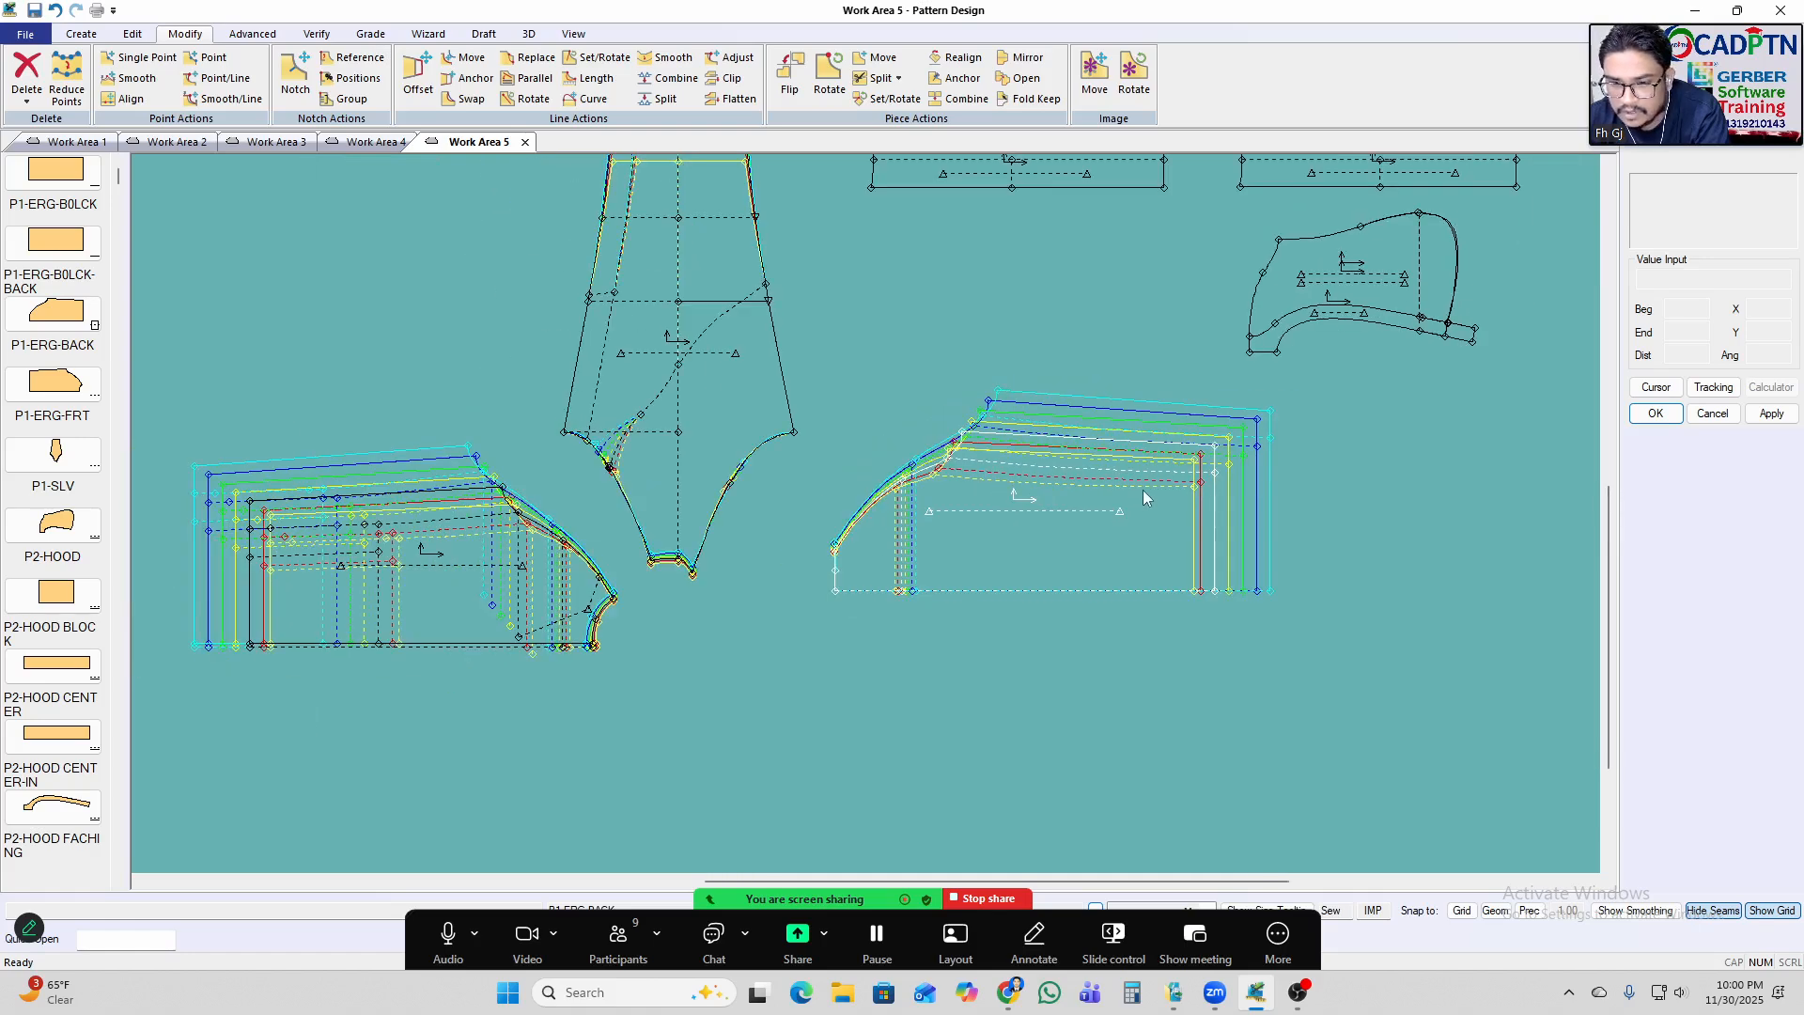
scroll(1142, 489, up, 3)
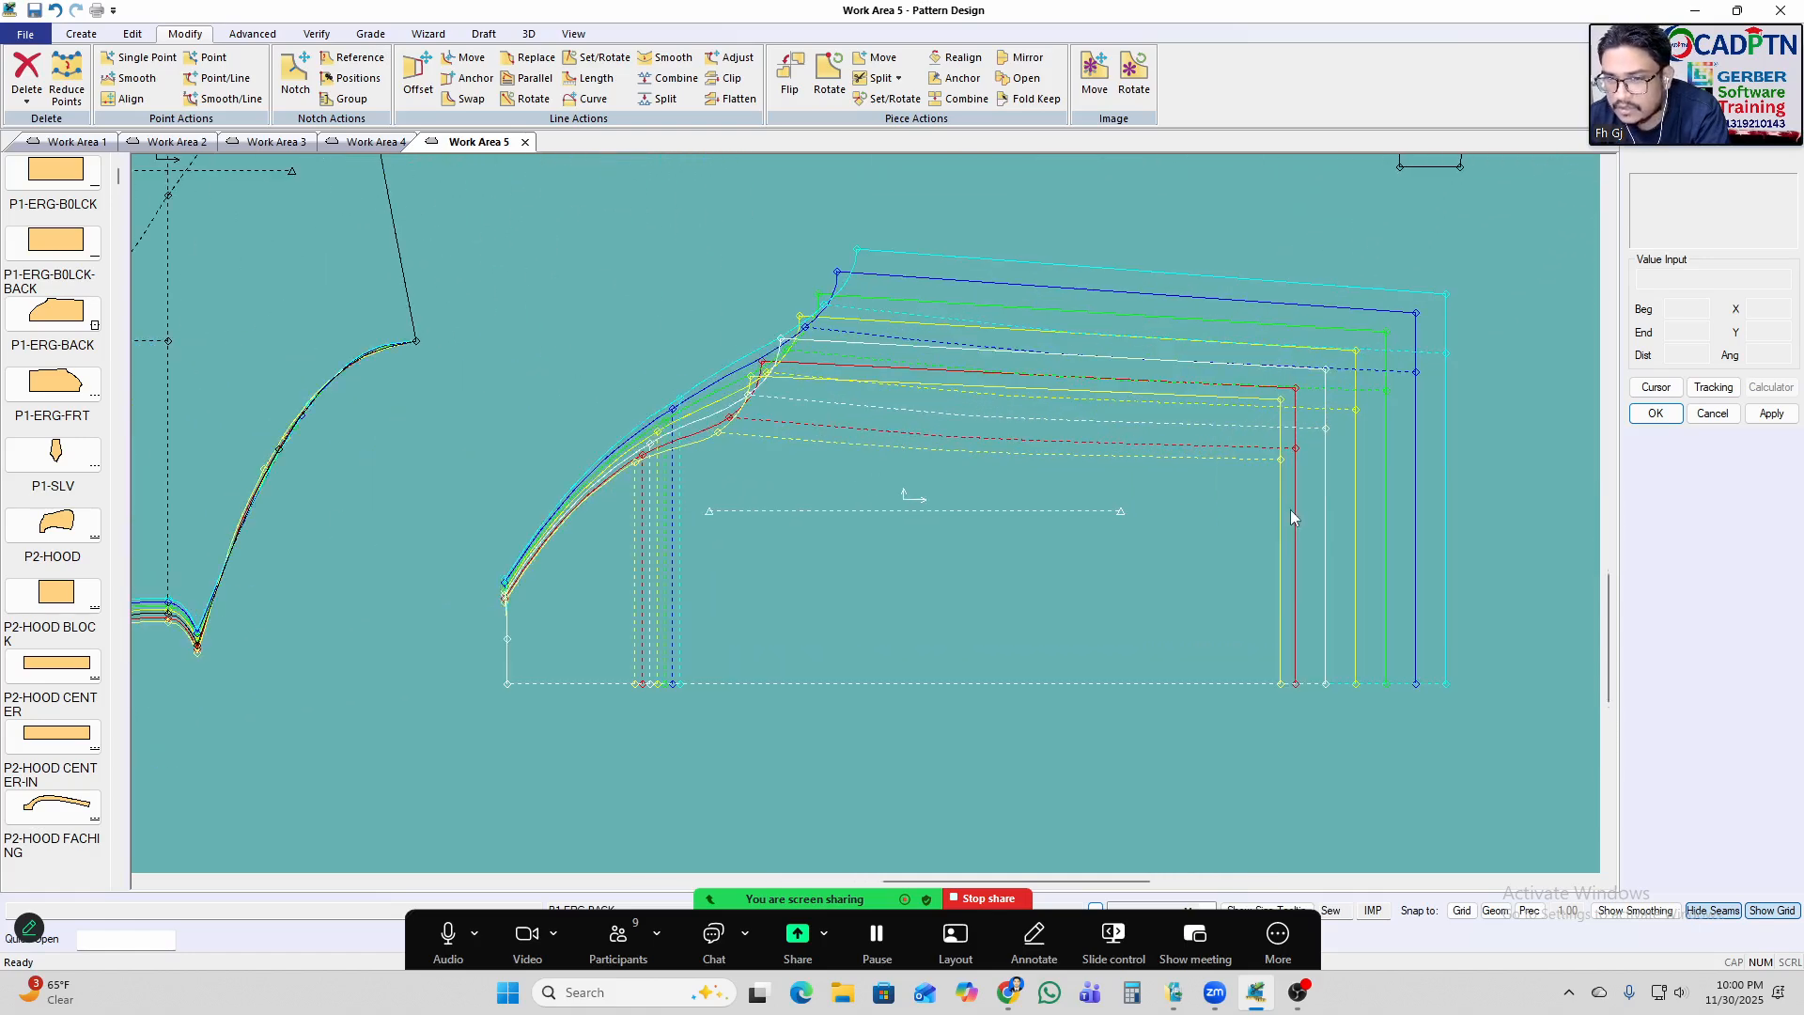
scroll(1338, 499, down, 2)
scroll(642, 577, up, 3)
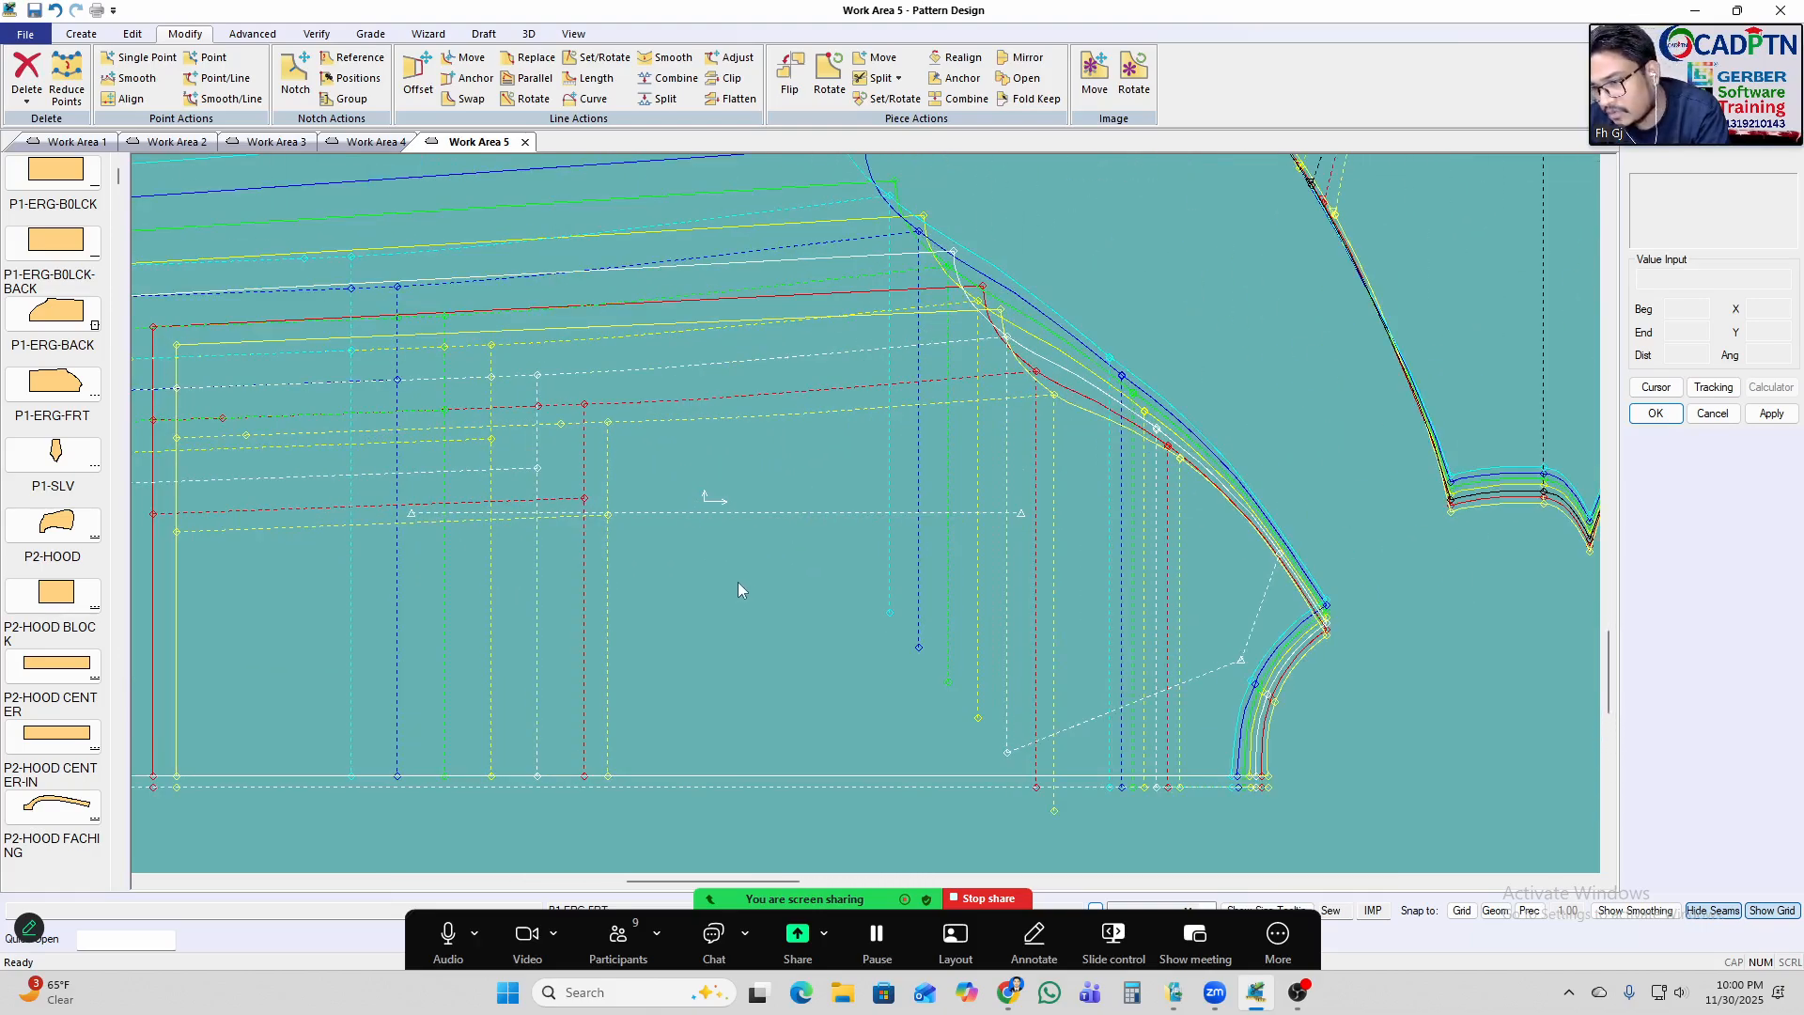
scroll(996, 545, down, 2)
scroll(460, 562, down, 4)
scroll(984, 540, up, 2)
drag(989, 536, 987, 537)
scroll(827, 535, down, 2)
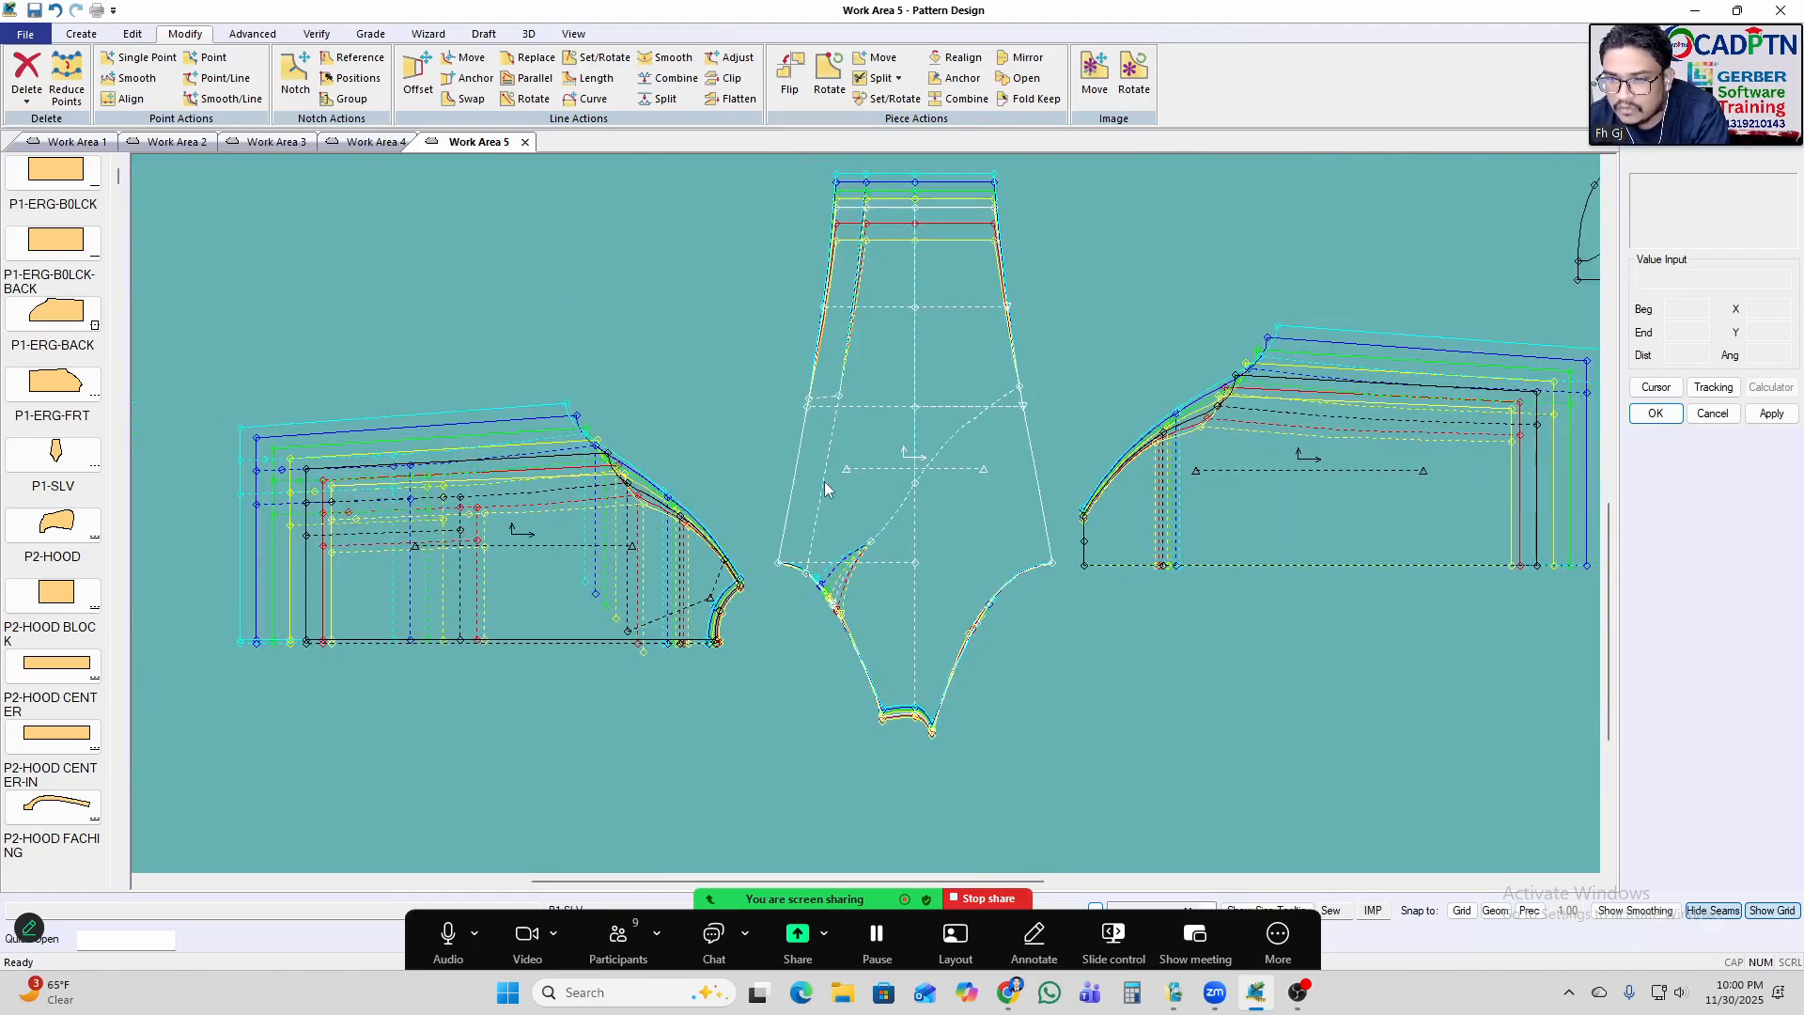
scroll(724, 566, up, 3)
scroll(517, 545, down, 3)
scroll(521, 544, down, 1)
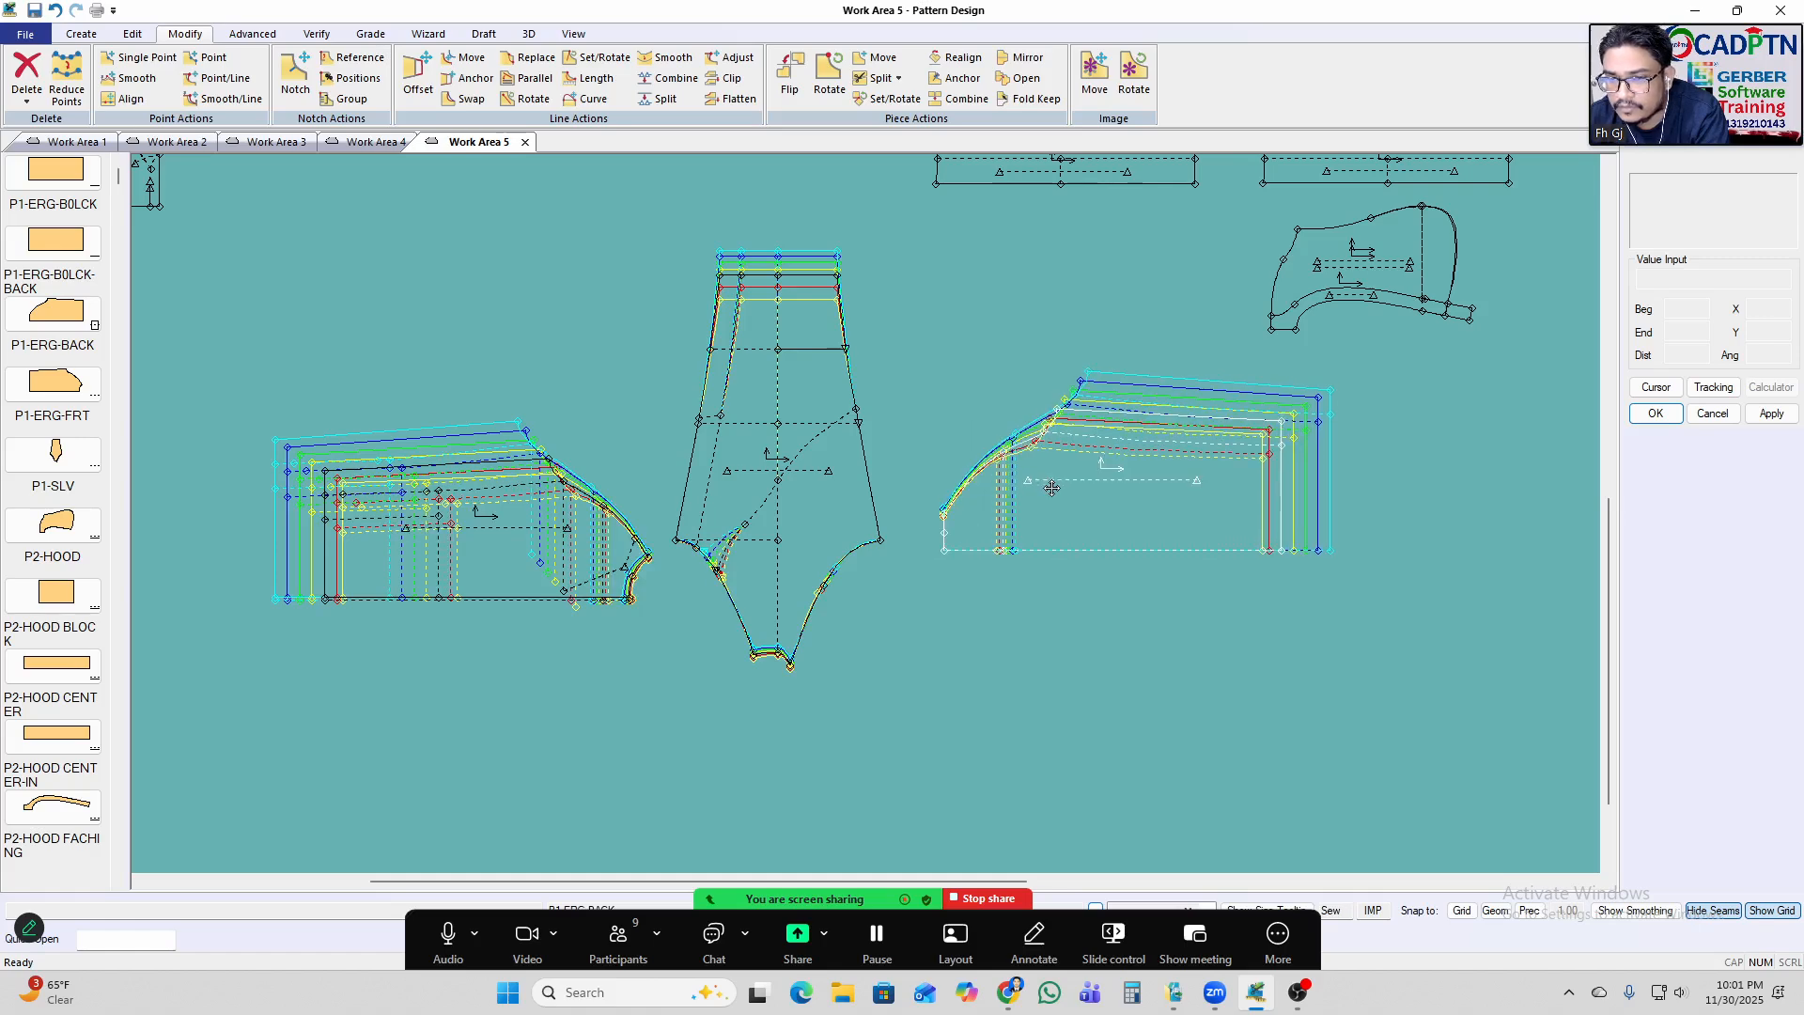
Show only the base size of the P1-ERG front, back and sleeve pieces and turn on geometry snapping.
scroll(994, 517, down, 1)
scroll(703, 533, up, 4)
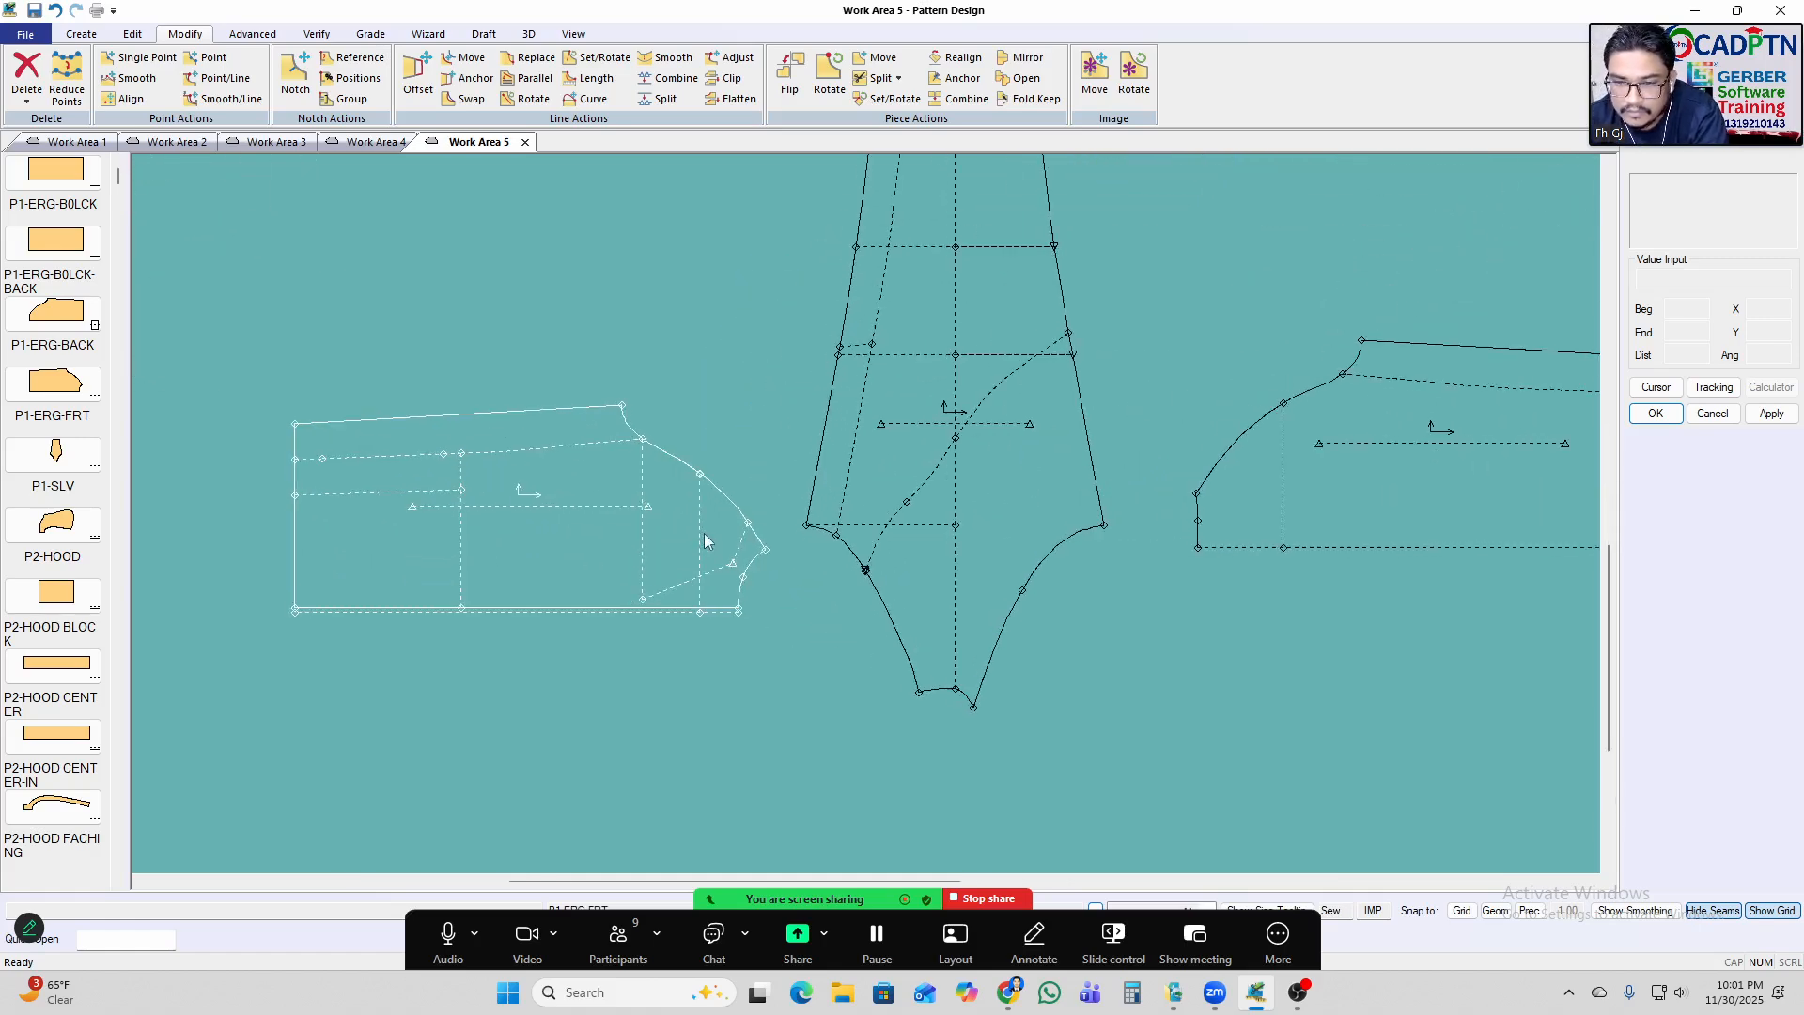
click(1494, 912)
scroll(771, 631, up, 2)
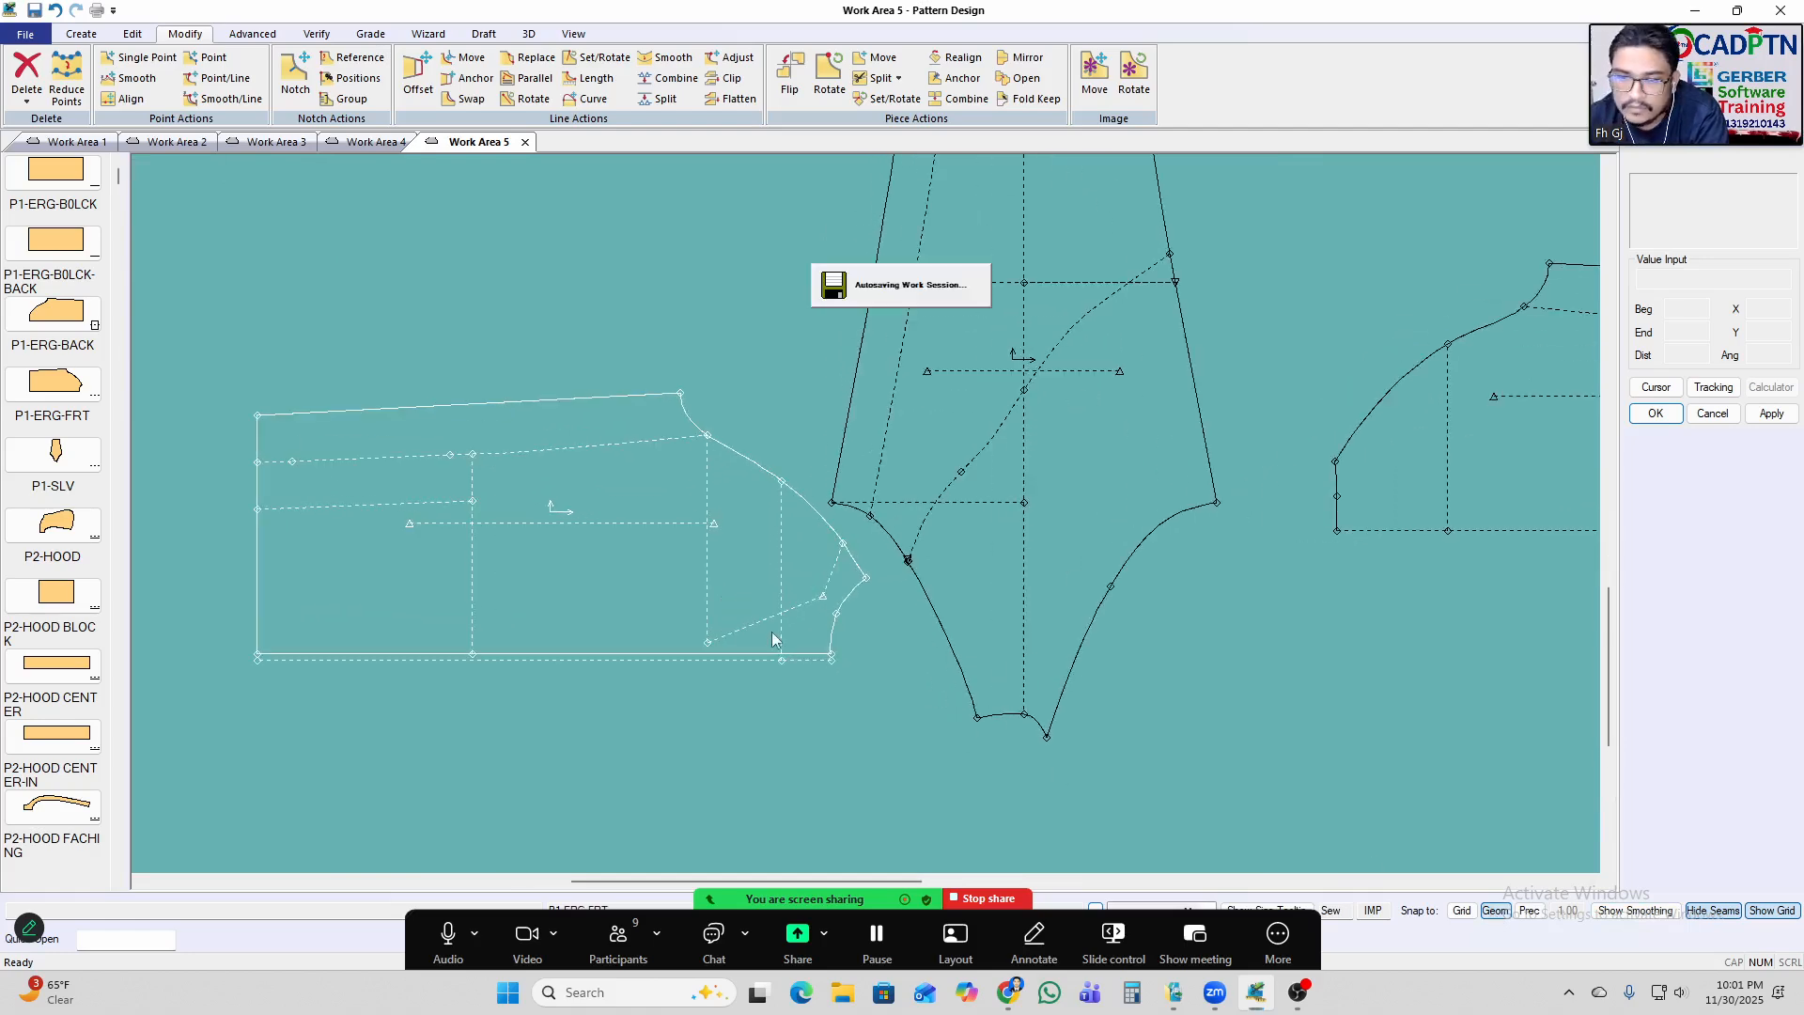
click(1093, 610)
scroll(738, 488, down, 3)
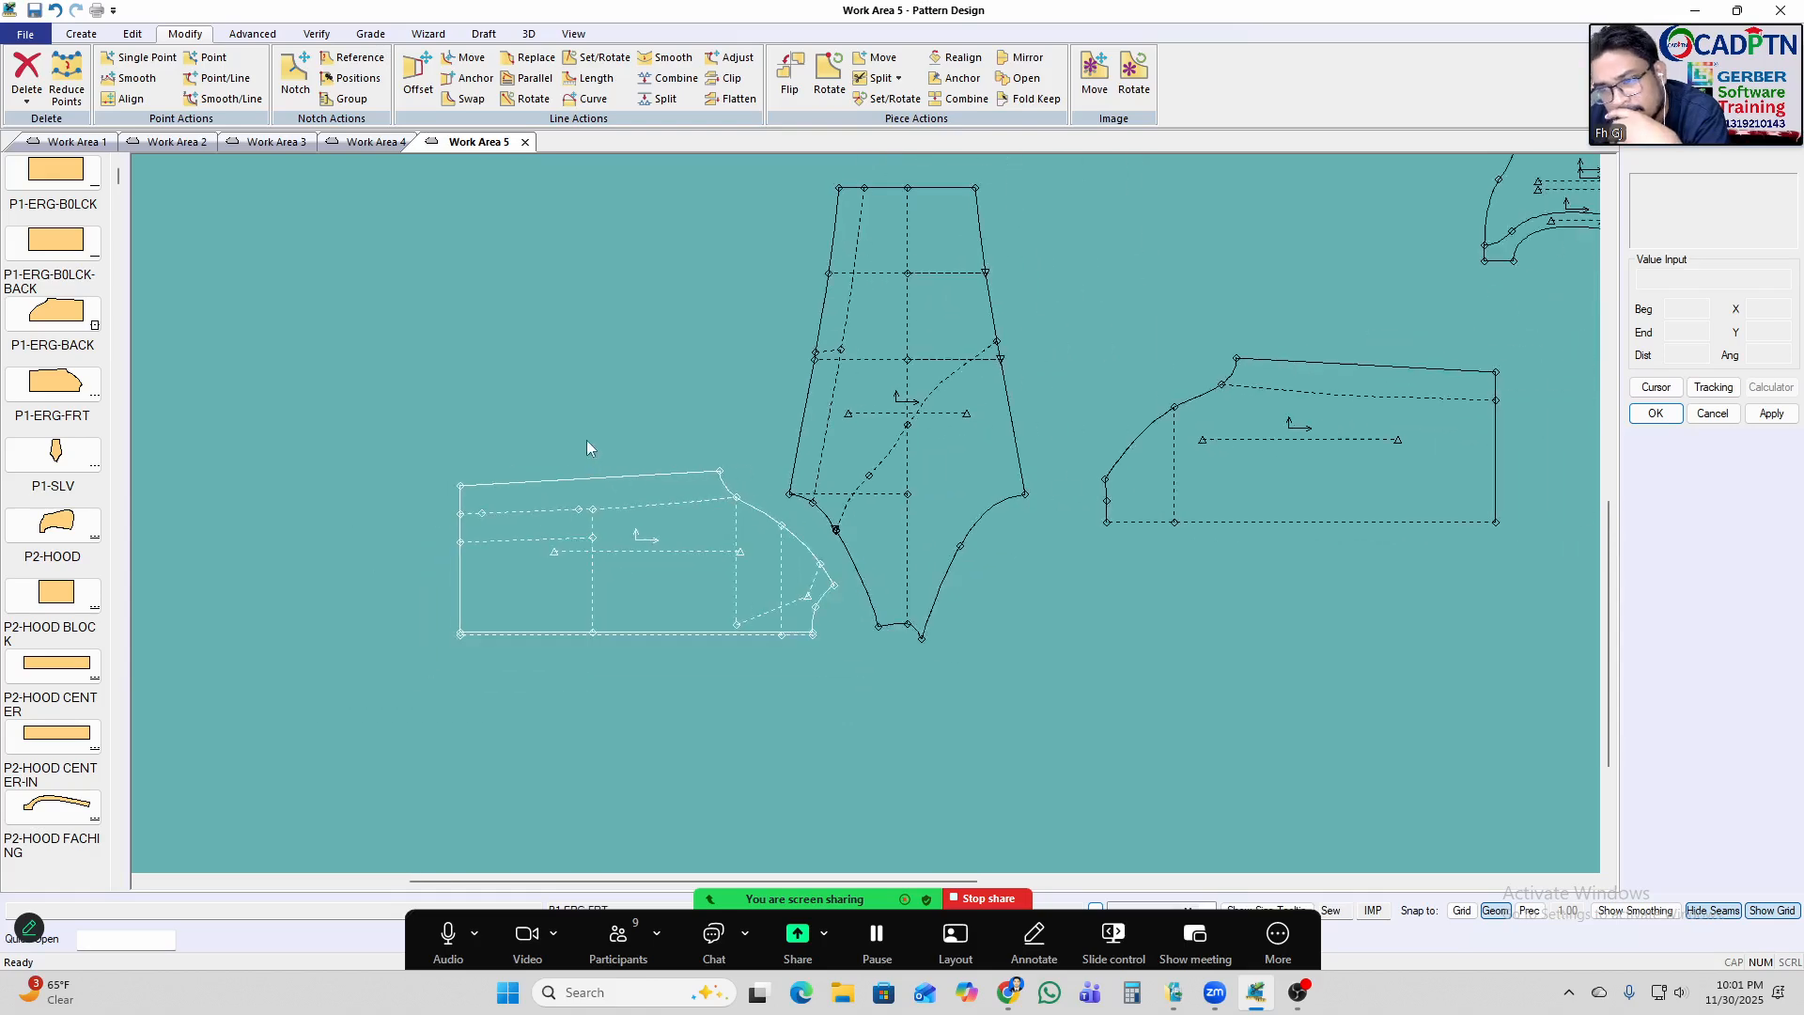
Move the P1-ERG back piece beyond the front piece so that the sleeve has free space around it.
click(1256, 505)
click(396, 422)
click(990, 476)
Rotate the P1-ERG sleeve piece 90 degrees counterclockwise so that it lies horizontally with its cap facing right.
scroll(996, 475, up, 1)
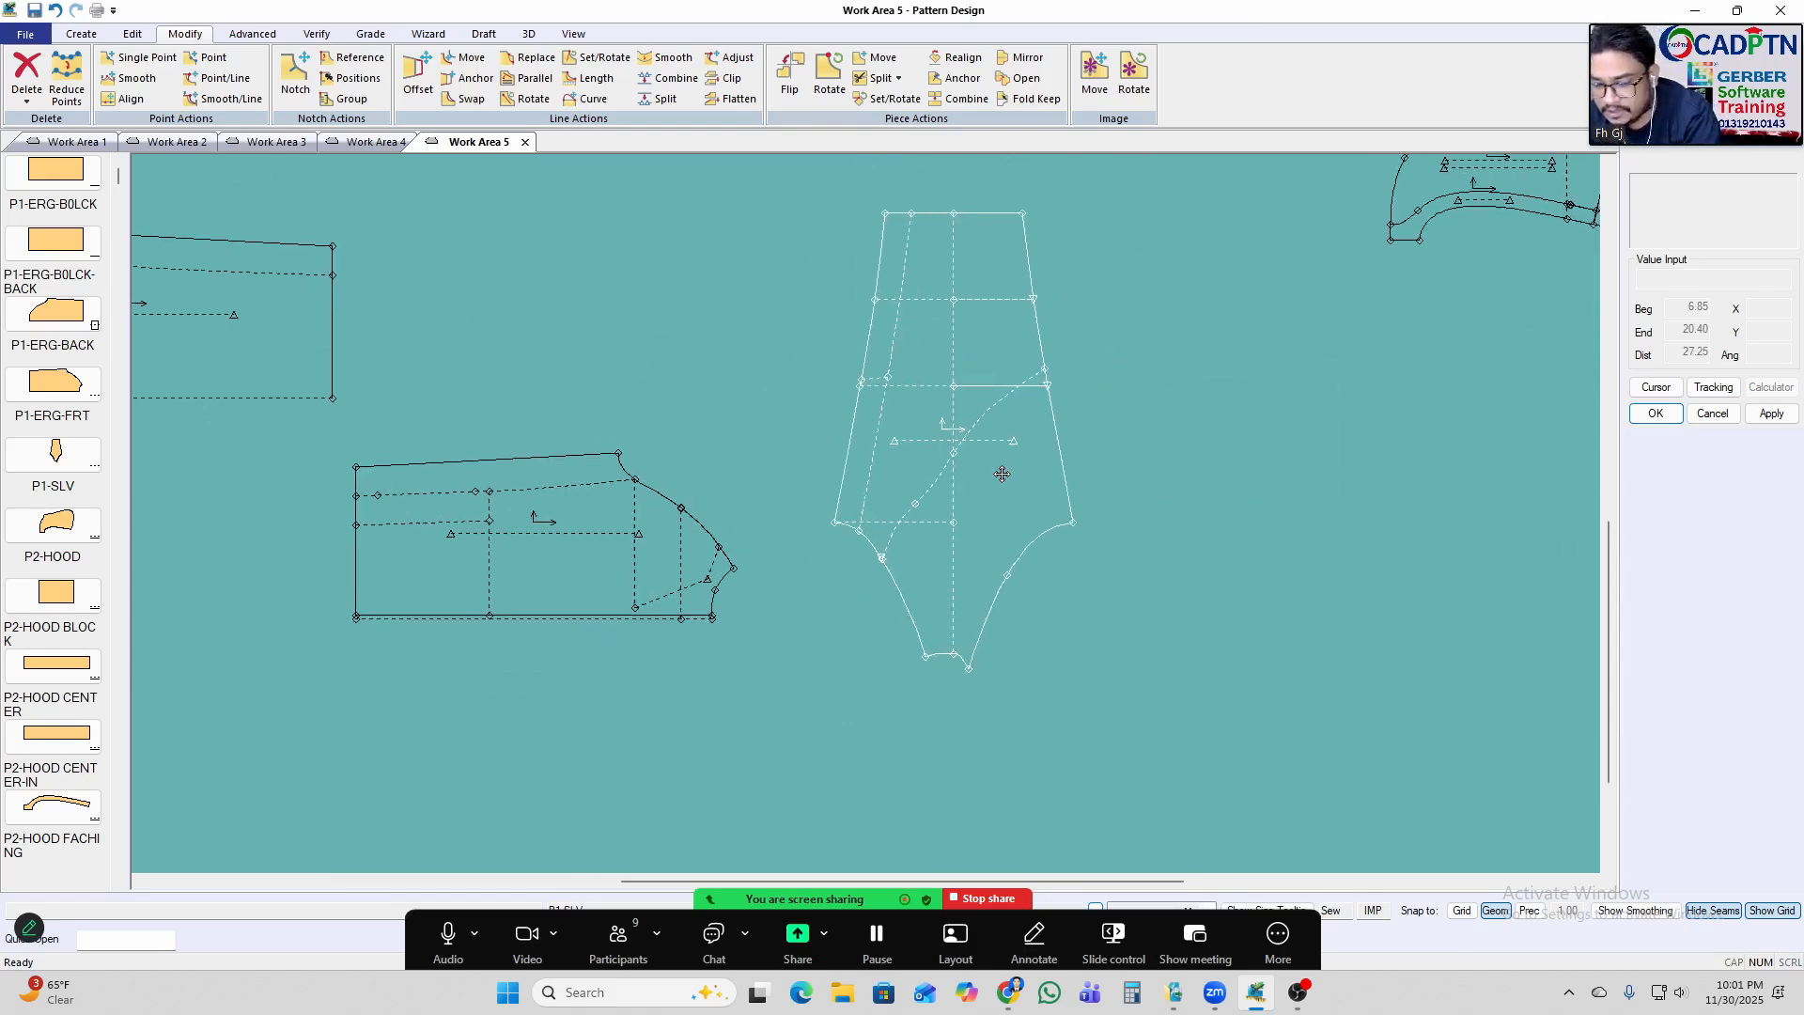
key(r)
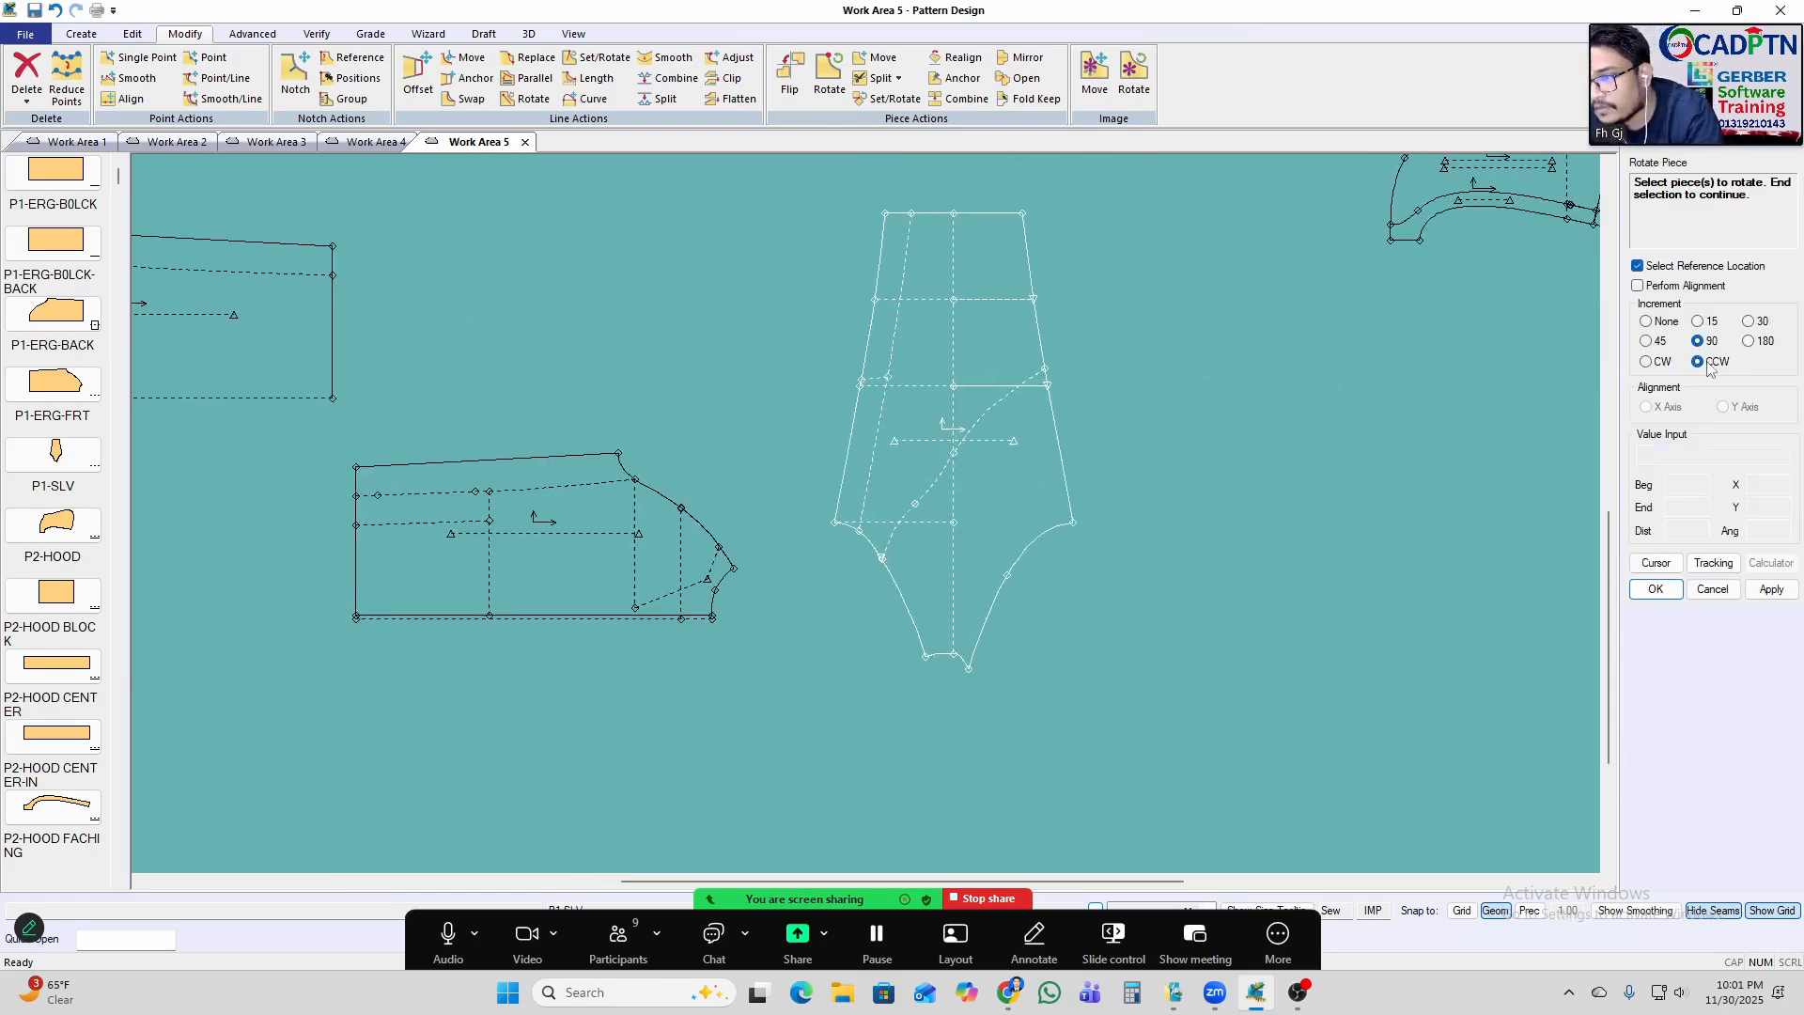
click(980, 460)
right_click(1219, 351)
right_click(1186, 339)
click(1205, 348)
scroll(1054, 483, up, 4)
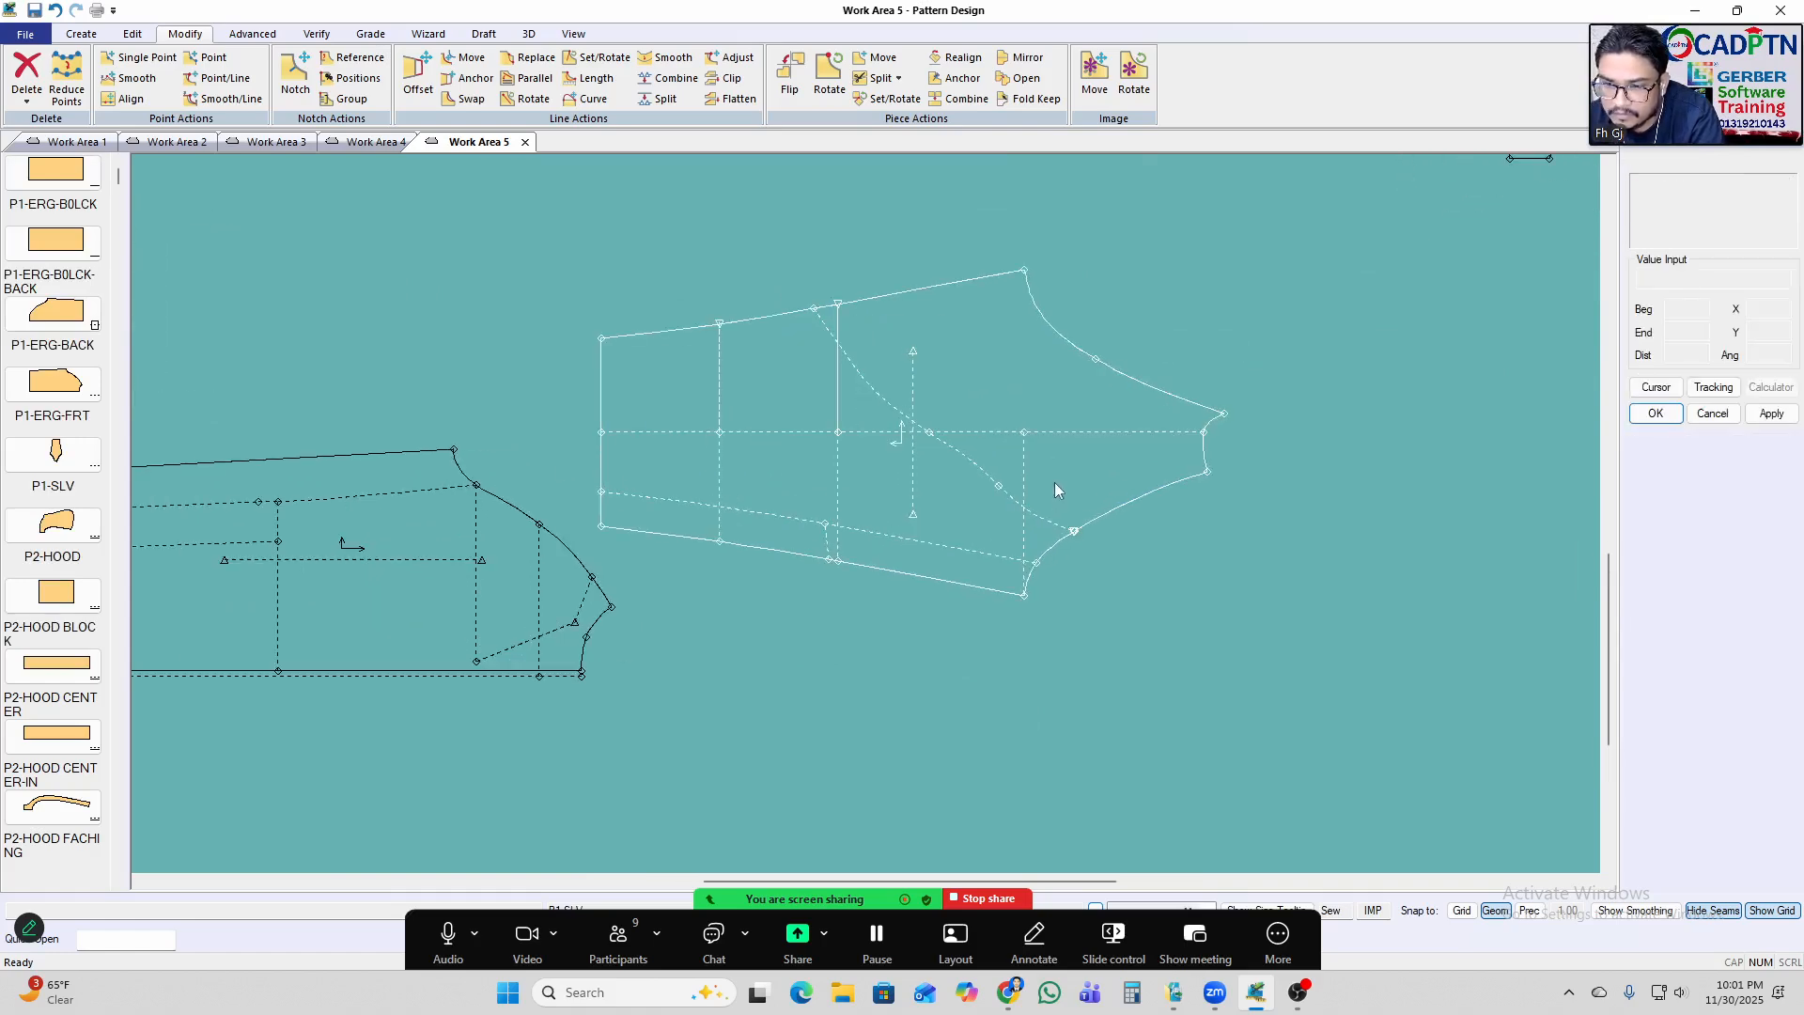
Flip the P1-ERG sleeve piece about its lengthwise centre line.
scroll(1481, 453, down, 1)
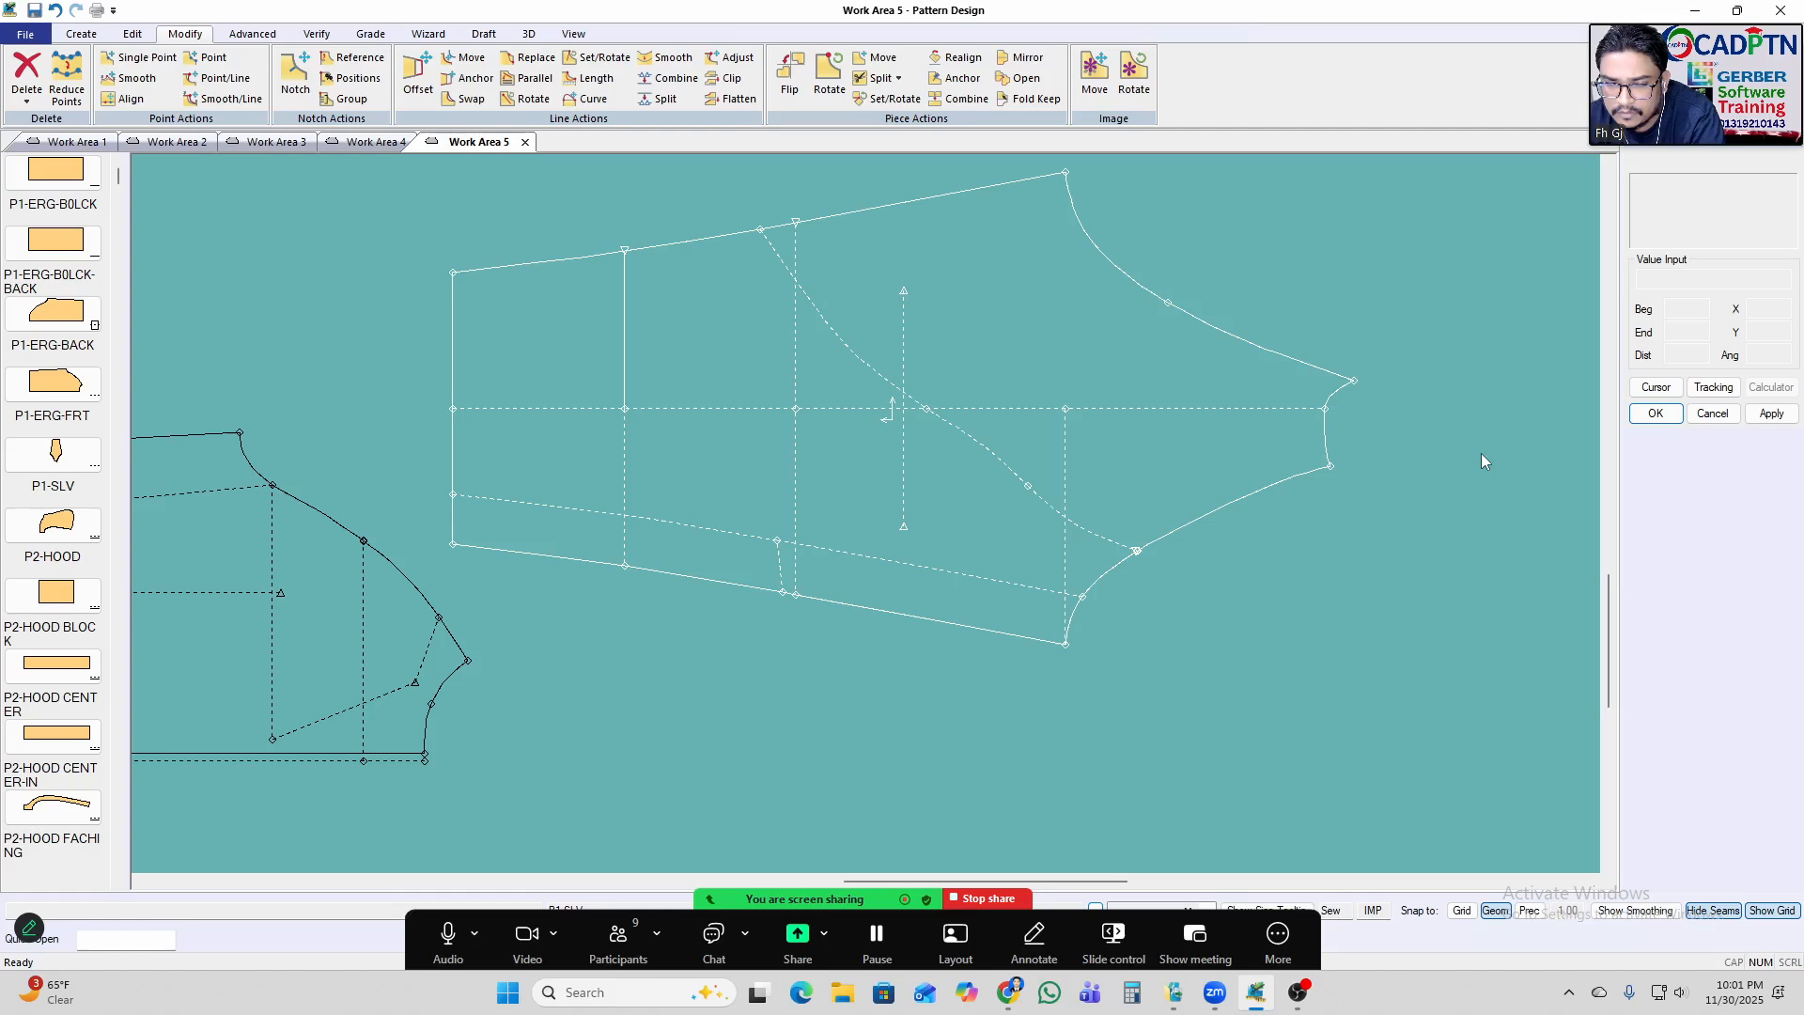
scroll(1244, 428, down, 1)
click(987, 391)
right_click(1297, 308)
click(1271, 314)
scroll(1190, 413, up, 3)
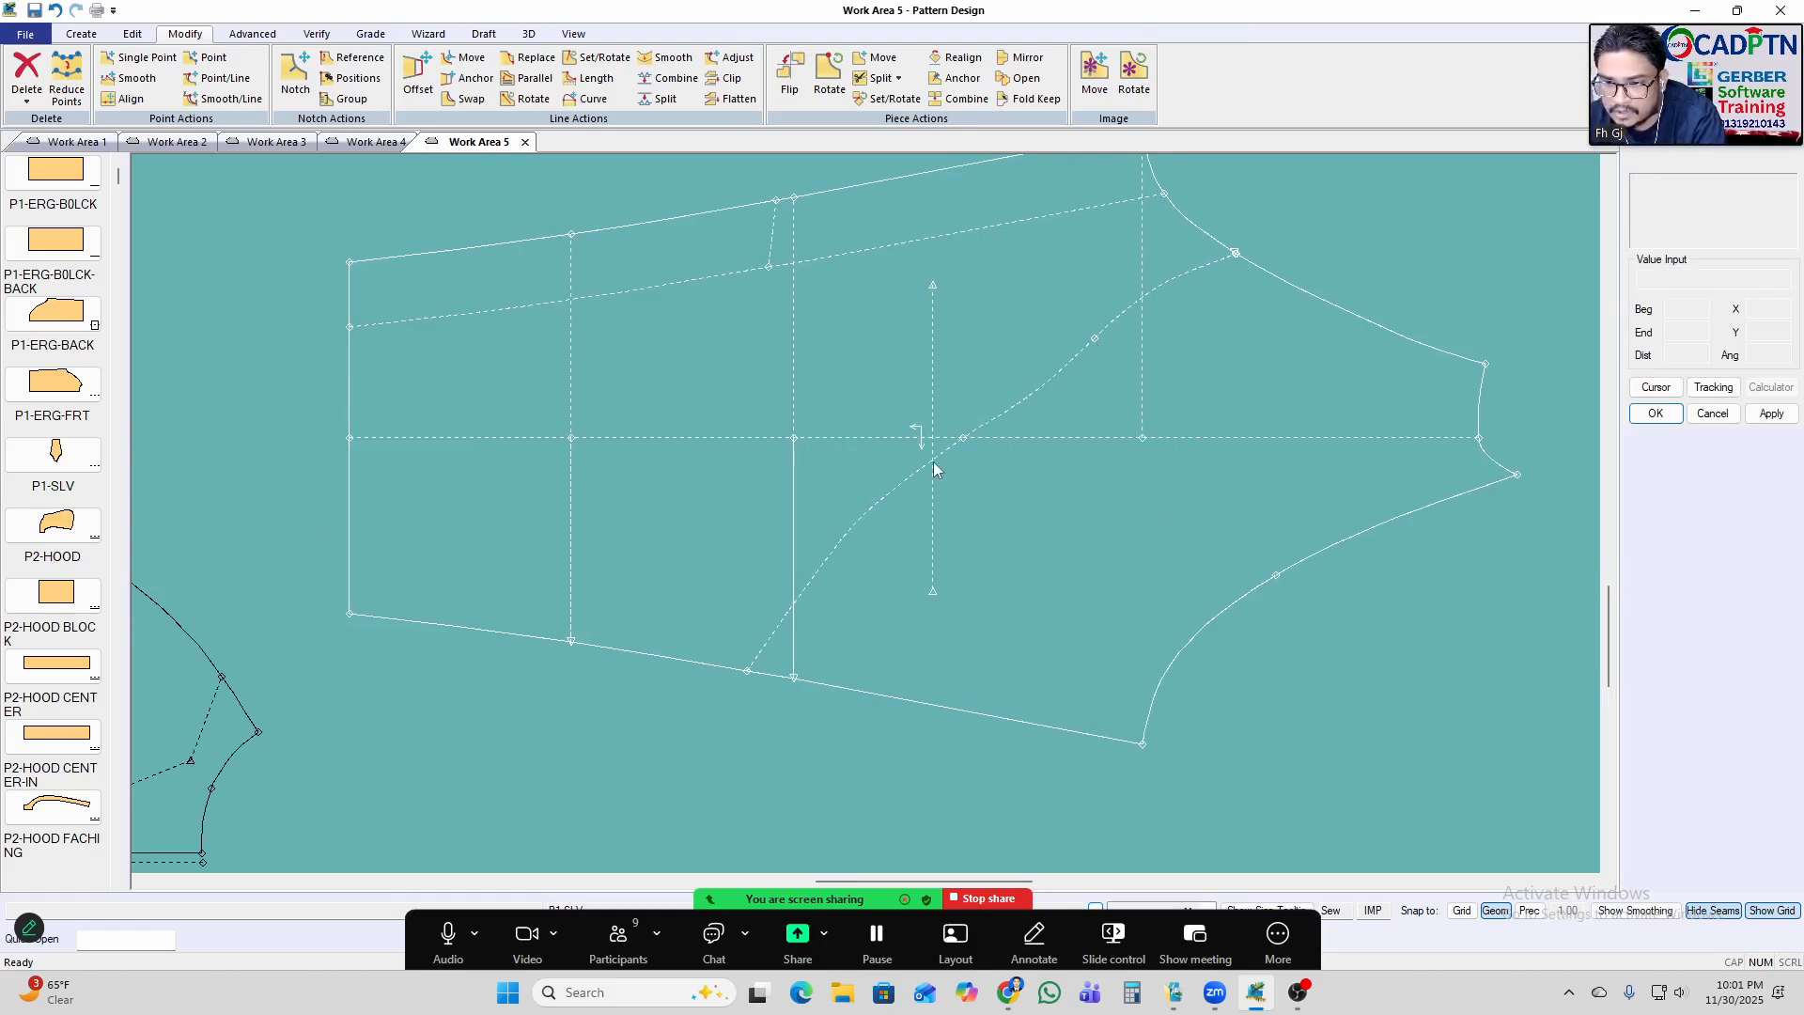
Place the flipped sleeve piece beside the P1-ERG front piece and review its internal lines.
scroll(855, 395, down, 4)
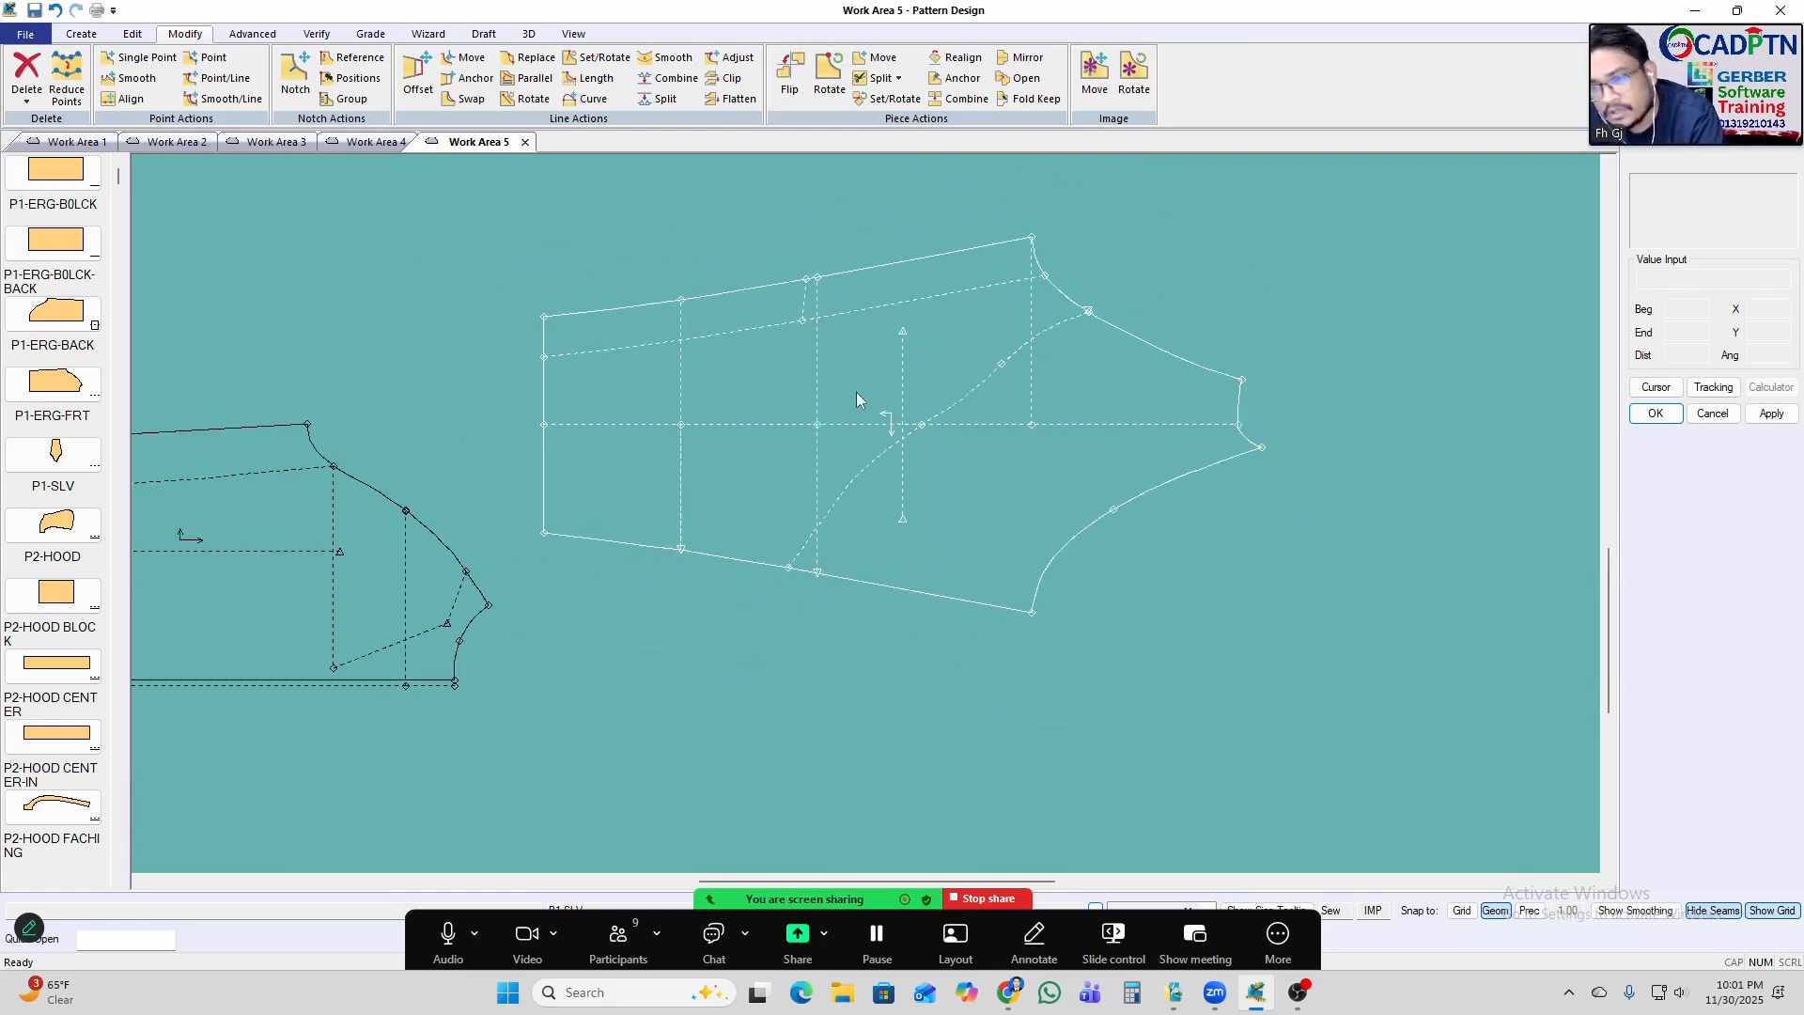
scroll(830, 433, up, 3)
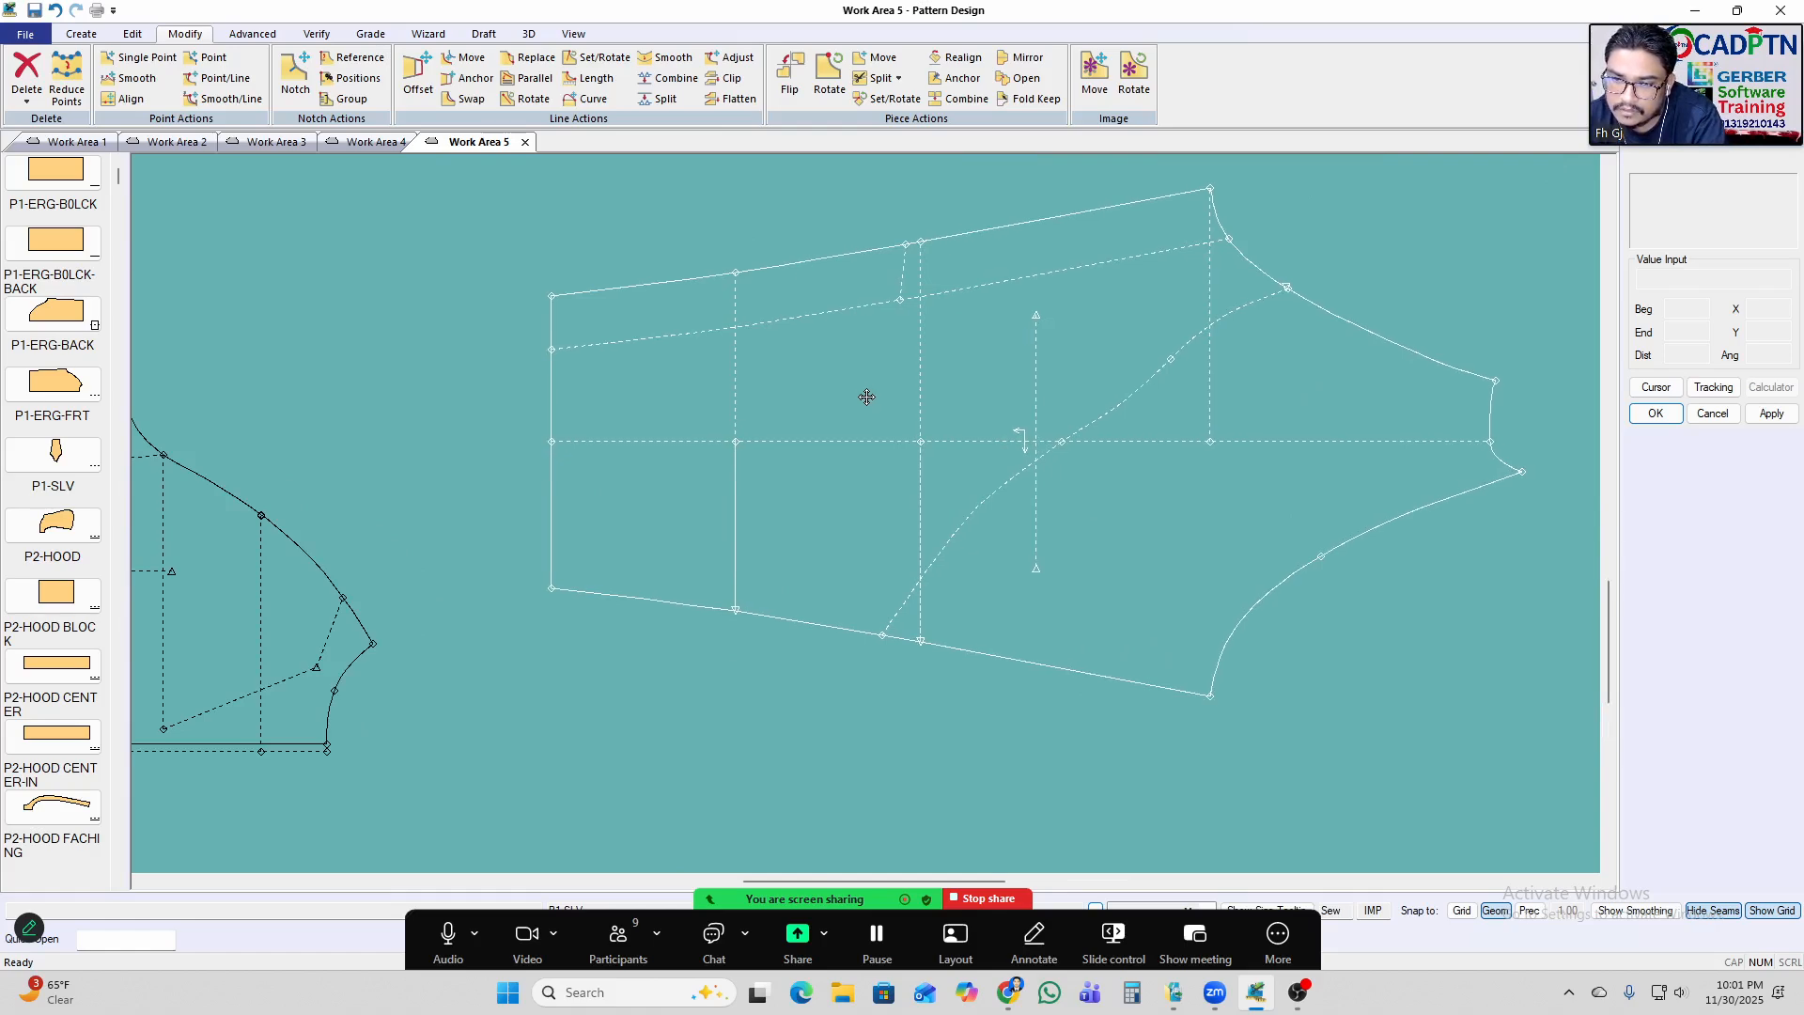
scroll(846, 393, down, 2)
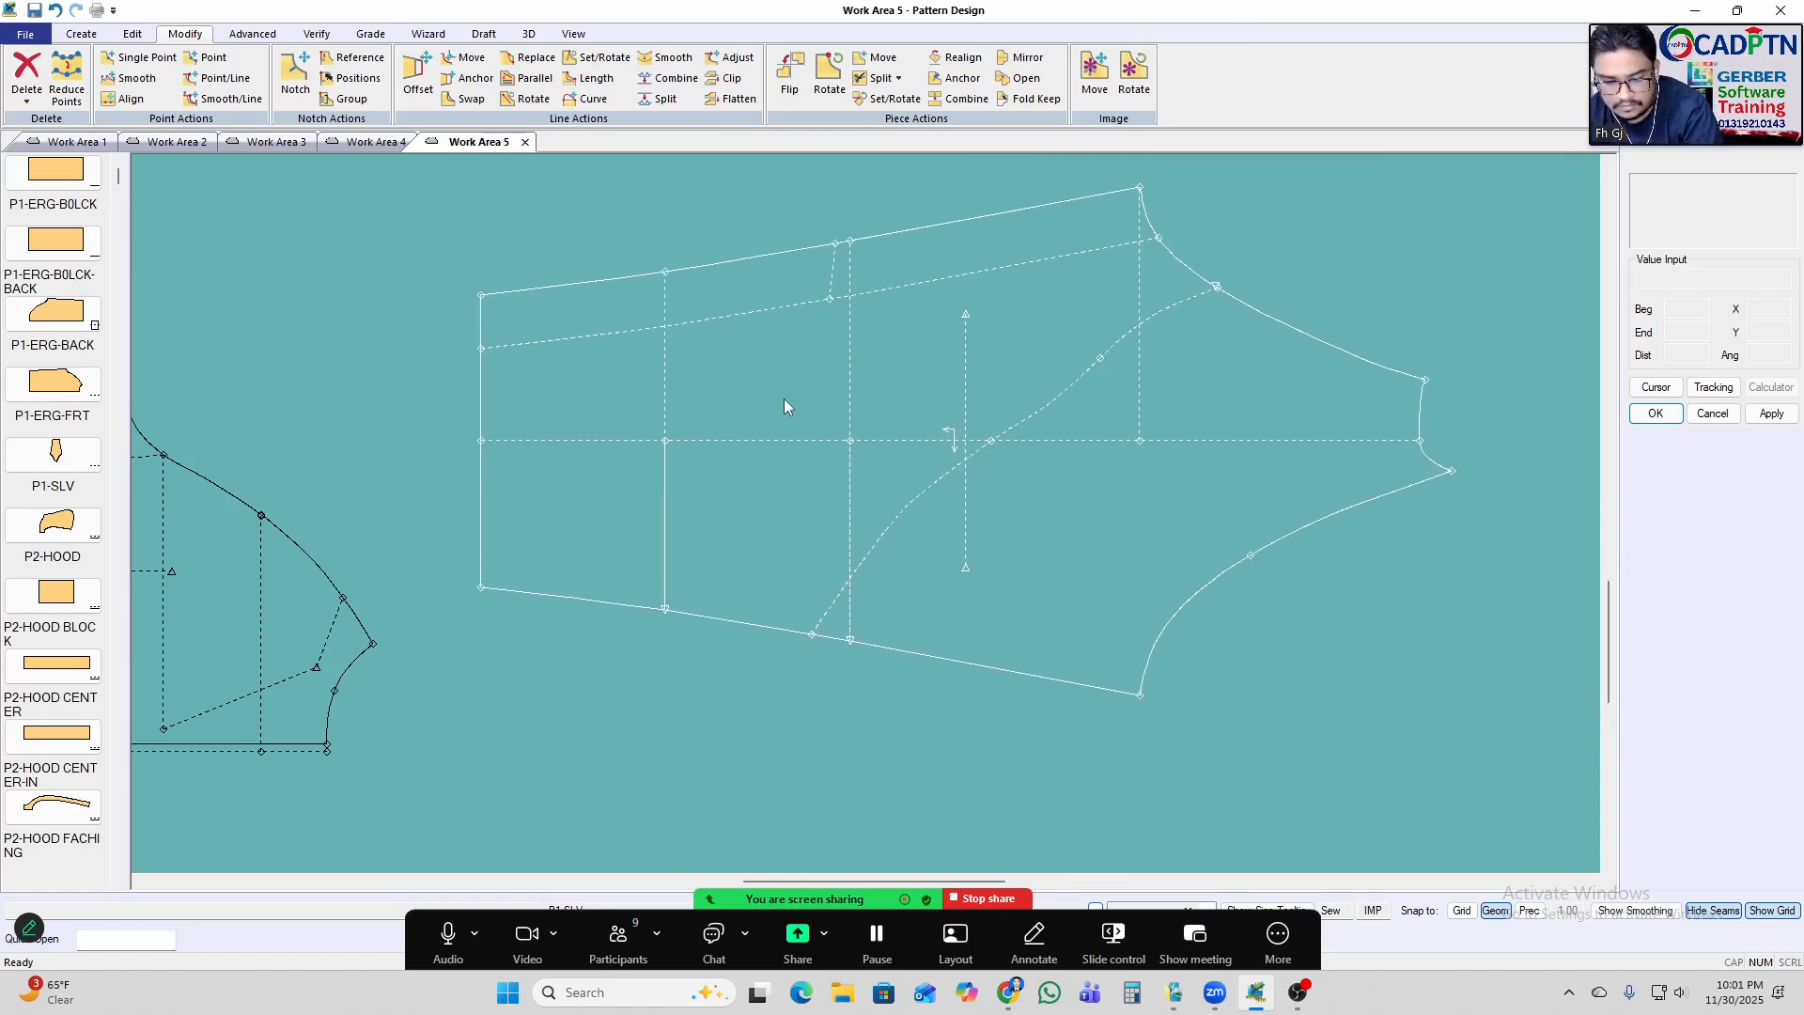
click(729, 370)
right_click(1353, 335)
click(1353, 335)
scroll(696, 440, down, 10)
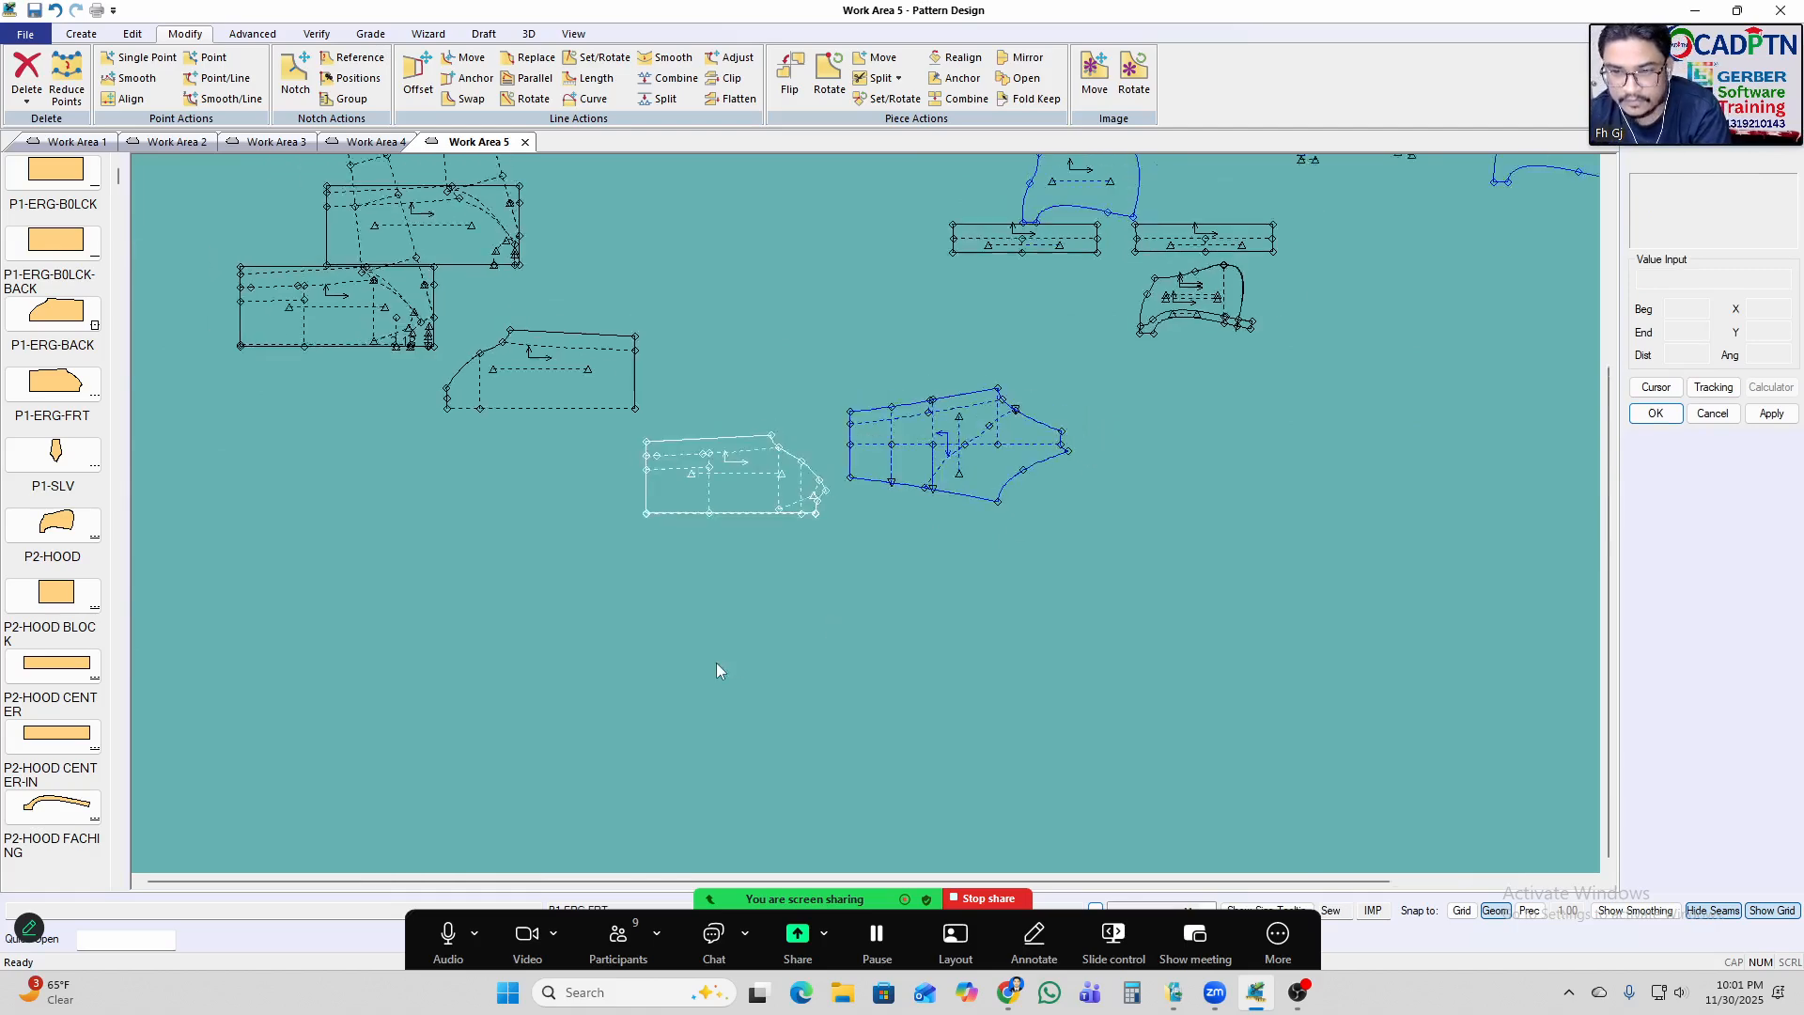
Move the two P1-ERG block drafts down, closer to the separate back and front pieces.
scroll(717, 662, down, 2)
scroll(399, 498, up, 1)
drag(455, 418, 495, 540)
drag(526, 361, 548, 407)
scroll(429, 503, down, 1)
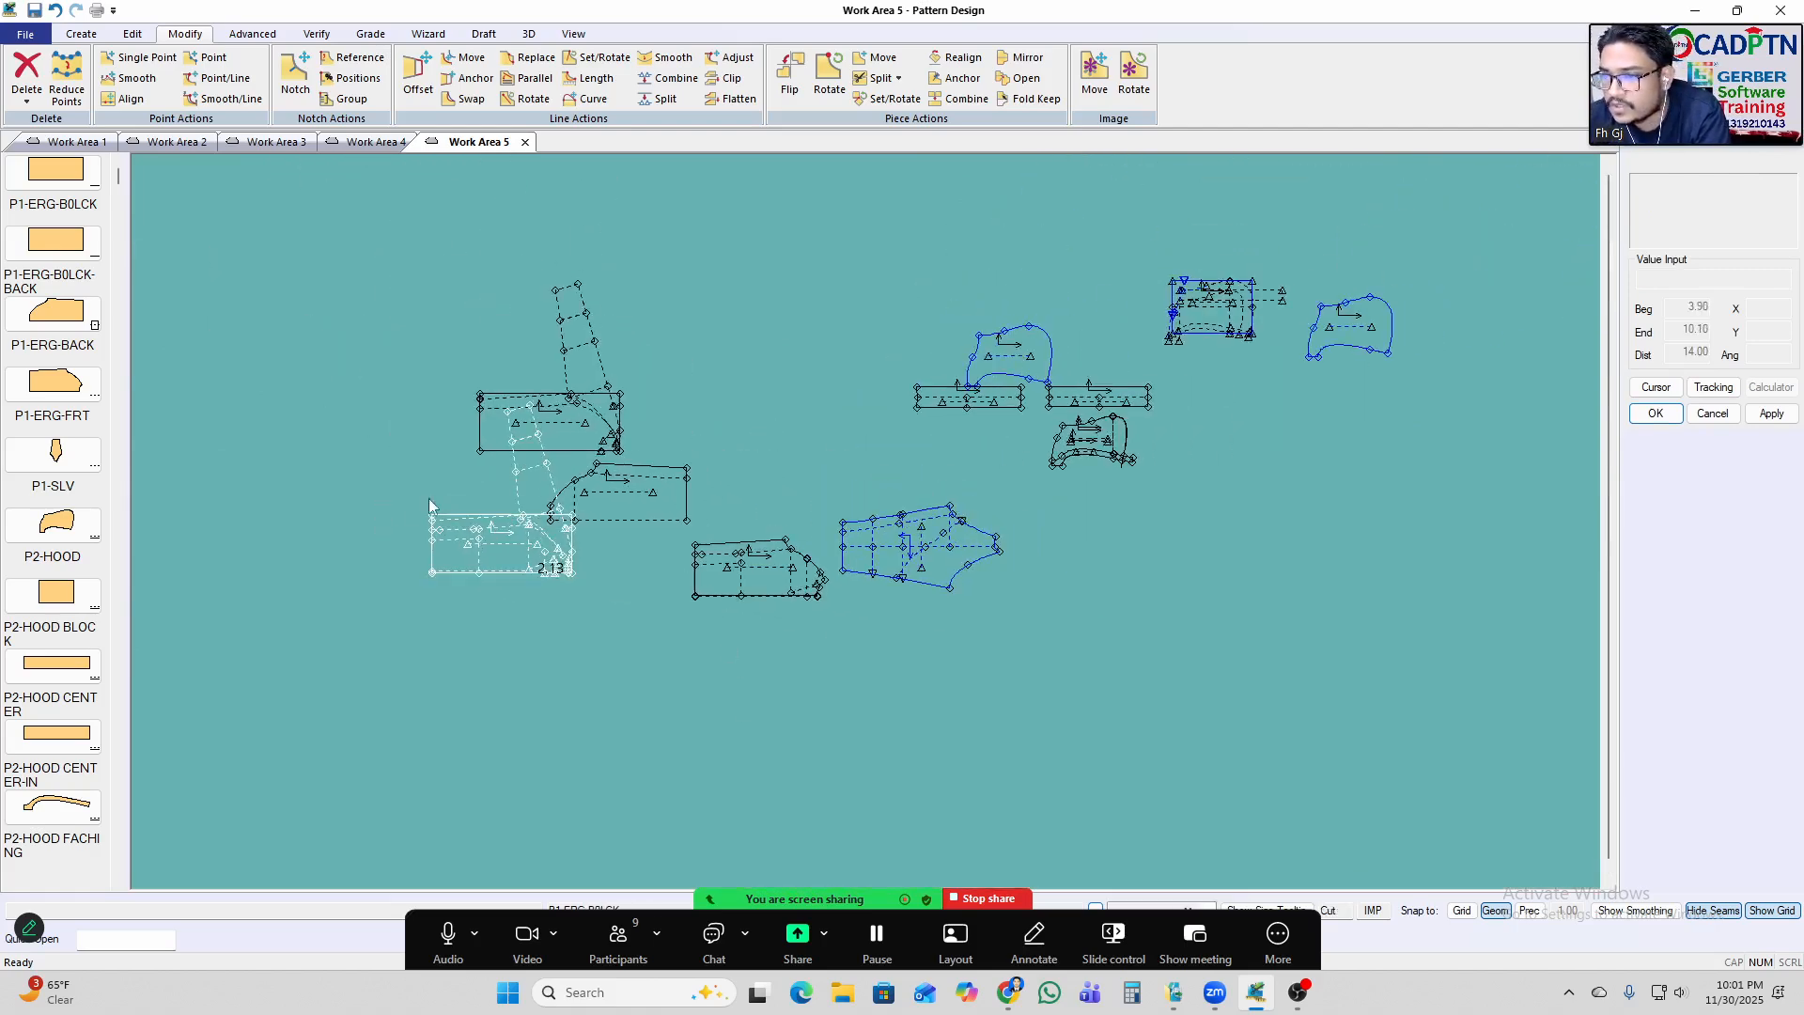
scroll(429, 506, down, 1)
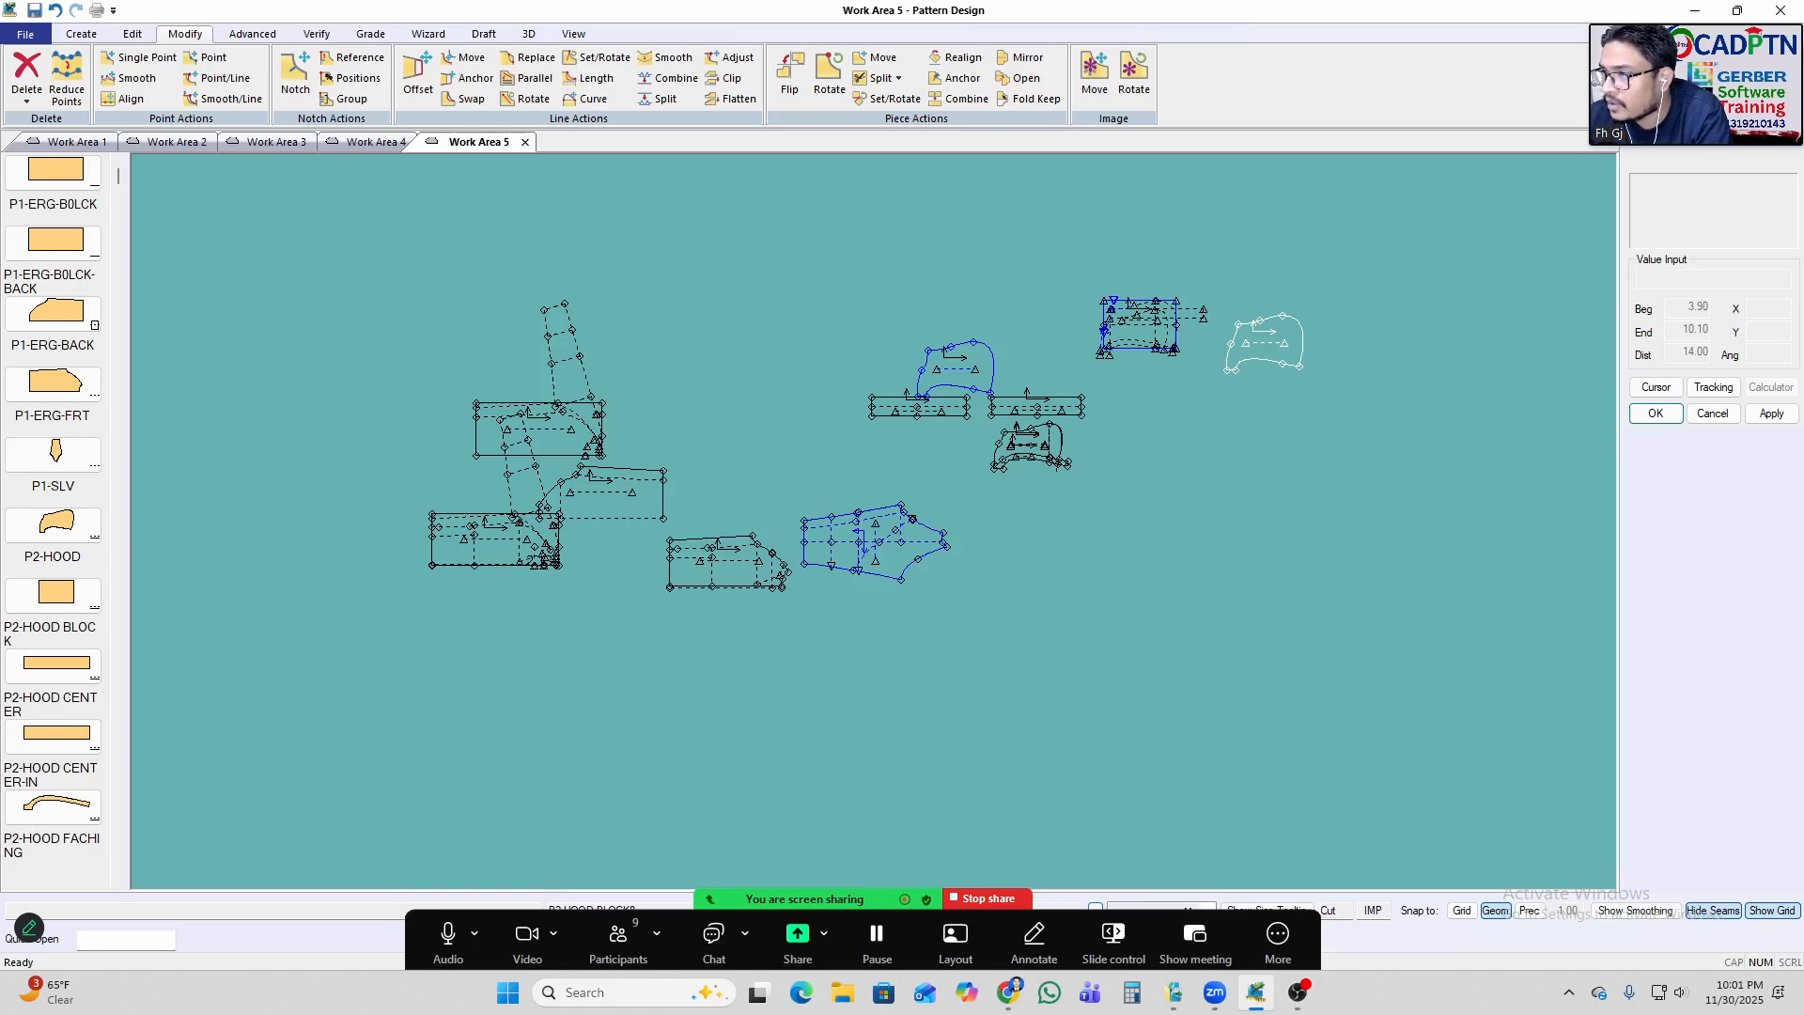
Create a new work area and import the REGLAN-HODDY zip archive dated 26.11.25 from the desktop.
key(alt+Tab)
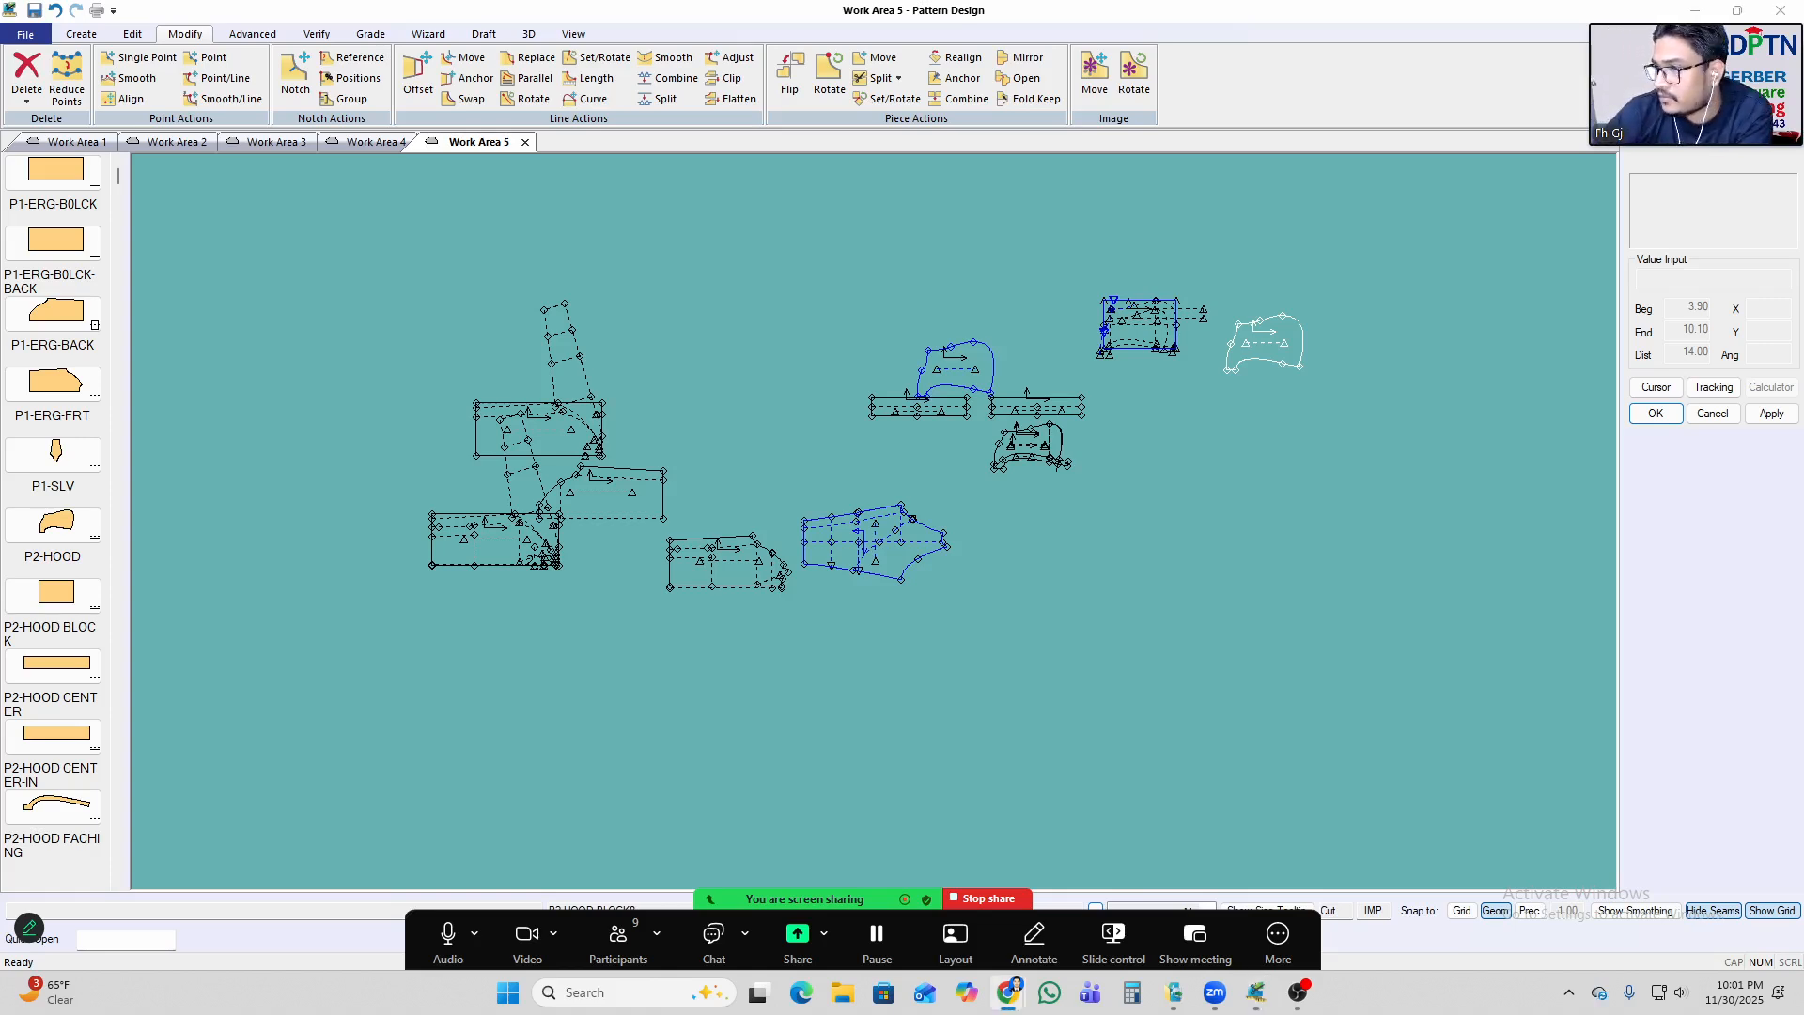
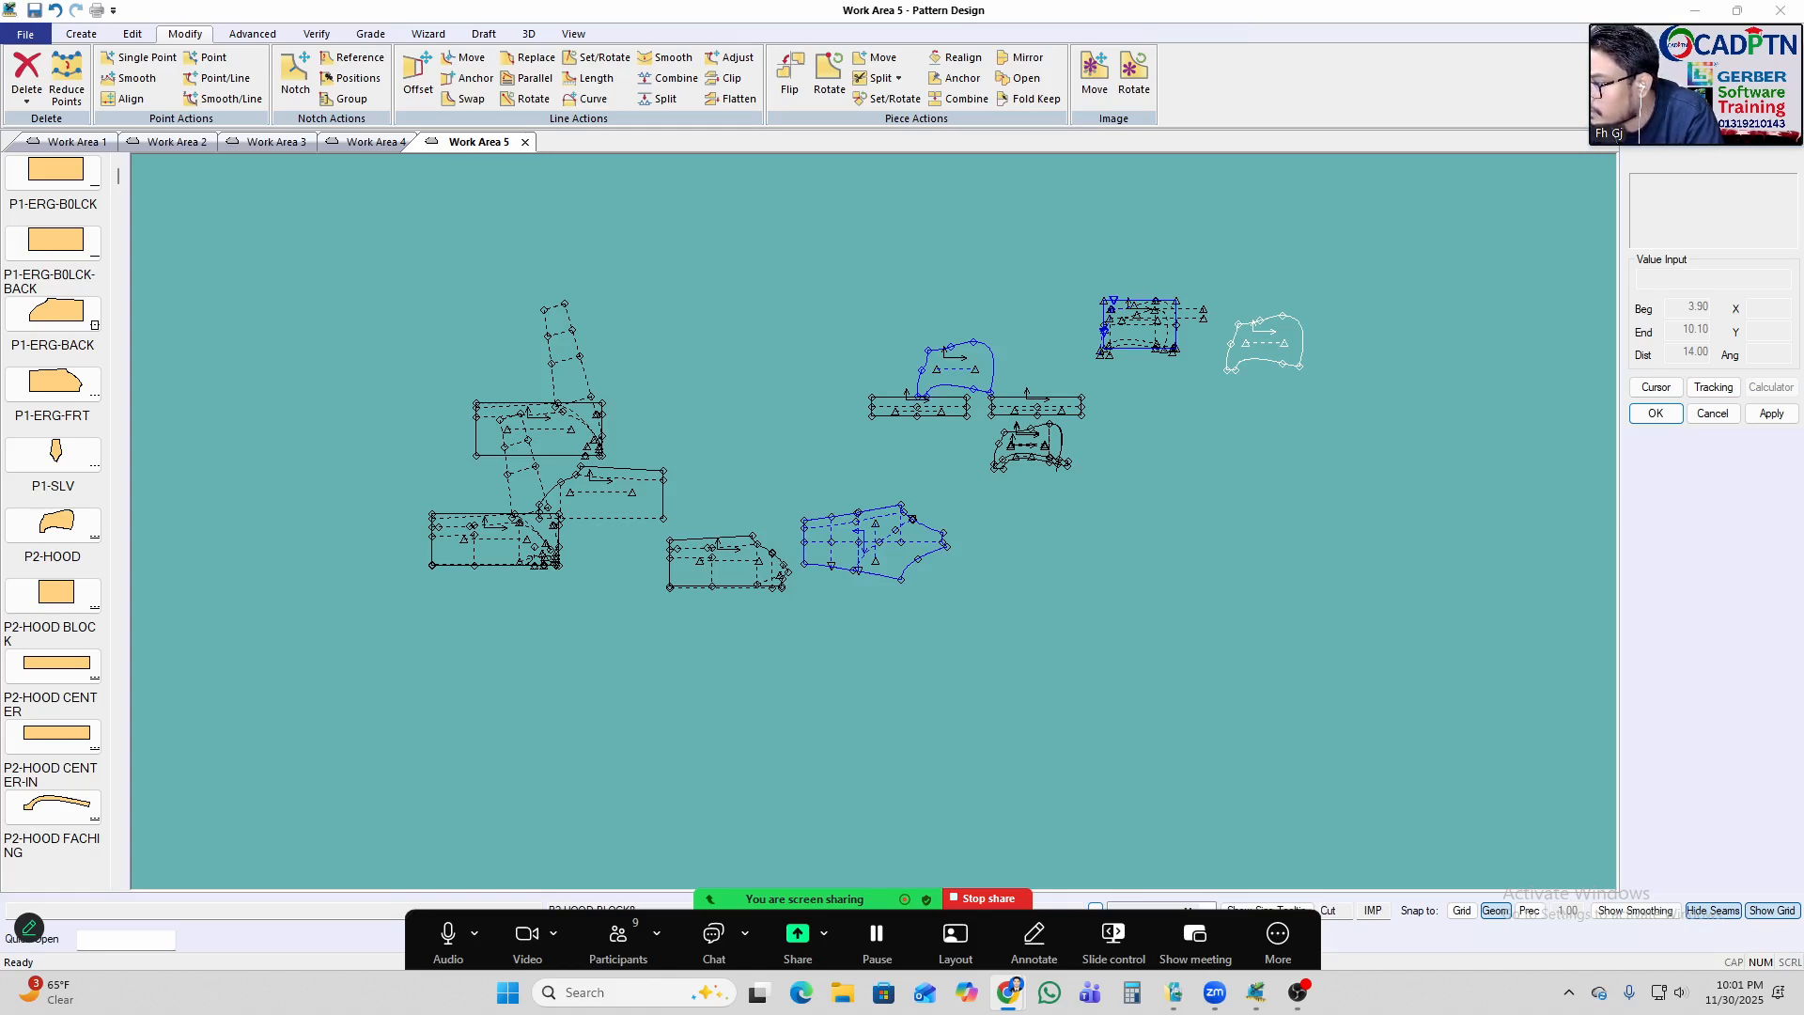
click(26, 34)
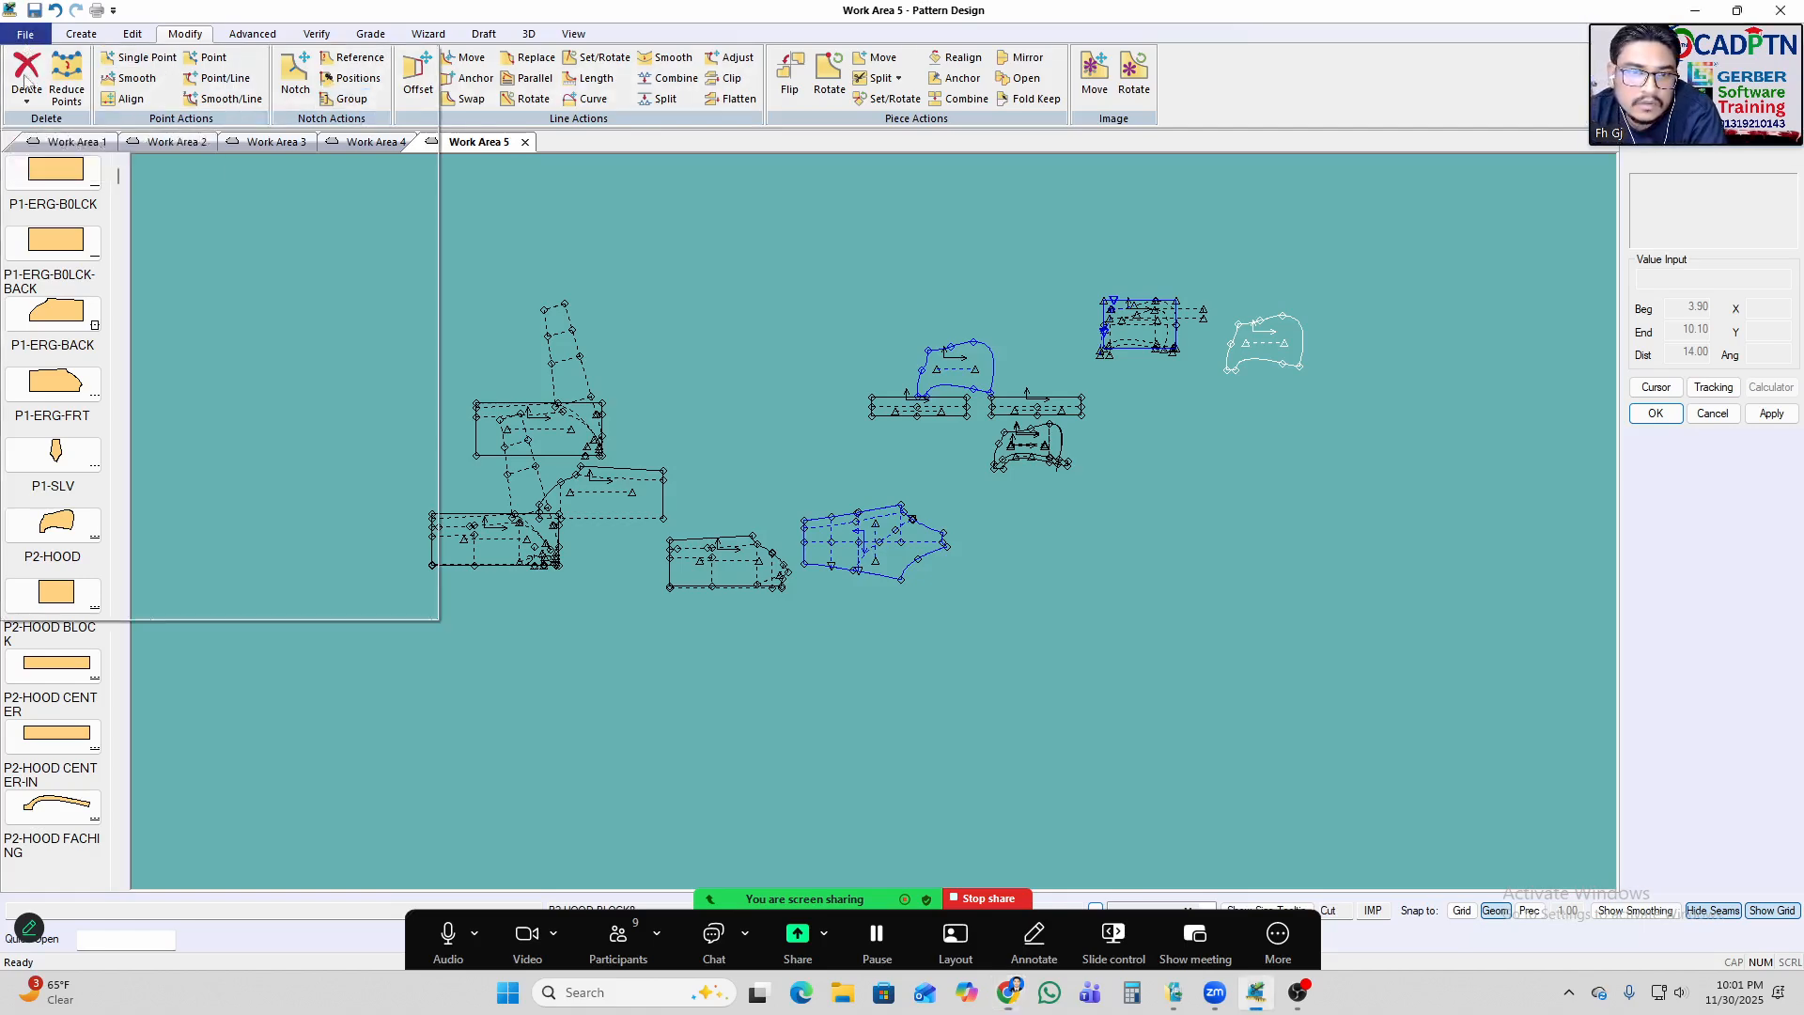
click(52, 64)
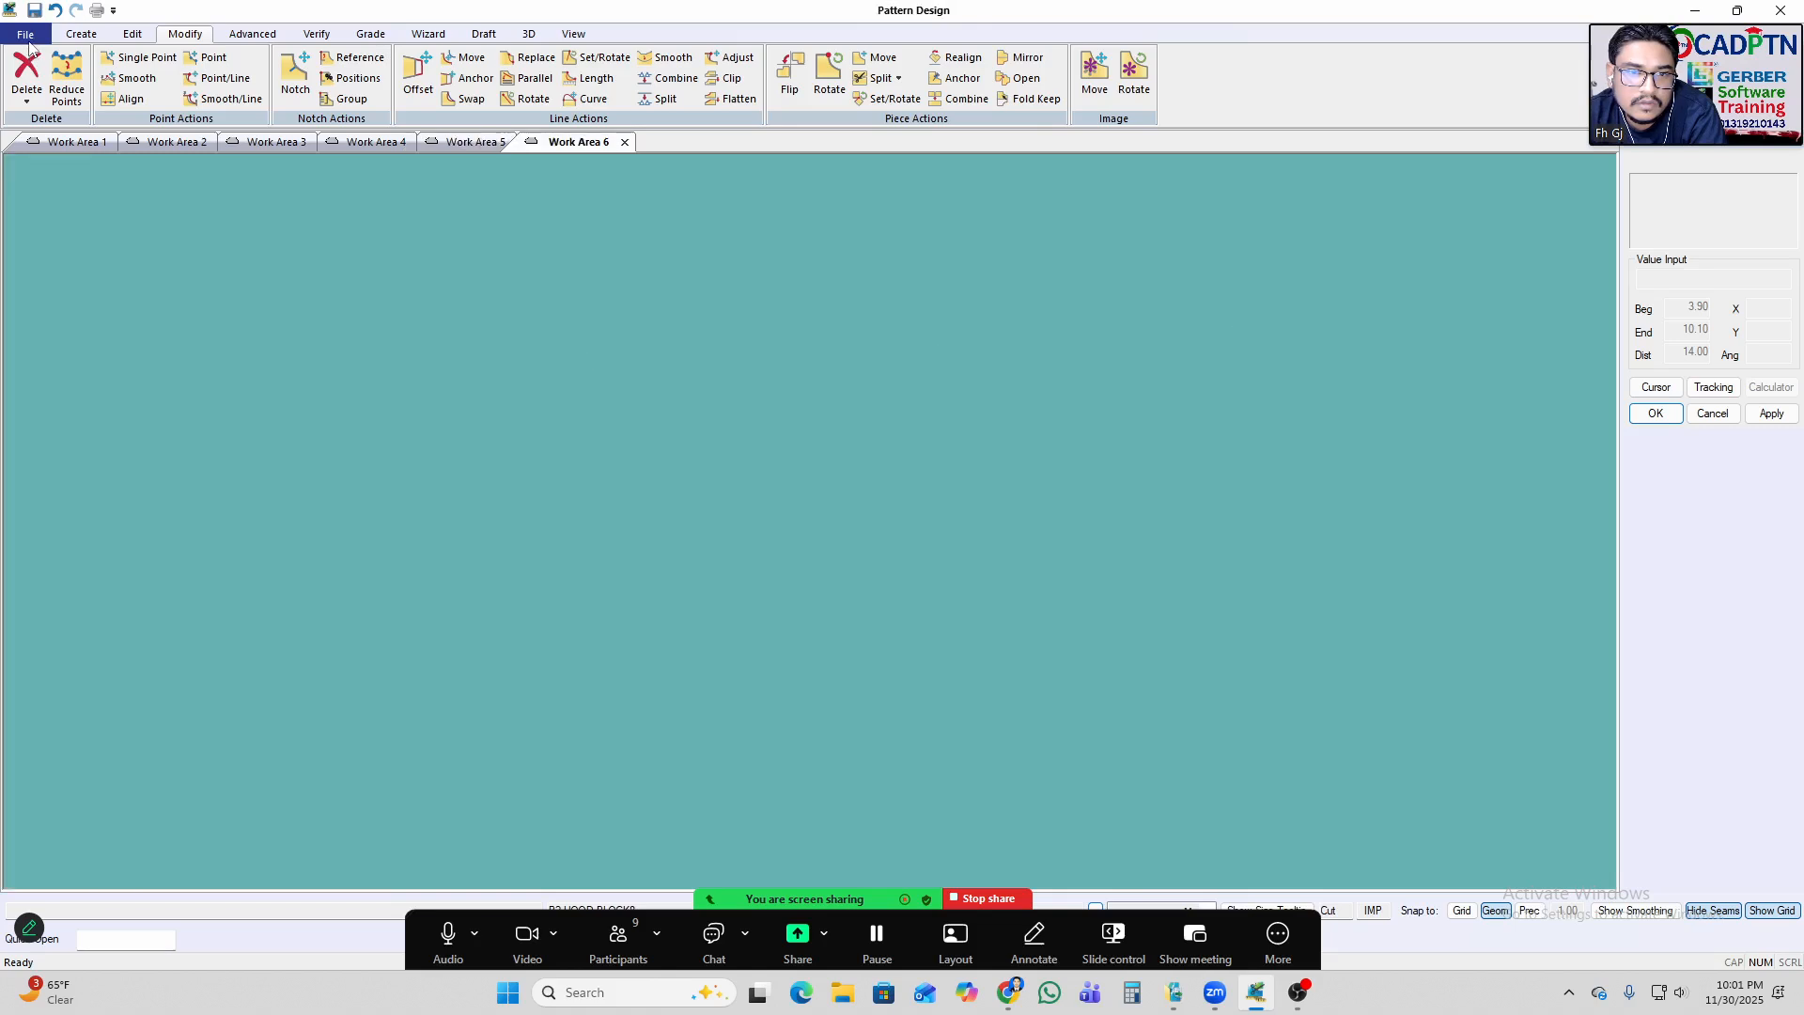
click(25, 34)
click(39, 100)
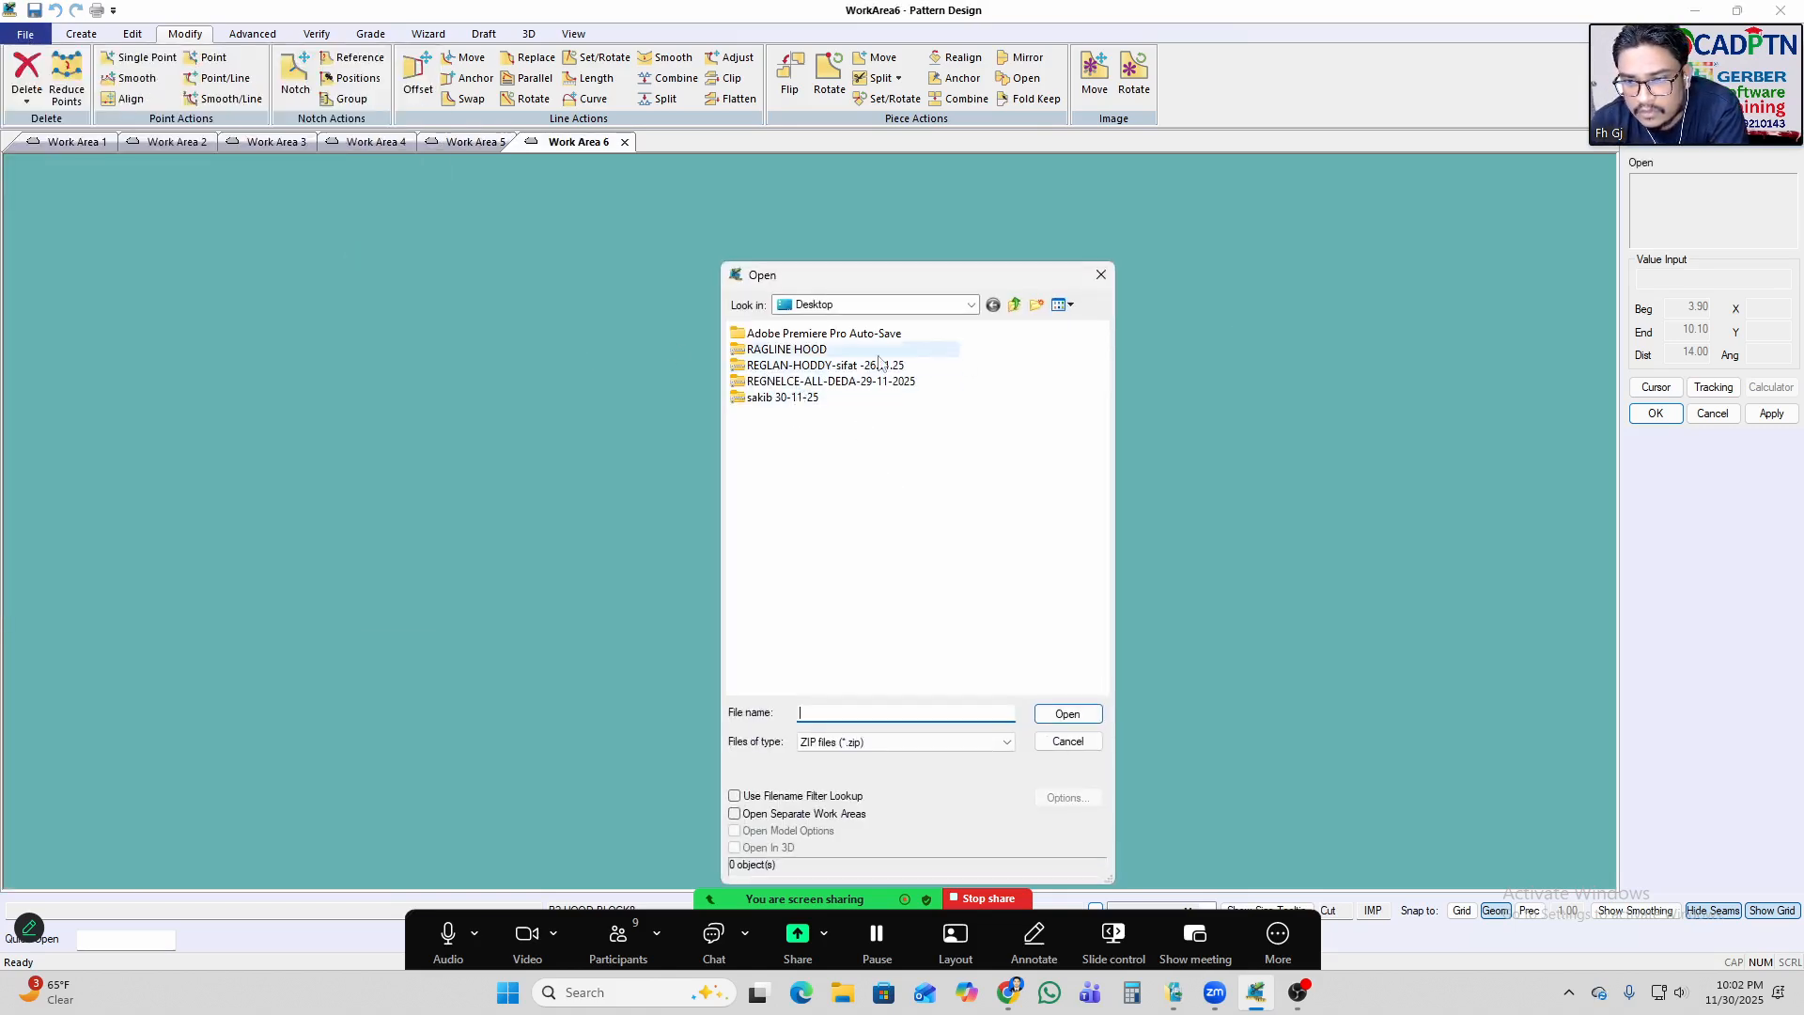
click(850, 366)
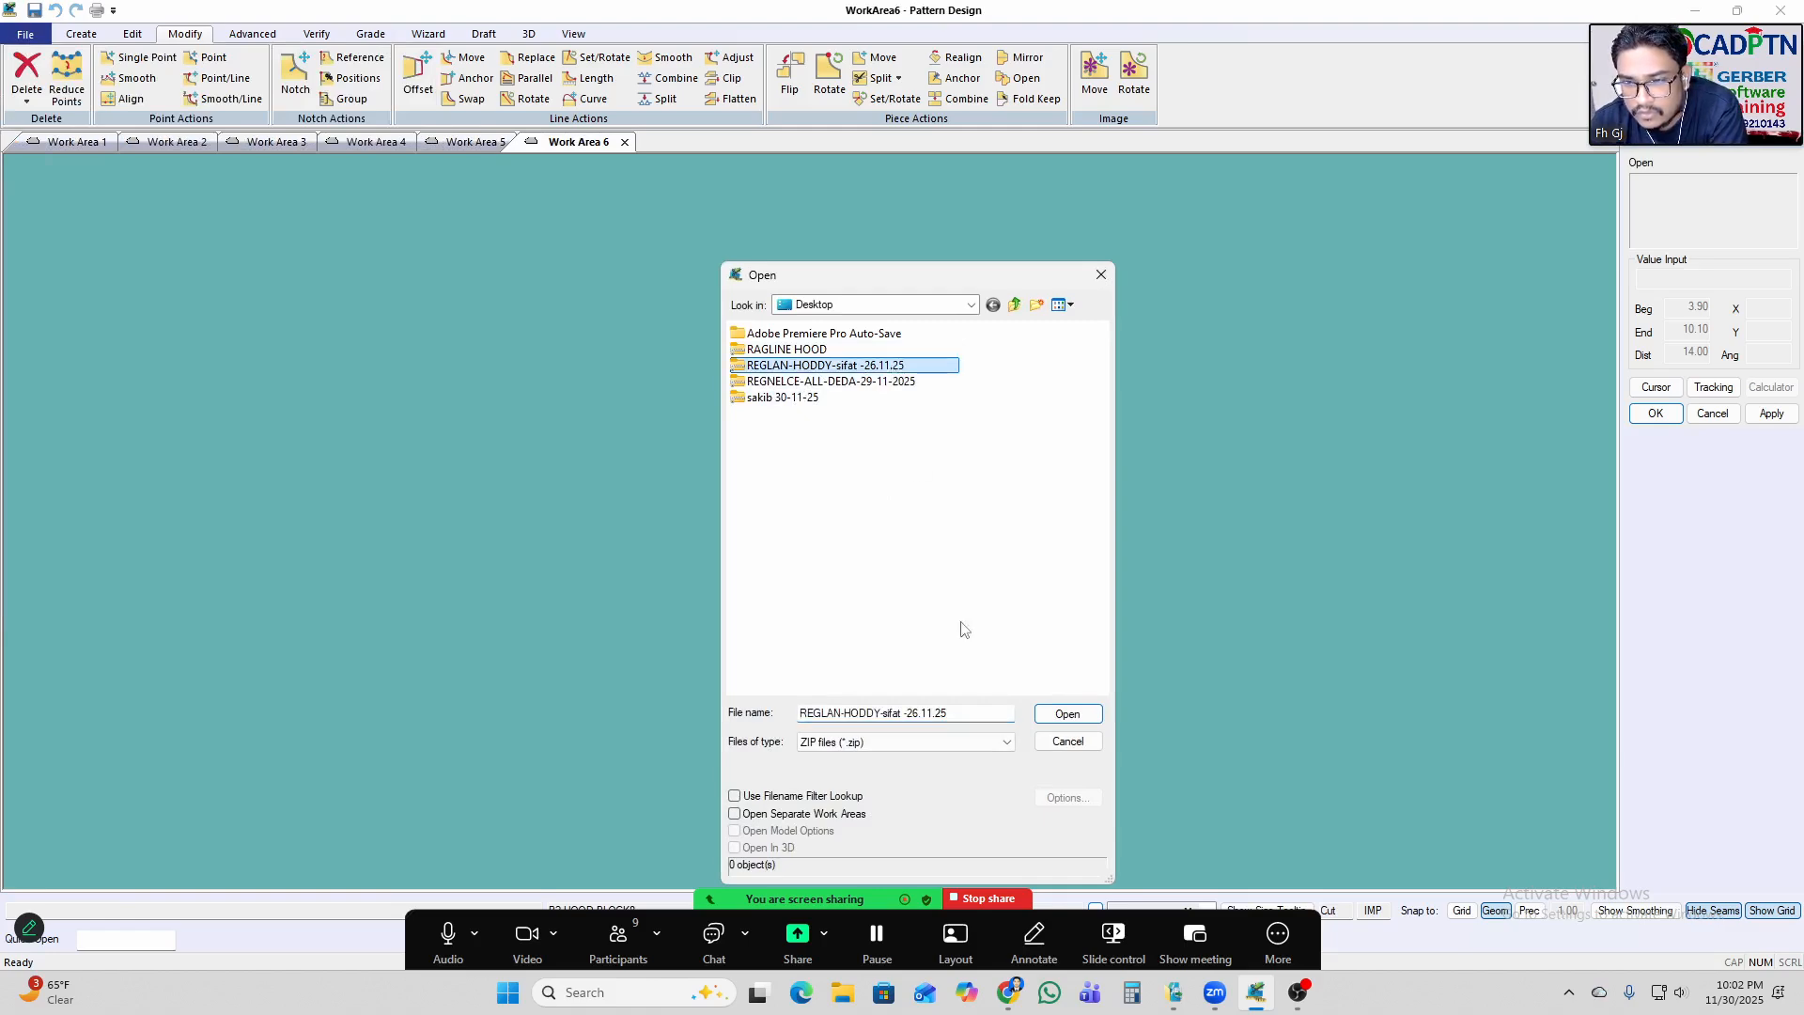
click(1068, 714)
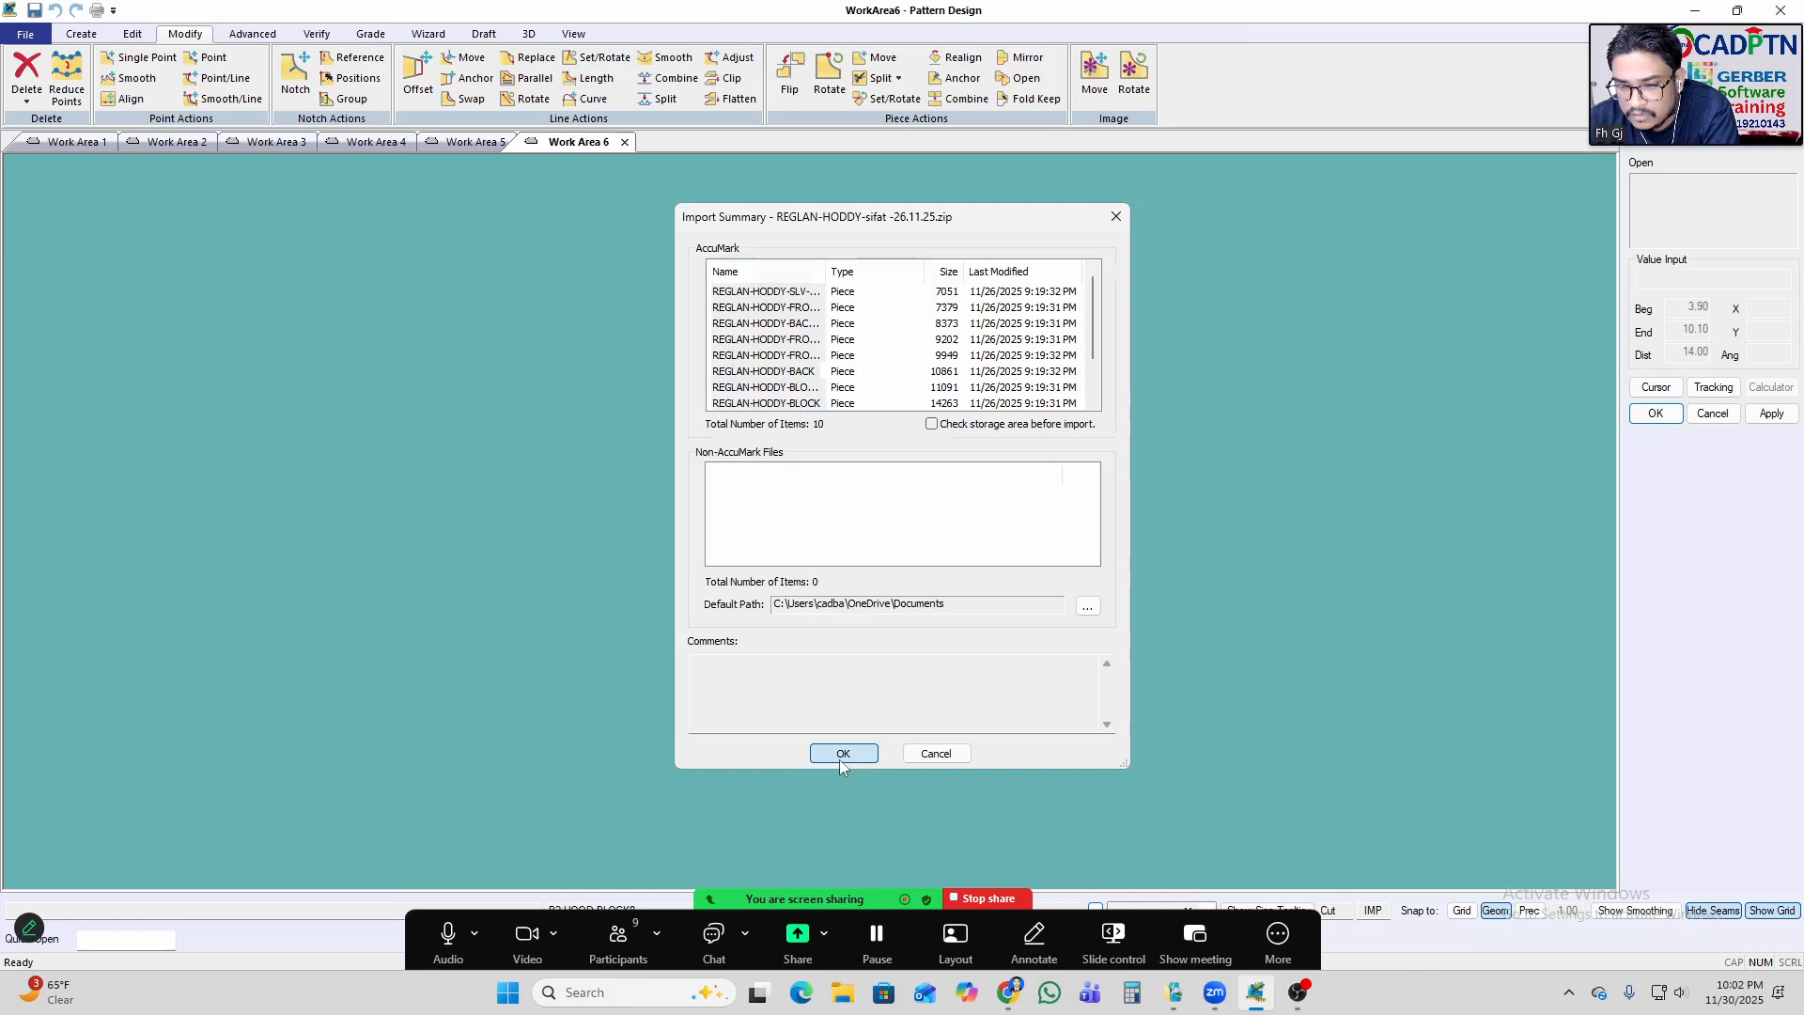
click(845, 739)
click(926, 554)
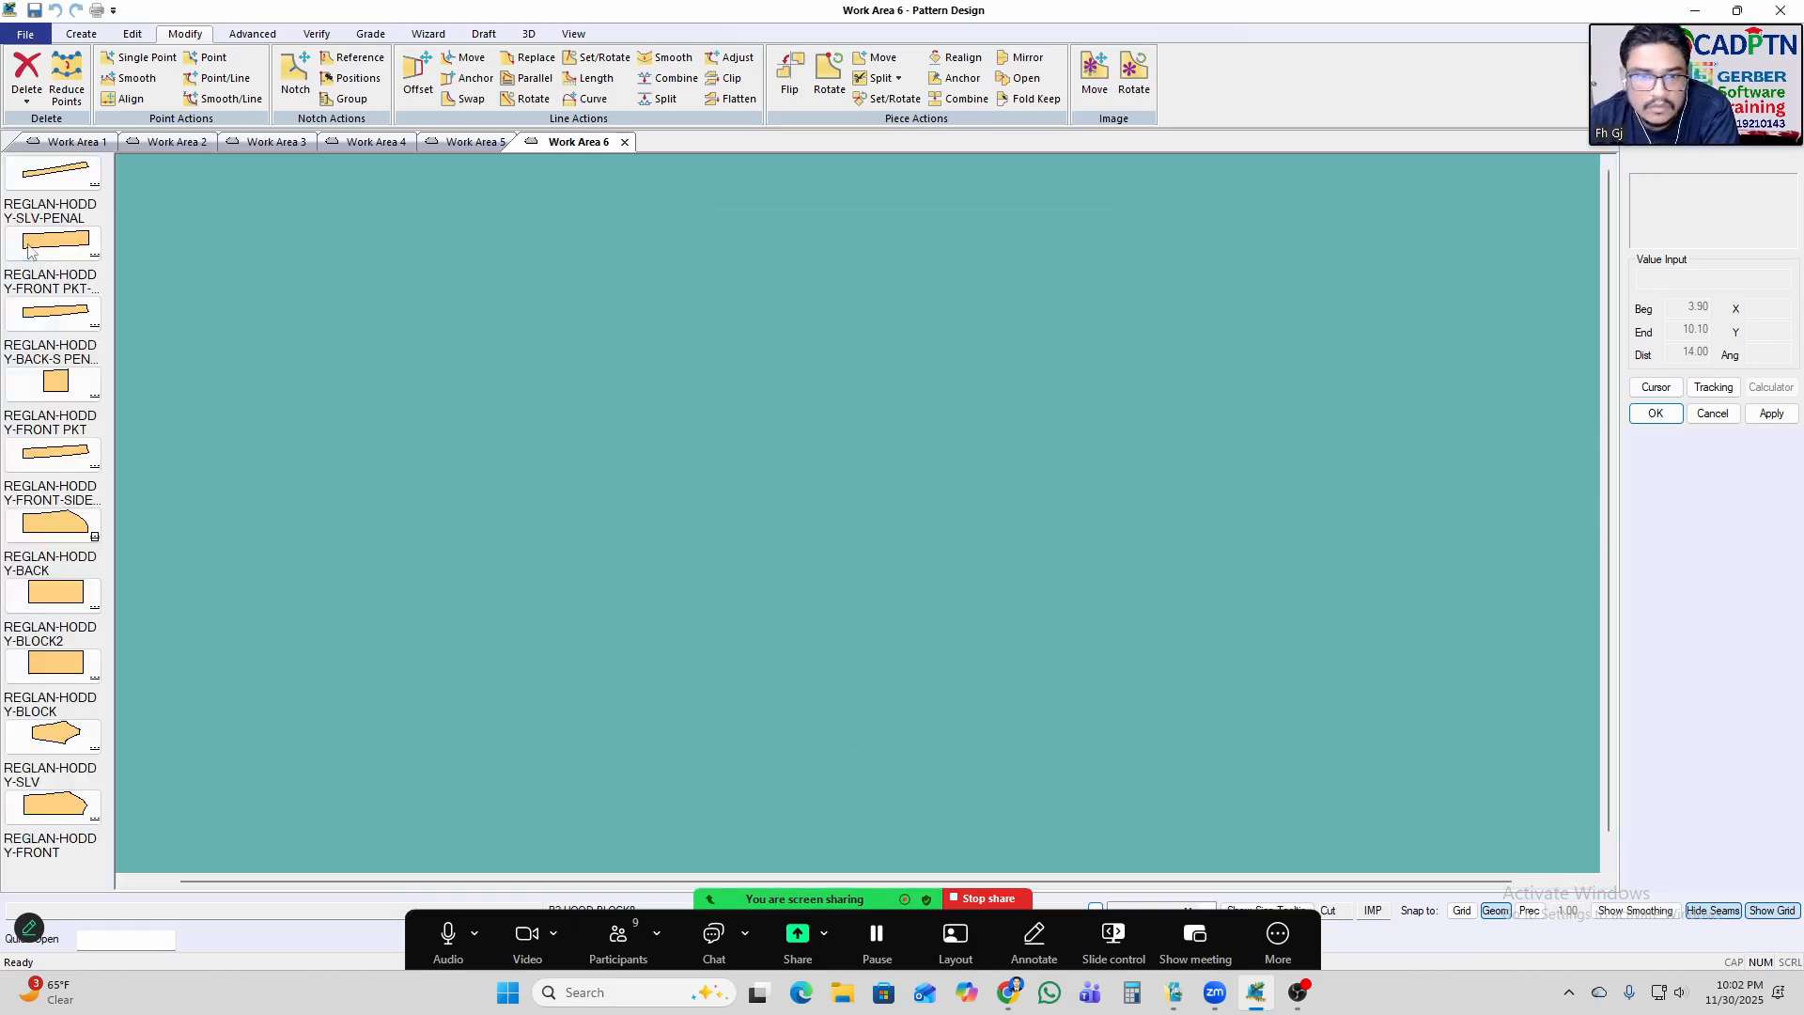
Bring all the imported REGLAN-HODDY pieces into the new work area.
right_click(53, 212)
click(131, 360)
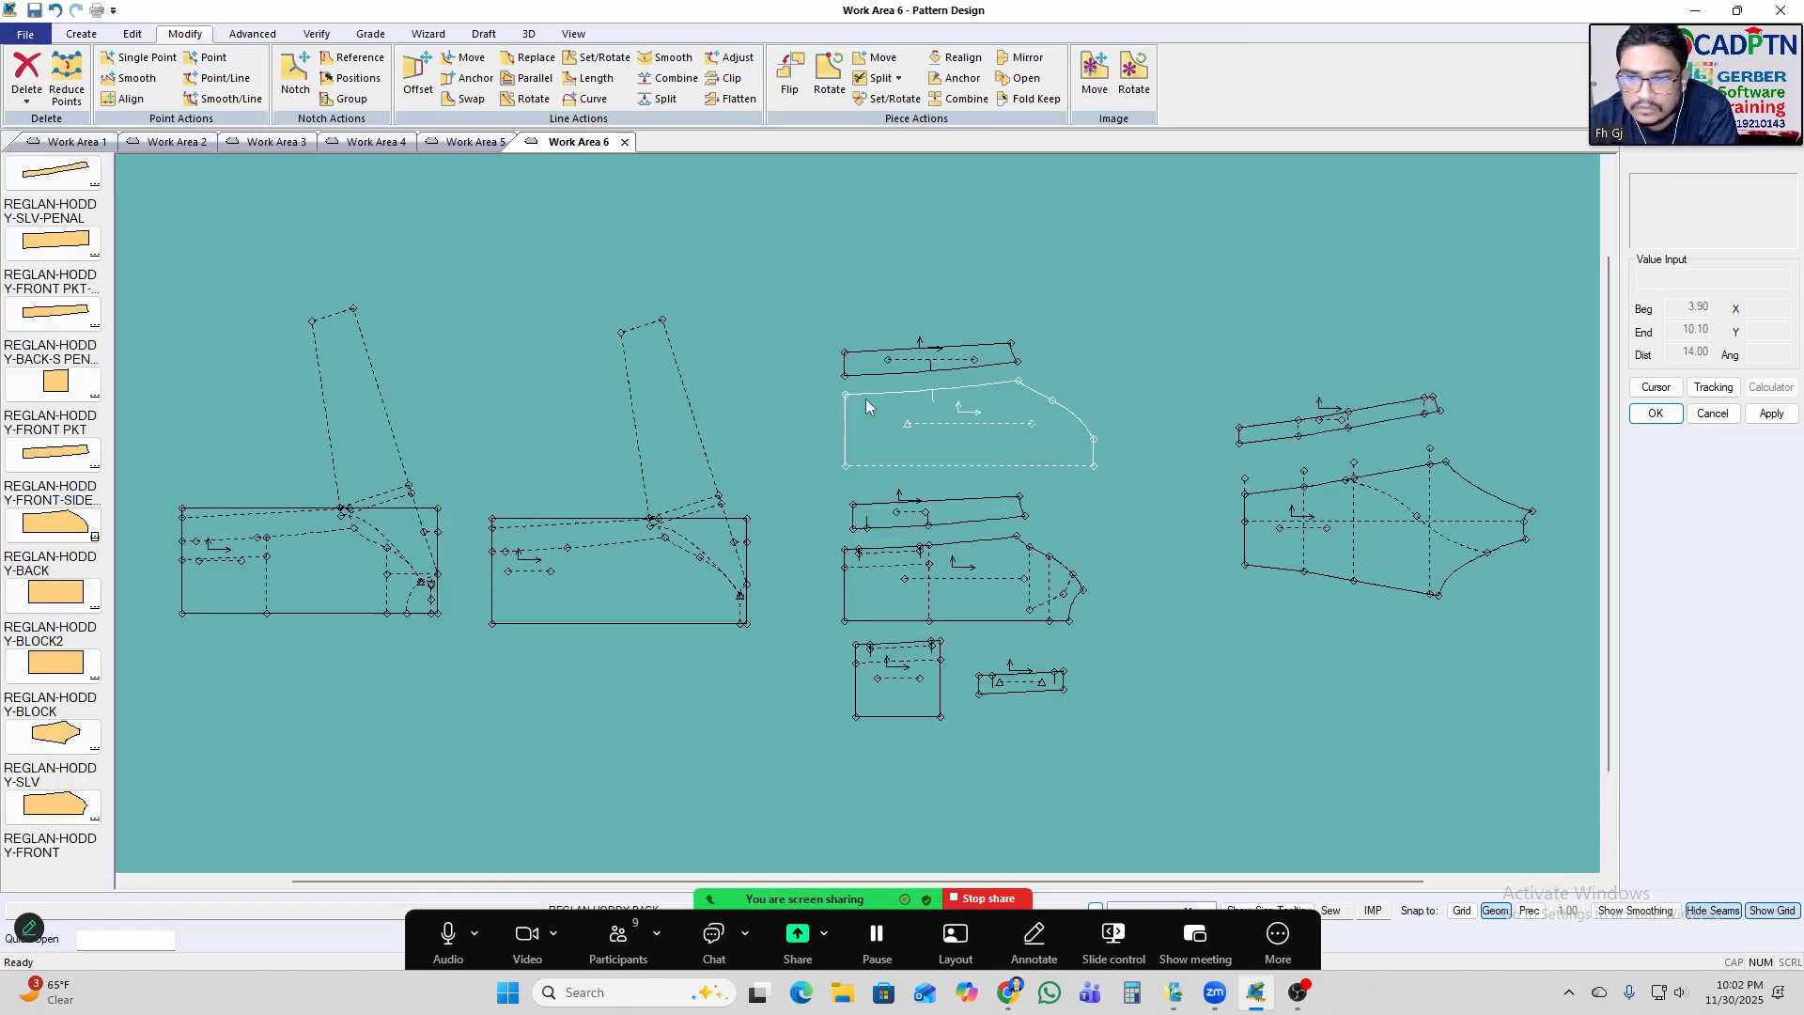
key(F4)
drag(1281, 246, 249, 689)
right_click(1233, 316)
click(1238, 318)
right_click(1239, 317)
click(1235, 319)
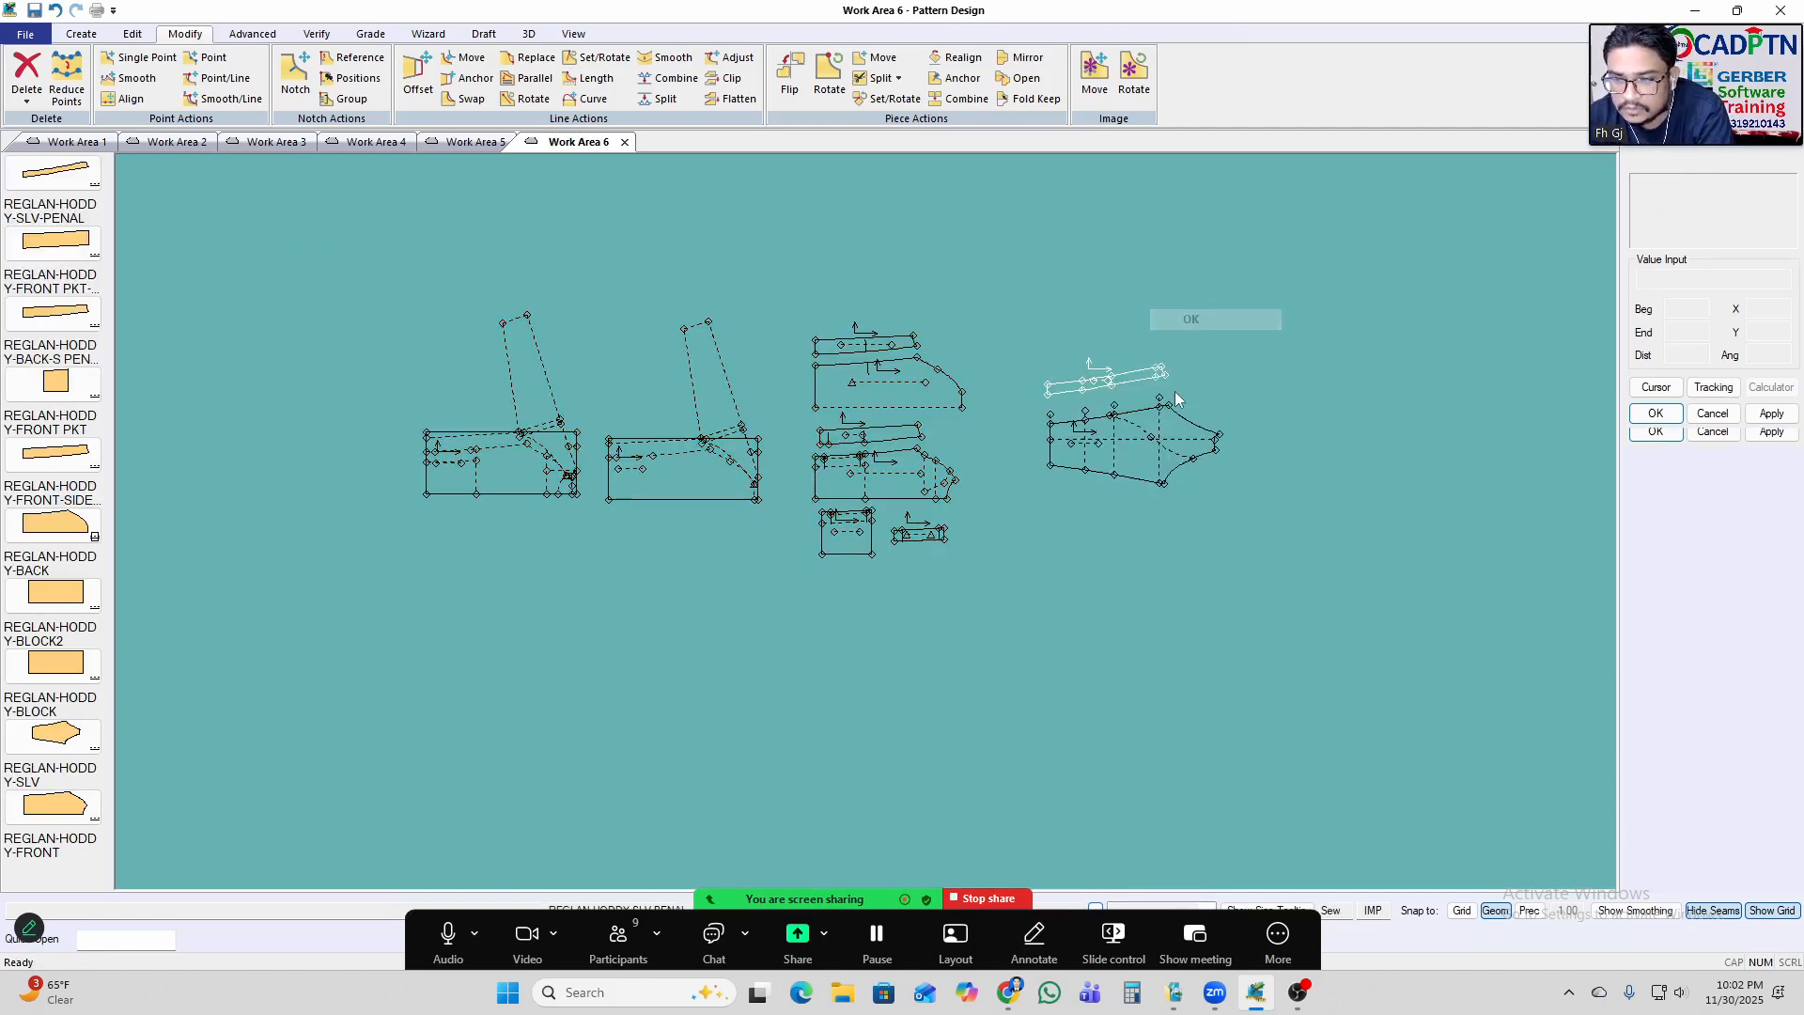
Flip the REGLAN-HODDY sleeve piece about its lengthwise centre line.
scroll(1167, 441, up, 5)
scroll(1275, 449, up, 2)
middle_drag(1092, 463, 1103, 449)
key(f)
click(1034, 433)
right_click(1302, 364)
click(1305, 366)
right_click(1301, 365)
click(1304, 367)
scroll(1053, 512, up, 2)
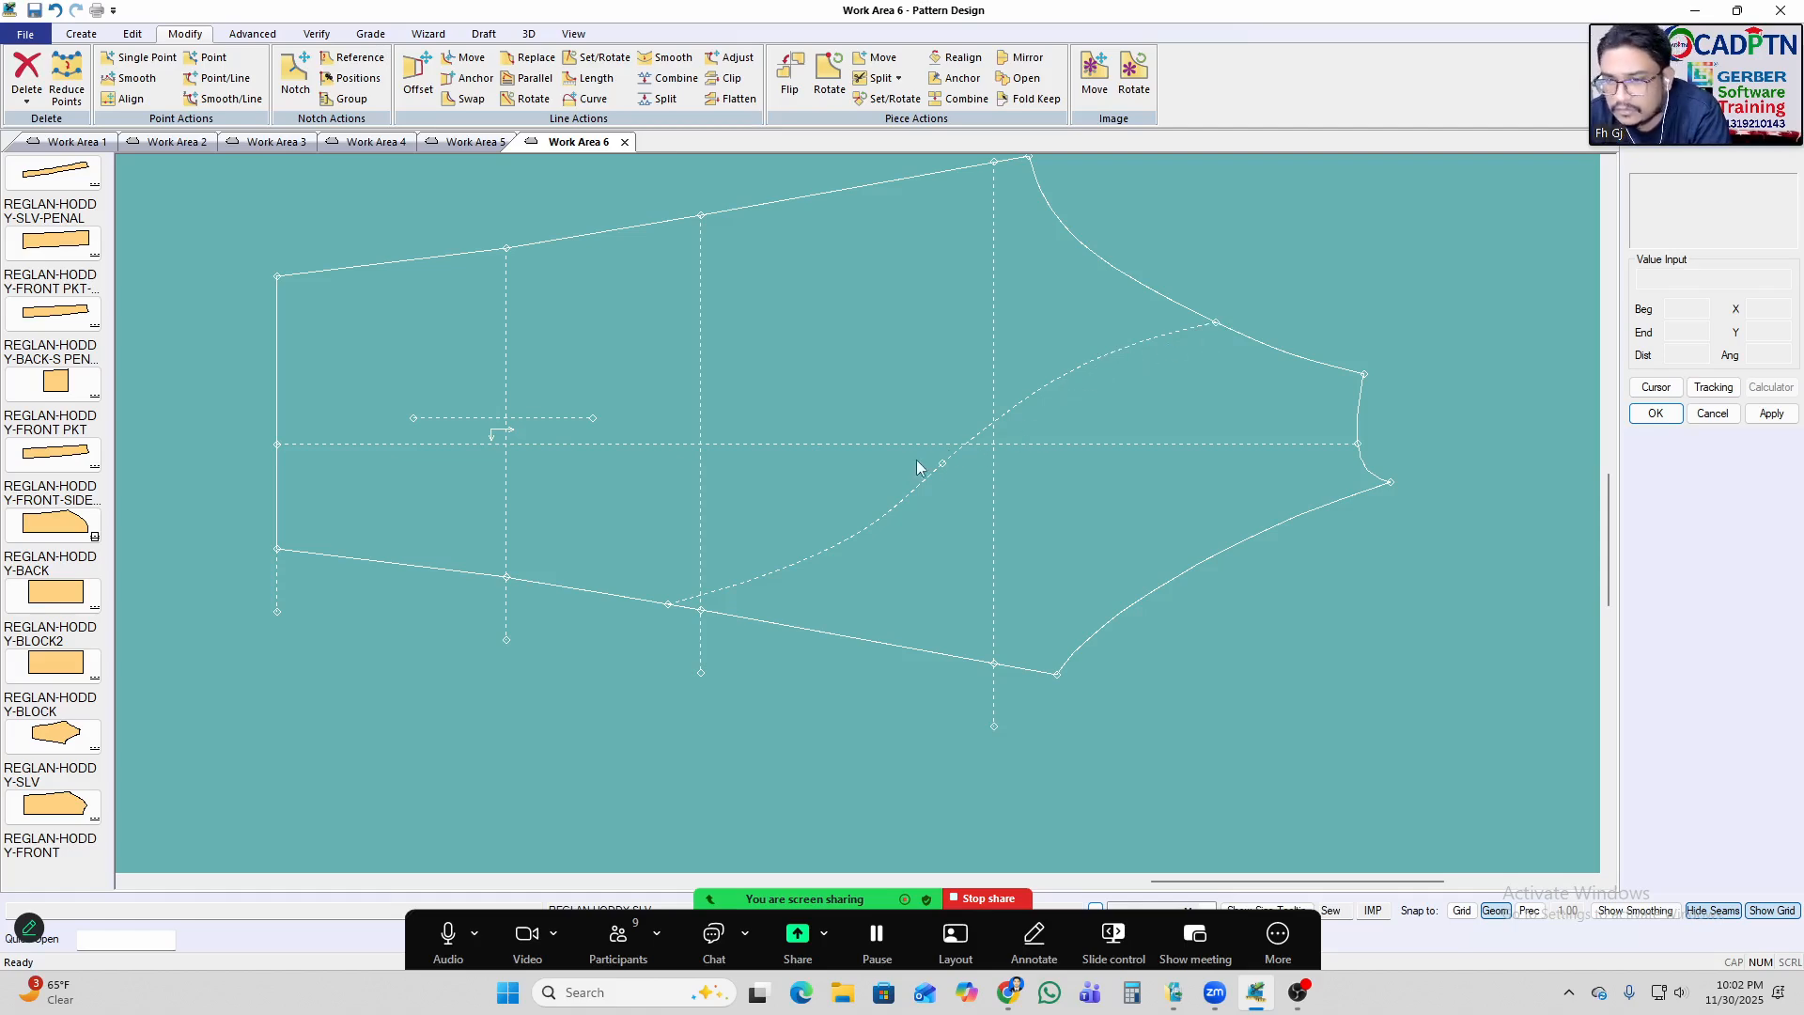
Examine the flipped REGLAN-HODDY sleeve's outline, lengthwise centre line and curved internal seam line.
scroll(1000, 500, down, 5)
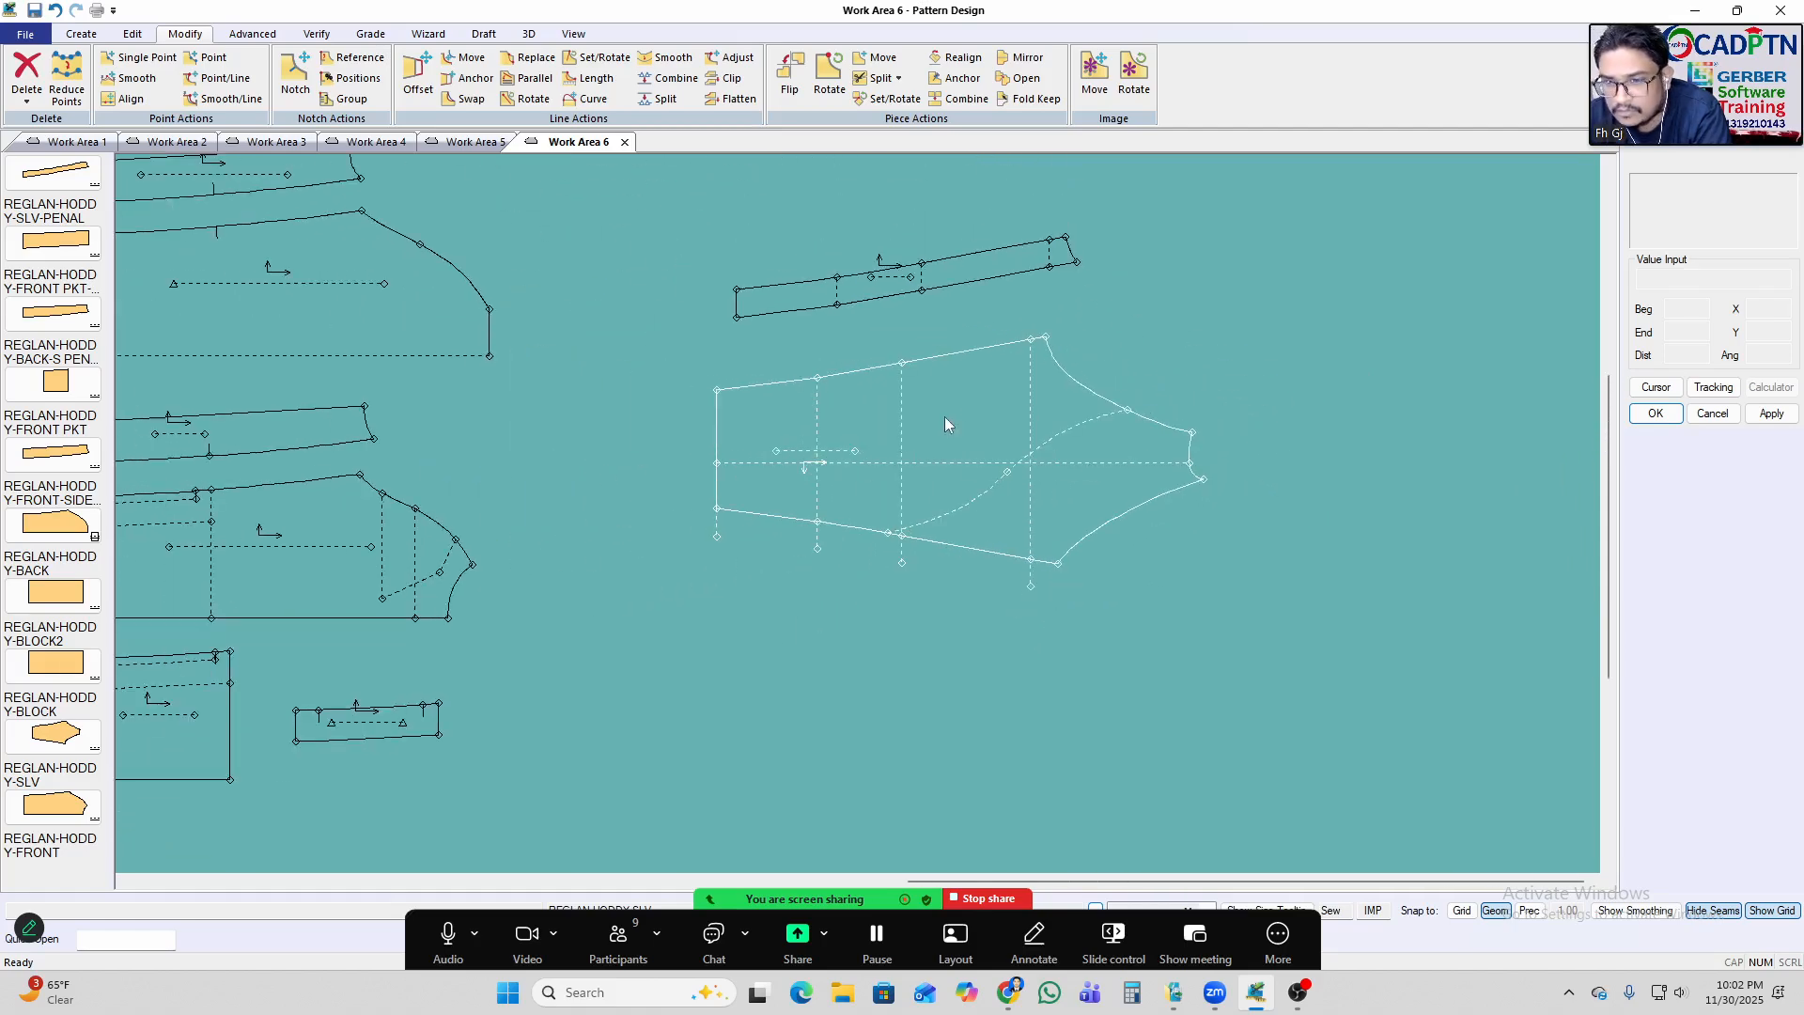
scroll(972, 418, up, 5)
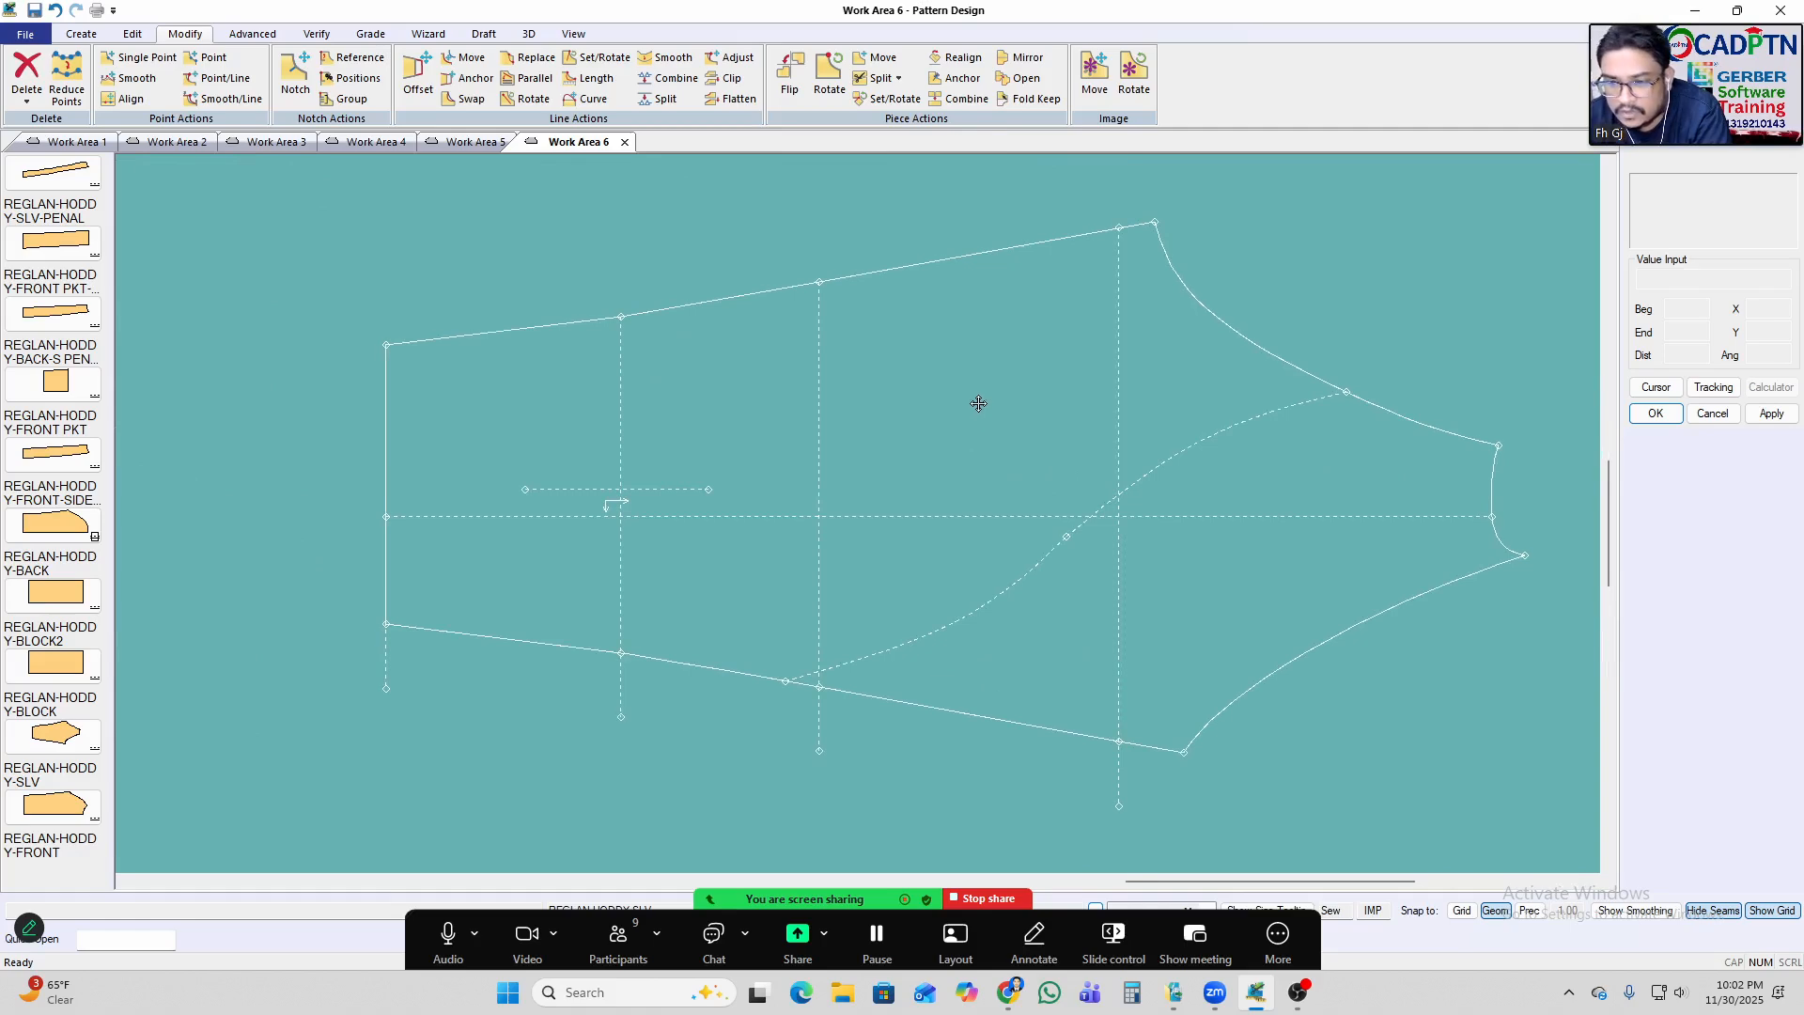
middle_drag(970, 388, 963, 383)
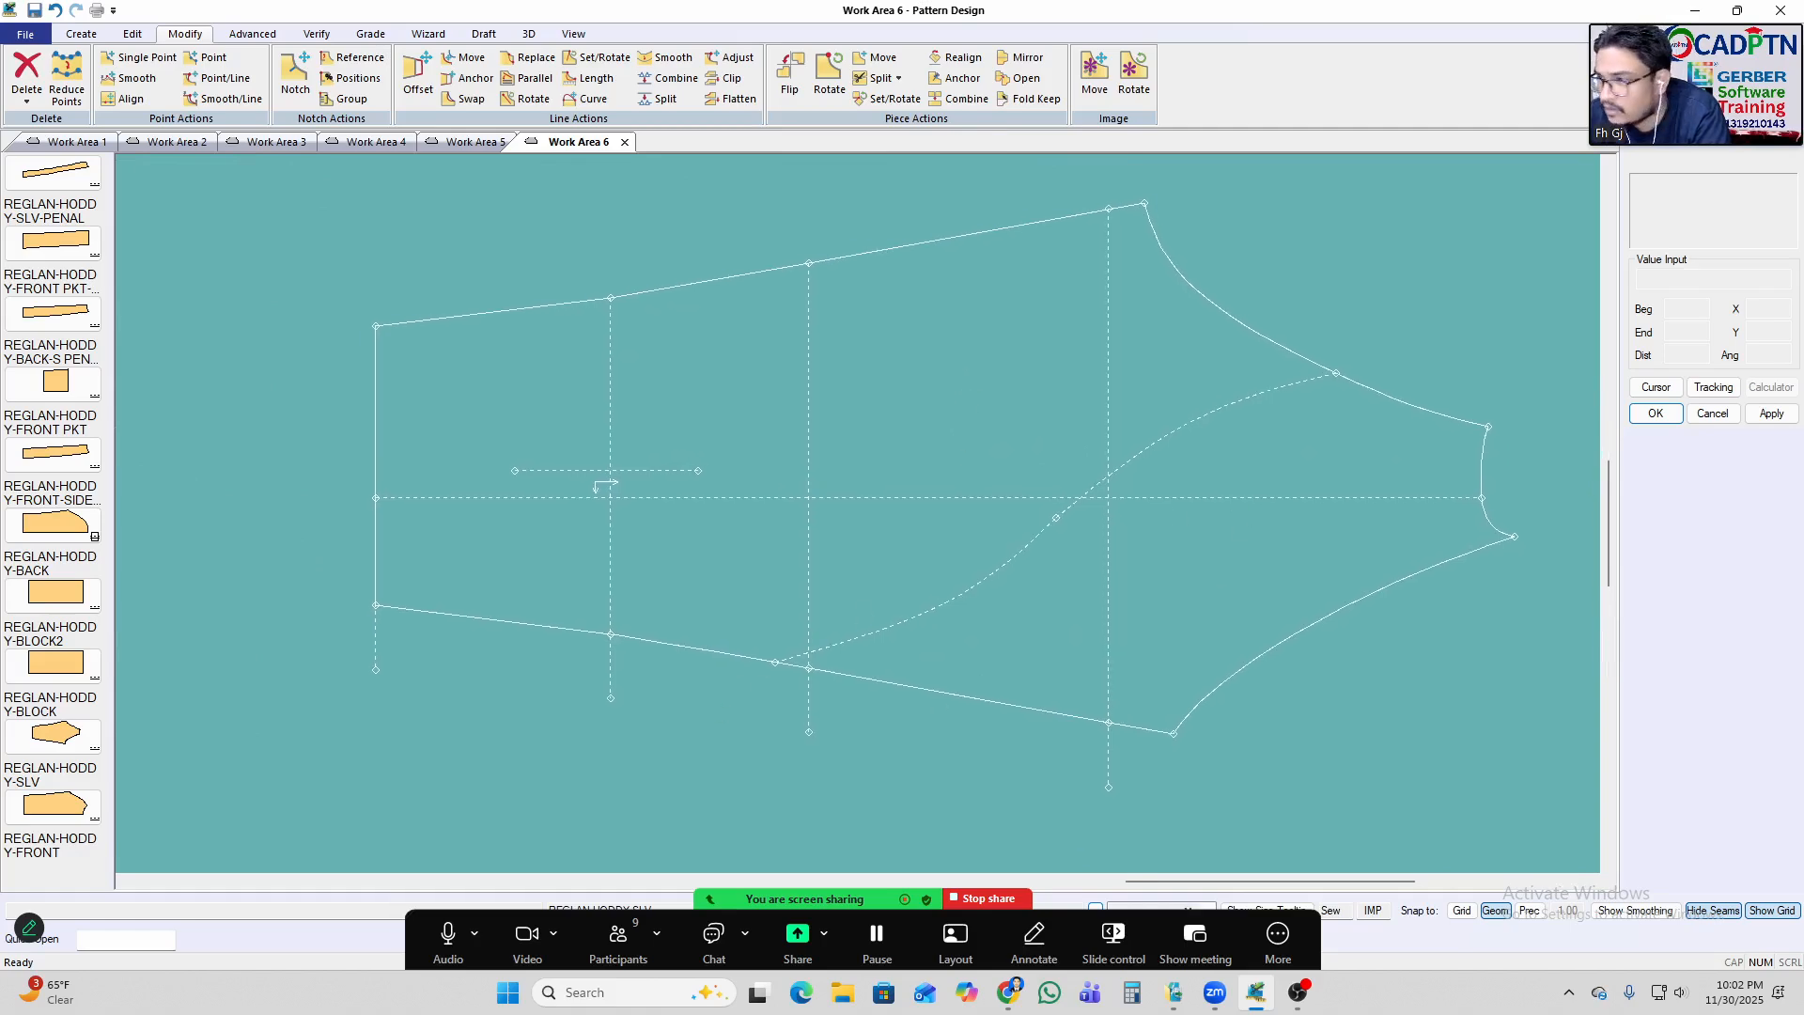
drag(1803, 235, 1803, 140)
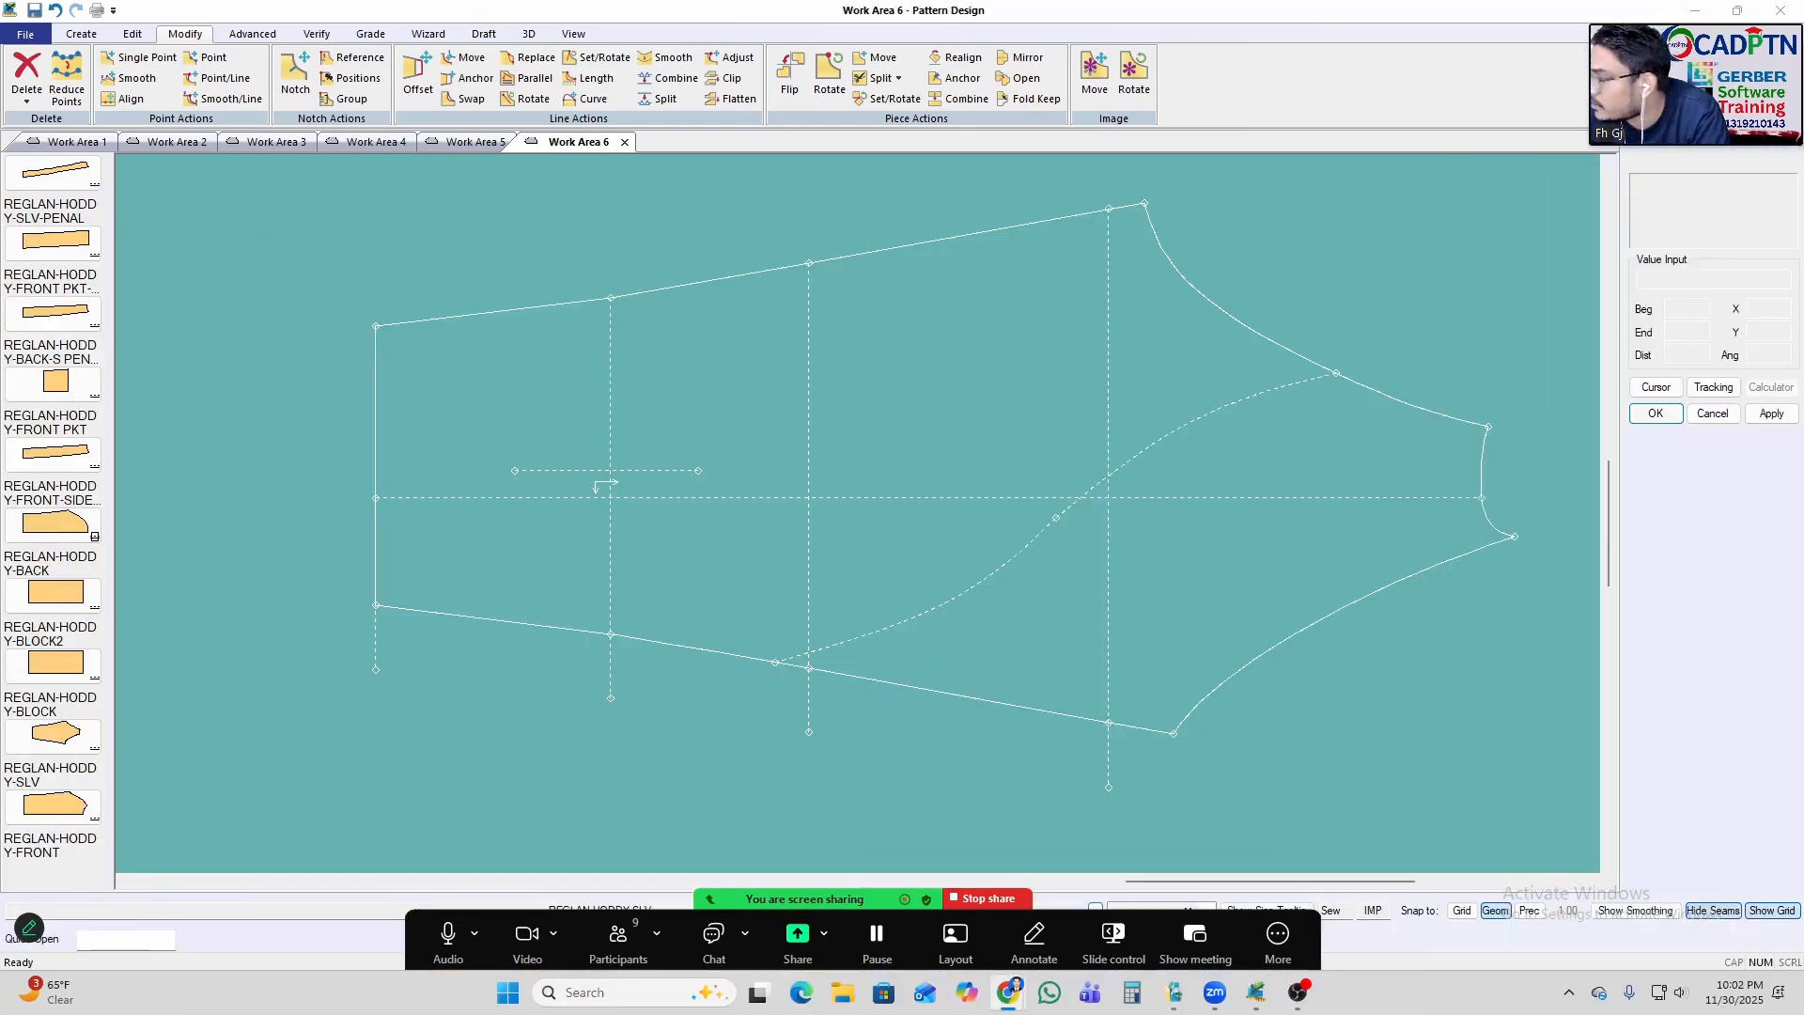
click(1073, 502)
click(1081, 500)
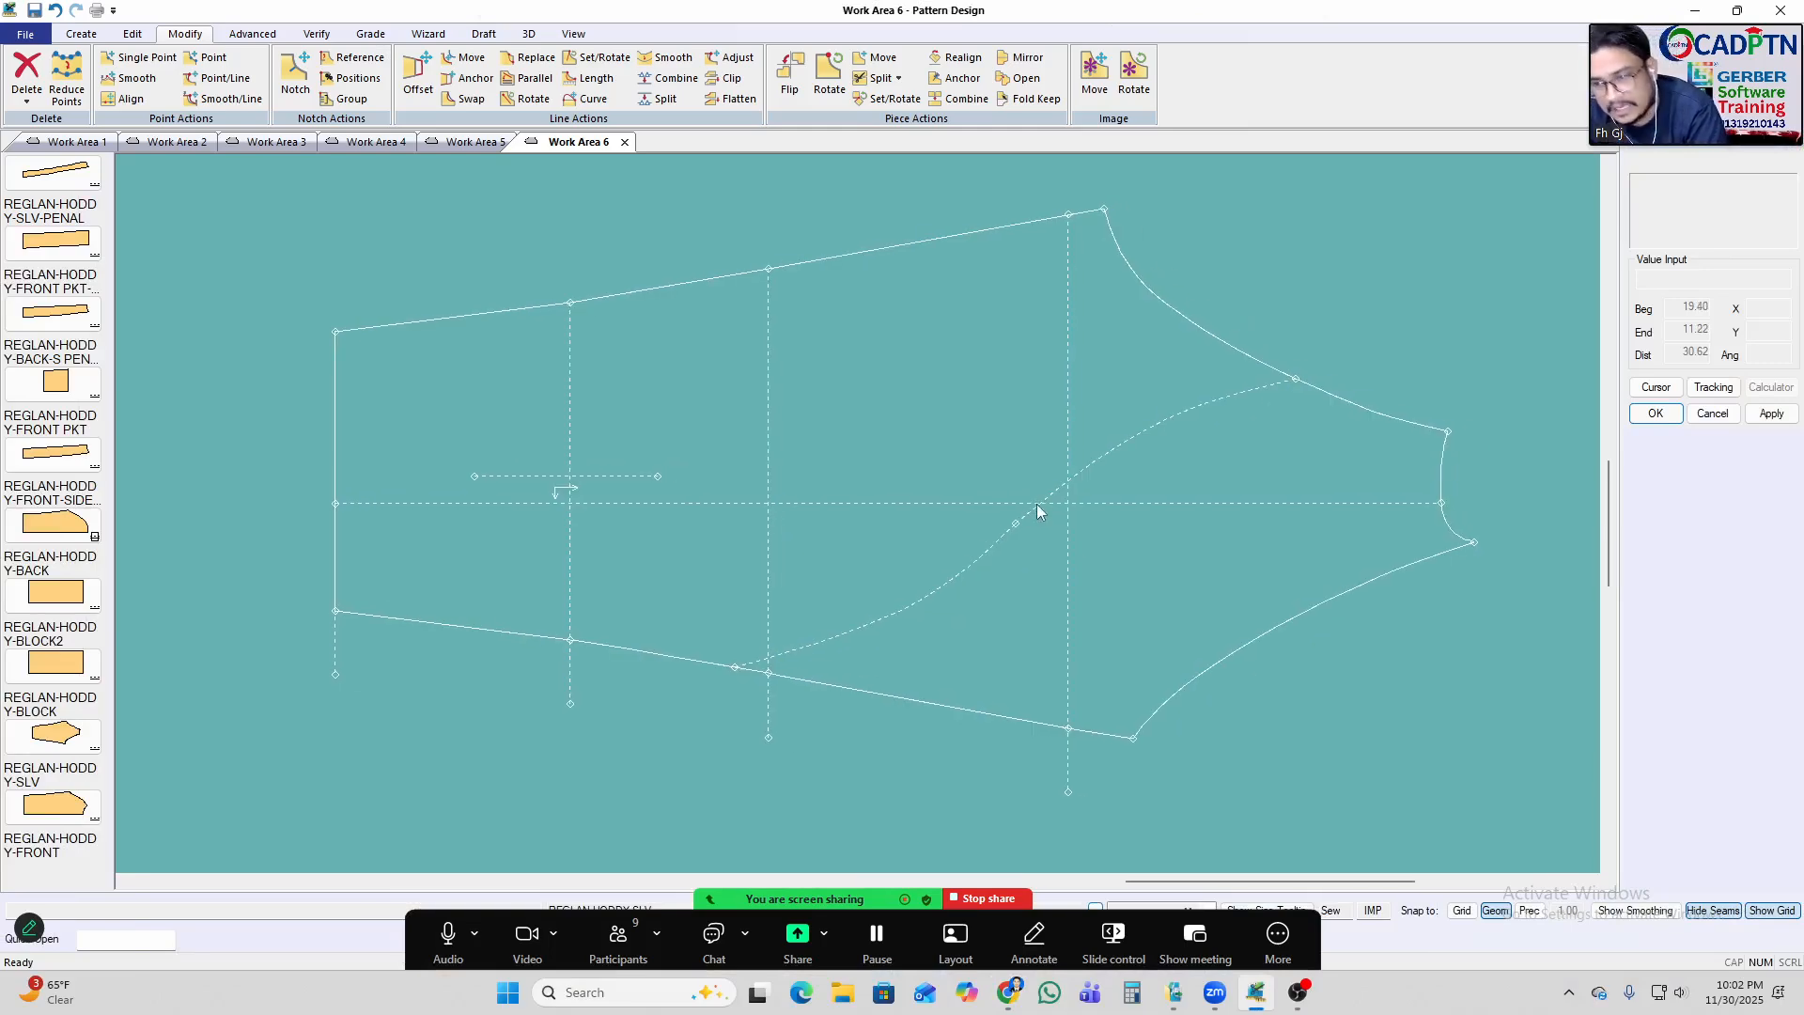
scroll(1097, 464, down, 10)
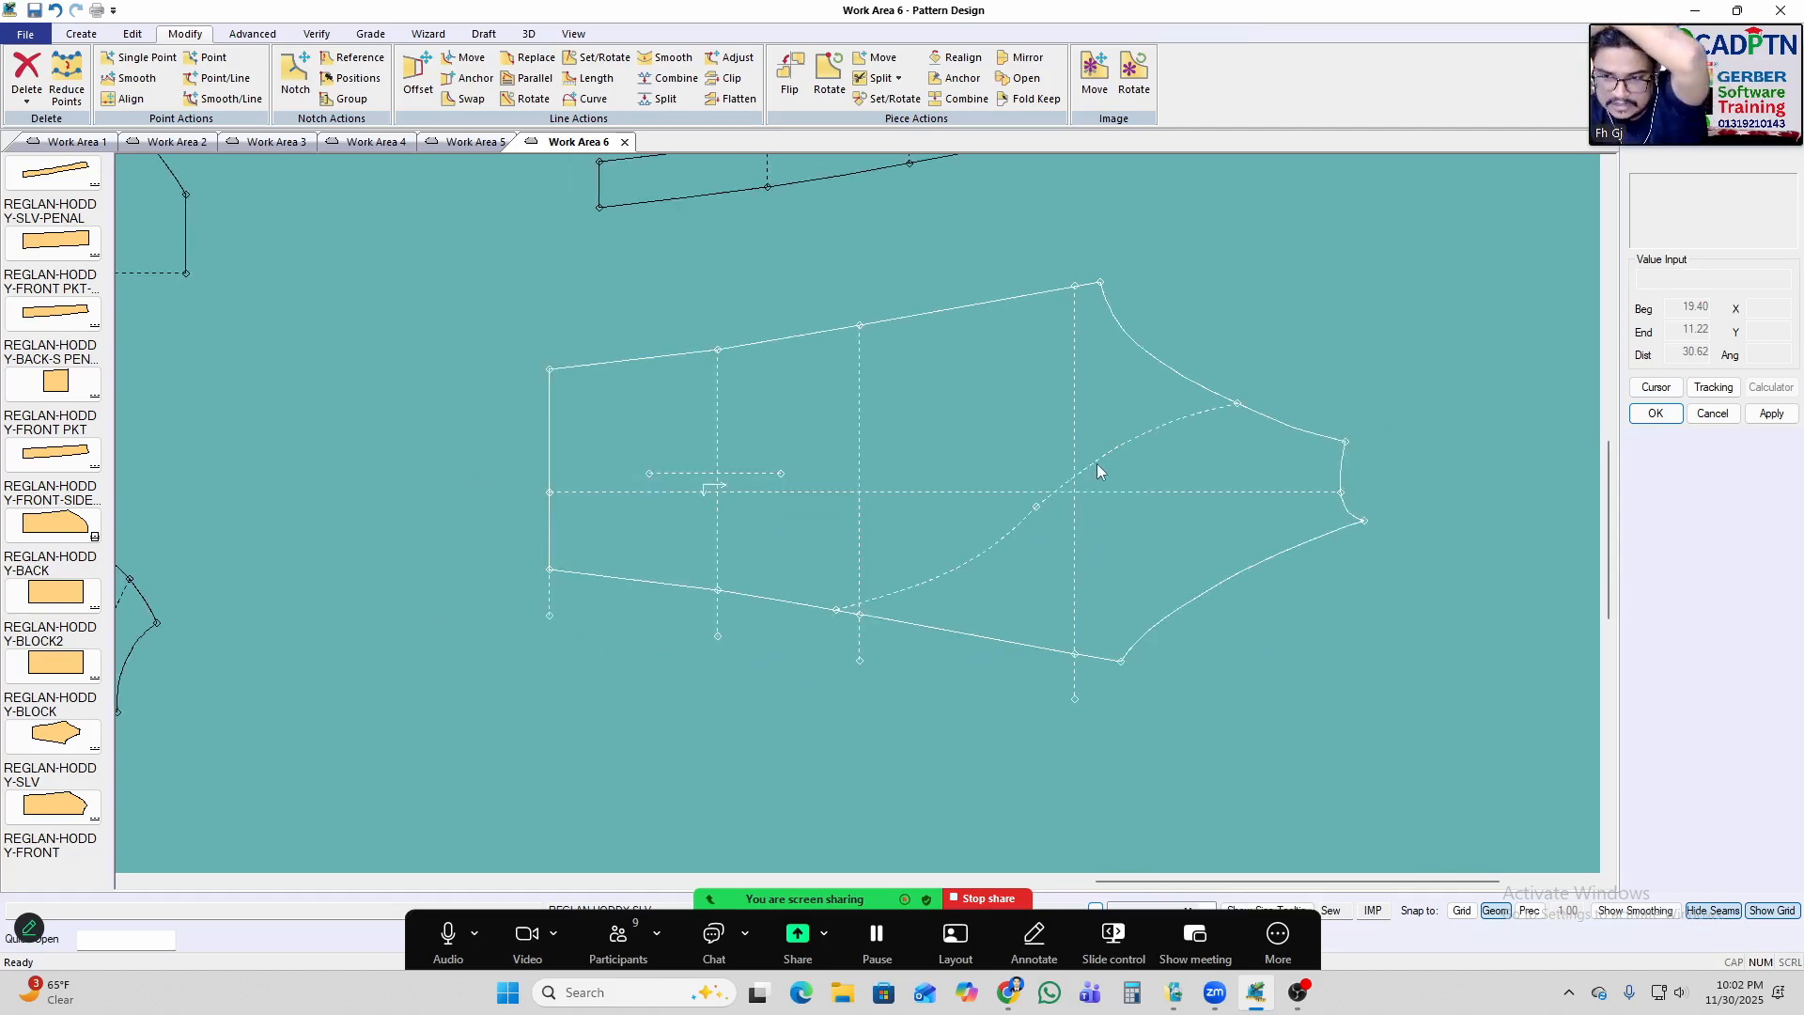
Compare the P1 sleeve pieces' curved seam in Work Area 2 with the REGLAN-HODDY sleeve's curved line in Work Area 6.
click(79, 142)
click(173, 142)
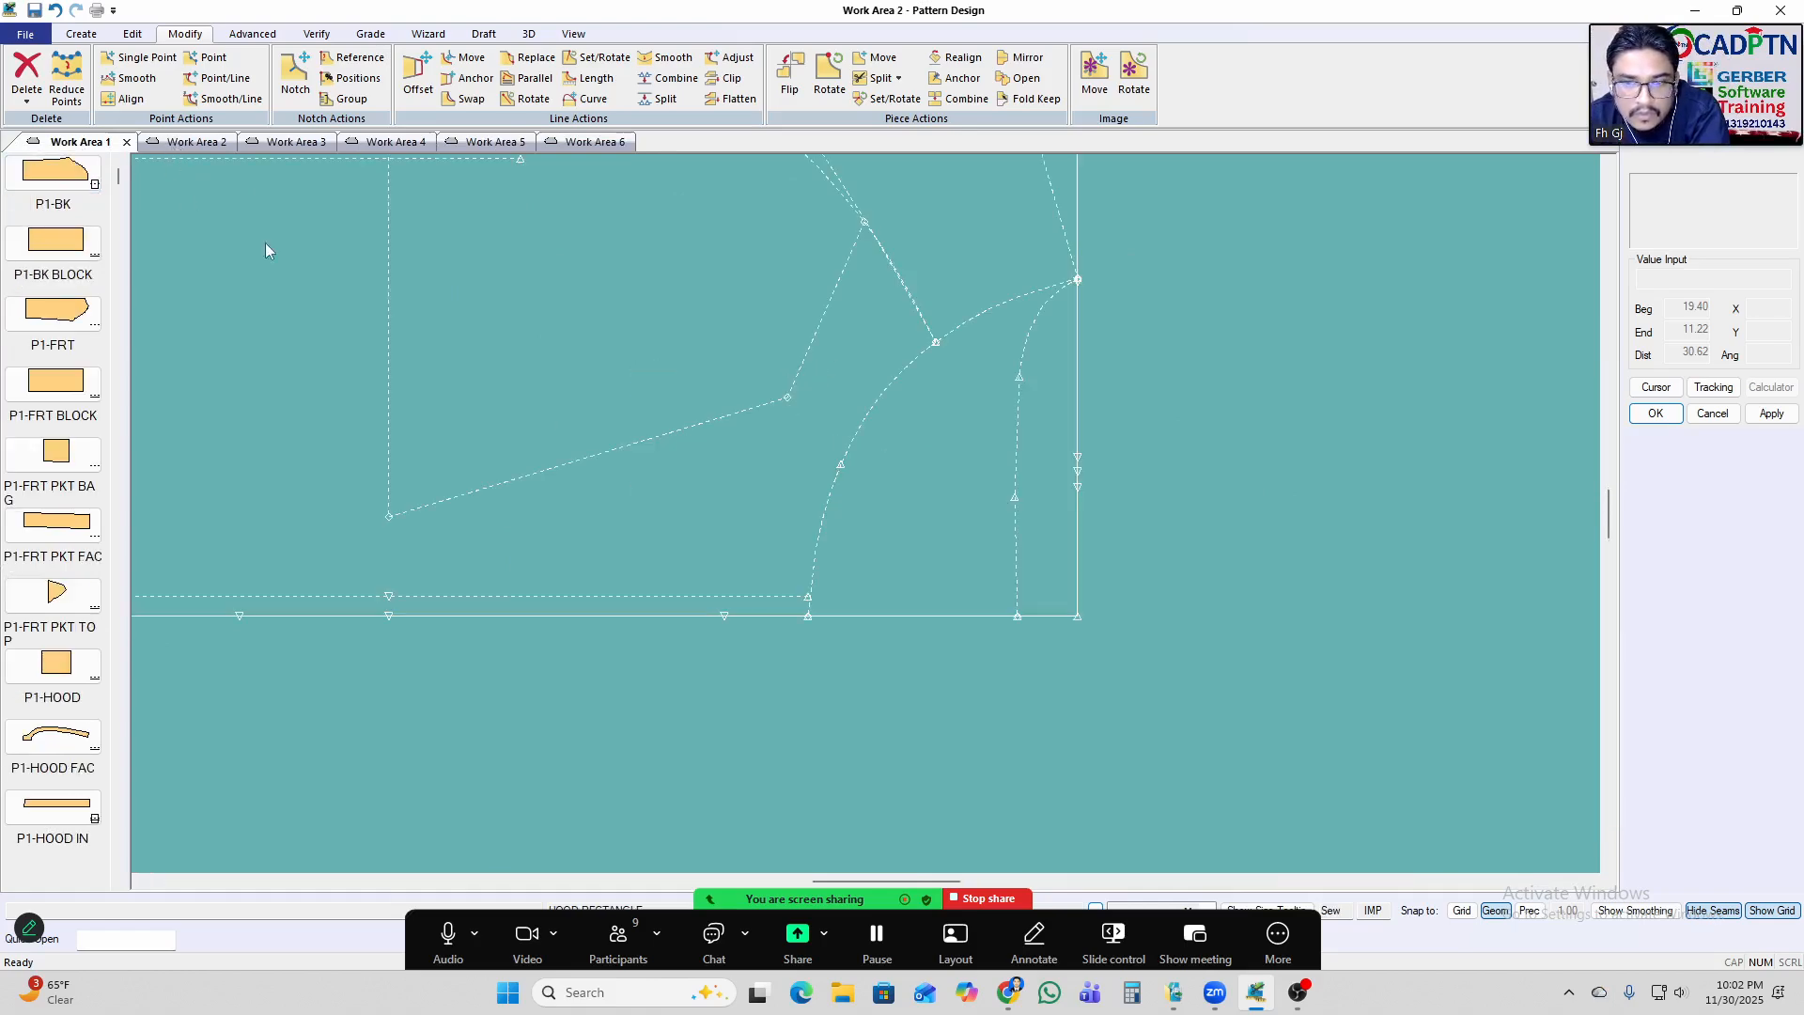
scroll(848, 357, down, 4)
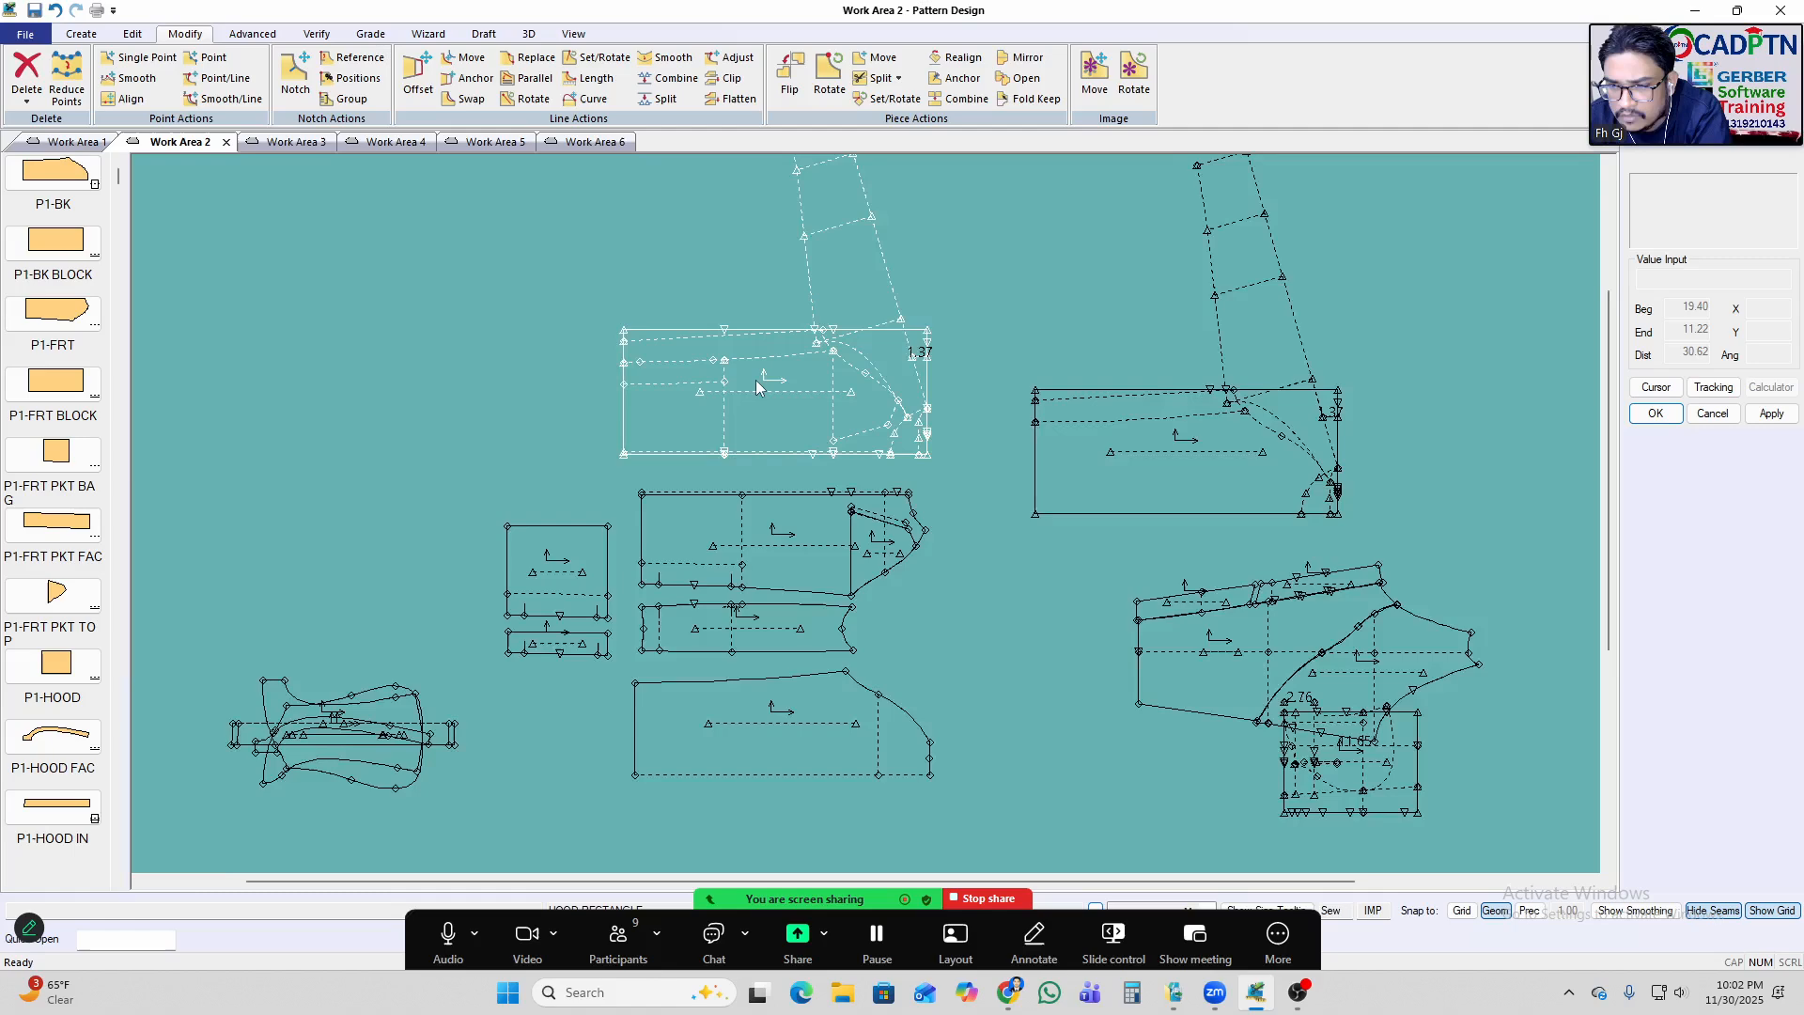
scroll(1390, 649, up, 7)
scroll(1047, 447, up, 2)
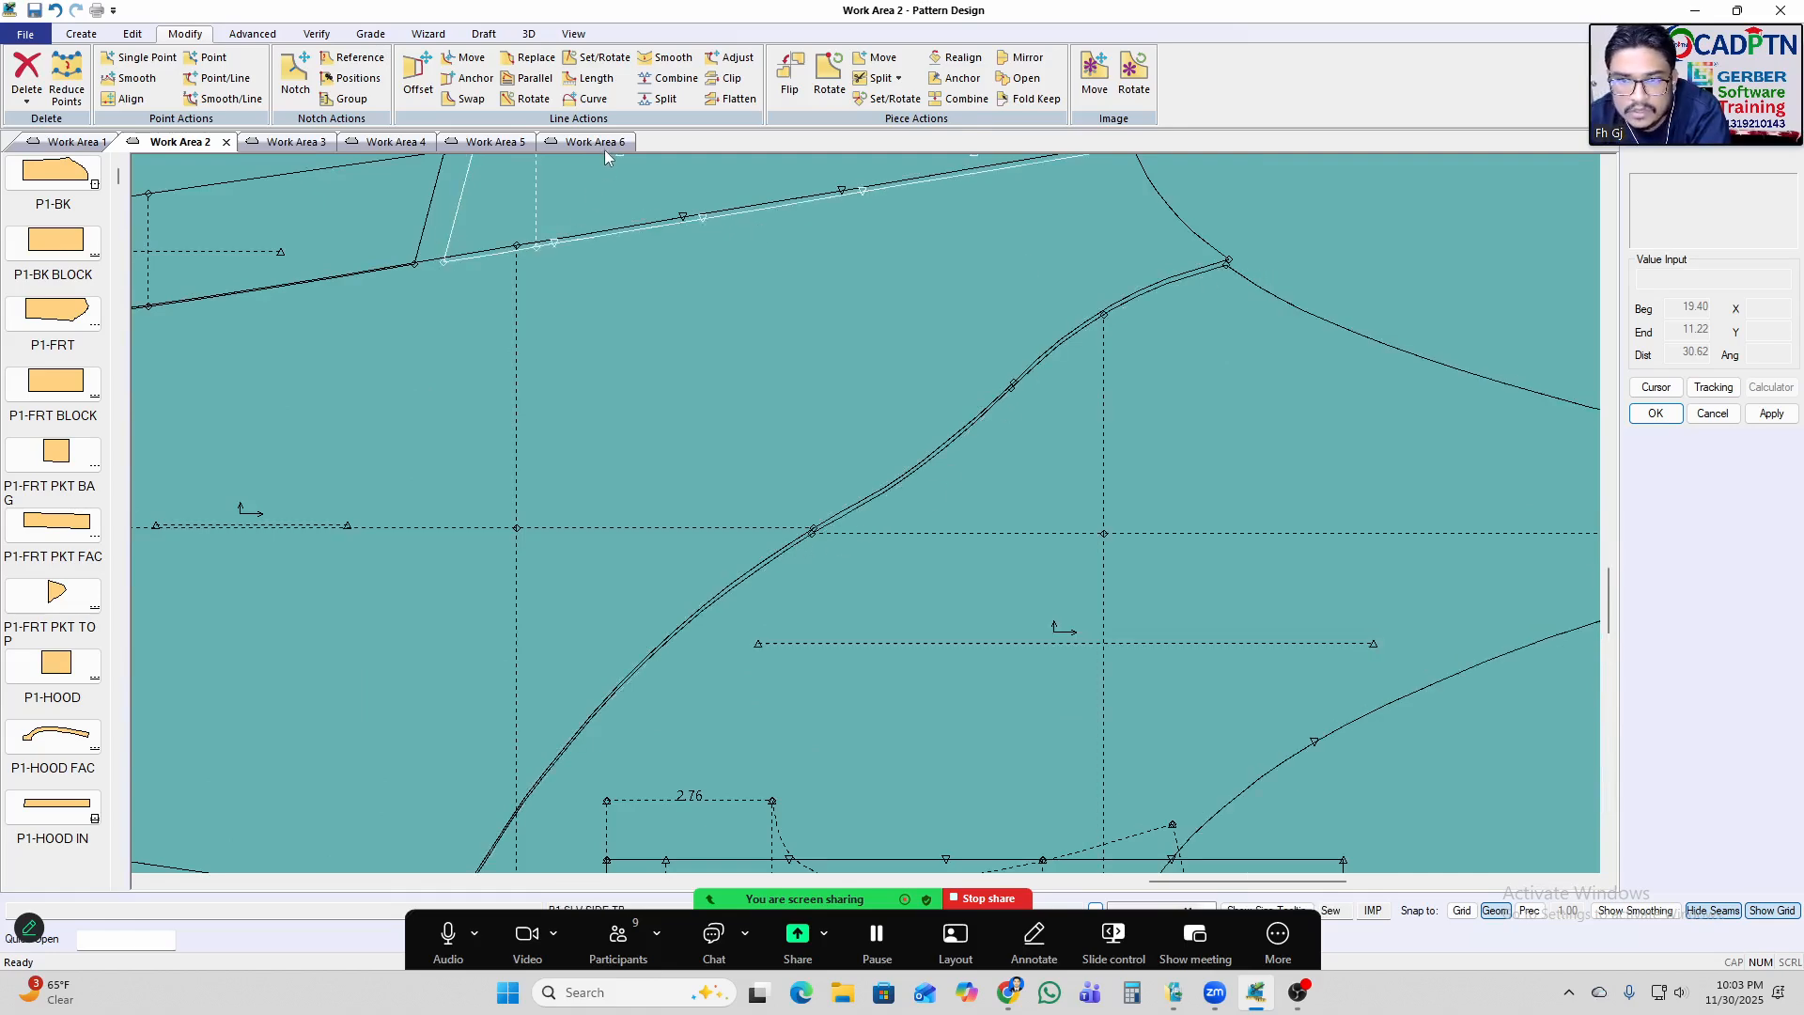
scroll(1019, 252, down, 2)
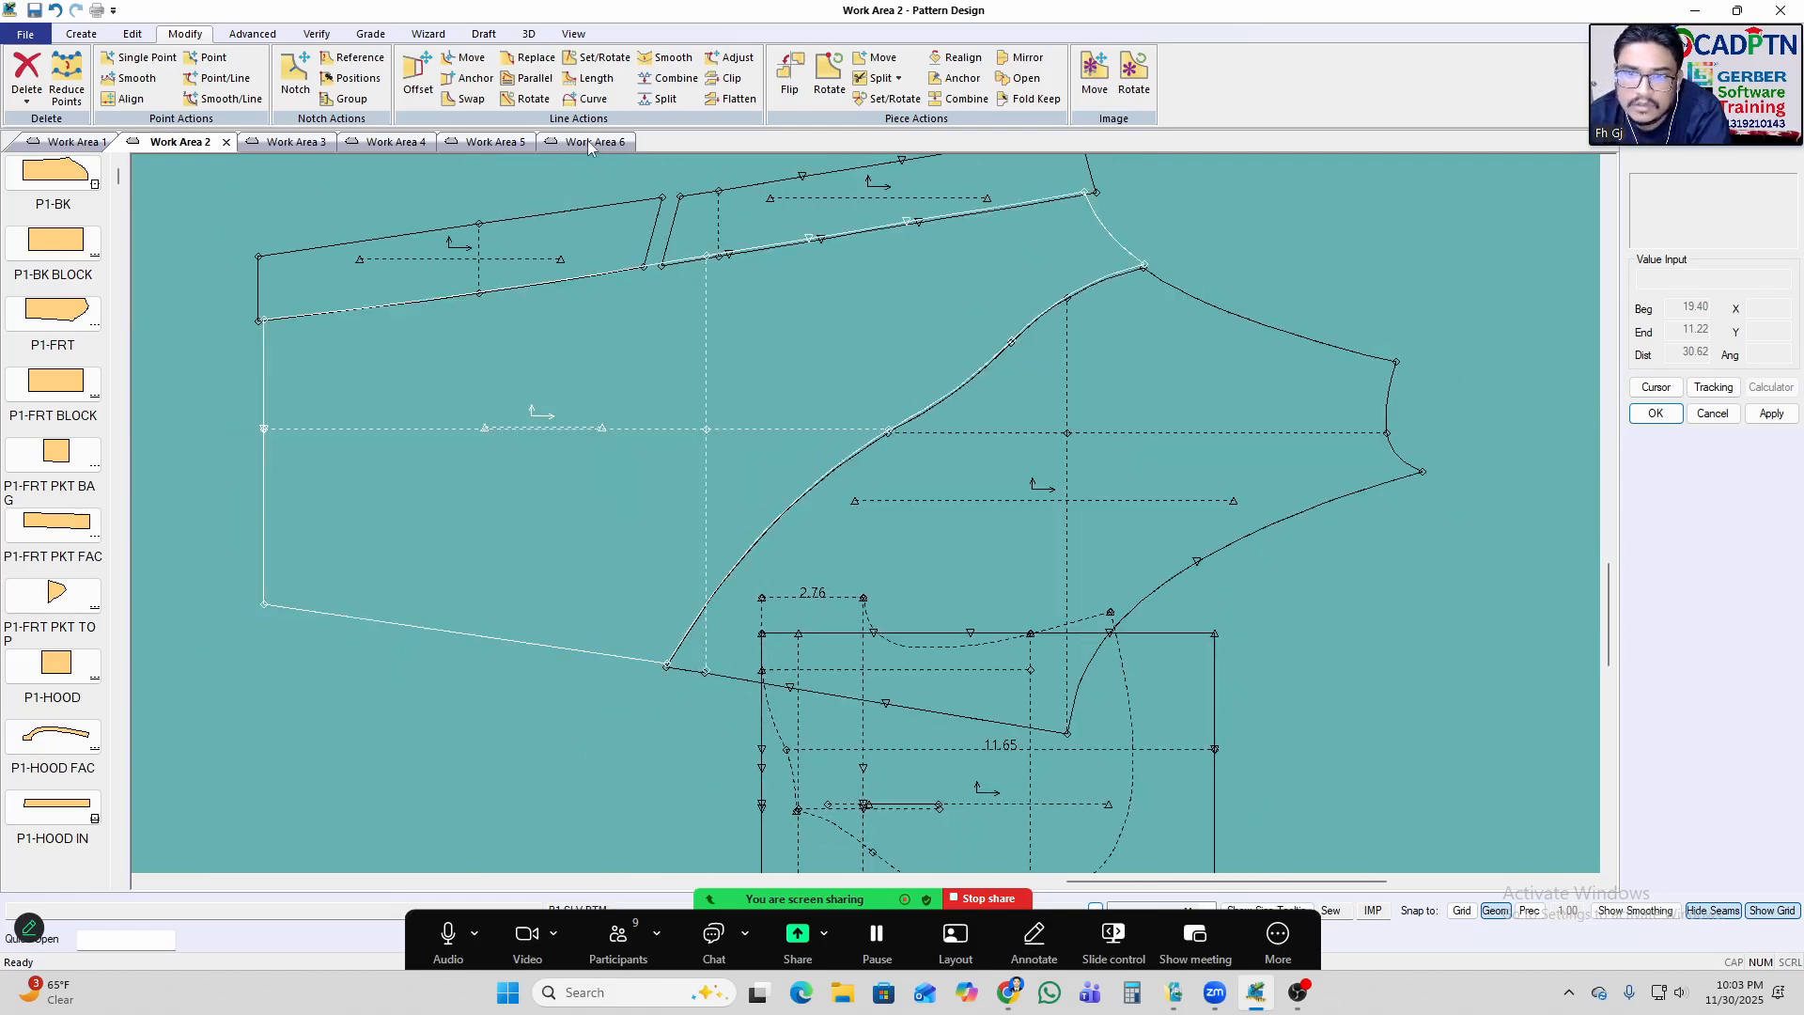
click(624, 147)
scroll(1069, 488, up, 2)
scroll(1051, 455, up, 2)
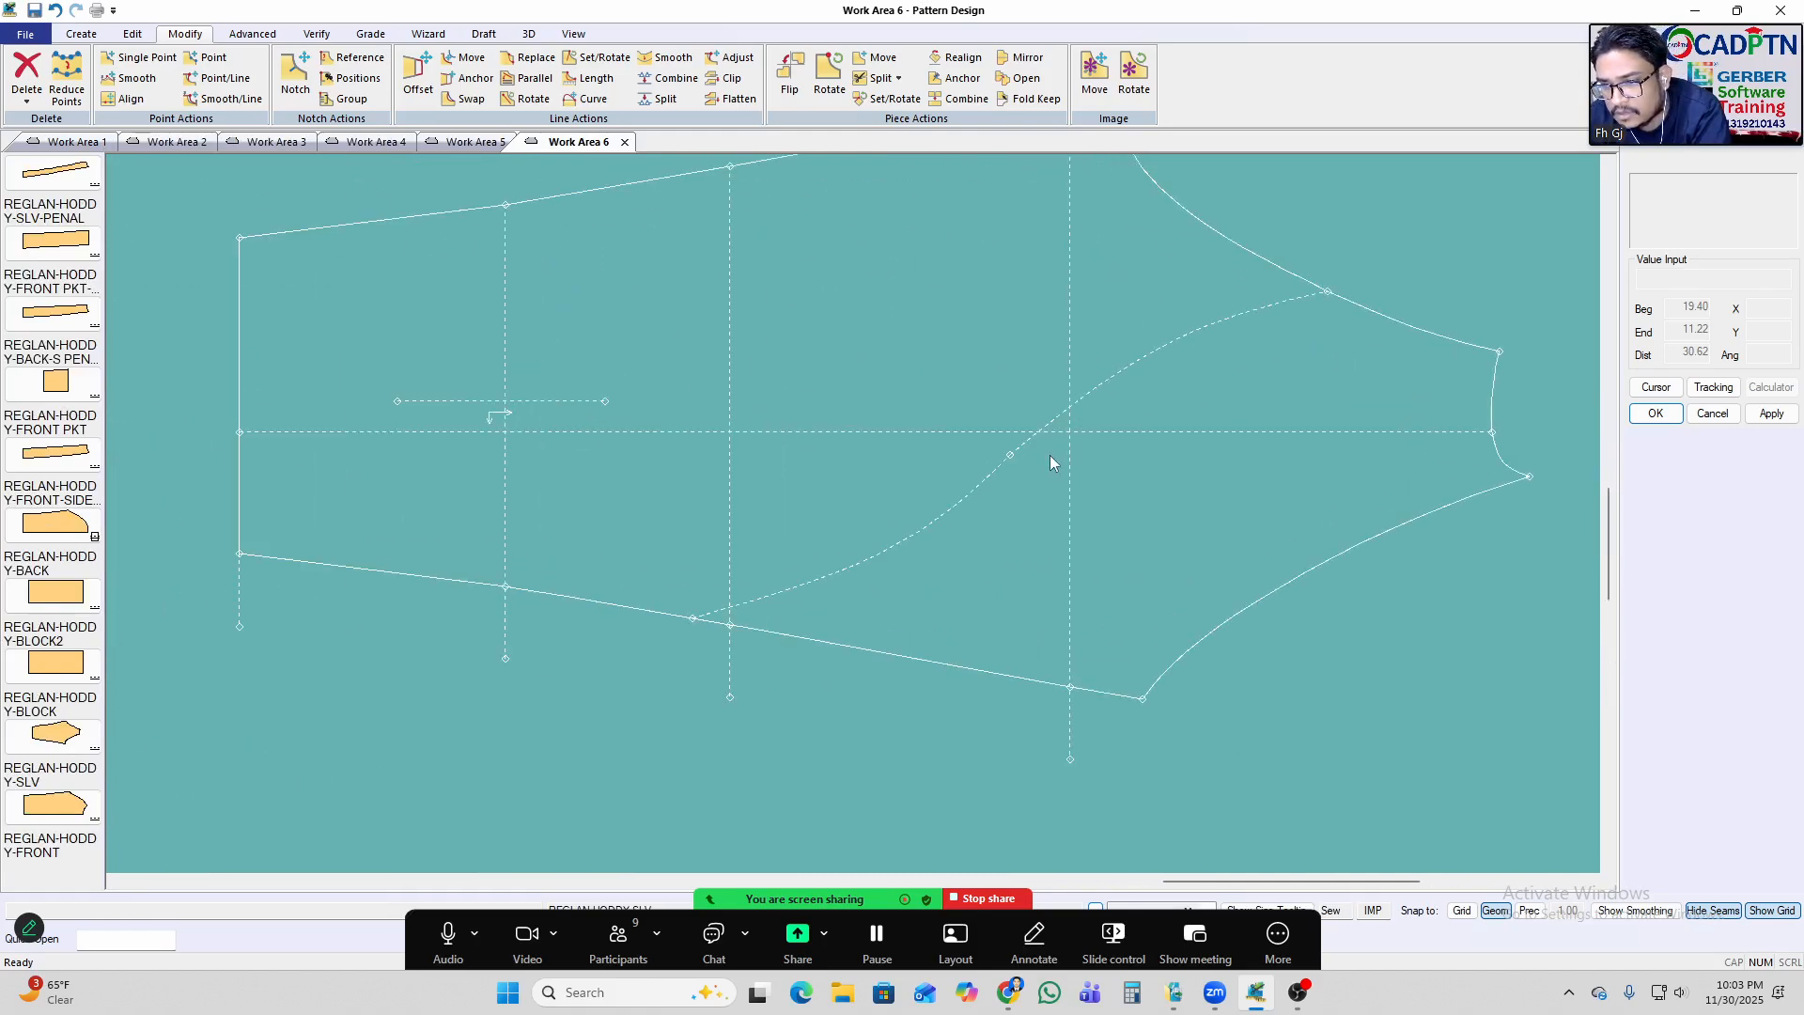
scroll(834, 601, down, 1)
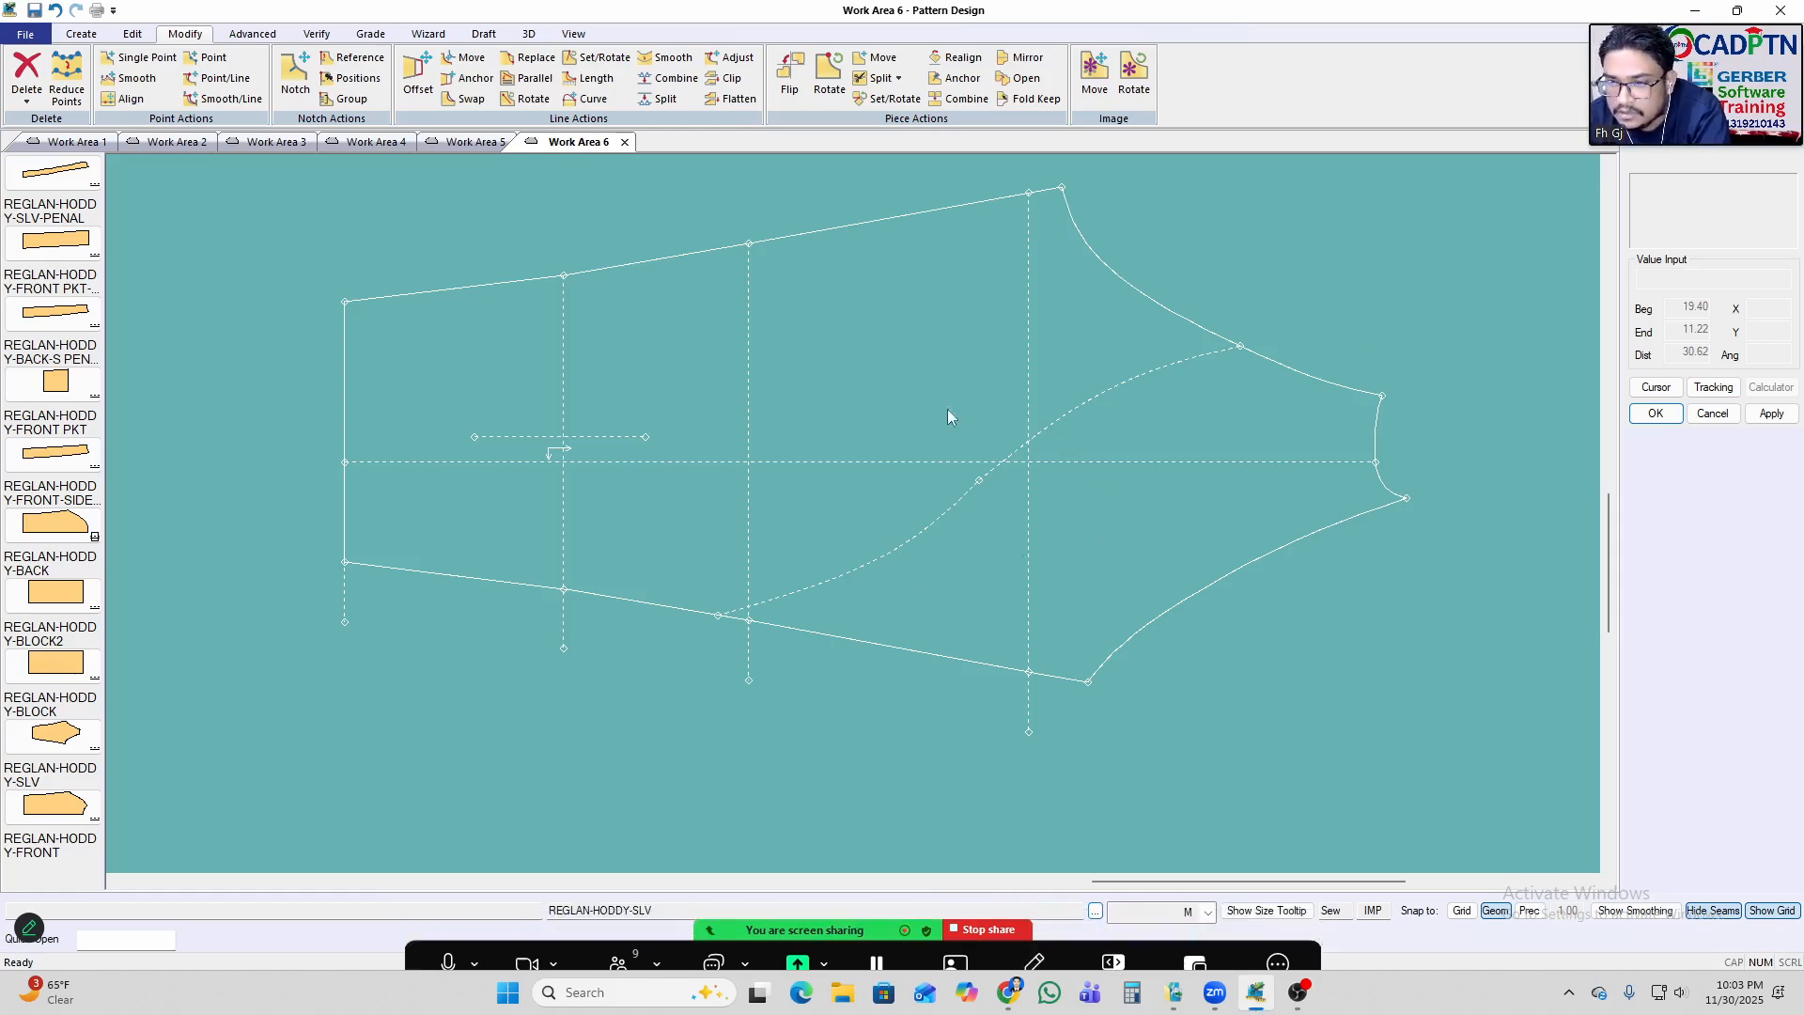
Run Show Nest All on the REGLAN-HODDY sleeve.
scroll(910, 445, down, 1)
click(950, 461)
key(n)
drag(1452, 220, 415, 741)
right_click(1236, 399)
click(1240, 409)
right_click(1287, 363)
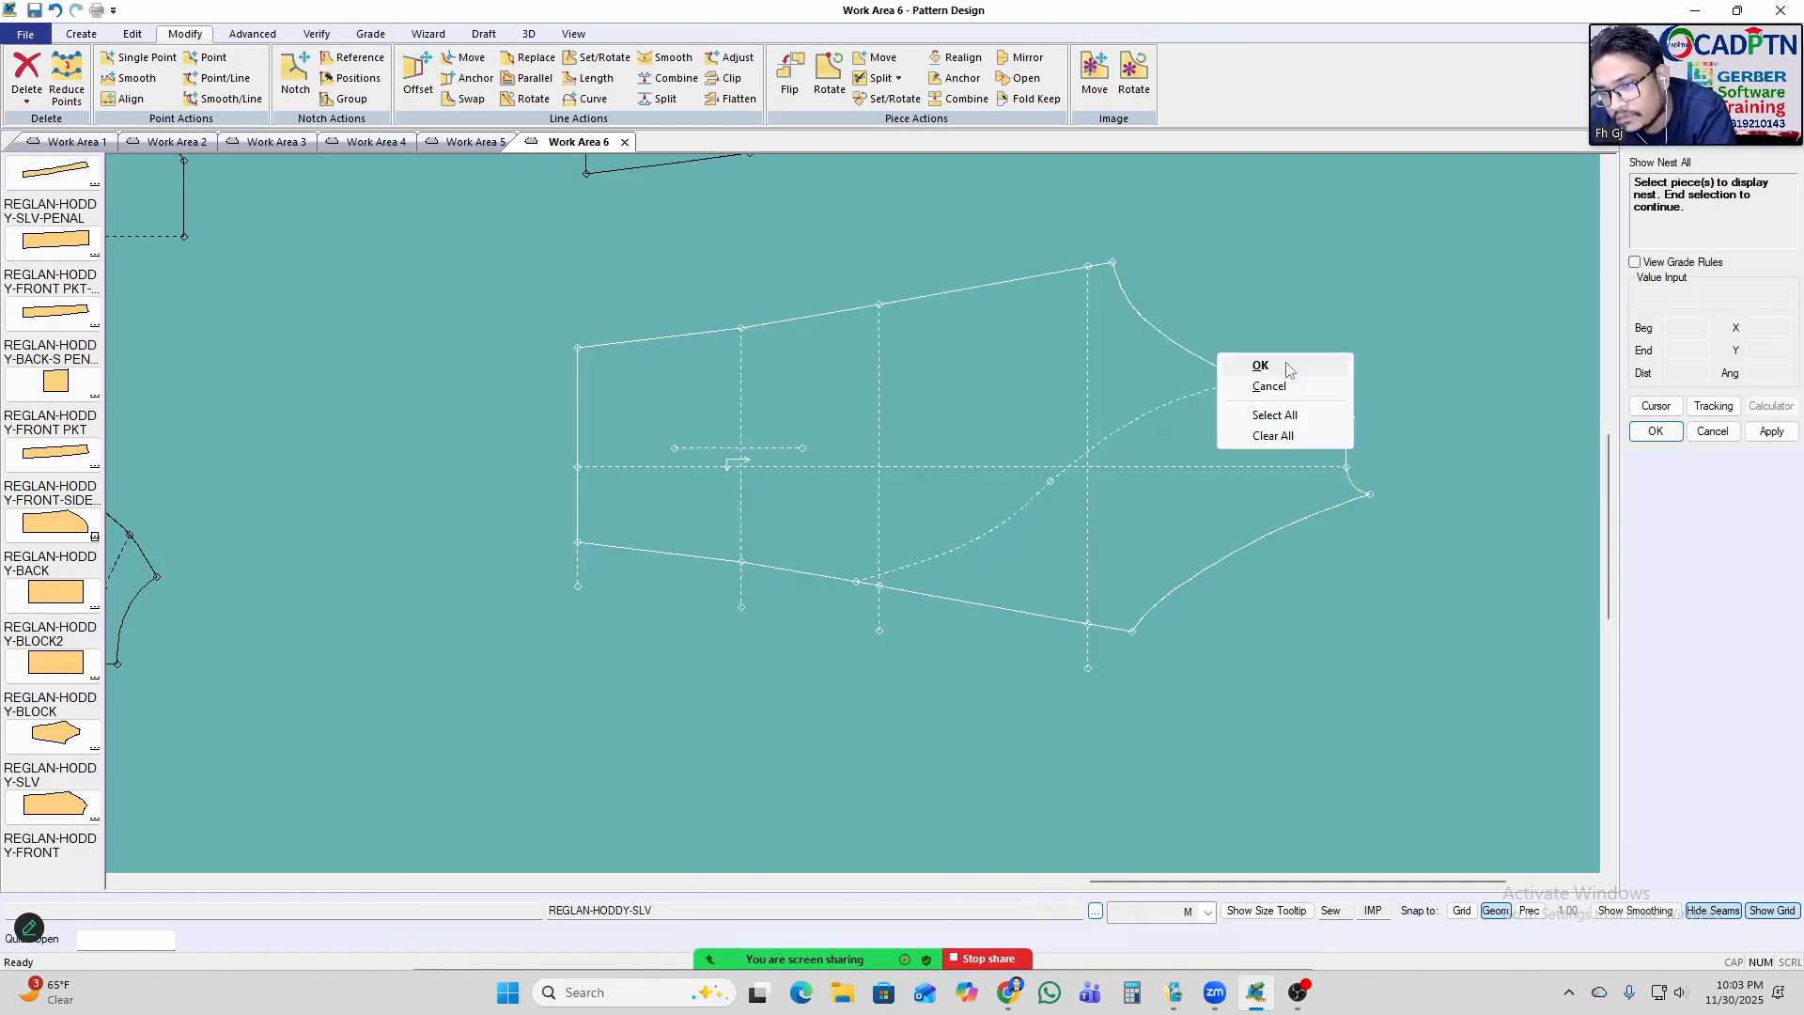
click(1288, 371)
Bring the REGLAN-HODDY sleeve panel and sleeve together so the panel lies along the sleeve's upper edge.
scroll(1128, 434, down, 4)
scroll(1057, 327, up, 2)
click(1074, 330)
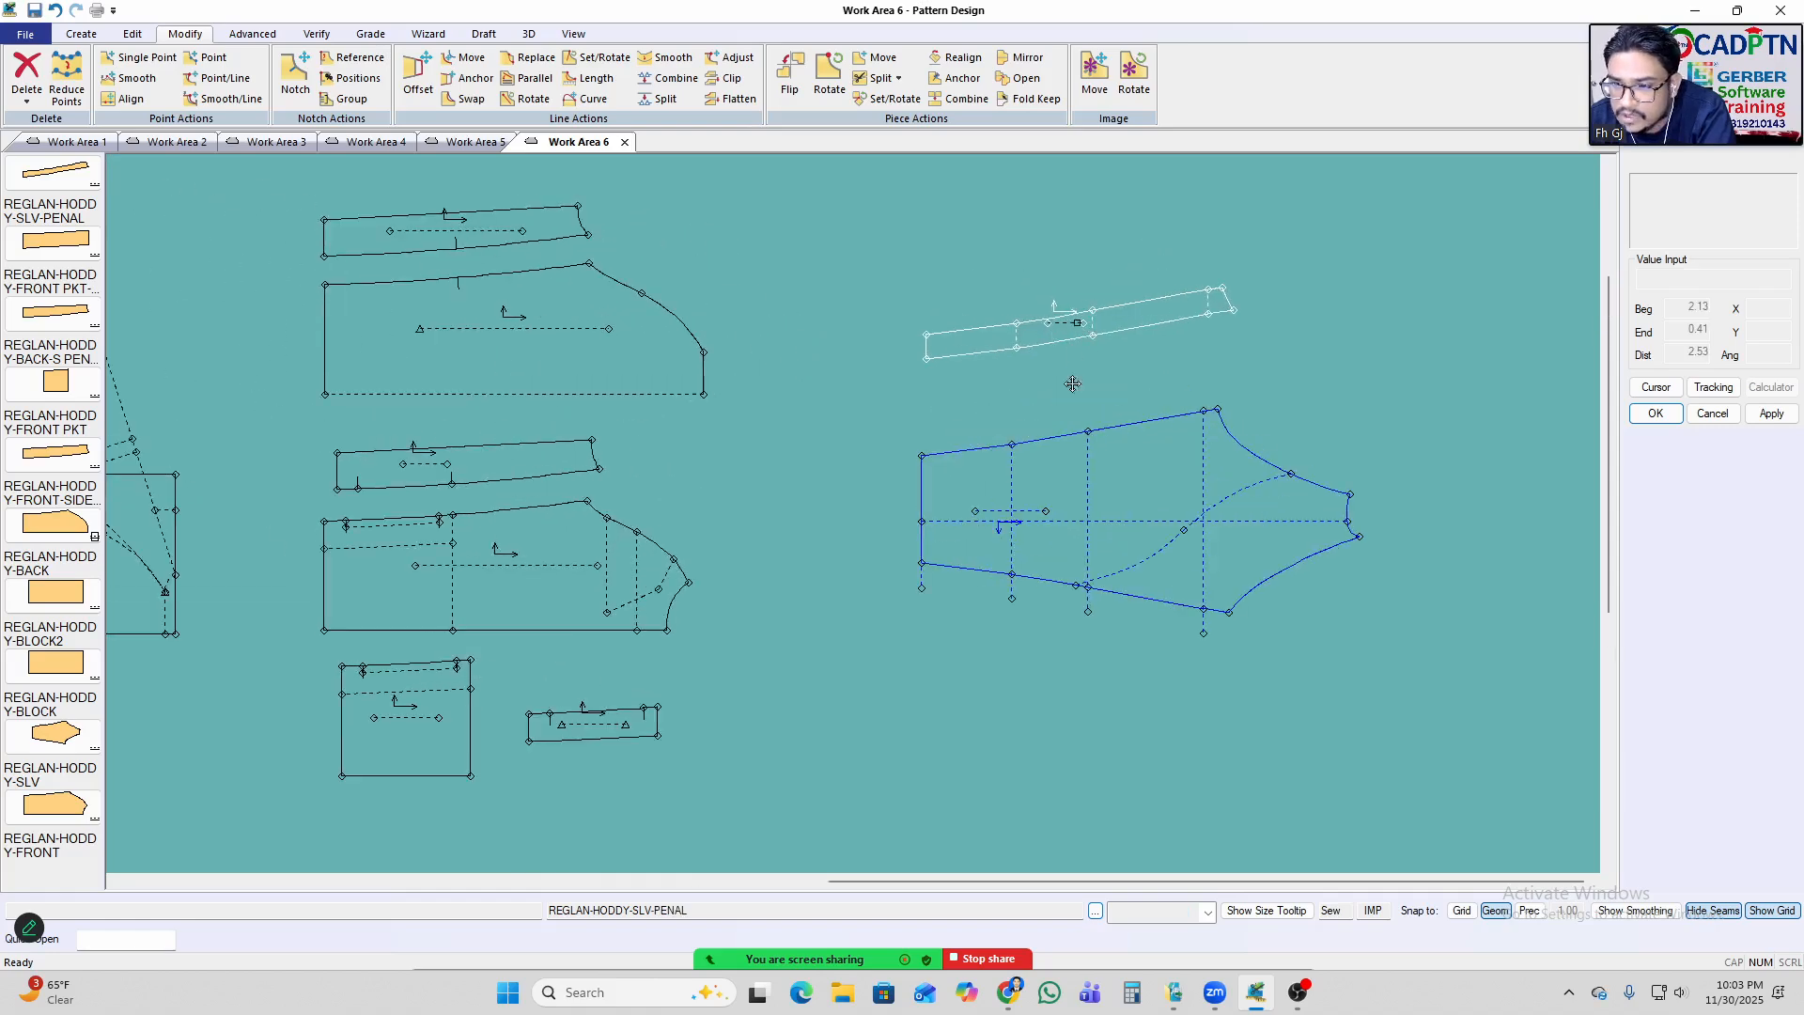
click(1052, 406)
scroll(1179, 435, up, 2)
click(1235, 398)
click(1219, 364)
scroll(1445, 648, up, 2)
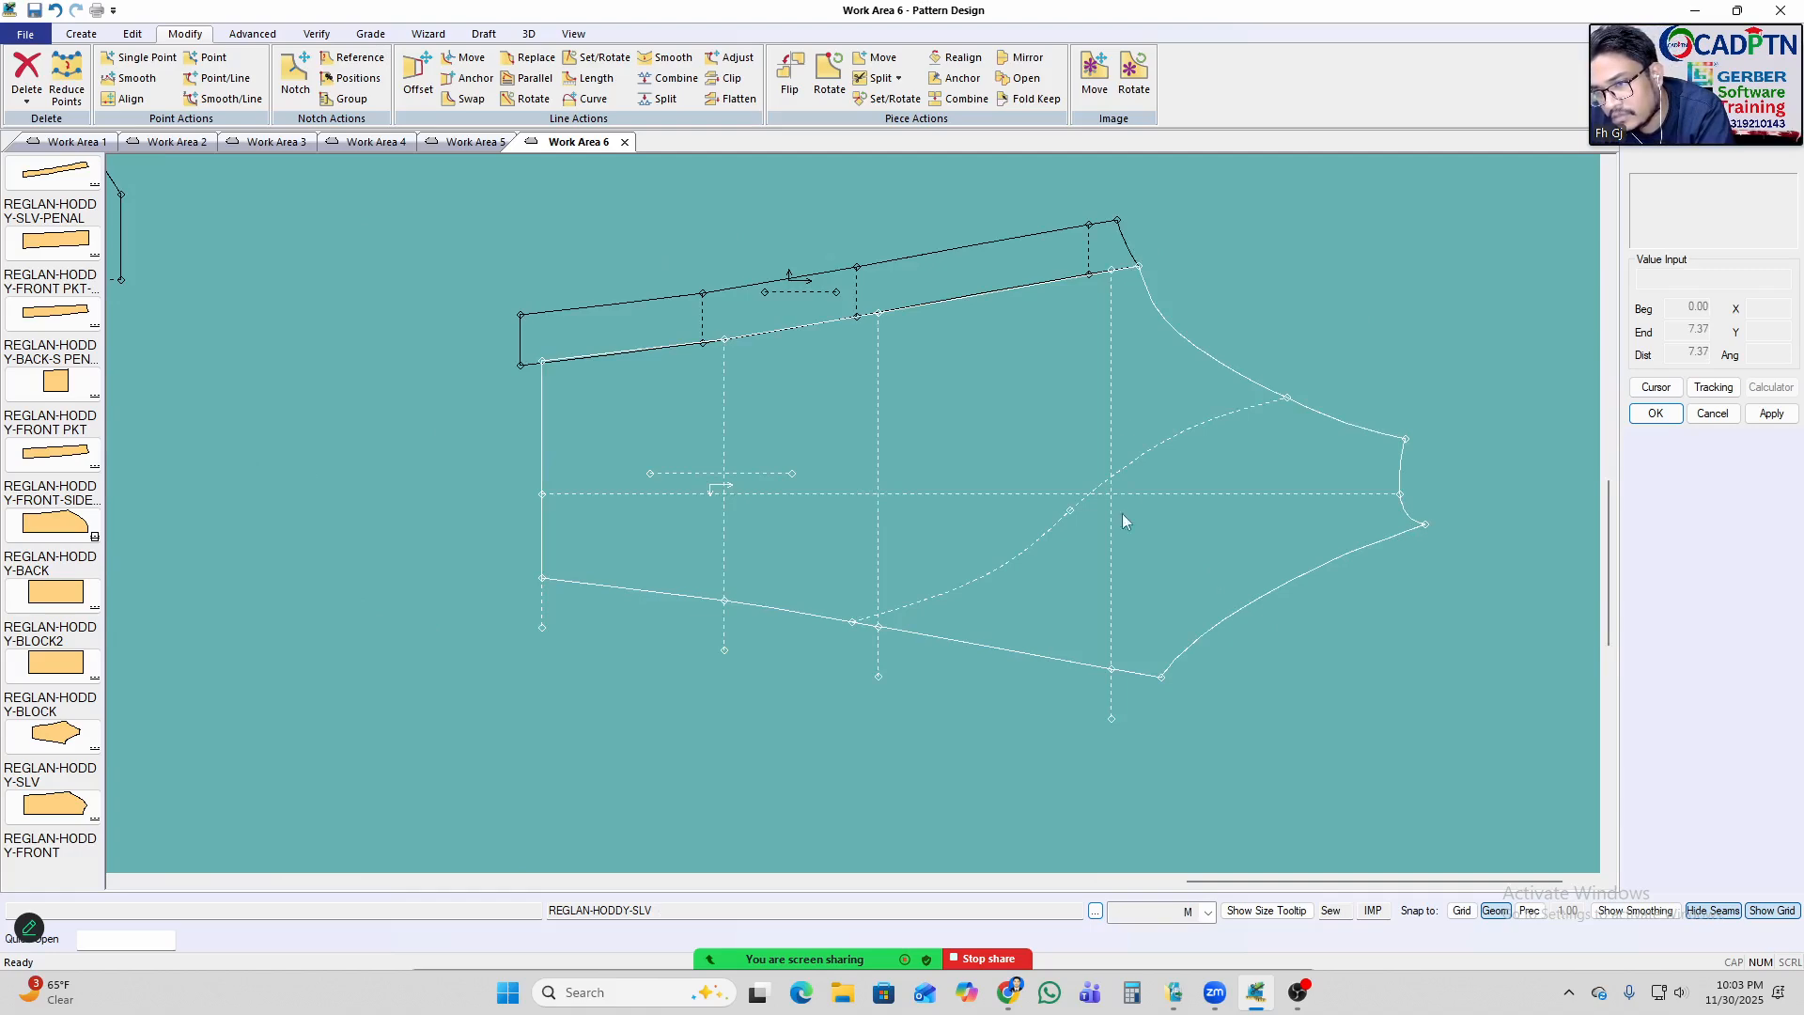
Try the sleeve panel along the sleeve's lower edge.
click(1008, 252)
click(1018, 753)
click(1189, 504)
click(1046, 759)
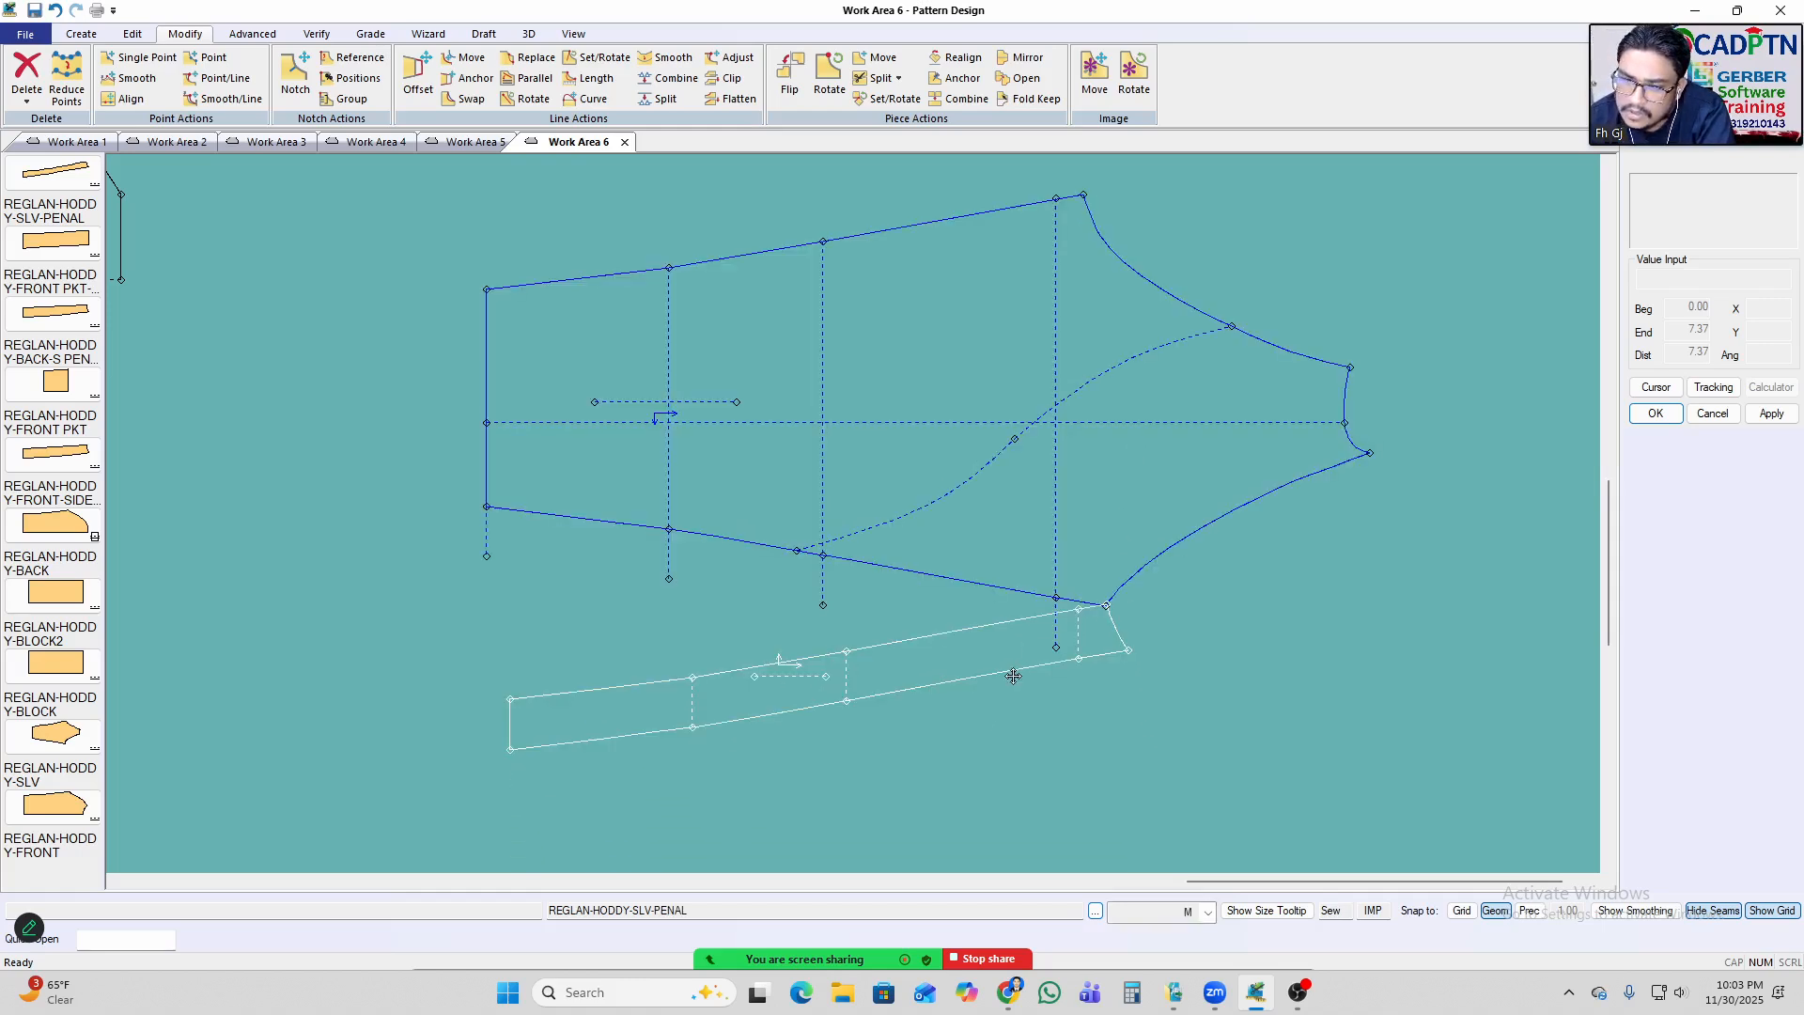
Place the sleeve panel back above the sleeve with a gap between the two pieces.
scroll(987, 715, down, 3)
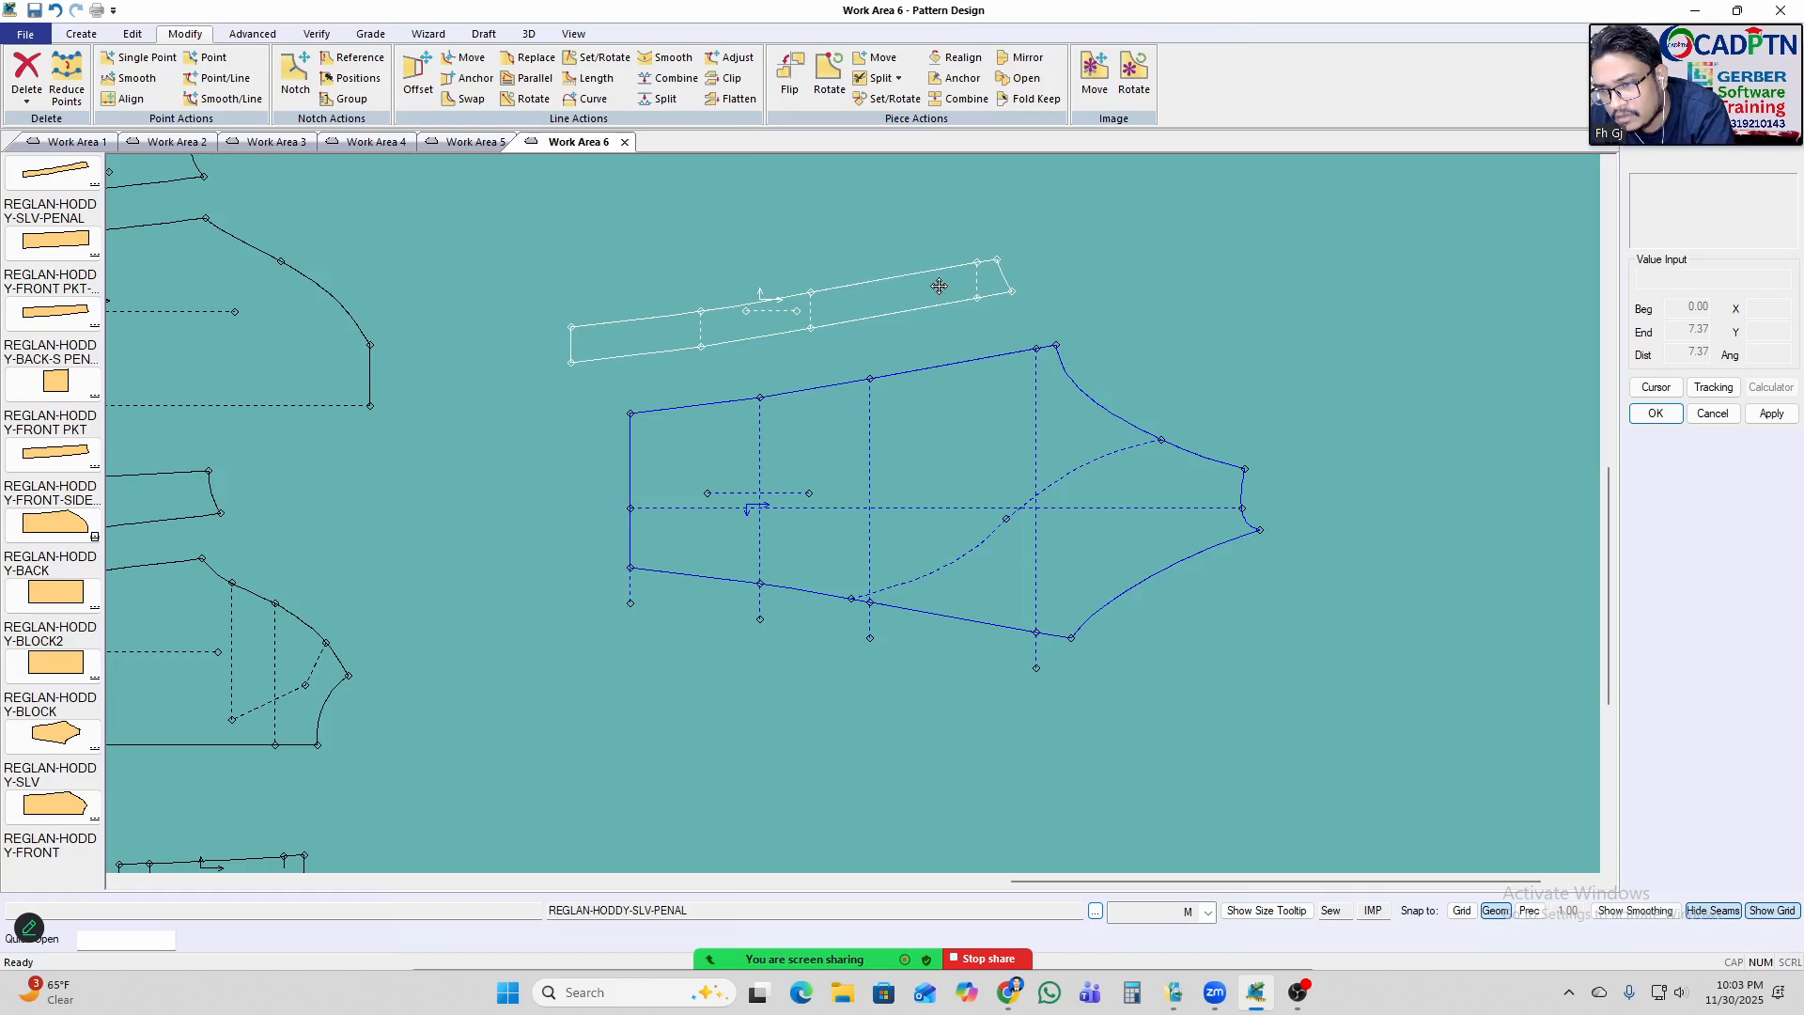
click(937, 286)
scroll(1289, 519, up, 2)
click(1226, 542)
scroll(949, 706, down, 3)
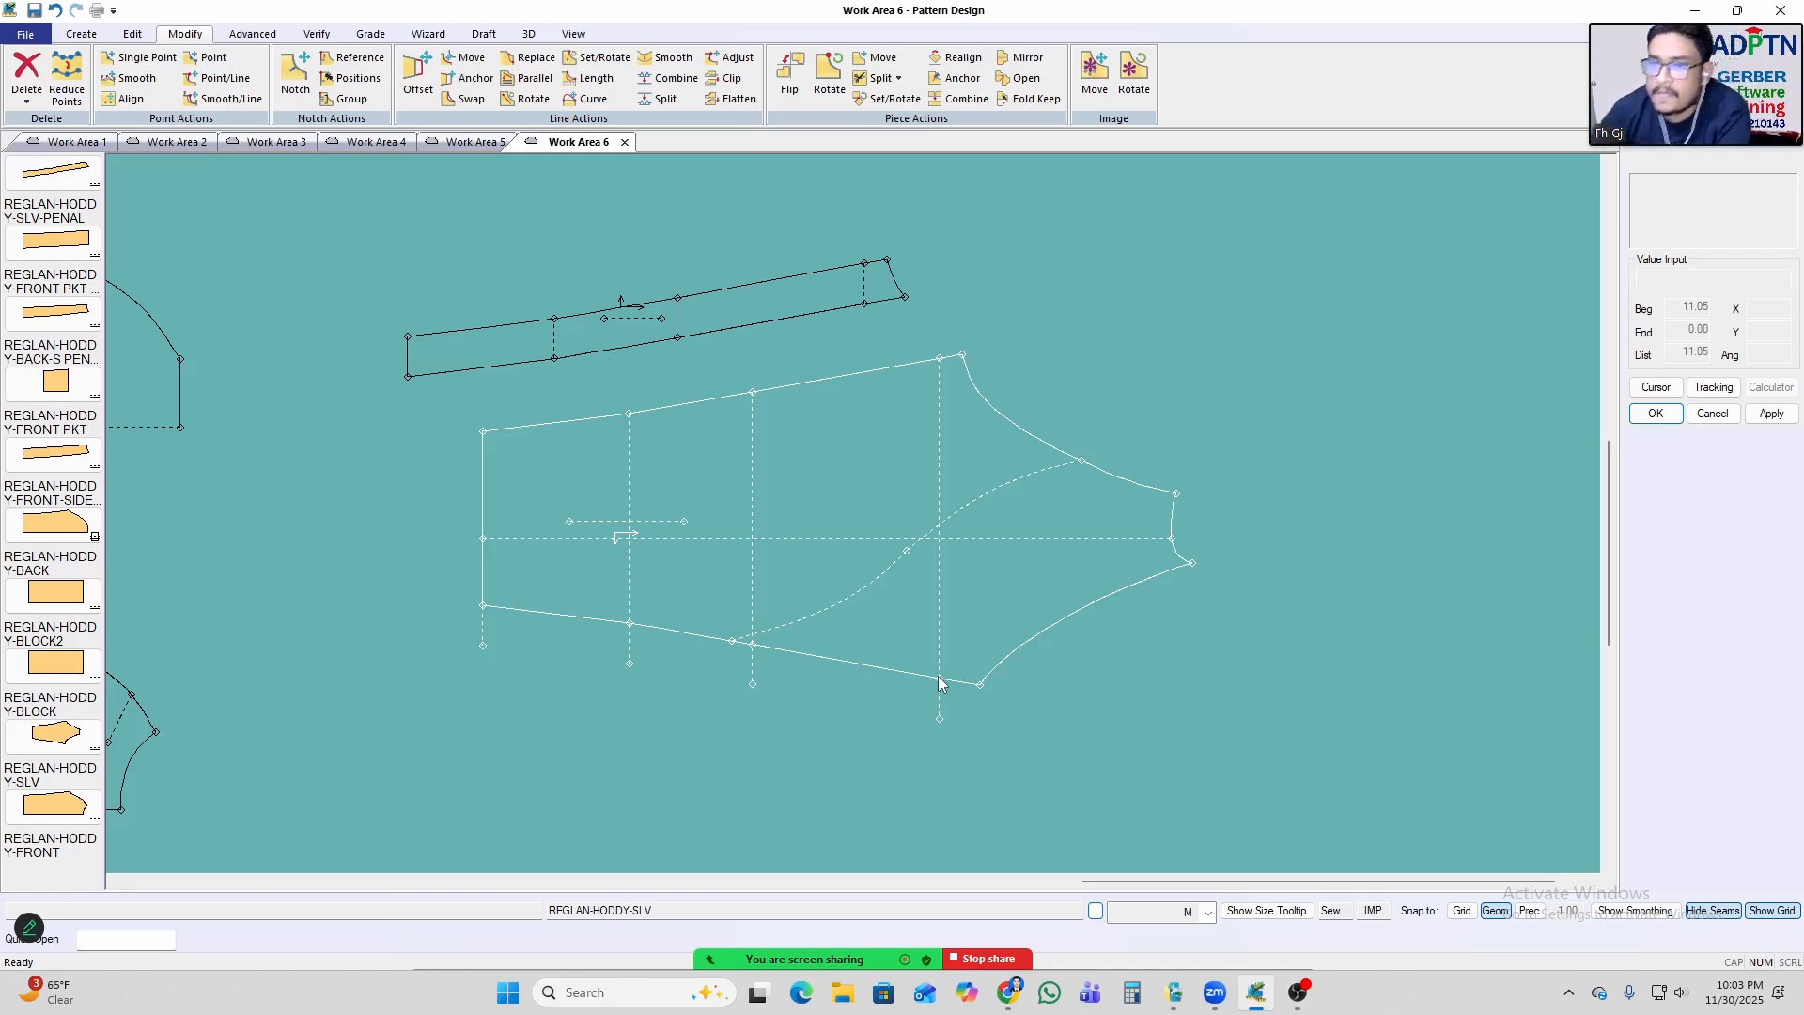
click(700, 416)
Run Show Nest All on all the REGLAN-HODDY pieces in the work area.
scroll(1002, 517, down, 6)
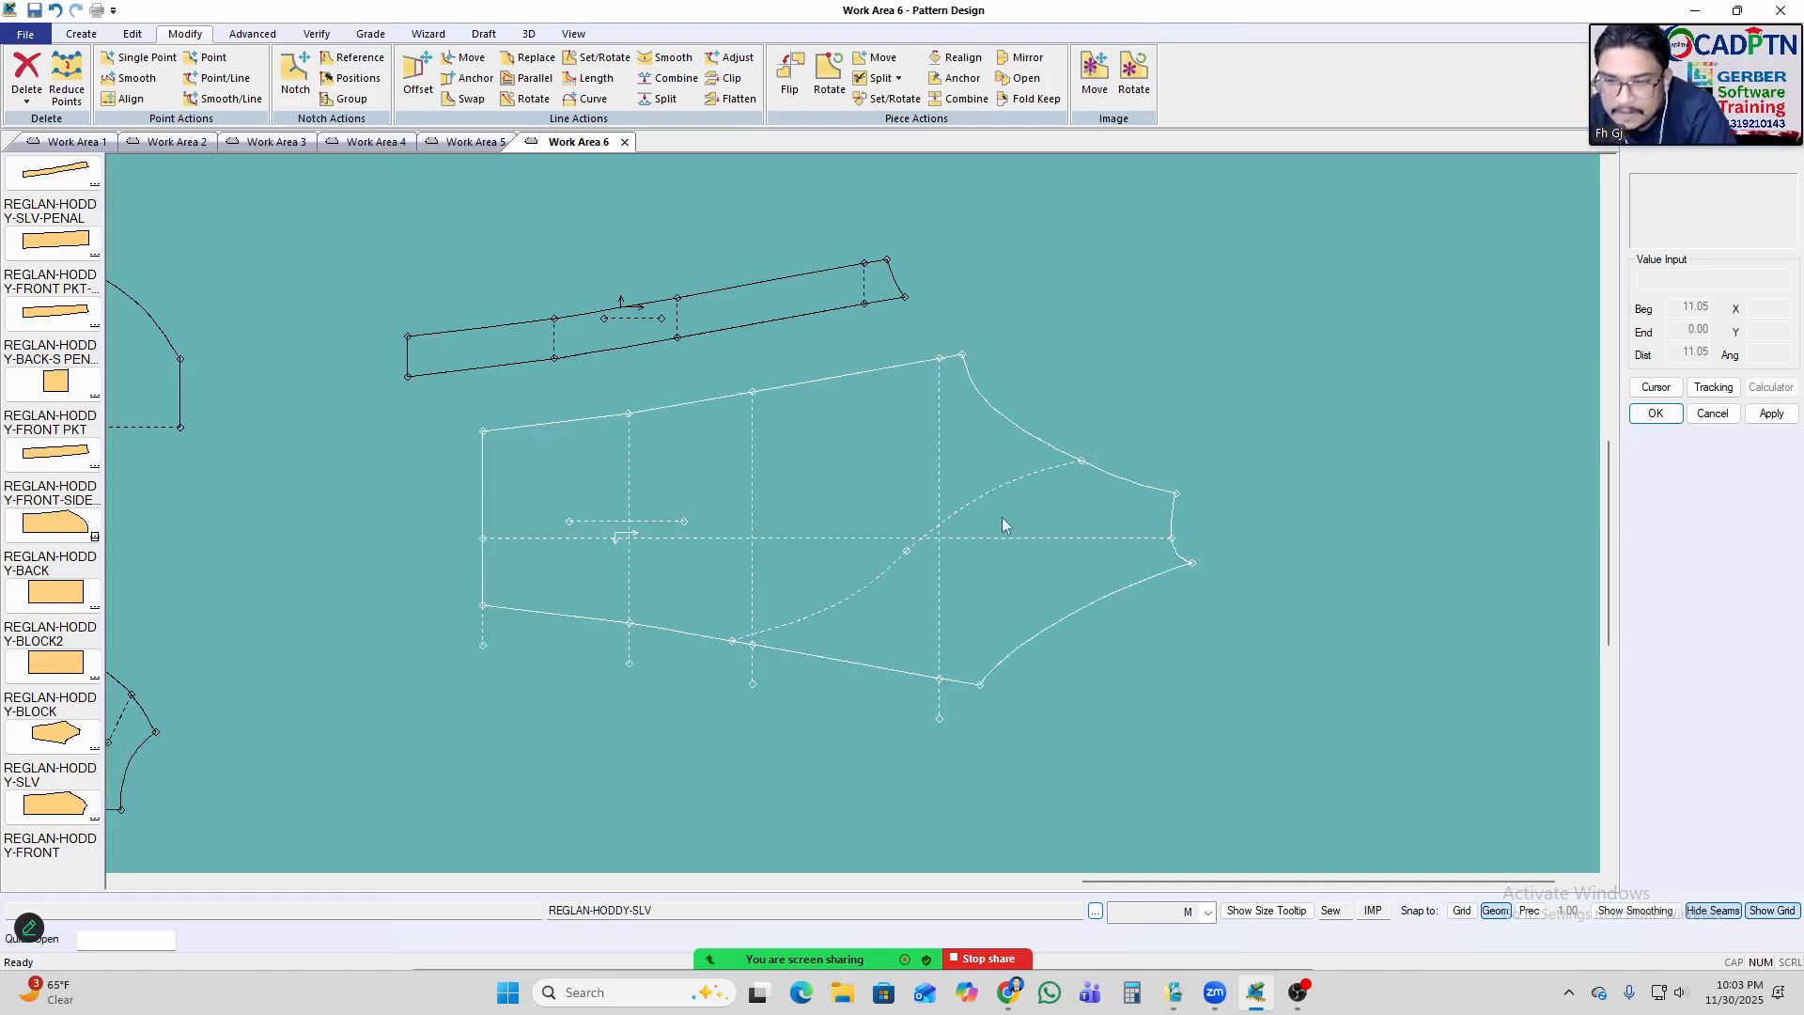
scroll(1229, 510, down, 2)
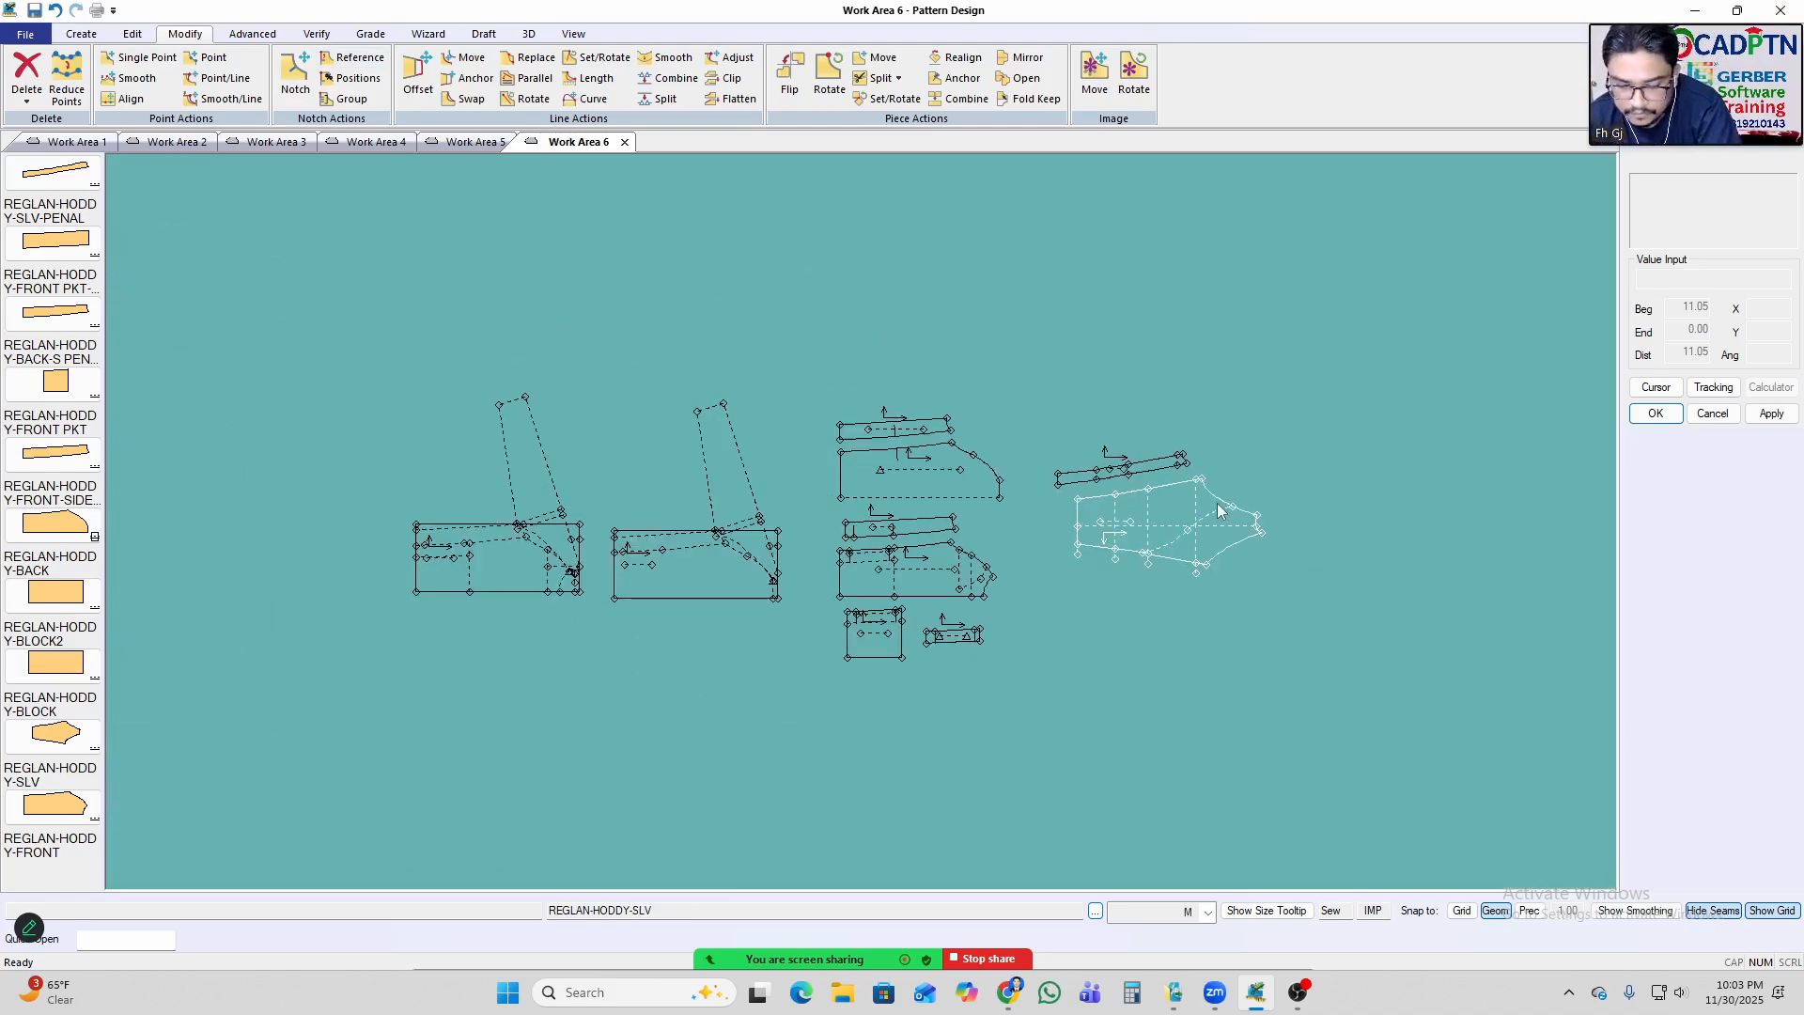
key(n)
drag(1297, 323, 271, 756)
right_click(1262, 361)
click(1334, 376)
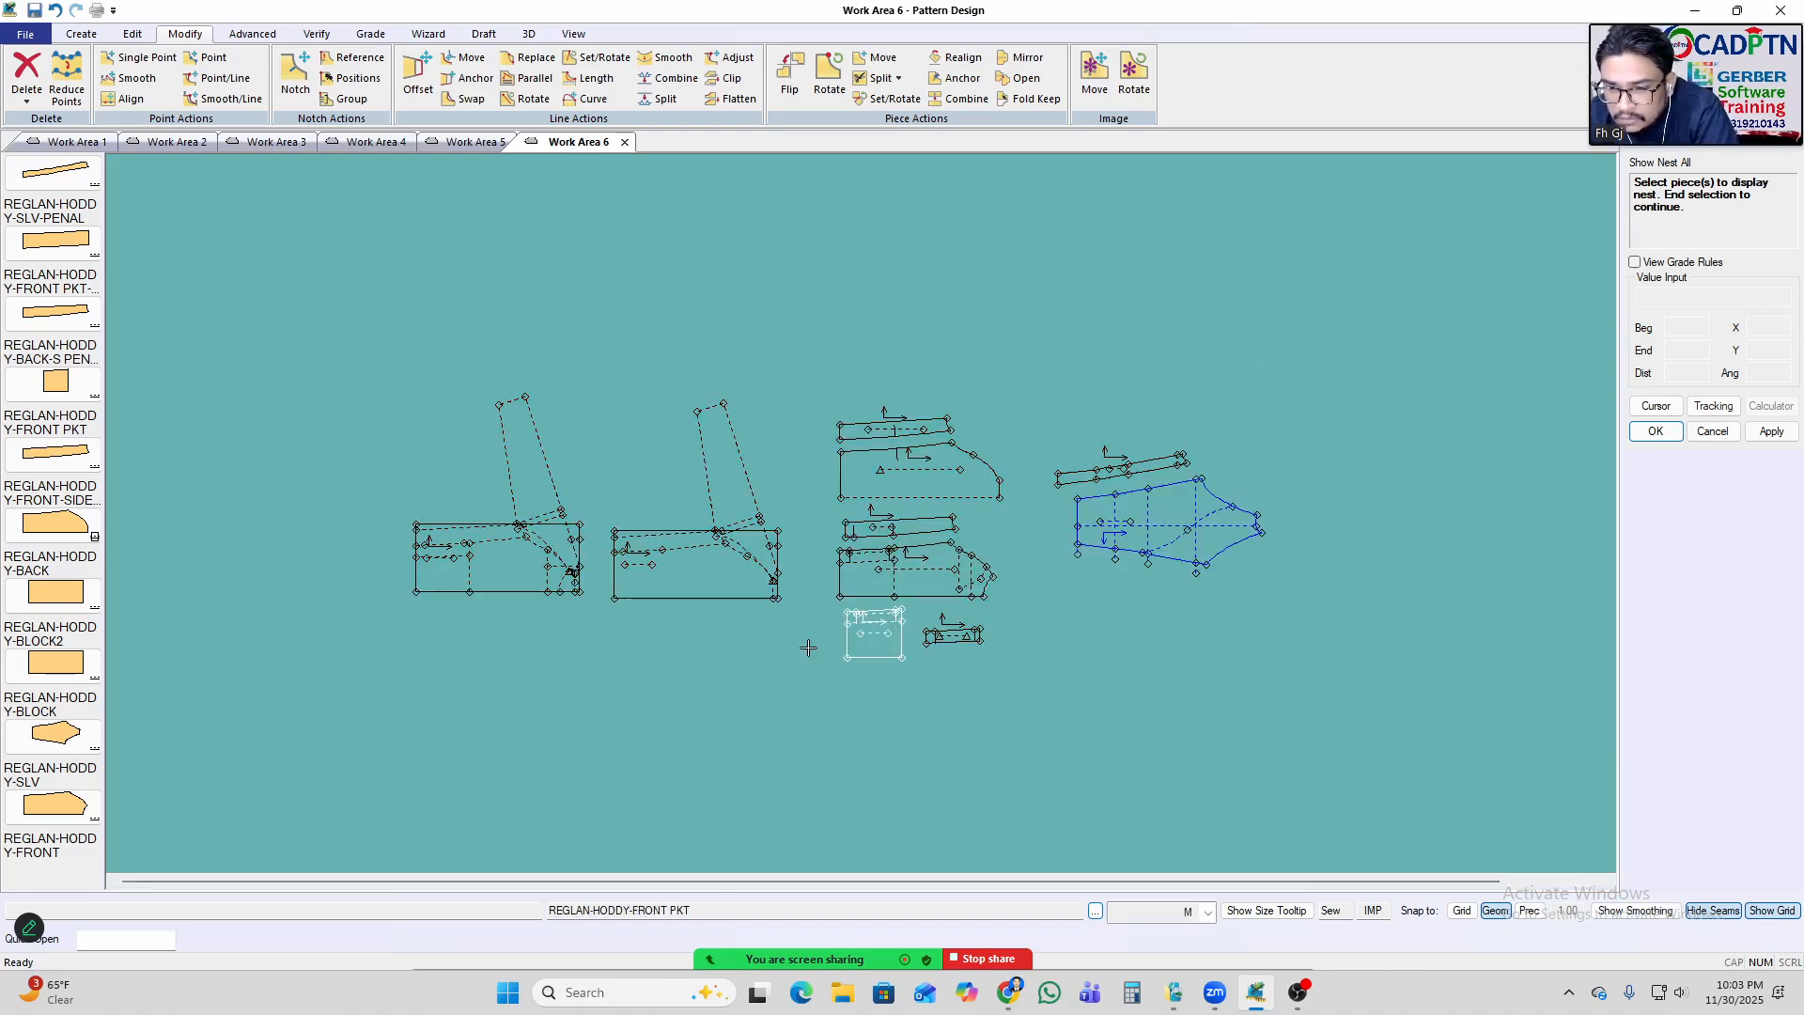
Move the back side panel against the upper edge of the REGLAN-HODDY back piece.
scroll(879, 345, up, 5)
drag(874, 387, 869, 436)
scroll(855, 432, down, 6)
scroll(831, 321, up, 4)
click(961, 320)
scroll(792, 265, down, 4)
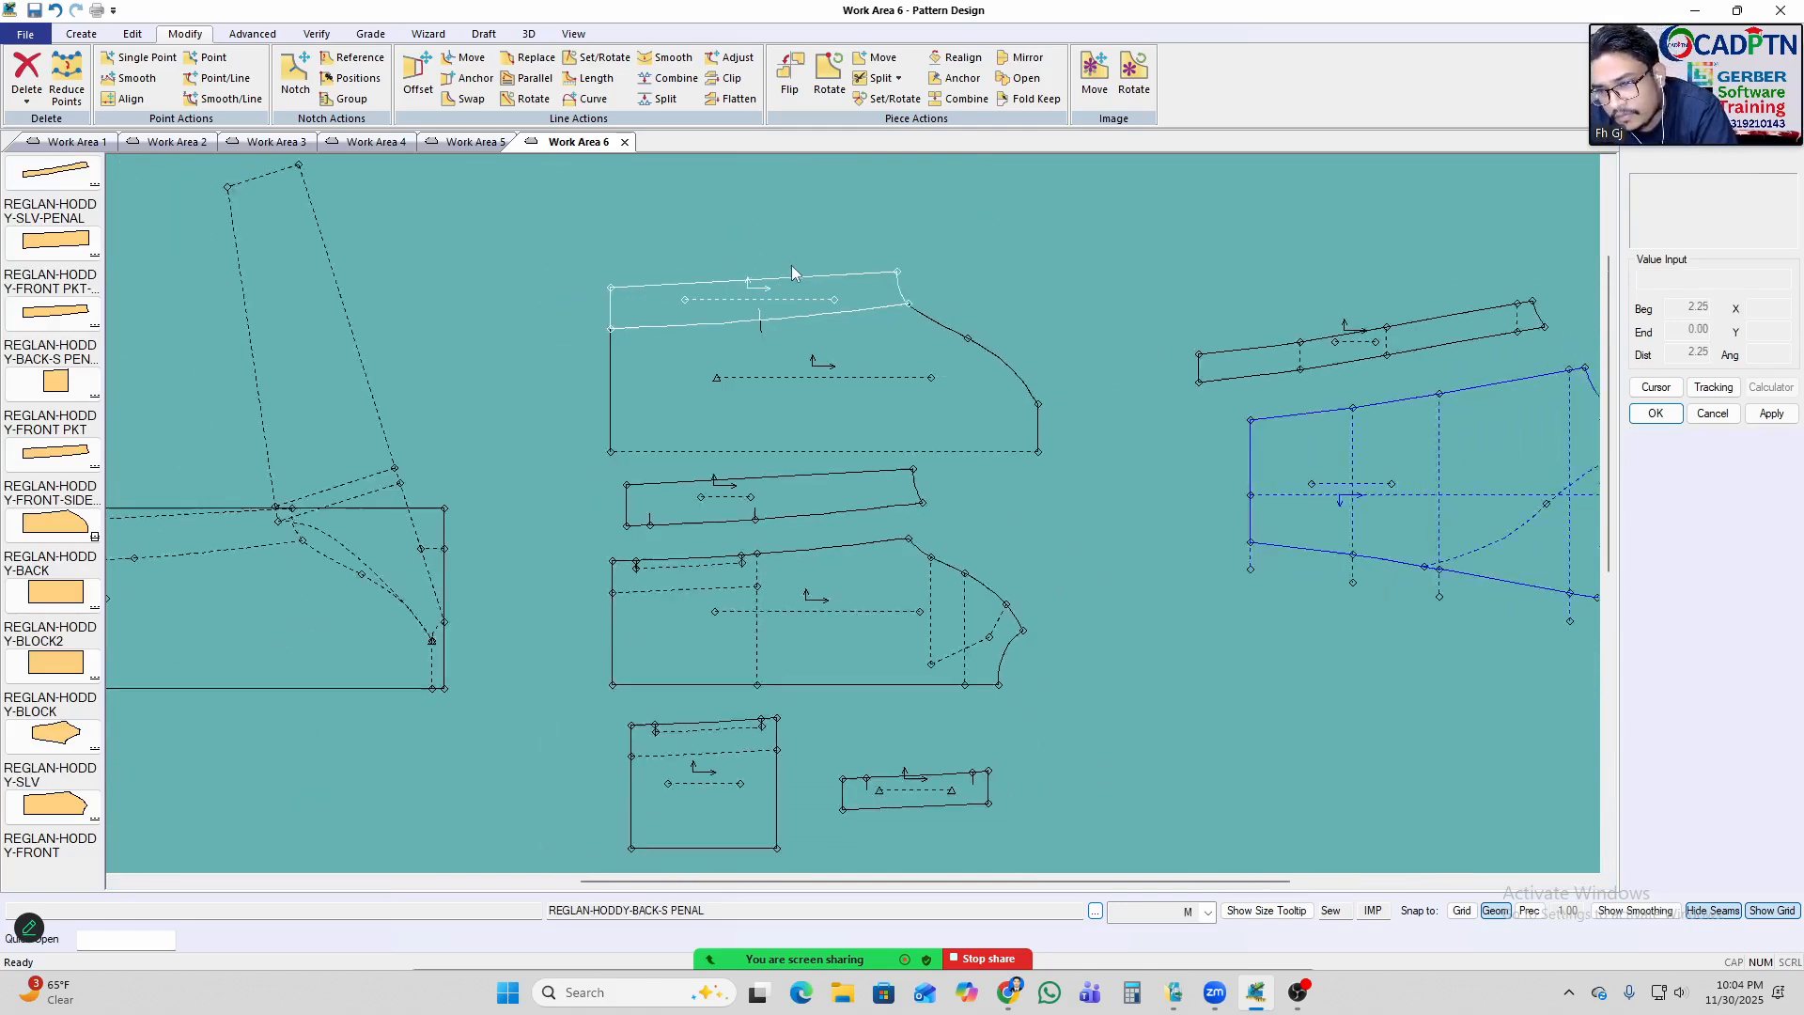
Join the front side panel to the upper edge of the REGLAN-HODDY front piece.
scroll(820, 553, up, 5)
click(985, 340)
click(961, 404)
scroll(1239, 640, up, 3)
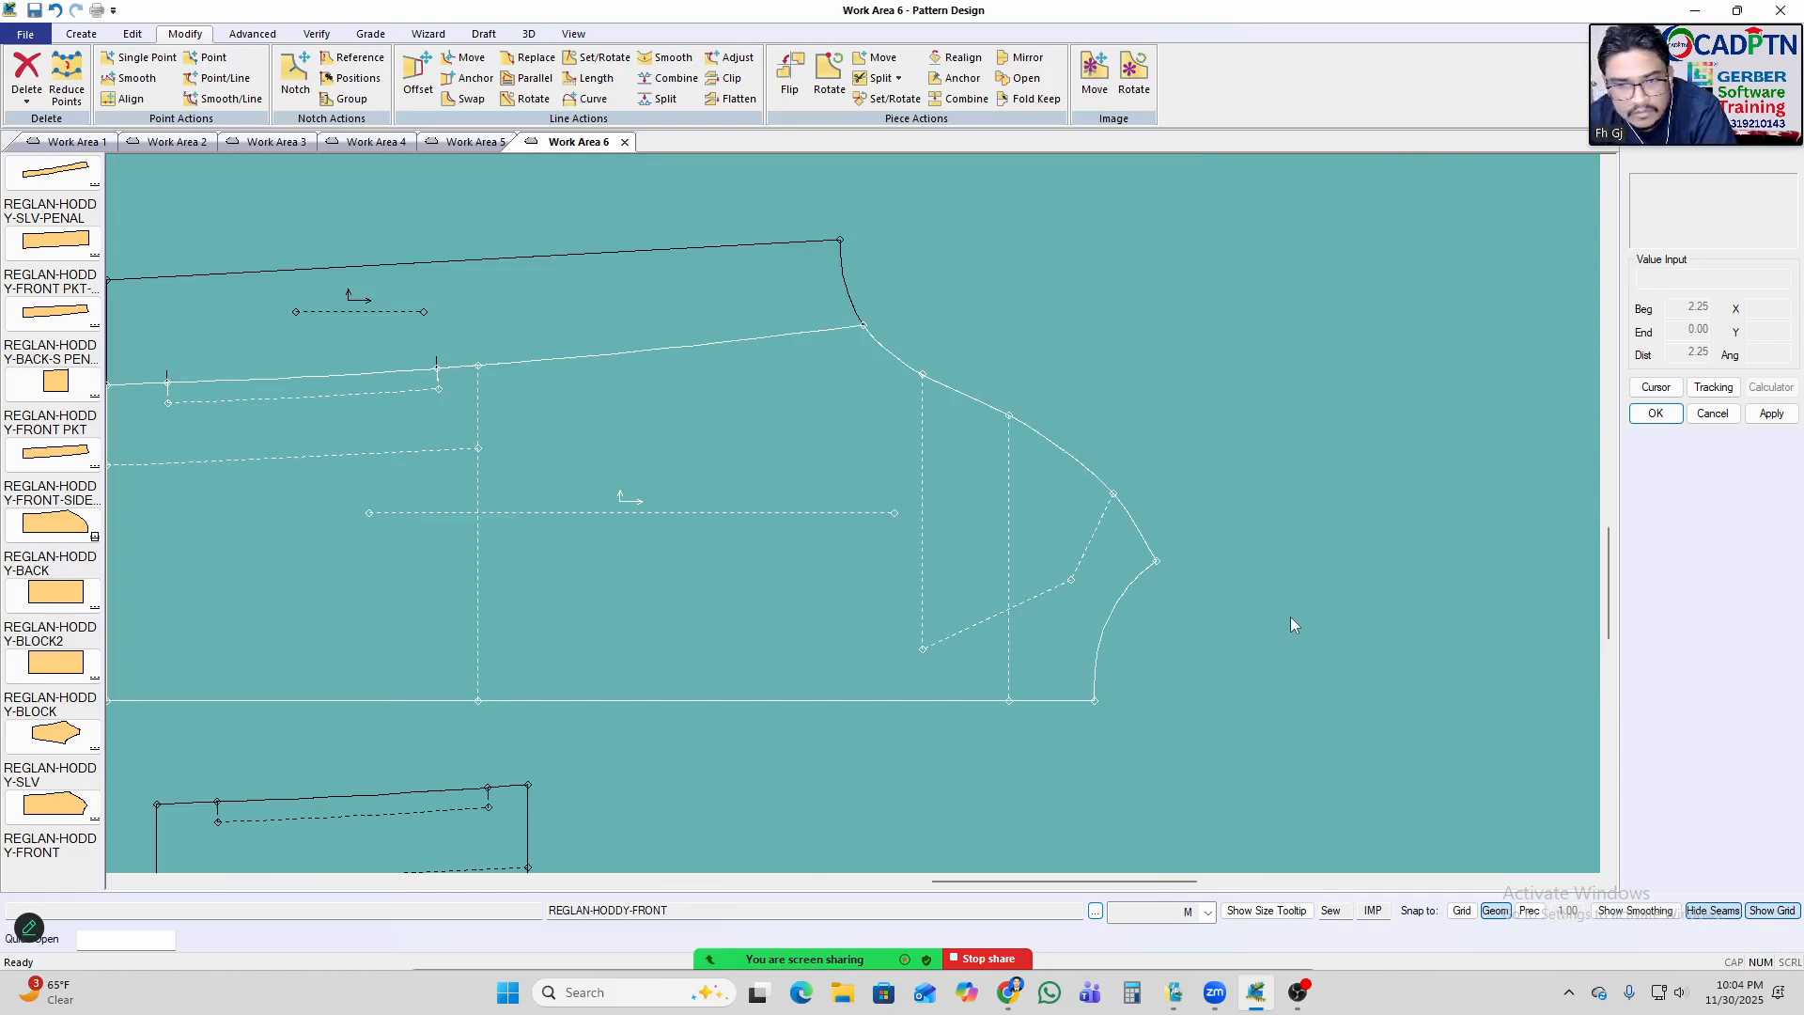
Overlay the front pocket on the front's pocket area and set it down just below the front piece.
scroll(1289, 617, down, 5)
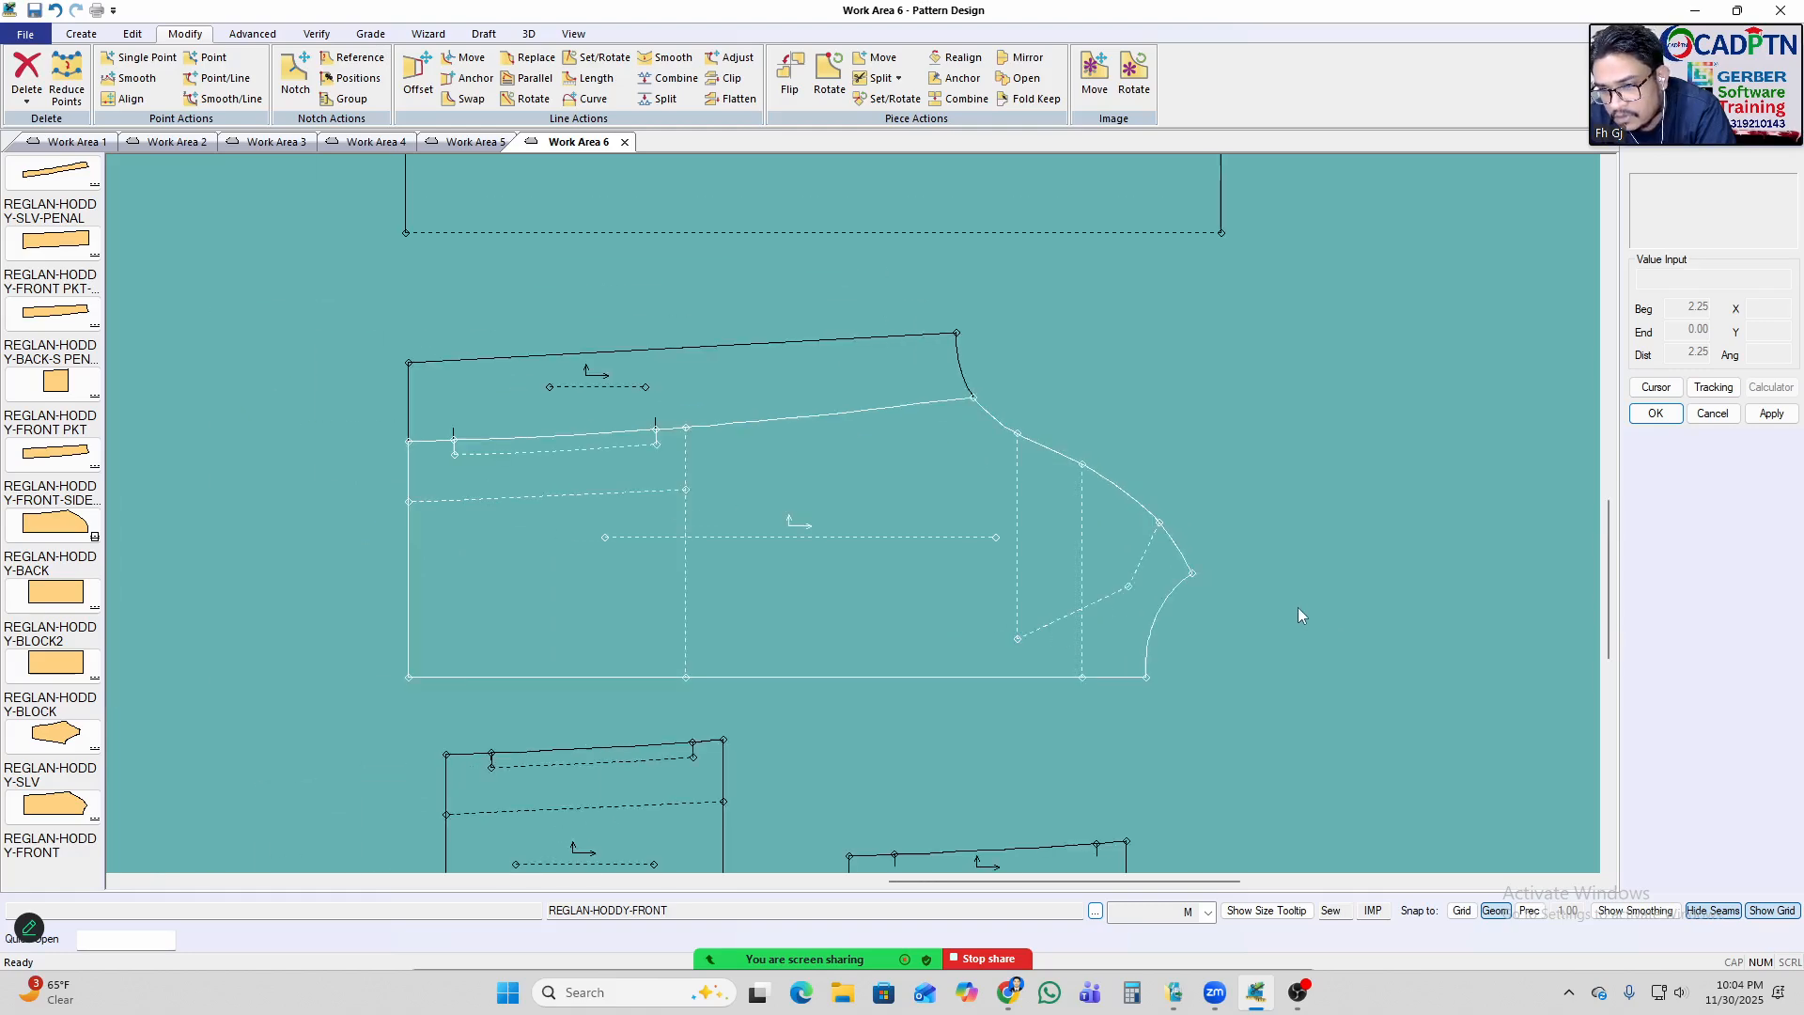
scroll(852, 669, up, 4)
click(855, 676)
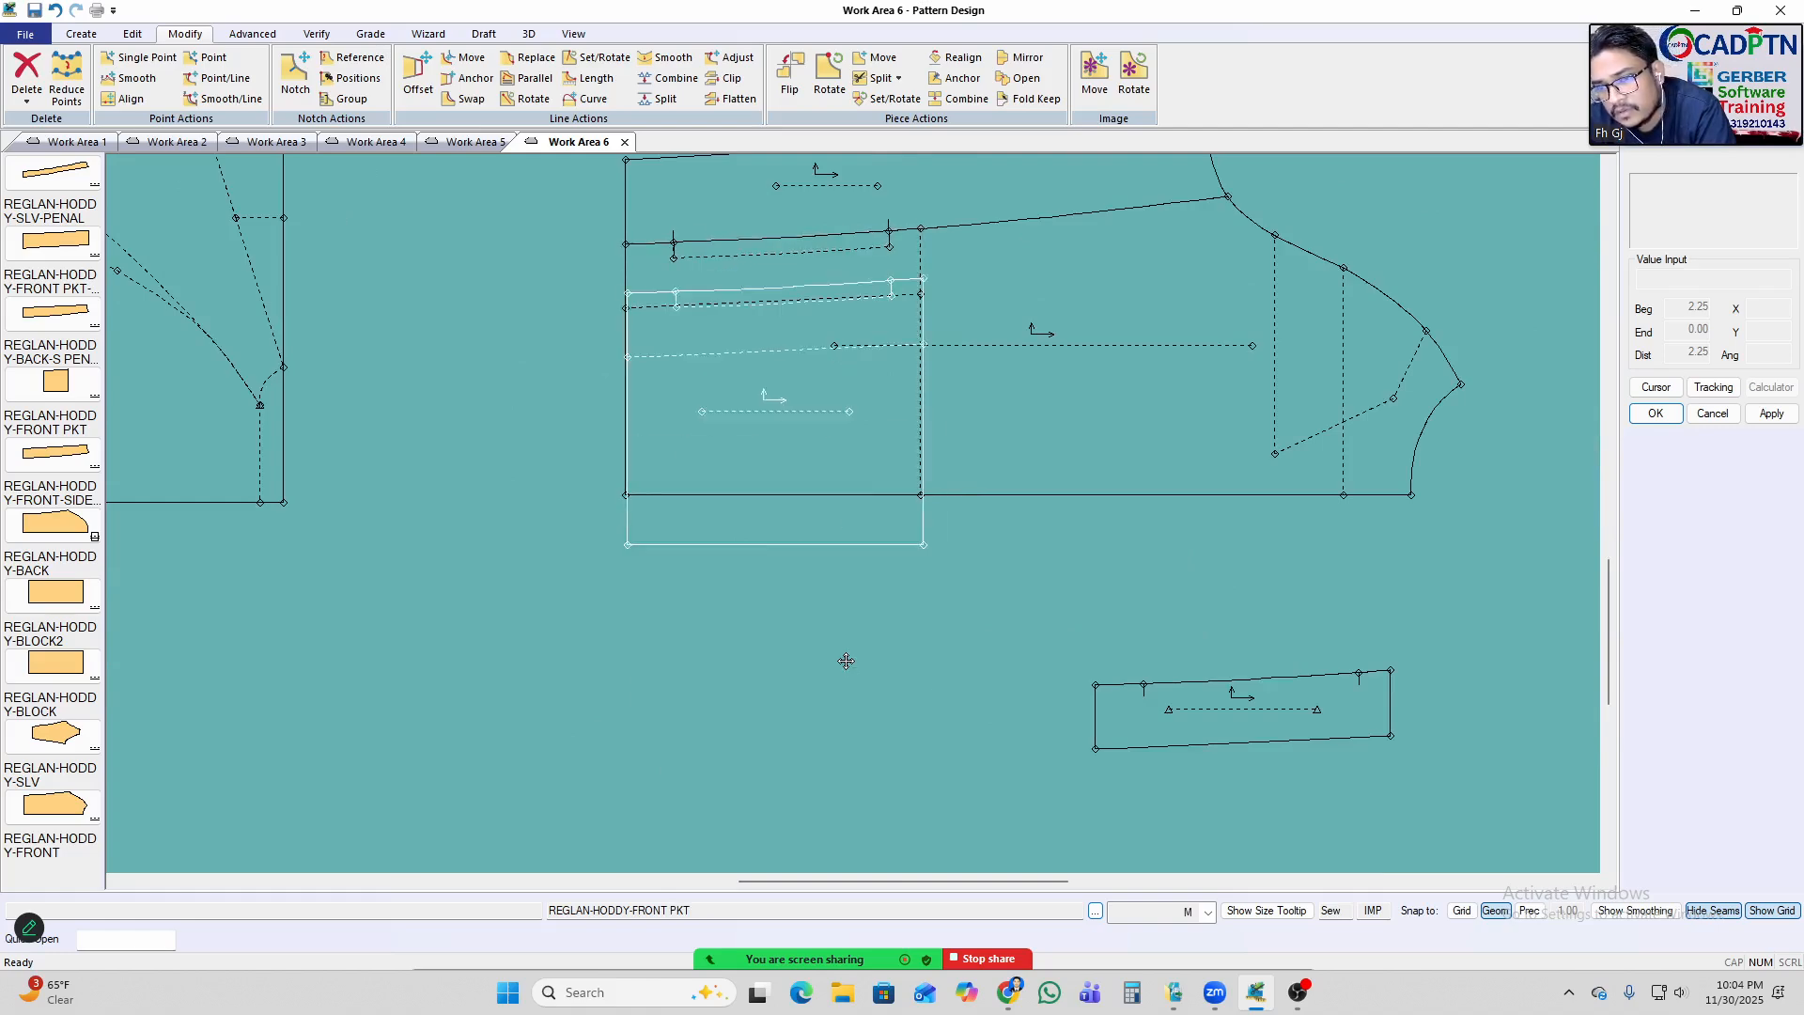
click(842, 631)
Move the BLOCK2 and BLOCK drafts closer to the body pieces and to each other.
scroll(927, 559, down, 3)
scroll(978, 572, down, 1)
click(601, 471)
click(663, 518)
scroll(883, 575, down, 3)
scroll(400, 542, up, 3)
click(432, 579)
scroll(925, 580, up, 5)
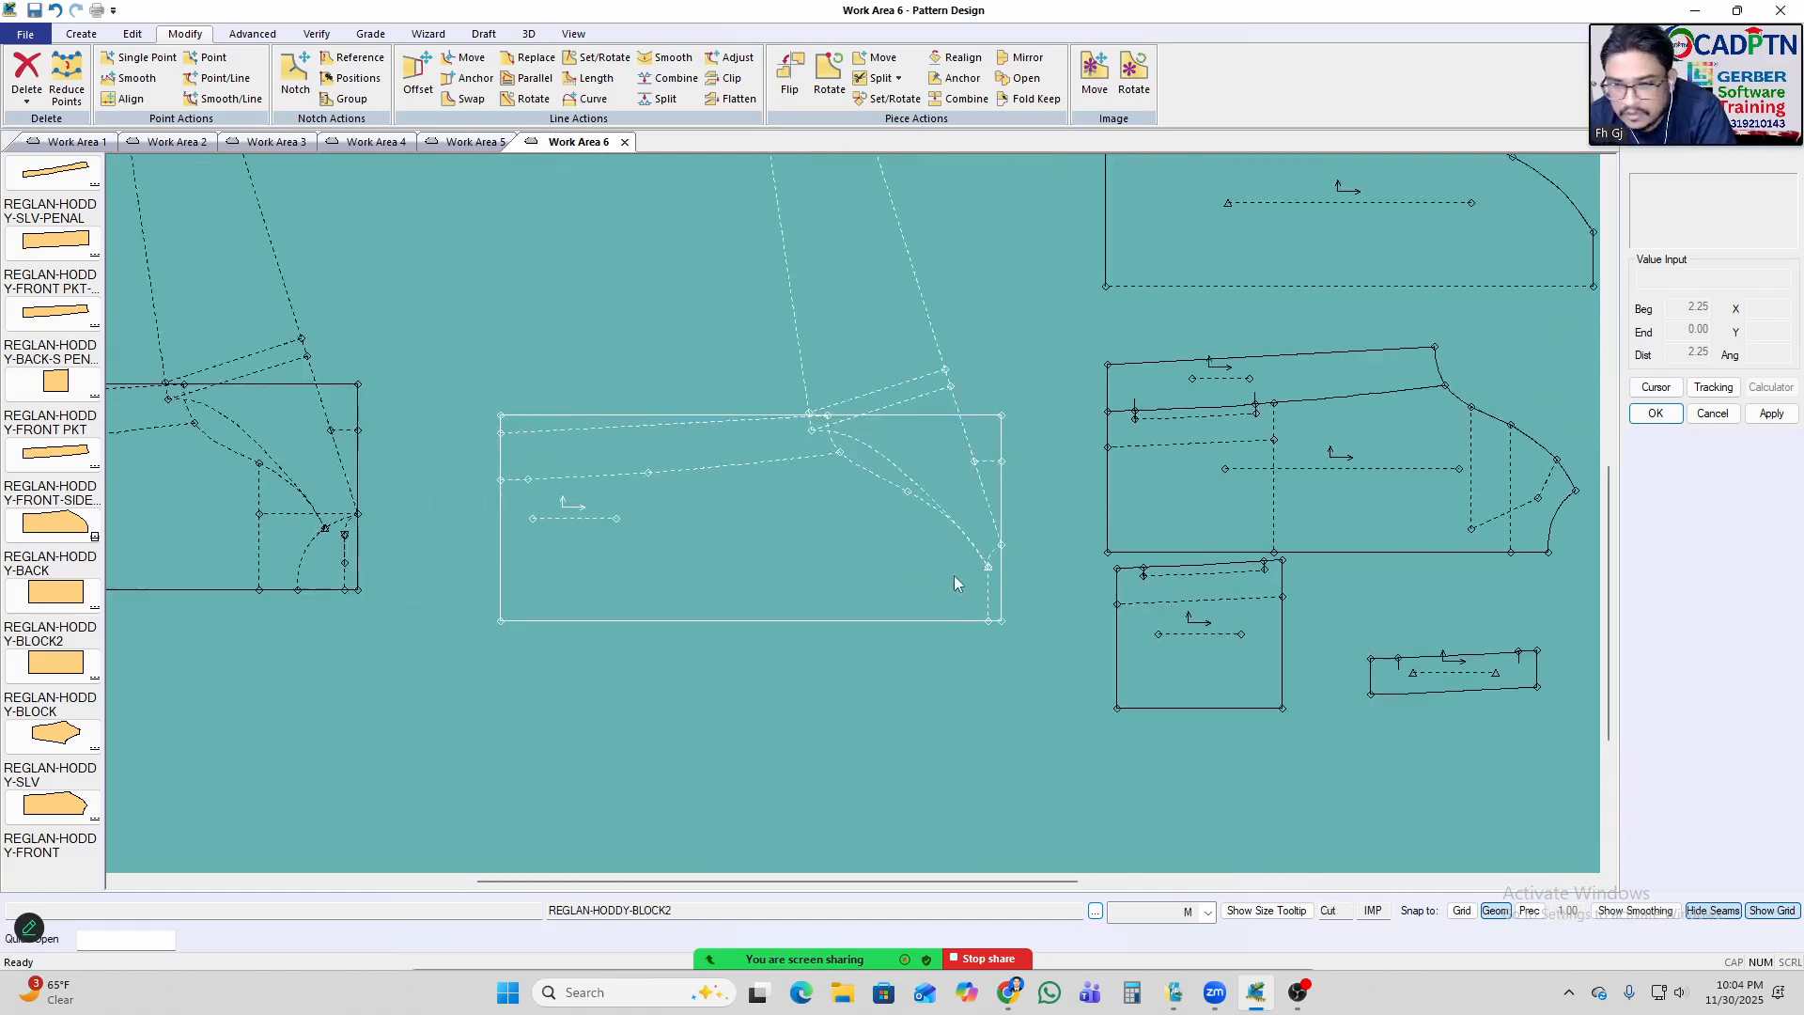
scroll(1364, 670, down, 2)
scroll(1442, 651, down, 3)
scroll(620, 603, up, 2)
click(639, 600)
click(672, 617)
scroll(810, 631, up, 2)
Run Show Nest All again on the rearranged REGLAN-HODDY pieces.
scroll(340, 573, down, 5)
scroll(1202, 487, down, 1)
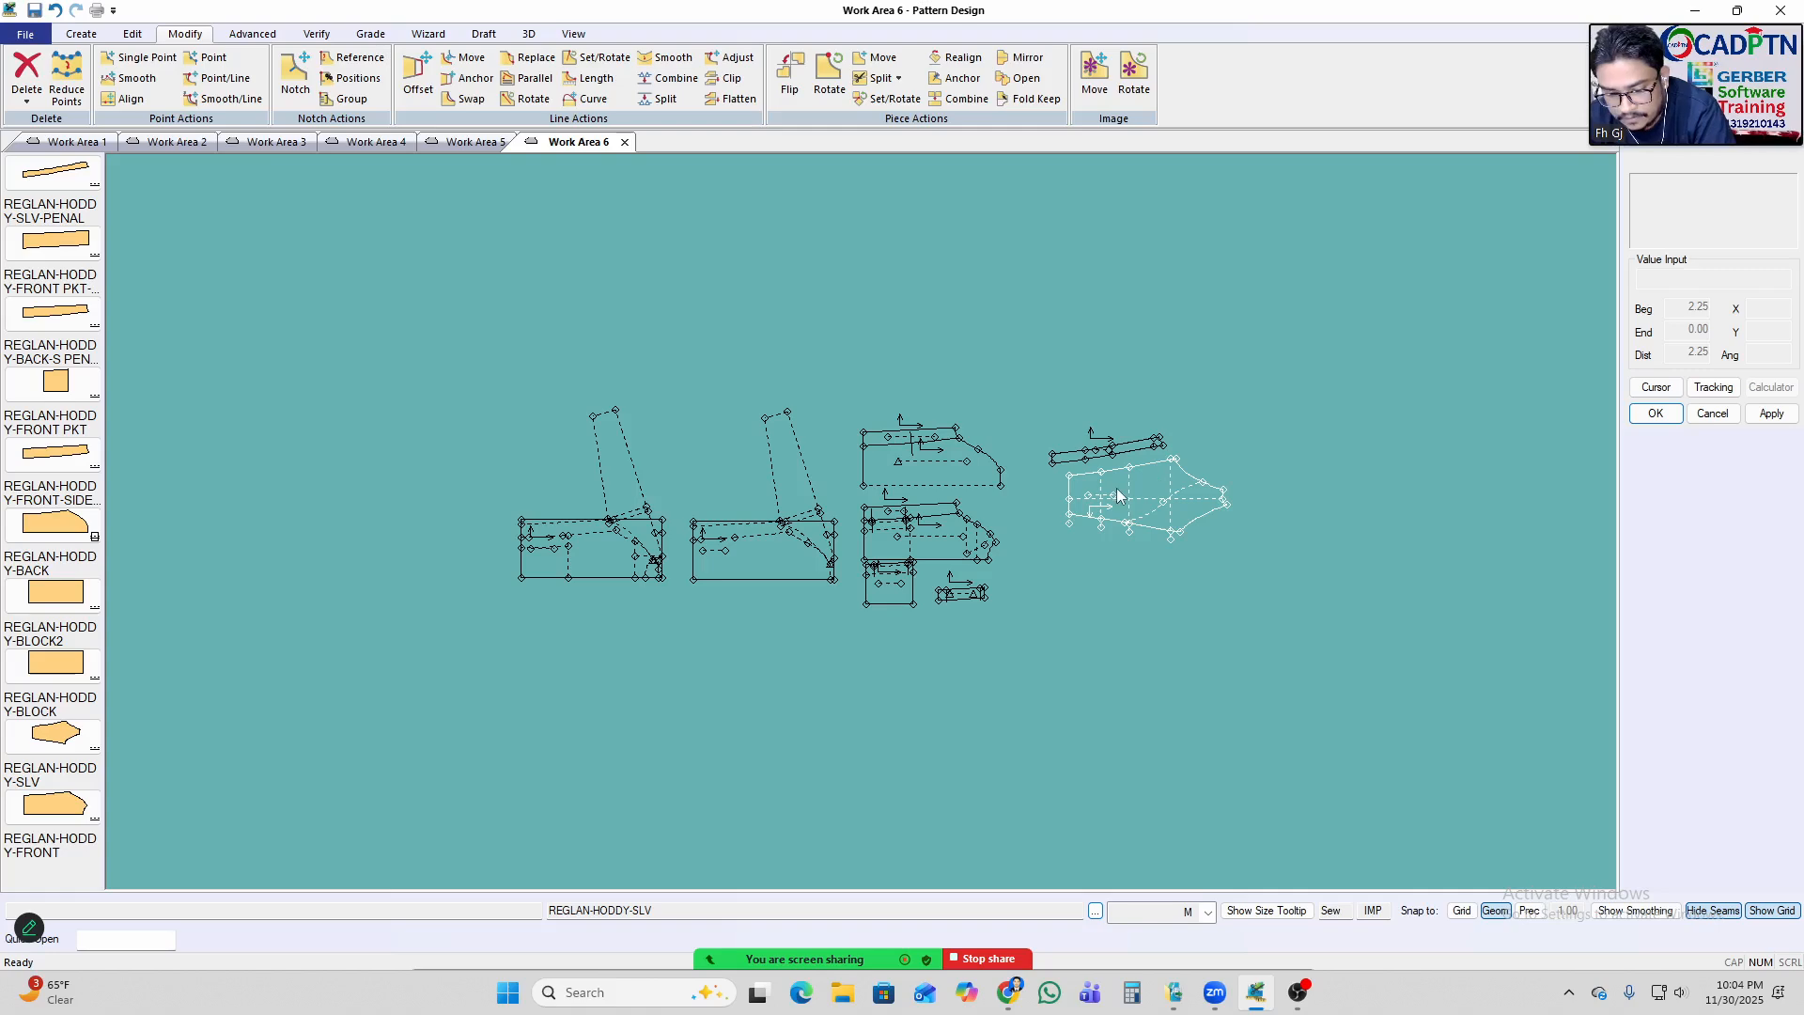
key(n)
drag(1342, 245, 293, 751)
right_click(1203, 369)
click(1265, 382)
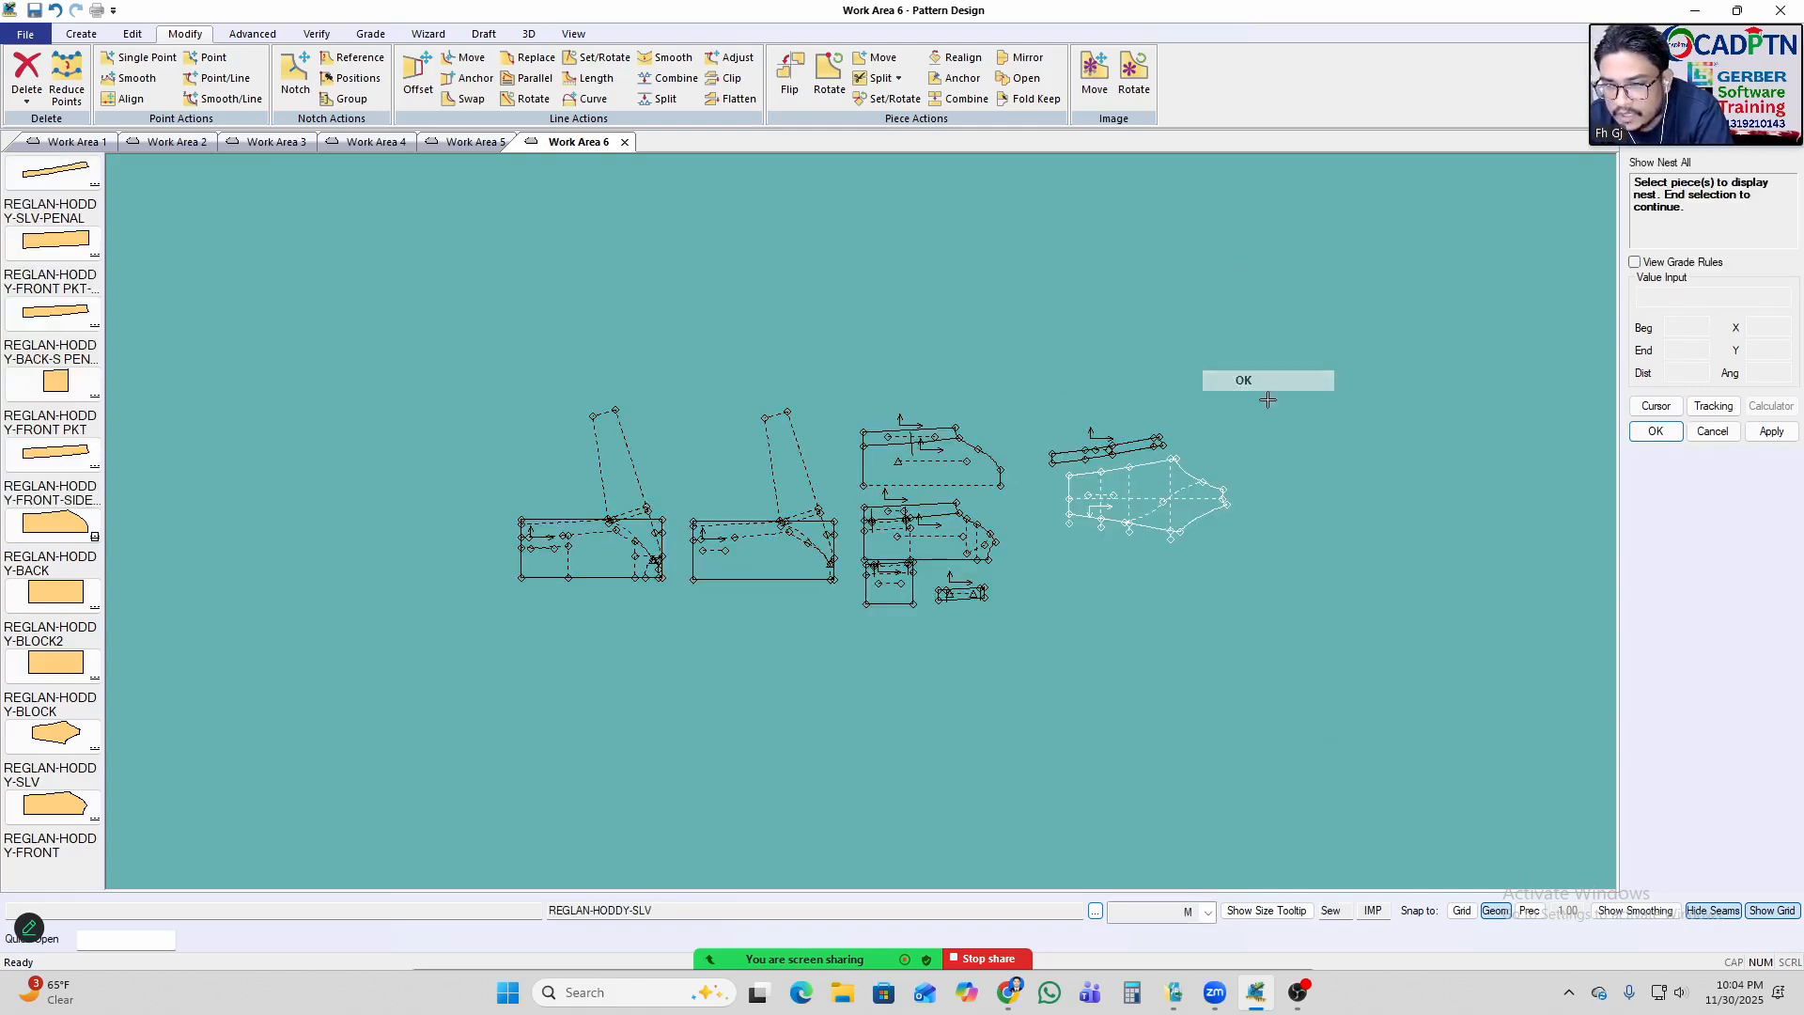
scroll(1203, 510, up, 4)
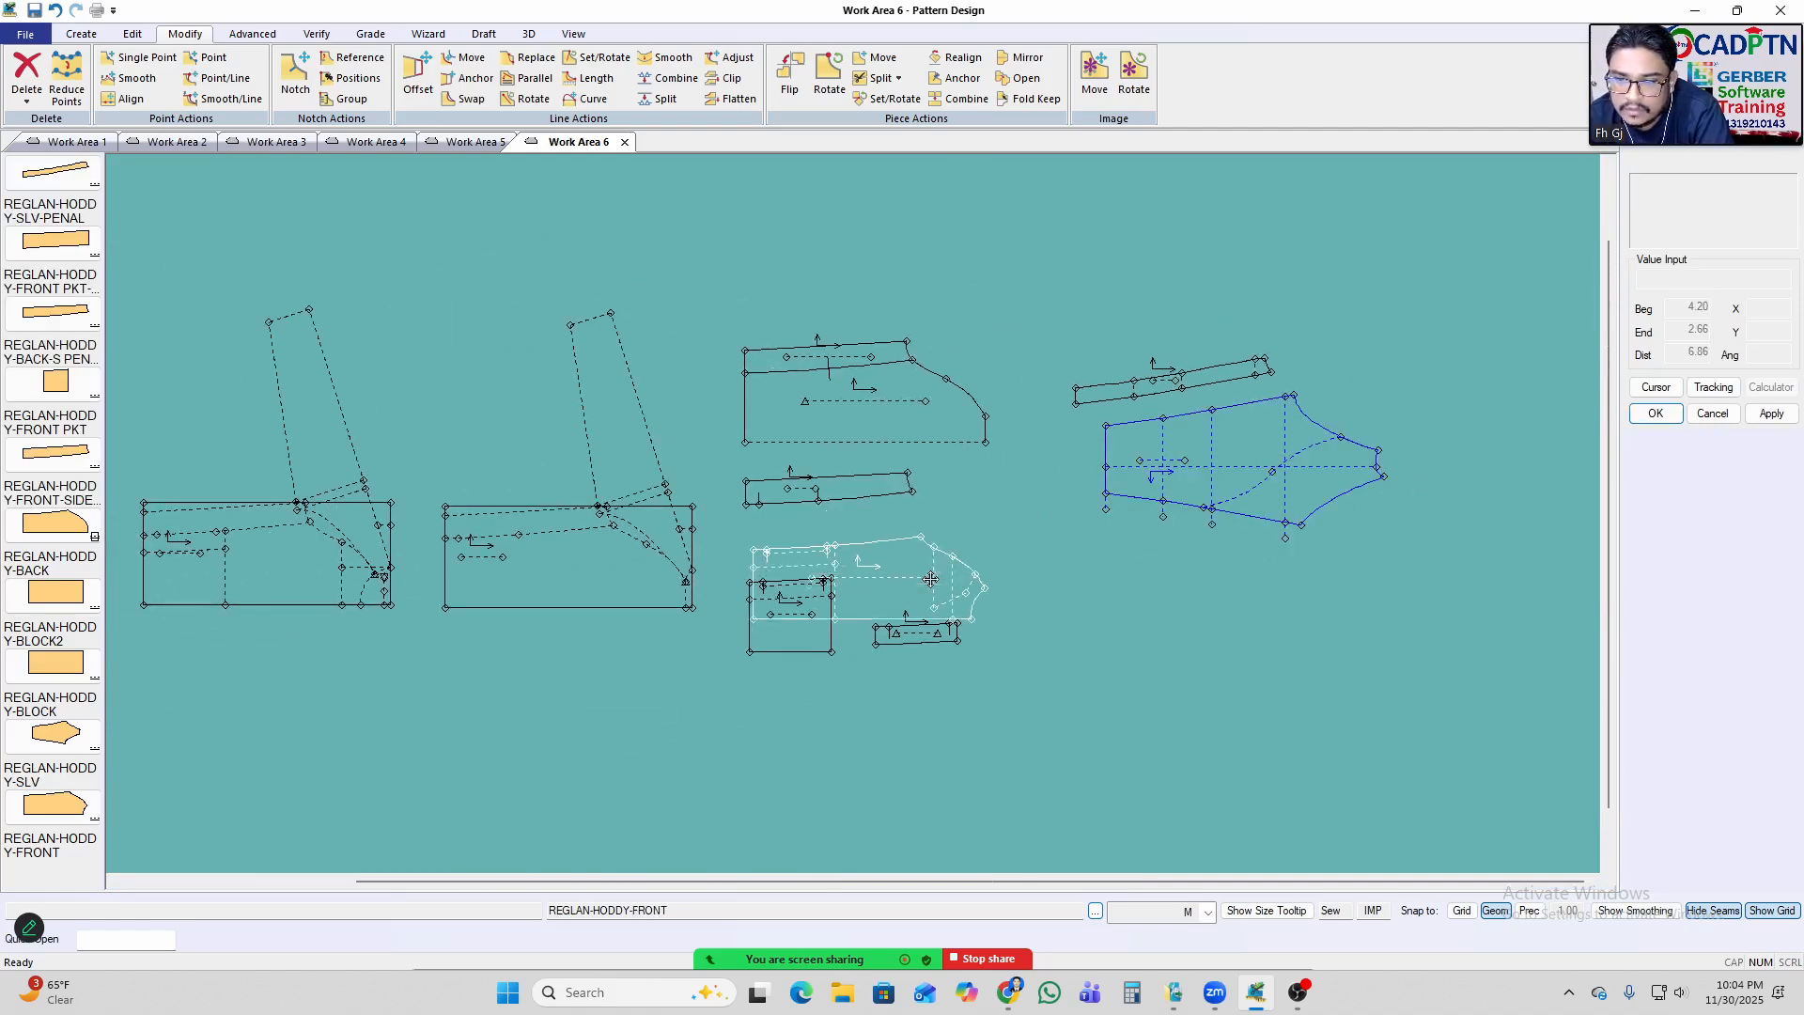
scroll(1091, 522, down, 1)
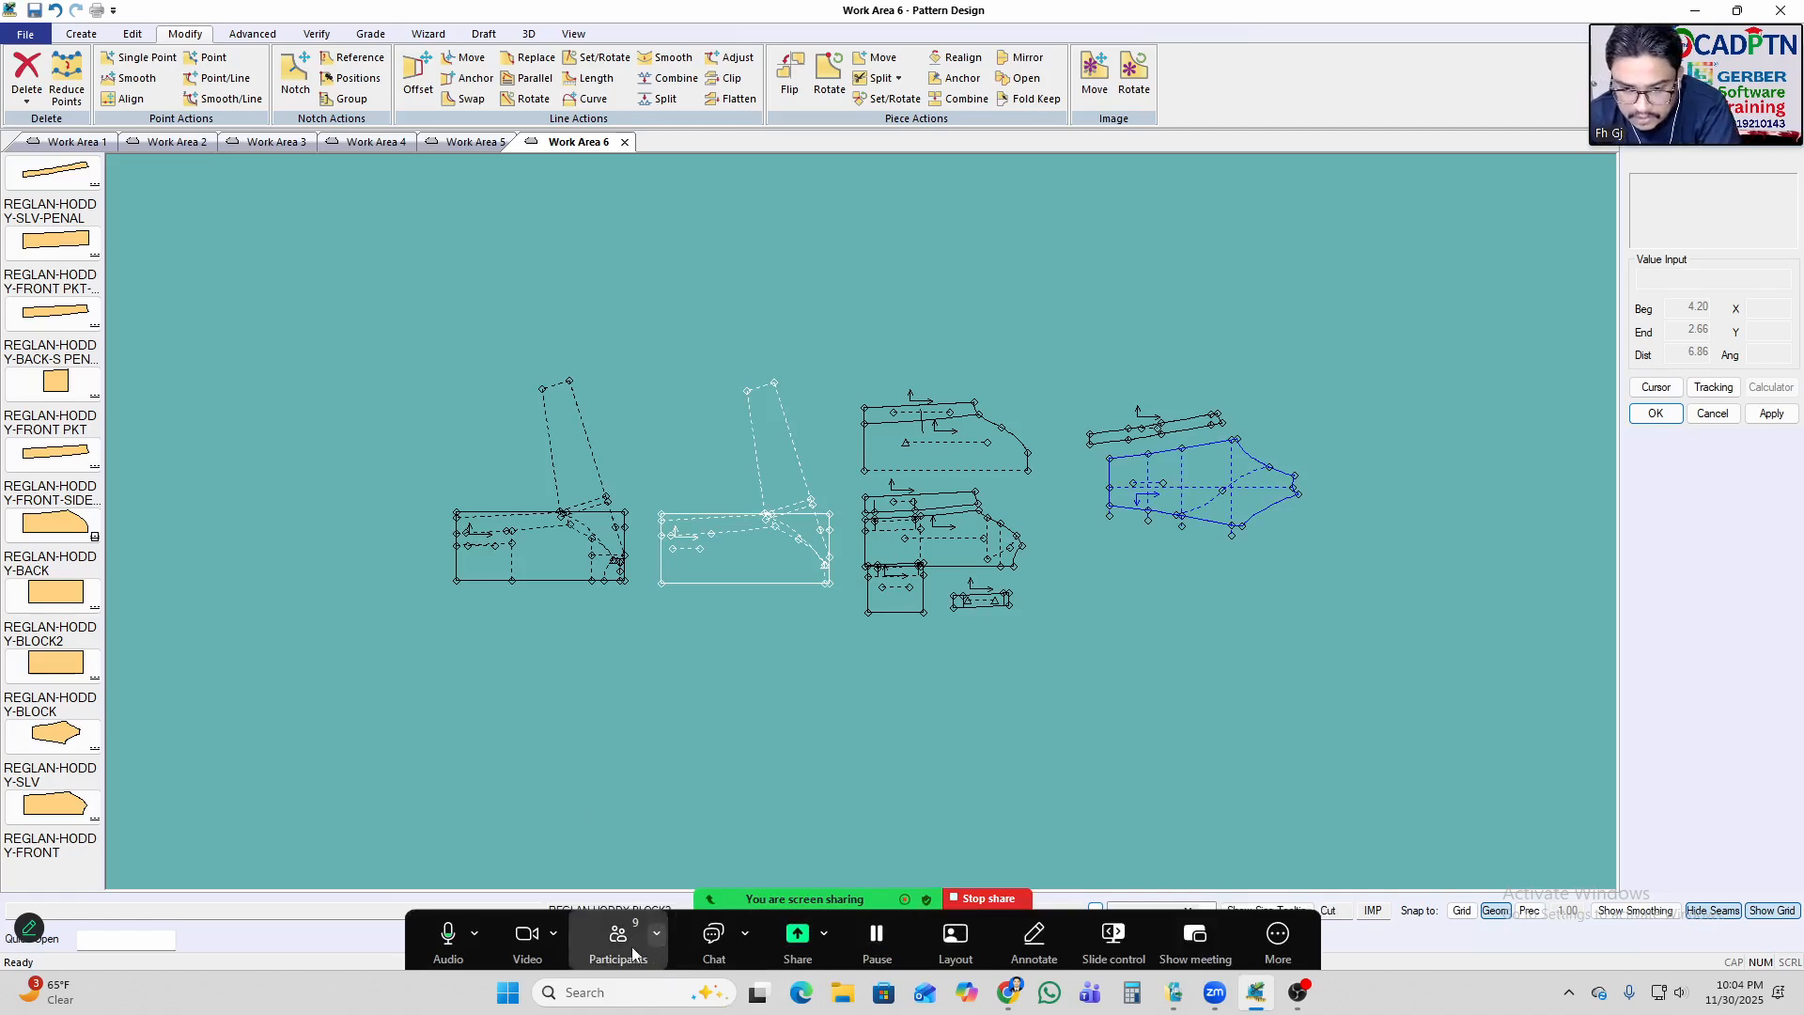
Open the Zoom meeting's participant list and review who is attending.
click(624, 942)
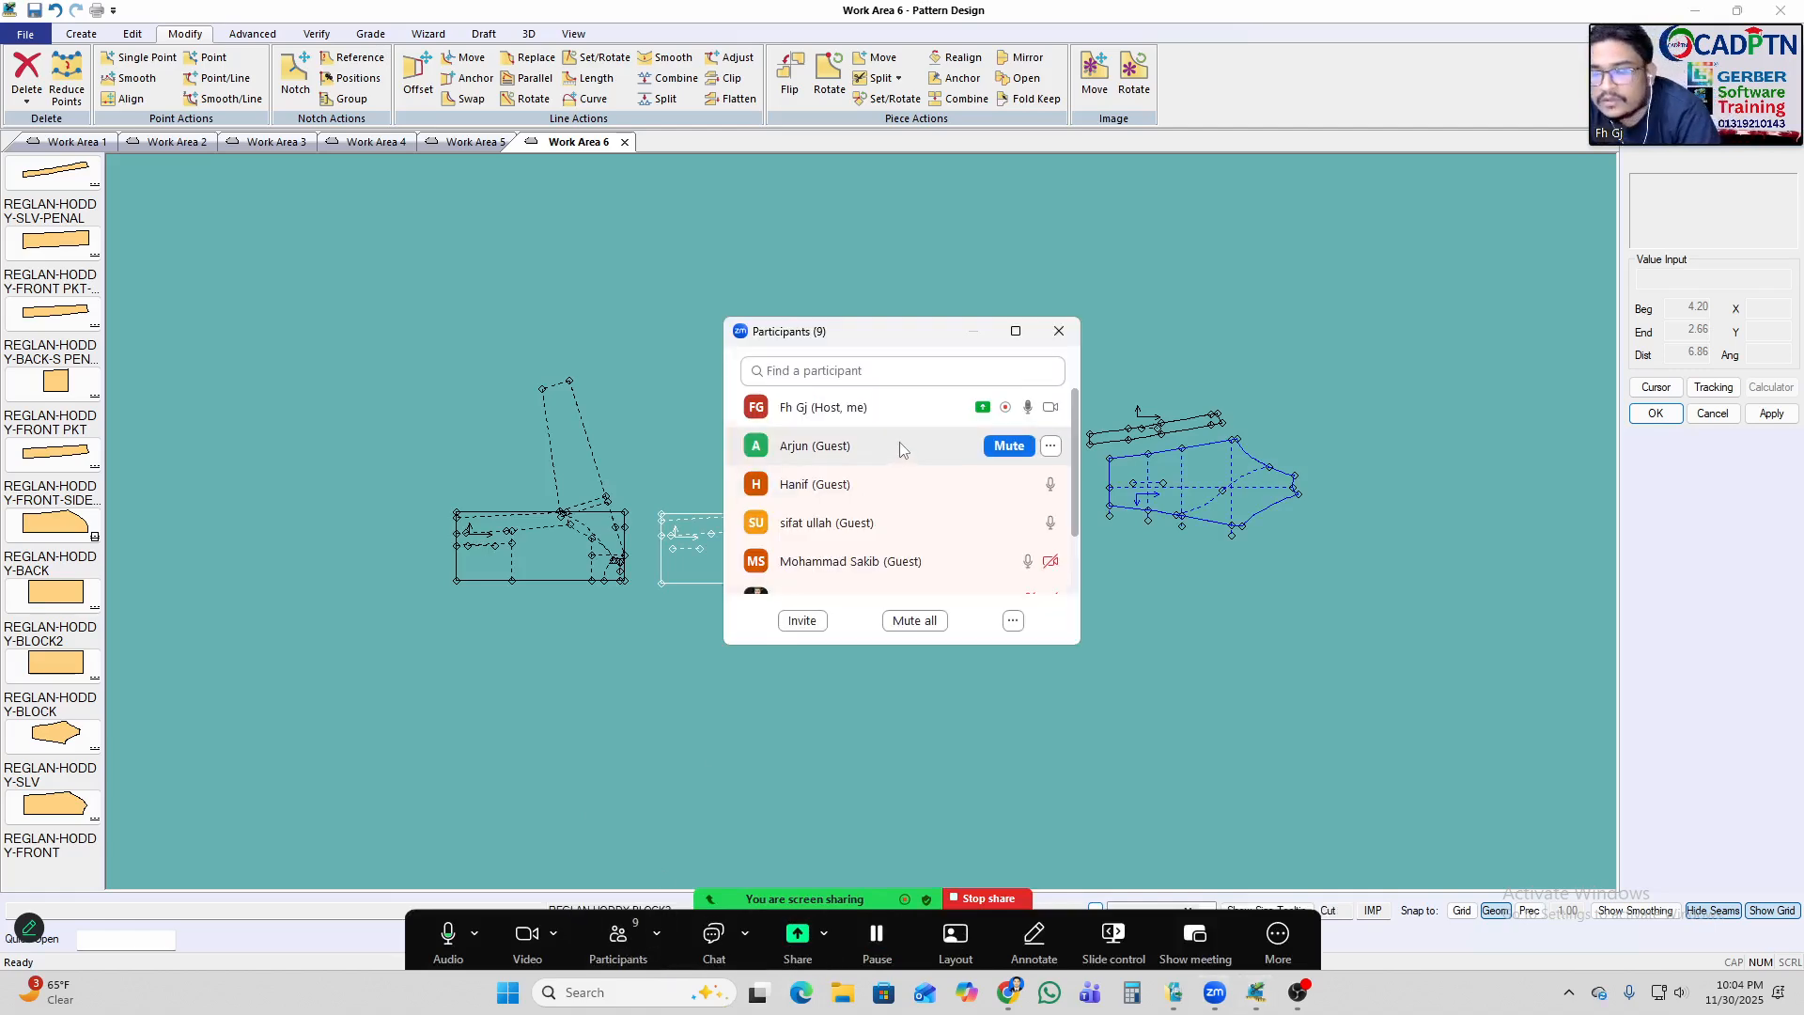
scroll(898, 438, down, 4)
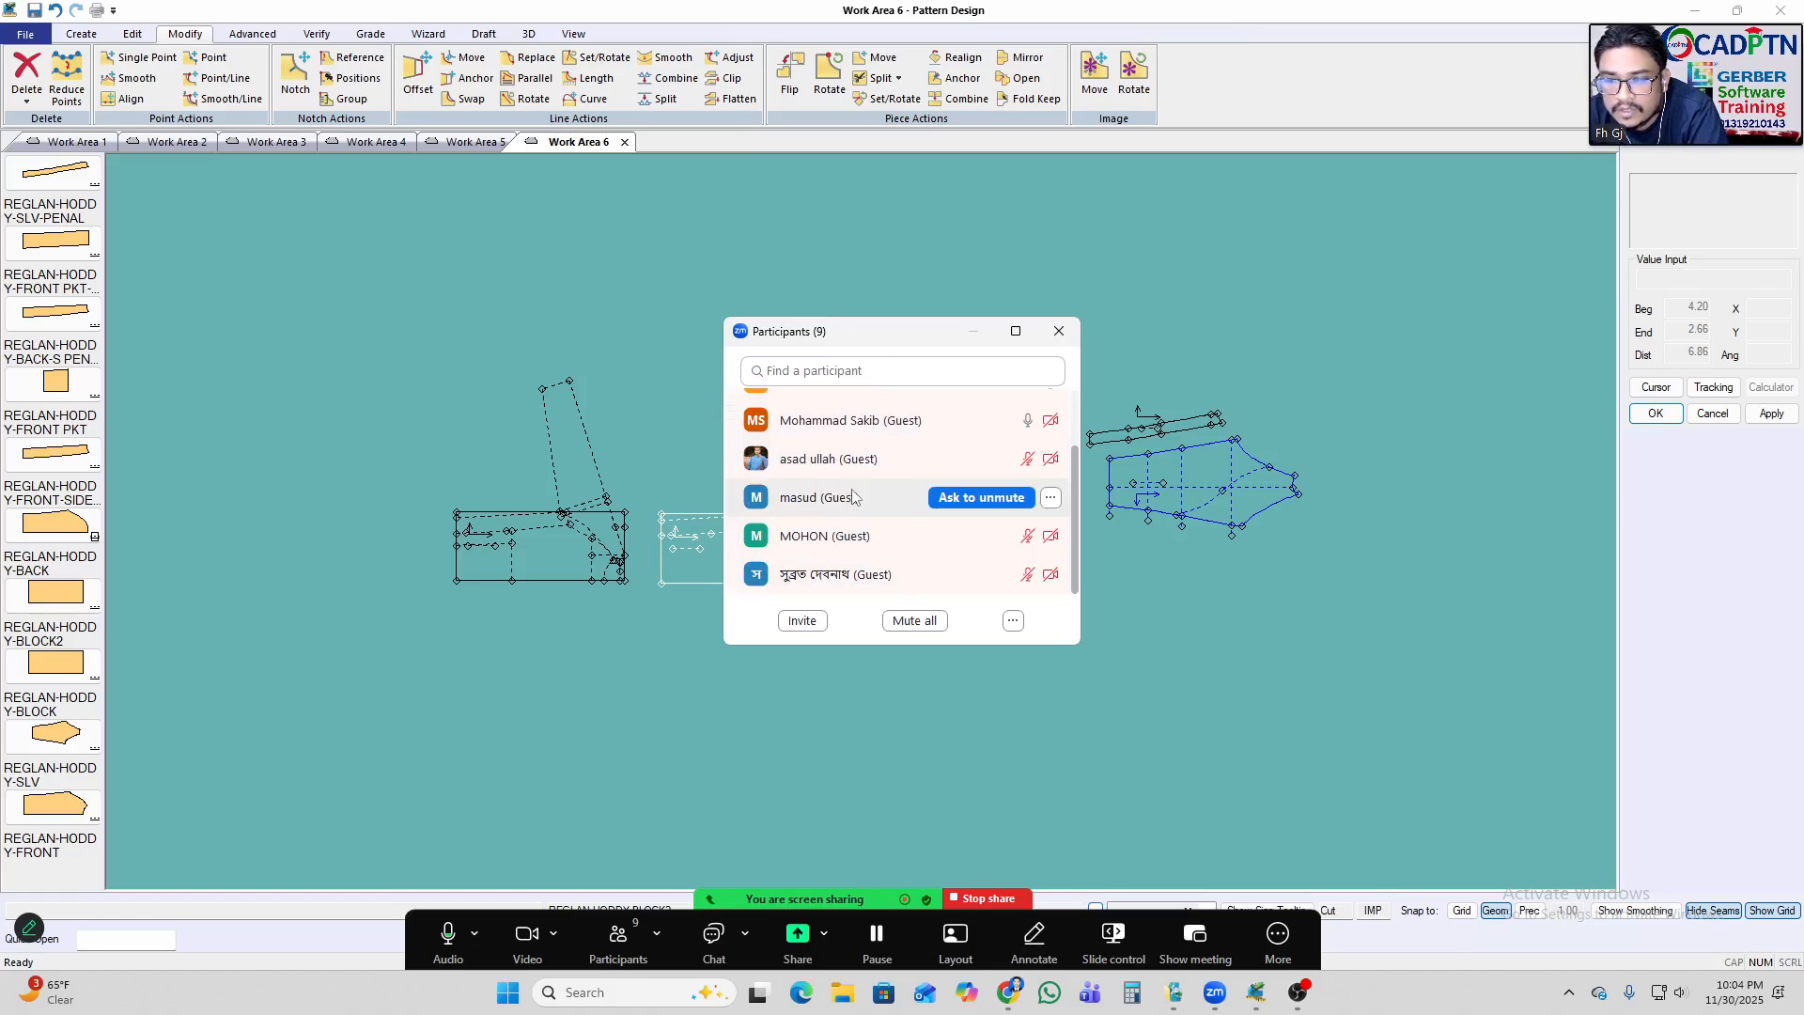
scroll(853, 492, up, 1)
scroll(853, 492, up, 1)
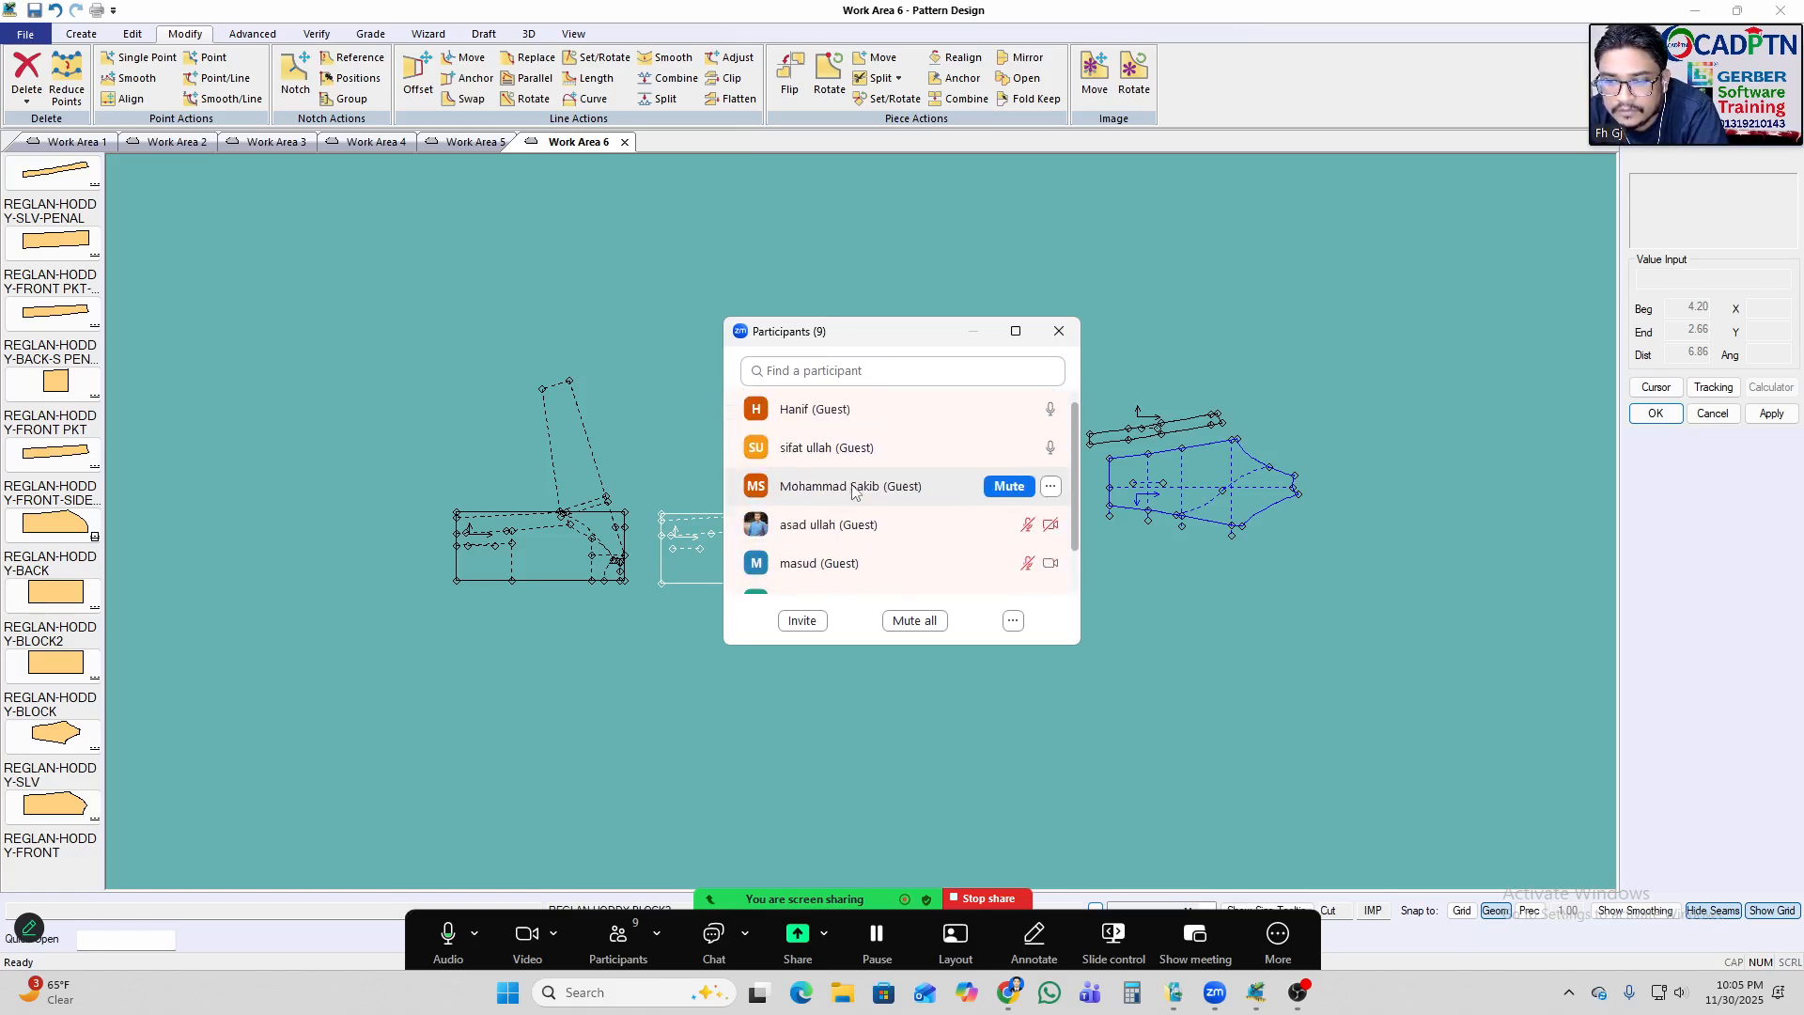
scroll(852, 491, up, 2)
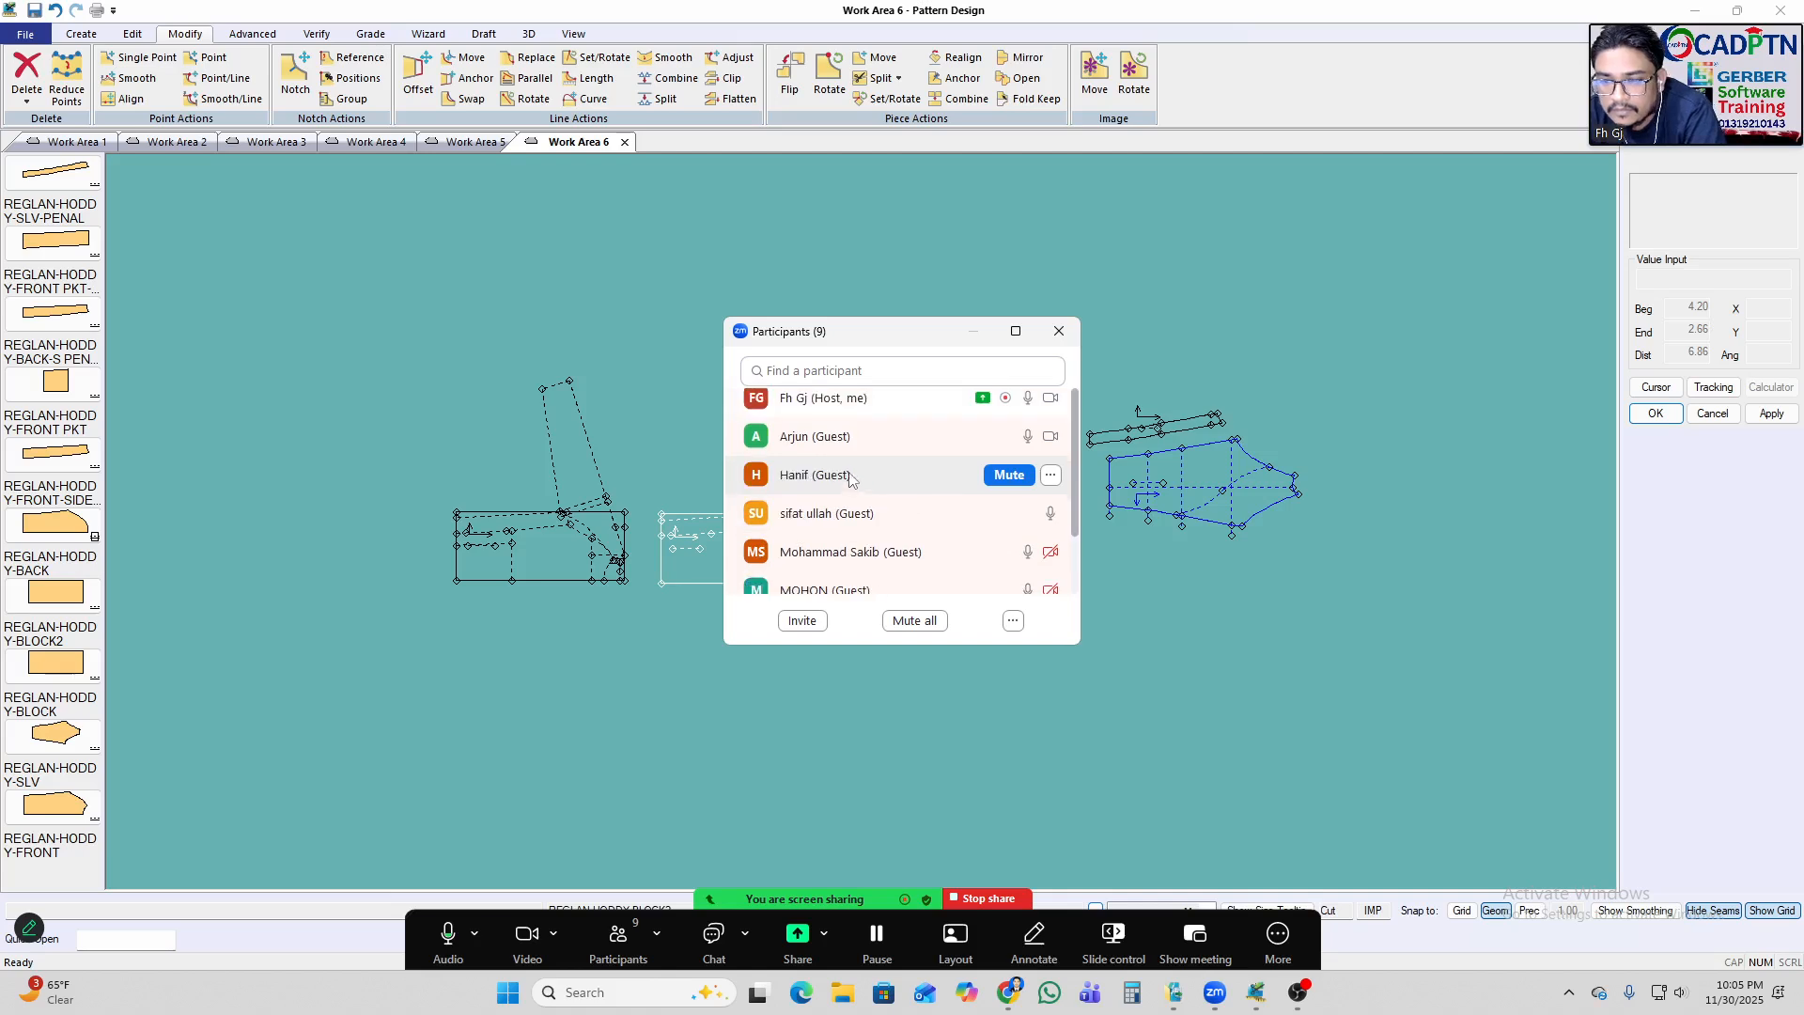
scroll(853, 478, up, 1)
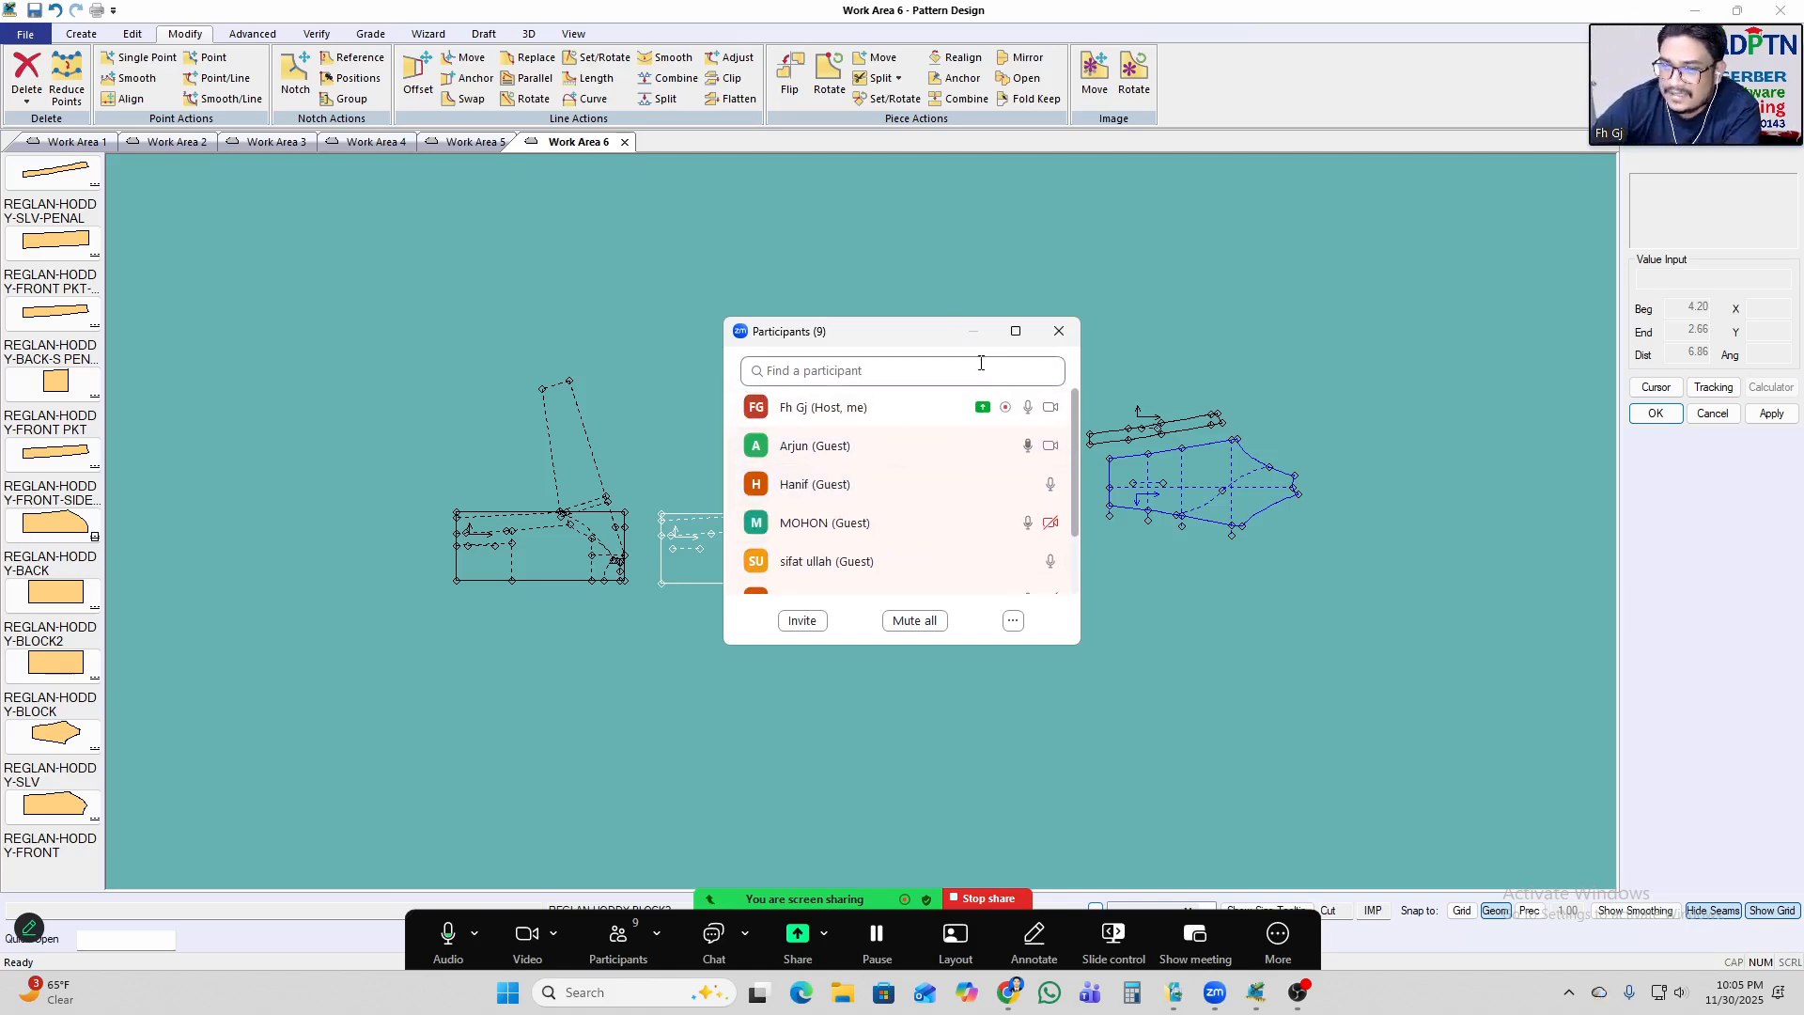
Review the remaining Zoom participants and close the participant list.
scroll(917, 526, down, 3)
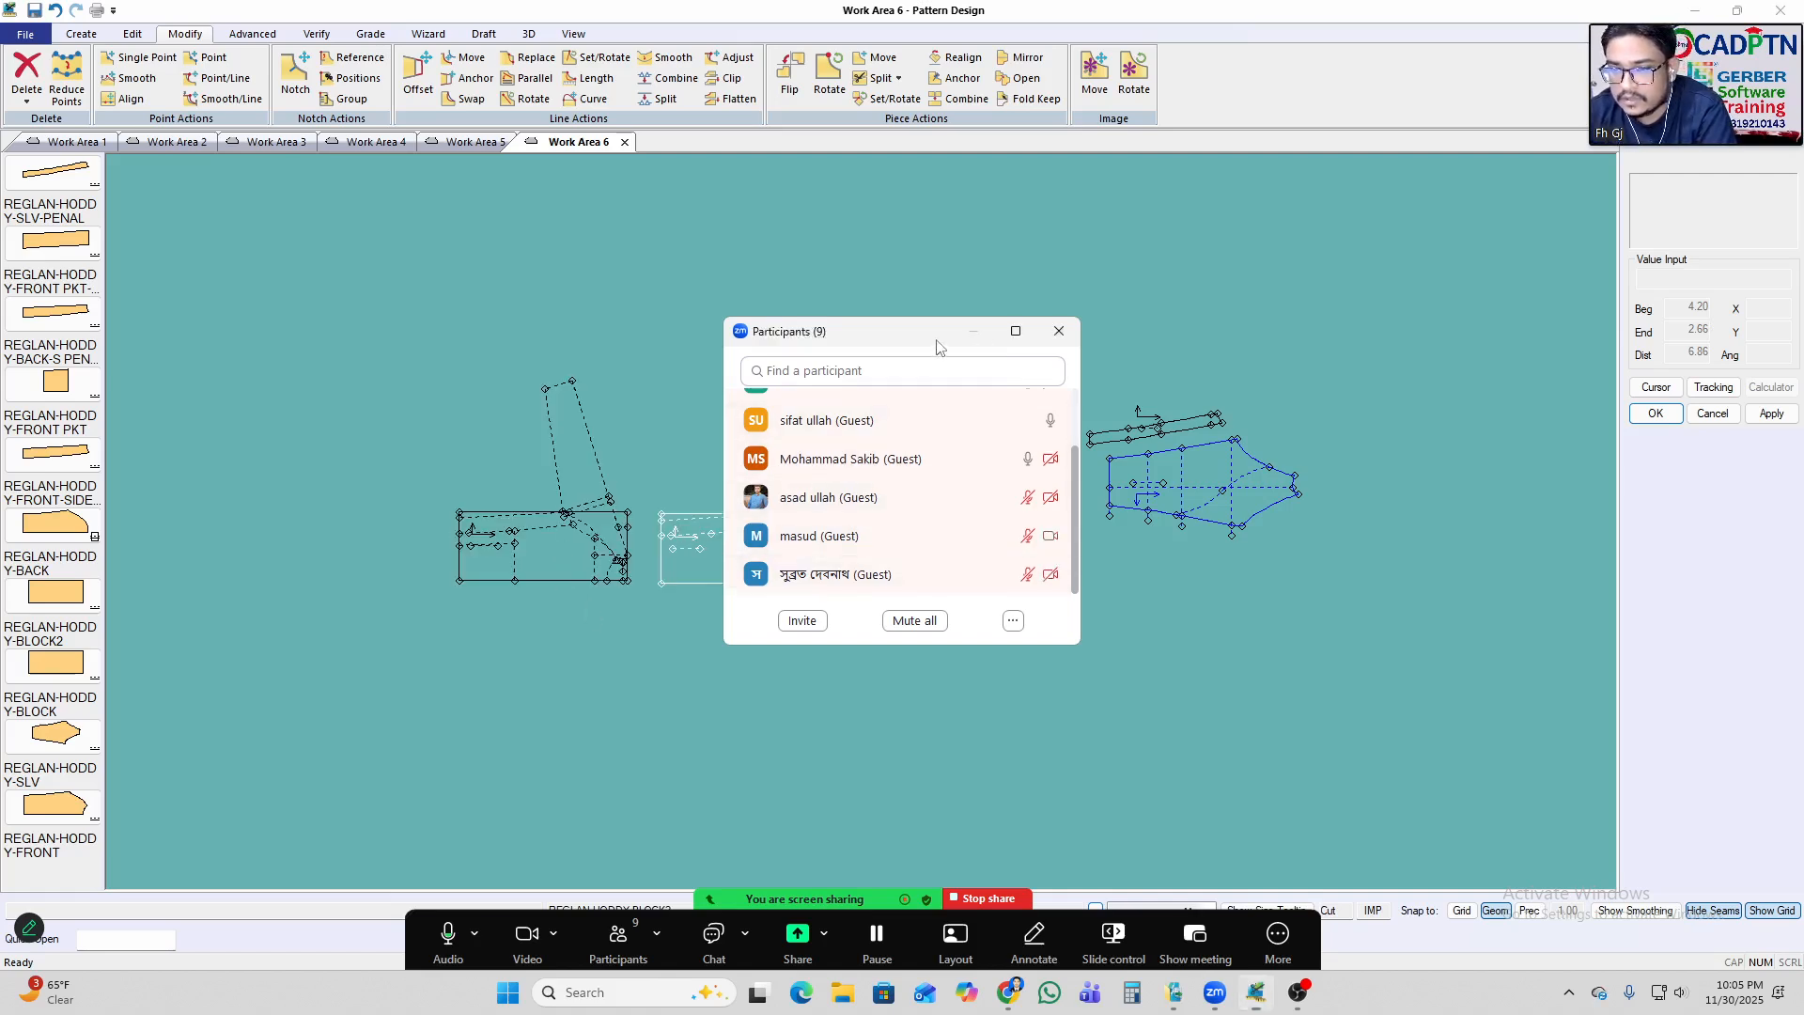
click(1059, 331)
drag(1803, 387, 1158, 387)
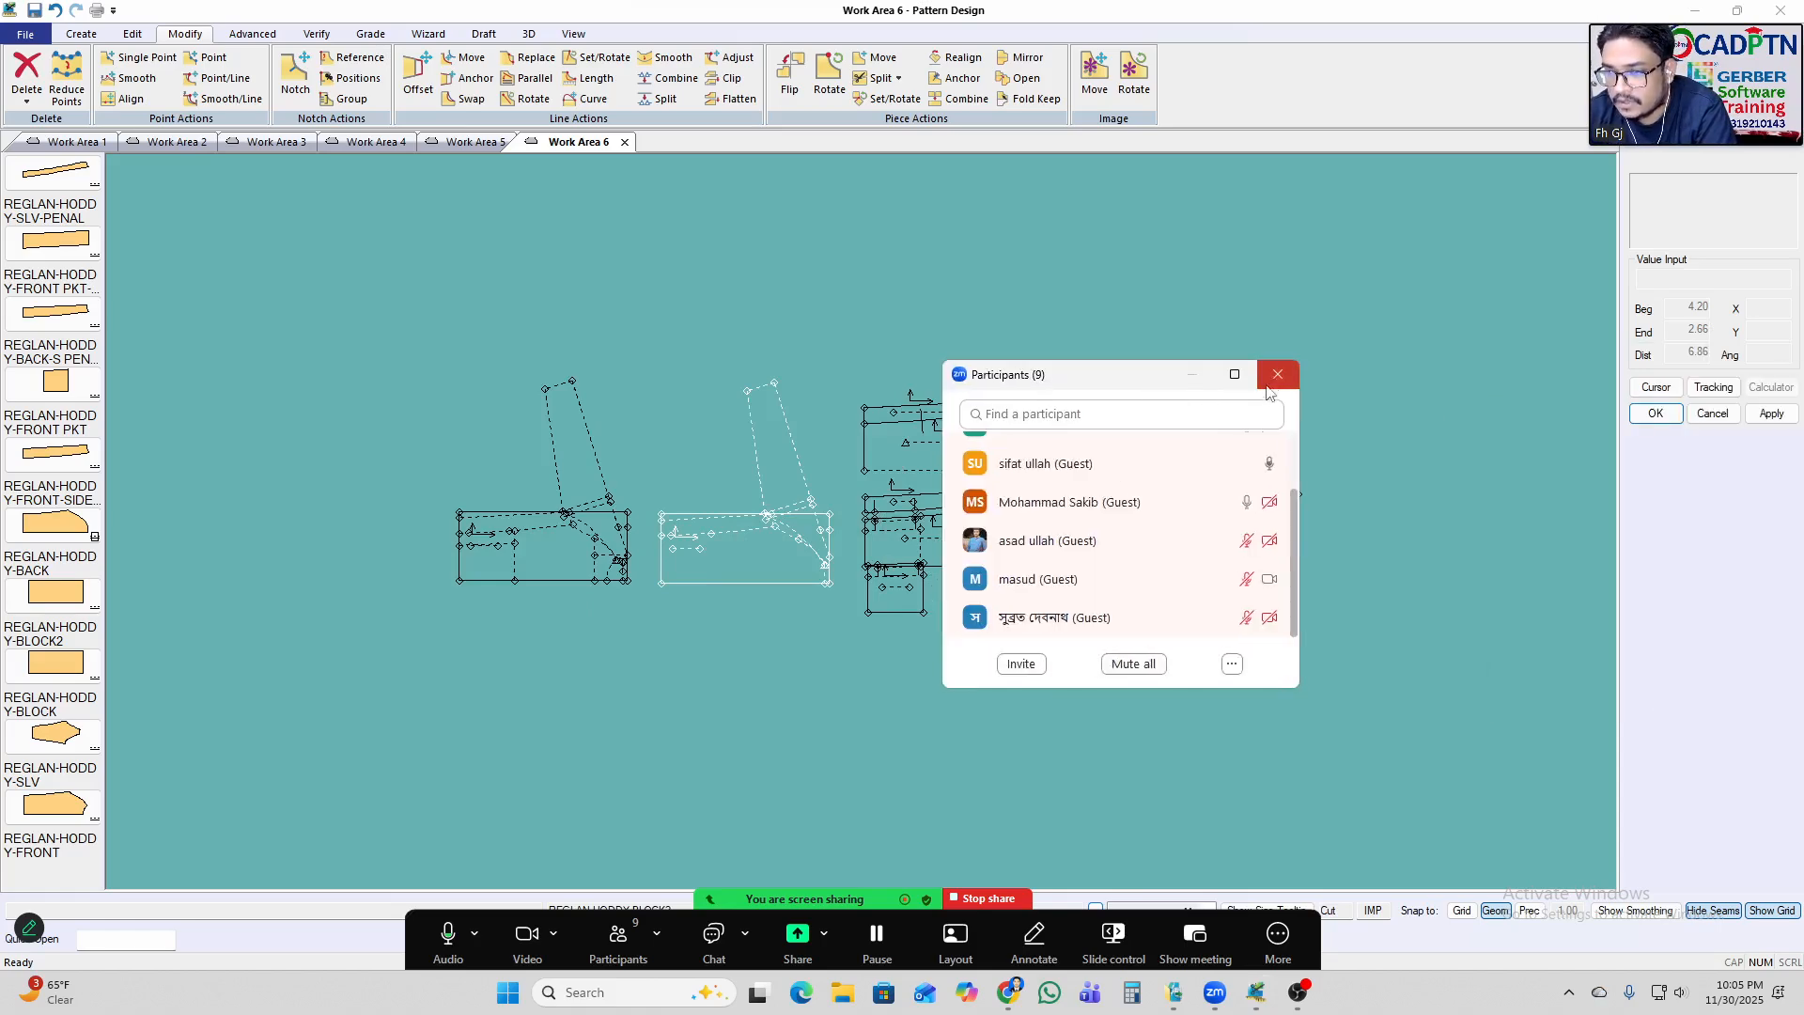
click(1272, 379)
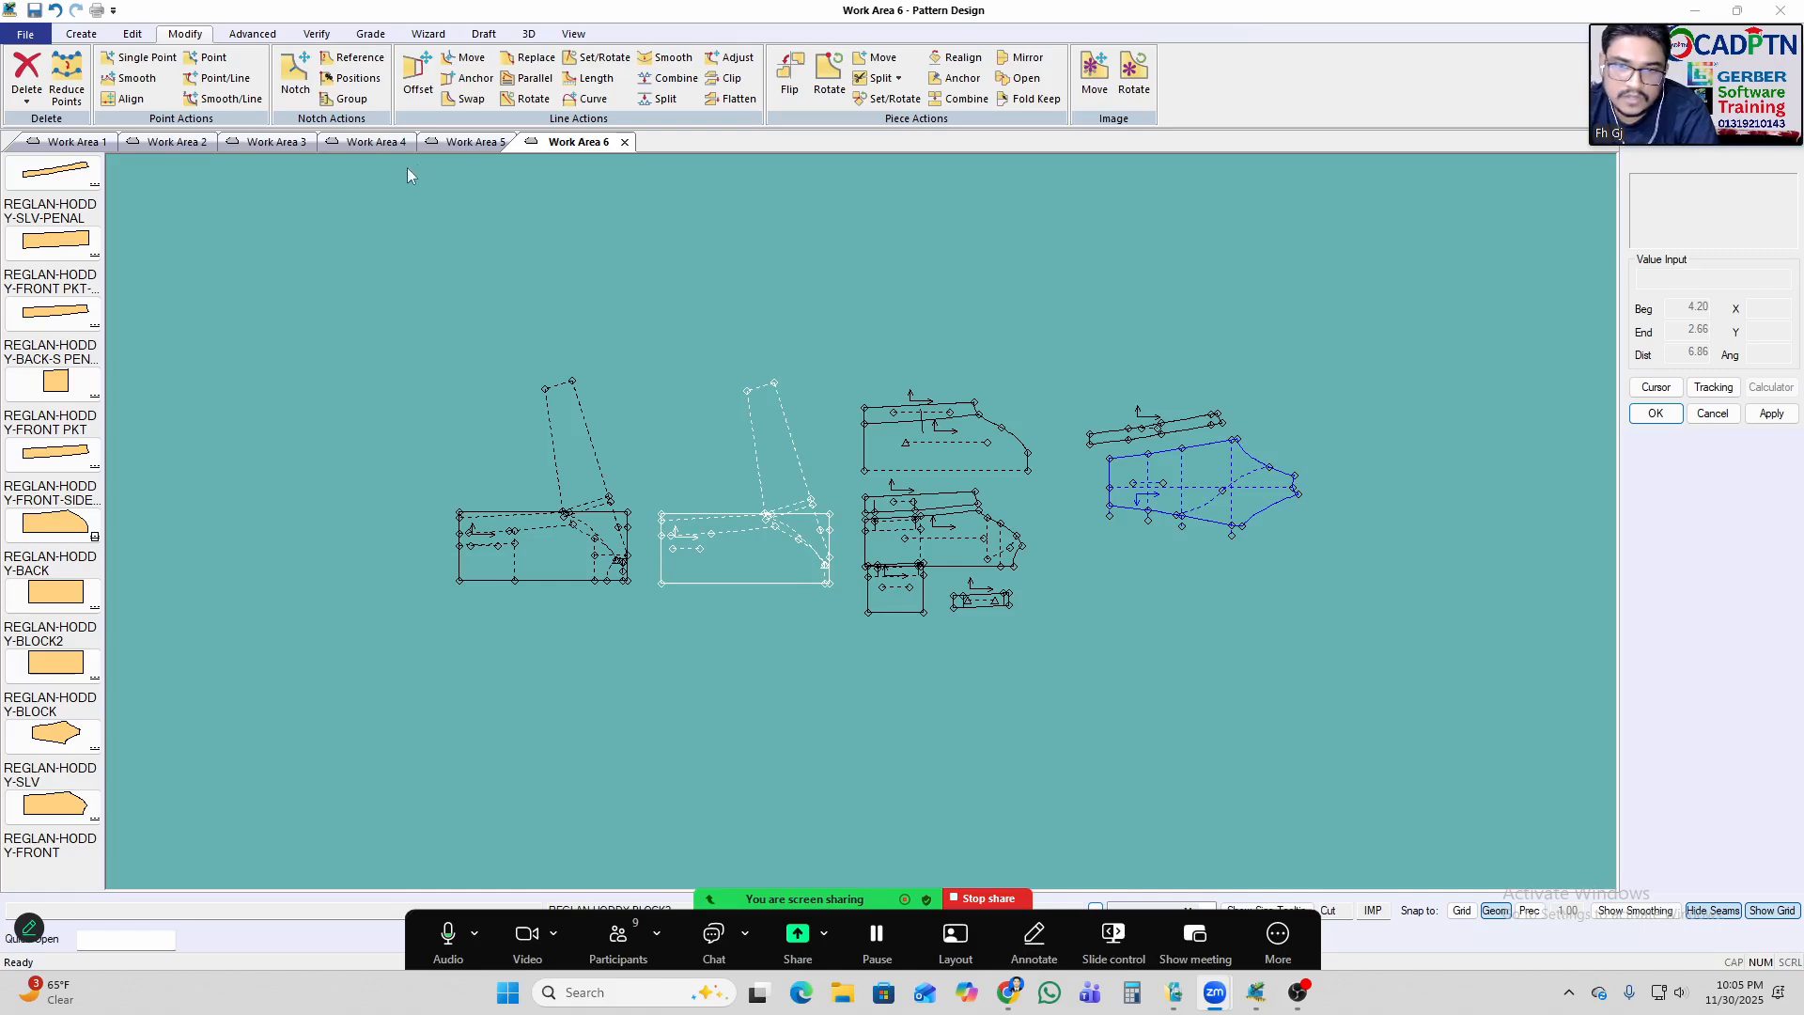
In Work Area 4, move the HOOD block draft slightly further away from the hood piece beside it.
click(438, 144)
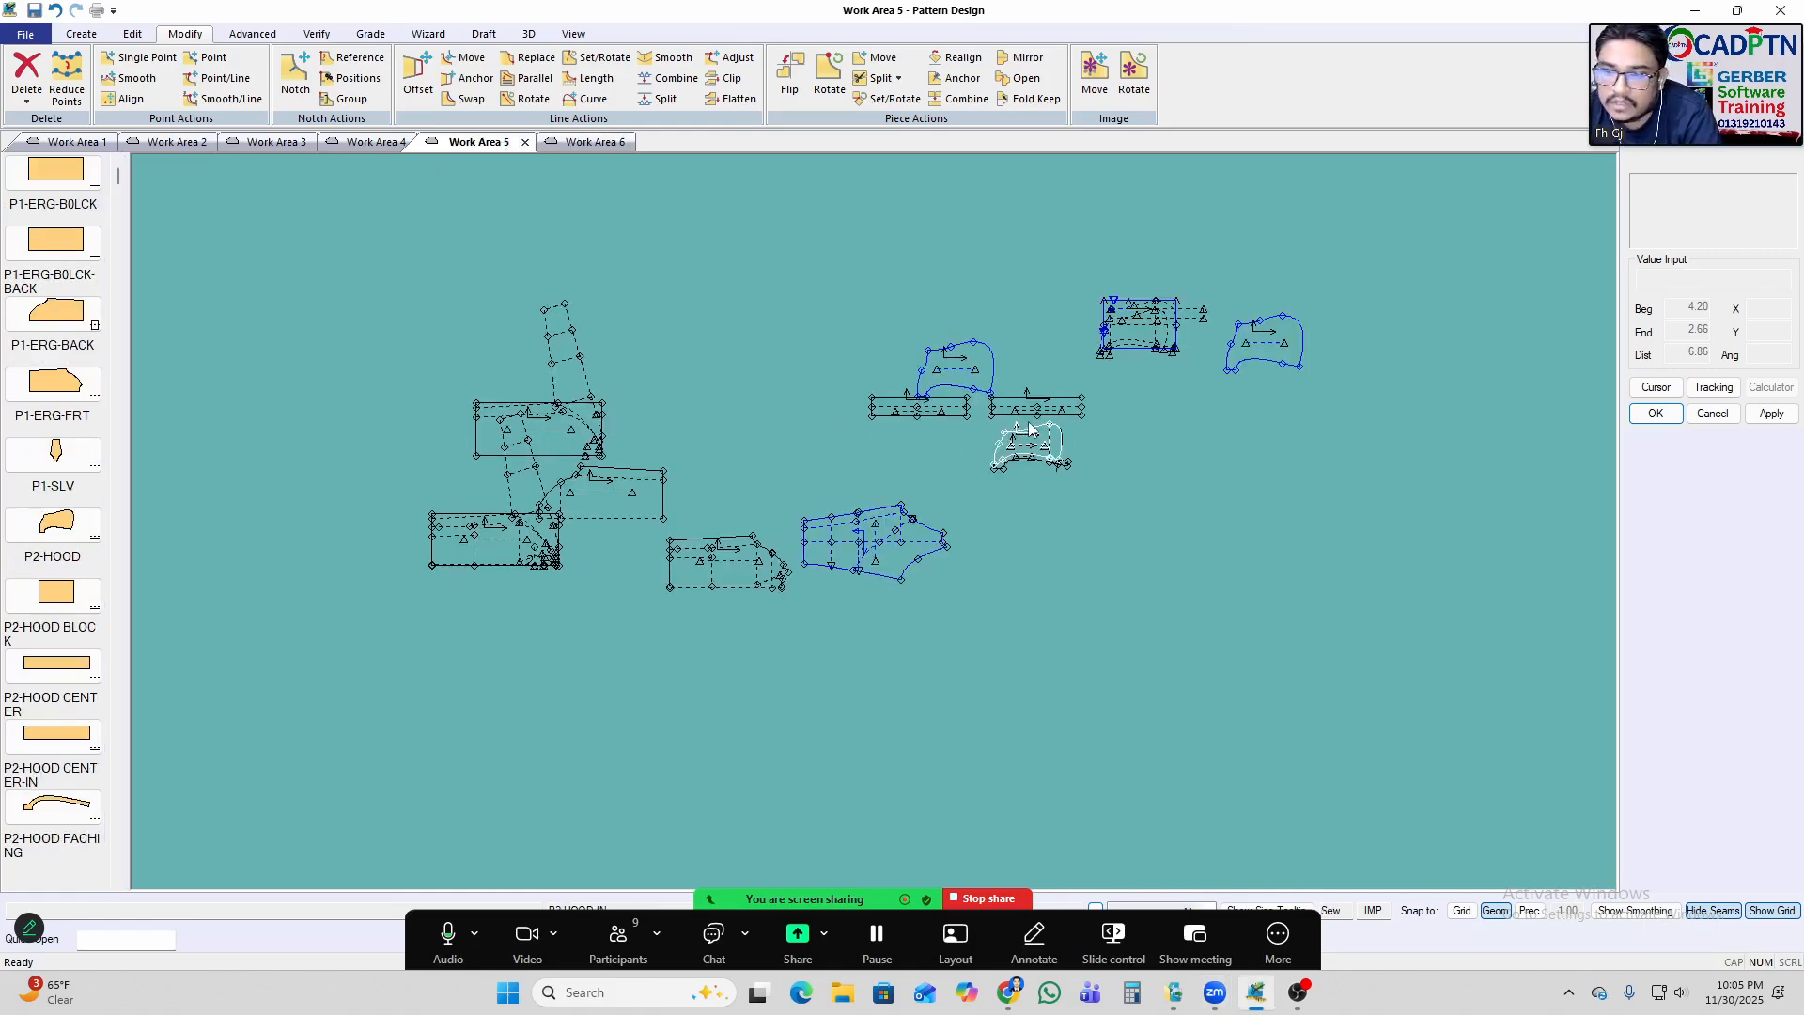
click(374, 143)
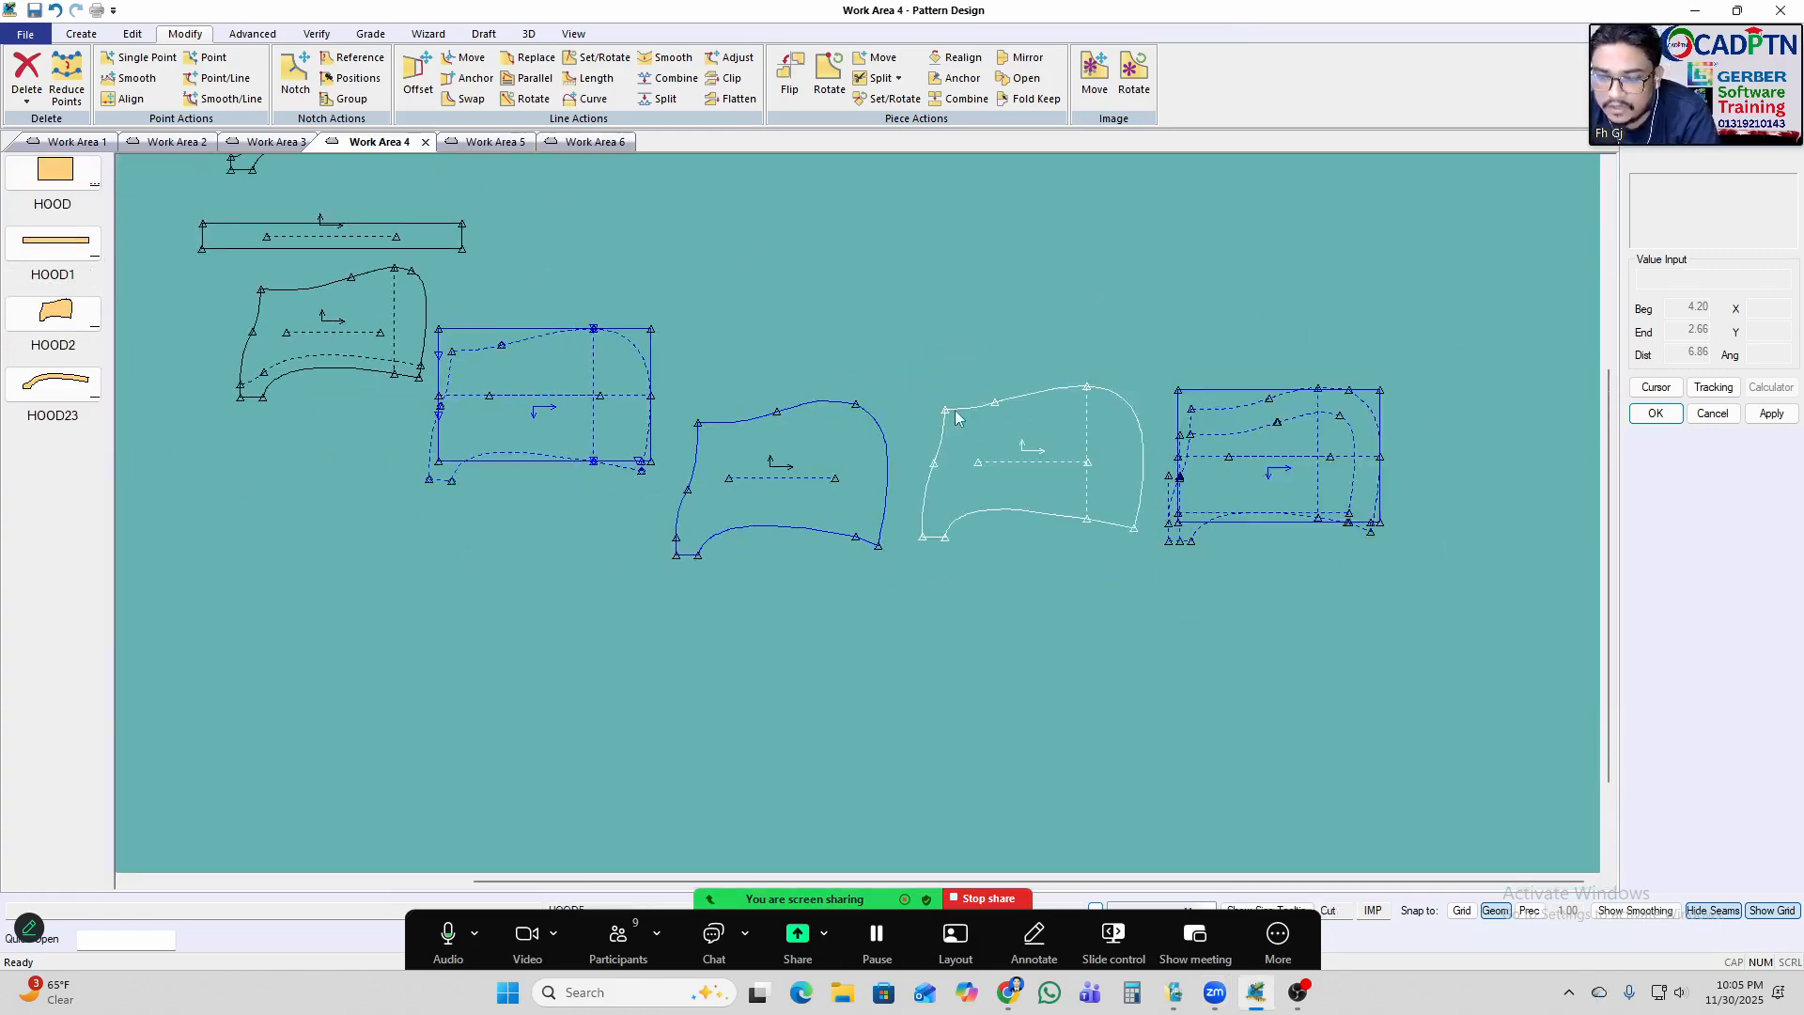
scroll(921, 364, down, 6)
key(n)
drag(1277, 274, 363, 614)
right_click(1085, 320)
click(1109, 329)
scroll(1213, 427, up, 4)
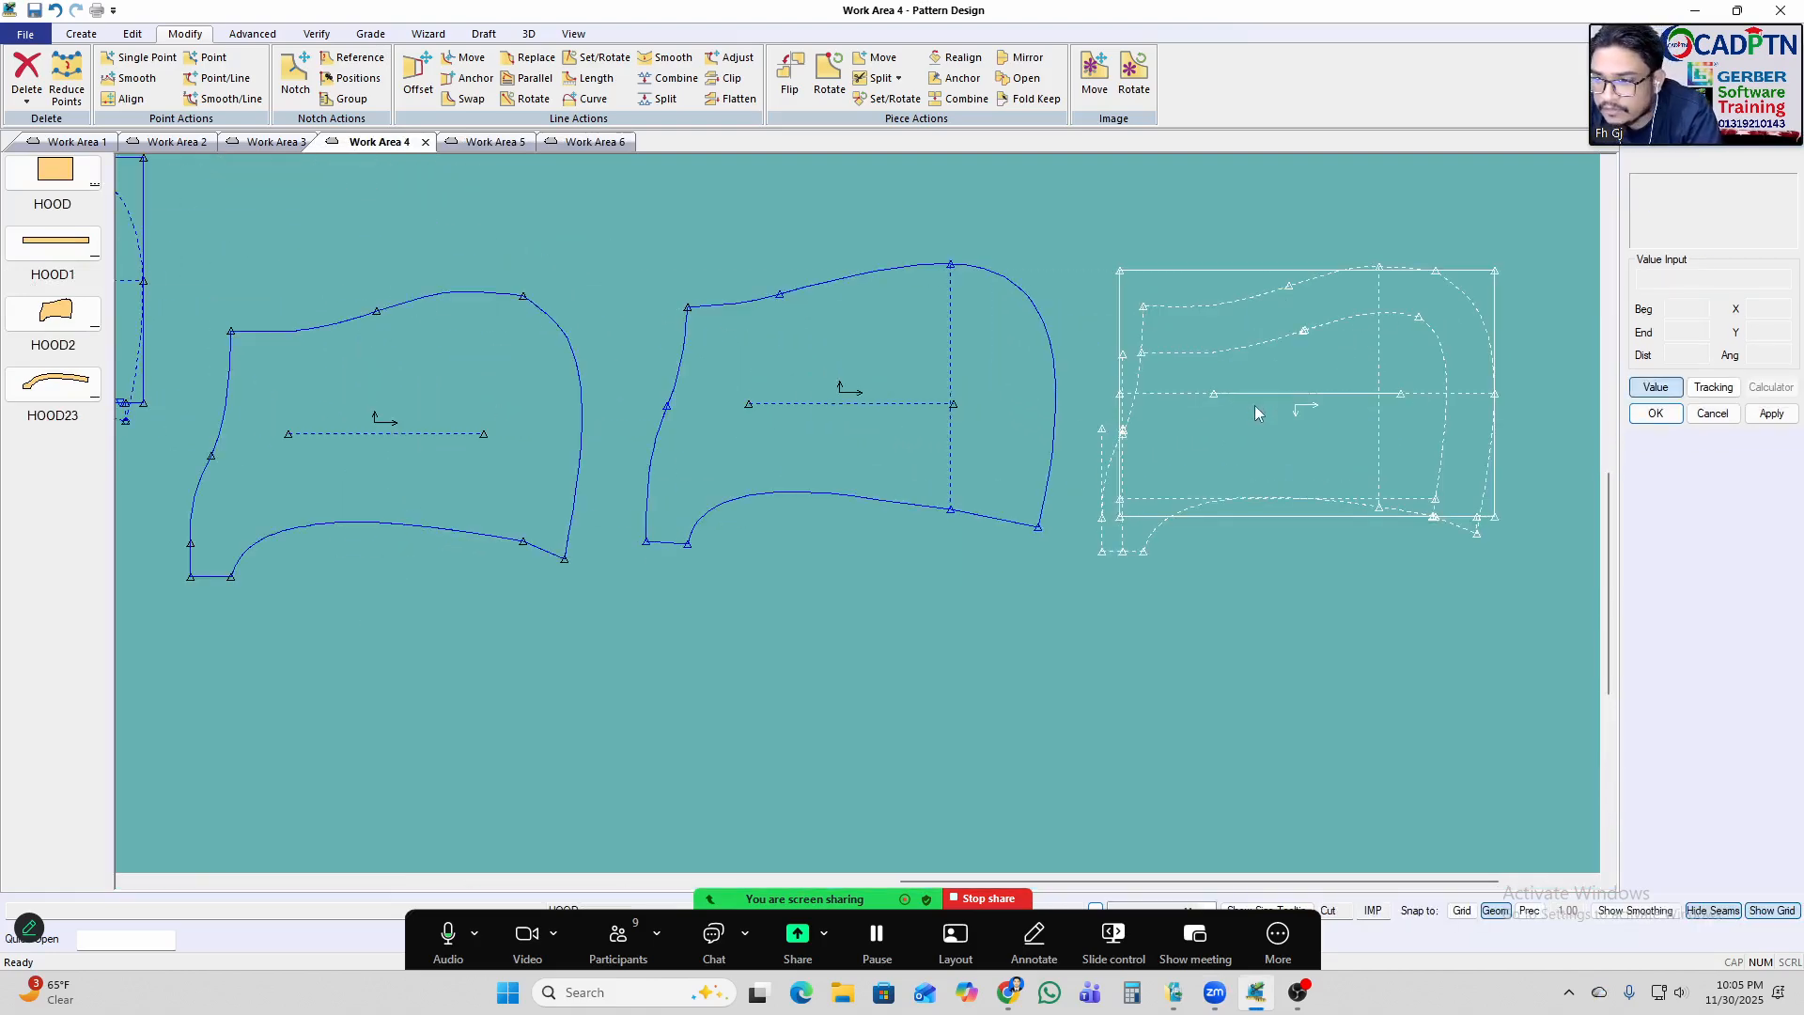
scroll(987, 470, down, 2)
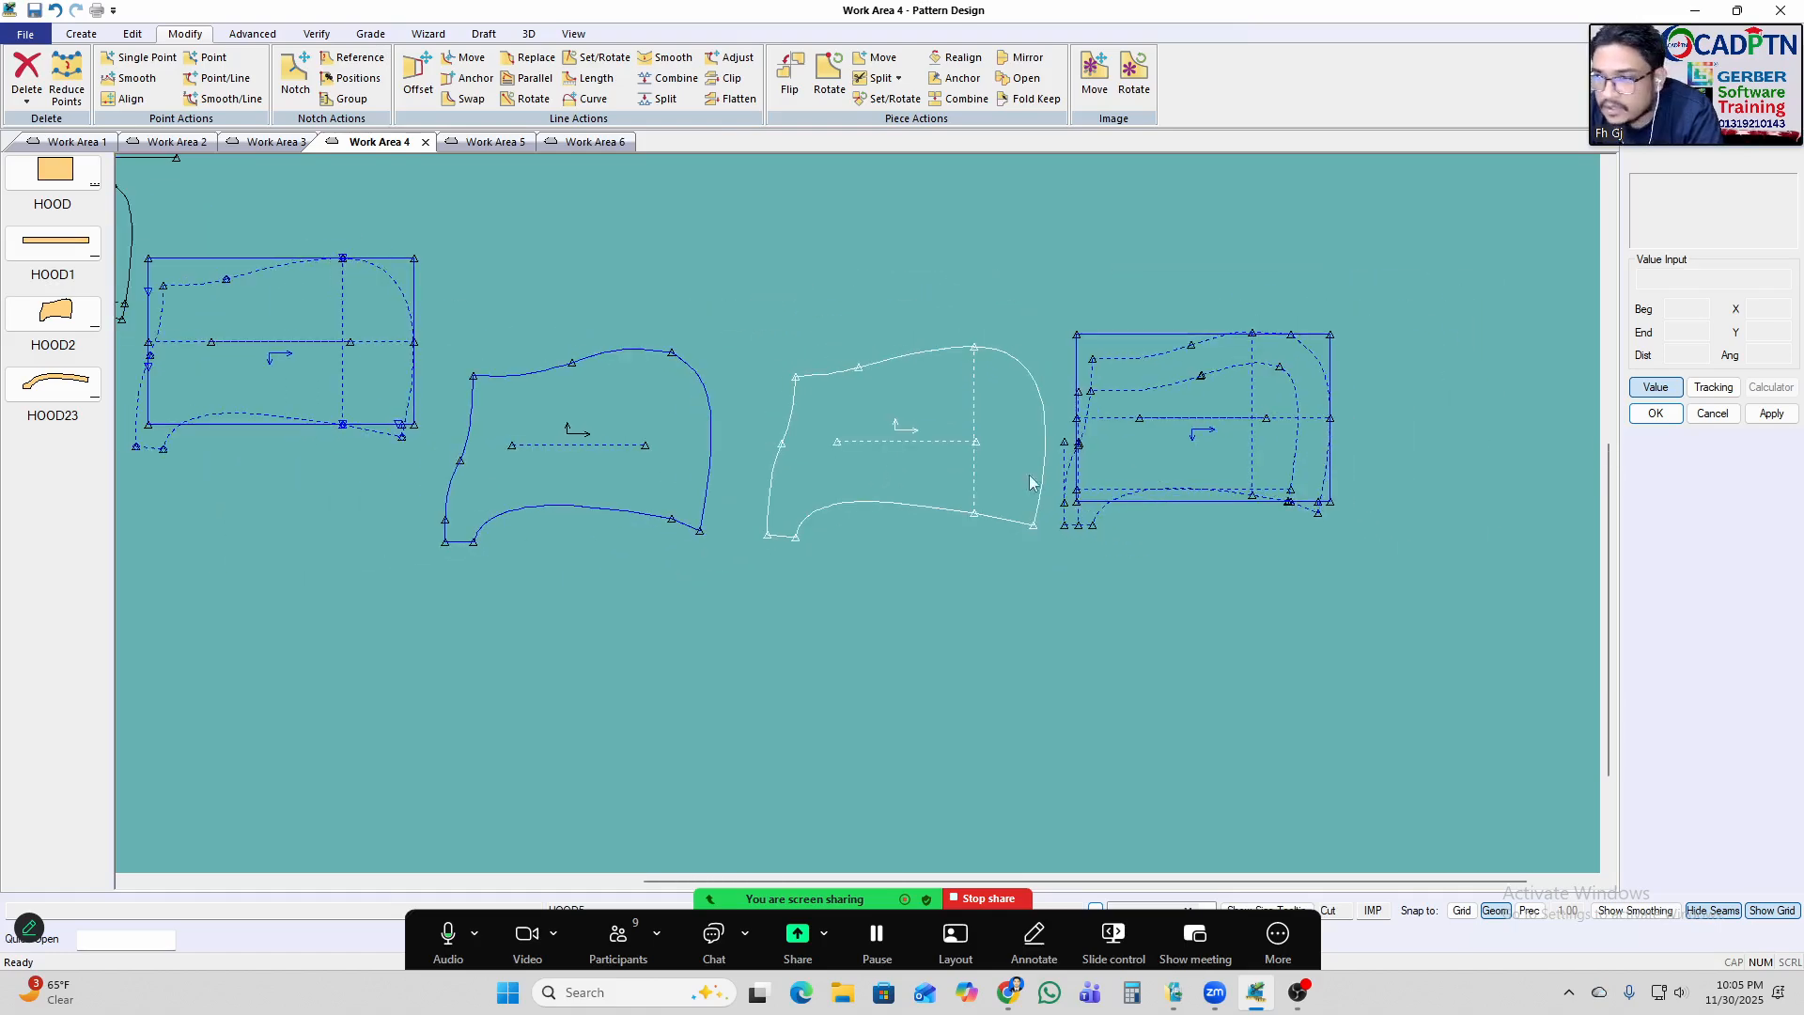
drag(1077, 473, 1138, 470)
scroll(912, 464, up, 1)
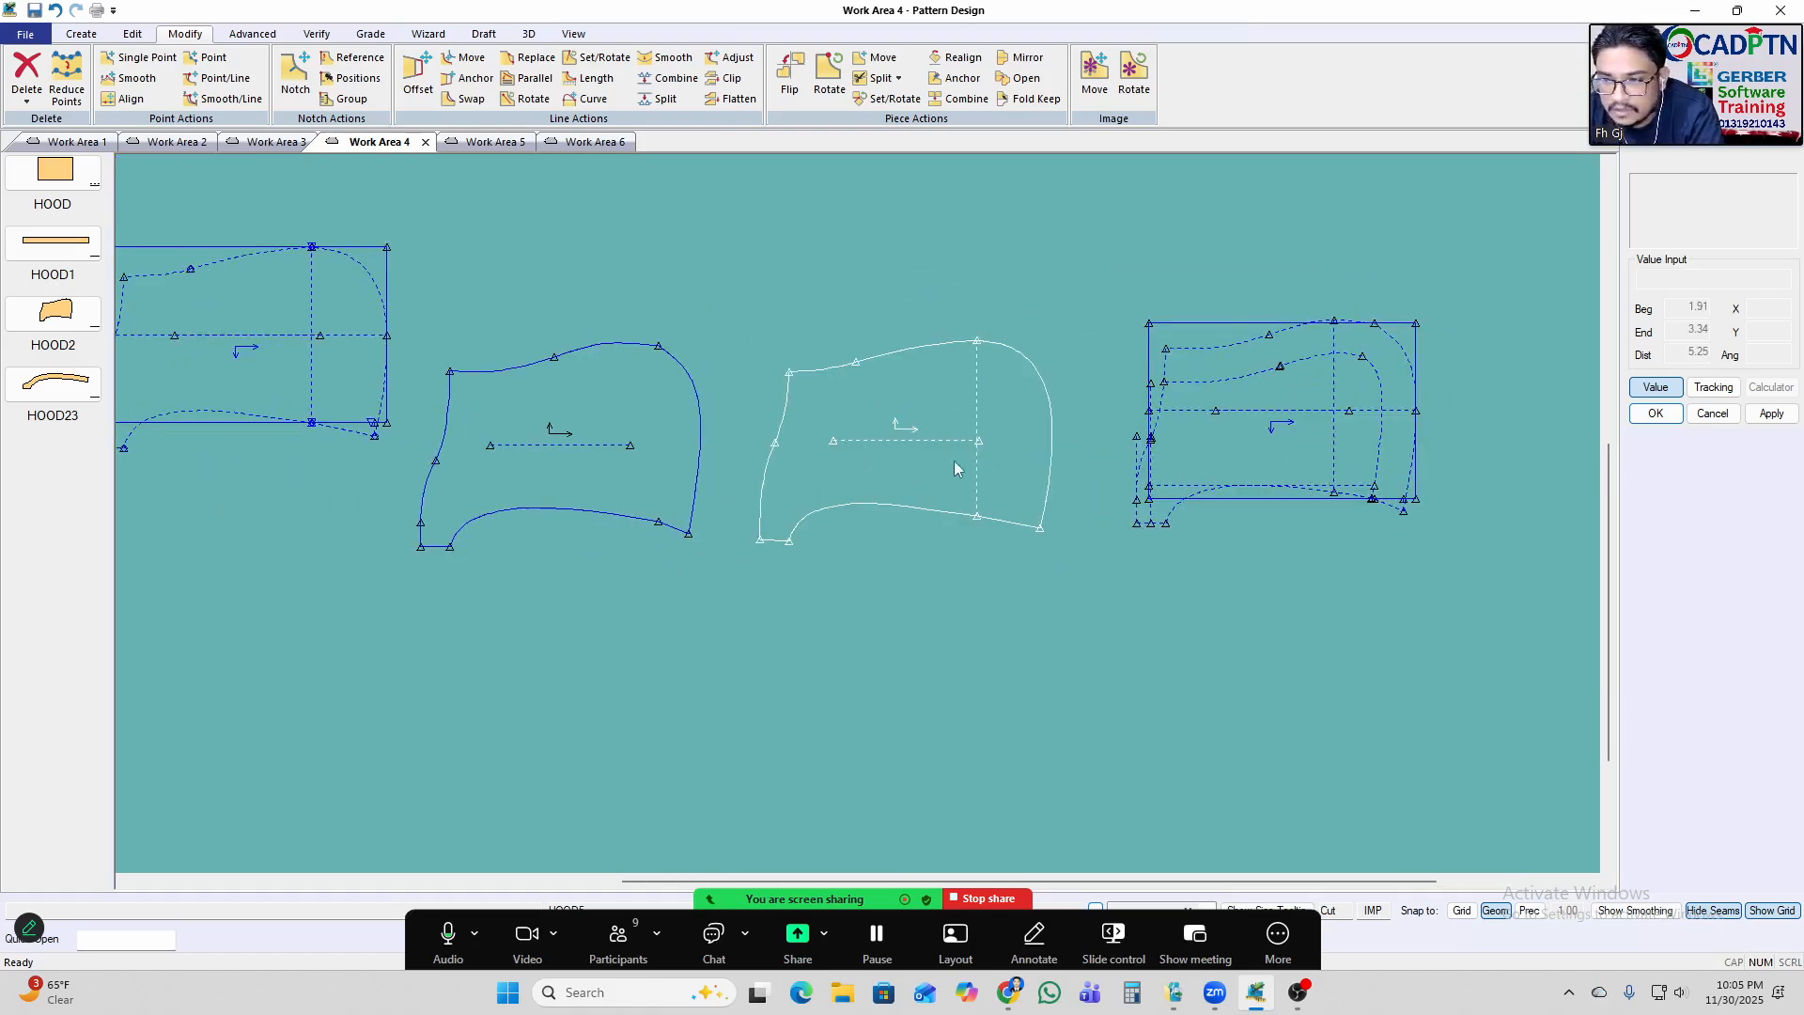
scroll(1197, 460, down, 2)
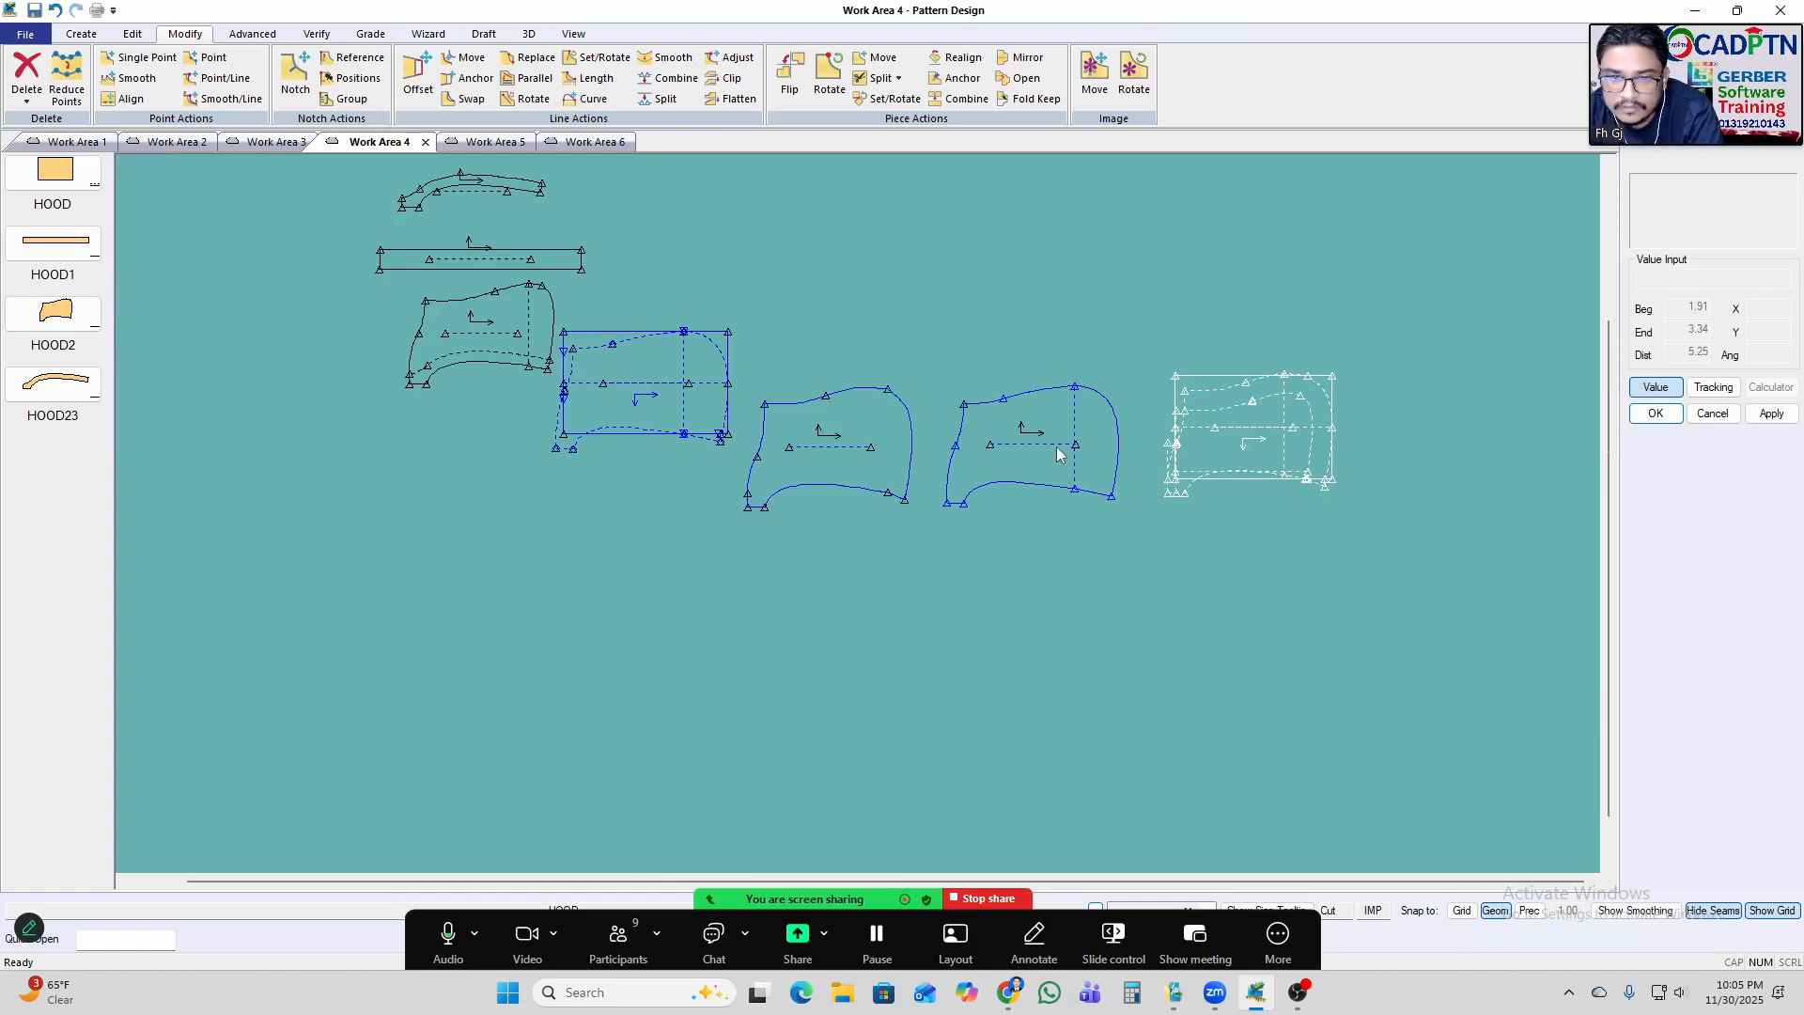
Look over the drafts in Work Areas 3, 2, 1 and 6.
click(274, 141)
click(177, 143)
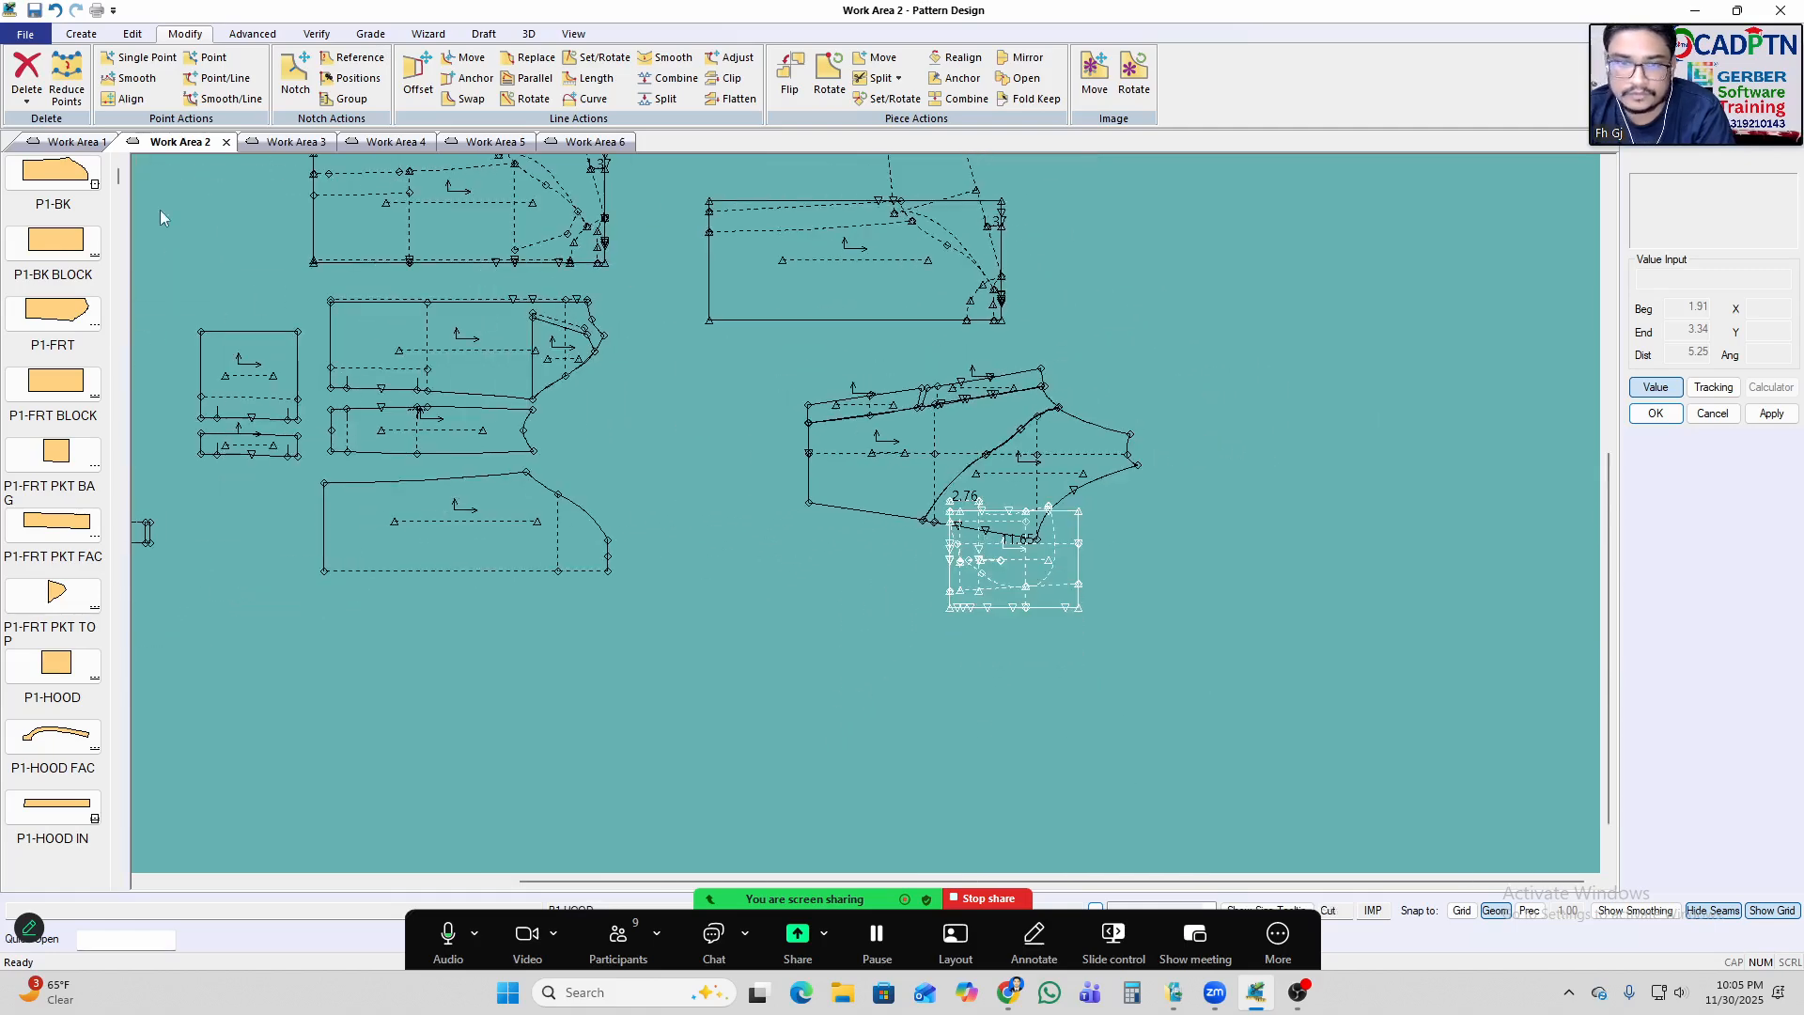
click(77, 142)
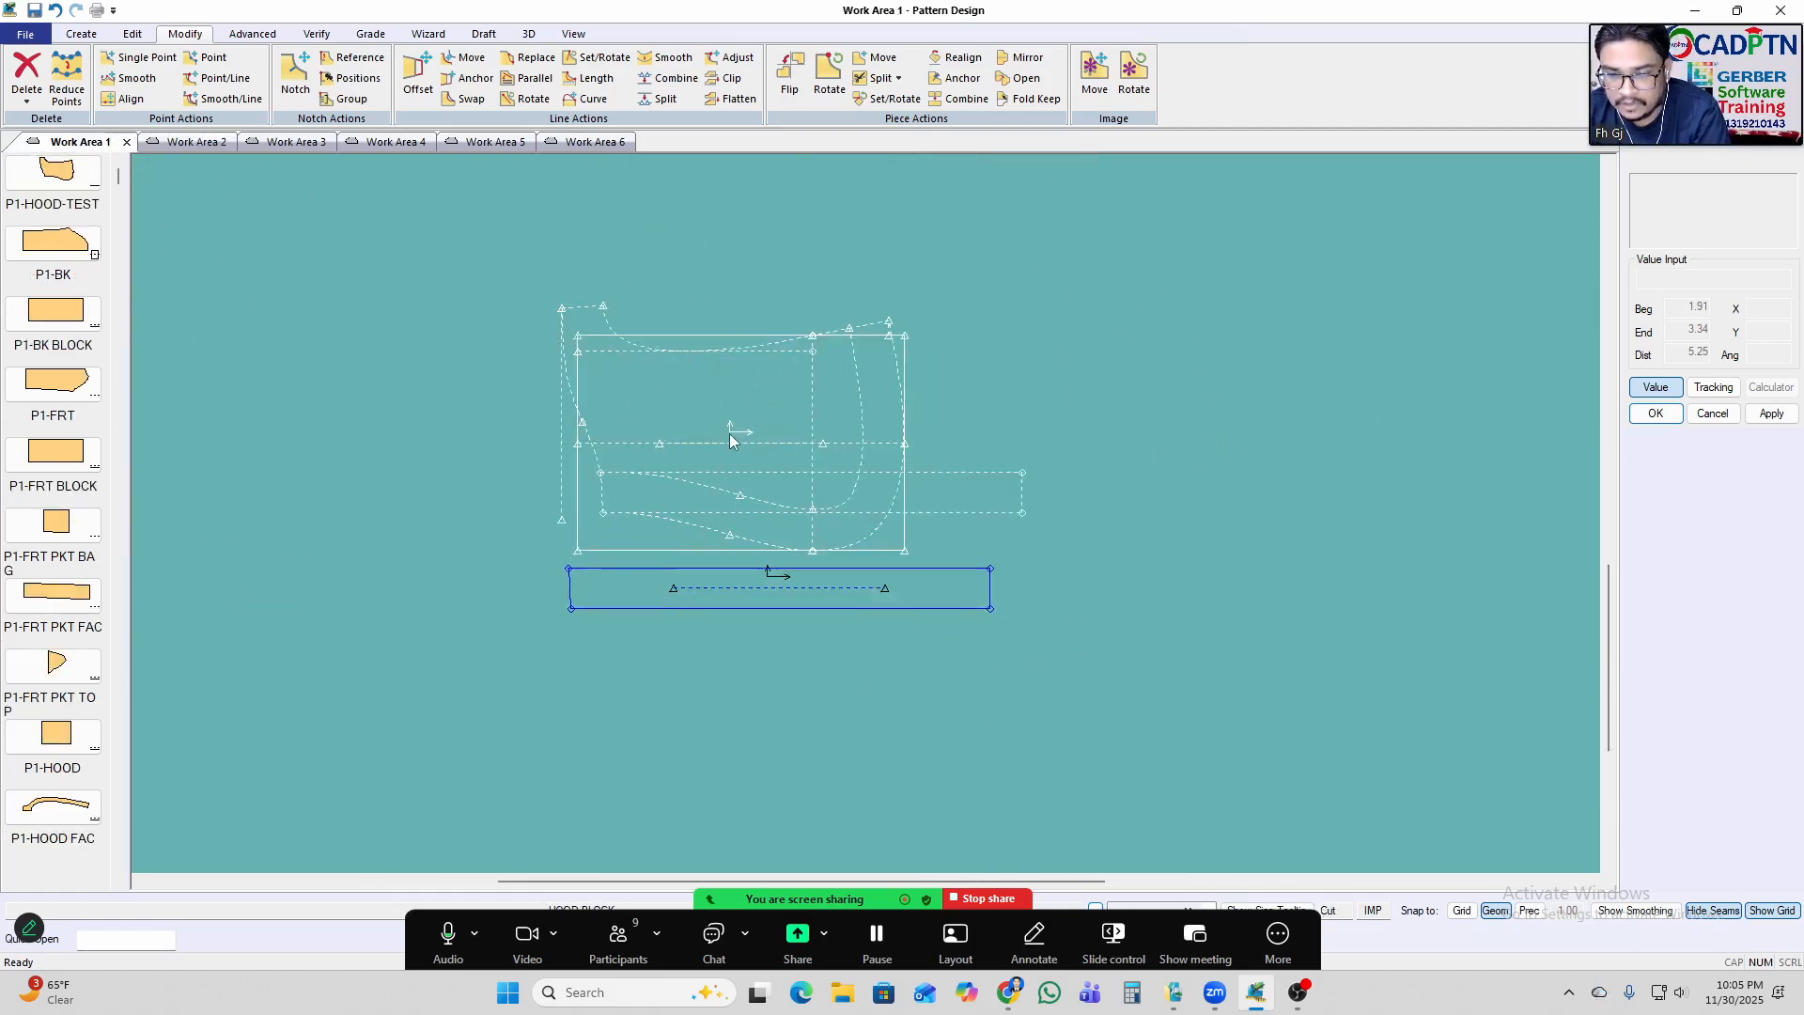
click(582, 144)
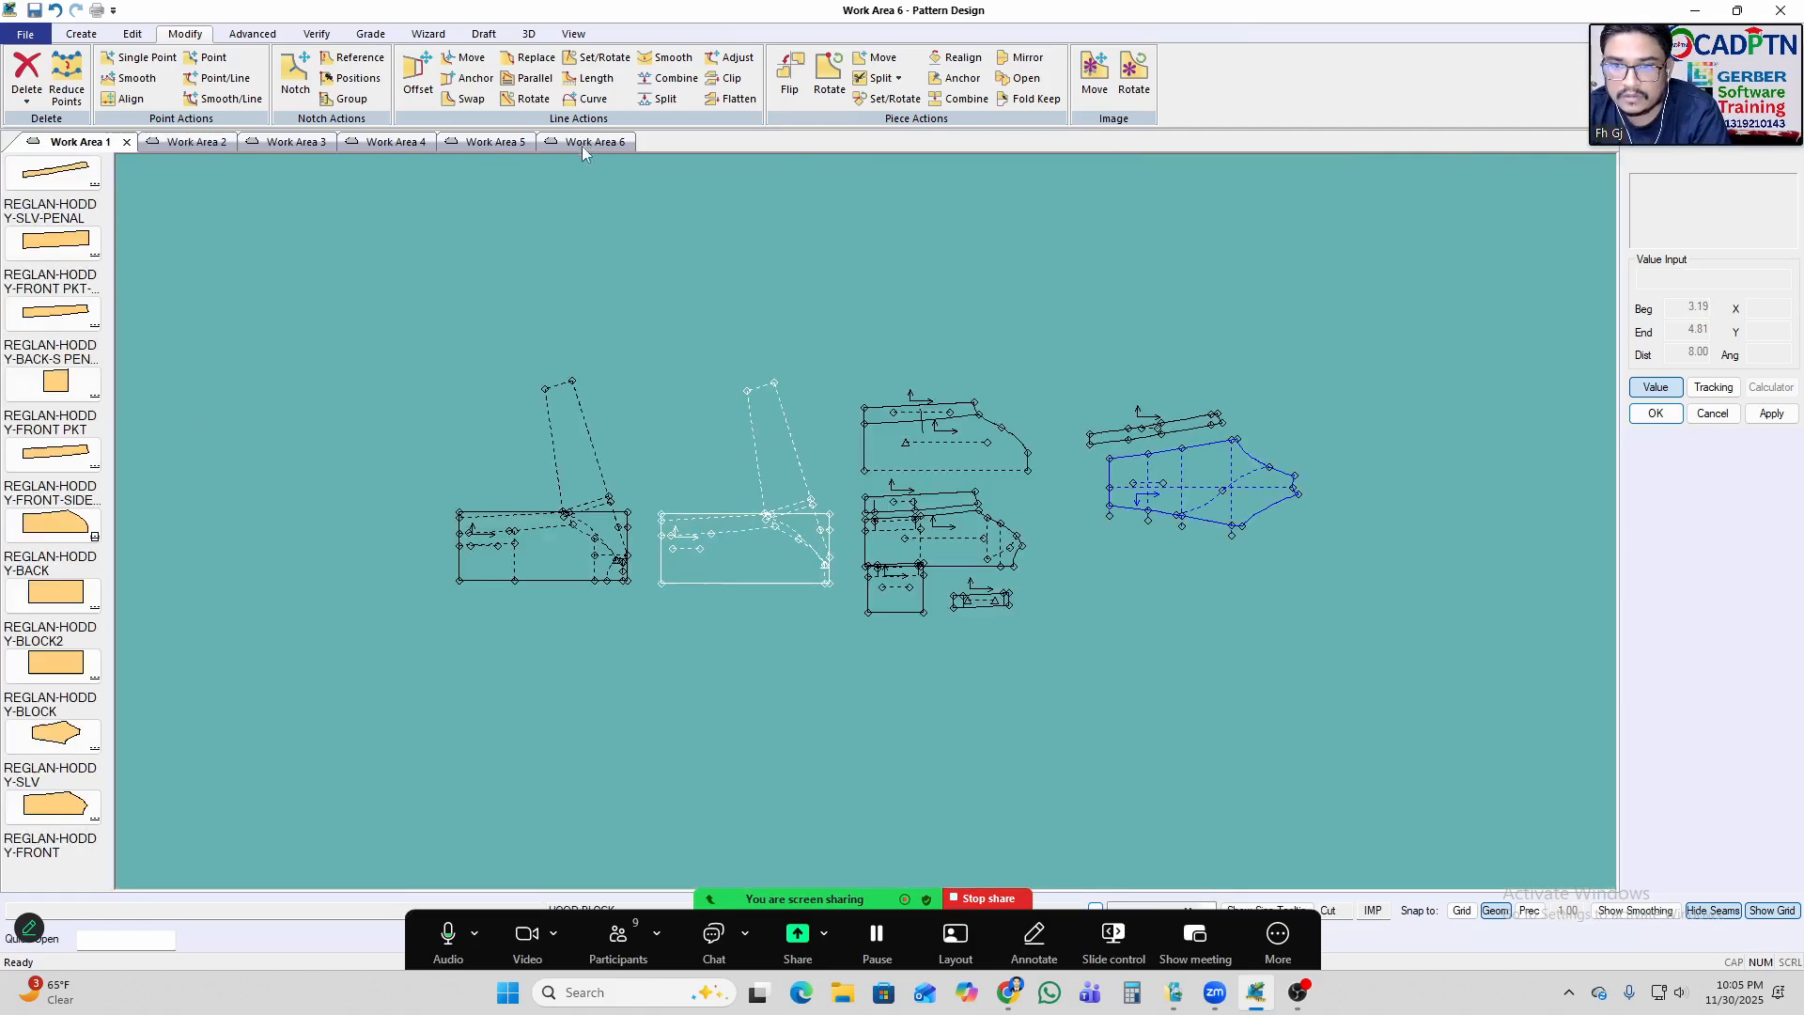
In Work Area 5, place the two loose hood pieces side by side below the P2-HOOD BLOCK draft.
click(475, 144)
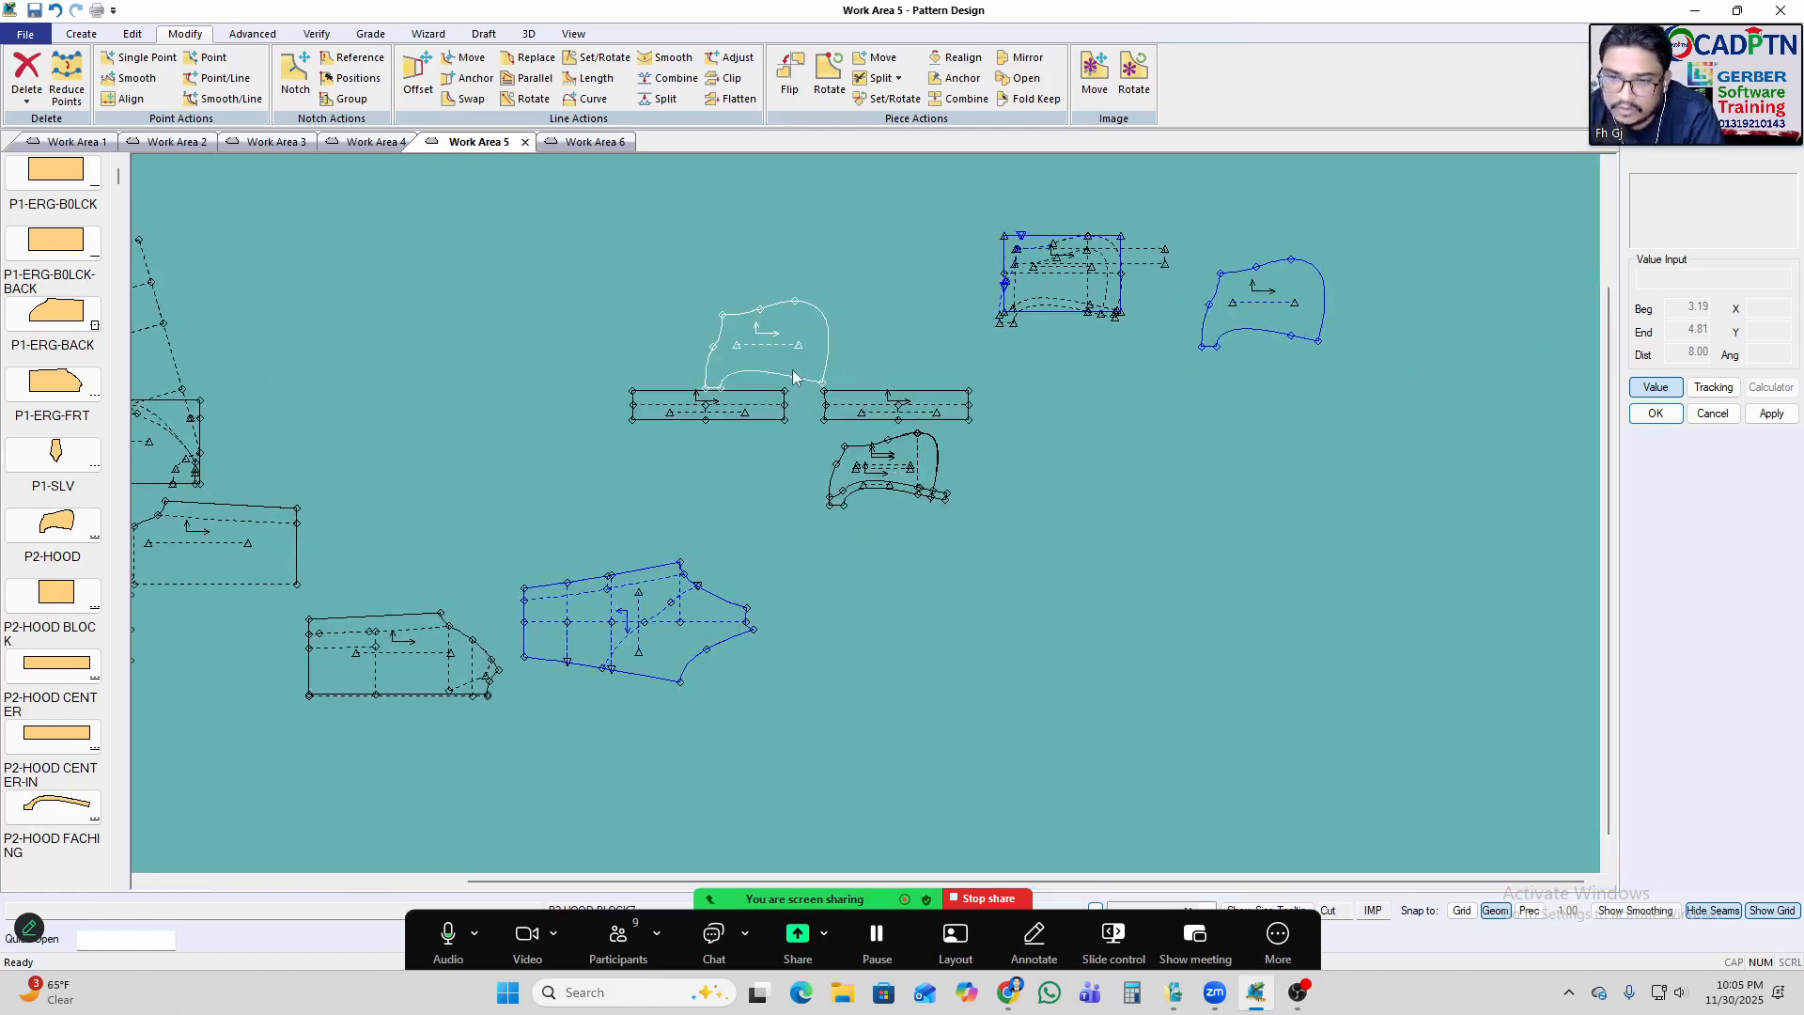
click(1084, 572)
scroll(1334, 415, up, 2)
click(1223, 276)
scroll(1233, 726, up, 2)
scroll(1237, 729, up, 2)
click(1071, 560)
scroll(799, 438, down, 6)
click(778, 303)
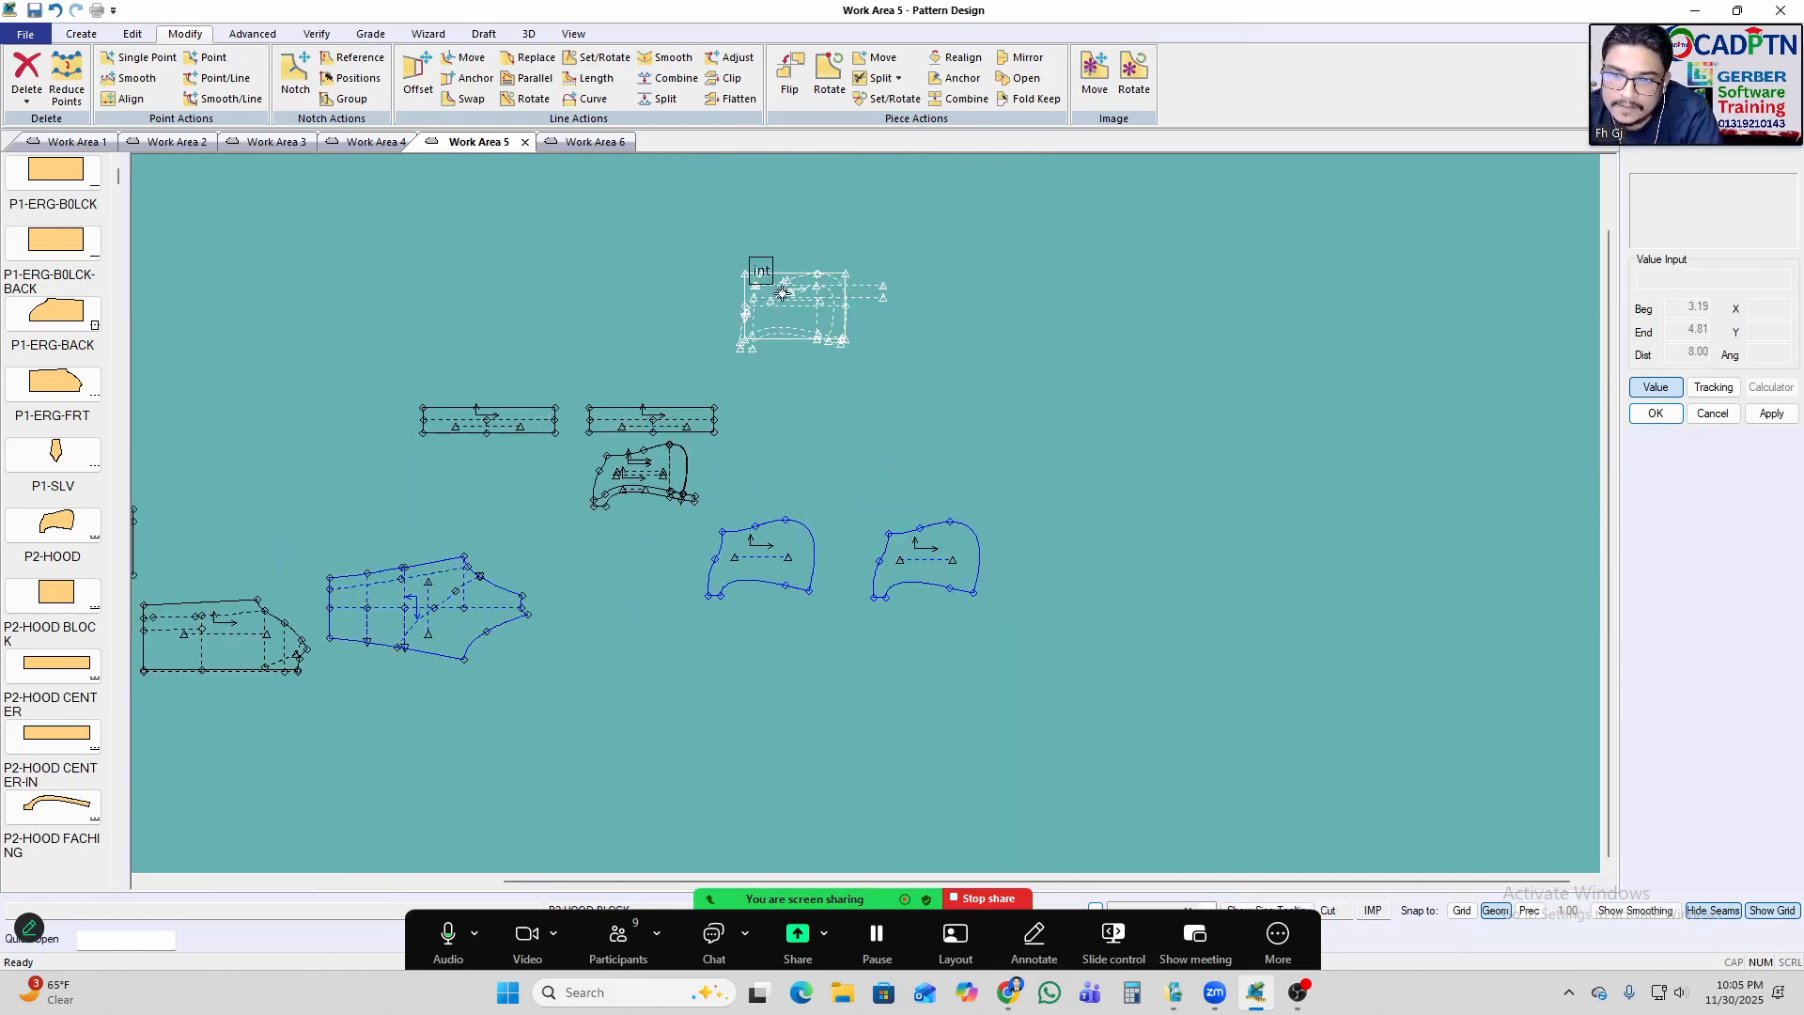
Separate the P2-HOOD BLOCK draft from the two hood pieces, leaving the draft clear to their right.
scroll(958, 691, up, 6)
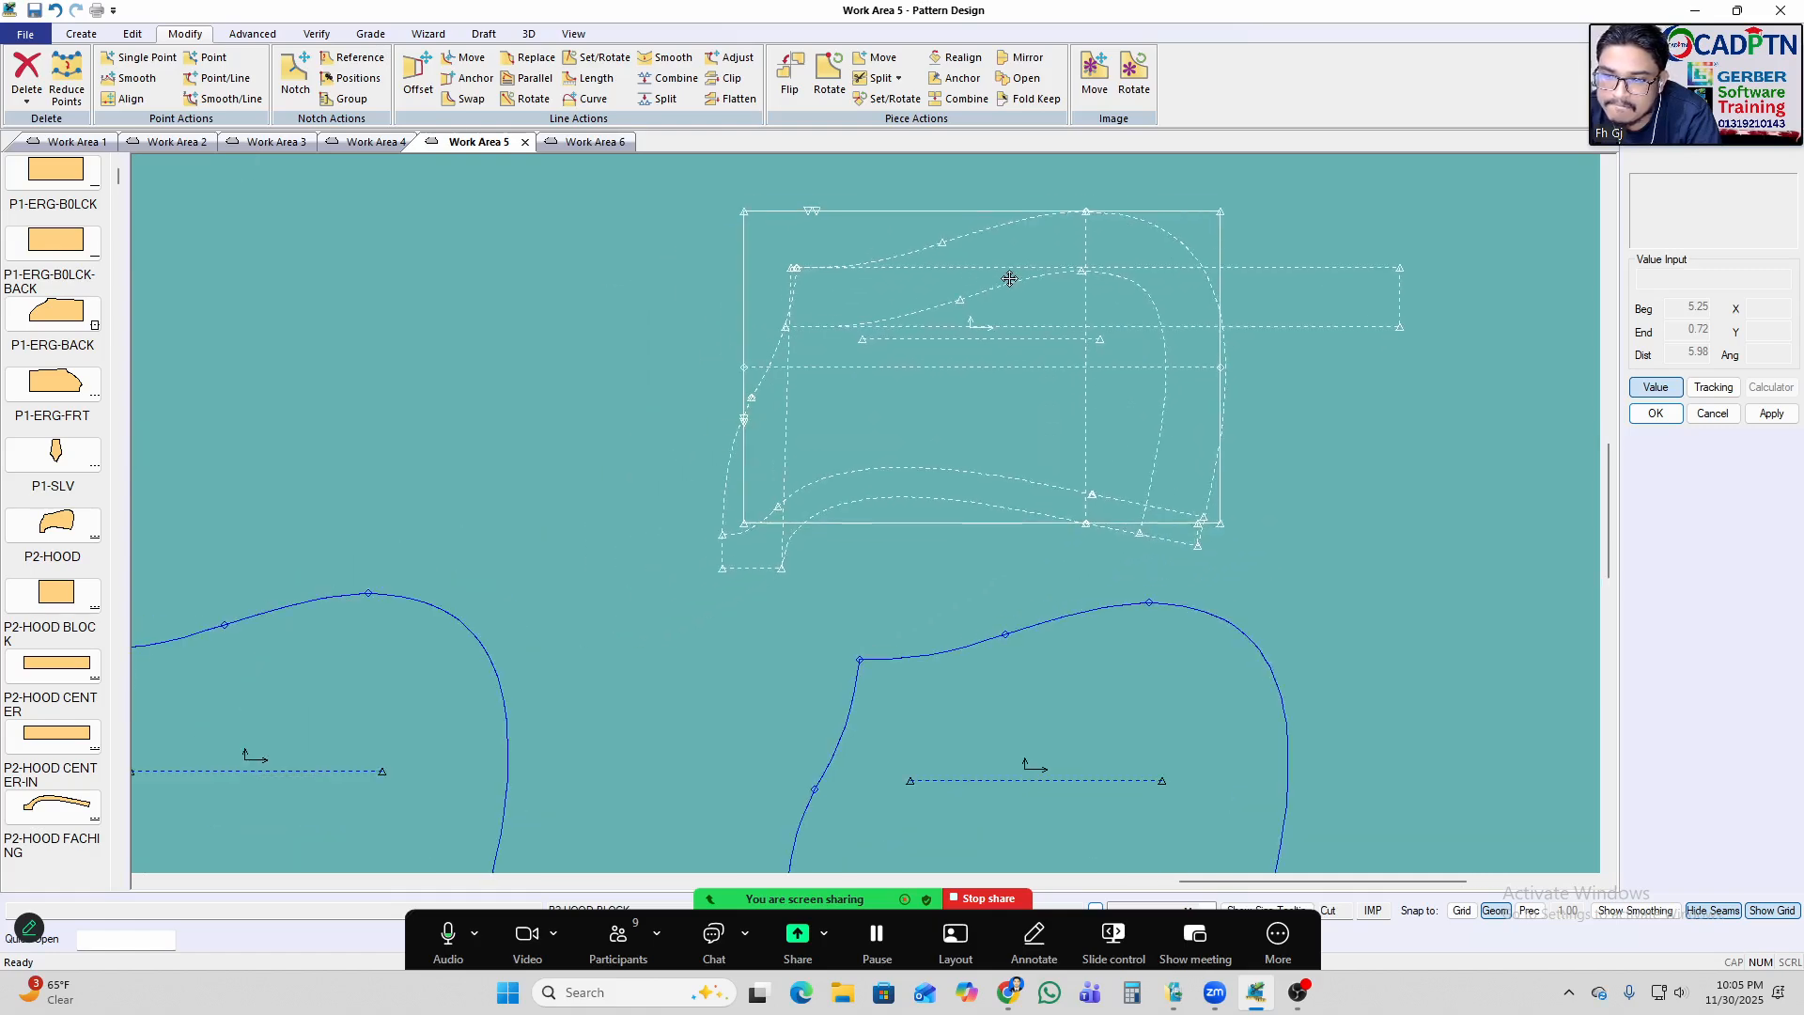
click(995, 273)
click(1020, 620)
click(150, 366)
click(1026, 302)
scroll(991, 399, up, 5)
click(1032, 349)
click(757, 589)
scroll(757, 587, up, 5)
scroll(620, 528, down, 6)
scroll(656, 431, down, 1)
click(825, 439)
click(798, 450)
key(t)
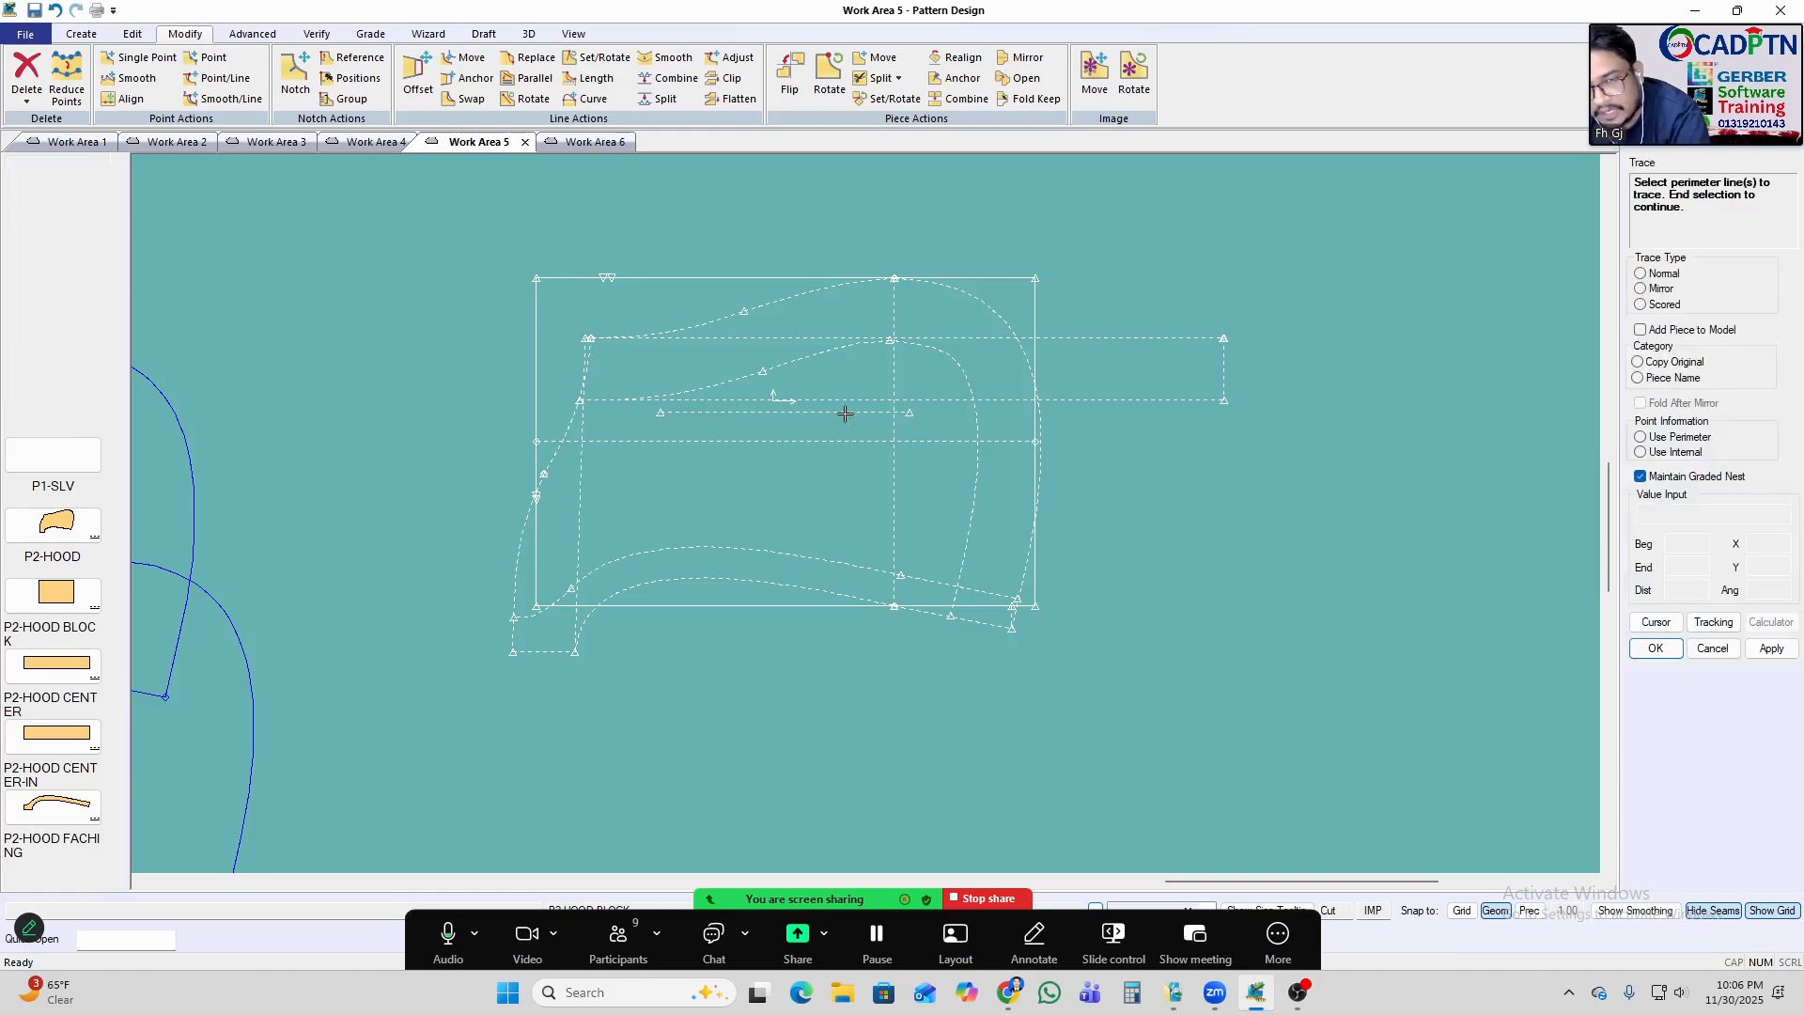
click(982, 306)
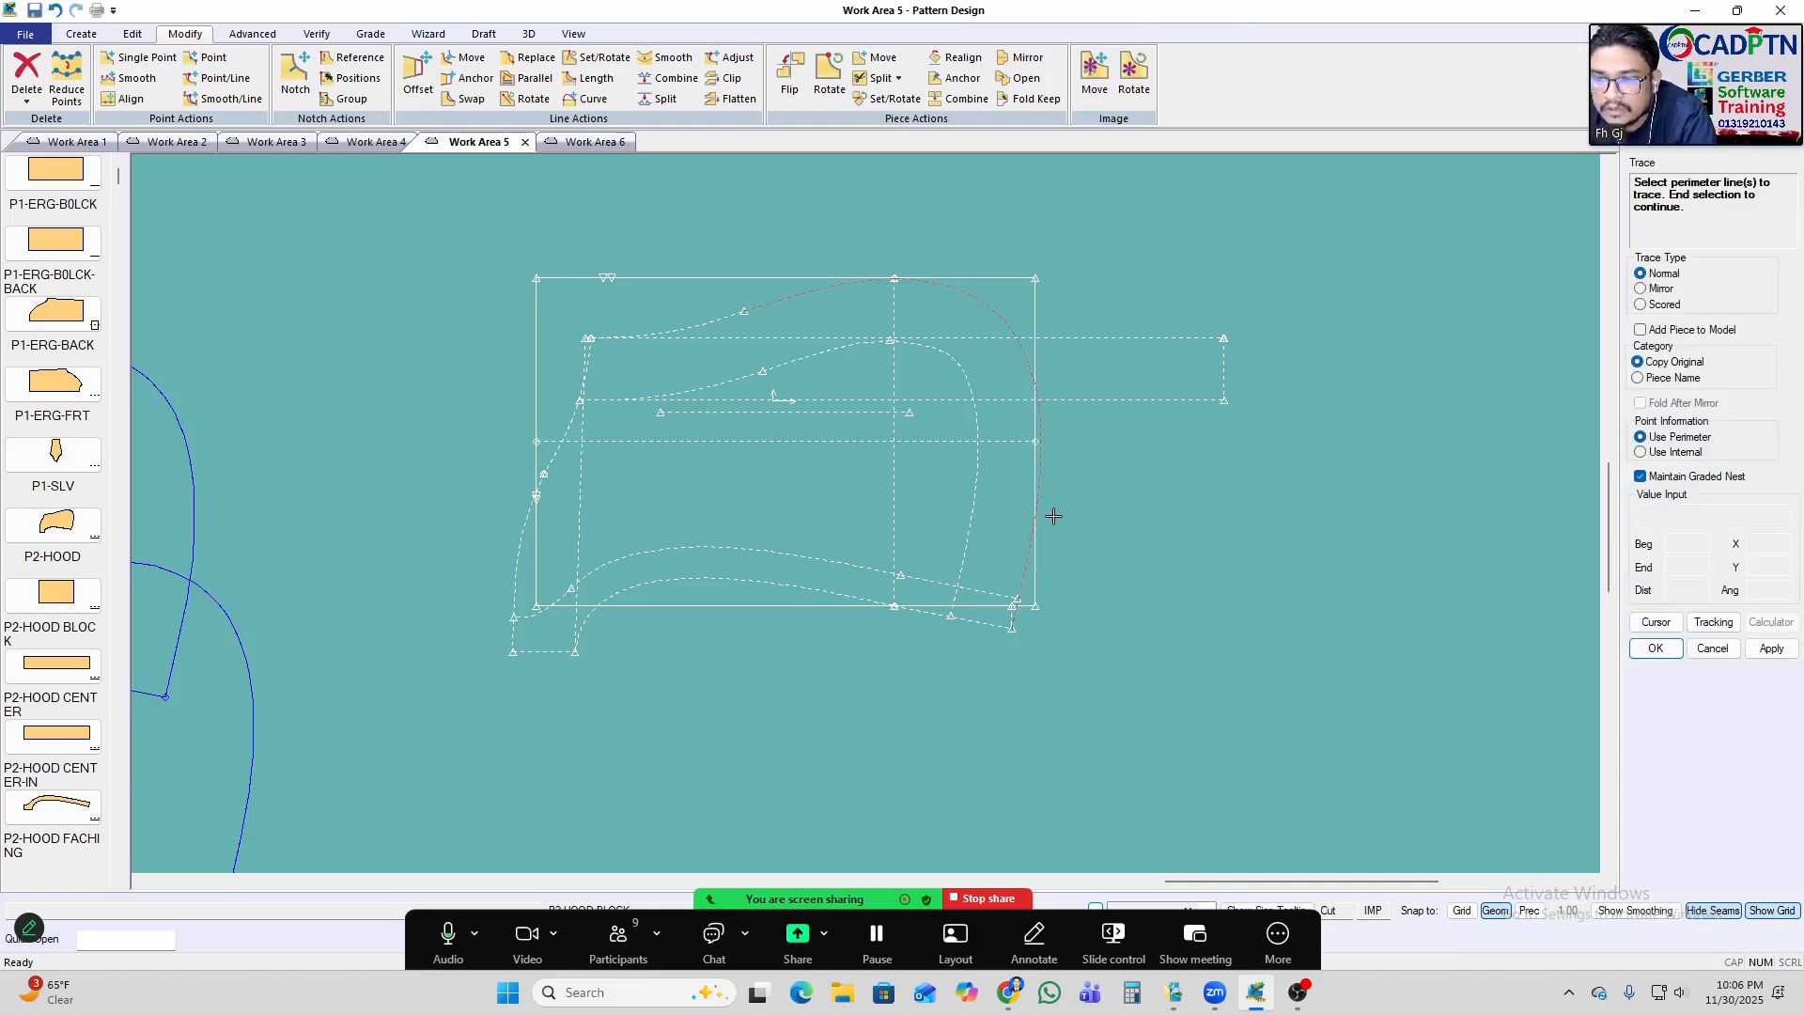
right_click(967, 296)
click(961, 292)
Examine the inner and outer hood curves on the P2-HOOD BLOCK draft closely.
scroll(696, 421, up, 2)
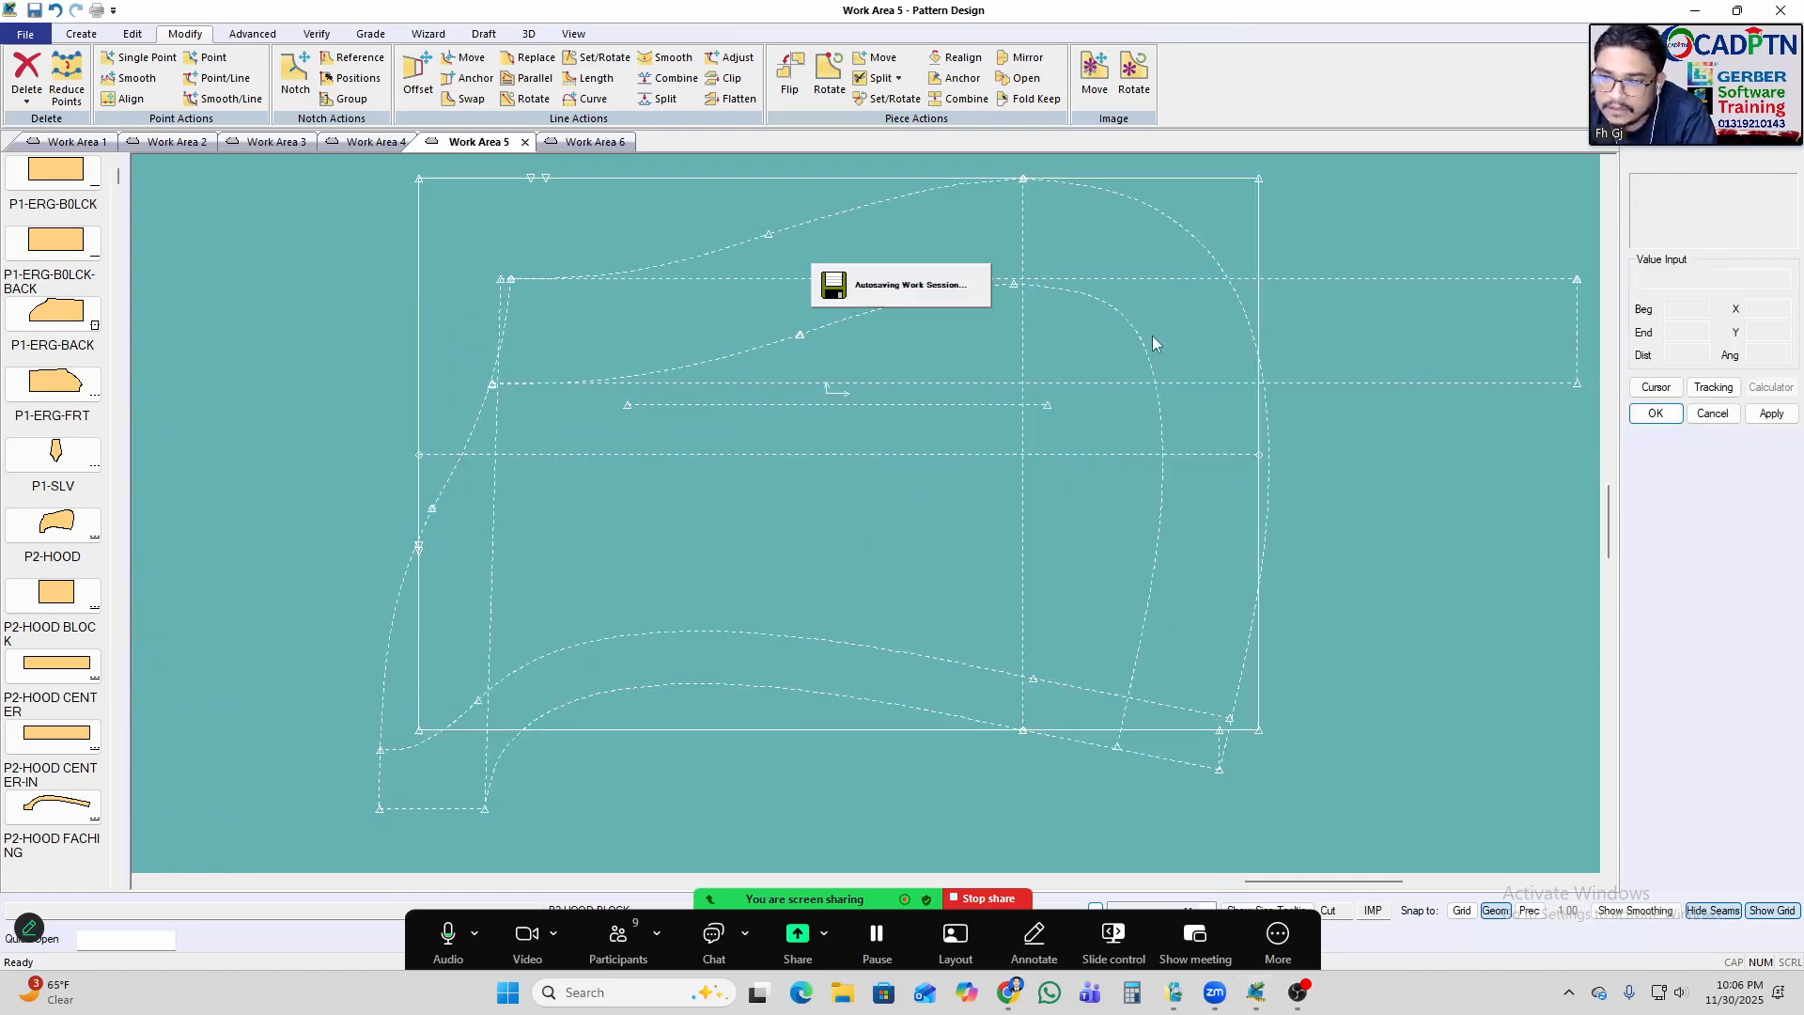
scroll(934, 282, up, 2)
scroll(962, 355, down, 4)
scroll(1079, 491, up, 2)
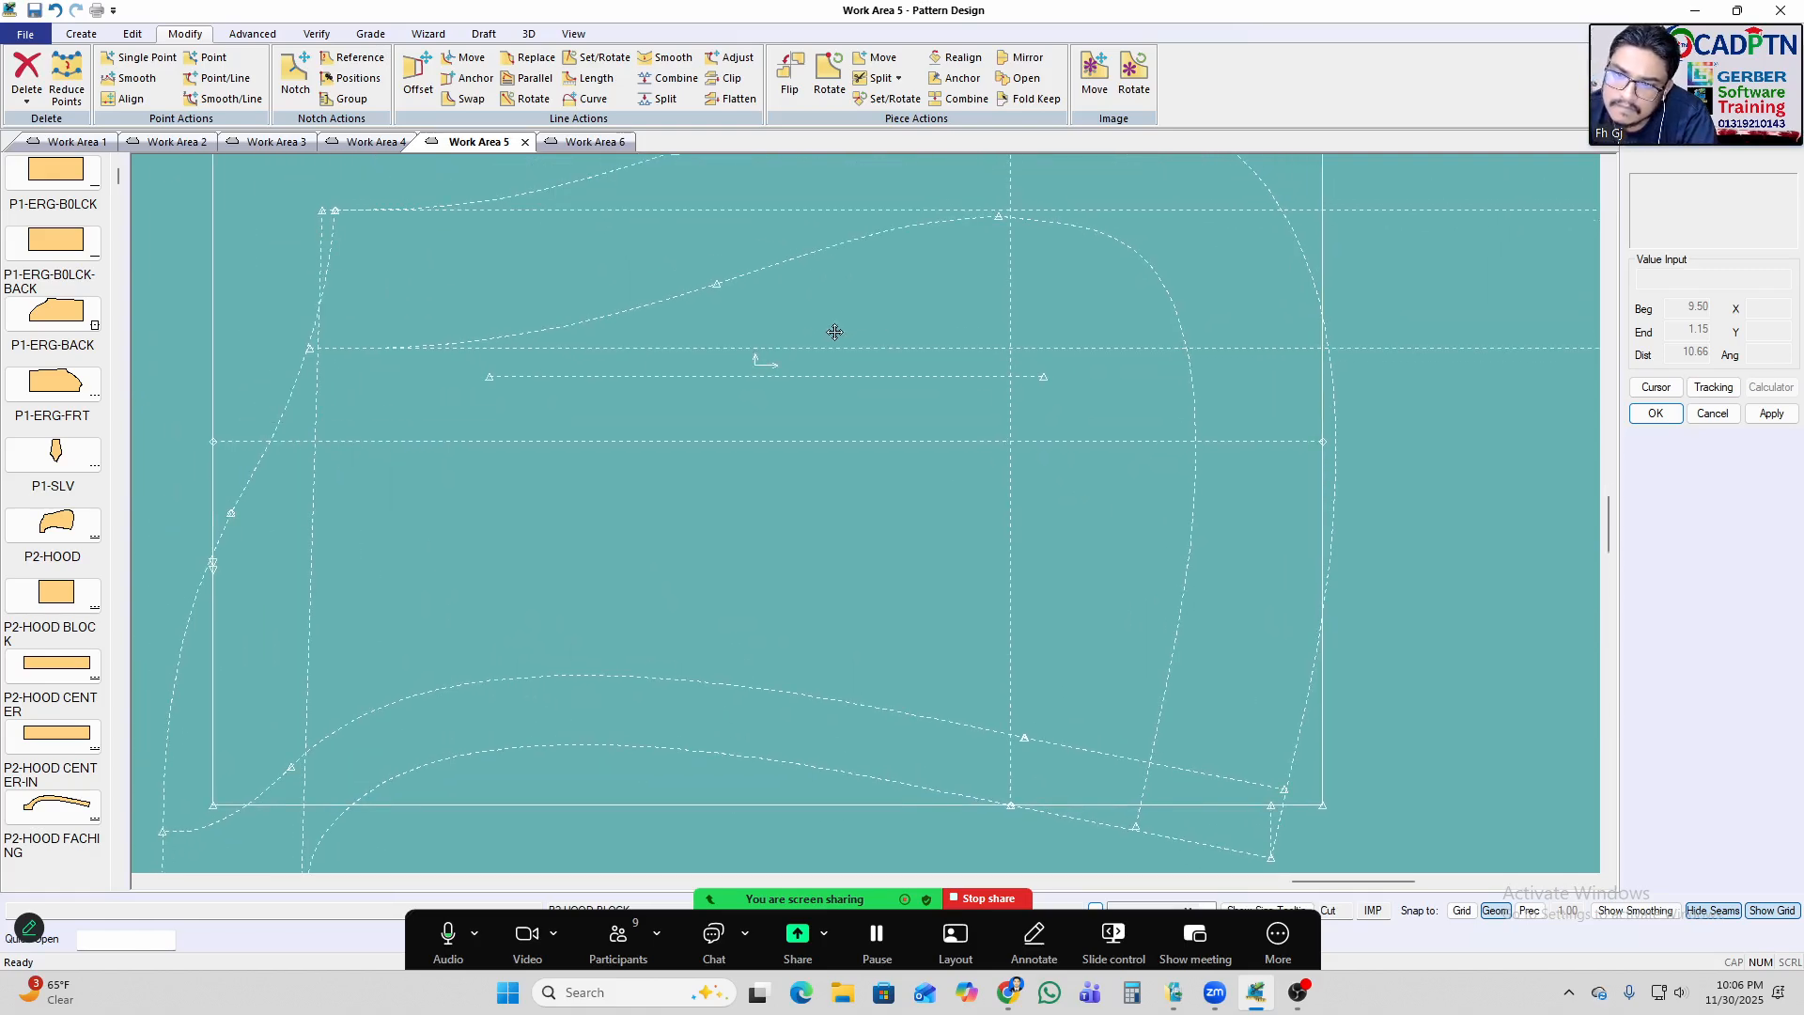
scroll(834, 332, down, 3)
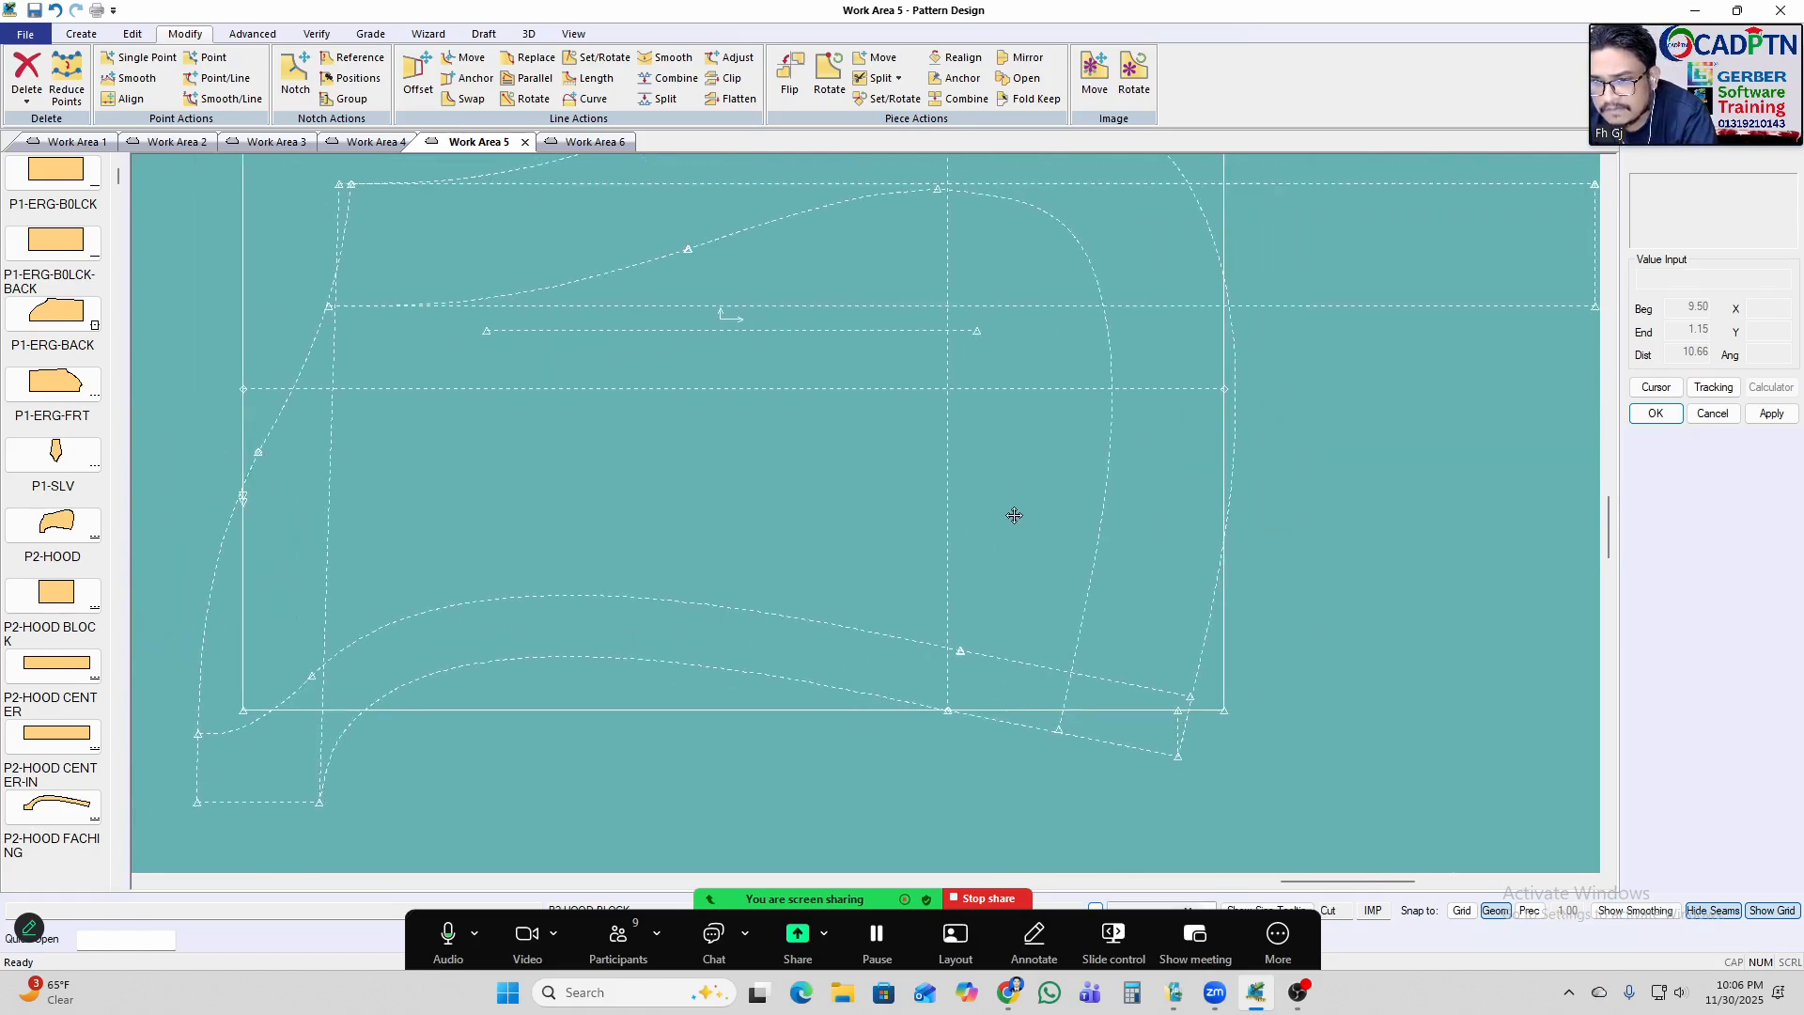
scroll(1015, 422, up, 3)
scroll(1004, 338, down, 3)
scroll(987, 338, up, 2)
Select the first curve point past the crown on the hood block's inner hood line for Move Smooth.
key(m)
scroll(950, 302, up, 2)
scroll(799, 203, down, 4)
scroll(1215, 296, up, 1)
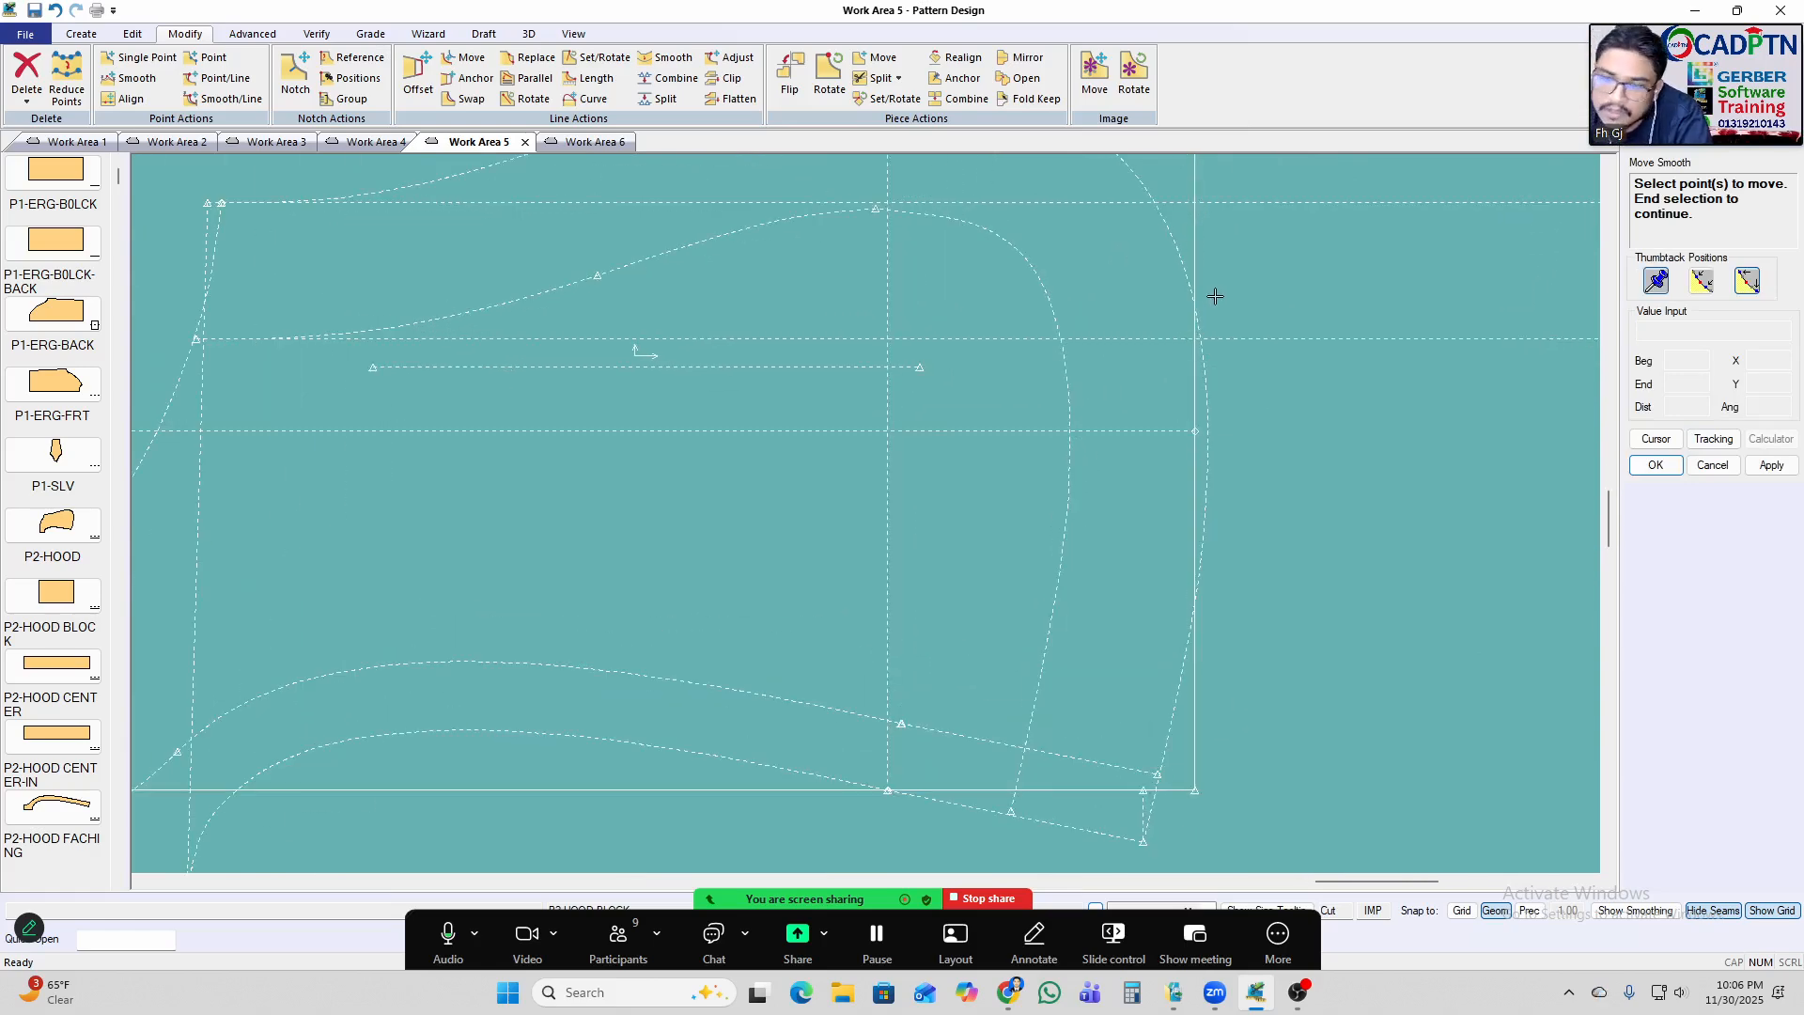
scroll(1019, 192, up, 3)
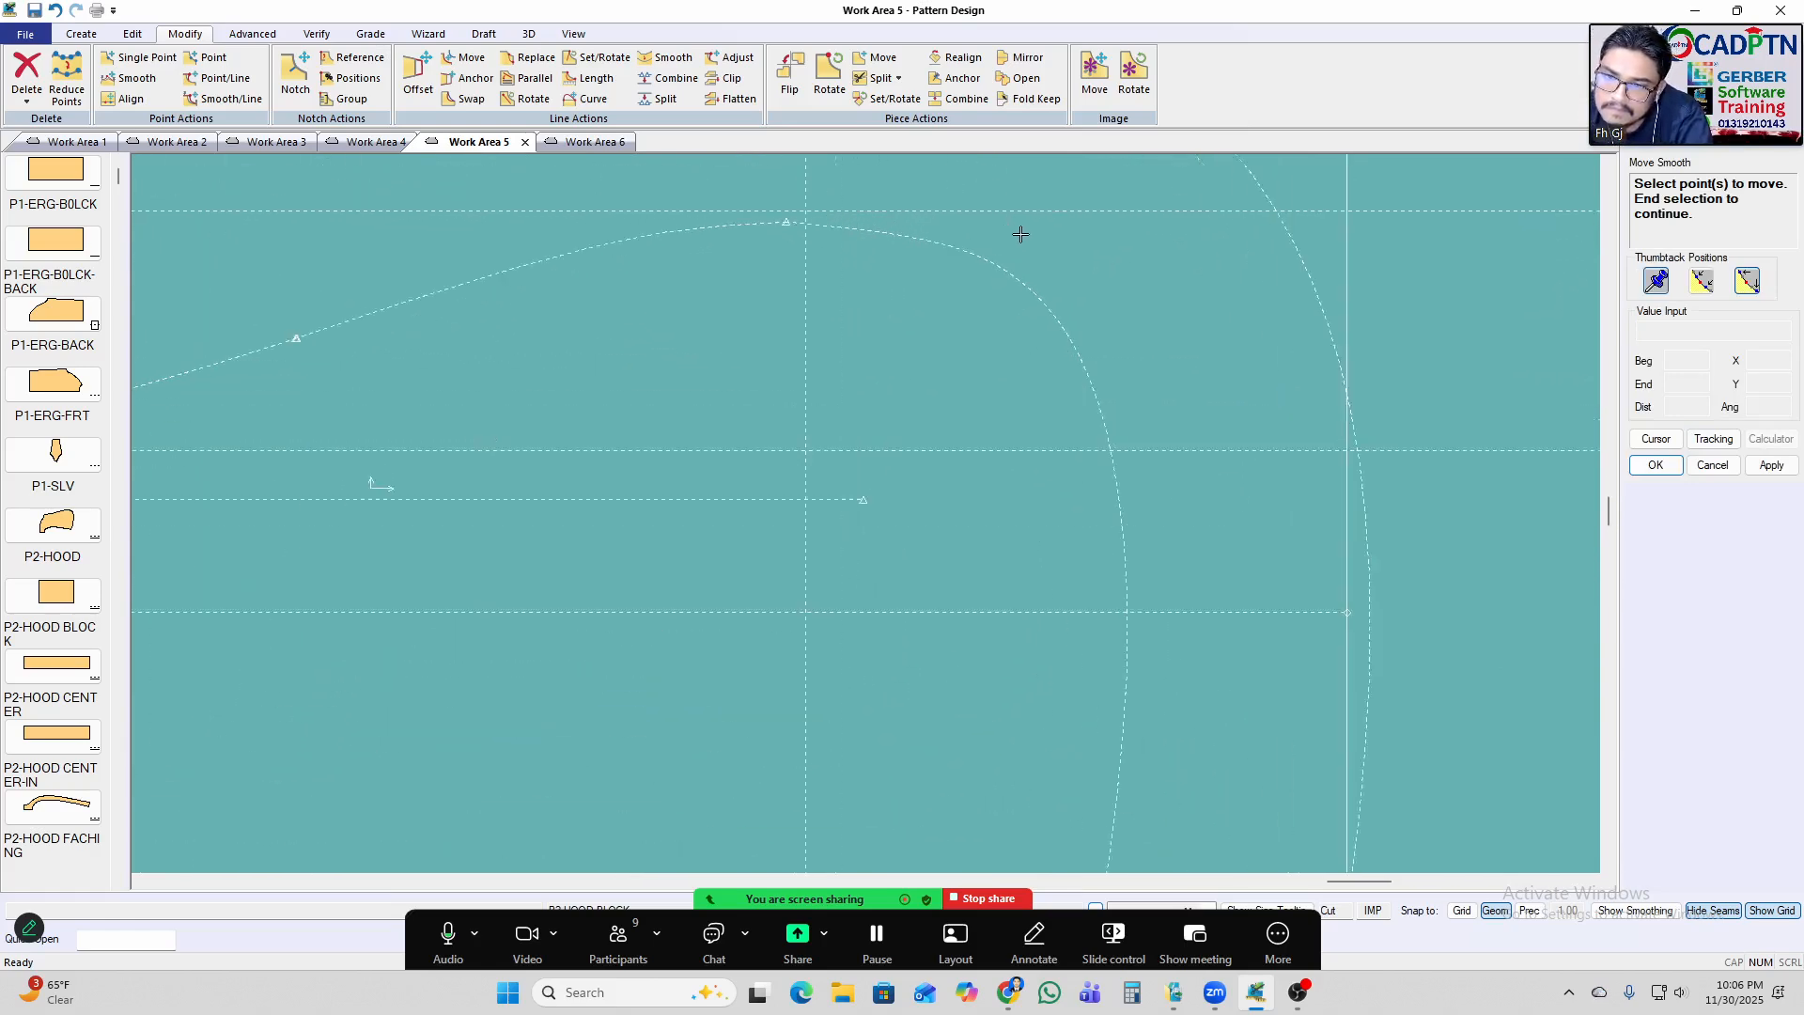
click(908, 251)
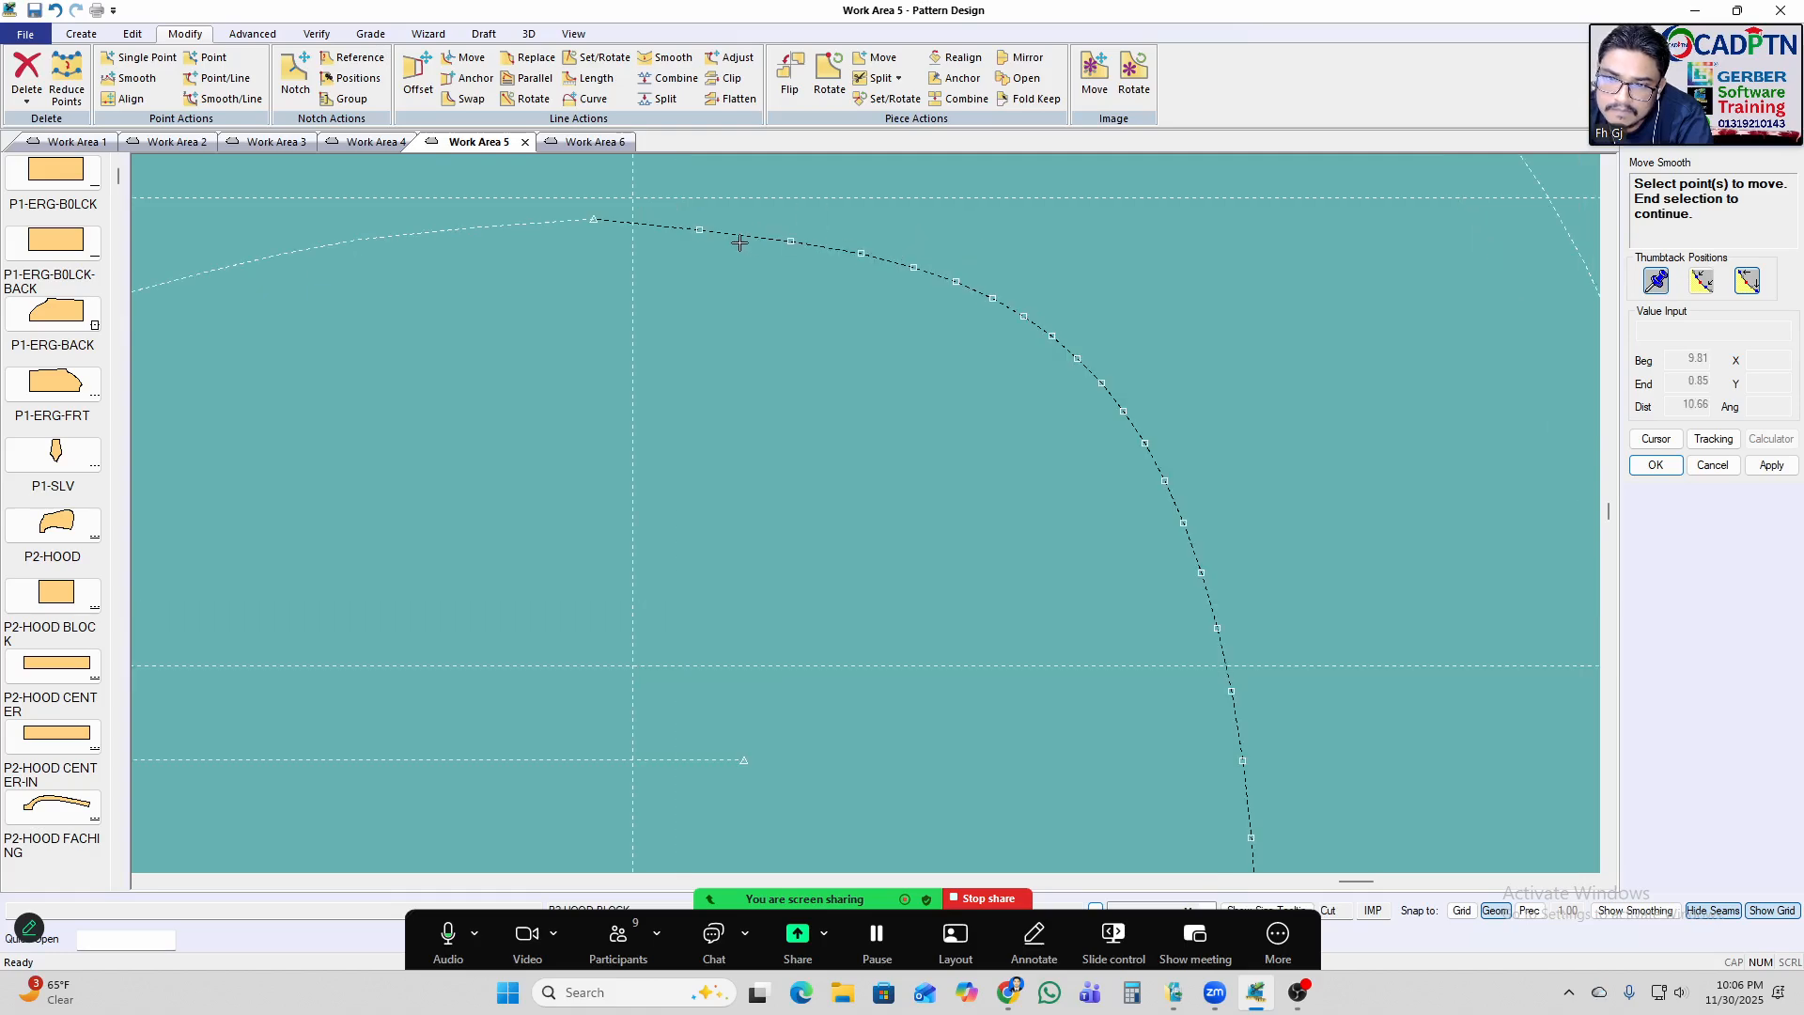
click(706, 233)
scroll(1143, 250, down, 5)
right_click(1163, 254)
click(1165, 253)
Limit the Move Smooth range to the stretch of the inner hood line just past its crown.
scroll(1208, 234, down, 5)
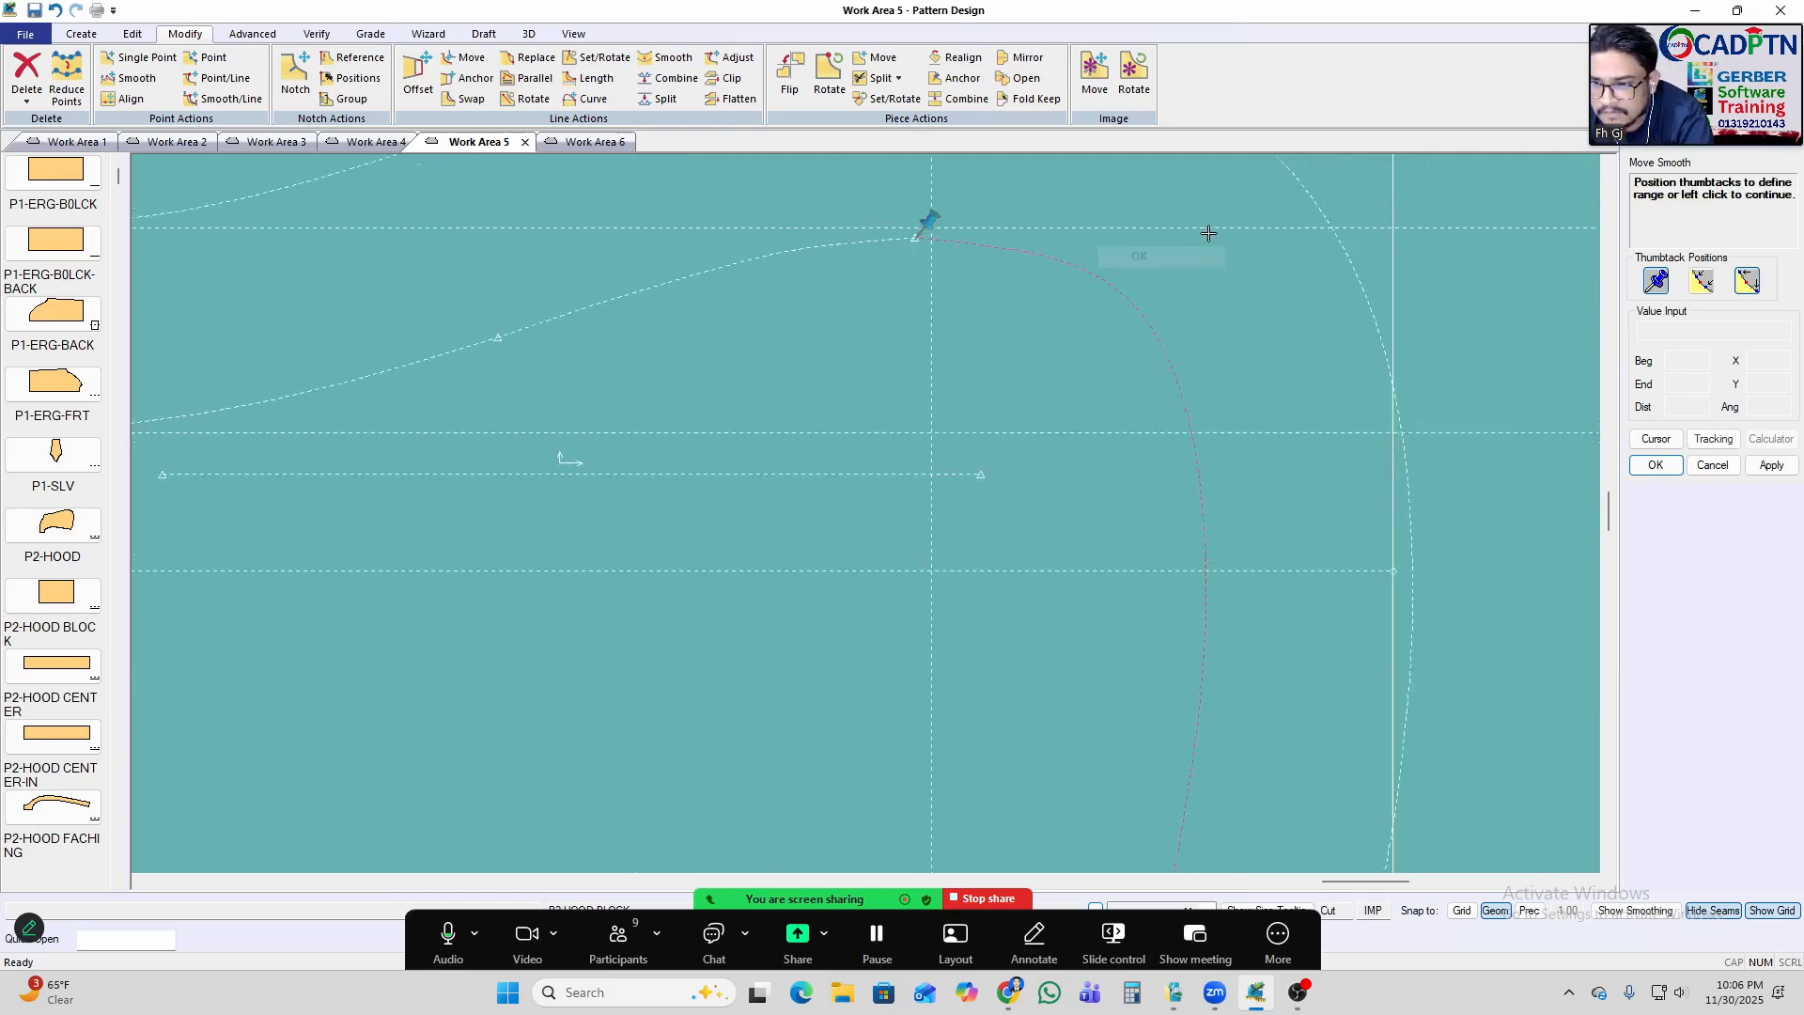
scroll(1203, 507, down, 1)
scroll(1043, 302, up, 6)
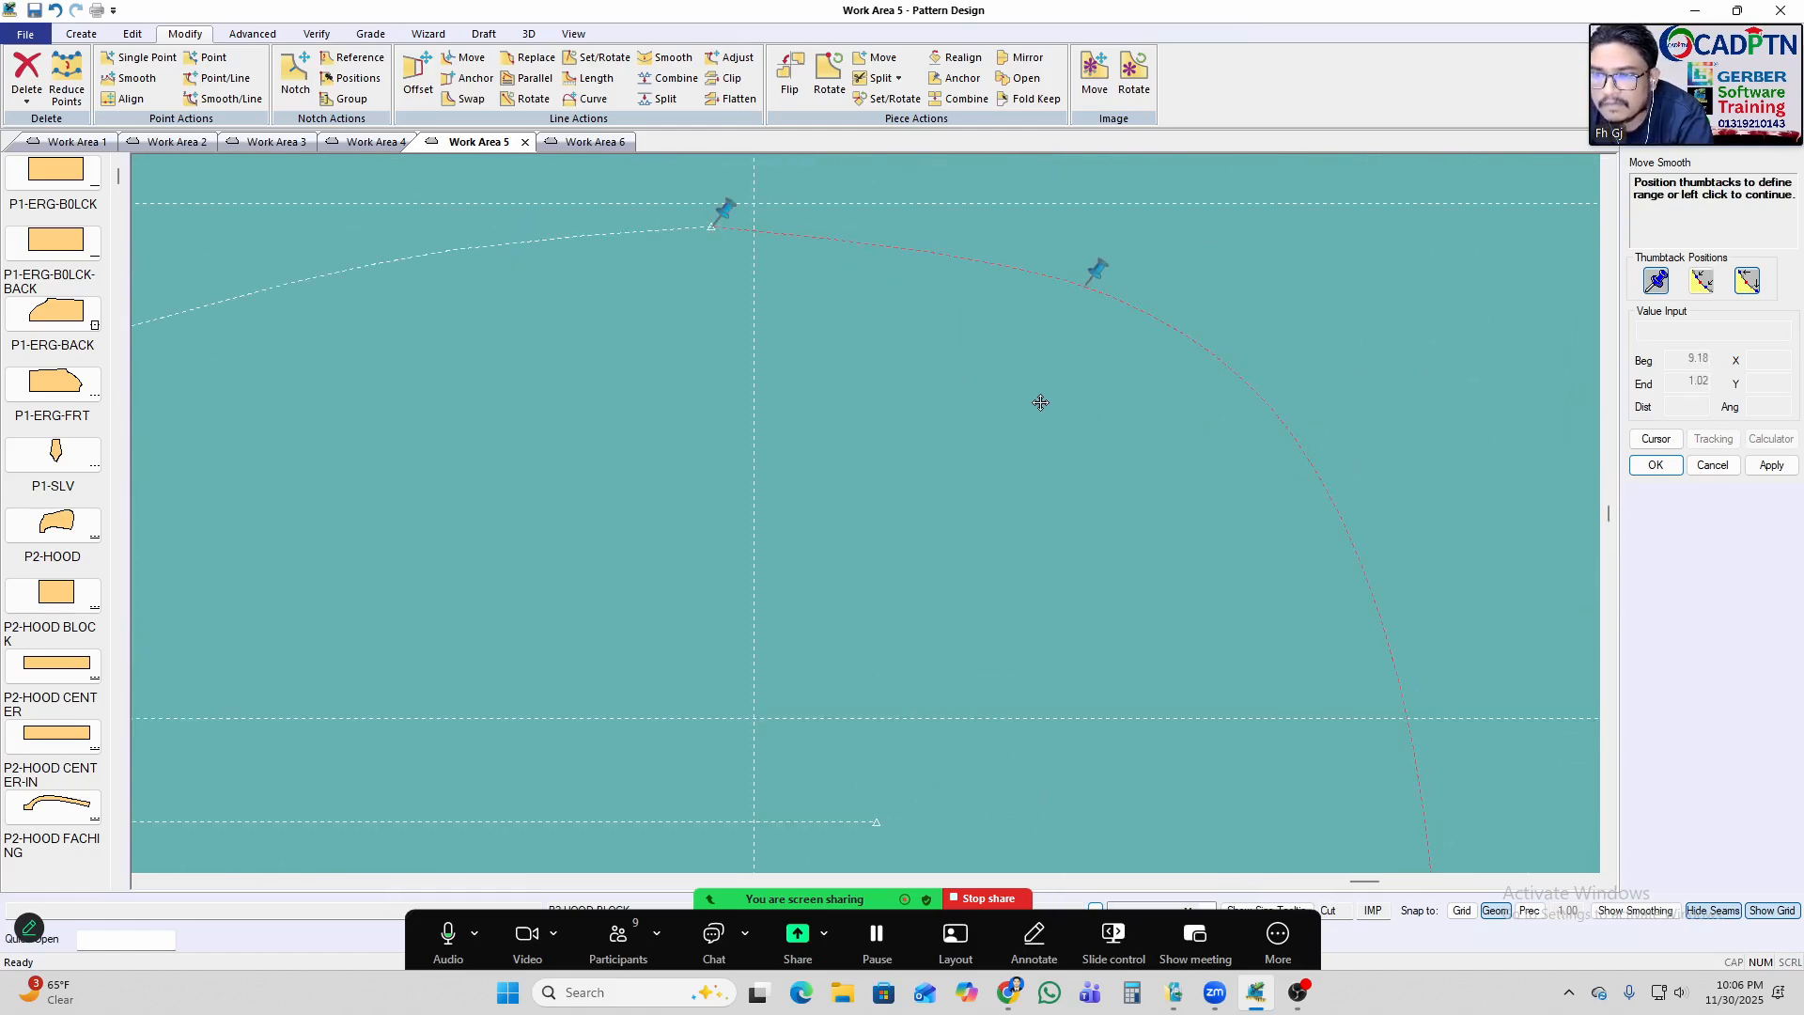
click(1087, 451)
scroll(1156, 498, down, 2)
scroll(987, 347, up, 5)
right_click(1068, 227)
click(1077, 238)
Raise the selected curve point about 0.03 vertically to round the inner hood line past the crown, and end Move Smooth.
right_click(902, 254)
click(956, 531)
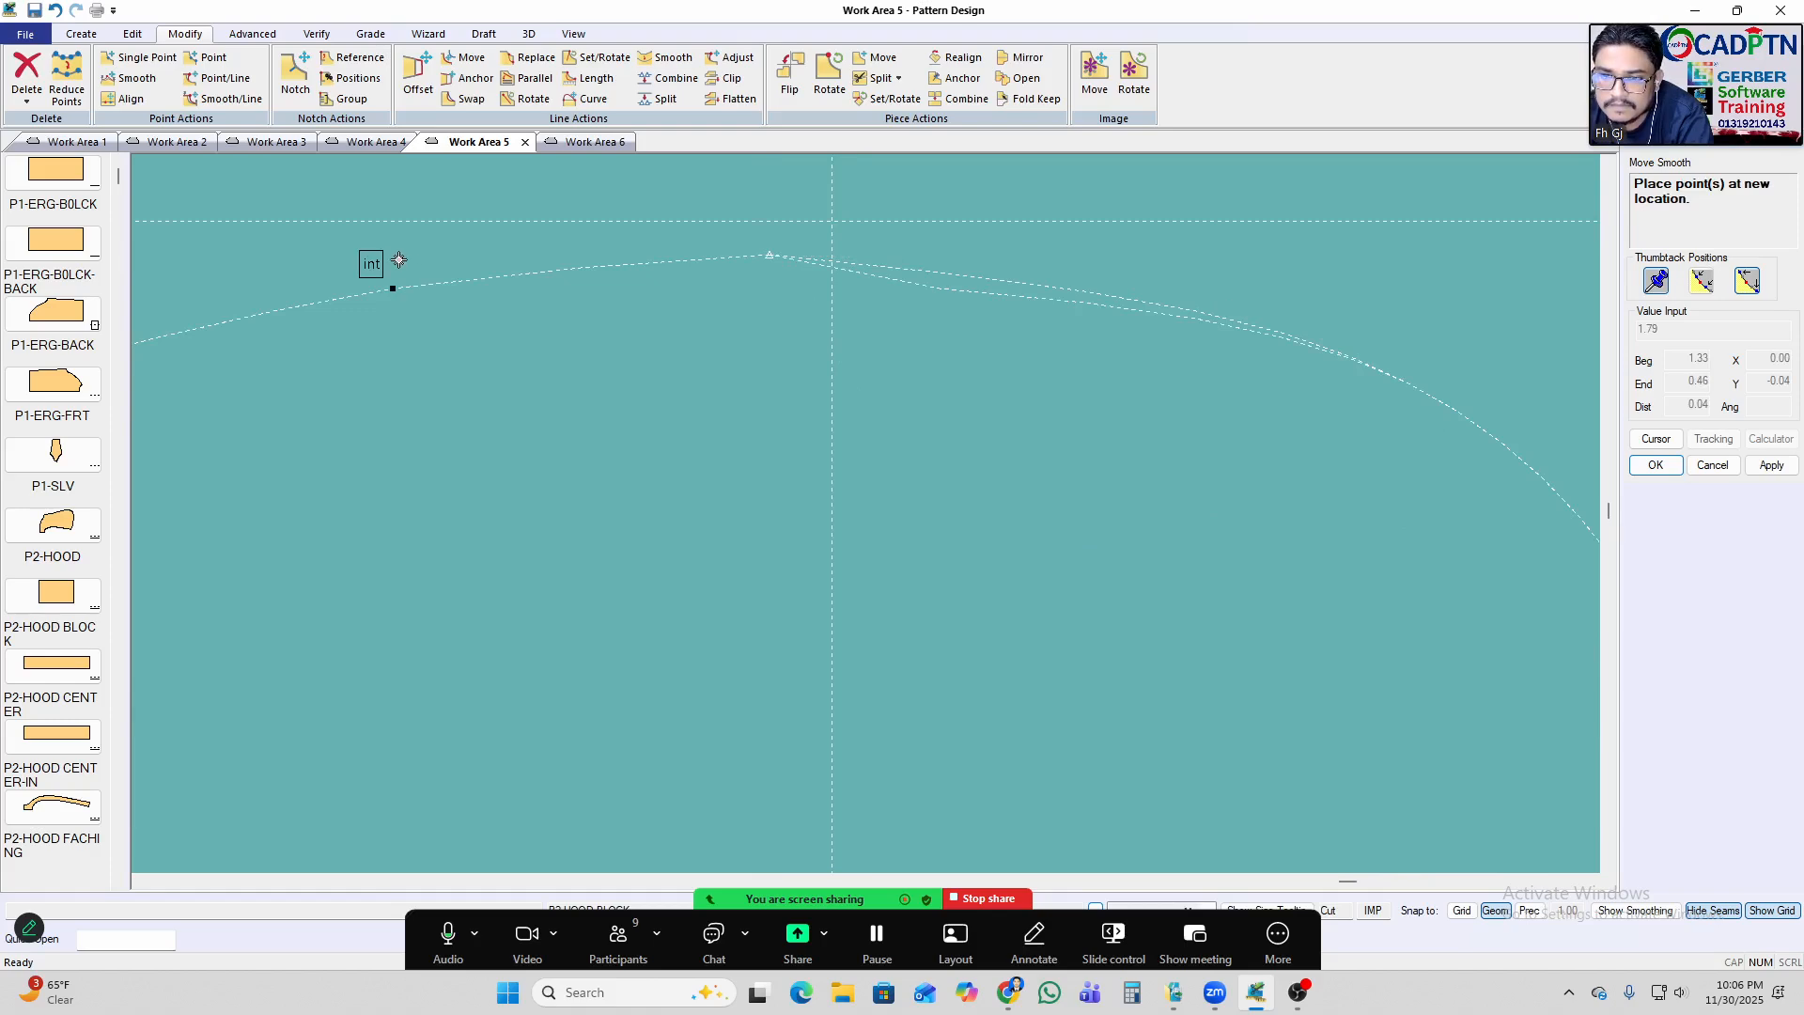
scroll(910, 413, down, 3)
scroll(1260, 342, up, 2)
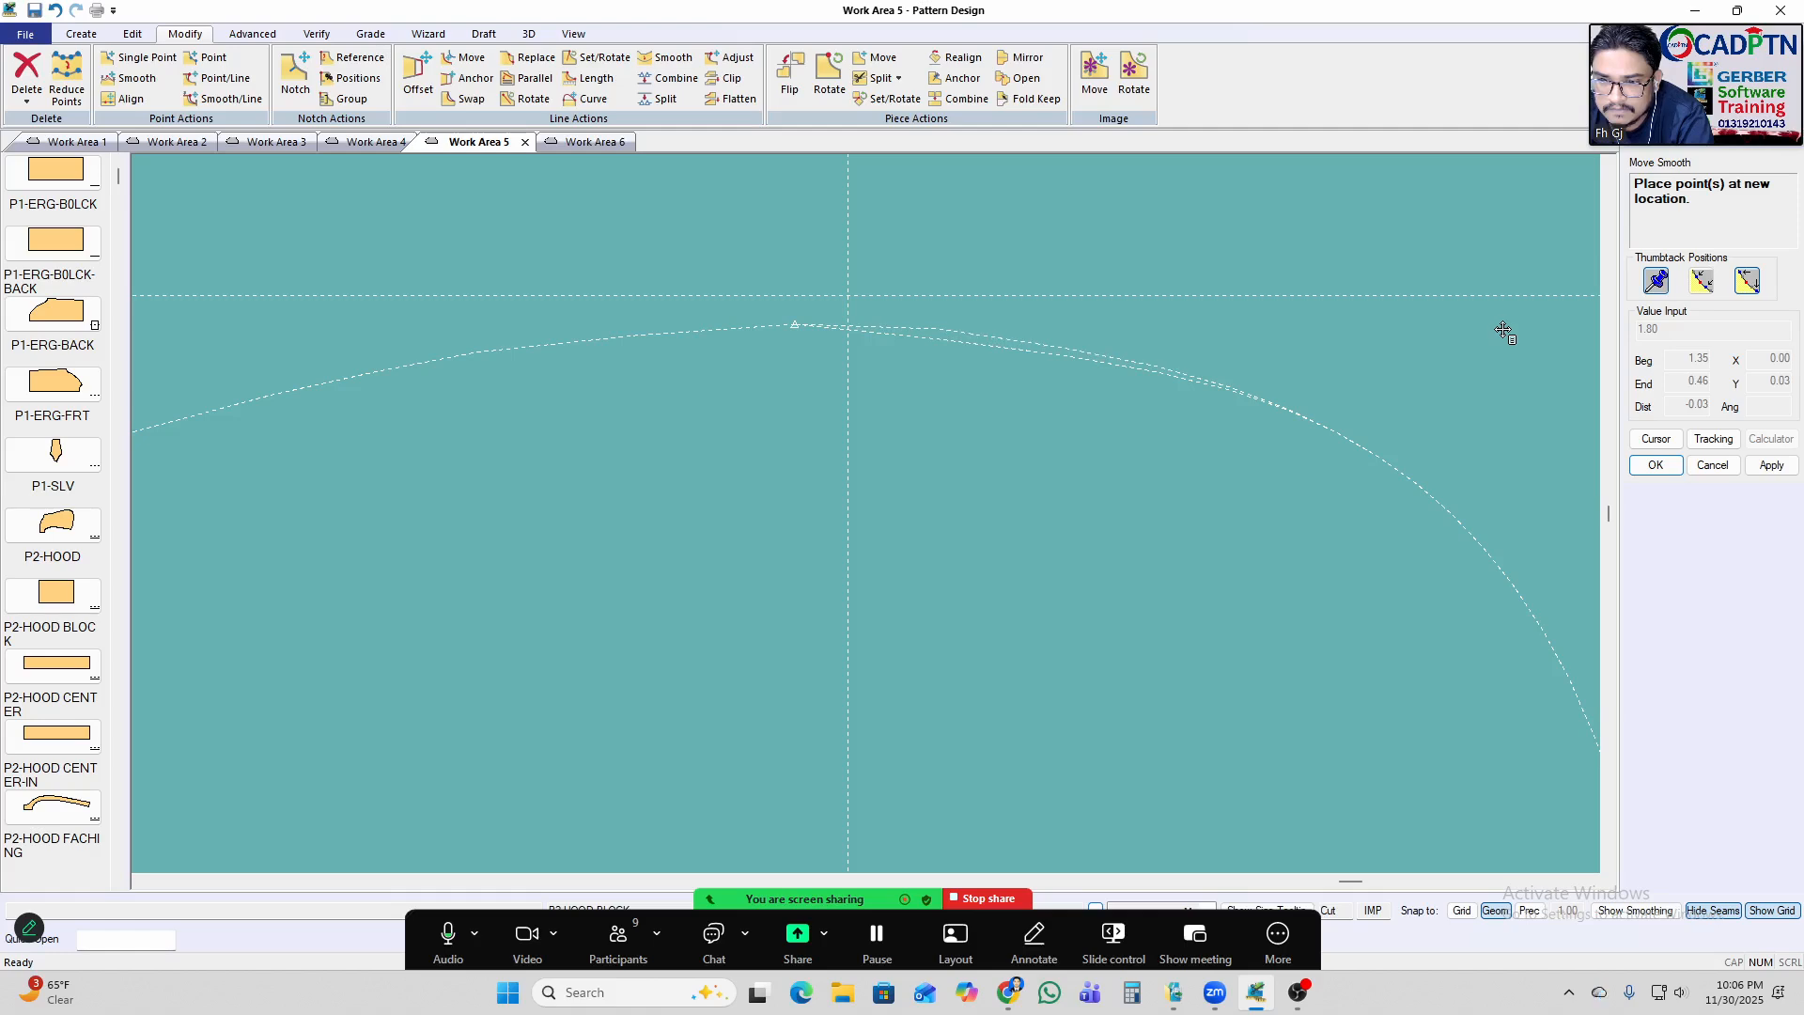
click(1503, 331)
scroll(1039, 209, up, 3)
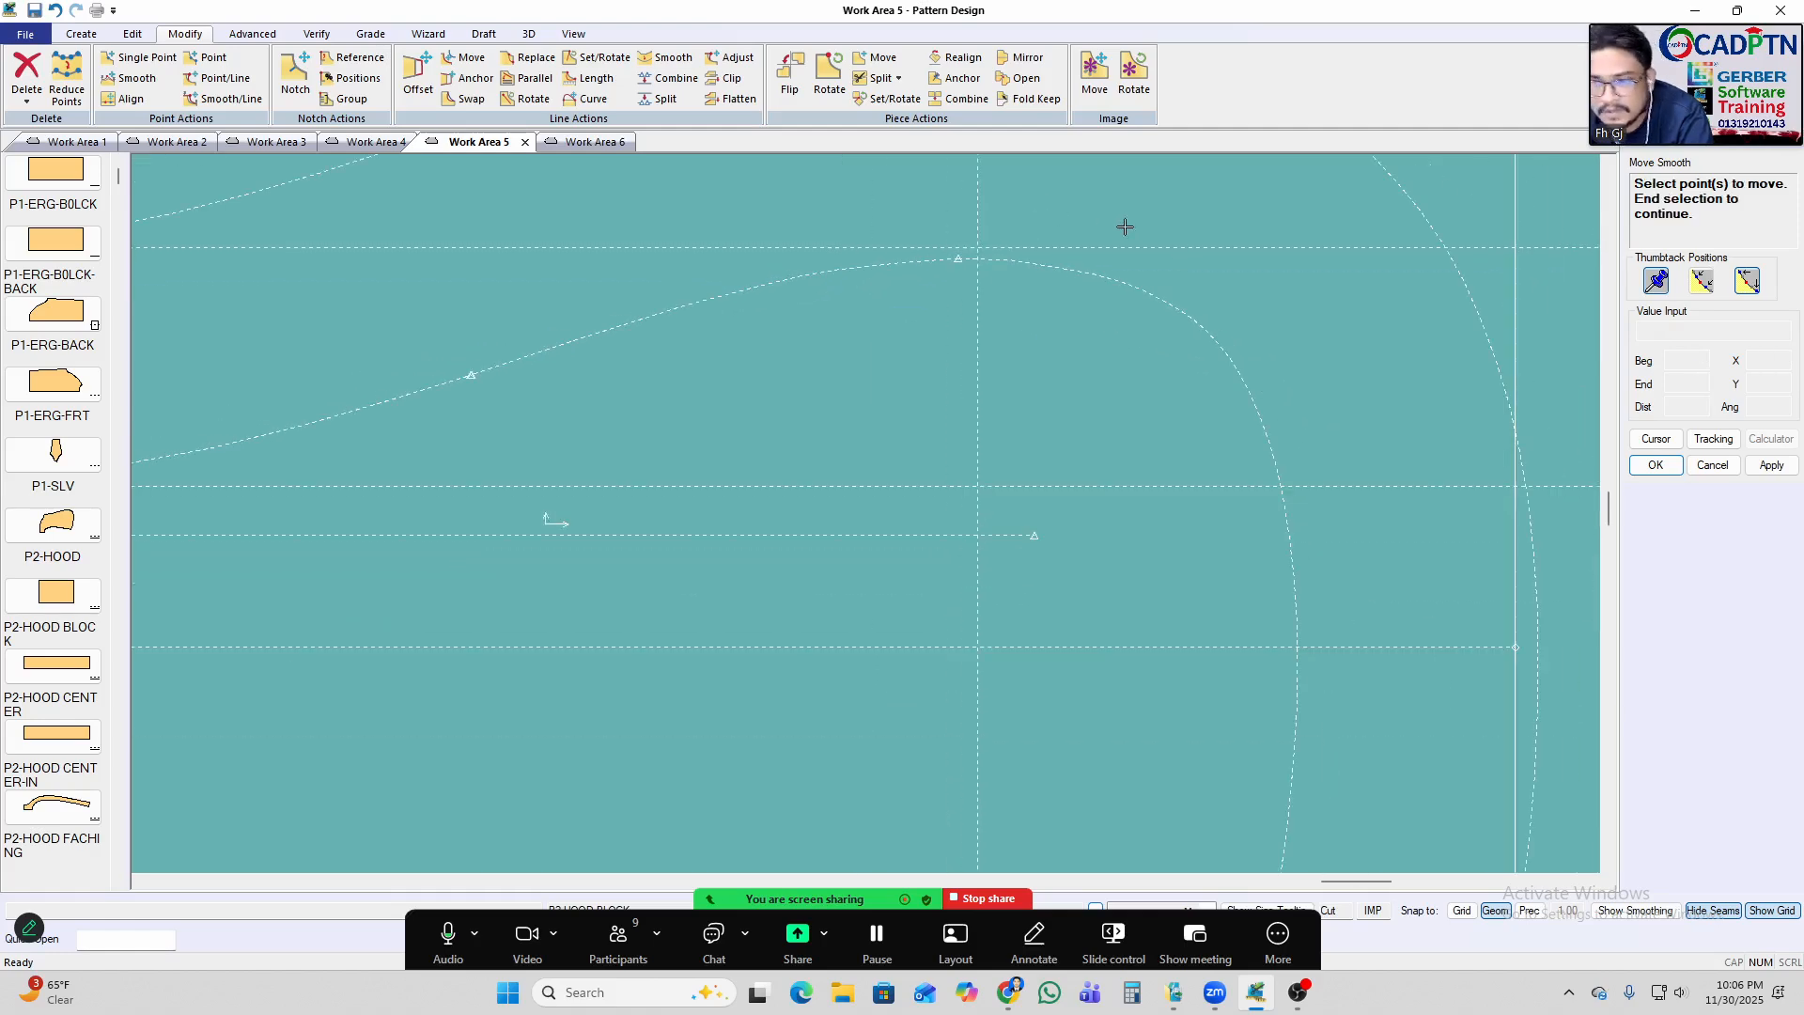
scroll(920, 206, down, 2)
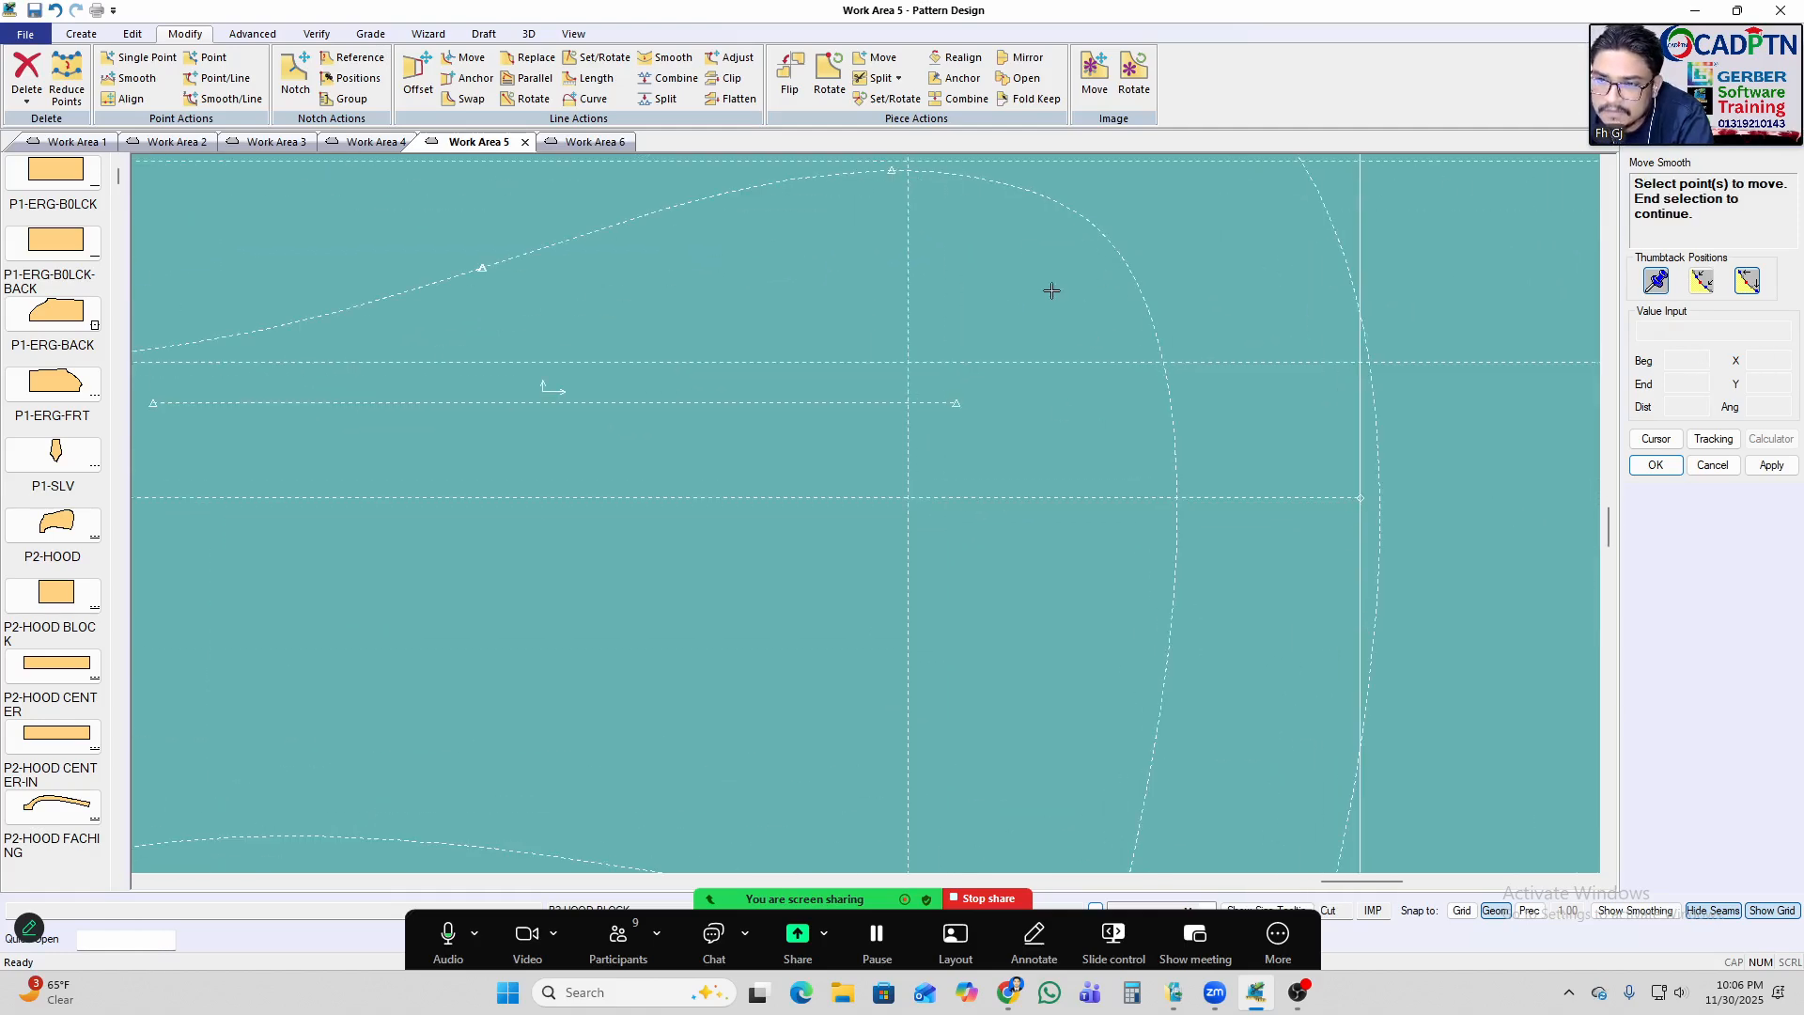
right_click(967, 248)
click(985, 258)
middle_drag(950, 314, 931, 371)
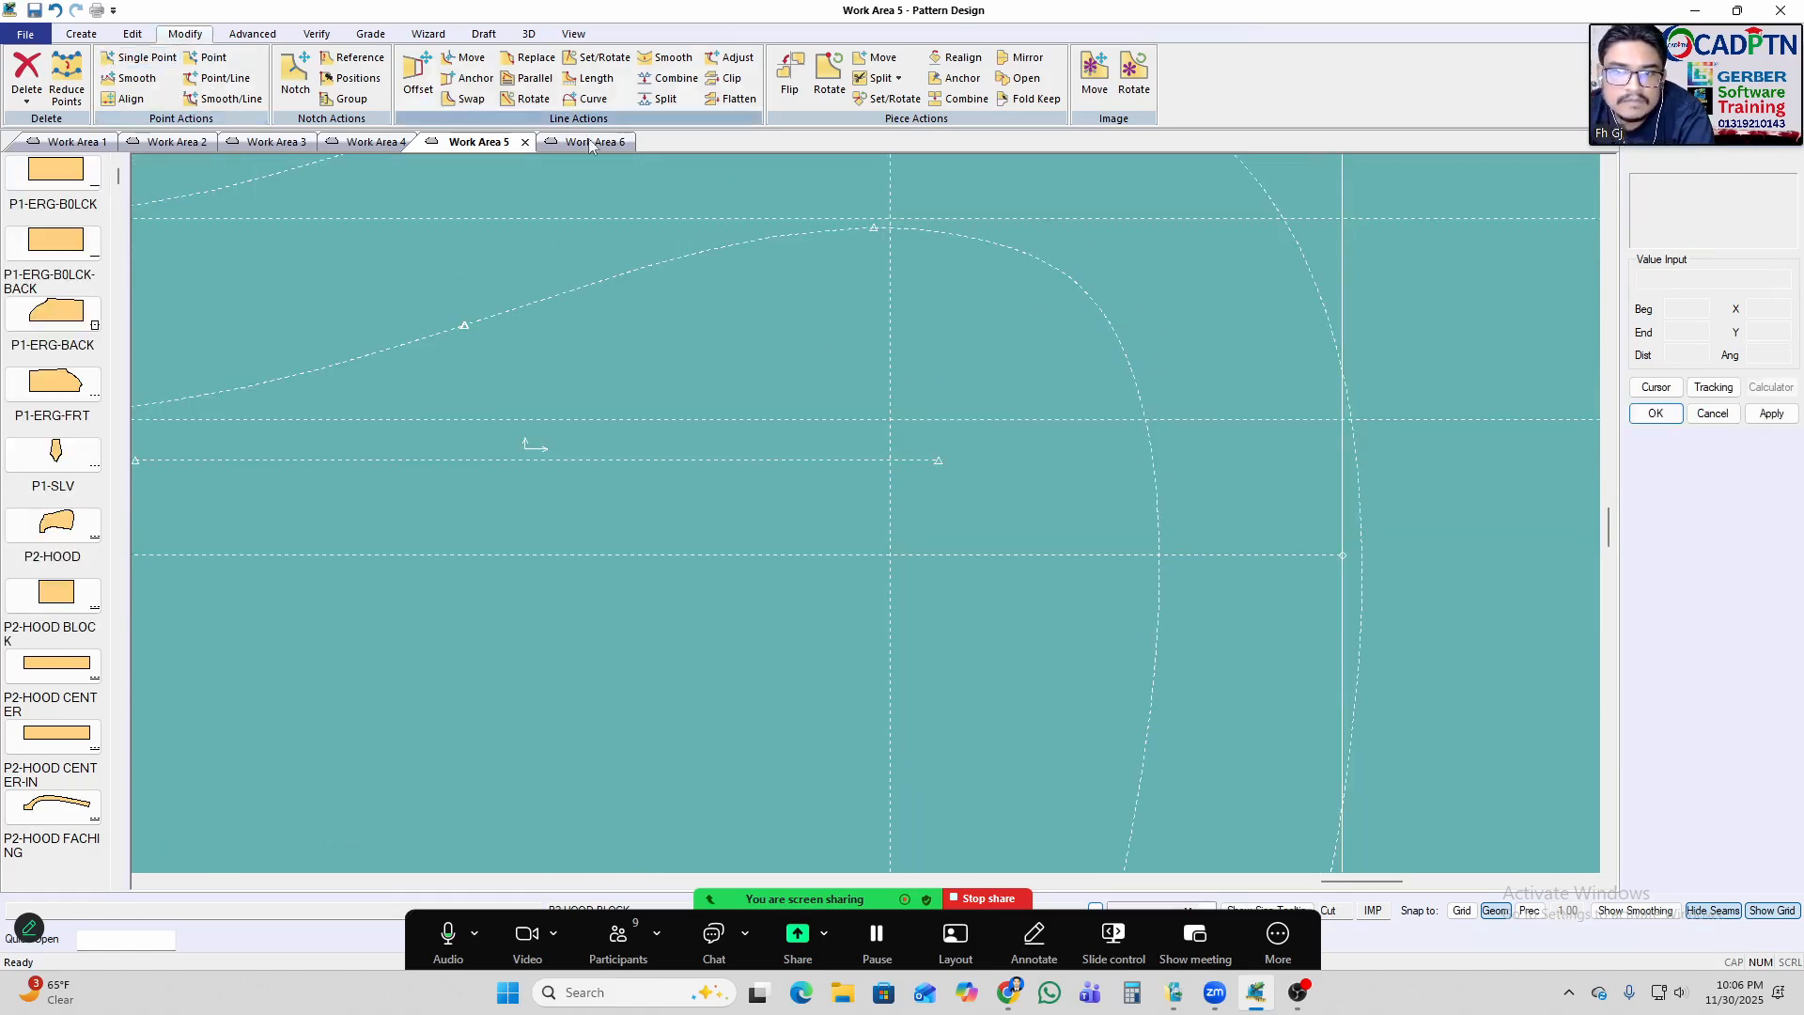
Smooth the inner hood line's back curve between thumbtacks set just past the crown and partway down the back.
click(674, 57)
click(1071, 282)
scroll(1101, 242, down, 3)
scroll(1052, 294, up, 5)
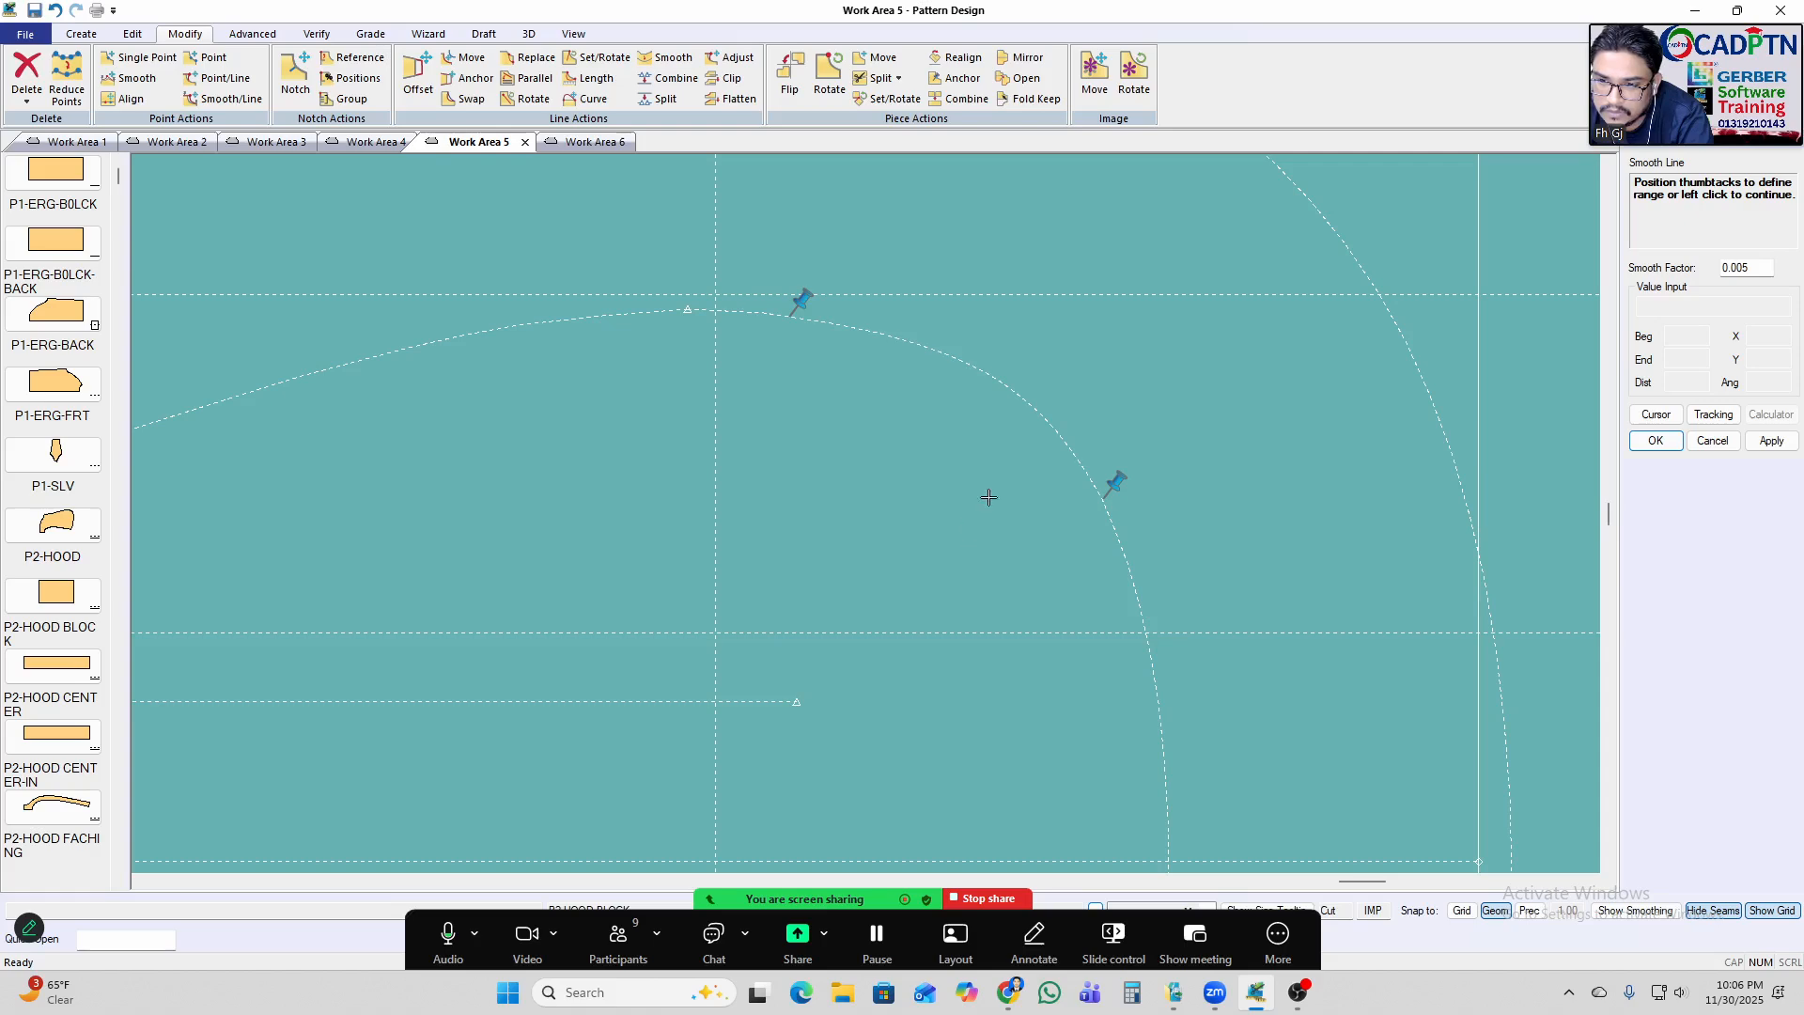
scroll(983, 315, down, 10)
scroll(1104, 504, up, 8)
drag(1050, 375, 1066, 513)
drag(769, 201, 779, 227)
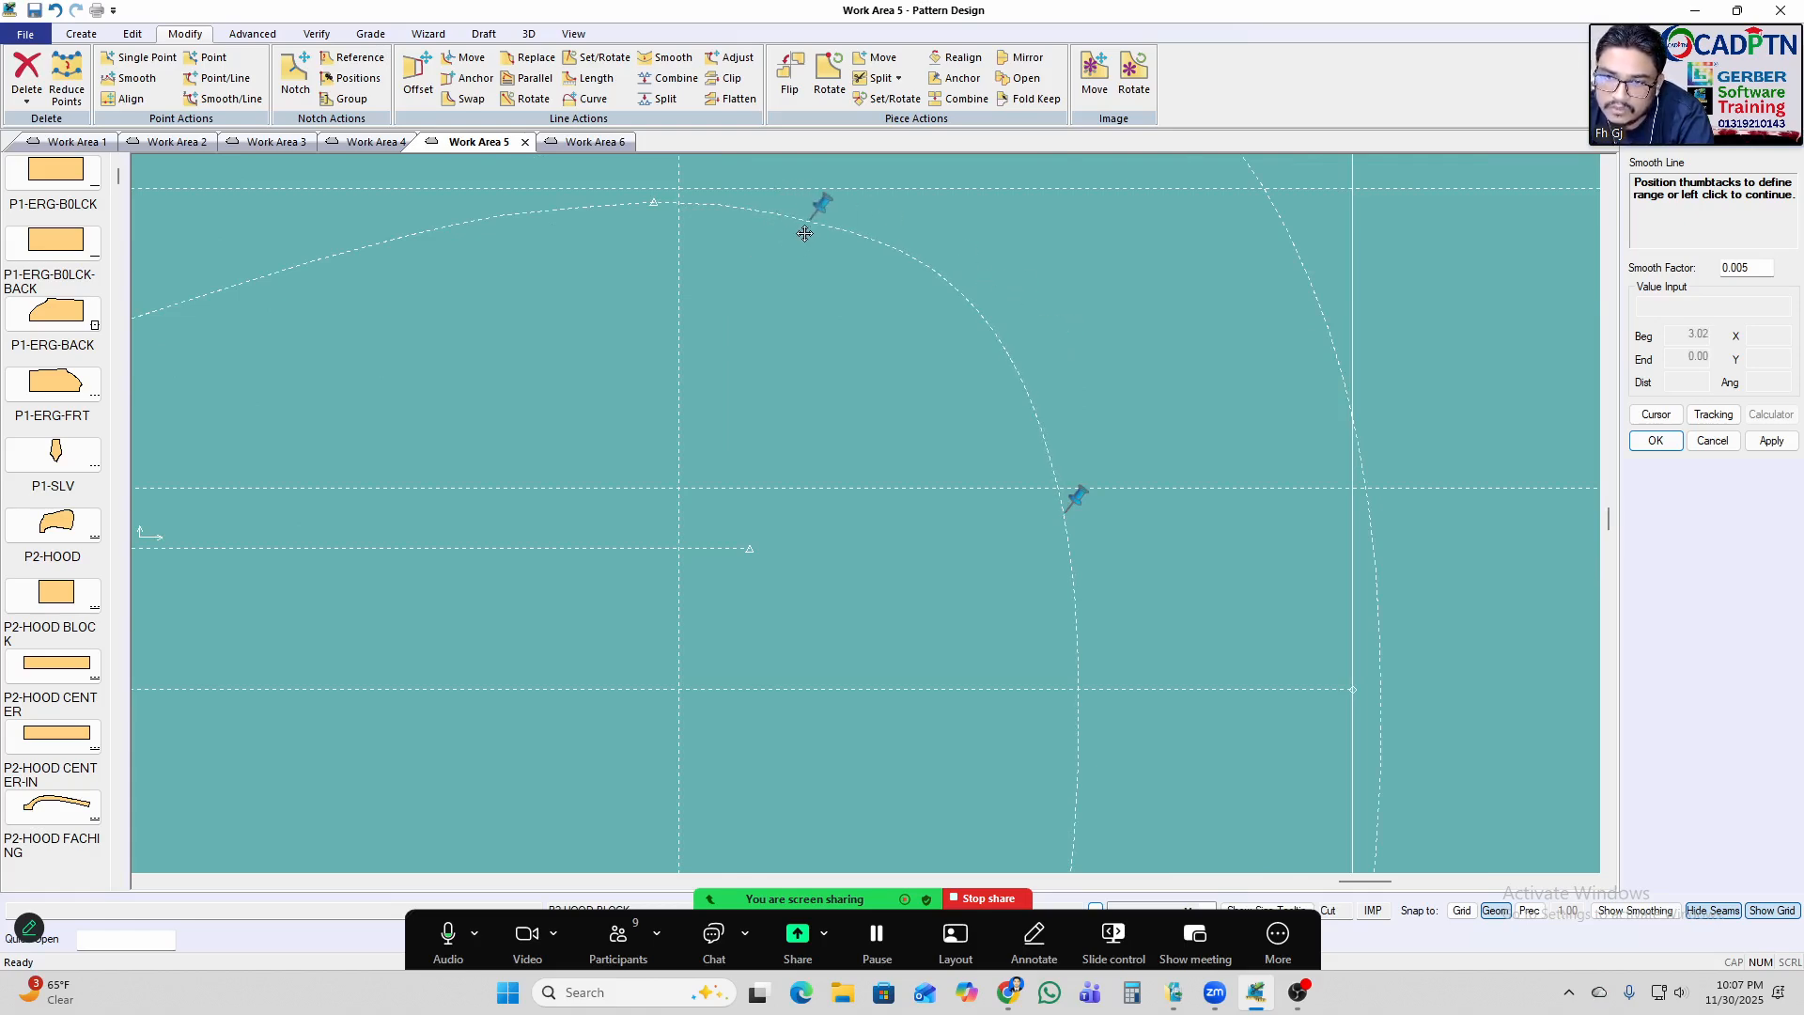
scroll(1144, 282, down, 10)
scroll(1026, 422, up, 7)
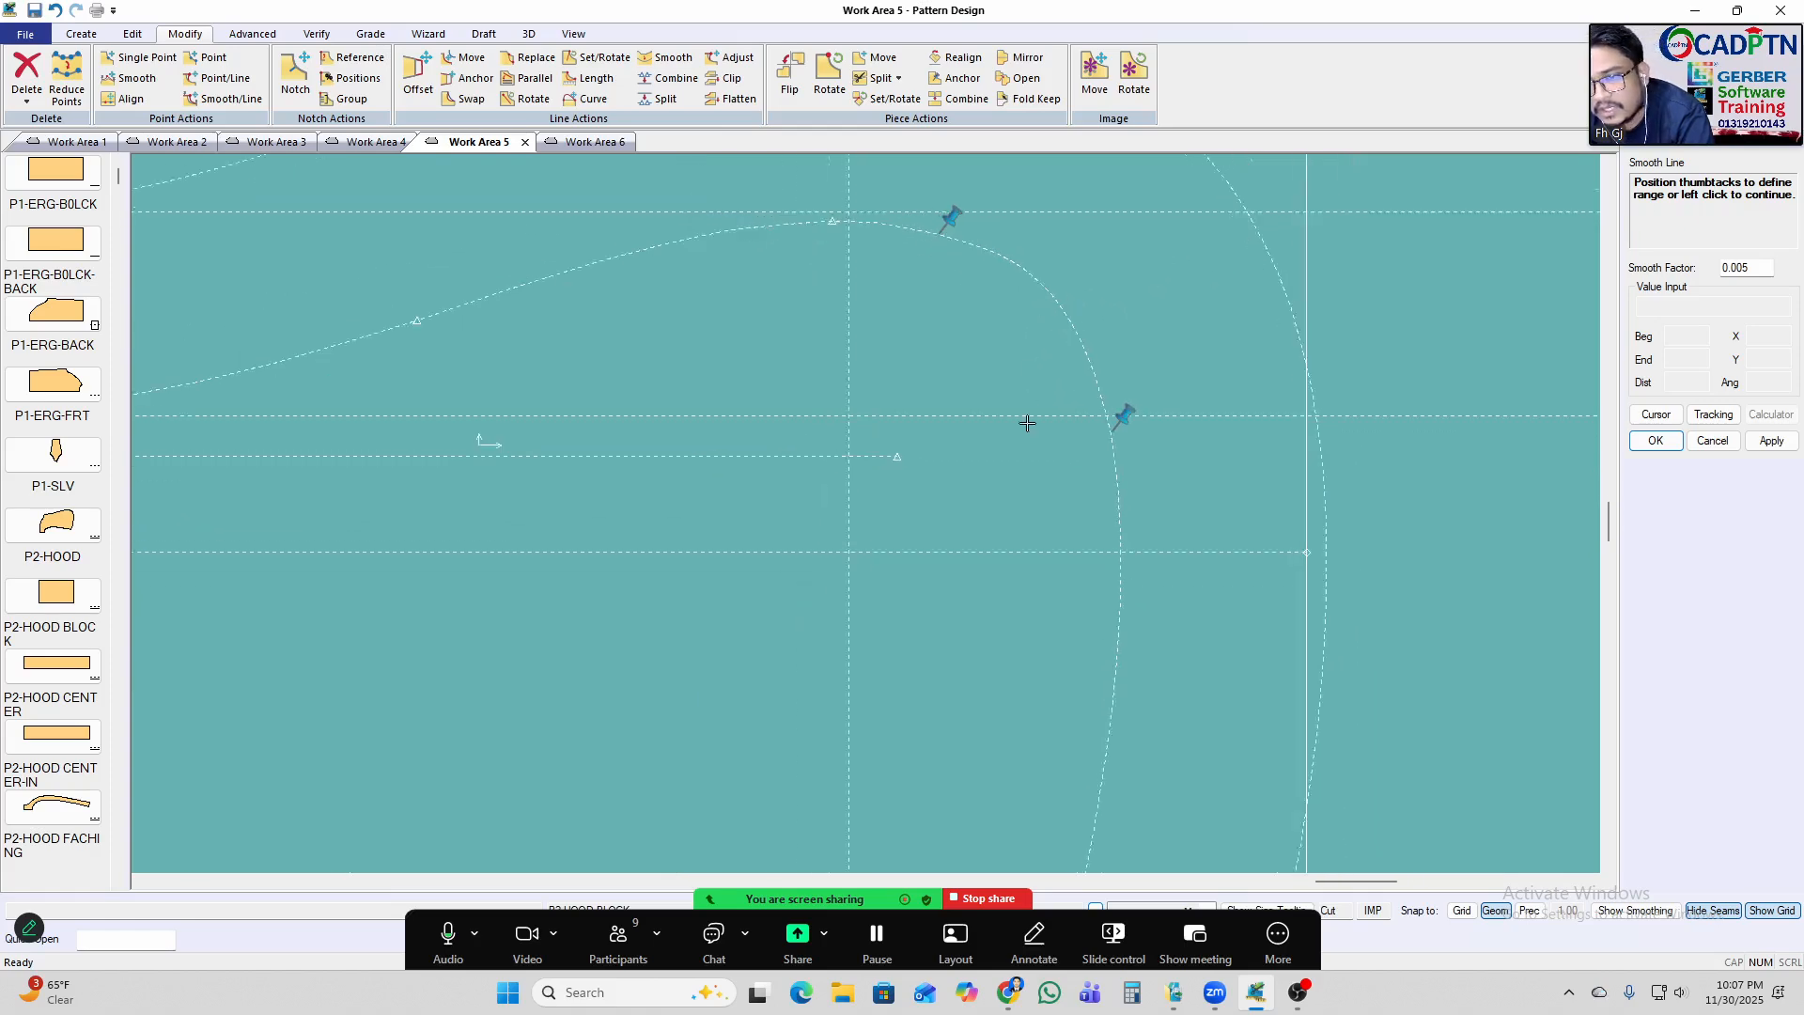
scroll(1119, 282, down, 2)
drag(996, 223, 1014, 250)
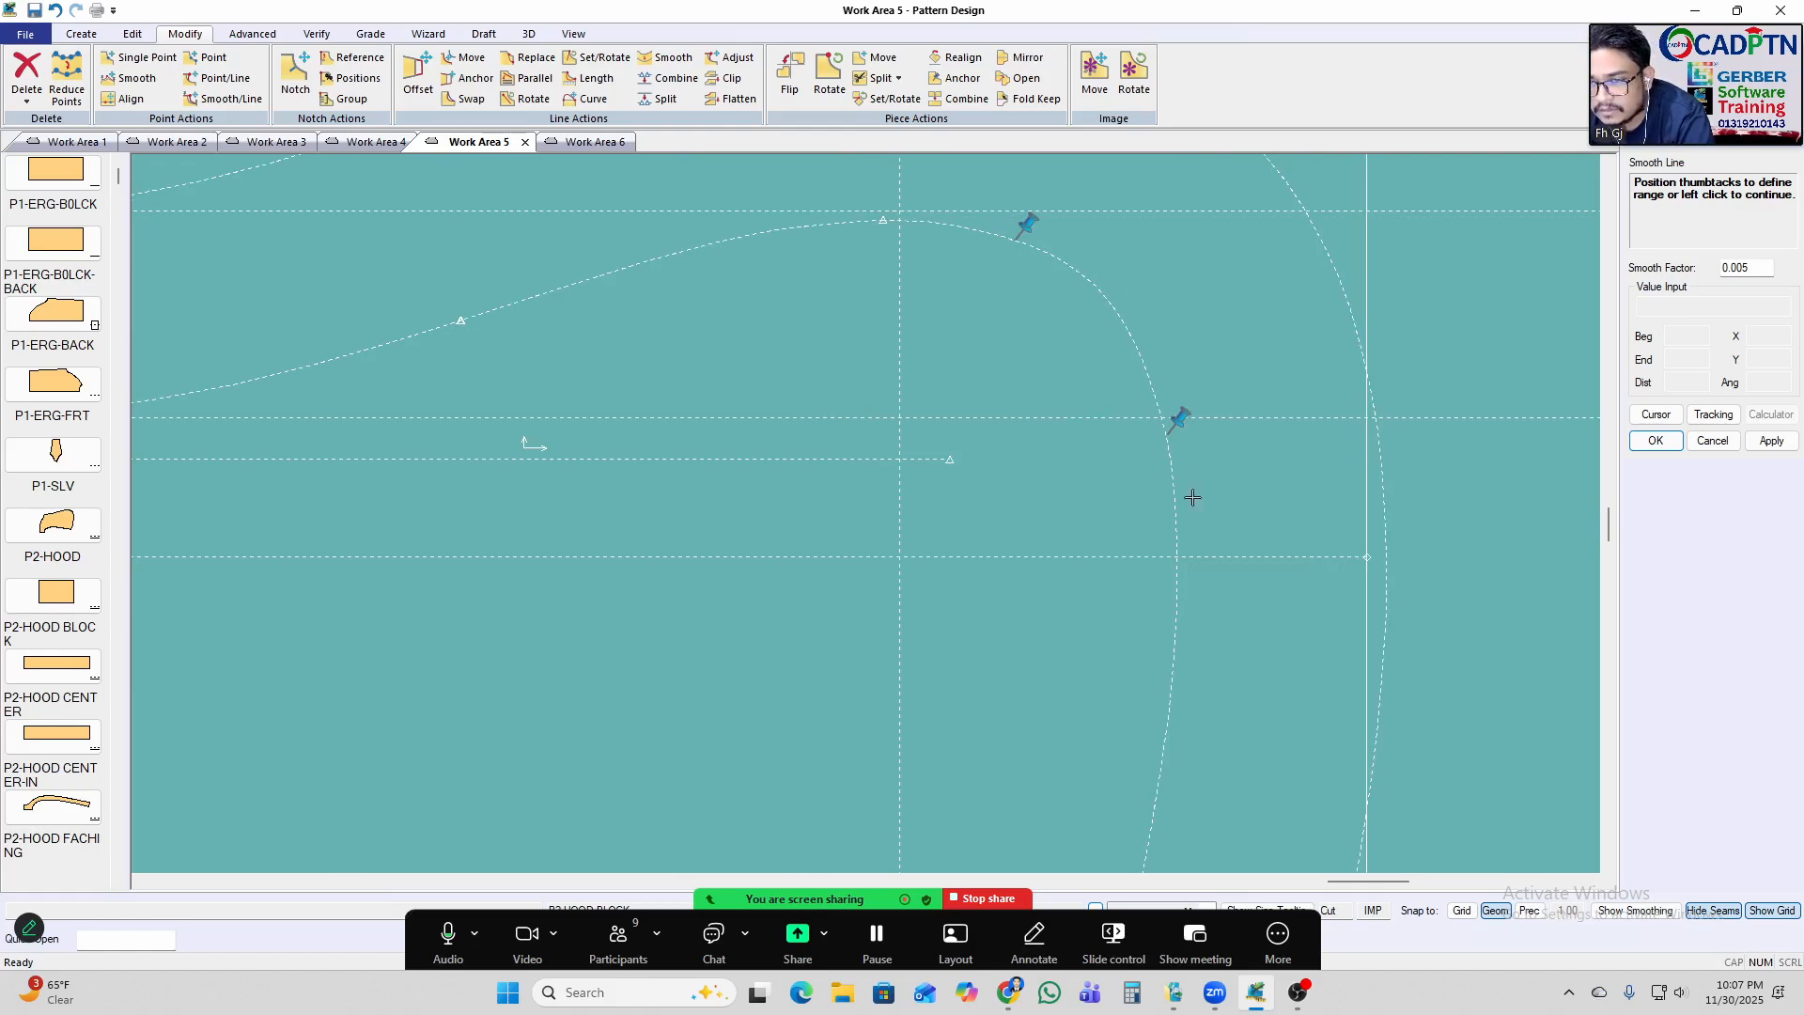
right_click(841, 213)
click(885, 222)
scroll(926, 319, up, 3)
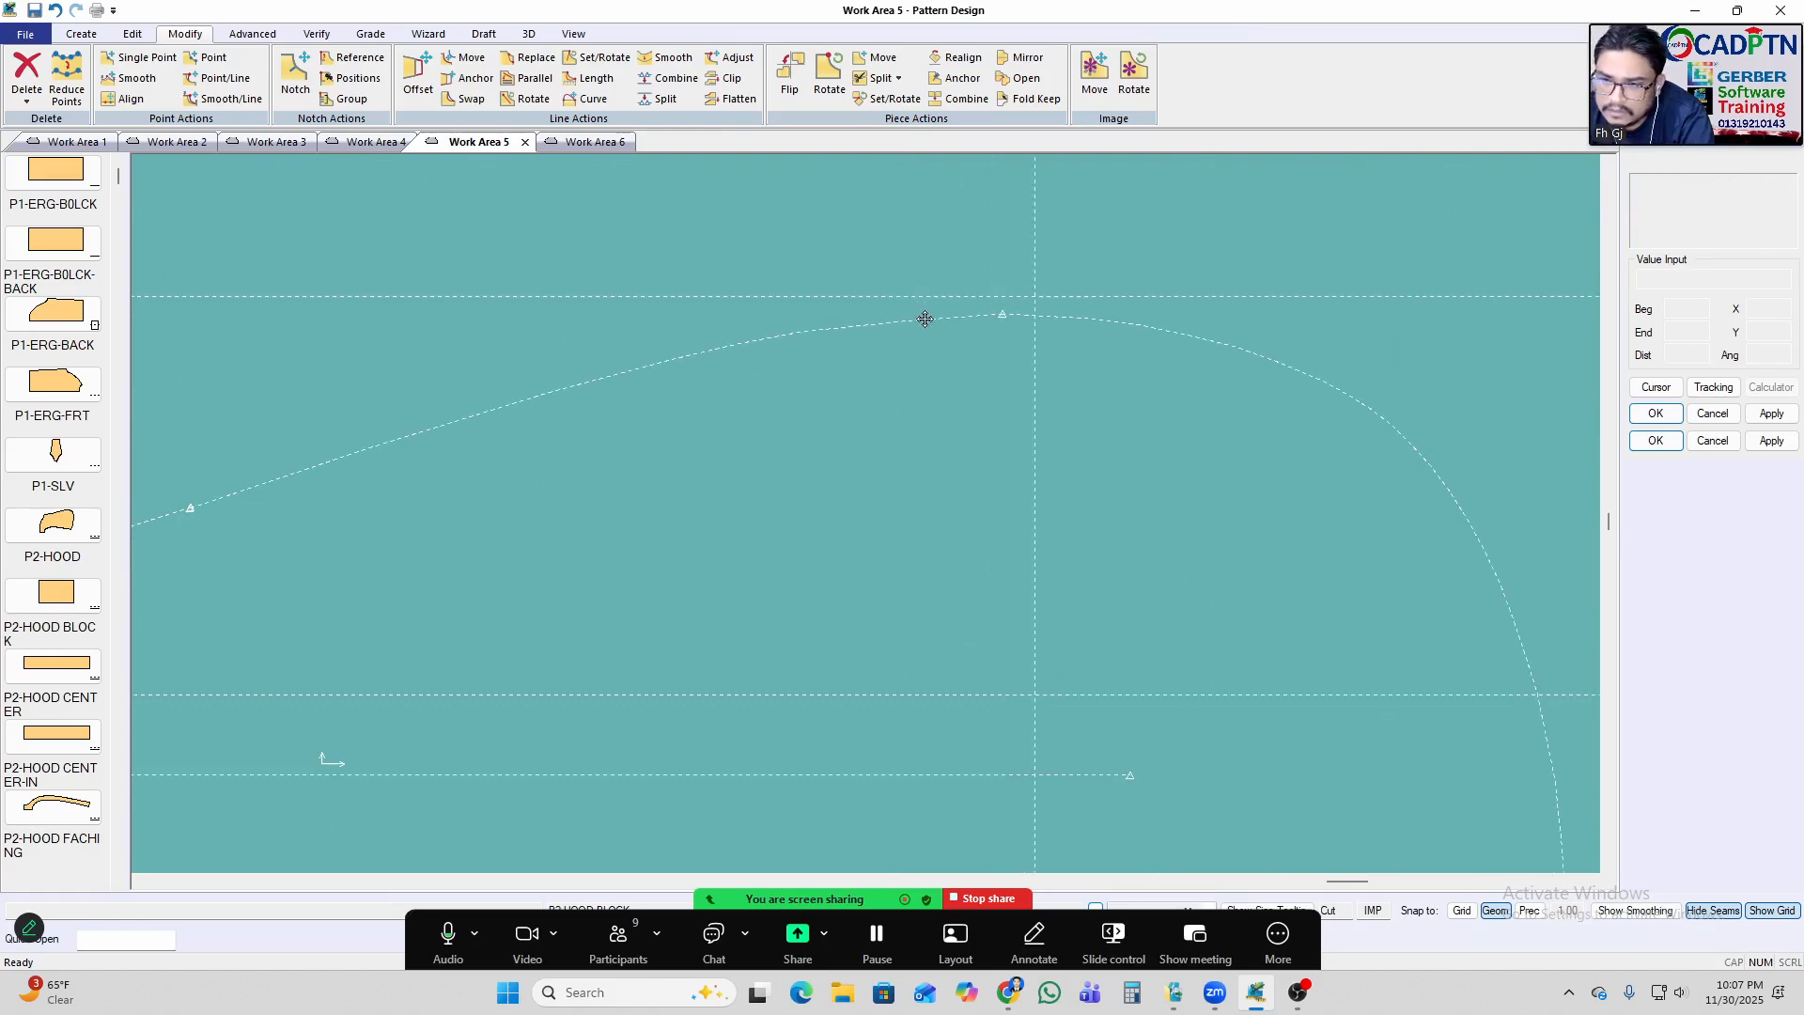
Examine the smoothed inner hood line around the crown and back curve, and against the whole hood block.
scroll(1296, 294, down, 6)
scroll(1208, 300, up, 4)
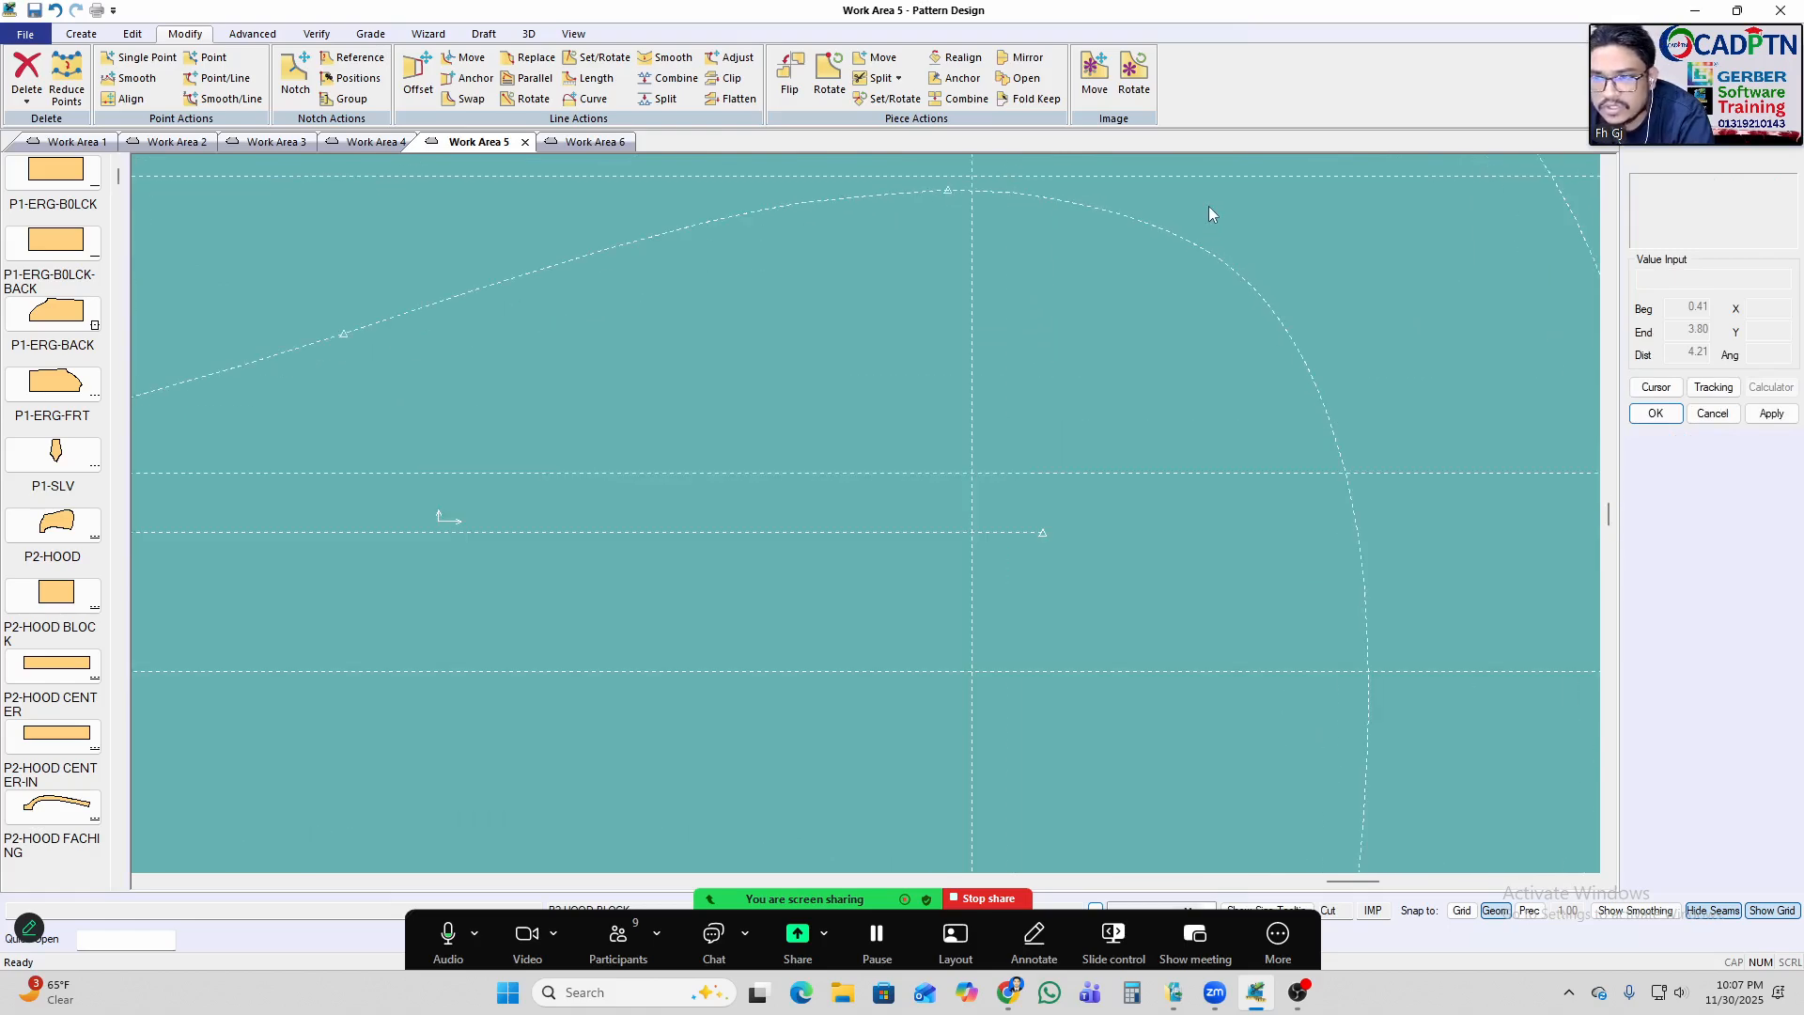
click(1126, 214)
middle_drag(1368, 629, 1410, 636)
scroll(1429, 470, down, 1)
scroll(865, 315, down, 4)
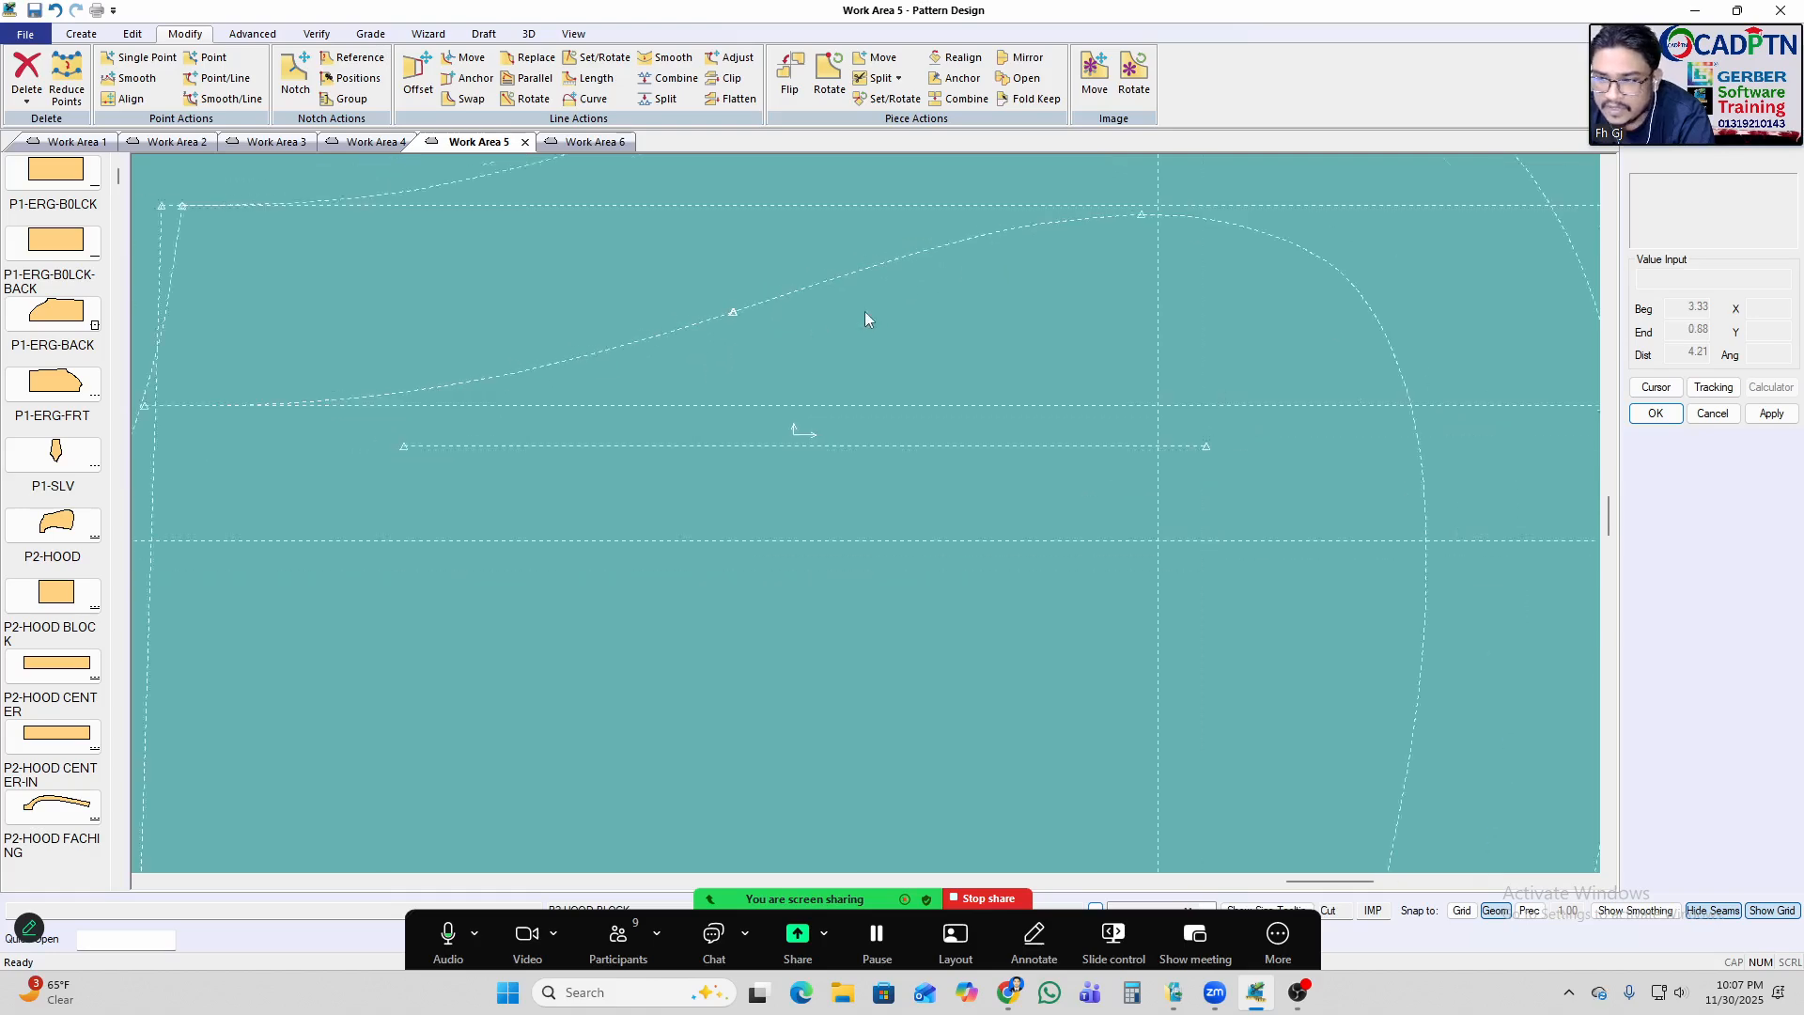
scroll(829, 471, up, 3)
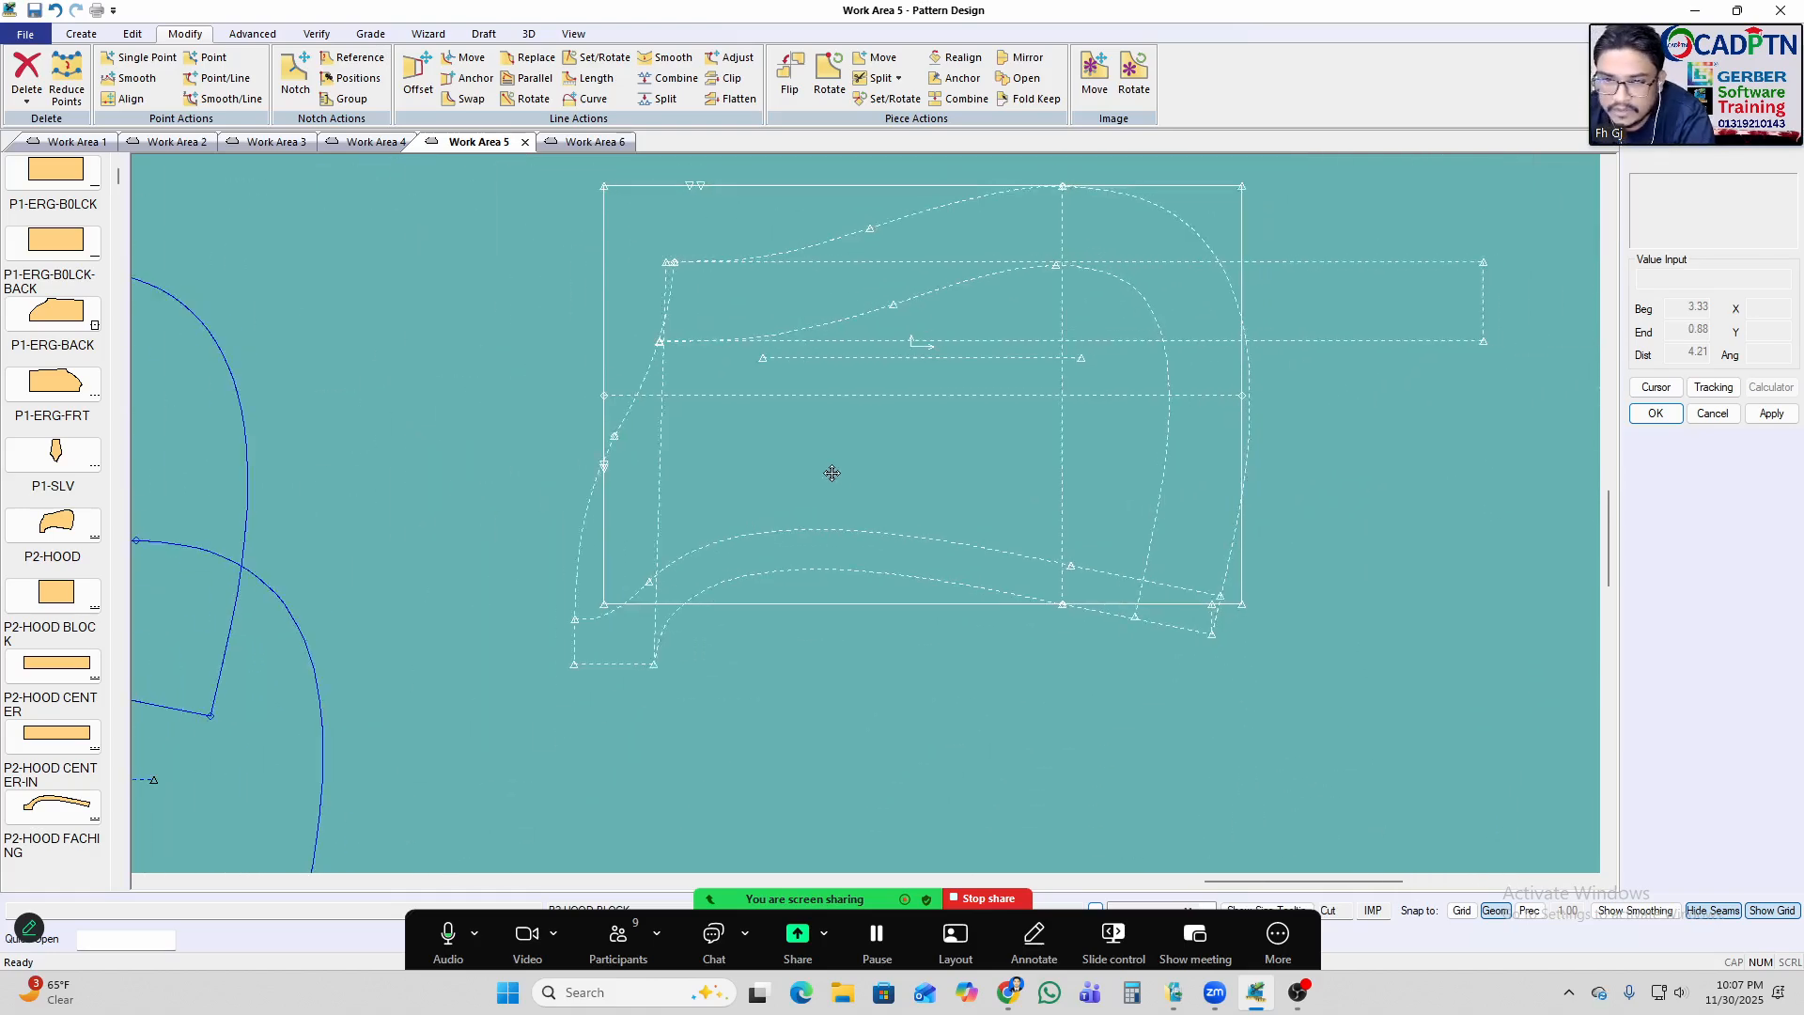
scroll(738, 378, down, 3)
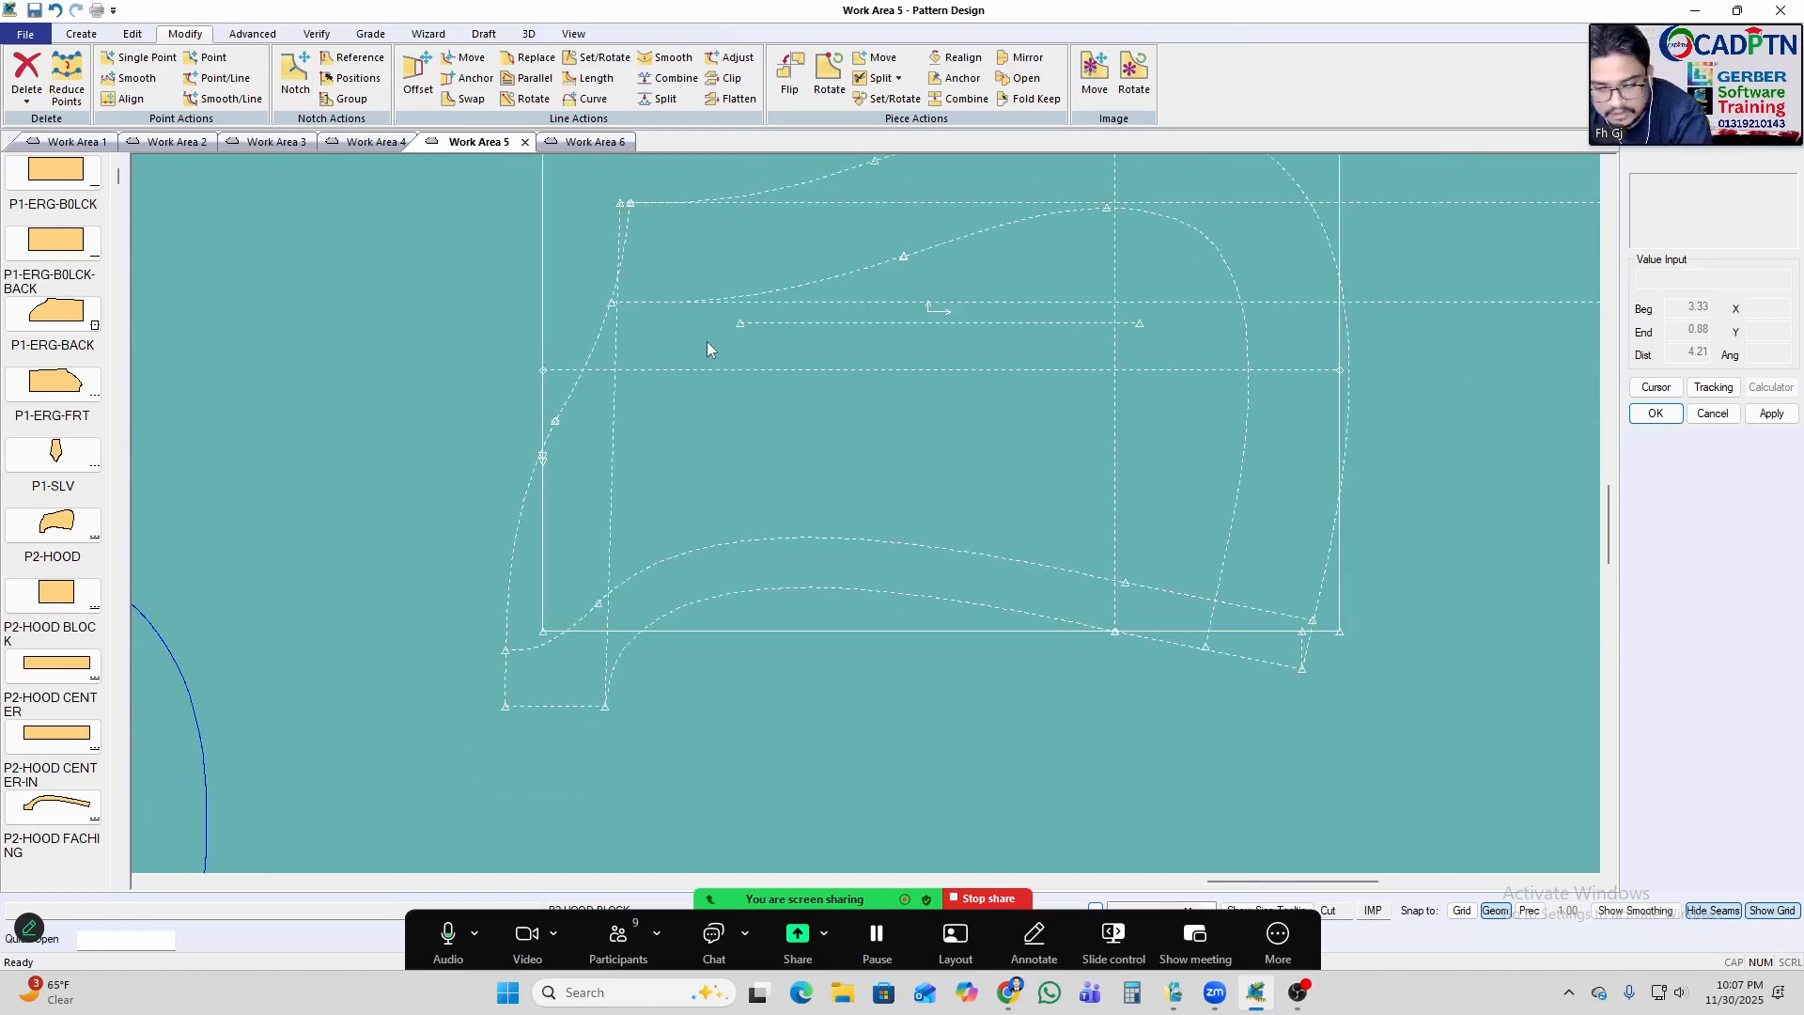
Trace the inner hood outline from the block, using the inner hood line, lower neckline and front edge as perimeter lines.
key(t)
click(822, 282)
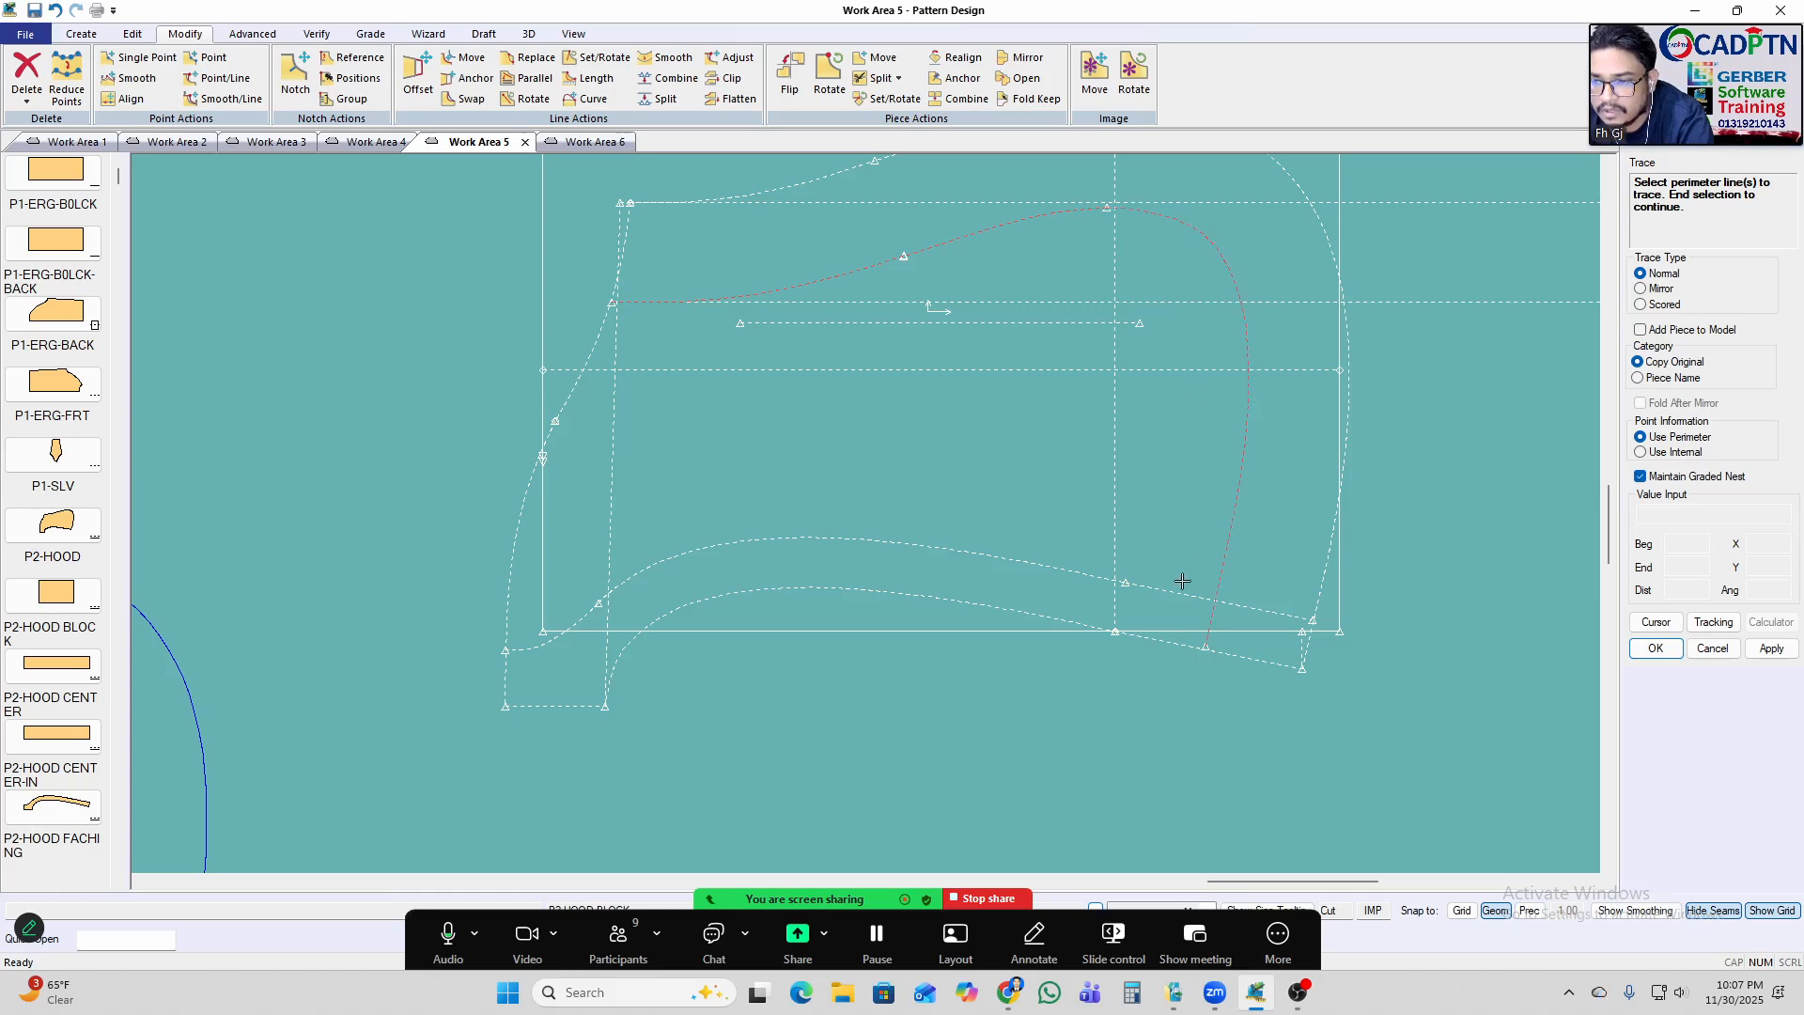
click(1034, 610)
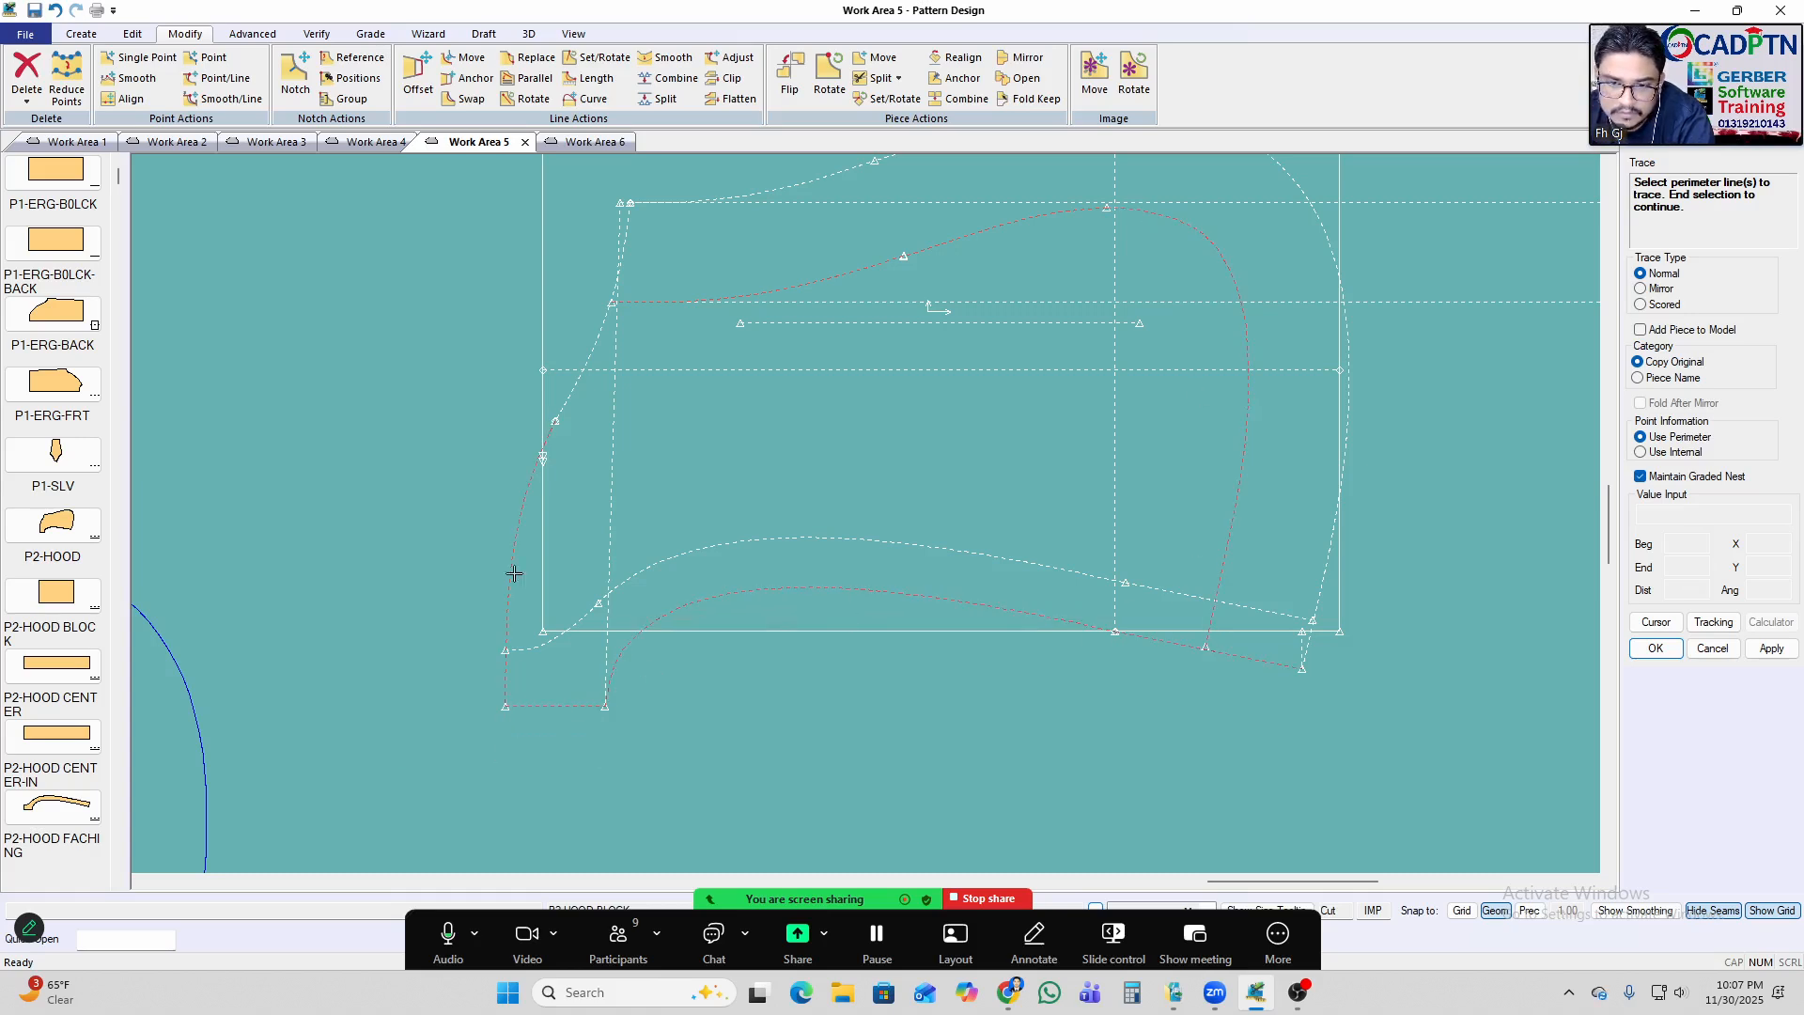
click(588, 356)
scroll(589, 291, down, 3)
scroll(924, 380, up, 2)
right_click(792, 313)
click(792, 314)
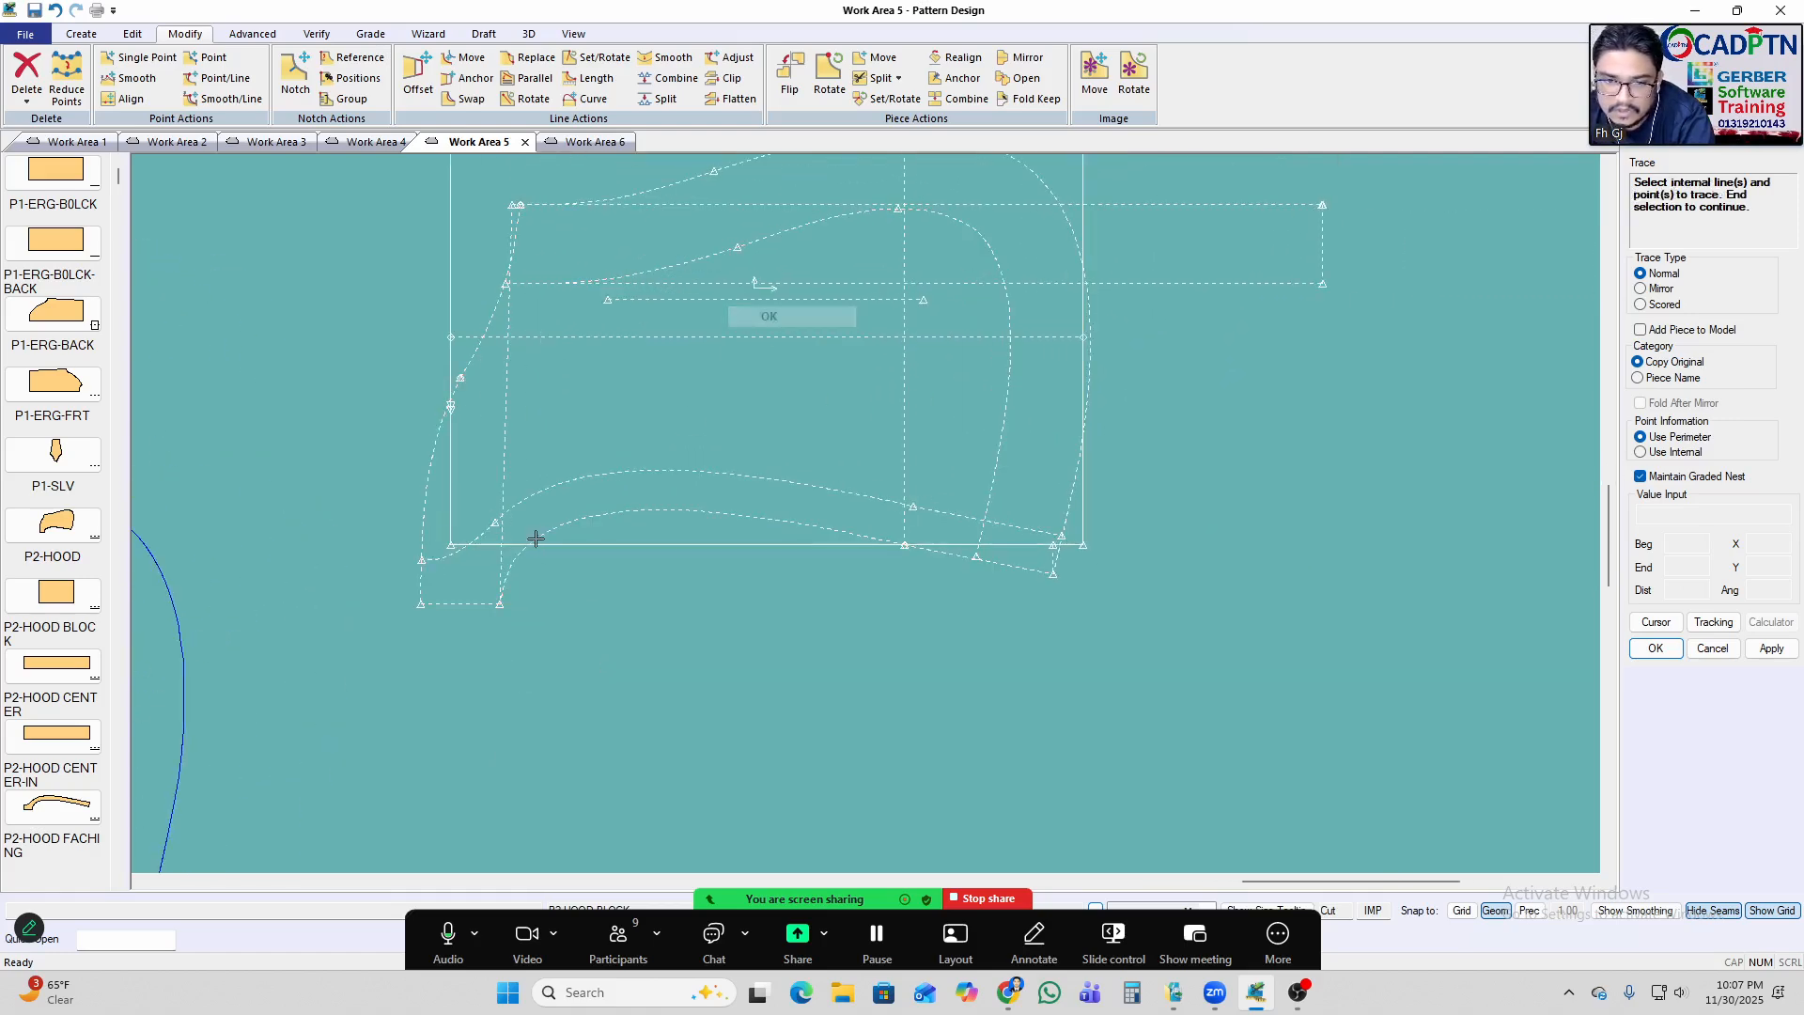
Include the curved facing line above the neckline and the vertical crown line as internal lines of the trace.
click(447, 556)
scroll(695, 415, down, 1)
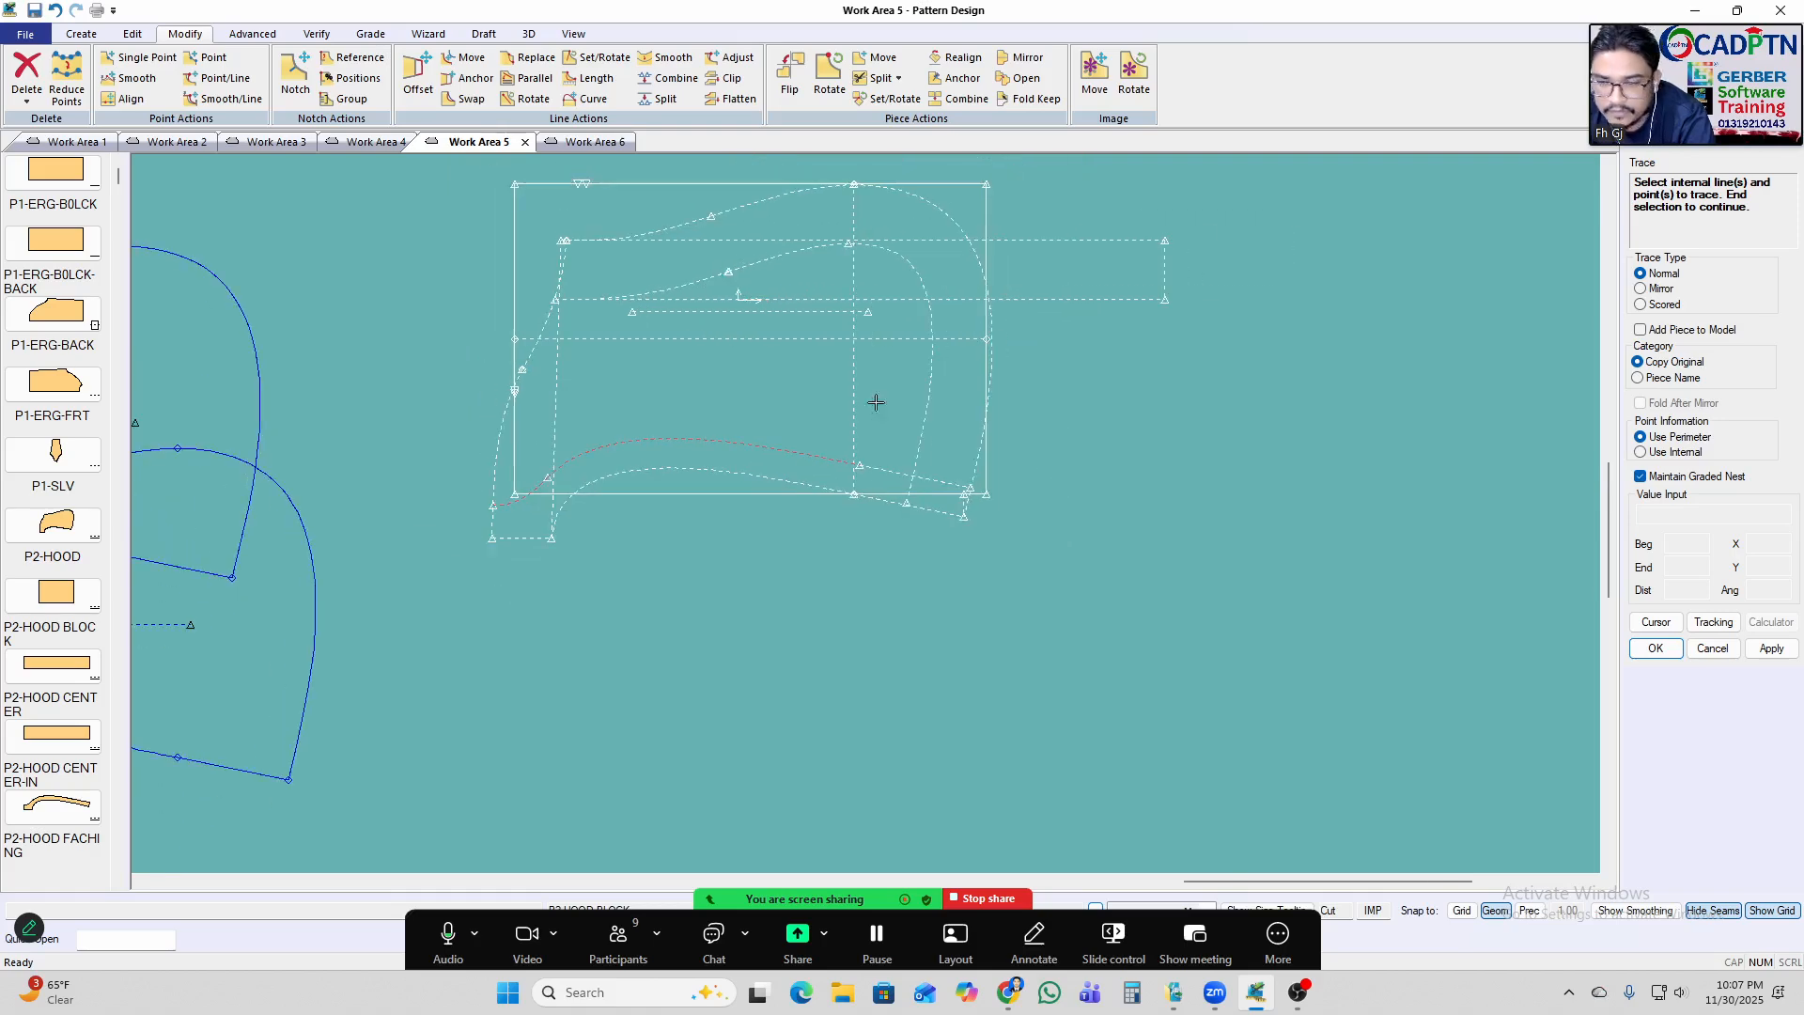
scroll(515, 395, down, 2)
scroll(1084, 496, up, 2)
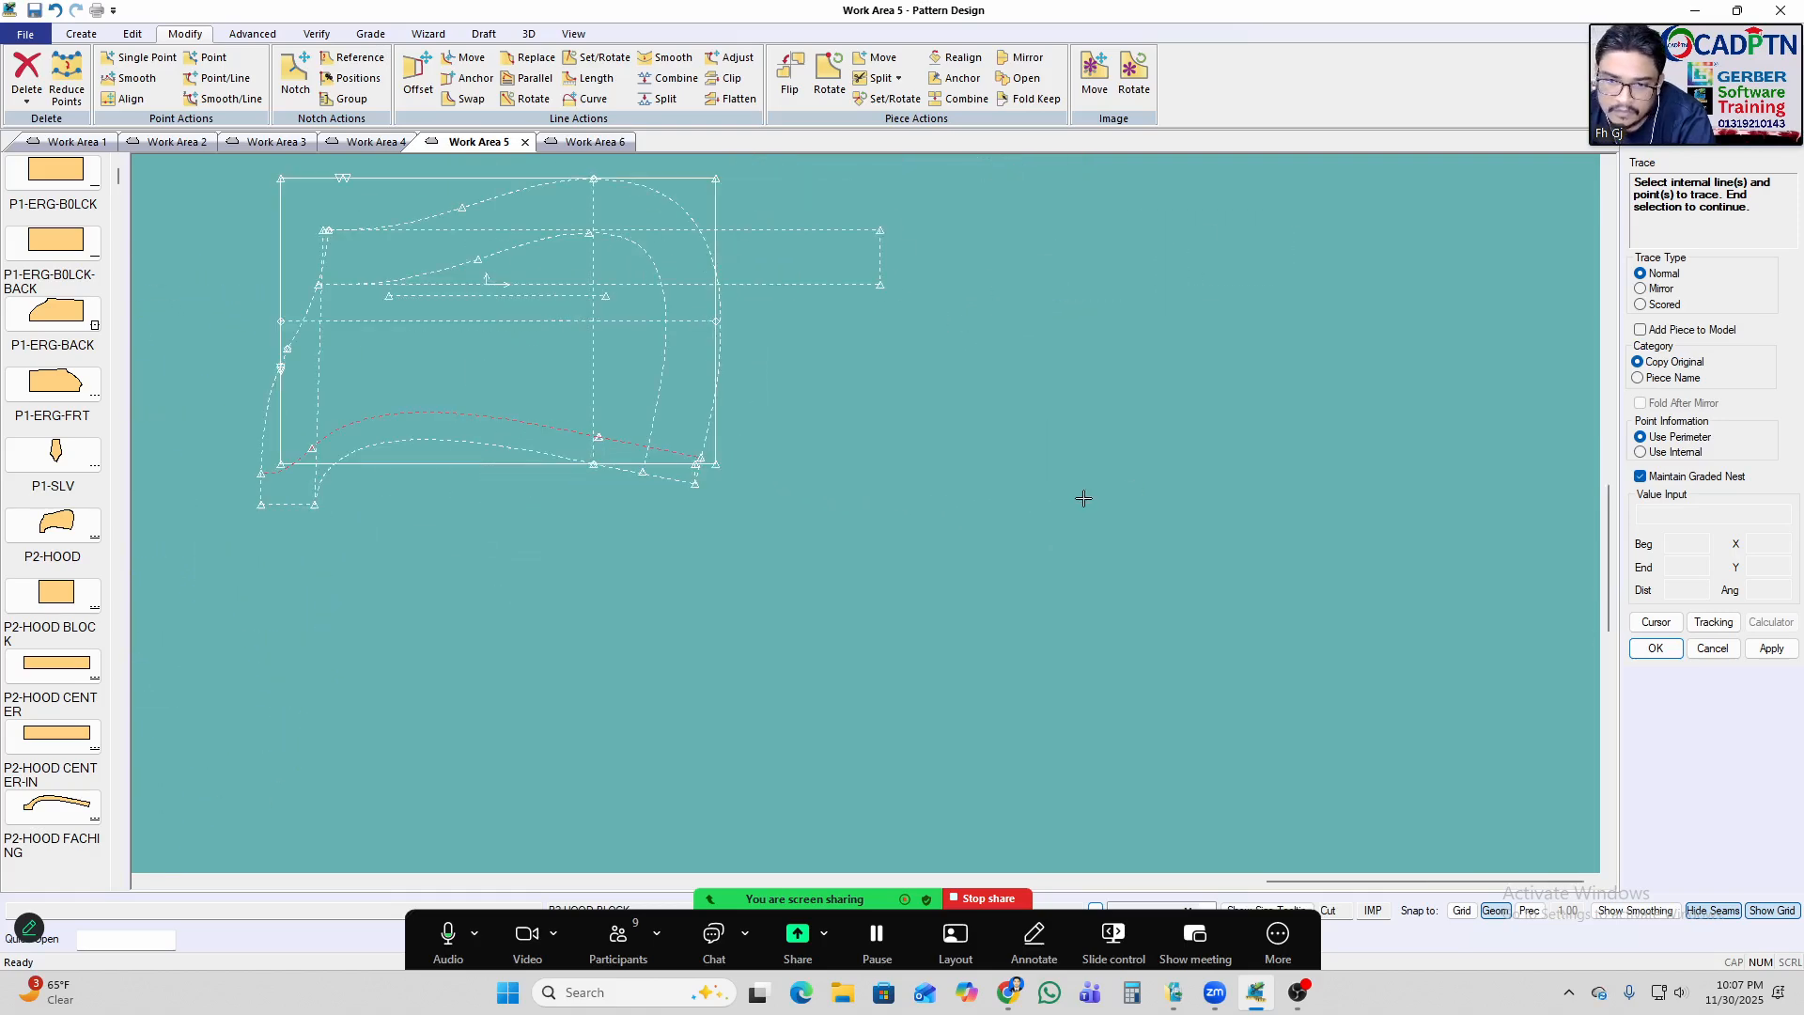
right_click(1083, 308)
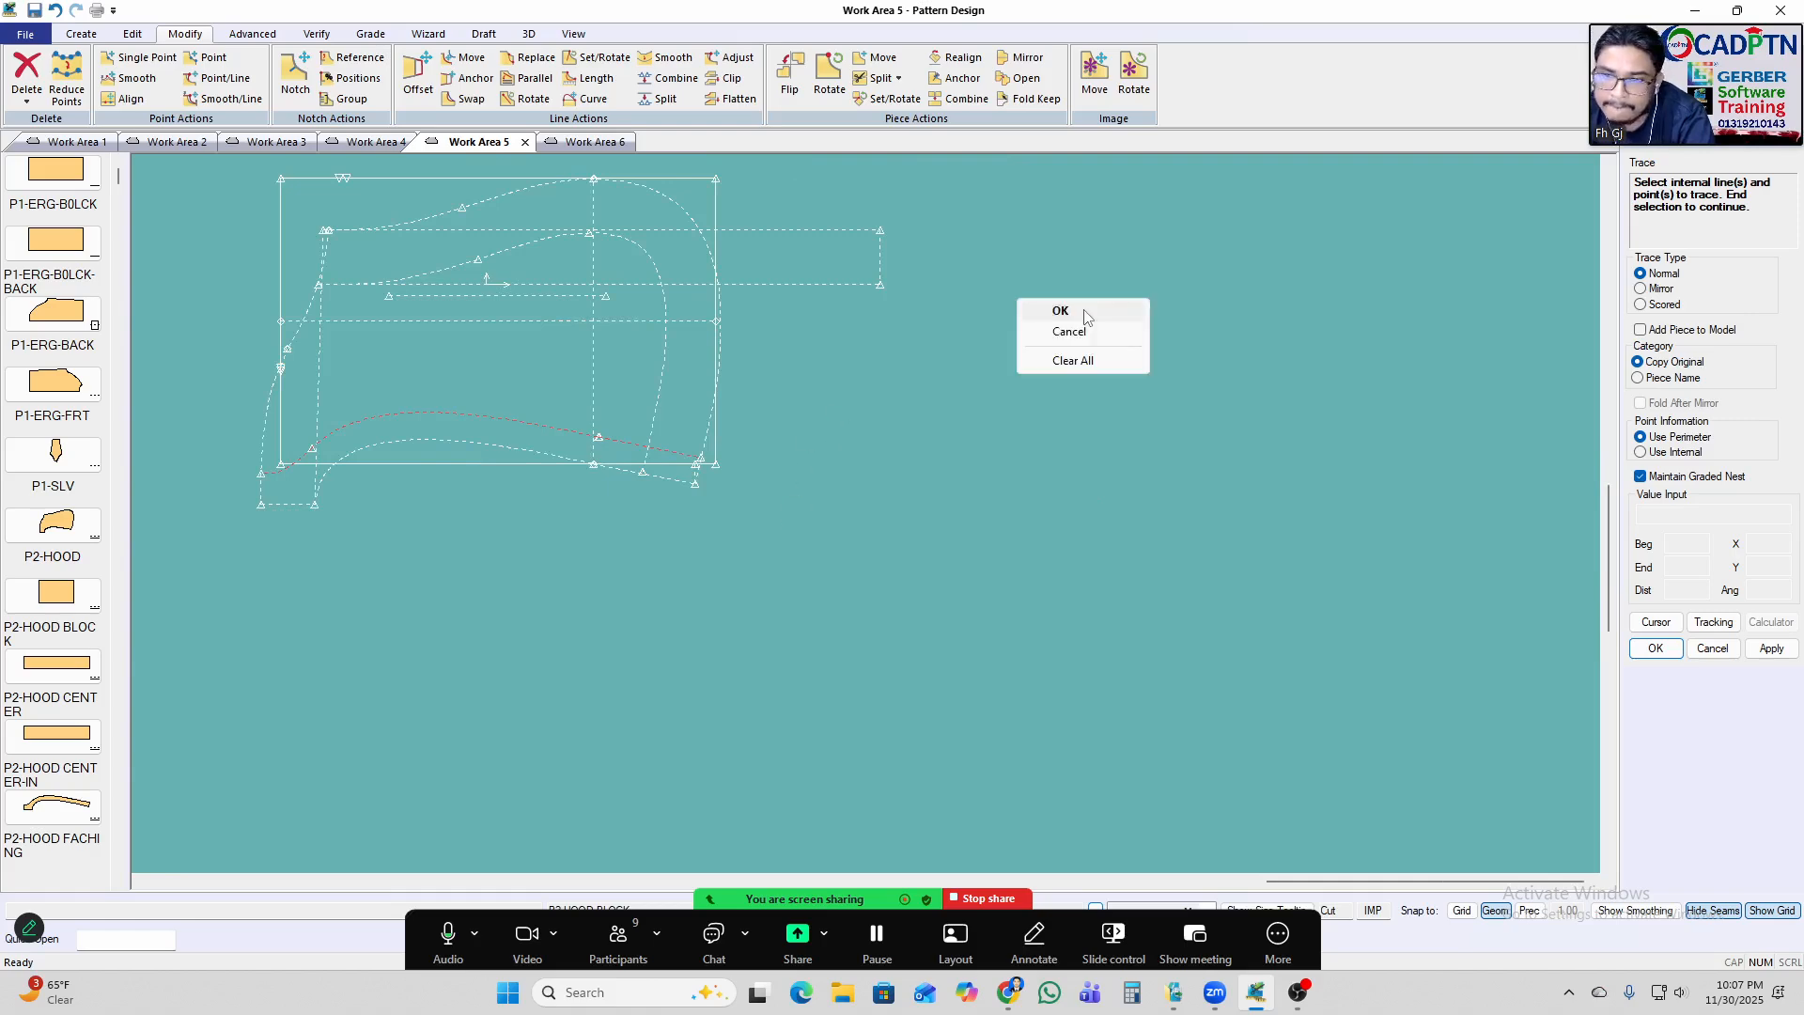
click(606, 368)
right_click(938, 263)
click(938, 262)
Place the traced hood piece in the empty space beside the hood block and end Trace.
scroll(423, 338, down, 2)
scroll(1180, 390, up, 3)
click(1010, 419)
right_click(1234, 322)
click(1210, 325)
scroll(1101, 462, up, 1)
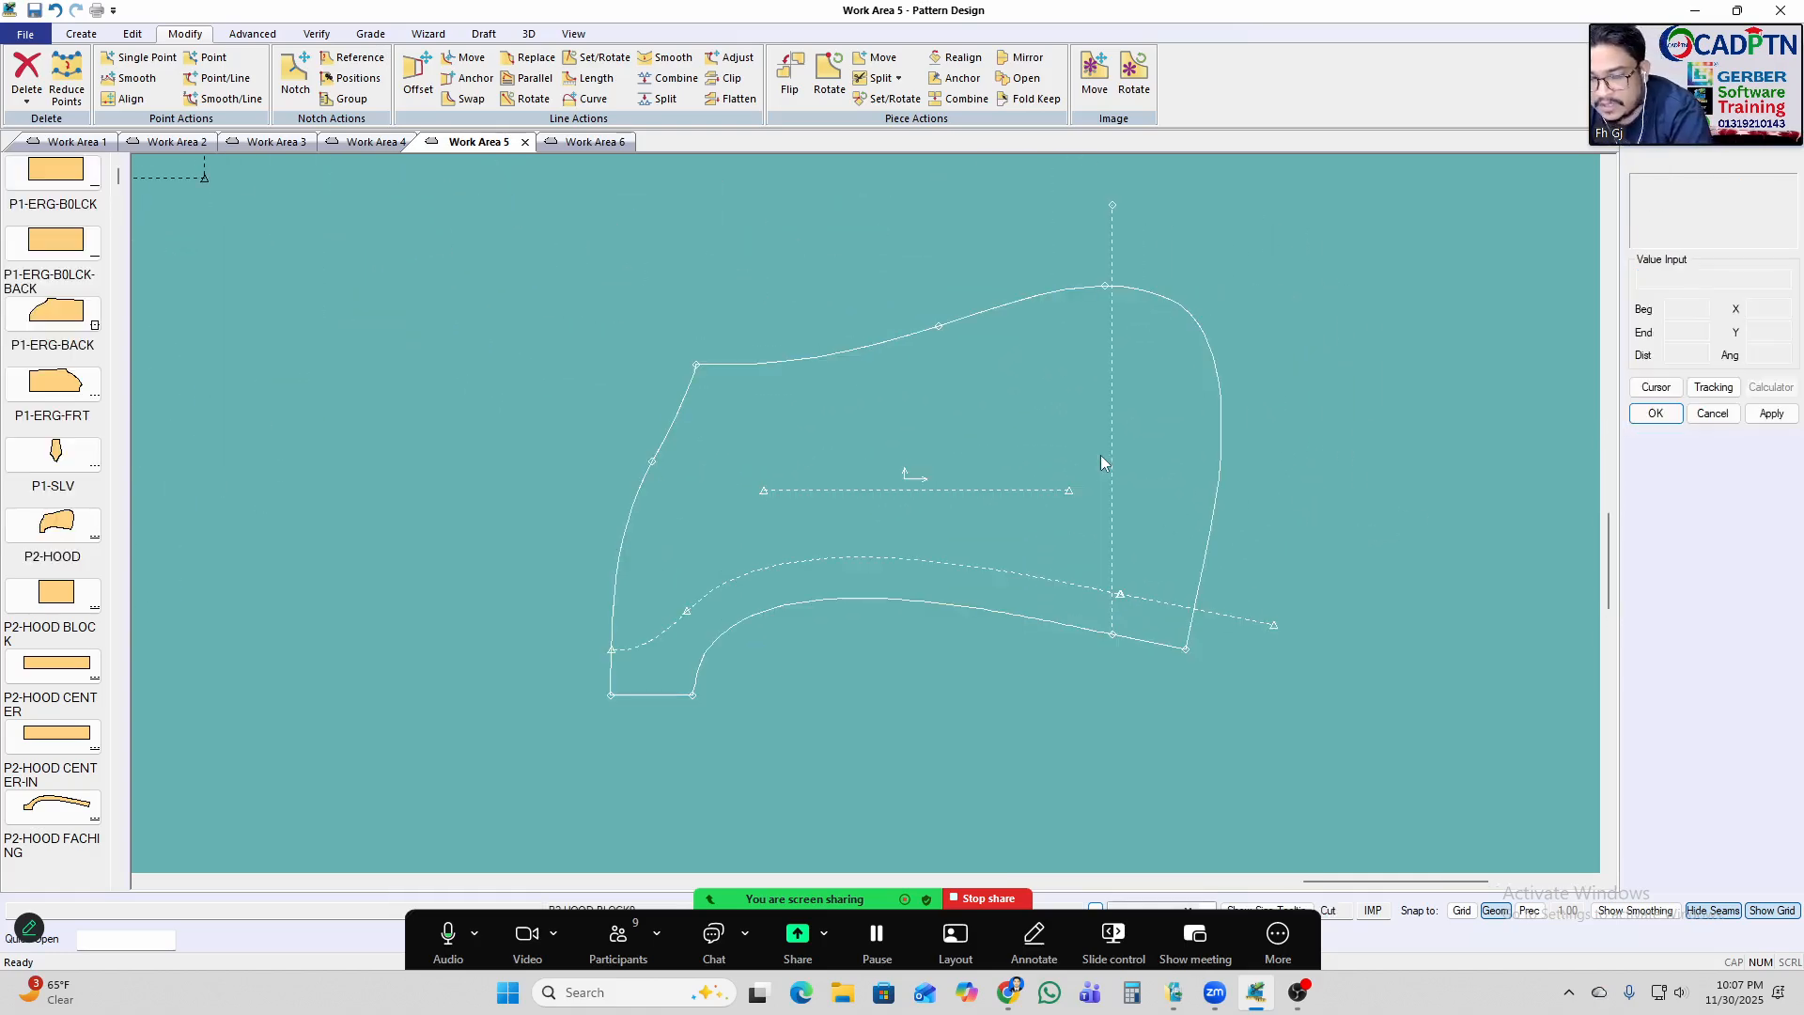
middle_drag(1098, 410, 1073, 411)
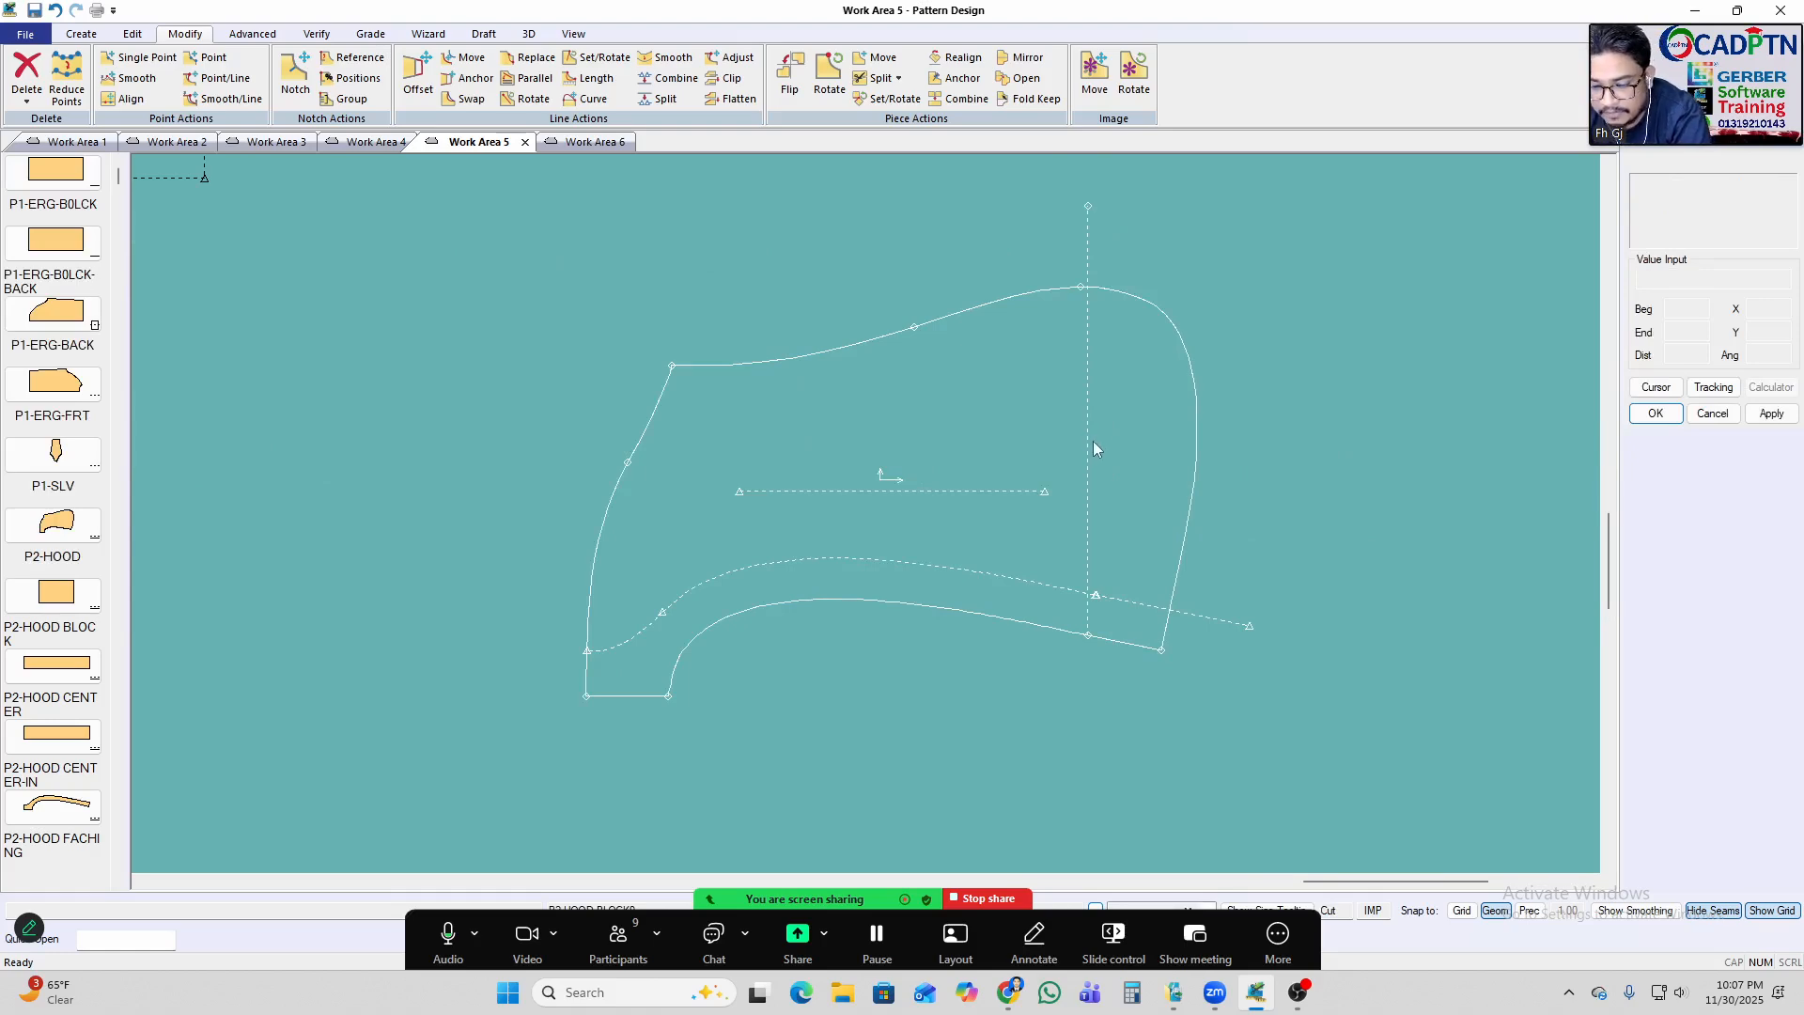
Clip the traced hood's vertical line at the crown edge and its facing line at the back edge.
key(c)
click(1100, 326)
scroll(1120, 653, up, 1)
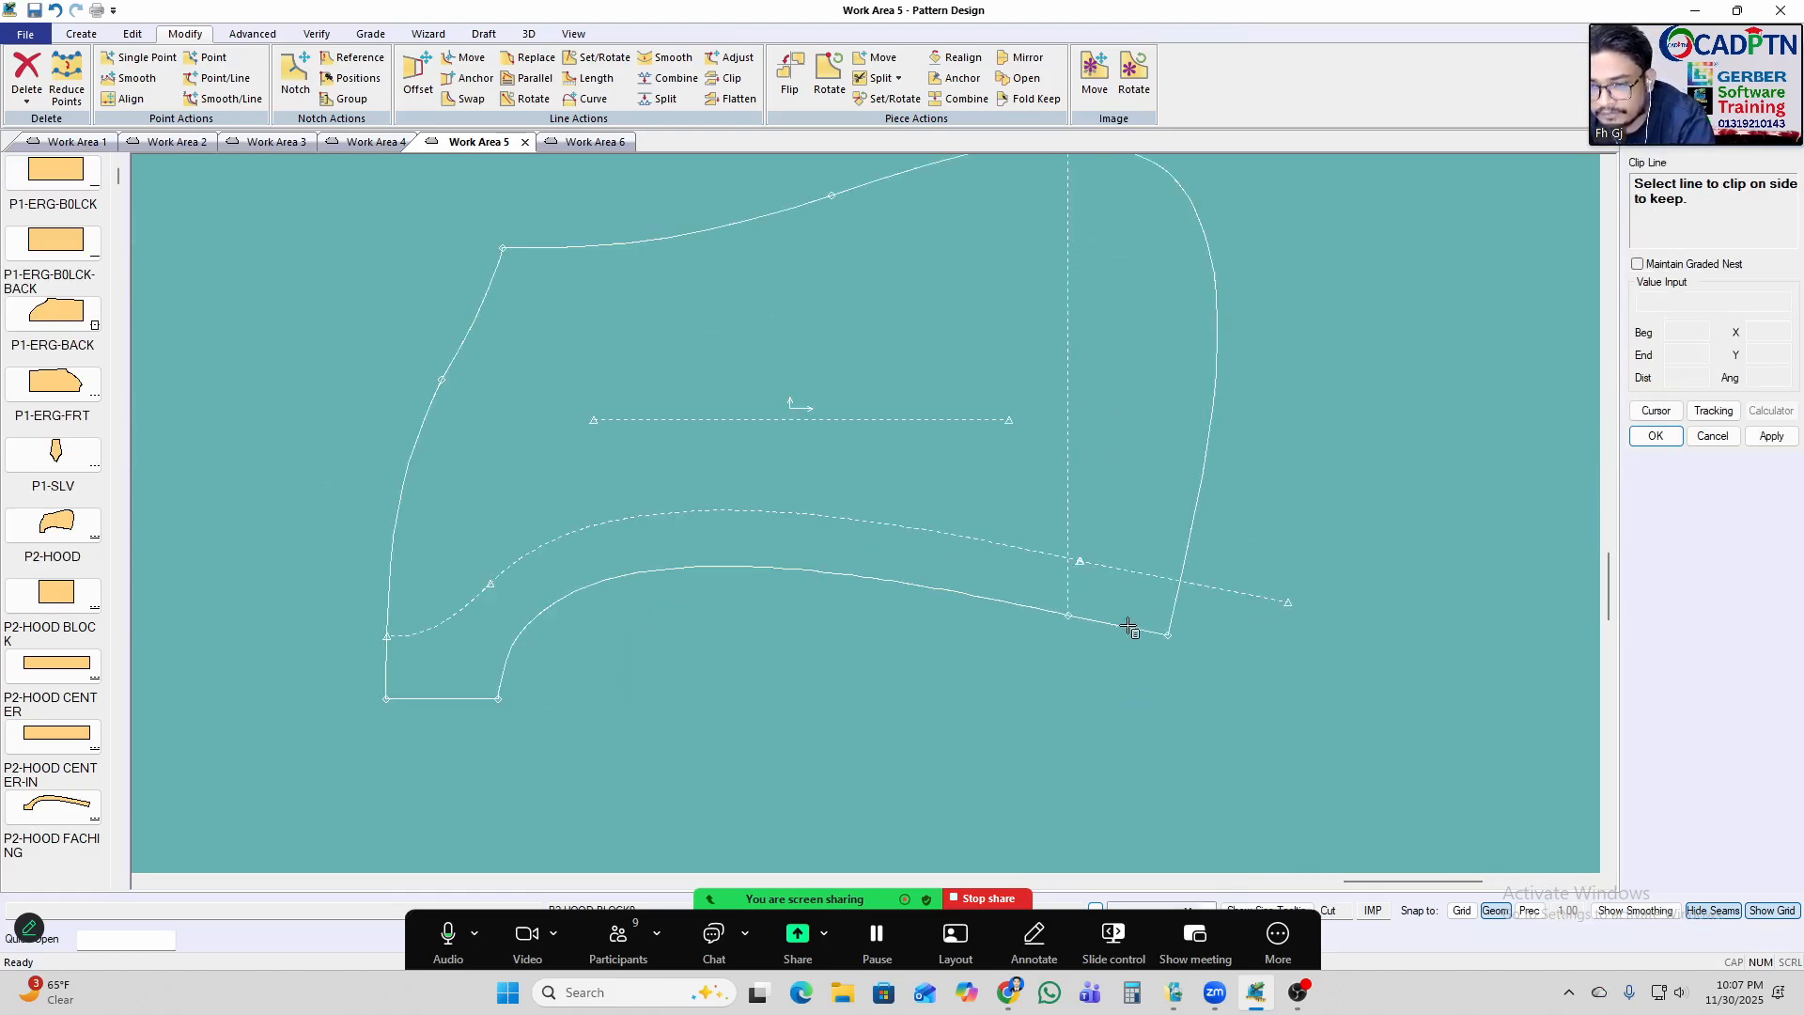
click(1180, 584)
scroll(1142, 563, up, 1)
right_click(1173, 442)
click(1174, 466)
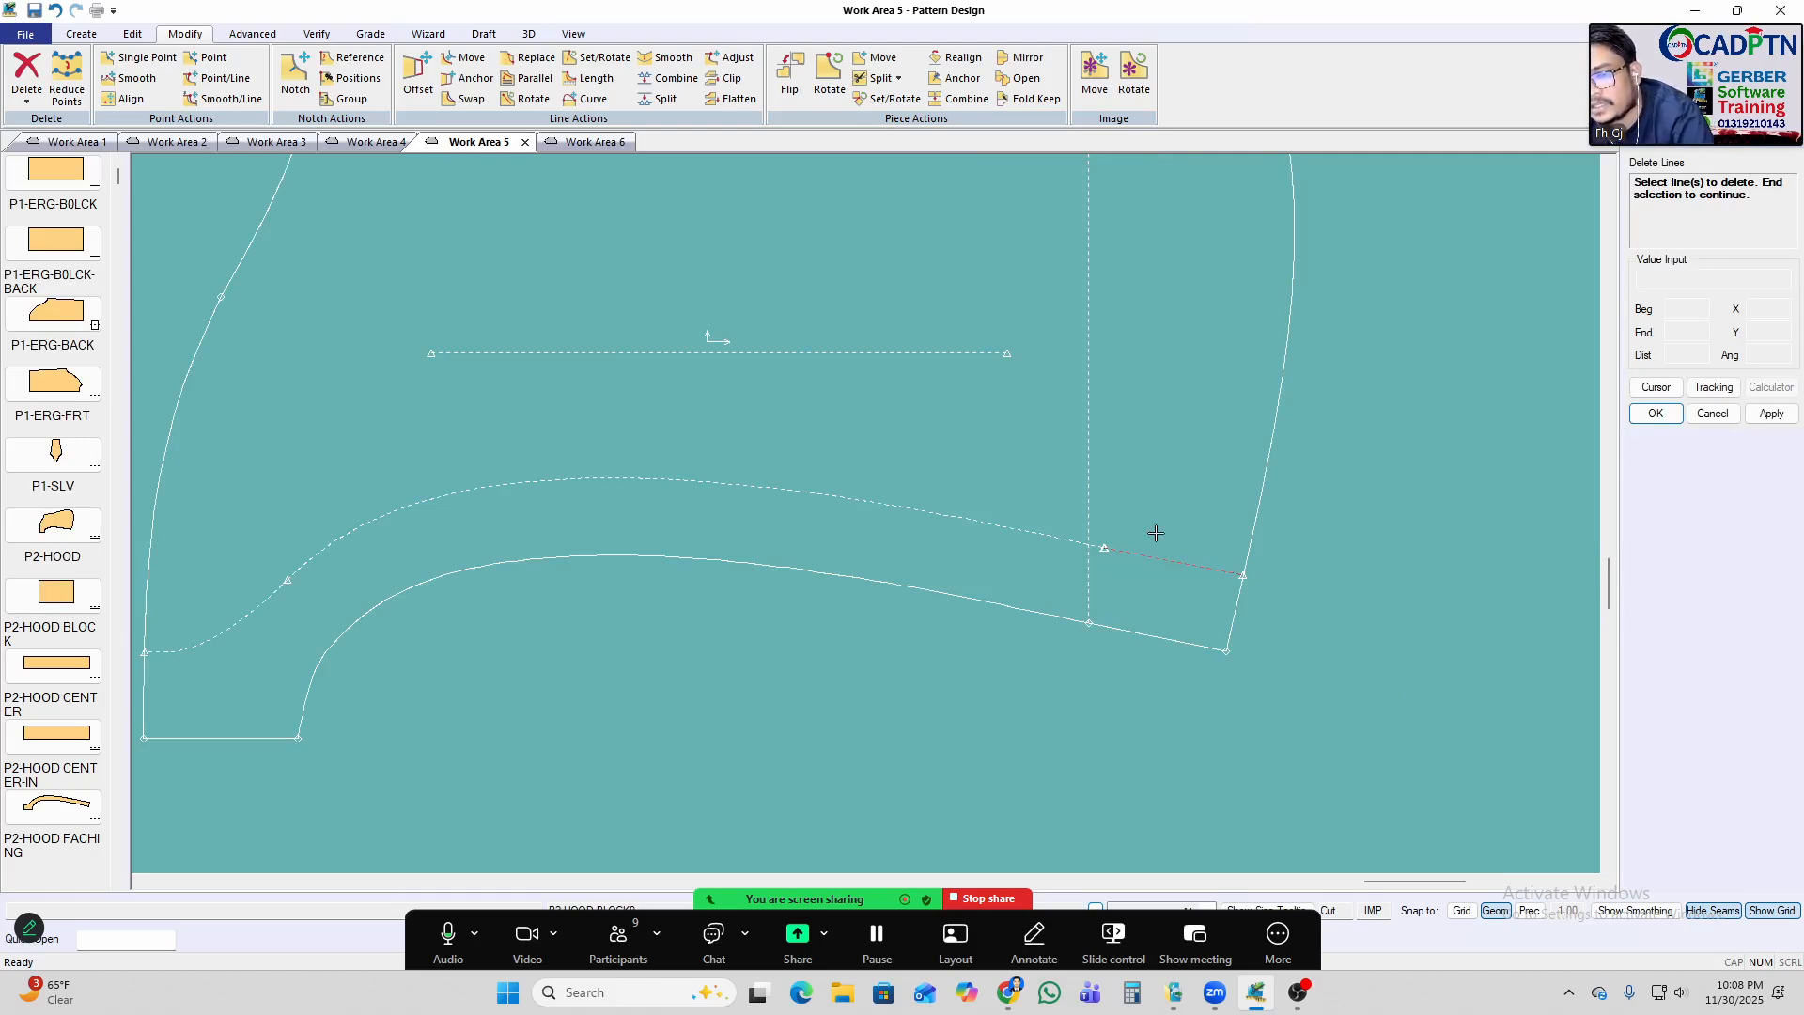
Delete the facing line's short back segment and extend the remaining facing line to the hood's back edge.
right_click(1174, 473)
click(1174, 469)
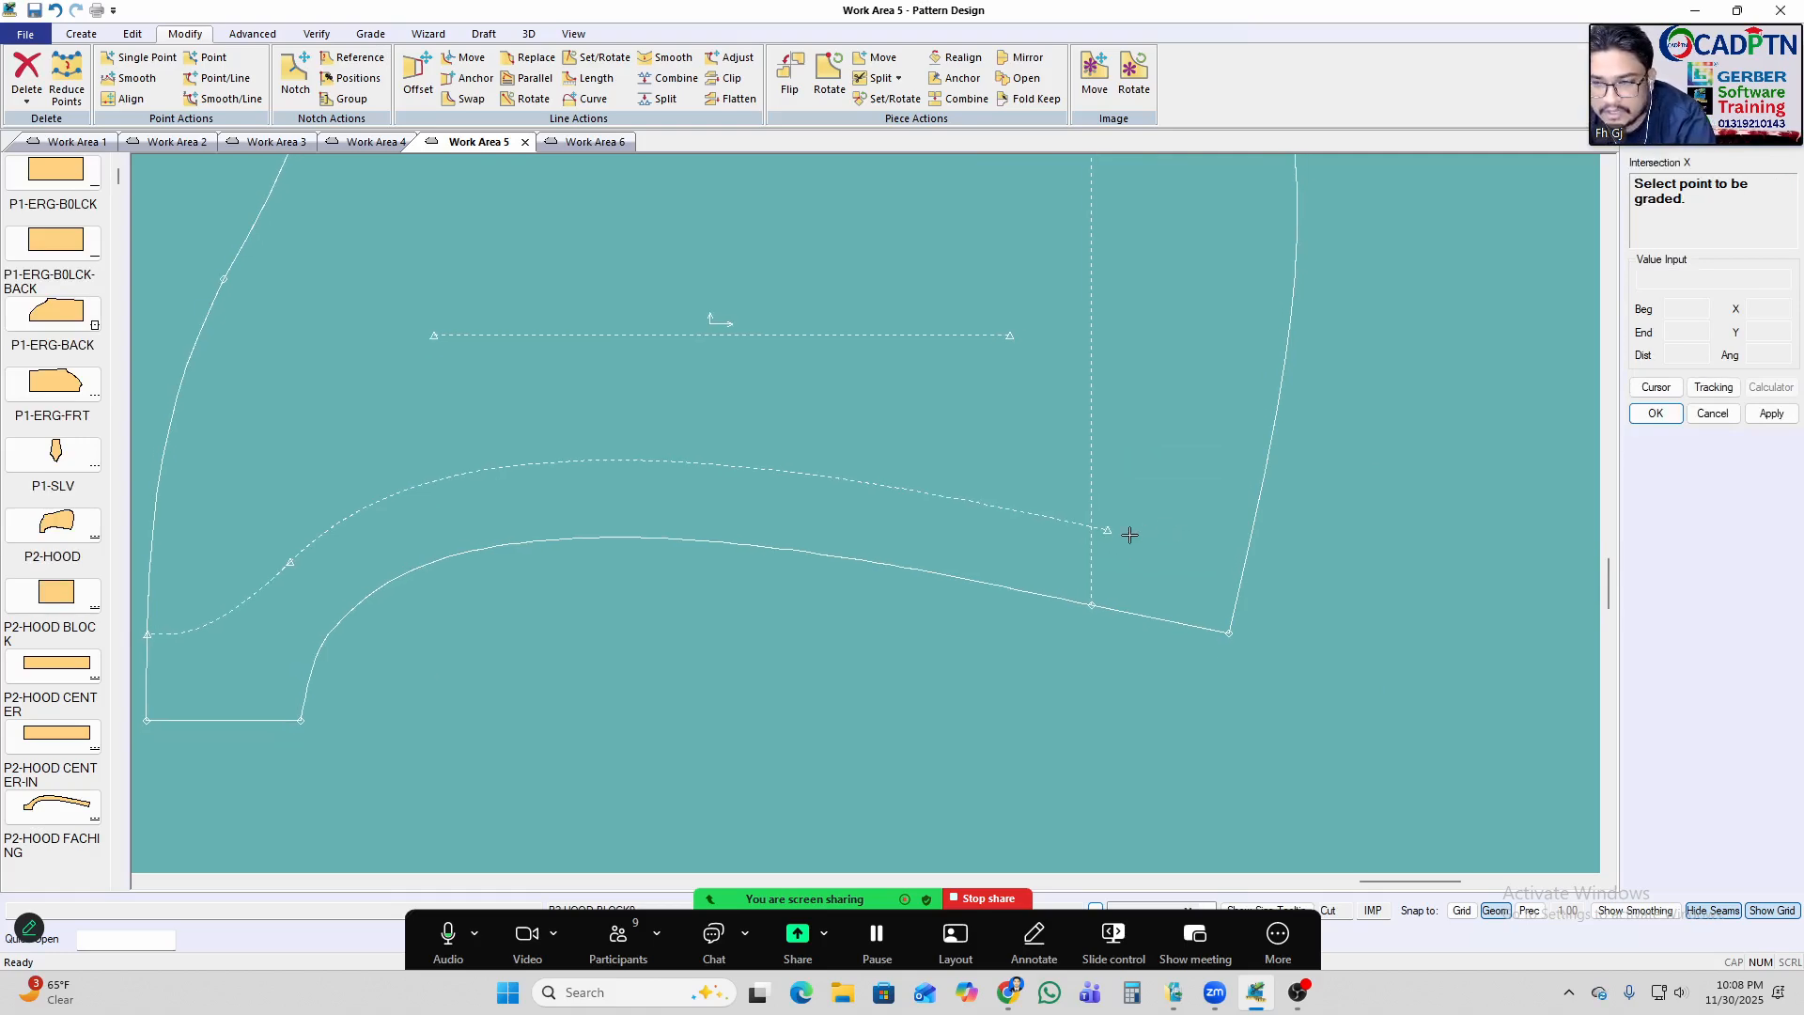
click(1165, 442)
scroll(1182, 572, down, 4)
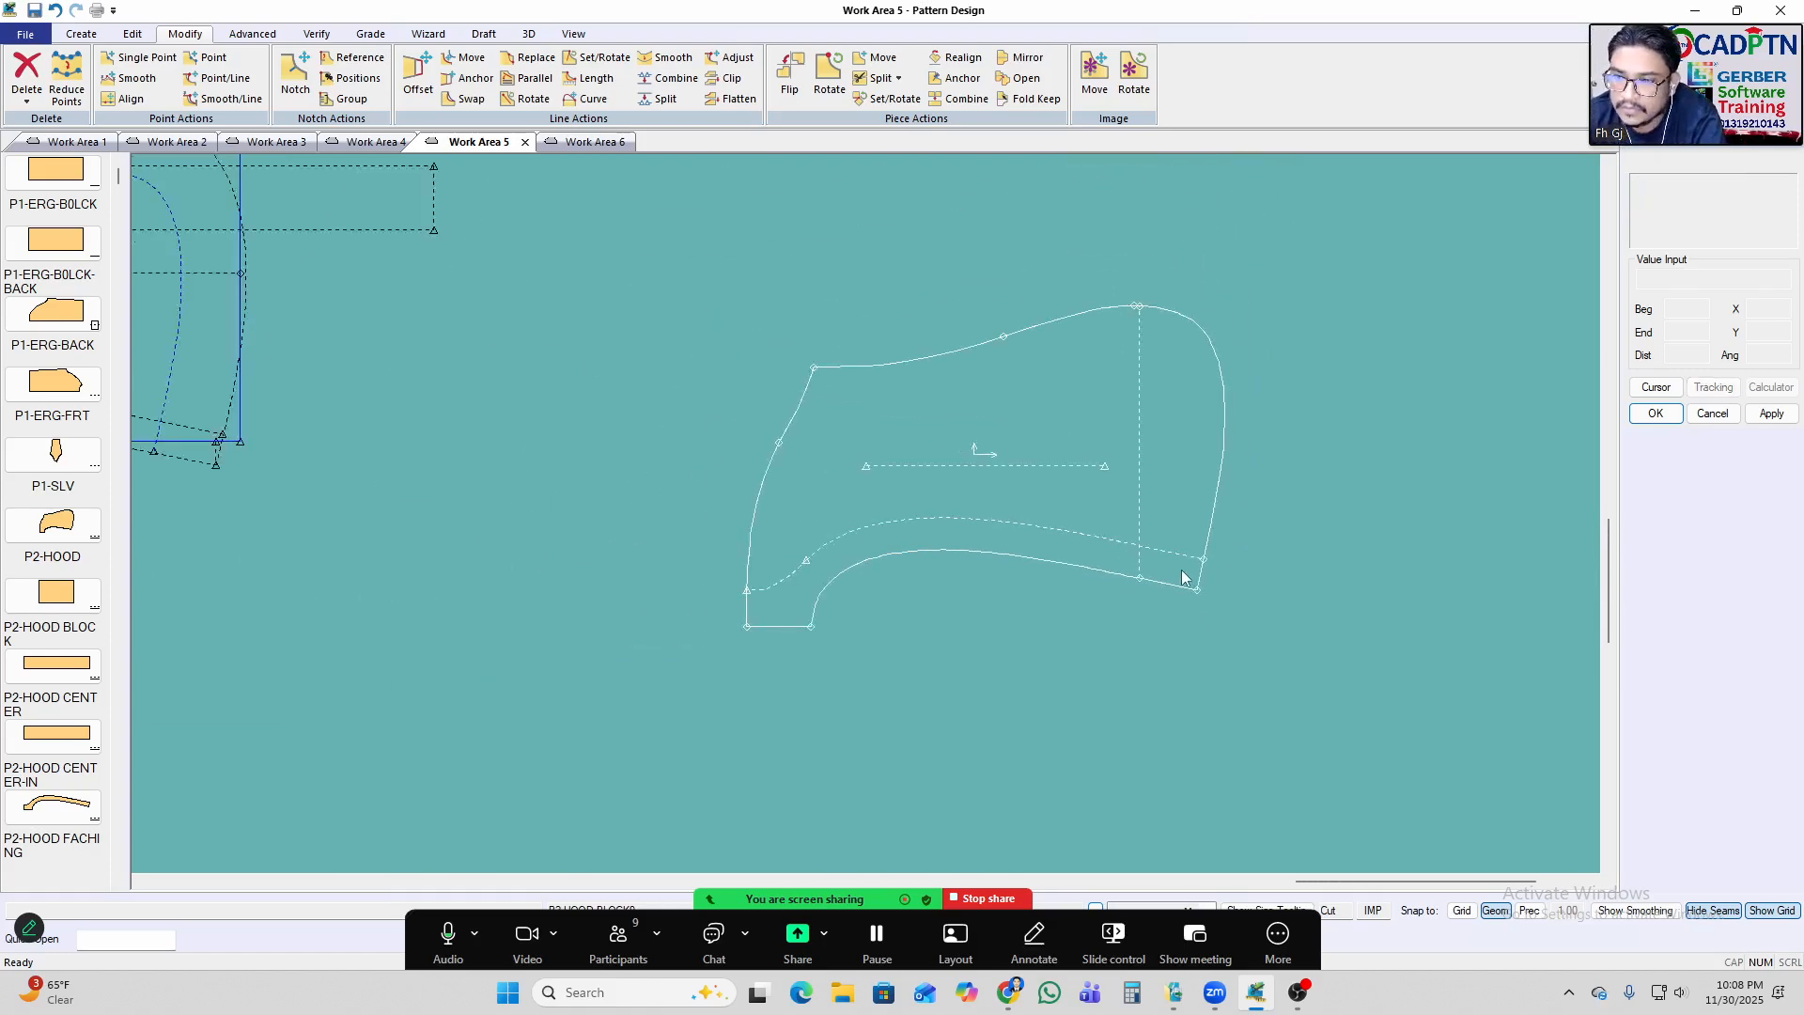
Move the hood block's center strip upper front corner onto the front end of the outer hood line.
scroll(594, 389, up, 5)
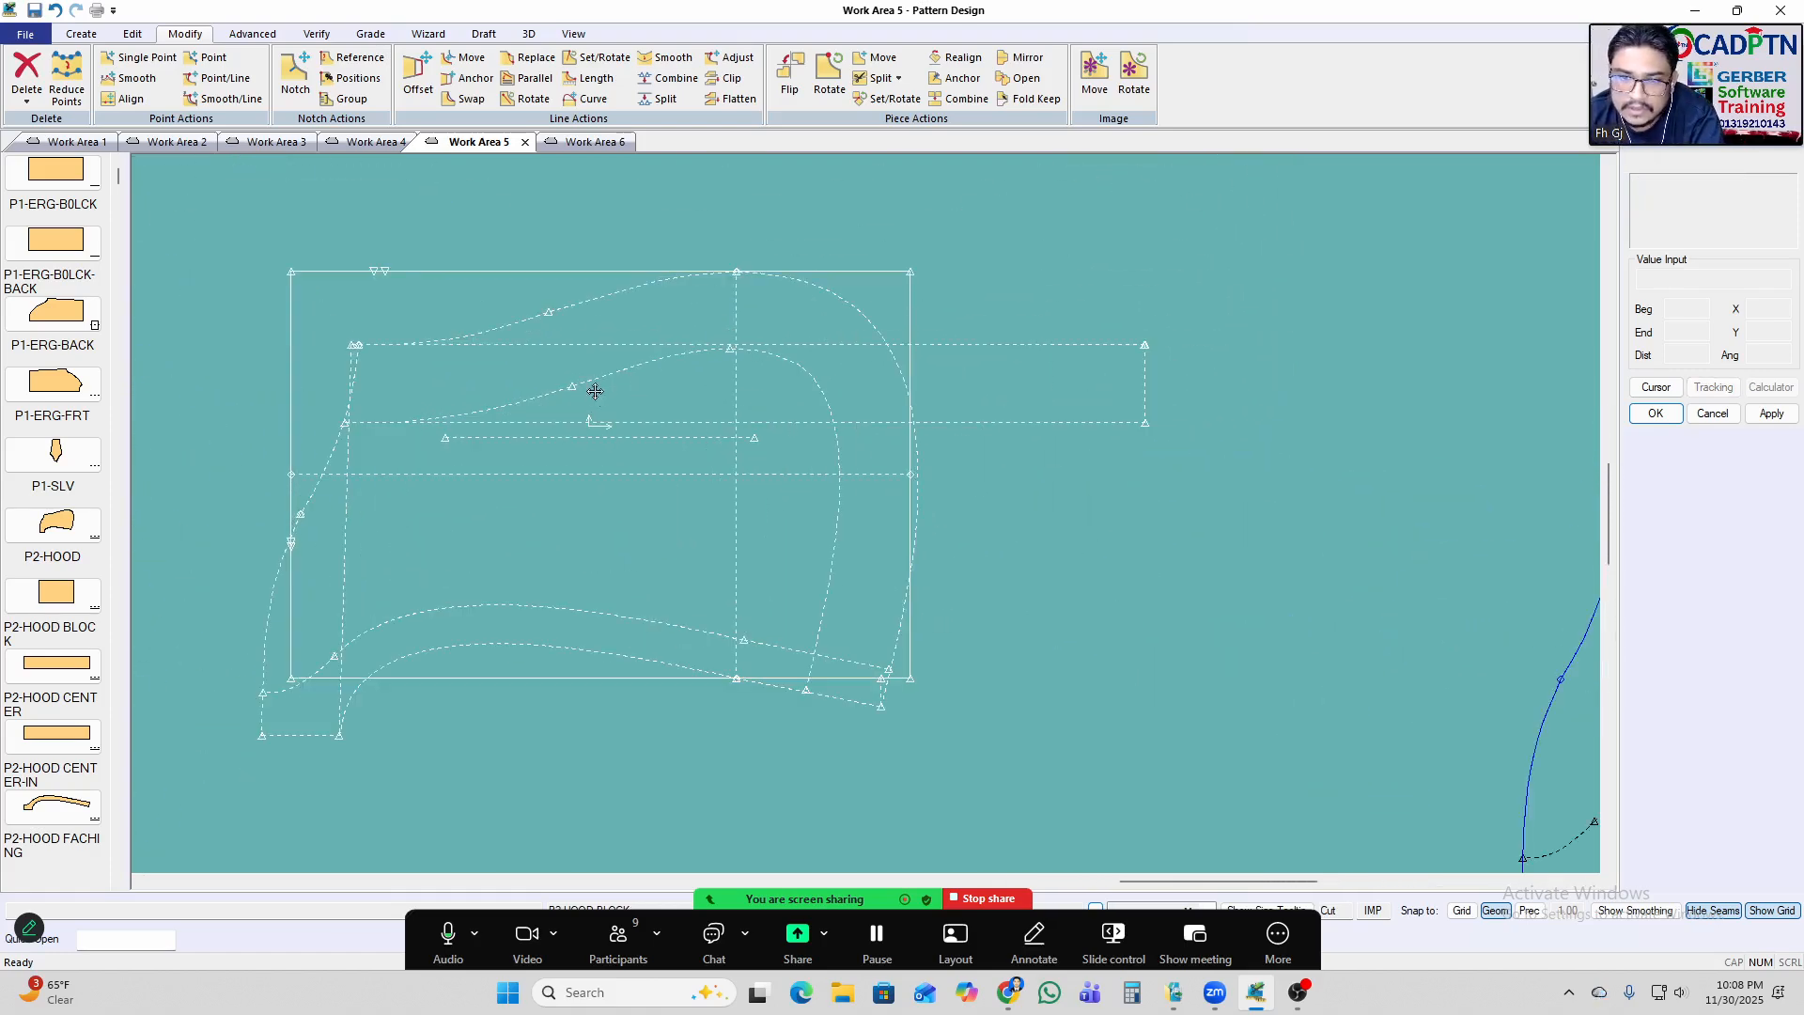
scroll(427, 400, up, 4)
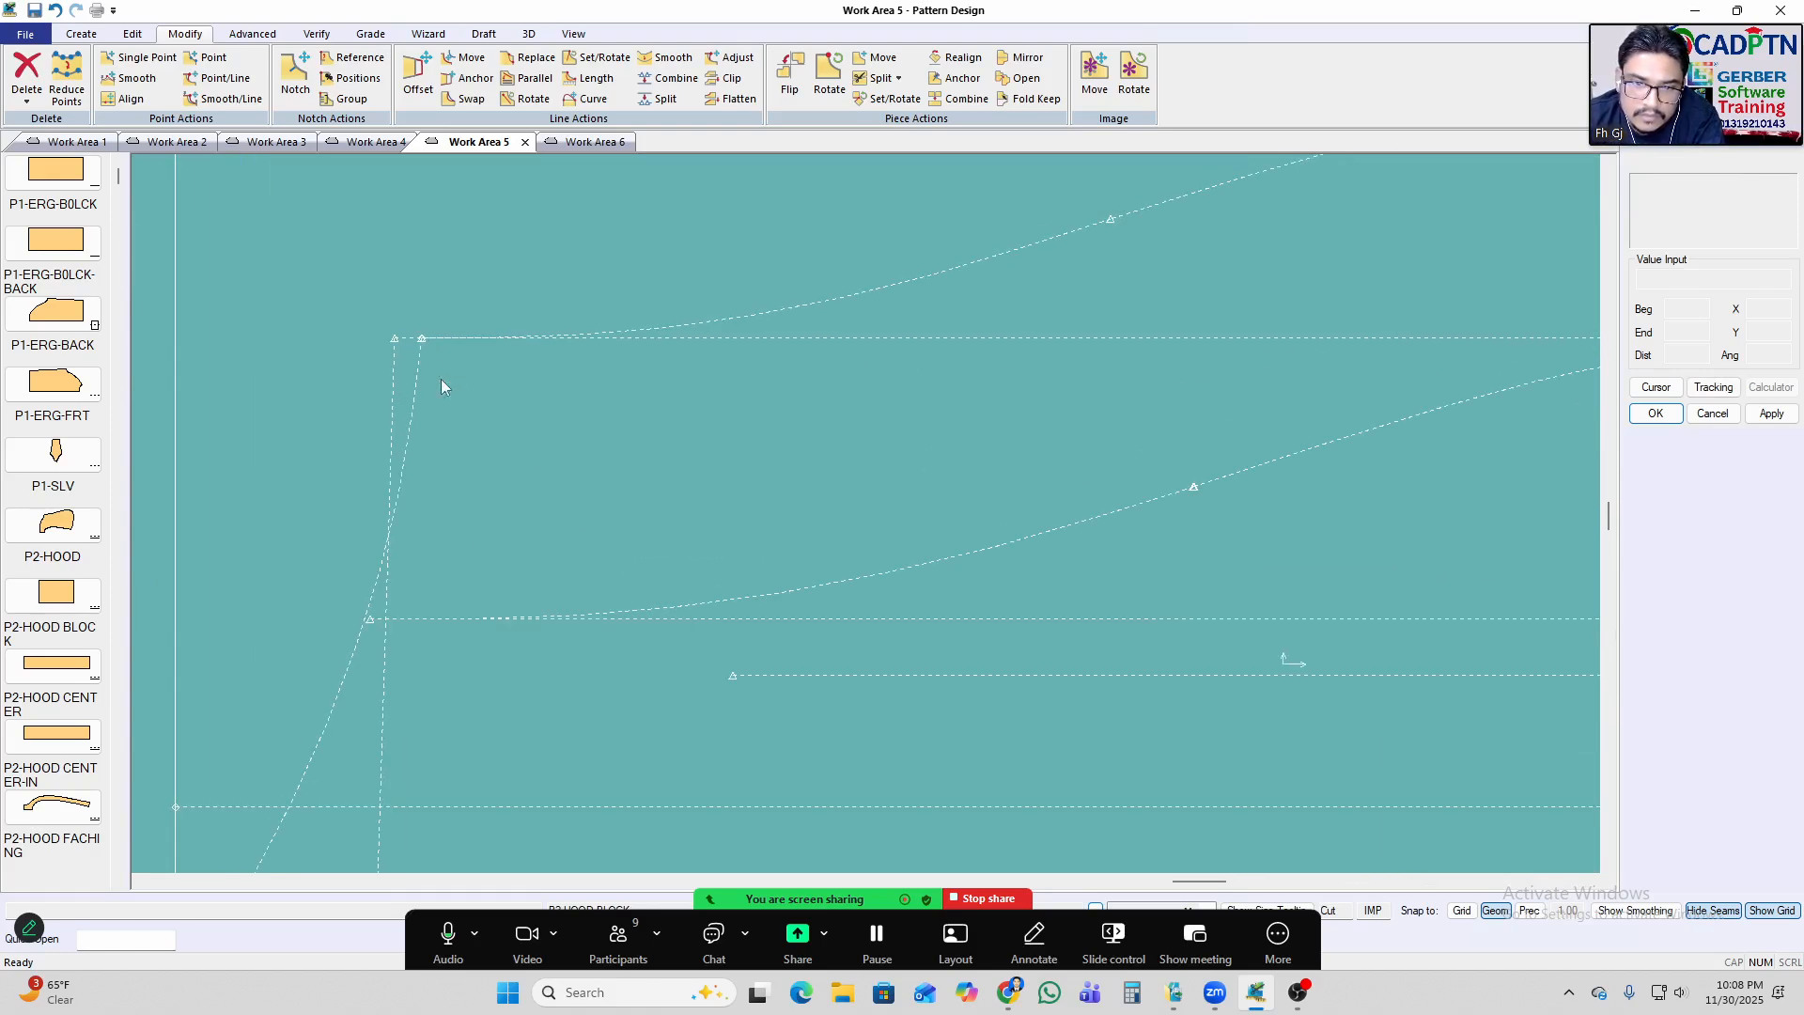
key(m)
scroll(527, 329, up, 3)
right_click(768, 247)
click(769, 248)
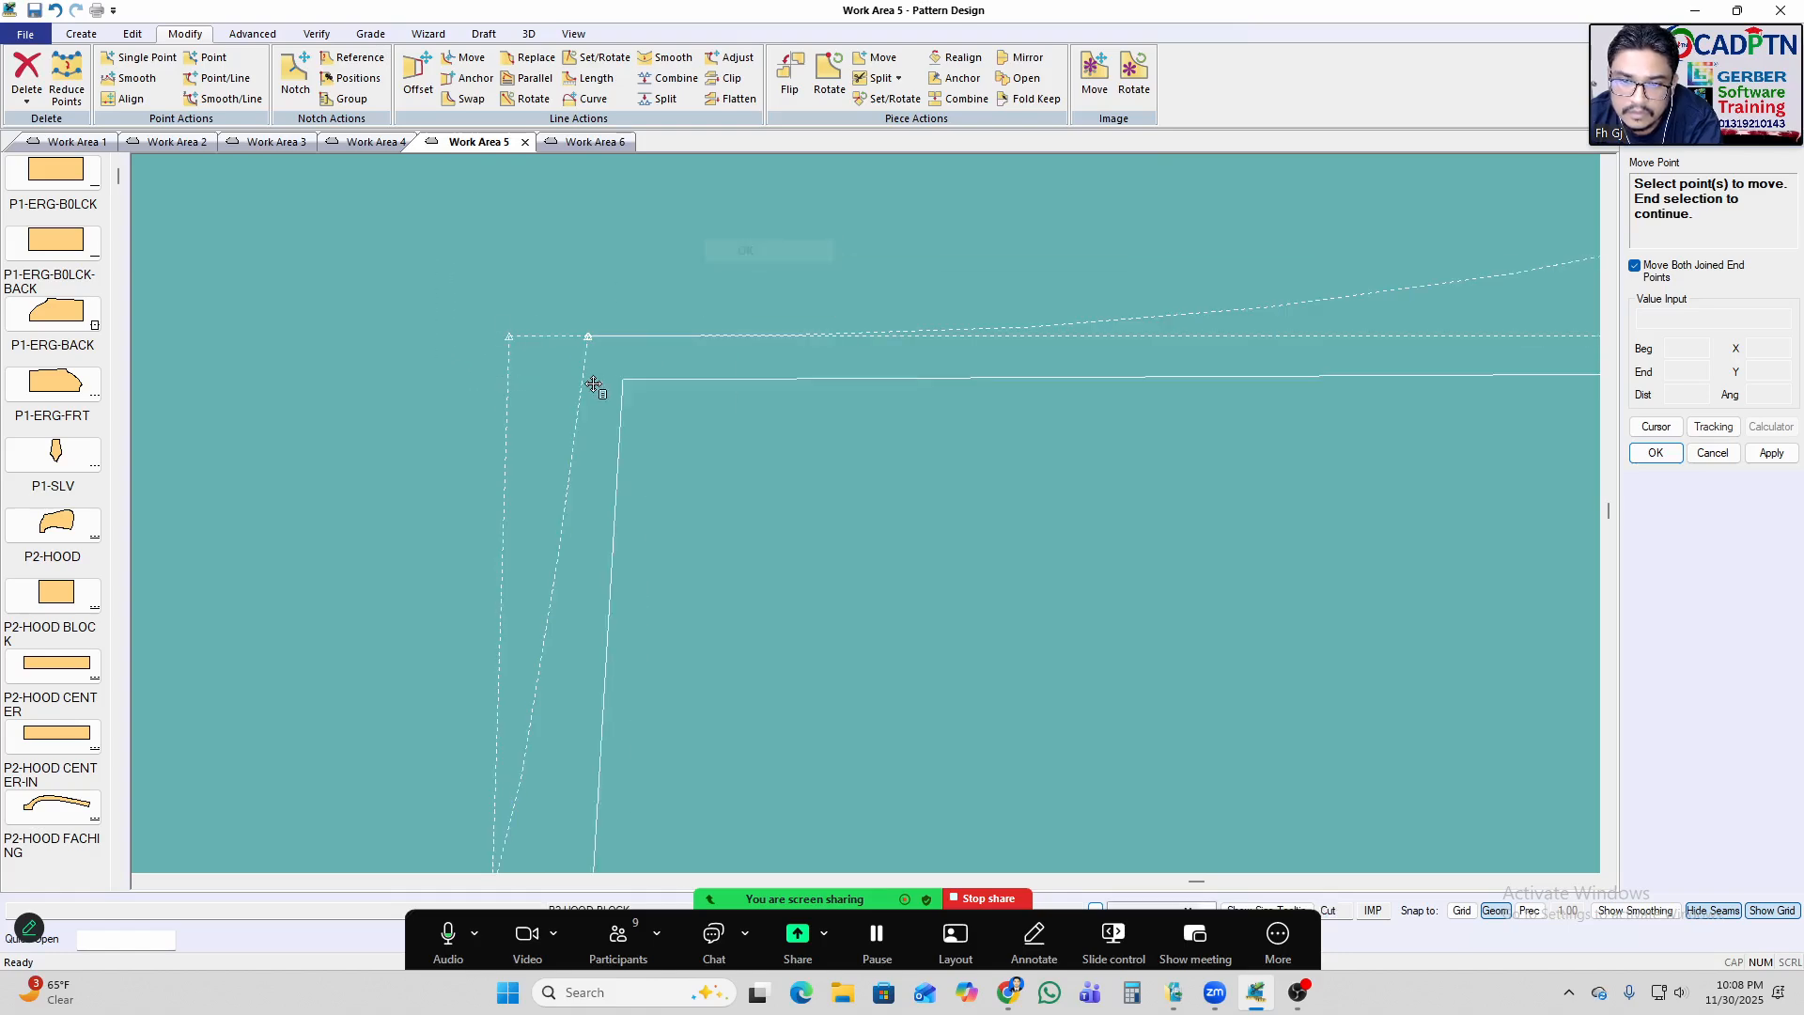
click(589, 340)
right_click(884, 282)
click(884, 284)
scroll(414, 206, down, 2)
scroll(531, 256, down, 3)
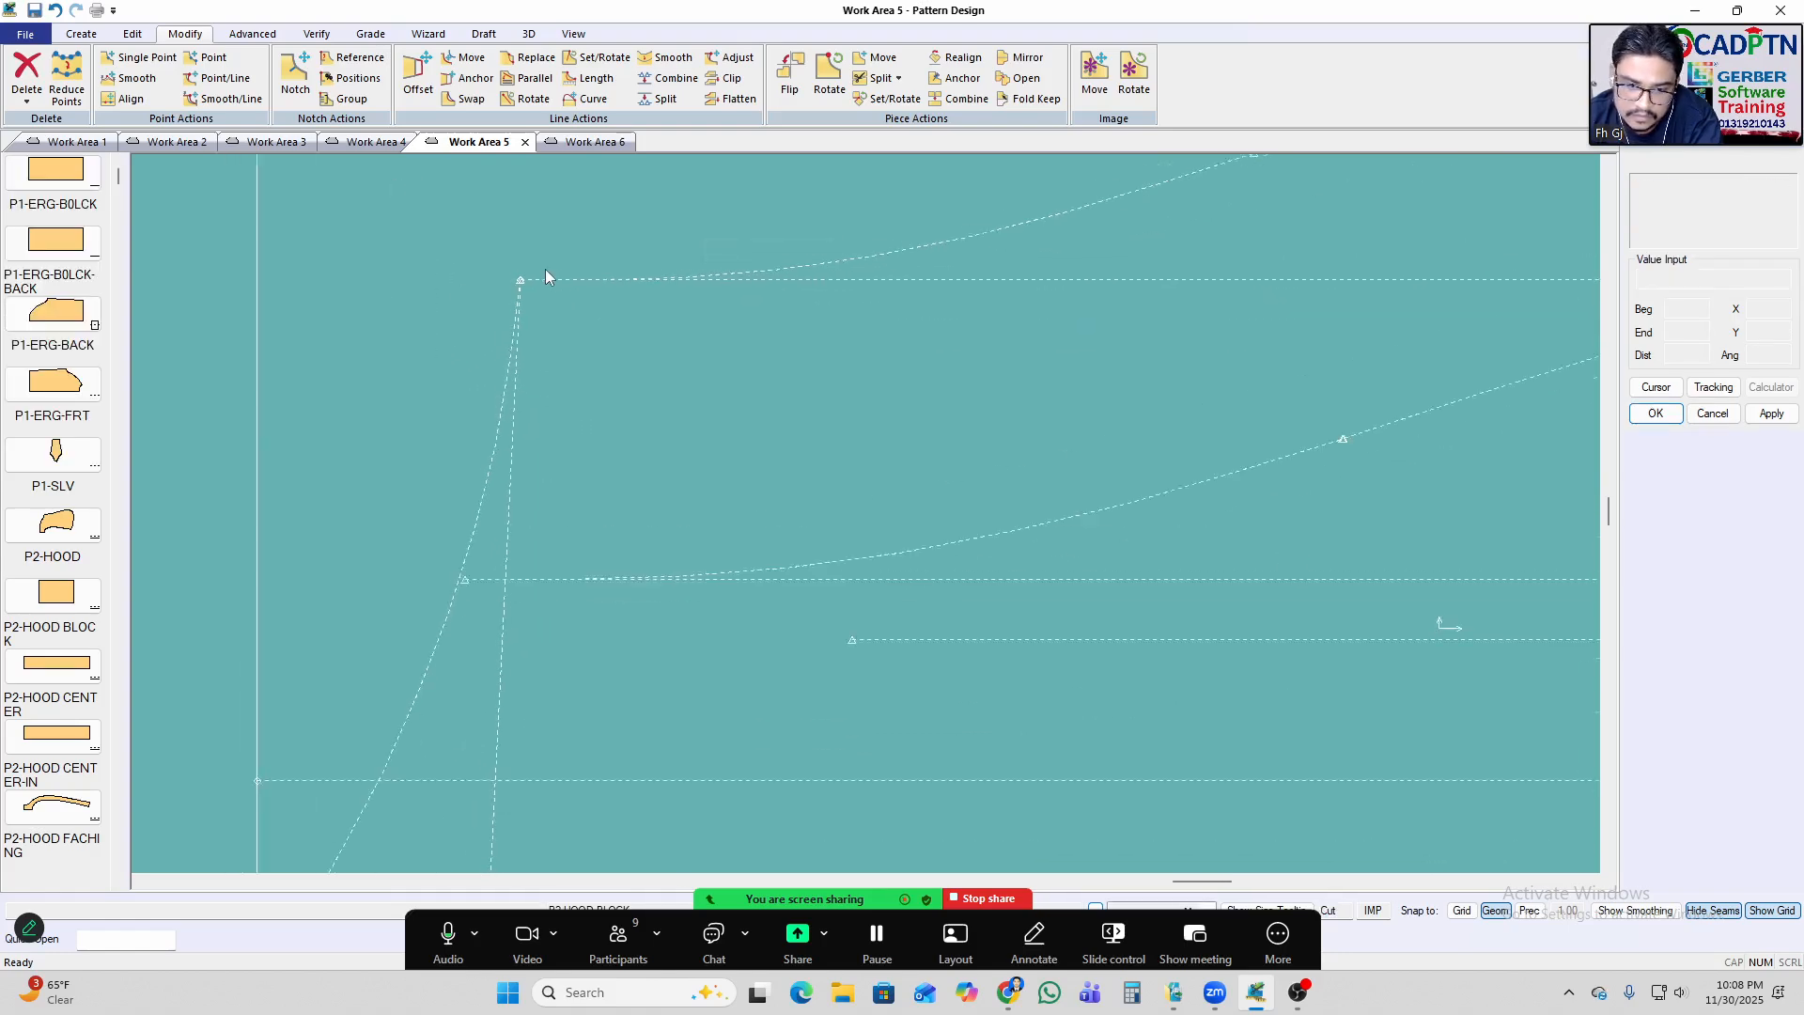
Move the inner hood line's front end horizontally onto the block's curved front edge.
scroll(698, 471, up, 1)
middle_drag(697, 472, 815, 454)
key(m)
scroll(553, 547, up, 2)
click(547, 496)
right_click(749, 405)
click(751, 411)
right_click(725, 482)
click(721, 514)
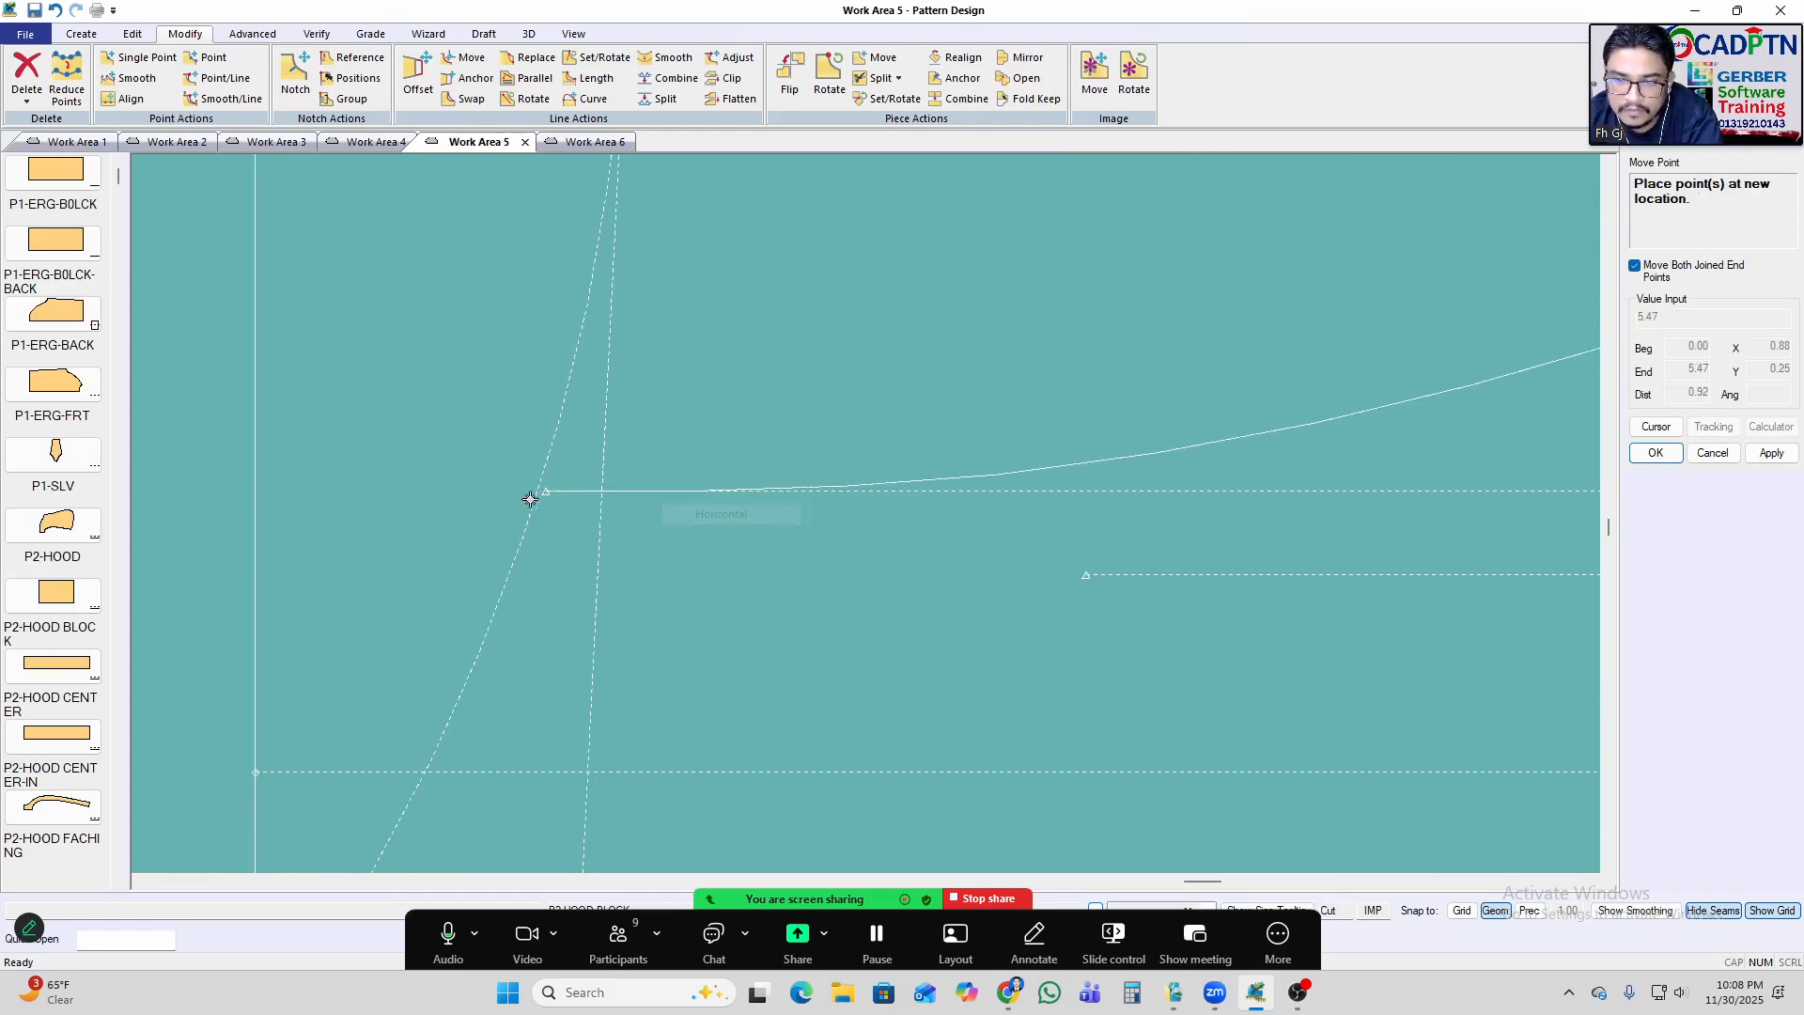
right_click(841, 363)
click(849, 372)
scroll(418, 471, down, 4)
scroll(714, 432, down, 2)
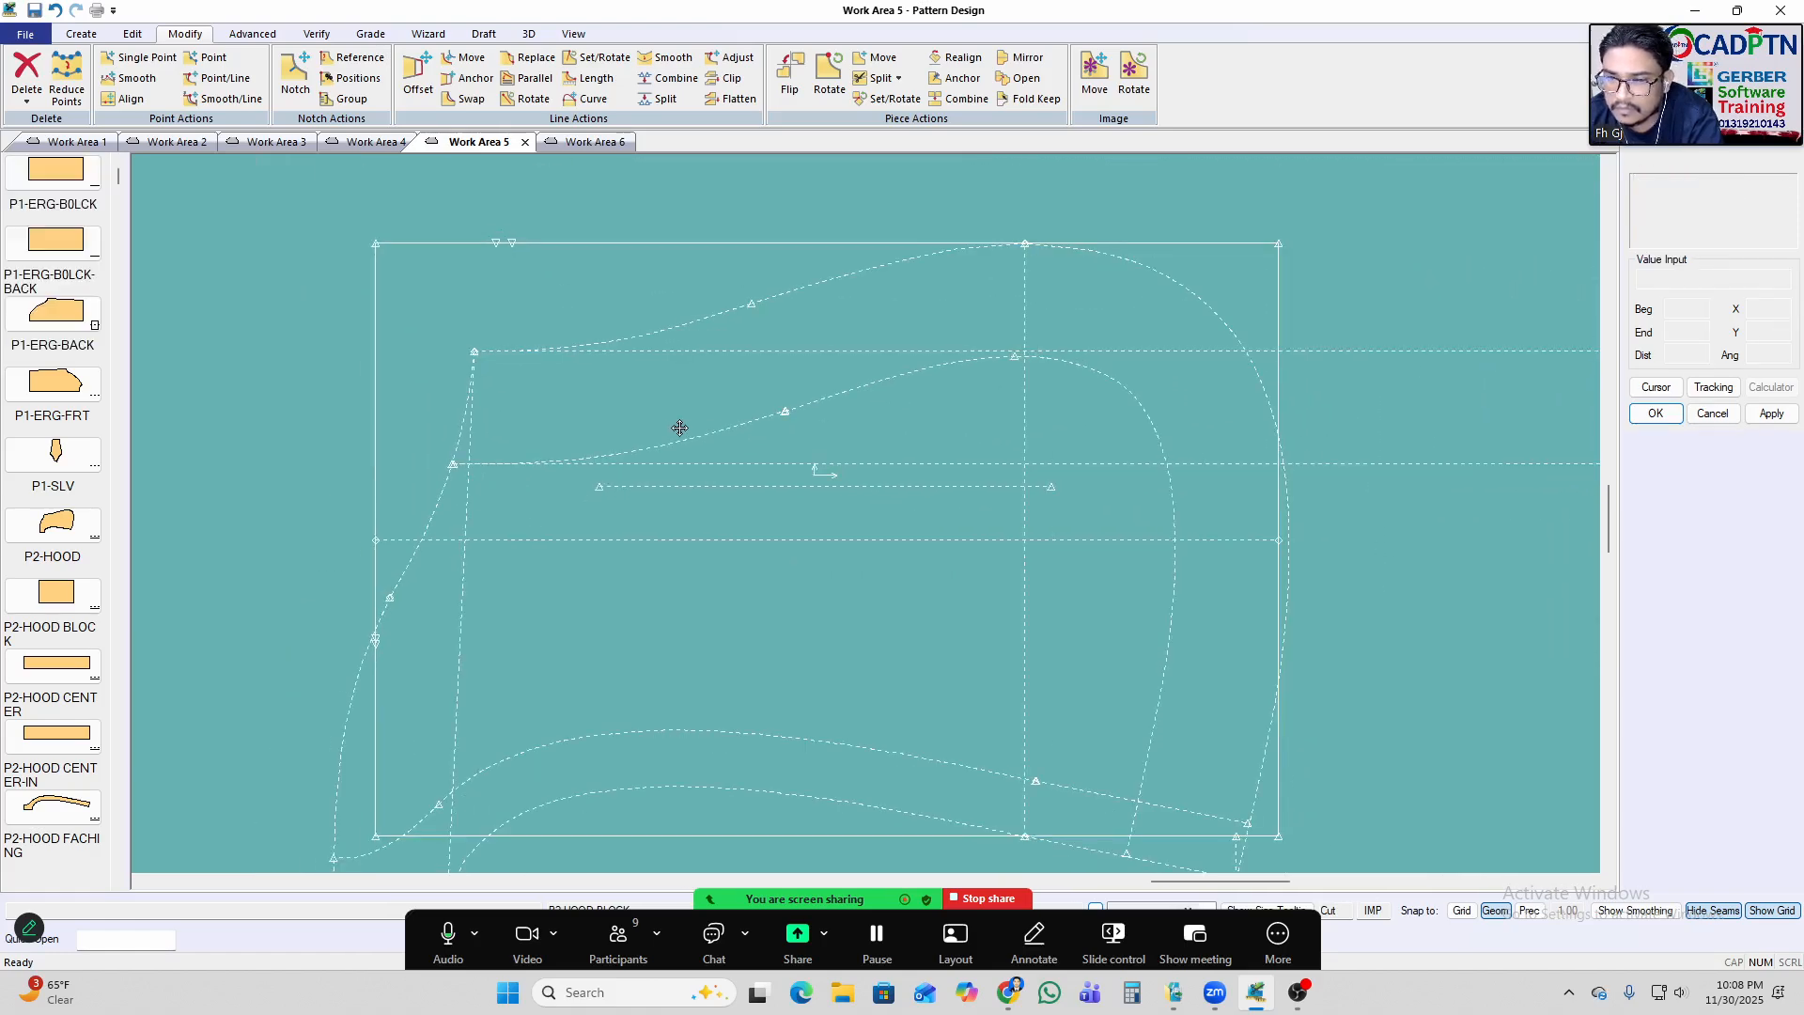
Trace the long center strip from the hood block without internal lines and place it above the traced hood piece.
scroll(649, 425, down, 2)
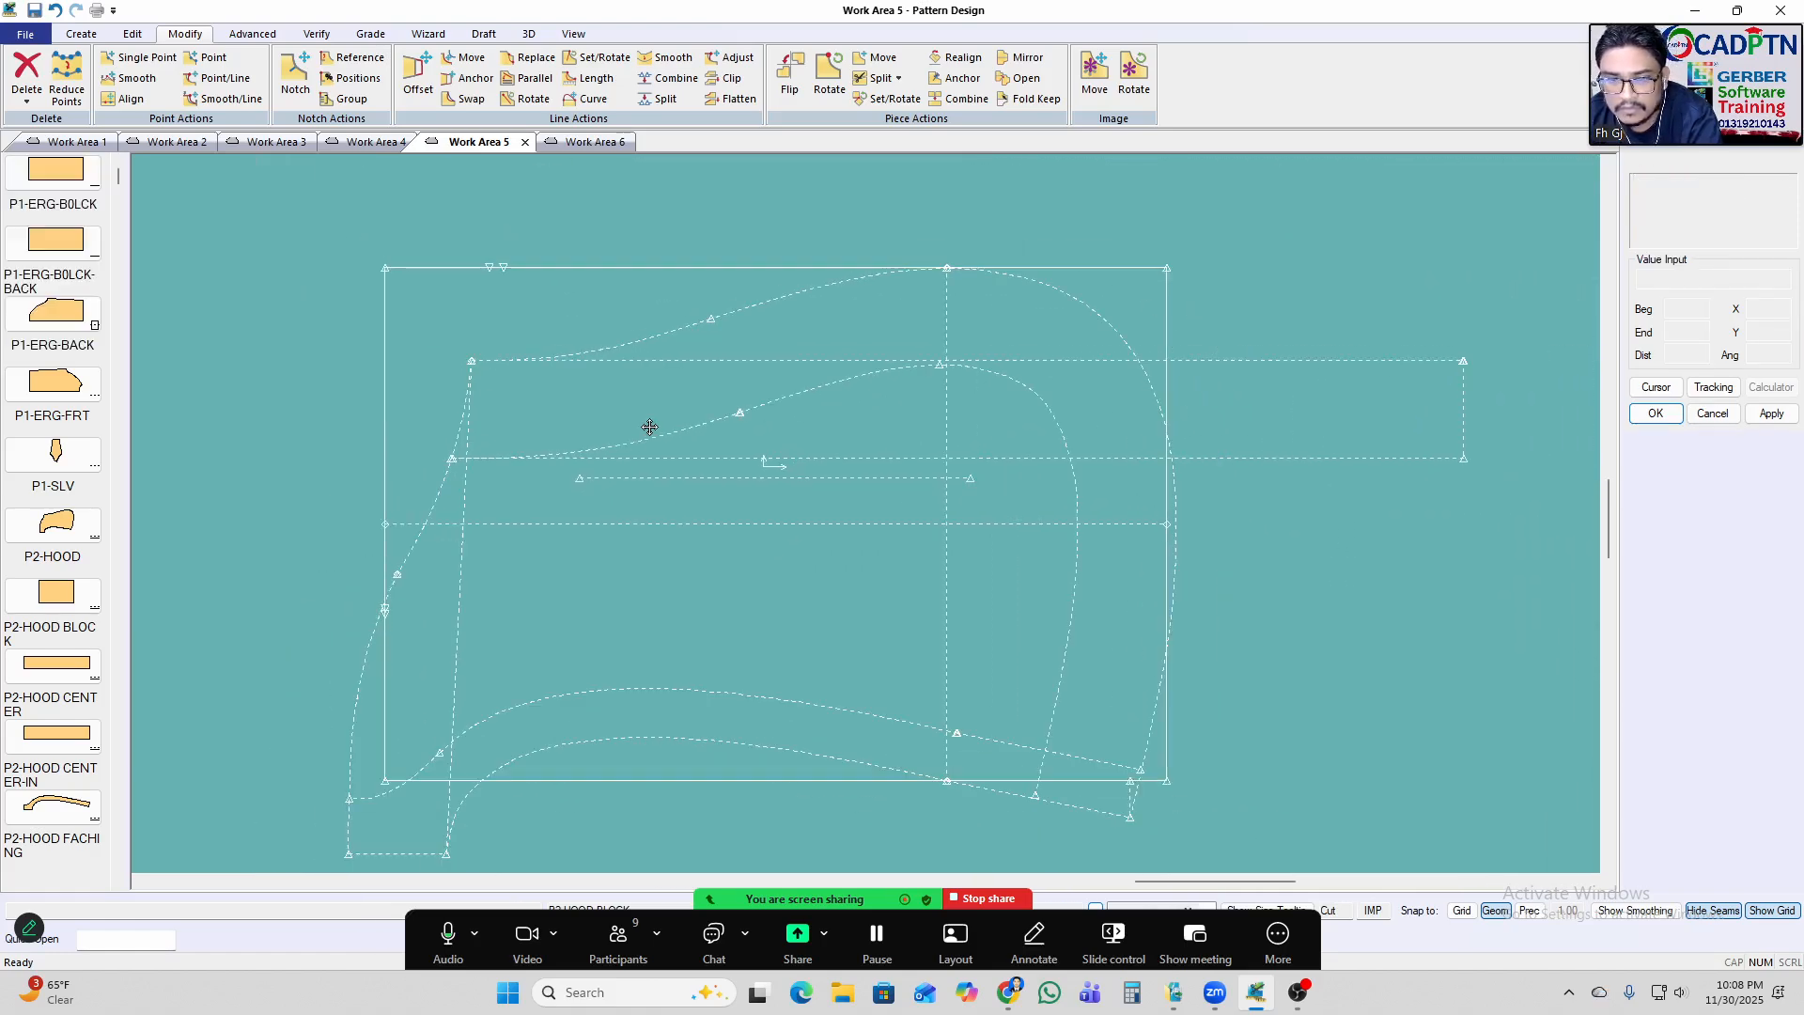
middle_drag(650, 428, 645, 427)
key(t)
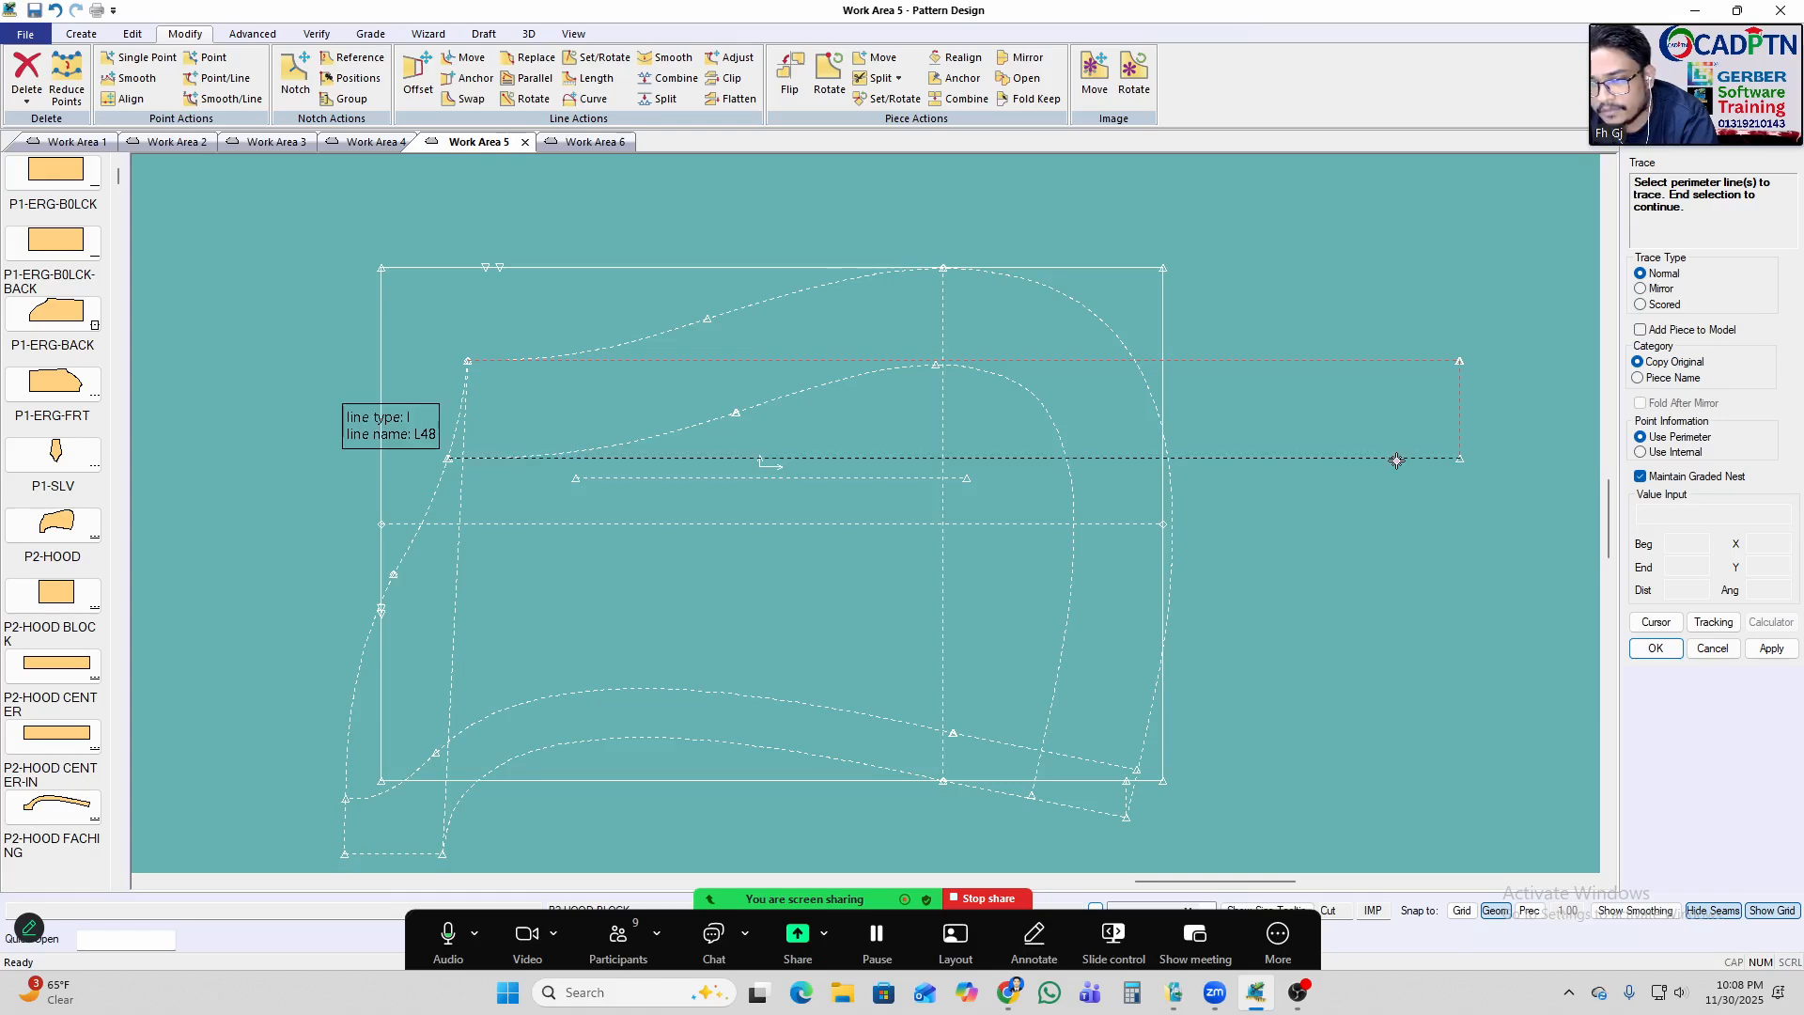
scroll(335, 391, down, 5)
scroll(876, 361, up, 2)
right_click(1122, 279)
click(1122, 280)
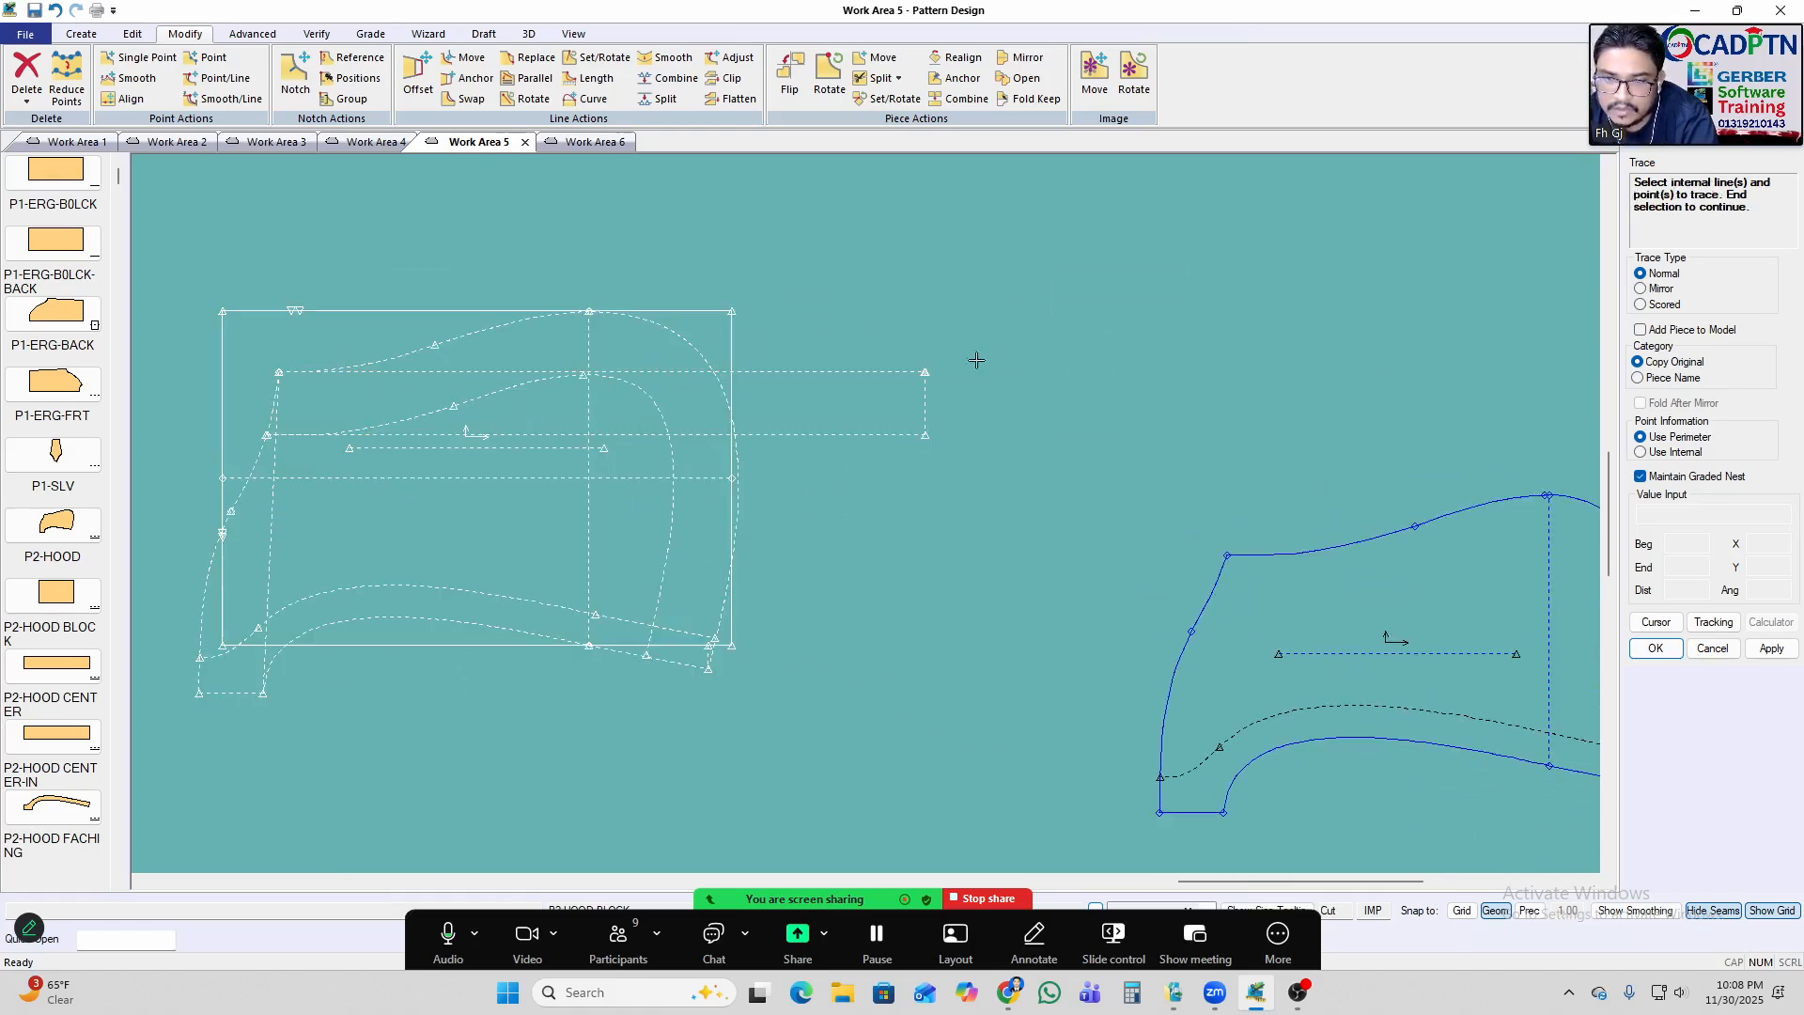
right_click(1045, 290)
click(1045, 291)
scroll(543, 347, down, 3)
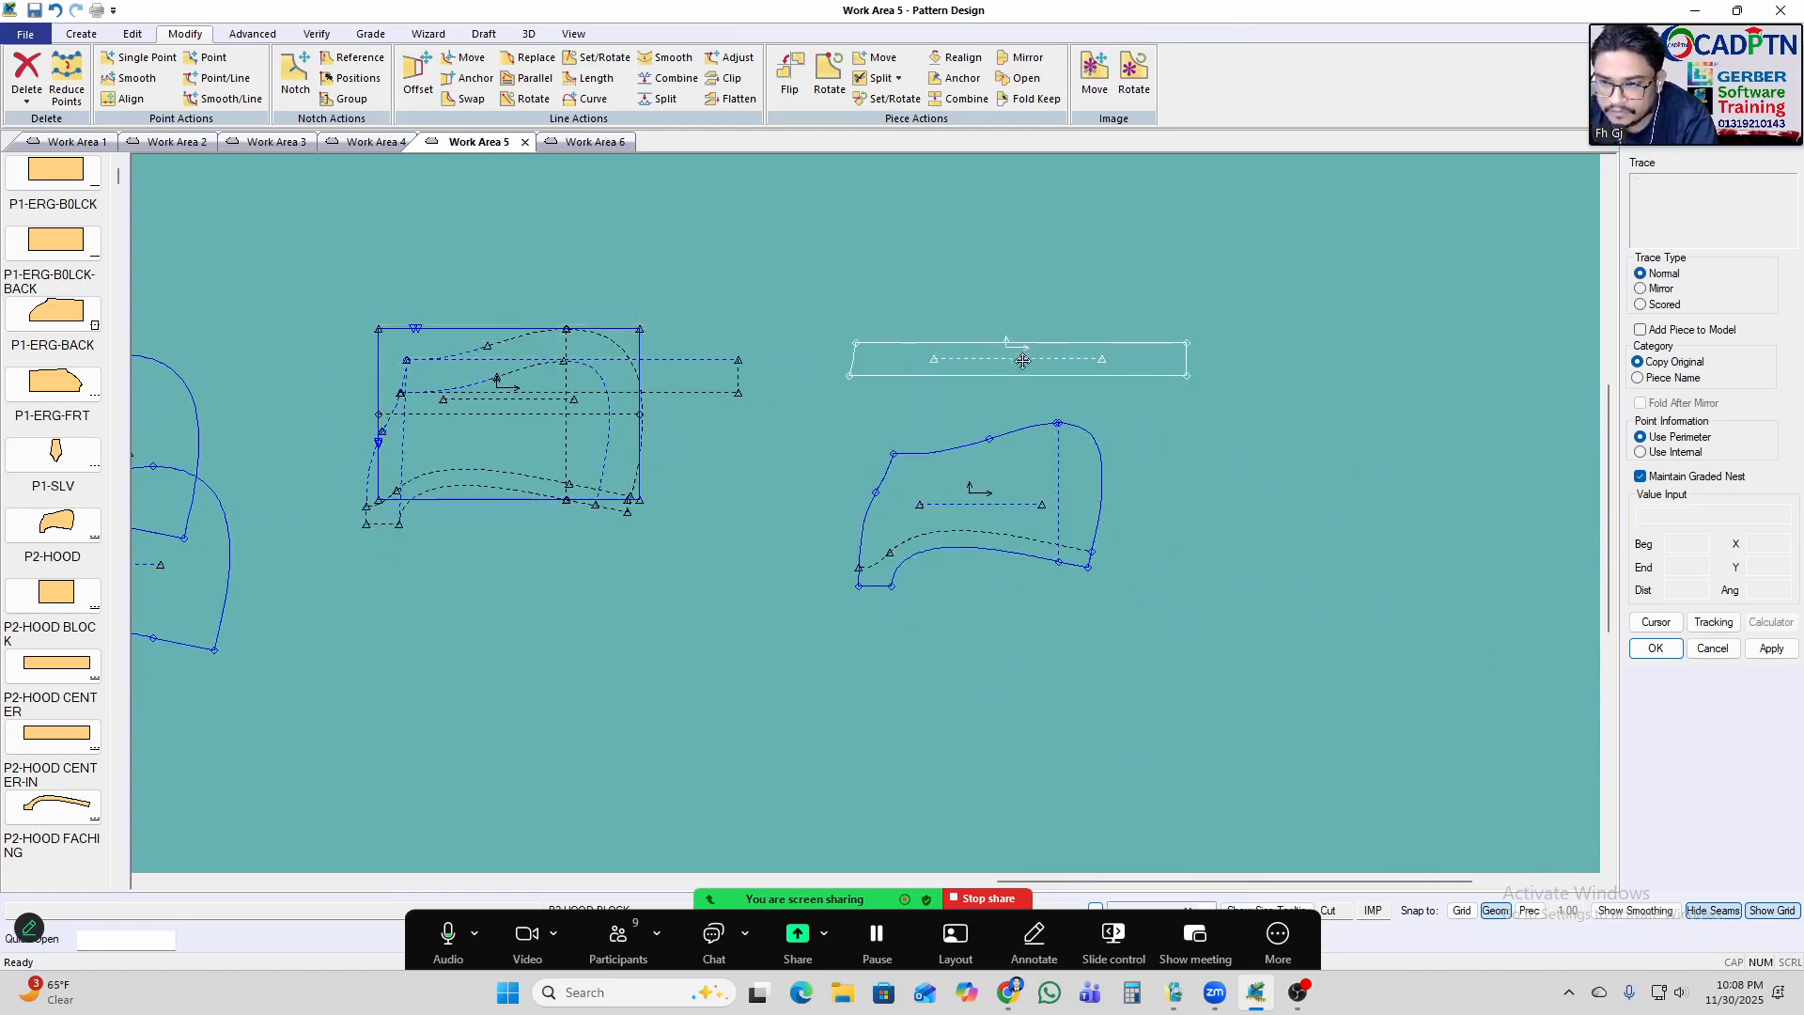
click(1007, 385)
key(Return)
scroll(996, 569, up, 2)
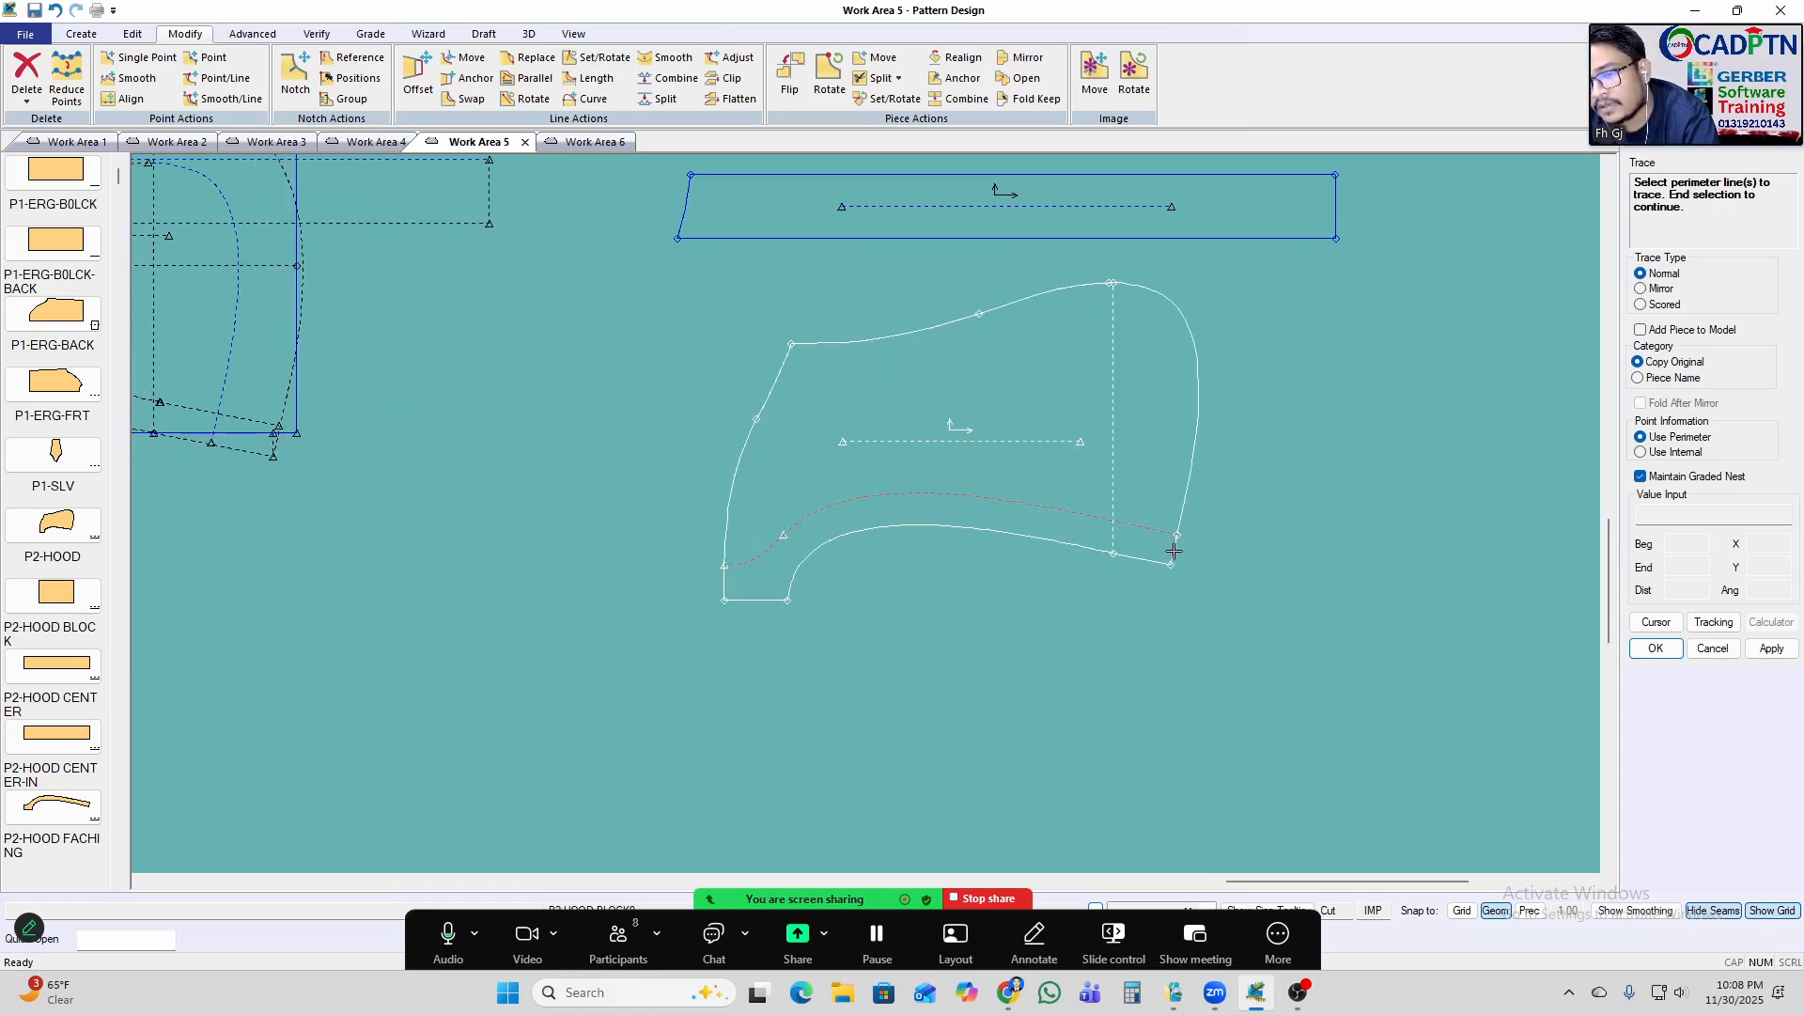
right_click(963, 464)
click(967, 467)
scroll(781, 466, down, 1)
click(1050, 268)
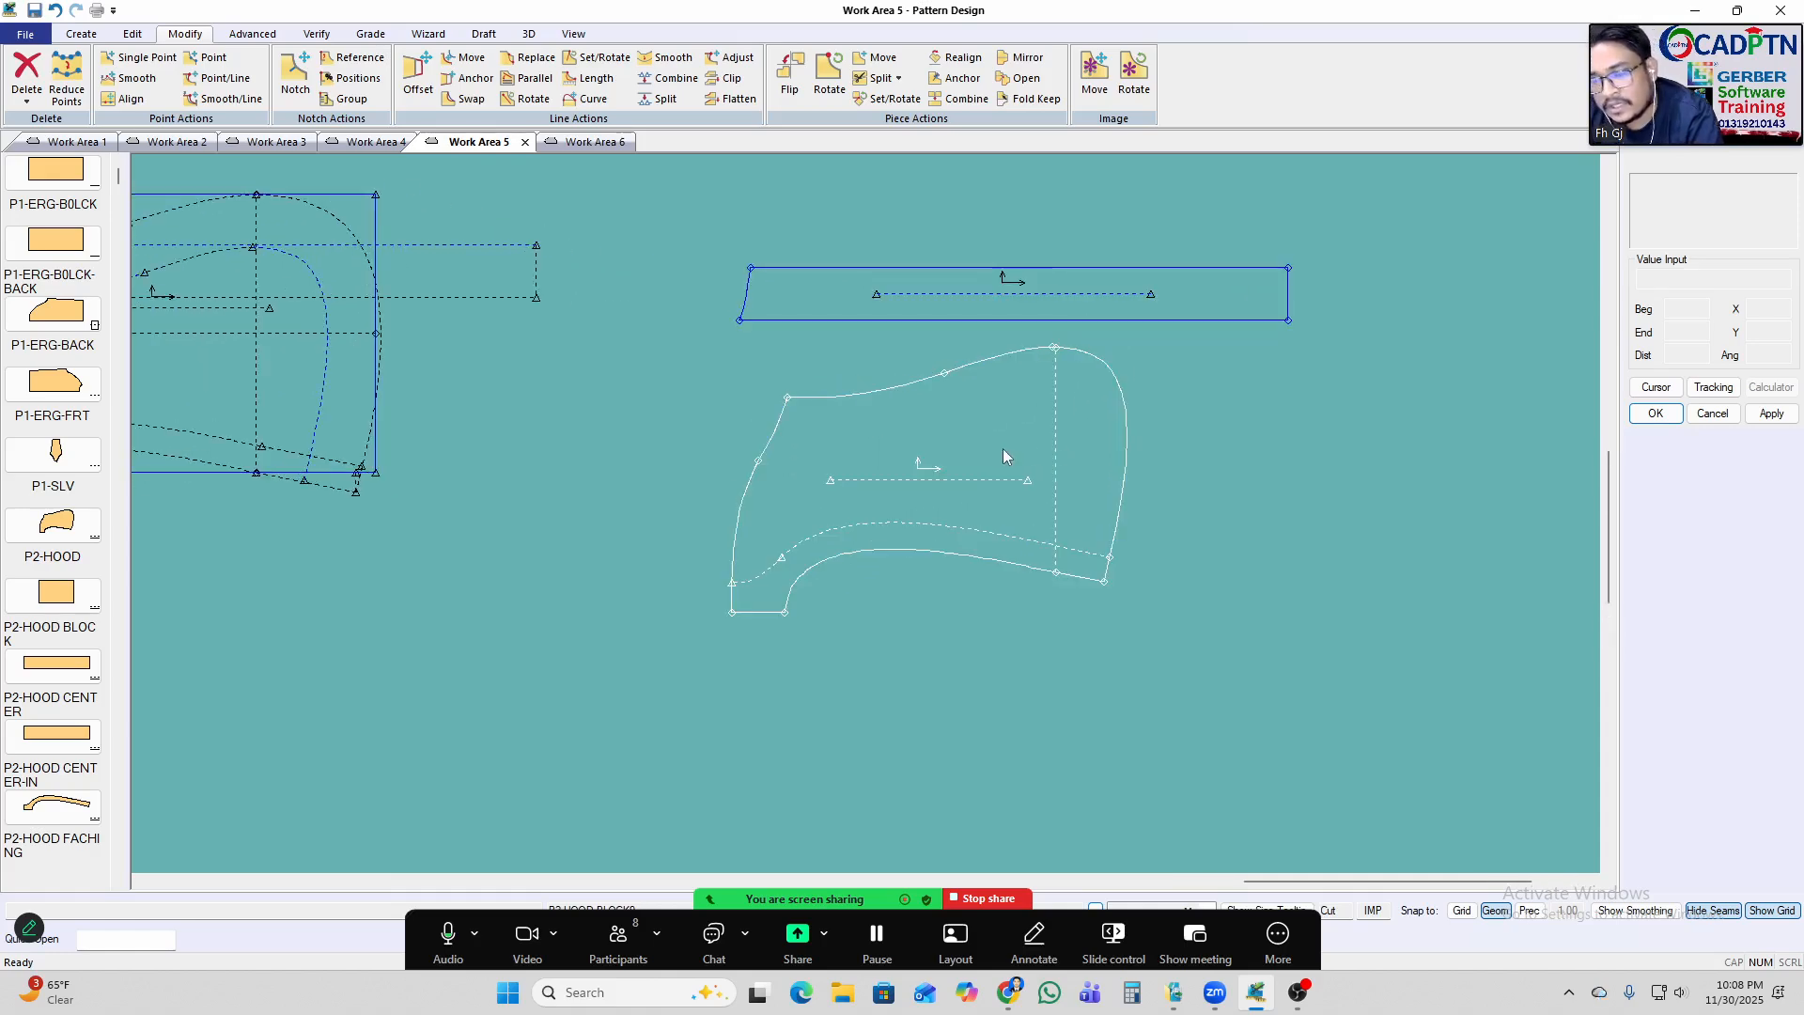
Shift the traced hood piece slightly sideways and apply Show Nest All to the traced pieces.
click(1037, 451)
click(1029, 461)
key(n)
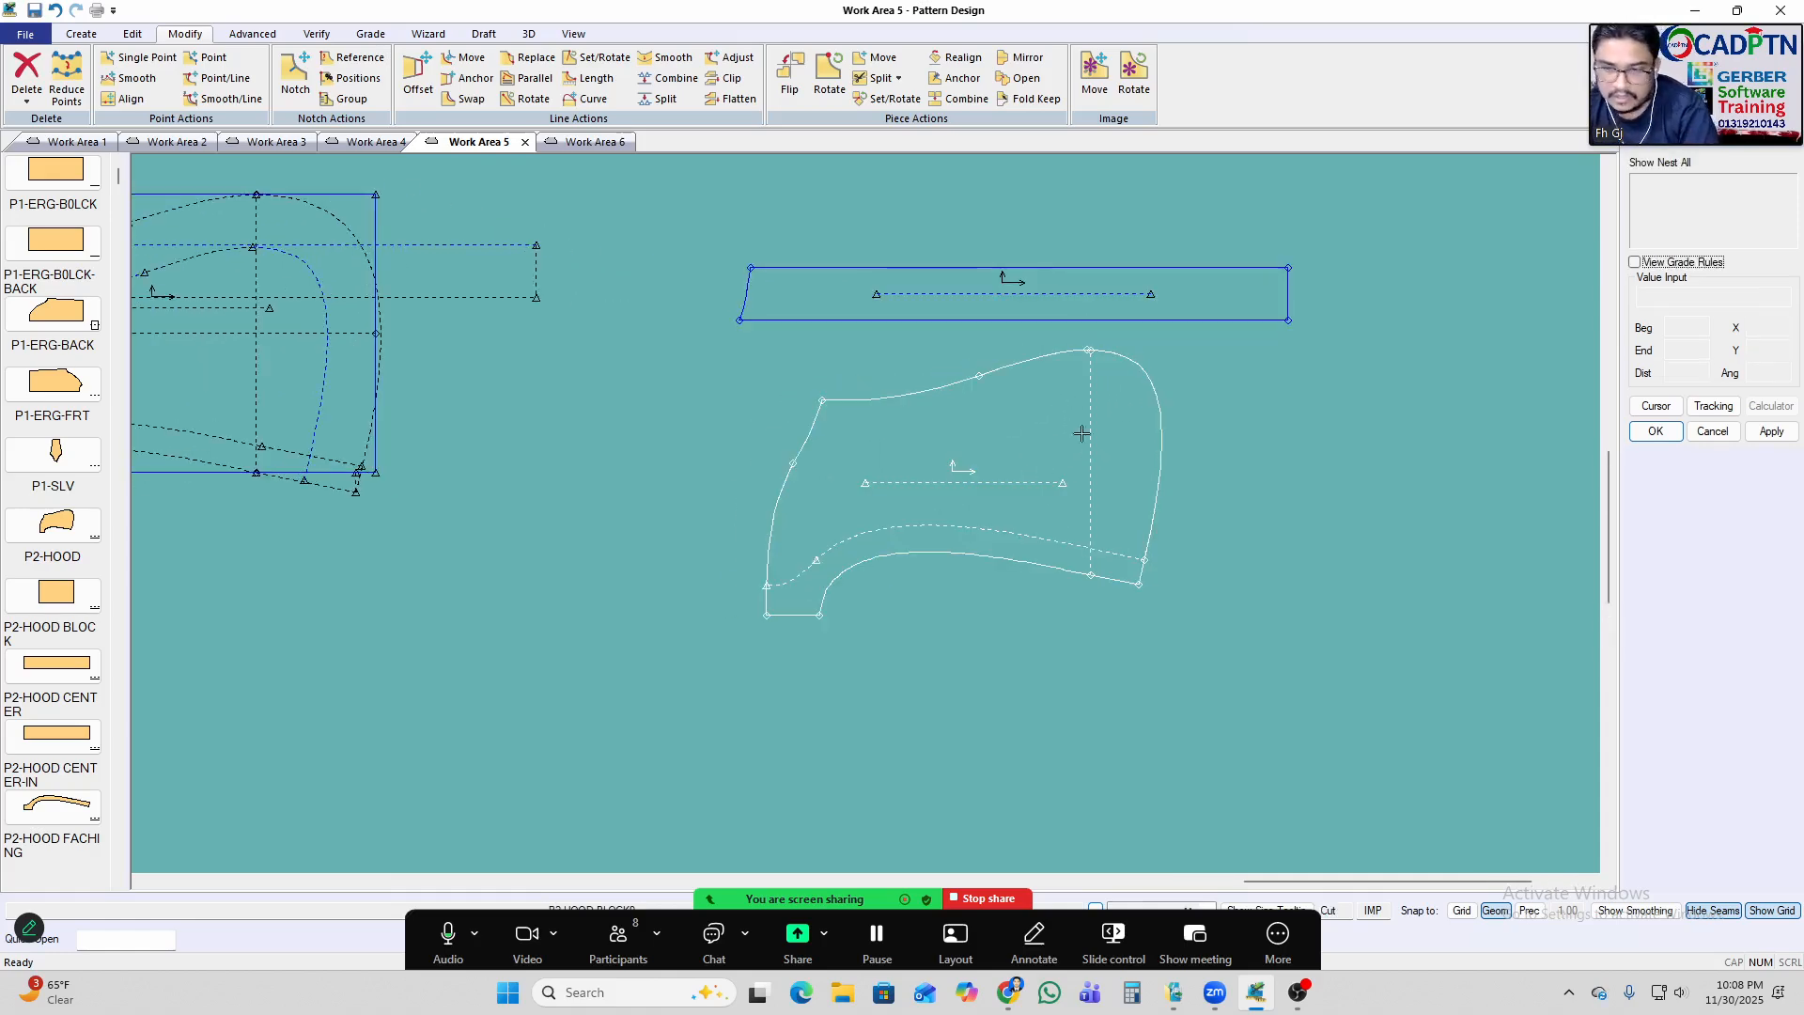
right_click(1292, 327)
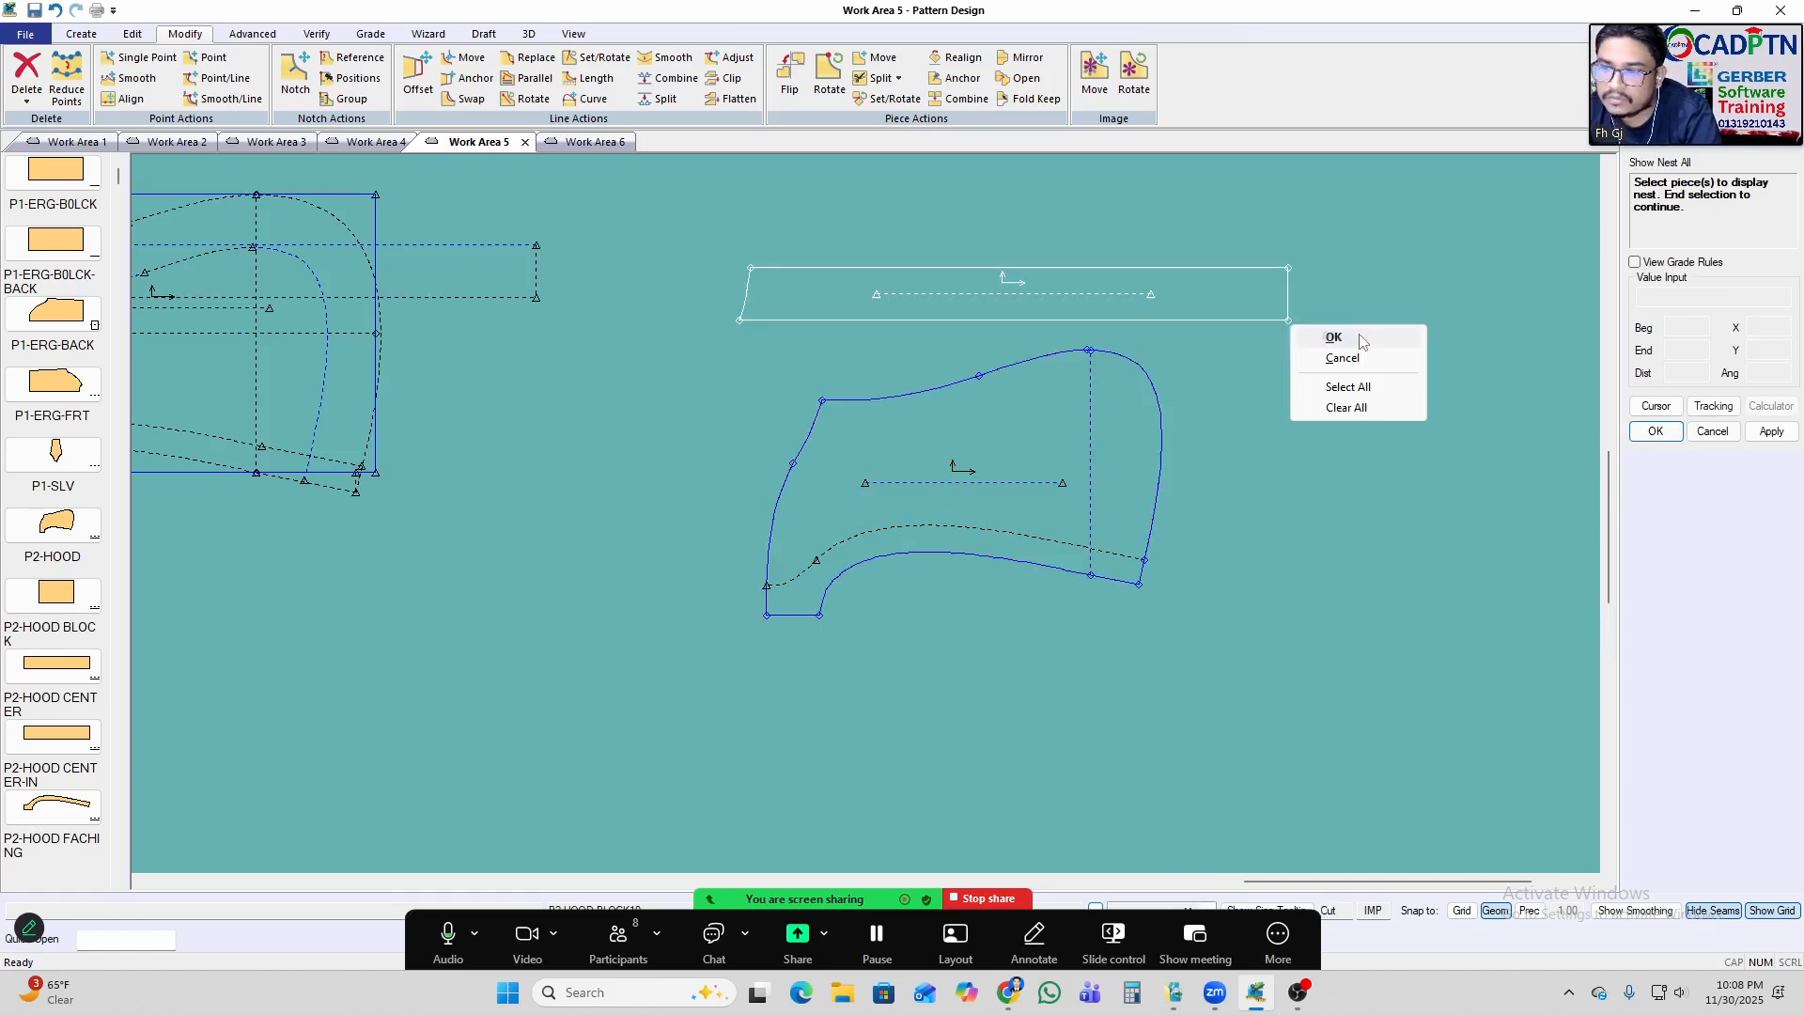
click(1339, 340)
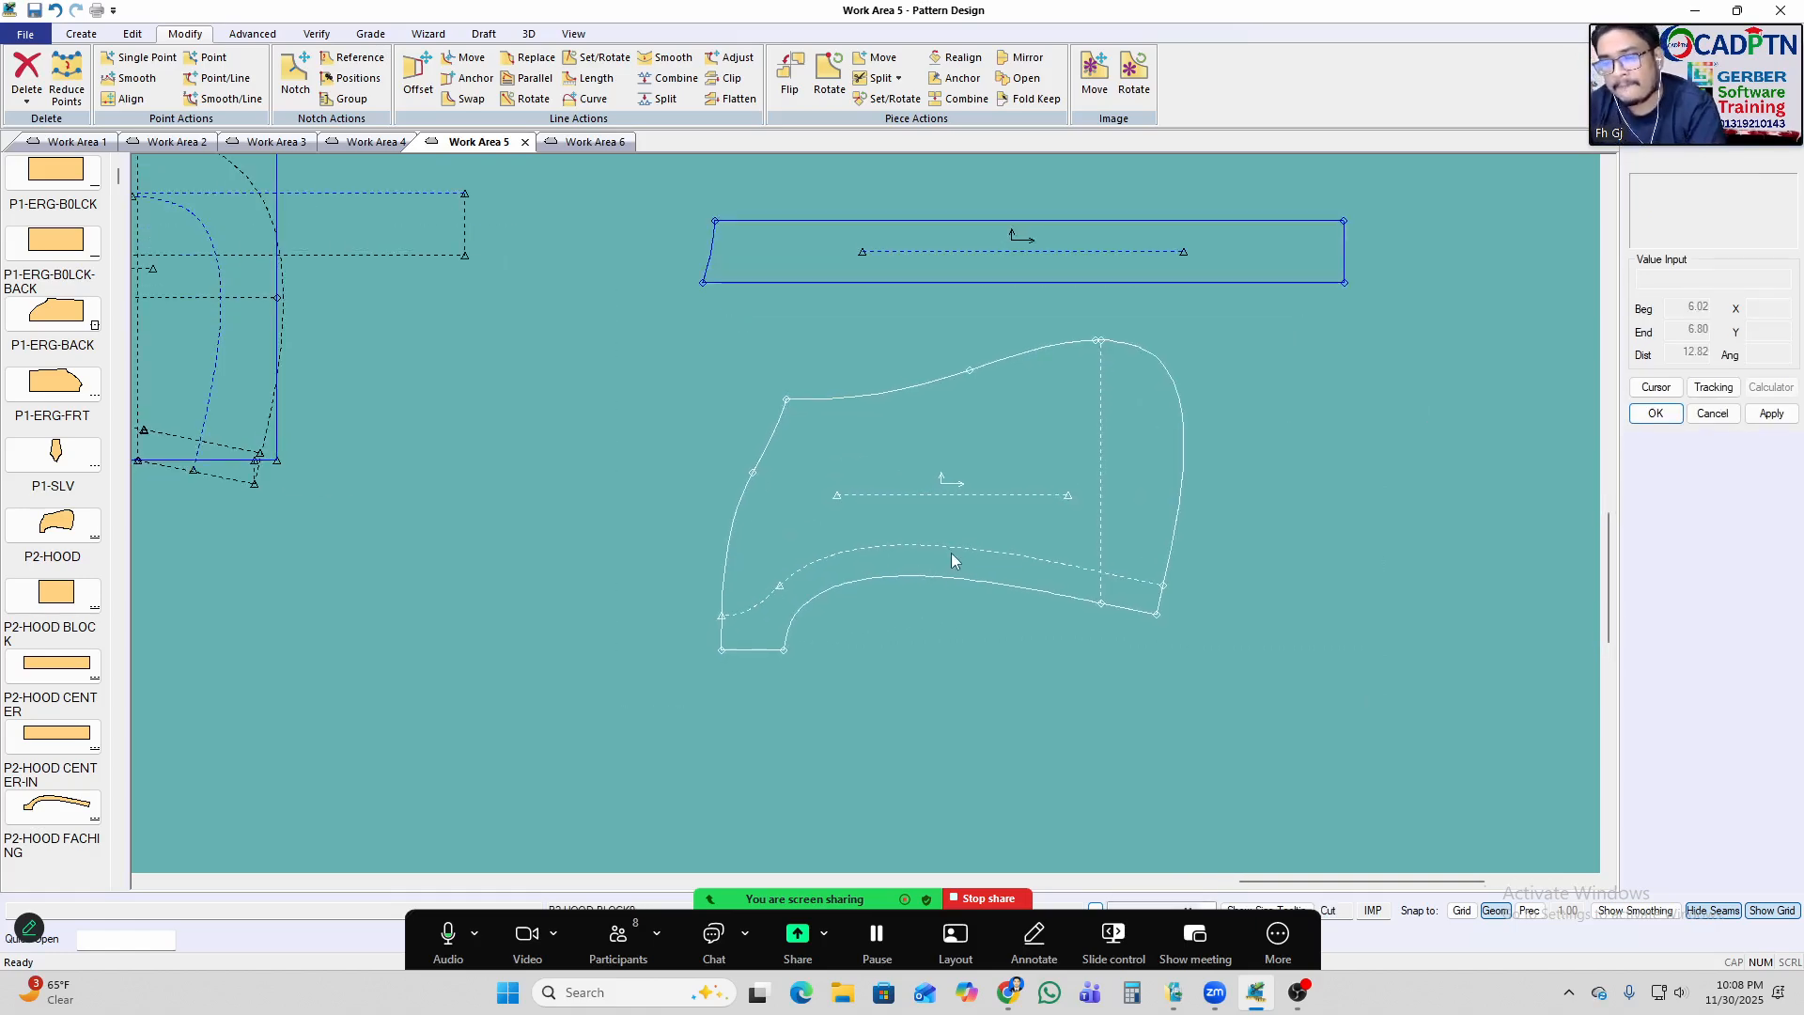
Move the traced hood's crown point onto the upper end of the vertical line with Move Point.
scroll(1098, 465, up, 3)
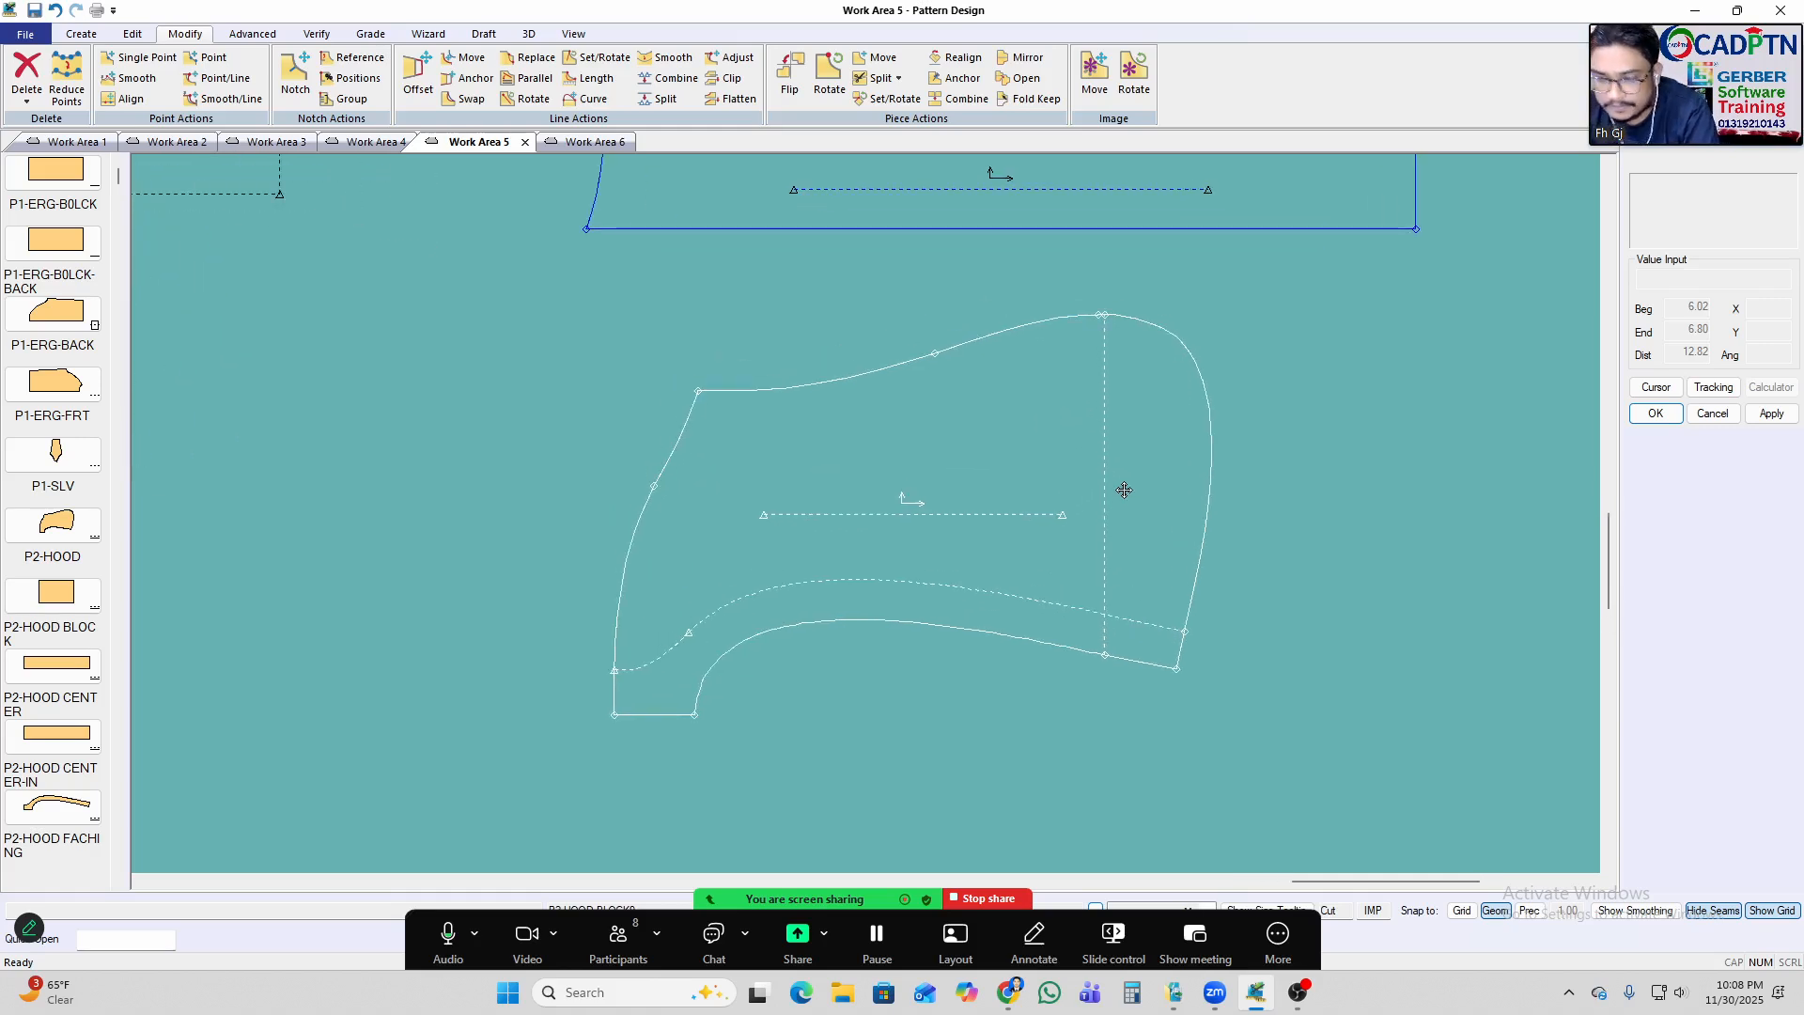
scroll(1139, 700, up, 2)
scroll(1157, 294, down, 1)
scroll(1040, 282, up, 1)
scroll(1104, 265, up, 2)
right_click(1119, 220)
click(1183, 233)
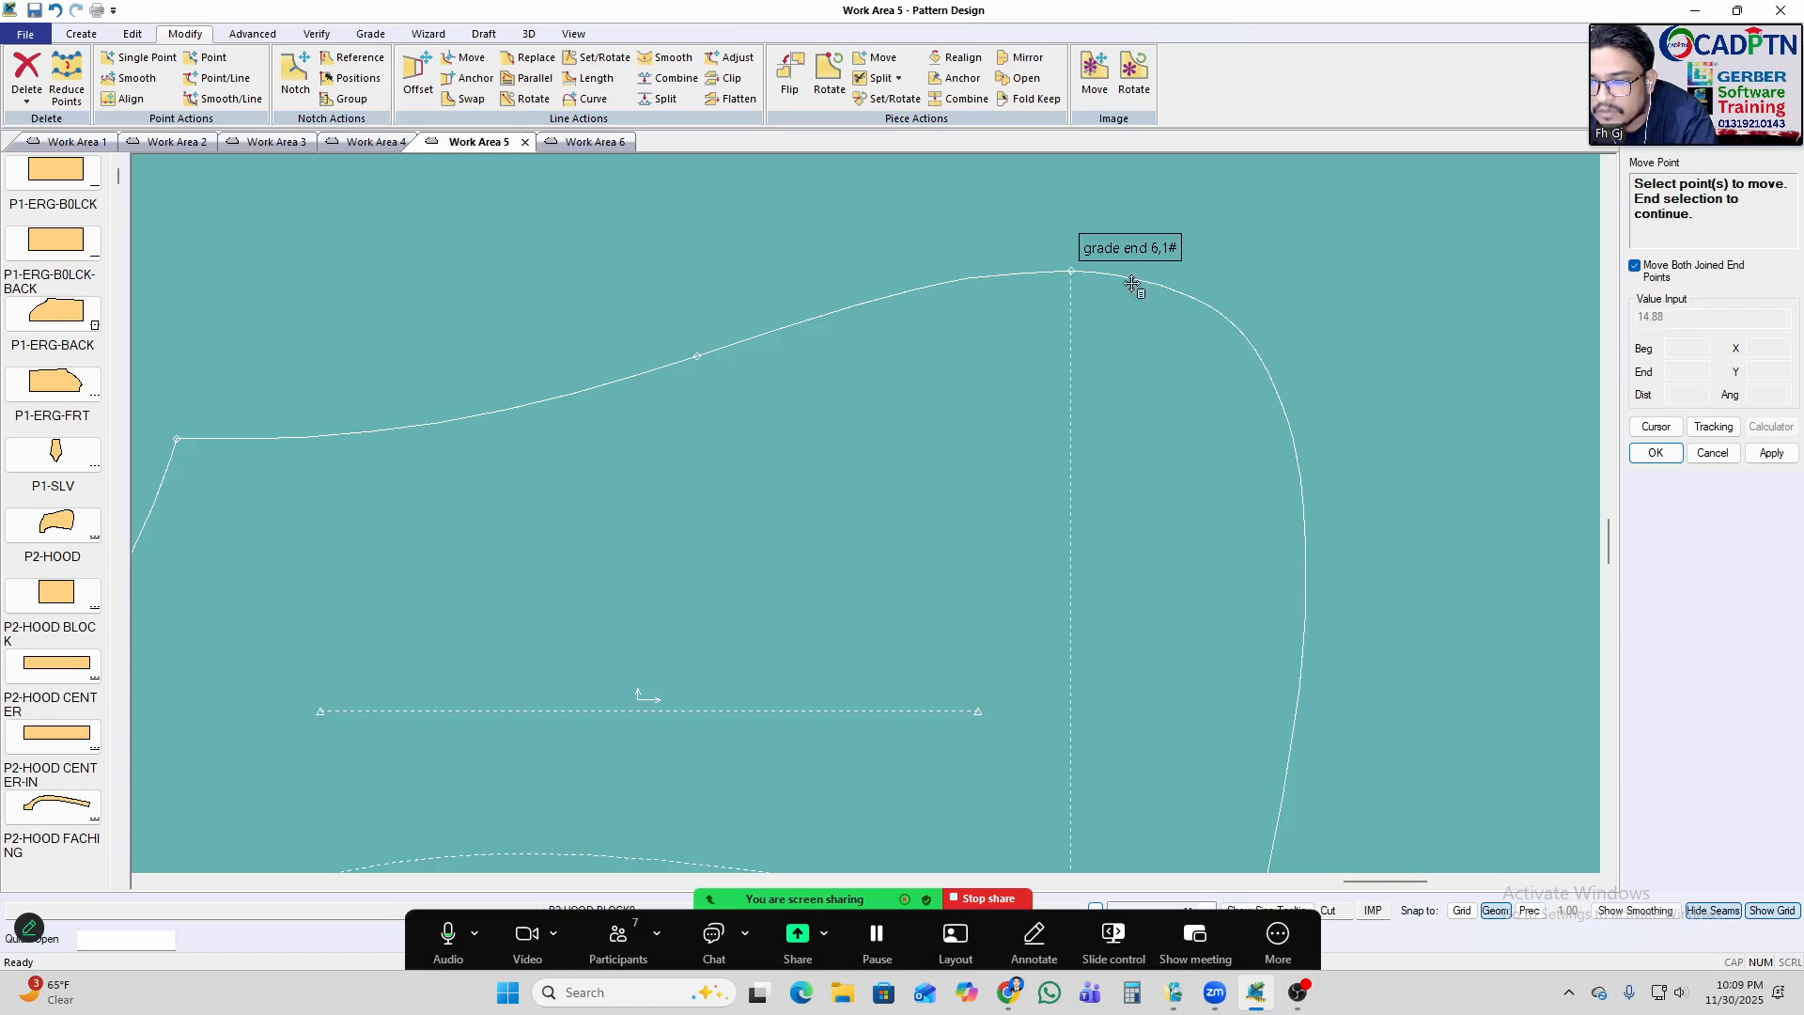
right_click(1190, 227)
click(1200, 237)
scroll(1093, 211, down, 2)
scroll(1083, 251, up, 3)
scroll(1069, 247, down, 5)
scroll(1003, 406, up, 3)
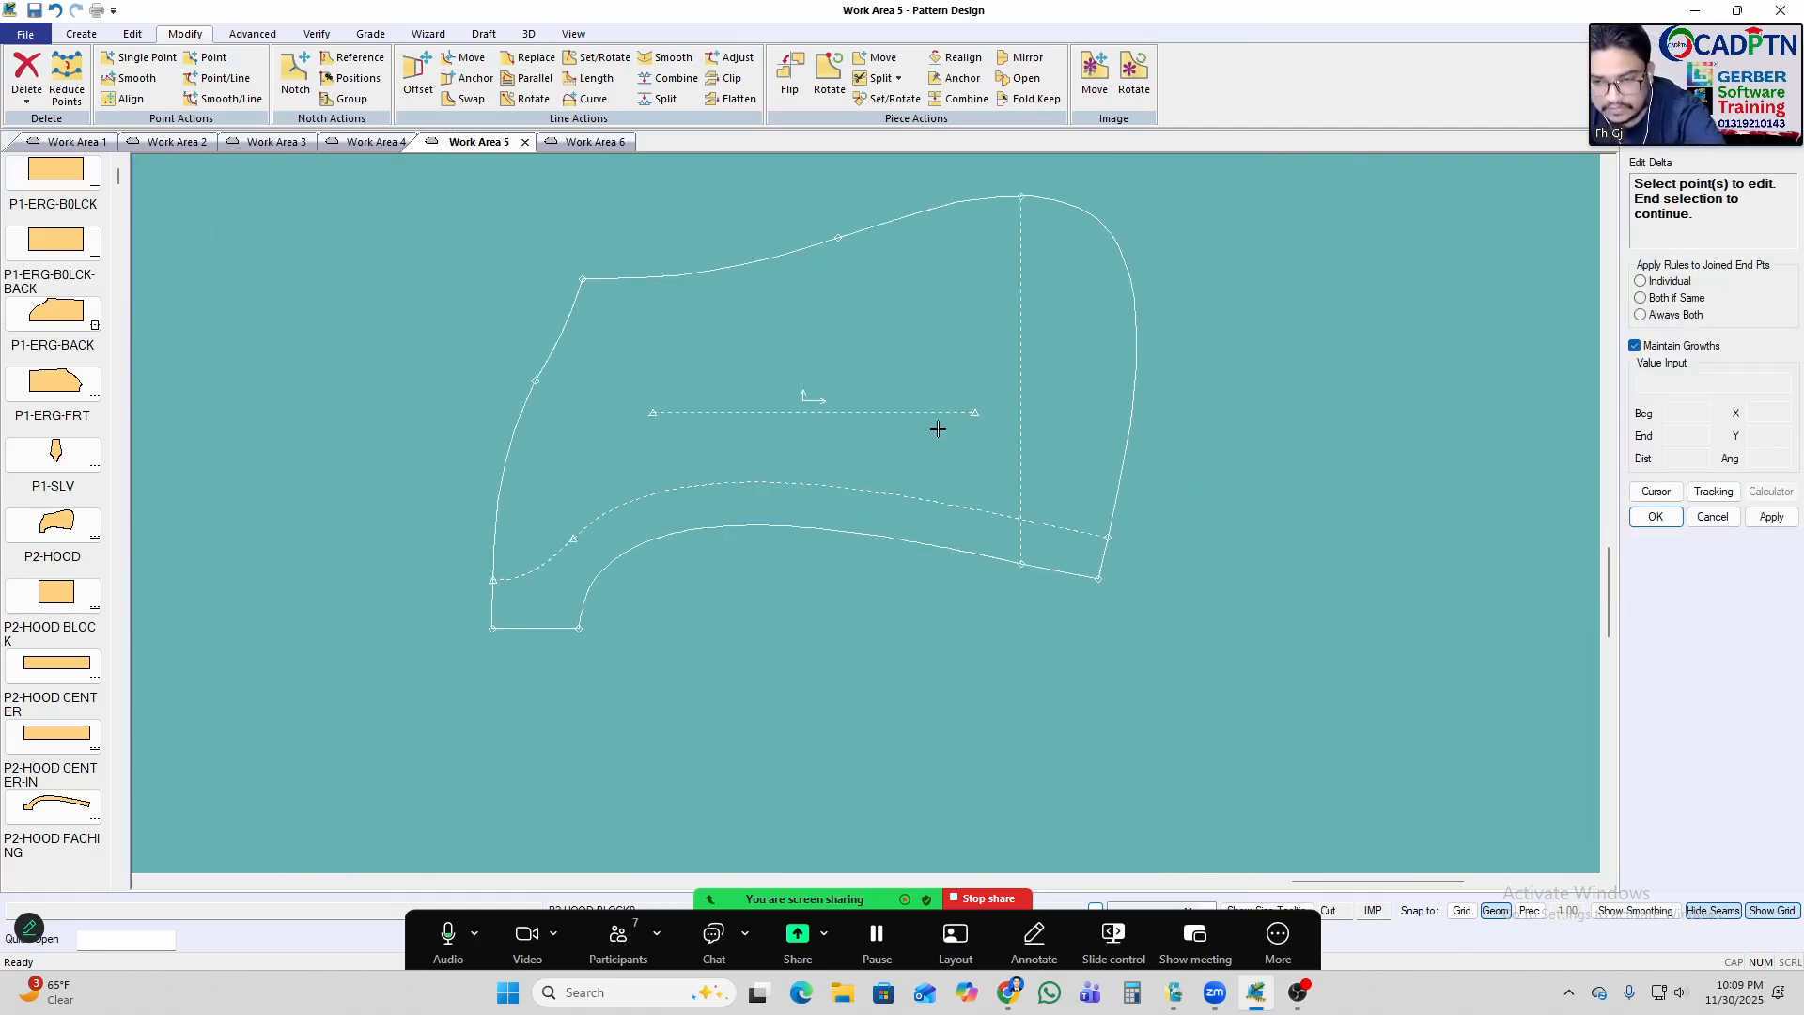
scroll(1047, 183, up, 1)
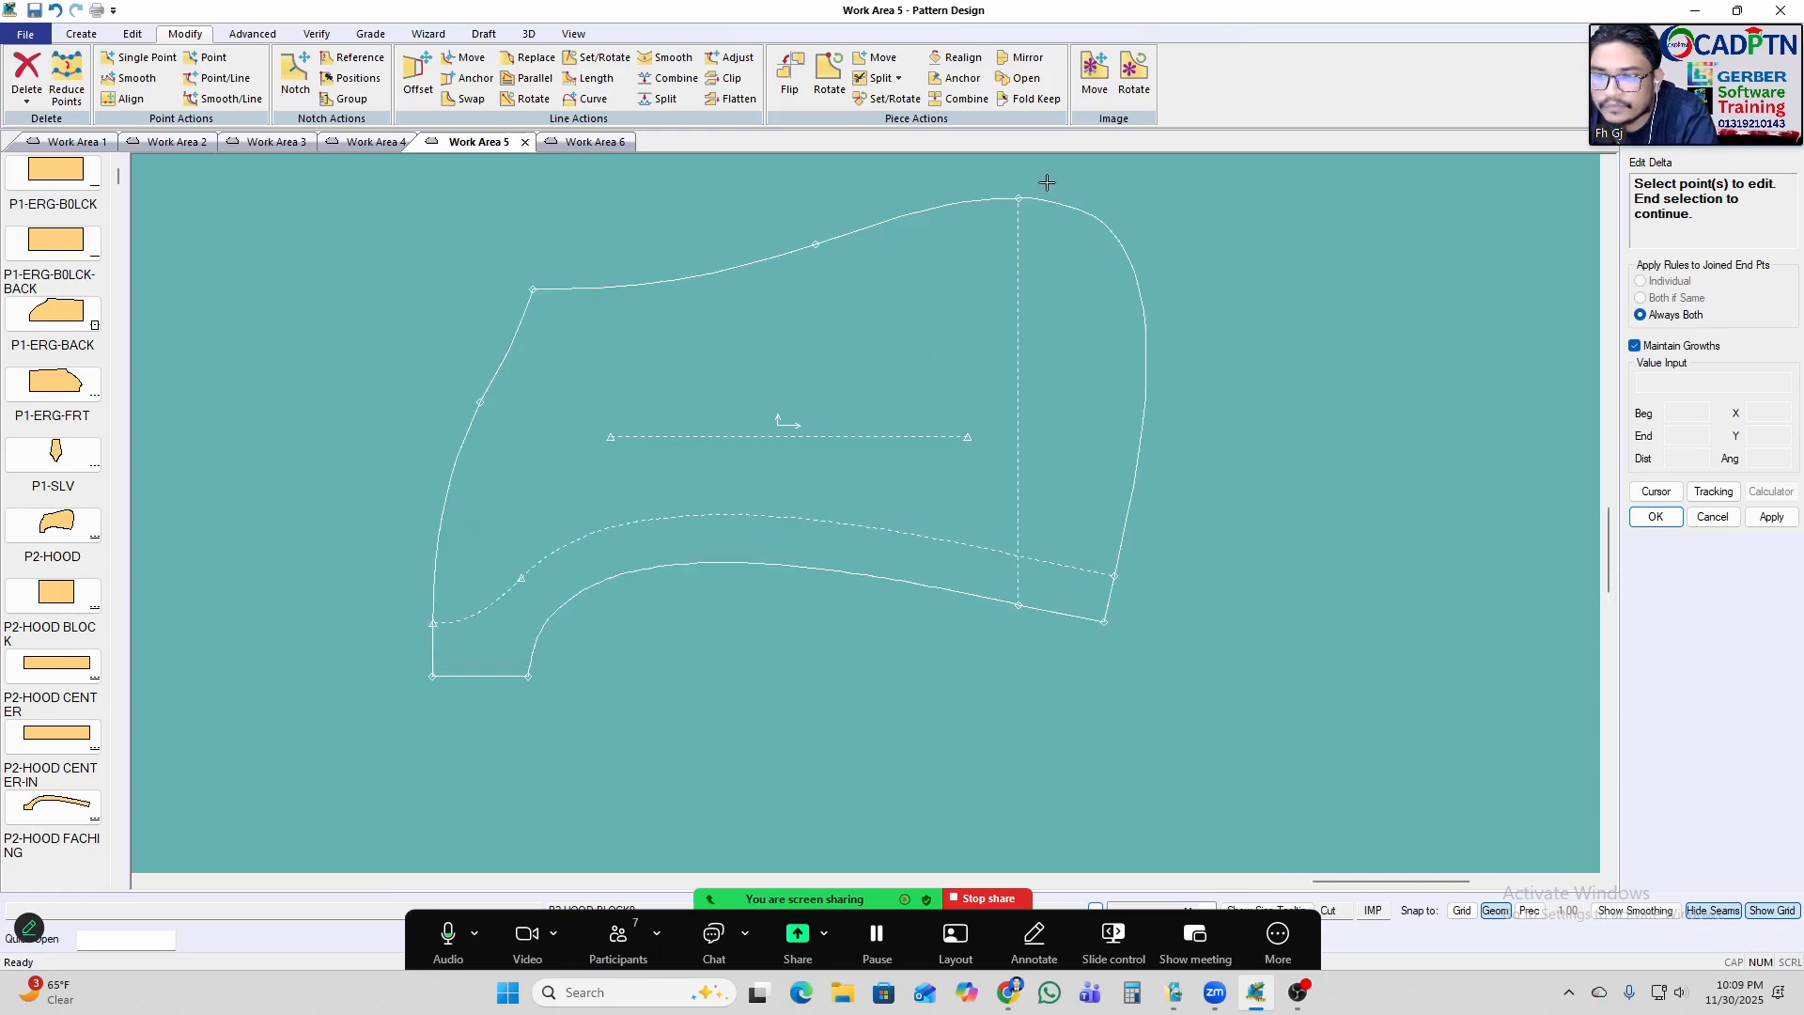
scroll(1049, 181, up, 3)
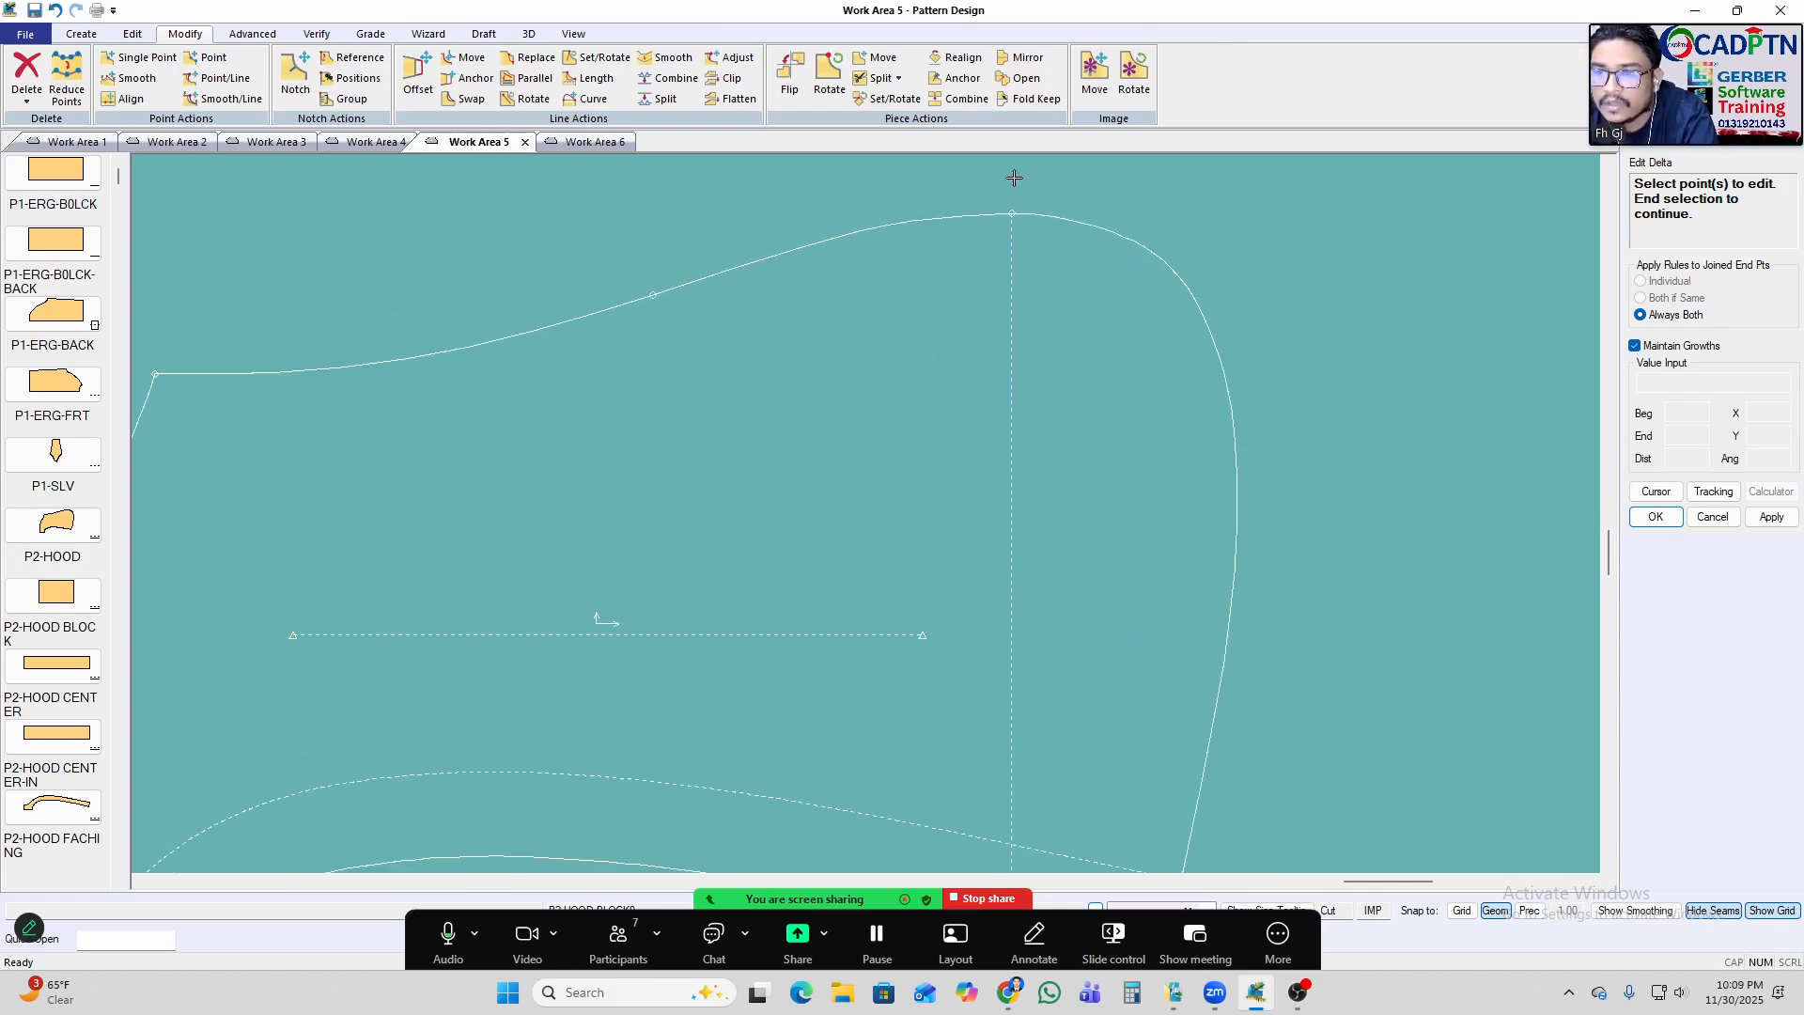
drag(1022, 184, 1010, 263)
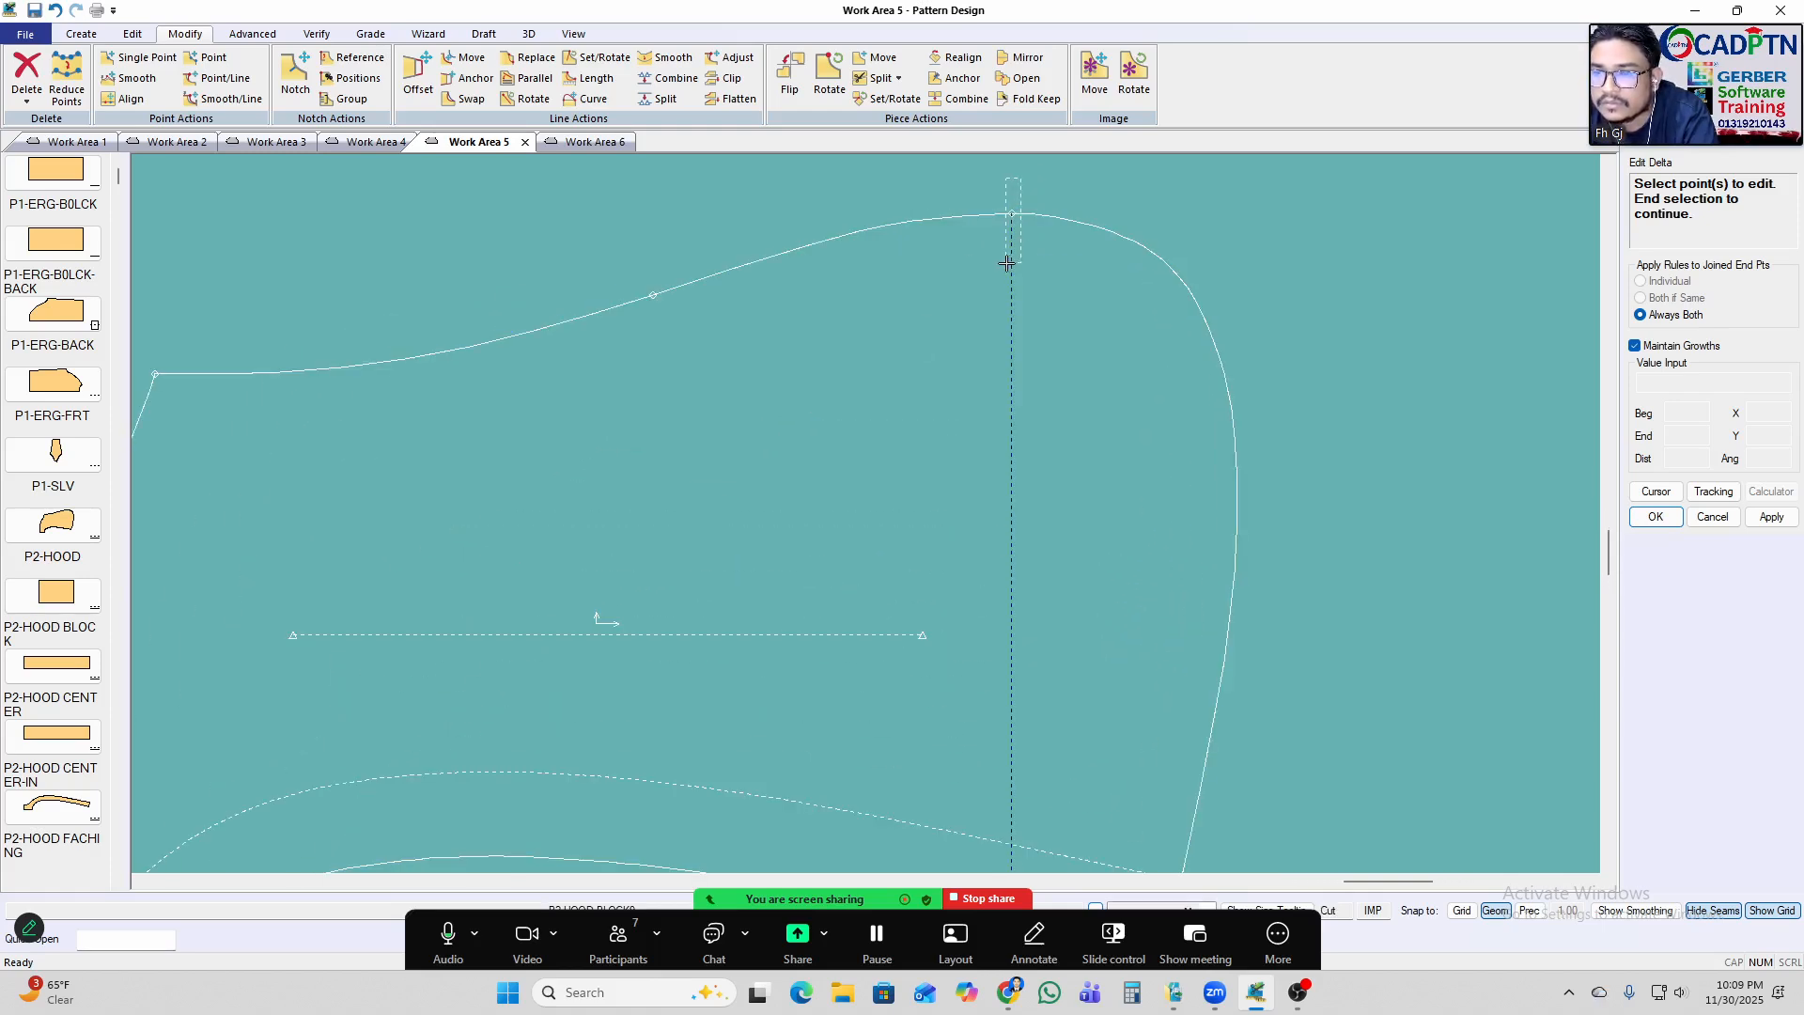
right_click(1029, 215)
click(1098, 248)
scroll(1196, 303, down, 5)
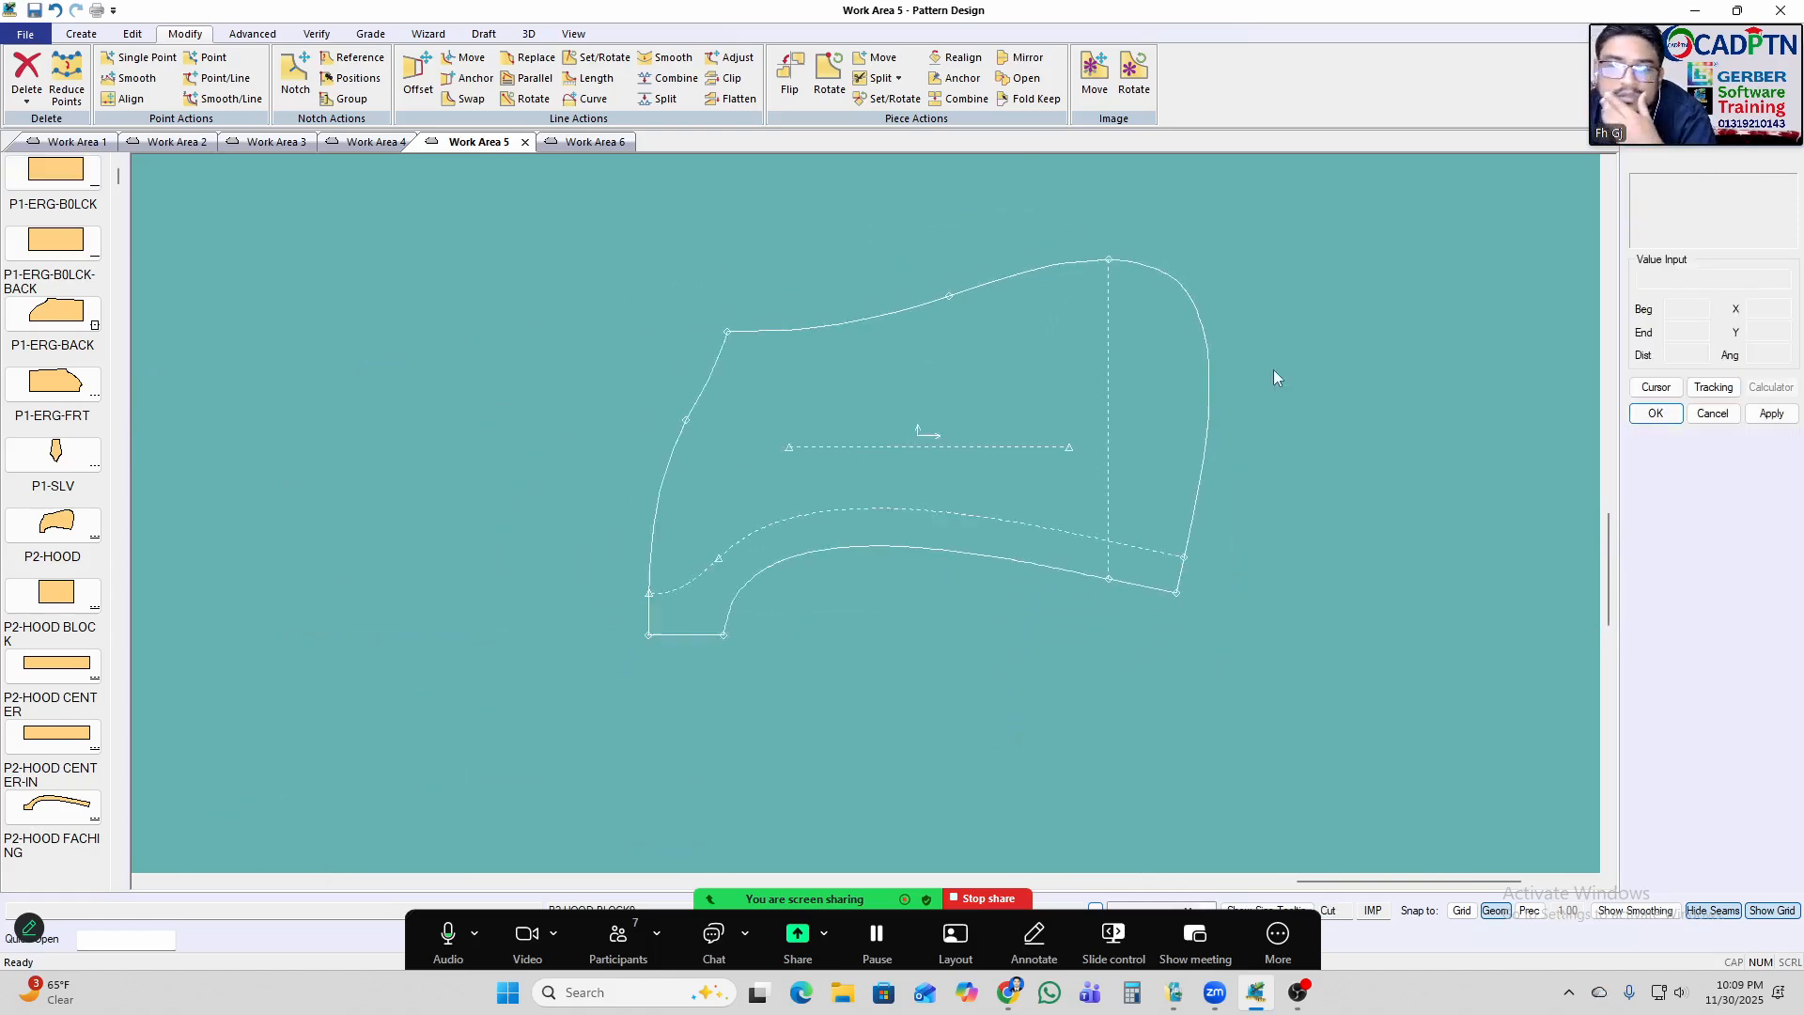
Apply Show Nest All to the P1-ERG-FRT front piece.
scroll(1293, 421, down, 6)
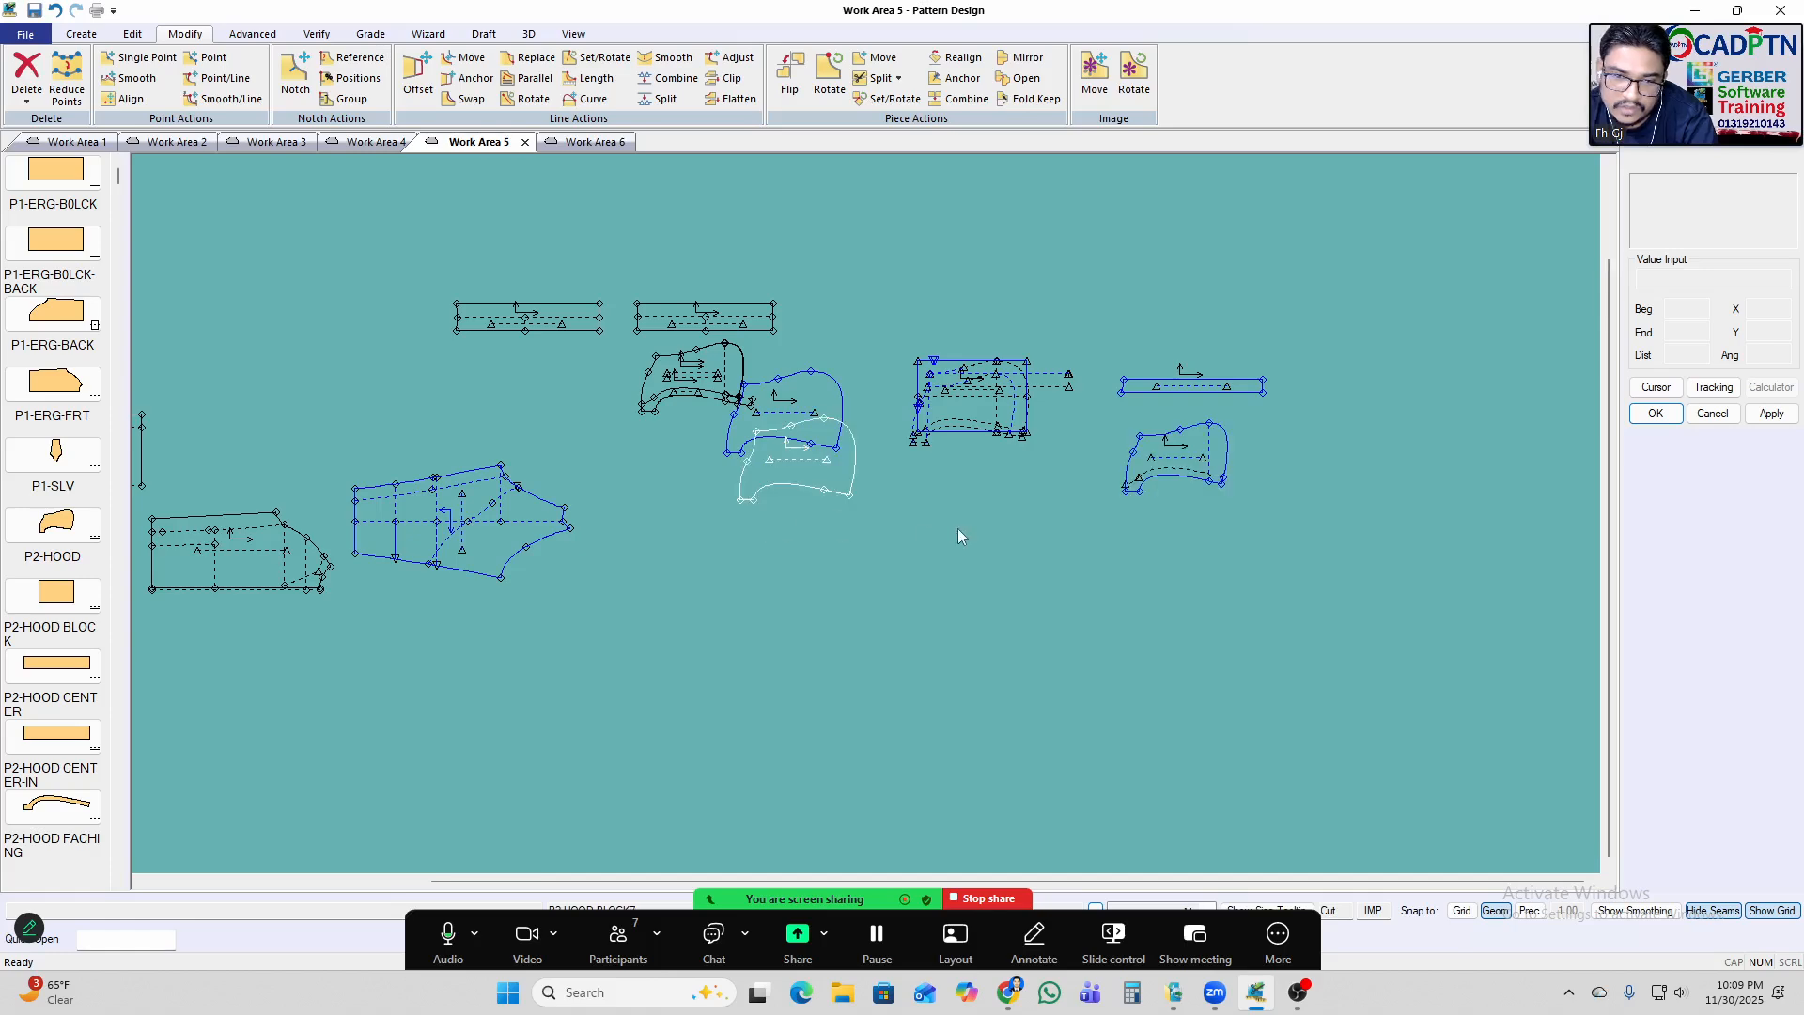
scroll(313, 516, up, 2)
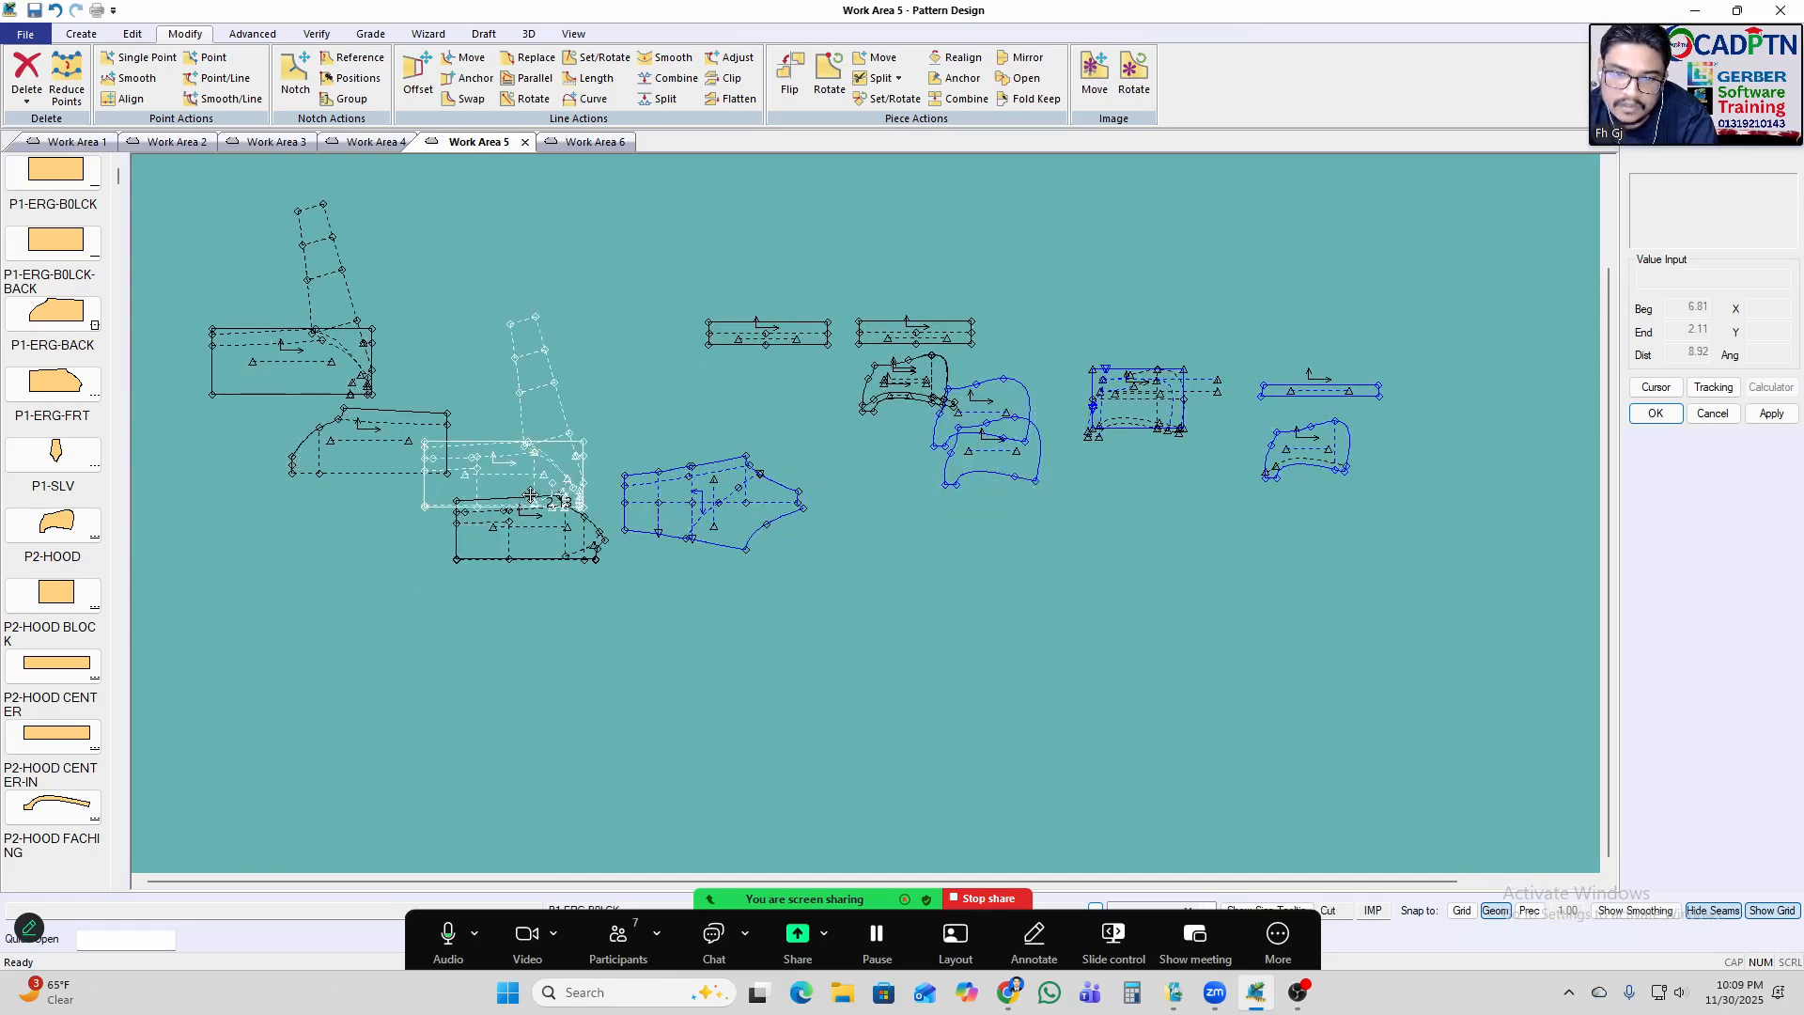
scroll(1168, 596, up, 2)
scroll(387, 512, up, 1)
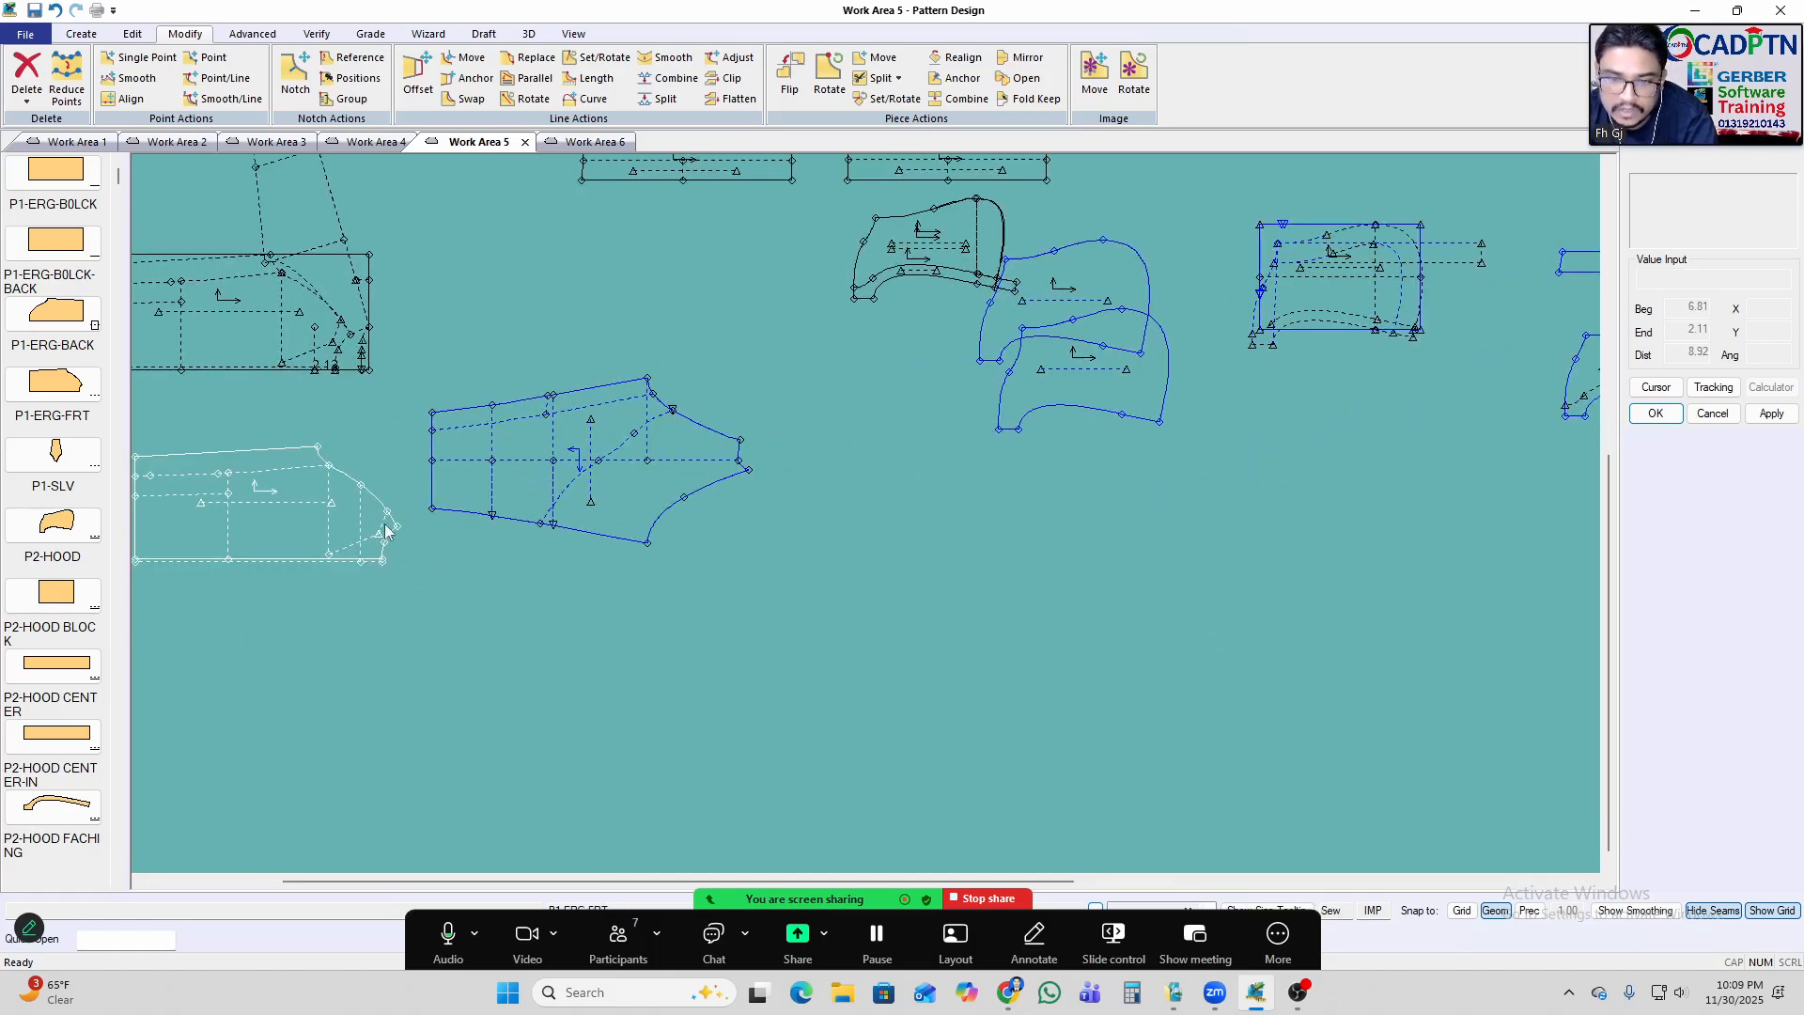
click(368, 480)
right_click(599, 366)
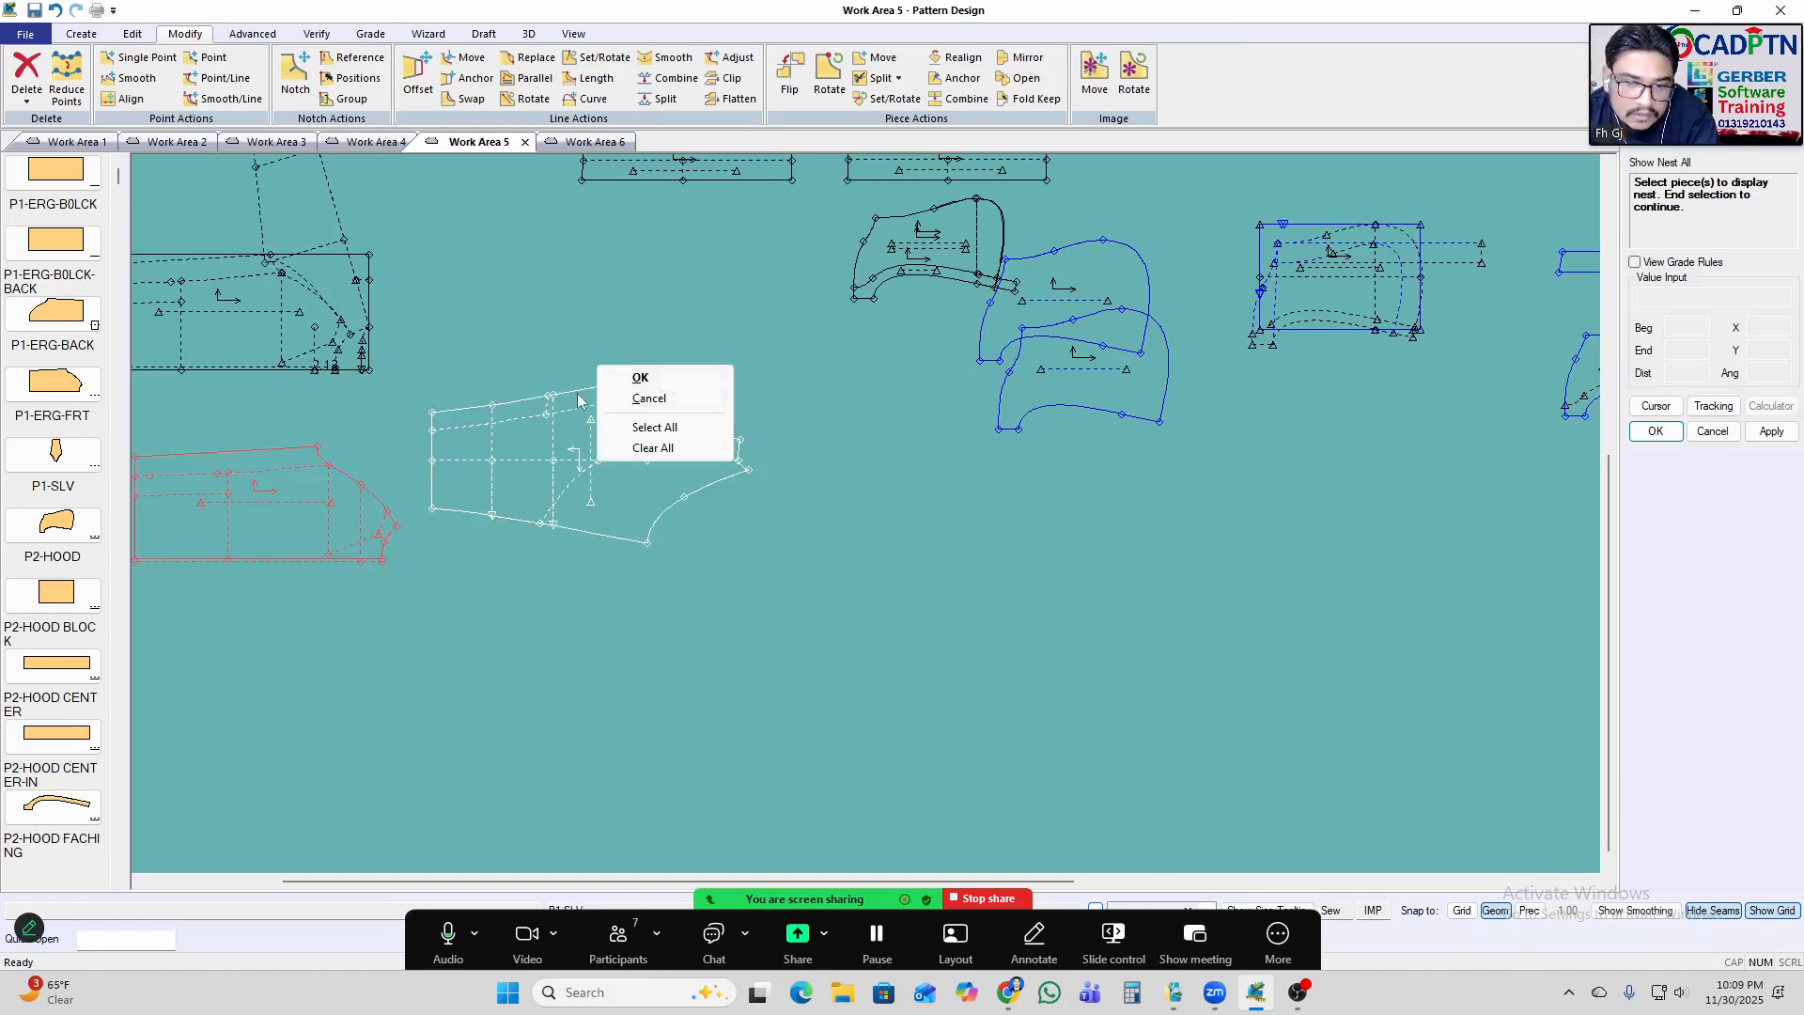
click(640, 377)
scroll(1175, 562, down, 2)
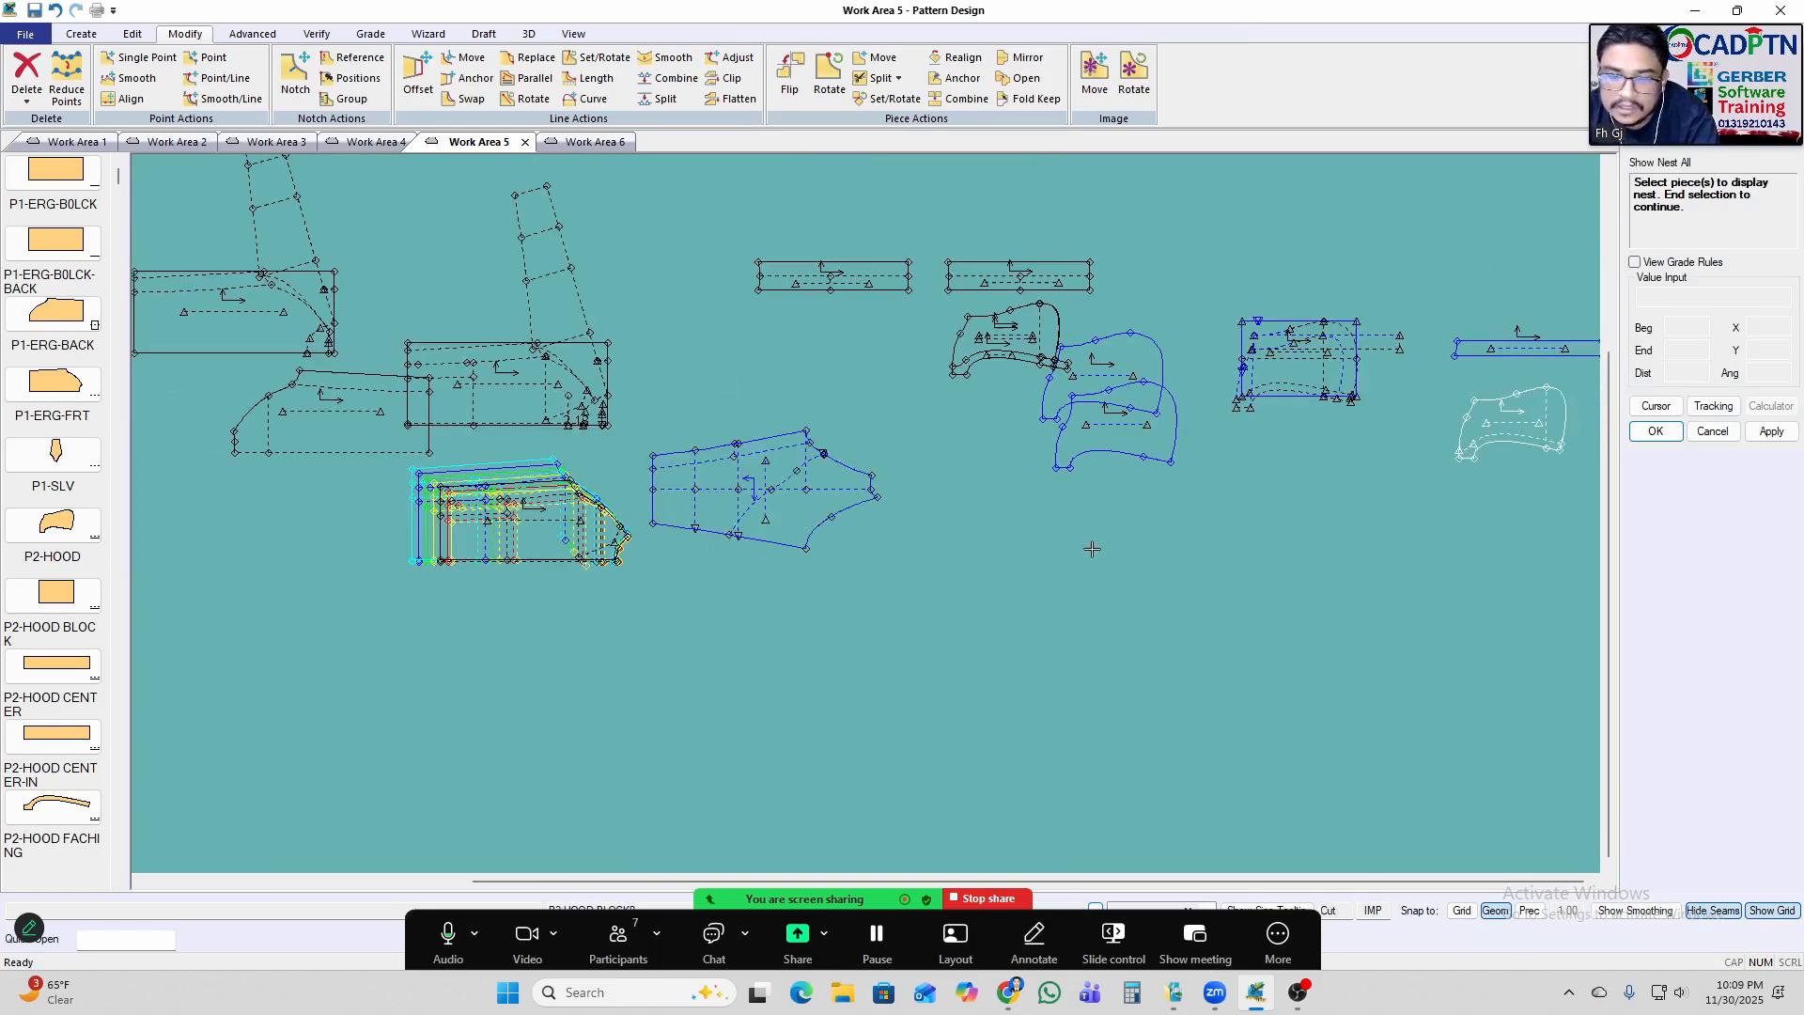
Apply Show Nest All to the front block above the nested front piece and end the command.
scroll(519, 393, up, 2)
click(523, 395)
right_click(809, 296)
click(891, 312)
right_click(803, 311)
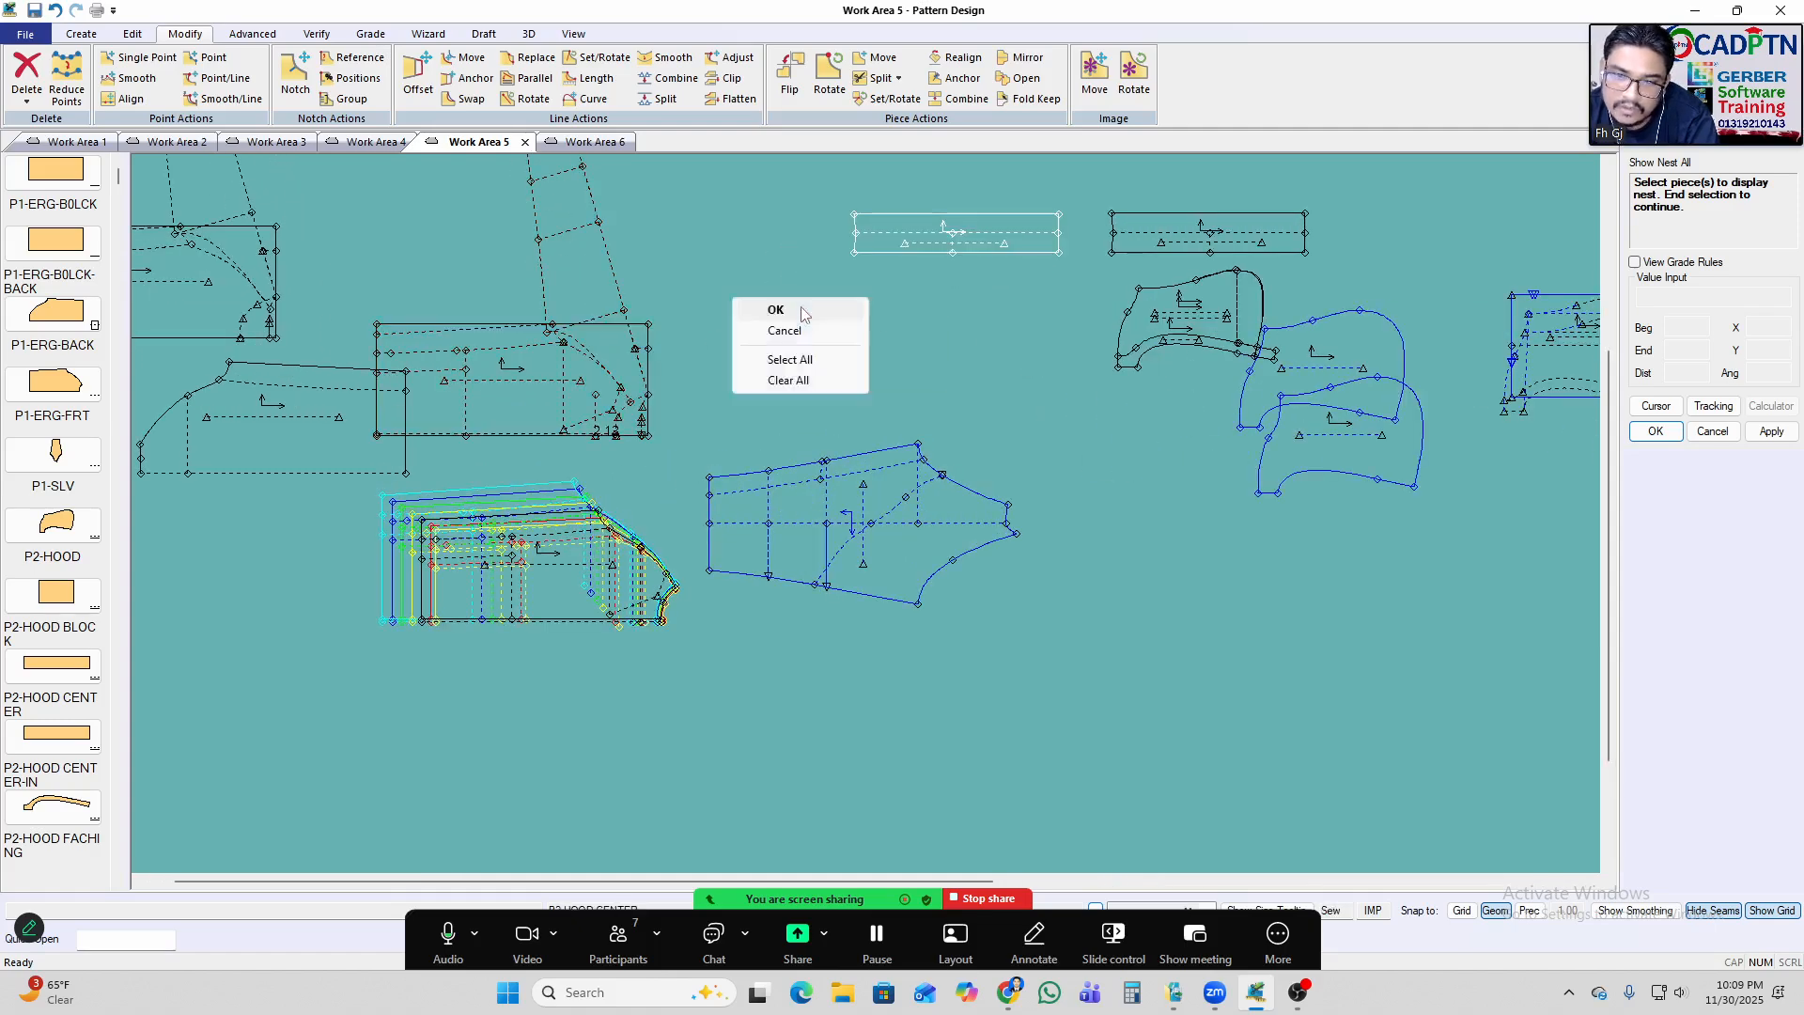
click(799, 311)
Rearrange the block, nested front, sleeve and back pieces so the back and front lie near each other below the sleeve.
drag(496, 365, 572, 261)
drag(605, 570, 1077, 635)
drag(758, 474, 802, 349)
drag(899, 568, 788, 516)
scroll(788, 516, down, 1)
scroll(786, 511, down, 1)
drag(420, 431, 719, 498)
drag(270, 358, 376, 429)
scroll(376, 429, up, 1)
scroll(902, 629, up, 2)
scroll(987, 690, up, 1)
drag(613, 485, 547, 472)
Apply Show Nest All to the P1-ERG-BACK back piece.
key(n)
click(555, 466)
right_click(823, 333)
click(892, 349)
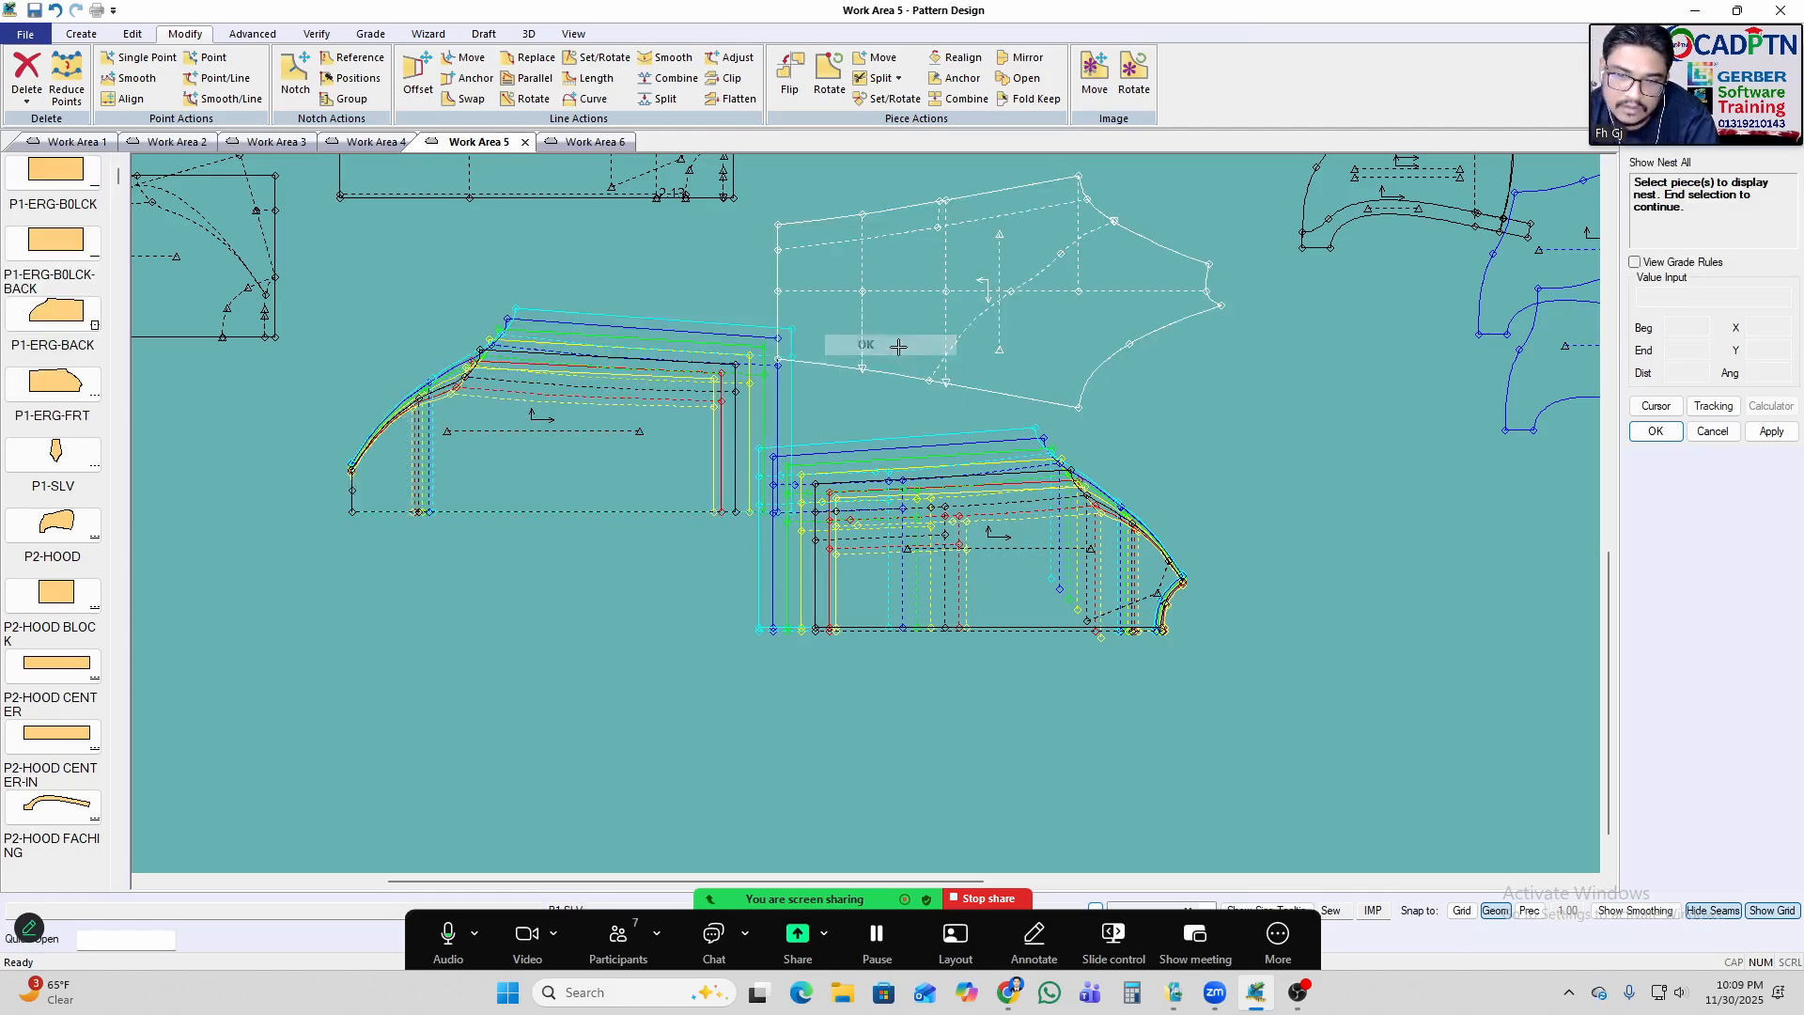
Place the nested back and front pieces side by side with the sleeve piece just above them.
drag(560, 545, 498, 602)
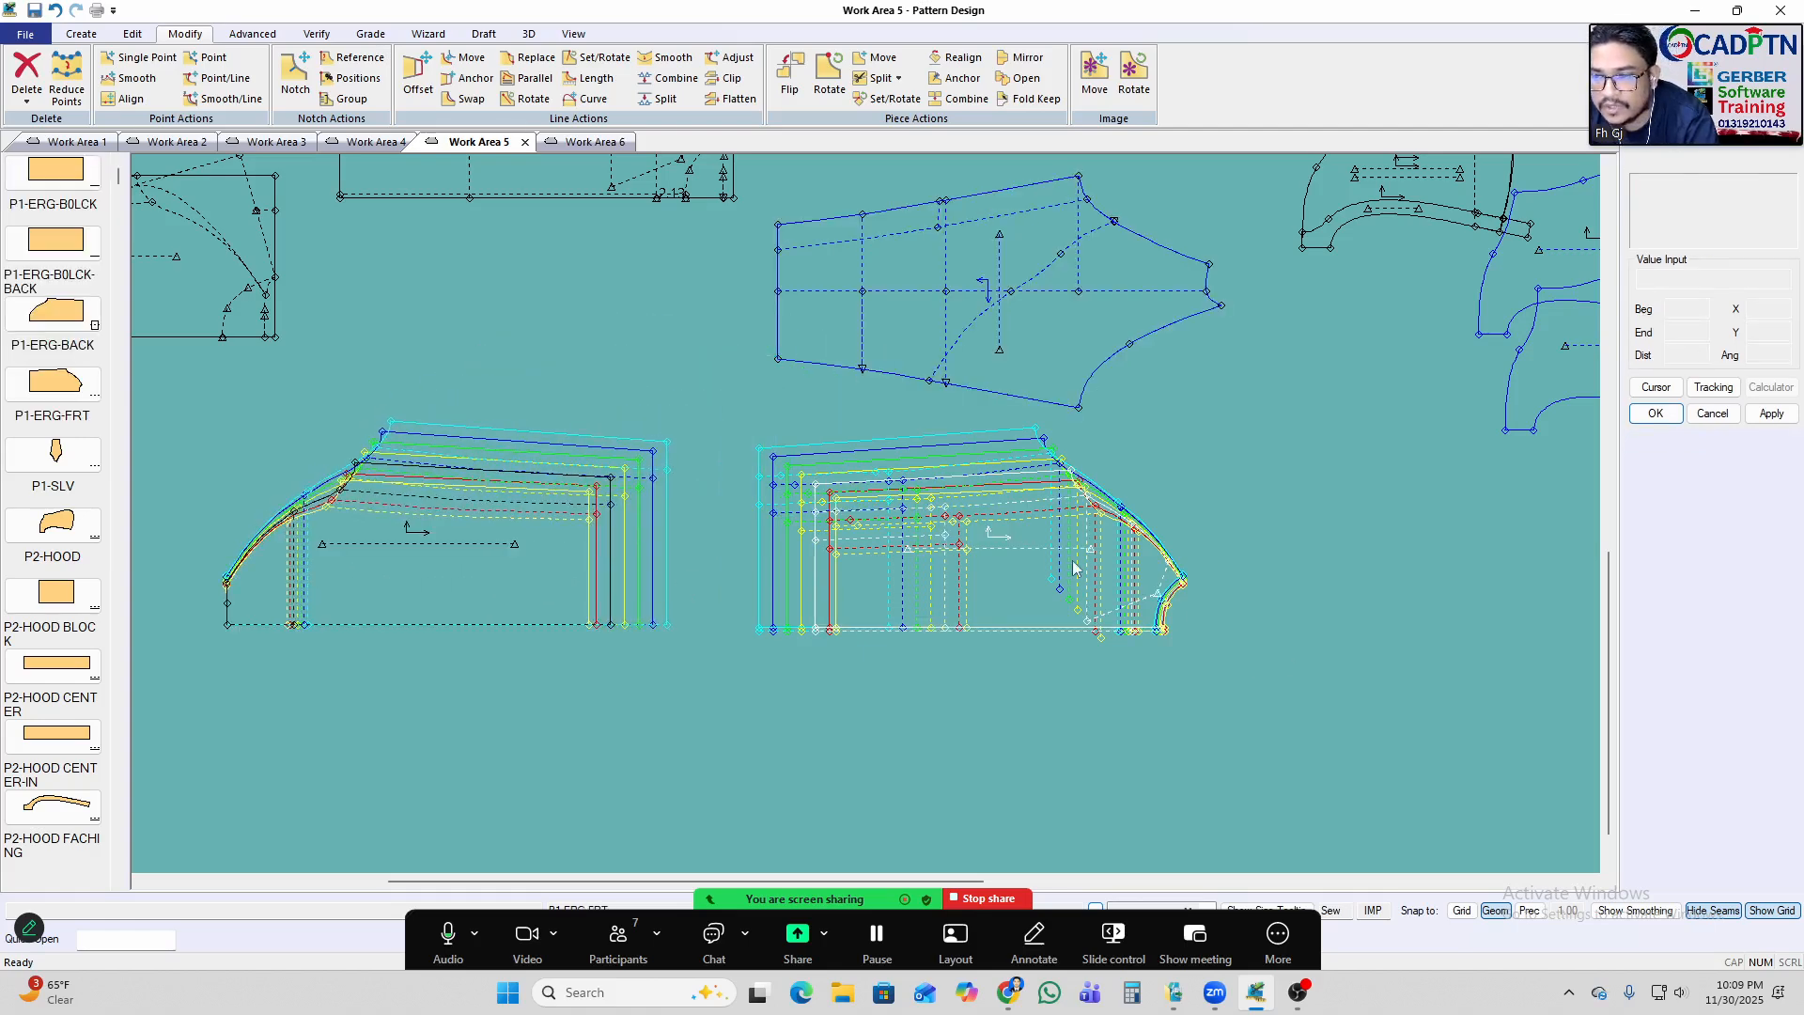
drag(1076, 561, 955, 601)
drag(949, 302, 810, 345)
Apply Show Nest All to the P1-SLV sleeve piece and shift it slightly above the nested body pieces.
key(n)
click(966, 316)
right_click(1053, 303)
click(1139, 314)
right_click(1090, 298)
click(890, 351)
click(982, 292)
right_click(1029, 241)
click(1100, 247)
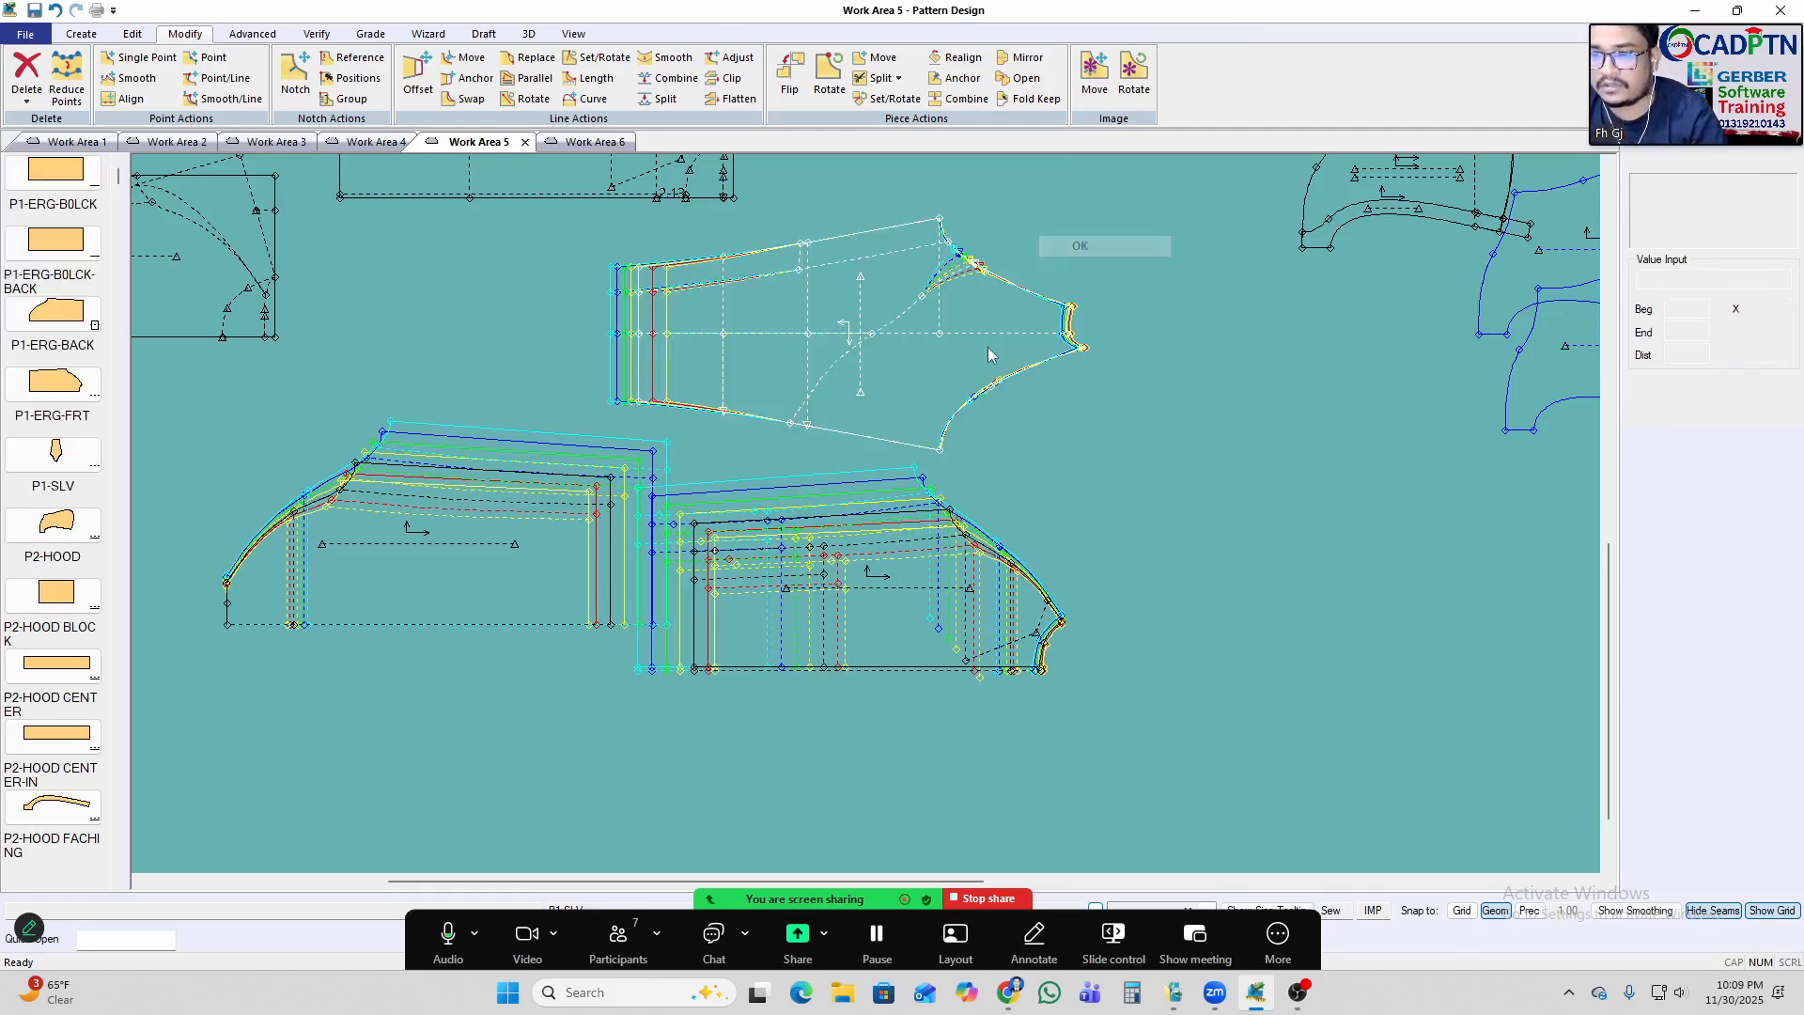
click(958, 351)
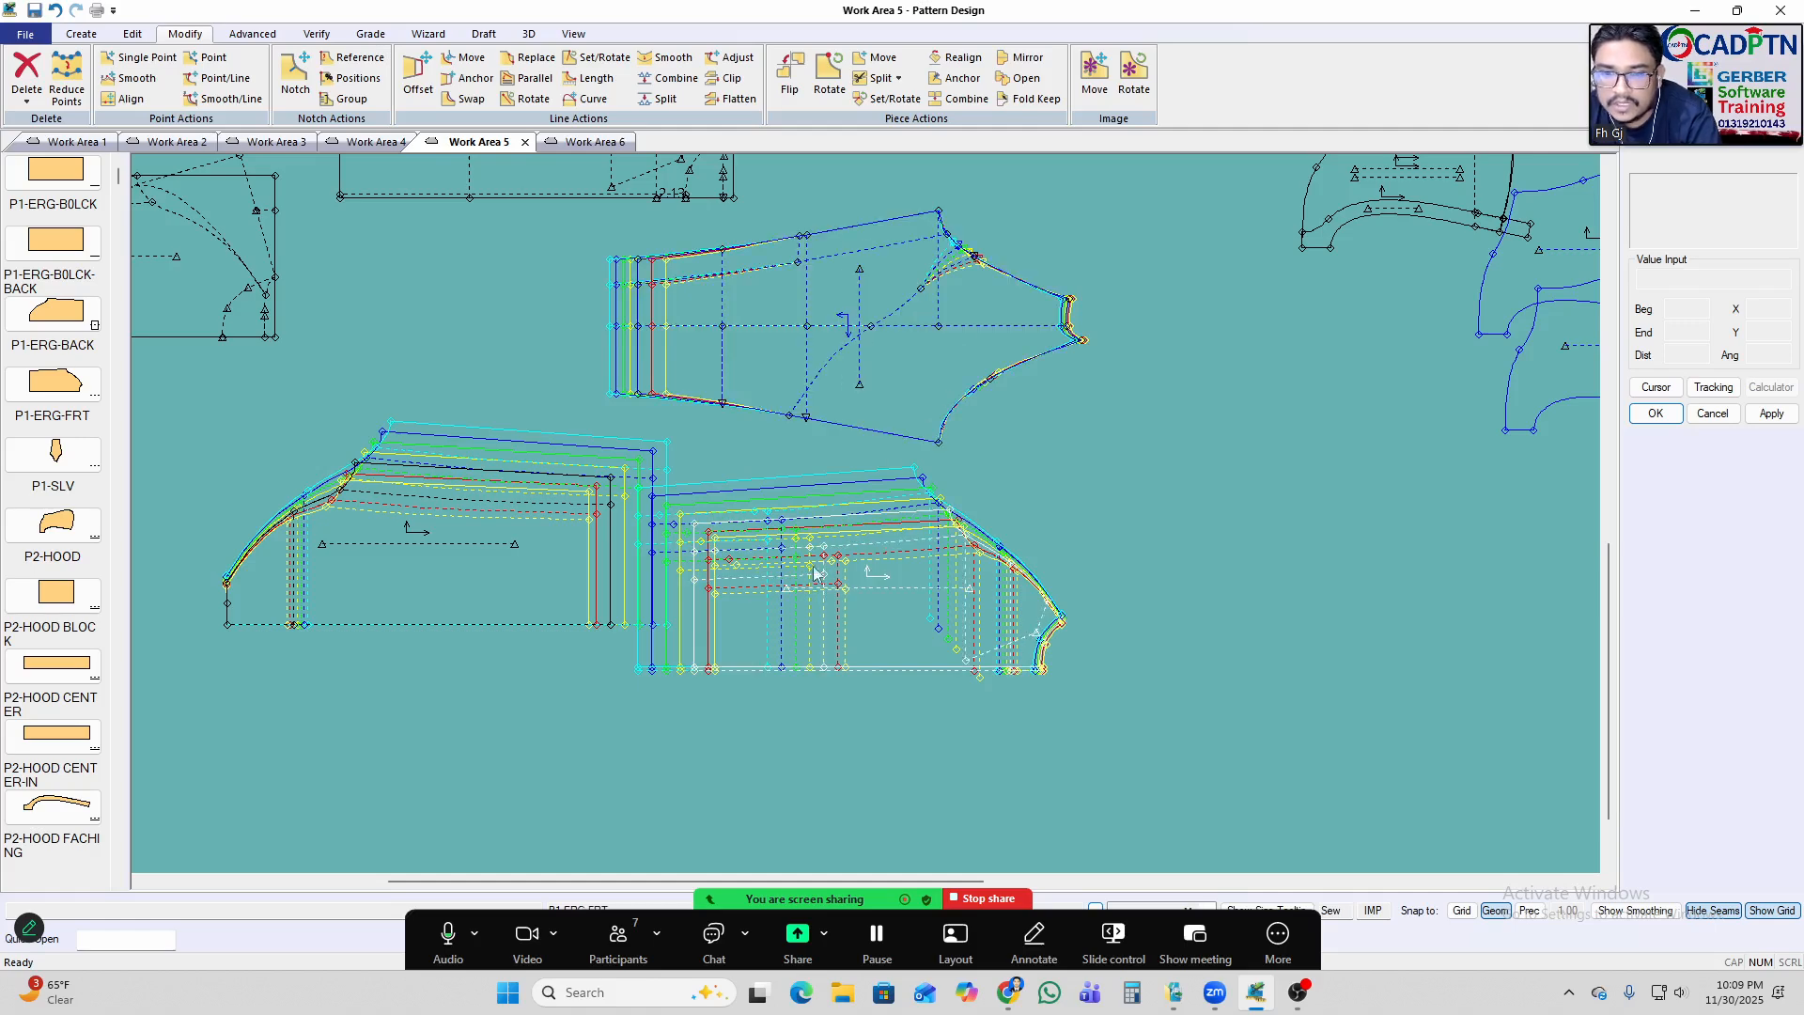
Start the Binding command for the neckline edges of the nested sleeve and front pieces.
click(81, 34)
click(615, 98)
scroll(1091, 397, up, 3)
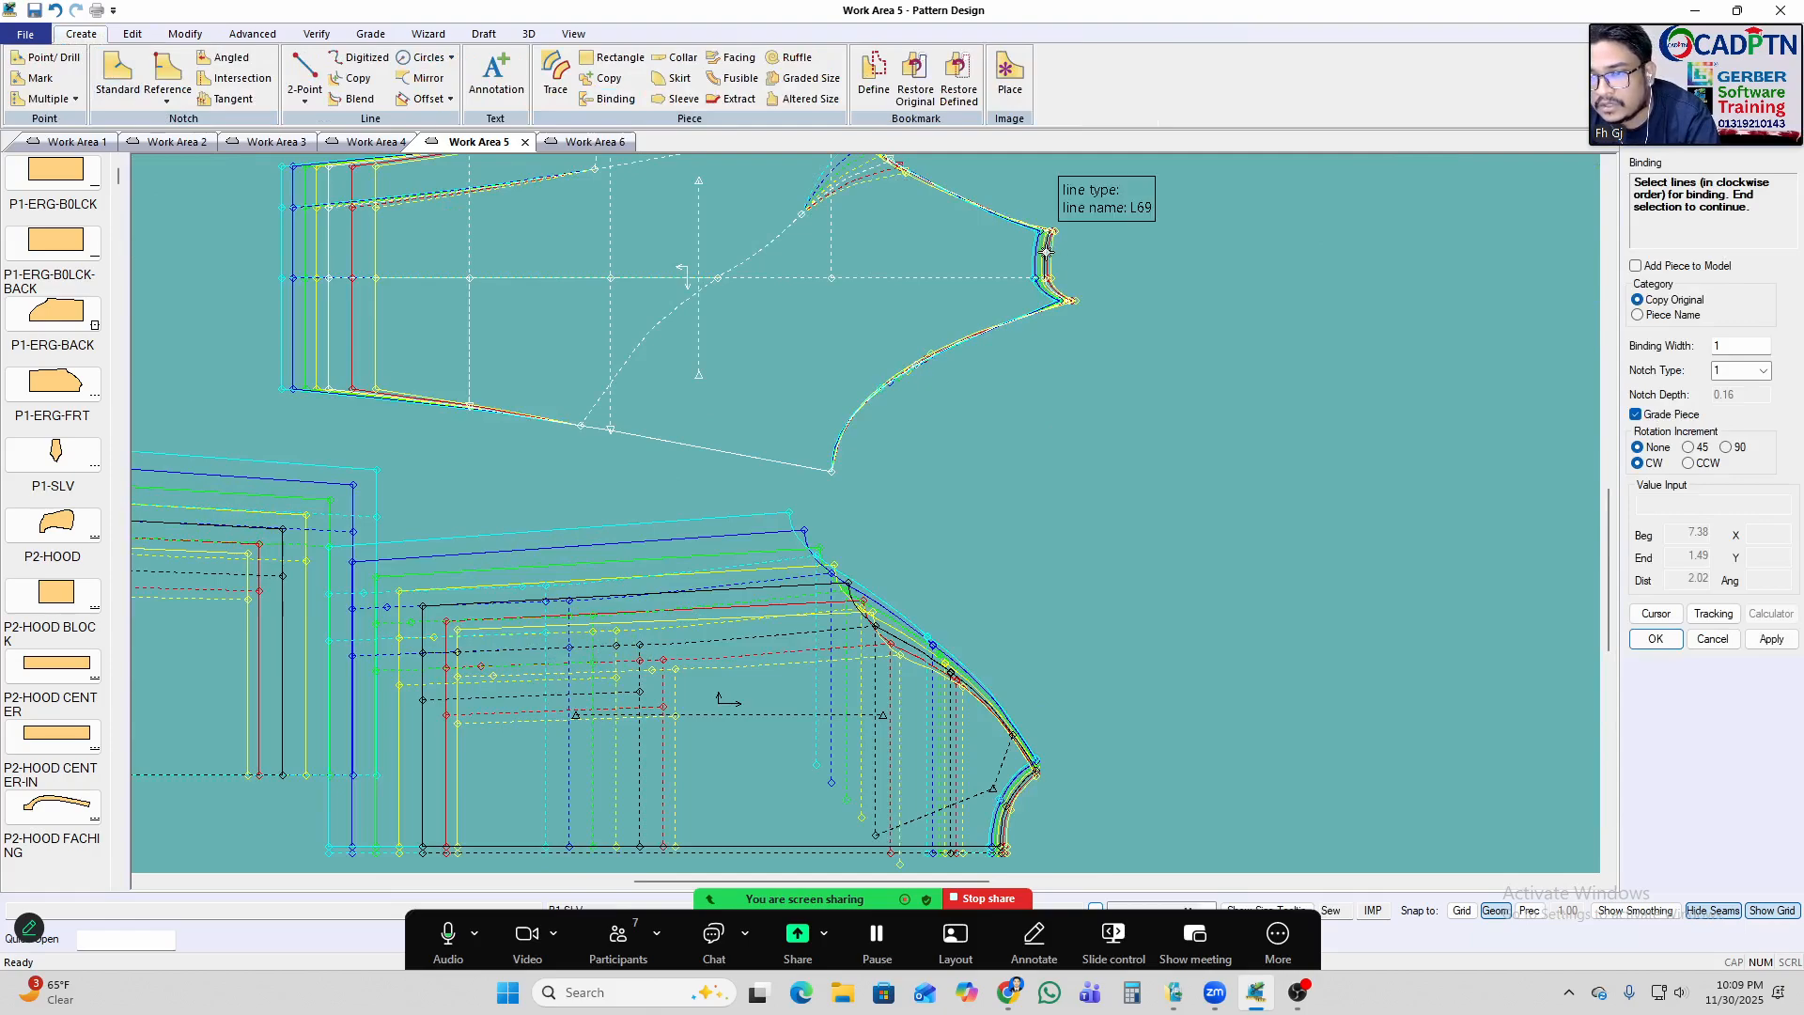
scroll(1189, 230, down, 4)
scroll(822, 576, up, 5)
scroll(1200, 560, down, 4)
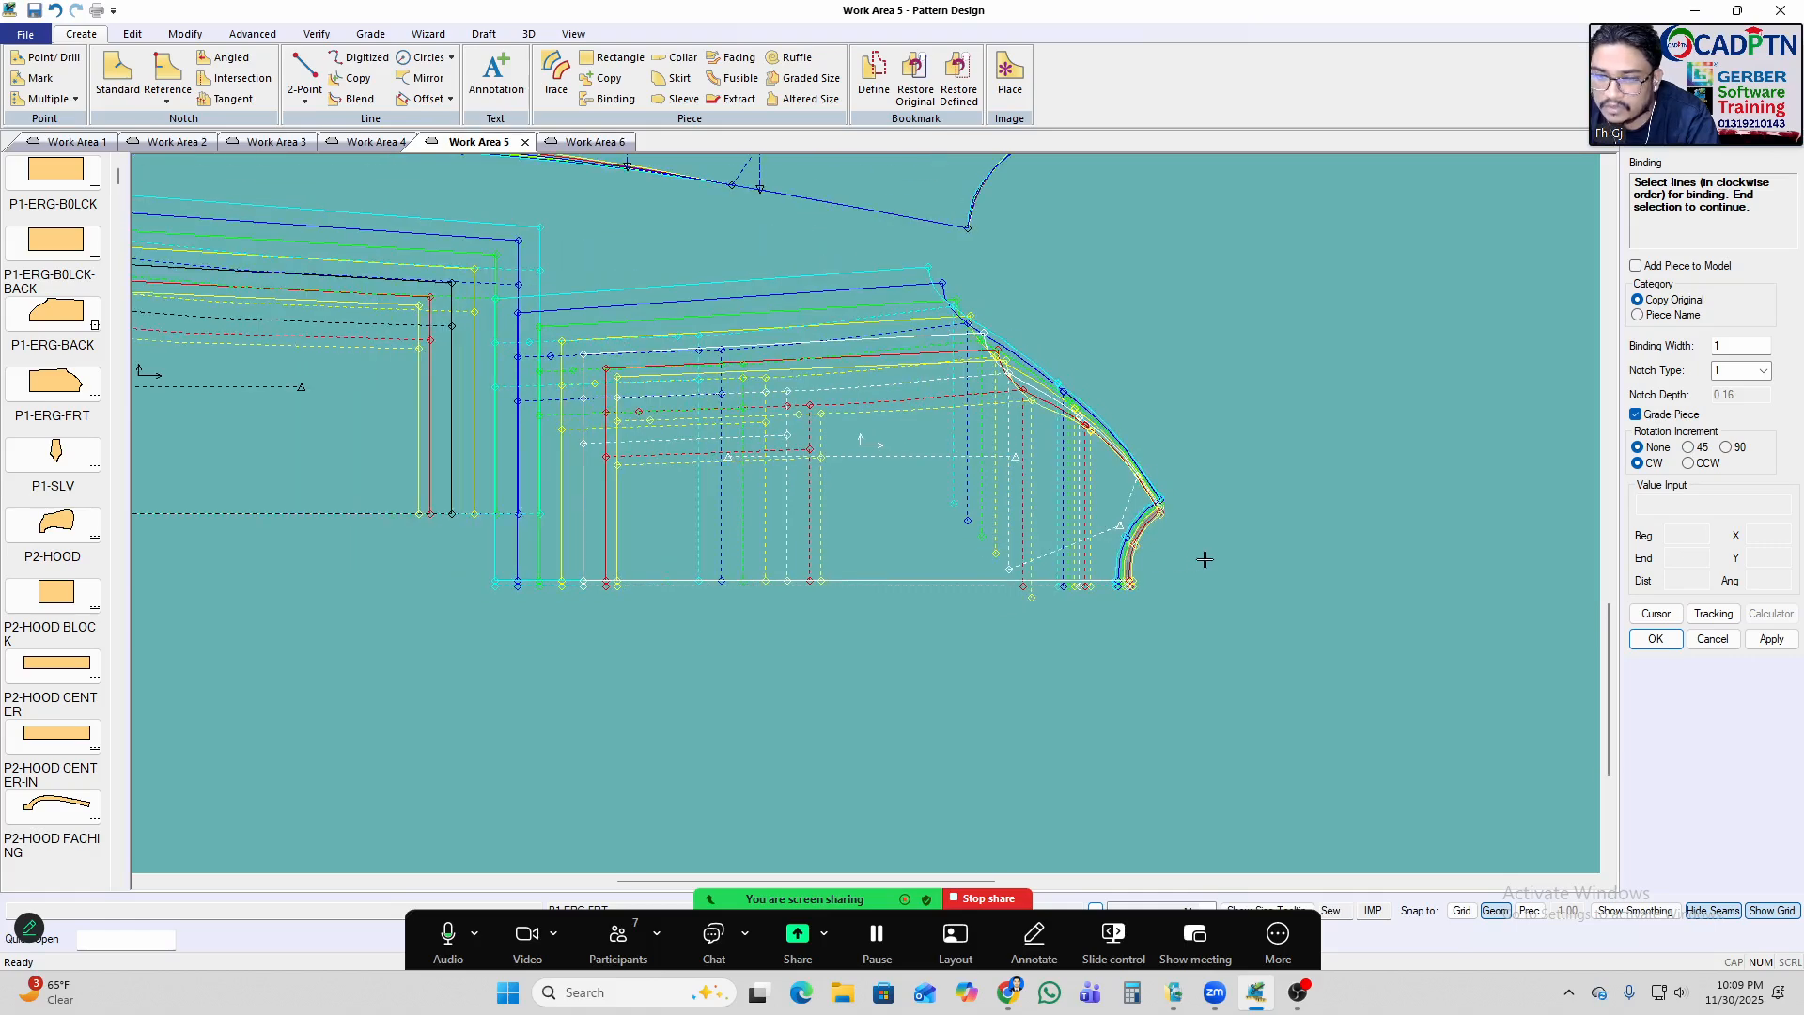
Create a graded binding piece 1 wide from the garment pieces' neck lines, rotated 90 clockwise, and place it beside the hood pieces.
scroll(414, 459, up, 2)
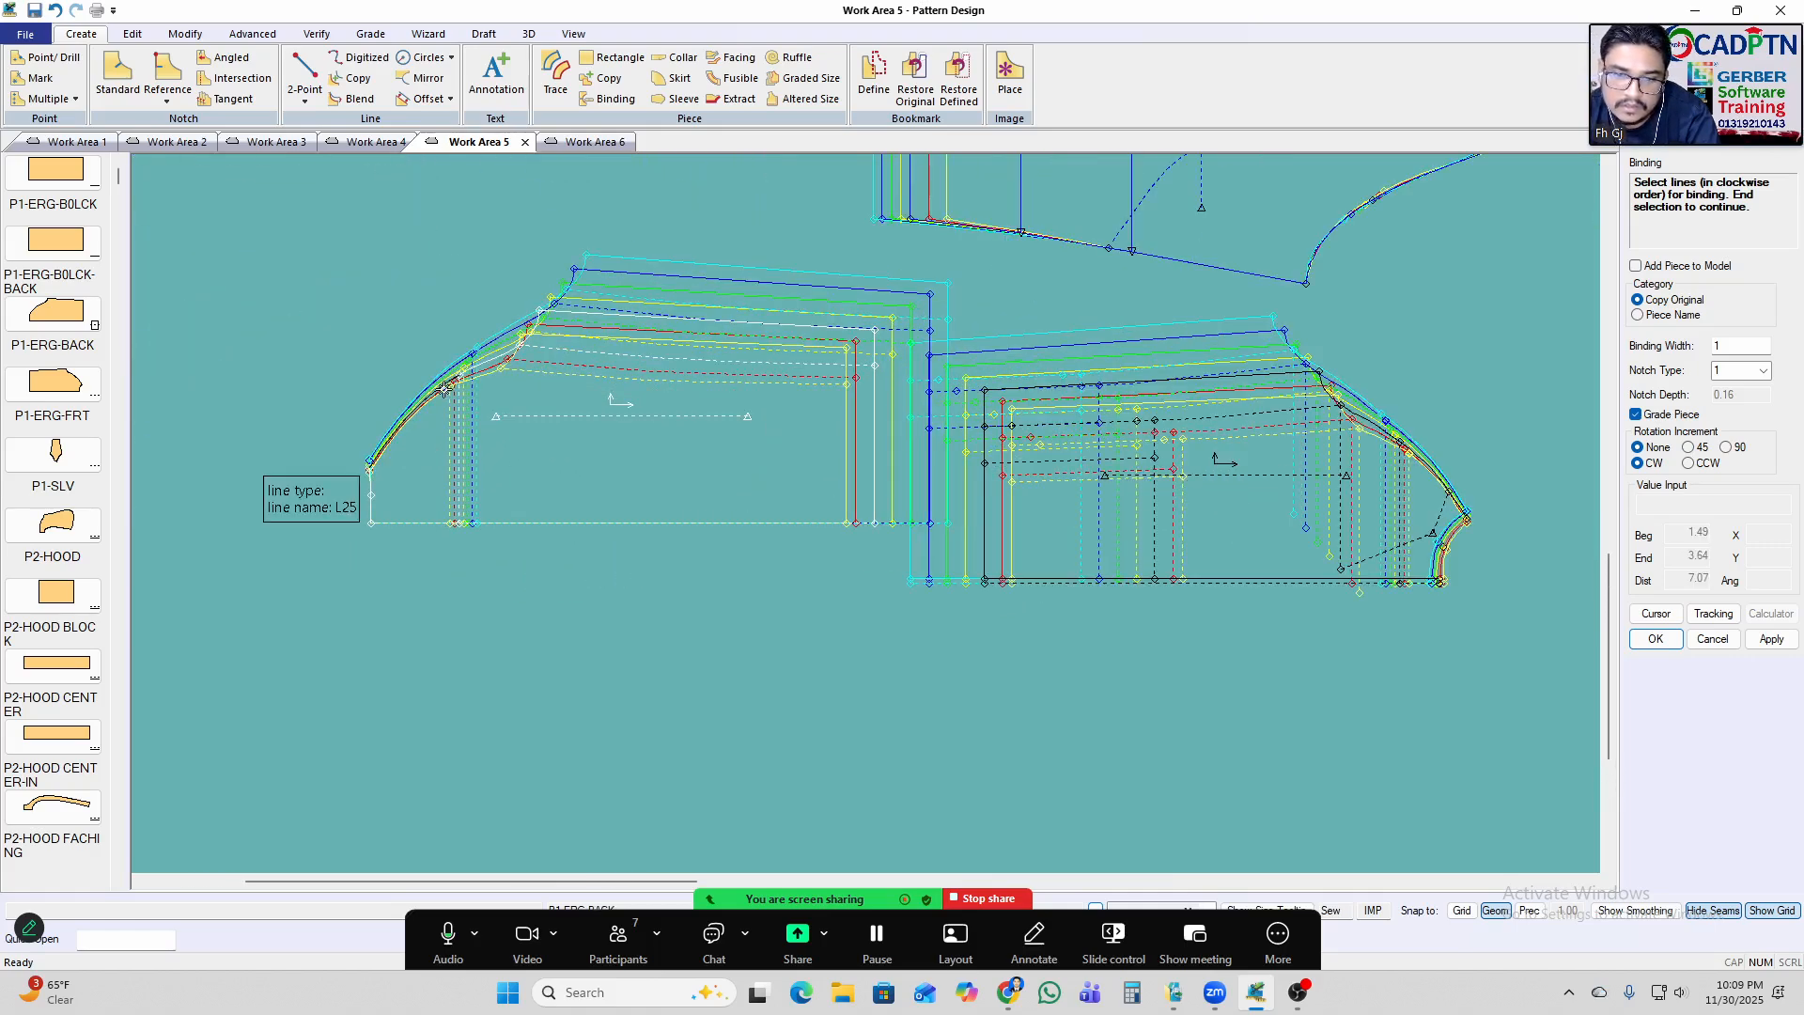
scroll(366, 500, down, 1)
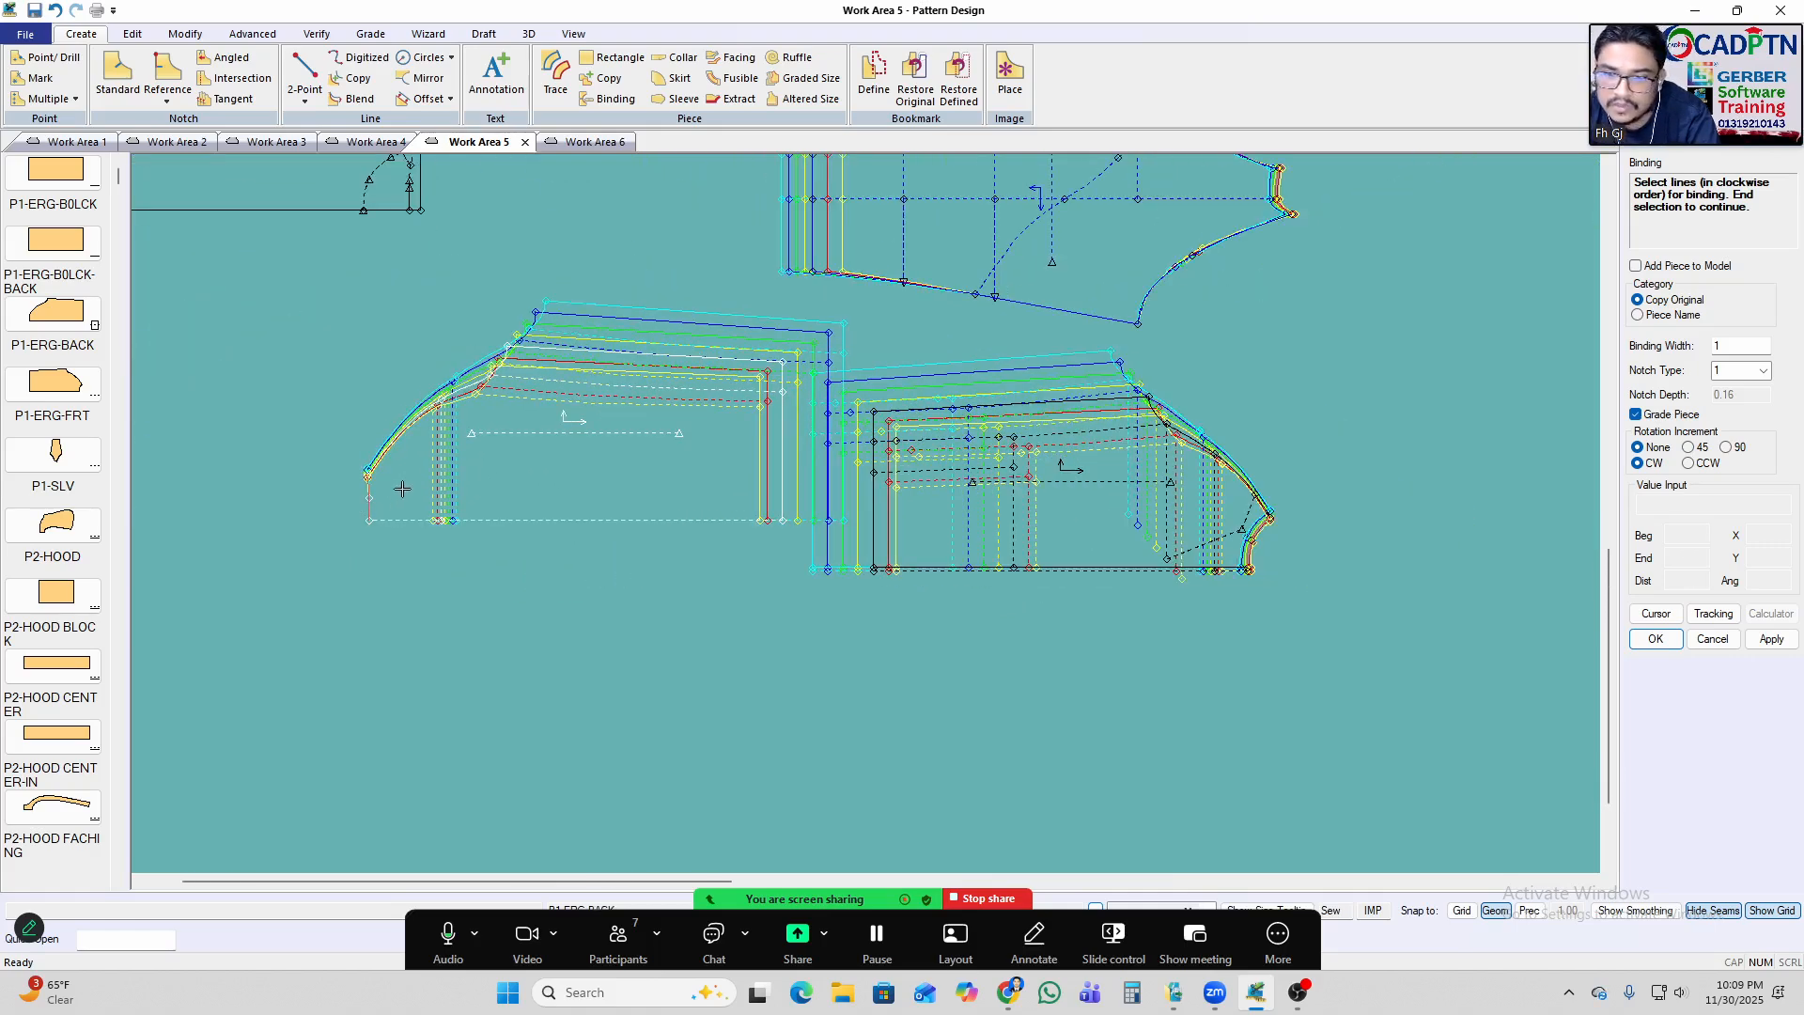
scroll(402, 489, down, 3)
scroll(1085, 485, up, 3)
scroll(636, 391, down, 3)
scroll(1478, 337, up, 1)
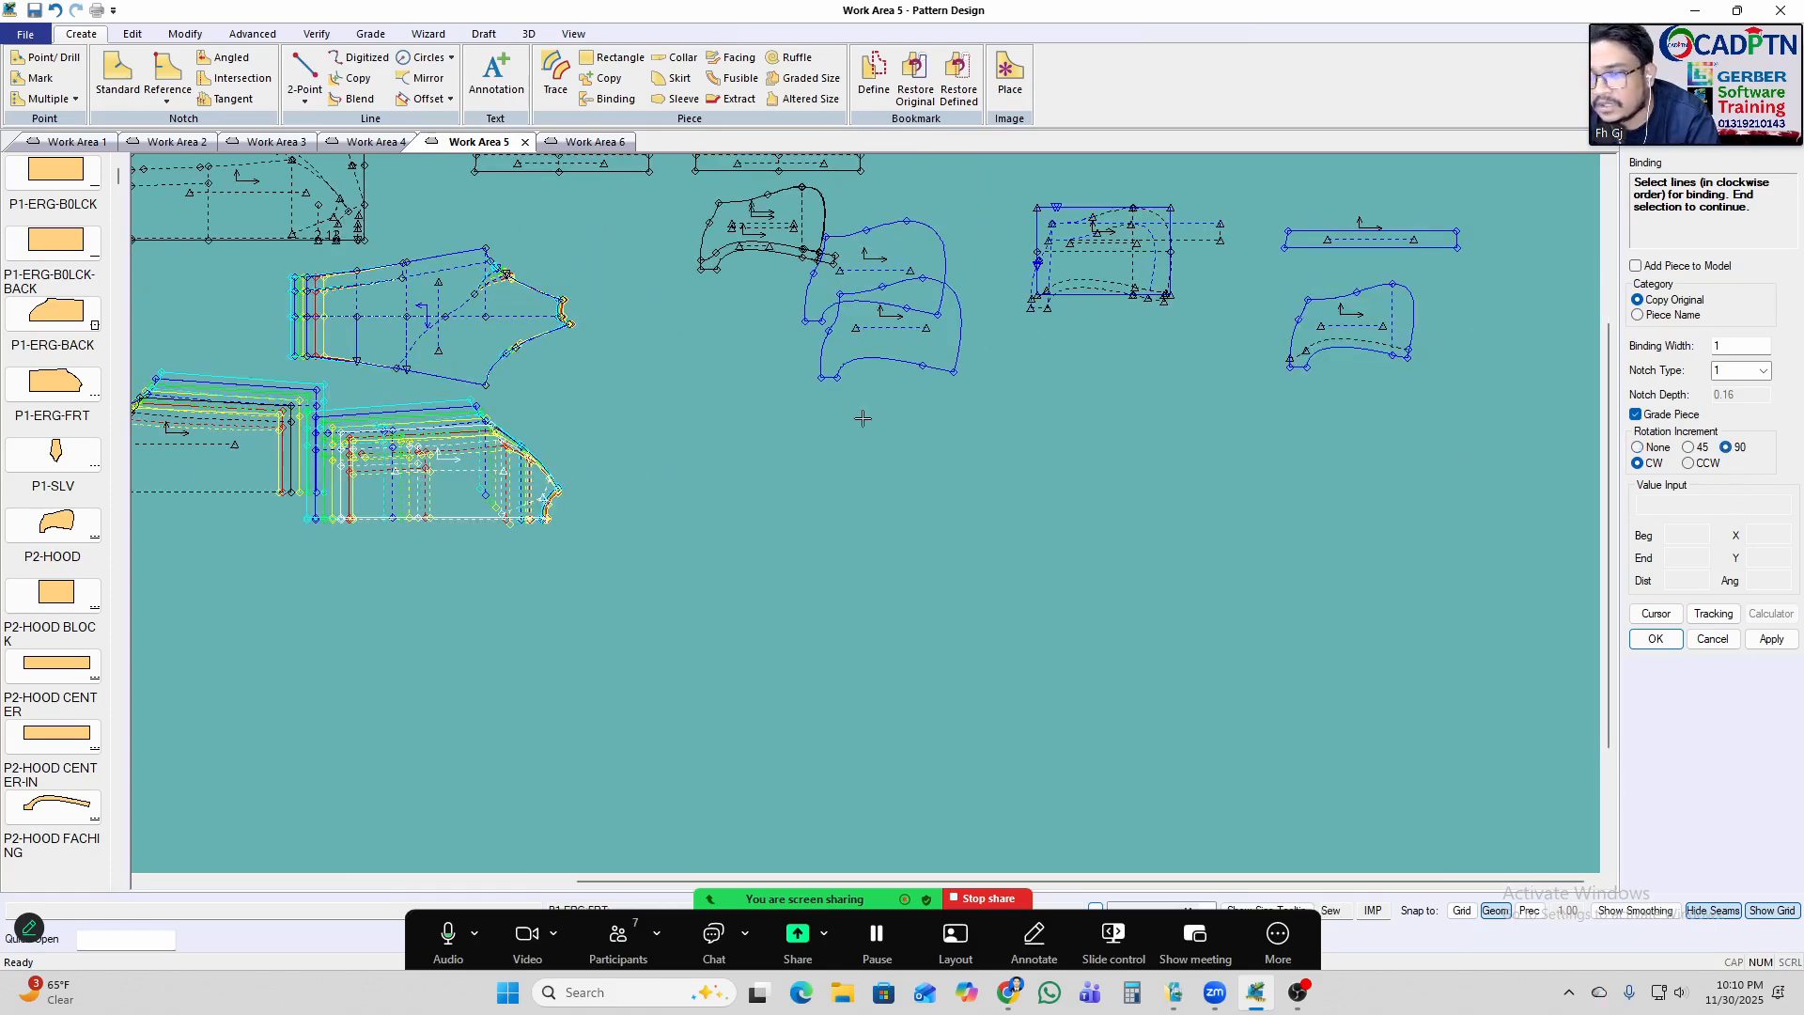
right_click(1091, 355)
click(1129, 364)
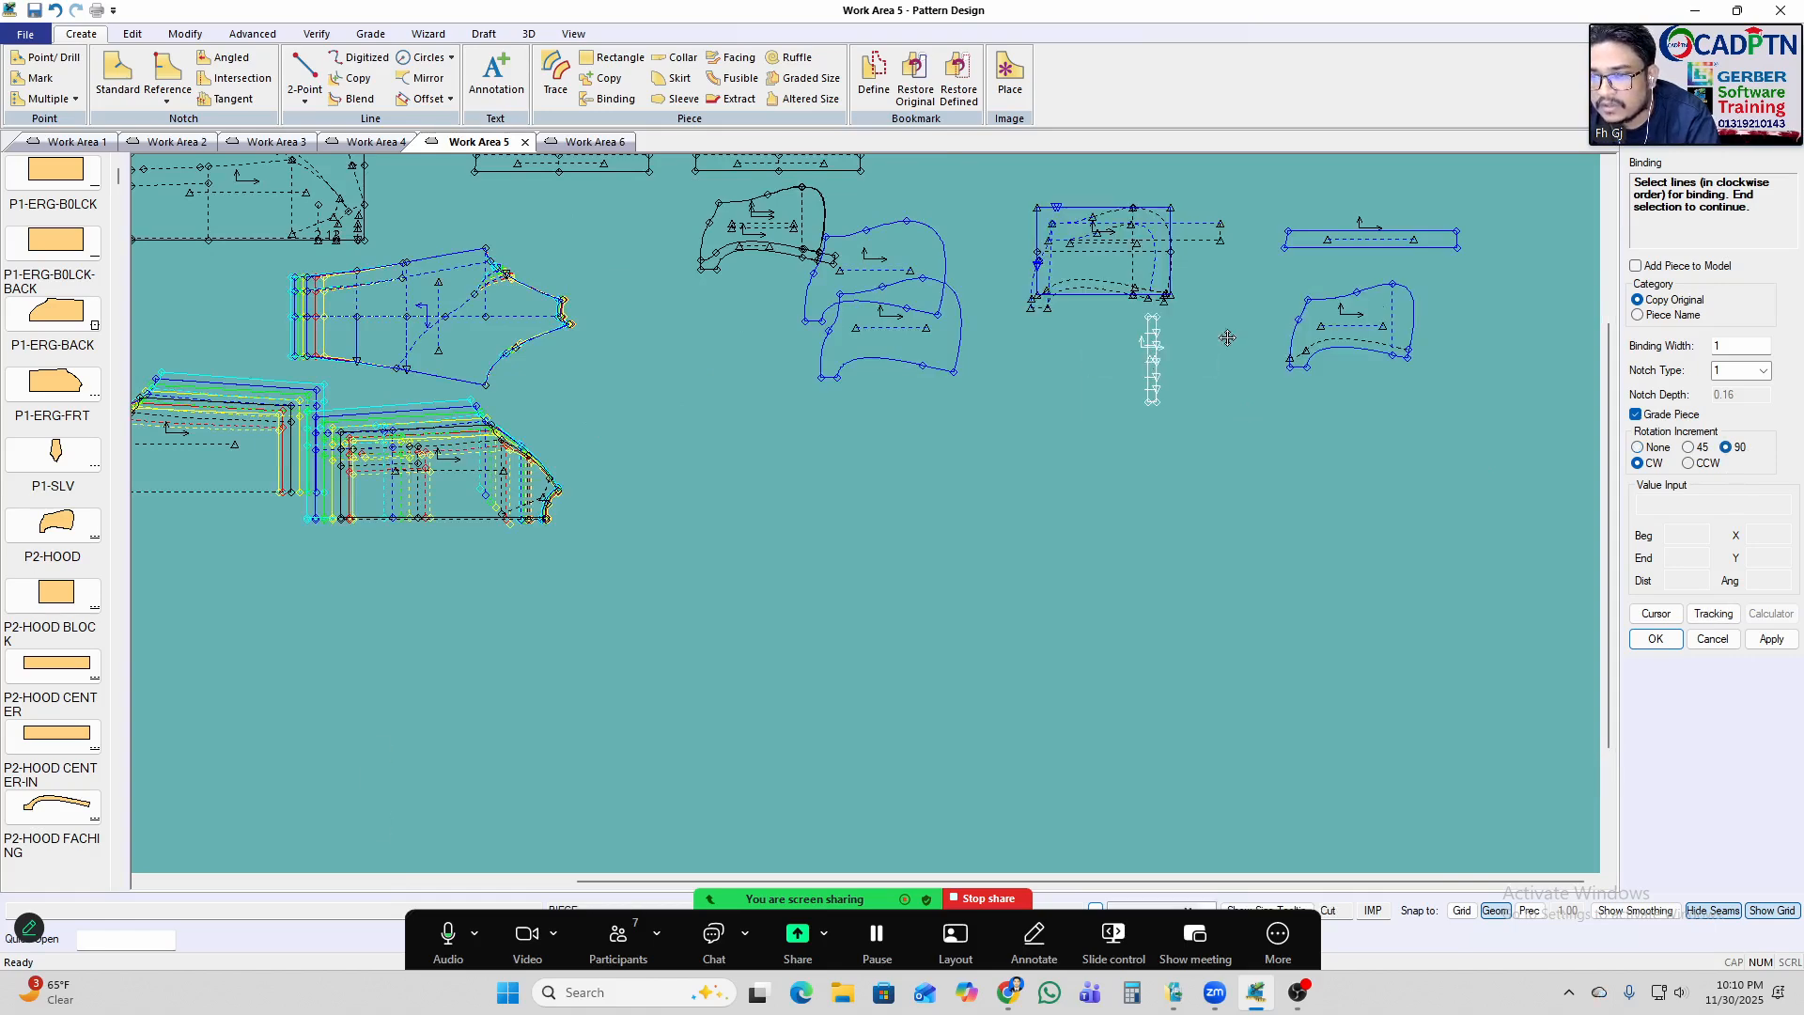
Show the full size nest on the new binding strip.
scroll(733, 376, up, 5)
scroll(733, 429, up, 5)
click(756, 452)
right_click(857, 297)
click(857, 305)
right_click(858, 297)
click(857, 305)
scroll(791, 455, up, 1)
click(831, 441)
key(n)
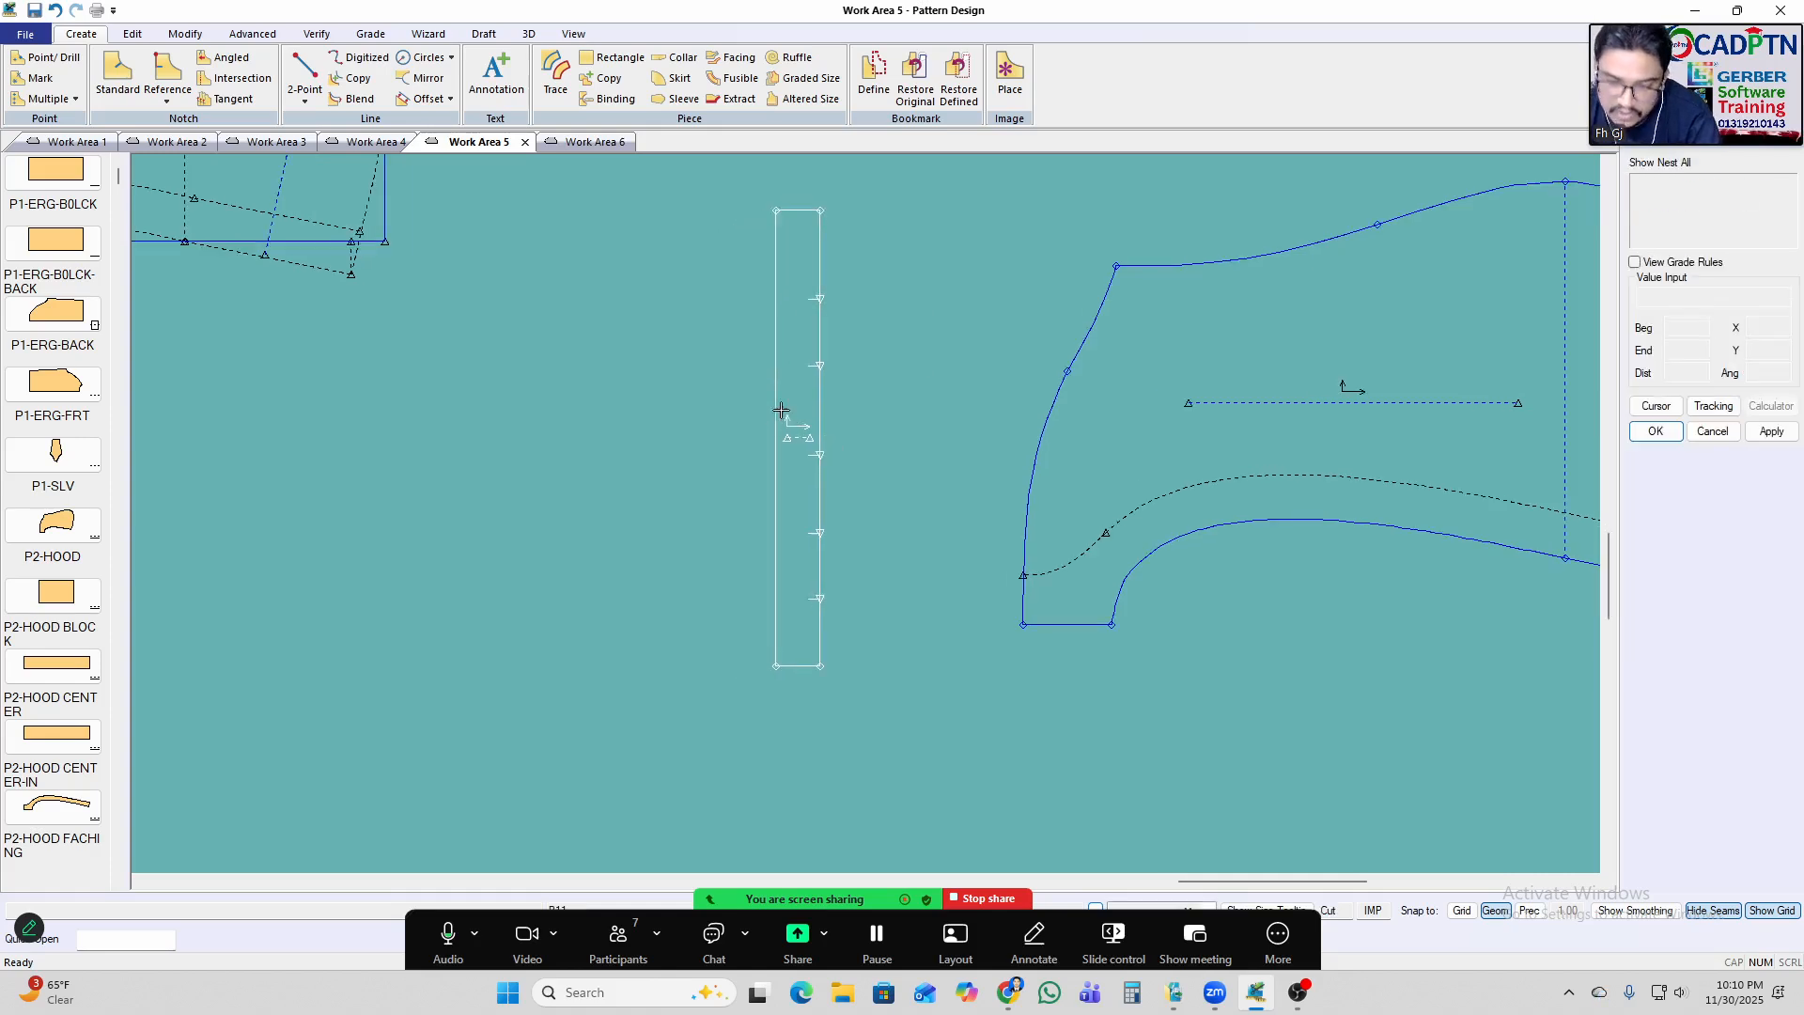
click(787, 414)
right_click(968, 379)
click(970, 379)
right_click(970, 379)
click(970, 379)
scroll(916, 348, down, 1)
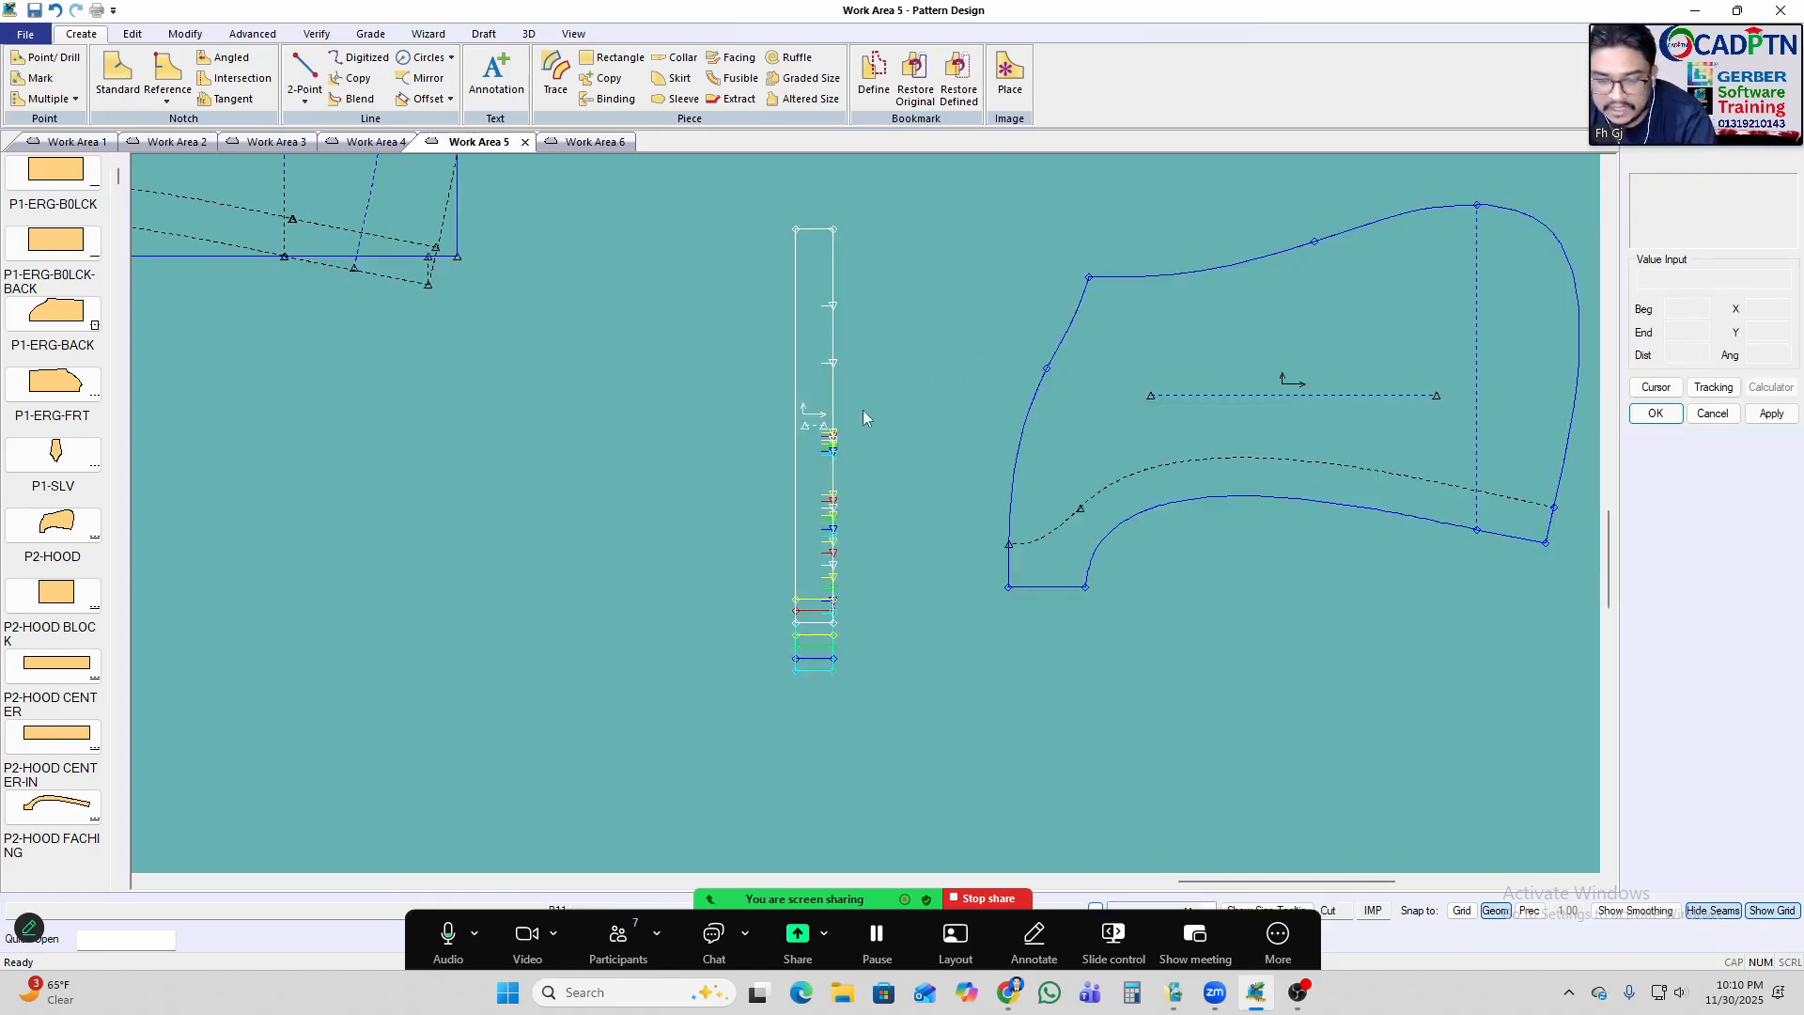
Measure the graded length of the binding strip's long edge for all sizes.
scroll(1015, 564, down, 1)
key(alt)
key(alt+m)
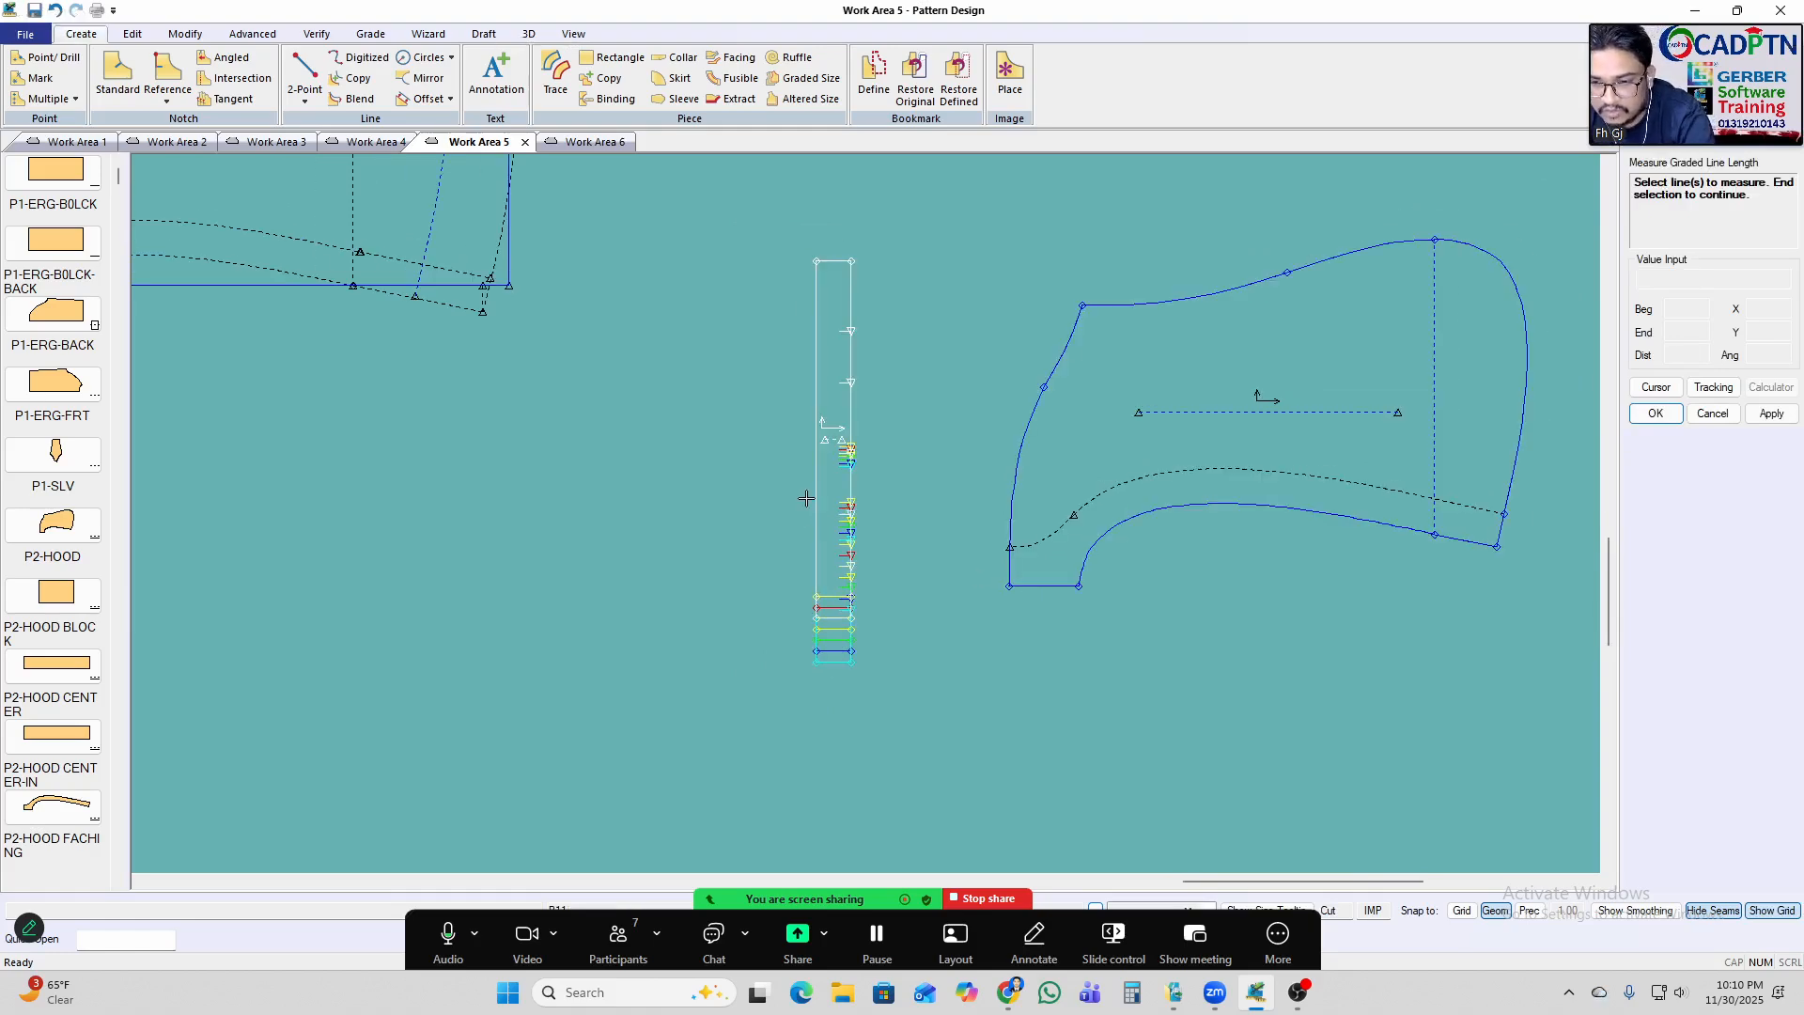
click(814, 499)
right_click(1107, 347)
click(1109, 347)
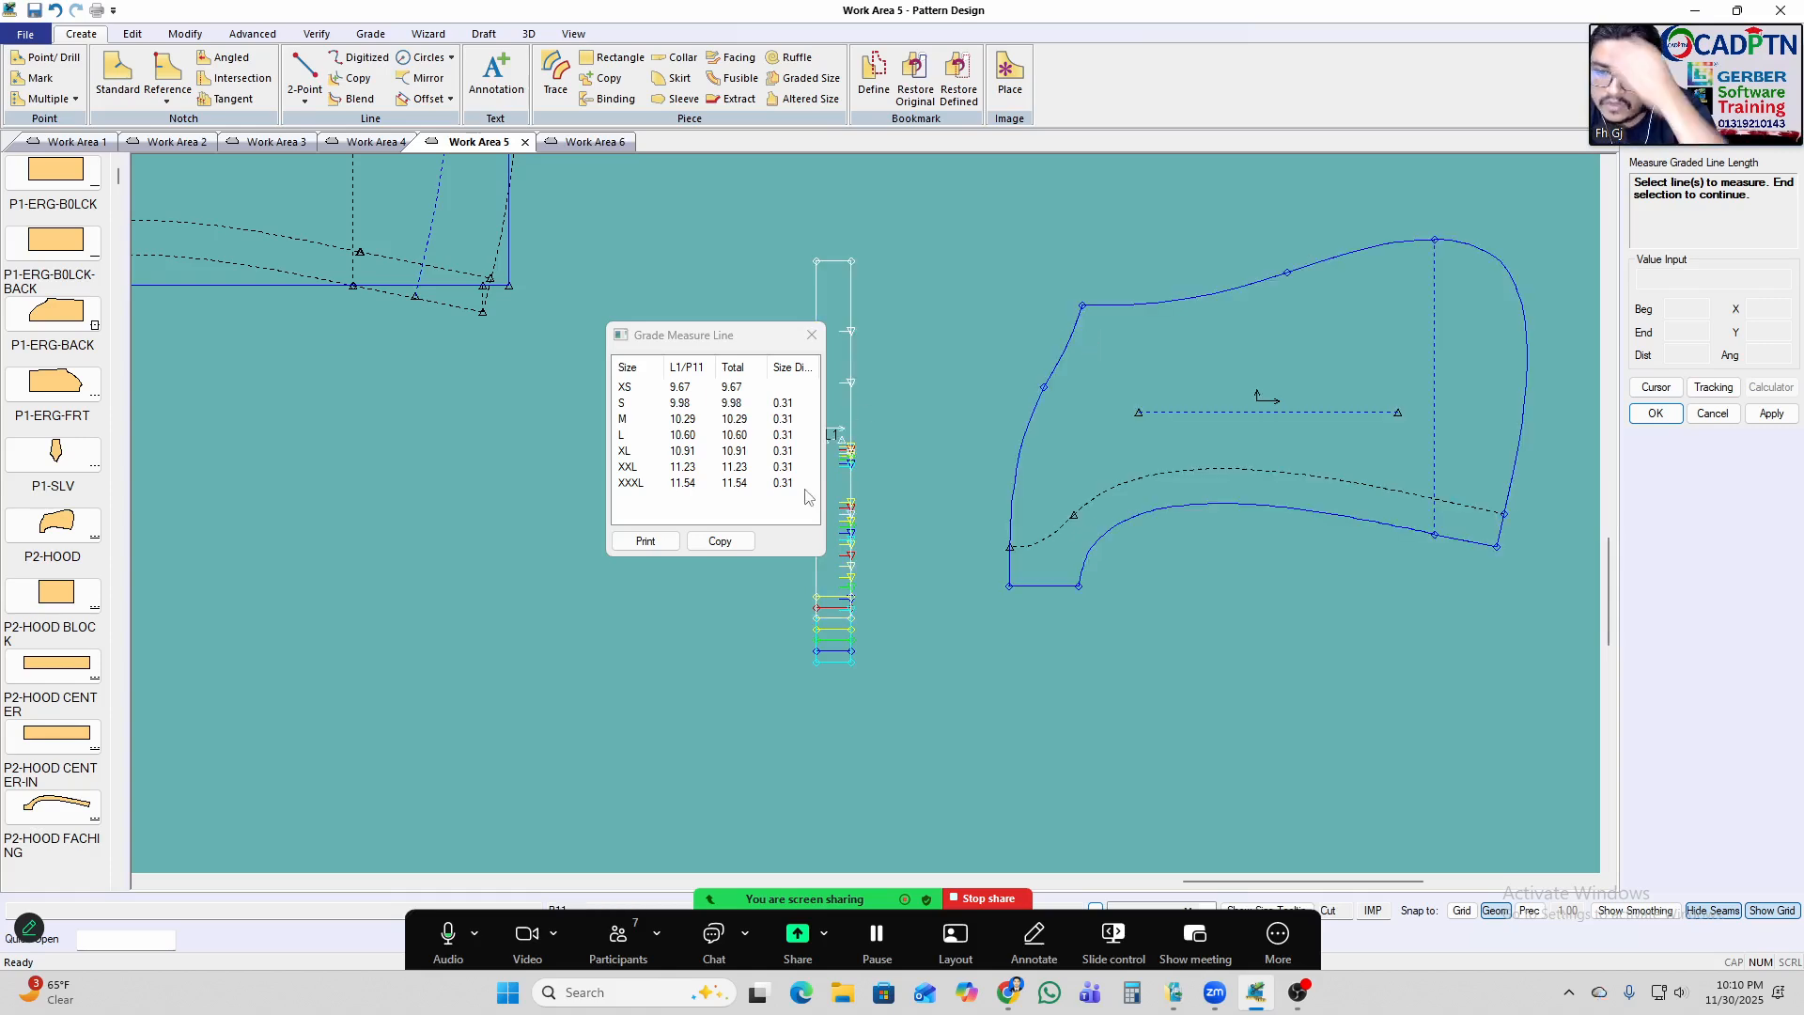
right_click(1111, 264)
click(1152, 274)
Combine the two segments of the hood block's curved neck edge into one line.
scroll(1100, 428, up, 1)
key(c)
click(961, 414)
click(984, 368)
right_click(1194, 289)
click(1198, 295)
Show the full size nest on the hood block piece.
scroll(805, 452, down, 1)
scroll(1163, 476, up, 2)
drag(1121, 504, 1129, 567)
key(n)
click(853, 592)
right_click(1068, 357)
click(1137, 364)
right_click(1137, 365)
click(1137, 366)
Reposition the hood block and the binding strip side by side with clear space between them.
scroll(854, 382, down, 3)
scroll(624, 548, up, 3)
drag(625, 547, 608, 576)
drag(1160, 458, 1113, 520)
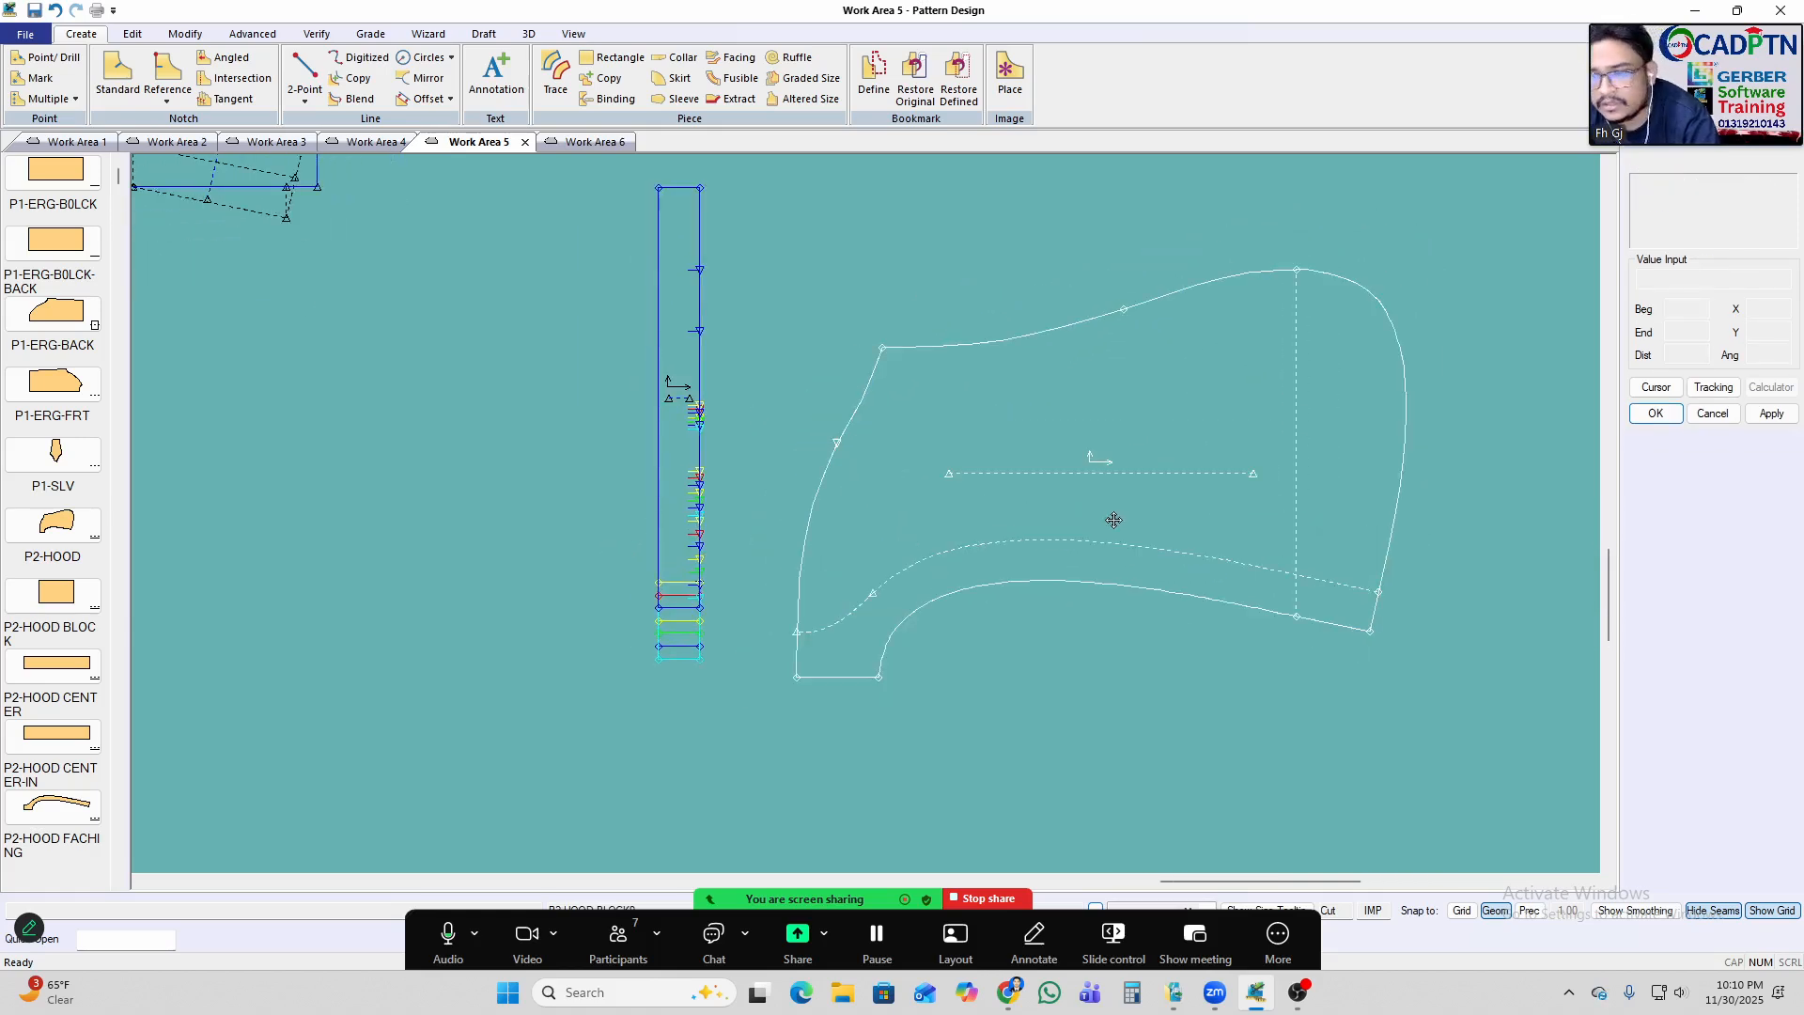
drag(682, 520, 643, 559)
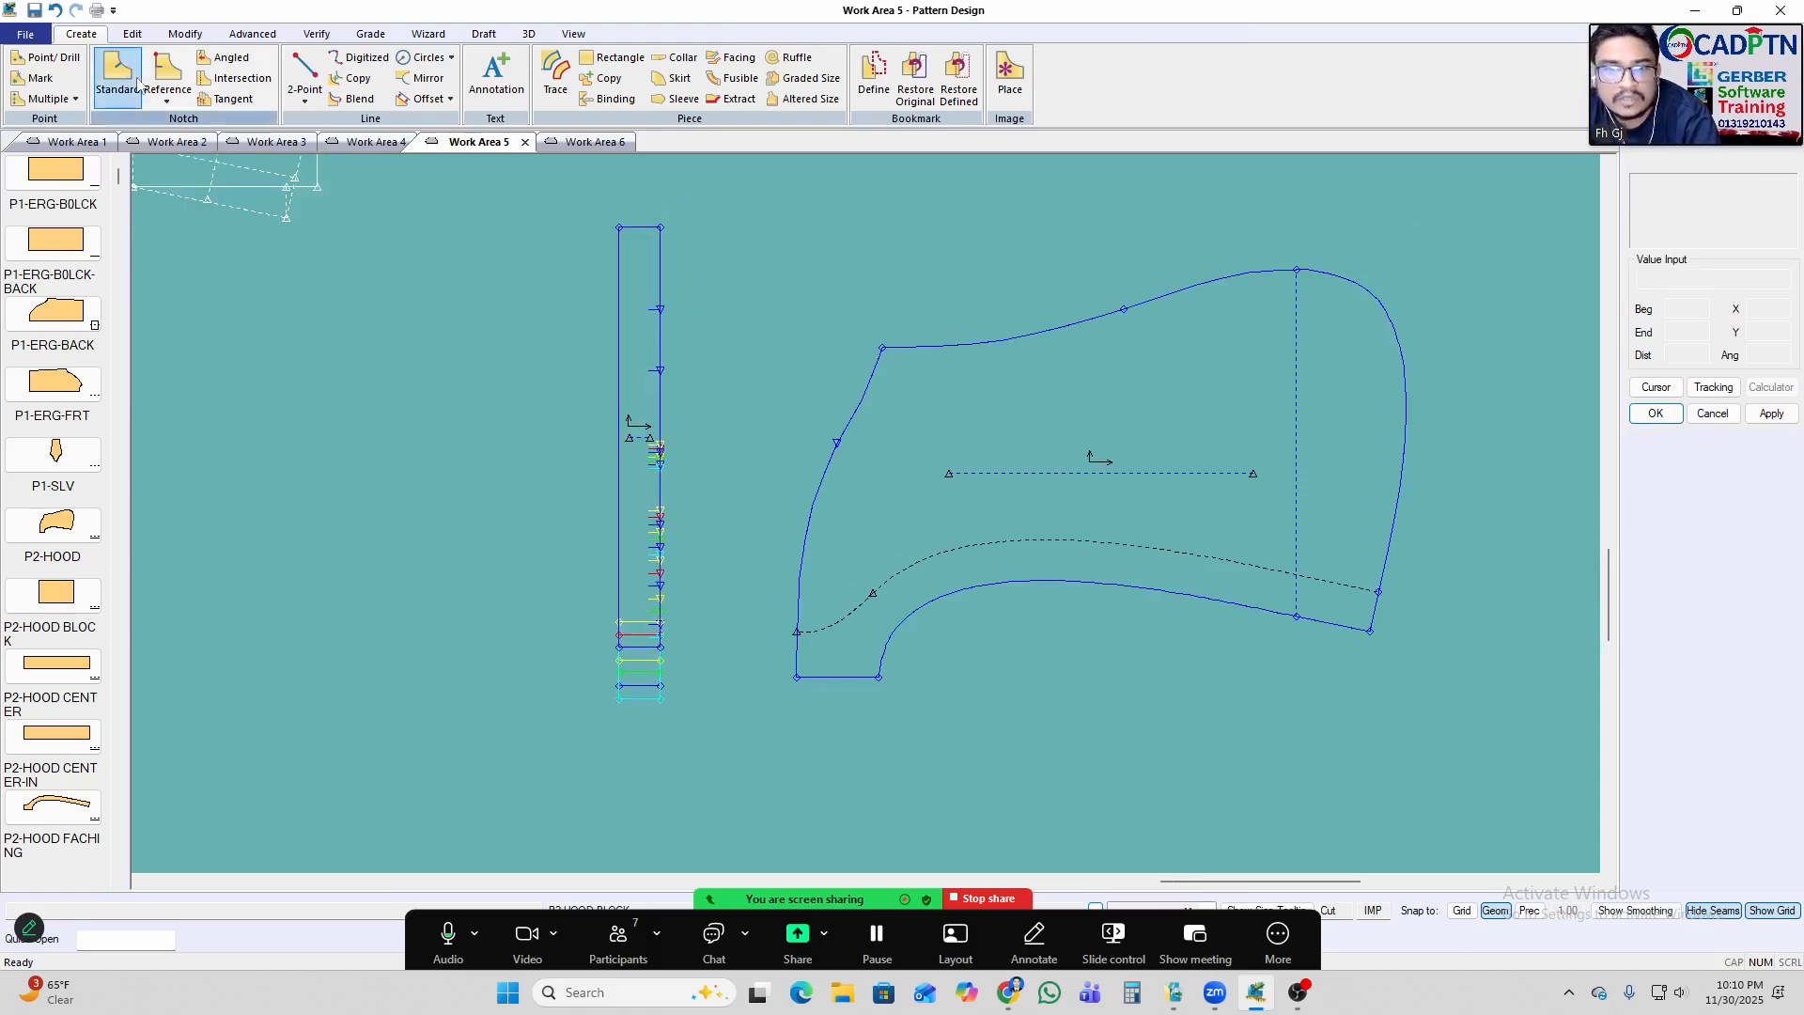
click(371, 34)
click(602, 78)
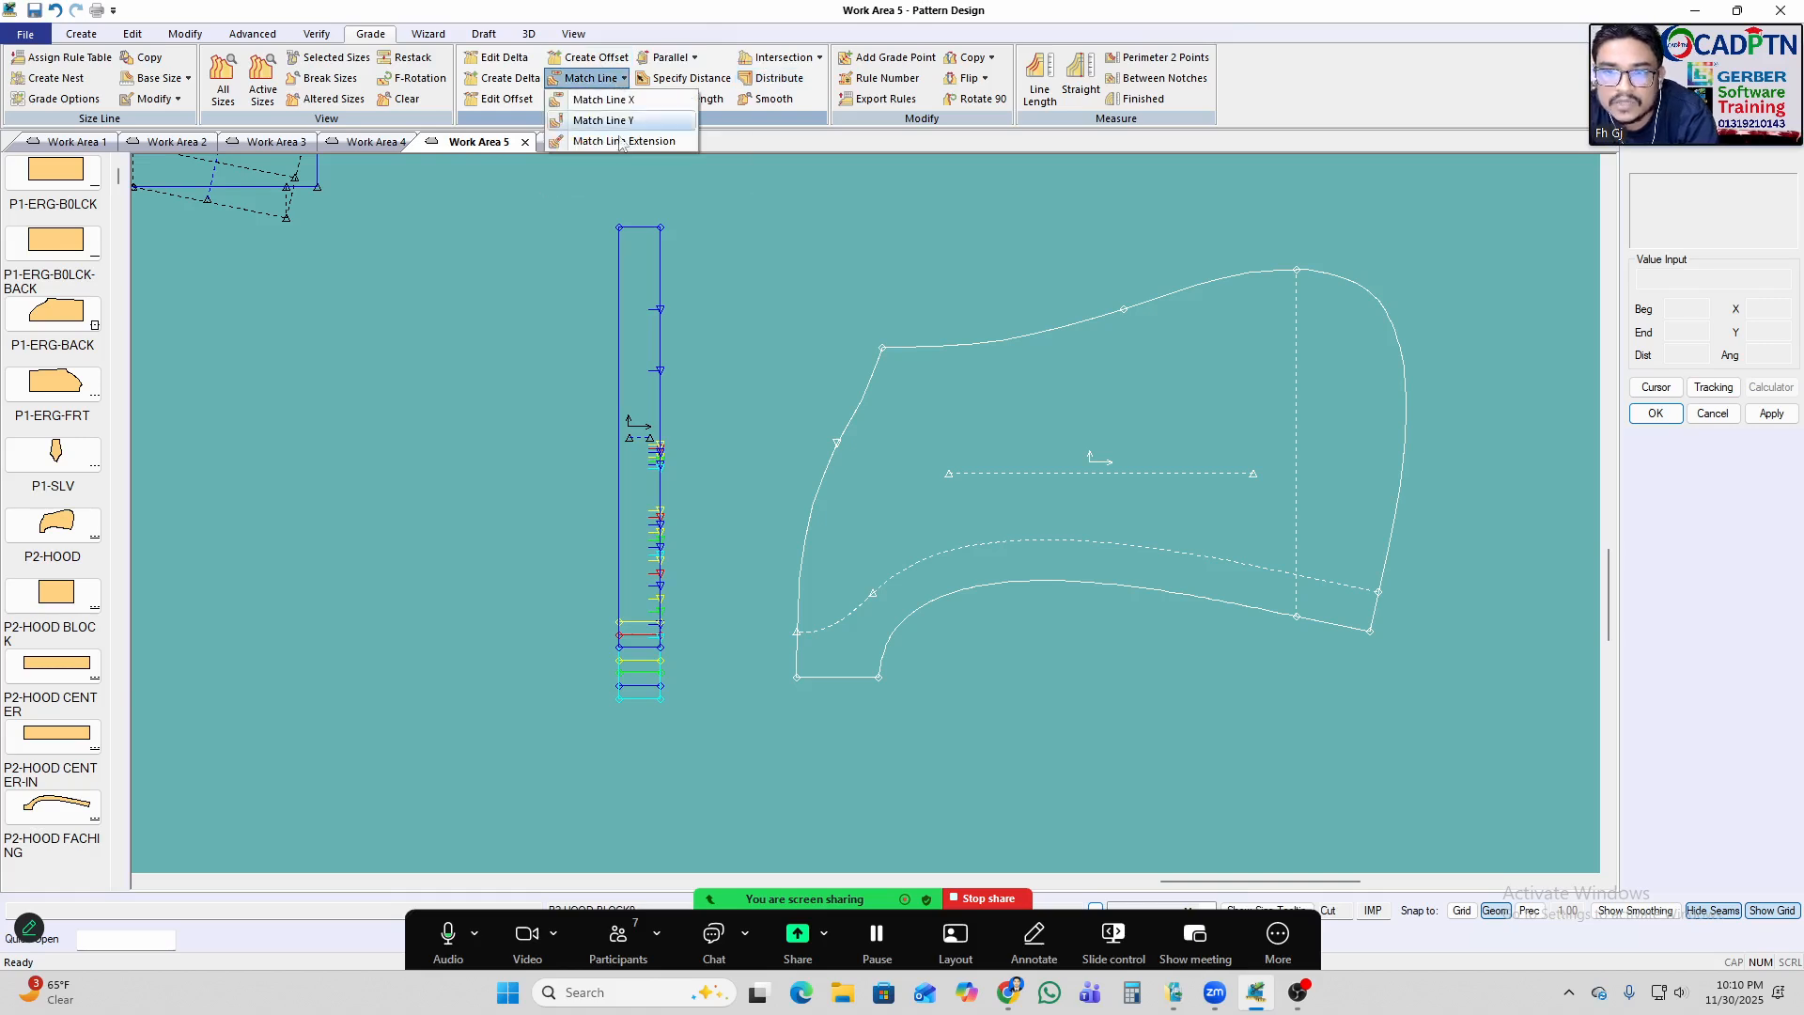
click(606, 120)
scroll(845, 508, up, 1)
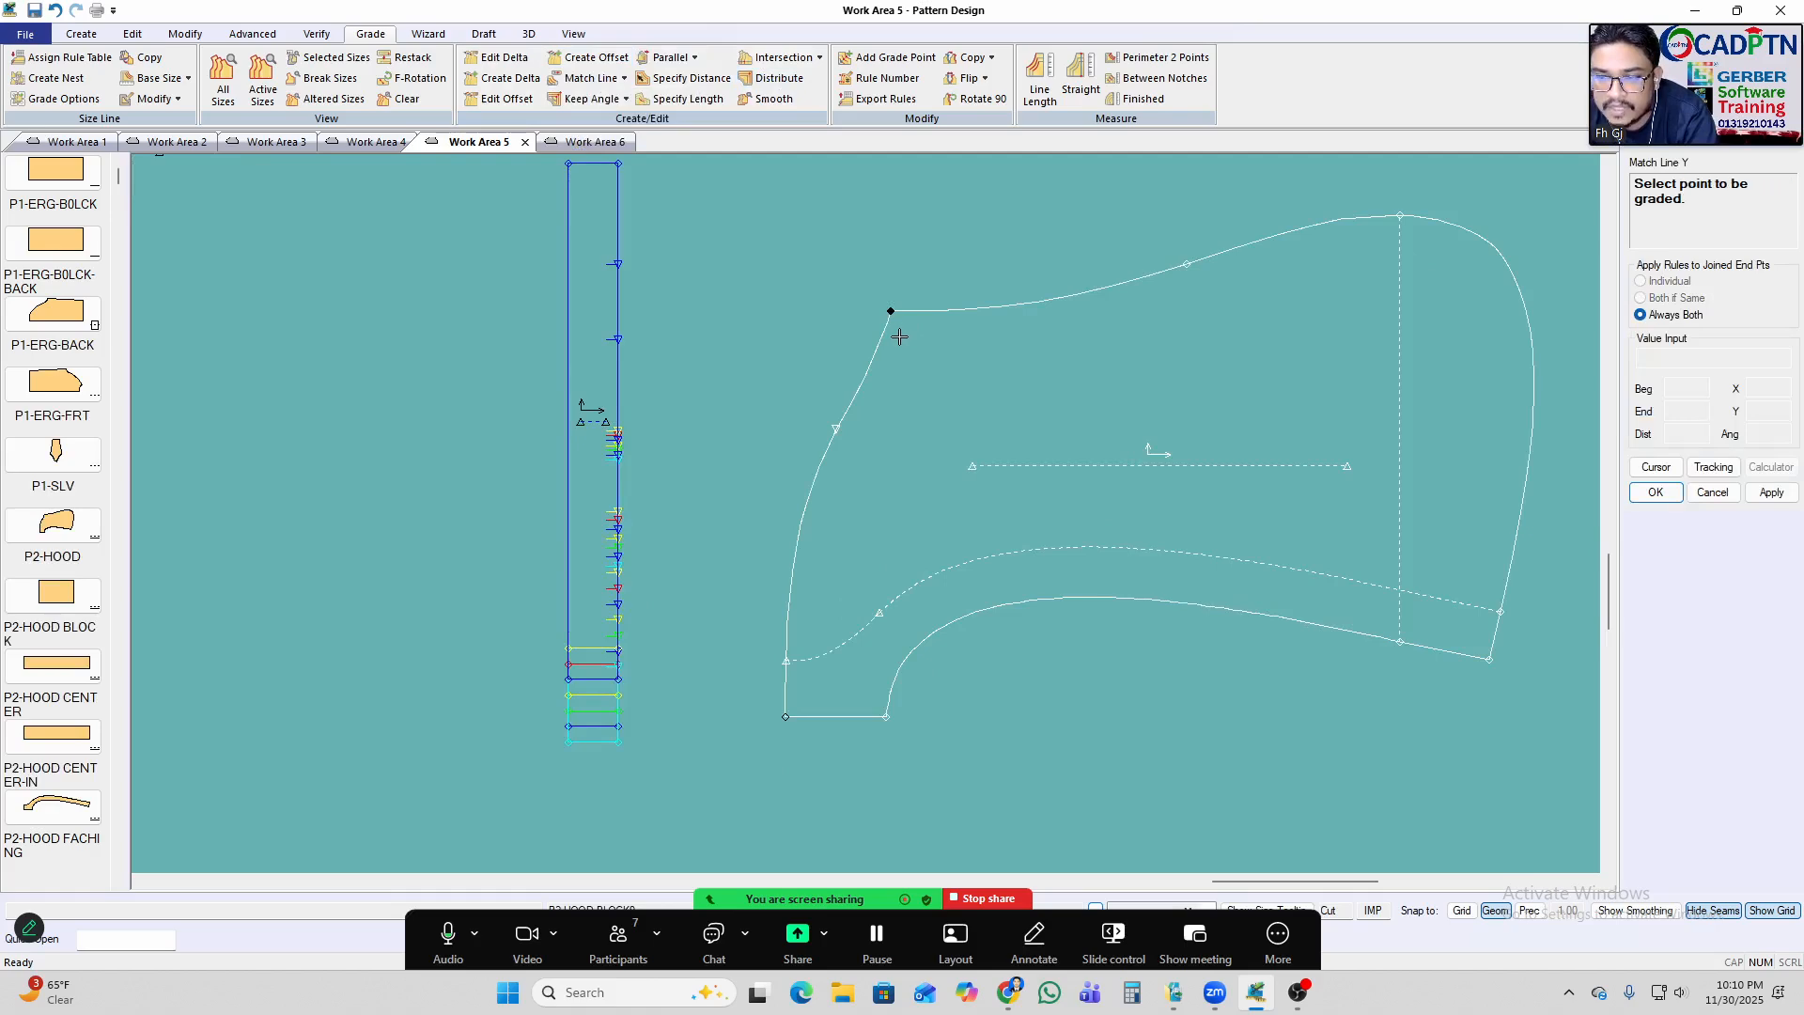
scroll(875, 673, down, 1)
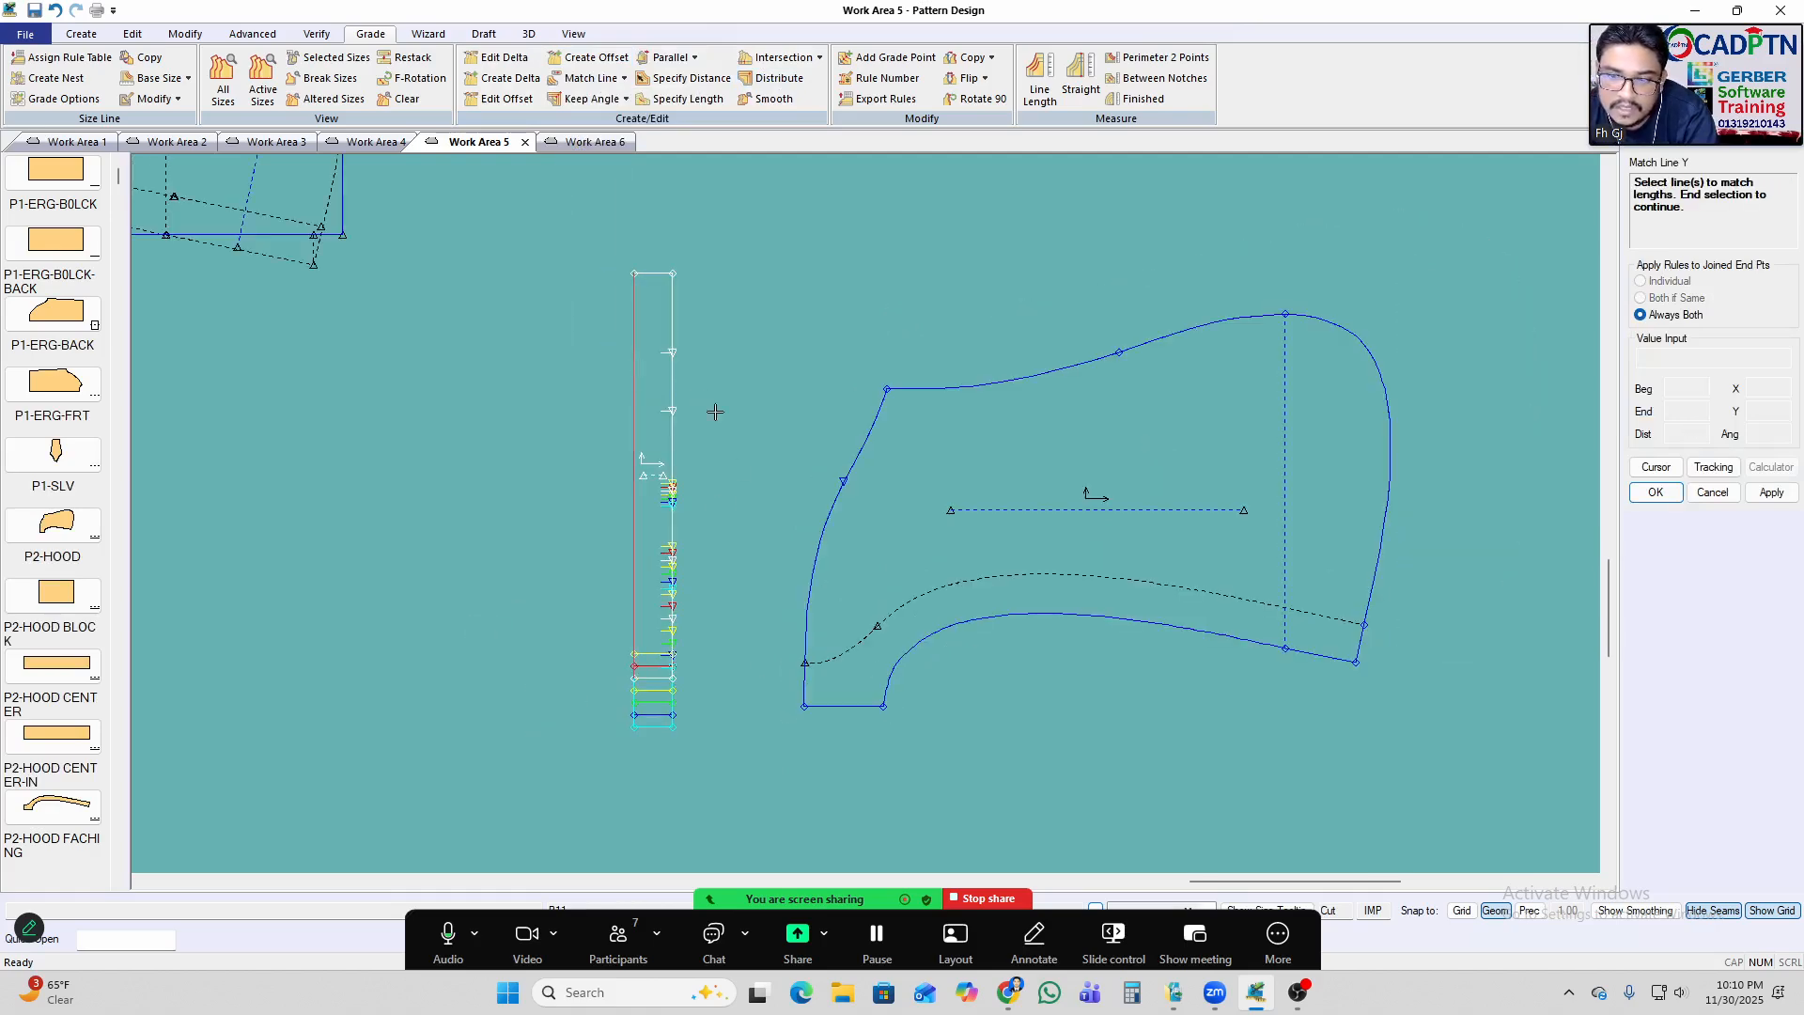
right_click(739, 349)
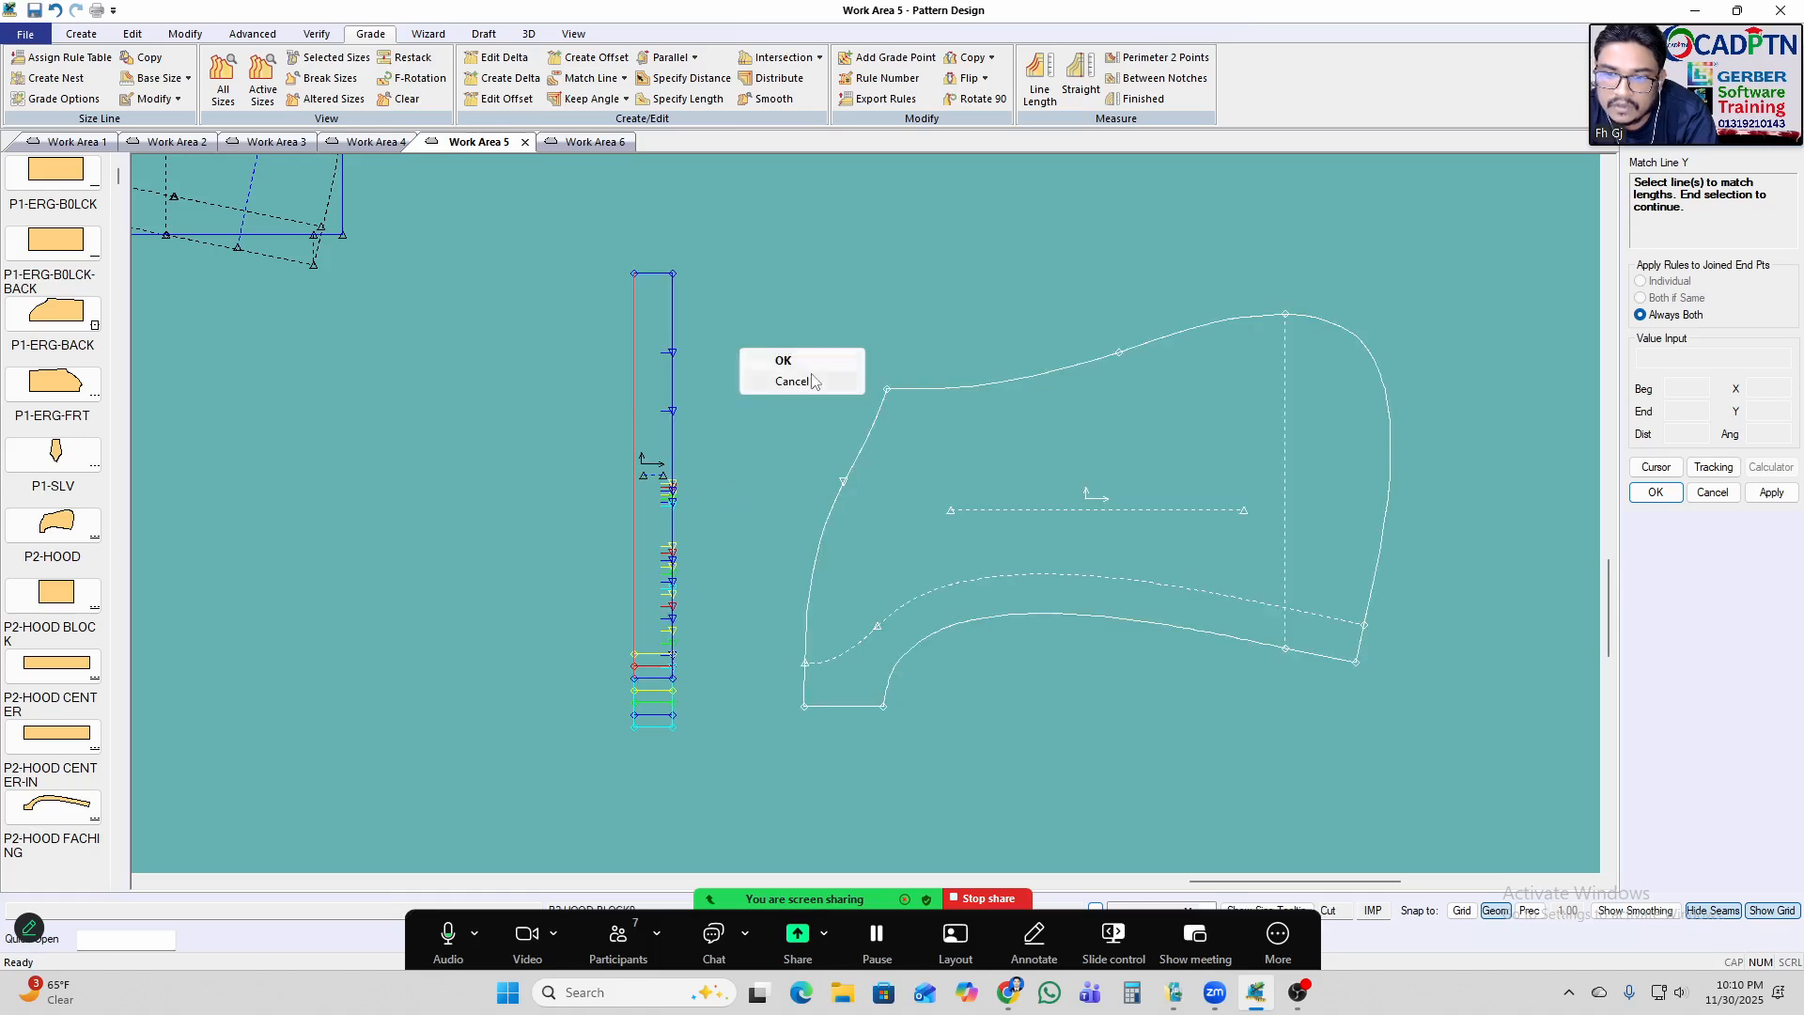
click(752, 355)
Grade the upper corner of the hood block's neck edge with Match Line Y, matching the edge to the binding strip's long side.
click(613, 80)
click(628, 121)
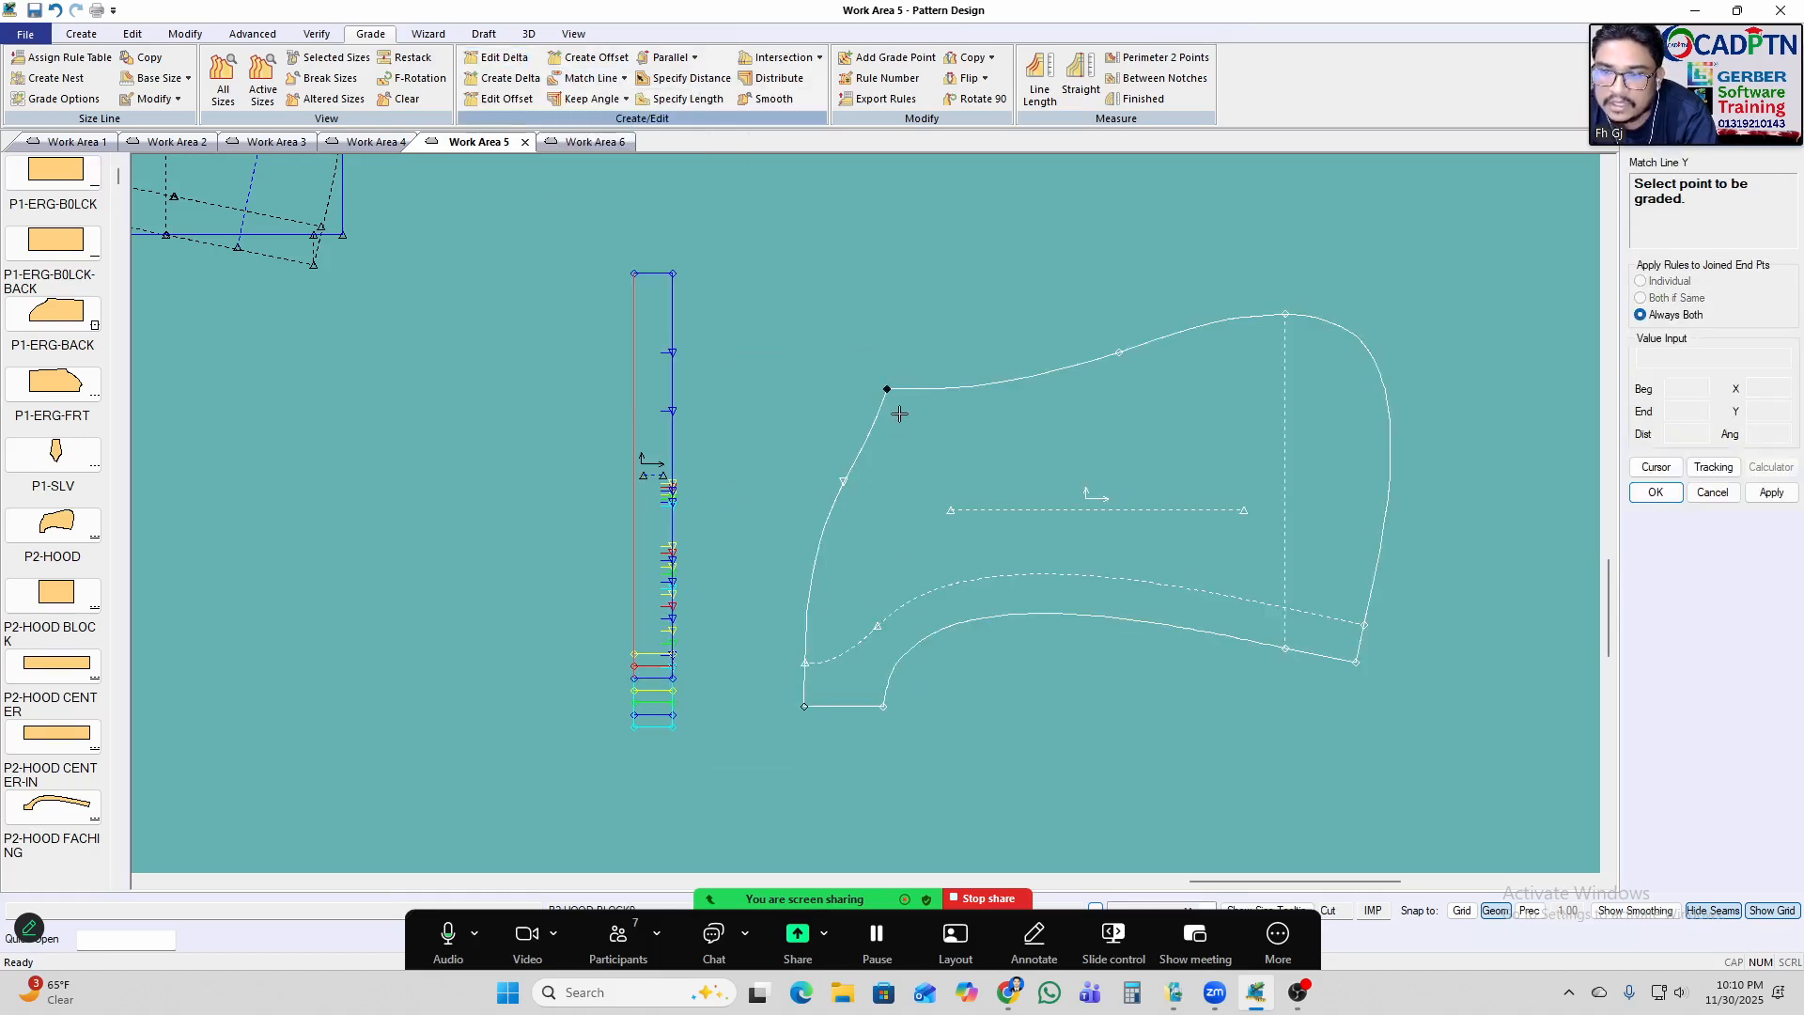
scroll(896, 426, up, 1)
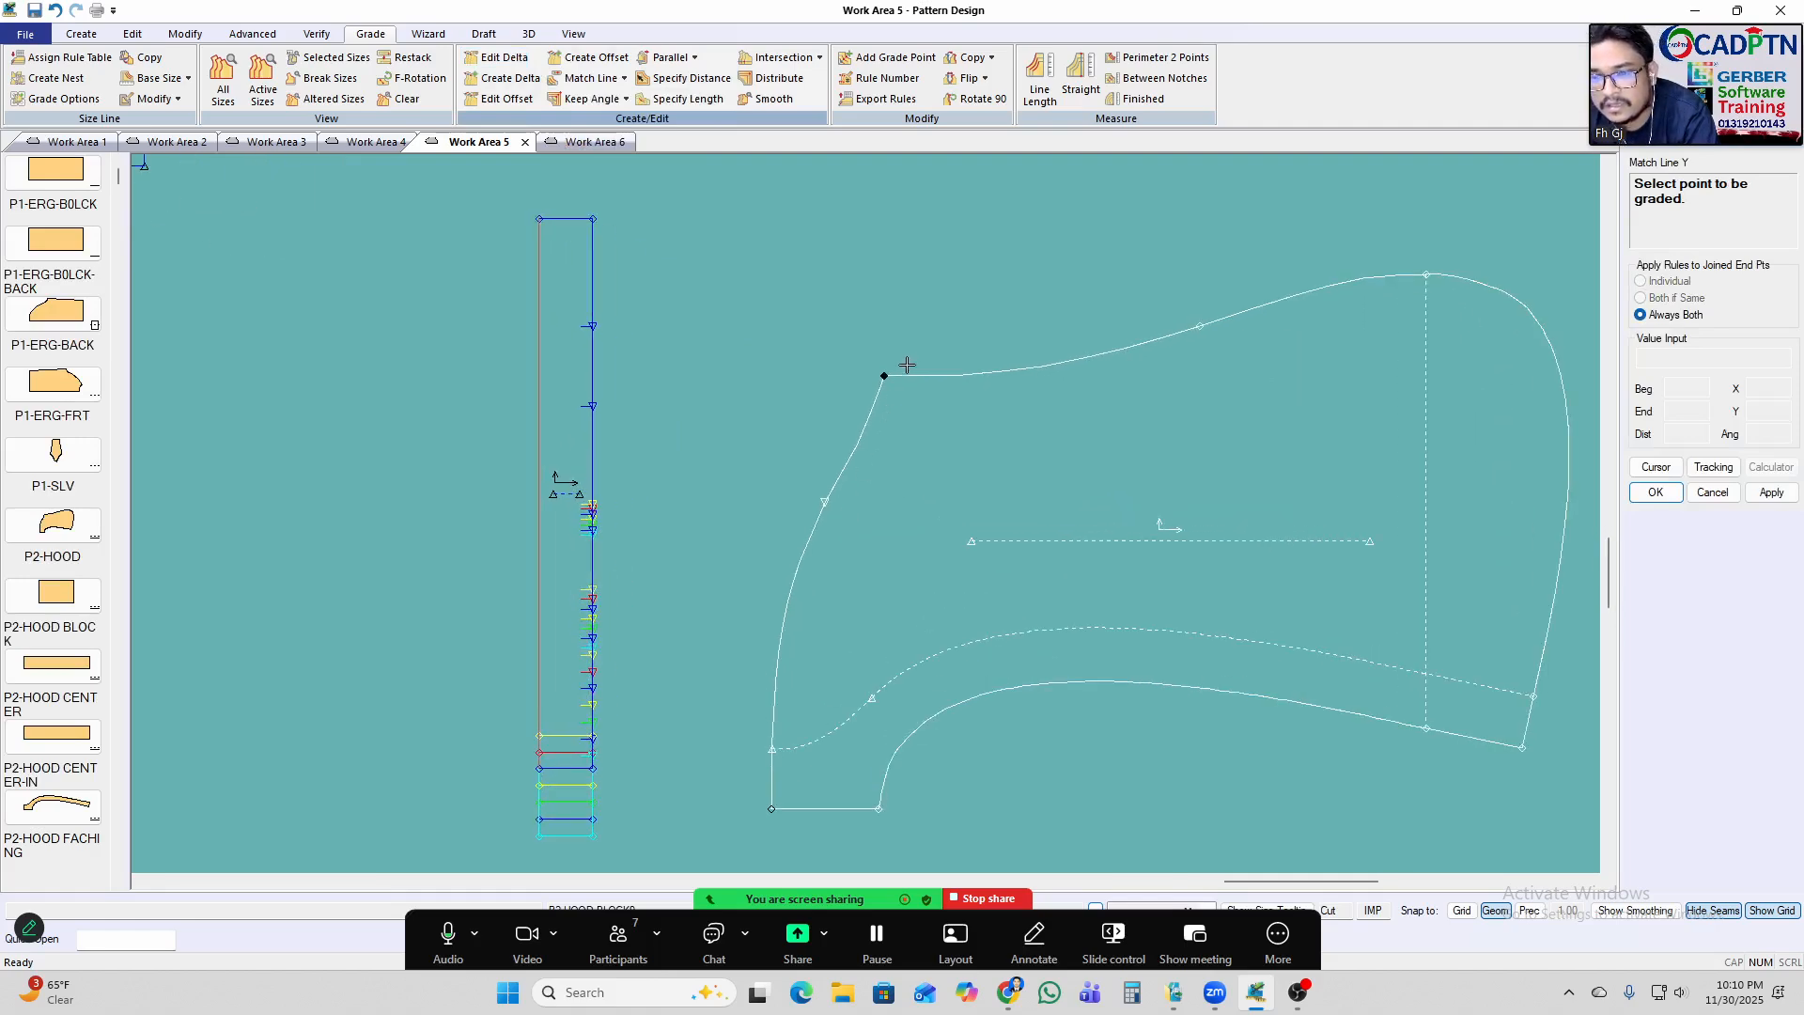
scroll(874, 398, down, 1)
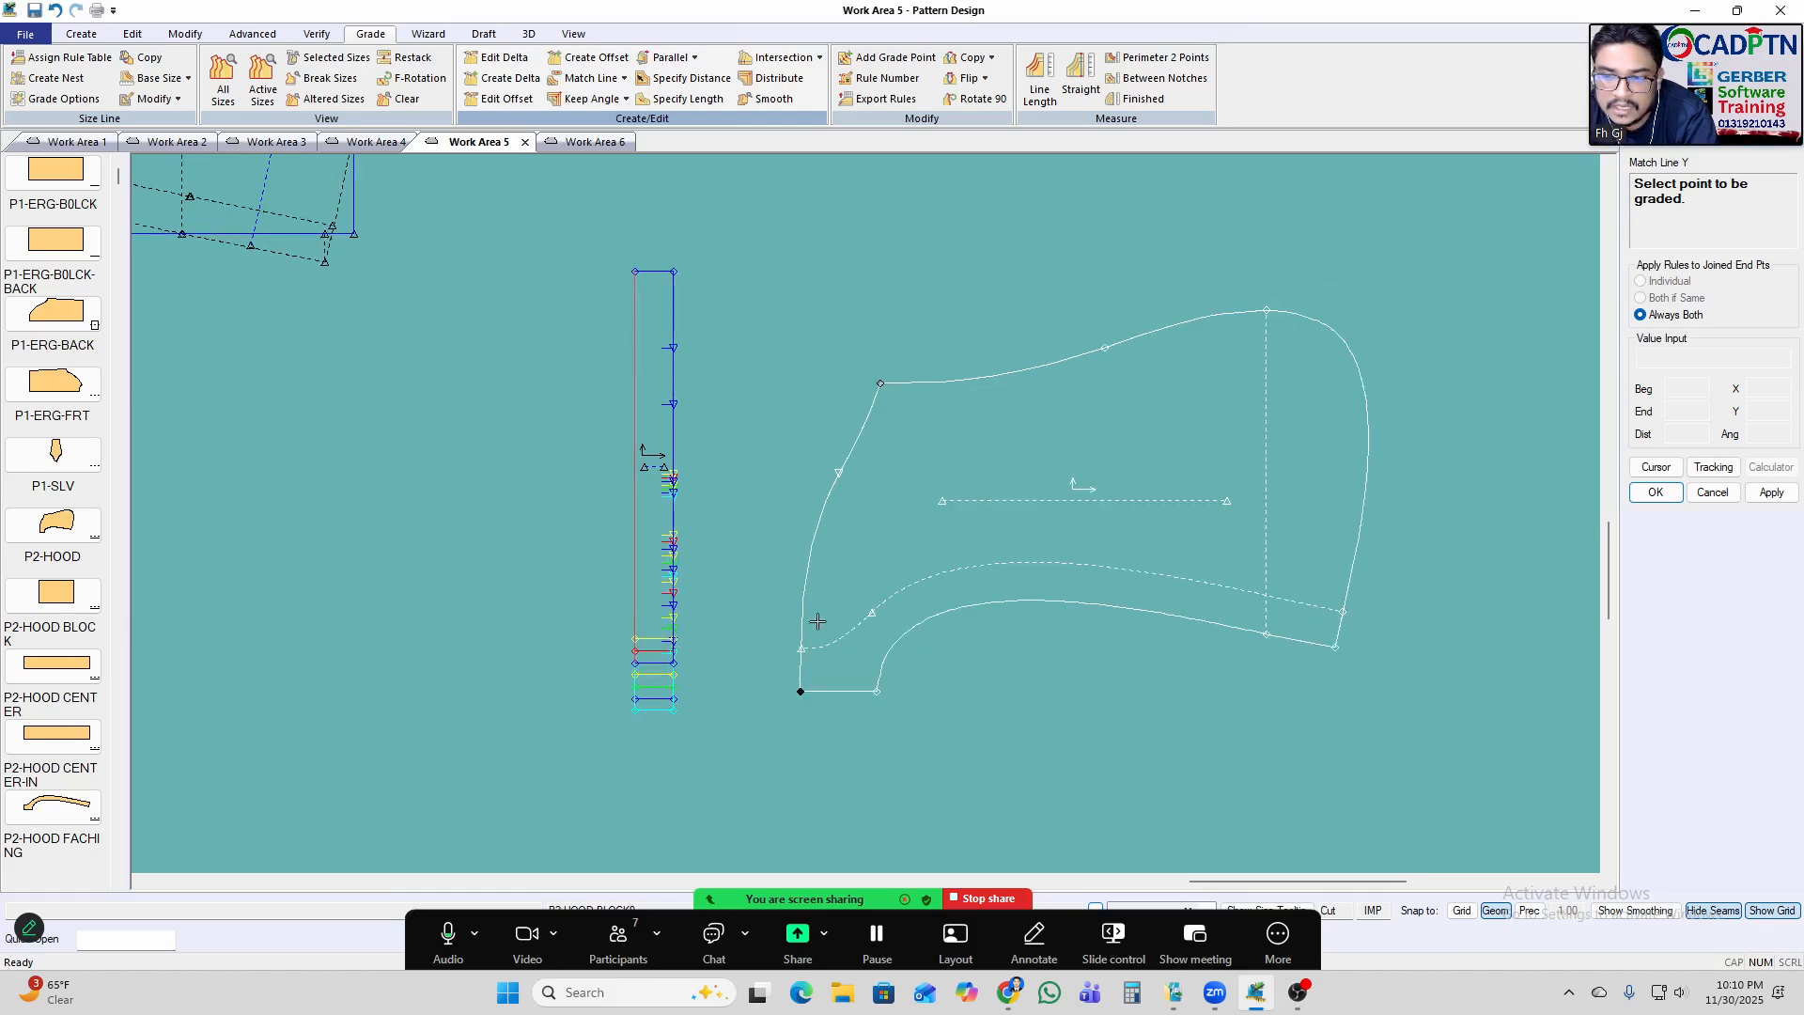
scroll(852, 732, up, 2)
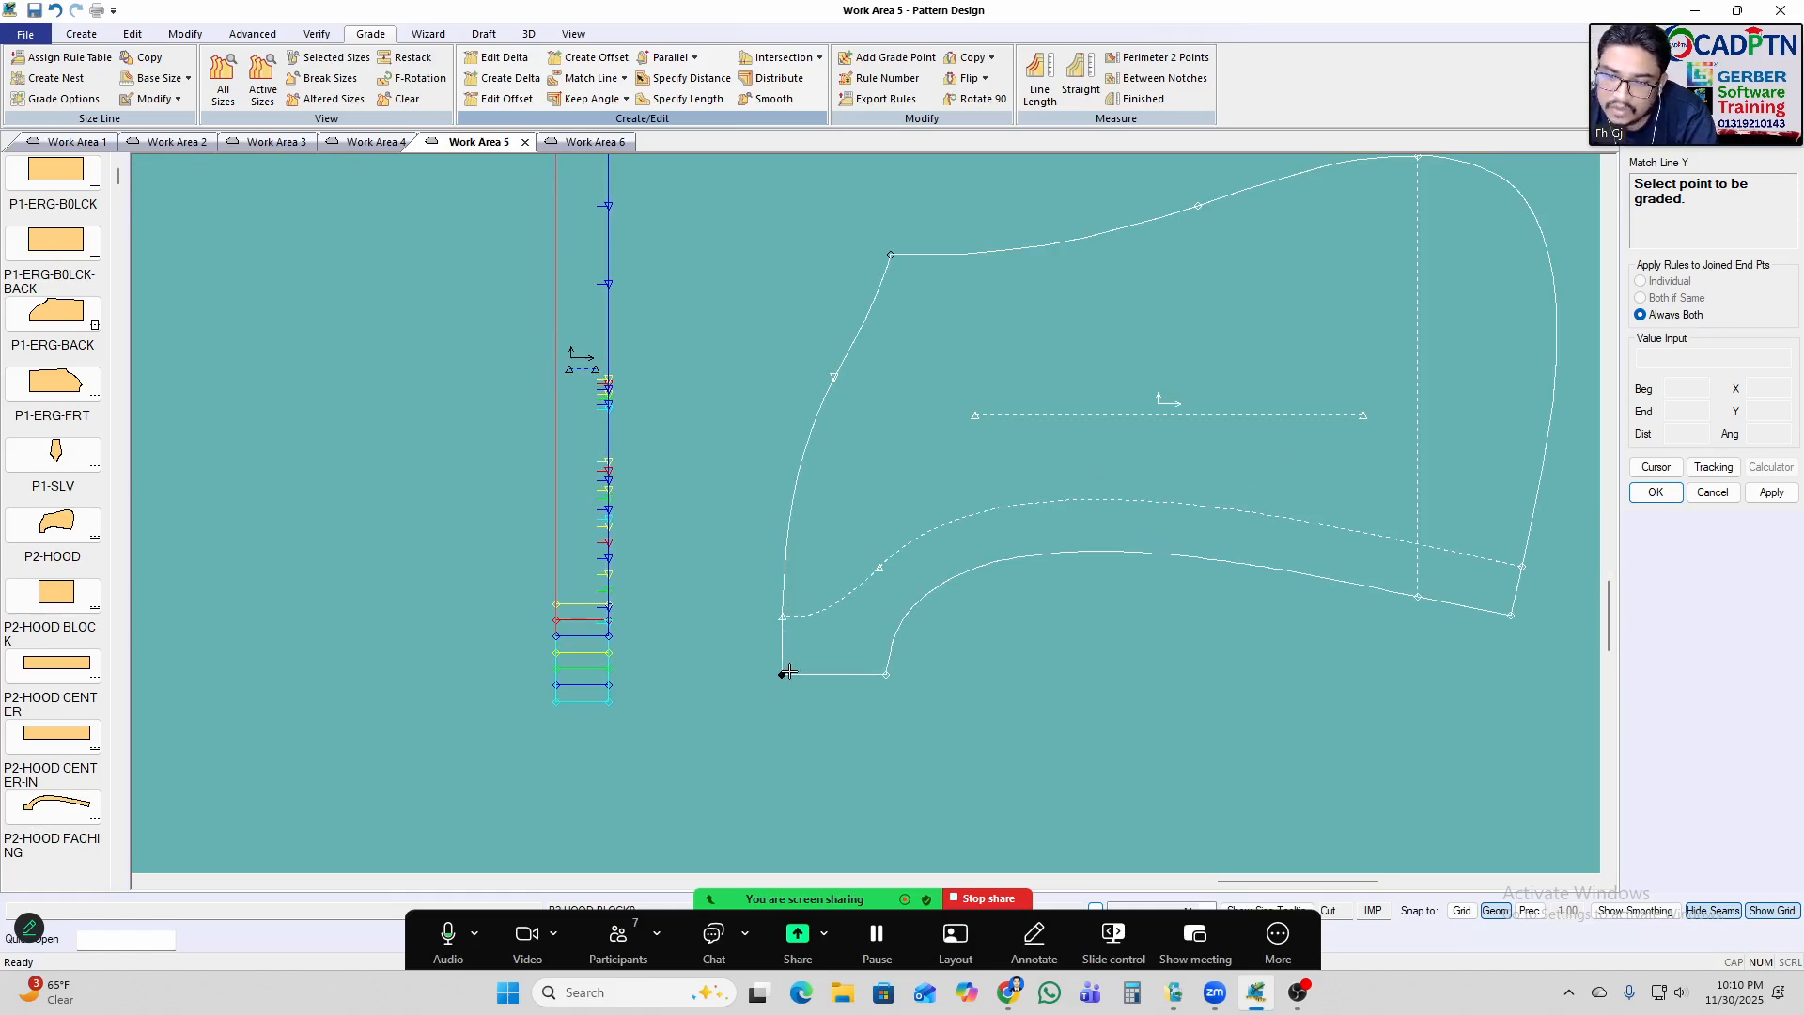
scroll(788, 670, down, 1)
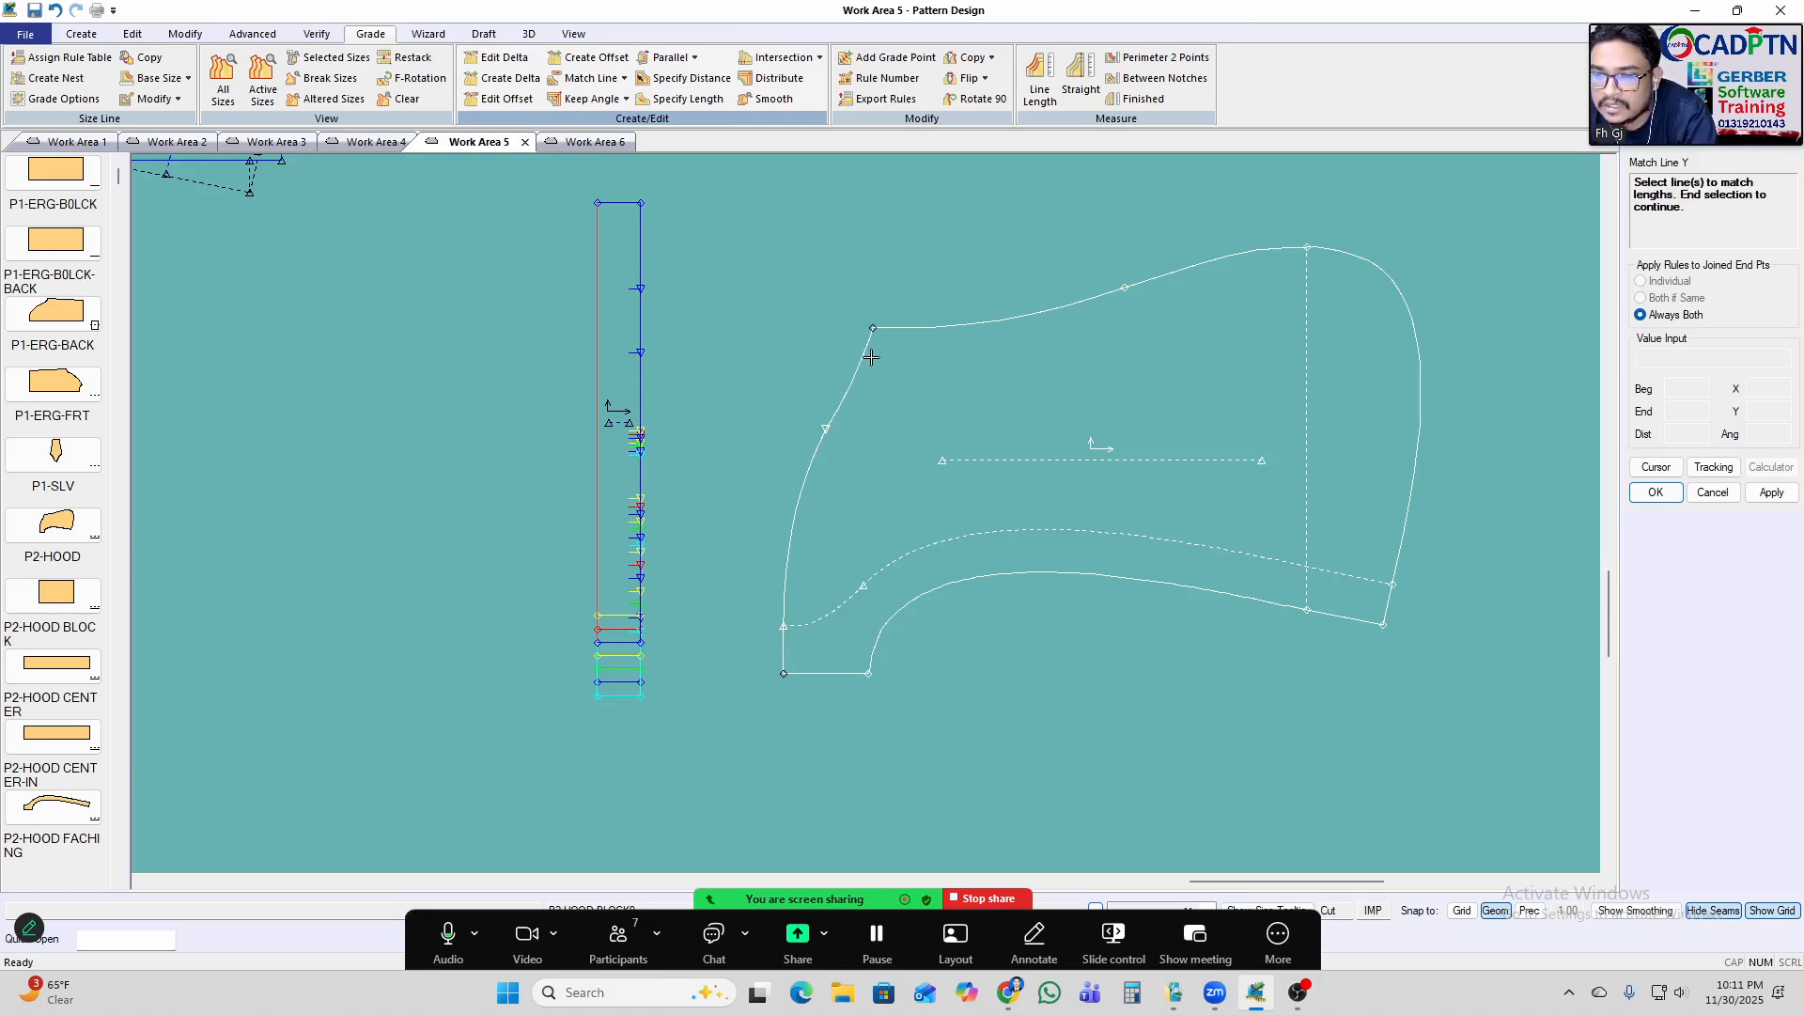
click(817, 369)
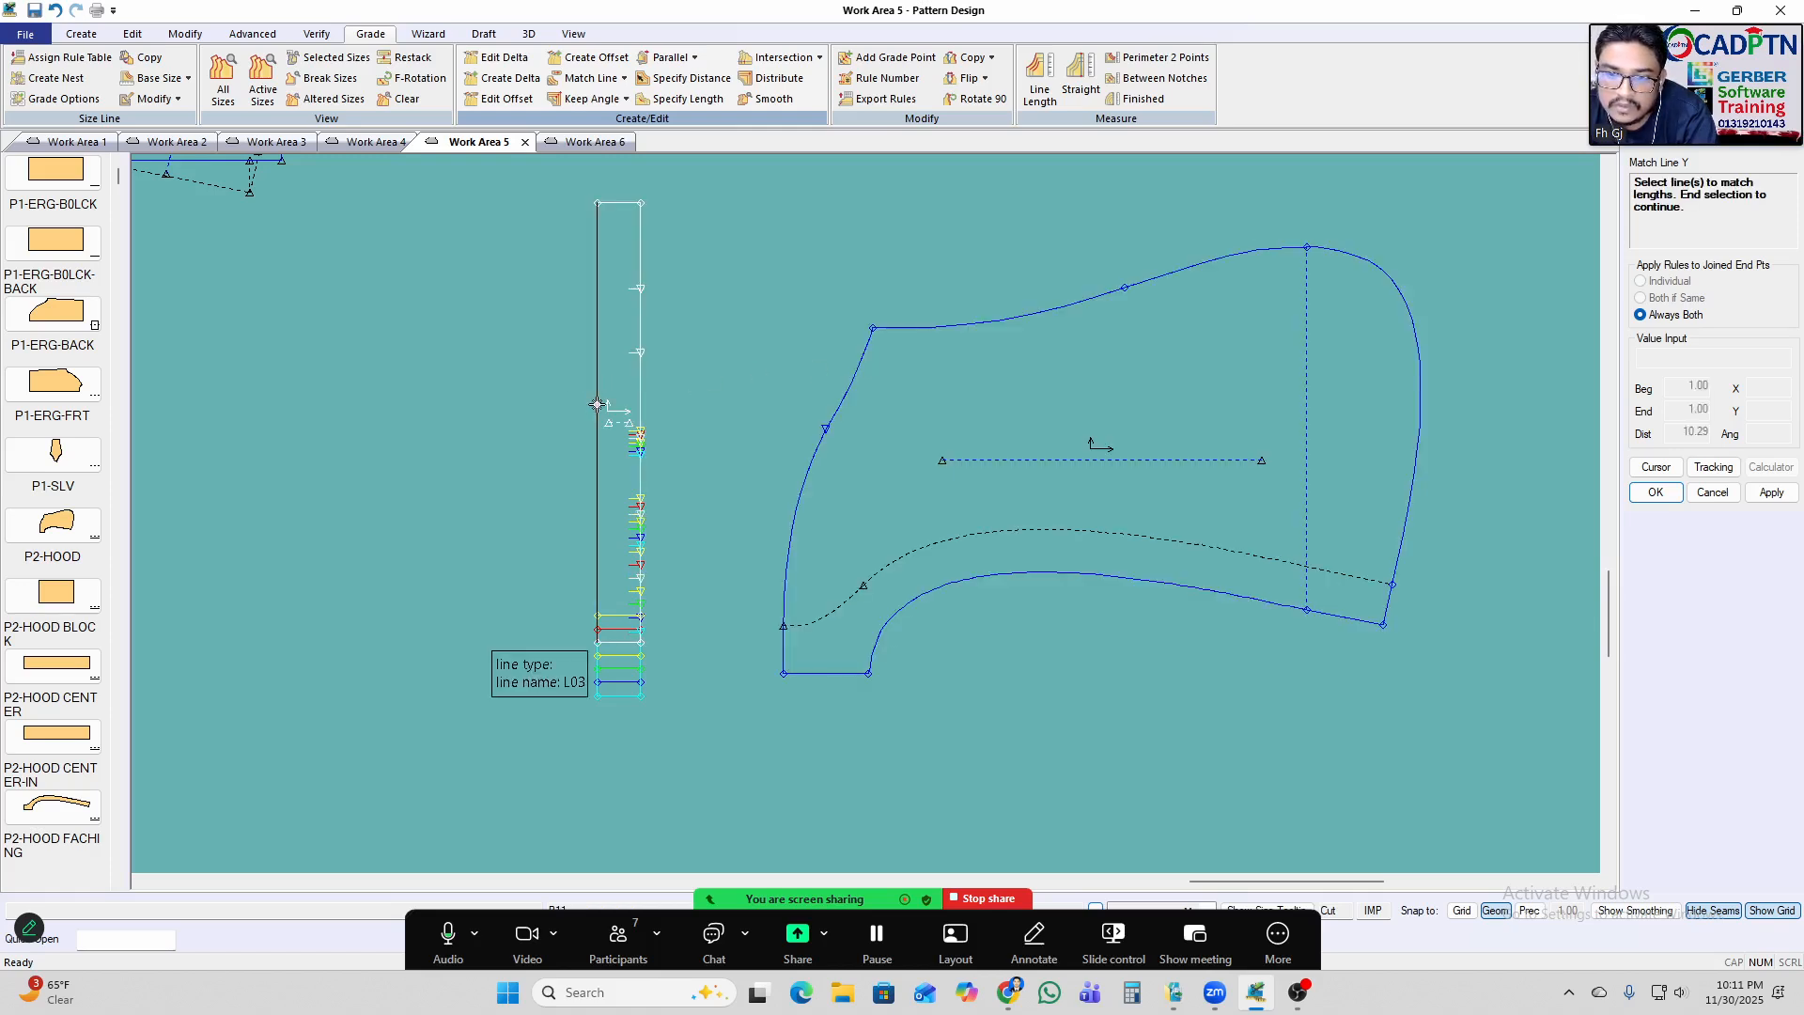
click(597, 439)
right_click(1024, 283)
click(1028, 283)
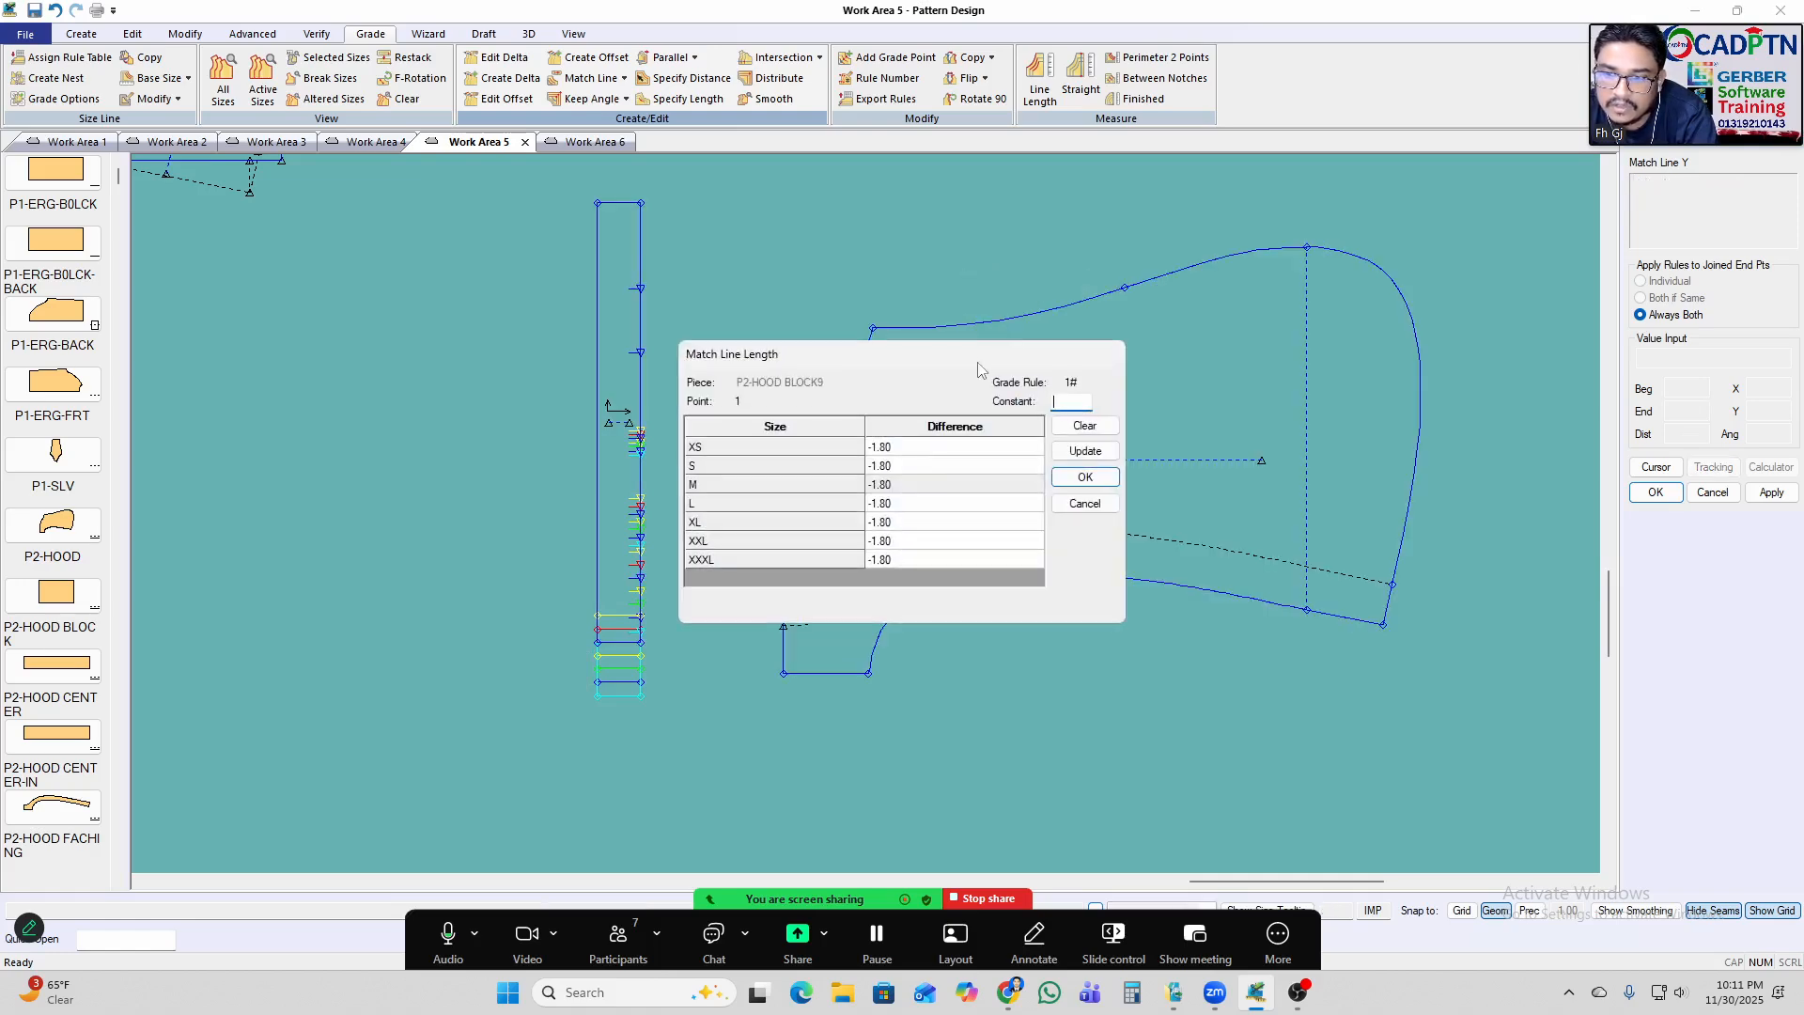
drag(956, 356, 441, 294)
click(569, 413)
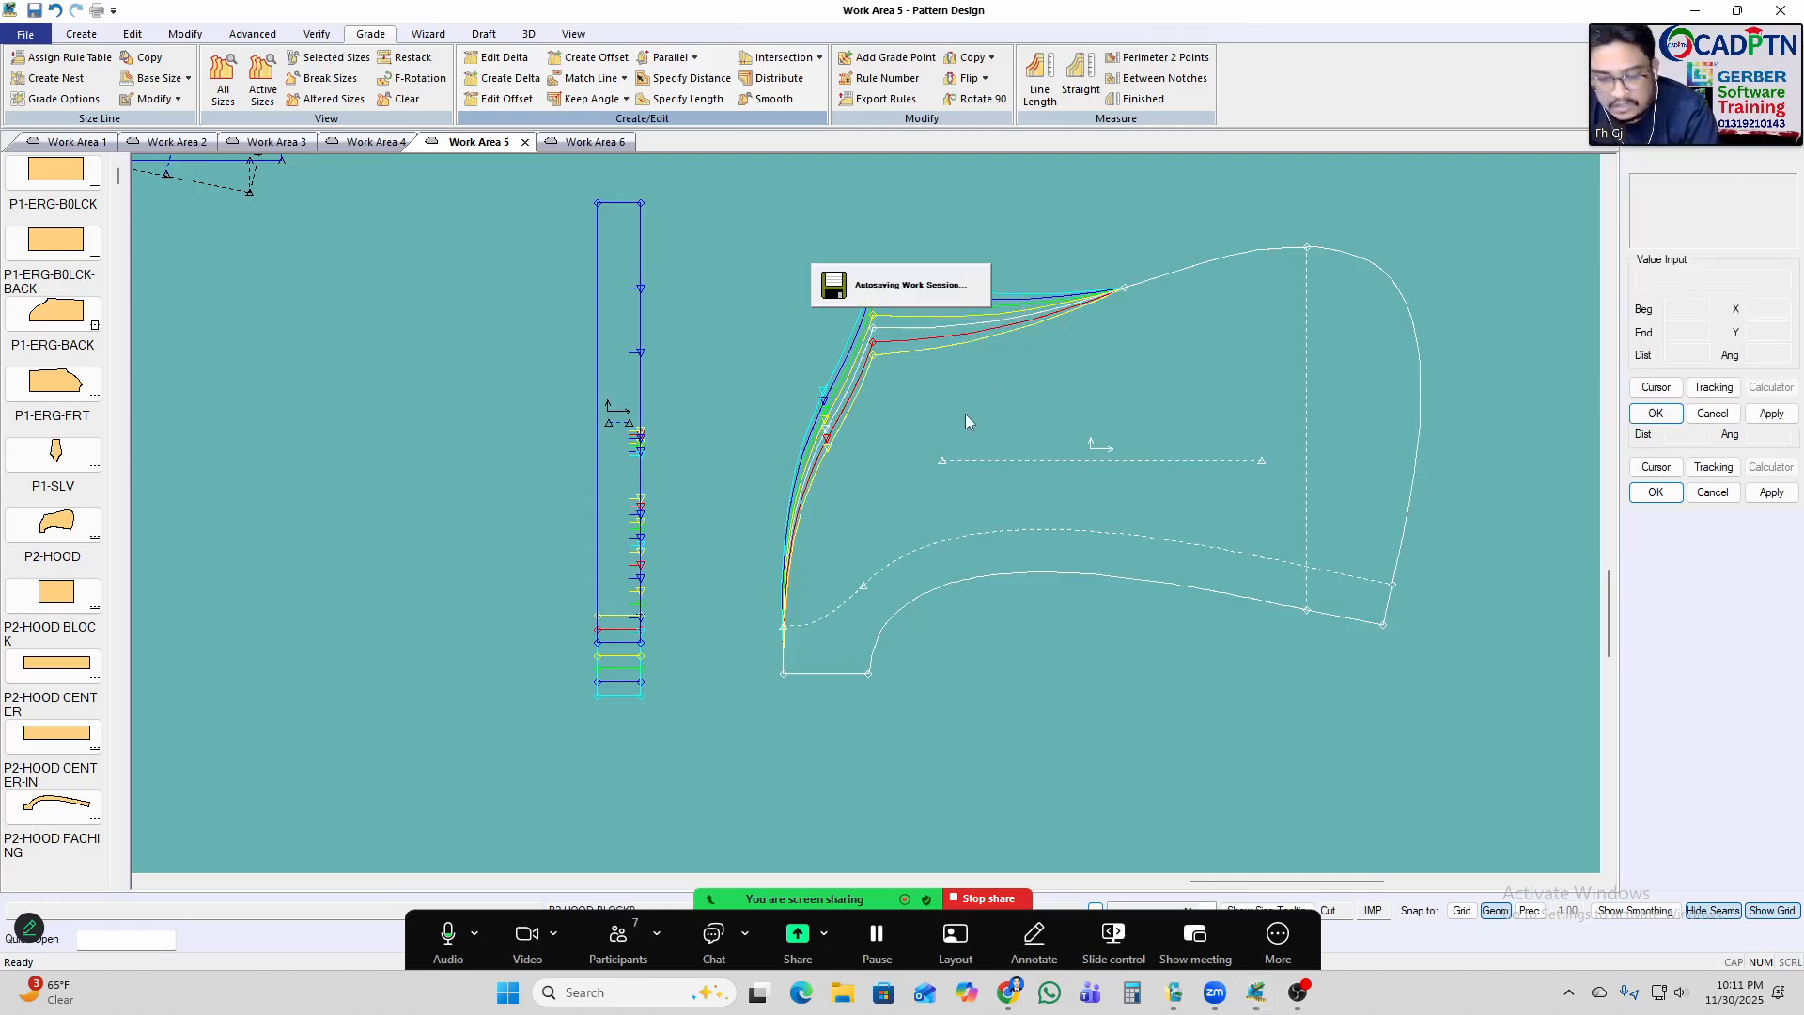
Try to delete the intermediate point on the hood block's graded neck edge.
scroll(966, 413, up, 2)
click(868, 397)
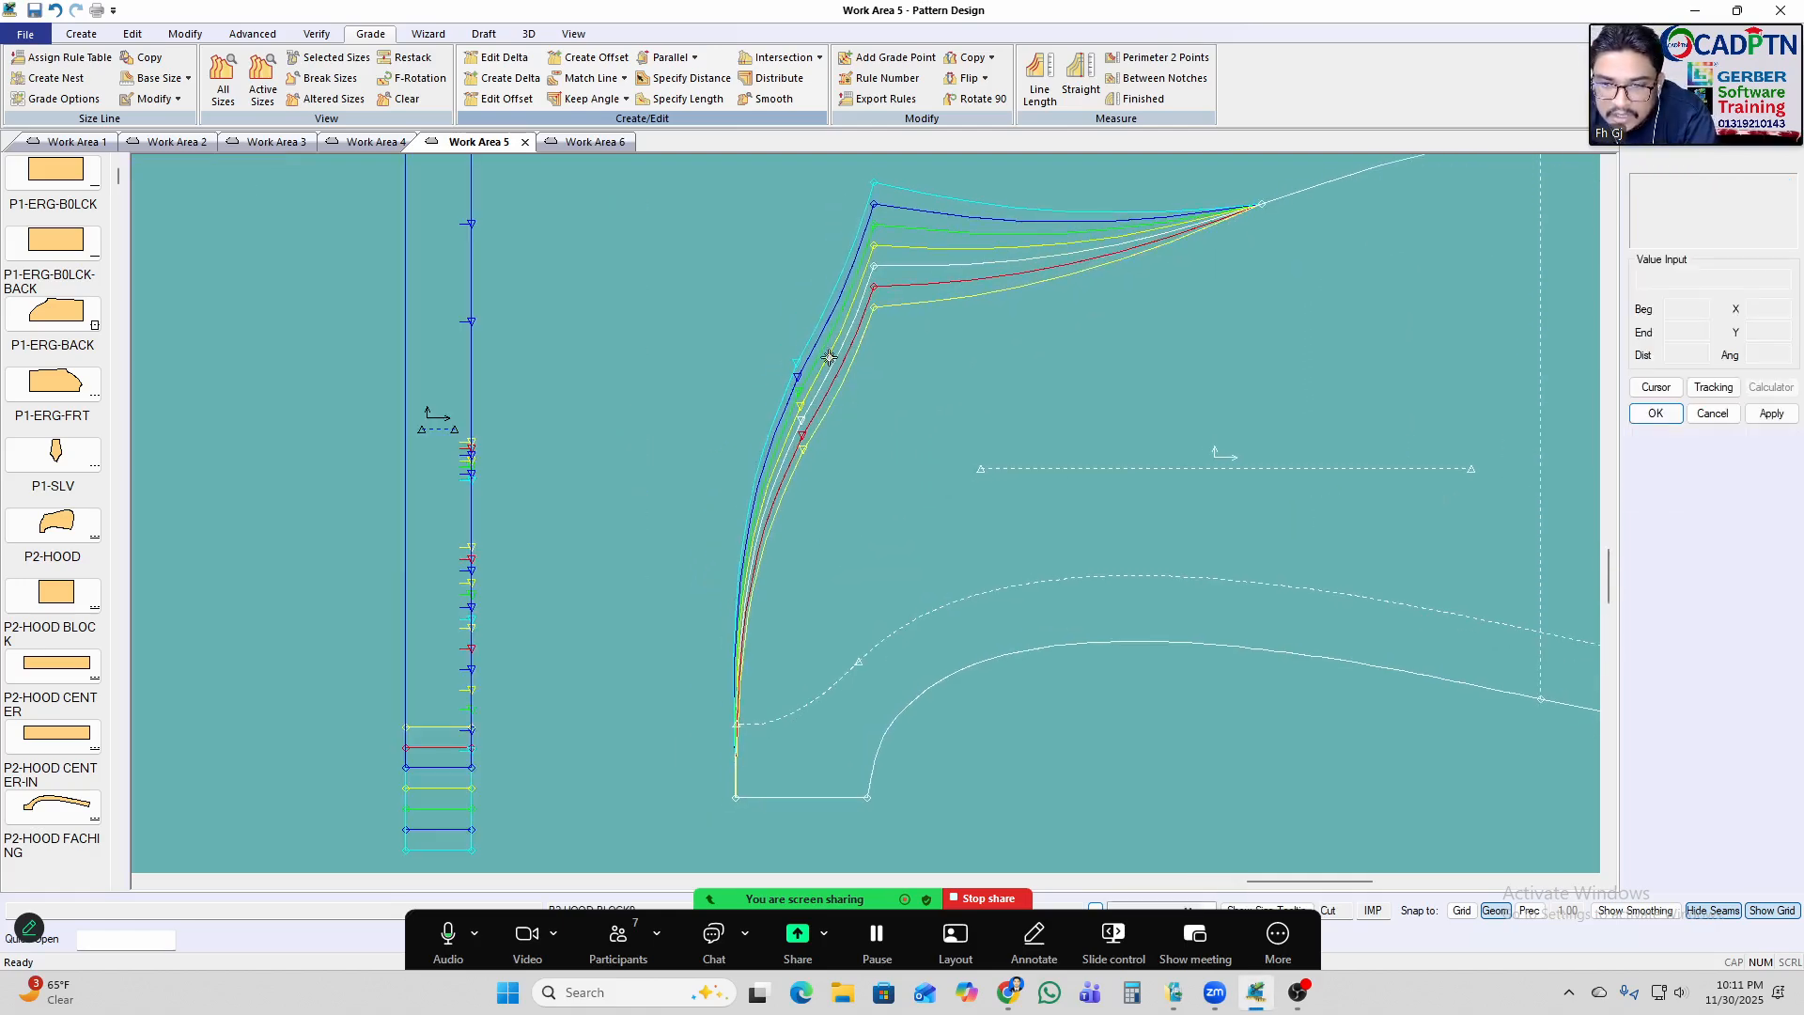
click(805, 429)
click(829, 429)
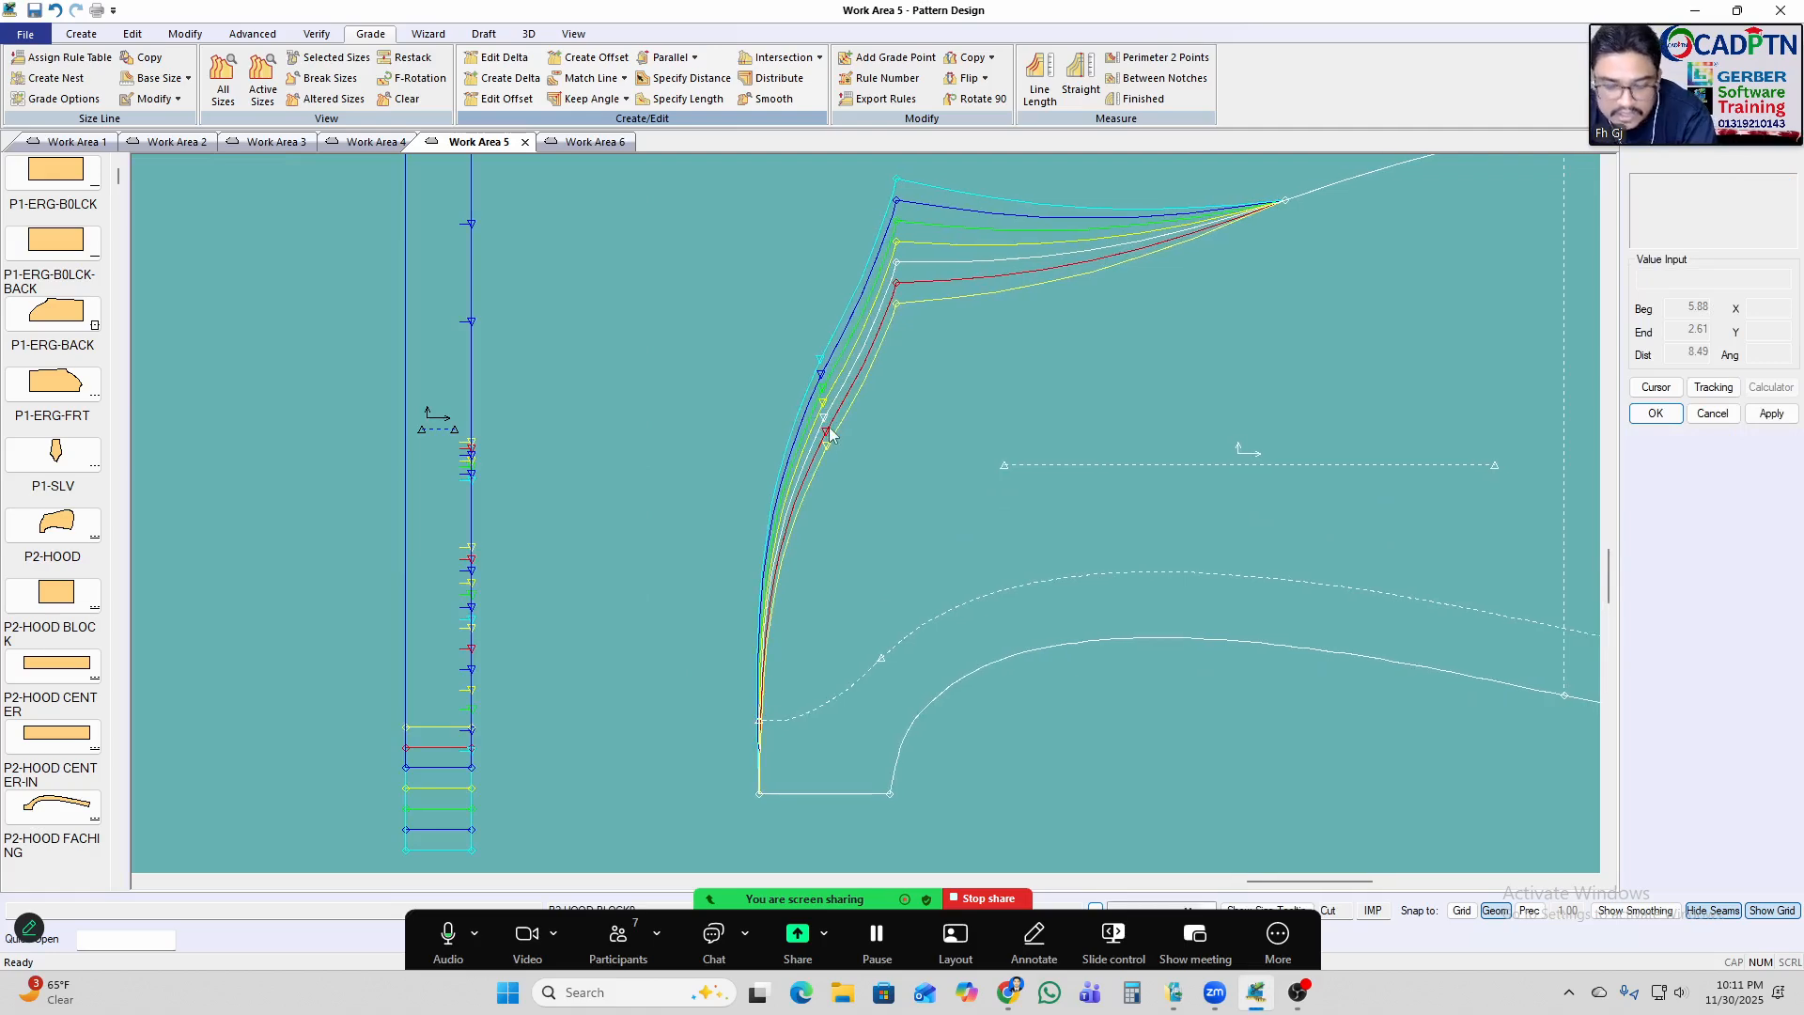
key(Delete)
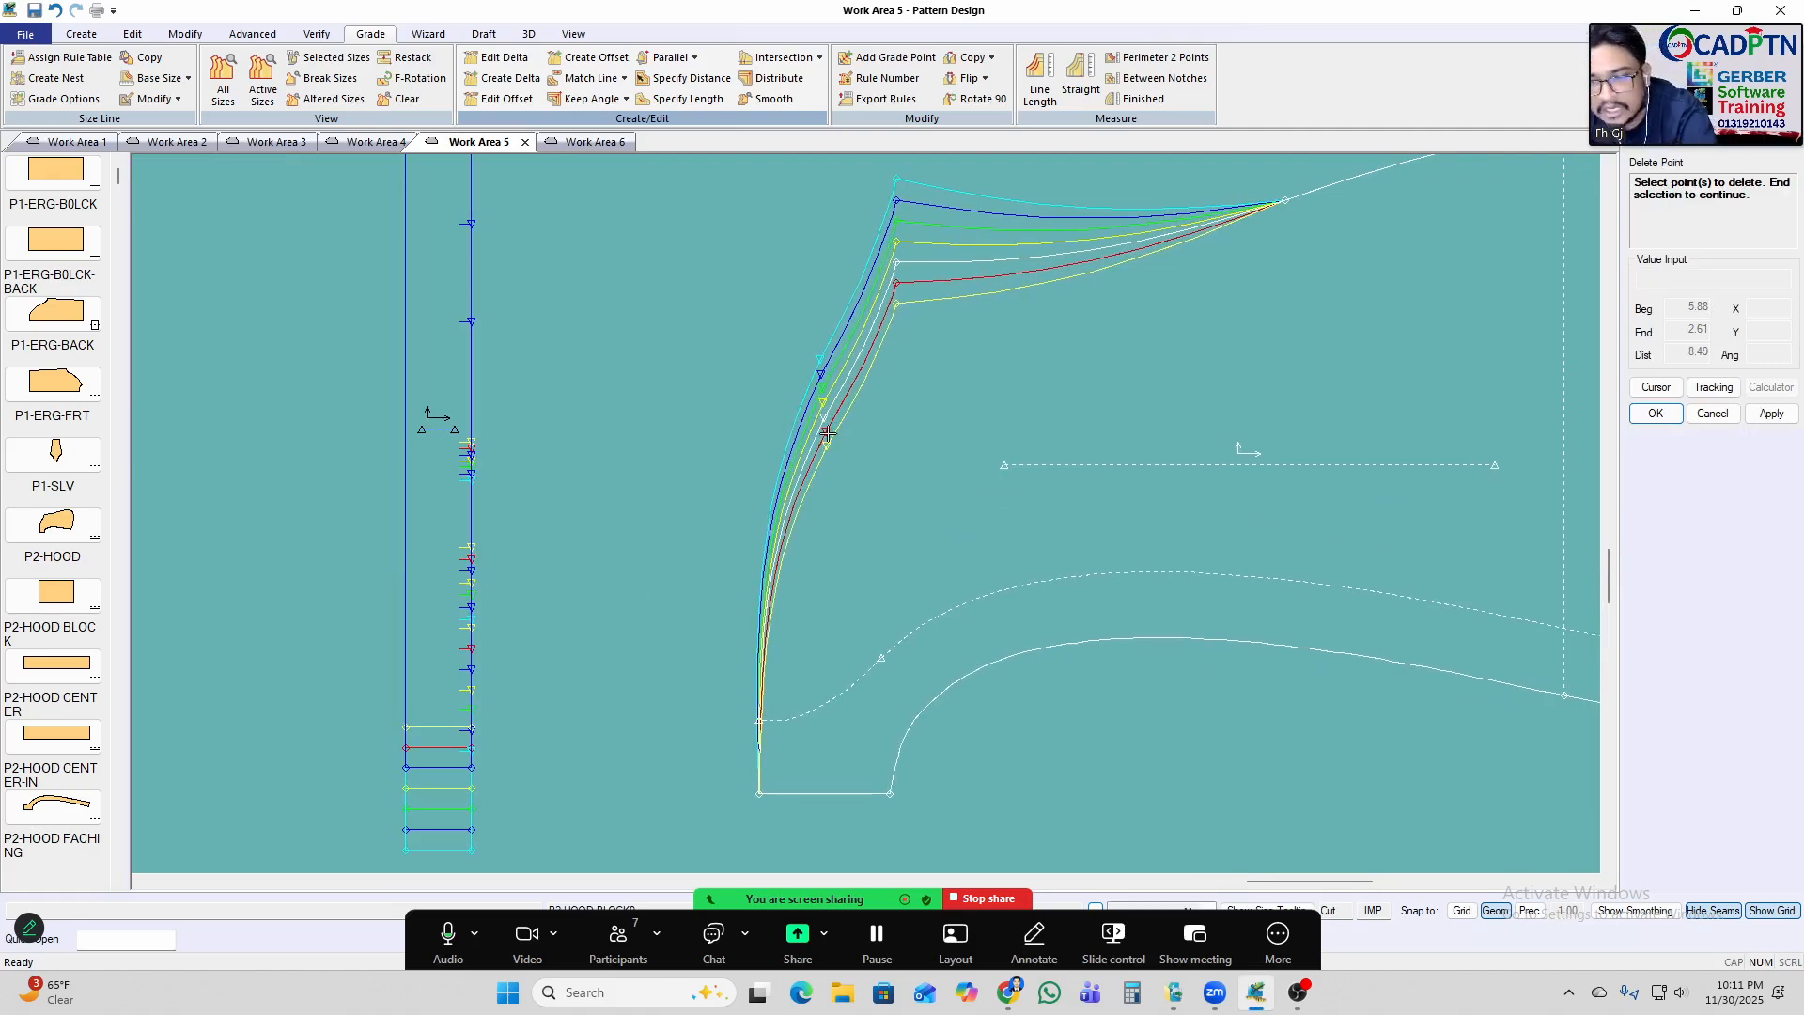
right_click(1020, 276)
click(1010, 290)
Move the binding strip farther away from the hood block and reposition the hood block.
click(473, 406)
click(370, 408)
click(1108, 459)
click(1076, 468)
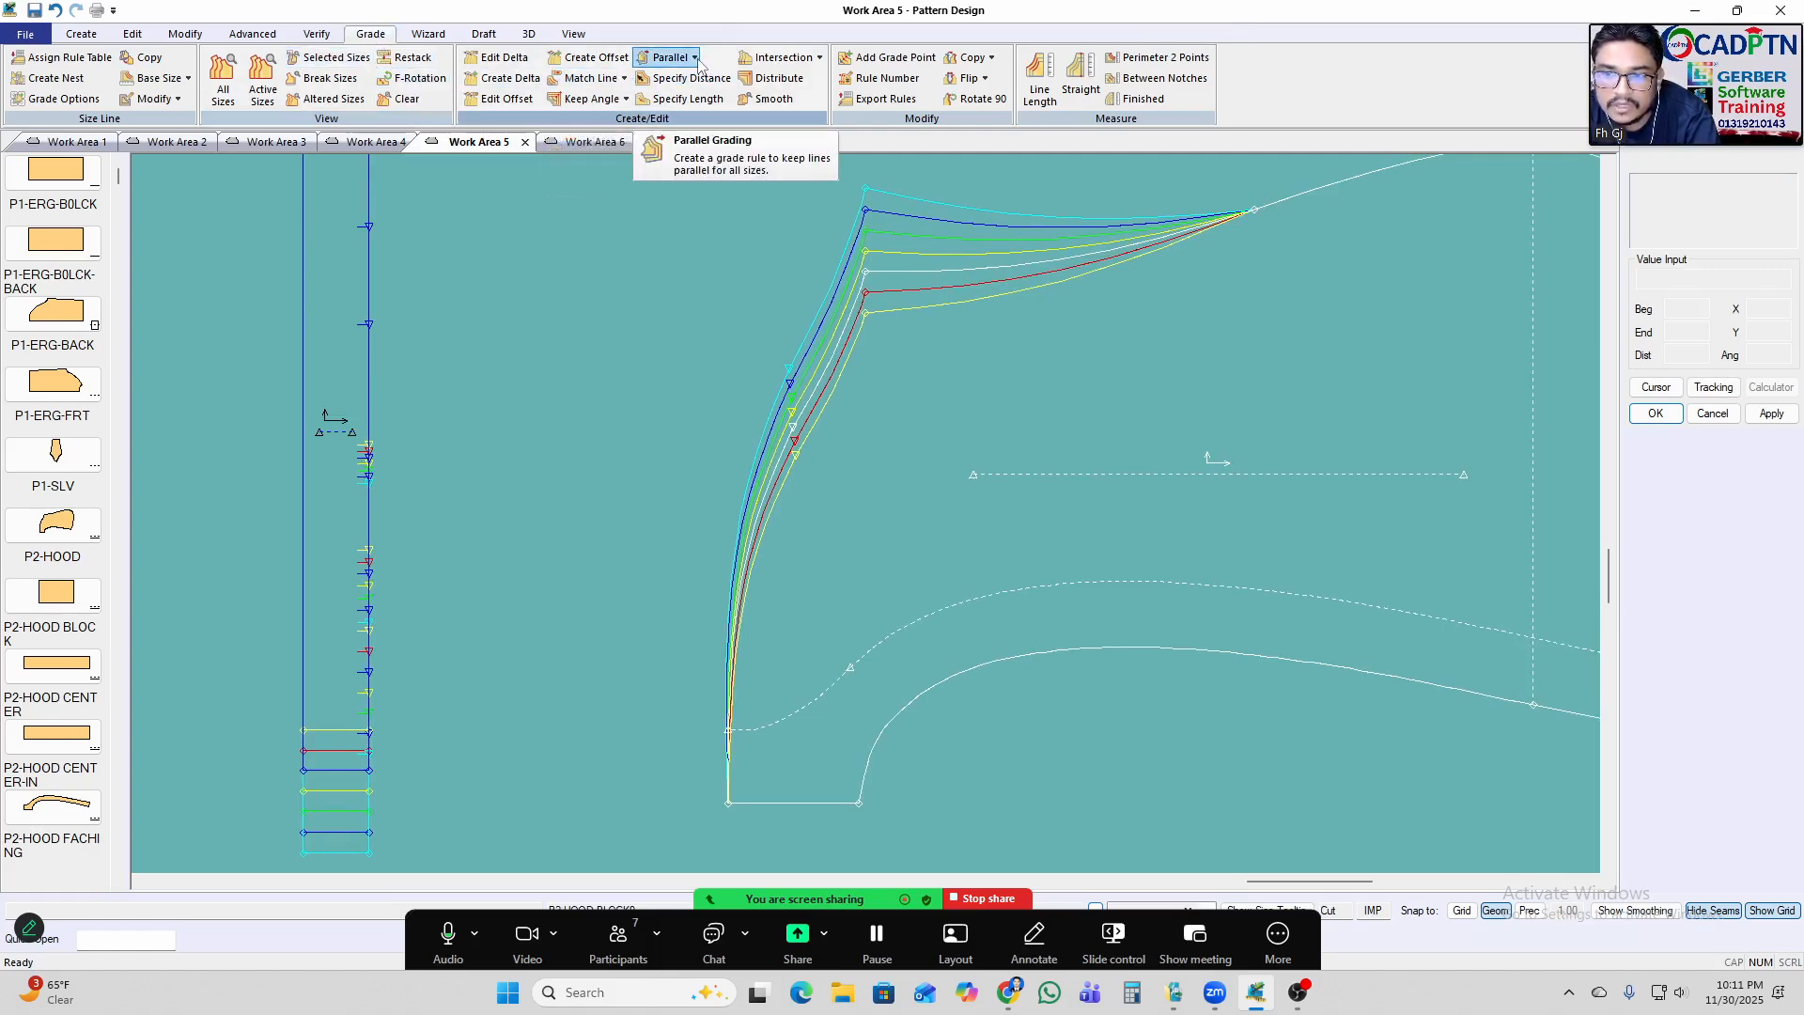
click(954, 380)
click(994, 372)
Delete the intermediate point on the hood block's graded neck edge.
key(Delete)
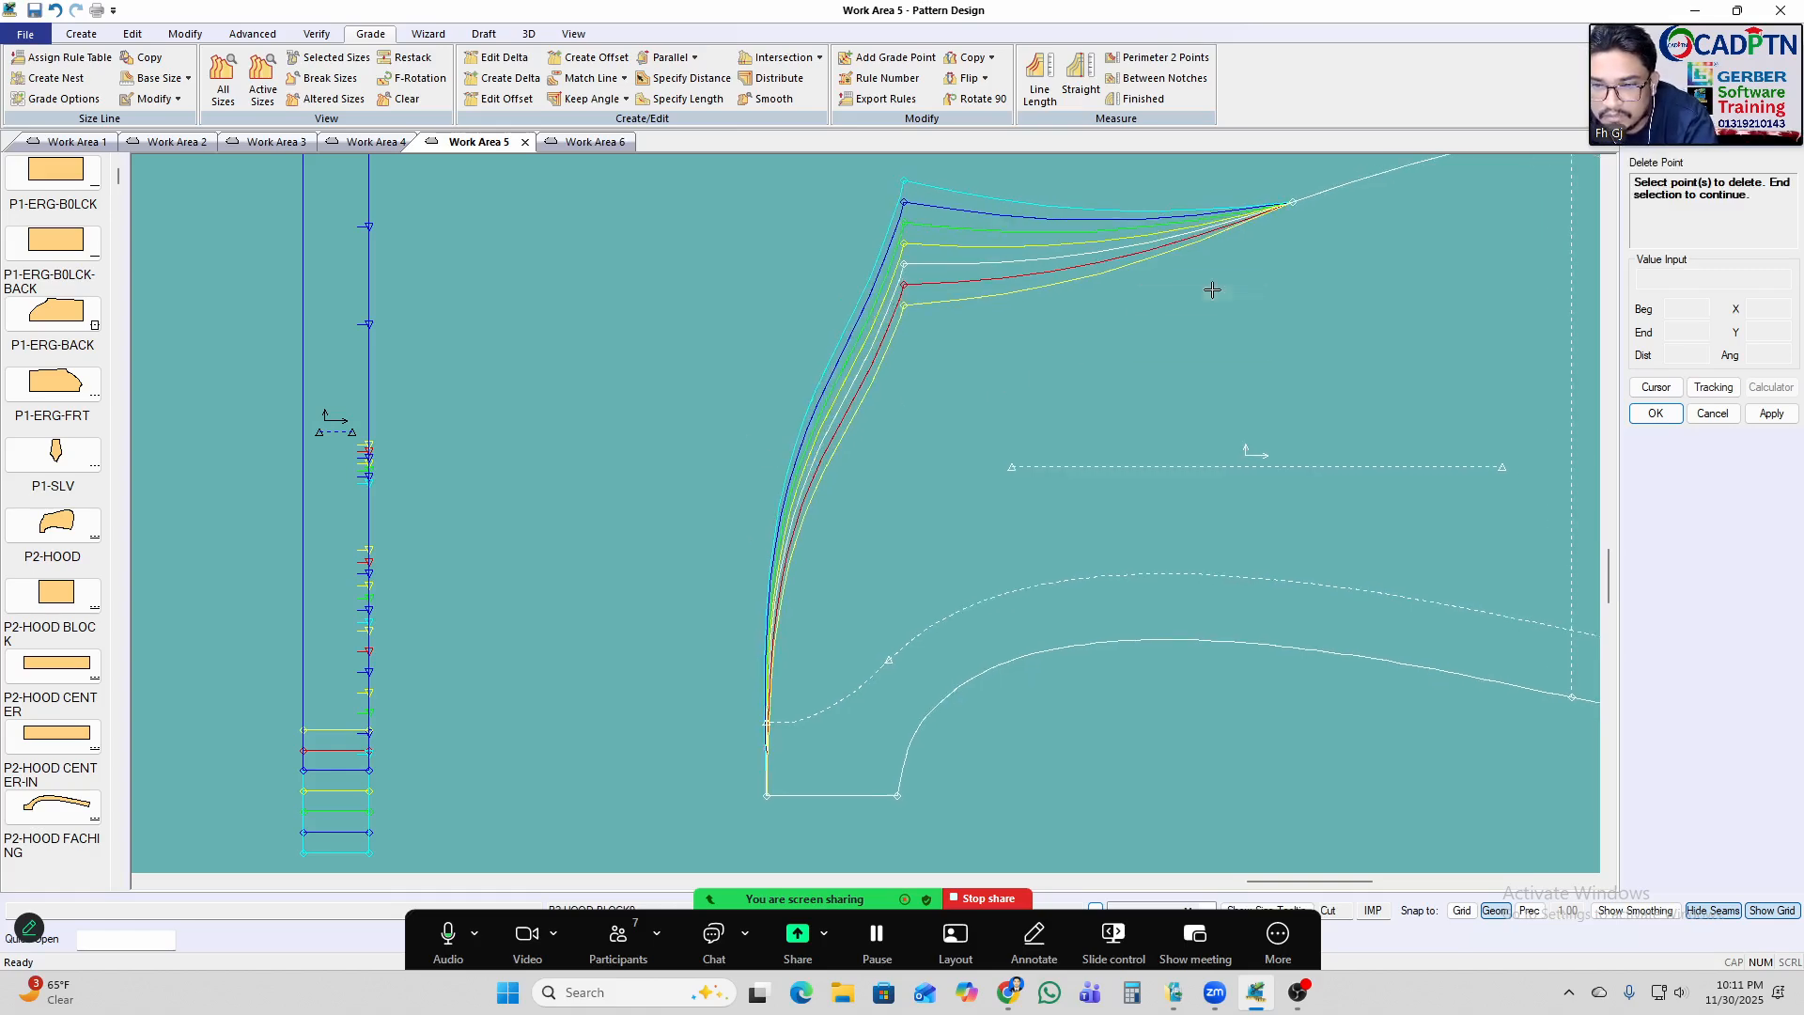
right_click(1166, 282)
click(1167, 284)
scroll(568, 325, down, 4)
scroll(993, 346, up, 2)
Set Delta X to 0.25 for every size break at the hood block's lower corner opposite the neck edge (point 4).
click(994, 346)
scroll(943, 377, up, 1)
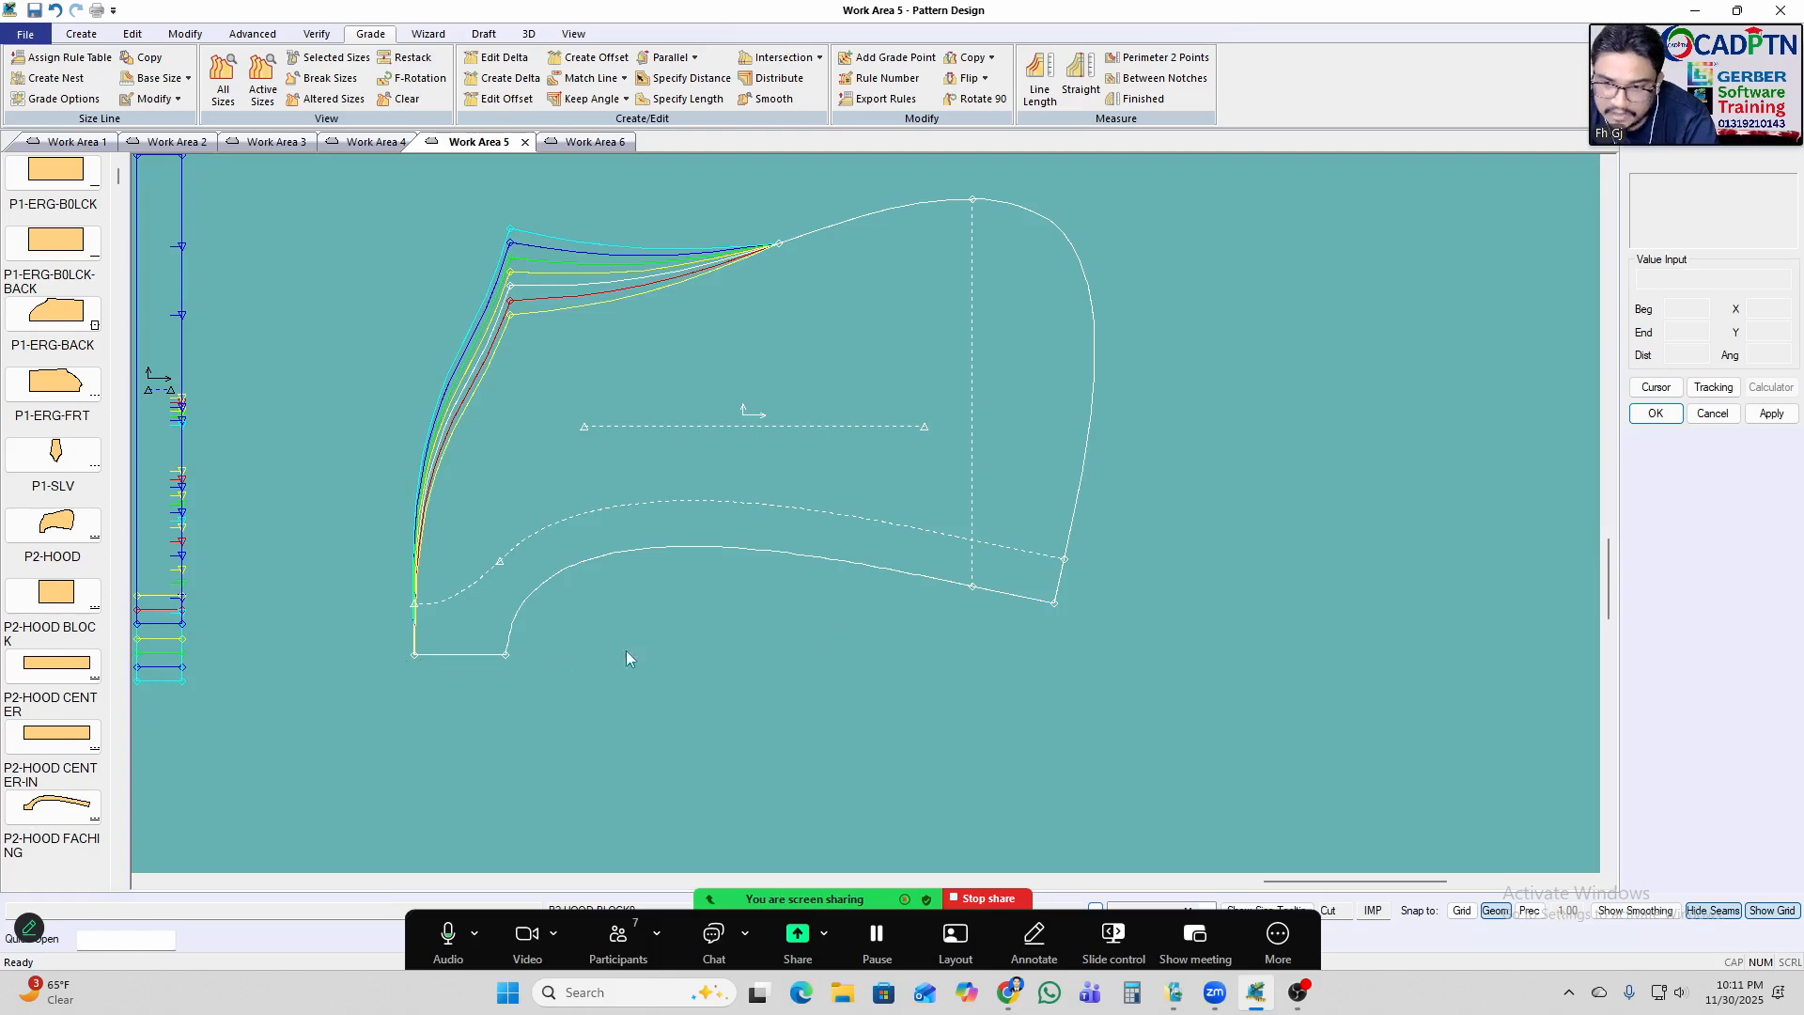
click(937, 521)
click(930, 432)
key(e)
click(1050, 502)
scroll(774, 483, down, 2)
scroll(1208, 524, up, 2)
right_click(1245, 418)
click(1244, 417)
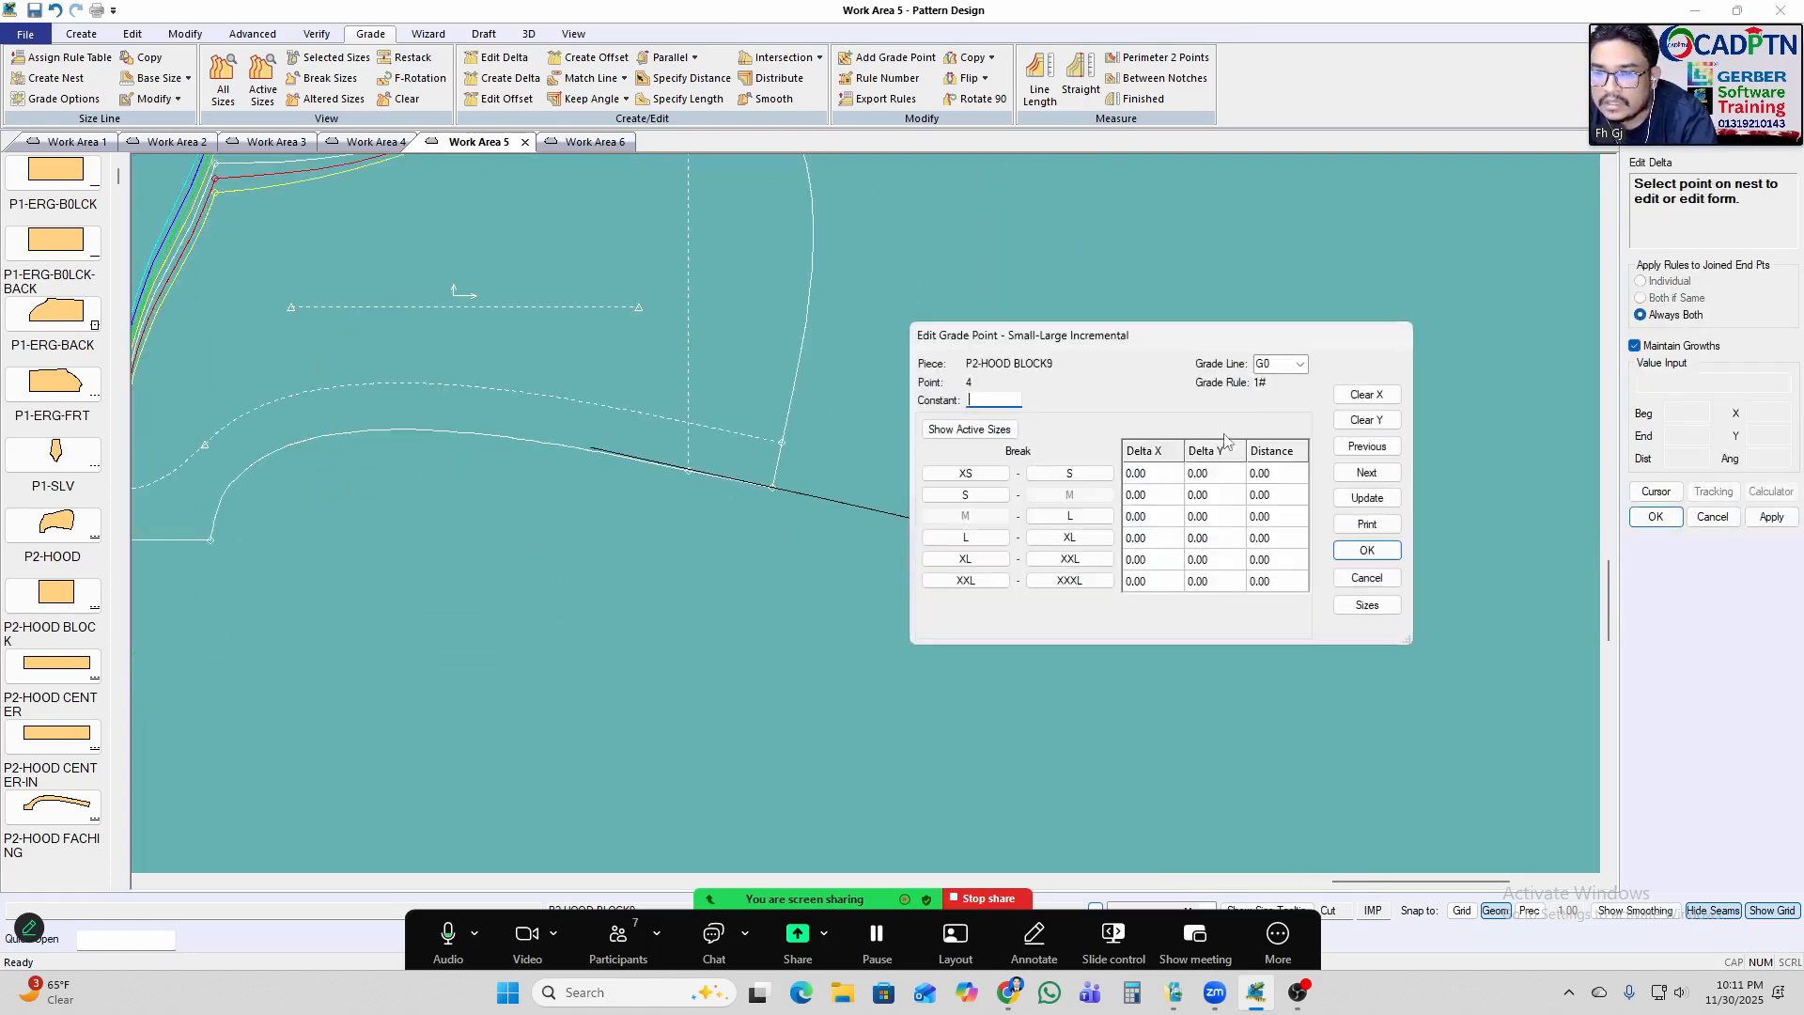
click(1393, 396)
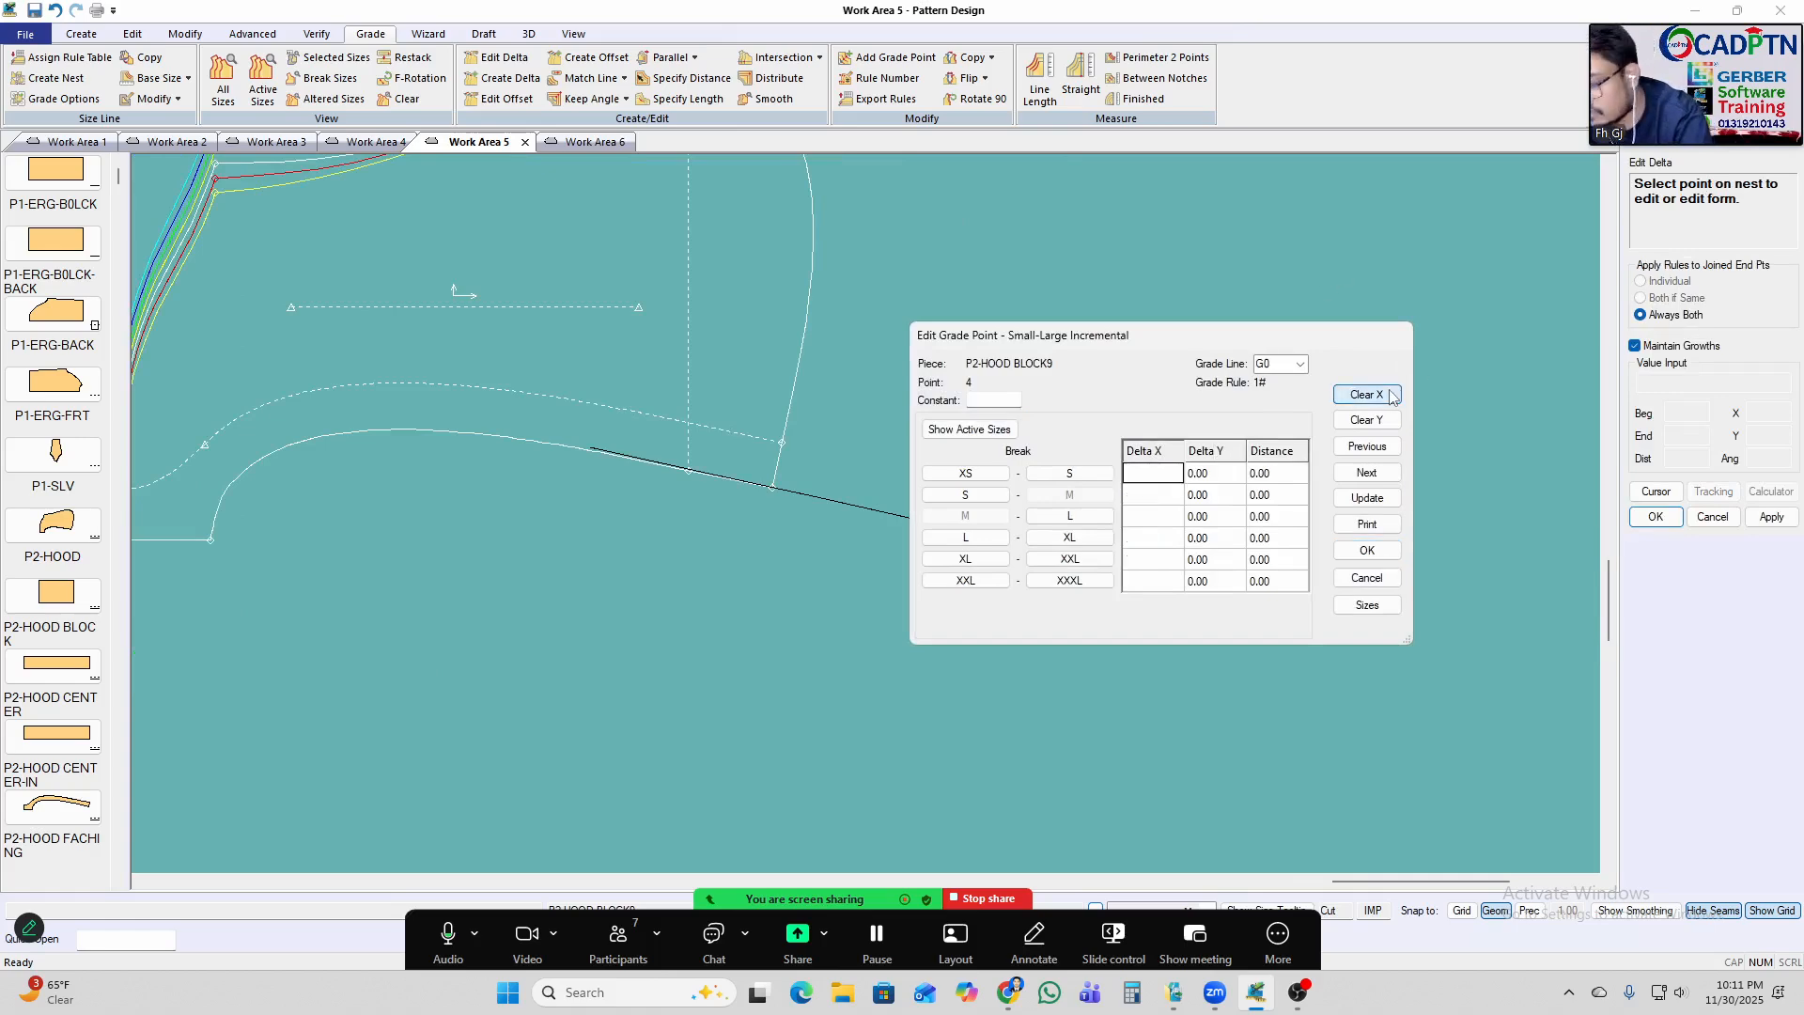
text(.25)
click(1361, 499)
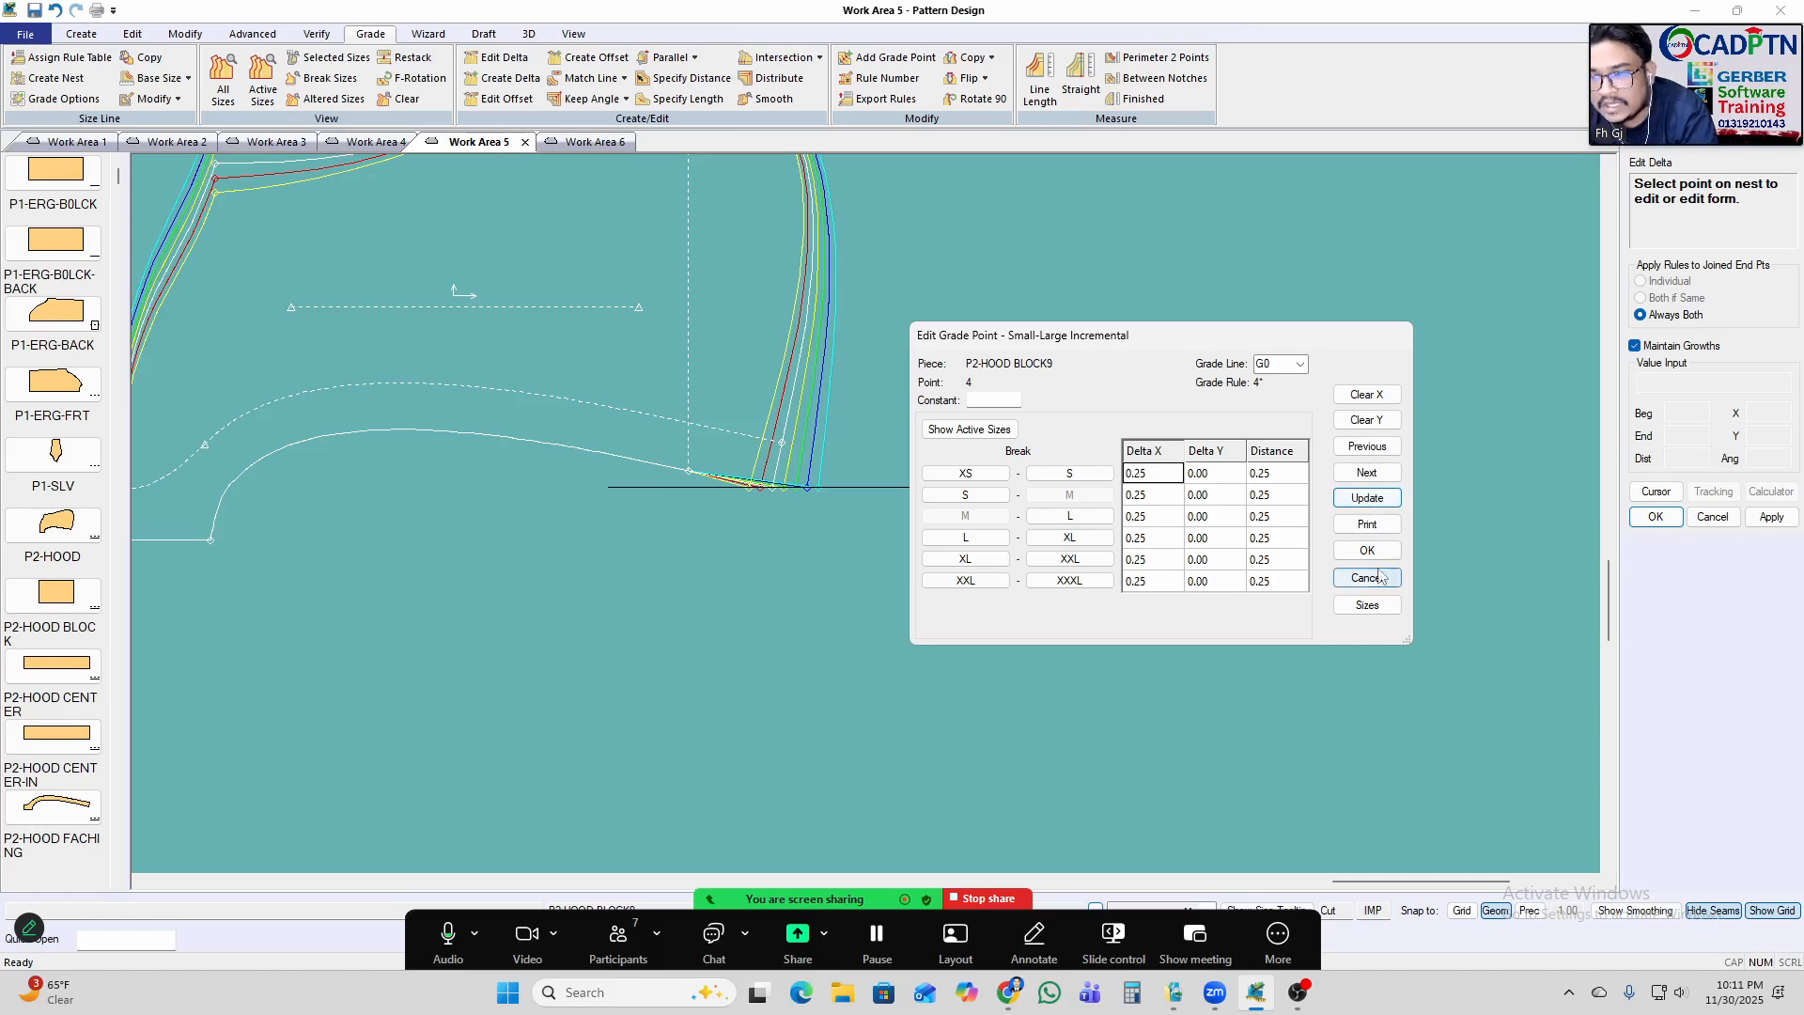
click(1375, 558)
right_click(973, 399)
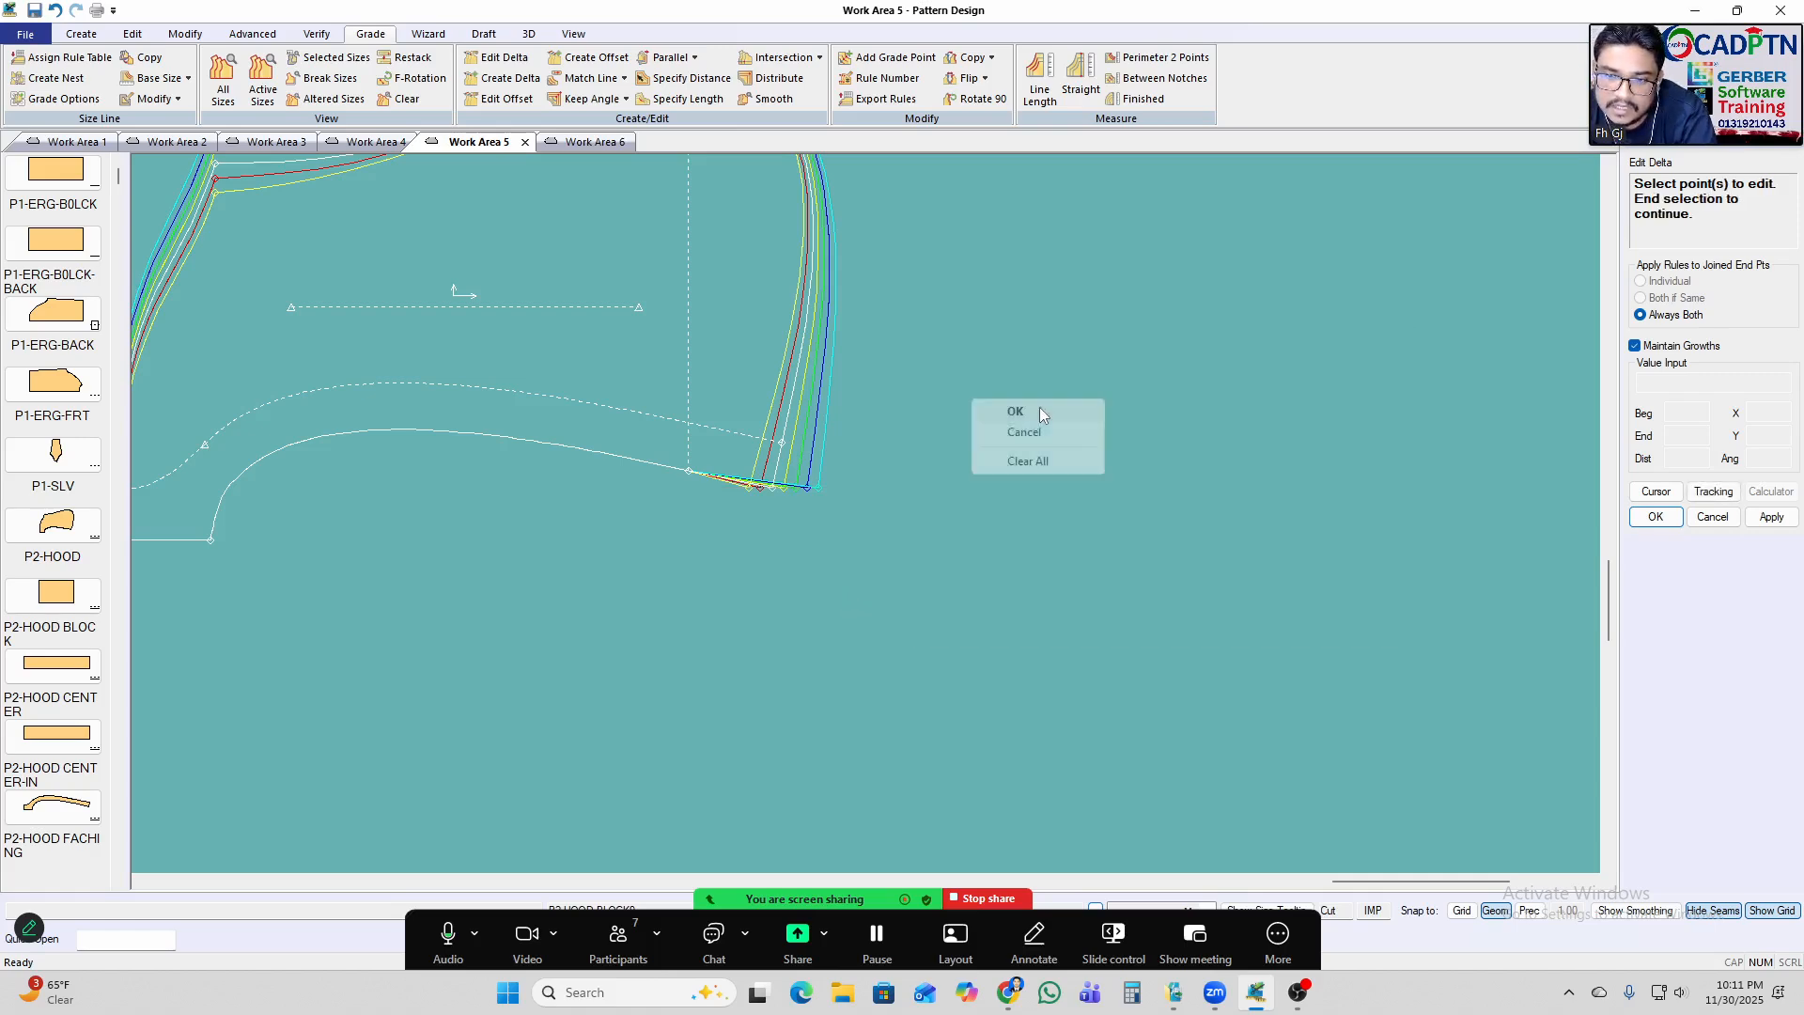
click(1039, 410)
Apply parallel grading to the hood block's lower corner opposite the neck edge, following the adjoining lower line.
scroll(1060, 494, down, 2)
scroll(821, 488, up, 2)
middle_drag(763, 470, 922, 507)
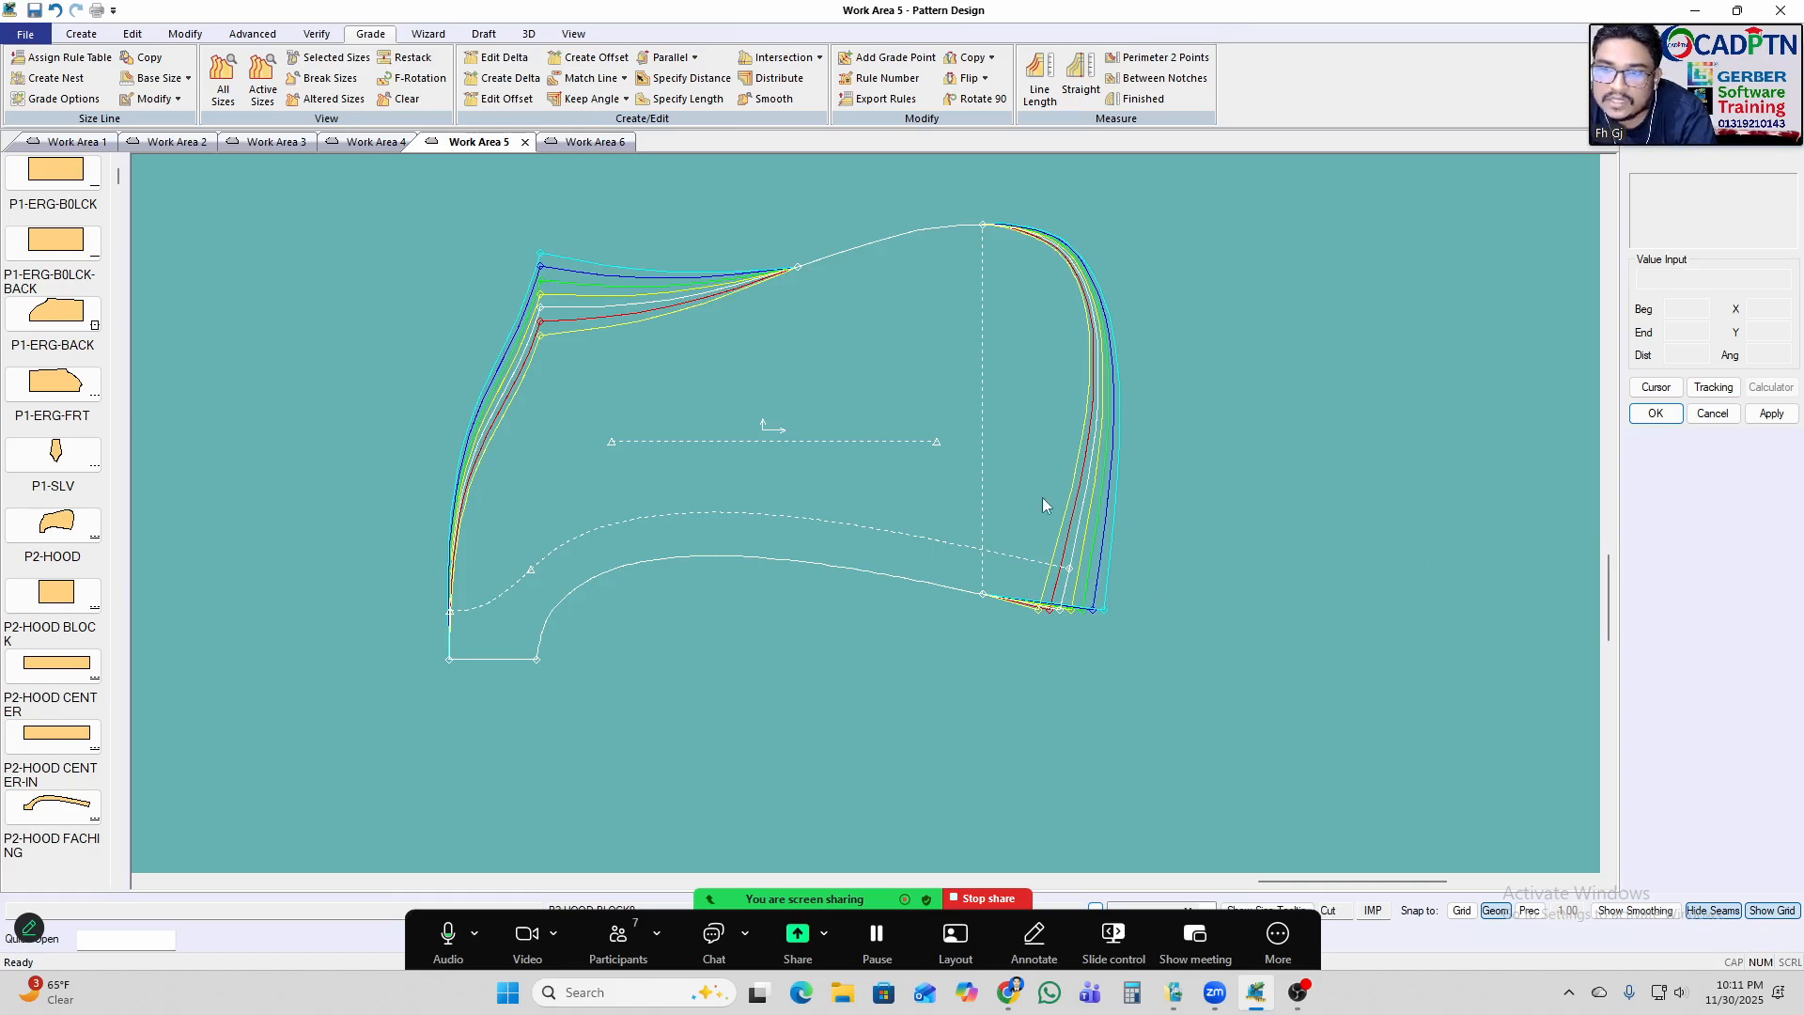
middle_drag(1026, 486, 1036, 489)
click(268, 35)
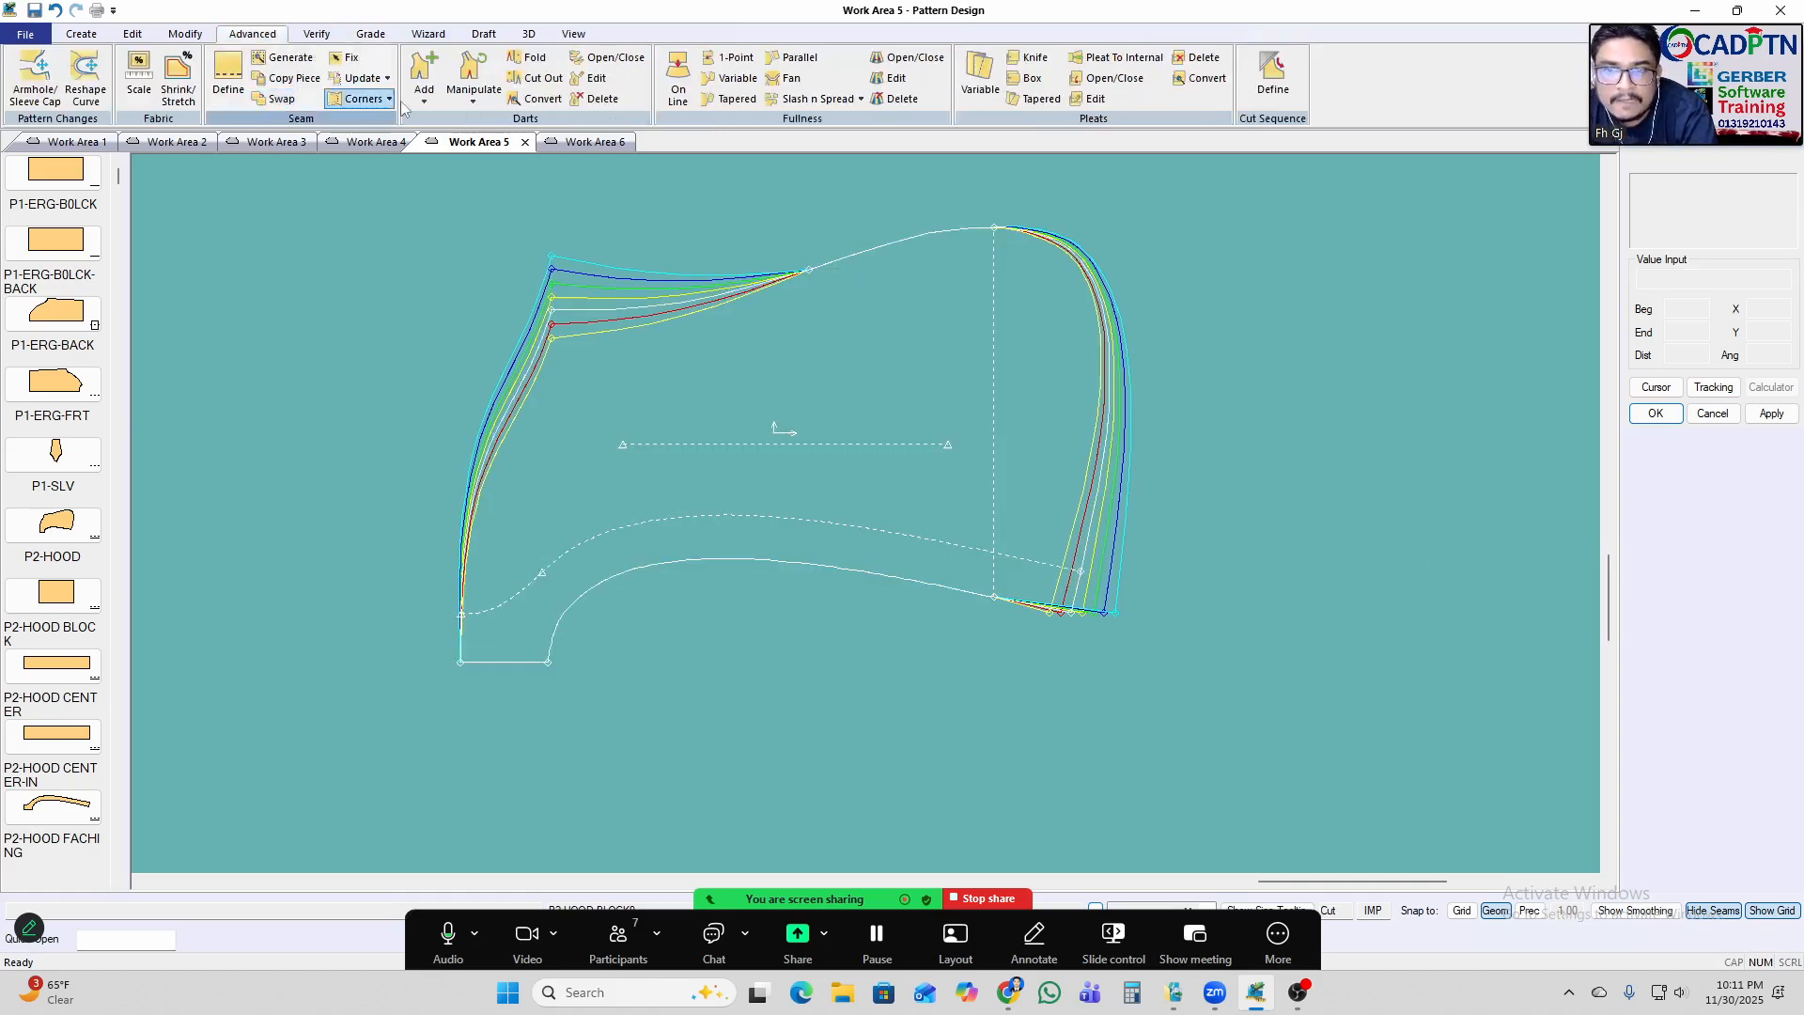
click(376, 34)
click(670, 57)
click(682, 95)
scroll(1095, 667, up, 1)
click(1062, 595)
click(959, 574)
right_click(1104, 439)
click(1105, 445)
scroll(1354, 562, down, 1)
scroll(1329, 553, down, 1)
click(846, 448)
scroll(794, 437, up, 1)
click(606, 333)
key(ctrl+e)
click(1009, 560)
scroll(531, 512, down, 1)
scroll(913, 390, up, 1)
right_click(1269, 284)
click(1270, 291)
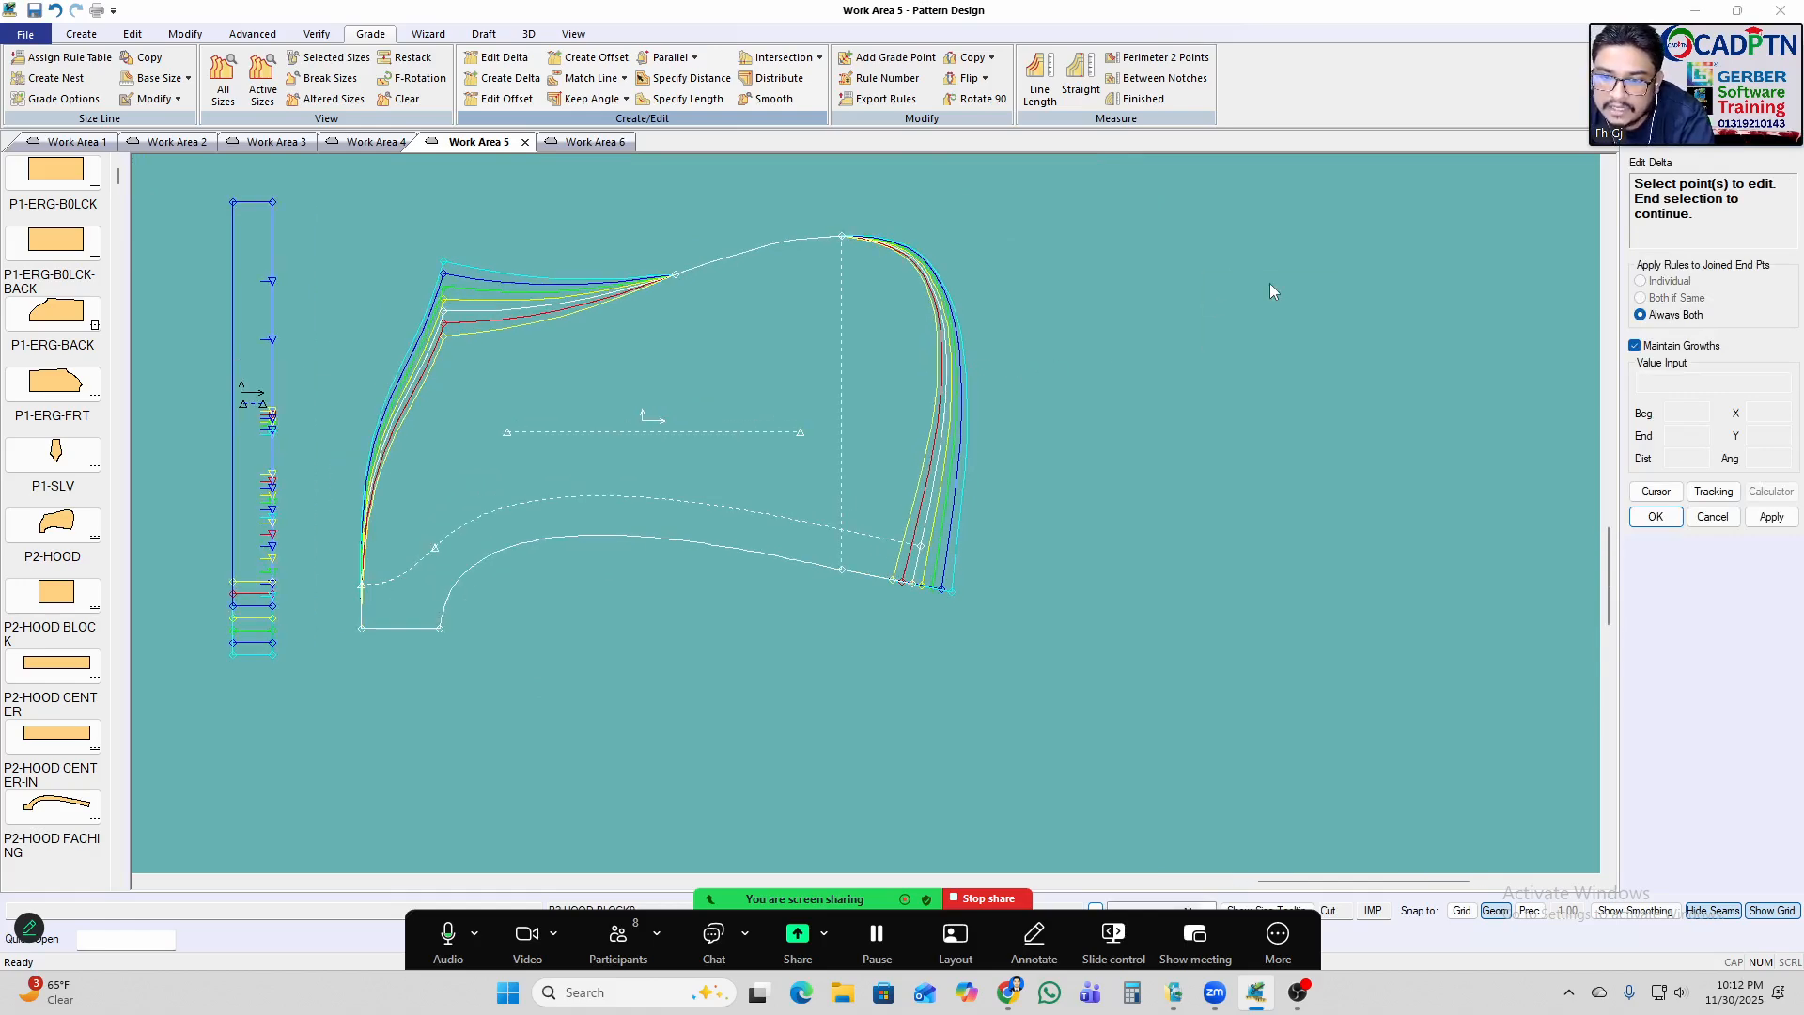
right_click(1354, 241)
right_click(1354, 240)
click(1355, 242)
click(640, 309)
scroll(728, 357, up, 1)
click(741, 358)
click(1000, 562)
click(979, 562)
click(1066, 546)
click(1071, 518)
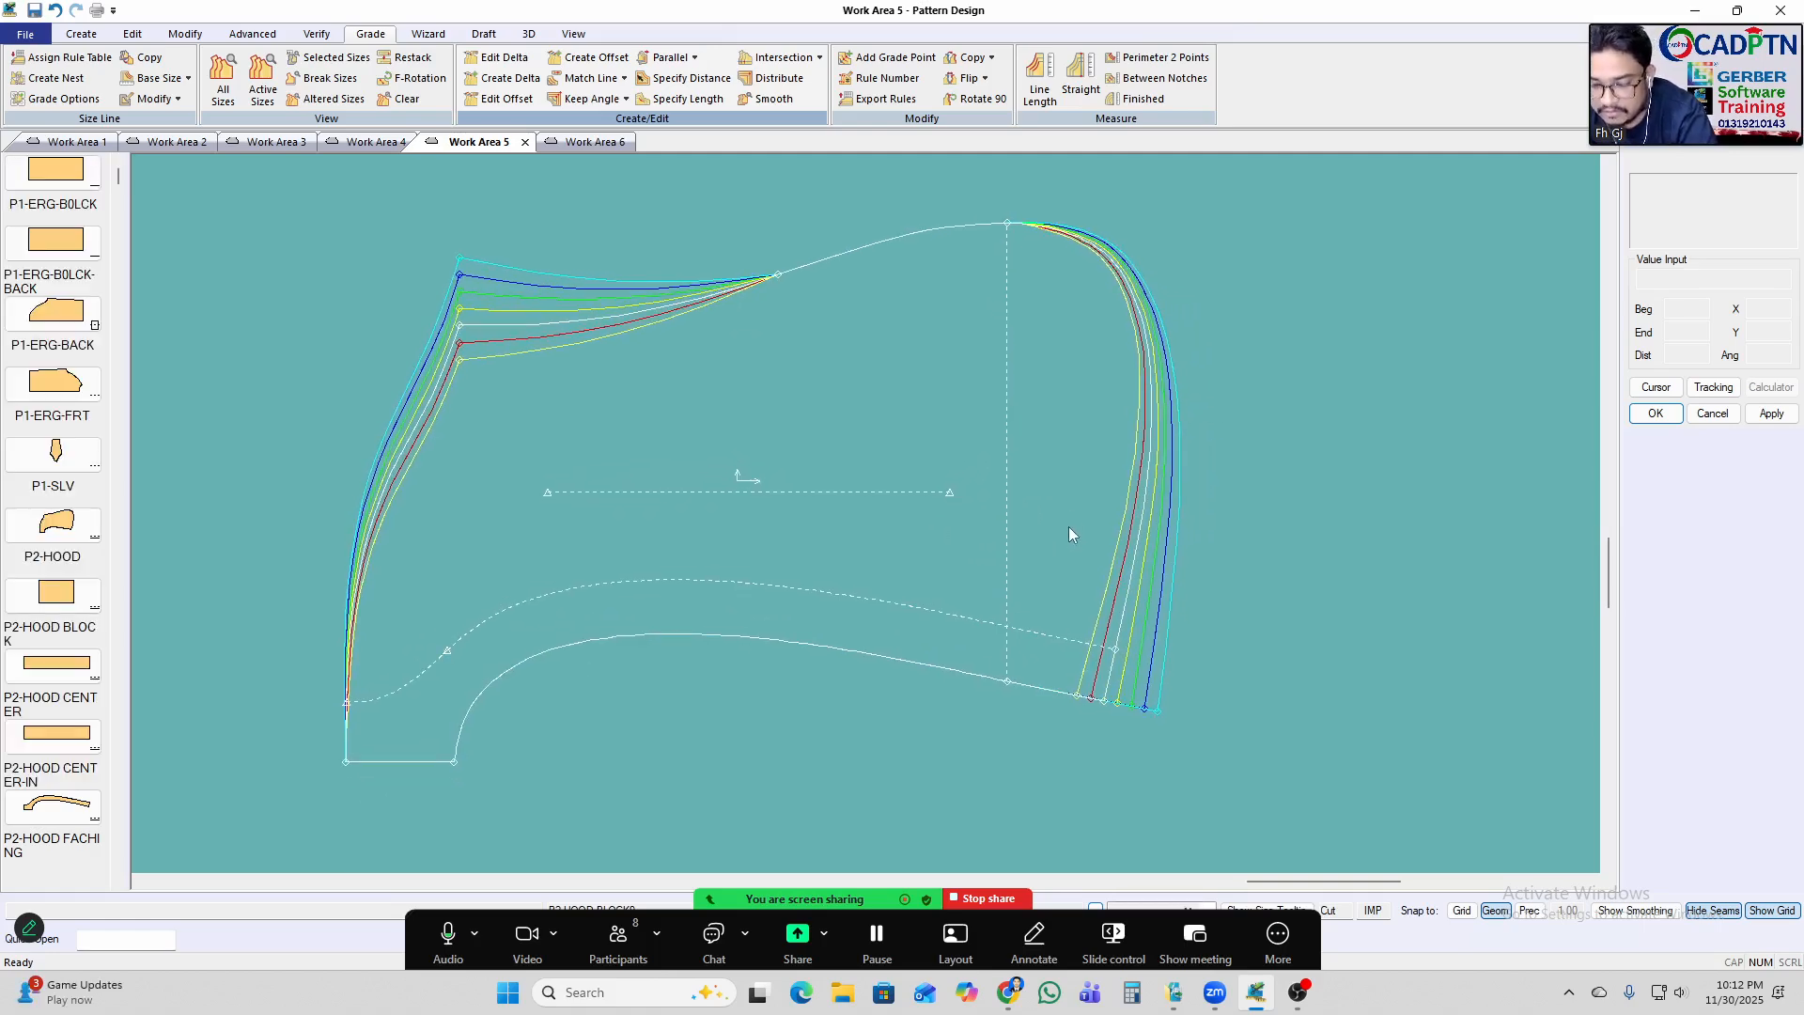
click(1069, 527)
click(1090, 528)
key(r)
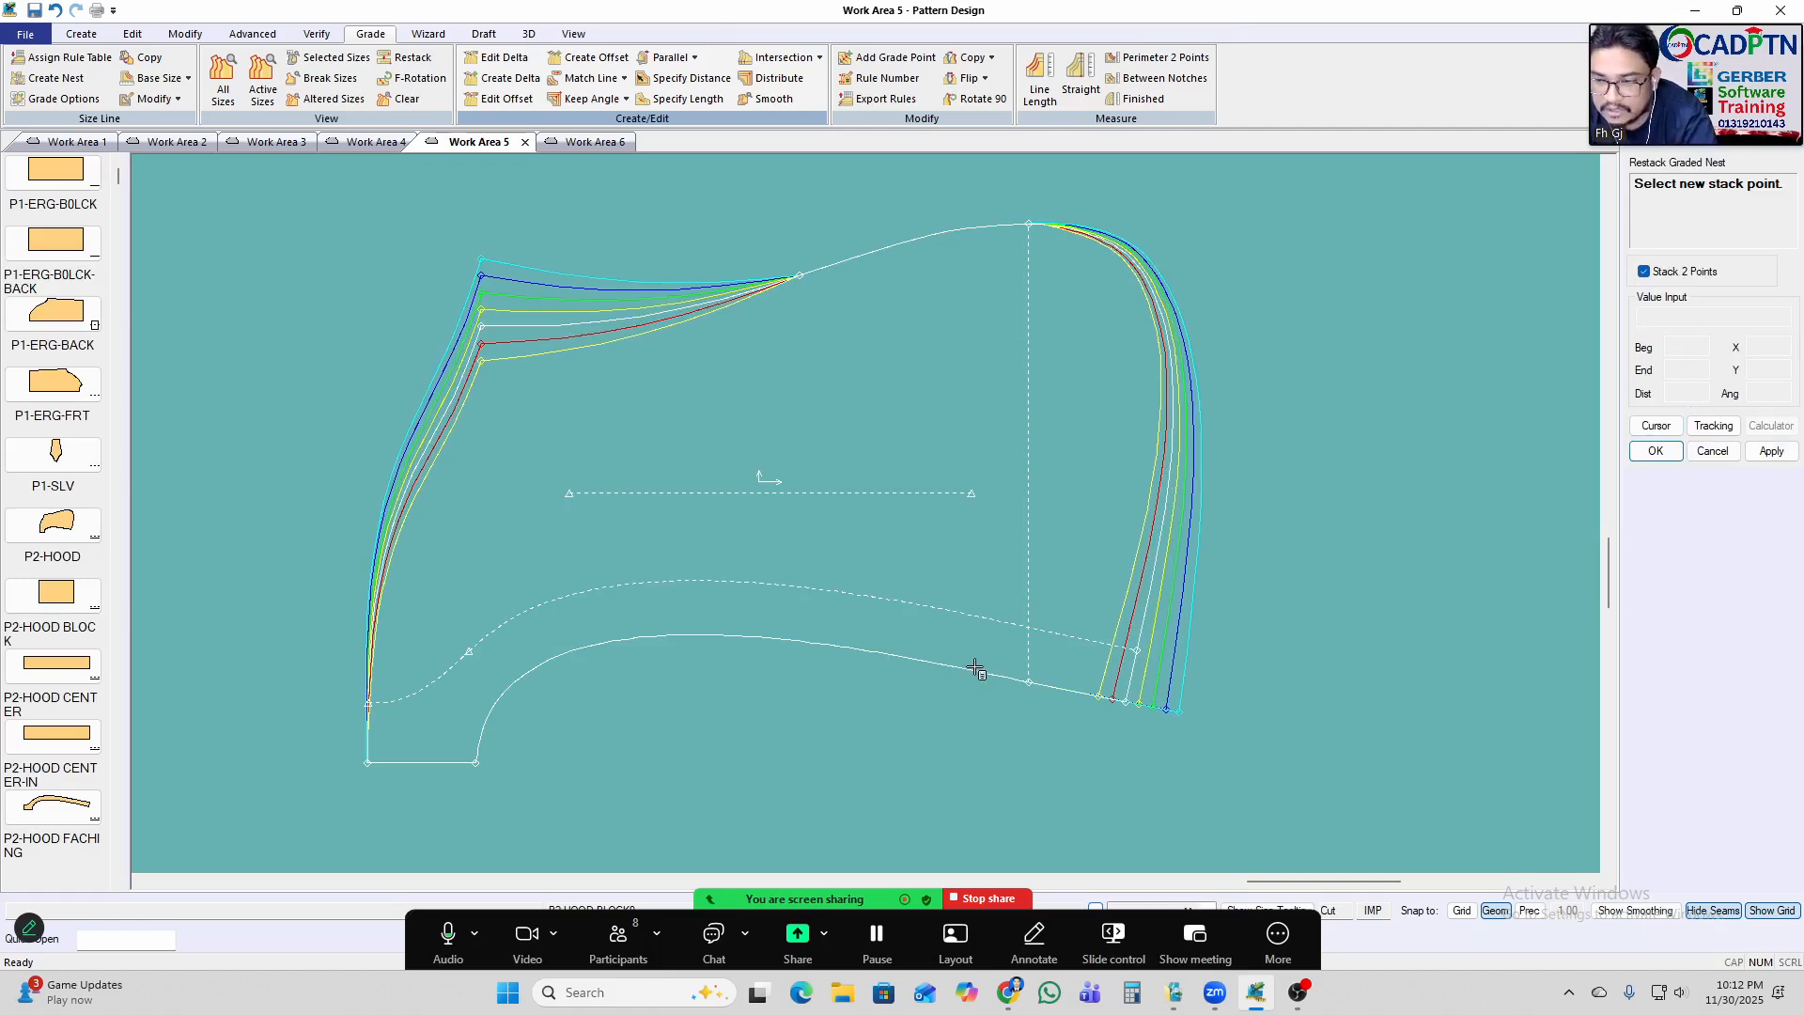
right_click(1099, 293)
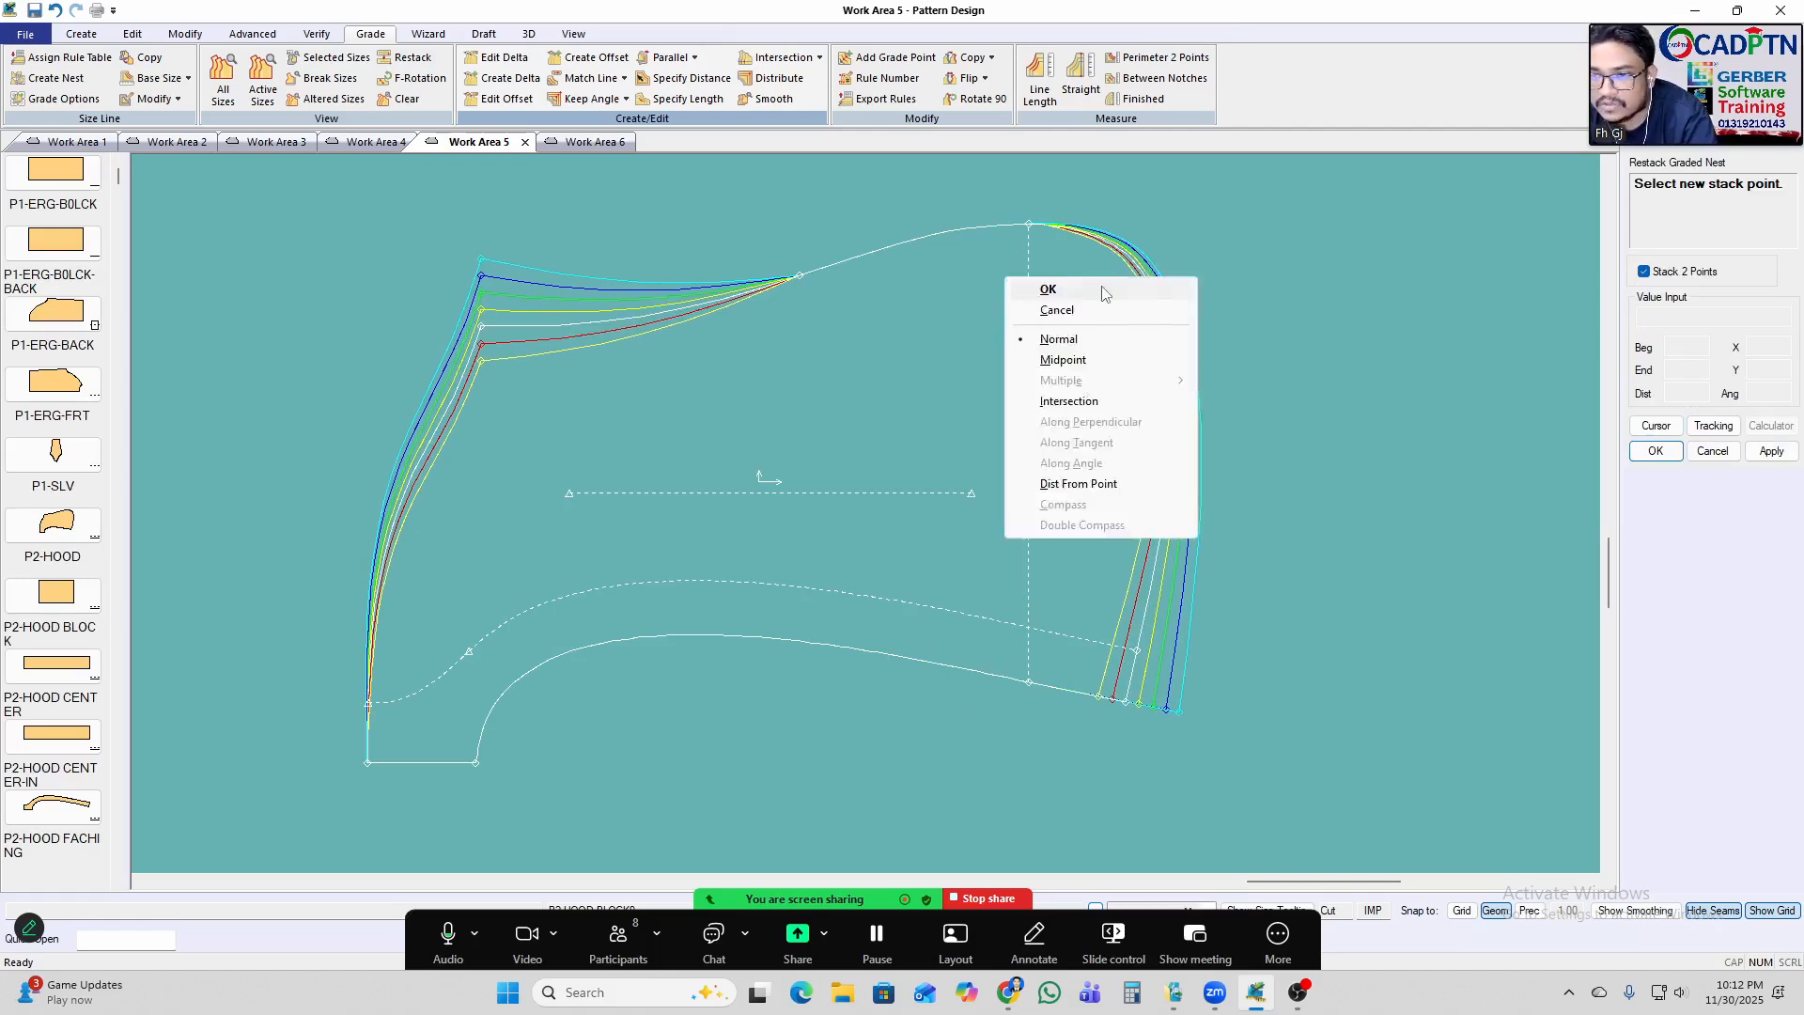
click(1102, 292)
click(1001, 373)
click(930, 383)
Set Delta Y to 0.25 for every size break at the hood block's top point above the vertical dashed line (point 3).
key(e)
scroll(962, 236, up, 3)
drag(954, 185, 928, 275)
scroll(915, 278, down, 2)
scroll(909, 279, down, 2)
scroll(1237, 379, up, 3)
right_click(1257, 275)
click(1311, 288)
click(1370, 423)
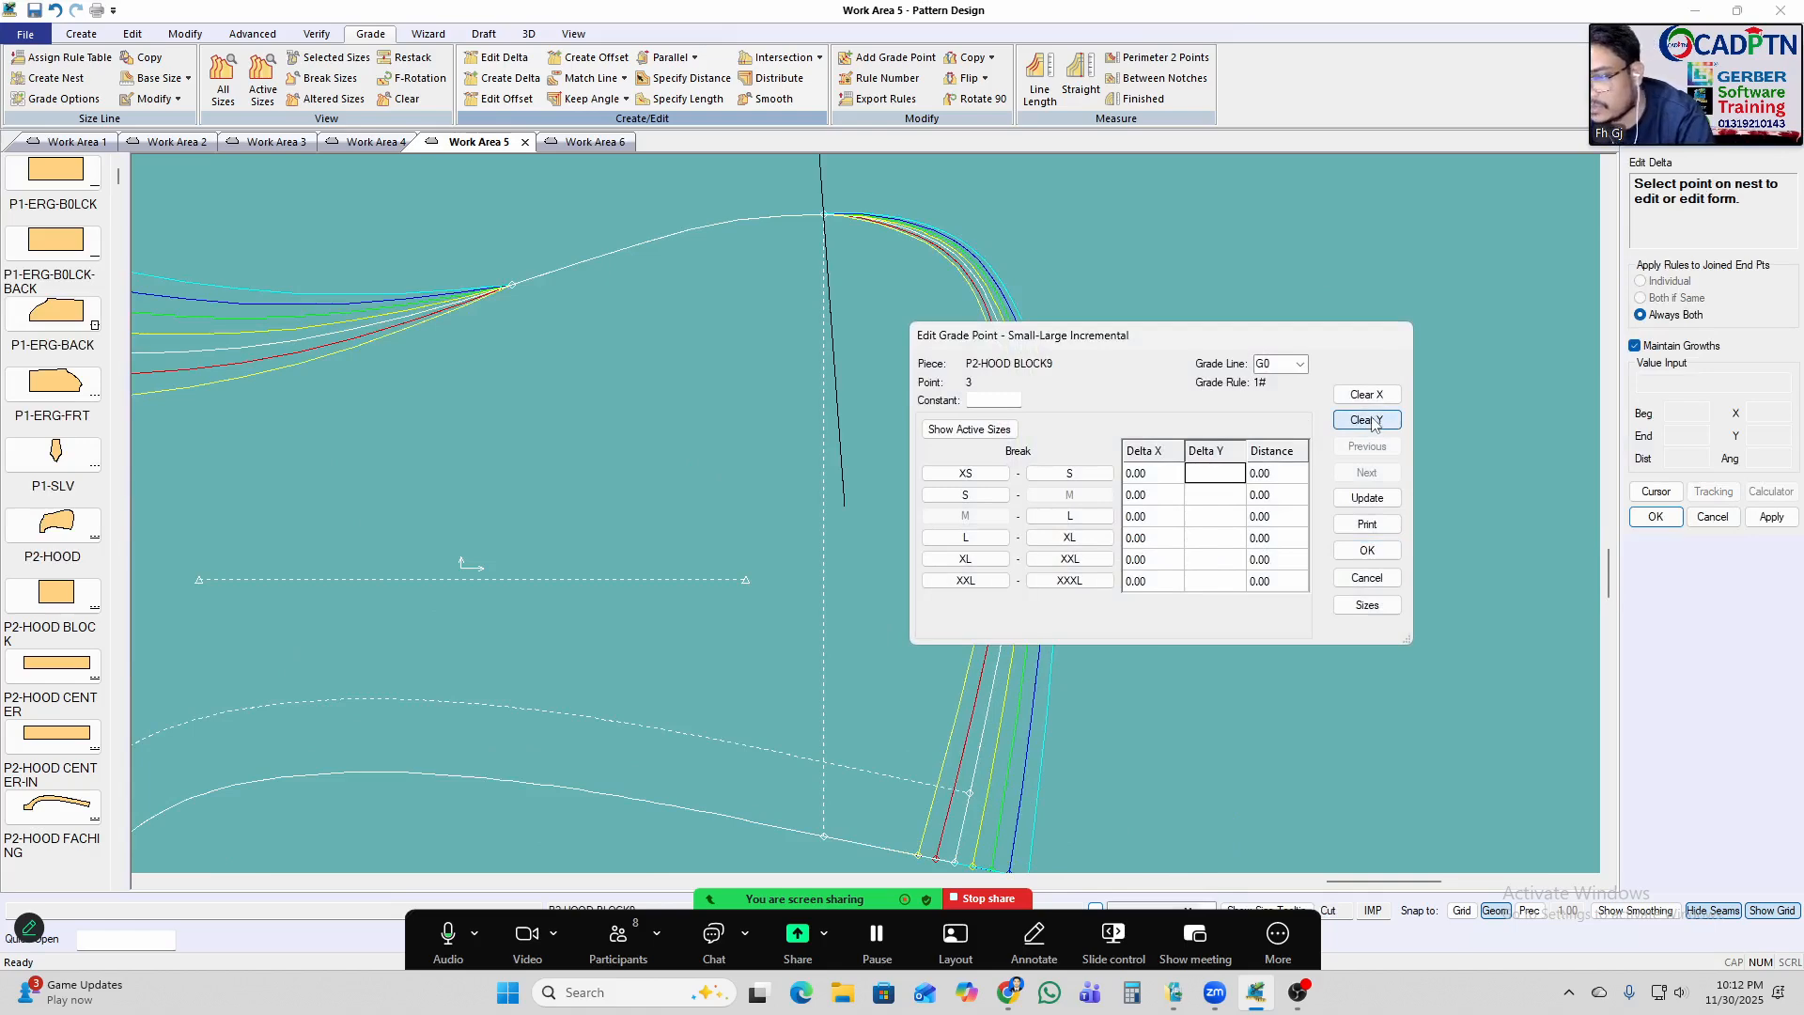
text(.25)
click(1367, 498)
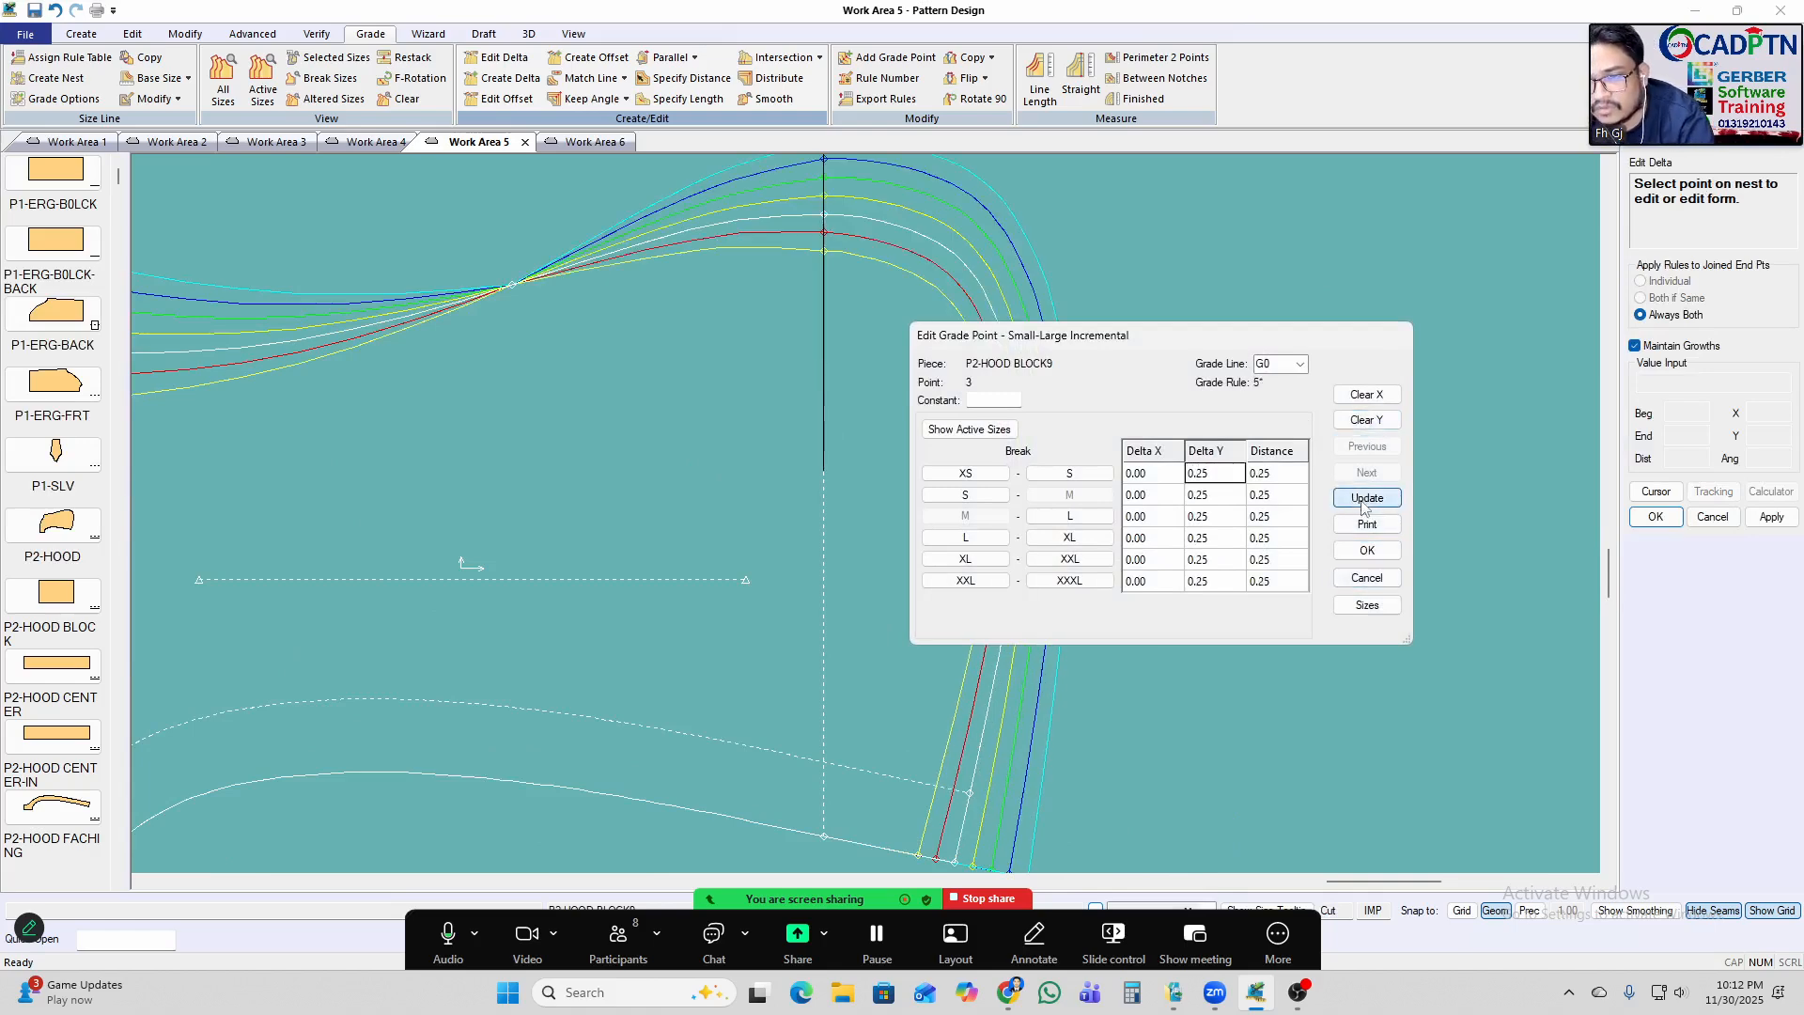
click(1368, 550)
scroll(775, 258, up, 2)
middle_drag(775, 259, 862, 273)
scroll(865, 273, up, 3)
right_click(823, 245)
click(888, 258)
middle_drag(937, 355, 978, 367)
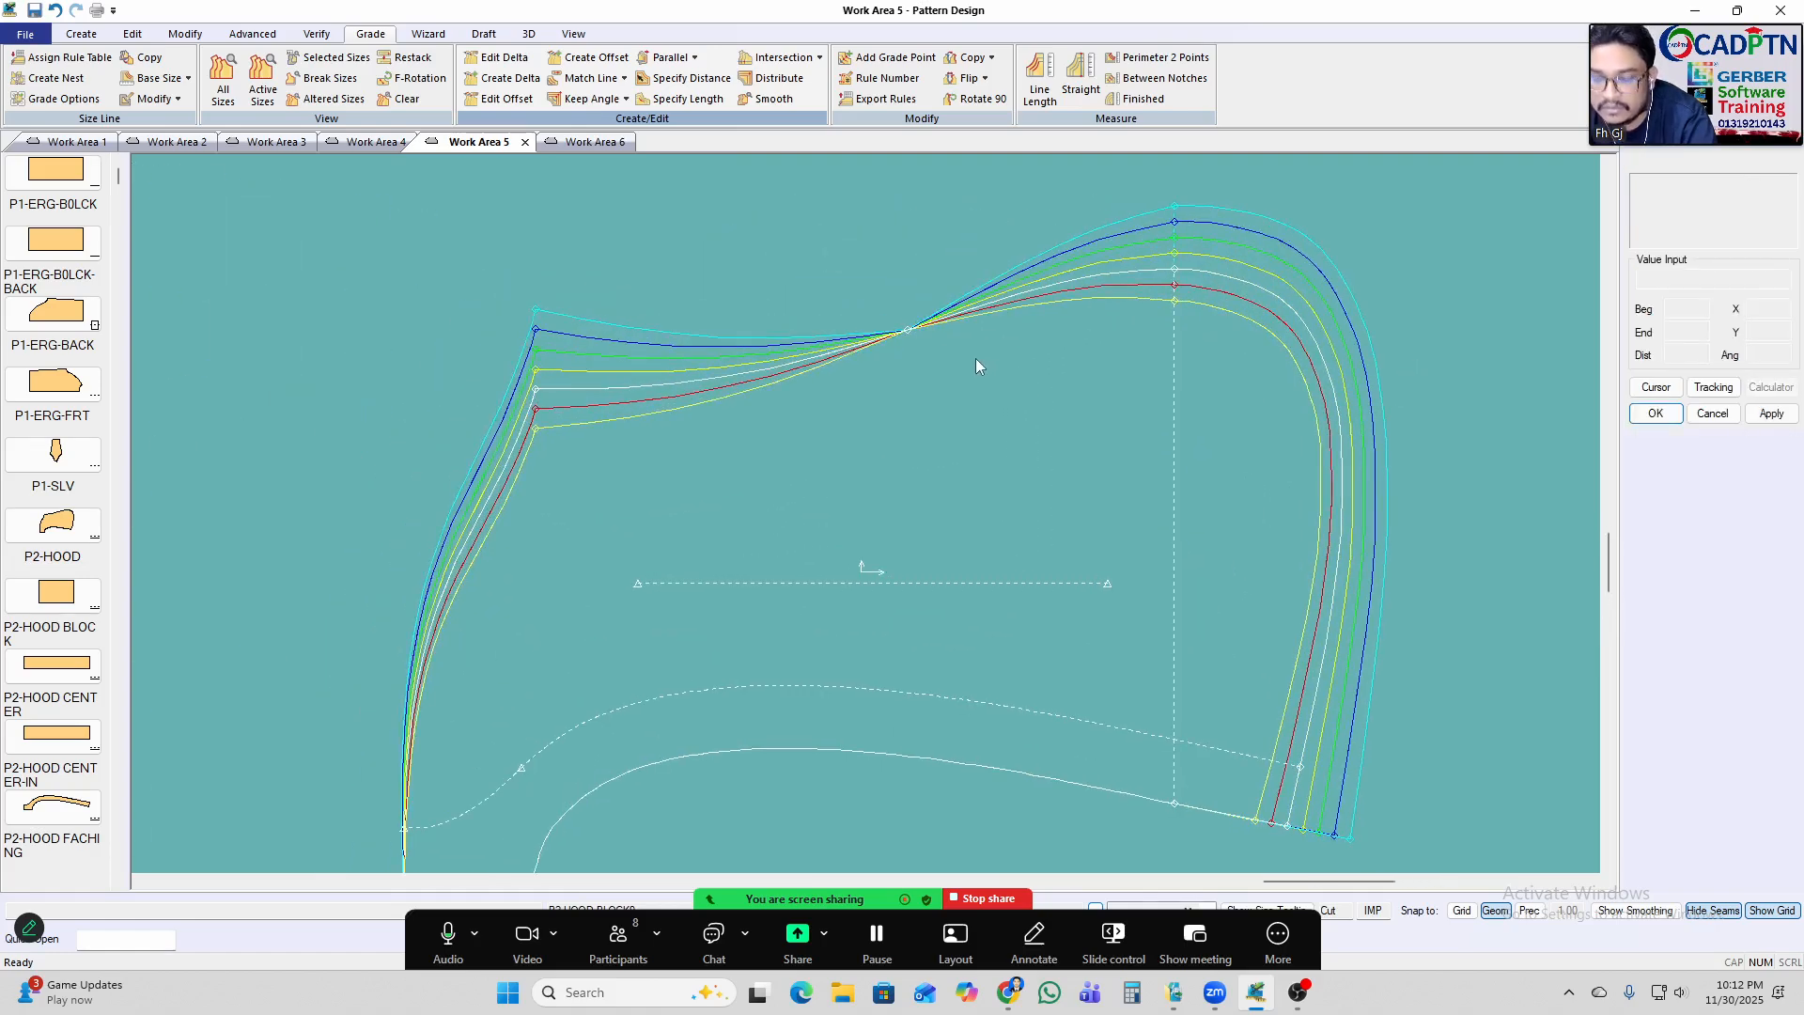
Combine the two upper edge lines of the hood block that meet at the ungraded intermediate point.
key(c)
click(892, 336)
right_click(1177, 241)
click(1195, 254)
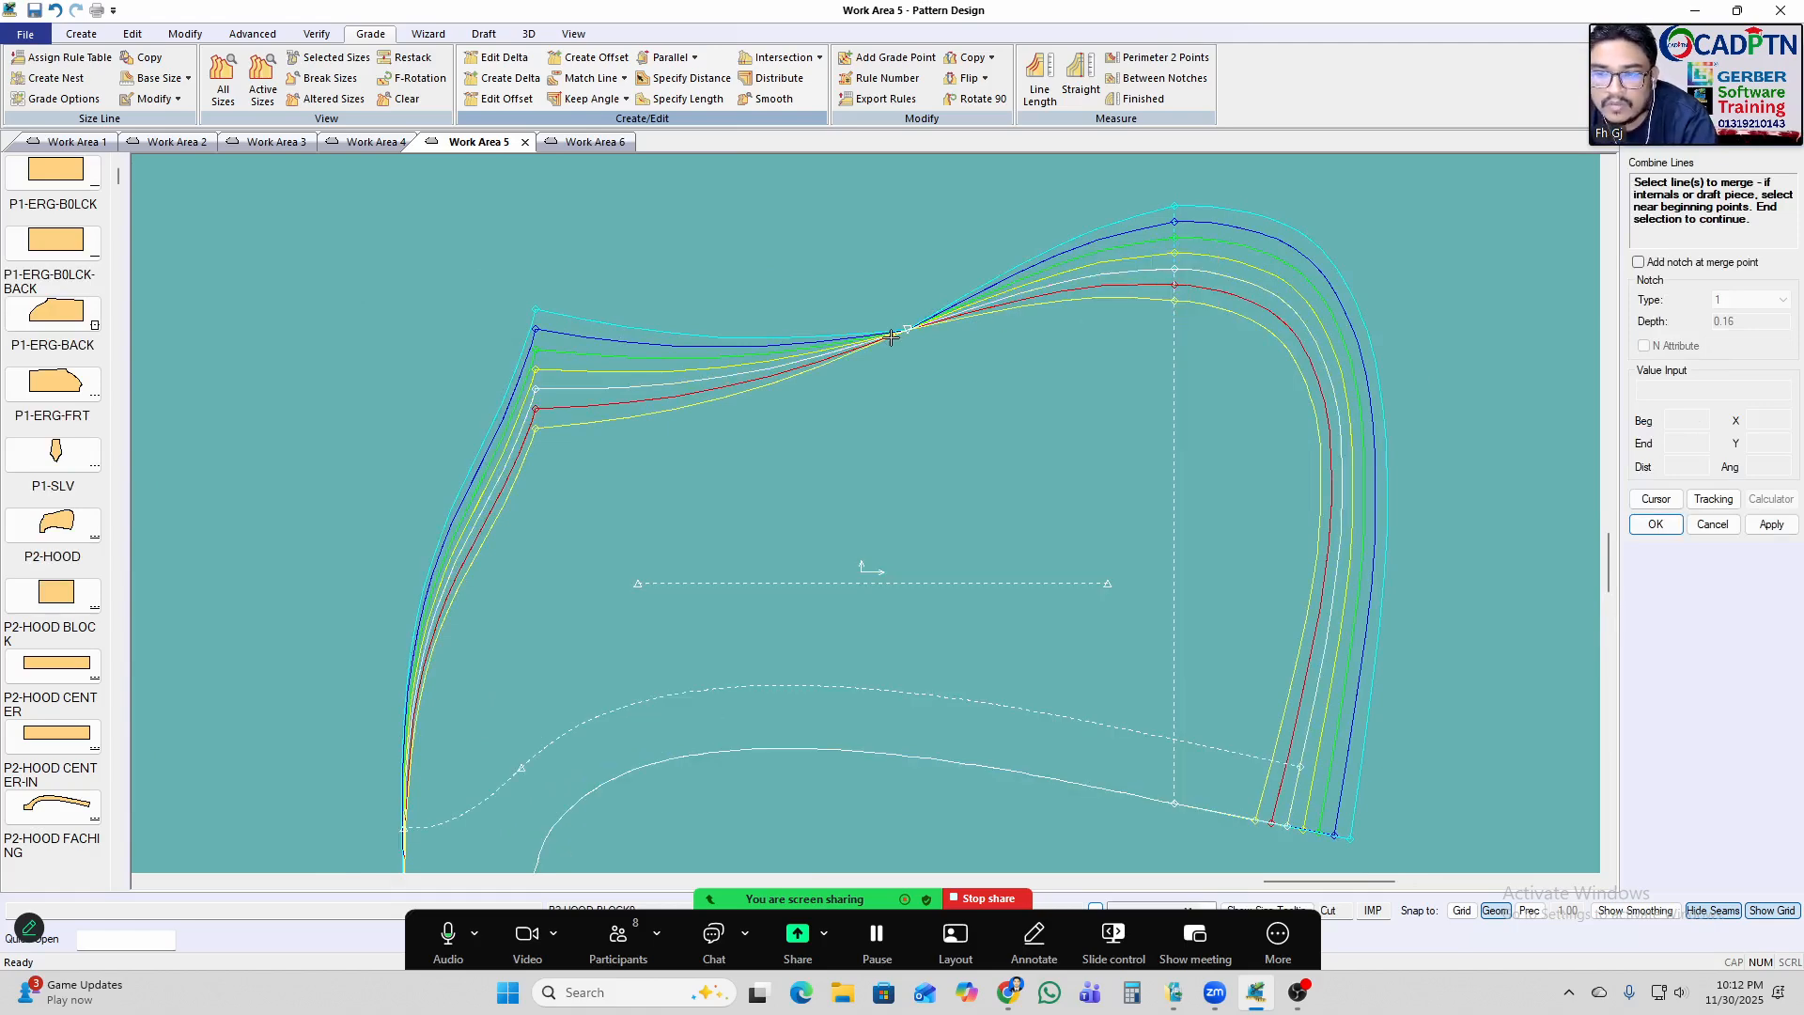
click(82, 35)
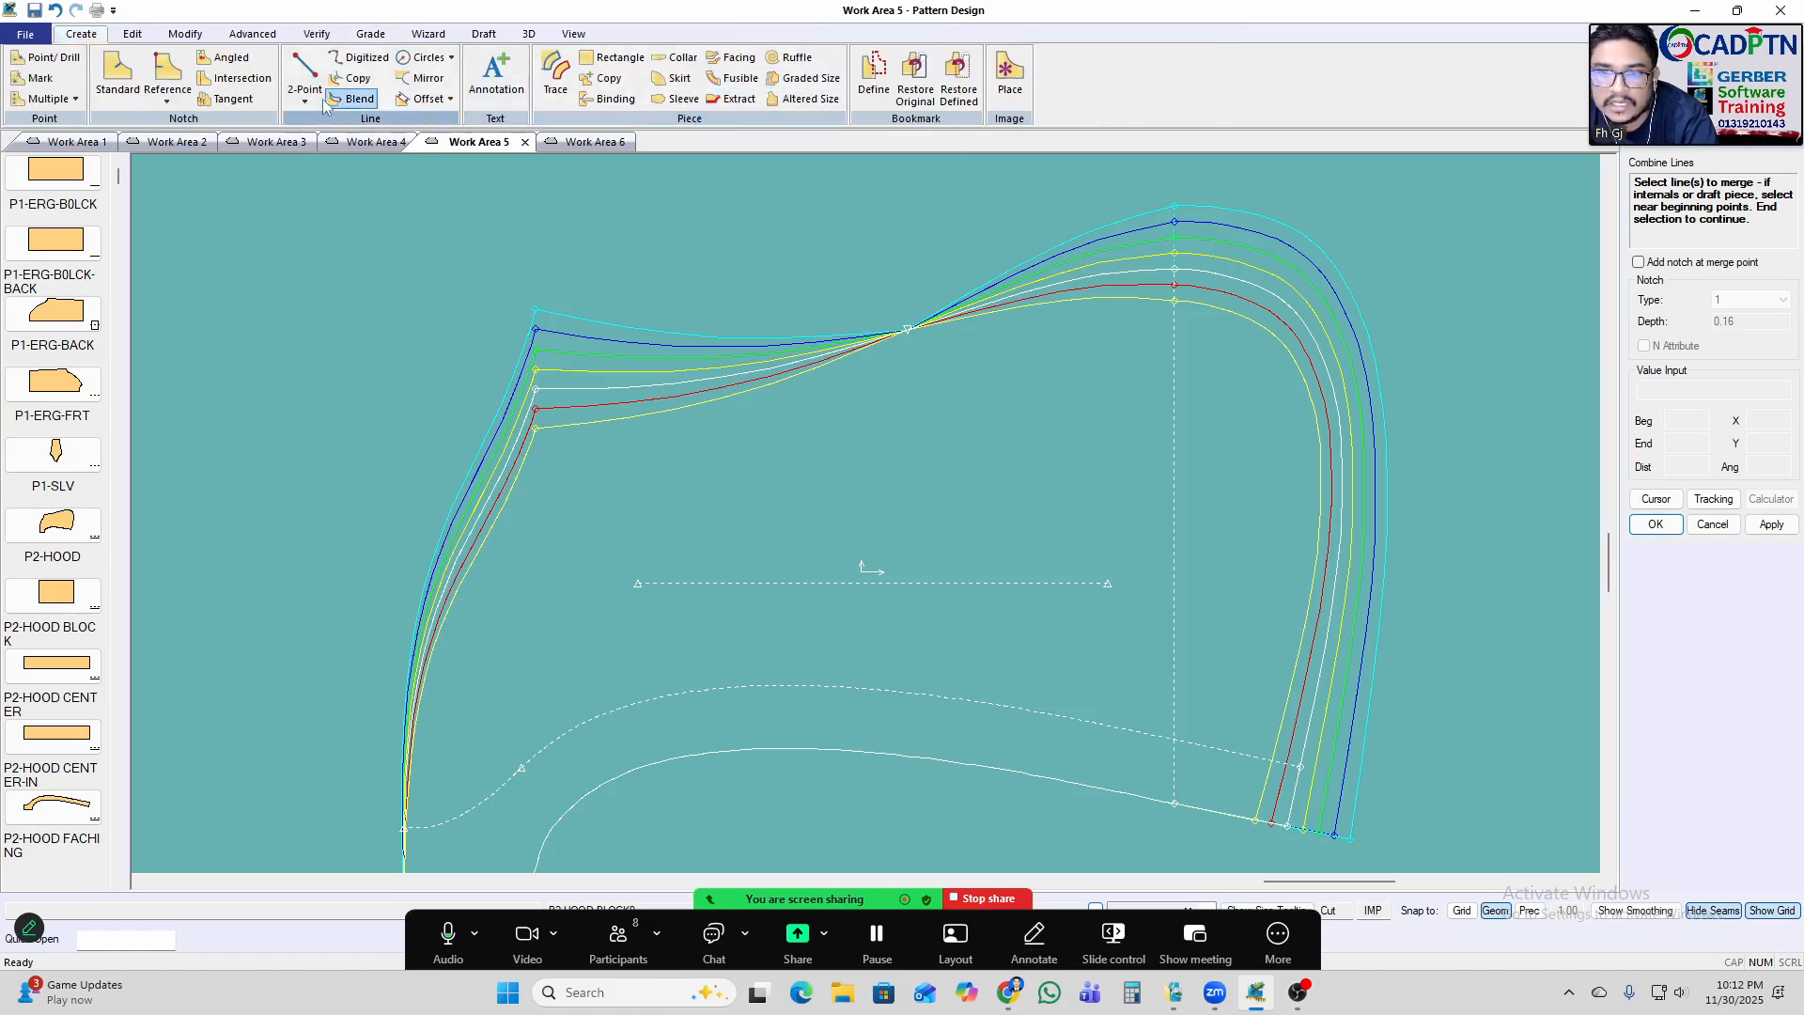
click(187, 36)
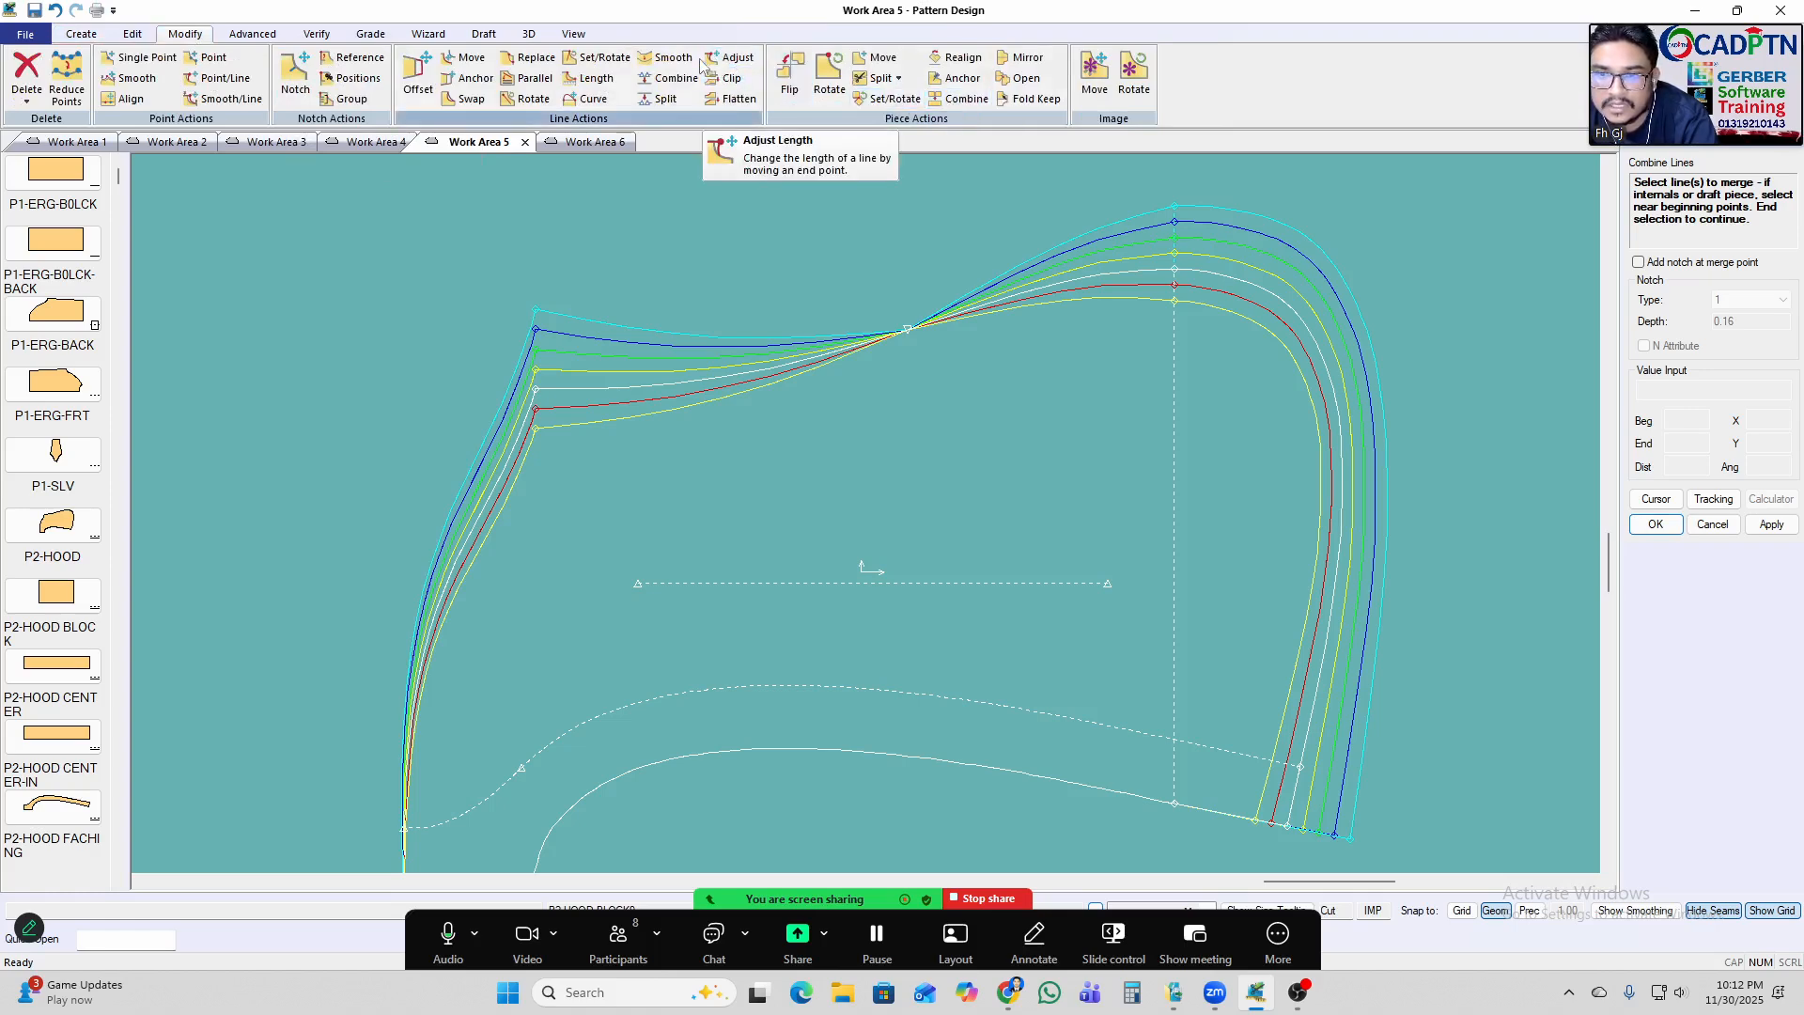
click(673, 80)
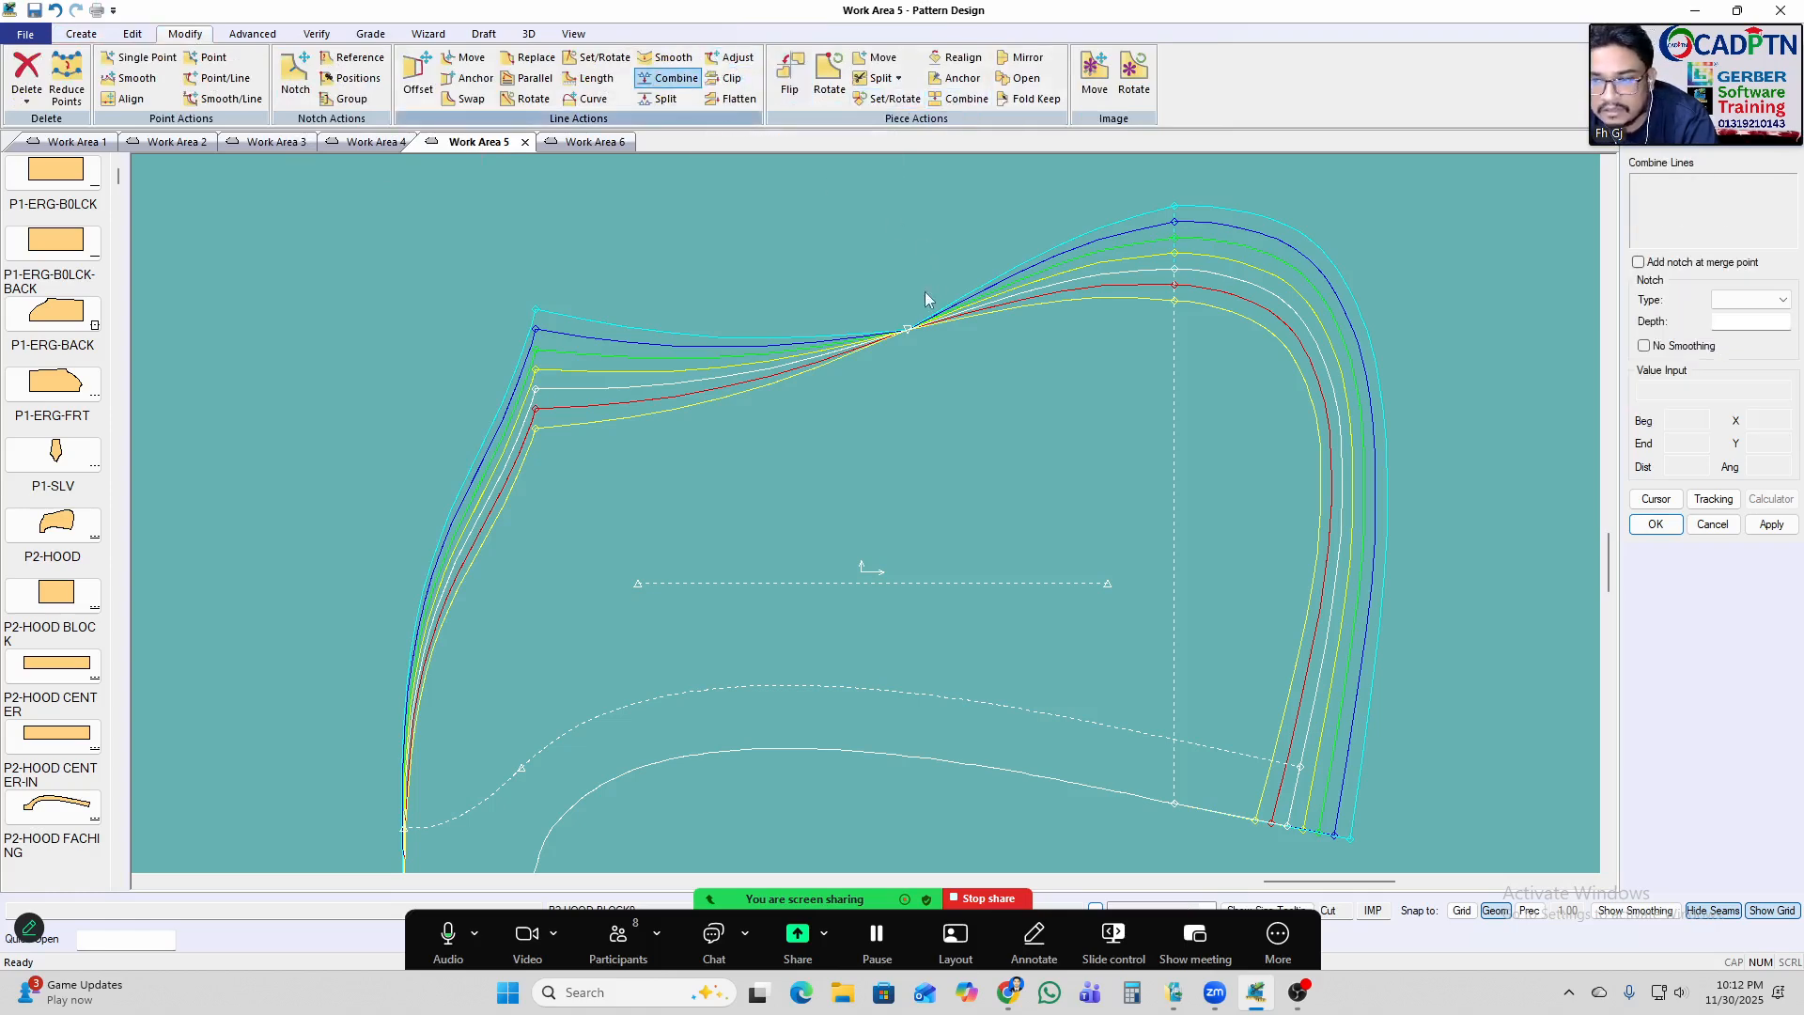
right_click(990, 254)
click(990, 258)
scroll(971, 358, down, 1)
Smooth the grading evenly at the intermediate point on the hood block's upper edge.
click(370, 35)
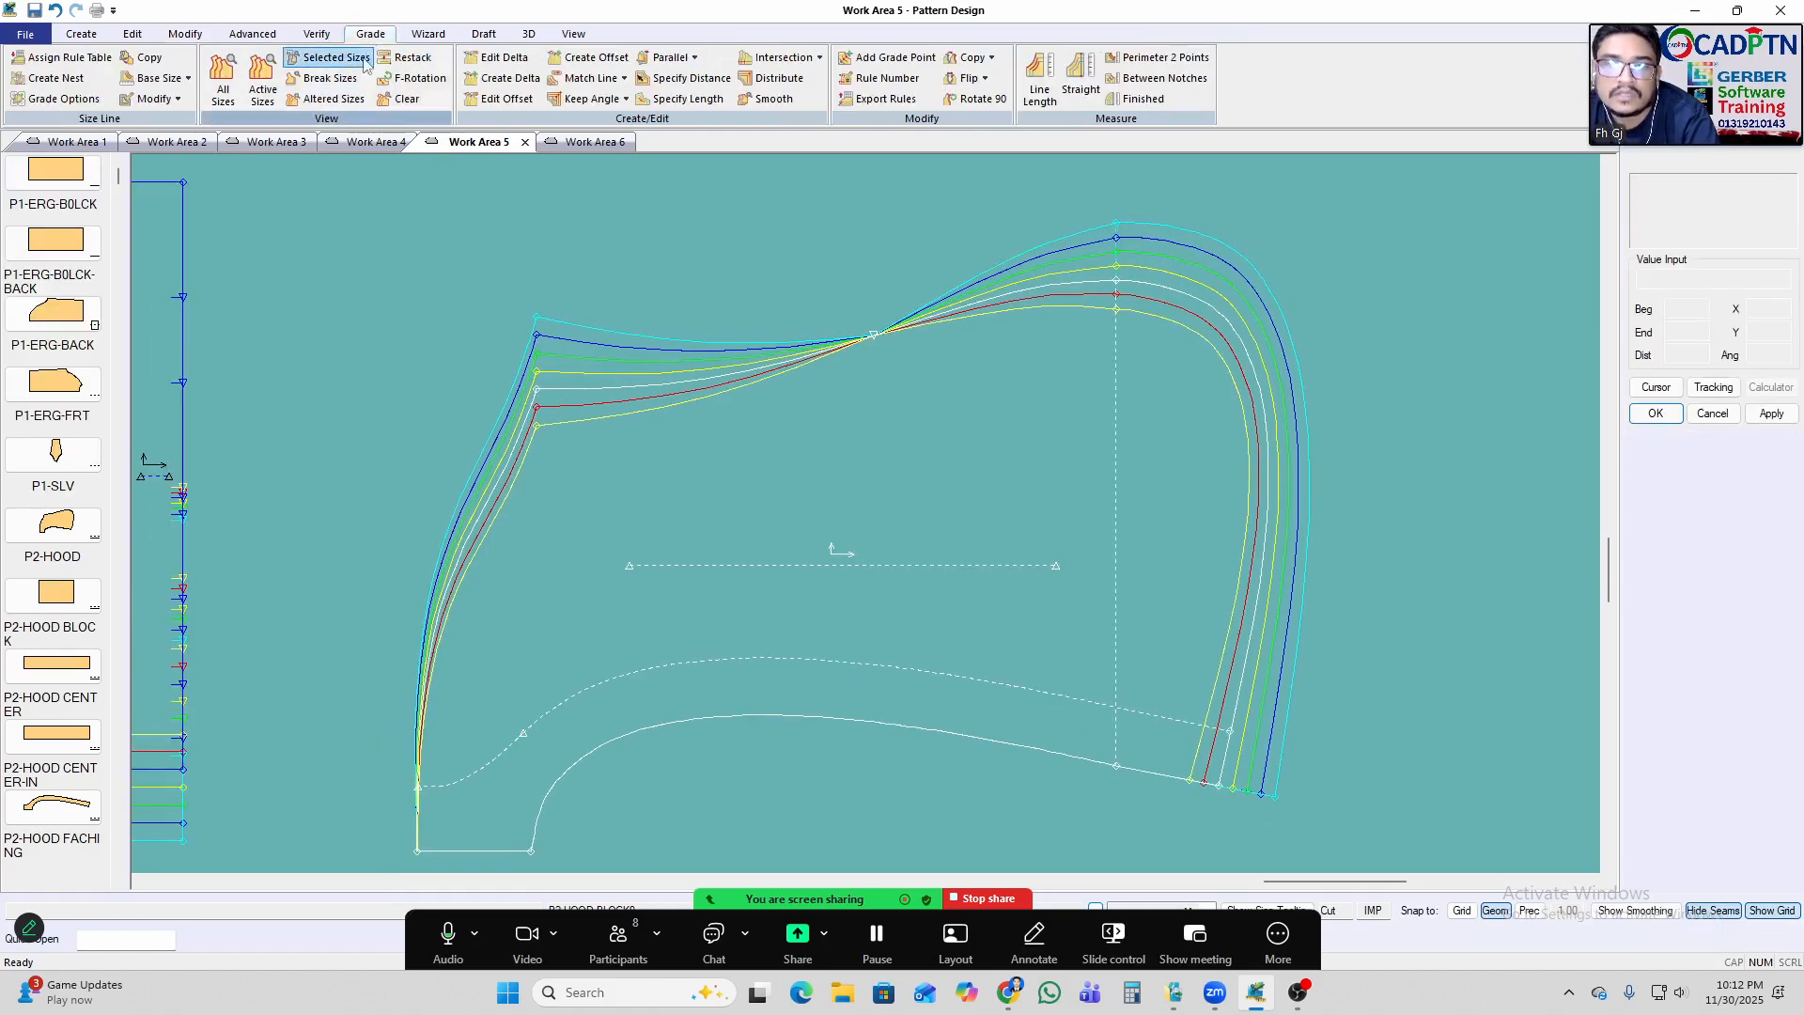
mouse_move(900, 499)
mouse_down()
mouse_move(940, 465)
mouse_move(912, 466)
mouse_up()
drag(831, 417, 840, 427)
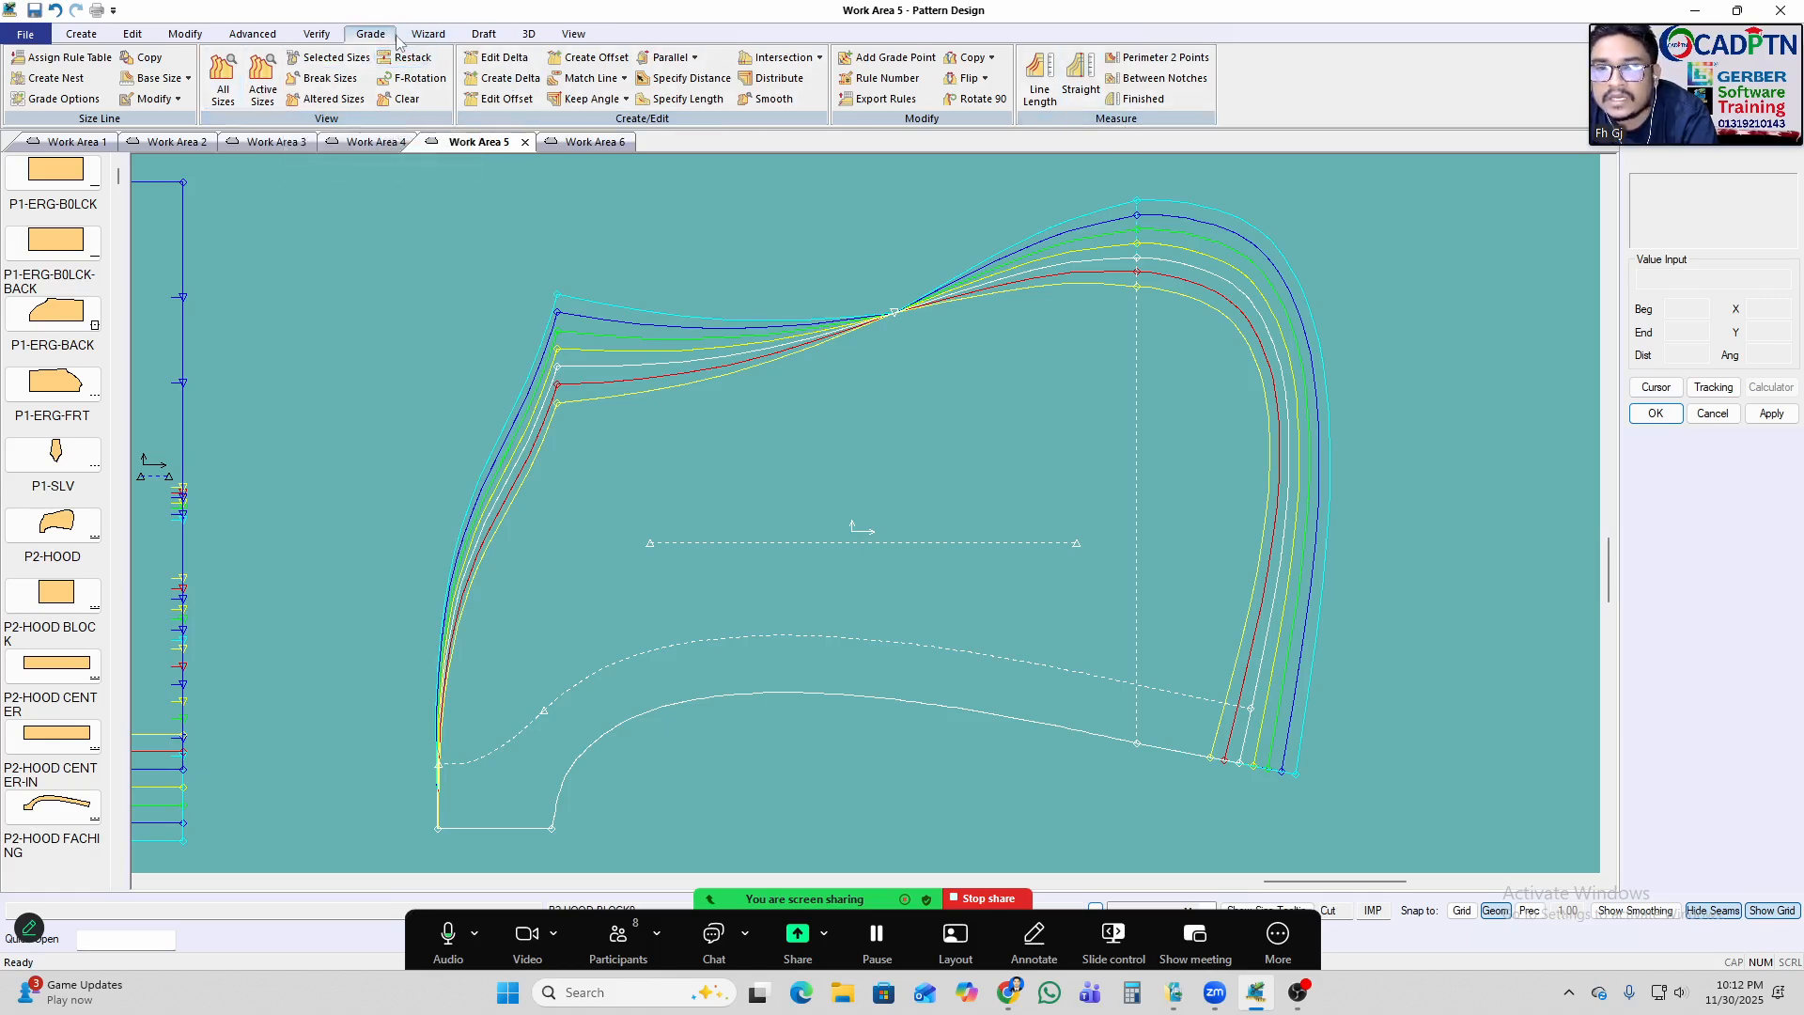
click(770, 98)
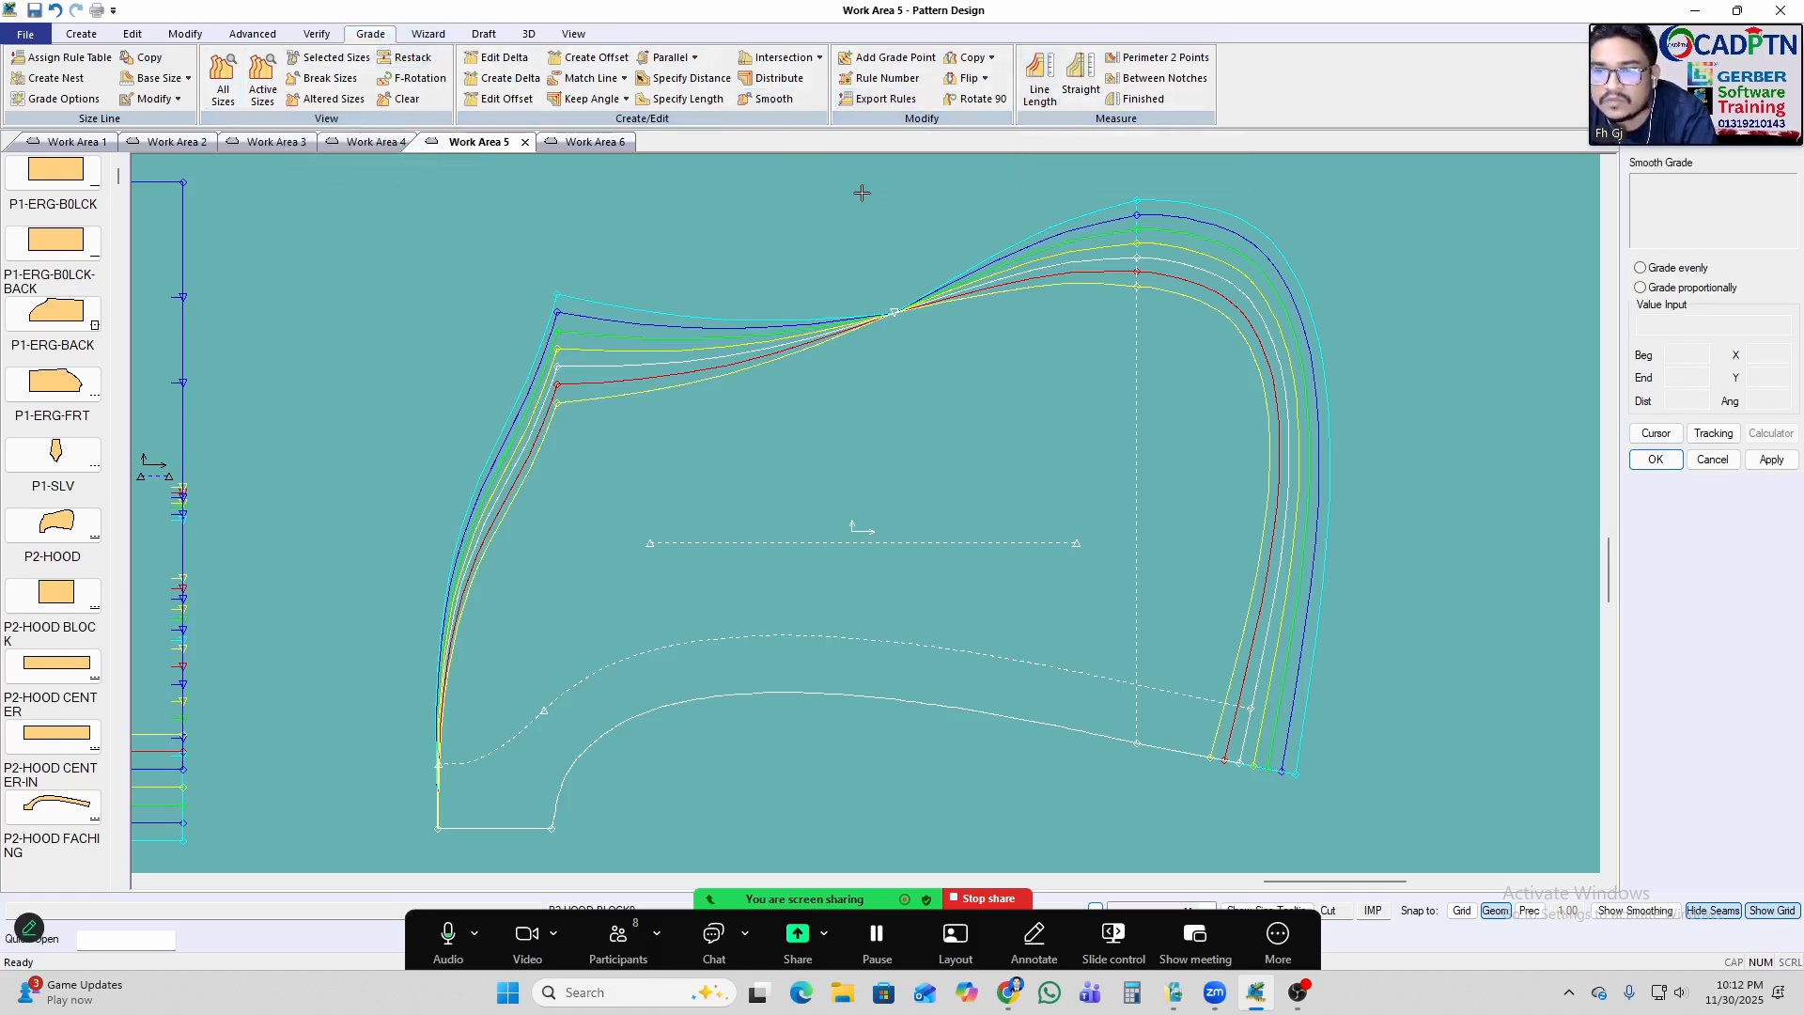
click(895, 313)
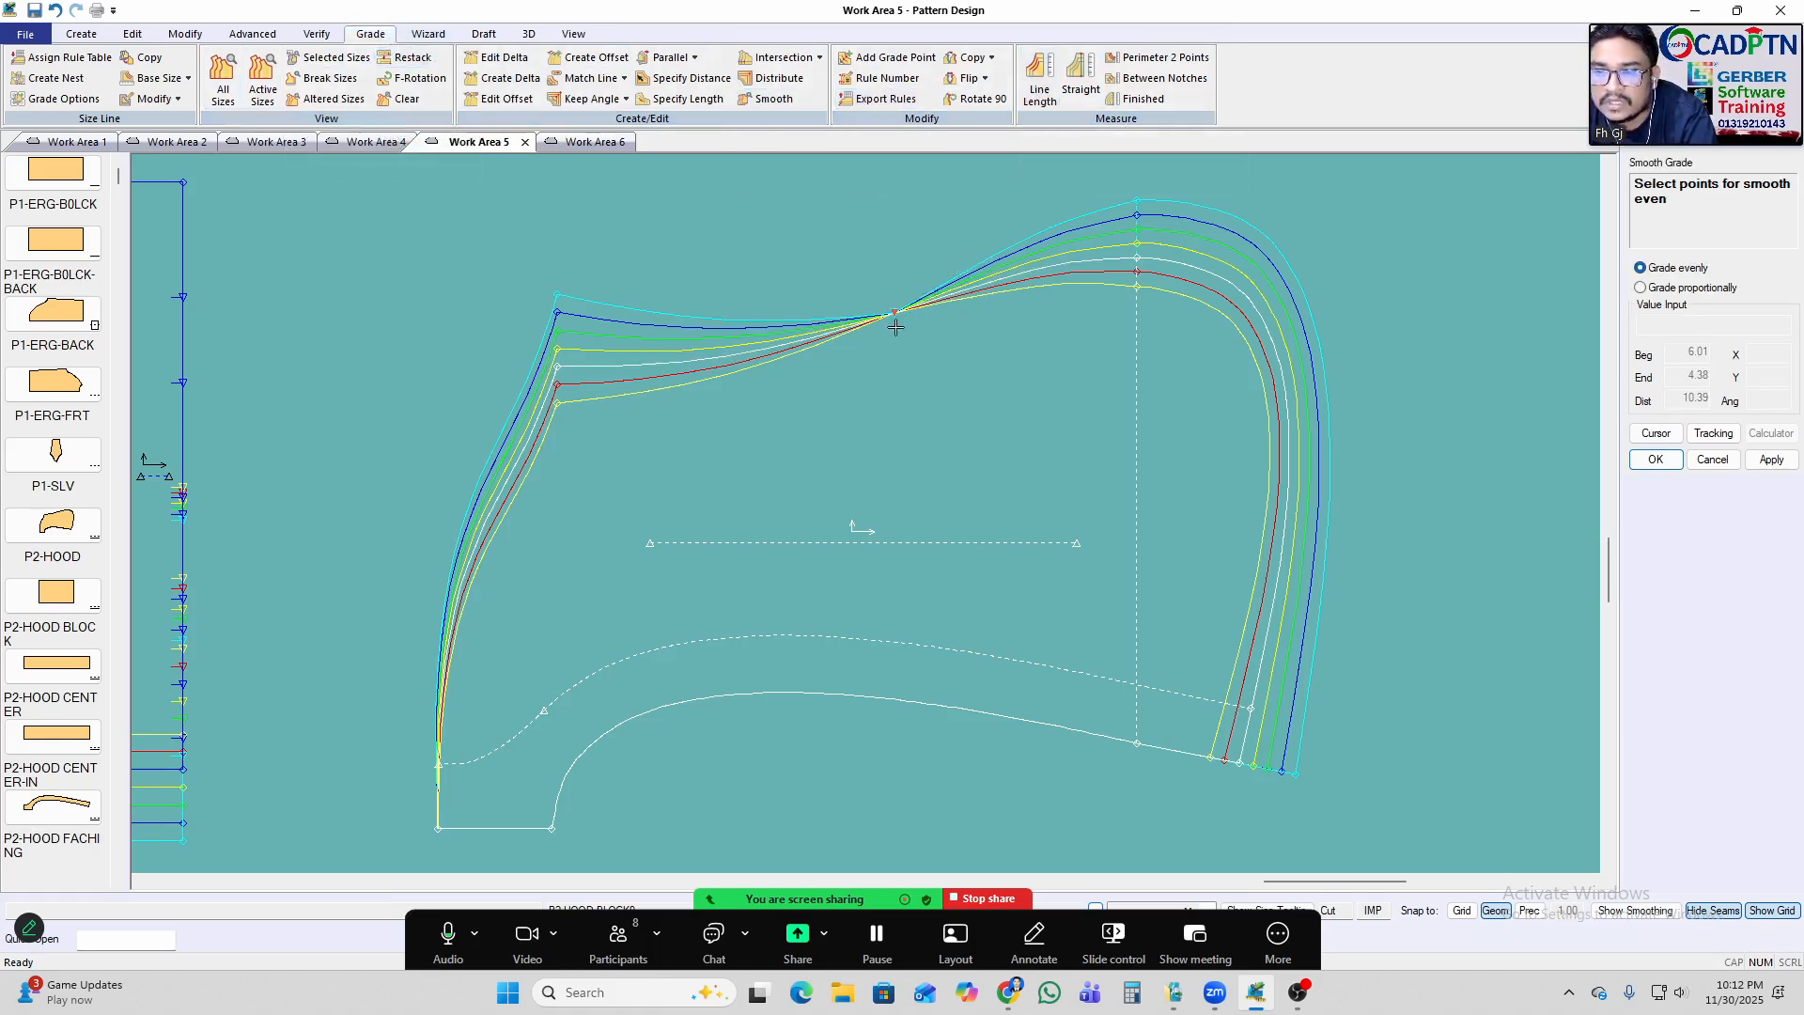
click(763, 101)
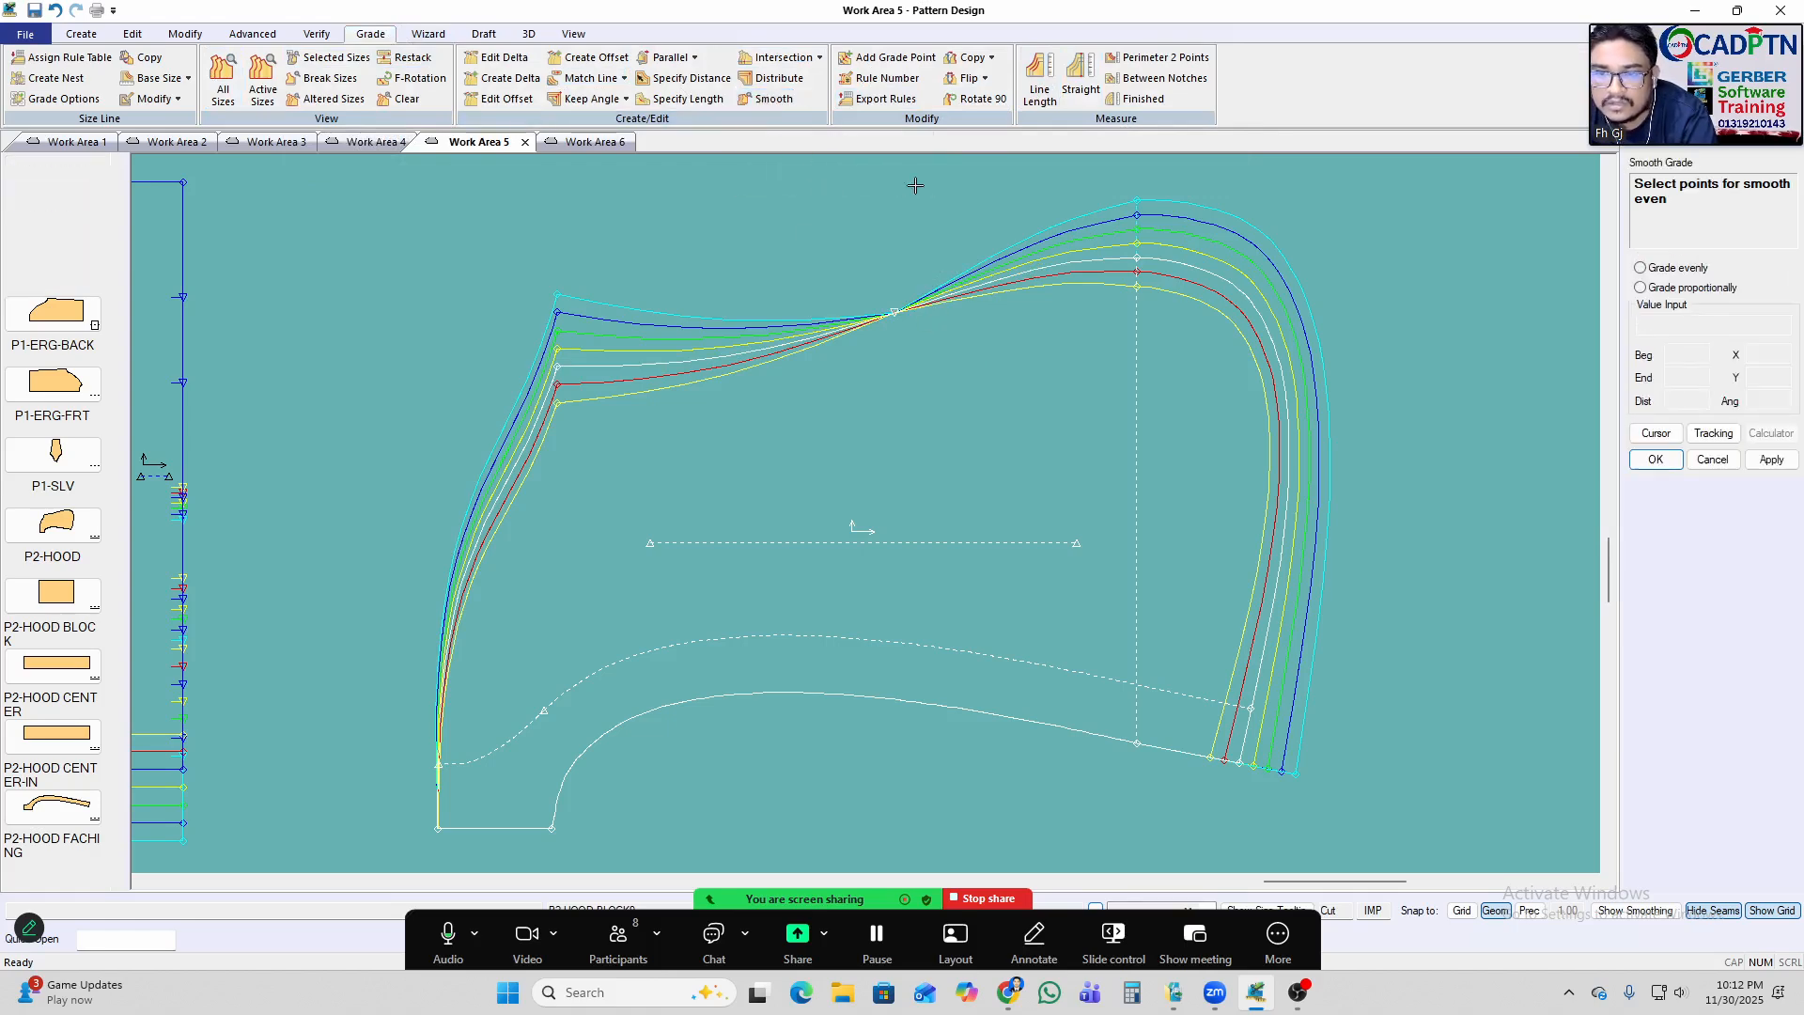
click(919, 306)
click(894, 313)
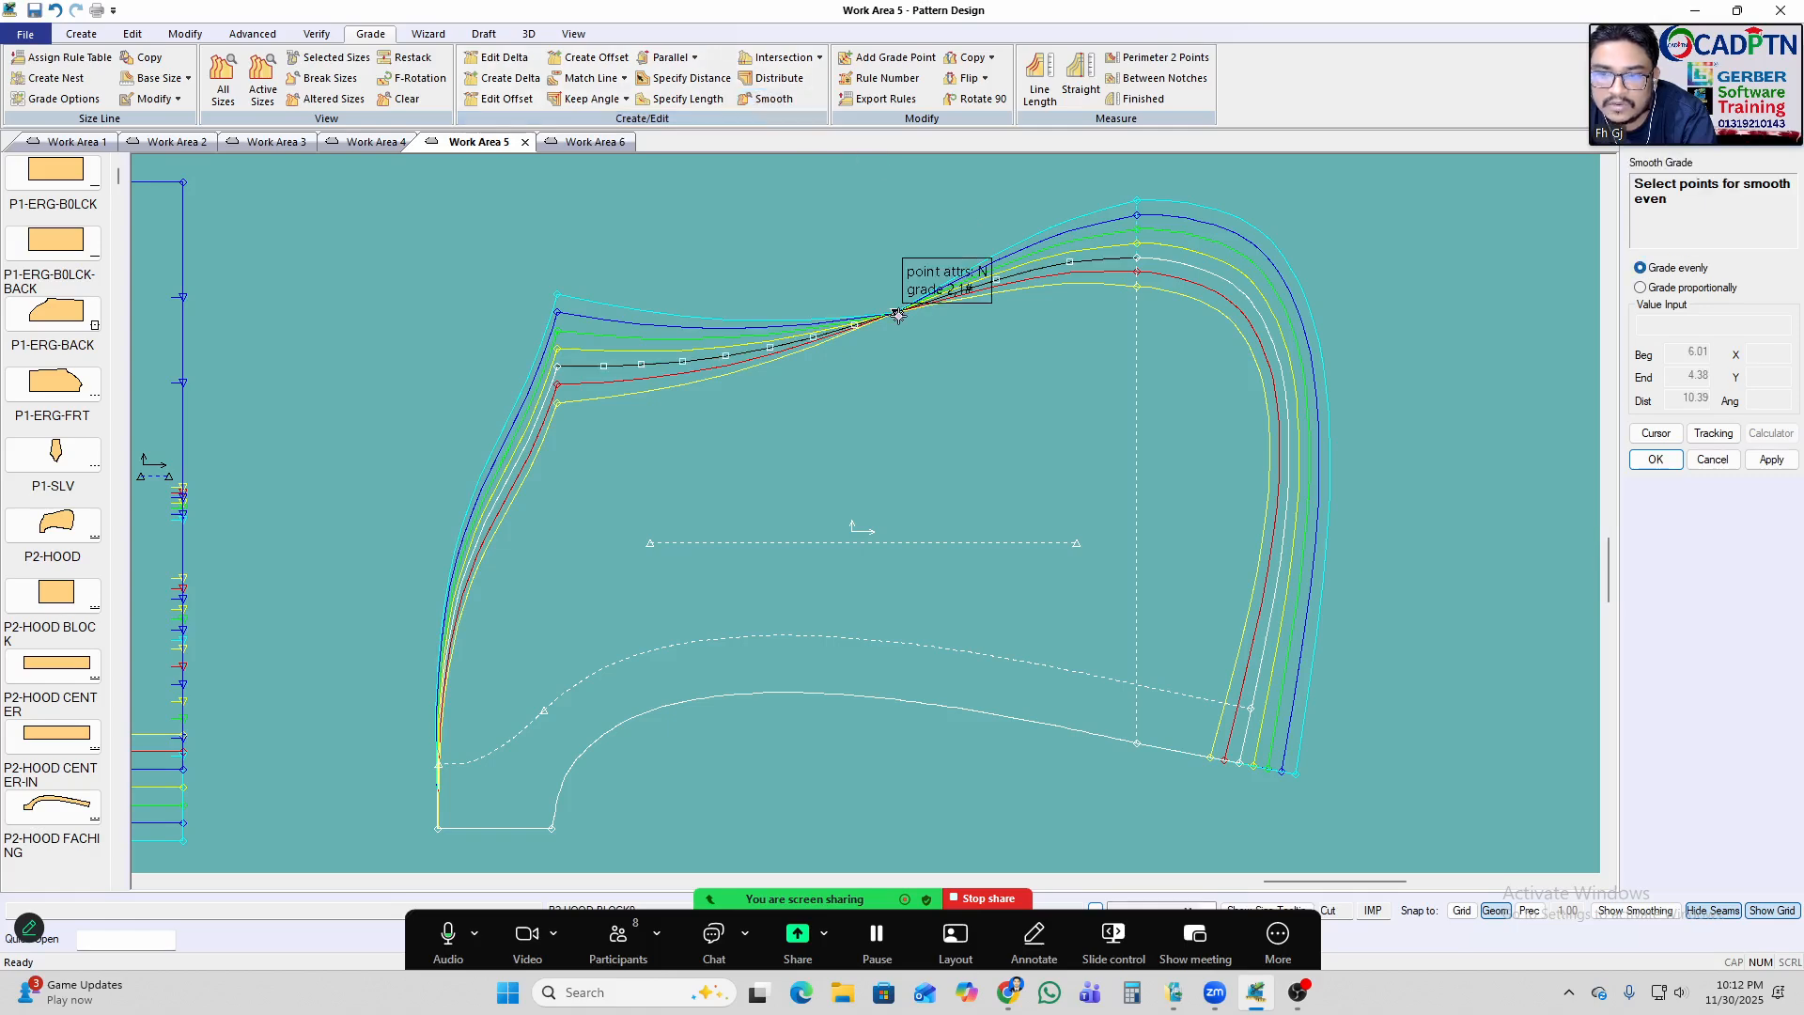
scroll(557, 370, down, 5)
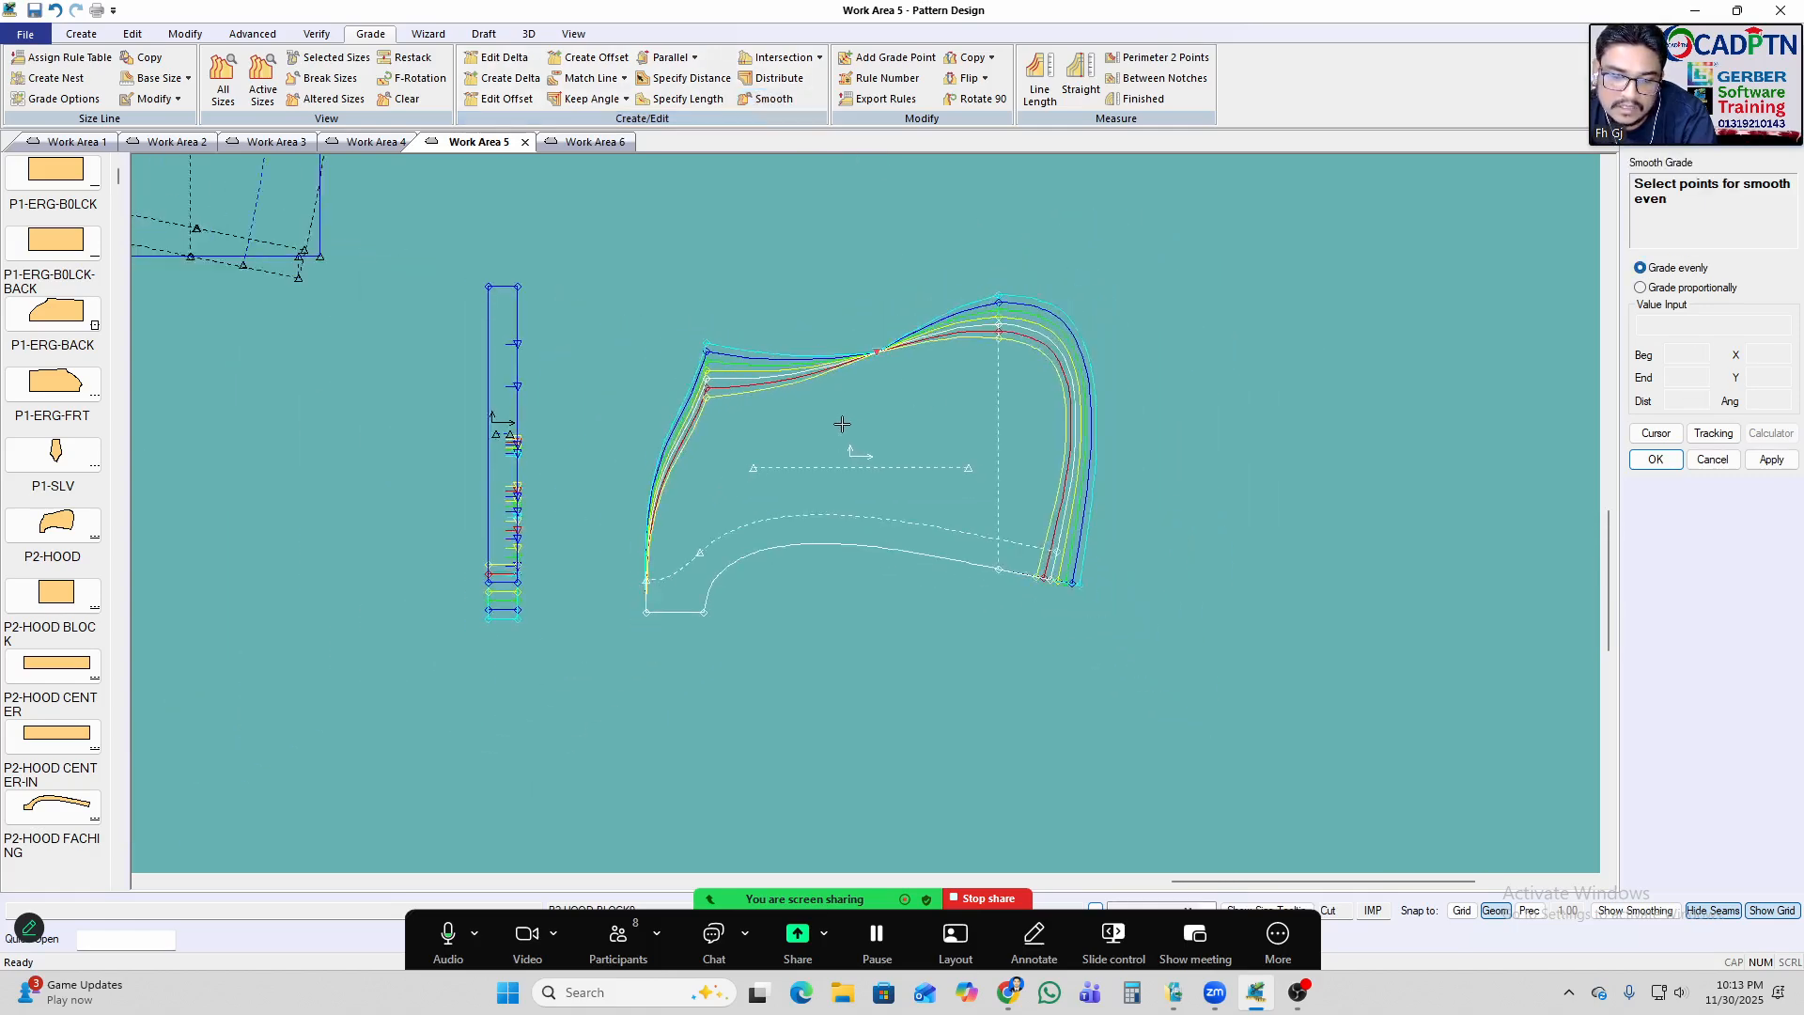
scroll(959, 366, up, 3)
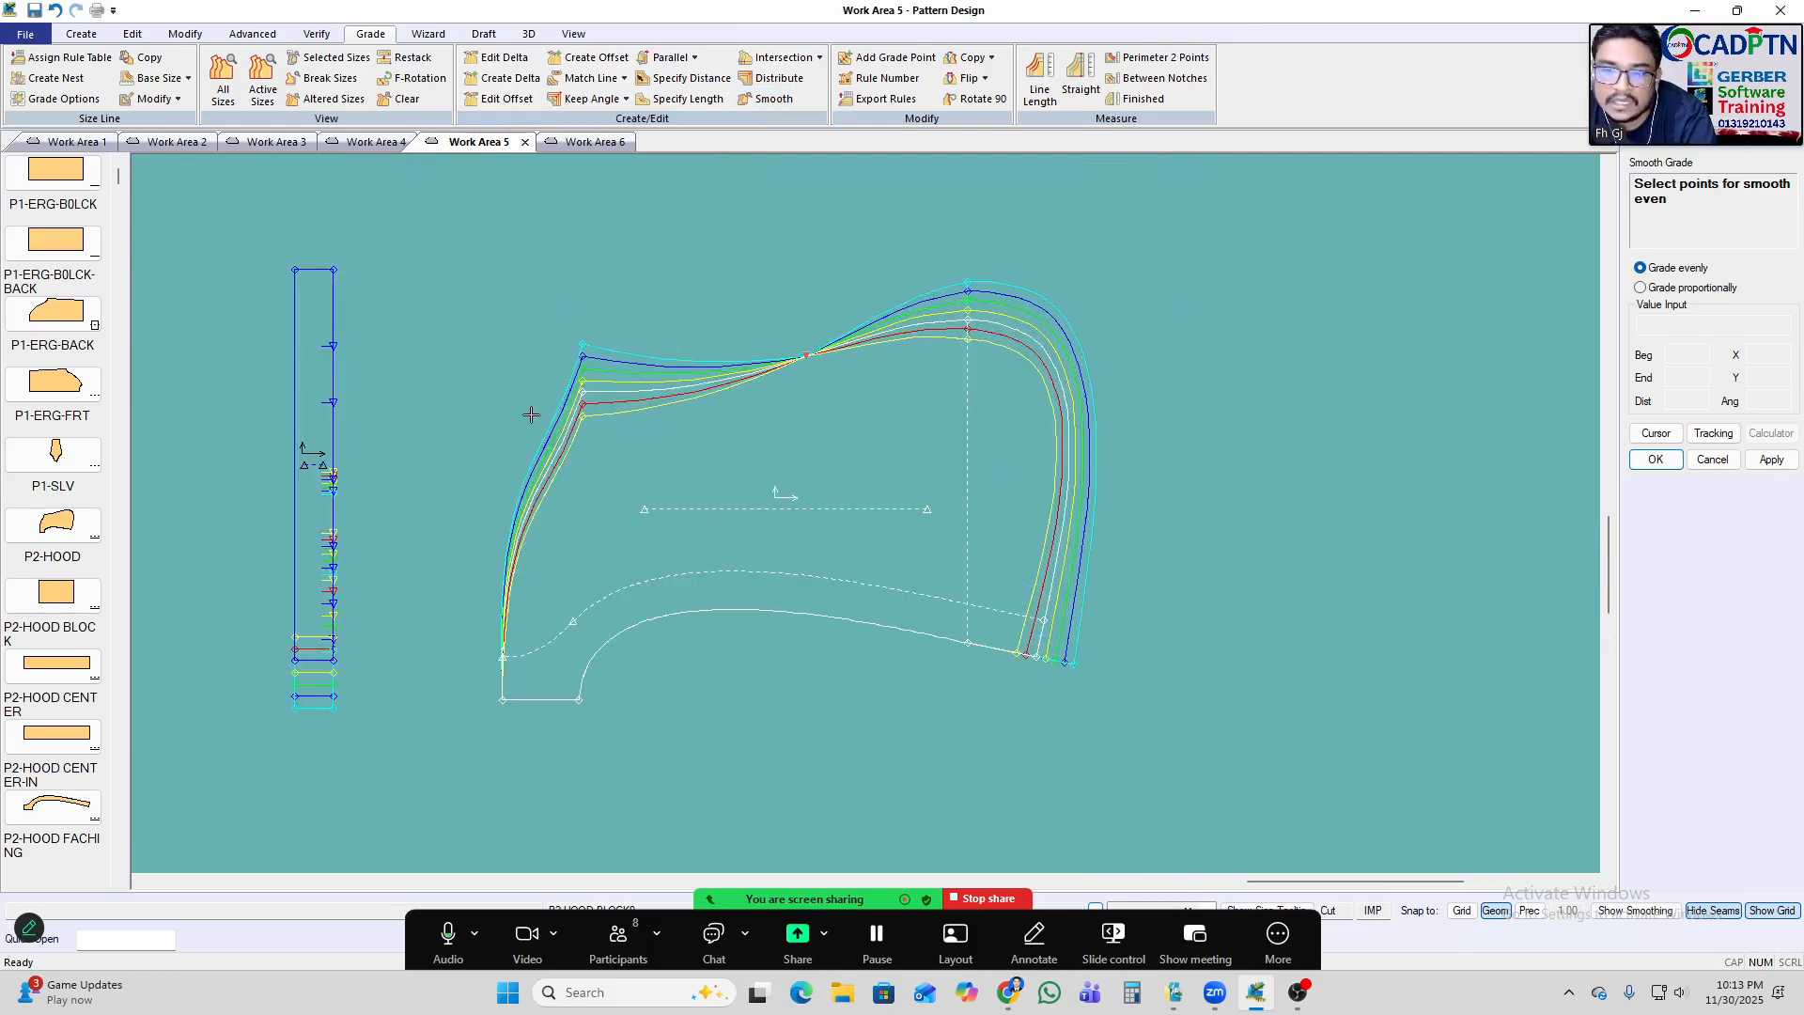
scroll(816, 286, up, 2)
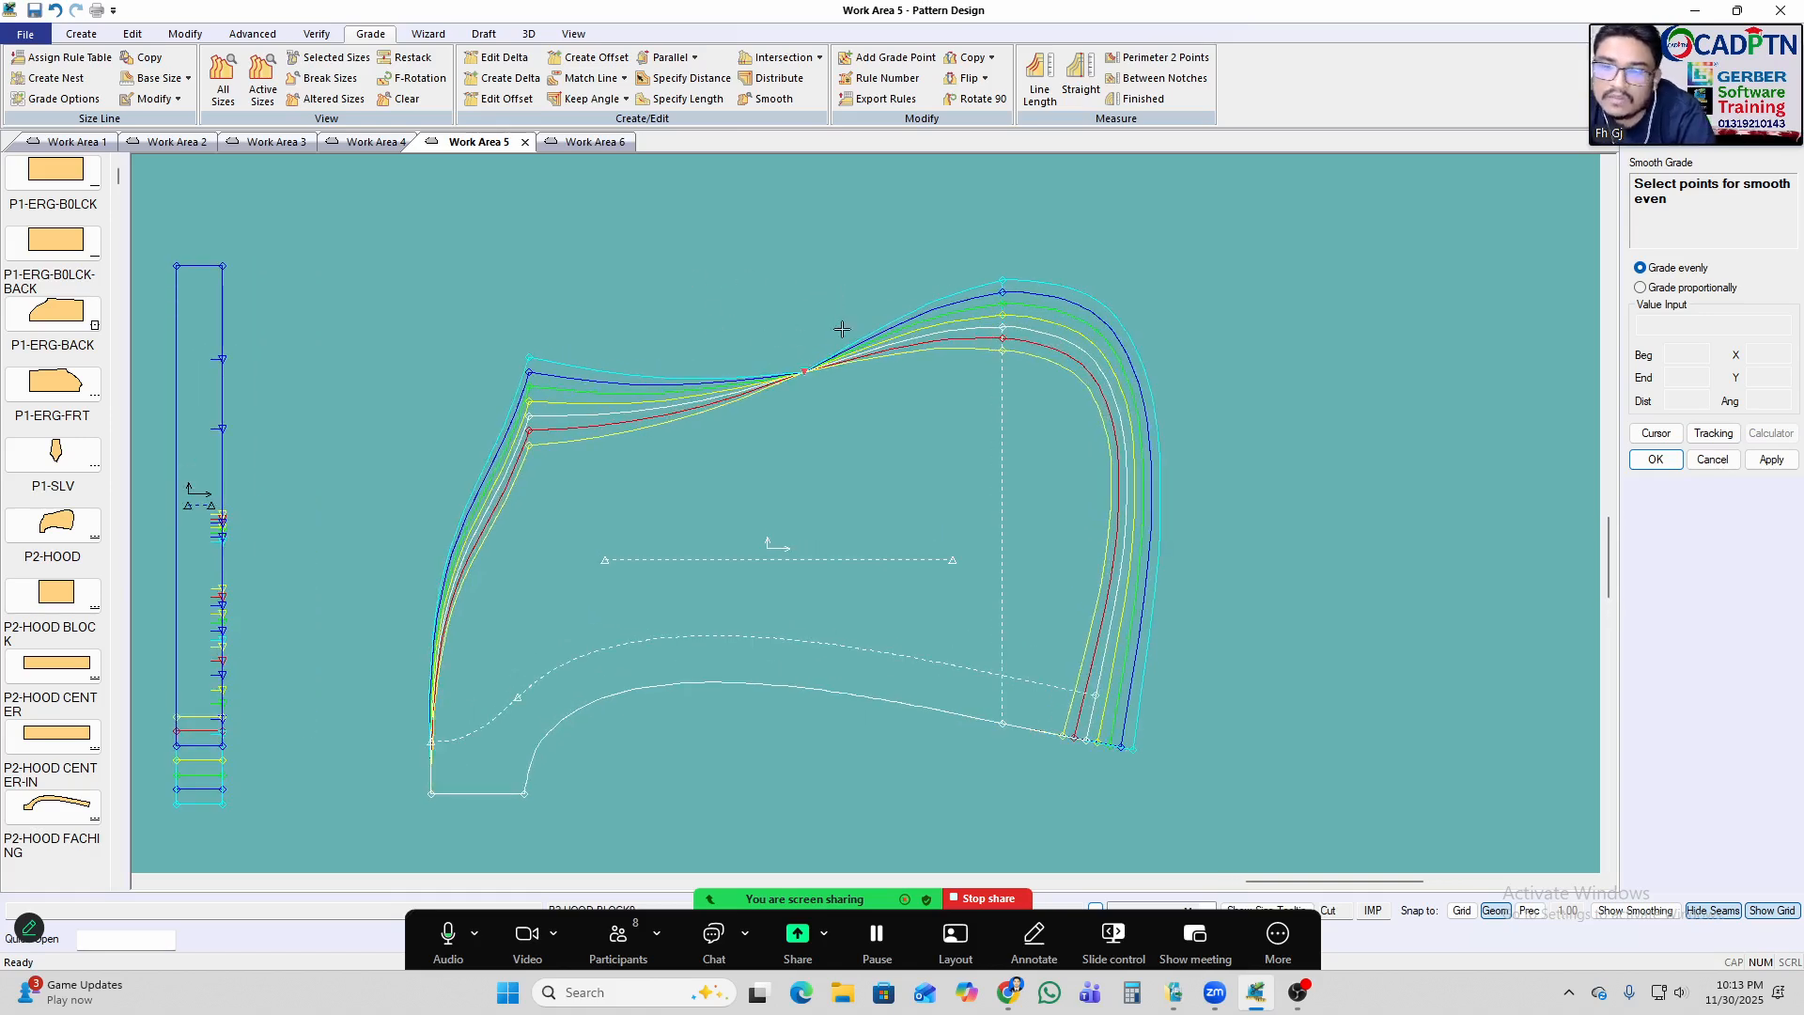
right_click(1280, 266)
click(1283, 265)
right_click(1282, 264)
click(1281, 265)
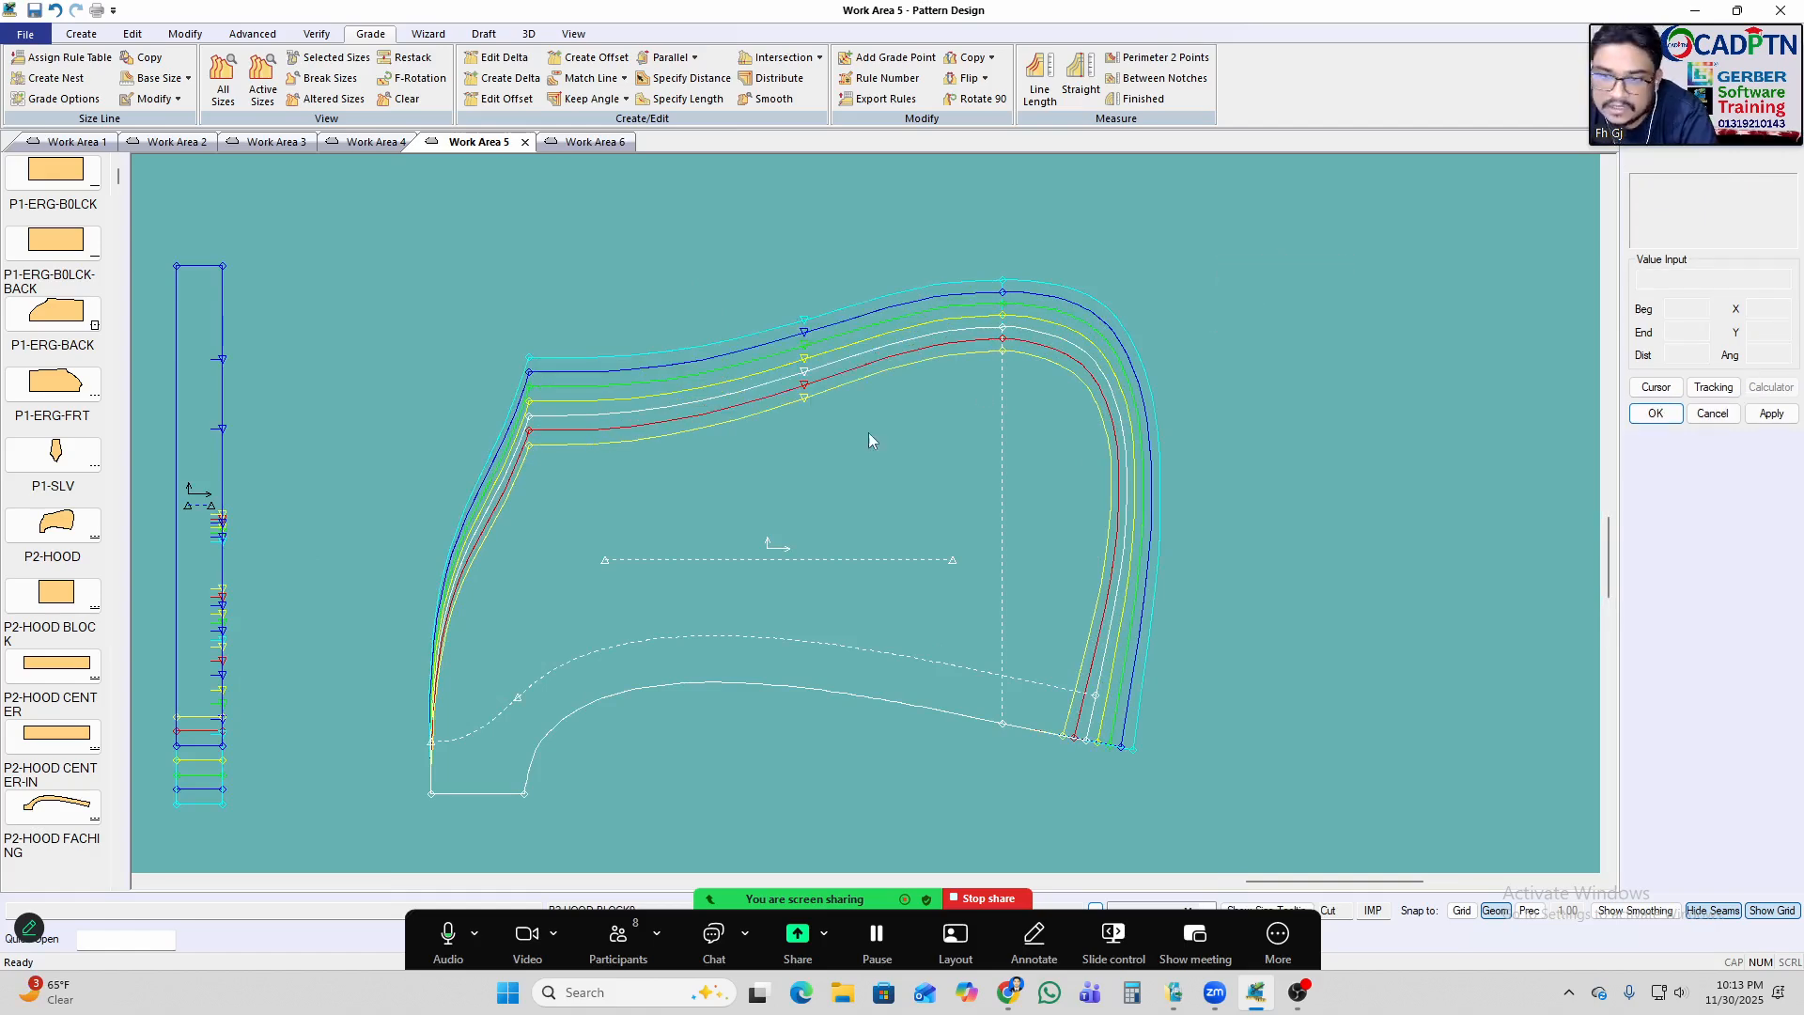
middle_drag(1012, 543, 907, 481)
scroll(934, 344, up, 3)
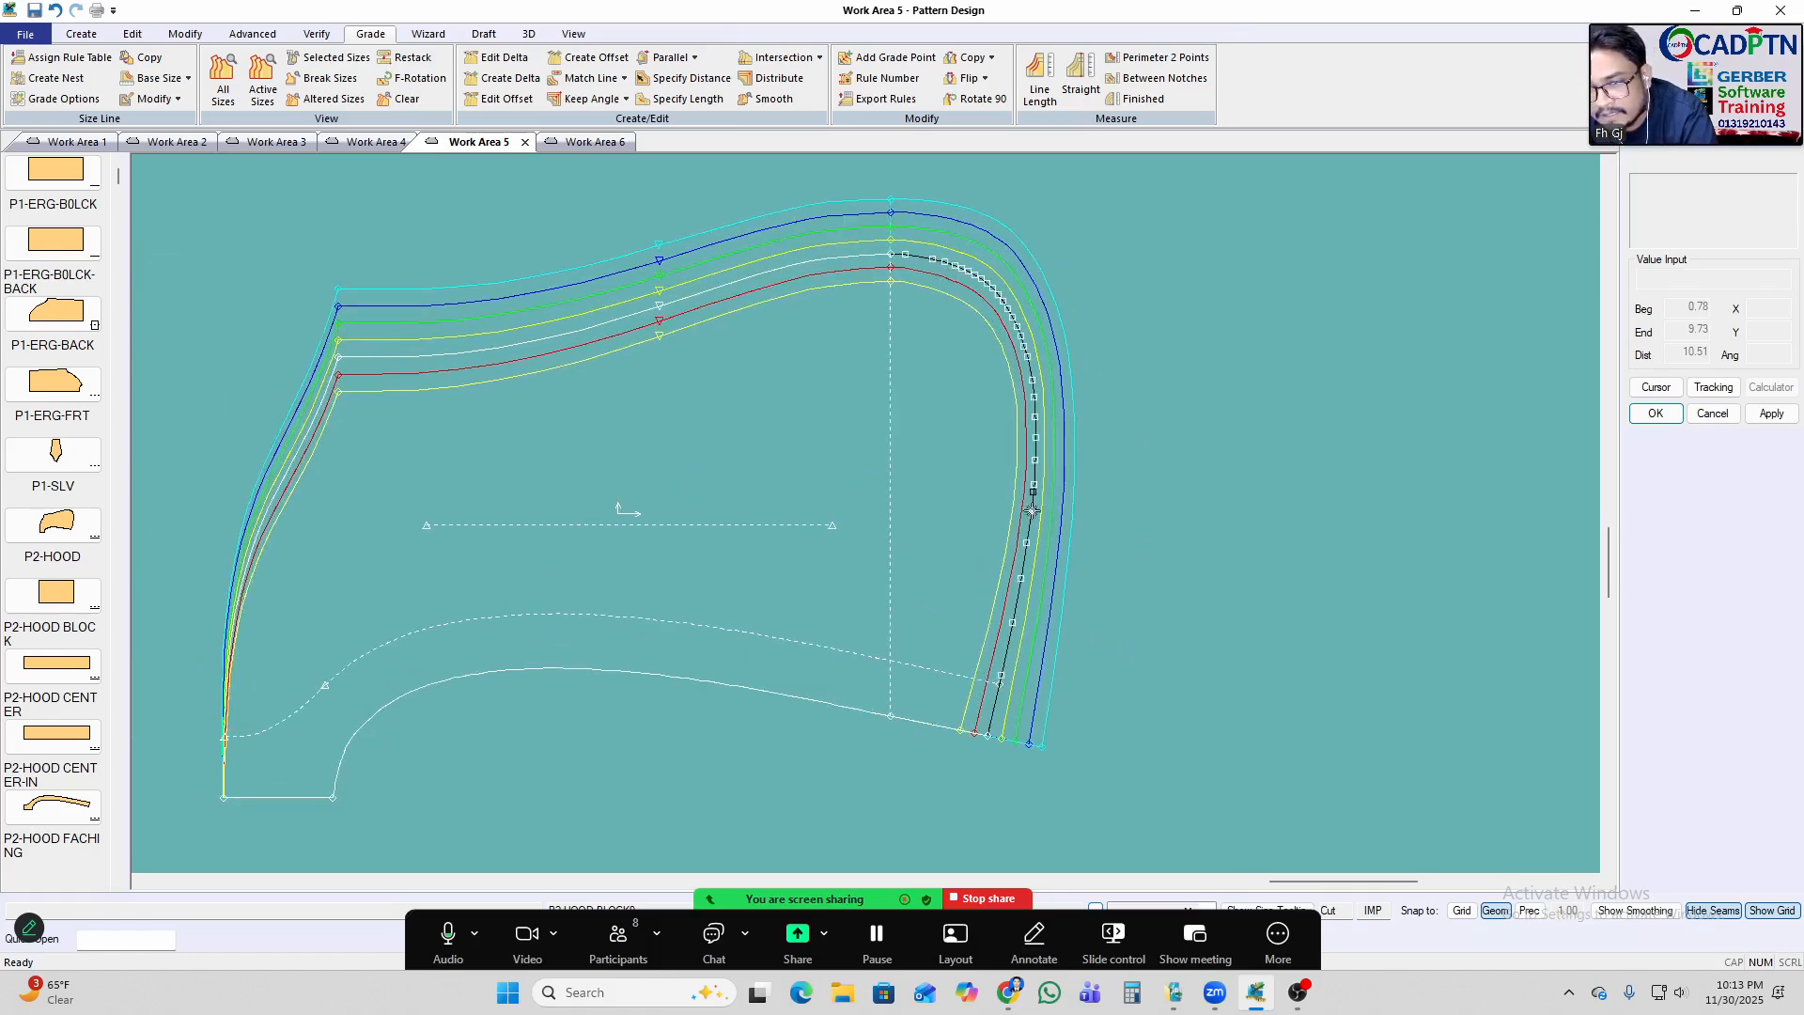
middle_drag(998, 679, 933, 691)
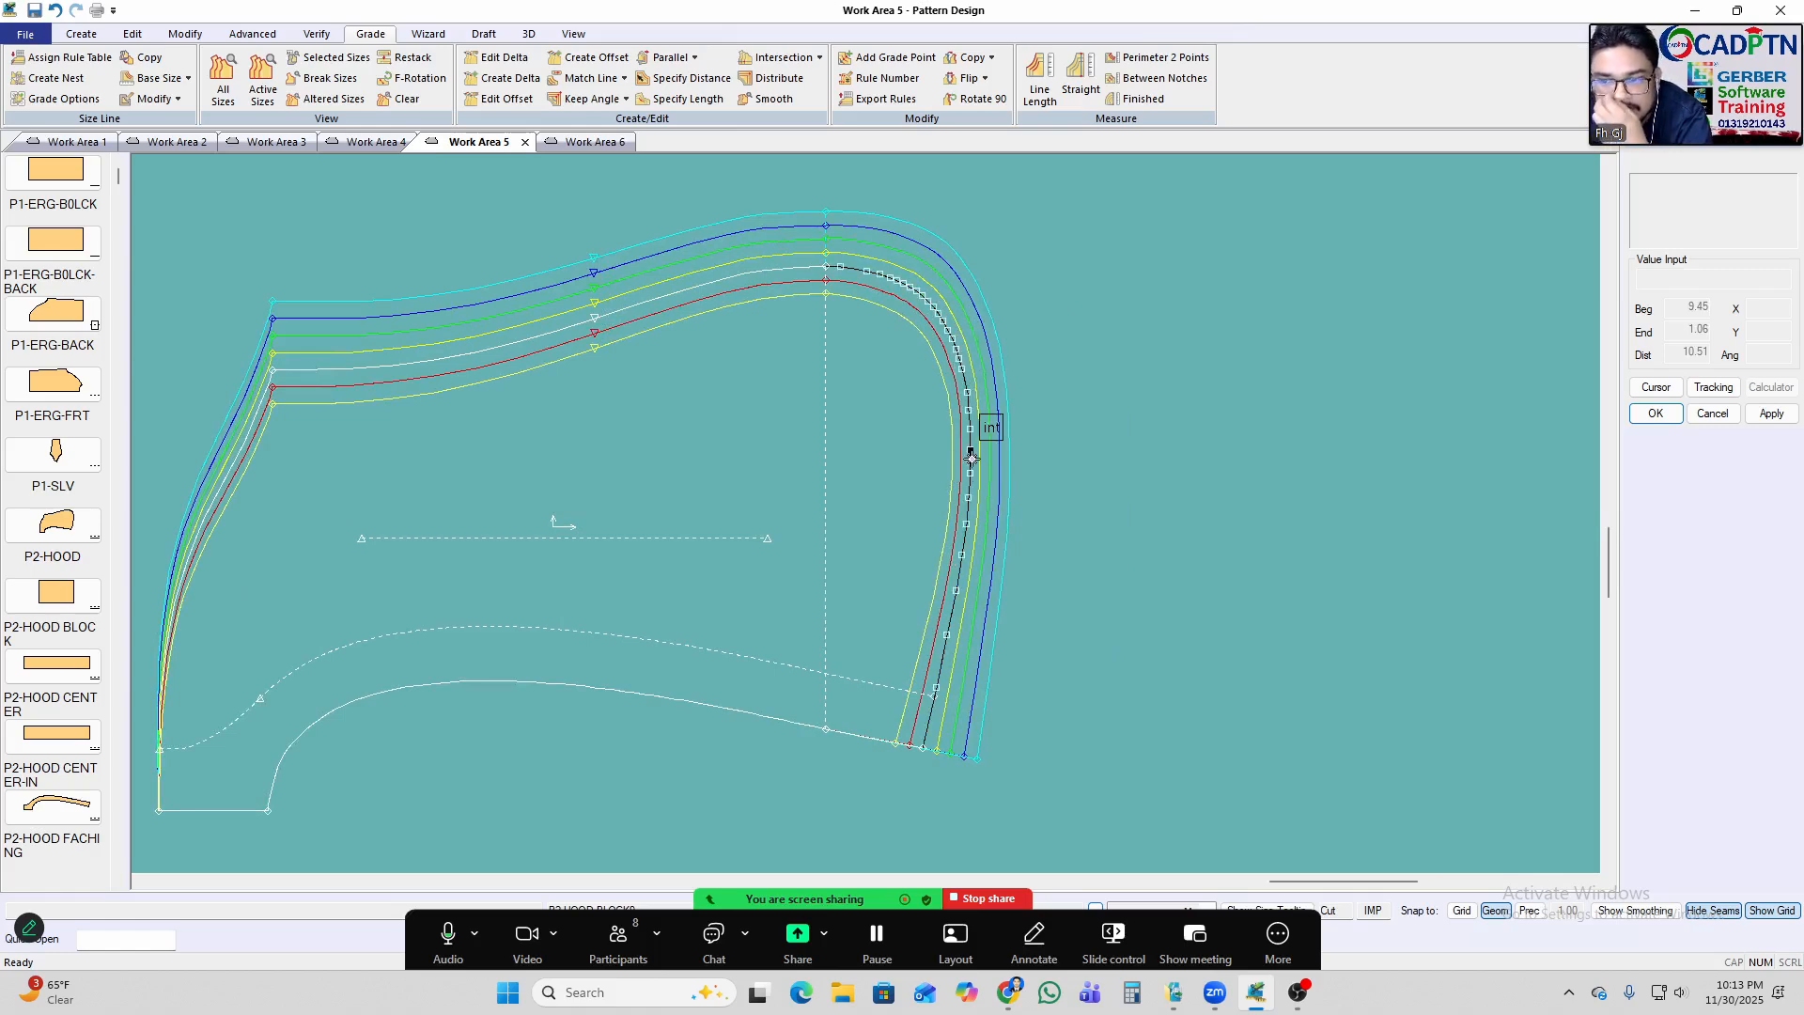
middle_drag(970, 499, 883, 442)
right_click(1184, 326)
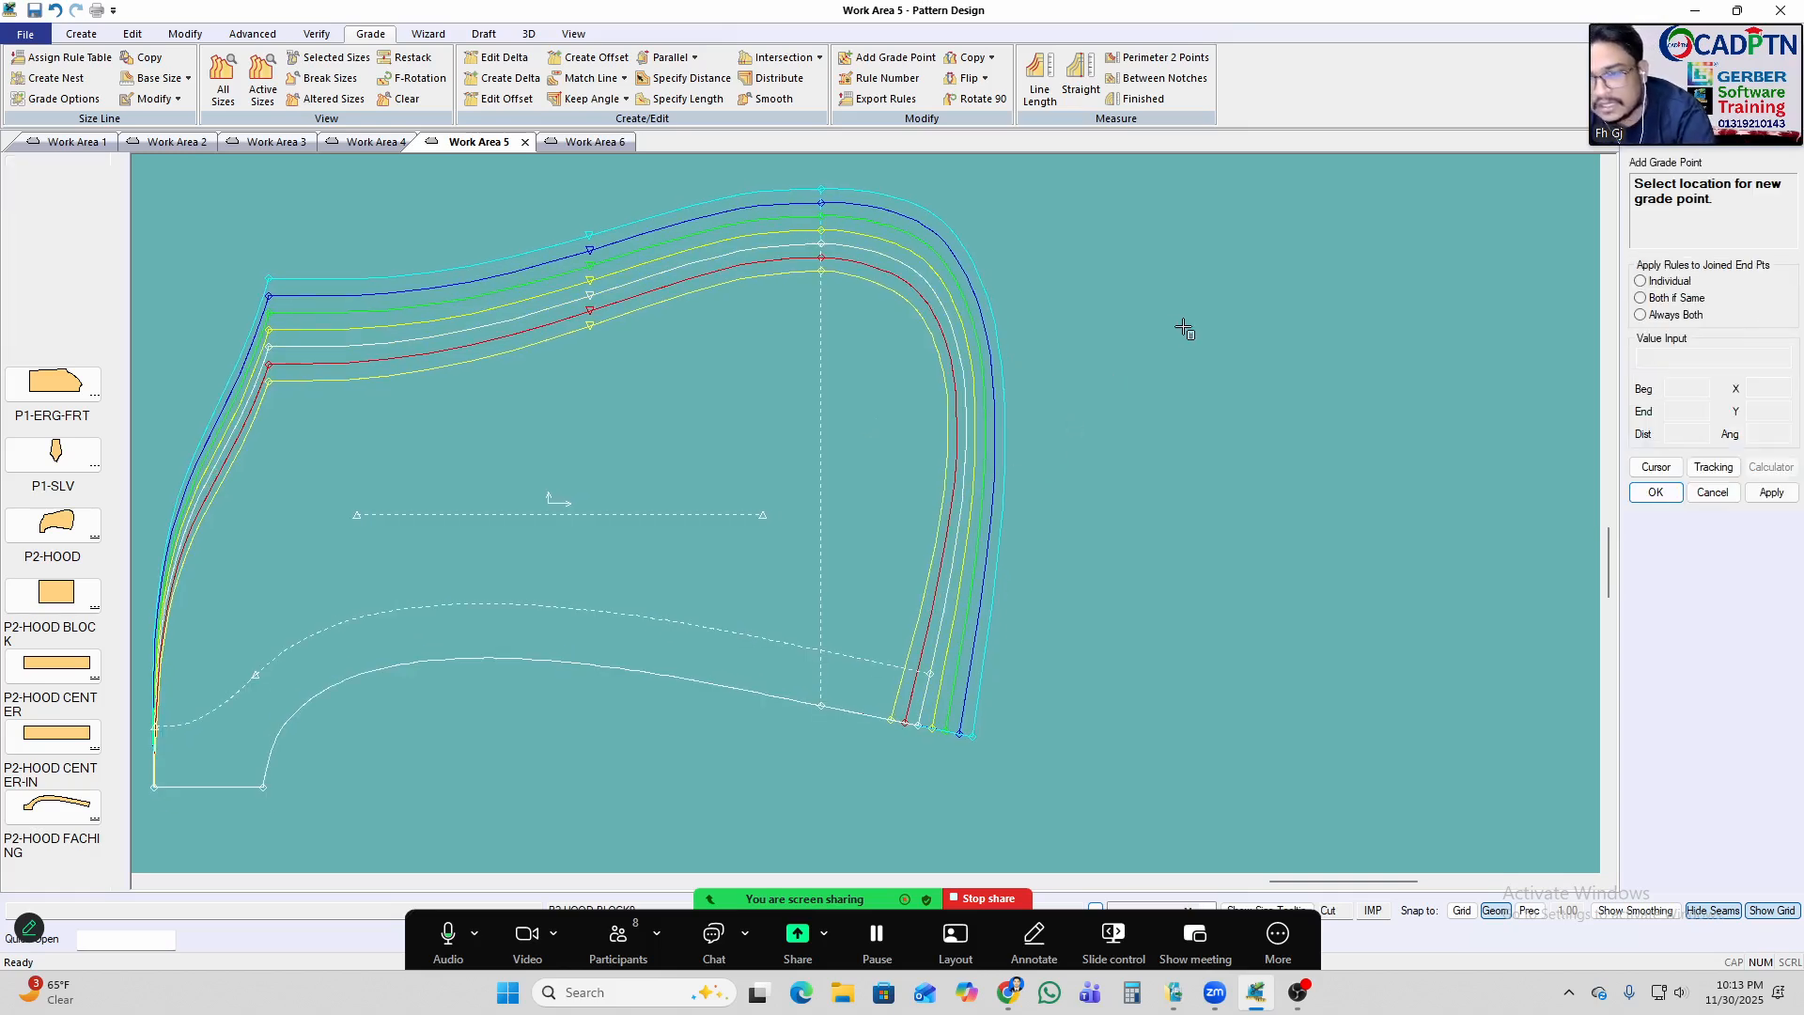
right_click(1185, 323)
click(1188, 350)
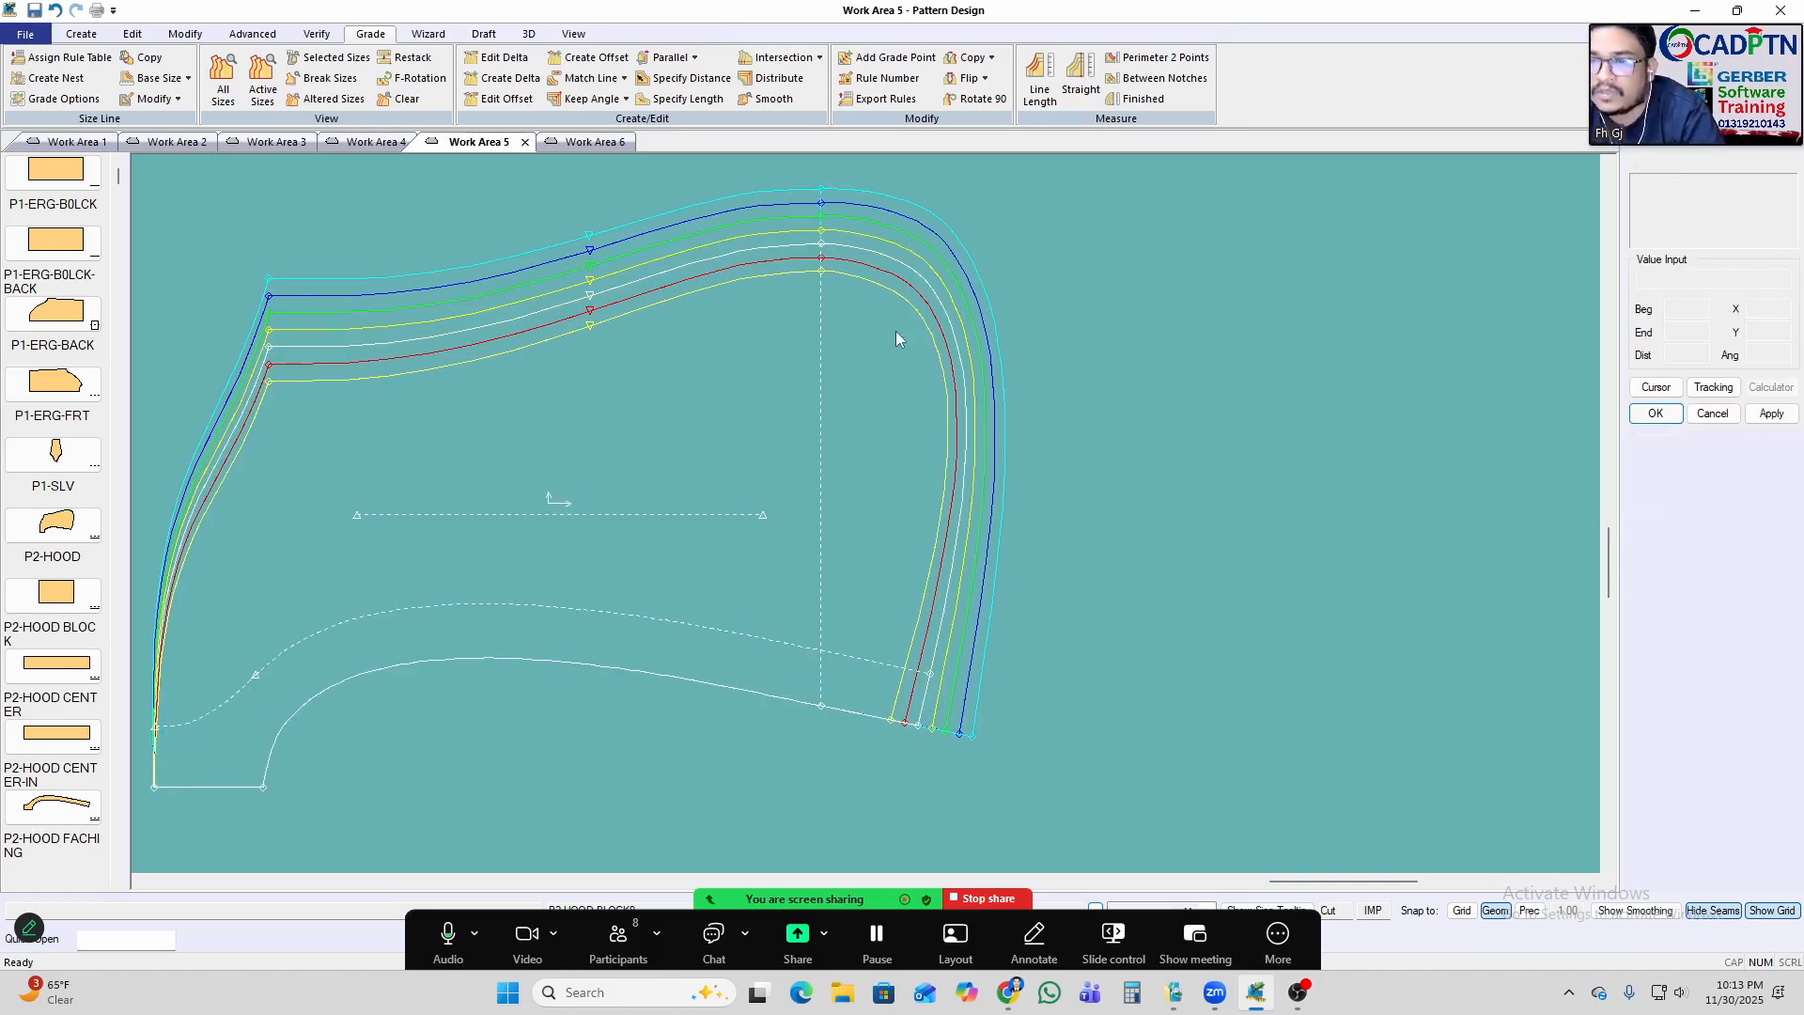
middle_drag(894, 334, 943, 337)
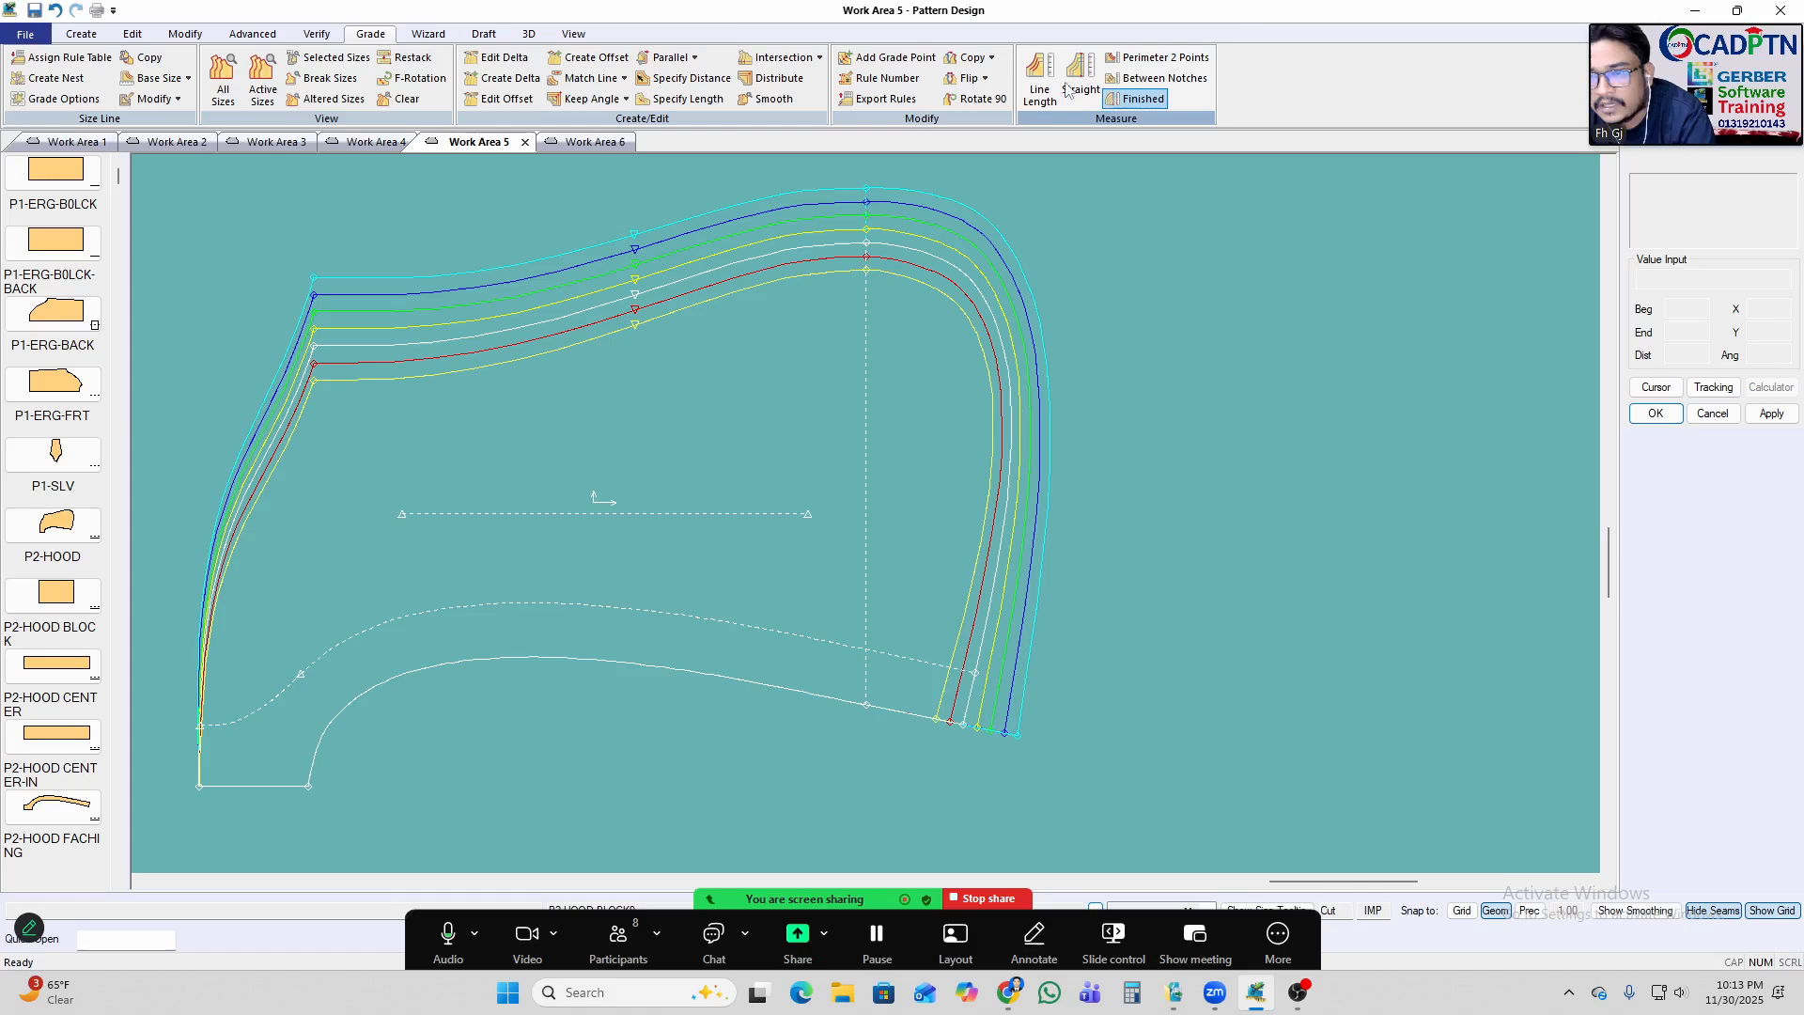
Add a grade point at the midpoint of the hood block's curved edge between the top point and the lower corner opposite the neck edge.
click(893, 58)
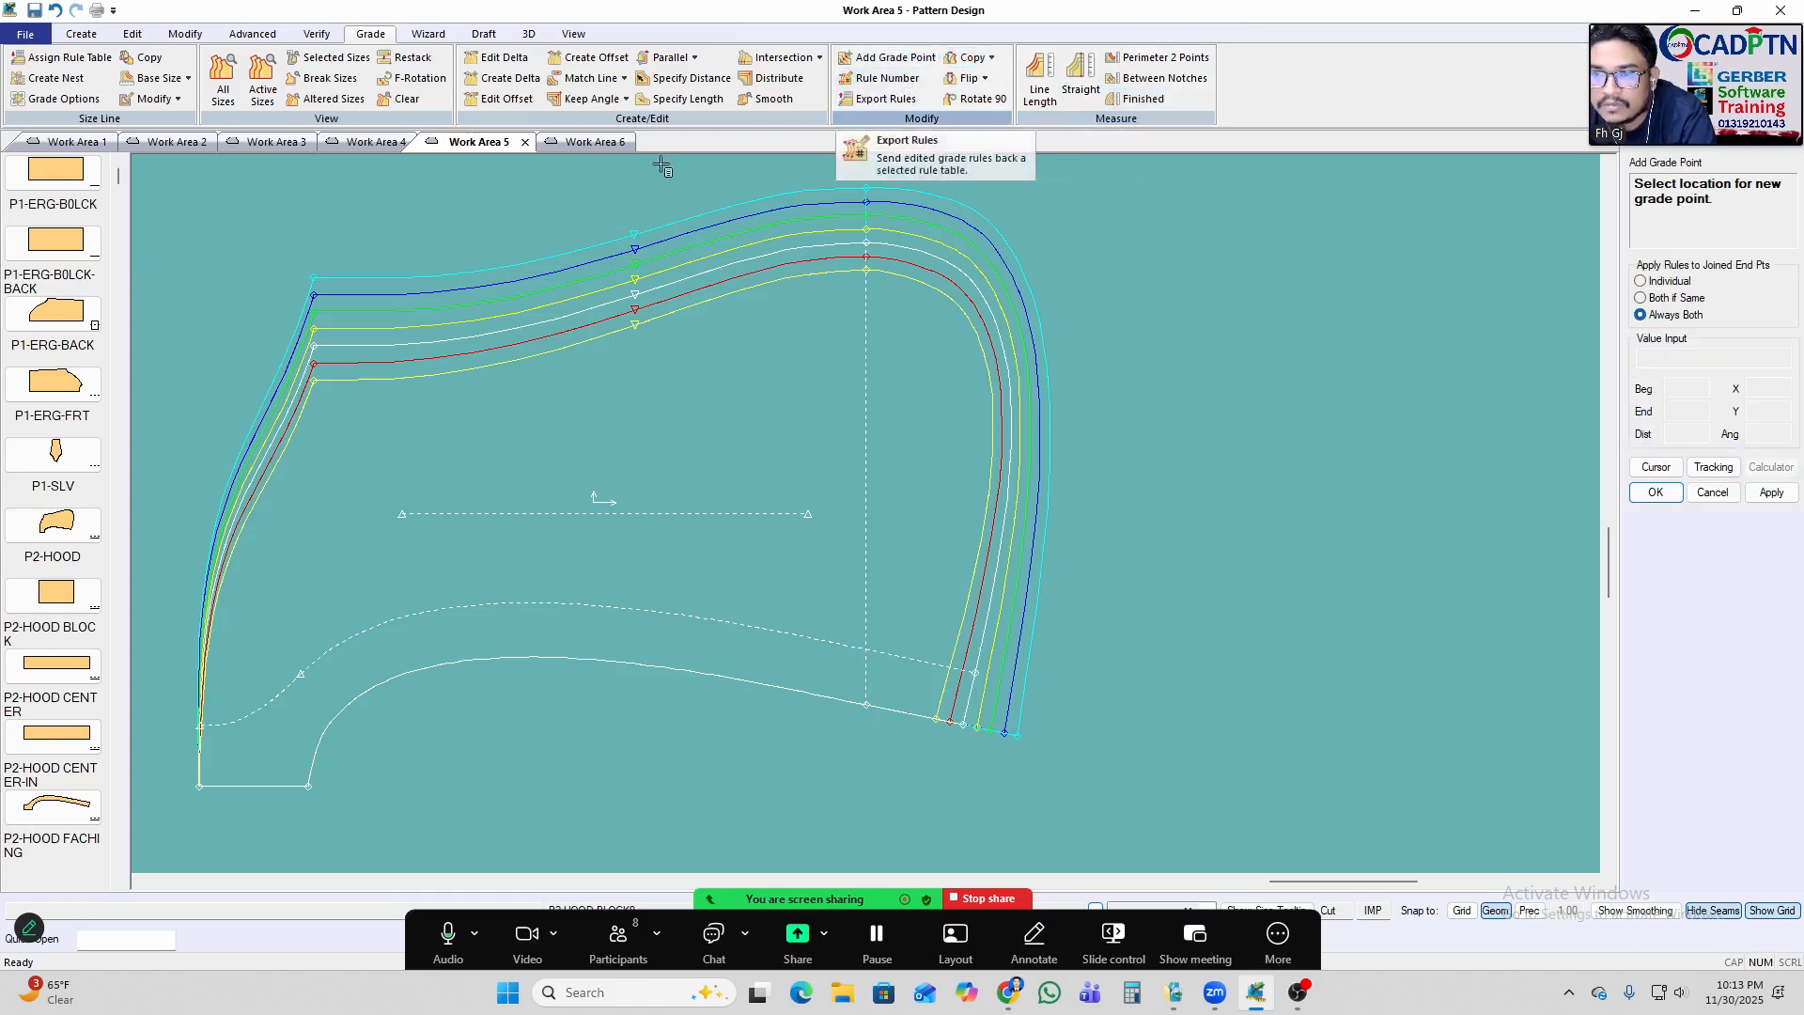
right_click(1232, 218)
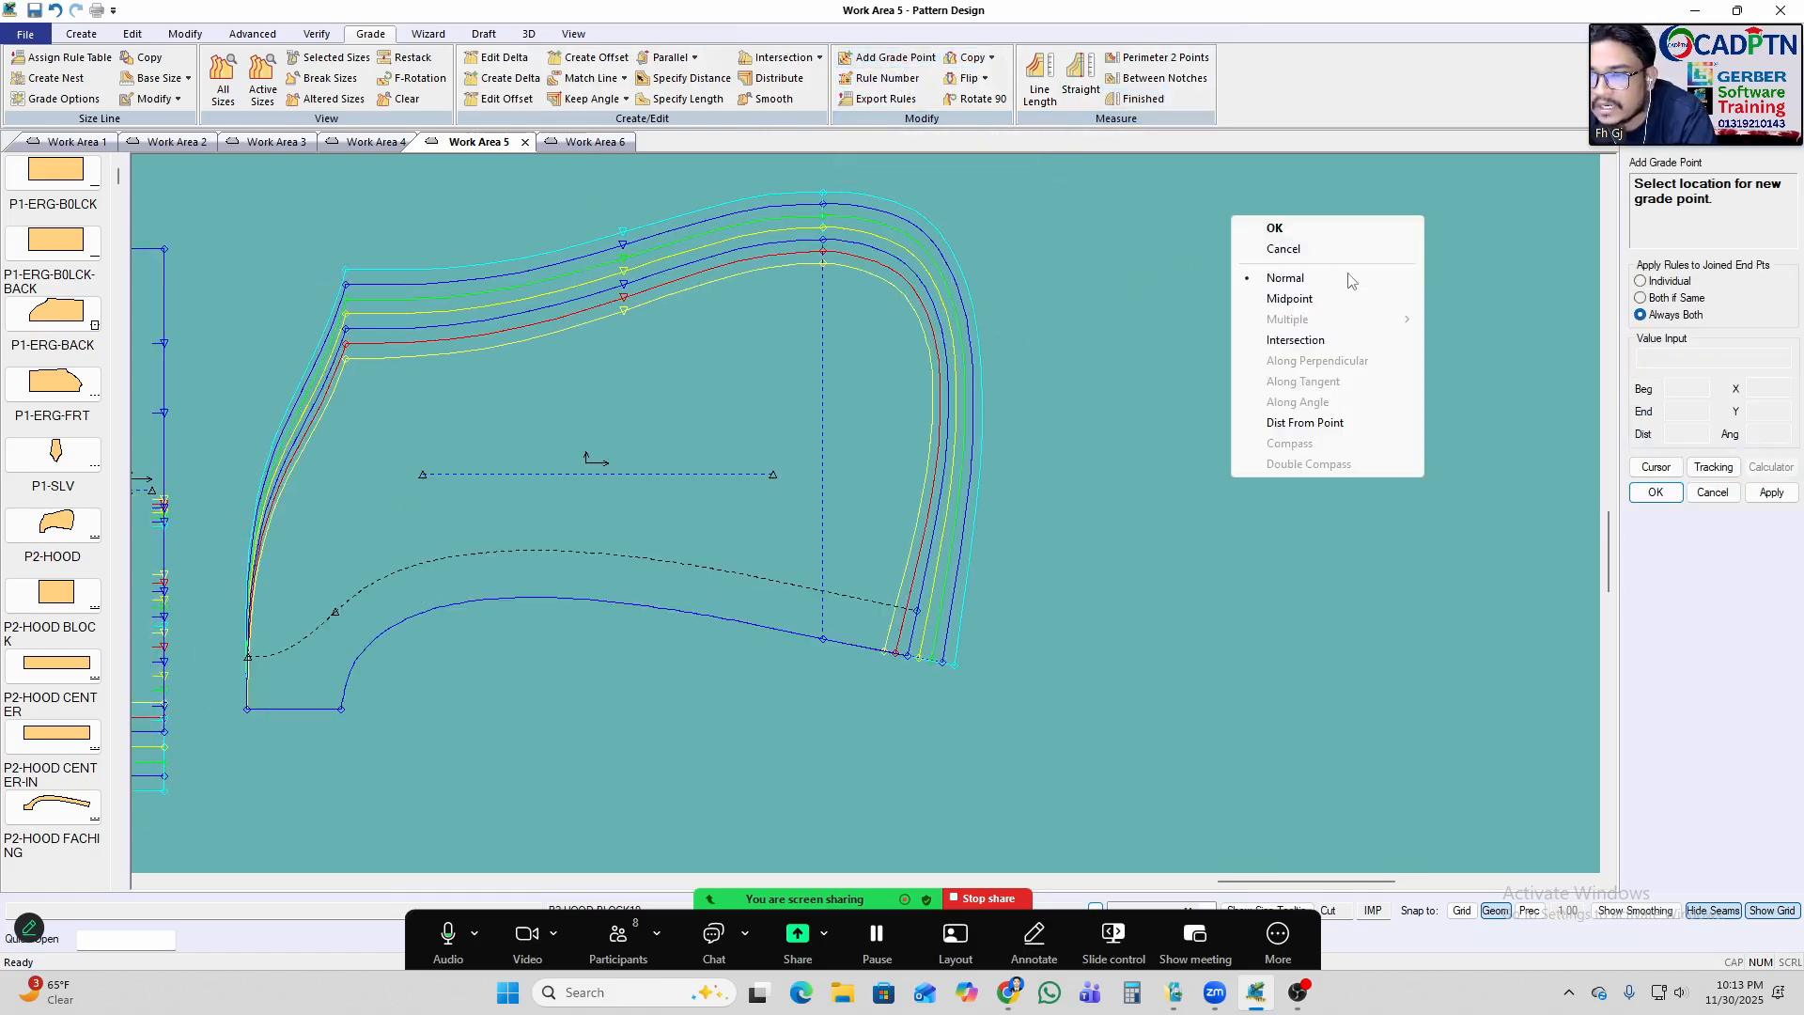
click(1316, 301)
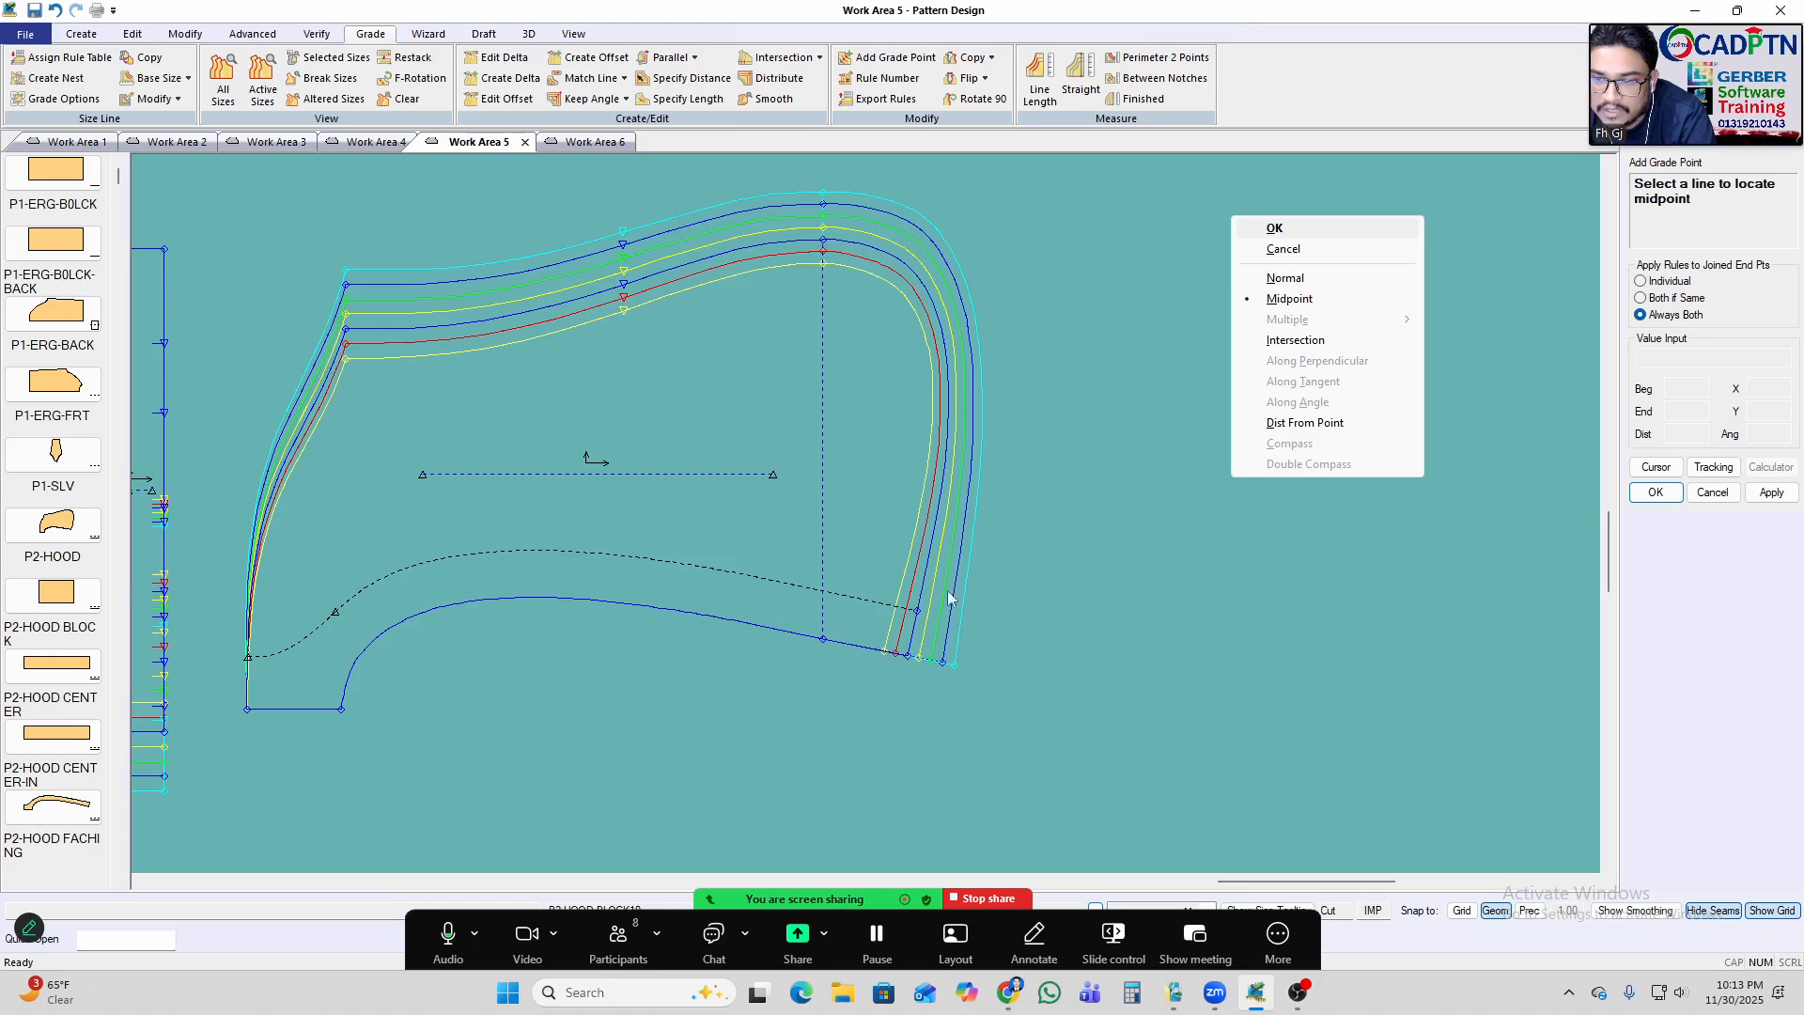
click(949, 411)
right_click(949, 395)
click(968, 405)
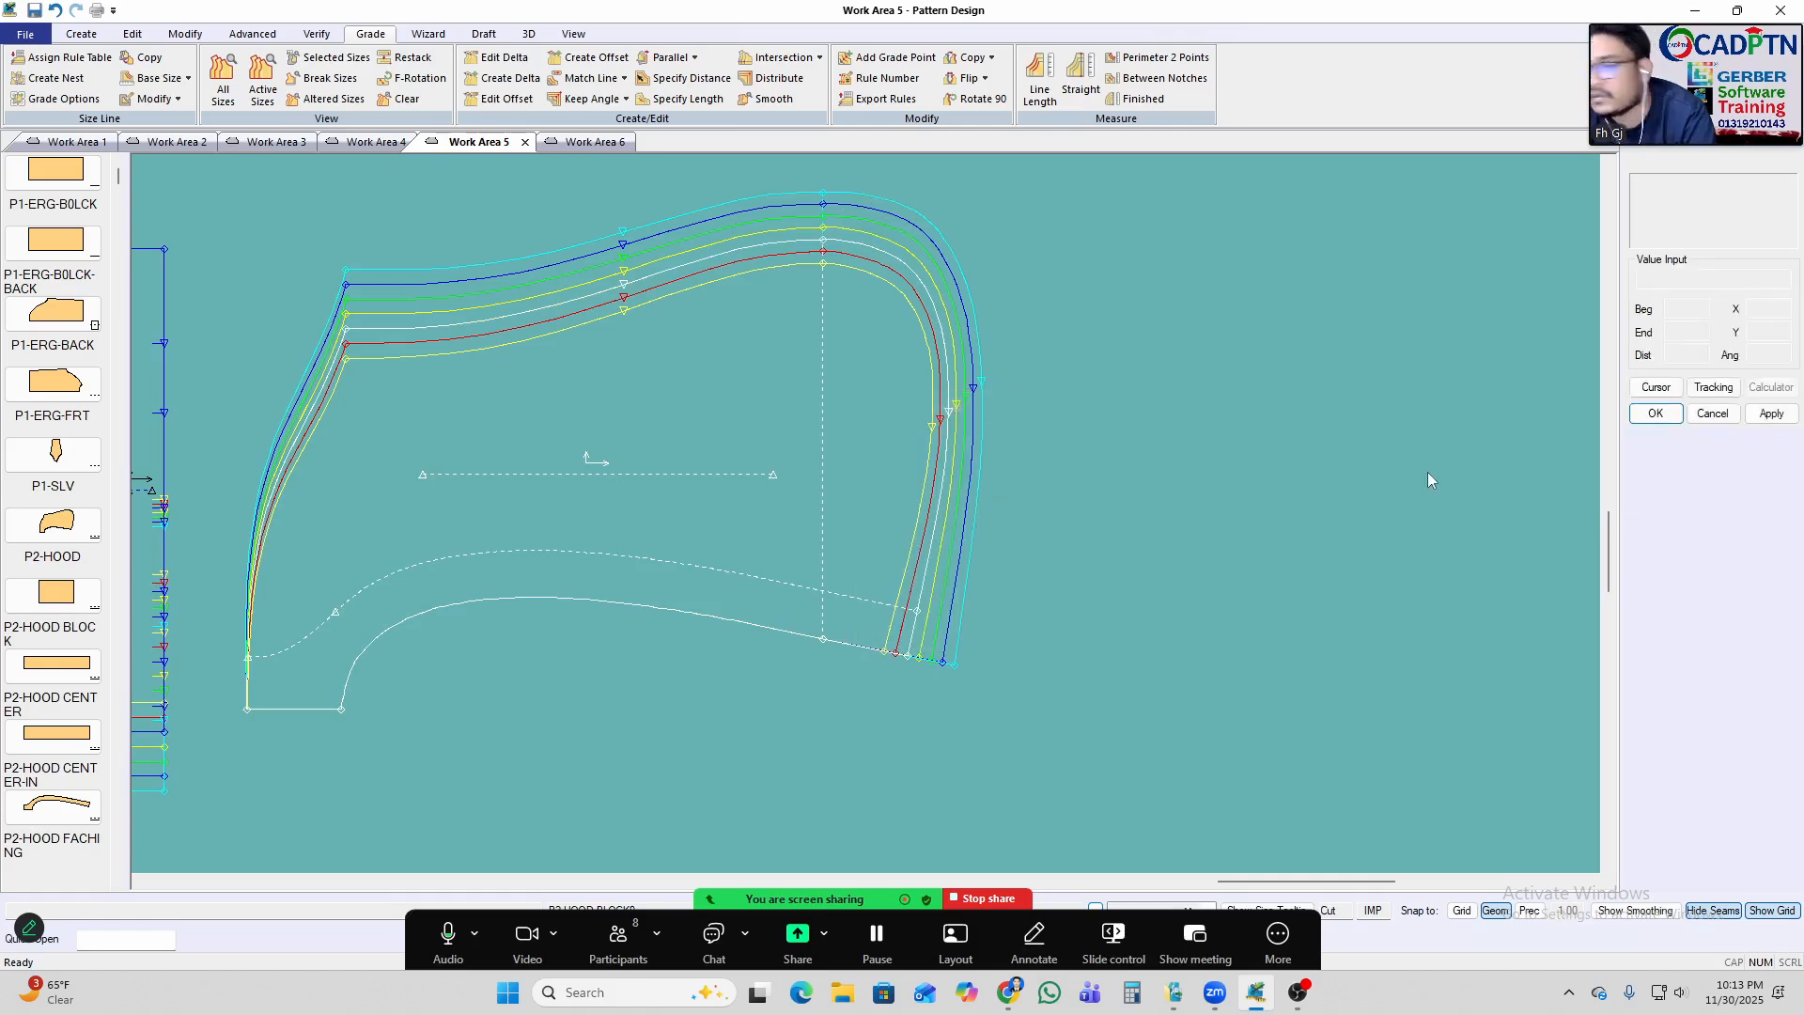
Set Delta Y to 0.00 for every size break at the grade point midway along the hood block's curved edge (point 11).
scroll(1072, 433, up, 1)
middle_drag(1026, 412, 999, 402)
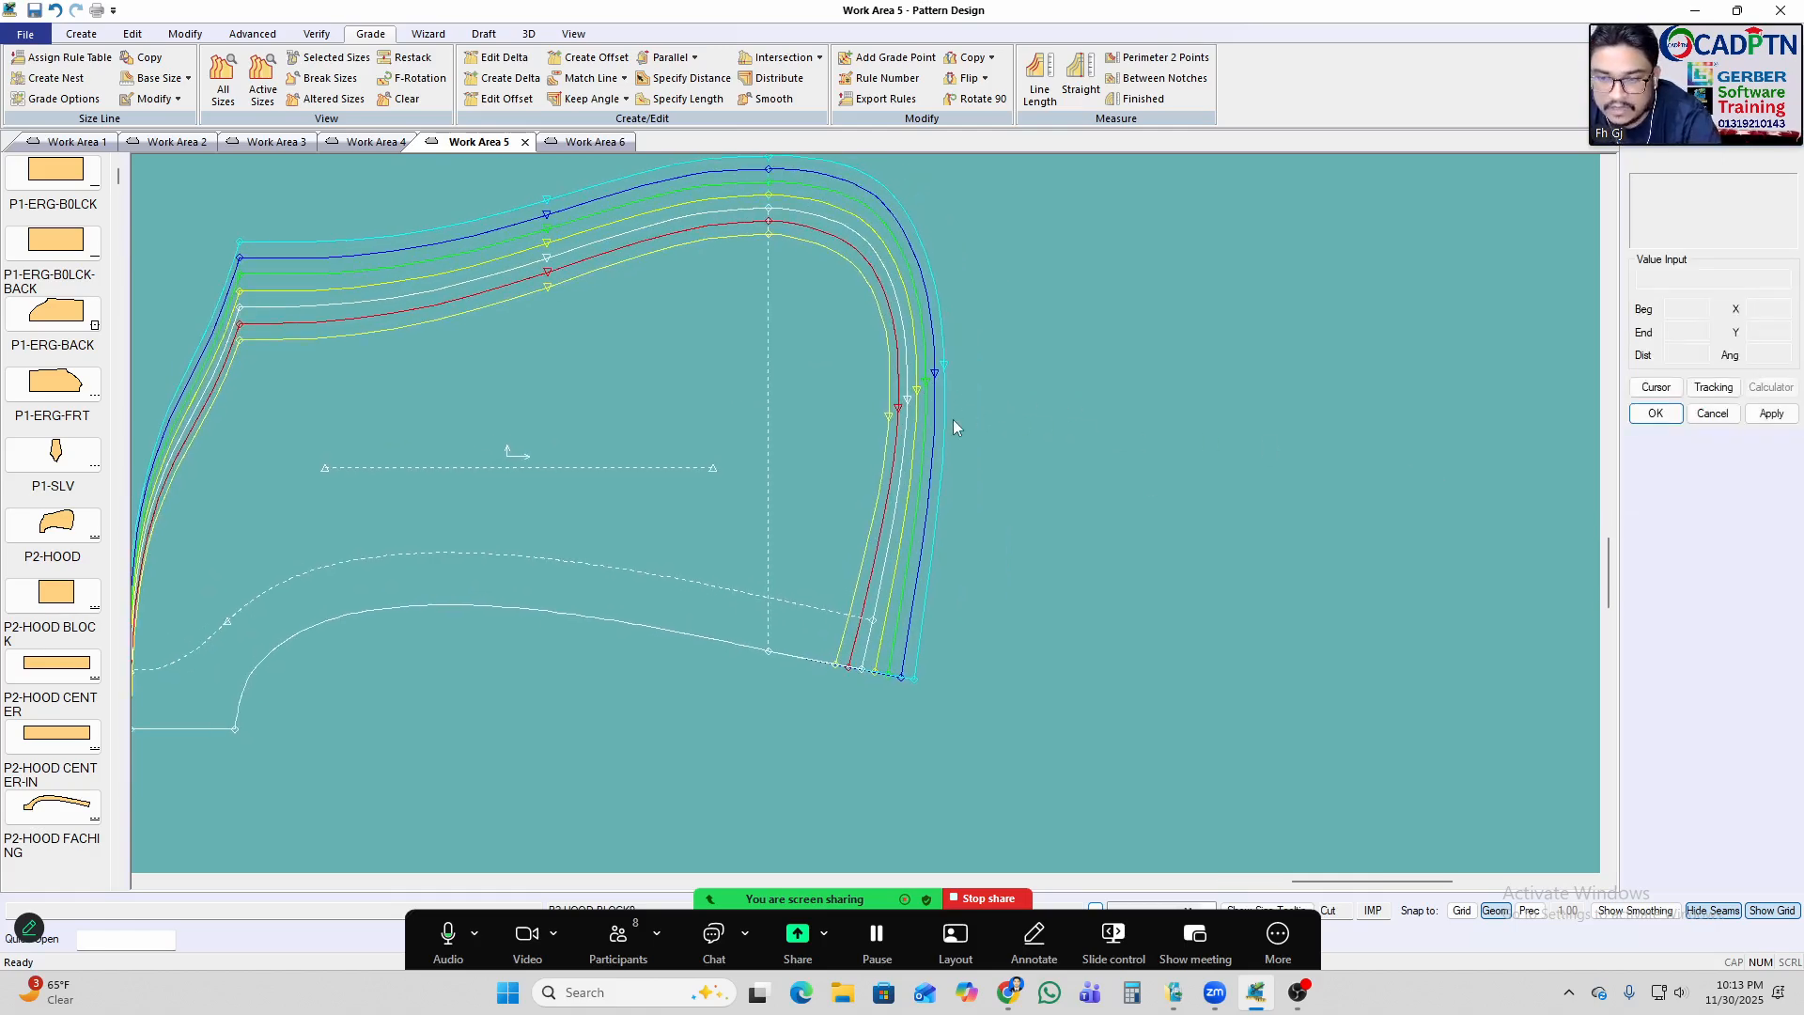
key(e)
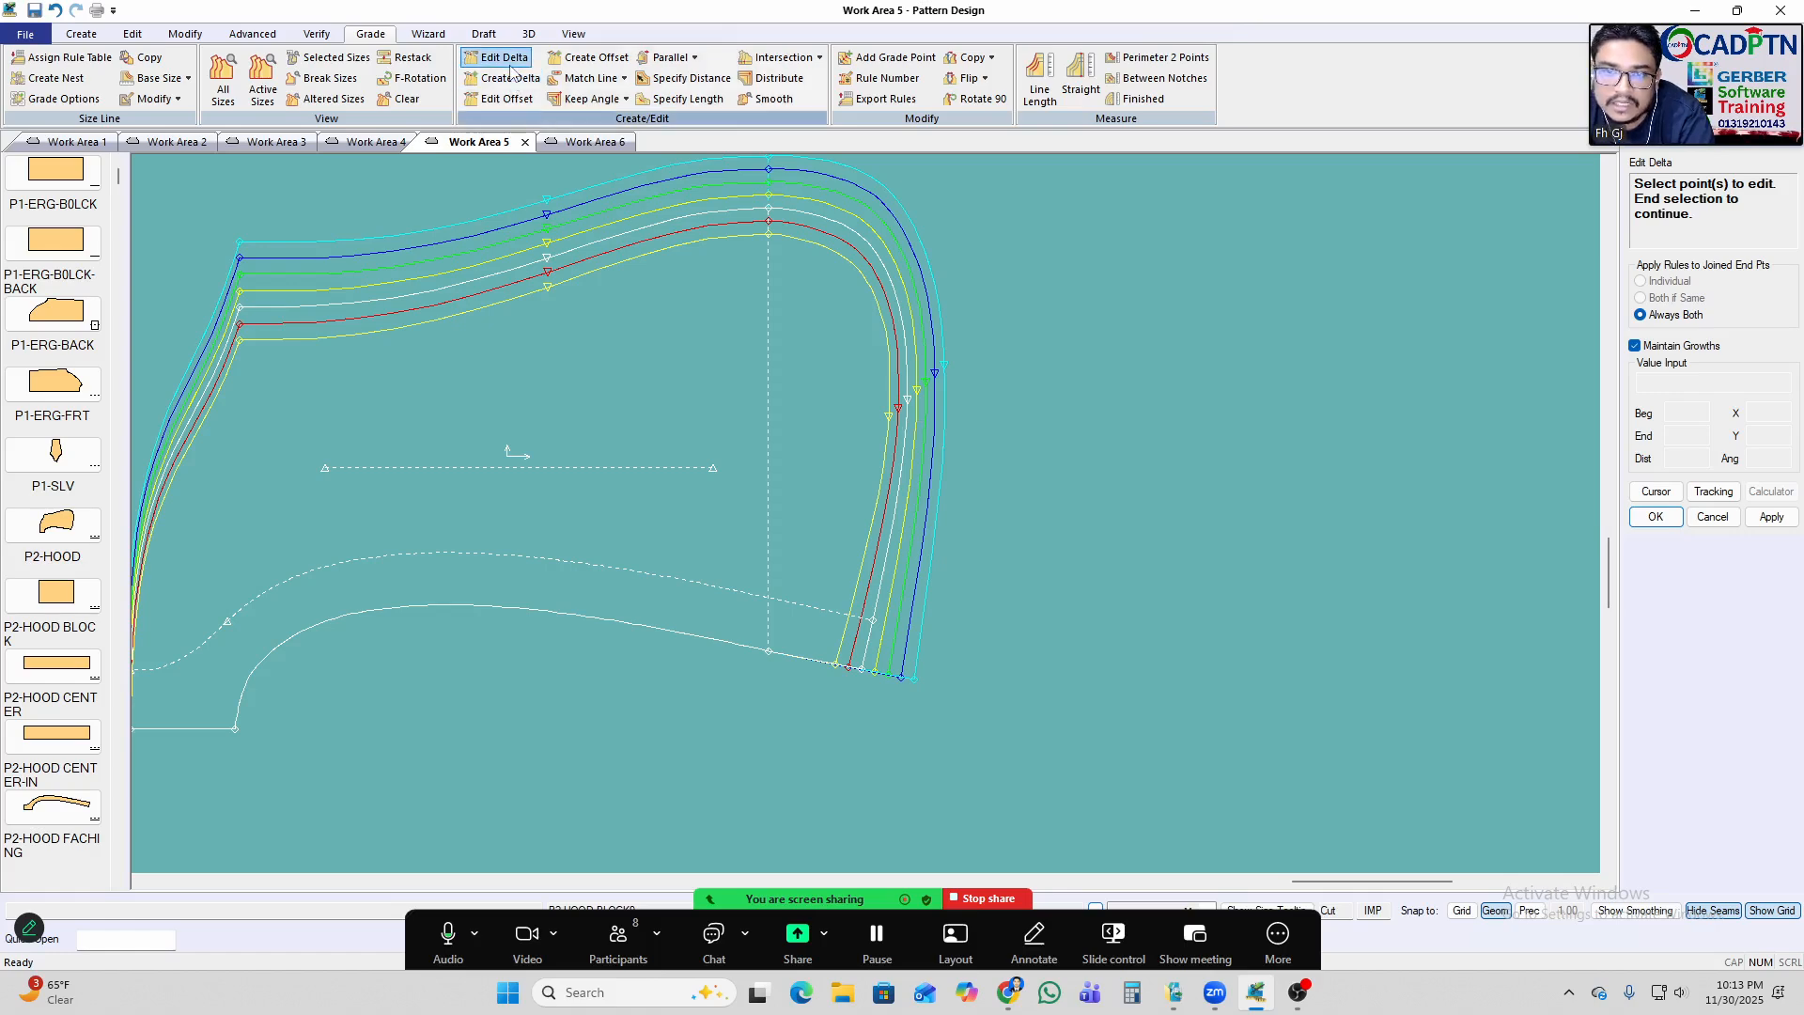
click(914, 401)
scroll(489, 399, down, 3)
scroll(1158, 419, up, 4)
right_click(1241, 318)
click(1240, 317)
drag(1227, 483, 1220, 616)
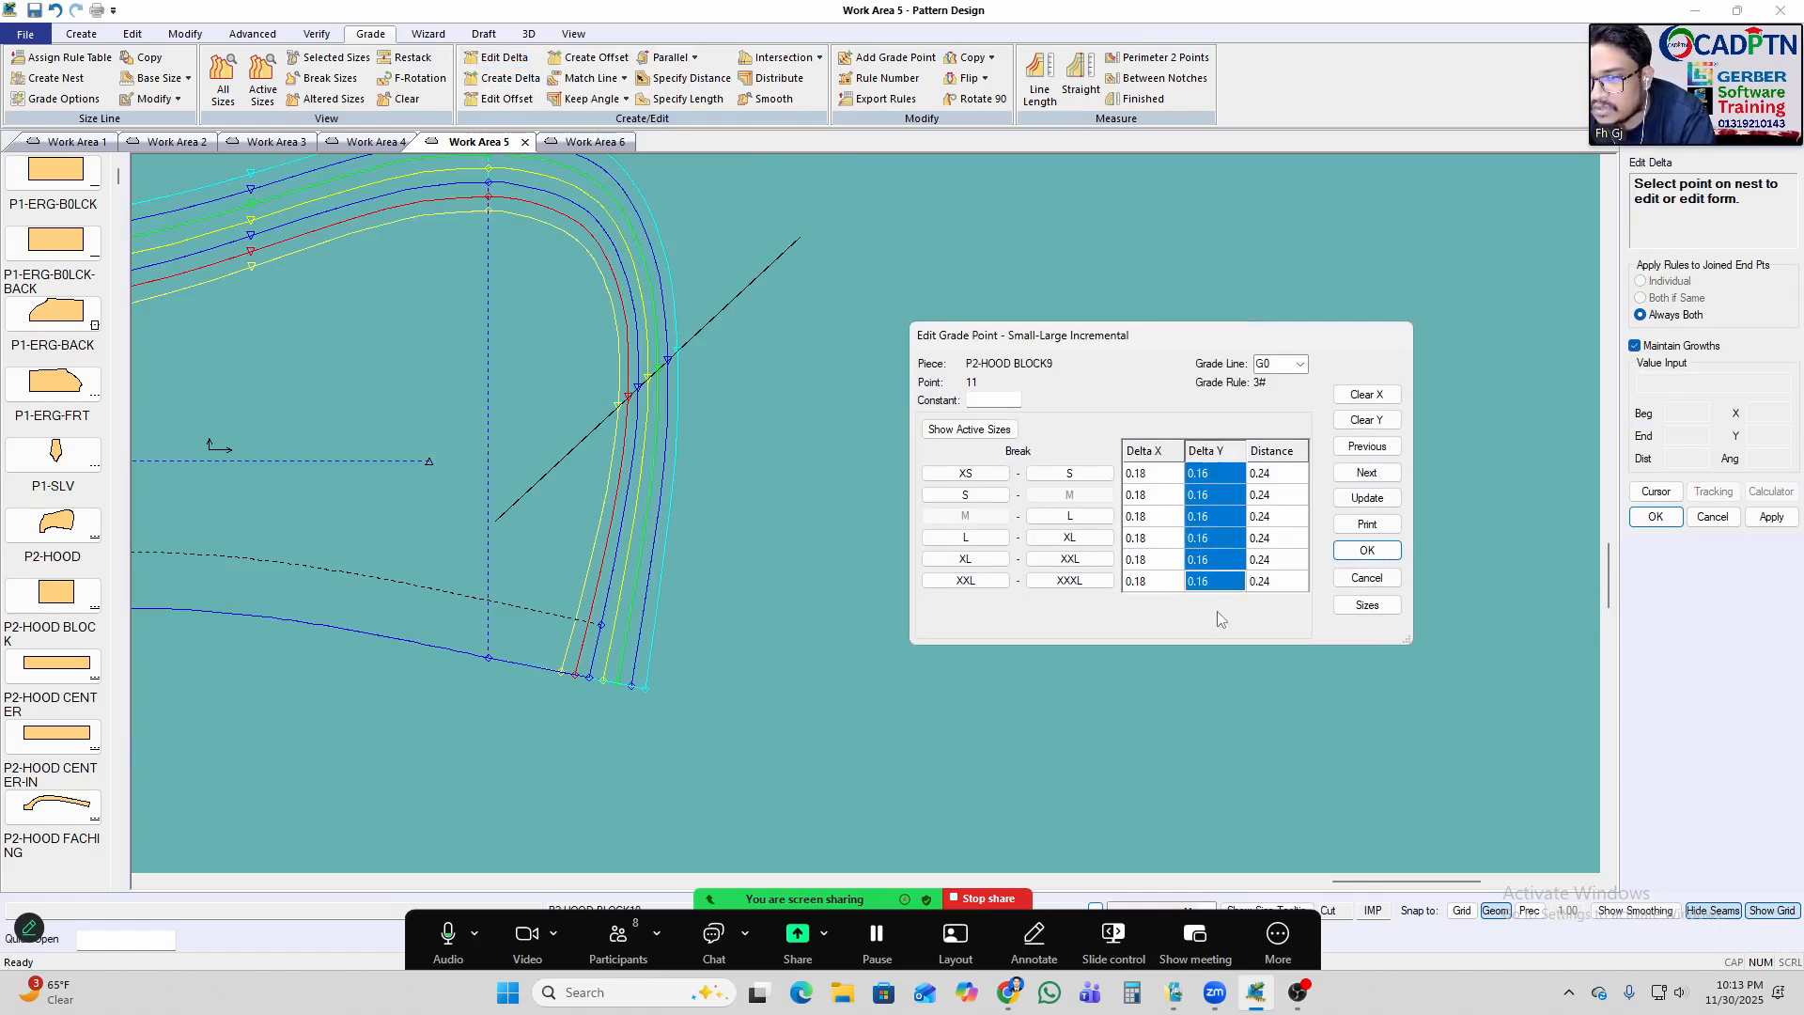
click(1366, 419)
click(1370, 500)
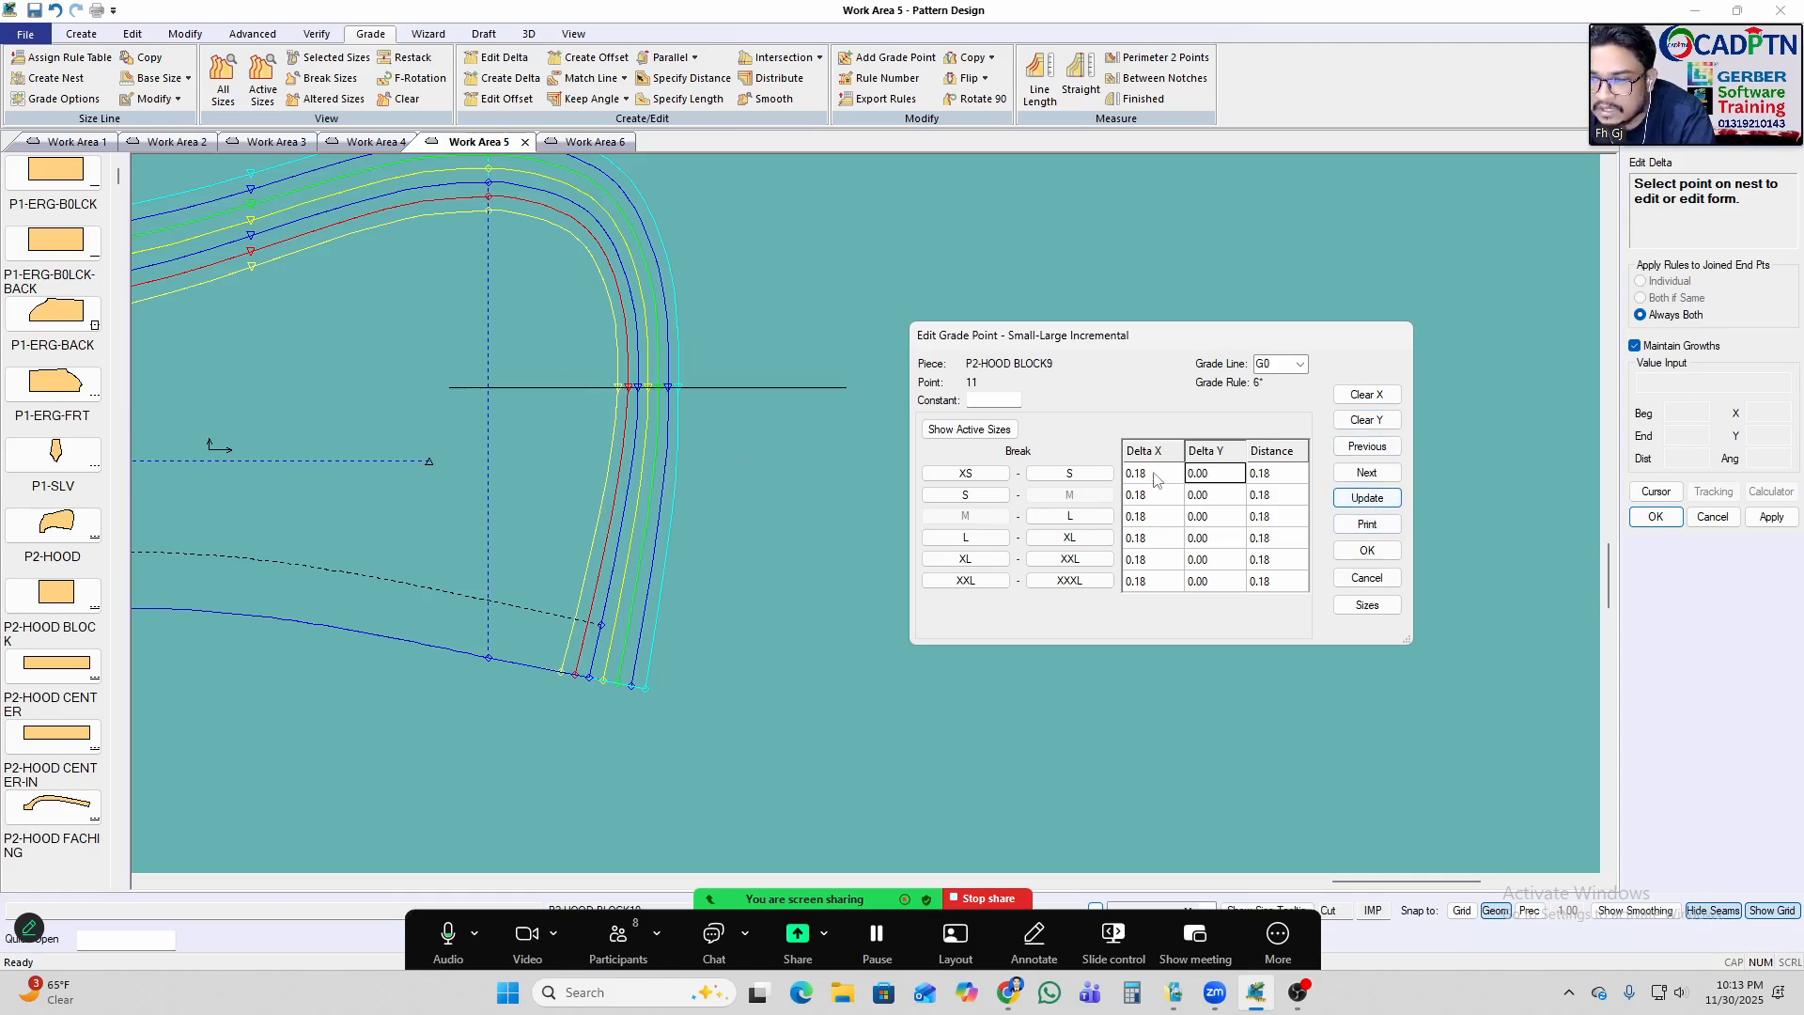
Set Delta X to 0.22 for every size break at the grade point midway along the hood block's curved edge.
drag(1157, 480, 1170, 594)
click(1368, 395)
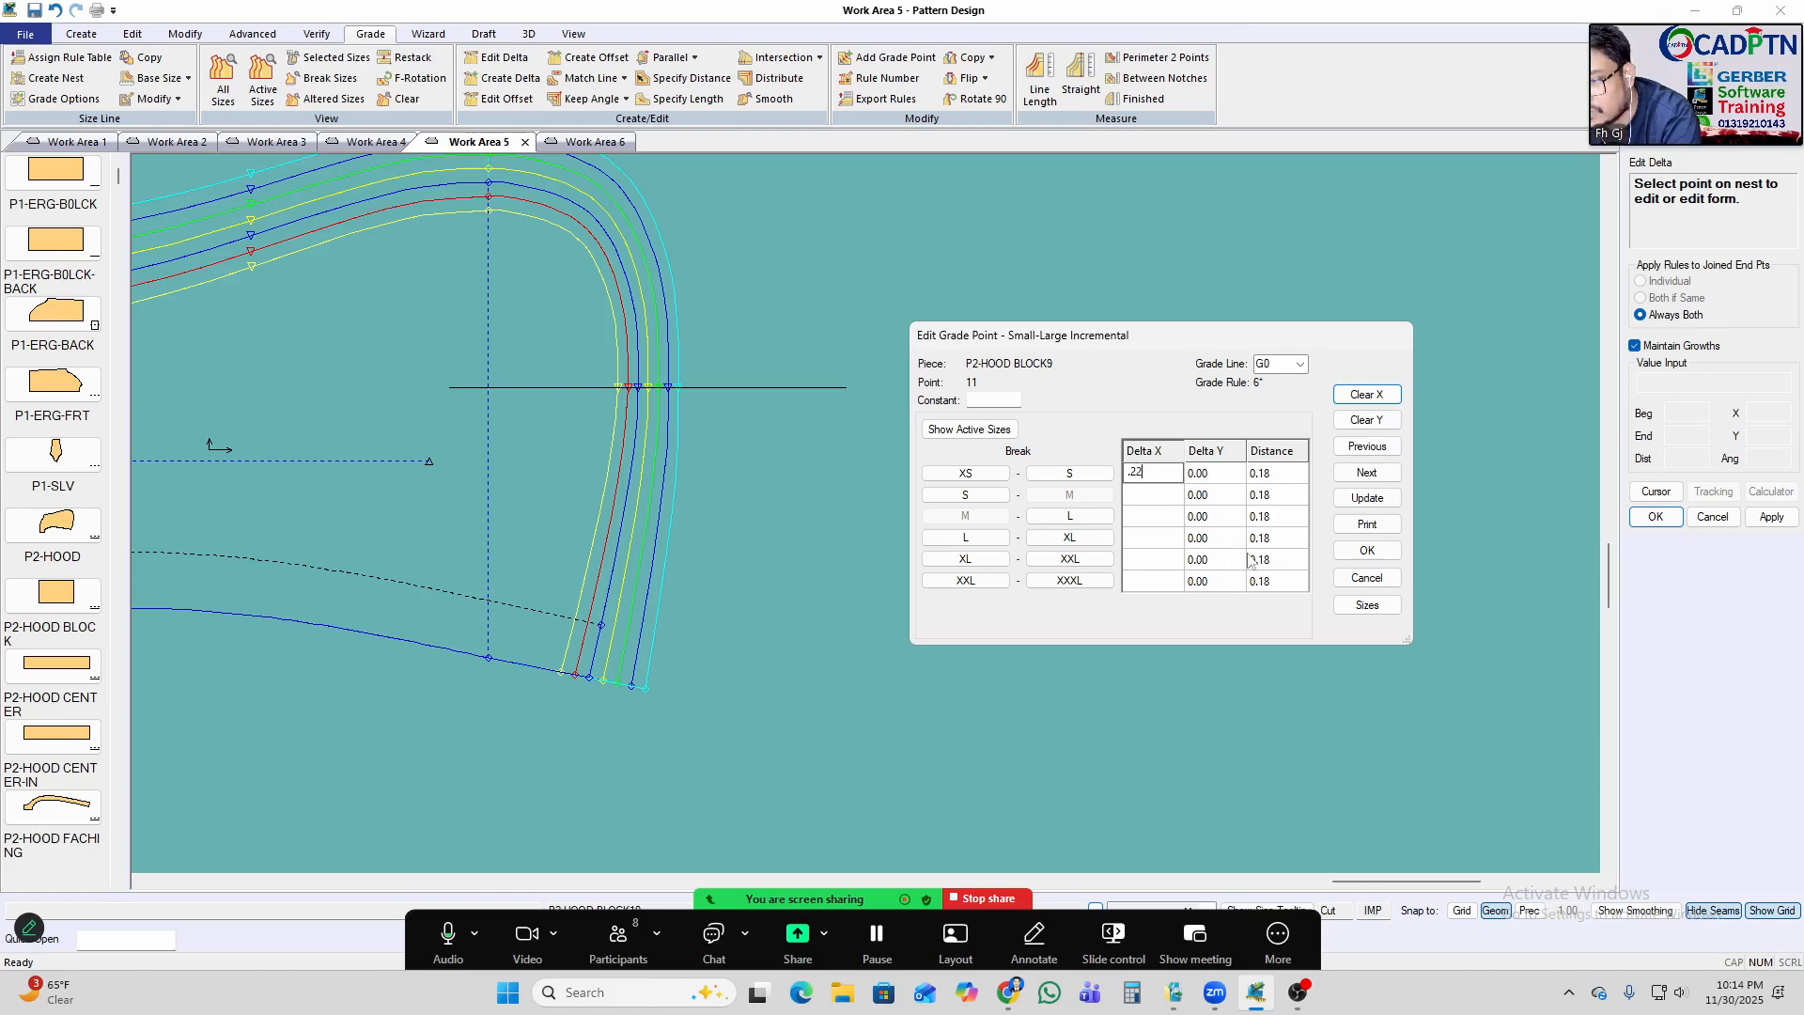
click(1367, 503)
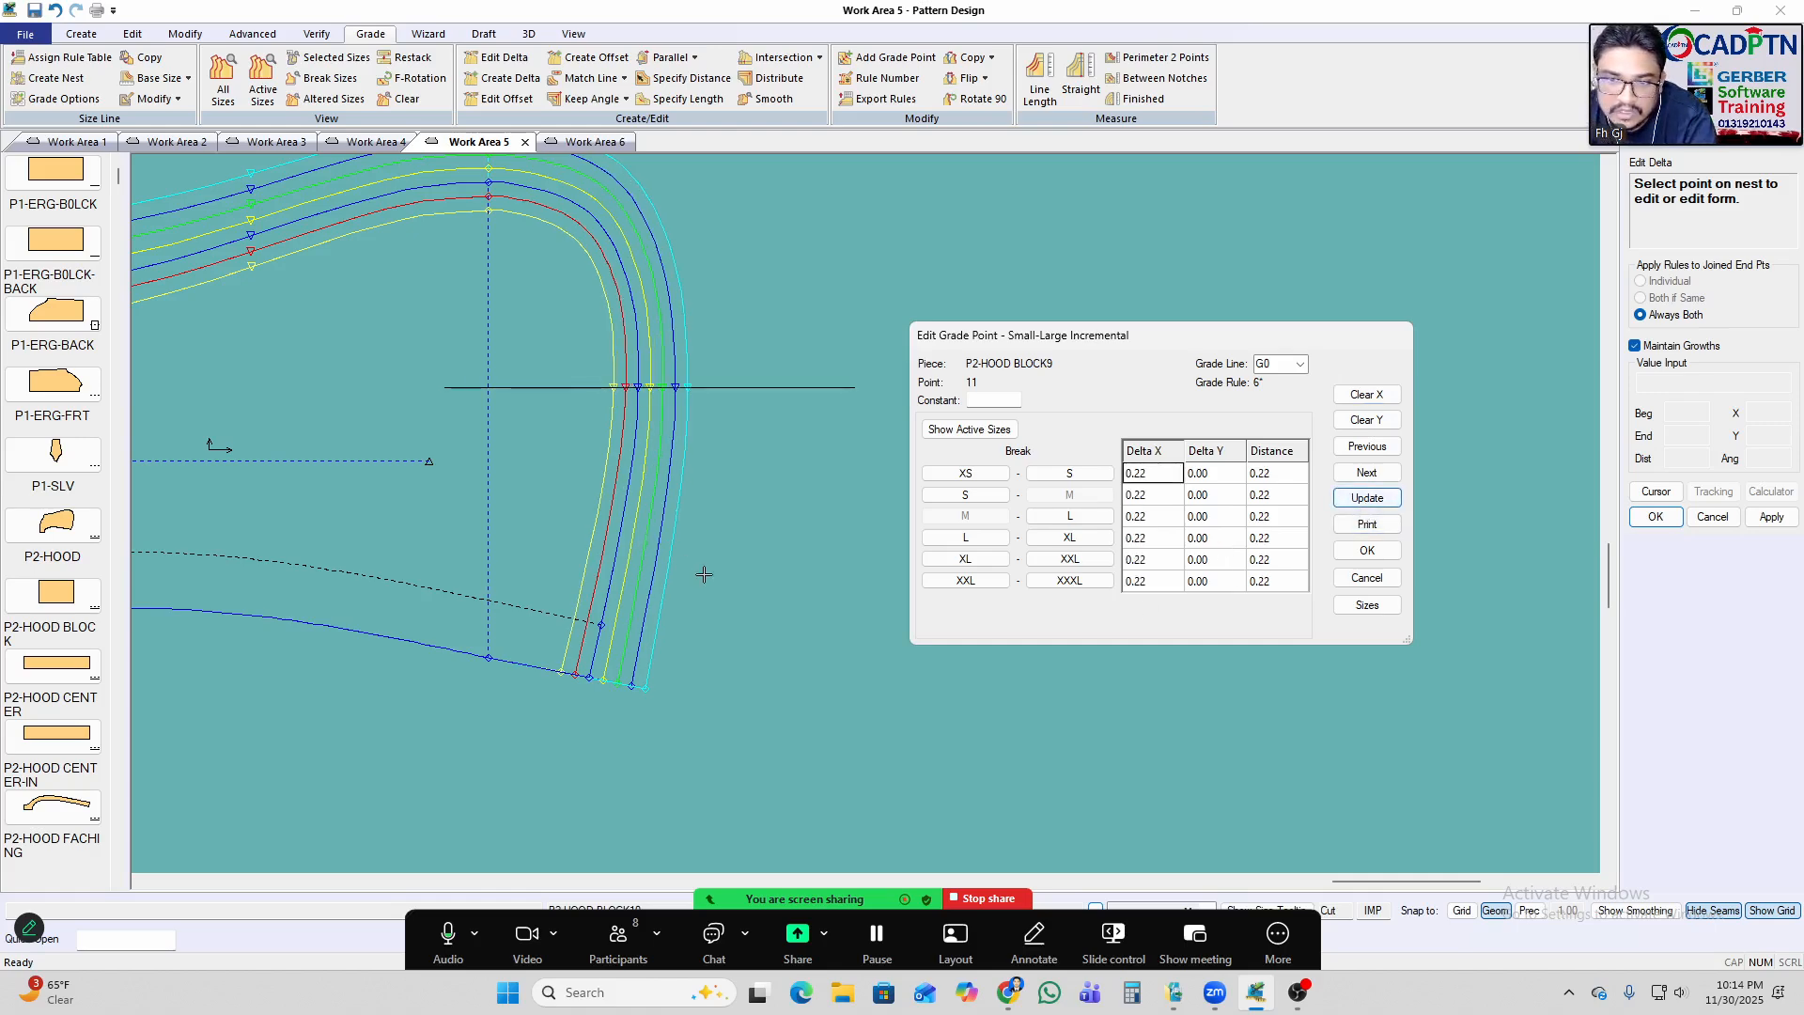
scroll(685, 567, down, 2)
scroll(507, 329, up, 2)
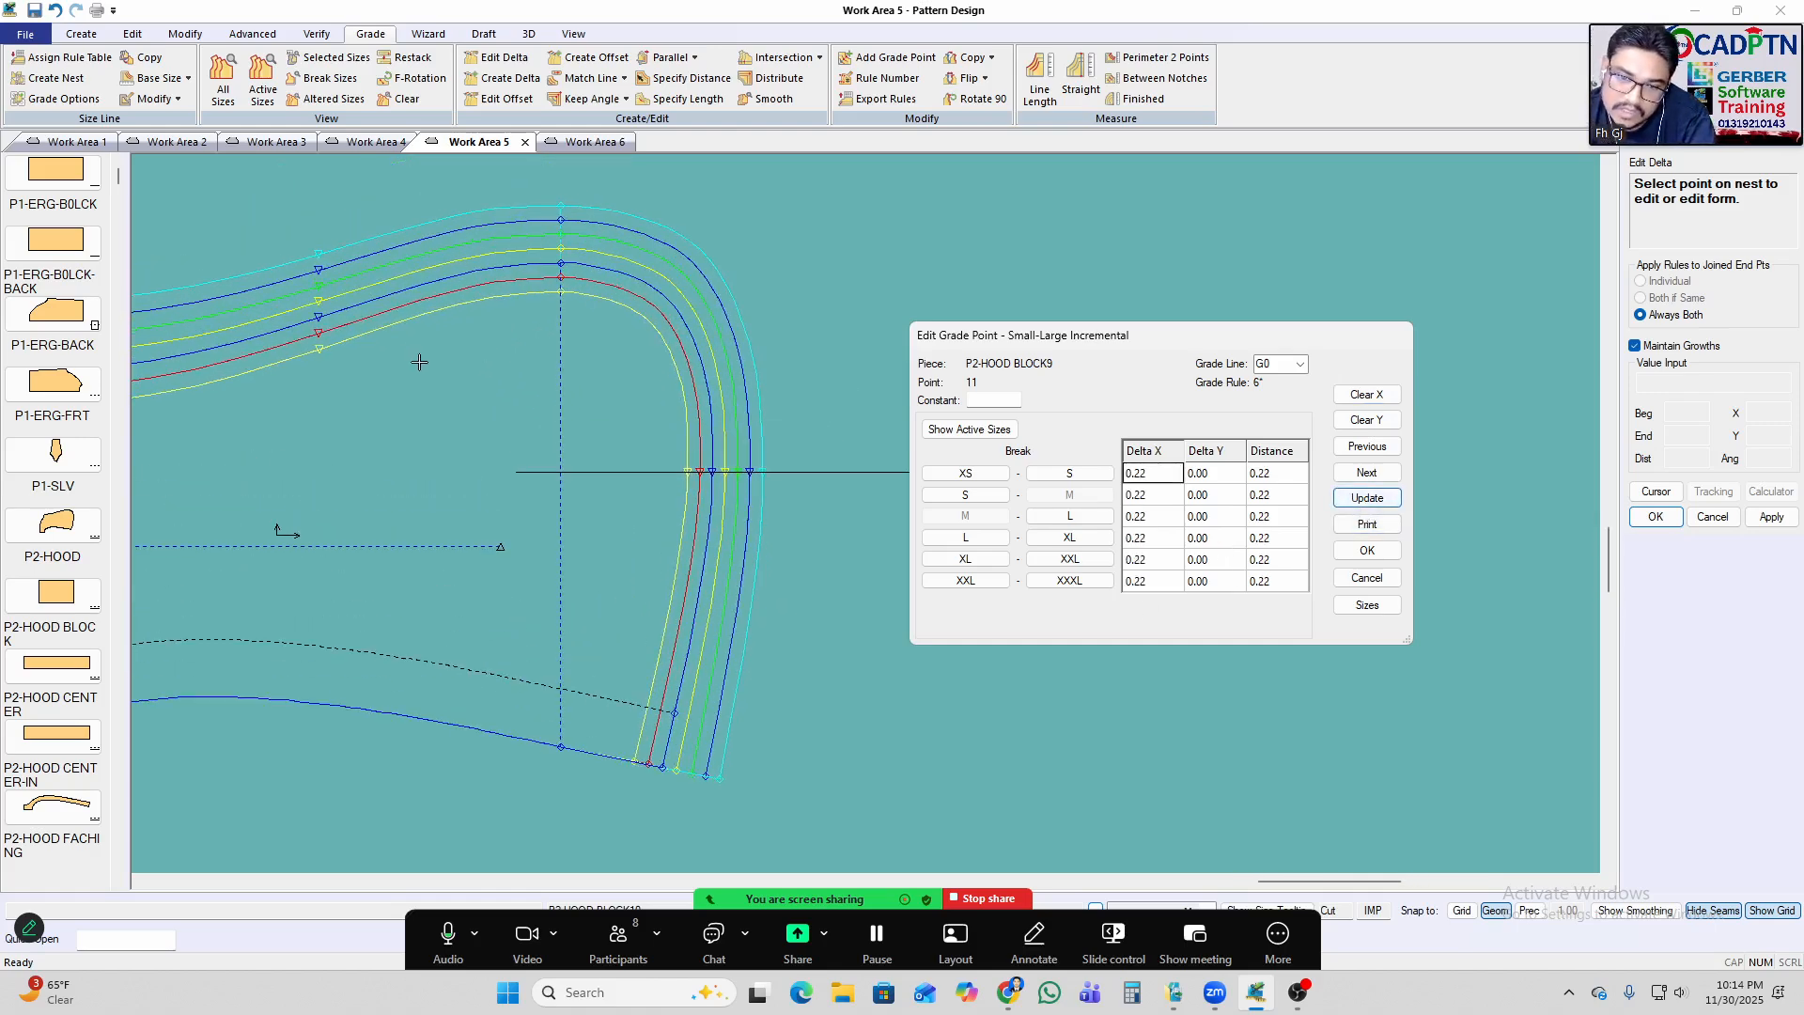
Set Delta X to 0.23 for every size break at the hood block's curved-edge midpoint and accept the grading.
click(1376, 397)
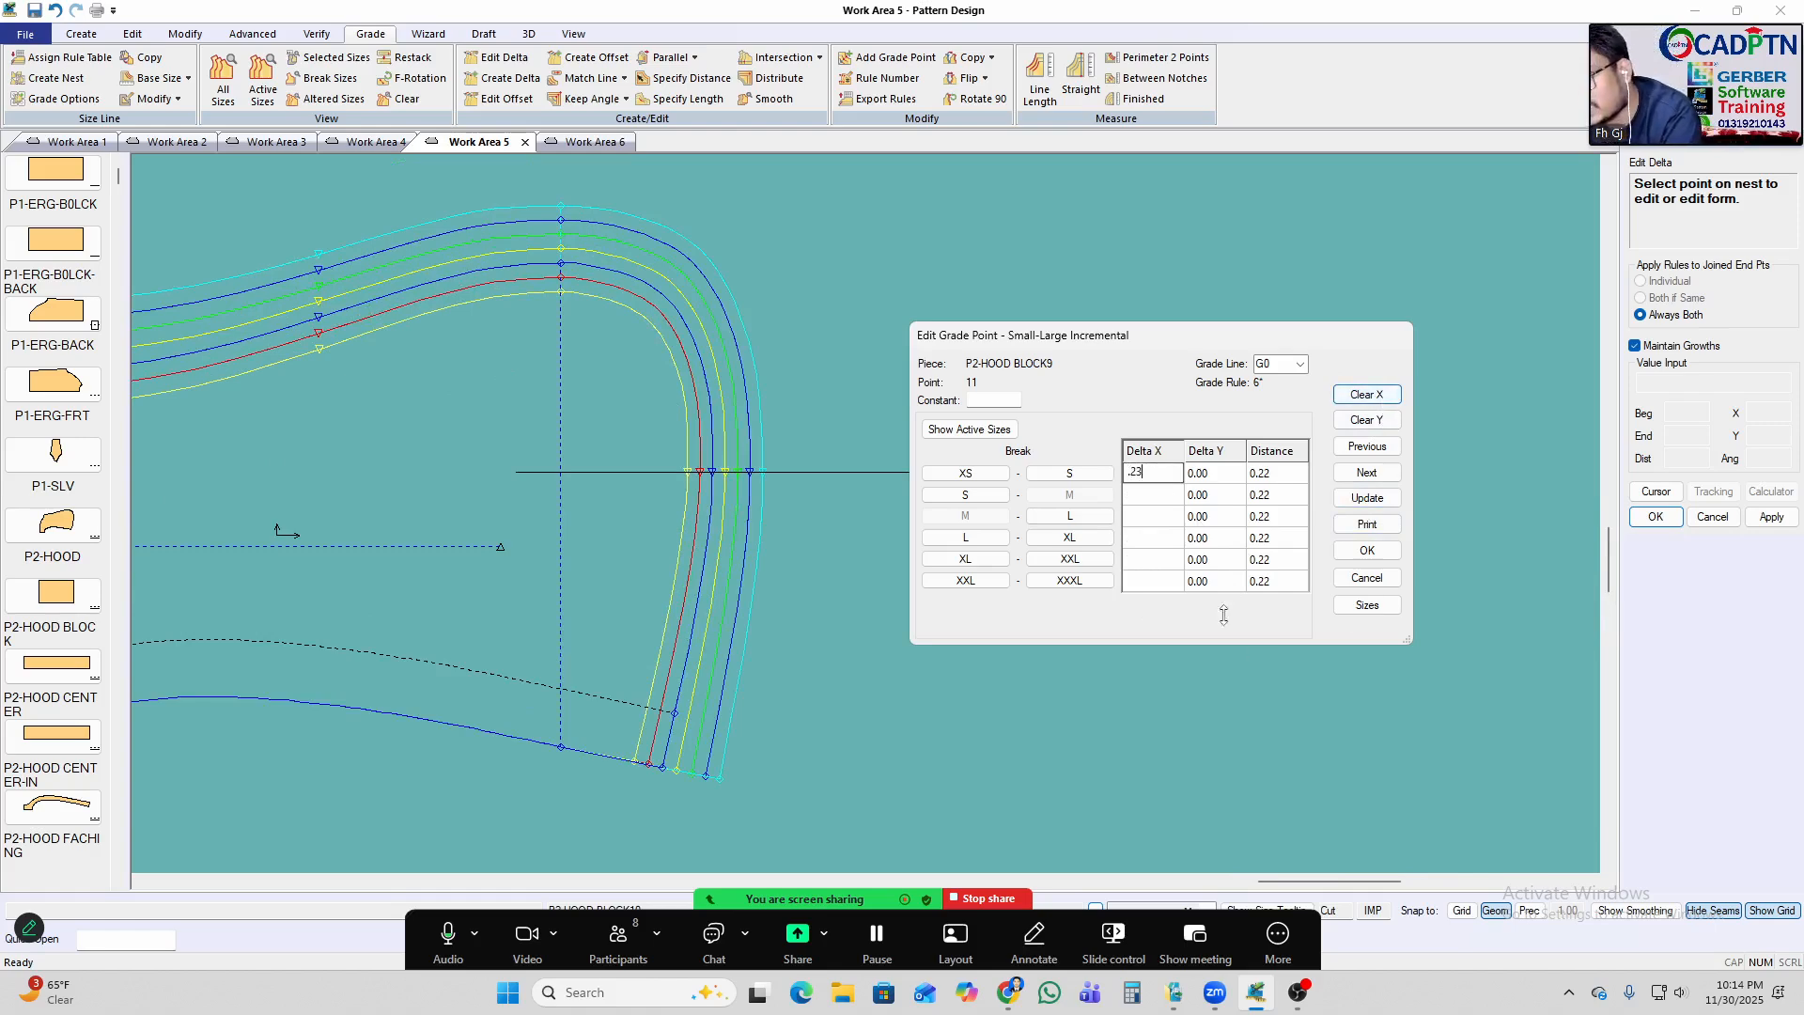
click(1365, 501)
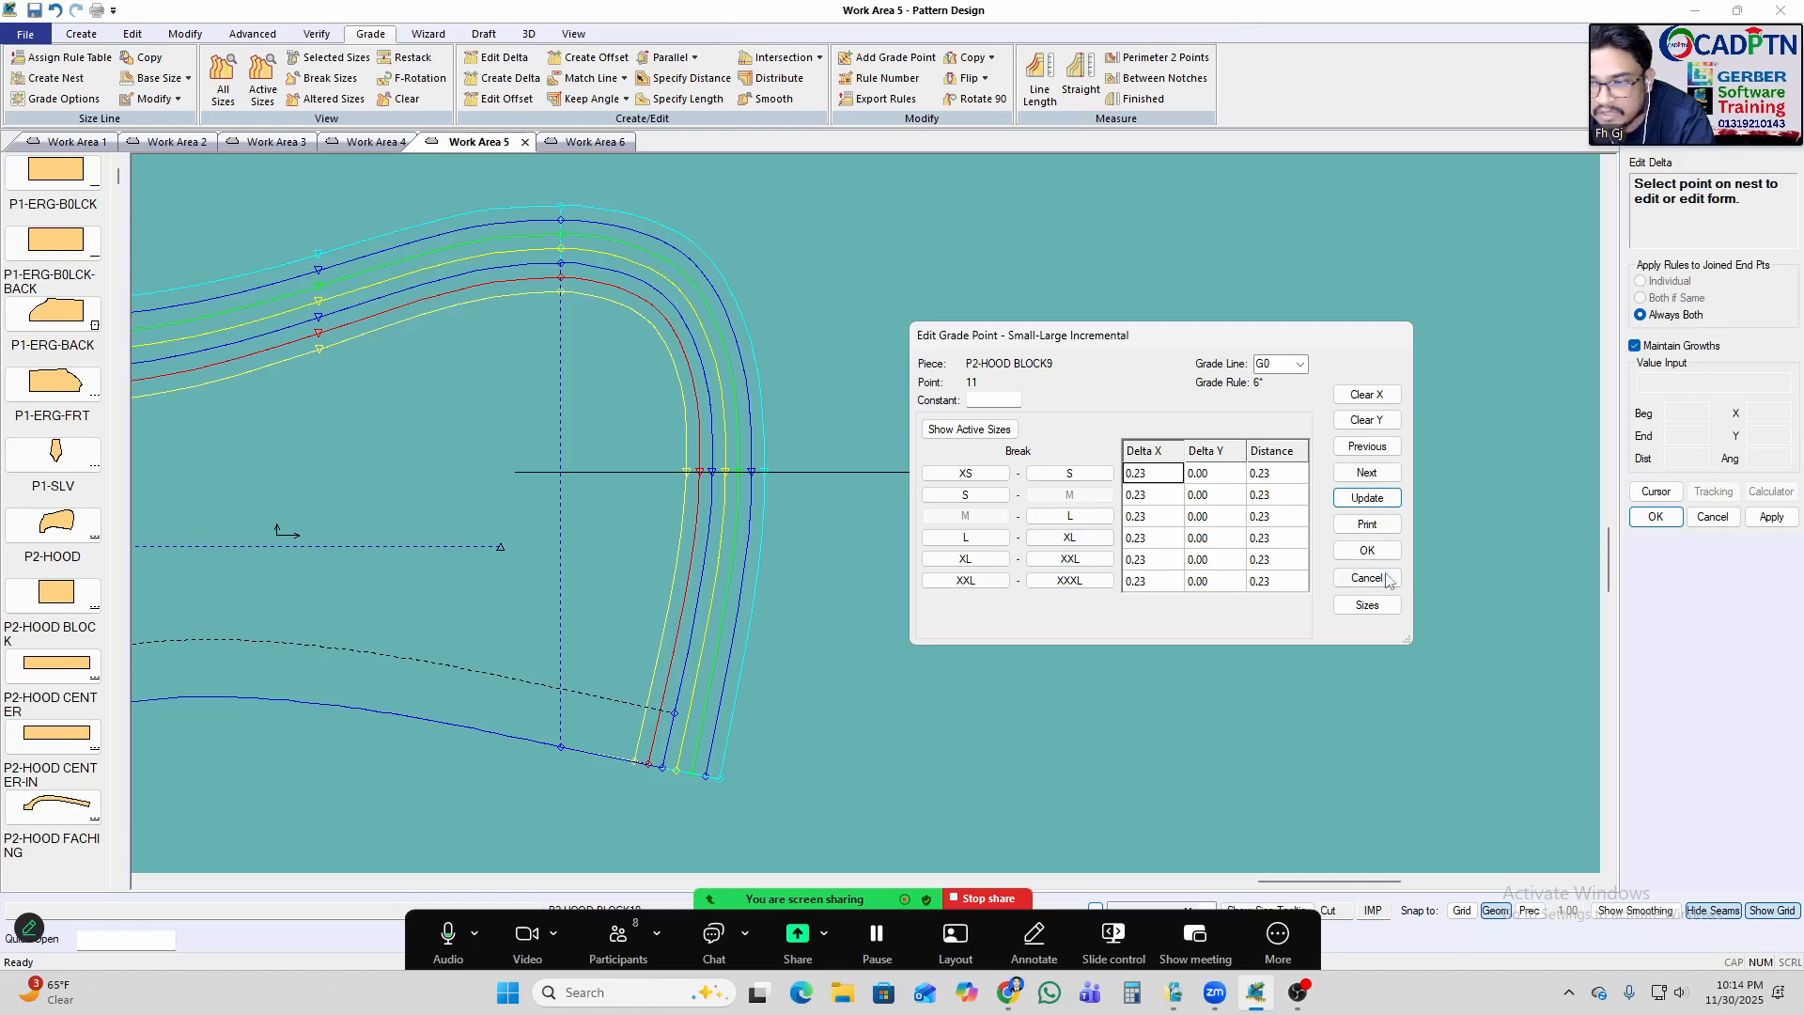
click(1368, 551)
scroll(1293, 410, down, 3)
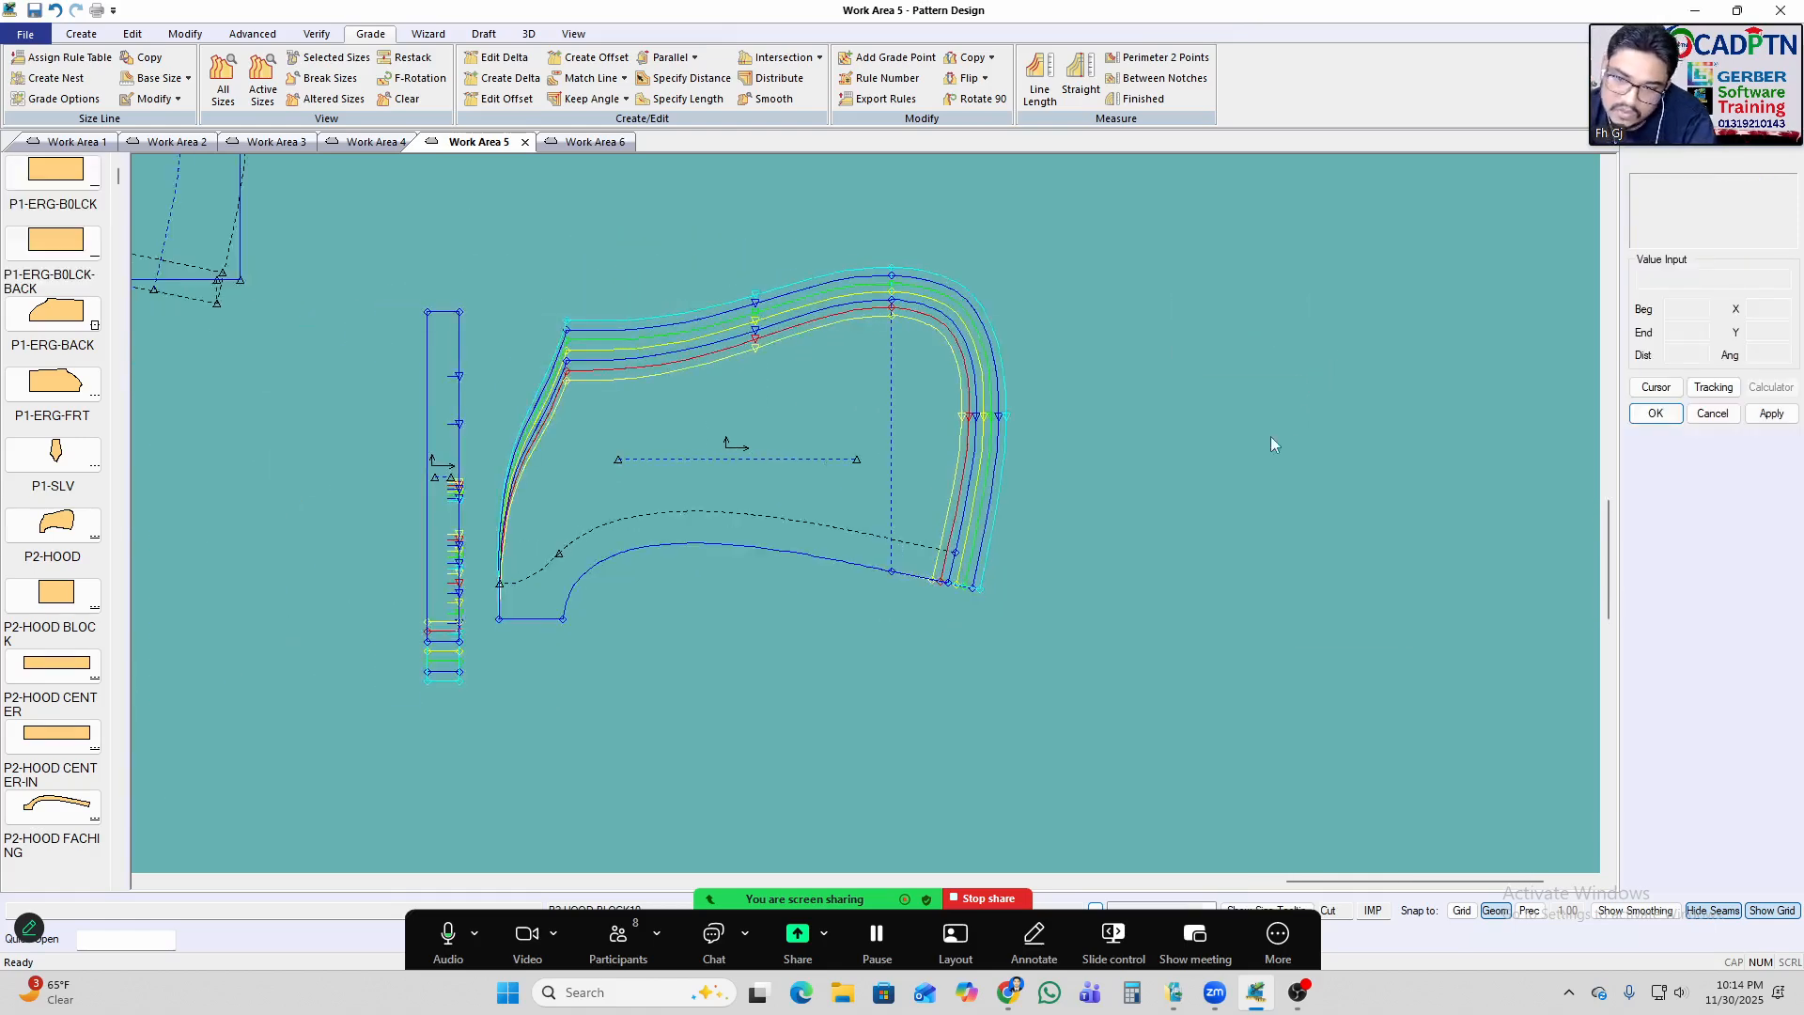
Try to grade a spot just below the curved edge's midpoint with Delta X 0.25 for every size break, and undo the edit.
scroll(973, 498, up, 4)
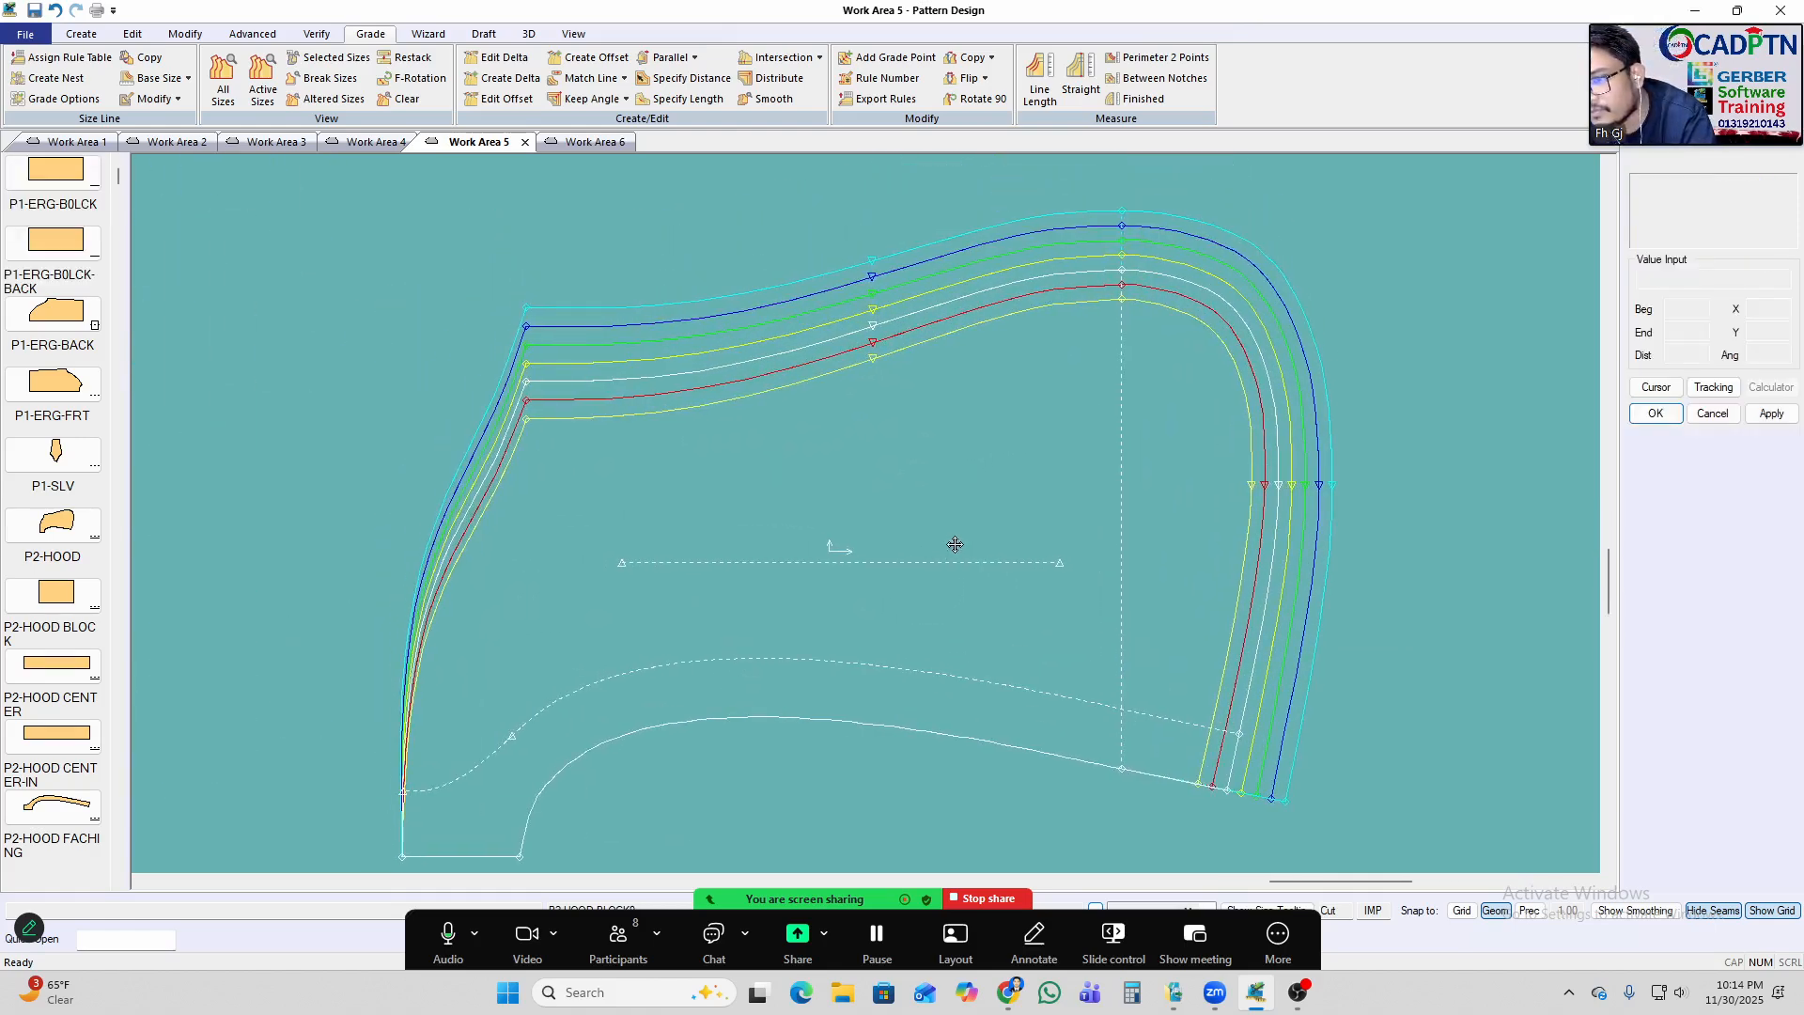
middle_drag(960, 538, 892, 495)
scroll(1293, 459, up, 1)
scroll(1295, 461, up, 2)
scroll(647, 335, down, 4)
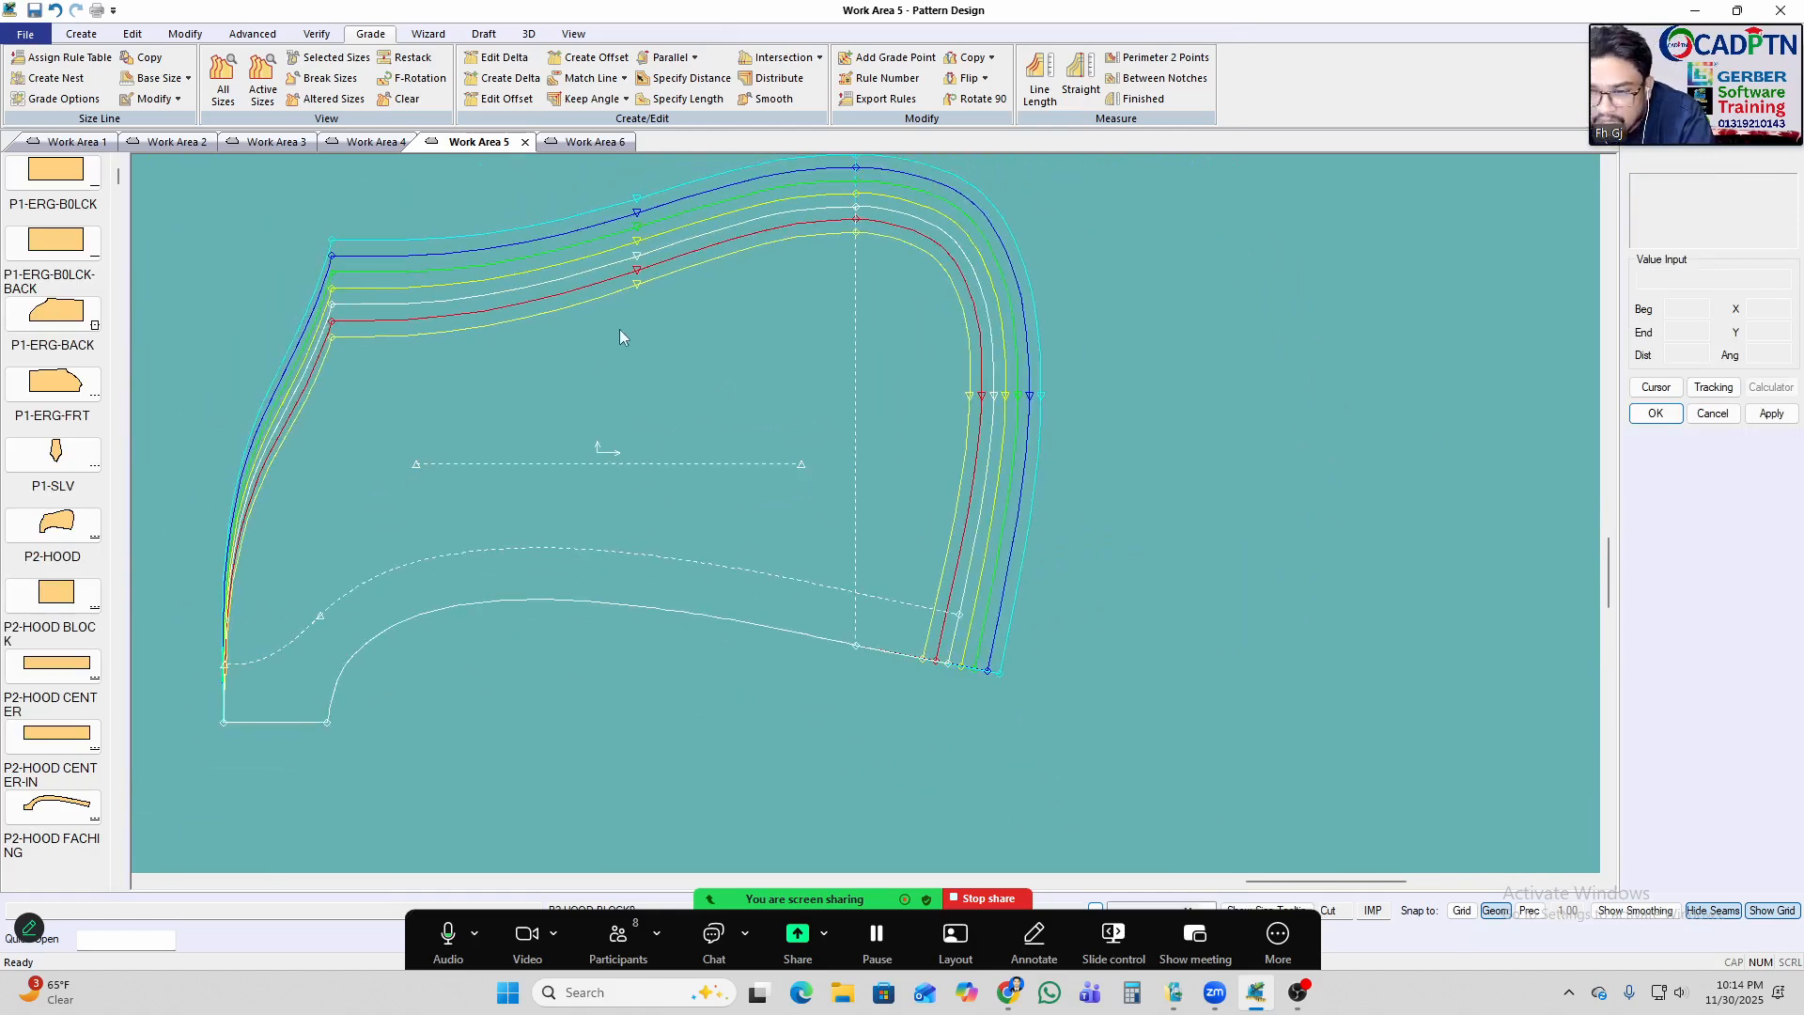
key(e)
scroll(708, 391, down, 1)
scroll(1102, 409, up, 1)
scroll(916, 395, up, 1)
click(863, 392)
scroll(550, 402, down, 1)
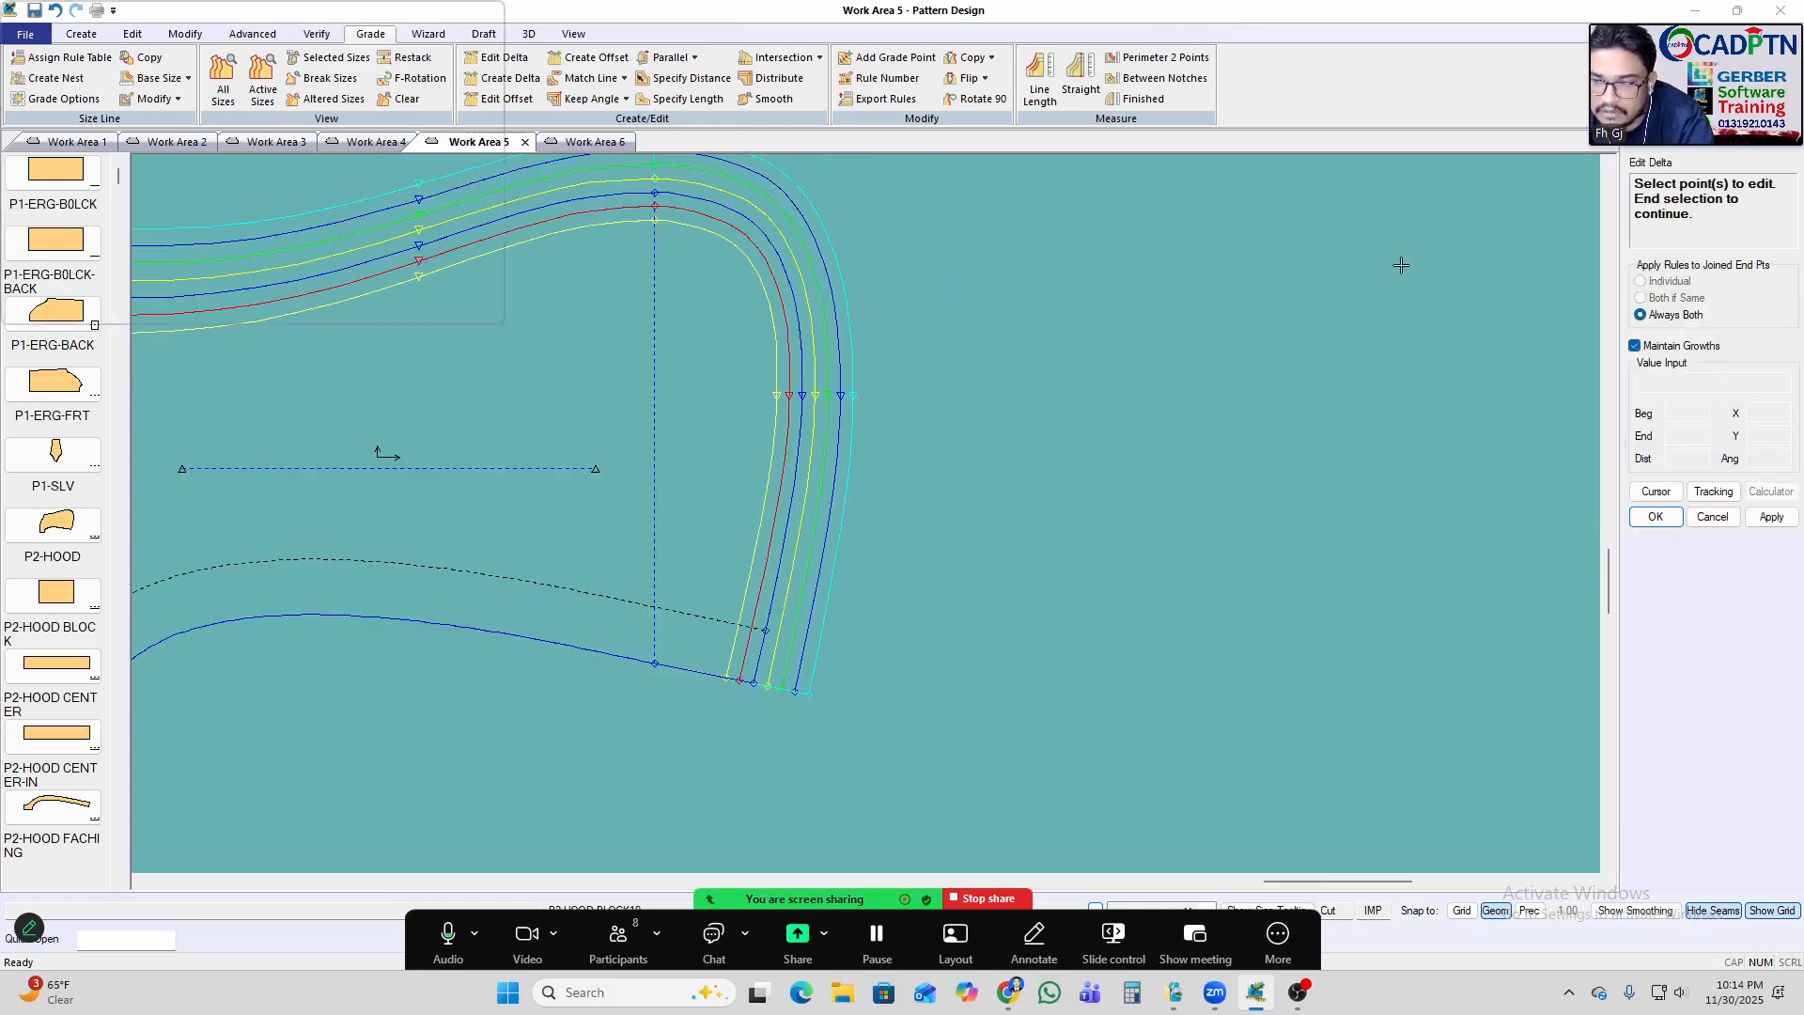
key(Return)
click(1372, 392)
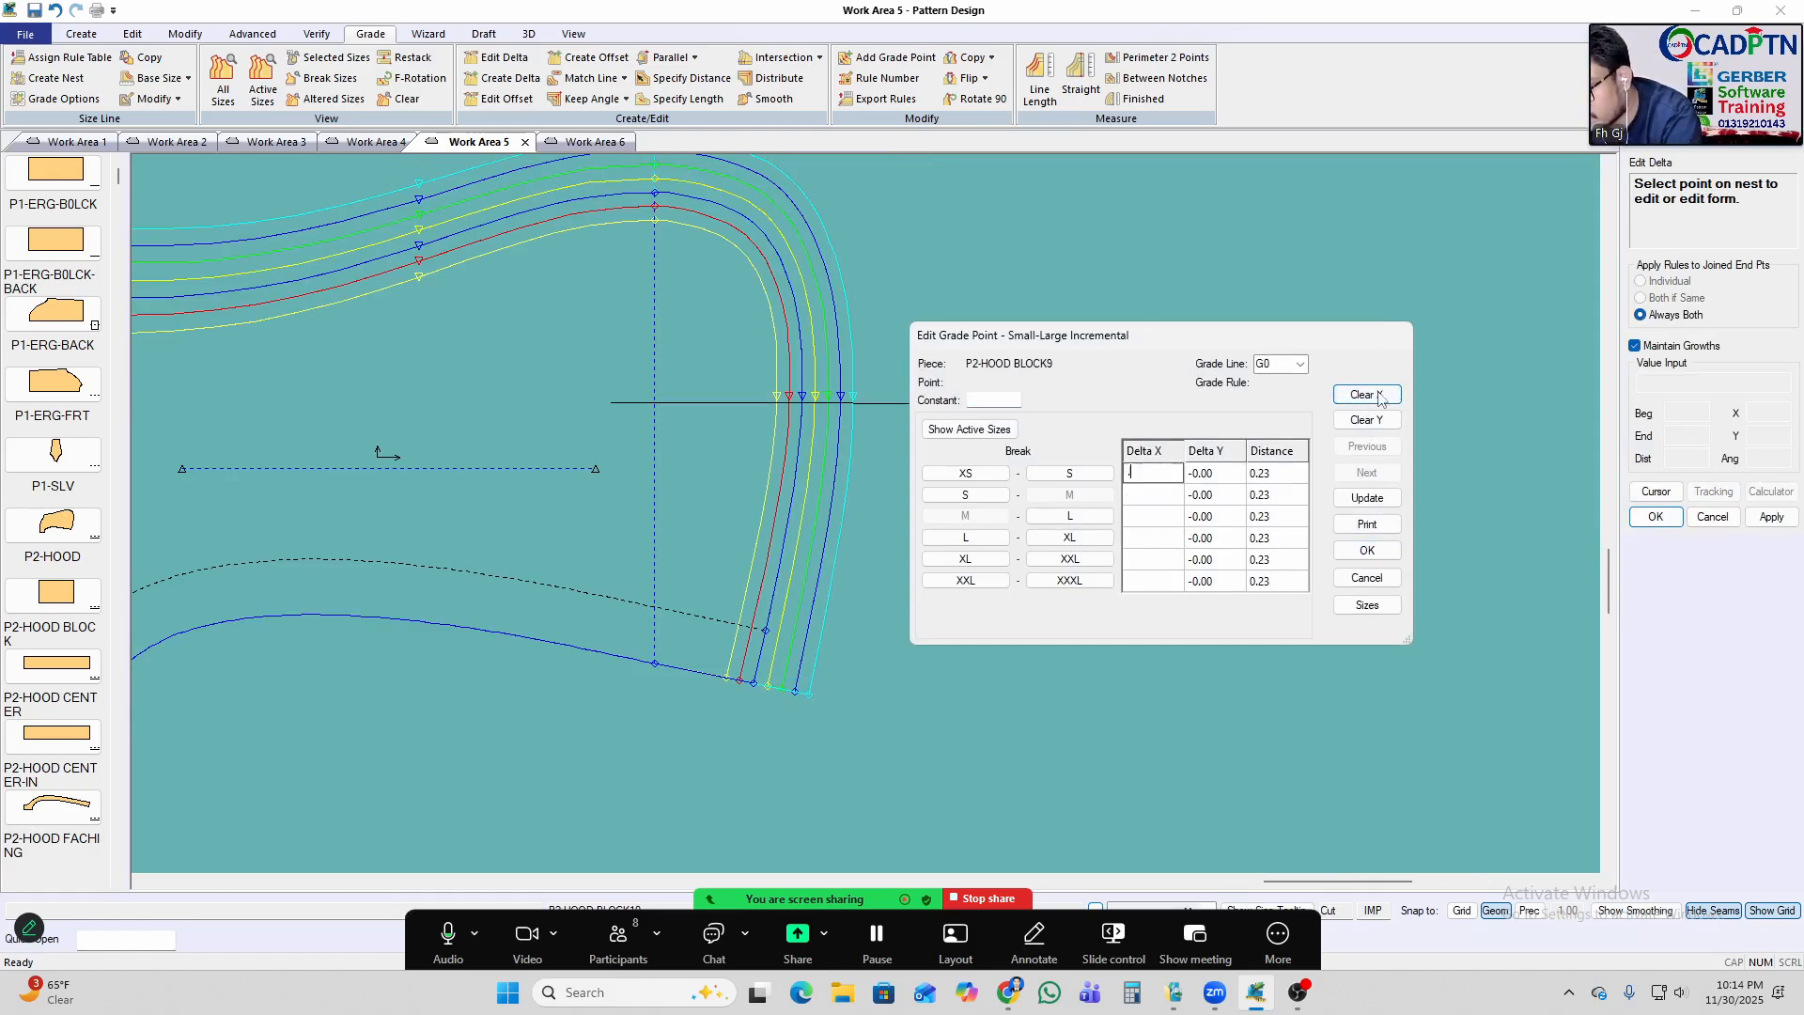
text(.25)
click(1364, 500)
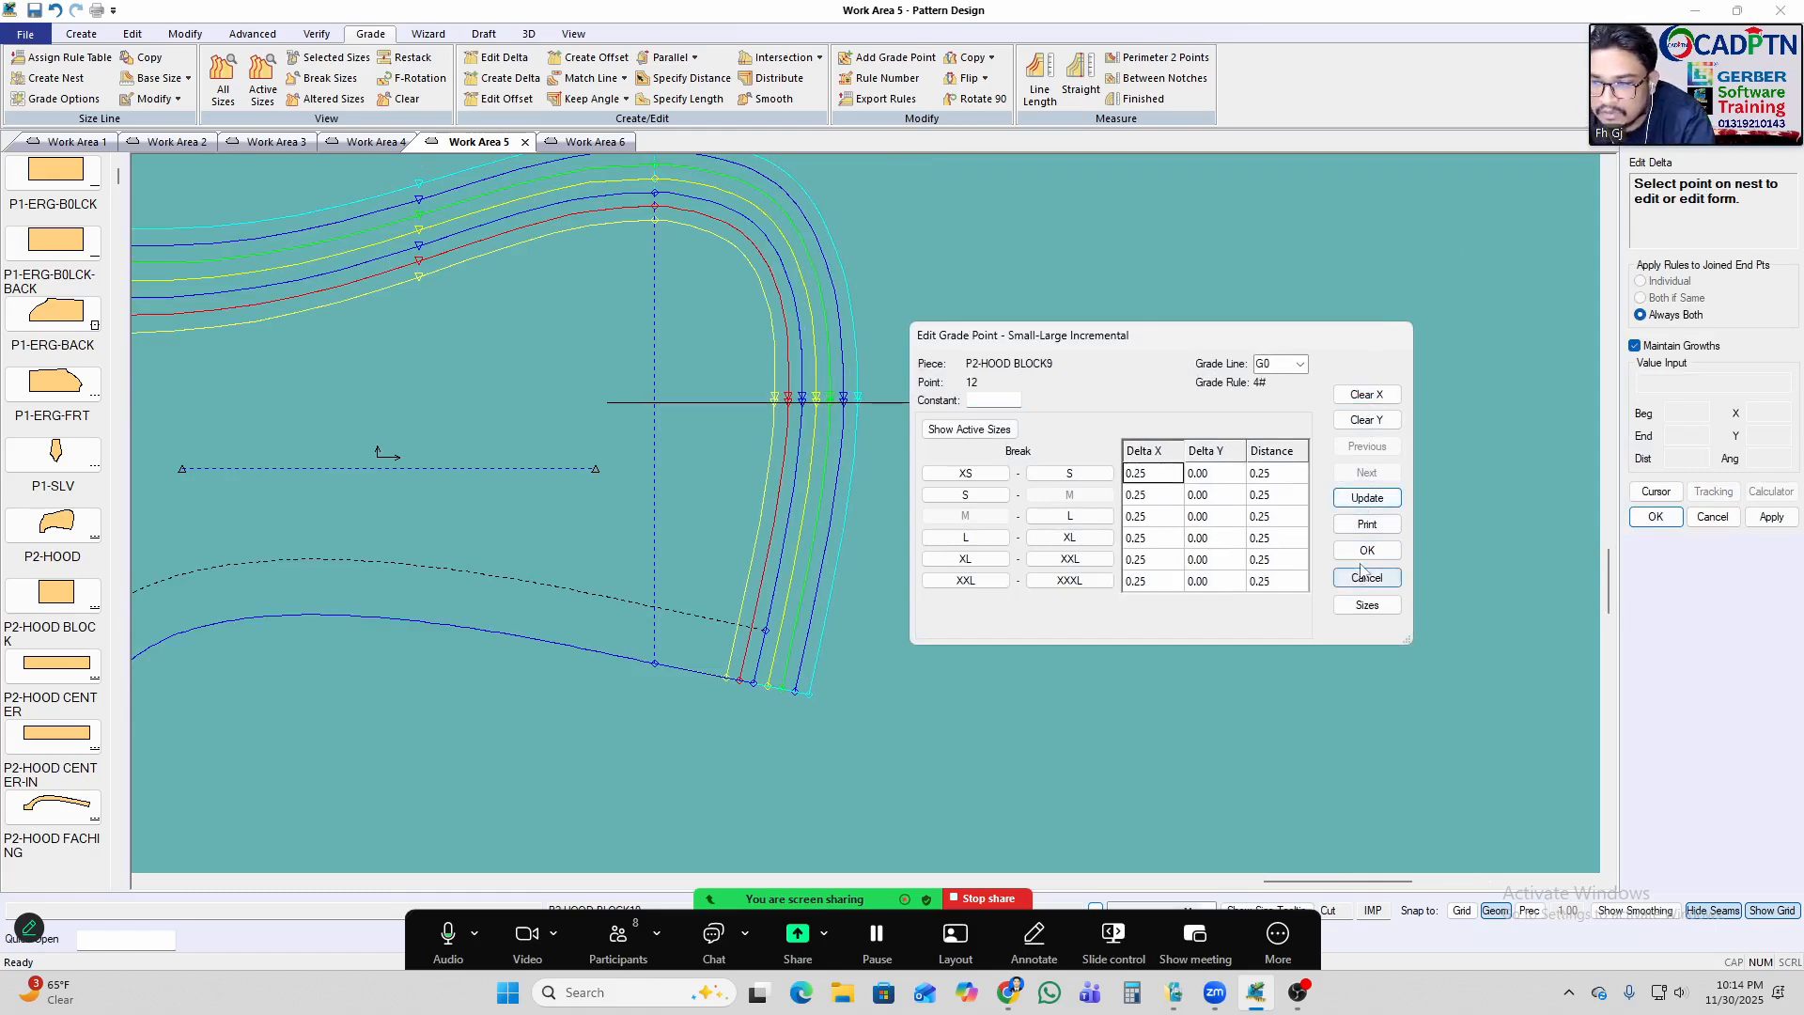
click(1368, 551)
key(ctrl+z)
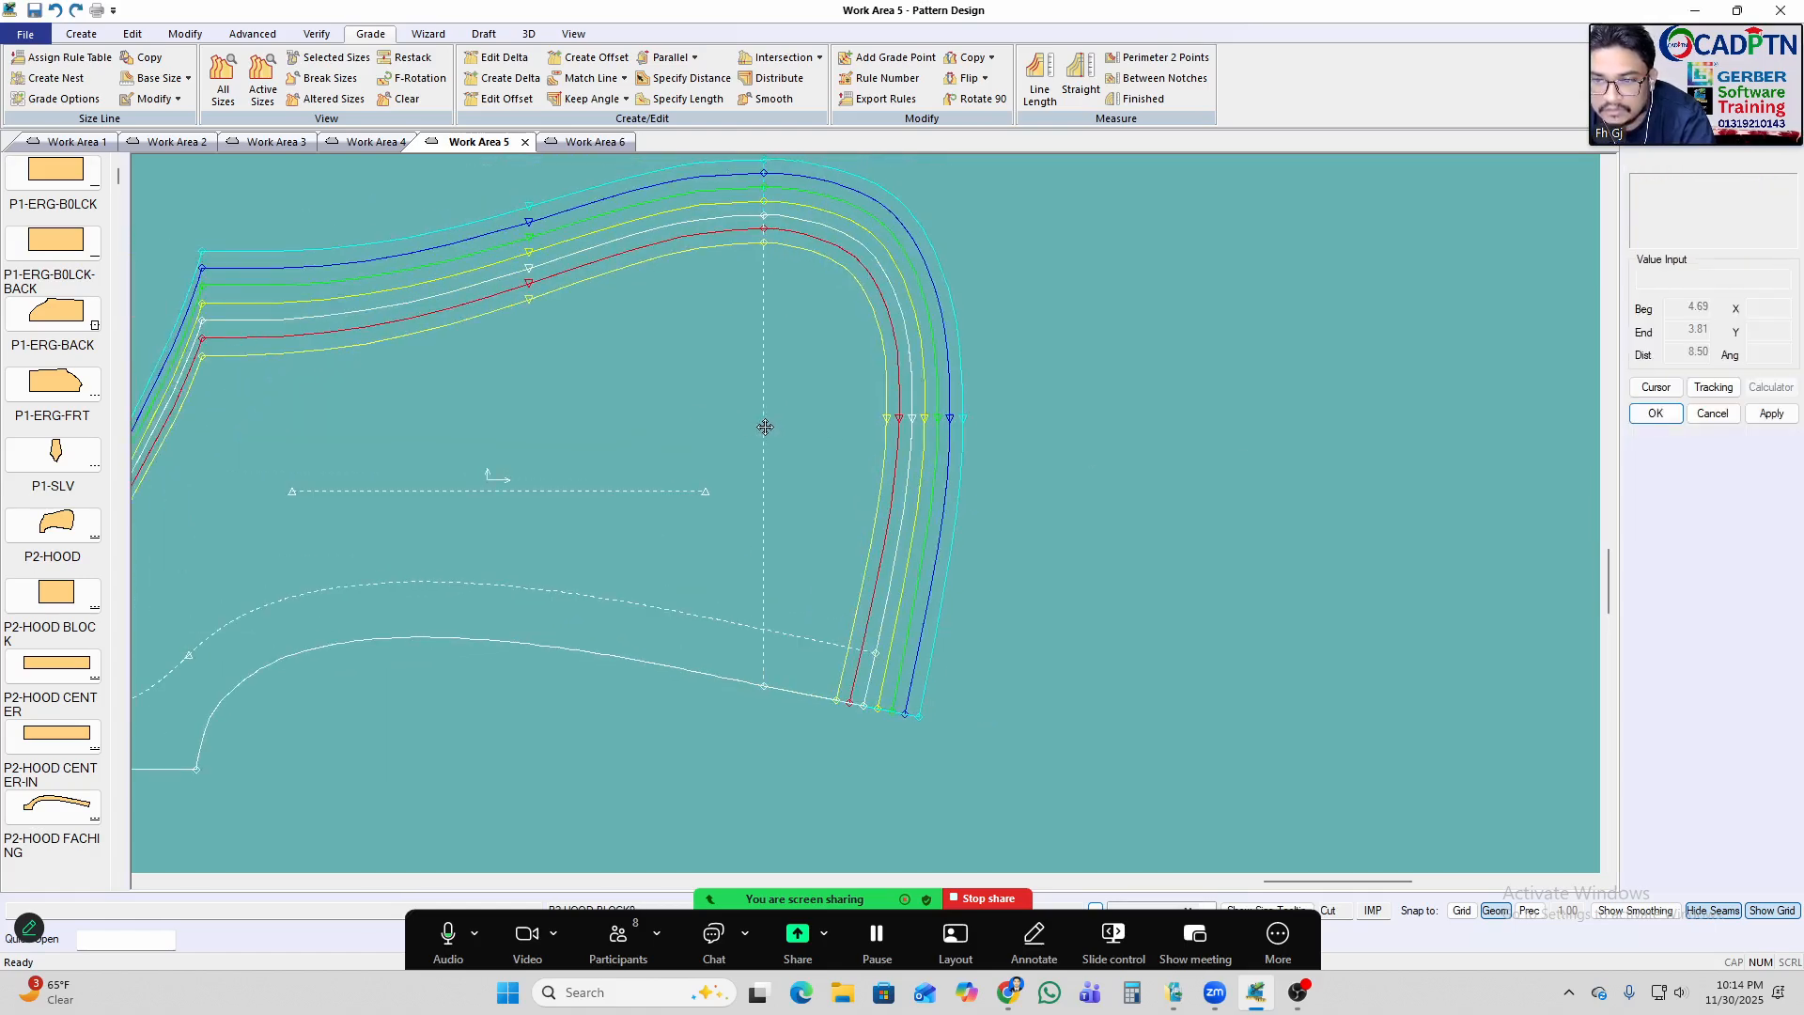
Set Delta X to 0.25 for every size break at point 11 on the hood block's curved edge and finish editing deltas.
click(872, 414)
click(879, 414)
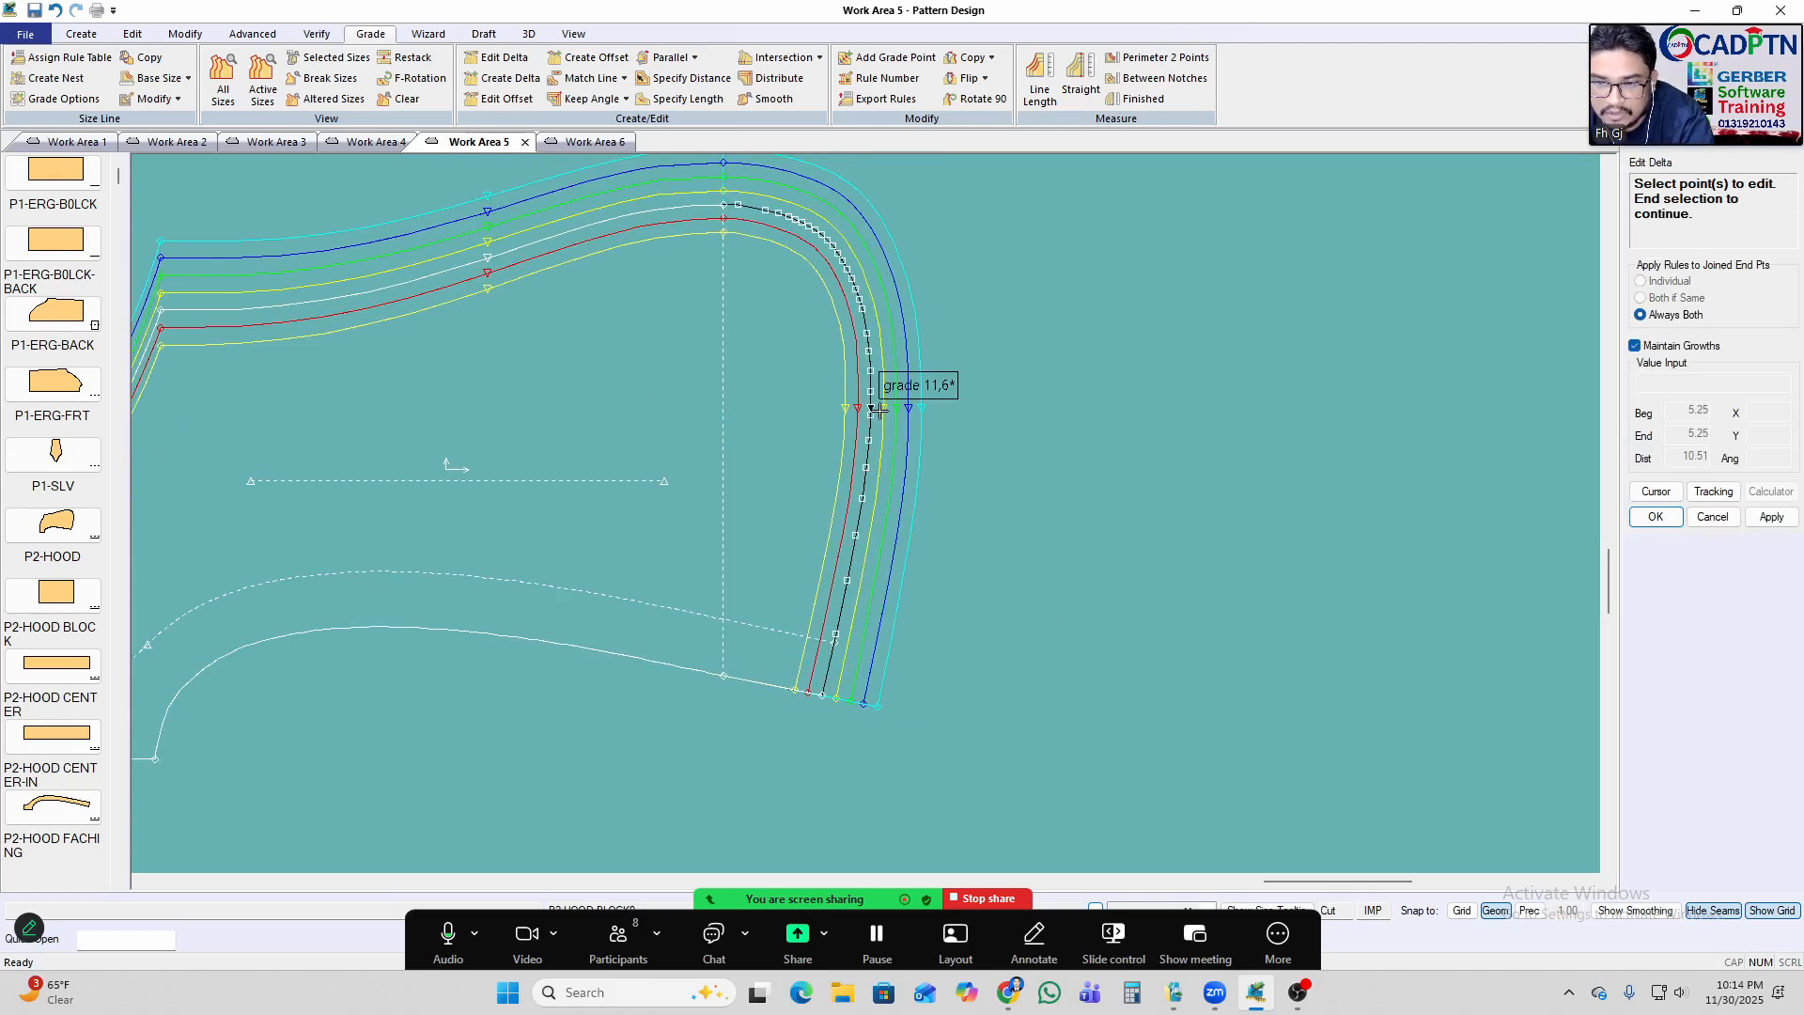
right_click(1297, 354)
click(1357, 362)
click(1366, 395)
text(.25)
click(1368, 497)
click(1367, 551)
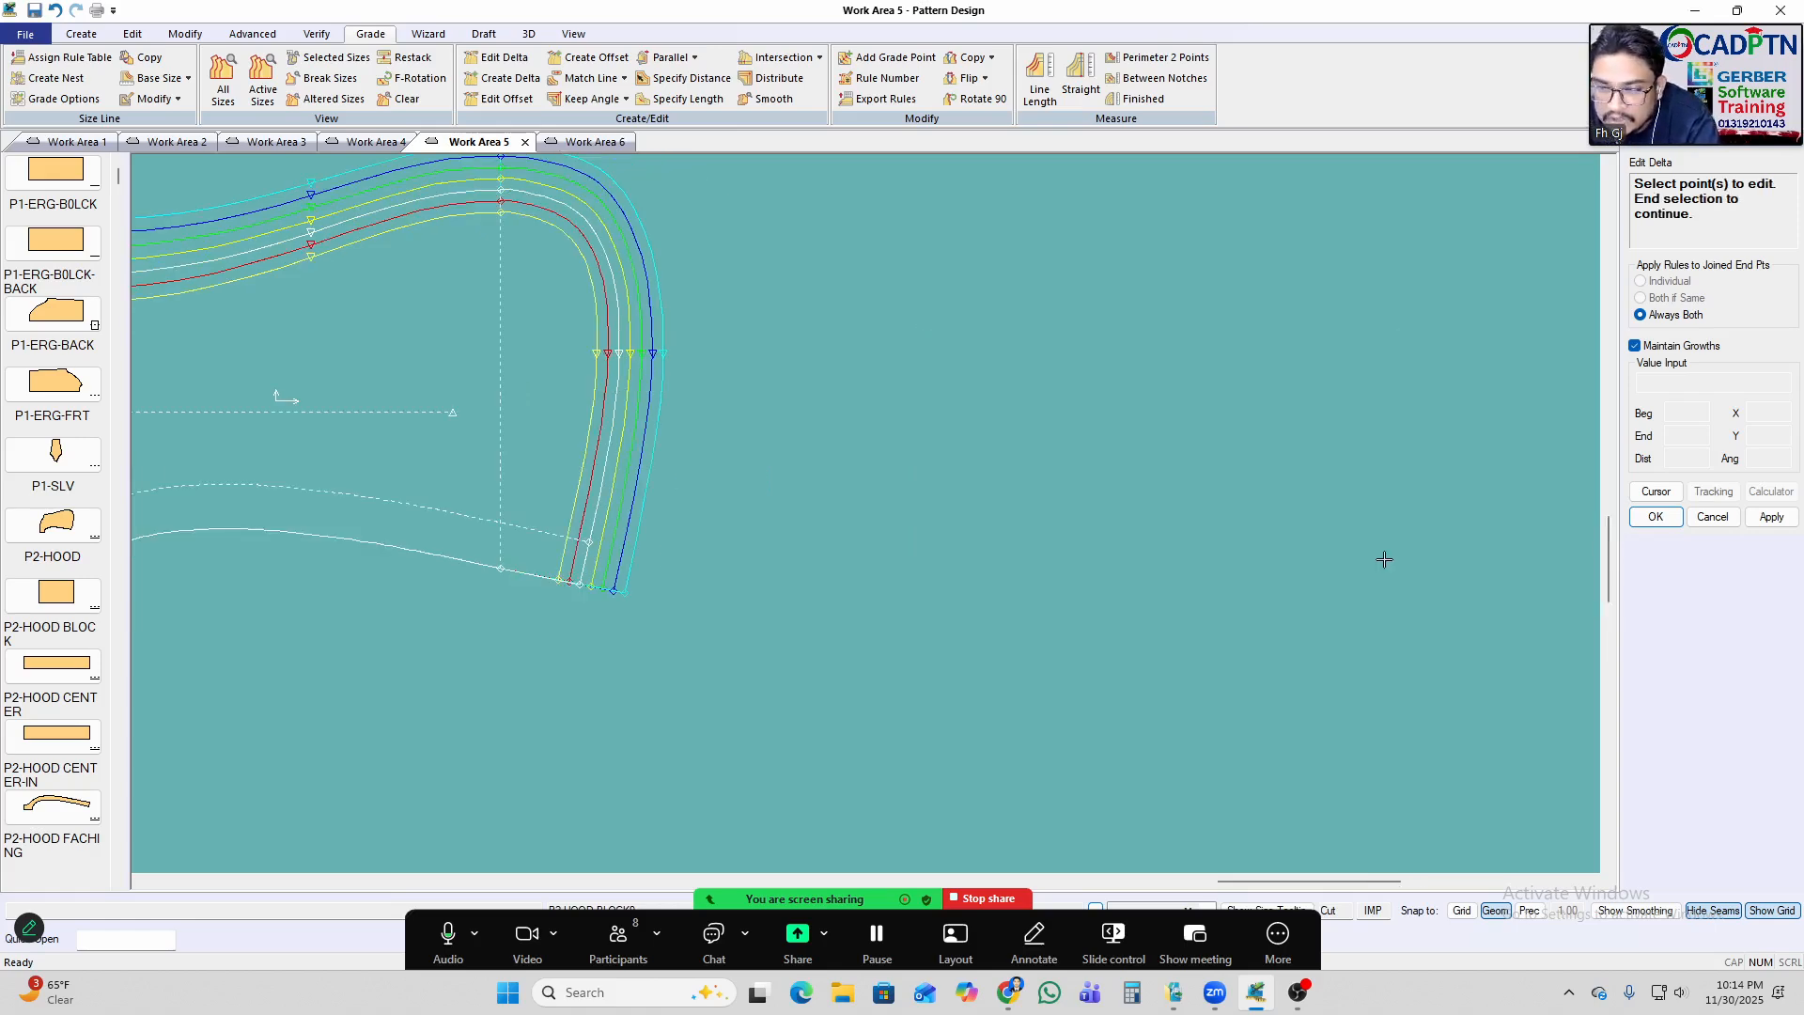
scroll(718, 387, up, 4)
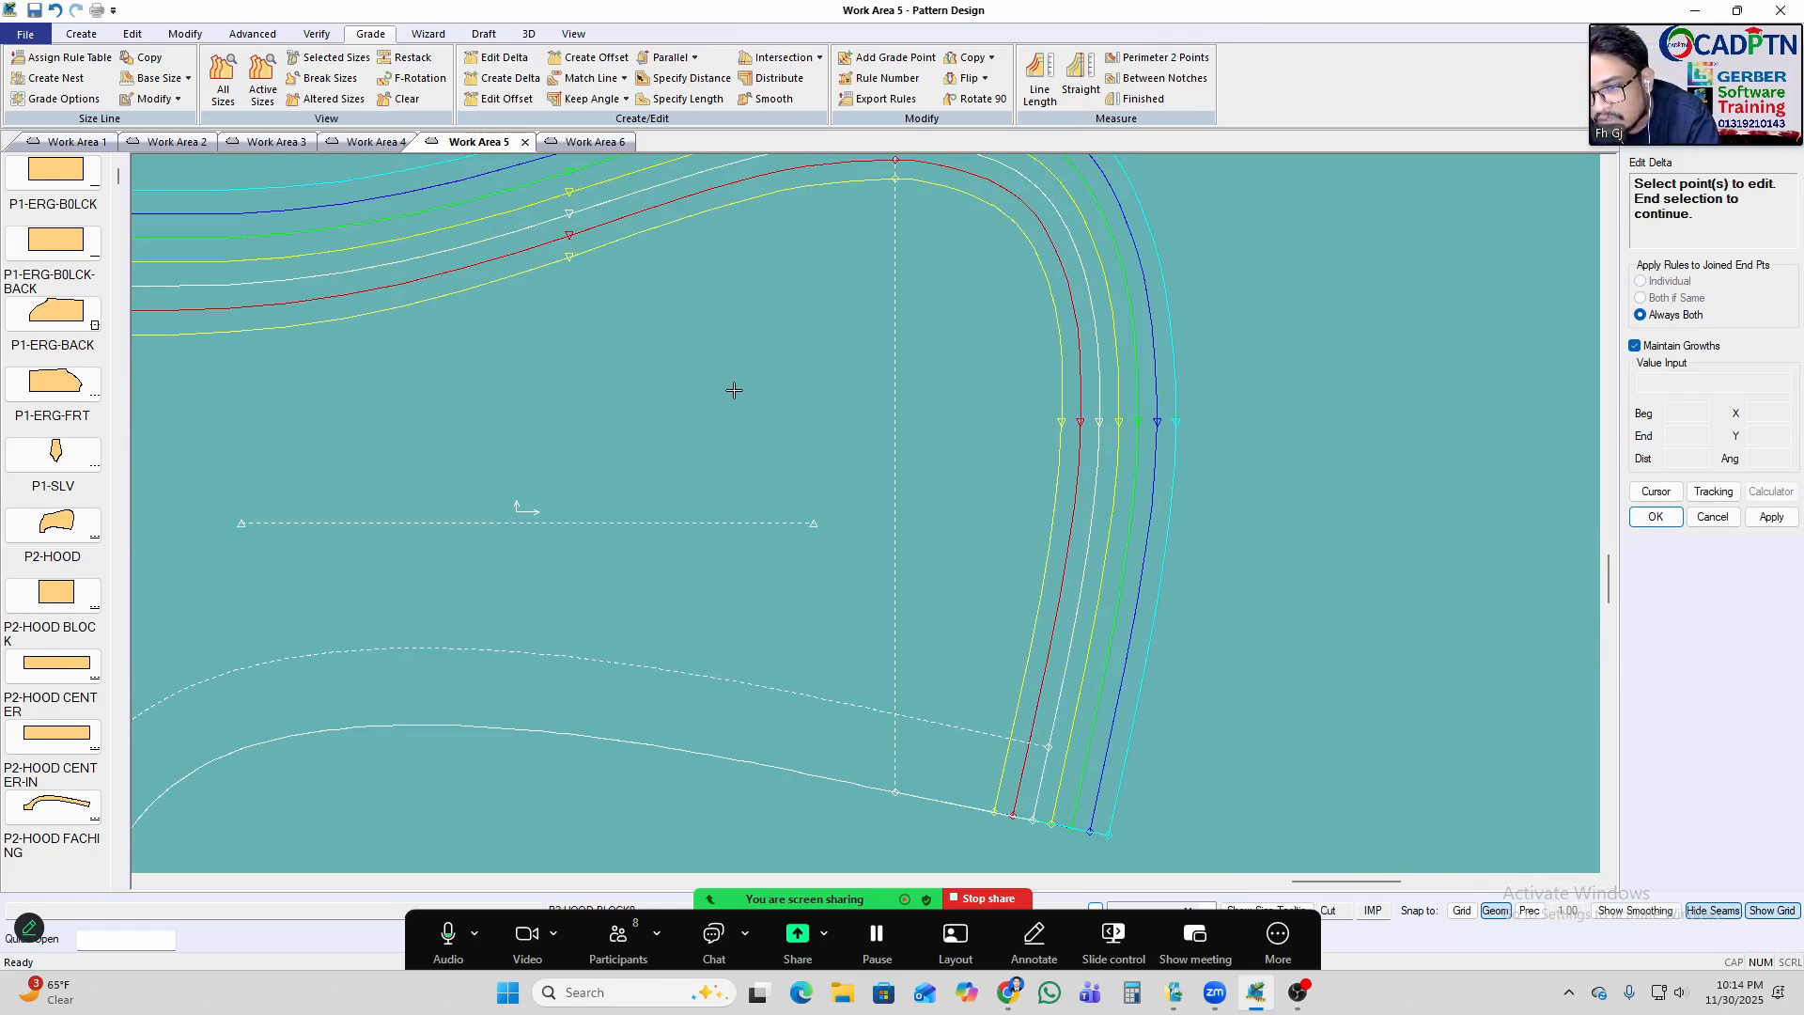
scroll(1398, 557, down, 1)
right_click(1283, 349)
click(1283, 351)
Move the graded hood block farther away from the narrow notched strip.
scroll(1035, 491, up, 2)
scroll(1029, 484, down, 2)
scroll(1006, 453, down, 3)
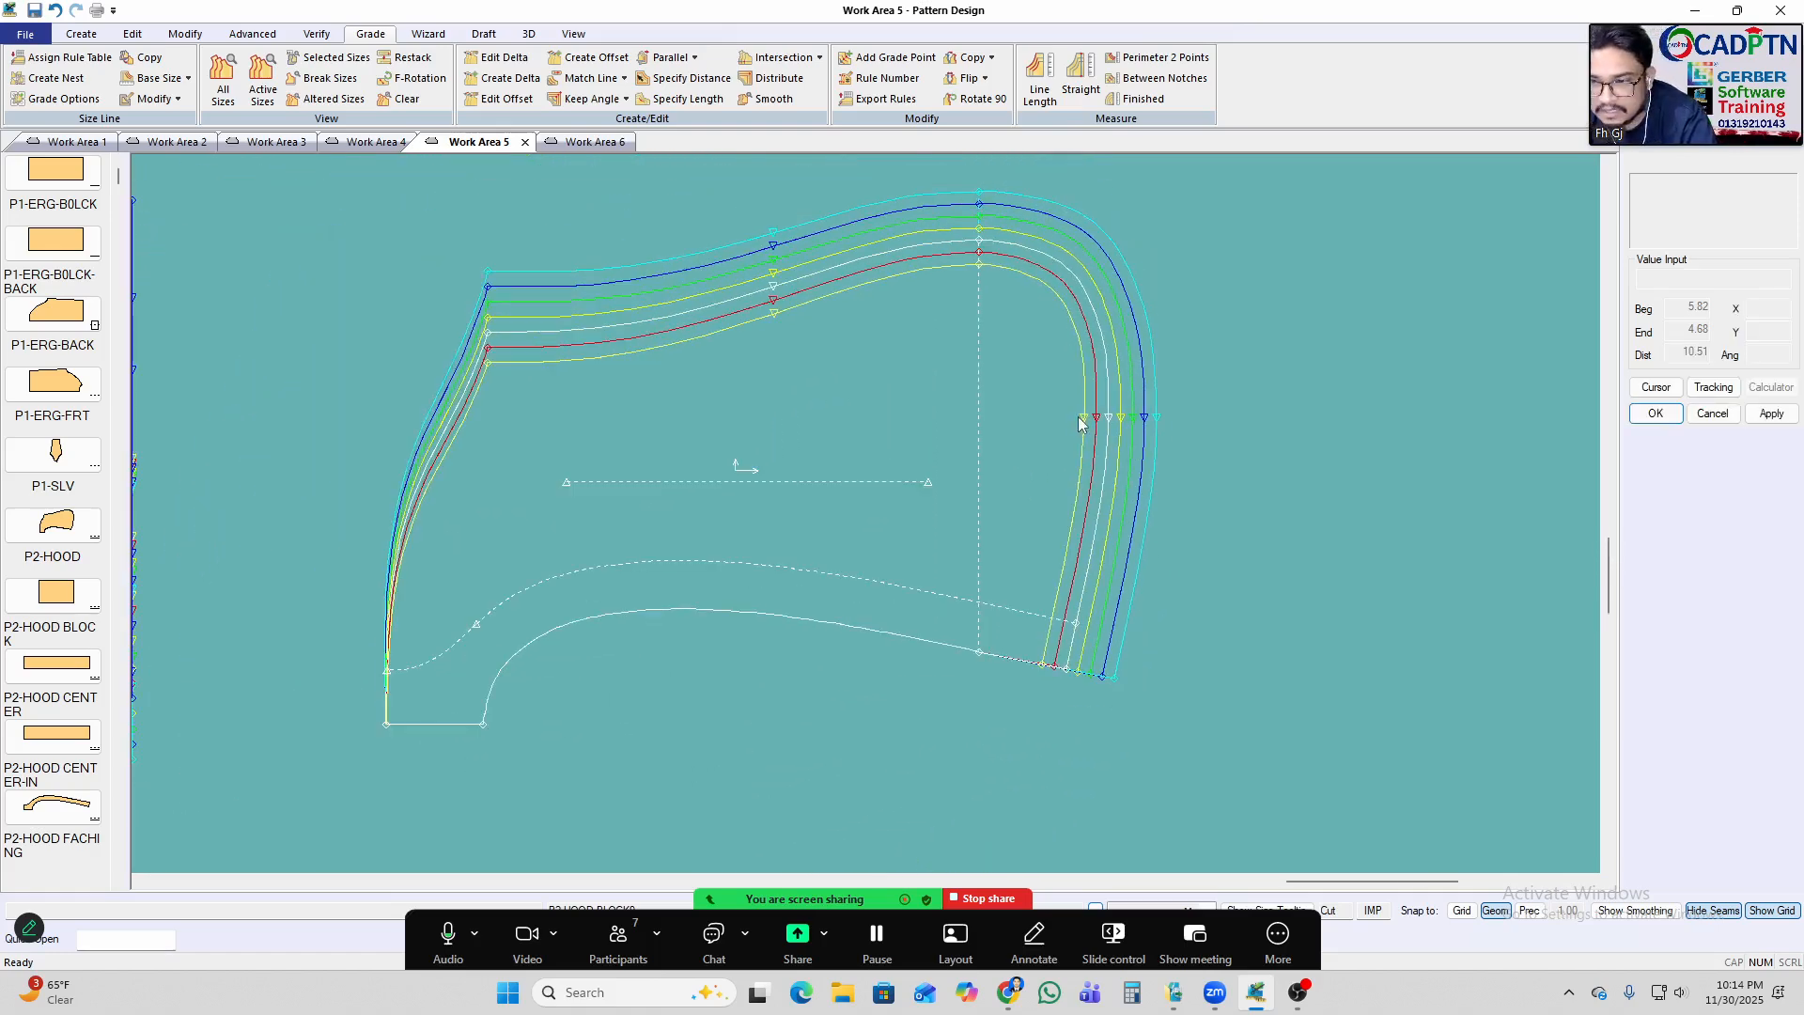
scroll(1221, 437, down, 2)
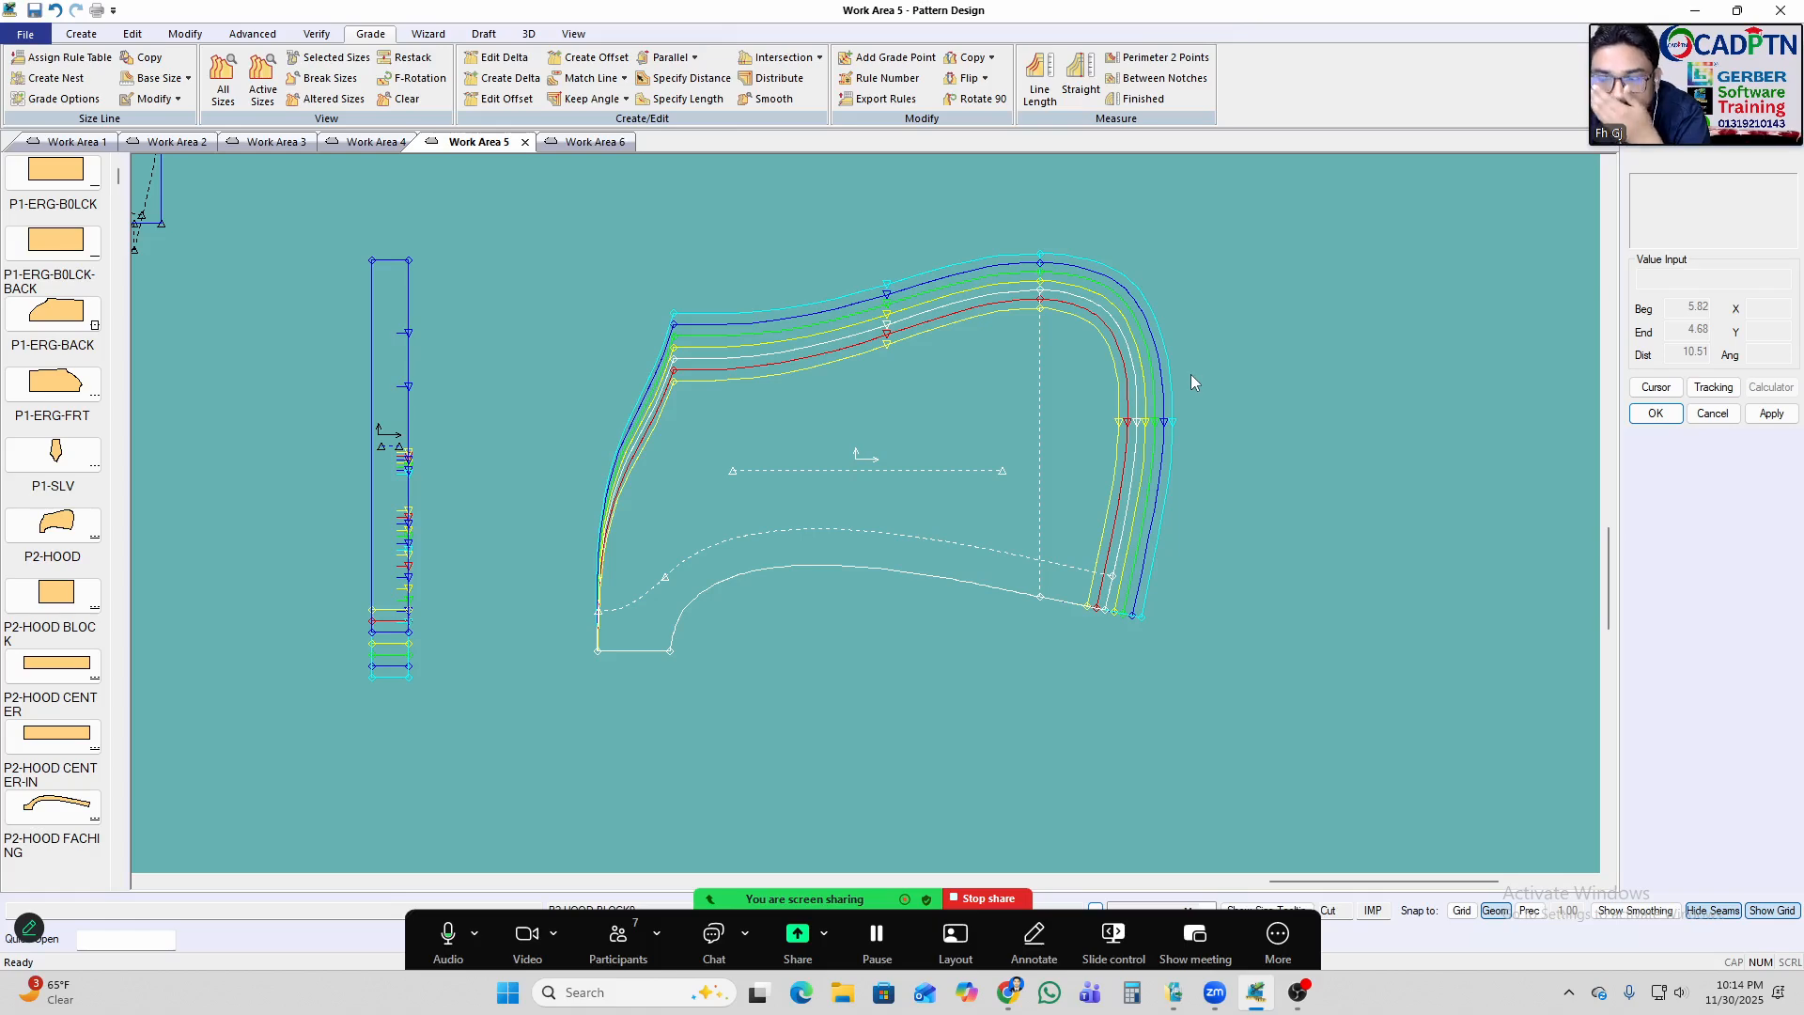
drag(893, 485, 974, 485)
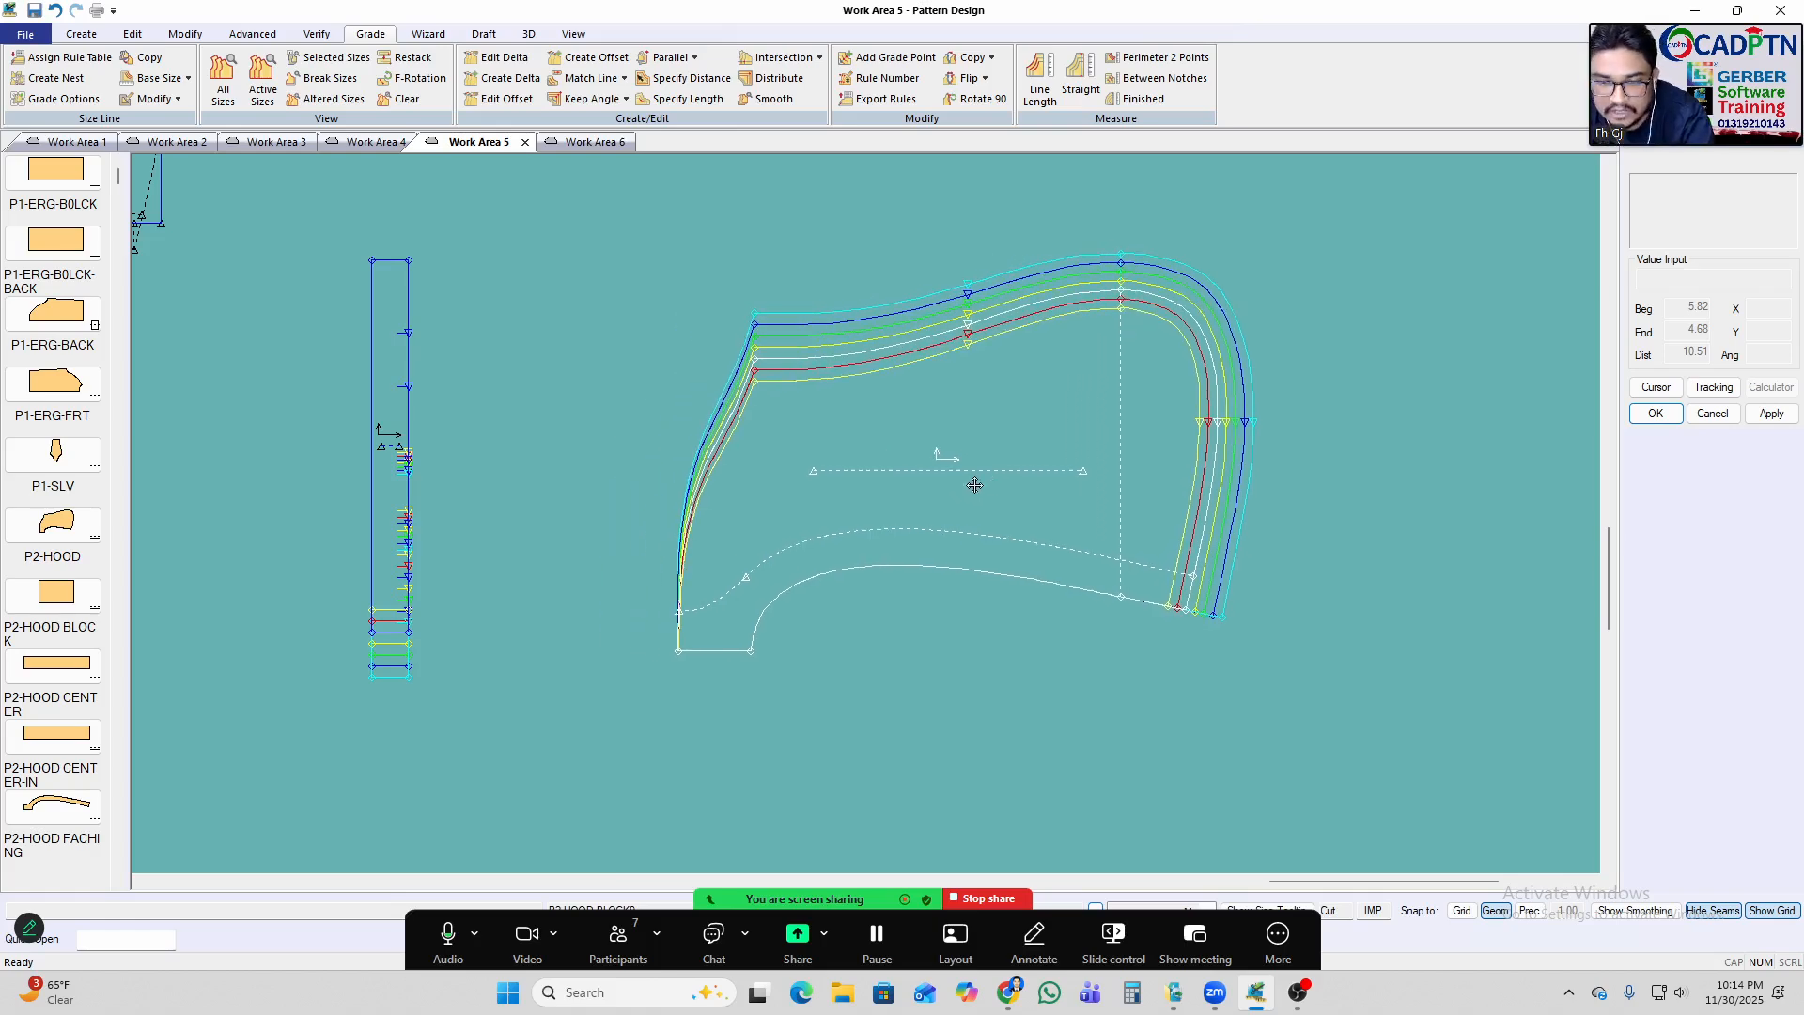
Move the narrow notched strip and the graded front piece next to each other below the ungraded hood pieces.
drag(358, 465, 1421, 494)
scroll(1456, 547, down, 3)
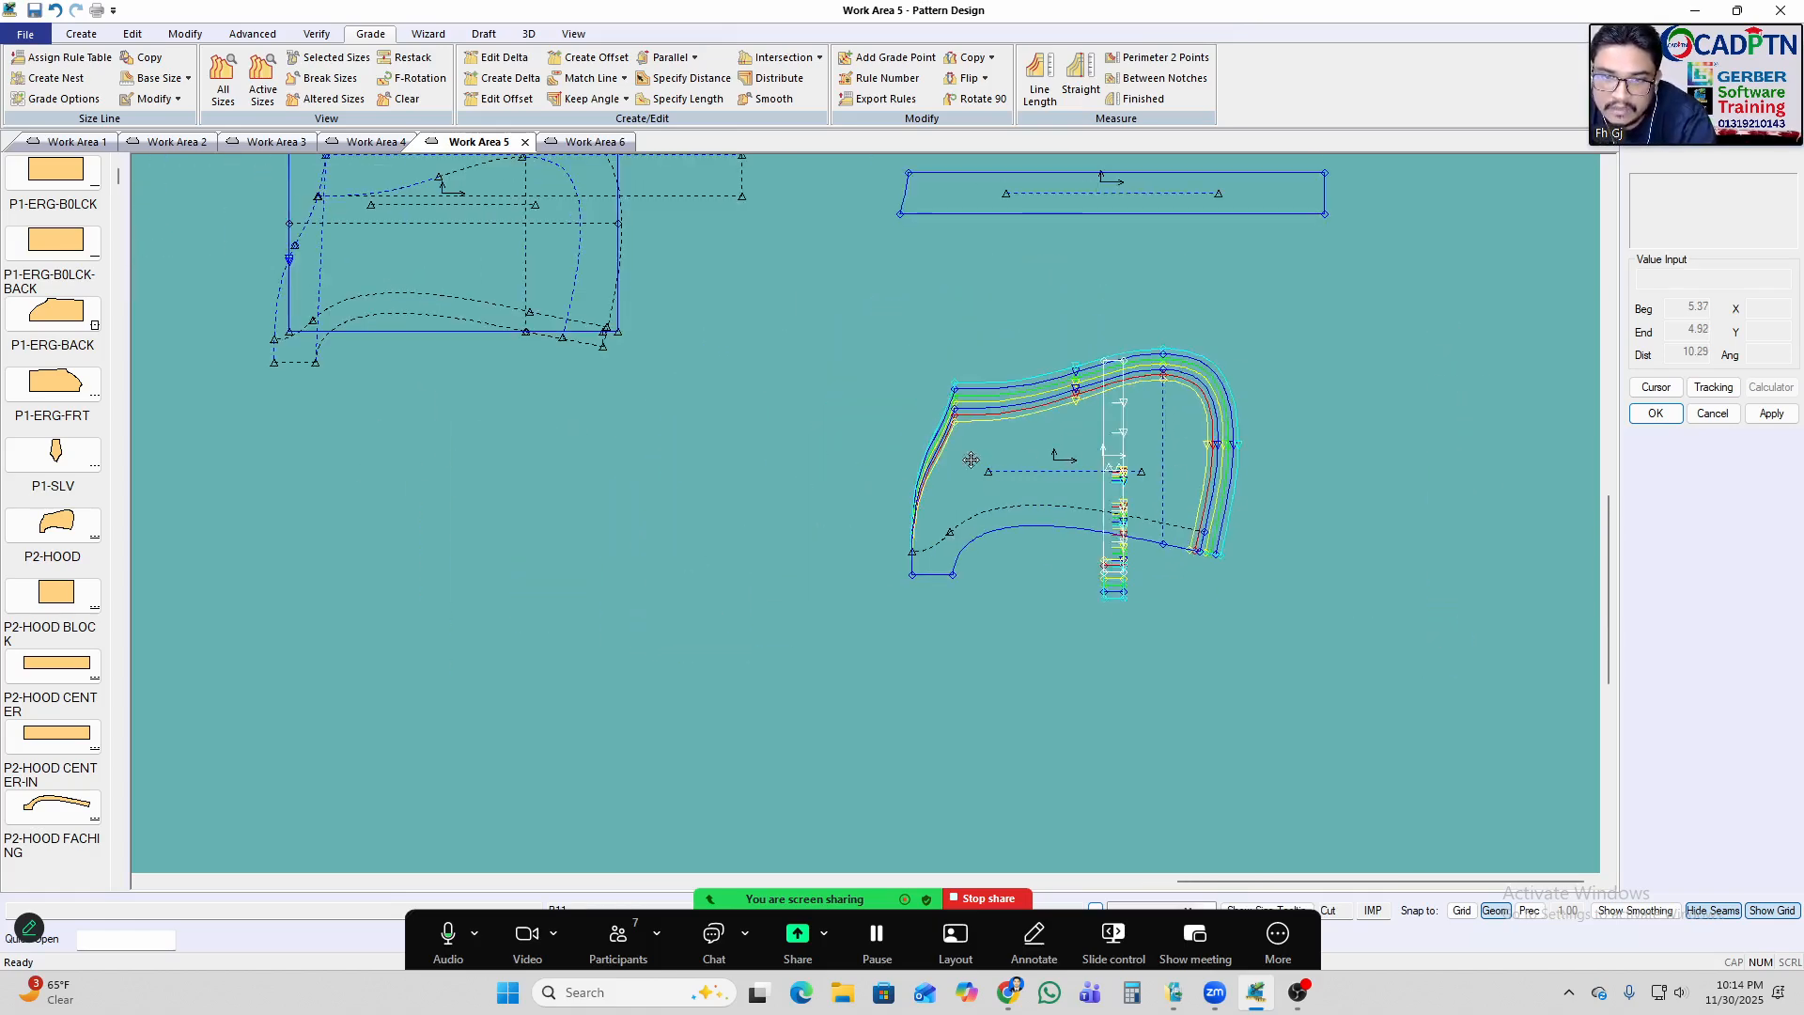
scroll(1456, 547, down, 2)
scroll(1095, 486, down, 2)
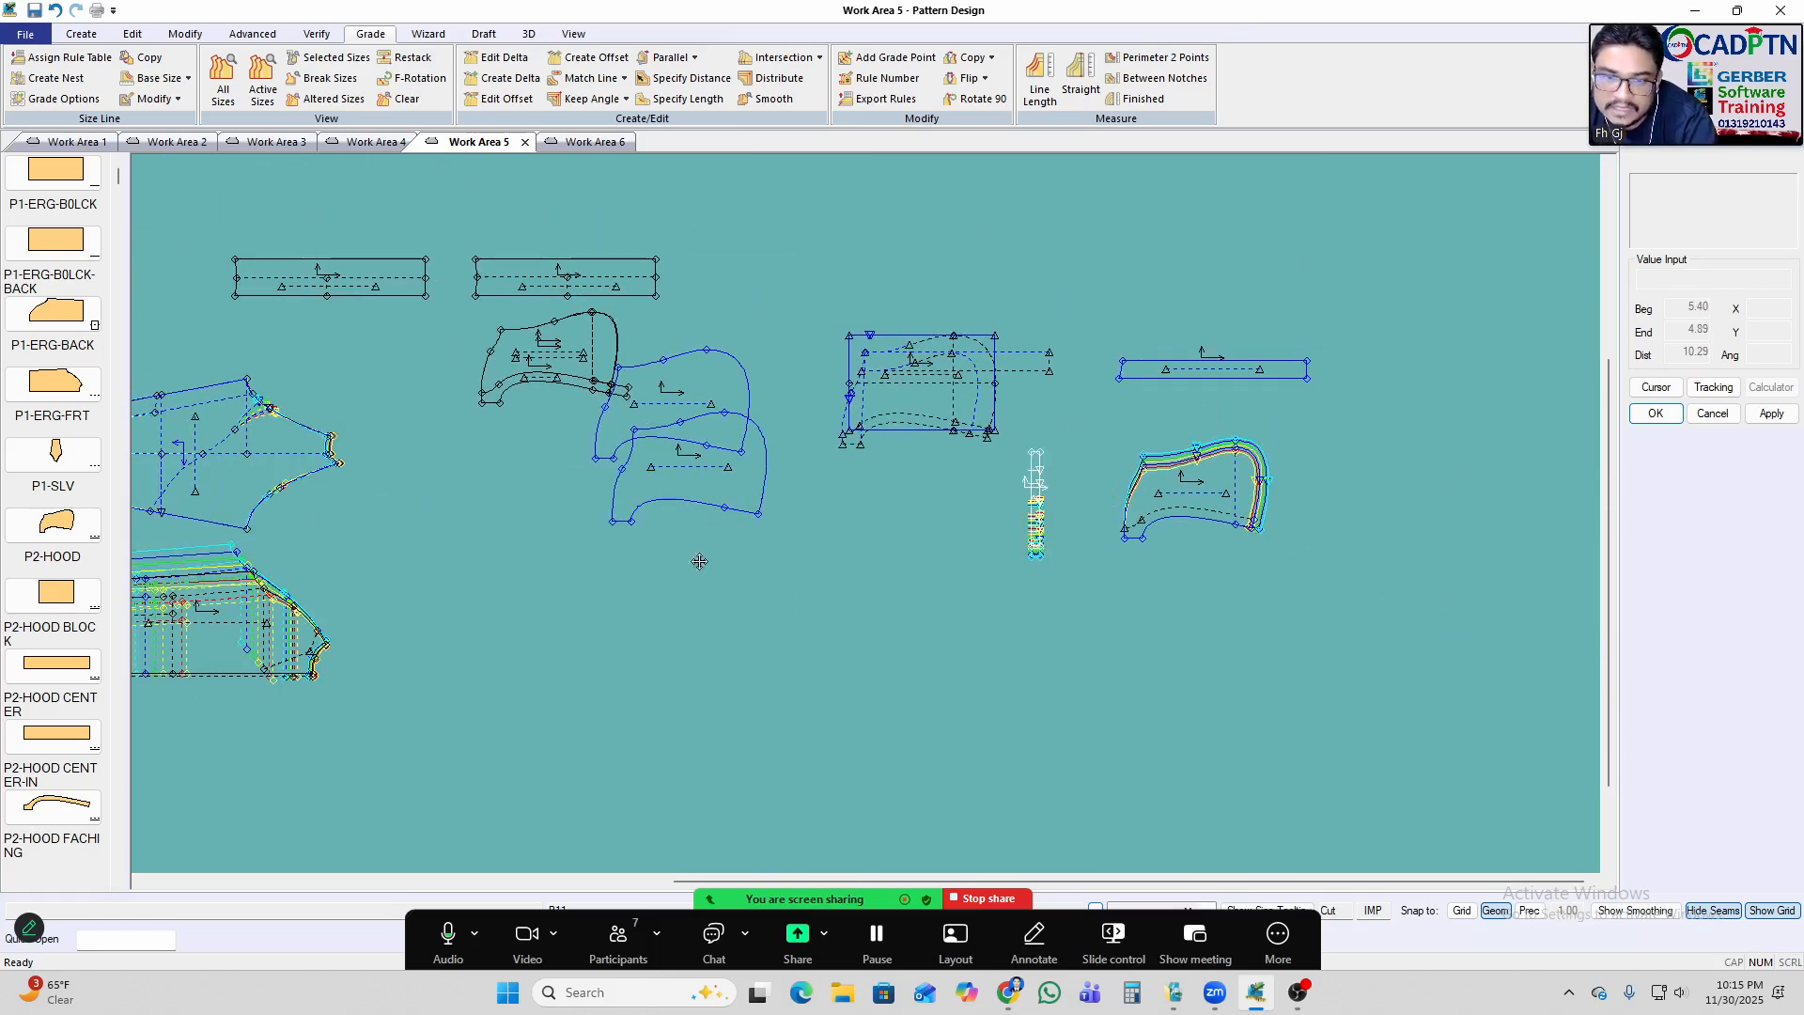
click(793, 558)
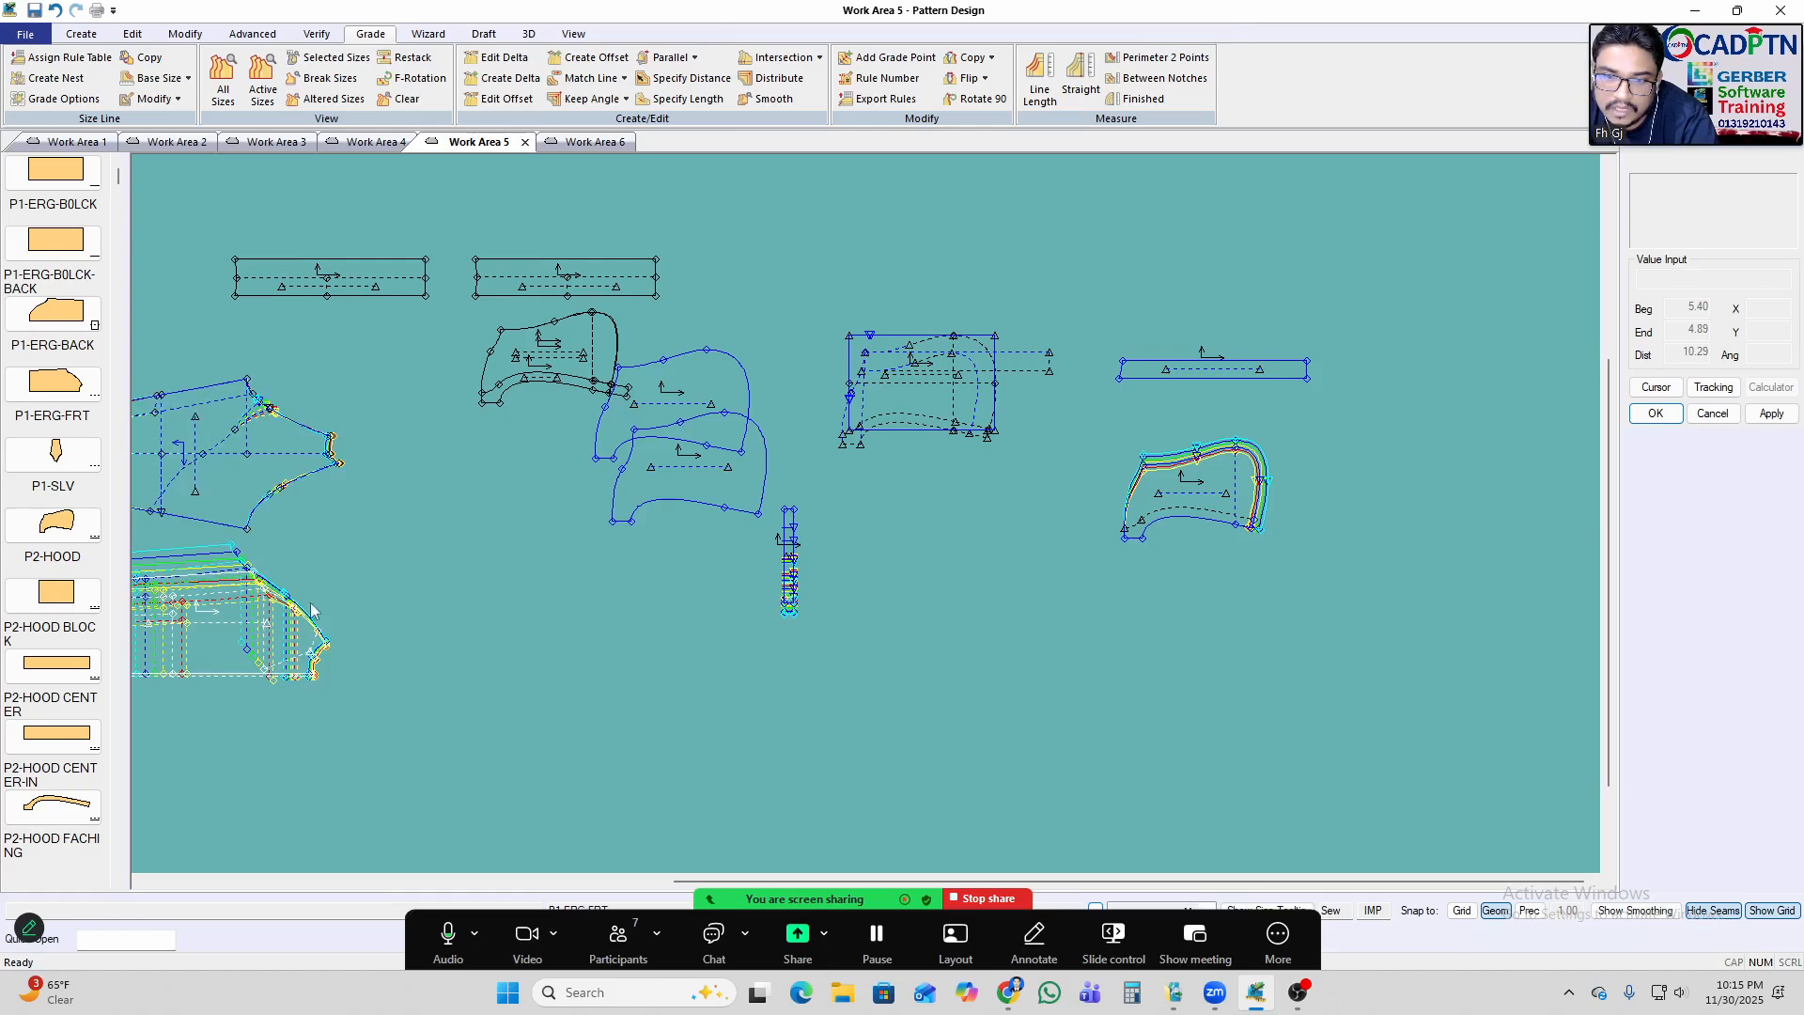
click(287, 645)
click(696, 647)
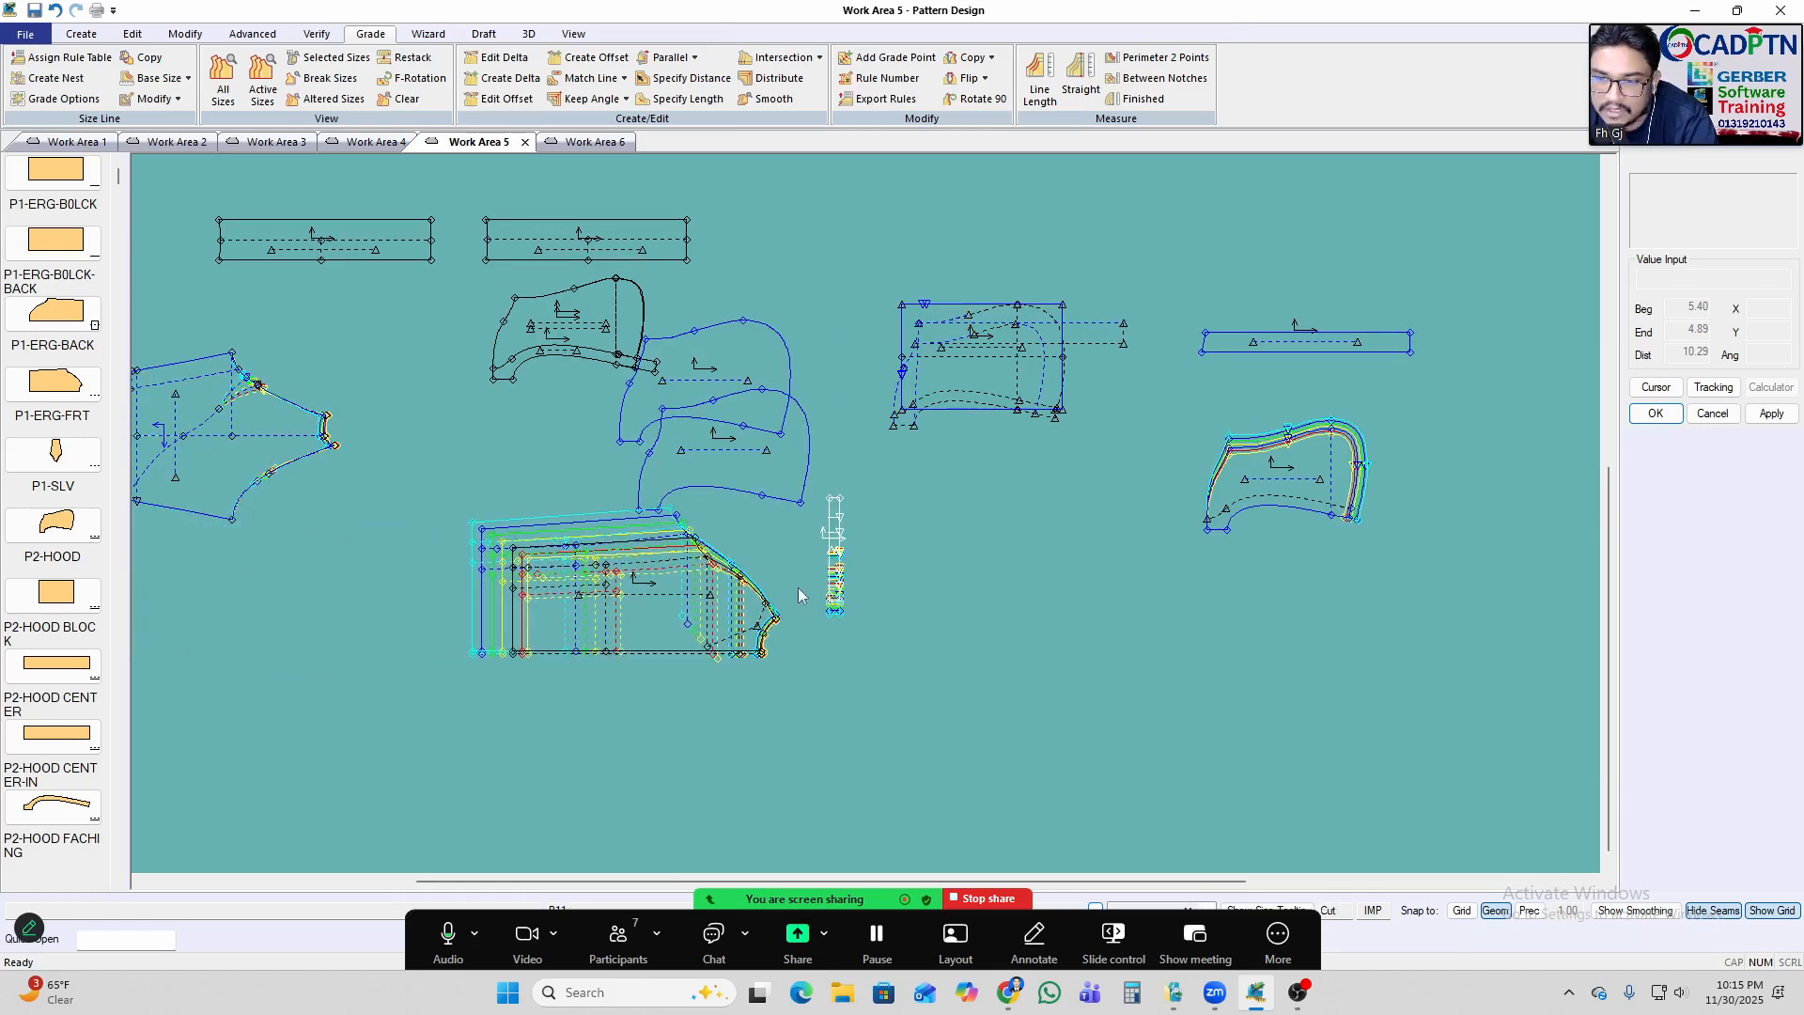
Move the narrow notched strip back beside the graded hood block and bring the hood block's neck edge closer to it.
scroll(864, 573, up, 2)
scroll(1212, 482, down, 2)
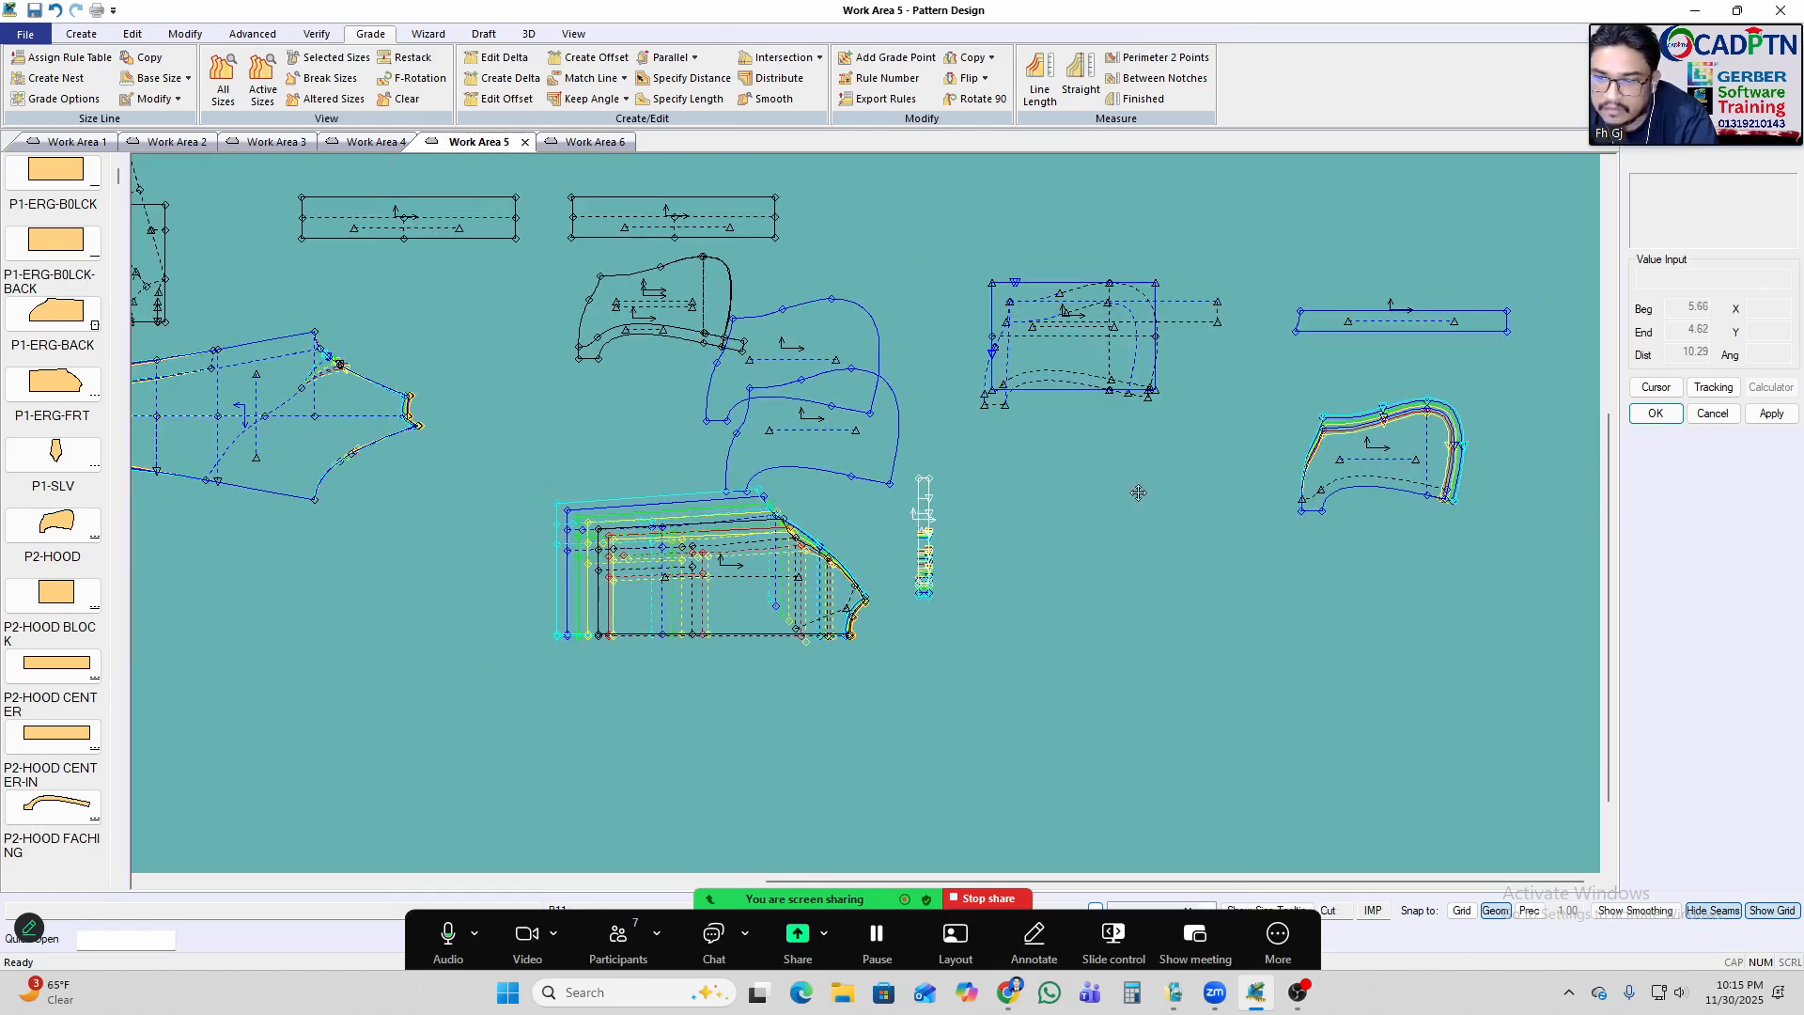
scroll(1138, 492, up, 5)
click(580, 417)
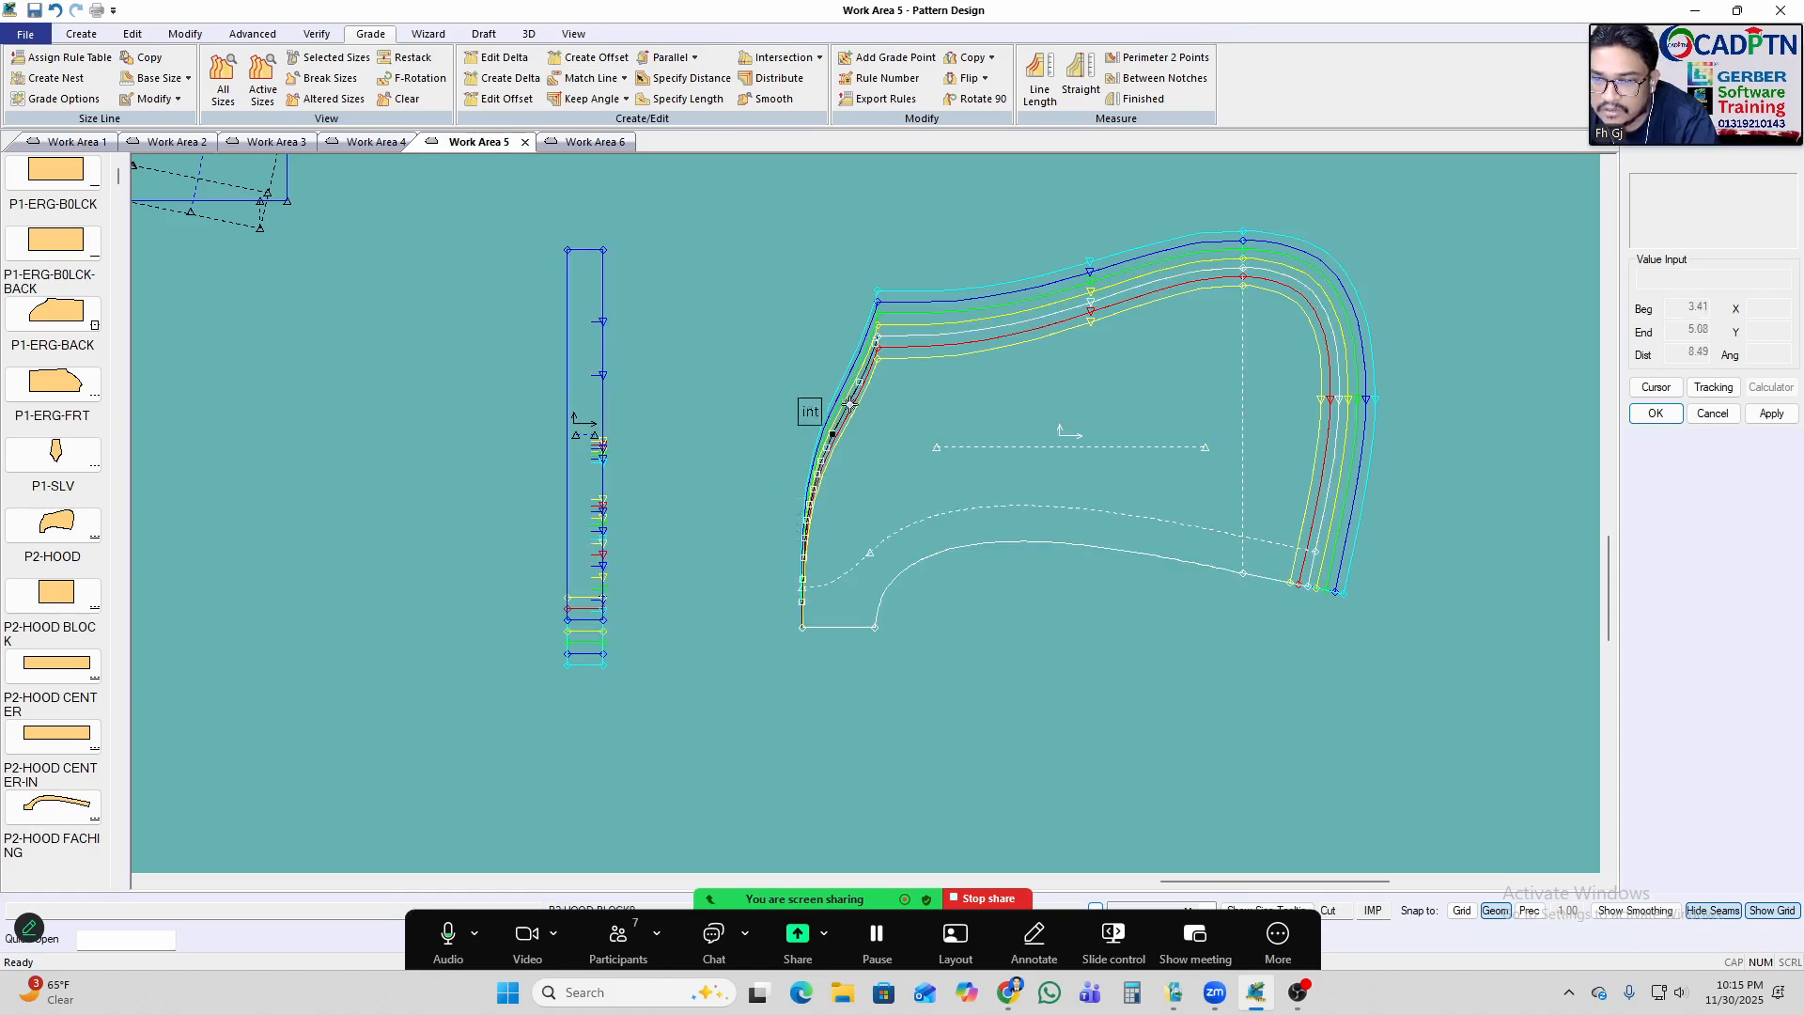
click(880, 332)
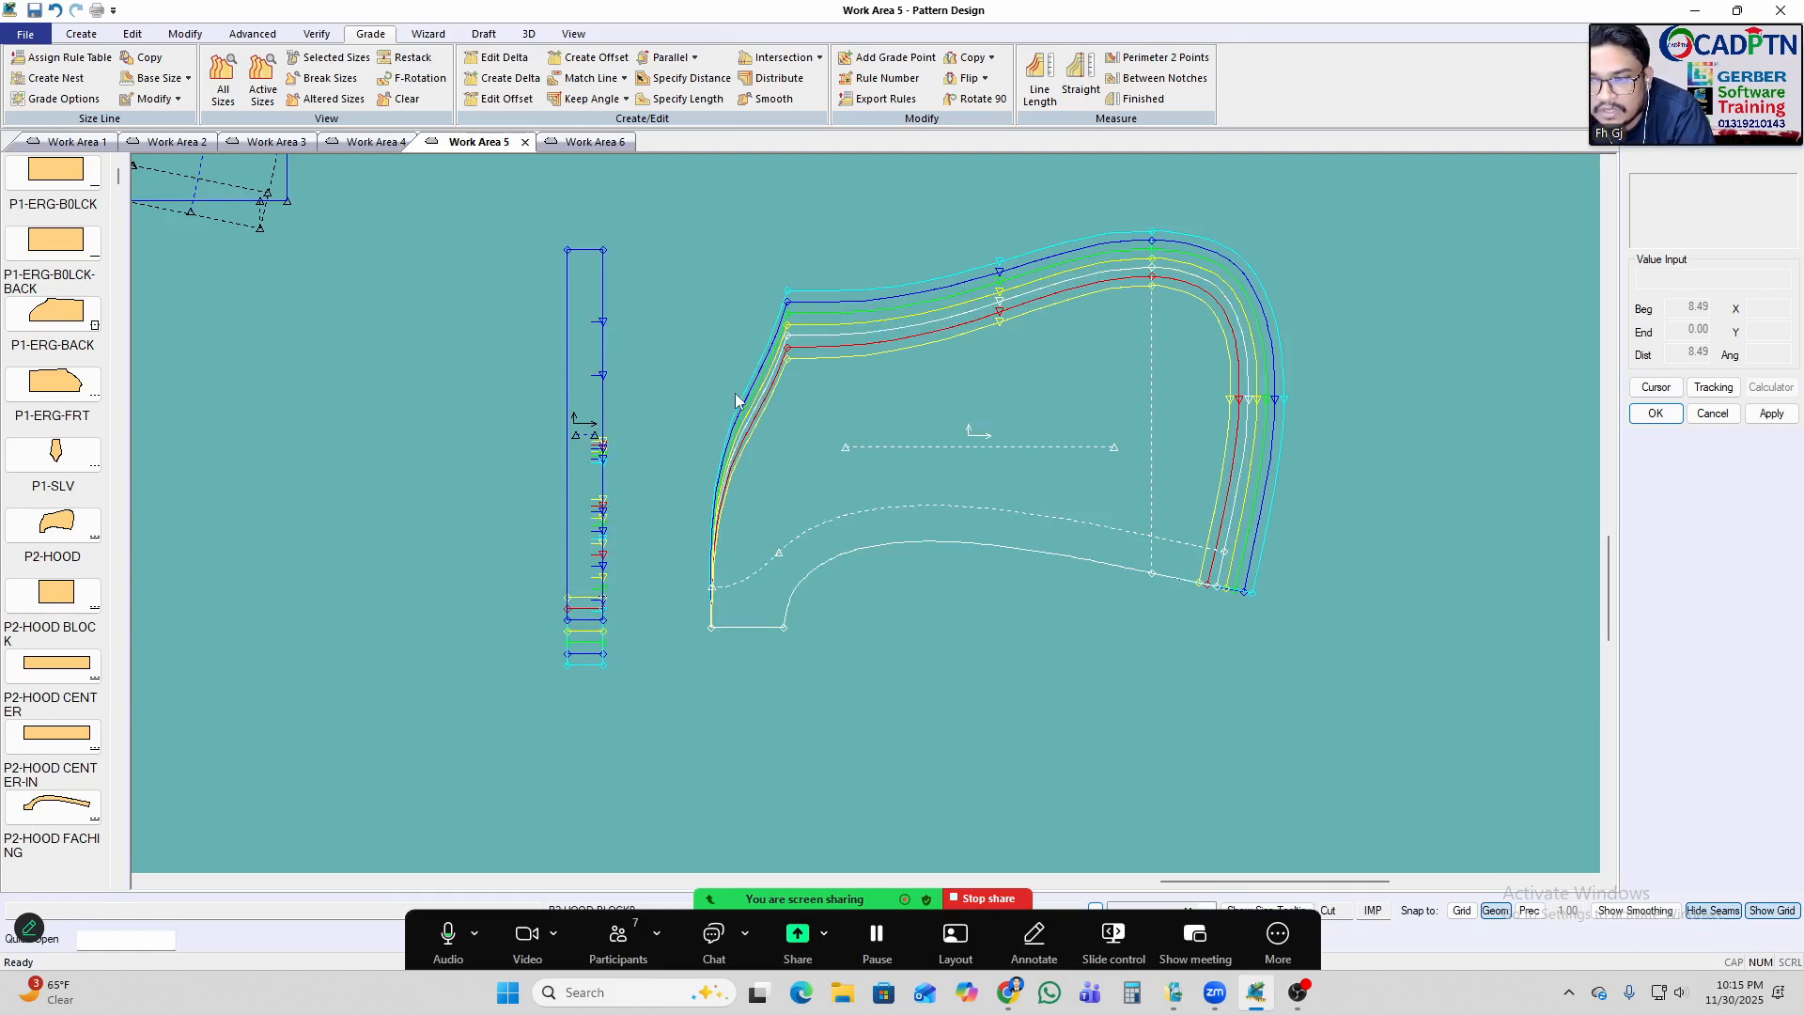
mouse_move(721, 518)
mouse_down()
mouse_move(792, 341)
mouse_move(818, 322)
mouse_up()
Move the graded front piece closer to the strip and hood block.
scroll(1178, 407, down, 1)
scroll(1181, 413, down, 4)
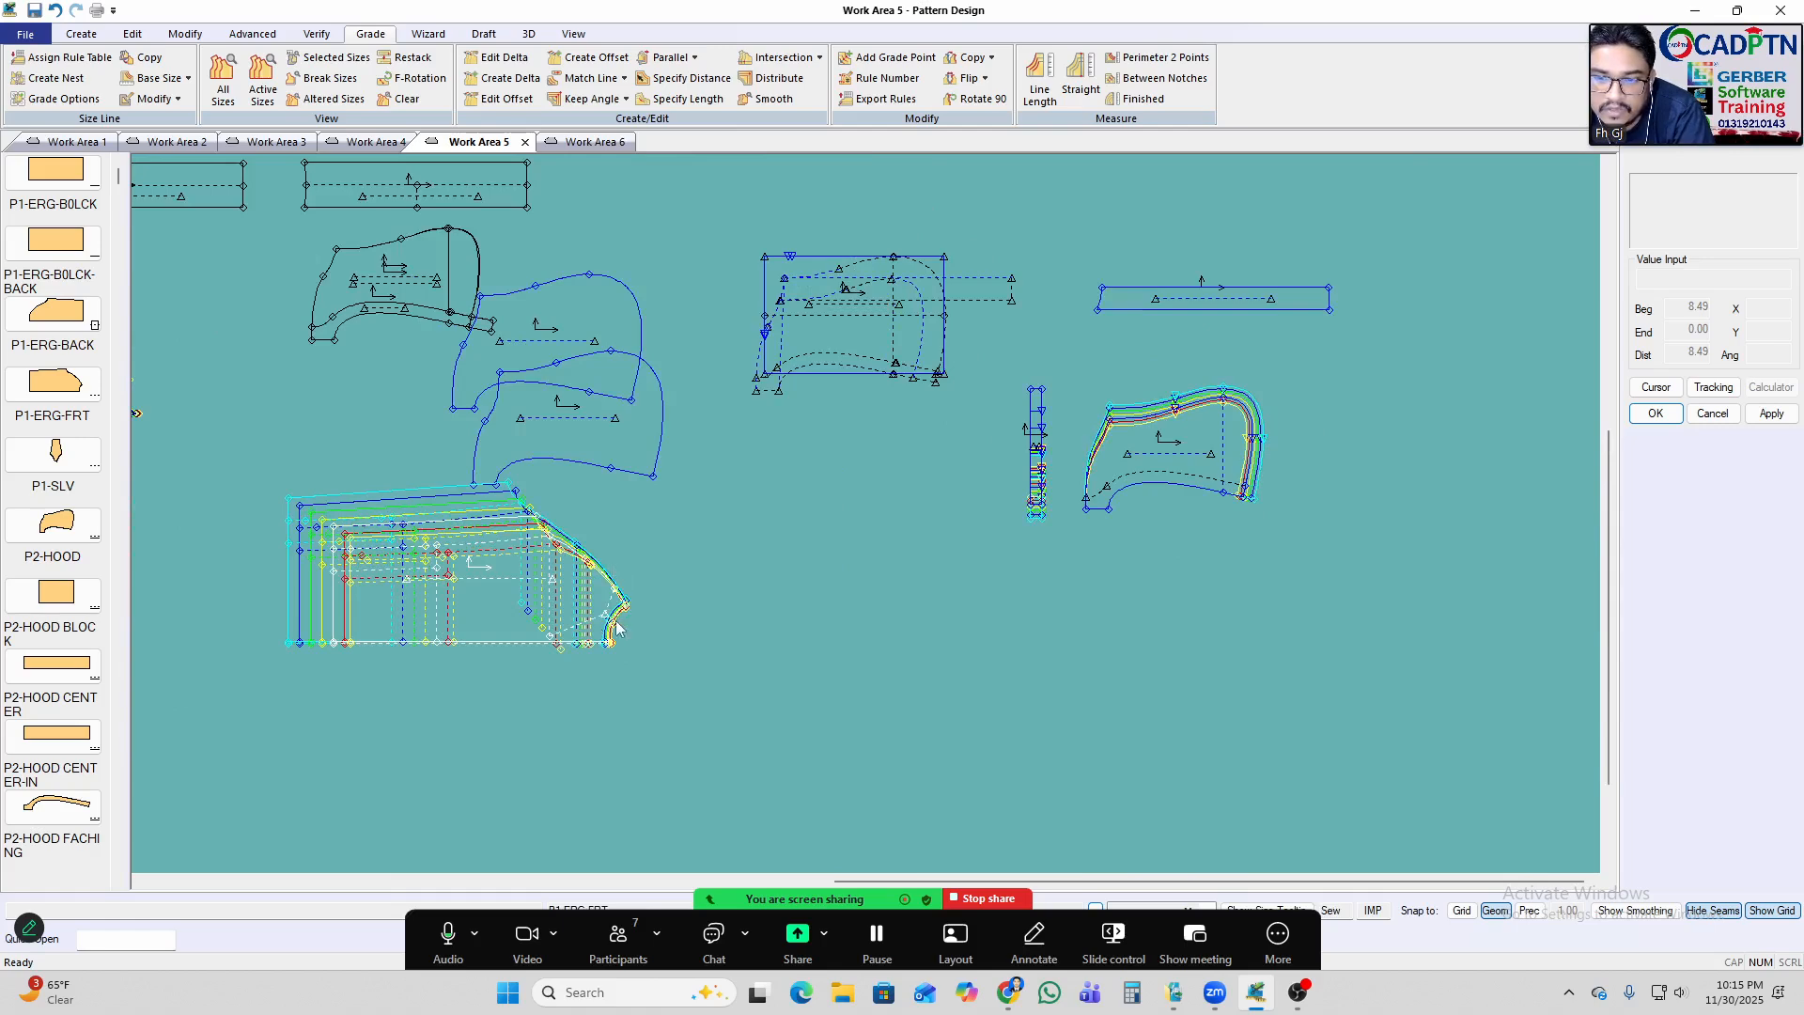
drag(587, 614, 697, 550)
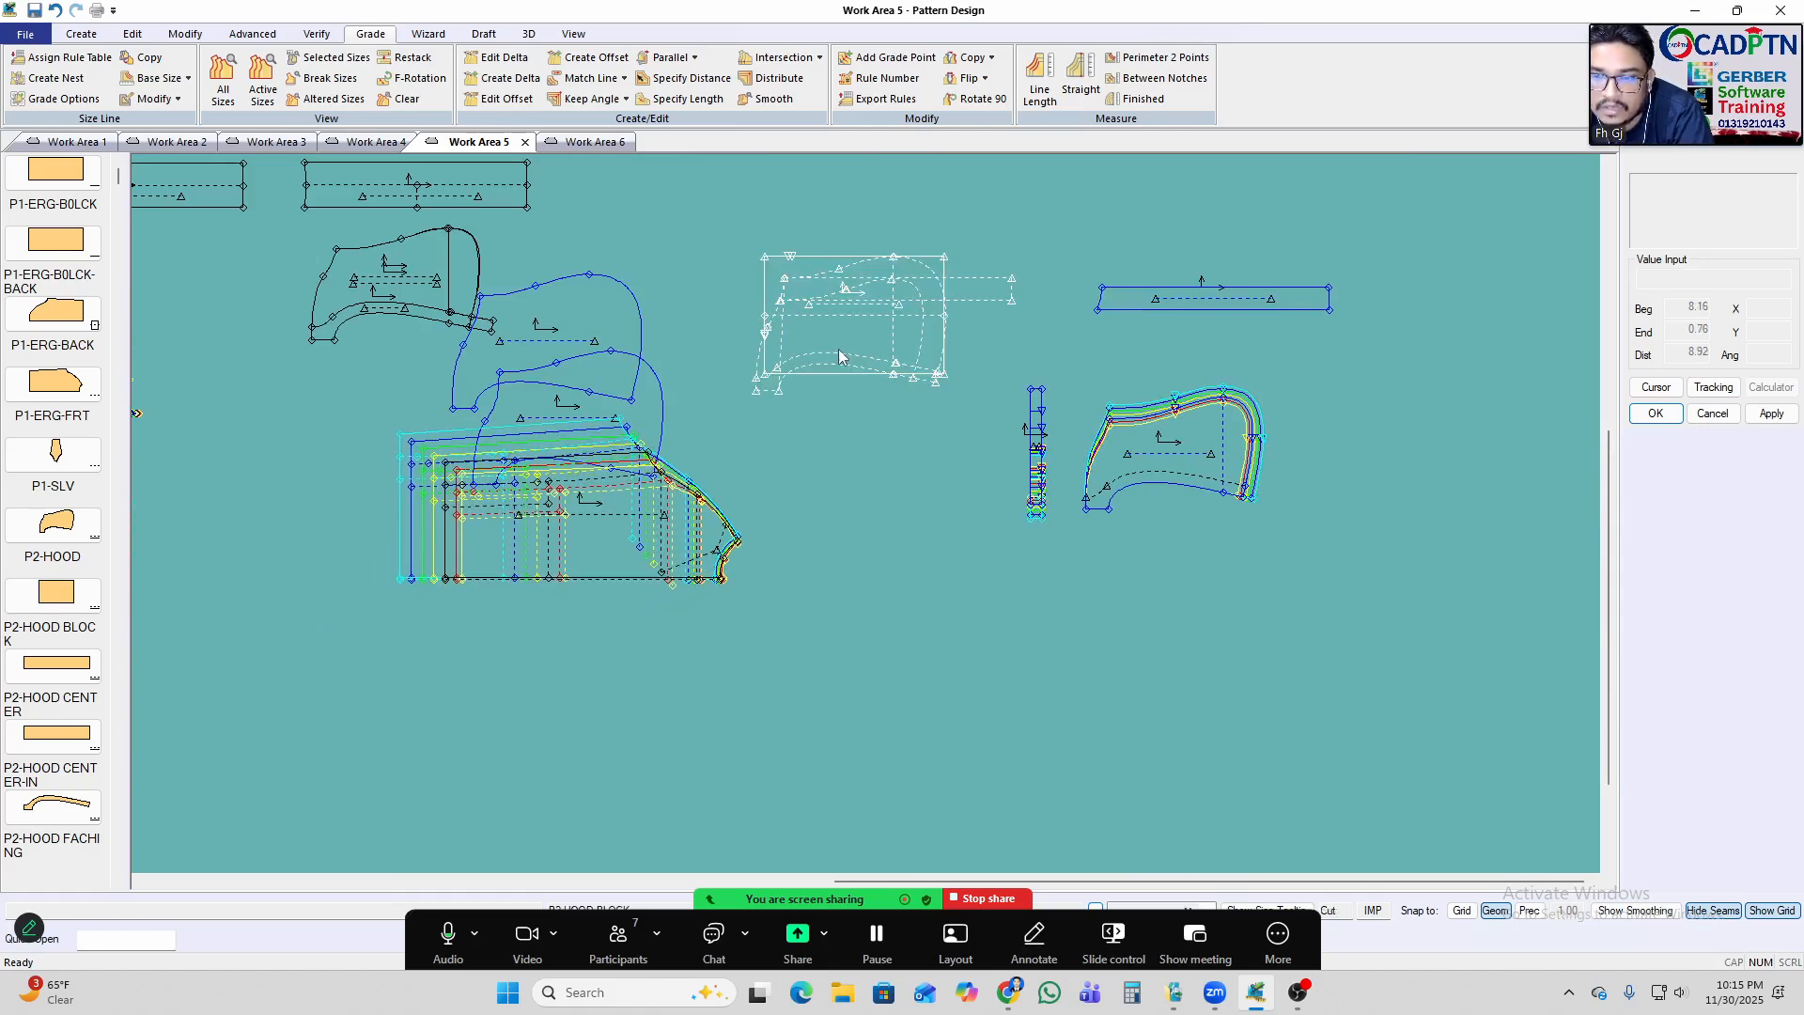
Reposition the narrow notched strip and the graded hood block side by side with a gap between them.
scroll(1221, 432, up, 5)
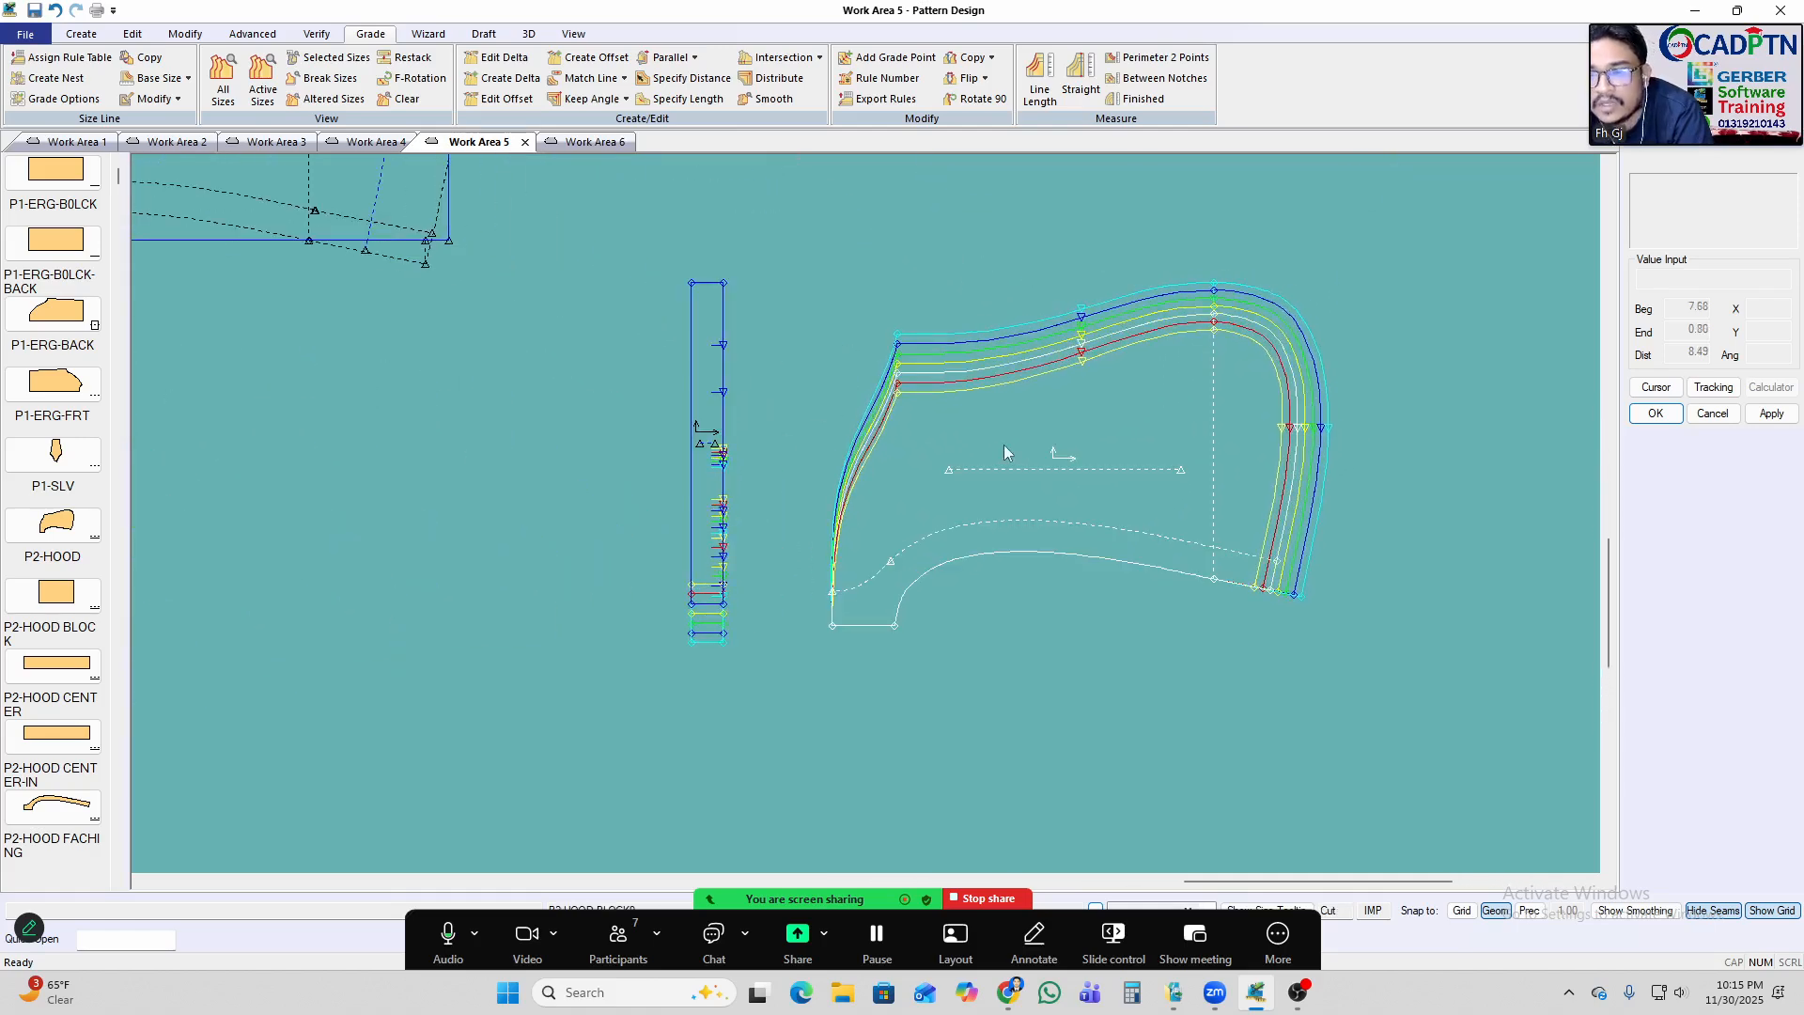
scroll(1203, 431, up, 2)
drag(634, 441, 540, 432)
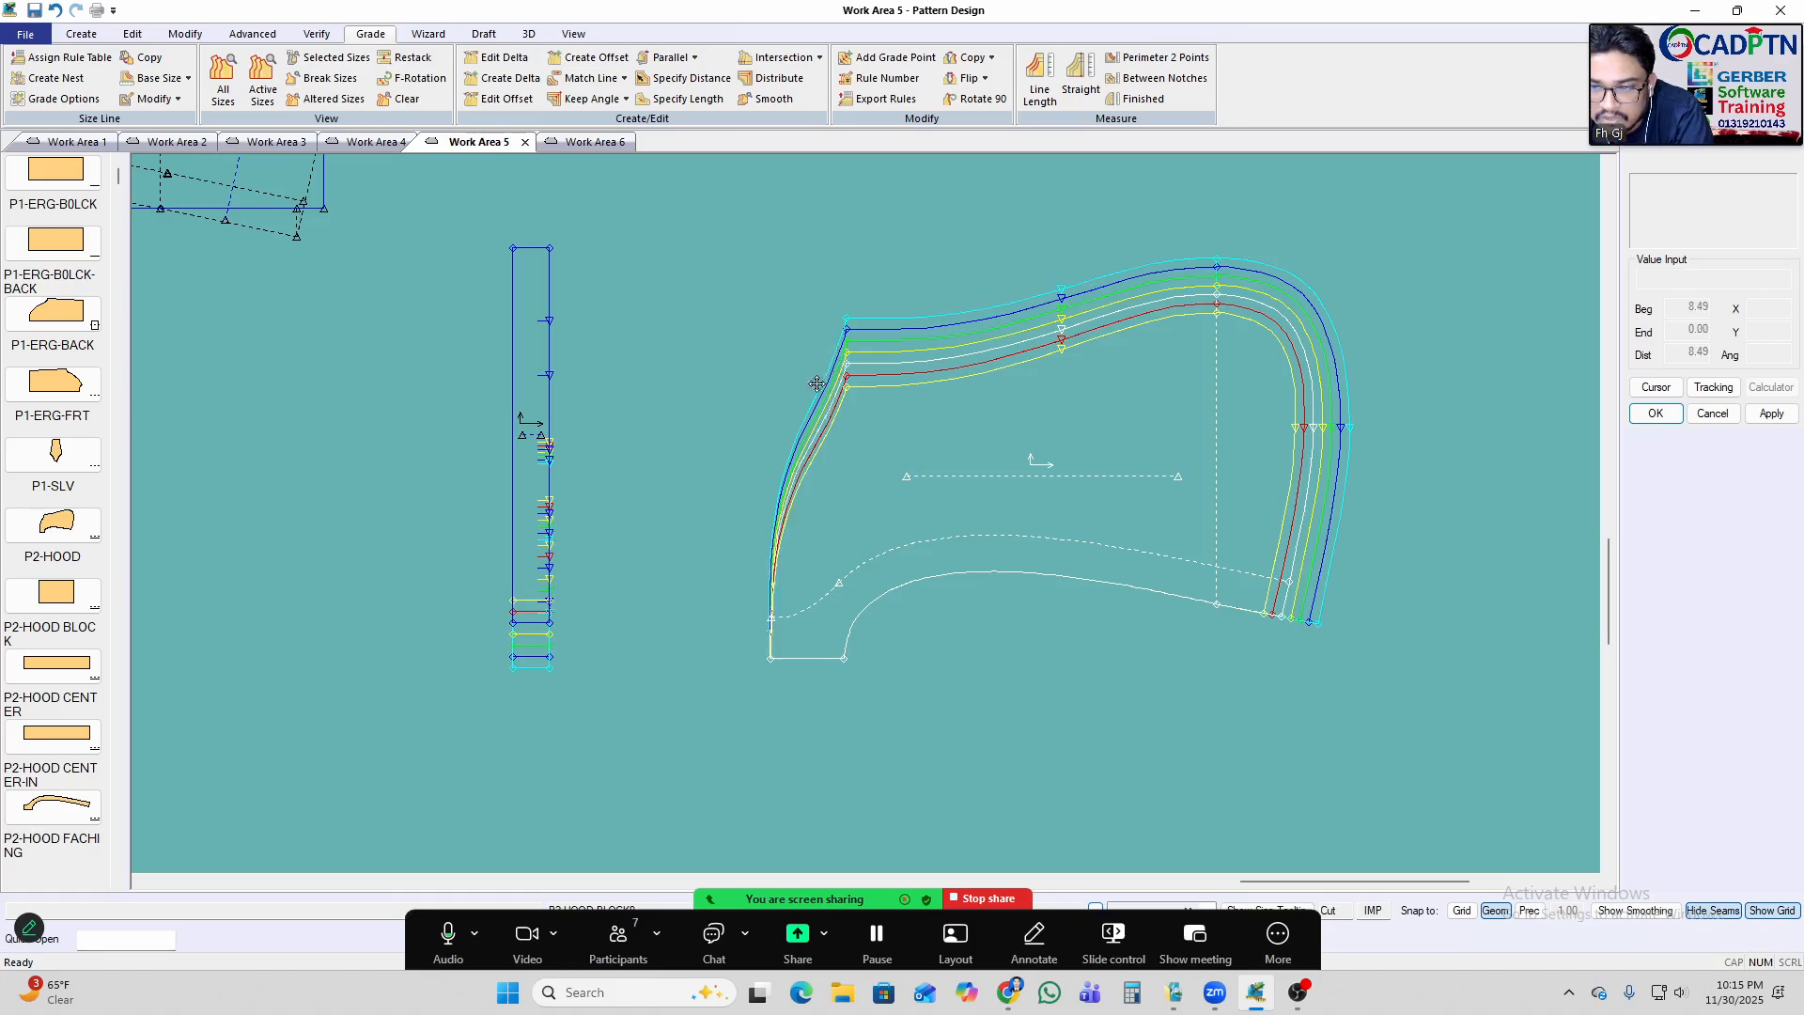
drag(853, 386, 792, 395)
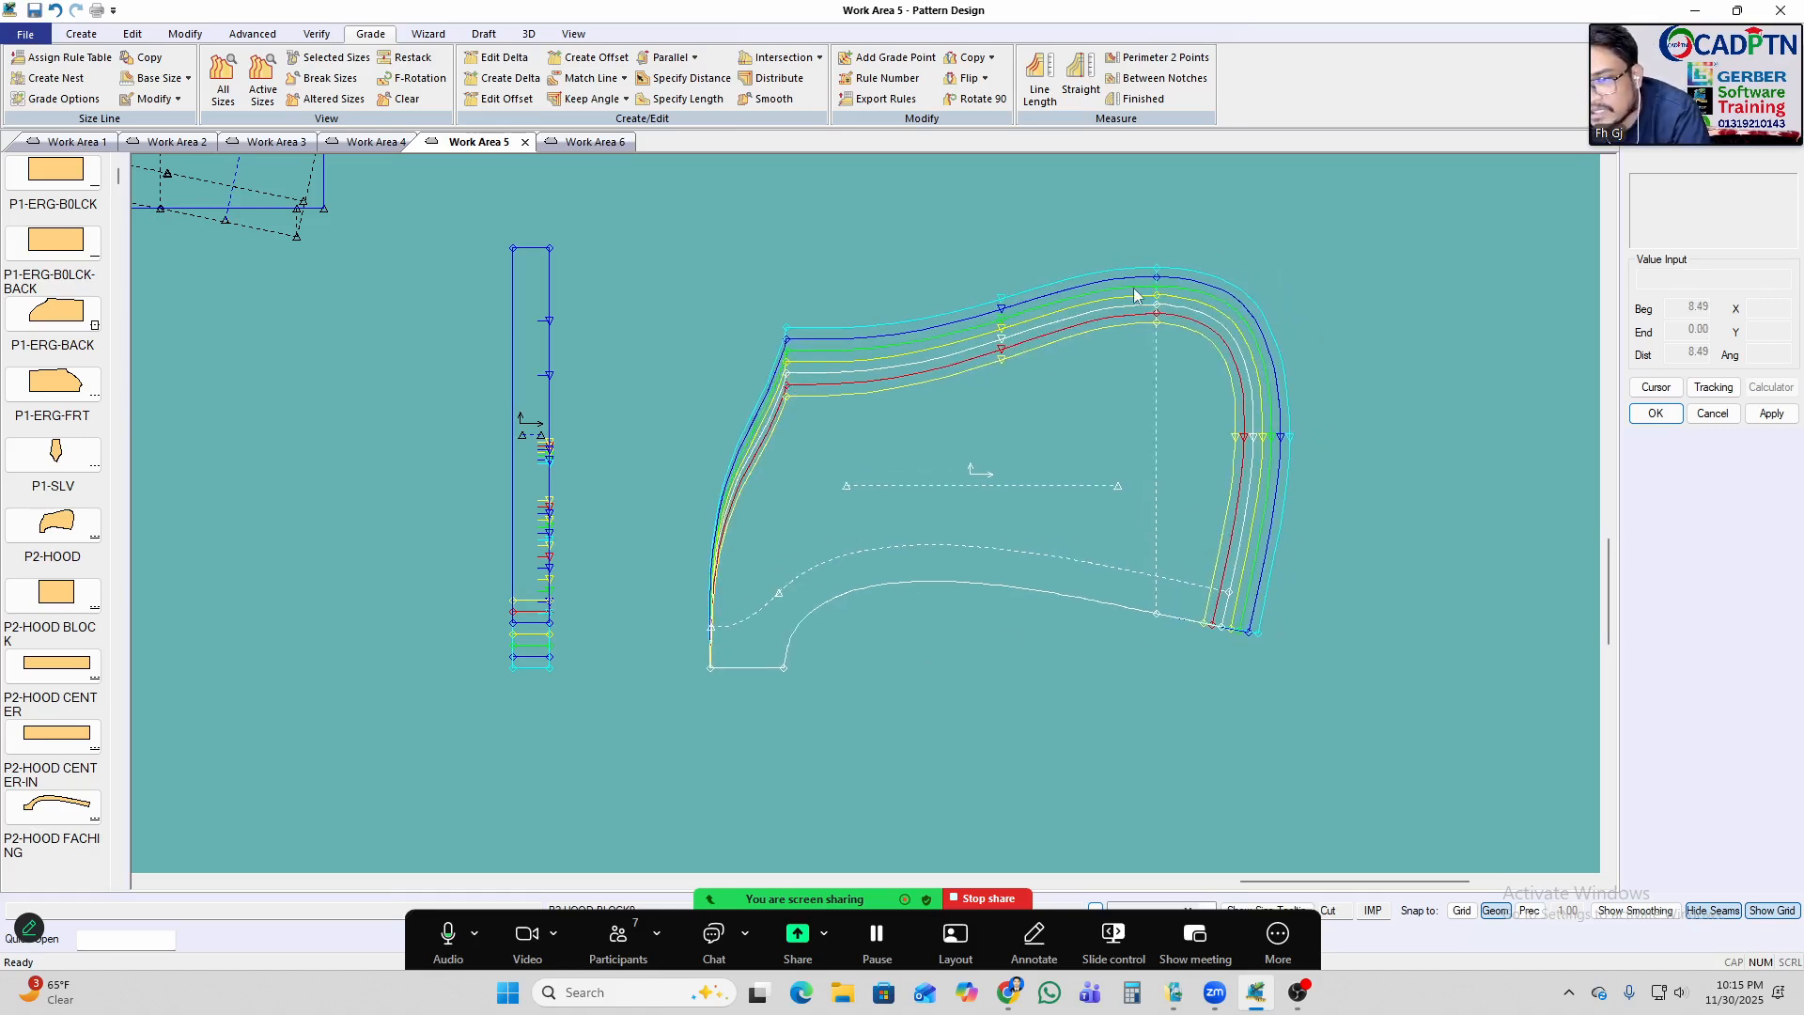
Examine the hood block's graded nest along its neck, upper and curved edges across all sizes.
scroll(1334, 420, up, 2)
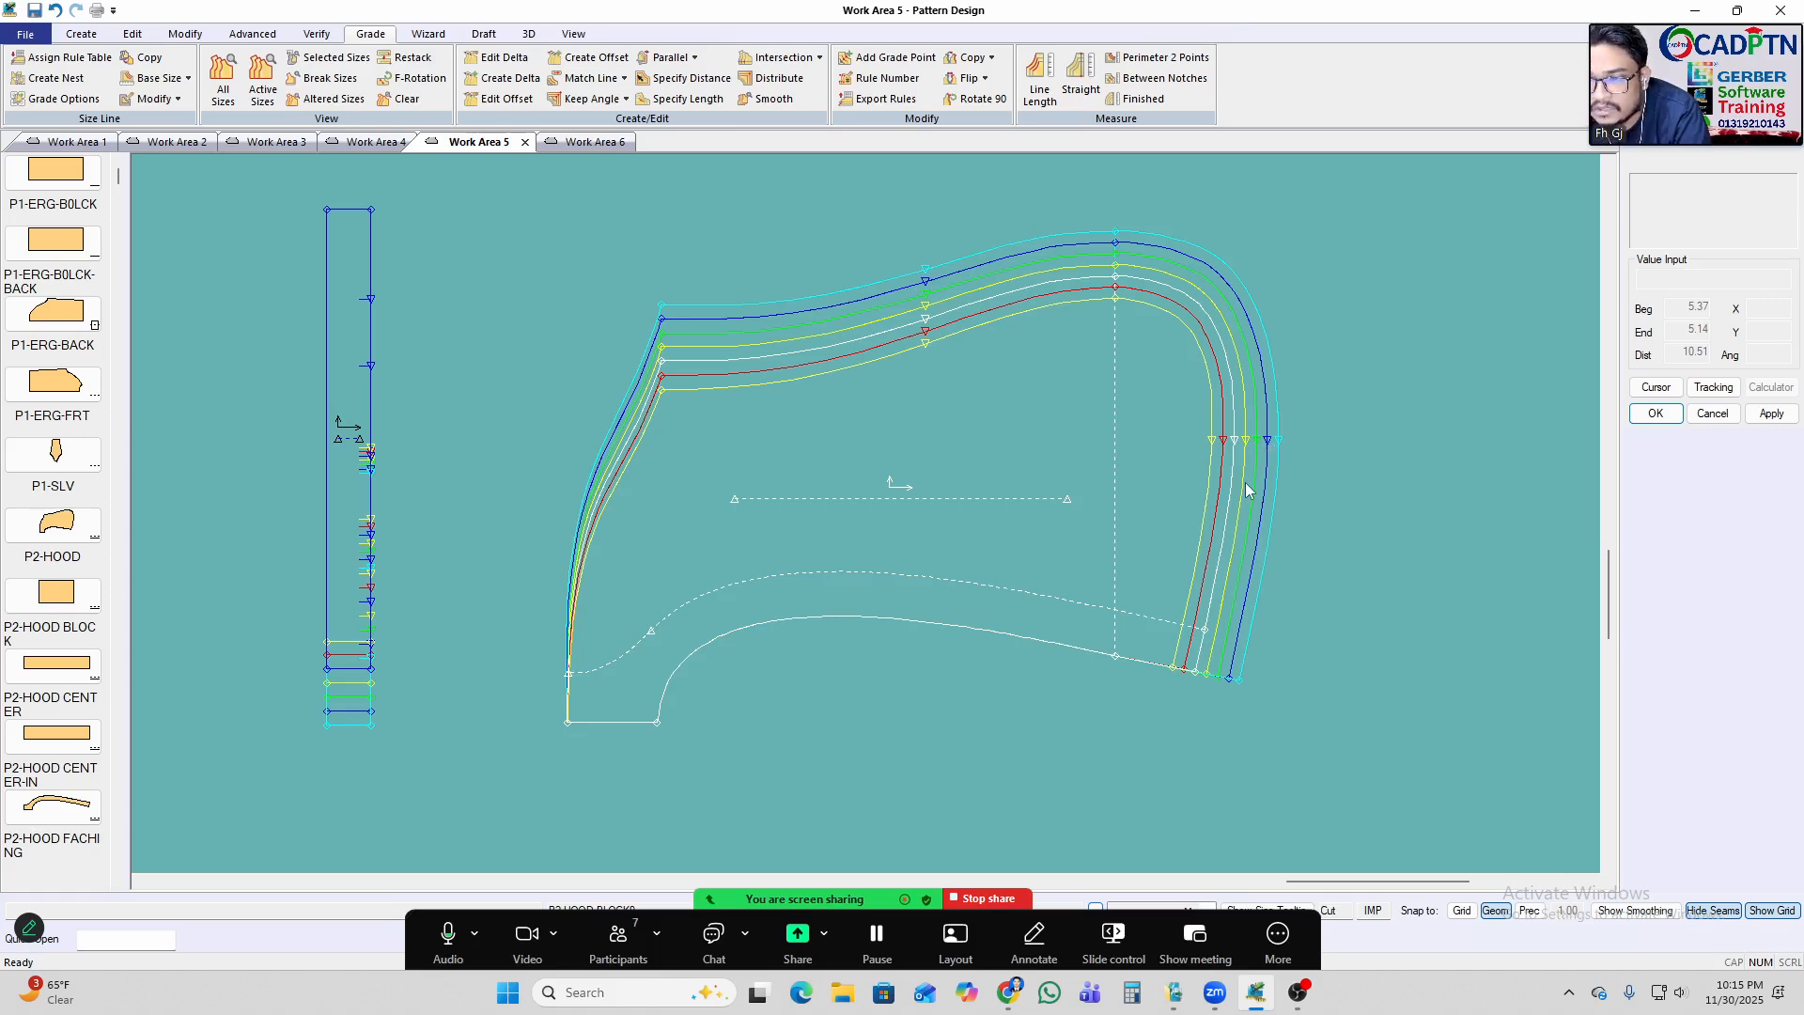
scroll(480, 305, down, 5)
scroll(884, 432, up, 3)
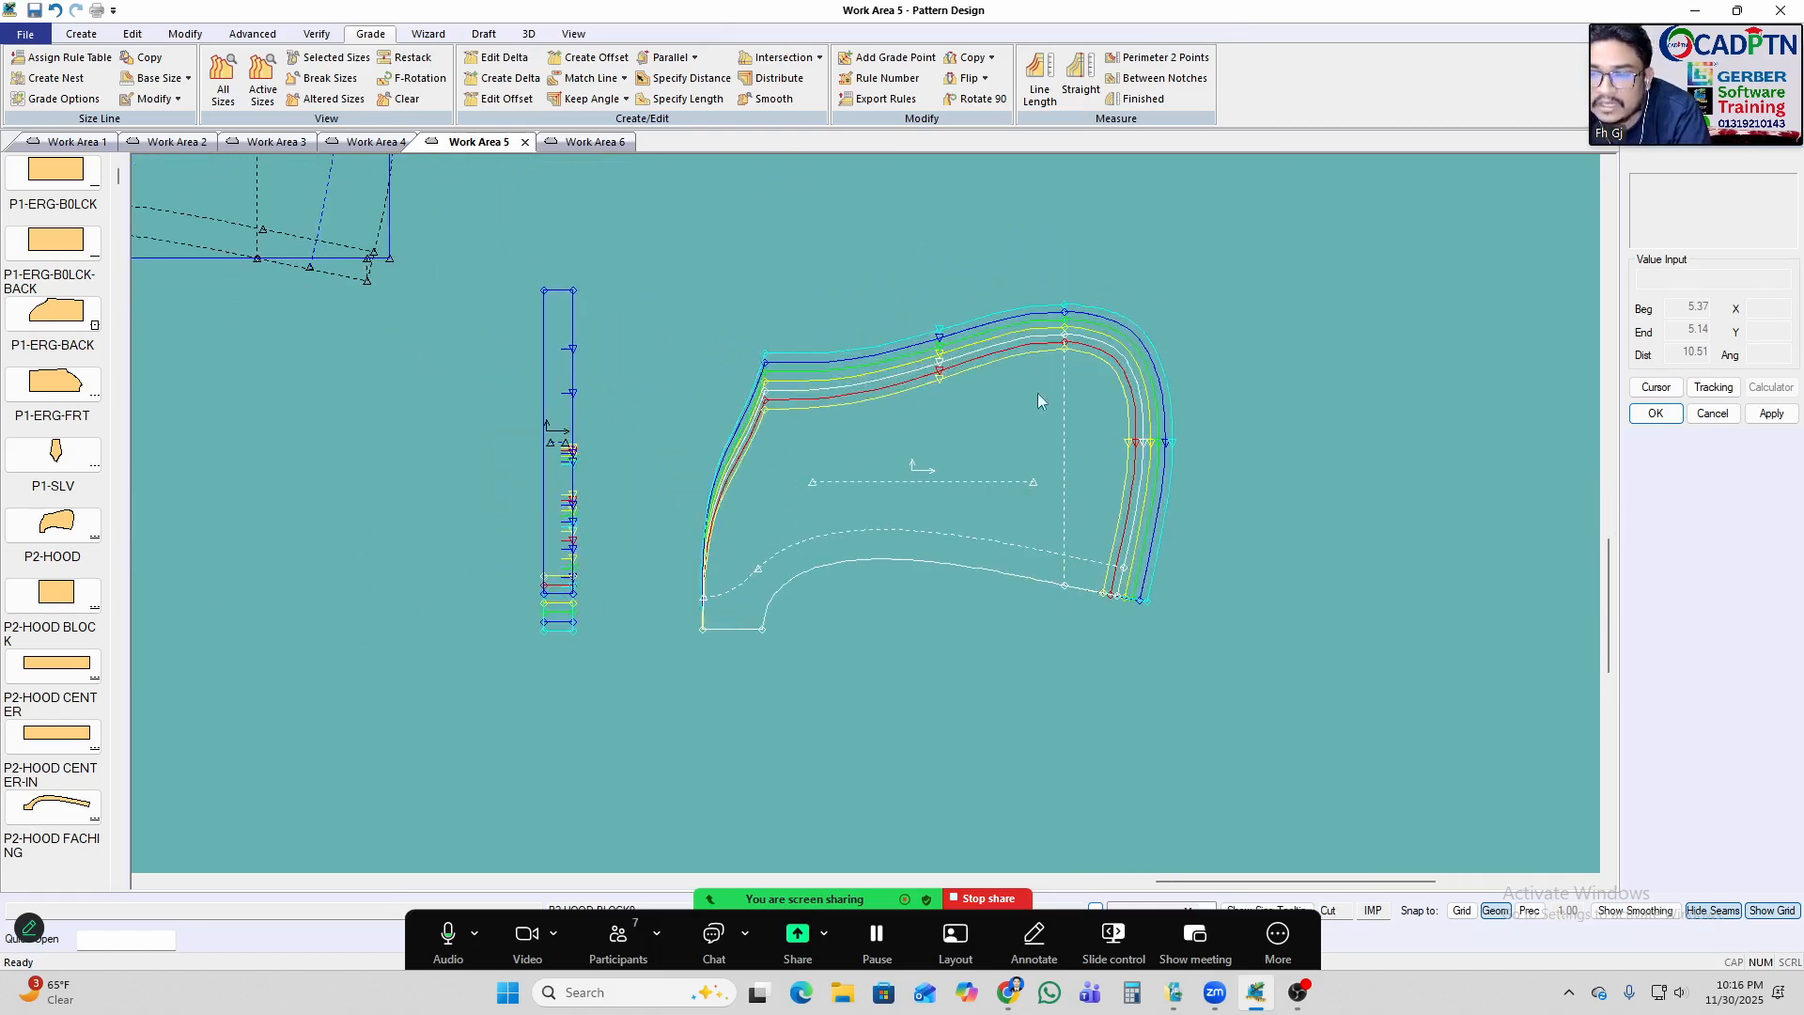
scroll(1102, 289, down, 2)
scroll(1101, 289, up, 3)
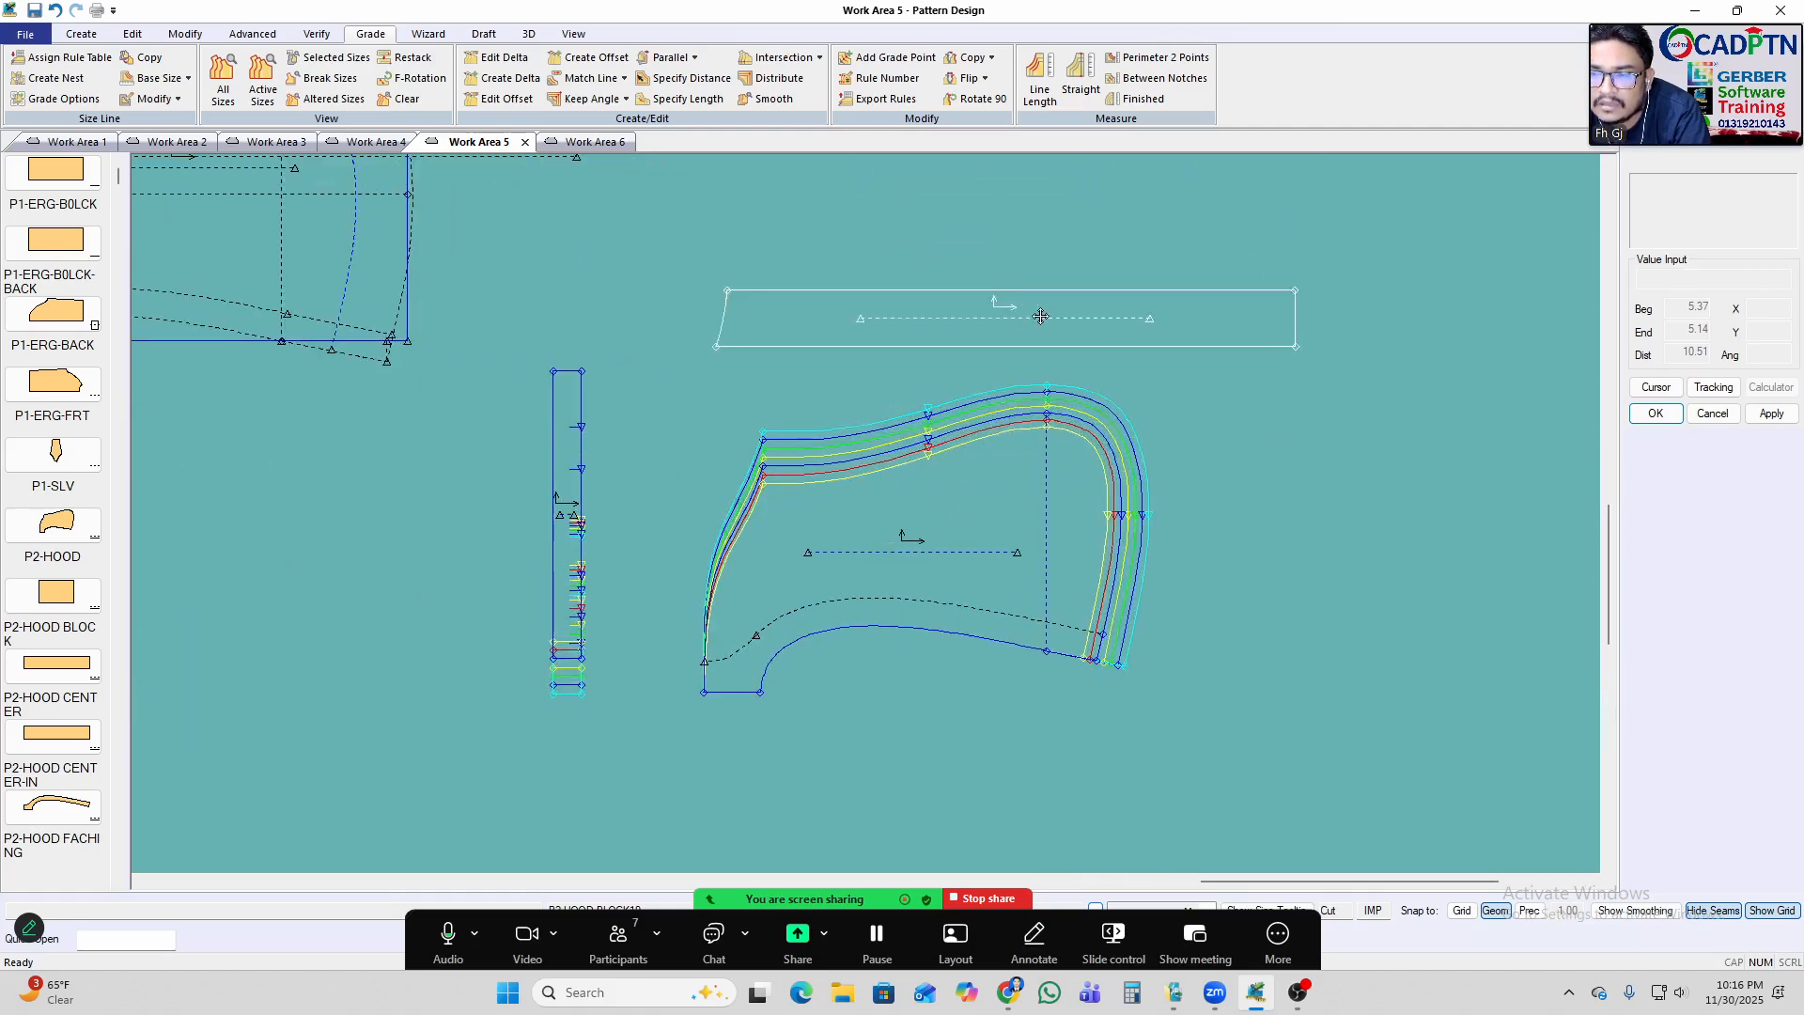
scroll(998, 587, up, 1)
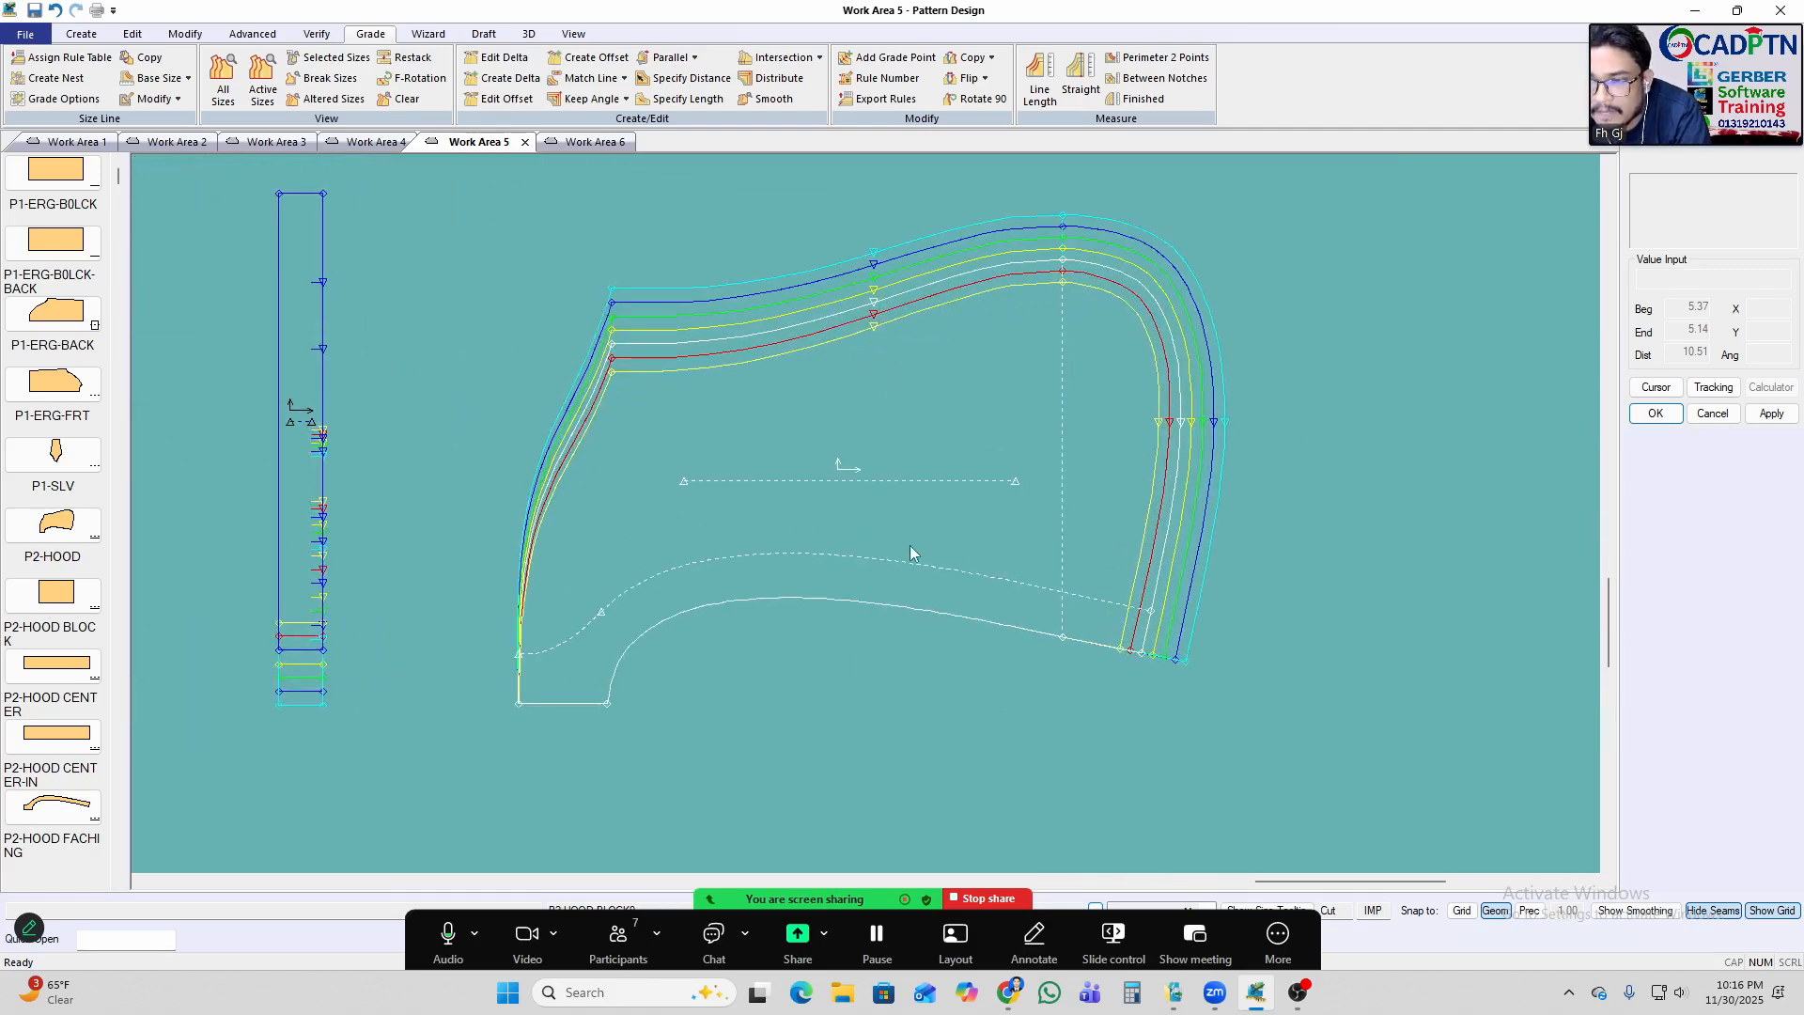
scroll(909, 545, down, 1)
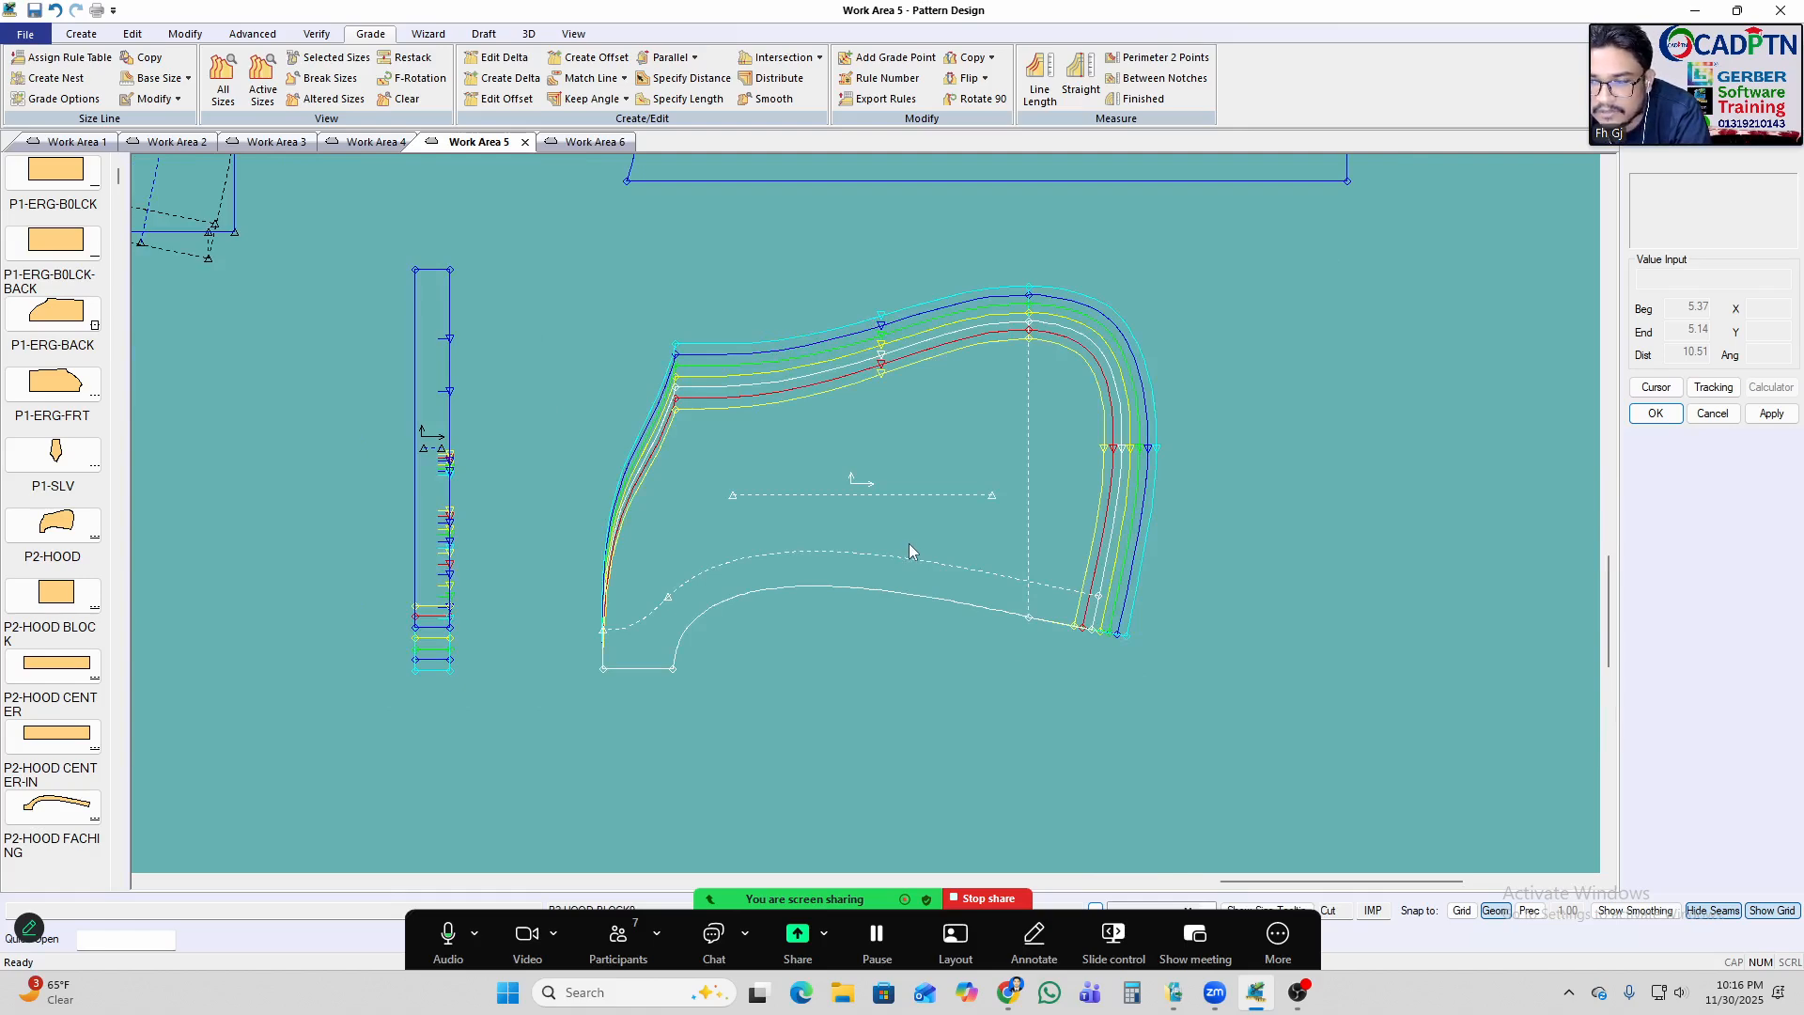
Try to grade the back end of the hood block's dashed internal neckline straight across the sizes.
drag(946, 563, 969, 541)
click(1100, 566)
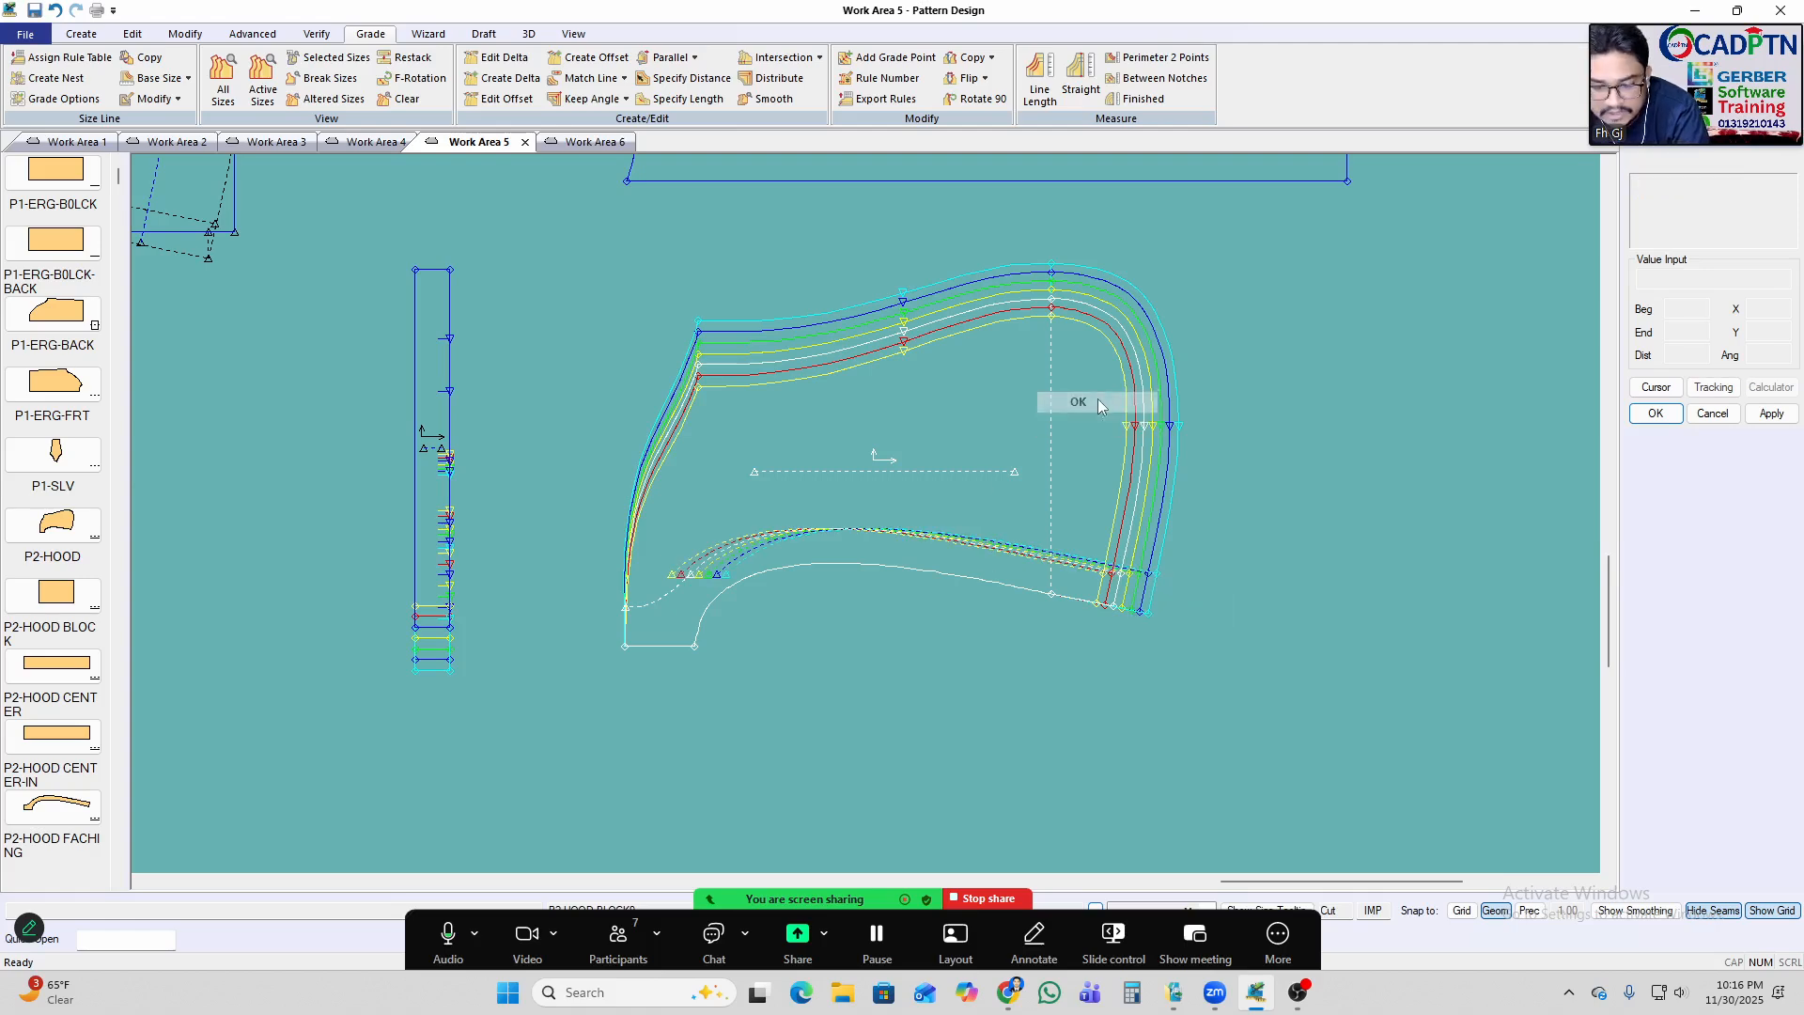
drag(1065, 528, 1080, 524)
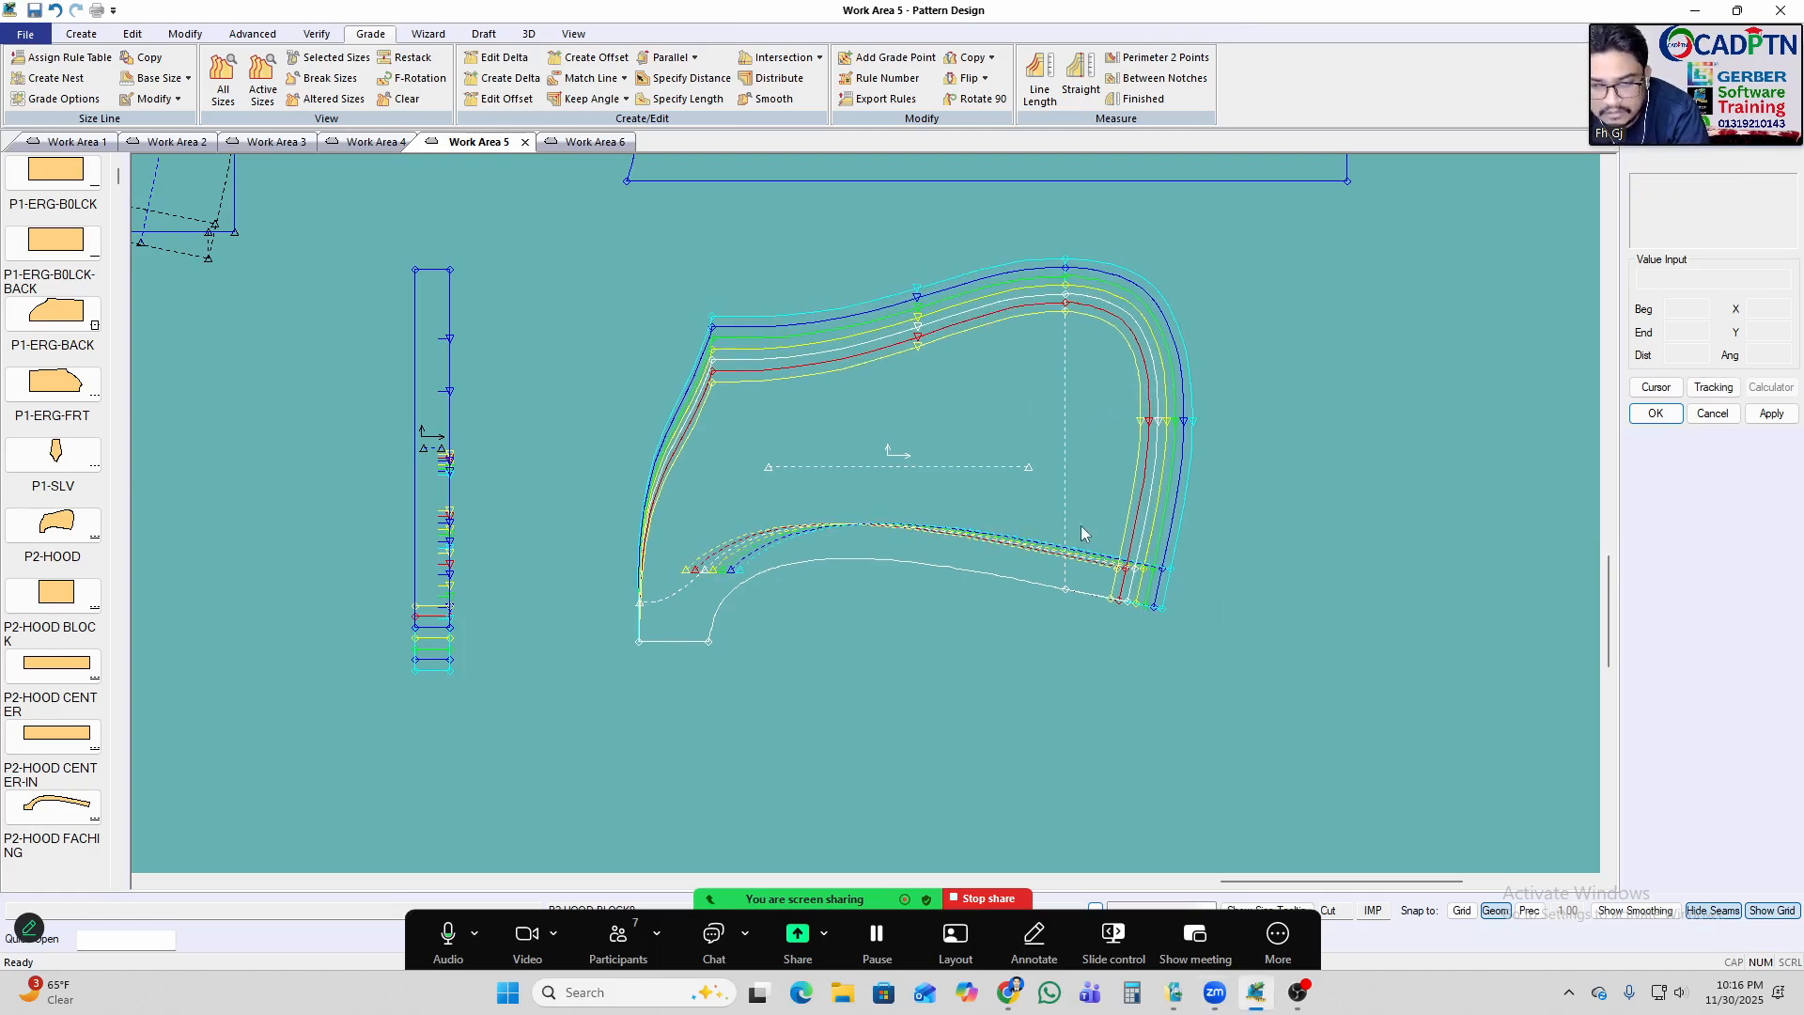
scroll(1081, 554, up, 2)
scroll(1101, 547, up, 1)
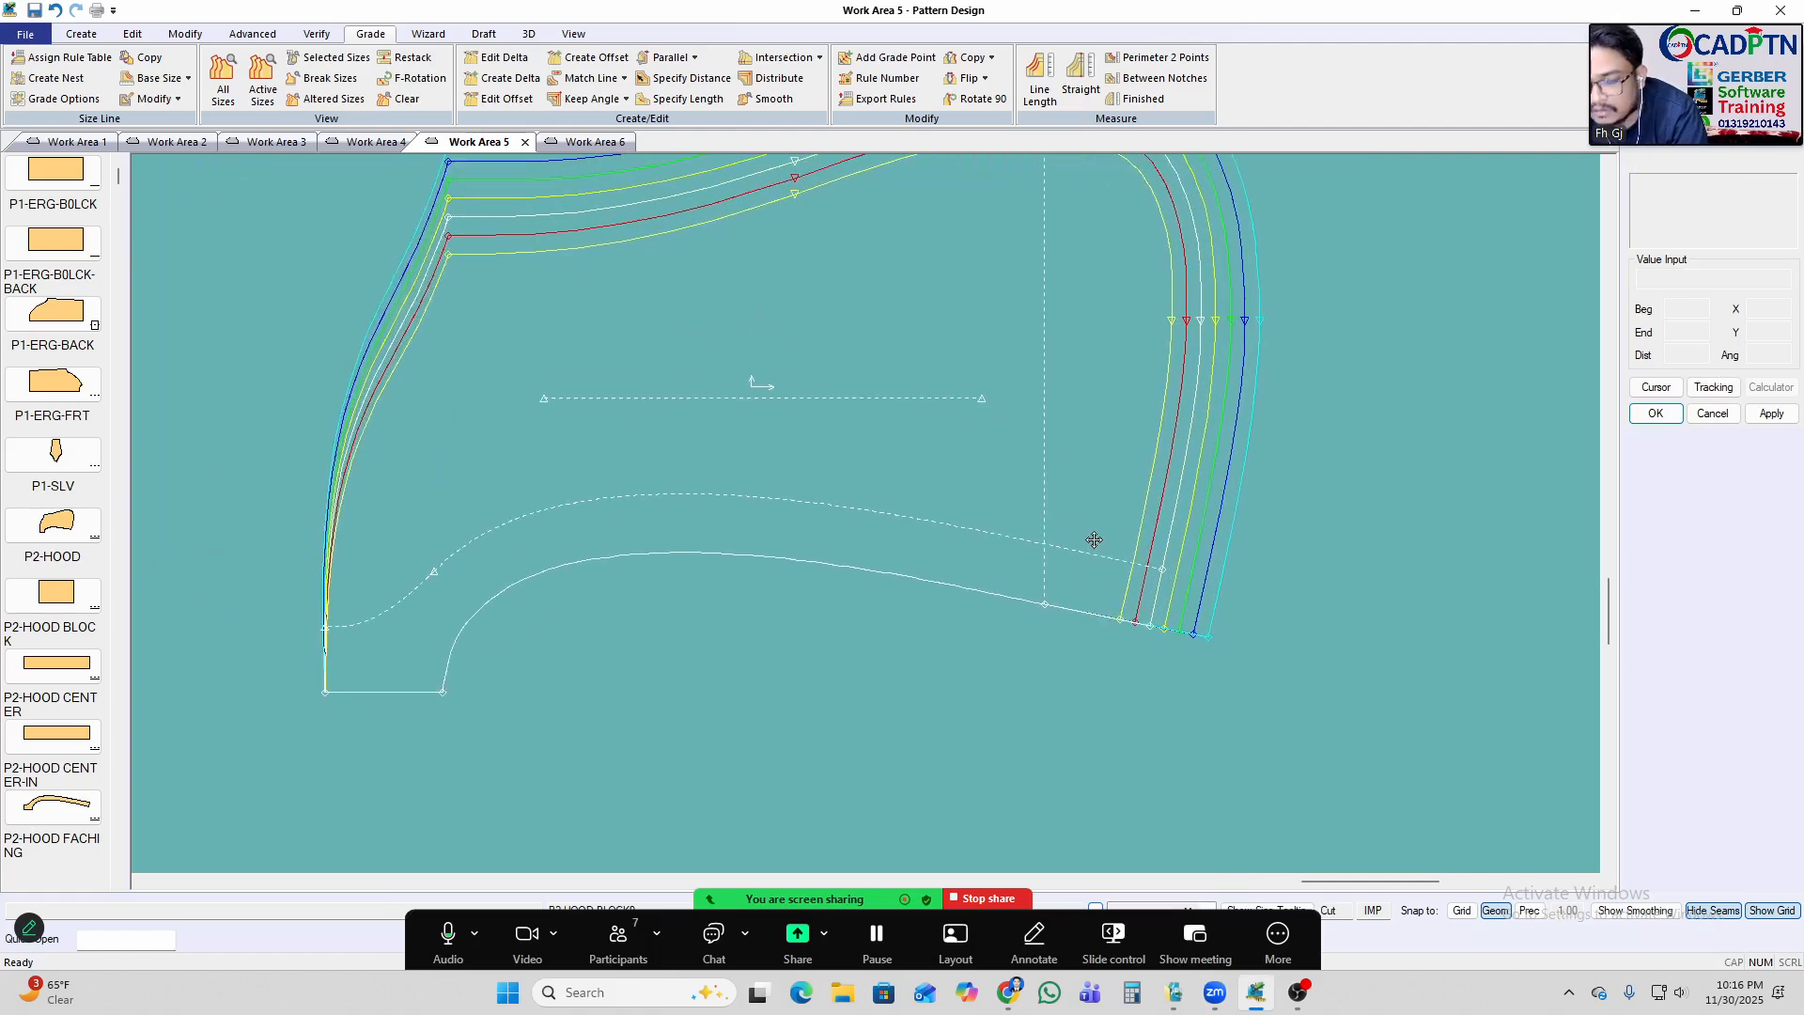
Rotate the hood block with alignment so the back section of its neck edge lies horizontal.
key(r)
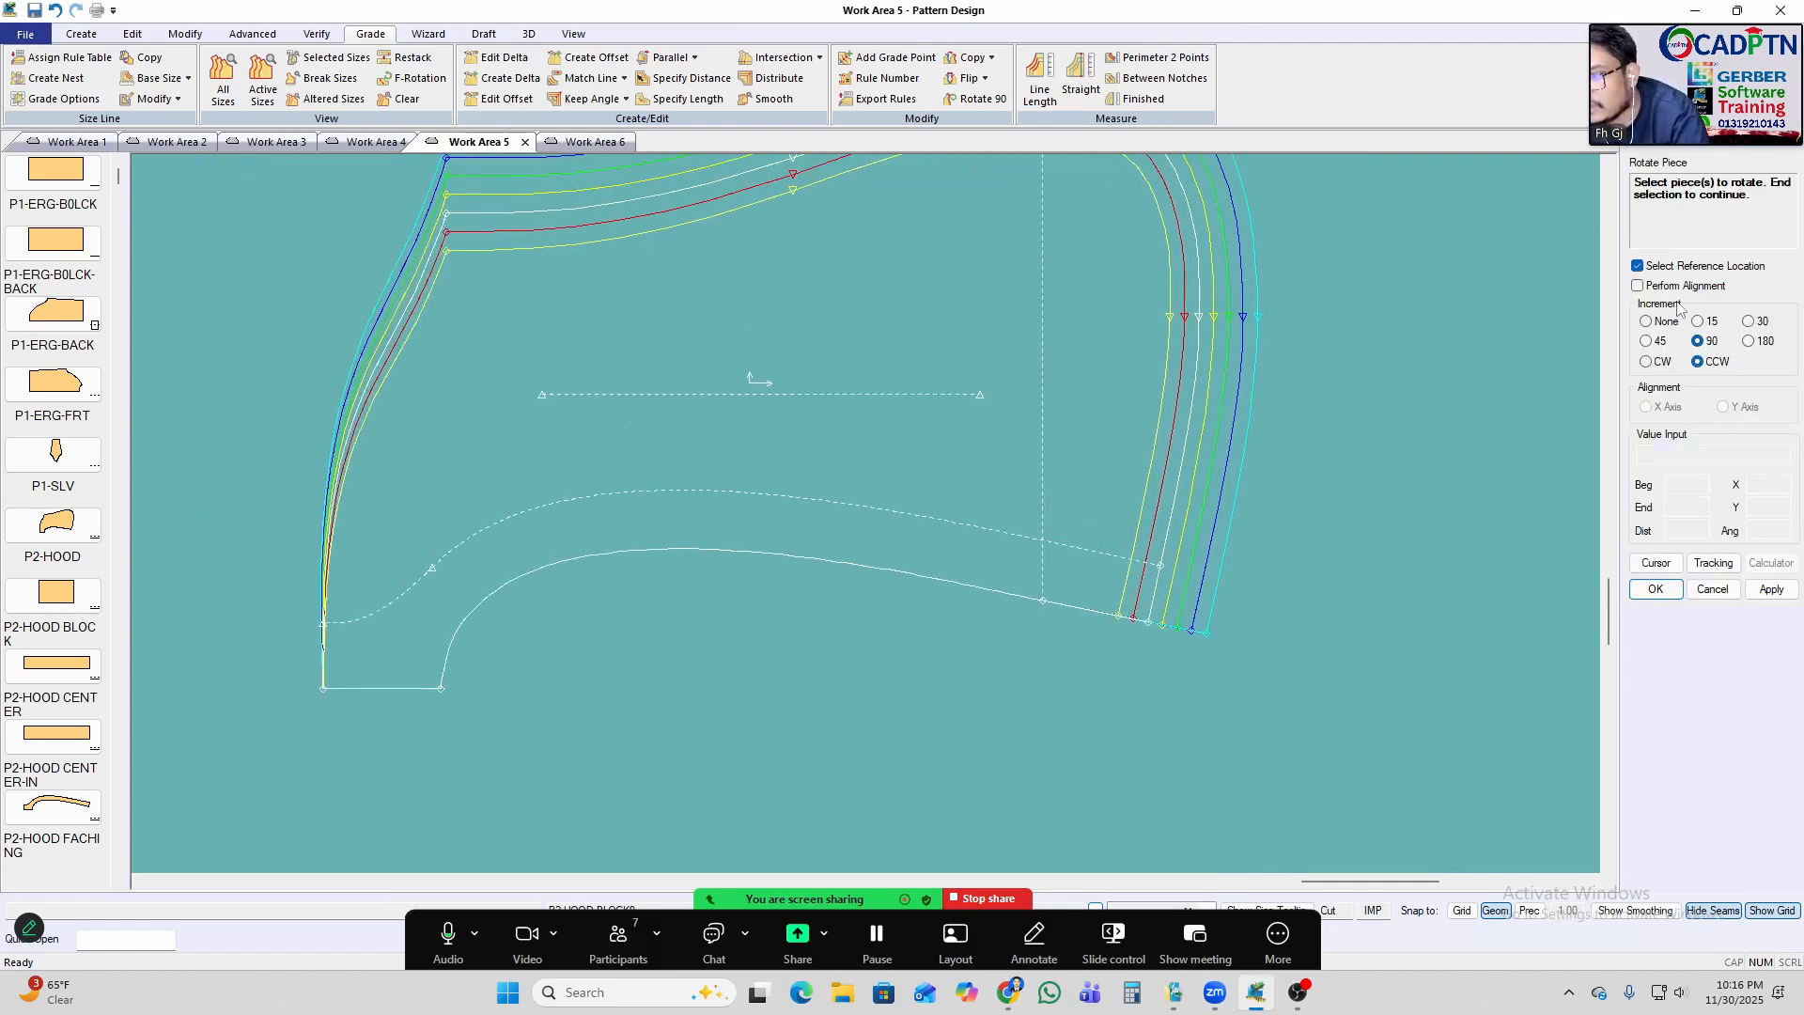
click(1680, 288)
click(1054, 402)
right_click(1054, 402)
click(1092, 552)
click(1116, 560)
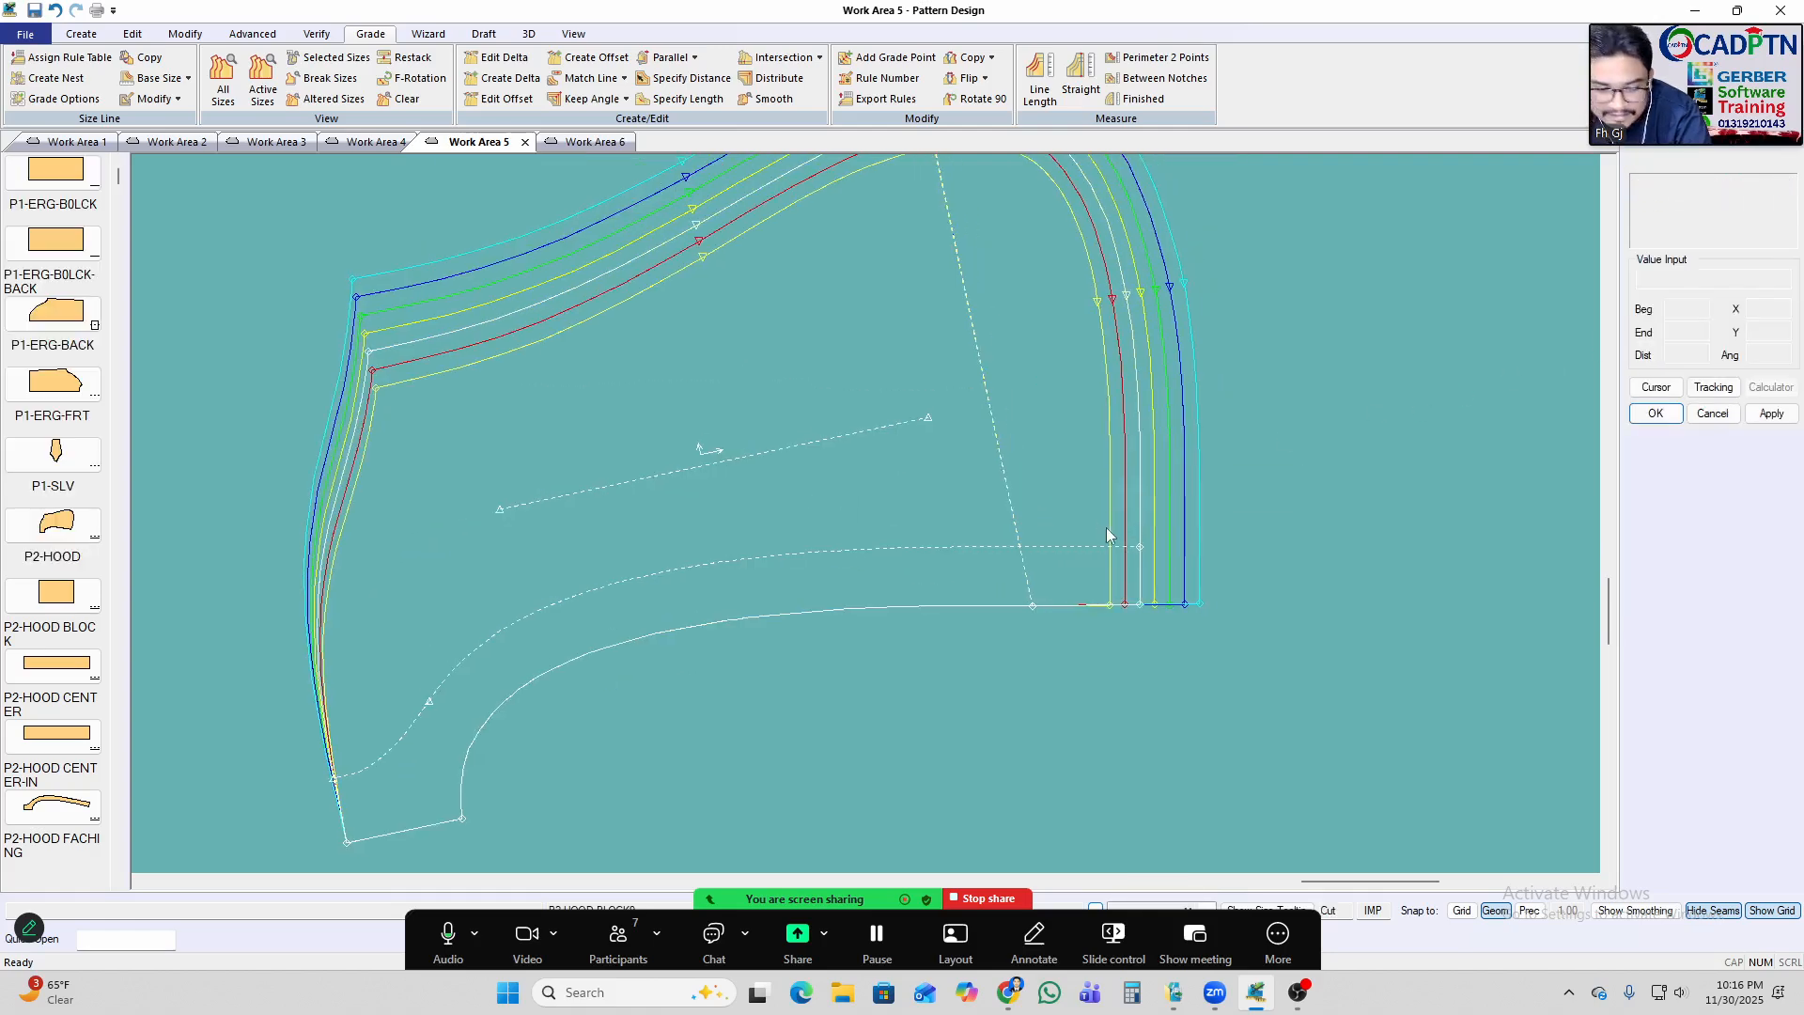
Grade the back end point of the hood block's dashed internal neckline to follow the graded back edge.
click(1141, 546)
right_click(1262, 419)
click(1318, 432)
Rotate the hood block back to its original orientation with the grain line horizontal.
scroll(1222, 455, down, 2)
scroll(921, 521, up, 1)
scroll(920, 521, up, 1)
drag(920, 520, 957, 512)
key(r)
click(1349, 312)
Copy the nest rule from the neck's front corner to the front end and mid-curve points of the dashed internal neckline.
scroll(938, 463, up, 1)
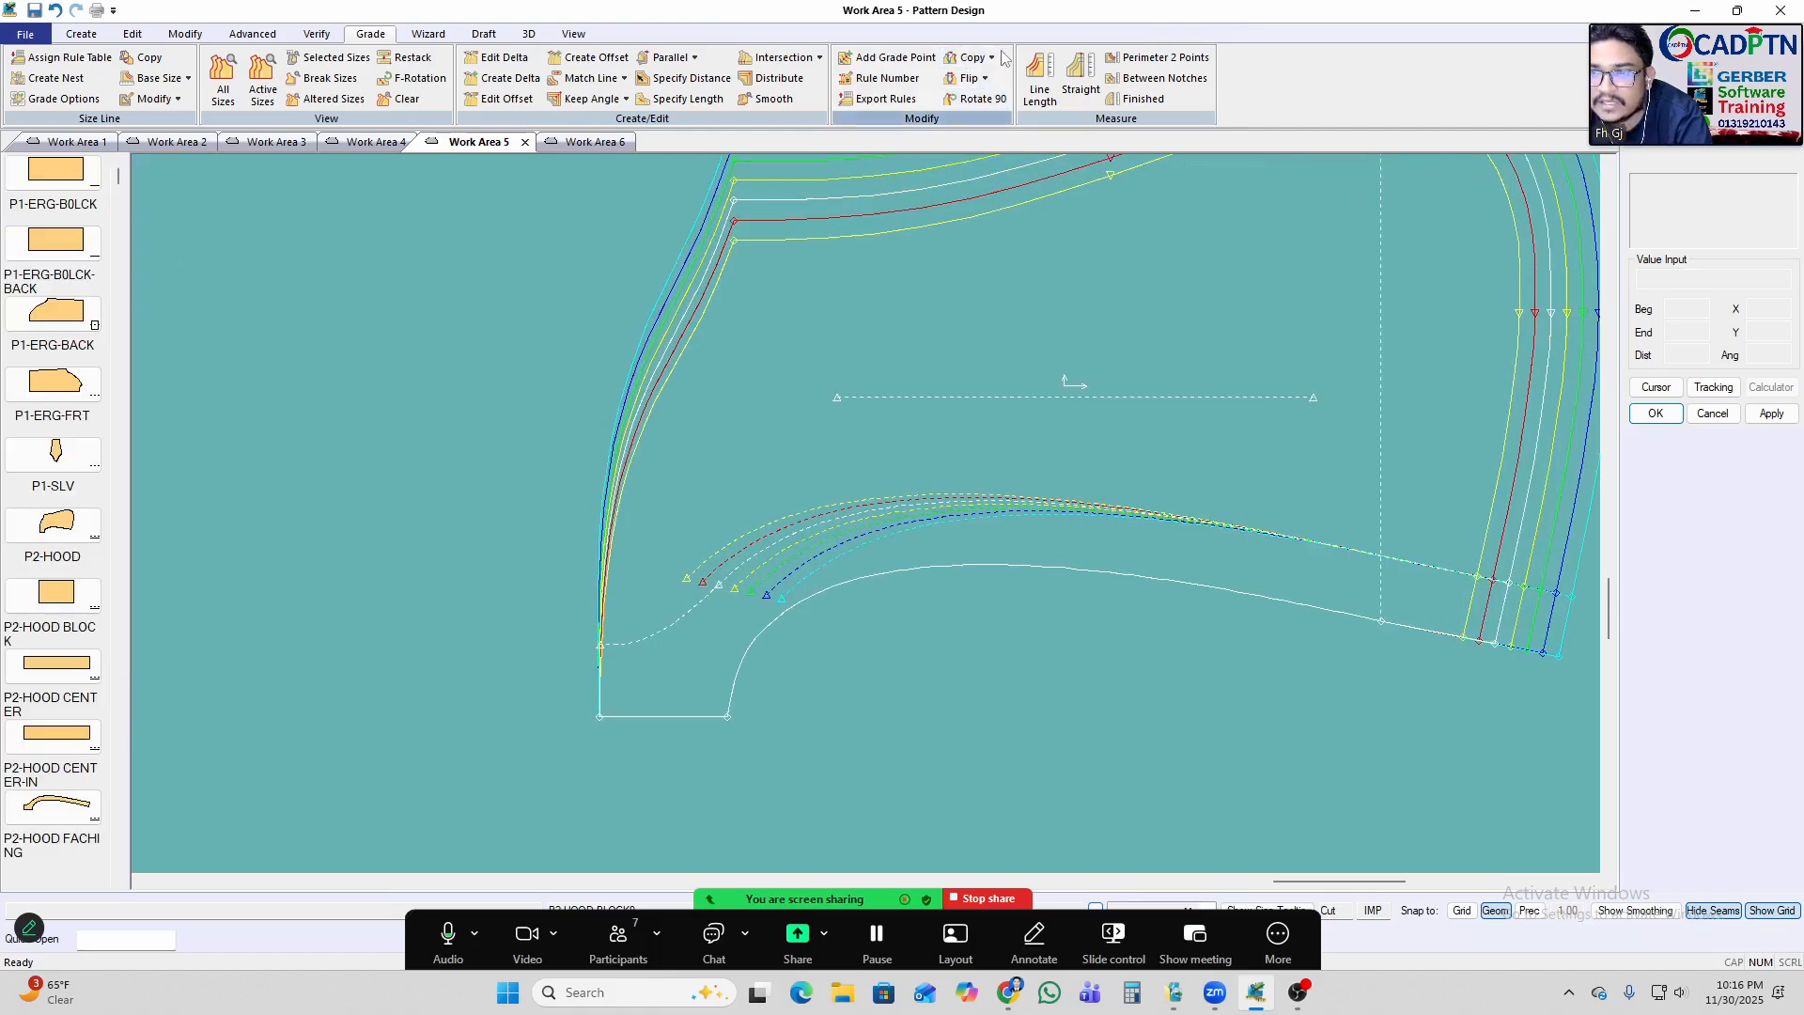
click(991, 57)
click(977, 156)
scroll(714, 733, up, 1)
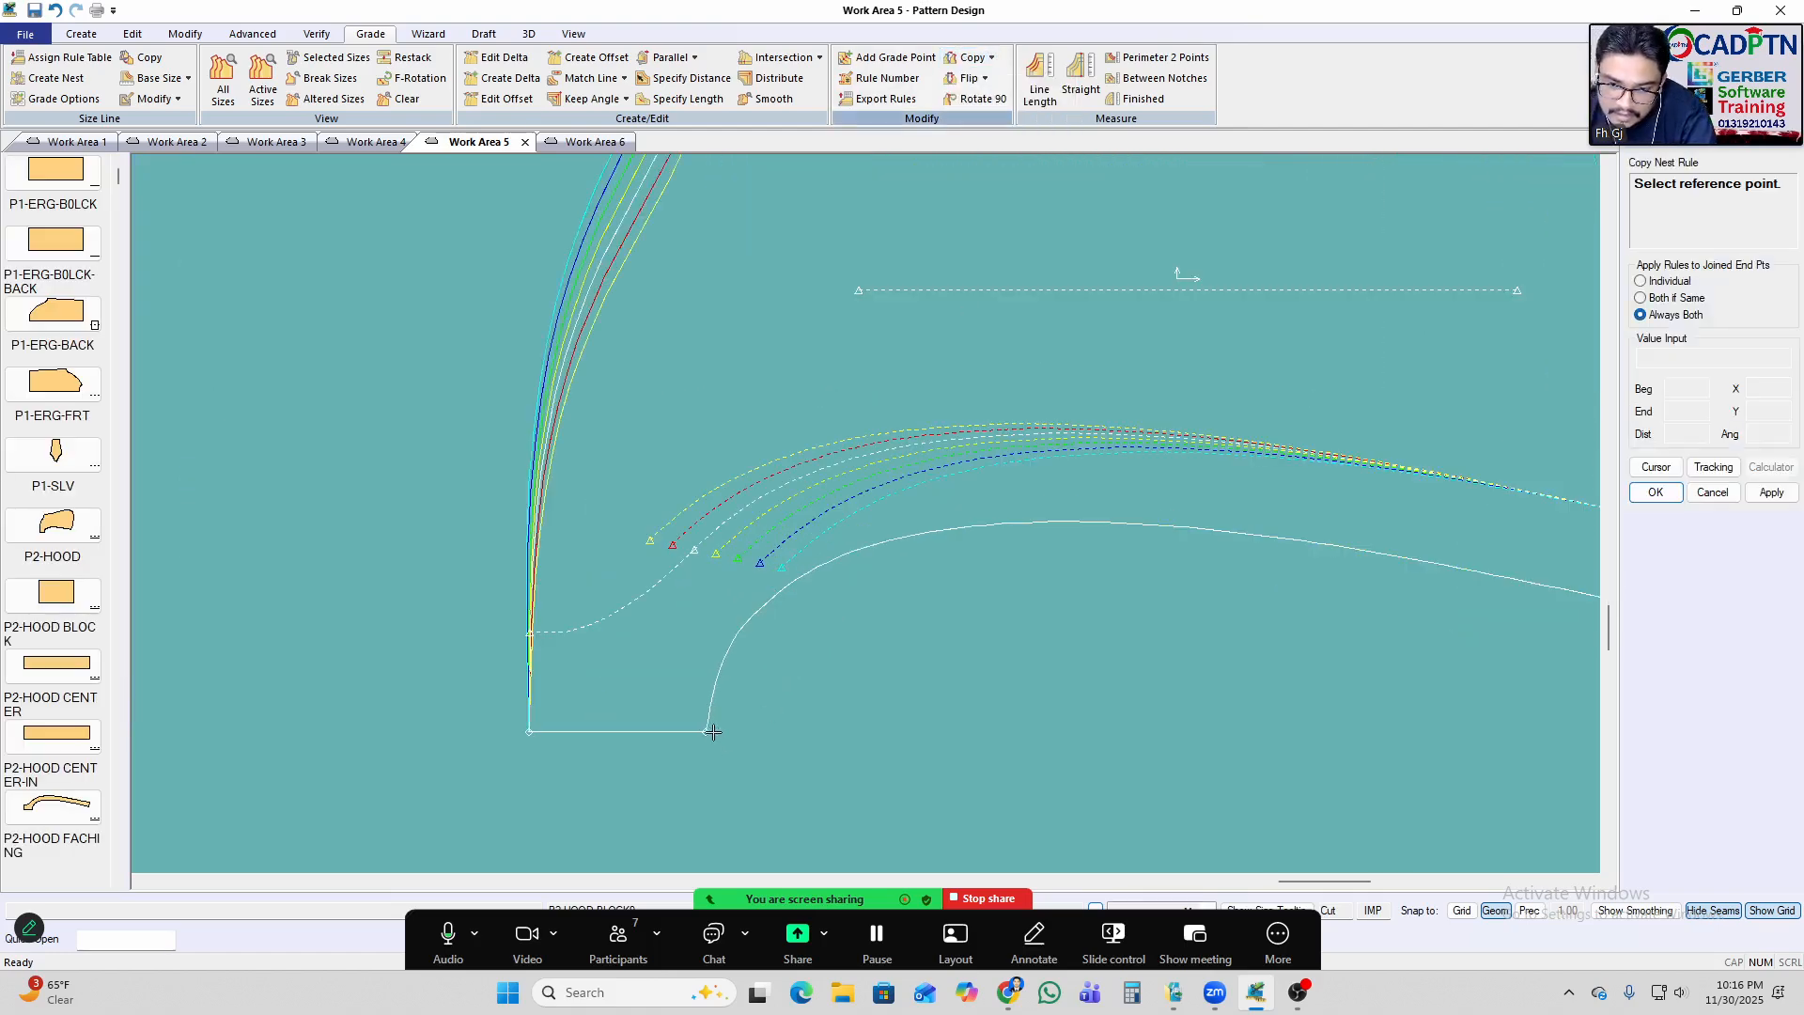
click(714, 733)
click(530, 632)
scroll(743, 484, up, 3)
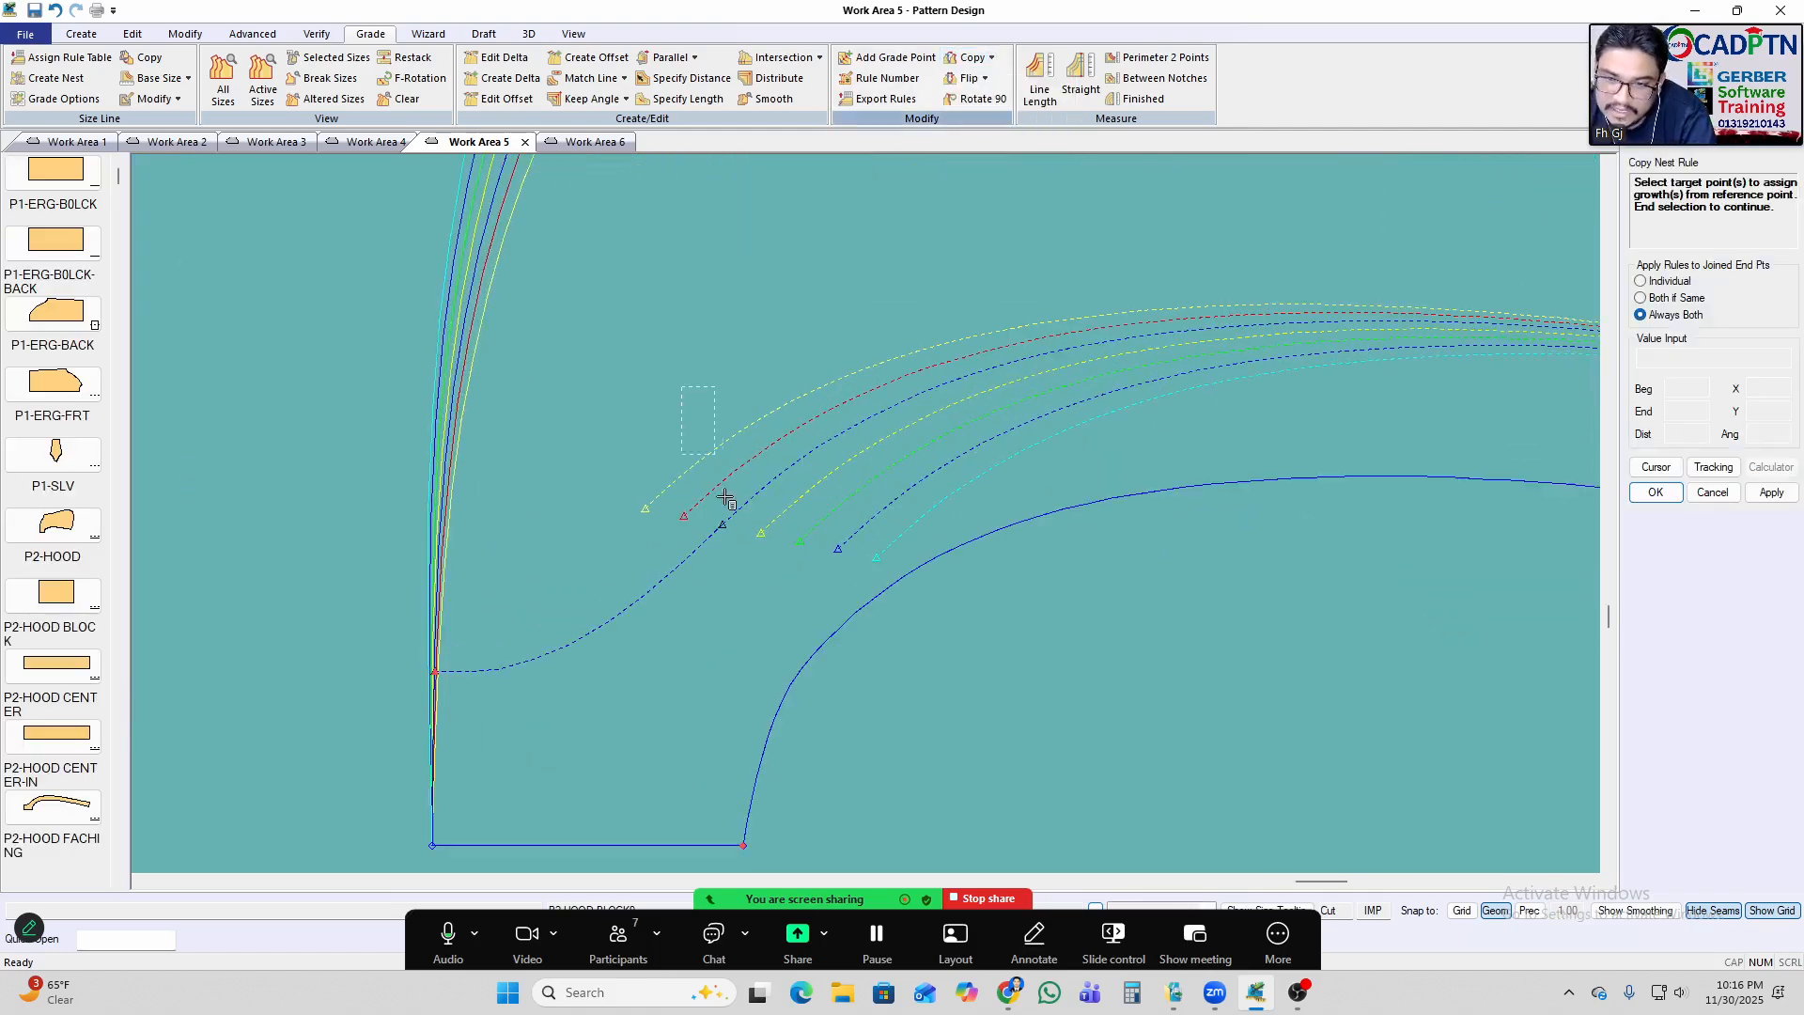
click(723, 526)
right_click(1117, 305)
click(1117, 306)
right_click(907, 354)
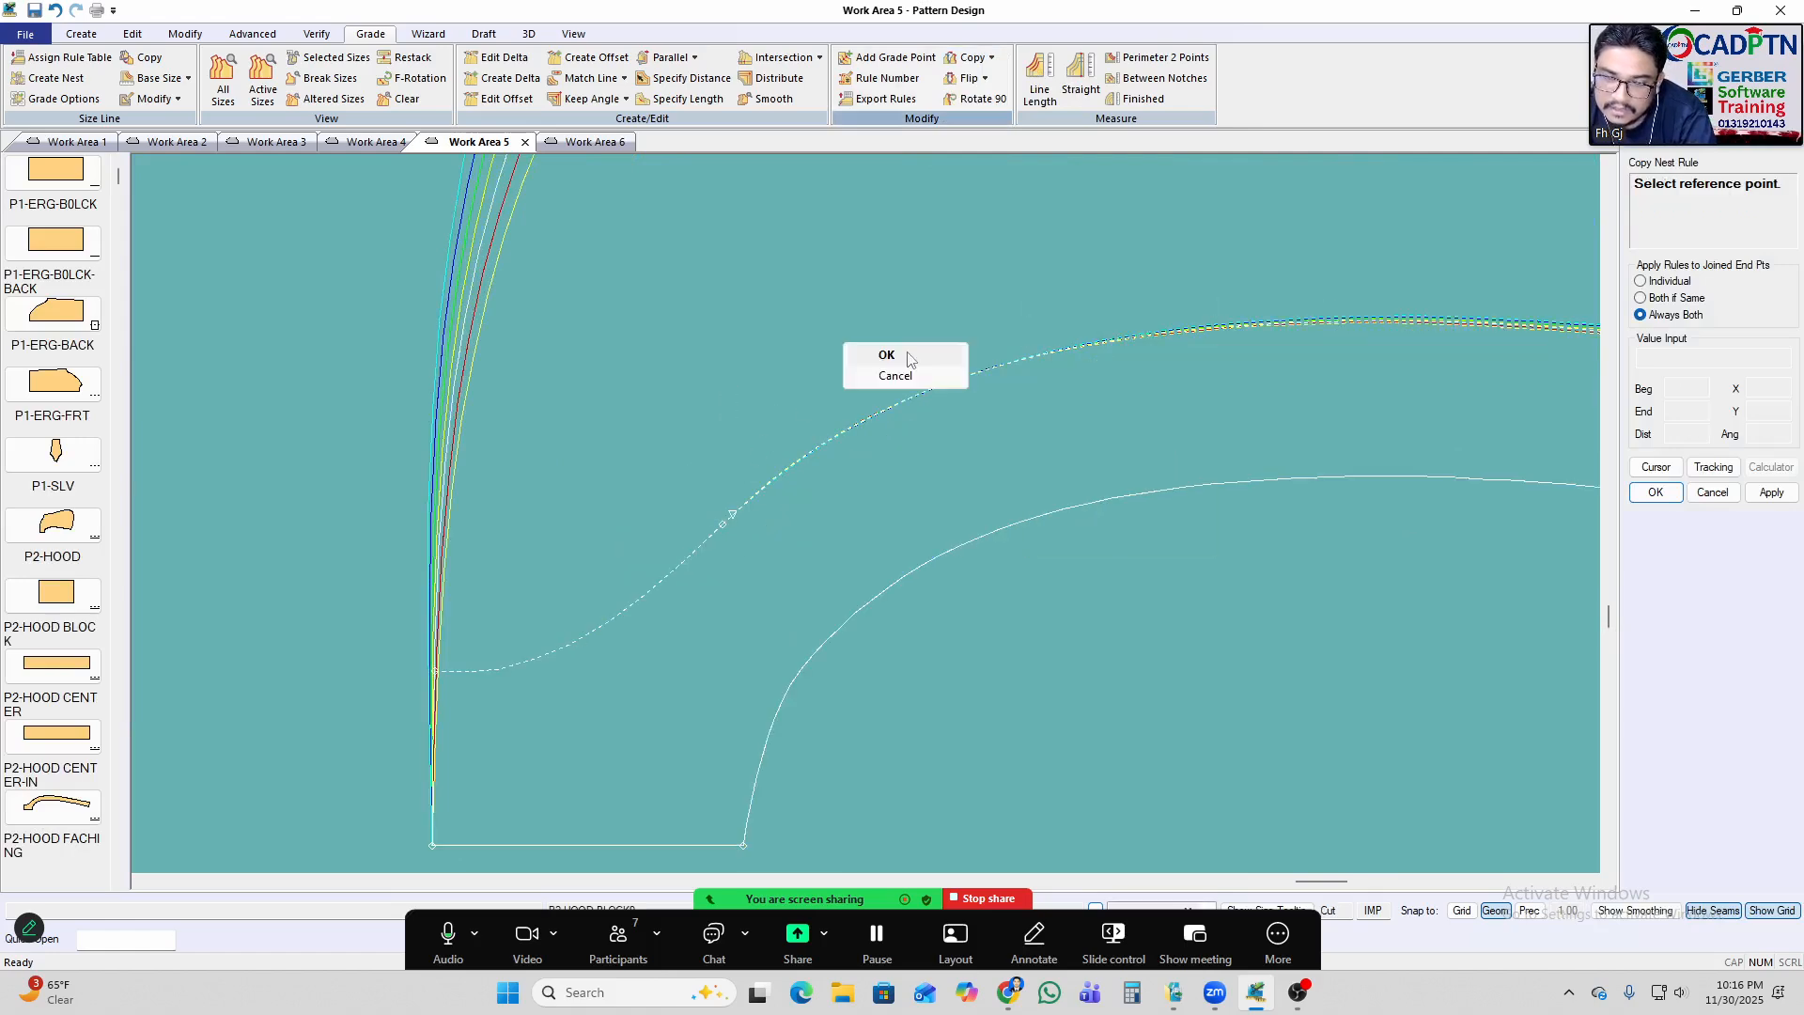
click(907, 354)
Delete the surplus point beside the mid-curve point on the hood block's dashed internal neckline.
key(Delete)
click(703, 507)
right_click(1034, 400)
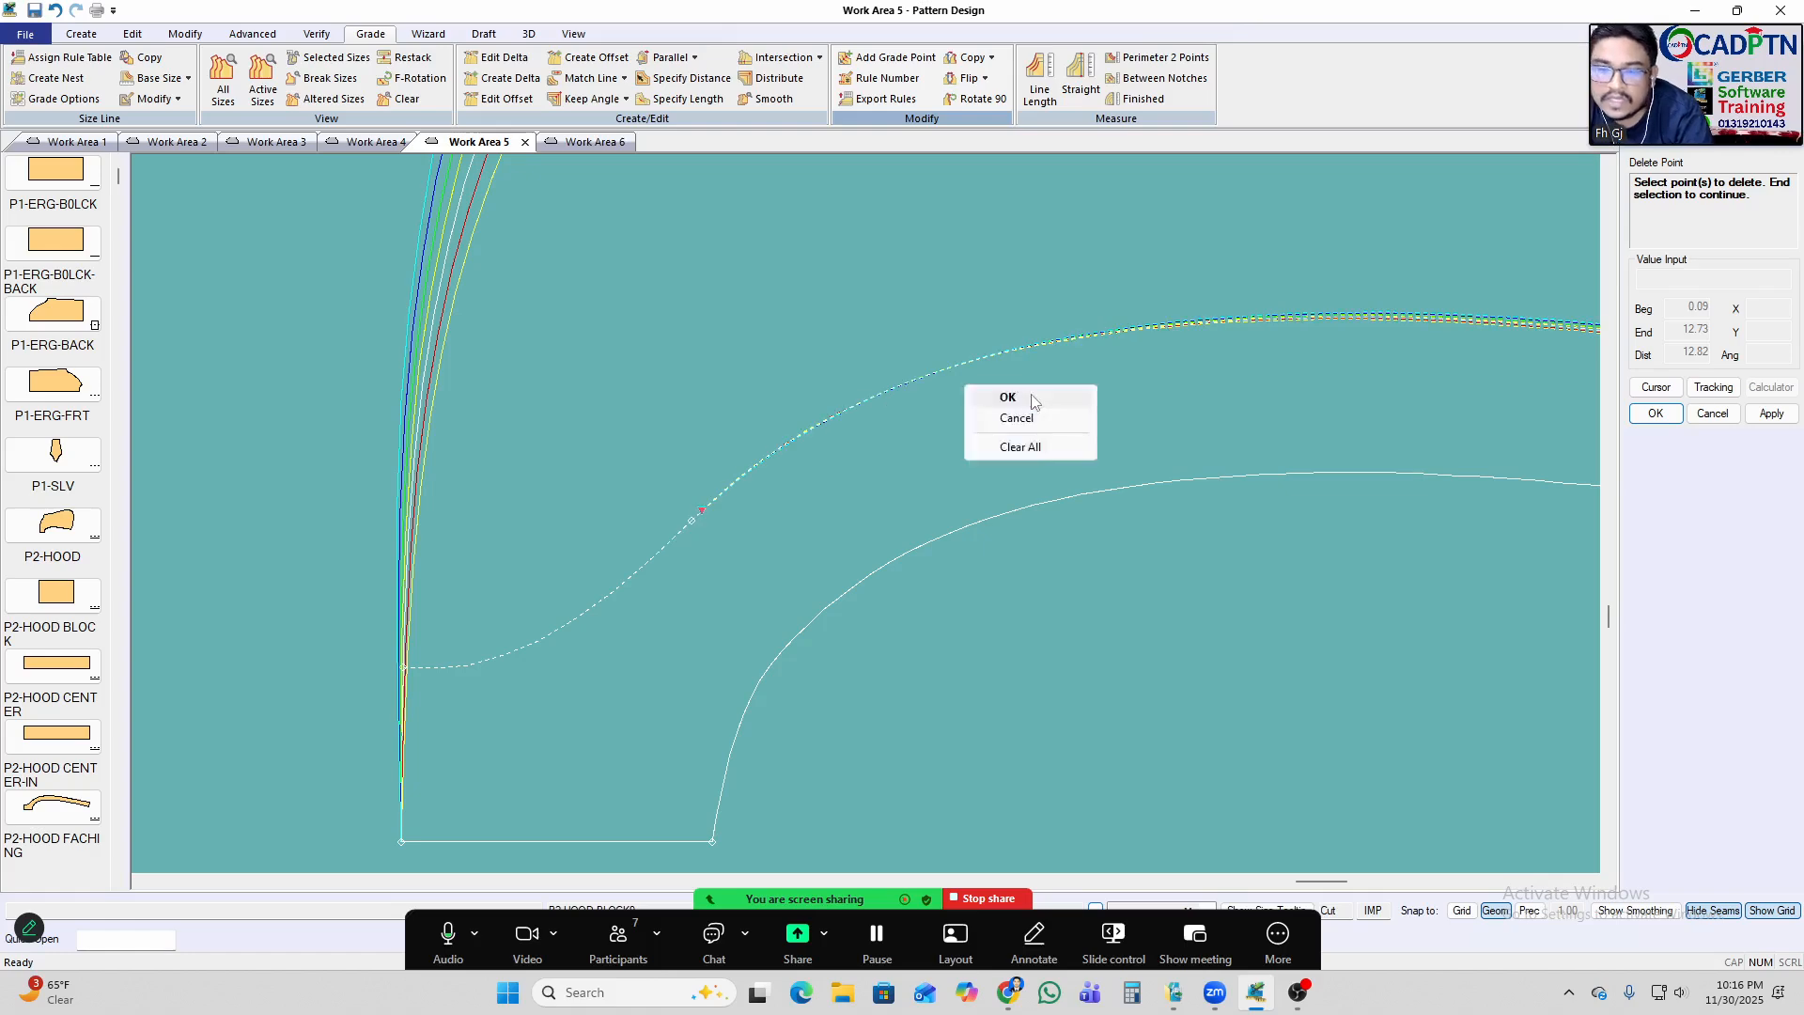
click(1034, 399)
Remove the narrow notched strip beside the hood block from the work area.
scroll(627, 408, down, 4)
scroll(1093, 451, down, 5)
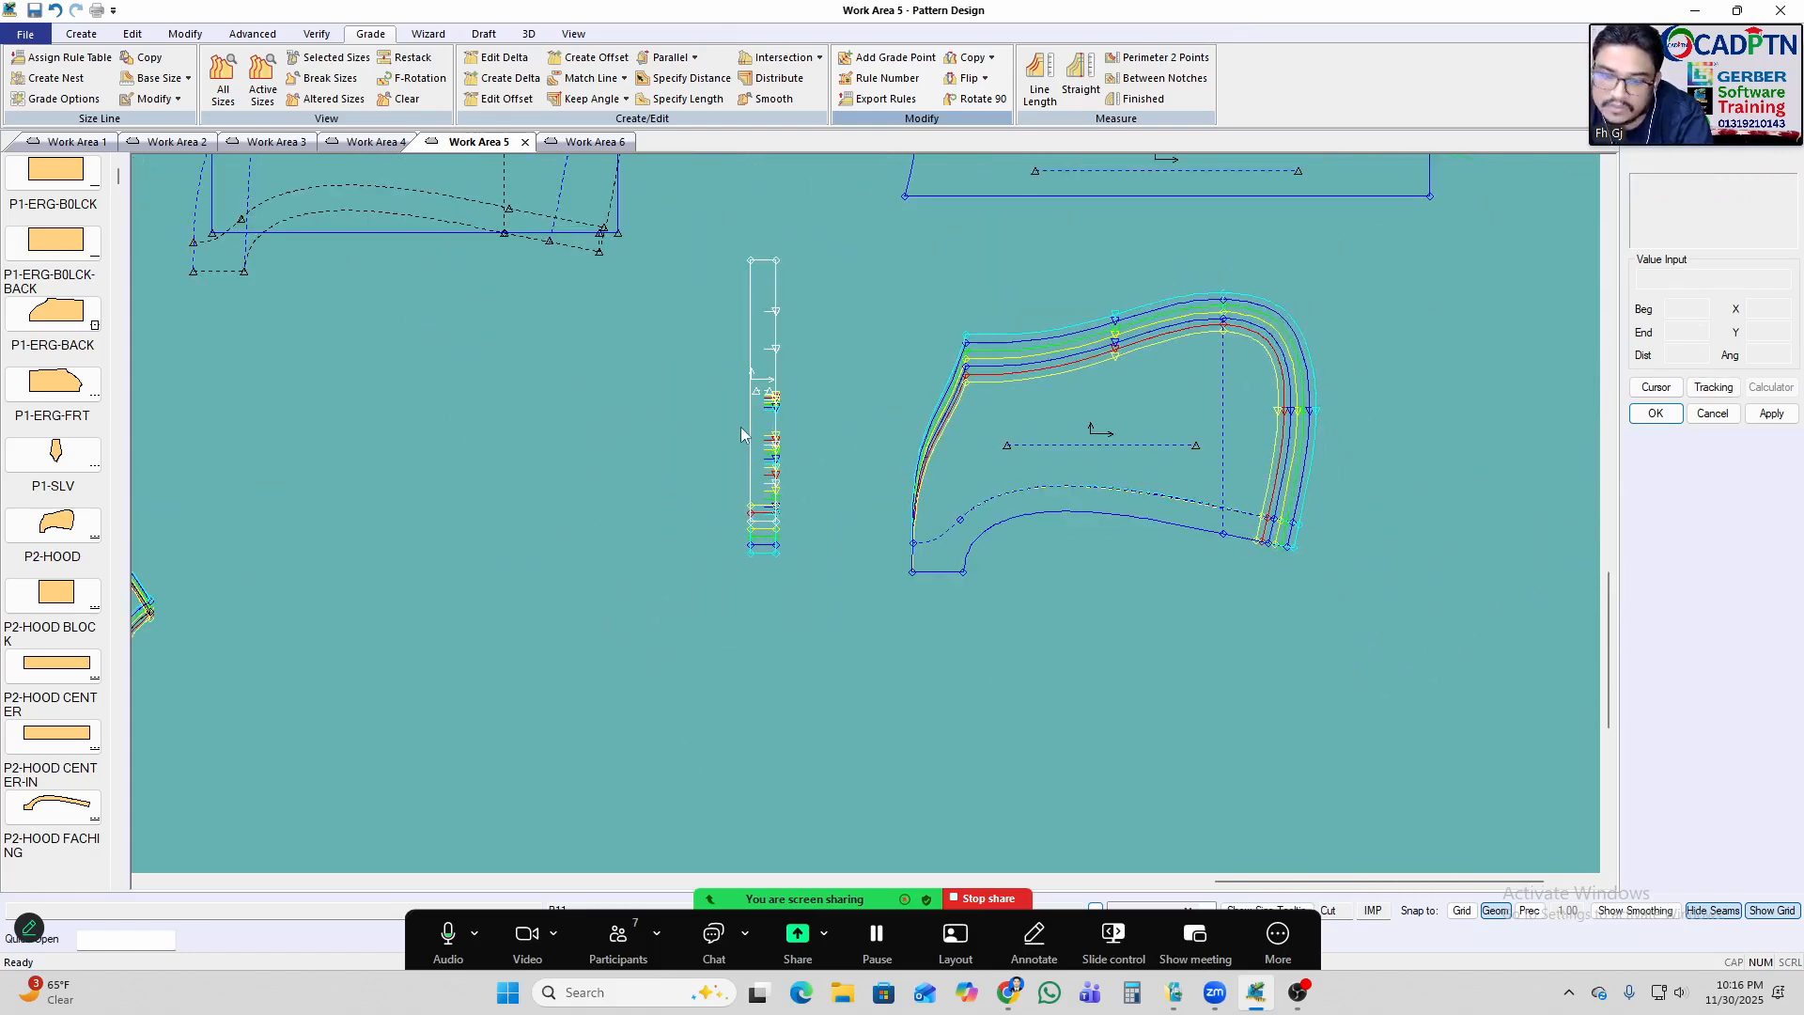
key(ctrl+d)
click(763, 461)
right_click(1035, 291)
click(1036, 290)
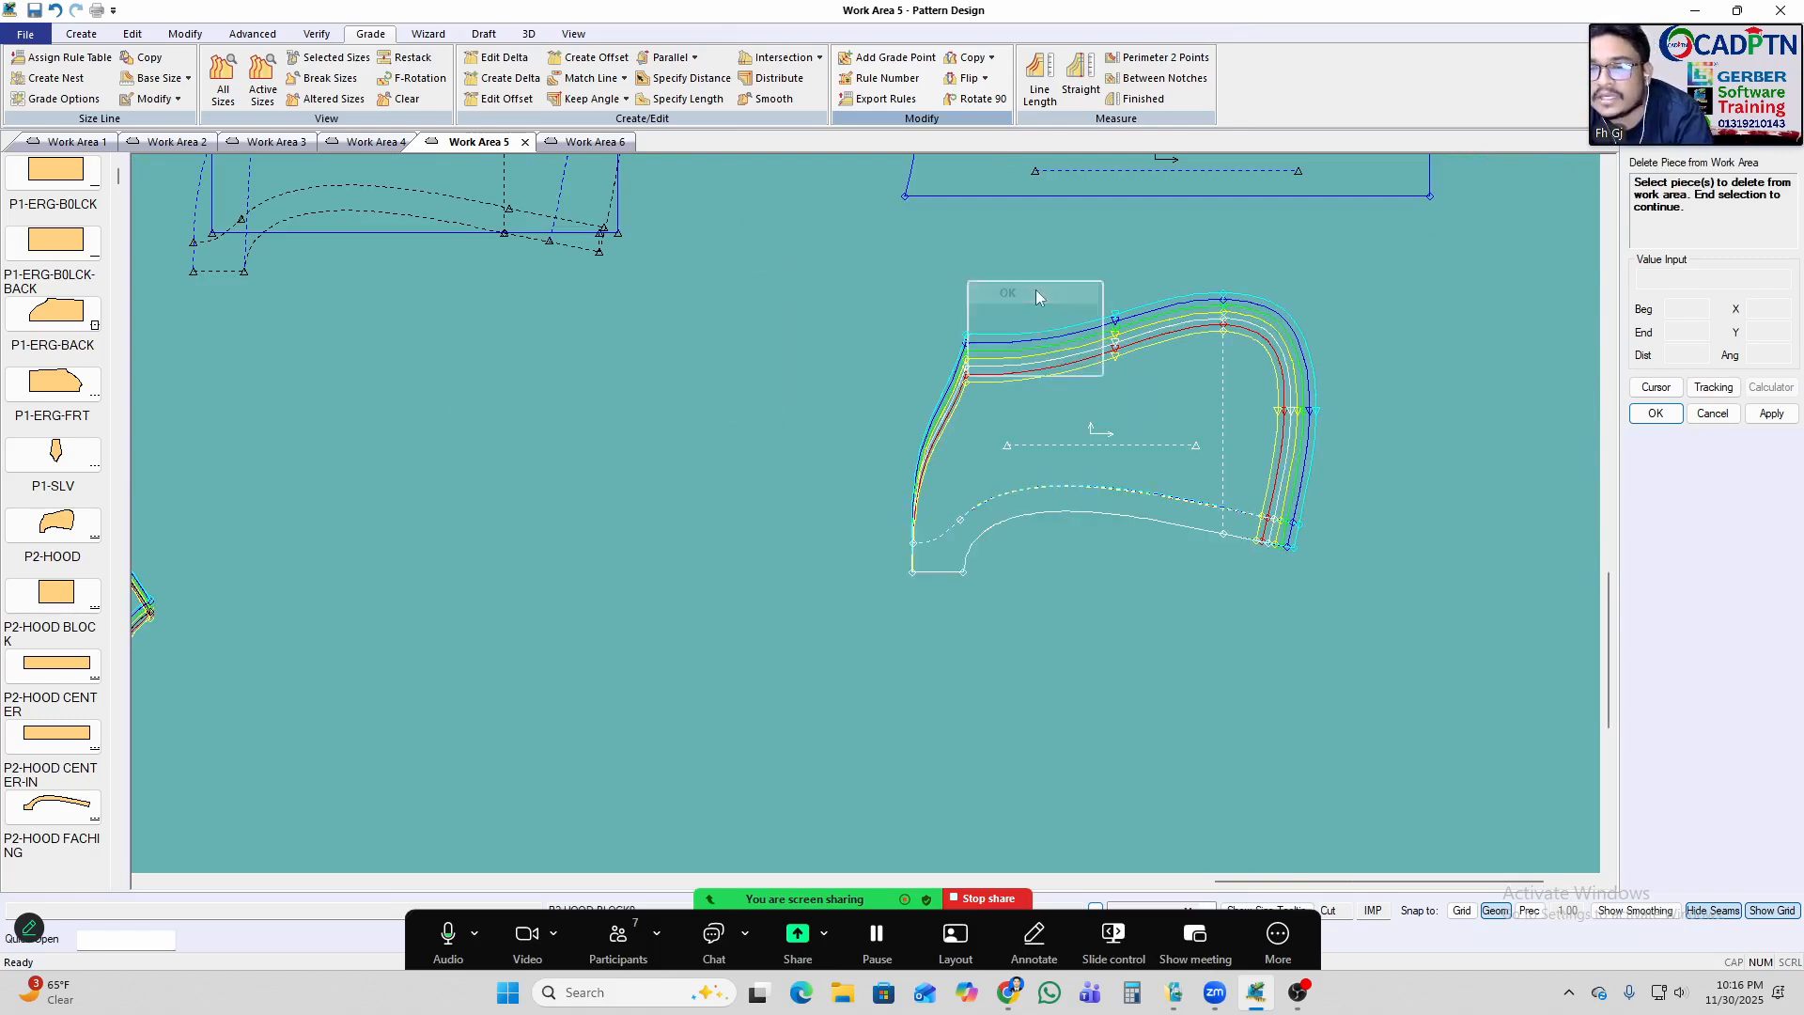
Arrange the graded garment pieces together, with the back piece below the front piece and near the sleeve.
scroll(1226, 502, down, 9)
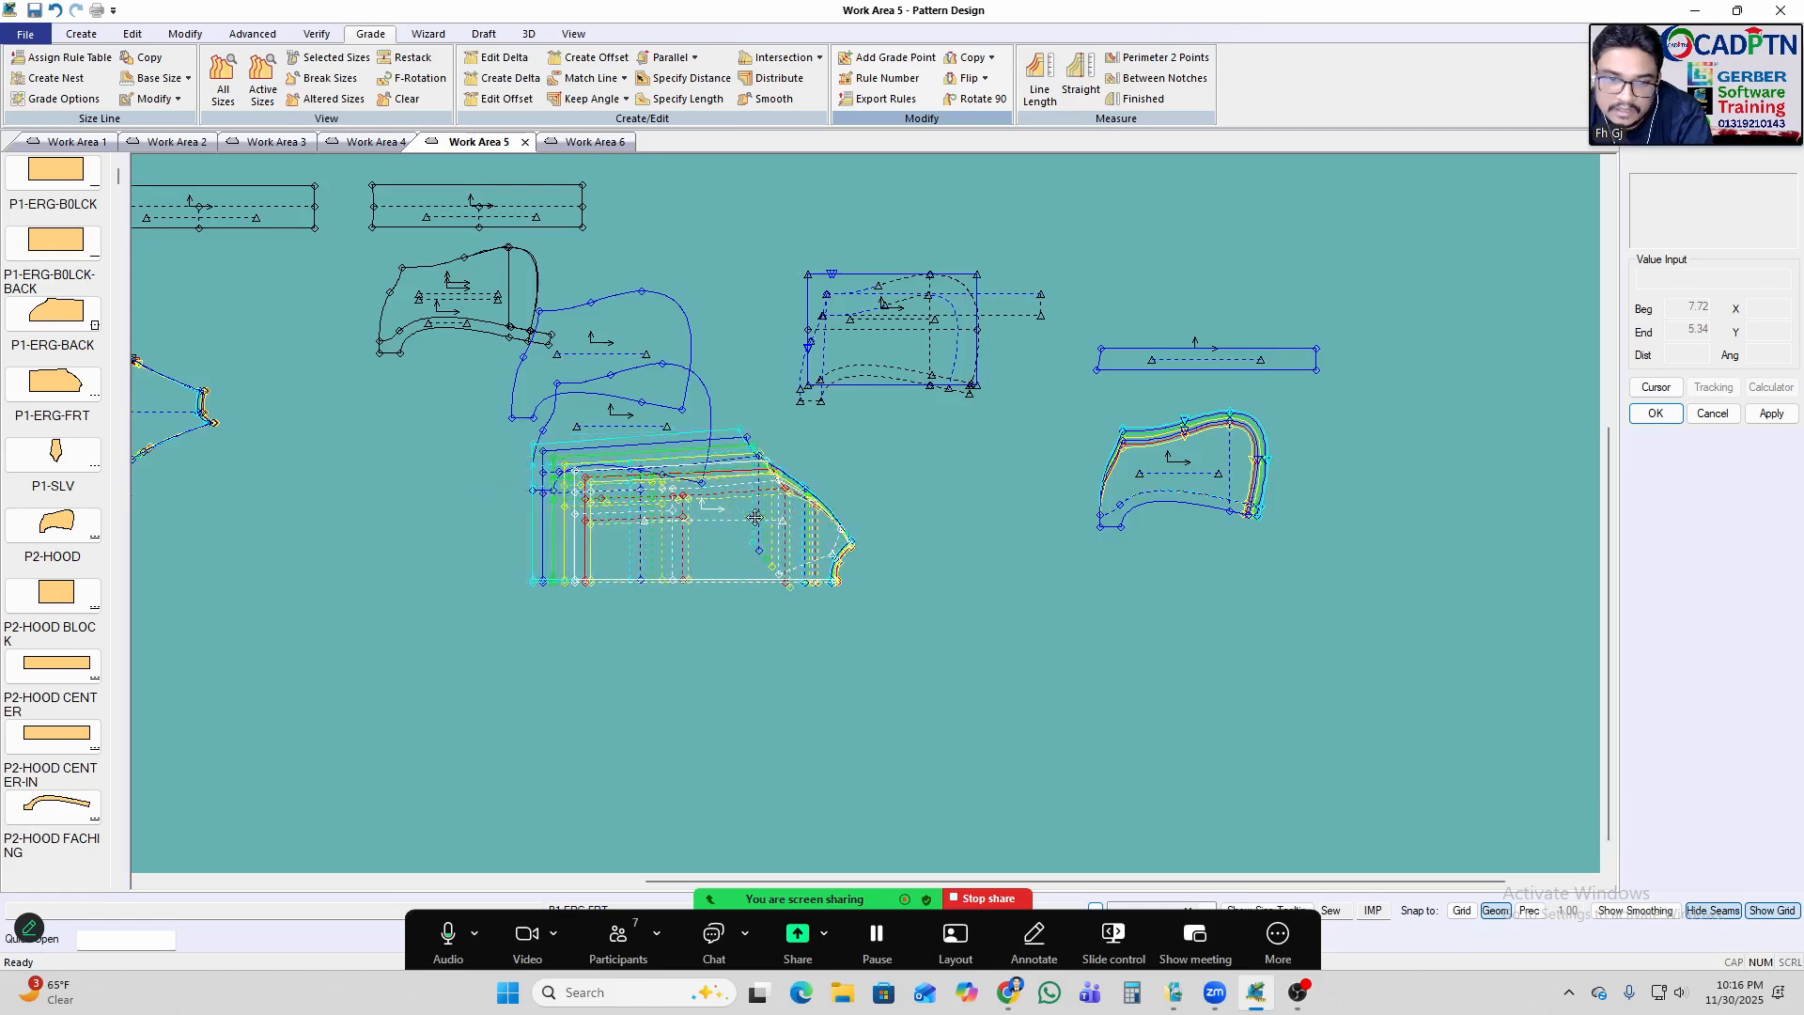
scroll(755, 518, down, 3)
drag(427, 448, 719, 560)
scroll(658, 508, down, 2)
scroll(944, 633, up, 3)
drag(208, 545, 869, 616)
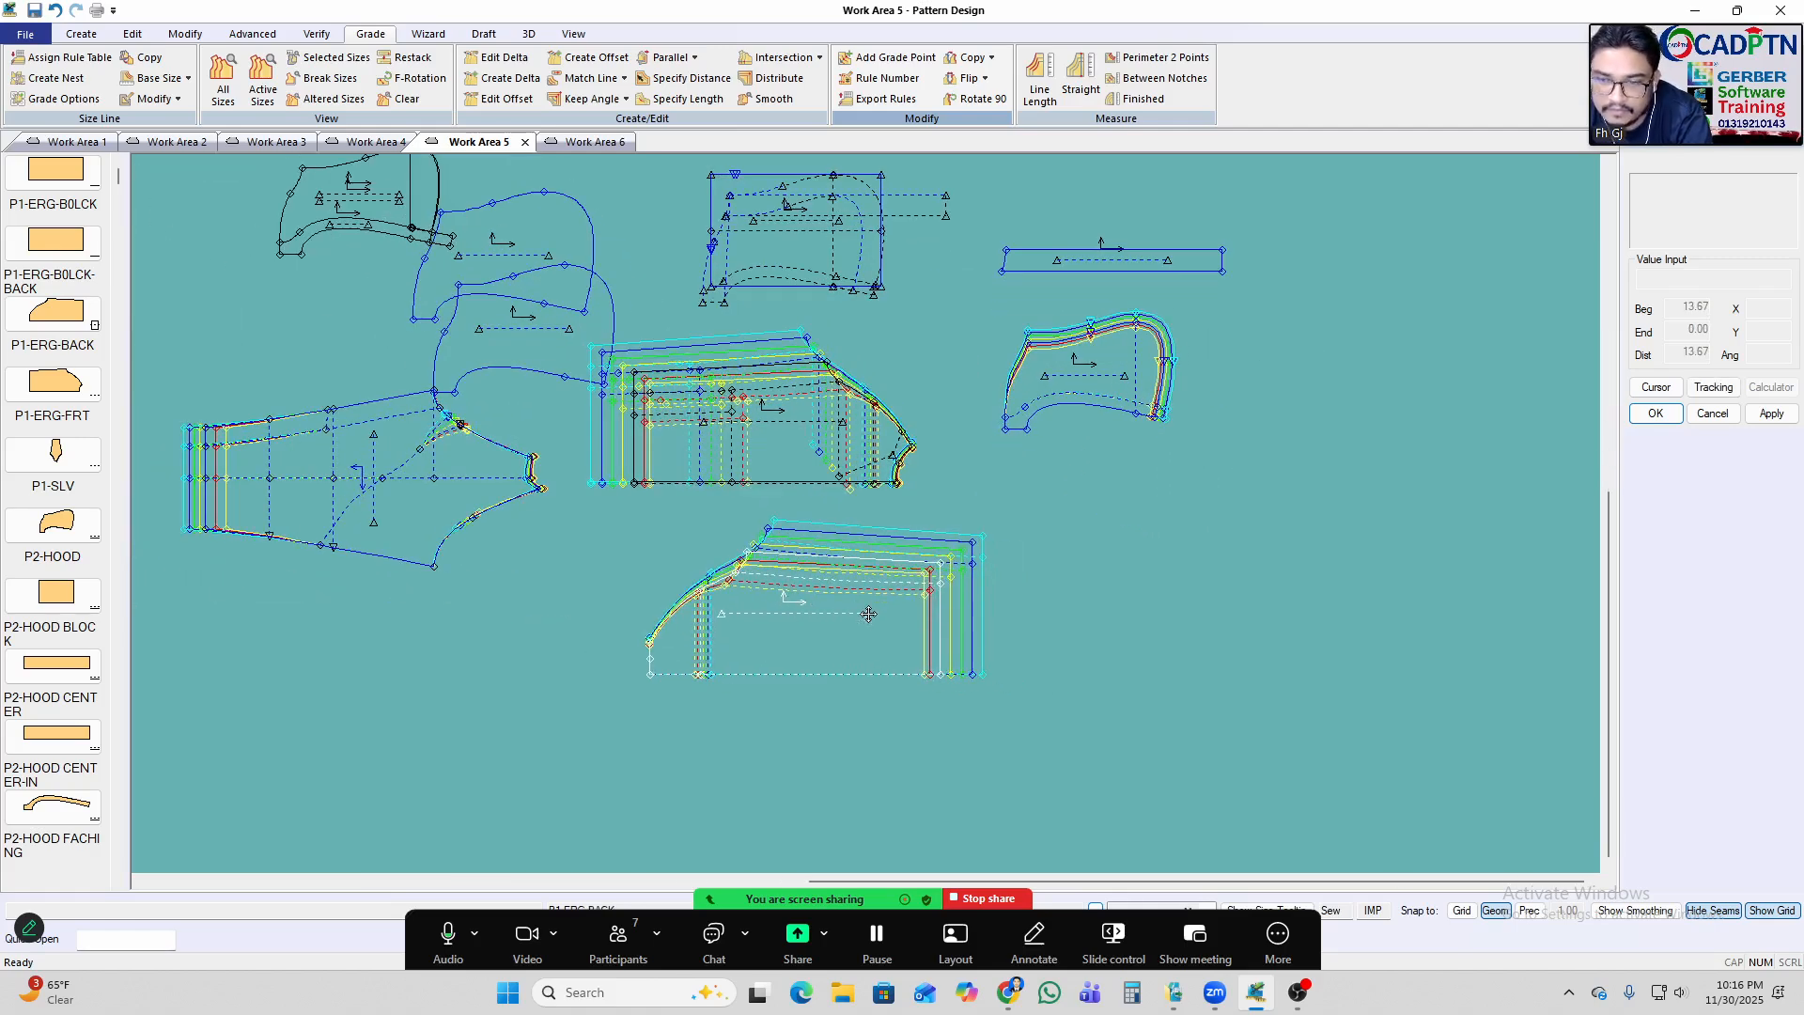
Select the neck edges of the graded front, back and sleeve pieces for a graded binding 1 wide.
click(81, 33)
click(606, 98)
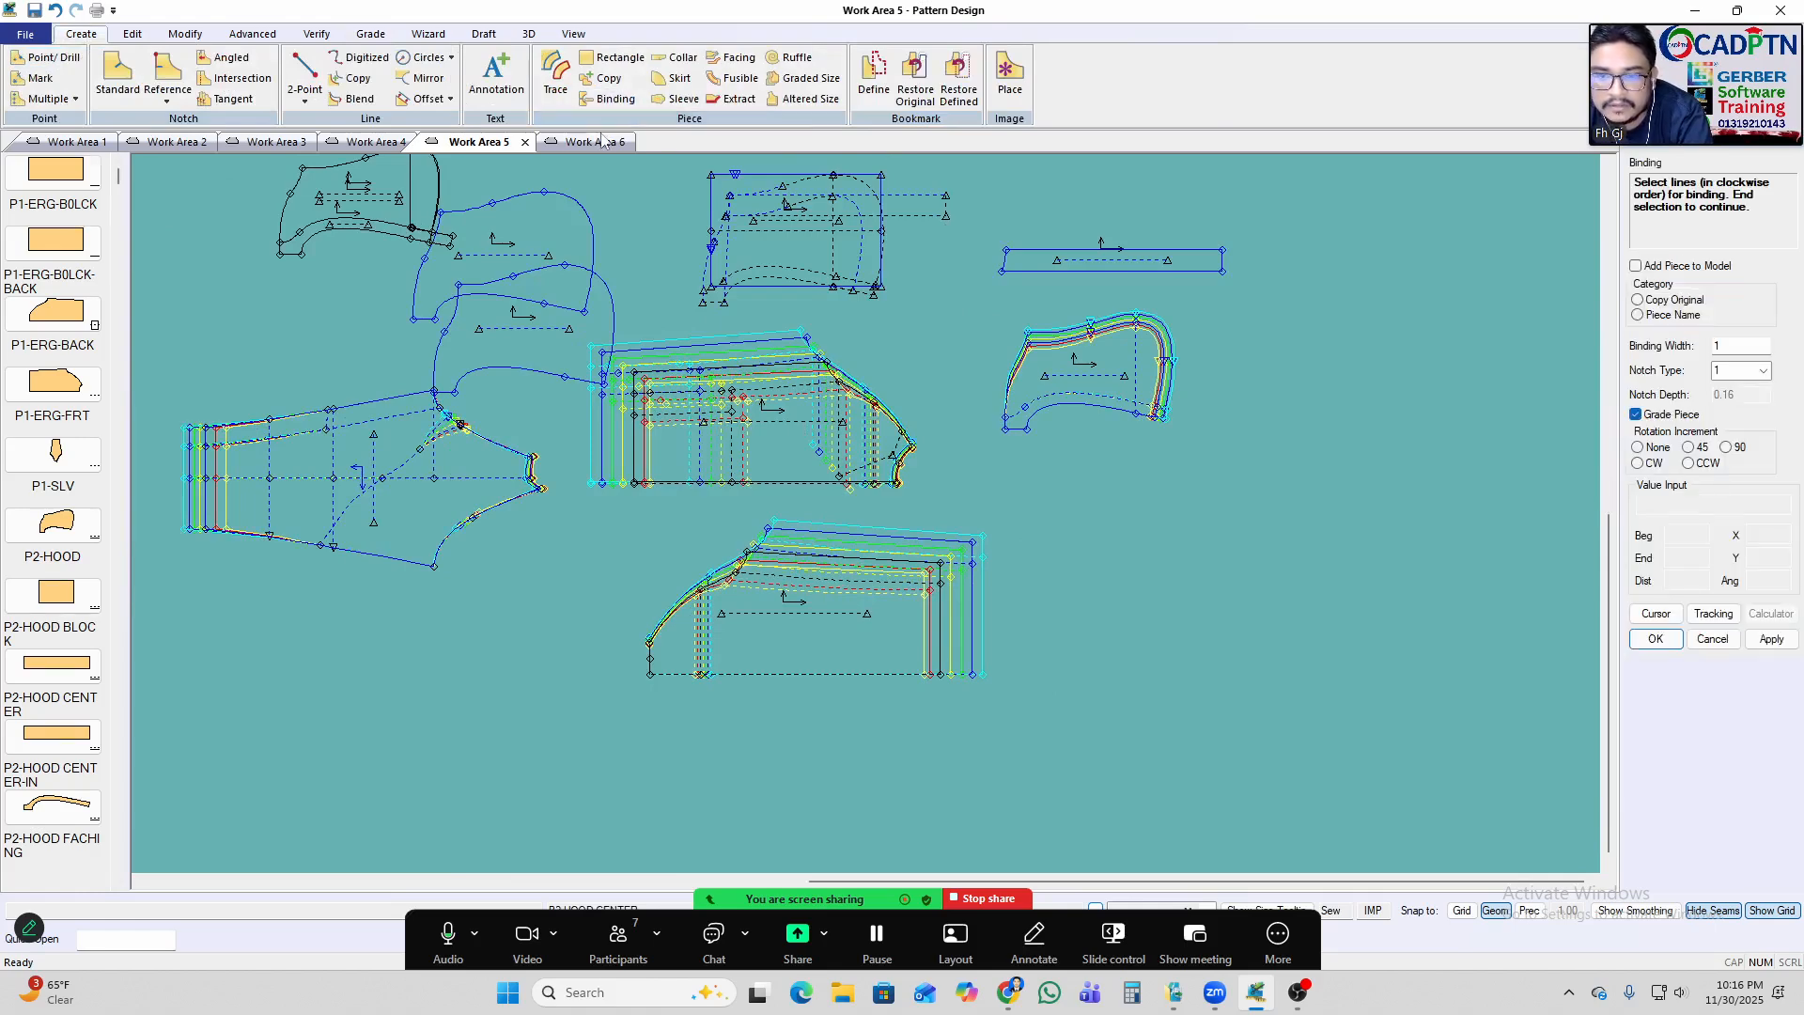
scroll(944, 554, up, 4)
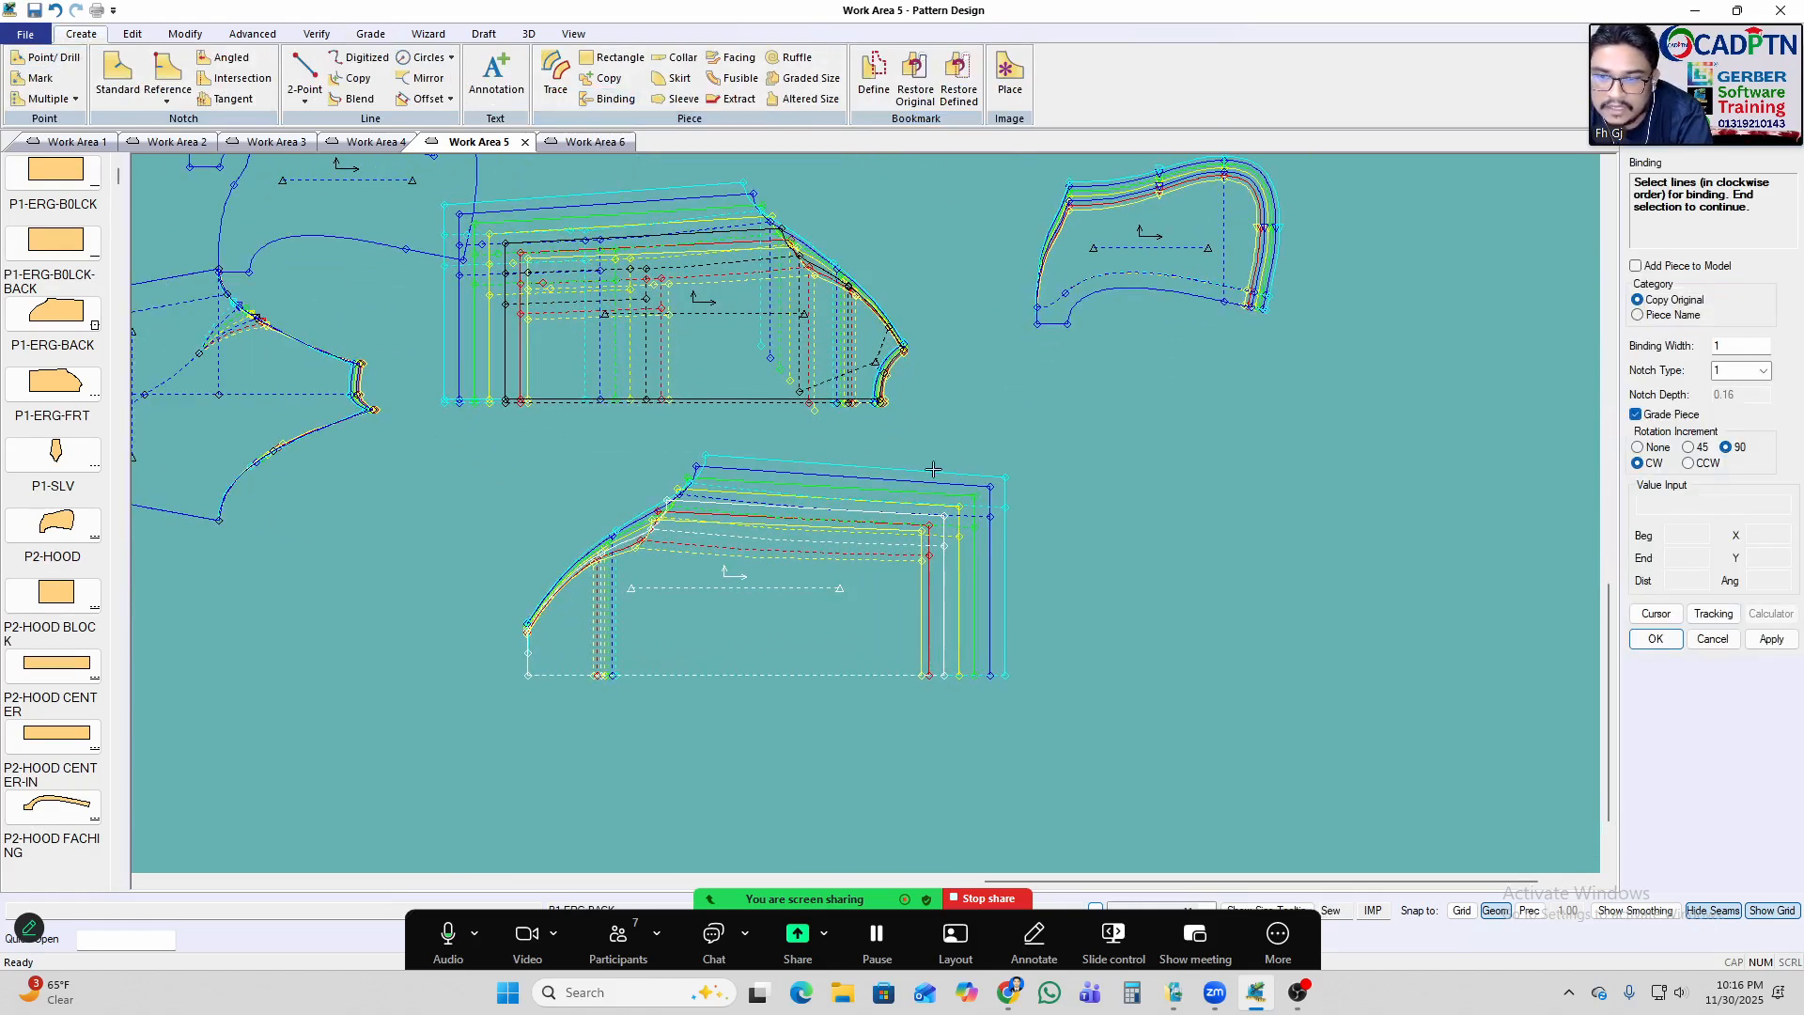
scroll(886, 395, up, 1)
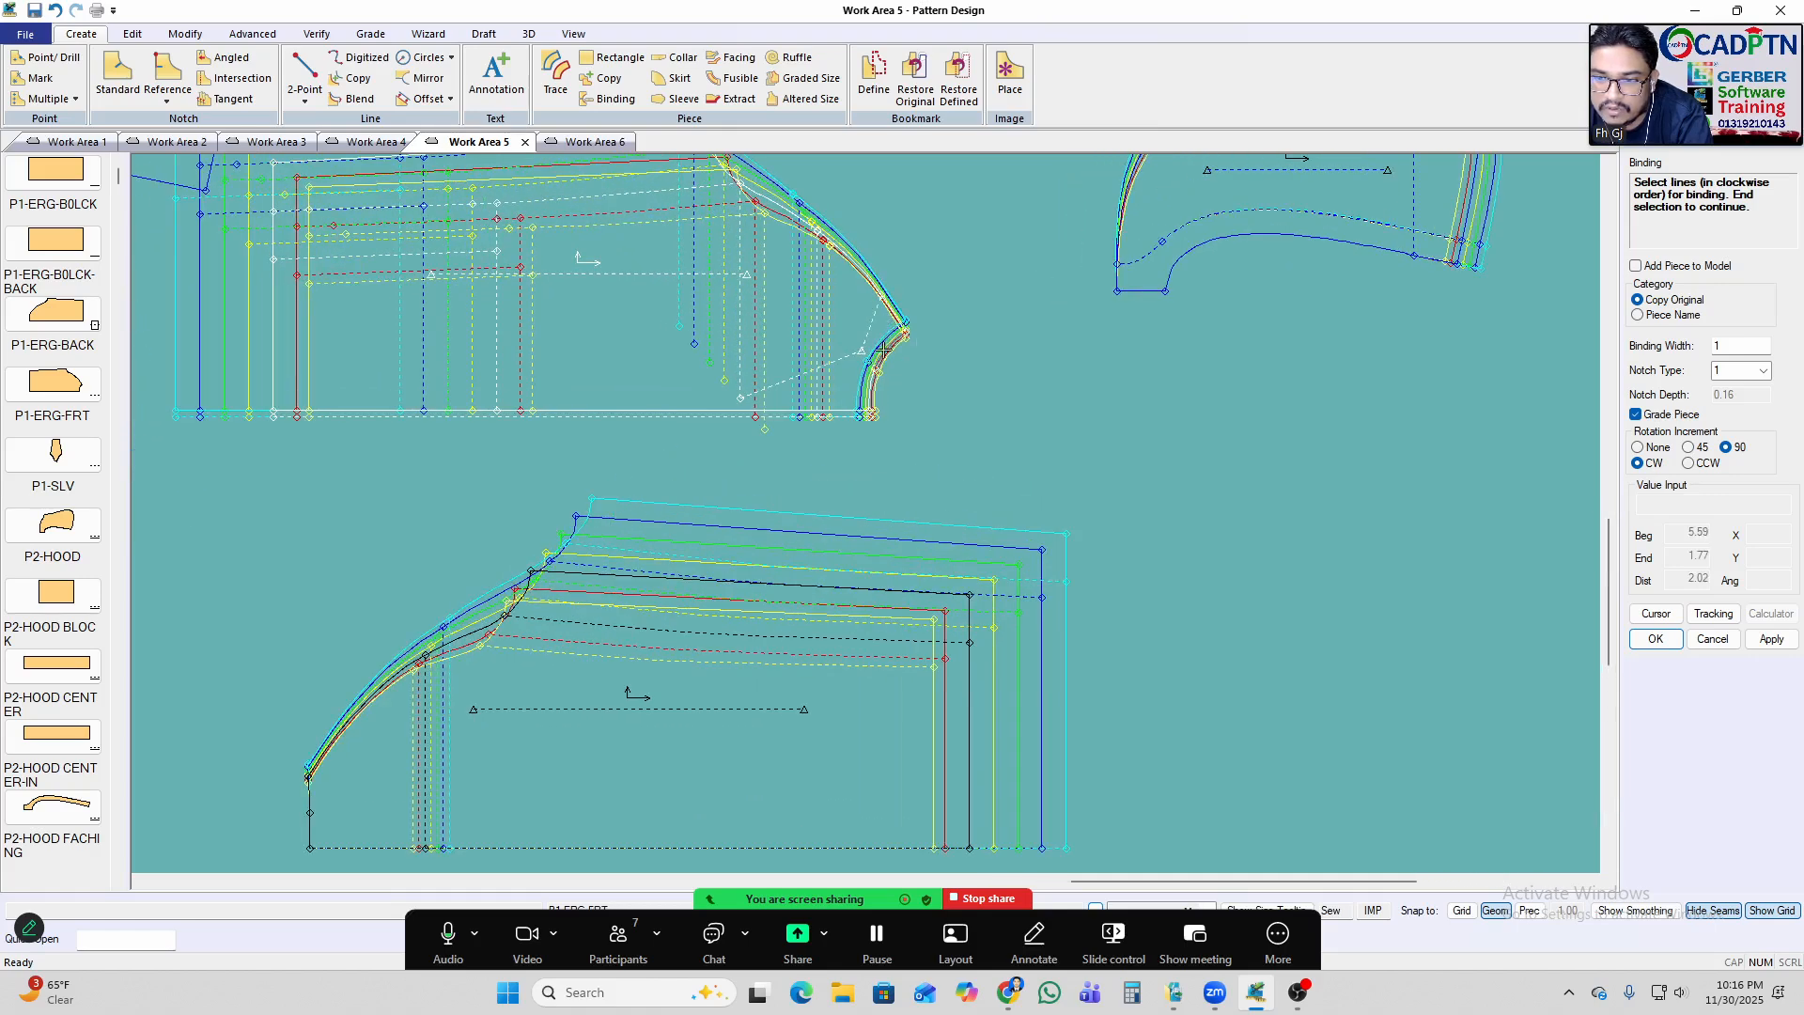
scroll(877, 383, up, 1)
scroll(876, 384, up, 2)
scroll(907, 335, down, 9)
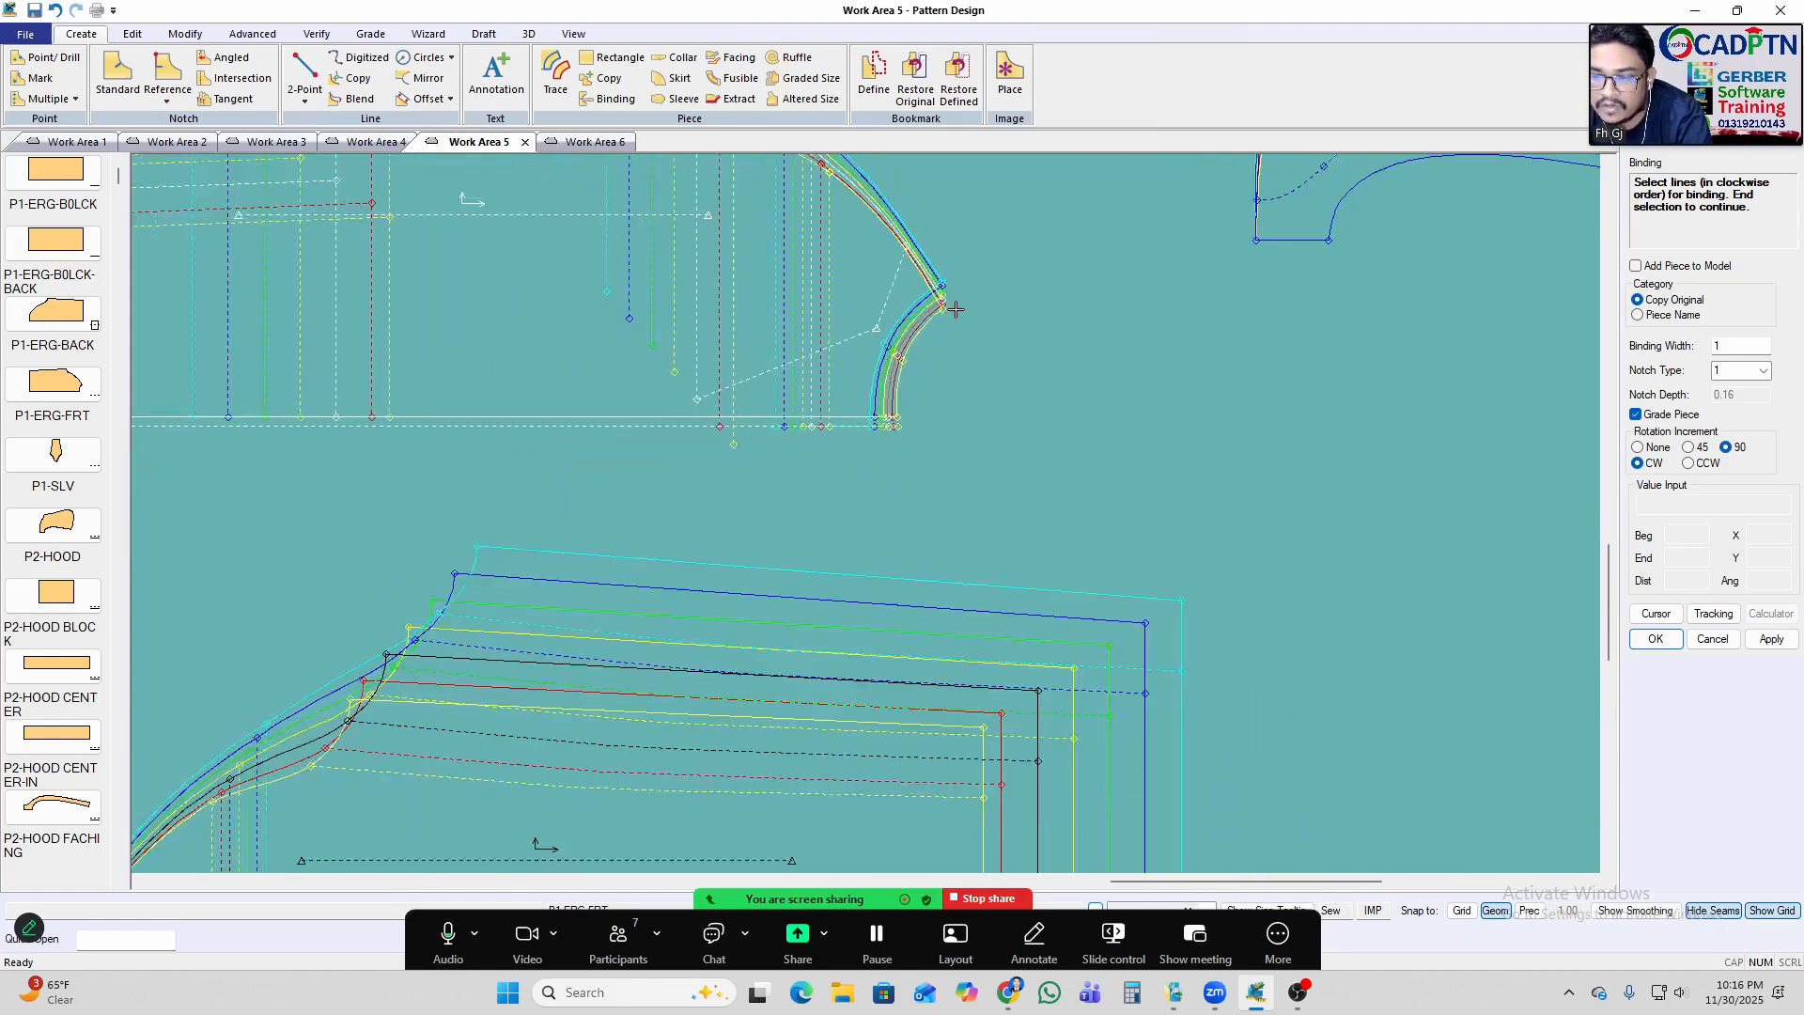
scroll(645, 566, up, 1)
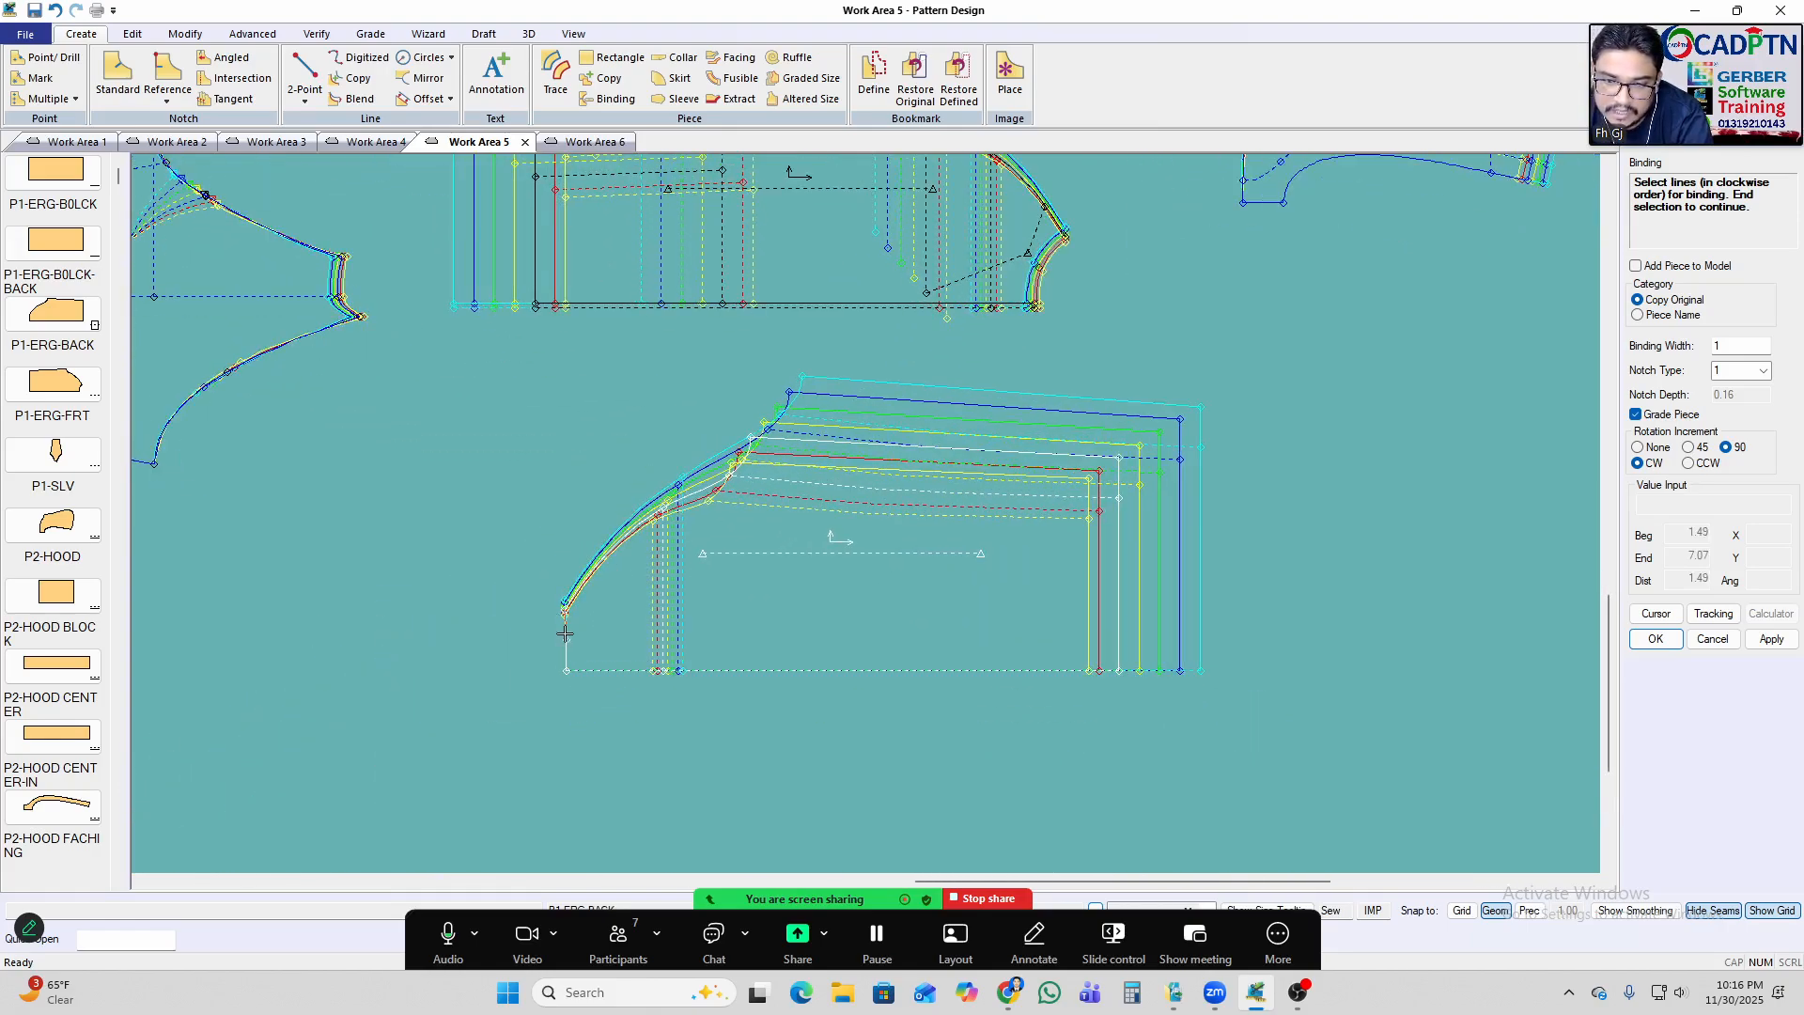
scroll(555, 489, up, 3)
click(509, 331)
scroll(494, 369, down, 8)
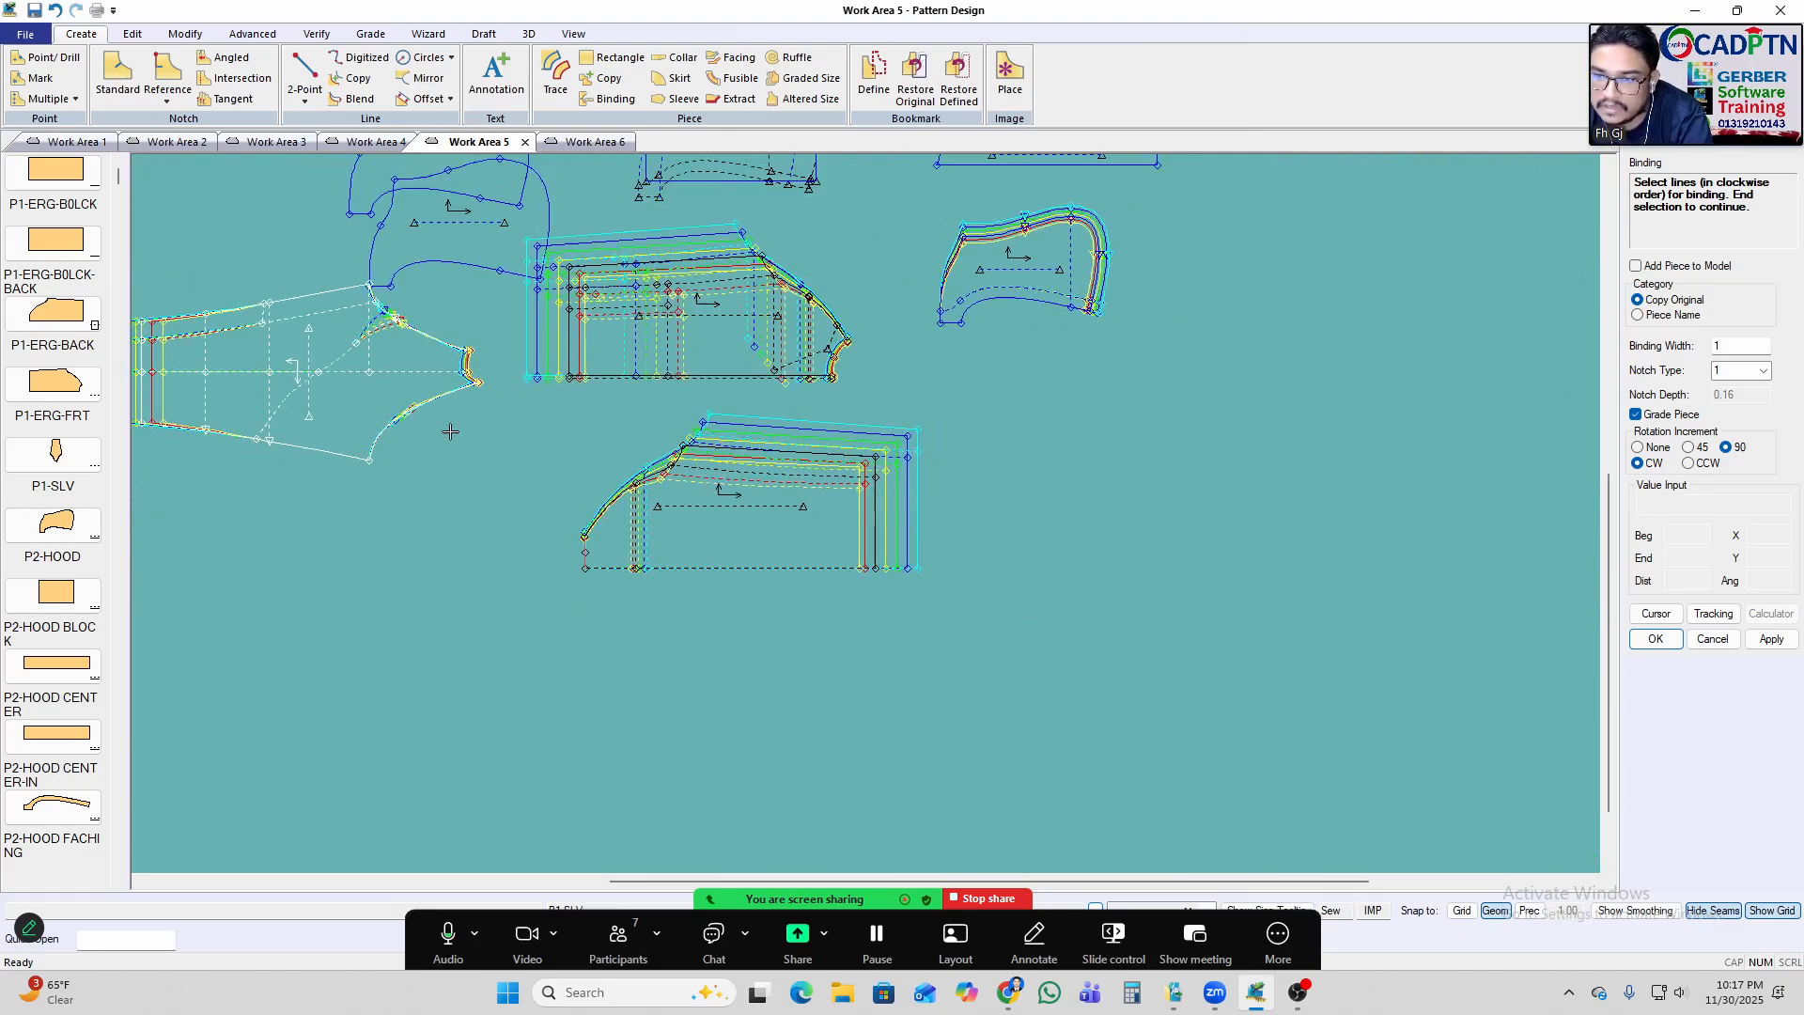
scroll(693, 383, down, 1)
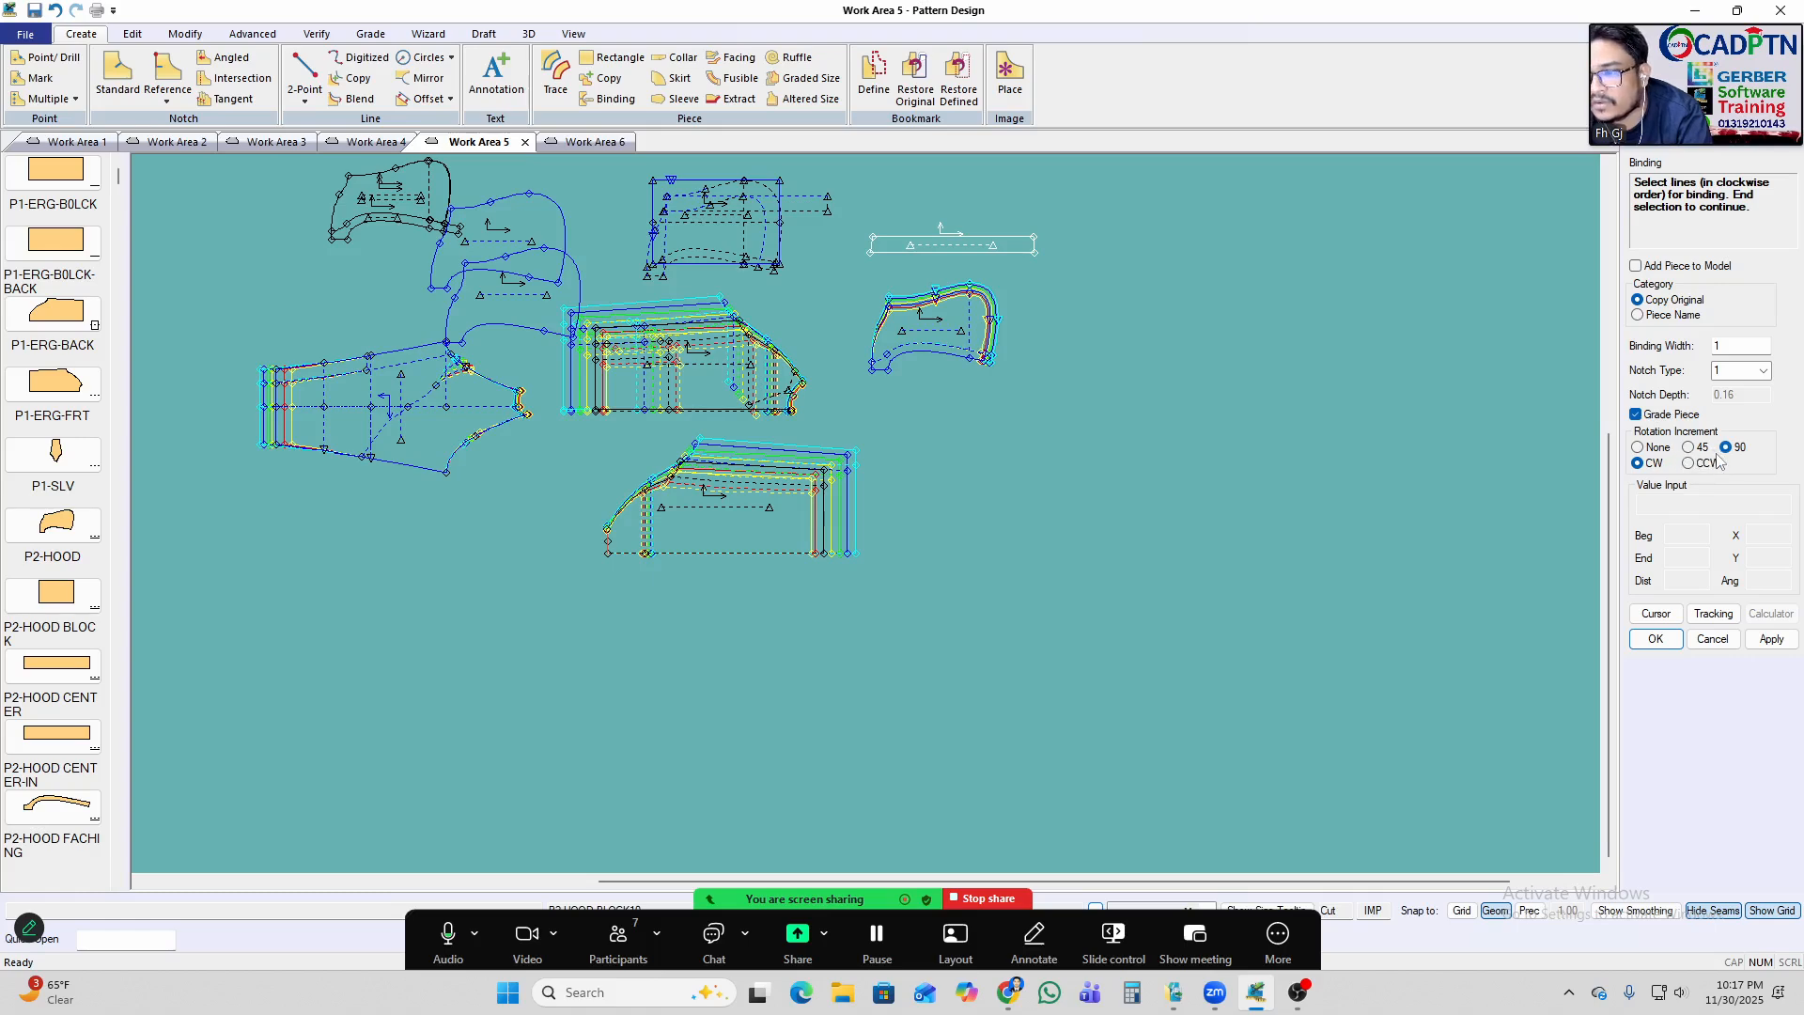
Place the binding strip, rotated 90 degrees clockwise, upright beside the hood block's front edge and accept its piece name.
scroll(902, 339, up, 5)
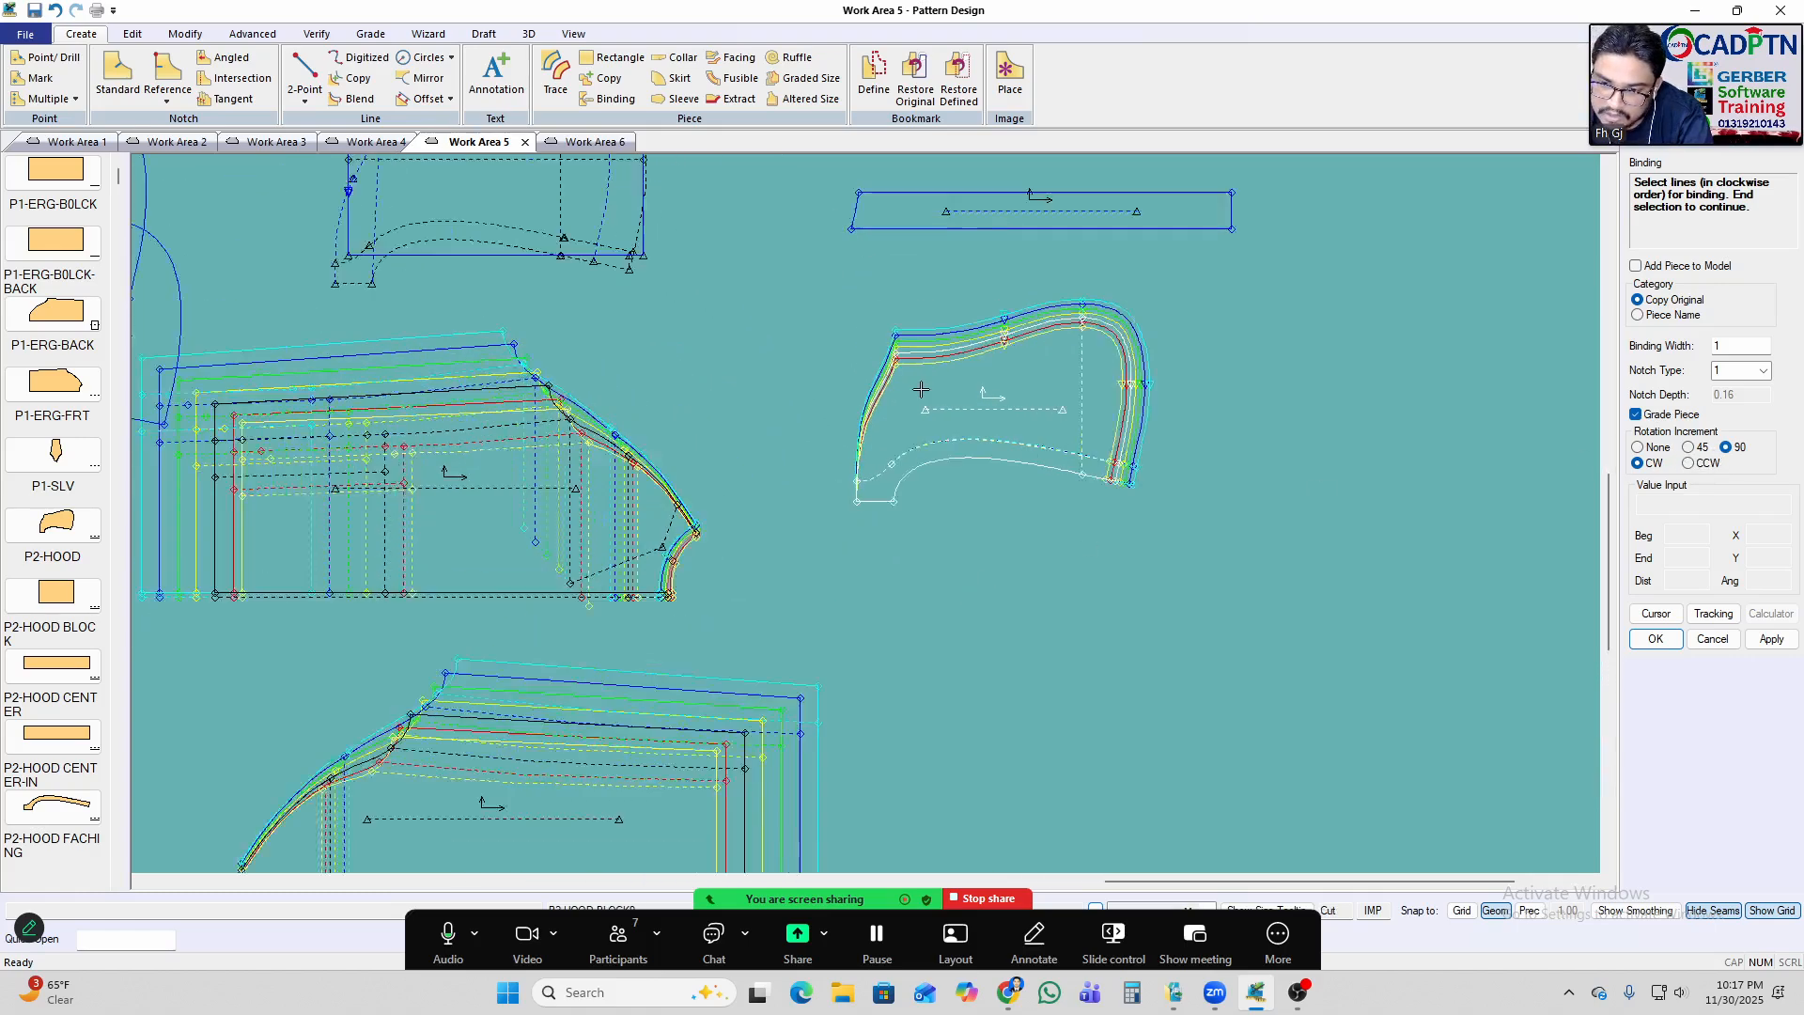
scroll(921, 389, up, 2)
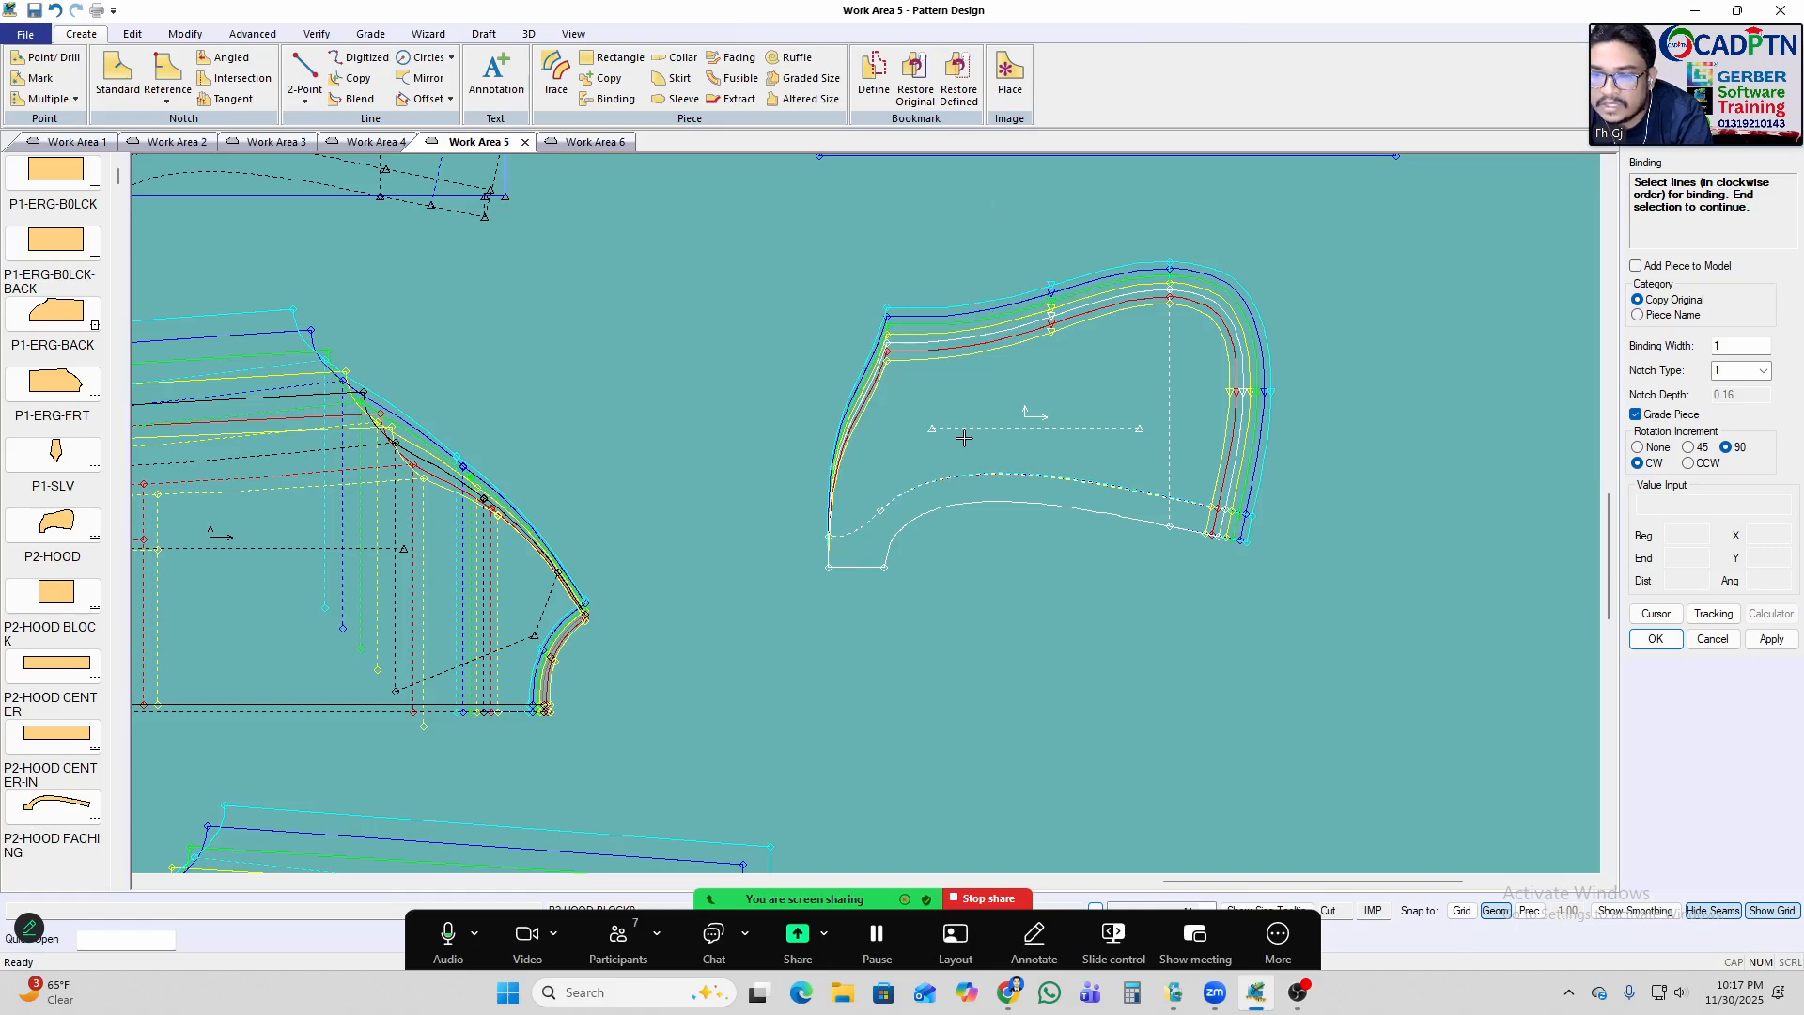
scroll(1096, 300, up, 1)
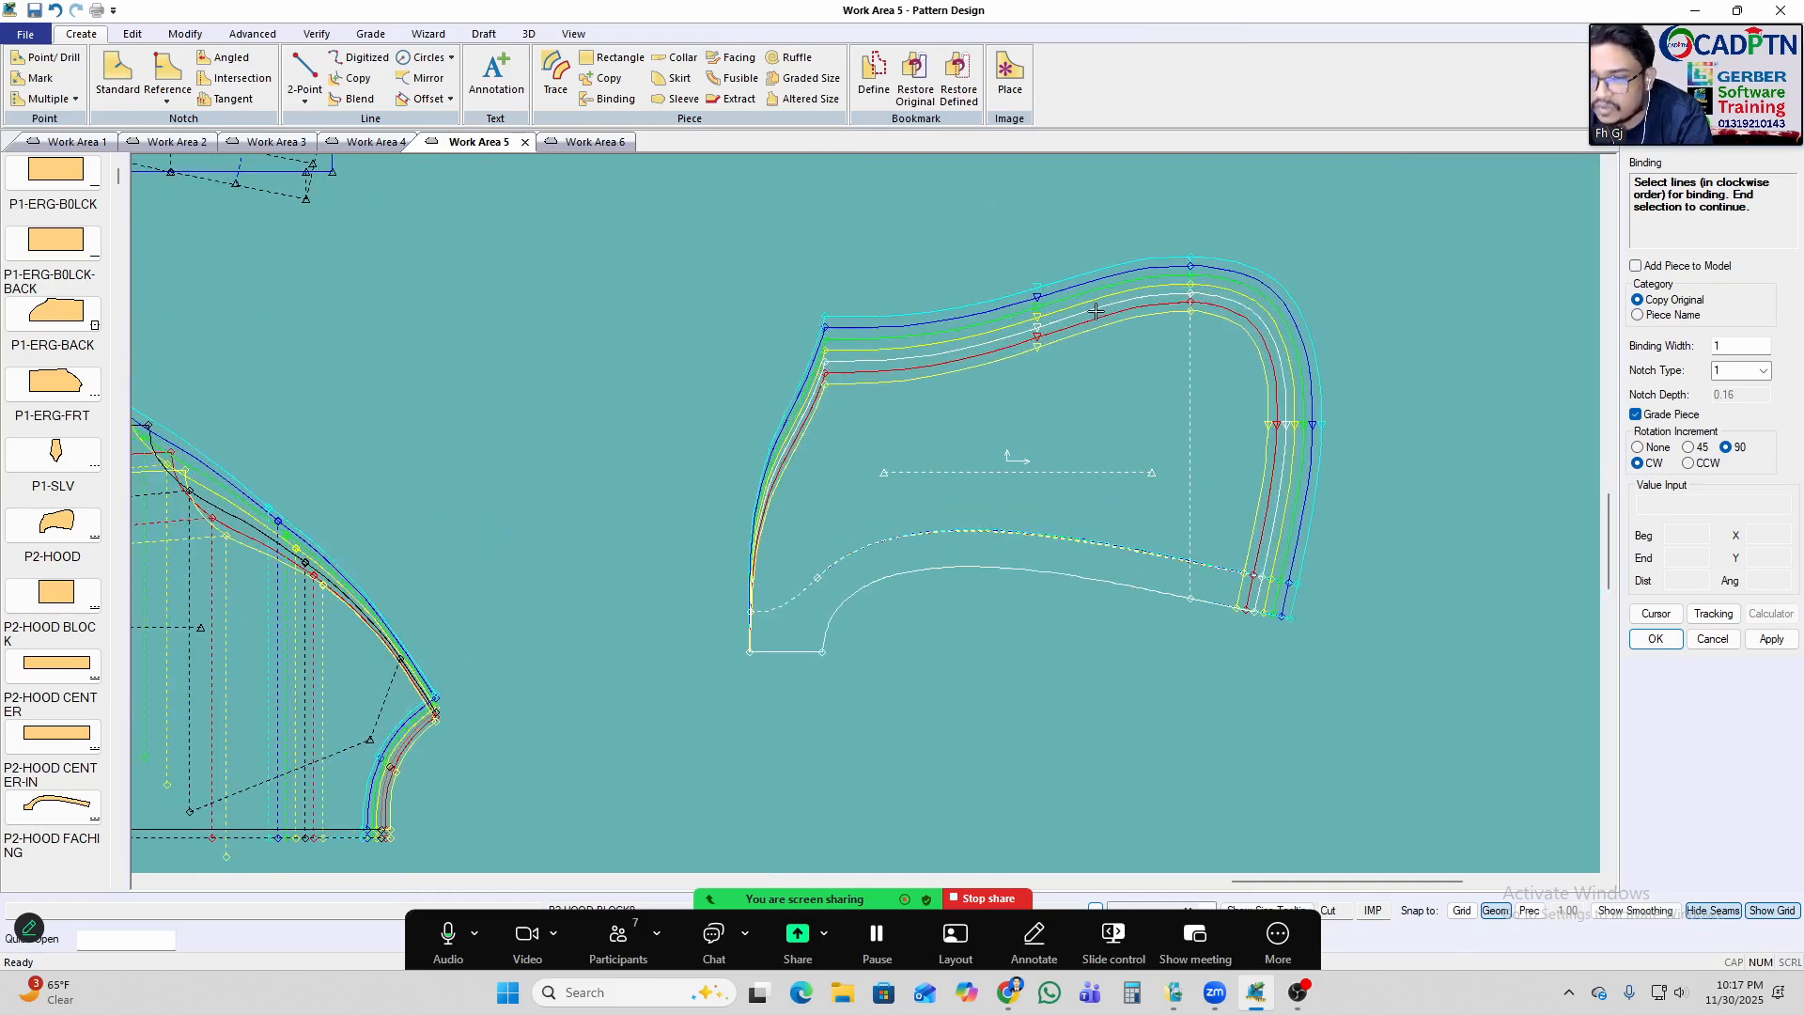
scroll(1035, 337, down, 2)
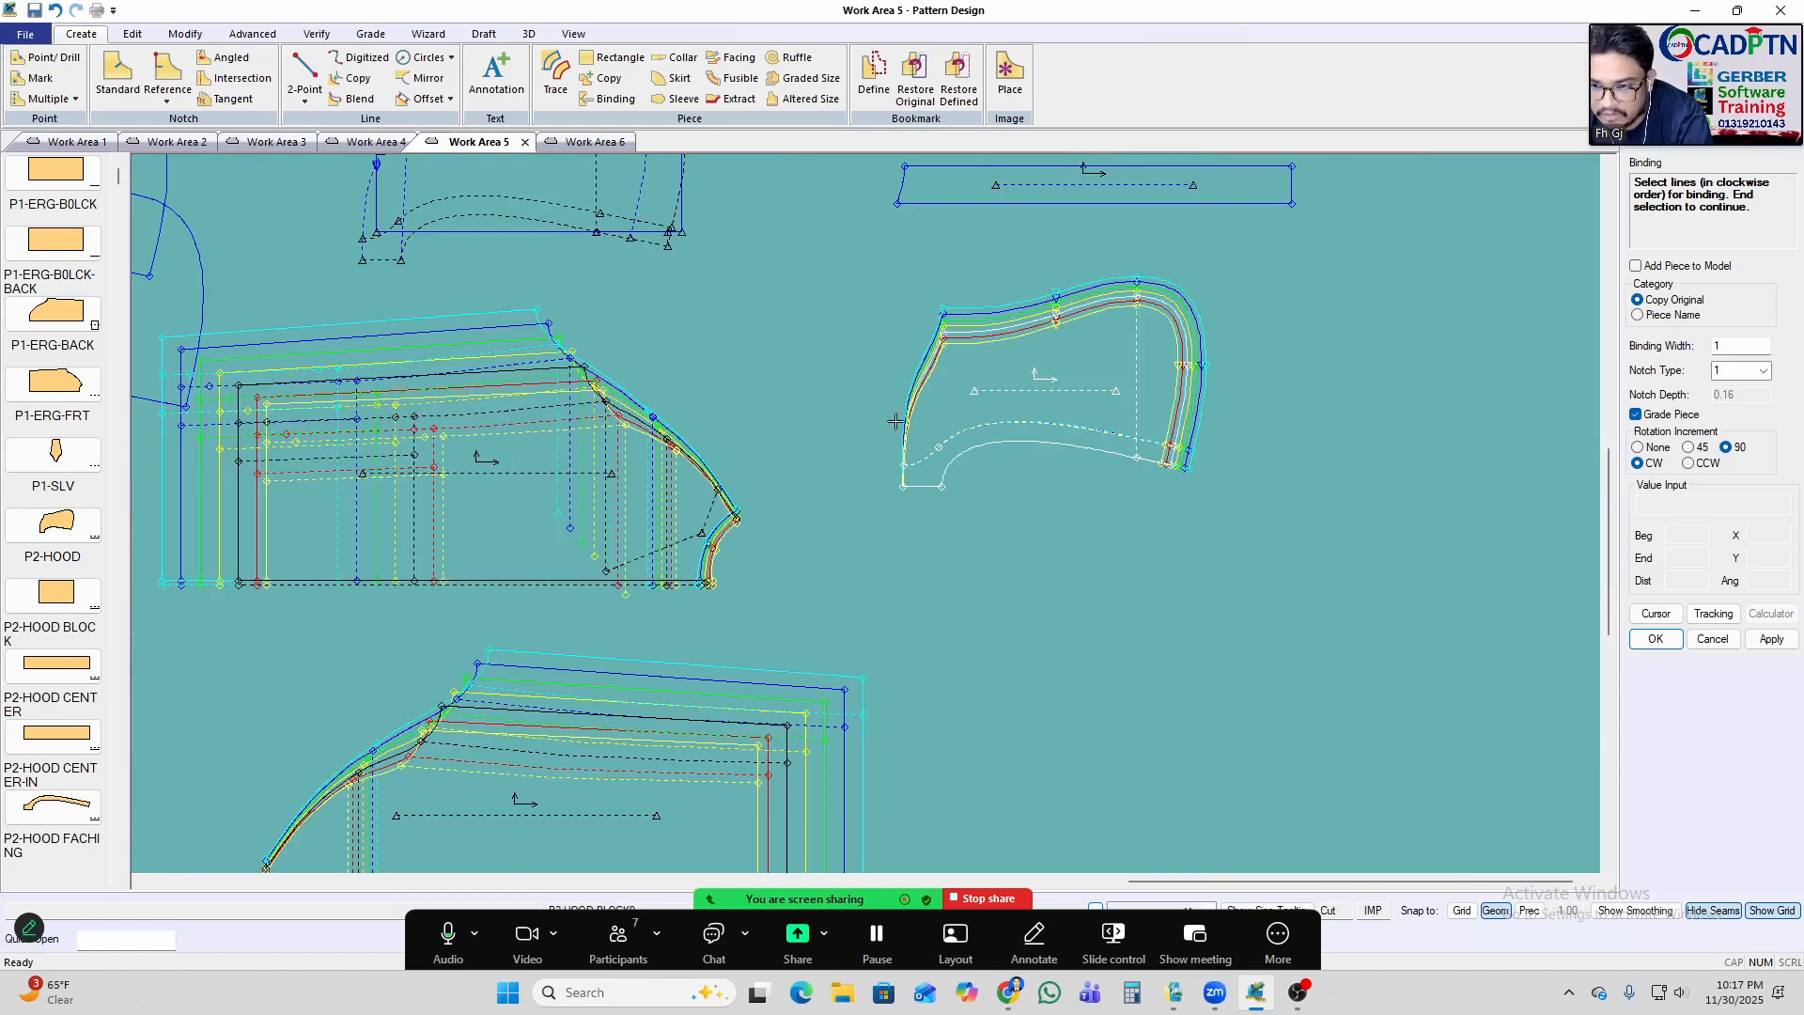
scroll(948, 305, up, 1)
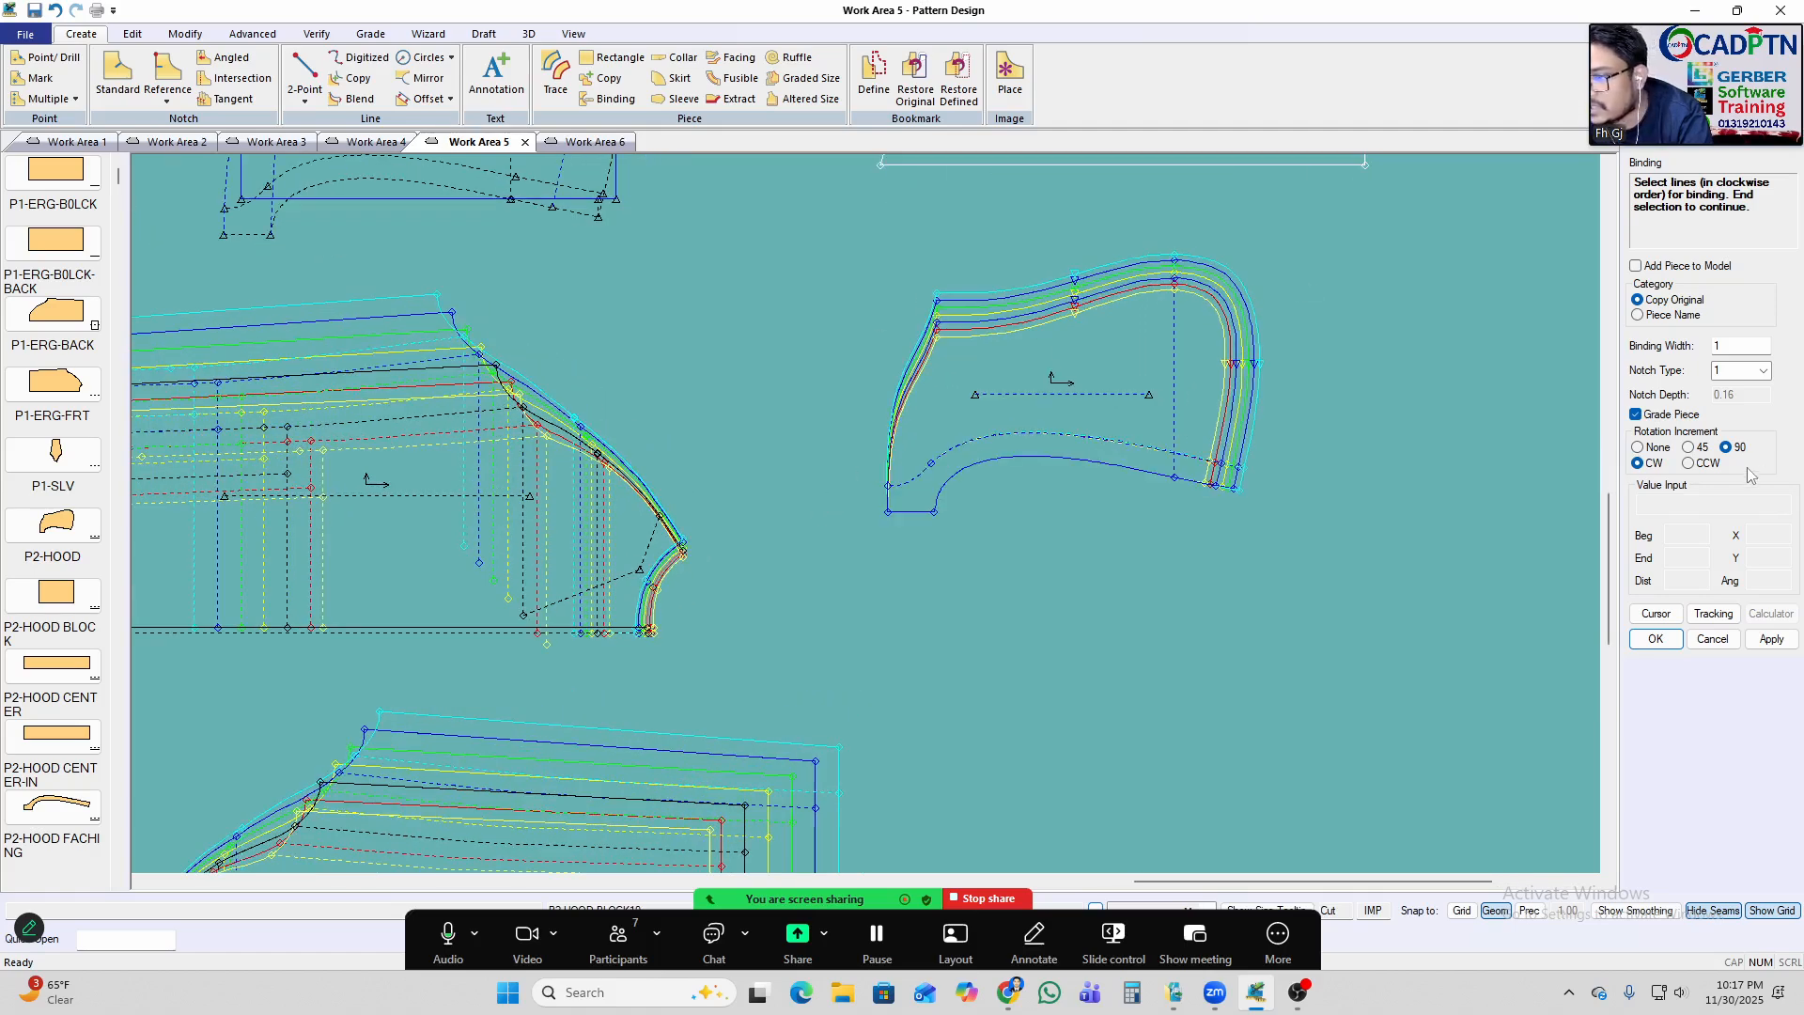
right_click(1354, 347)
click(1320, 339)
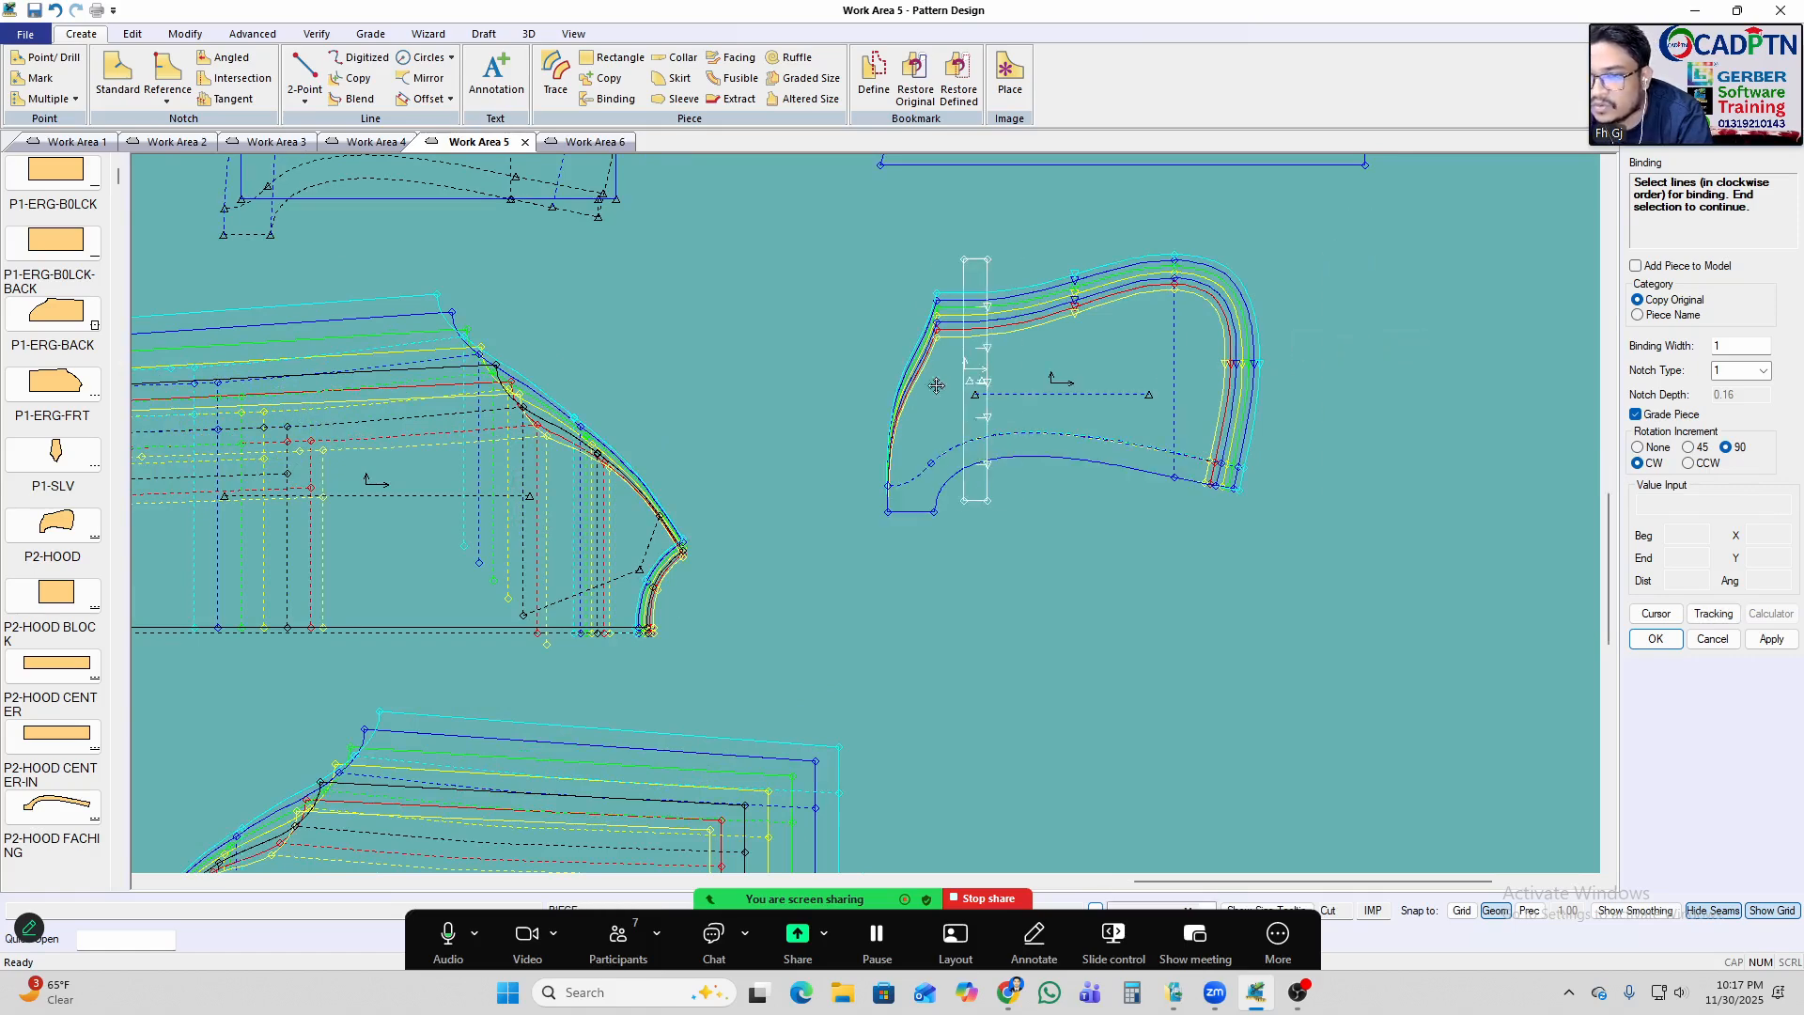
click(819, 523)
right_click(1224, 290)
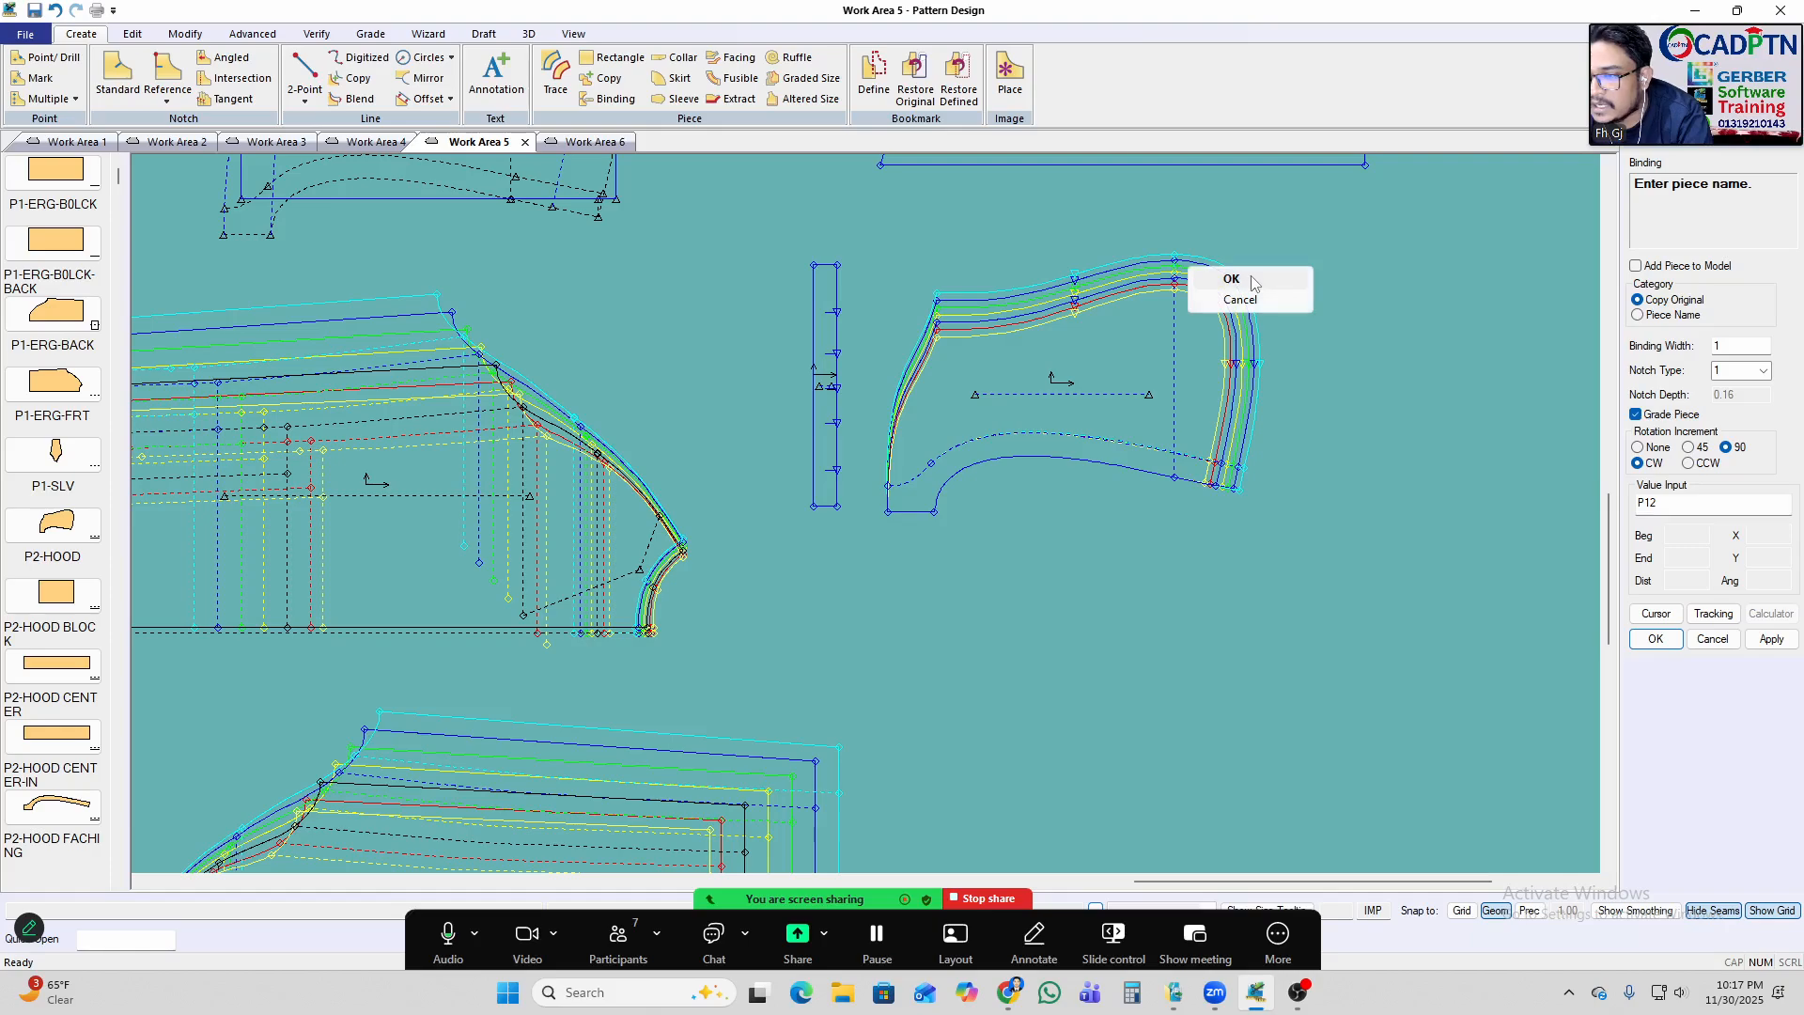
click(1210, 279)
Select the garment neck edges again for a second graded binding 1 wide, with rotation set to 45 degrees clockwise.
scroll(1481, 389, down, 1)
scroll(1481, 389, down, 3)
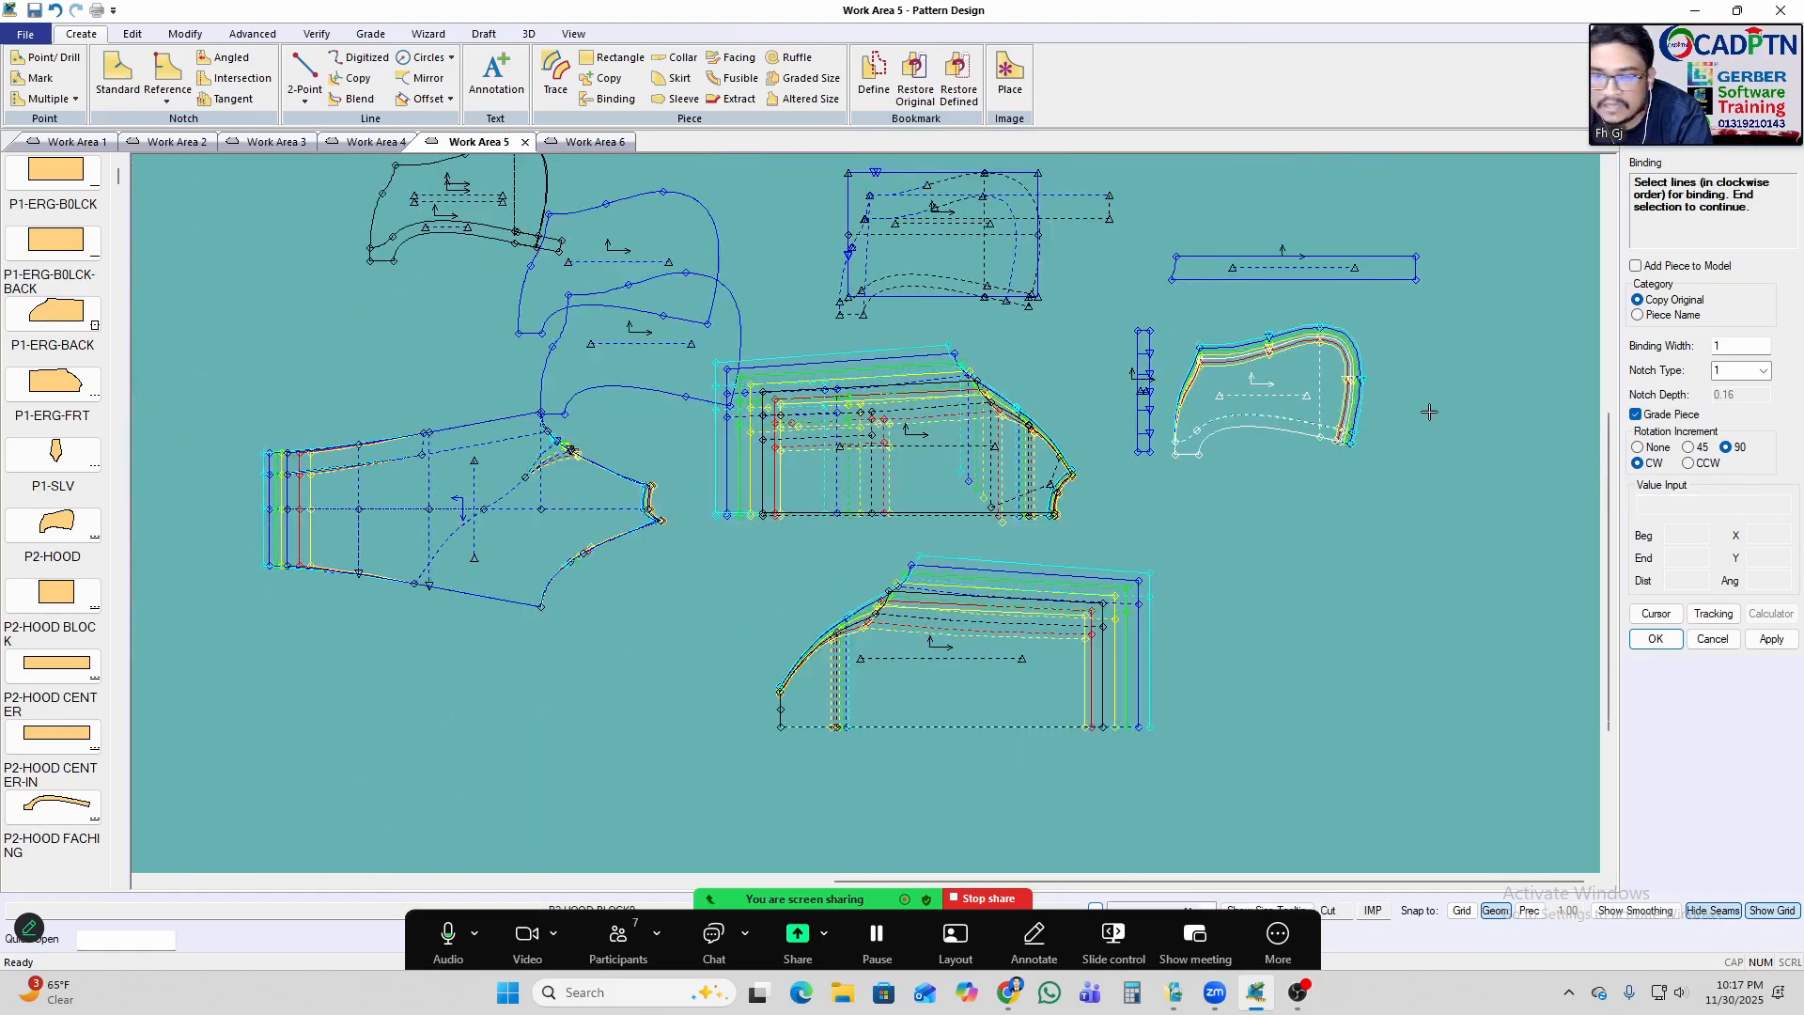
scroll(908, 551, up, 1)
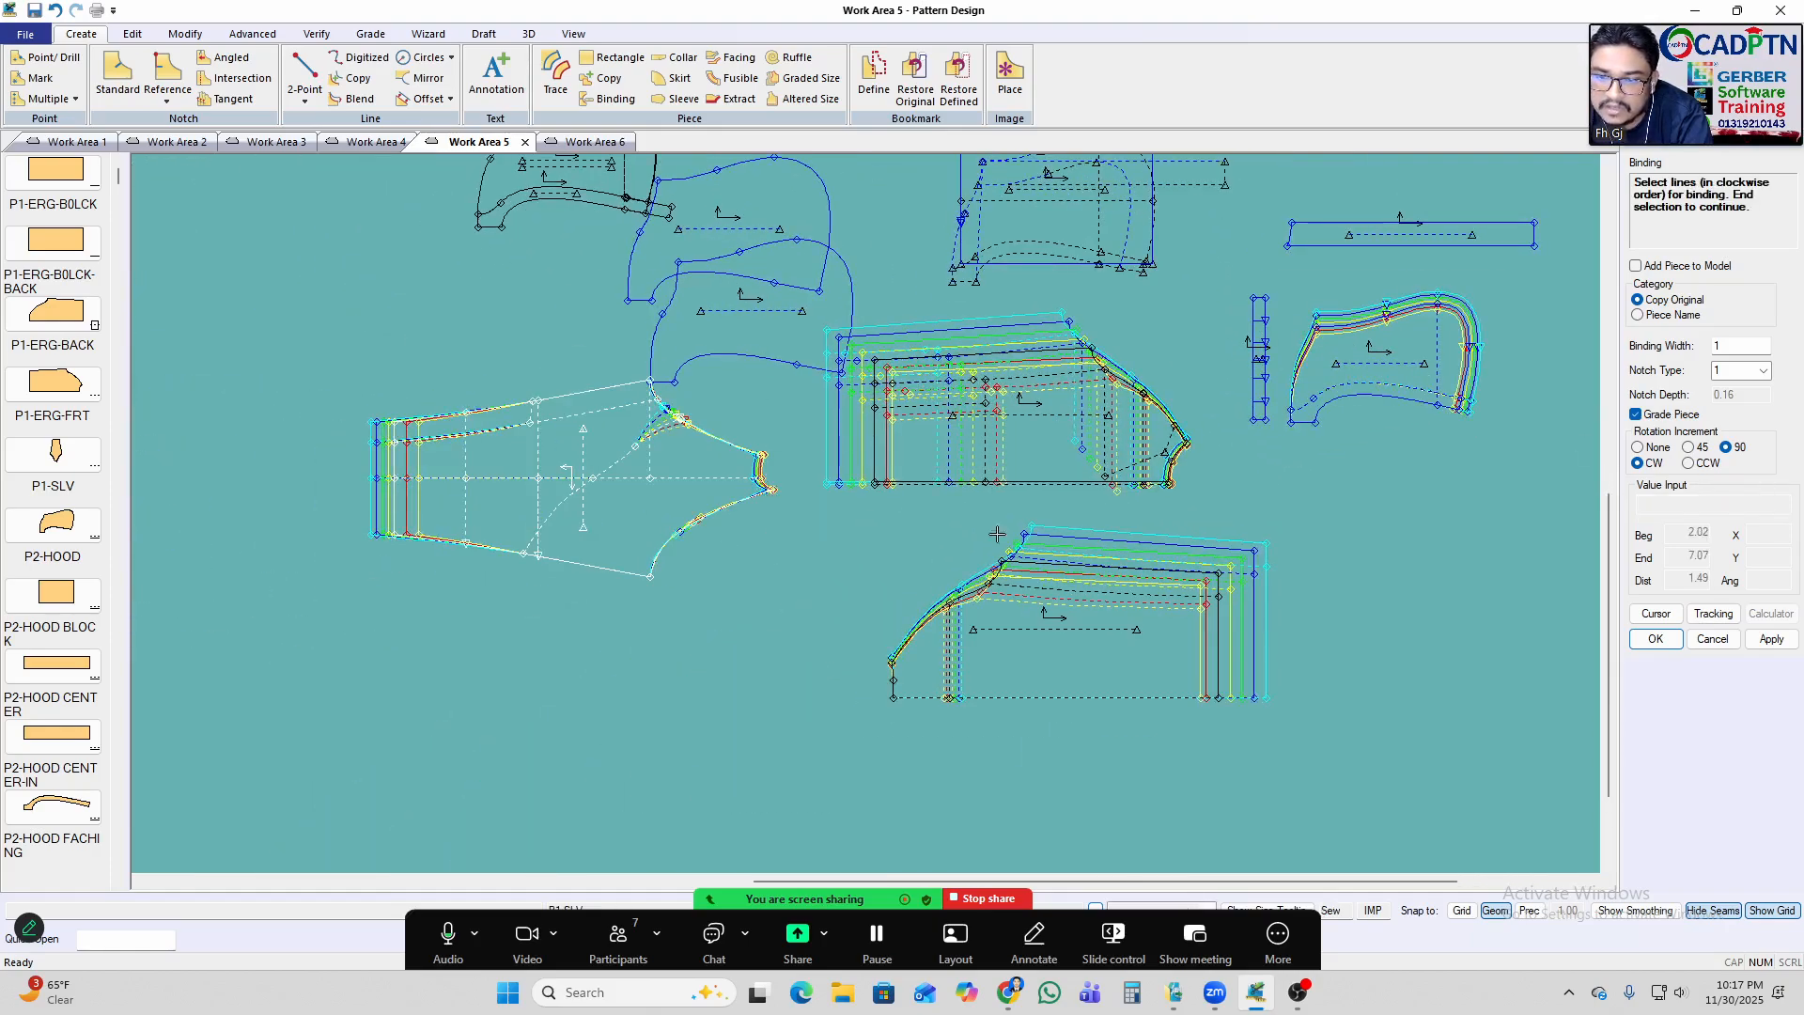
scroll(1232, 590, up, 1)
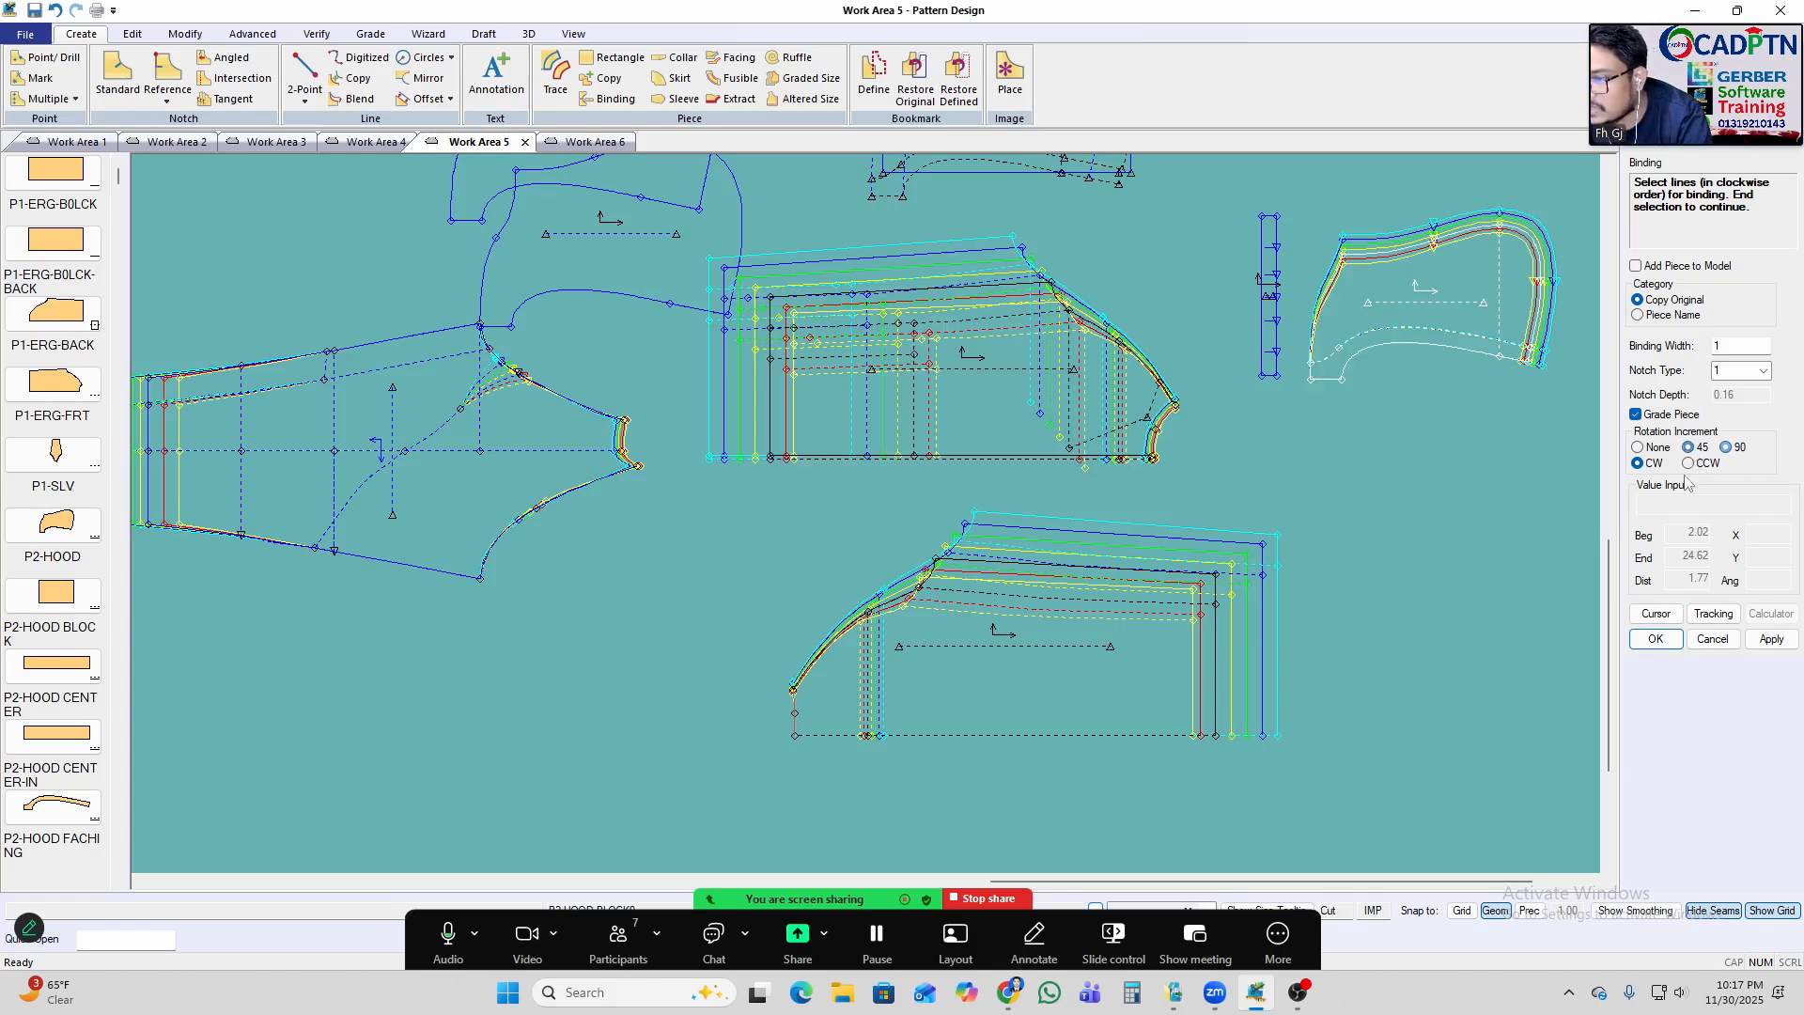
scroll(752, 583, down, 2)
scroll(1203, 555, up, 1)
right_click(1030, 374)
click(1098, 386)
Place the diagonal binding strip between the front piece and the upright strip, accept its name and end the Binding command.
scroll(1029, 419, up, 3)
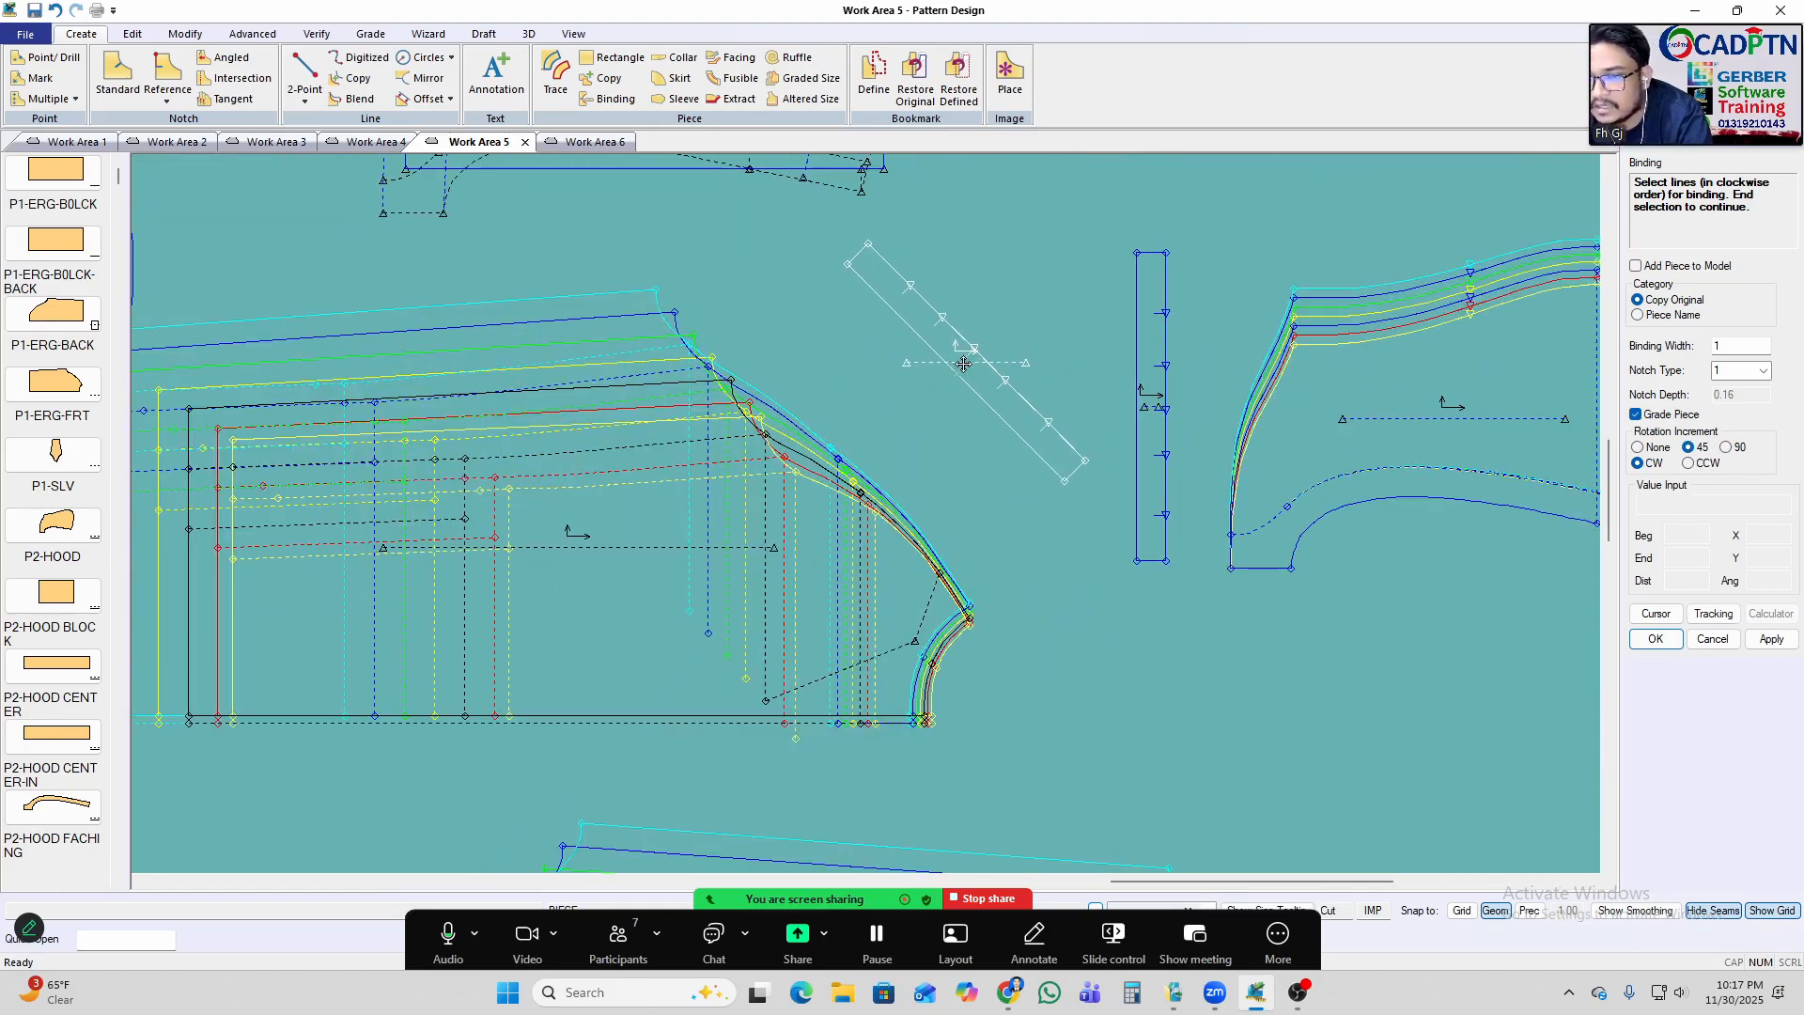
click(941, 366)
right_click(1073, 235)
click(1075, 240)
scroll(489, 376, down, 1)
scroll(500, 367, down, 1)
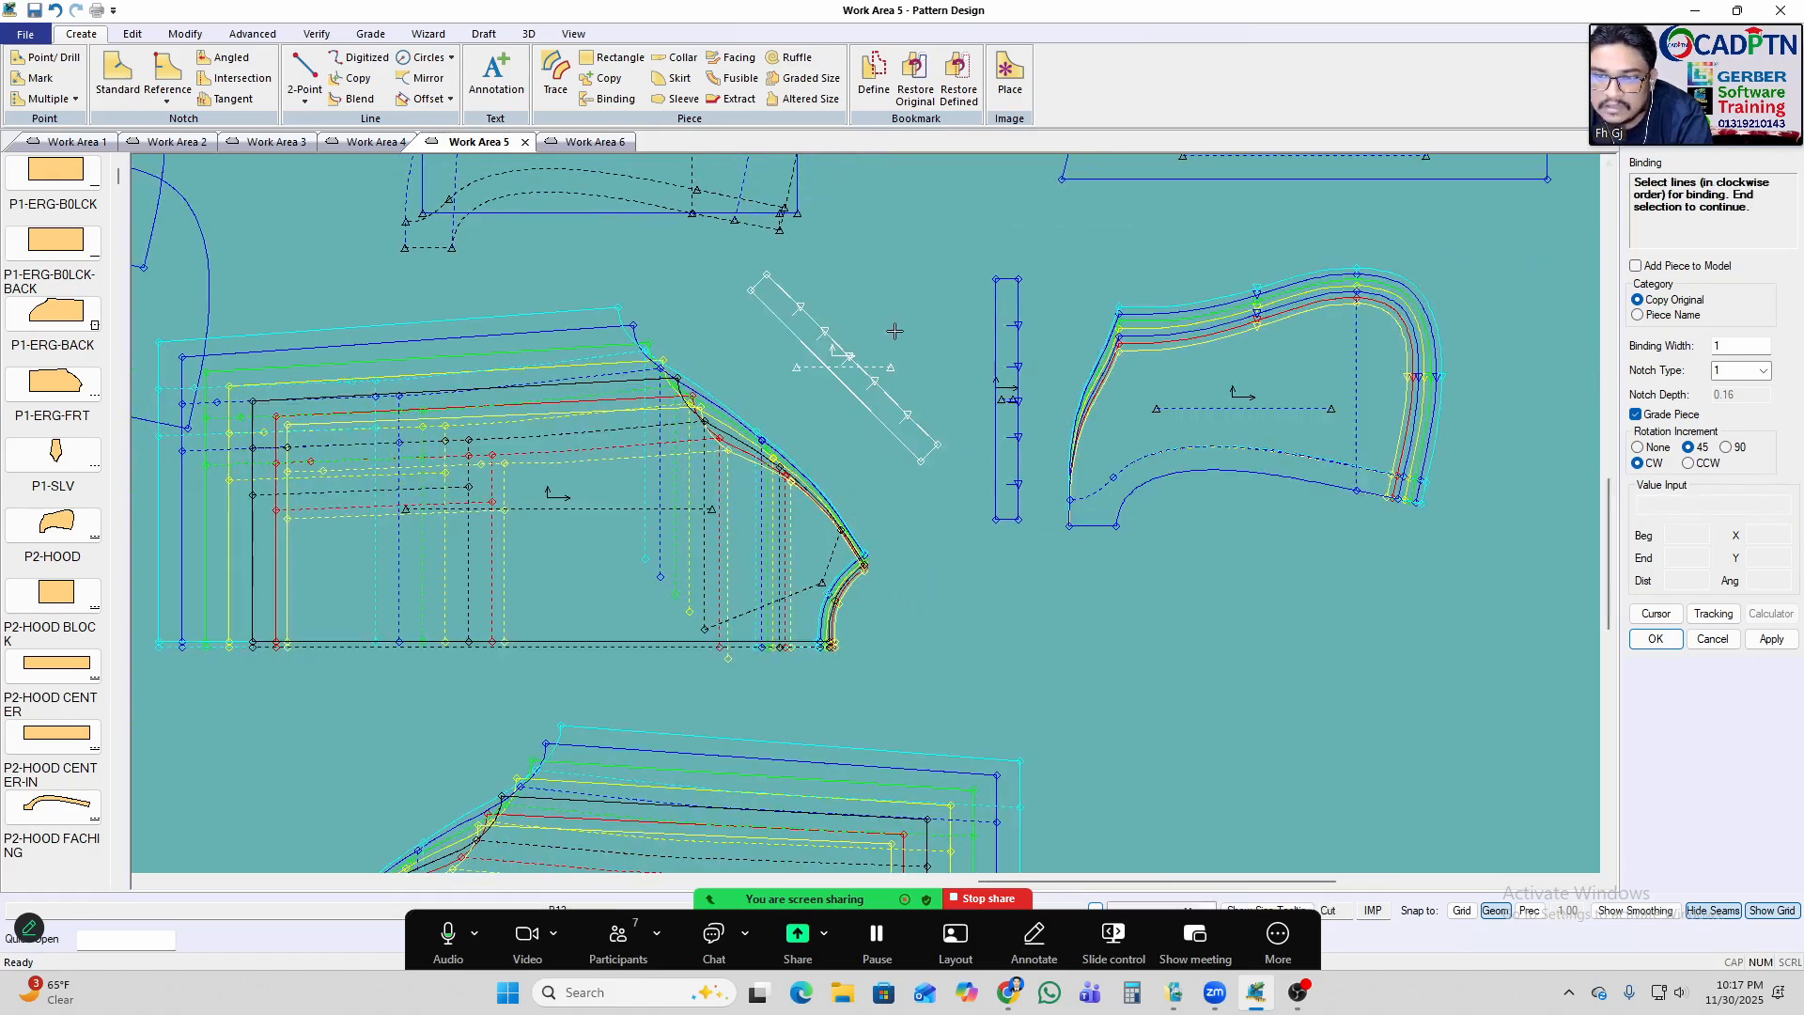
right_click(900, 280)
click(900, 280)
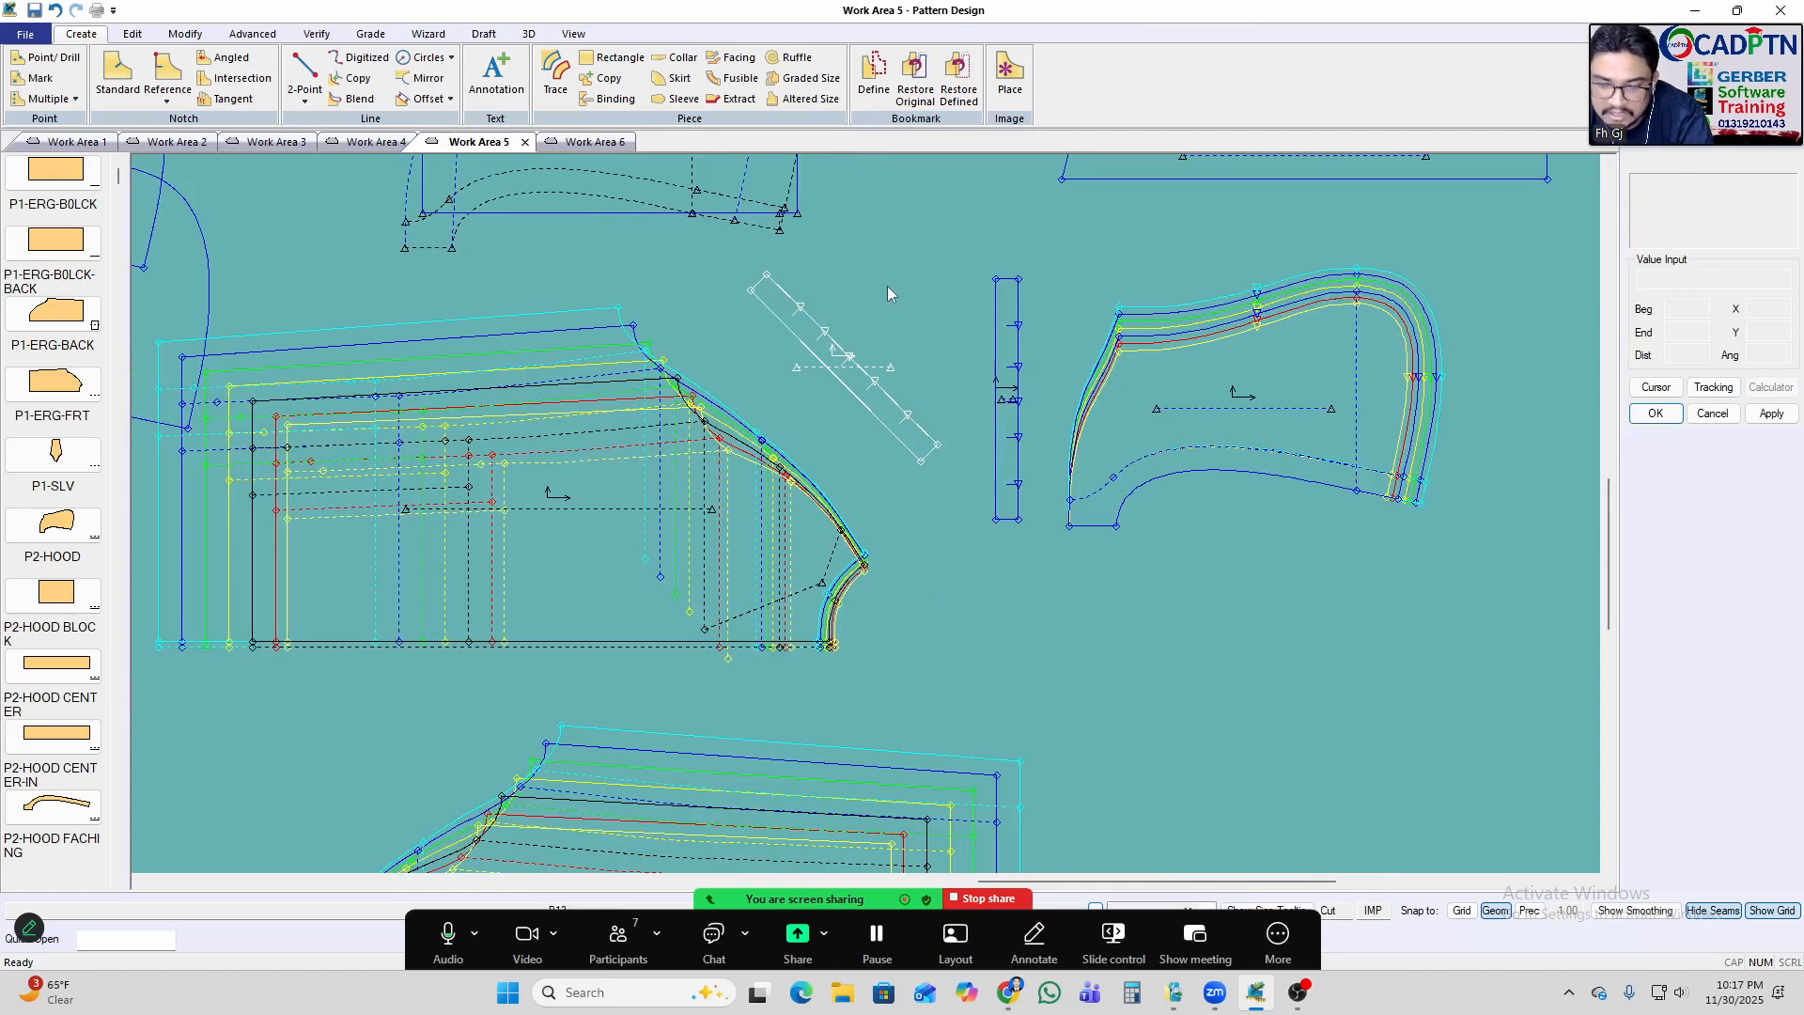
Show the graded size nest of the hood block and diagonal binding strip, and shift the diagonal strip slightly away from the upright one.
key(n)
click(1259, 340)
right_click(1264, 343)
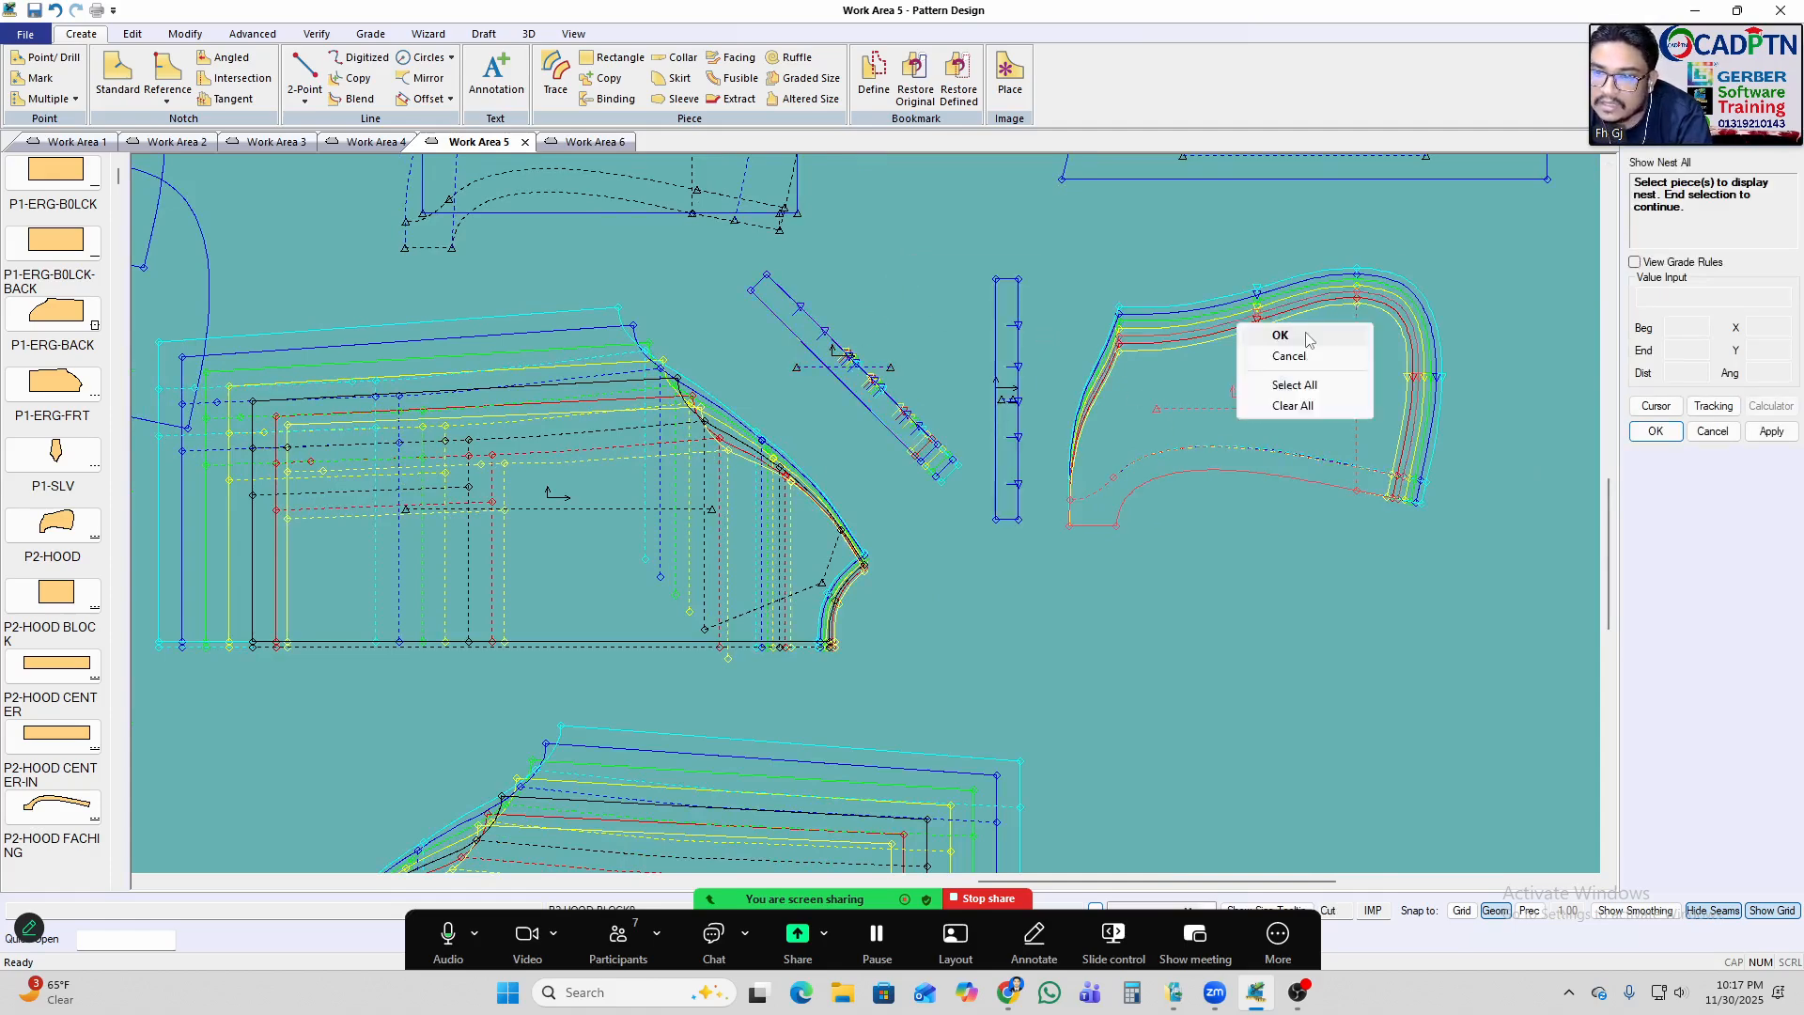
click(1302, 329)
scroll(1318, 333, up, 3)
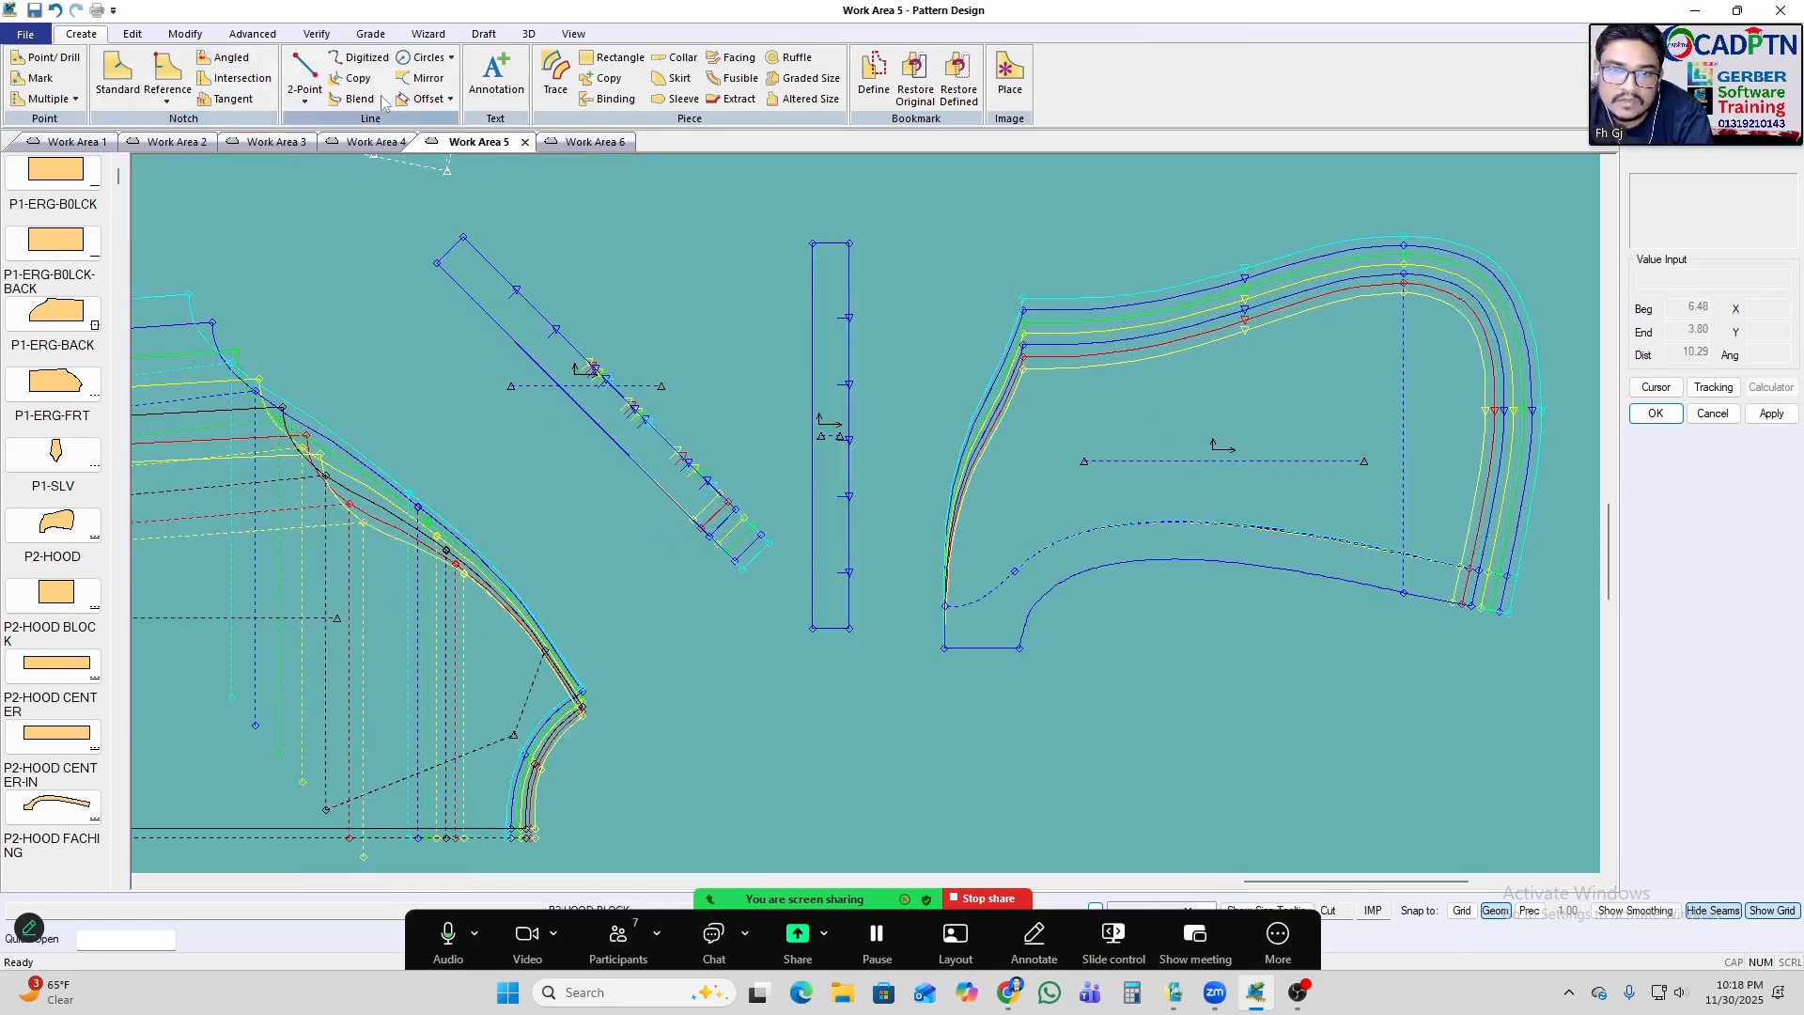
click(602, 455)
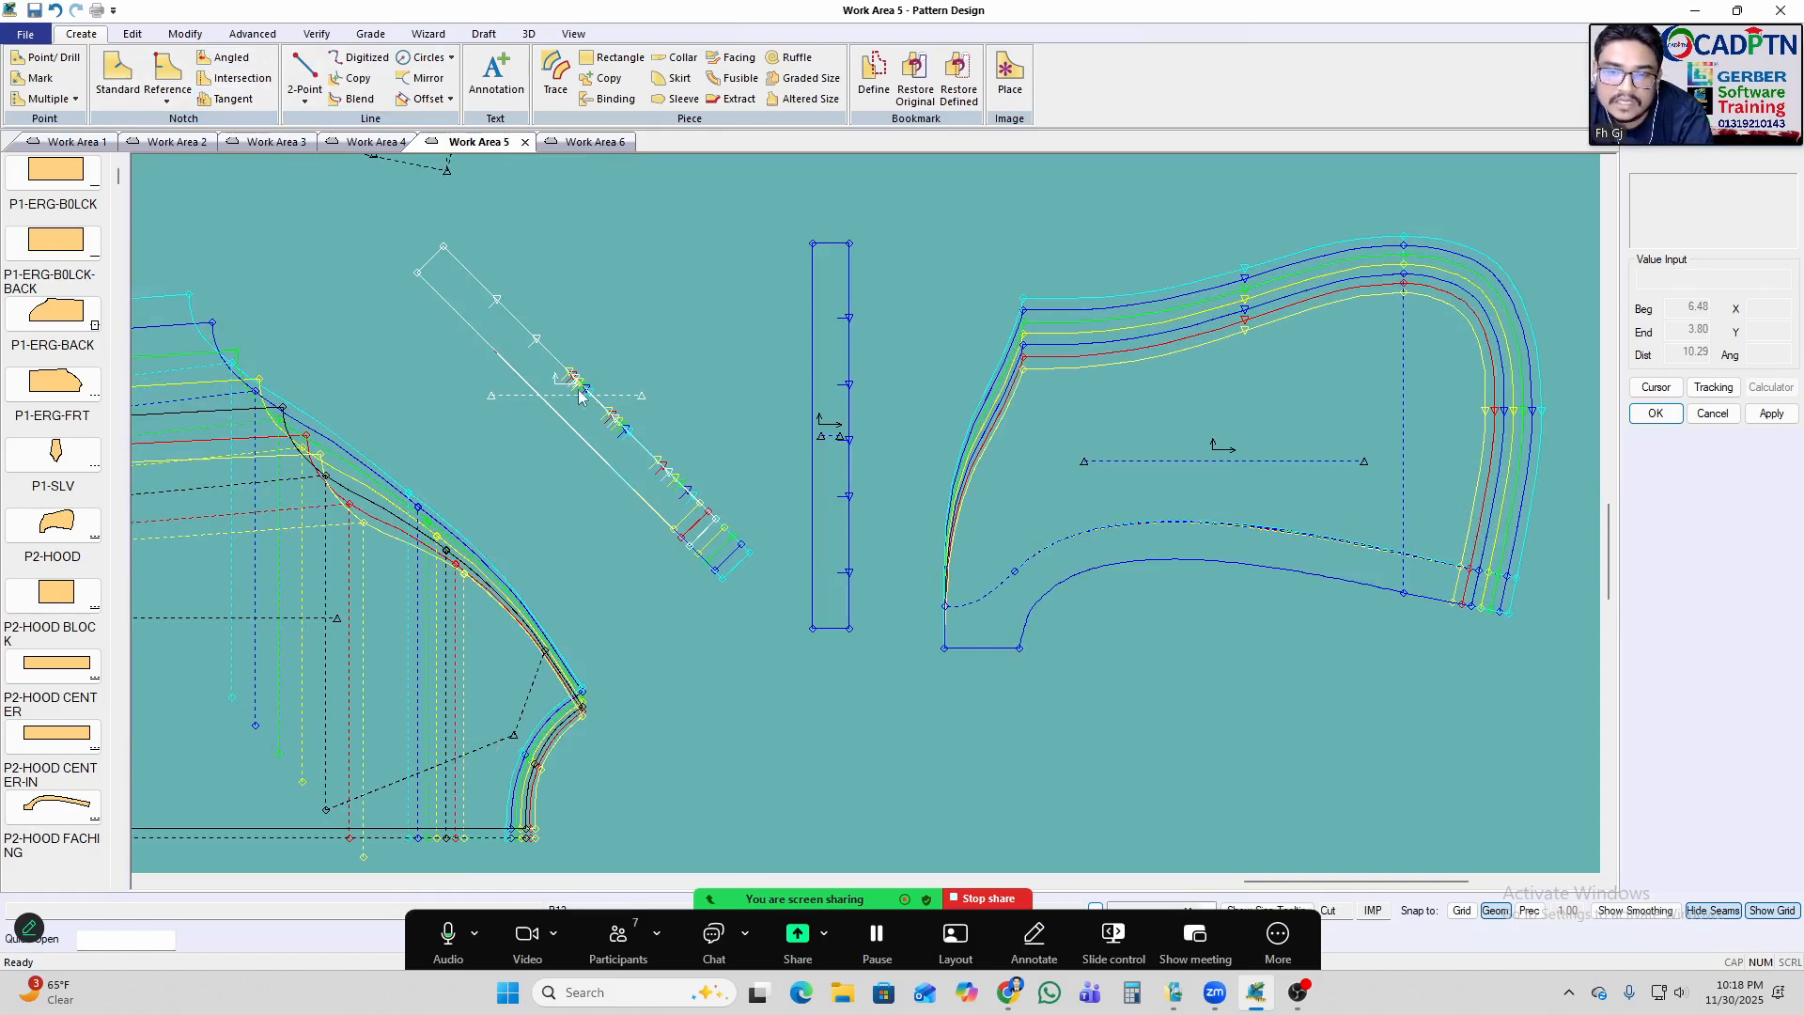
Grade the hood block's neckline with Match Line Y, using the diagonal binding strip's long edge as the length to match.
click(373, 37)
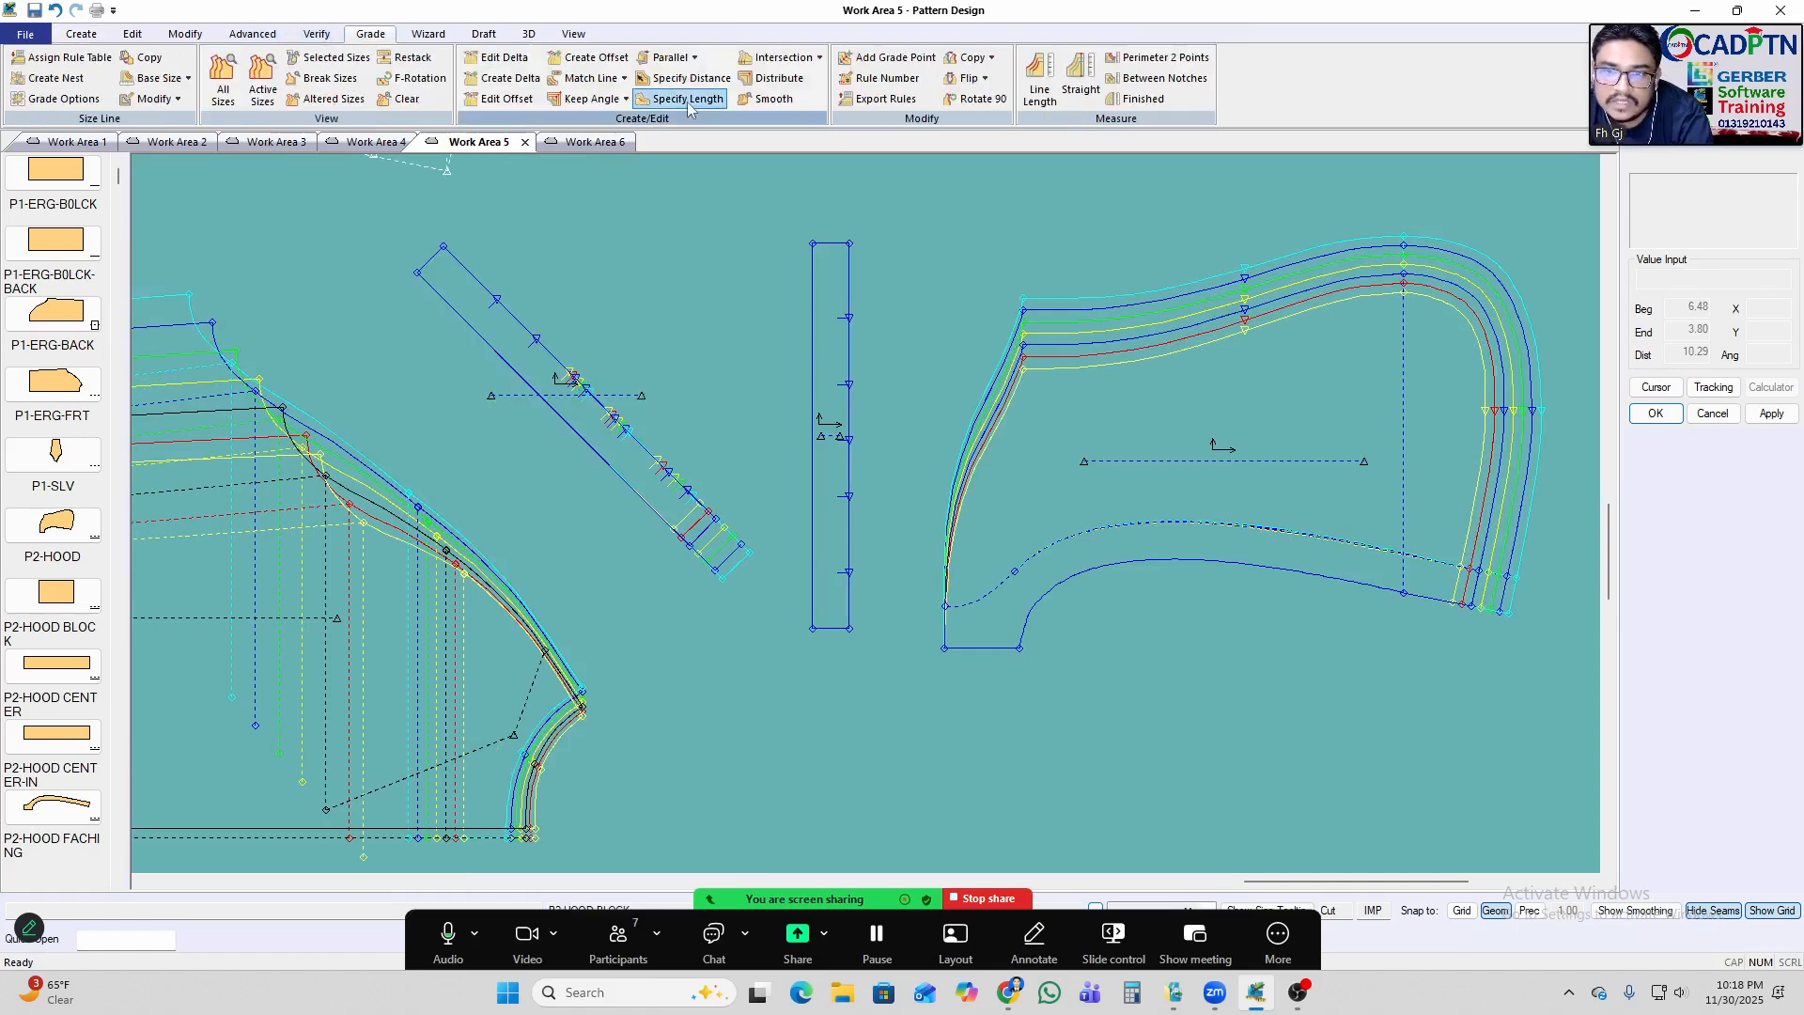
click(623, 78)
click(603, 120)
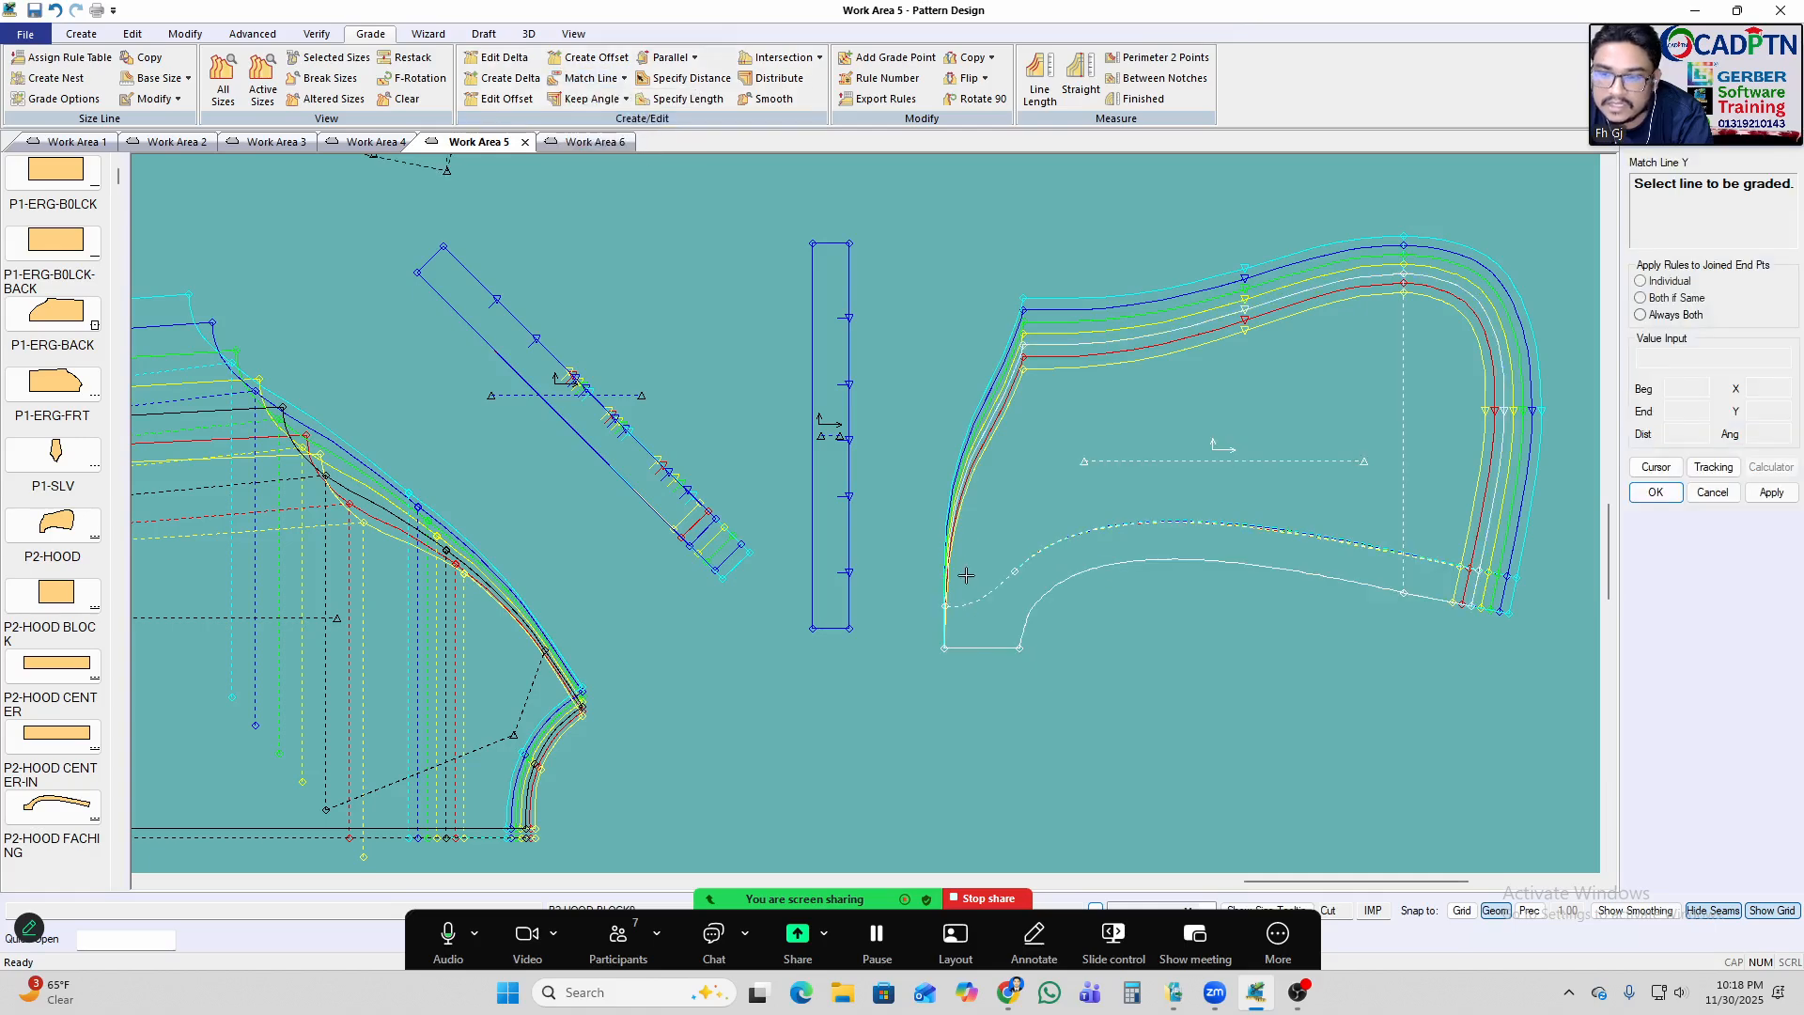
click(1045, 325)
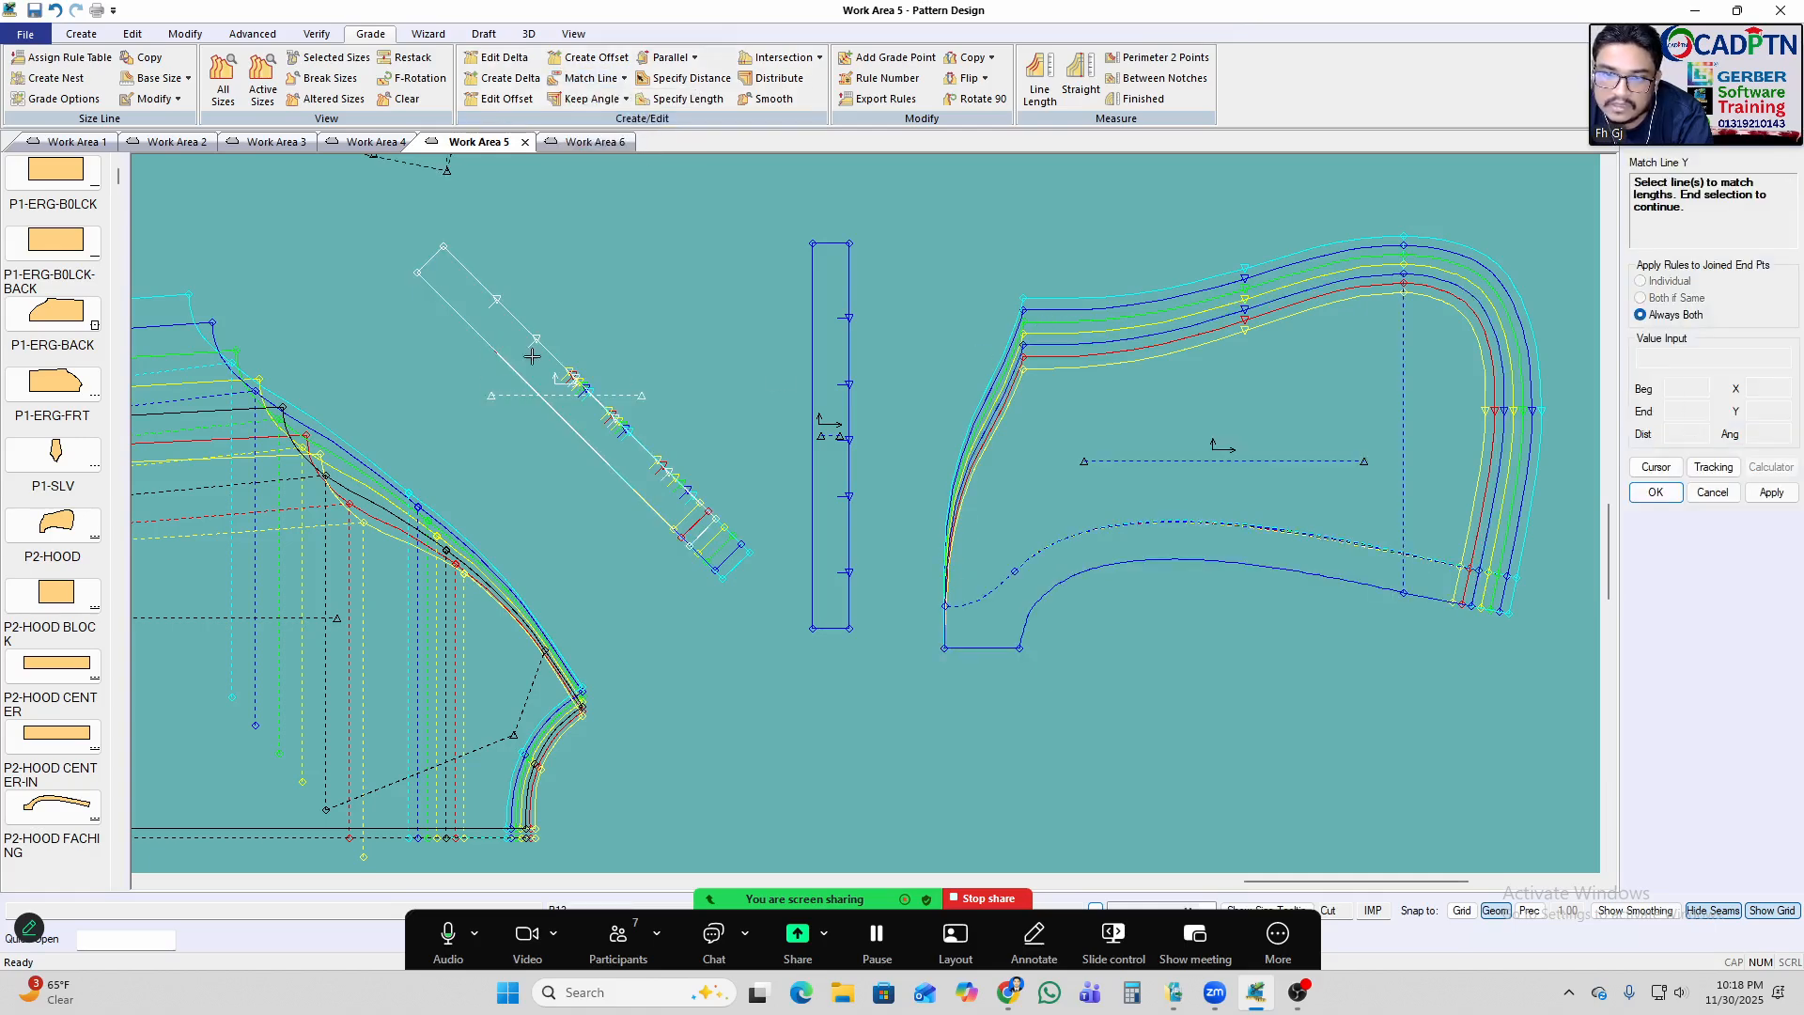
click(501, 365)
right_click(1172, 320)
click(1227, 333)
drag(1003, 352, 1326, 457)
click(1407, 577)
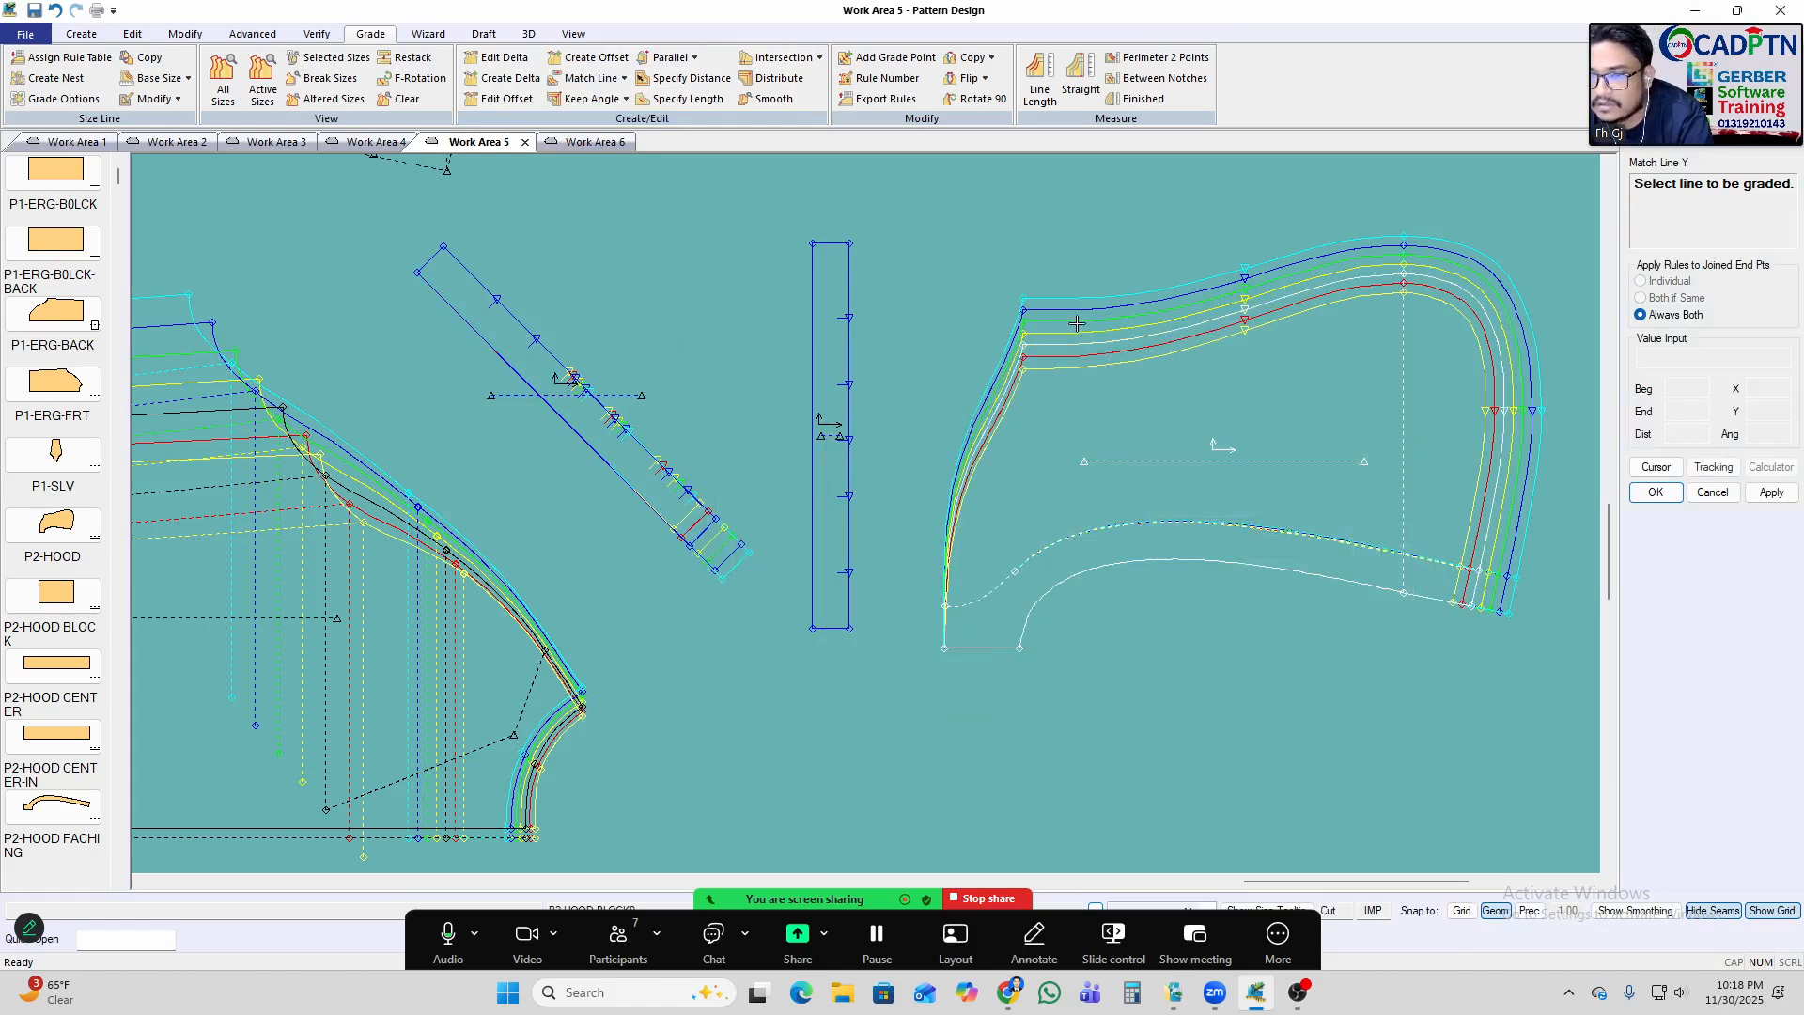
scroll(1126, 332, up, 3)
scroll(935, 388, down, 4)
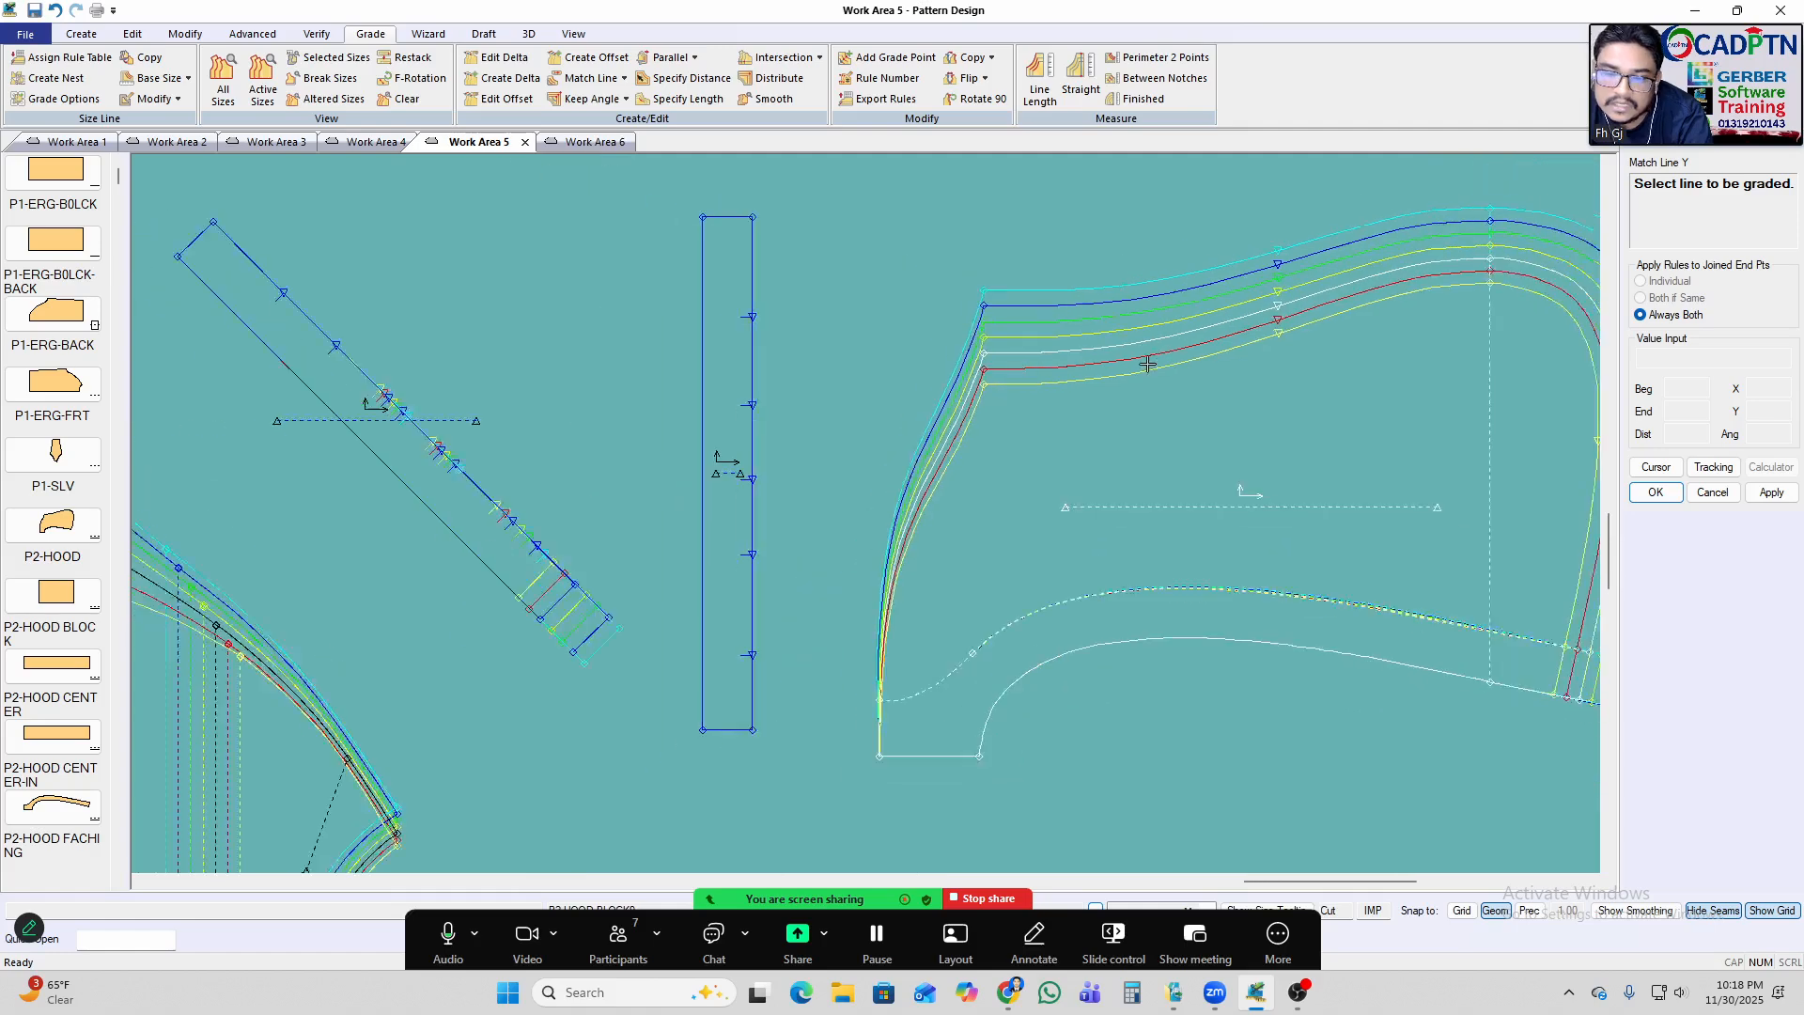
scroll(935, 388, down, 1)
right_click(1206, 293)
click(1206, 293)
Delete the diagonal binding strip from the work area.
scroll(658, 442, up, 3)
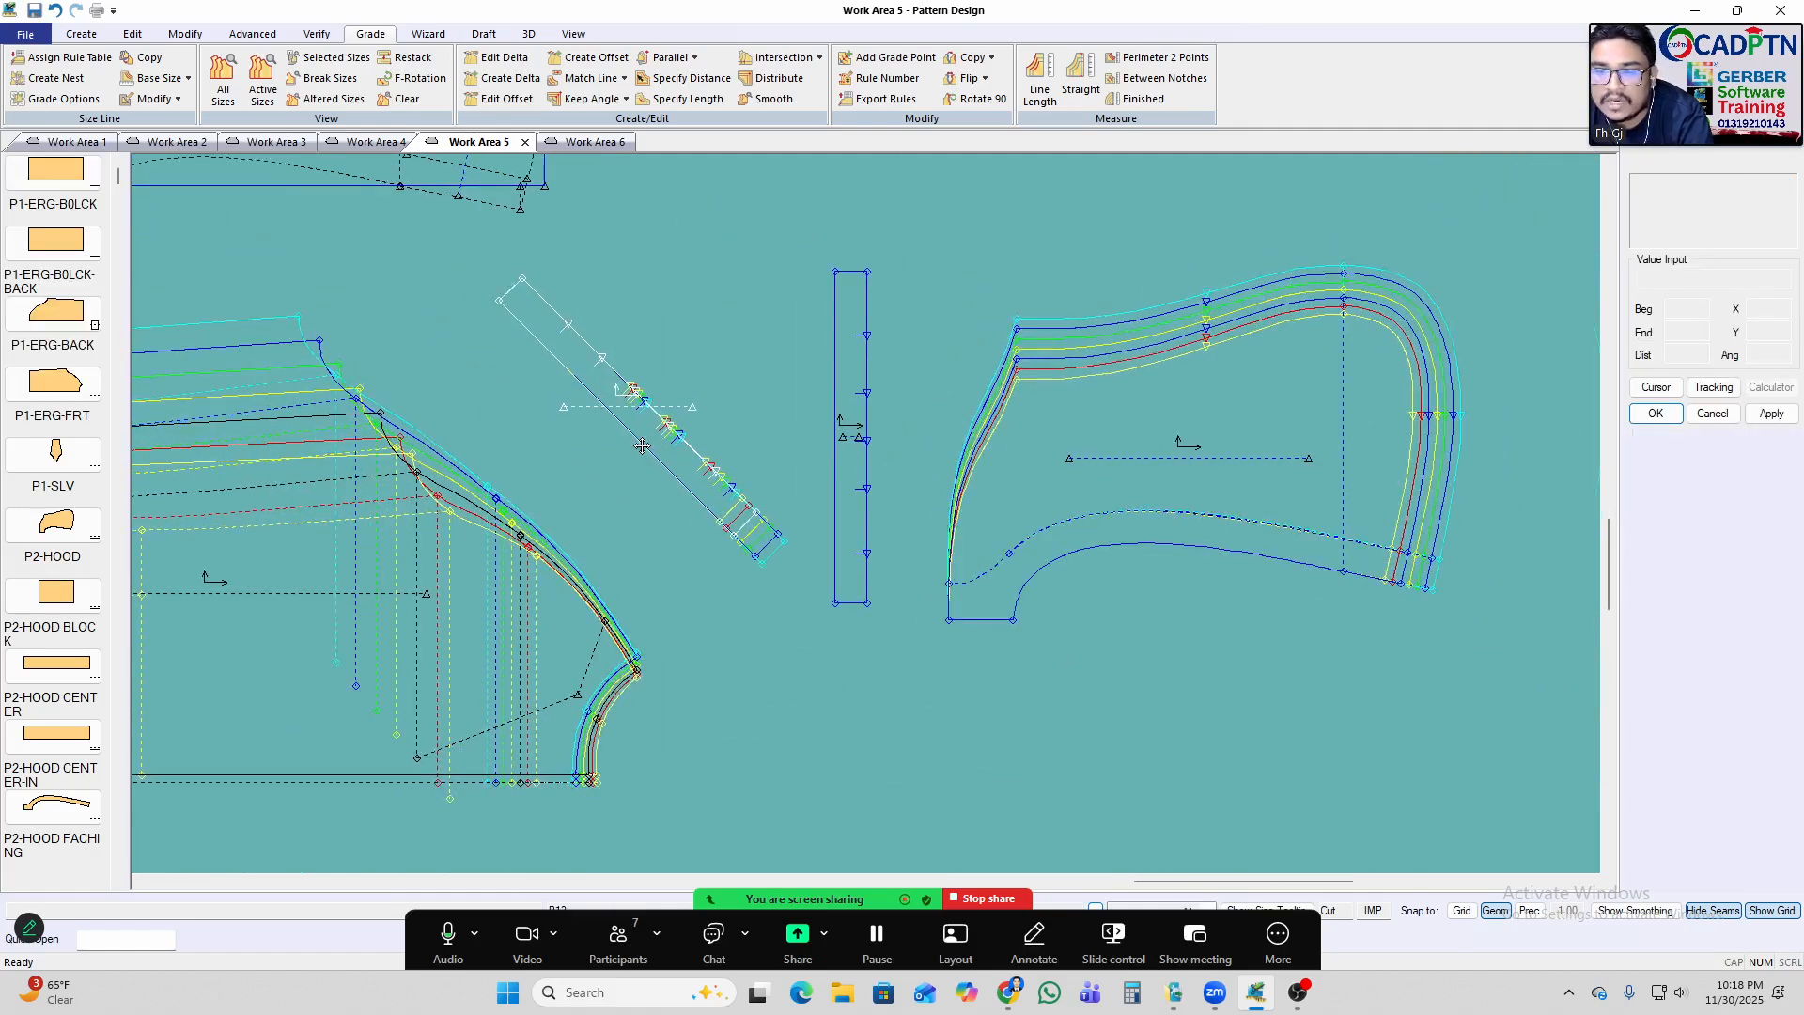
drag(659, 480, 657, 485)
drag(909, 425, 923, 429)
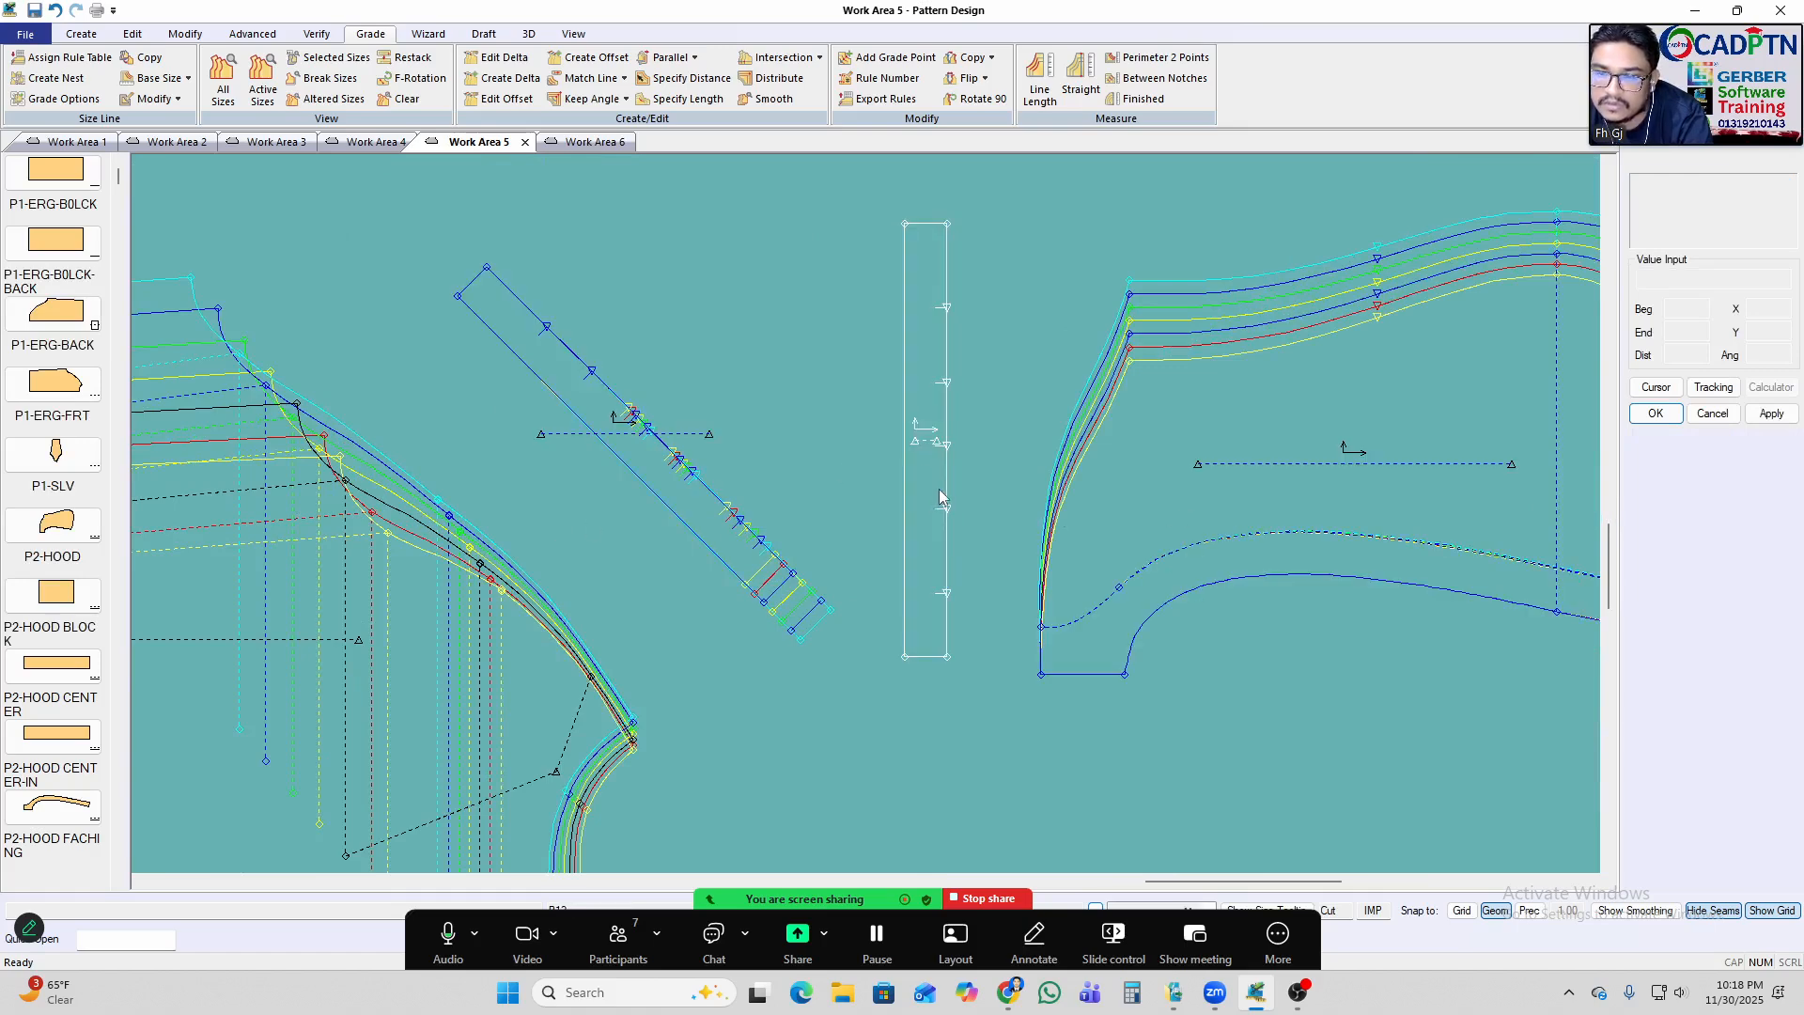
drag(648, 467, 660, 431)
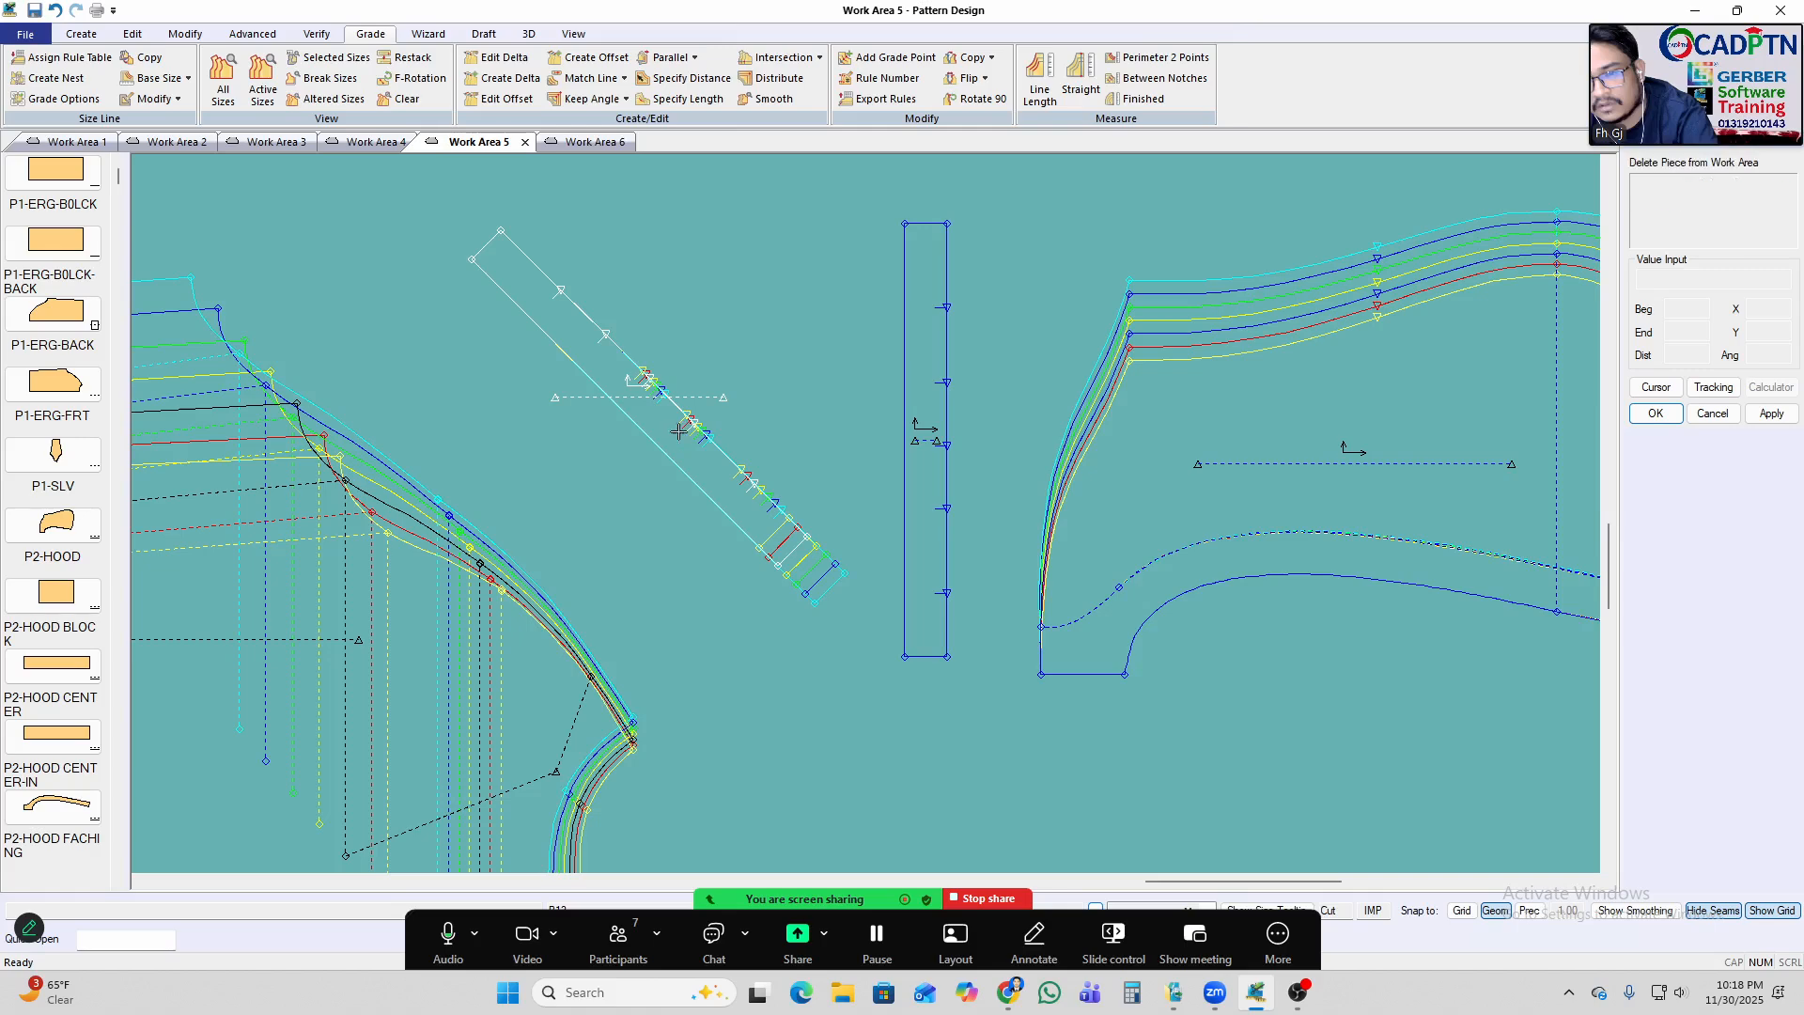
click(679, 431)
right_click(991, 289)
click(993, 292)
Show the graded size nest of the upright binding strip beside the hood block.
scroll(378, 415, down, 3)
scroll(1156, 324, up, 3)
drag(1058, 391, 1090, 366)
key(n)
click(668, 310)
right_click(858, 288)
click(930, 297)
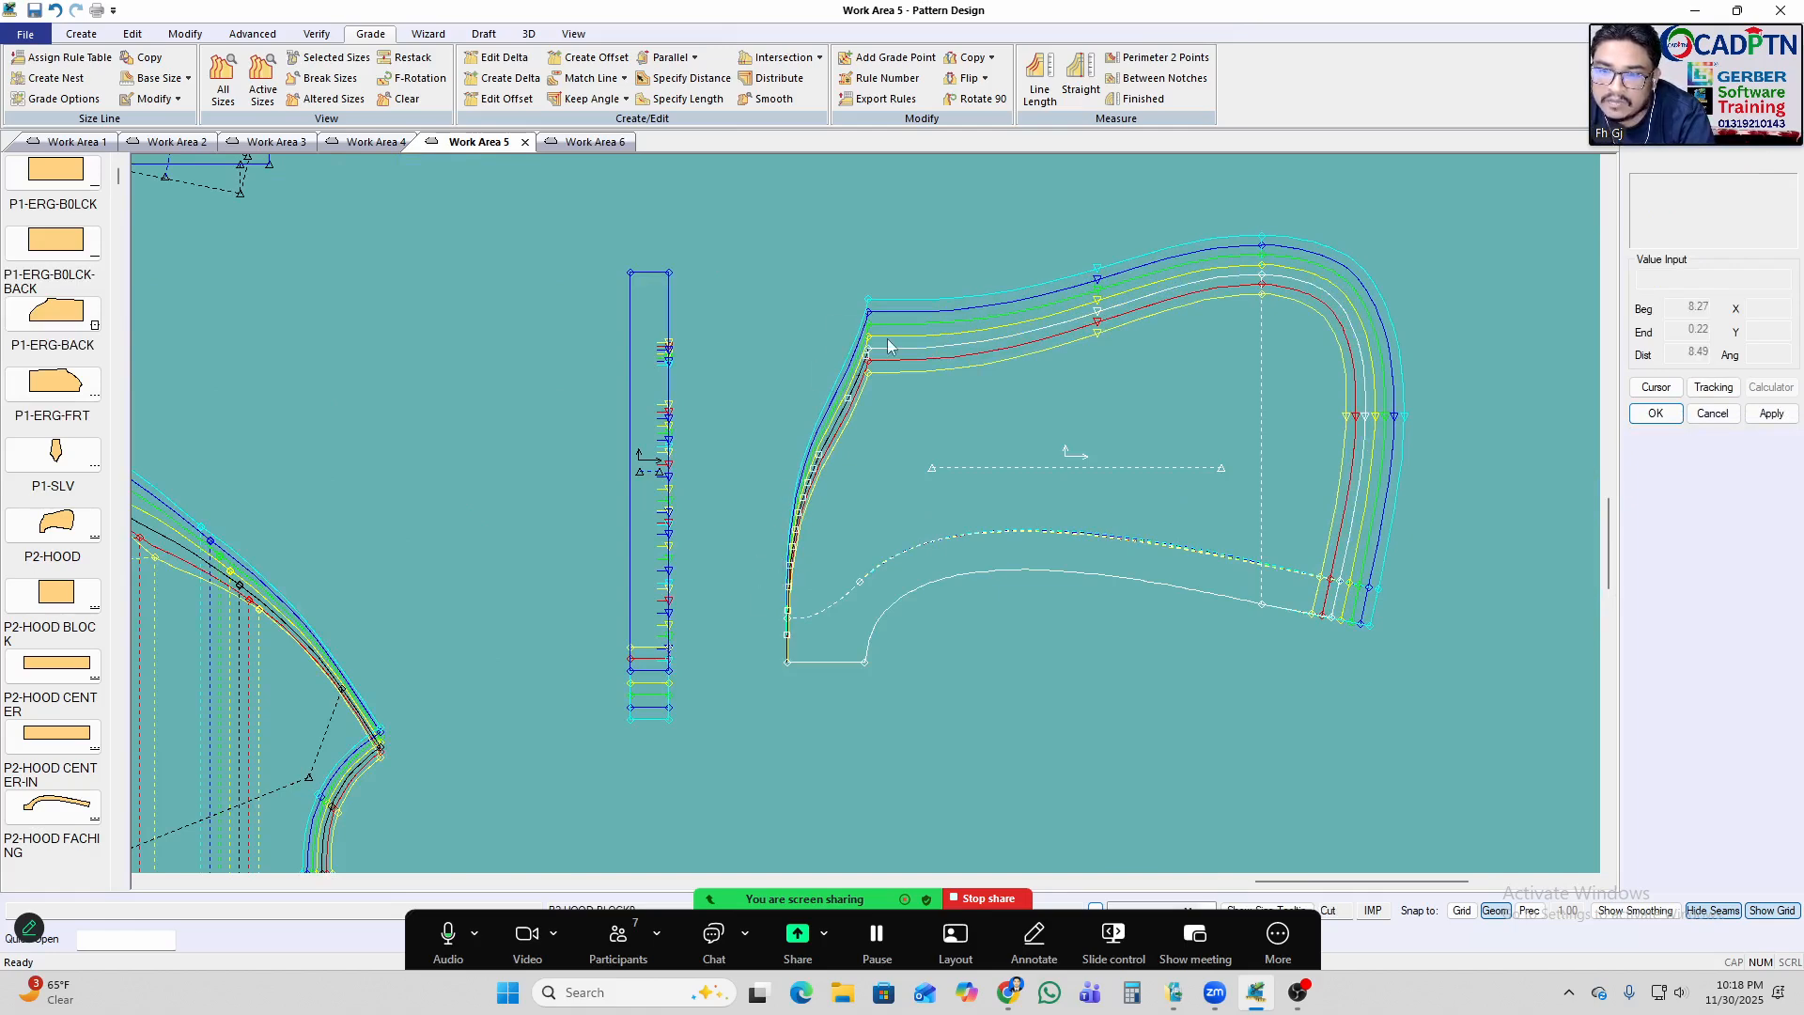
Examine the hood block's graded front, top and back edges across the size nest.
drag(891, 335, 896, 341)
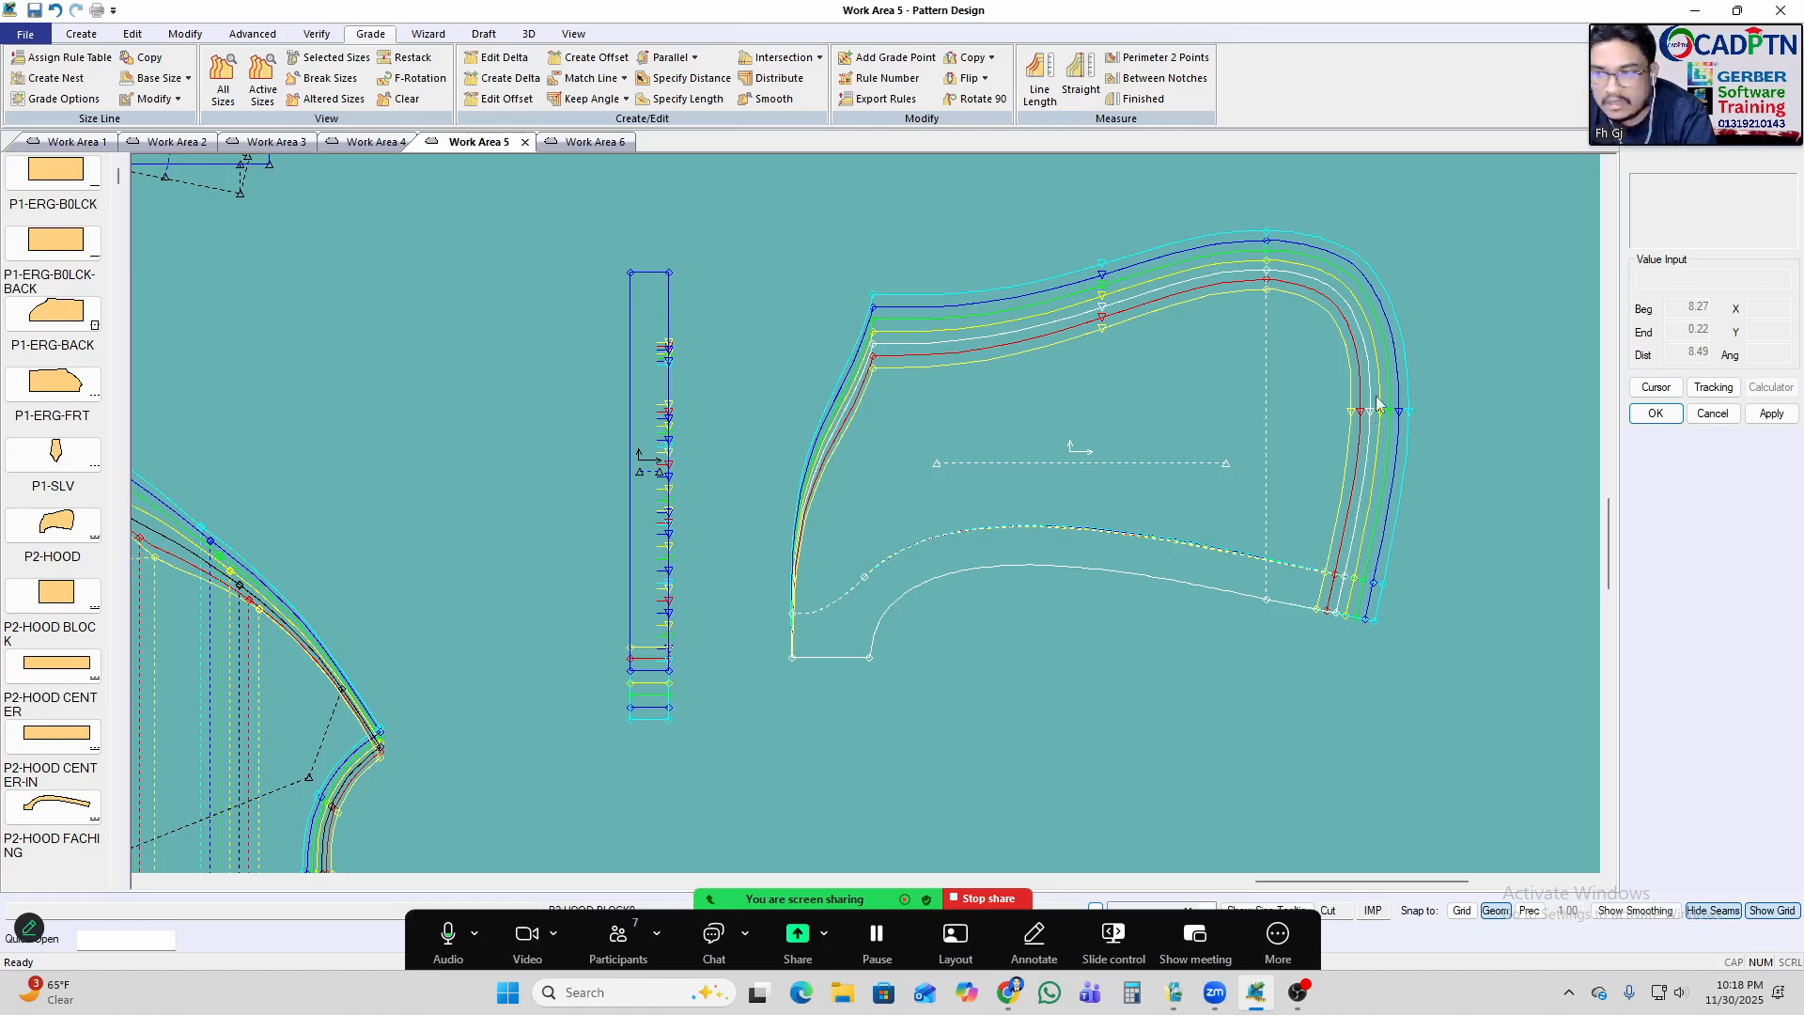
scroll(1481, 378, up, 4)
scroll(583, 406, down, 5)
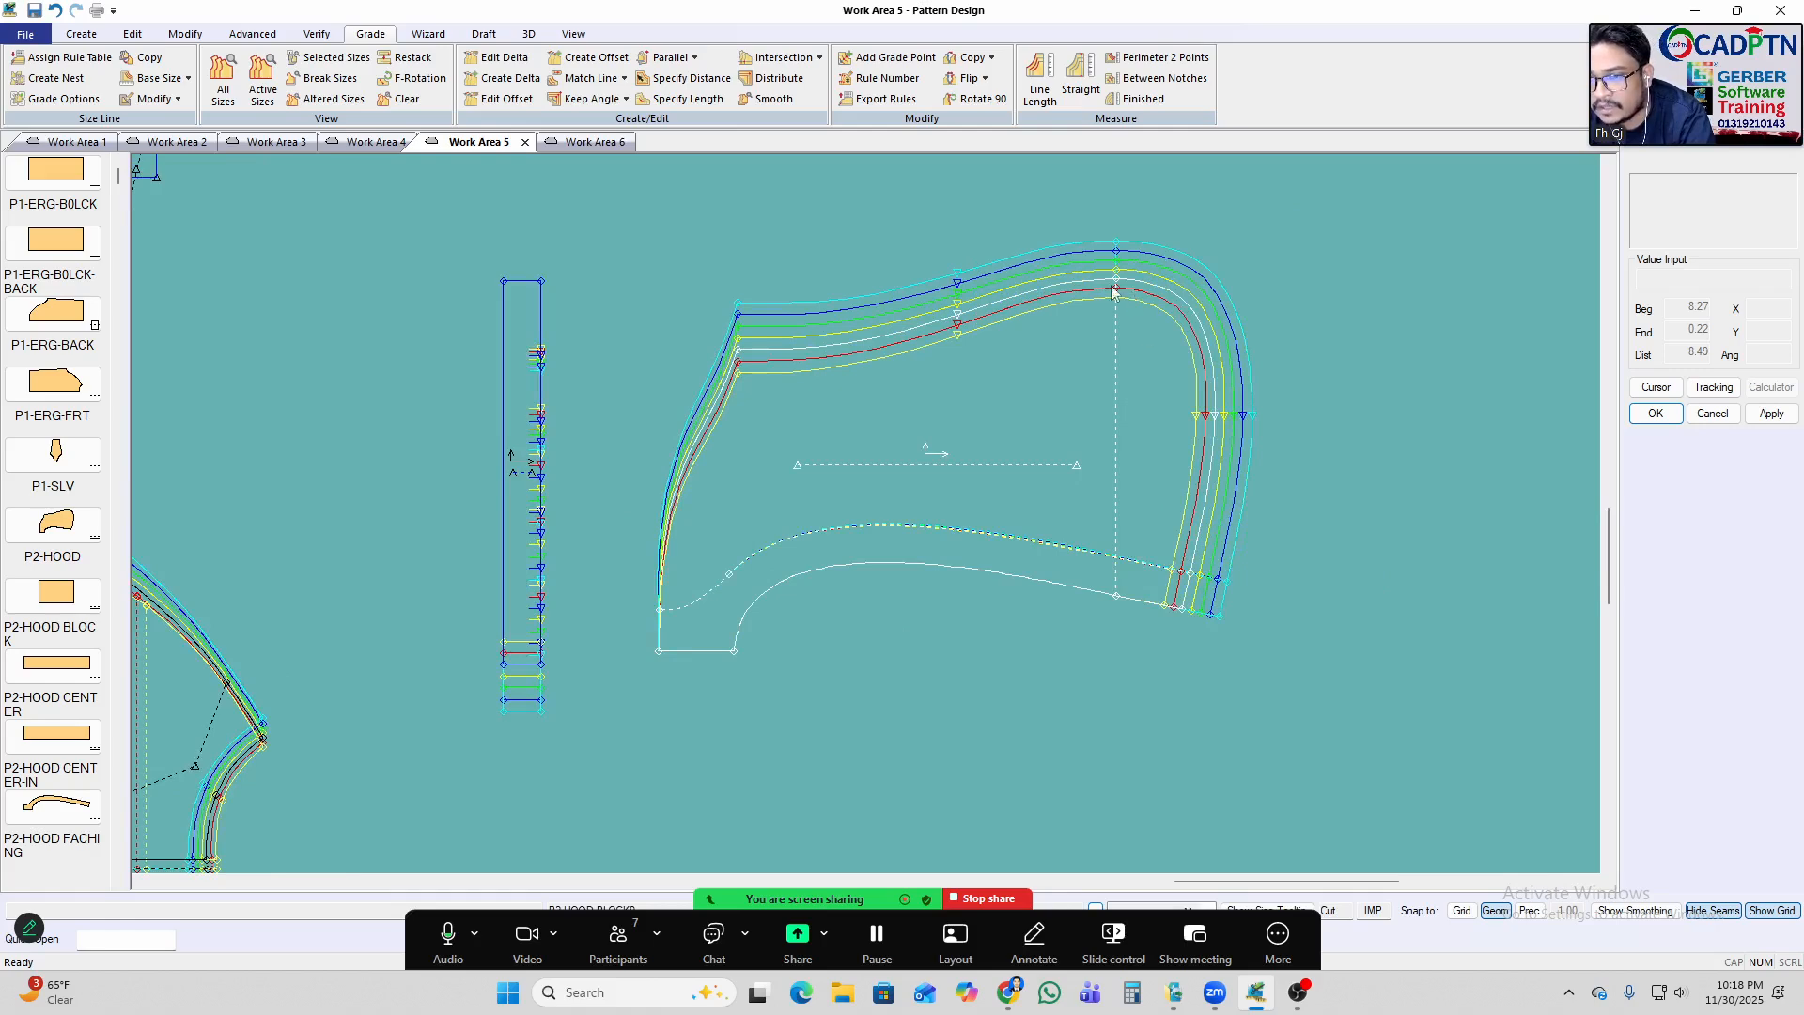
drag(952, 322, 948, 323)
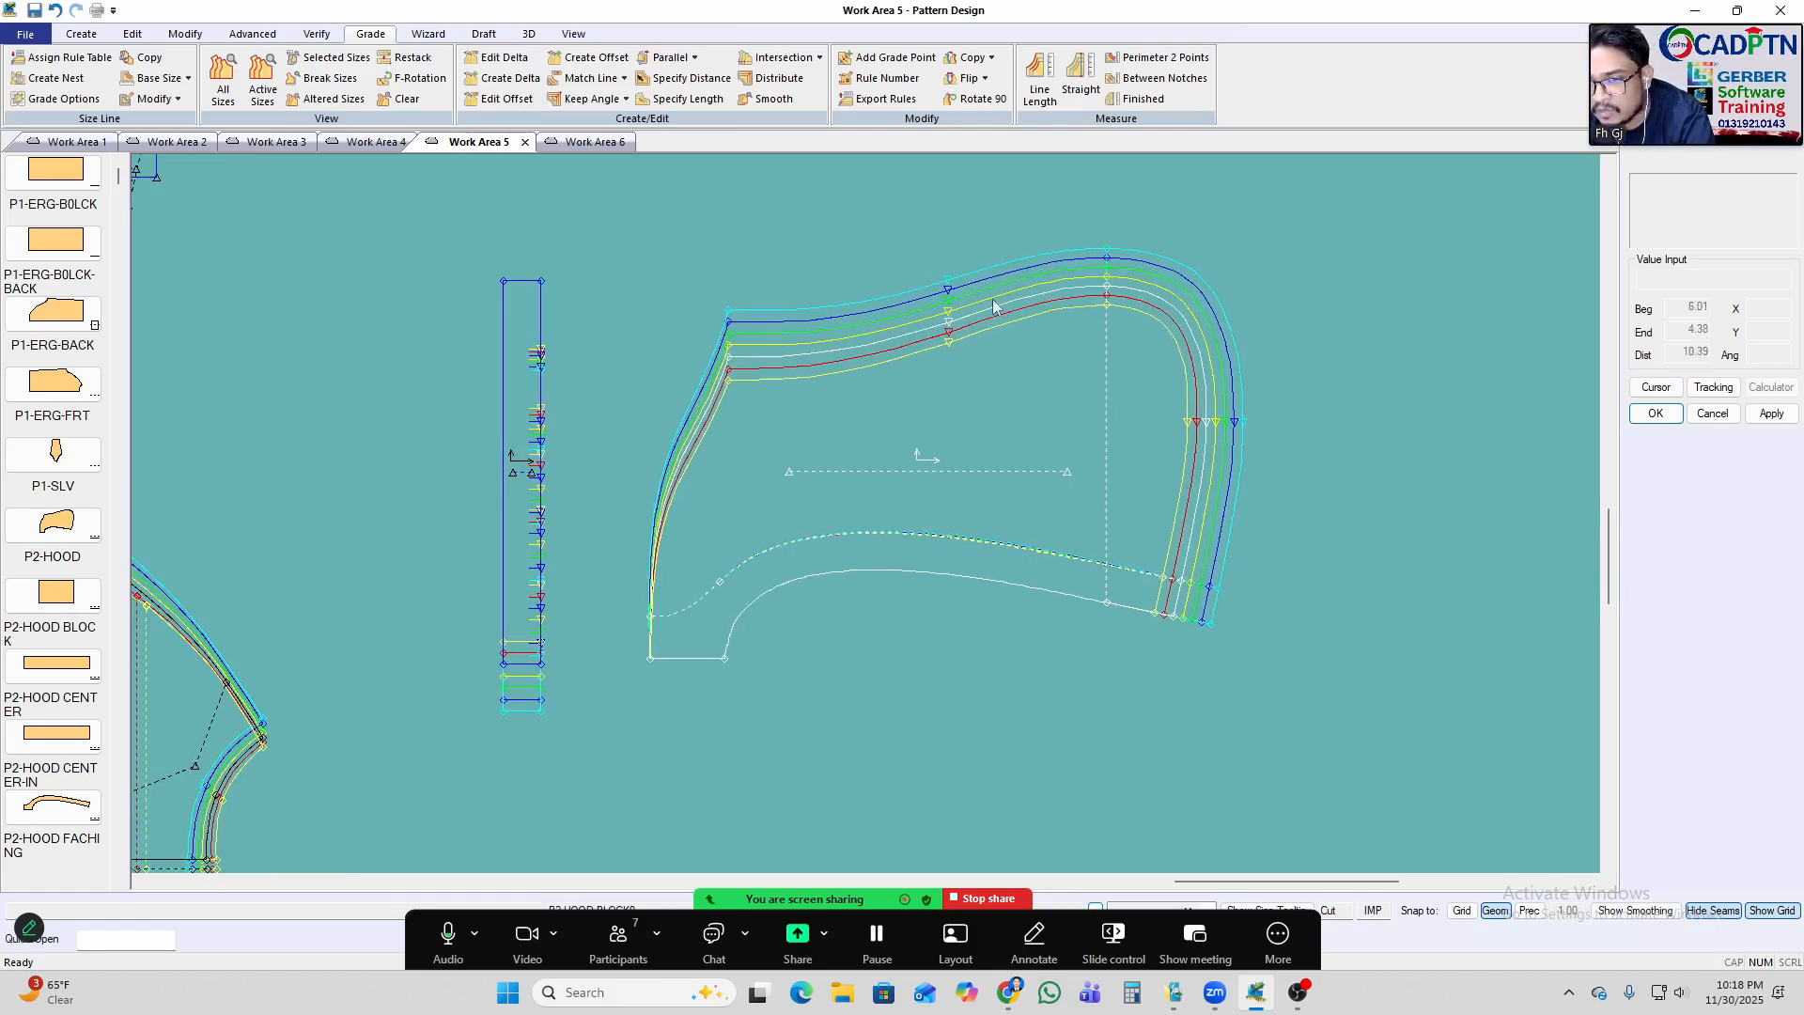
drag(1205, 422, 1216, 423)
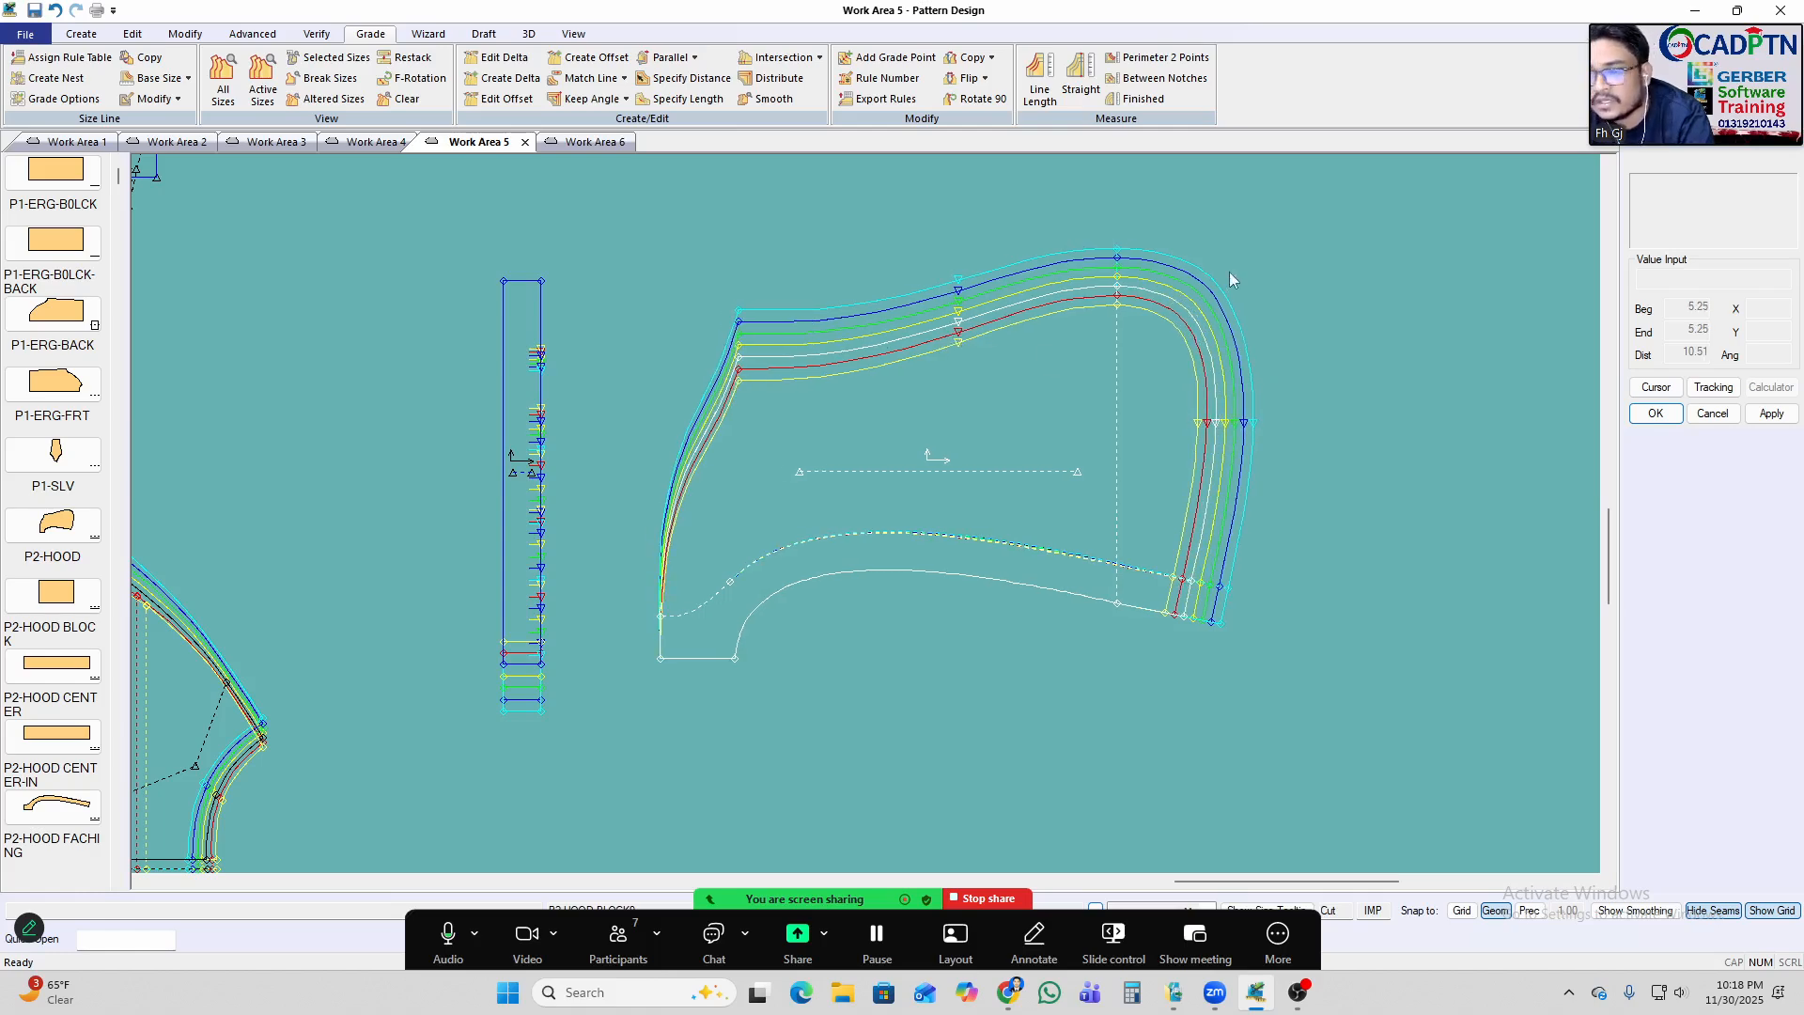
scroll(1240, 270, up, 2)
scroll(813, 373, down, 3)
drag(862, 488, 882, 482)
Clear the displayed nests and show the size nest again for the hood block, the slant-ended panel above it and the upright strip.
key(F6)
scroll(908, 647, down, 2)
drag(945, 326, 978, 374)
key(F5)
drag(1286, 237, 481, 719)
right_click(1185, 362)
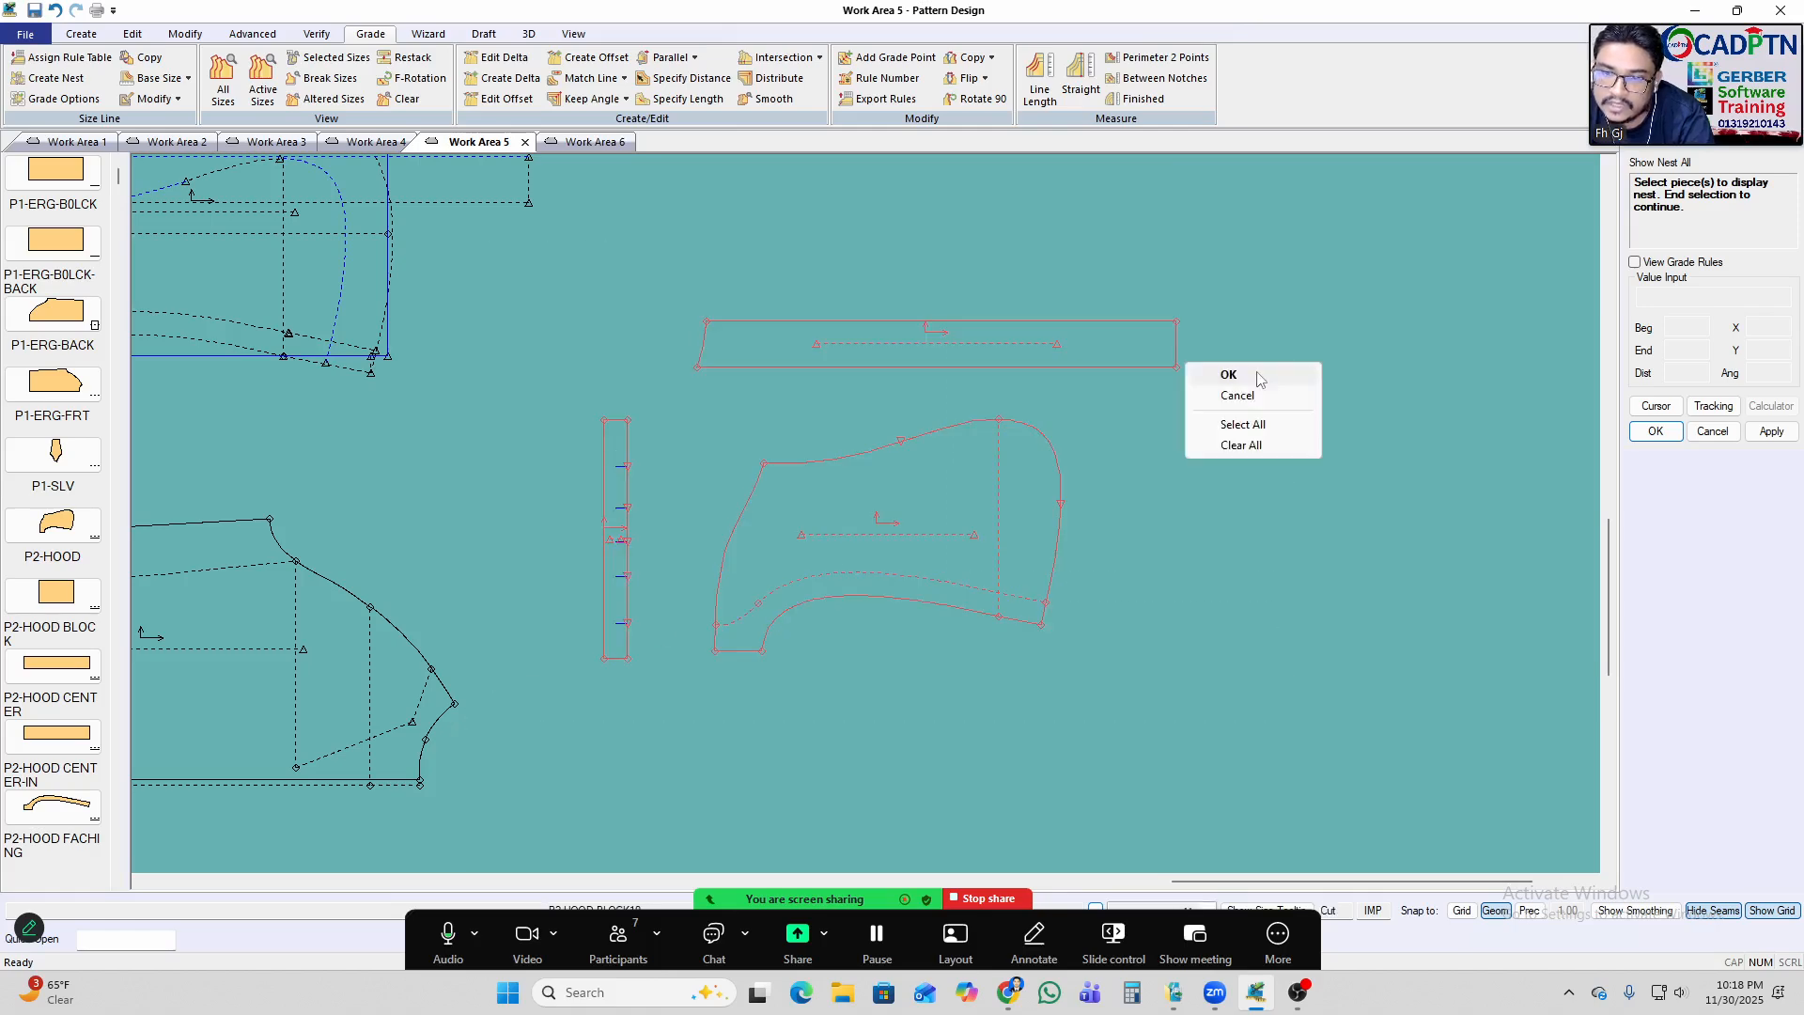
click(1228, 374)
scroll(948, 305, up, 2)
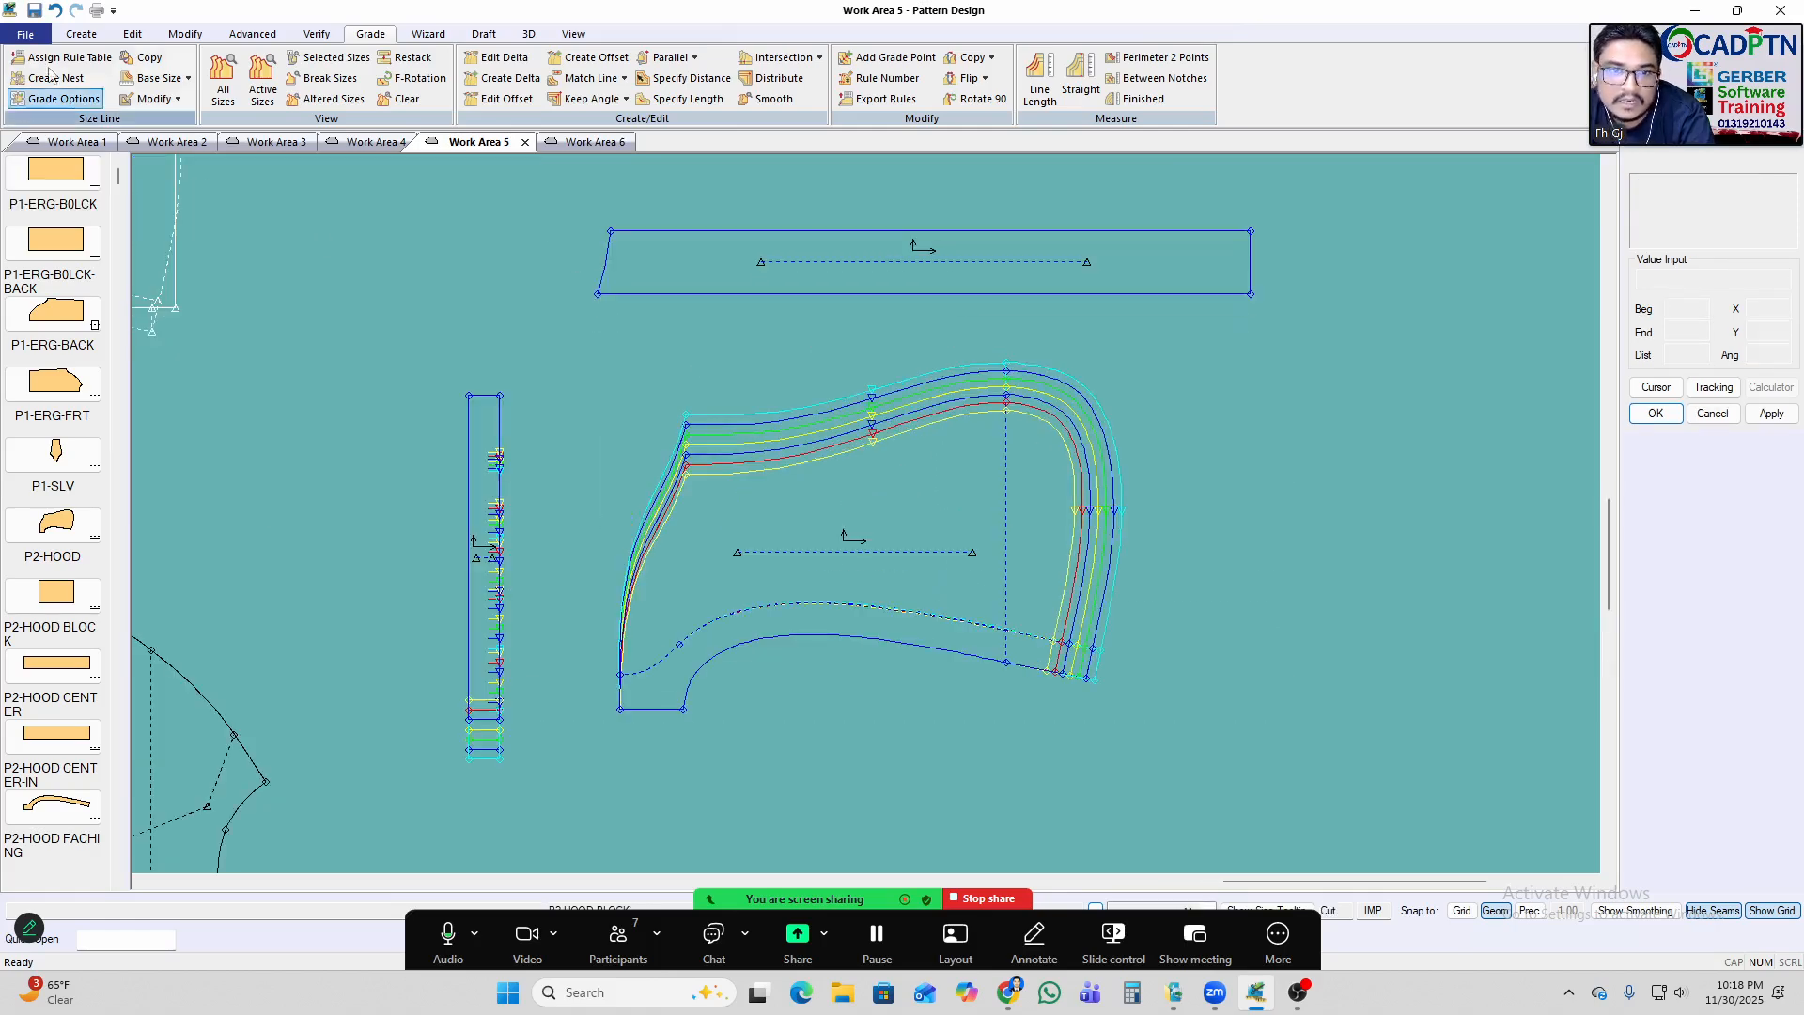
Select the hood block's outer top and back edge for a graded binding 1 wide with rotation set to None.
click(81, 33)
click(611, 99)
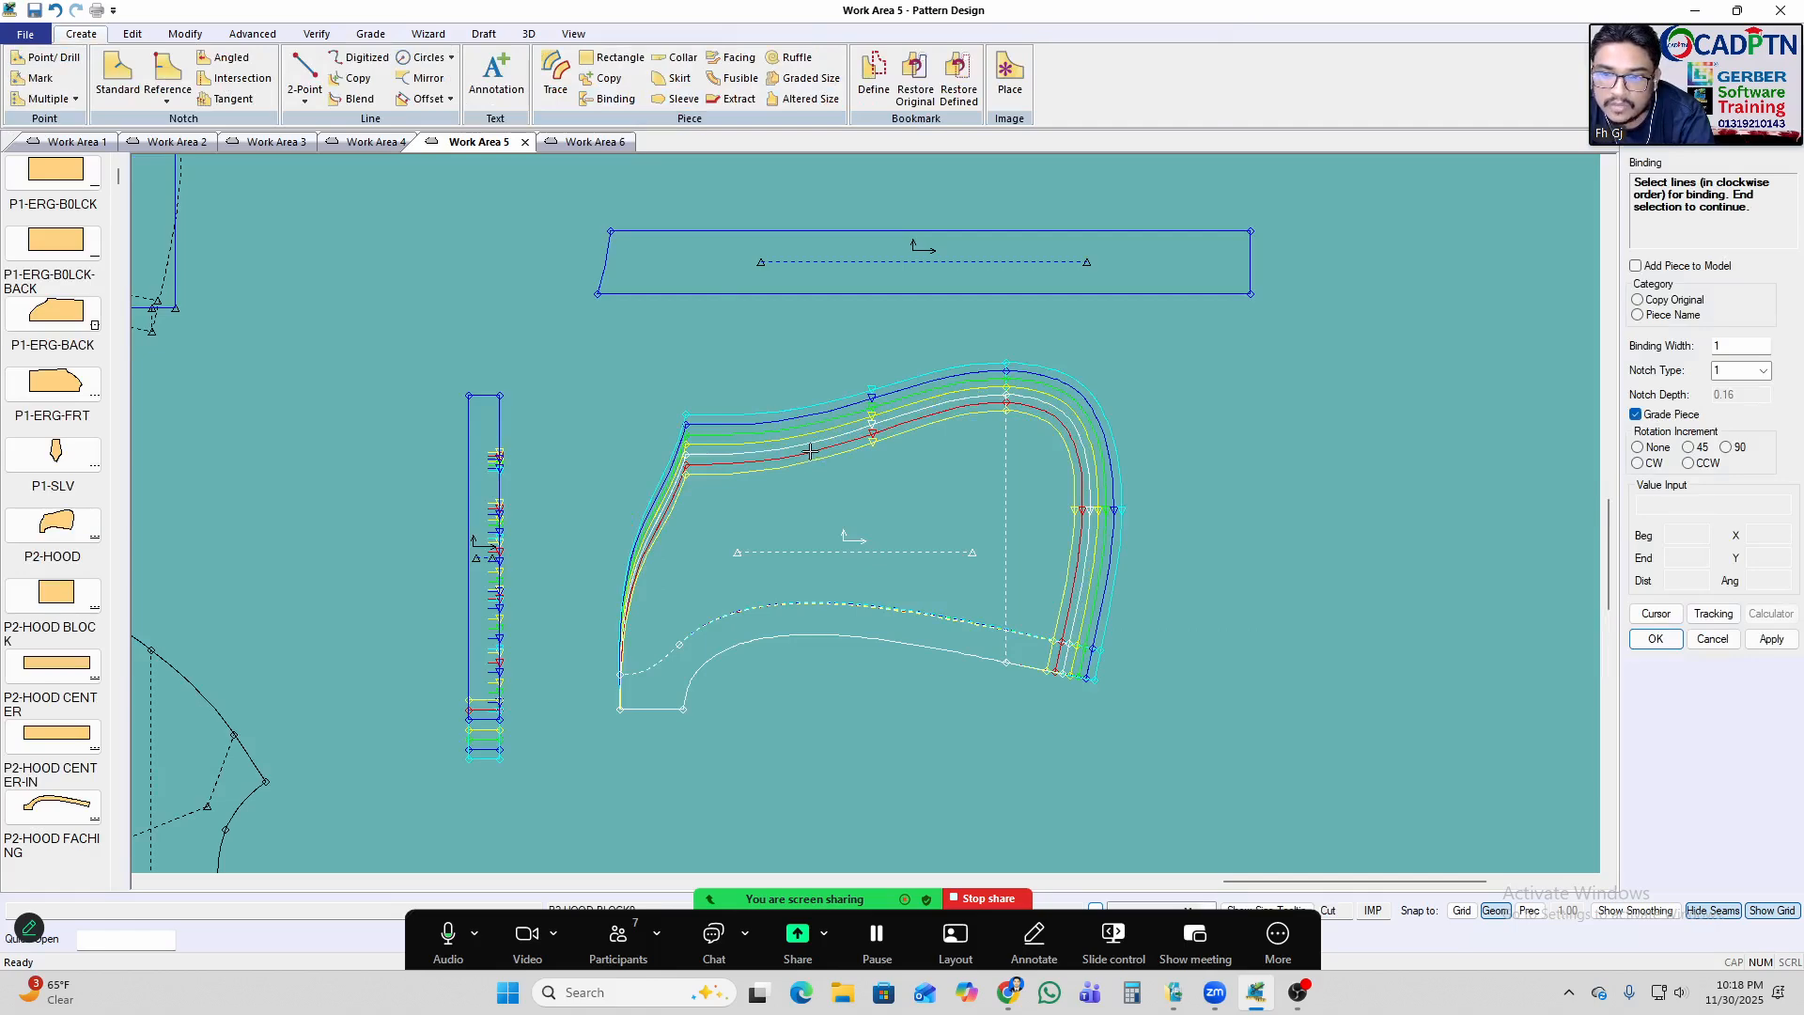
click(1052, 407)
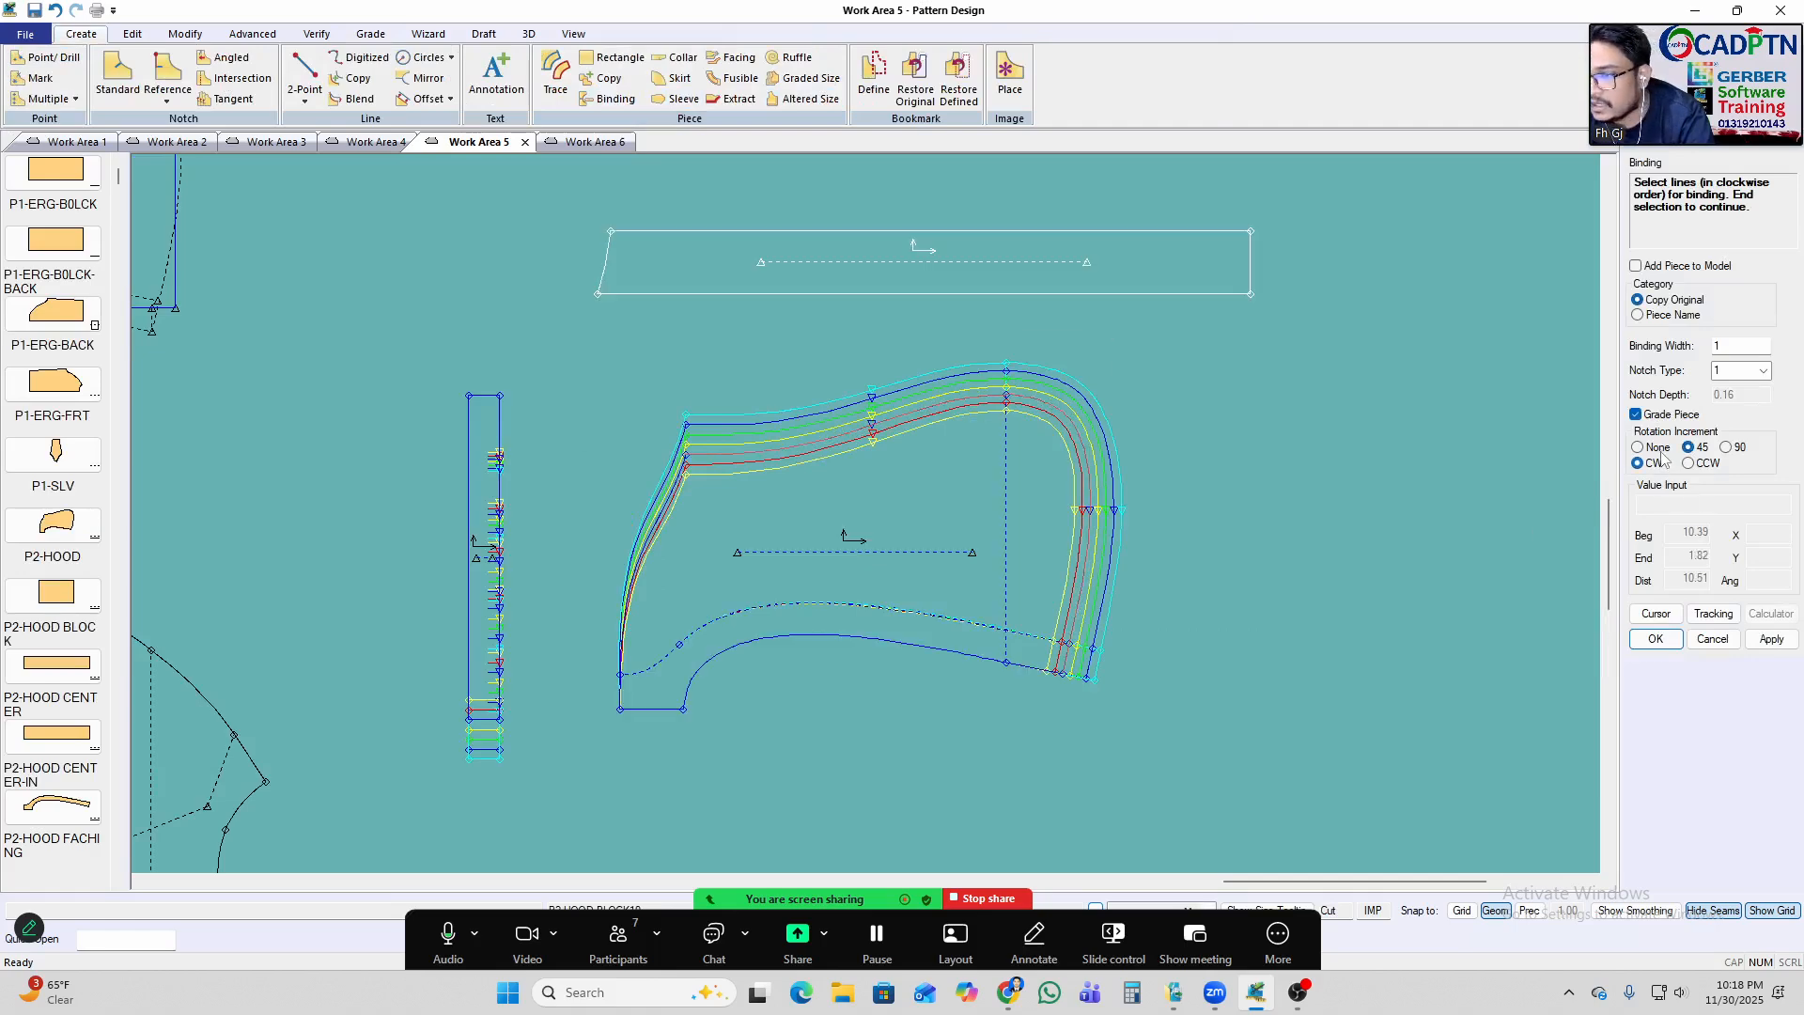
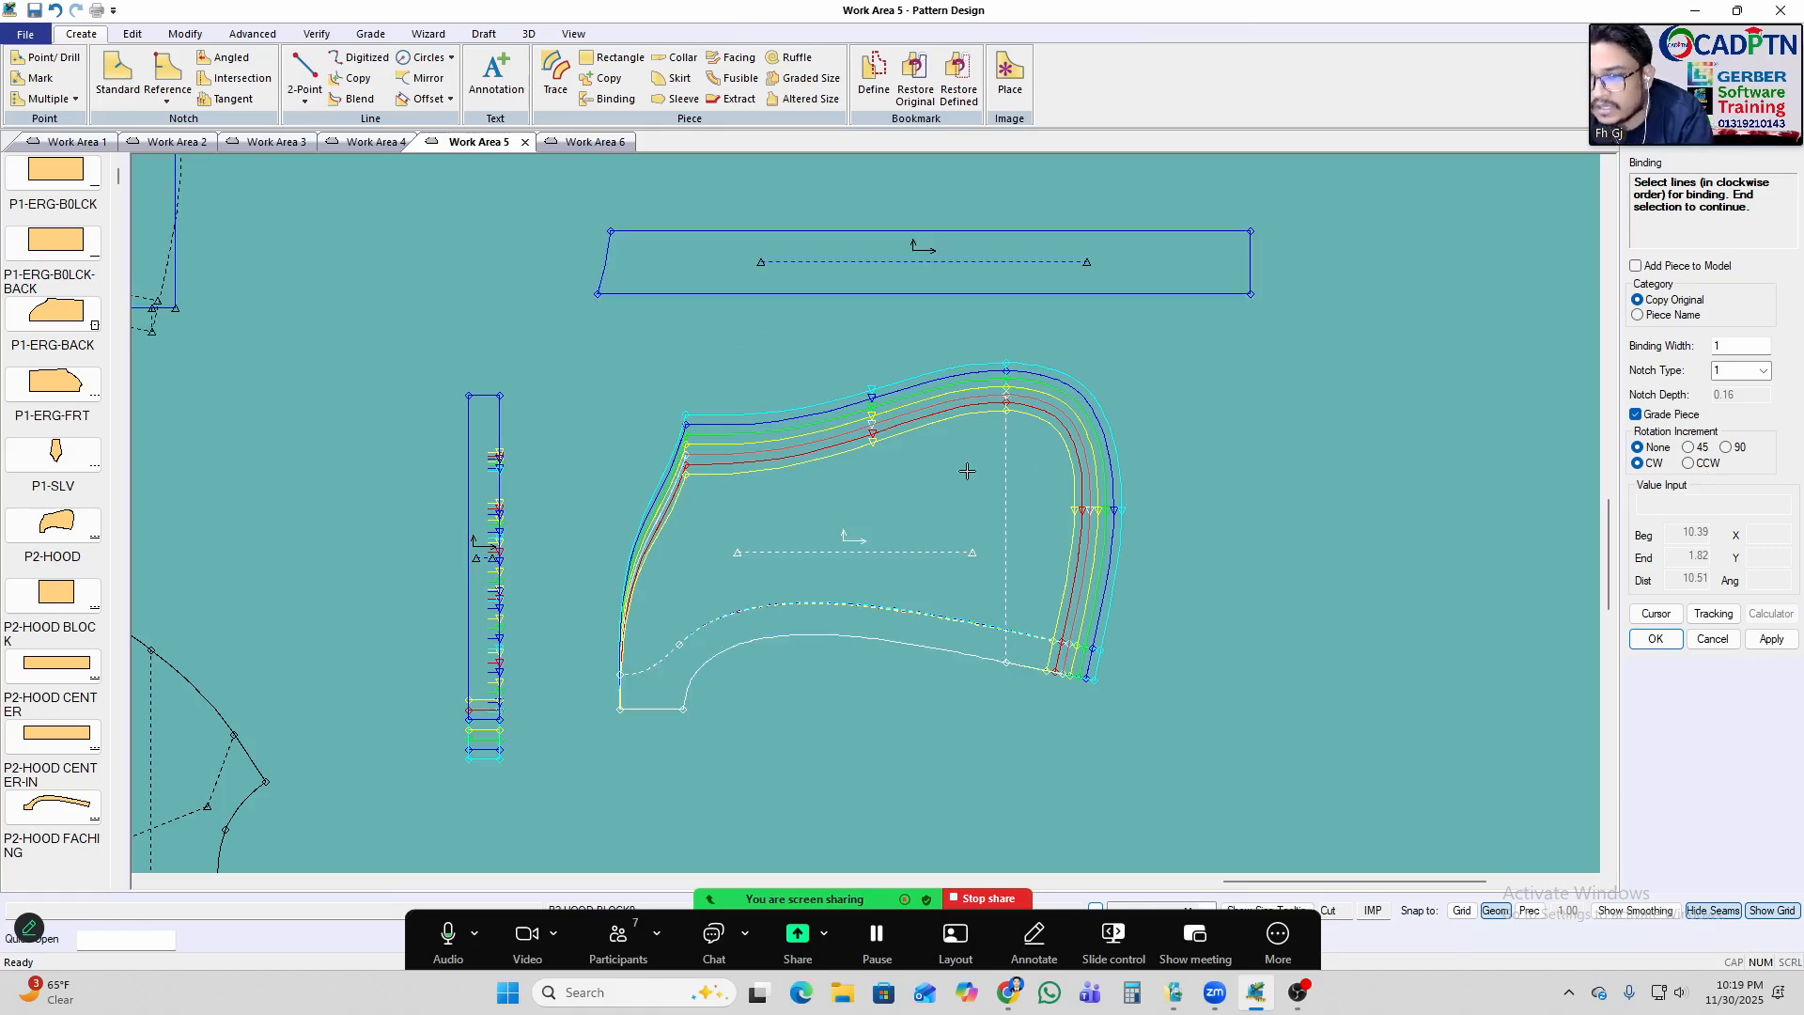
right_click(1004, 261)
click(1034, 272)
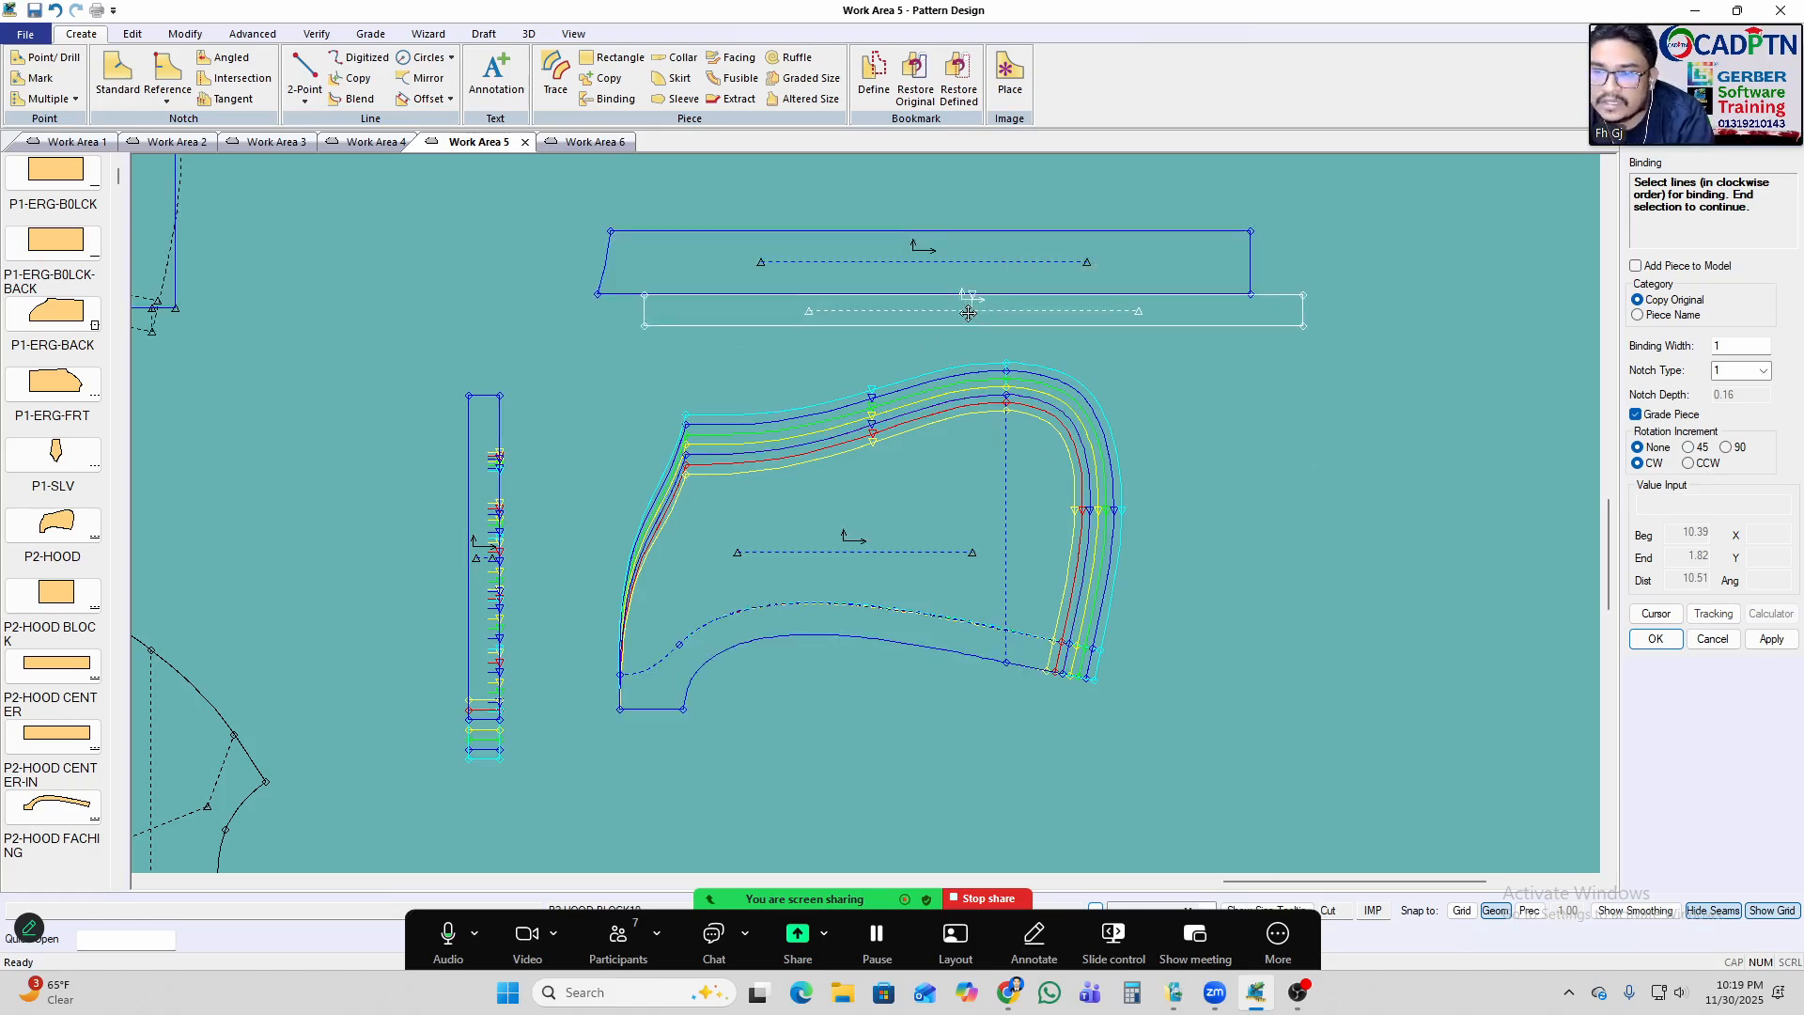
Place the horizontal binding strip above the slant-ended panel, accept its piece name and end the Binding command.
scroll(950, 331, up, 2)
scroll(907, 733, down, 4)
scroll(1005, 202, up, 2)
click(920, 302)
right_click(1139, 241)
click(1203, 251)
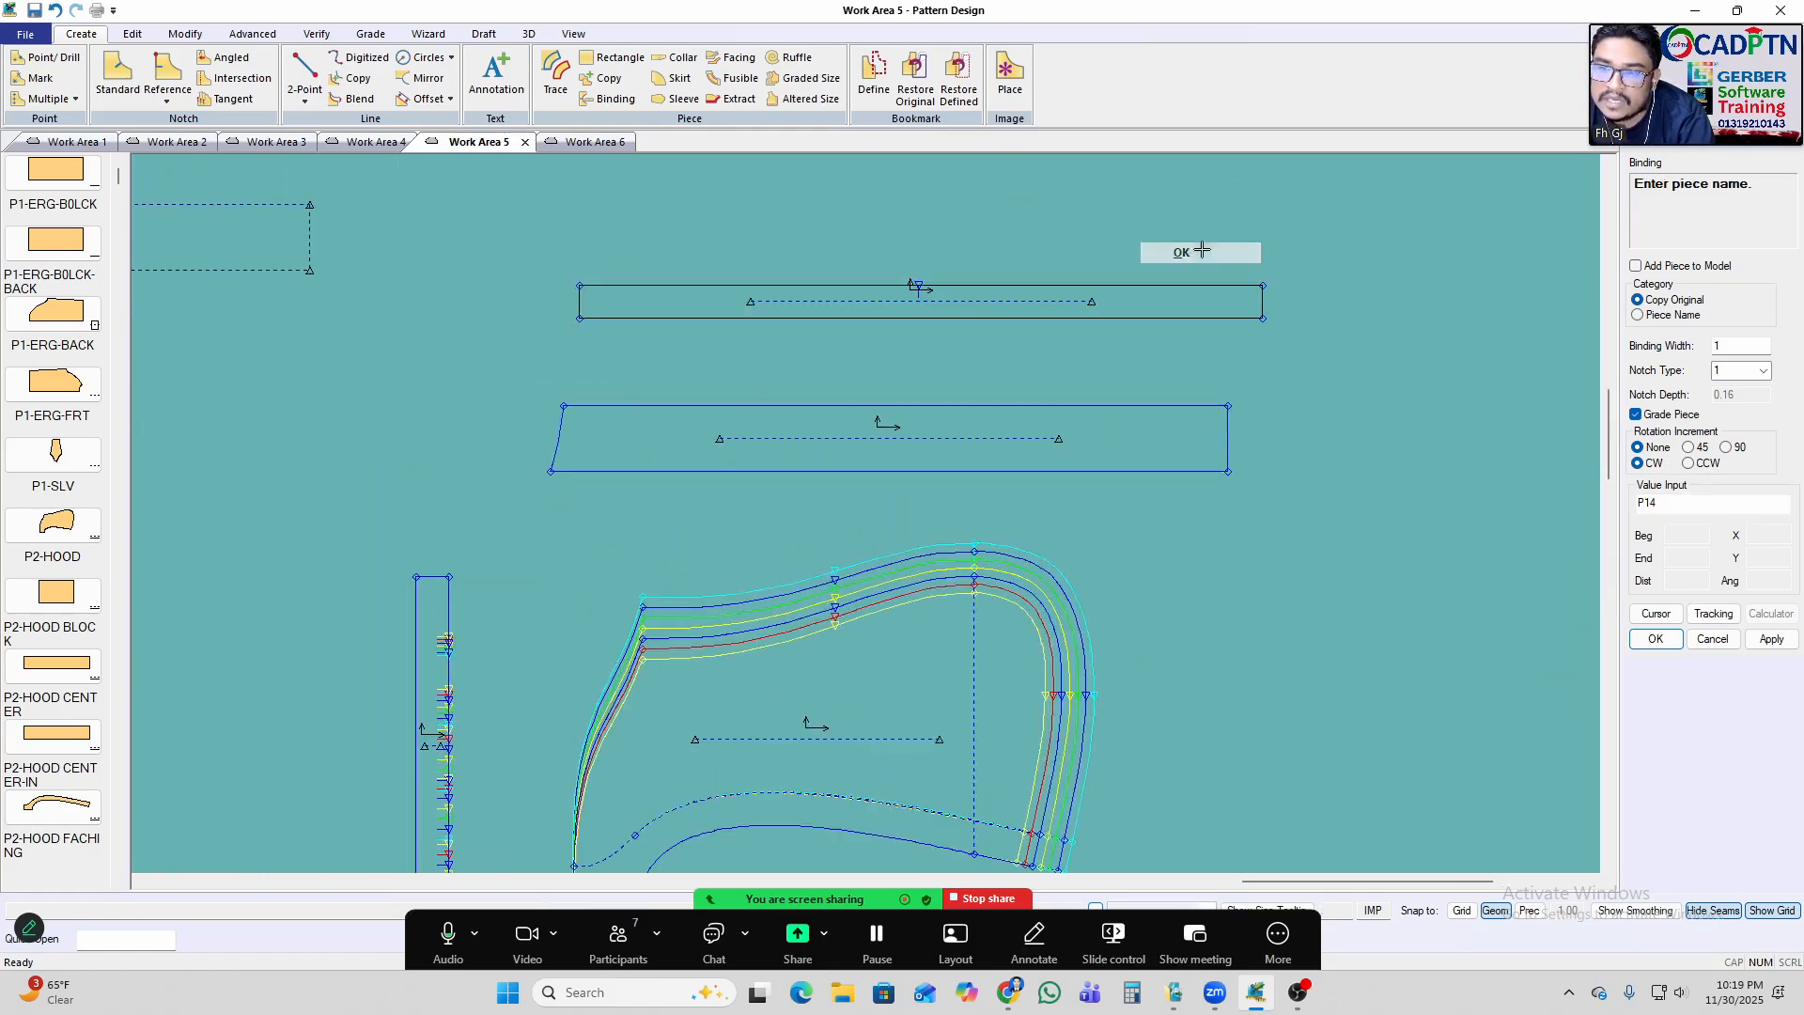
Align the new horizontal strip above the slant-ended panel and show the size nest of both pieces.
click(1118, 306)
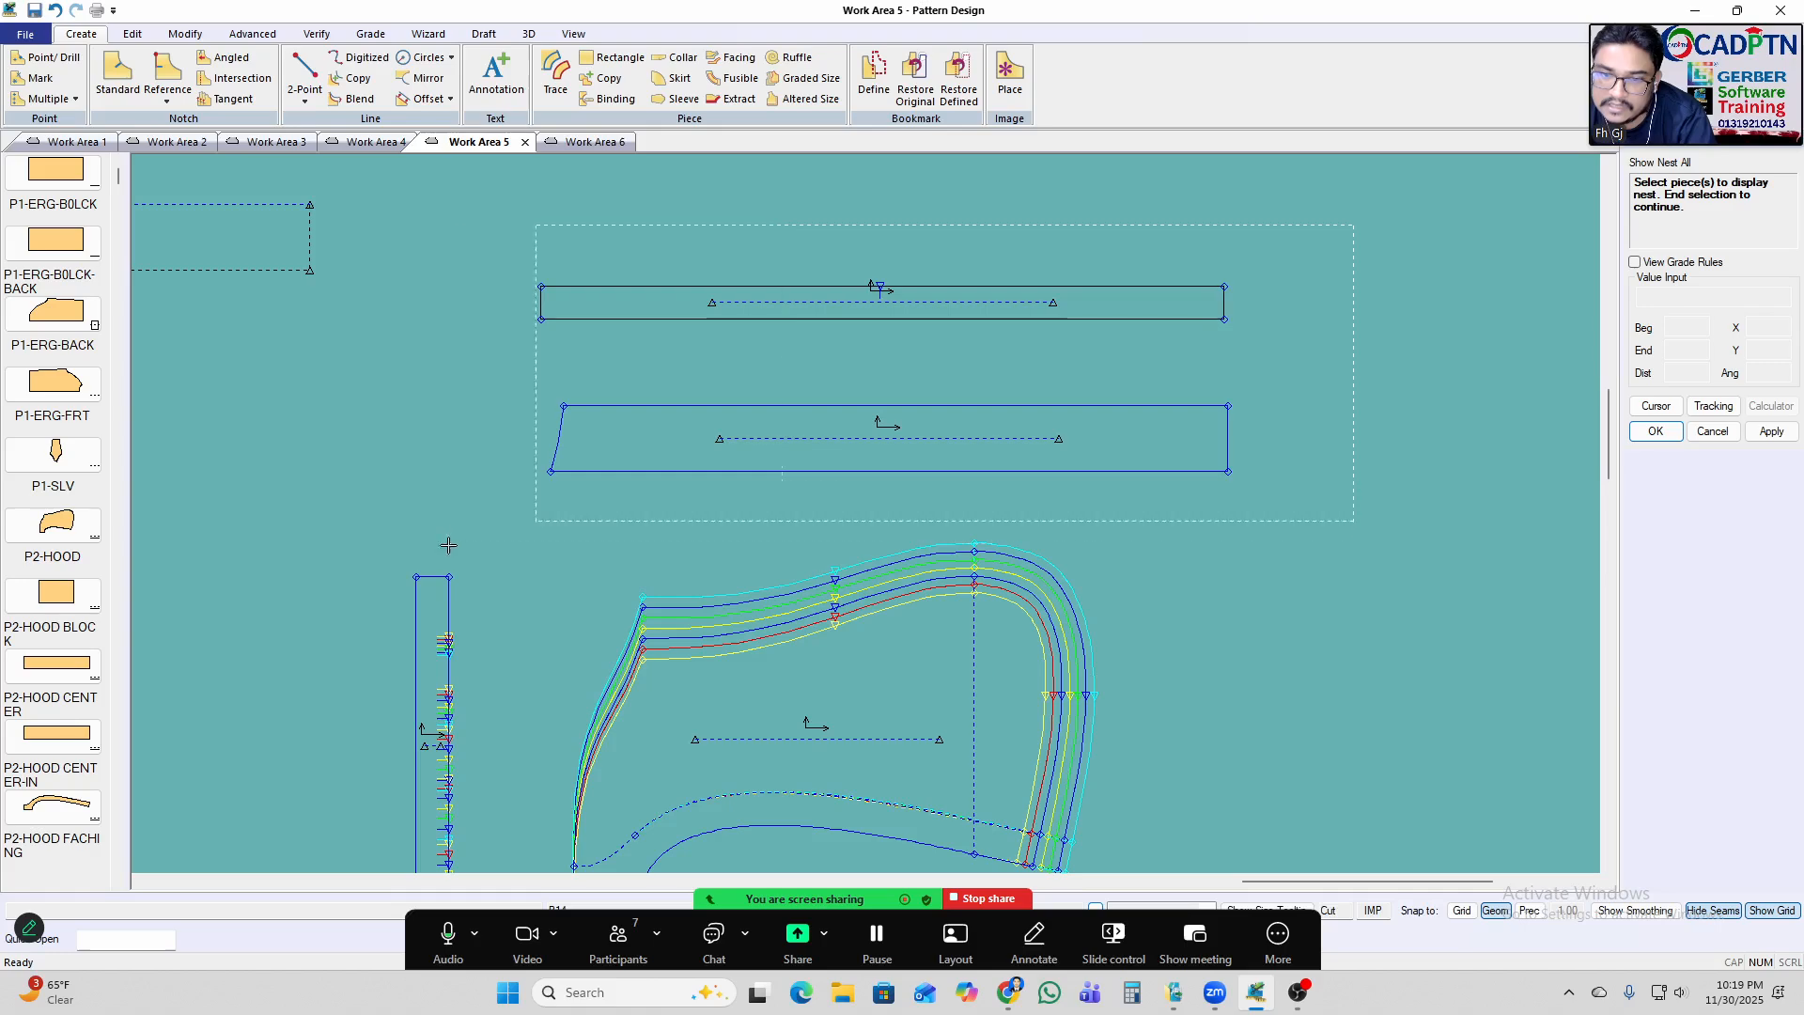
right_click(1282, 240)
click(1302, 250)
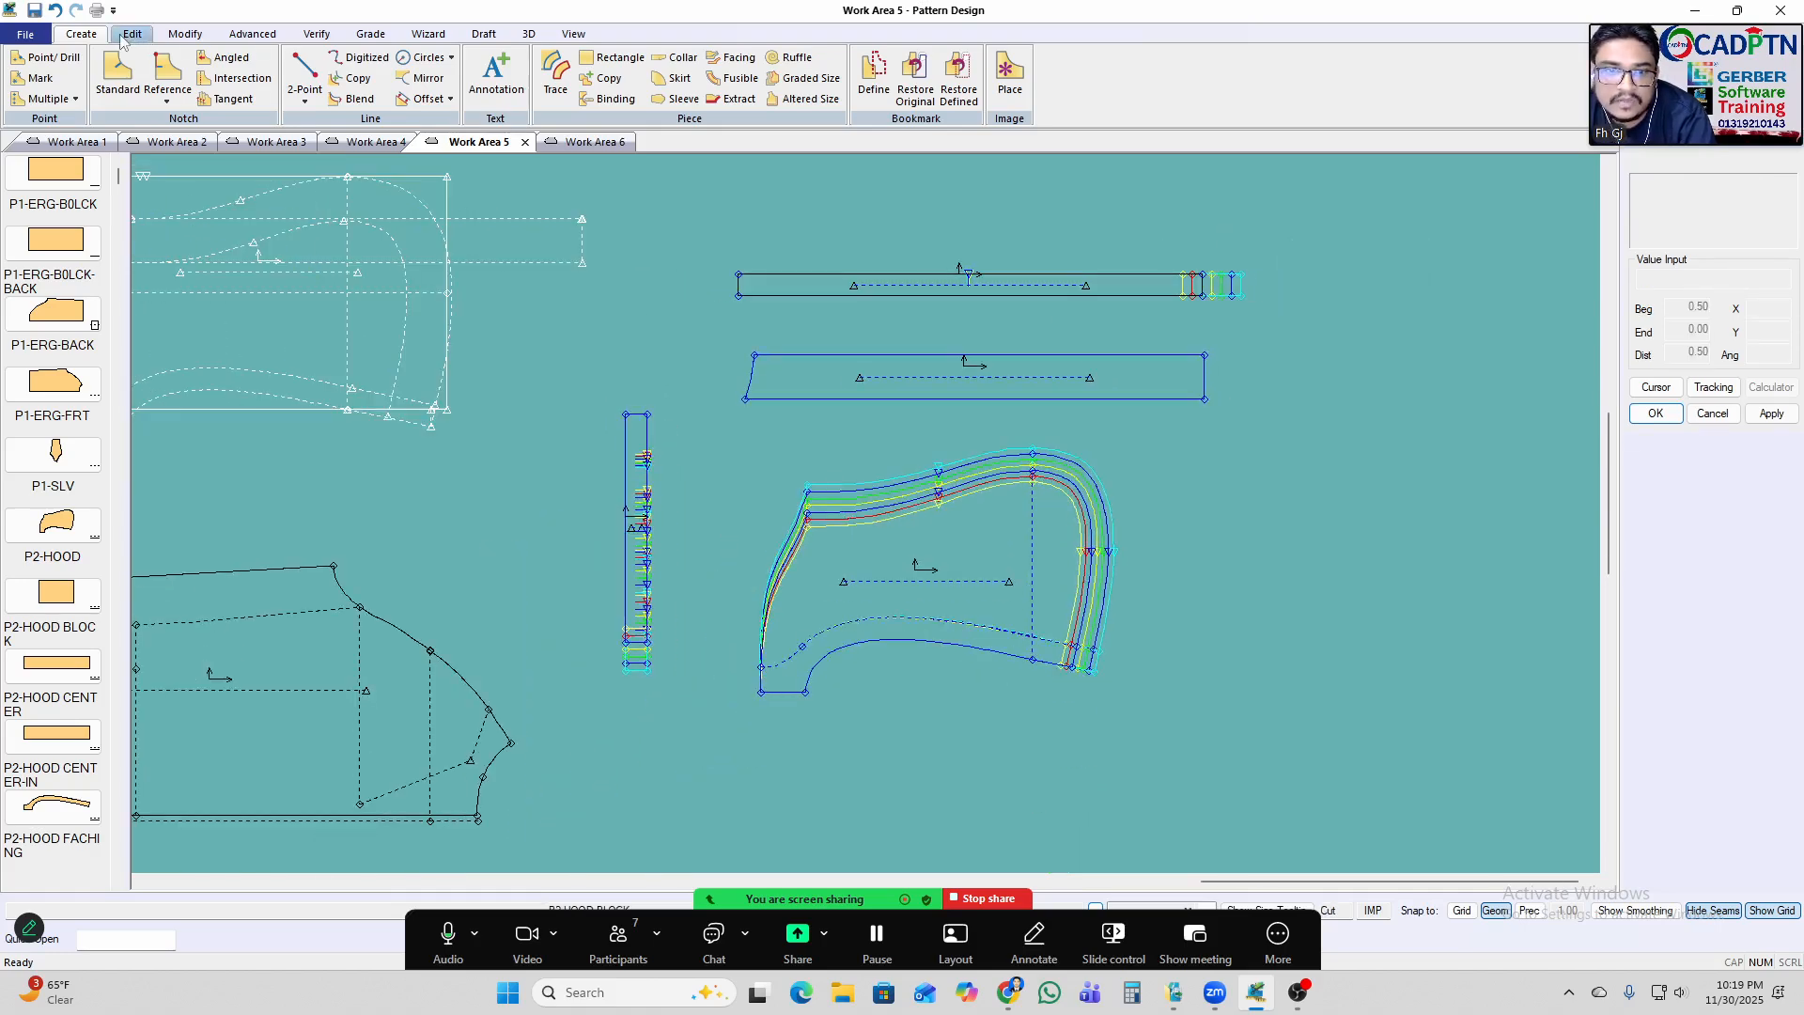
Select the hood block's outer top and back edge again for a second graded binding 1 wide, rotated 90 degrees clockwise.
click(611, 99)
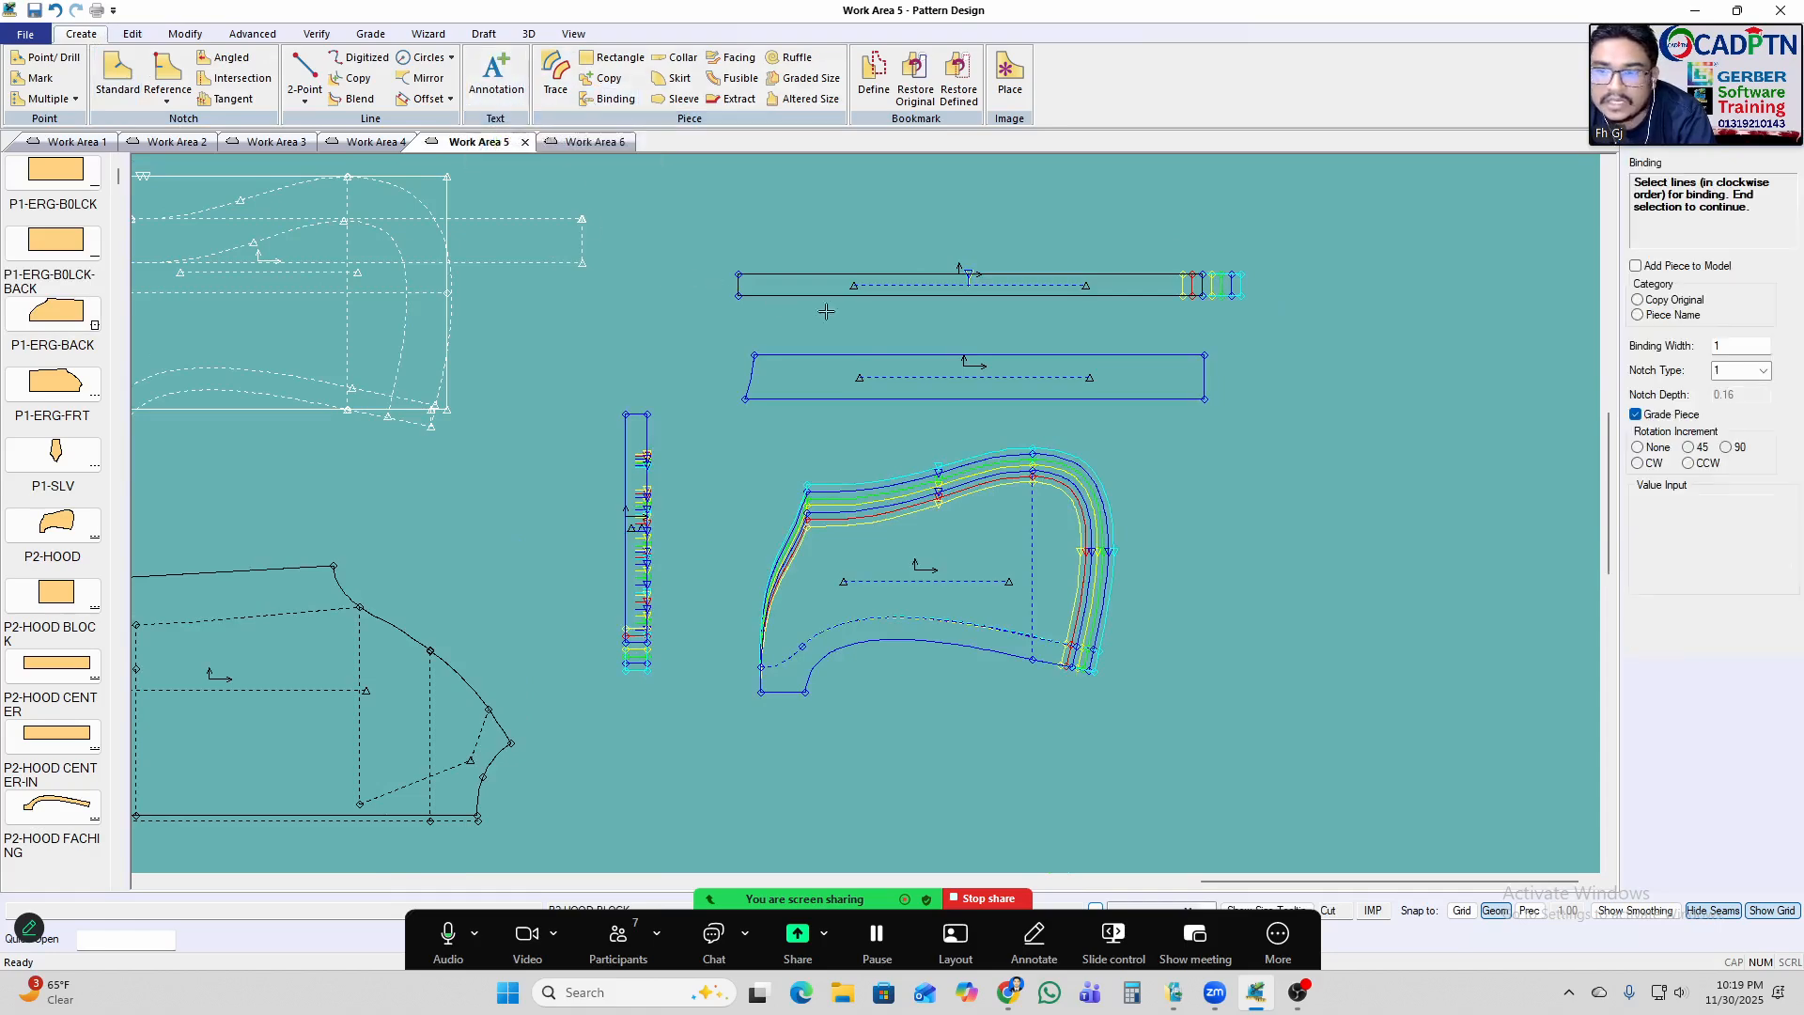
scroll(1524, 647, up, 1)
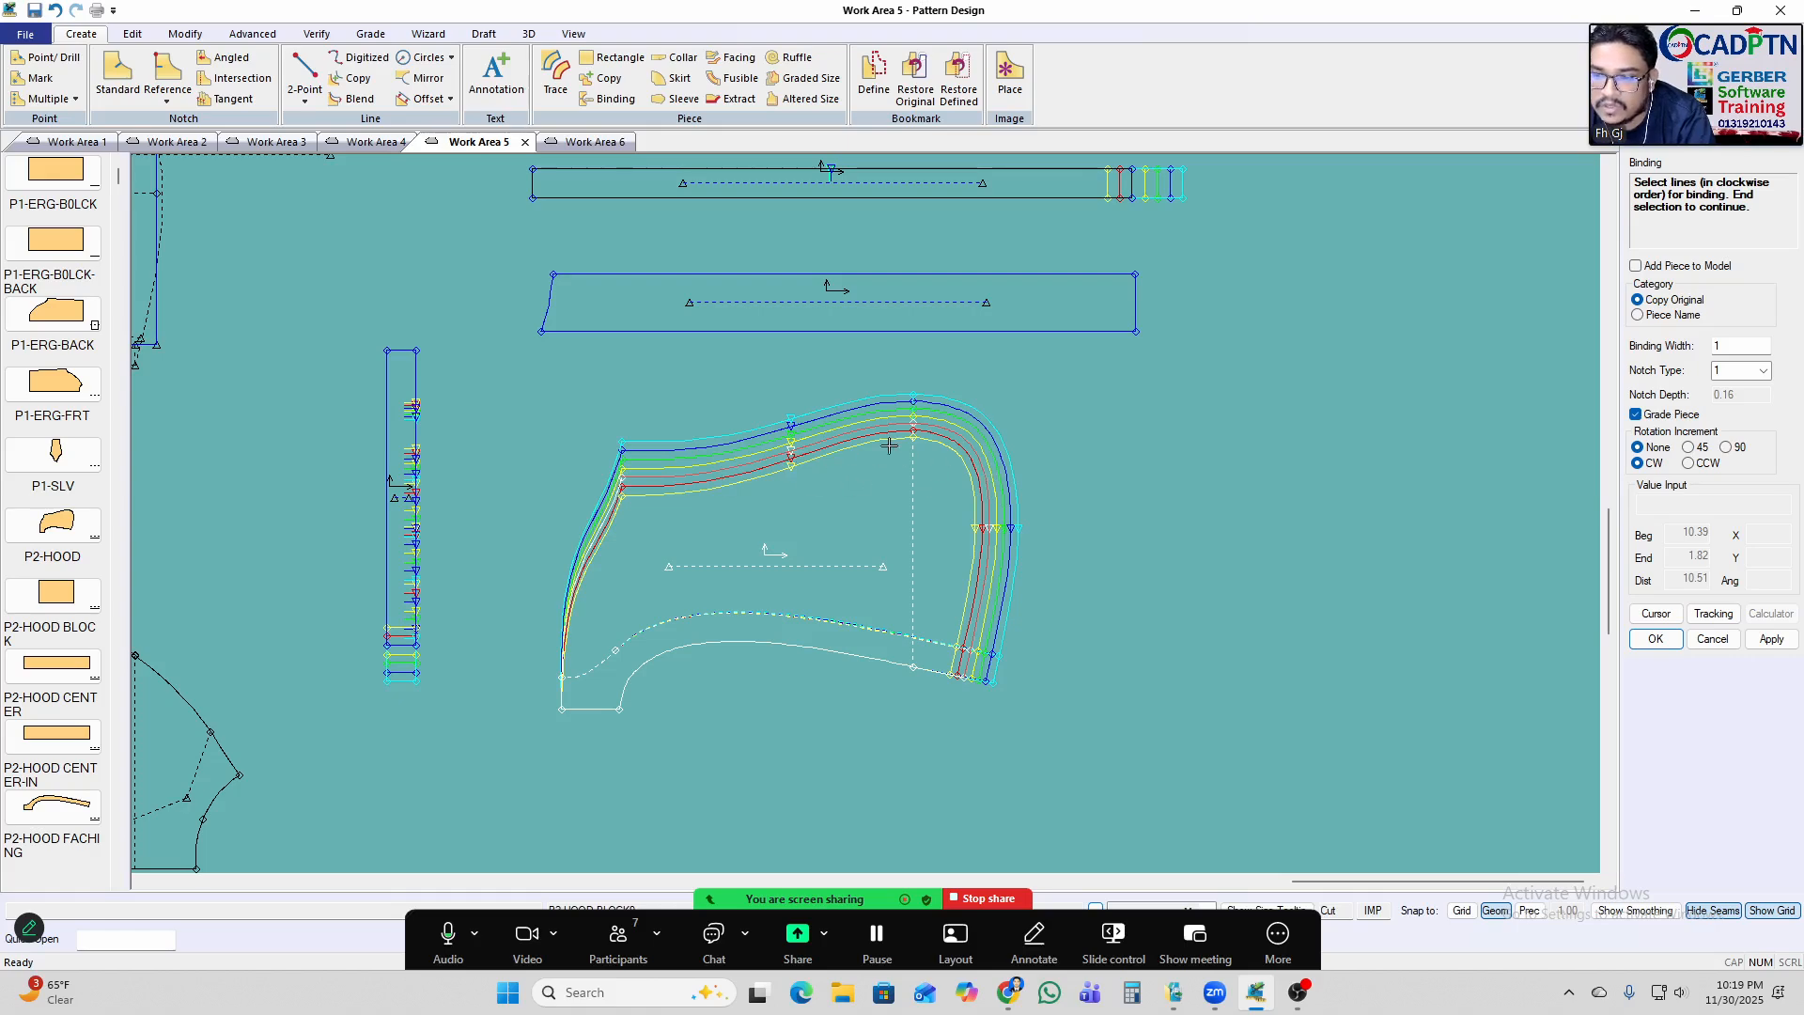
scroll(979, 464, up, 1)
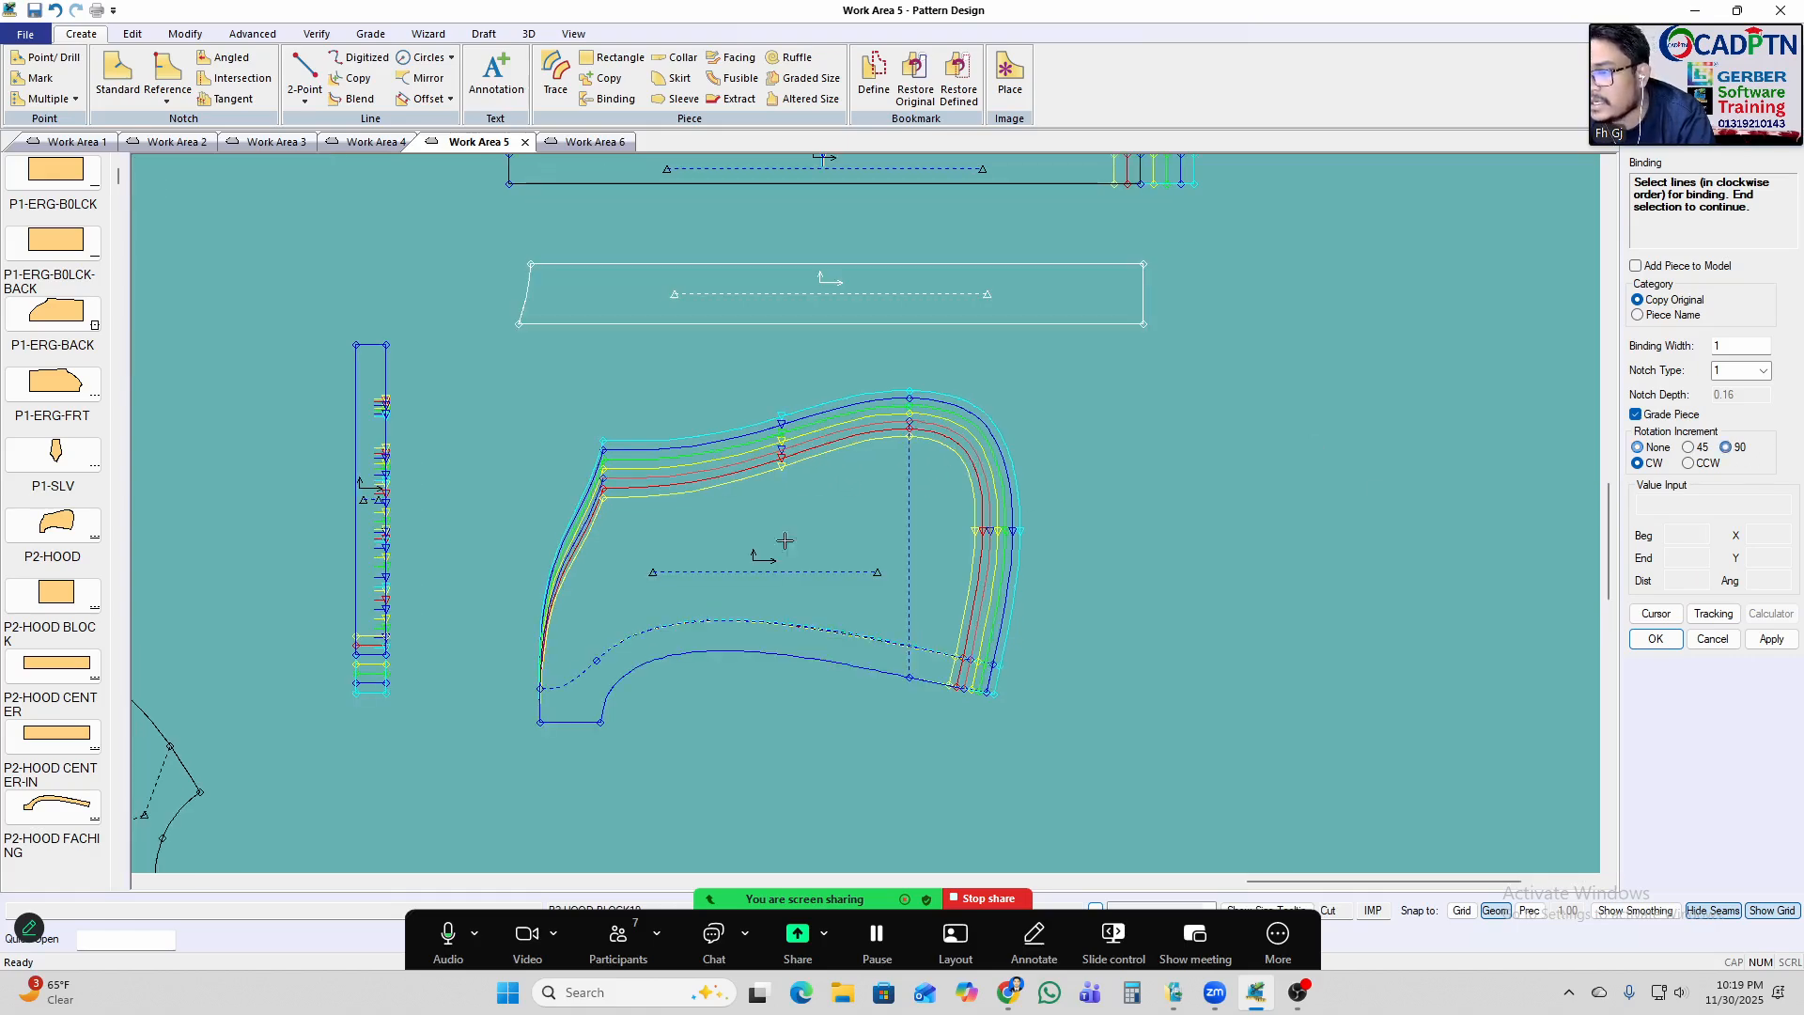
scroll(597, 521, down, 1)
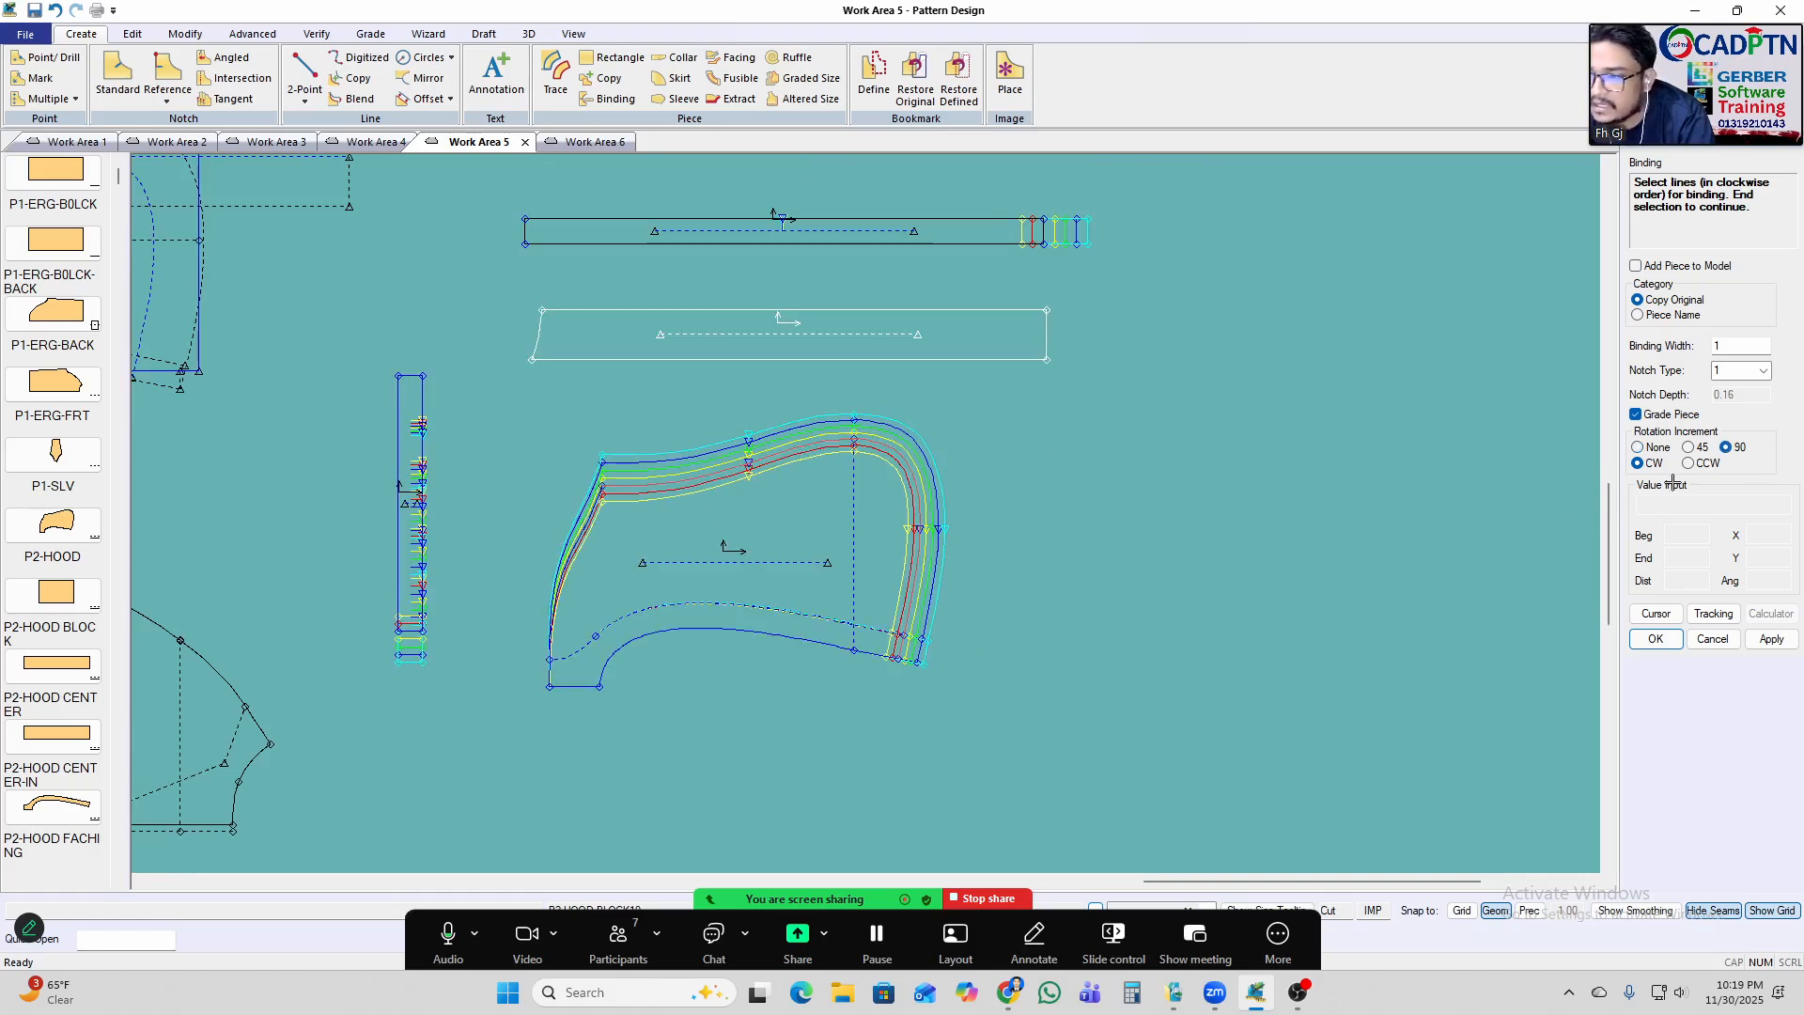
right_click(1007, 390)
click(1027, 399)
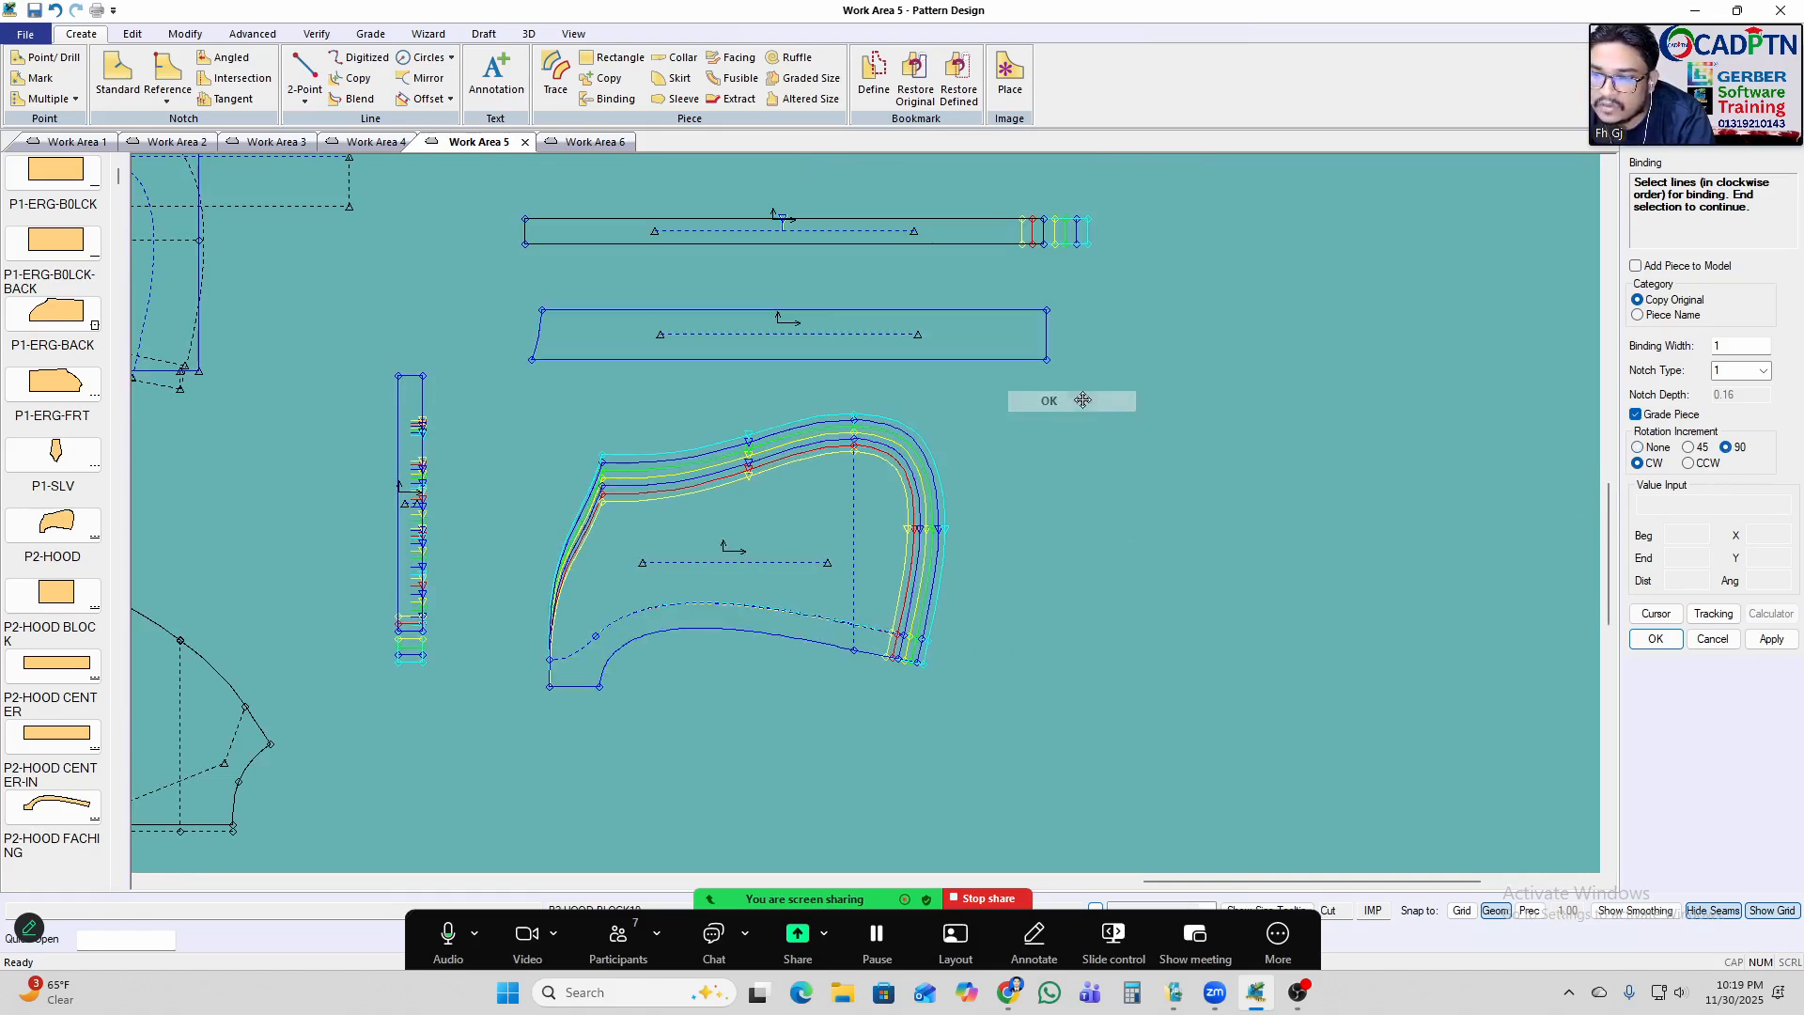
Place the second outer-edge binding strip upright behind the hood block, accept its piece name and end the Binding command.
click(1219, 459)
right_click(1369, 230)
click(1369, 231)
right_click(1355, 238)
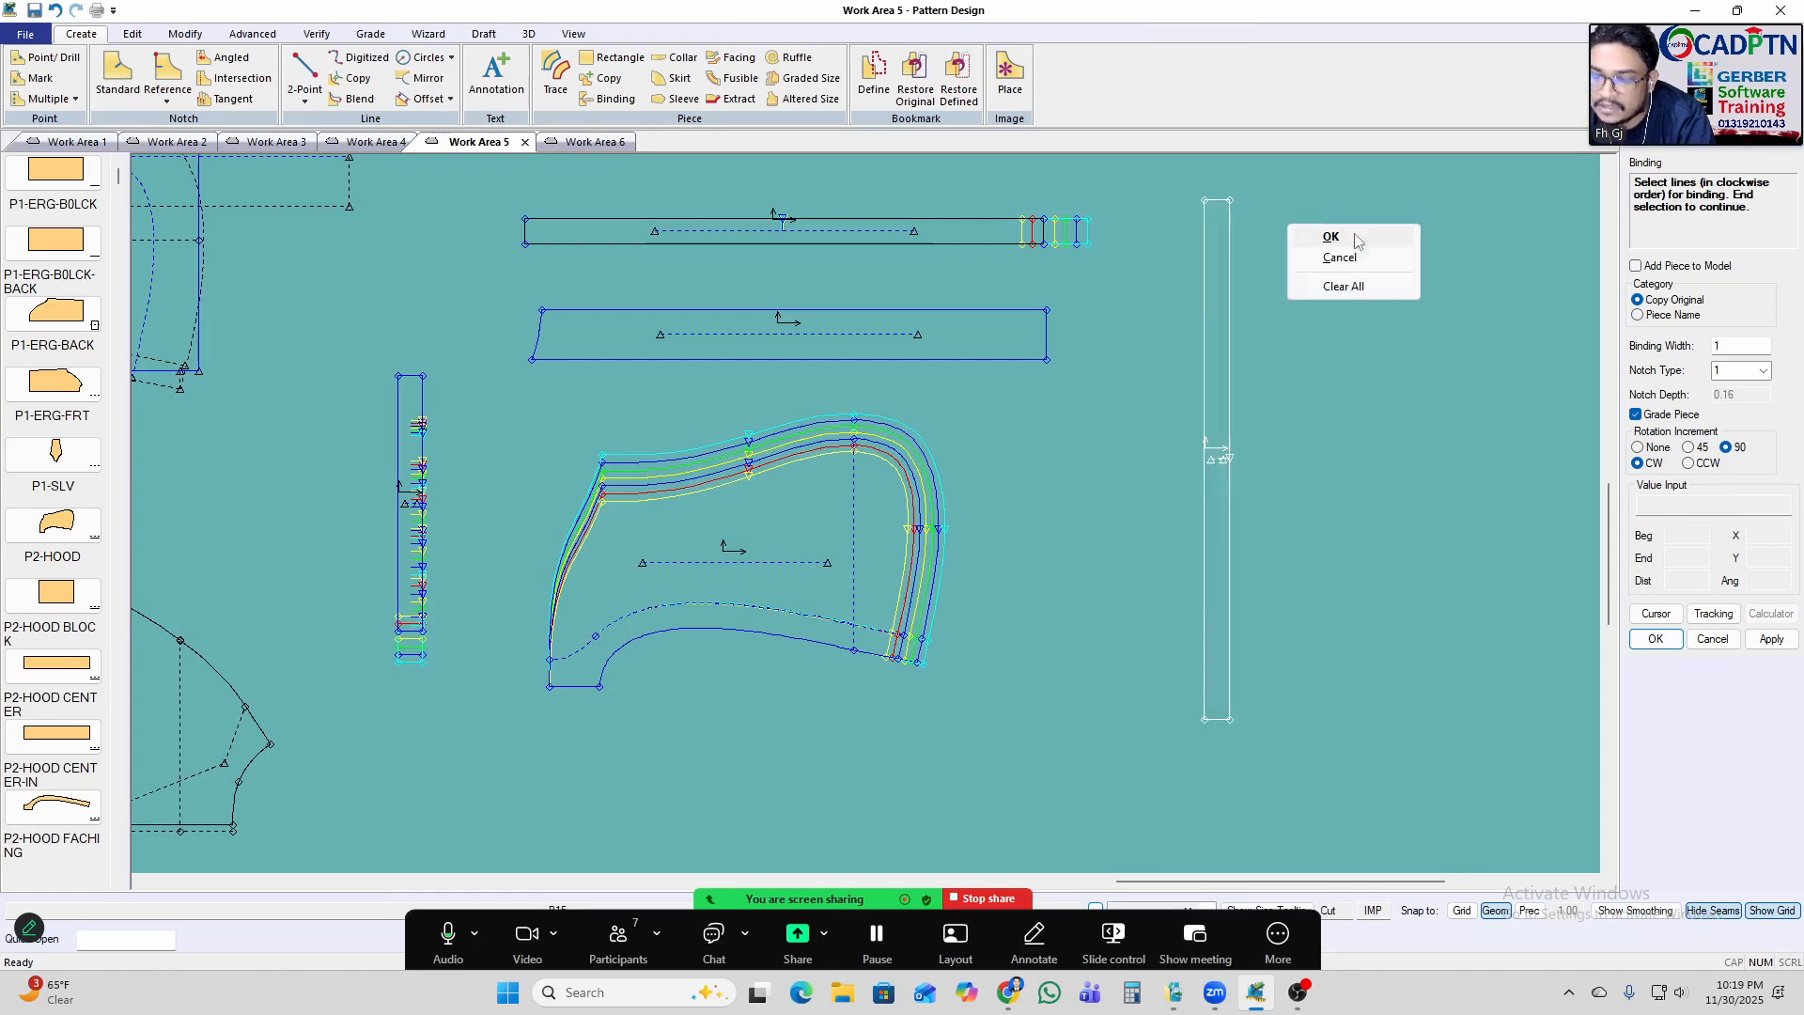
click(1356, 240)
click(1223, 408)
Show the size nest of the new upright outer-edge strip and move the strip further up.
key(n)
click(1220, 412)
right_click(1319, 256)
click(1325, 253)
scroll(1015, 545, down, 2)
scroll(938, 252, up, 3)
click(1249, 477)
drag(1312, 503, 1322, 353)
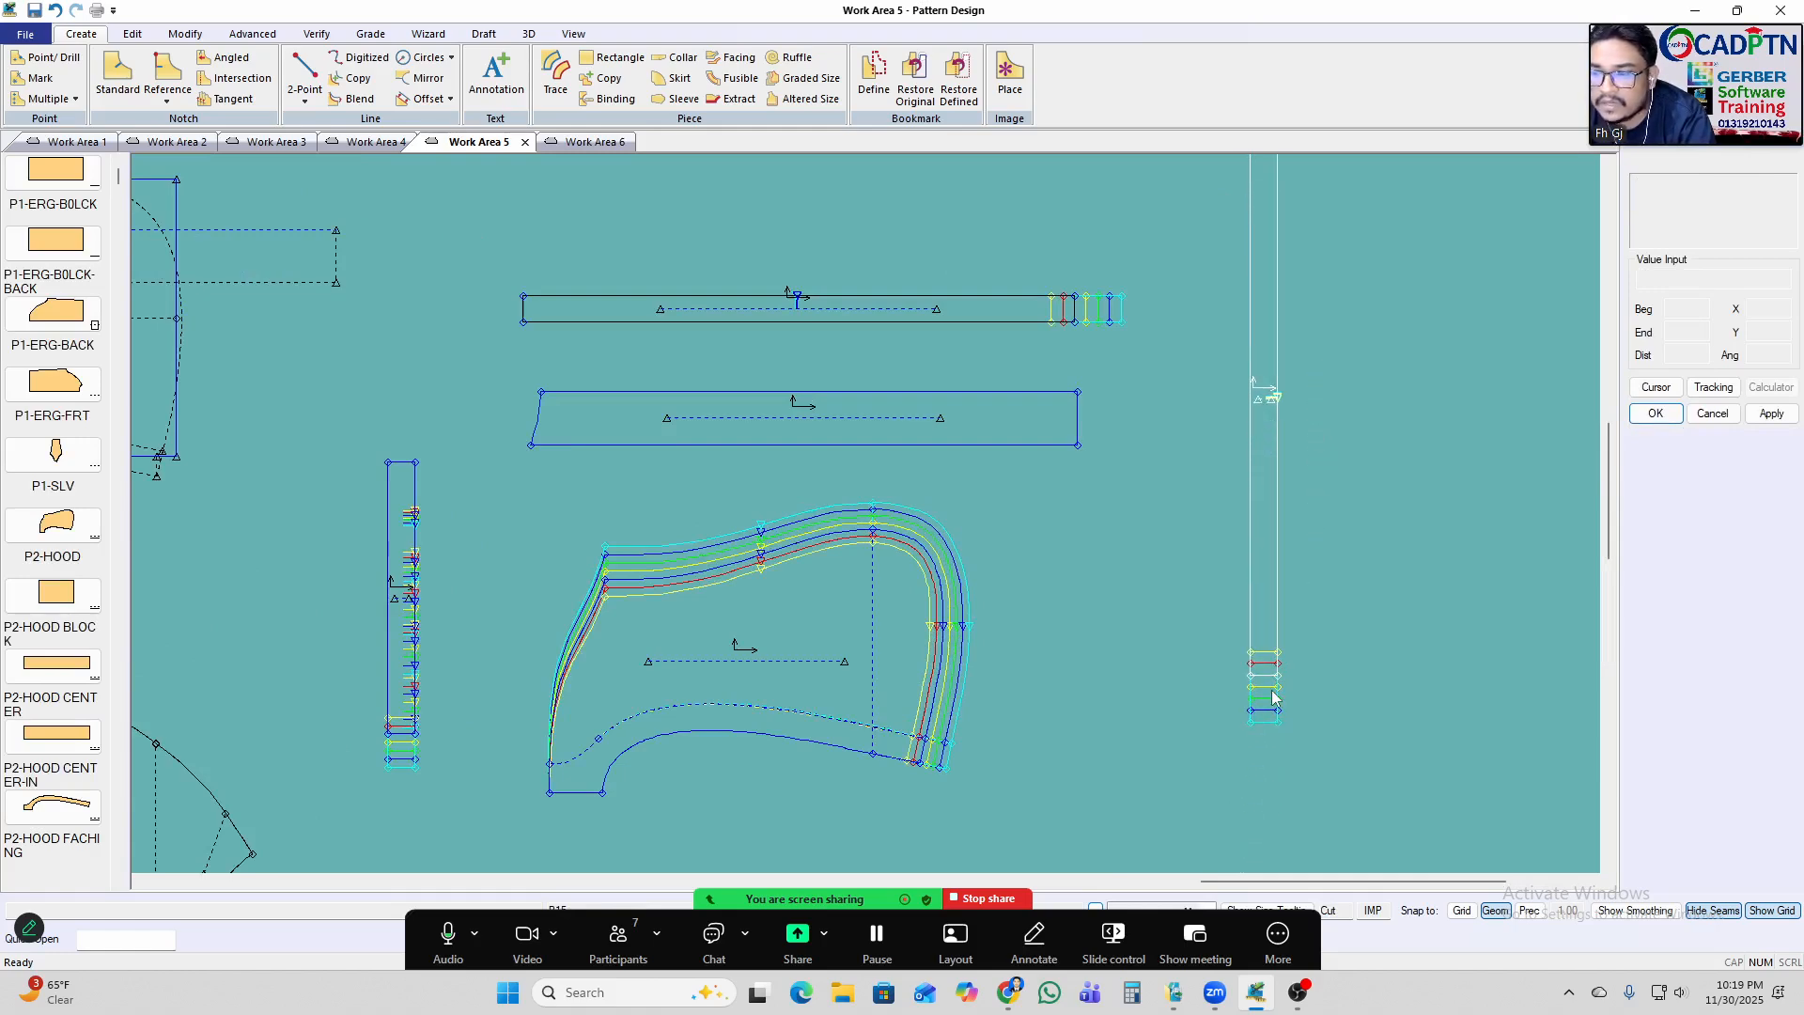
Copy the nest rule from the lower end of the upright outer-edge strip to the far end of the horizontal binding strip.
click(370, 34)
click(973, 57)
click(996, 164)
click(1281, 679)
scroll(1169, 314, up, 5)
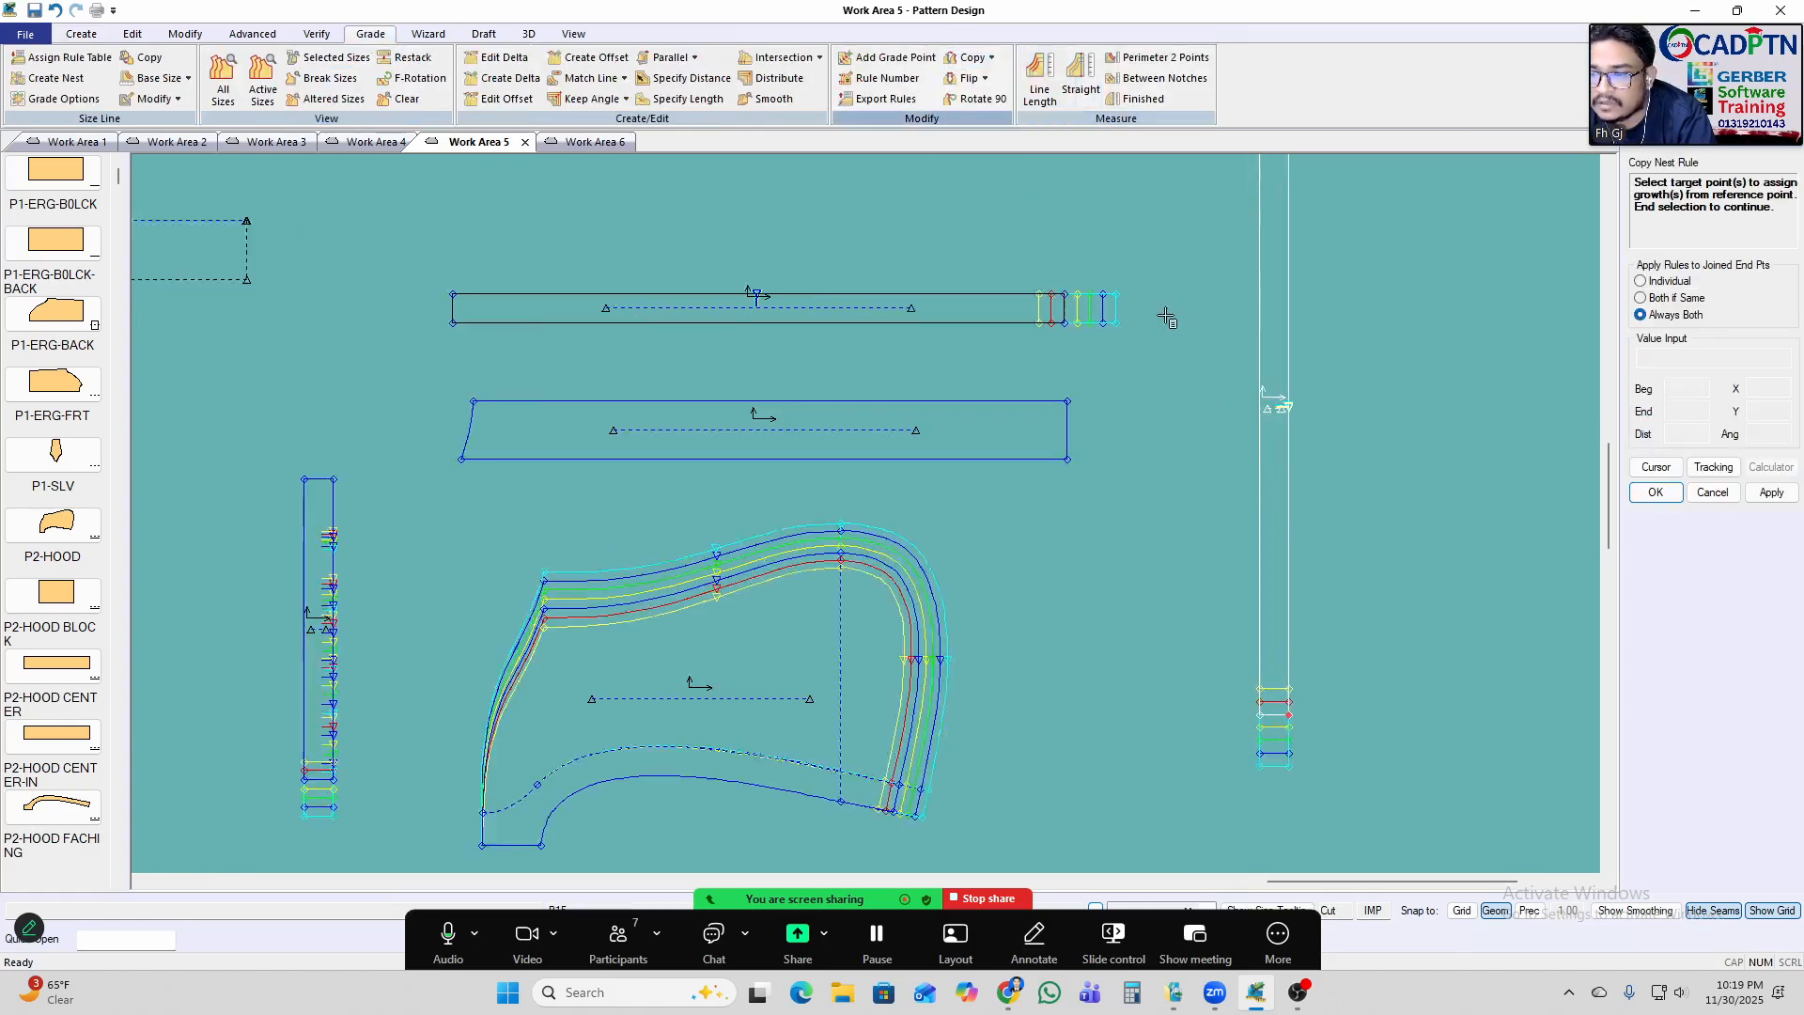
right_click(1195, 299)
click(1199, 302)
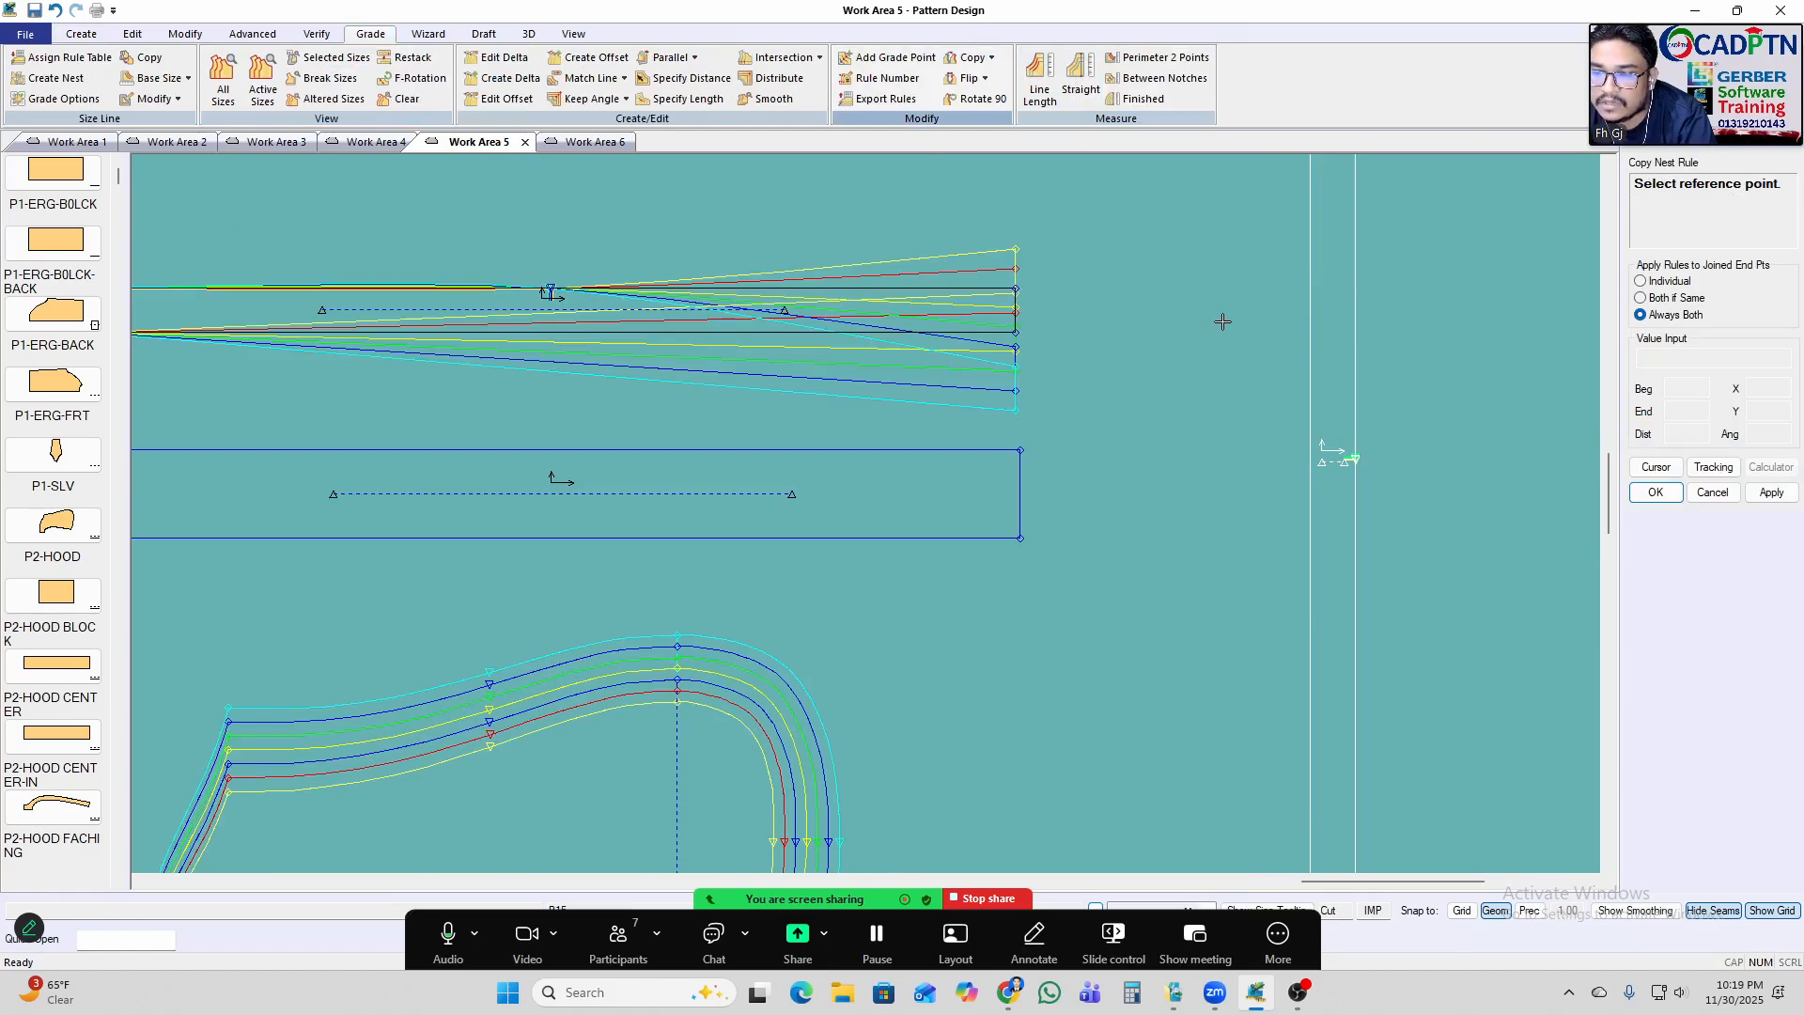
scroll(1230, 351, down, 2)
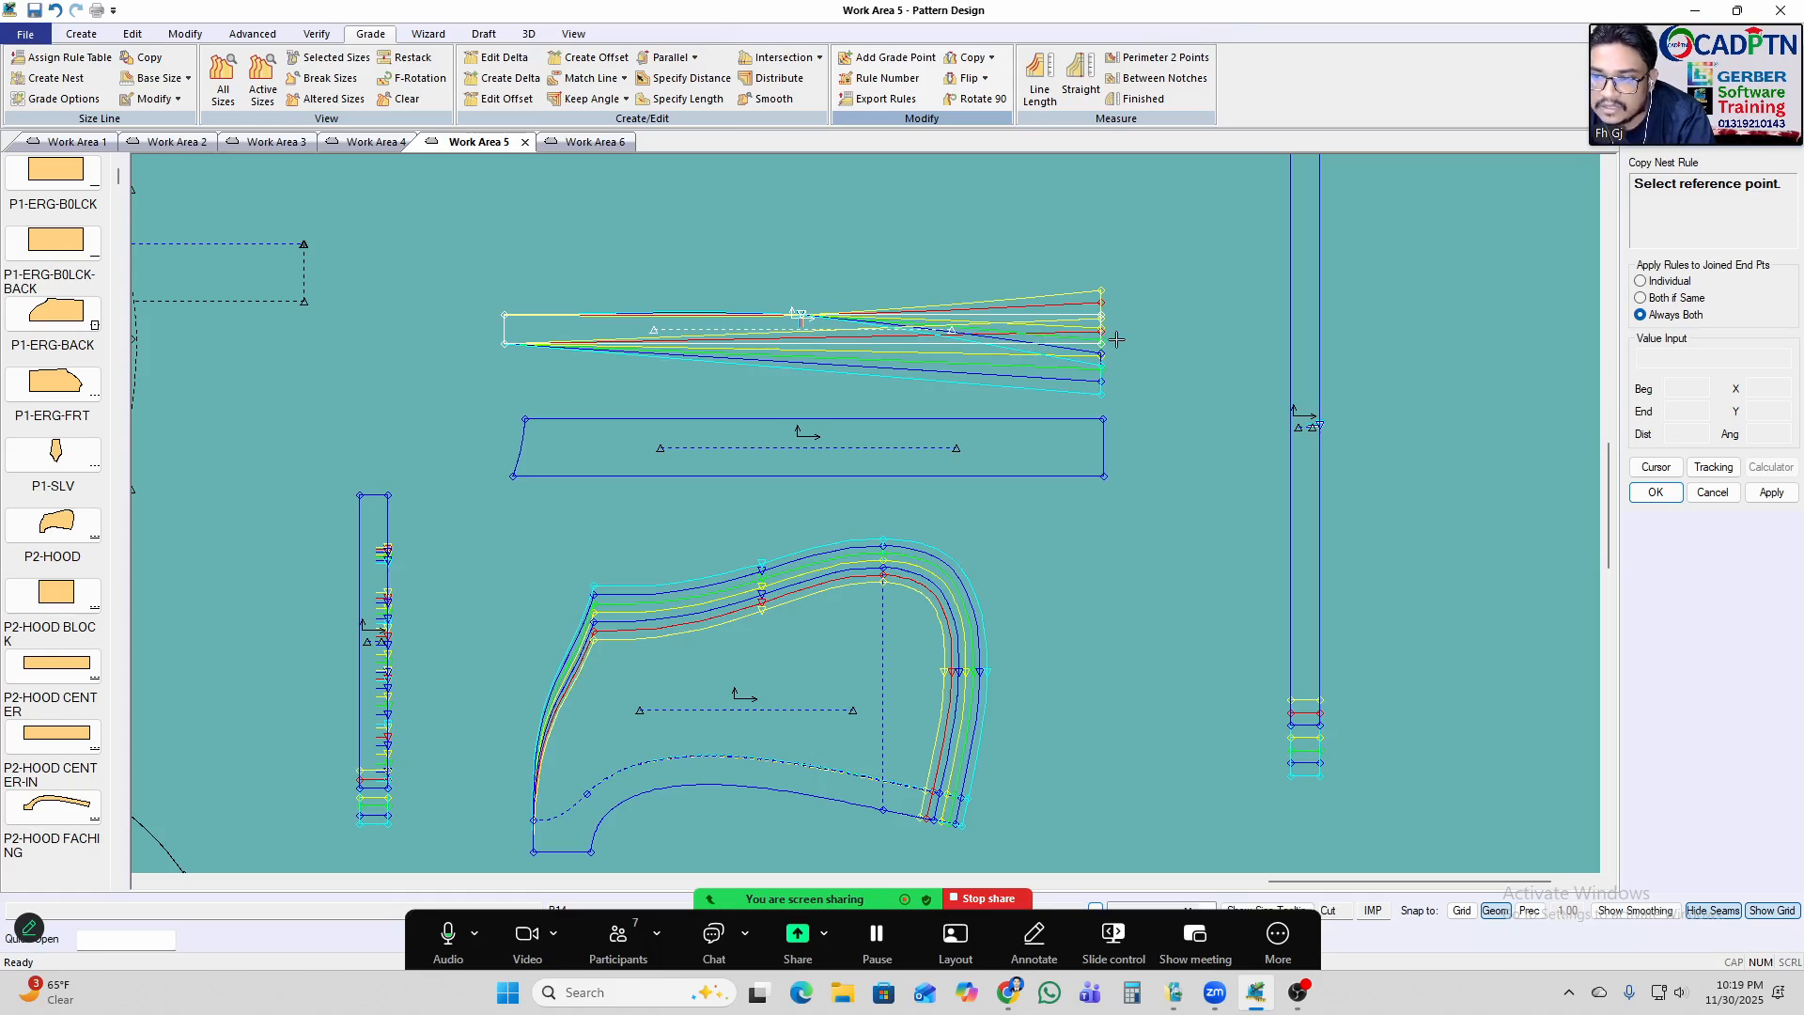
End the nest rule copy and correct the horizontal binding strip's grading so its sizes extend along the strip's length.
right_click(1151, 306)
click(1159, 312)
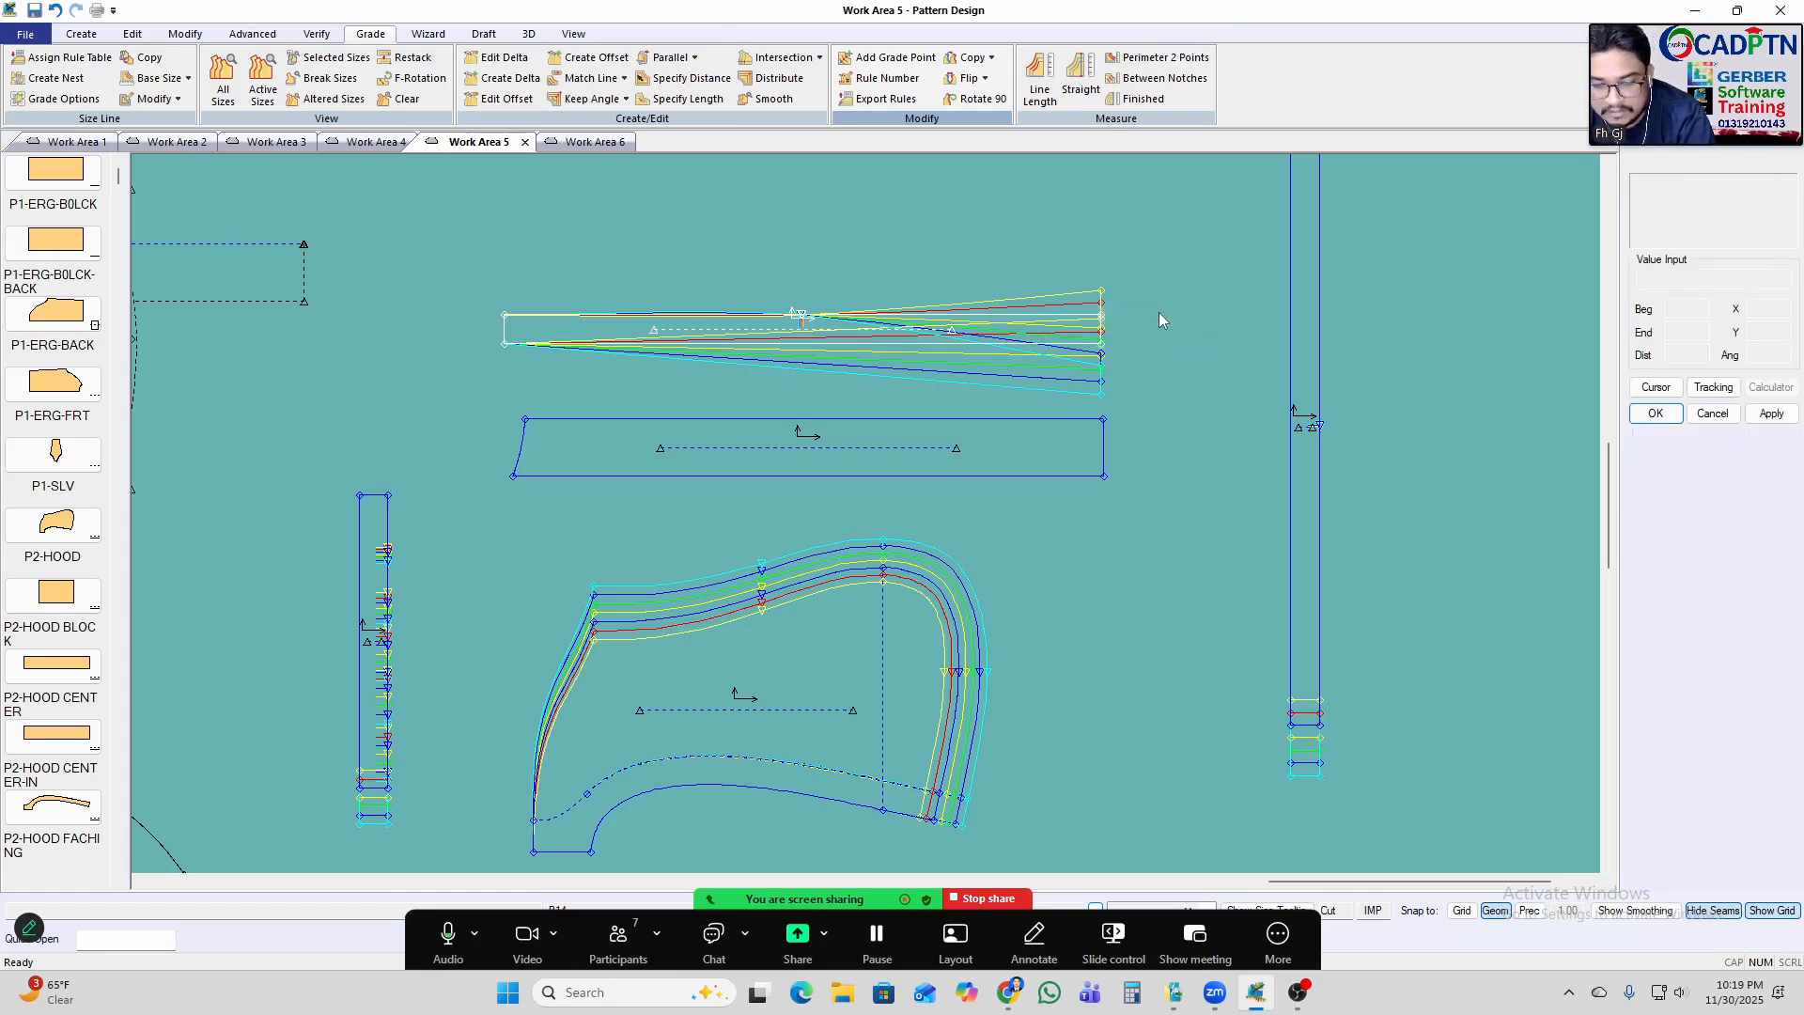
key(F4)
click(782, 451)
right_click(1101, 393)
click(1168, 399)
scroll(1034, 347, down, 1)
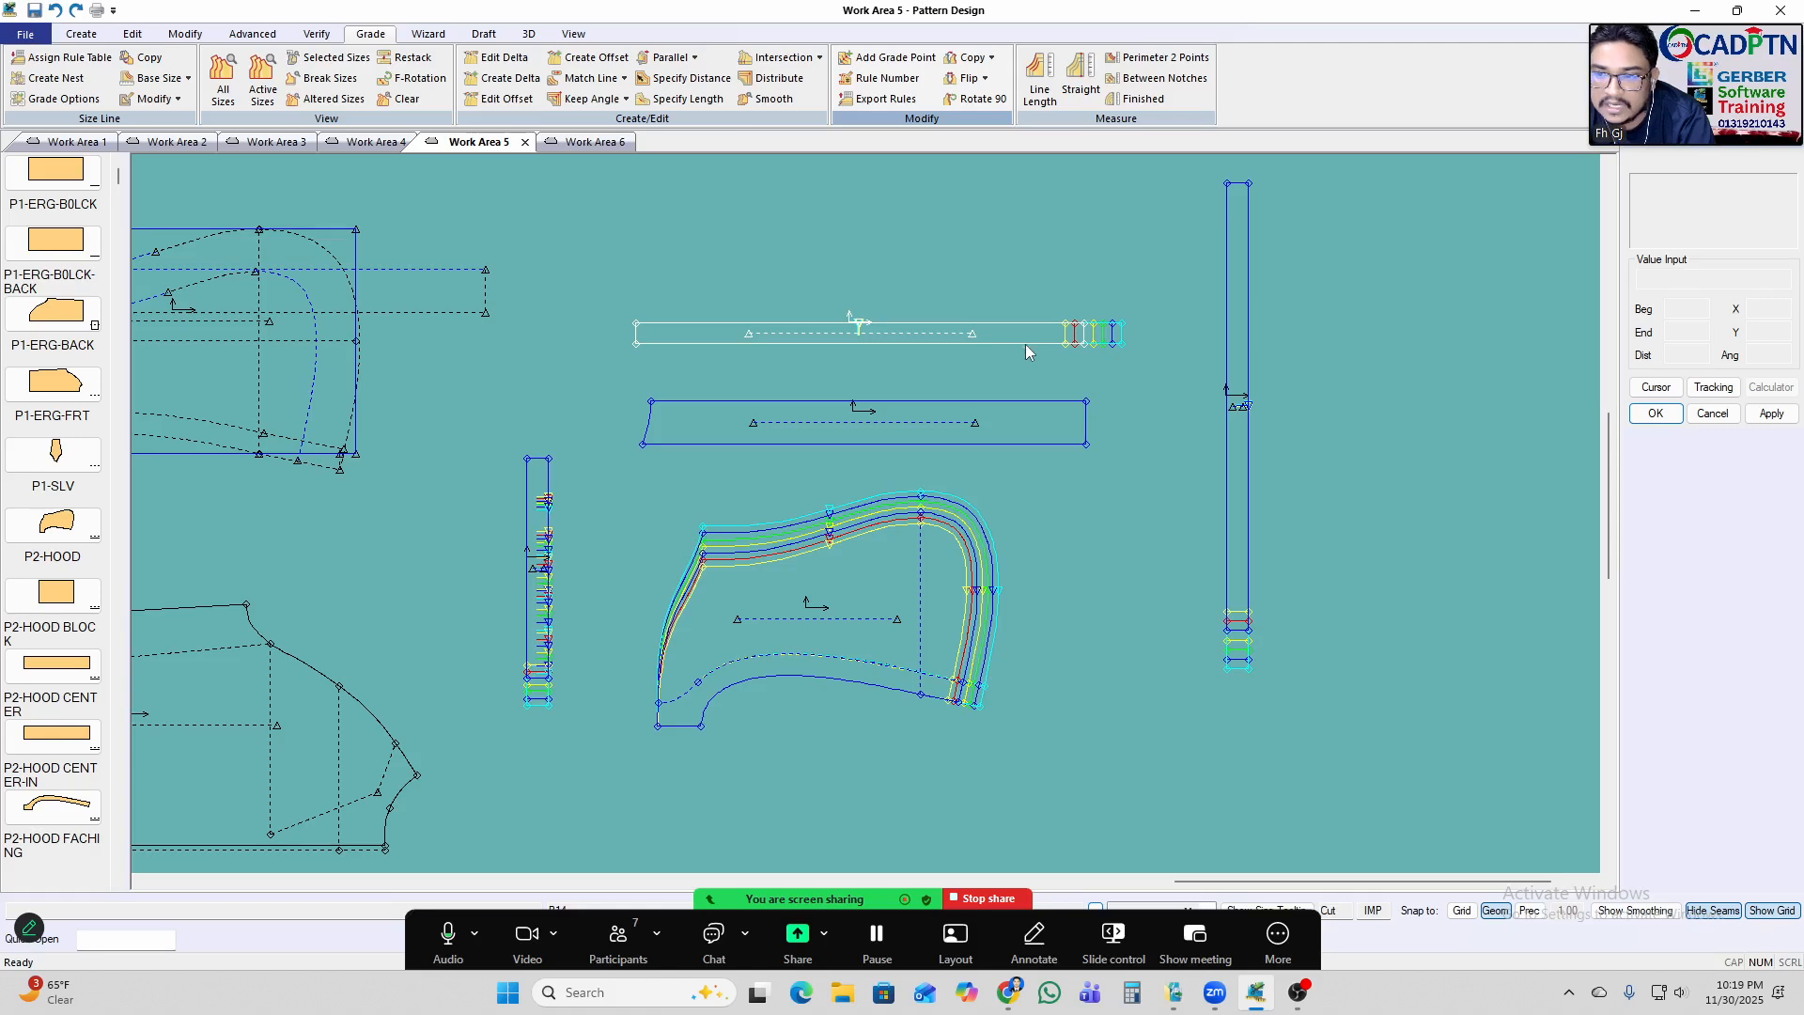
Create another graded binding strip 1 wide with no rotation from the hood block's outer edge, placed above the existing horizontal strip.
click(94, 38)
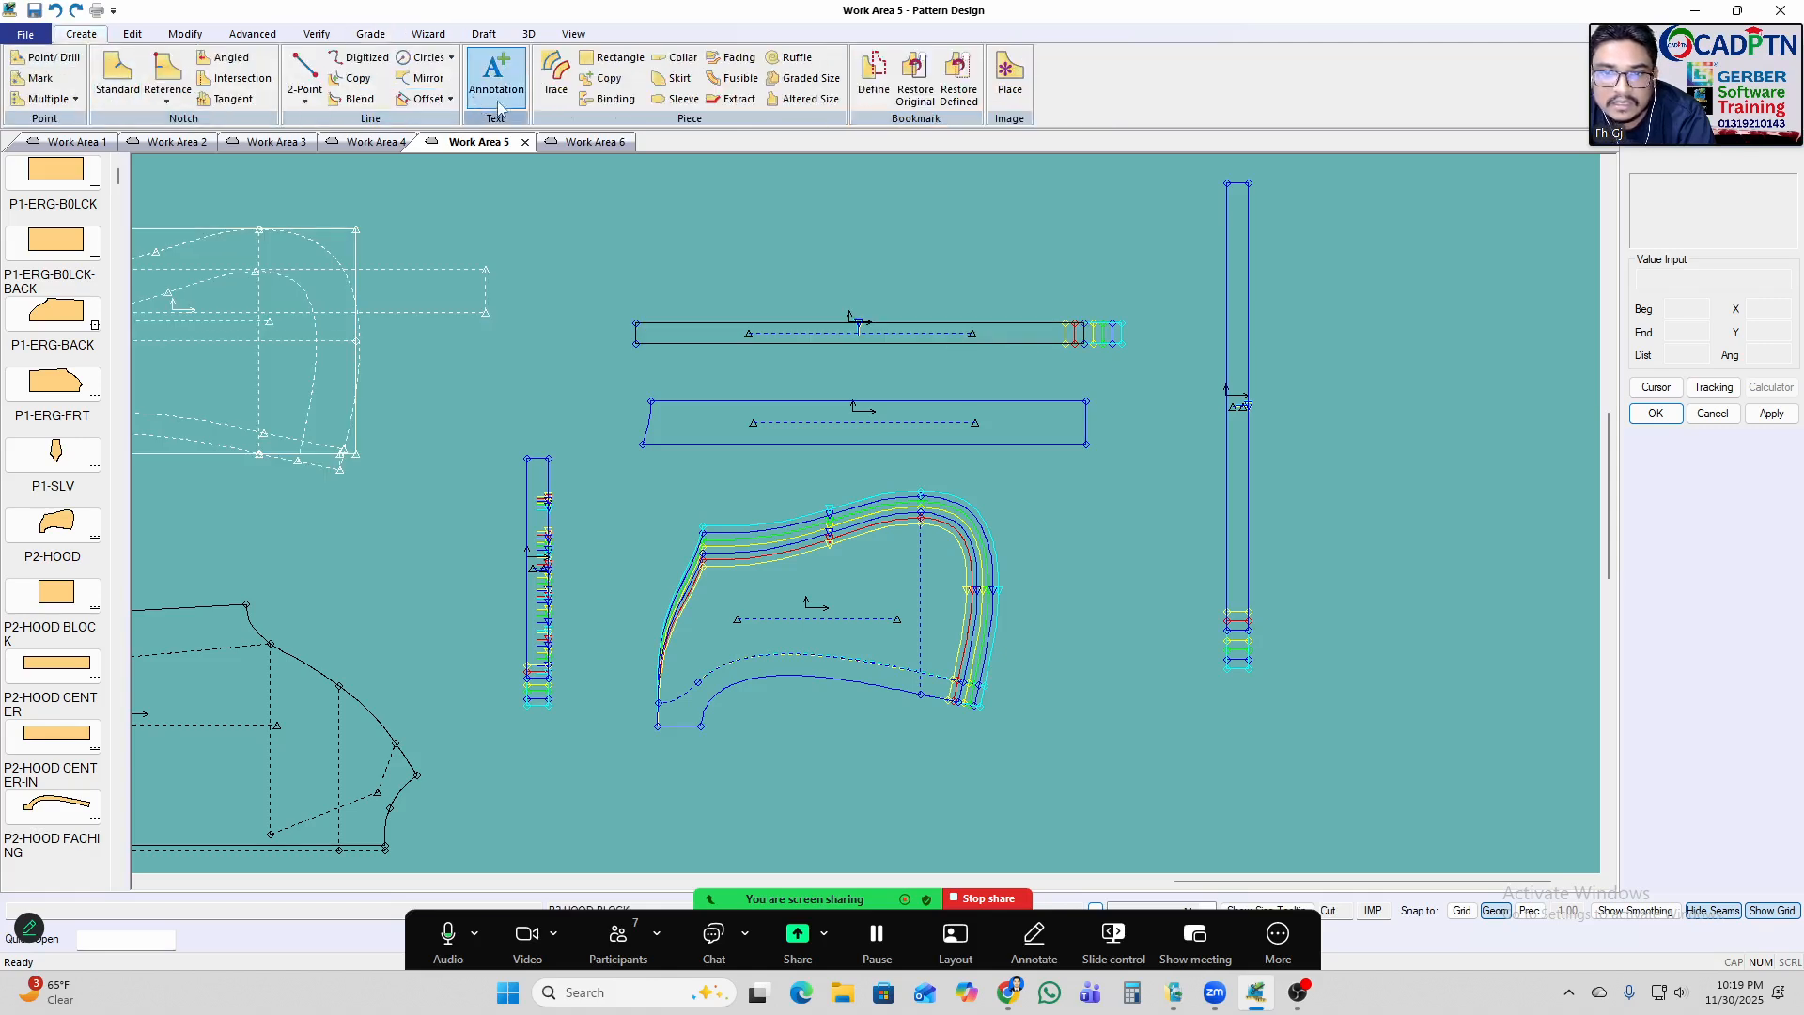
click(611, 99)
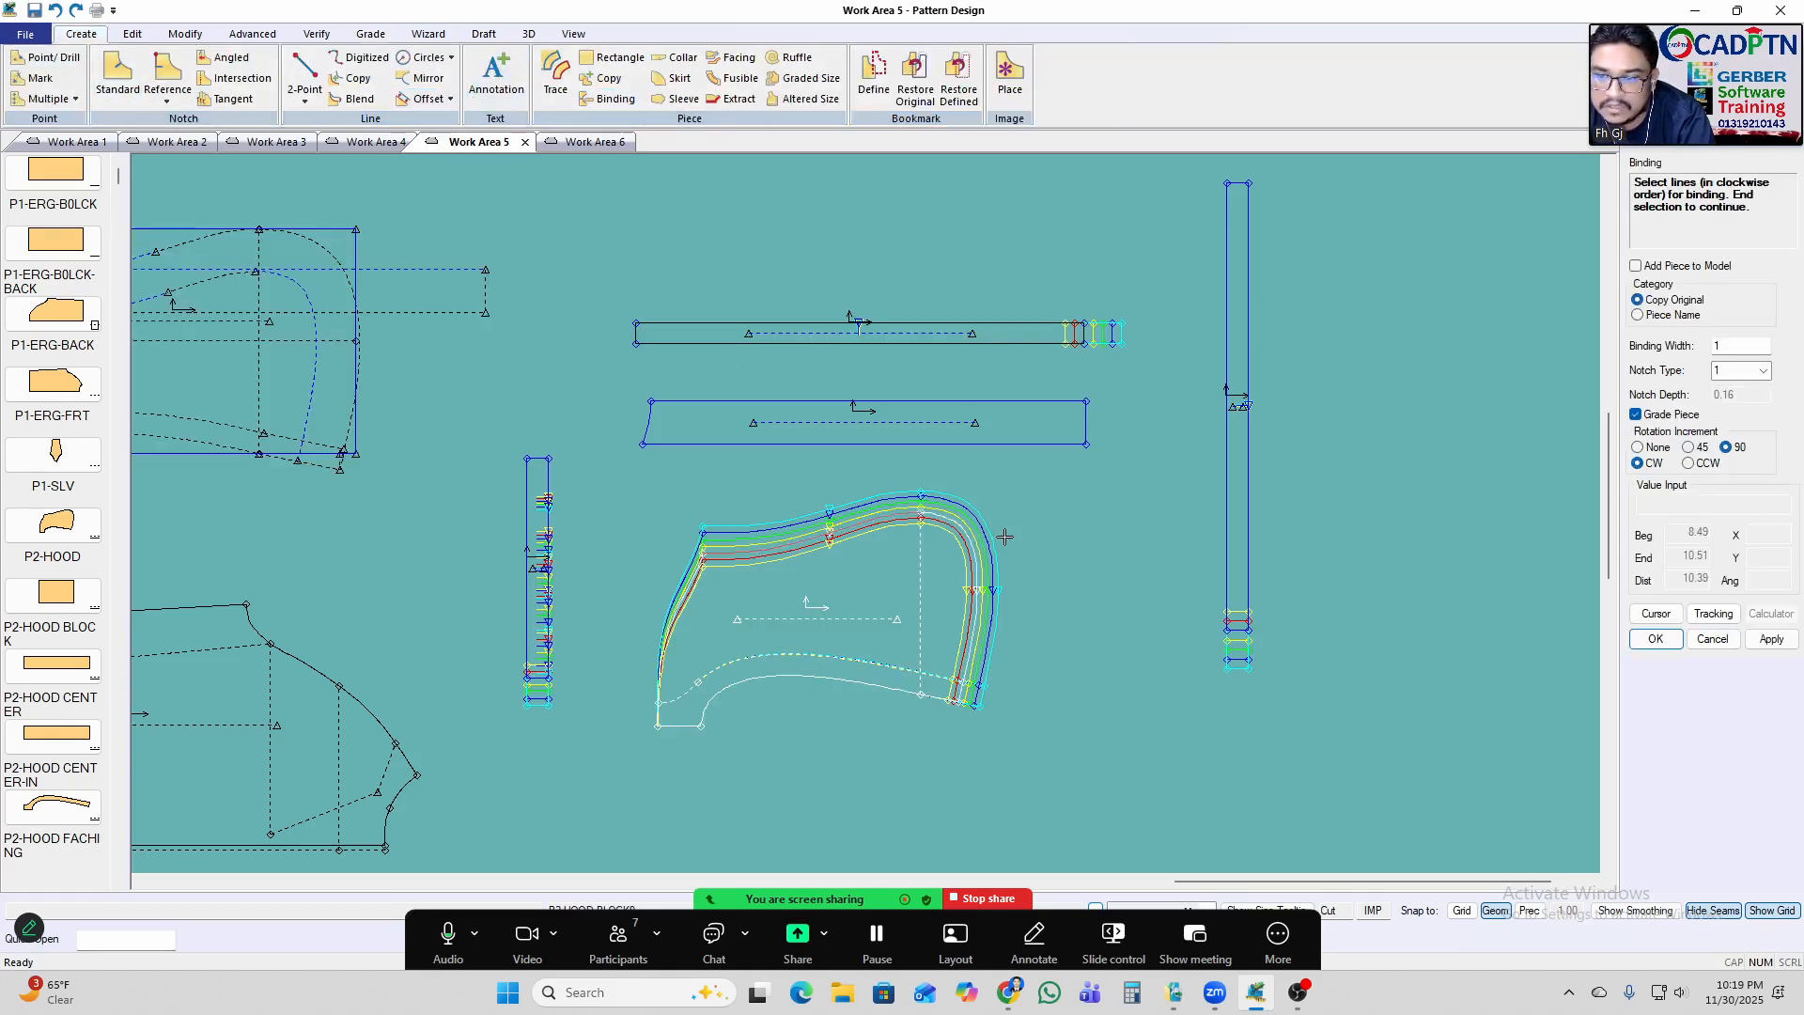
right_click(1065, 301)
click(1065, 301)
click(897, 273)
right_click(1002, 253)
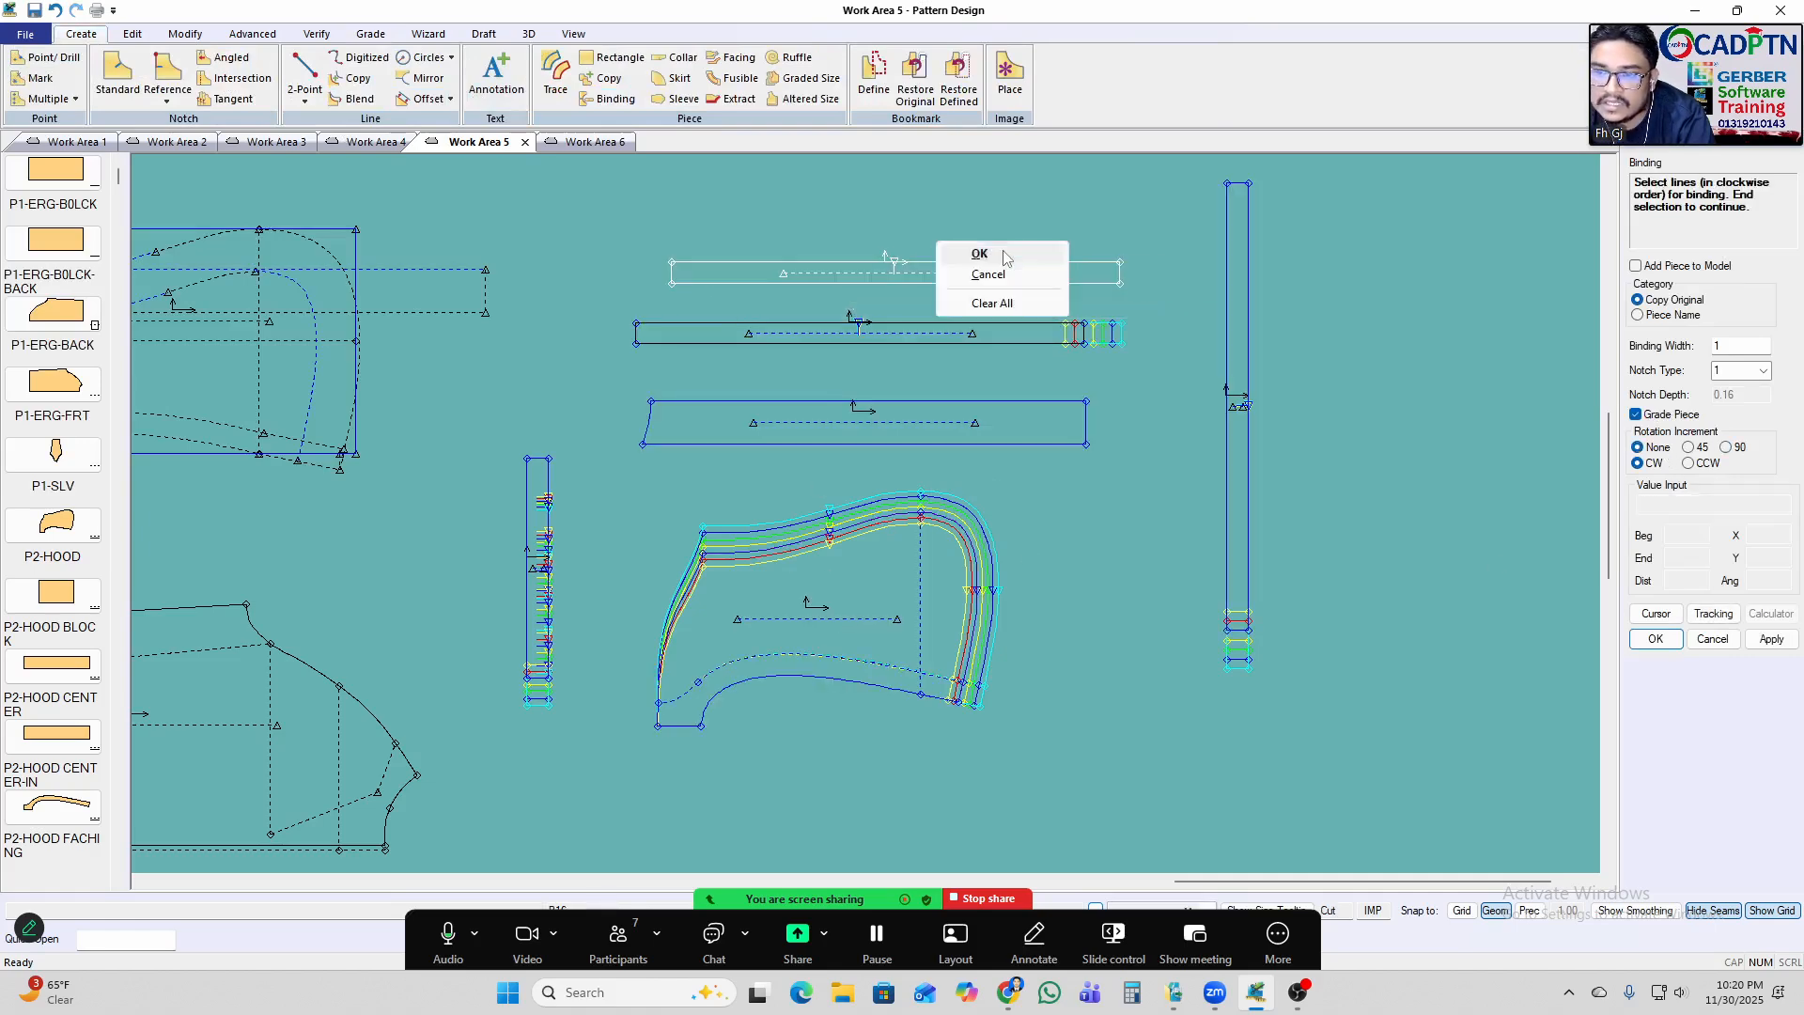
click(1004, 256)
click(1006, 275)
click(996, 280)
Show the size nests of both horizontal binding strips.
key(n)
drag(584, 228, 1035, 392)
scroll(861, 355, up, 1)
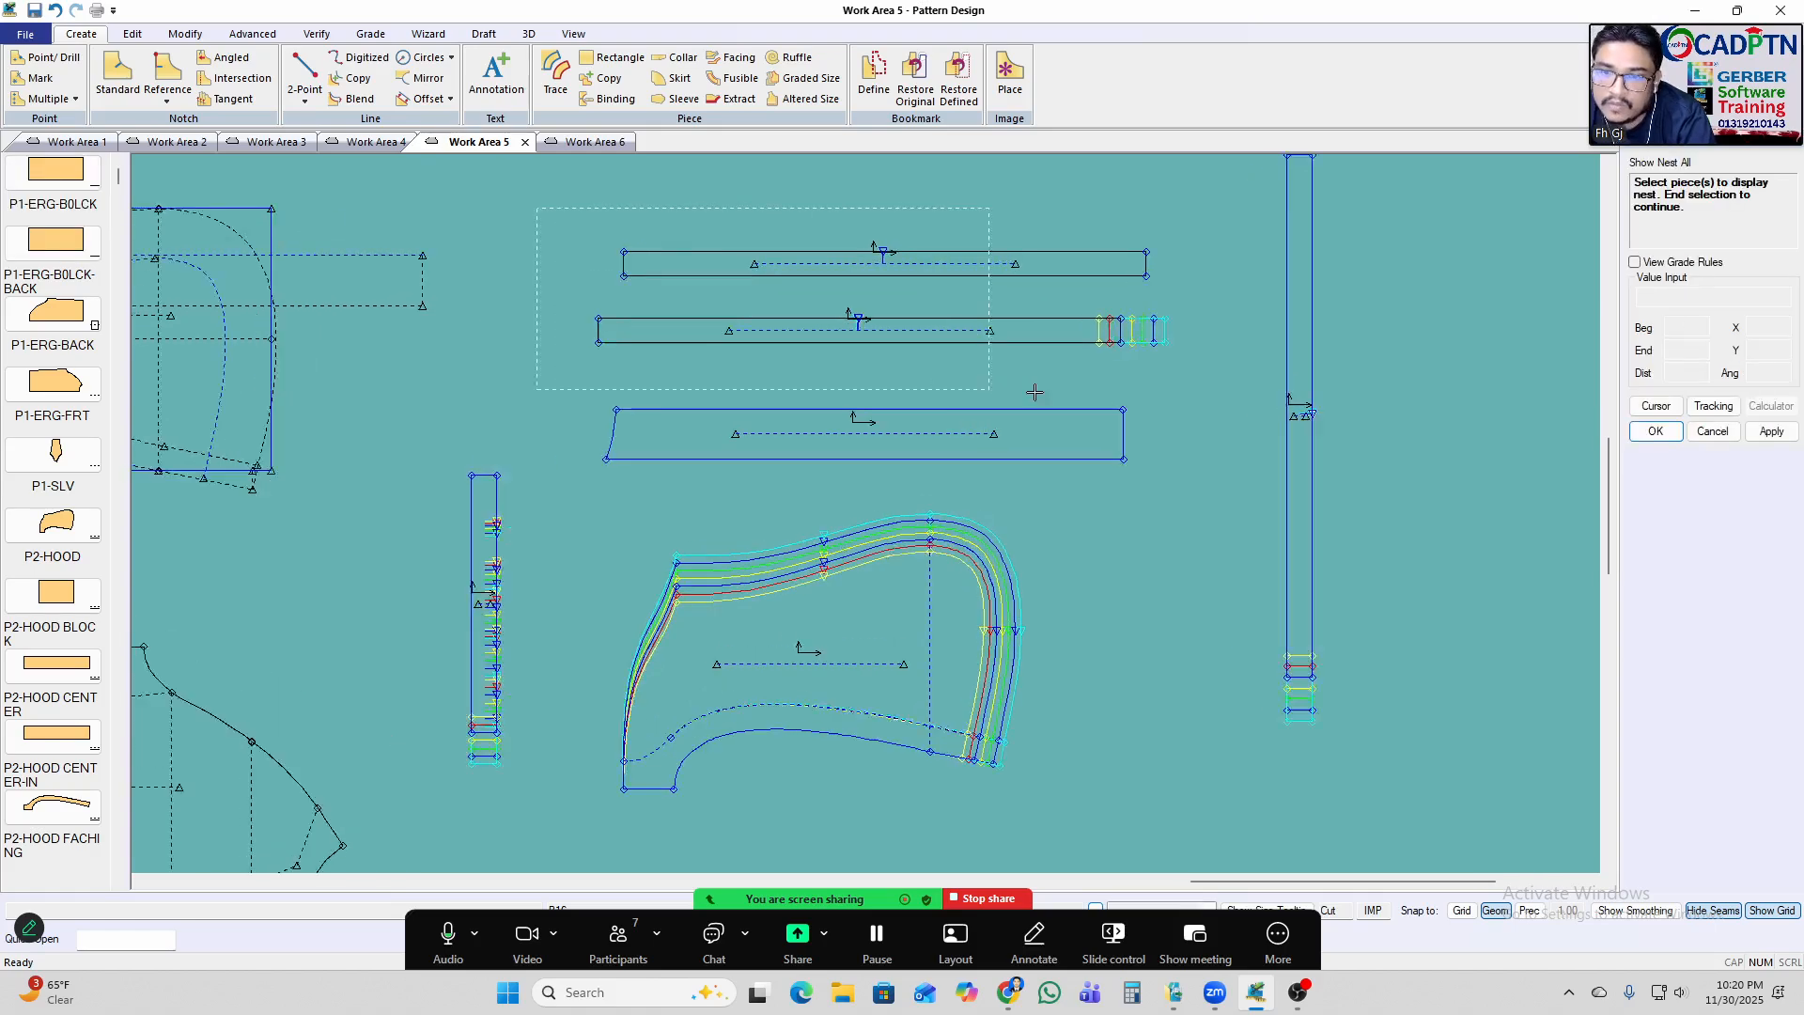
right_click(1325, 299)
click(1332, 302)
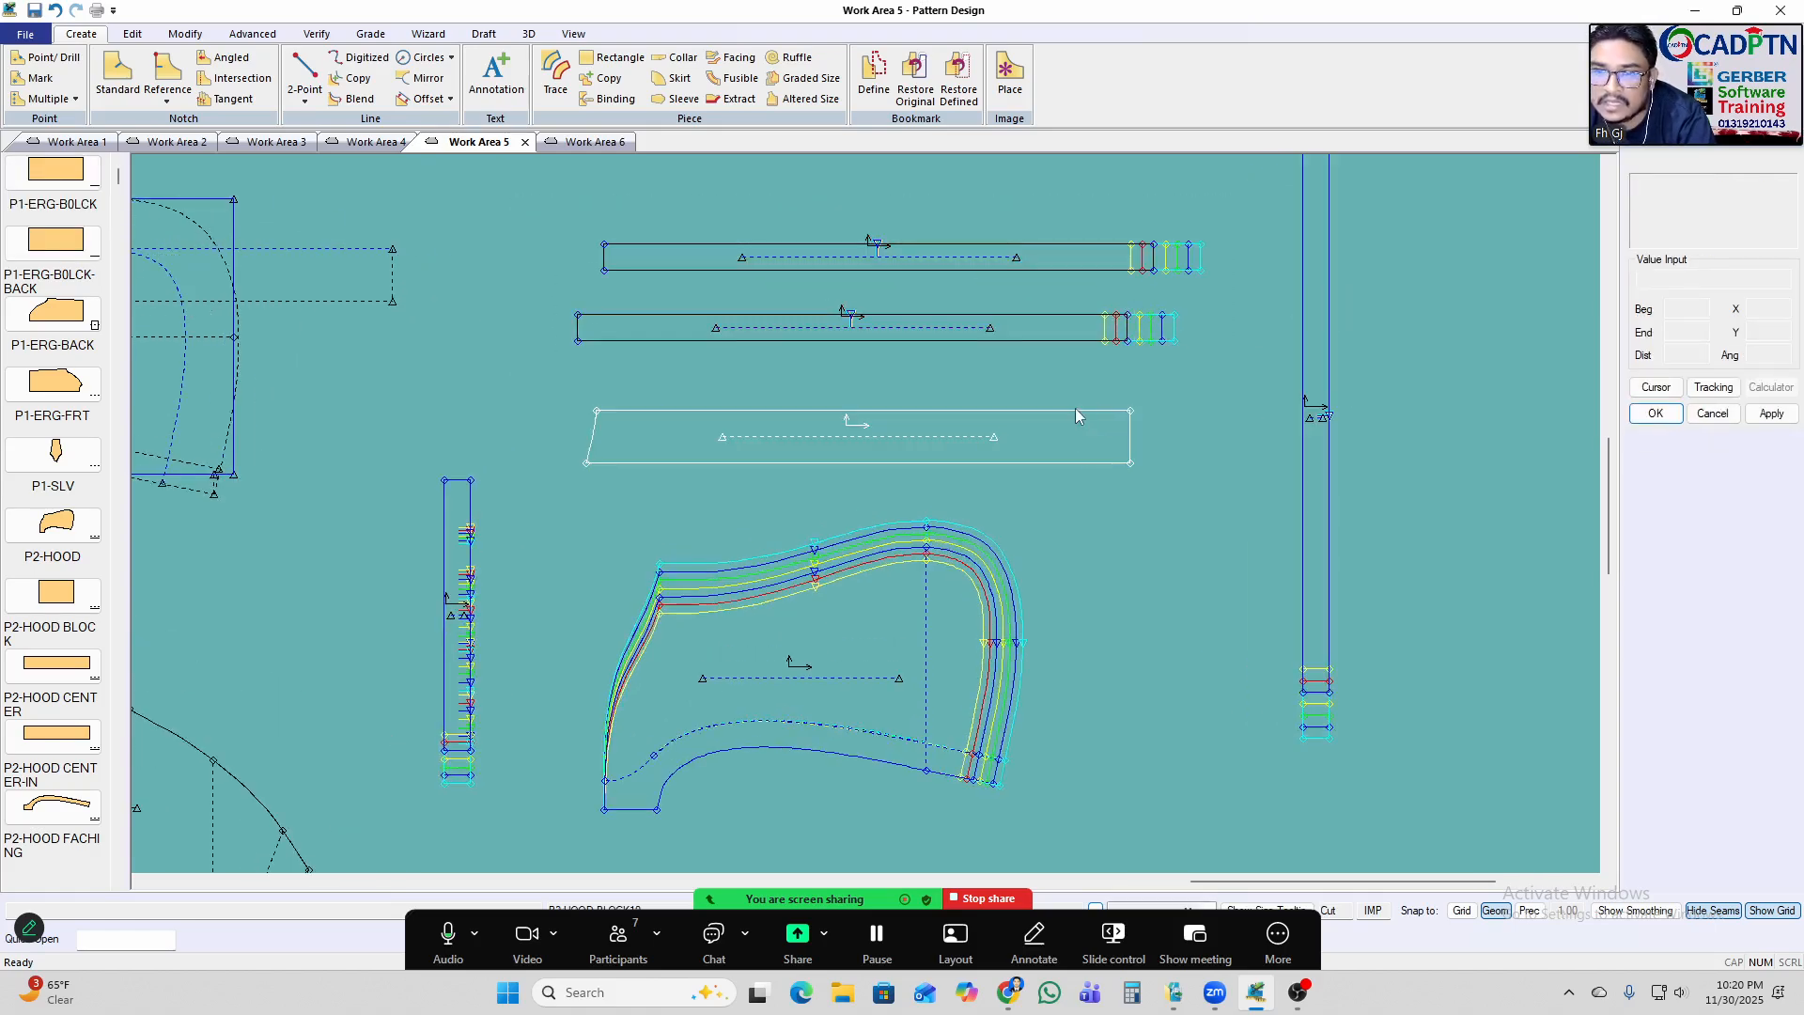
Copy the nest rule from the end of the graded horizontal strip to the straight far end of the hood center panel.
click(386, 35)
click(992, 57)
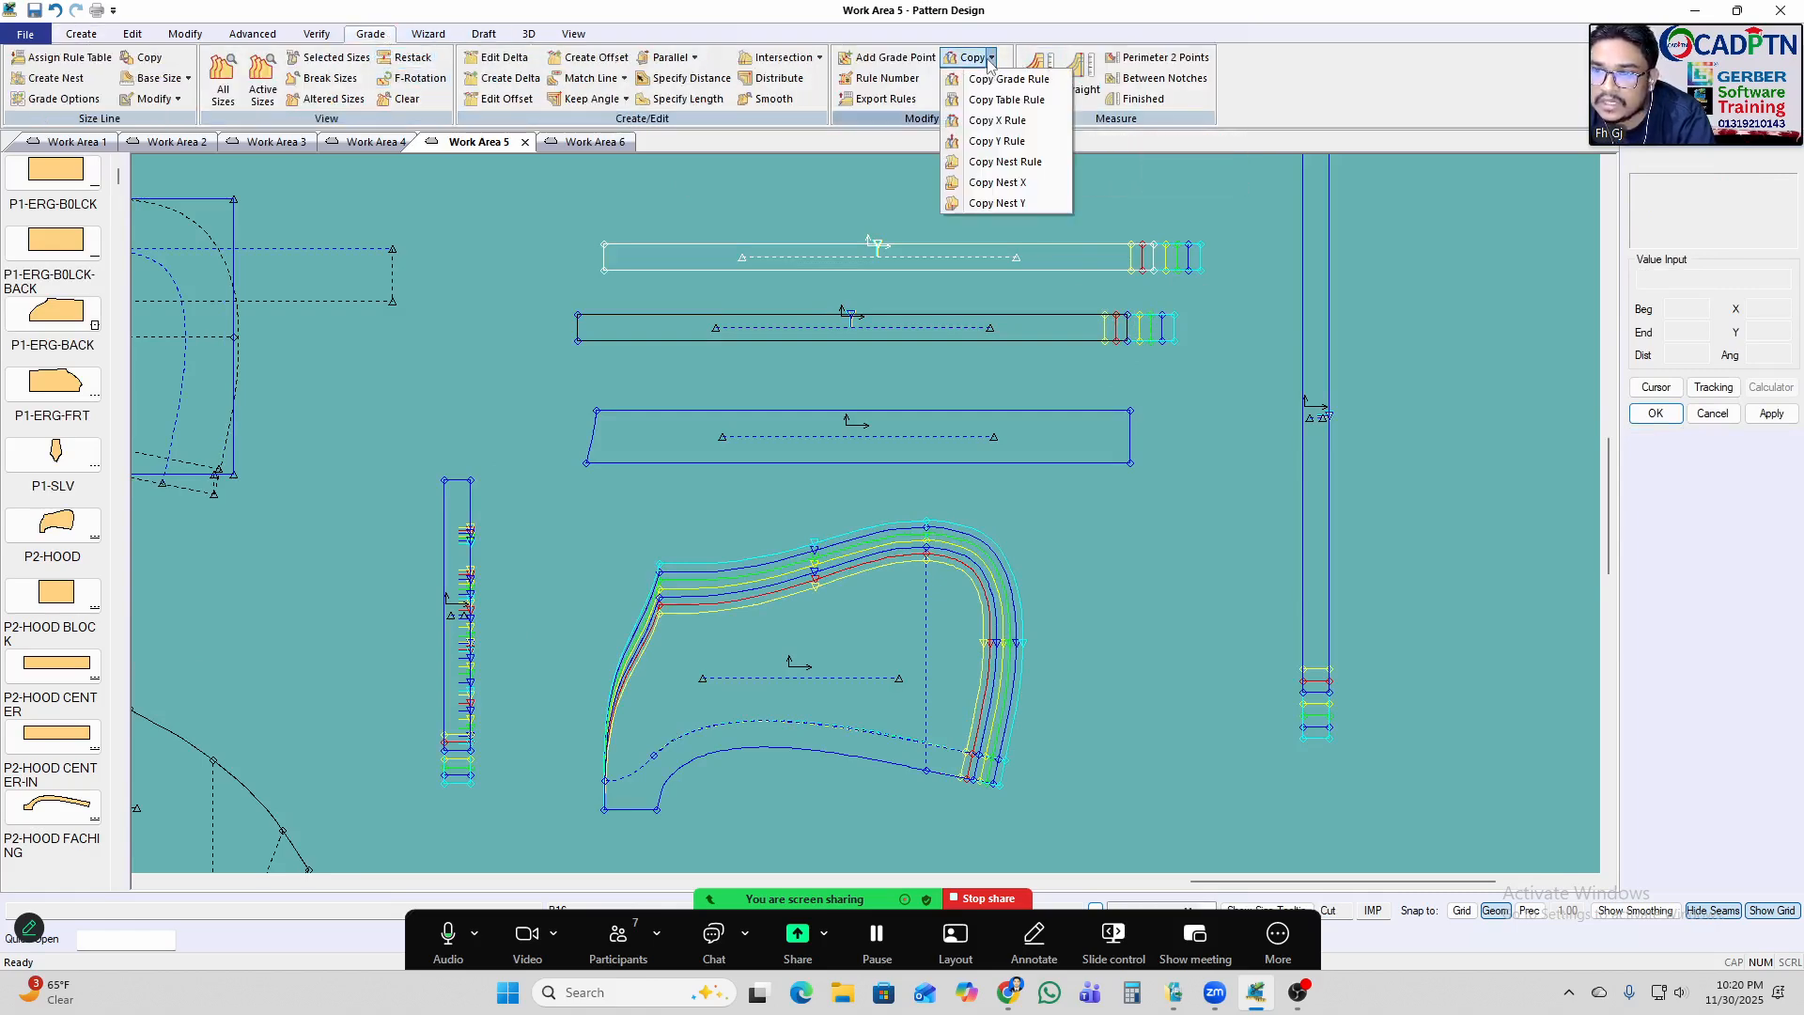
click(1030, 162)
scroll(1217, 409, up, 3)
drag(1215, 404, 1081, 526)
right_click(1301, 378)
click(1325, 380)
right_click(1291, 368)
click(1344, 374)
scroll(944, 363, down, 4)
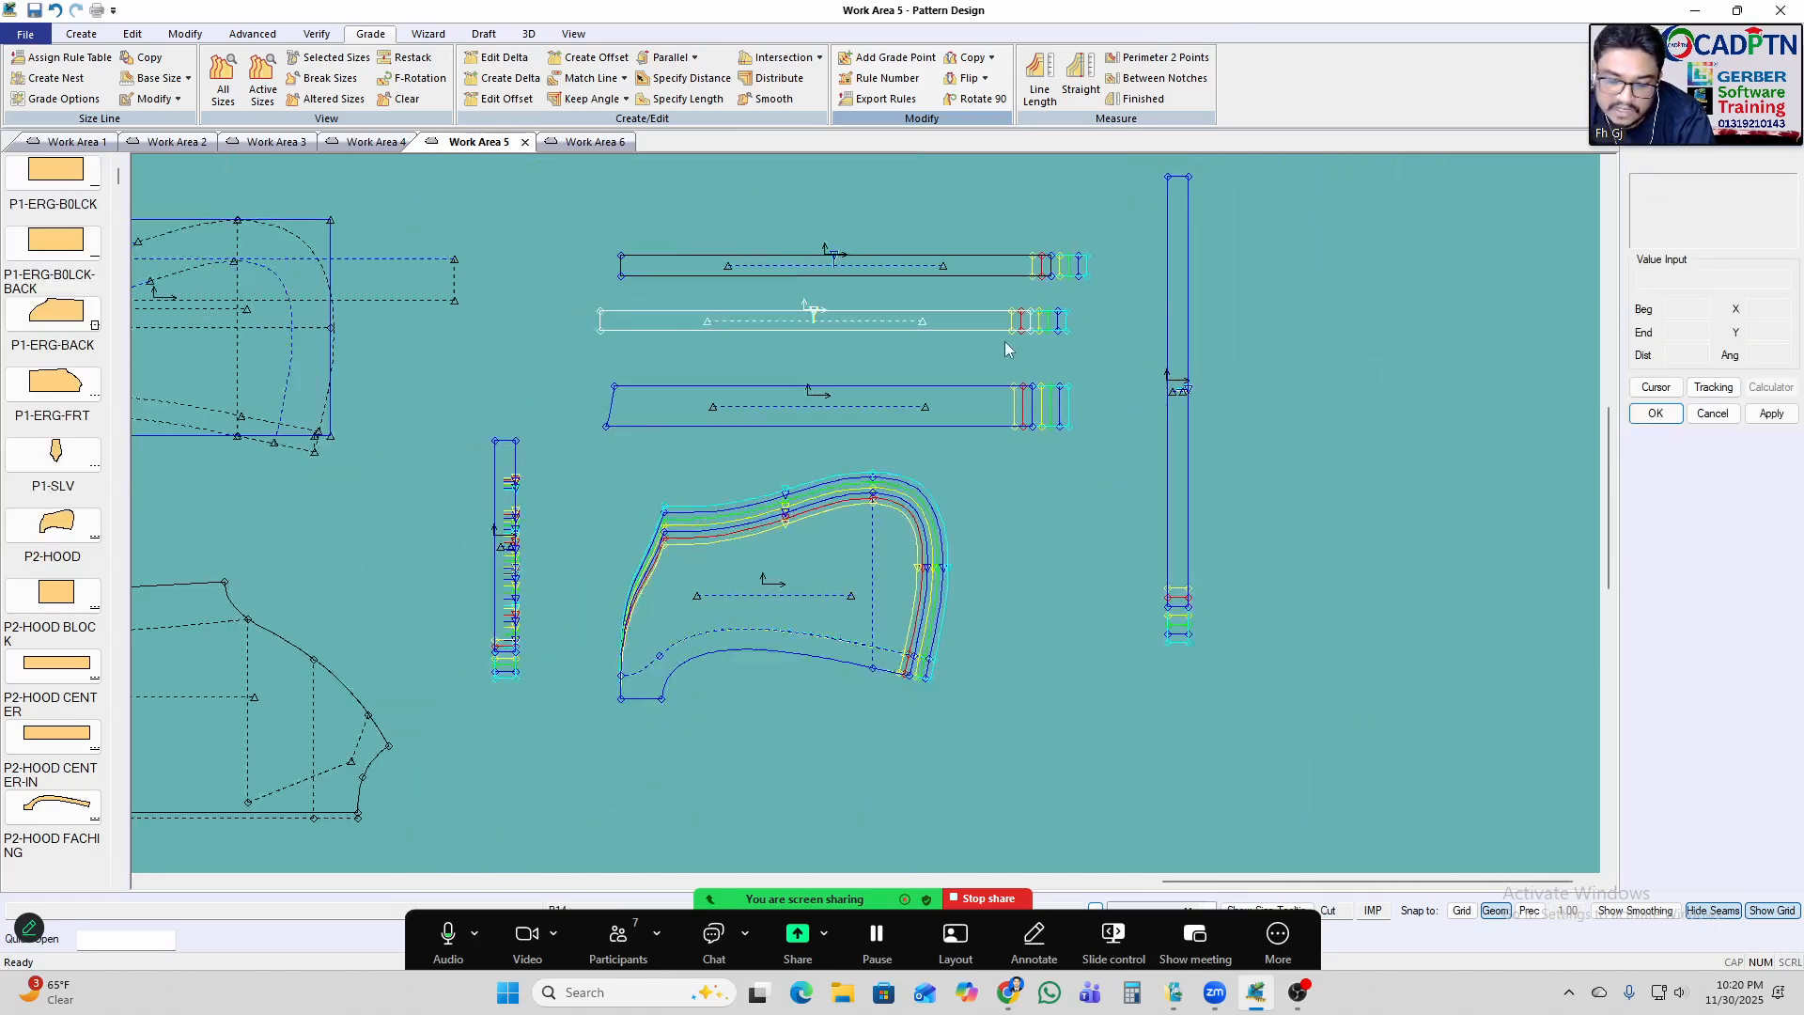
scroll(1006, 349, down, 4)
scroll(814, 380, up, 1)
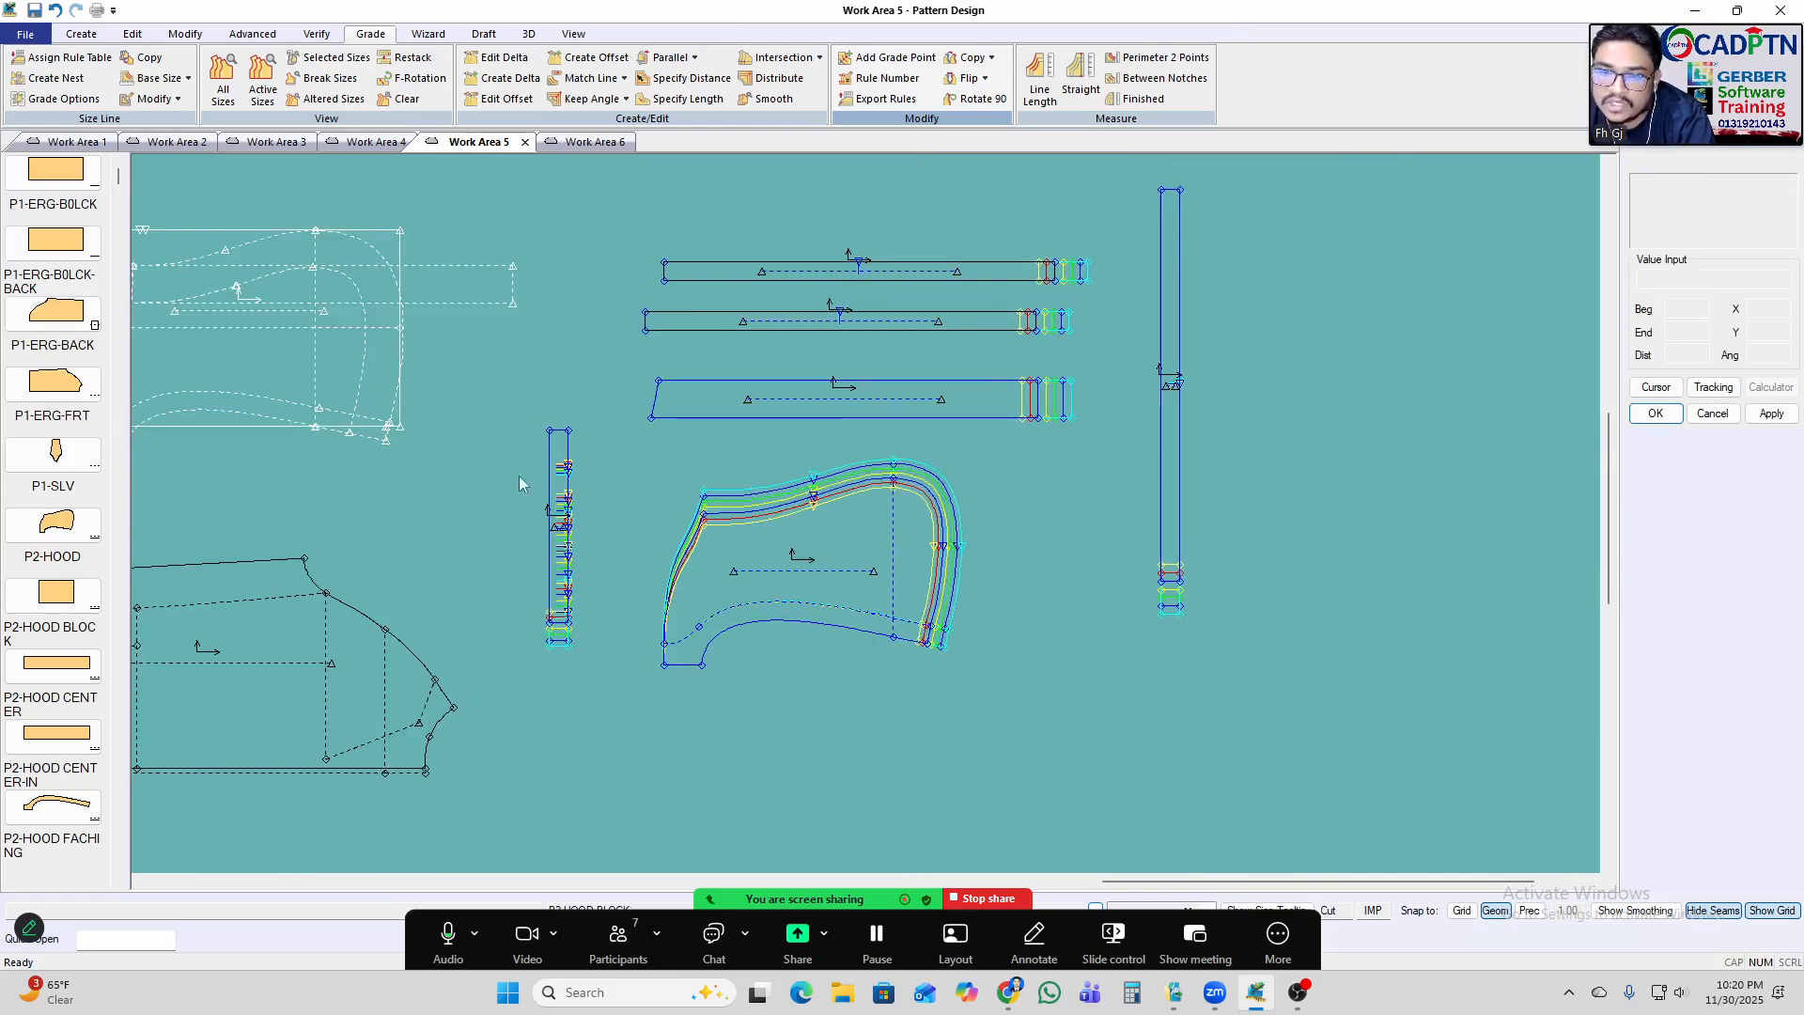
Delete both upright strips and both horizontal binding strips from the work area.
drag(560, 512, 566, 396)
key(Delete)
click(568, 406)
right_click(583, 271)
click(628, 282)
click(1171, 366)
right_click(1191, 338)
click(1213, 346)
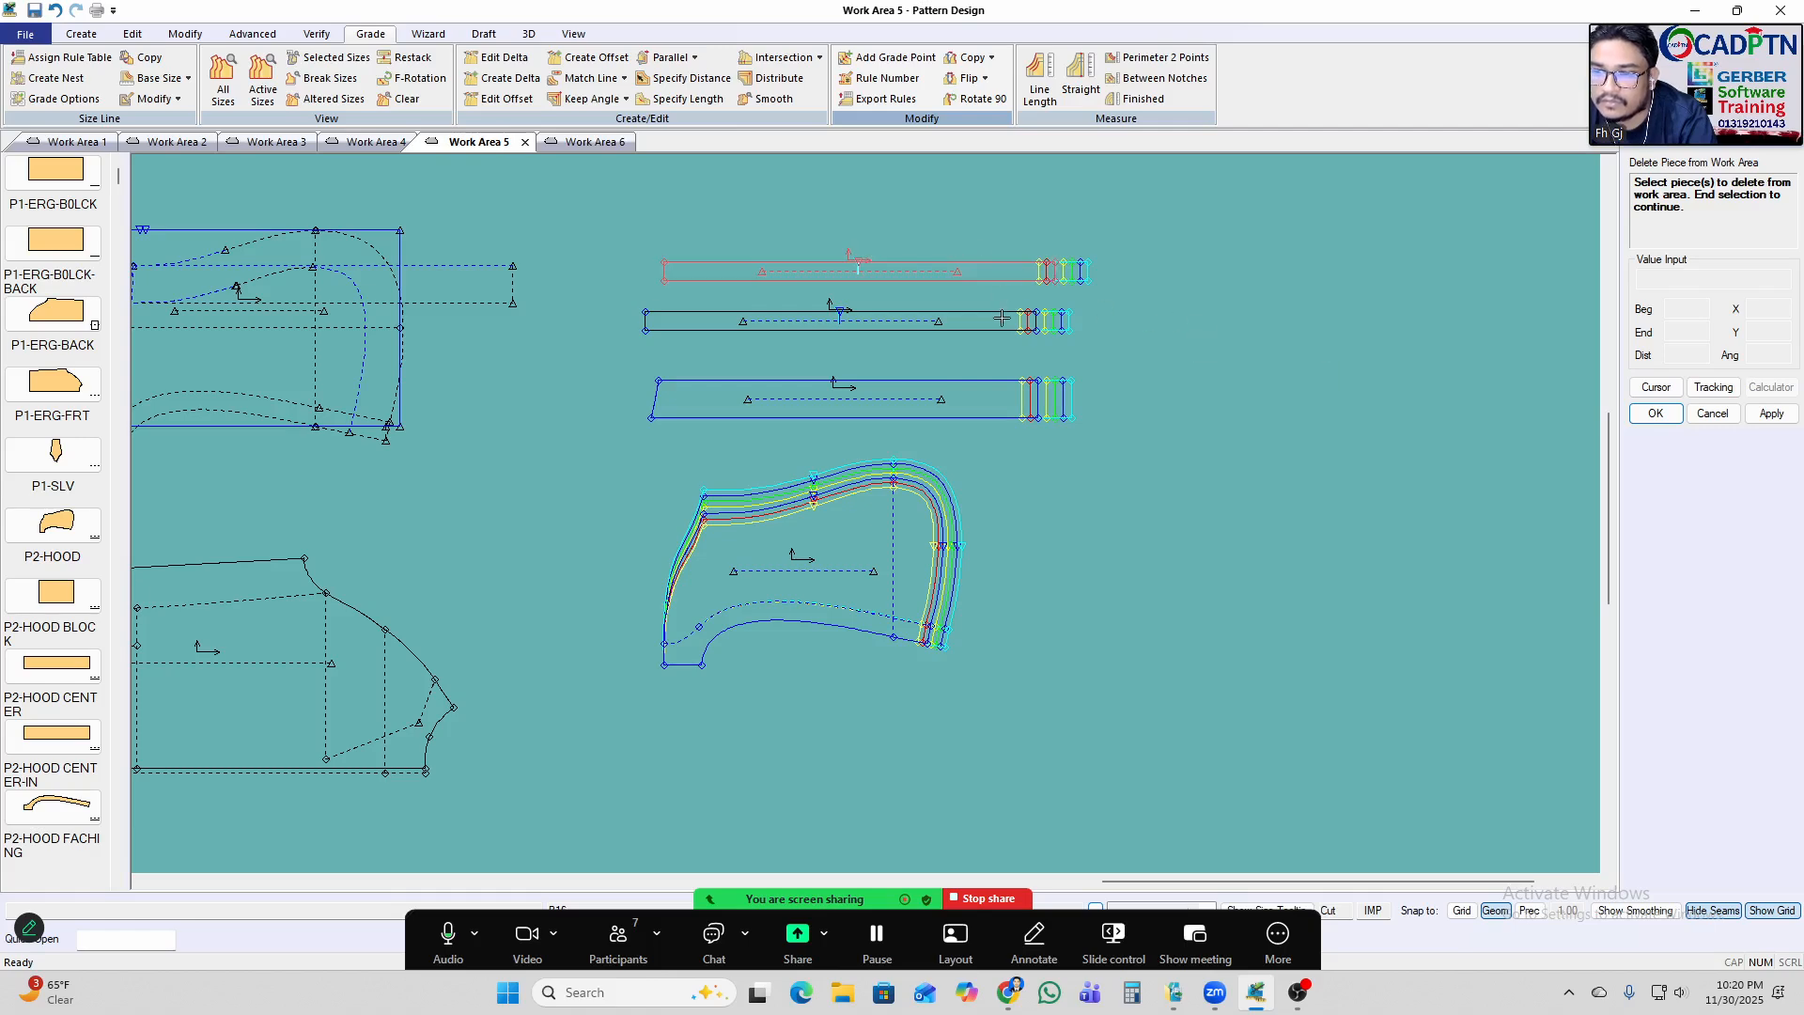
right_click(1257, 307)
click(1288, 294)
scroll(977, 414, up, 3)
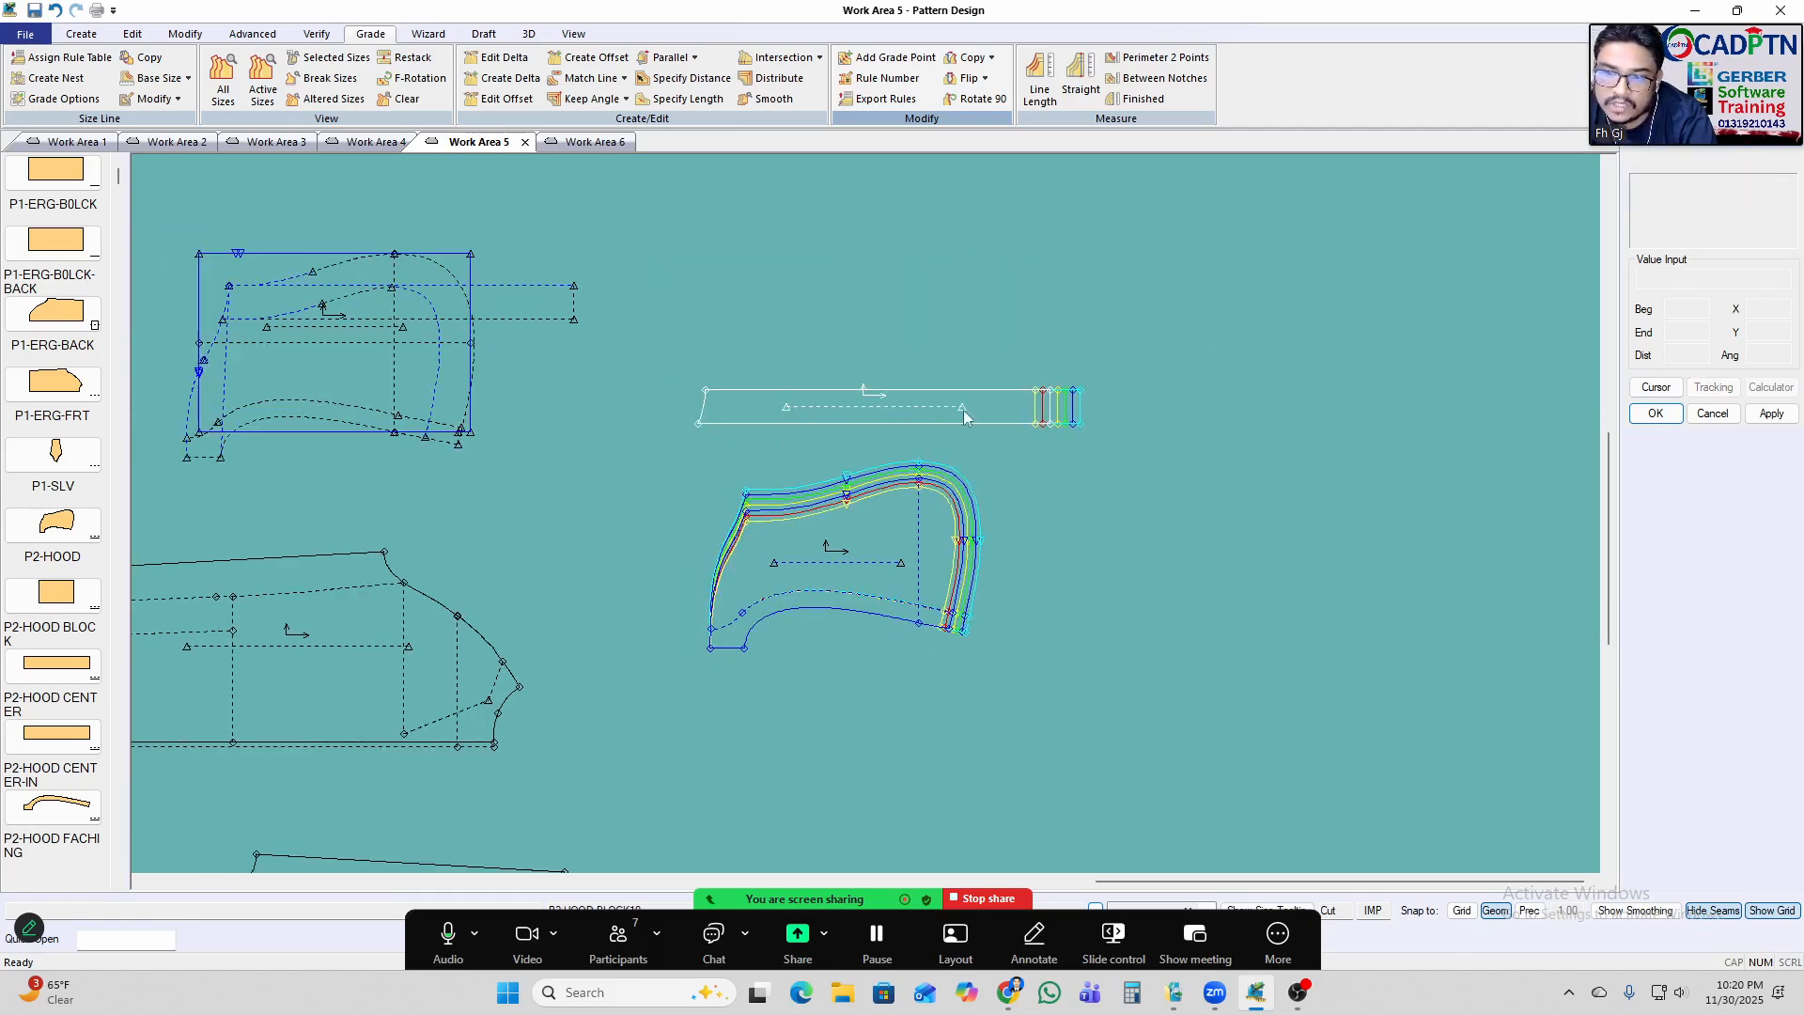
scroll(898, 393, up, 1)
Try to mirror the hood center panel about its upper edge with Fold after Mirror on.
click(90, 35)
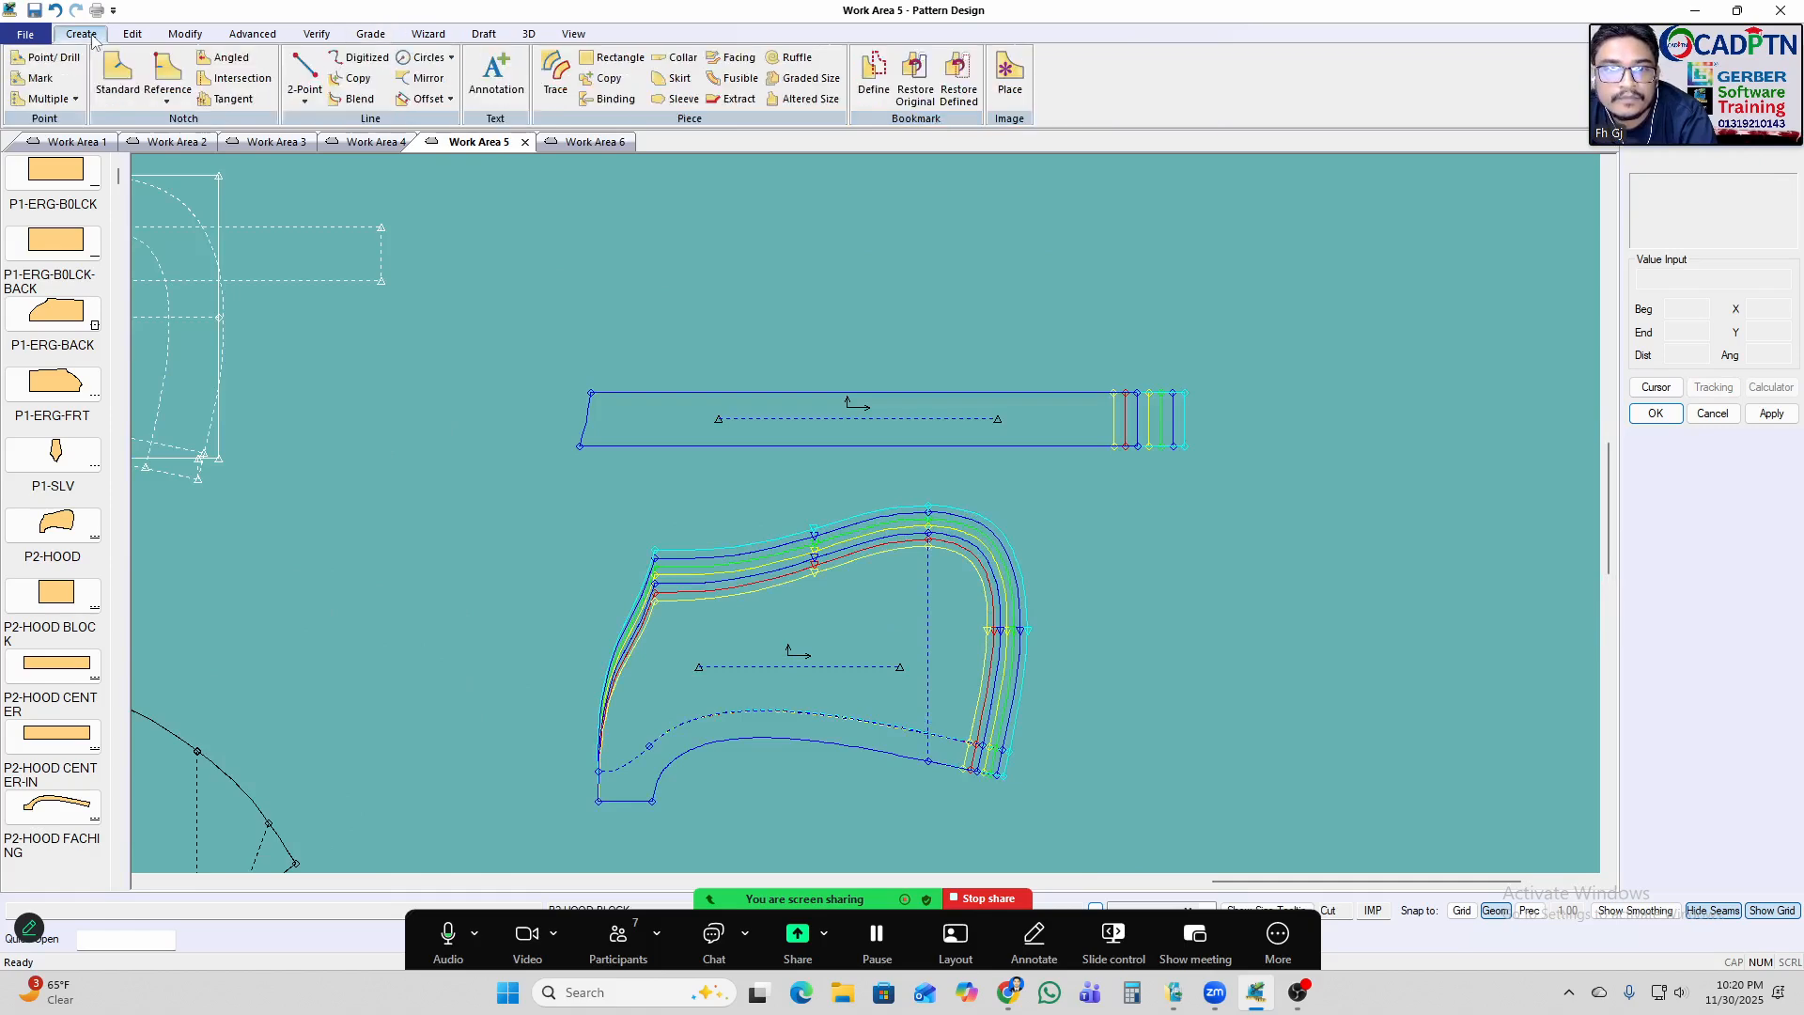
click(185, 34)
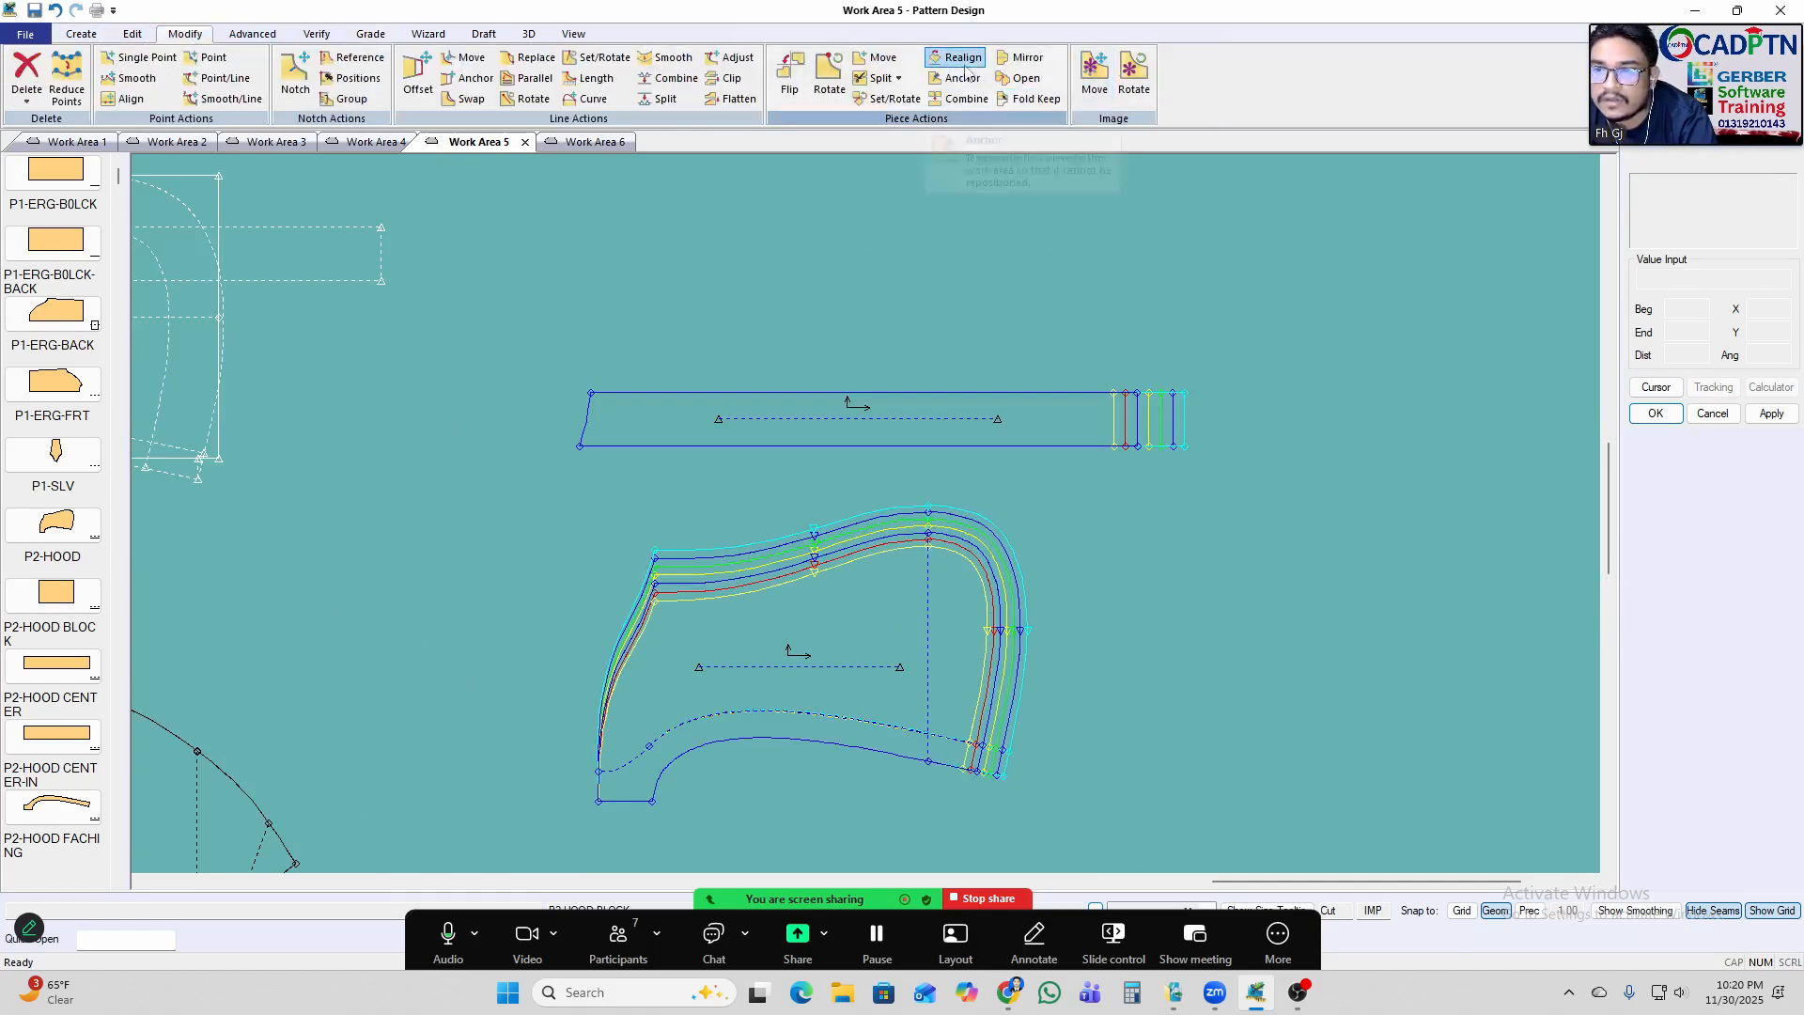
click(1016, 61)
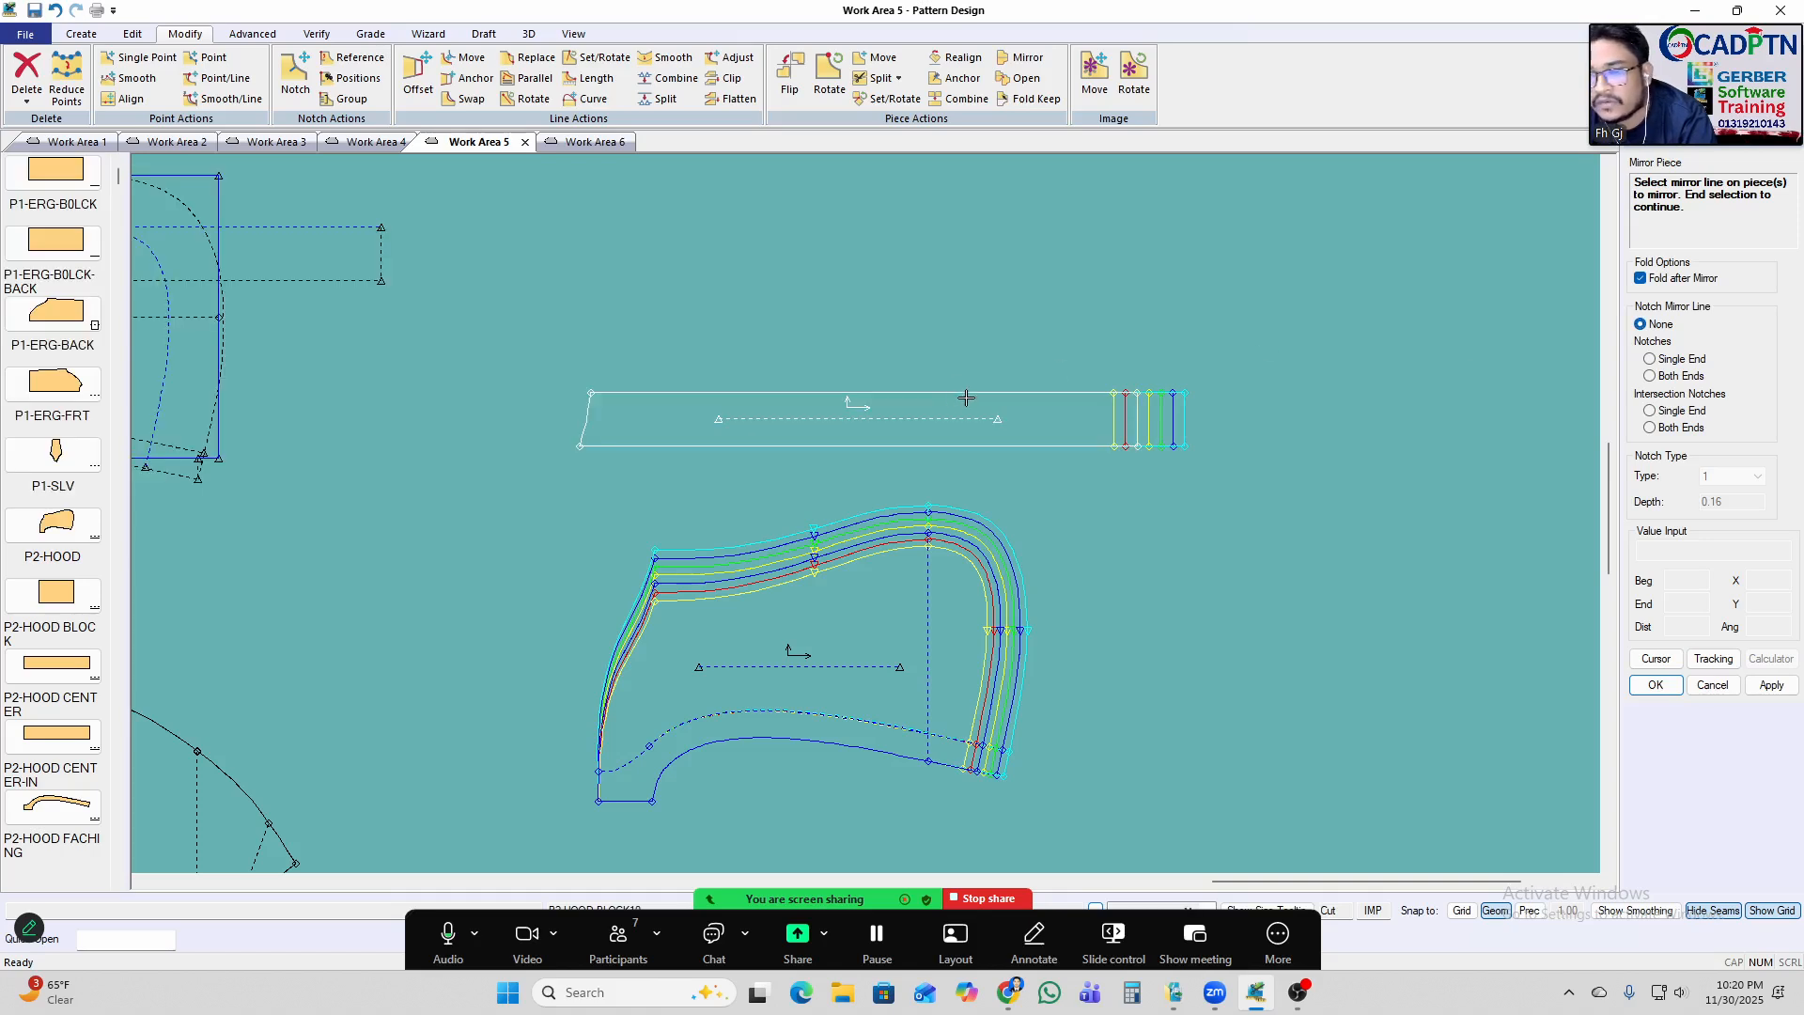
click(1014, 390)
right_click(1171, 310)
click(1173, 308)
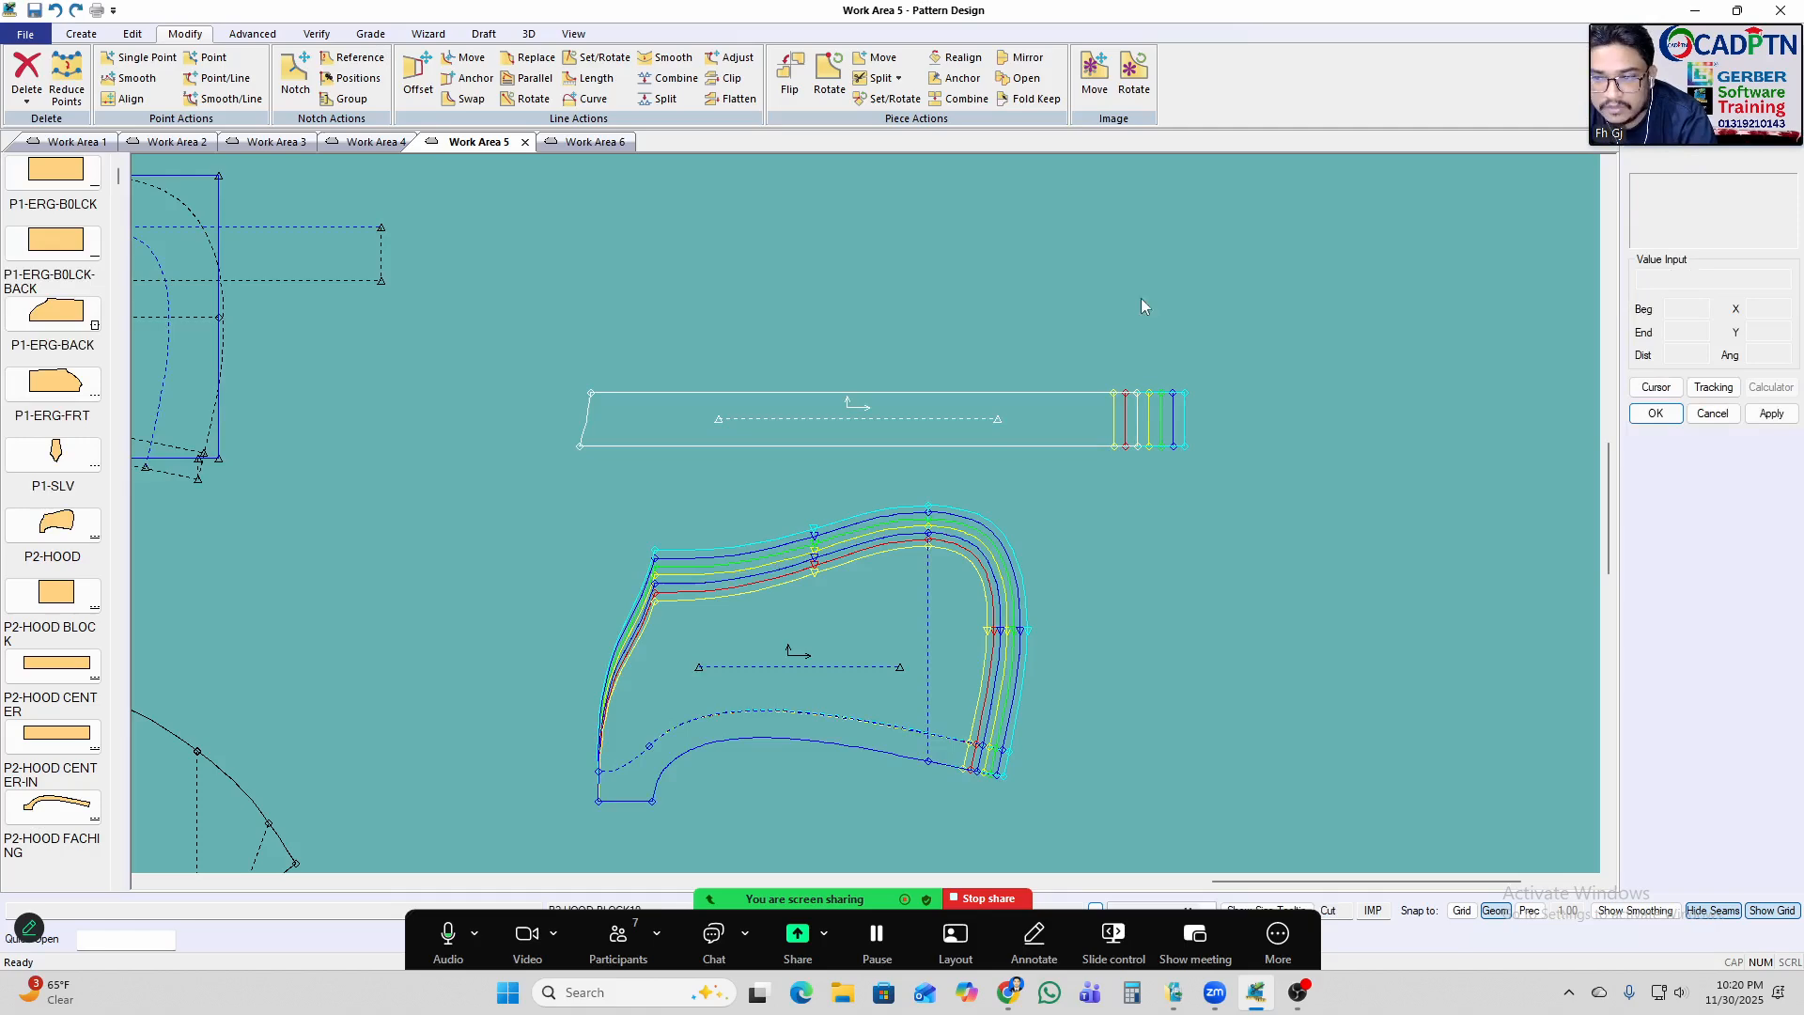
Mirror the hood center panel about its upper edge with Fold after Mirror off, and reposition it above the hood block.
click(1020, 59)
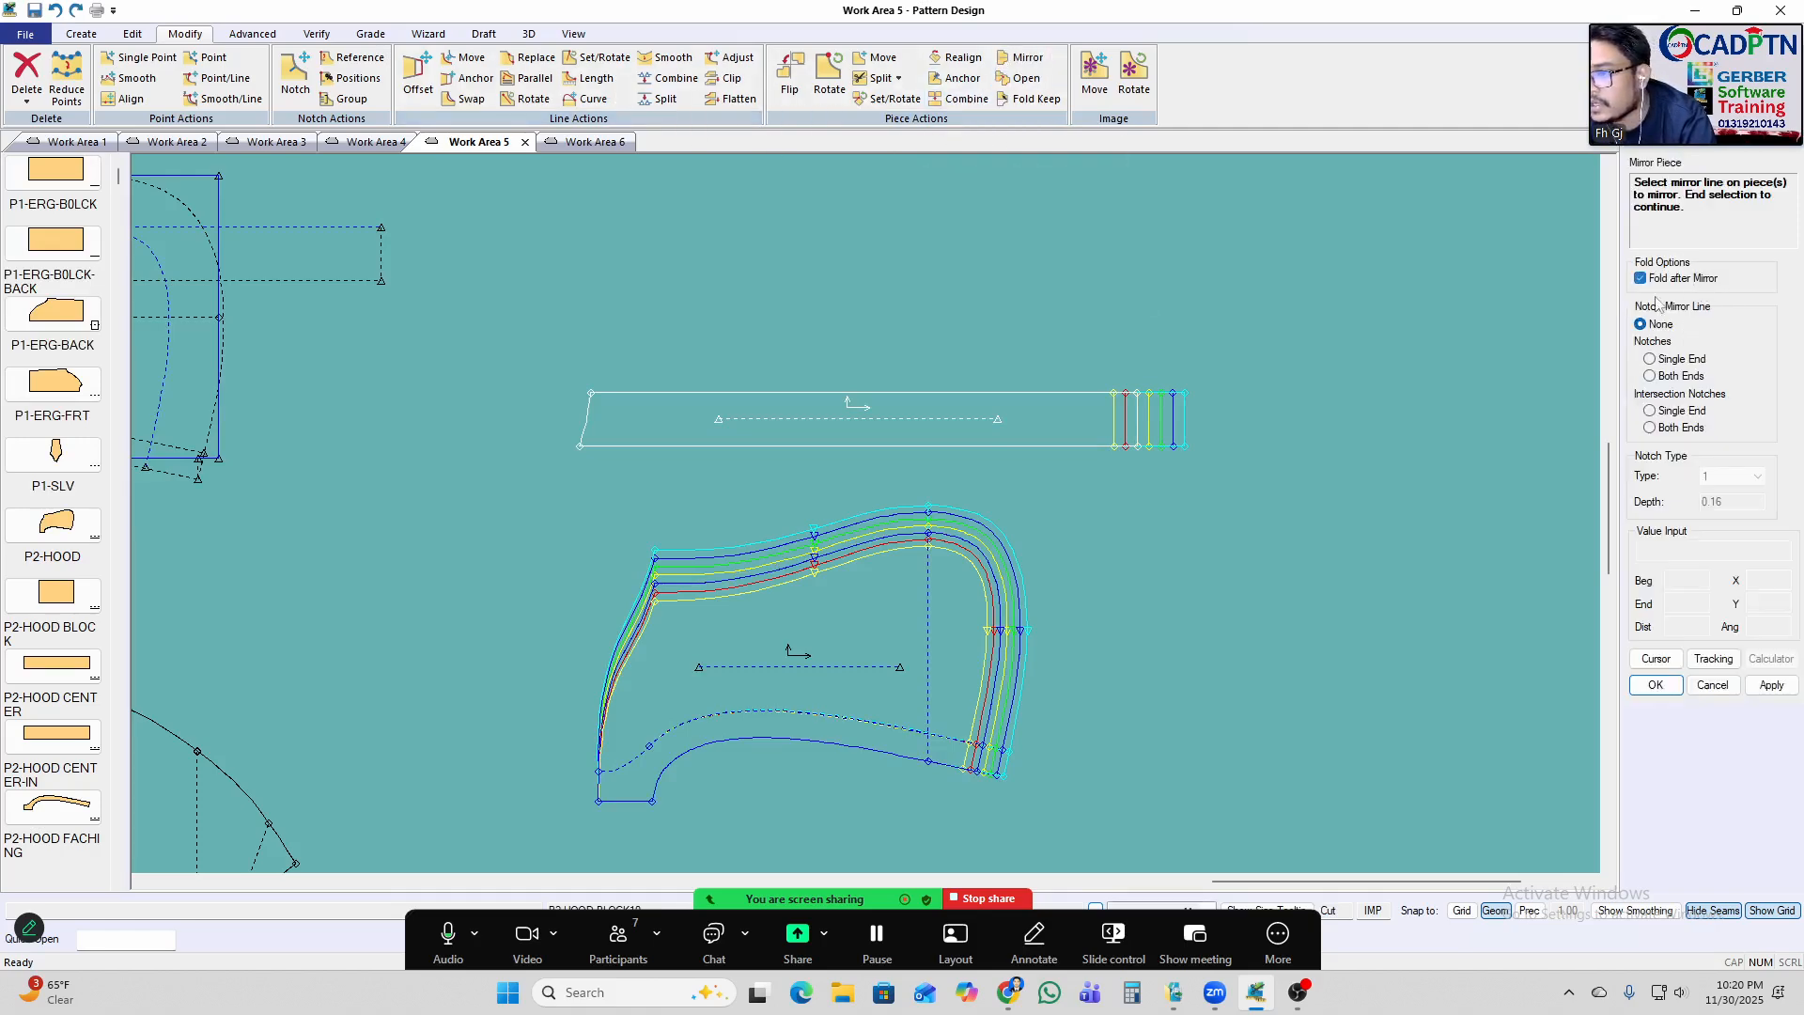
right_click(1304, 344)
click(1304, 345)
right_click(1306, 345)
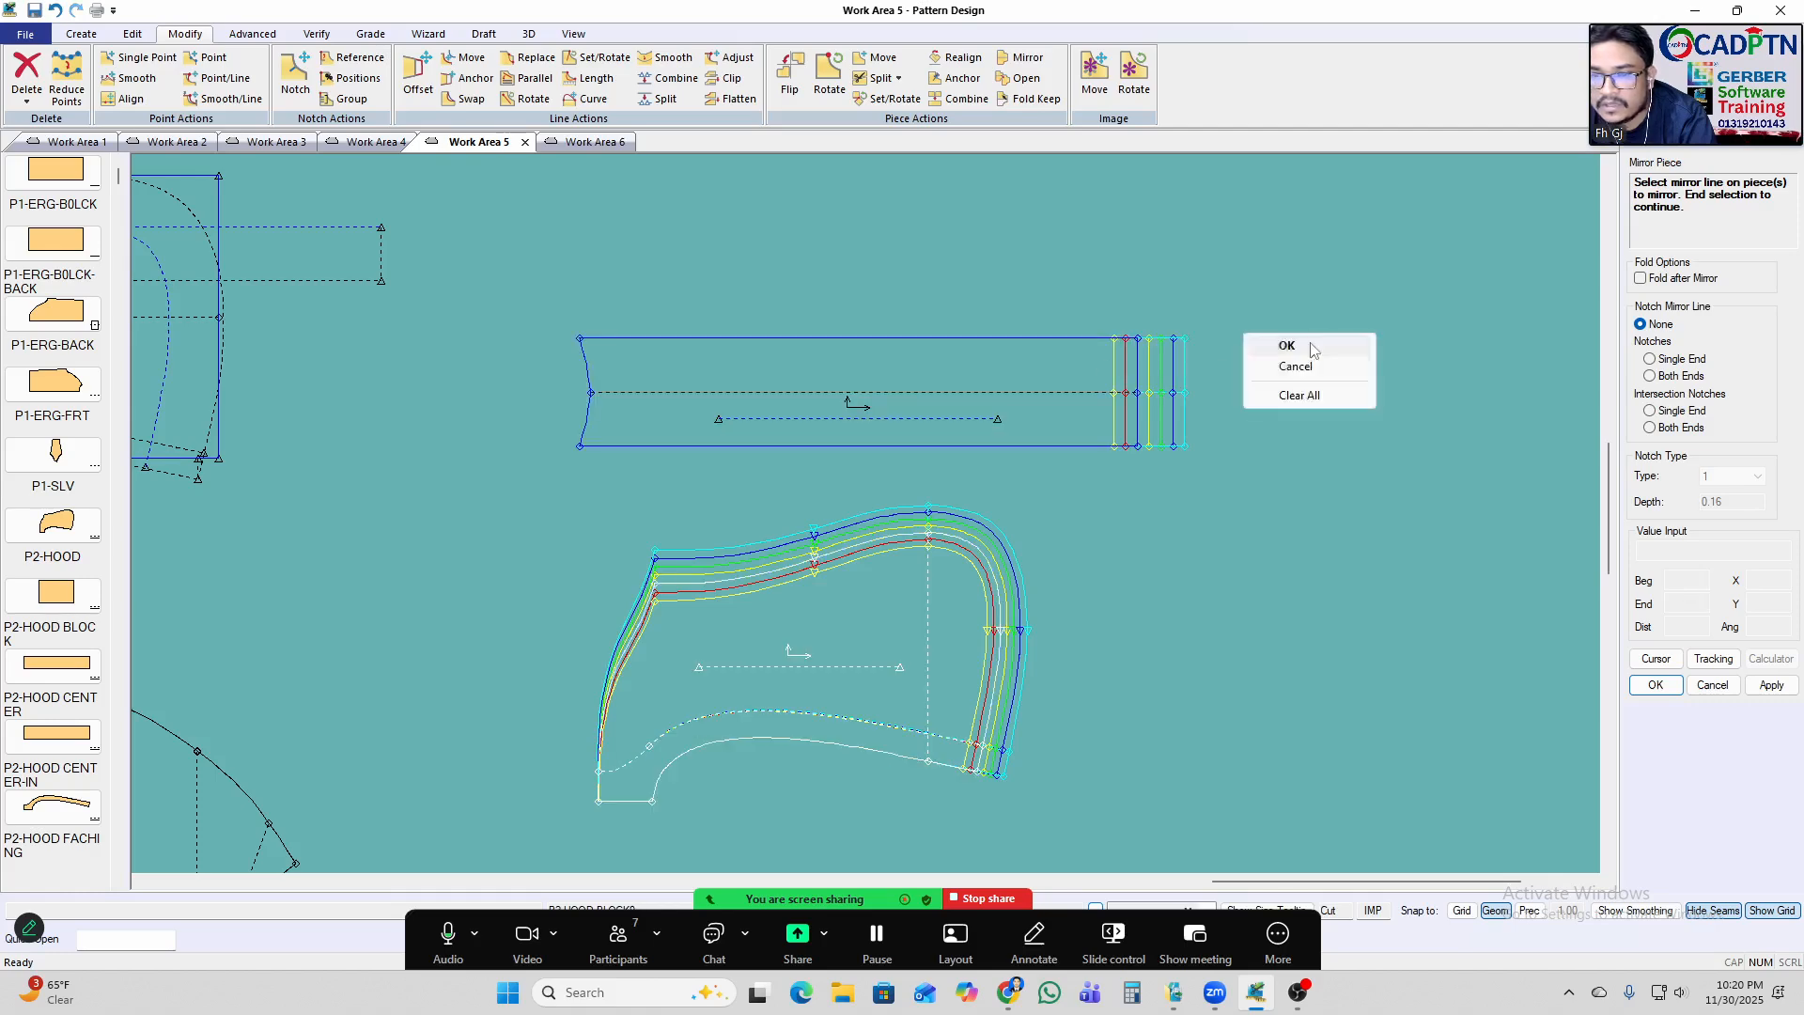
click(1308, 345)
scroll(1006, 270, down, 6)
scroll(874, 456, up, 4)
drag(975, 266, 1034, 284)
scroll(1108, 335, up, 3)
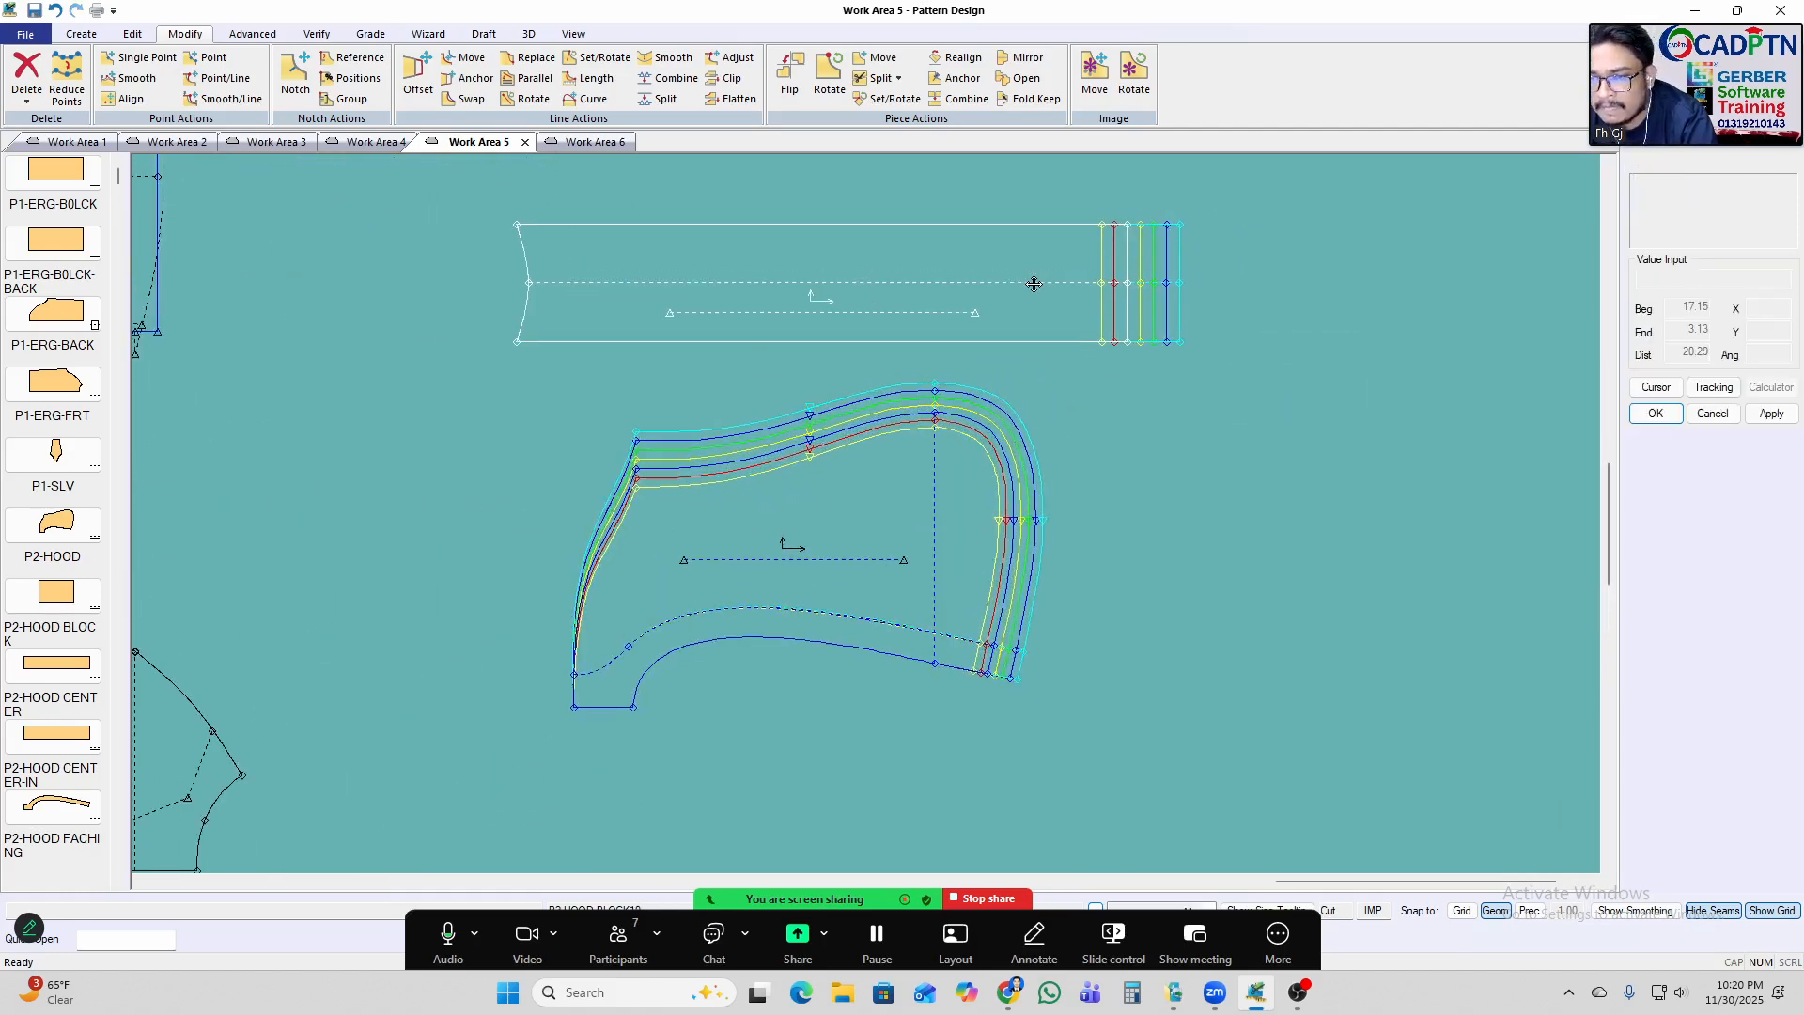
Select the hood block's top and back edges, internal neckline curve and front edge for a normal trace that maintains the graded nest.
scroll(1033, 283, down, 6)
scroll(943, 451, up, 6)
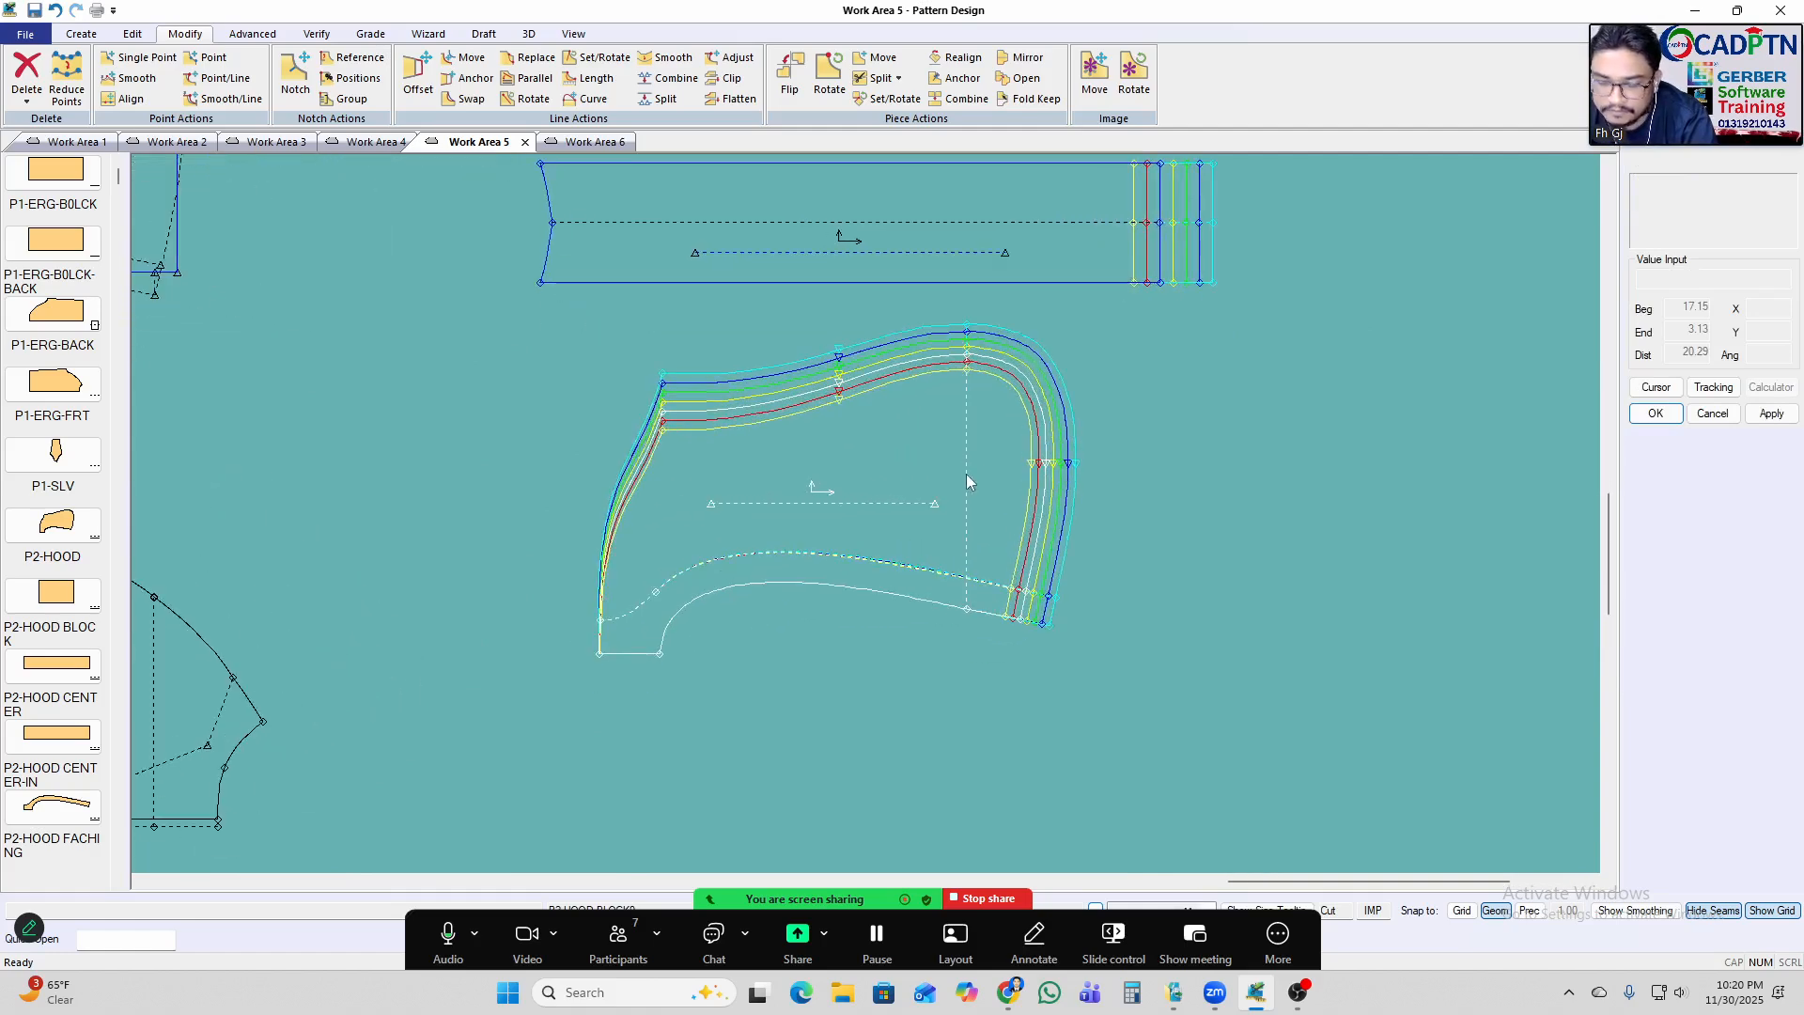
key(t)
click(879, 382)
click(1045, 538)
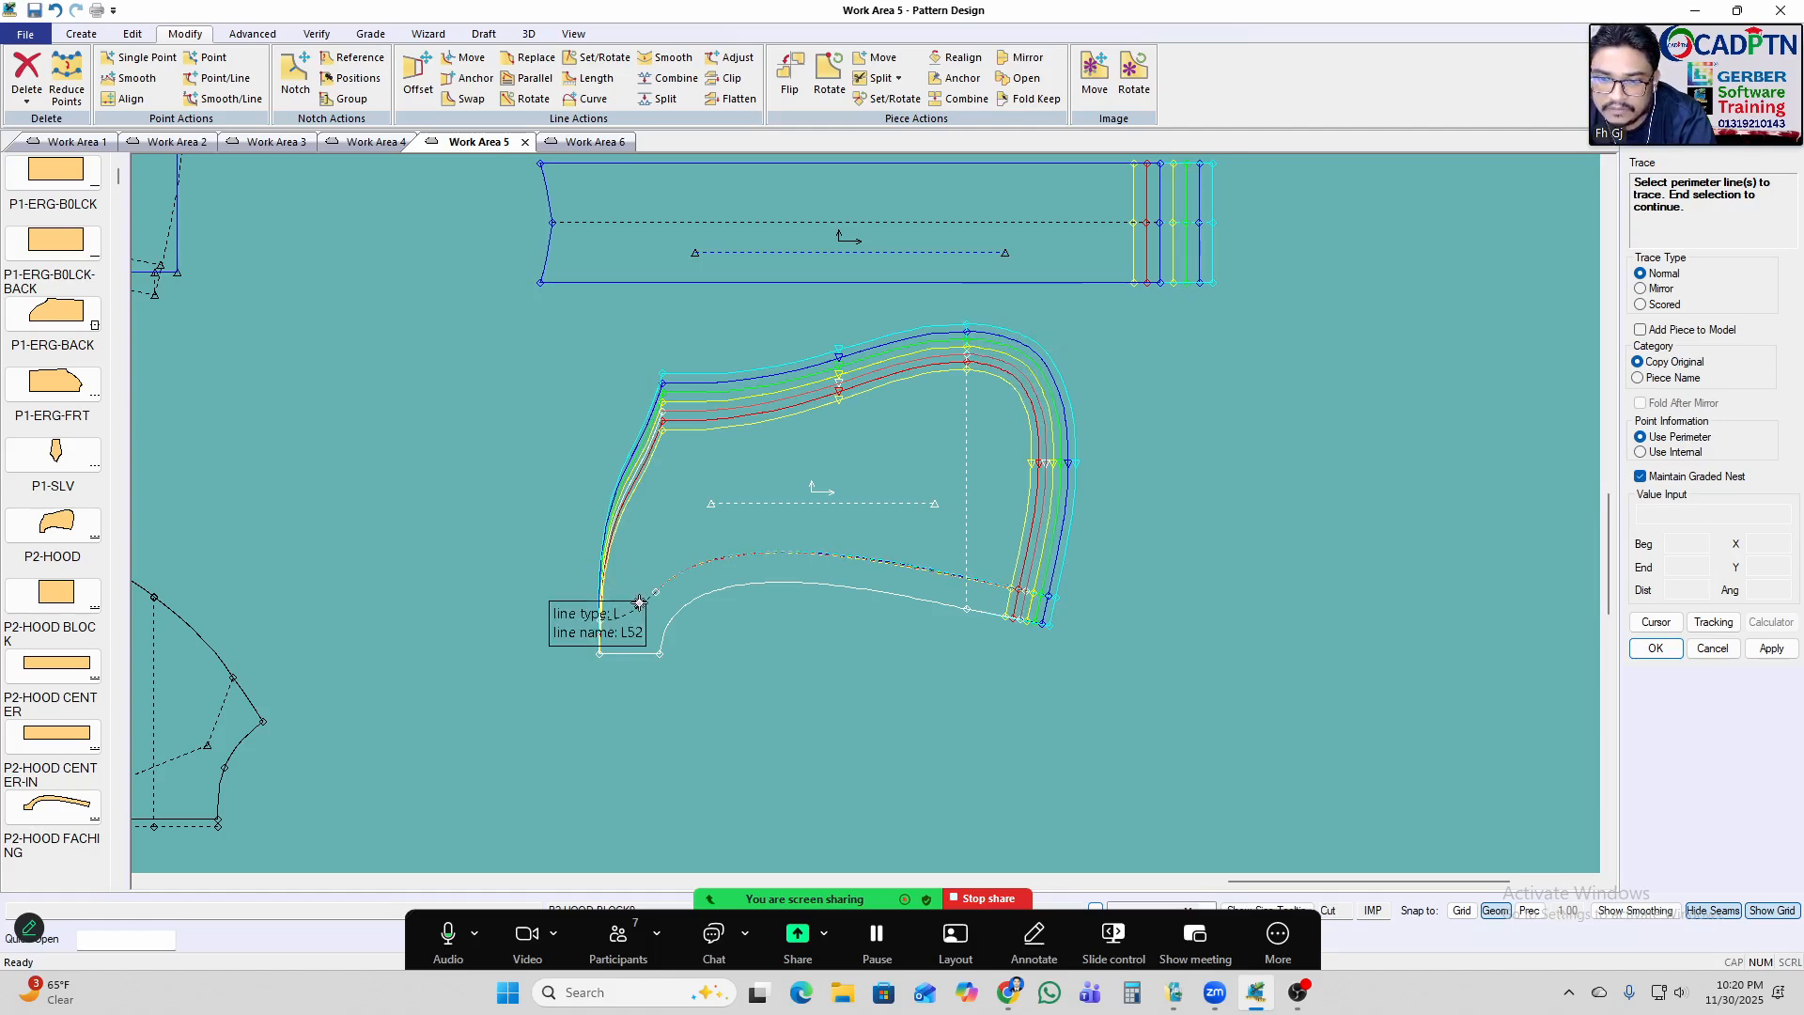
click(611, 542)
right_click(986, 292)
click(1055, 303)
right_click(990, 289)
click(1032, 302)
Place the traced hood piece beside the hood block and name it P2-HOOD LIN.
scroll(413, 404, down, 2)
scroll(1159, 436, up, 2)
click(1103, 451)
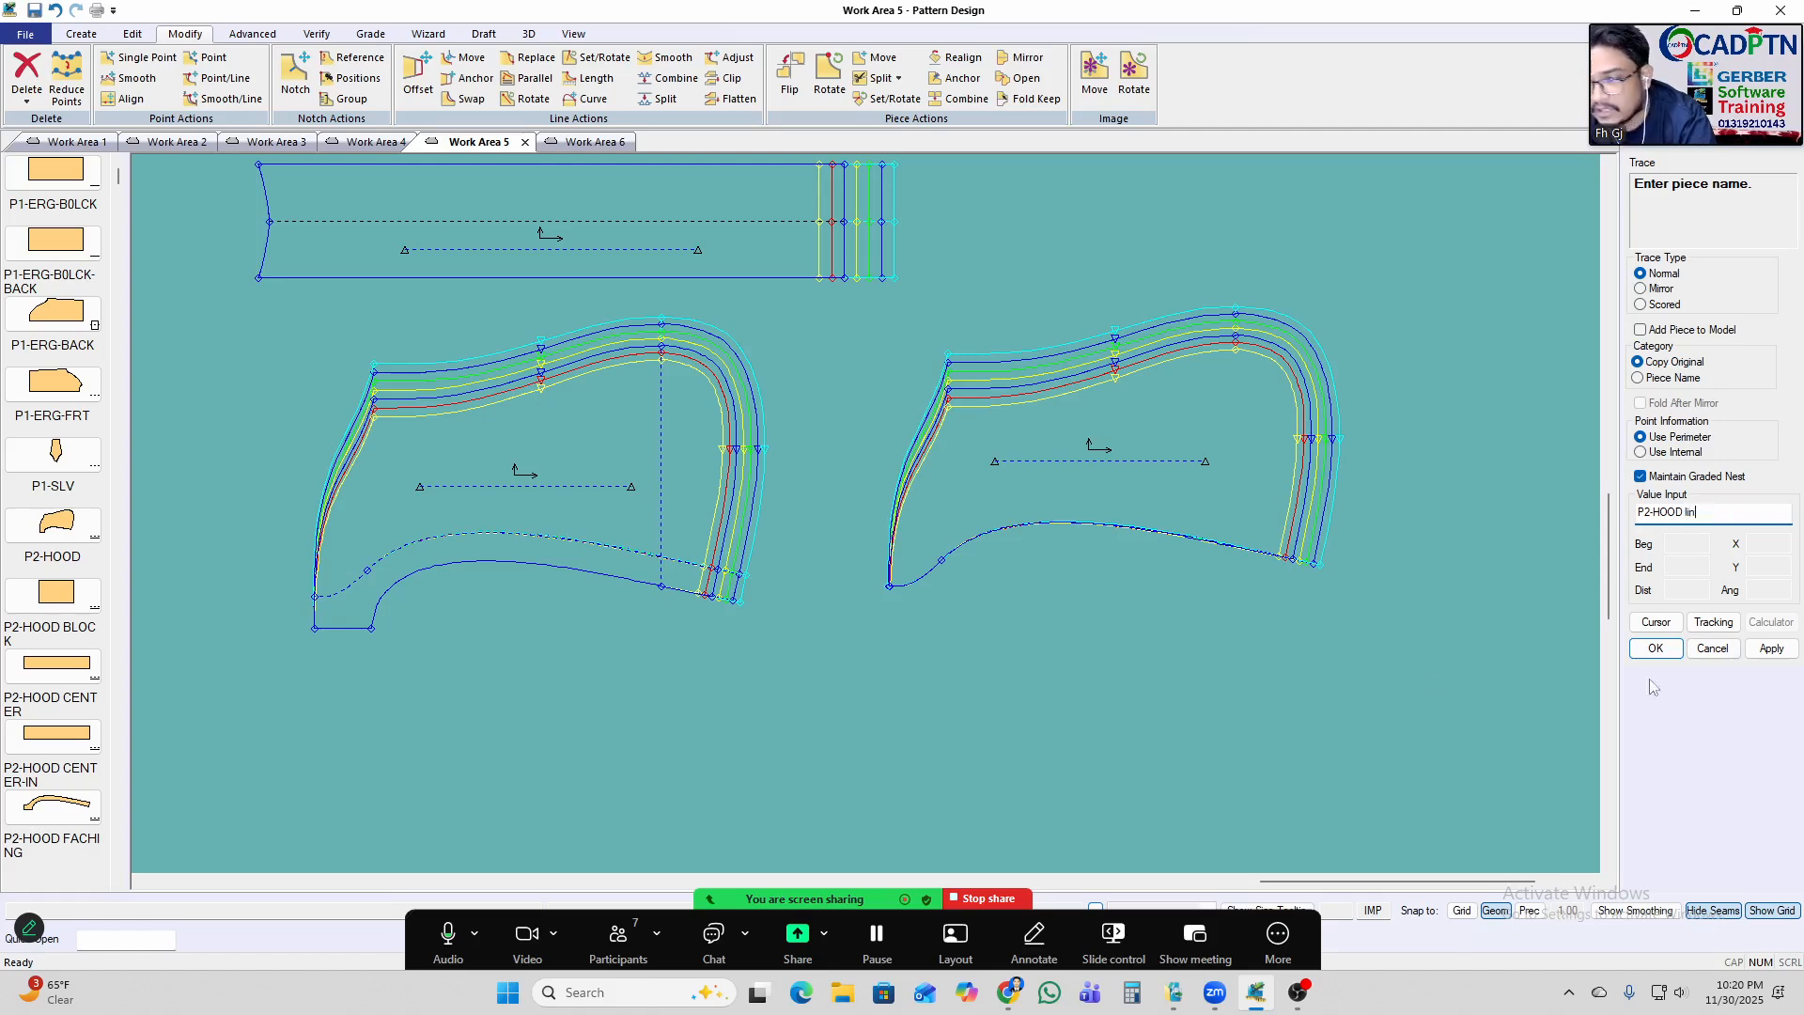
right_click(1273, 402)
click(1284, 395)
right_click(1280, 398)
click(1293, 399)
scroll(1303, 415, down, 3)
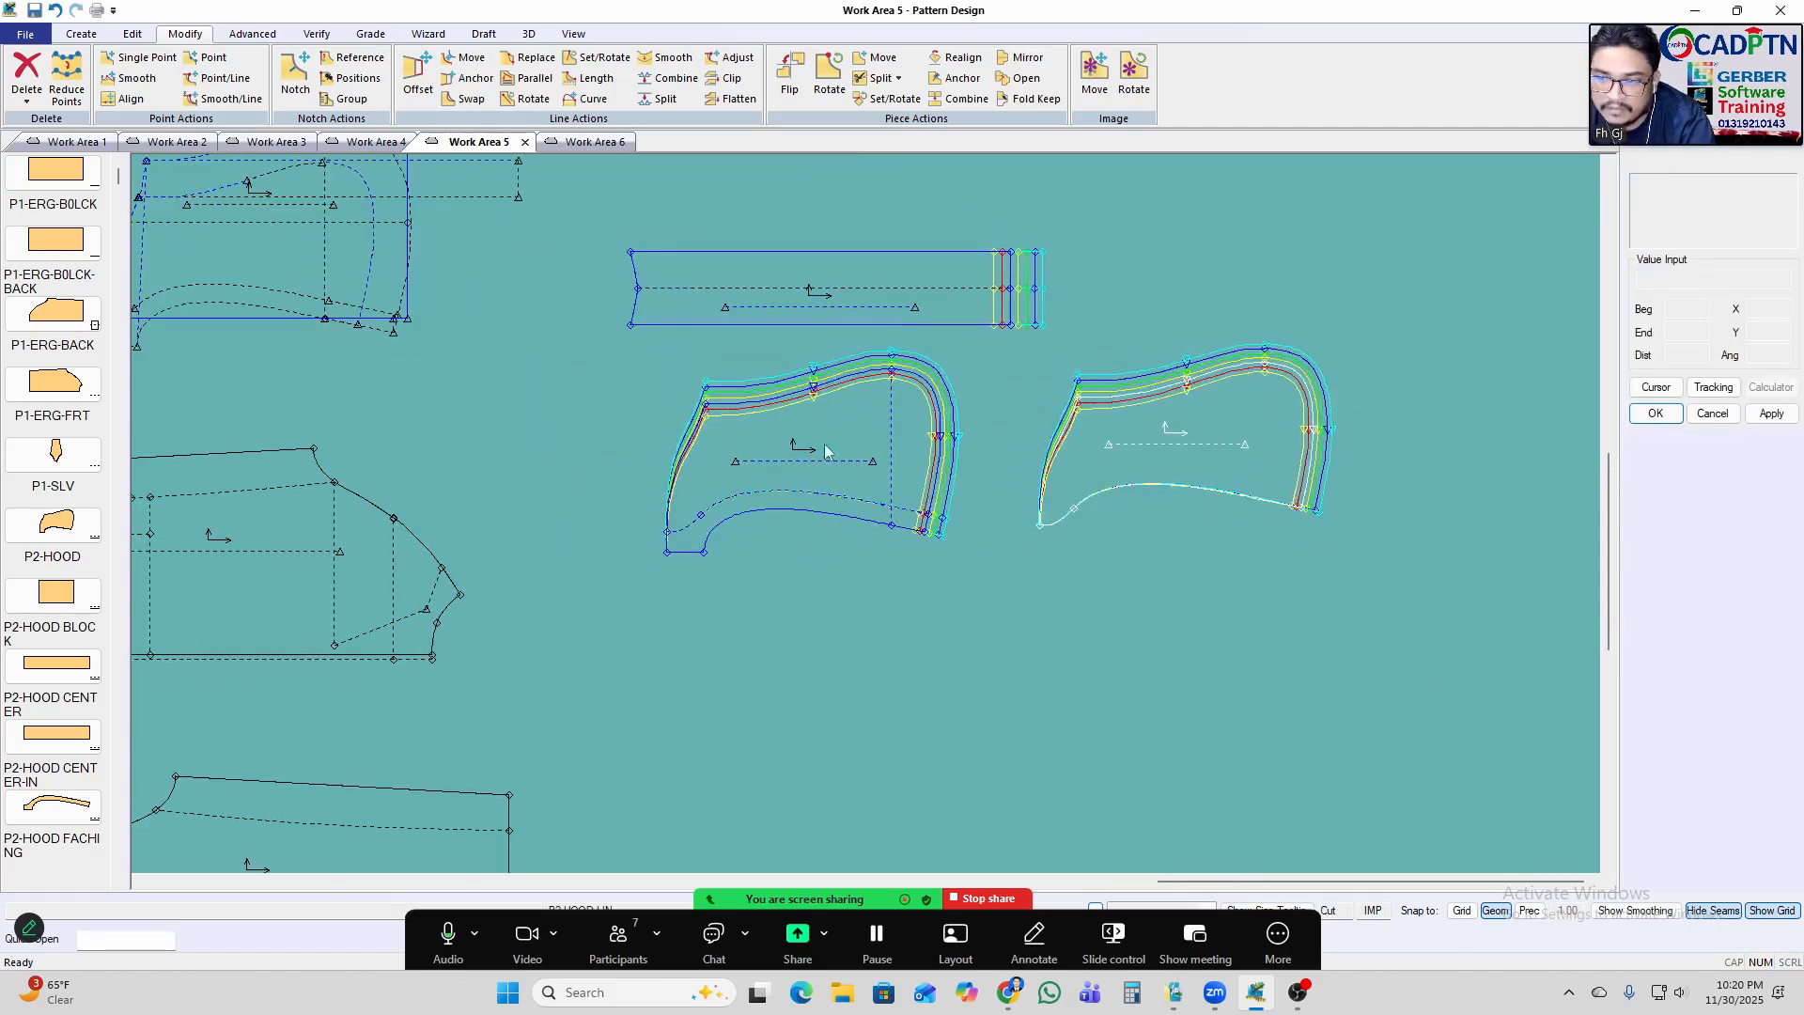
Select the lines enclosing the strip between the hood block's internal neckline curve and lower edge for another graded trace.
scroll(799, 453, up, 2)
click(865, 465)
click(804, 464)
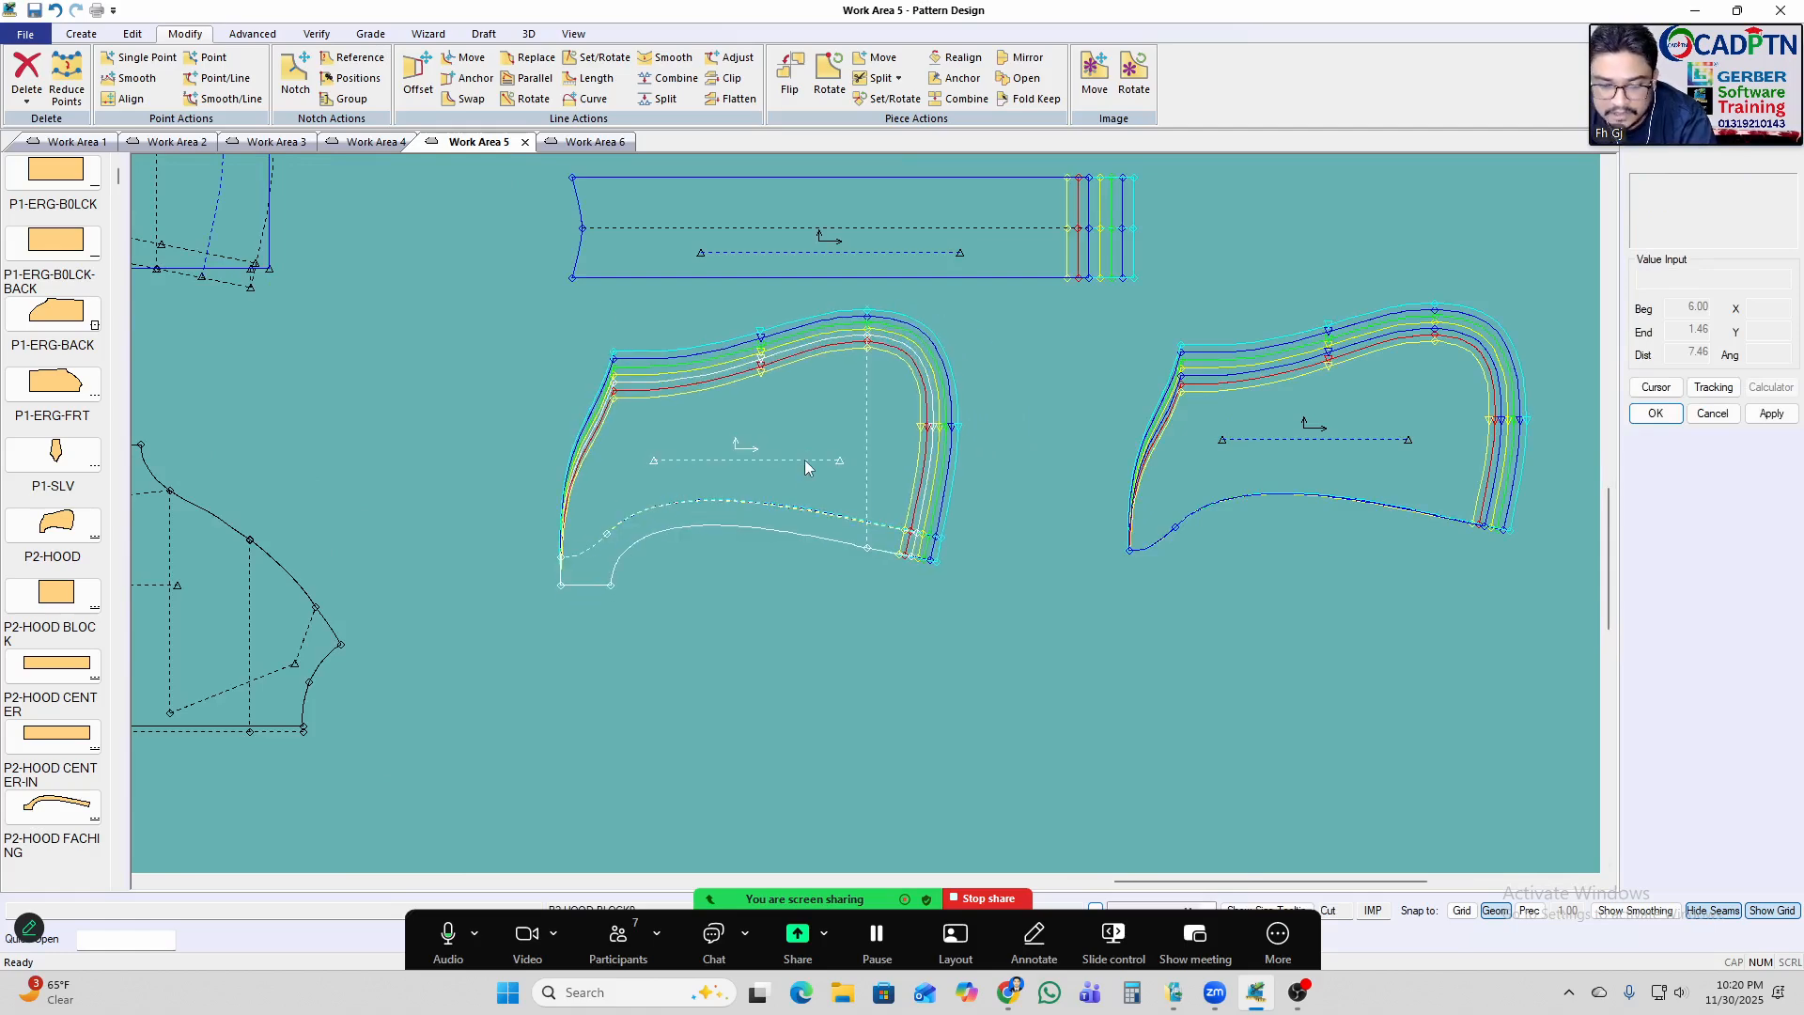
key(t)
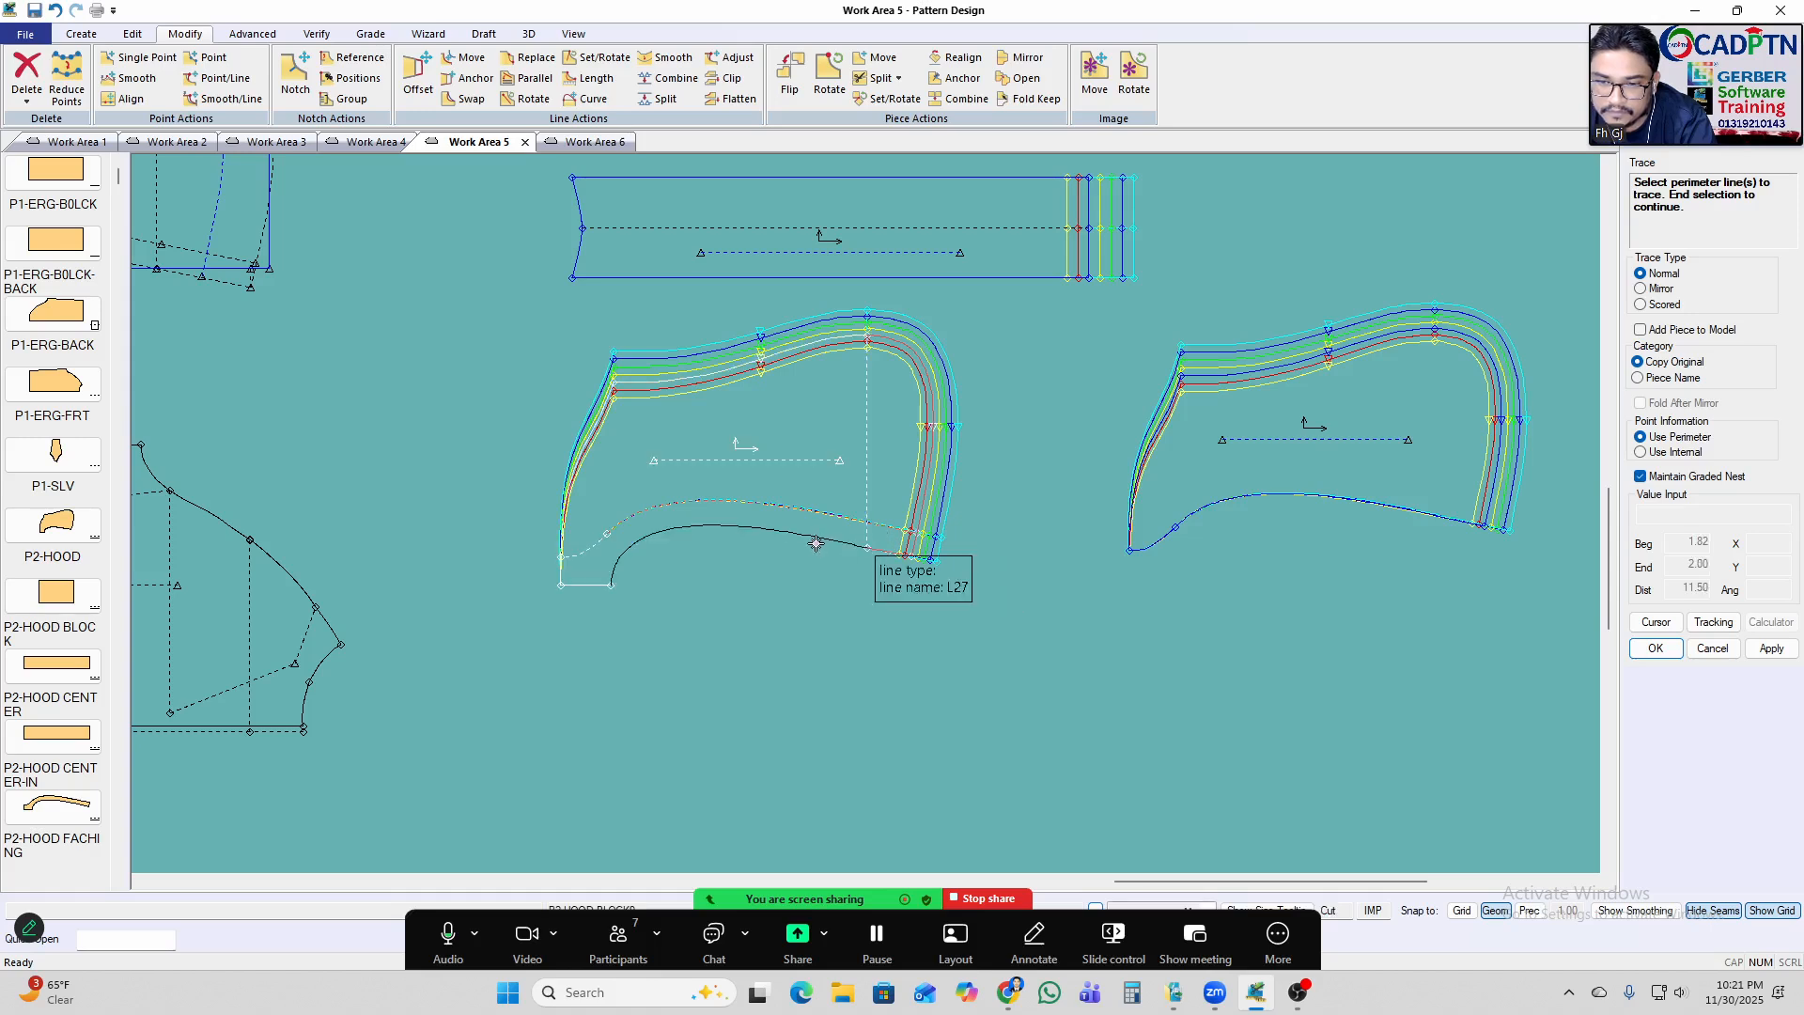
right_click(733, 411)
click(749, 417)
Place the traced neckline facing below the hood lining, accept its default name and end the Trace command.
click(1269, 616)
right_click(1402, 411)
click(1401, 414)
right_click(1403, 414)
click(1398, 434)
scroll(754, 435, down, 2)
scroll(1316, 460, up, 1)
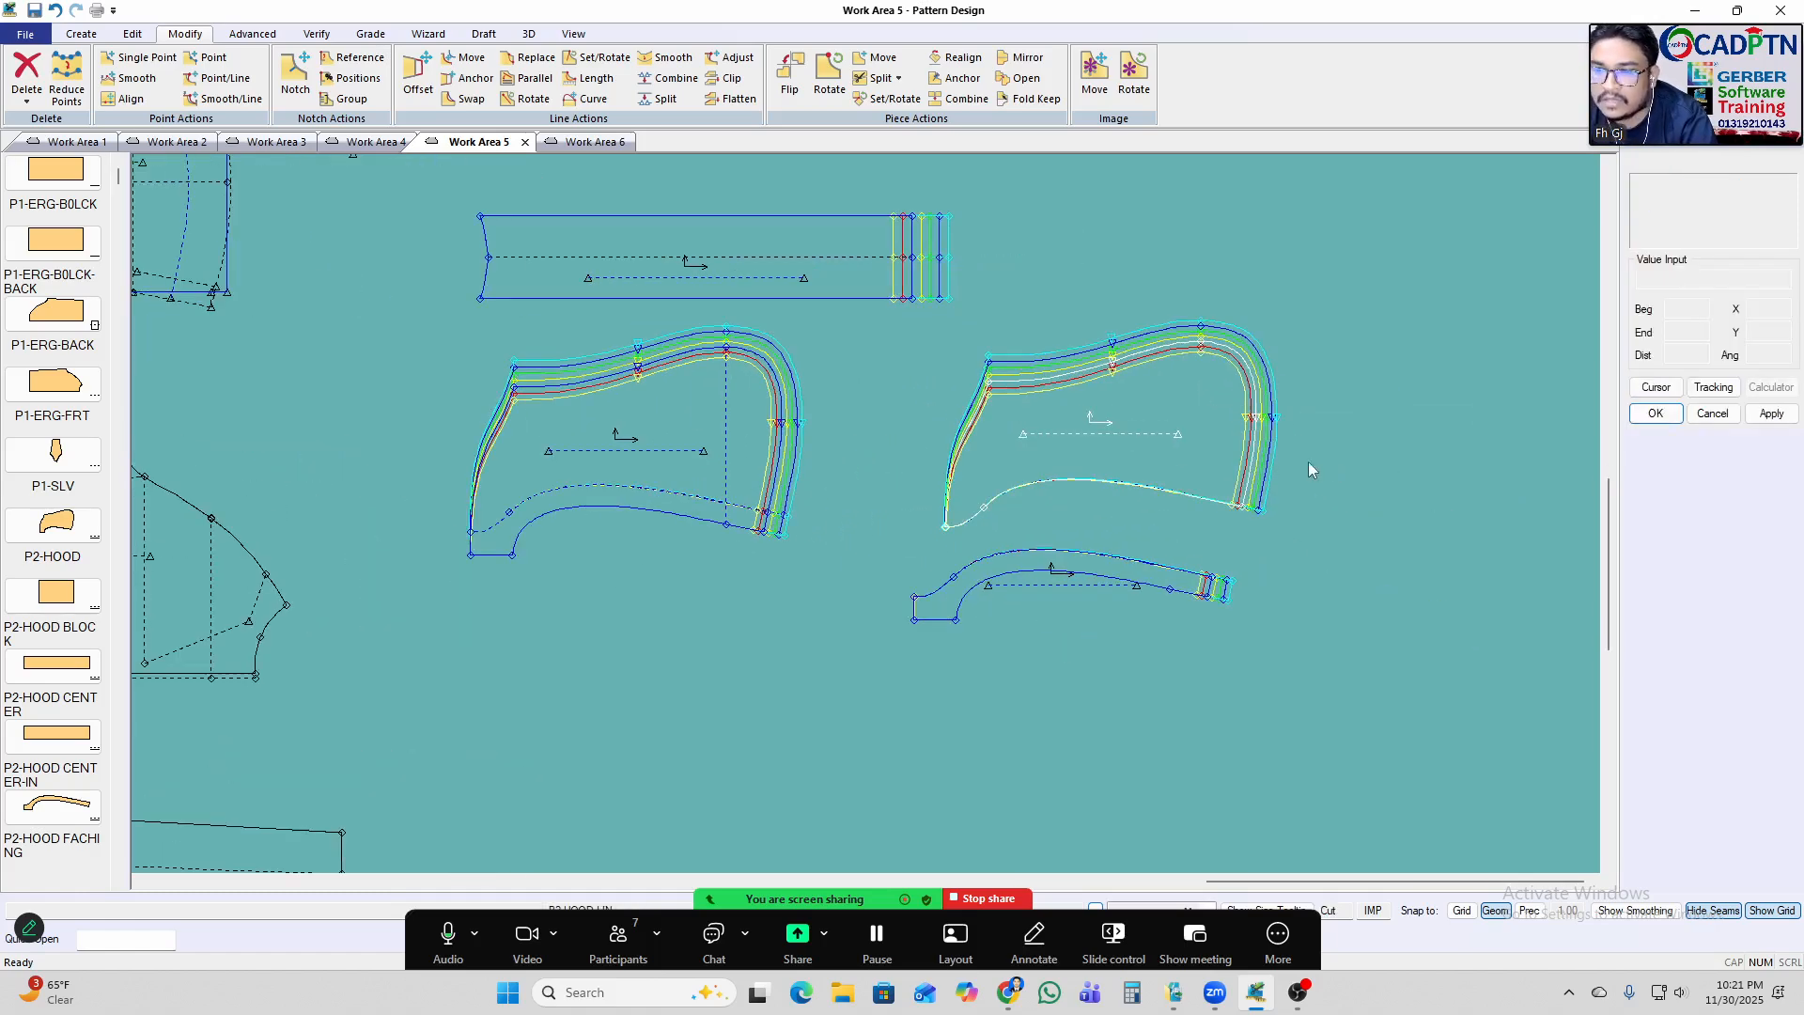
Move the hood lining closer to the hood block and shift the center panel above the gap between them.
drag(1133, 443, 1070, 443)
drag(785, 294, 841, 298)
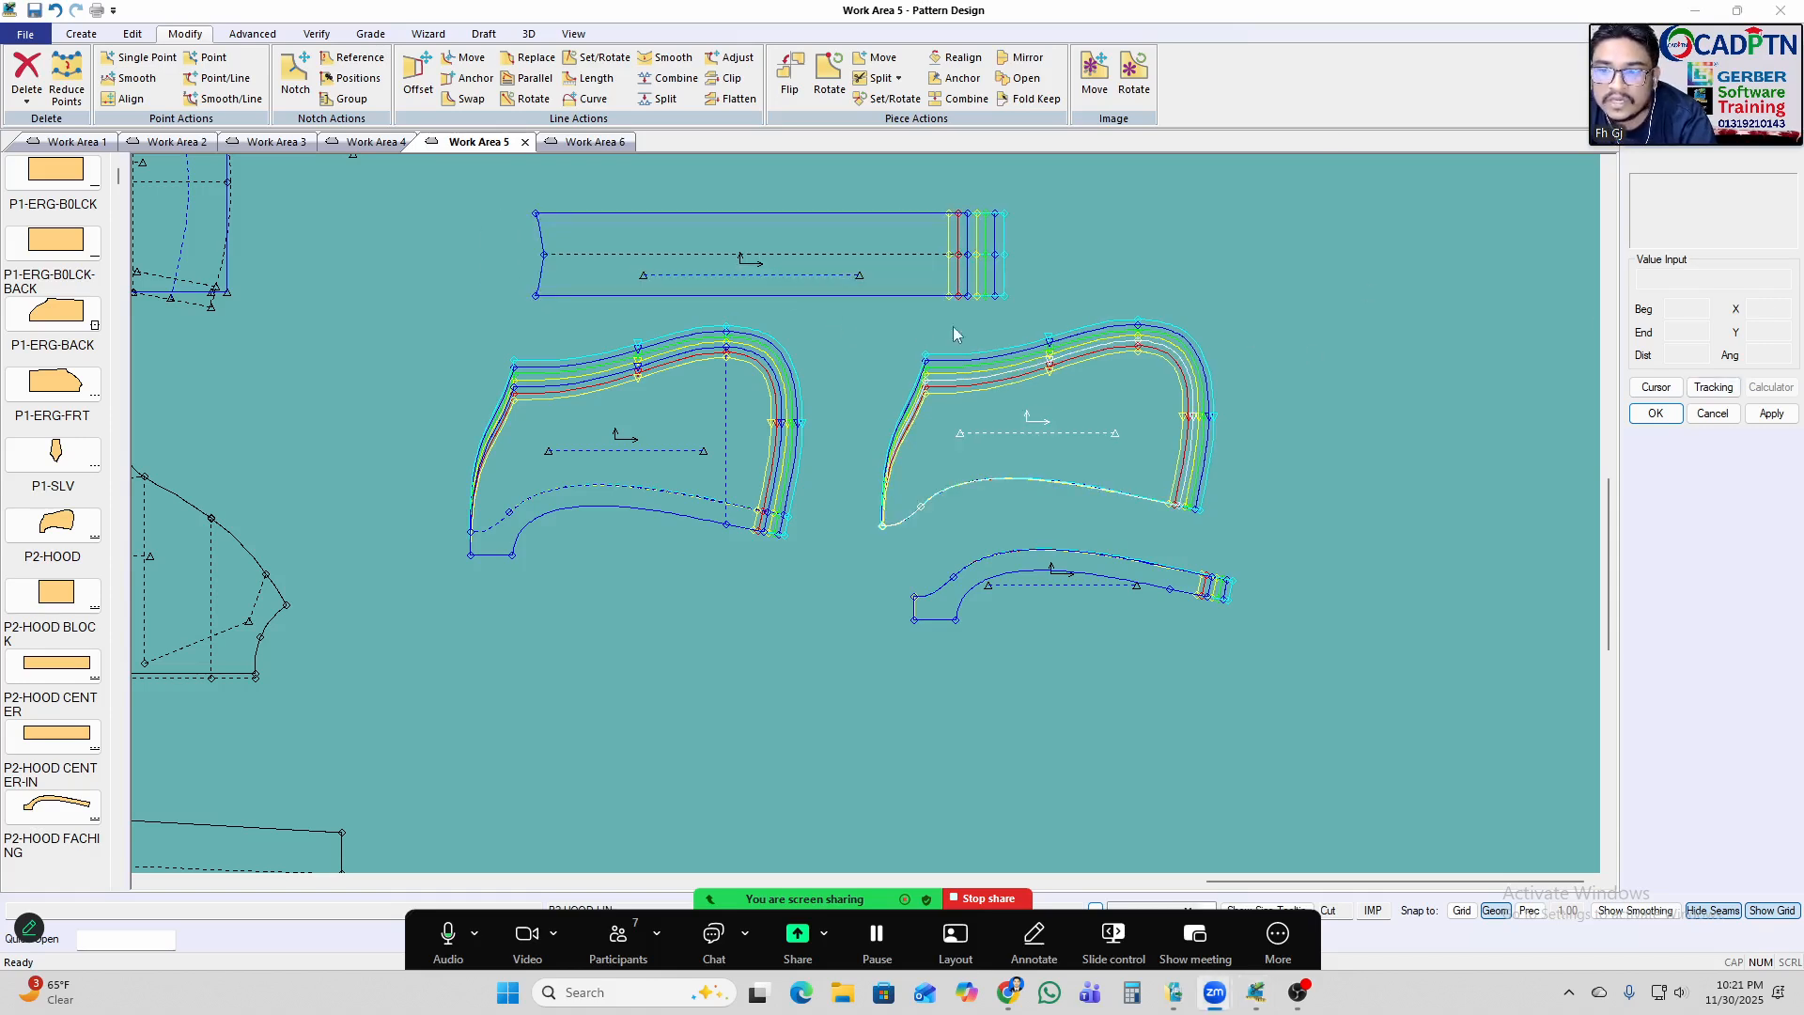
drag(1128, 380, 1098, 371)
Shorten the neckline facing's grain line by moving its far end along the line with Move Point Line set to First Line.
click(225, 78)
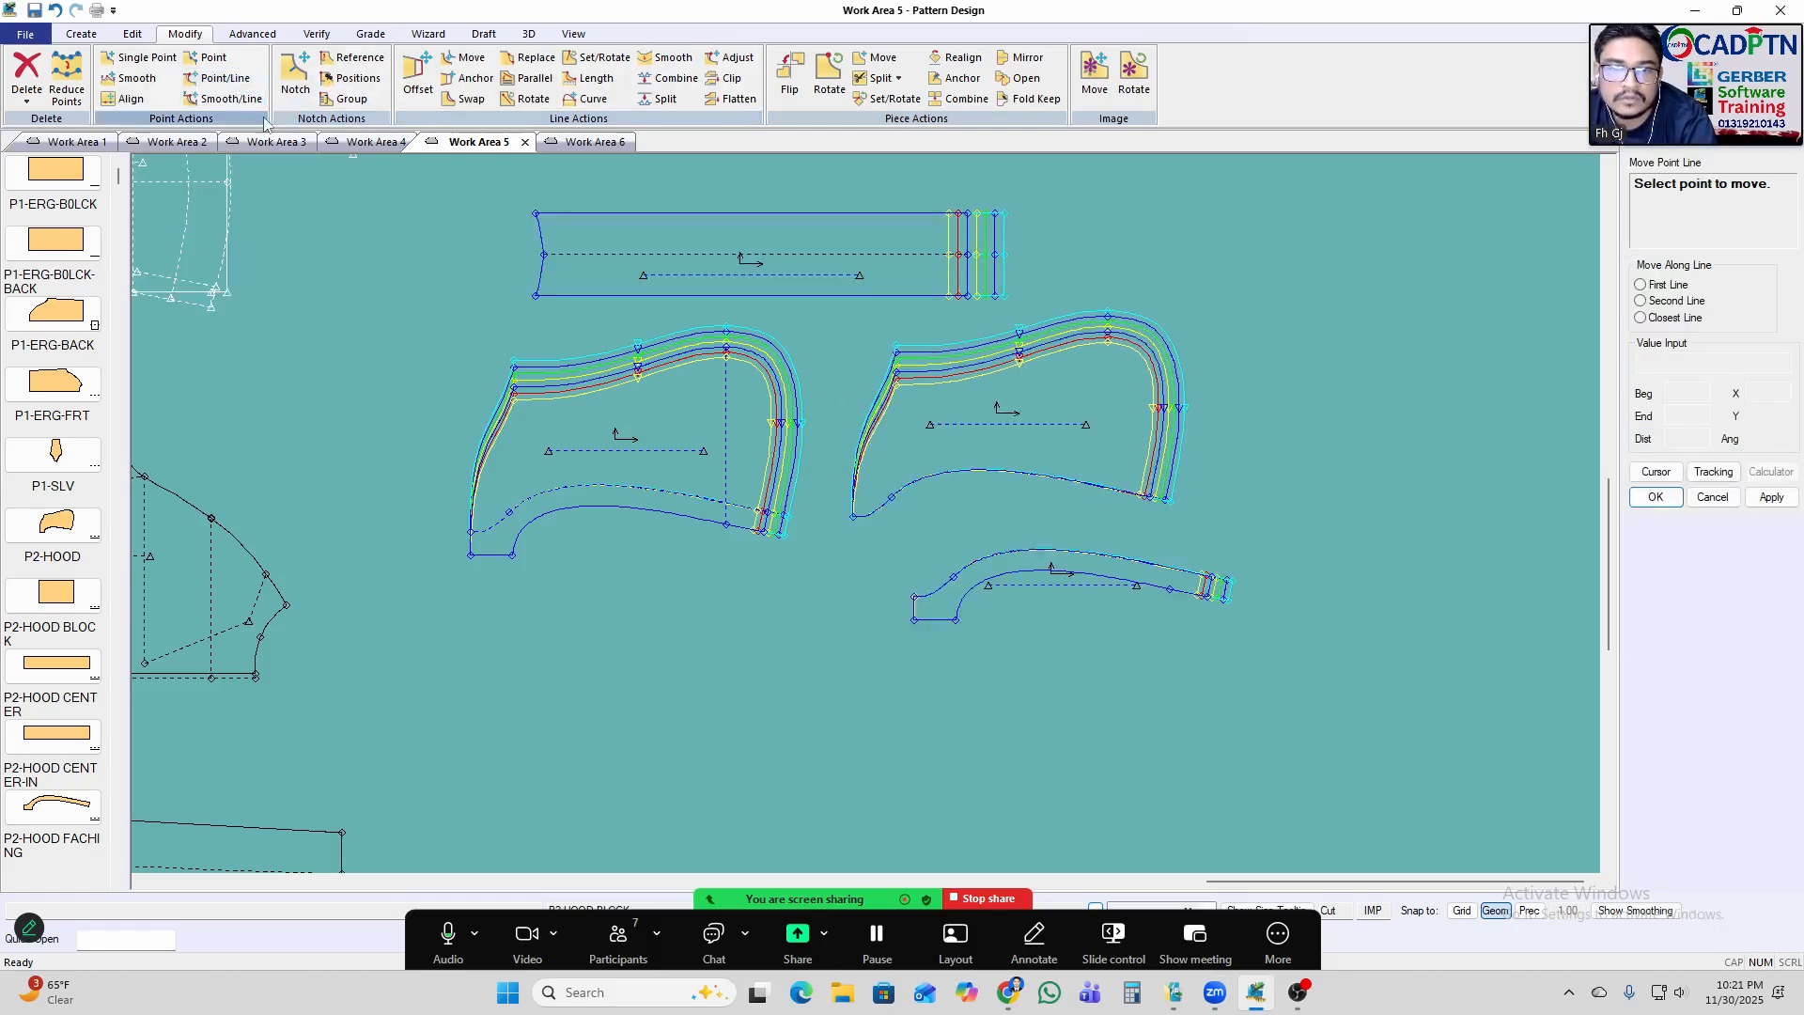
scroll(1118, 604, up, 1)
scroll(1118, 604, up, 1)
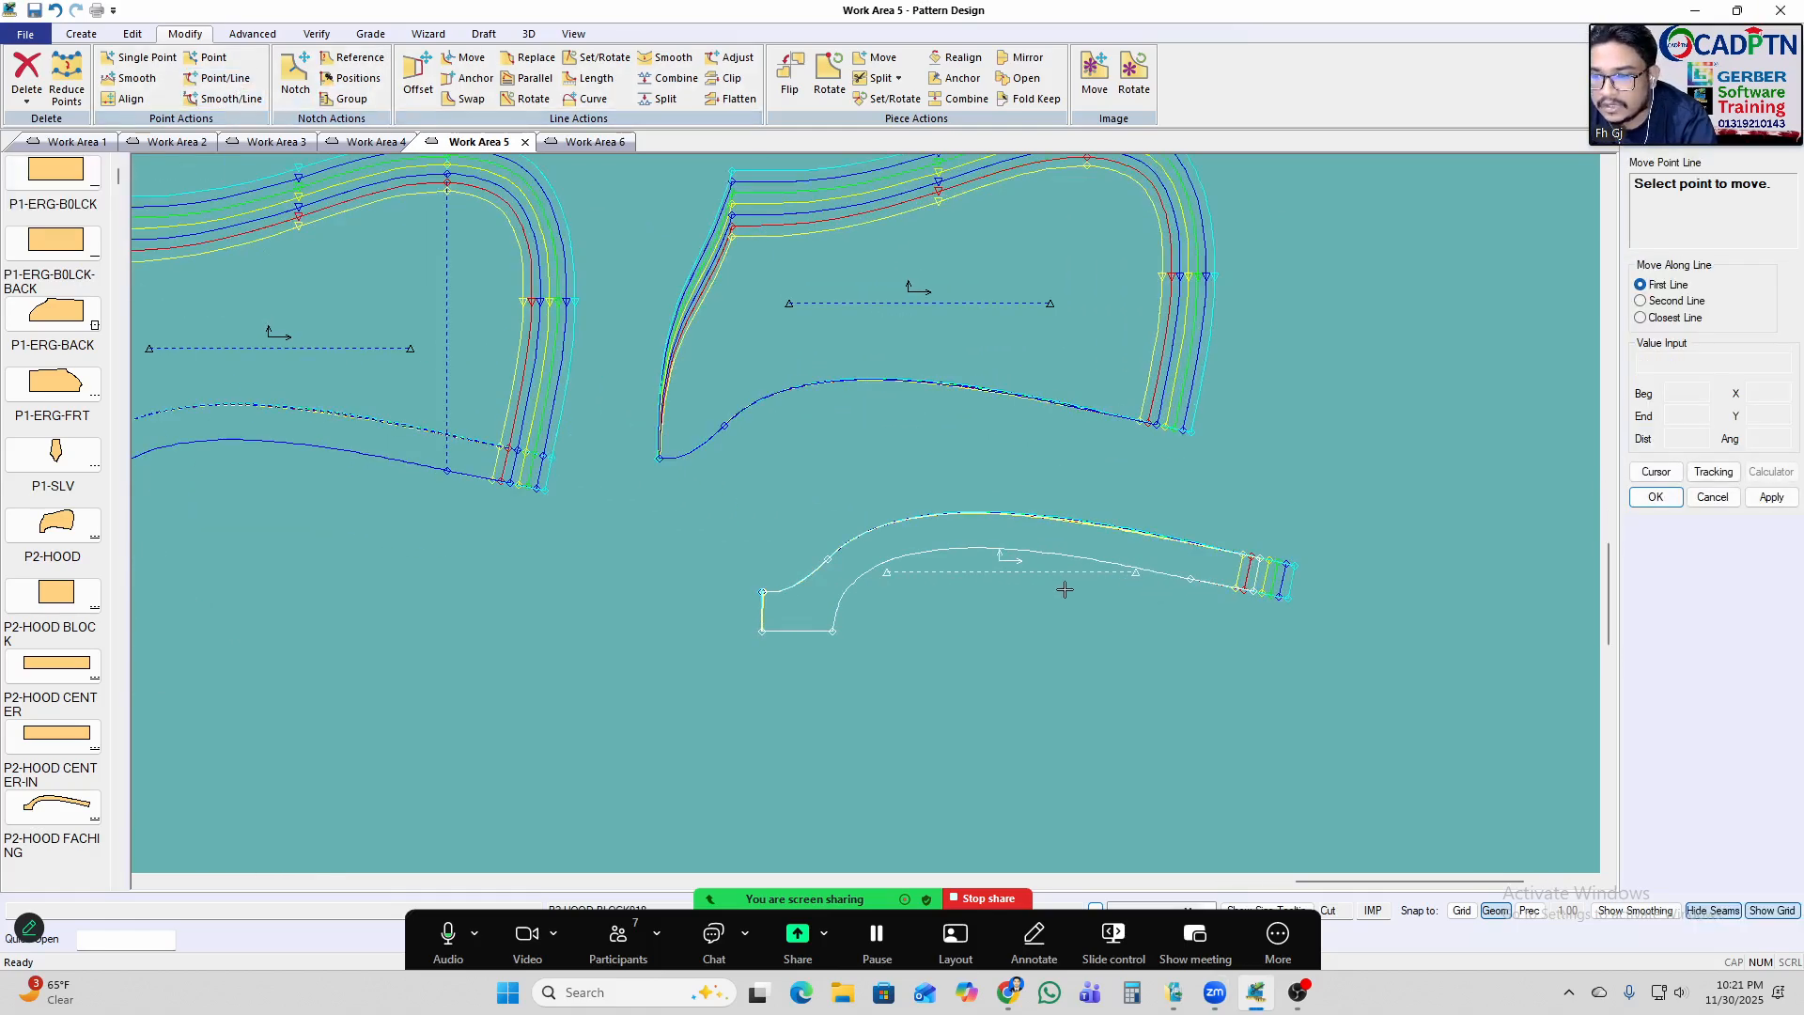
click(1131, 575)
click(934, 573)
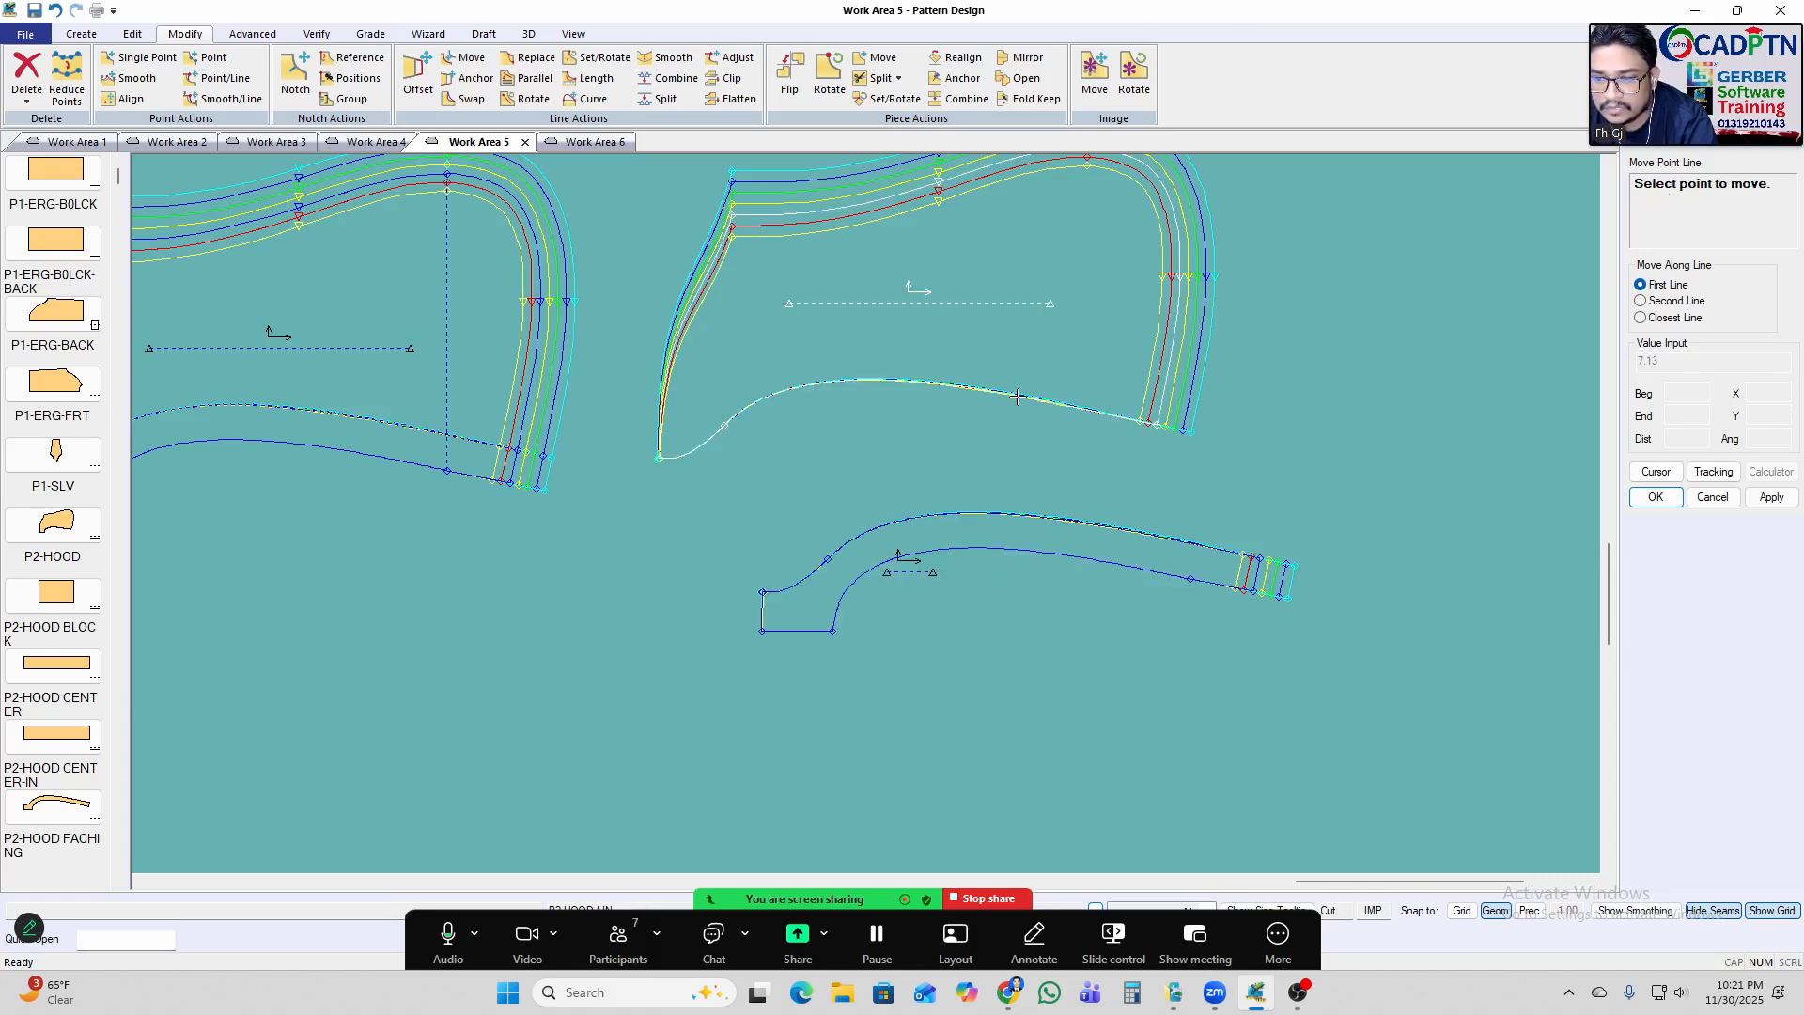
Open the Zoom meeting's participants list and review the attendees' microphone states.
click(618, 940)
mouse_move(1190, 546)
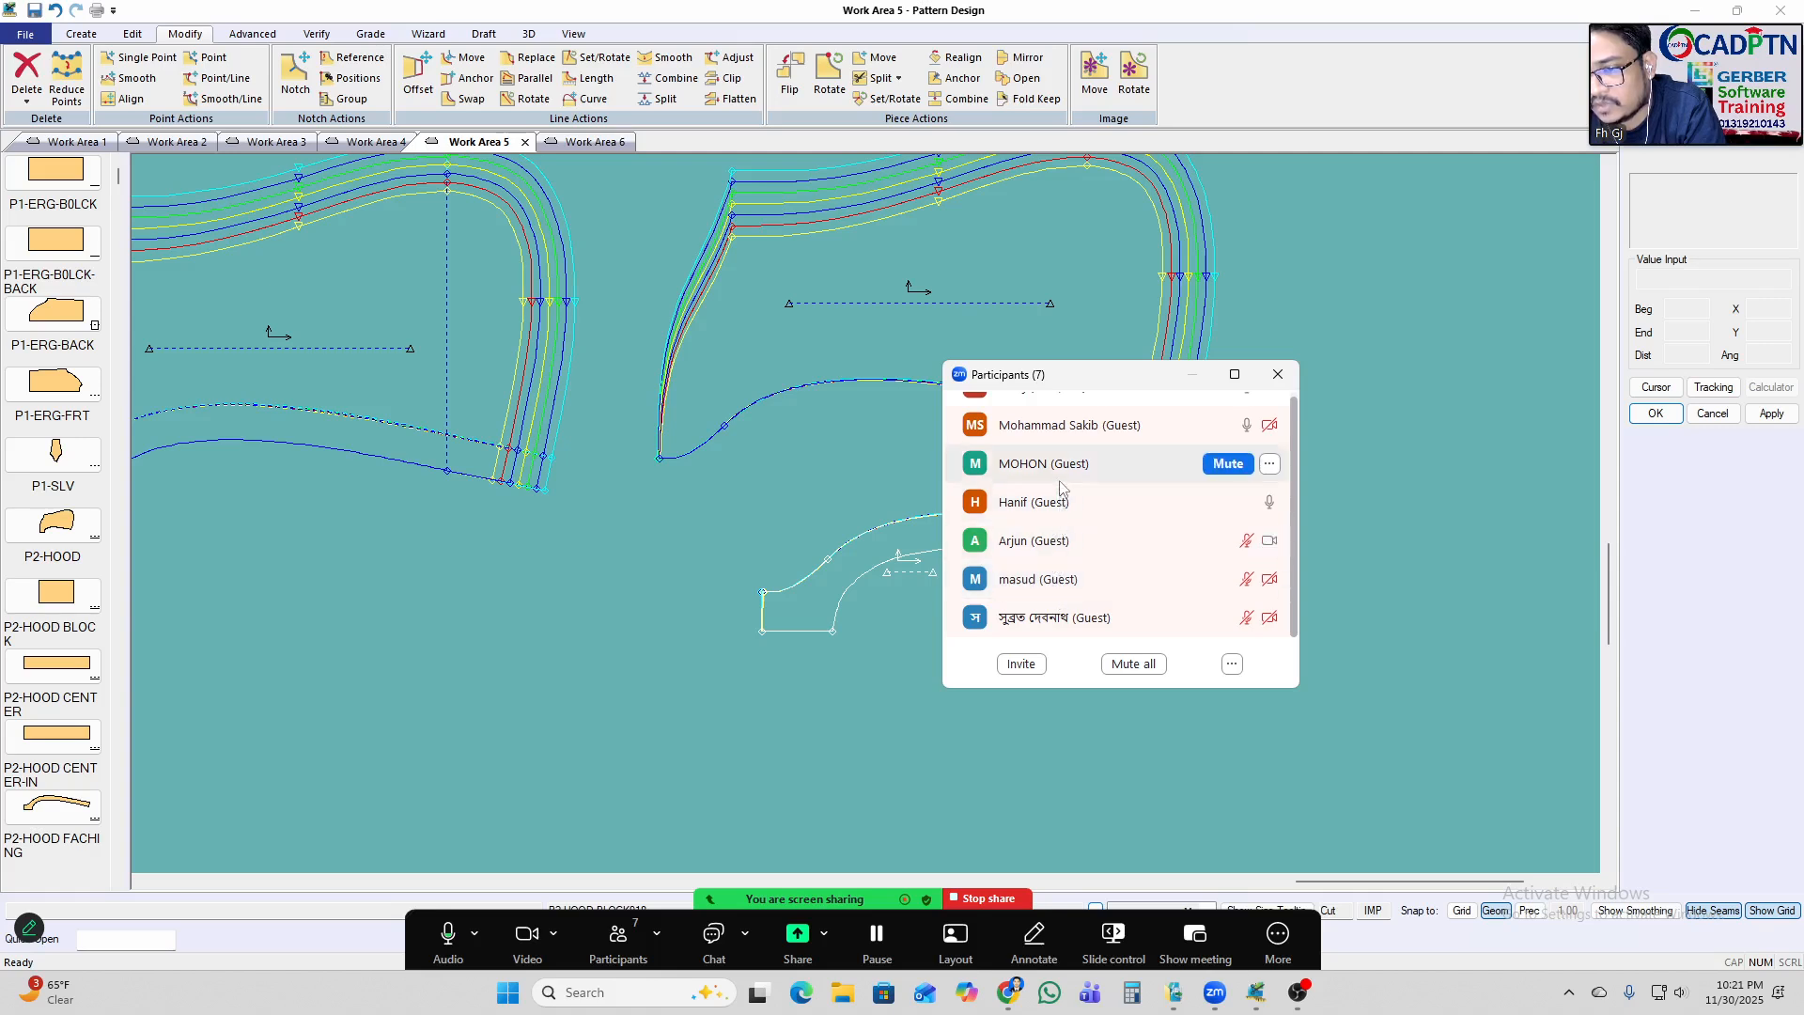
scroll(1062, 503, up, 1)
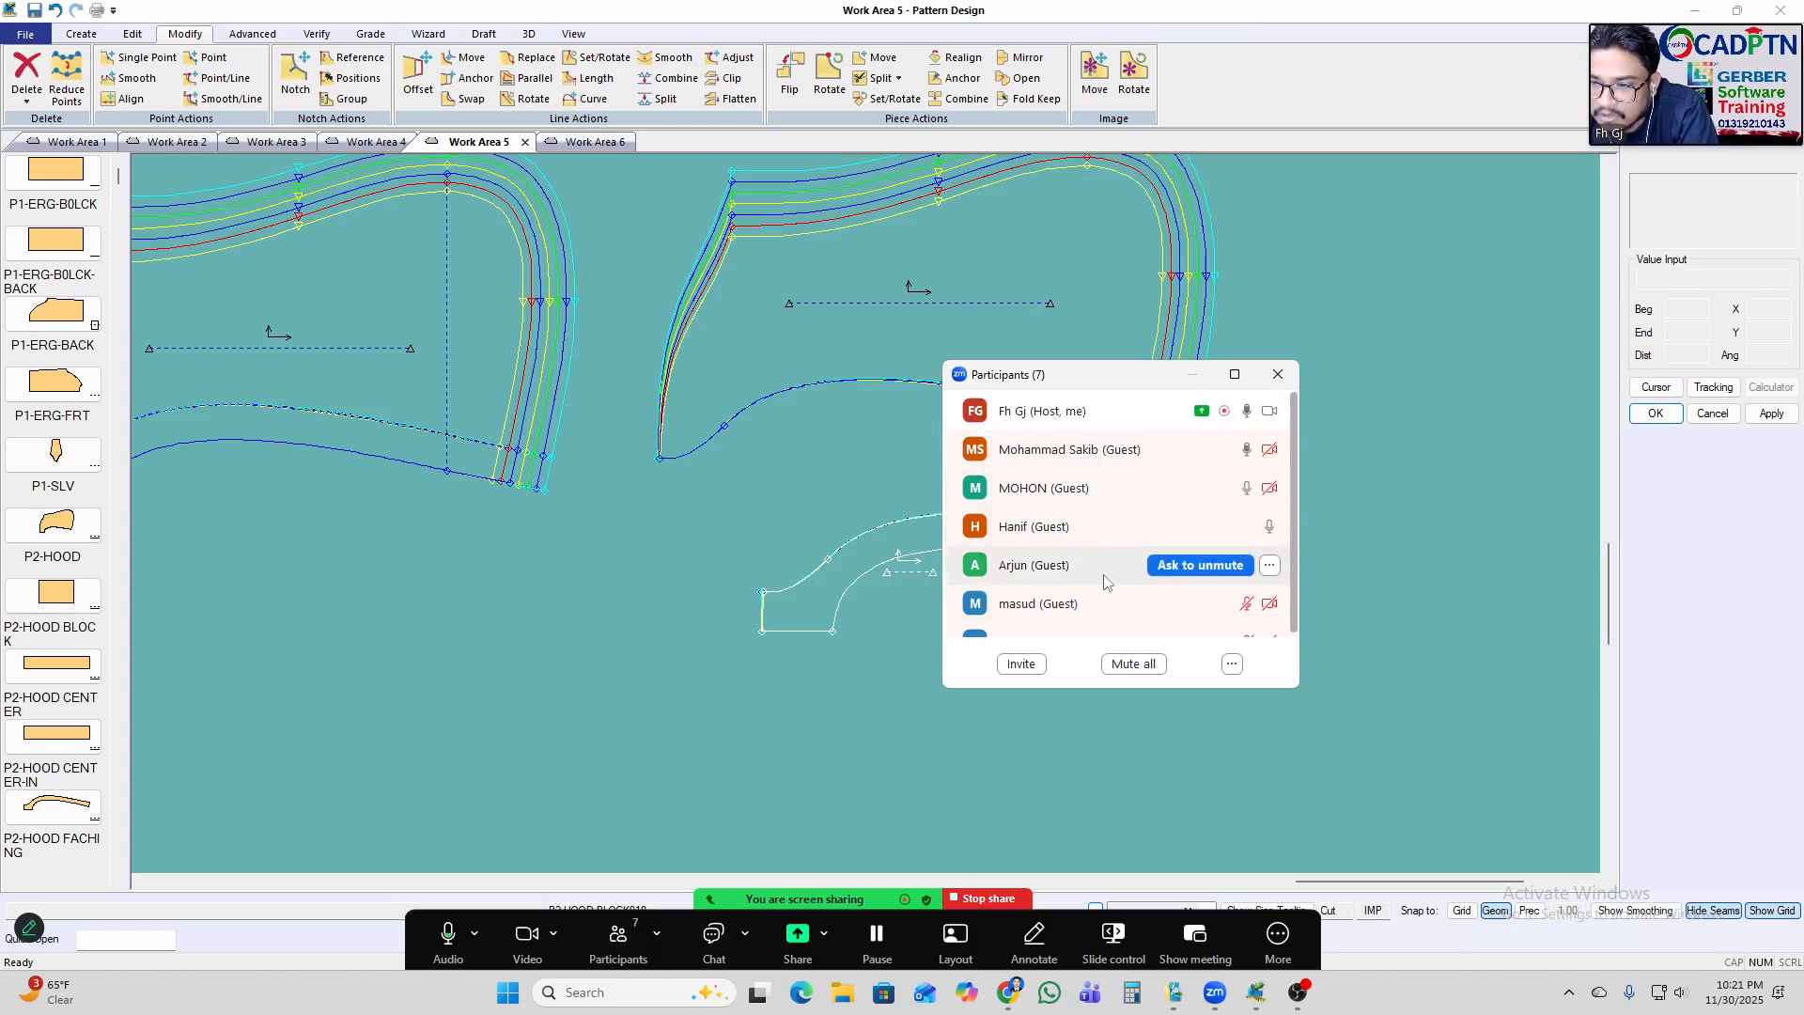
scroll(1105, 581, down, 1)
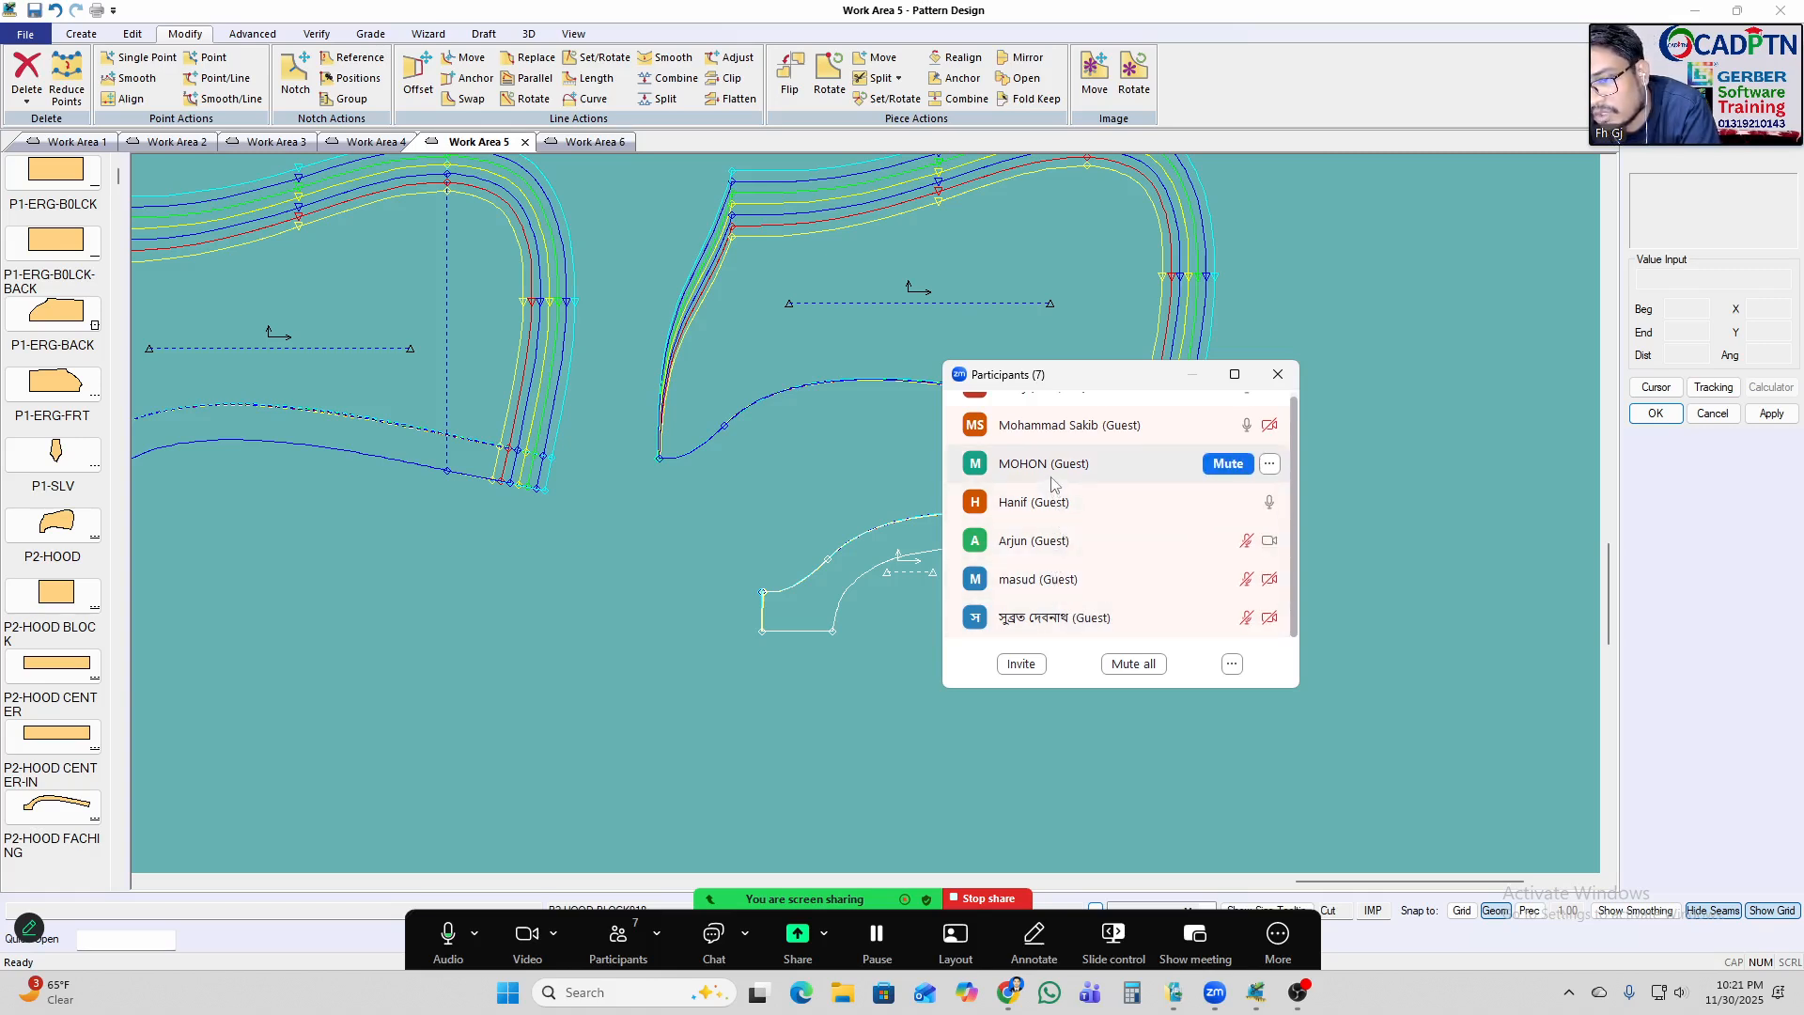
scroll(1053, 484, up, 1)
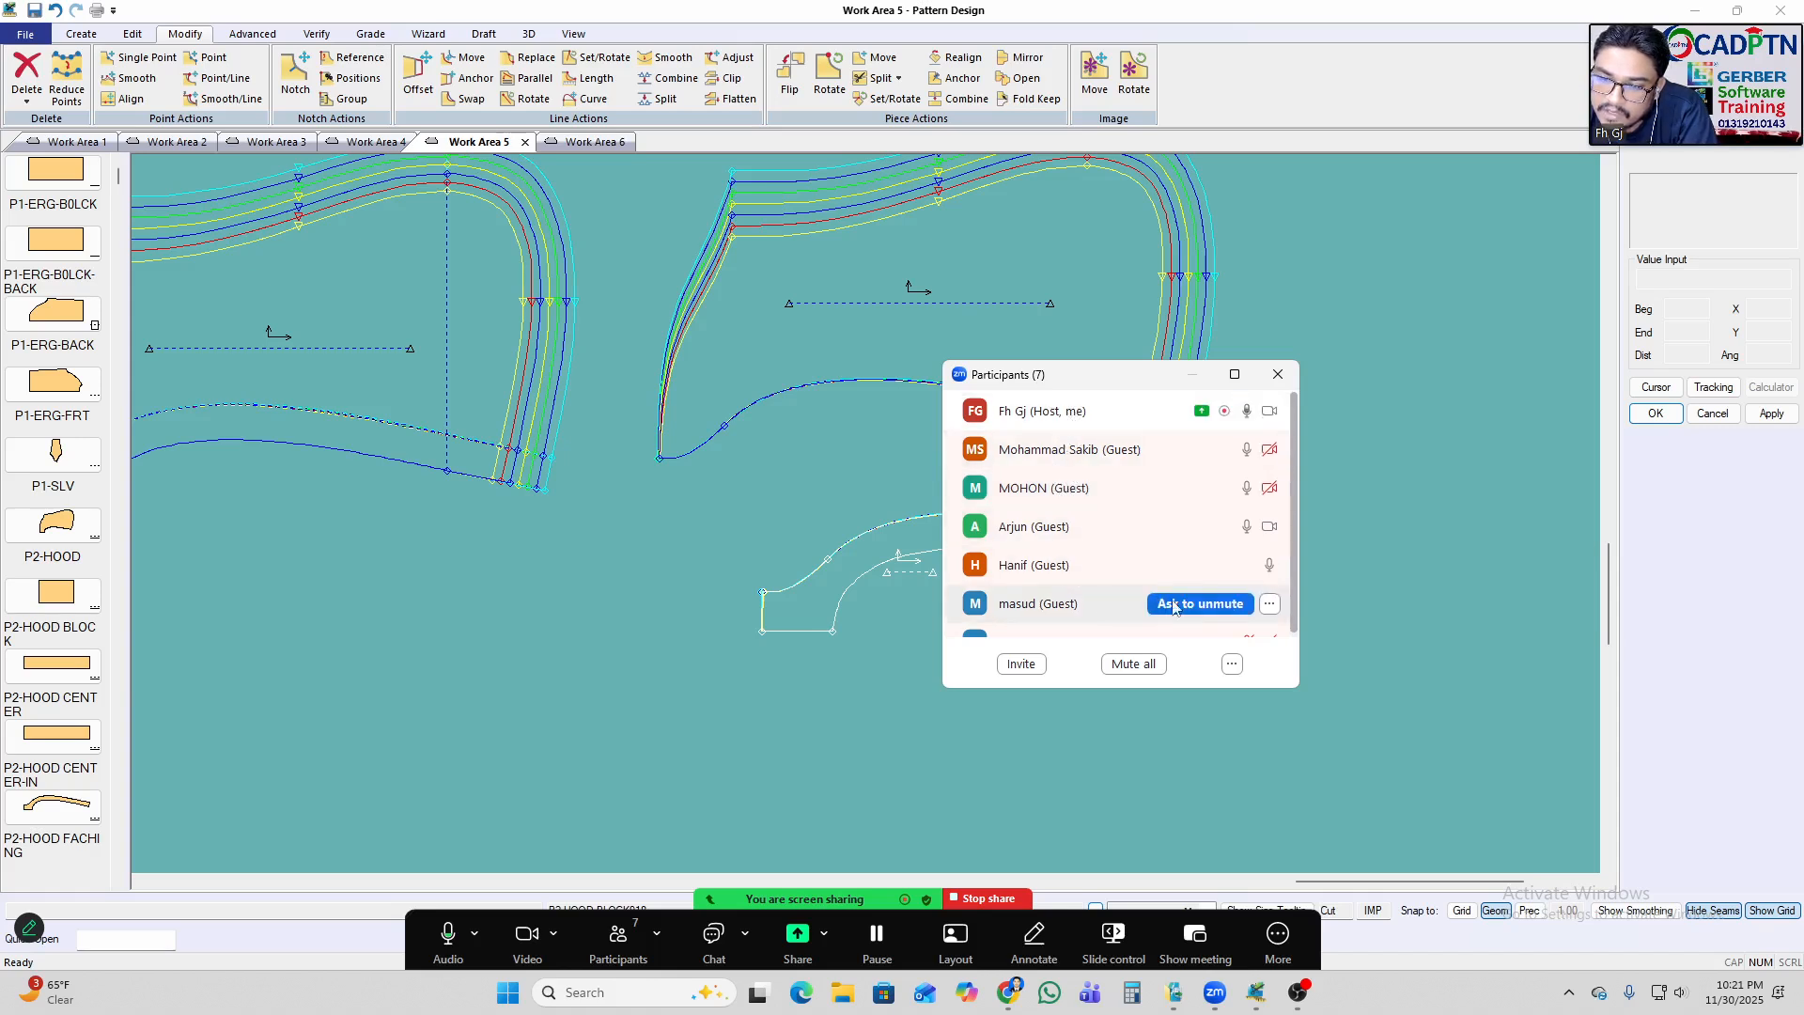
scroll(1198, 607, down, 1)
scroll(1099, 489, up, 1)
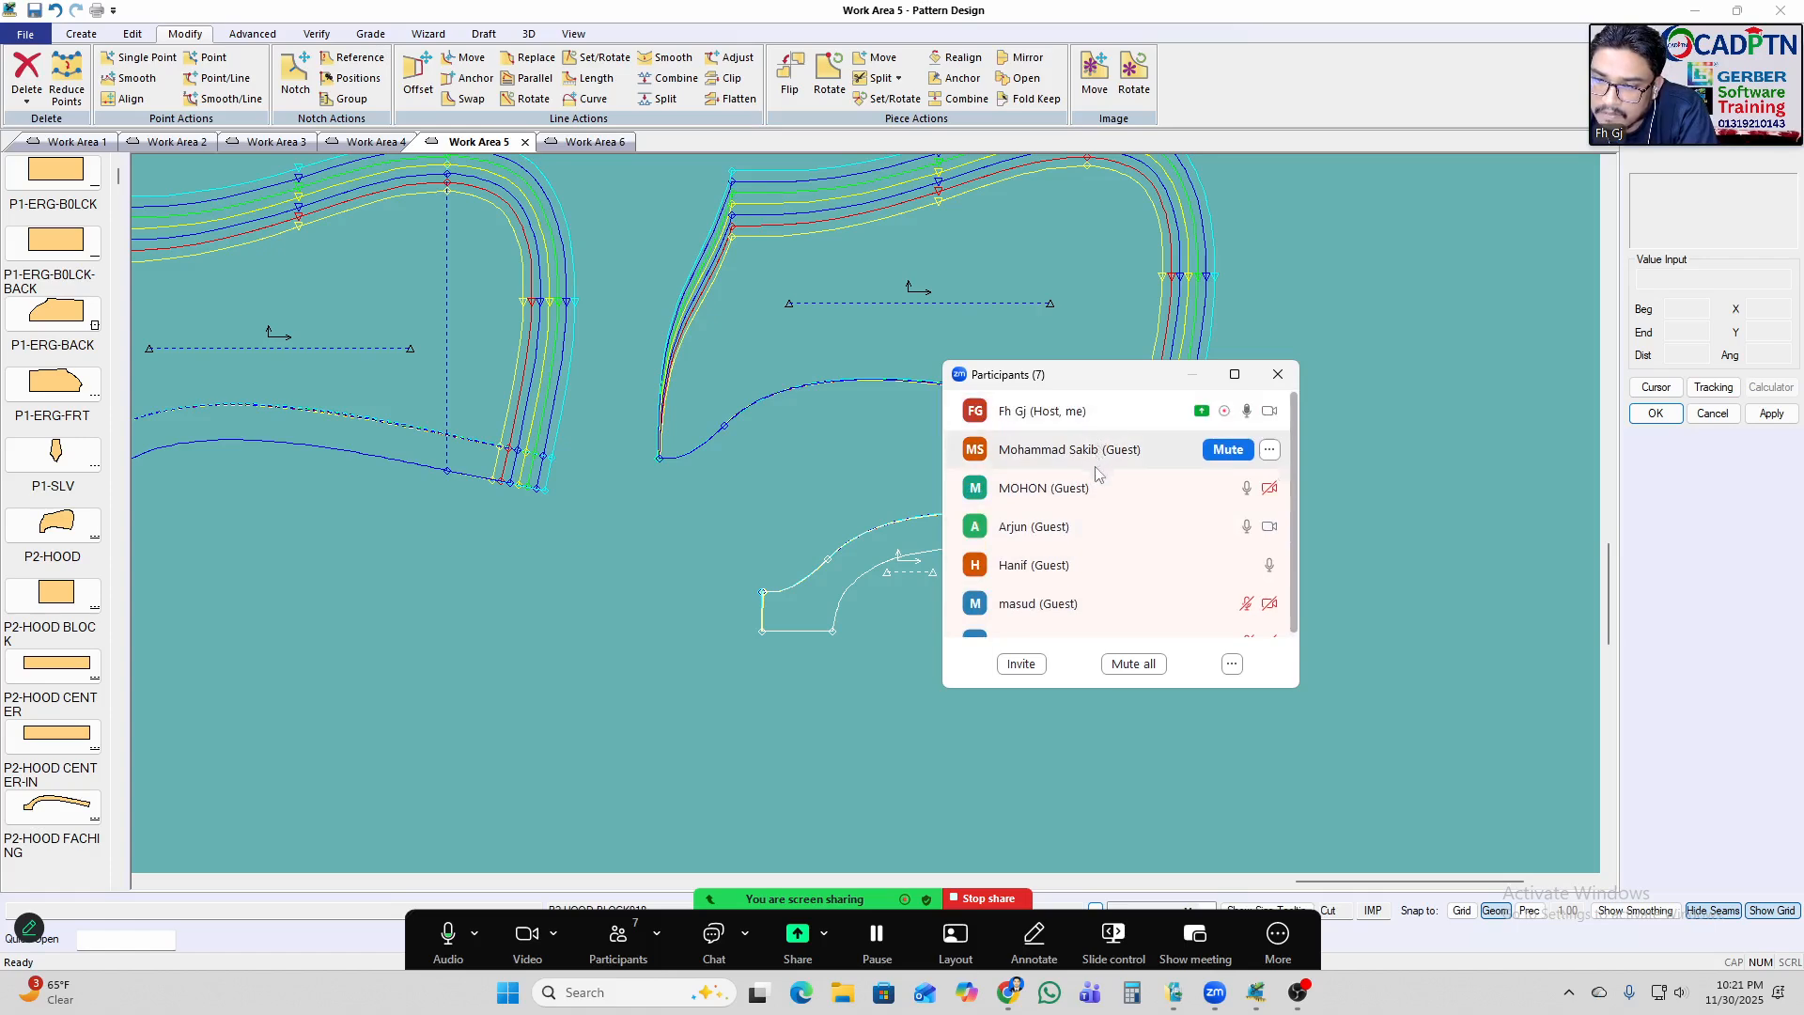
Review the remaining meeting attendees' microphone and camera states, then close the participants list.
scroll(1080, 582, down, 1)
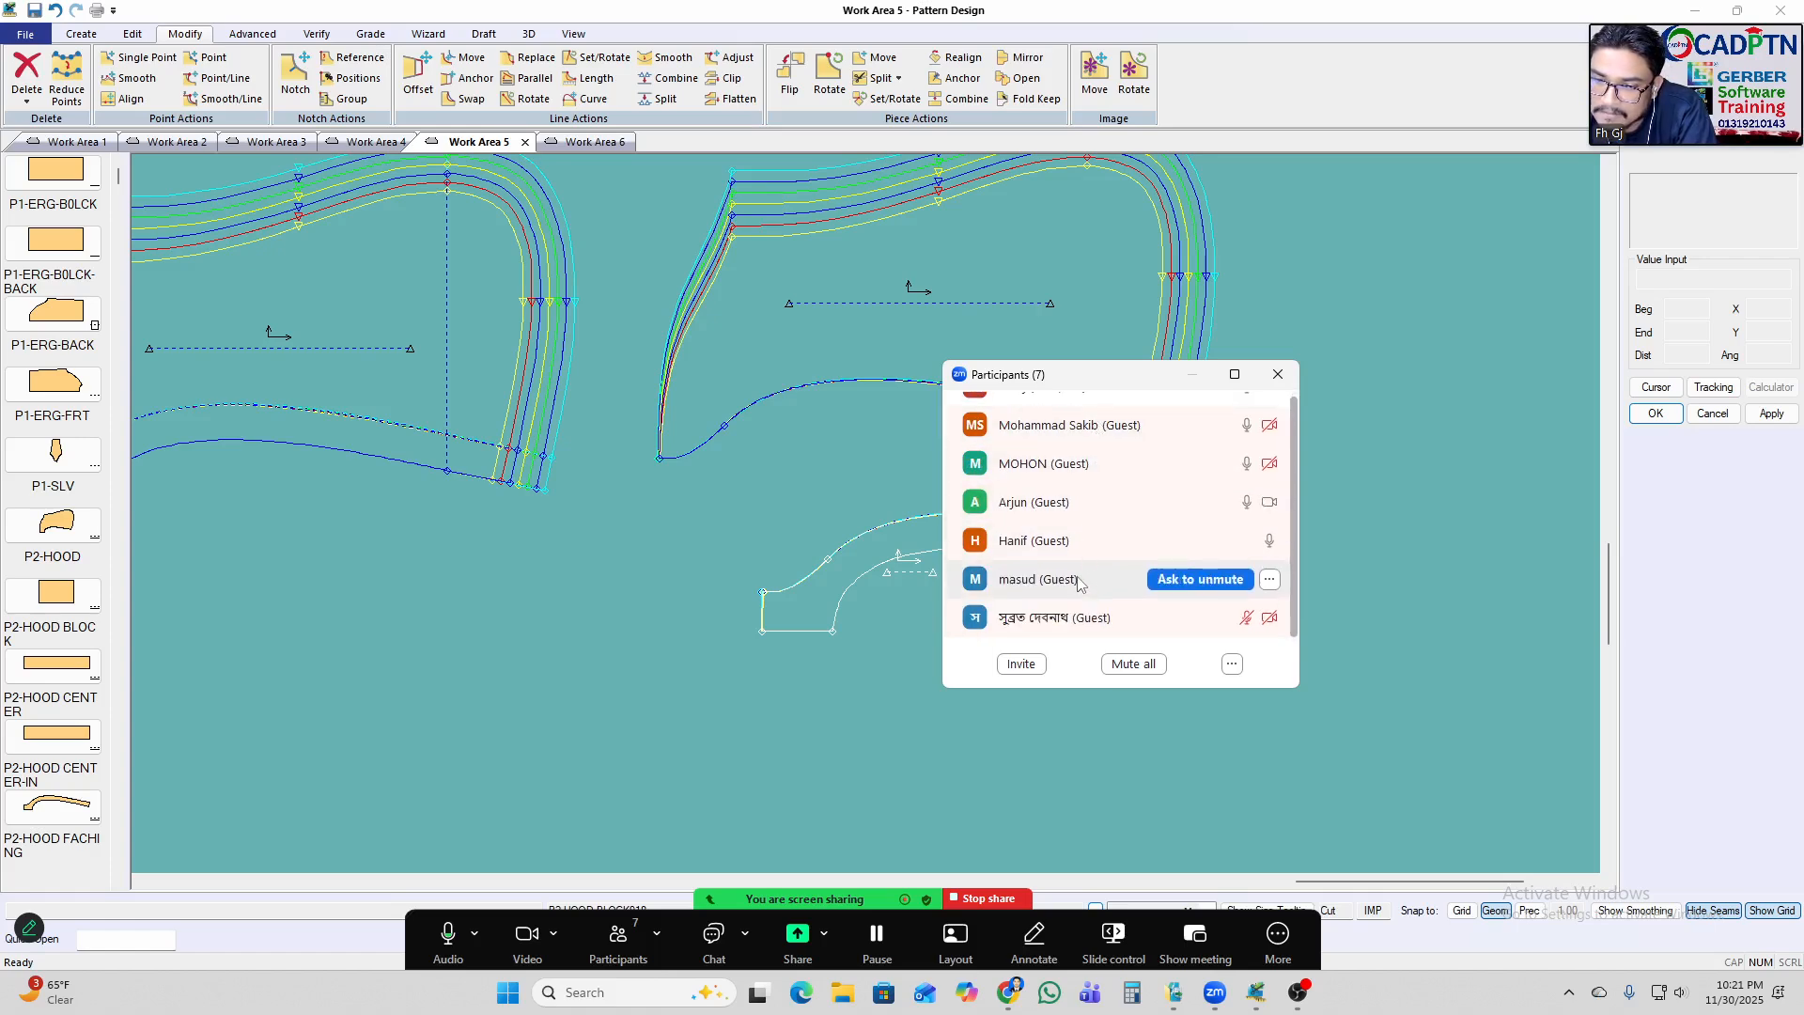
scroll(1085, 611, up, 1)
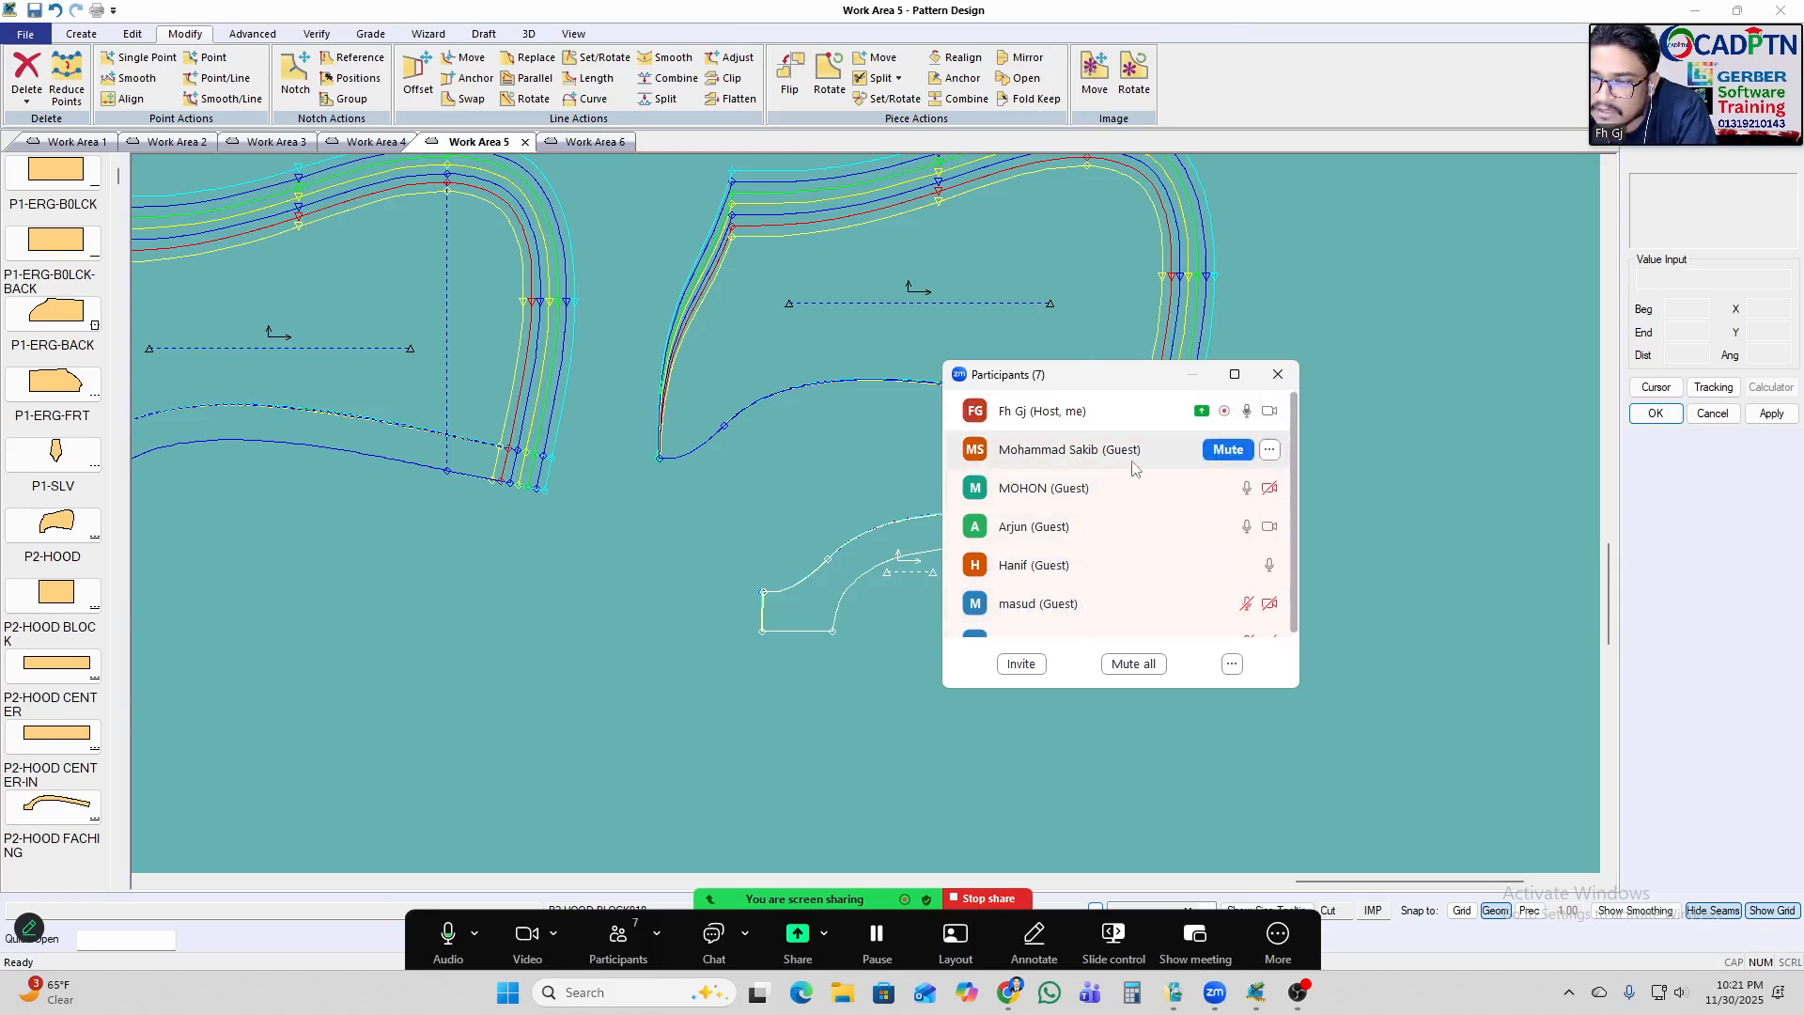
scroll(1043, 508, down, 1)
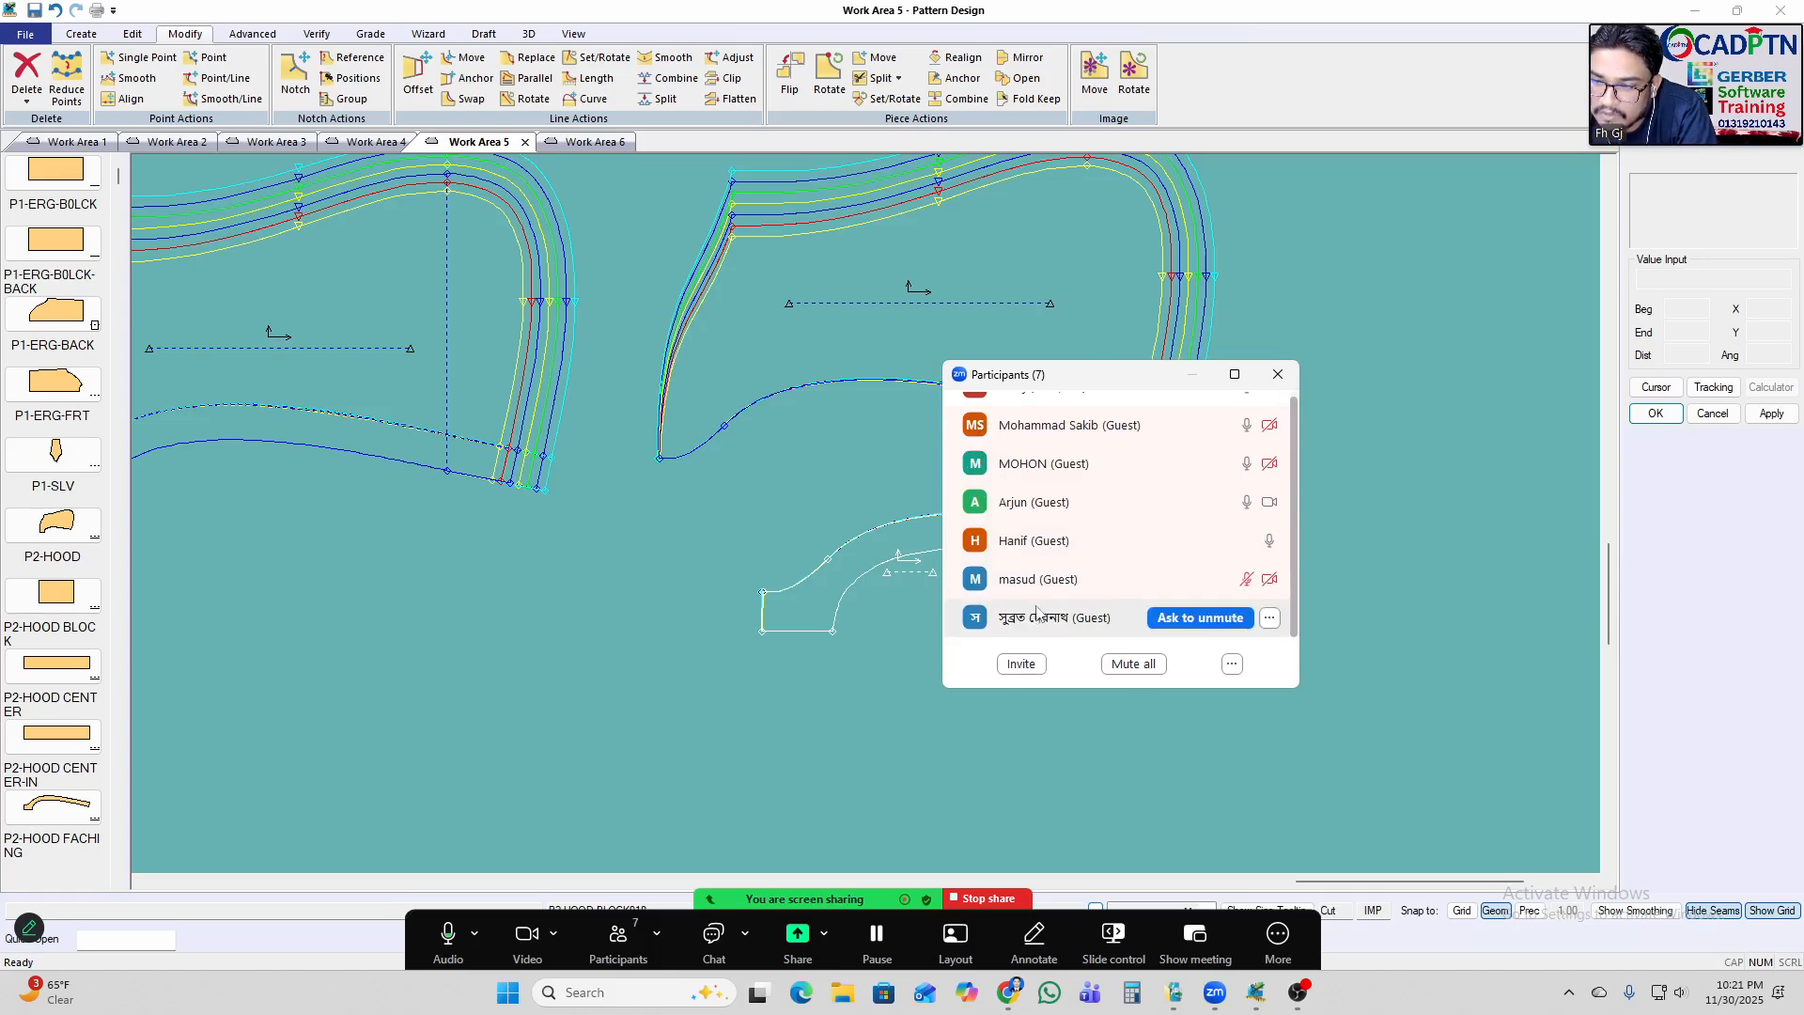
scroll(1038, 507, up, 1)
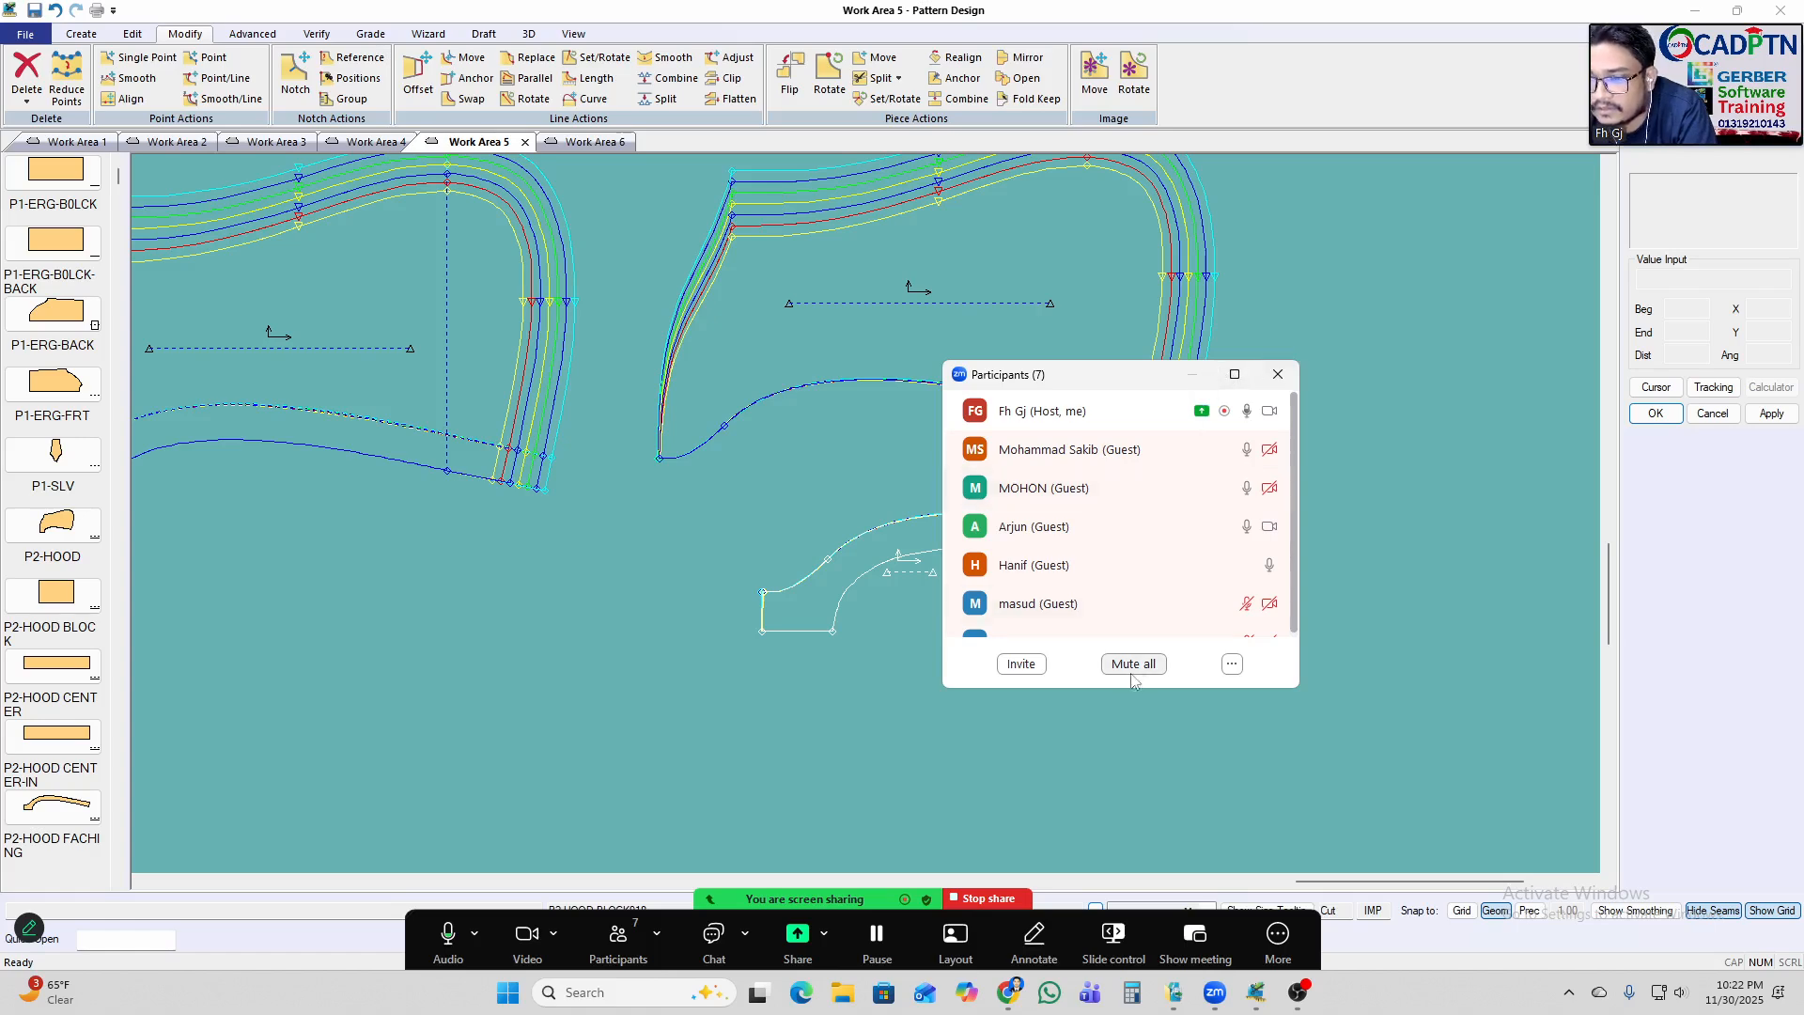
click(1278, 374)
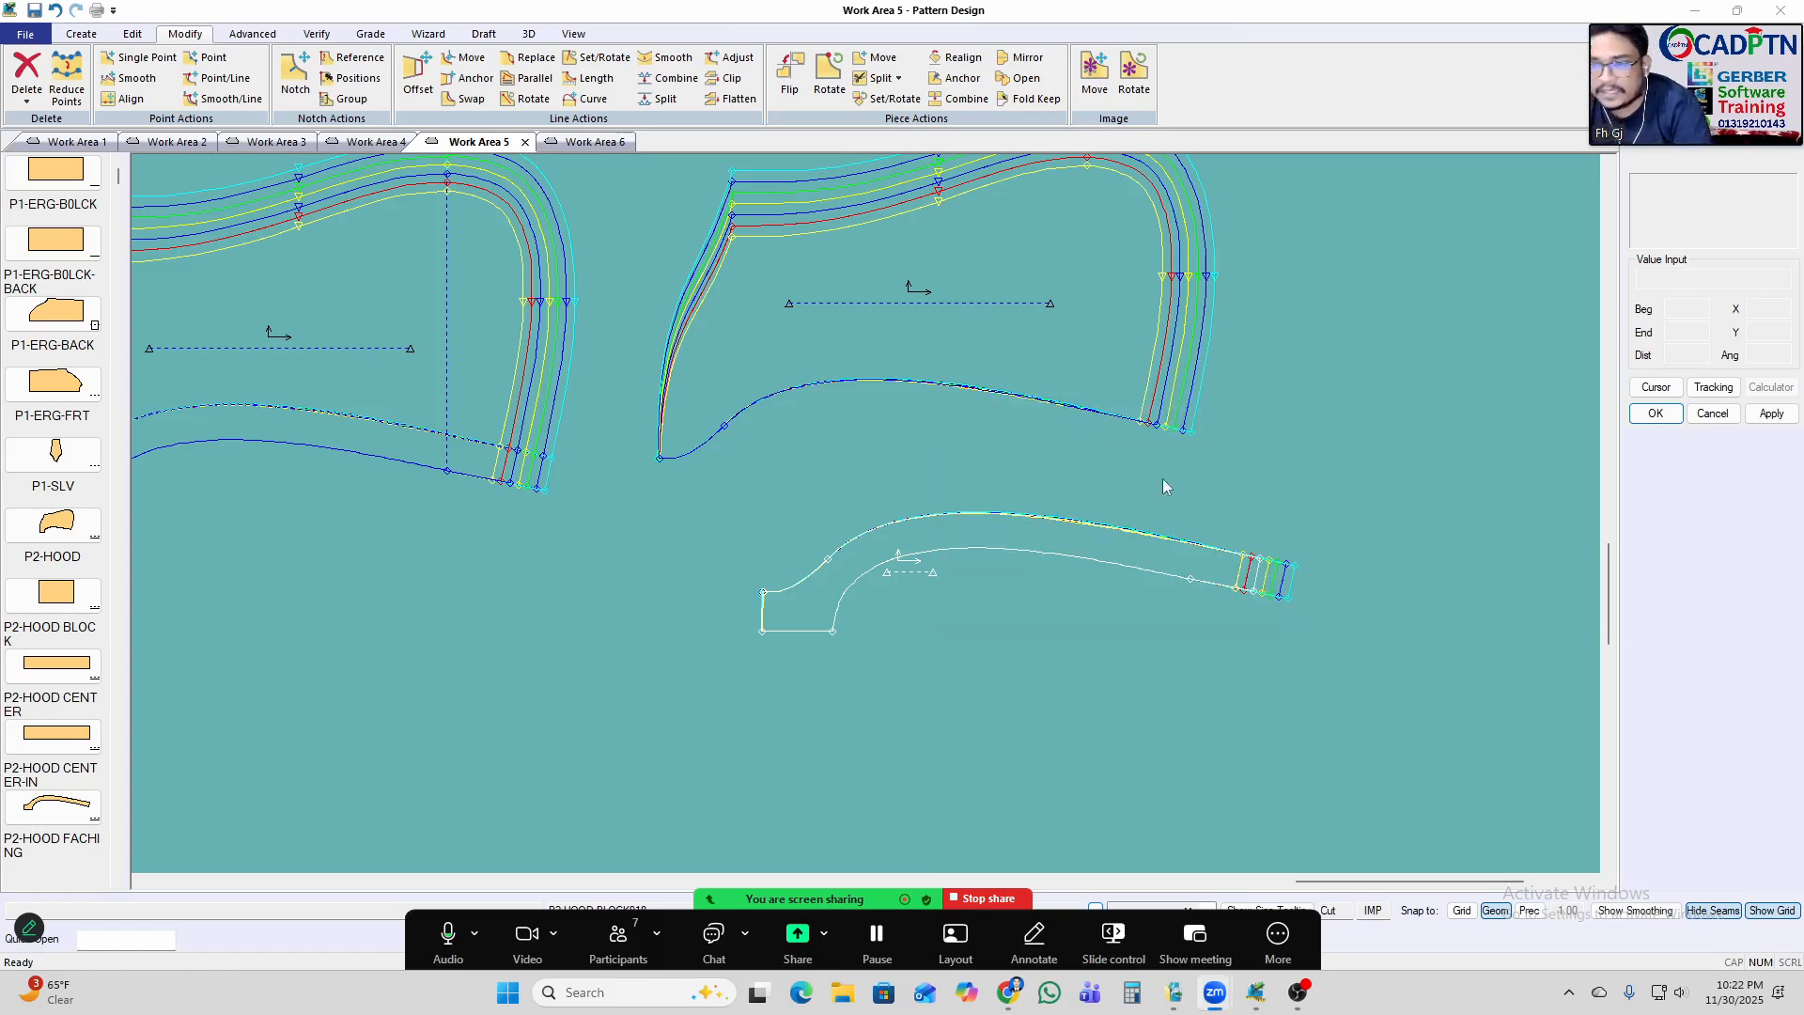
Clear the size nest and place the hood facing against the hood lining's lower edge with their left corners matched.
scroll(1459, 516, down, 1)
drag(904, 623, 847, 596)
scroll(848, 596, up, 2)
scroll(1391, 446, down, 2)
mouse_move(987, 430)
mouse_down()
mouse_move(1013, 451)
mouse_move(991, 451)
mouse_up()
scroll(1186, 489, up, 2)
scroll(1170, 528, down, 4)
key(F6)
drag(710, 442, 729, 512)
scroll(1113, 428, up, 3)
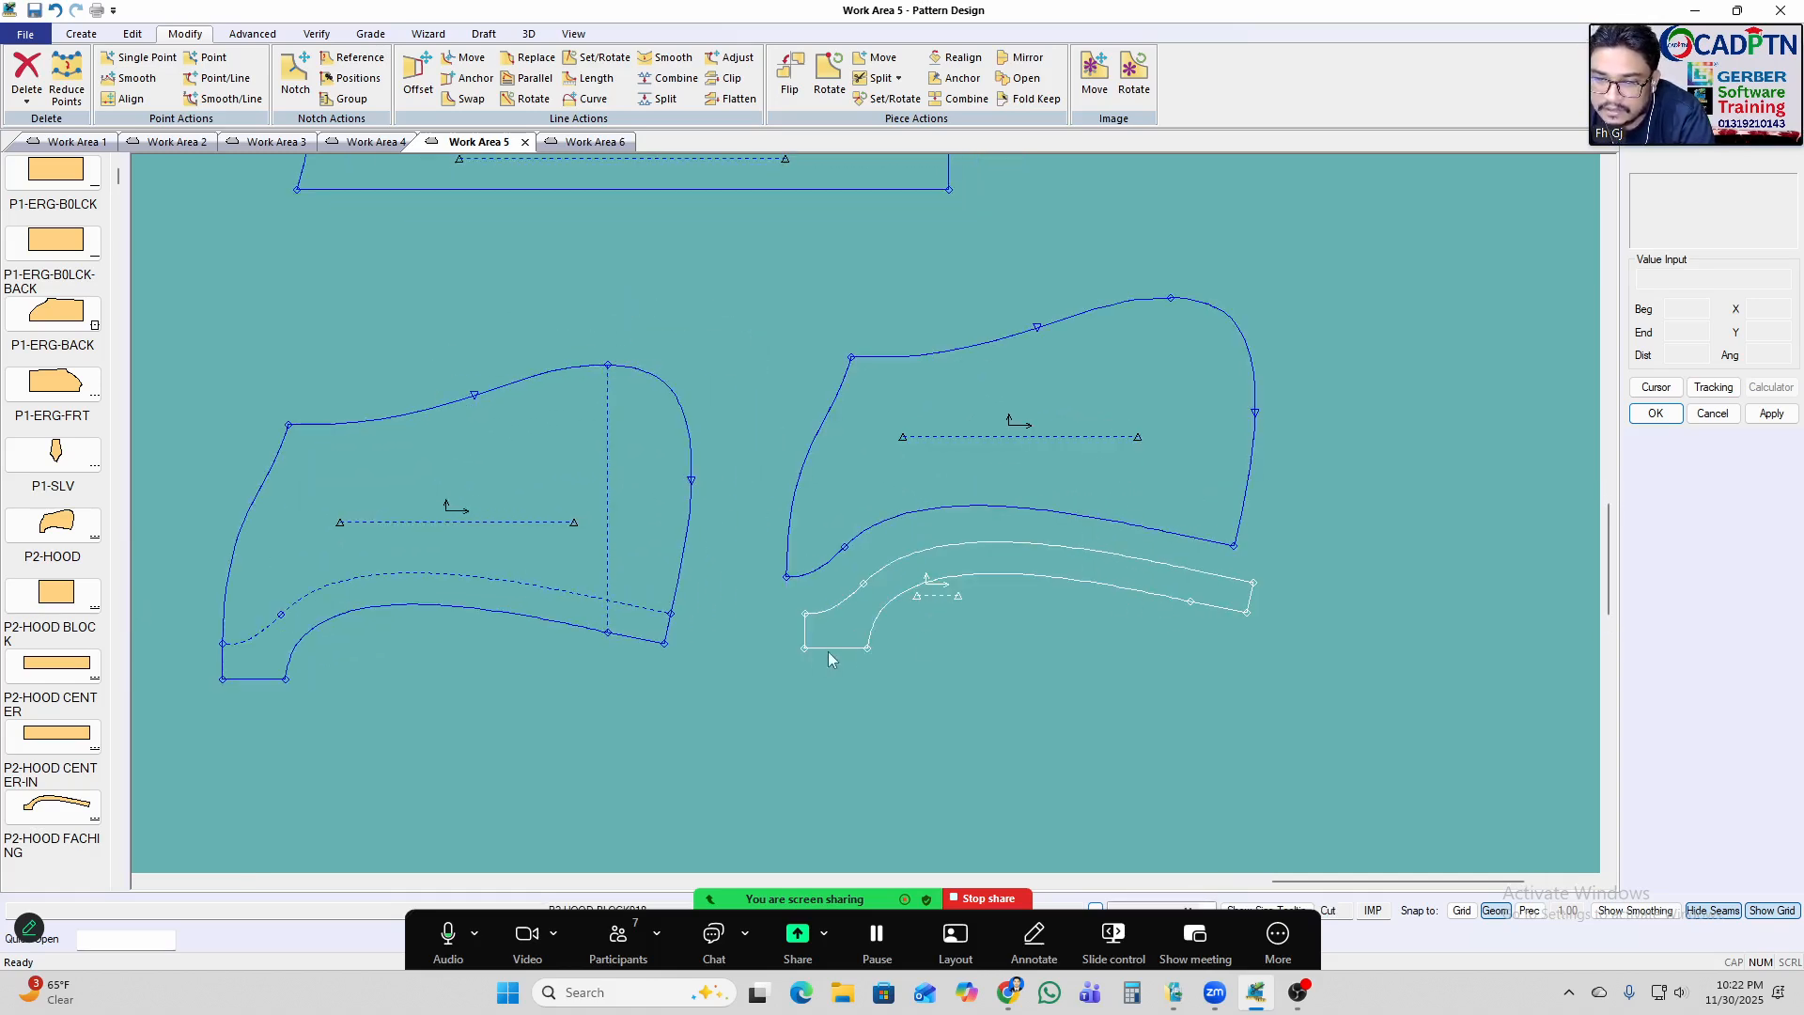
drag(798, 621, 787, 584)
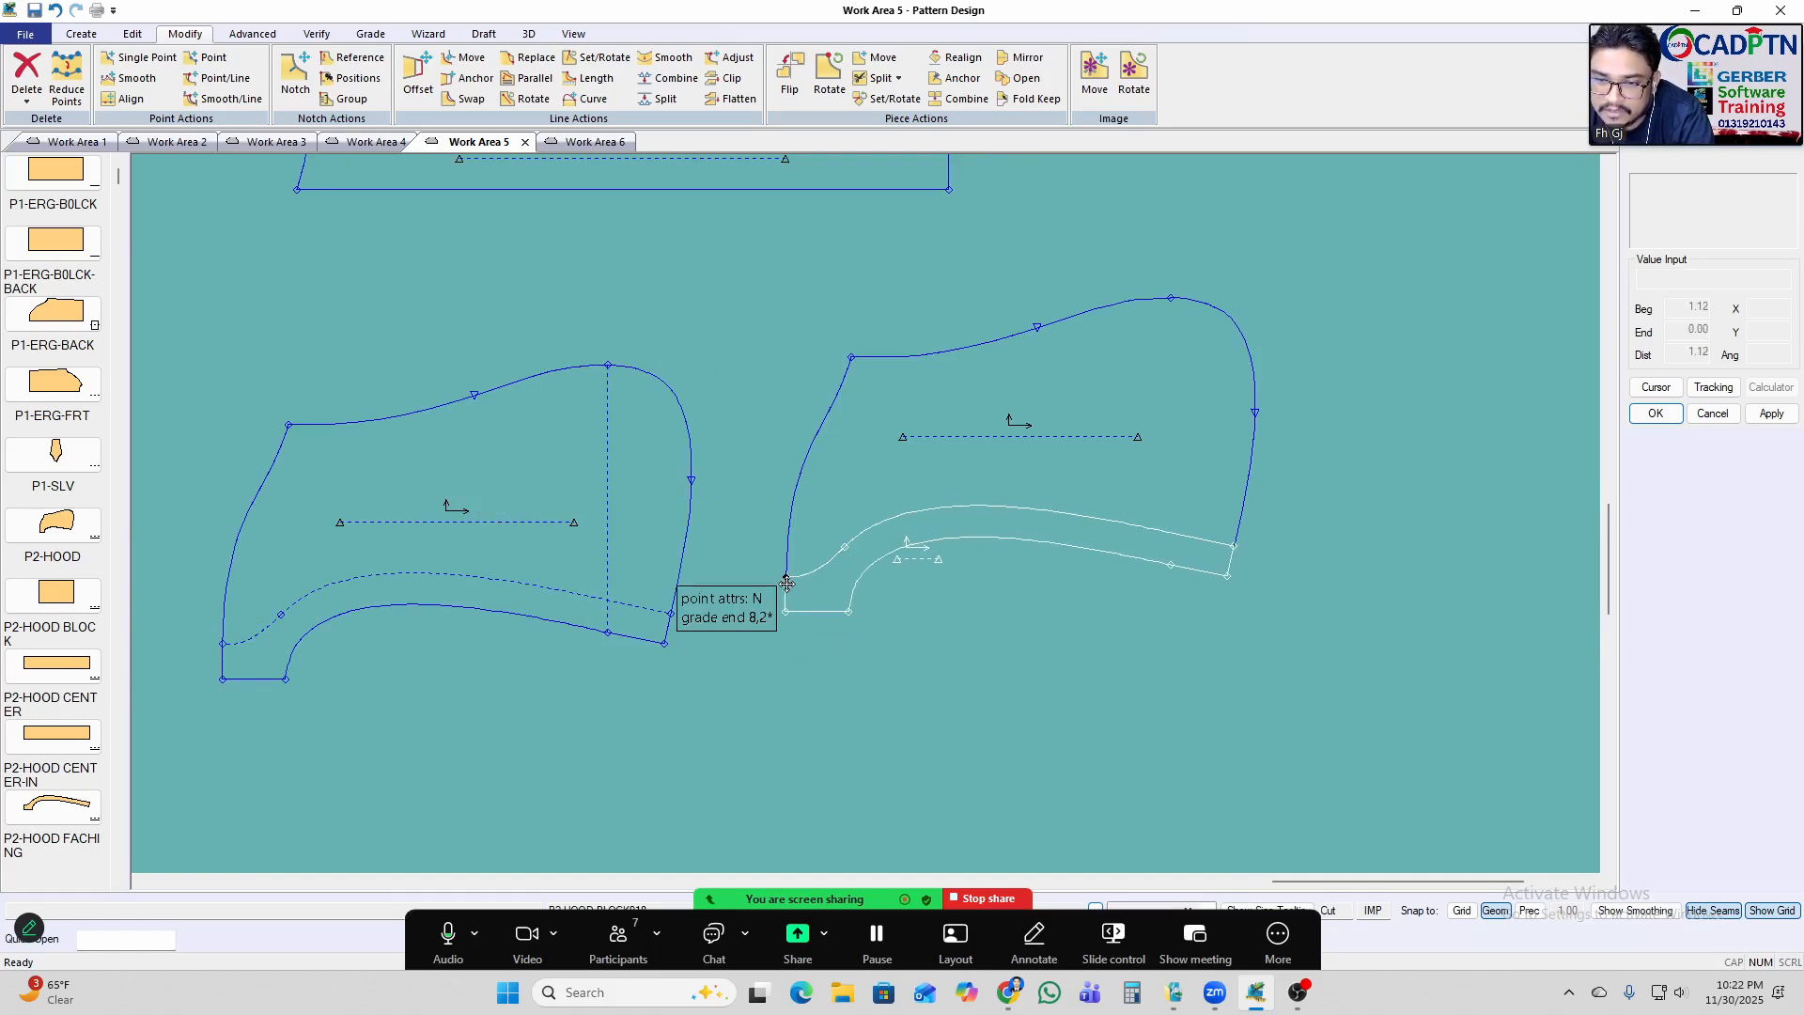
Move the hood block level with the hood lining and shift the center panel above the gap between them.
drag(657, 644, 596, 586)
scroll(596, 589, down, 2)
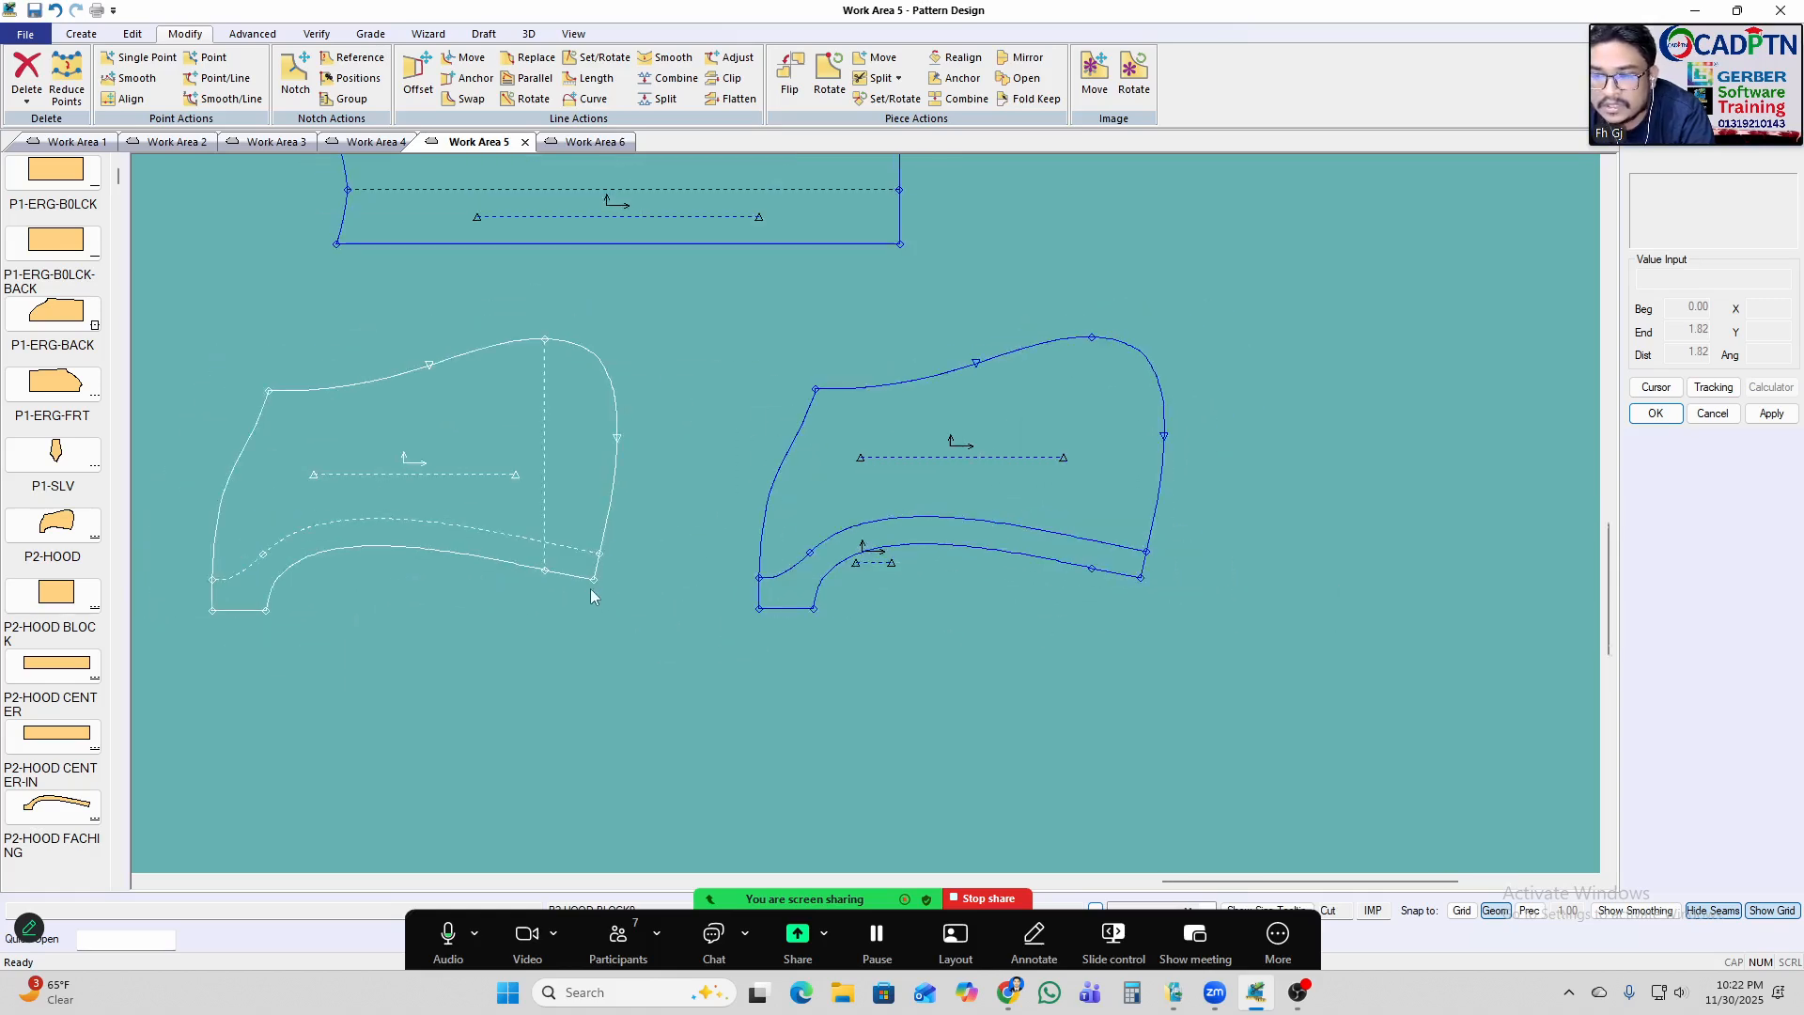
drag(725, 257, 1030, 298)
Measure the graded length of both halves of the center panel's straight end across all sizes.
key(alt+m)
click(1210, 279)
click(1210, 314)
right_click(1246, 236)
click(1262, 248)
scroll(1073, 544, up, 2)
scroll(1062, 573, up, 2)
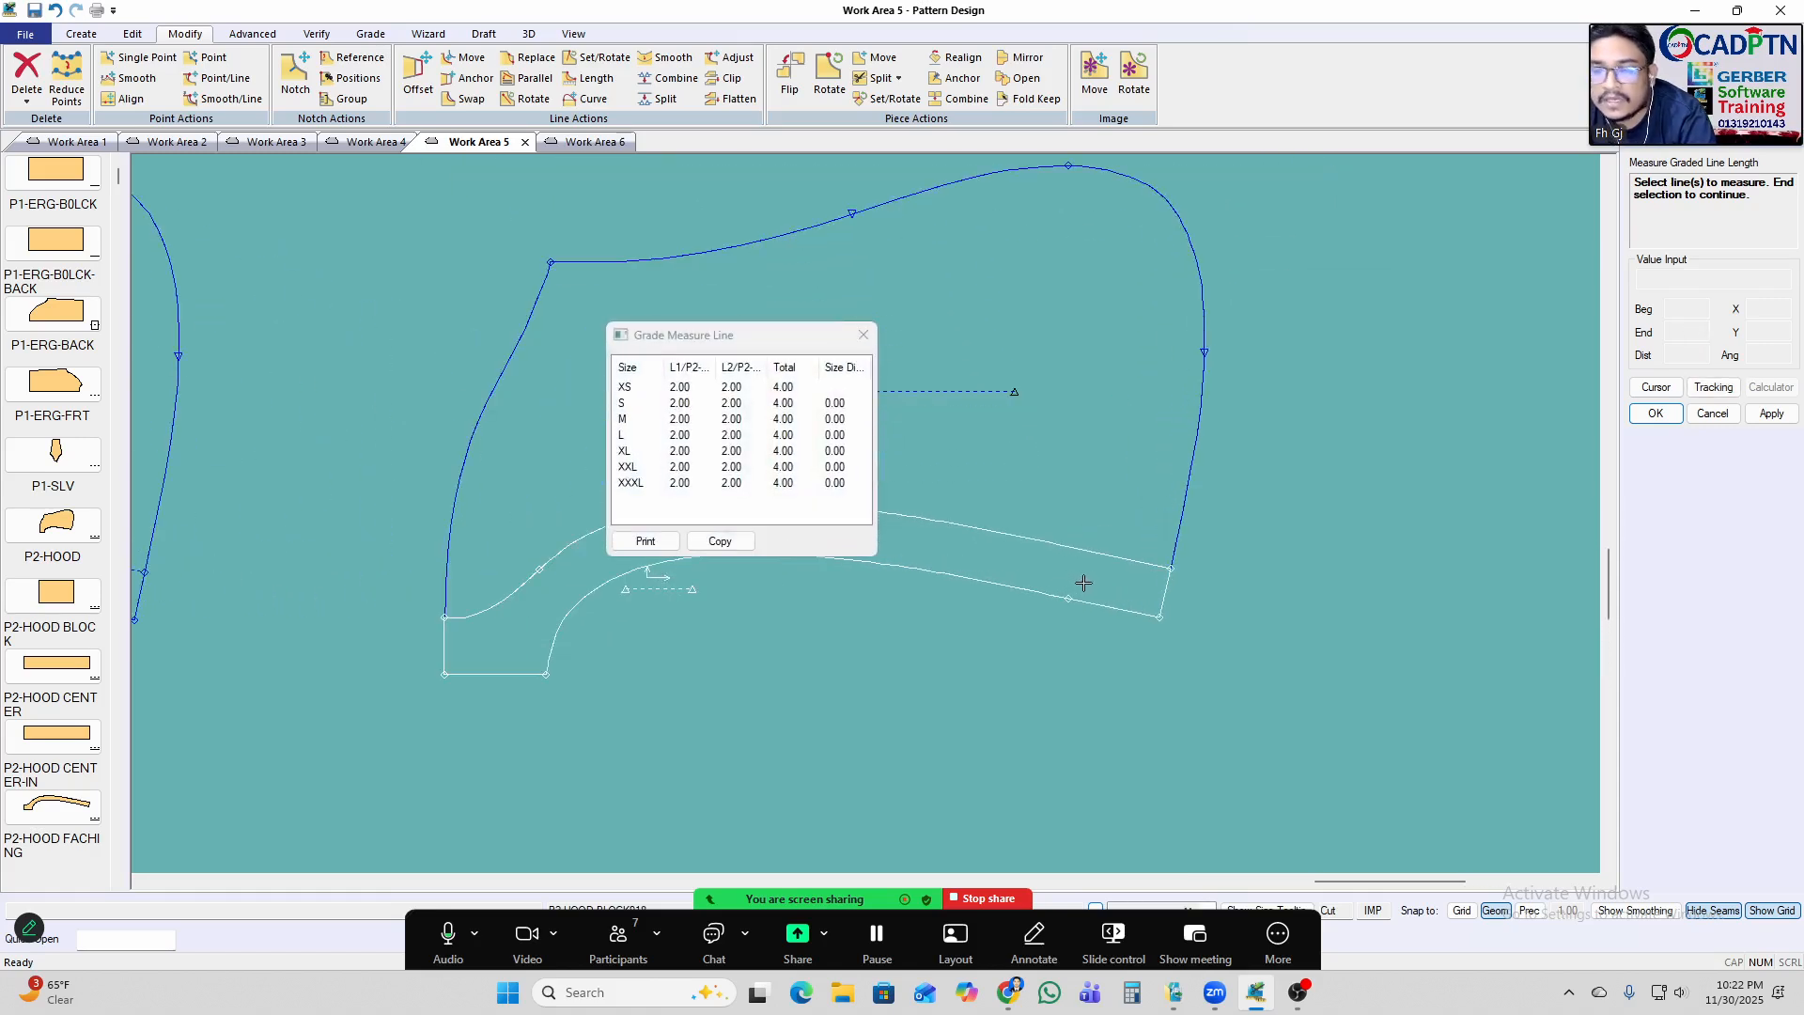
right_click(1243, 420)
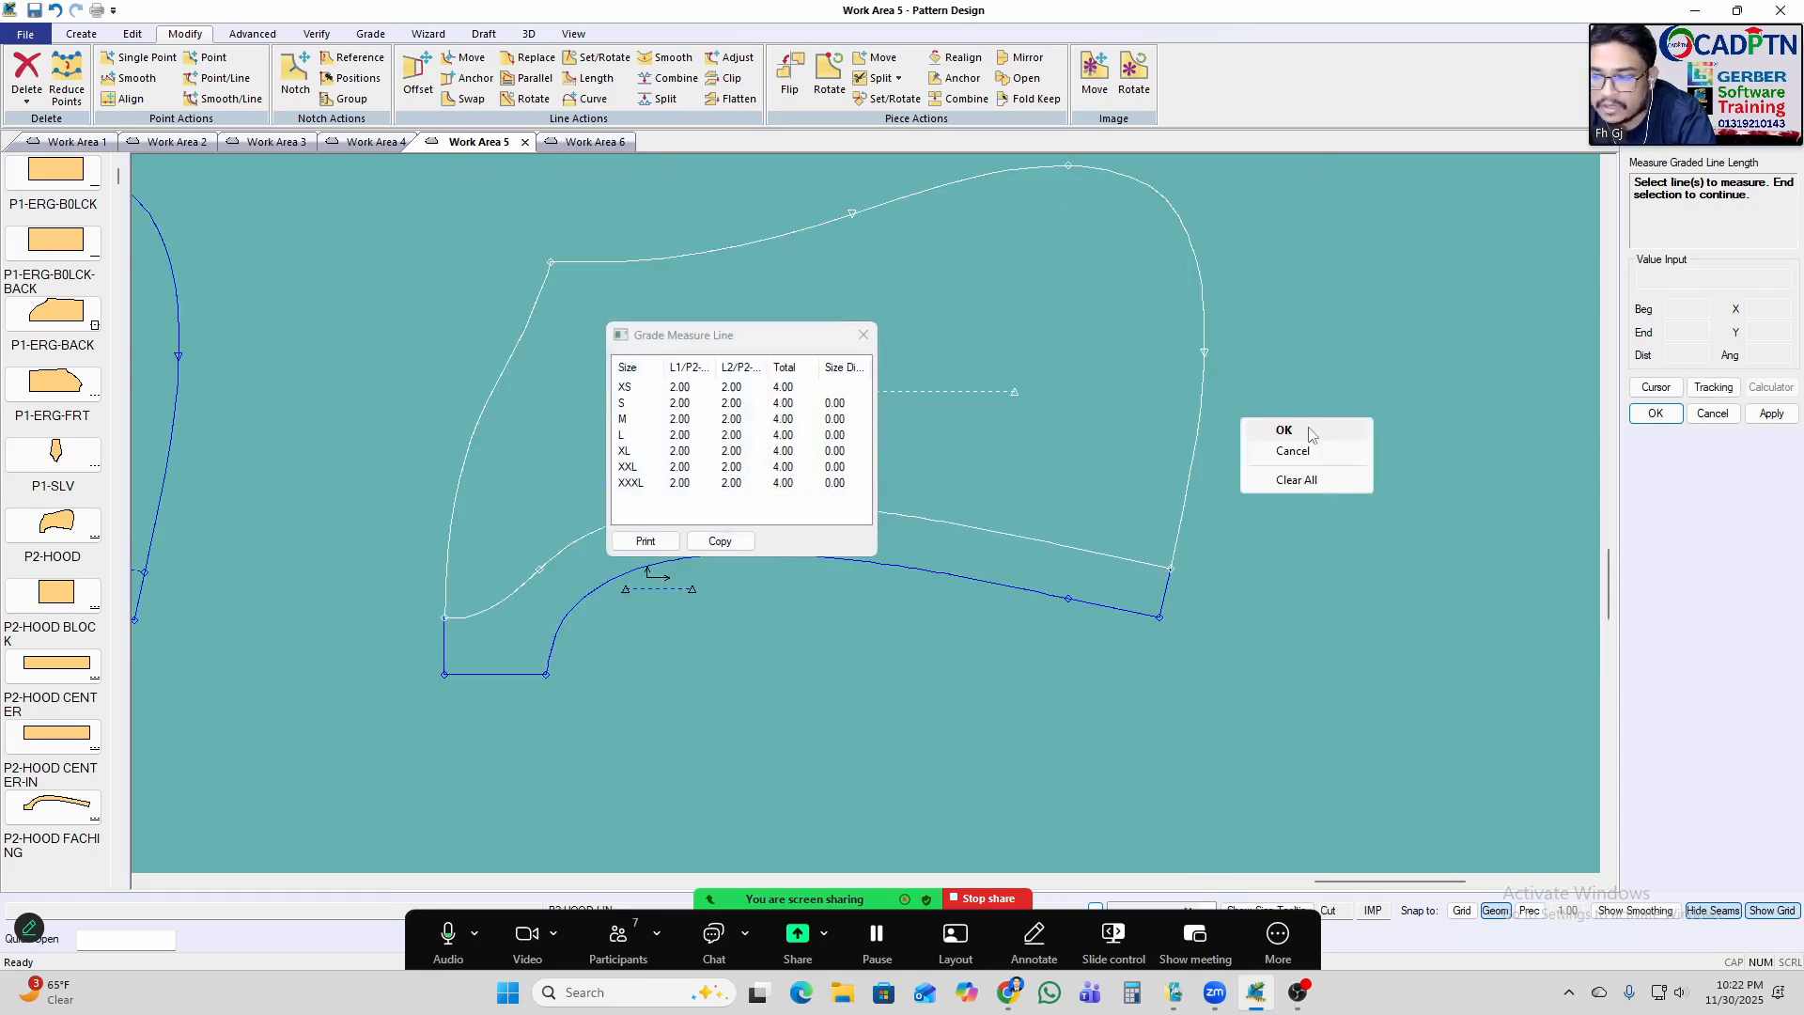
click(1292, 431)
Switch to the T SHIRT PATTERN SPEC sheet in the browser and examine the hood's construction in the garment sketch.
drag(1803, 188, 807, 162)
drag(1543, 140, 1385, 162)
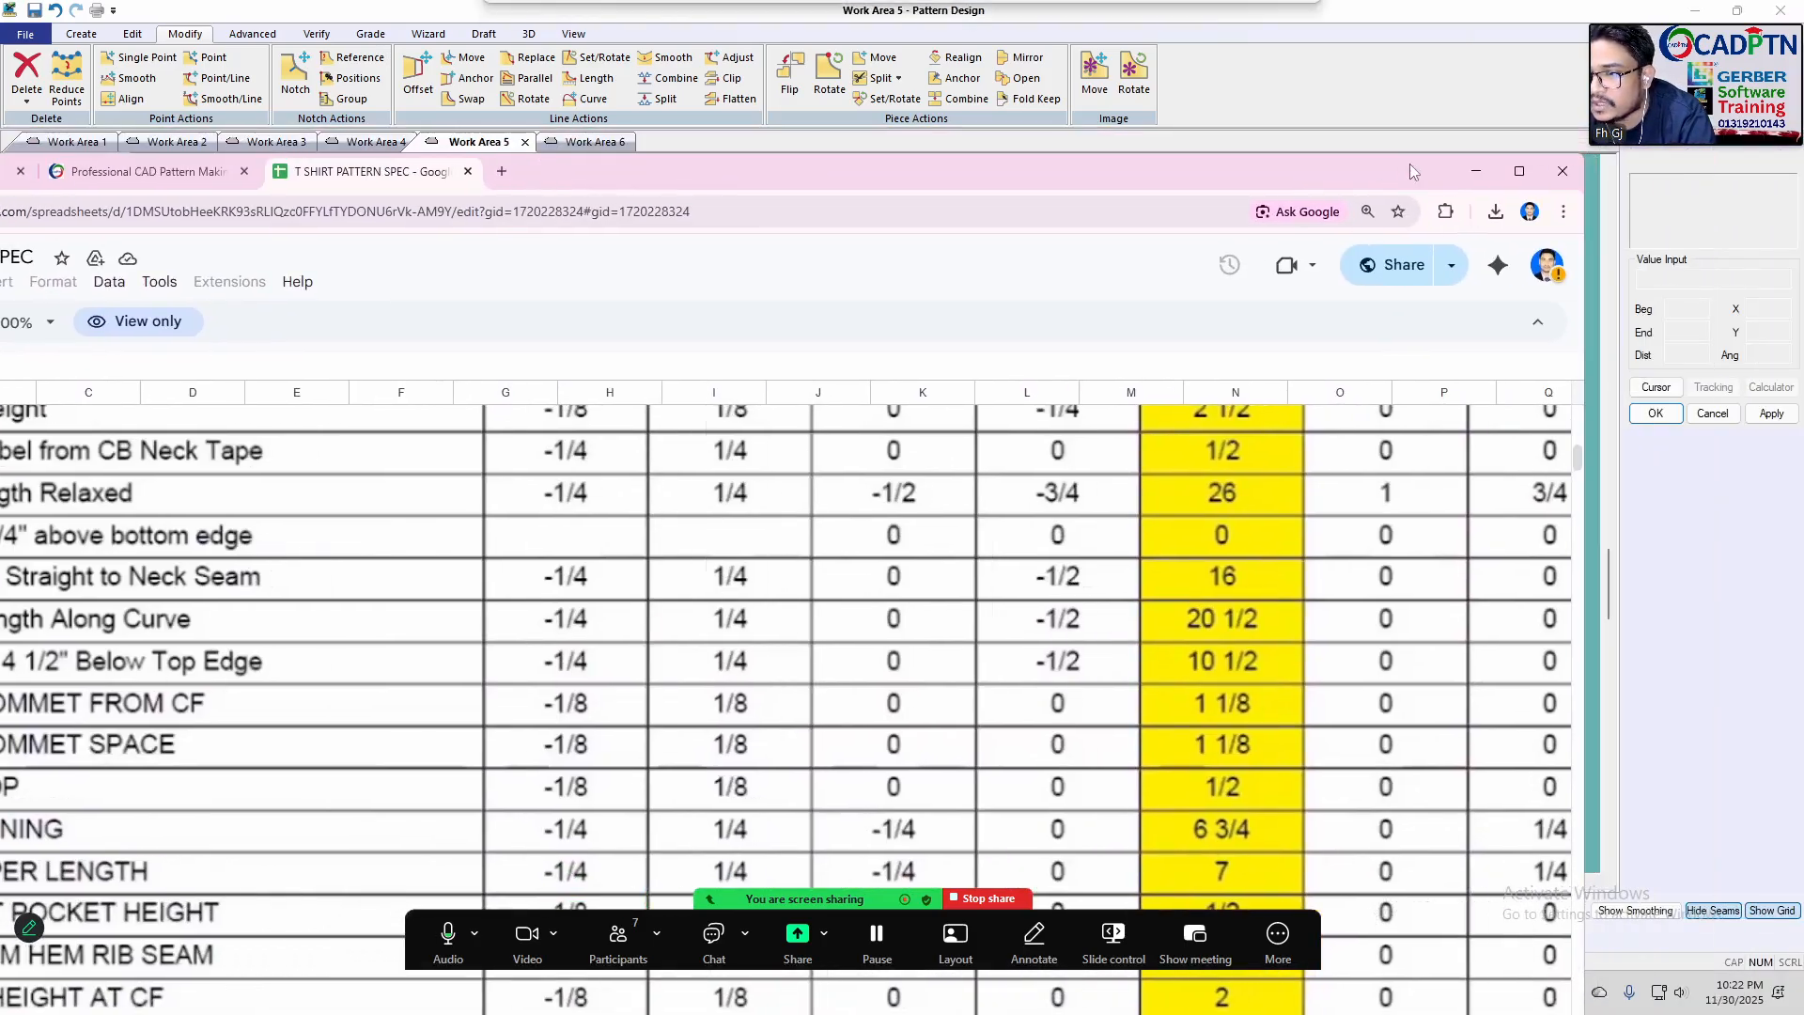
click(1520, 171)
scroll(517, 672, down, 4)
scroll(507, 672, down, 4)
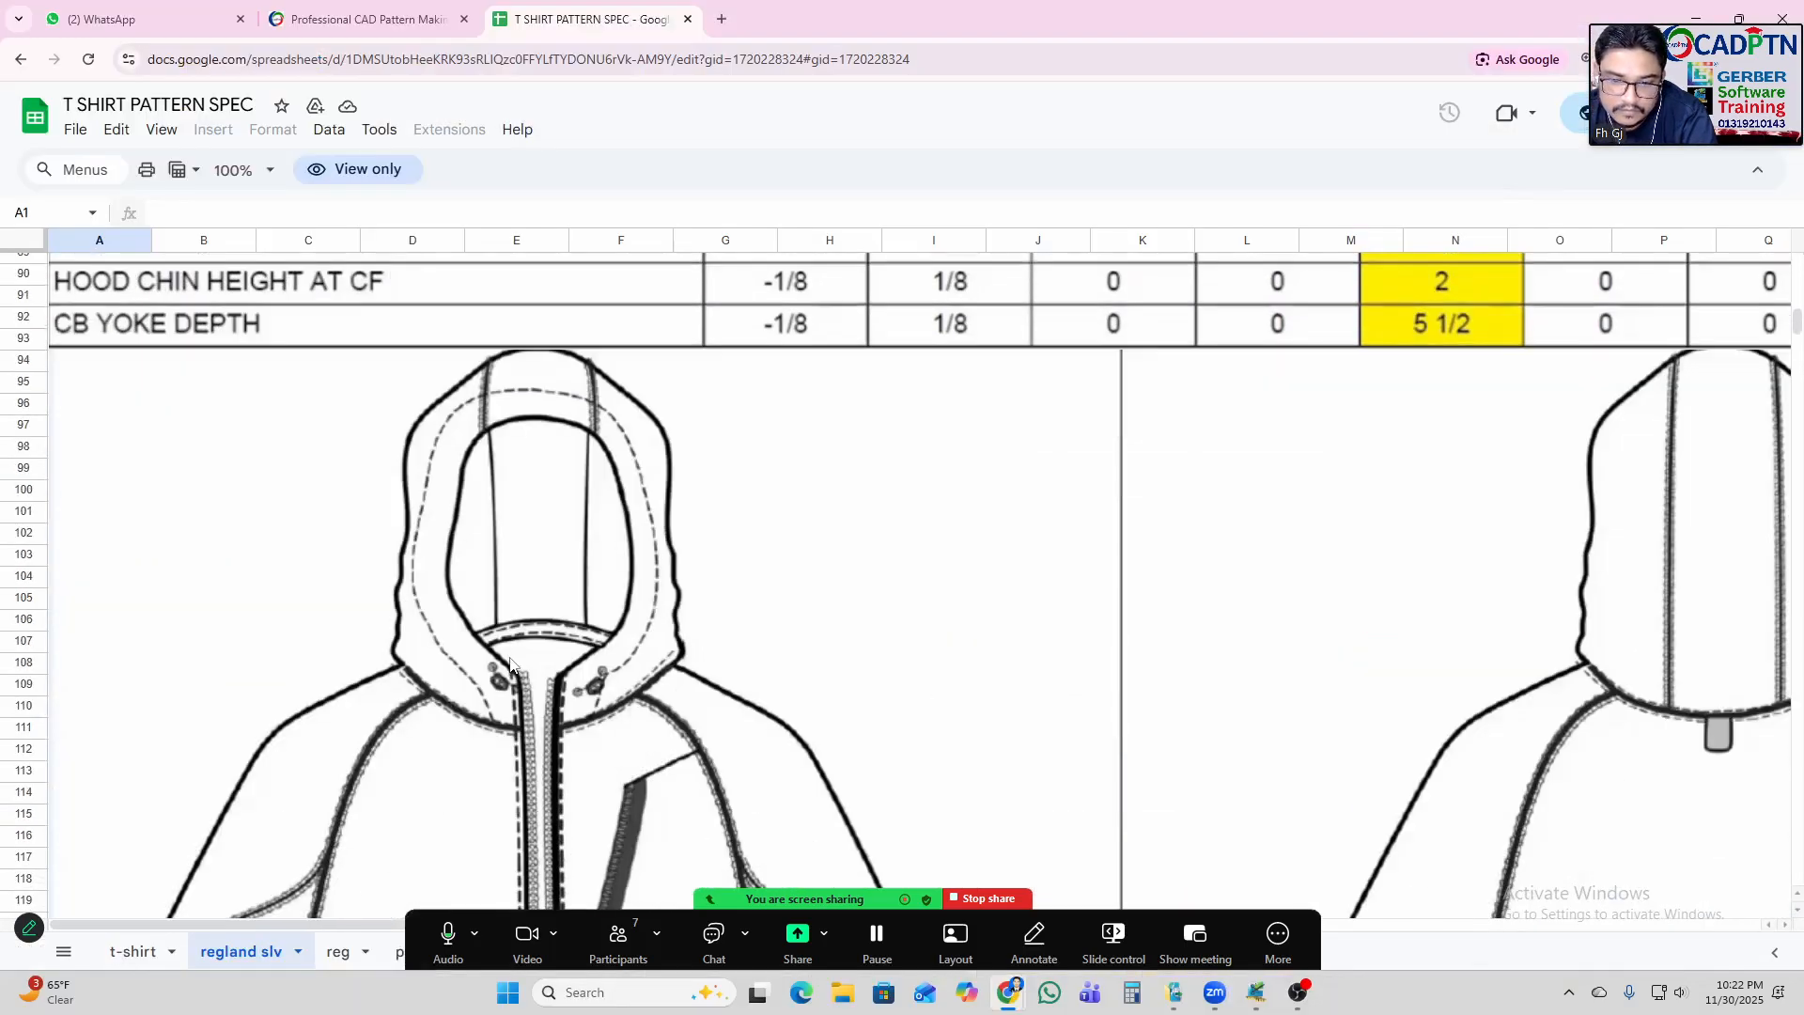
scroll(514, 663, up, 2)
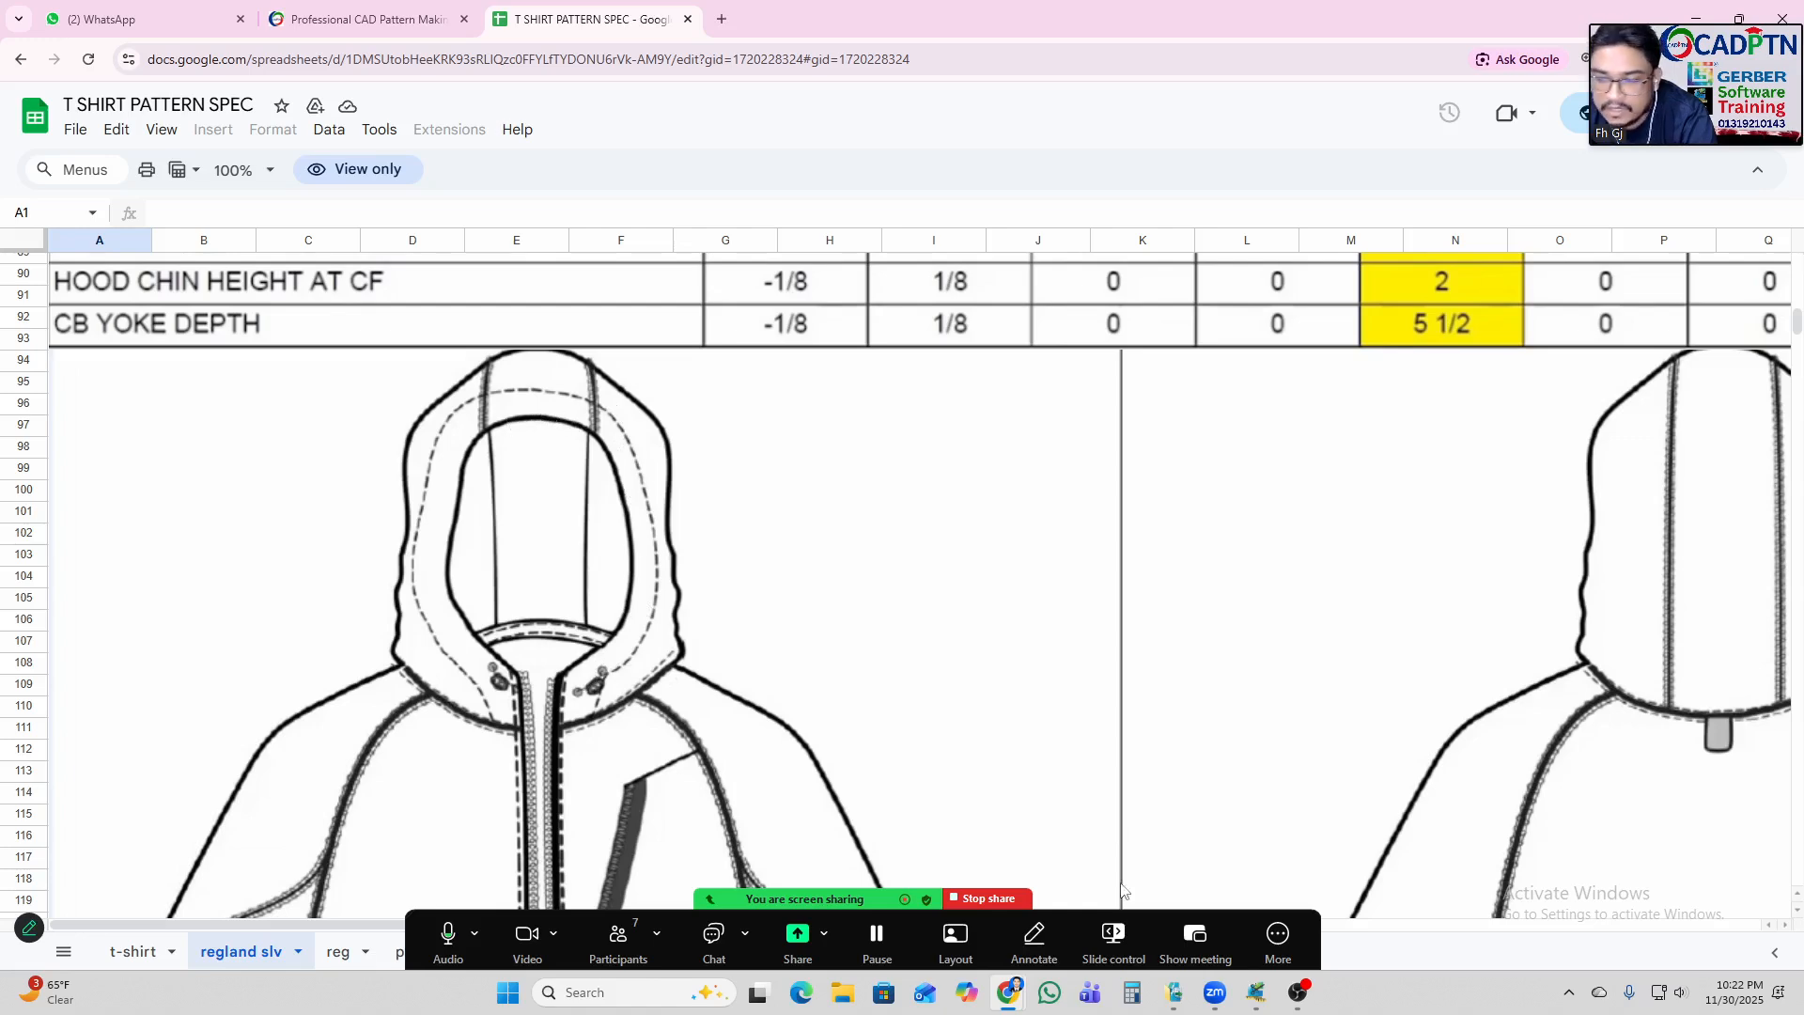
Switch back to Work Area 5 in Pattern Design and move the hood block closer to the hood lining.
mouse_move(1256, 996)
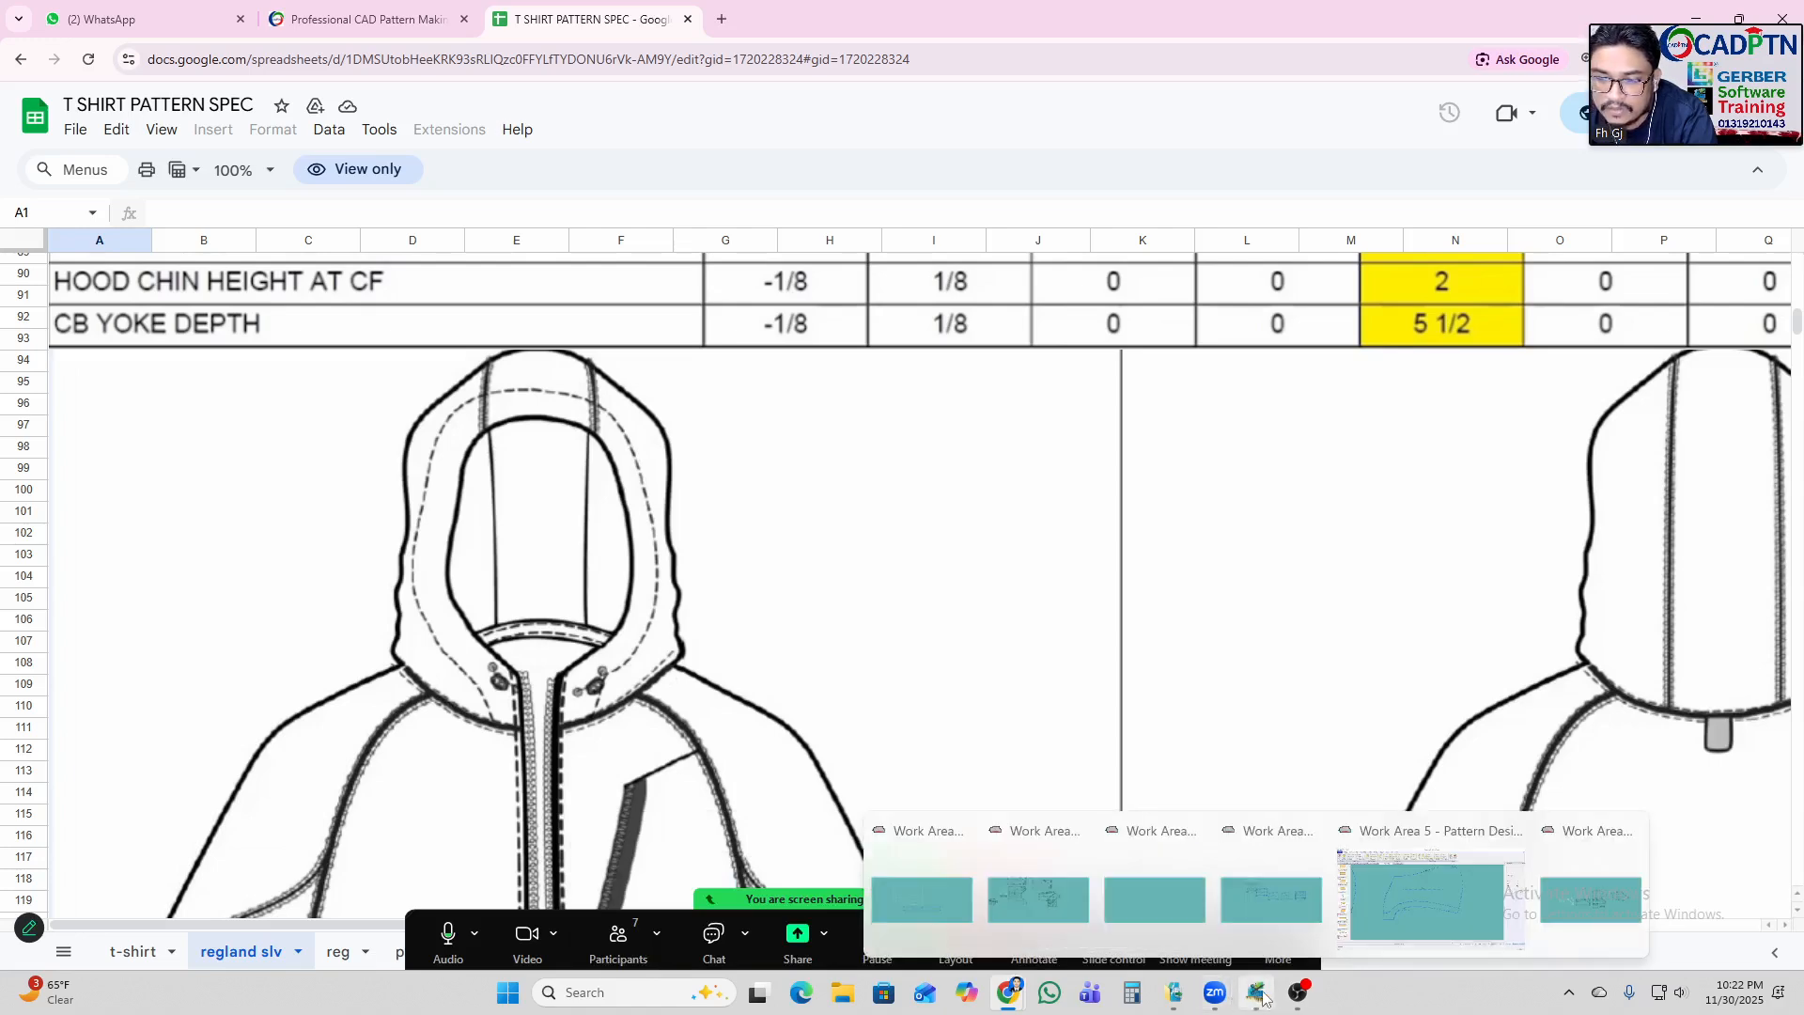
click(1424, 898)
scroll(1133, 514, down, 3)
scroll(527, 506, up, 1)
drag(441, 519, 588, 537)
scroll(455, 496, down, 1)
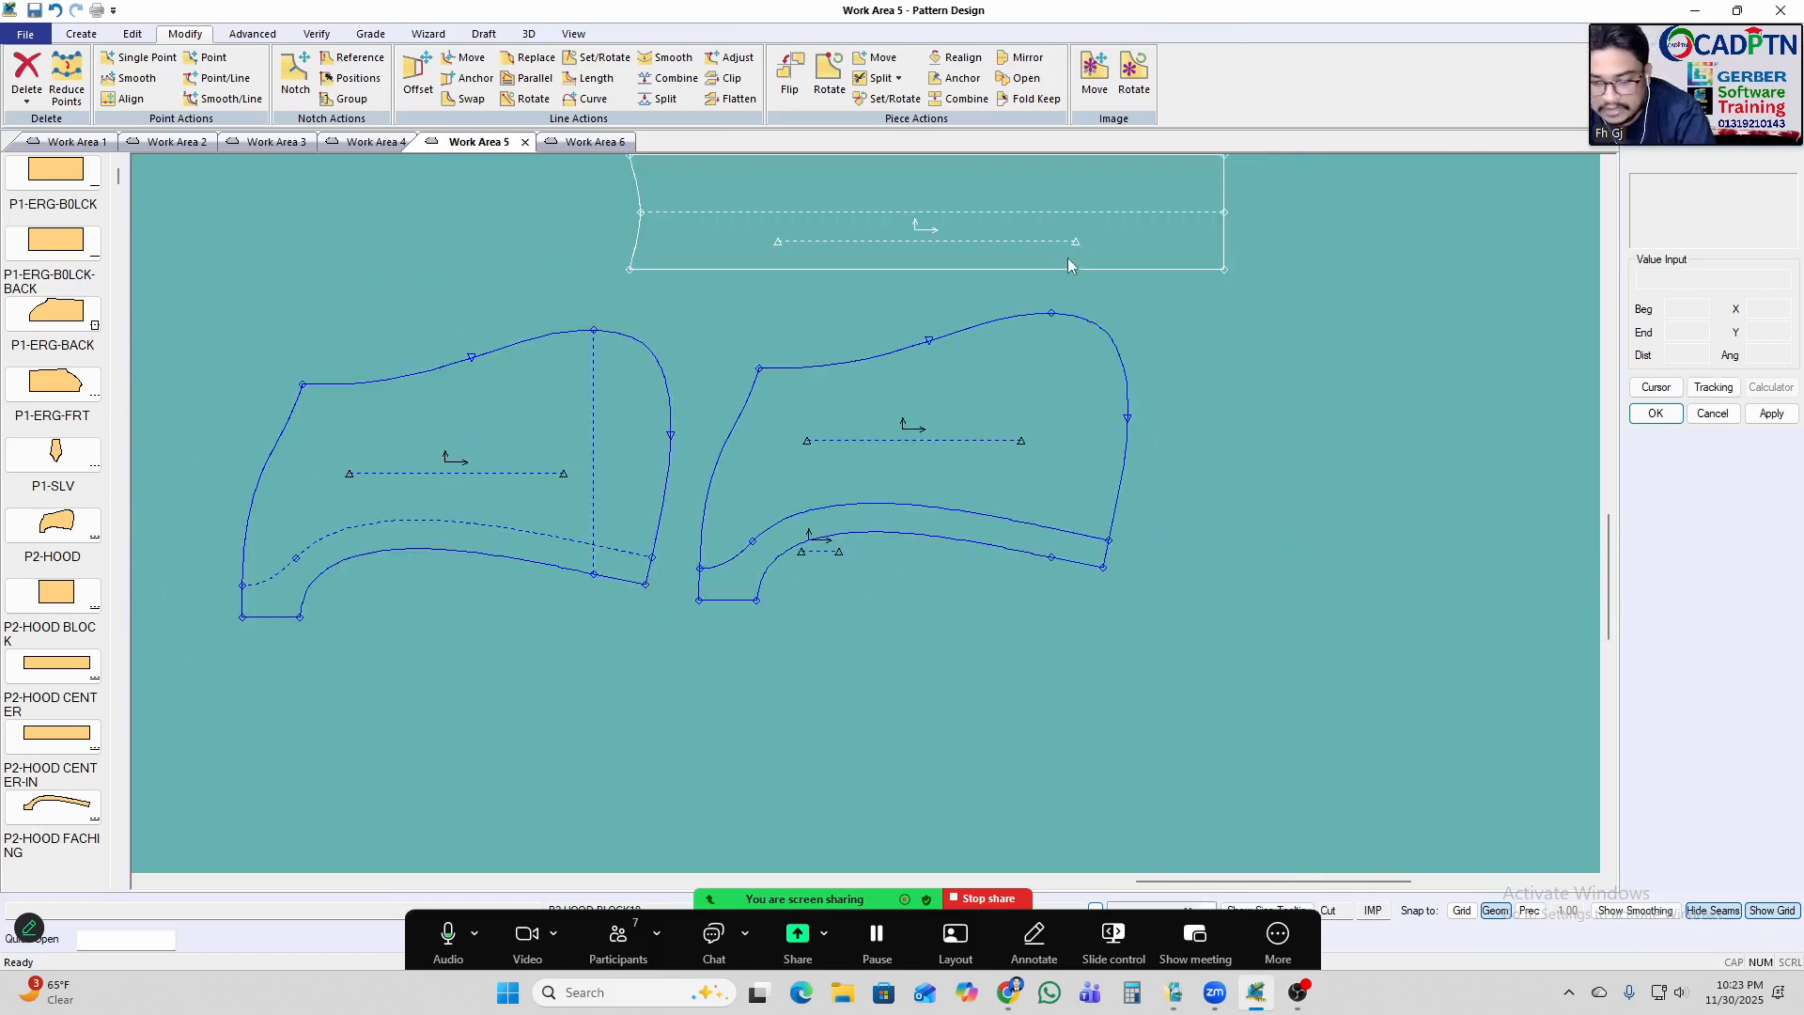
Measure the graded length of one half of the center panel's straight end across all sizes.
key(alt+g)
click(1224, 243)
right_click(1297, 218)
click(1365, 230)
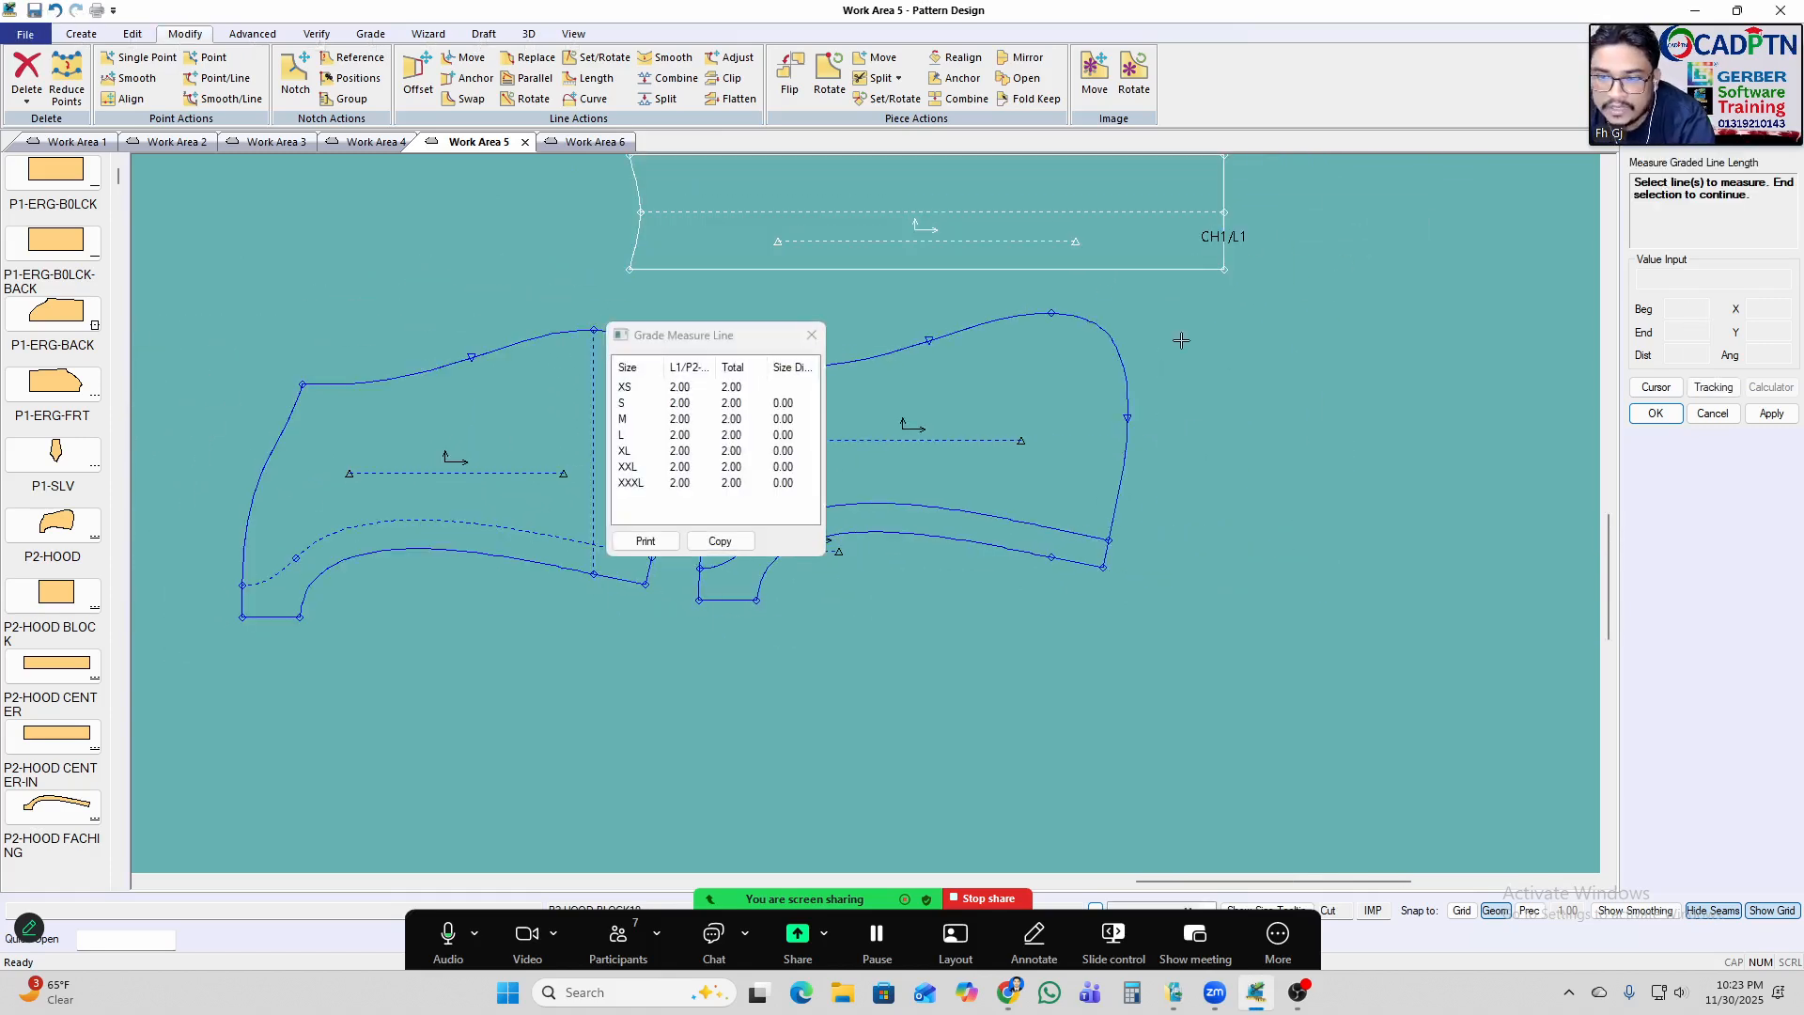
right_click(1205, 386)
click(1205, 386)
Lengthen the hood facing by moving its short crown-side end line outward by half the center panel's width with Move Line.
key(m)
scroll(1114, 515, up, 2)
click(1109, 552)
right_click(1253, 481)
click(1278, 492)
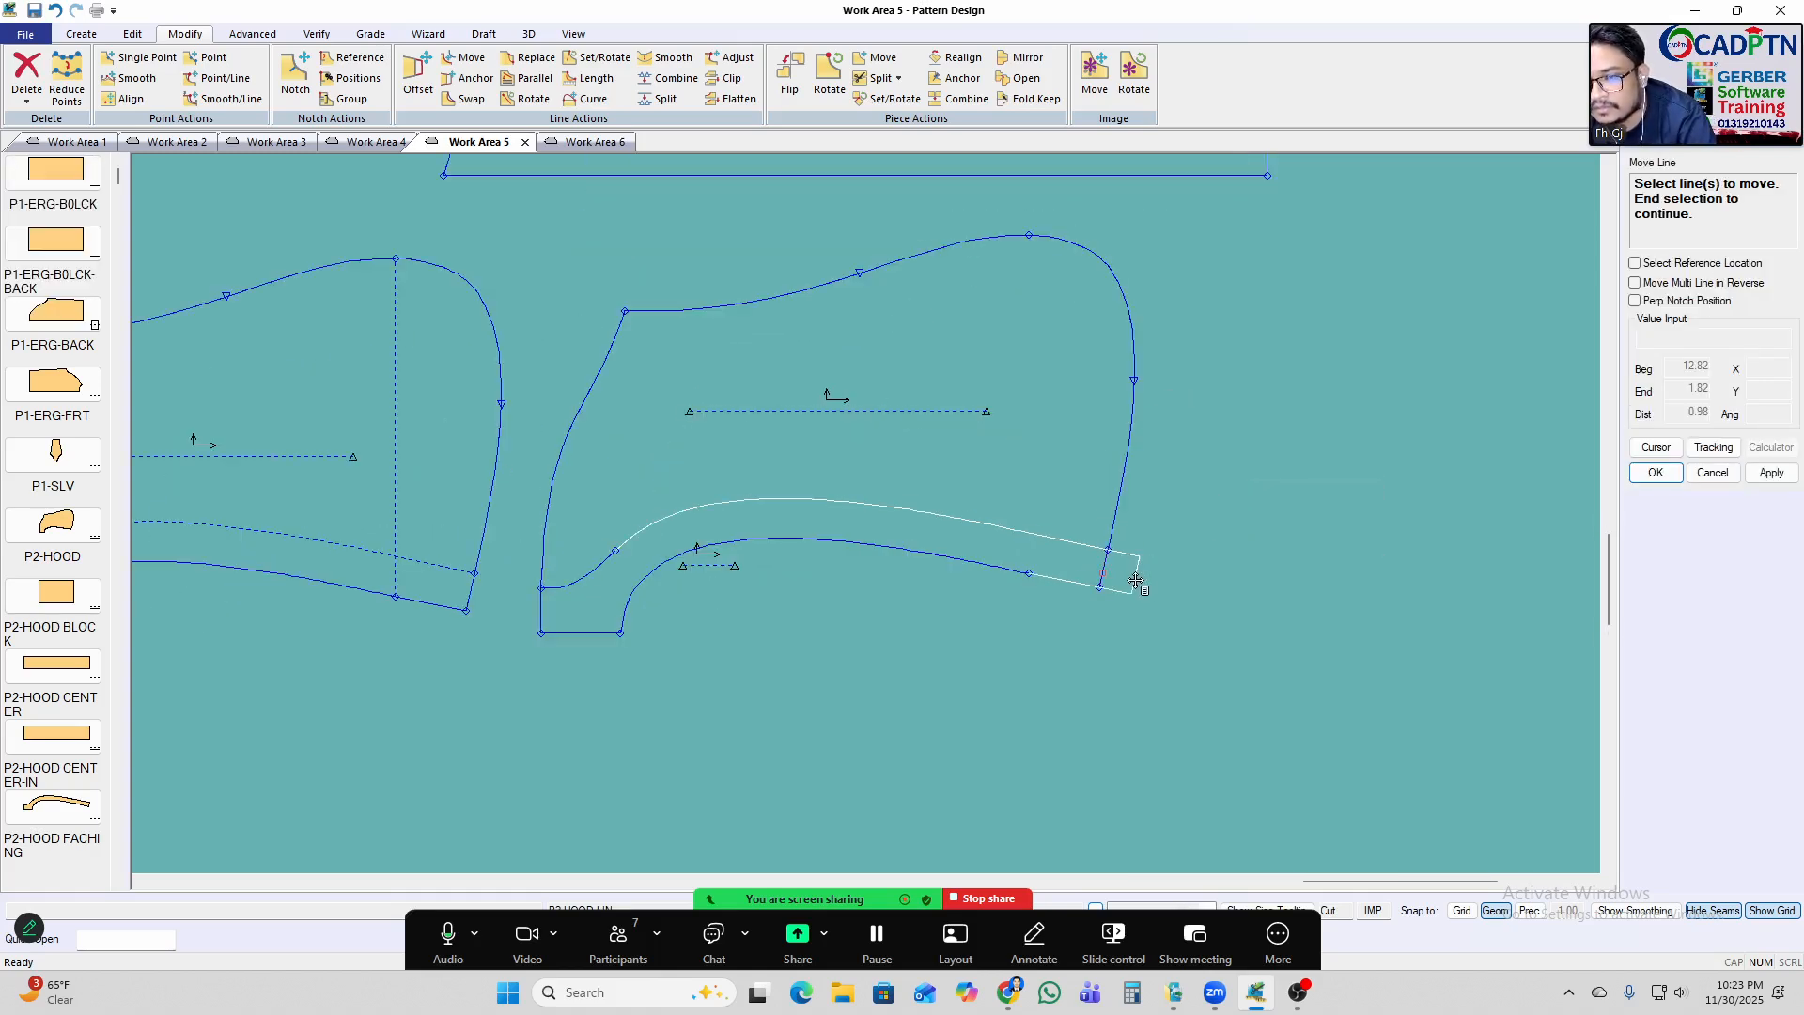
click(1137, 582)
key(Return)
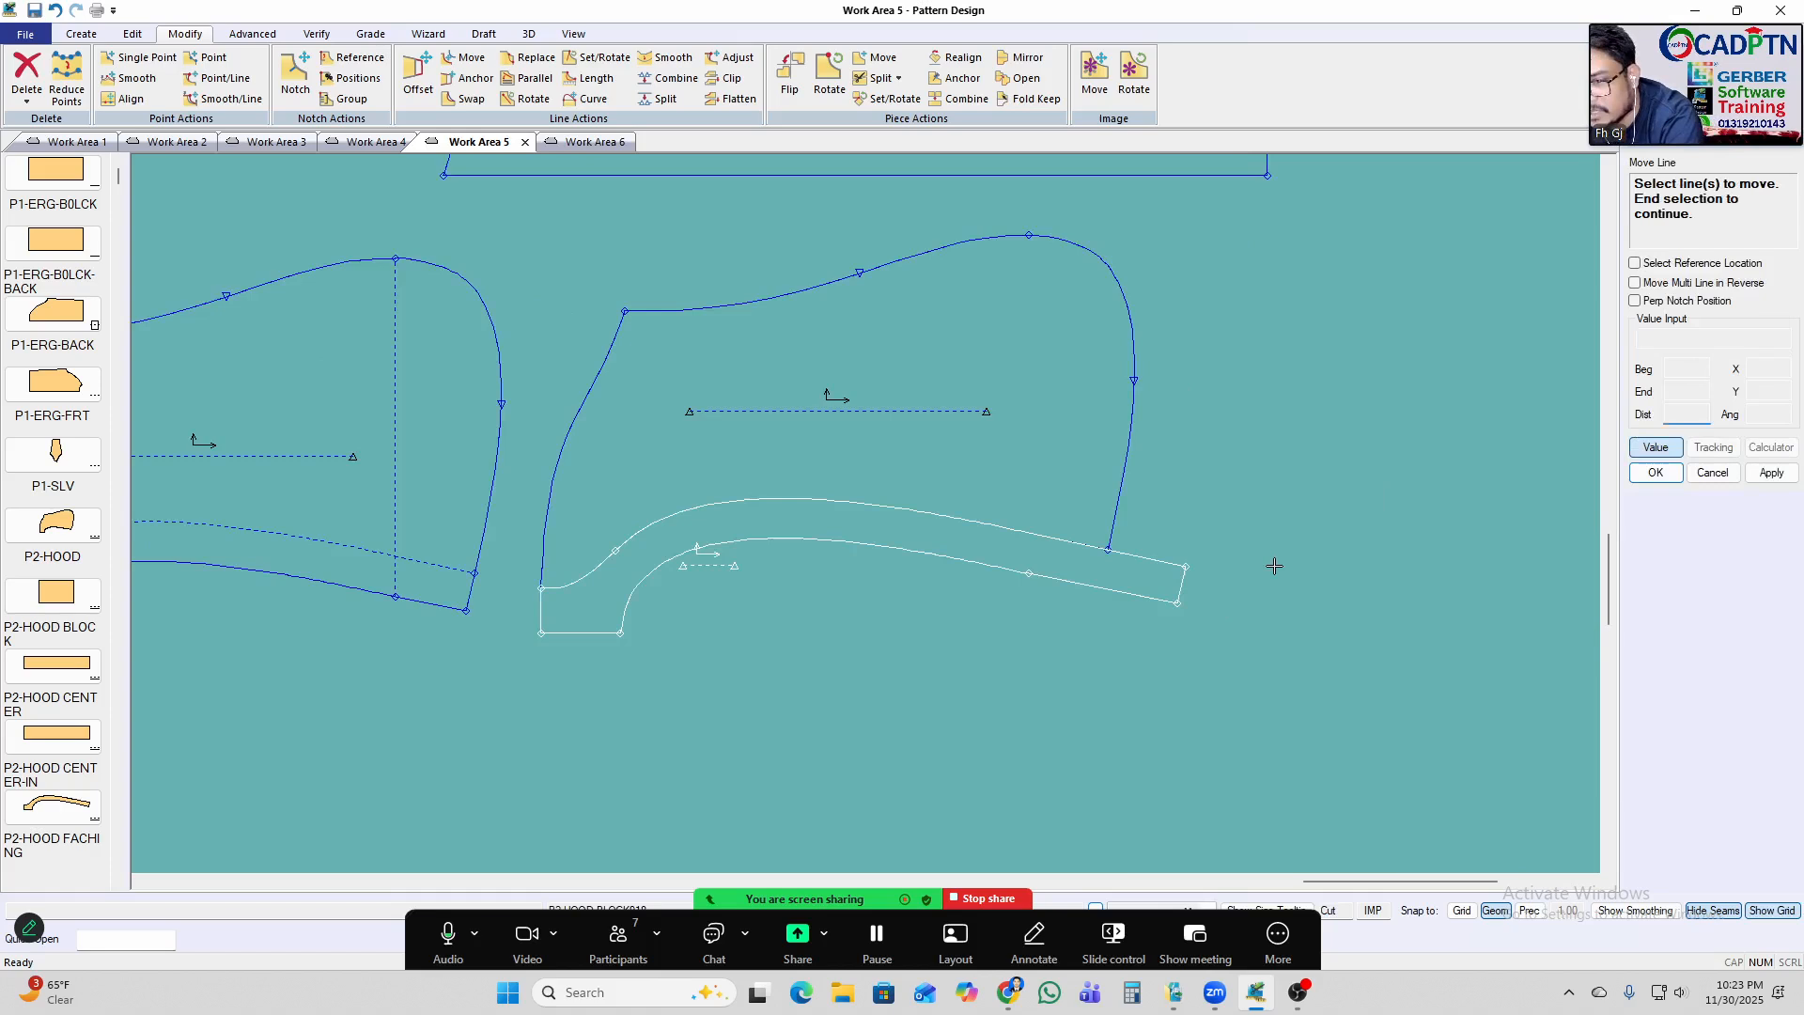
right_click(1237, 414)
click(1237, 415)
Reposition the center panel well above the hood pieces and check the hood sketch in the browser spec sheet.
scroll(1088, 622, down, 3)
scroll(926, 310, up, 1)
drag(861, 376, 853, 288)
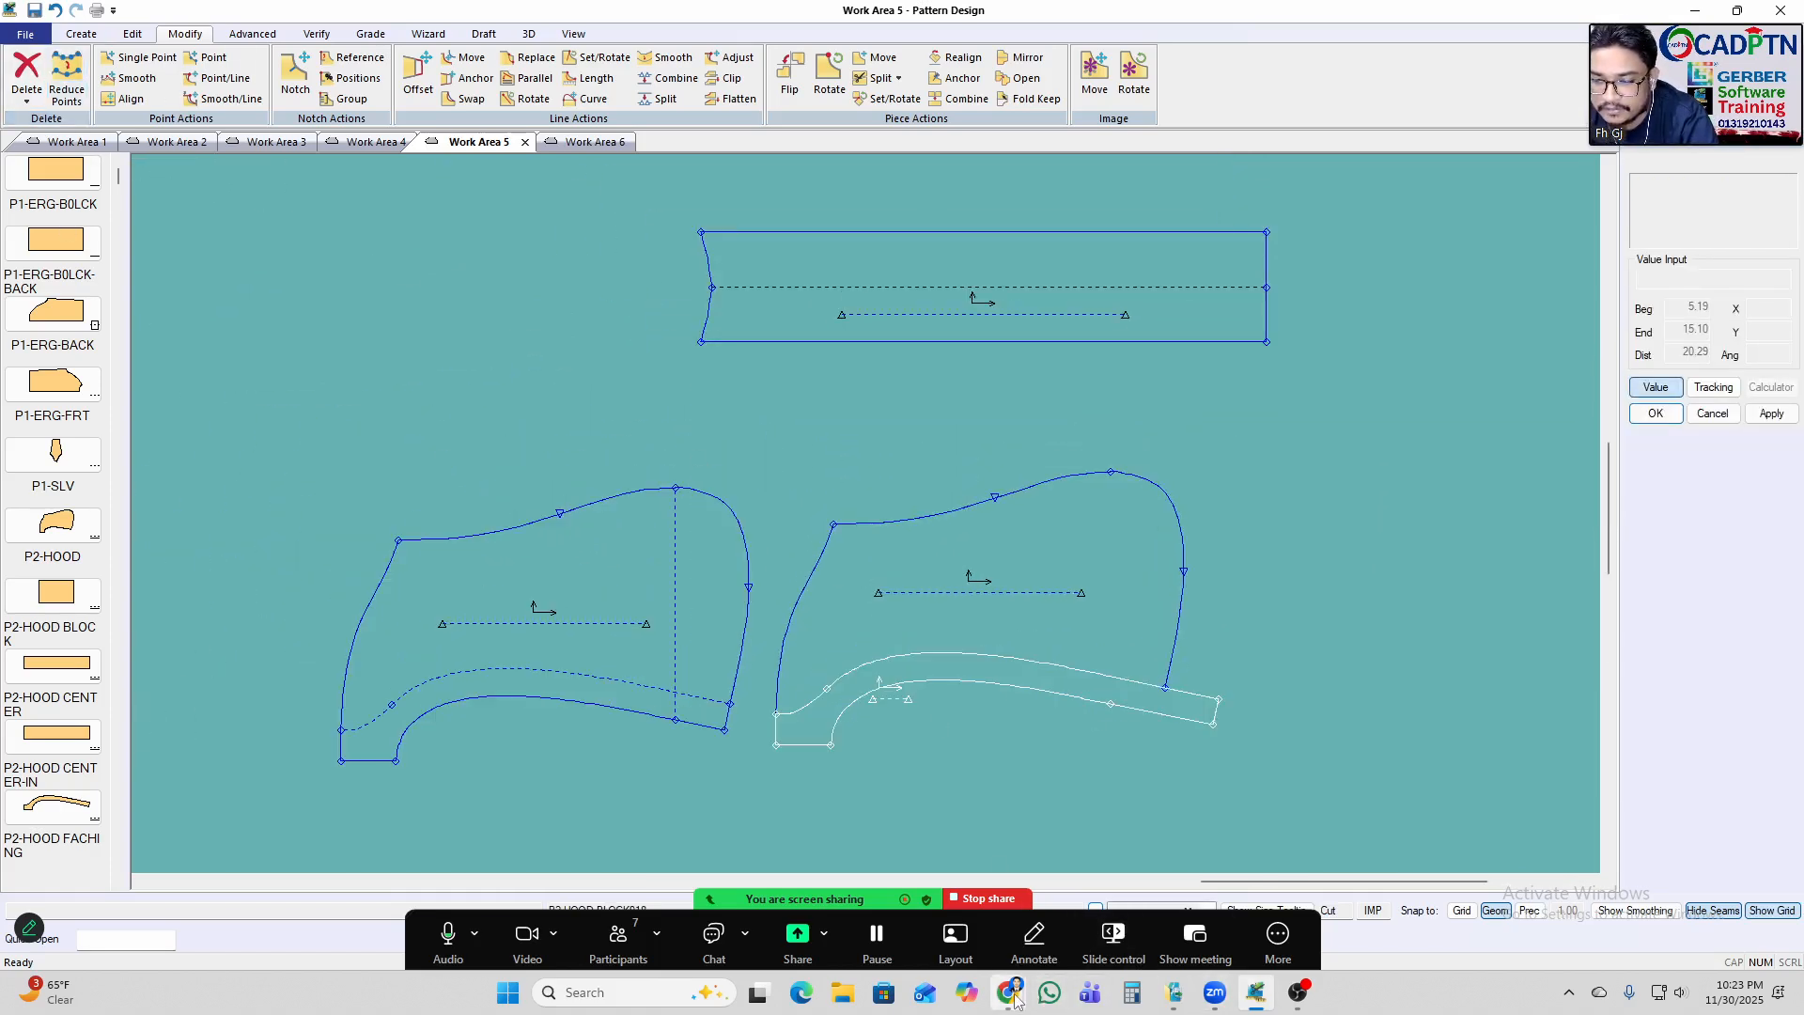
mouse_move(1011, 994)
click(1107, 896)
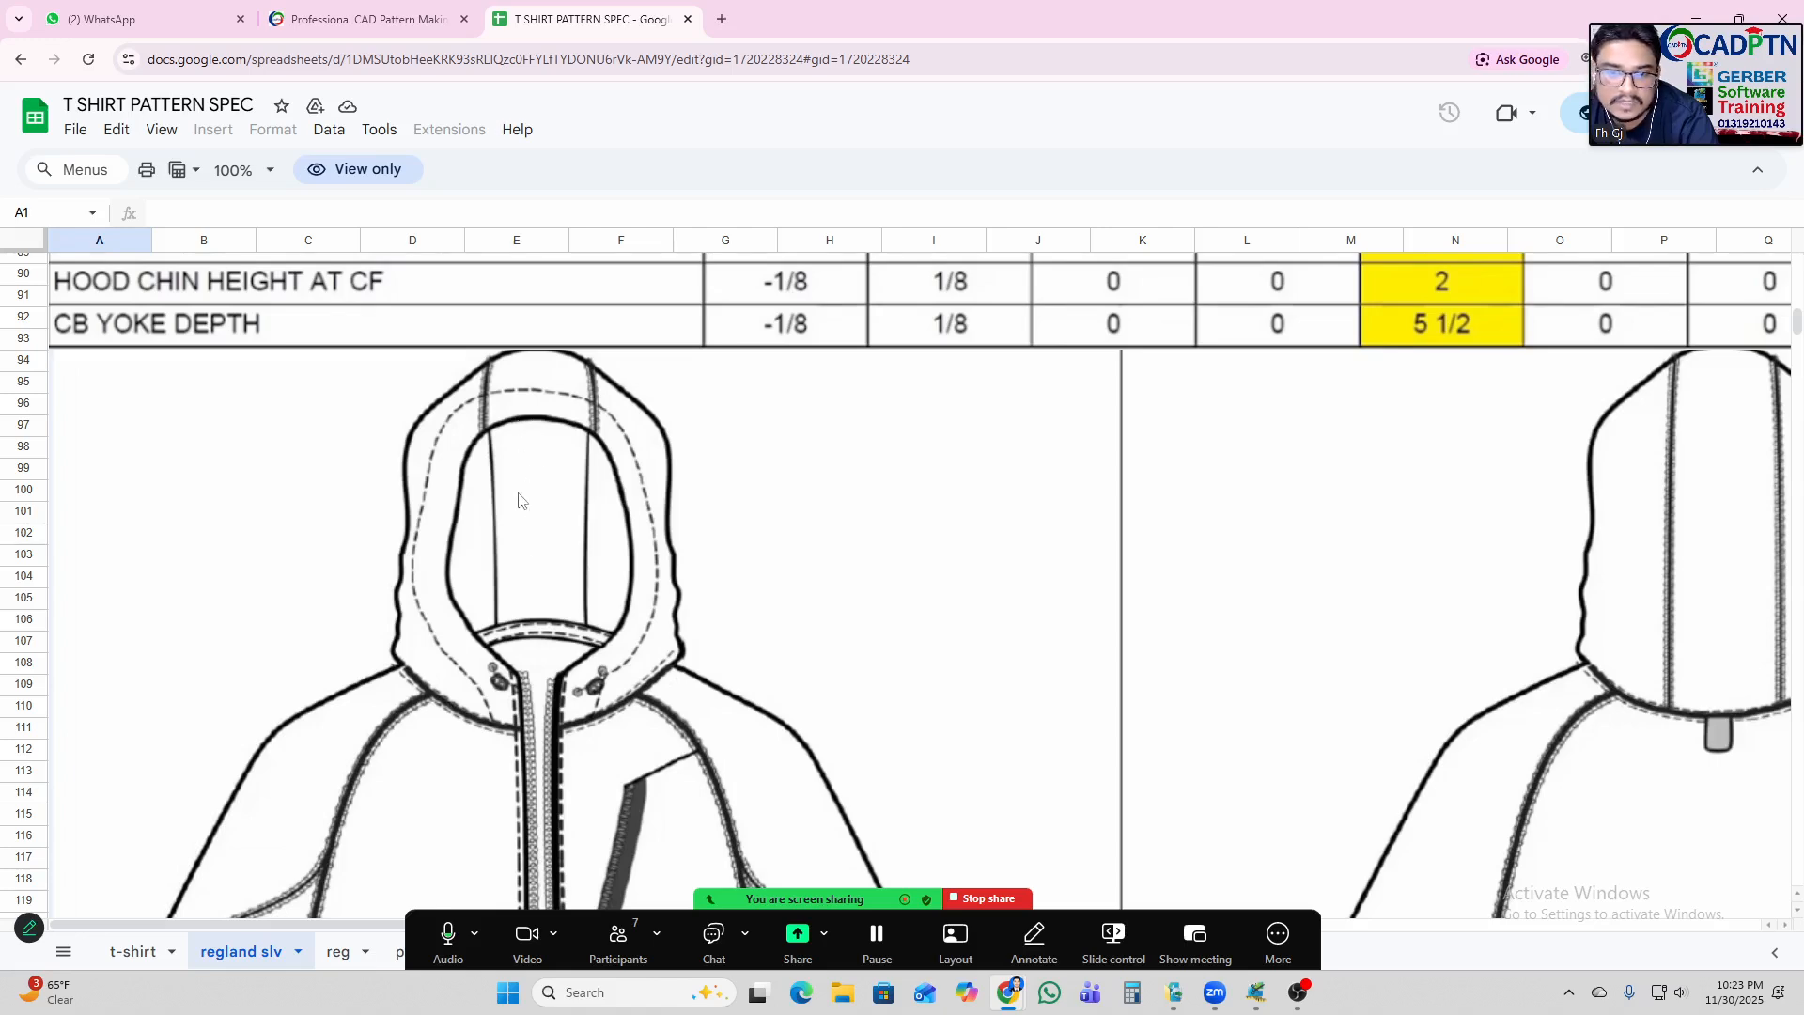
click(1258, 996)
click(920, 332)
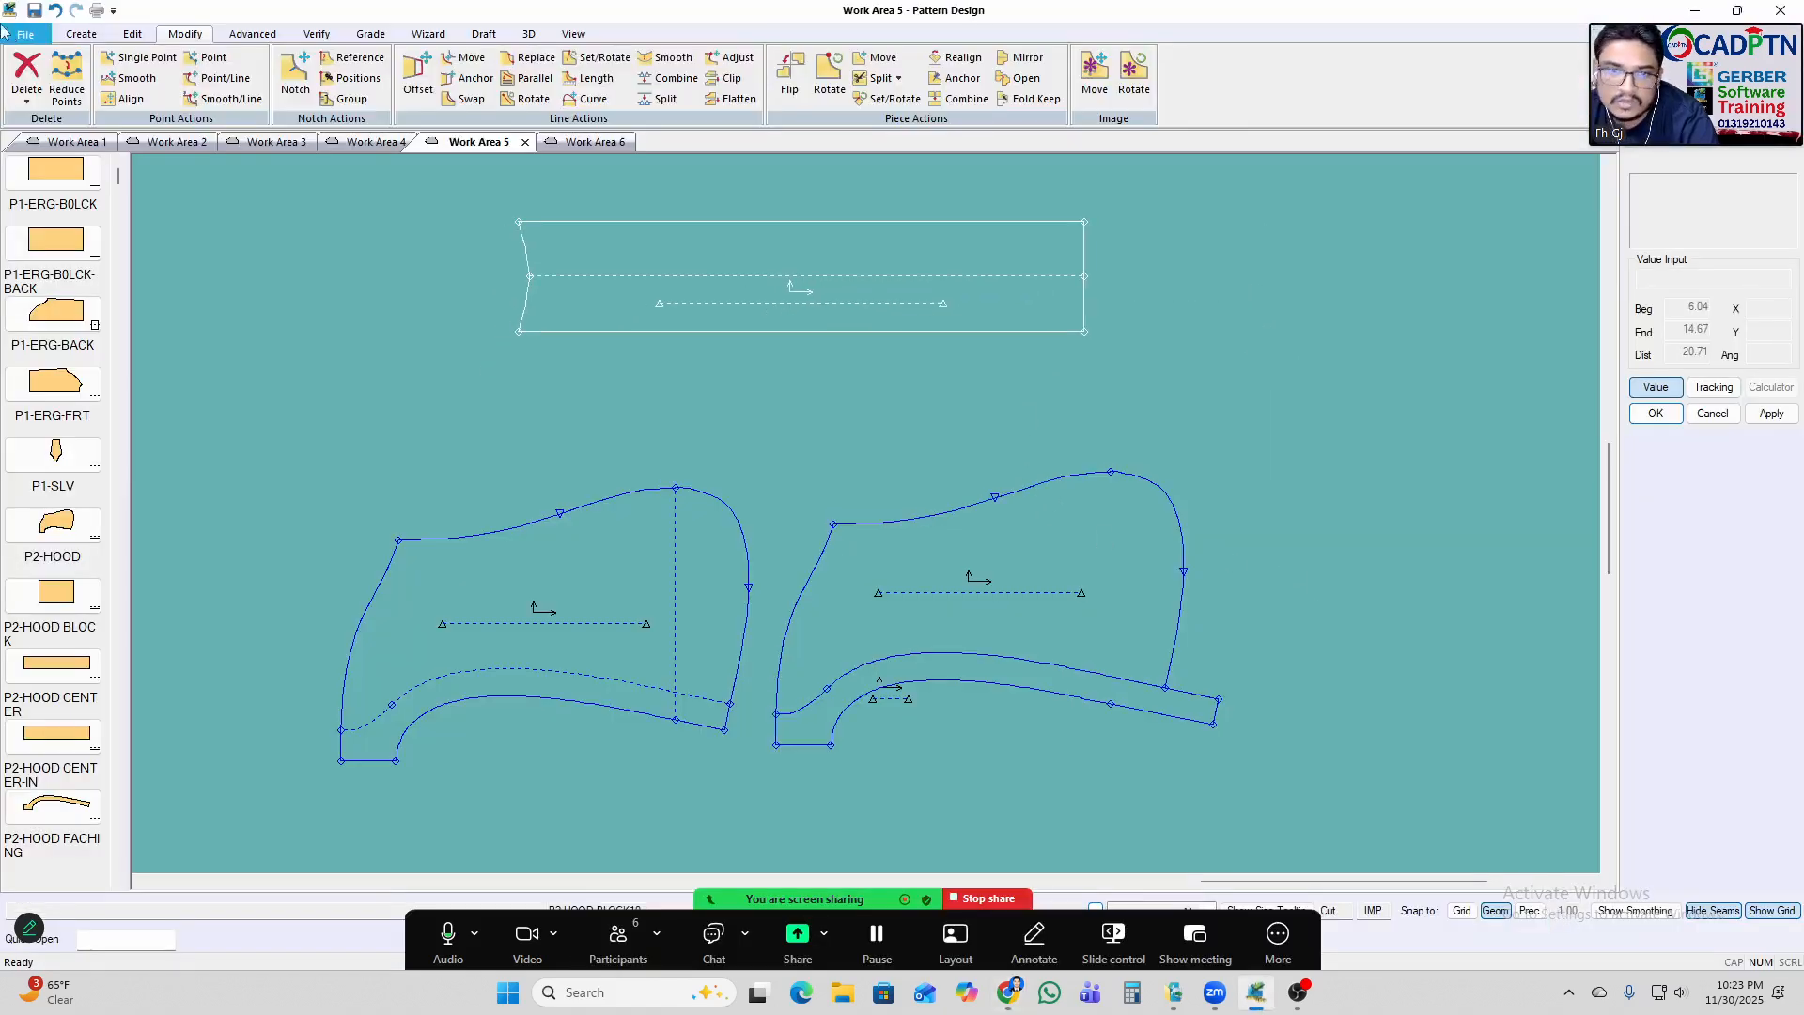
Copy the center panel, place the copy directly below the original and accept its default name.
click(81, 34)
click(610, 81)
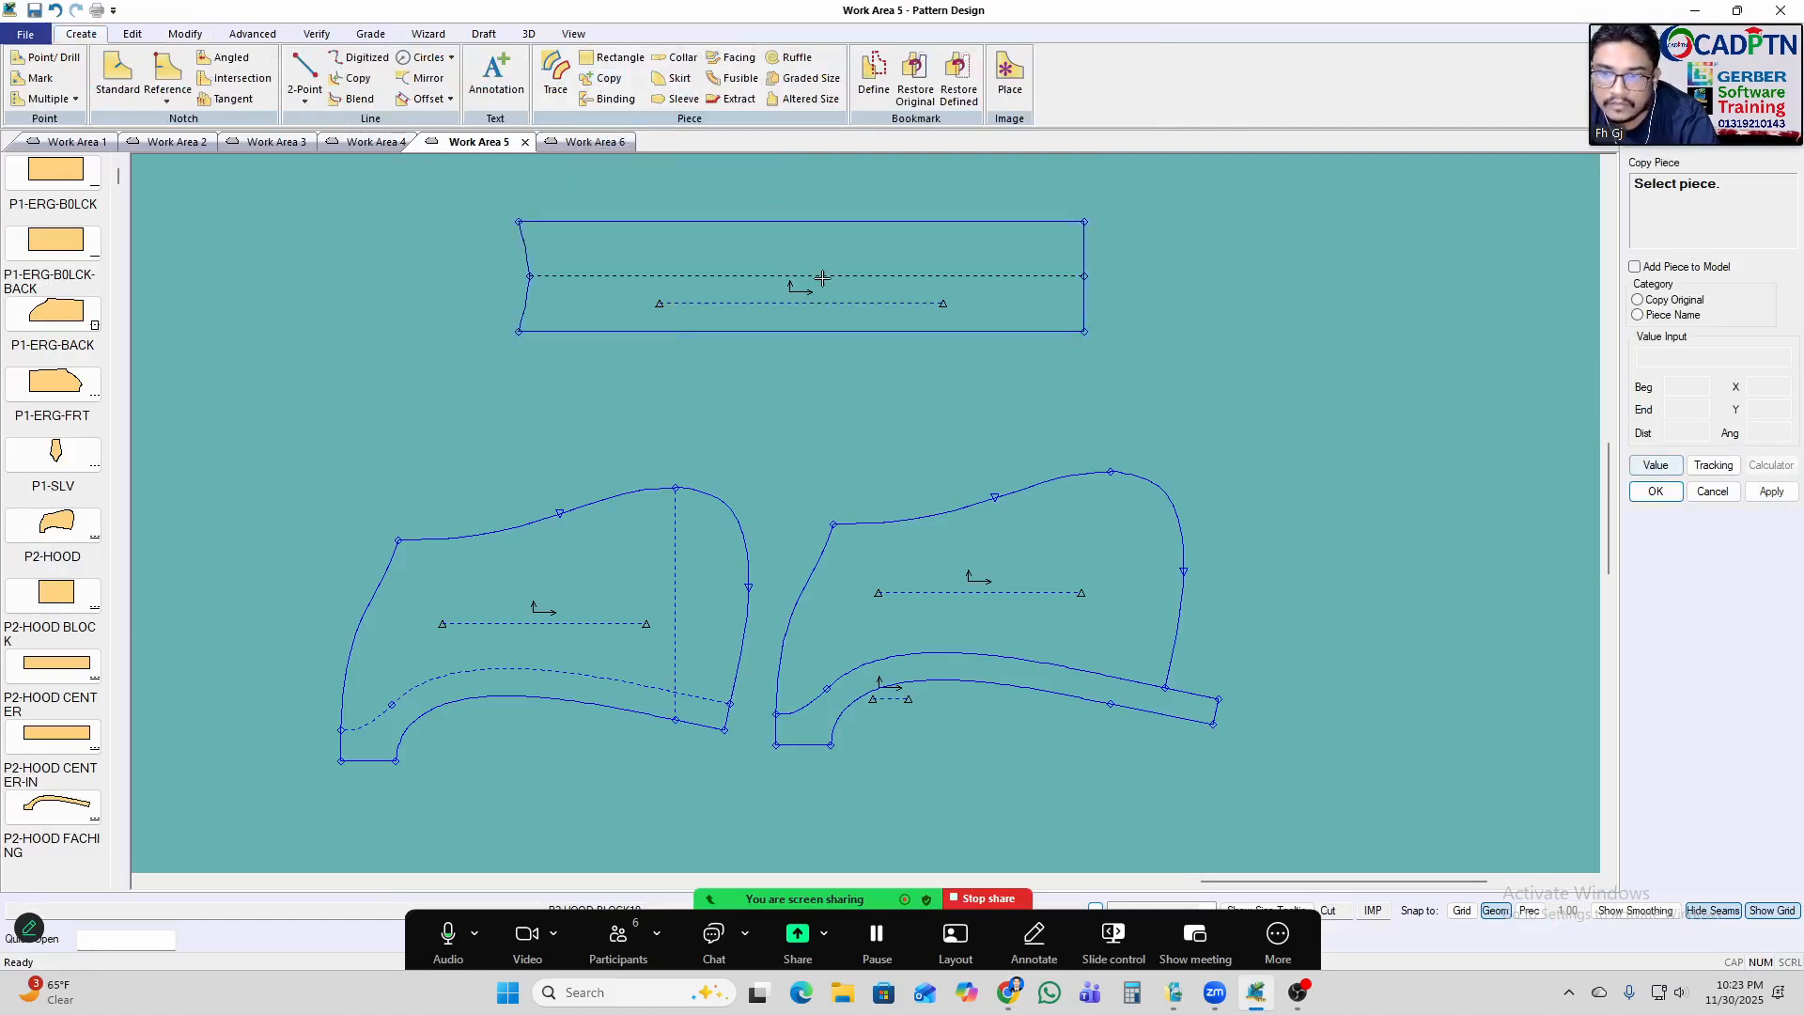
click(808, 275)
scroll(791, 404, up, 1)
click(788, 413)
key(Return)
click(949, 234)
key(m)
scroll(1126, 453, up, 1)
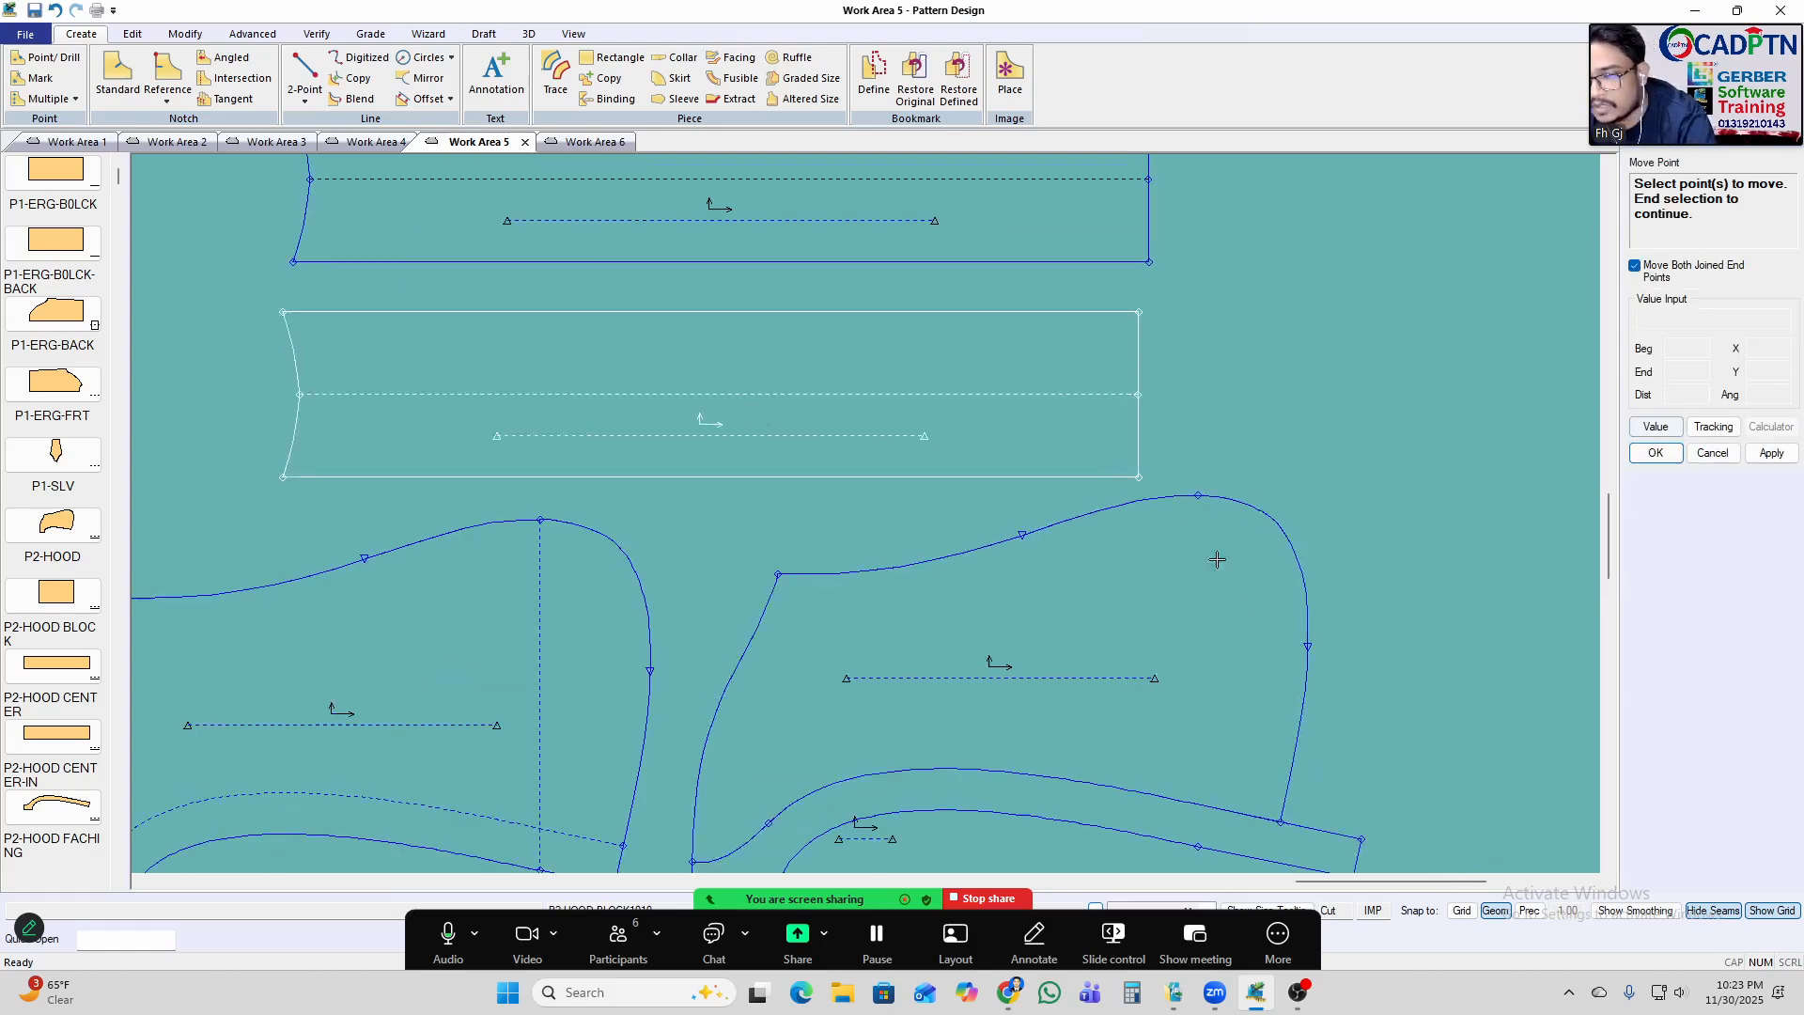
scroll(1169, 520, down, 1)
right_click(1178, 375)
click(1239, 387)
scroll(1207, 377, down, 1)
Measure the graded length of the hood facing's short crown-side end across all sizes.
key(l)
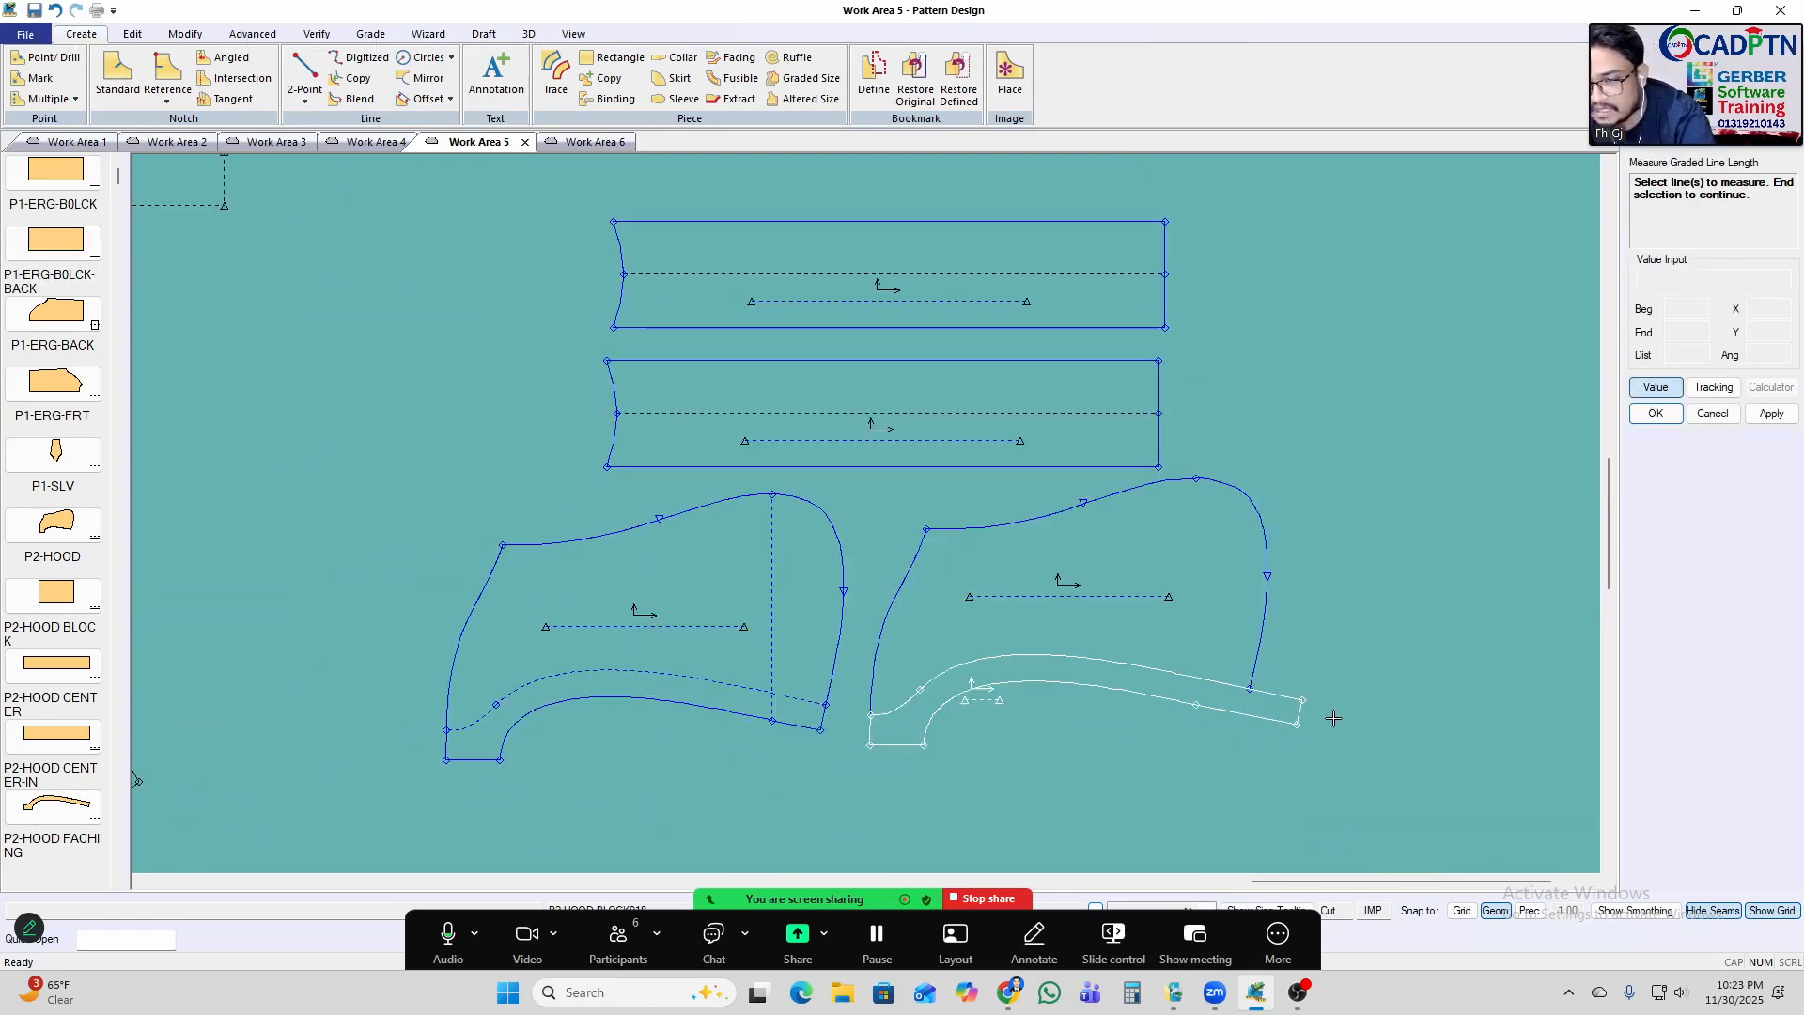
scroll(1300, 756, up, 1)
click(1299, 705)
right_click(1354, 450)
click(1419, 459)
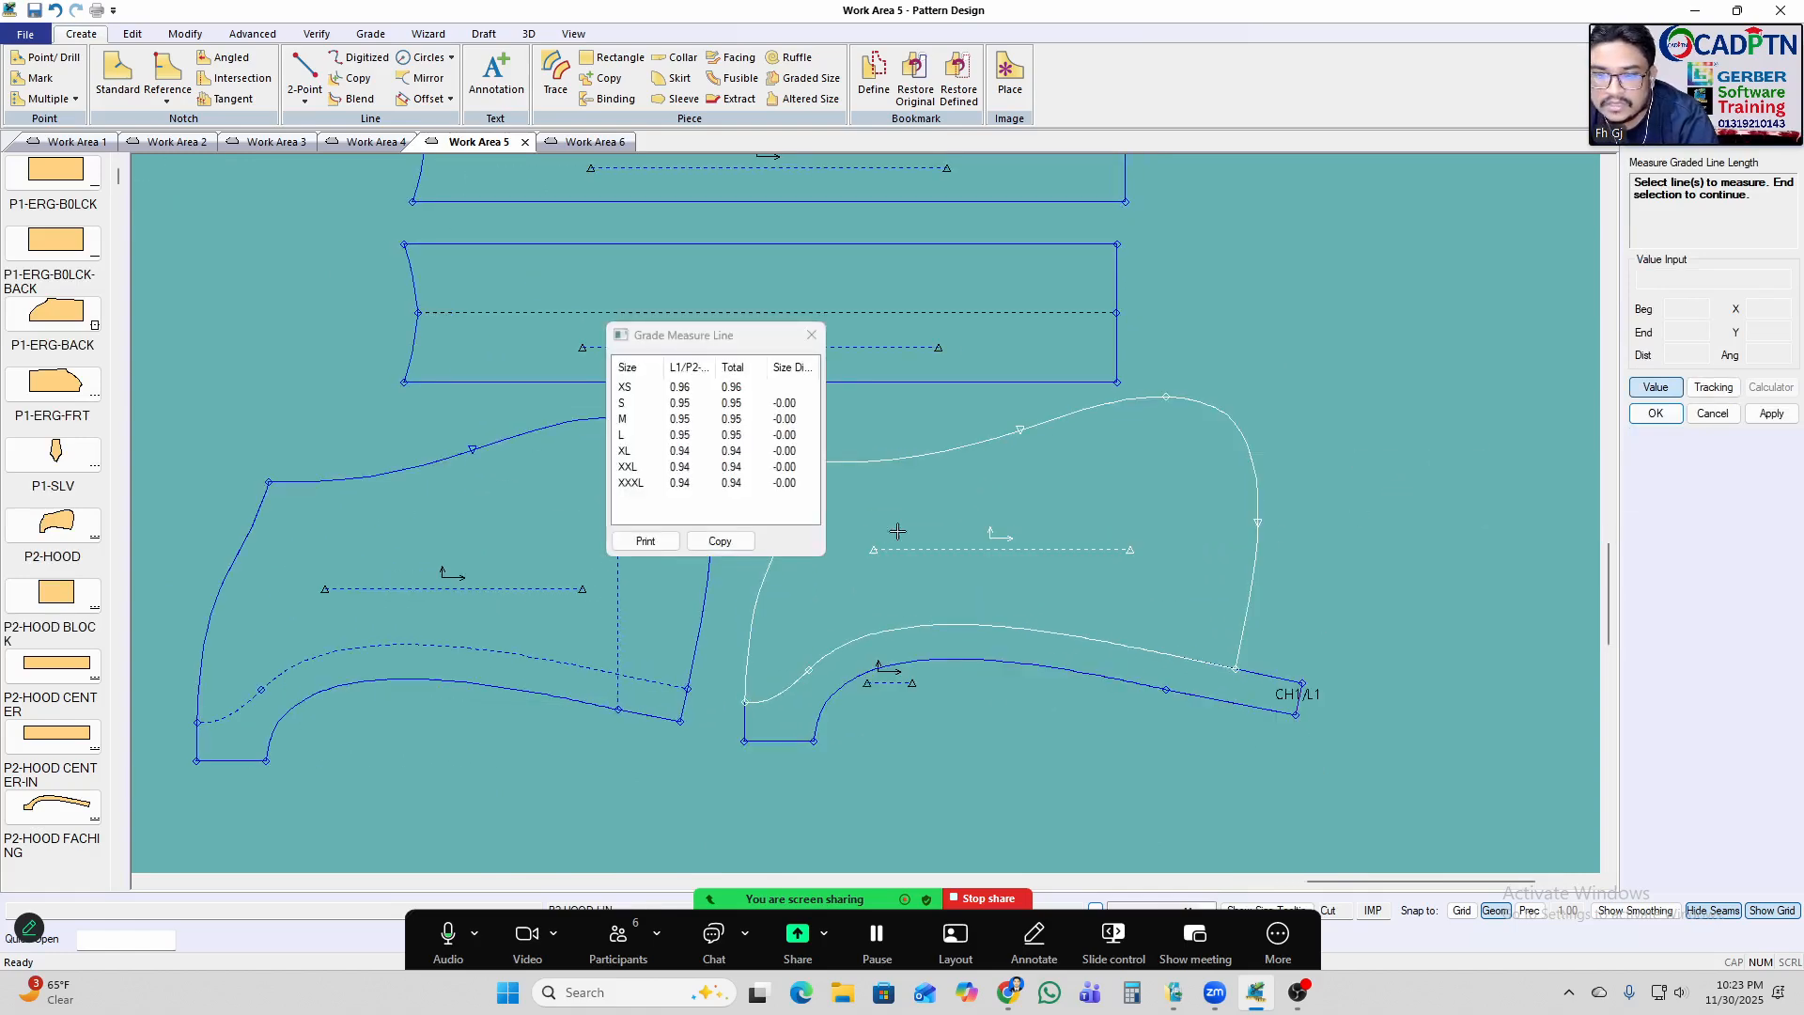
right_click(1294, 309)
click(1295, 313)
Shorten the copied center panel by moving the three points of its straight end inward by the hood facing's width.
scroll(1374, 518, down, 1)
scroll(1189, 314, up, 2)
key(m)
drag(1191, 272, 1047, 462)
right_click(1152, 316)
click(1170, 329)
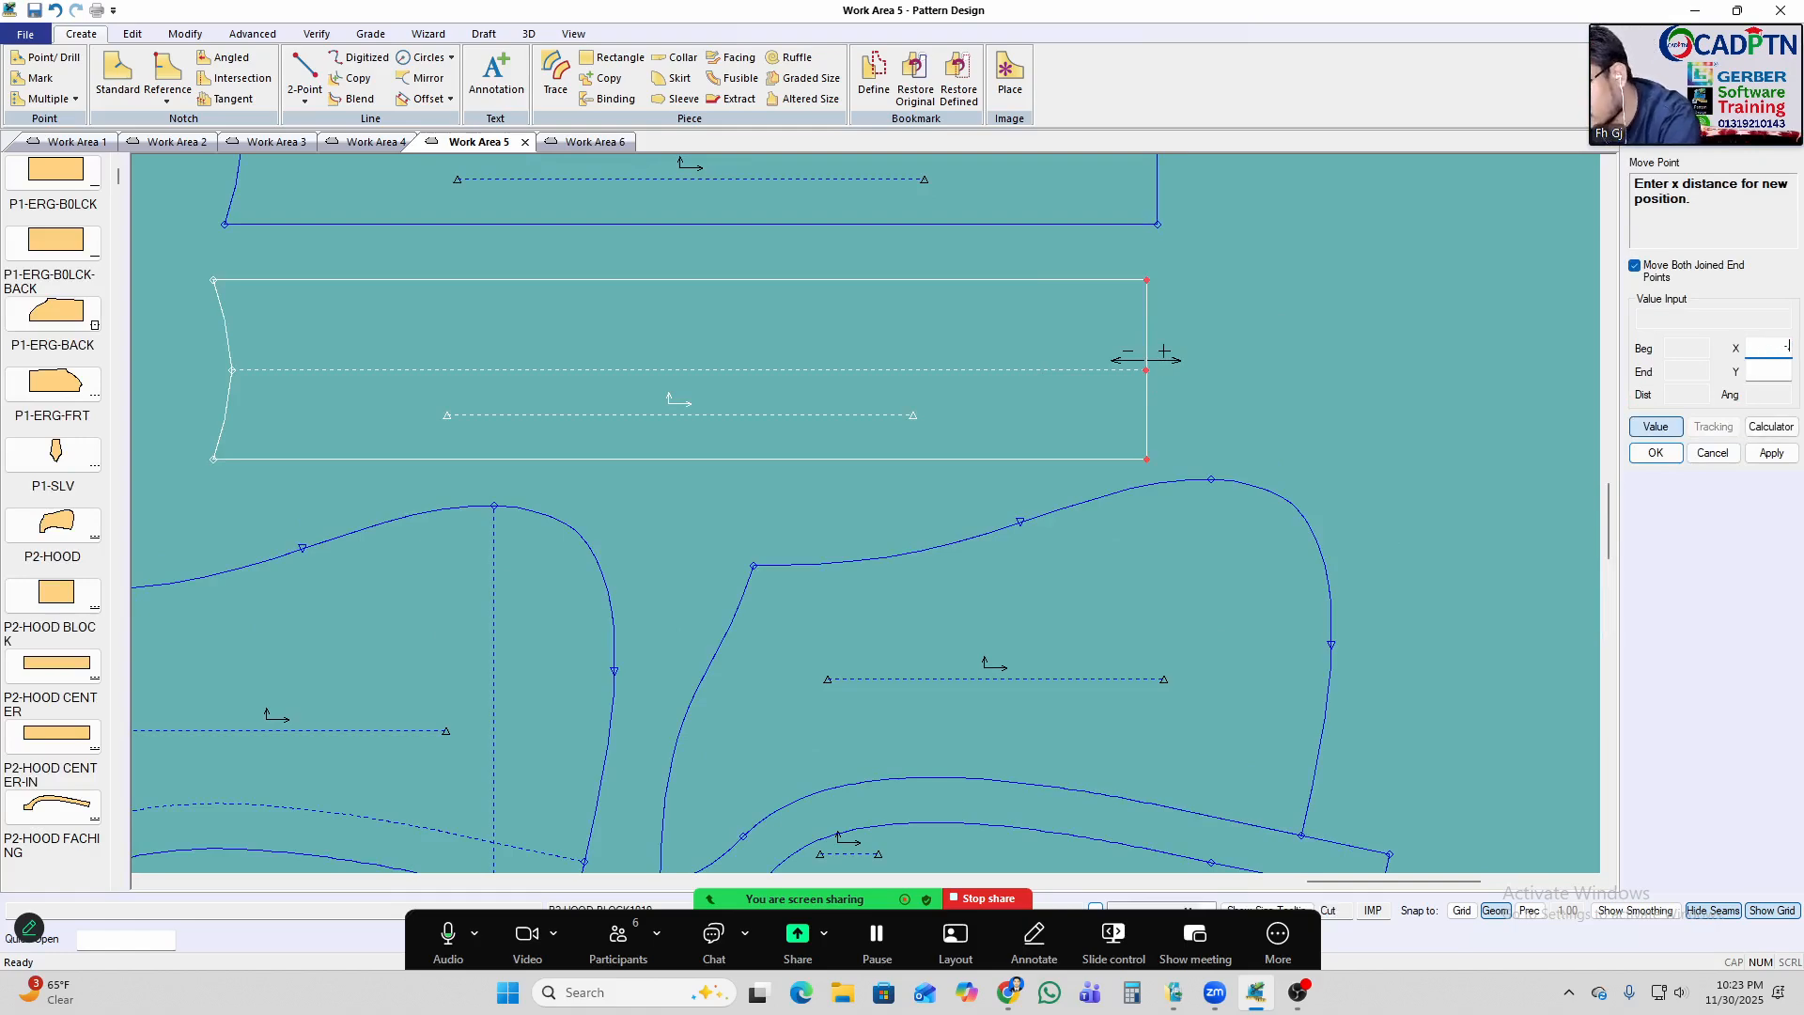
click(1770, 455)
click(1656, 453)
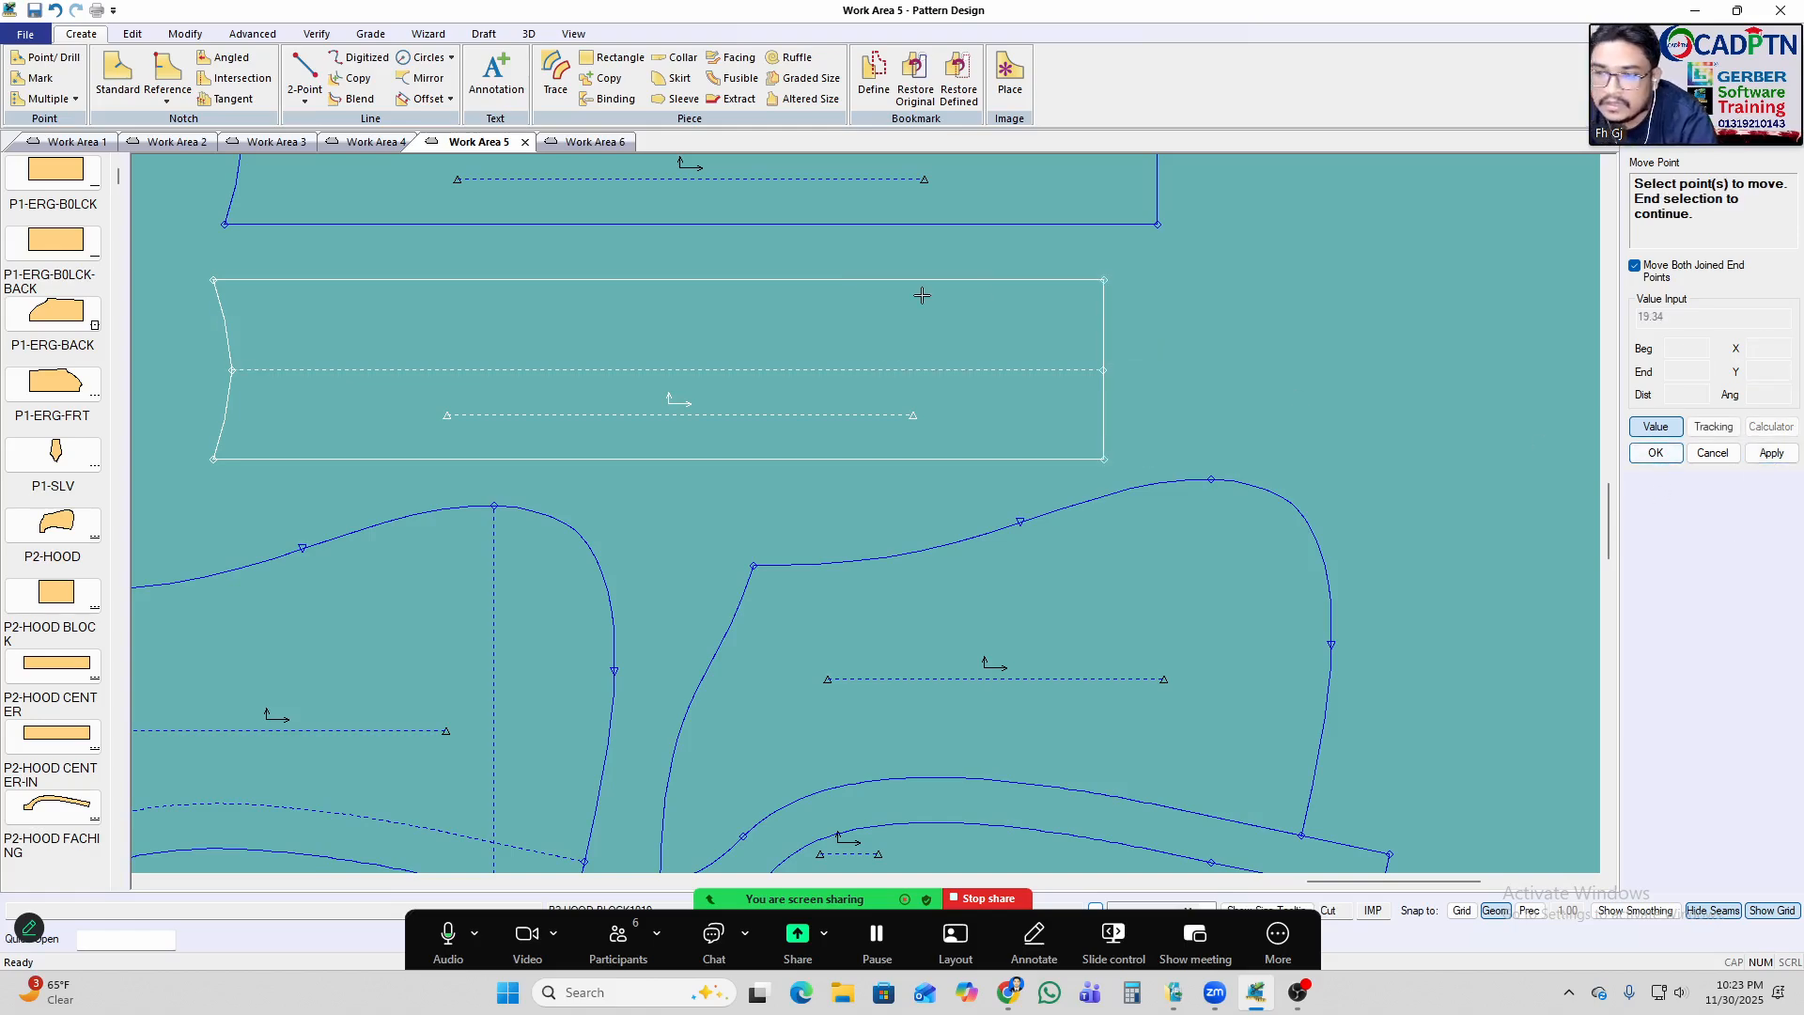
Display the full size nest on both center panels, the hood block, the hood lining and the facing.
scroll(1118, 404, down, 3)
key(n)
scroll(1171, 335, up, 2)
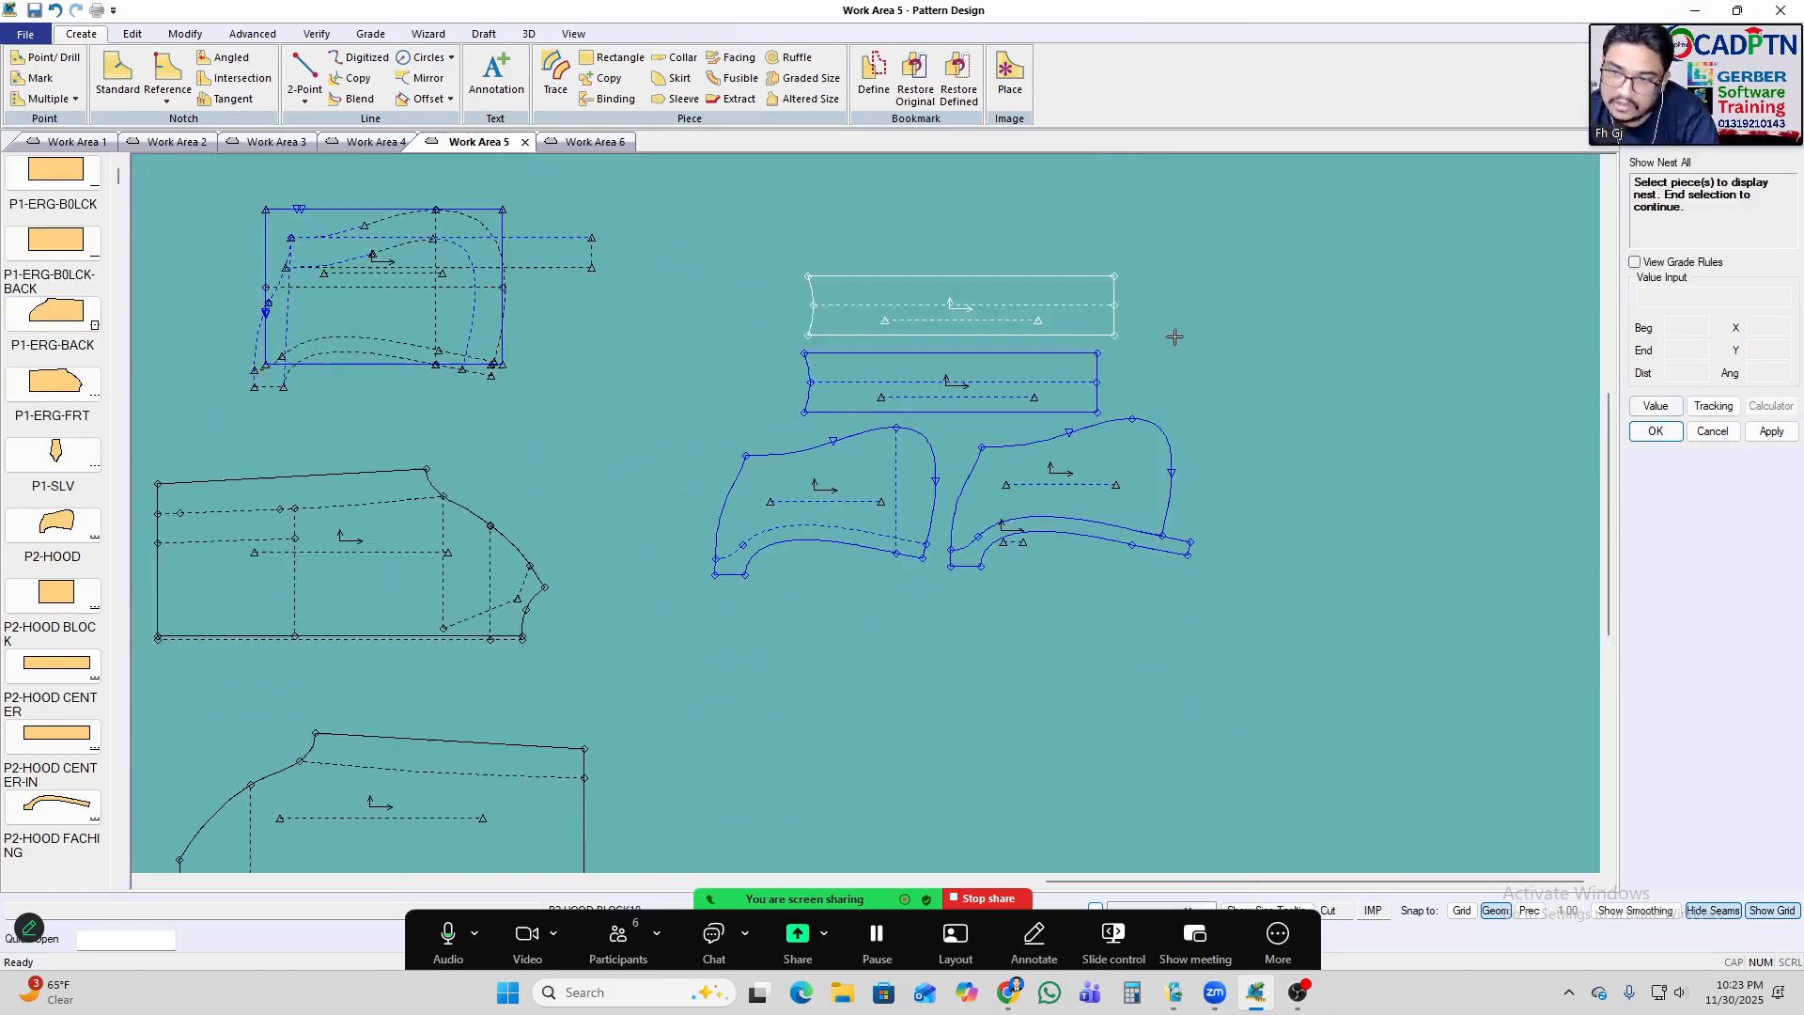
drag(1307, 215, 1076, 462)
drag(477, 741, 475, 743)
right_click(1145, 319)
click(1210, 329)
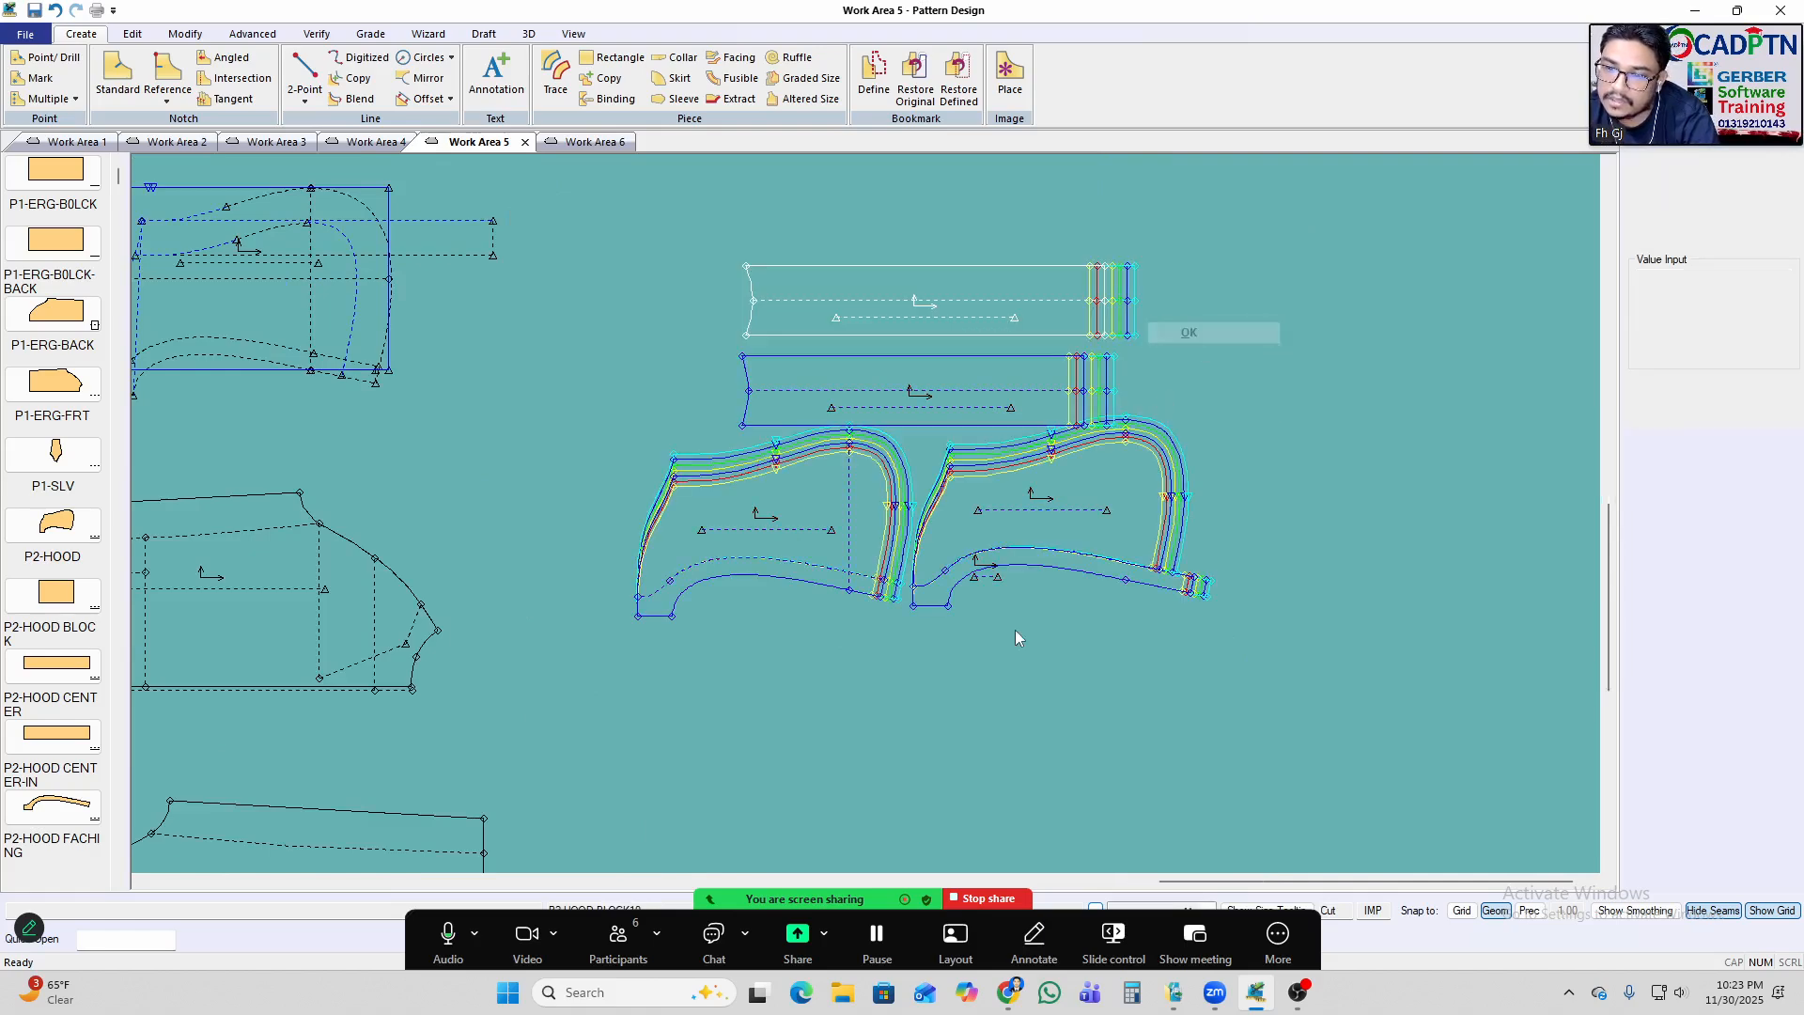
Rearrange the two nested center panels above the hood pieces, aligning their graded straight ends with each other.
scroll(951, 624, up, 2)
scroll(952, 624, down, 2)
scroll(966, 290, up, 2)
drag(925, 335, 882, 299)
drag(915, 428, 842, 387)
drag(912, 270, 852, 262)
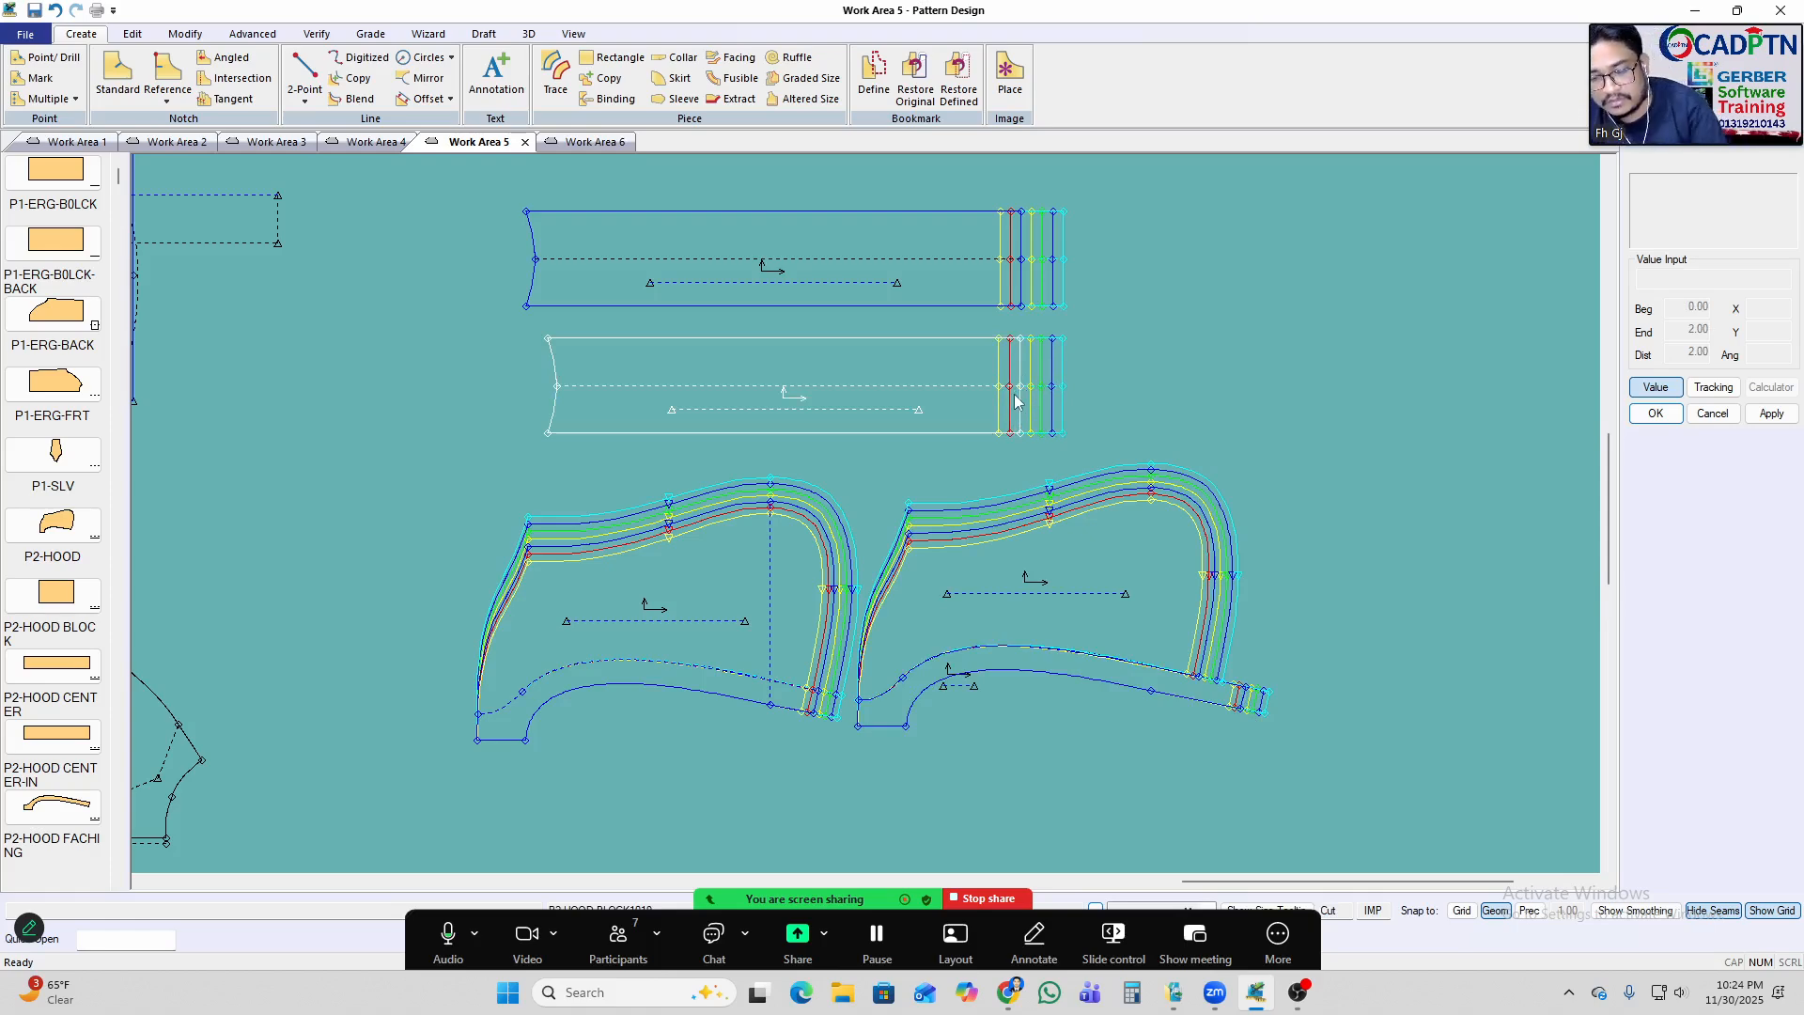
Clear the size nest and turn off Hide Seams, then adjust the spacing of the hood pieces.
key(F11)
scroll(1040, 354, down, 2)
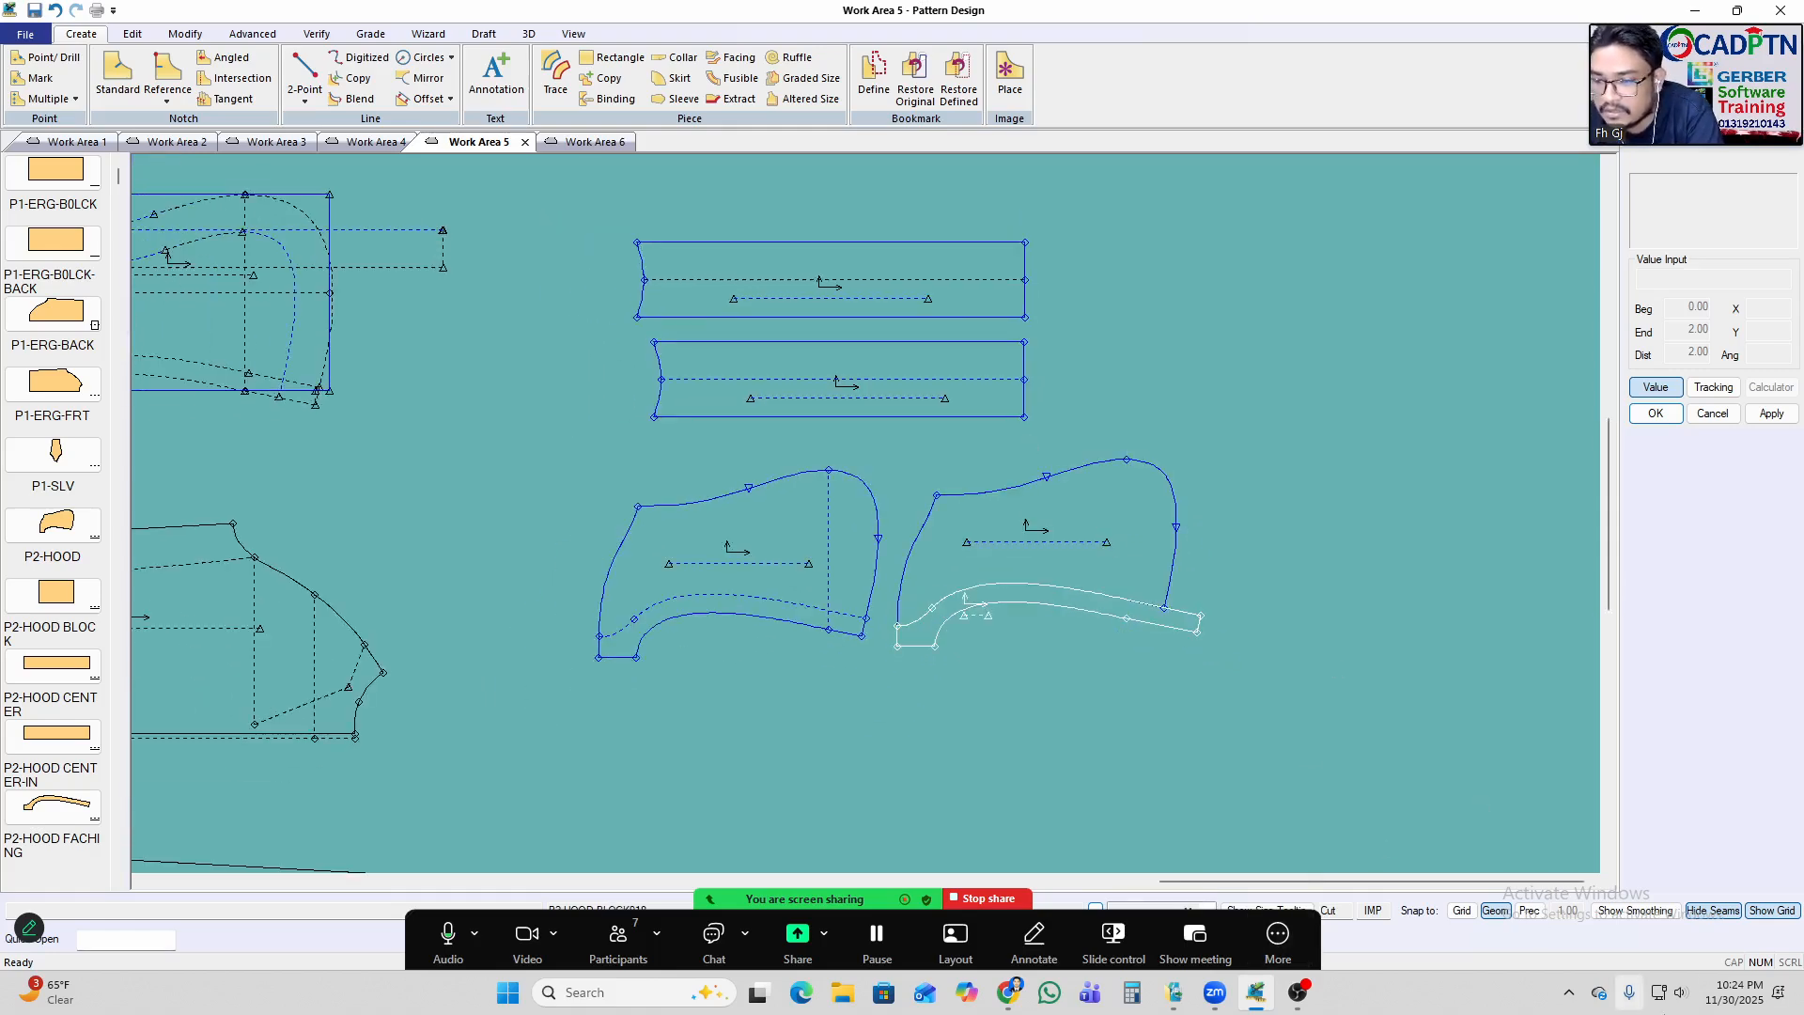
click(1723, 913)
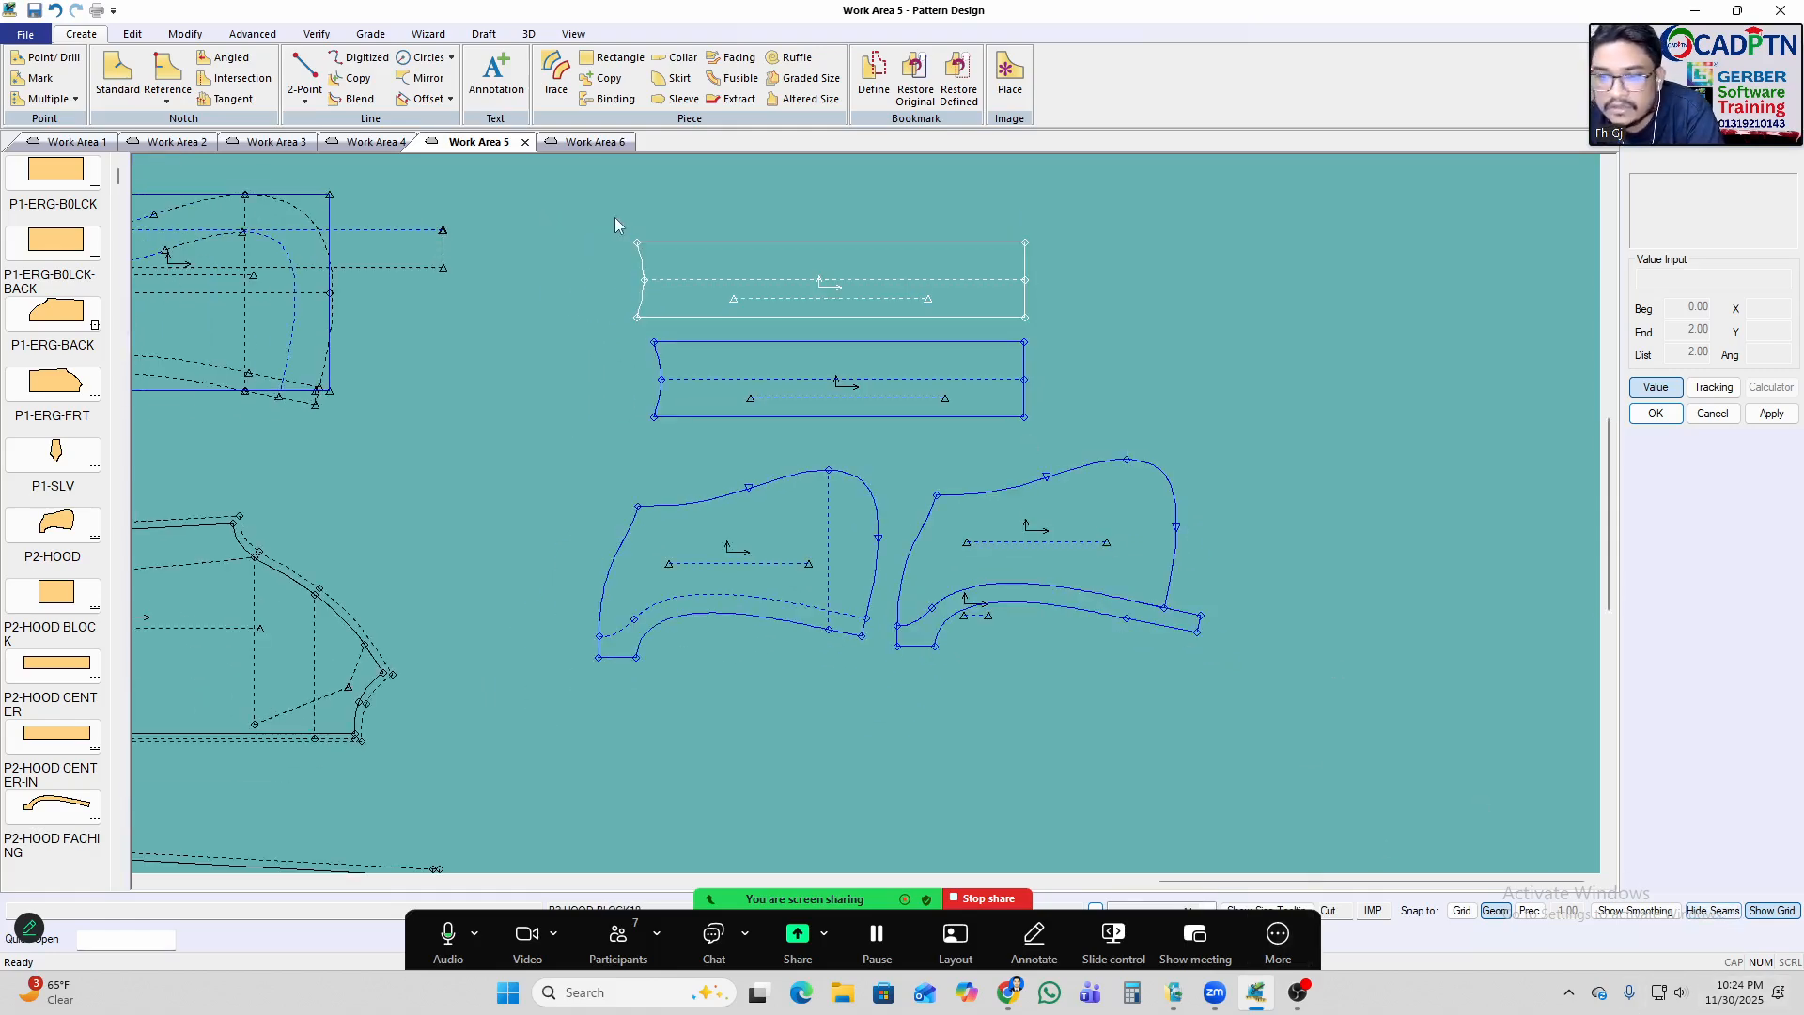
scroll(869, 310, up, 3)
drag(1051, 468, 1048, 474)
drag(995, 290, 1009, 332)
scroll(1006, 279, down, 1)
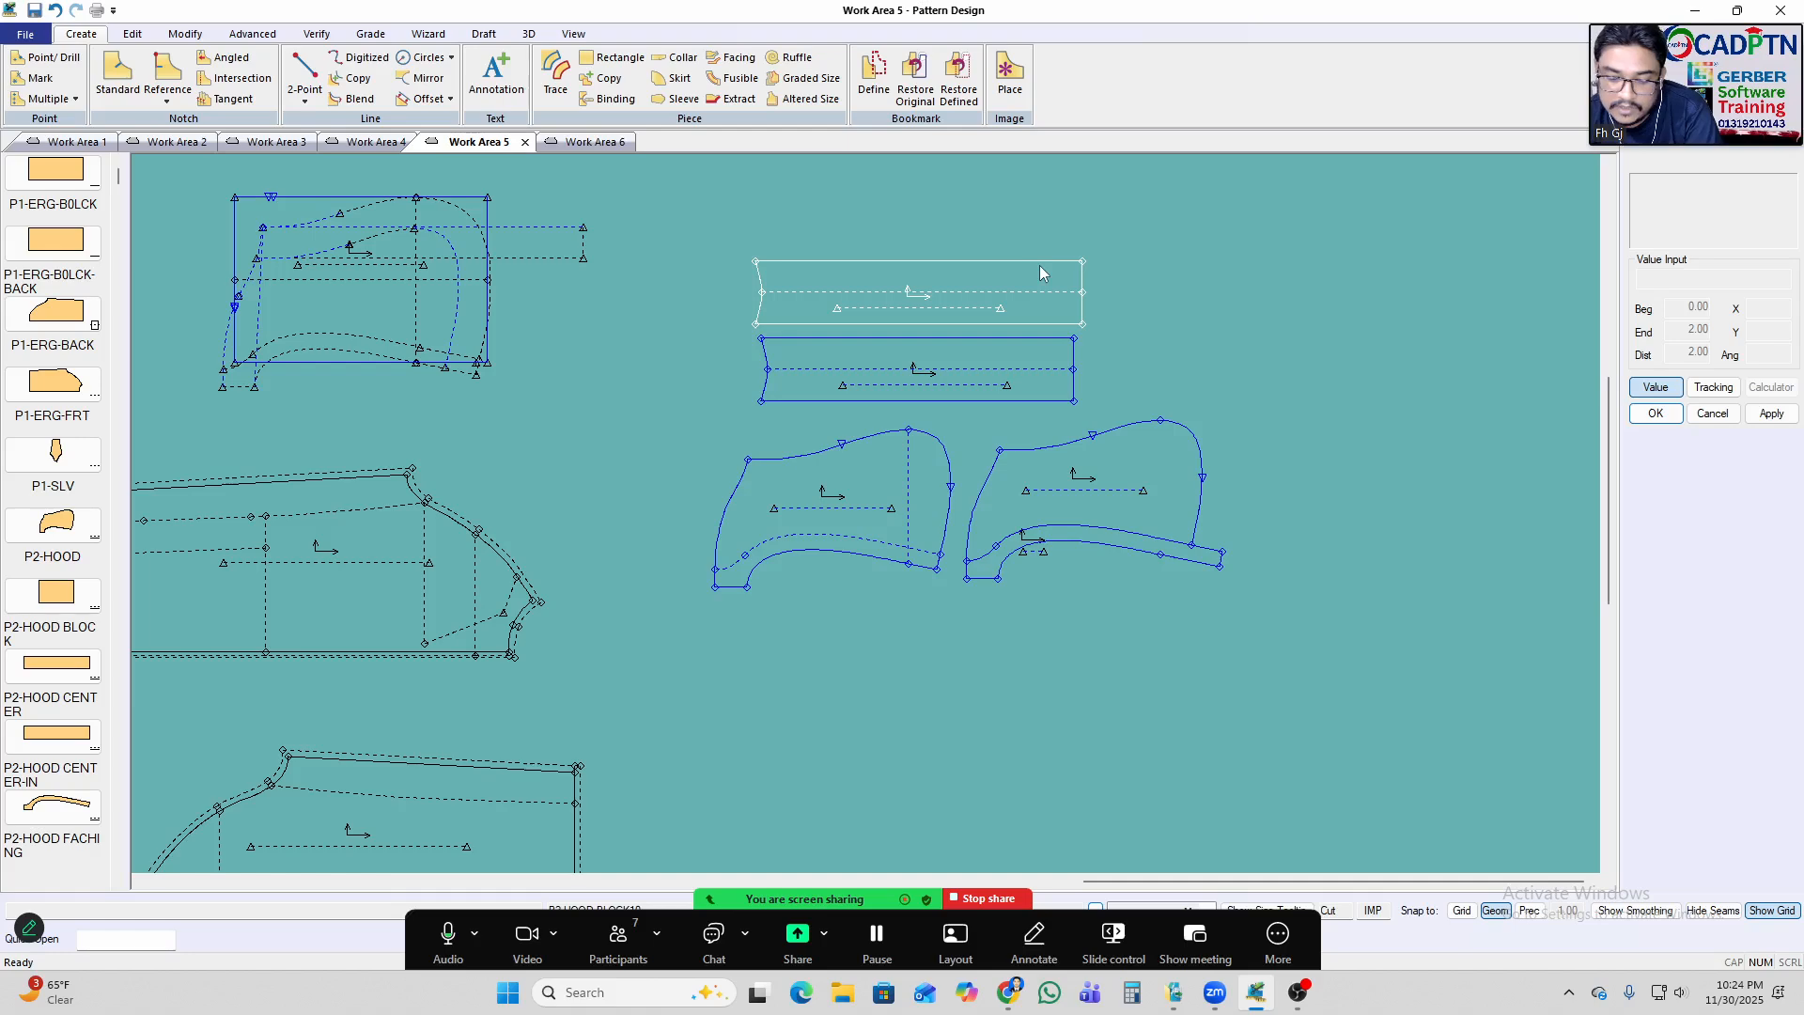
Show the nest of all sizes on every hood piece and realign the original center panel above its shortened copy.
key(ctrl+n)
drag(1305, 222, 703, 617)
right_click(1370, 277)
click(1371, 278)
right_click(1372, 279)
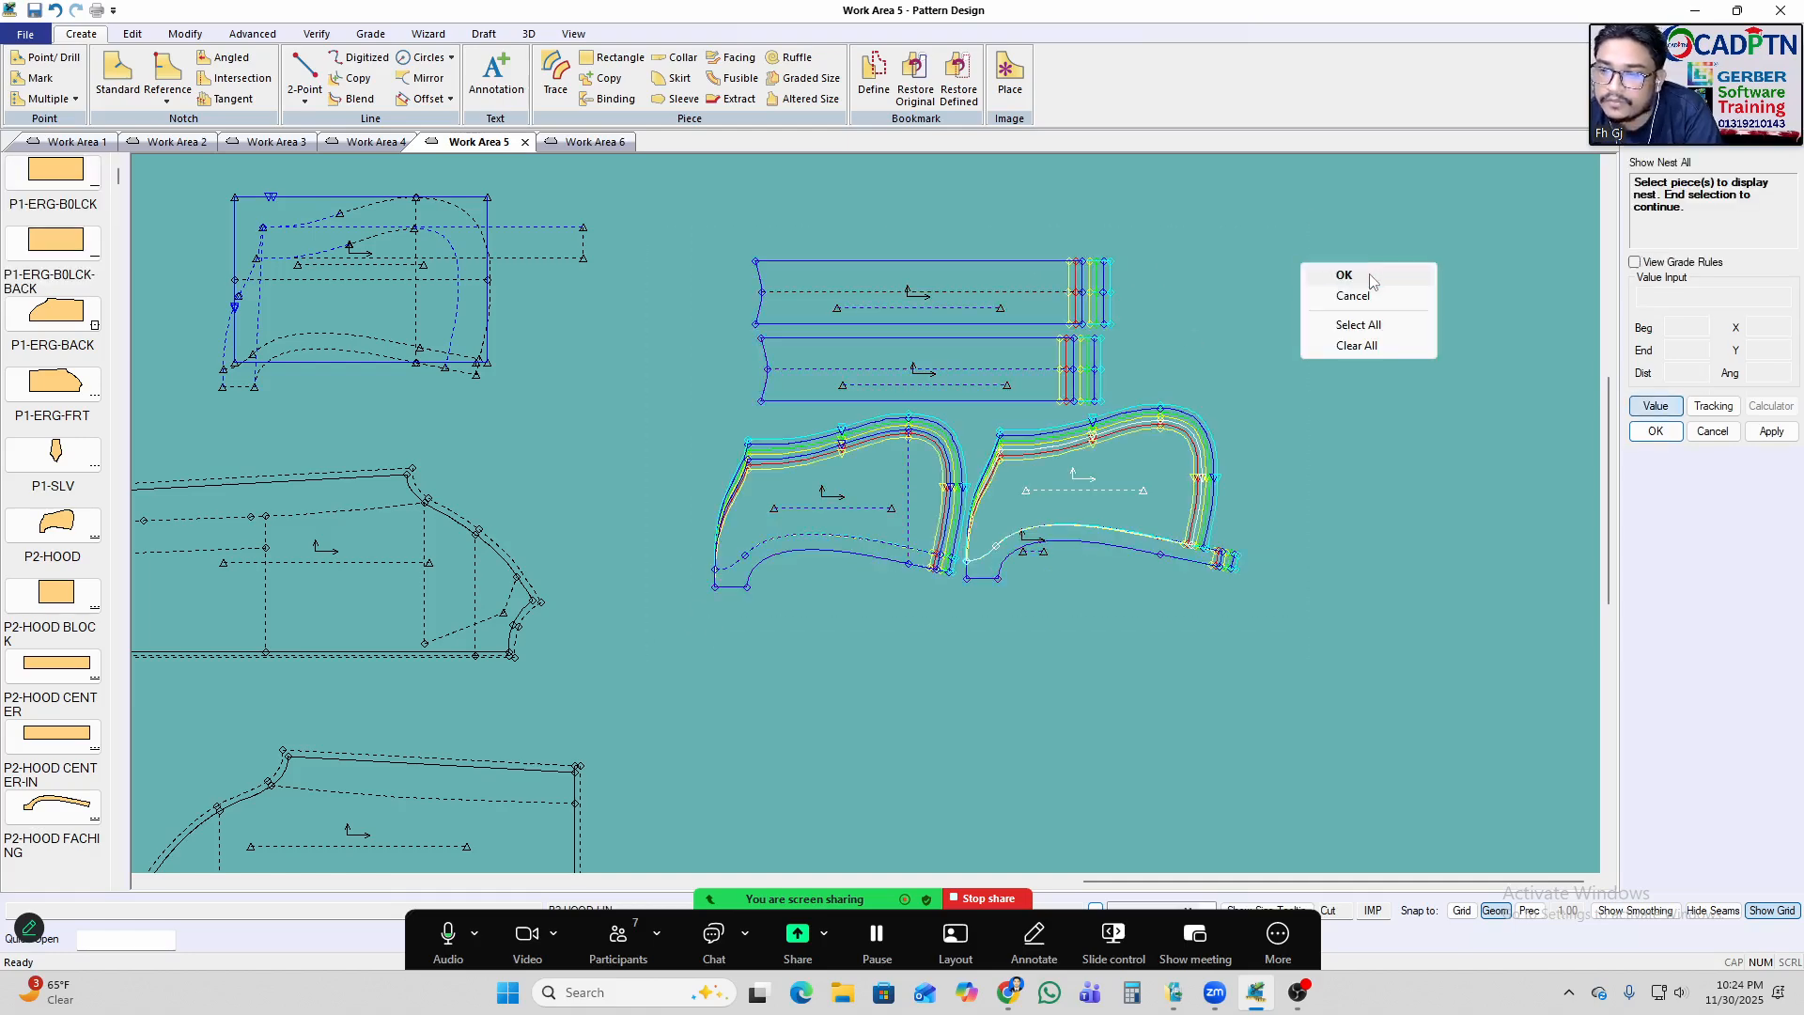
click(1346, 275)
scroll(1250, 375, up, 5)
drag(934, 270, 931, 277)
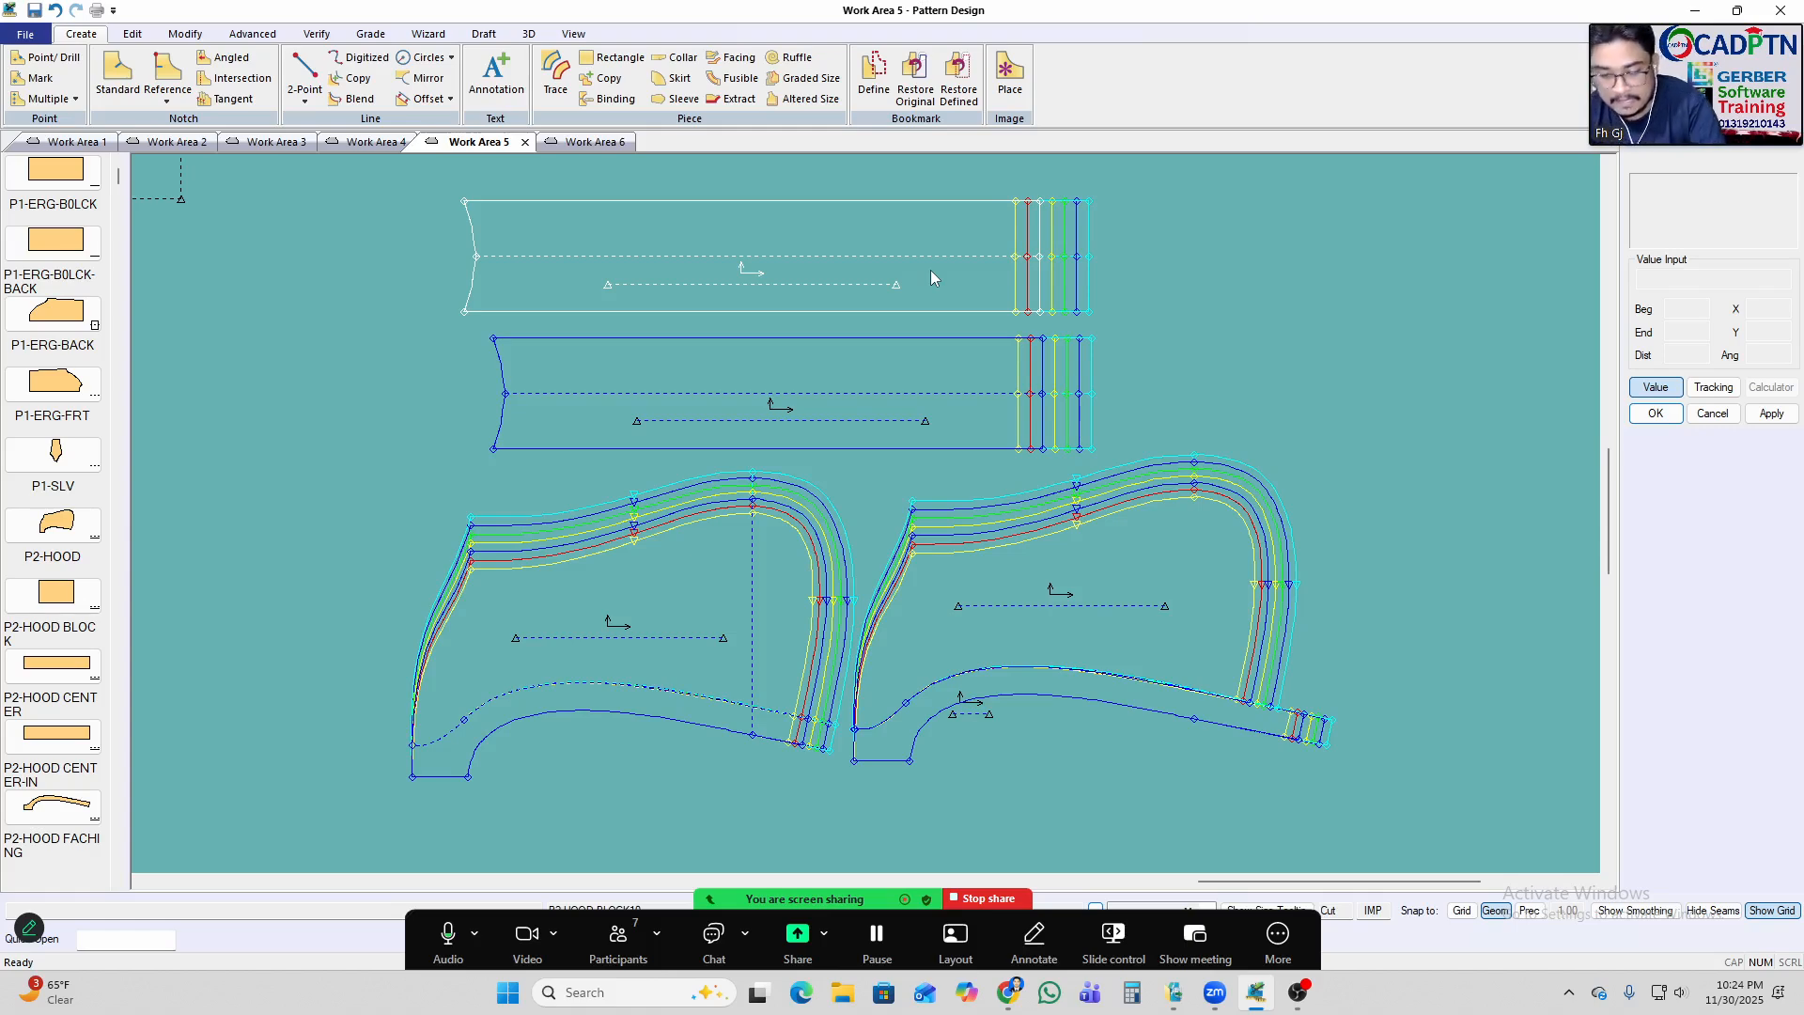
Clear the size nest from the hood pieces and toggle Hide Seams on and back off.
key(Escape)
scroll(968, 306, down, 2)
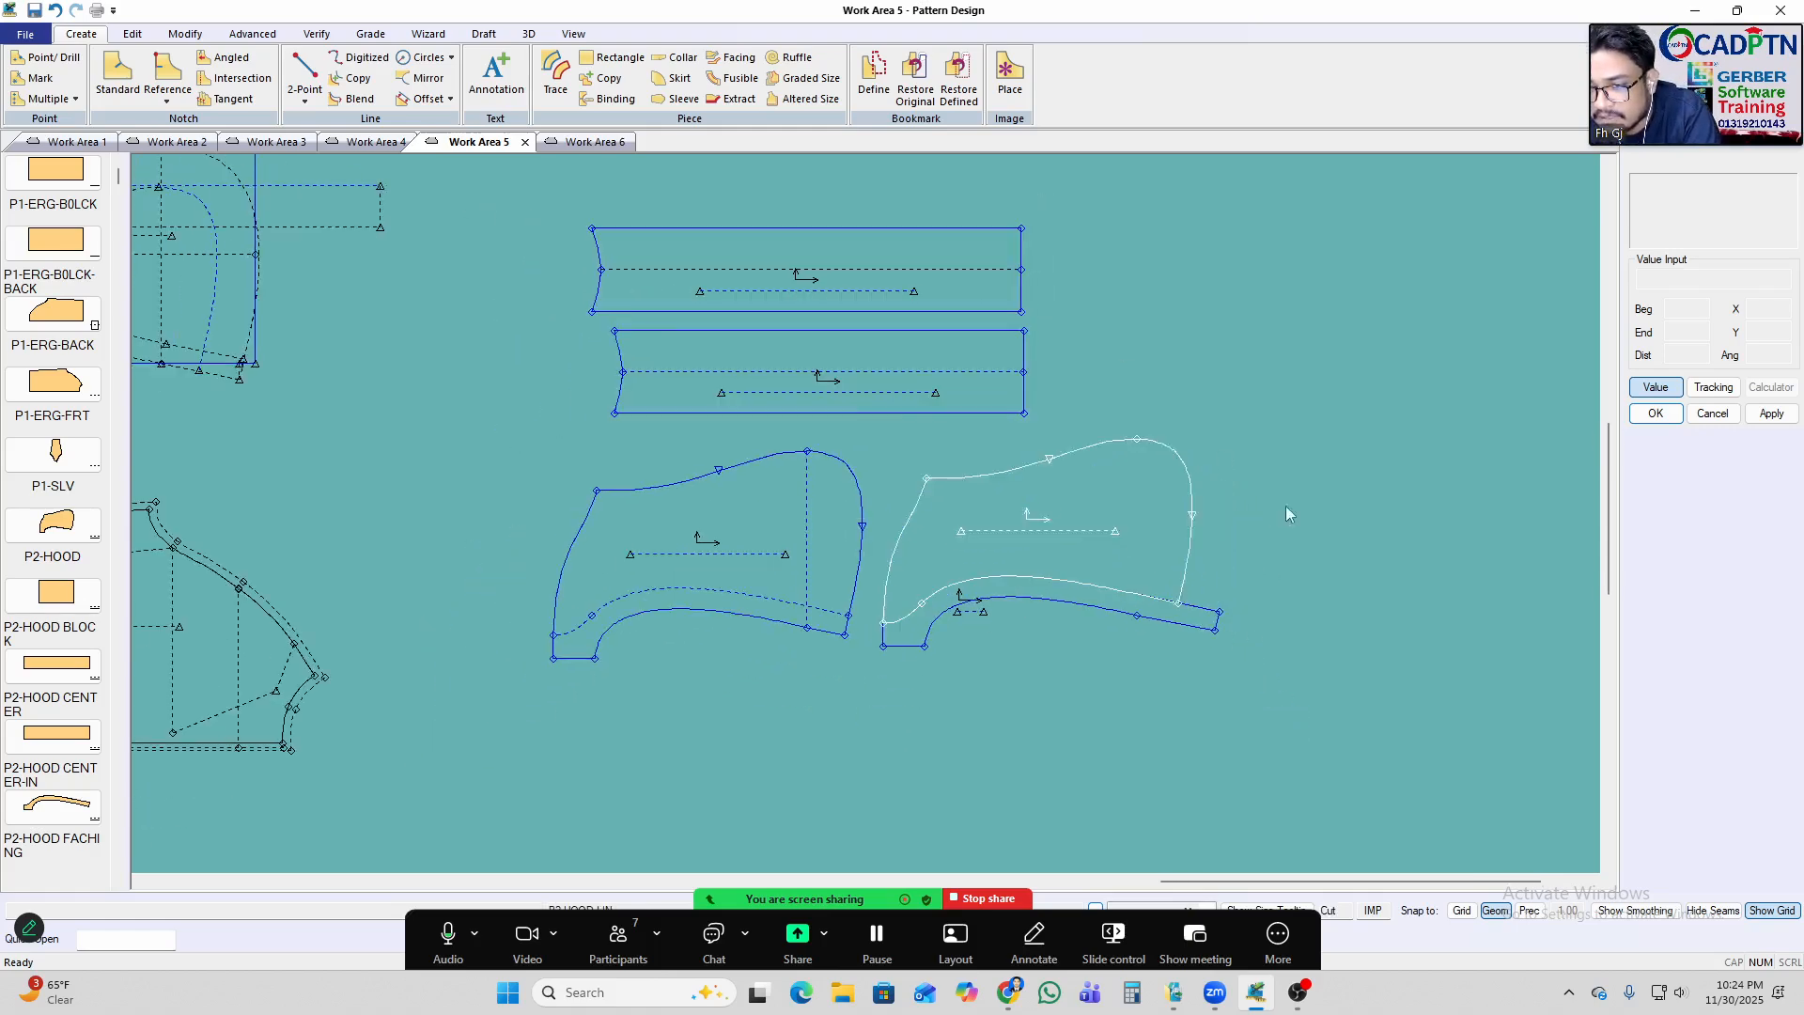
click(1706, 913)
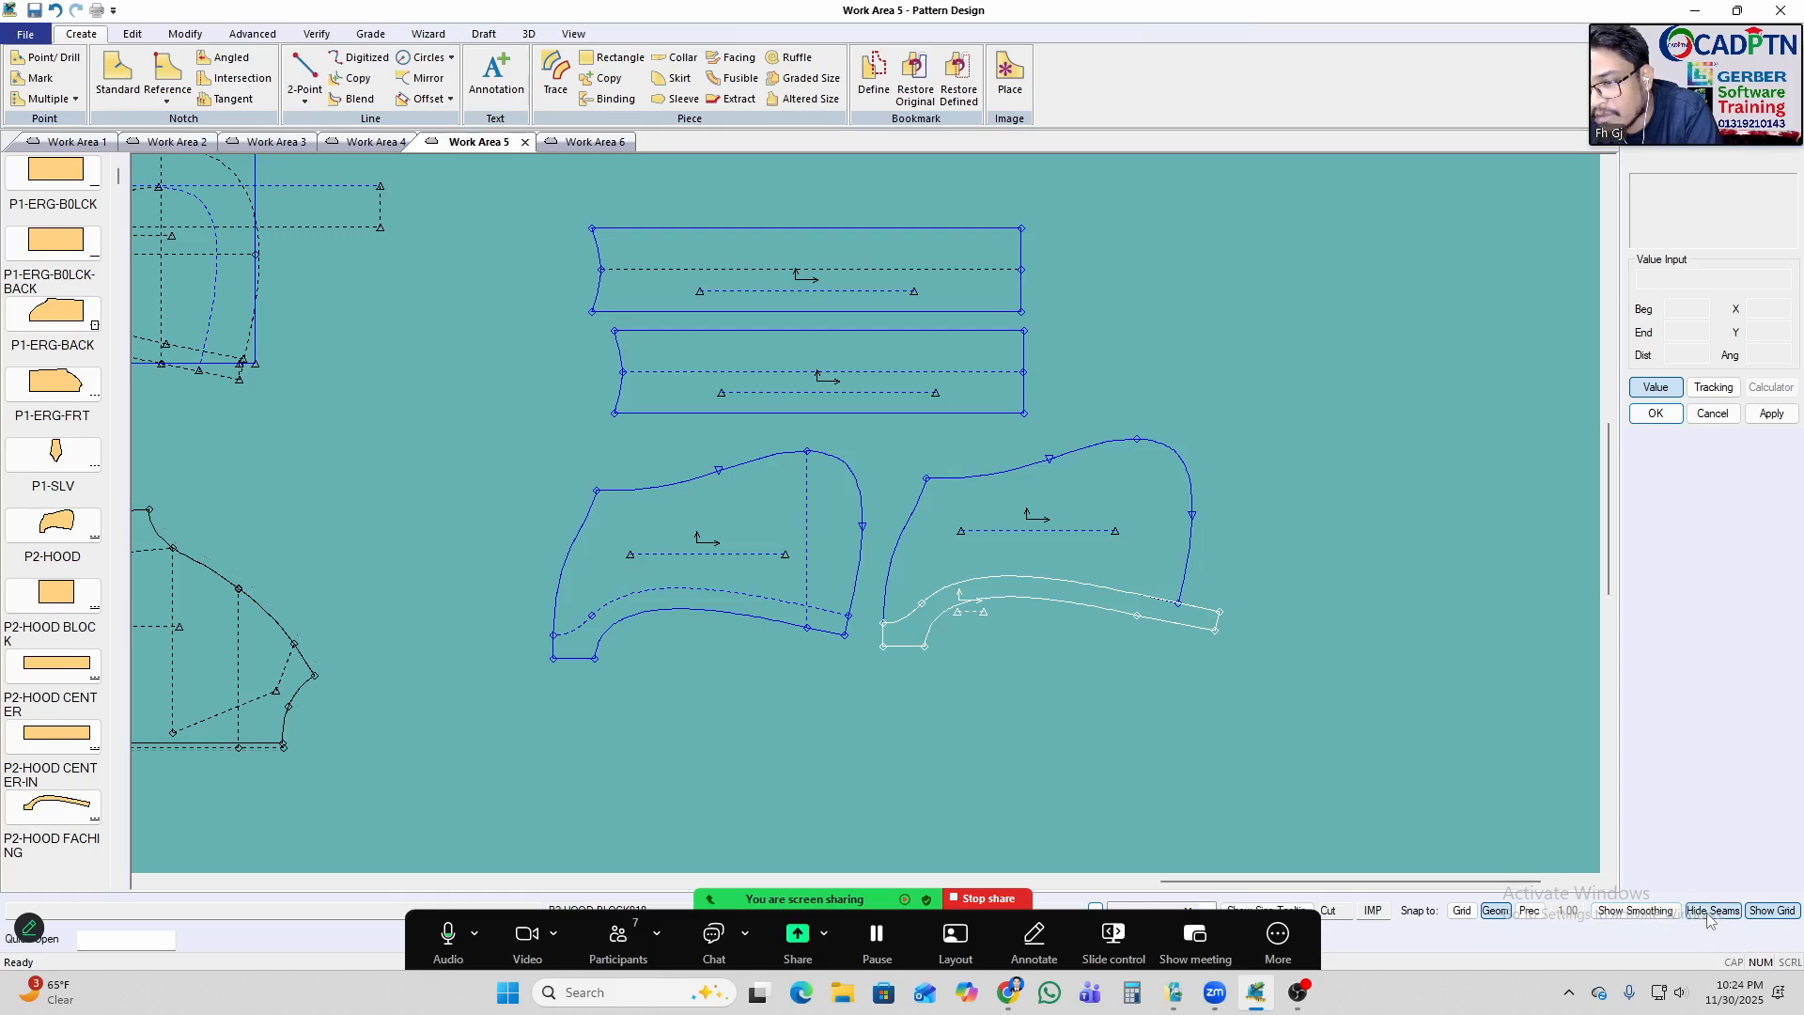
click(1707, 914)
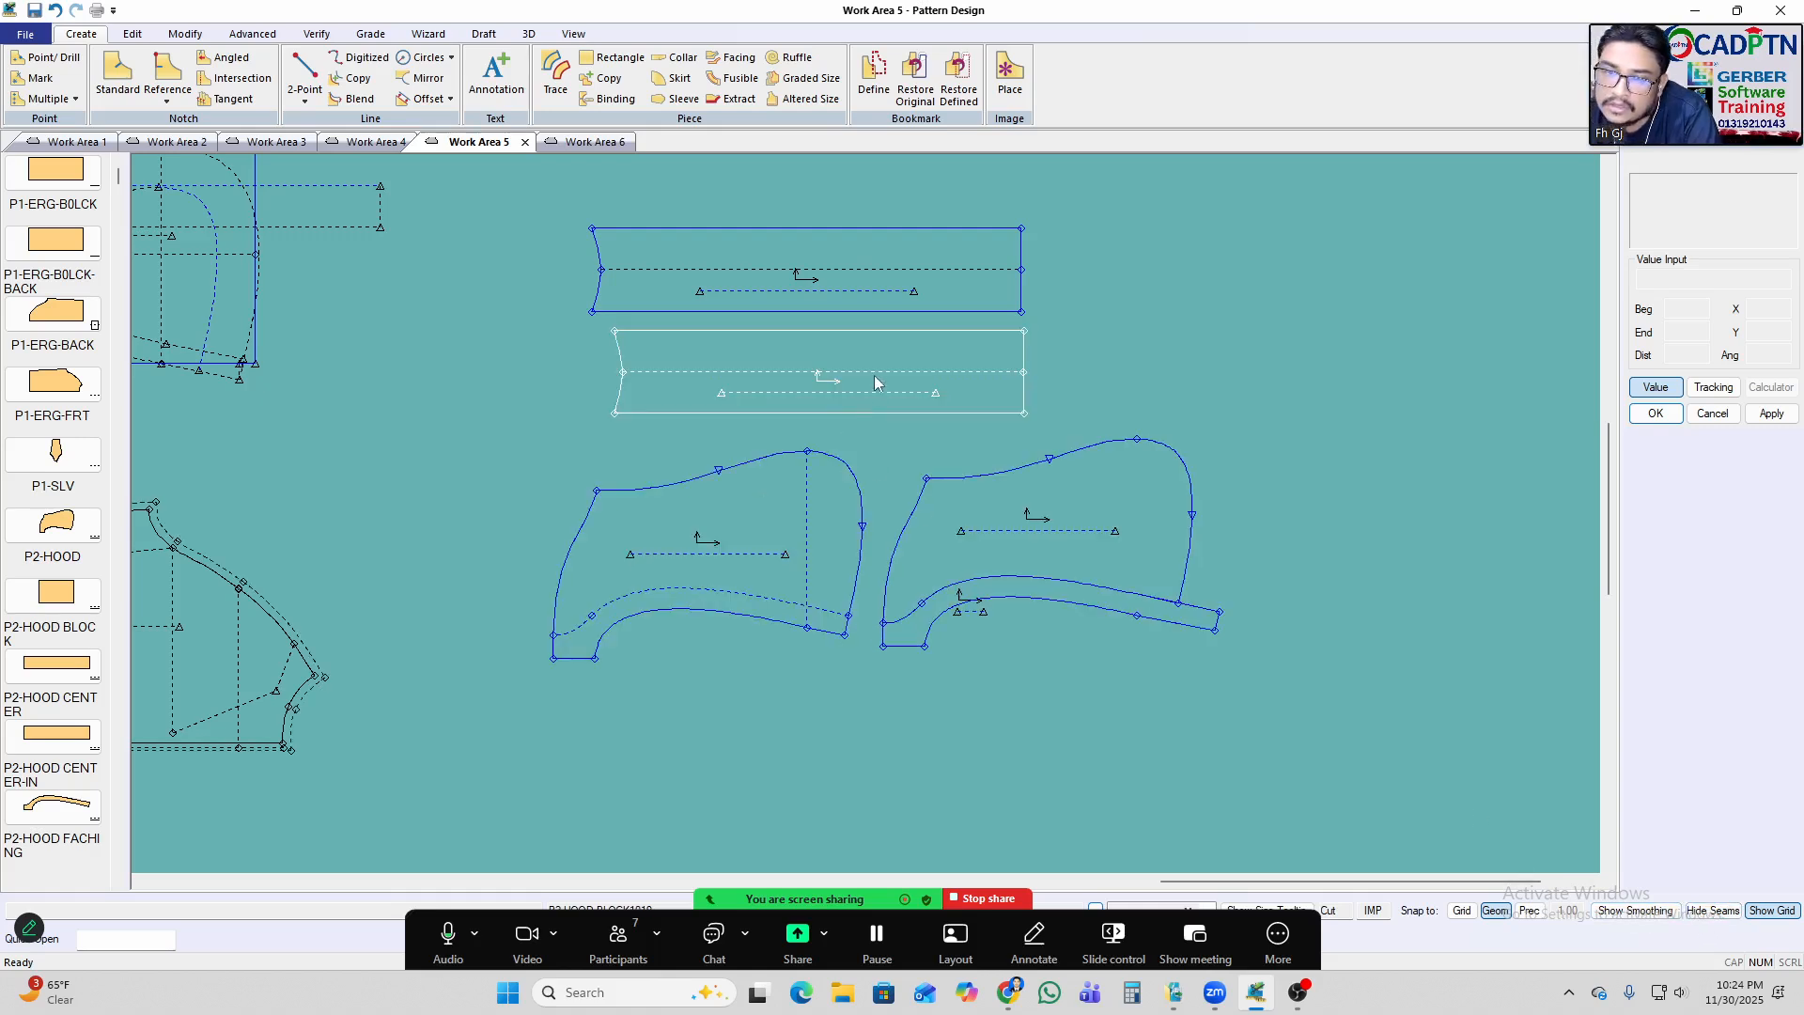
Lay the hood lining and the facing over the hood block so their outlines match its edges.
scroll(1219, 500, up, 2)
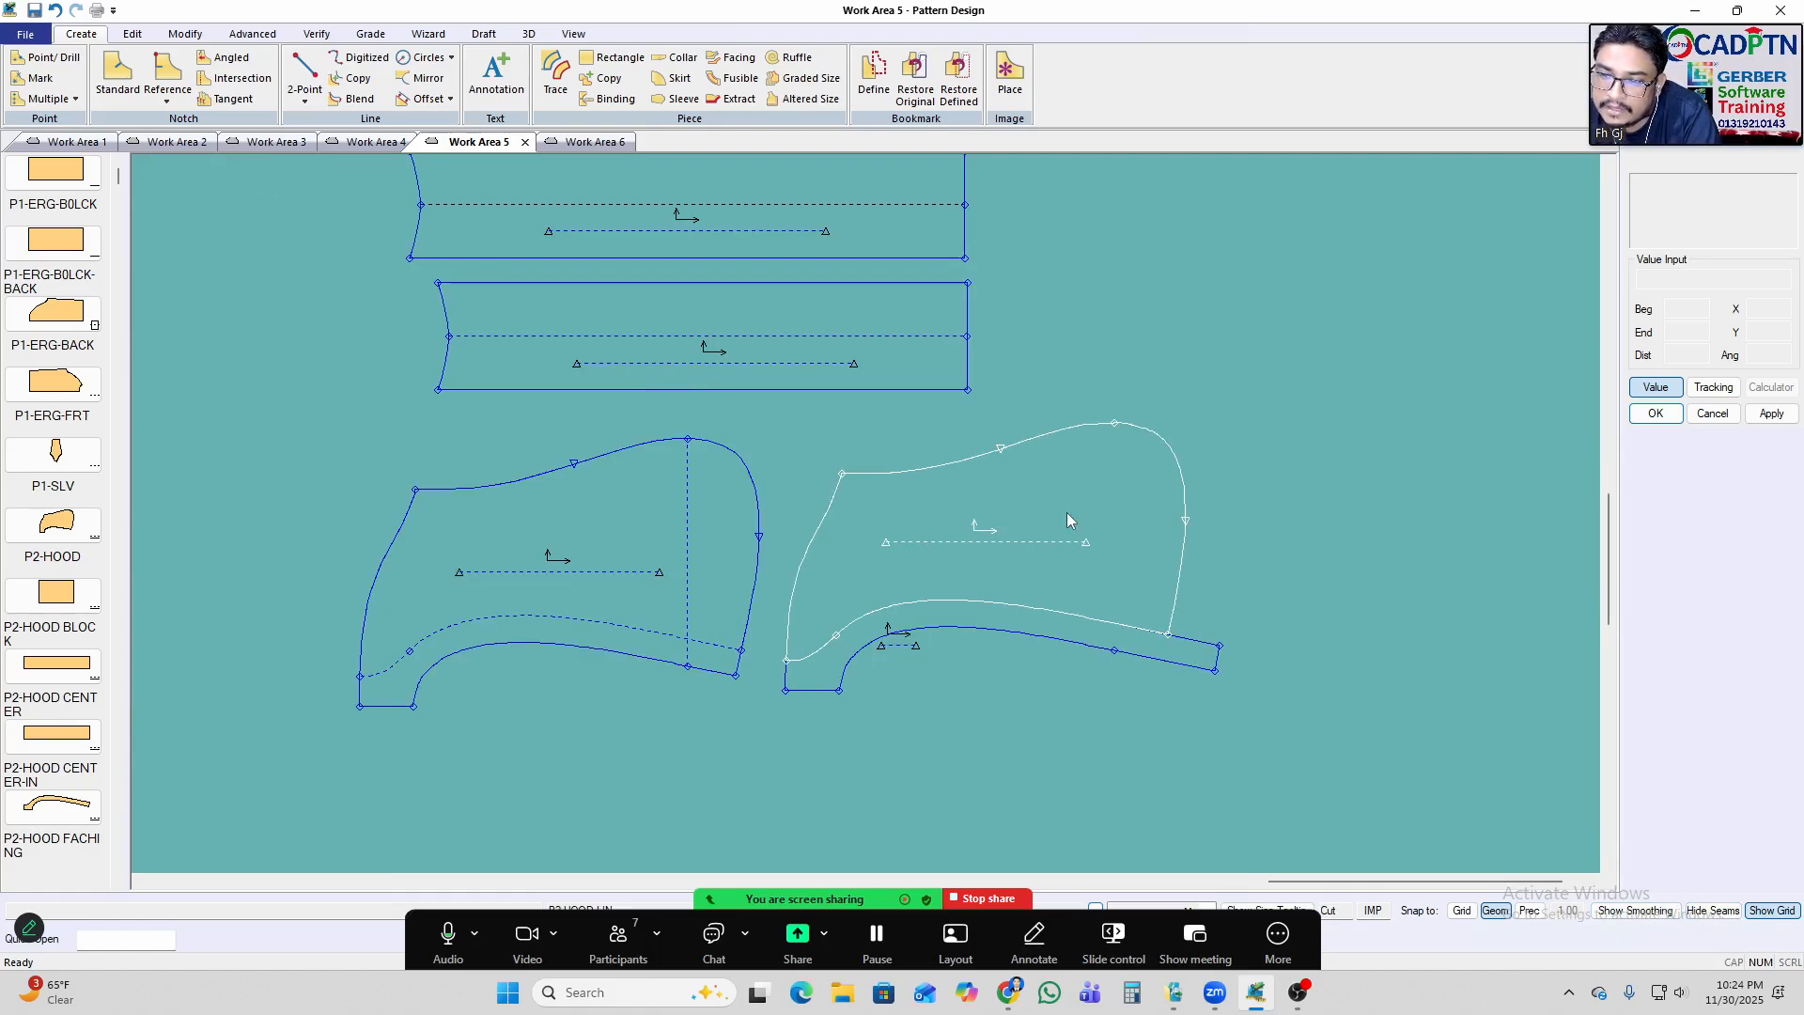
scroll(1067, 512, down, 2)
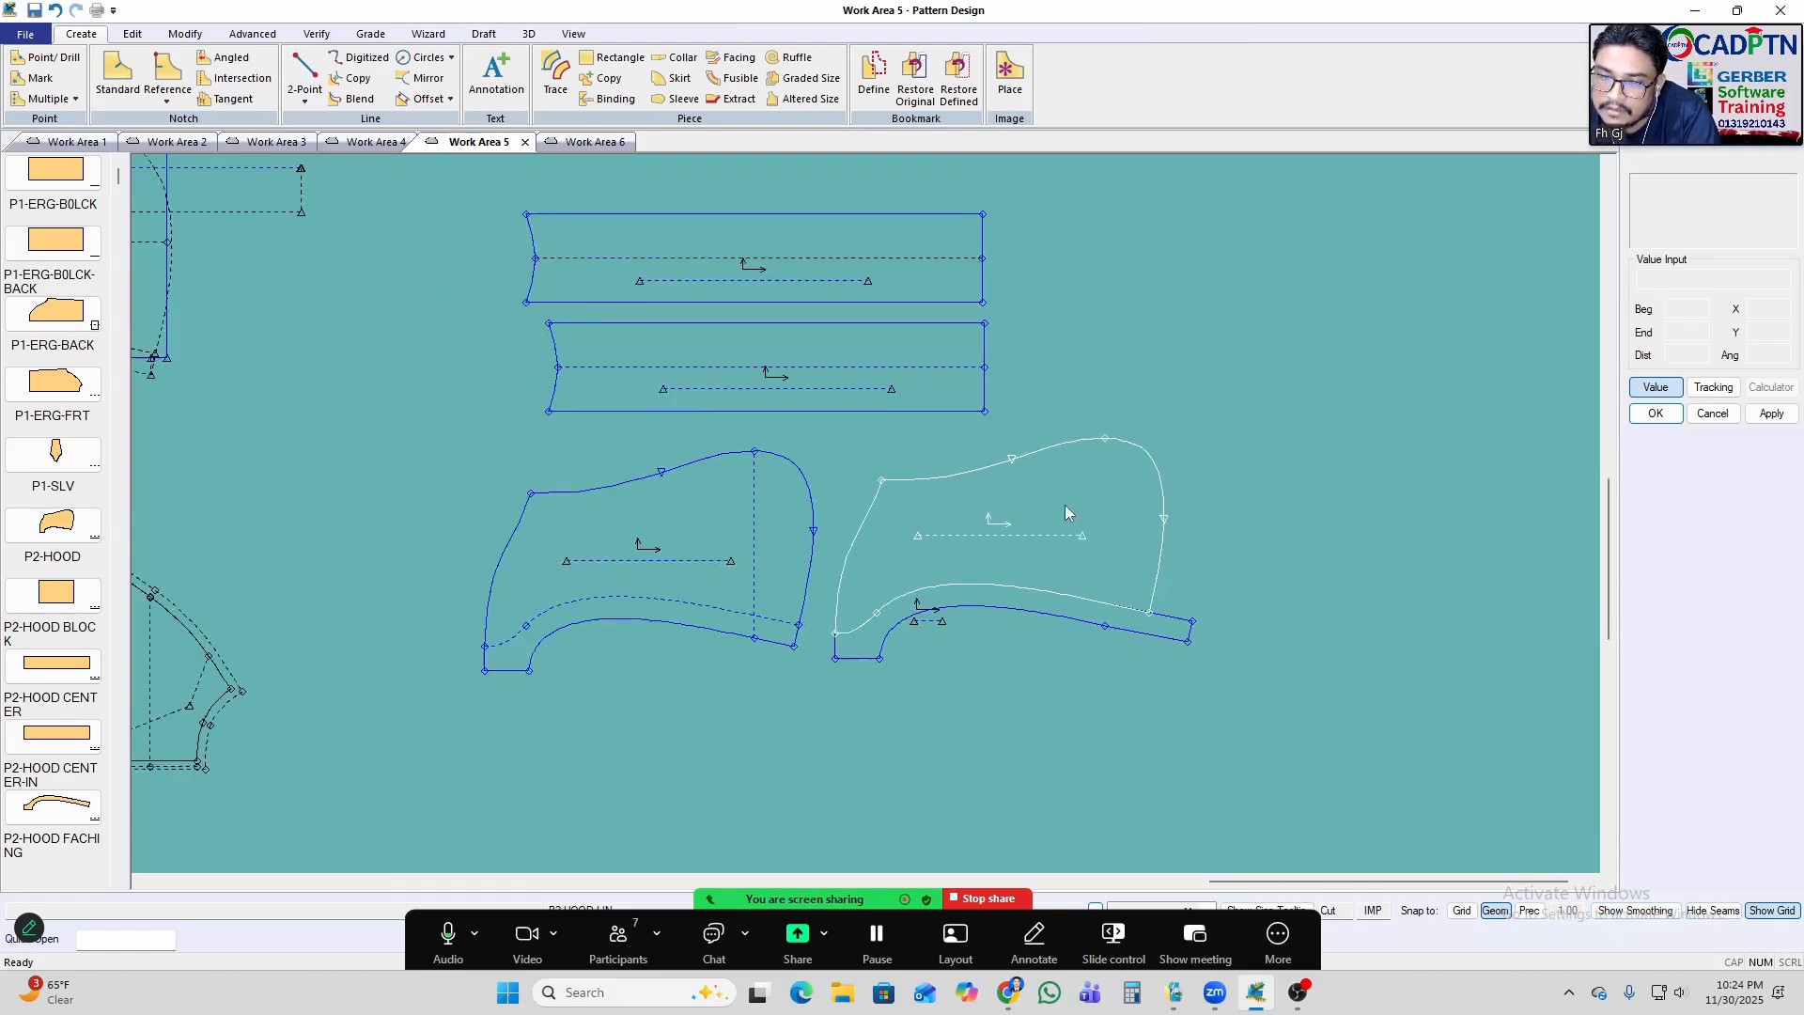
scroll(620, 573, up, 2)
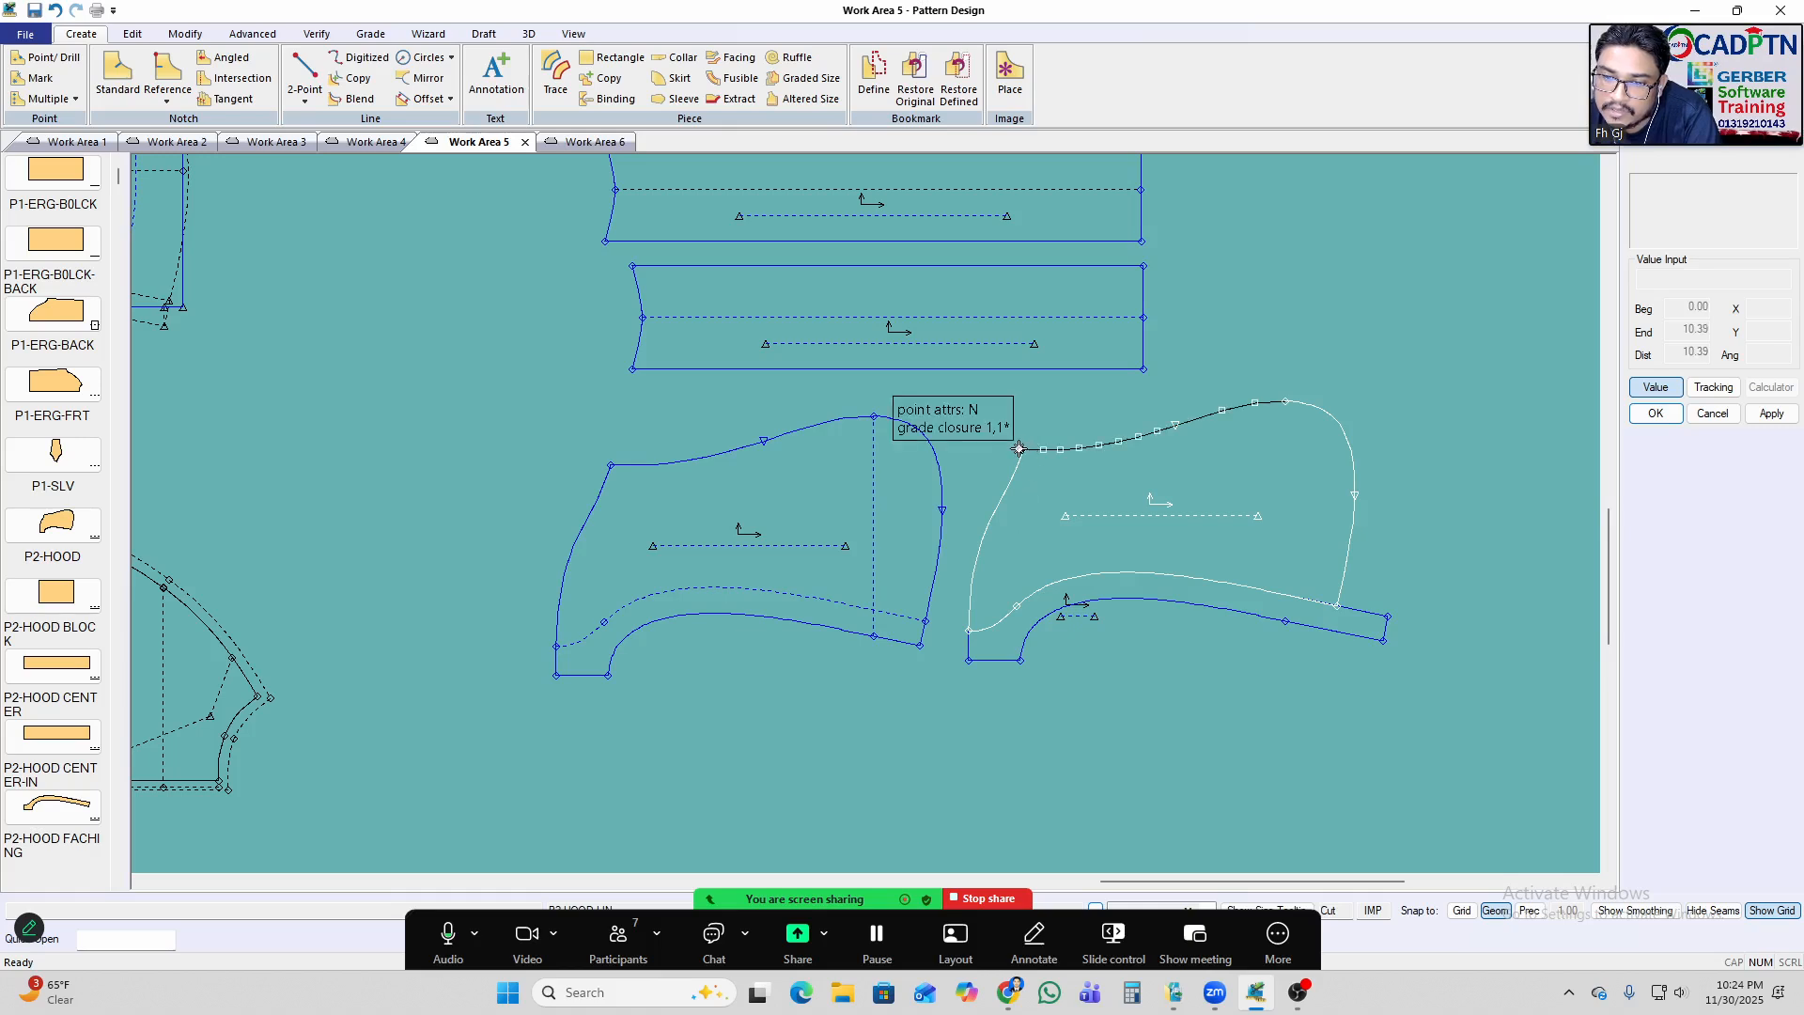
scroll(703, 514, up, 2)
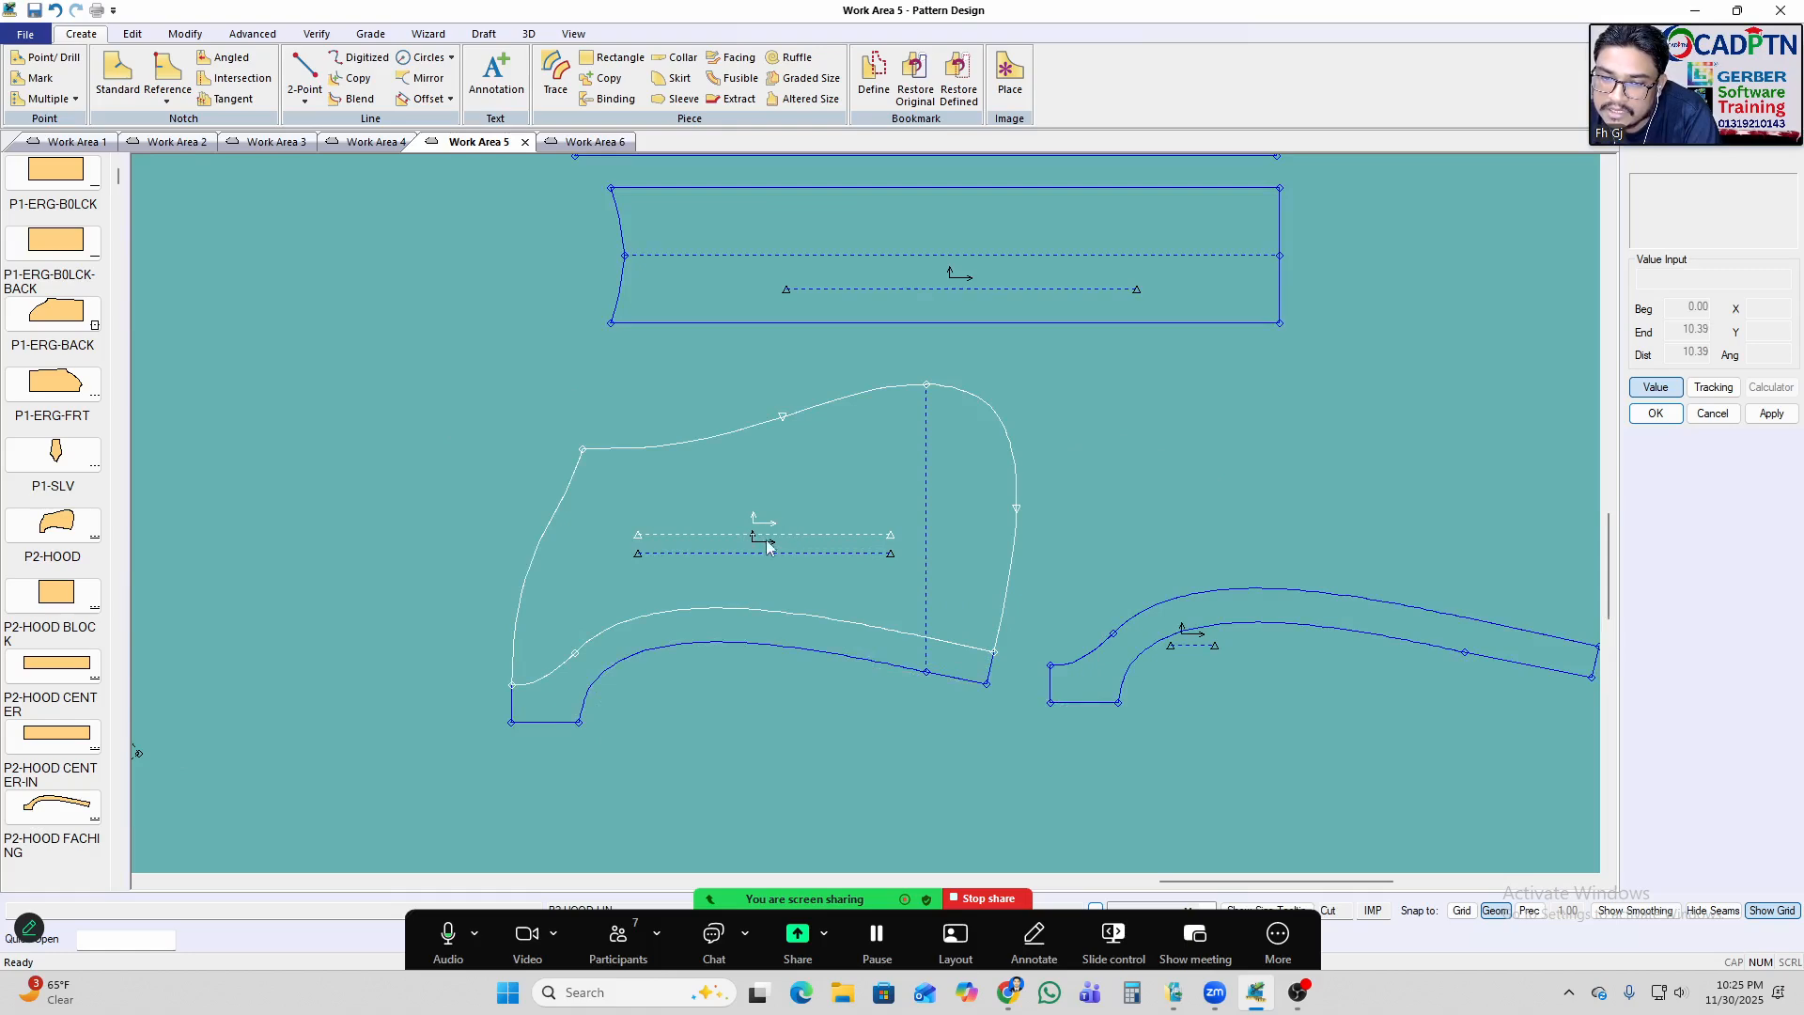
scroll(765, 539, down, 2)
drag(1038, 673, 636, 650)
scroll(584, 685, up, 4)
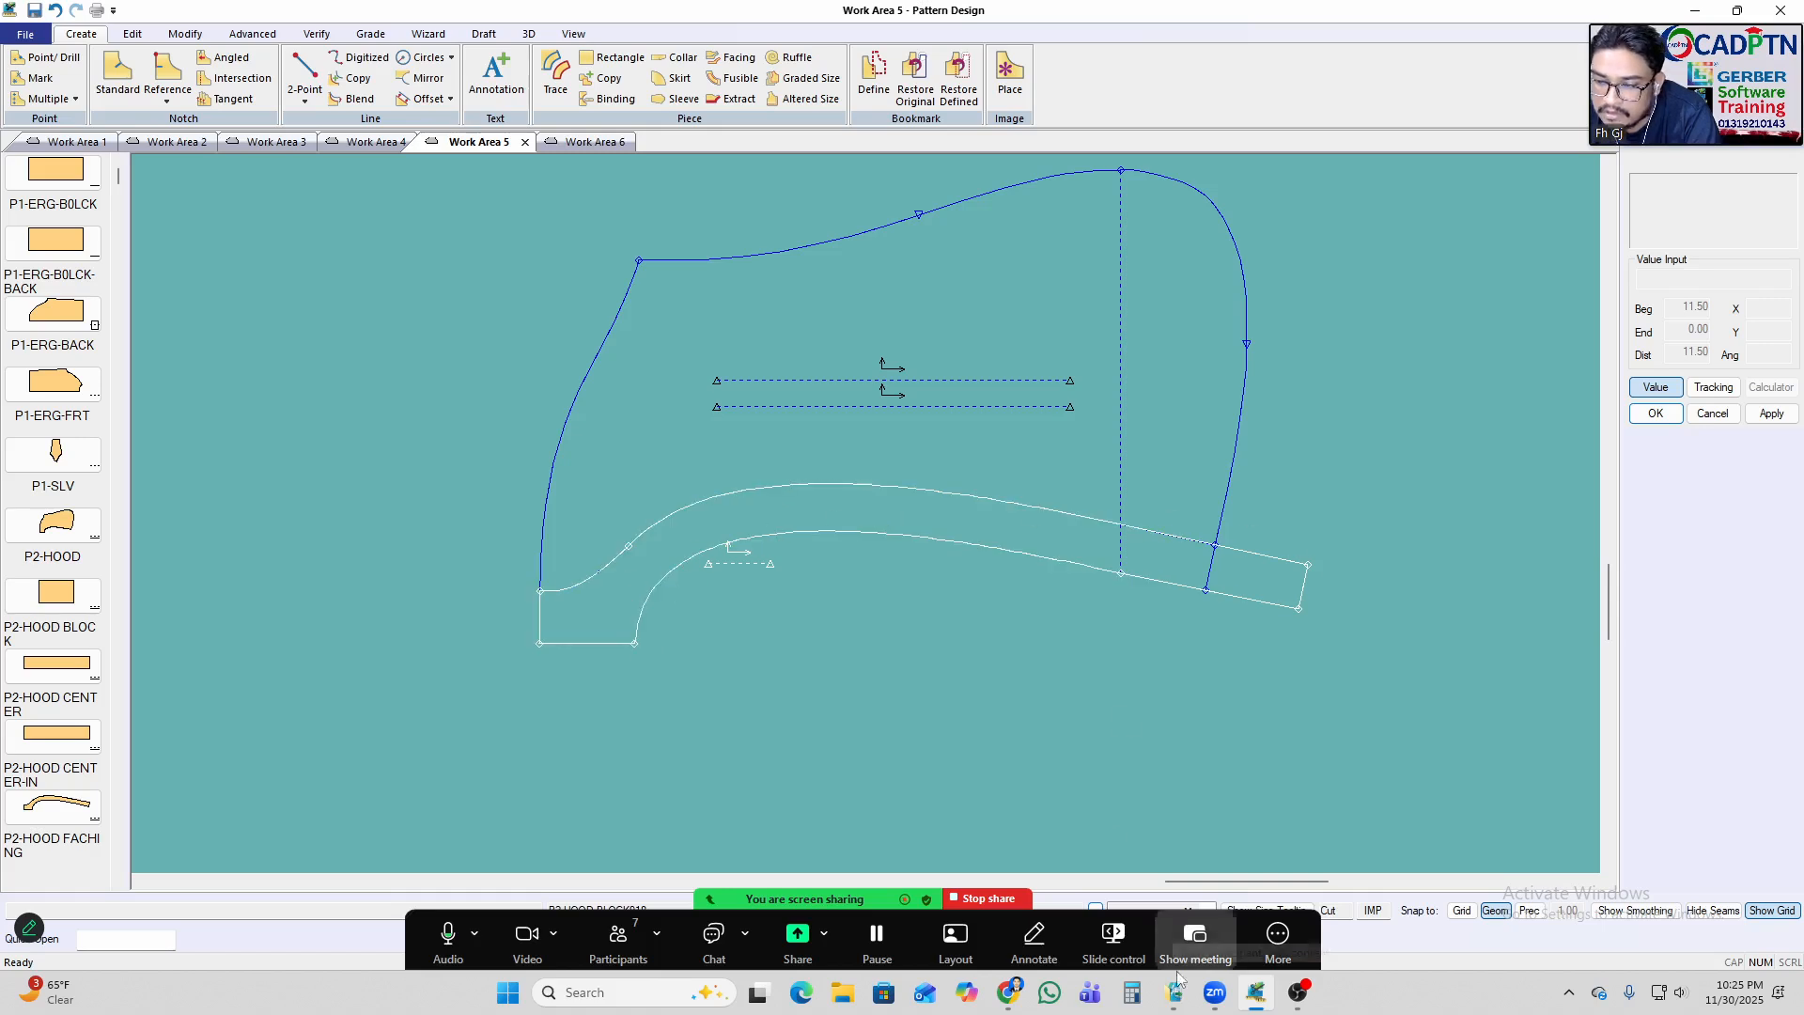
Check the hood sketch in the T SHIRT PATTERN SPEC sheet in the browser, returning to Pattern Design.
mouse_move(1012, 998)
click(1109, 892)
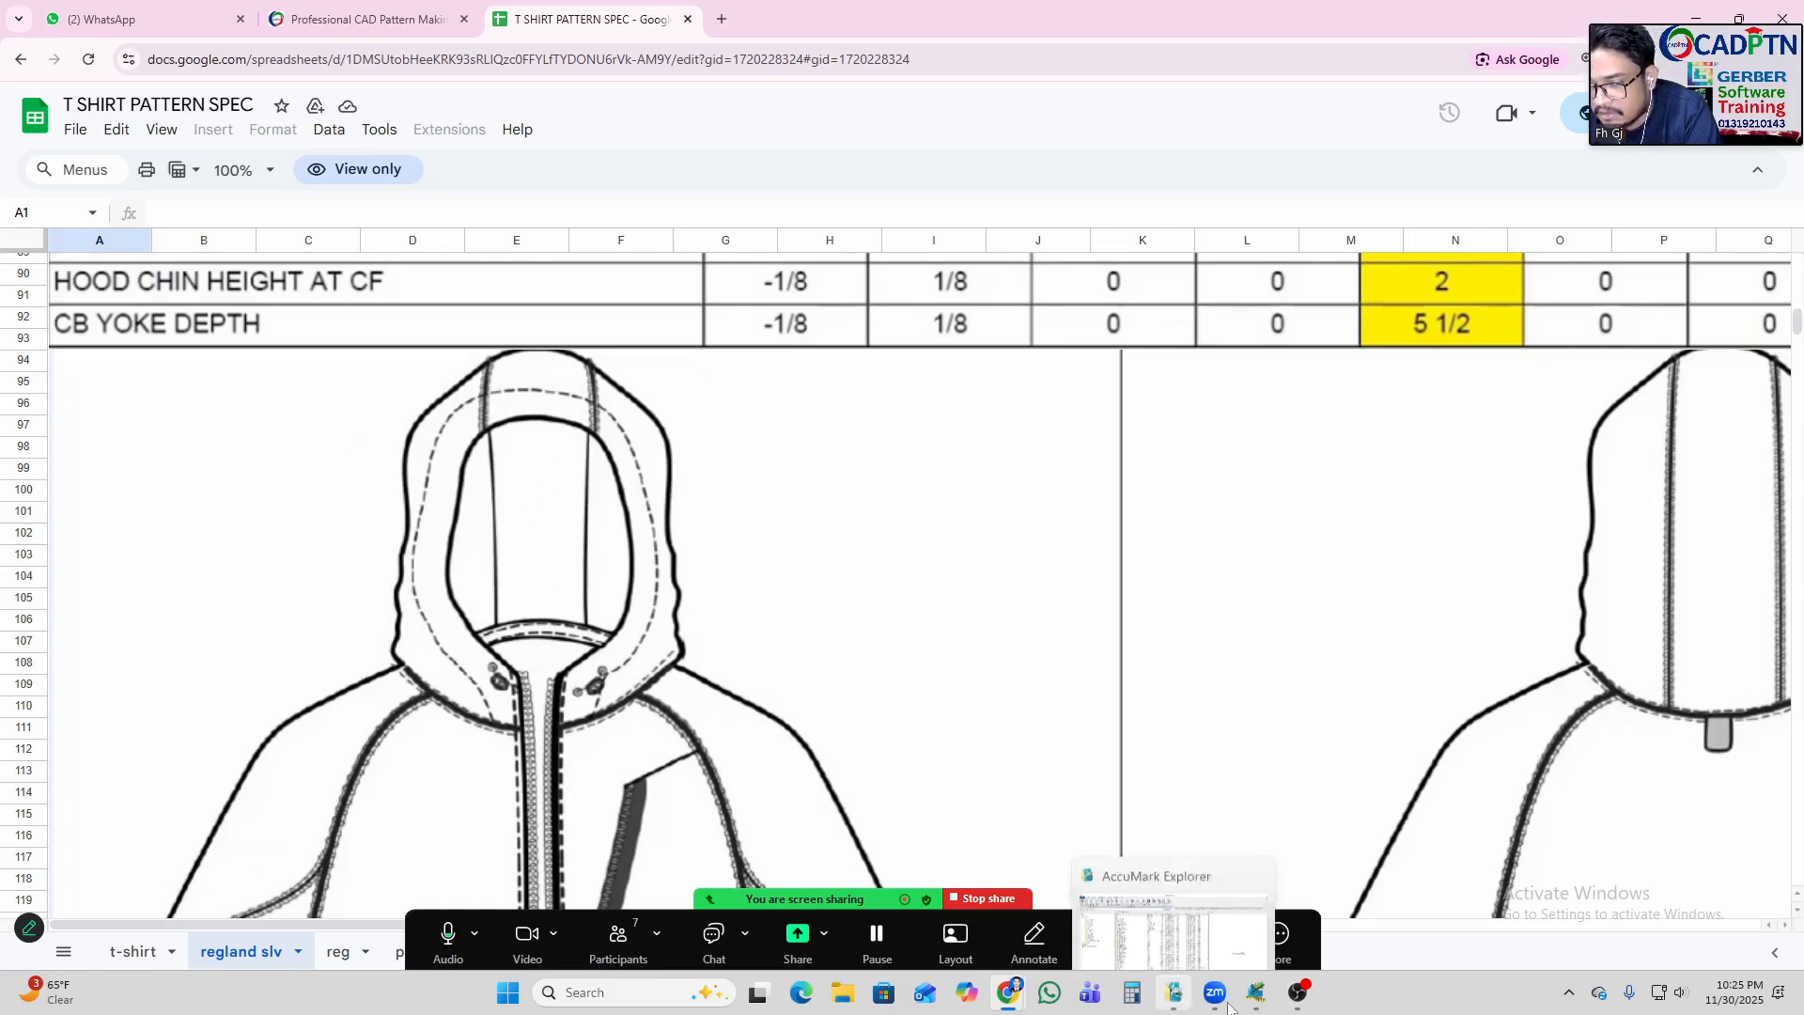
mouse_move(1260, 1001)
click(1472, 903)
Display the full size nest on both center panels and the overlaid hood block, lining and facing.
scroll(1212, 547, down, 5)
scroll(977, 564, up, 3)
scroll(783, 637, down, 6)
key(n)
drag(1209, 283, 636, 760)
right_click(1200, 372)
click(1201, 376)
scroll(1068, 434, up, 3)
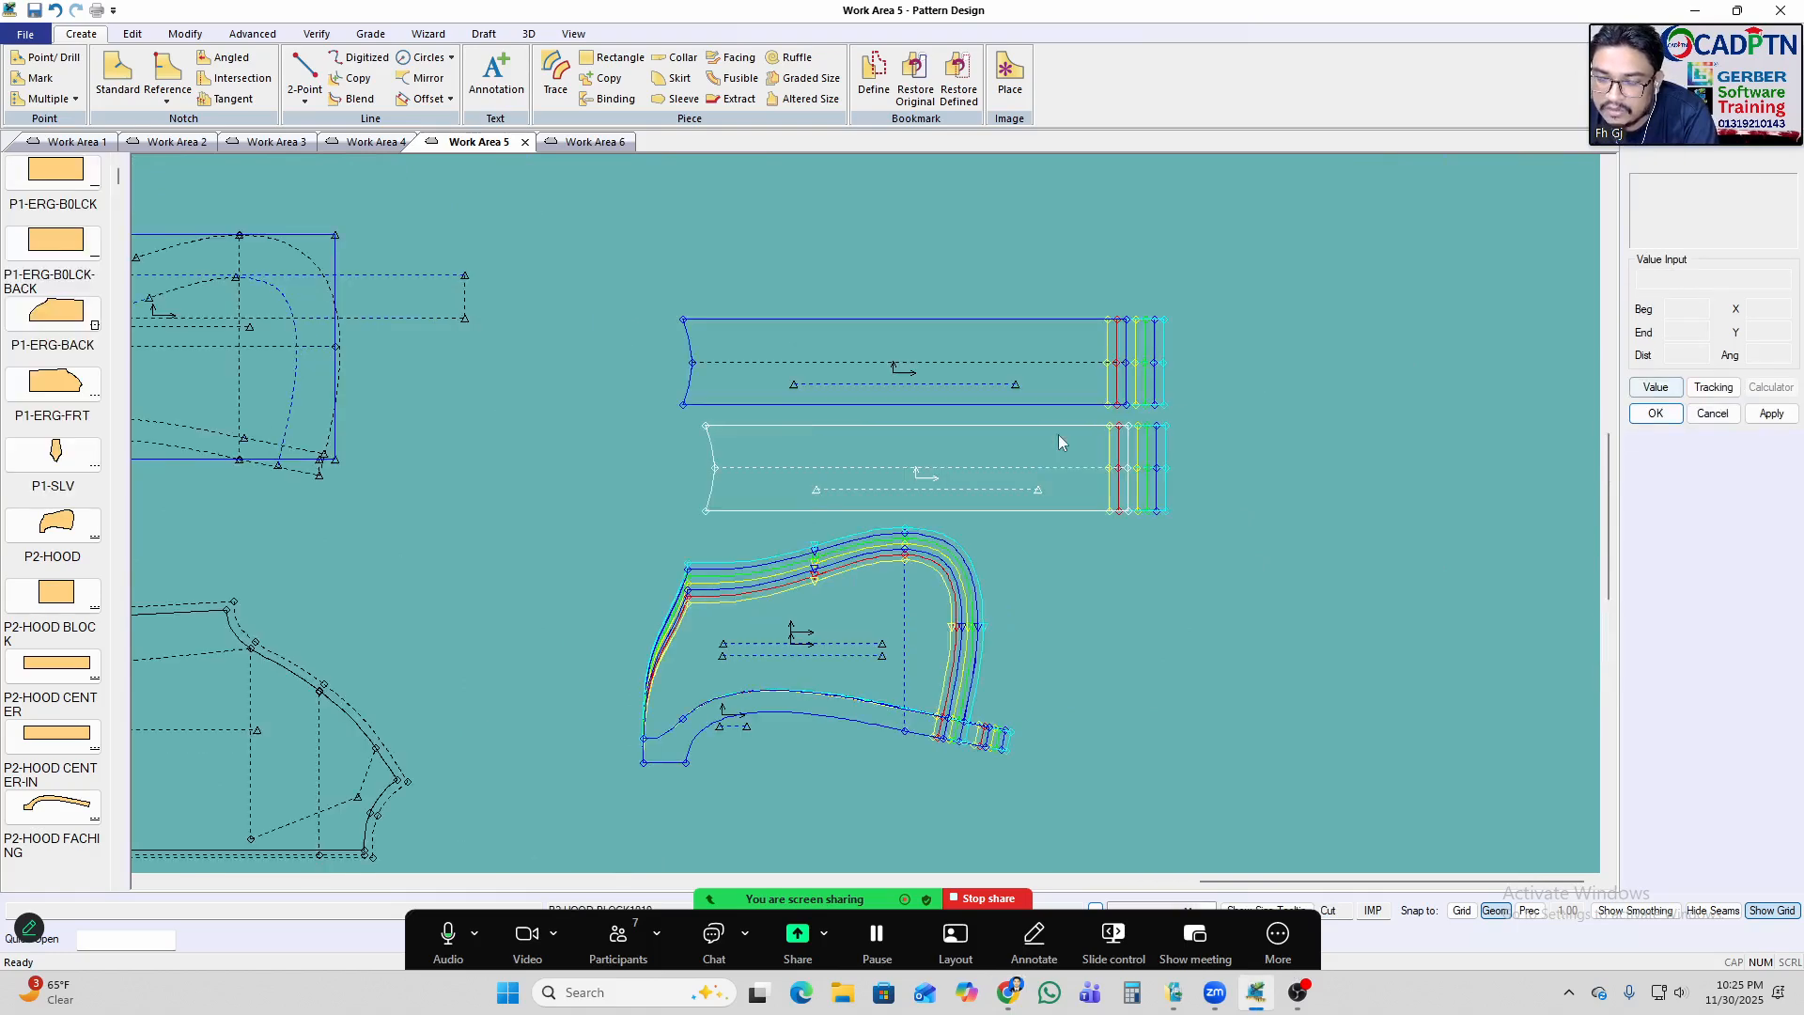
Spread out the nested hood pieces, with both center panels above the hood block, the facing below it and the lining beside it.
drag(872, 476, 817, 464)
drag(951, 353, 910, 330)
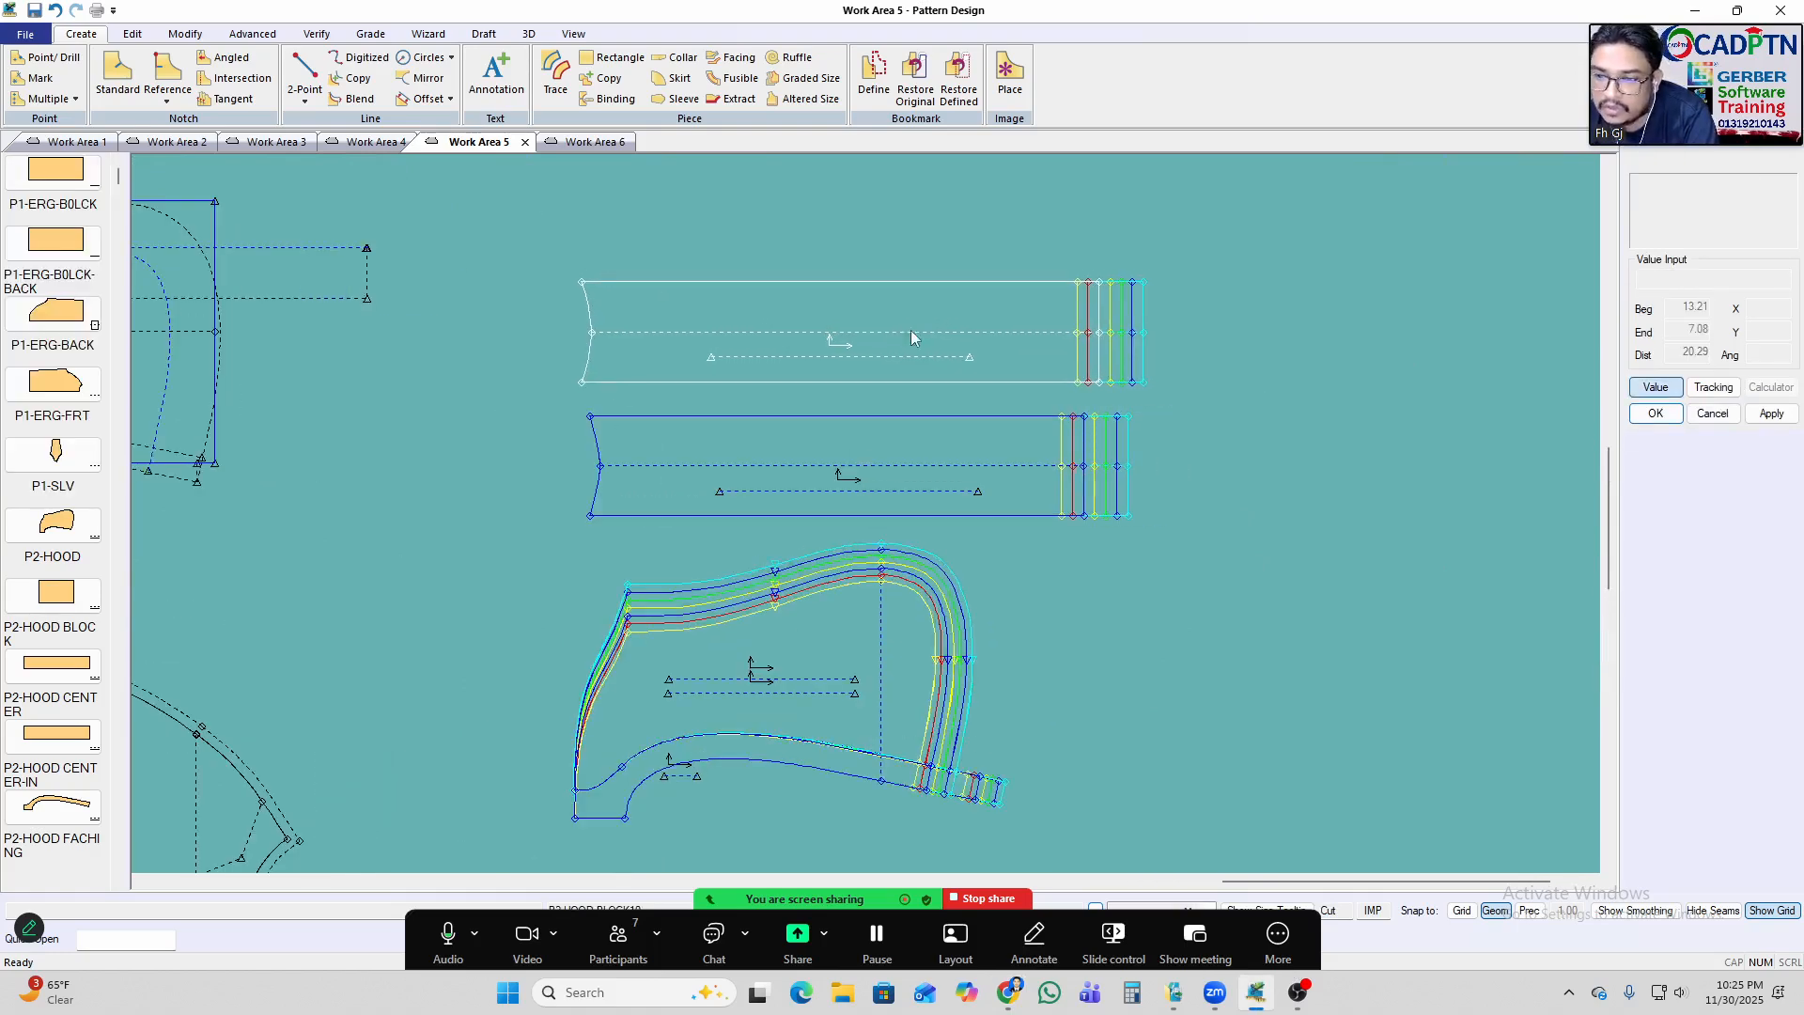
scroll(926, 328, down, 3)
scroll(850, 639, up, 2)
drag(847, 590, 859, 691)
drag(844, 507, 1379, 485)
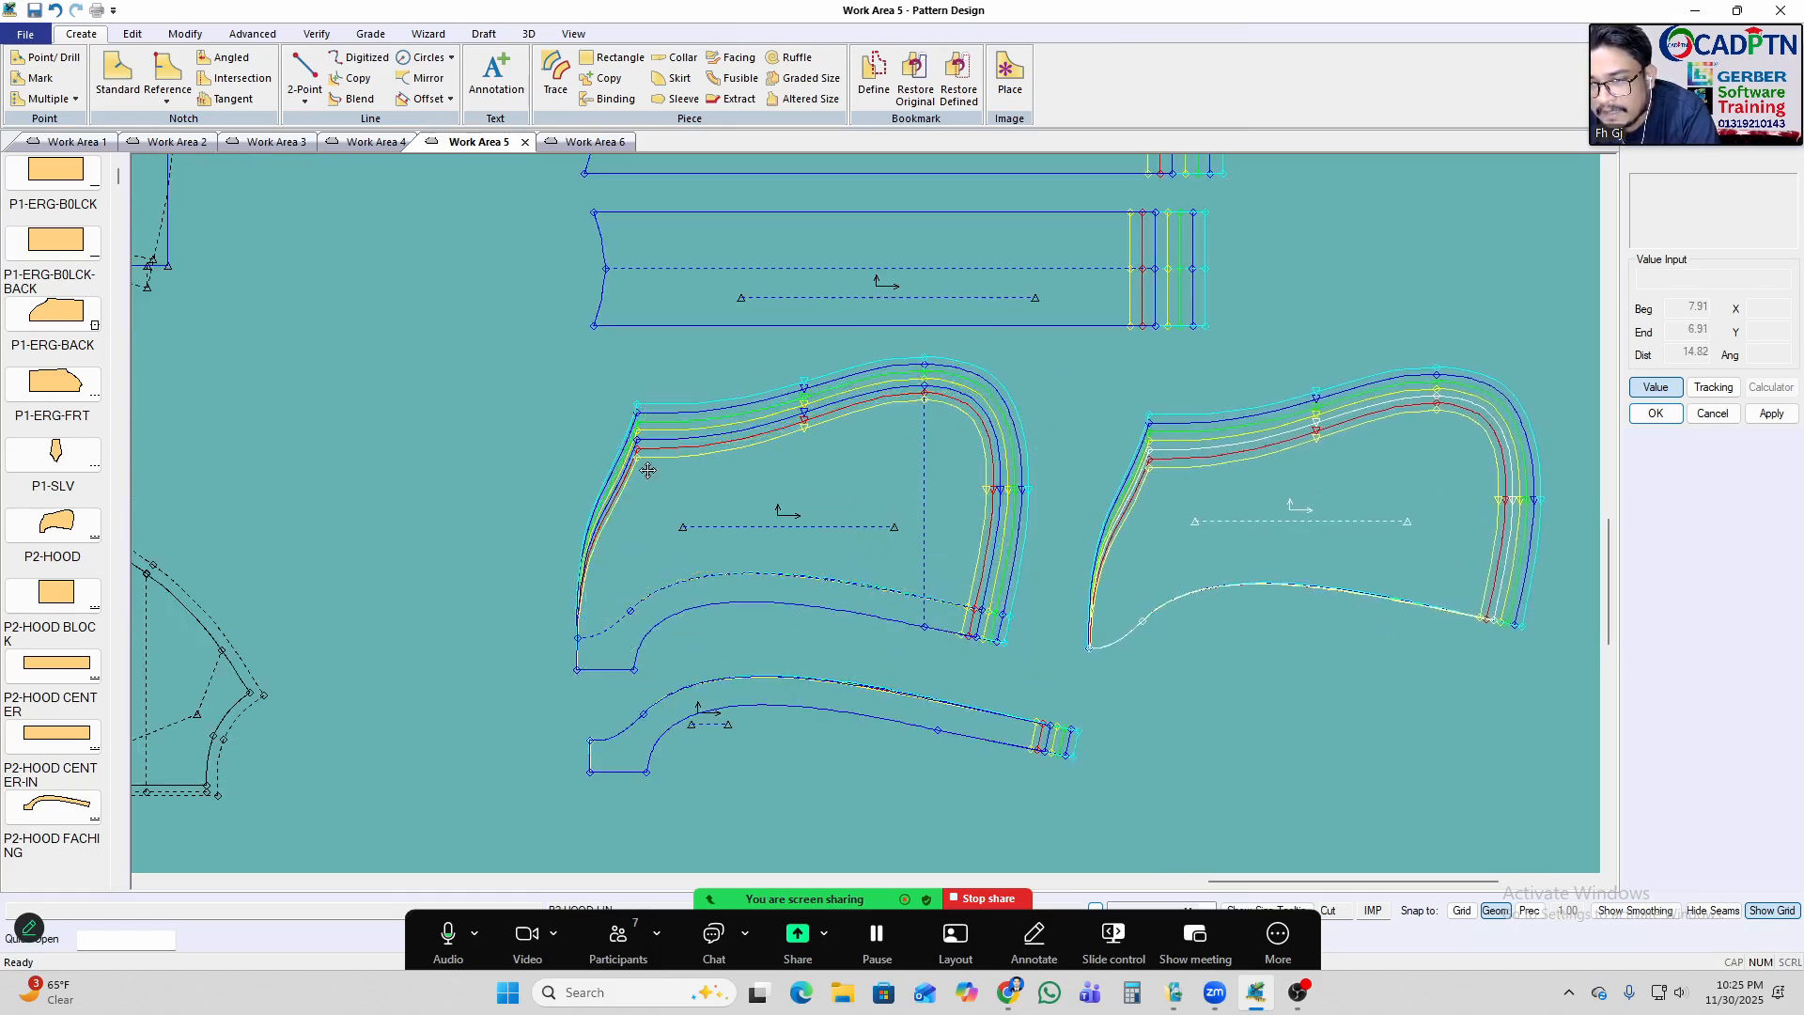
scroll(1083, 272, down, 2)
scroll(1082, 273, up, 1)
scroll(1060, 409, down, 1)
drag(801, 664, 802, 654)
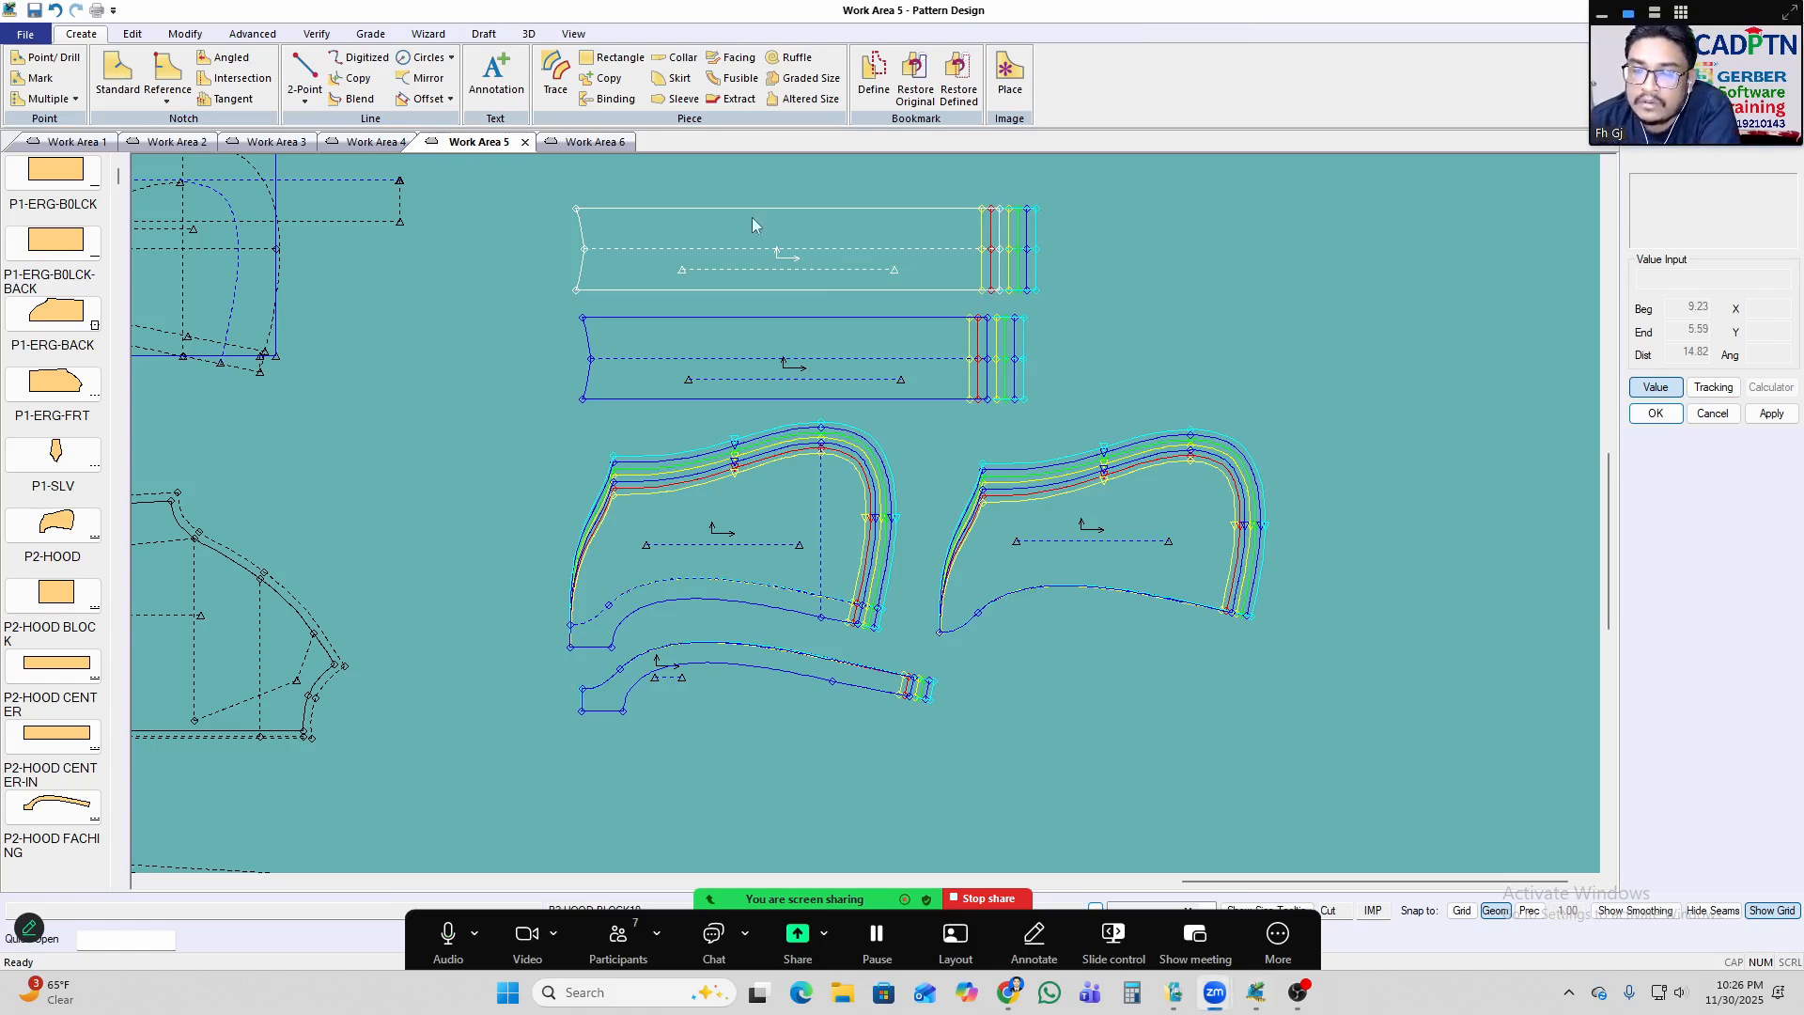
Tidy the work area by moving the back piece closer below the front piece and stacking the two older center panels above each other.
scroll(1307, 466, down, 5)
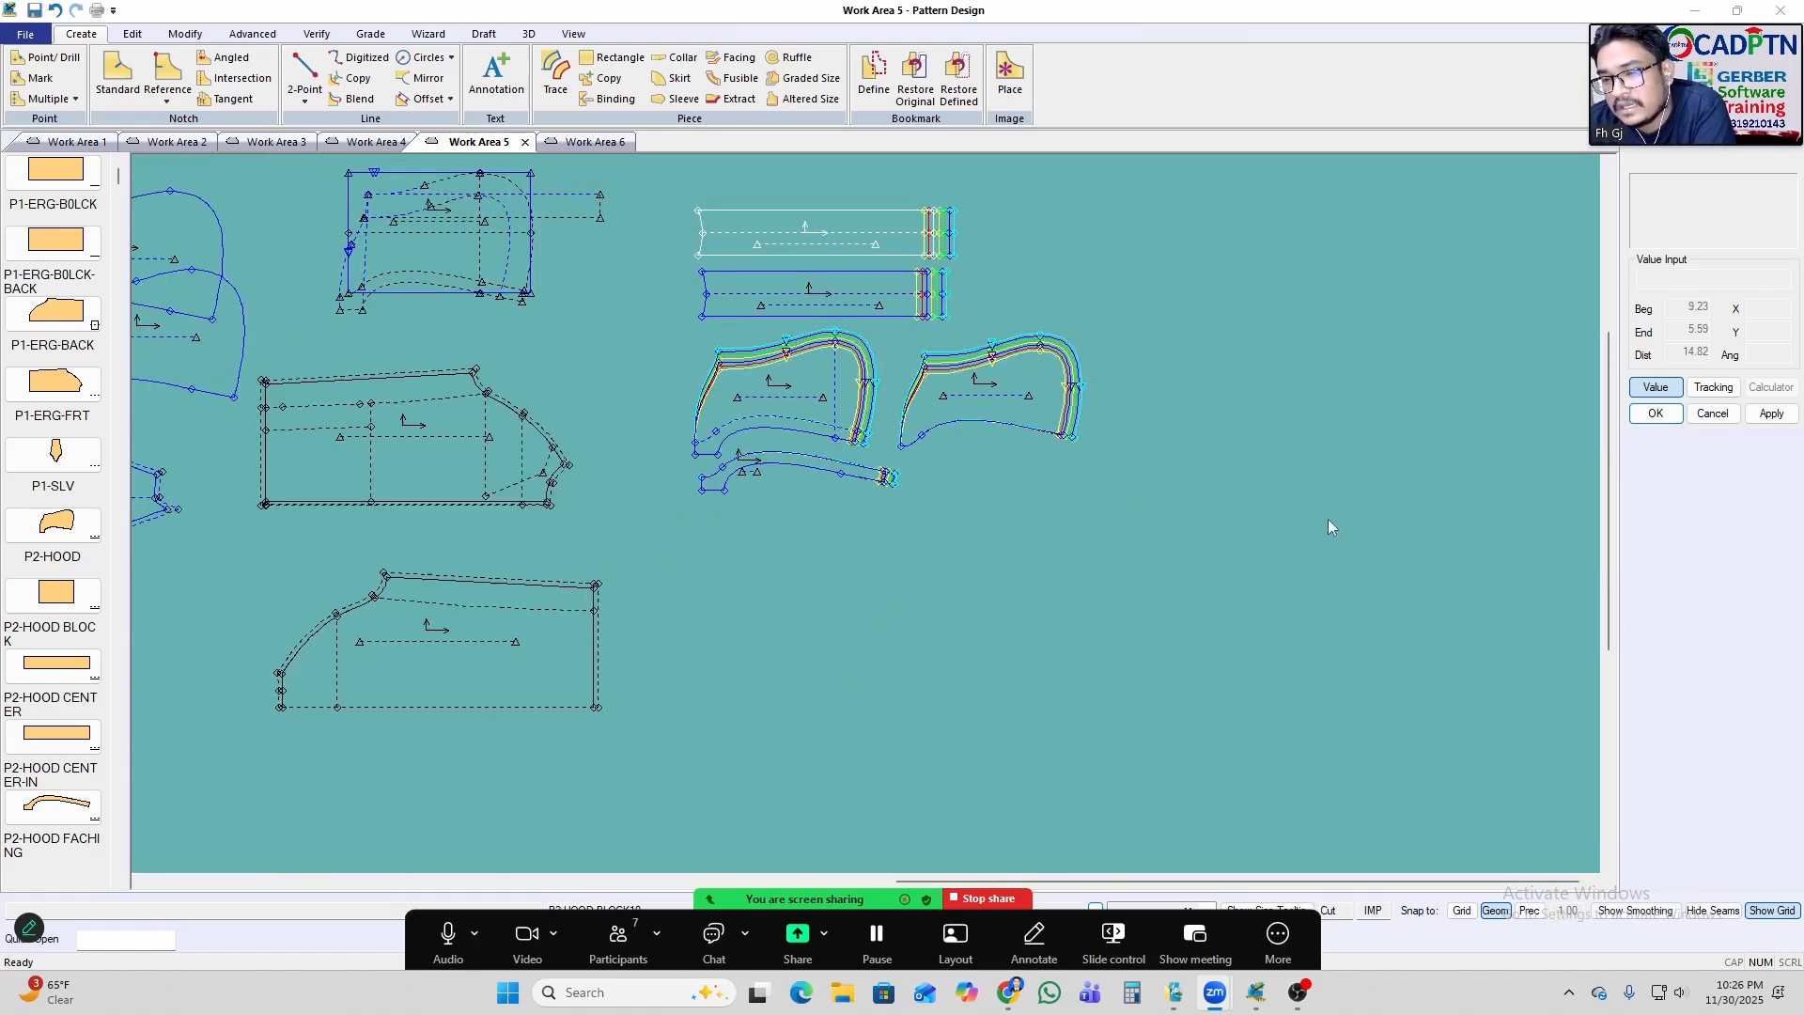
click(1004, 427)
click(1005, 426)
scroll(1273, 504, down, 6)
scroll(328, 301, up, 2)
scroll(855, 788, up, 3)
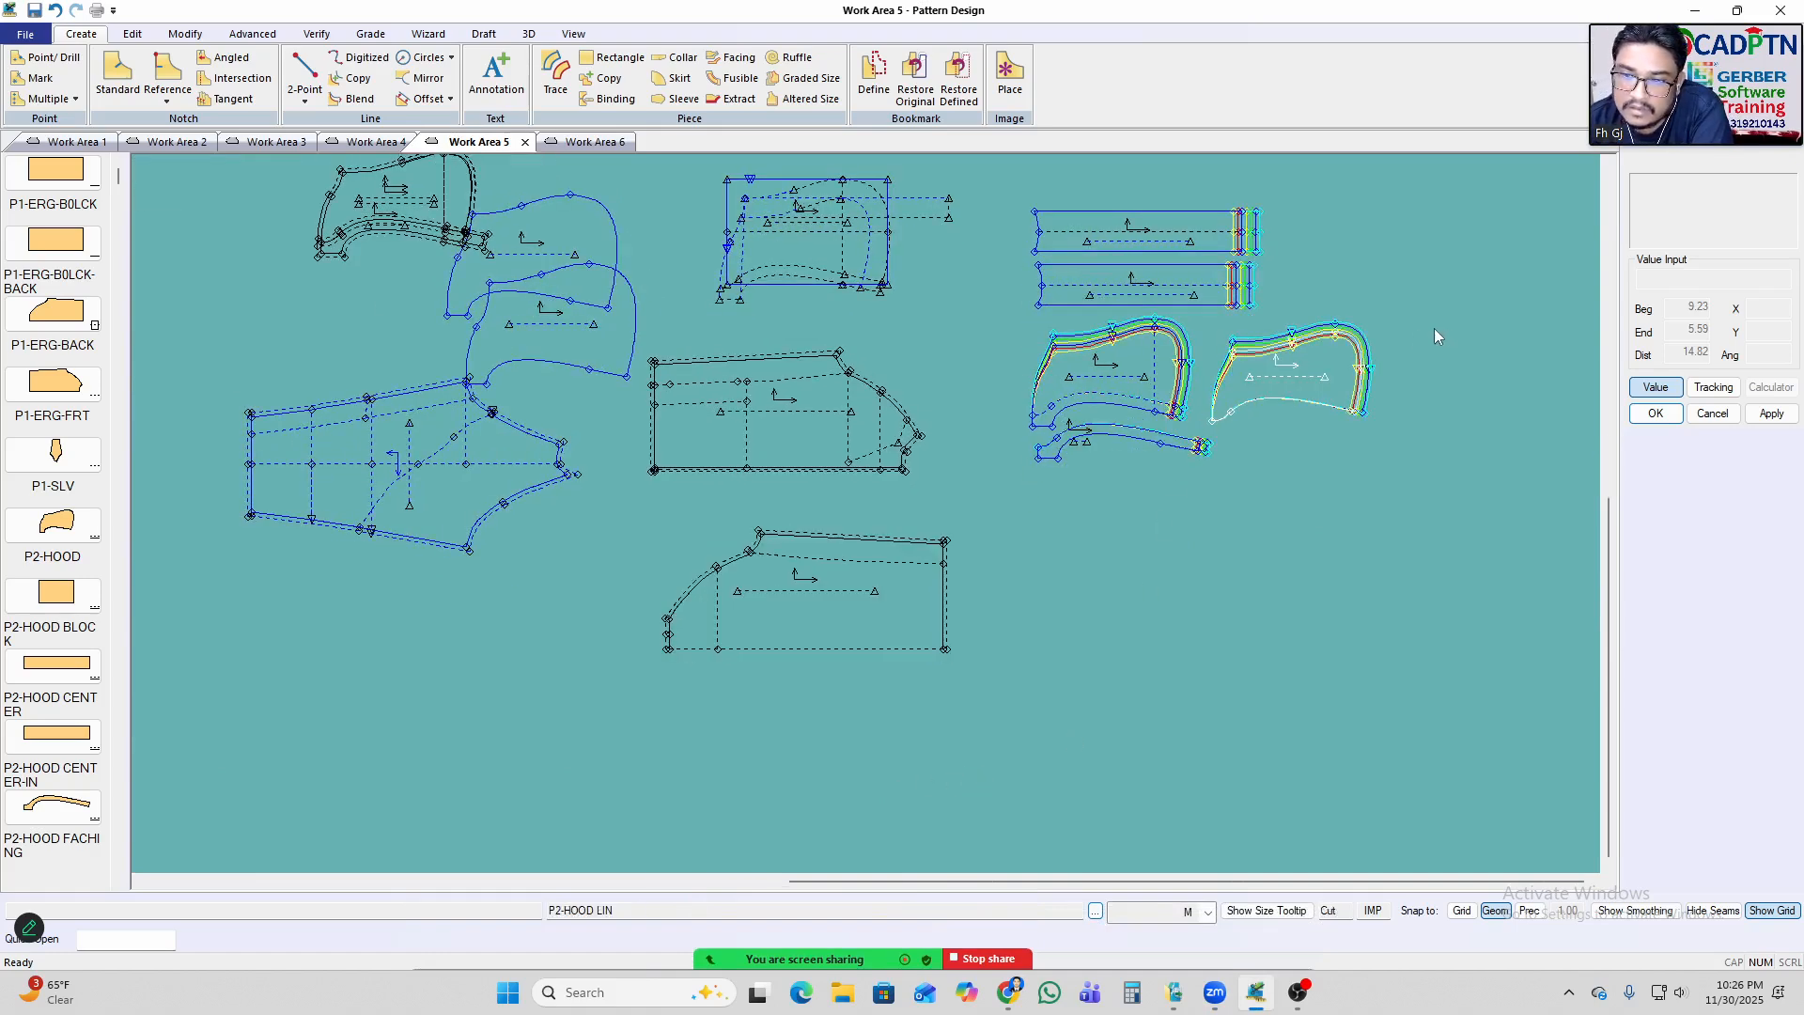
scroll(846, 583, up, 2)
drag(837, 596, 783, 543)
scroll(733, 622, down, 3)
scroll(748, 630, down, 1)
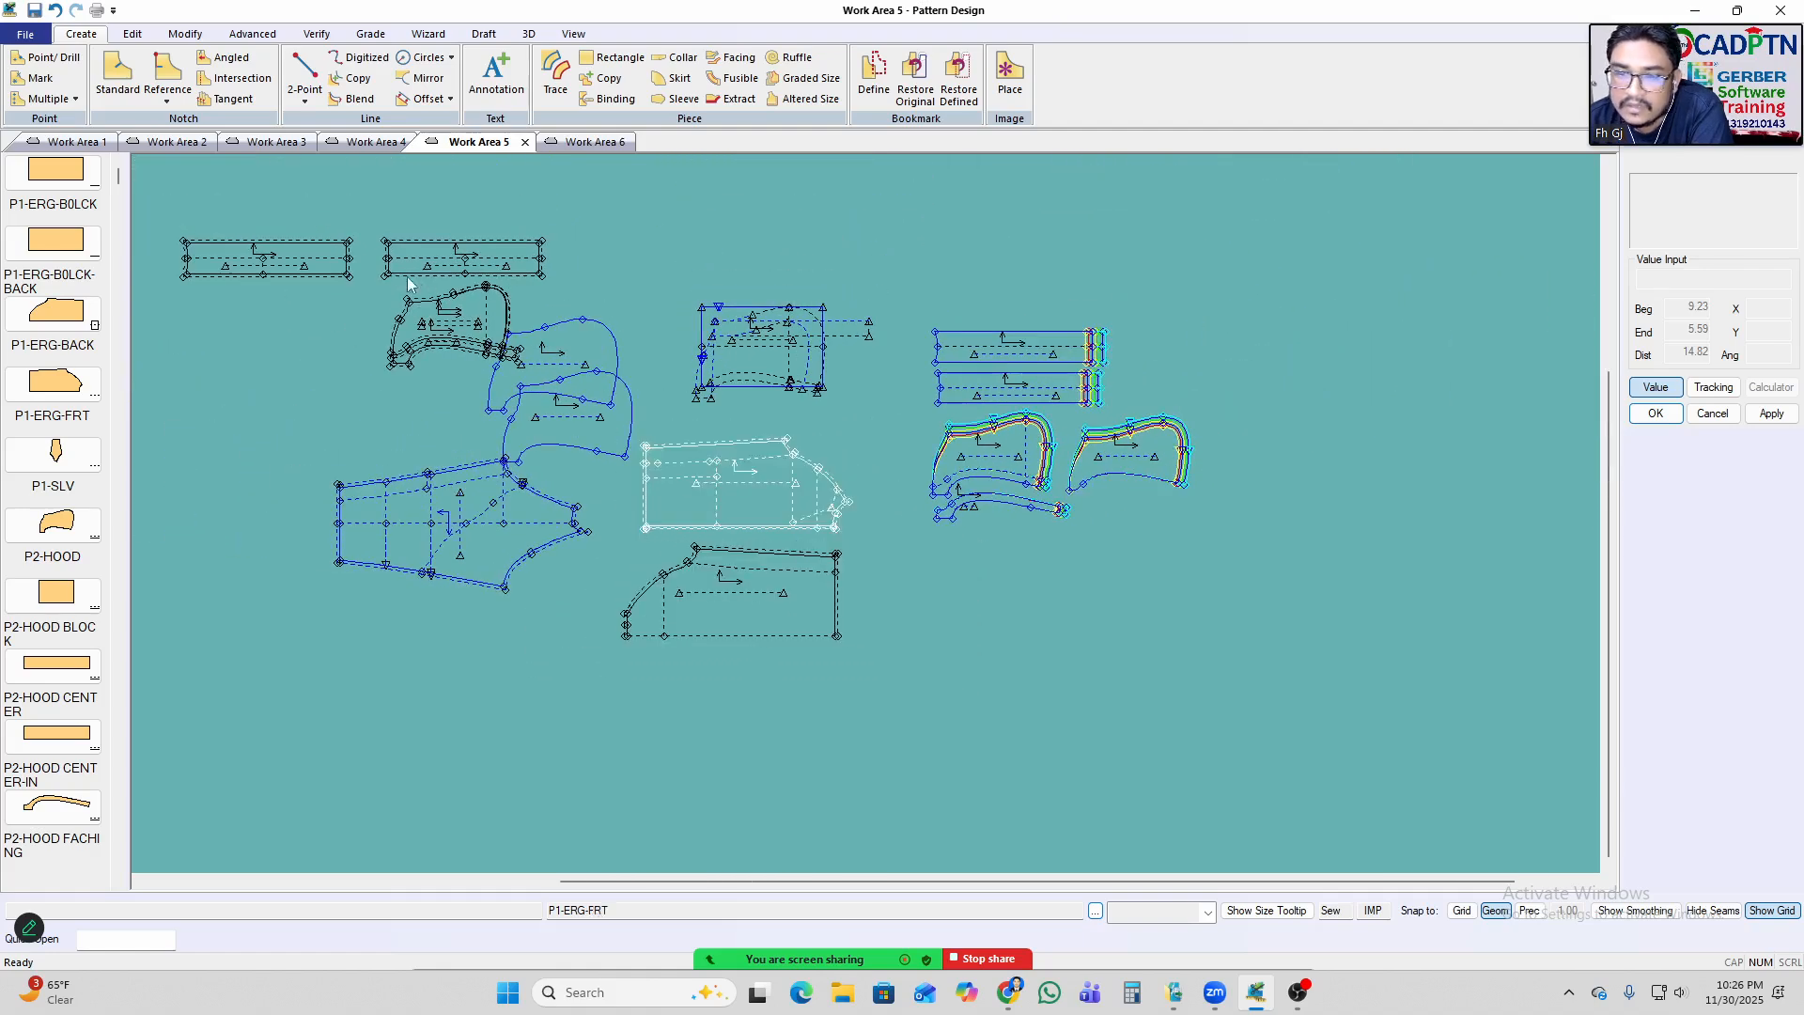
drag(257, 274, 459, 215)
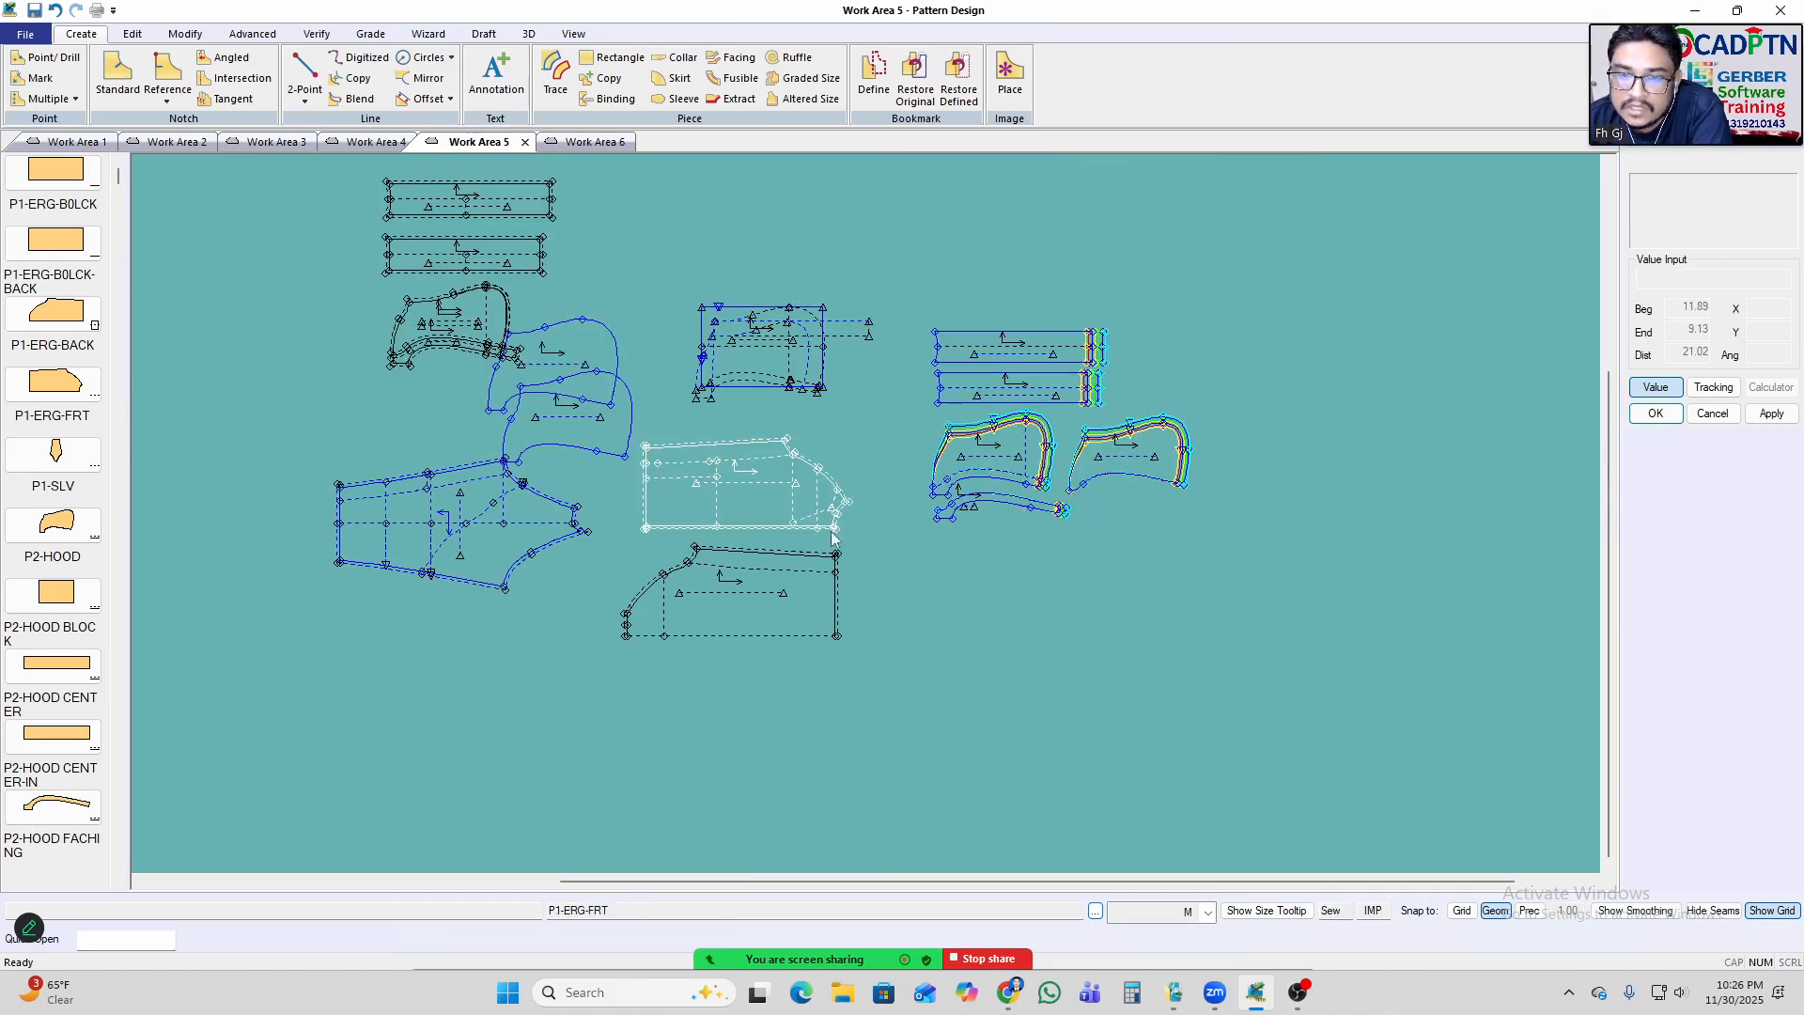
Switch to AccuMark Explorer, open the T-SHIRTPATTERNMAKE storage area and preview the P1-TSHIRT-BK-REG piece.
click(1181, 992)
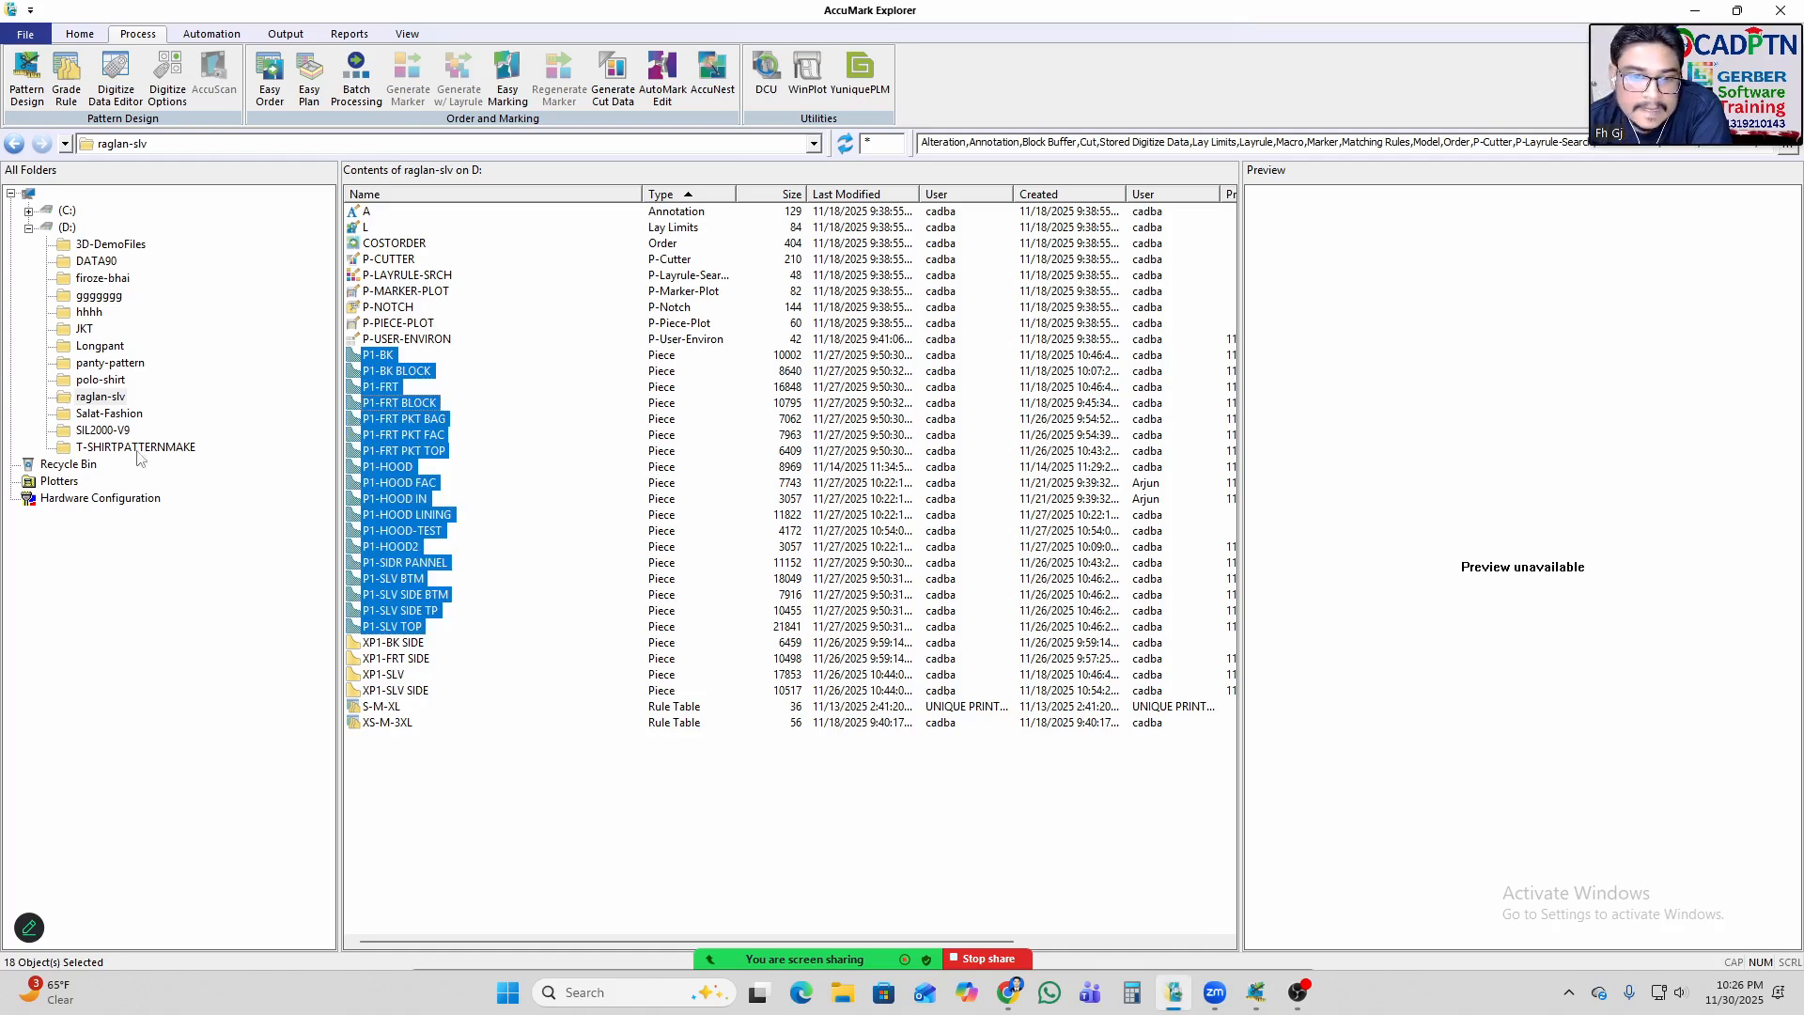
click(107, 381)
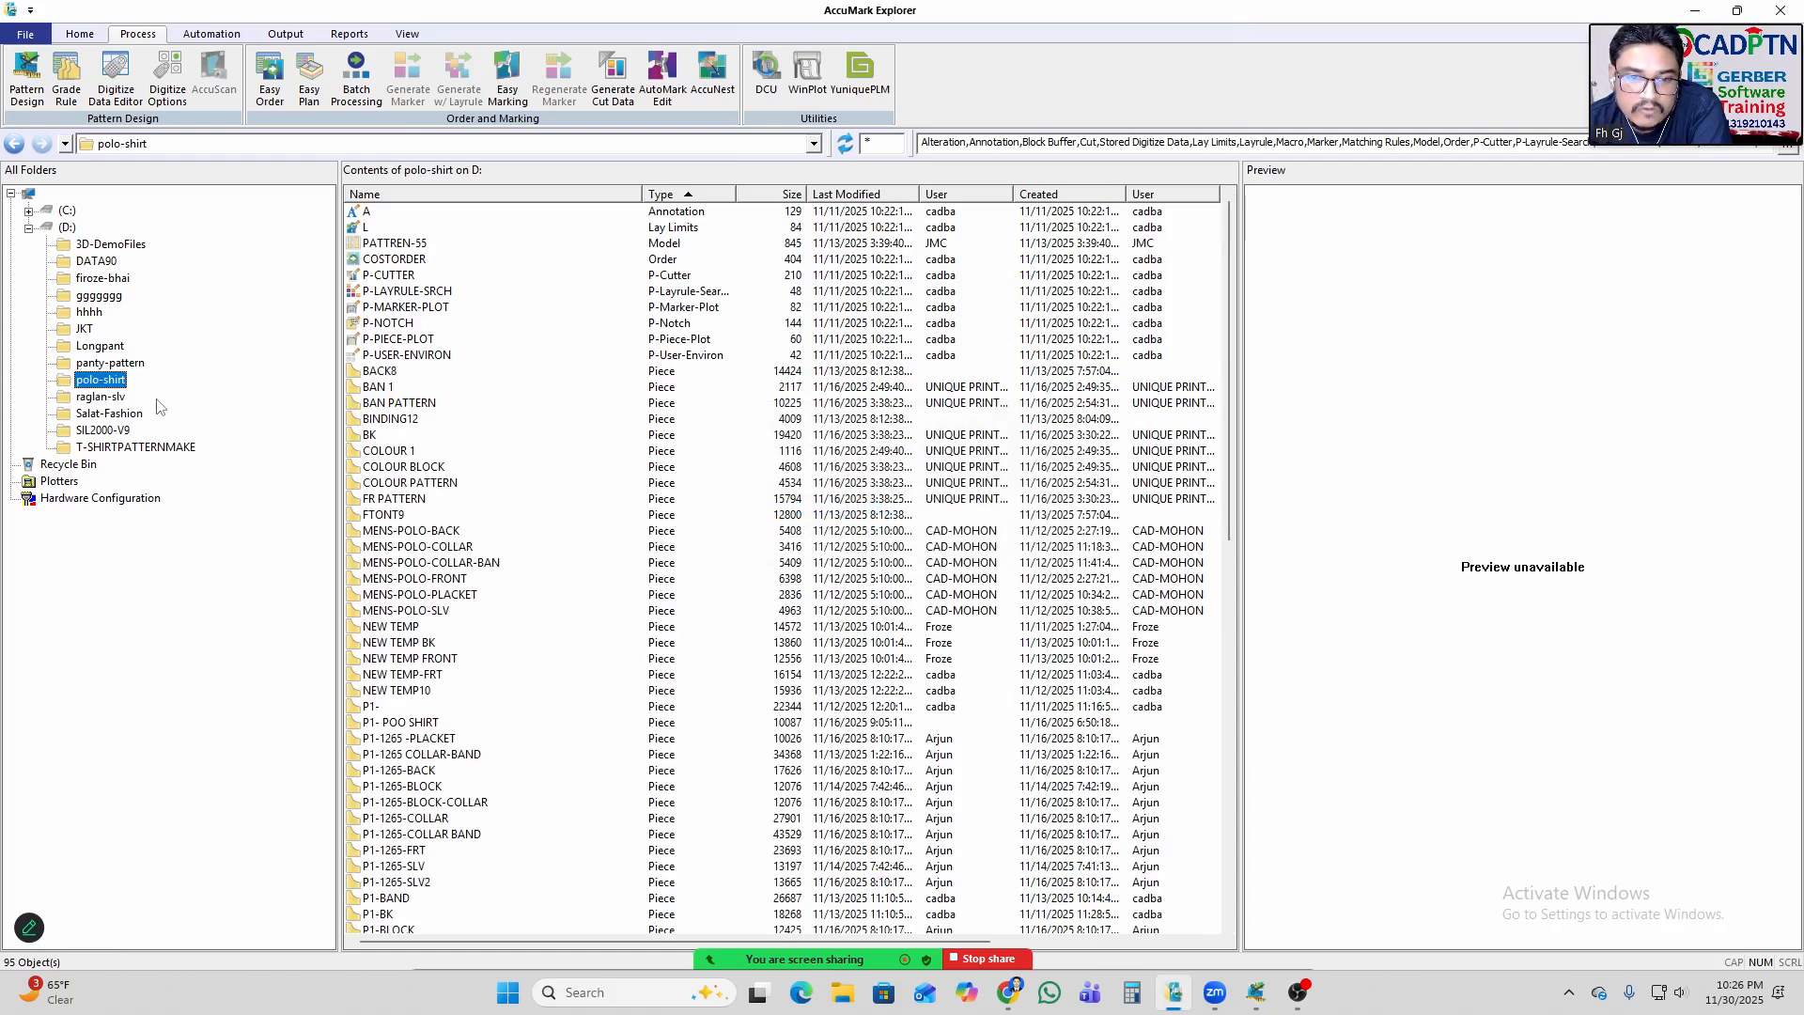
click(109, 448)
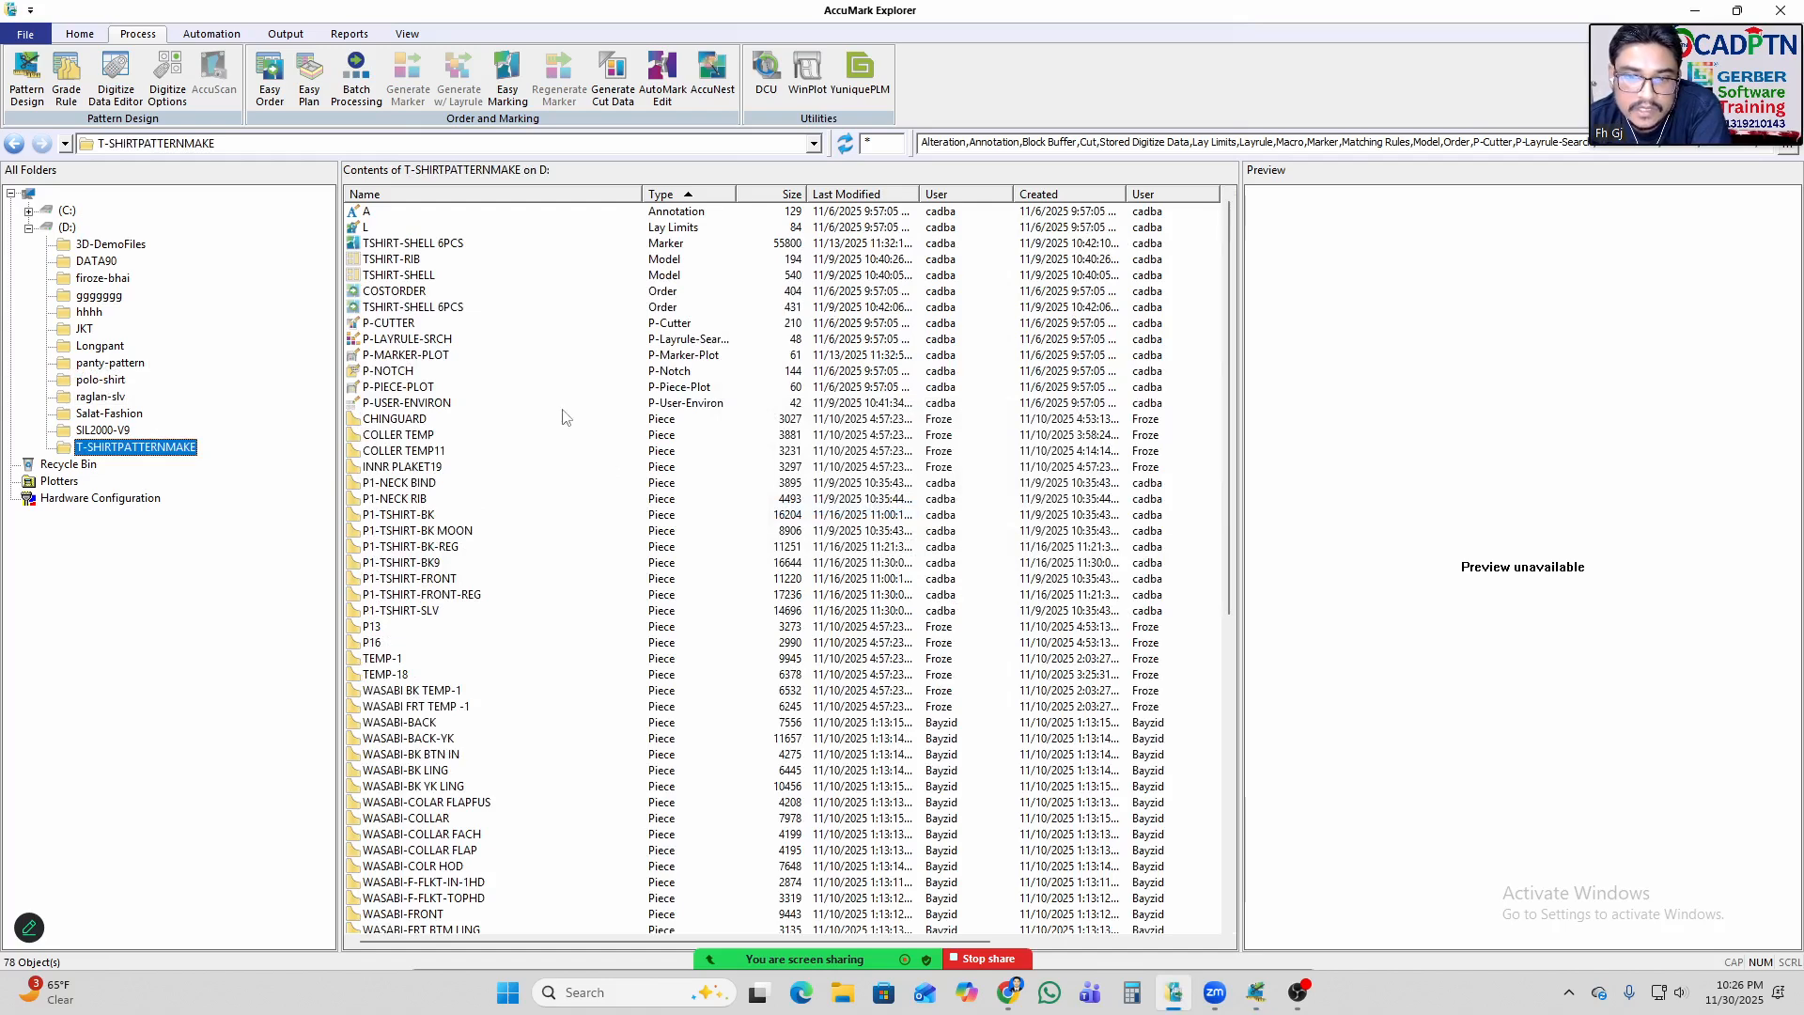
click(407, 548)
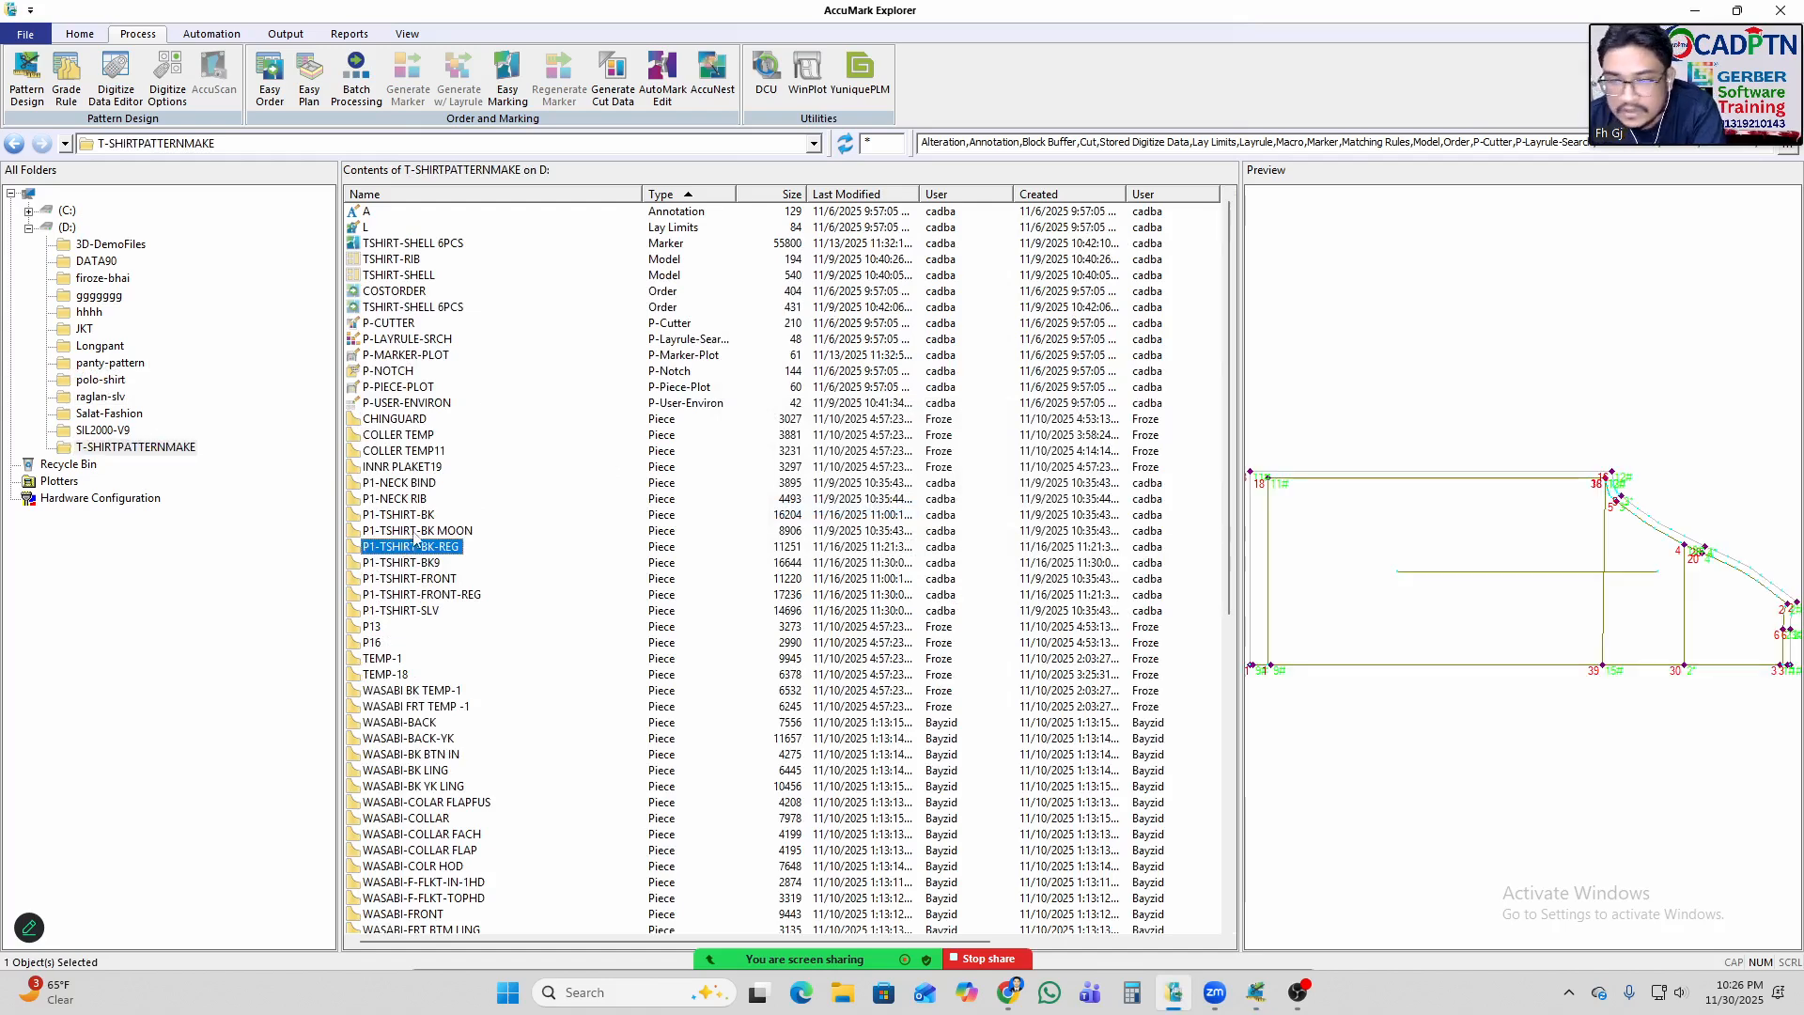
Browse the storage area's piece list and preview several WASABI pieces and the INNR PLAKET19 piece.
scroll(414, 541, down, 6)
scroll(522, 668, down, 5)
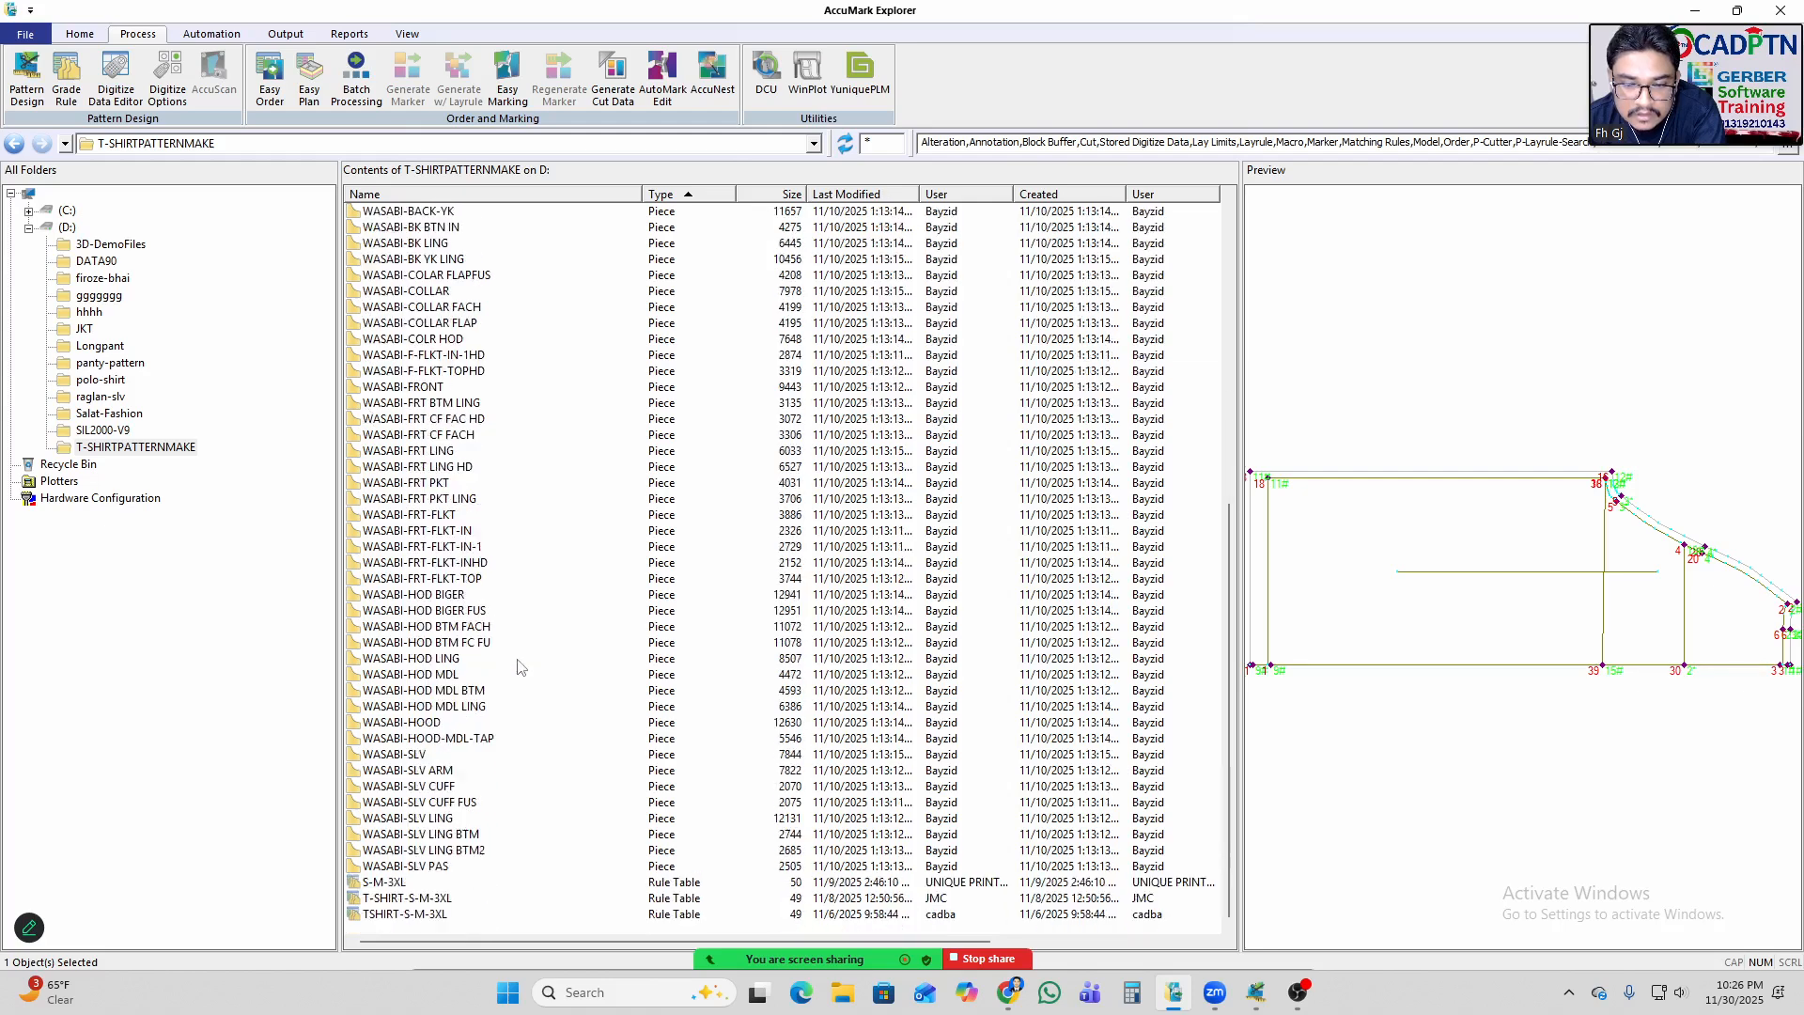
click(407, 867)
click(410, 835)
click(419, 562)
click(425, 404)
scroll(430, 500, up, 11)
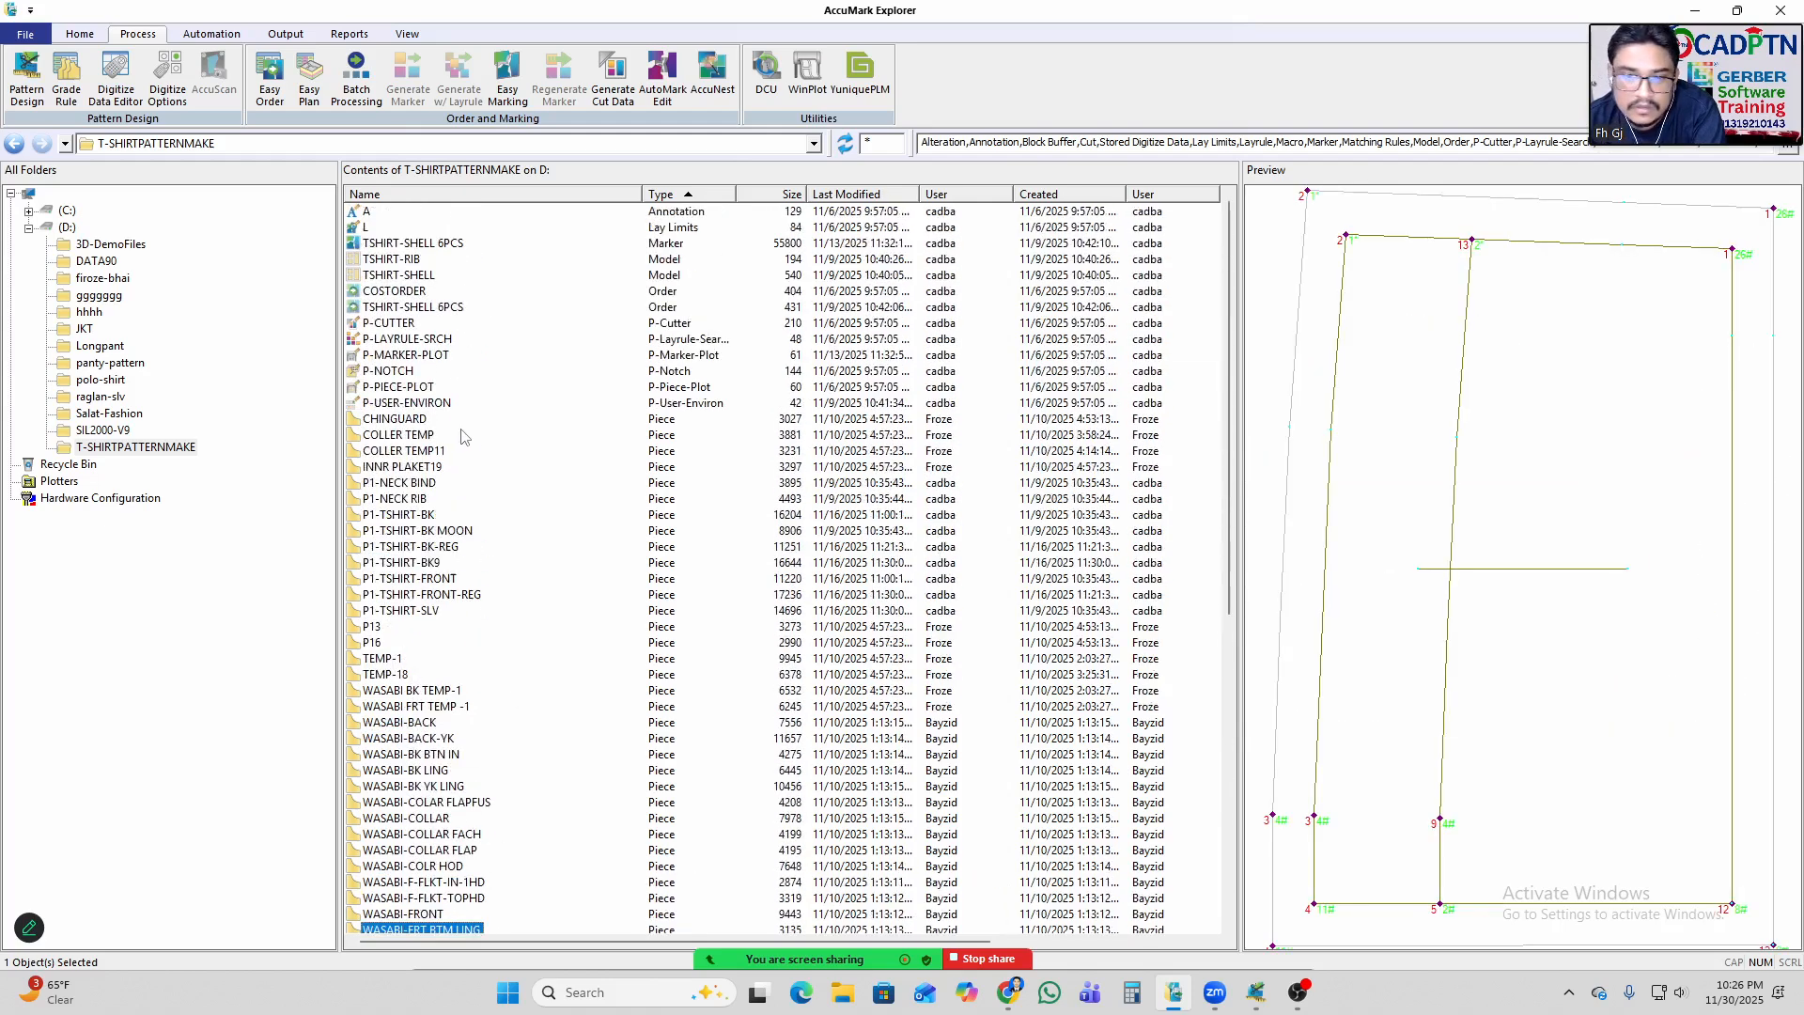
click(395, 469)
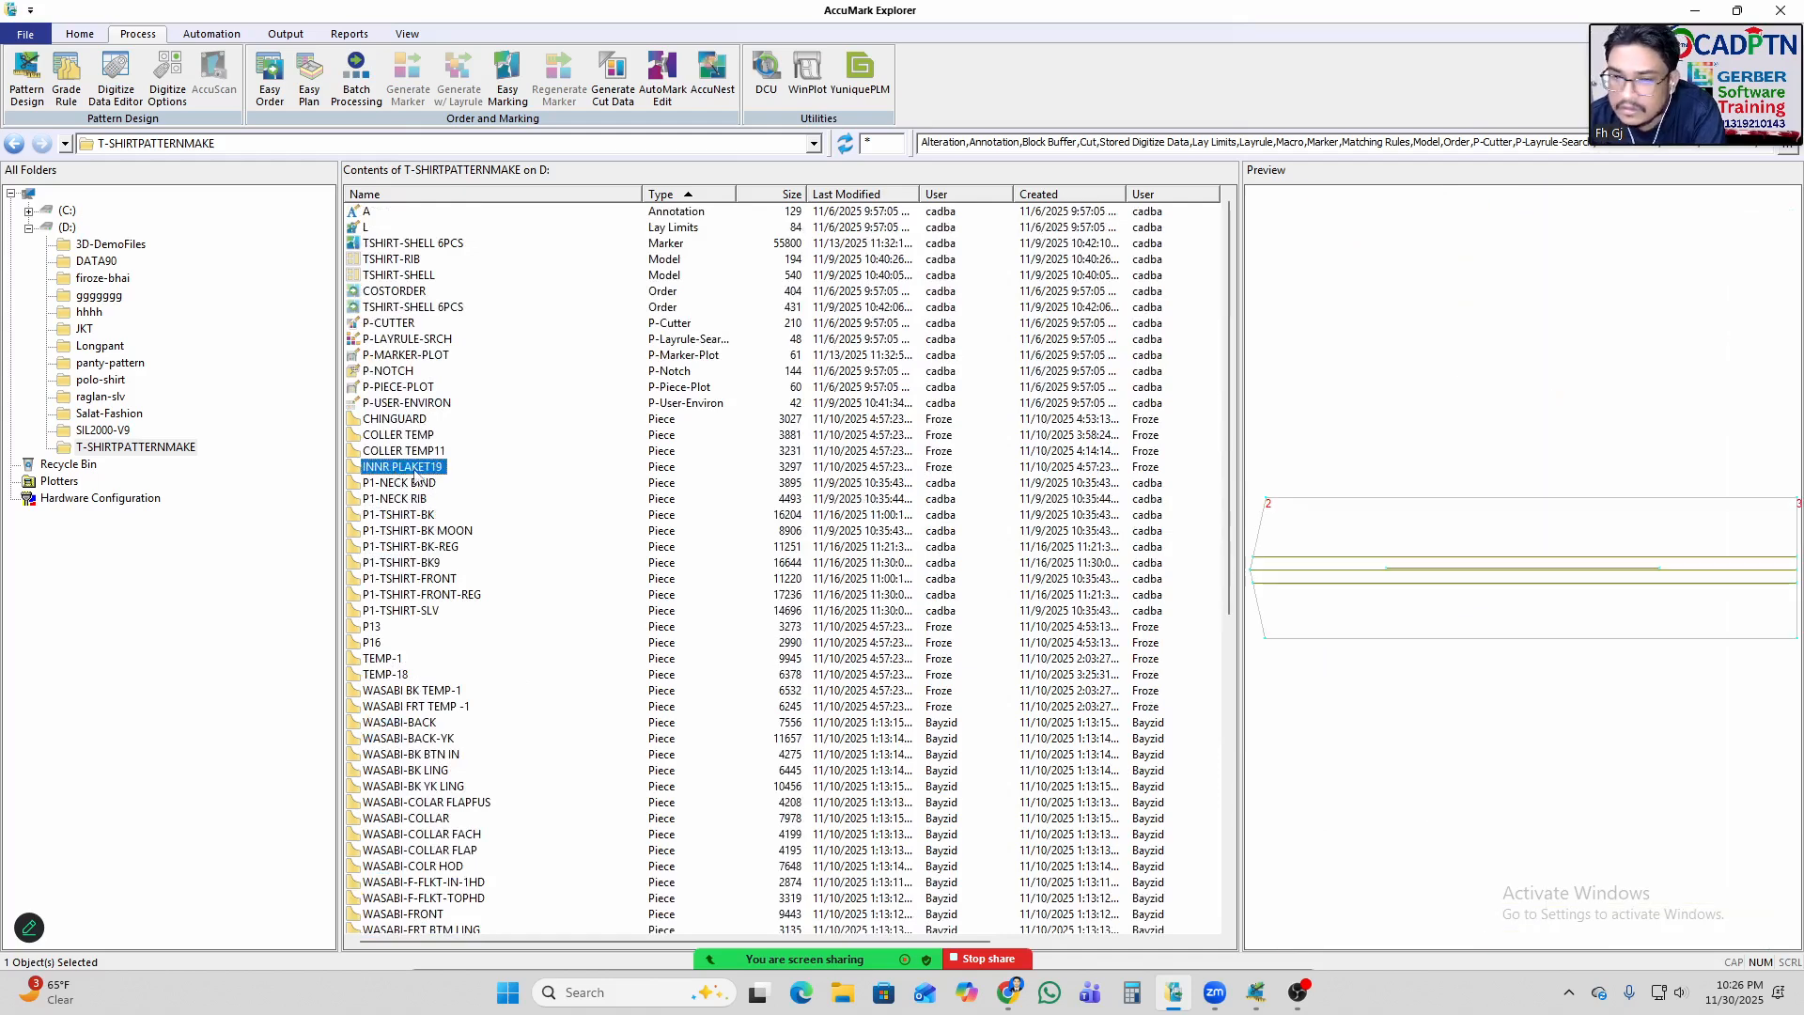
Open all pieces from P1-NECK BIND through P1-TSHIRT-SLV in Pattern Design using the active work area option.
click(404, 484)
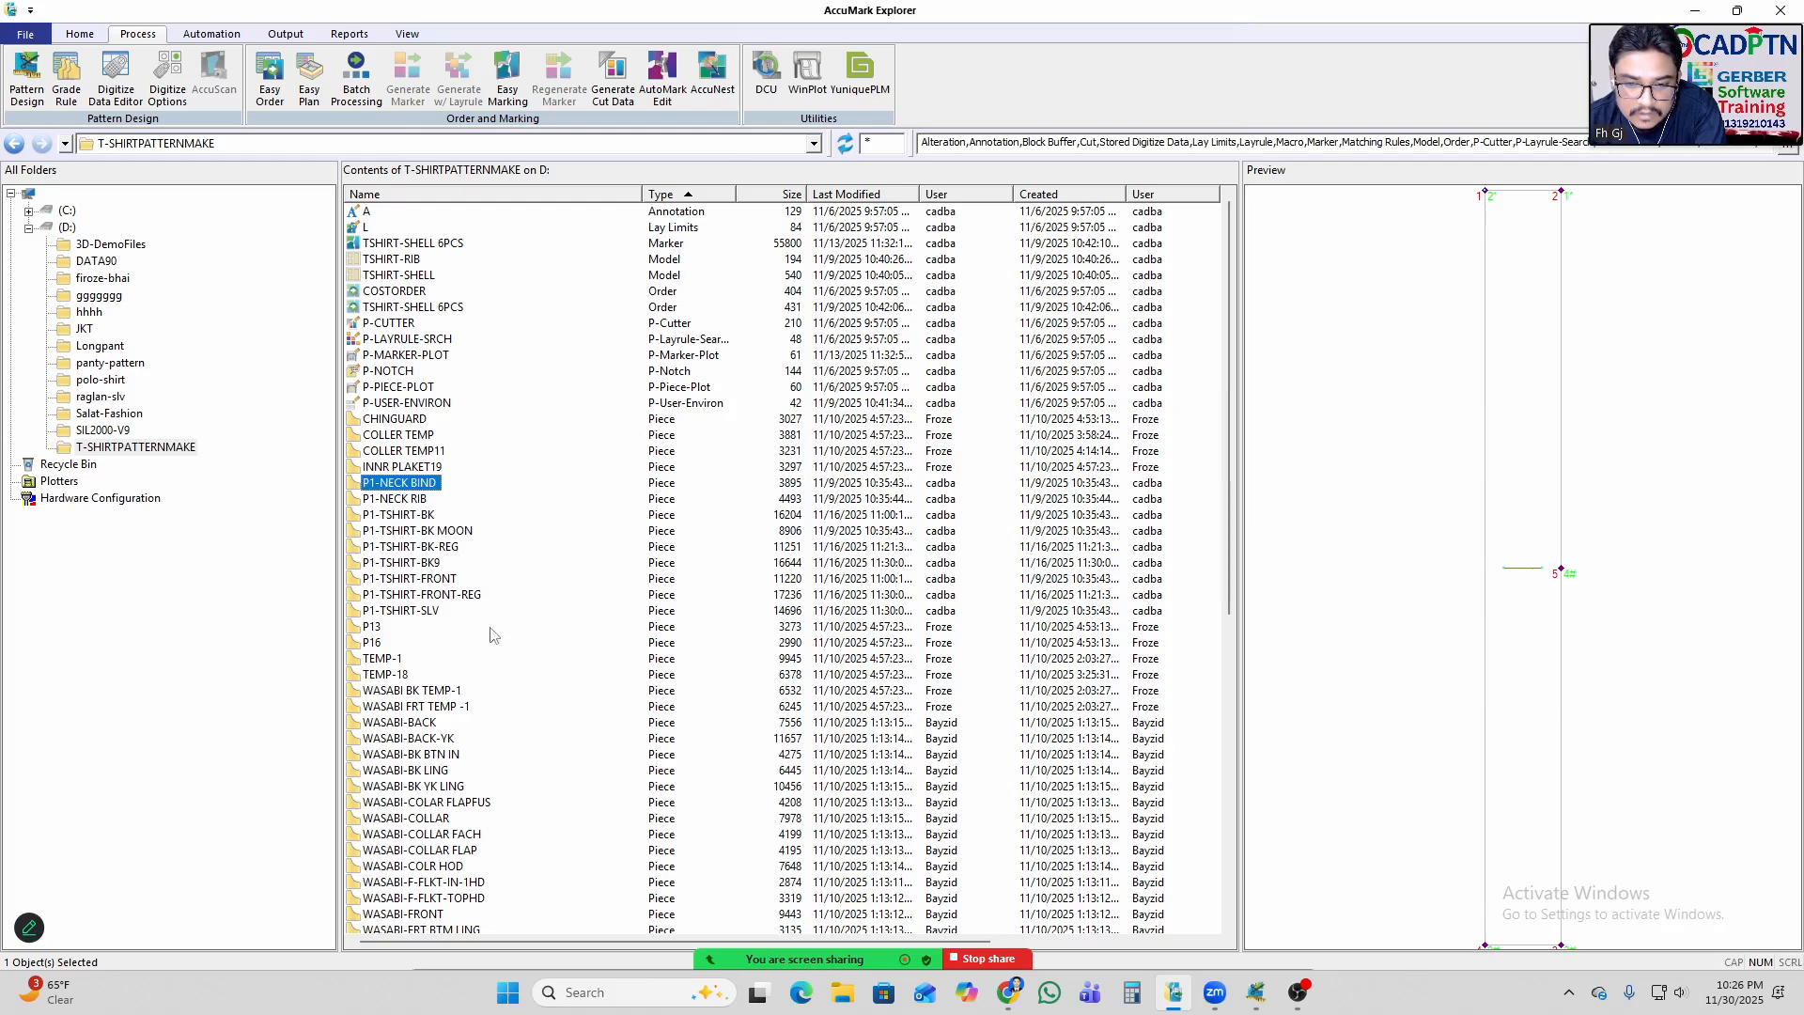
shift+click(404, 613)
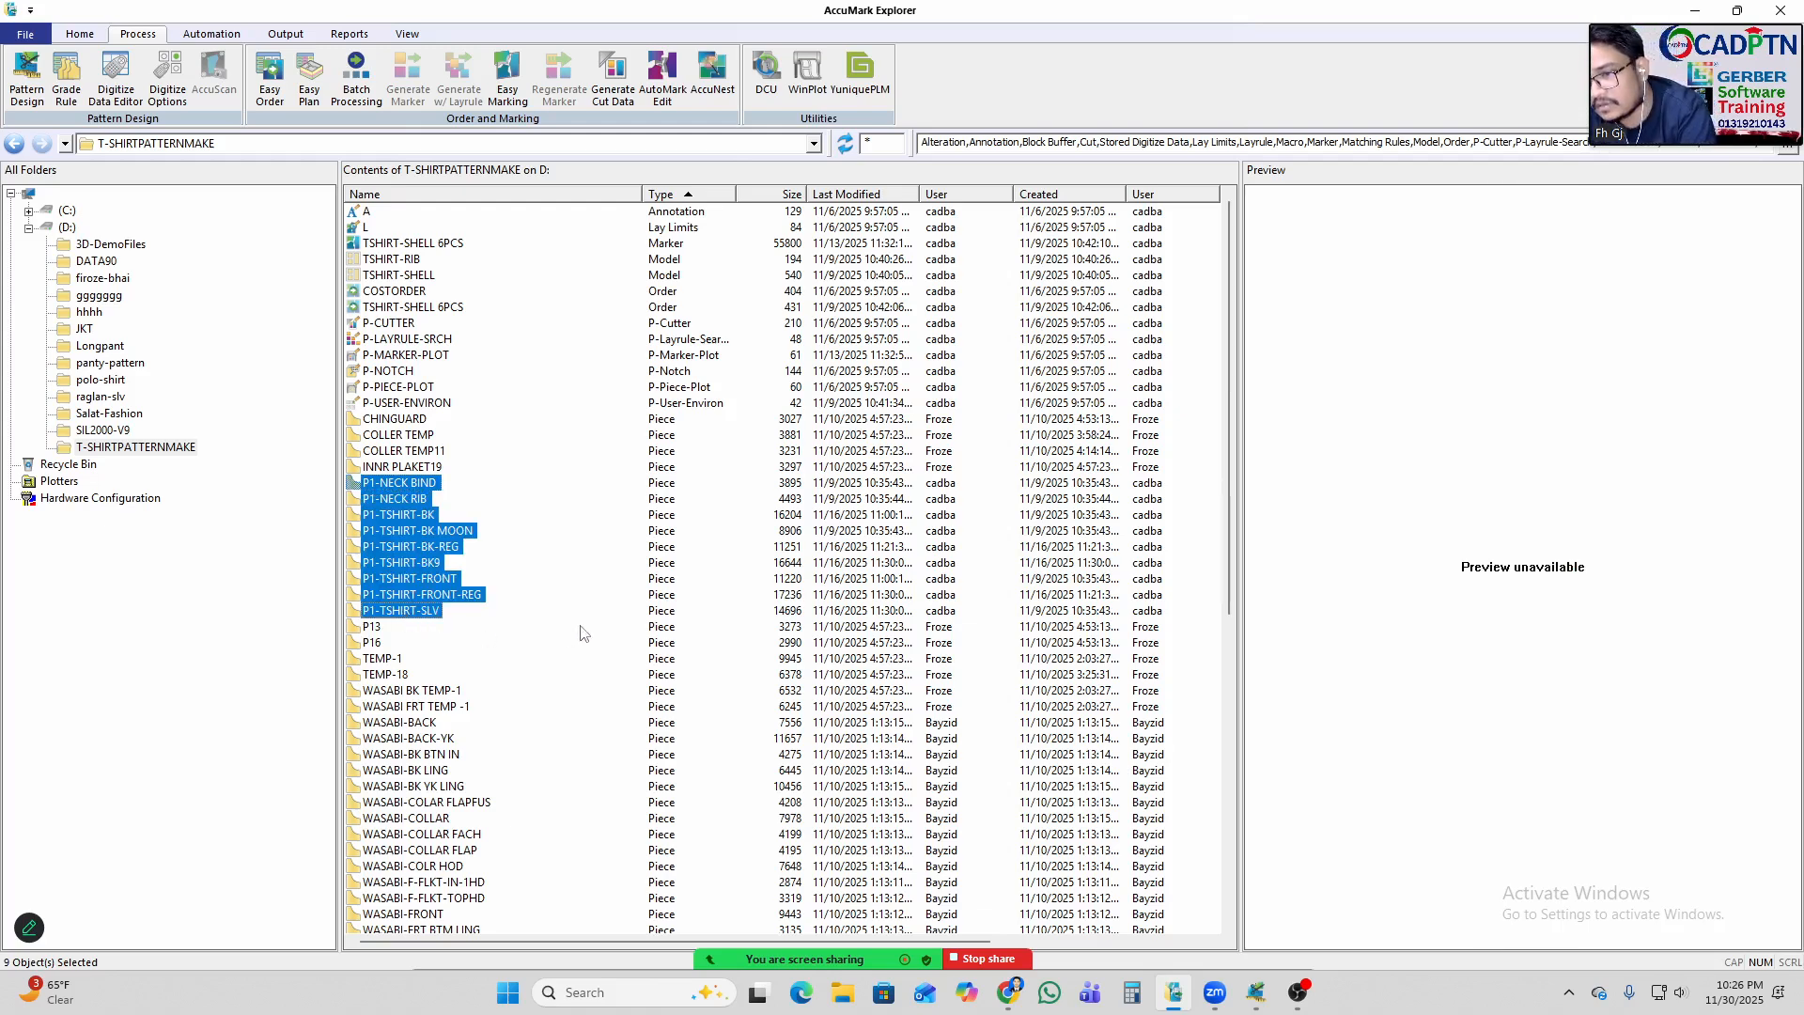
right_click(422, 544)
mouse_move(482, 555)
mouse_move(636, 575)
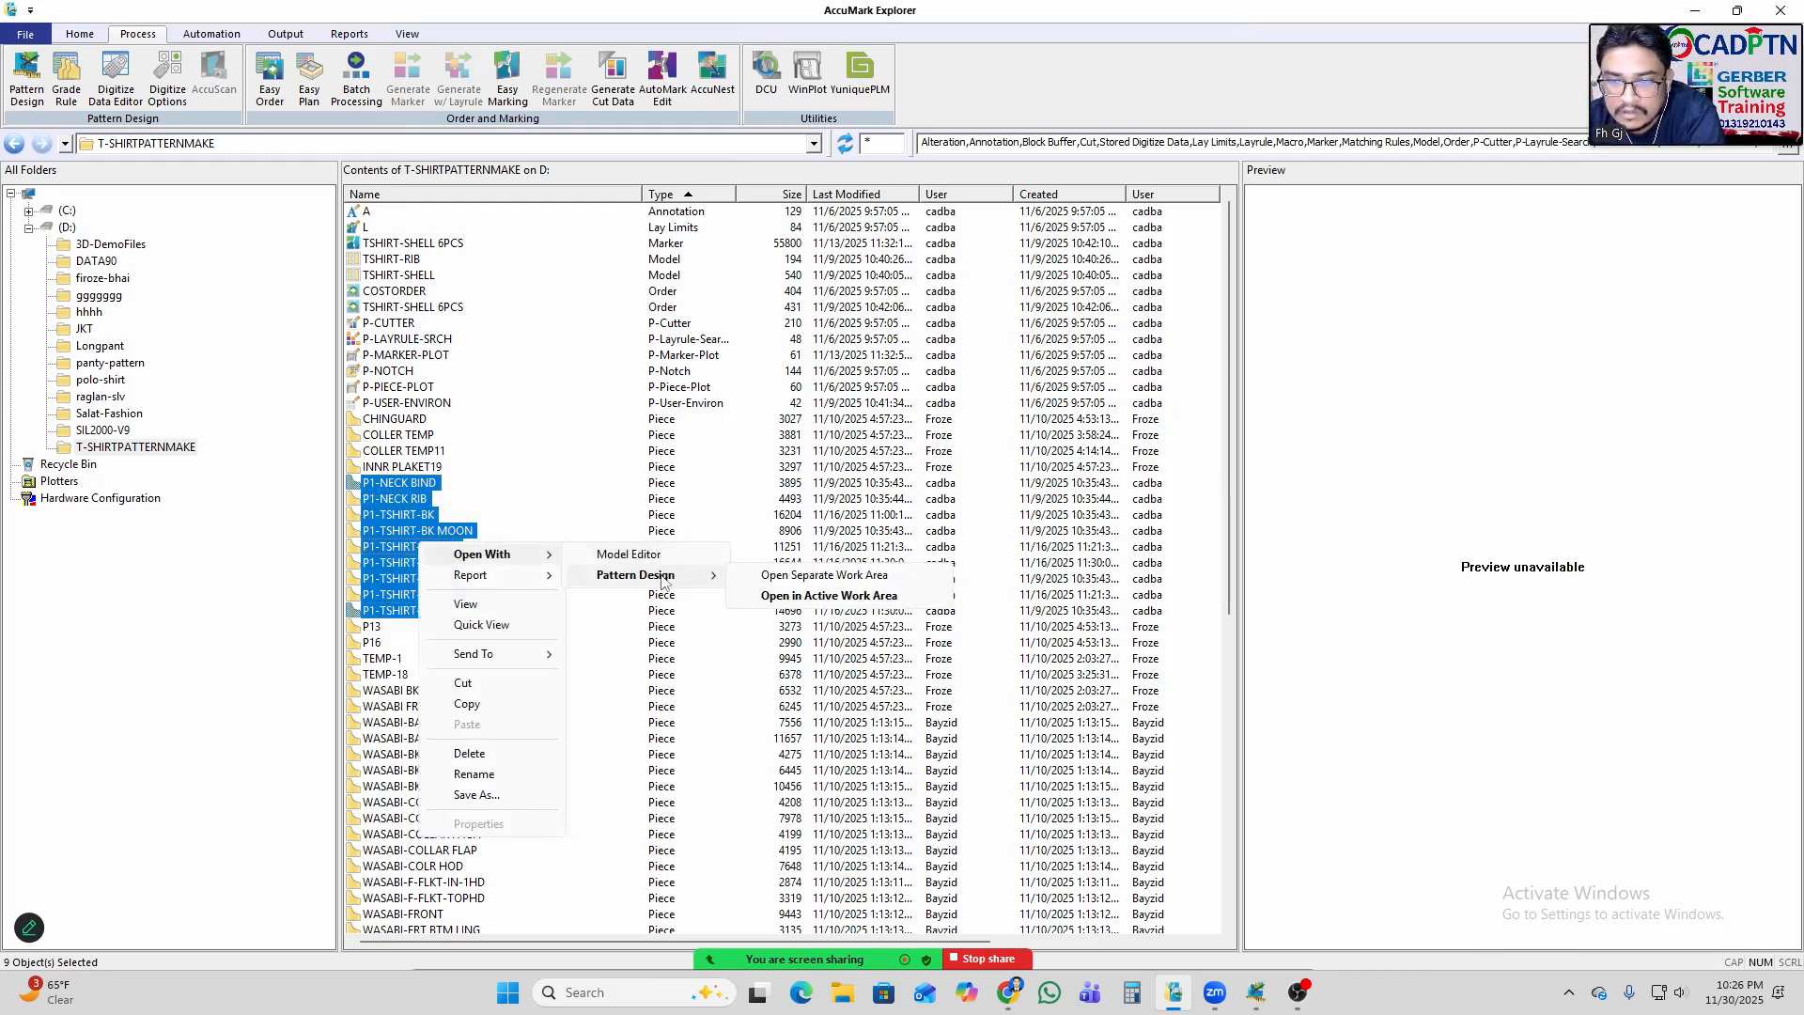
click(887, 594)
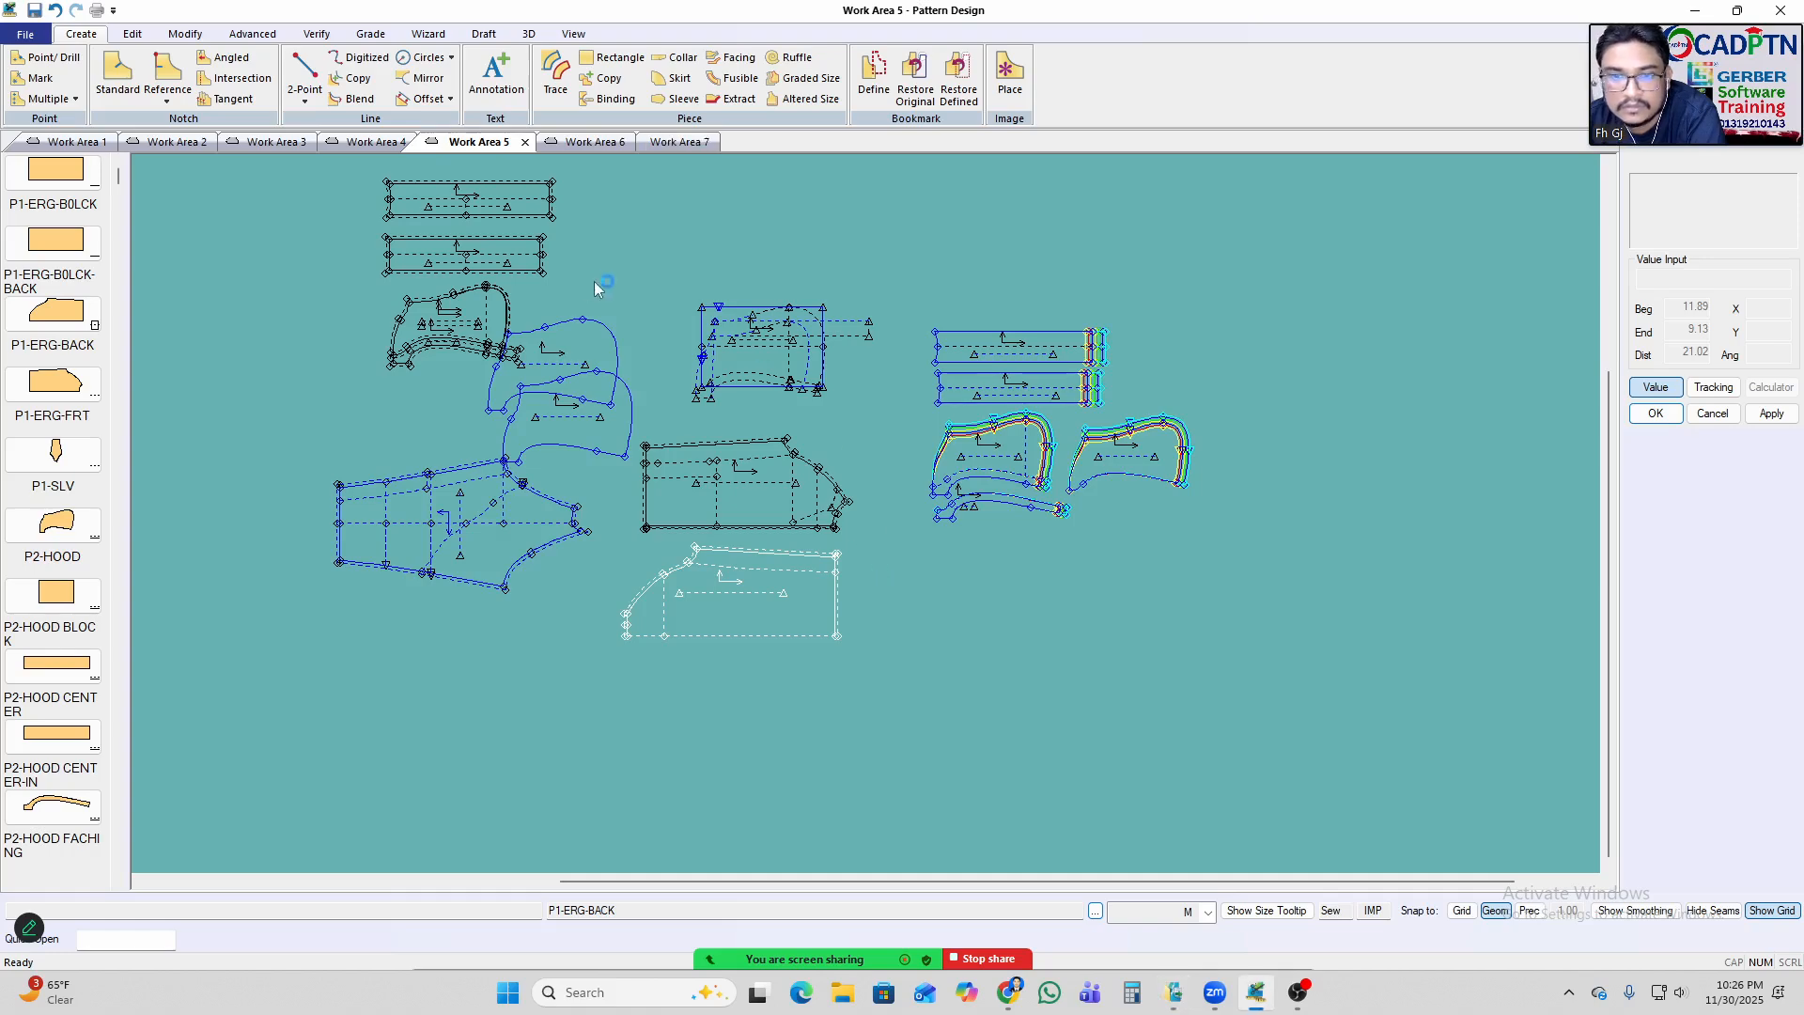
Place all the T-shirt pieces in the work area as positioned and display the full size nest on every piece.
right_click(81, 209)
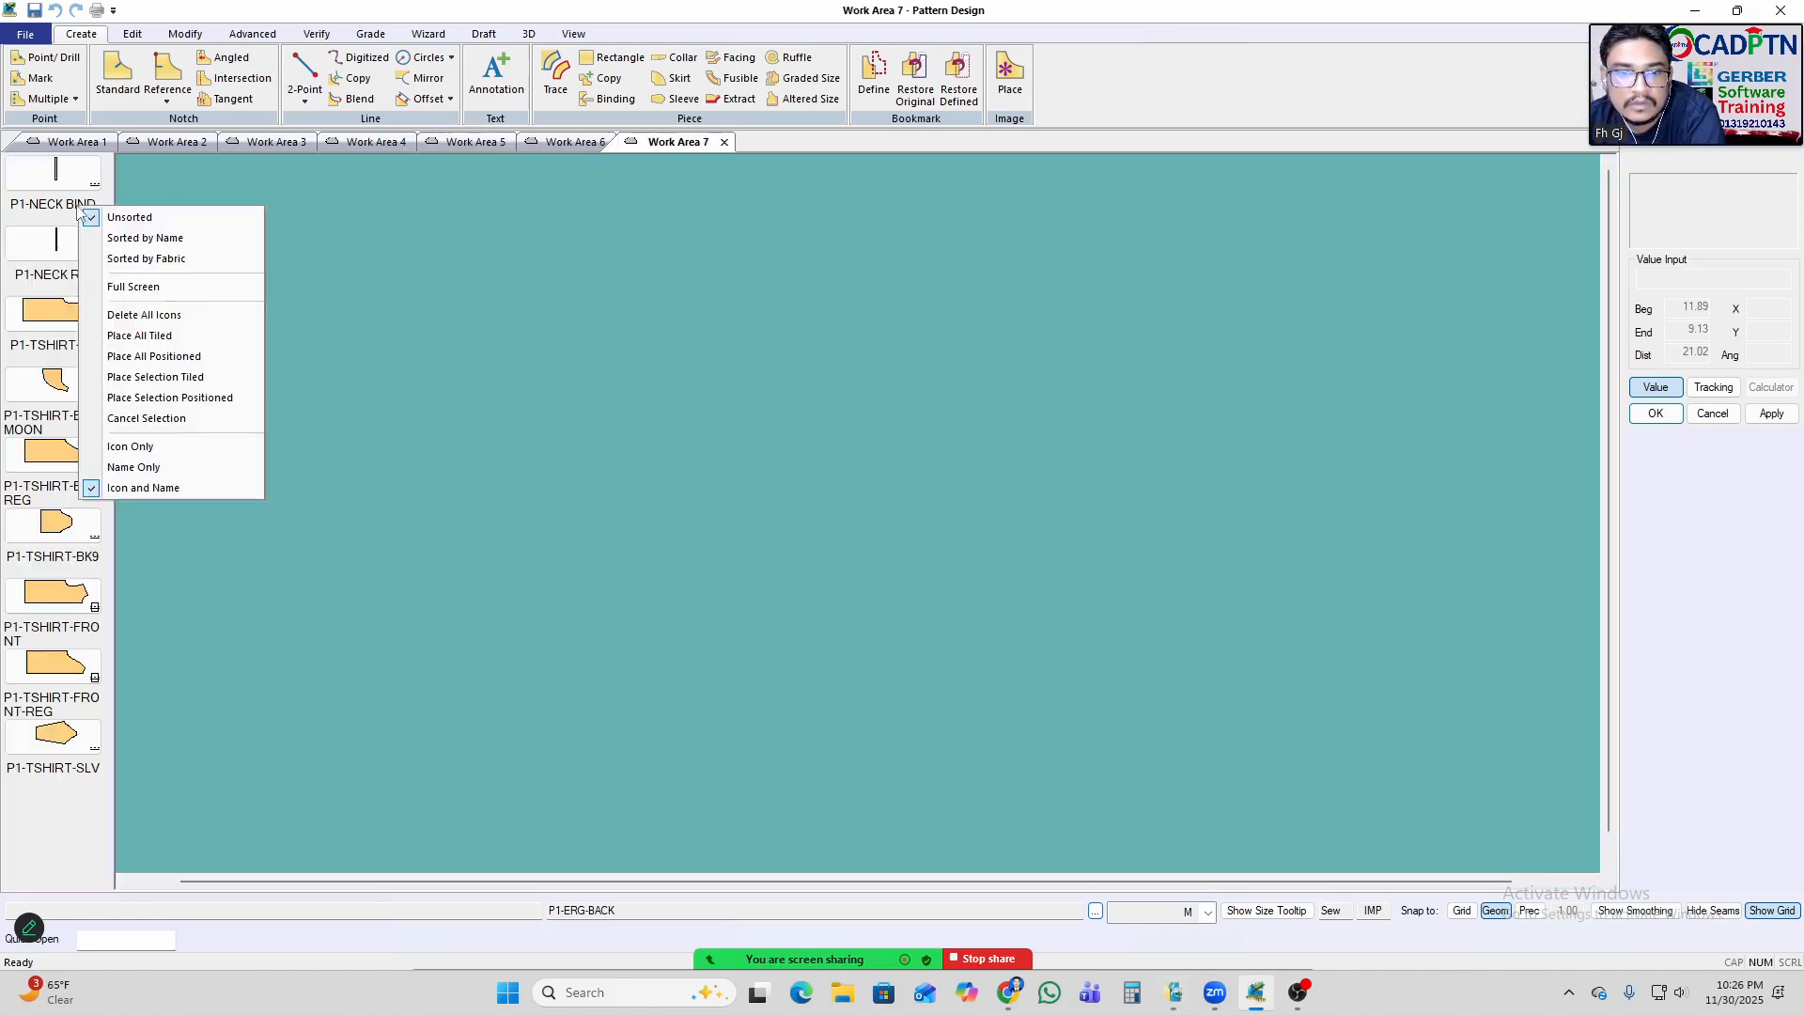
click(141, 356)
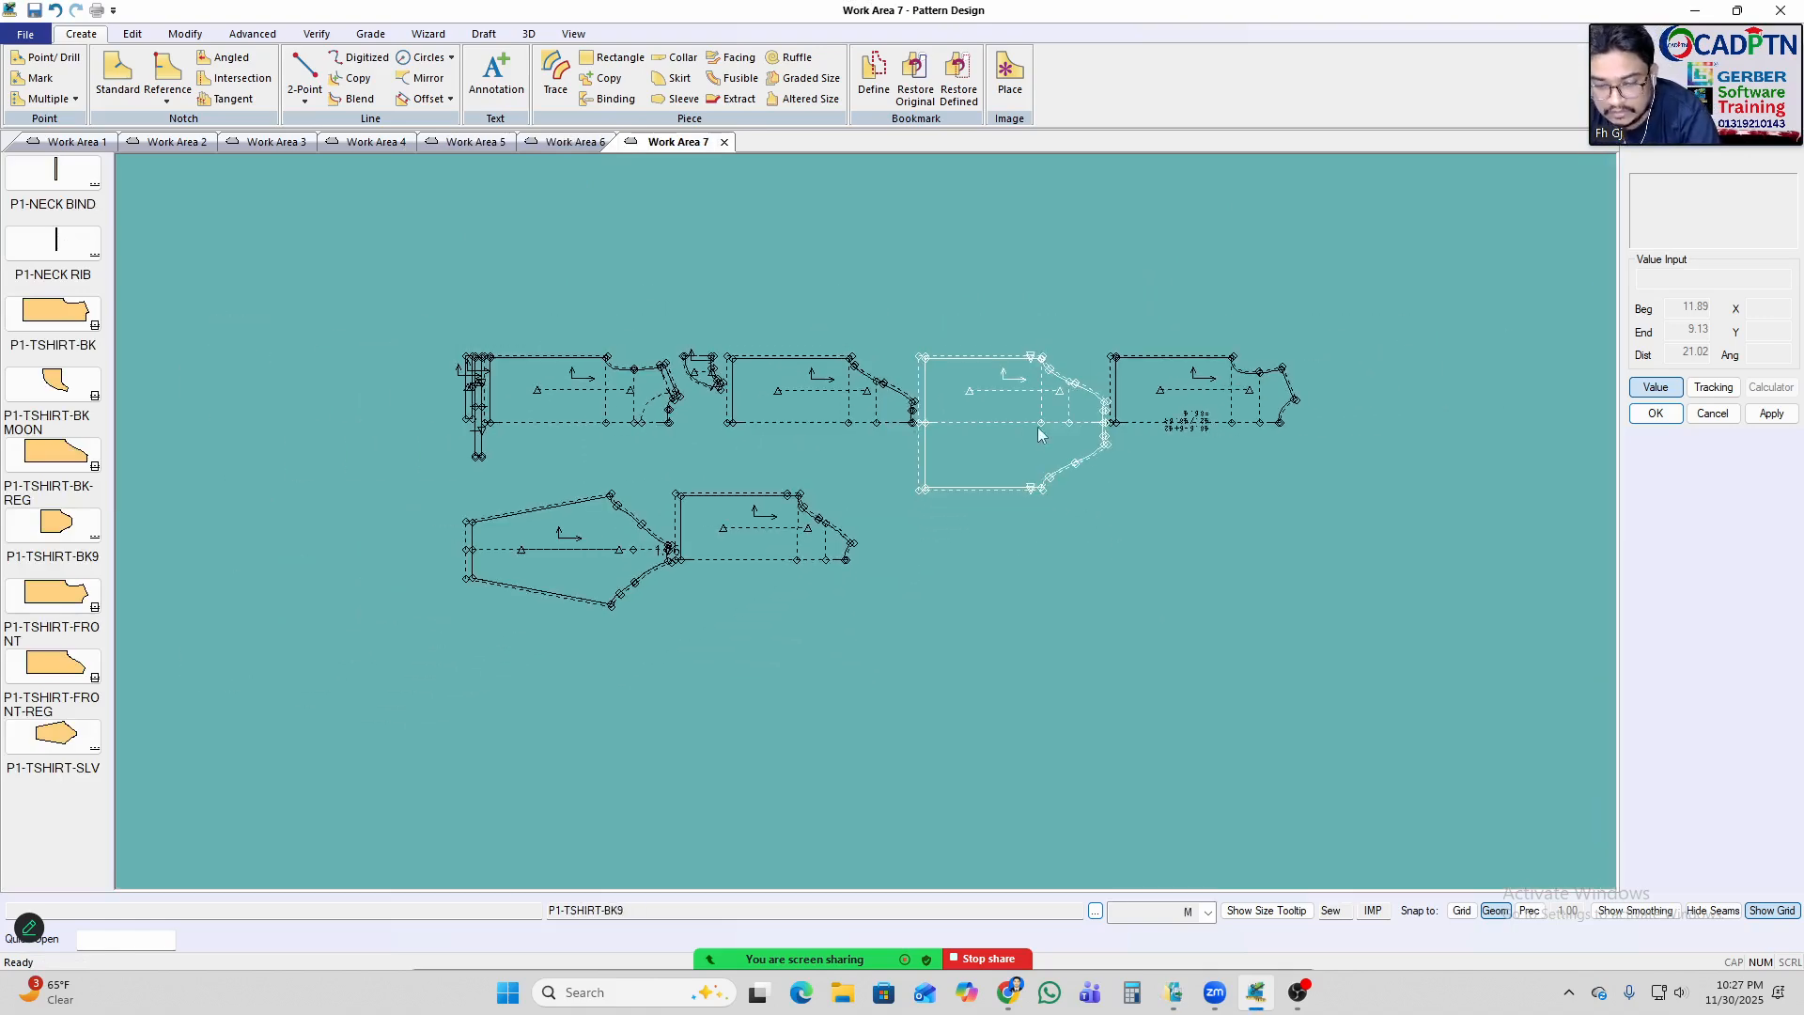
key(n)
drag(1382, 249, 346, 643)
right_click(1290, 332)
click(1303, 346)
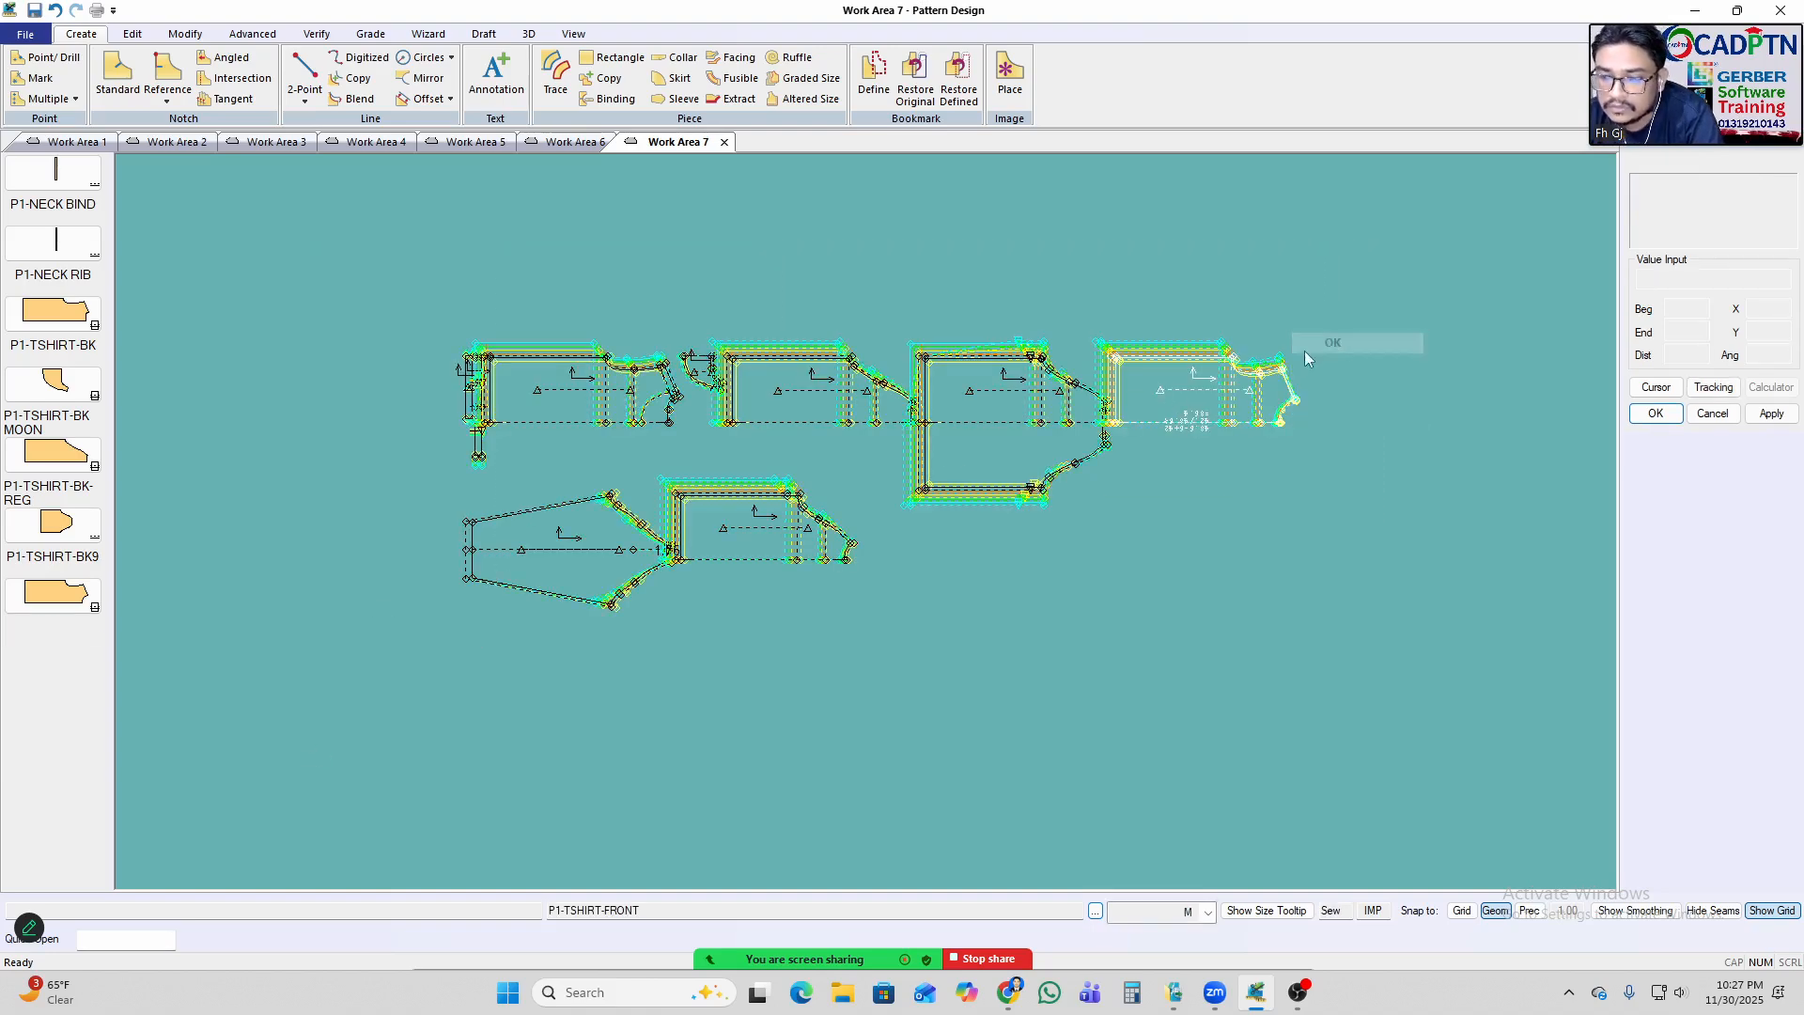
Move the sleeve away from the regular front piece and place the back moon piece below the T-shirt back.
scroll(820, 463, up, 2)
scroll(658, 515, up, 5)
drag(451, 602, 388, 581)
scroll(945, 521, down, 3)
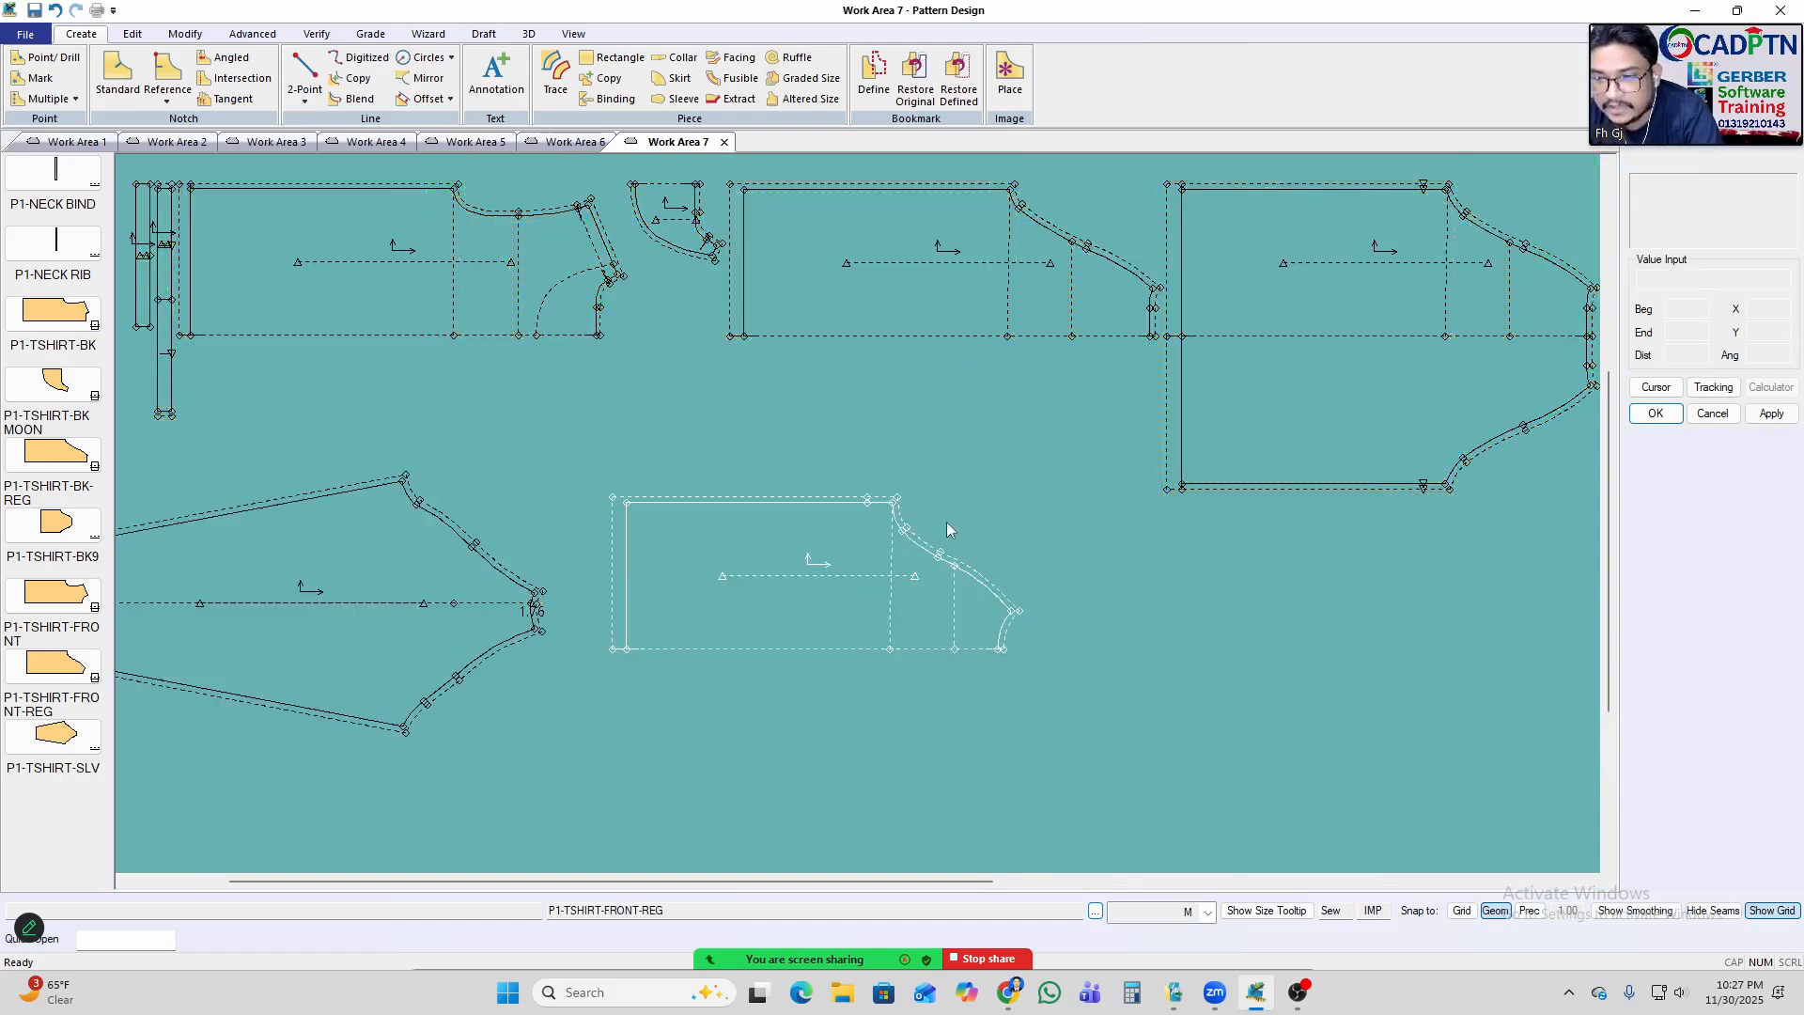
scroll(833, 378, up, 1)
drag(833, 378, 721, 528)
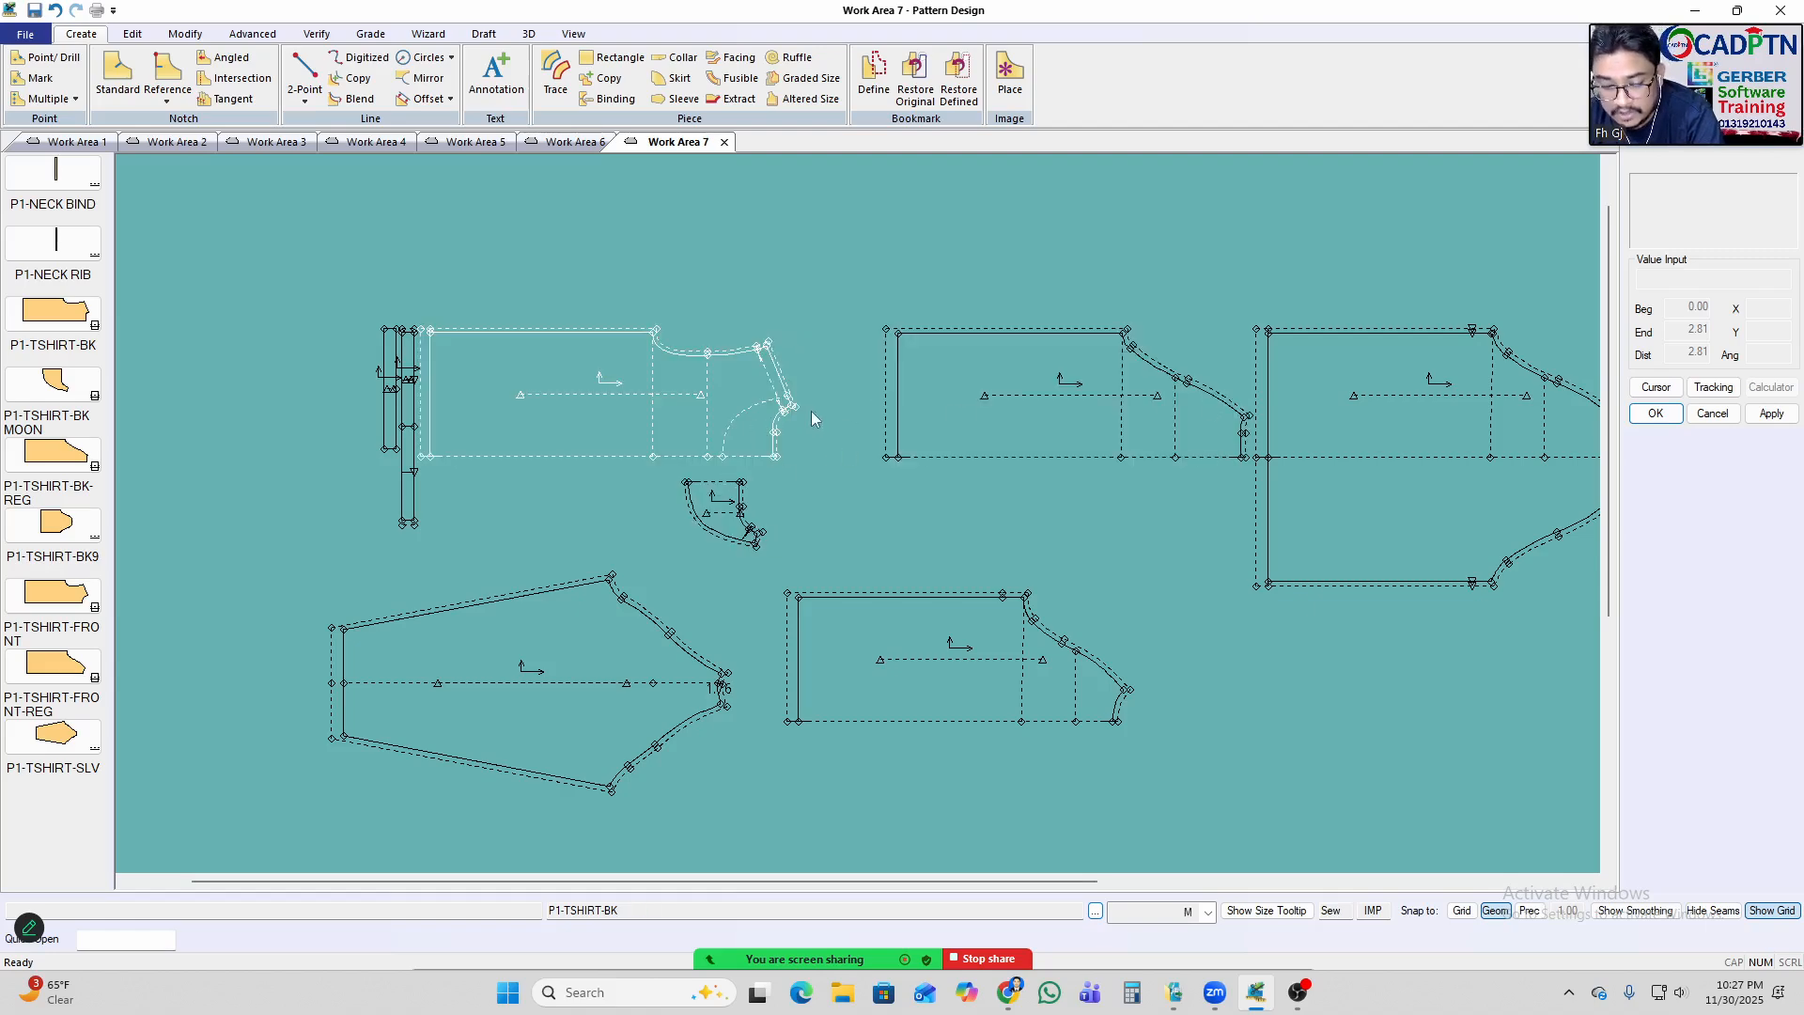
Display the full size nest on the T-shirt back piece.
key(n)
click(586, 399)
right_click(657, 297)
click(700, 311)
scroll(699, 362, up, 2)
scroll(695, 372, up, 2)
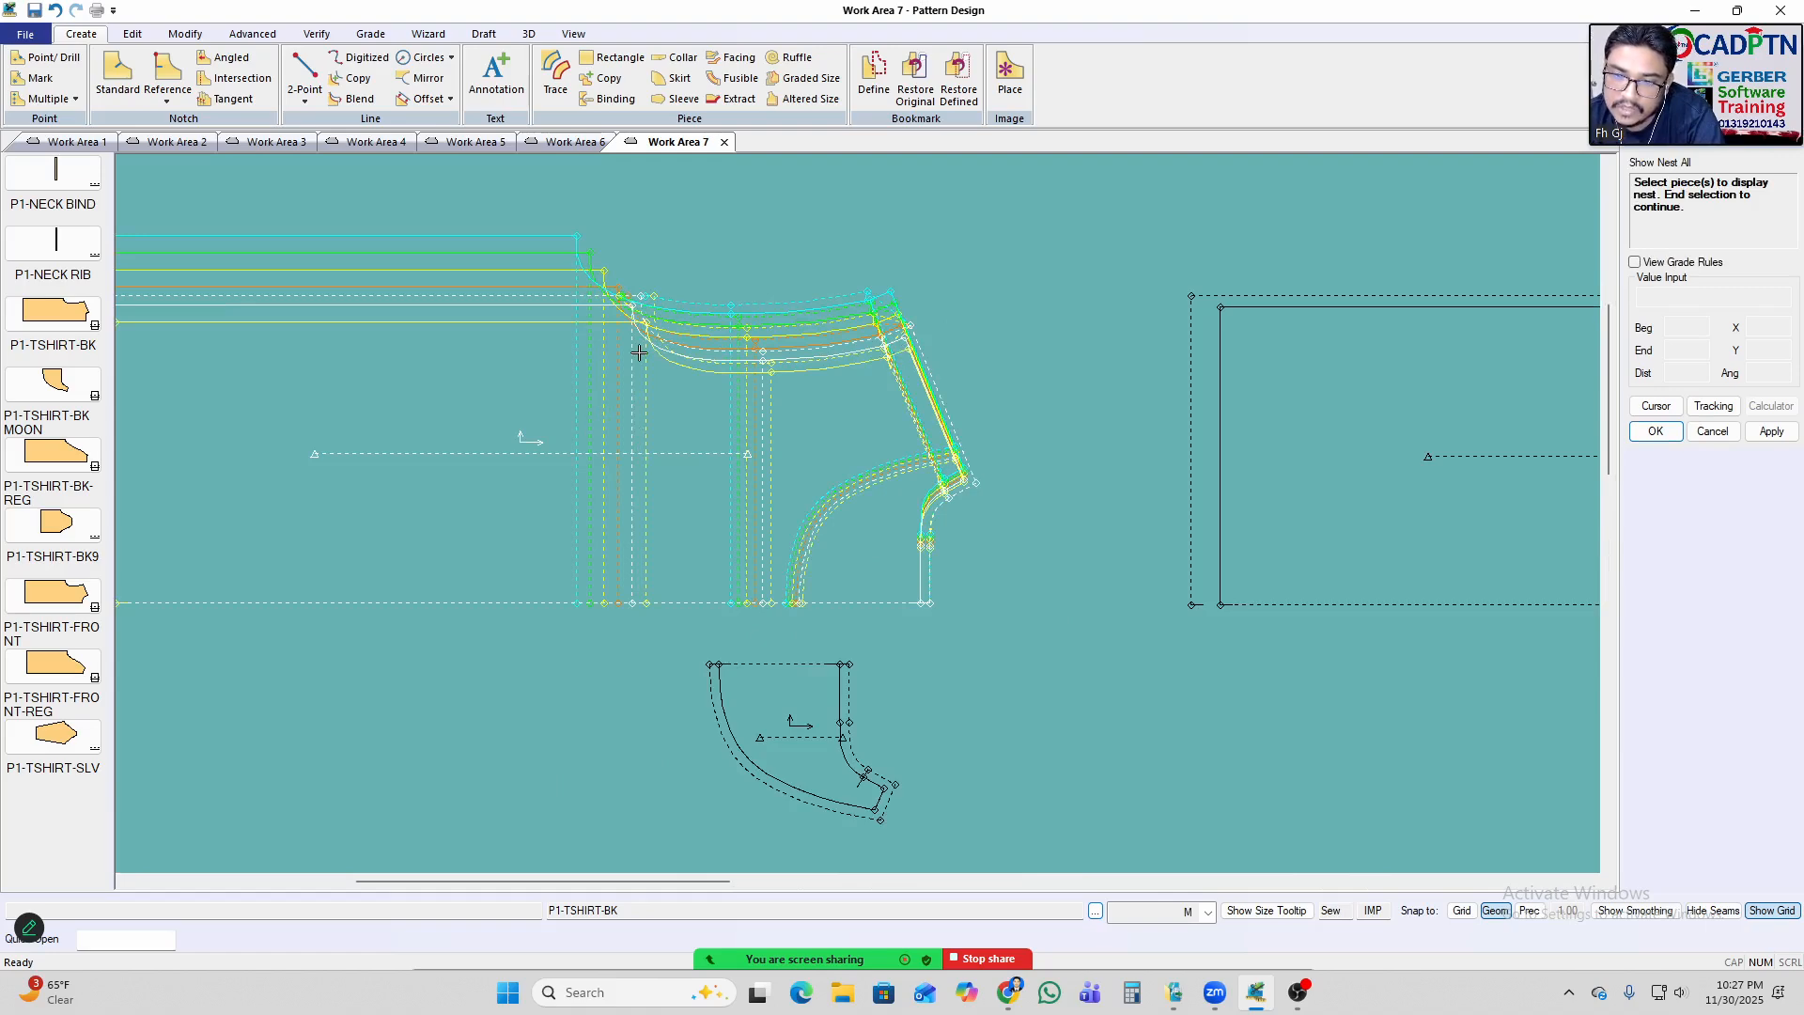
right_click(744, 330)
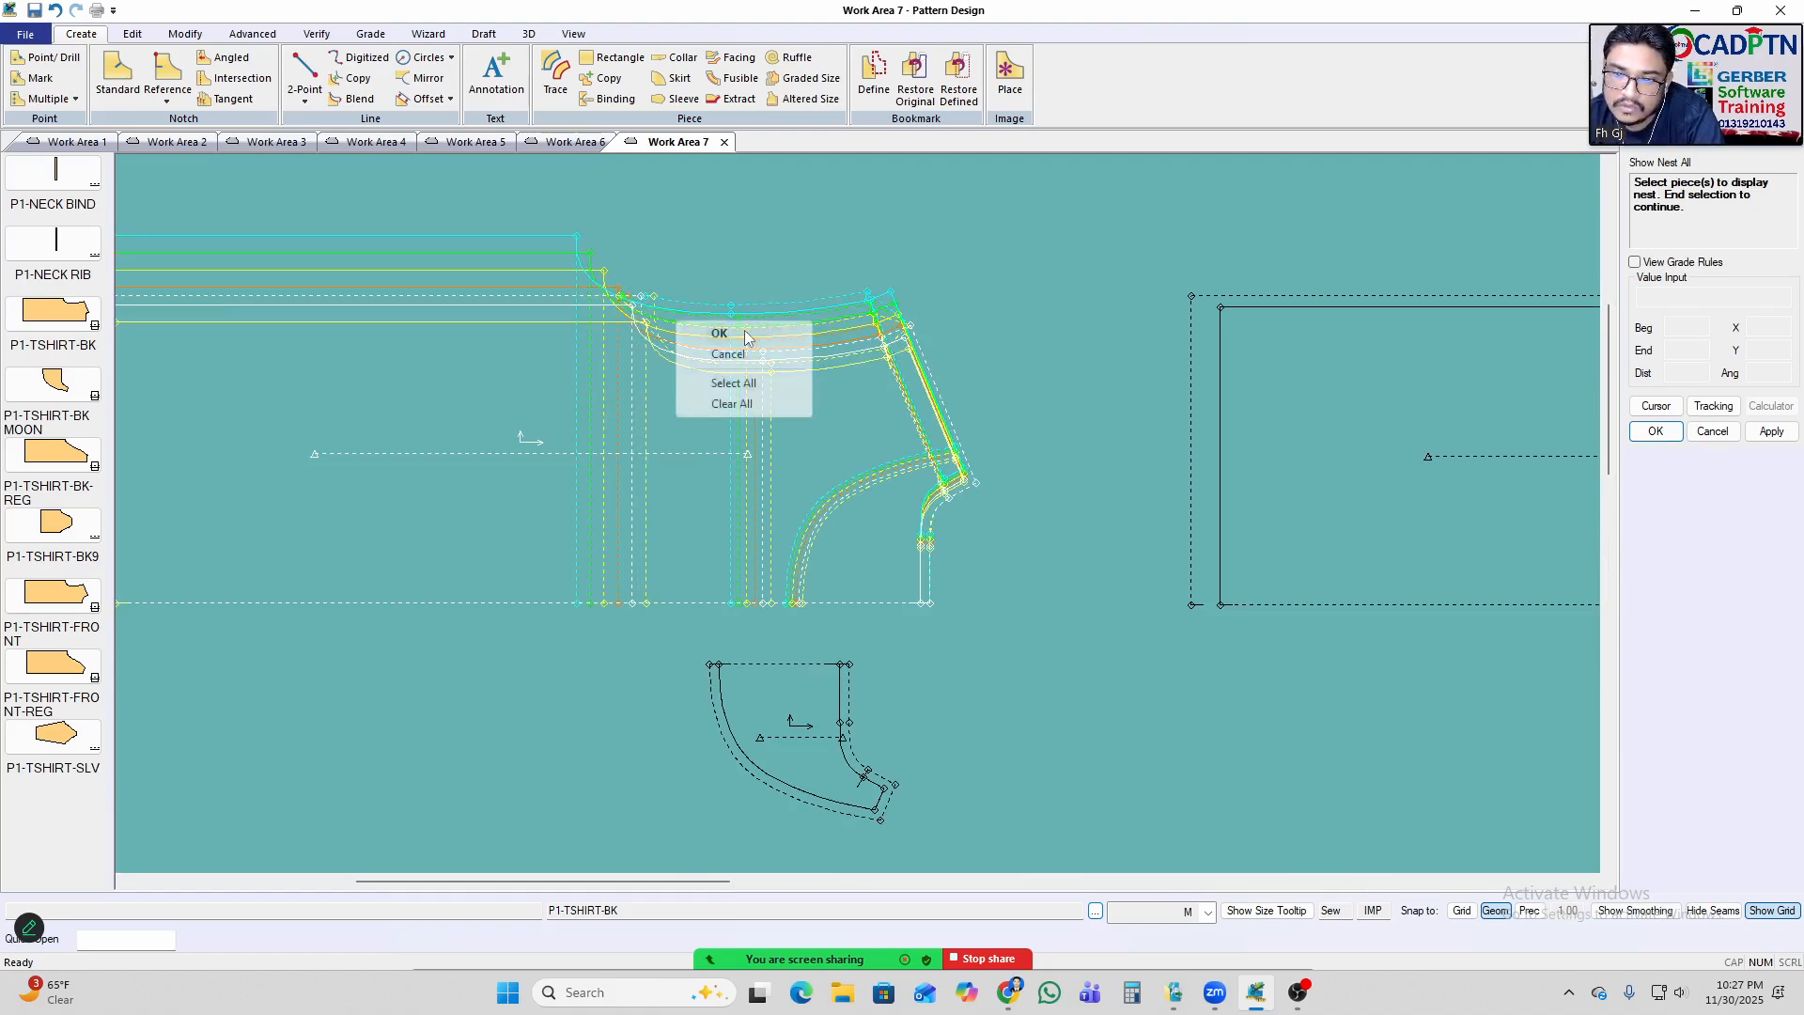
click(748, 336)
Examine the T-shirt back's grade nest along the hem, armhole, shoulder and inner moon line.
scroll(473, 455, up, 1)
drag(480, 602, 328, 545)
drag(419, 442, 314, 481)
click(965, 389)
scroll(965, 389, up, 1)
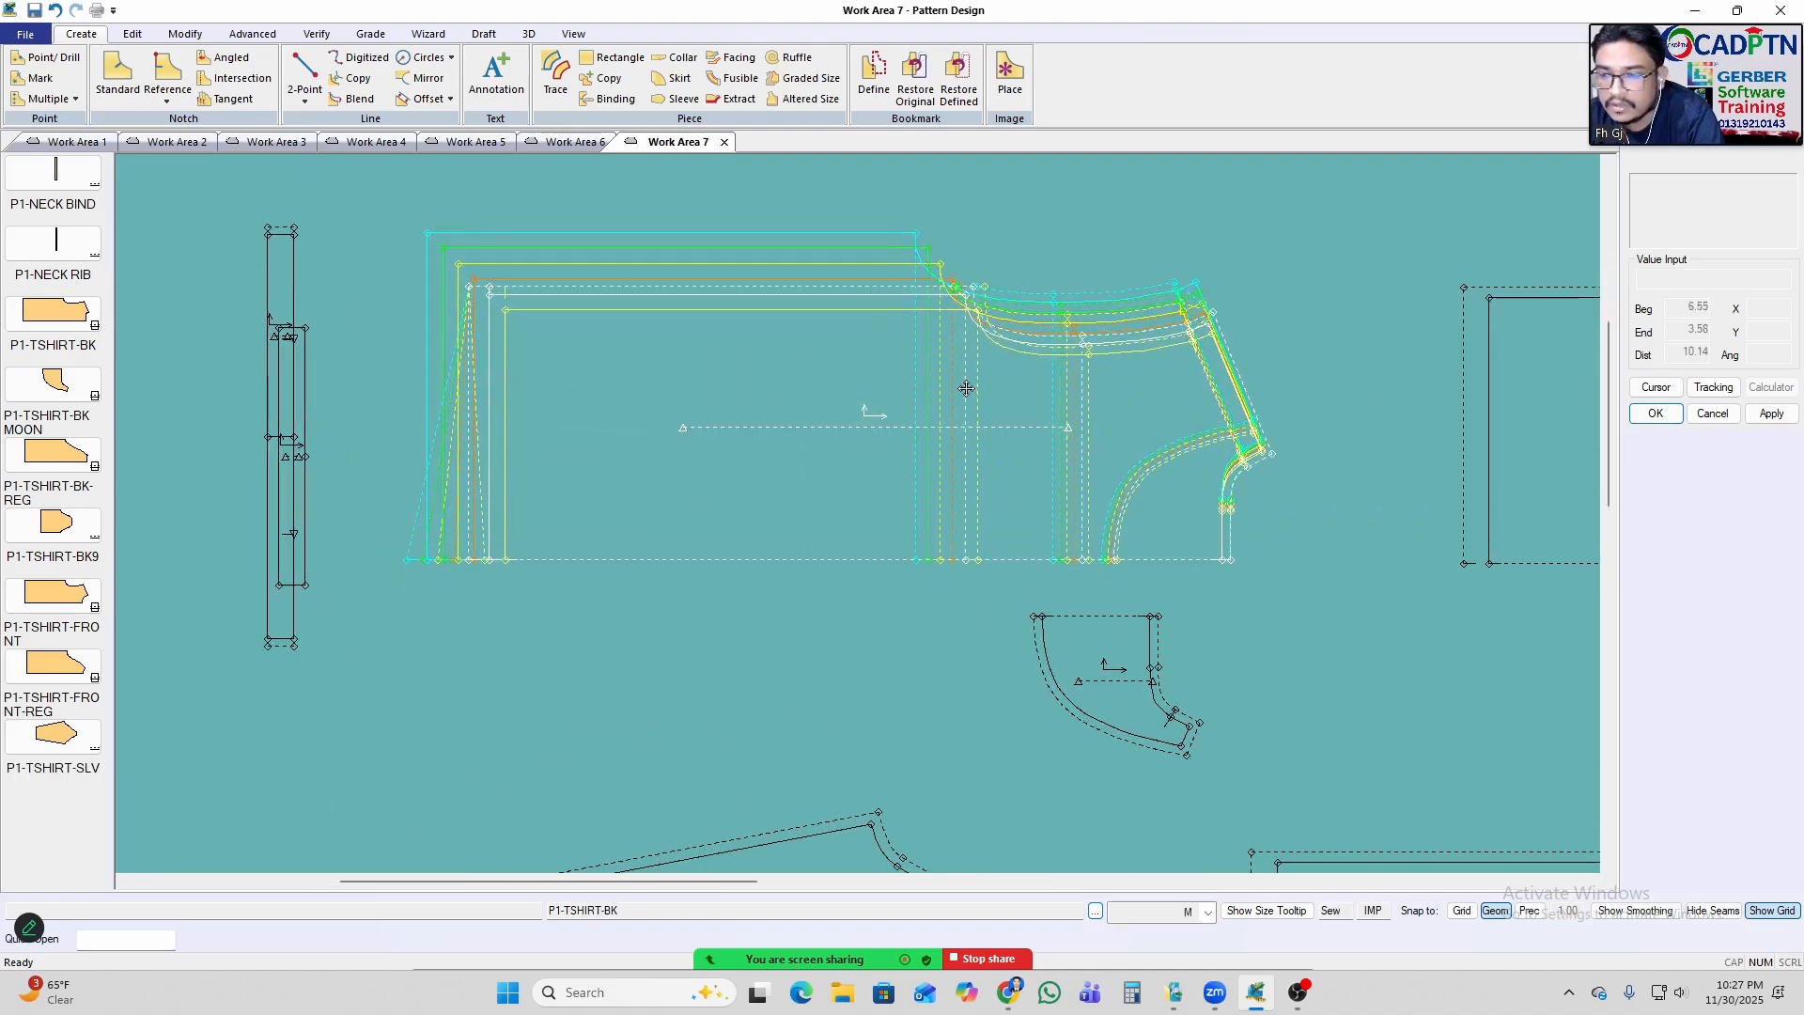
scroll(669, 246, down, 2)
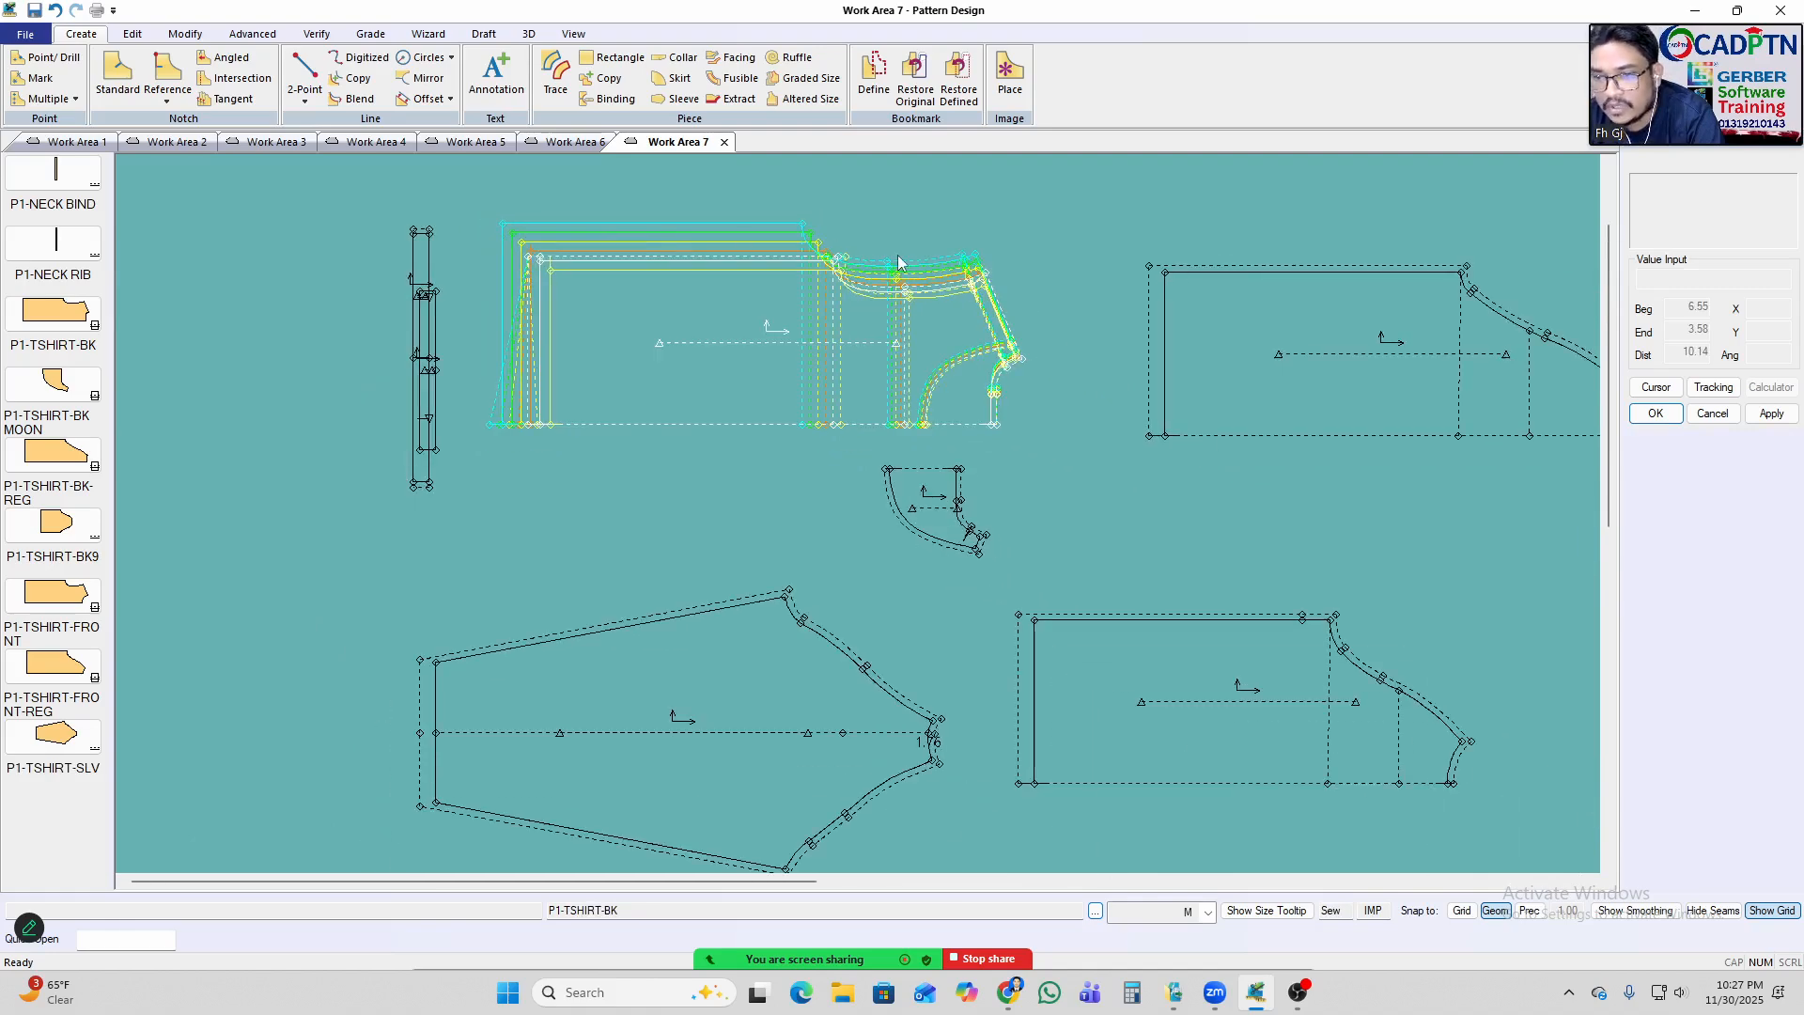
scroll(885, 255, up, 2)
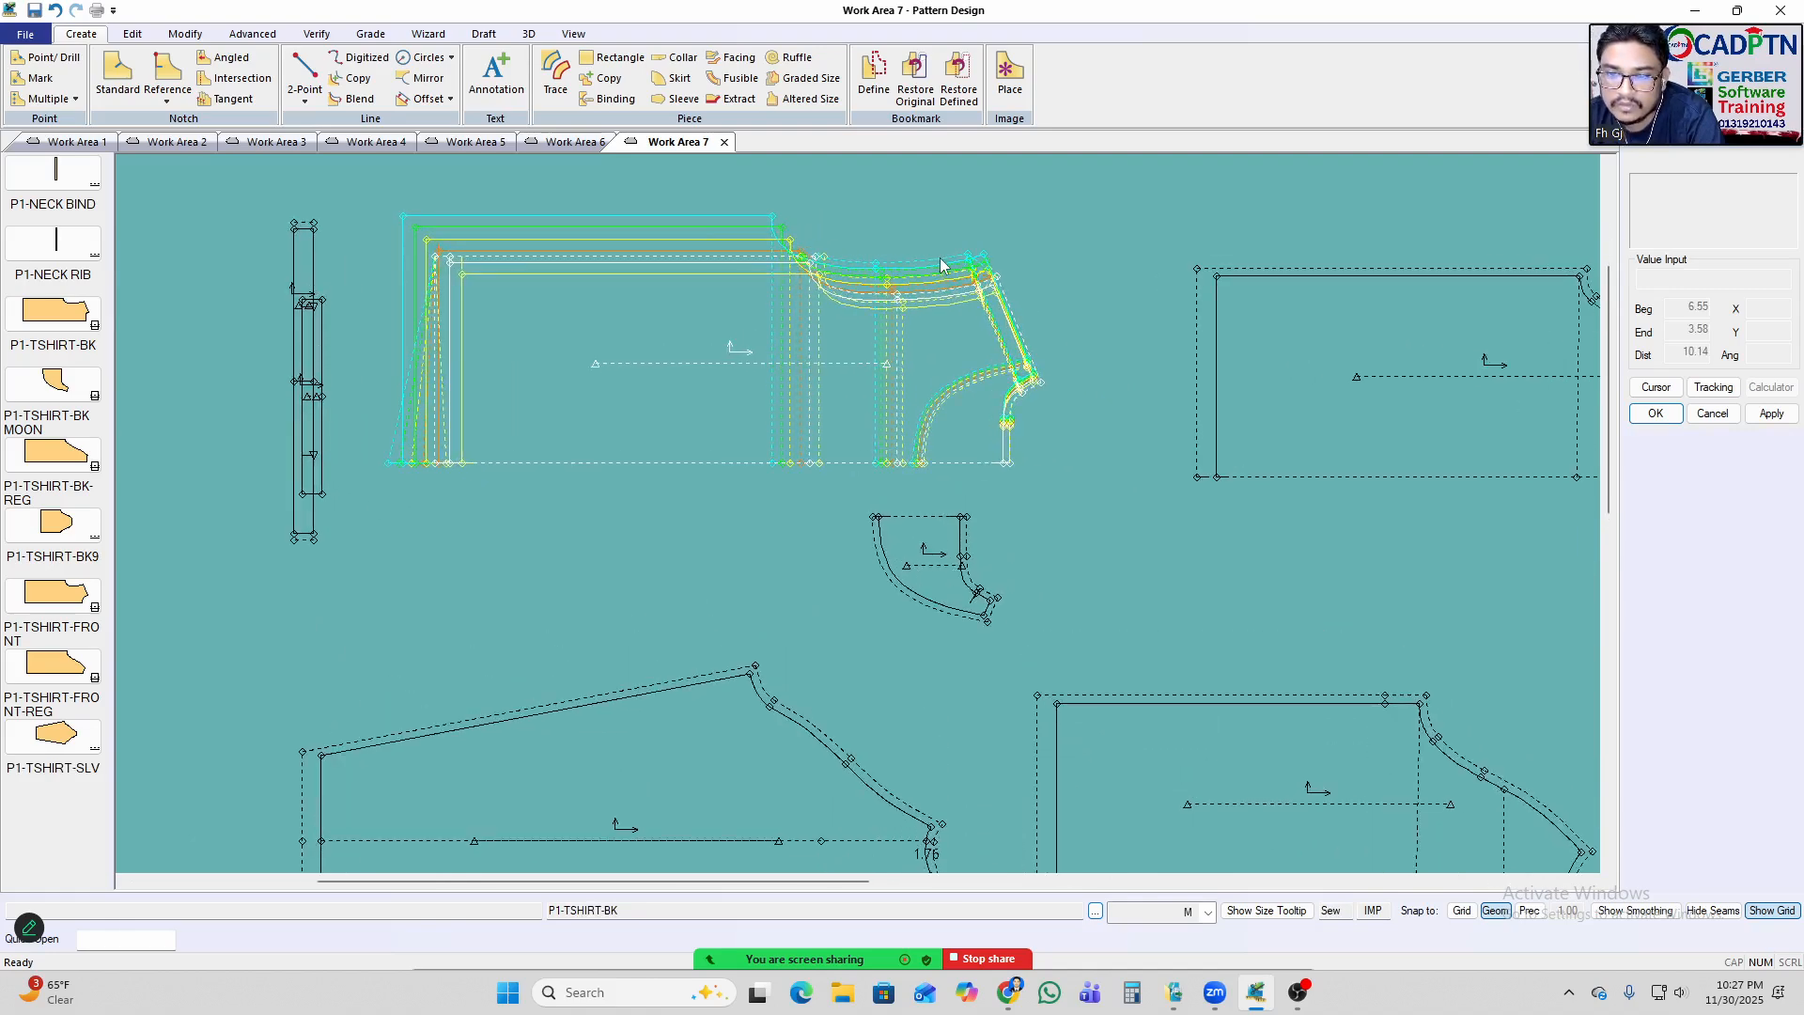
scroll(864, 254, down, 5)
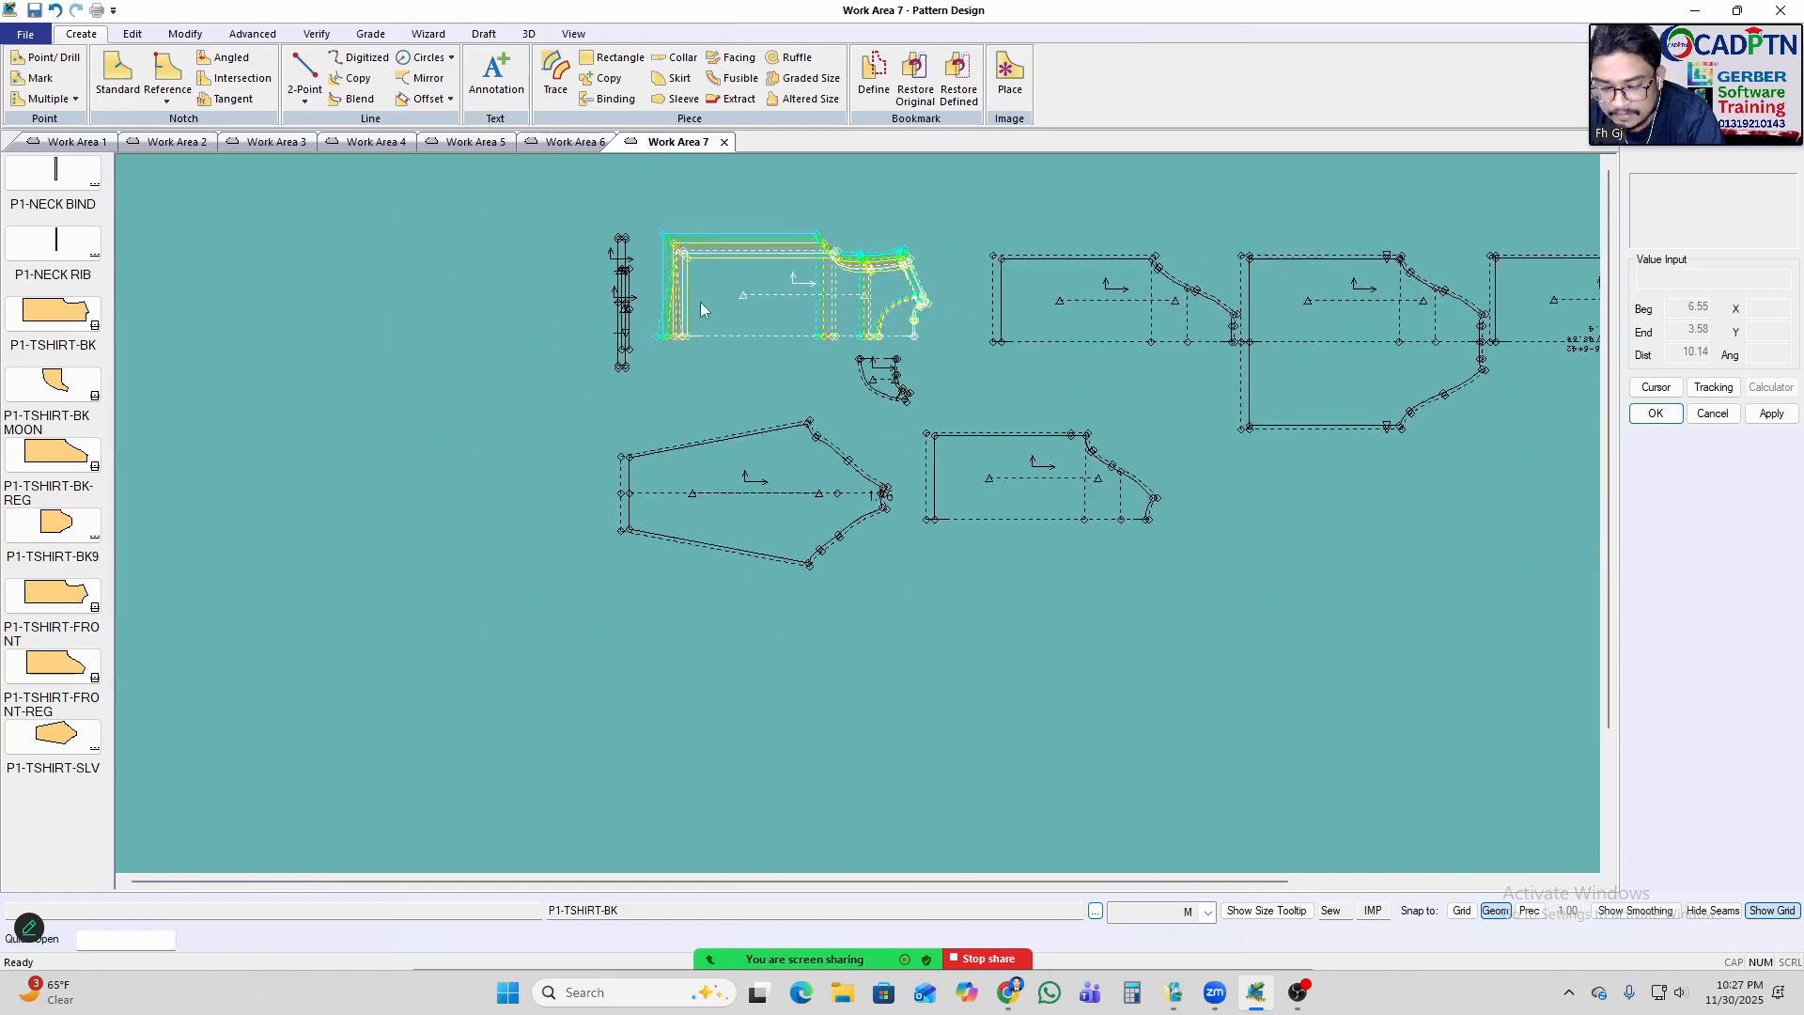
Display the full size nest on all T-shirt pieces in the work area.
key(n)
scroll(1363, 268, down, 1)
drag(1410, 241, 309, 684)
right_click(1232, 328)
click(1232, 329)
right_click(1285, 283)
click(1287, 285)
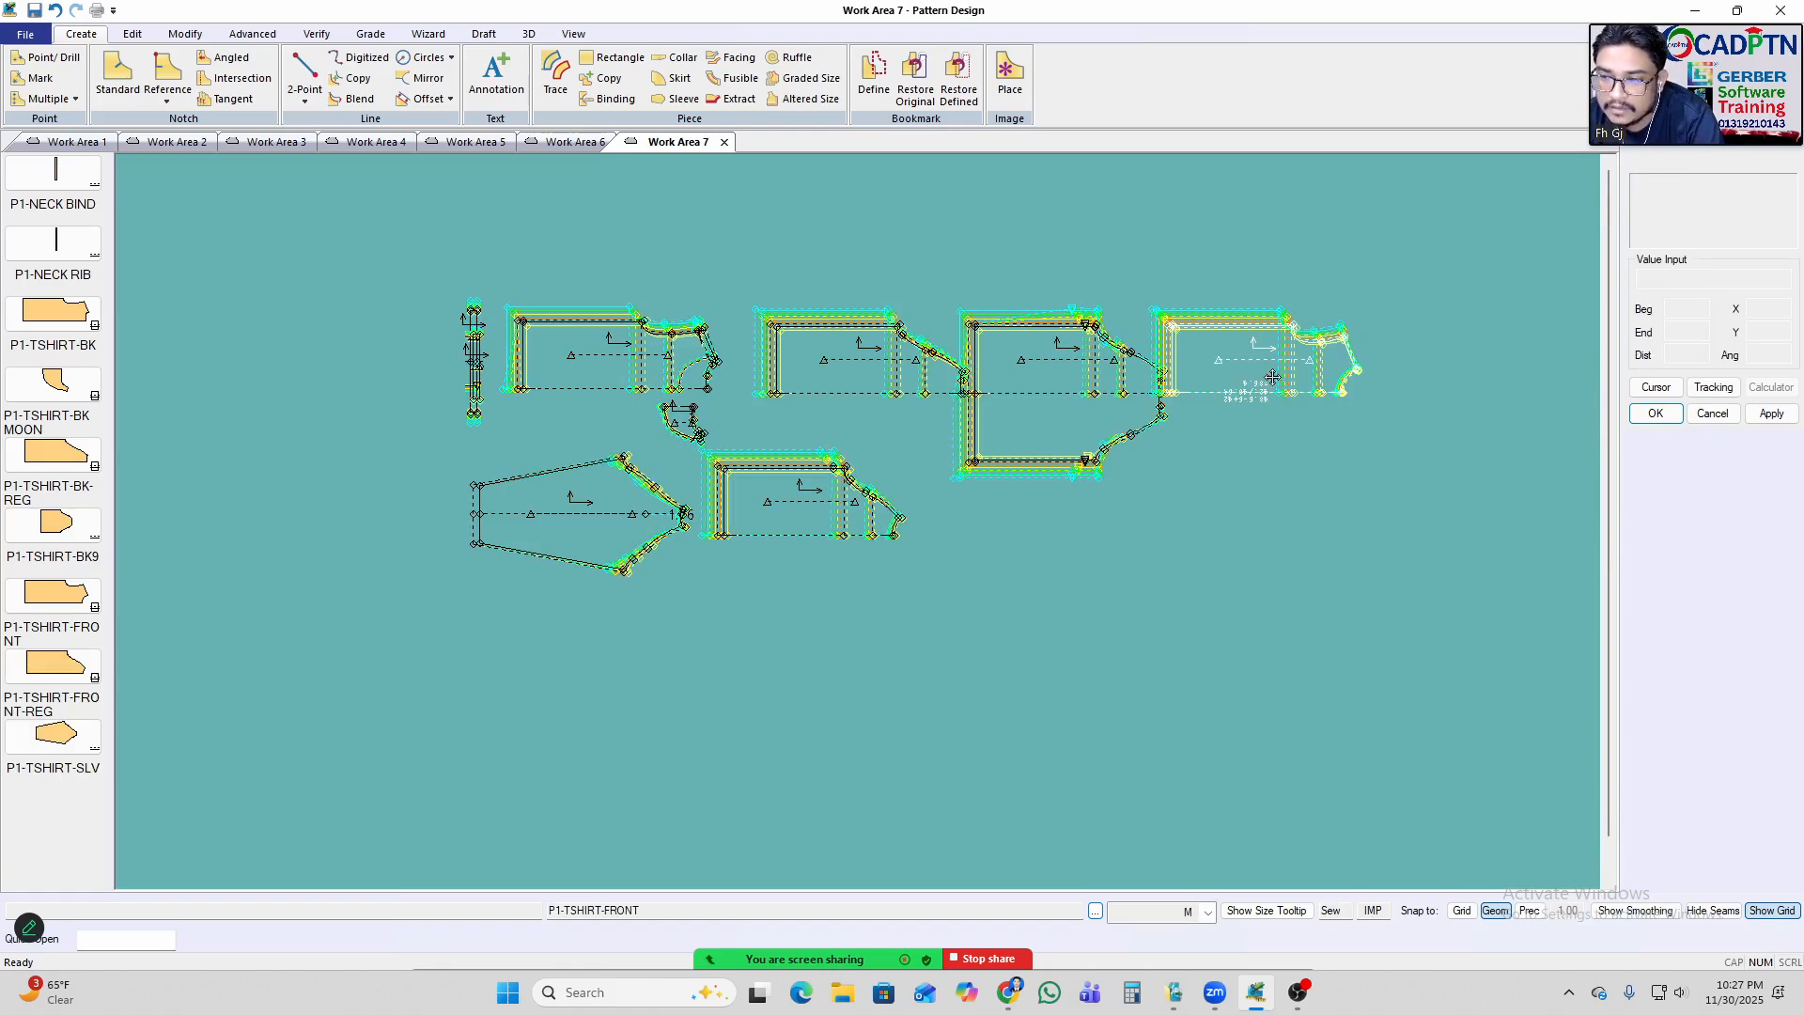
Move the T-shirt front into the empty area below the other pieces and hide the seams.
drag(1276, 370, 1354, 795)
scroll(1353, 795, up, 4)
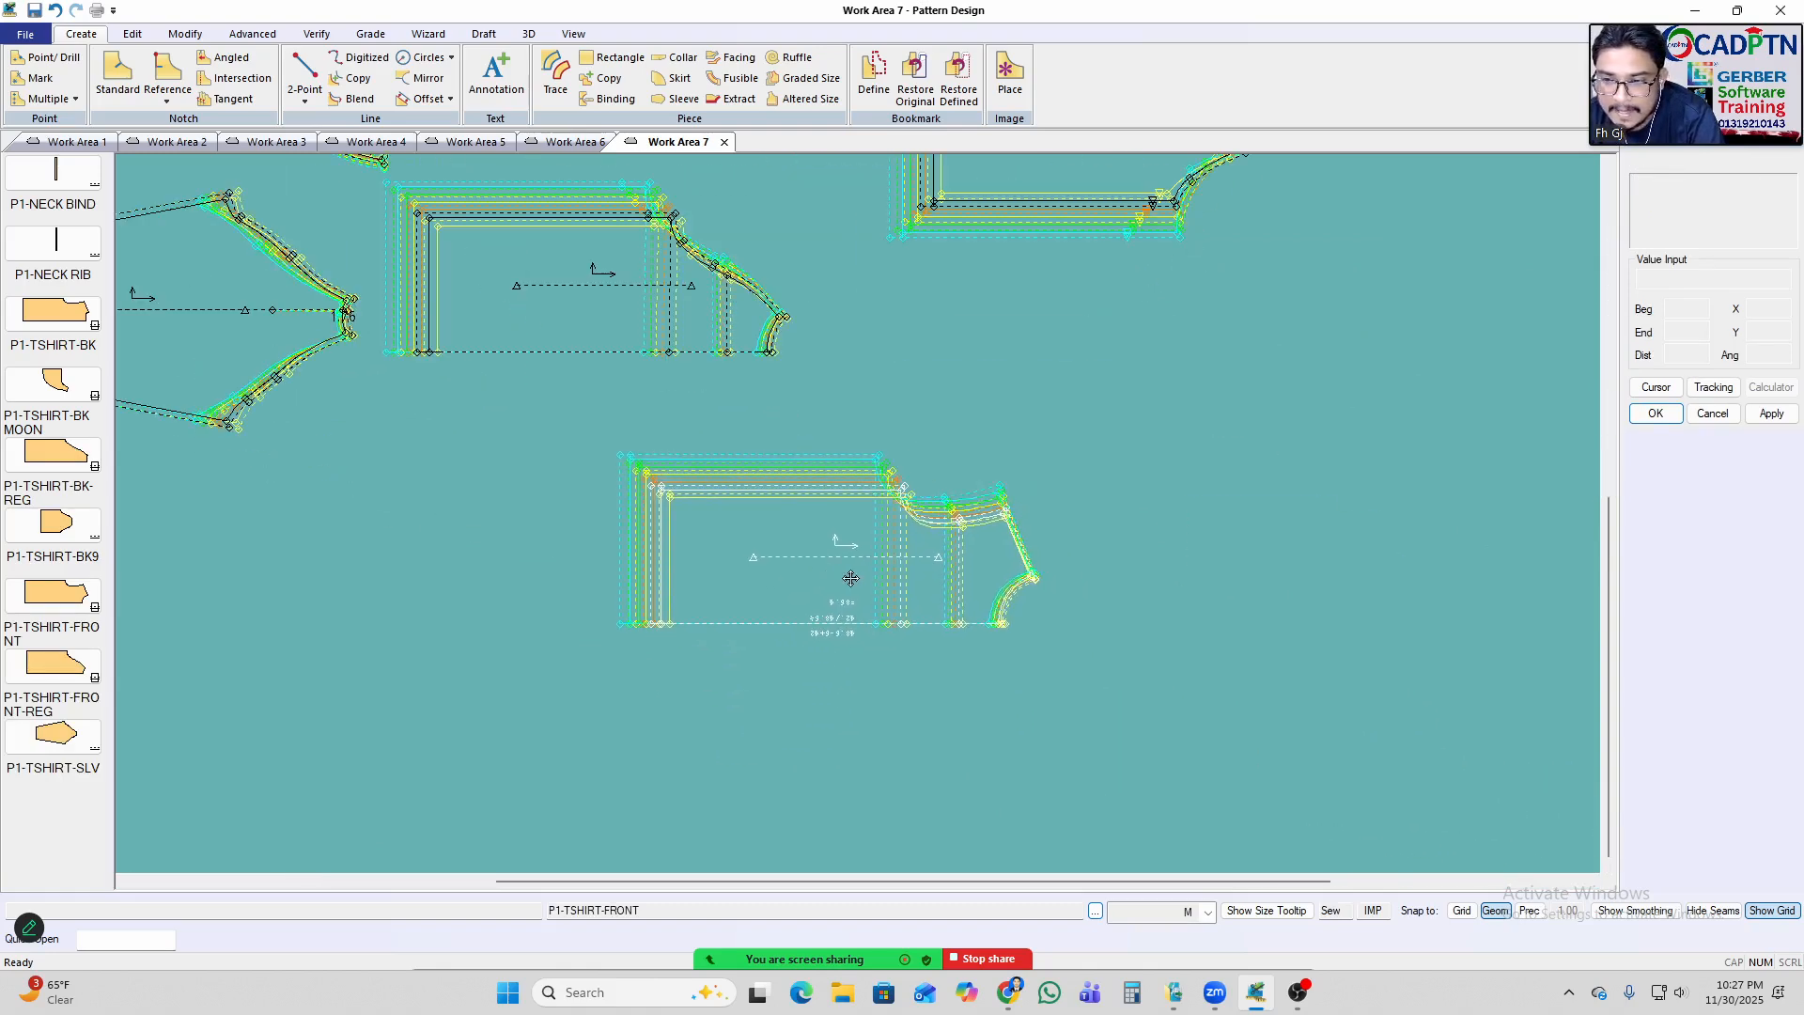
scroll(539, 539, up, 1)
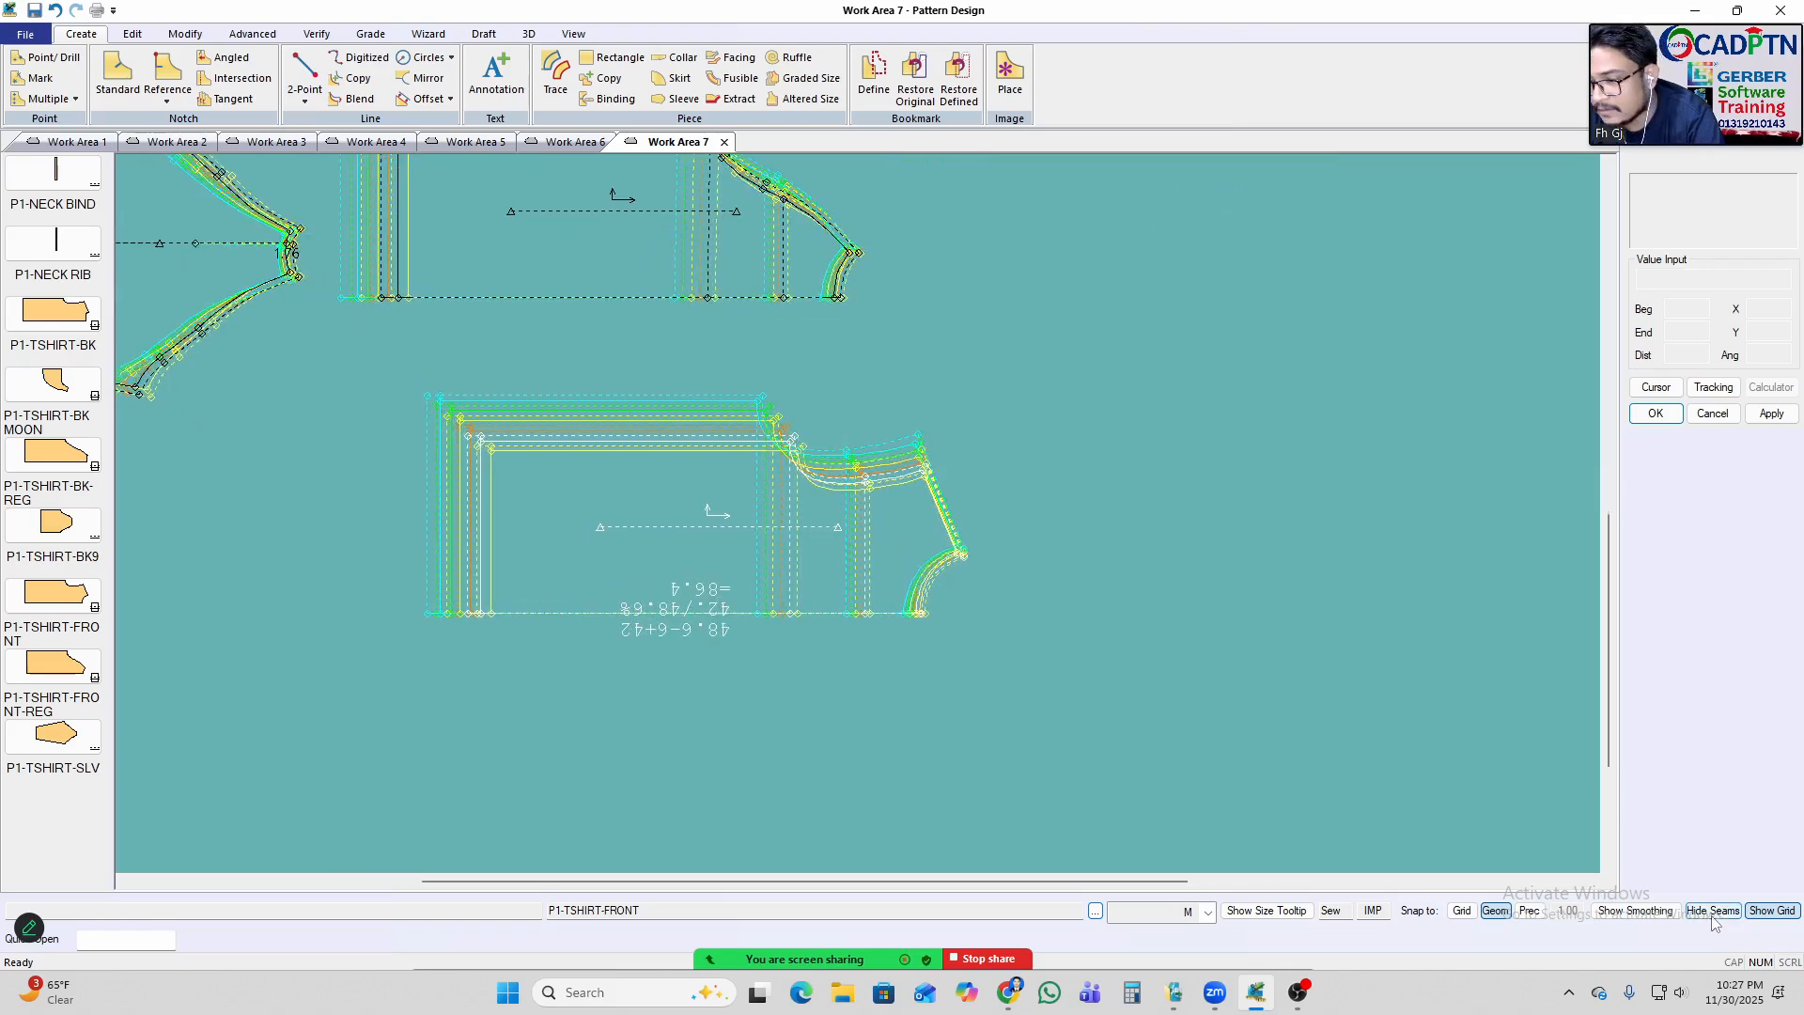
scroll(679, 540, up, 2)
drag(666, 541, 946, 514)
Redisplay the T-shirt front's full size nest and examine its armhole and shoulder grading.
key(n)
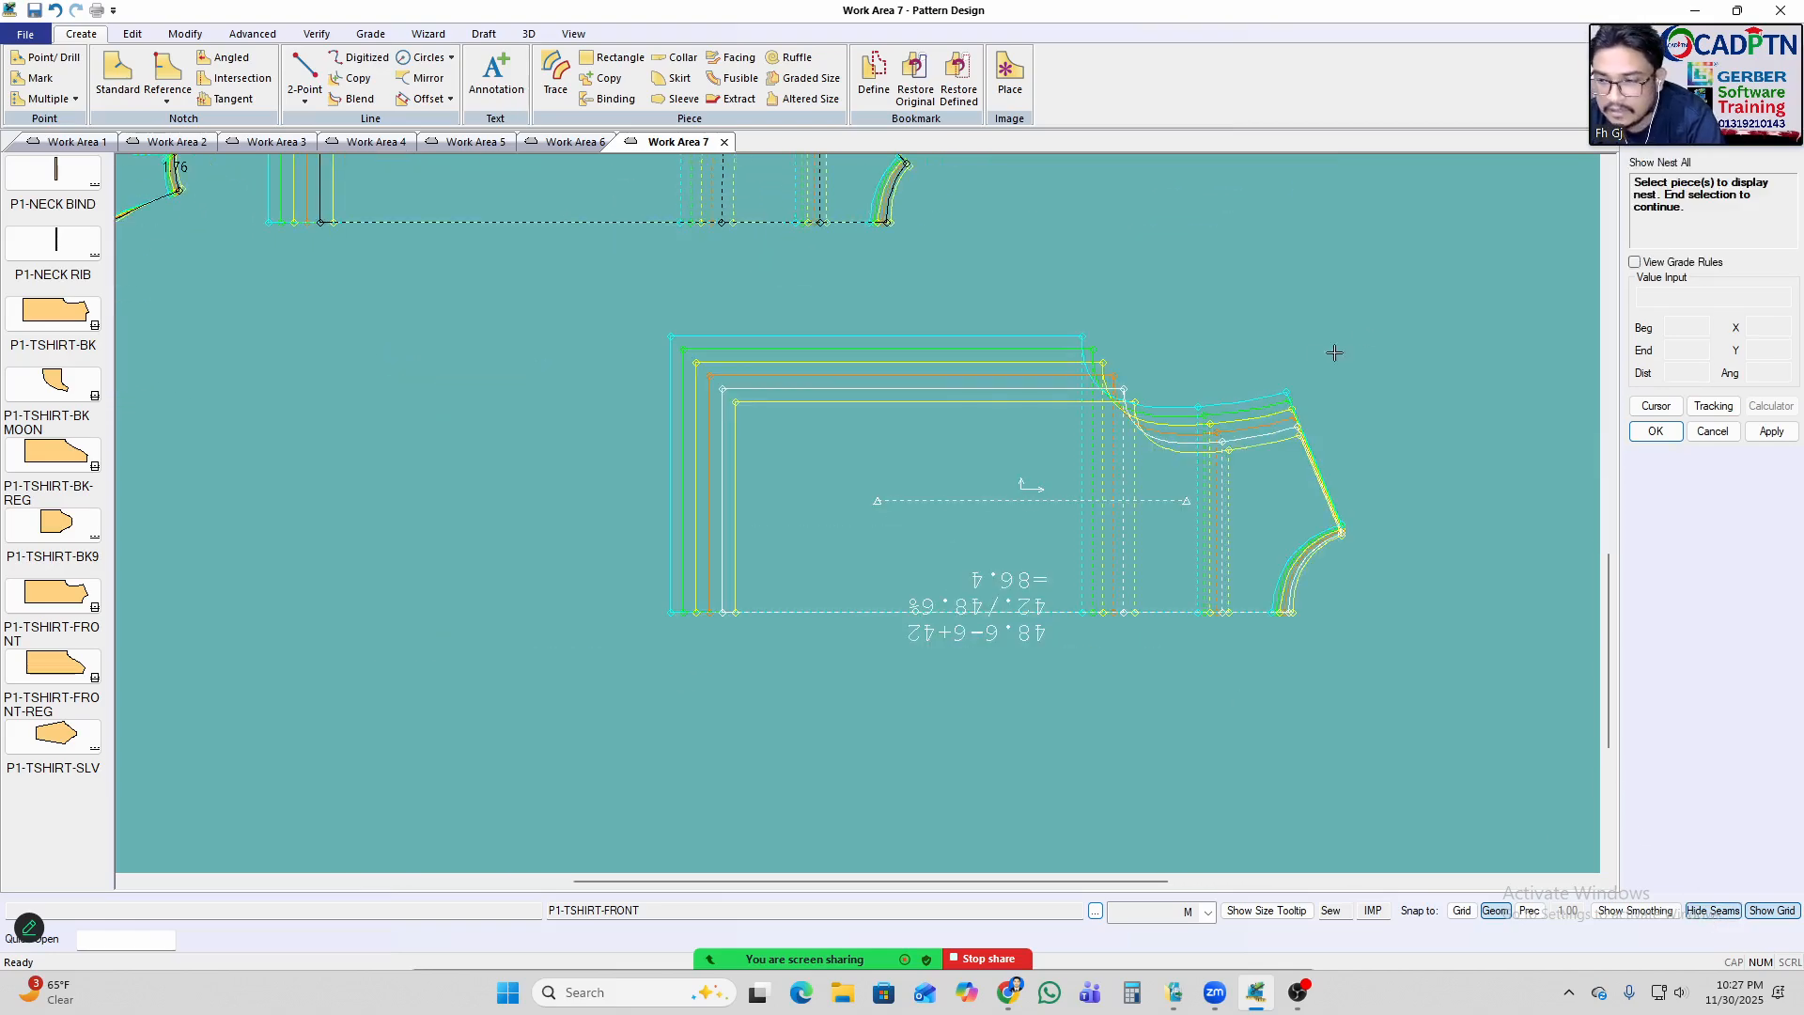
drag(1397, 311, 1169, 486)
right_click(1276, 323)
click(1276, 325)
middle_drag(1110, 474, 813, 531)
scroll(767, 479, up, 2)
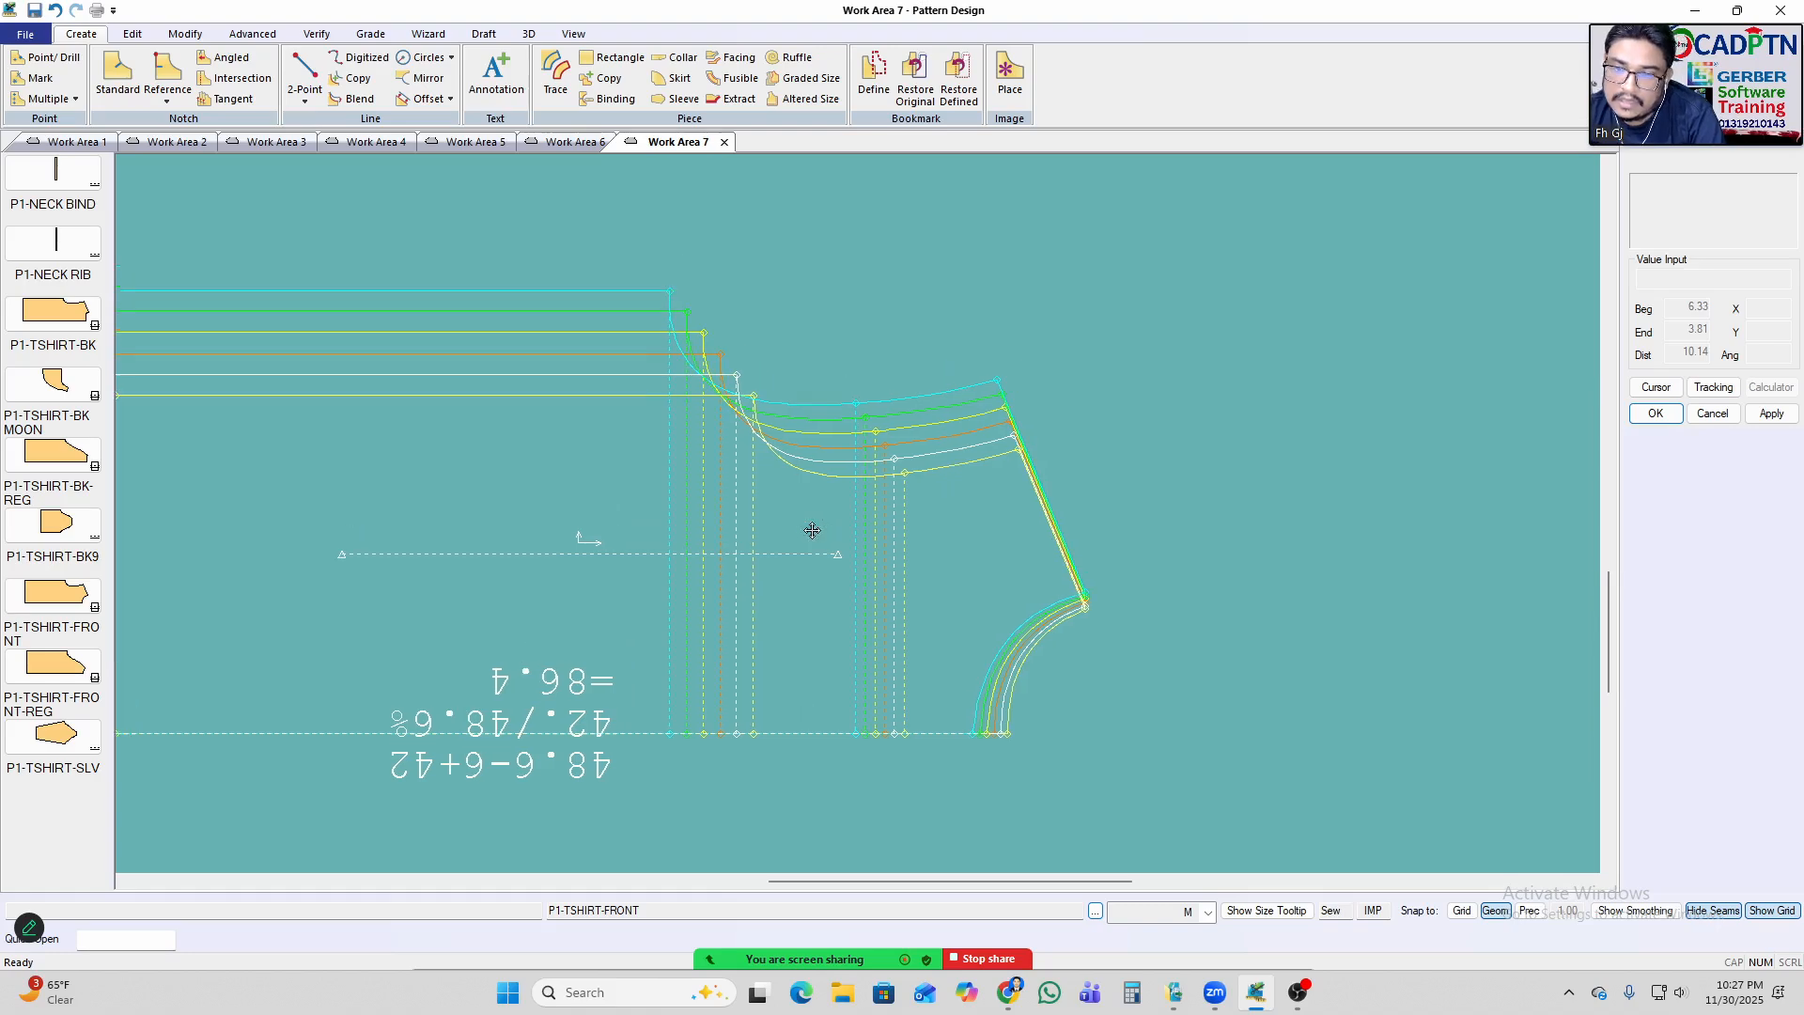
click(615, 109)
scroll(1071, 326, down, 4)
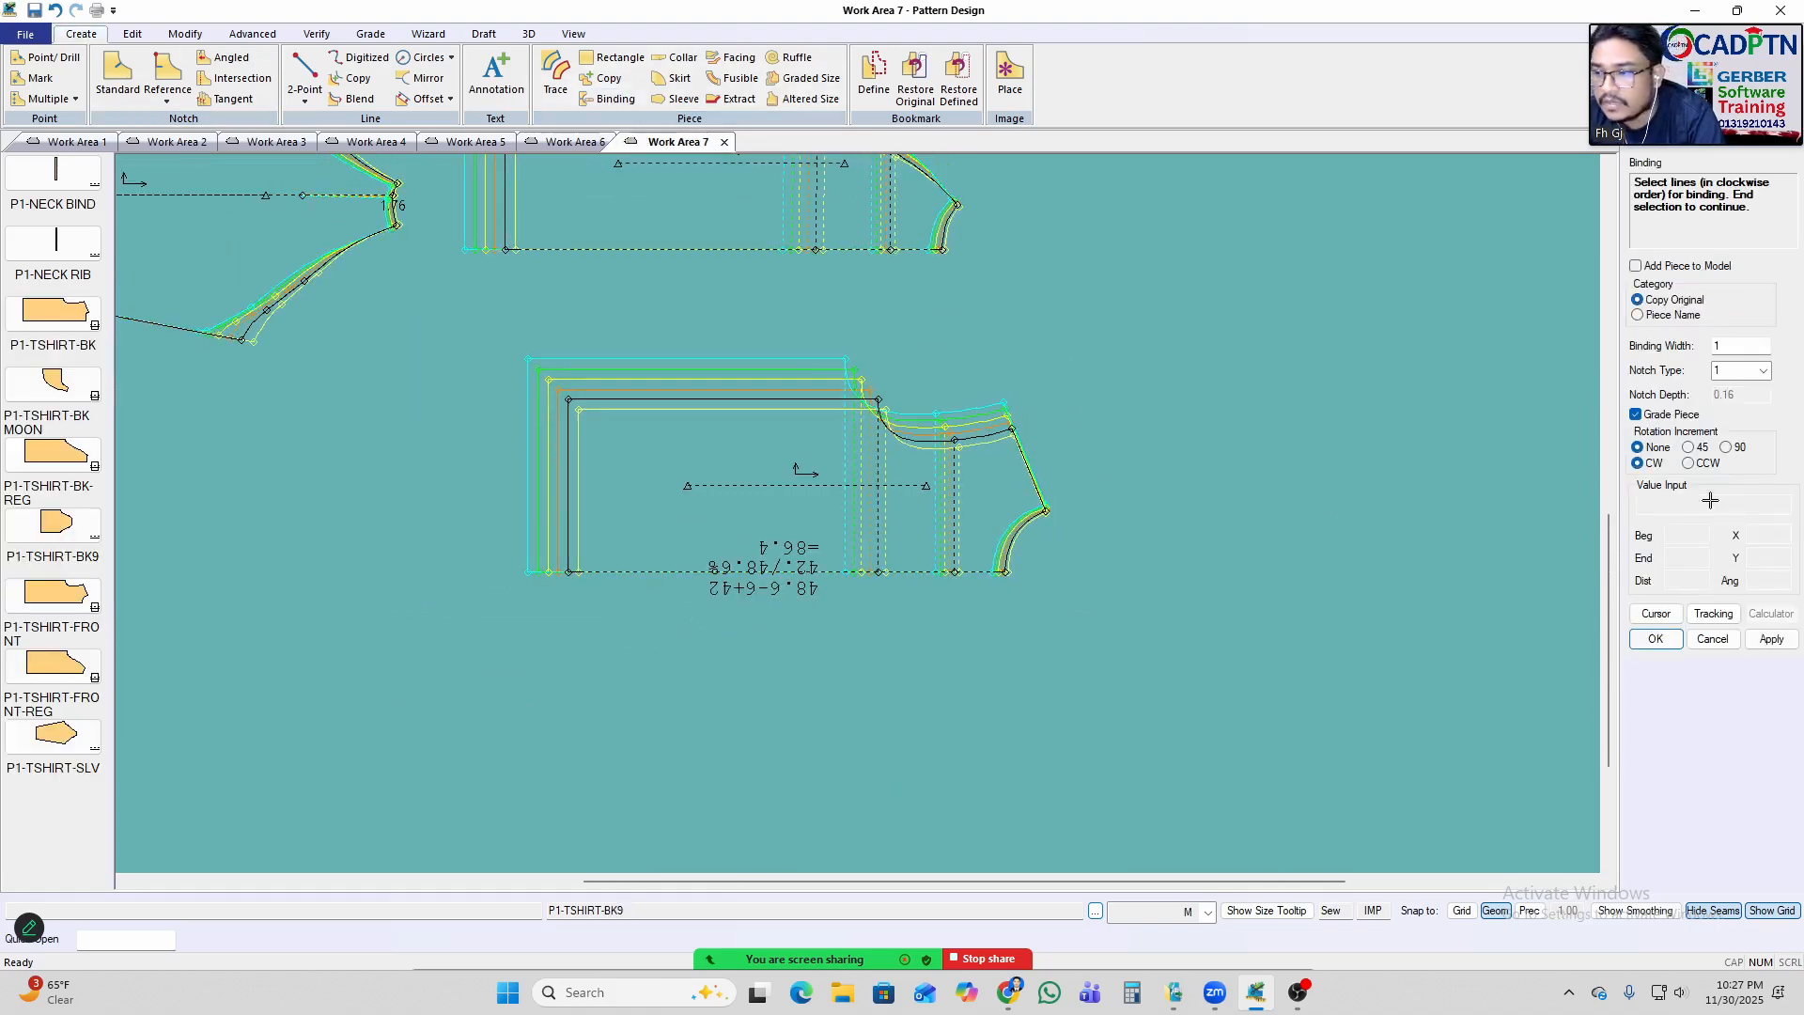
scroll(753, 498, up, 1)
middle_drag(753, 498, 733, 471)
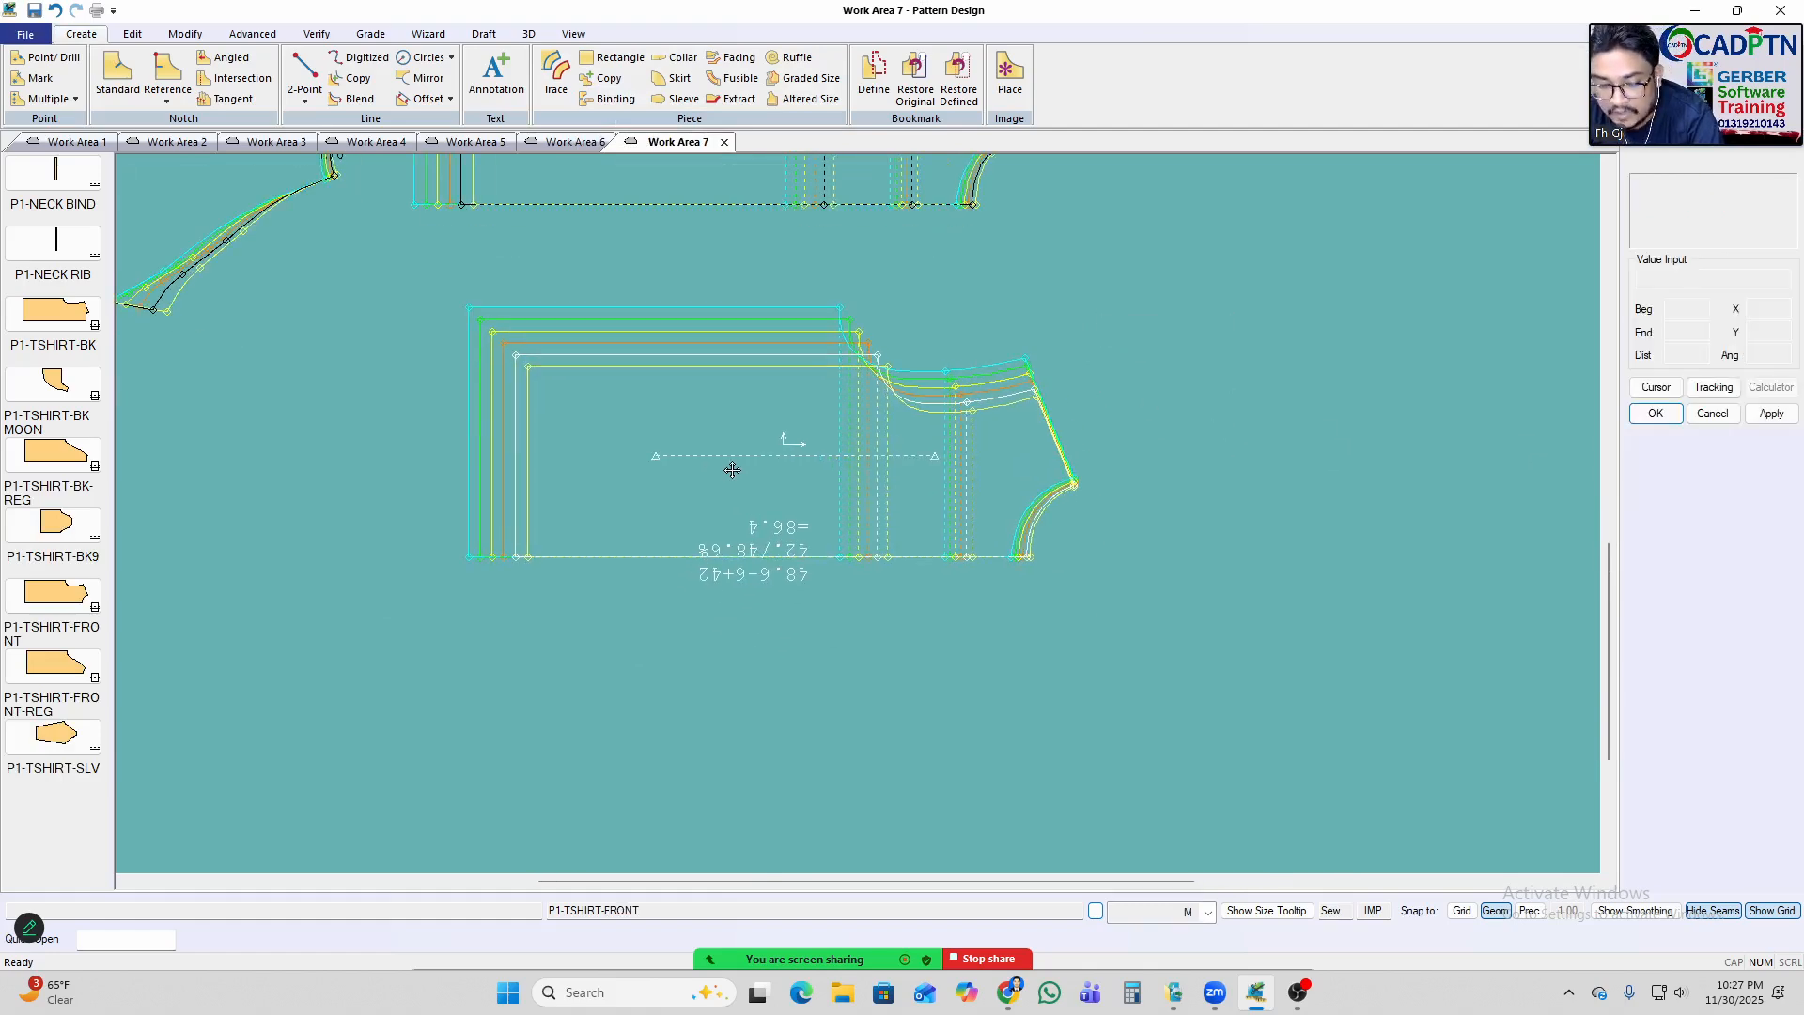
Review the grade values at the T-shirt front's underarm point with Edit Delta and close the command.
key(e)
scroll(904, 377, up, 3)
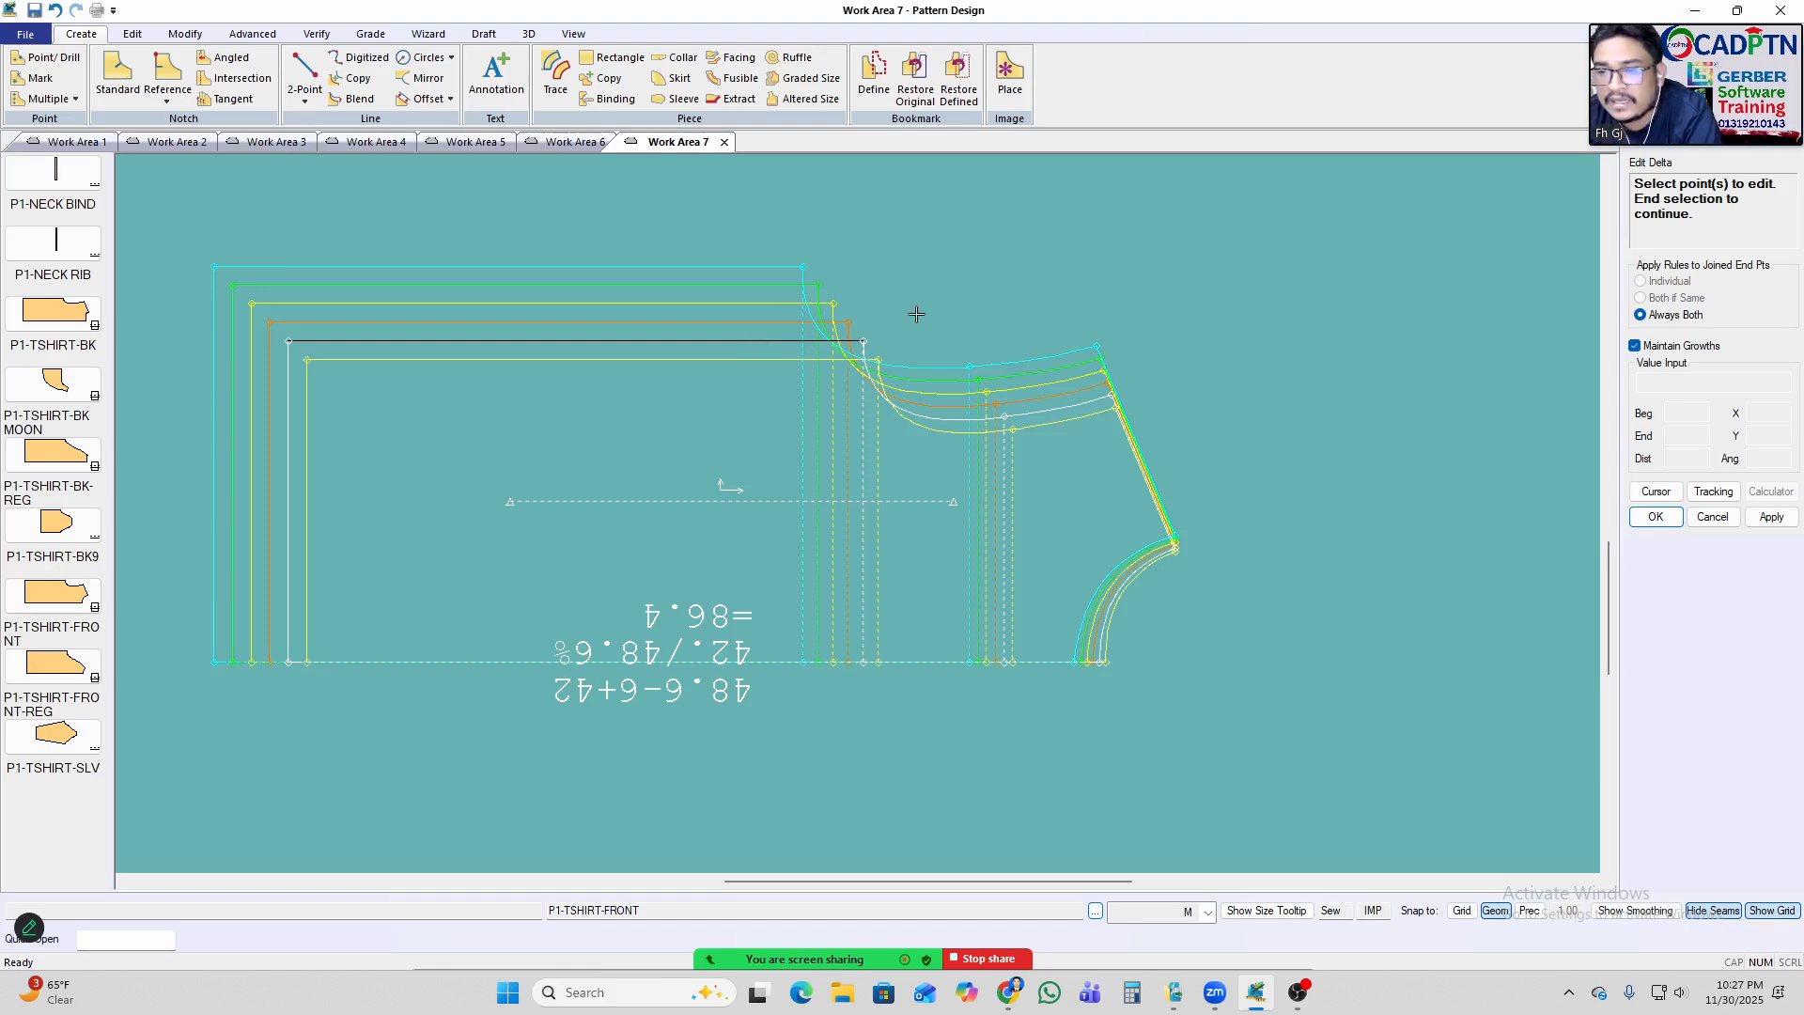
scroll(935, 322, up, 2)
drag(945, 302, 767, 366)
scroll(769, 369, down, 4)
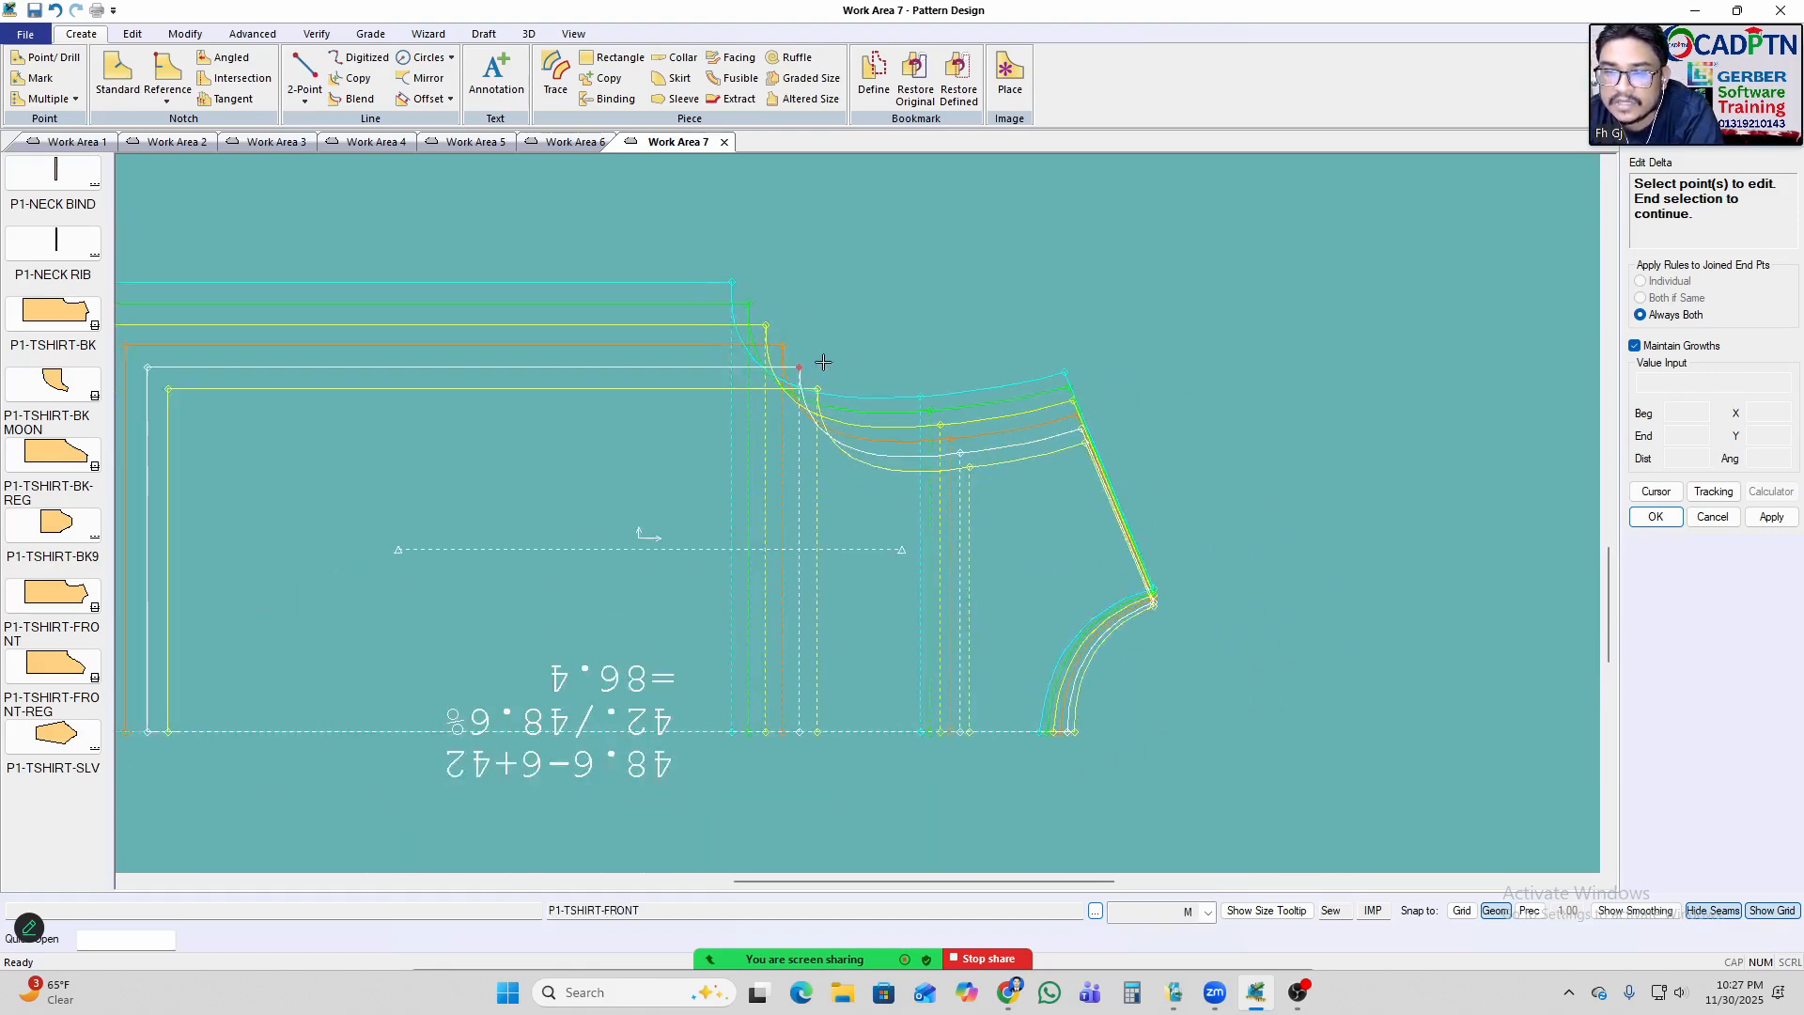
scroll(869, 556, up, 1)
right_click(1155, 326)
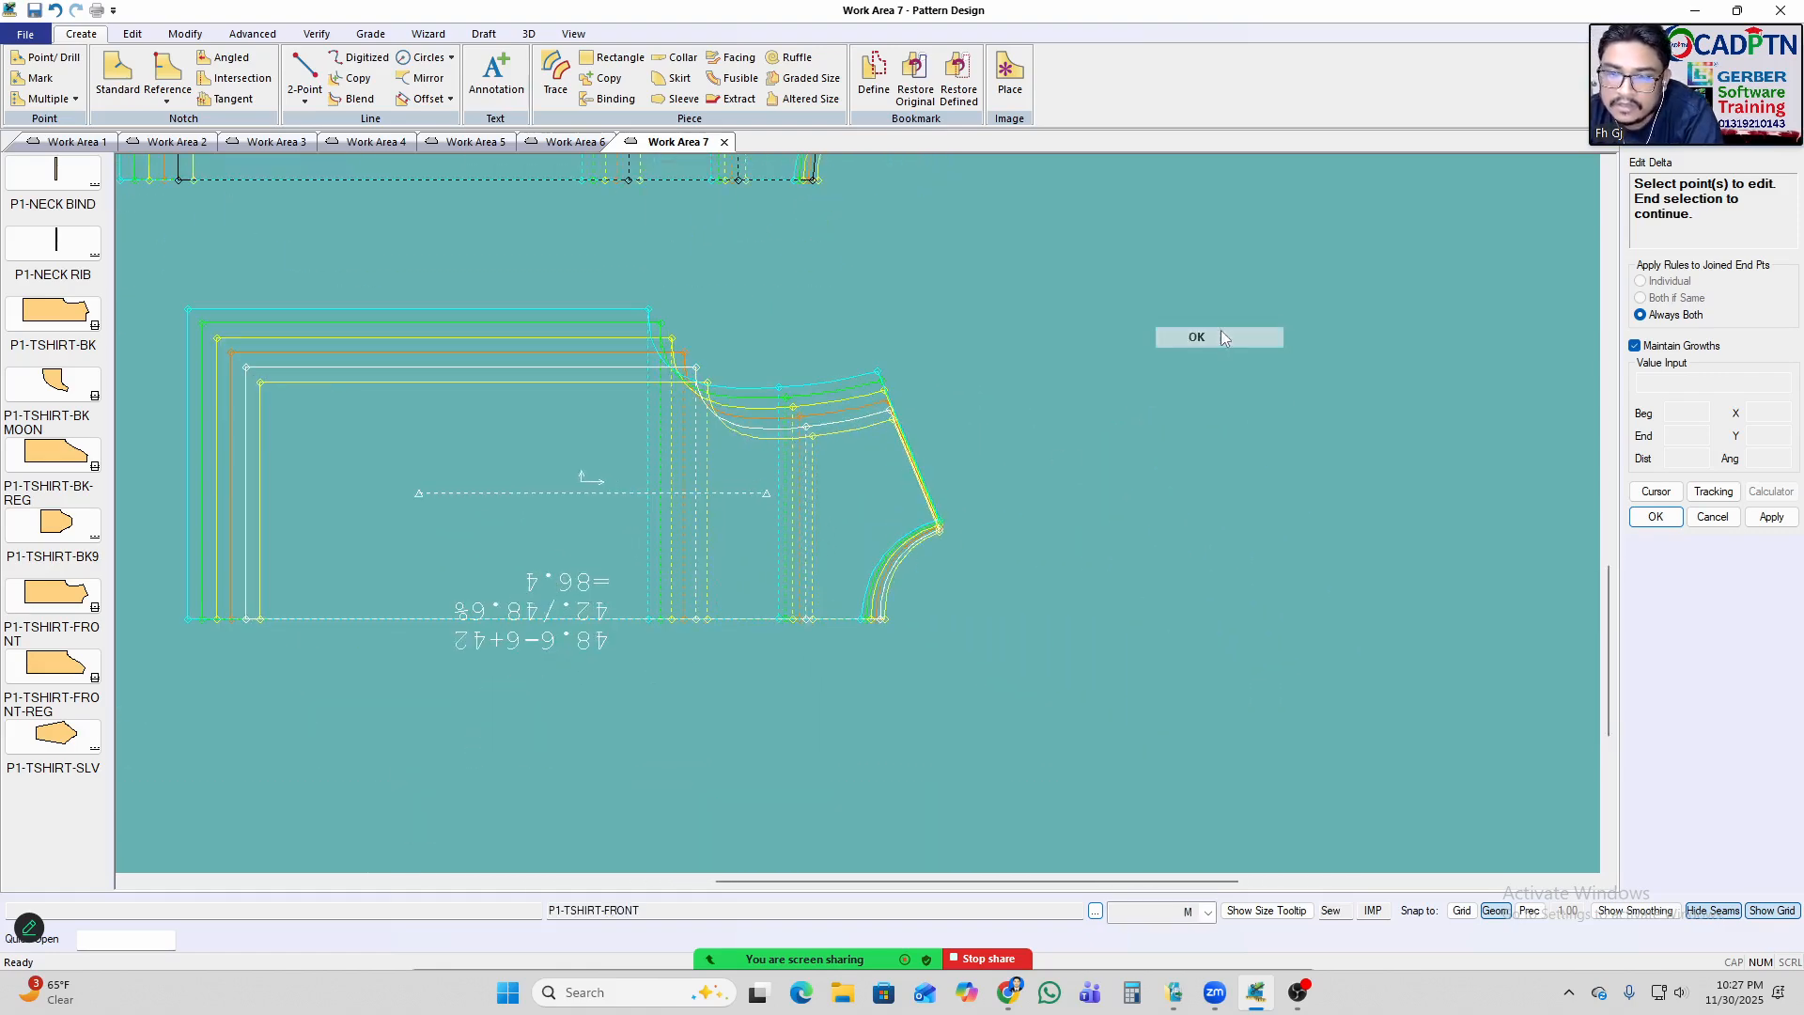
click(1221, 330)
right_click(803, 254)
click(827, 265)
scroll(888, 430, up, 1)
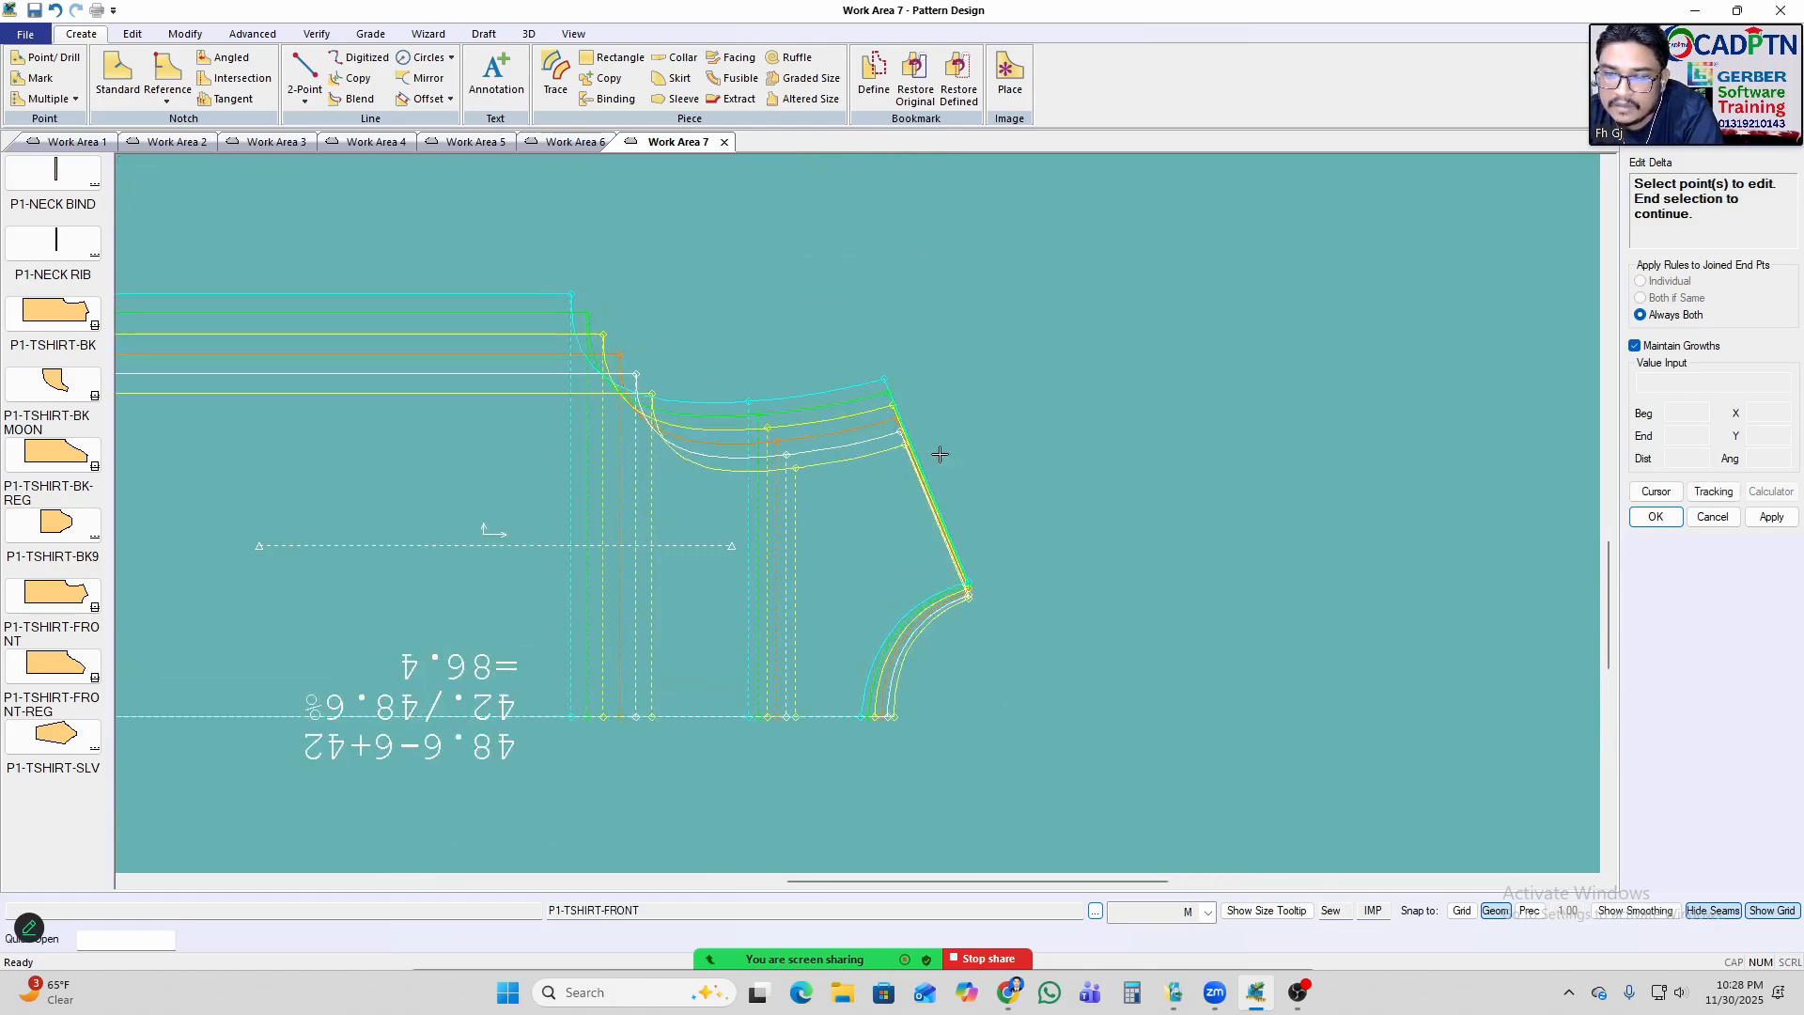
scroll(1132, 399, down, 4)
scroll(1125, 591, down, 2)
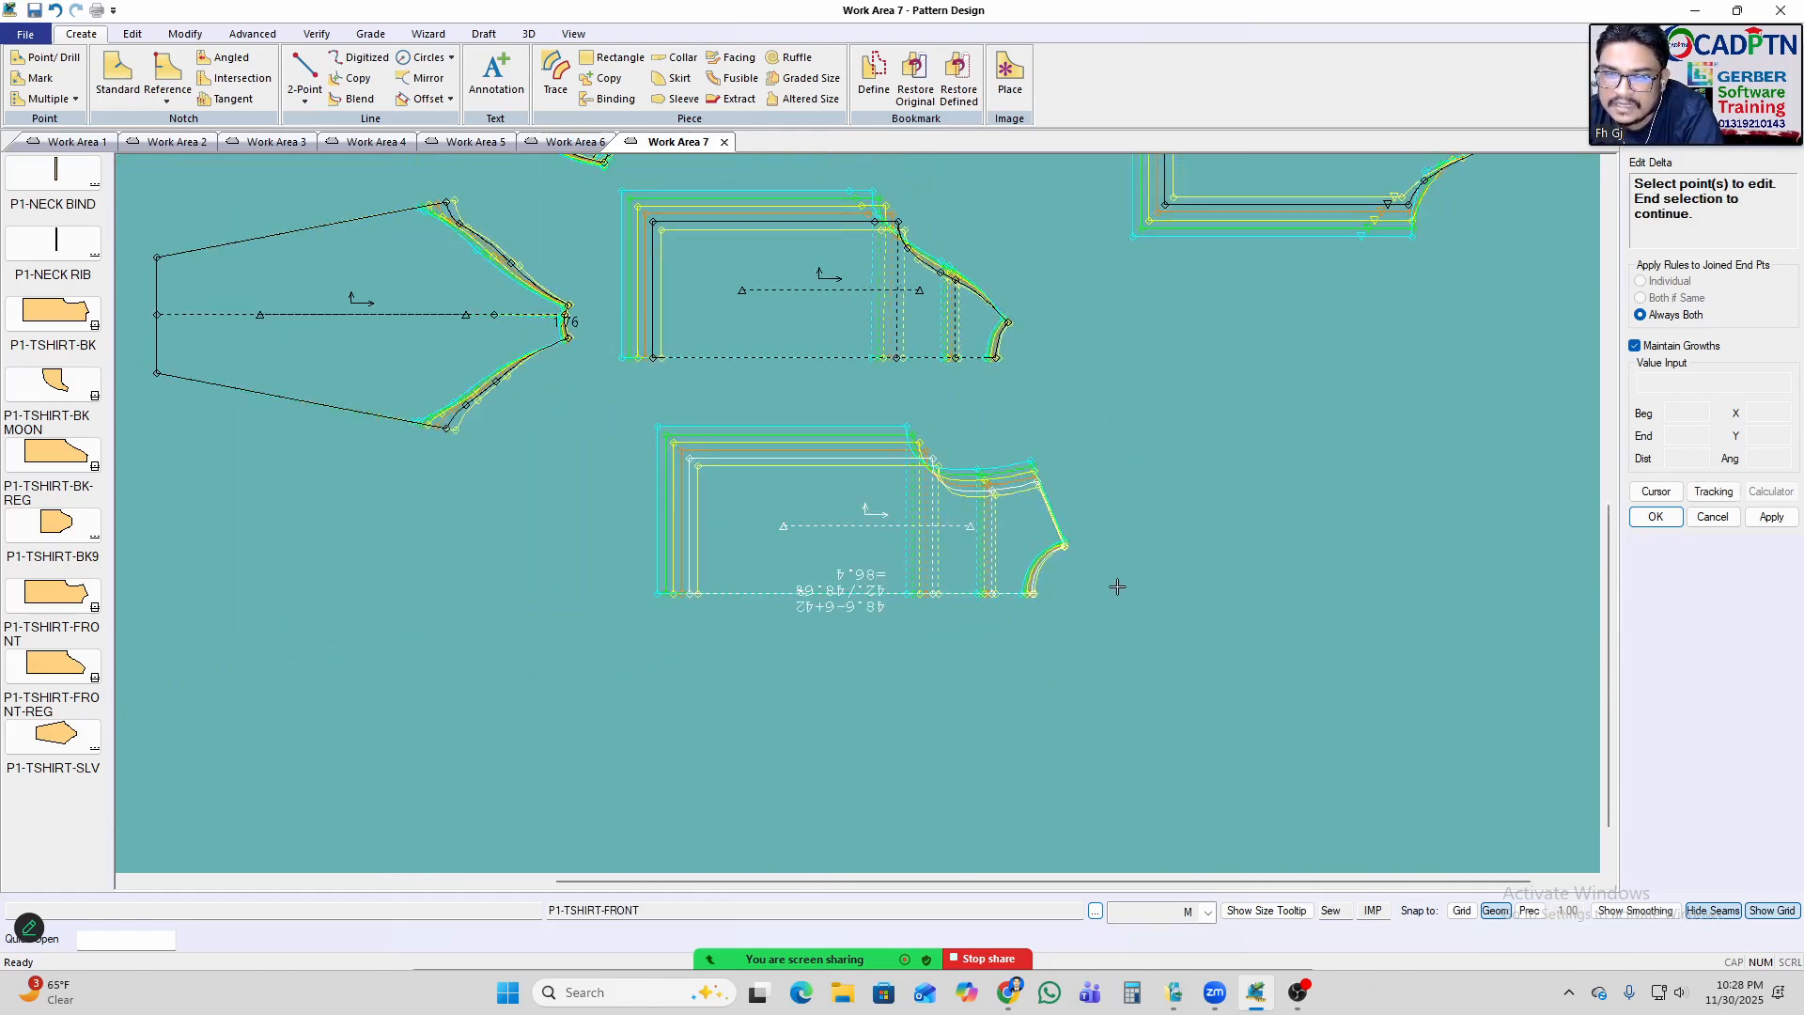
right_click(1056, 445)
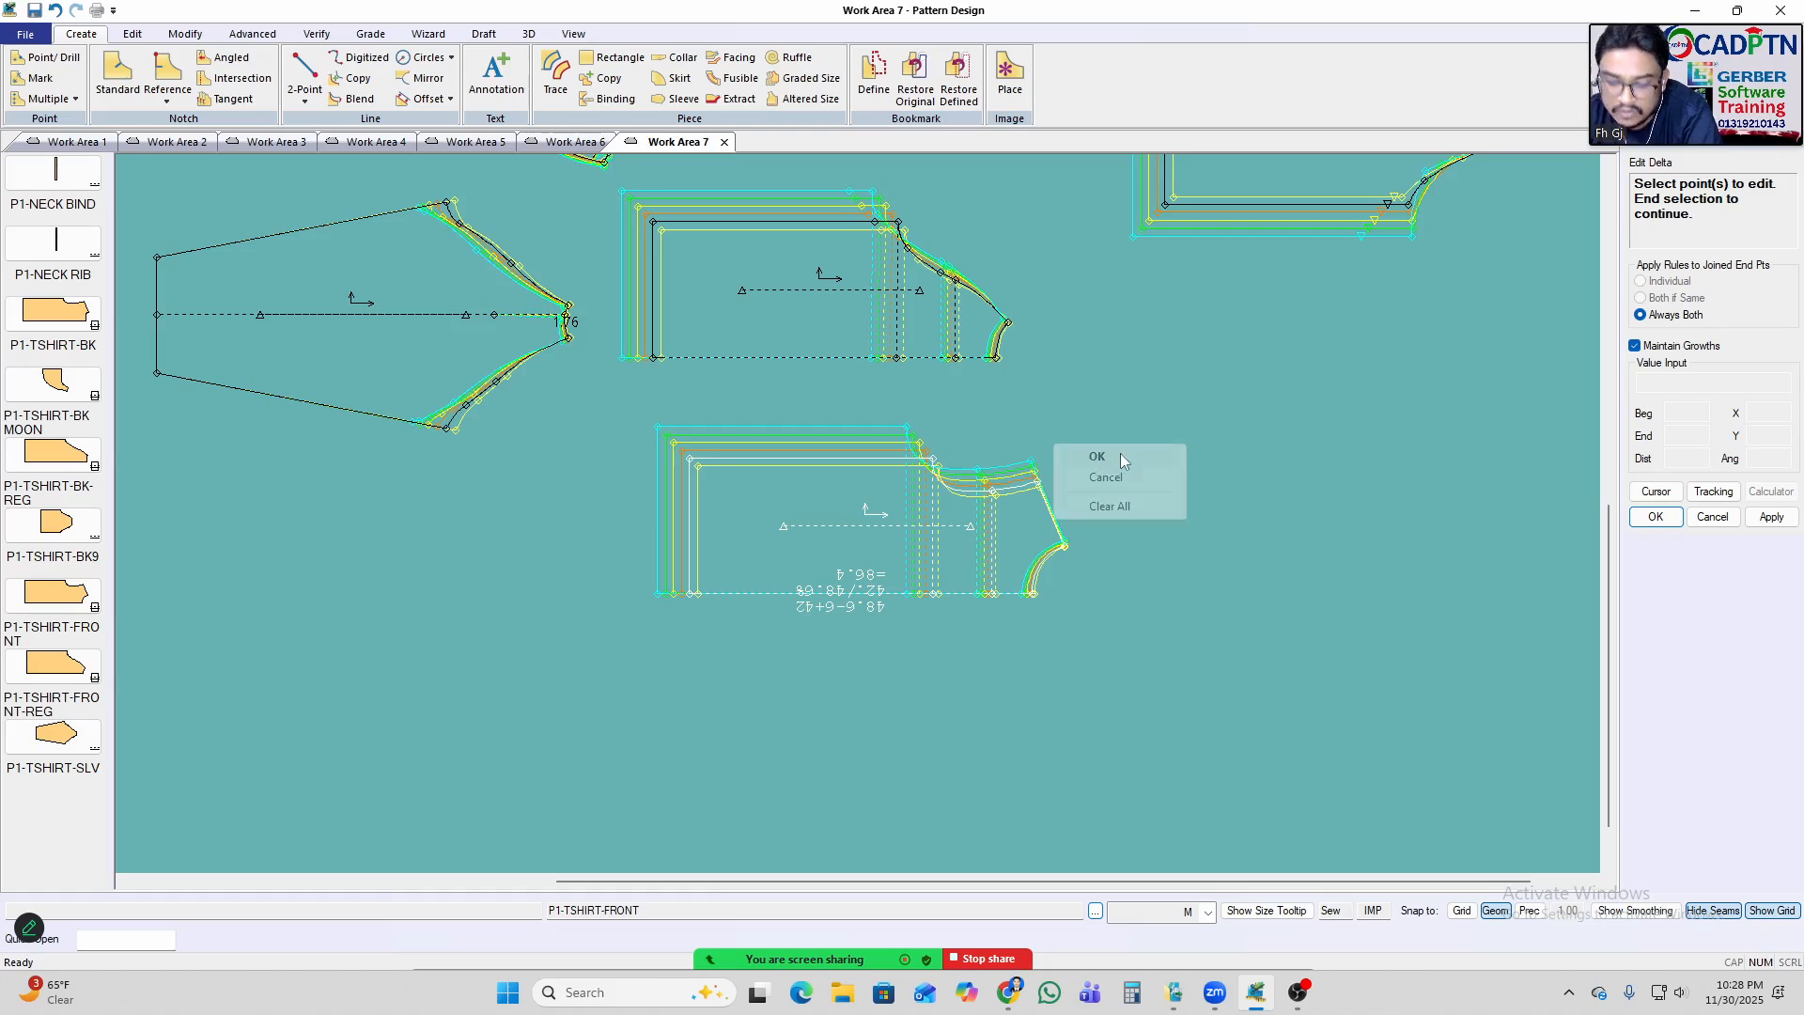
click(1121, 453)
Display the full size nest on the T-shirt front only.
scroll(1091, 465, up, 3)
scroll(1066, 517, up, 1)
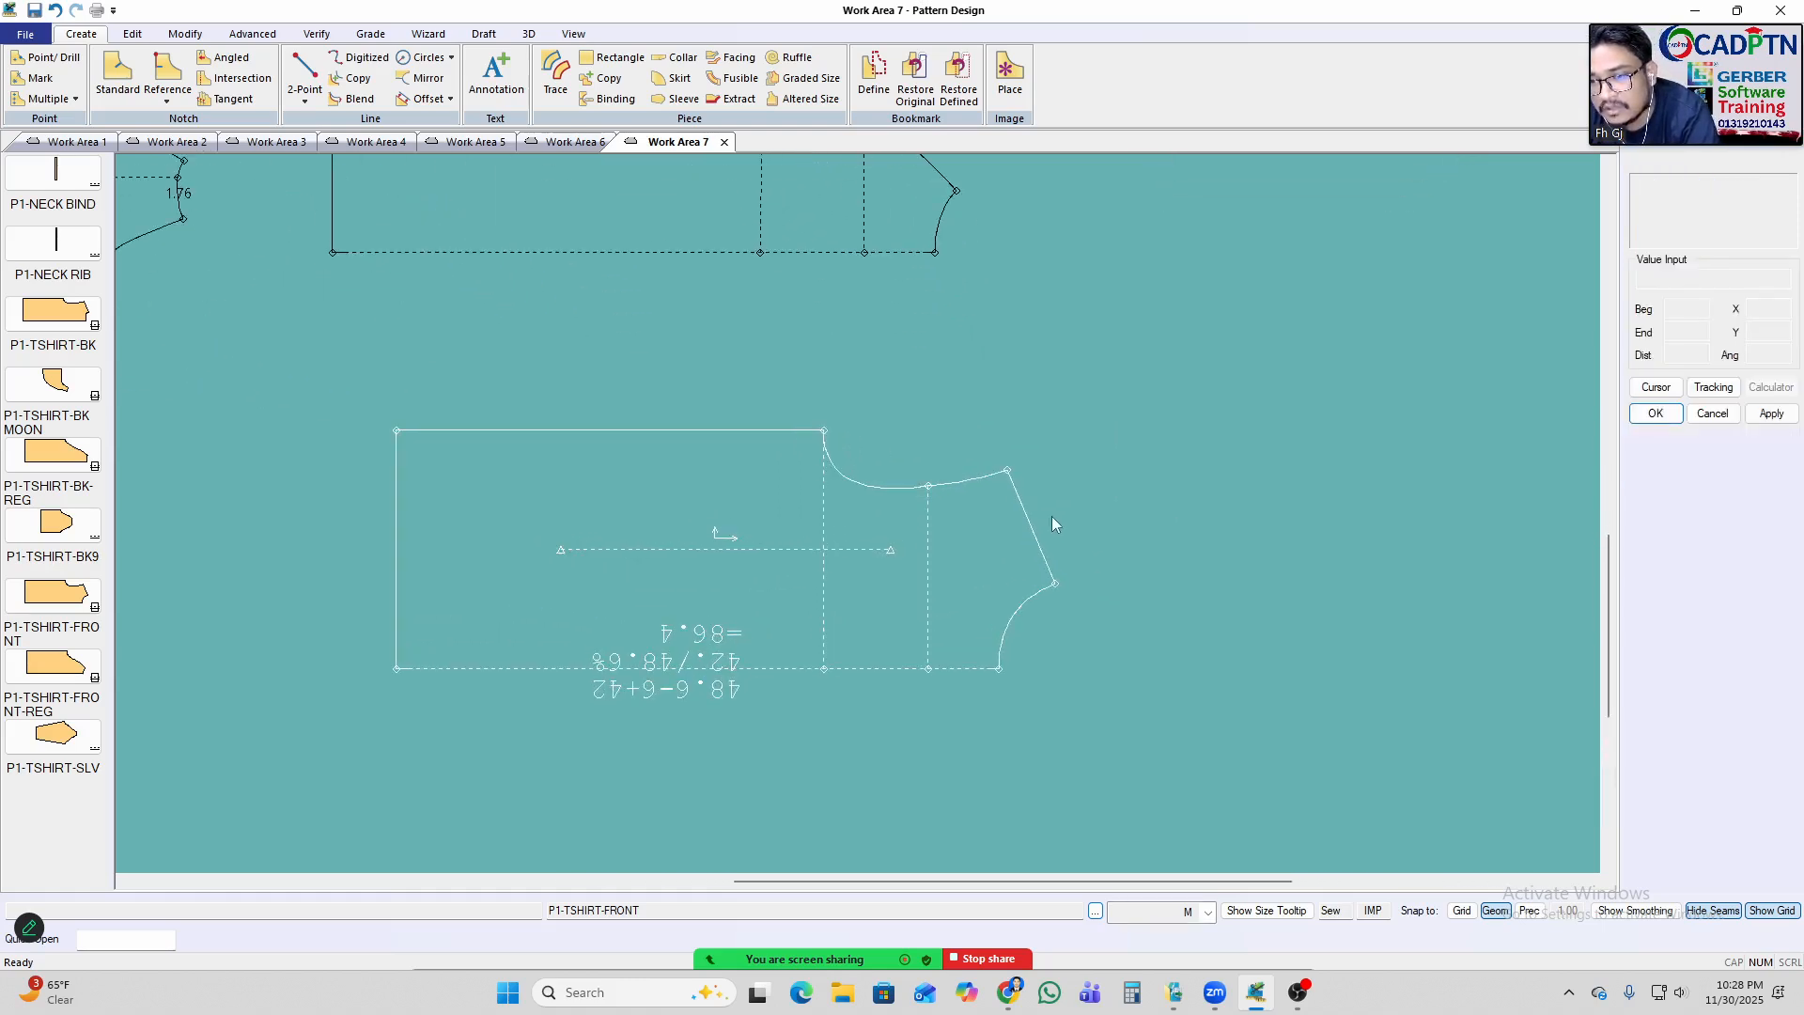
key(n)
click(803, 497)
right_click(1000, 423)
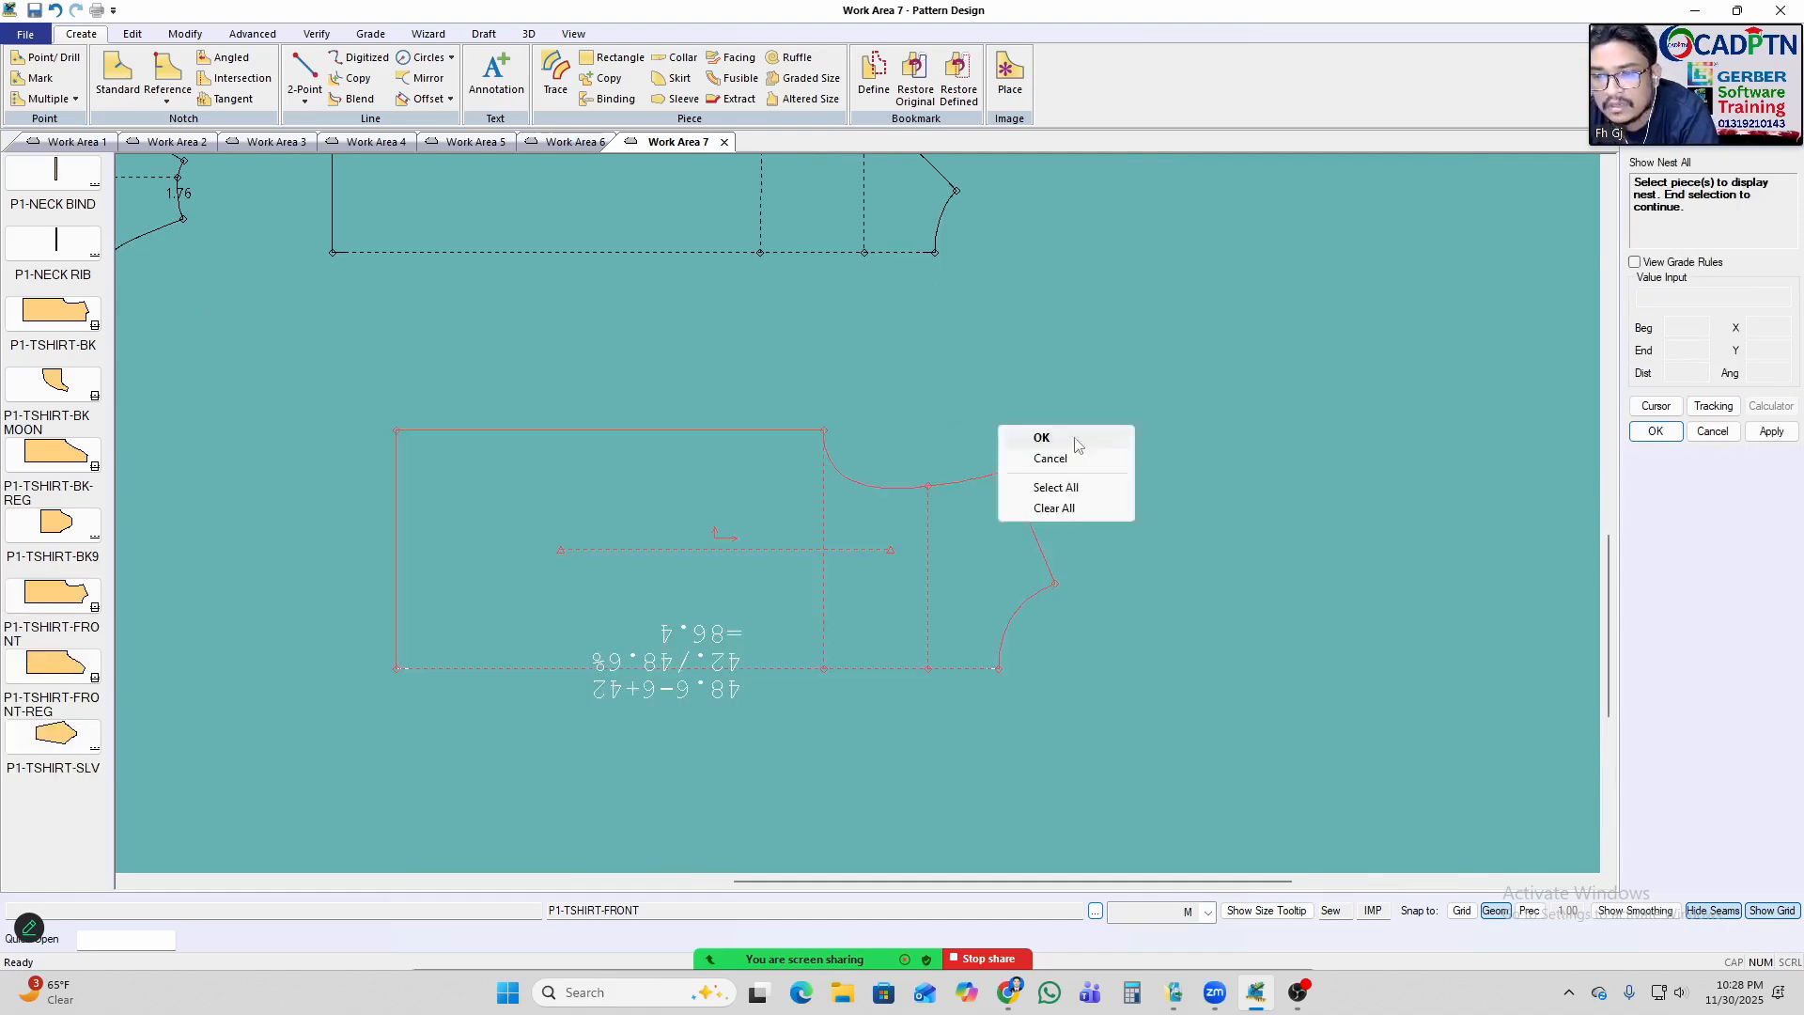
click(1075, 442)
scroll(865, 498, up, 2)
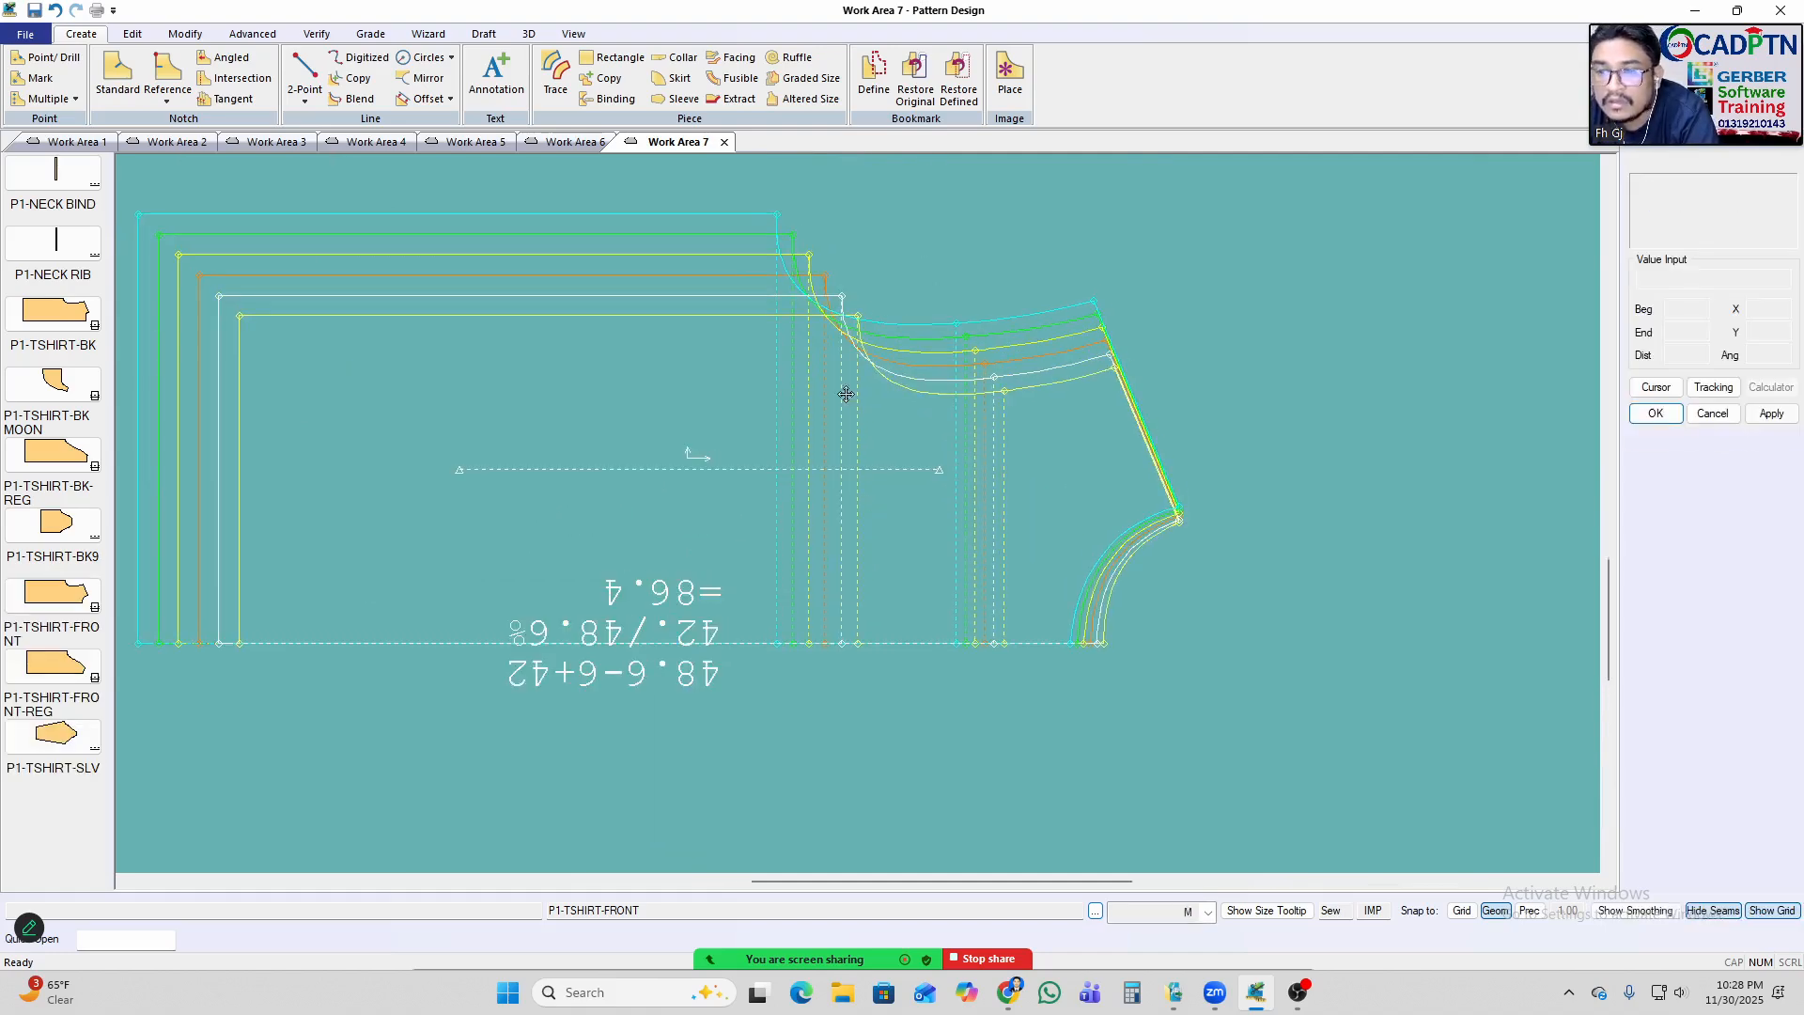
scroll(852, 399, up, 1)
Draw a graded 2-point line from the underarm point to the outer shoulder point of the T-shirt front.
click(305, 99)
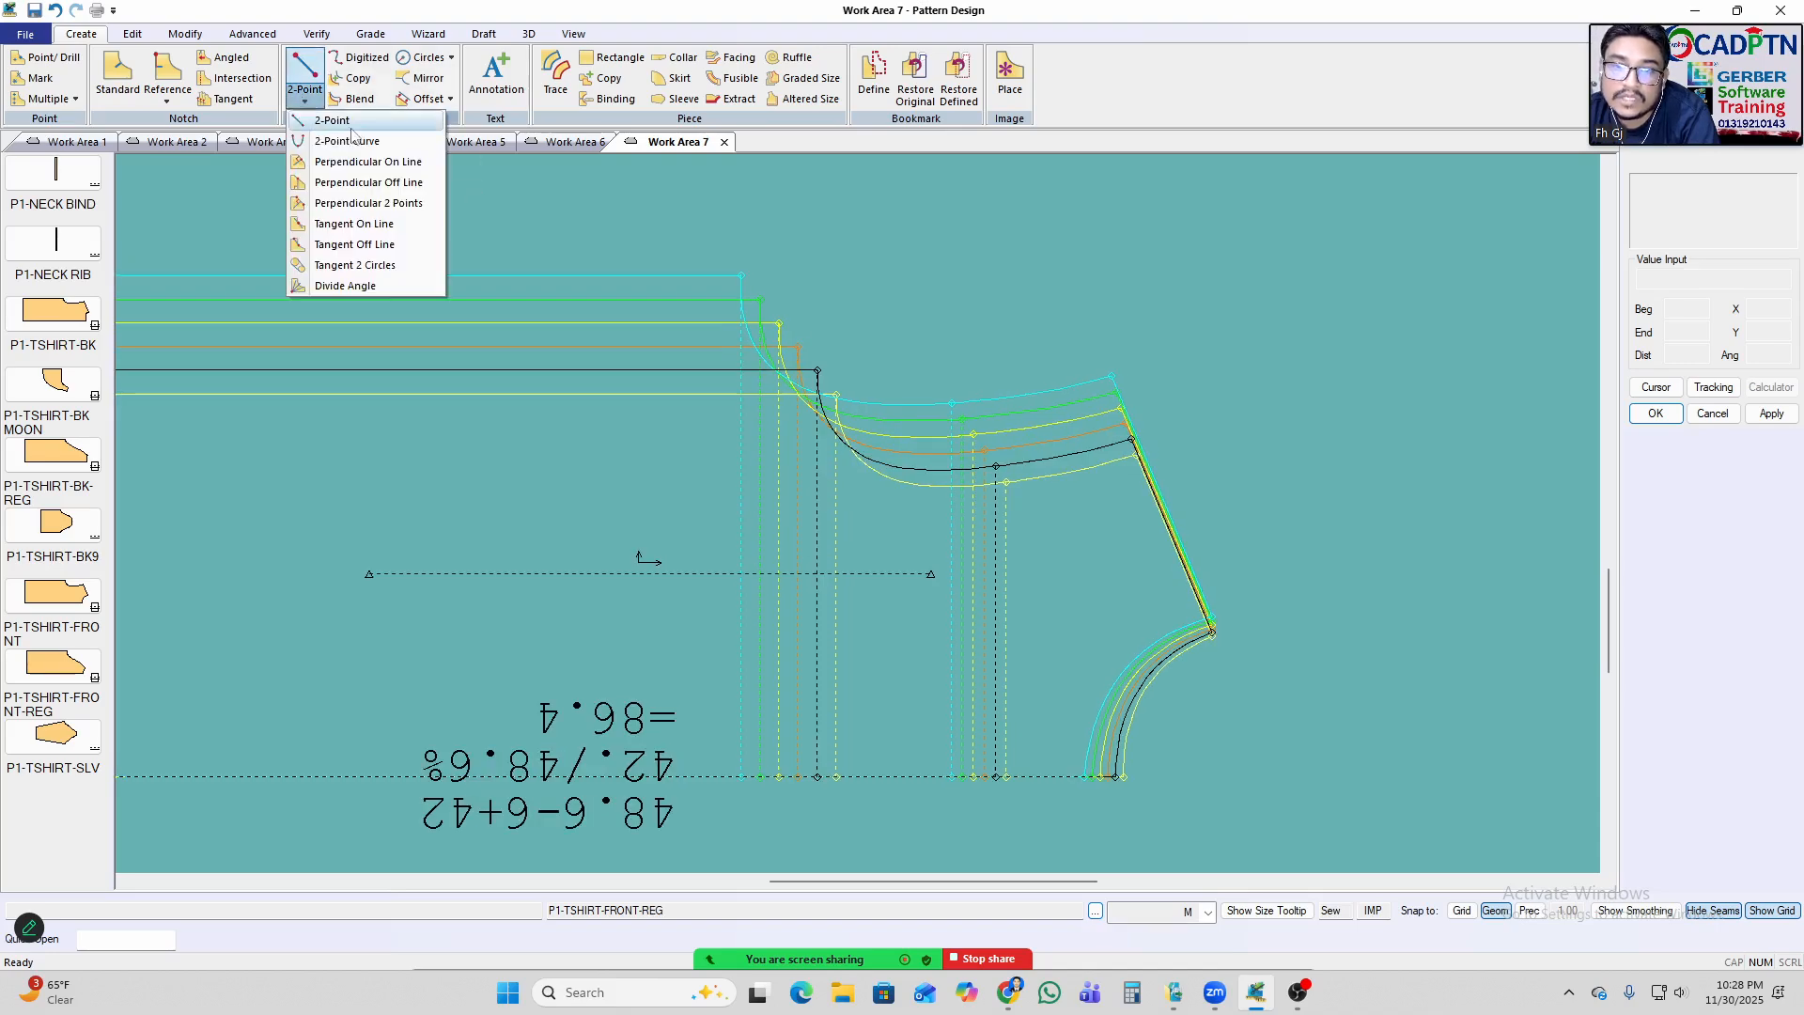
click(333, 120)
scroll(749, 391, up, 1)
scroll(1259, 439, up, 1)
scroll(1260, 439, up, 1)
click(1223, 444)
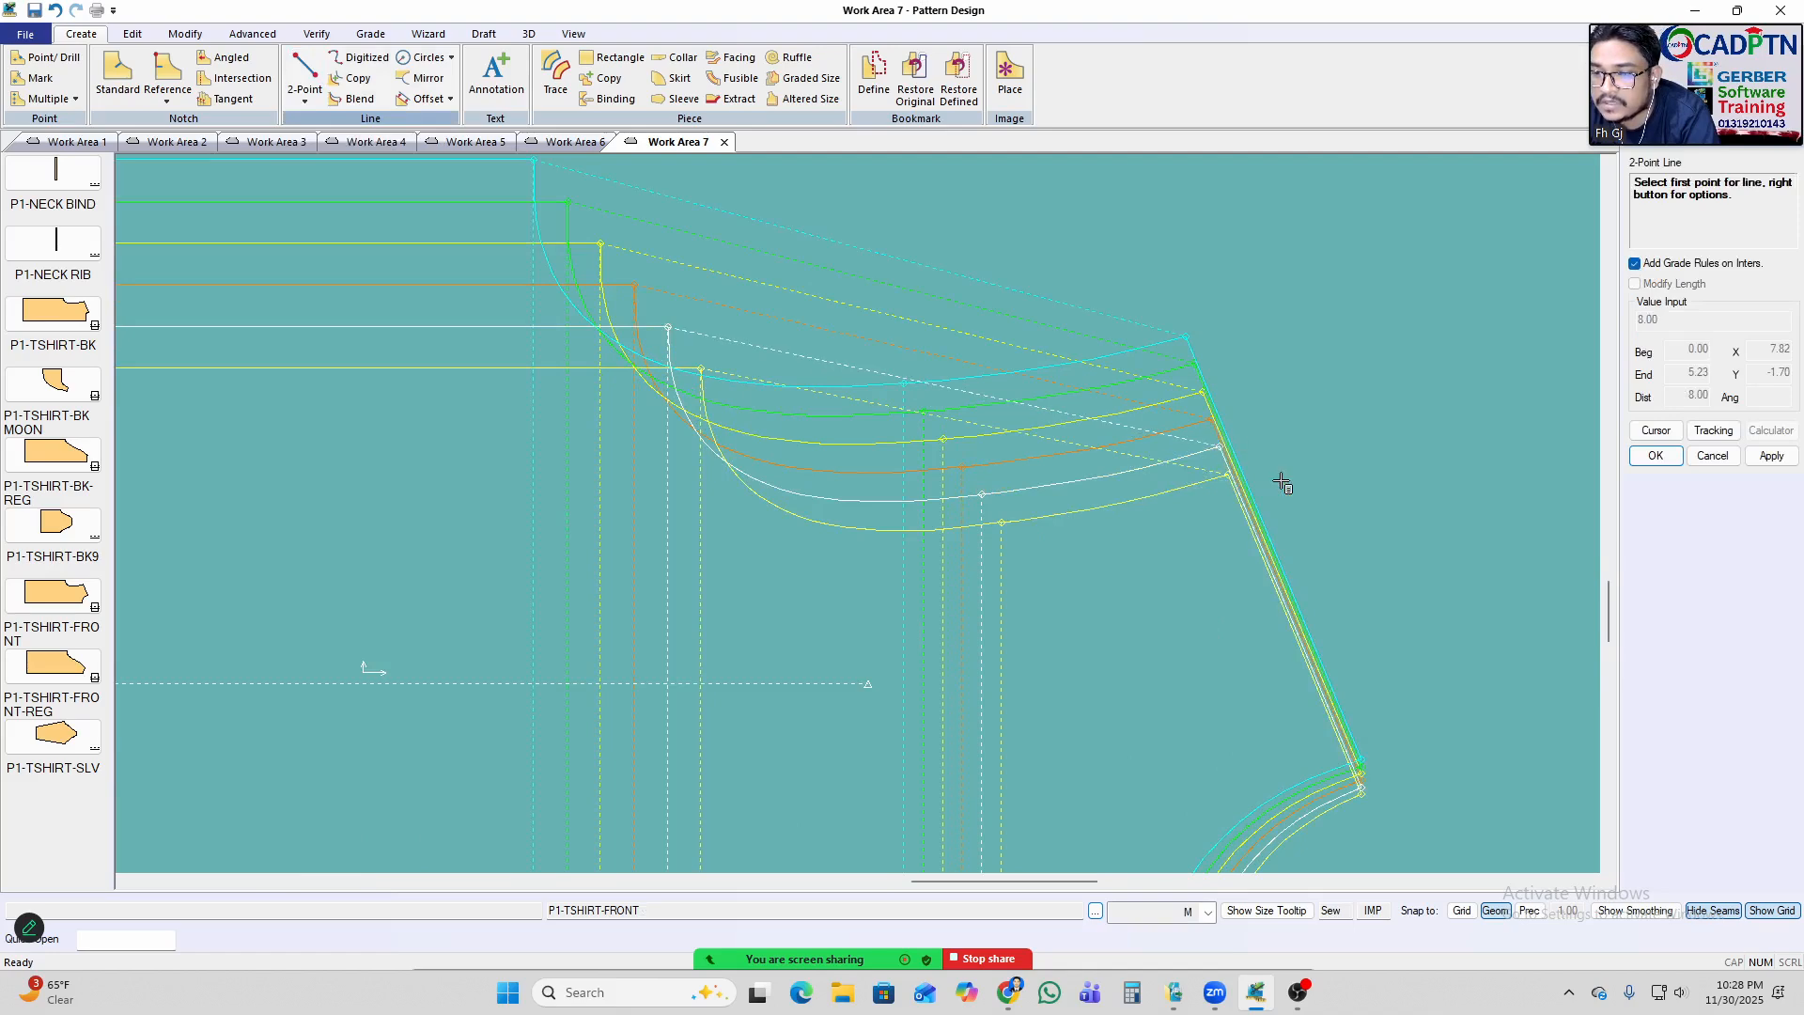
right_click(1154, 299)
click(1196, 310)
Review the grade deltas of the T-shirt front's underarm point with Edit Delta, leaving the values as they are.
scroll(1175, 352, down, 3)
scroll(1144, 474, up, 1)
key(ctrl+e)
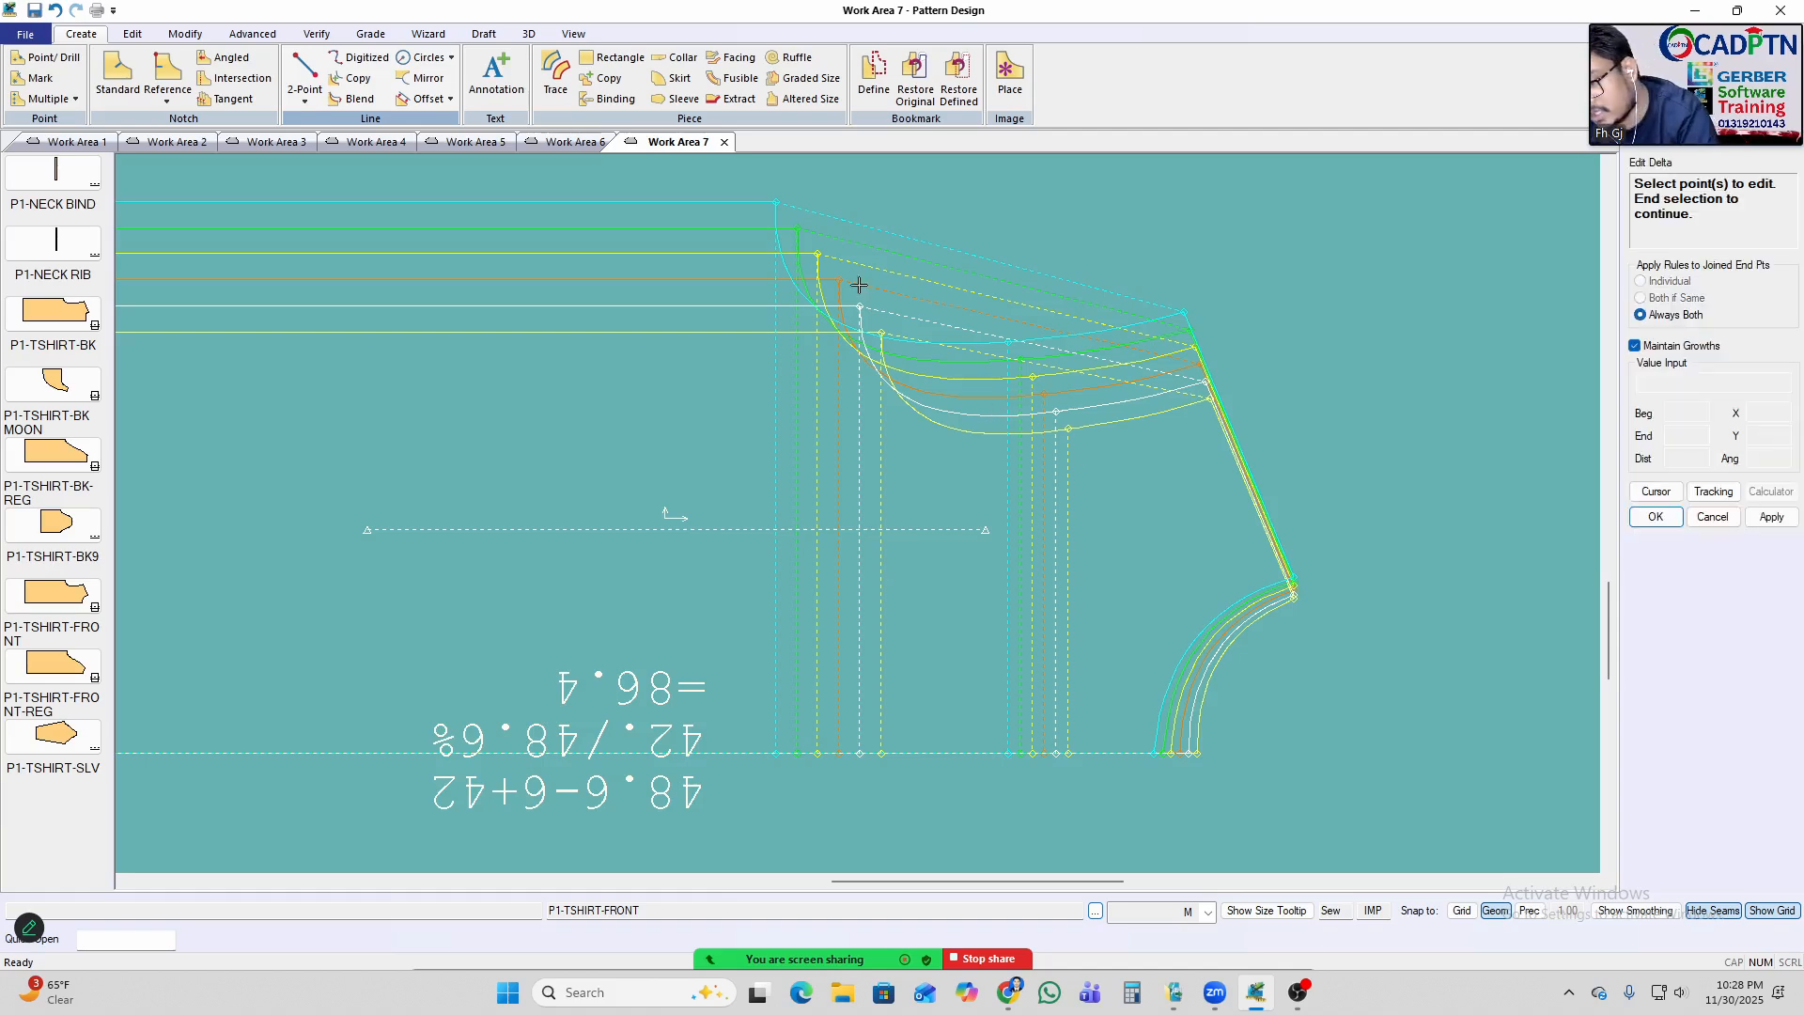
click(861, 308)
scroll(1161, 352, up, 1)
right_click(1303, 285)
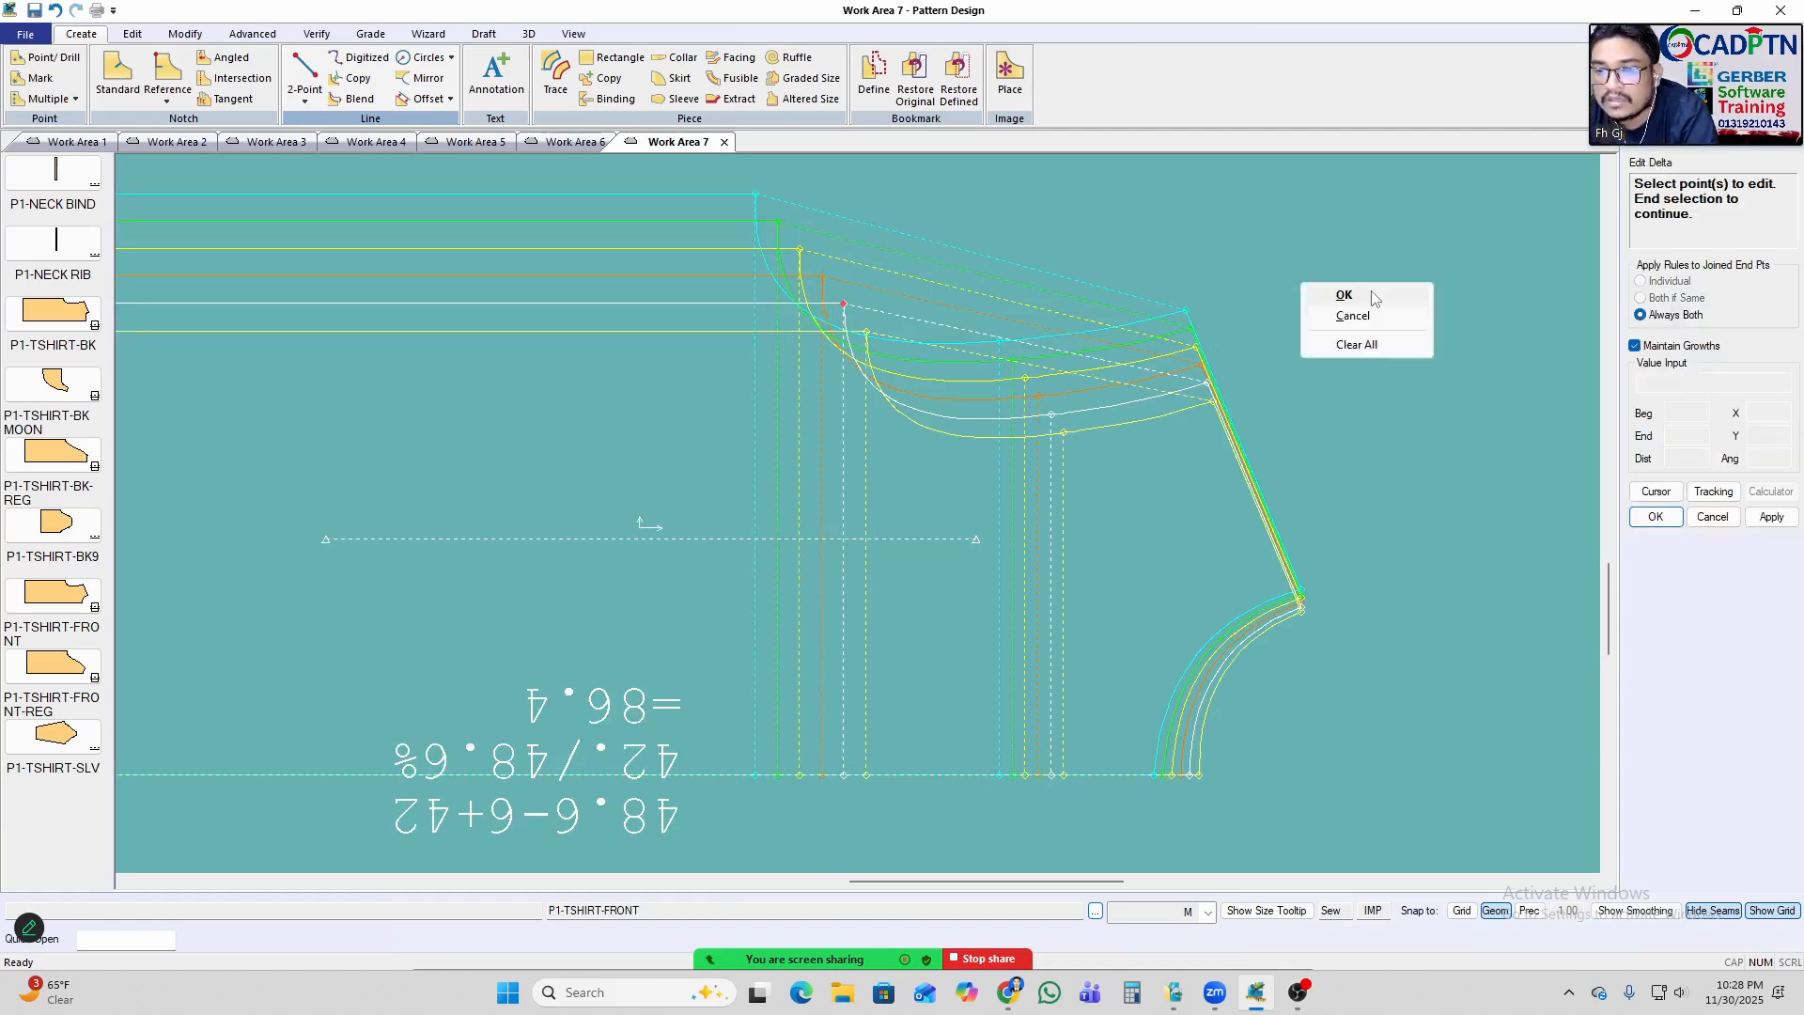
click(1371, 293)
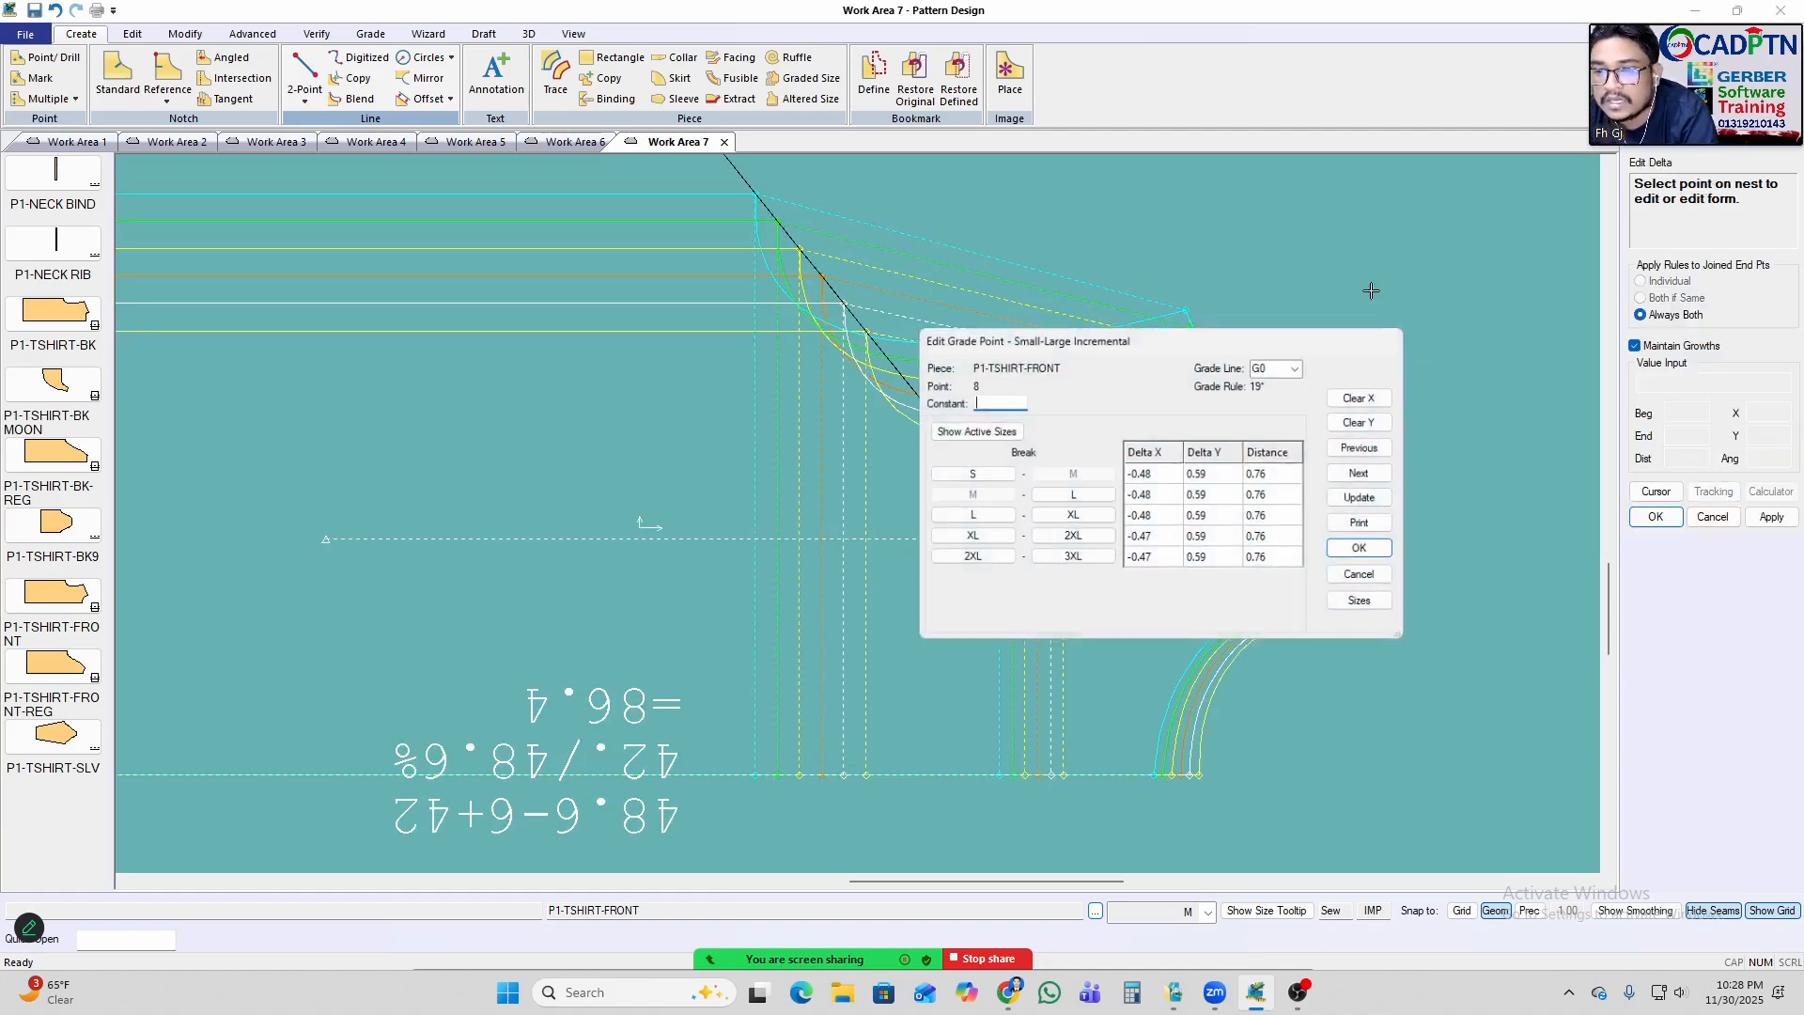
right_click(1288, 246)
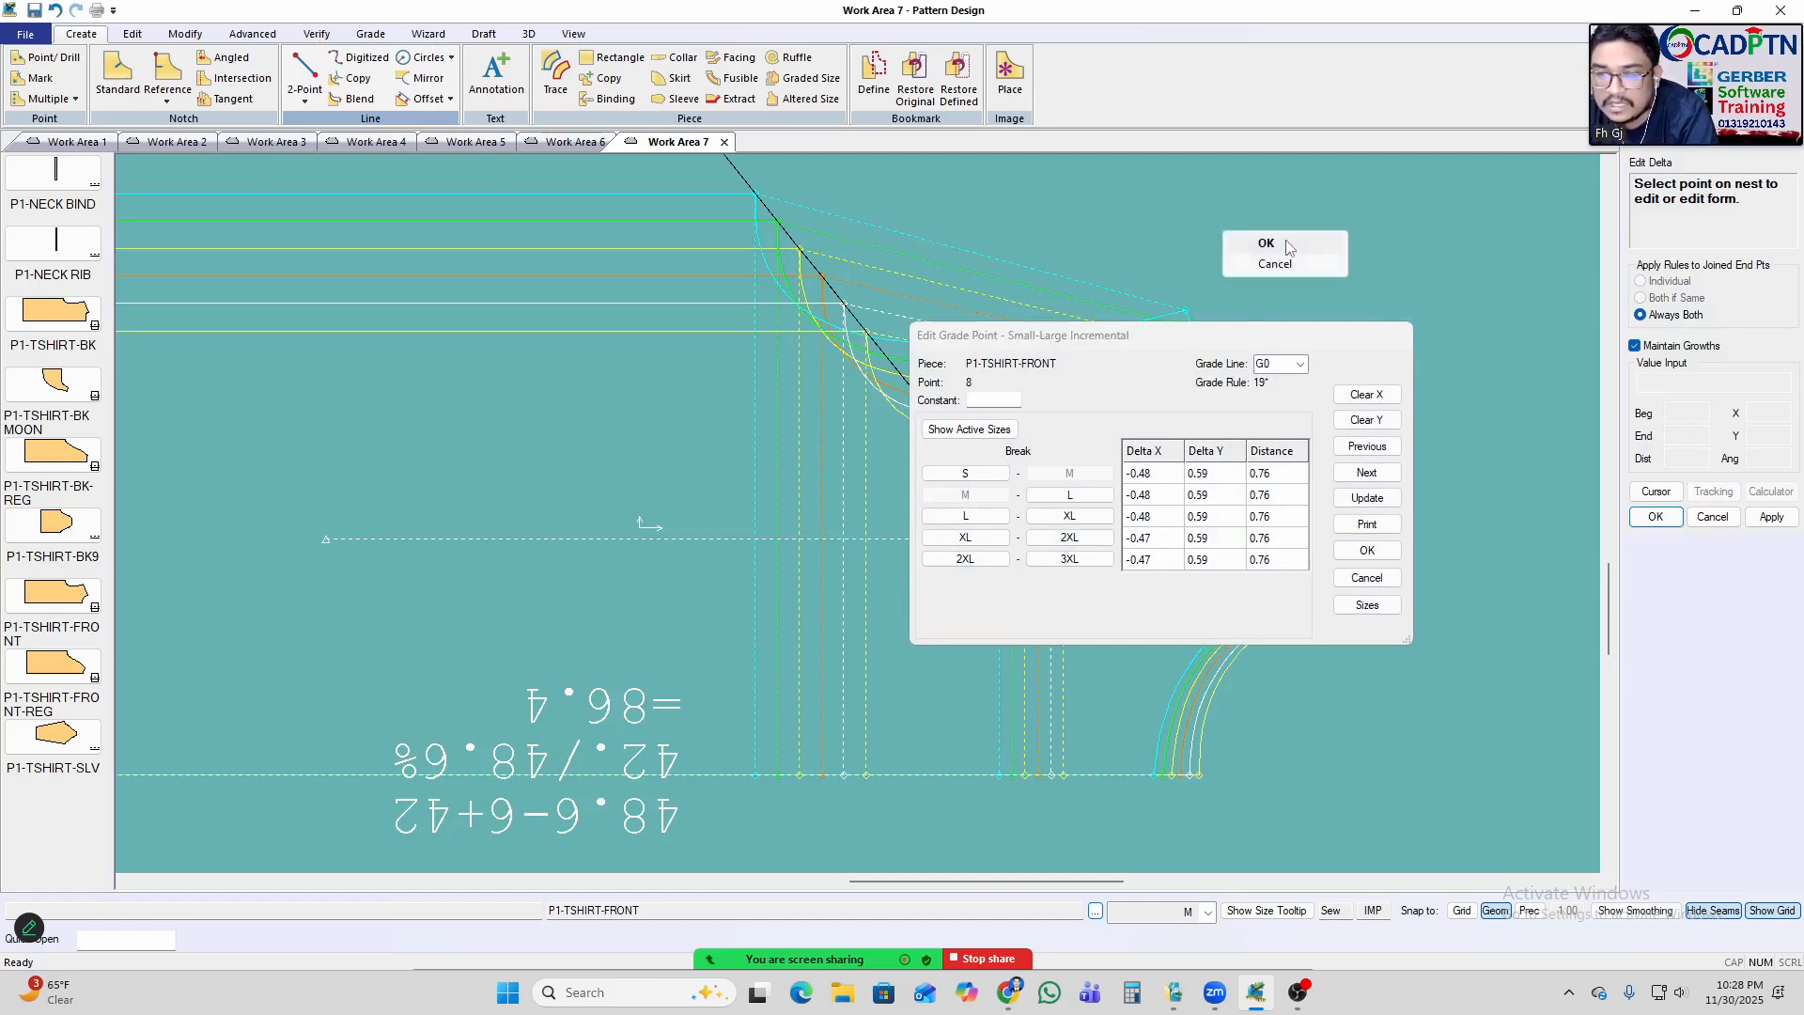
click(1286, 245)
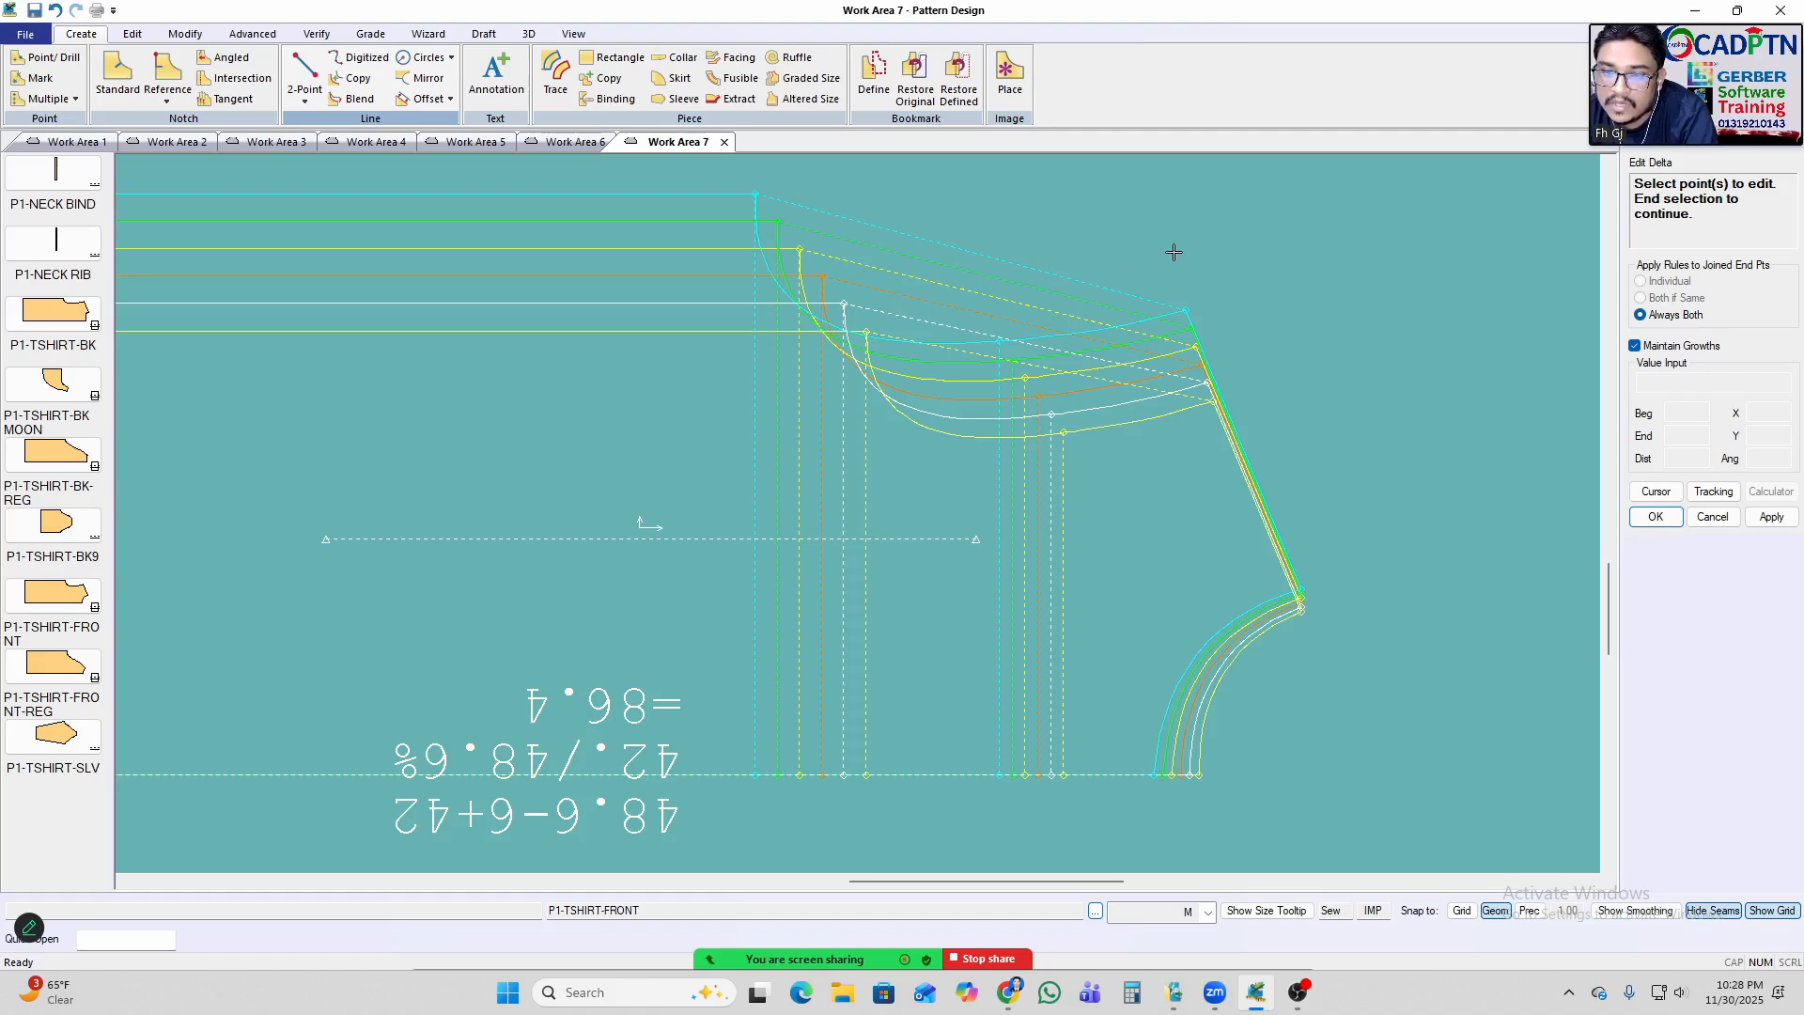
Check the Delta Y values for all size breaks at the T-shirt front's outer shoulder point.
scroll(1306, 356, down, 1)
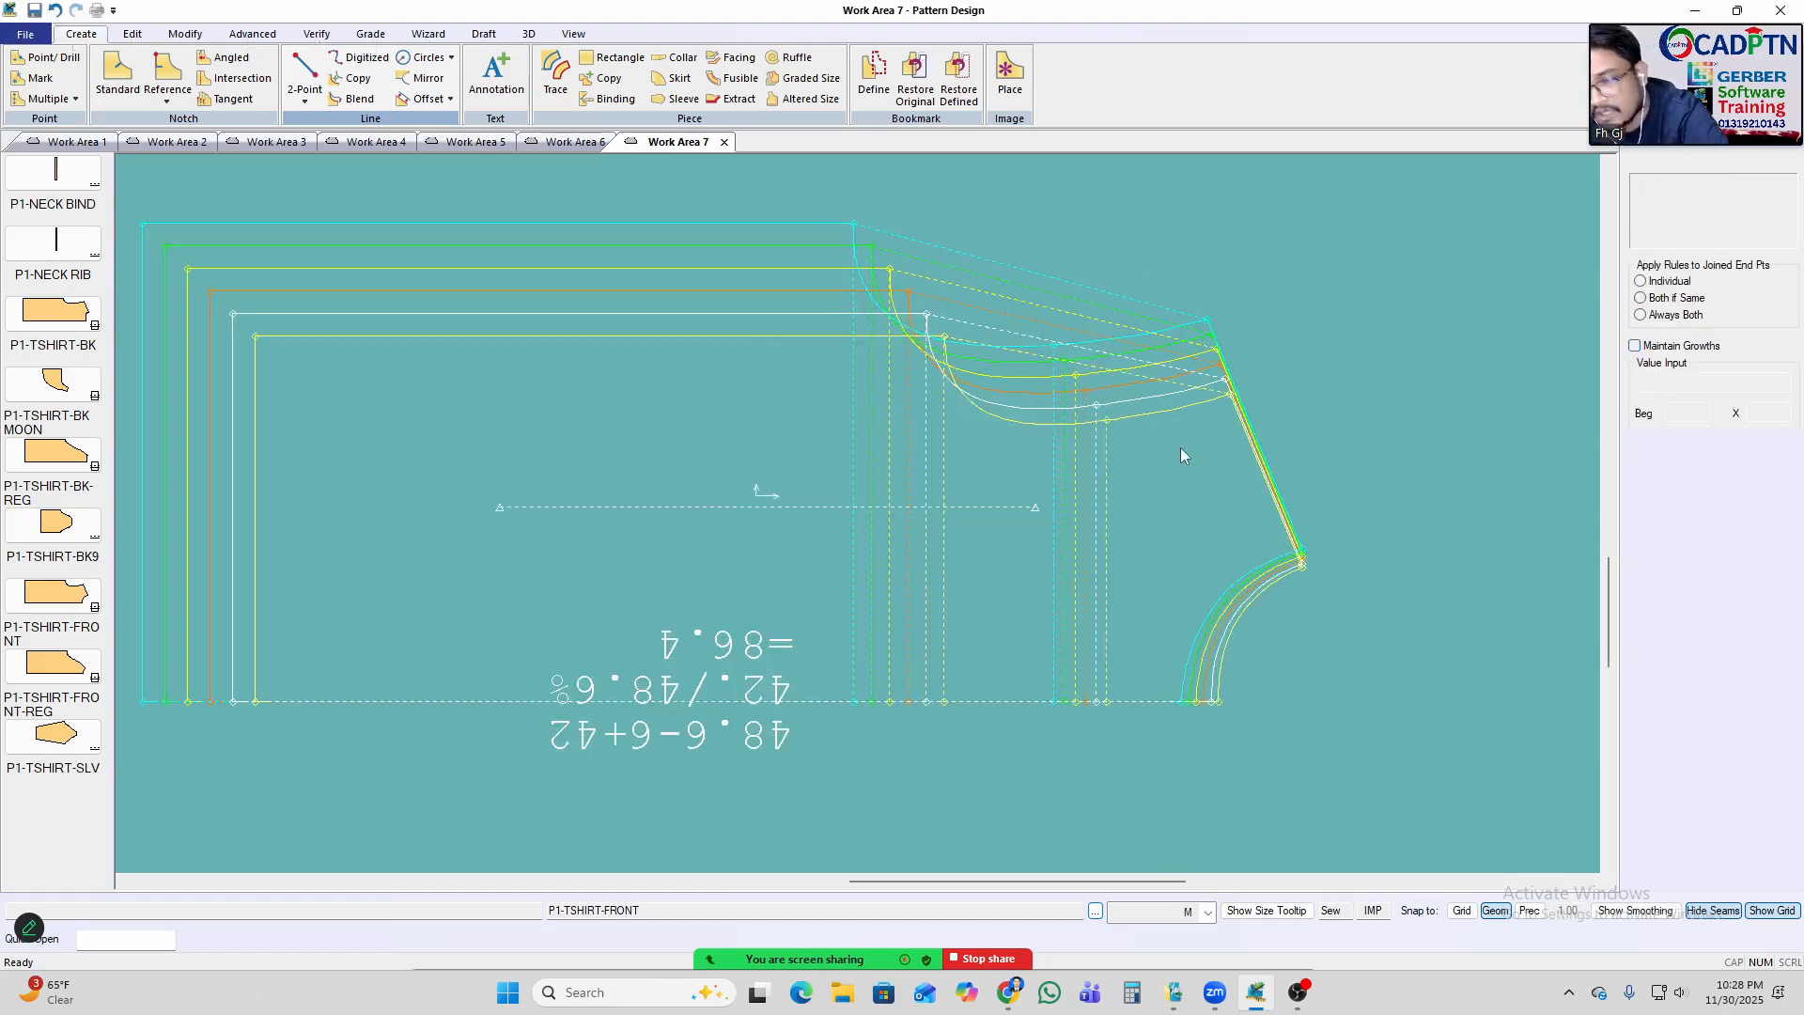
click(1225, 379)
right_click(1395, 271)
click(1395, 271)
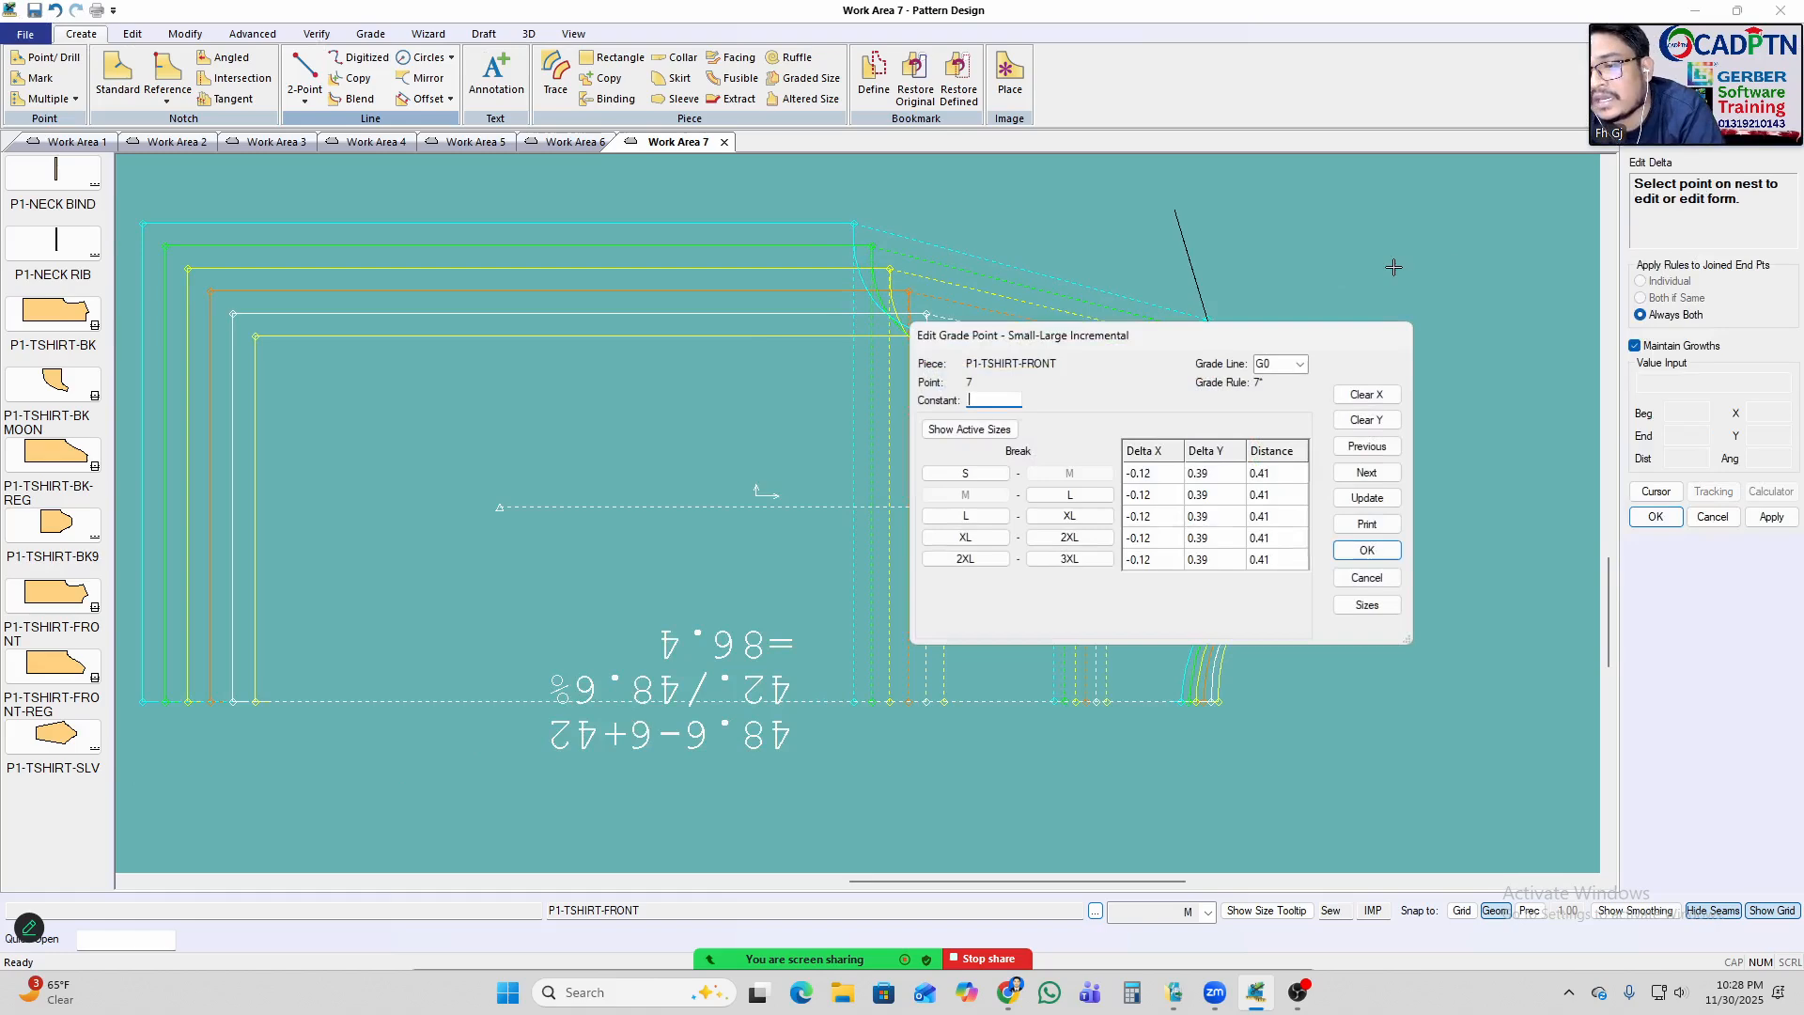
drag(1223, 484, 1218, 573)
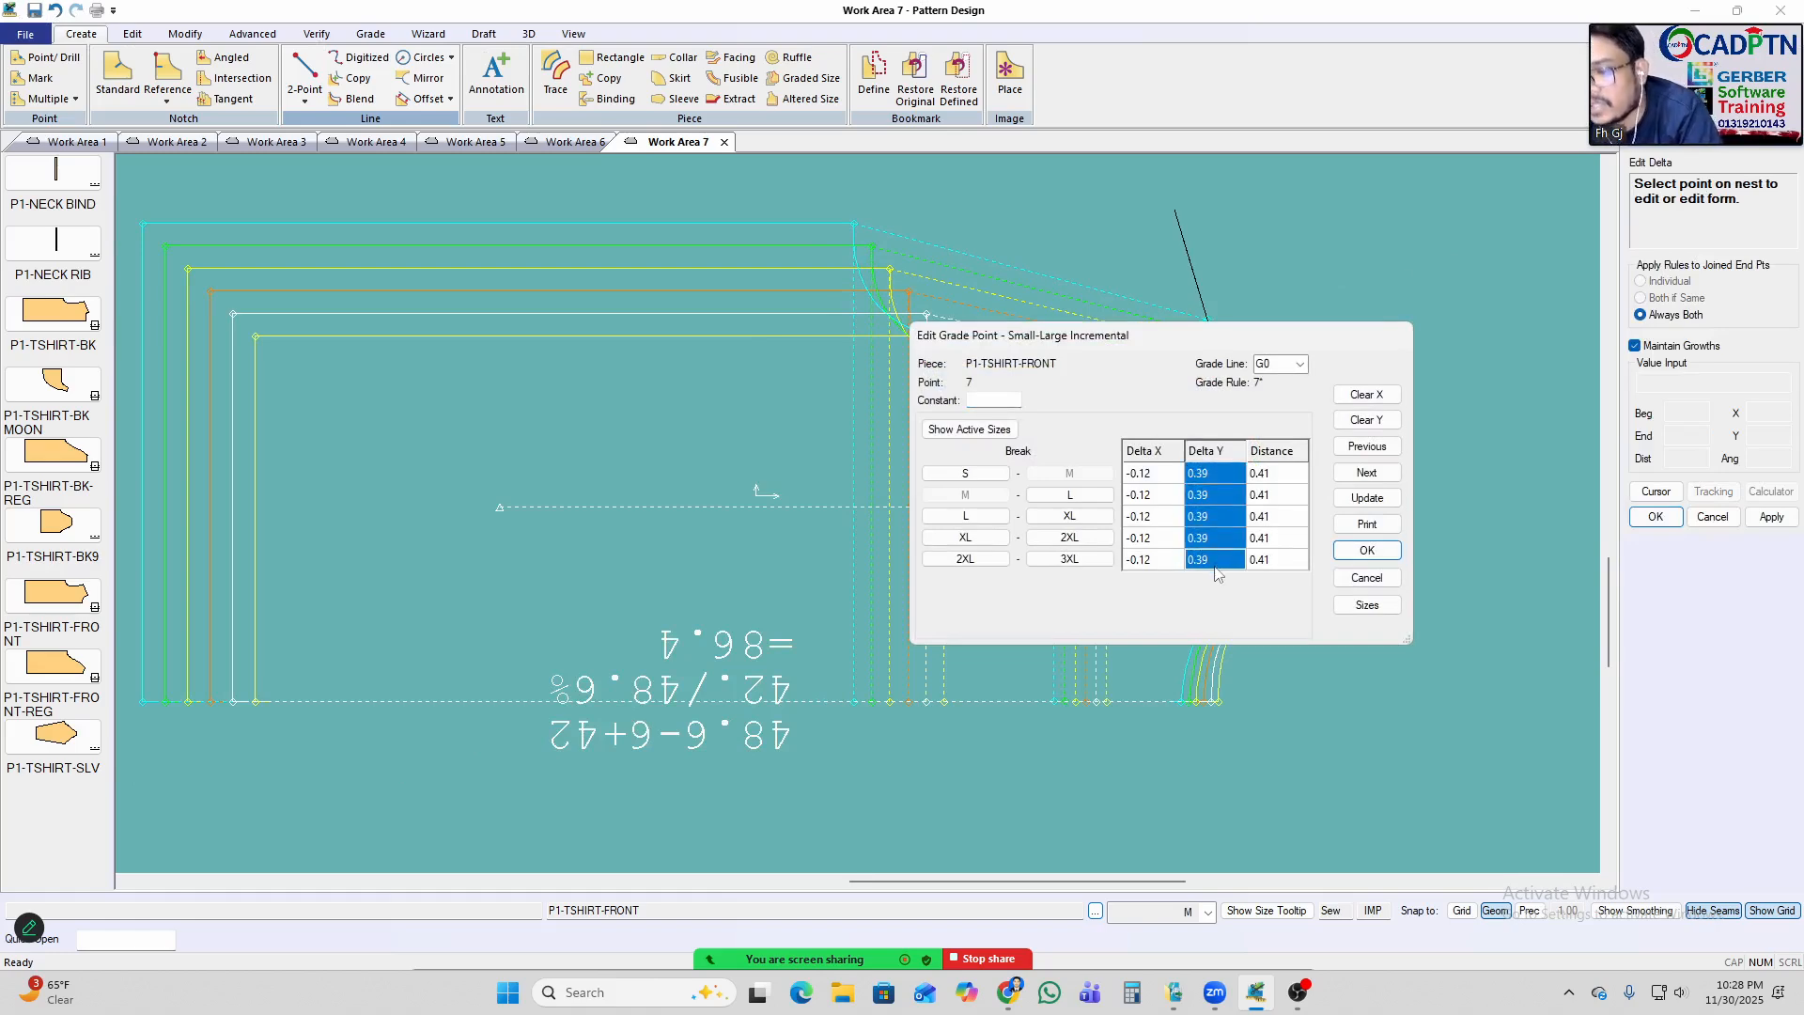
click(1368, 550)
Check the Delta Y values for all size breaks at the T-shirt front's underarm point.
right_click(1324, 313)
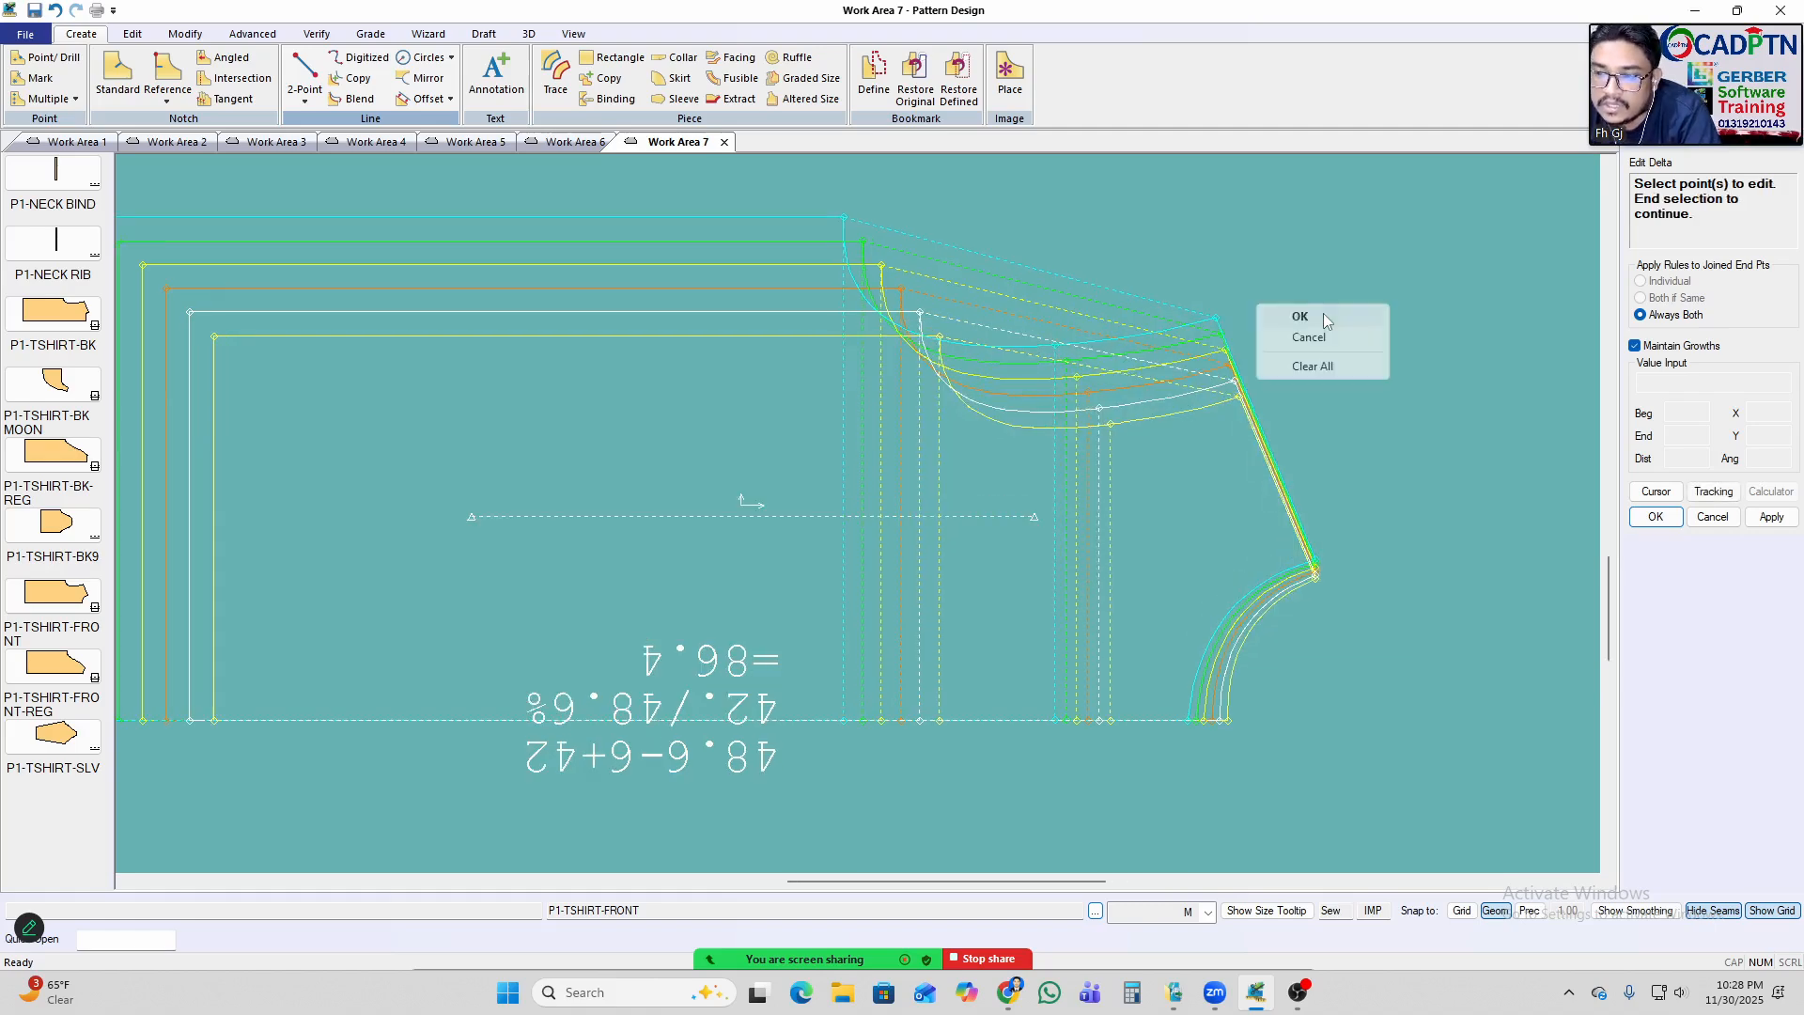
click(917, 314)
right_click(1291, 282)
click(1339, 297)
drag(1234, 484, 1220, 595)
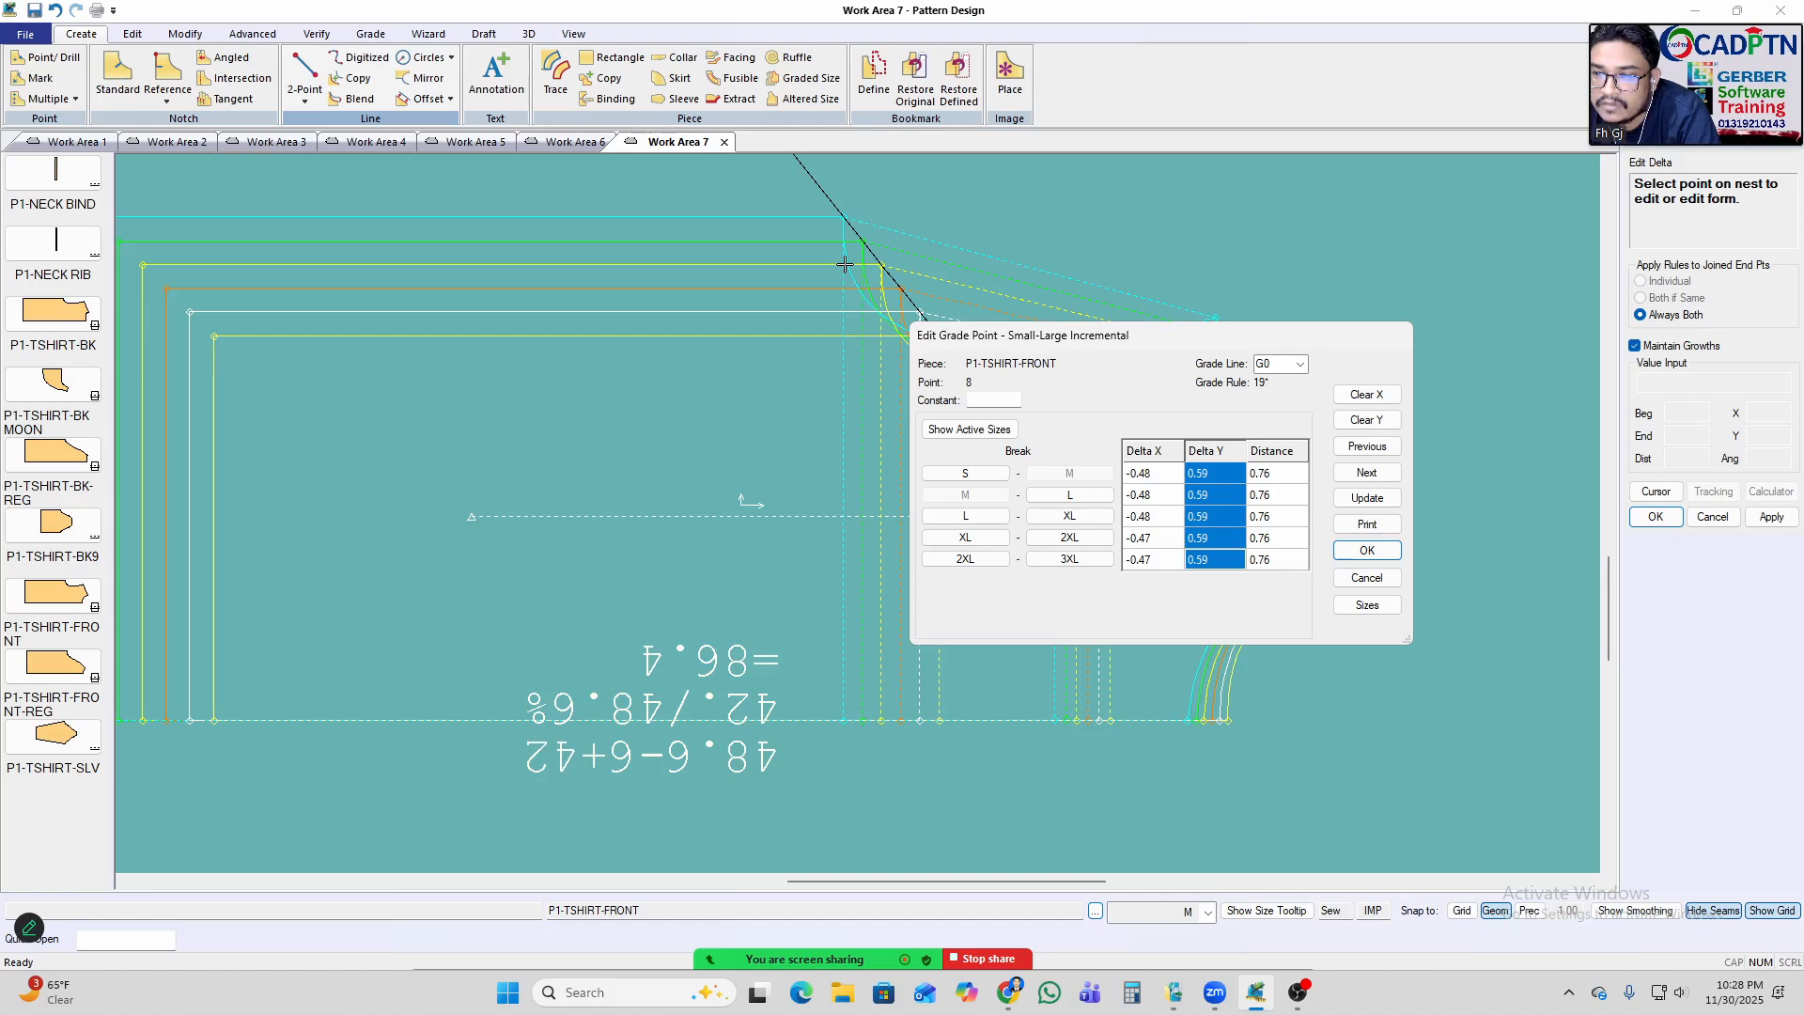
right_click(1333, 242)
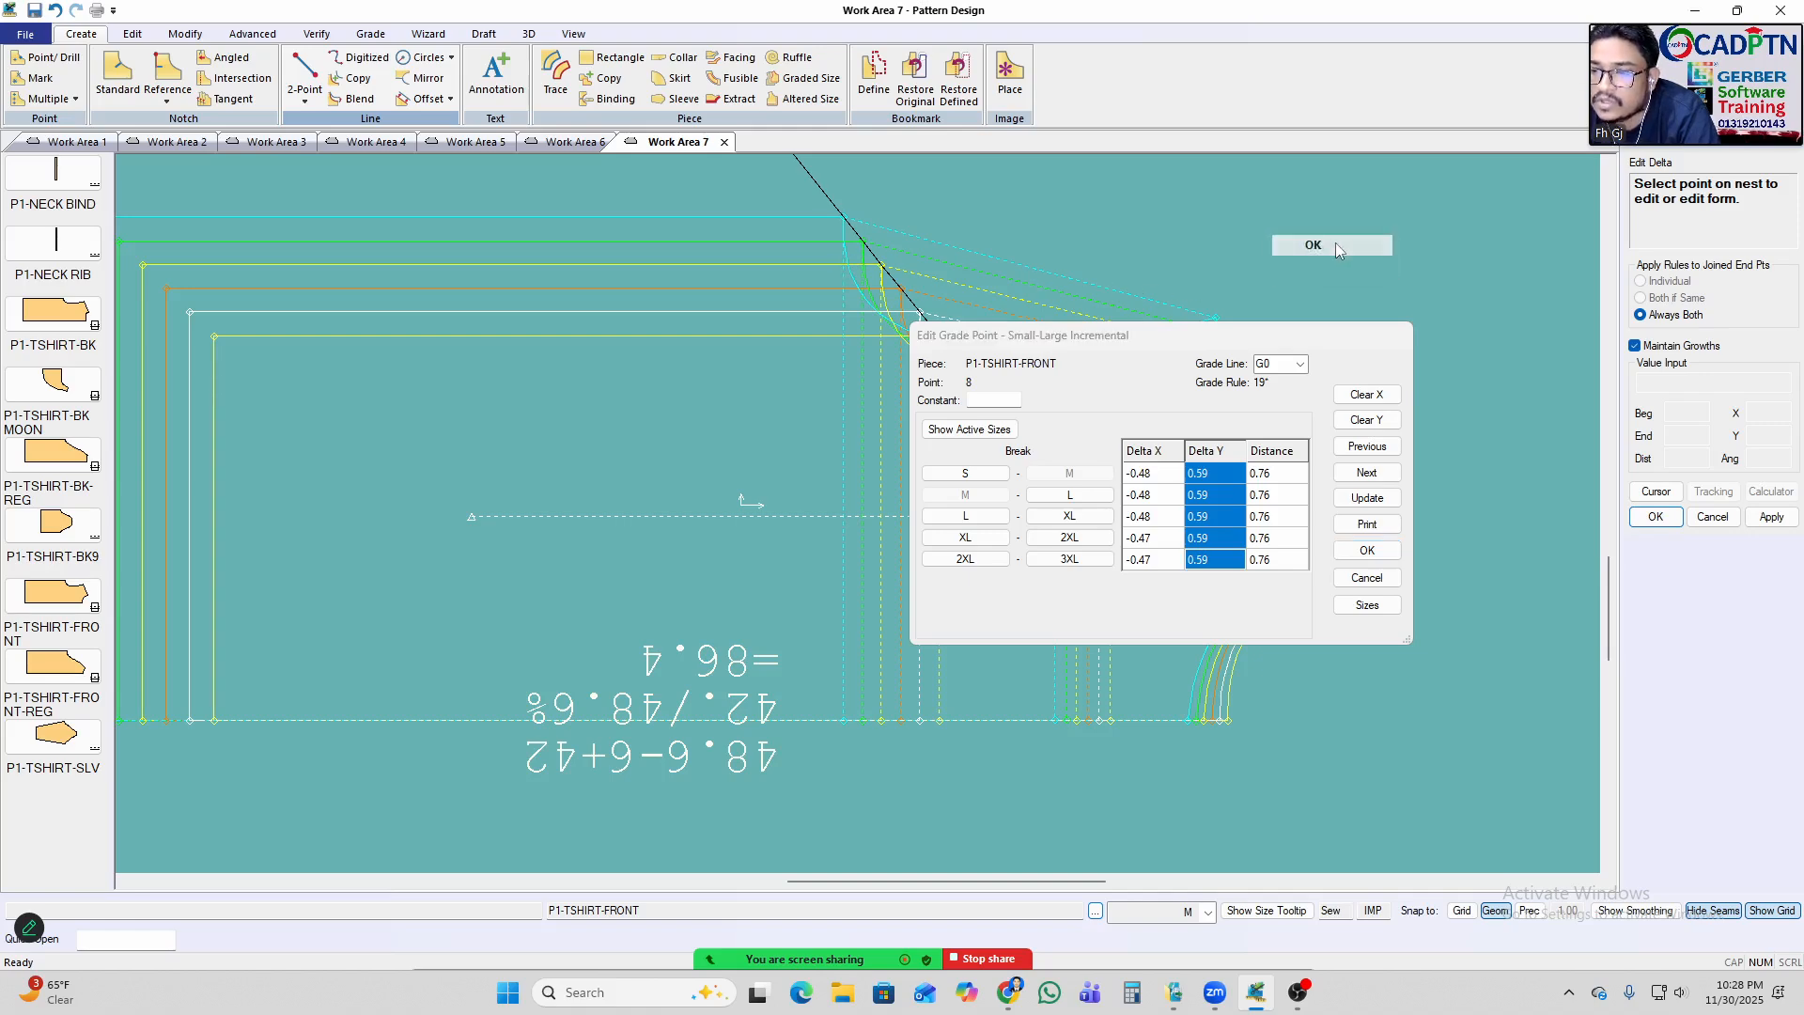
Check the Delta X values for all size breaks at the T-shirt front's outer shoulder point.
click(1333, 241)
right_click(1327, 230)
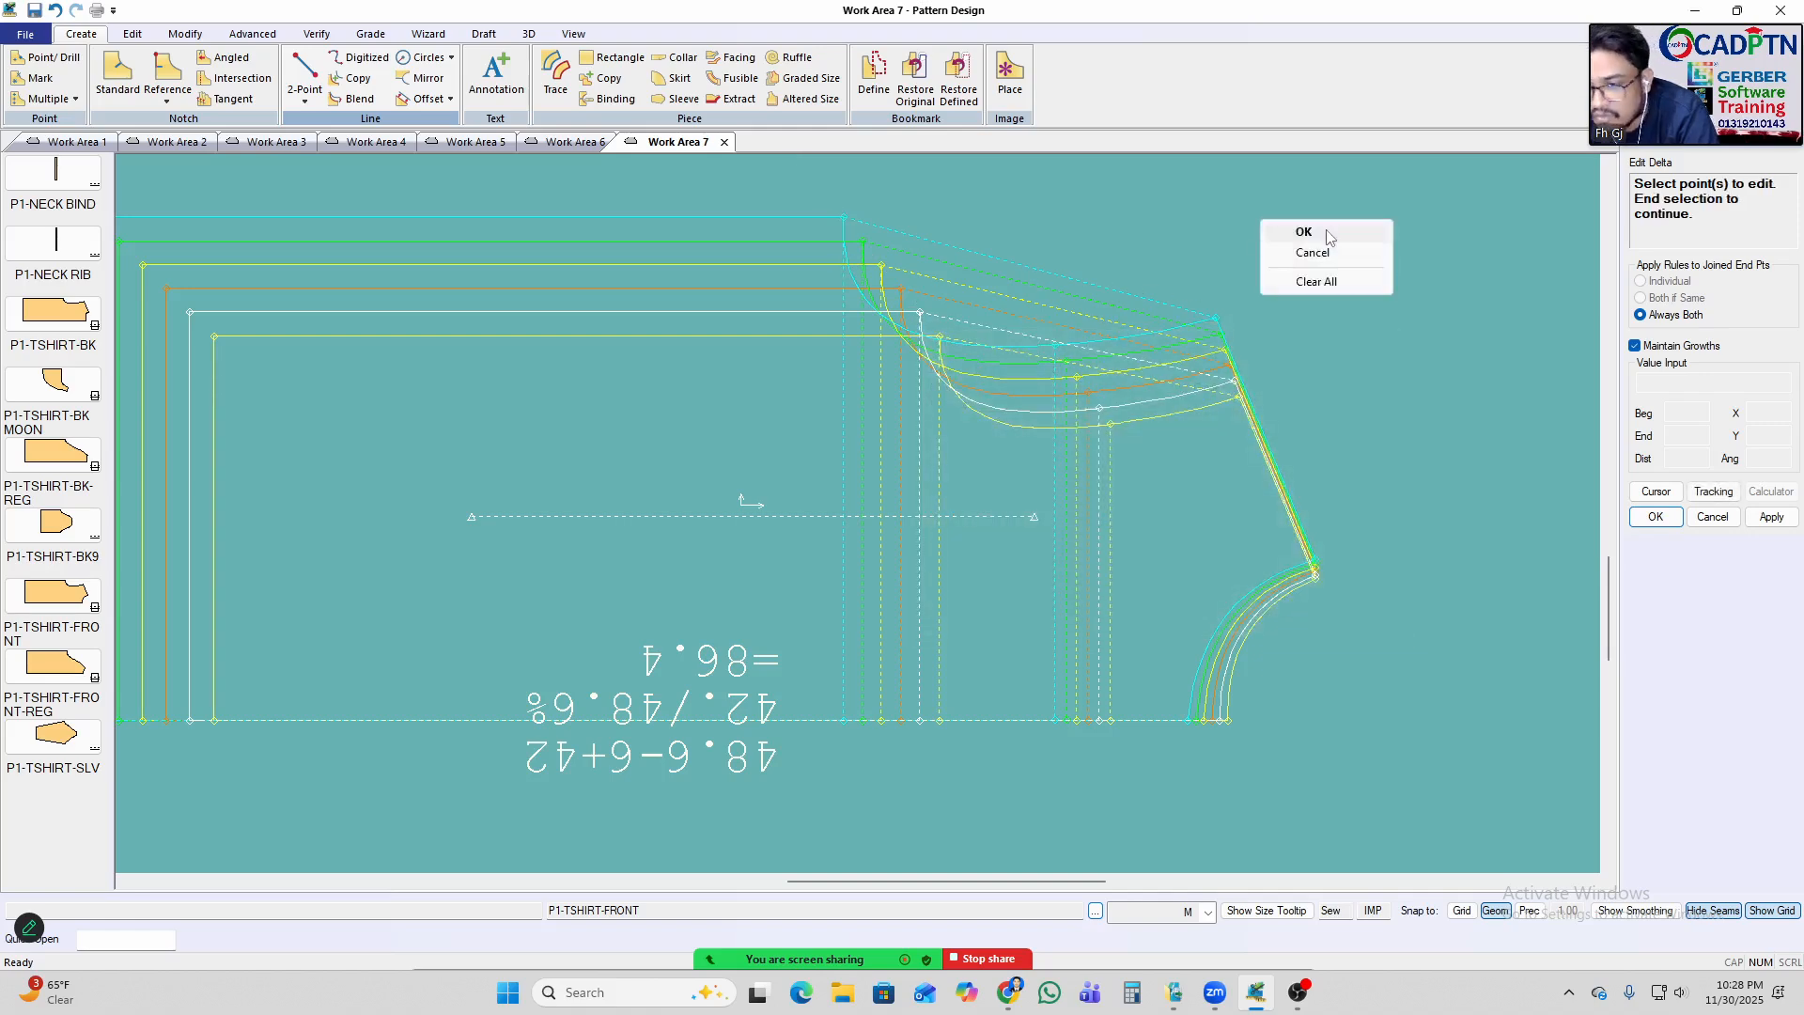
click(1304, 232)
scroll(1192, 472, up, 3)
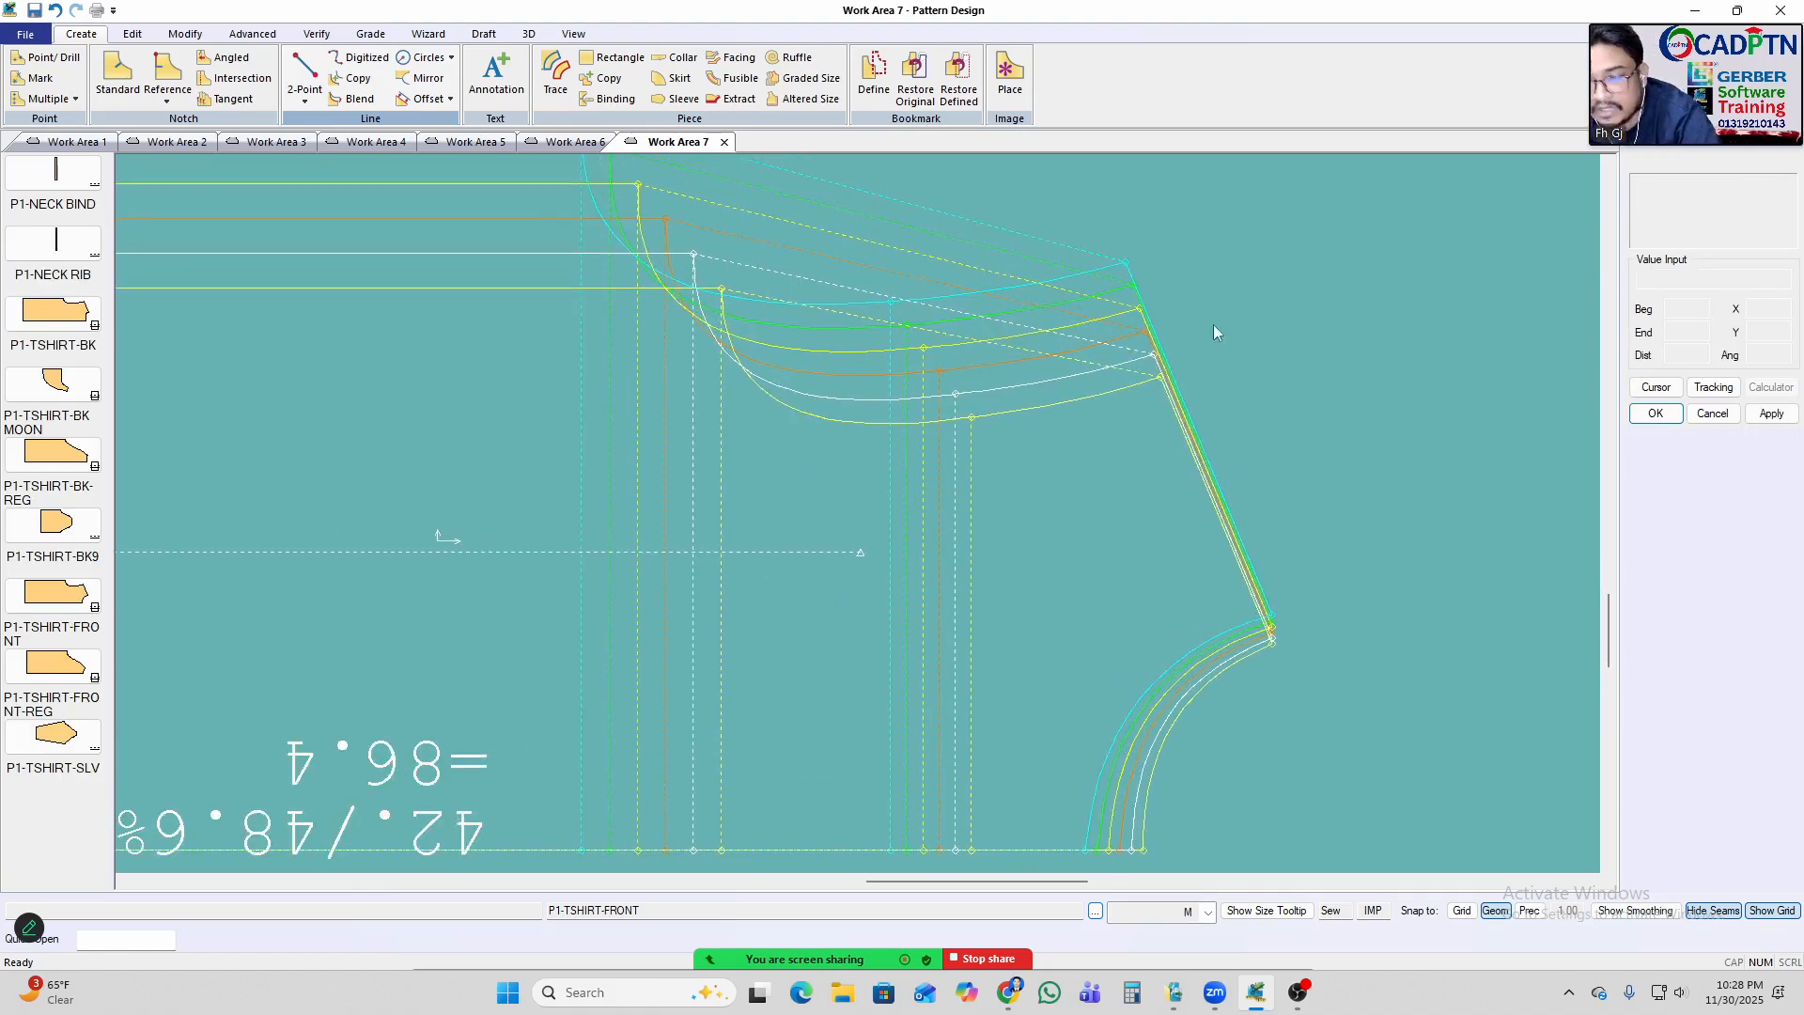
key(e)
click(1153, 358)
right_click(1300, 292)
click(1300, 292)
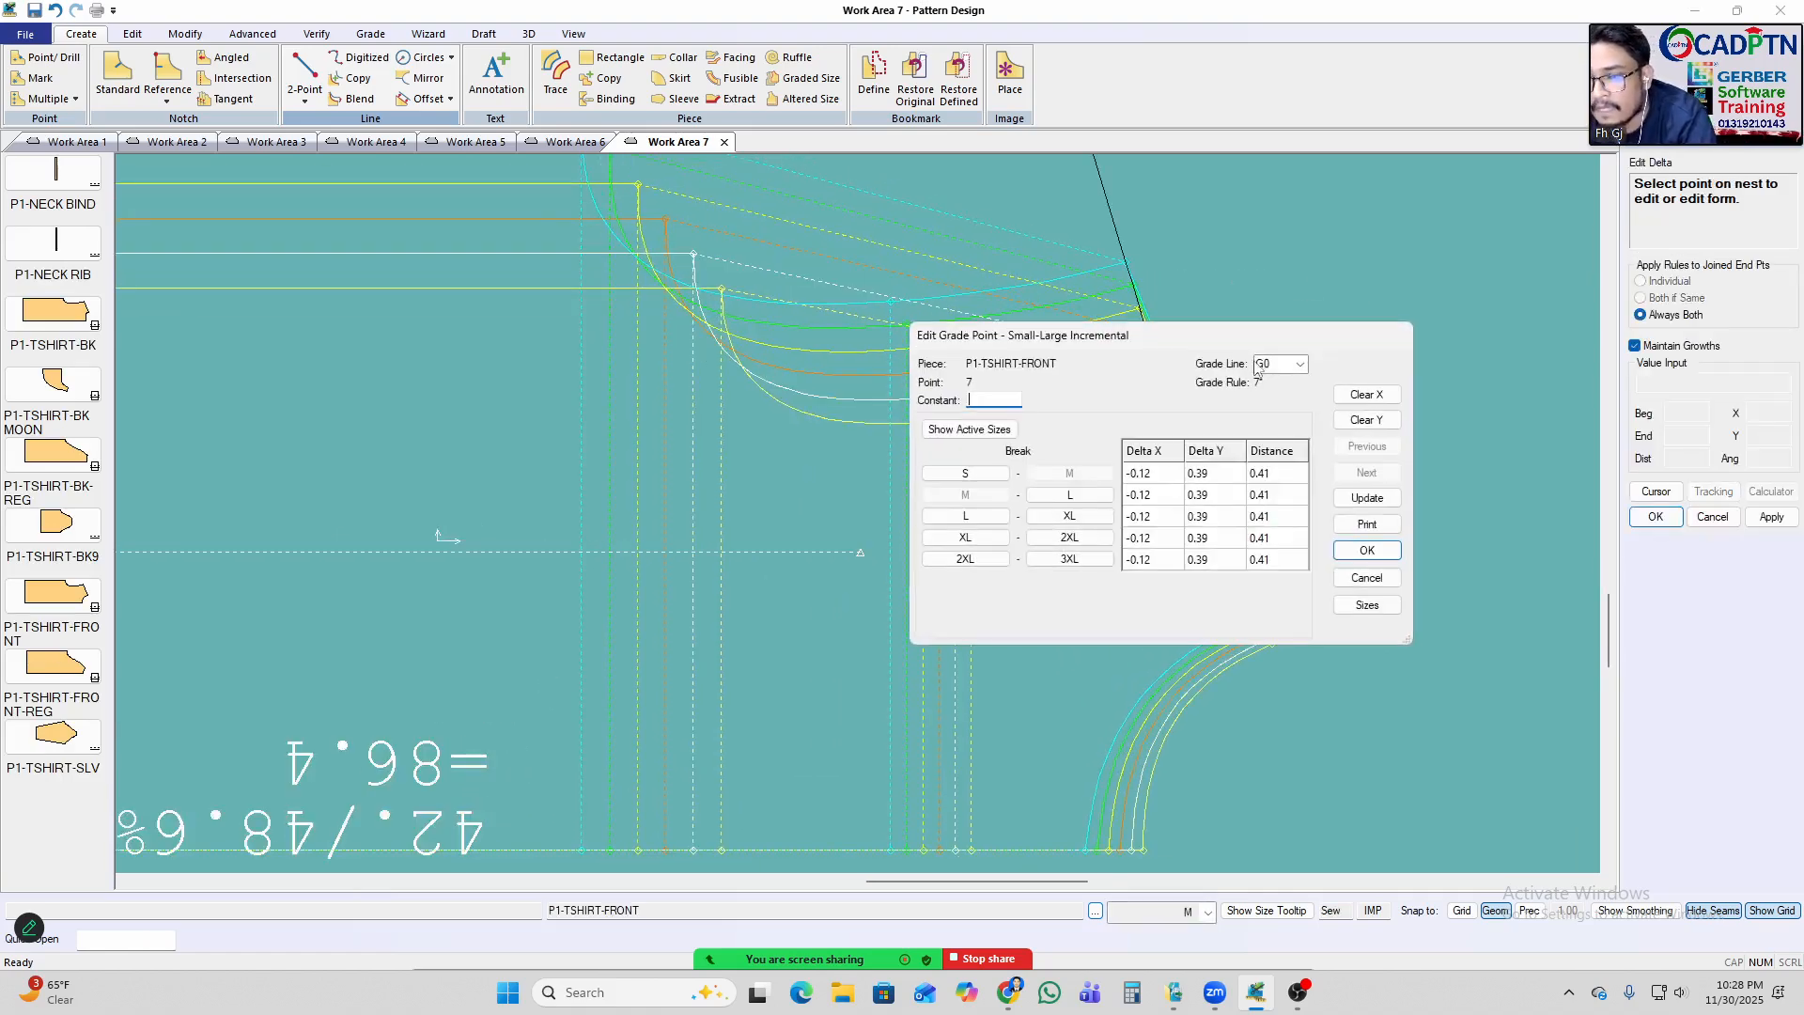
drag(1150, 472, 1156, 583)
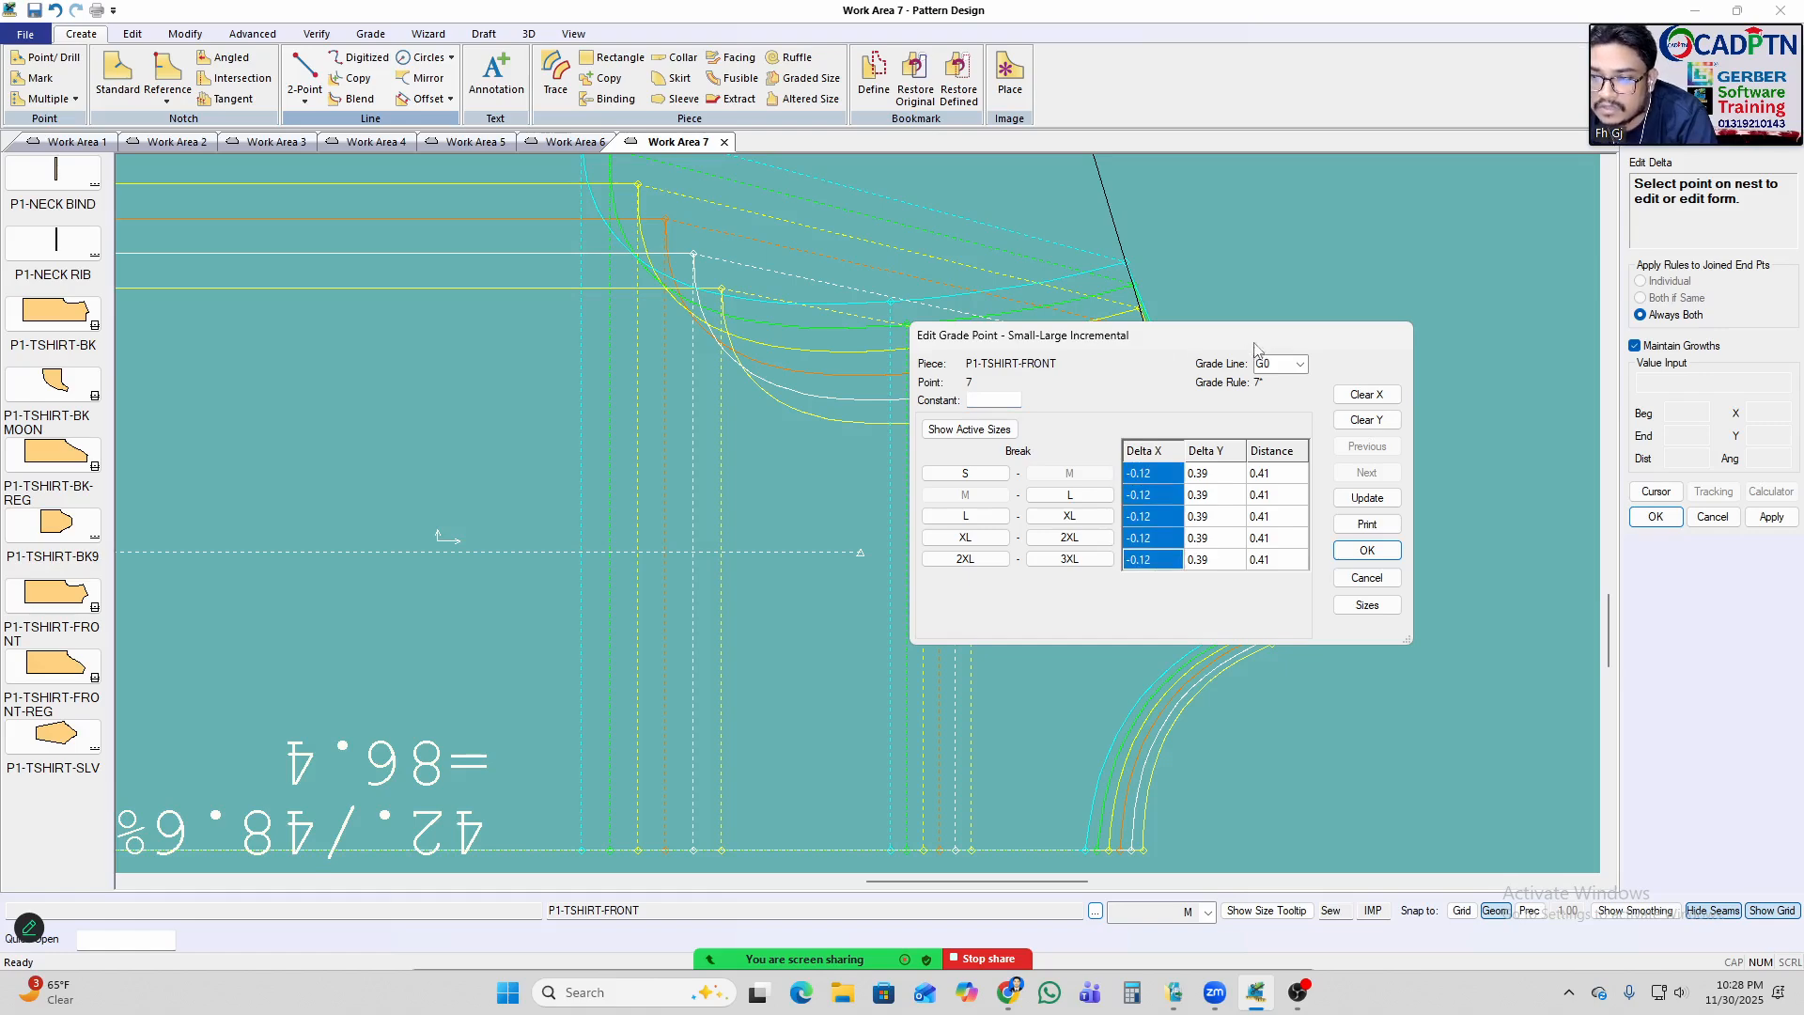
drag(1260, 345, 935, 426)
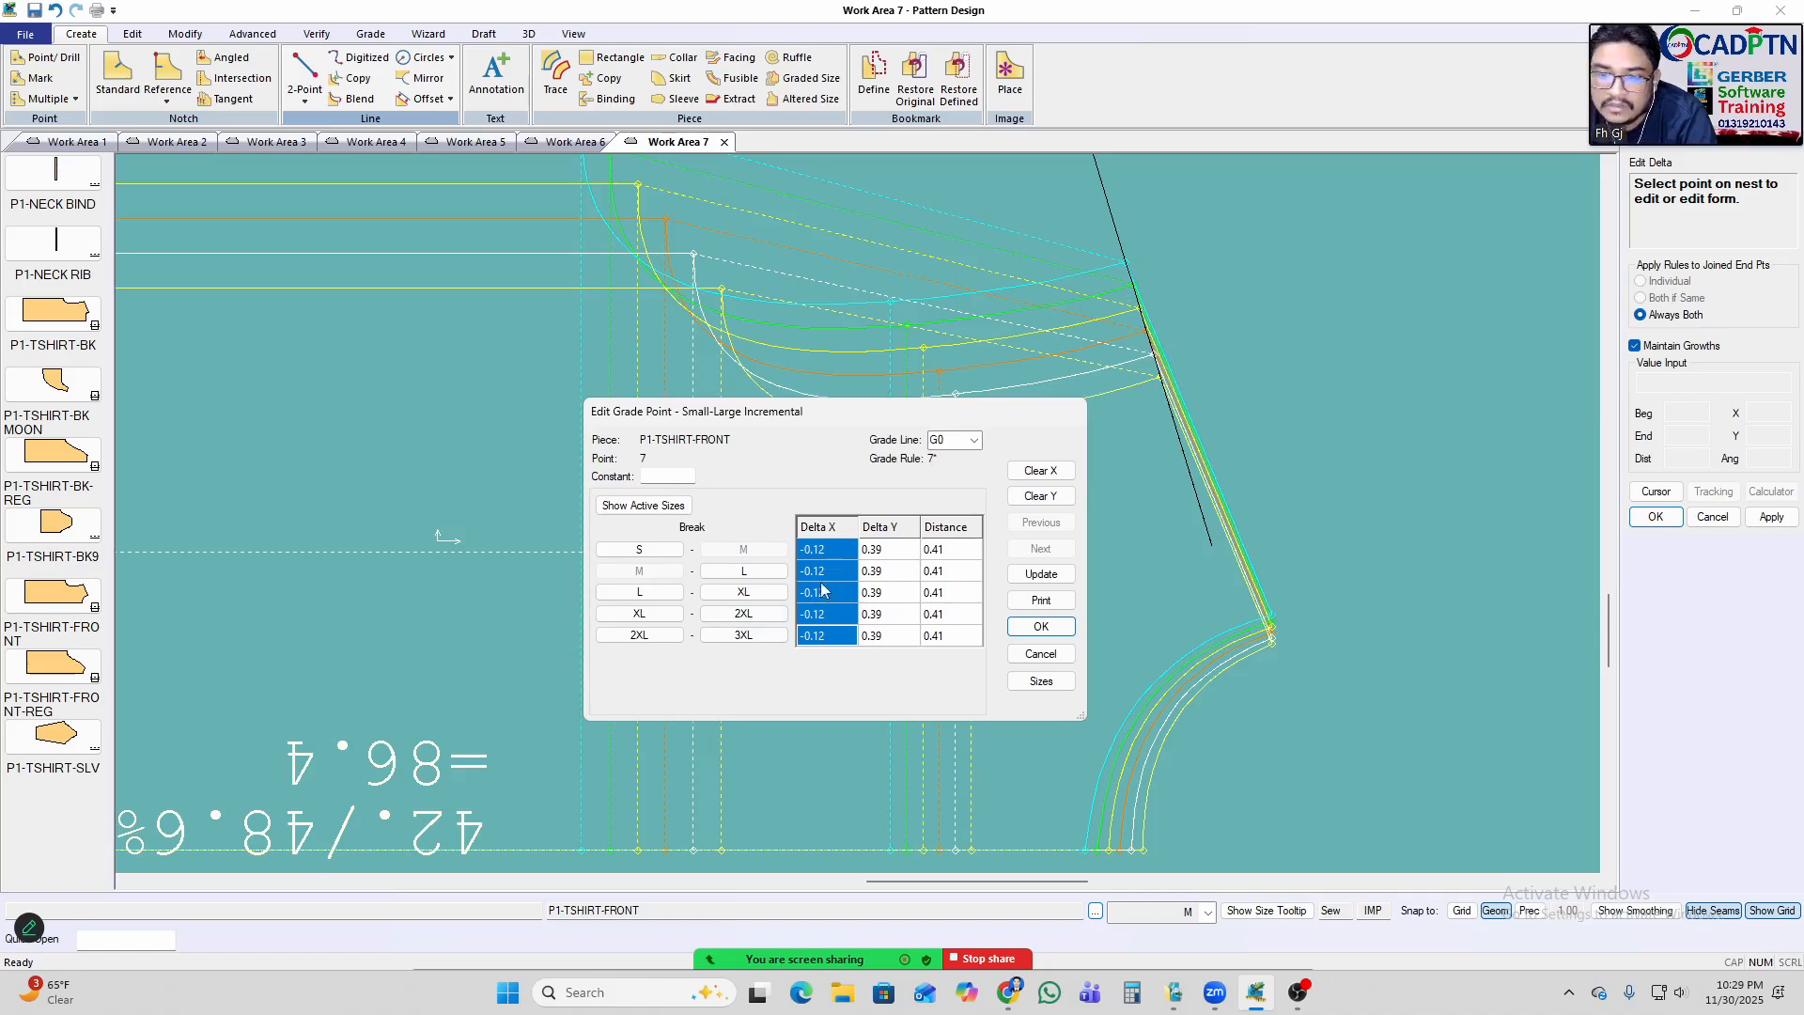
key(Return)
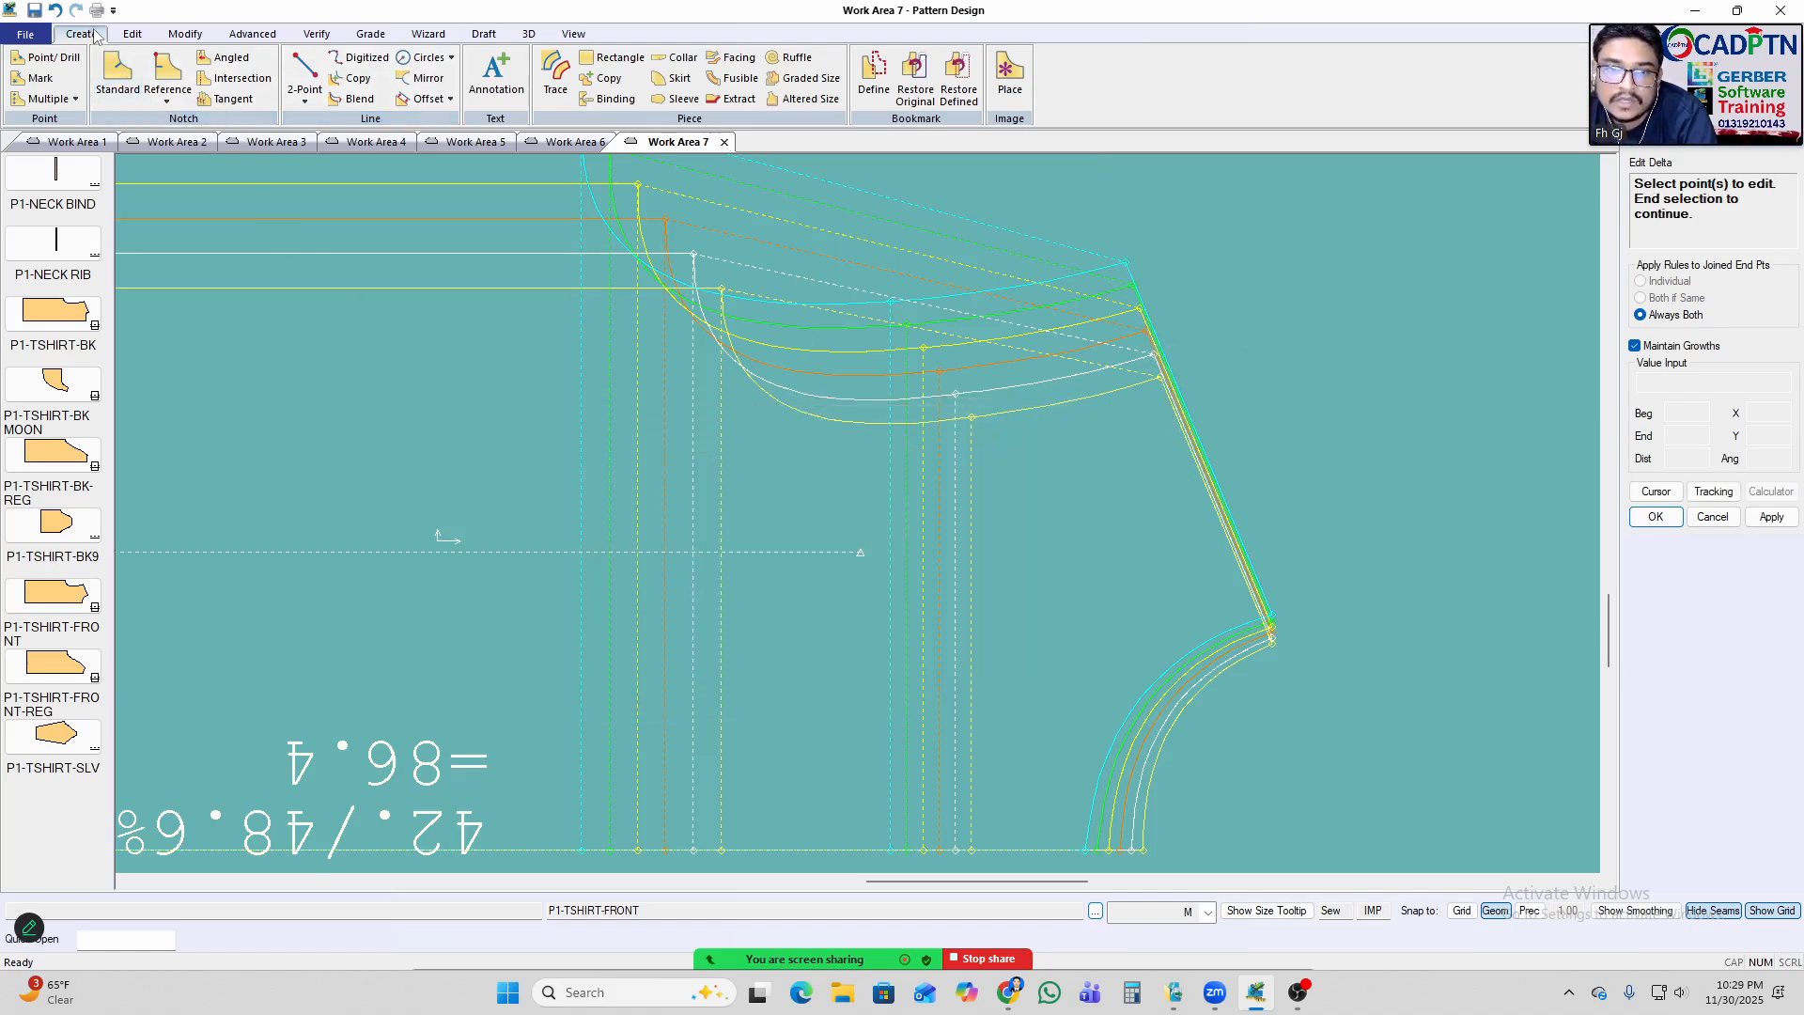
Switch the notation in the User Environment settings to Metric.
click(133, 35)
click(595, 80)
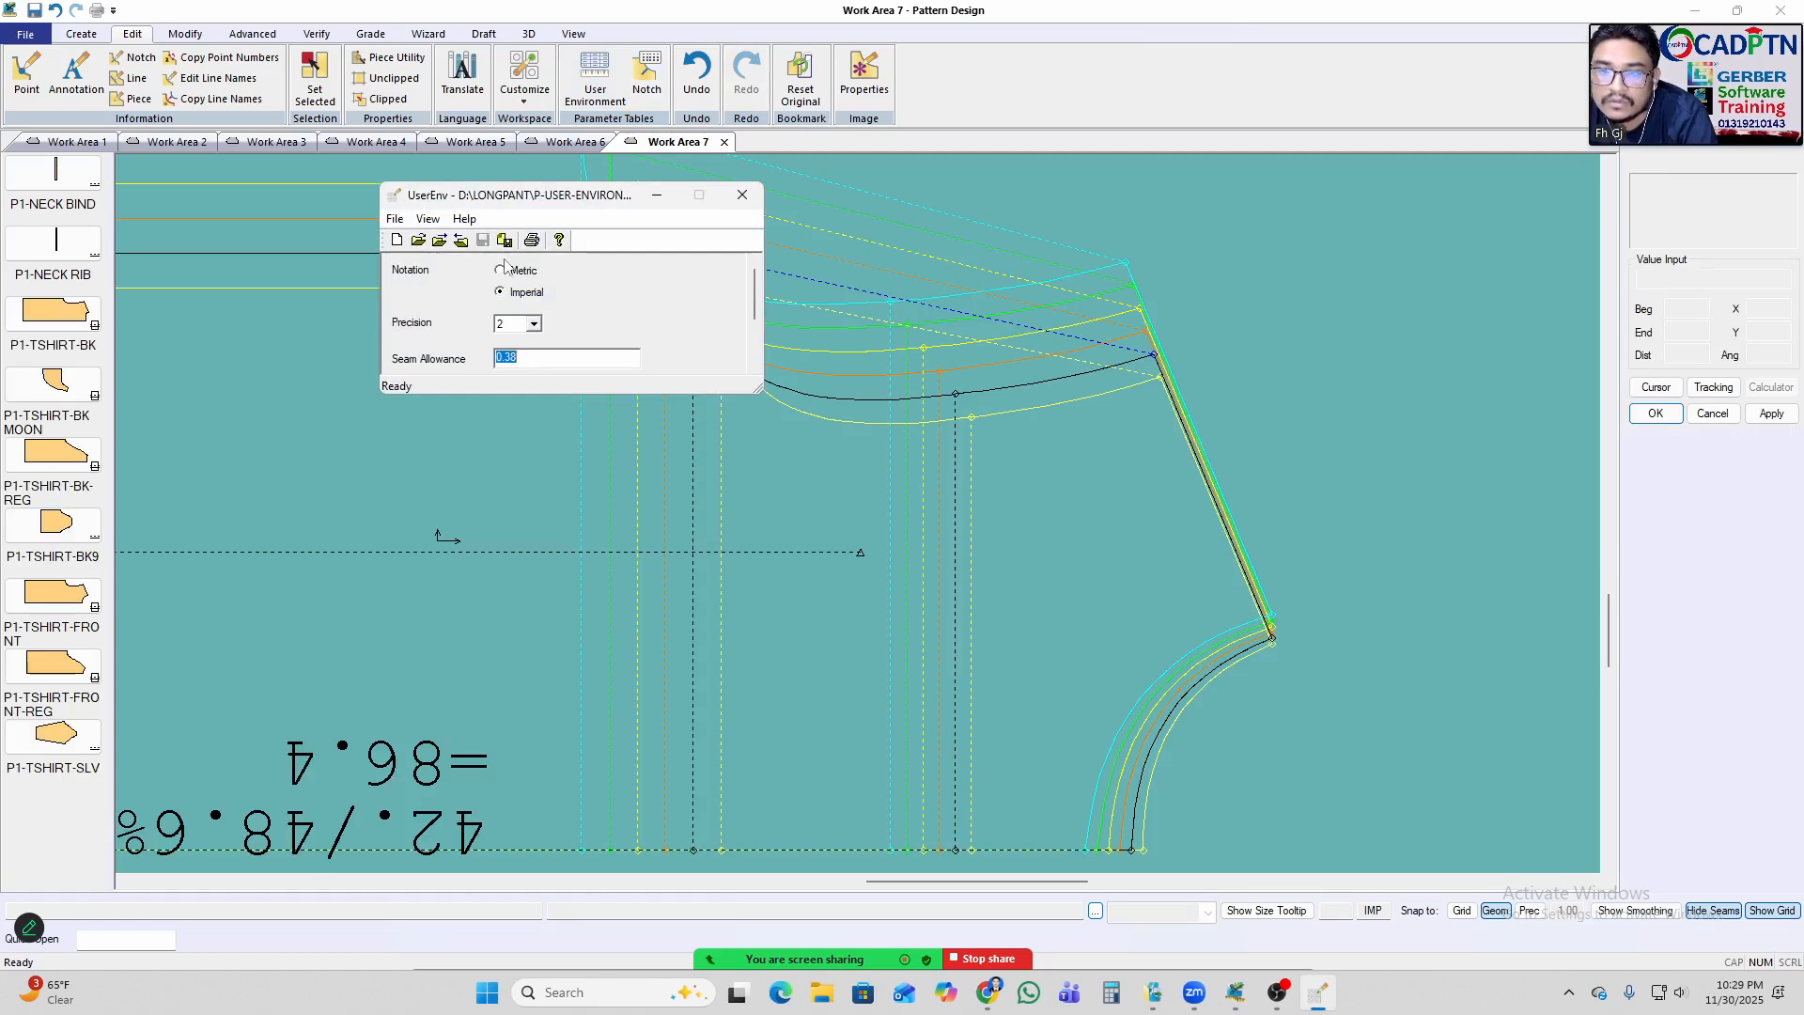
click(742, 197)
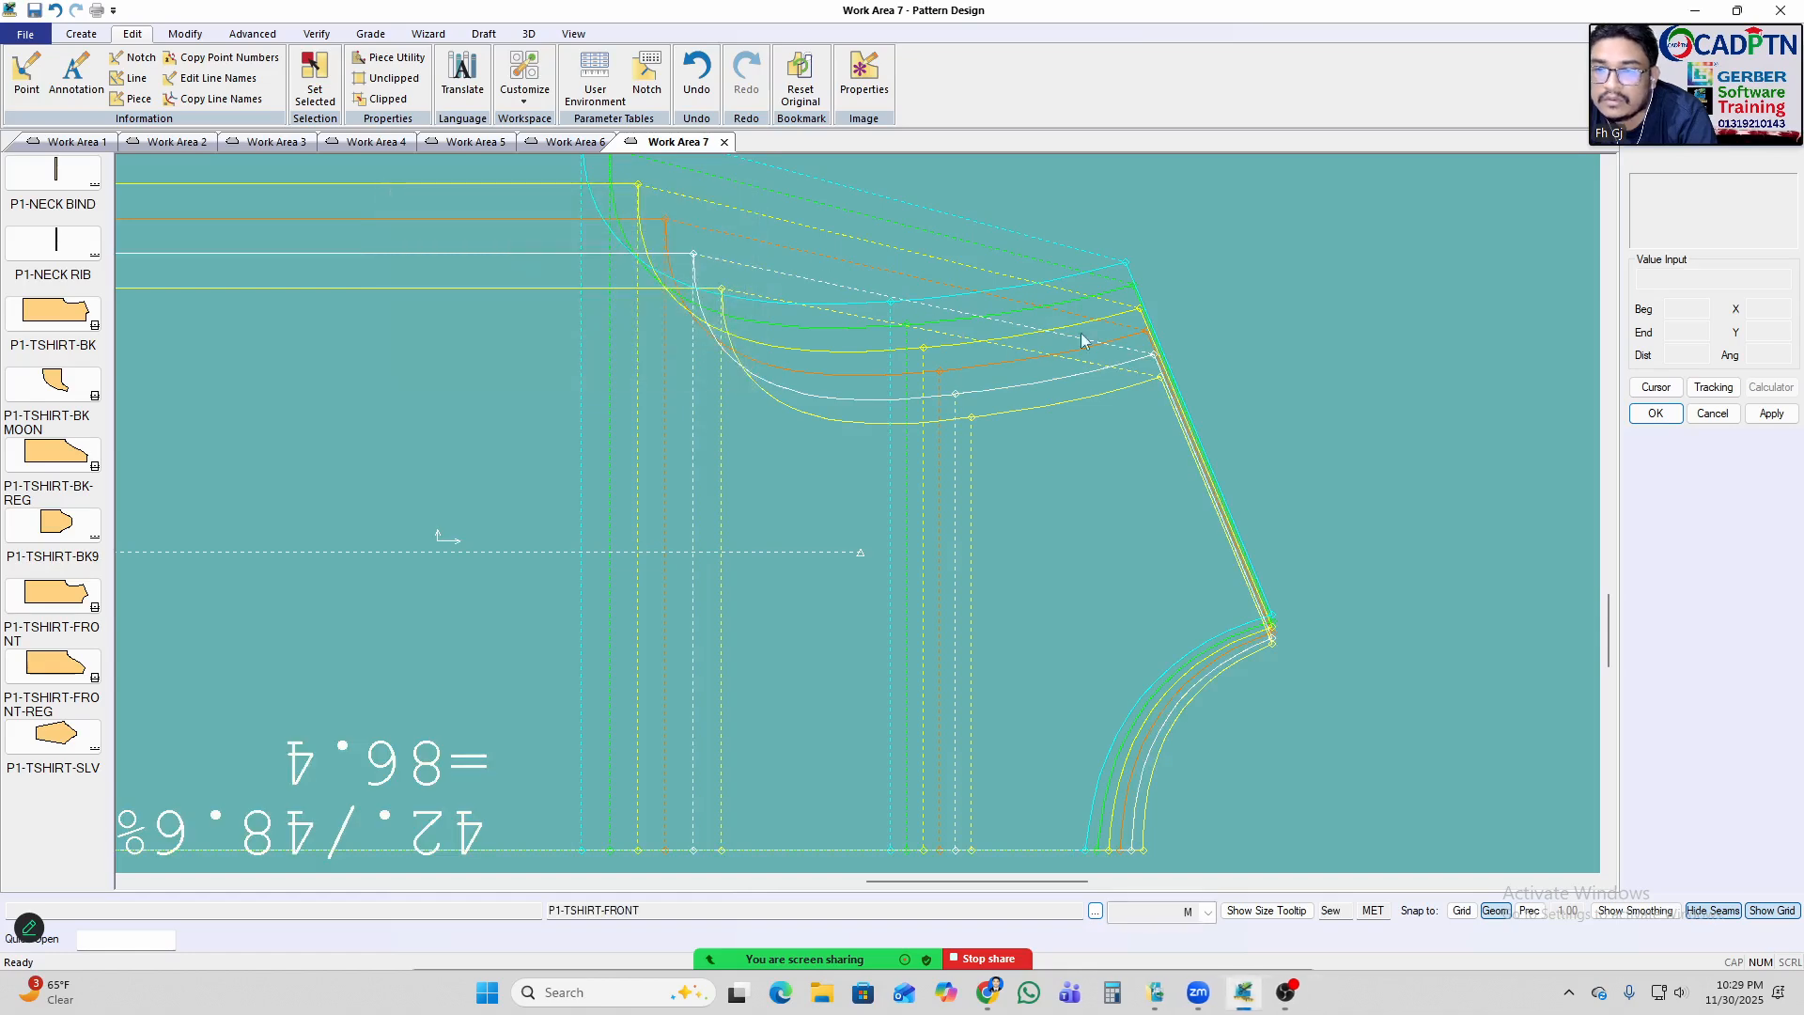
middle_drag(1135, 393, 1157, 364)
Review the outer shoulder point's grade deltas in metric with Edit Delta, leaving them as they are.
key(ctrl+d)
drag(1208, 323, 1069, 490)
right_click(1317, 304)
click(1293, 306)
right_click(1211, 311)
click(1212, 304)
right_click(1310, 264)
click(1309, 271)
right_click(1370, 243)
click(1370, 246)
Check the metric Delta Y values for all size breaks at the T-shirt front's underarm point.
scroll(1387, 461, down, 3)
scroll(987, 375, up, 2)
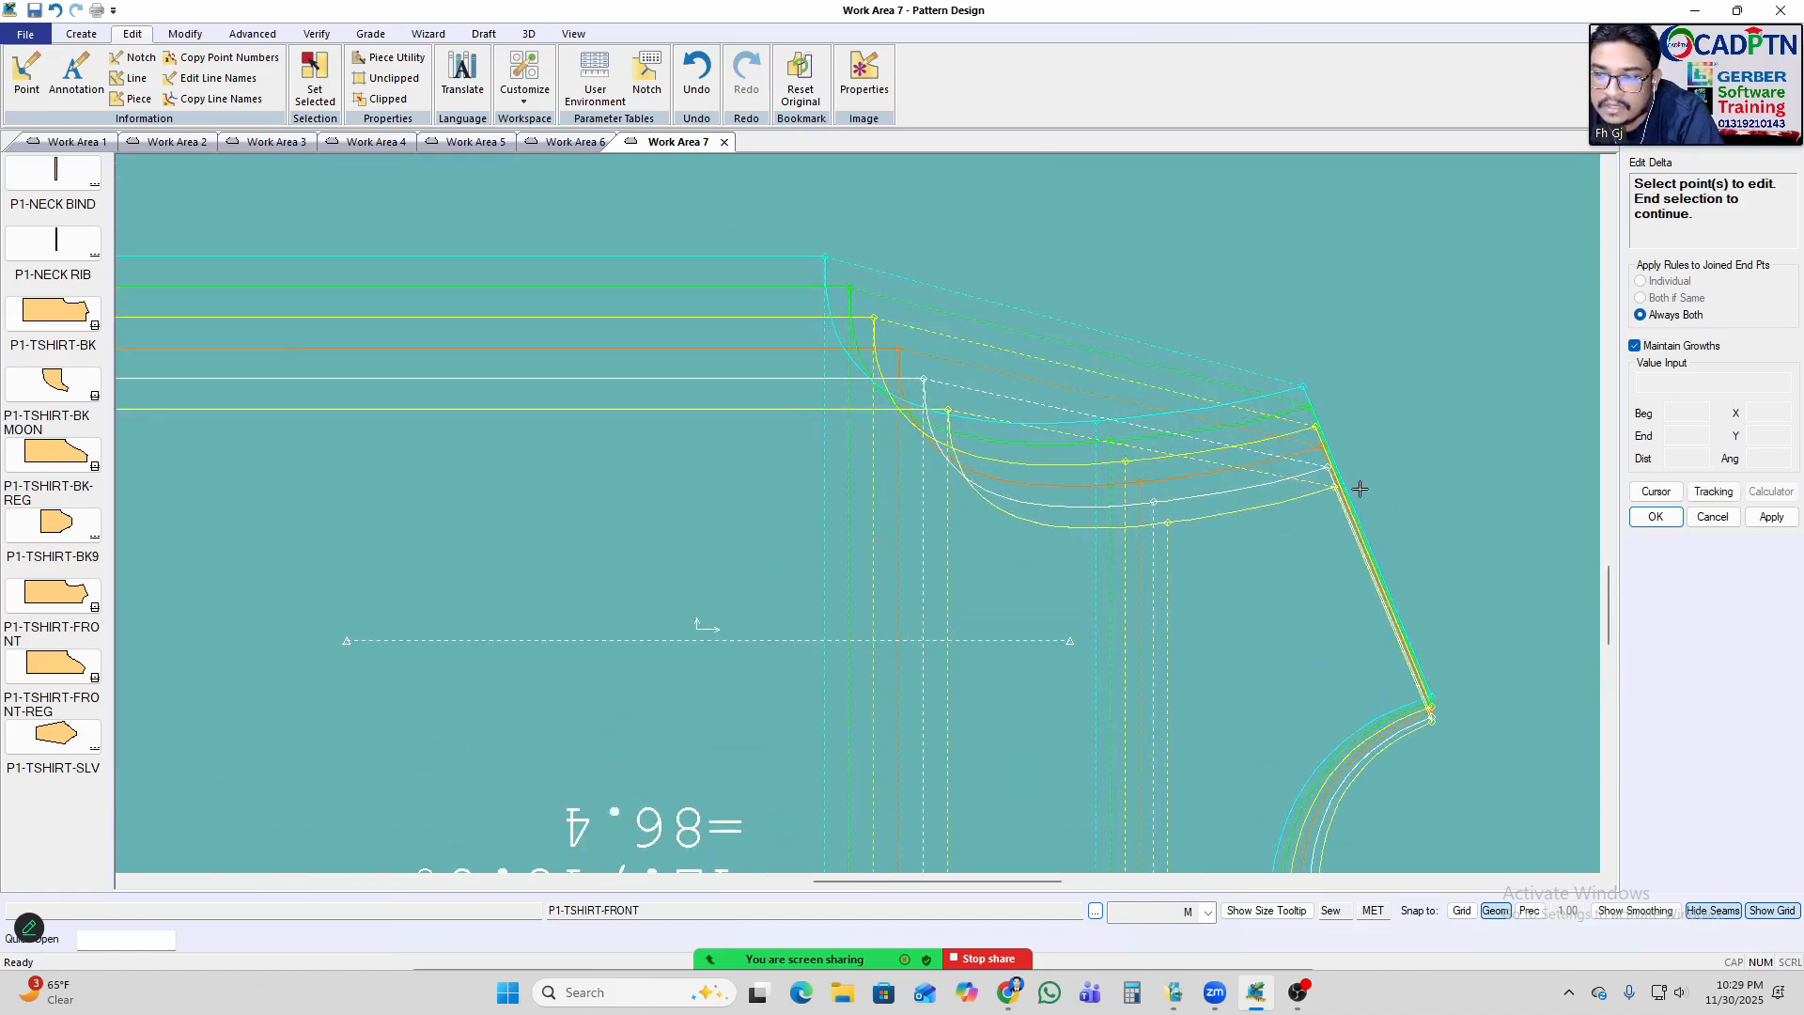
scroll(898, 376, up, 2)
click(926, 379)
right_click(1208, 234)
click(1276, 244)
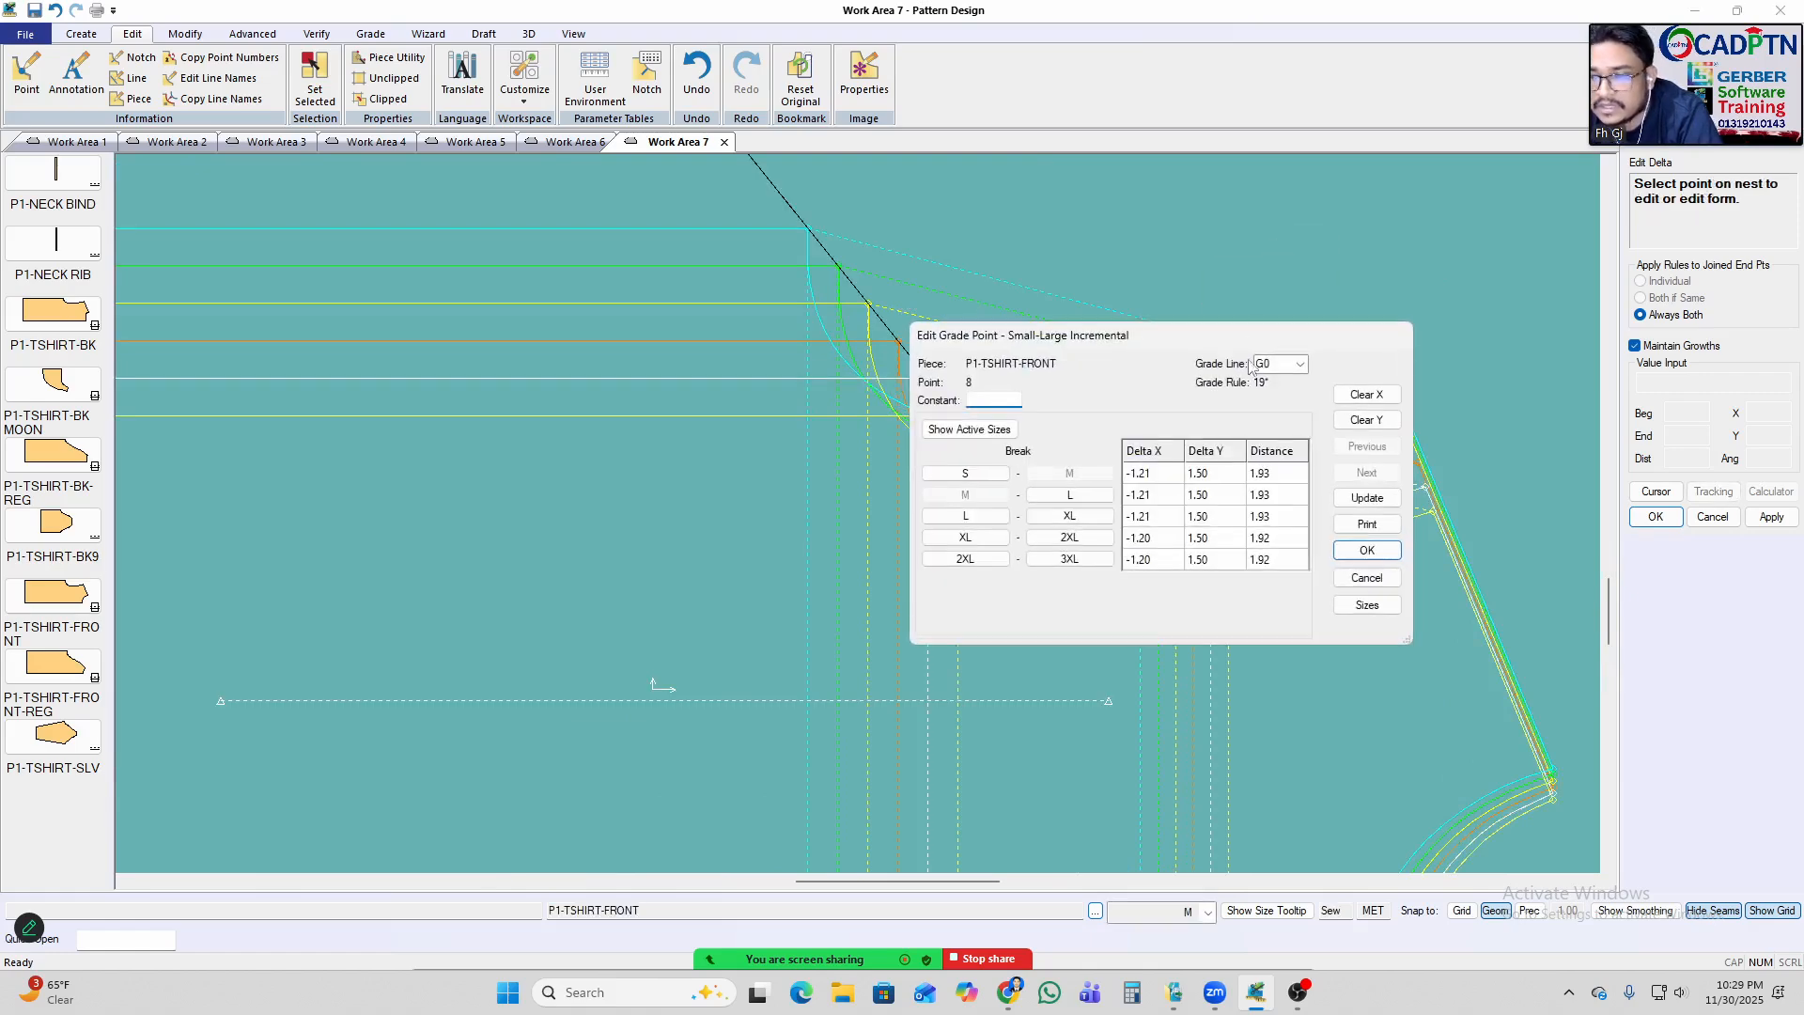
drag(1222, 477, 1220, 621)
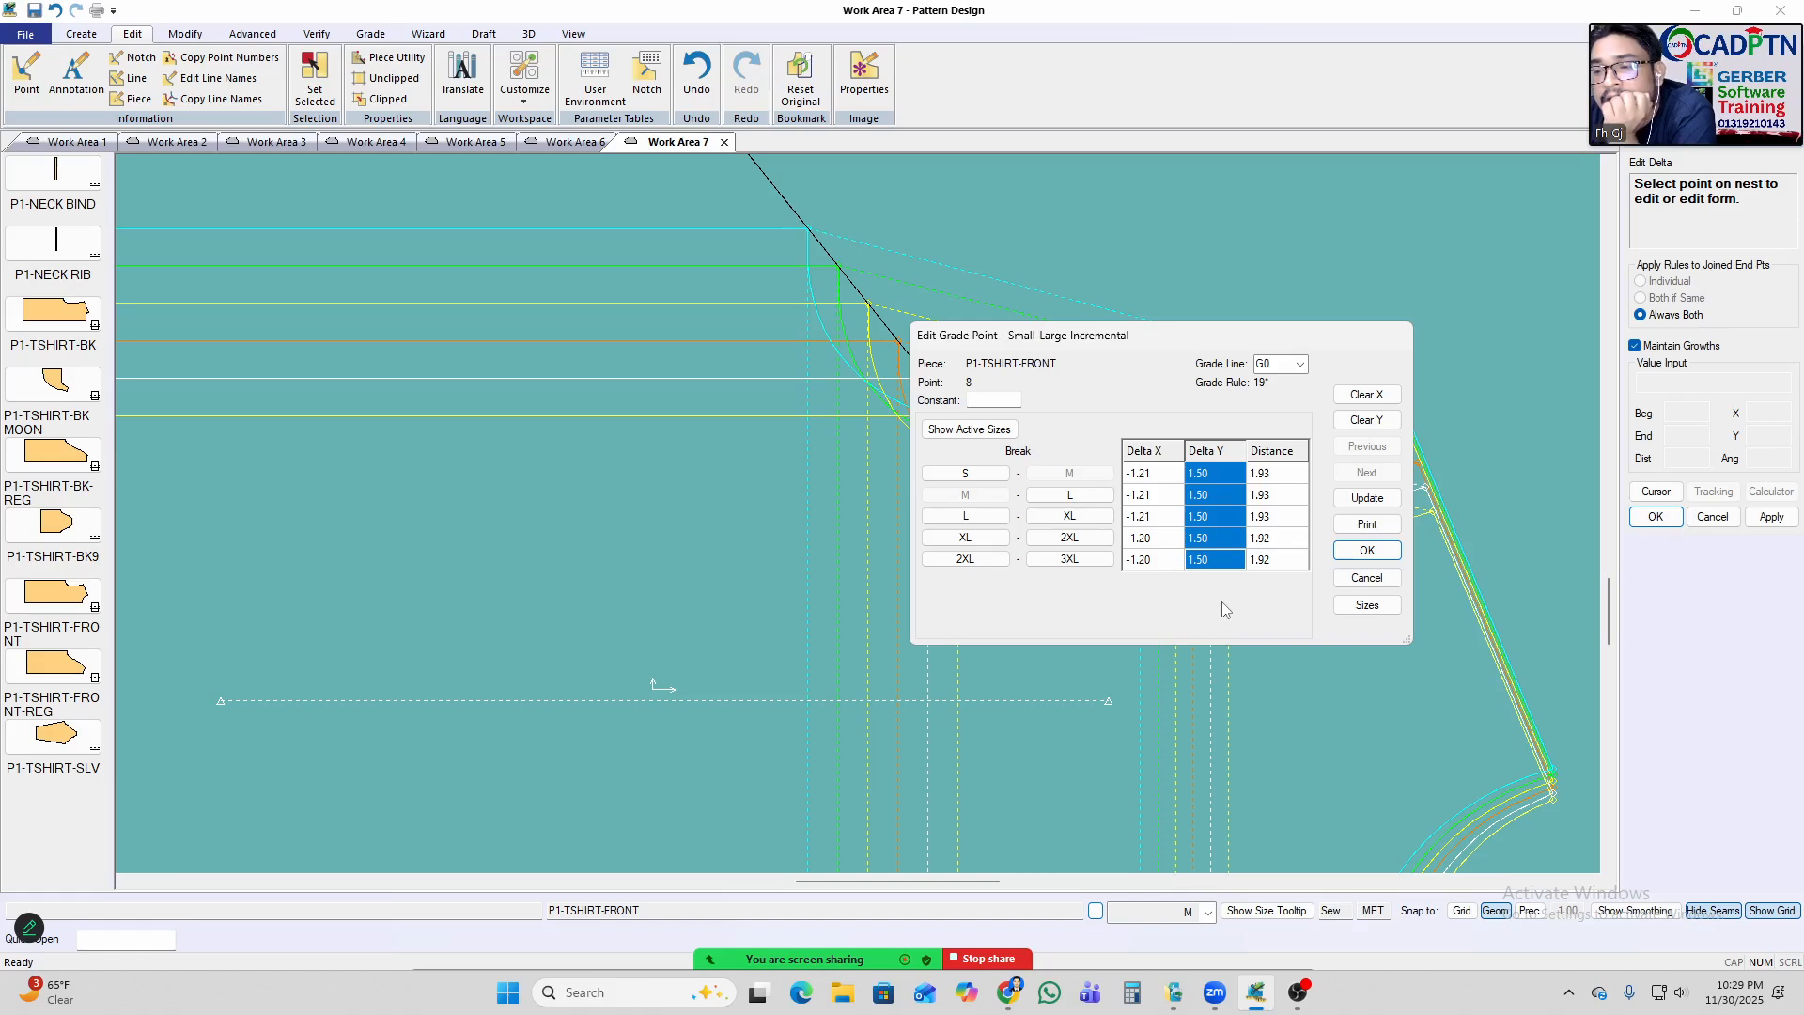
right_click(1241, 225)
click(1242, 228)
Compare the metric grade deltas of the outer shoulder point with those of the underarm point.
click(1414, 441)
right_click(1323, 305)
click(1334, 314)
right_click(1318, 293)
click(1316, 278)
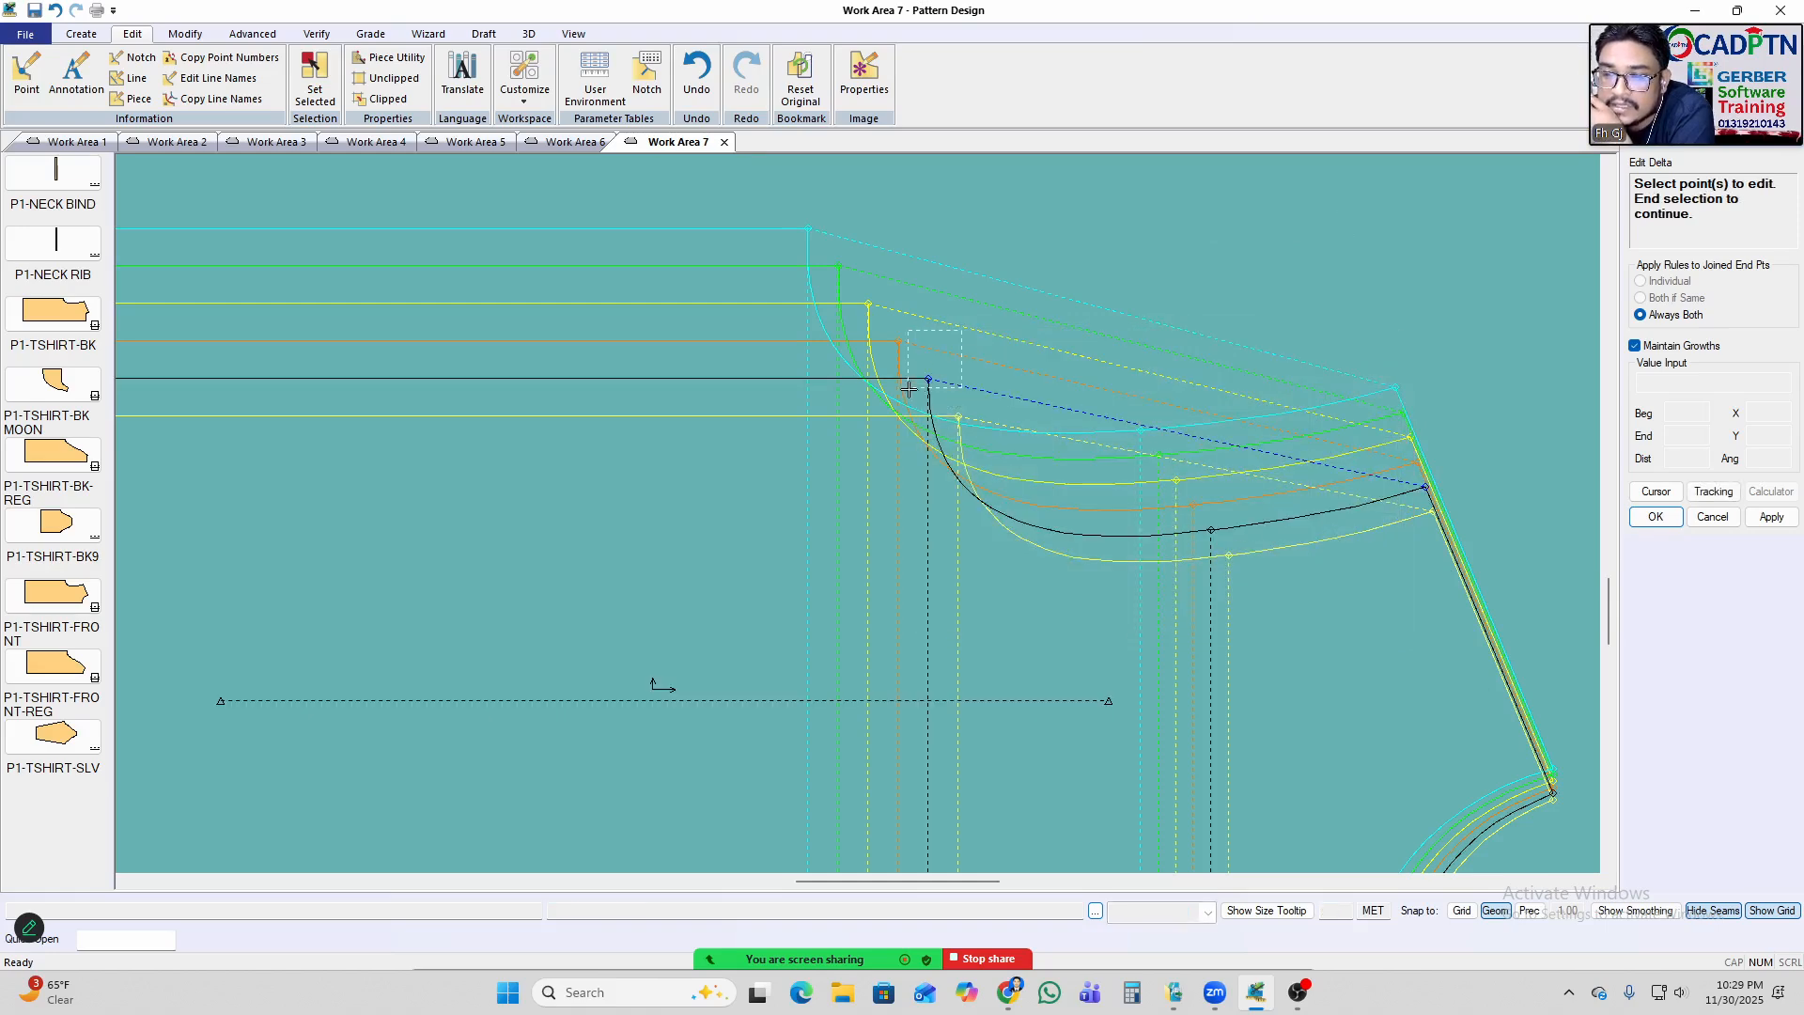
right_click(1189, 303)
click(1170, 299)
right_click(1347, 262)
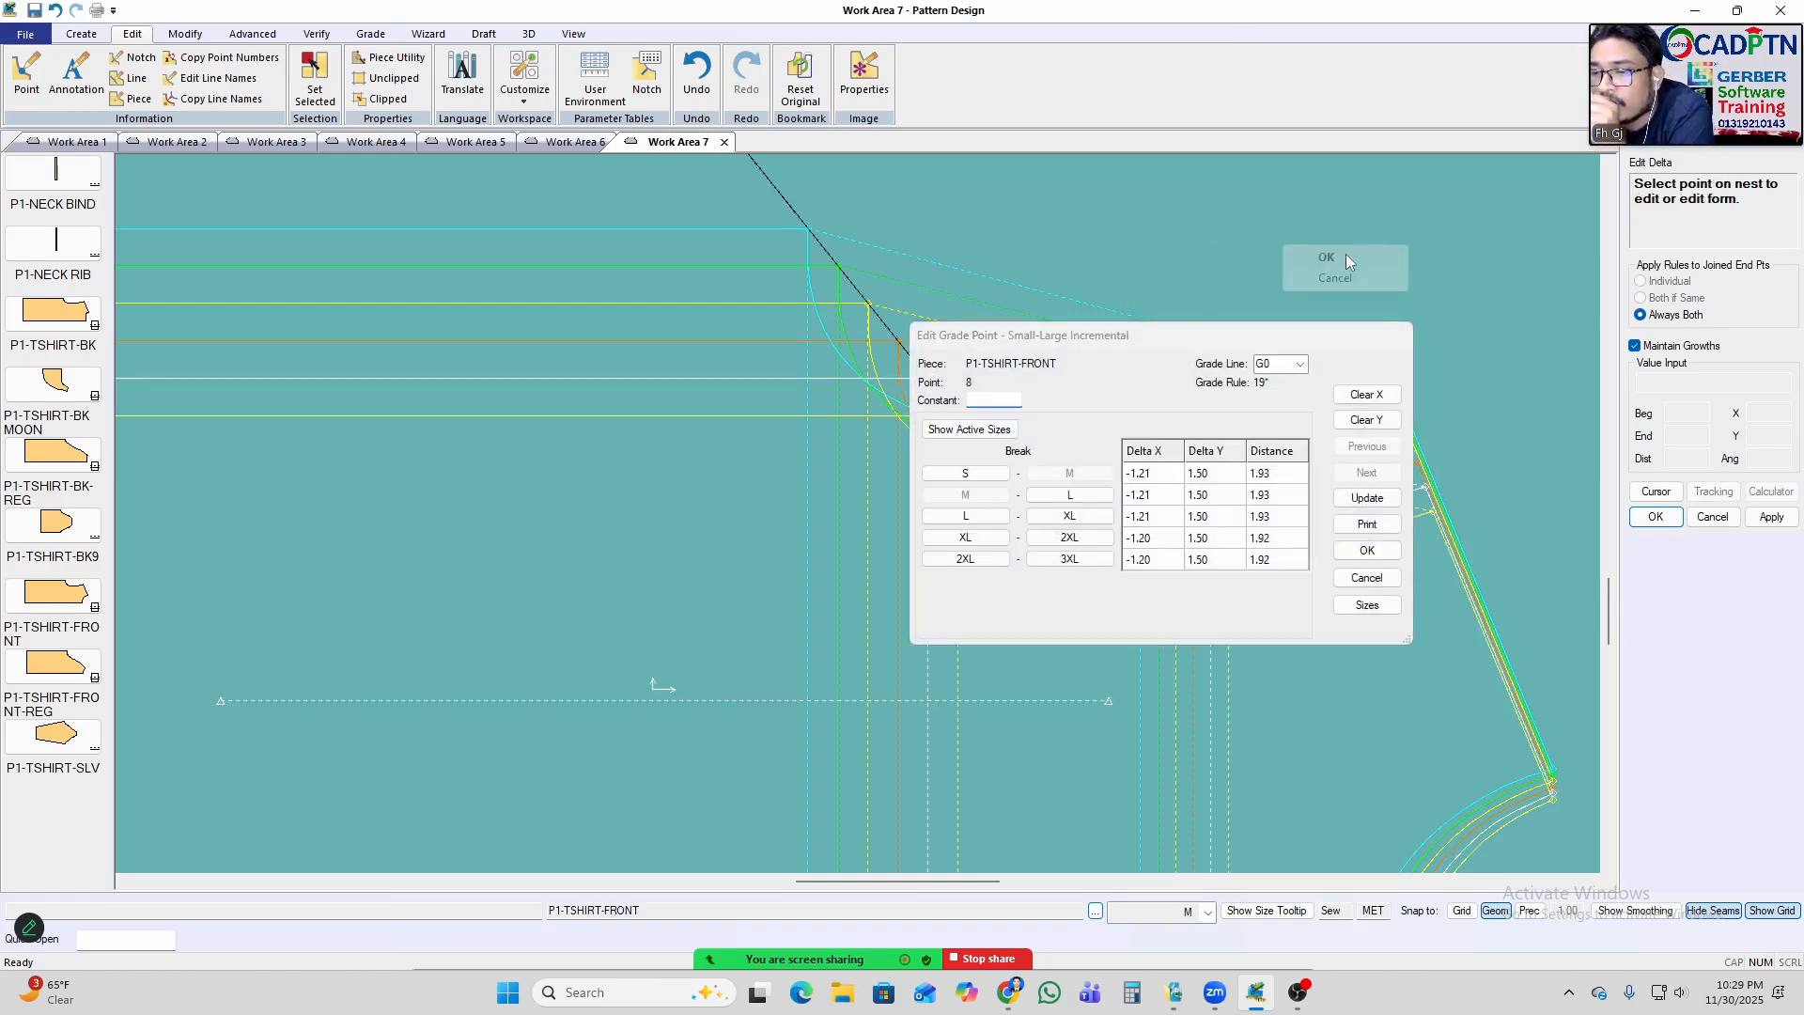
click(1345, 261)
Recheck the grade deltas at the T-shirt front's outer shoulder point without changing them.
click(1418, 491)
right_click(1340, 327)
click(1353, 336)
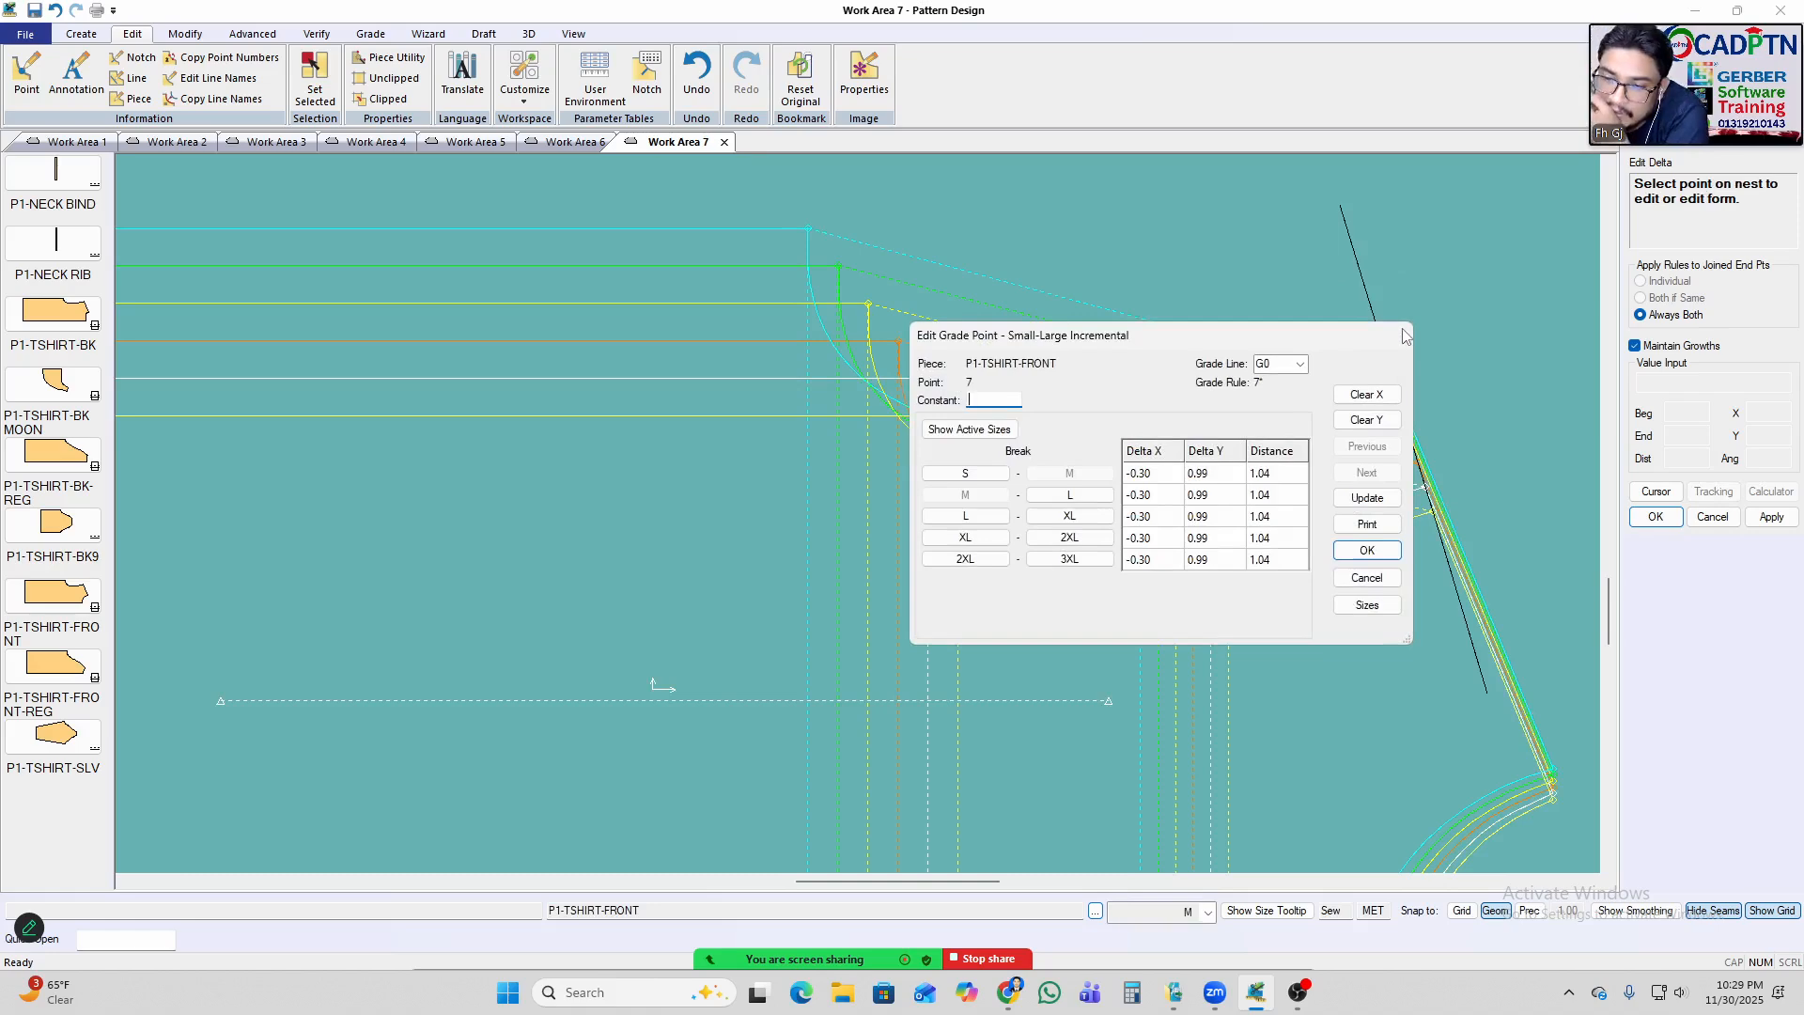
right_click(1314, 256)
click(1323, 254)
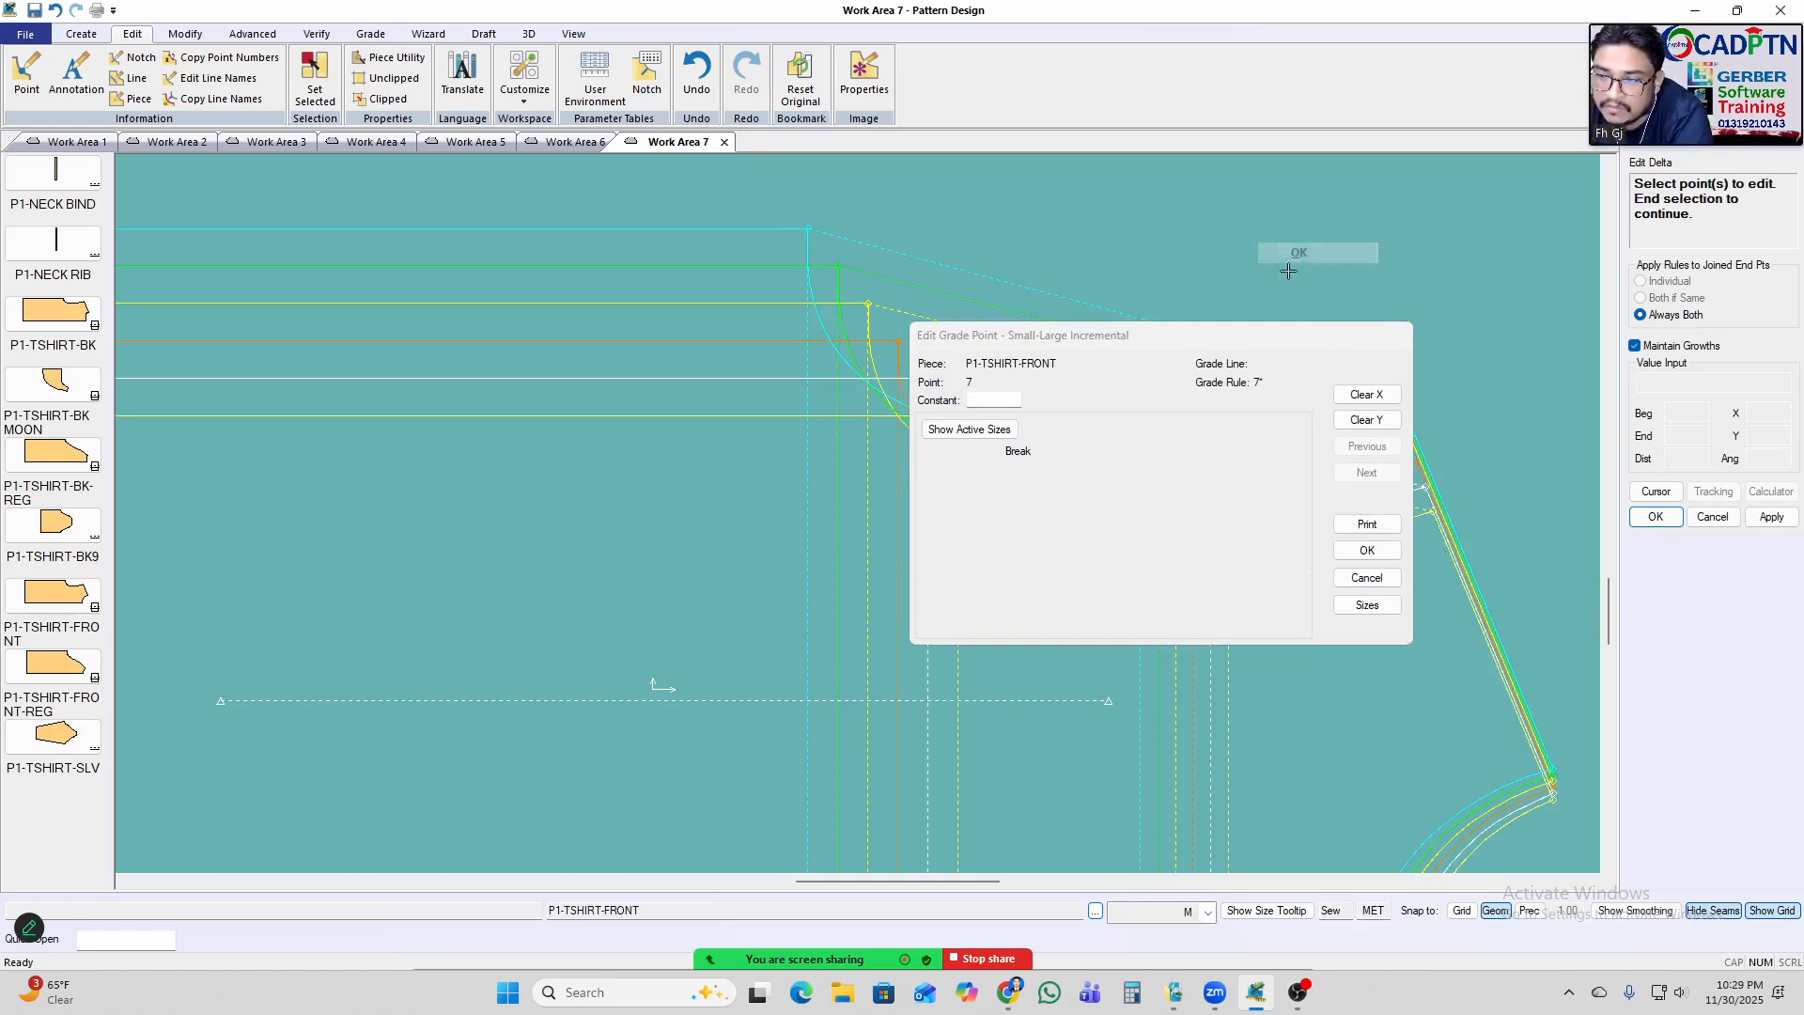
Set Delta X to -1 for all size breaks at the T-shirt front's underarm point and update the nest.
click(929, 380)
scroll(544, 294, down, 2)
scroll(1185, 472, up, 3)
right_click(1260, 317)
click(1261, 318)
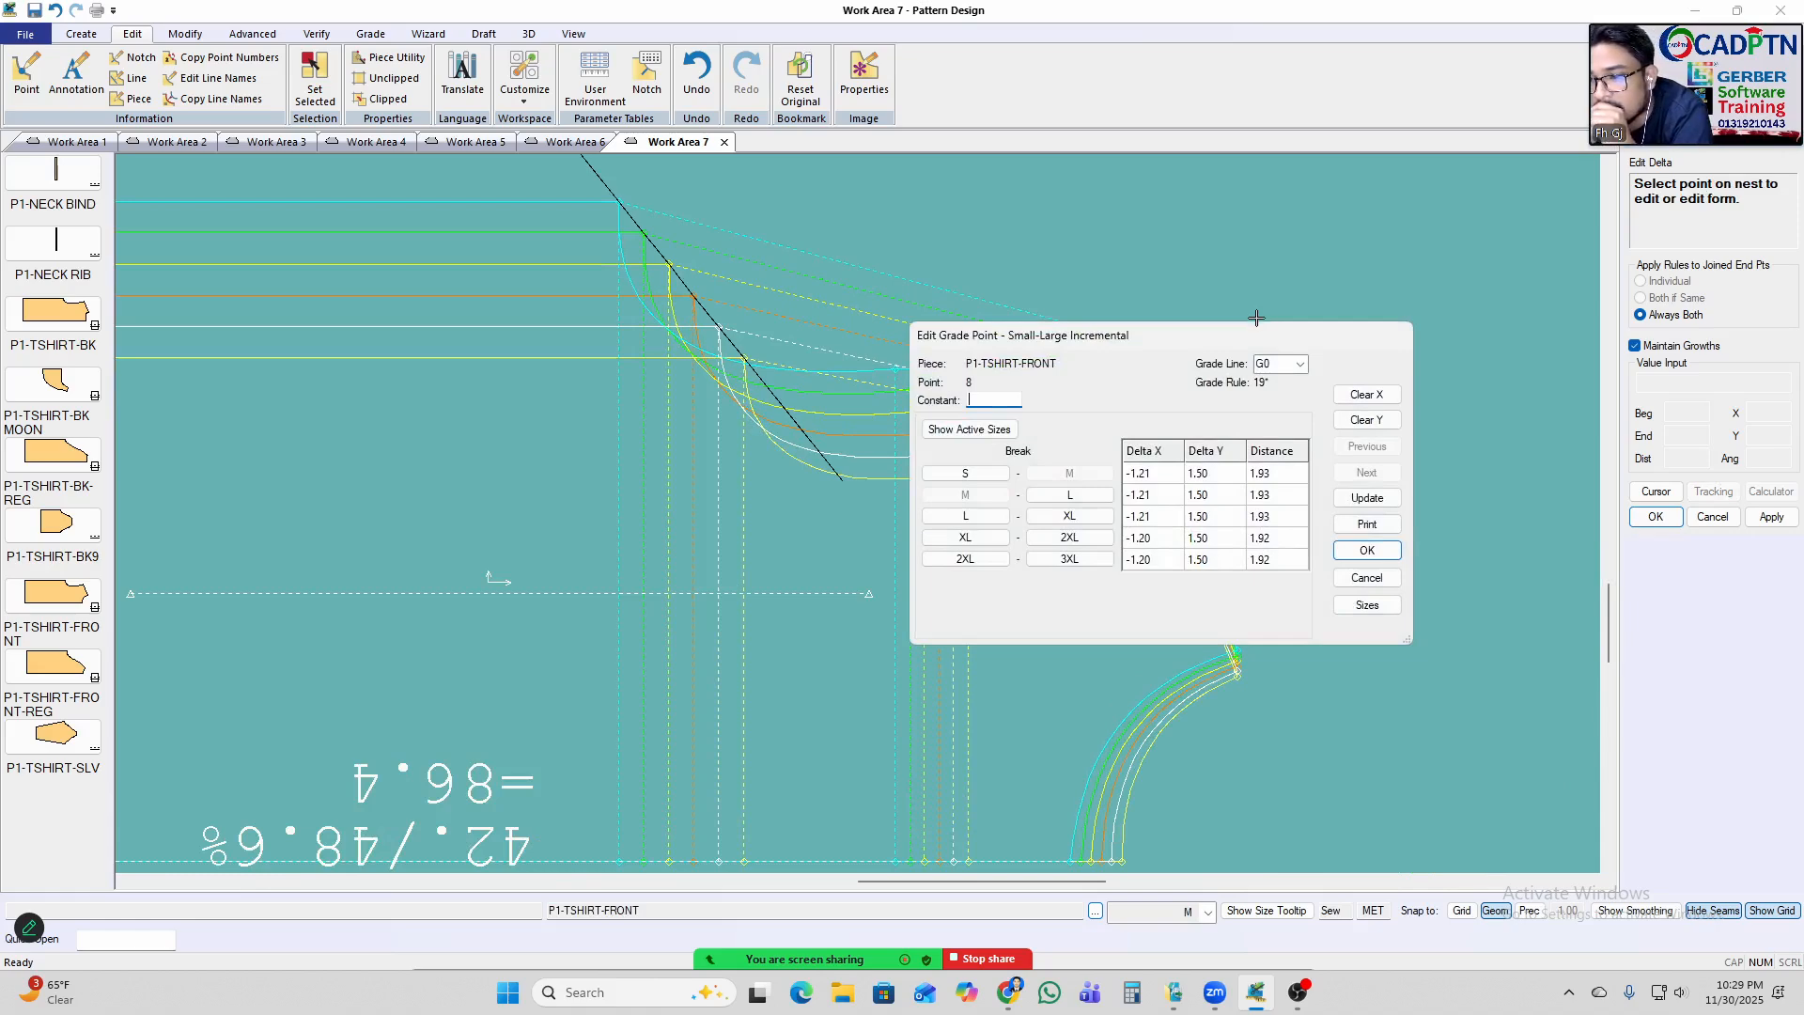
click(1366, 395)
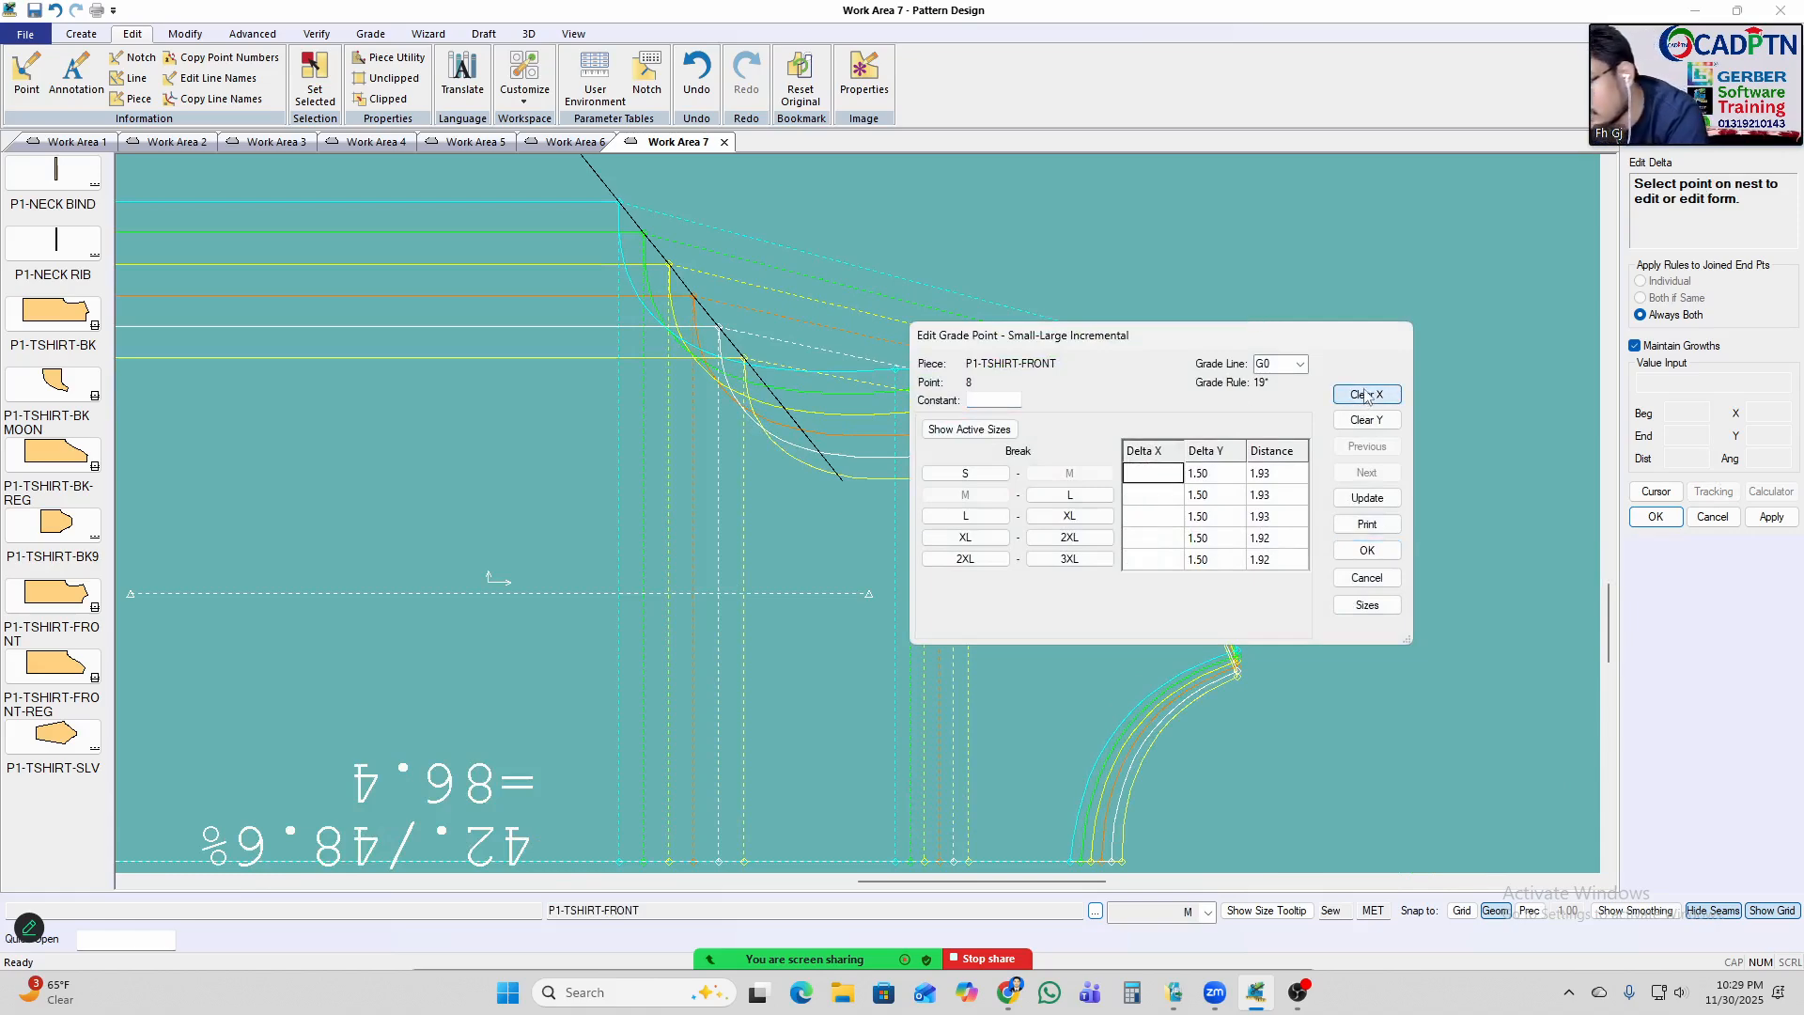
text(-1)
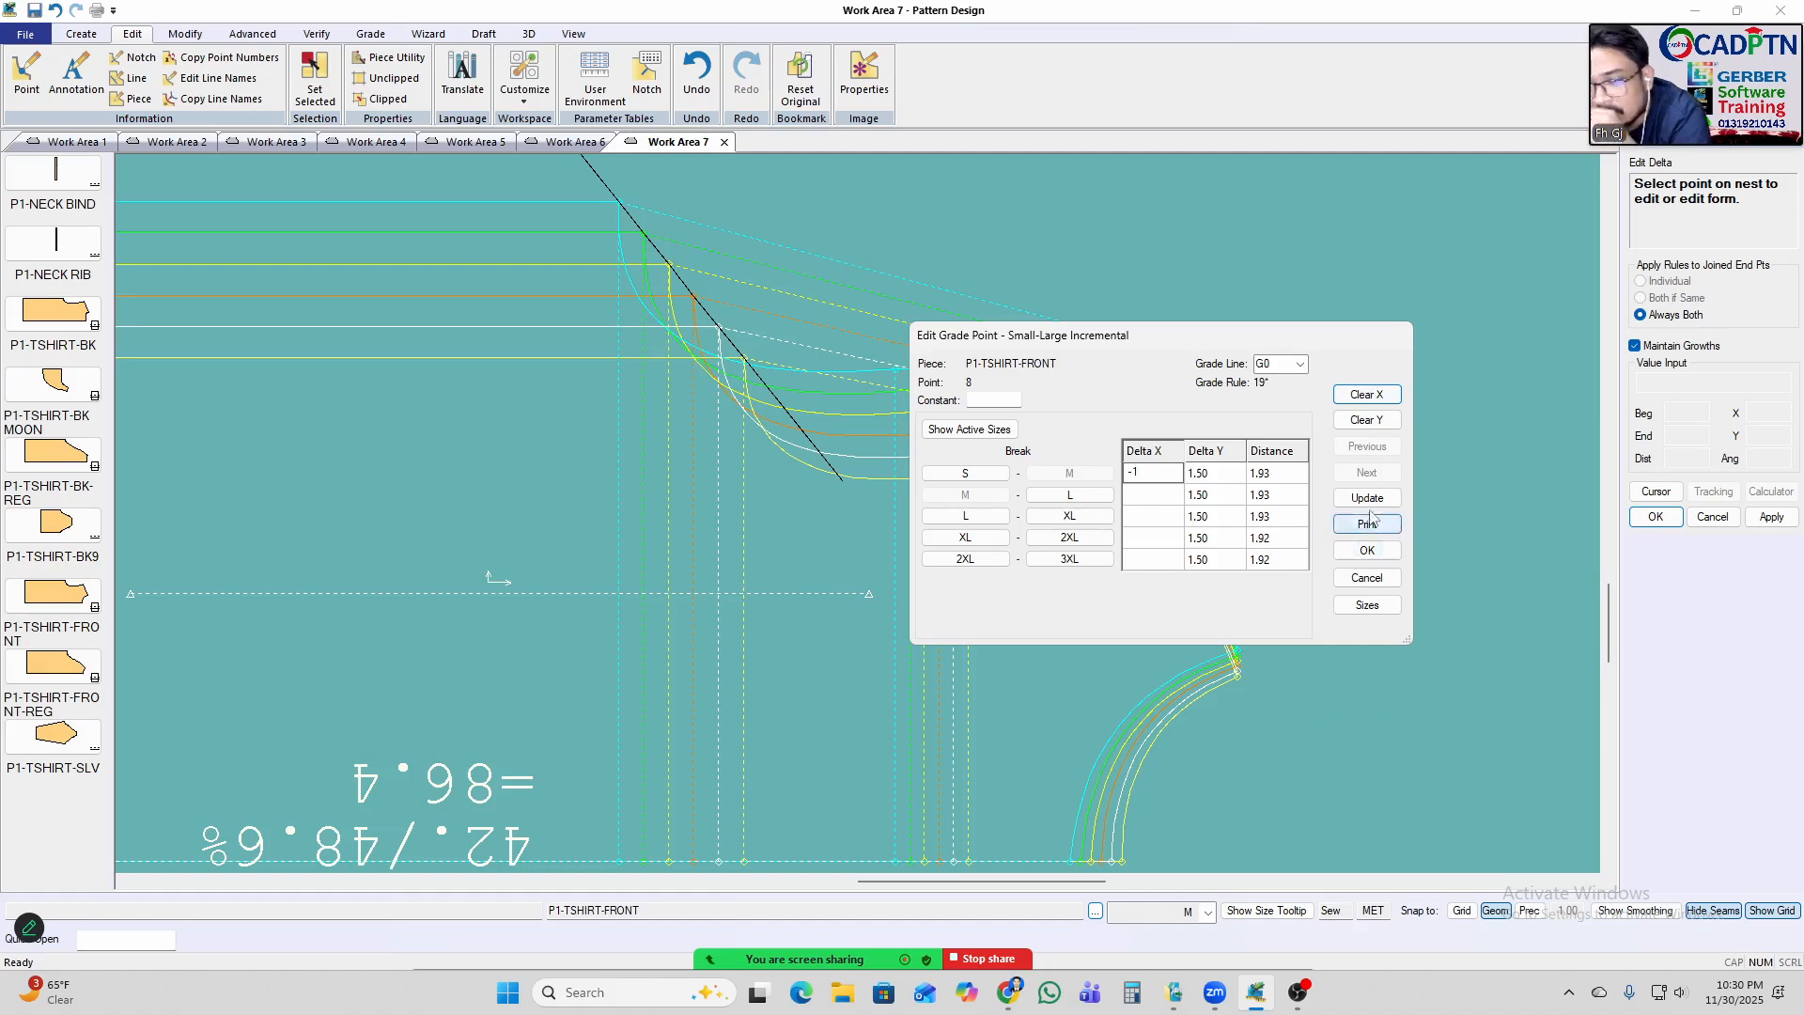
click(1367, 498)
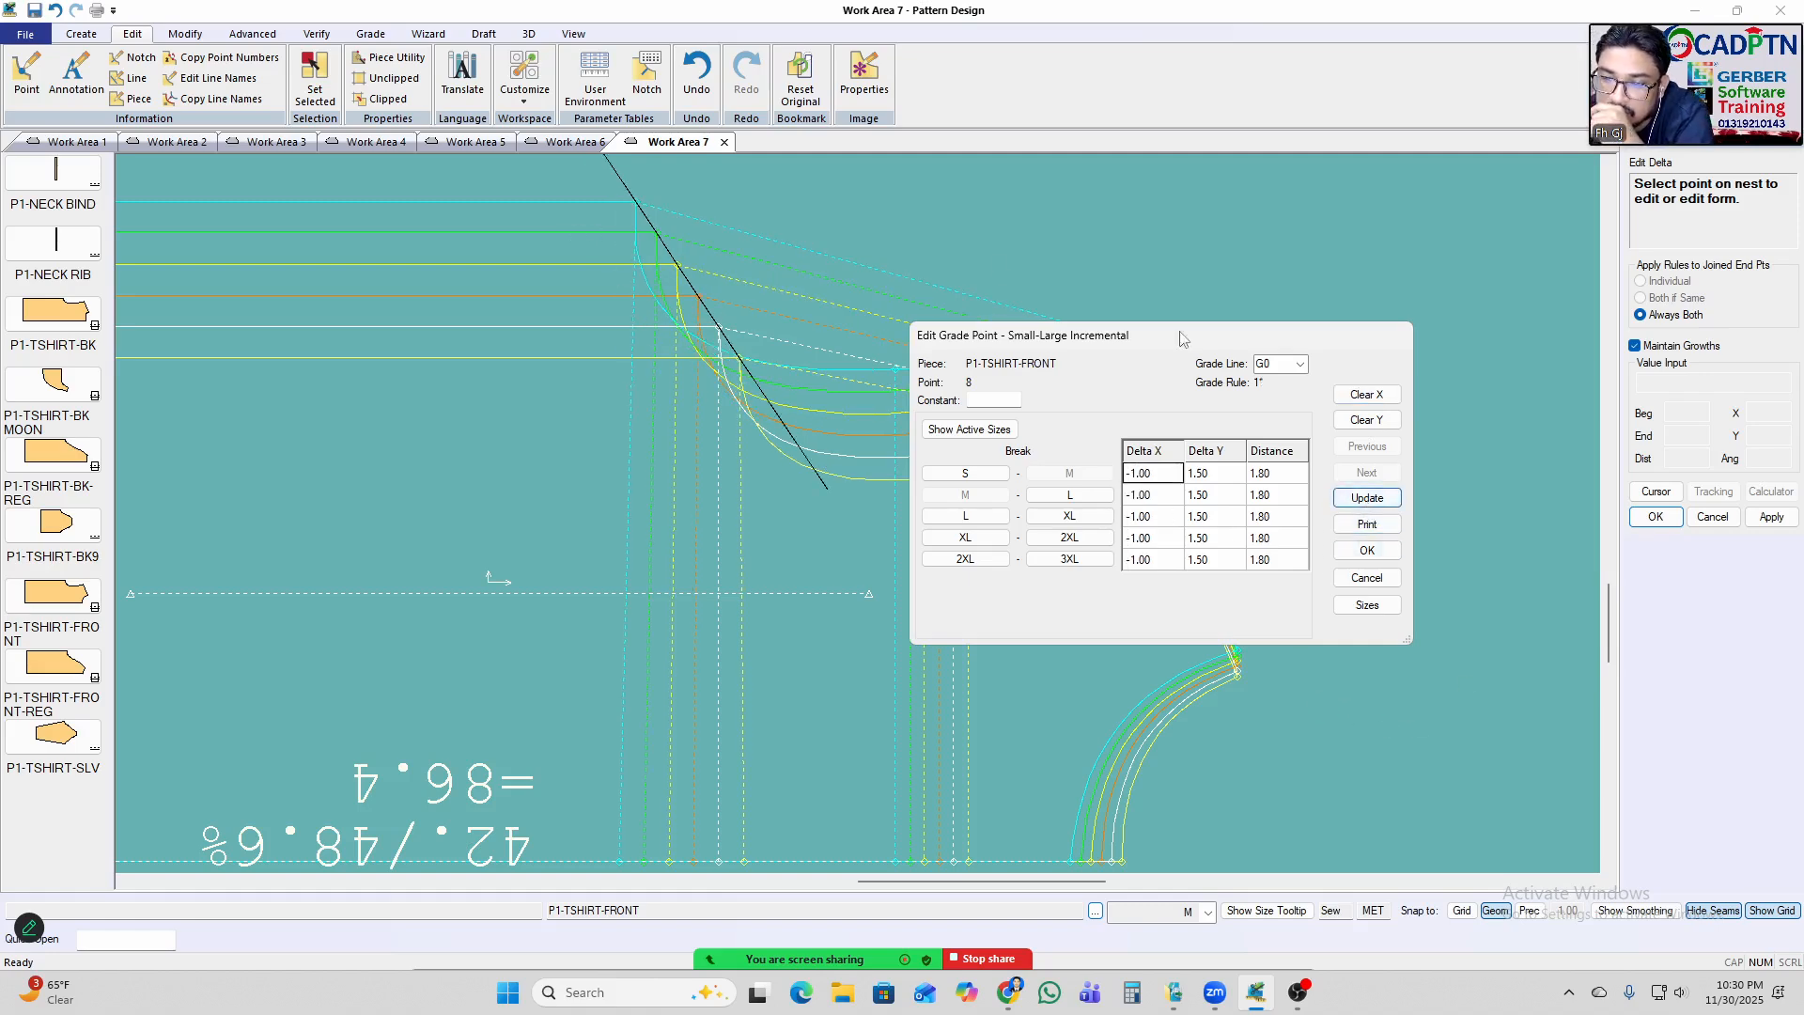
scroll(442, 357, down, 2)
scroll(752, 408, up, 1)
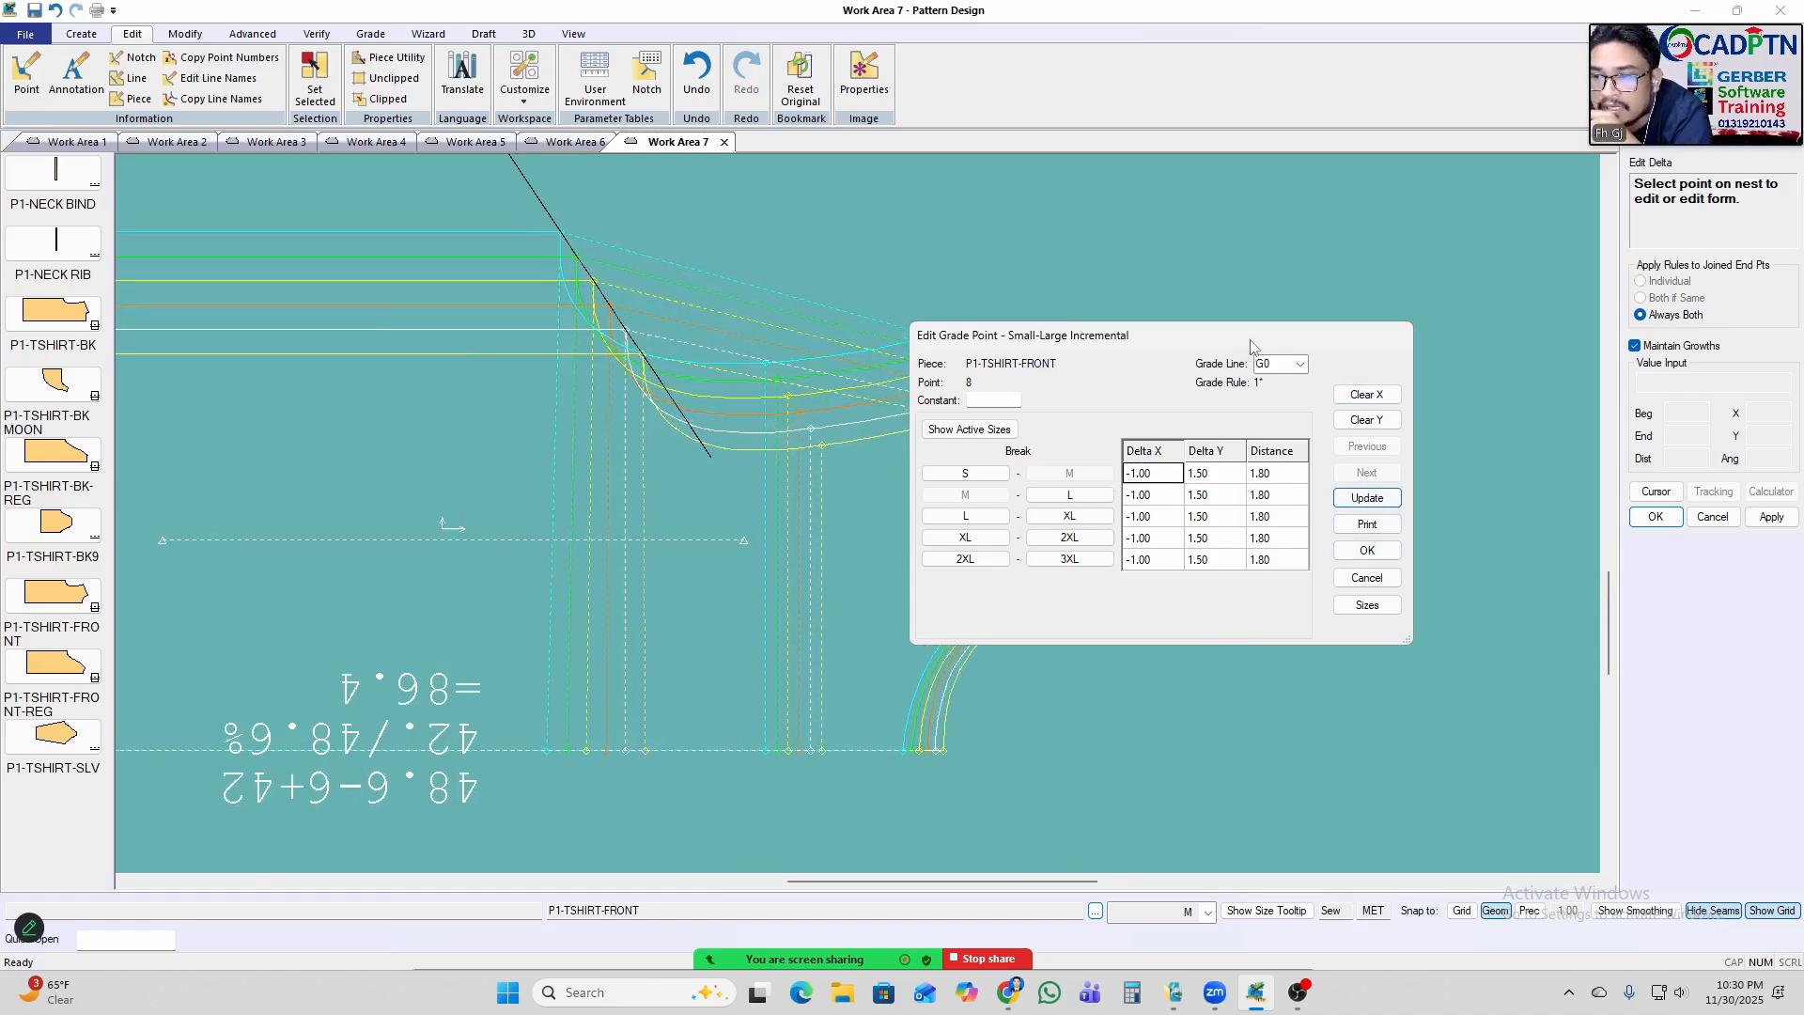
Set Delta X to -0.7 for all size breaks at the underarm point, update the nest and accept the edit.
drag(979, 340, 1036, 474)
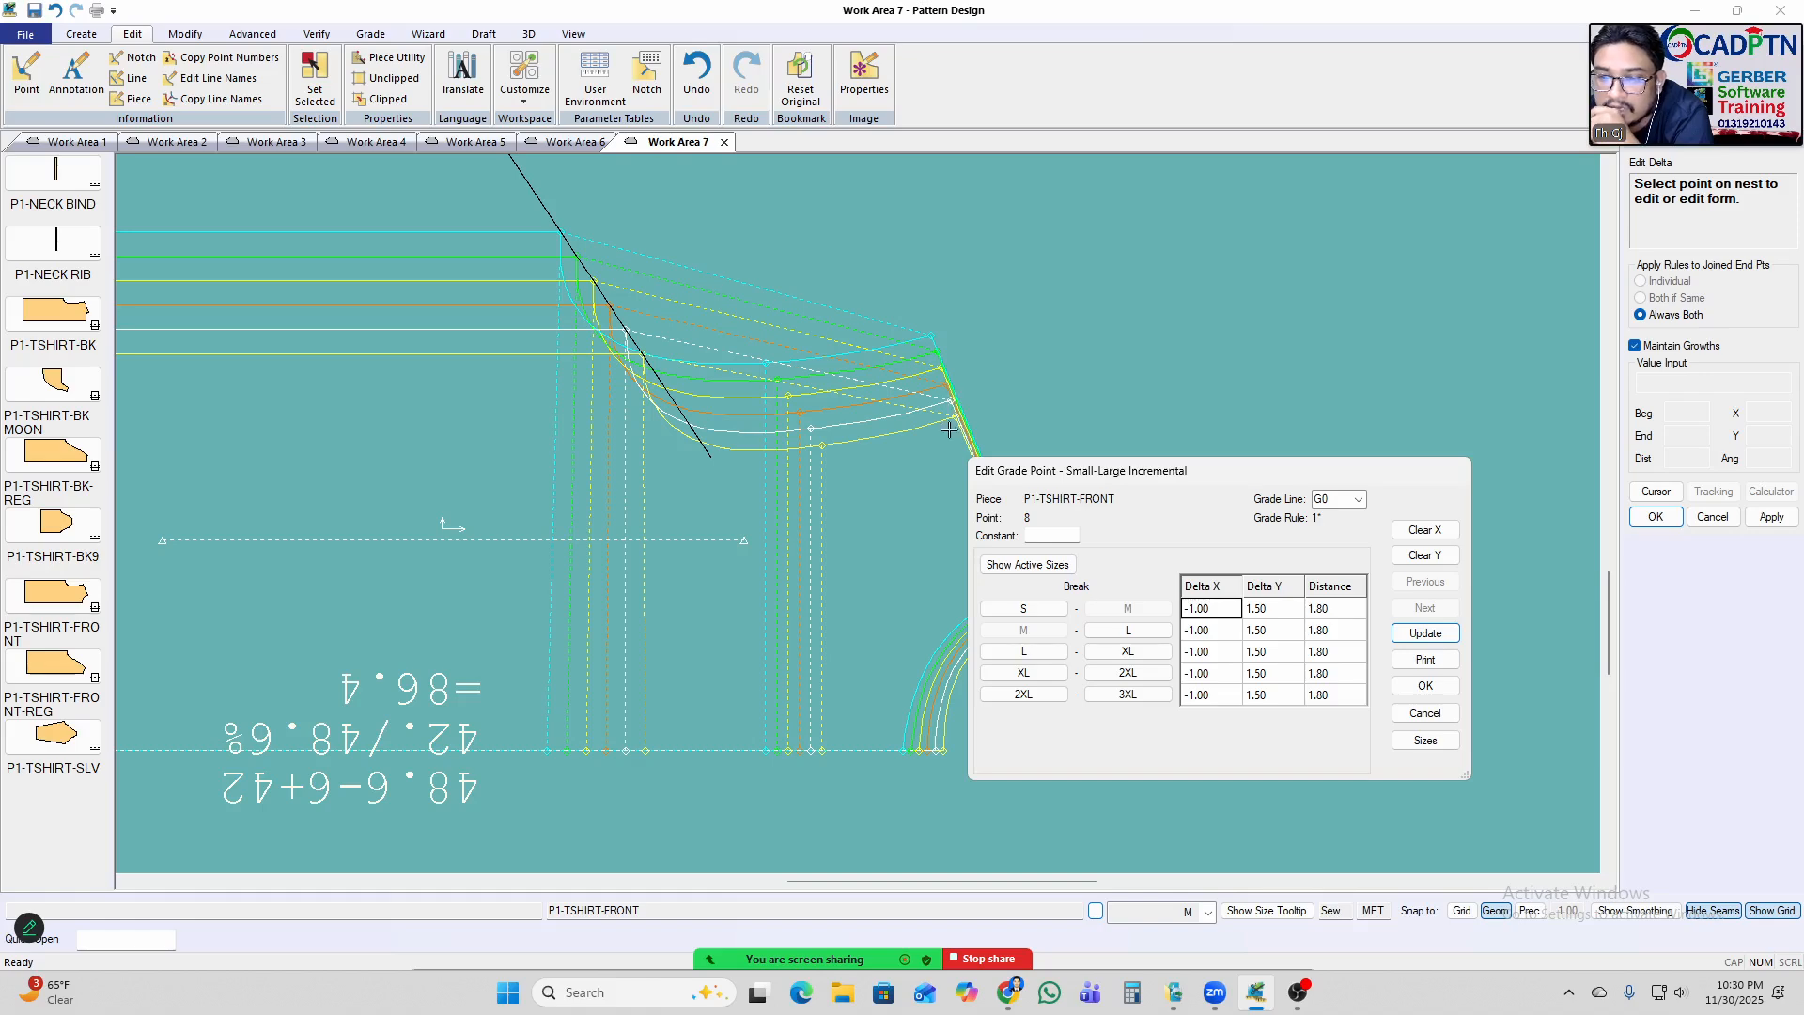
scroll(953, 398, up, 5)
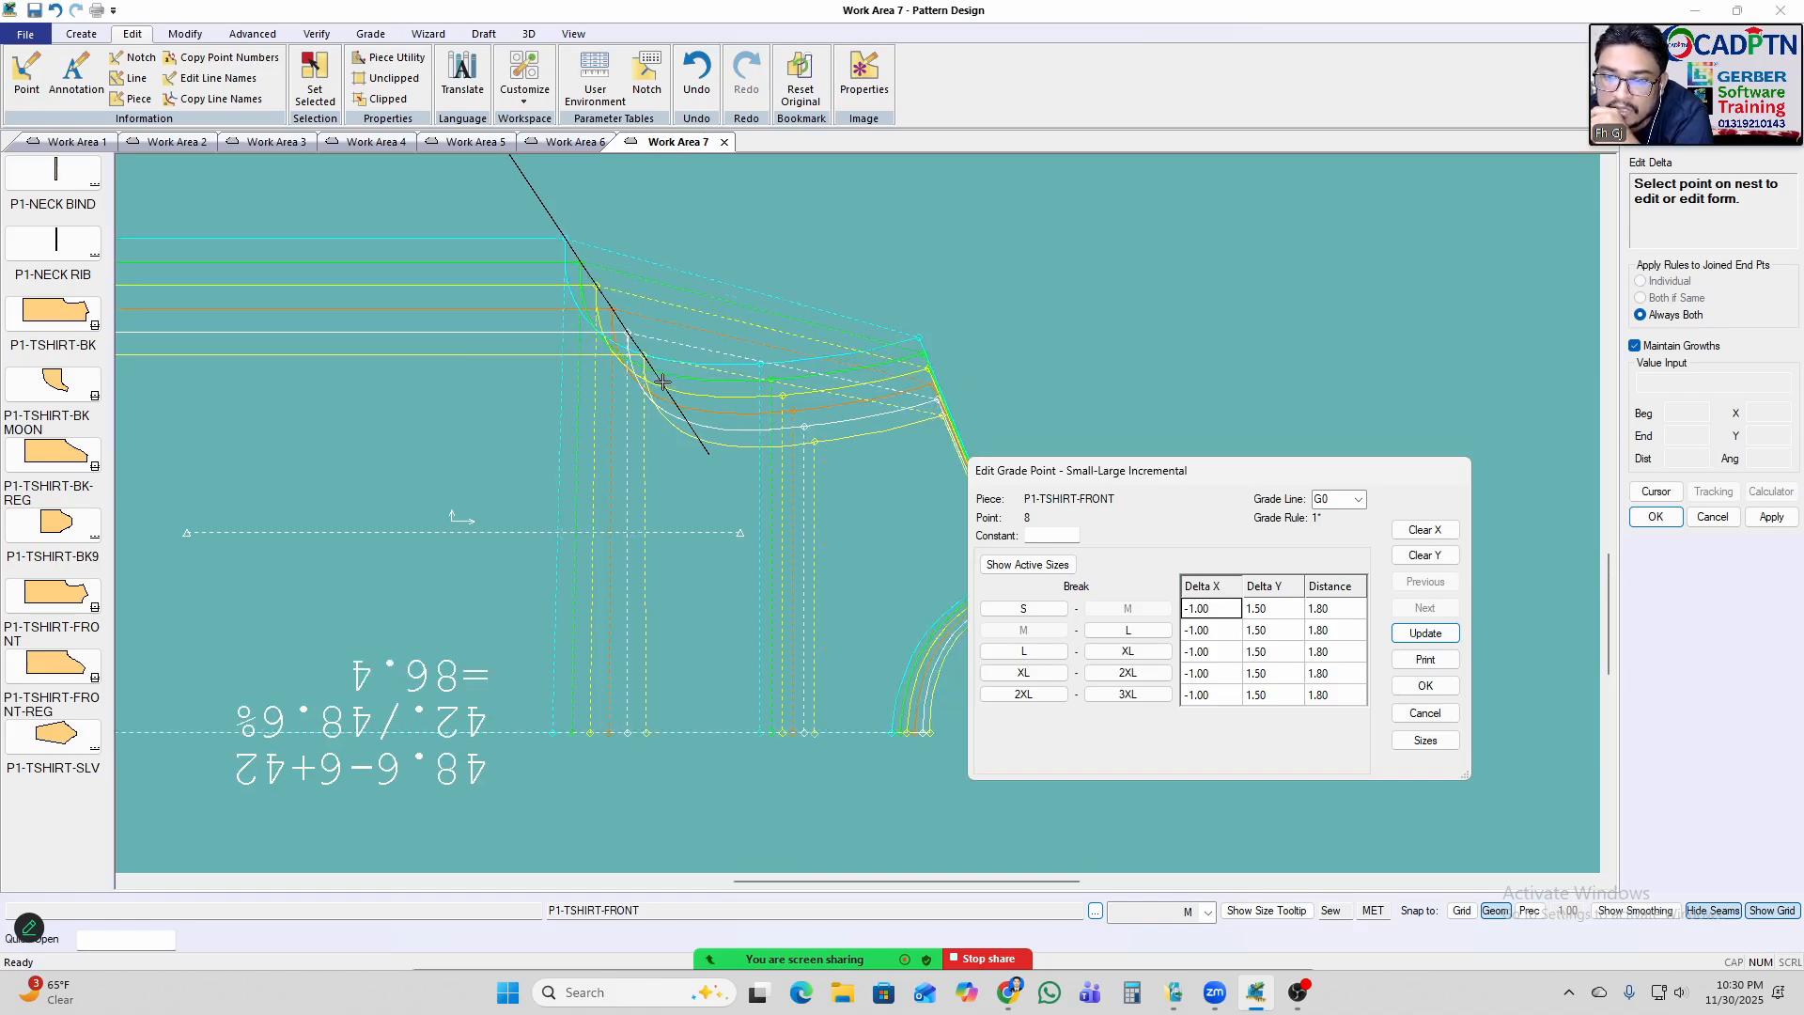
scroll(825, 357, down, 2)
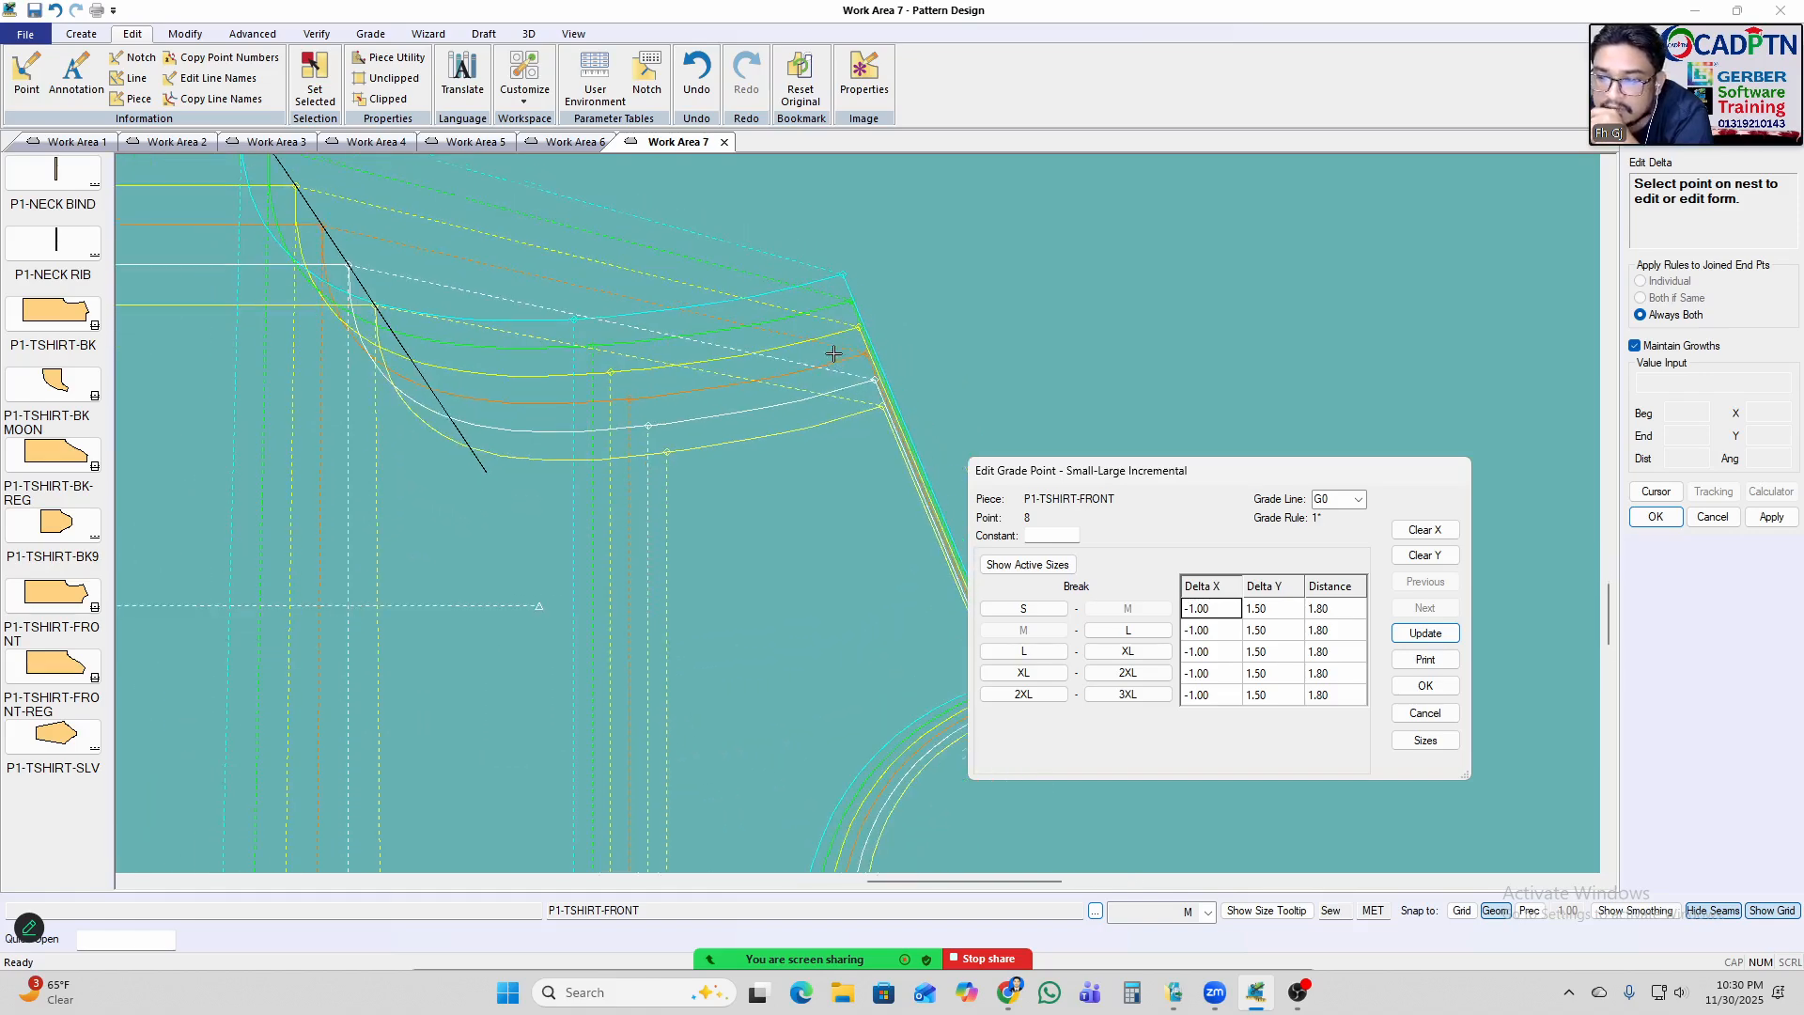
drag(1215, 693, 1221, 612)
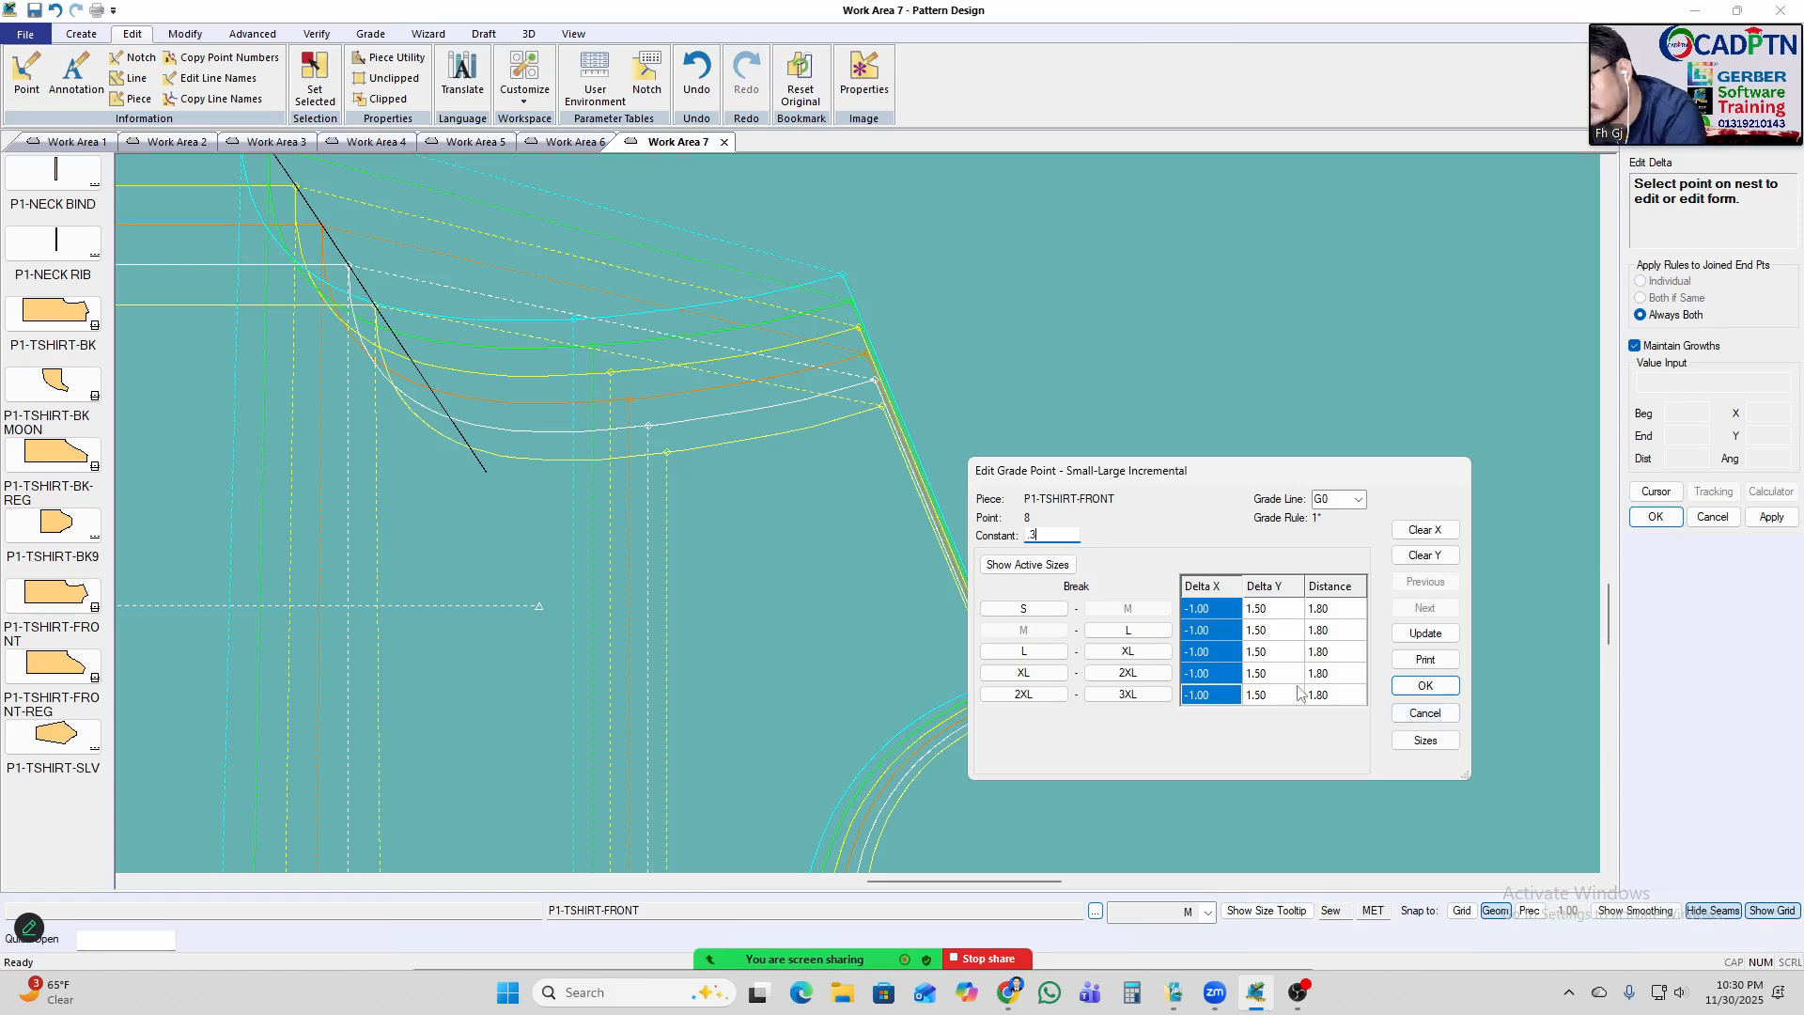
click(1434, 532)
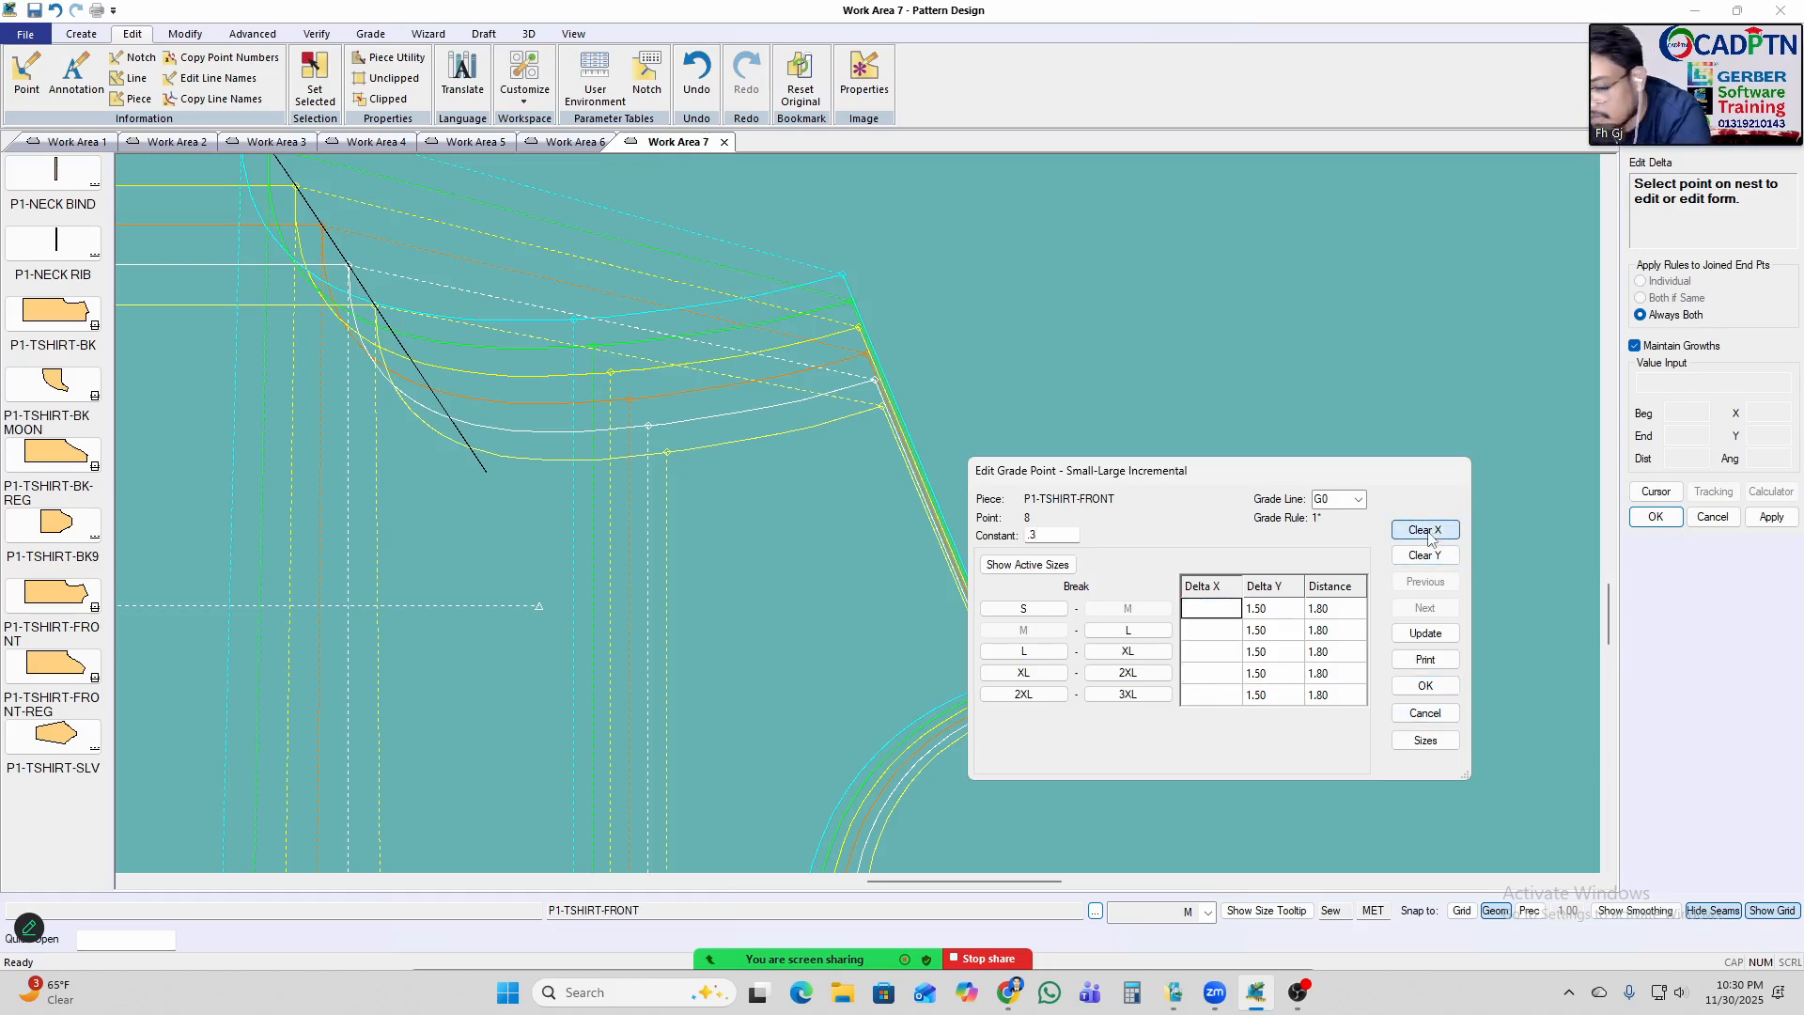
text(-0.7)
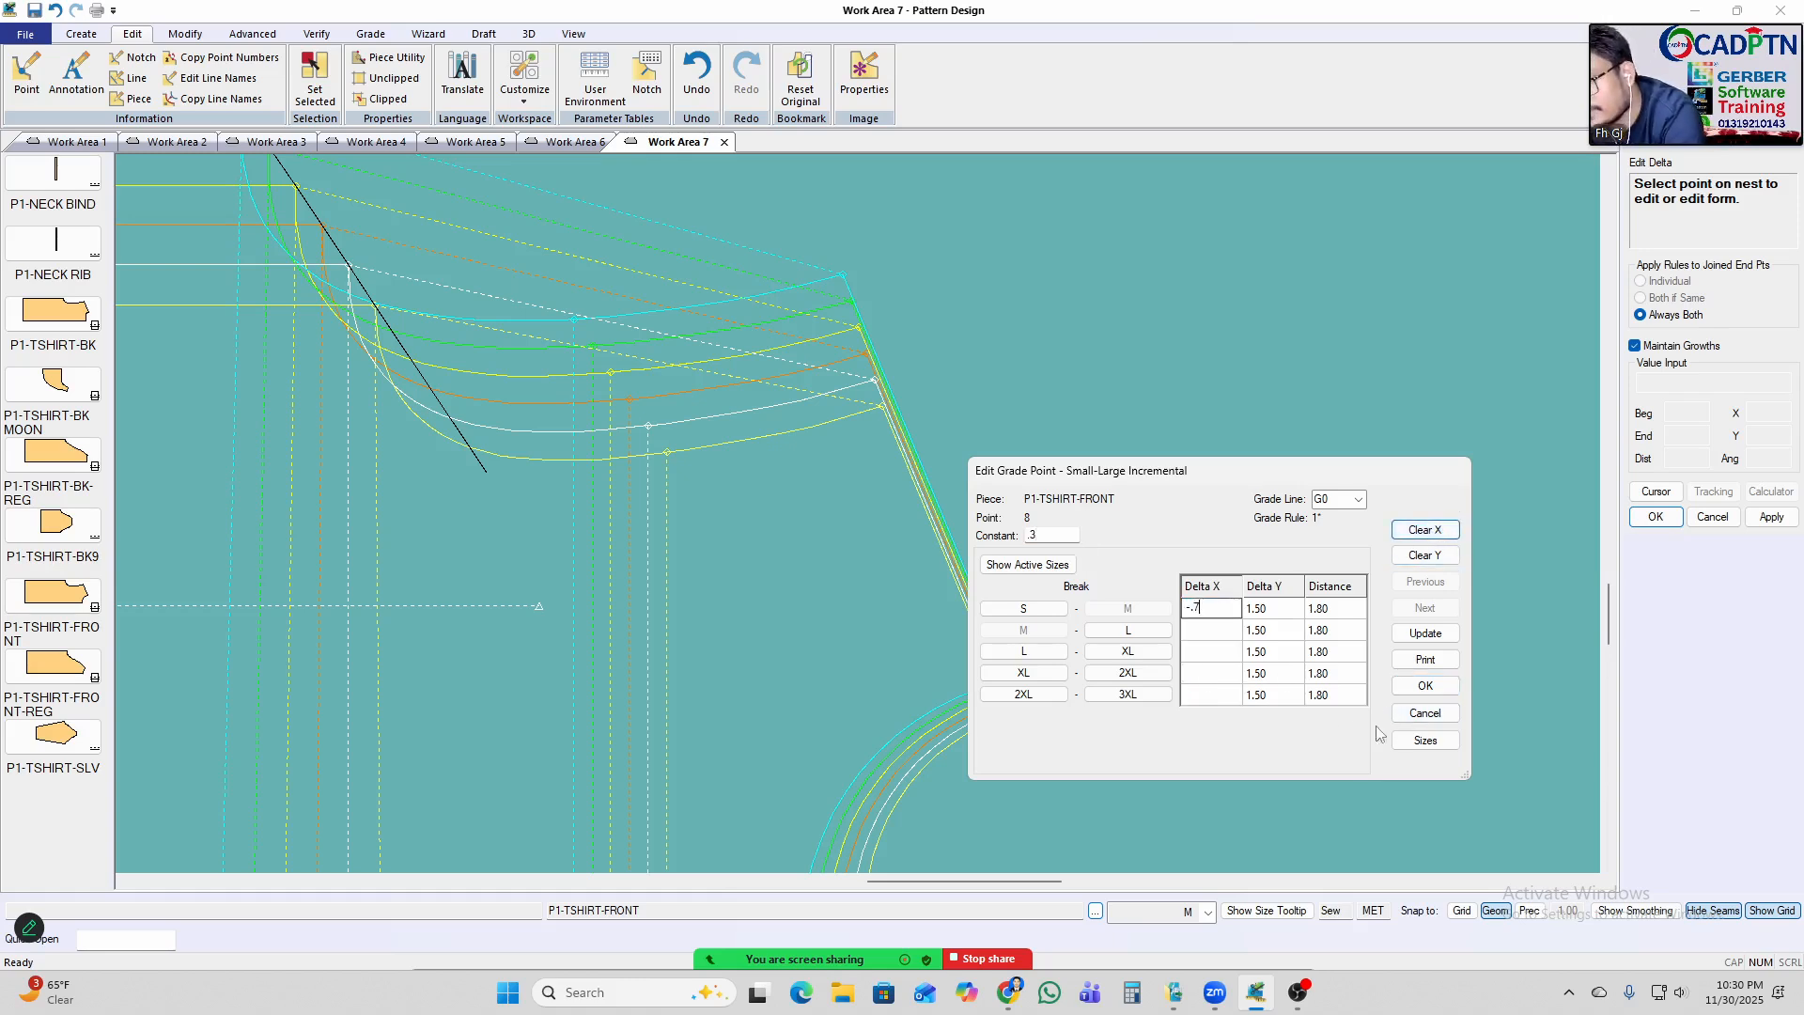
click(1425, 634)
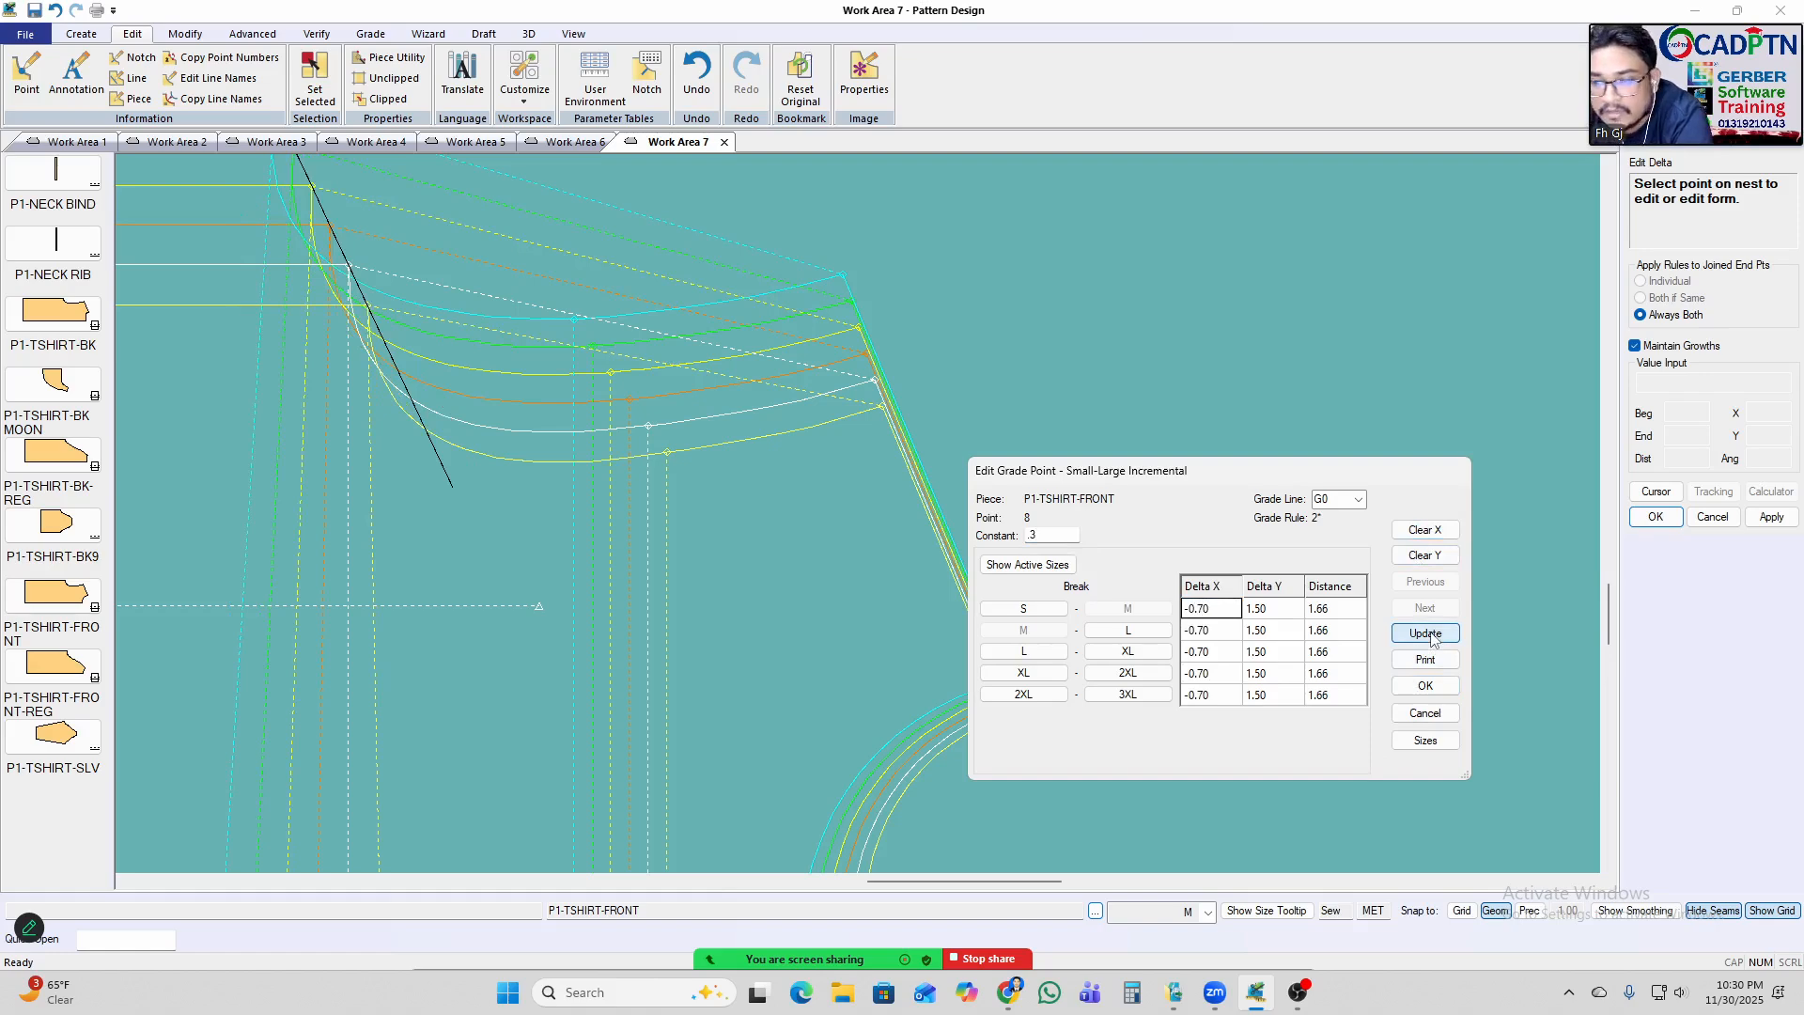
click(1426, 686)
Measure the graded length of the dashed line from the underarm to the outer shoulder point in every size.
middle_drag(711, 426, 1030, 537)
click(370, 33)
click(1040, 80)
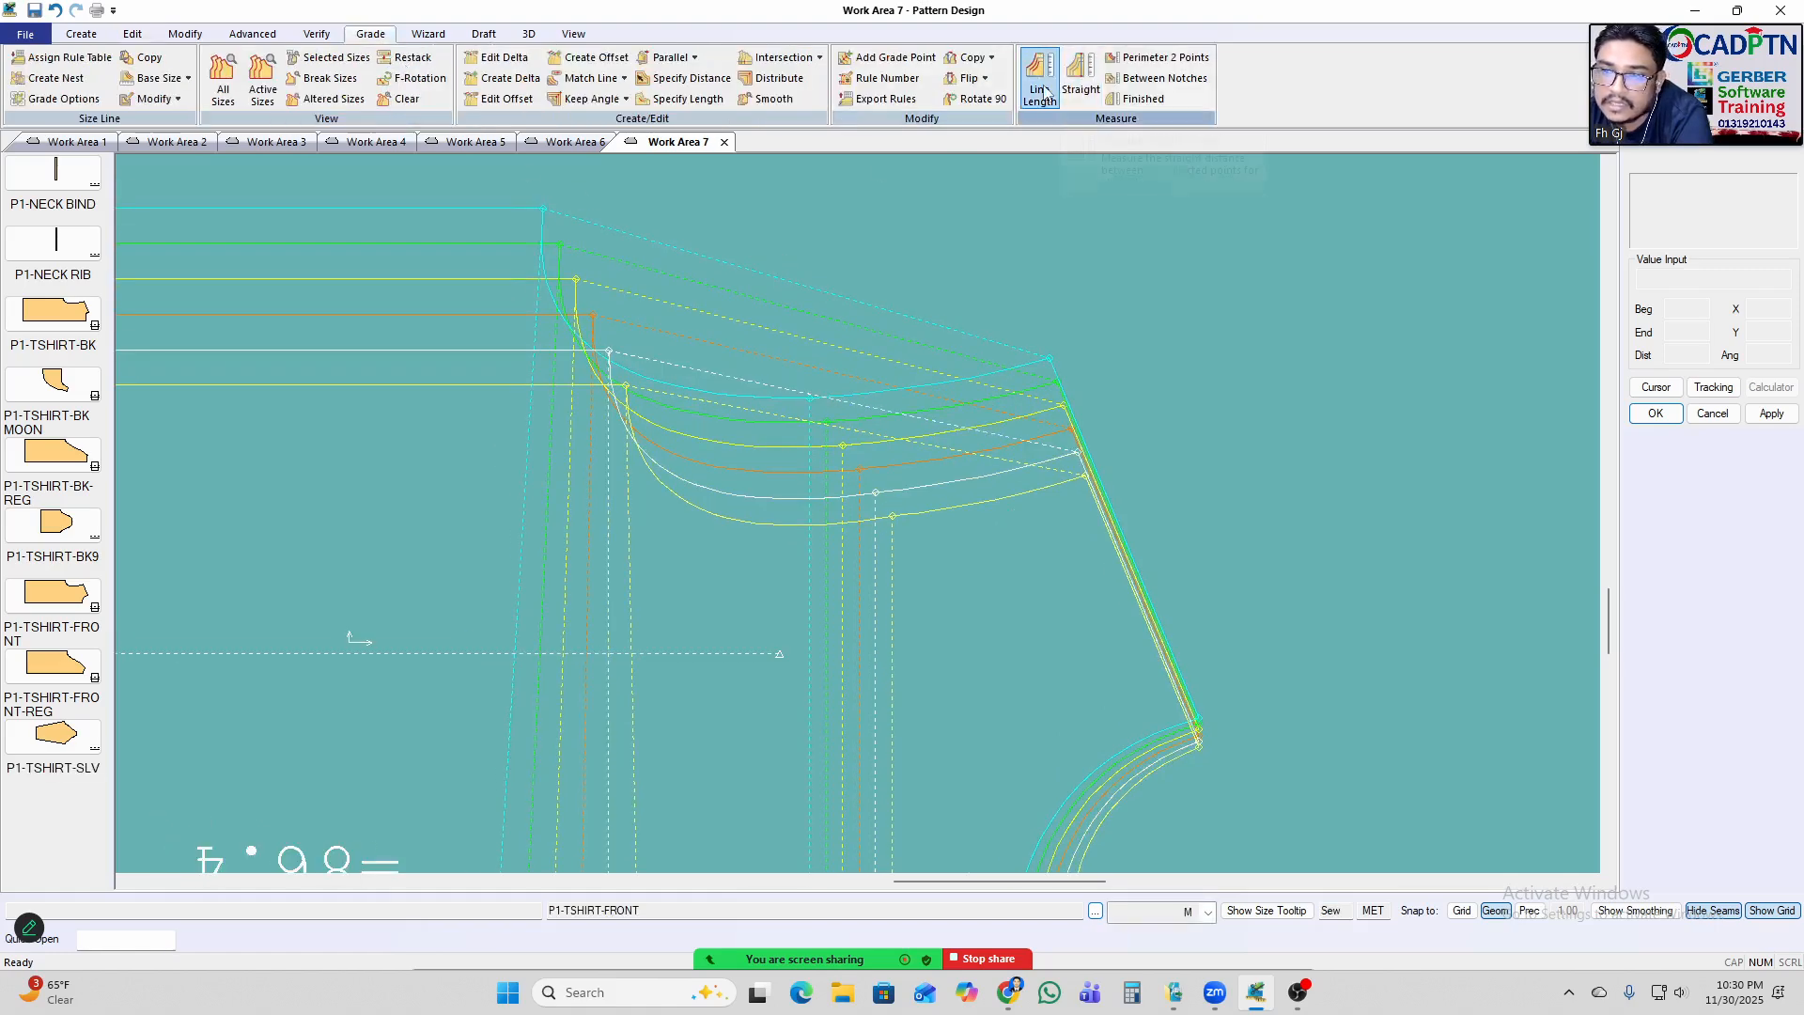
scroll(940, 421, up, 2)
click(940, 423)
right_click(1192, 281)
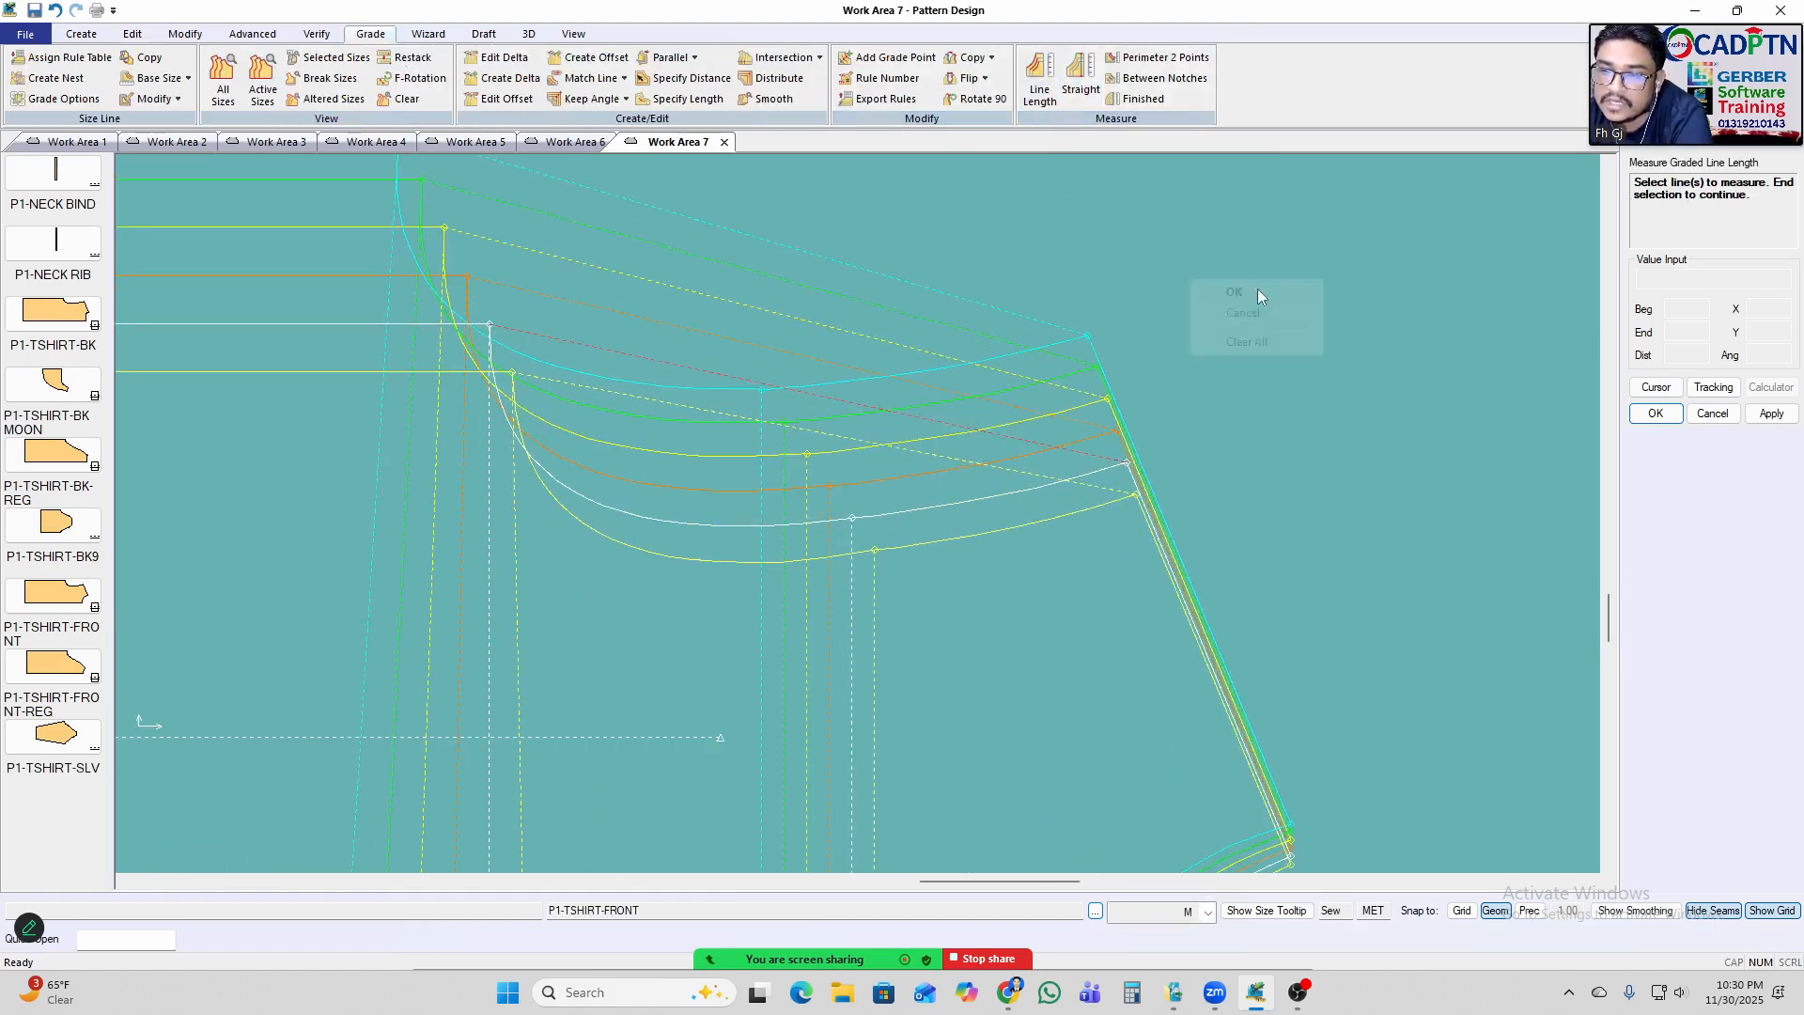
click(1260, 288)
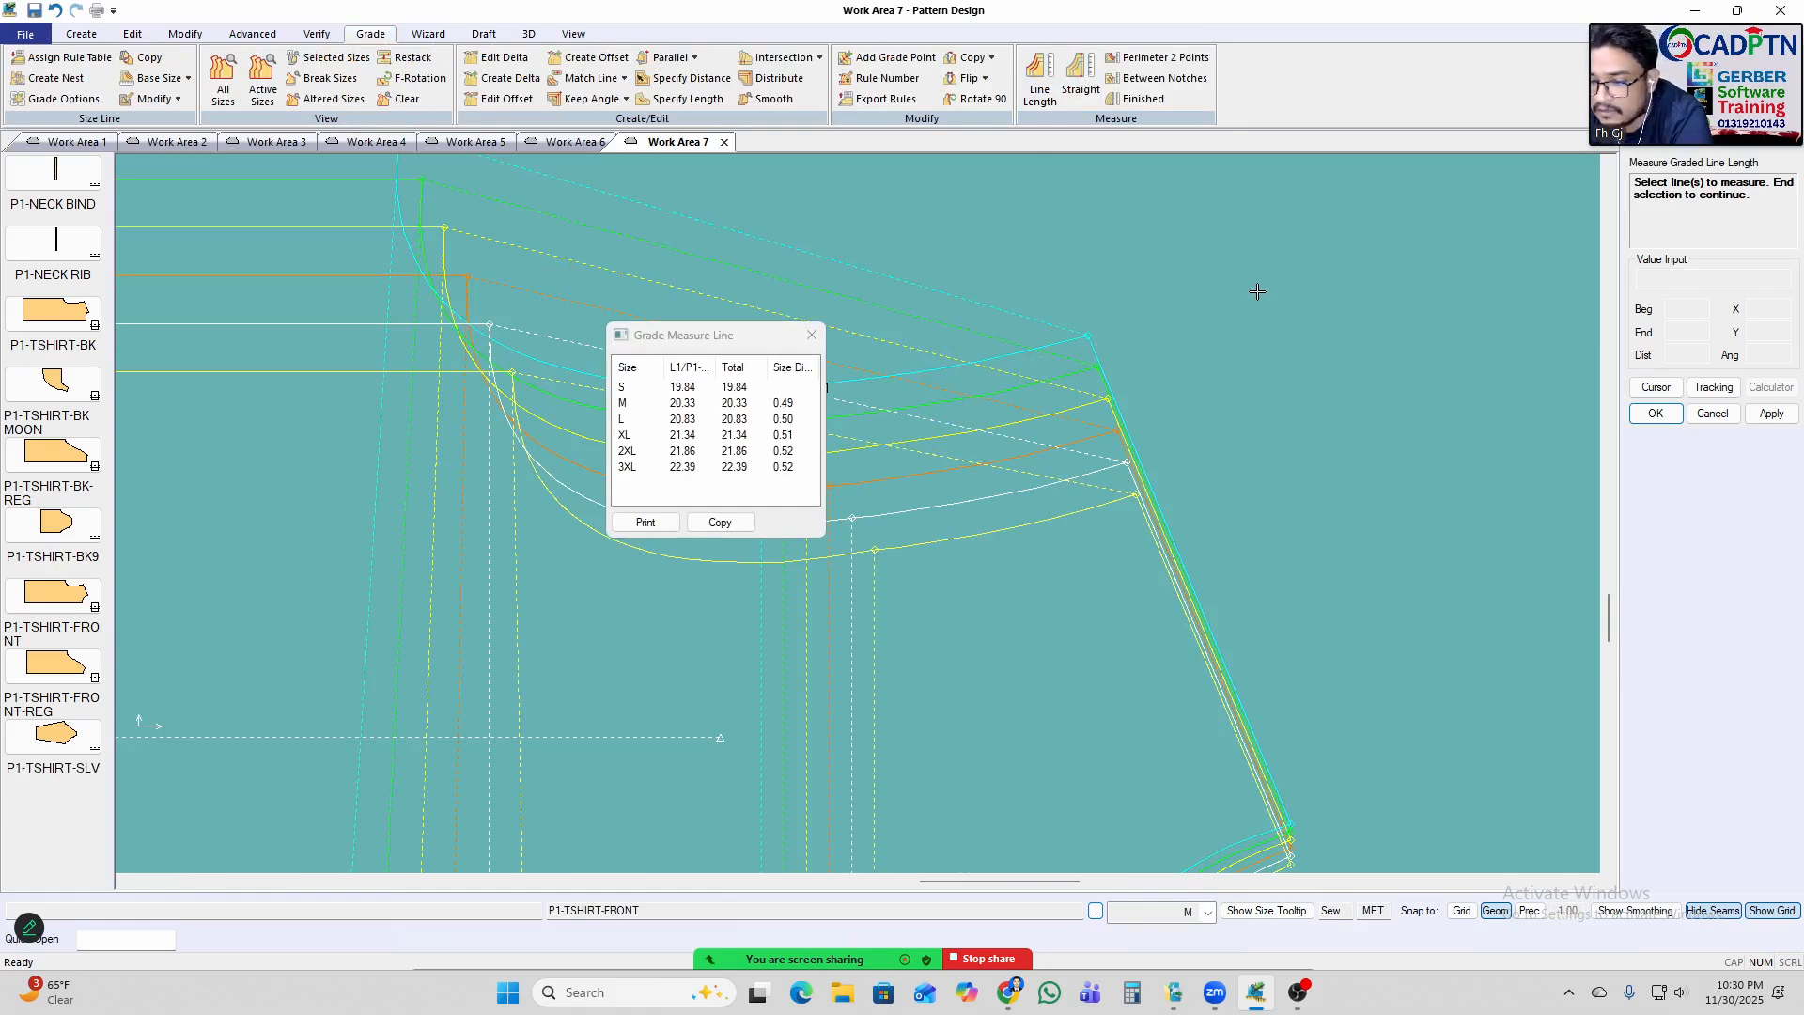
right_click(1181, 247)
click(1254, 259)
Review the underarm point's grade deltas with Edit Delta and leave the command without changes.
scroll(1265, 376, down, 4)
scroll(997, 458, up, 1)
middle_drag(985, 456, 951, 460)
key(e)
scroll(773, 319, up, 1)
click(731, 331)
scroll(567, 350, down, 1)
right_click(1094, 263)
click(1165, 270)
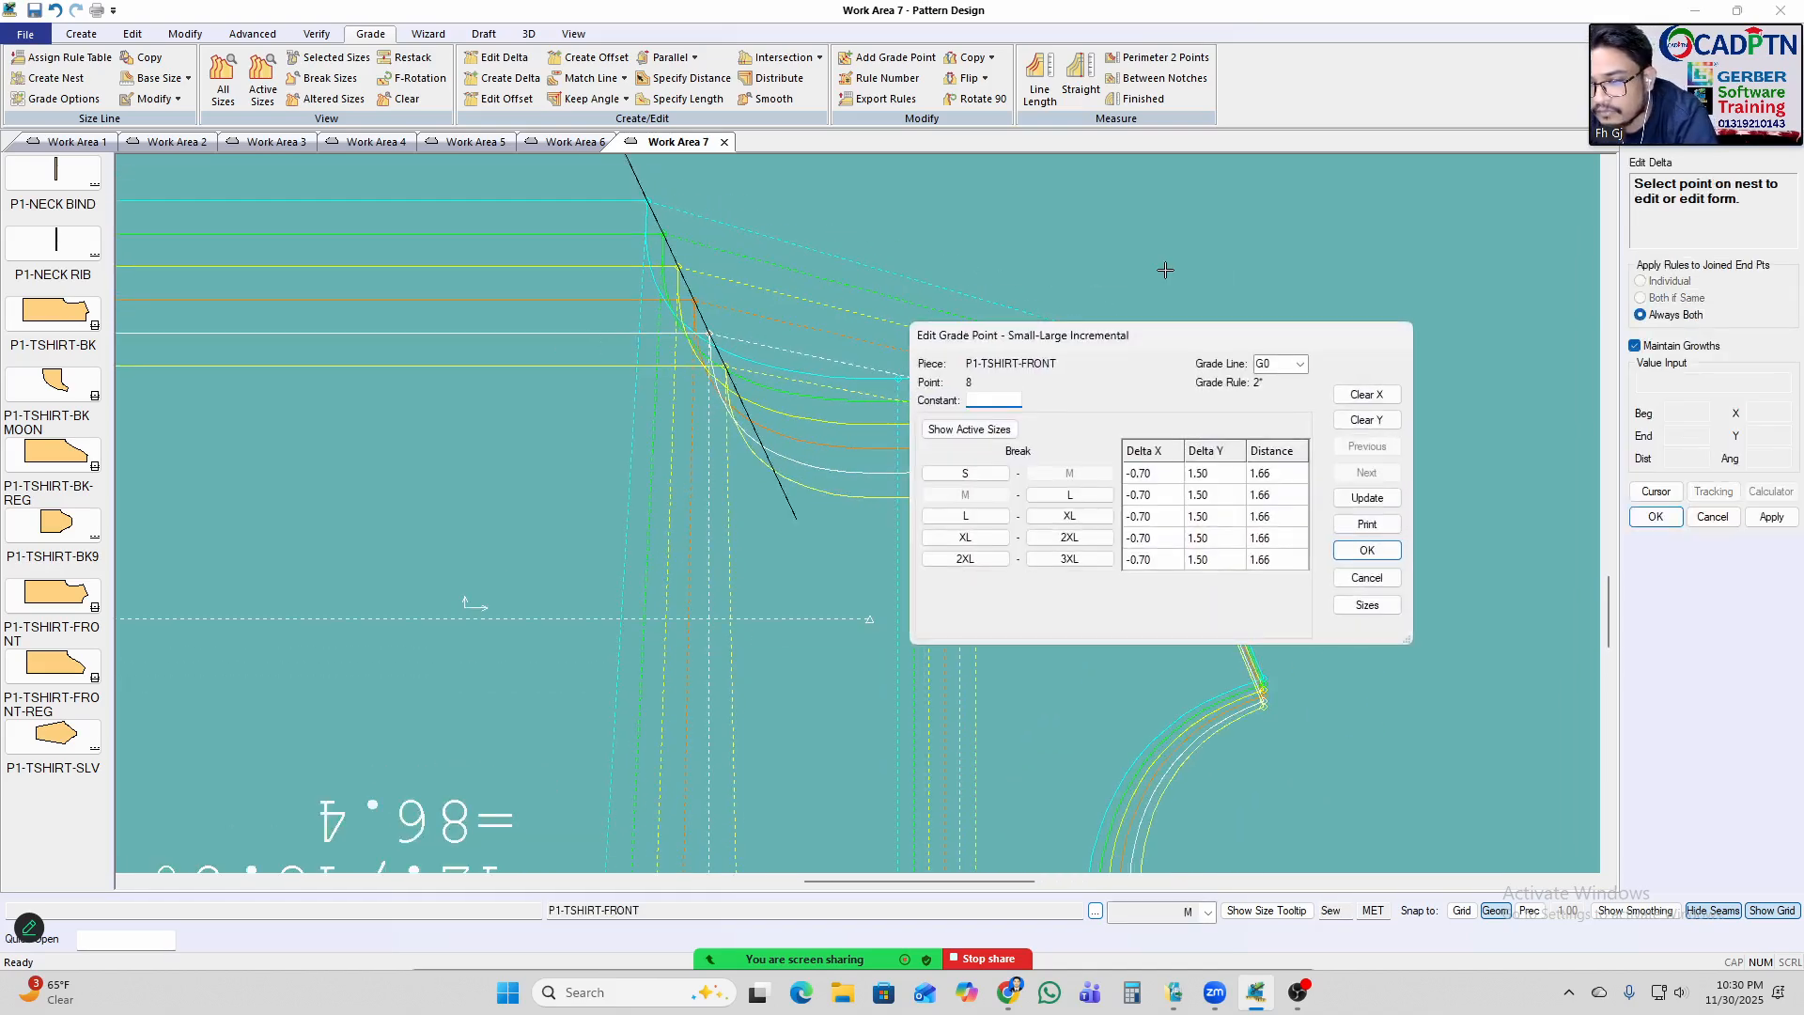
right_click(1200, 229)
click(1201, 233)
scroll(1116, 436, up, 3)
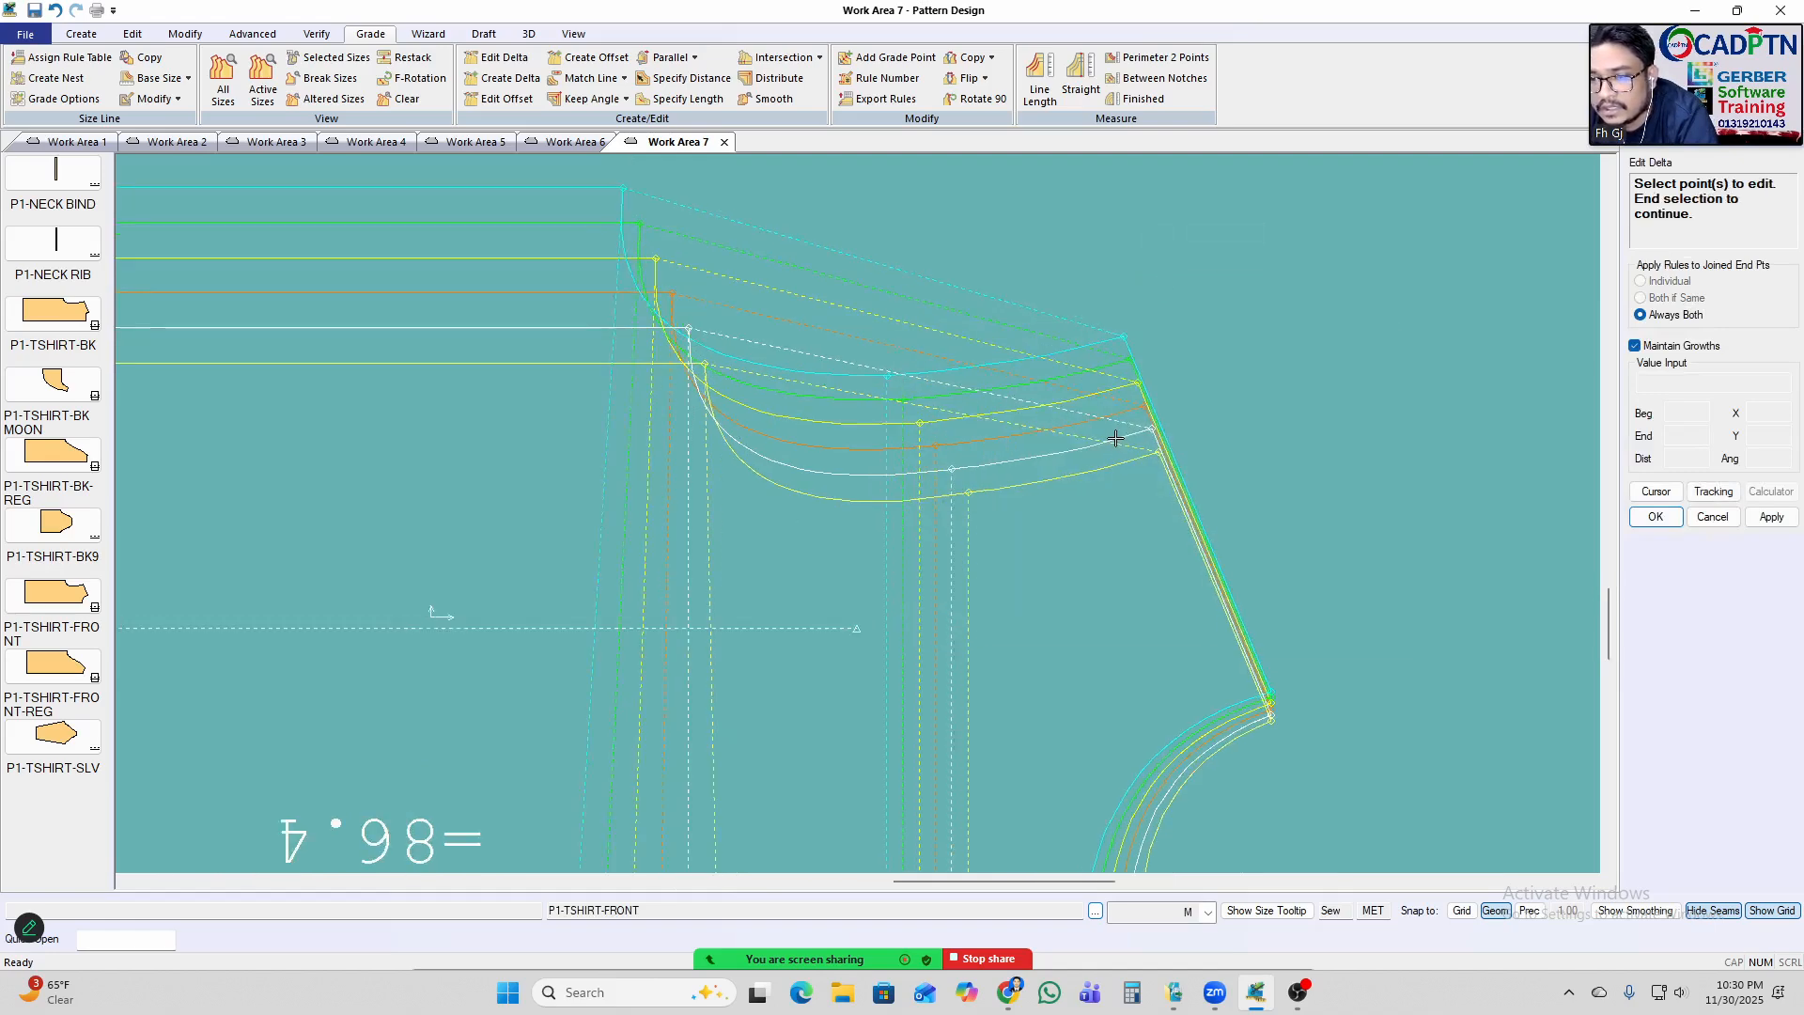
right_click(1233, 336)
click(1305, 356)
Restack the T-shirt front's graded nest at the outer shoulder point.
middle_drag(1134, 493, 1178, 493)
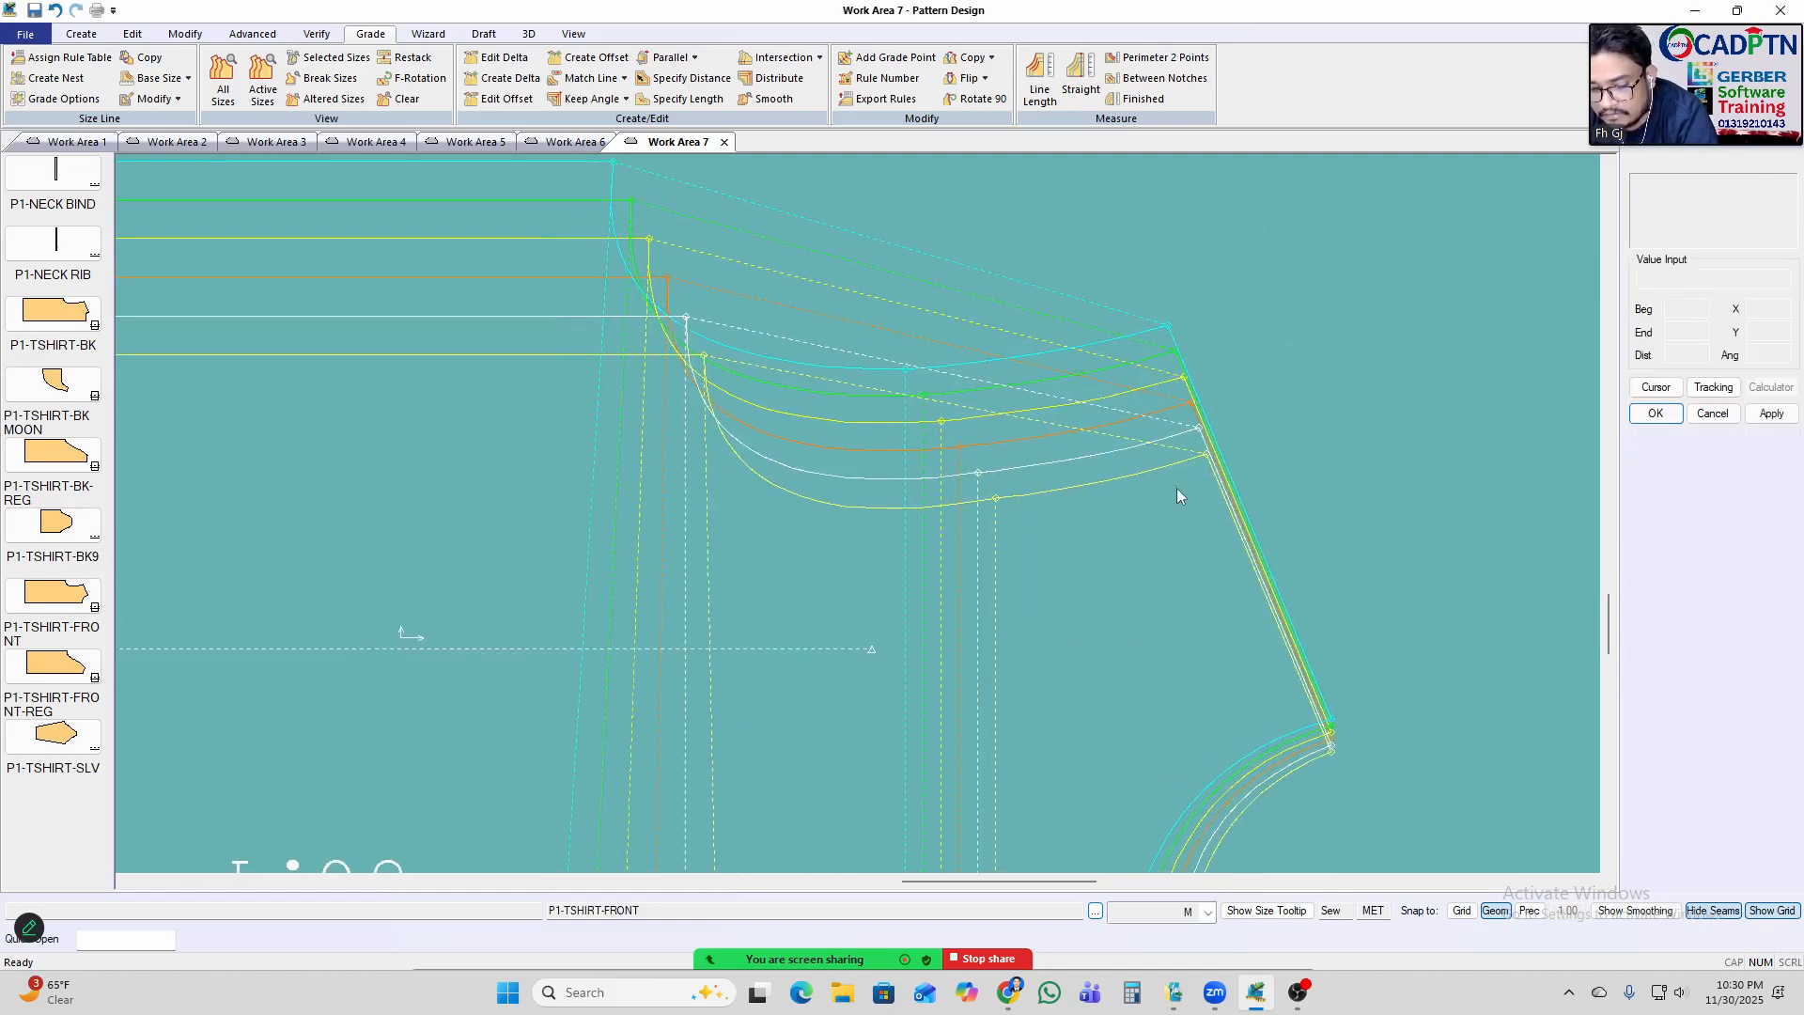
key(r)
click(1199, 428)
right_click(1280, 295)
click(1295, 309)
Set Delta X to -1 for all size breaks at the T-shirt front's underarm point, update the nest and accept the edit.
mouse_move(947, 373)
middle_down()
mouse_move(1034, 385)
mouse_move(983, 377)
middle_up()
key(e)
scroll(850, 342, up, 3)
drag(913, 259, 620, 322)
scroll(583, 326, down, 2)
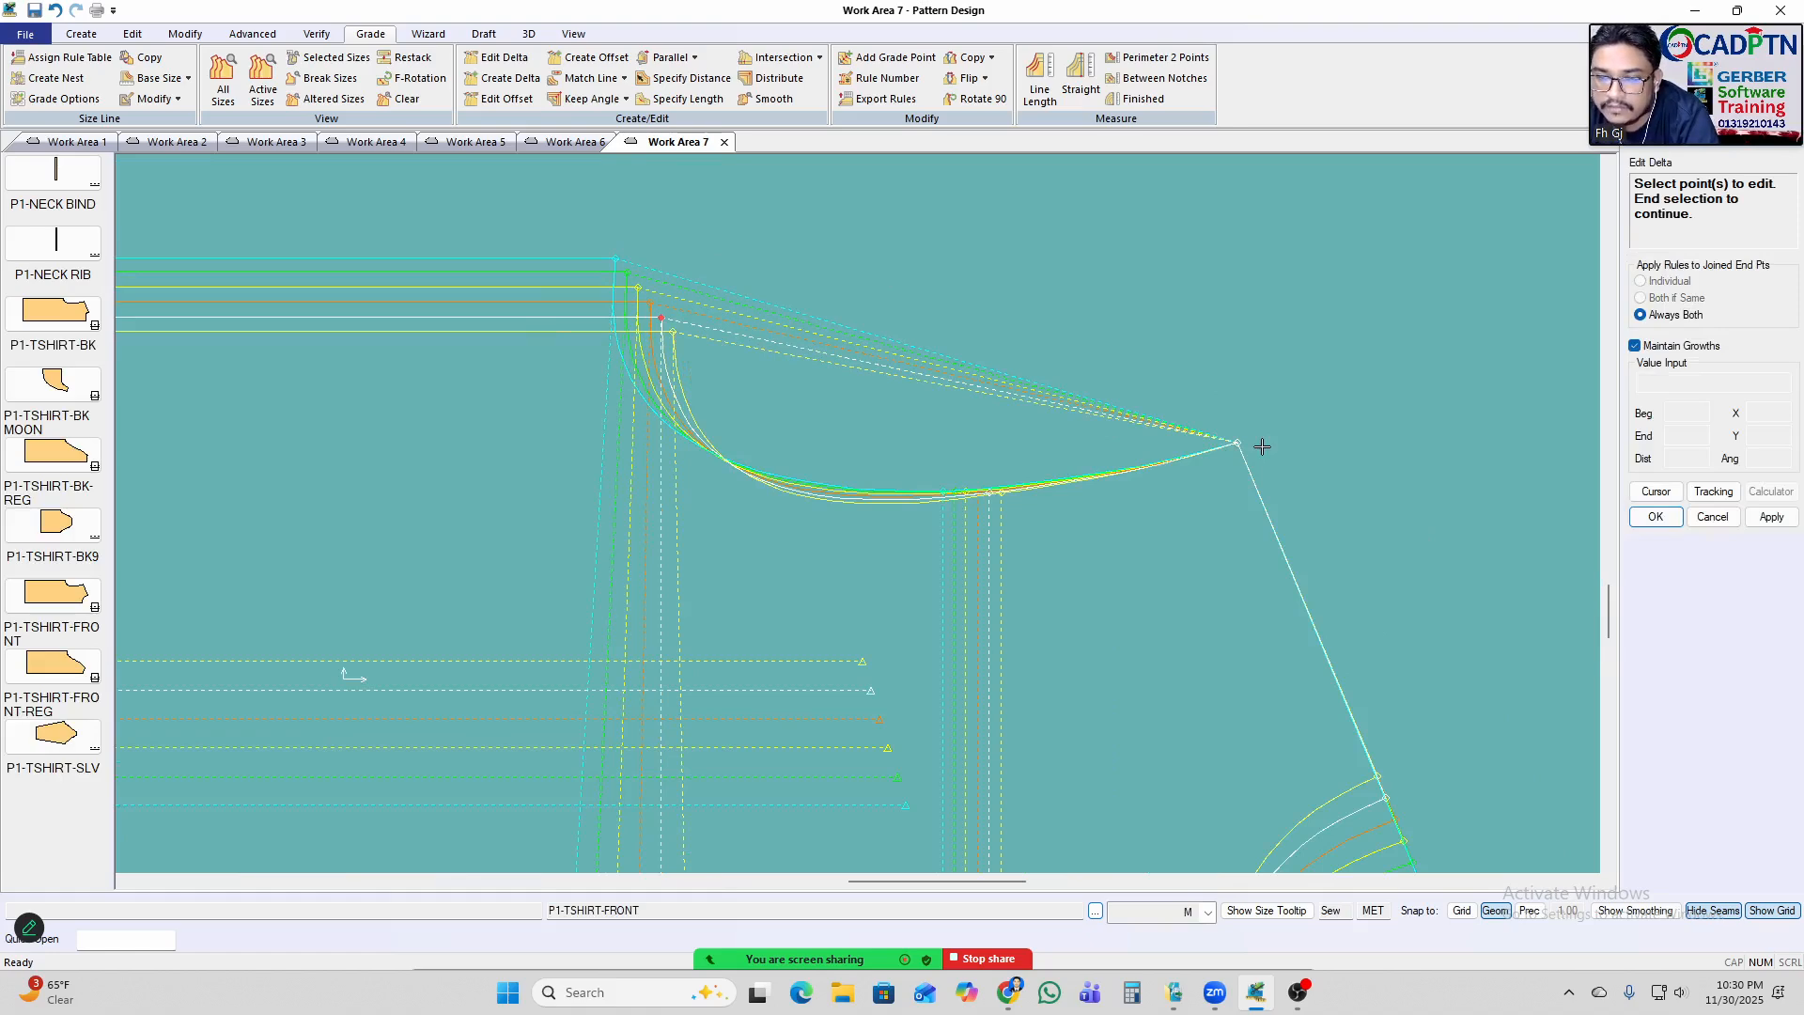
scroll(575, 348, down, 1)
right_click(1252, 292)
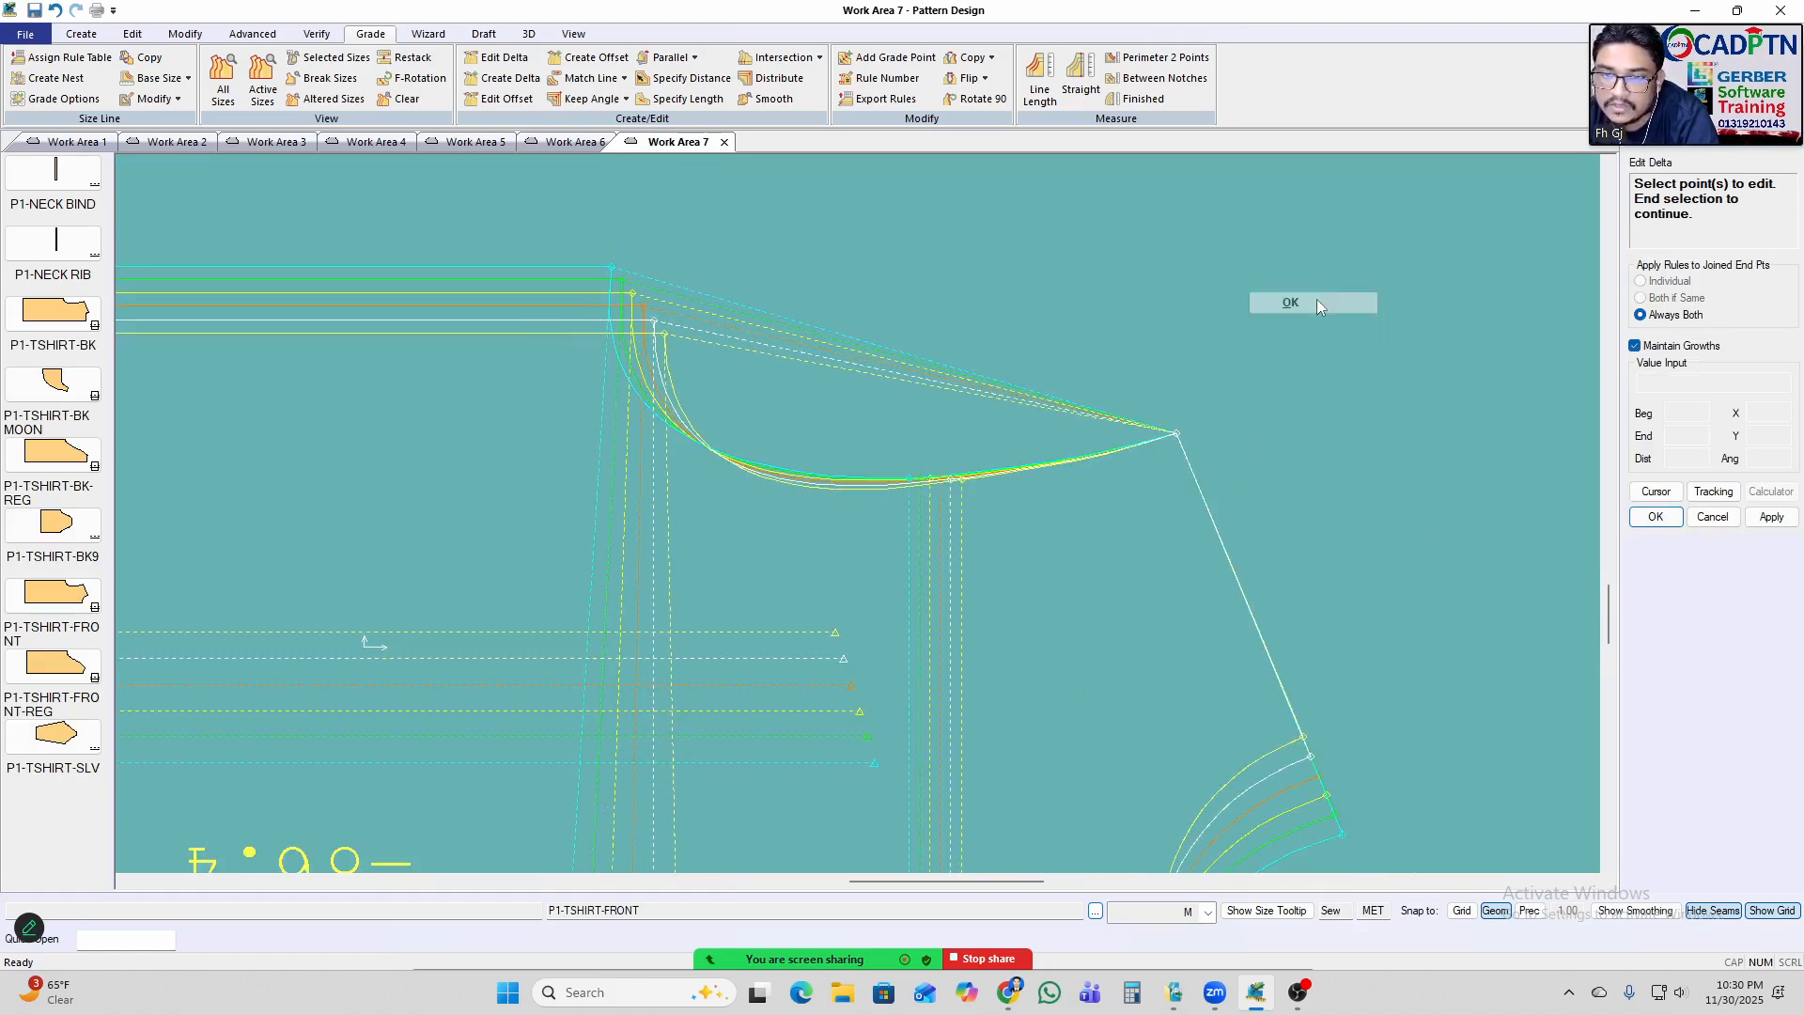
click(1283, 304)
click(1375, 395)
text(-1)
click(1368, 498)
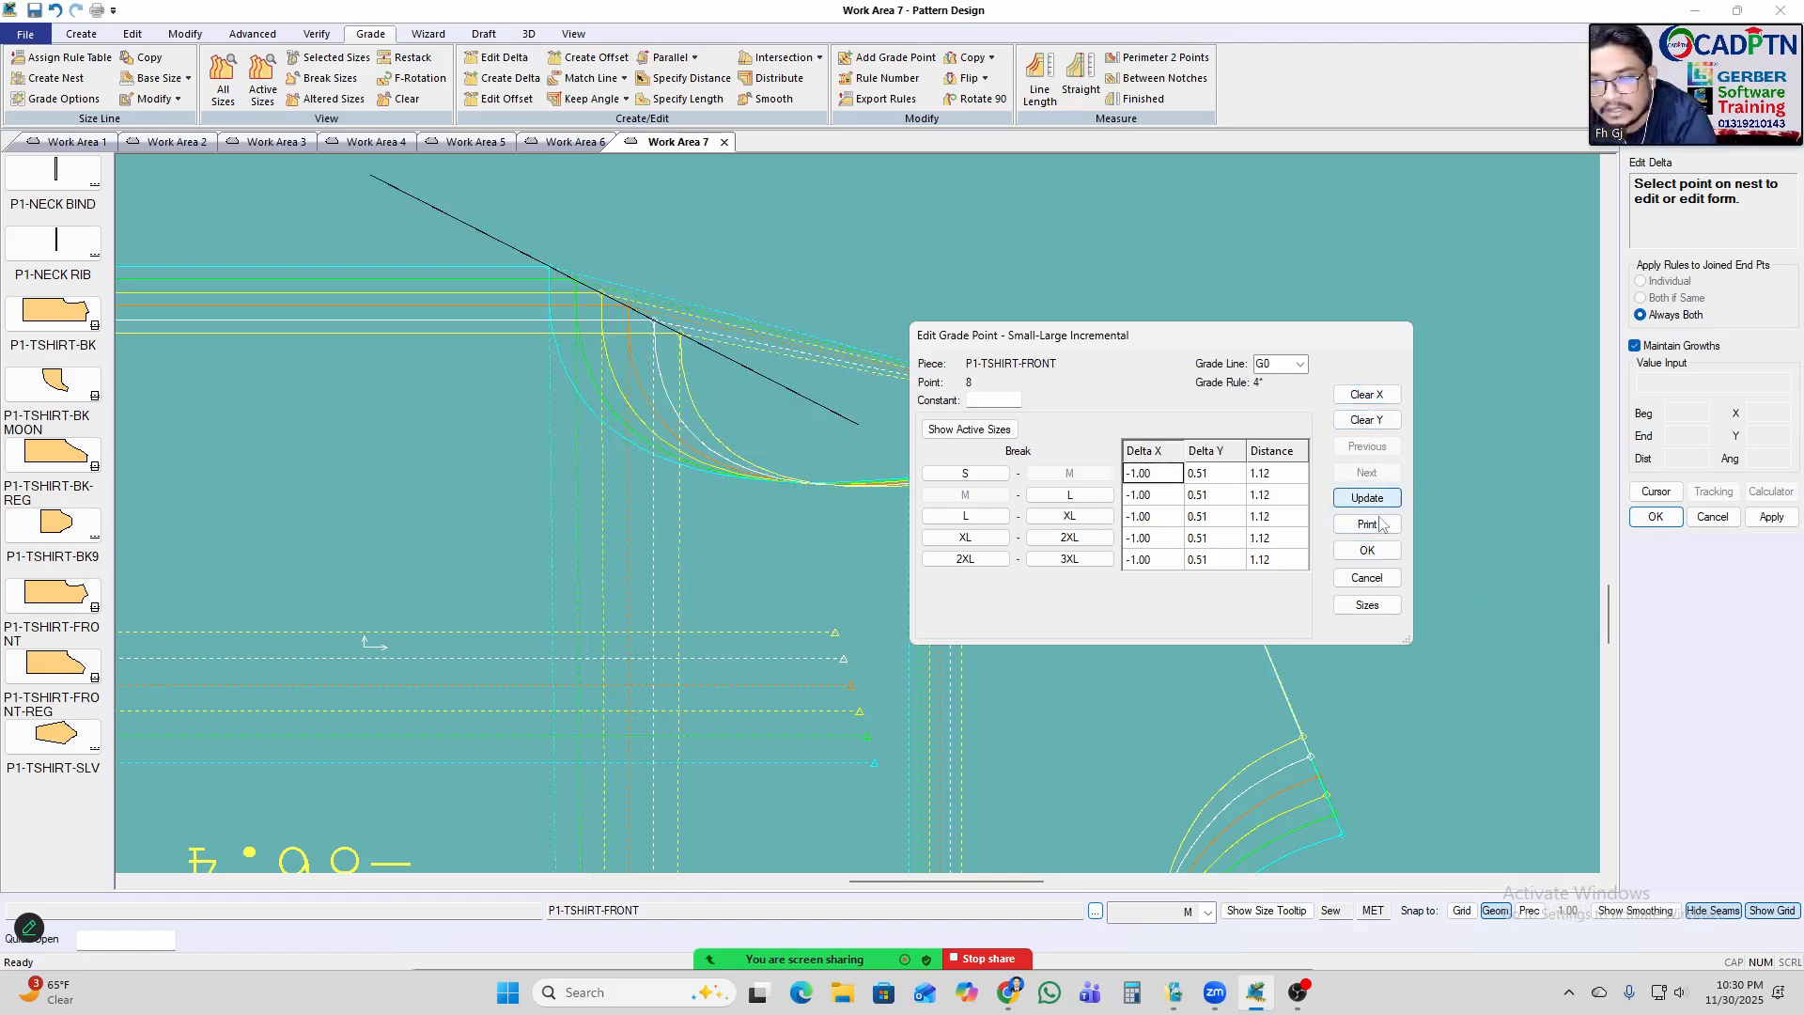
click(1381, 557)
right_click(992, 281)
click(1054, 295)
Measure the graded length of the dashed line from the underarm to the outer shoulder point.
key(m)
middle_drag(947, 424, 1128, 422)
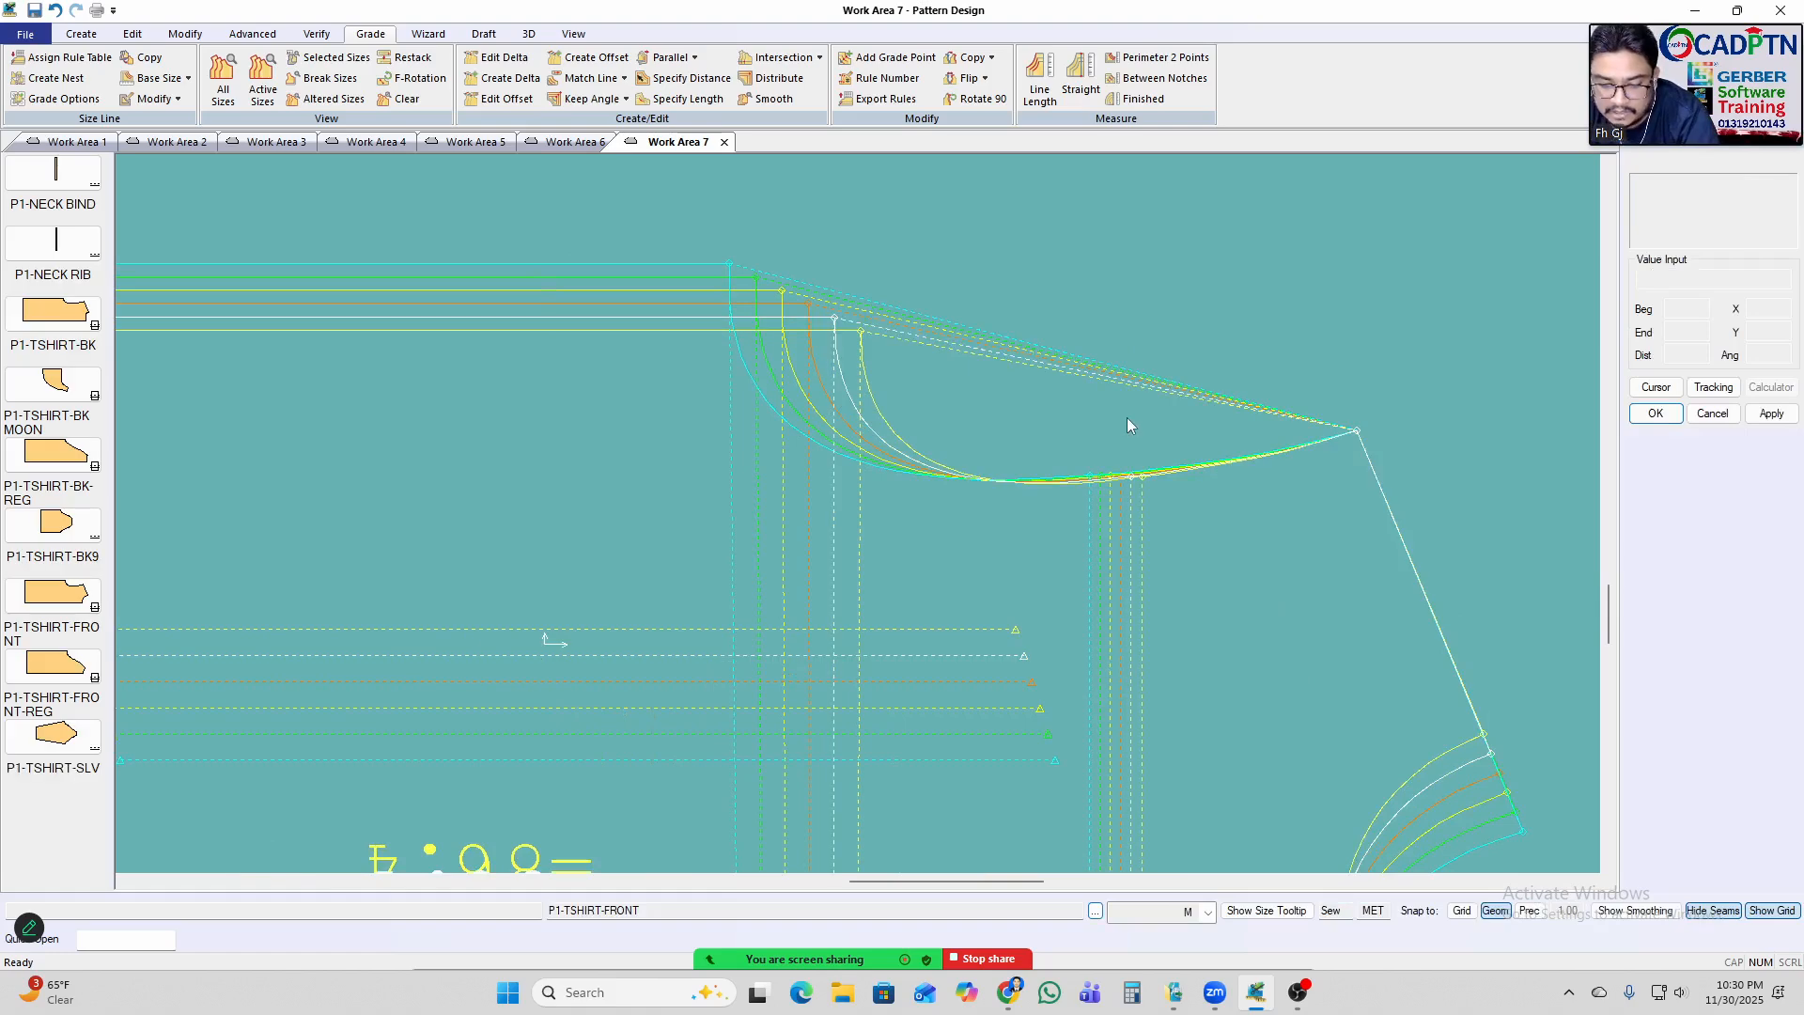
click(1088, 377)
right_click(1259, 246)
click(1330, 254)
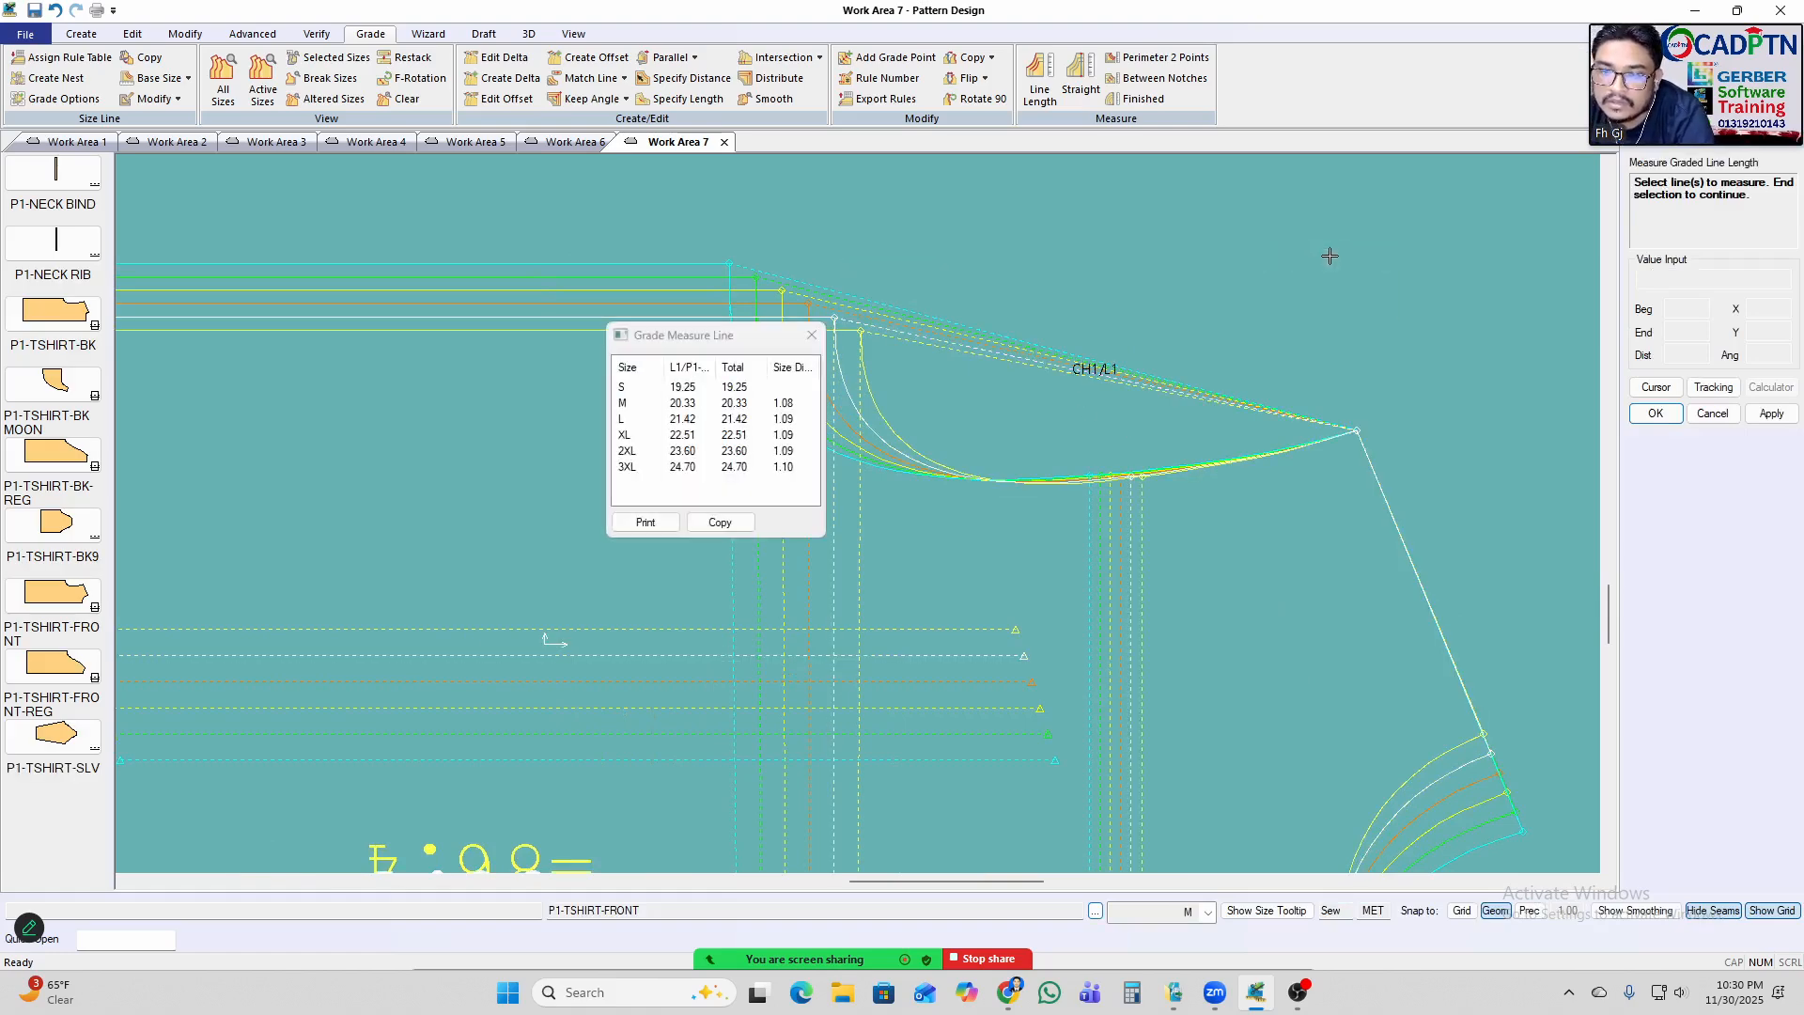
drag(798, 404, 771, 498)
right_click(1244, 267)
click(1248, 268)
Set Delta X to -0.9 for all size breaks at the front's underarm point, update the nest and accept the edit.
mouse_move(1051, 379)
middle_down()
mouse_move(1079, 370)
mouse_move(1047, 364)
middle_up()
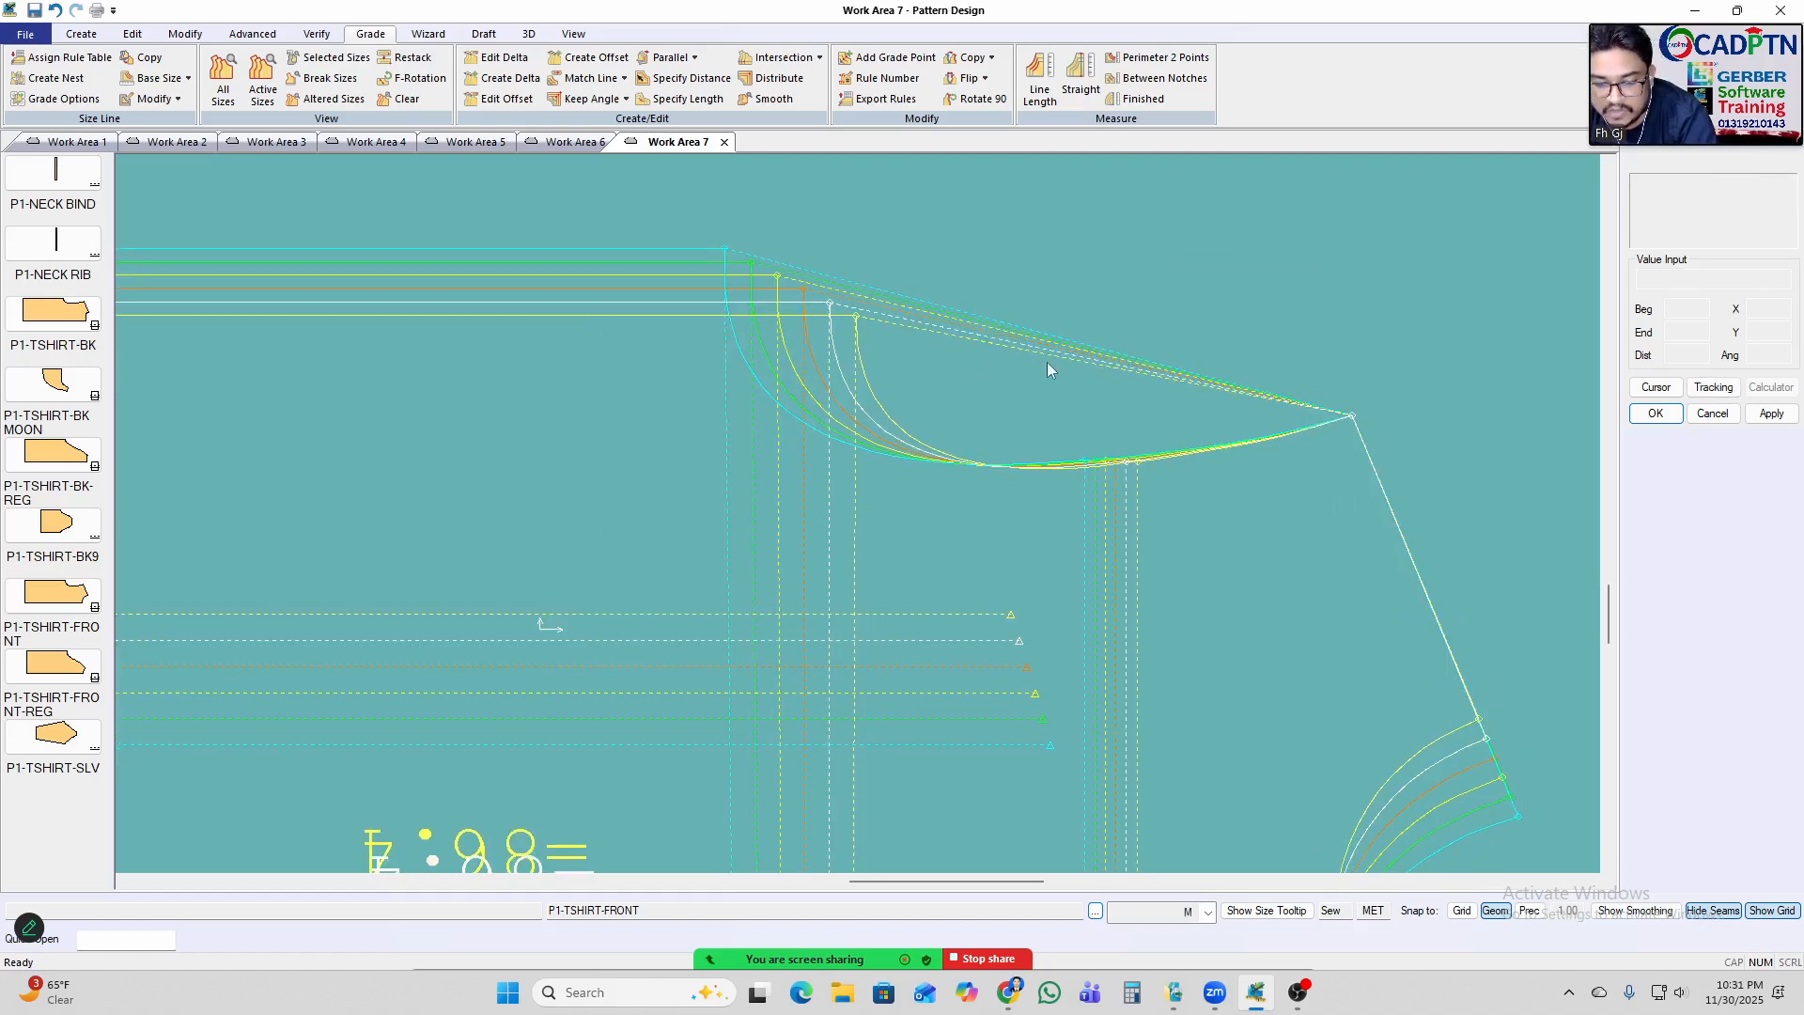
key(e)
click(830, 303)
right_click(1233, 238)
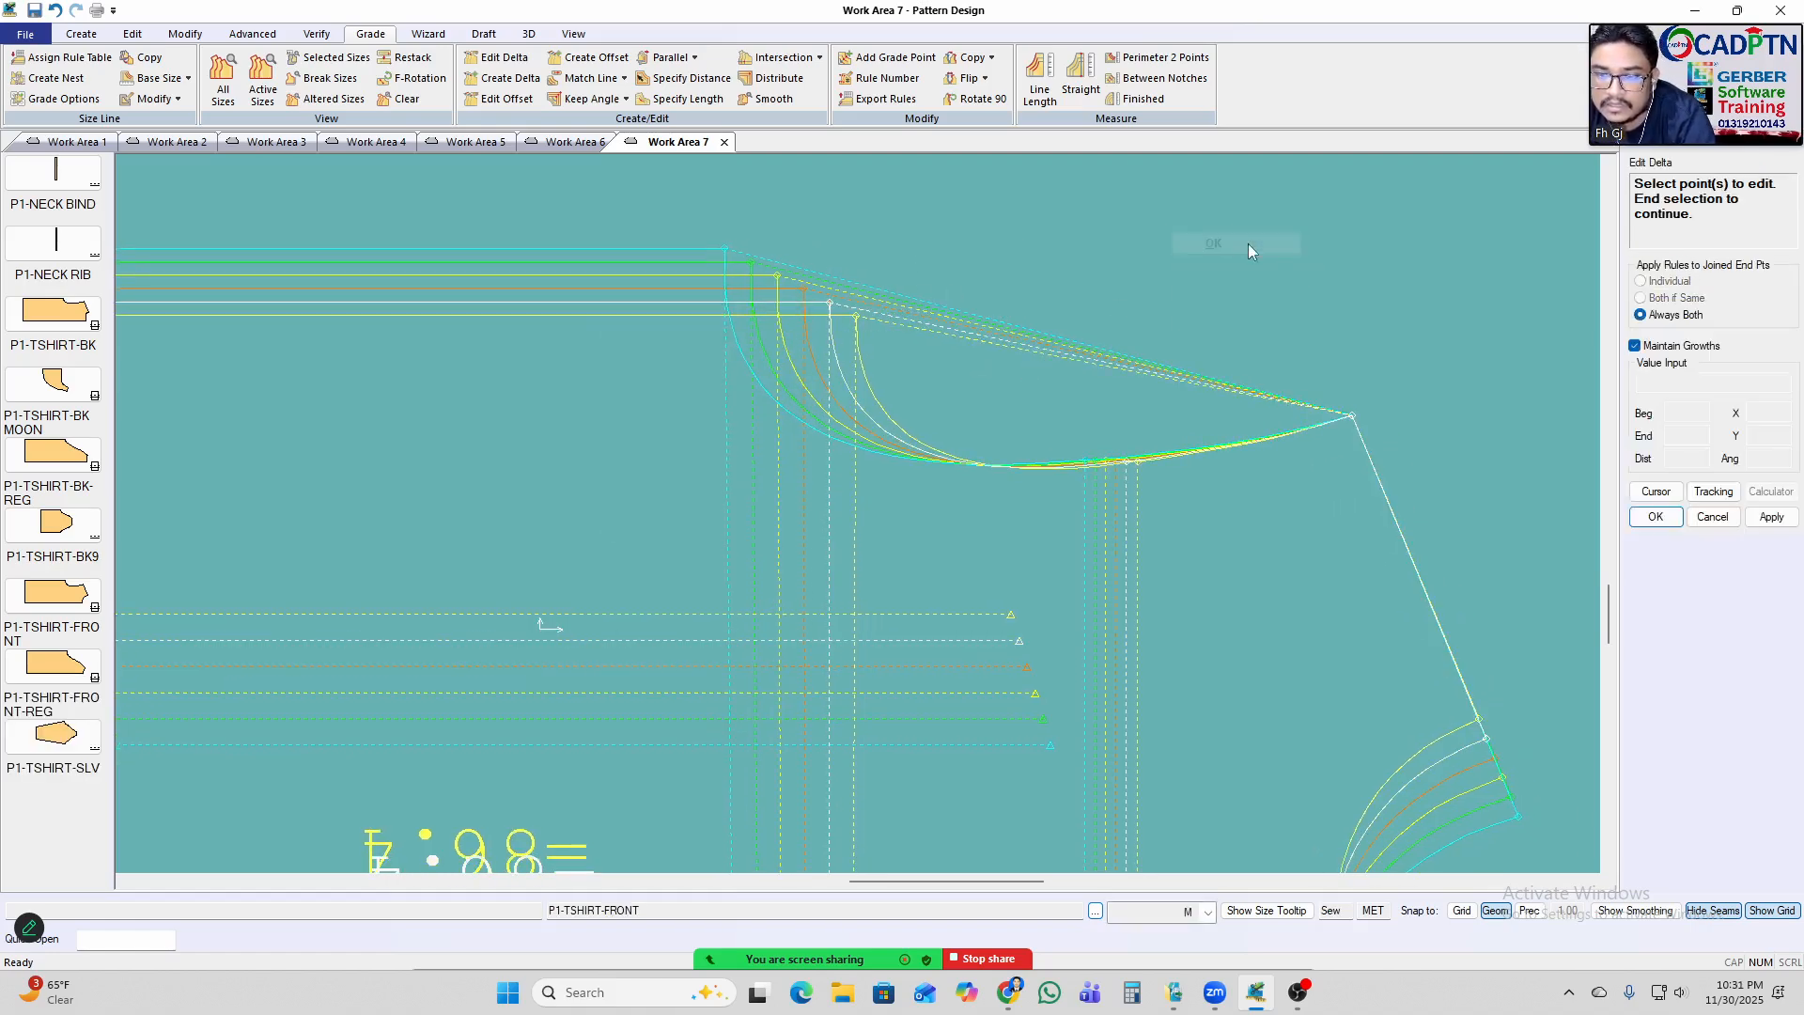
click(1236, 243)
click(1367, 395)
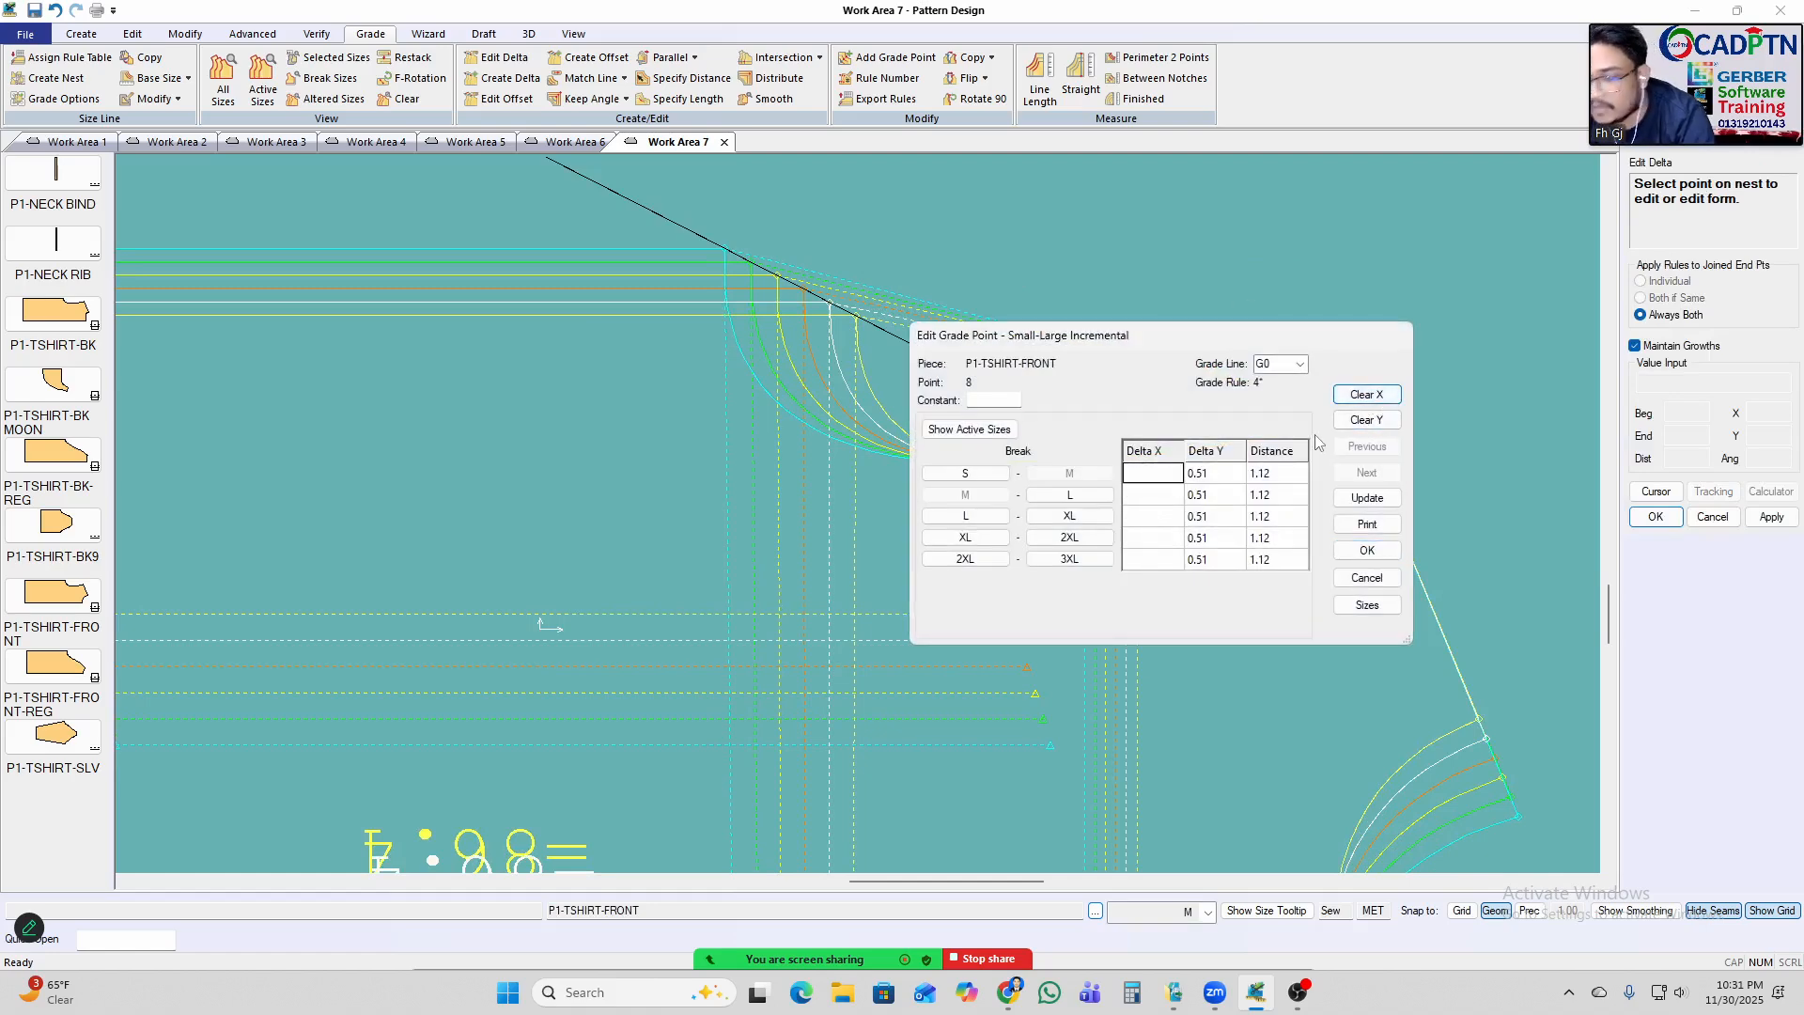
text(-.9)
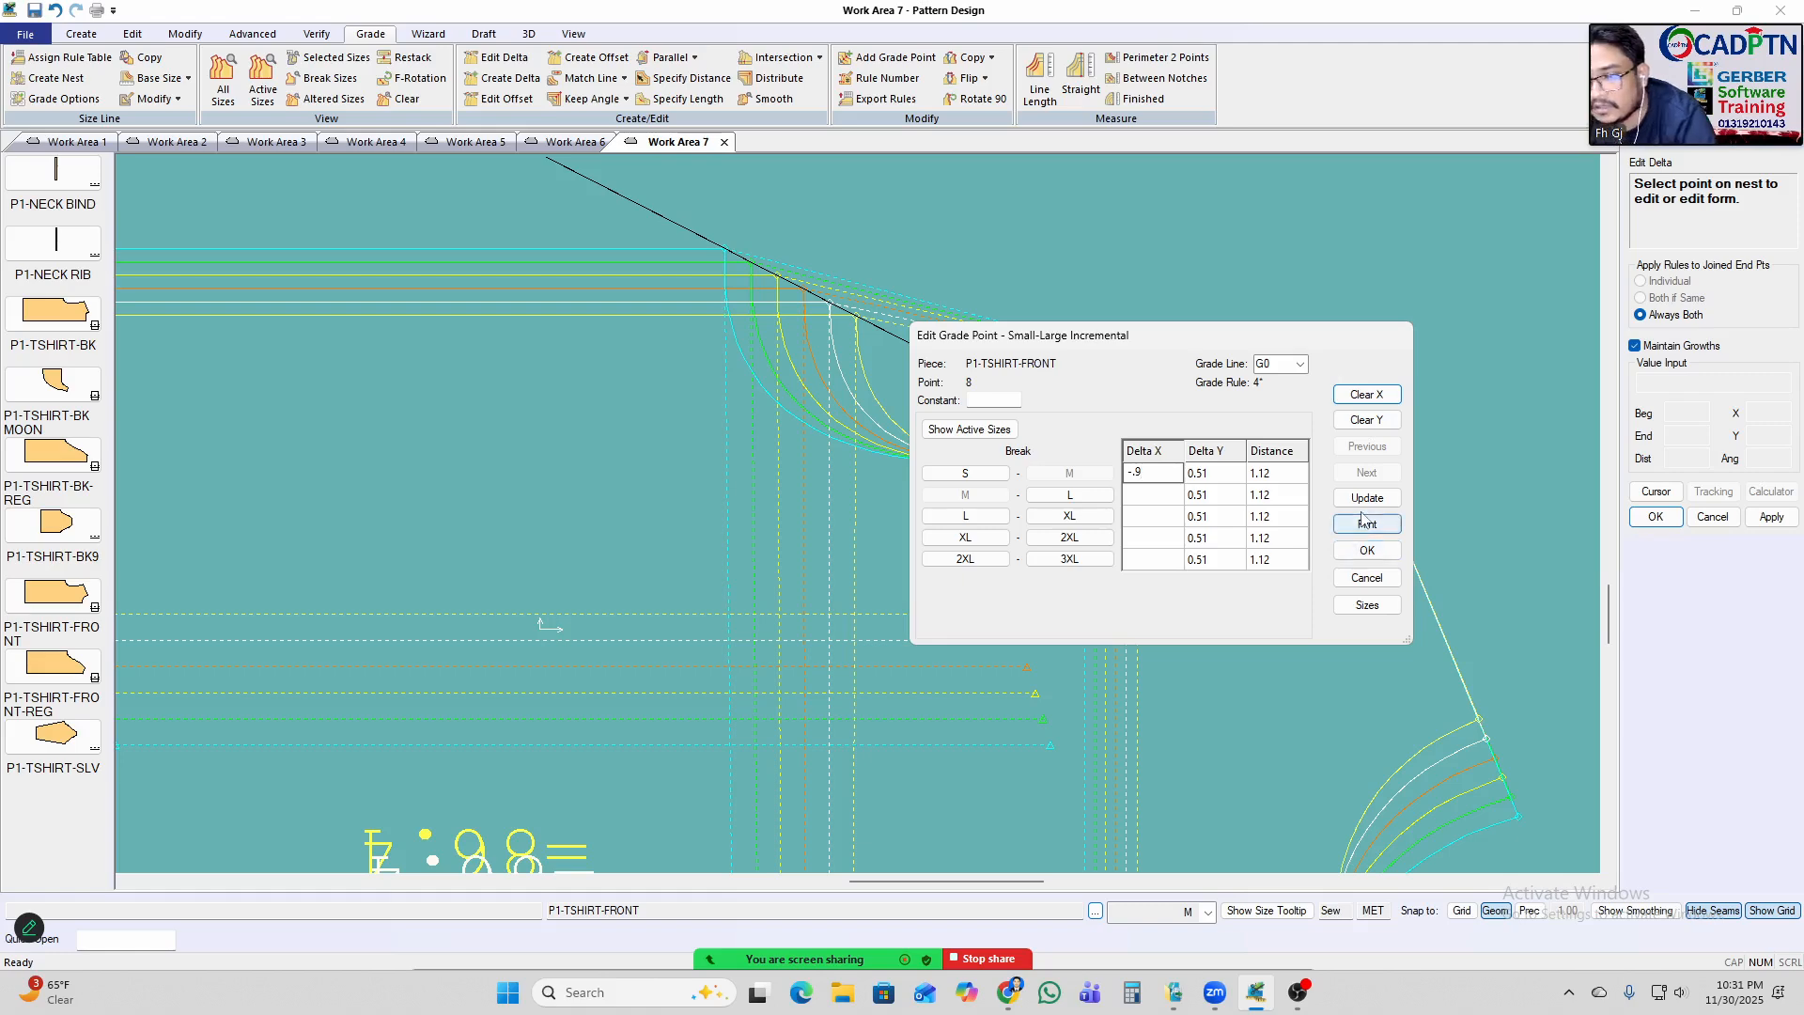
click(1367, 498)
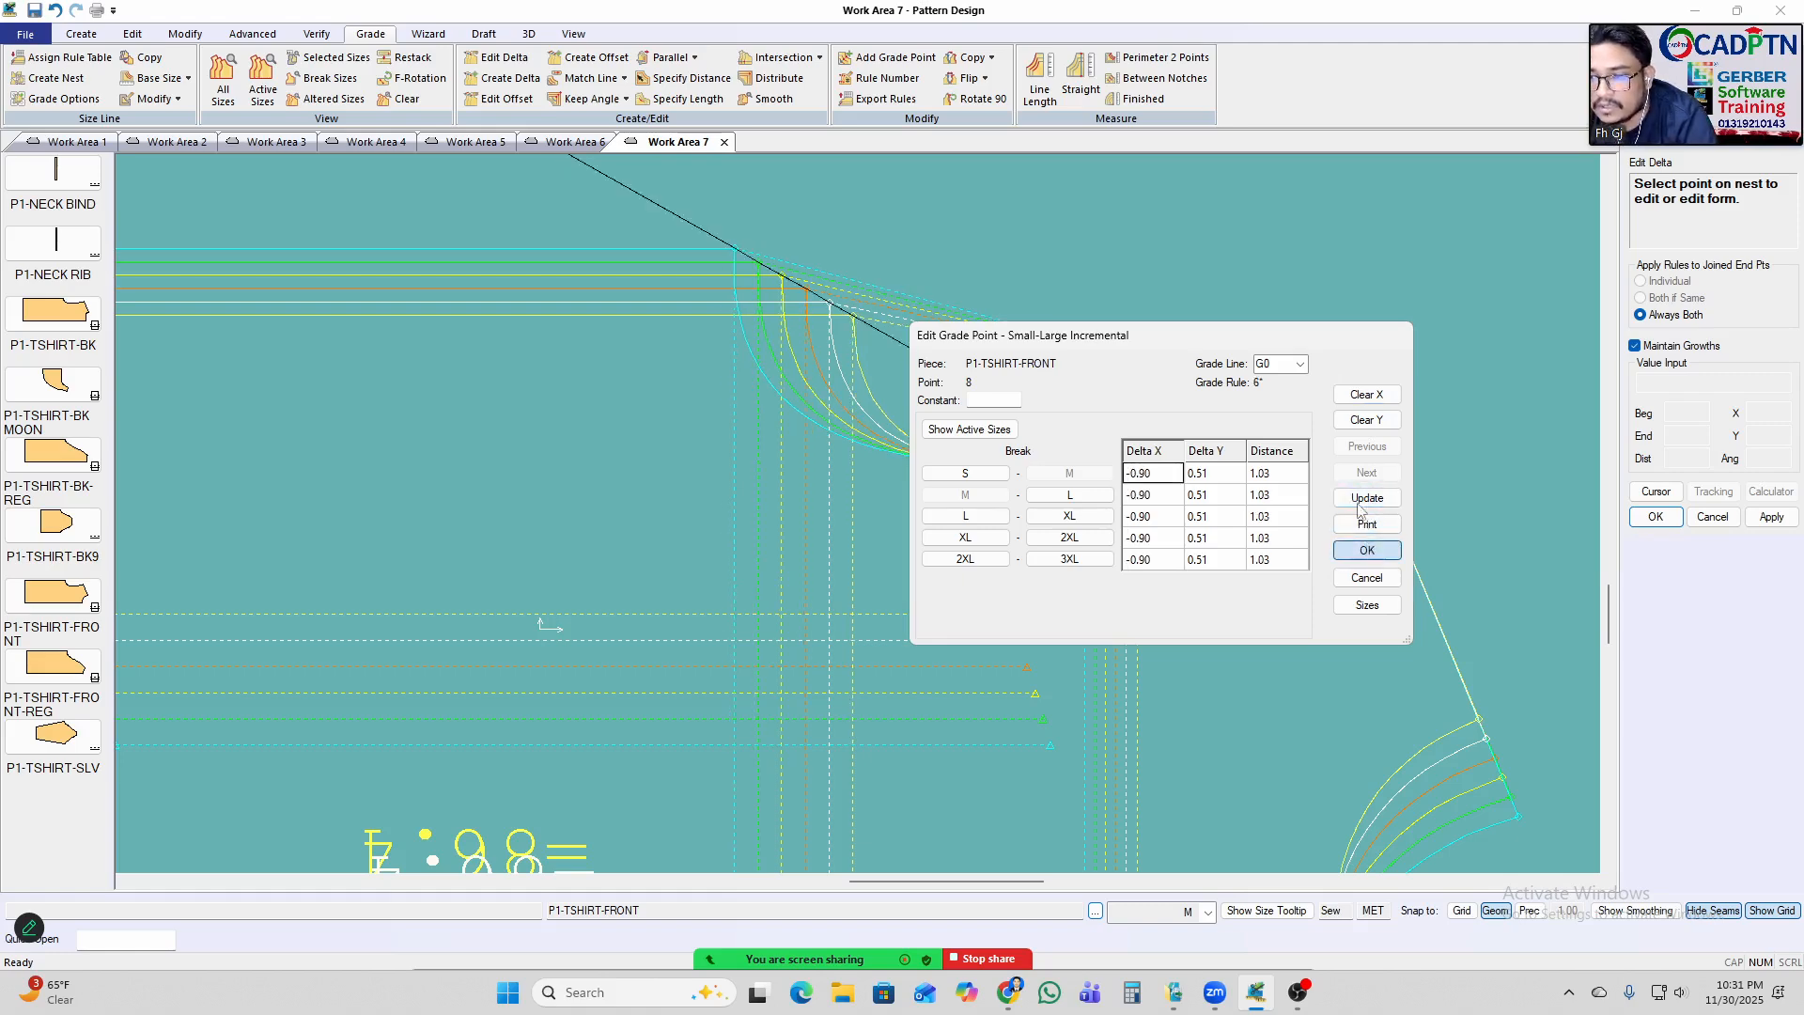
click(1368, 550)
right_click(1330, 331)
click(1353, 341)
Measure the dashed underarm-to-shoulder line again in every graded size.
click(1097, 374)
right_click(1321, 246)
click(1388, 251)
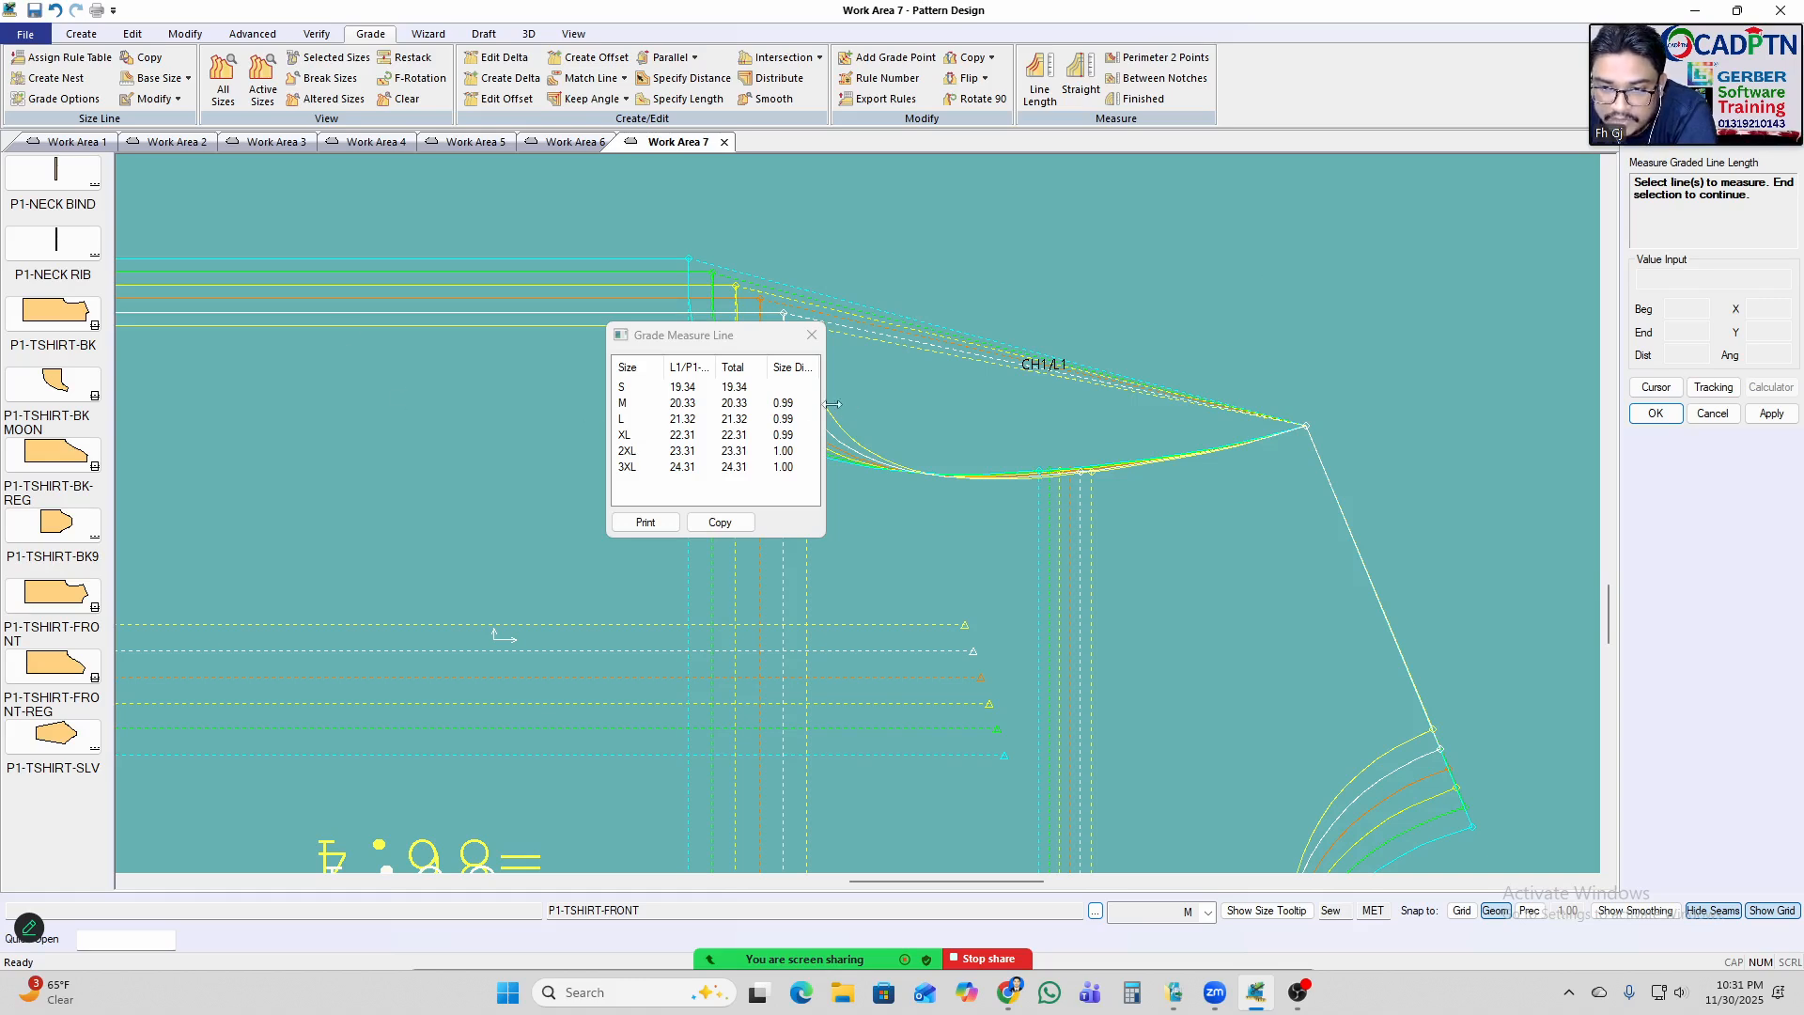
drag(753, 435, 567, 386)
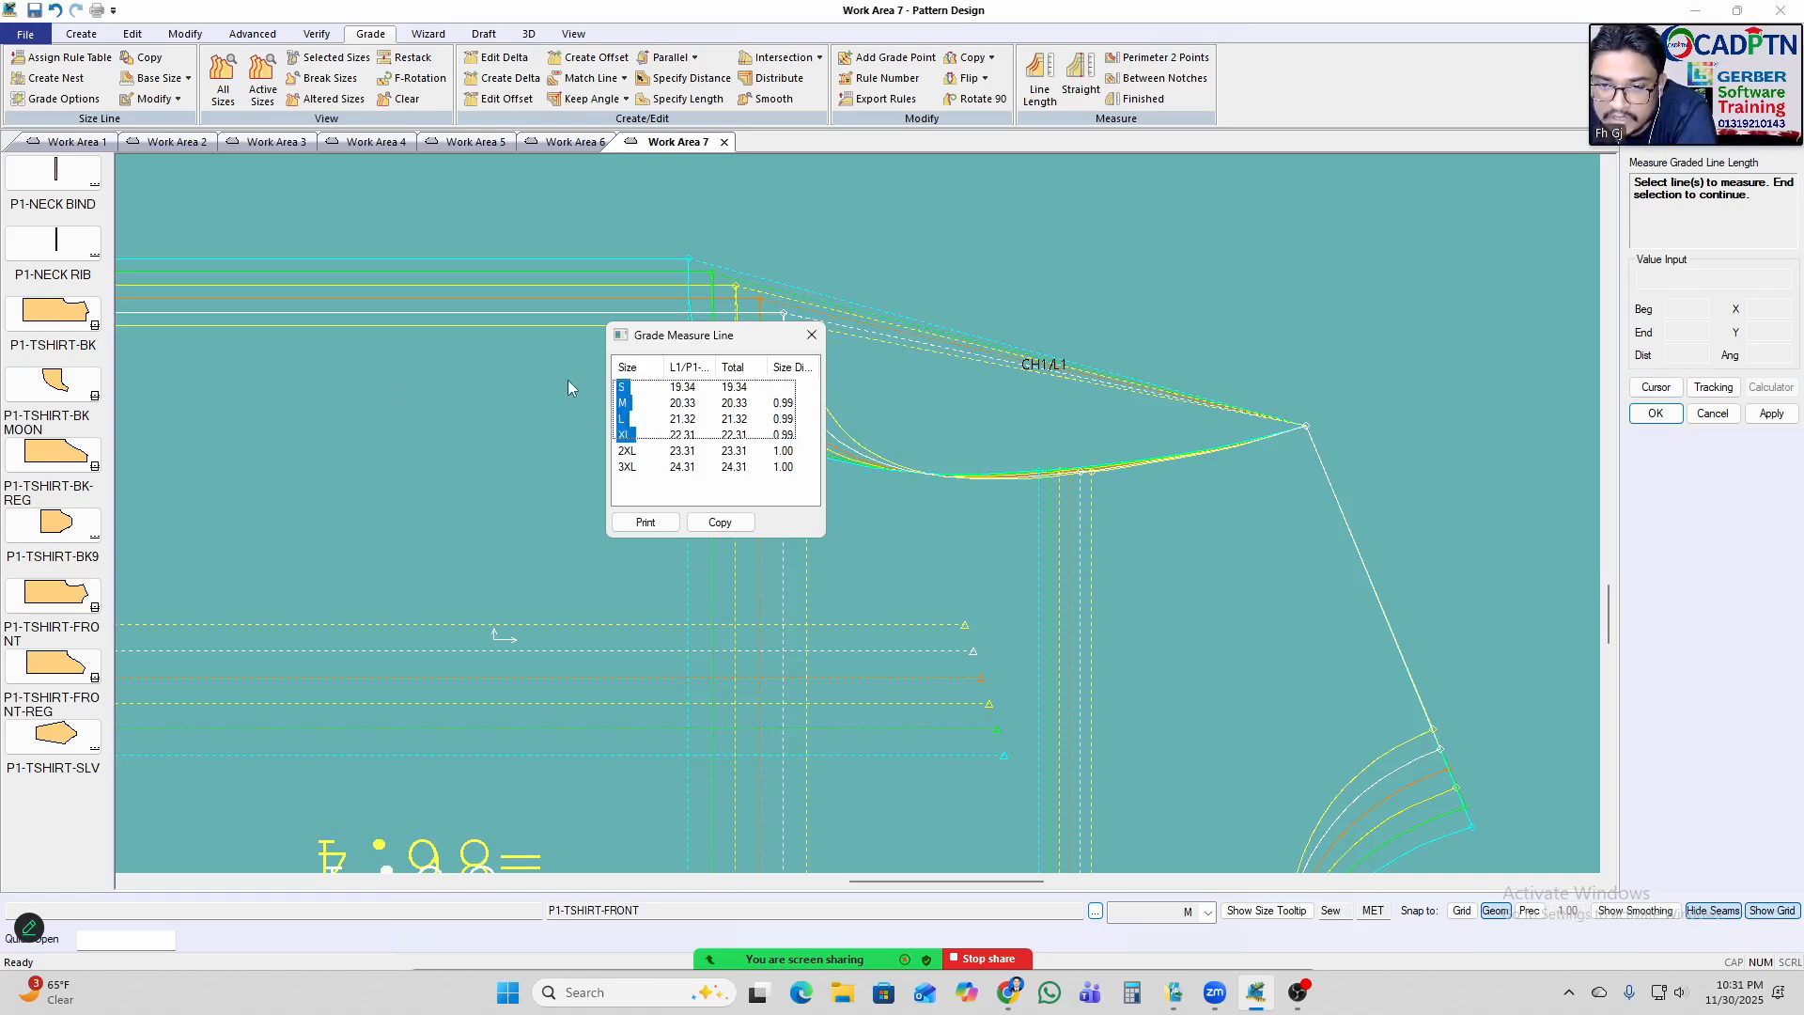
drag(920, 230, 875, 267)
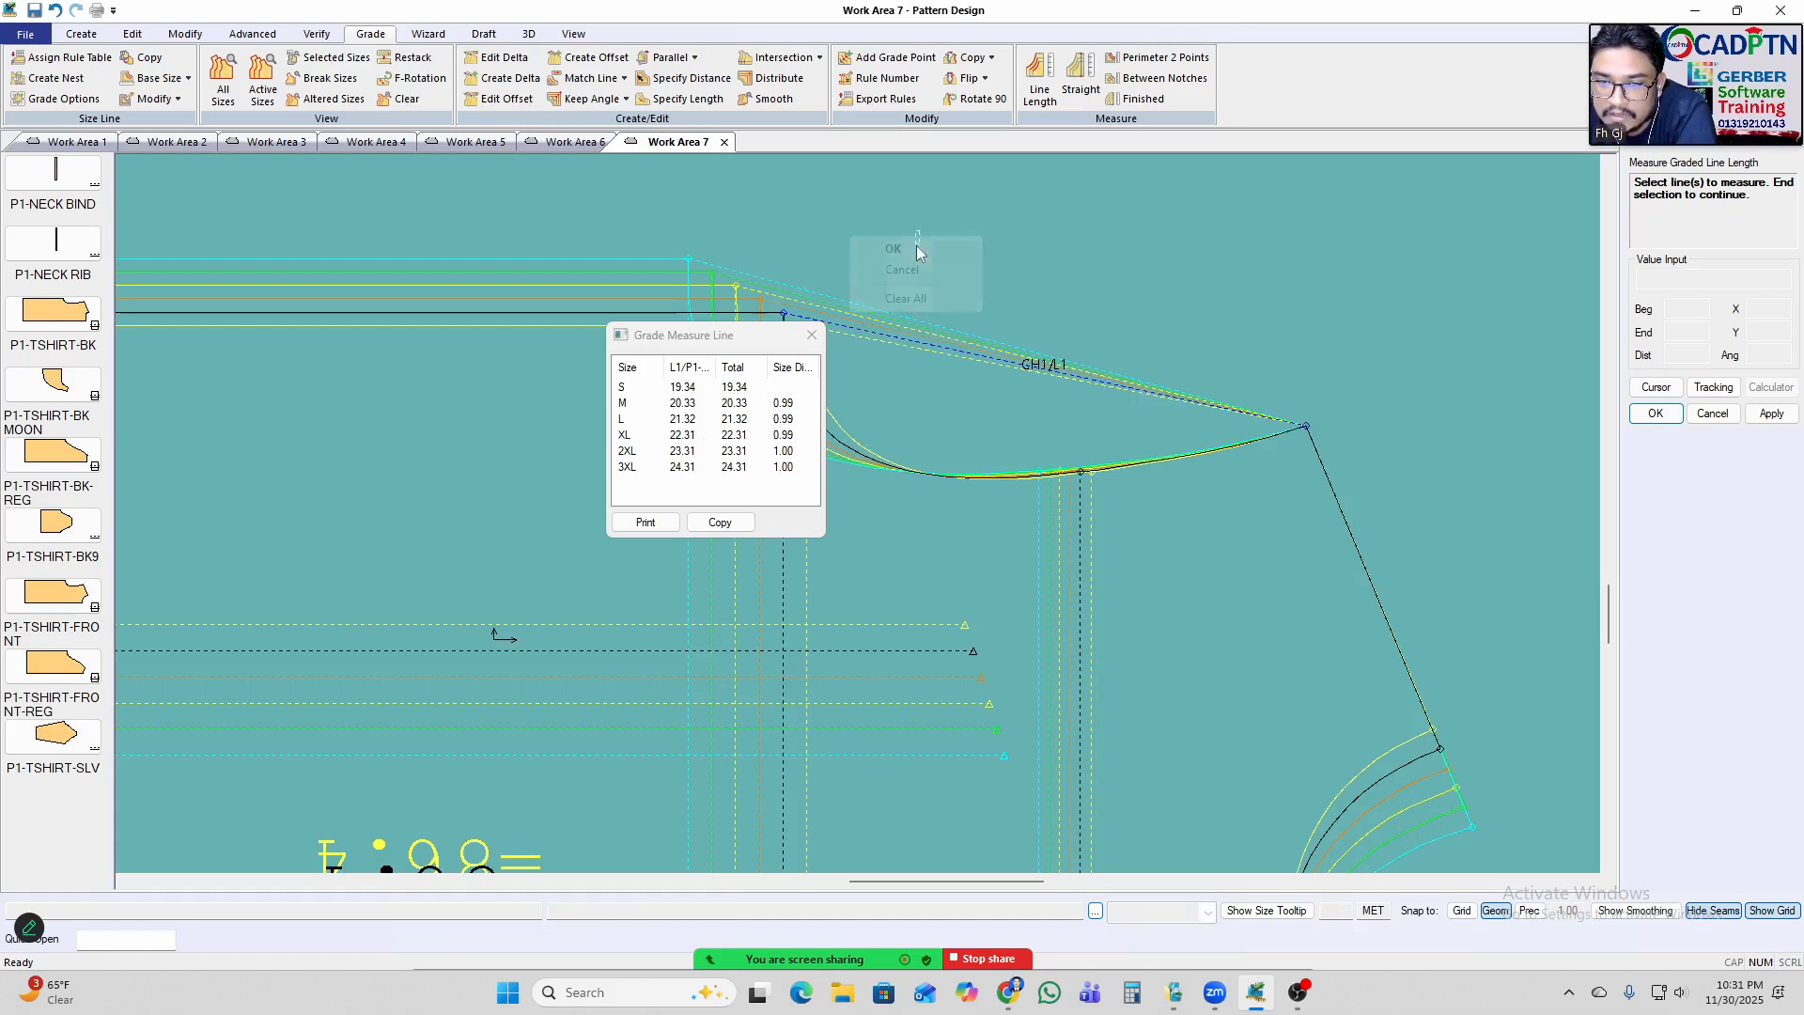
right_click(916, 245)
click(852, 350)
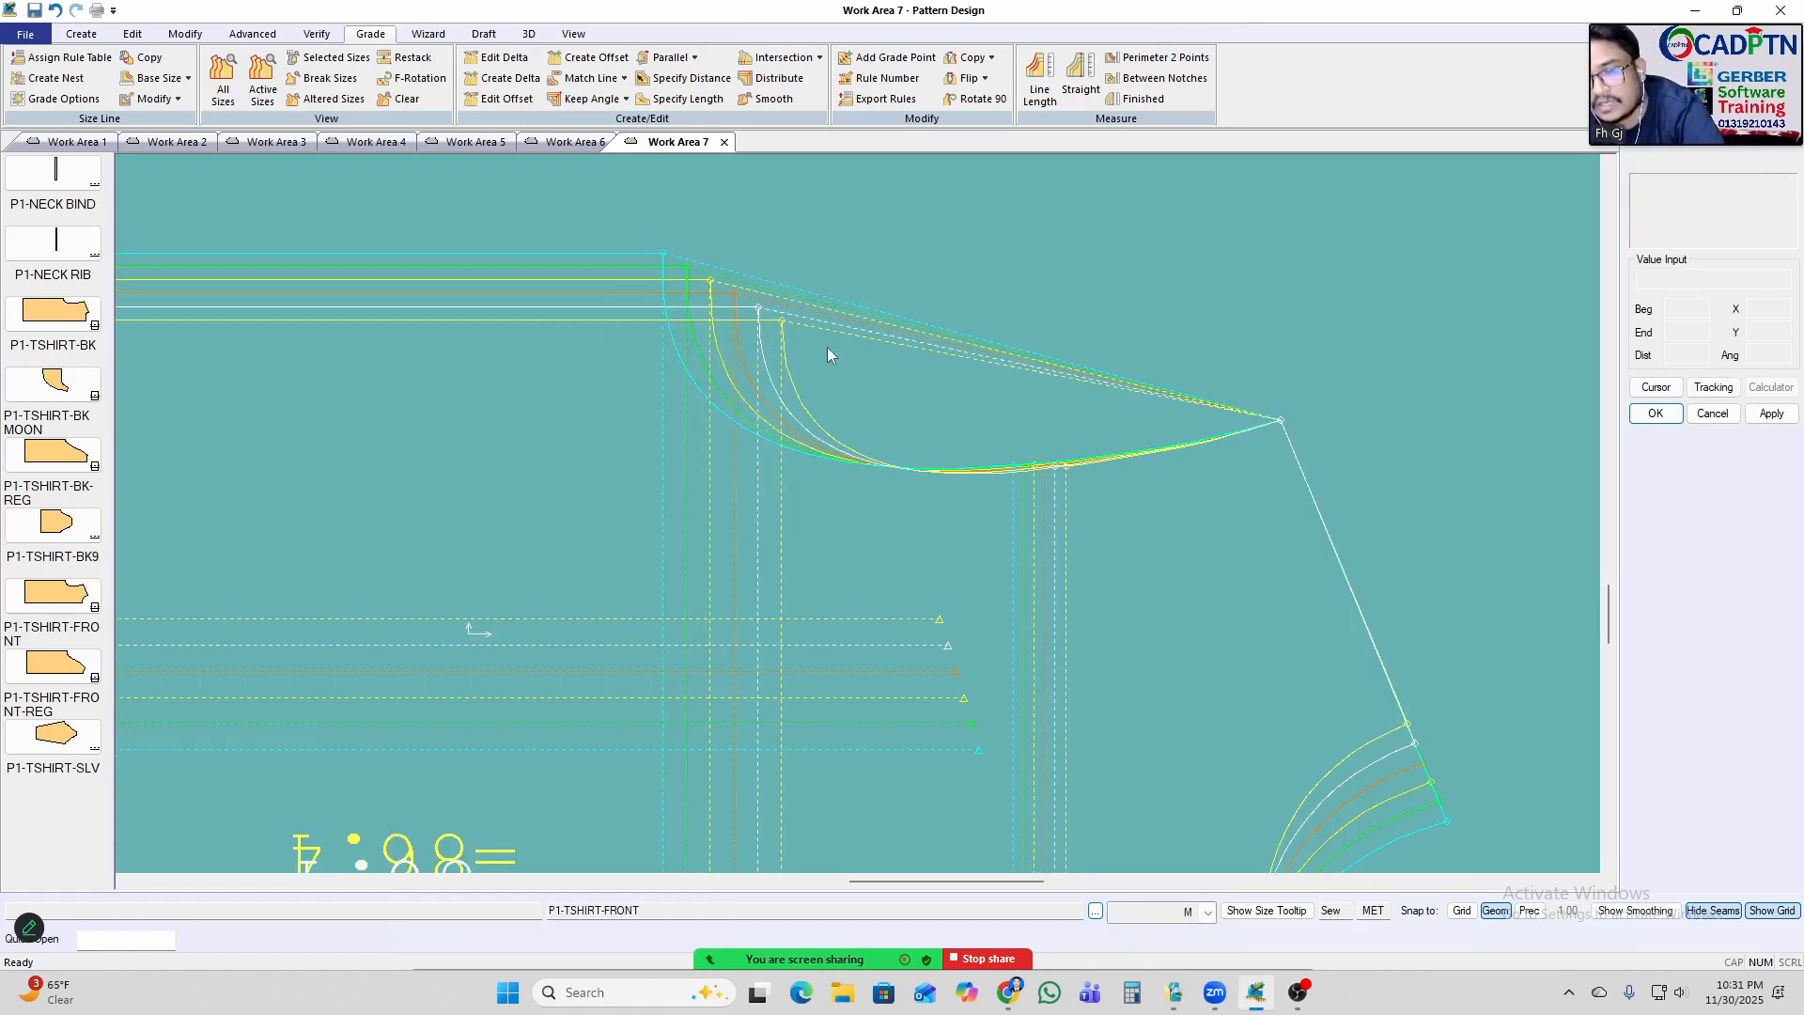
Add a constant of .01 to the underarm point's Delta X, giving -0.91 for the S-M, M-L and L-XL breaks.
key(ctrl+e)
drag(980, 237, 722, 312)
scroll(631, 279, down, 1)
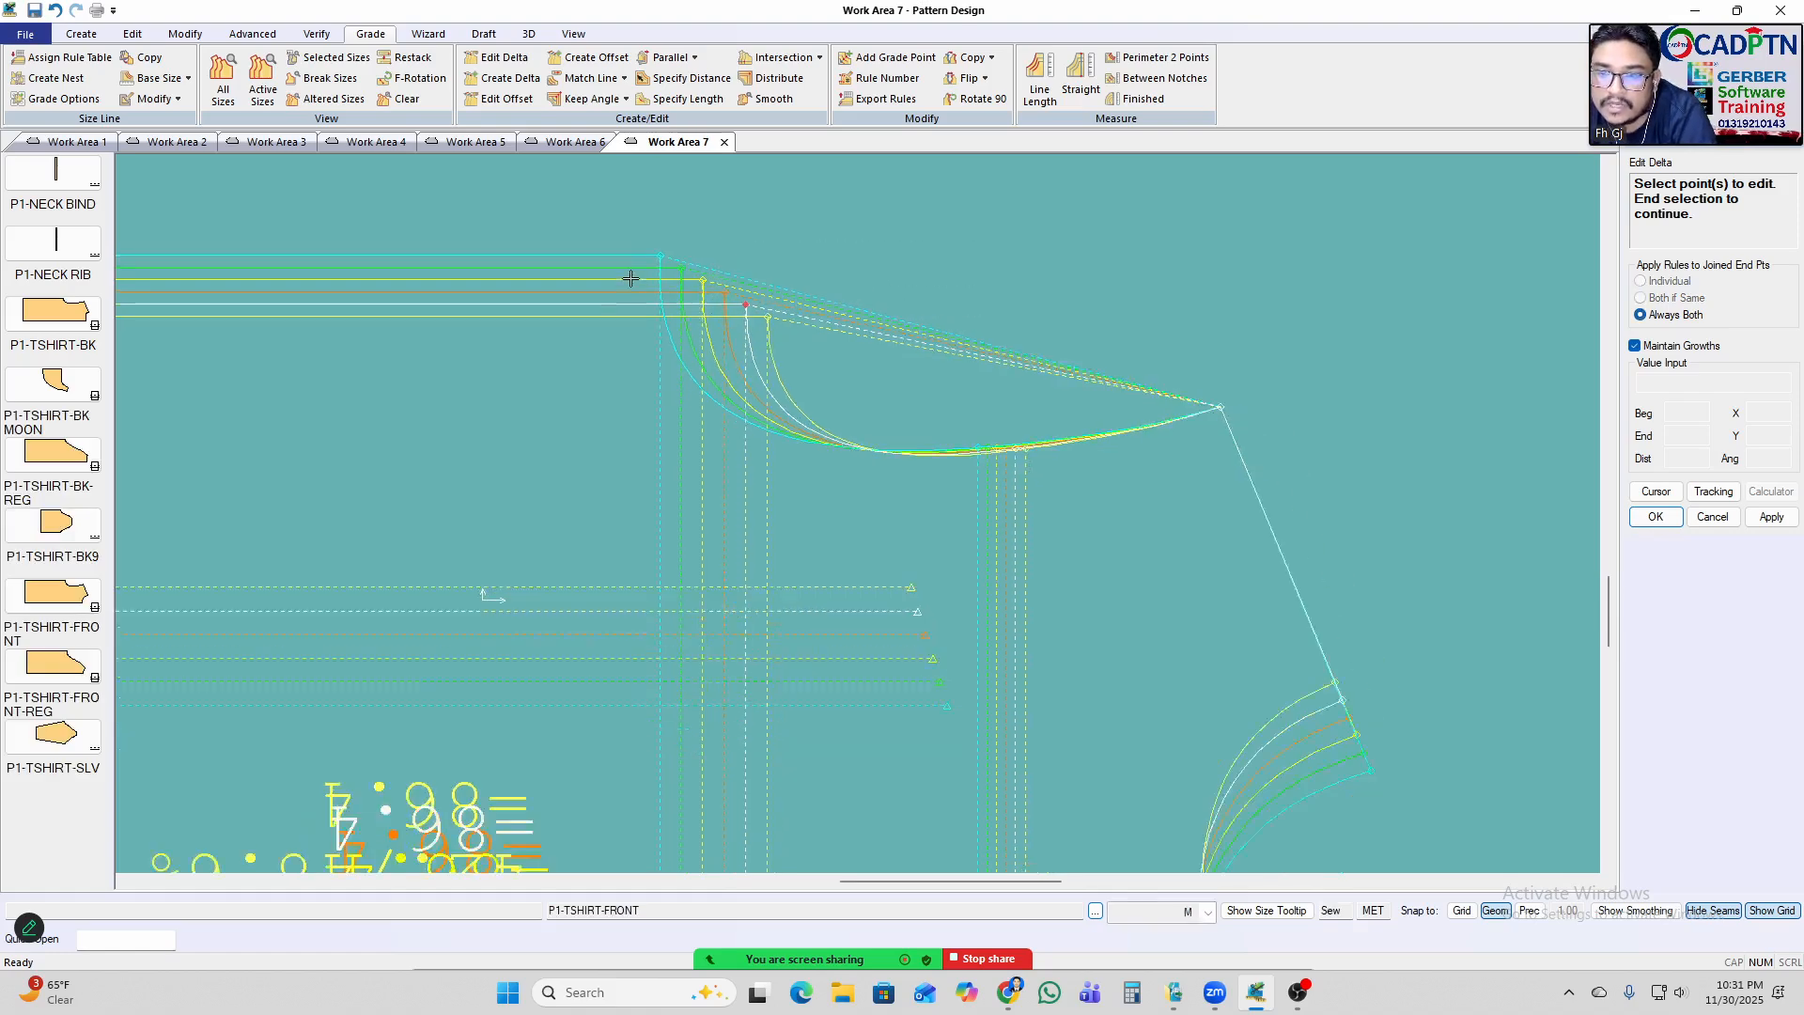
right_click(1254, 272)
click(1330, 277)
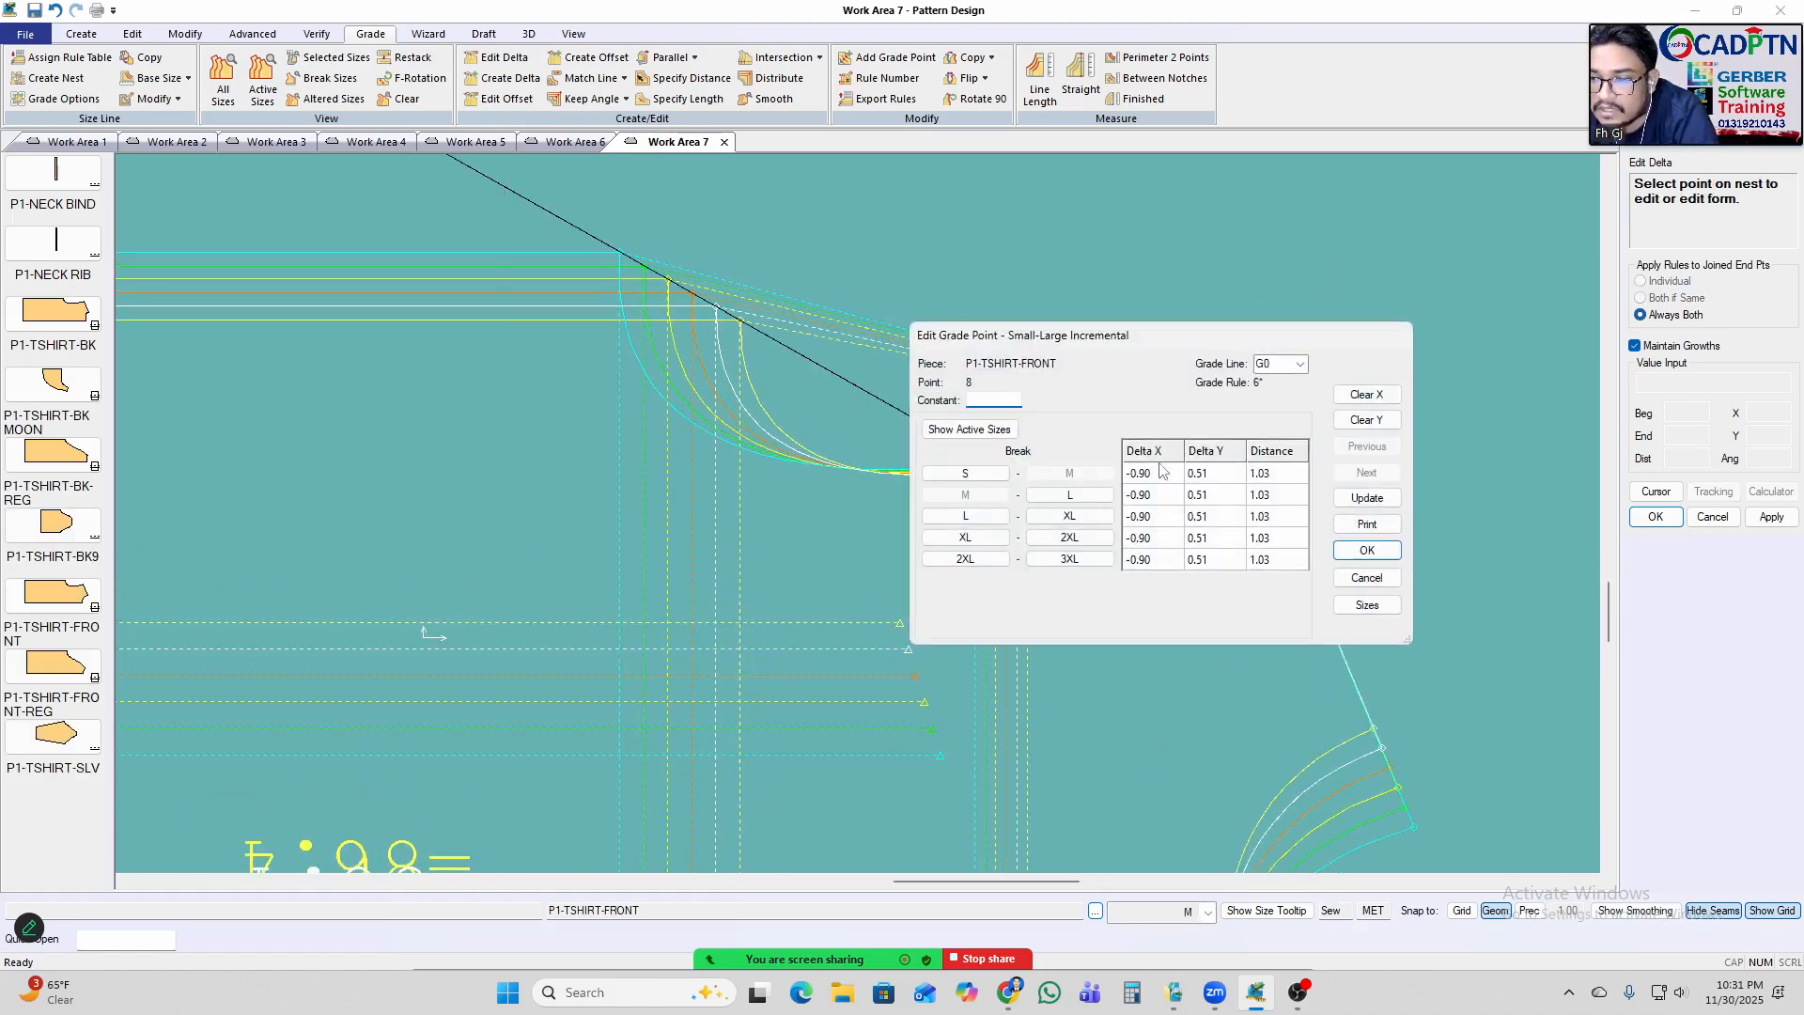
drag(1163, 477, 1163, 526)
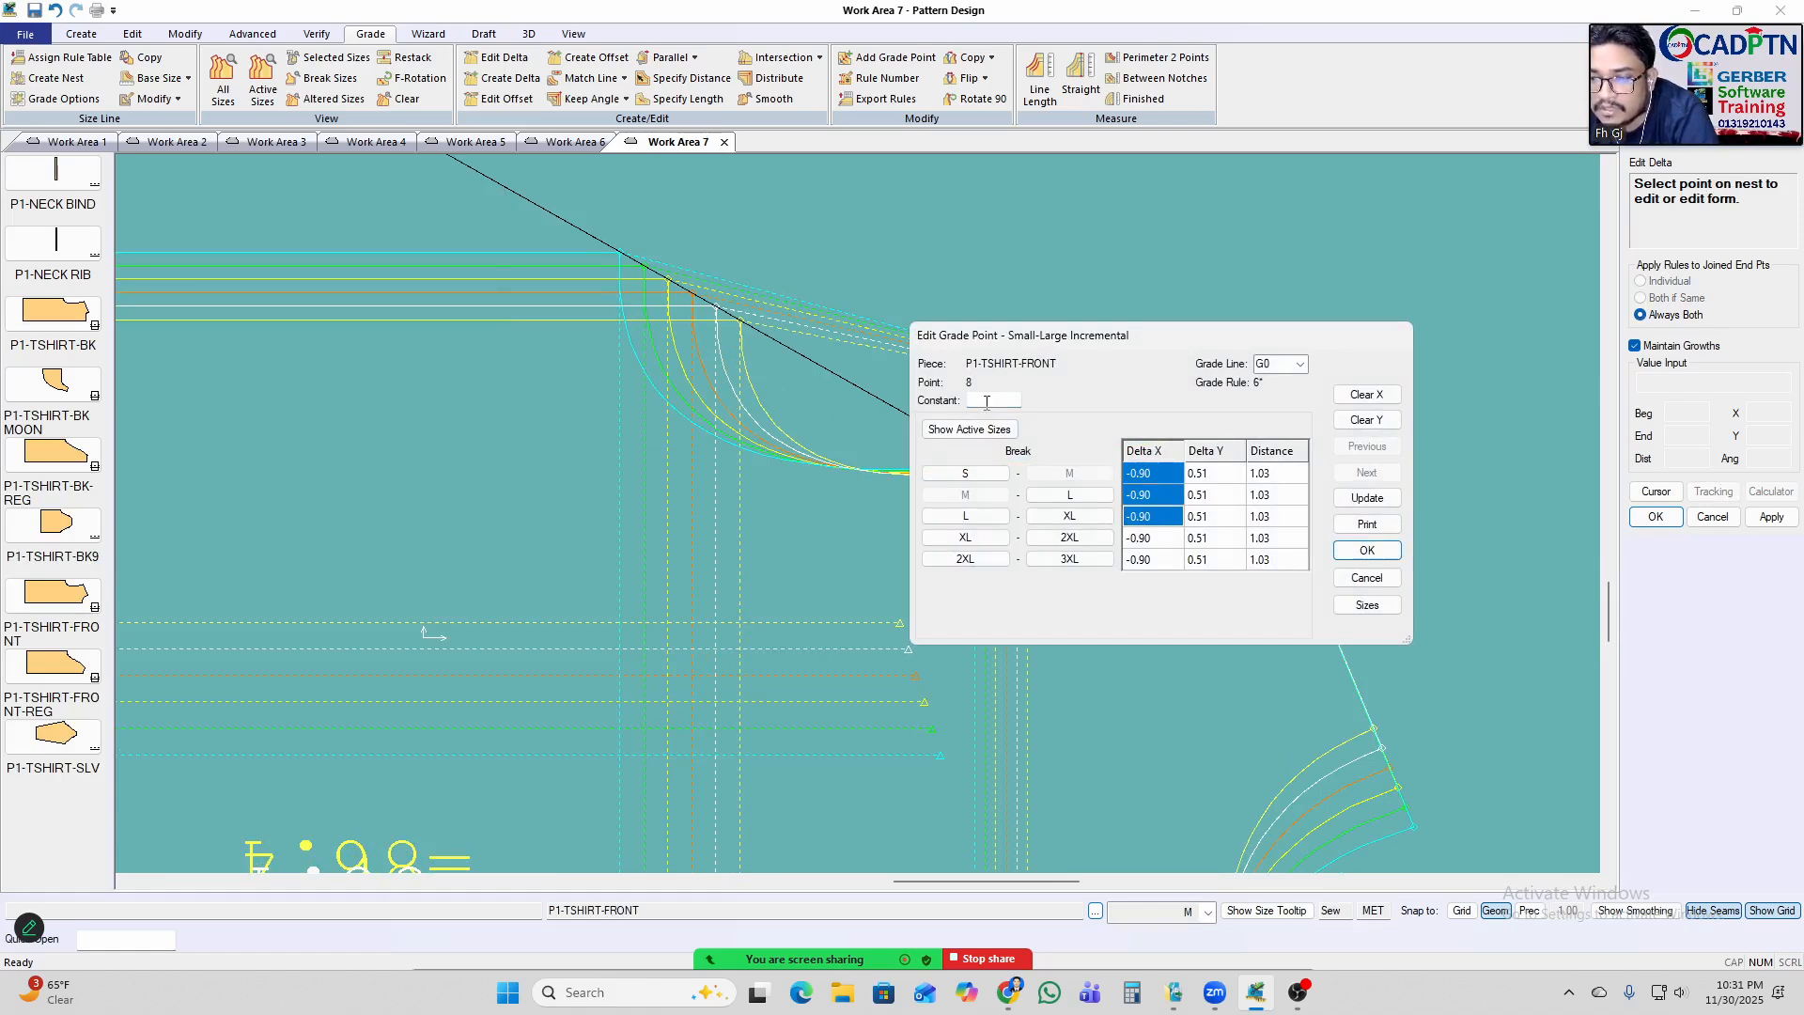
right_click(1163, 484)
click(1264, 531)
click(1368, 552)
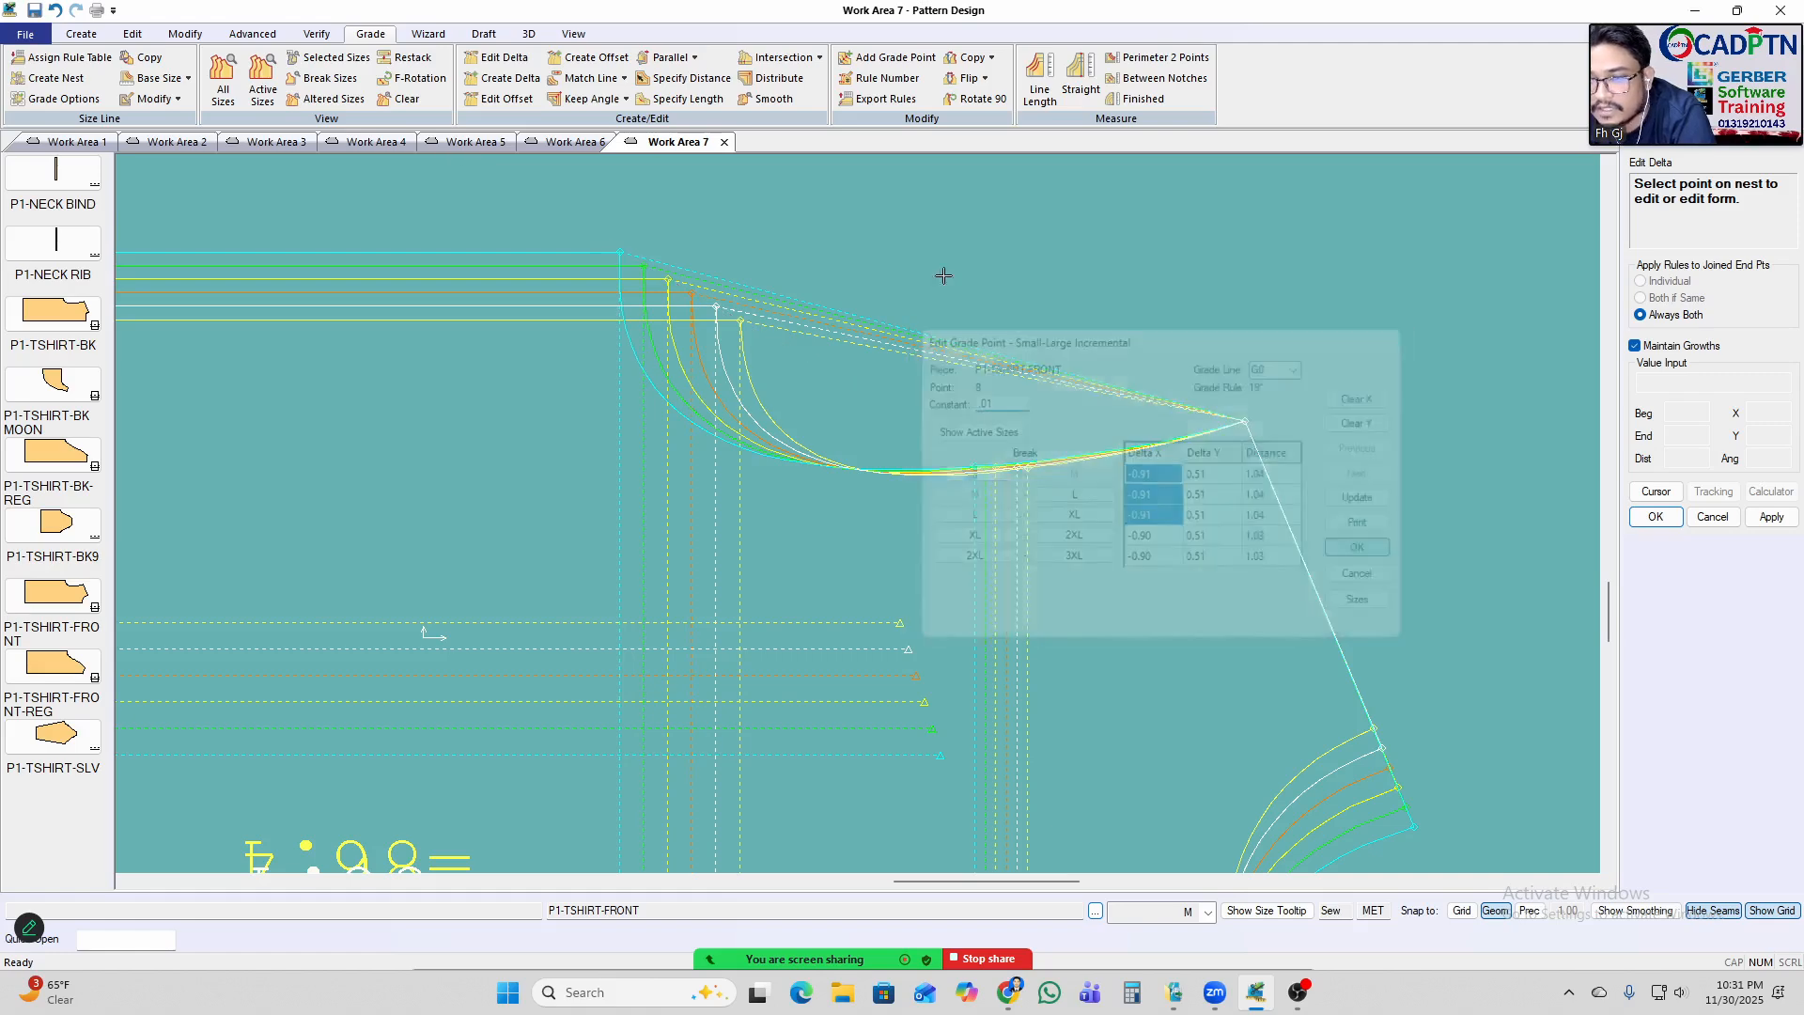
Check the graded length of the dashed underarm-to-shoulder line across all sizes.
click(1106, 371)
right_click(1300, 257)
click(1359, 270)
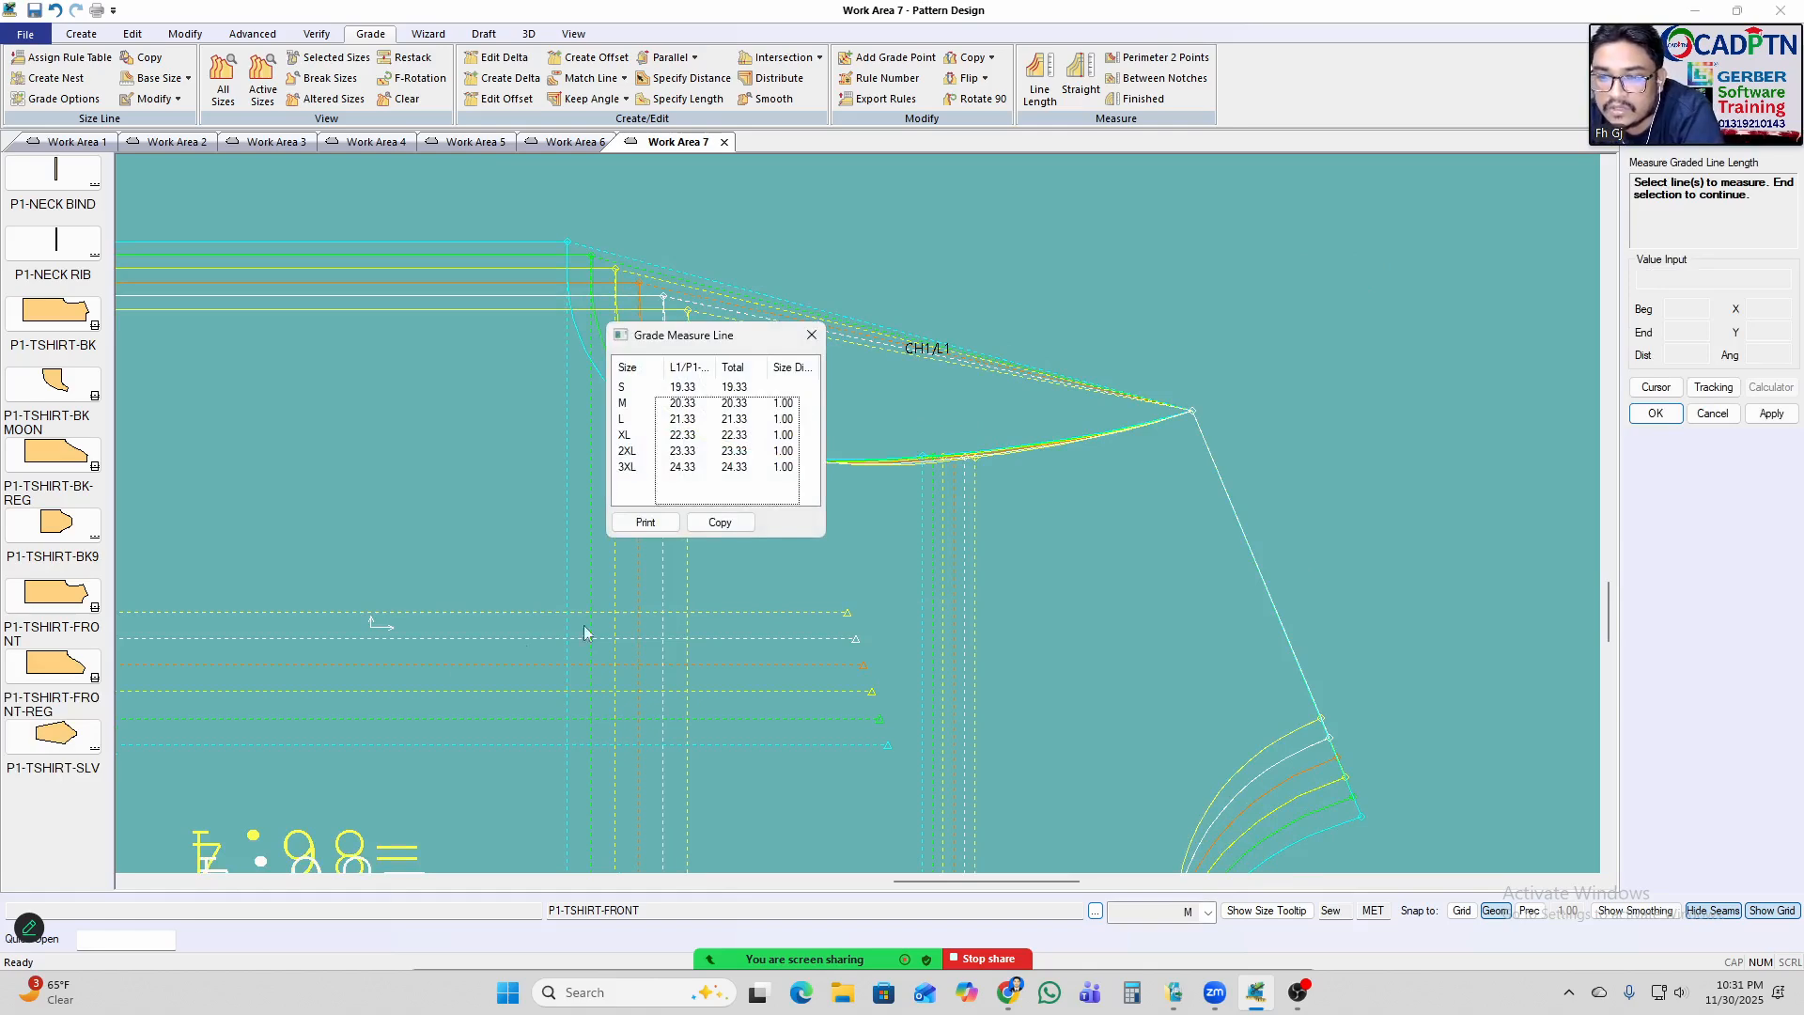
right_click(1177, 338)
click(1245, 353)
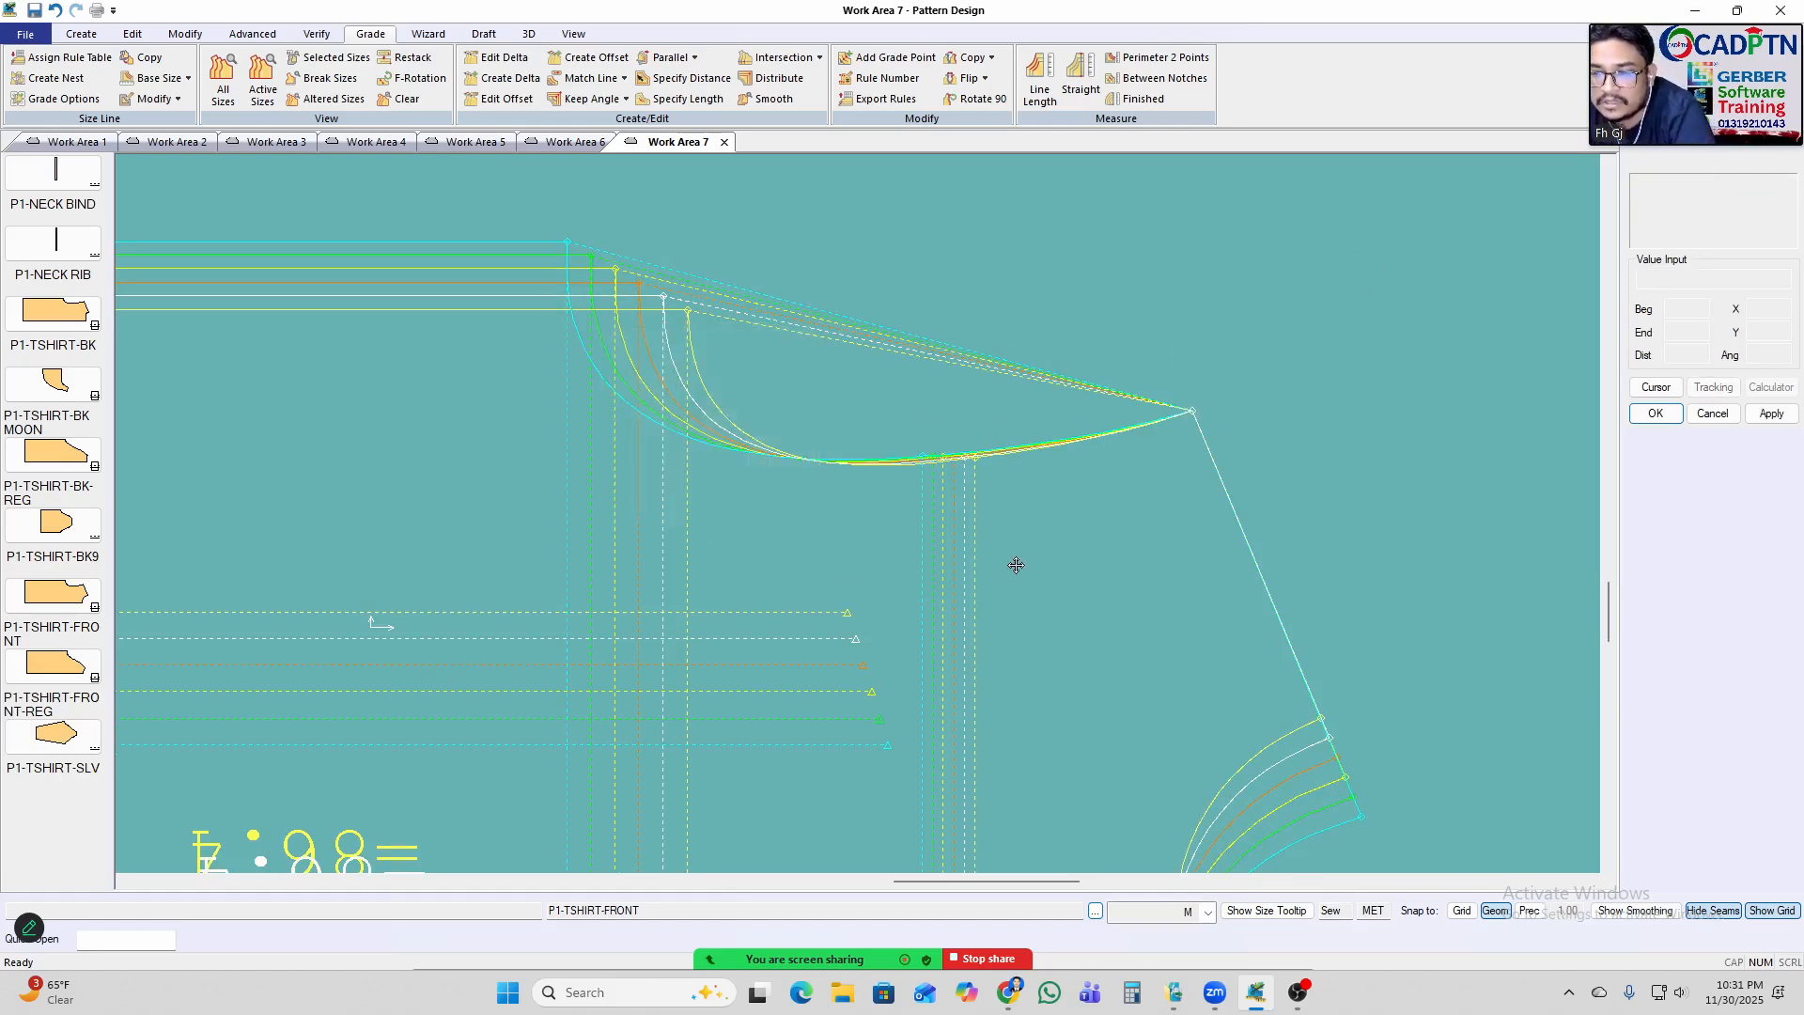
Restack the T-shirt front's graded nest from the outer shoulder point back to its default alignment.
scroll(1015, 564, down, 2)
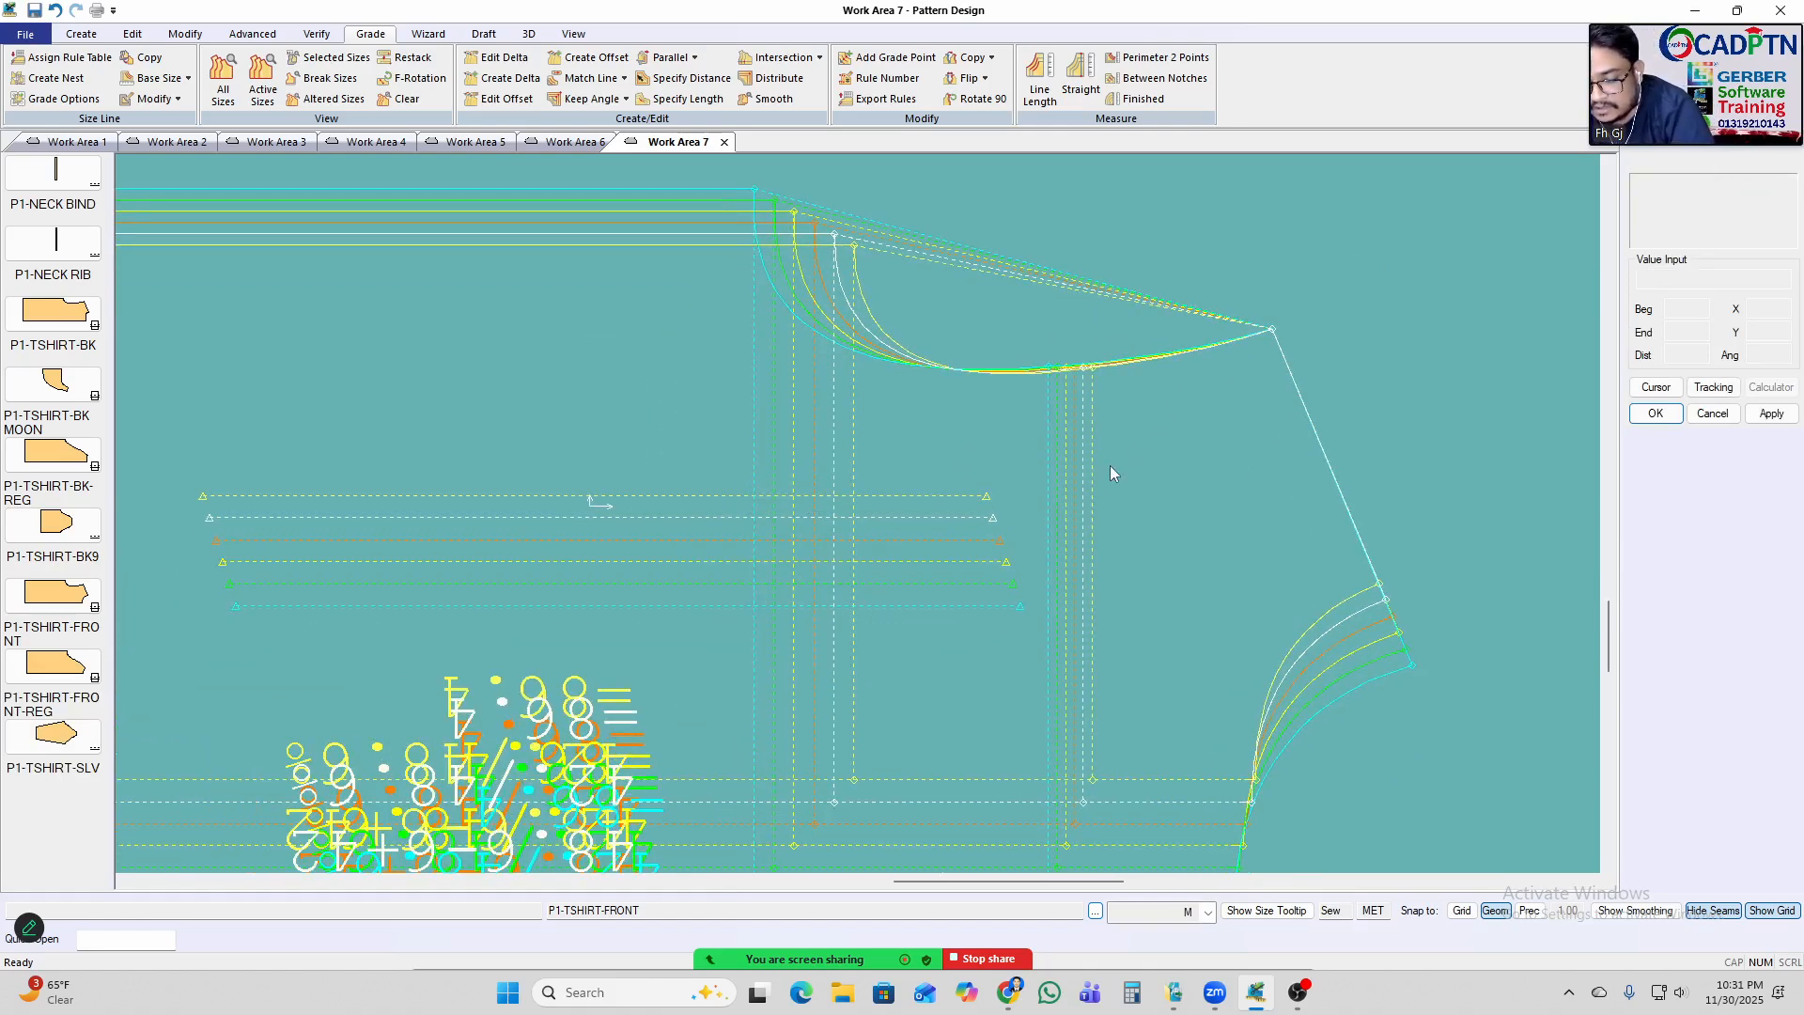
click(997, 525)
click(1297, 354)
scroll(1169, 407, down, 2)
scroll(1176, 448, down, 5)
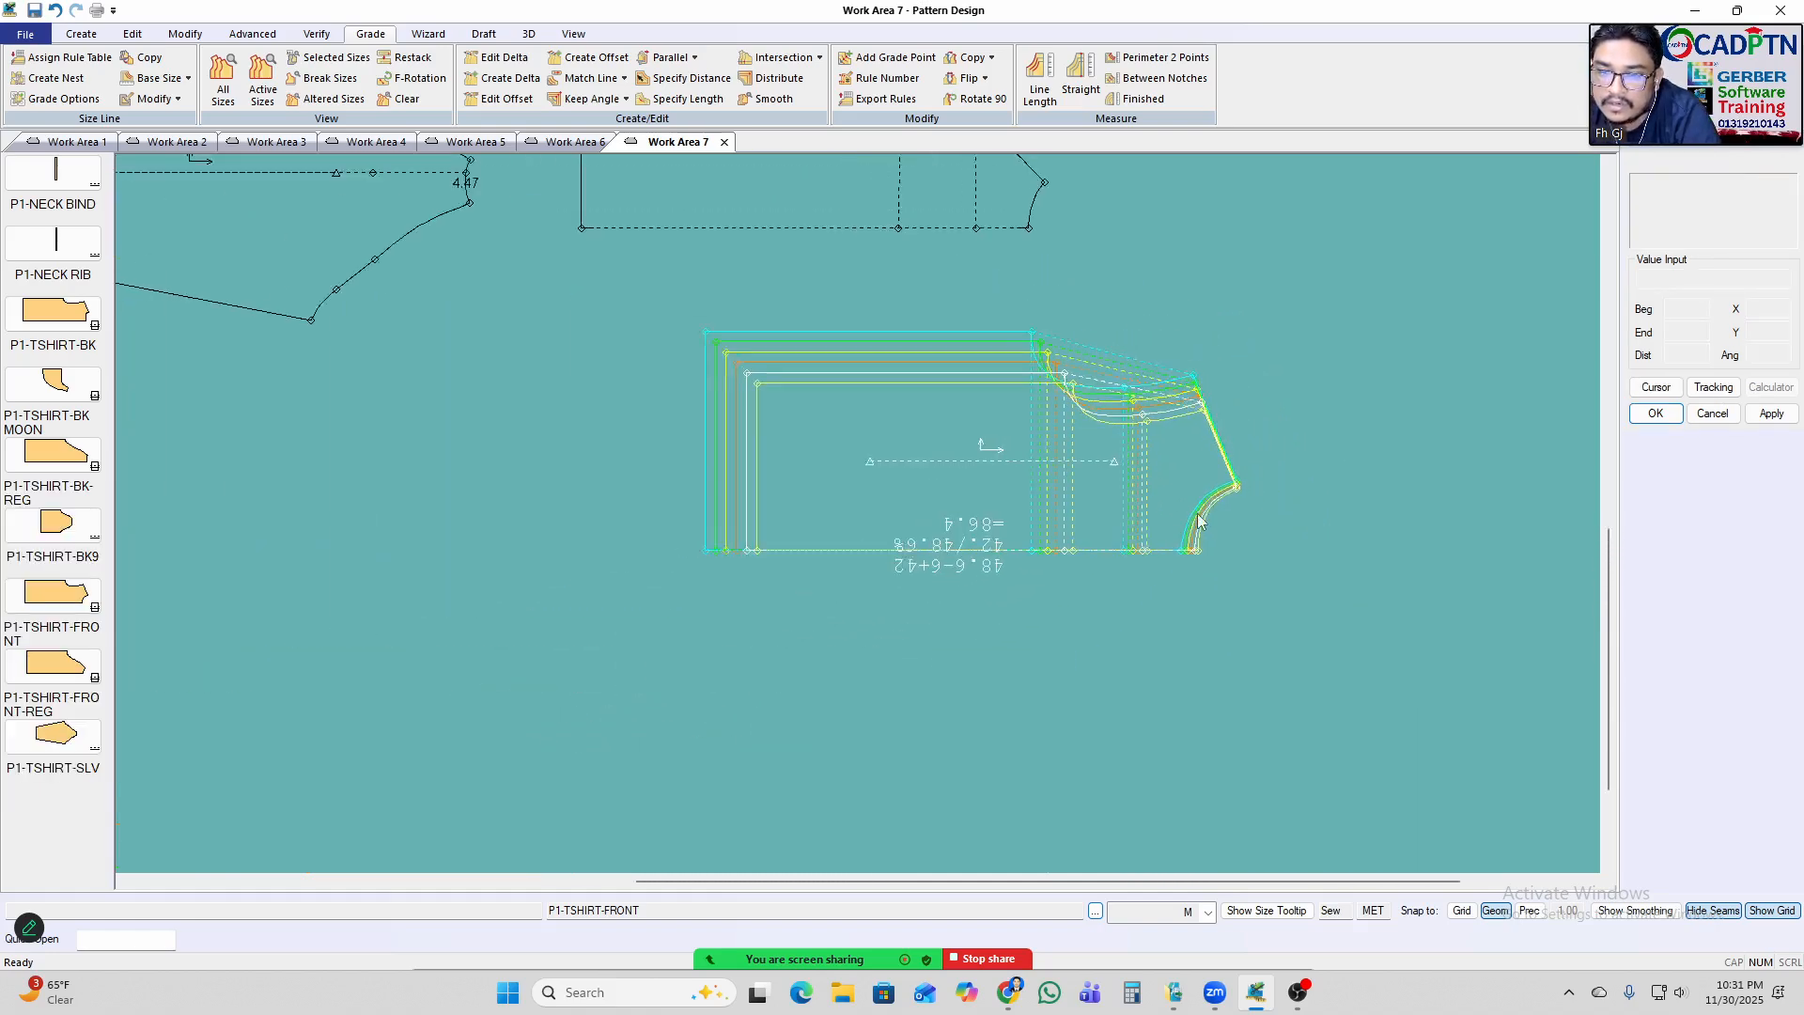
scroll(1073, 478, up, 2)
scroll(981, 252, up, 1)
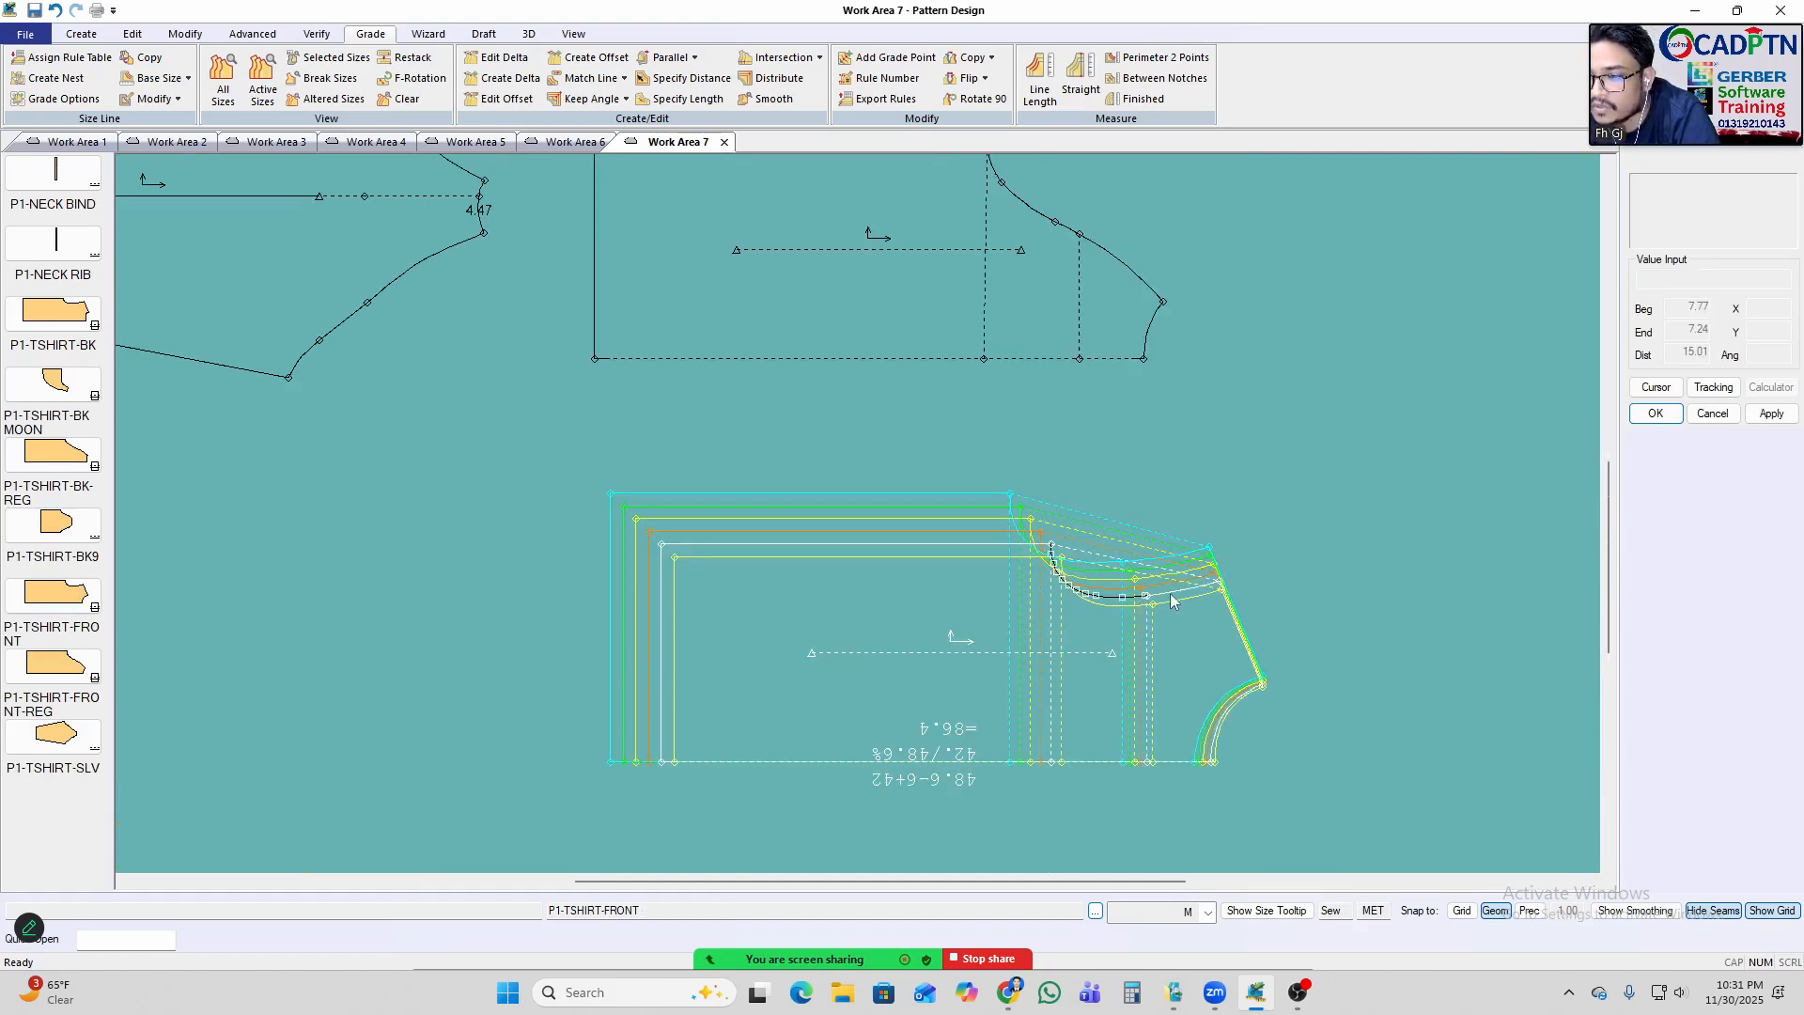
Move P1-TSHIRT-FRONT-REG beneath the sleeve and place P1-TSHIRT-BK directly above the graded T-shirt front.
click(1140, 591)
scroll(1096, 576, down, 4)
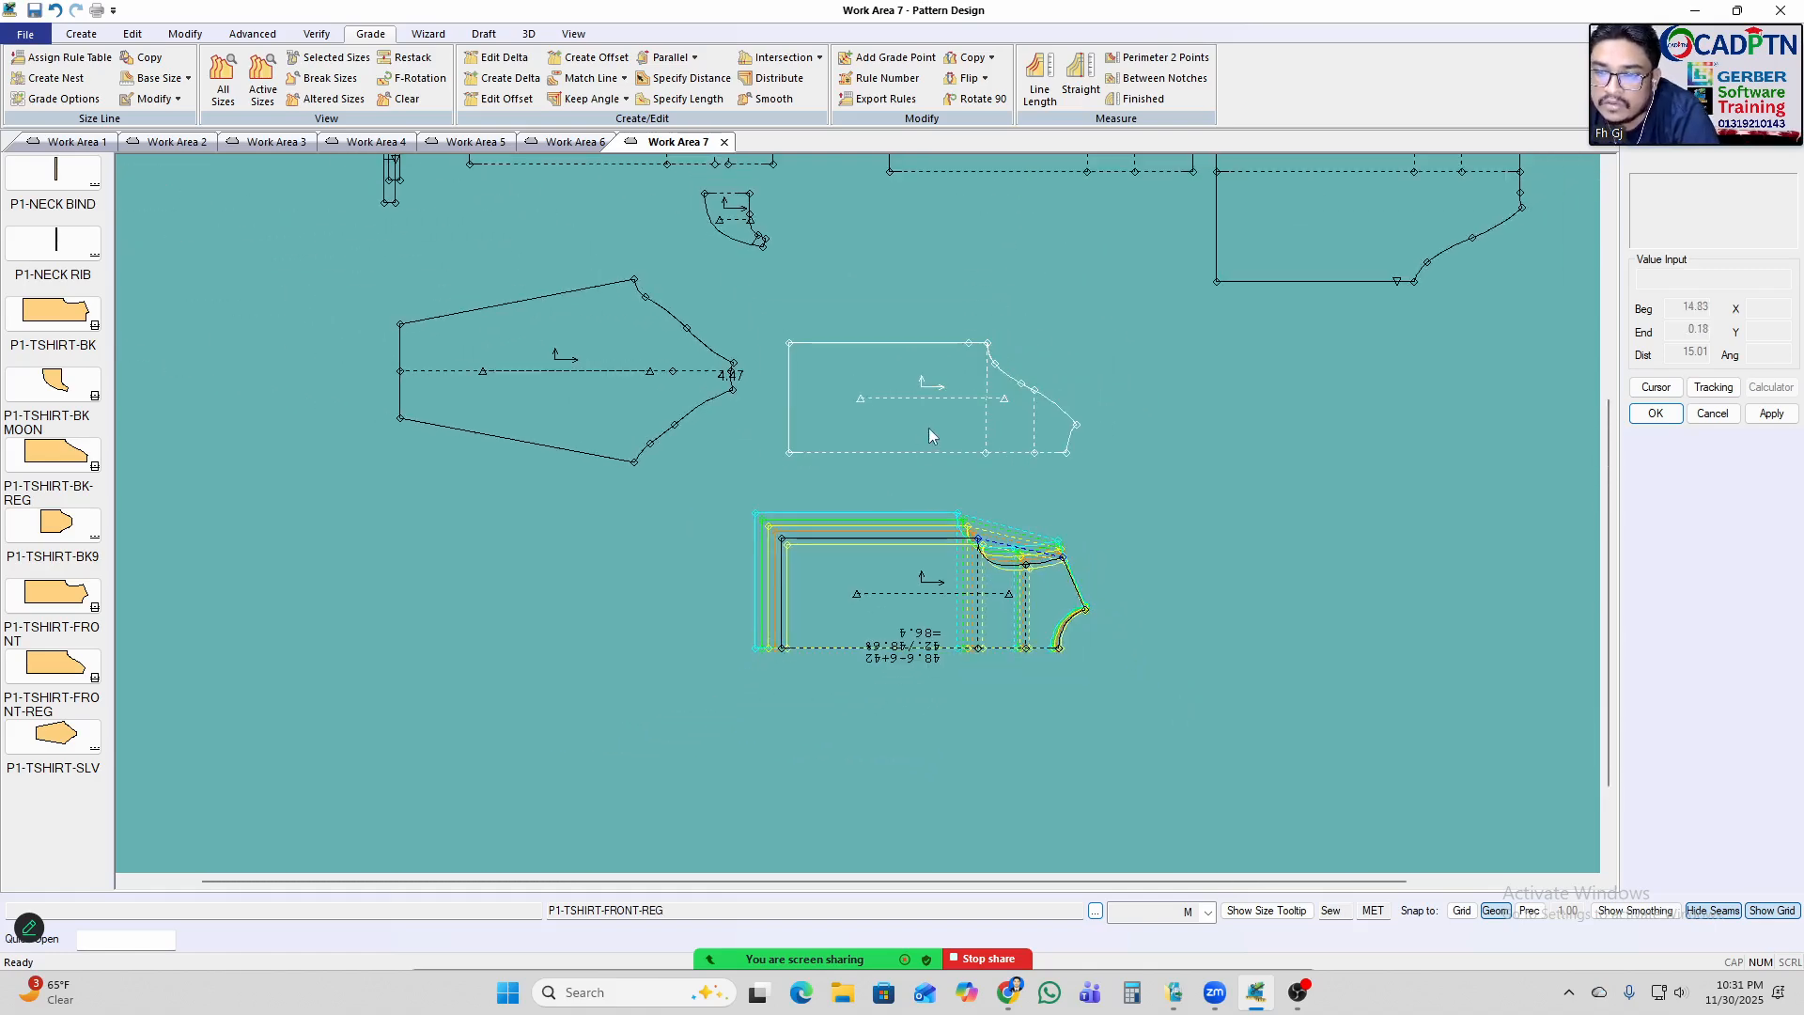
click(483, 571)
scroll(483, 571, down, 2)
click(569, 240)
scroll(760, 553, up, 3)
click(804, 410)
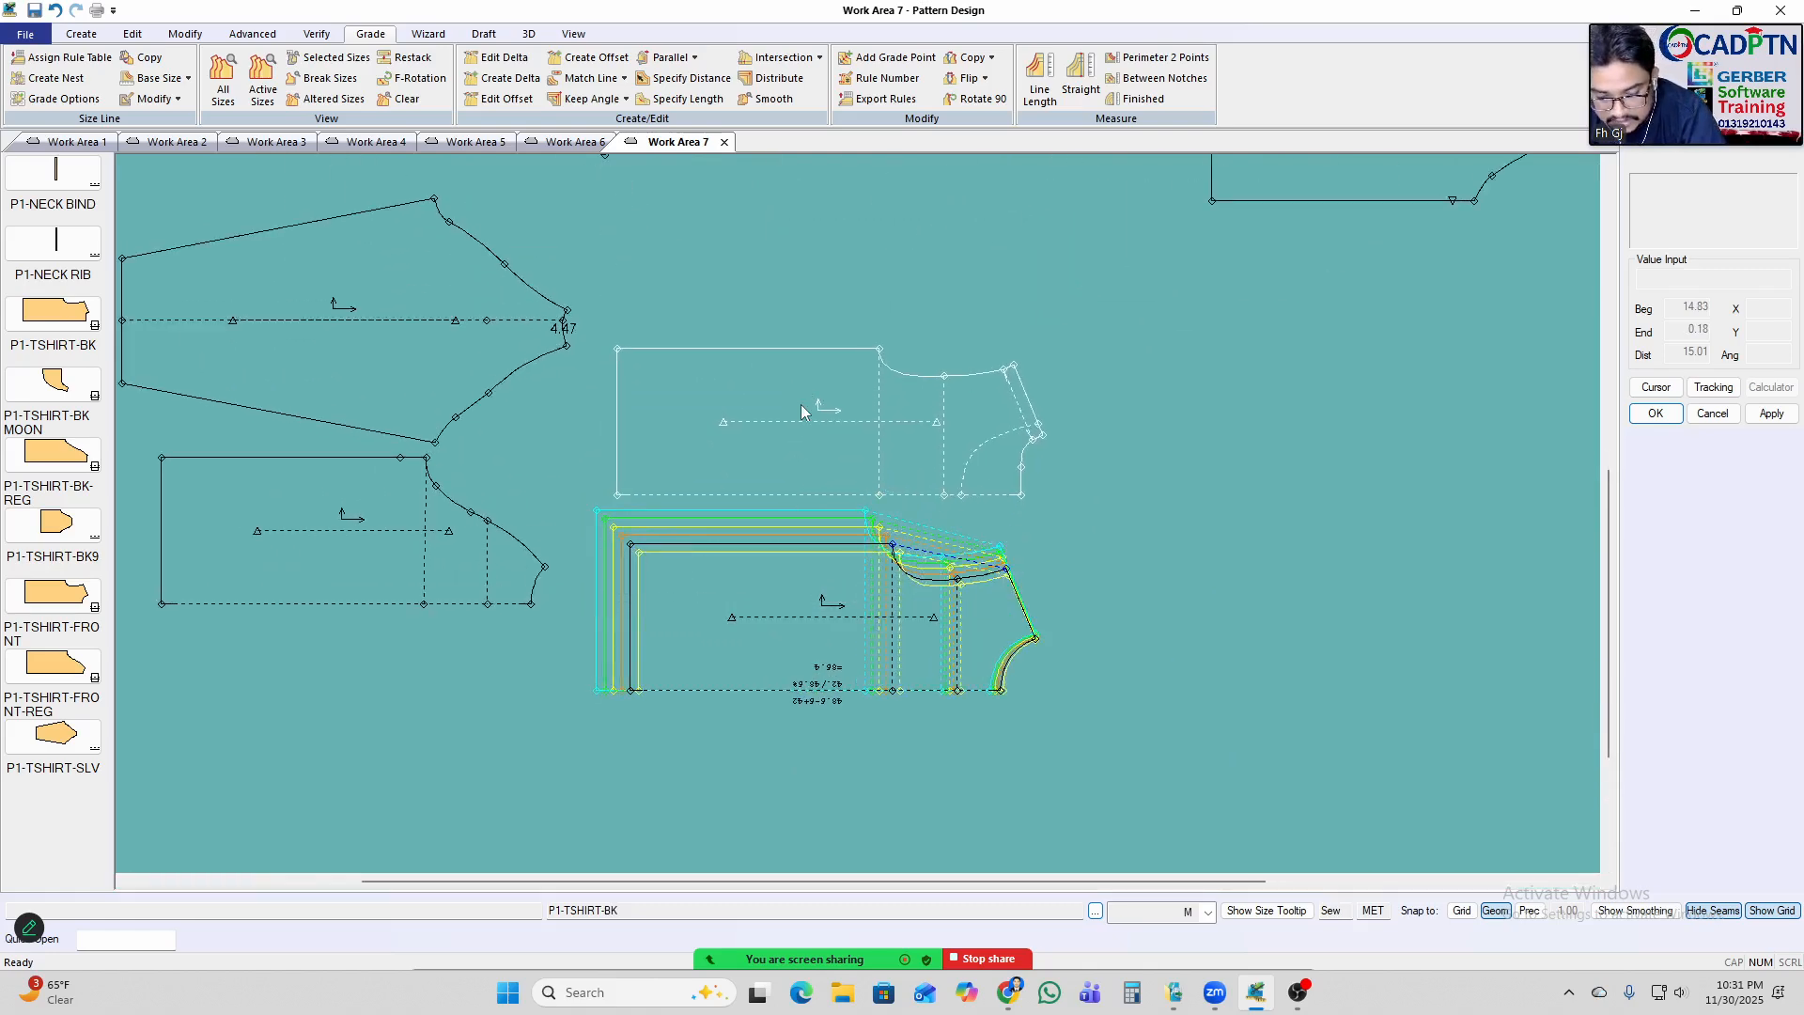
Show the graded nest in all sizes for the T-shirt back and front together.
key(n)
drag(1168, 269, 471, 753)
right_click(1282, 253)
click(1285, 255)
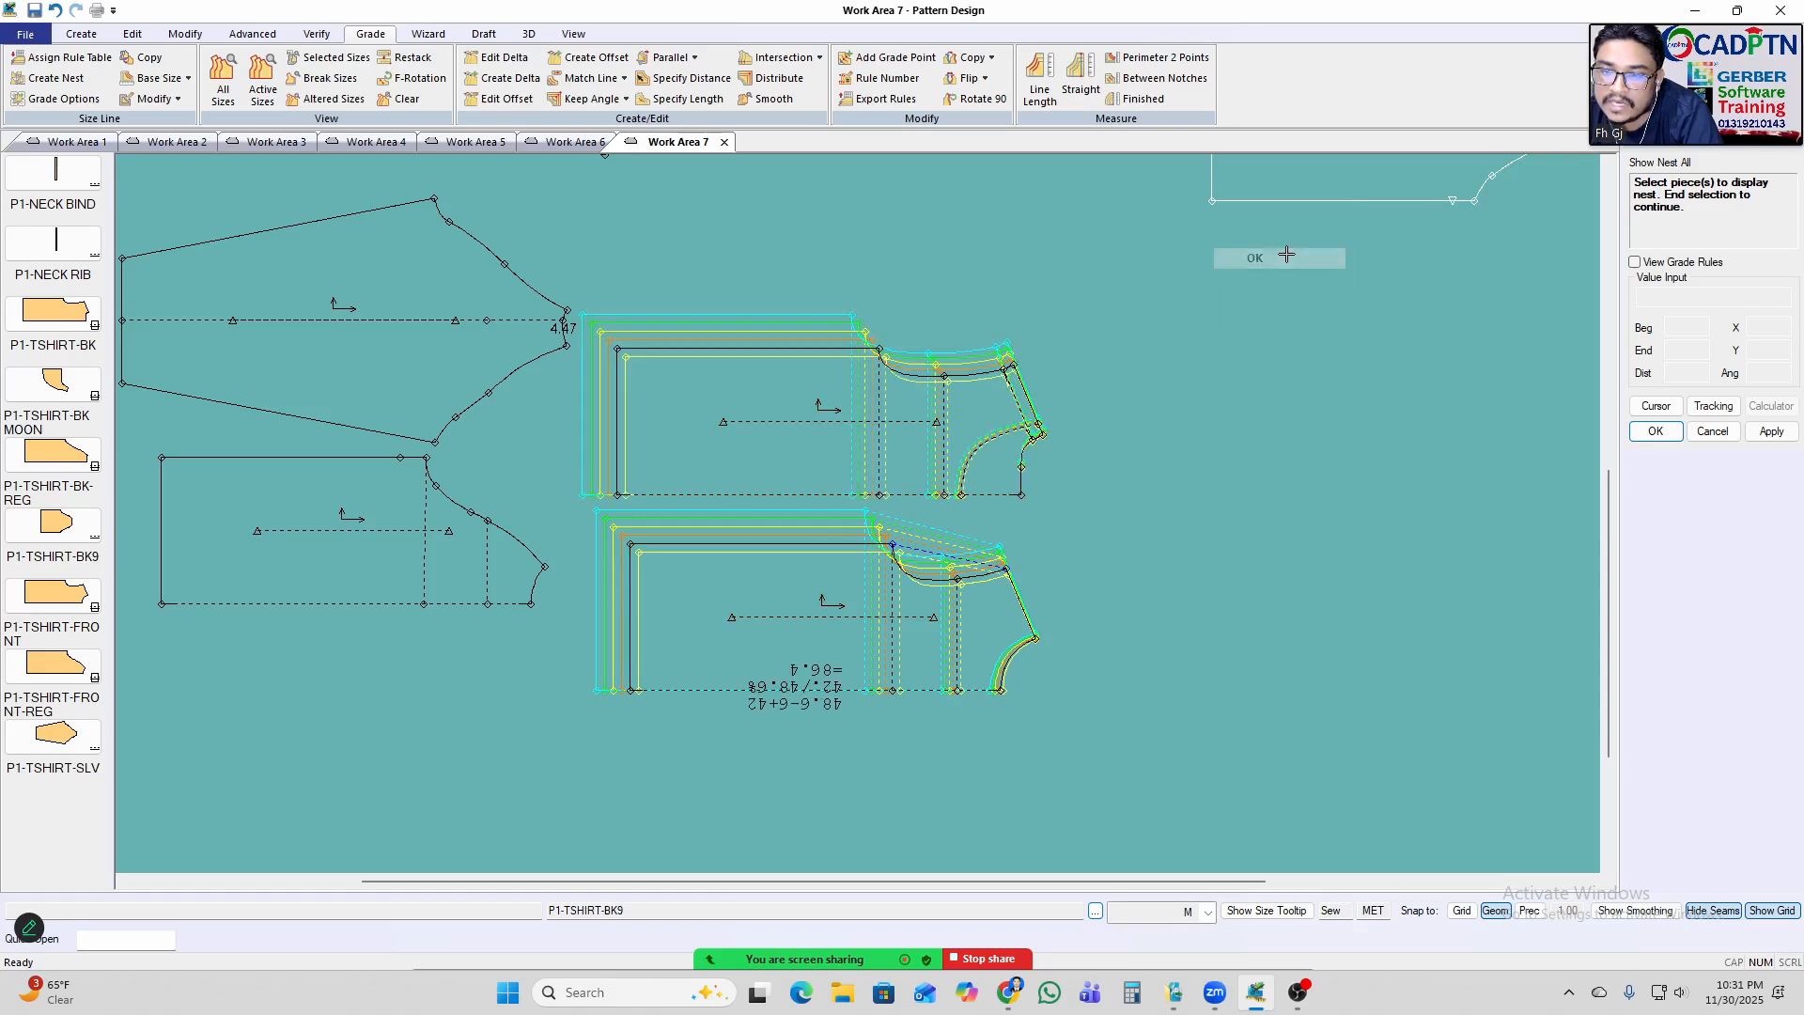
right_click(1286, 254)
click(1287, 256)
scroll(780, 467, up, 2)
scroll(827, 433, up, 1)
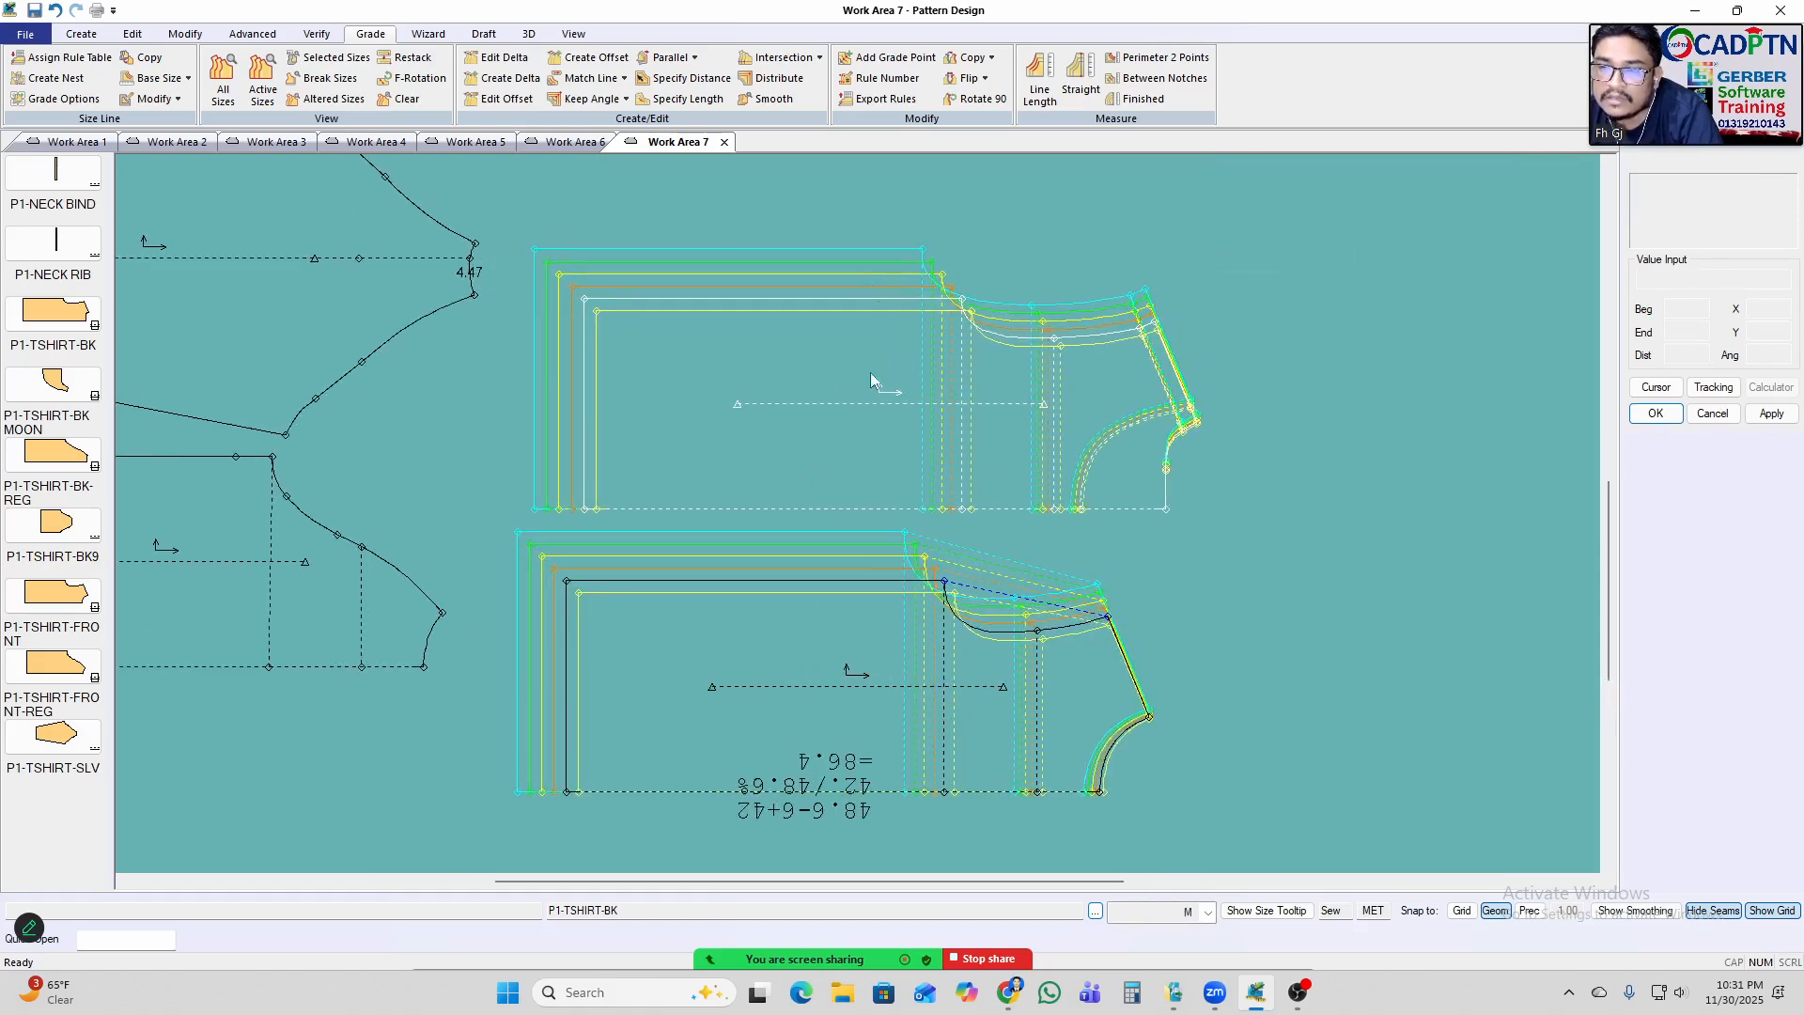
Copy the nest rule from the T-shirt front's underarm point to the T-shirt back's underarm point with Always Both.
click(992, 57)
click(986, 173)
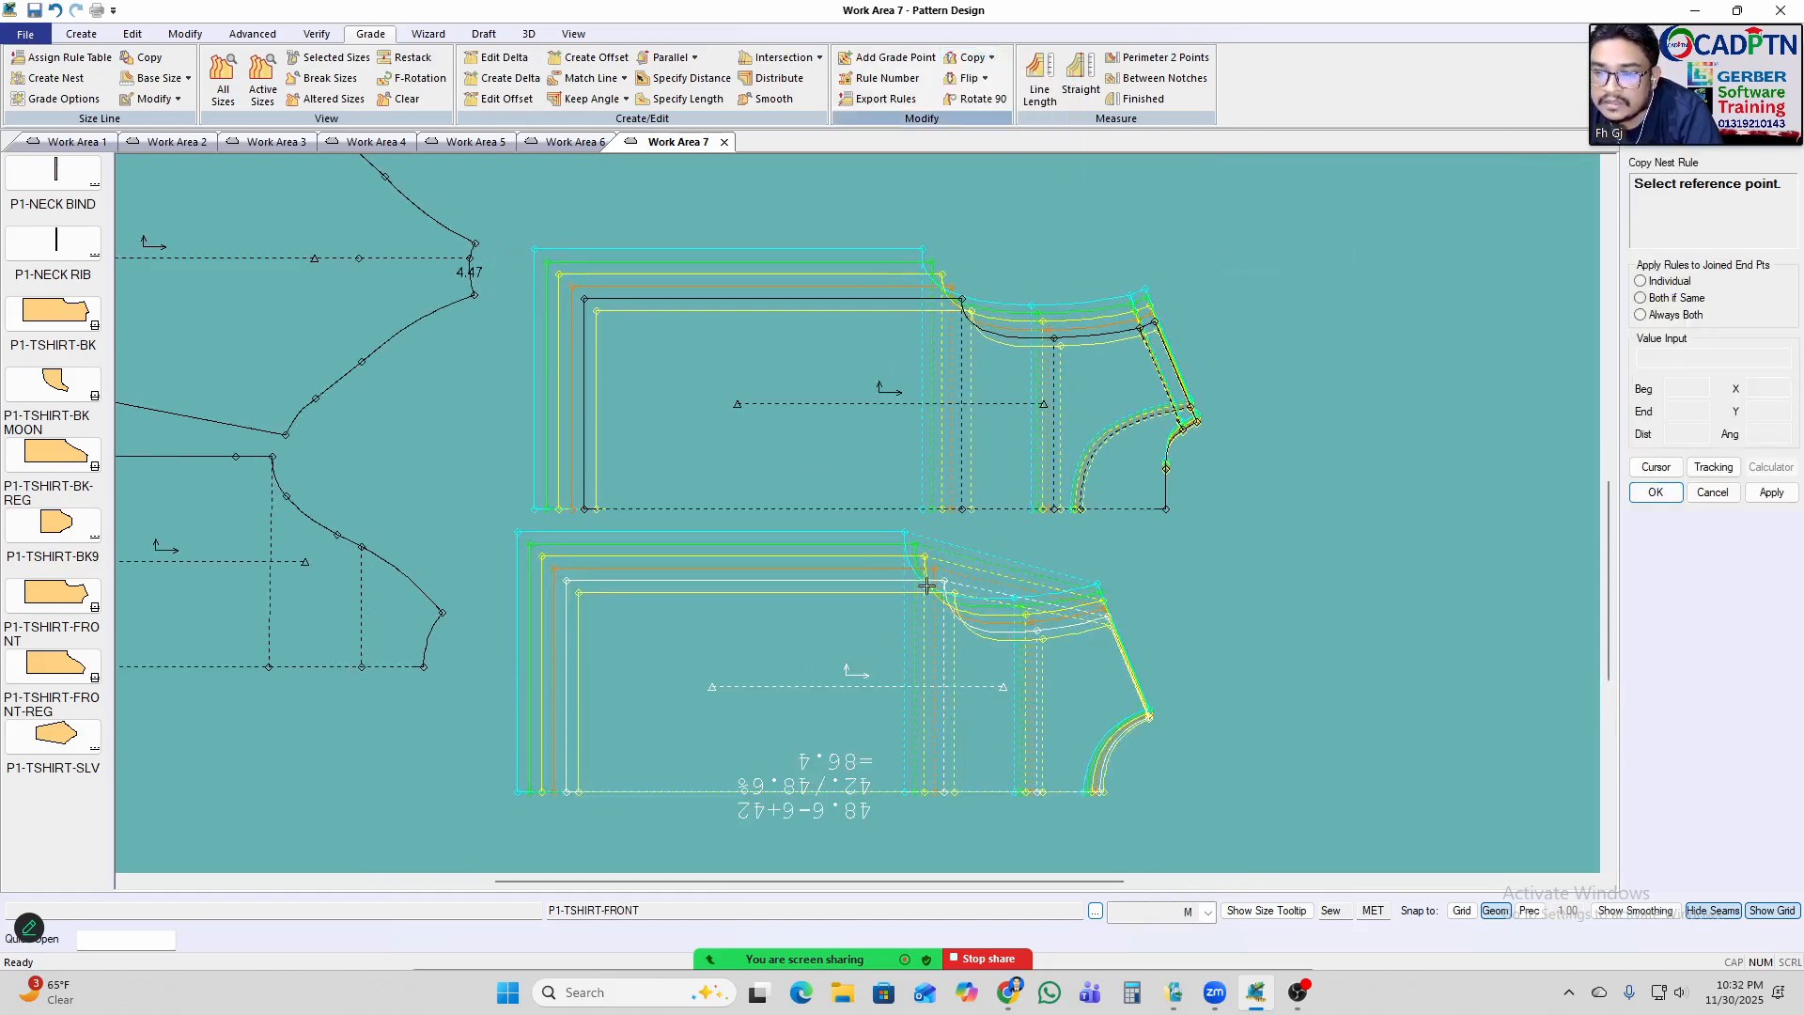
click(935, 569)
scroll(982, 315, up, 3)
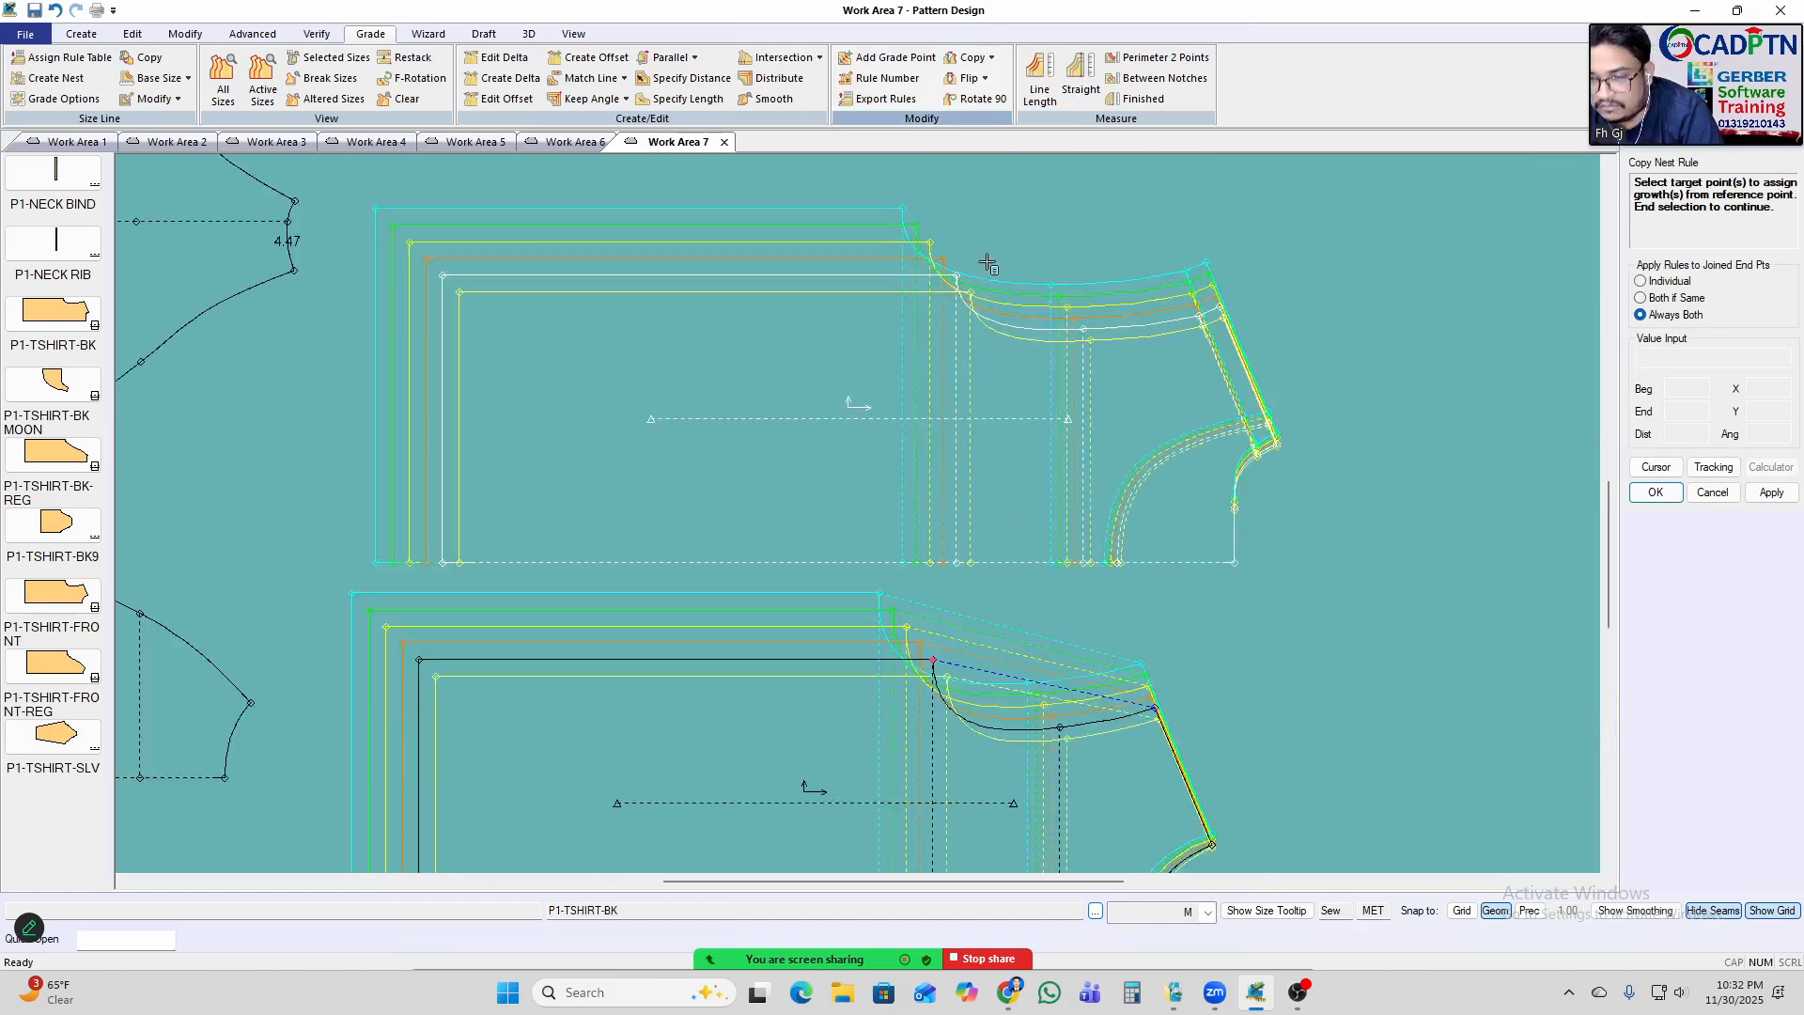
click(933, 274)
scroll(633, 391, down, 2)
right_click(1139, 271)
click(1248, 281)
right_click(1191, 300)
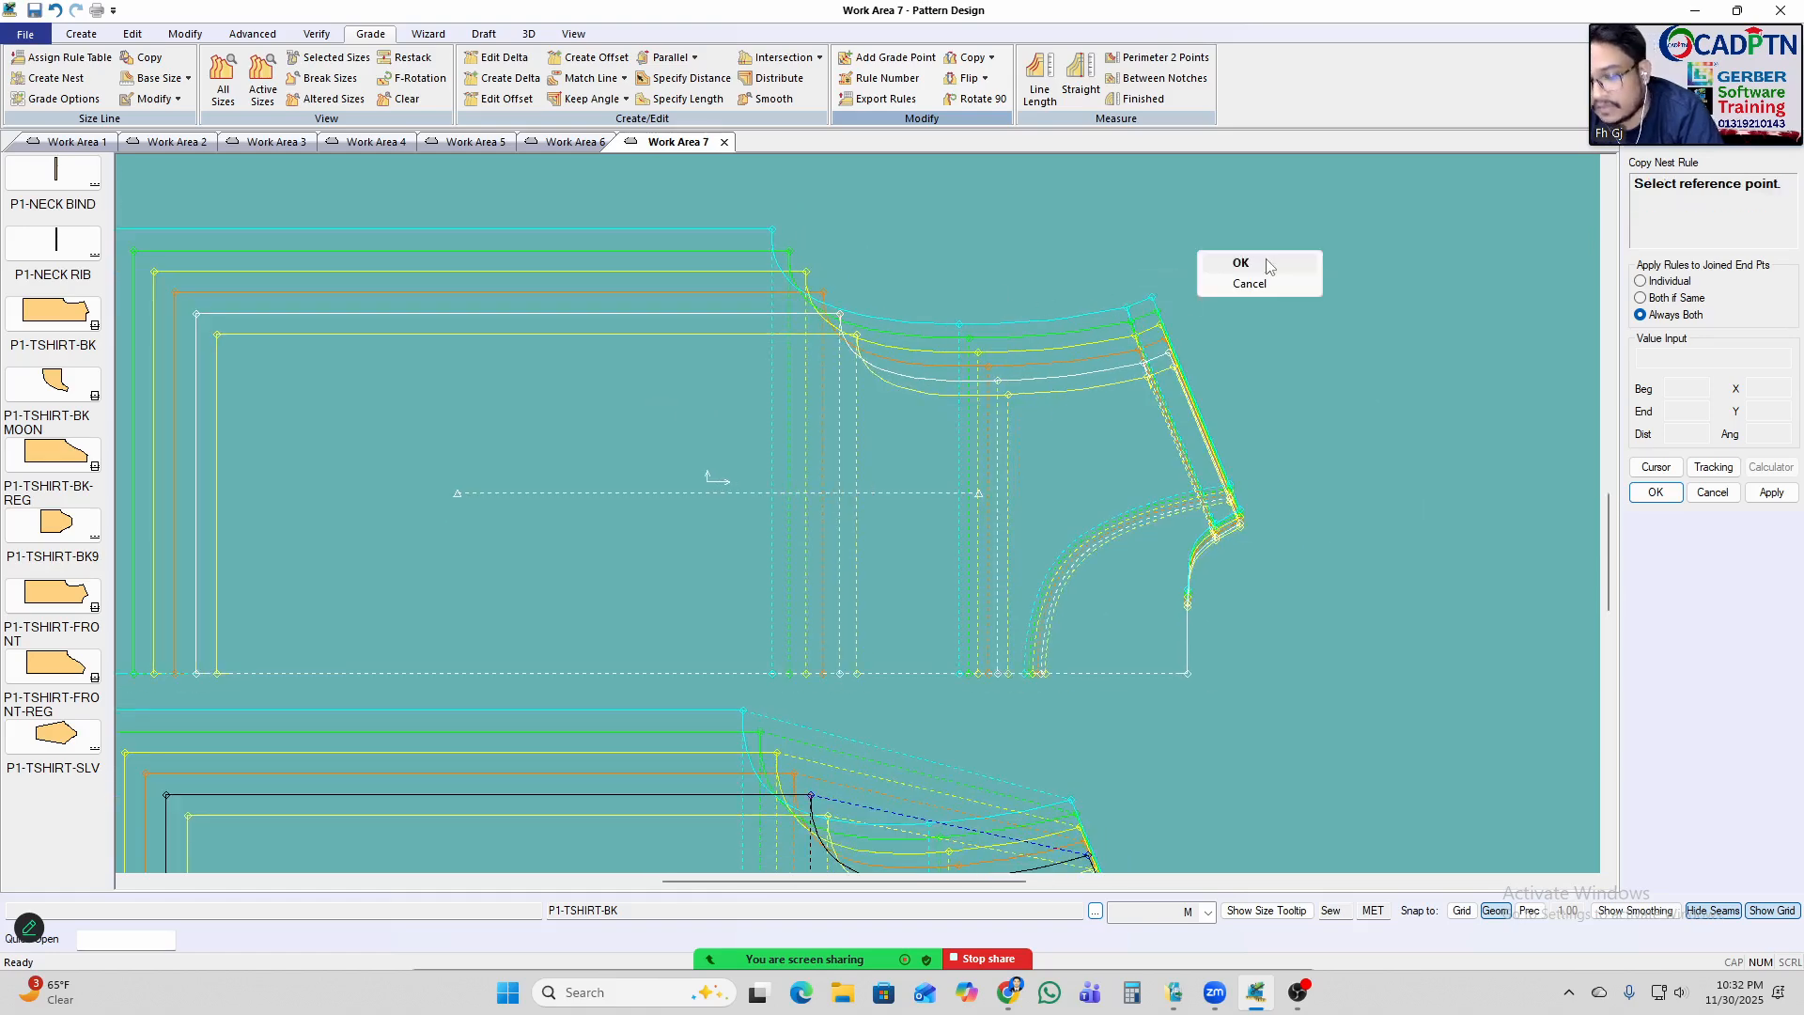
click(1269, 268)
Measure the graded length of the T-shirt back's armhole curve in every size.
click(941, 384)
click(1061, 383)
right_click(1197, 255)
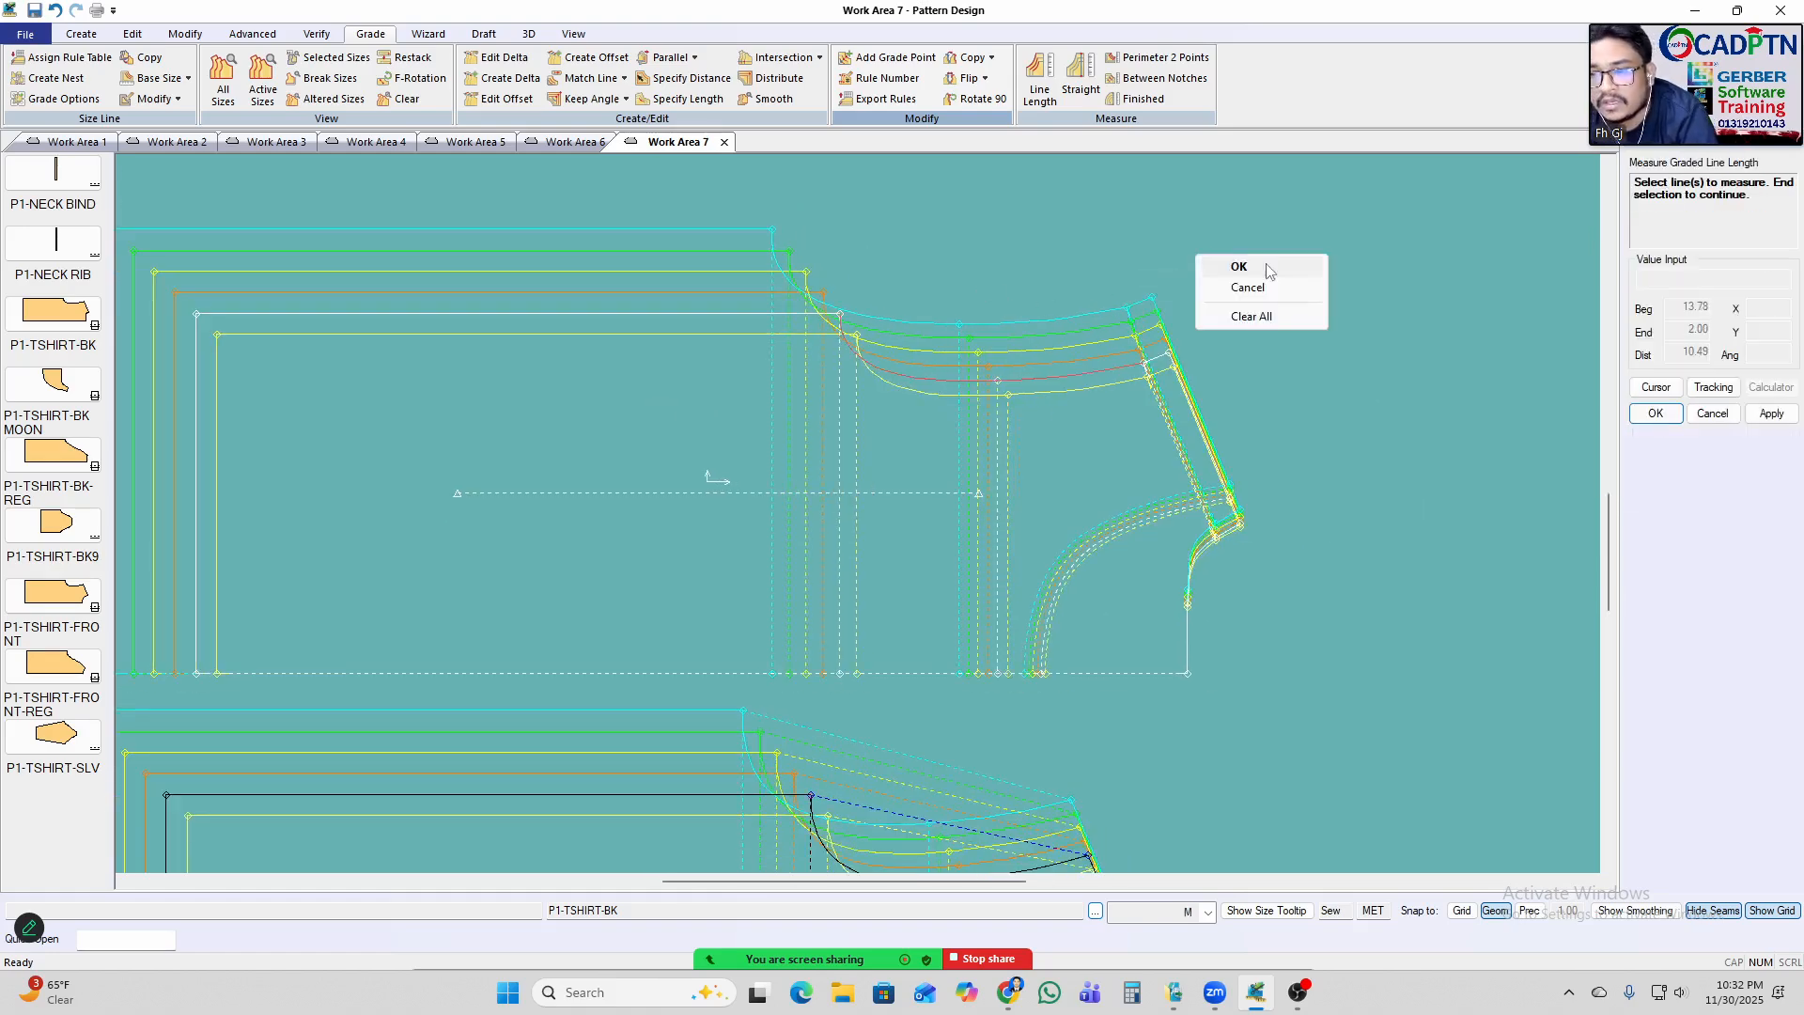
click(1269, 272)
click(864, 335)
right_click(1175, 284)
click(1203, 293)
Move the full back piece P1-TSHIRT-BK9 to the free space beside the graded back and front.
scroll(987, 245, down, 5)
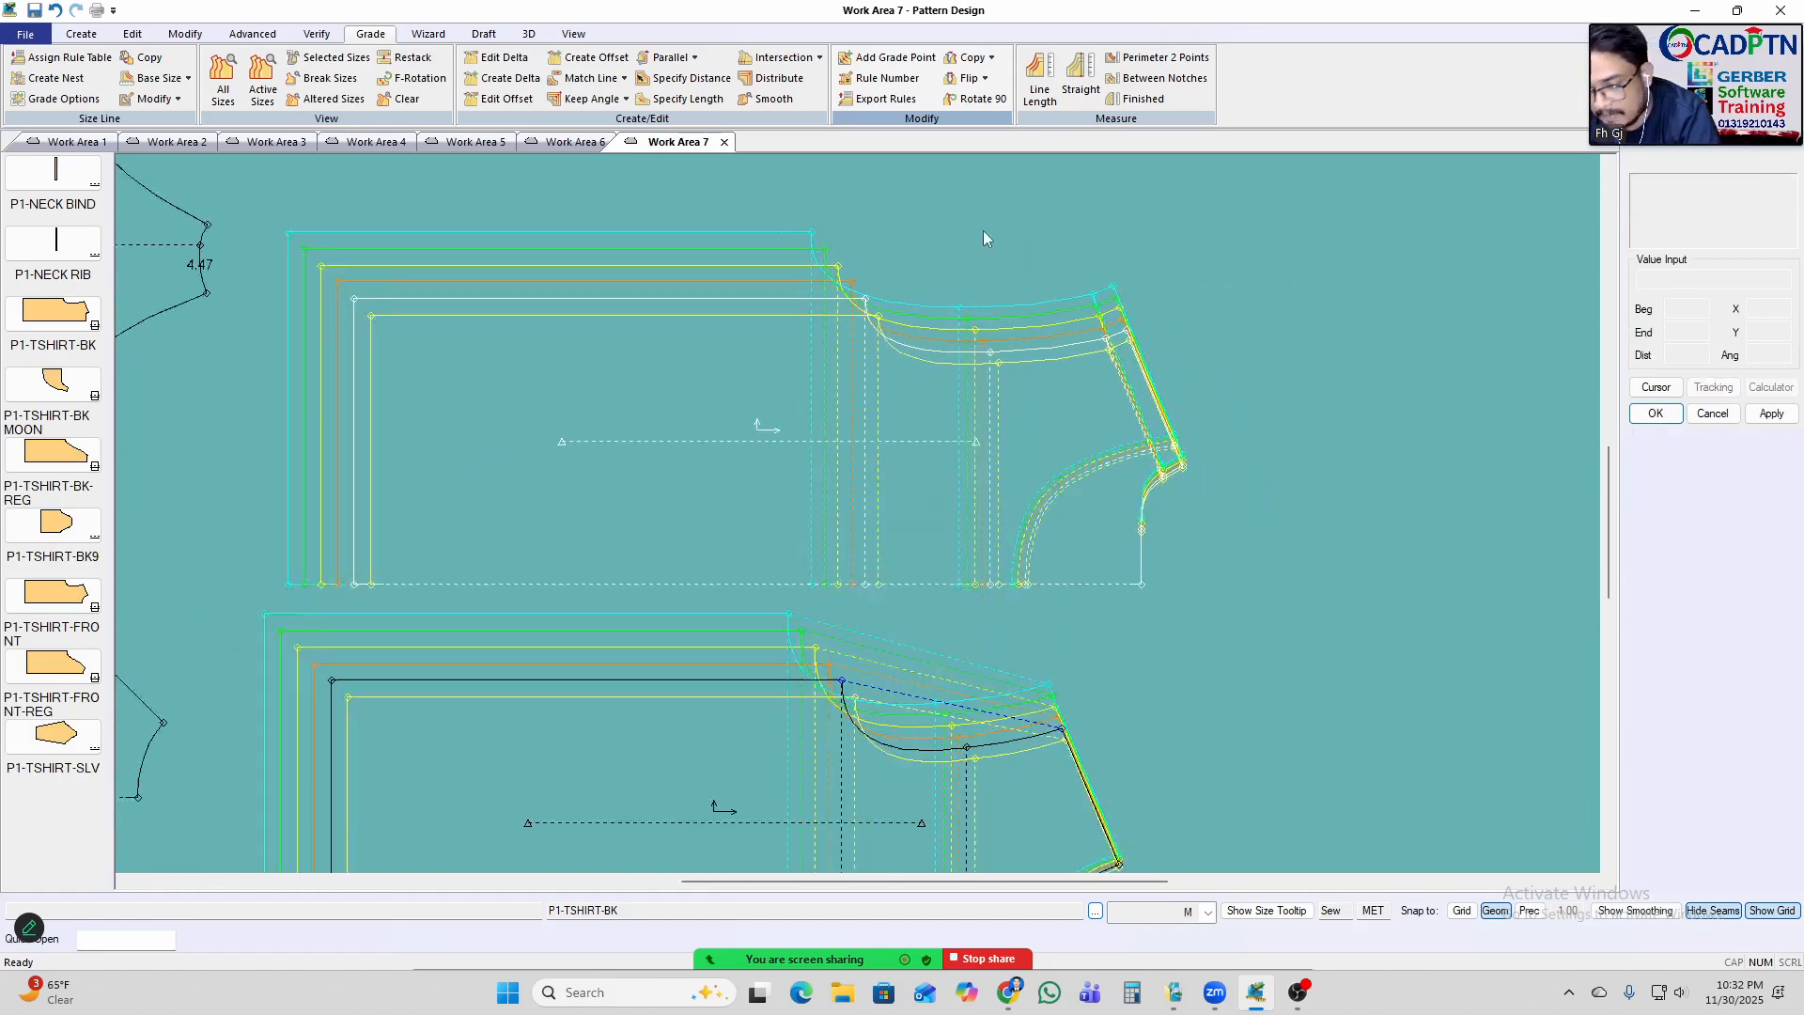
drag(645, 443, 636, 499)
drag(657, 365, 652, 409)
scroll(923, 551, down, 2)
scroll(799, 630, down, 3)
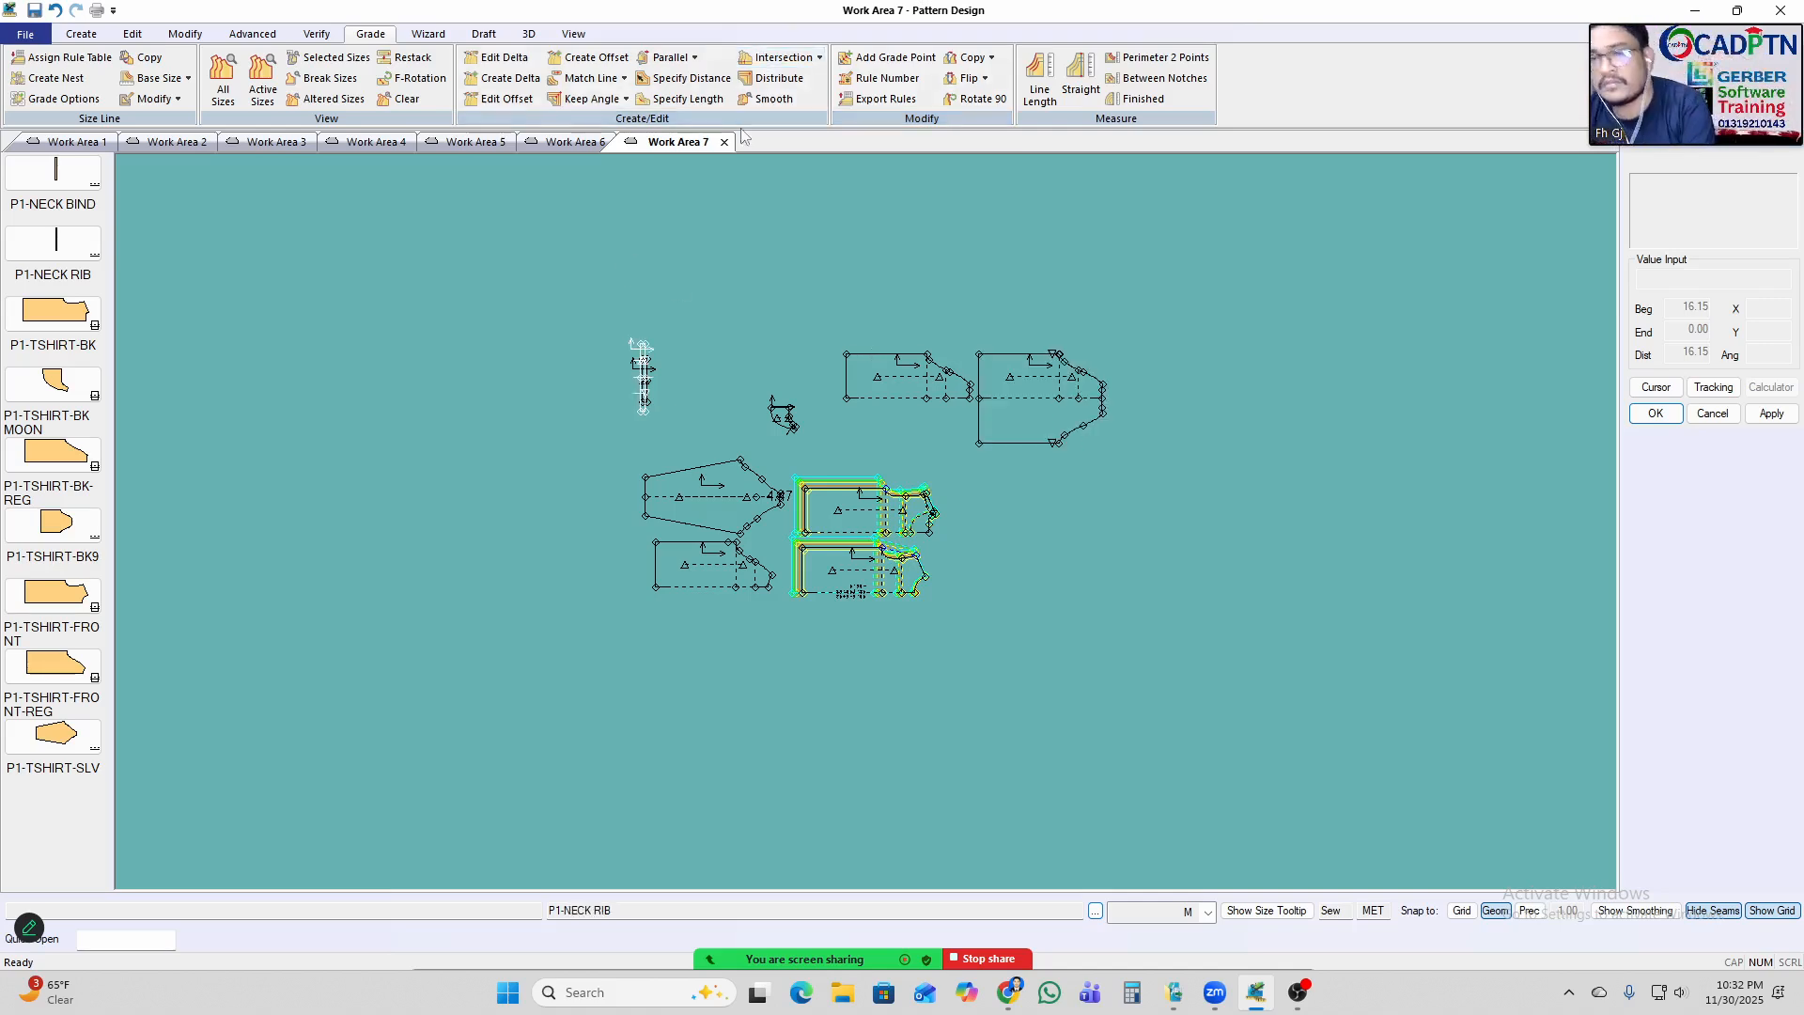
drag(1062, 387, 889, 792)
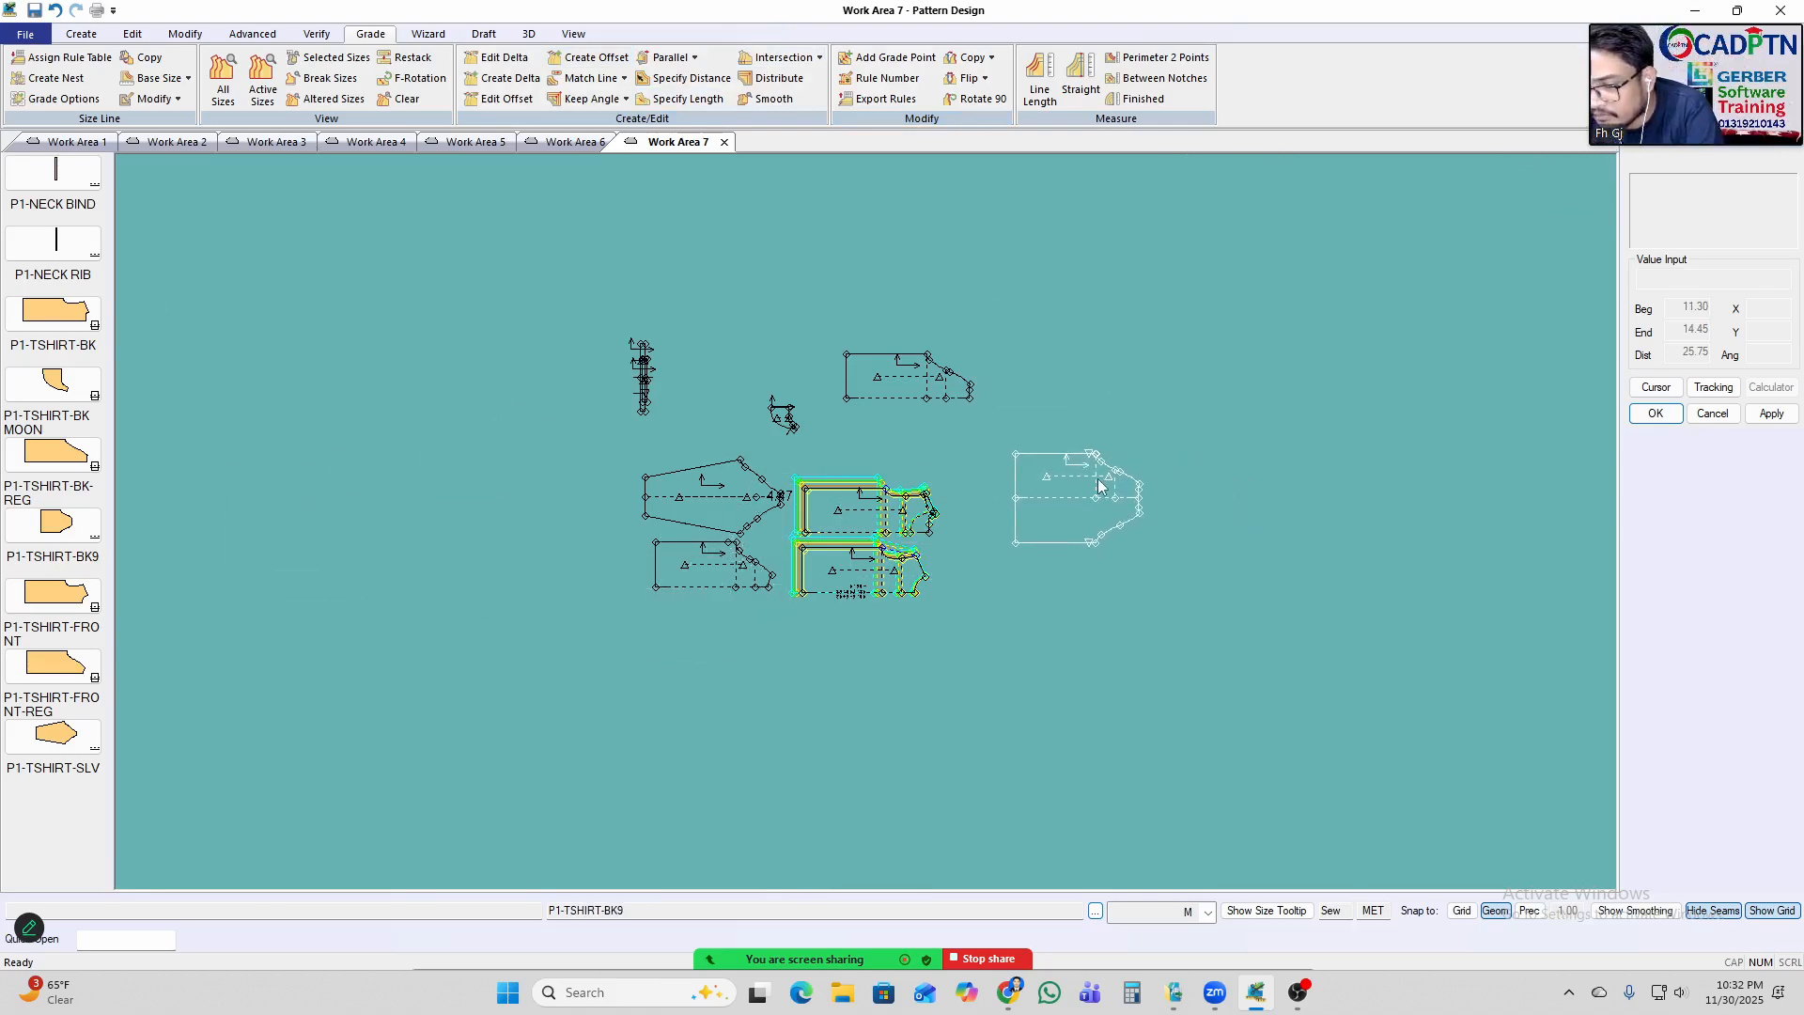
click(1108, 486)
scroll(910, 357, up, 2)
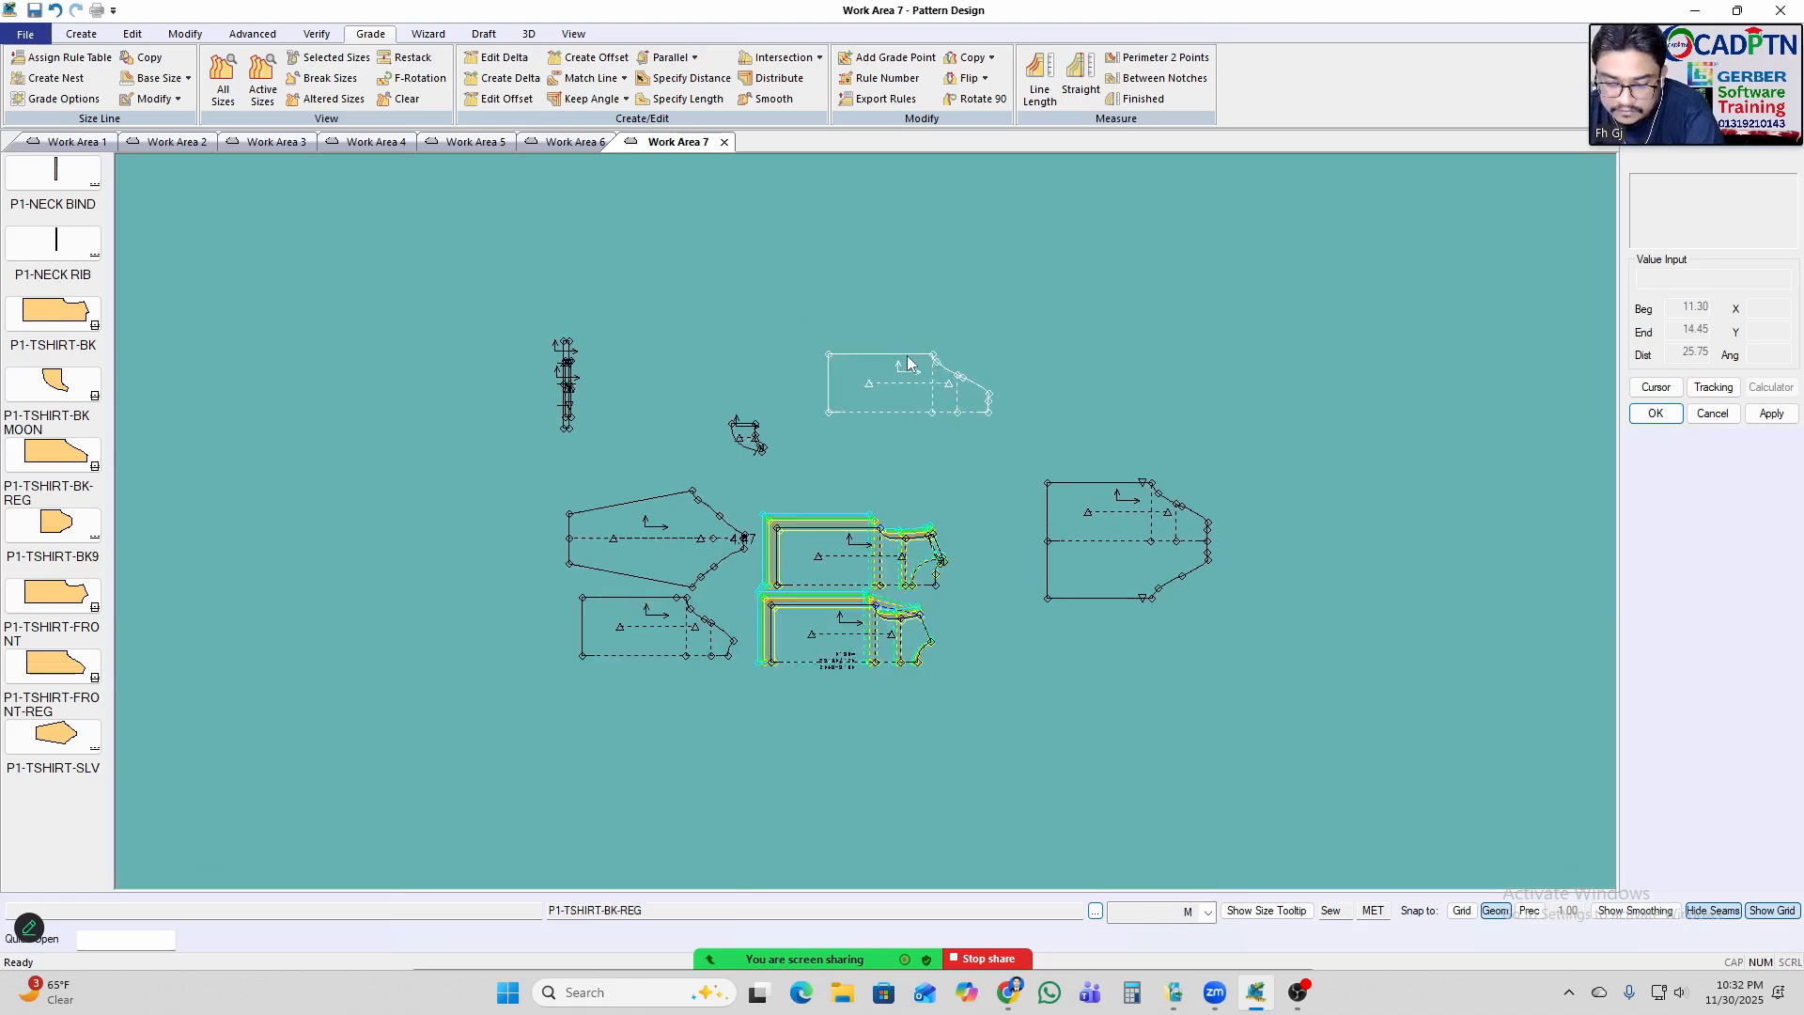
Show the graded nest in all sizes for every pattern piece in the work area.
click(223, 80)
drag(431, 256, 1302, 700)
right_click(1435, 415)
click(1438, 414)
right_click(1438, 414)
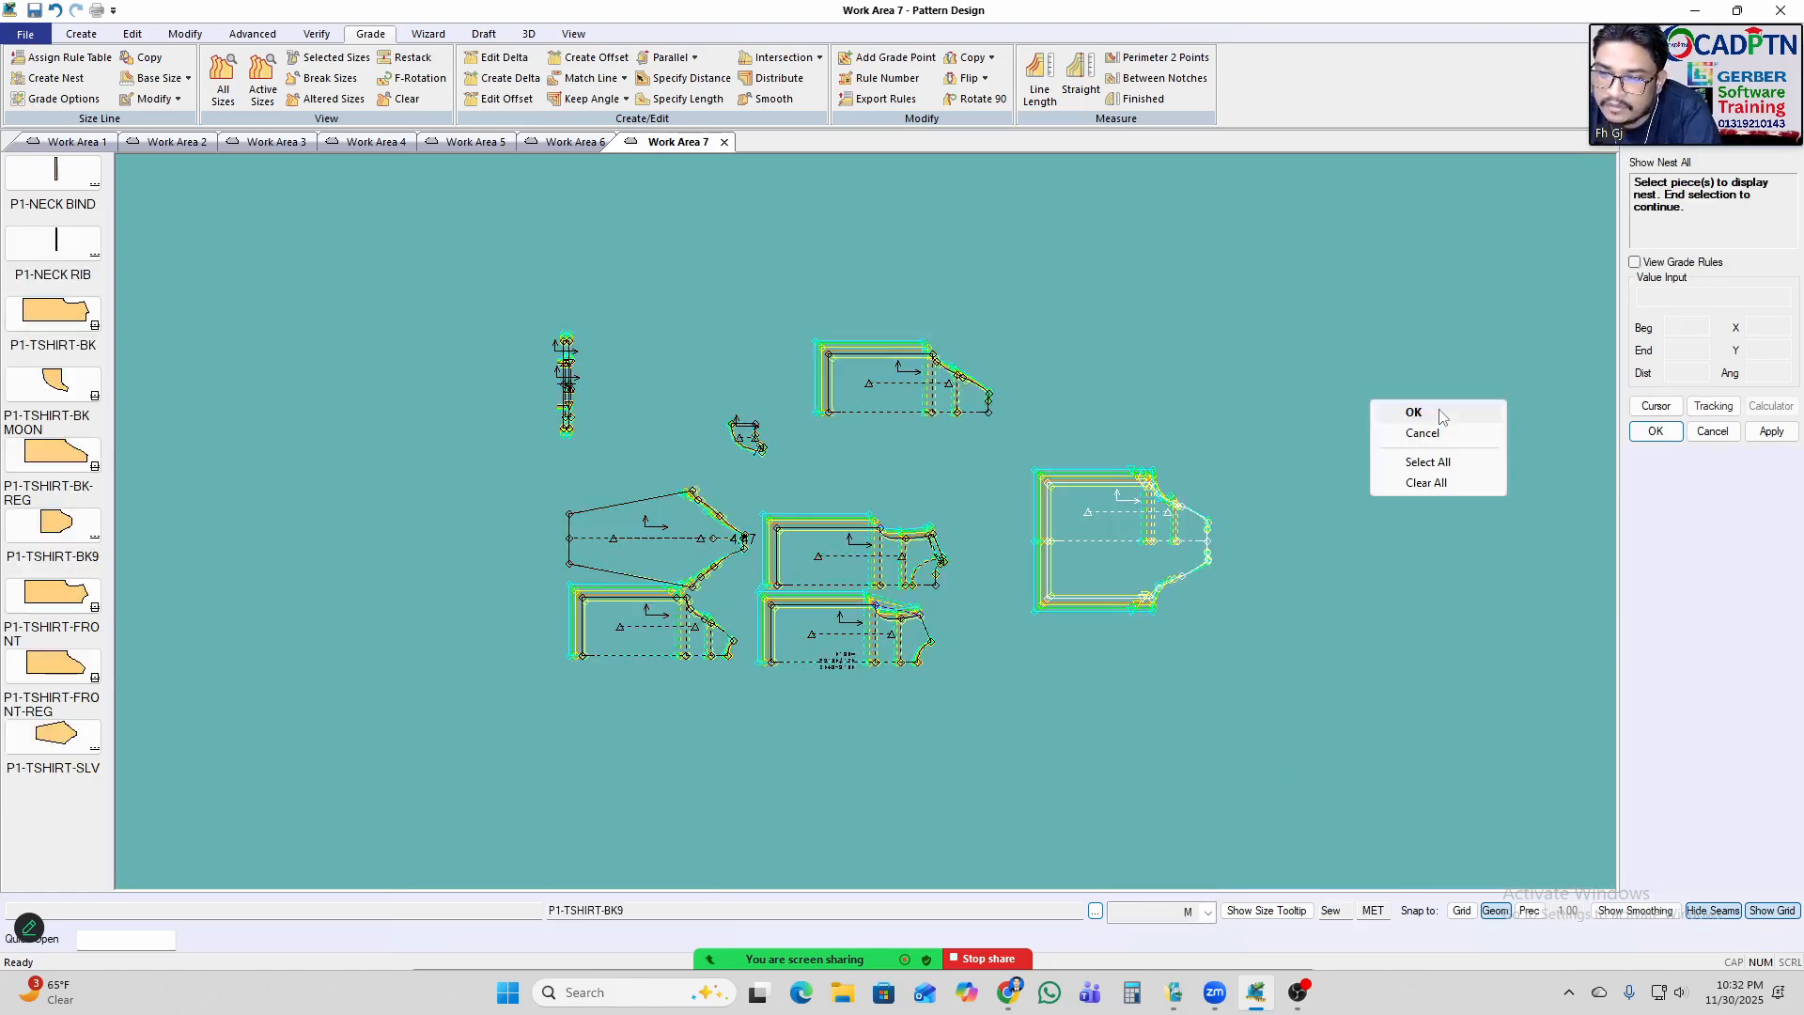
click(1442, 414)
Move the neck pieces over the sleeve and stack P1-TSHIRT-BK-REG and the full back P1-TSHIRT-BK9 in a column above the T-shirt back.
scroll(1165, 539, up, 2)
drag(587, 399, 410, 428)
drag(832, 330, 759, 447)
drag(1065, 522, 684, 243)
scroll(700, 269, up, 2)
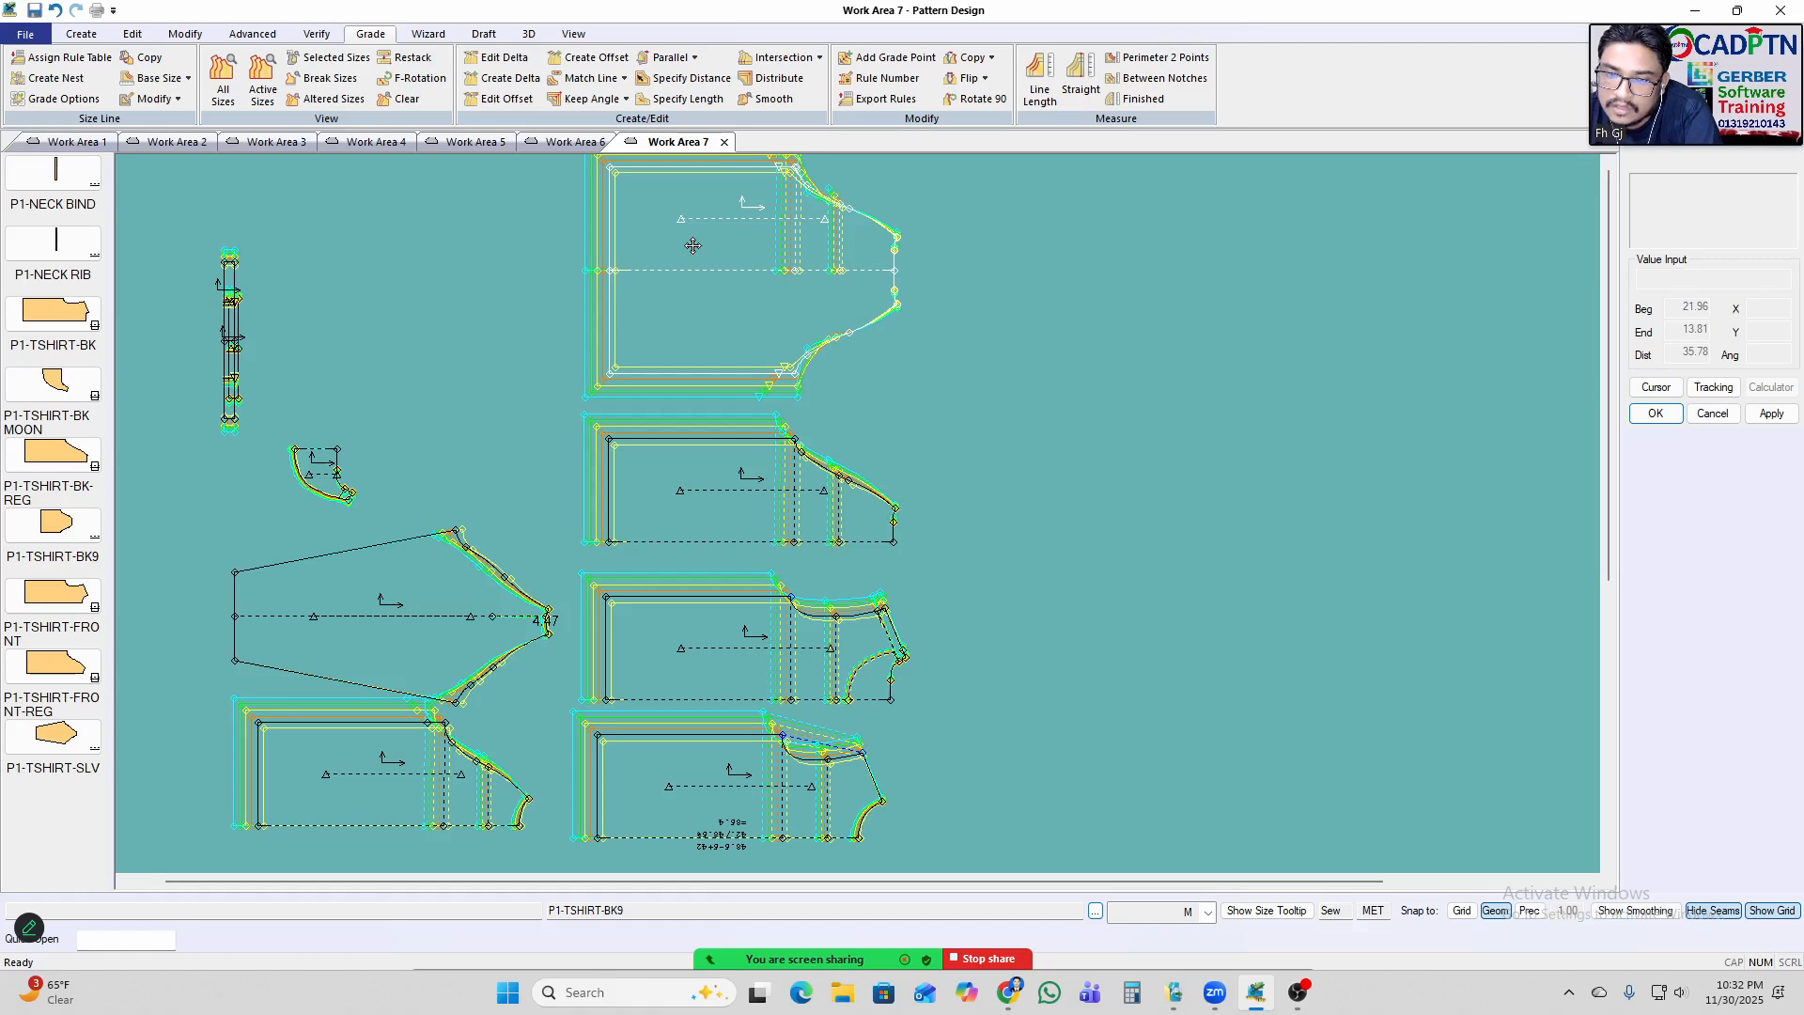
Arrange the sleeve, back moon, neck bind and neck rib closer to the column of body pieces, with the two neck strips side by side.
scroll(917, 477, down, 1)
scroll(917, 478, down, 1)
click(564, 573)
drag(522, 580, 512, 559)
click(422, 478)
drag(427, 480, 556, 467)
drag(374, 369, 449, 378)
click(359, 379)
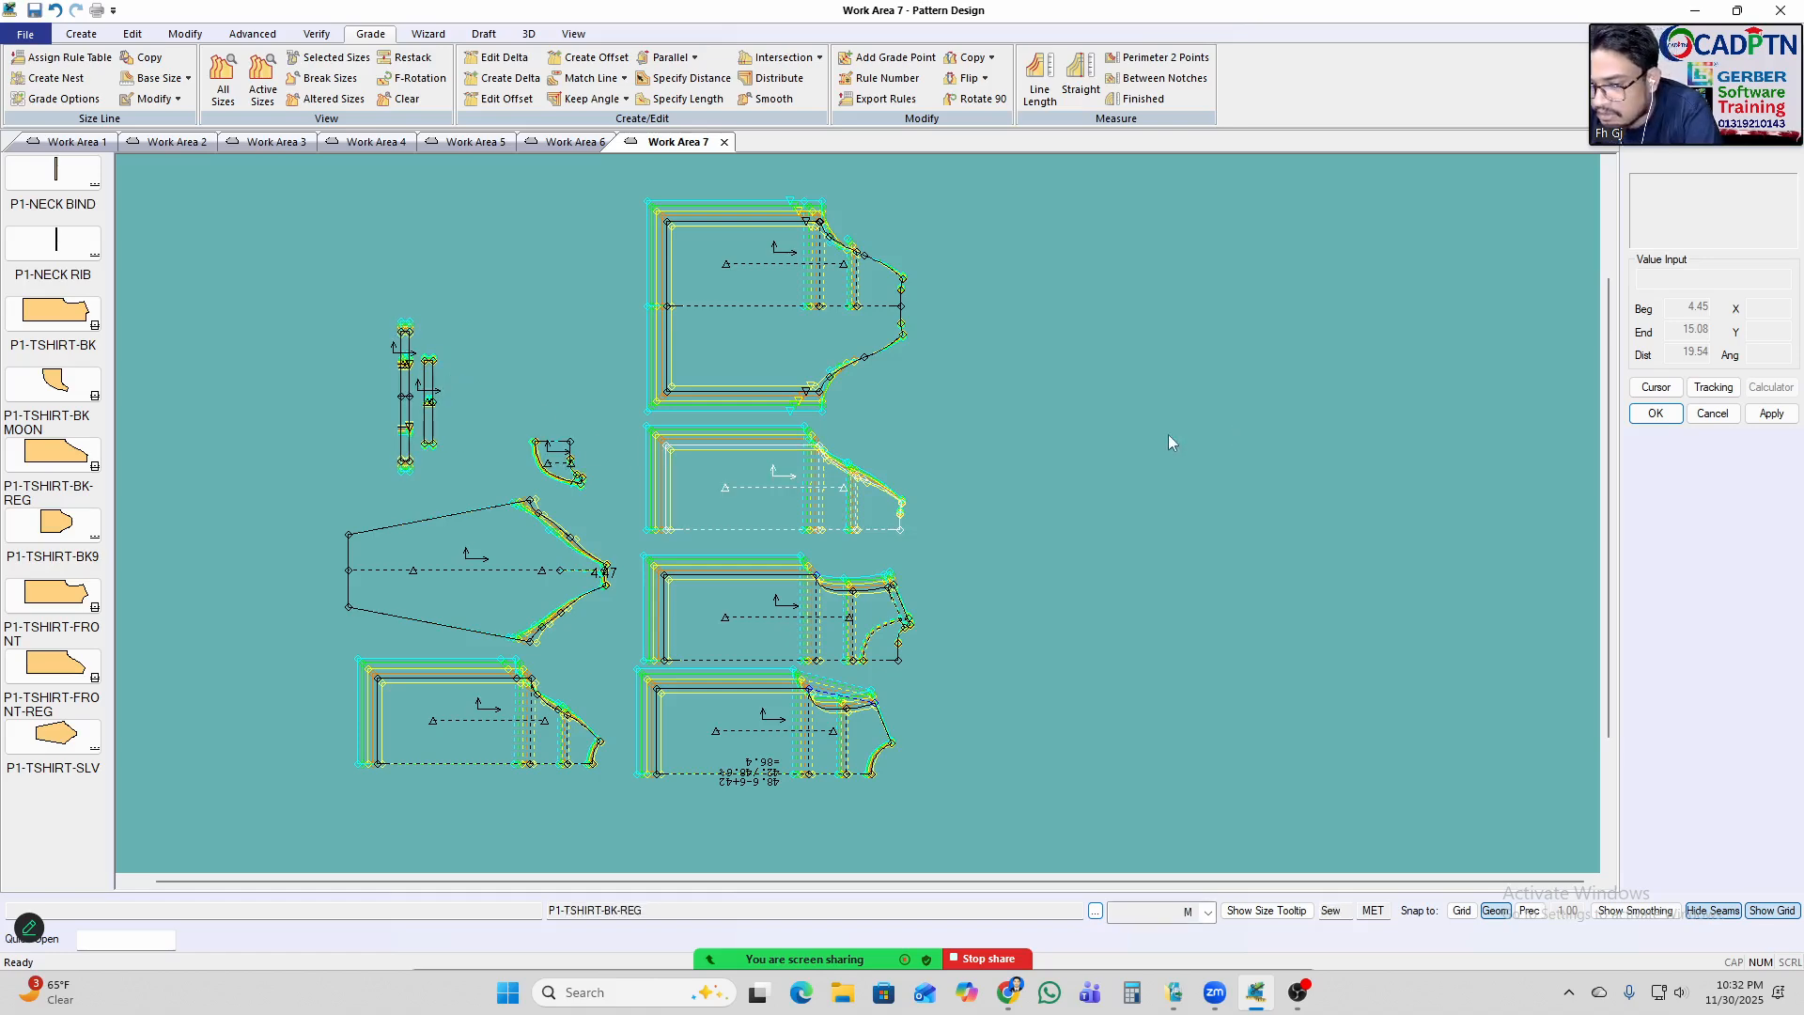
Redisplay the all-size nest for all arranged pieces at once.
scroll(1119, 438, down, 2)
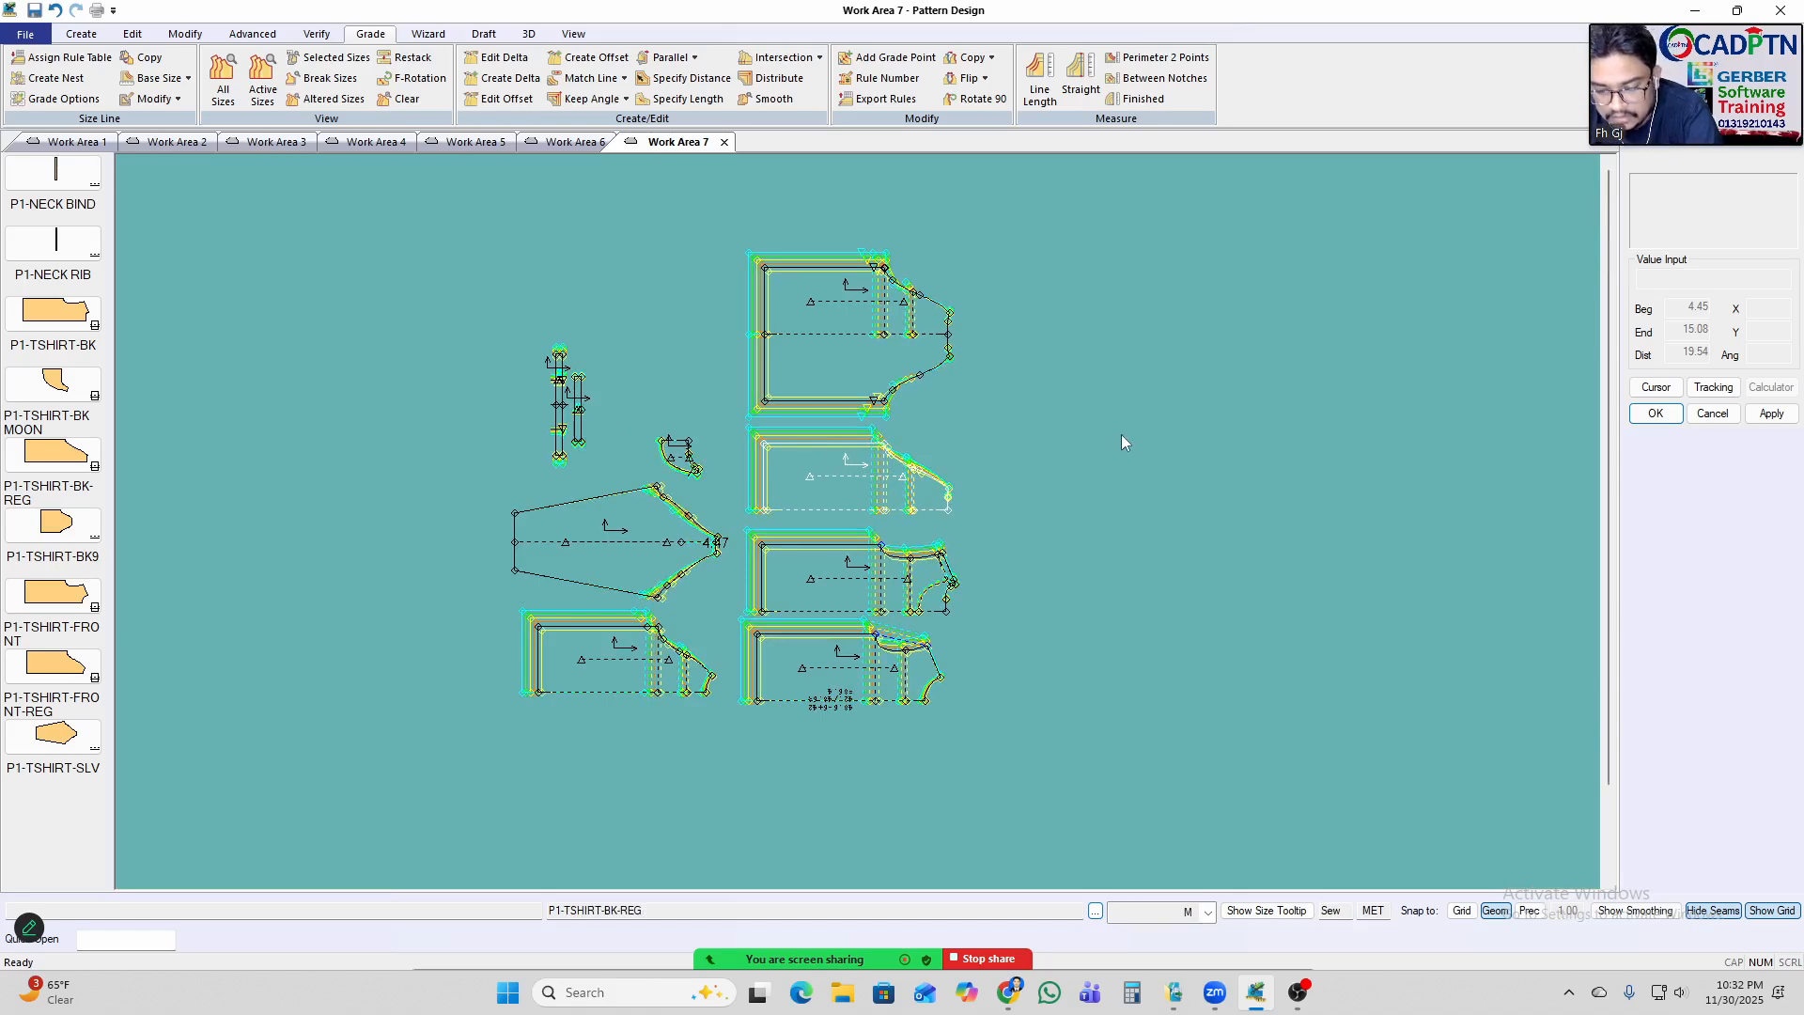
key(n)
drag(1102, 223, 670, 537)
drag(332, 751, 335, 750)
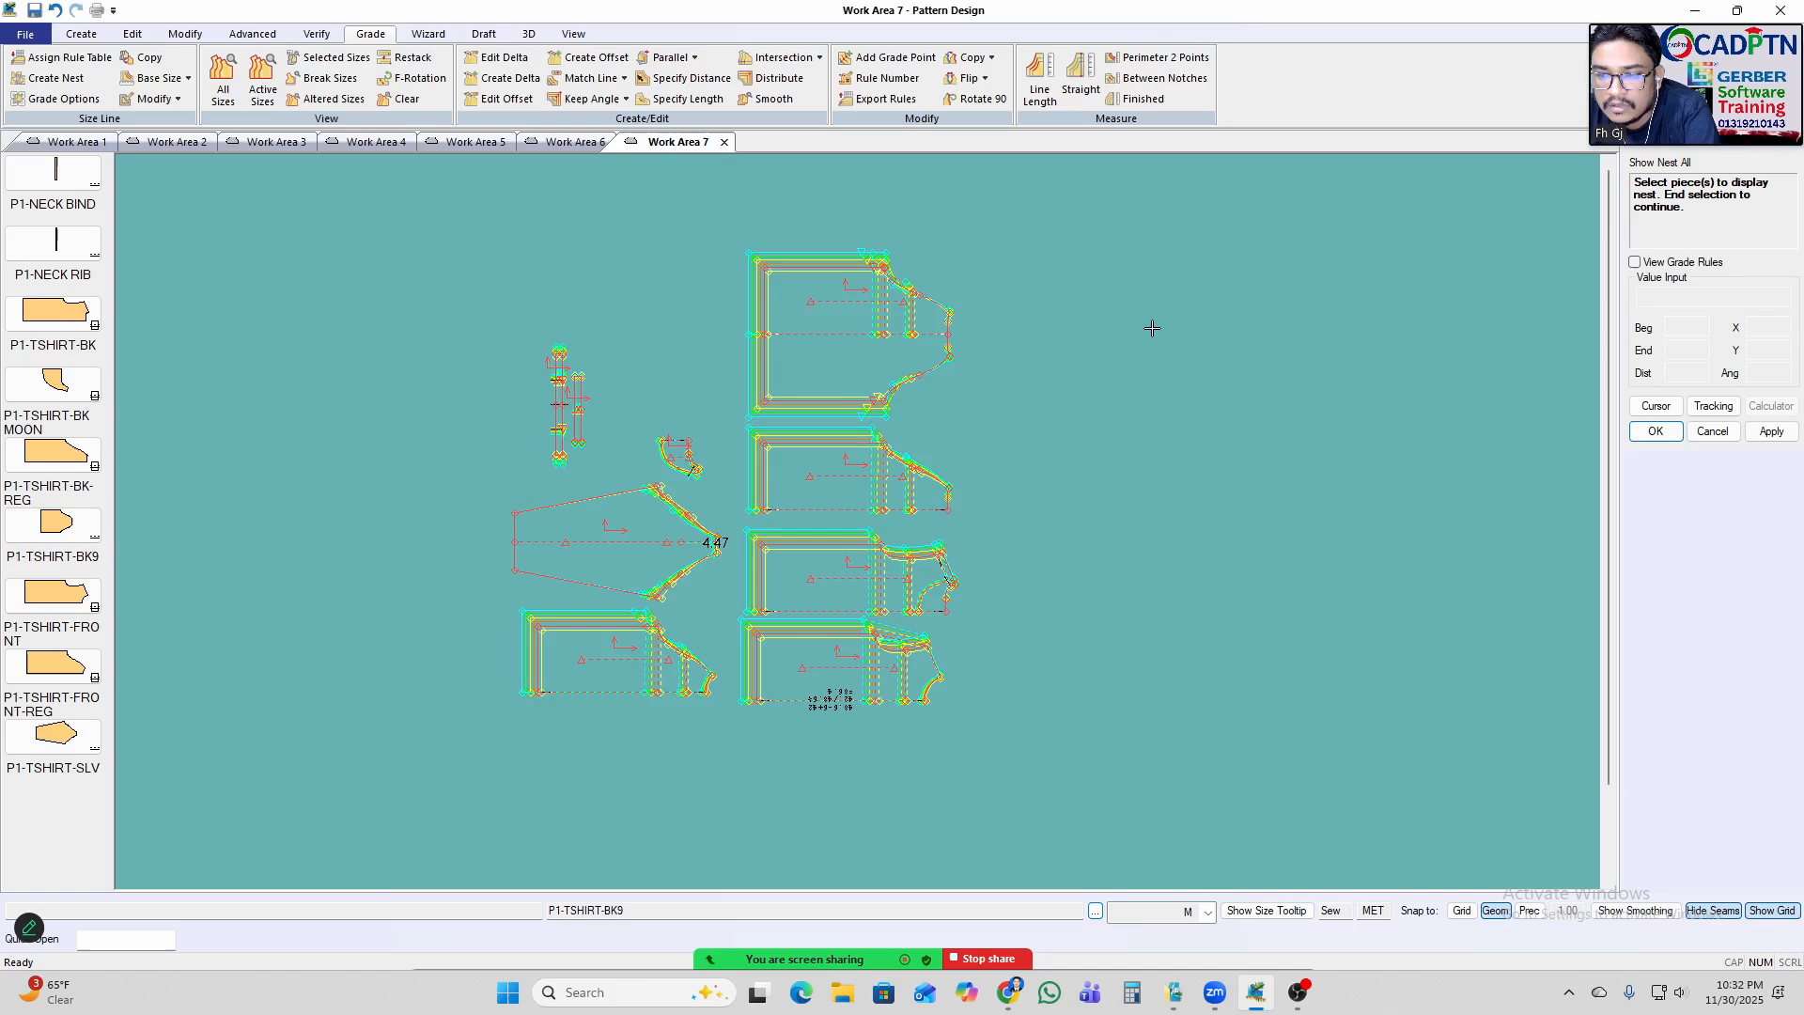
right_click(1154, 327)
click(1132, 331)
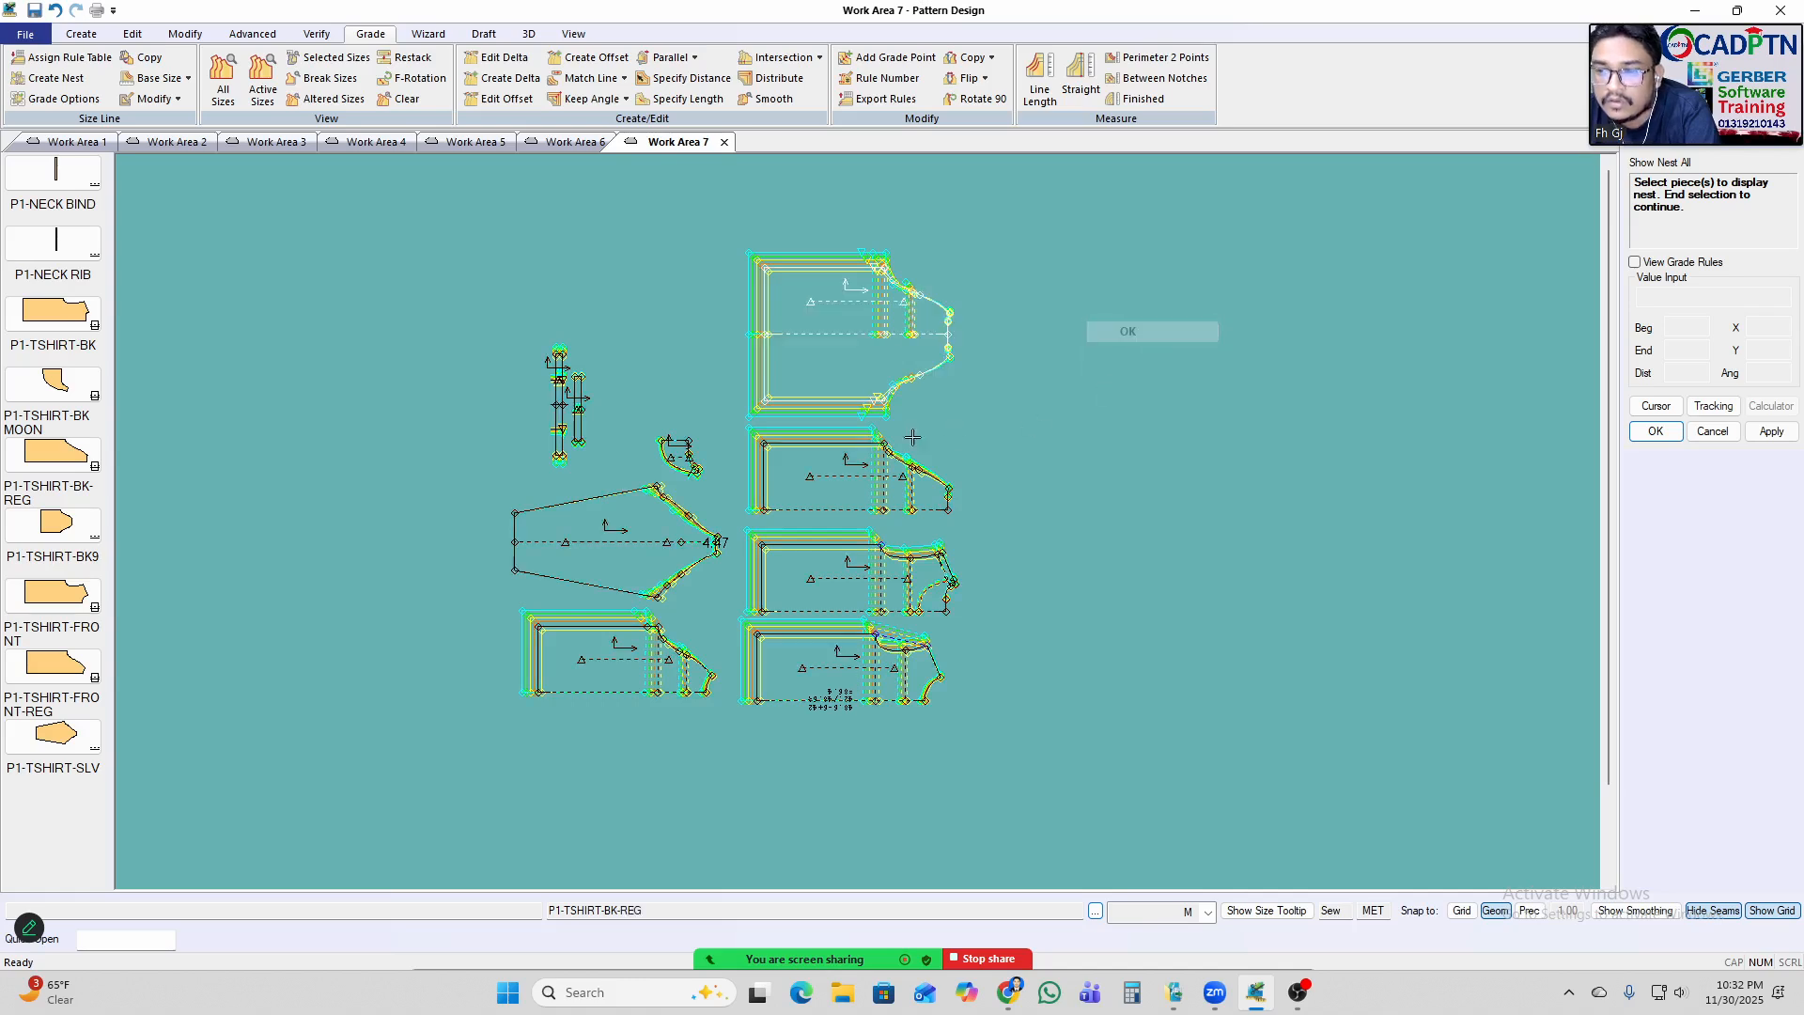
right_click(960, 262)
click(982, 273)
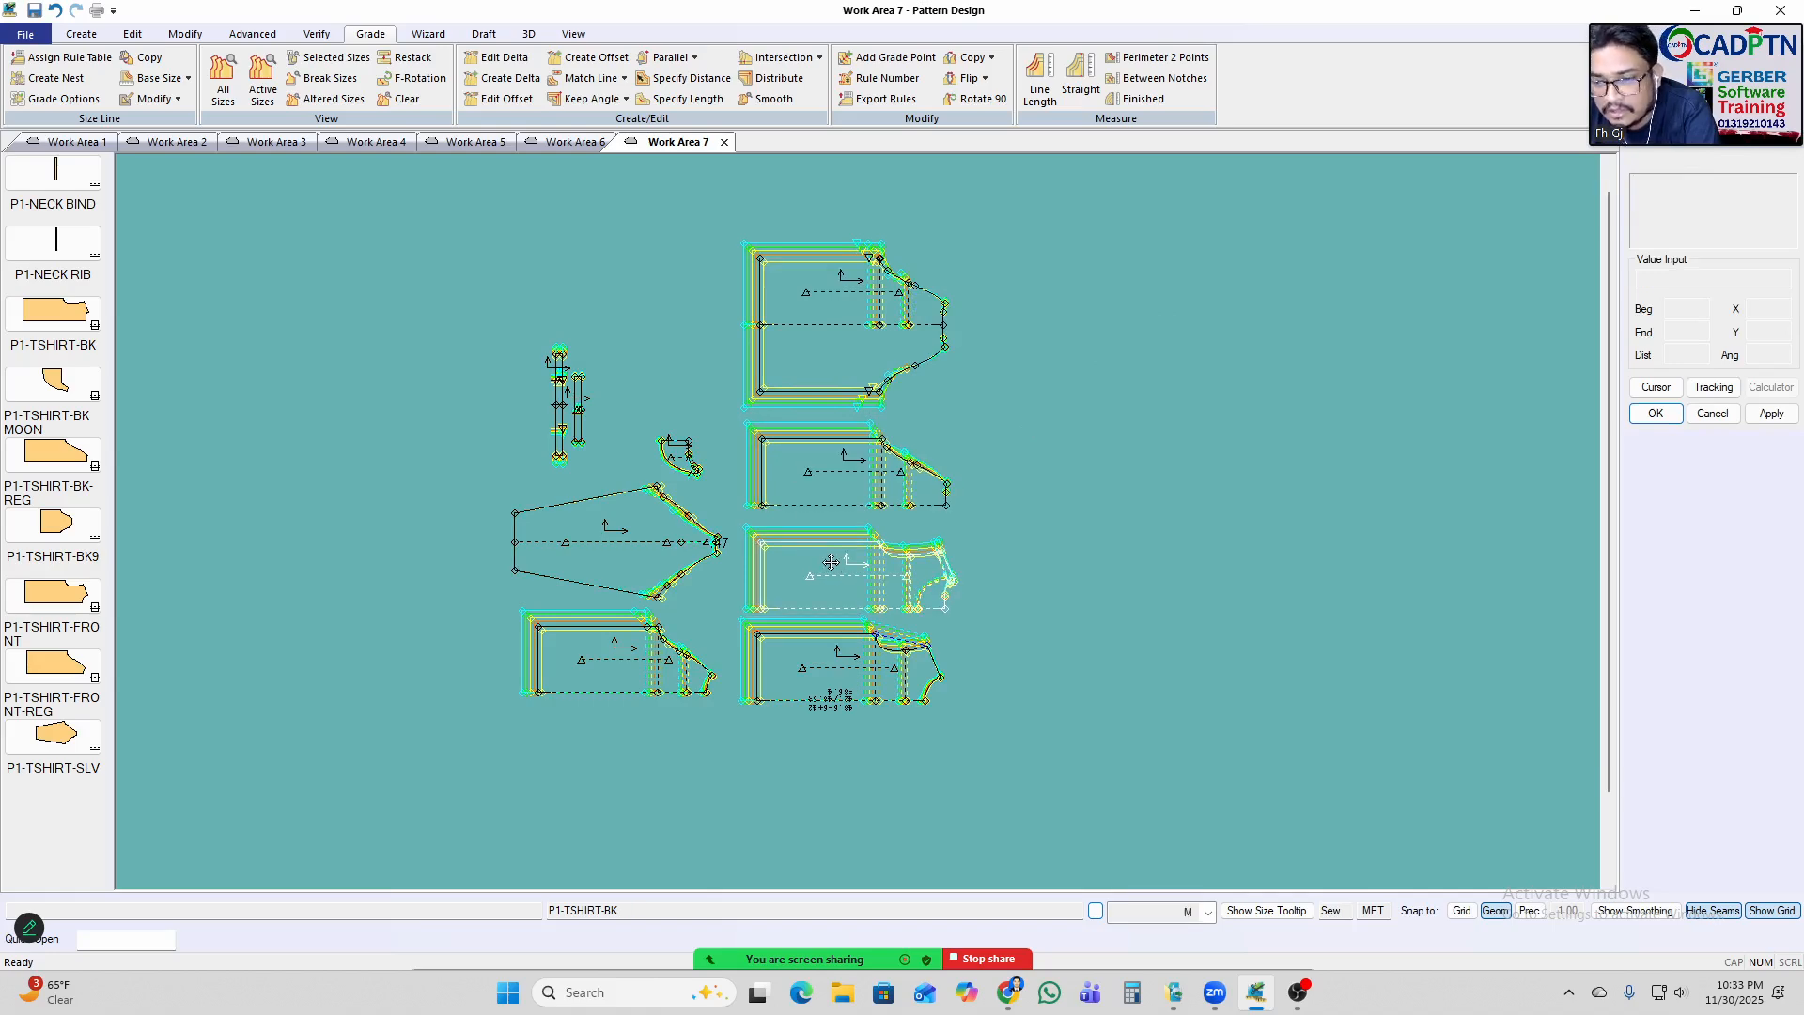
Space out the layout by shifting the T-shirt front and P1-TSHIRT-FRONT-REG slightly down and nudging the sleeve below the back moon.
drag(820, 632, 833, 653)
drag(569, 650, 571, 663)
drag(609, 549, 607, 556)
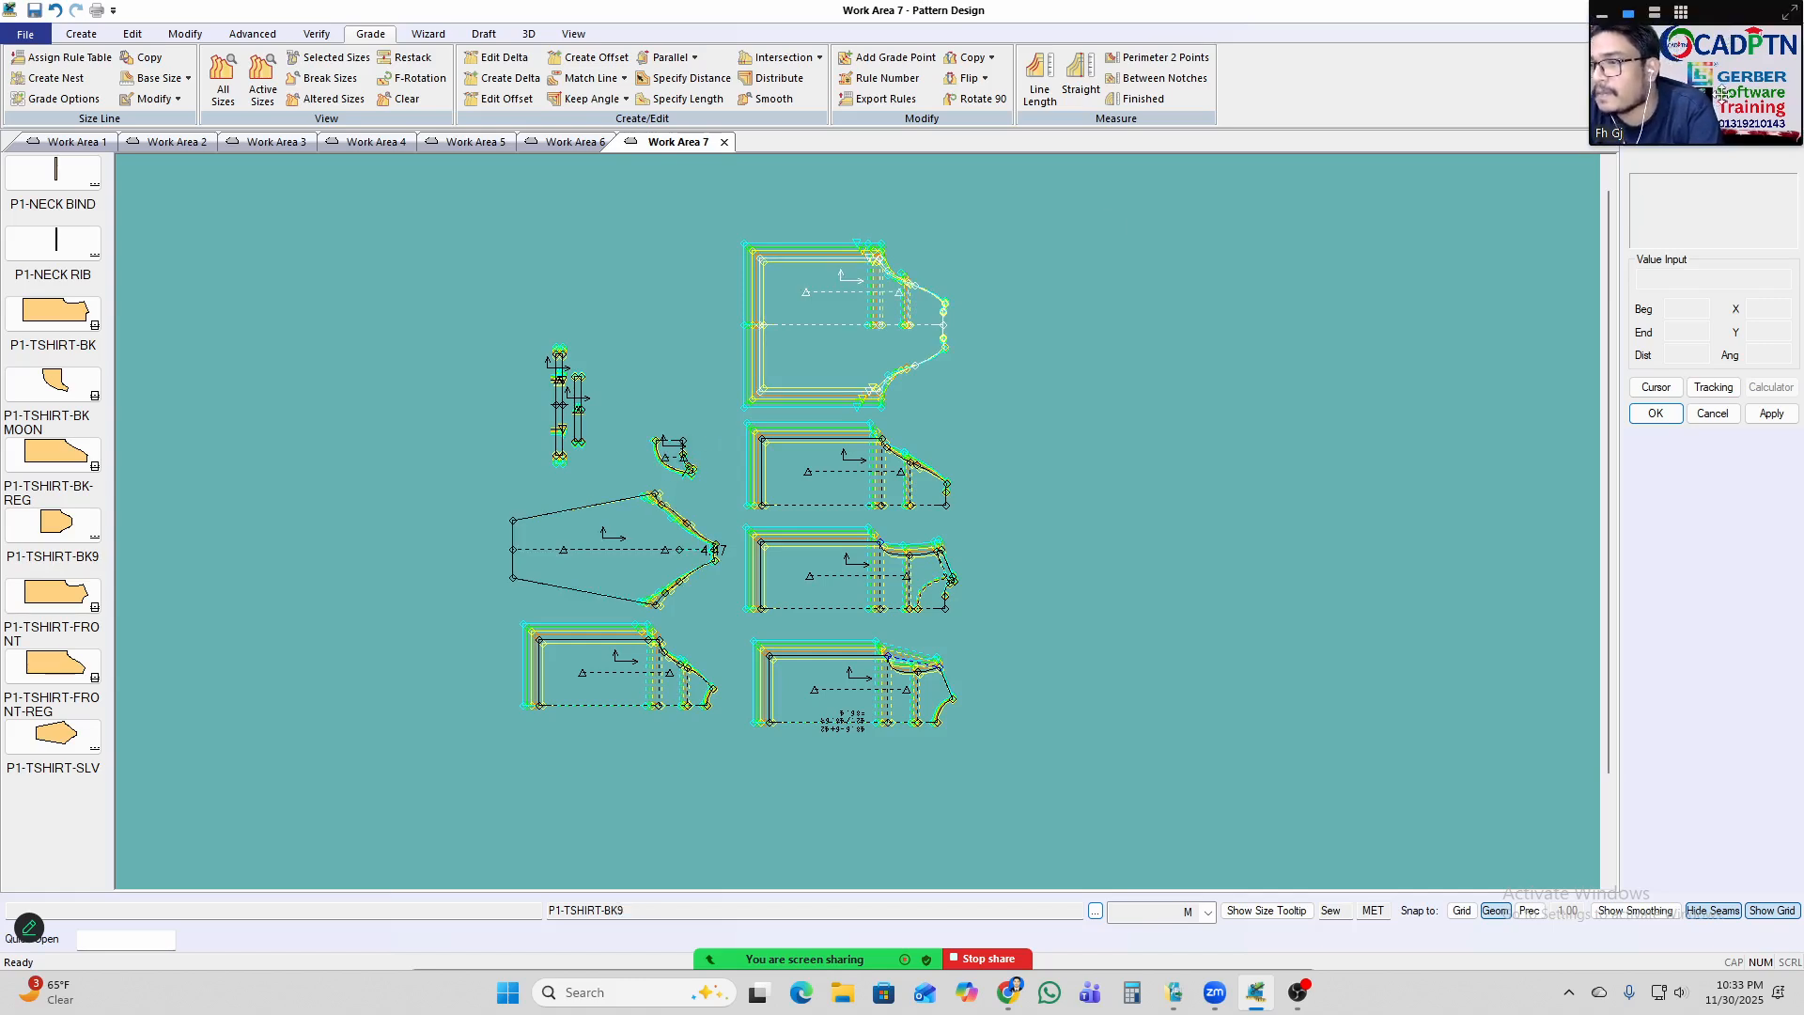
Switch to the Zoom meeting's participants list, review who is attending and their microphone status, and return to the pattern pieces.
mouse_move(868, 959)
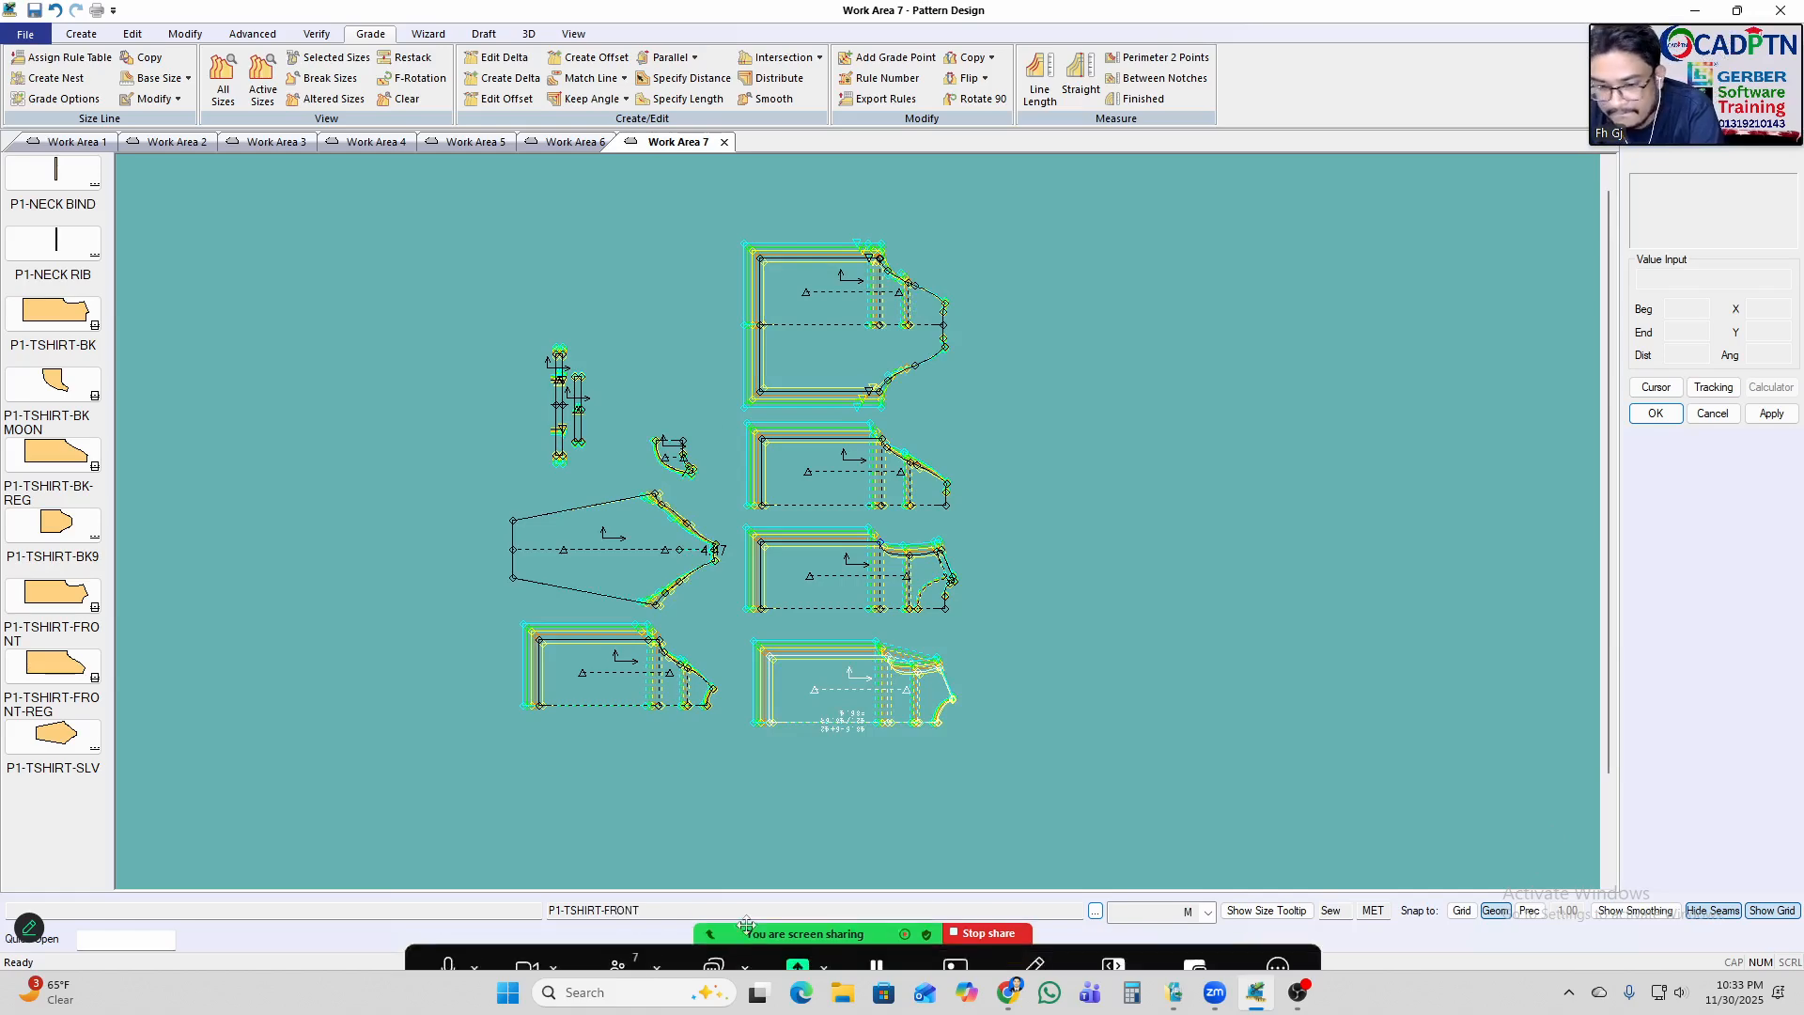
click(618, 940)
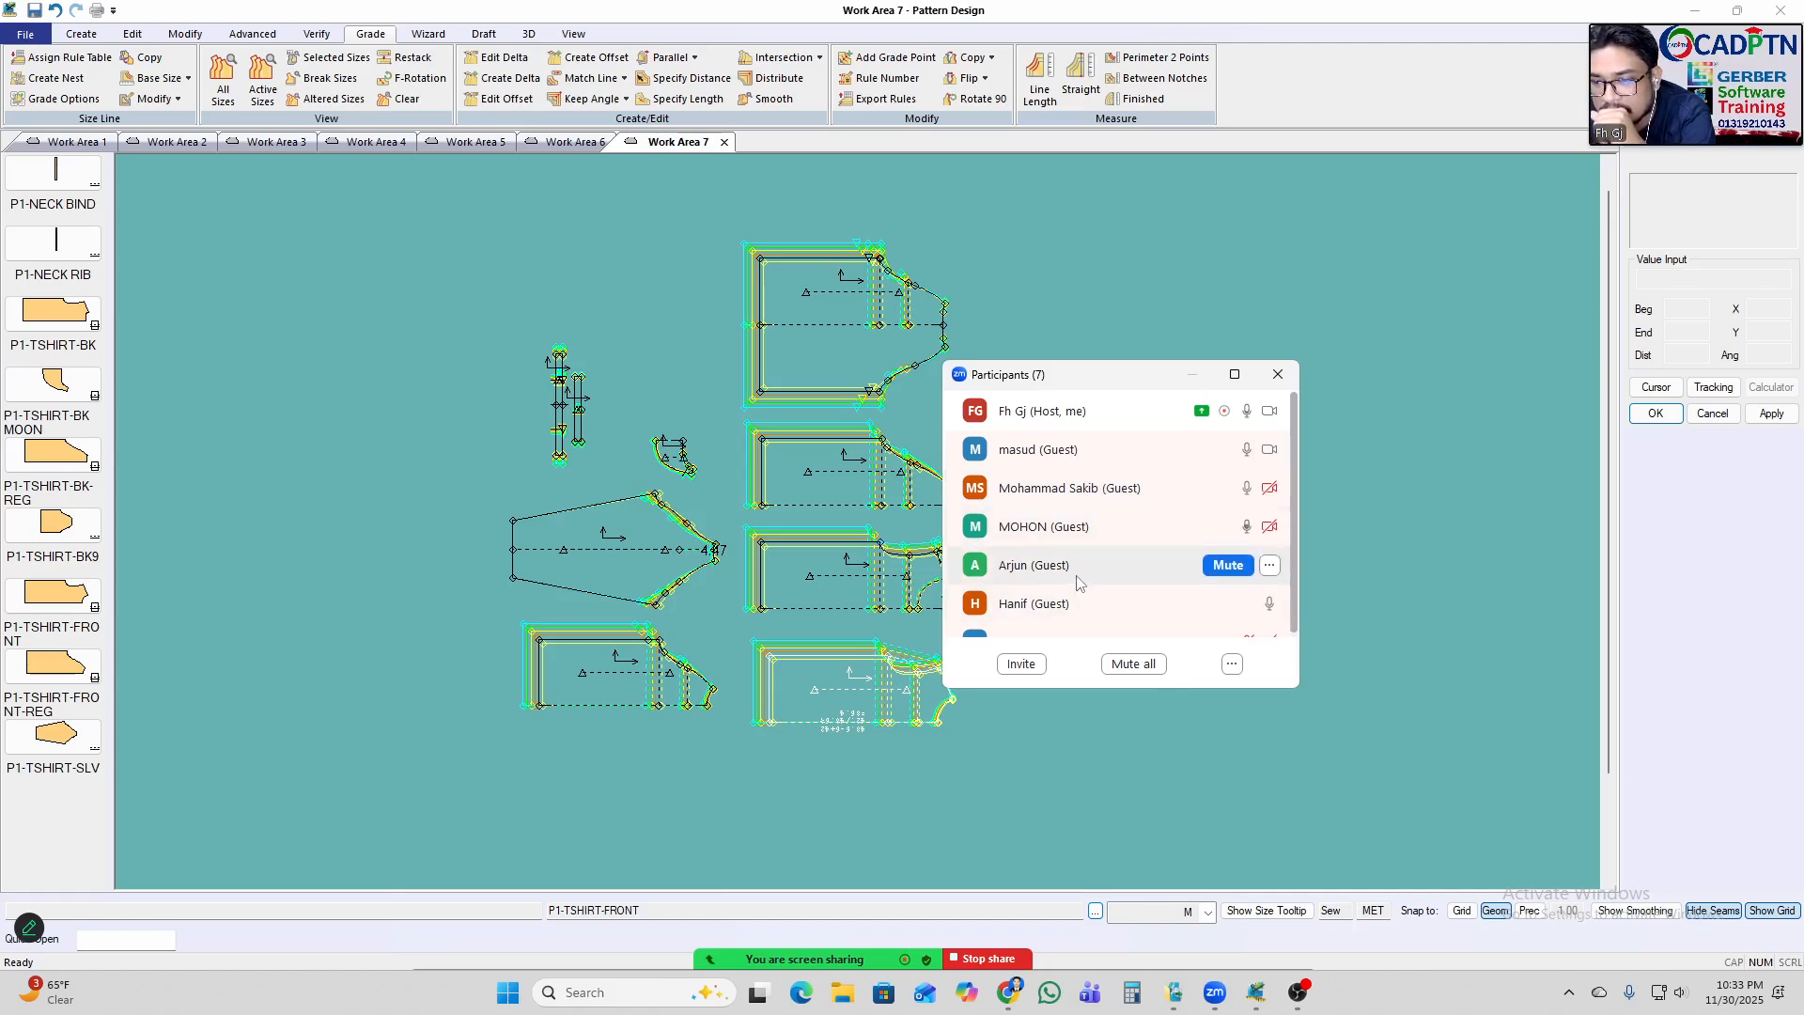
scroll(1081, 581, down, 1)
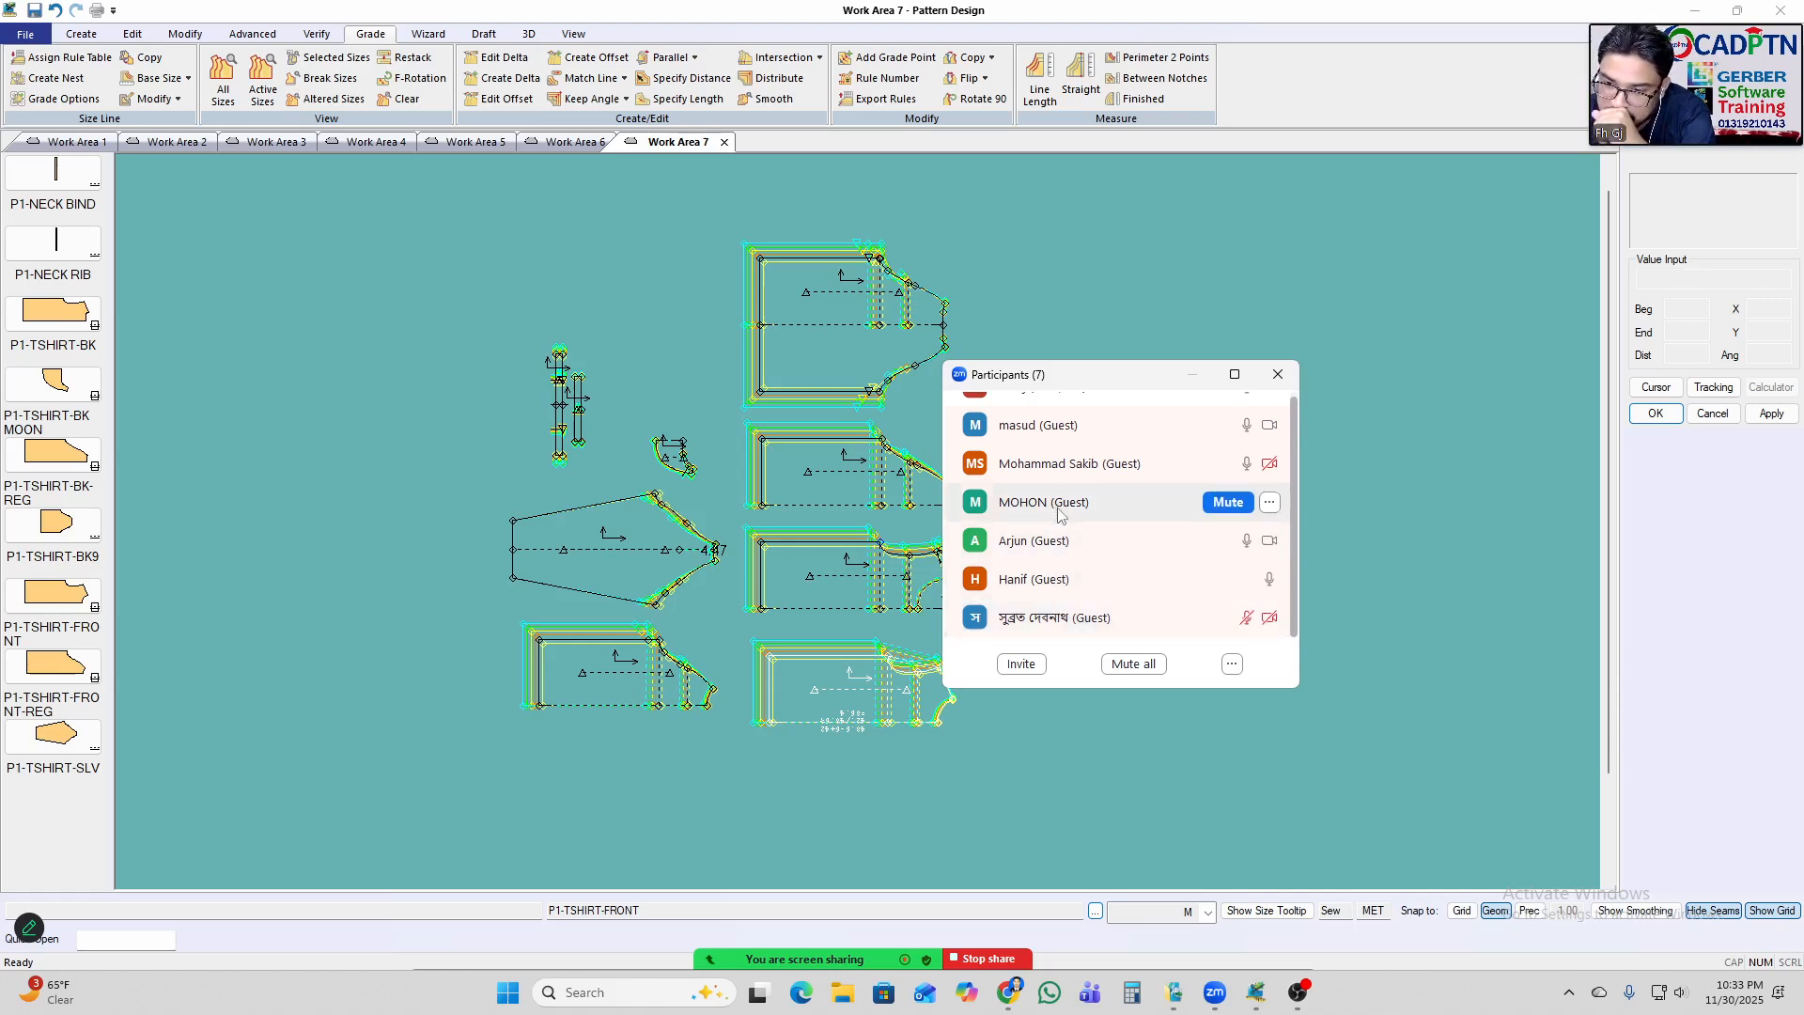
scroll(1059, 513, up, 1)
scroll(1043, 451, down, 1)
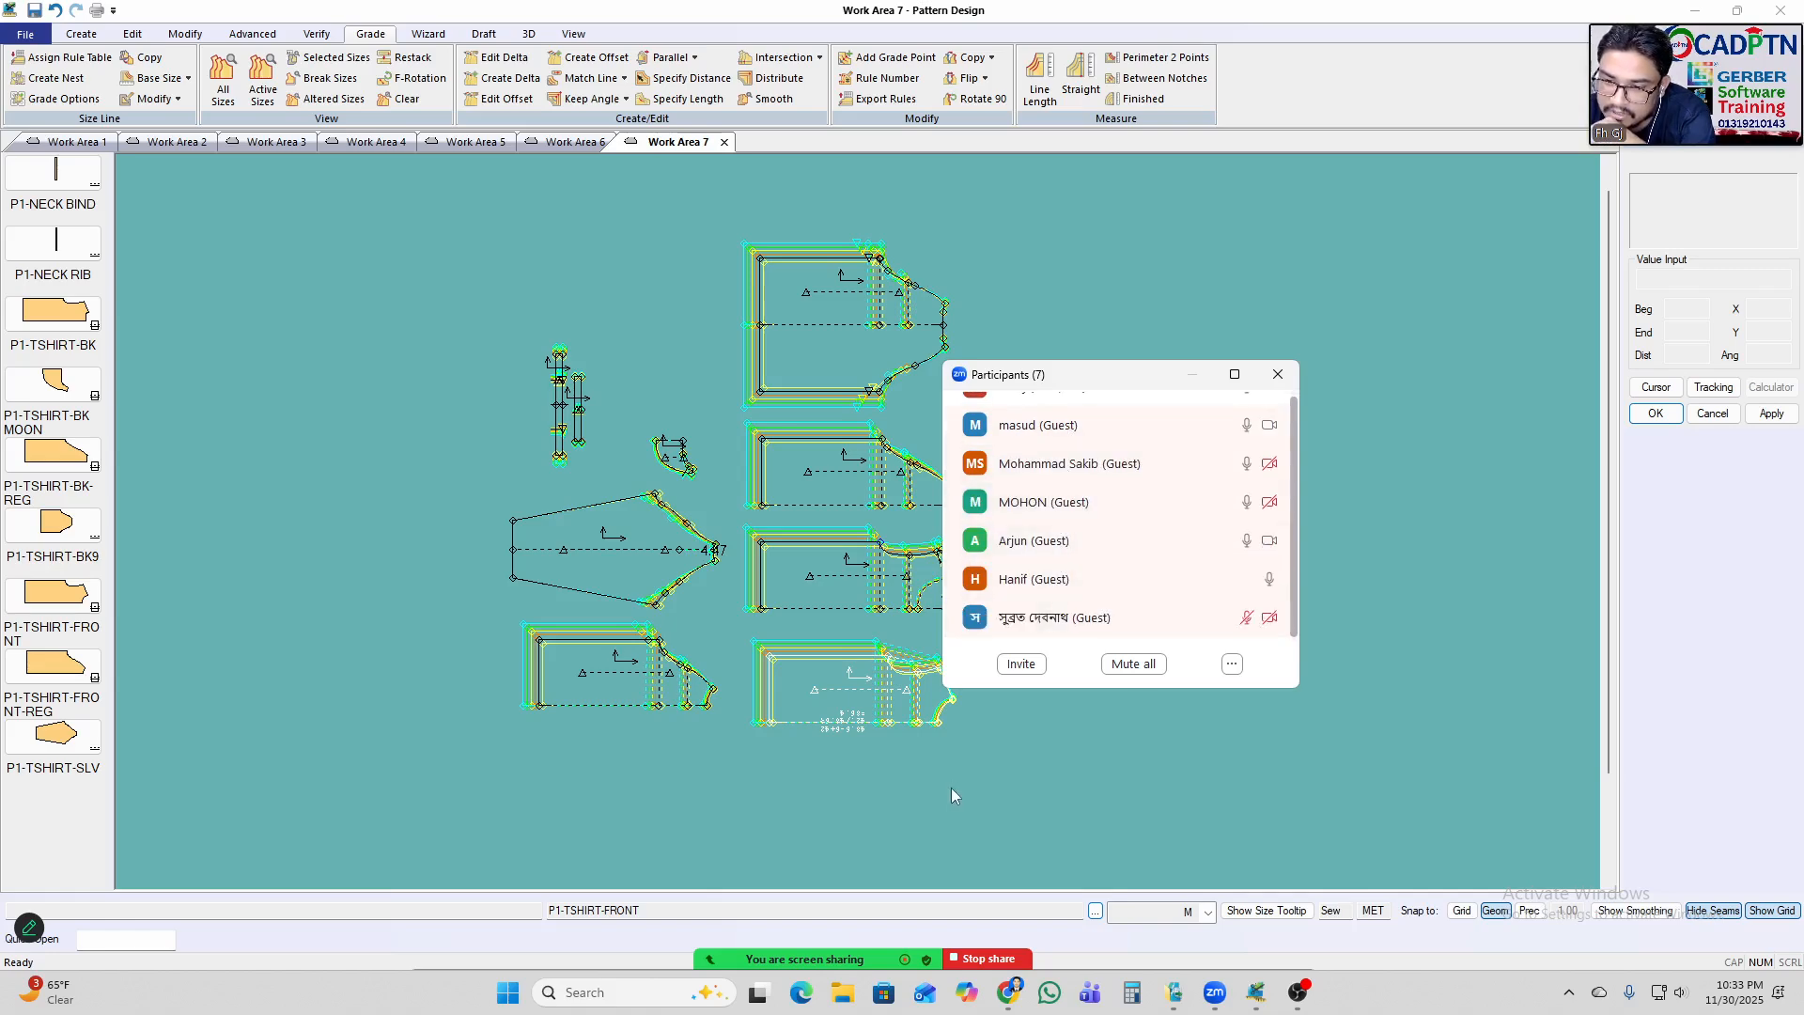
mouse_move(797, 958)
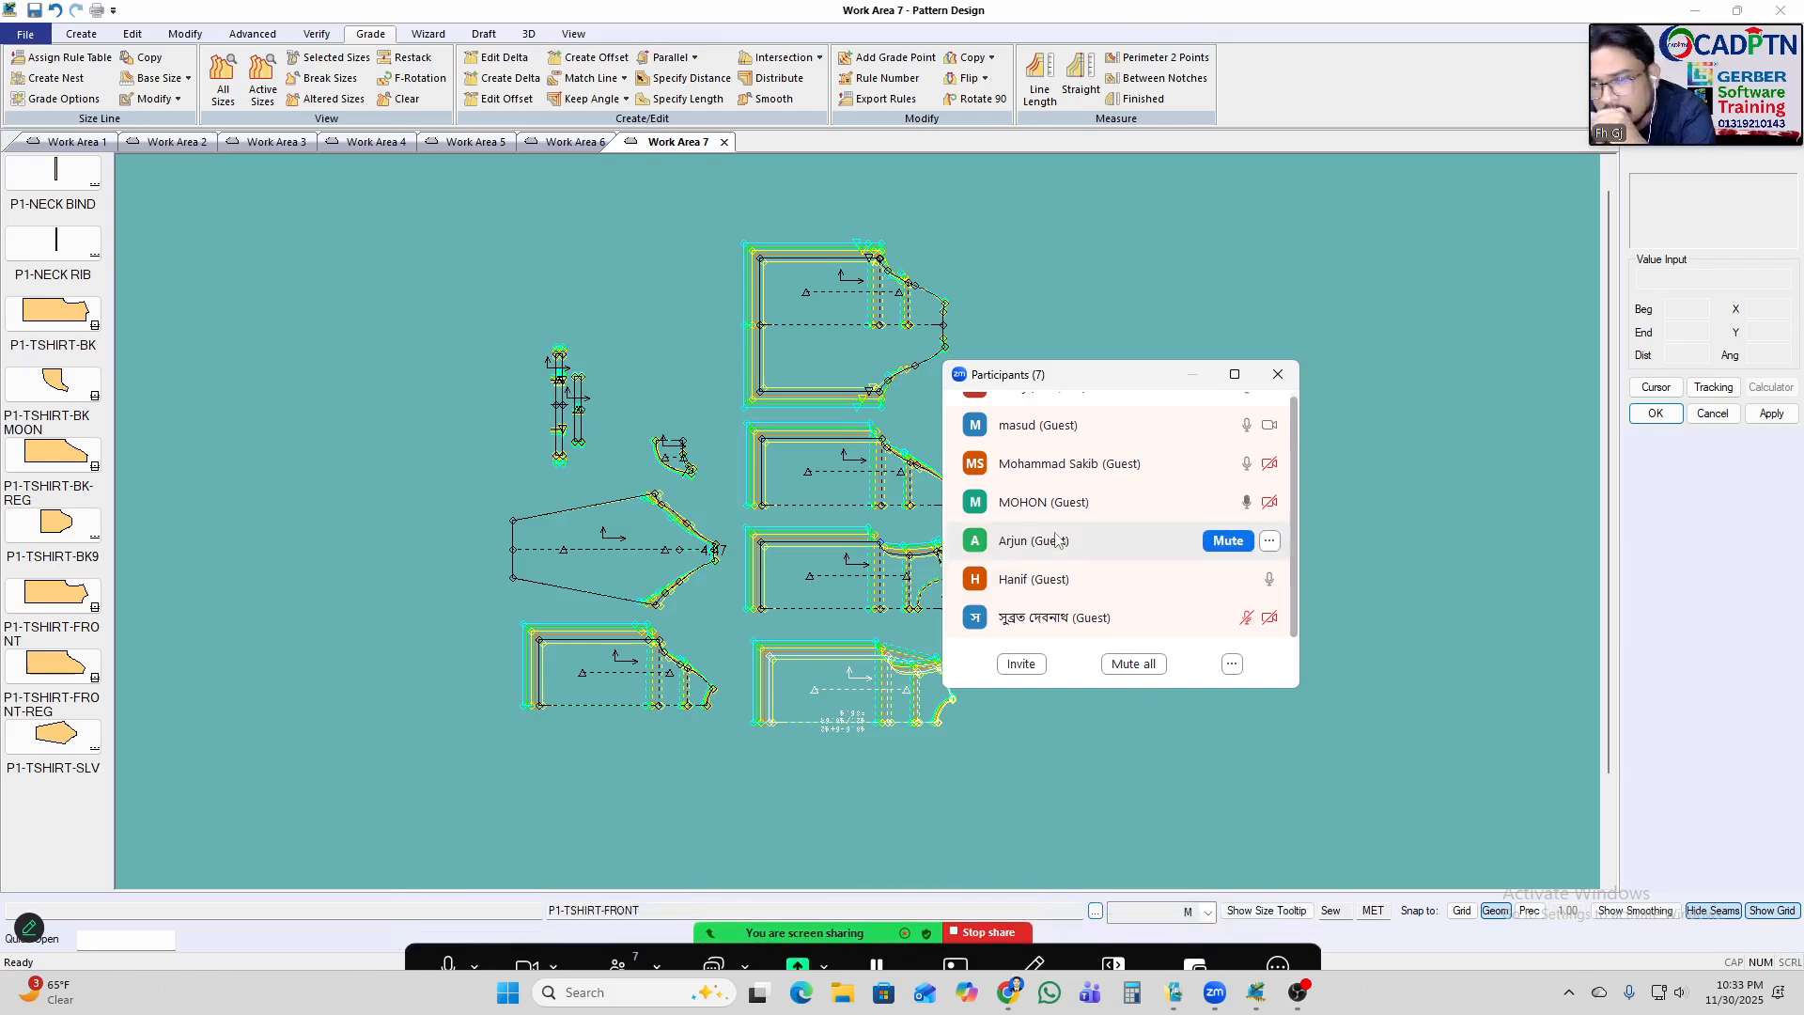
scroll(1111, 528, up, 1)
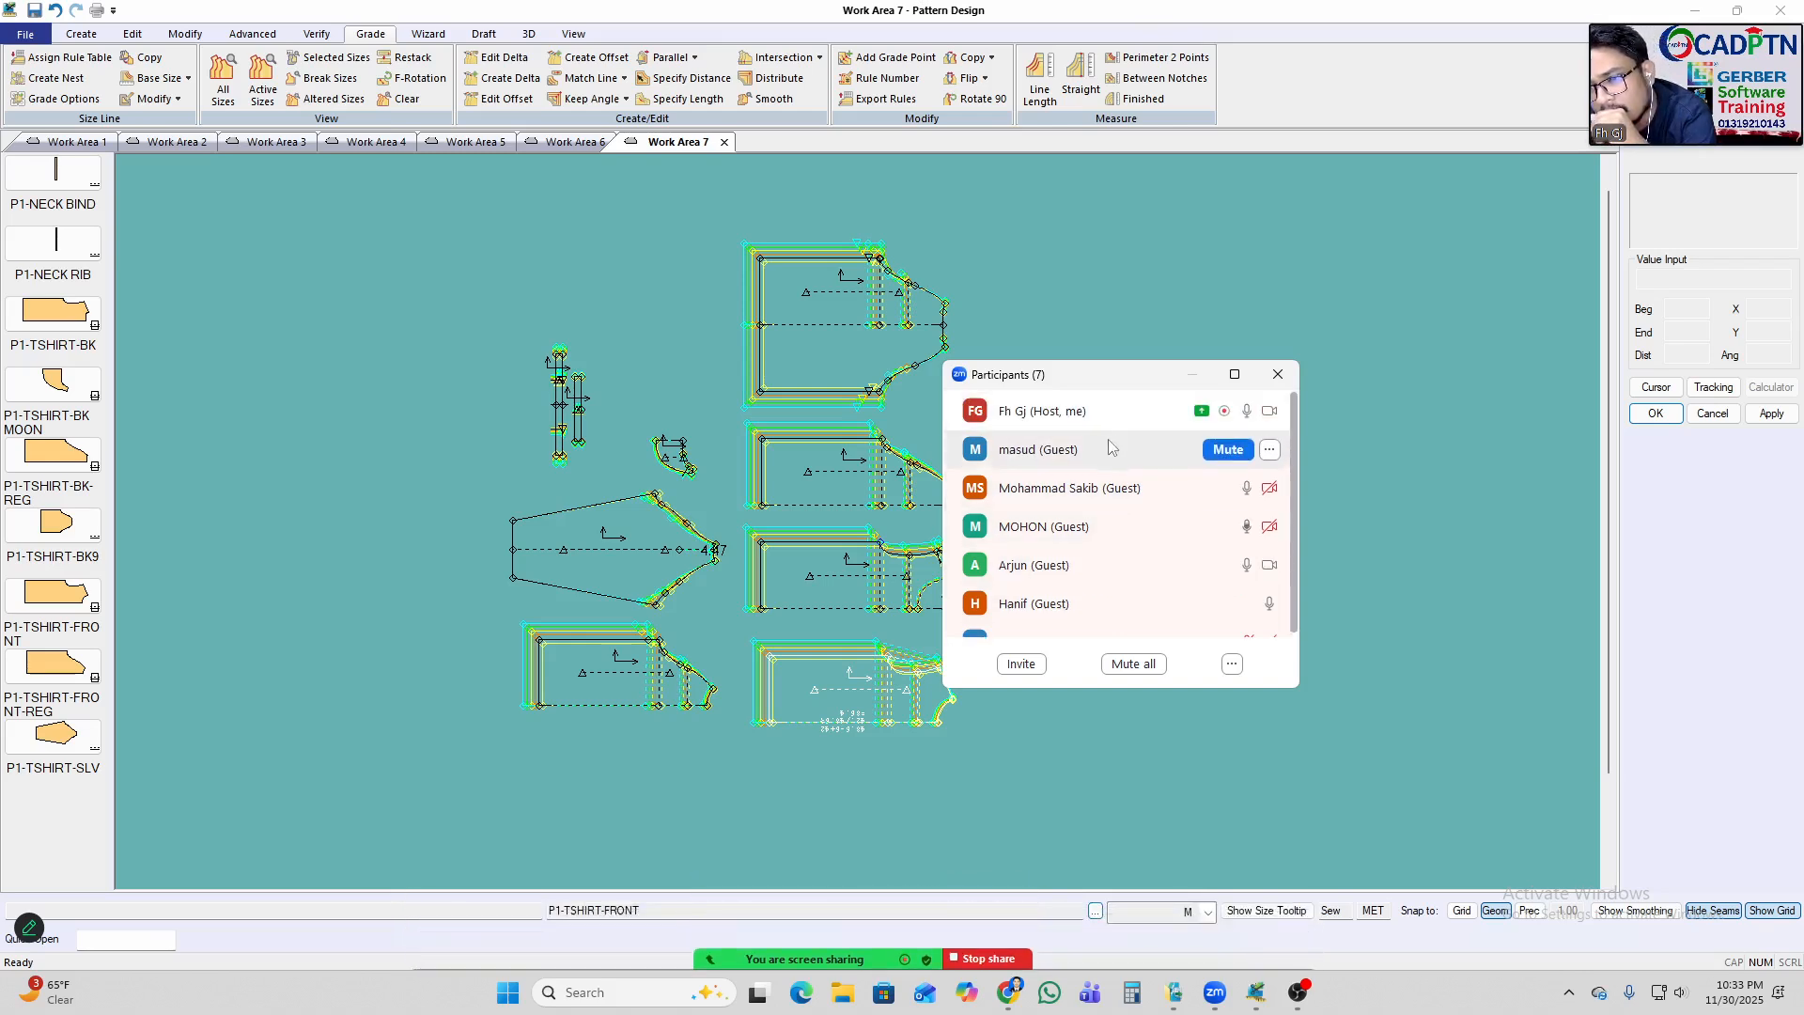
scroll(1101, 596, down, 1)
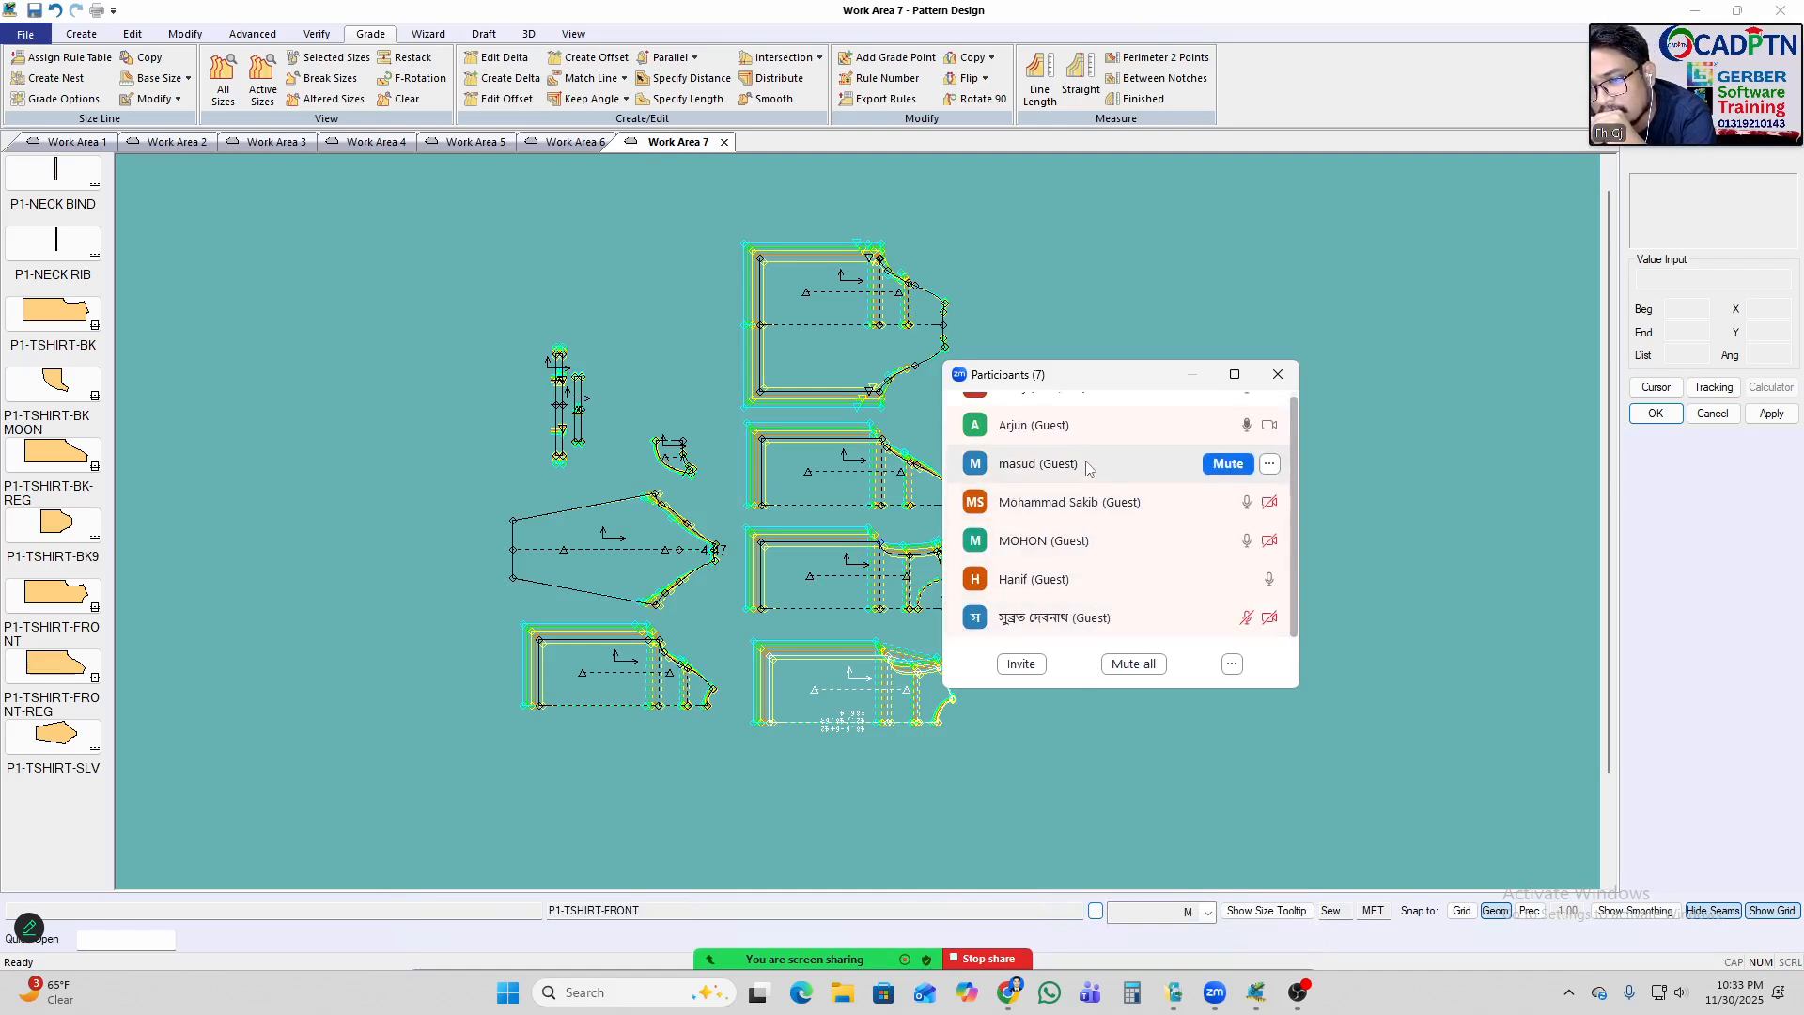
scroll(1081, 456, up, 1)
scroll(1079, 830, down, 1)
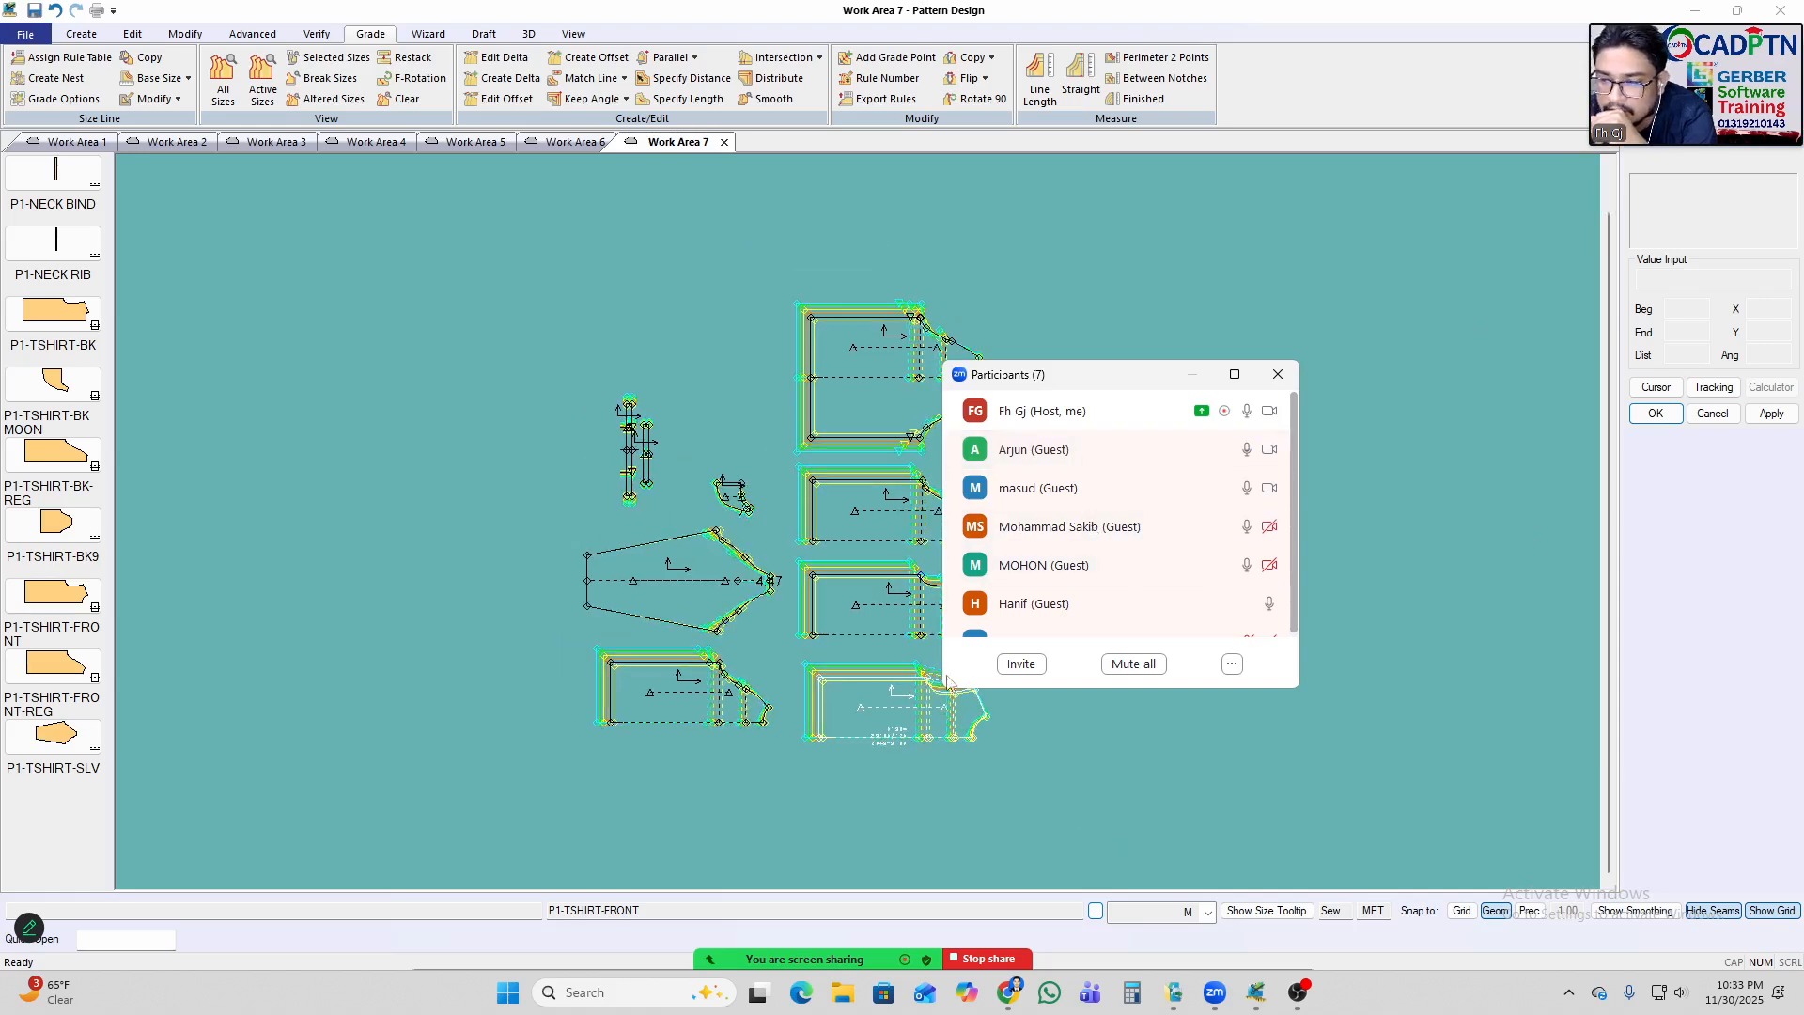
click(1278, 374)
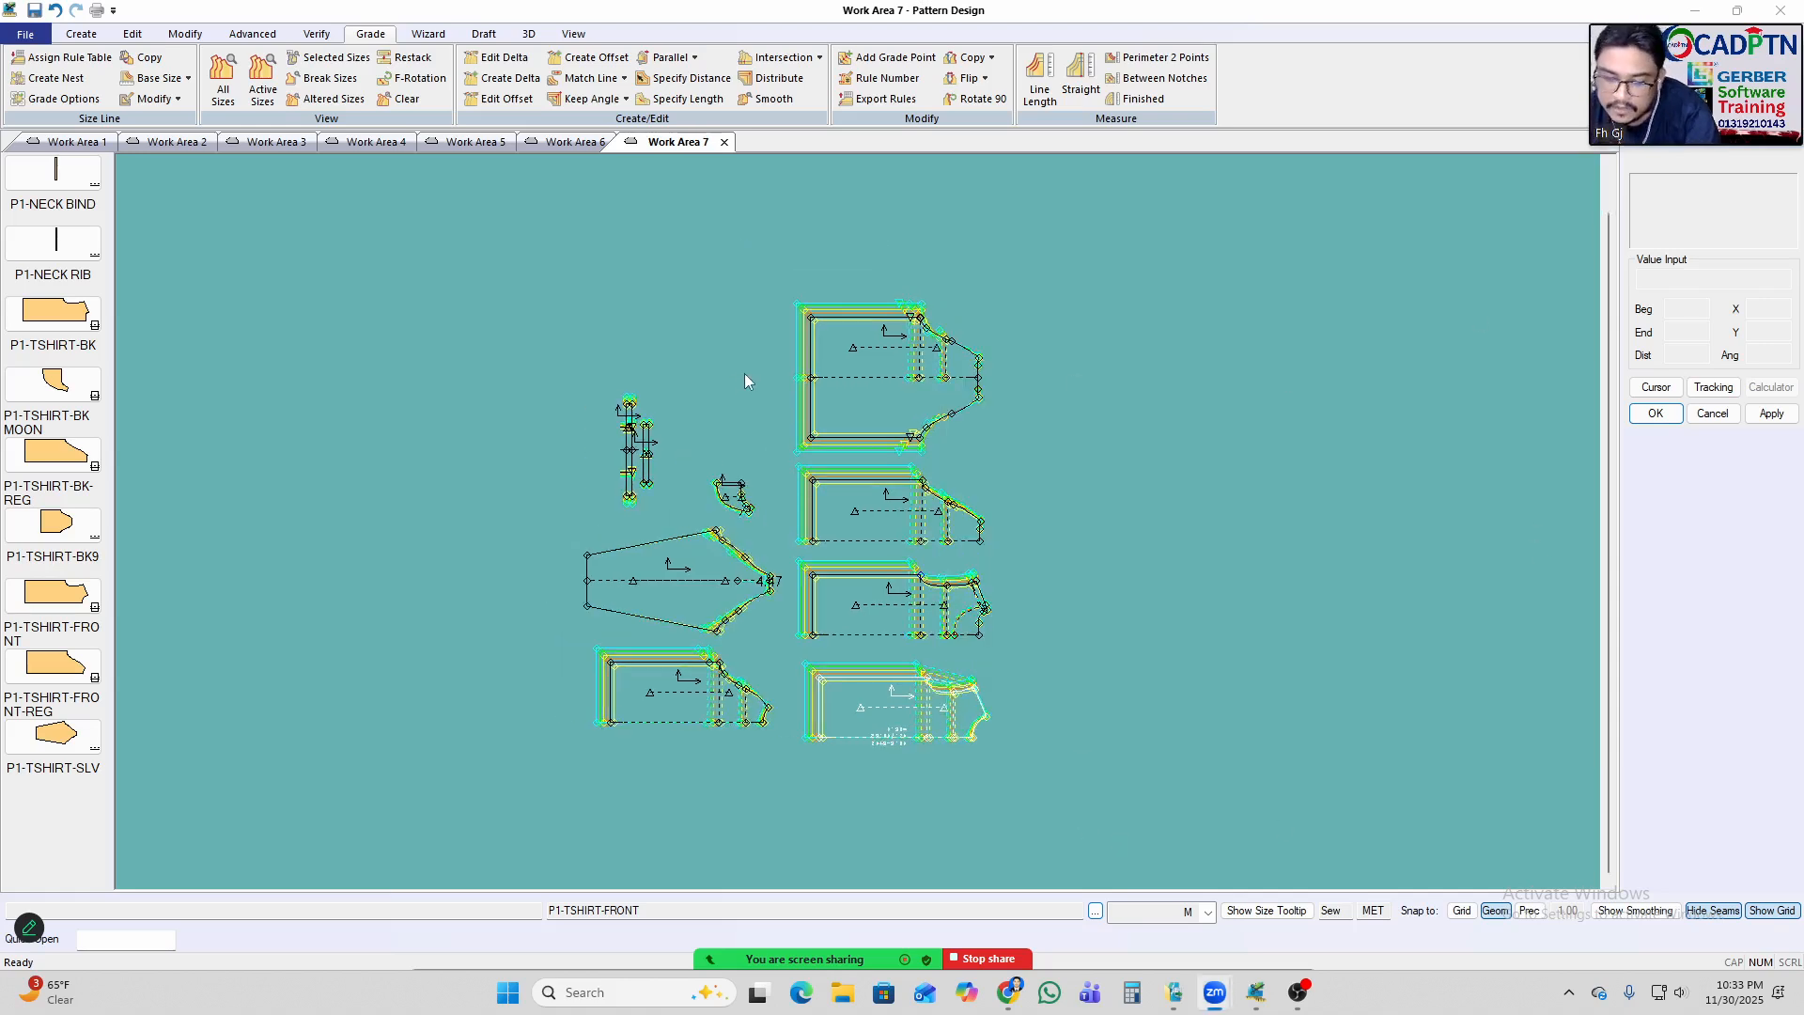
click(1061, 271)
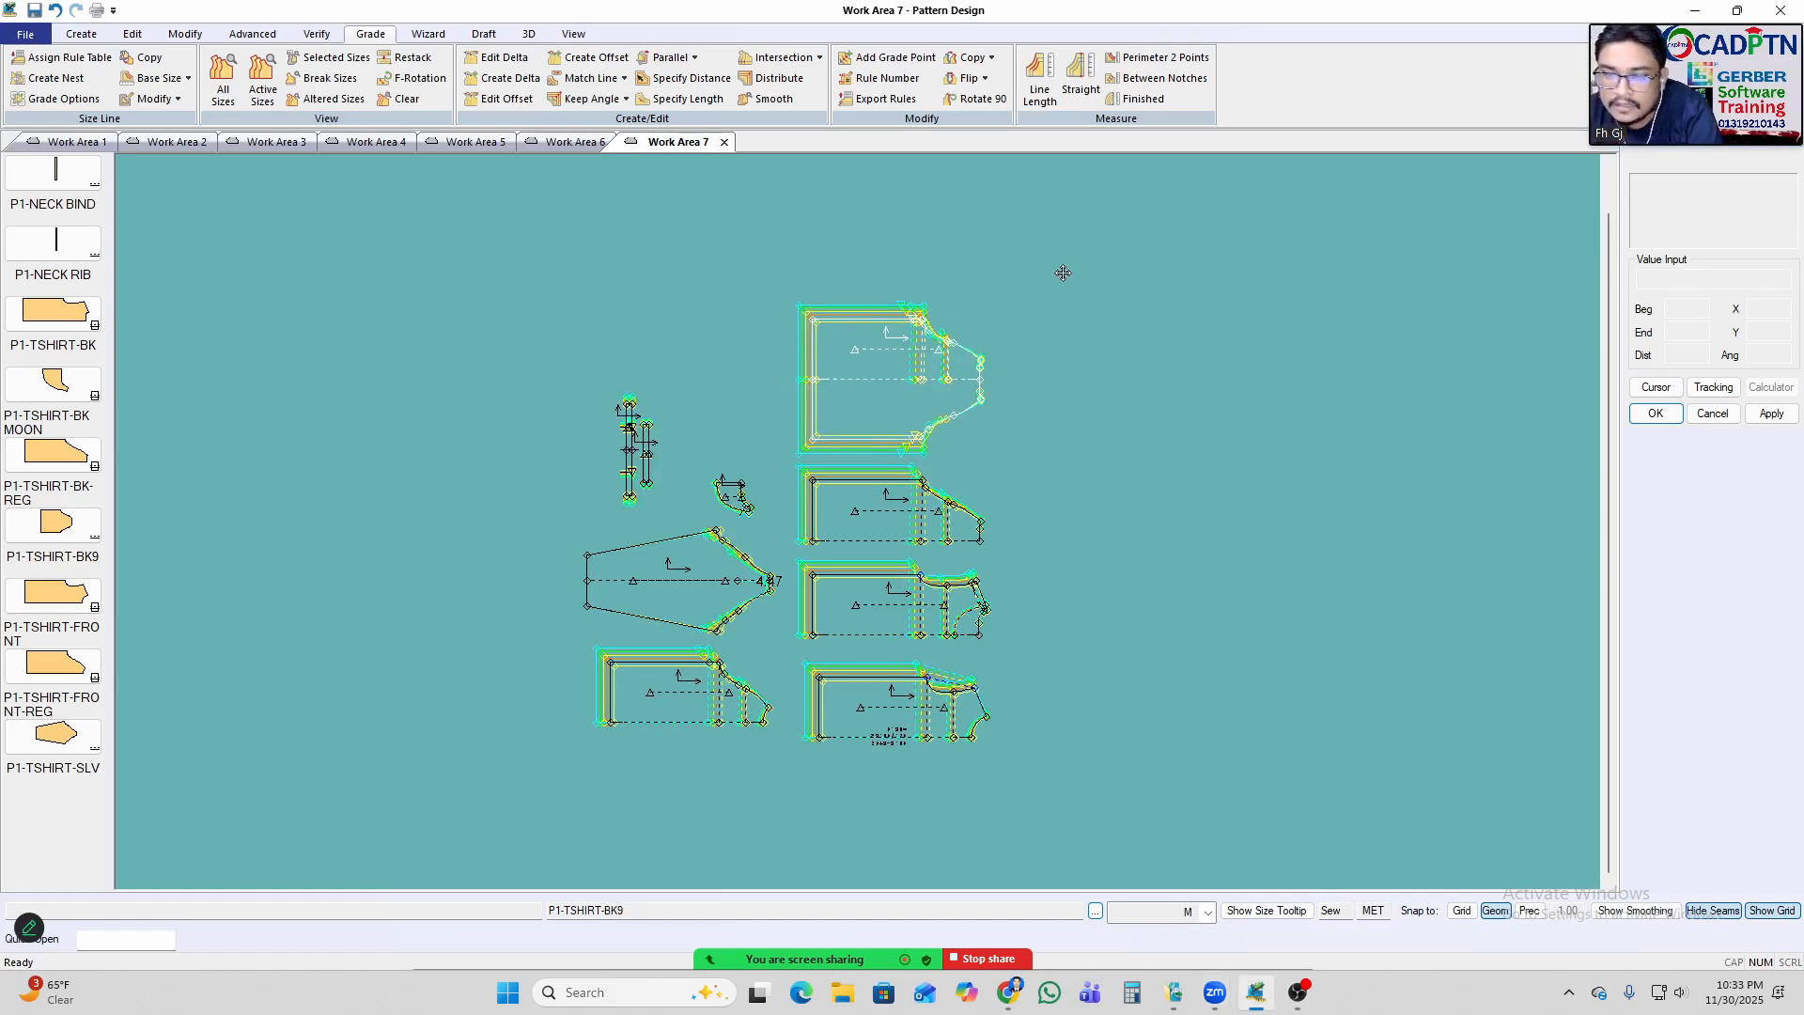
Check the participant list of the running Zoom meeting and close it.
click(858, 363)
click(859, 357)
mouse_move(632, 967)
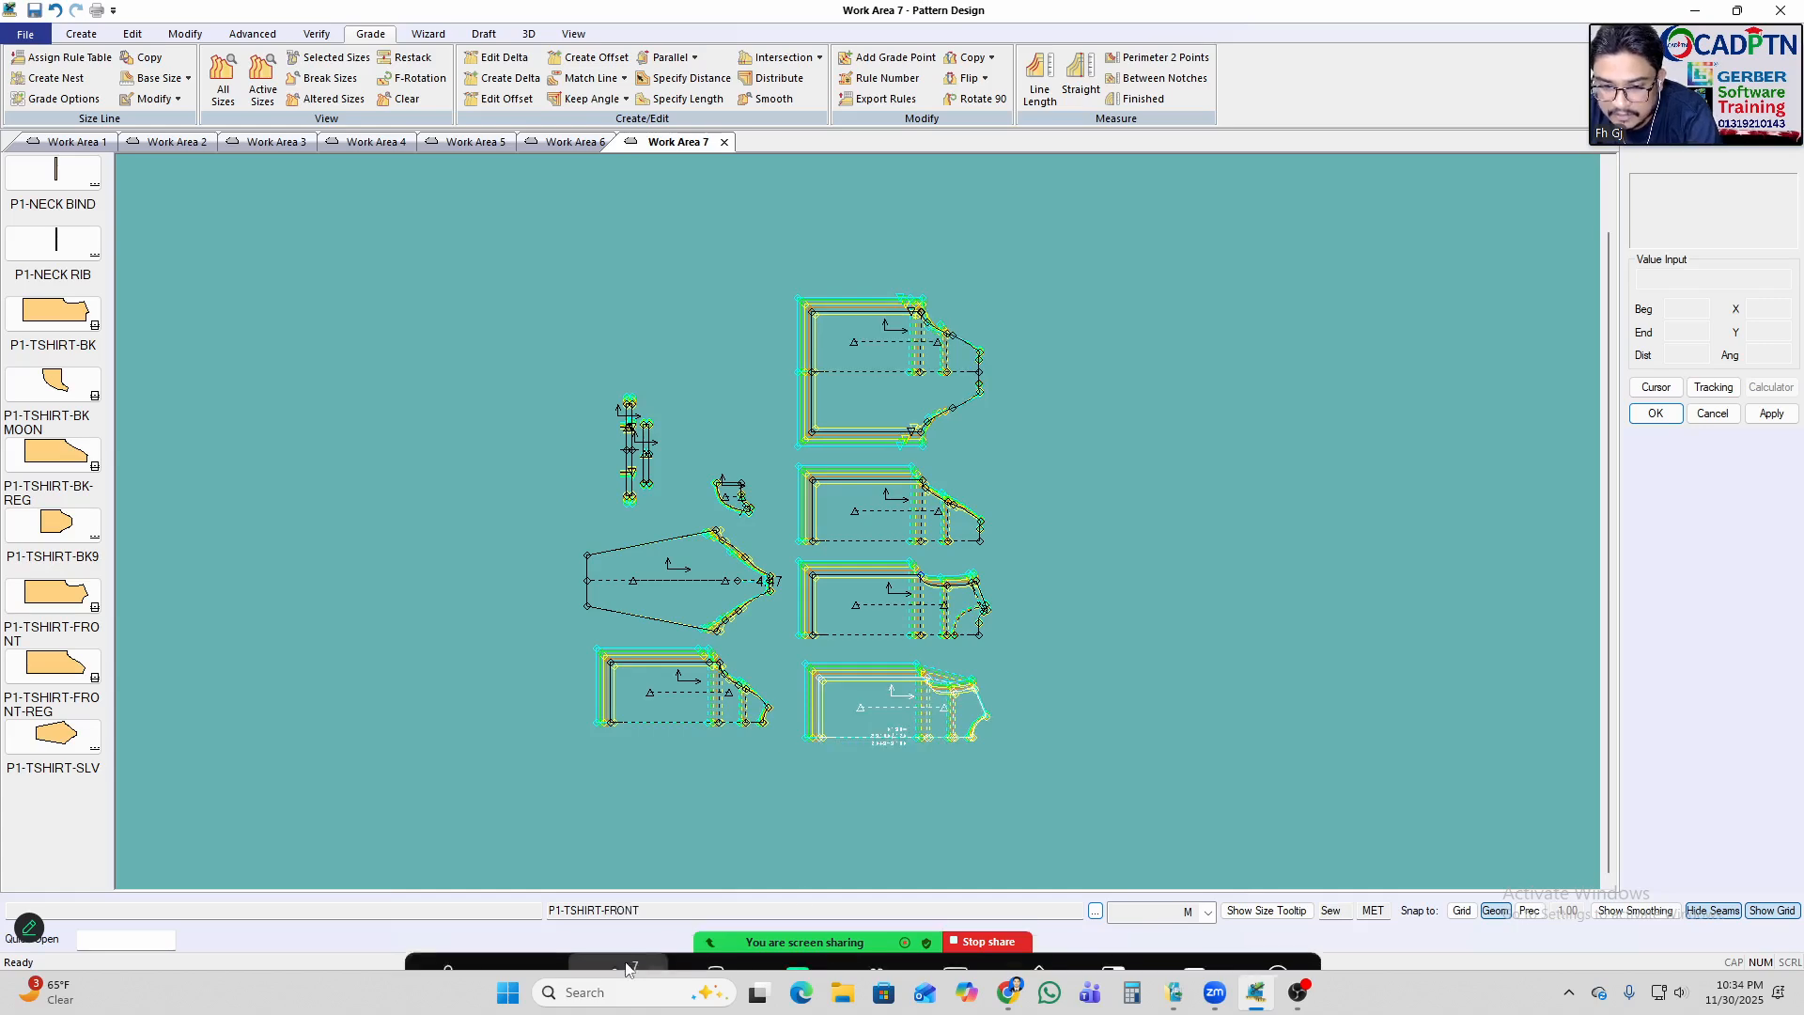
click(623, 963)
scroll(1109, 573, down, 2)
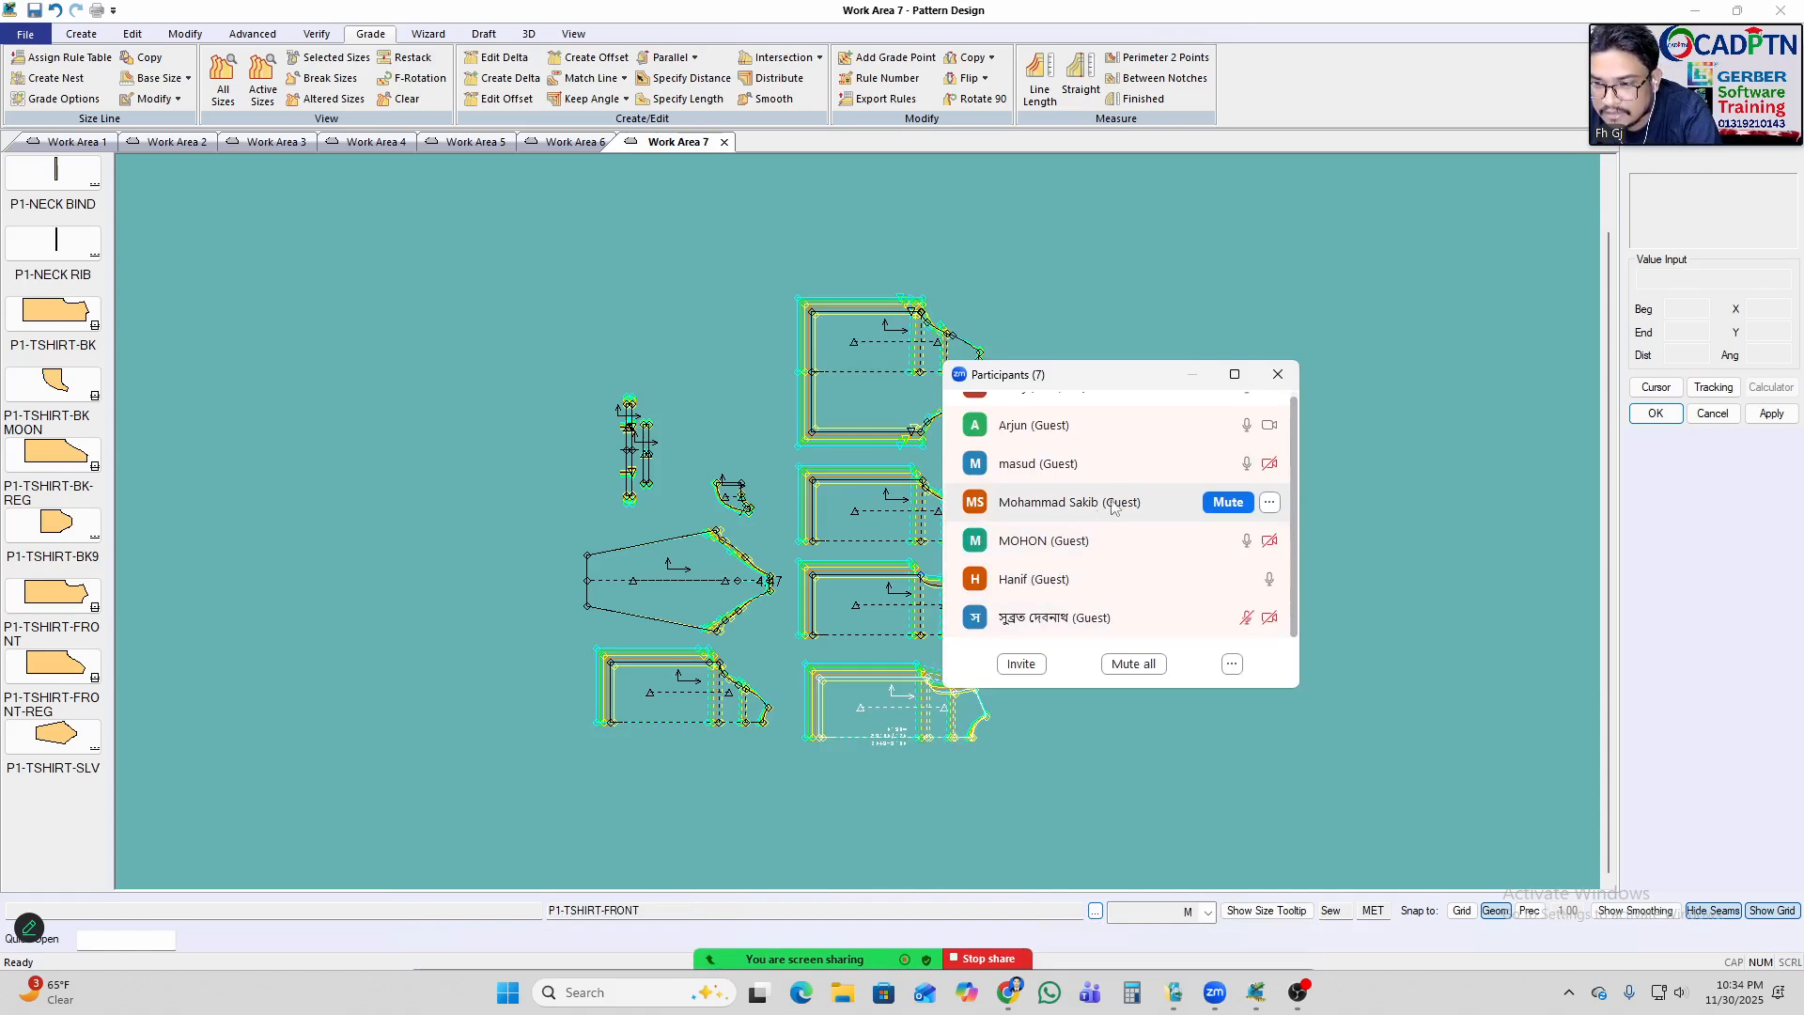
click(873, 405)
click(869, 402)
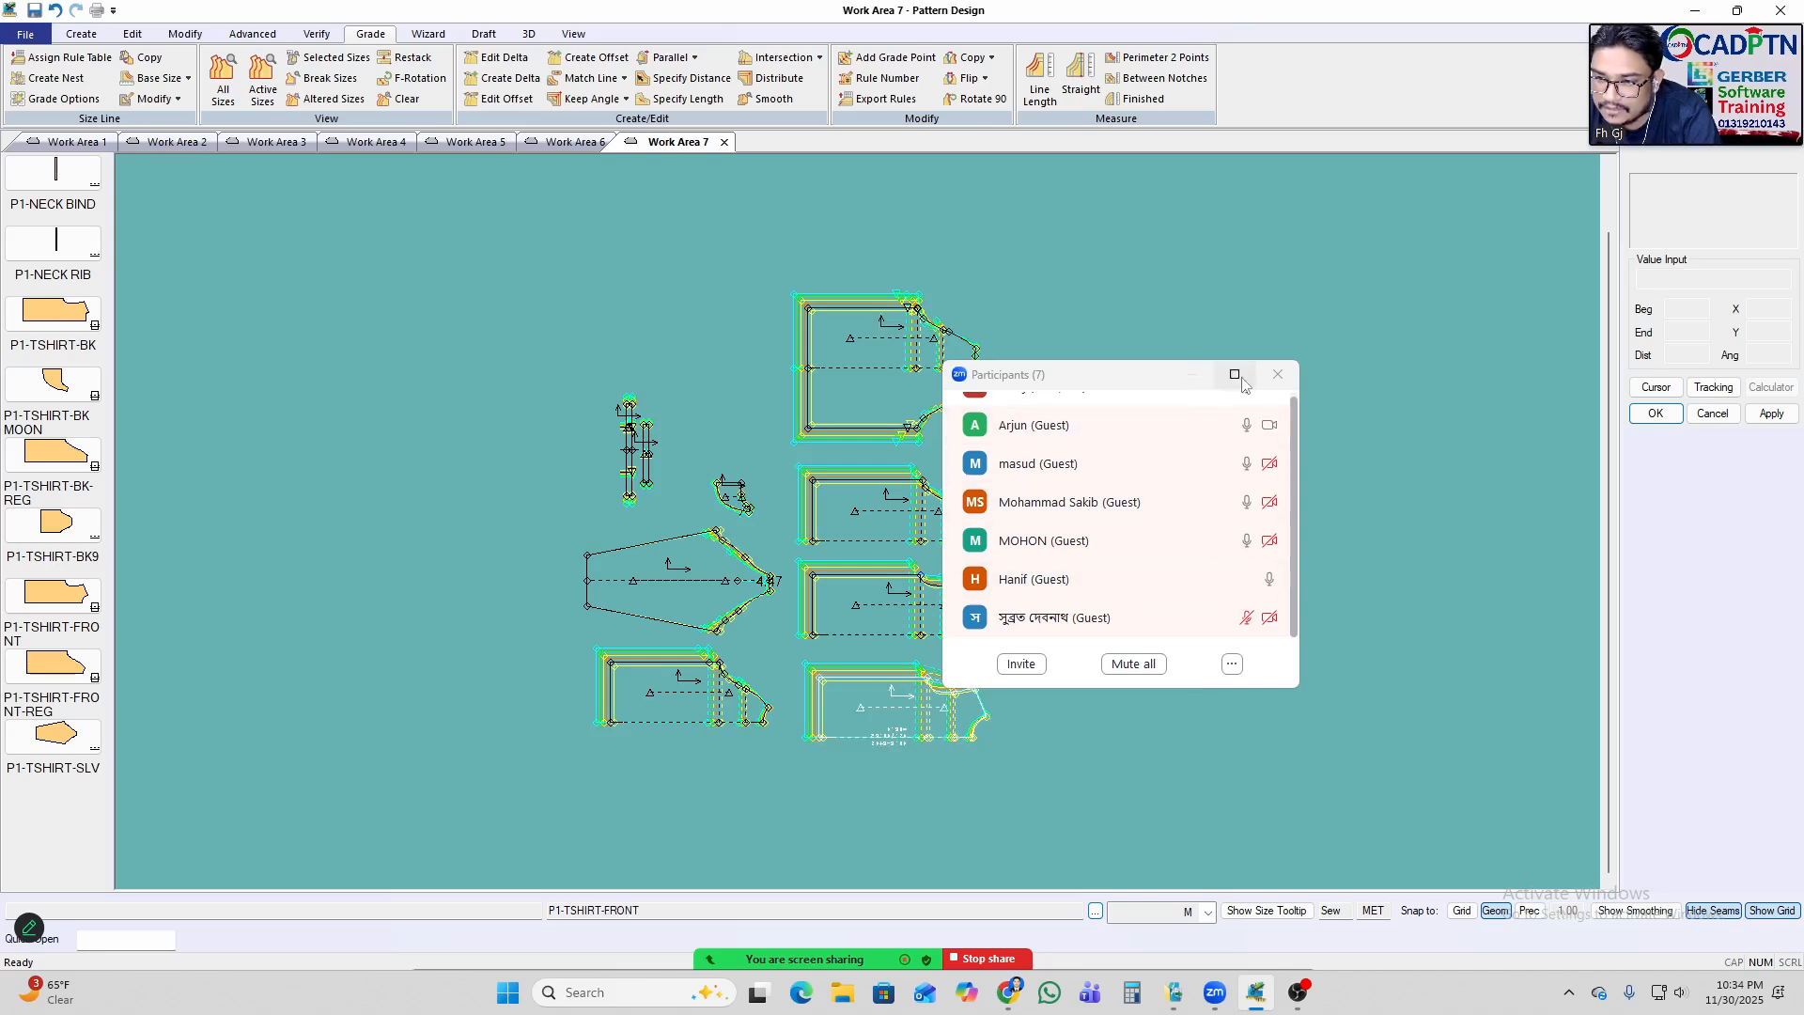
click(1270, 381)
click(943, 334)
click(950, 341)
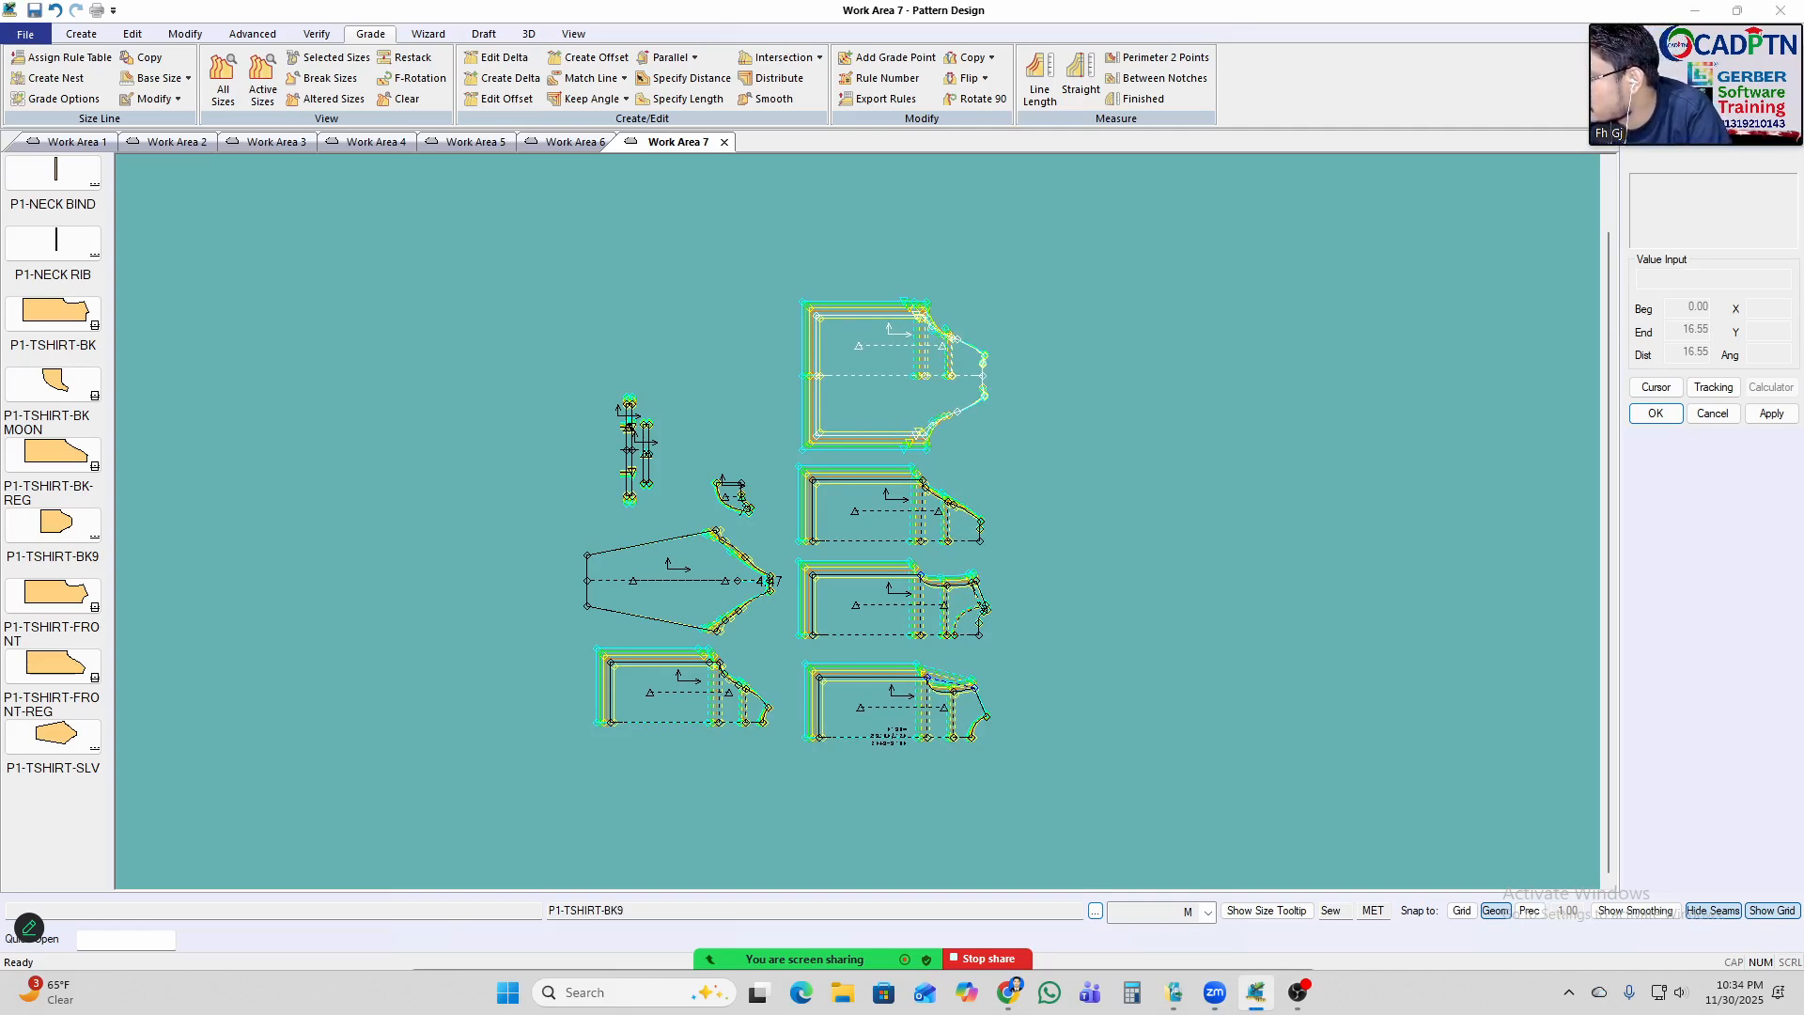
key(alt+Tab)
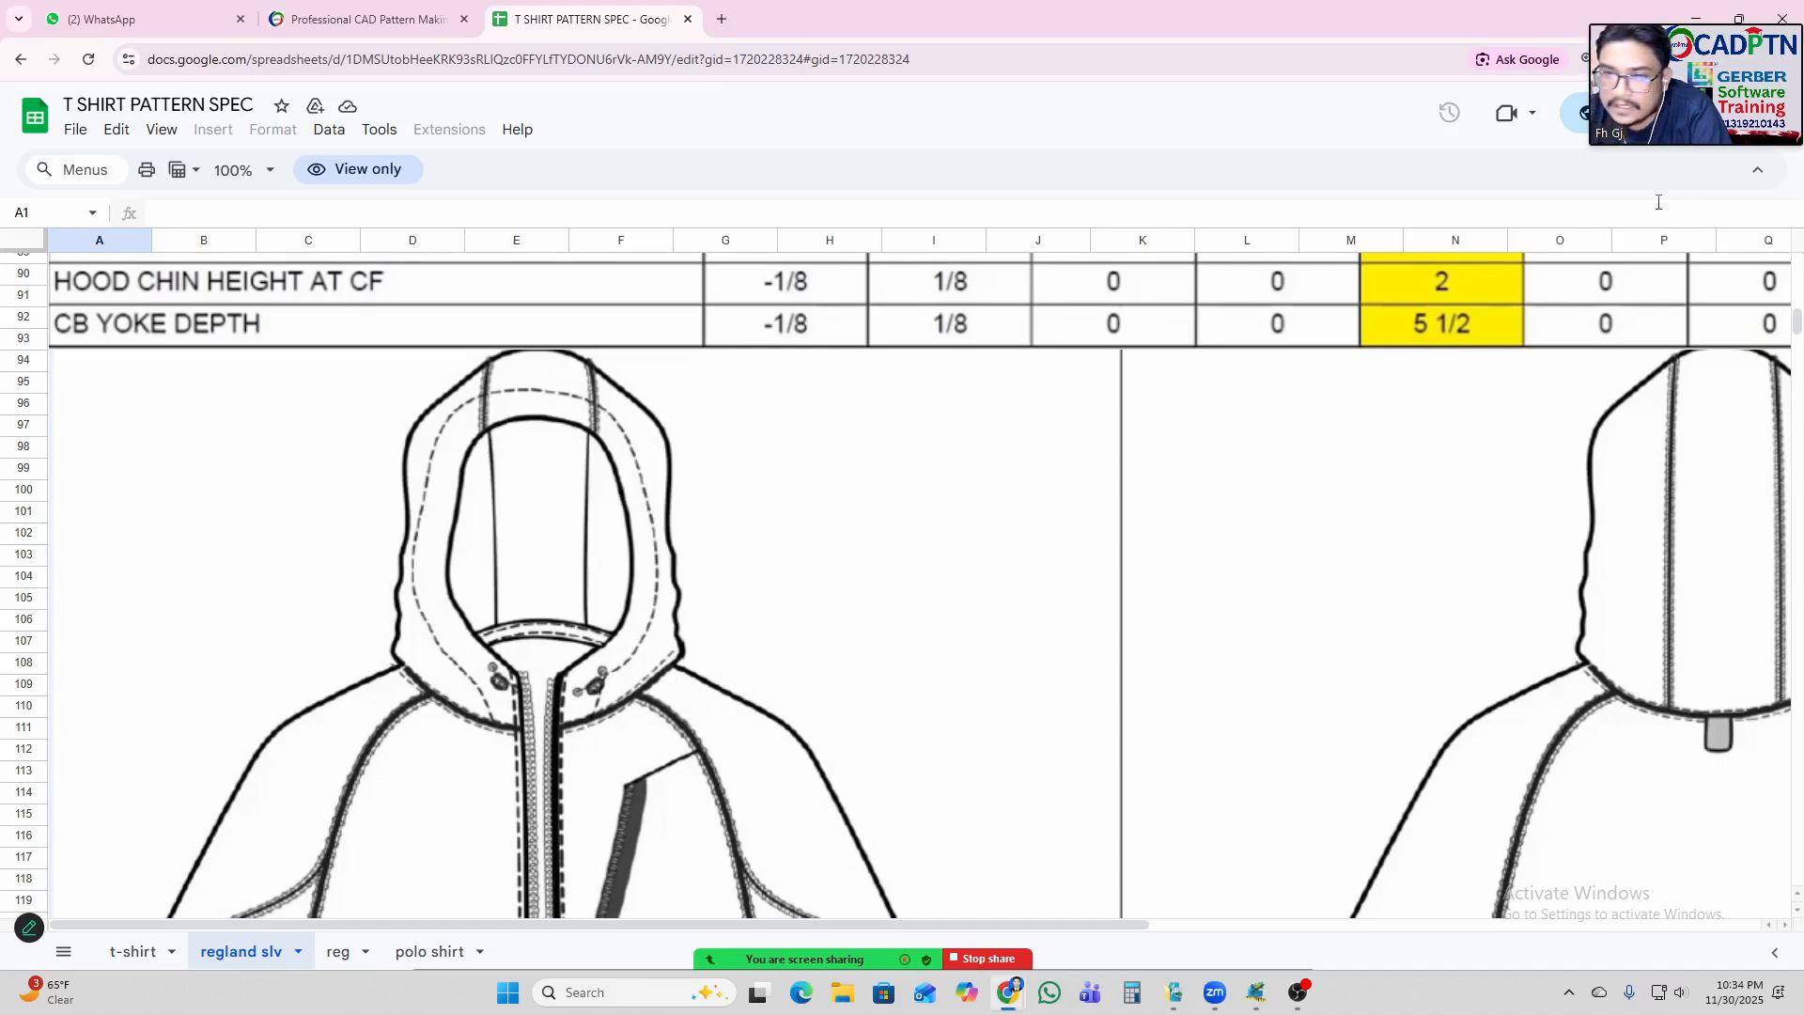
key(alt+Tab)
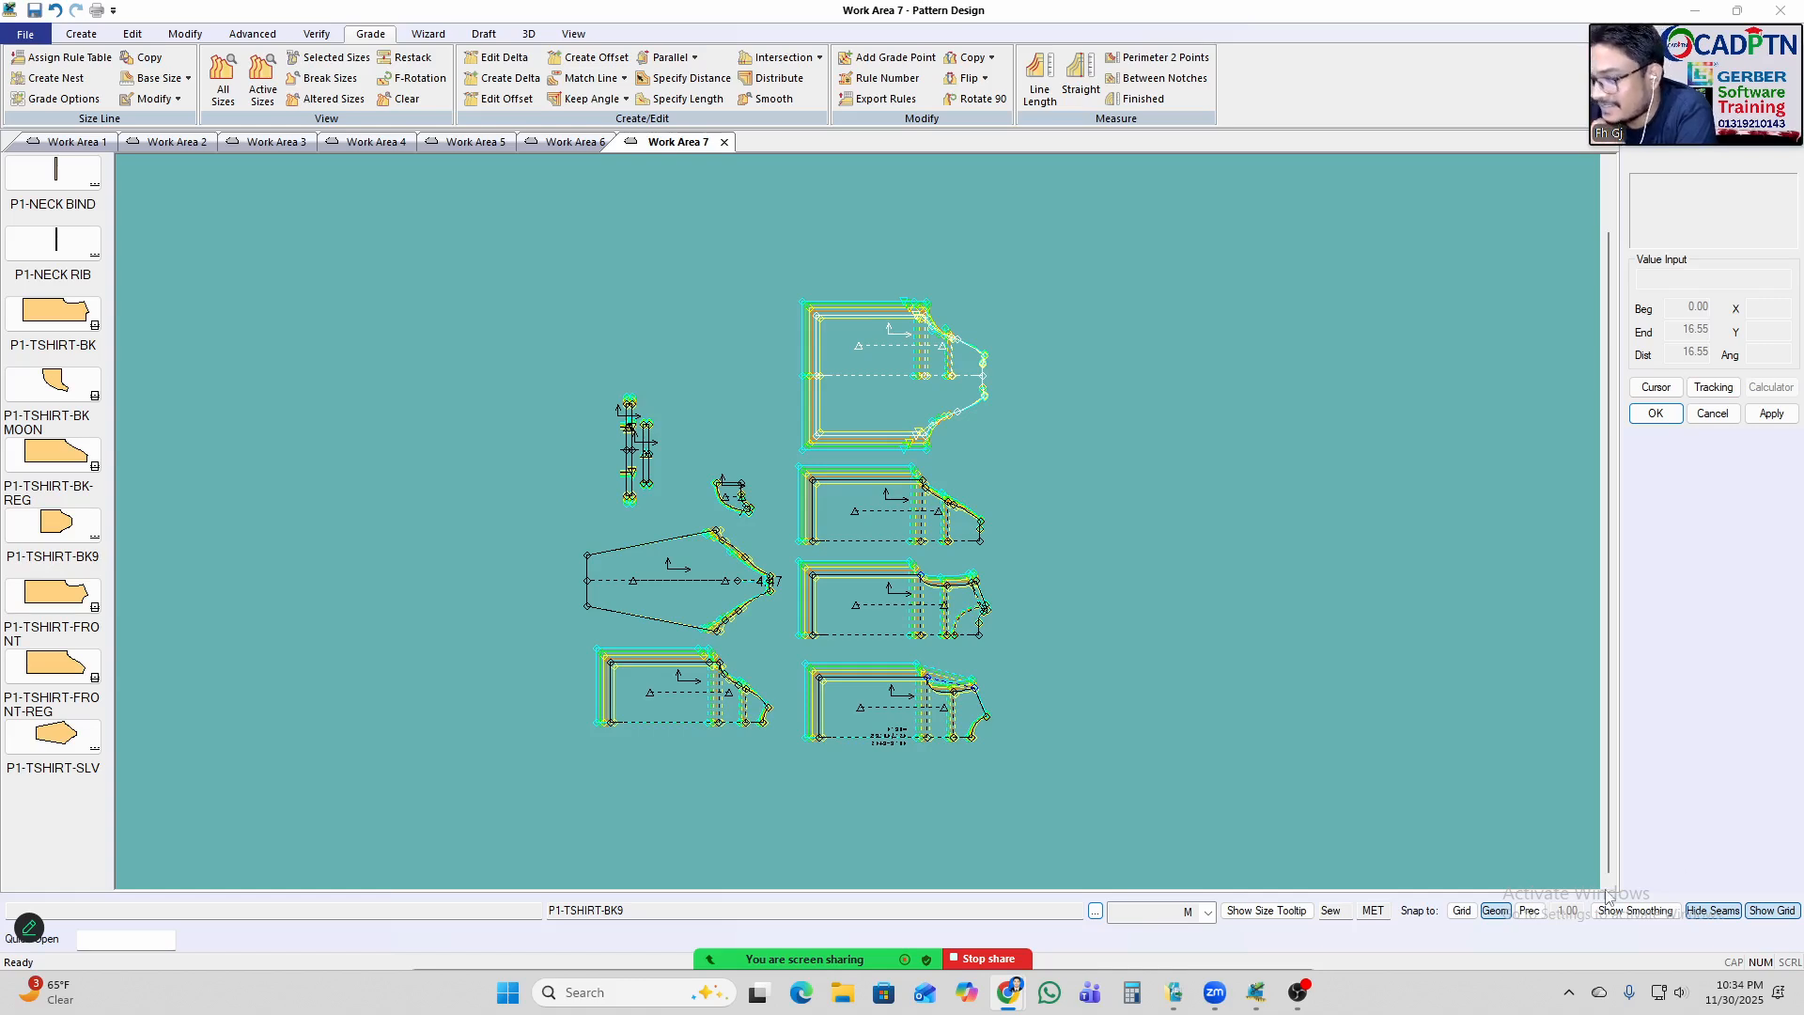
click(1673, 993)
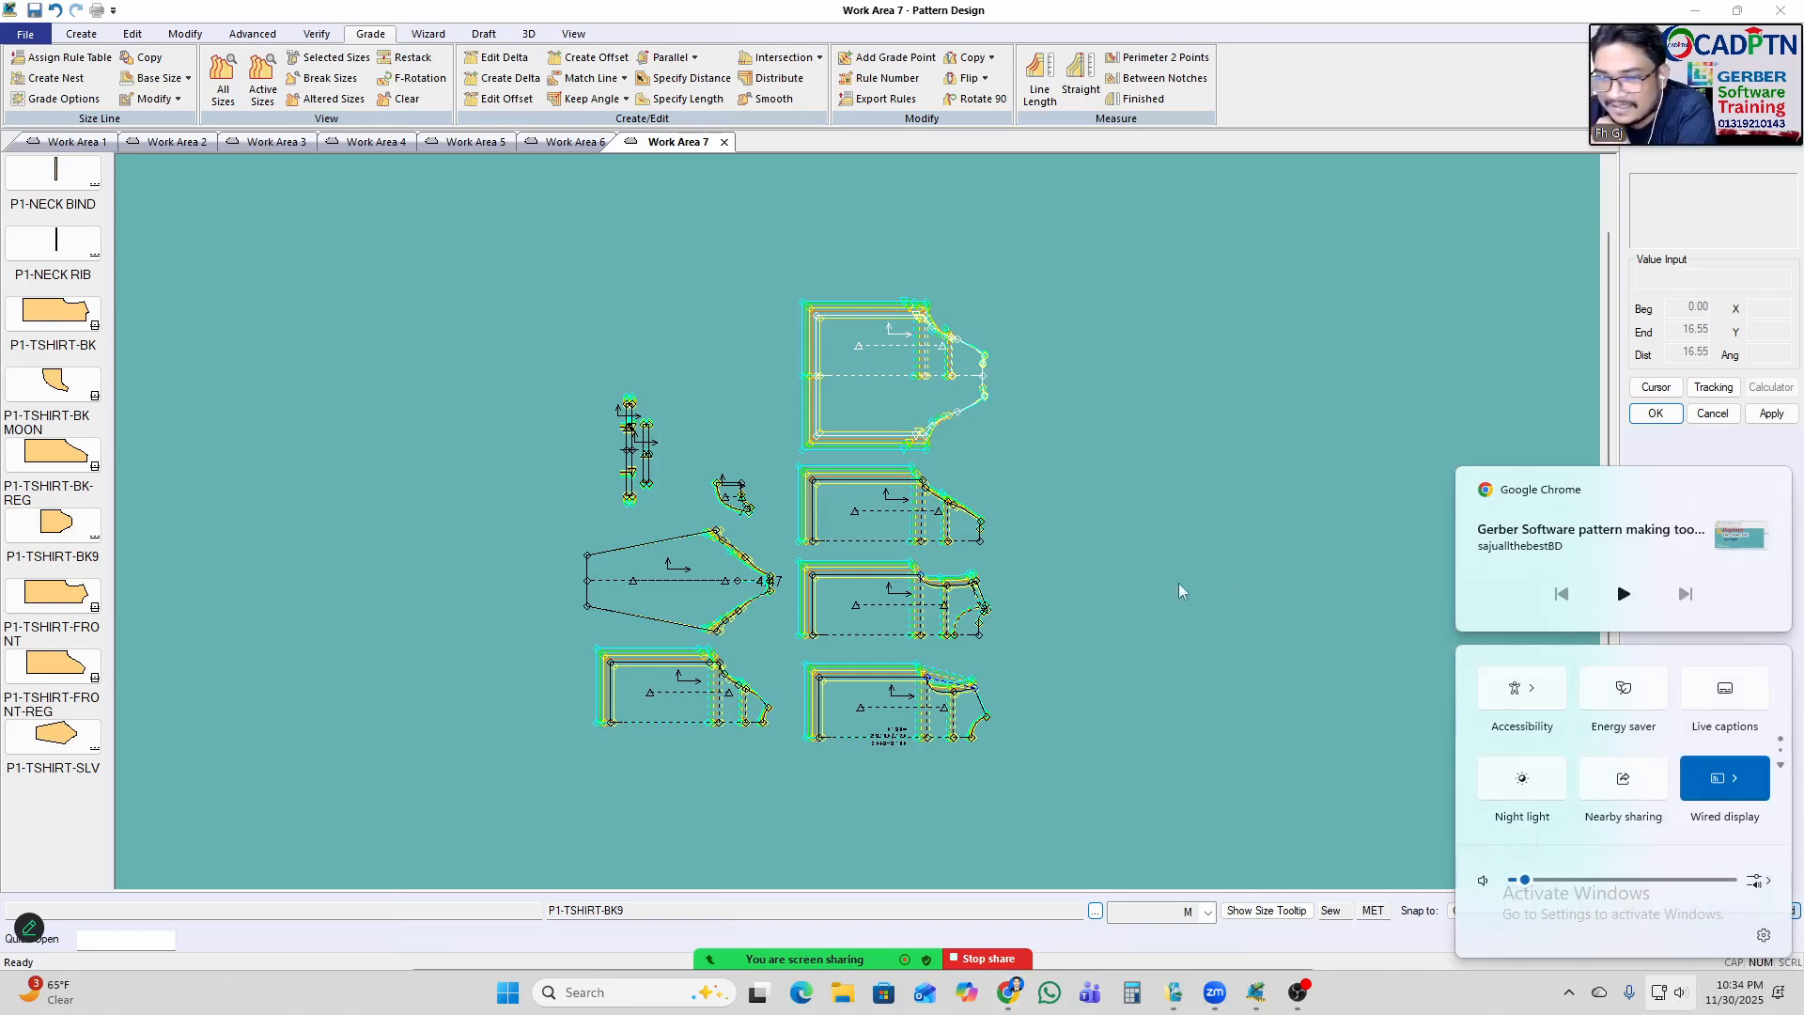
click(889, 376)
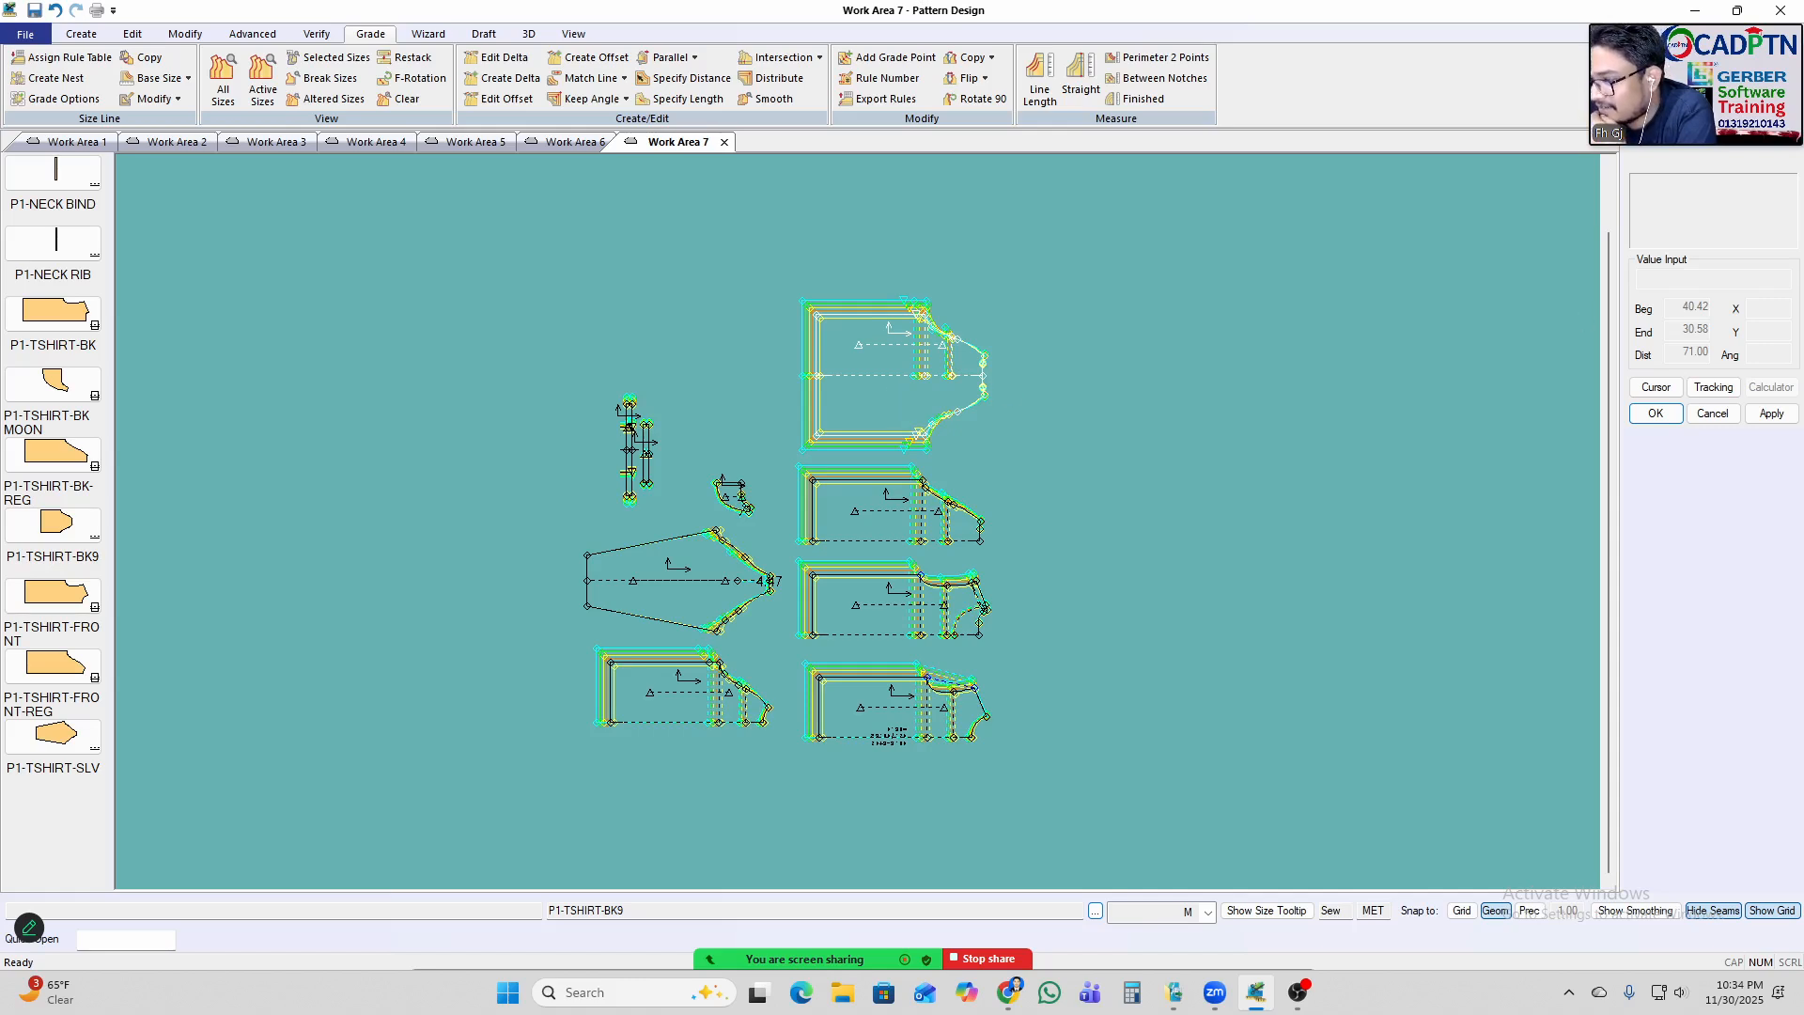
Look at the WhatsApp chat with the shared tech pack and move its window back off the shared screen.
key(alt+Tab)
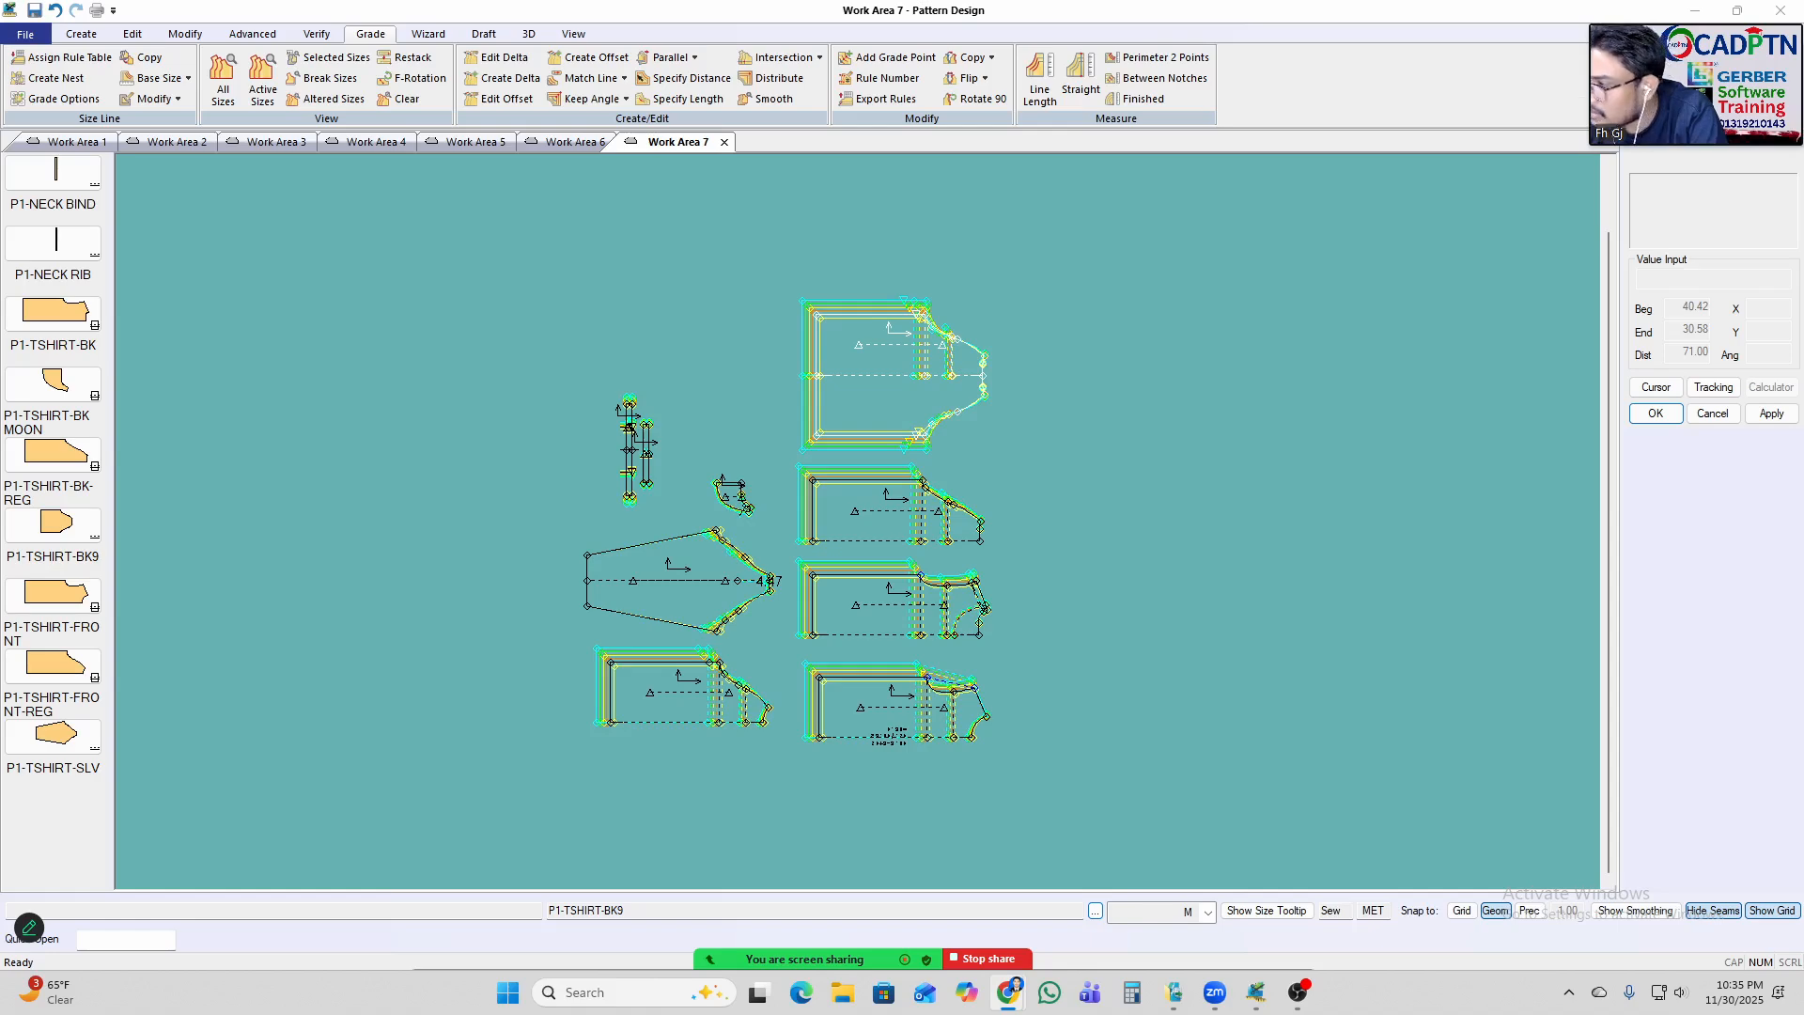
drag(1803, 151, 1004, 235)
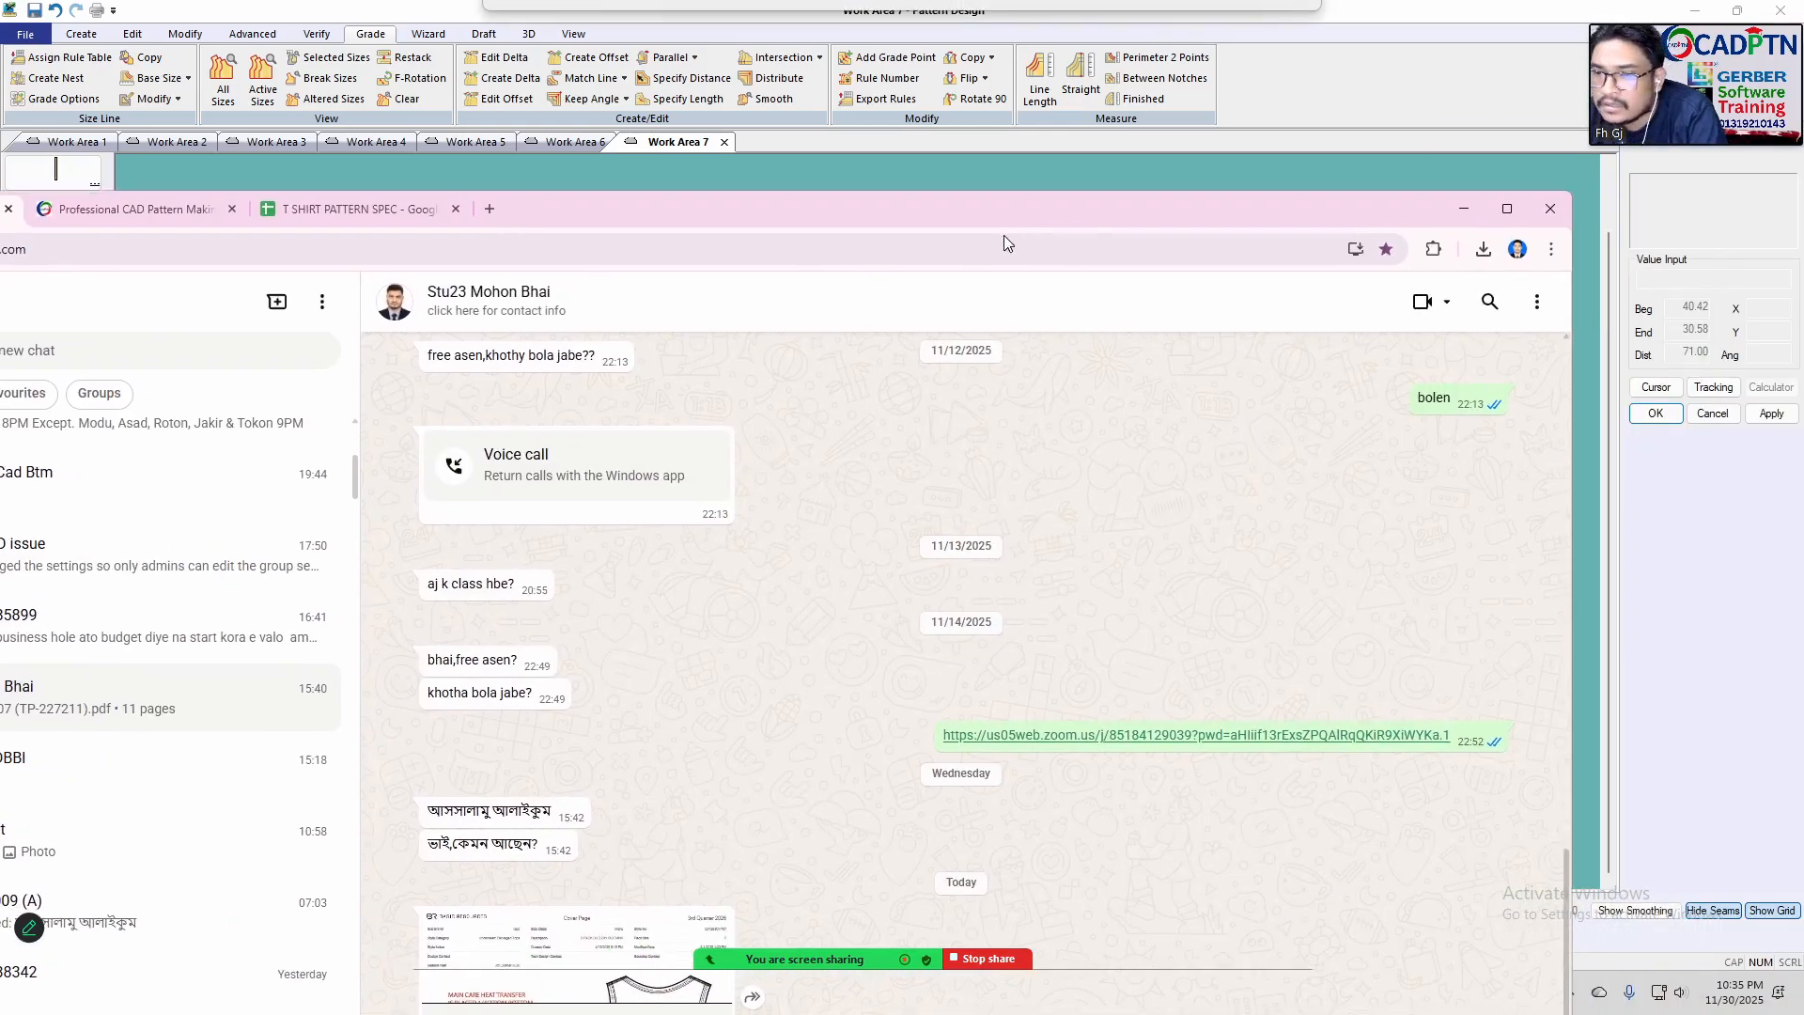
drag(1395, 212, 1803, 212)
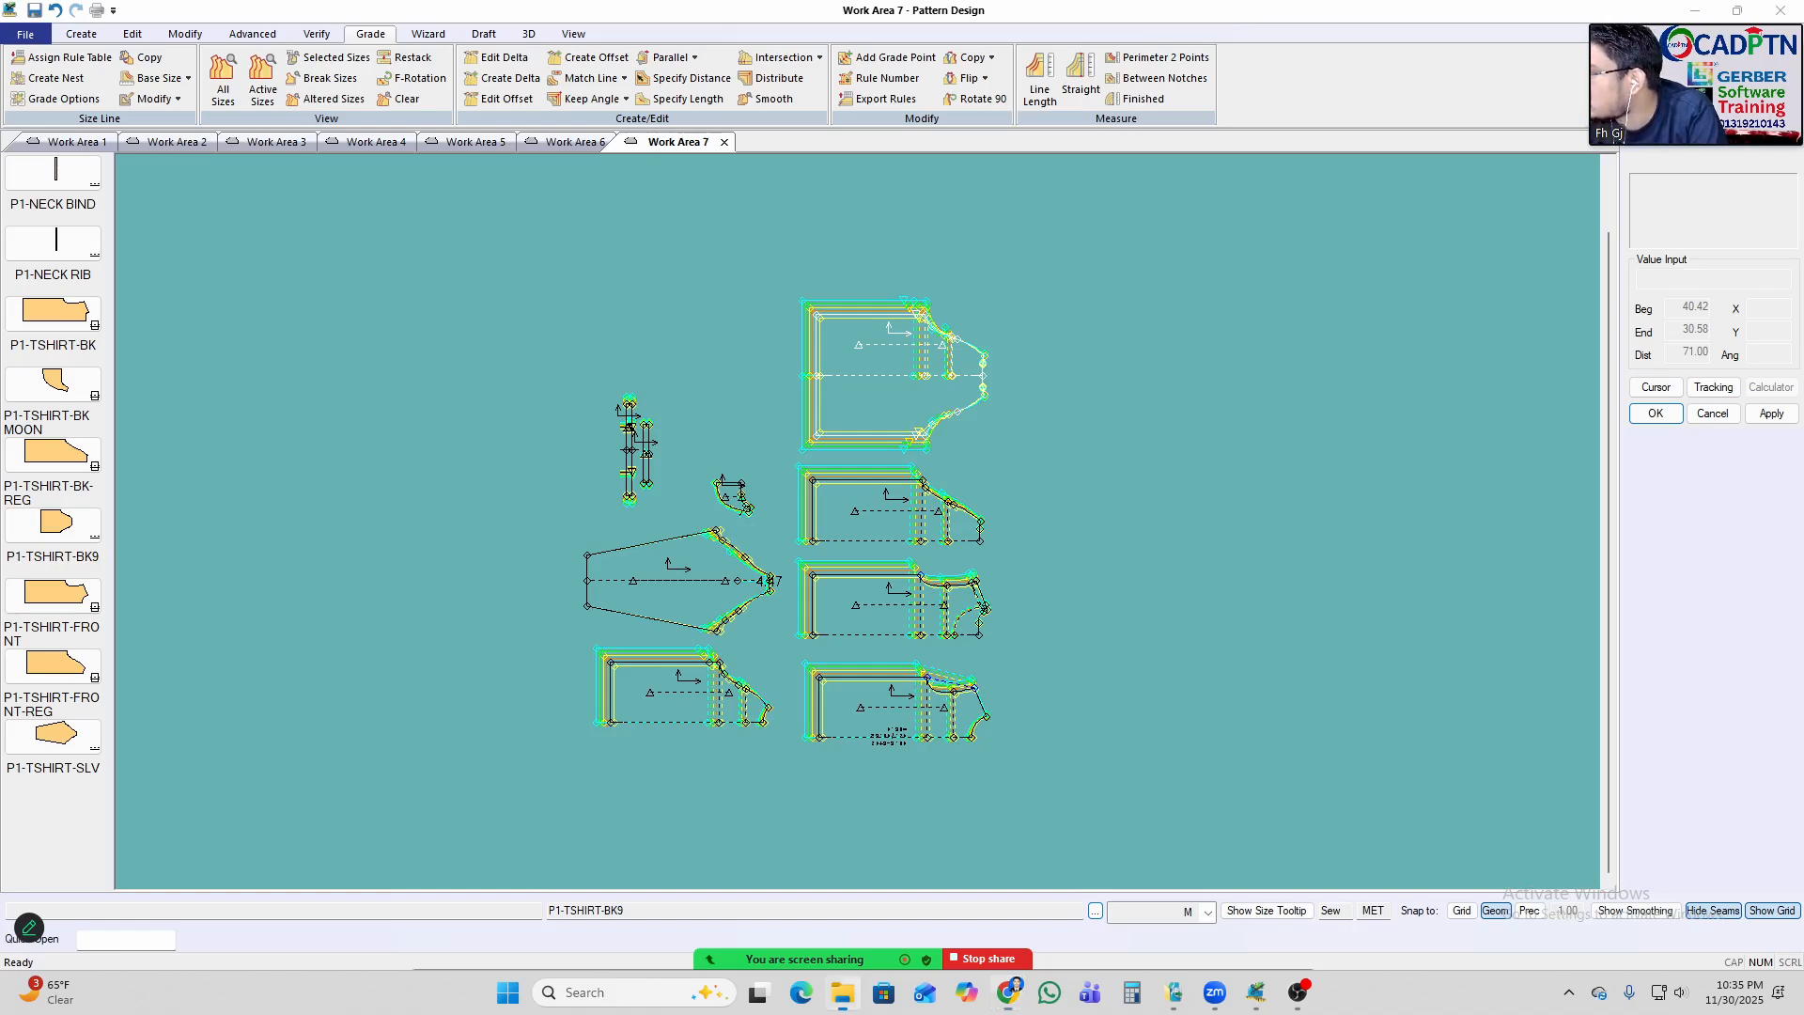
Open the PDF IZM263CVT07 (TP-227211) from the Desktop folder and show it full size on the shared screen.
drag(1803, 291, 1130, 251)
double_click(883, 602)
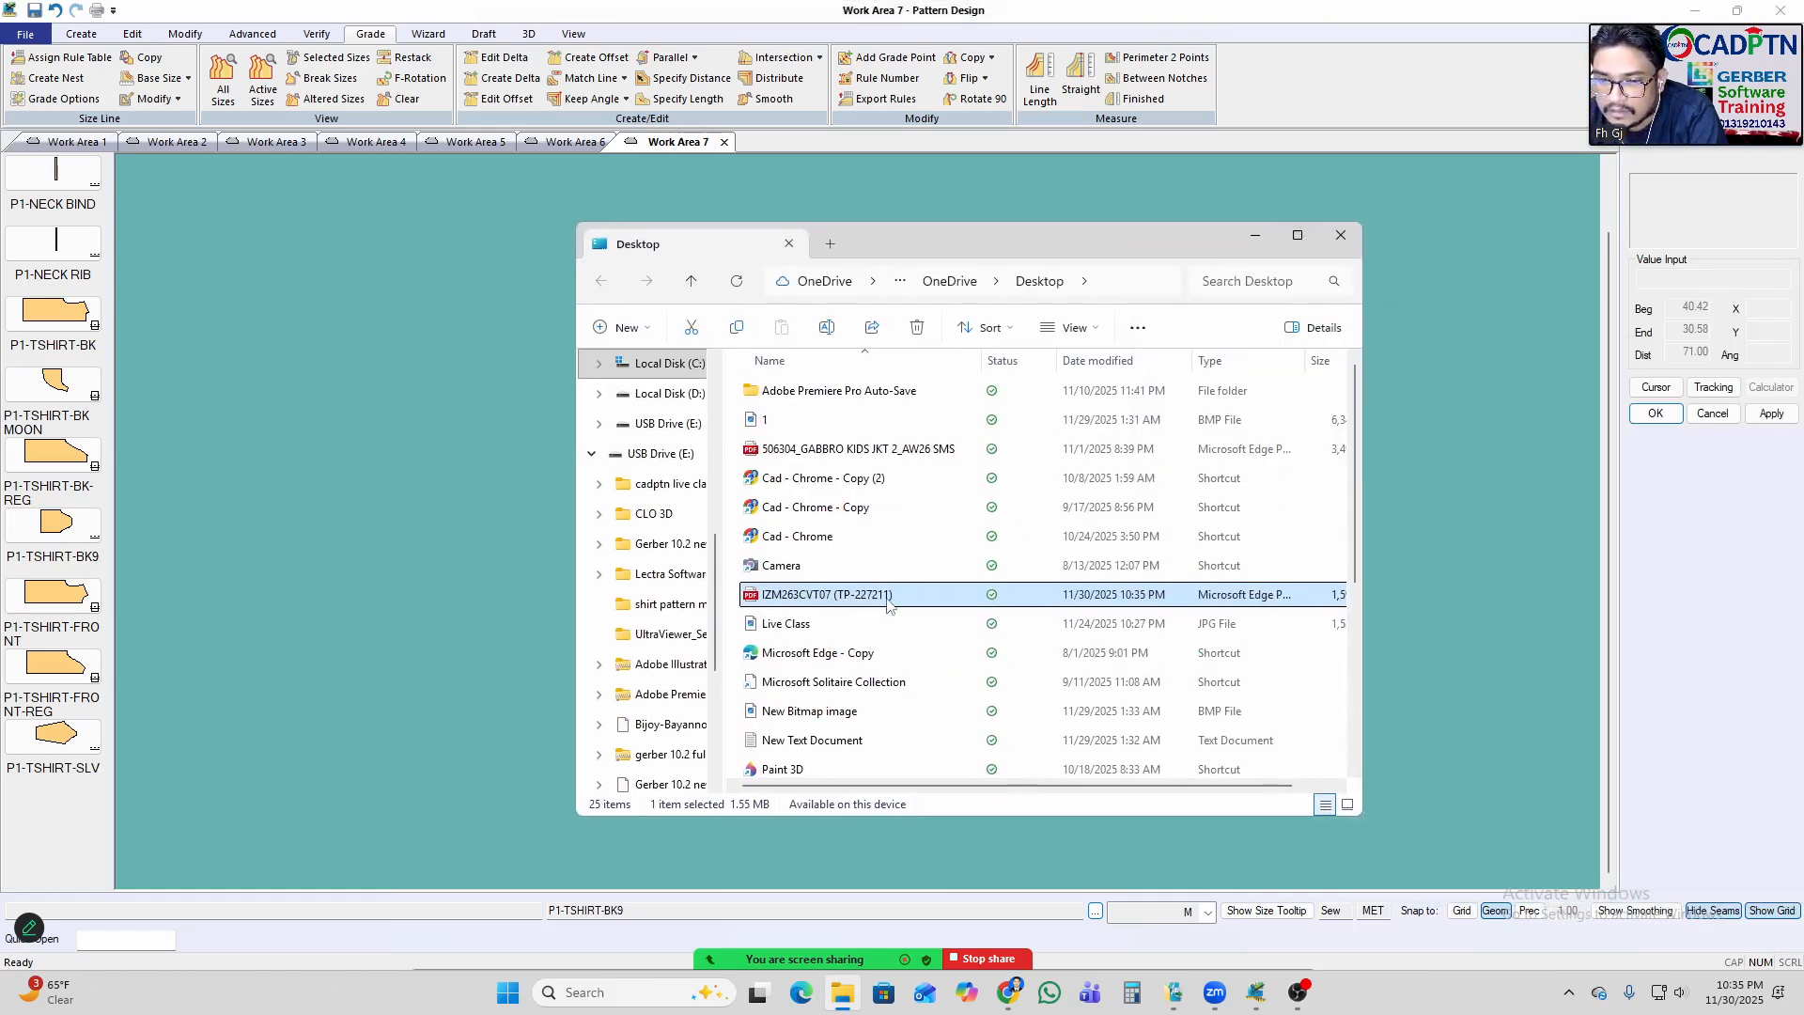
click(1341, 236)
drag(1803, 98, 1197, 80)
click(1426, 68)
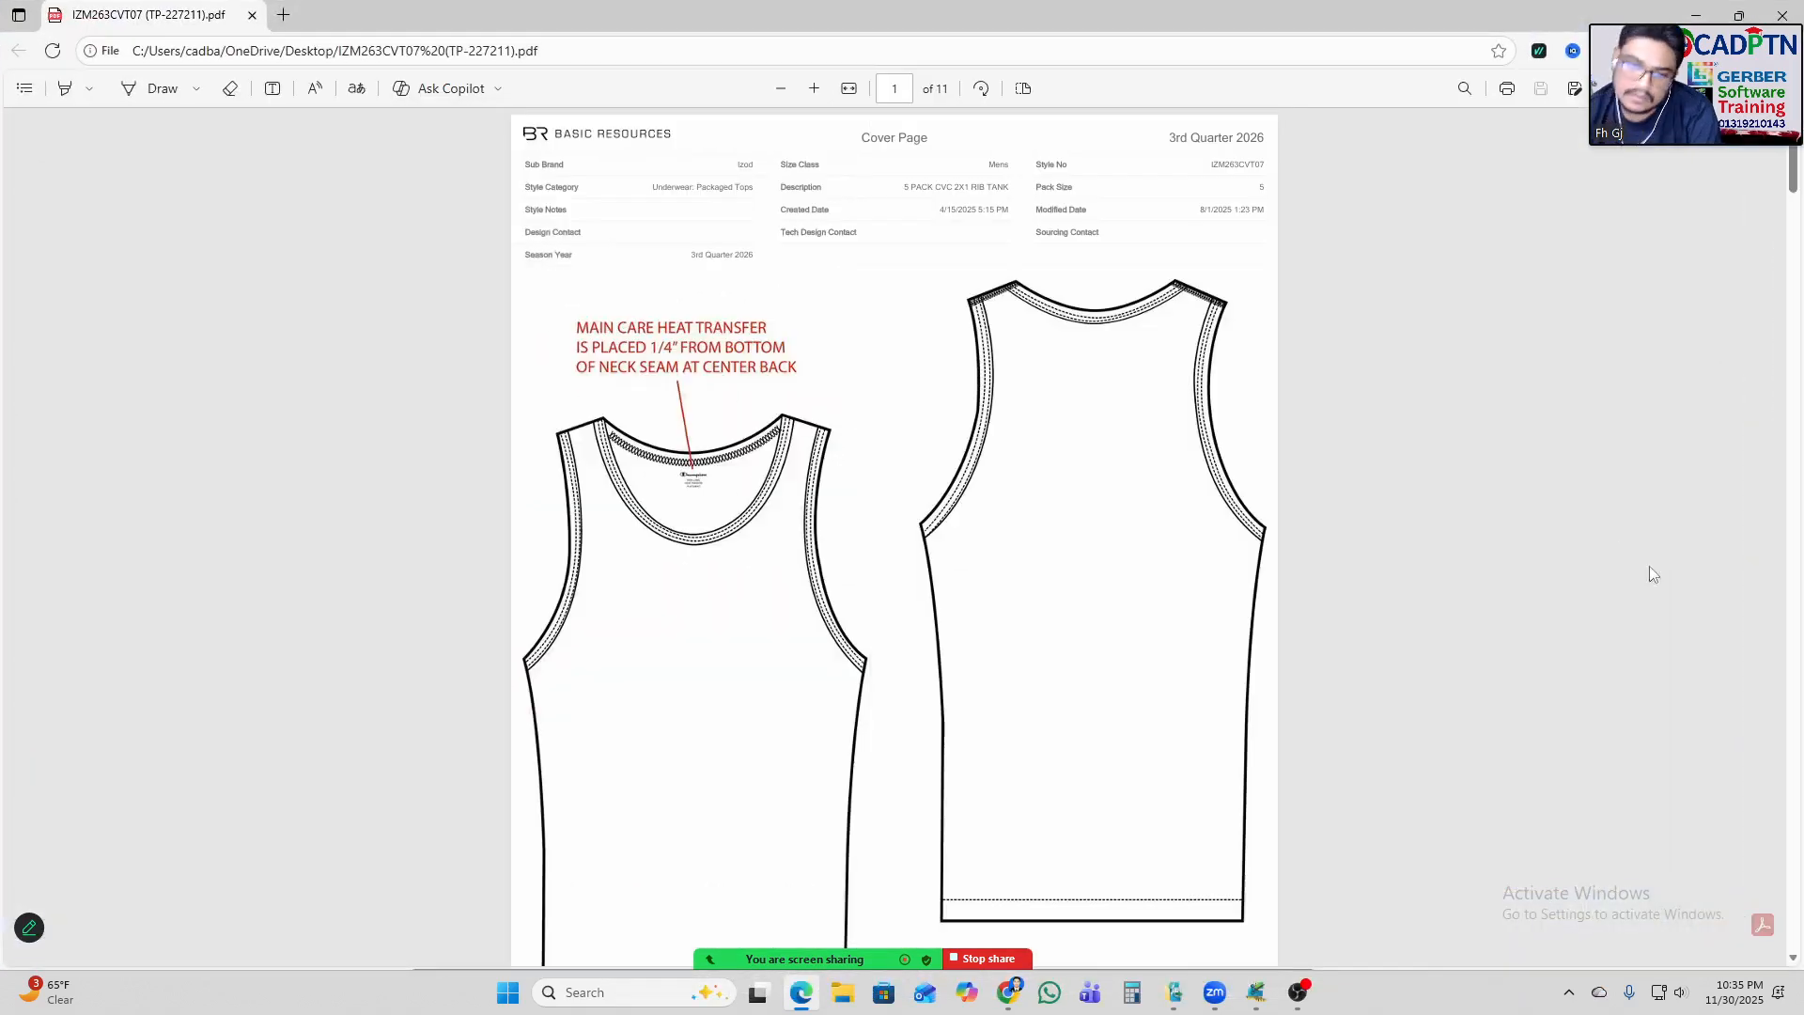
Examine the tank top sketches on the cover page and the measurement guide drawing on page 2.
scroll(904, 661, down, 1)
scroll(917, 620, down, 5)
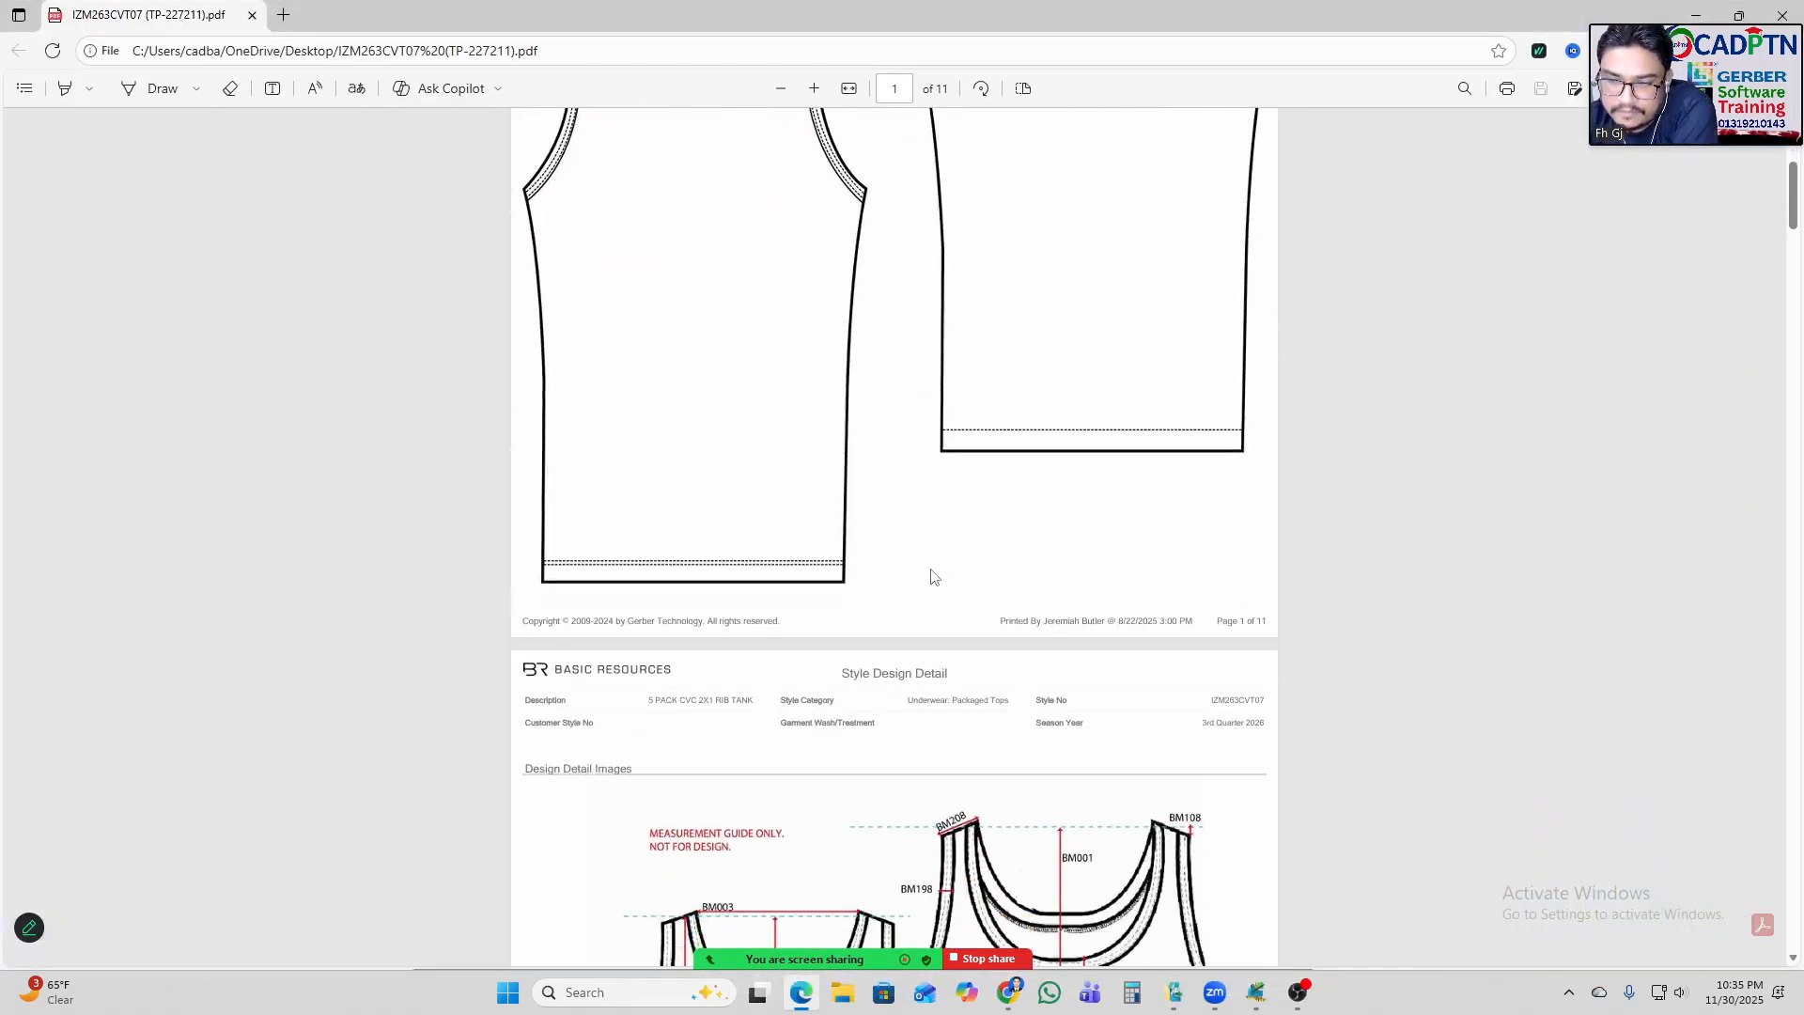
scroll(930, 552, up, 5)
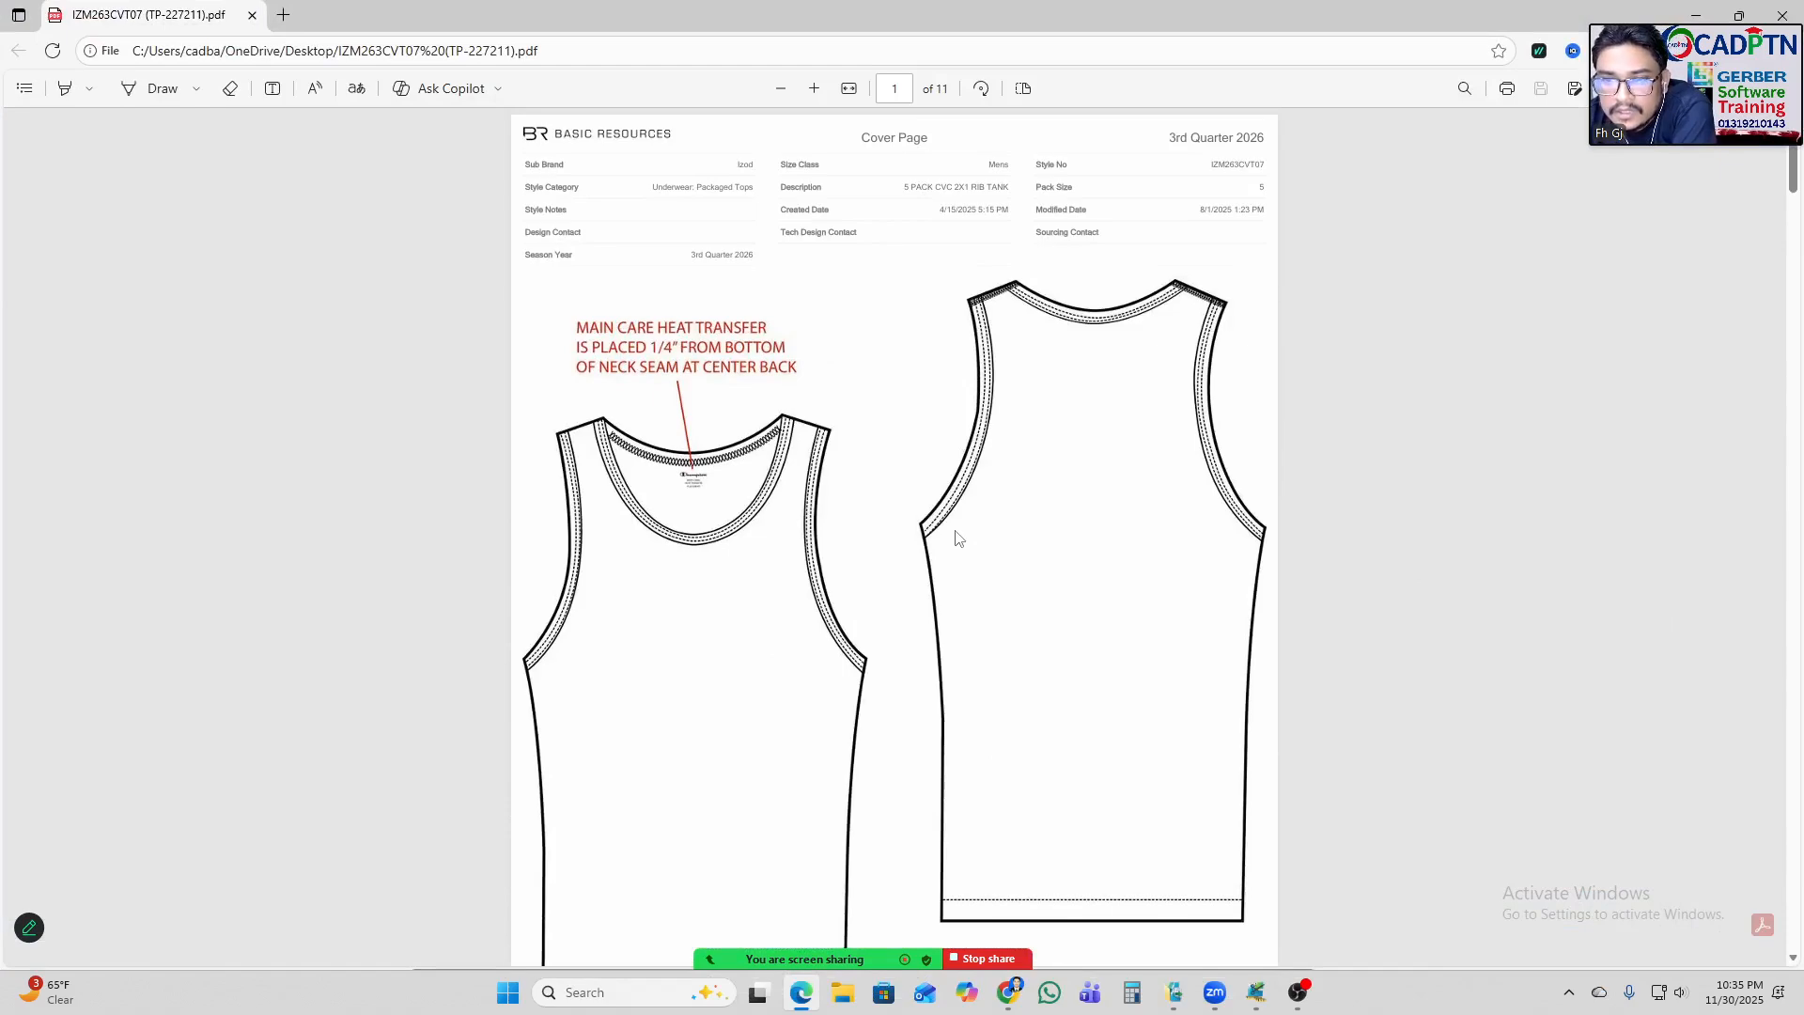
scroll(957, 528, down, 5)
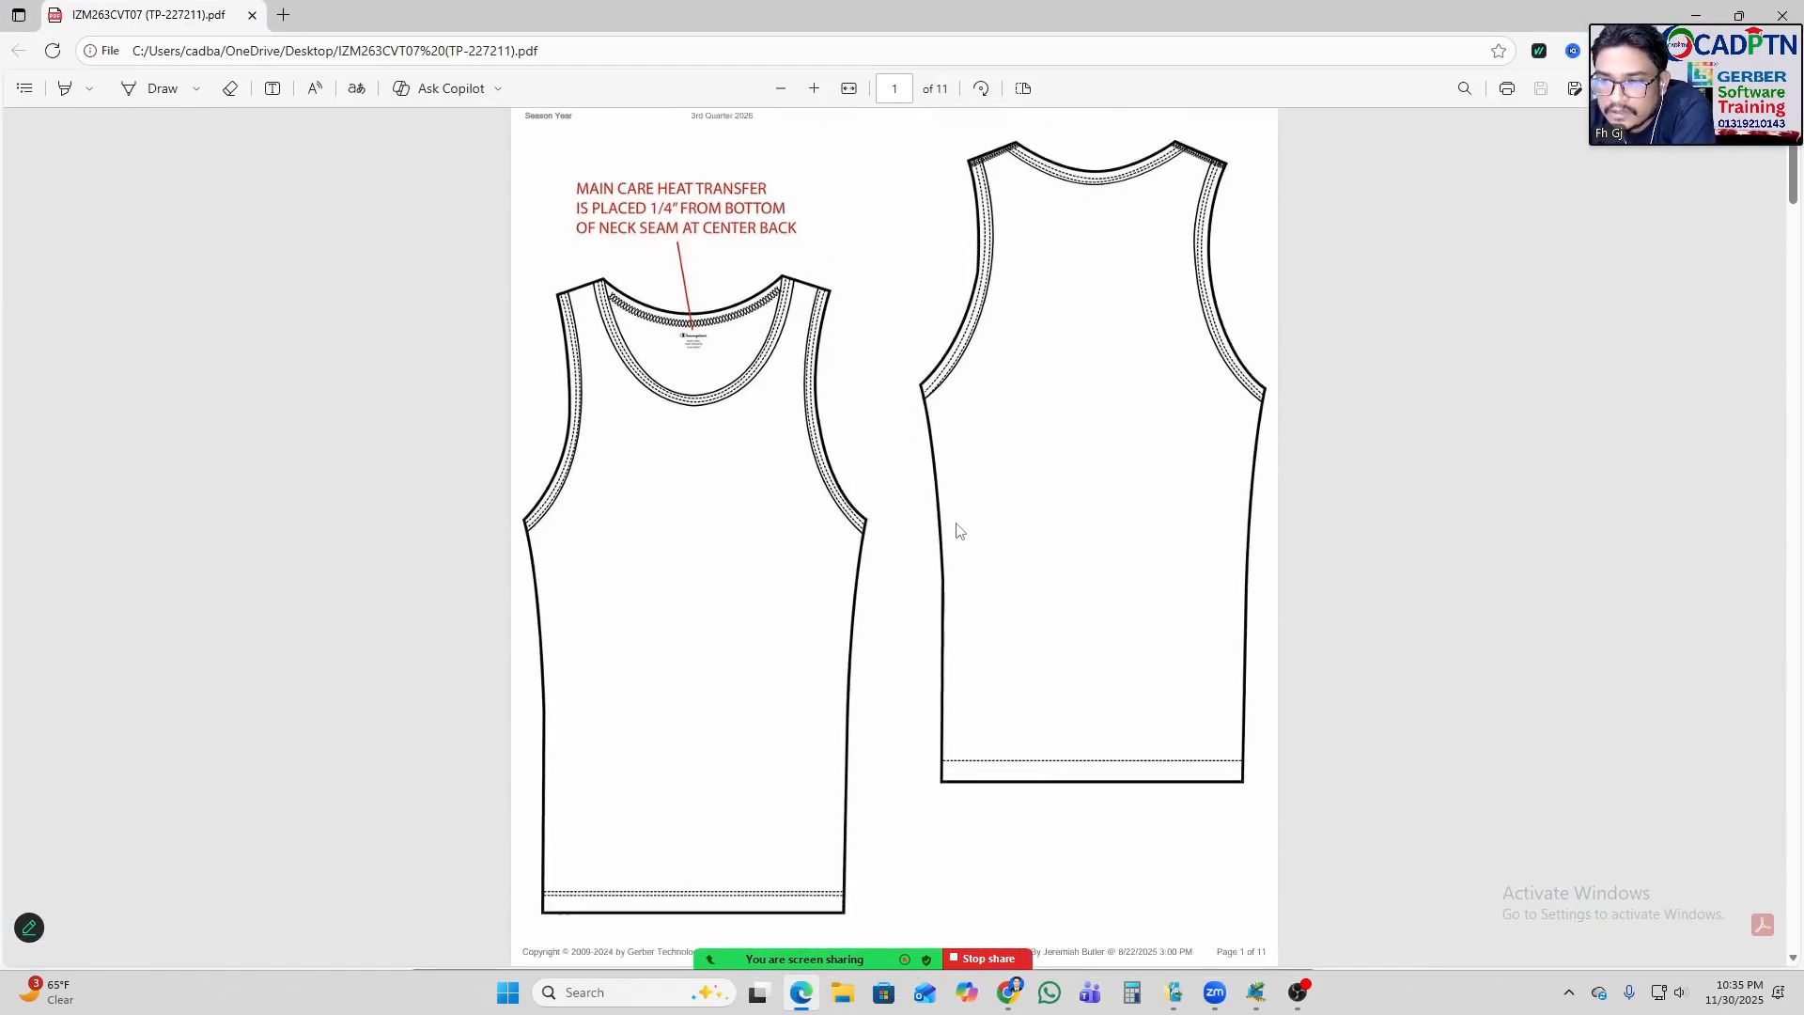
scroll(958, 525, up, 5)
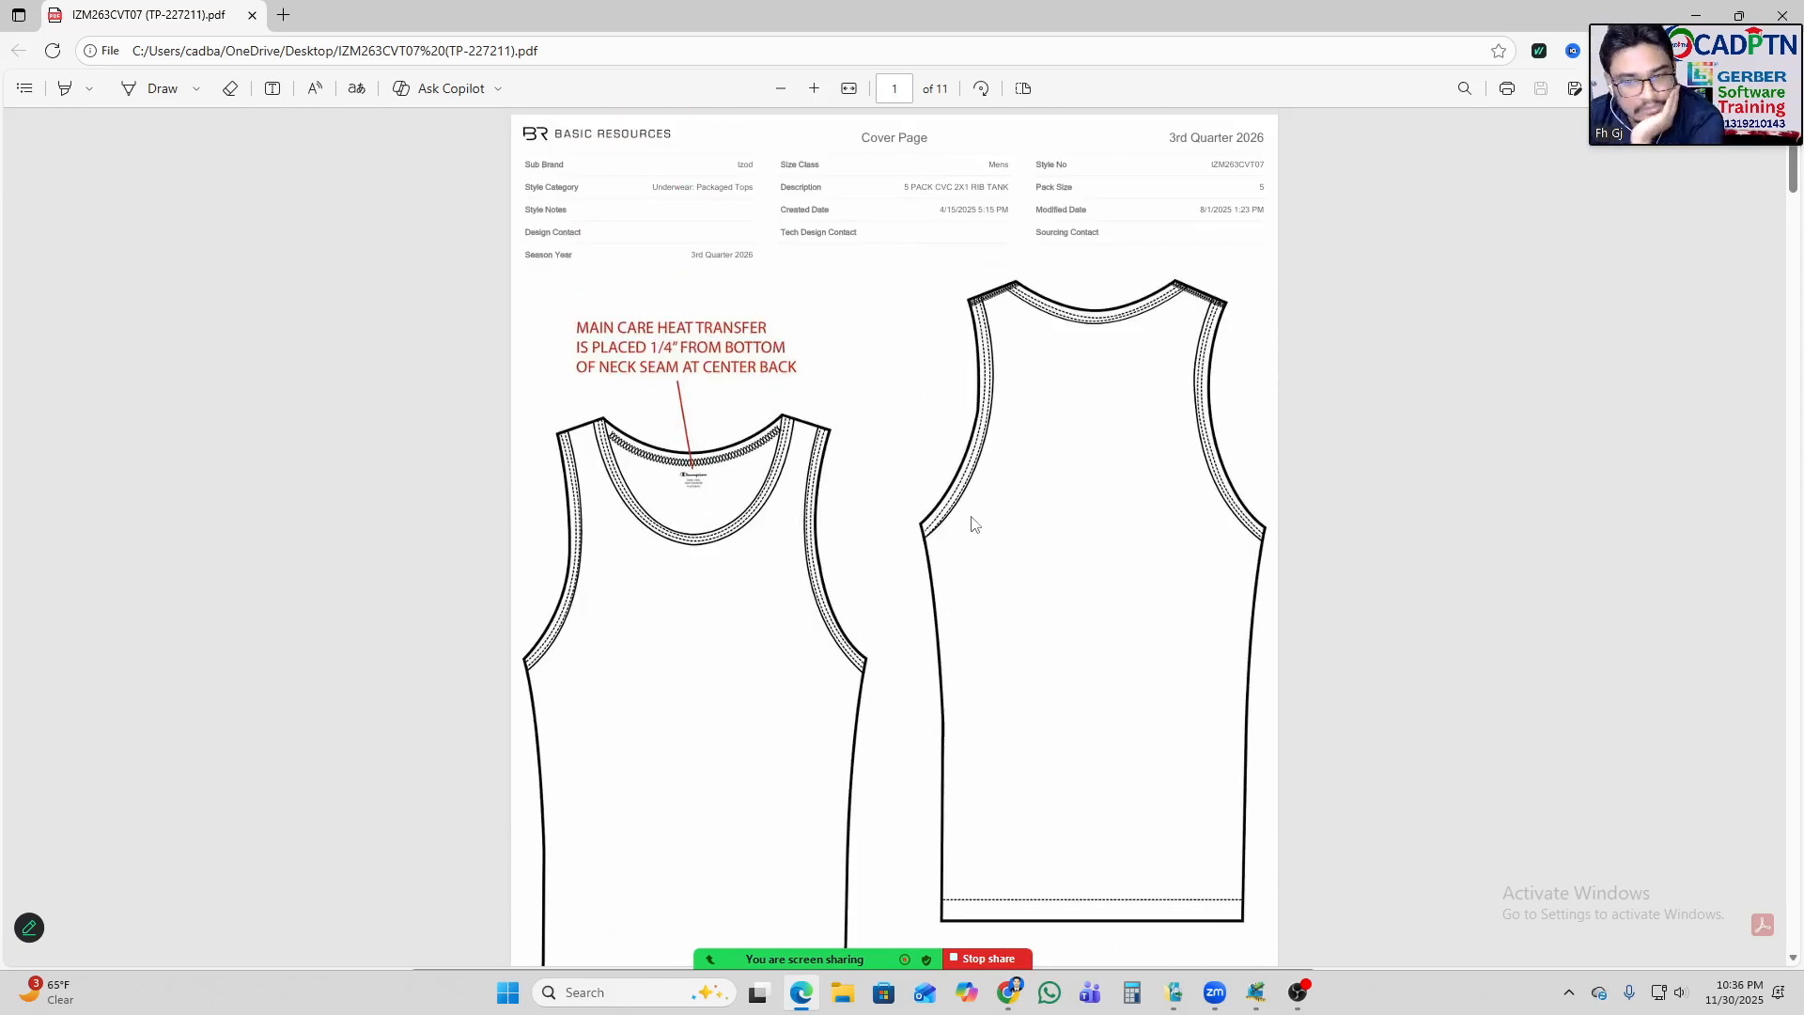
scroll(973, 516, down, 6)
scroll(1004, 489, down, 4)
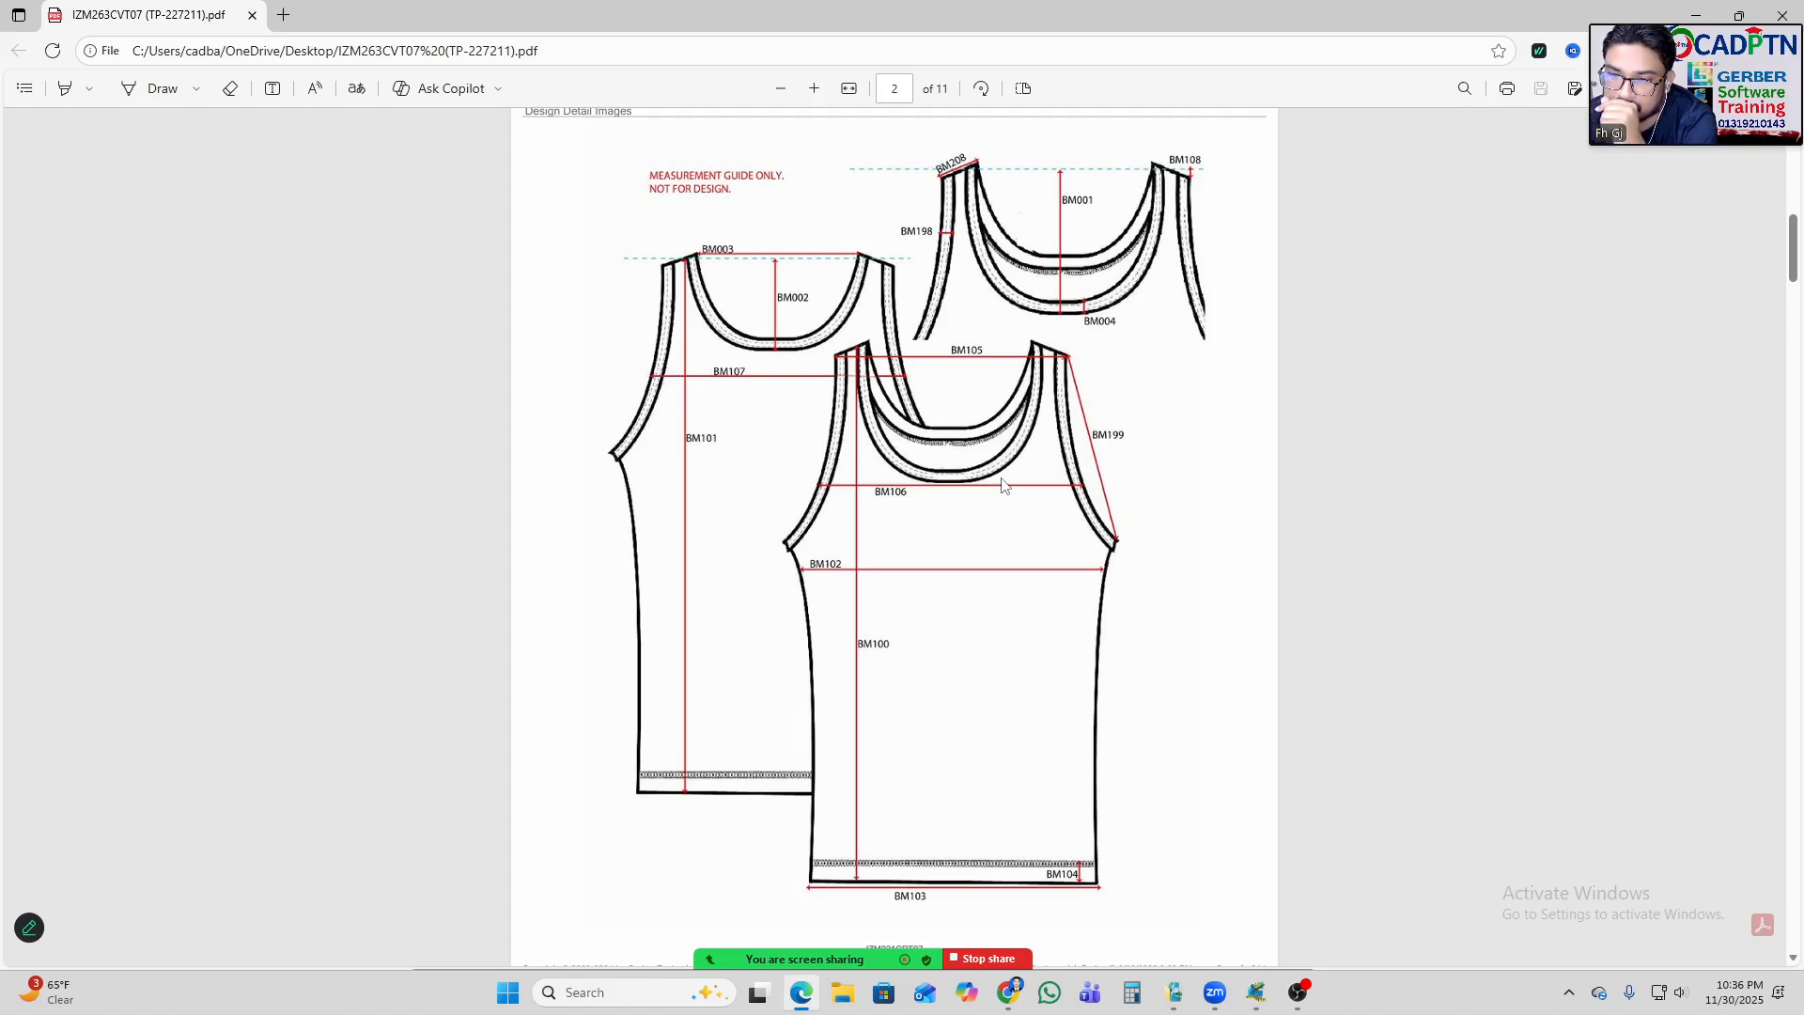
Skim the construction and bill of materials pages and enlarge the measurement chart on page 11.
scroll(1004, 483, down, 12)
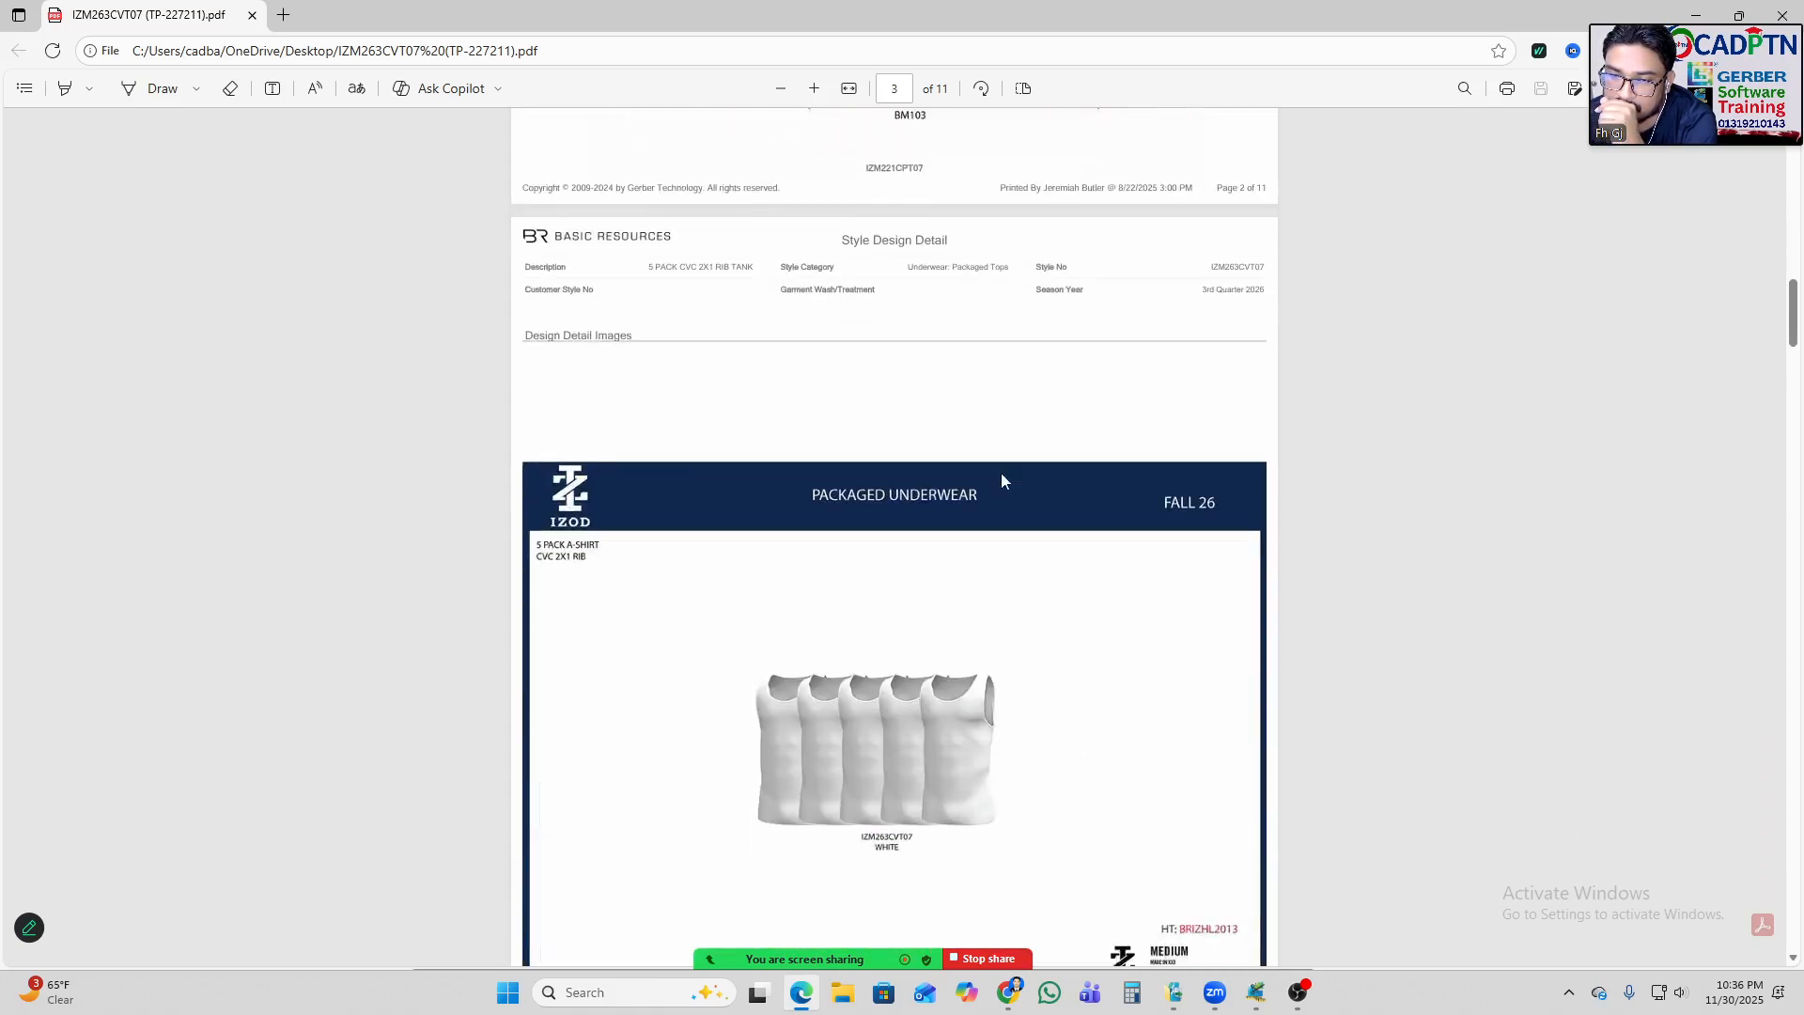
scroll(1003, 479, down, 5)
scroll(1006, 476, up, 4)
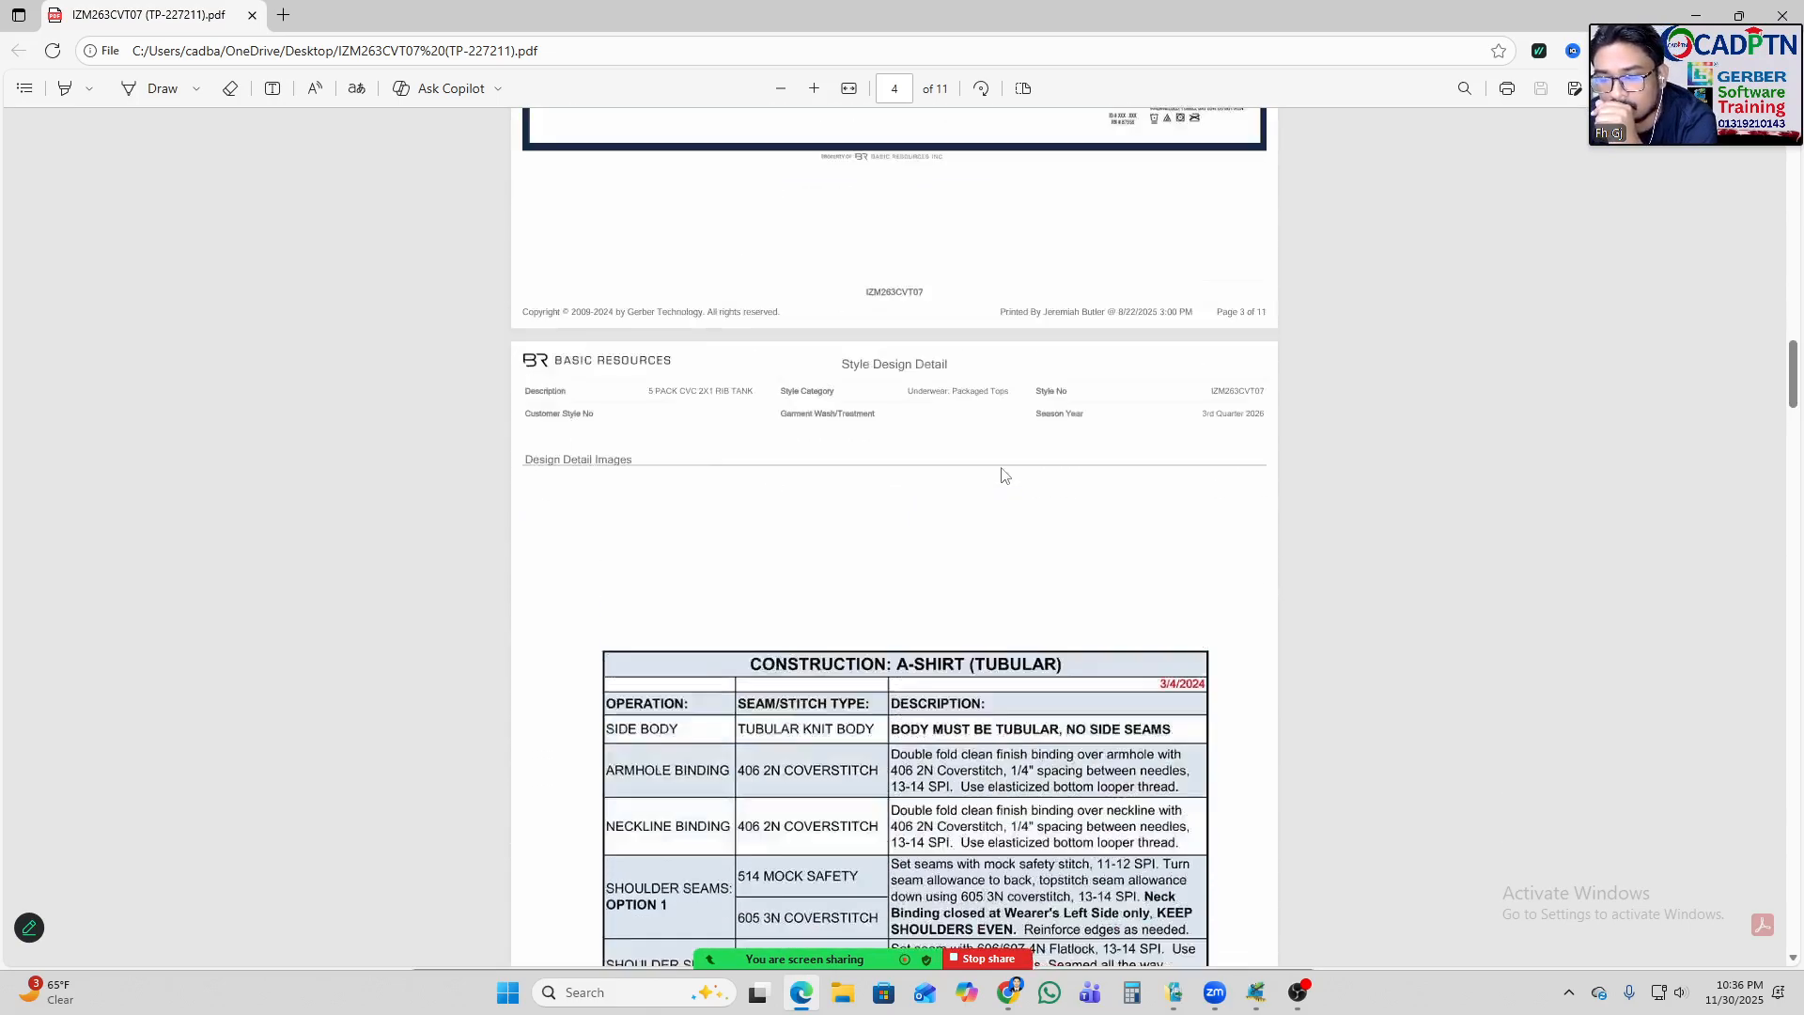
scroll(1004, 476, up, 2)
scroll(1004, 475, down, 10)
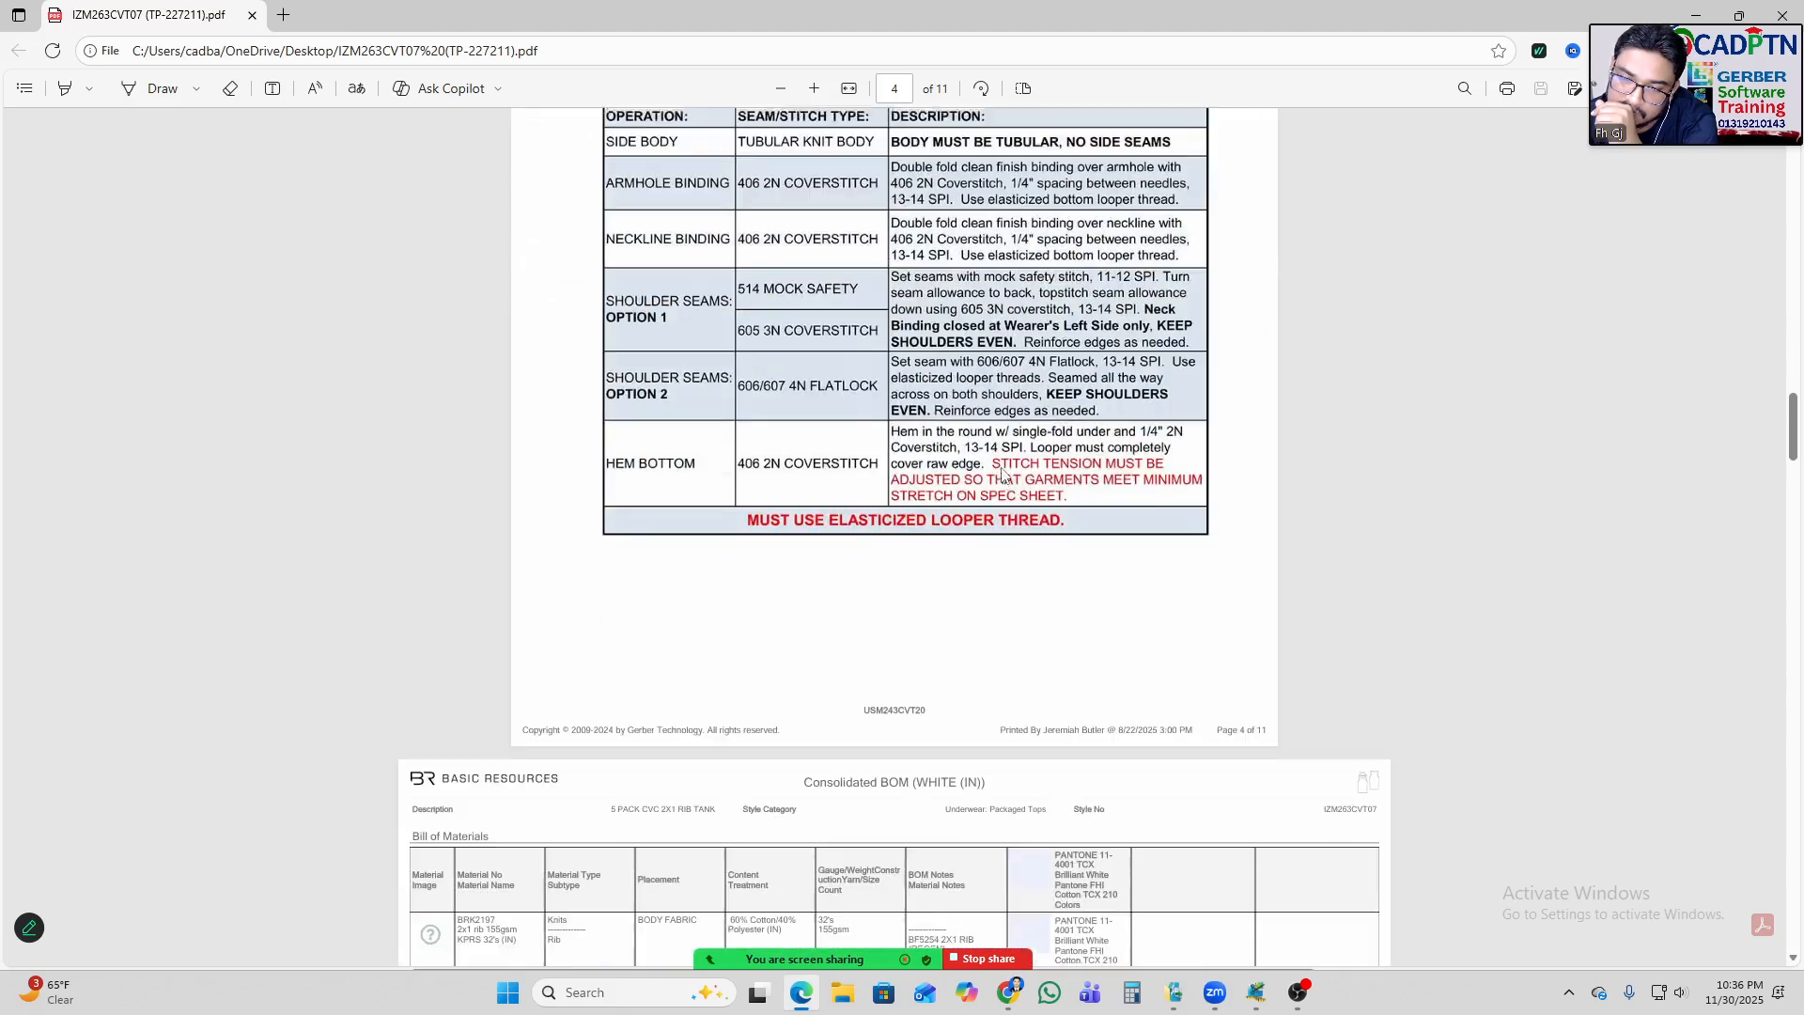
scroll(1002, 475, down, 18)
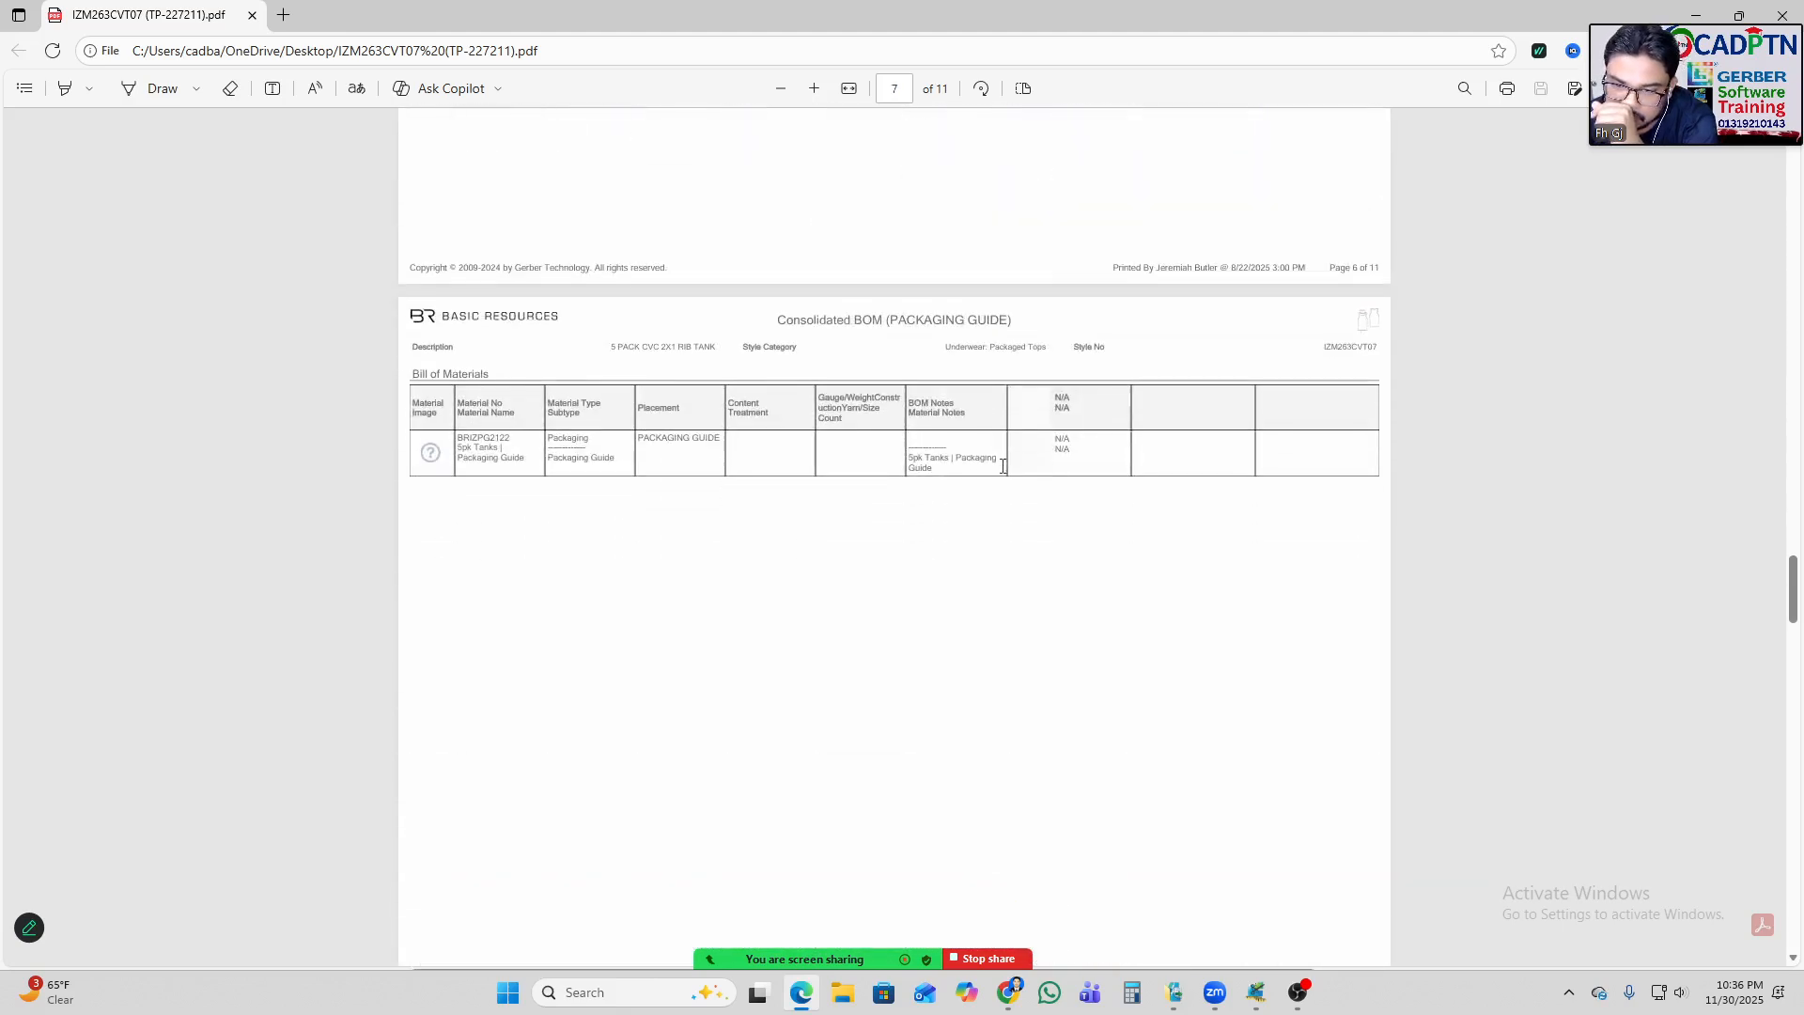
scroll(1003, 468, down, 18)
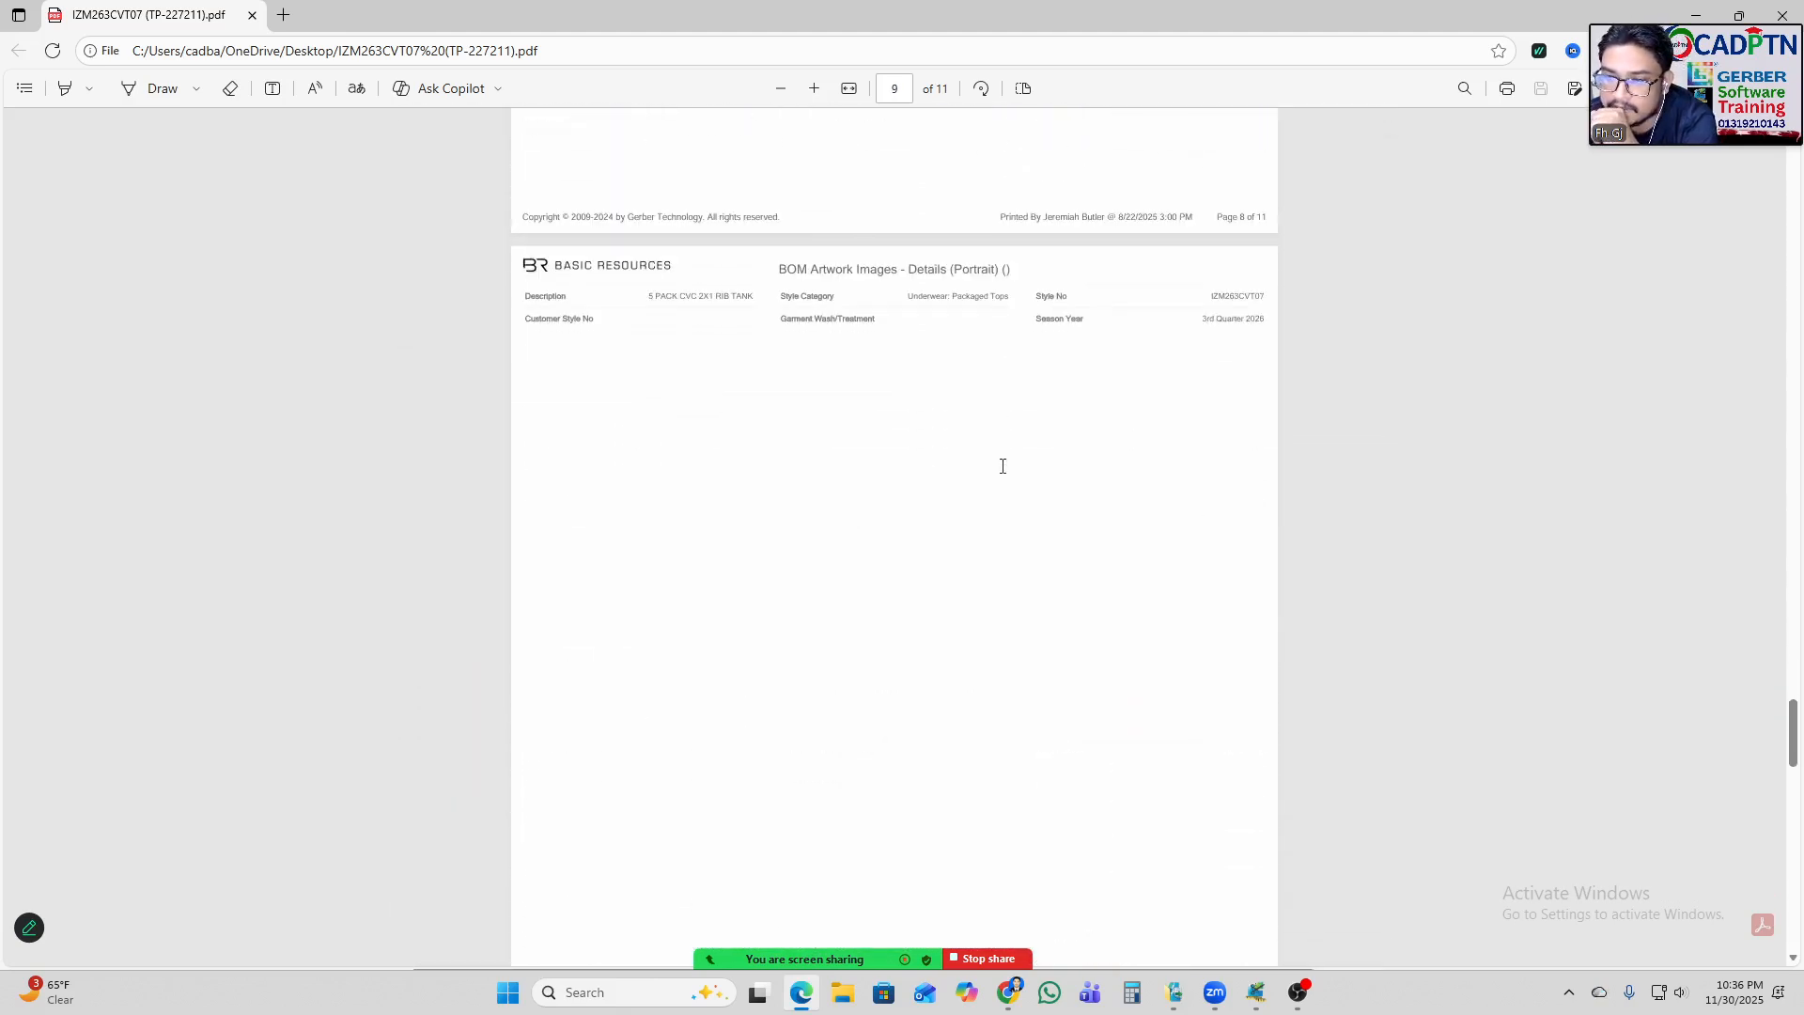
scroll(1004, 472, down, 15)
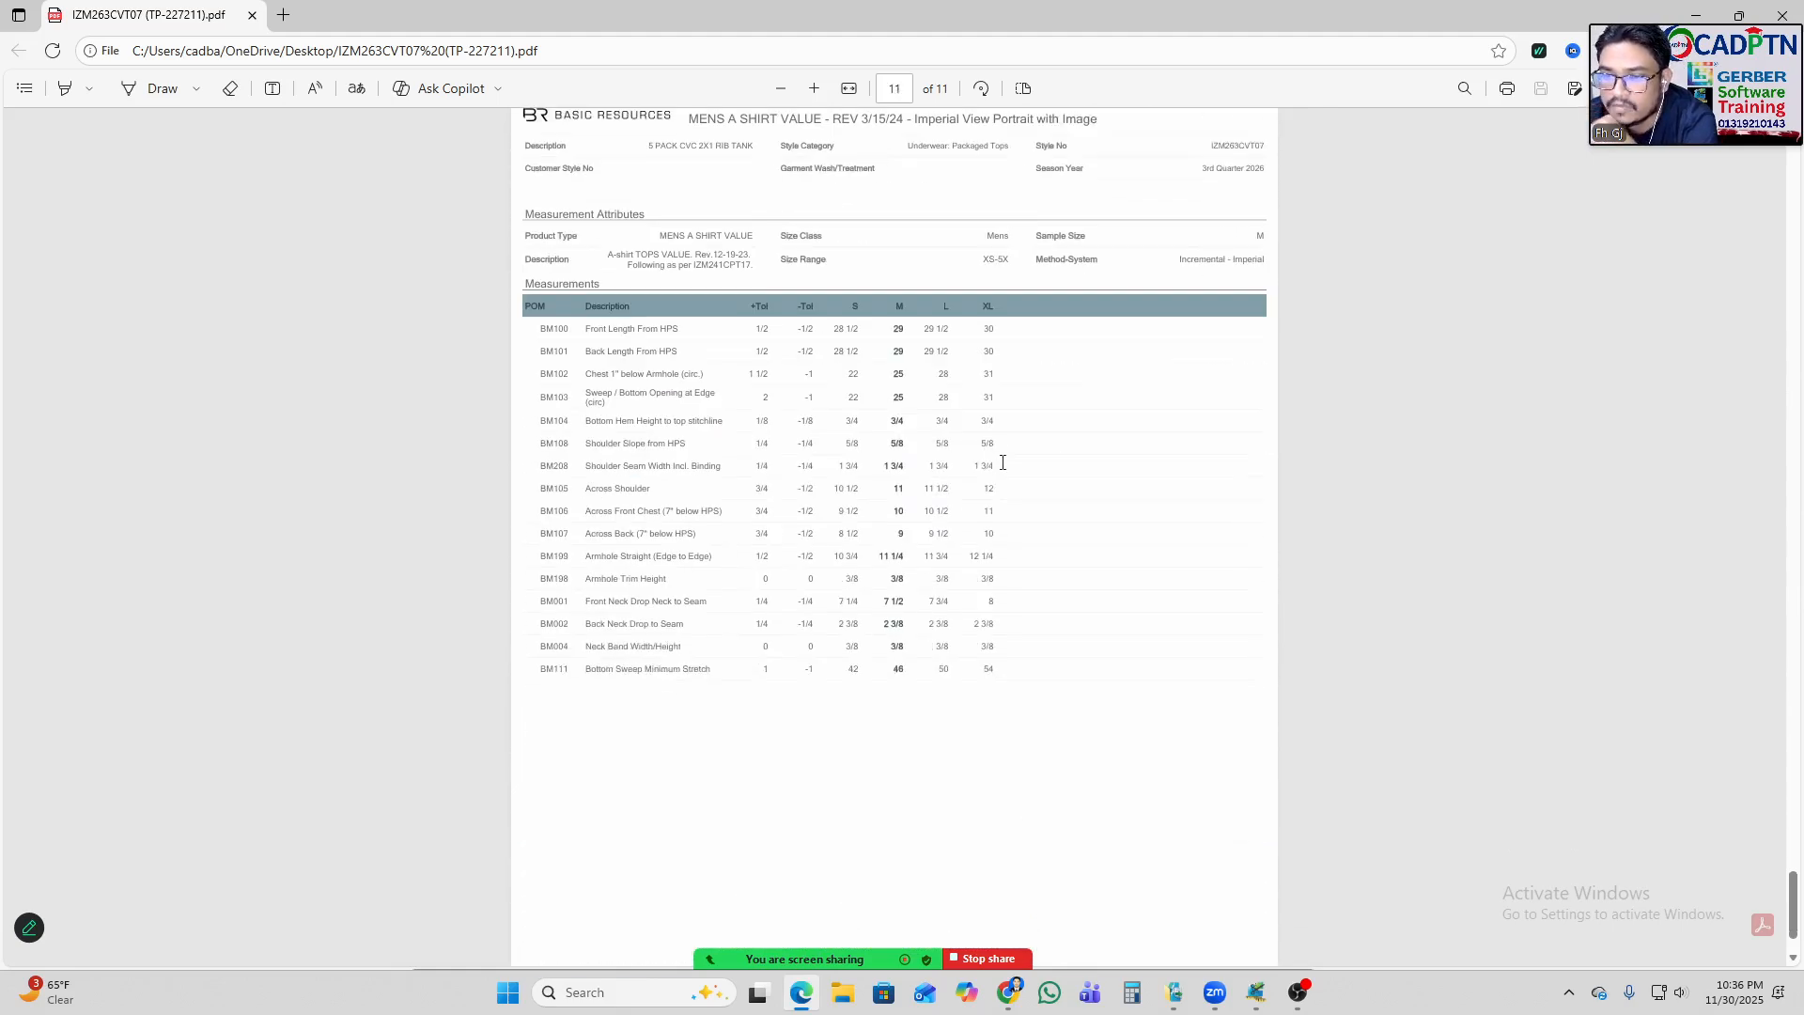
ctrl+scroll(873, 396, up, 2)
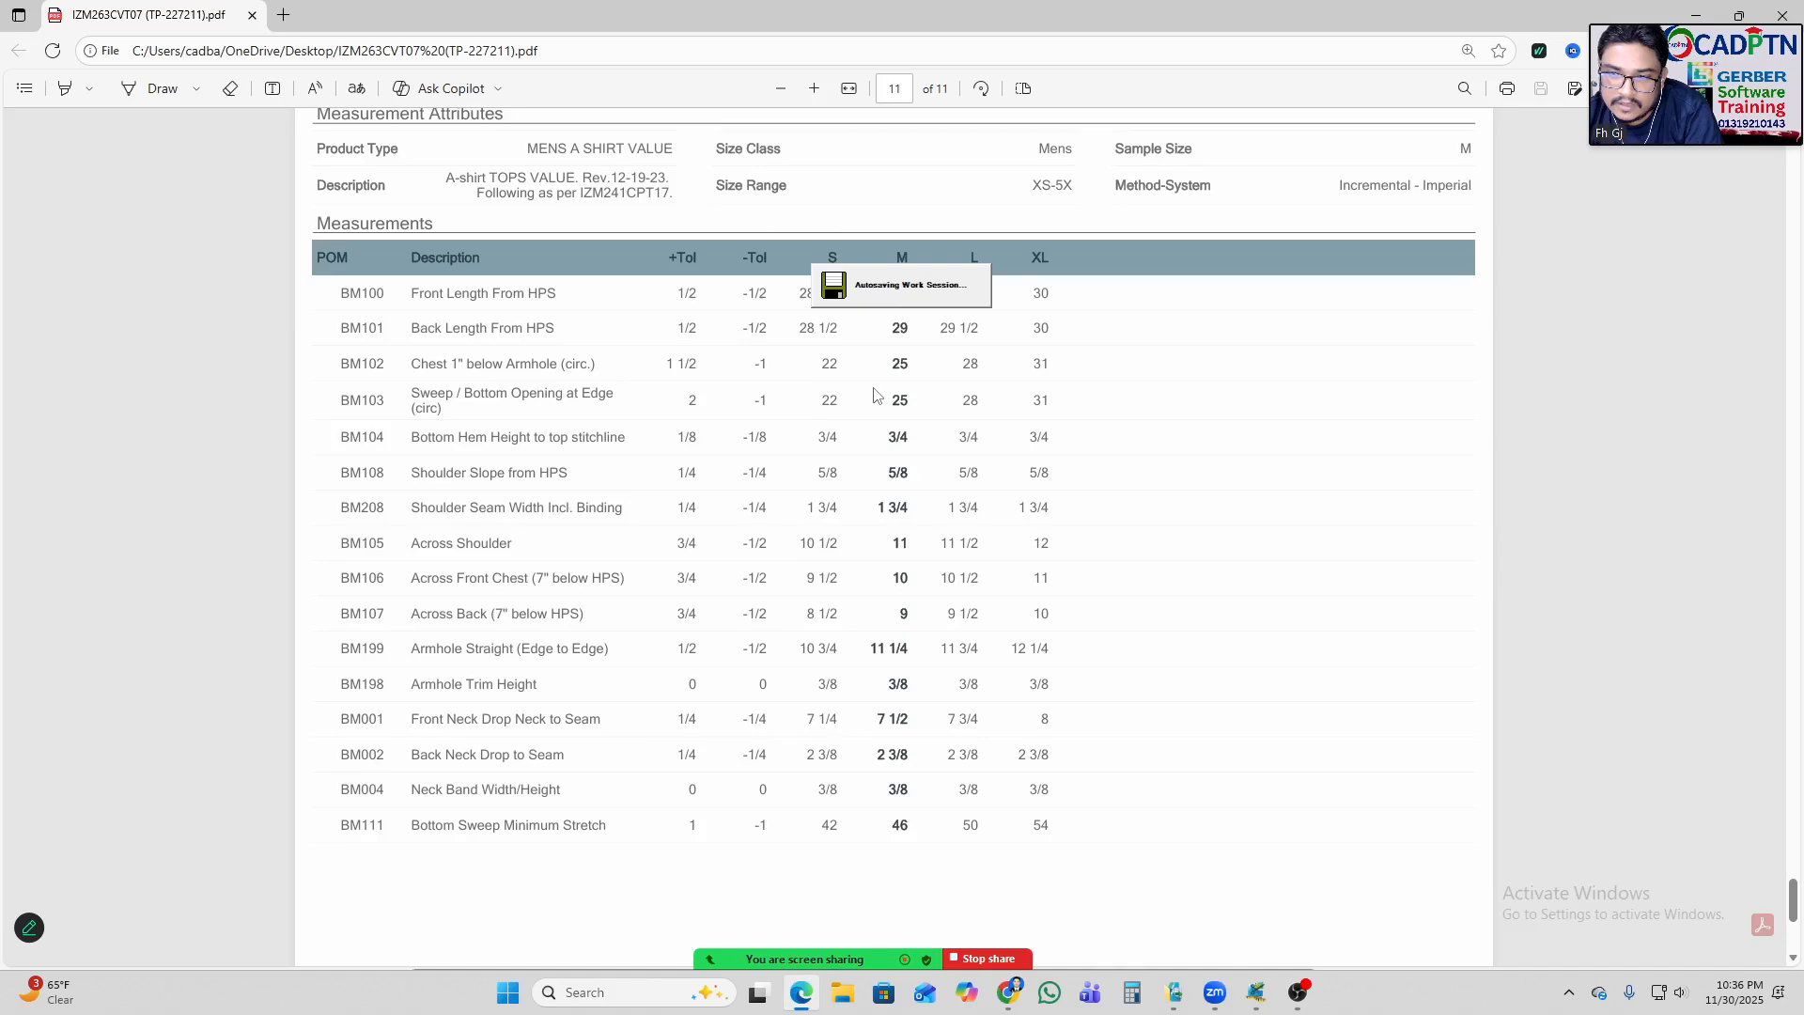
ctrl+scroll(874, 393, down, 2)
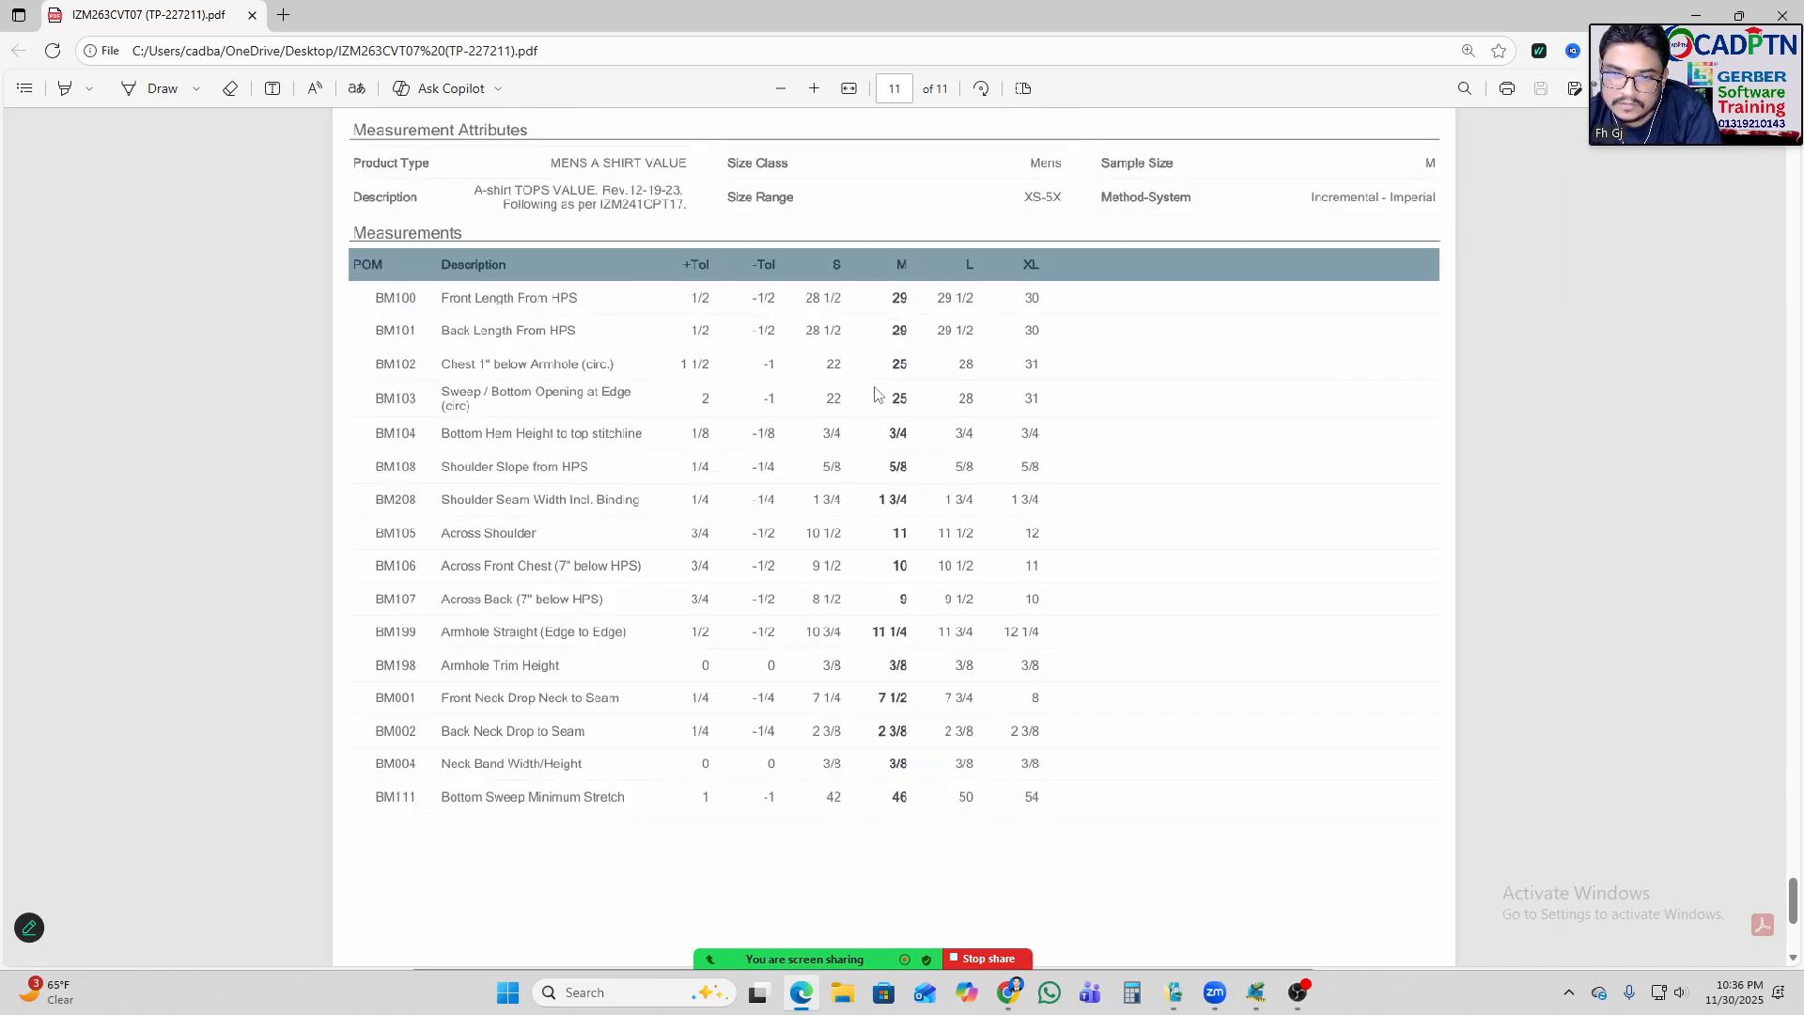
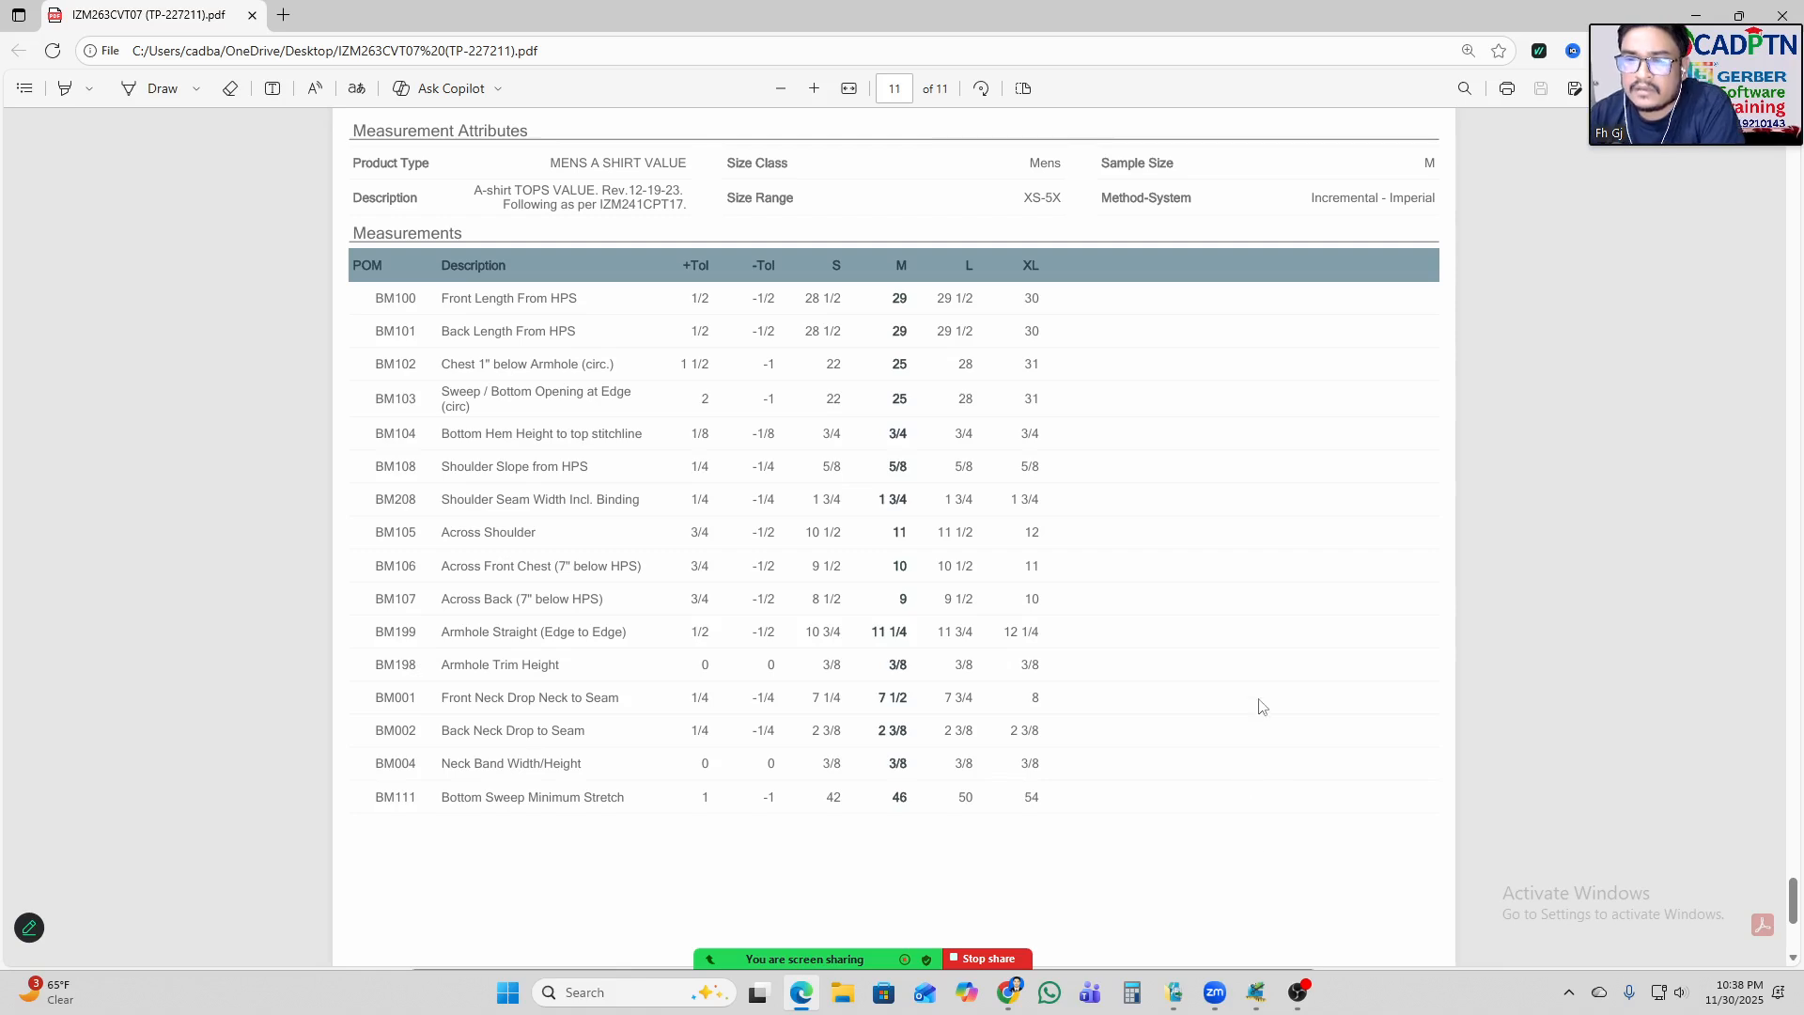
Point out the size L and XL values of Chest 1" below Armhole (BM102) by selecting them in the chart.
scroll(1224, 289, up, 1)
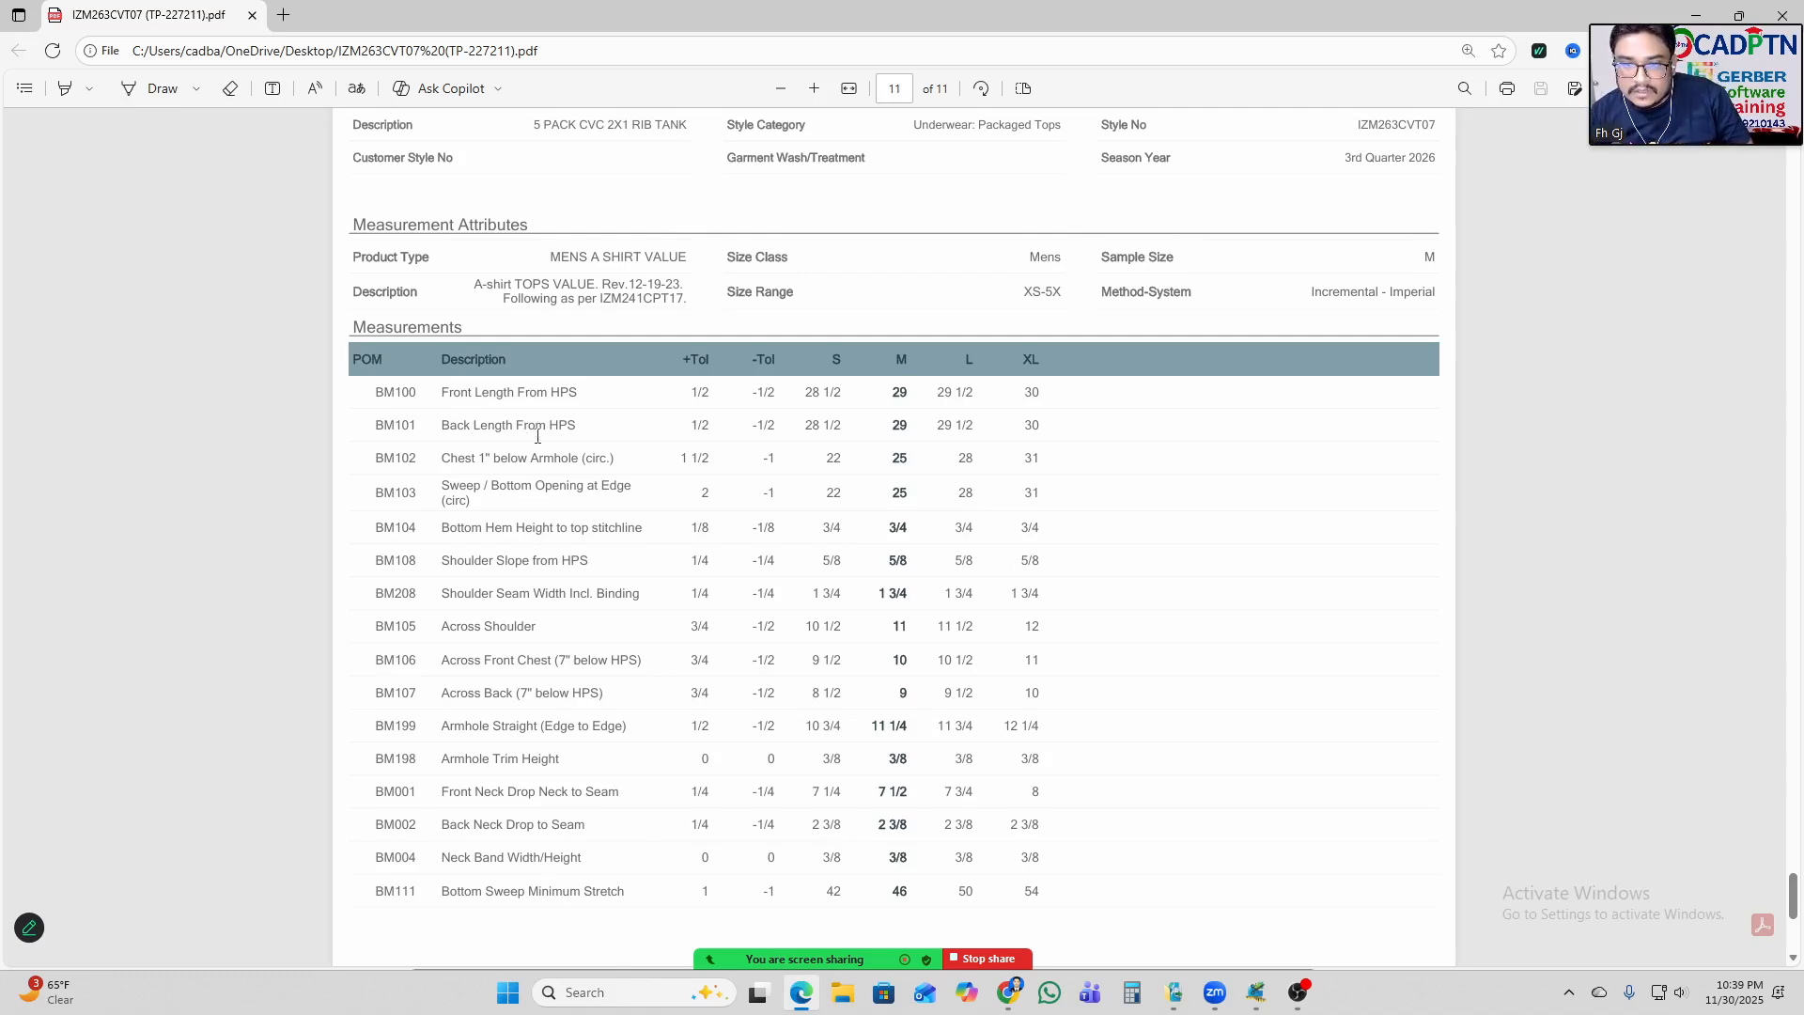
drag(980, 464, 951, 468)
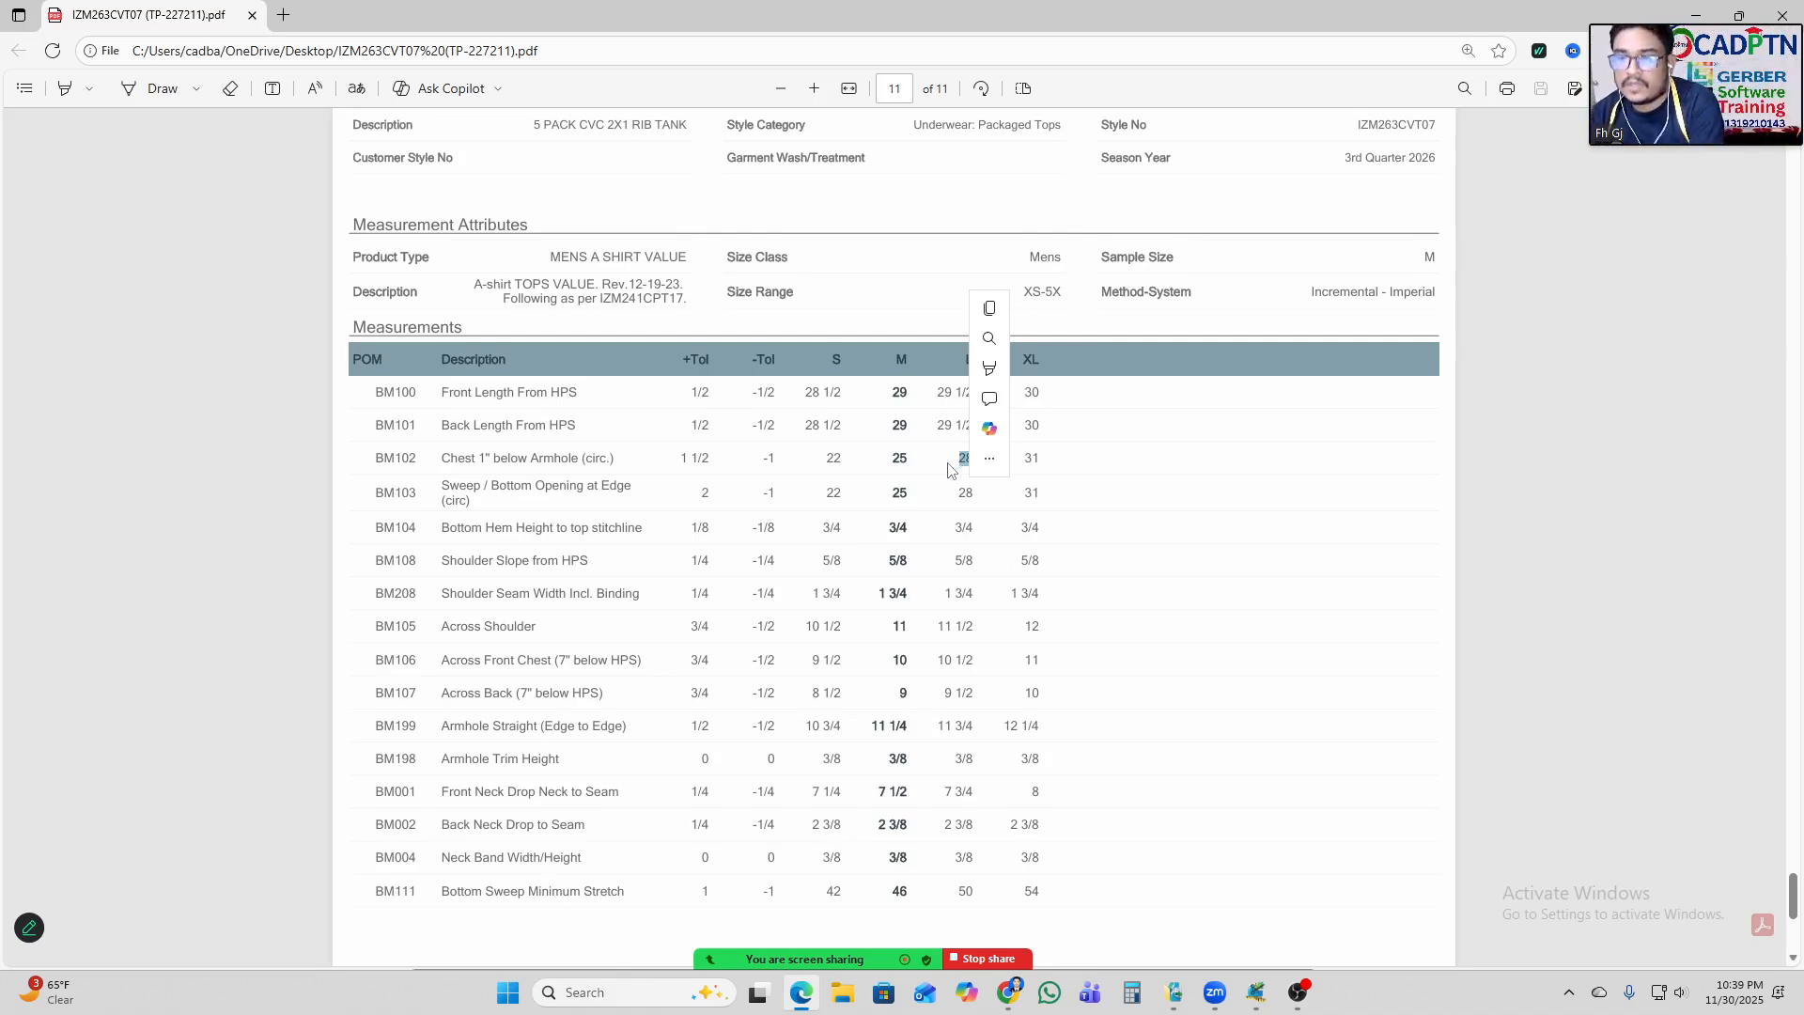
click(1071, 484)
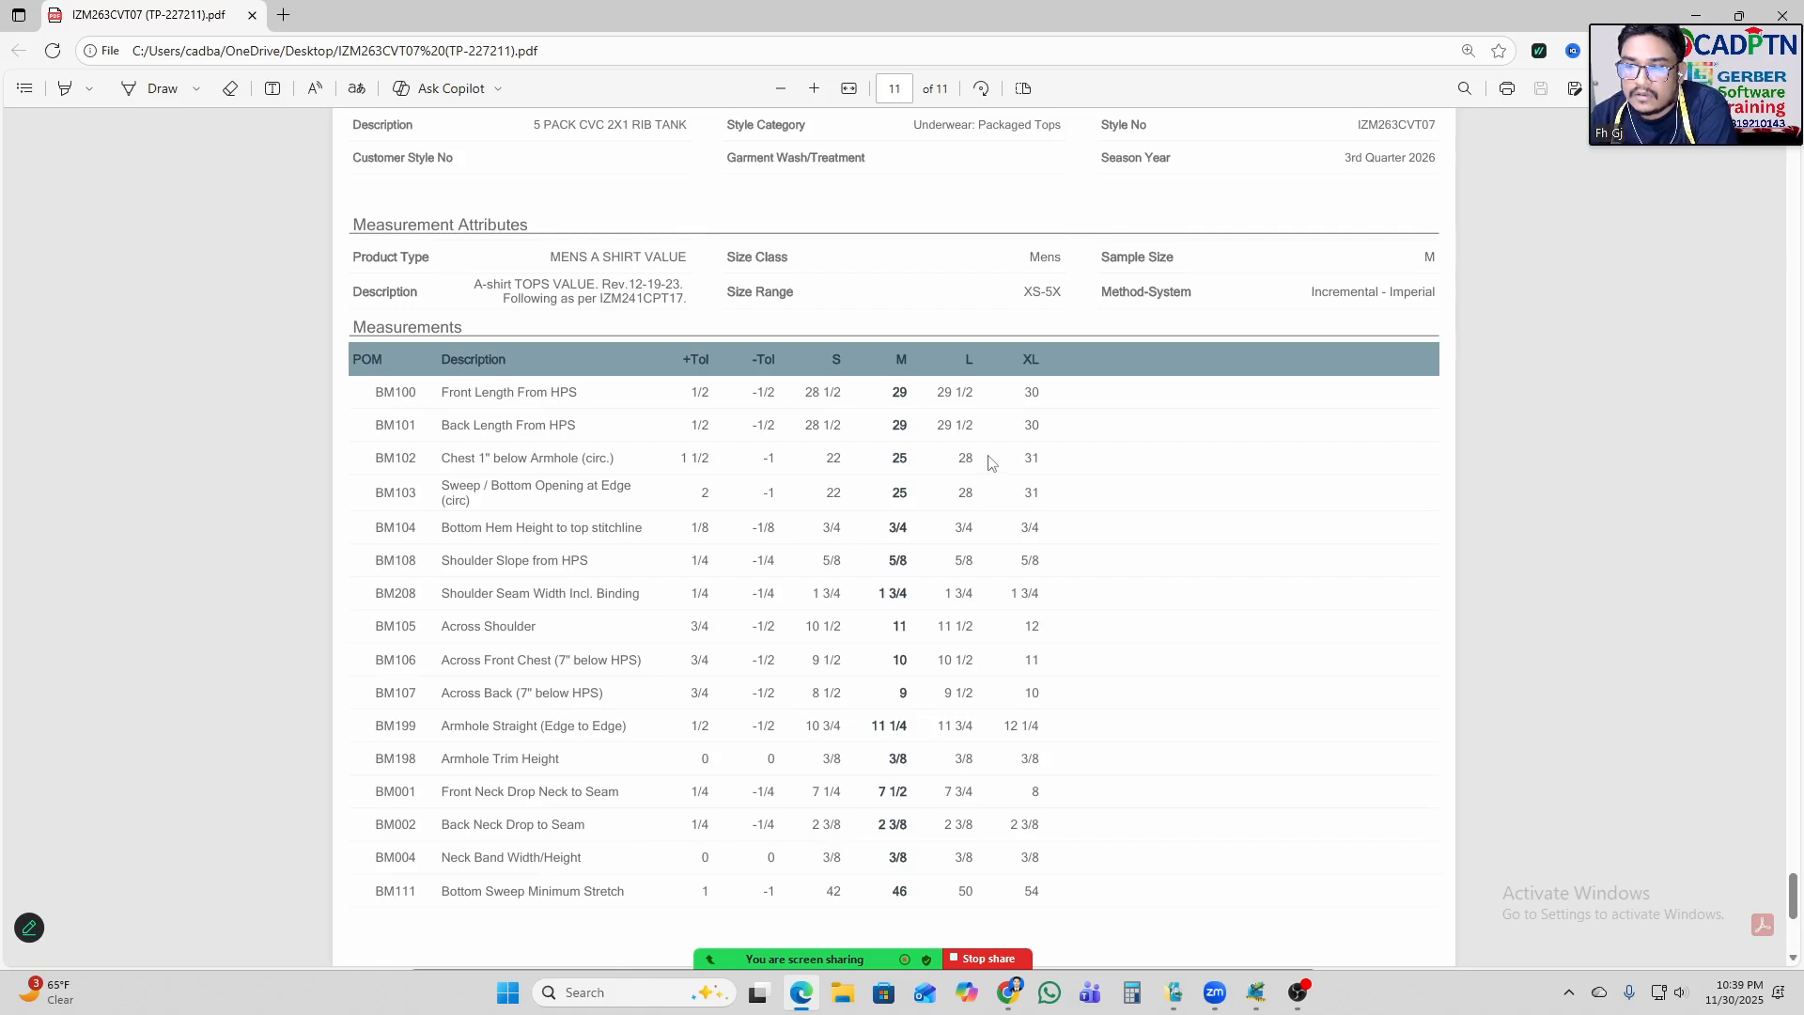
drag(950, 462, 1062, 463)
click(1205, 480)
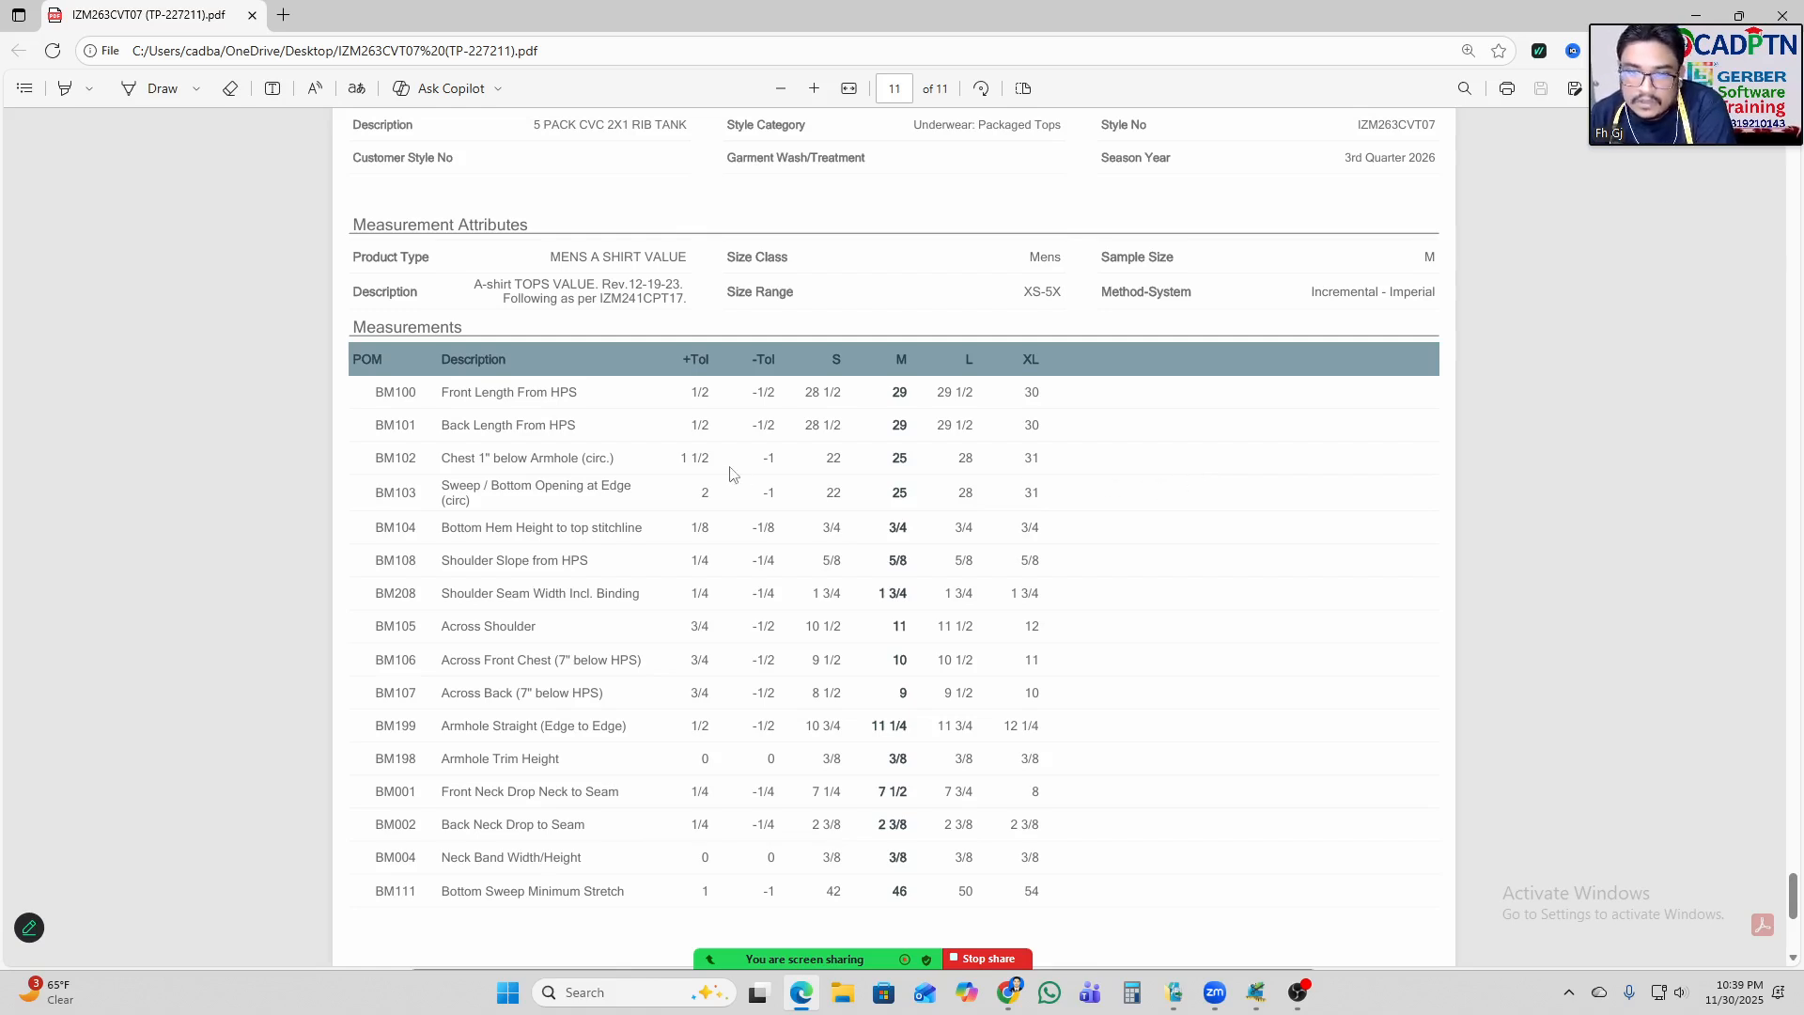
Review the whole measurement chart, marking all rows from BM100 to BM111 across every size and clearing the selection.
scroll(737, 448, down, 1)
scroll(737, 449, down, 1)
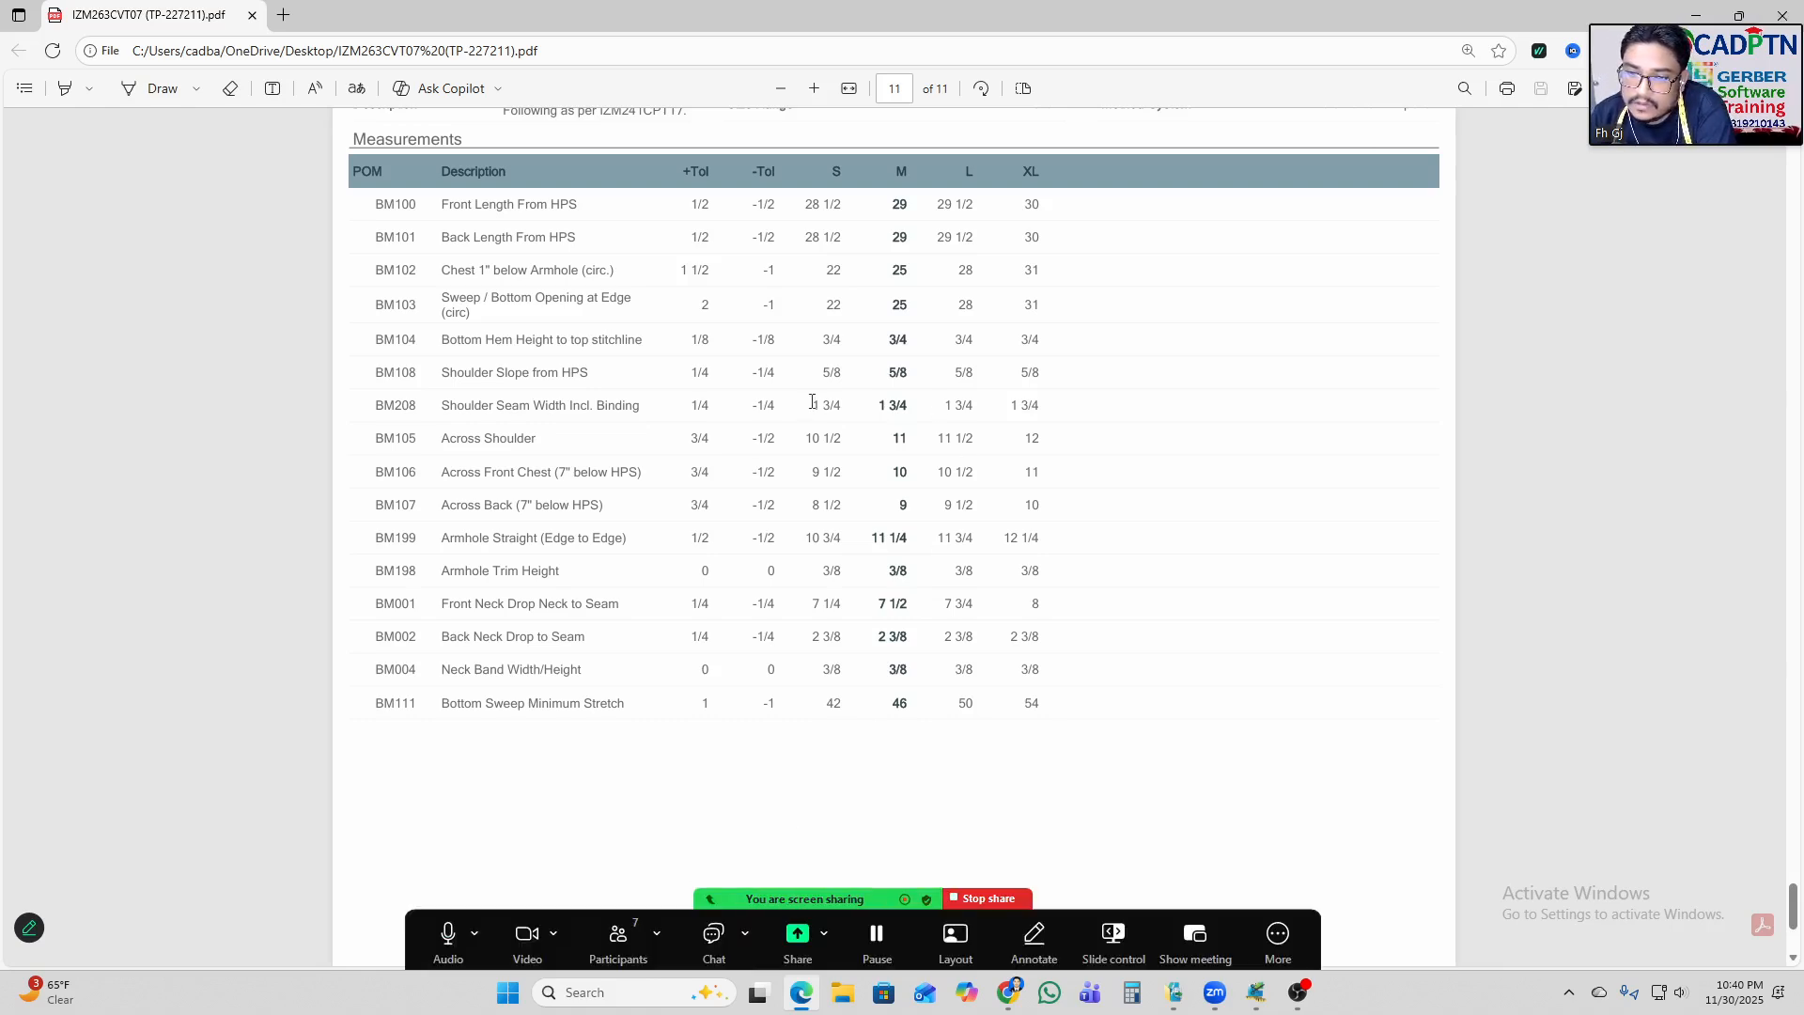
scroll(827, 418, down, 4)
scroll(846, 490, up, 4)
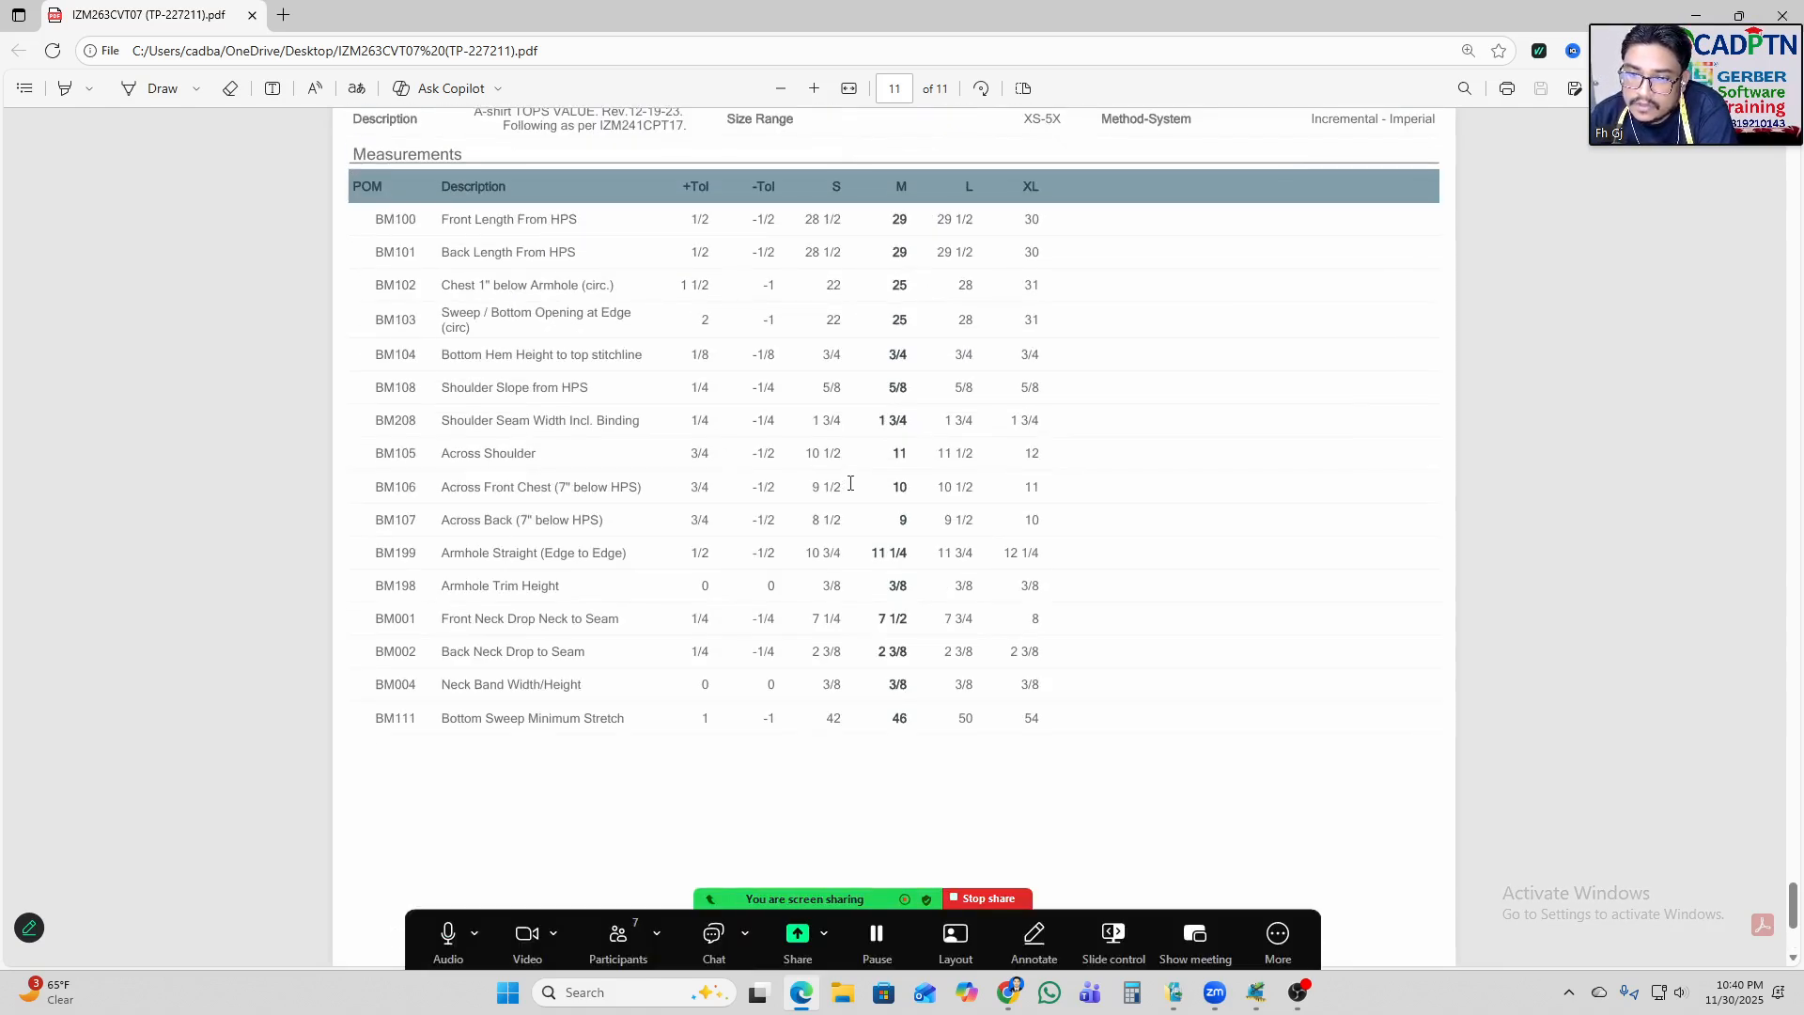
drag(441, 219, 1030, 723)
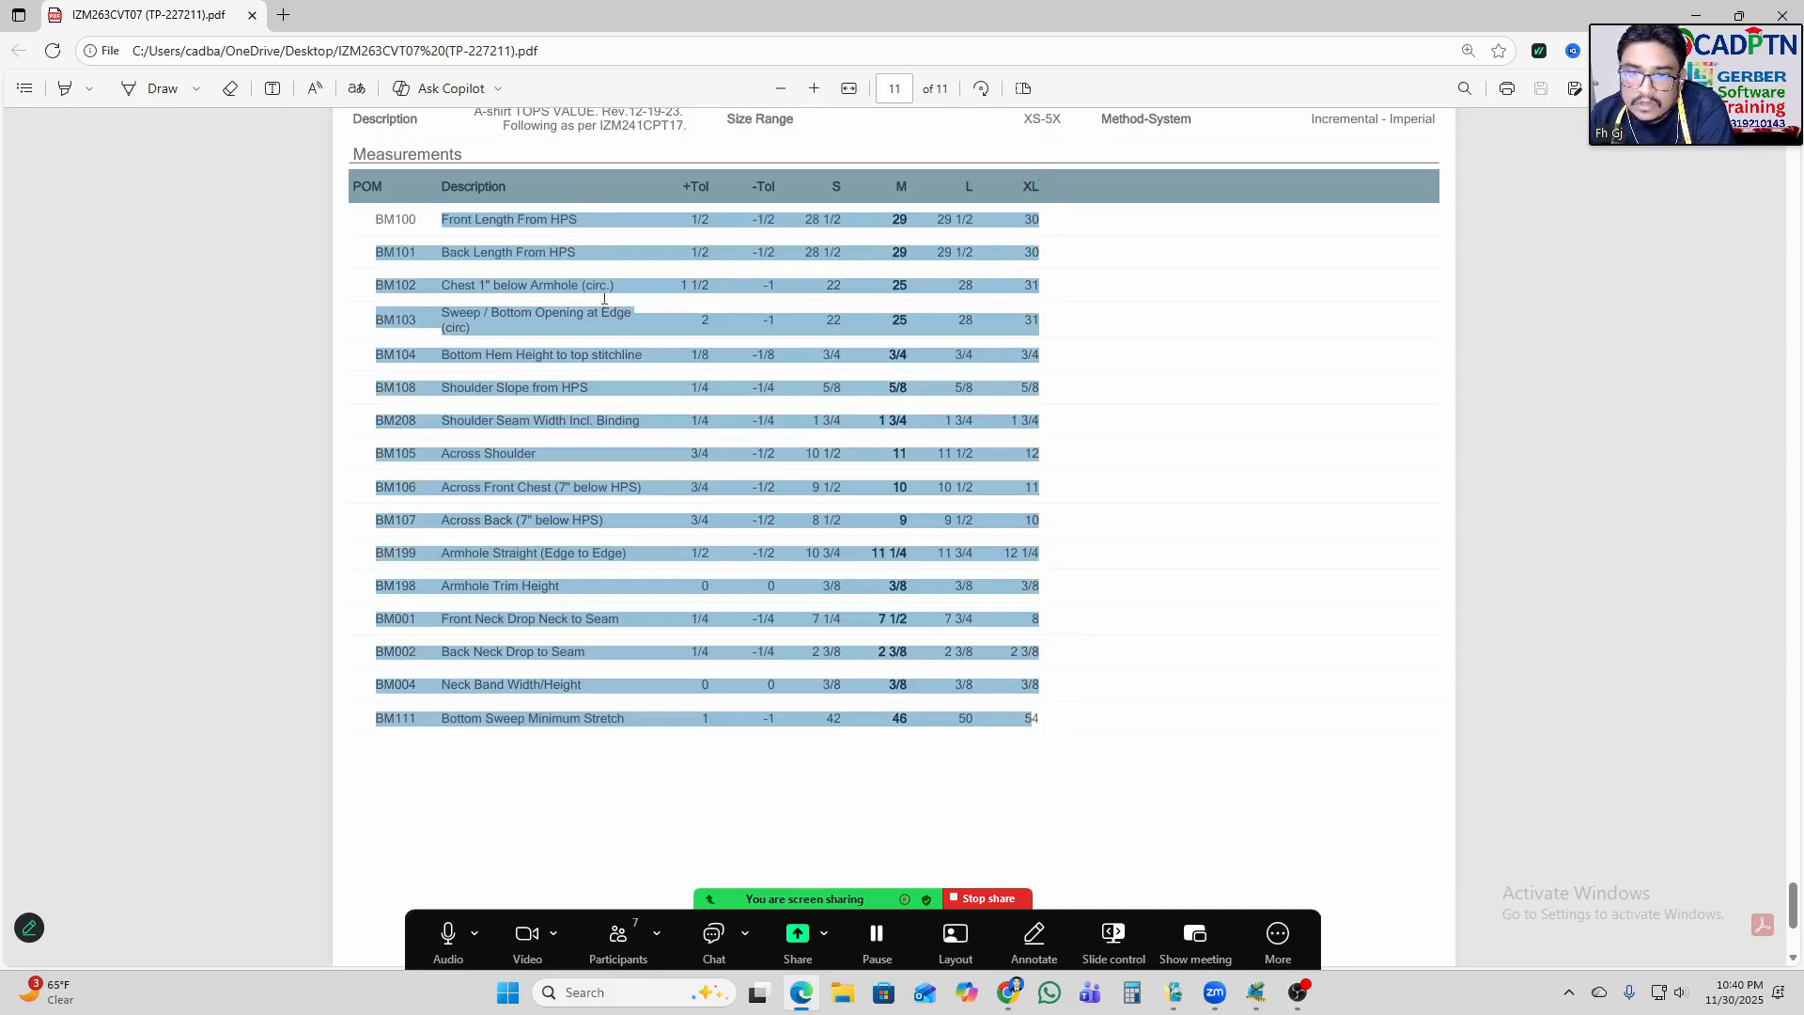
click(582, 290)
drag(375, 220, 1133, 766)
click(1162, 406)
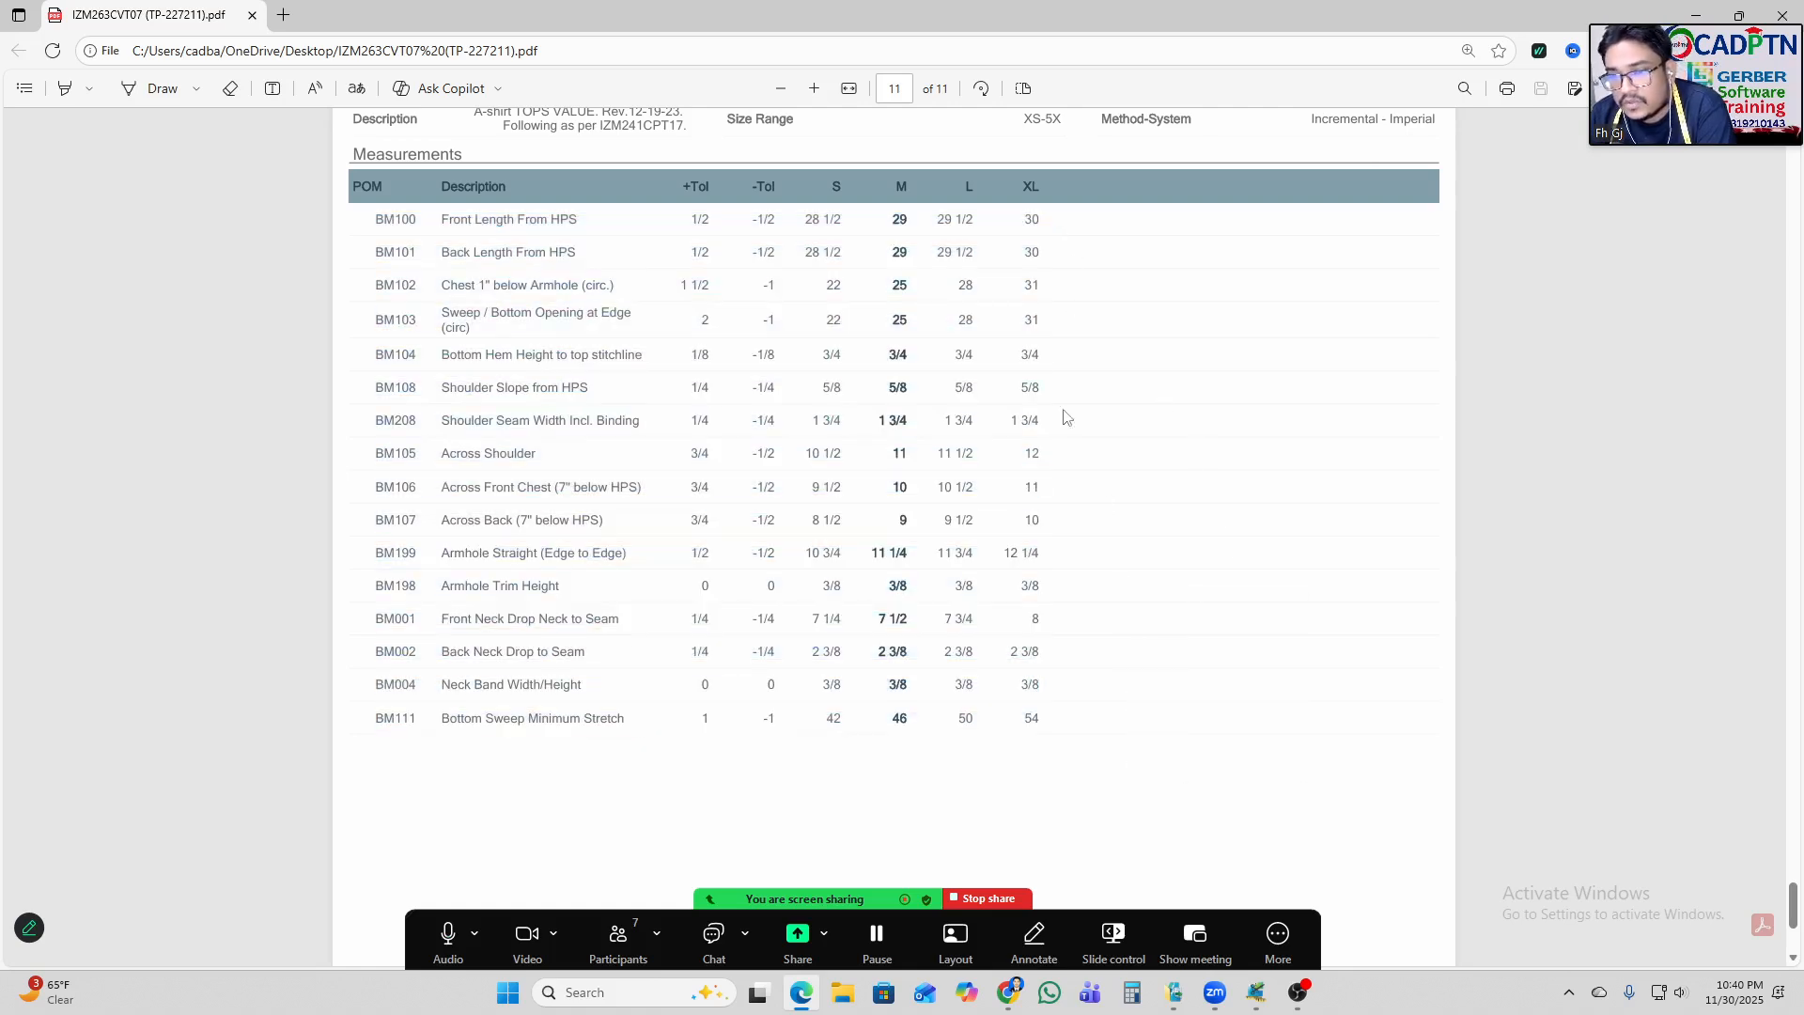
Mark the full measurement chart on page 11, from BM100 Front Length to BM111 Bottom Sweep across all sizes, and clear the selection.
drag(376, 220, 1051, 725)
click(971, 794)
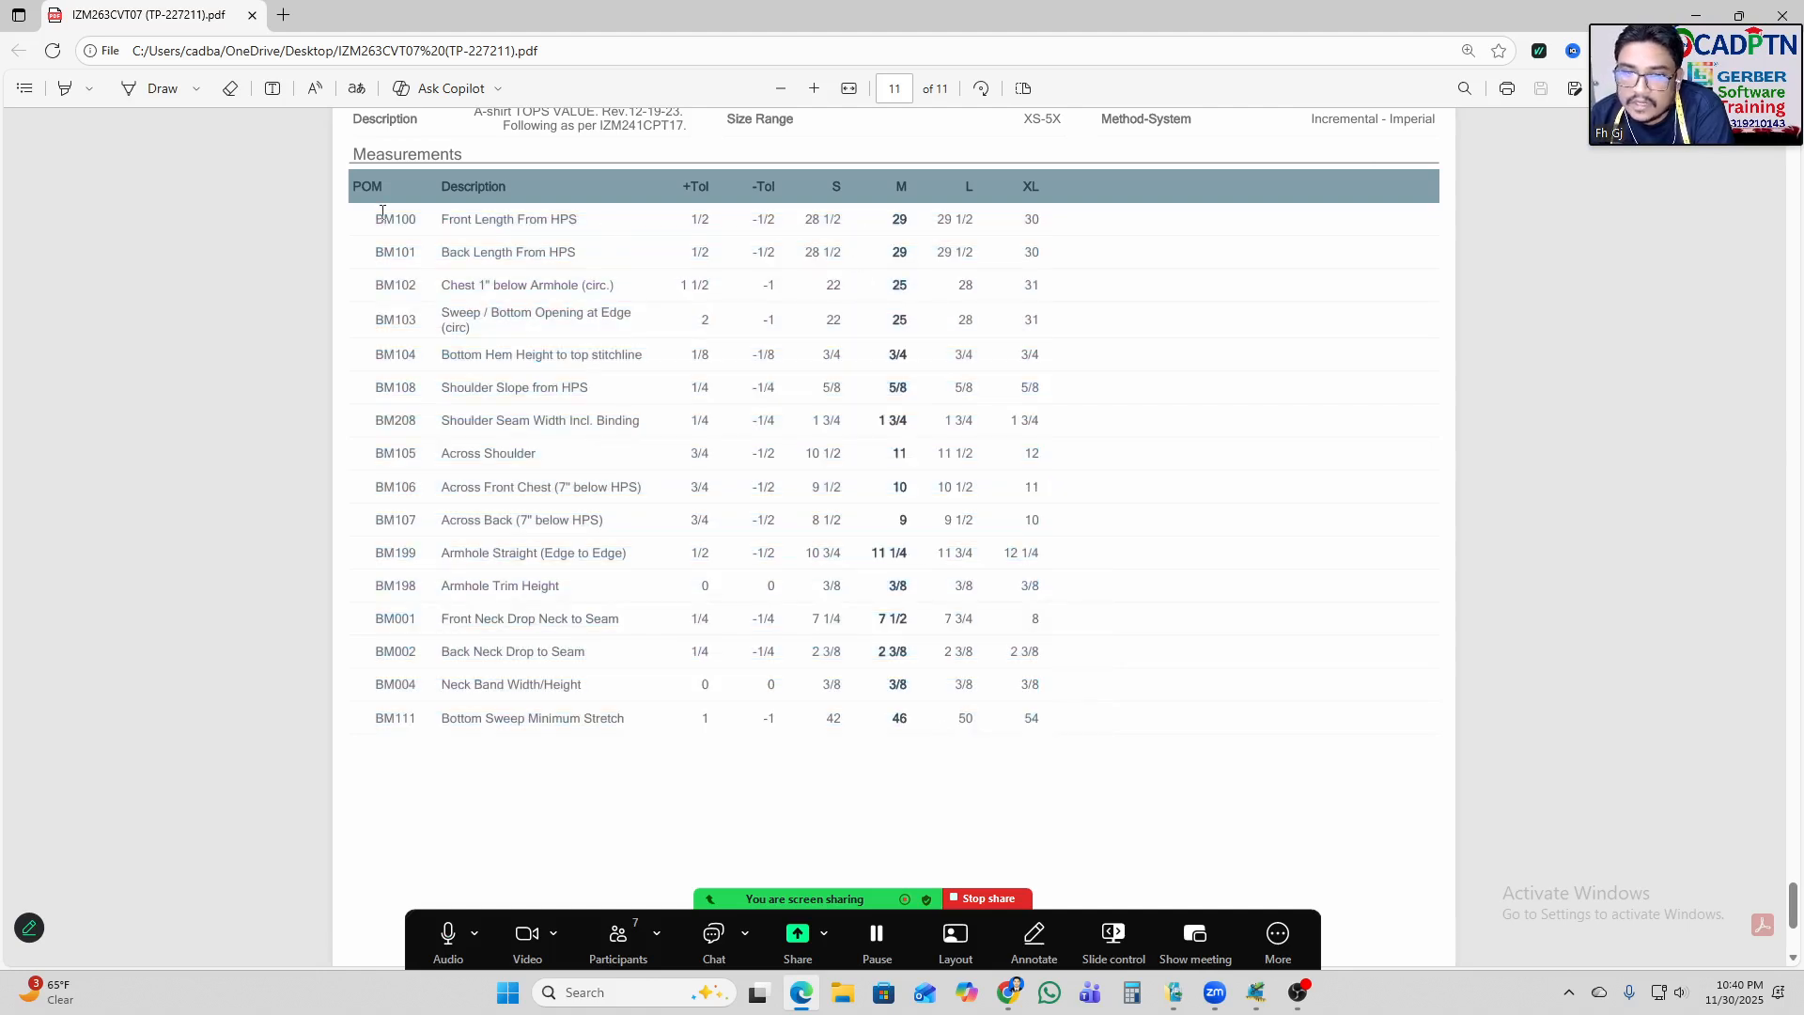
drag(374, 219, 1147, 730)
click(1109, 227)
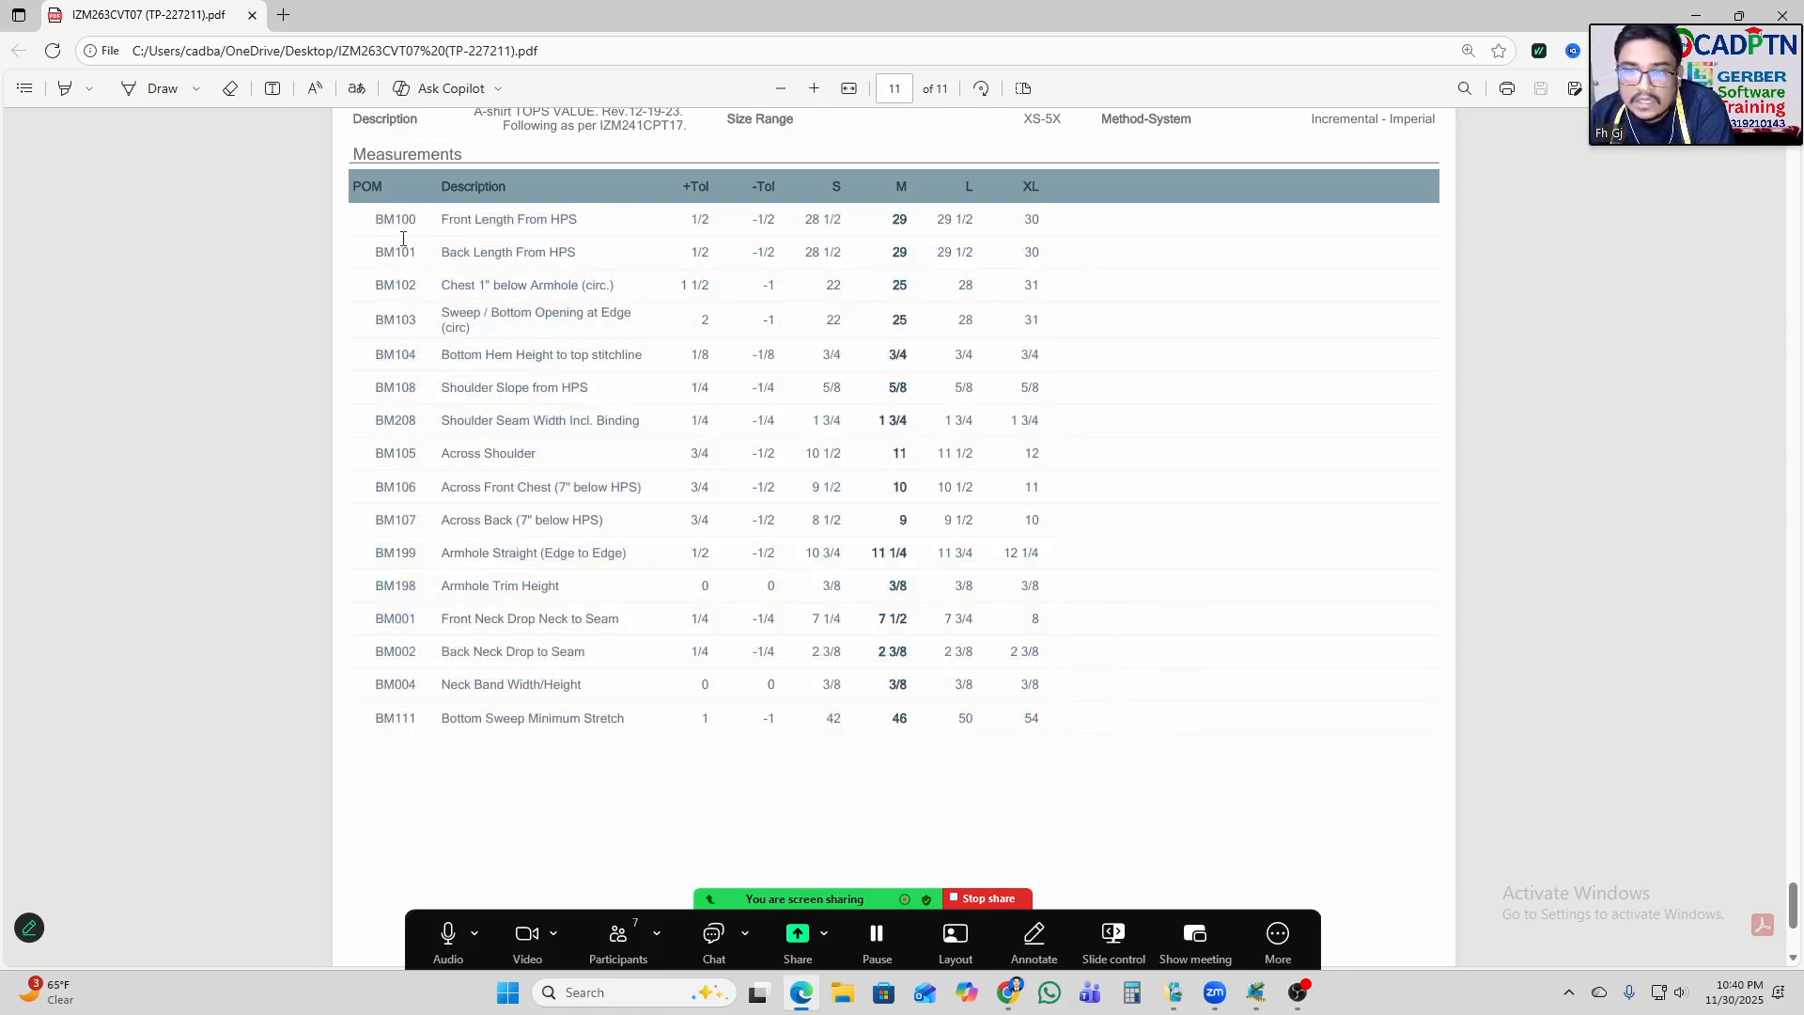
drag(378, 222, 1109, 743)
click(1062, 732)
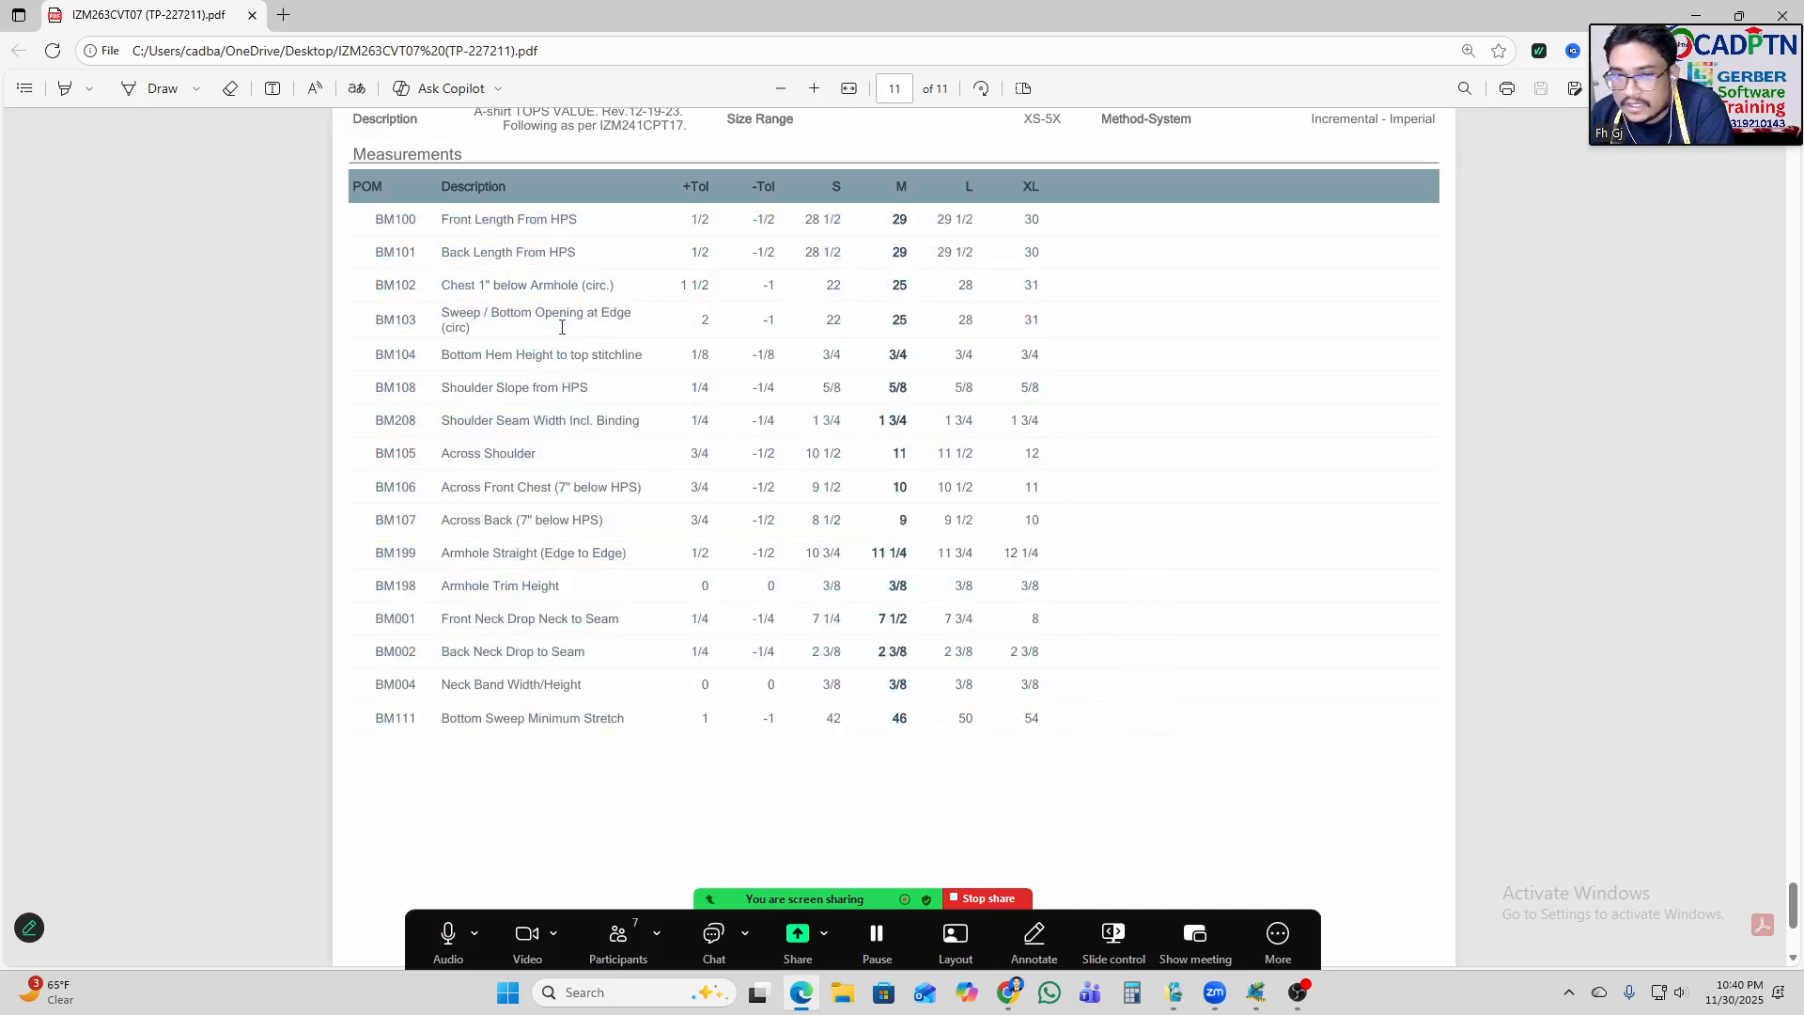
drag(378, 222, 1091, 729)
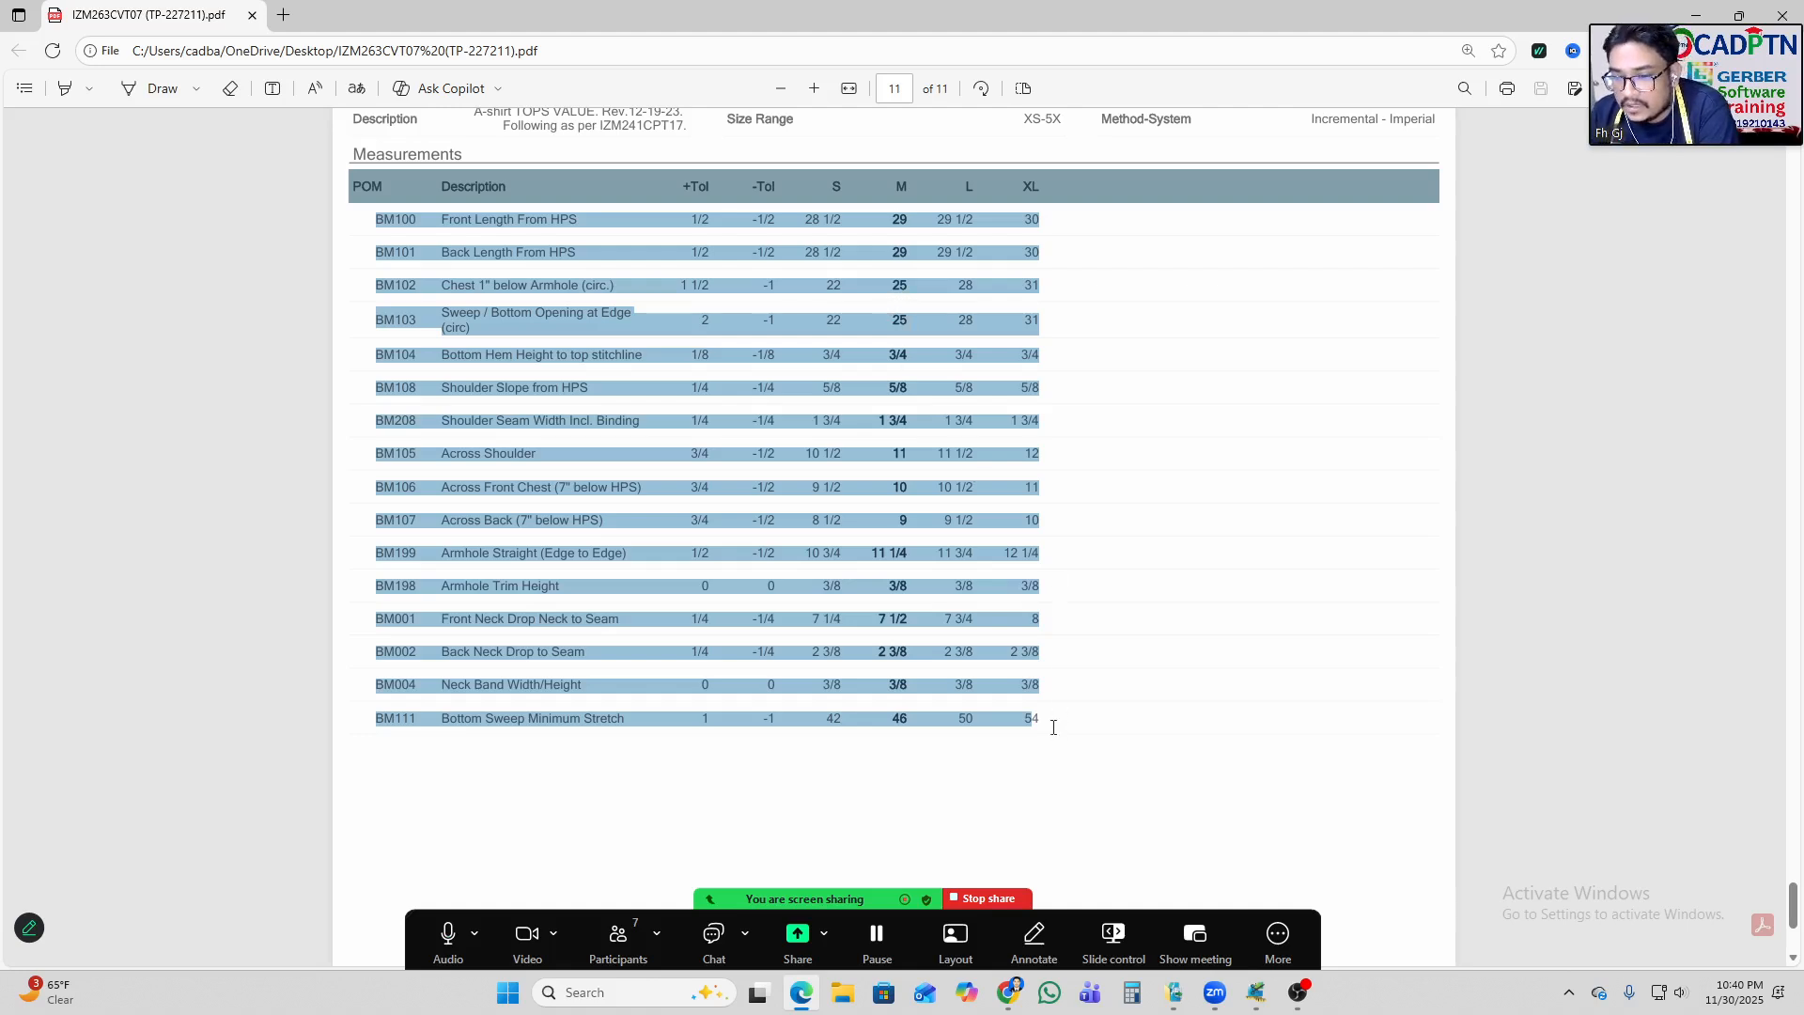
click(778, 520)
drag(379, 219, 1135, 770)
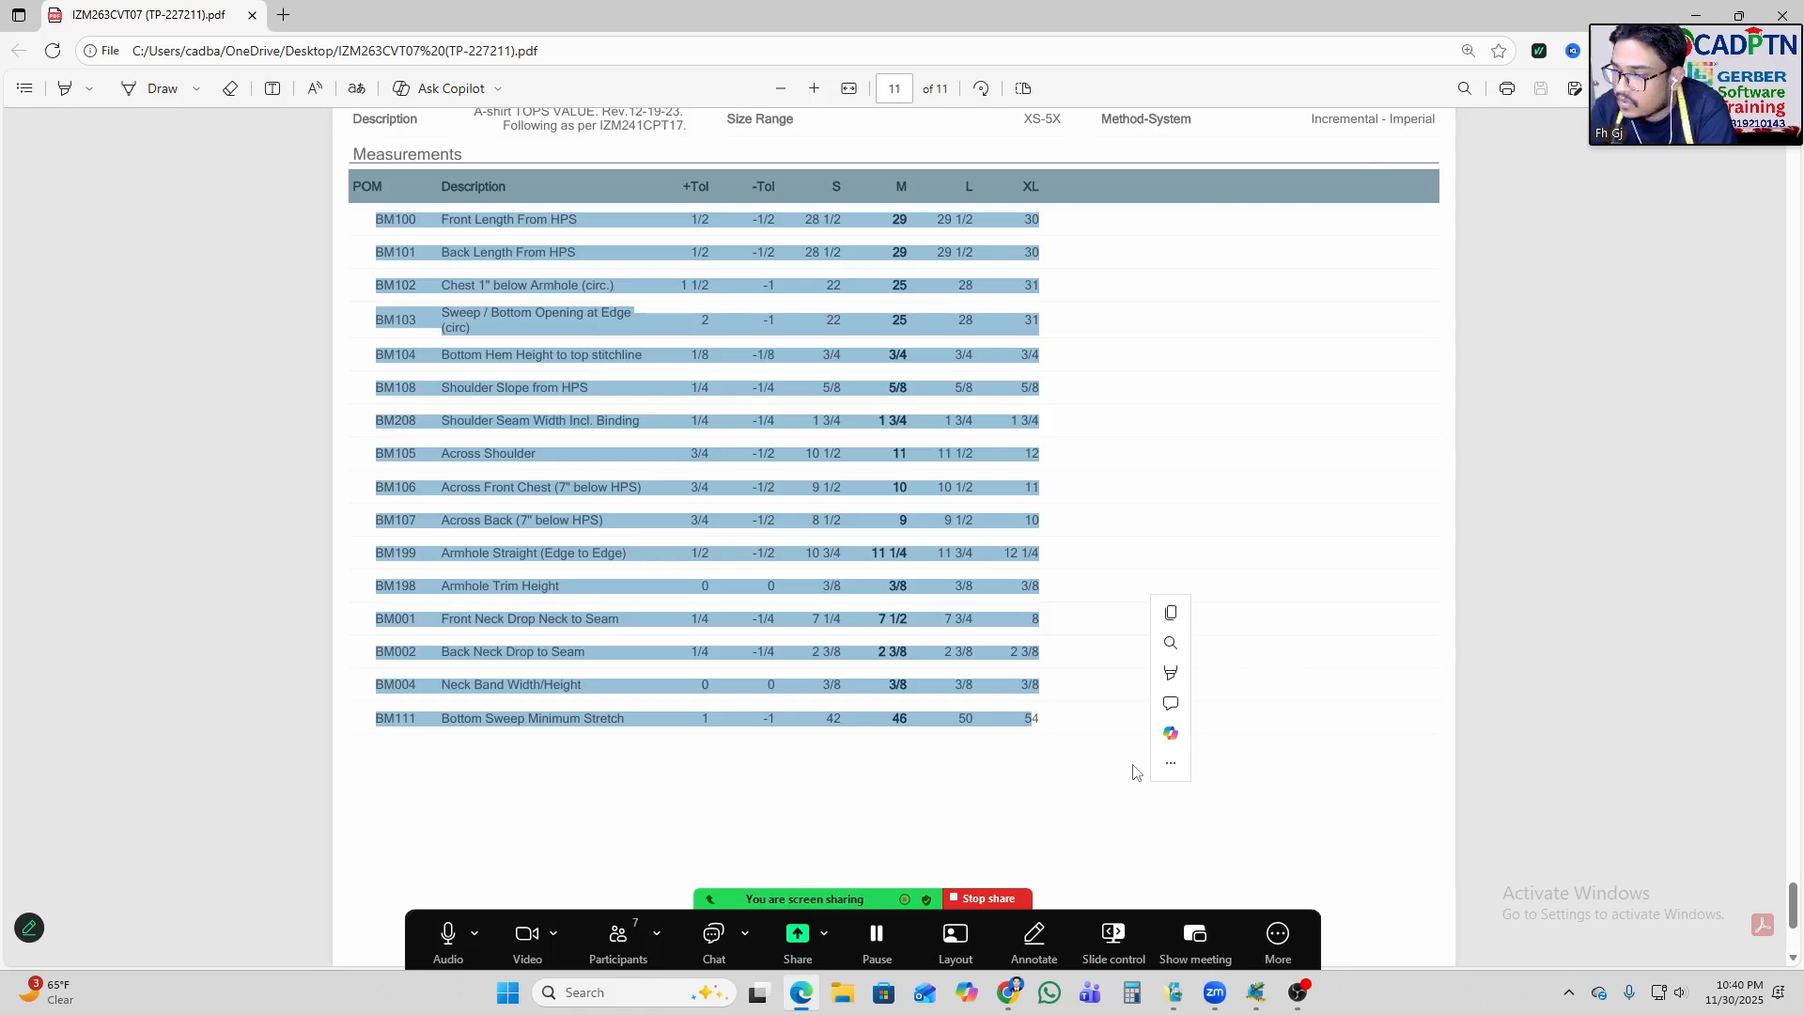
click(934, 494)
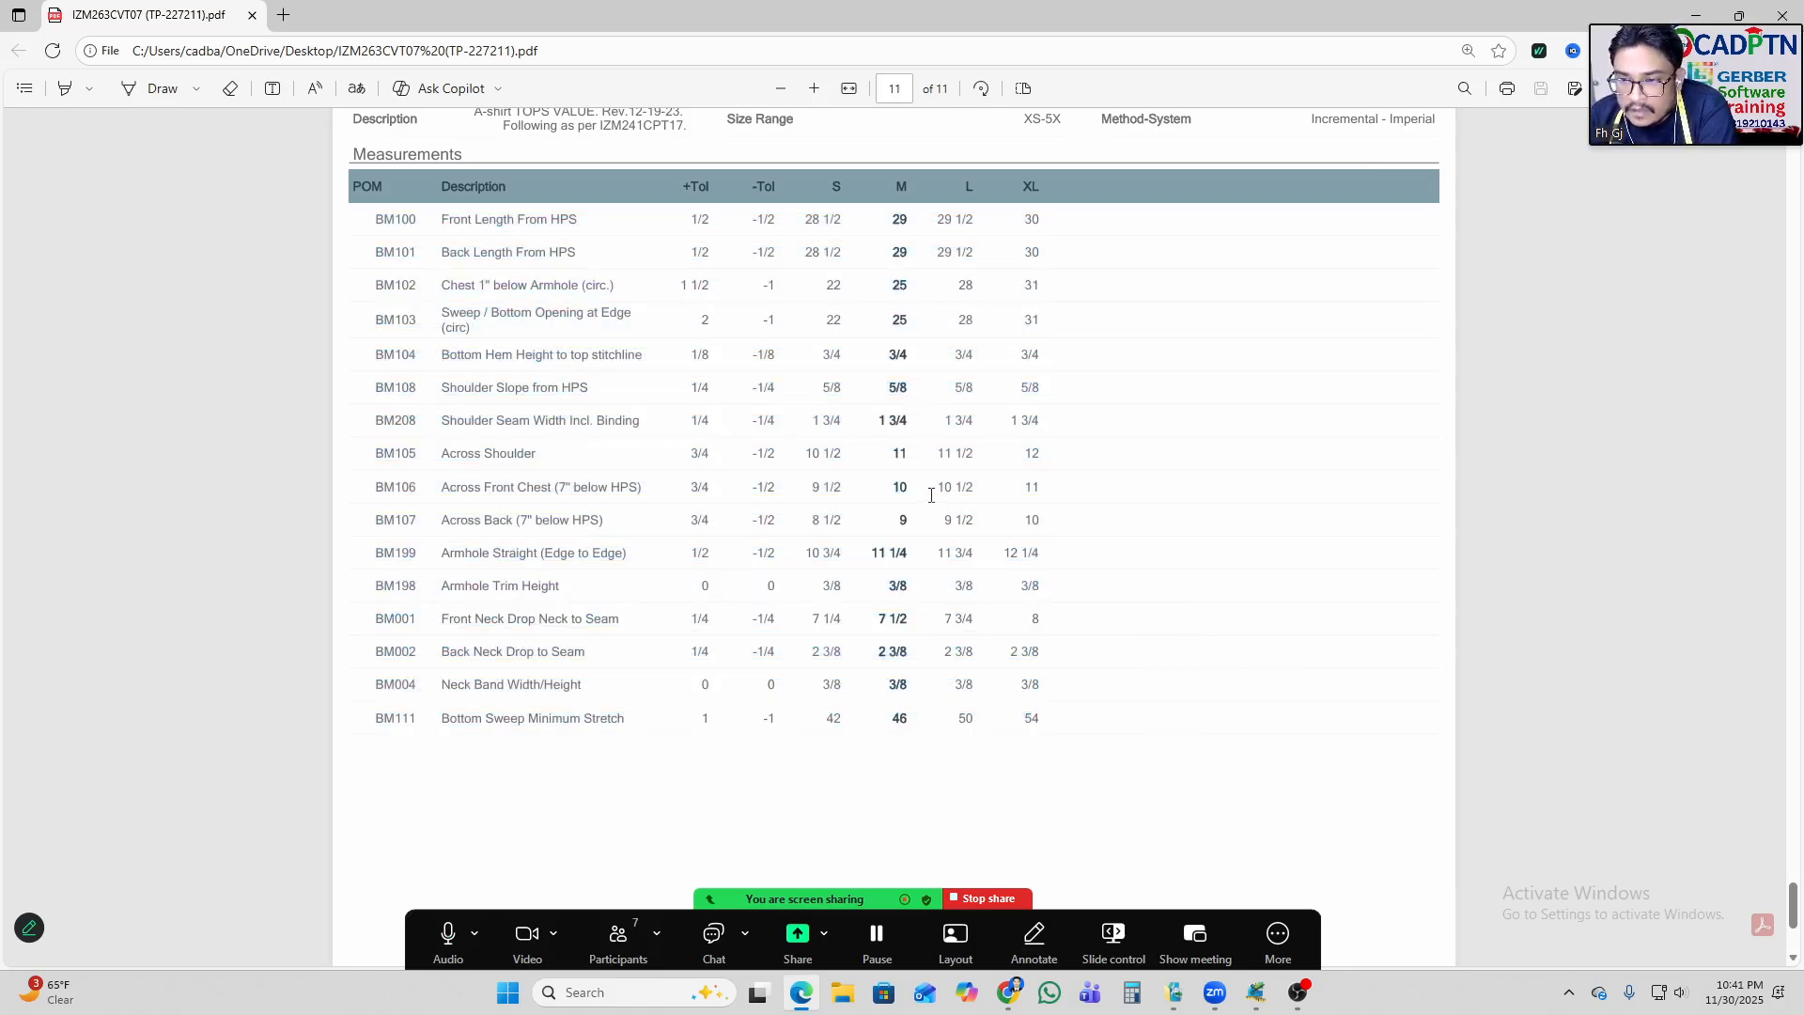
Go back through the tech pack to examine the page 3 artwork, the page 2 measurement guide drawing and the cover page sketches.
scroll(977, 469, up, 8)
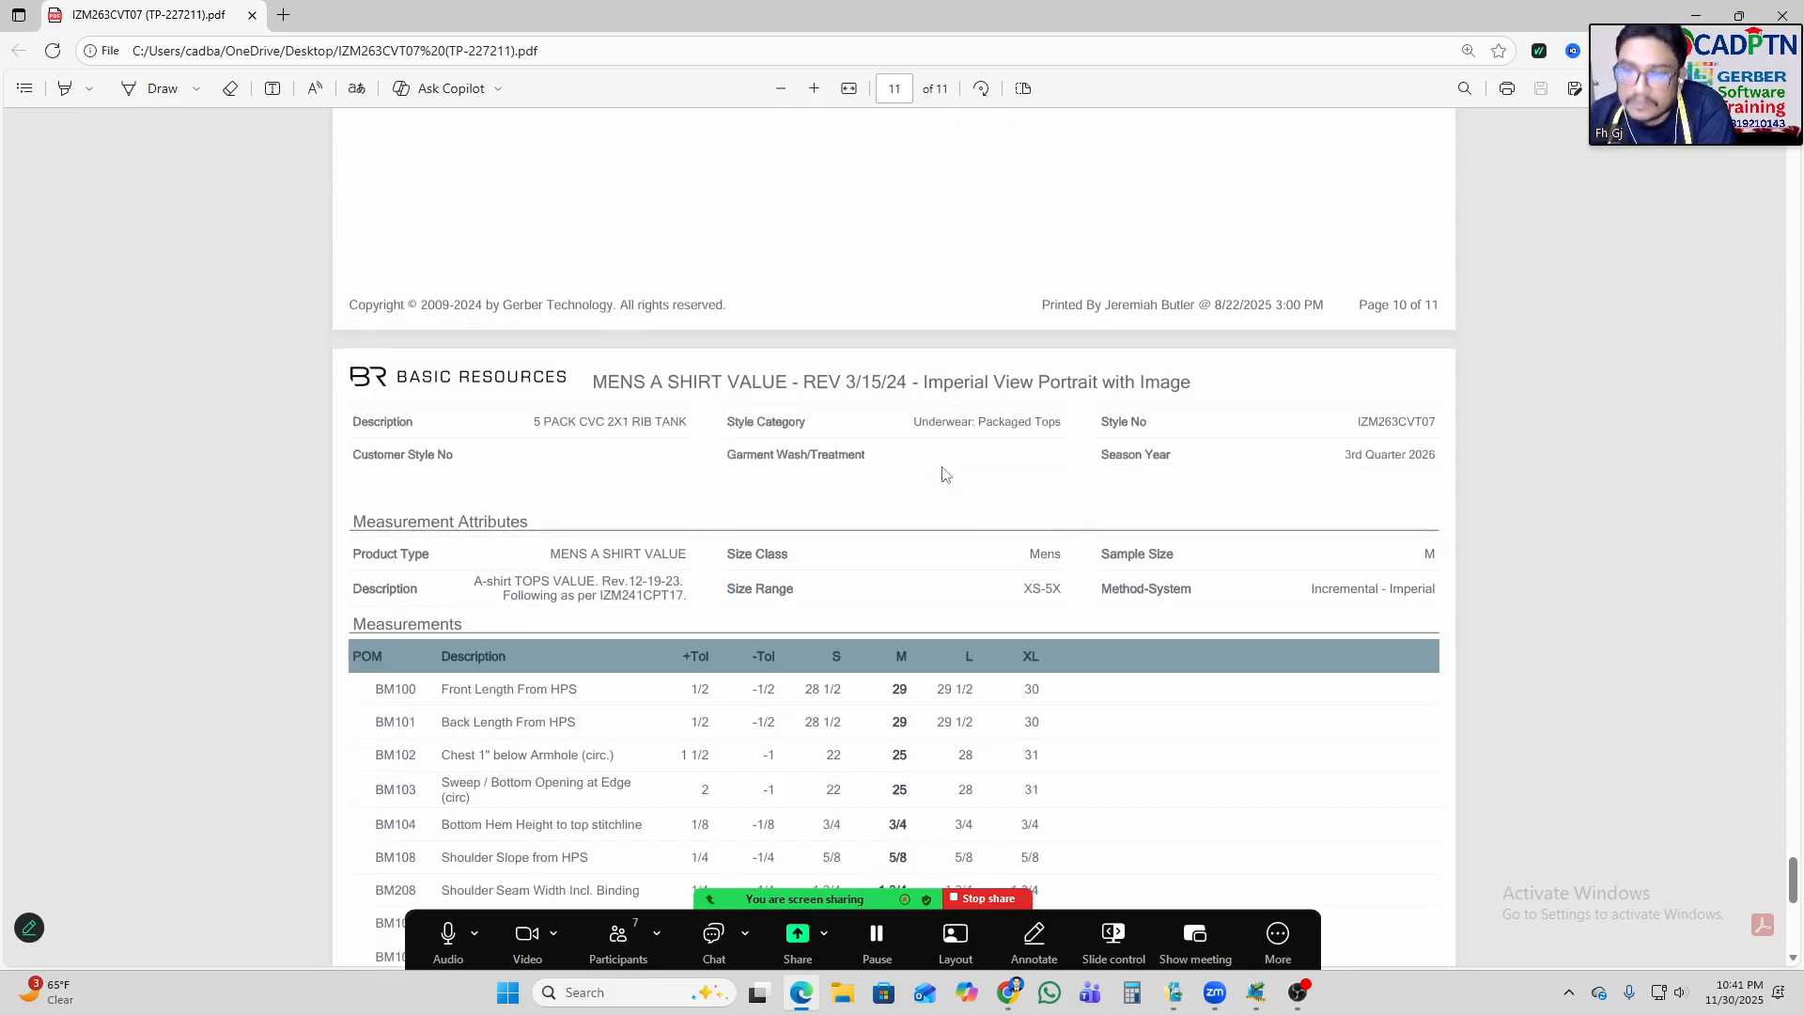
scroll(998, 472, up, 18)
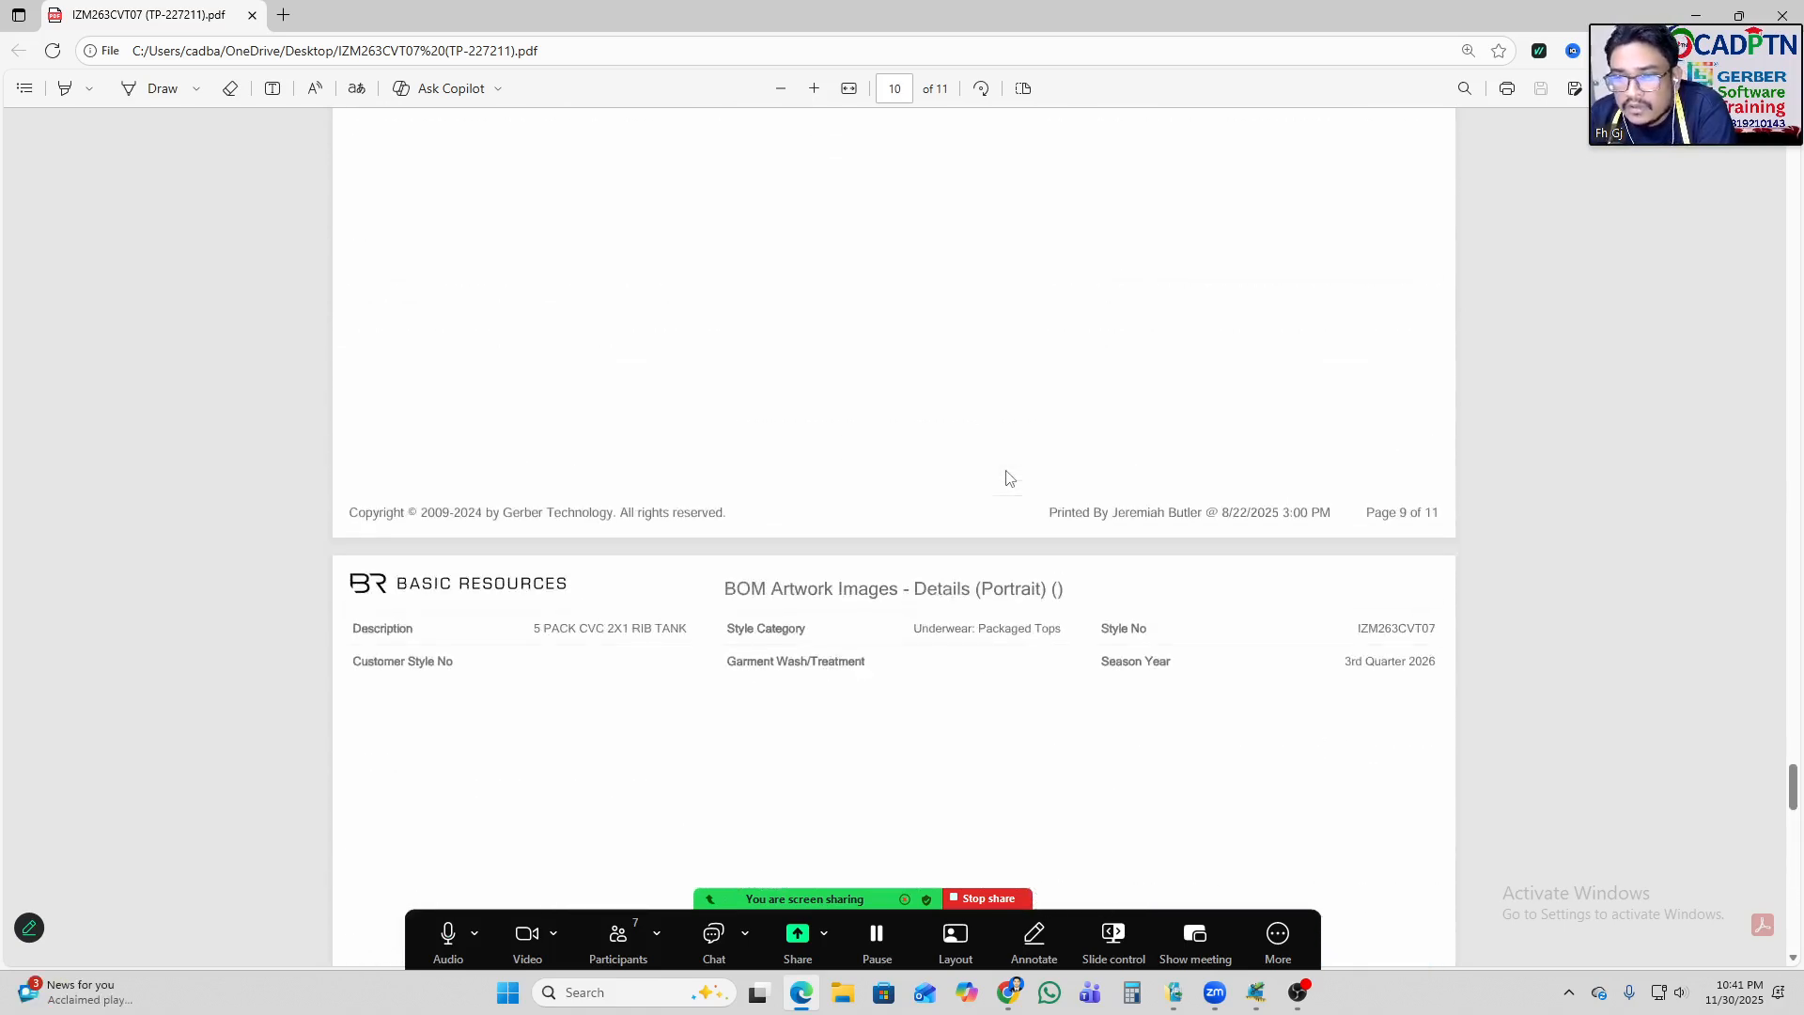
scroll(1008, 480, up, 20)
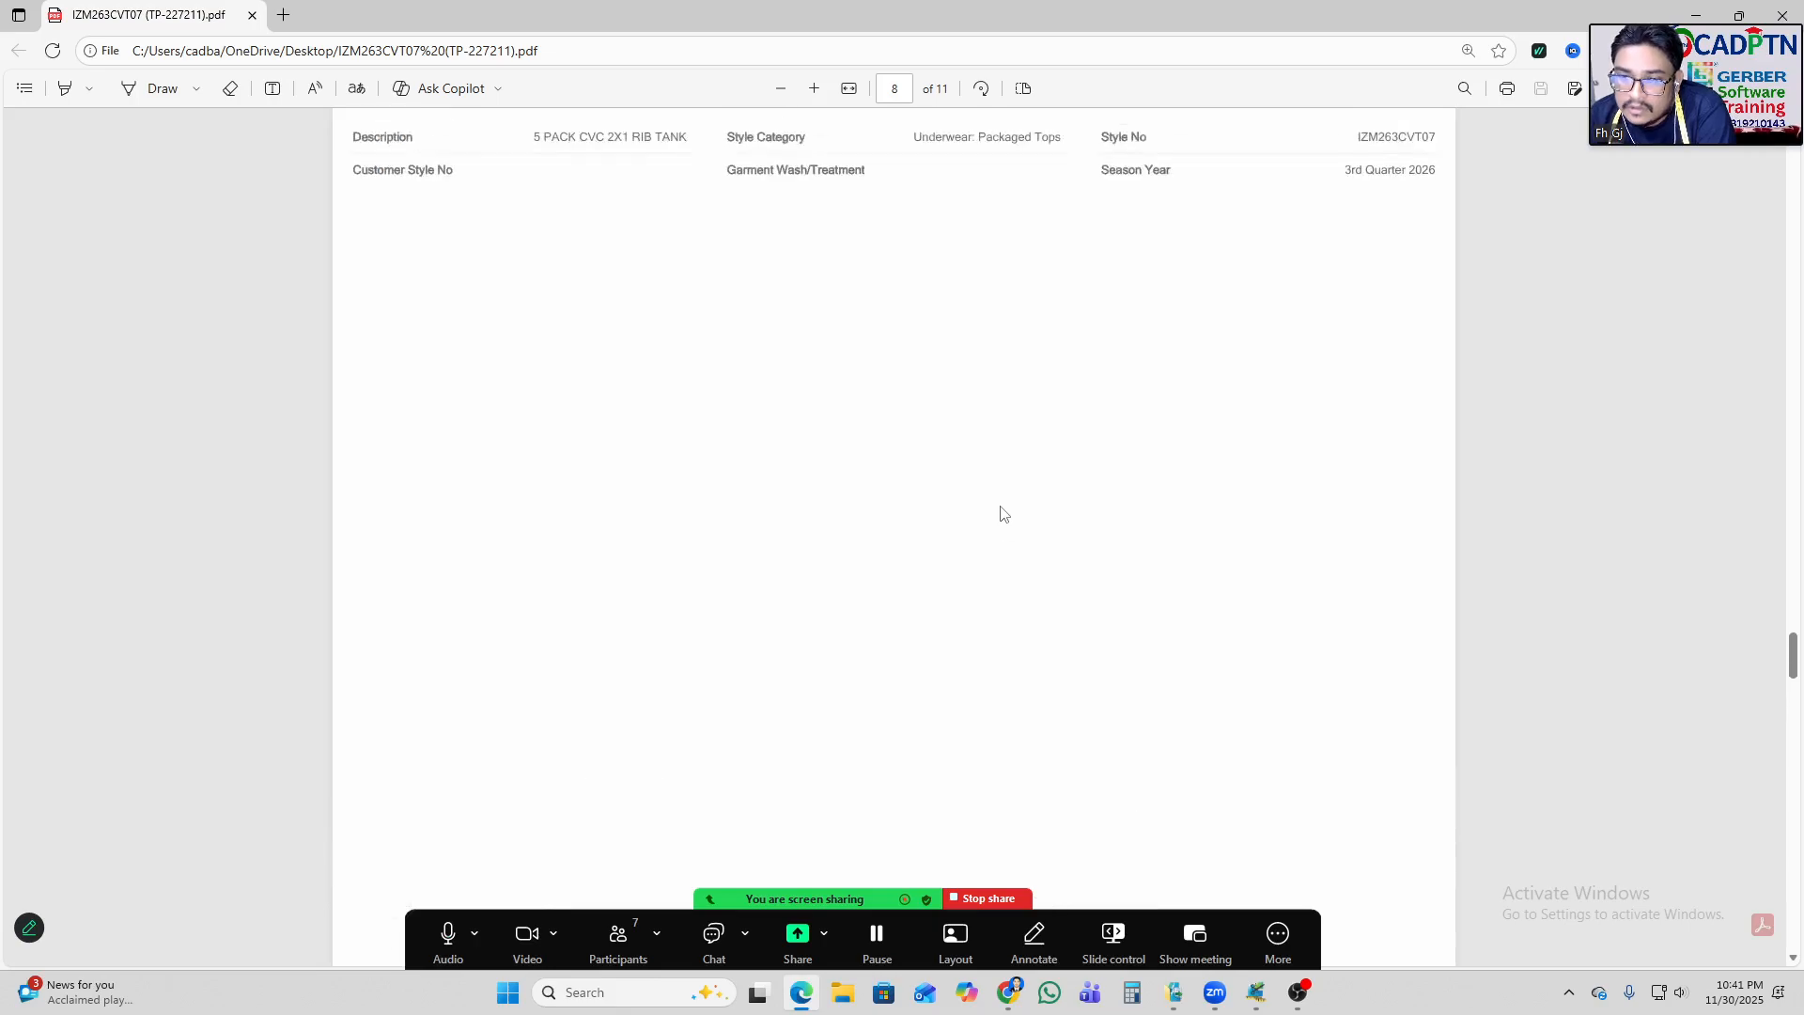
scroll(1001, 519, up, 20)
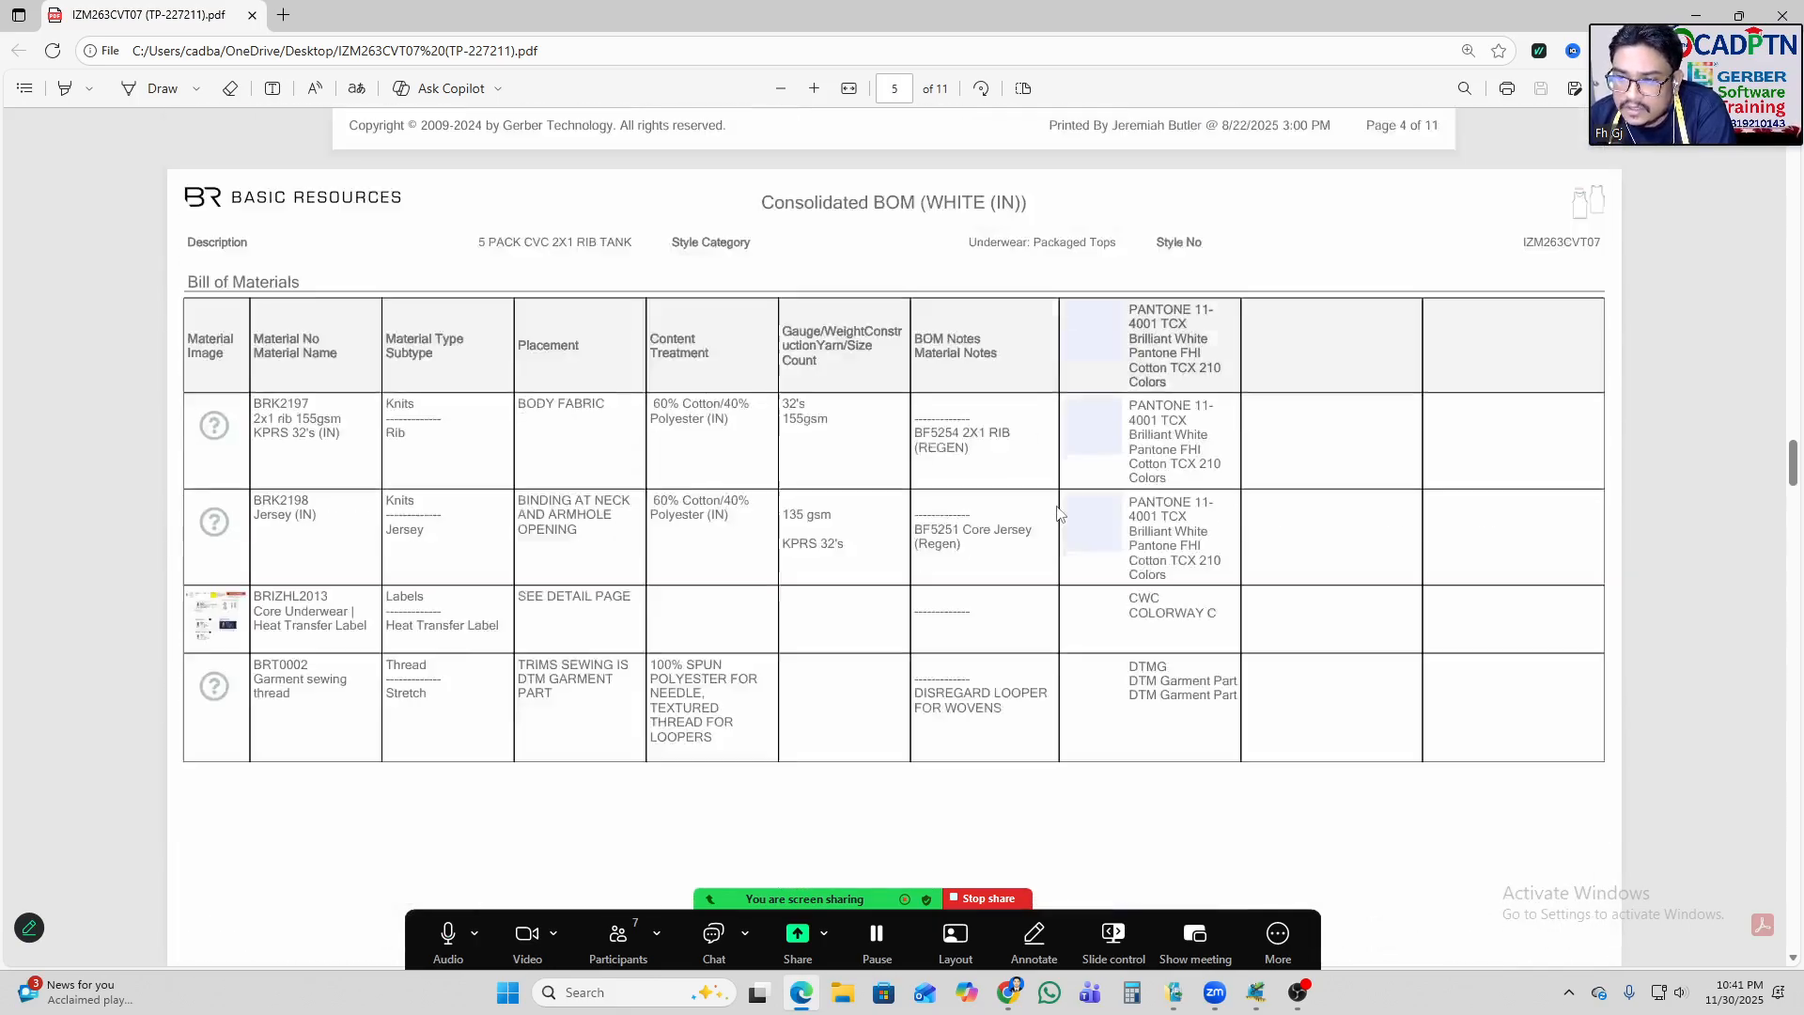
scroll(1057, 507, up, 20)
scroll(1058, 515, down, 2)
scroll(1056, 515, down, 6)
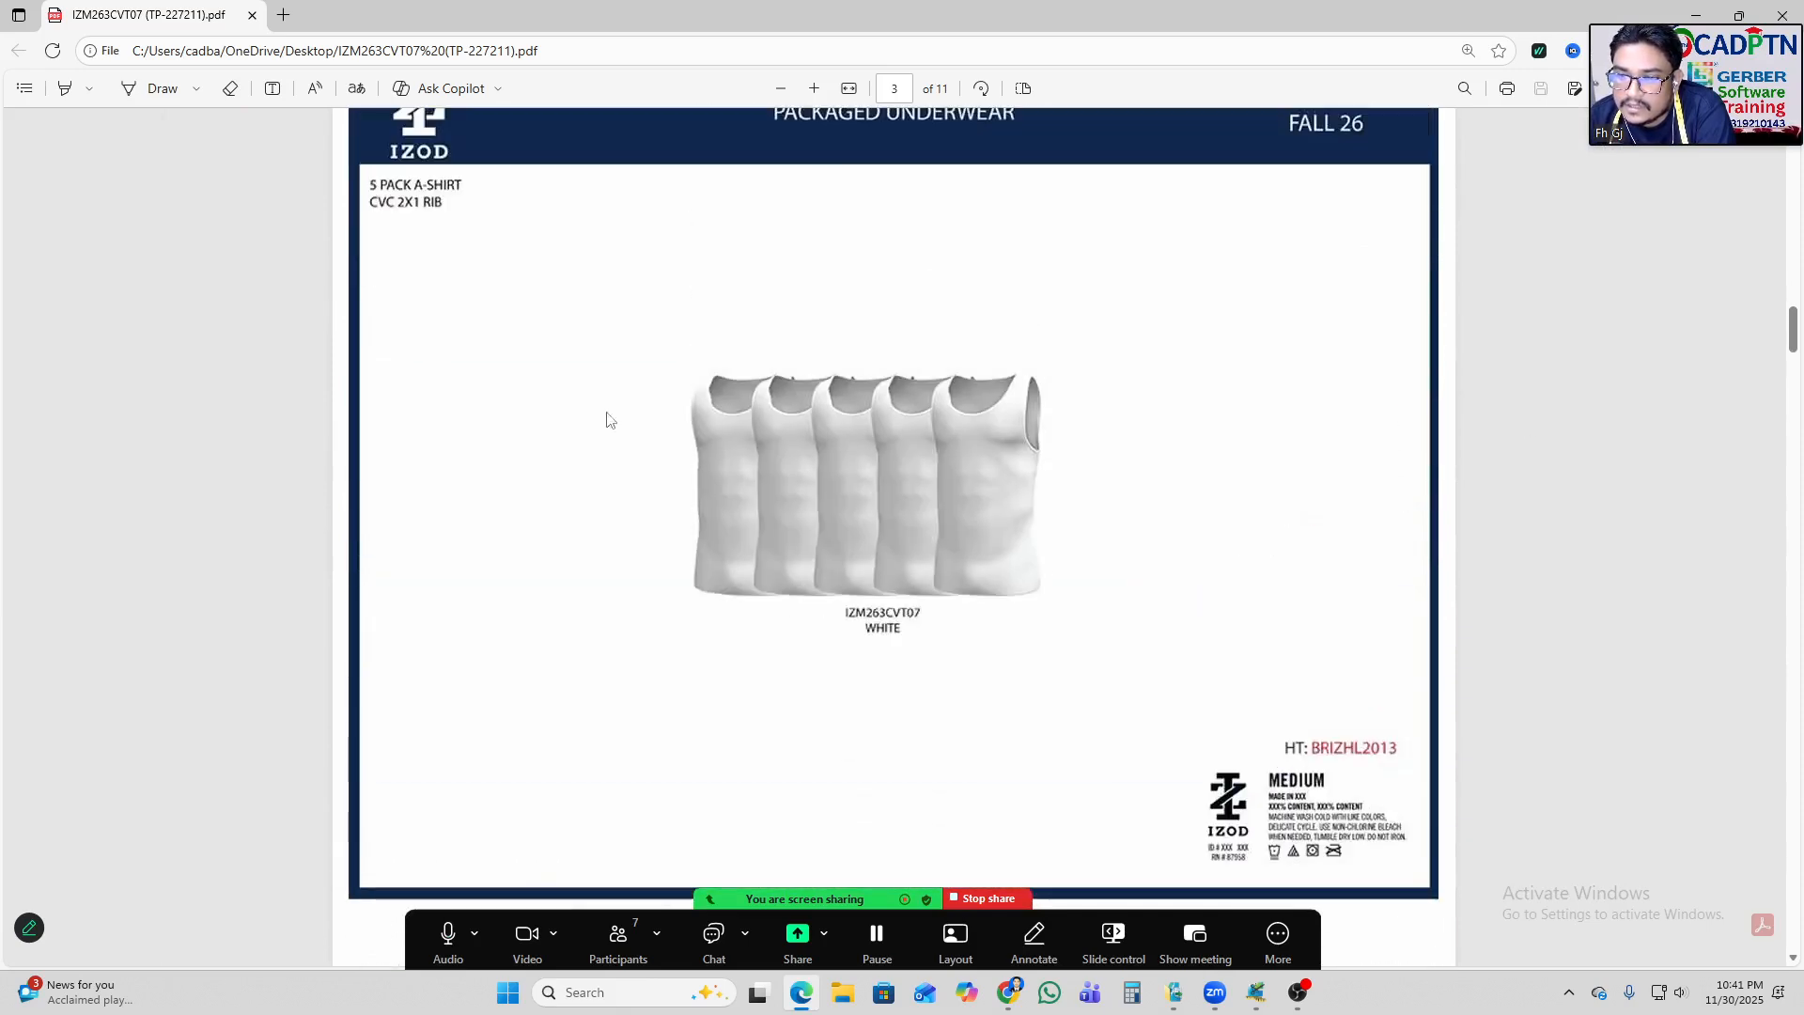
scroll(890, 453, up, 5)
scroll(980, 447, up, 10)
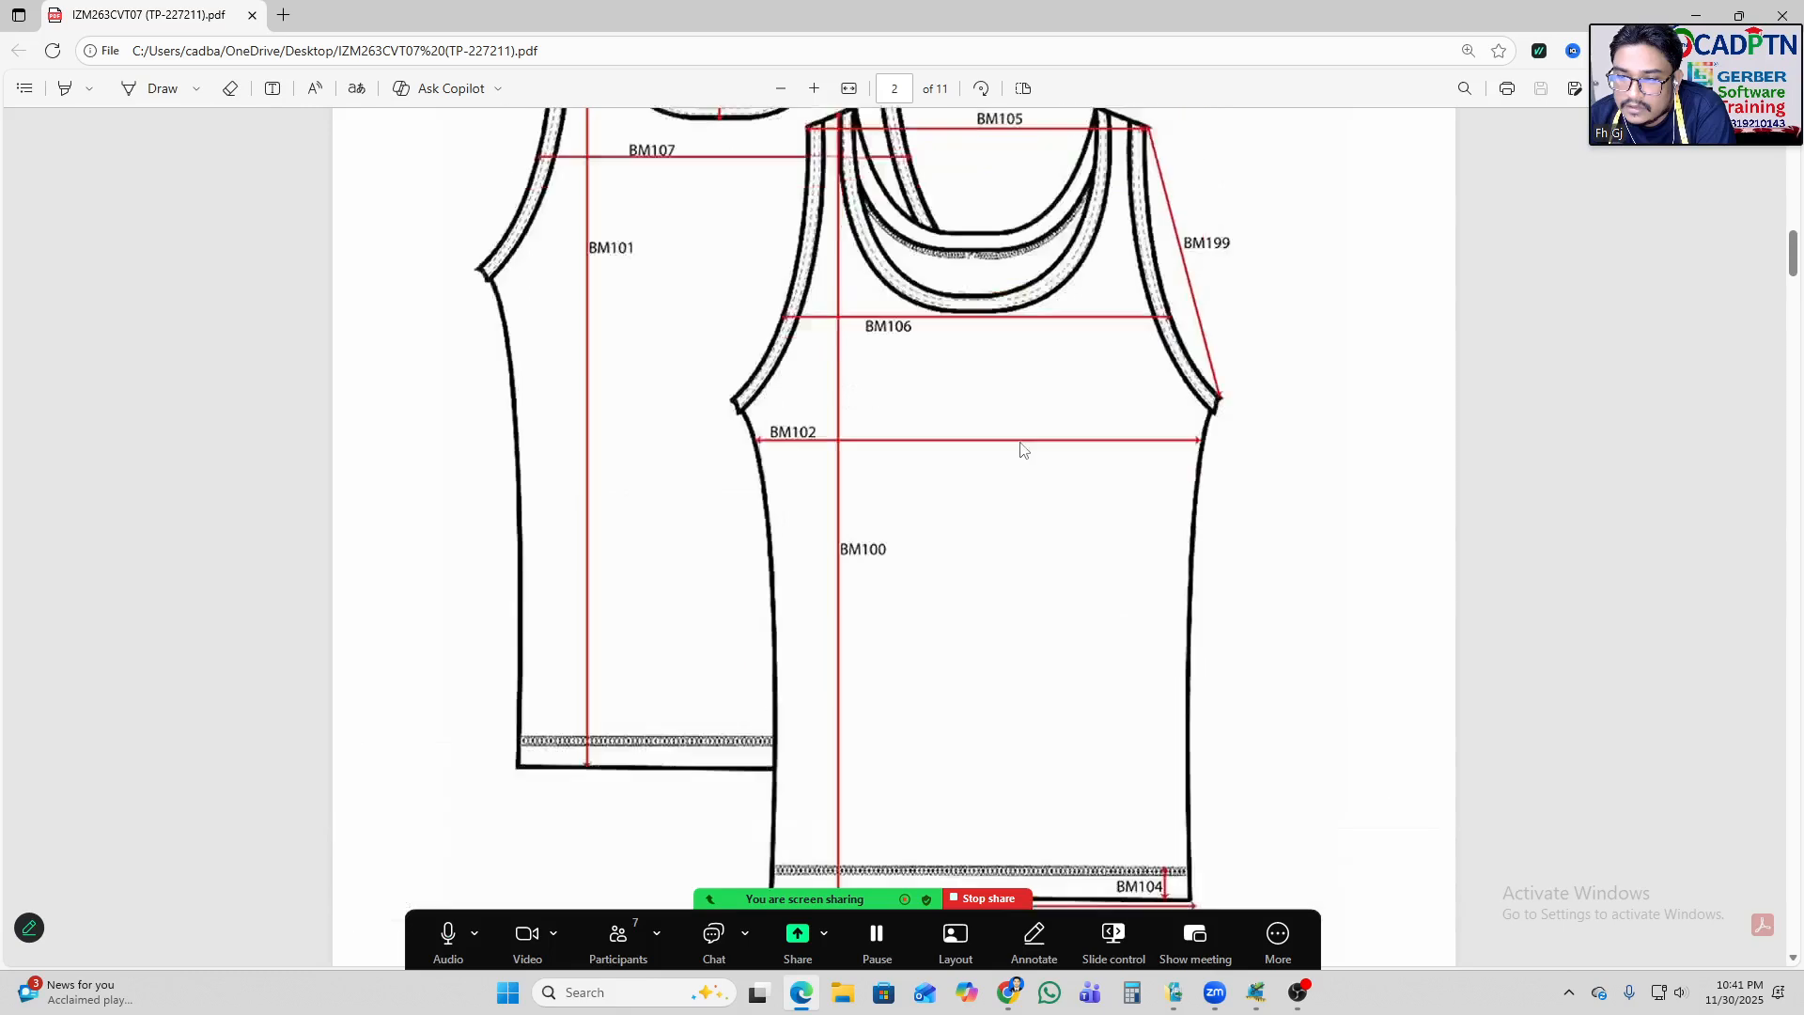
scroll(1013, 452, up, 15)
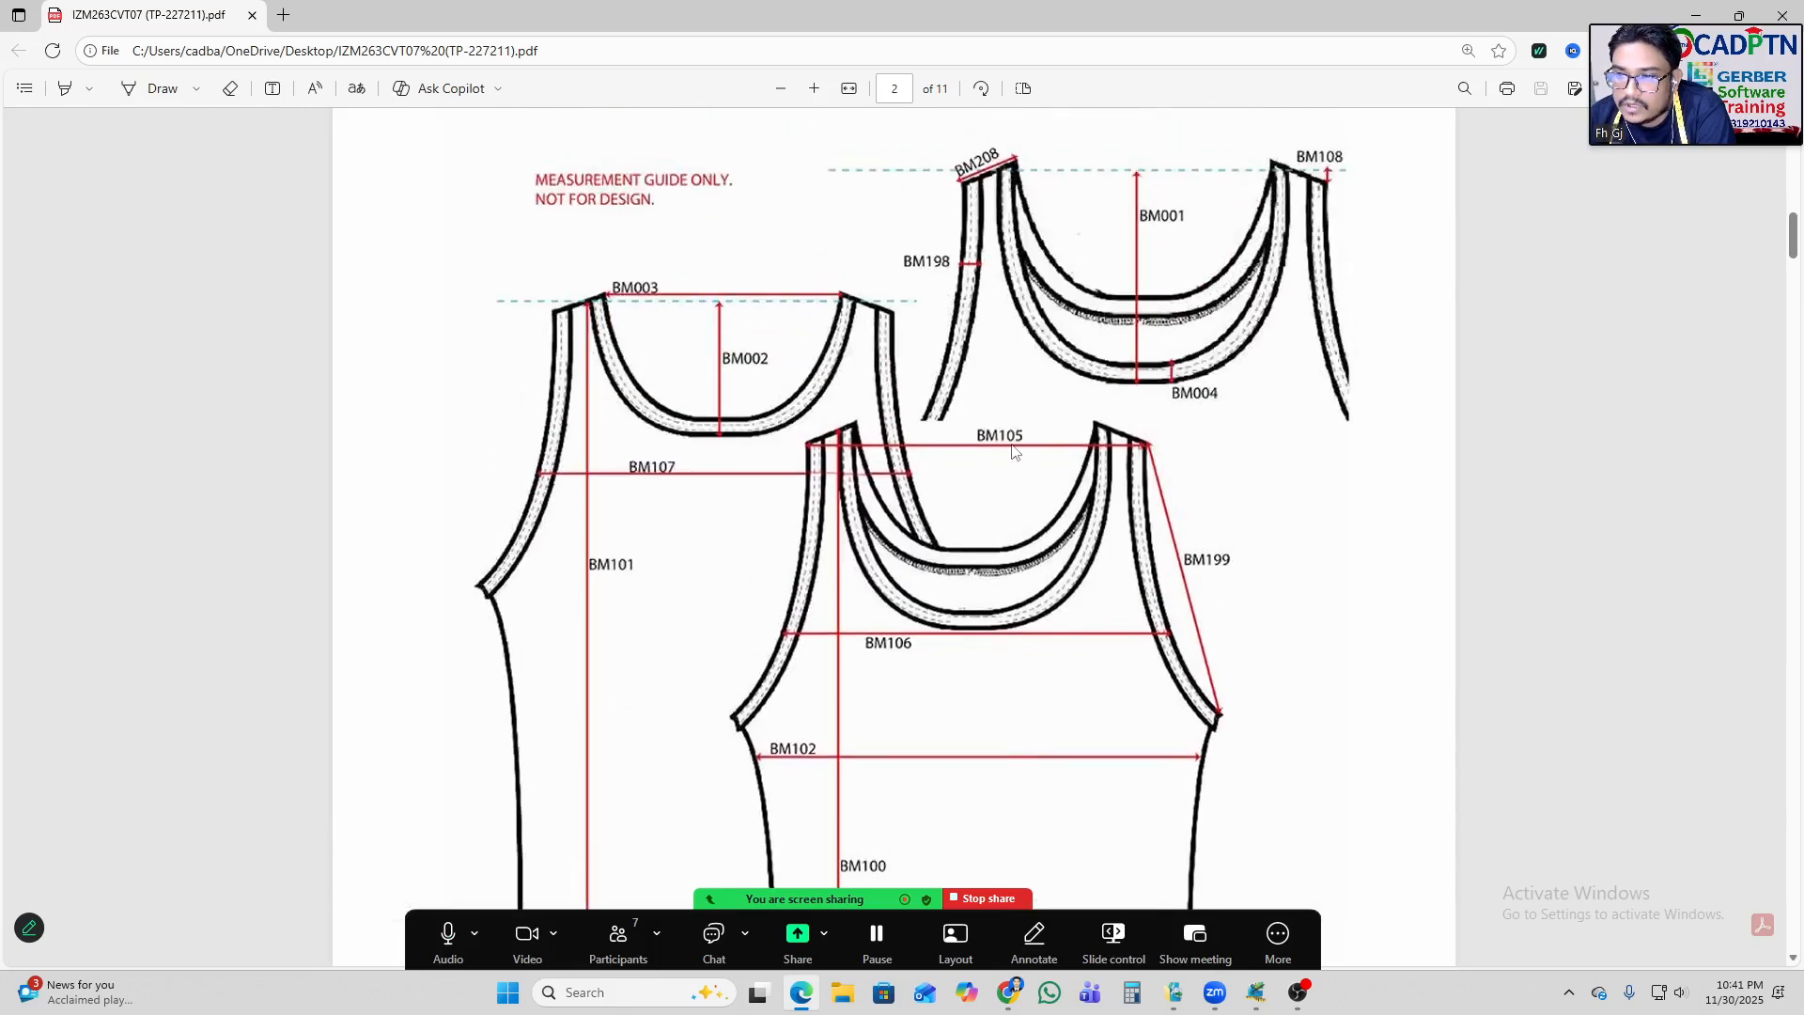
scroll(1040, 451, up, 1)
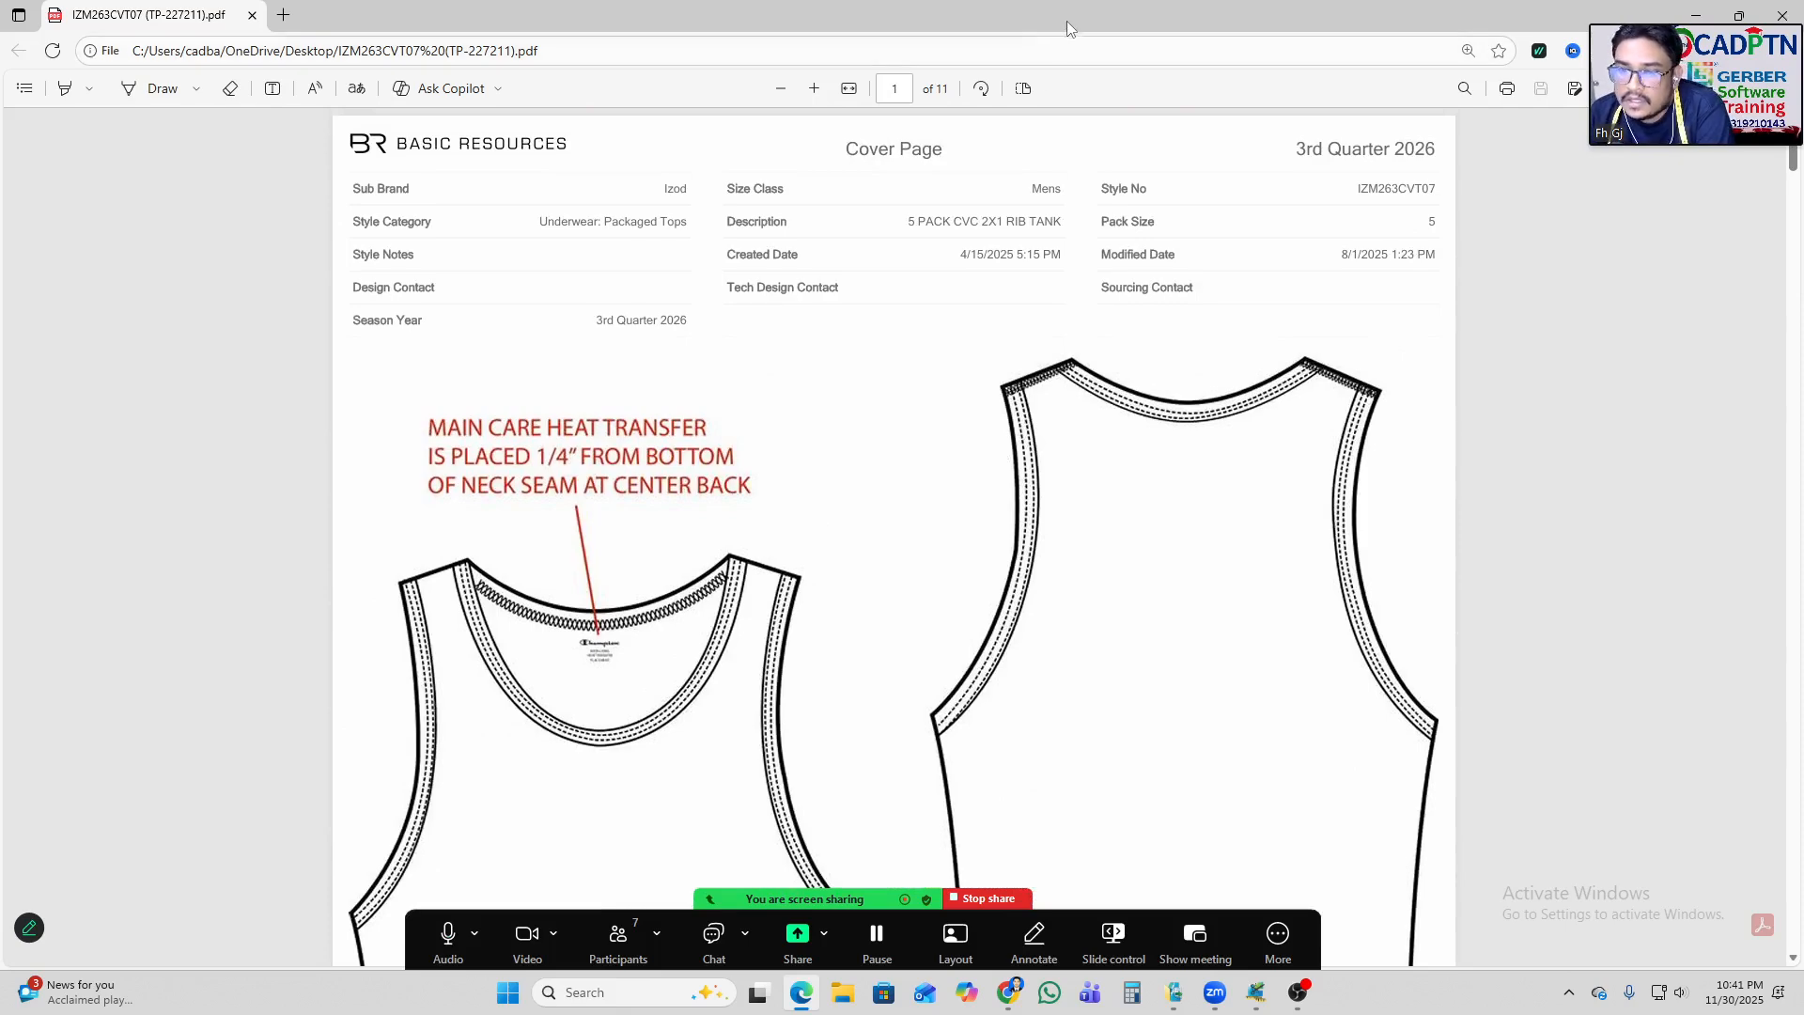
Check and close the meeting's participant list while moving ahead to the tubular A-shirt construction table on page 4.
scroll(827, 545, down, 10)
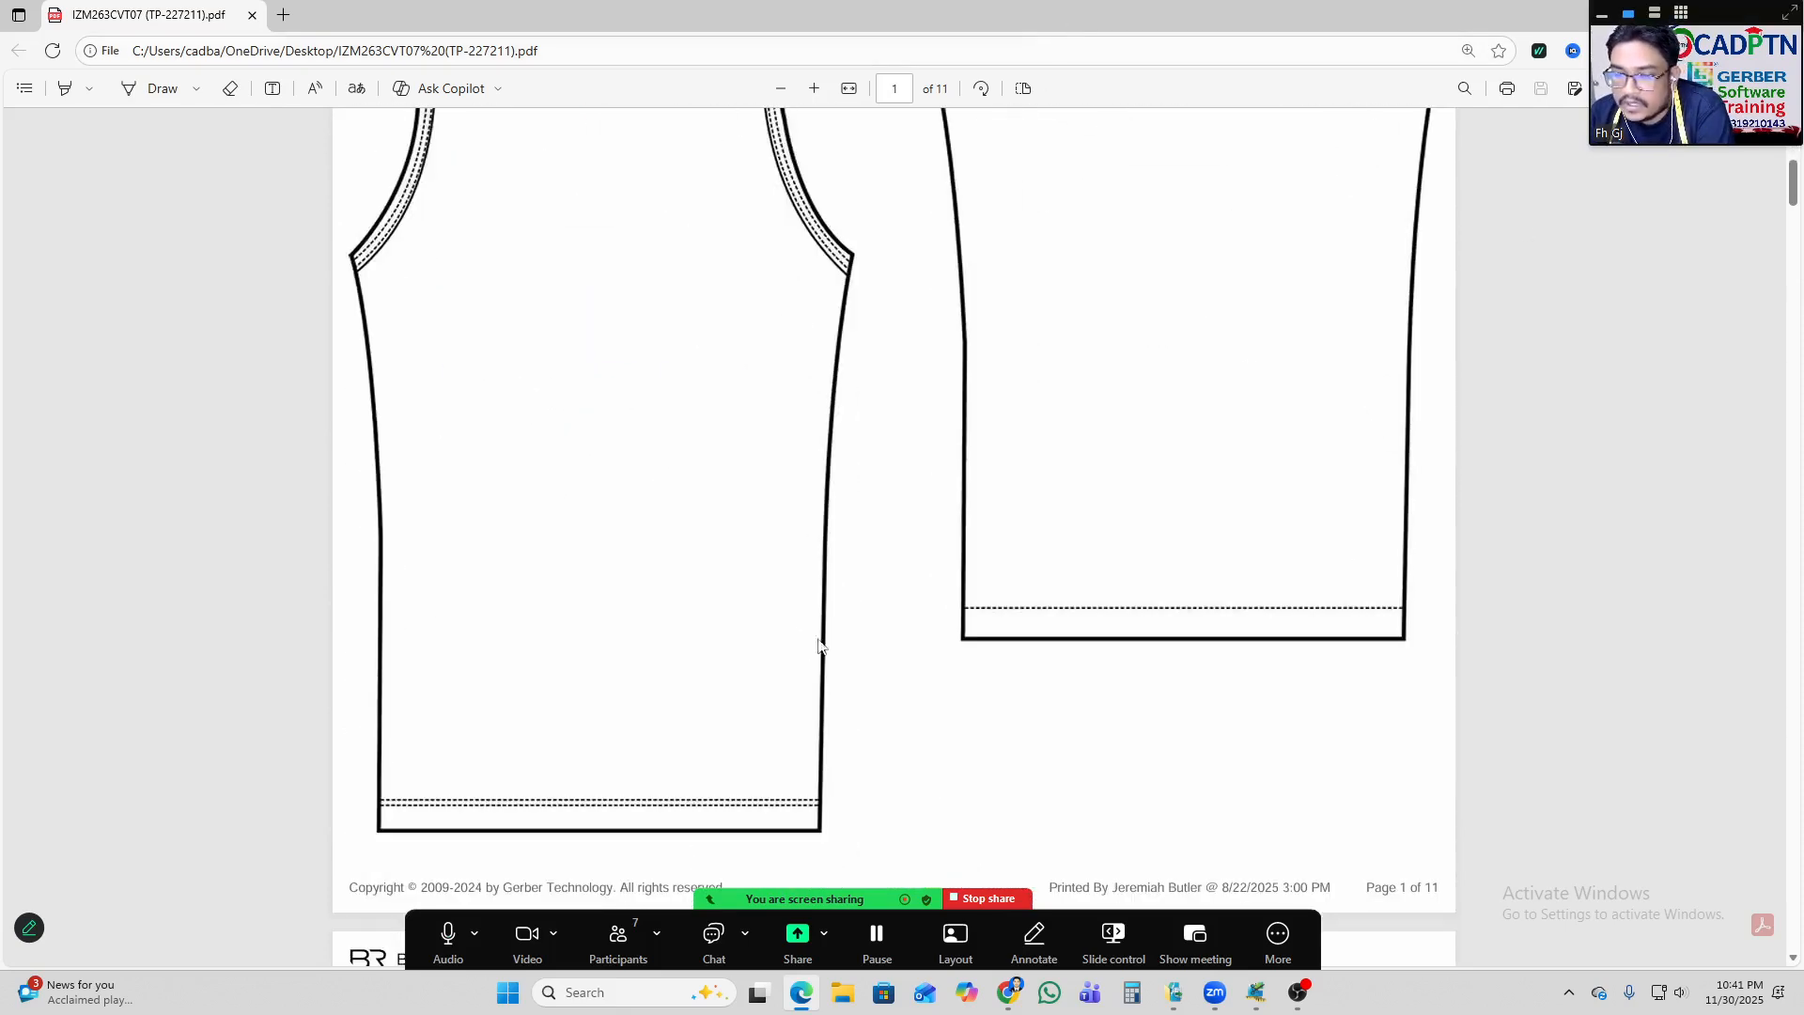
scroll(845, 648, down, 7)
click(618, 935)
scroll(707, 292, down, 15)
scroll(714, 293, down, 18)
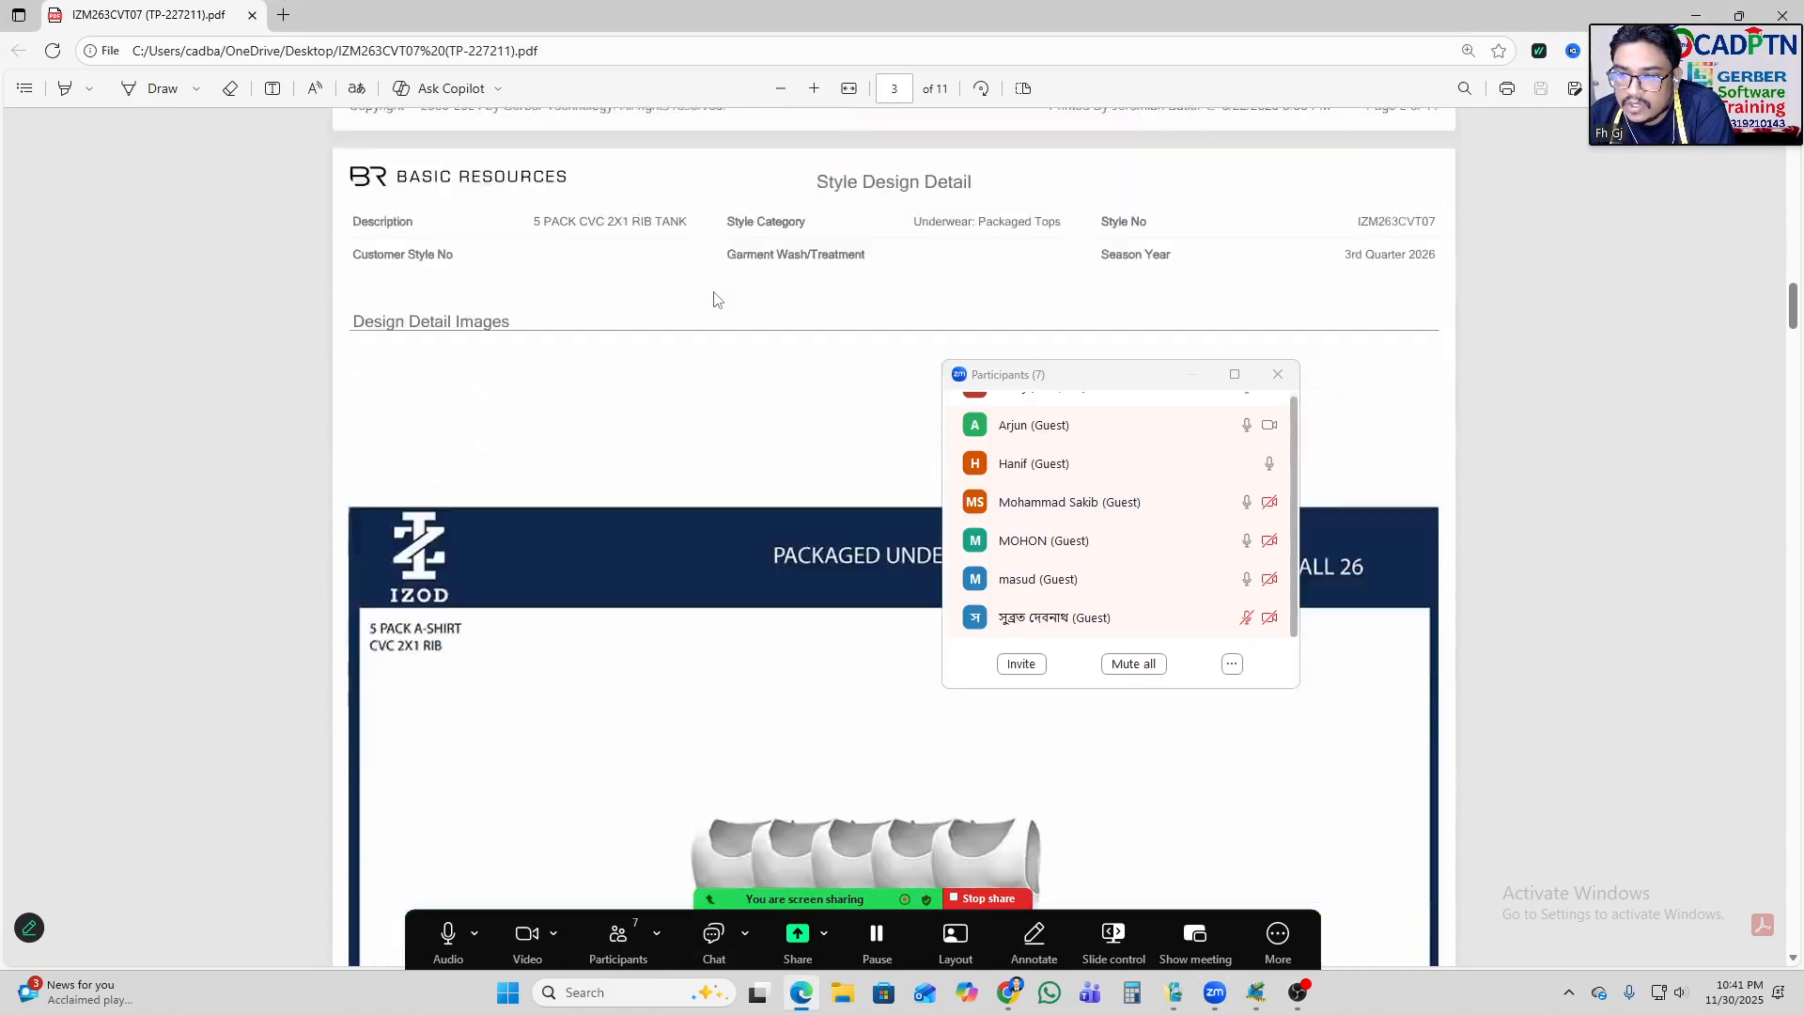
scroll(727, 293, down, 8)
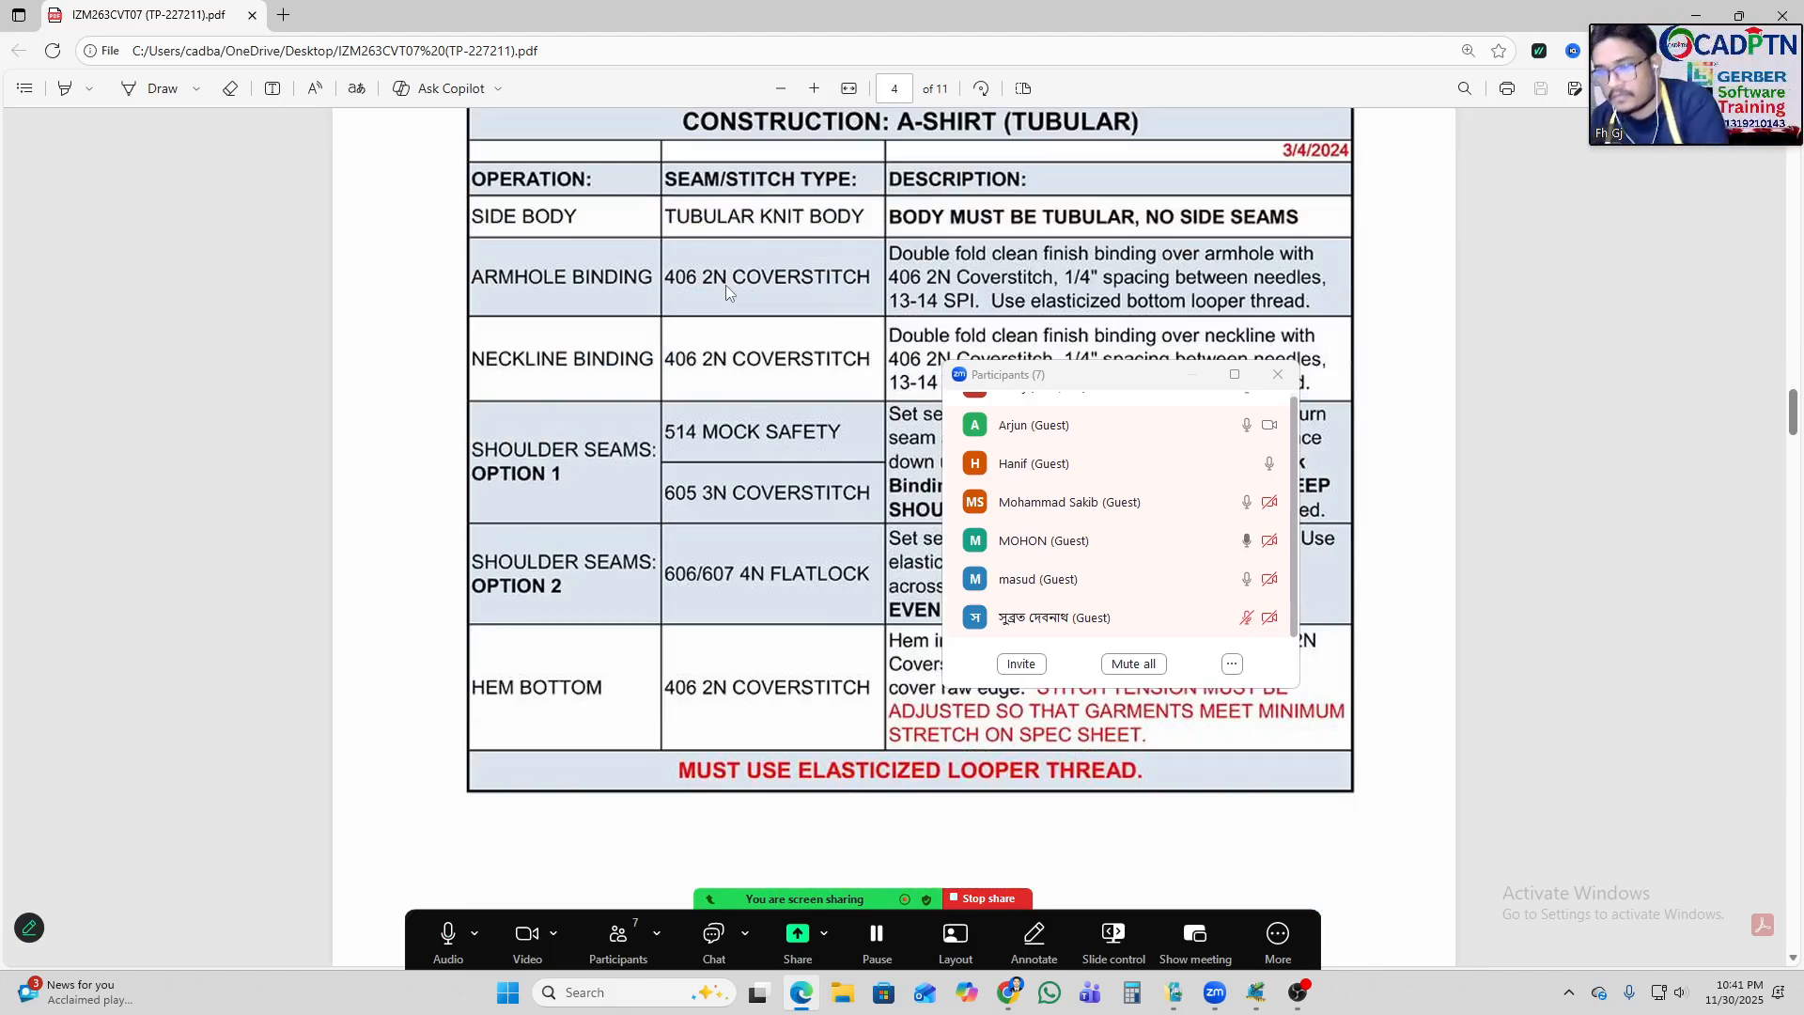
click(1292, 374)
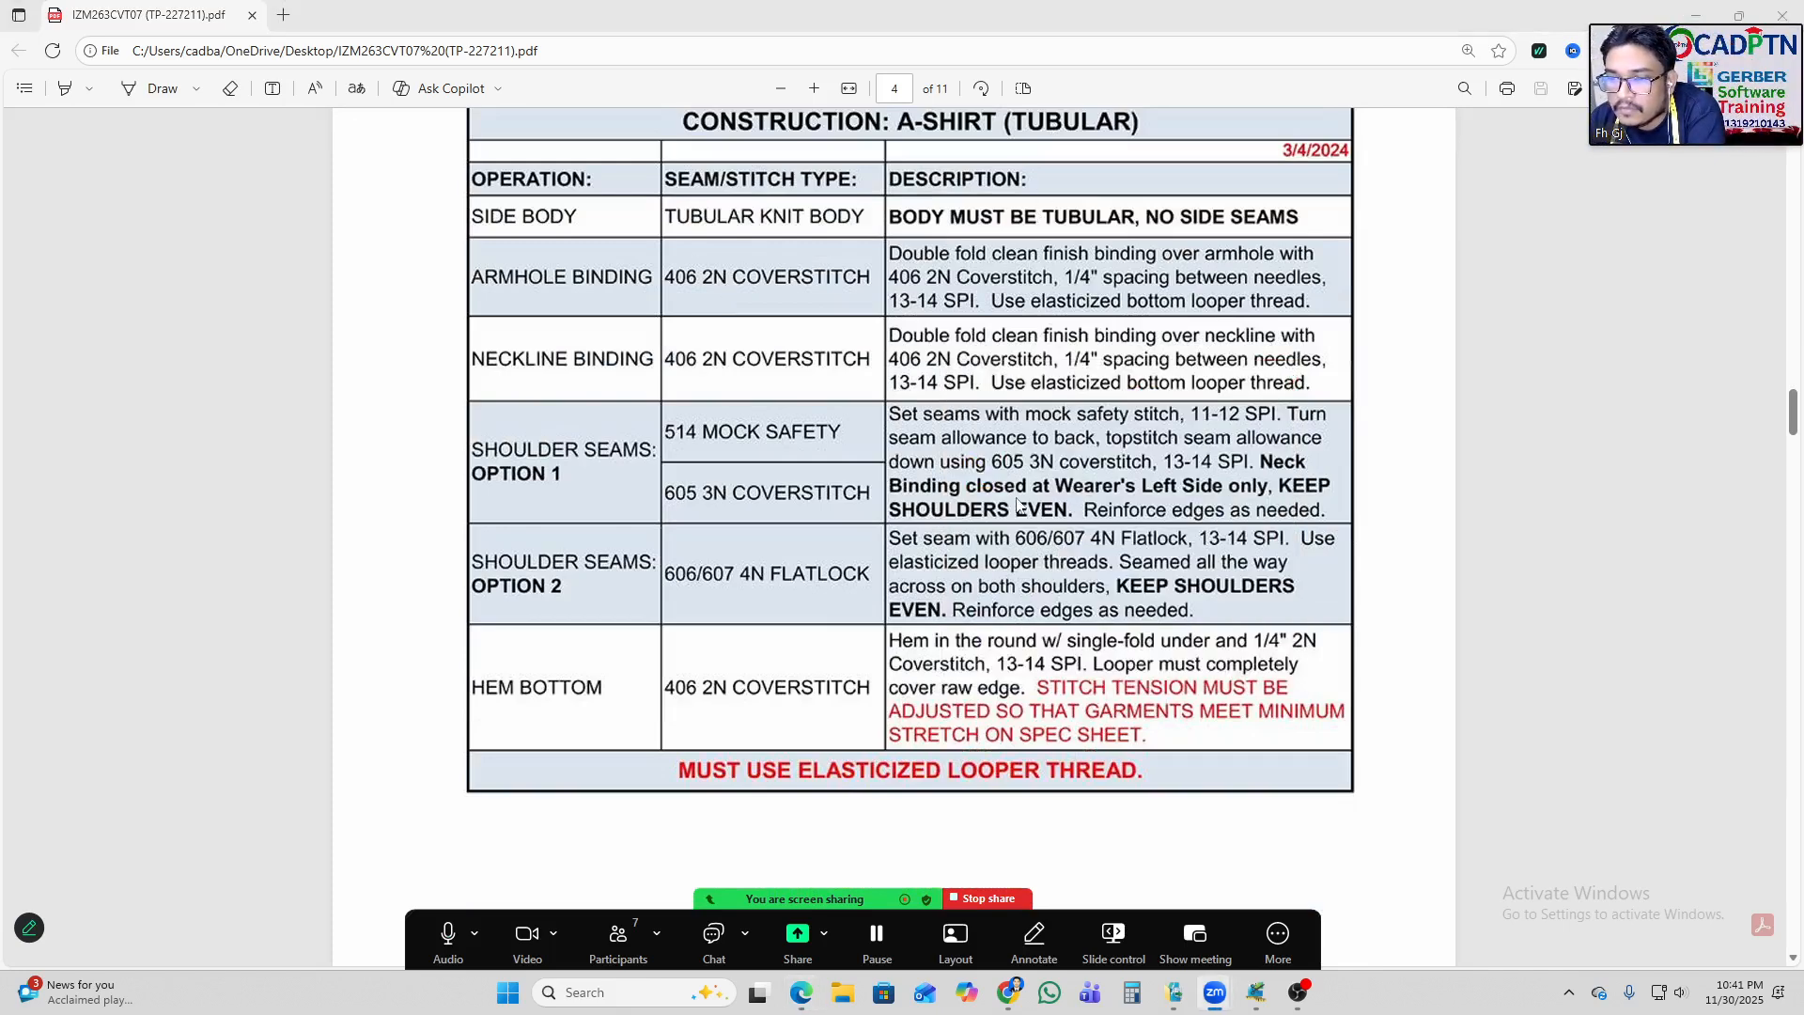
Return to the page 11 measurement chart and mark rows BM100 to BM102, followed by the tolerances and size values of BM103.
scroll(1022, 503, down, 15)
scroll(1034, 498, down, 15)
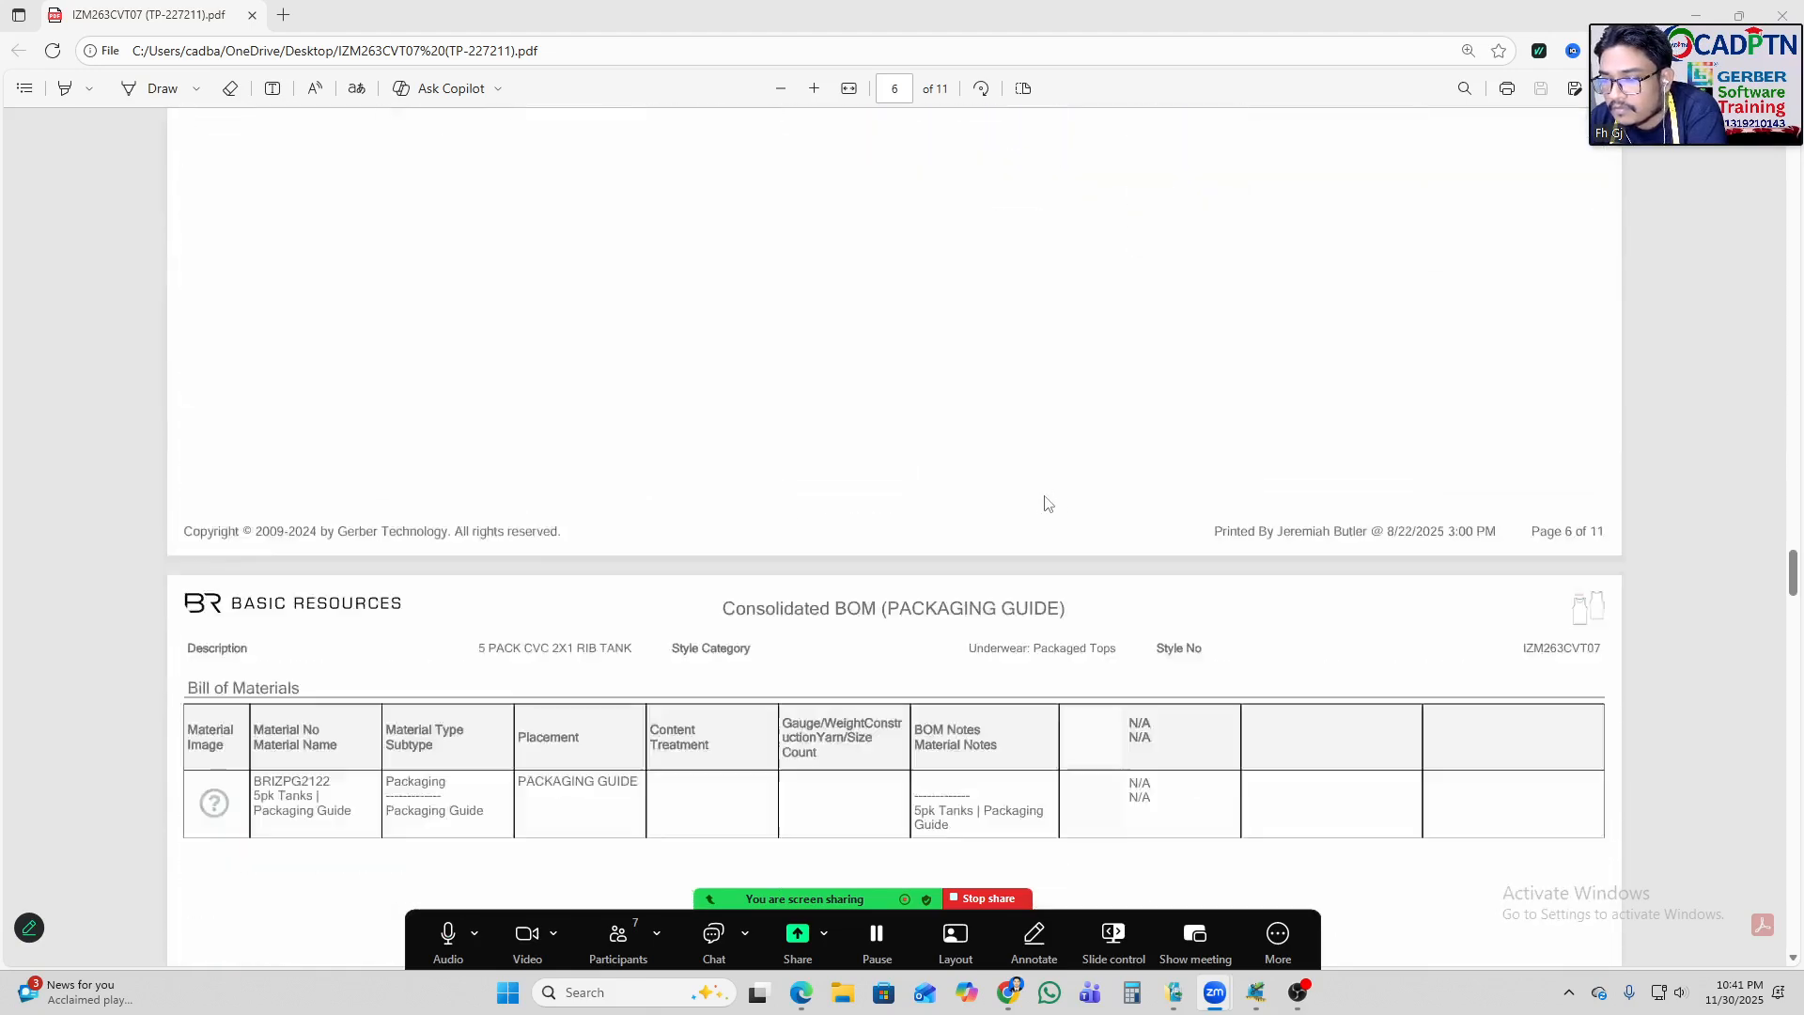
scroll(1041, 490, down, 20)
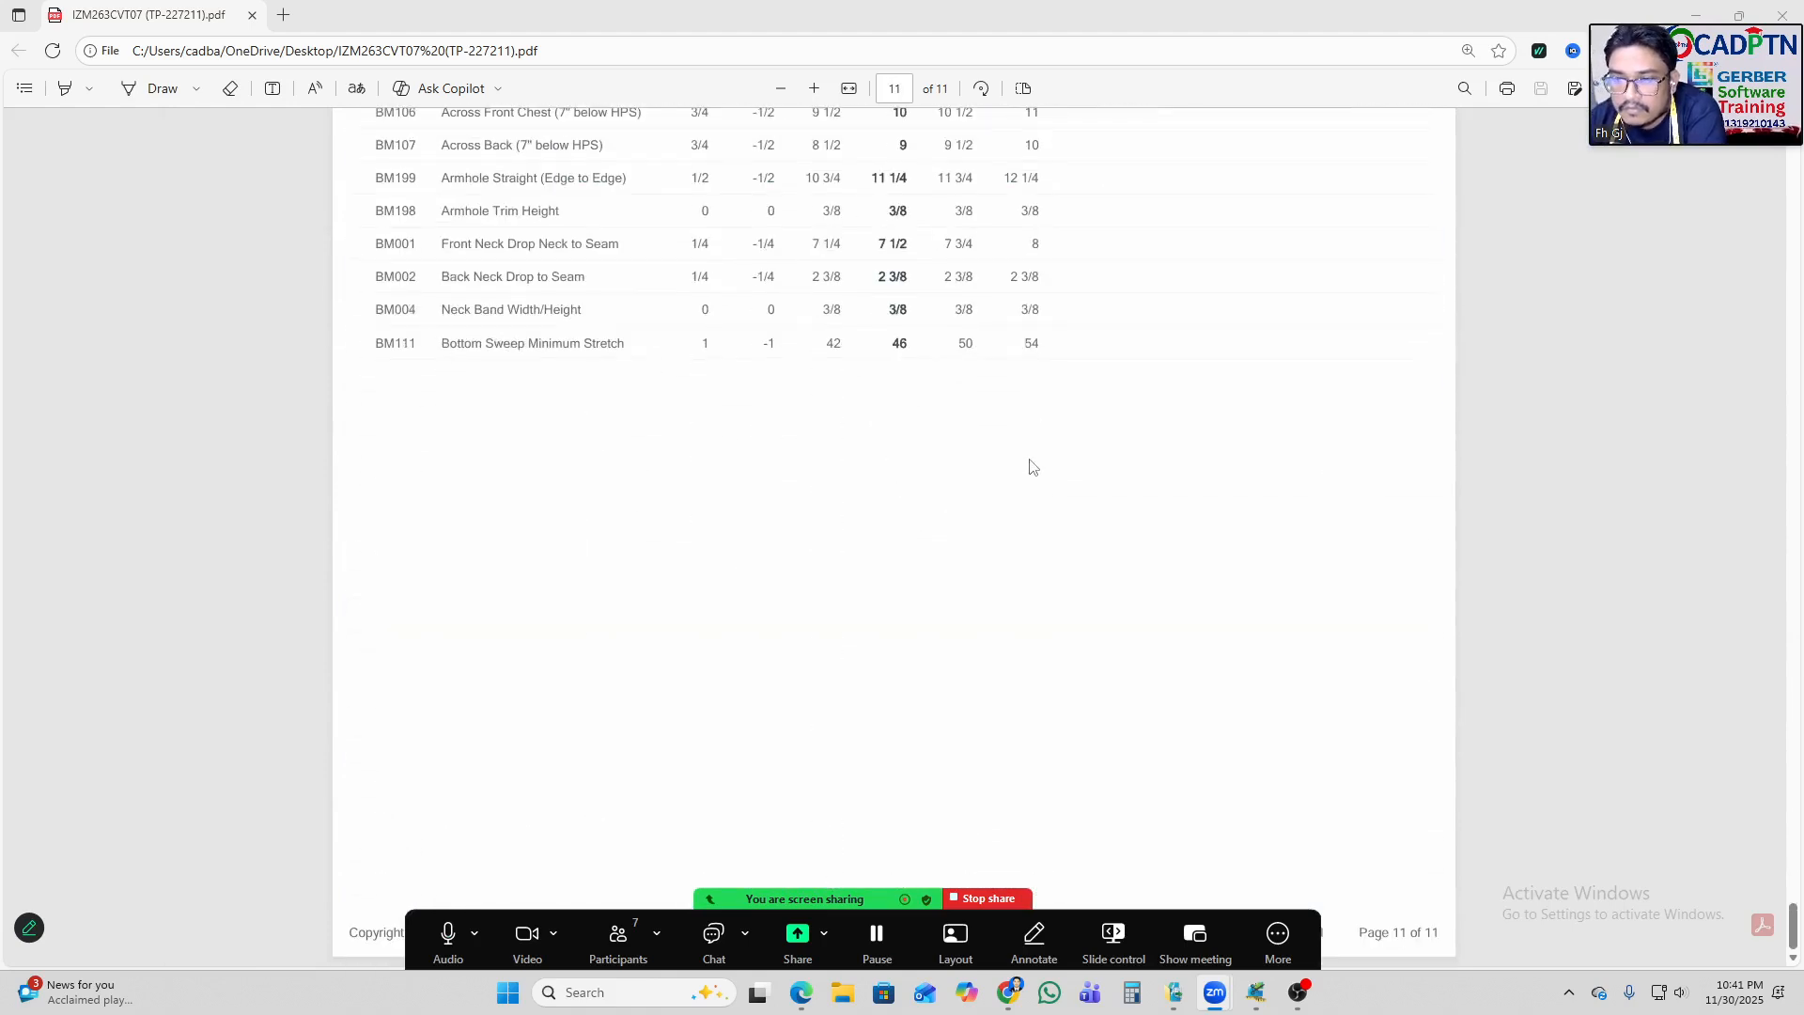
scroll(1032, 465, up, 7)
scroll(1029, 451, down, 3)
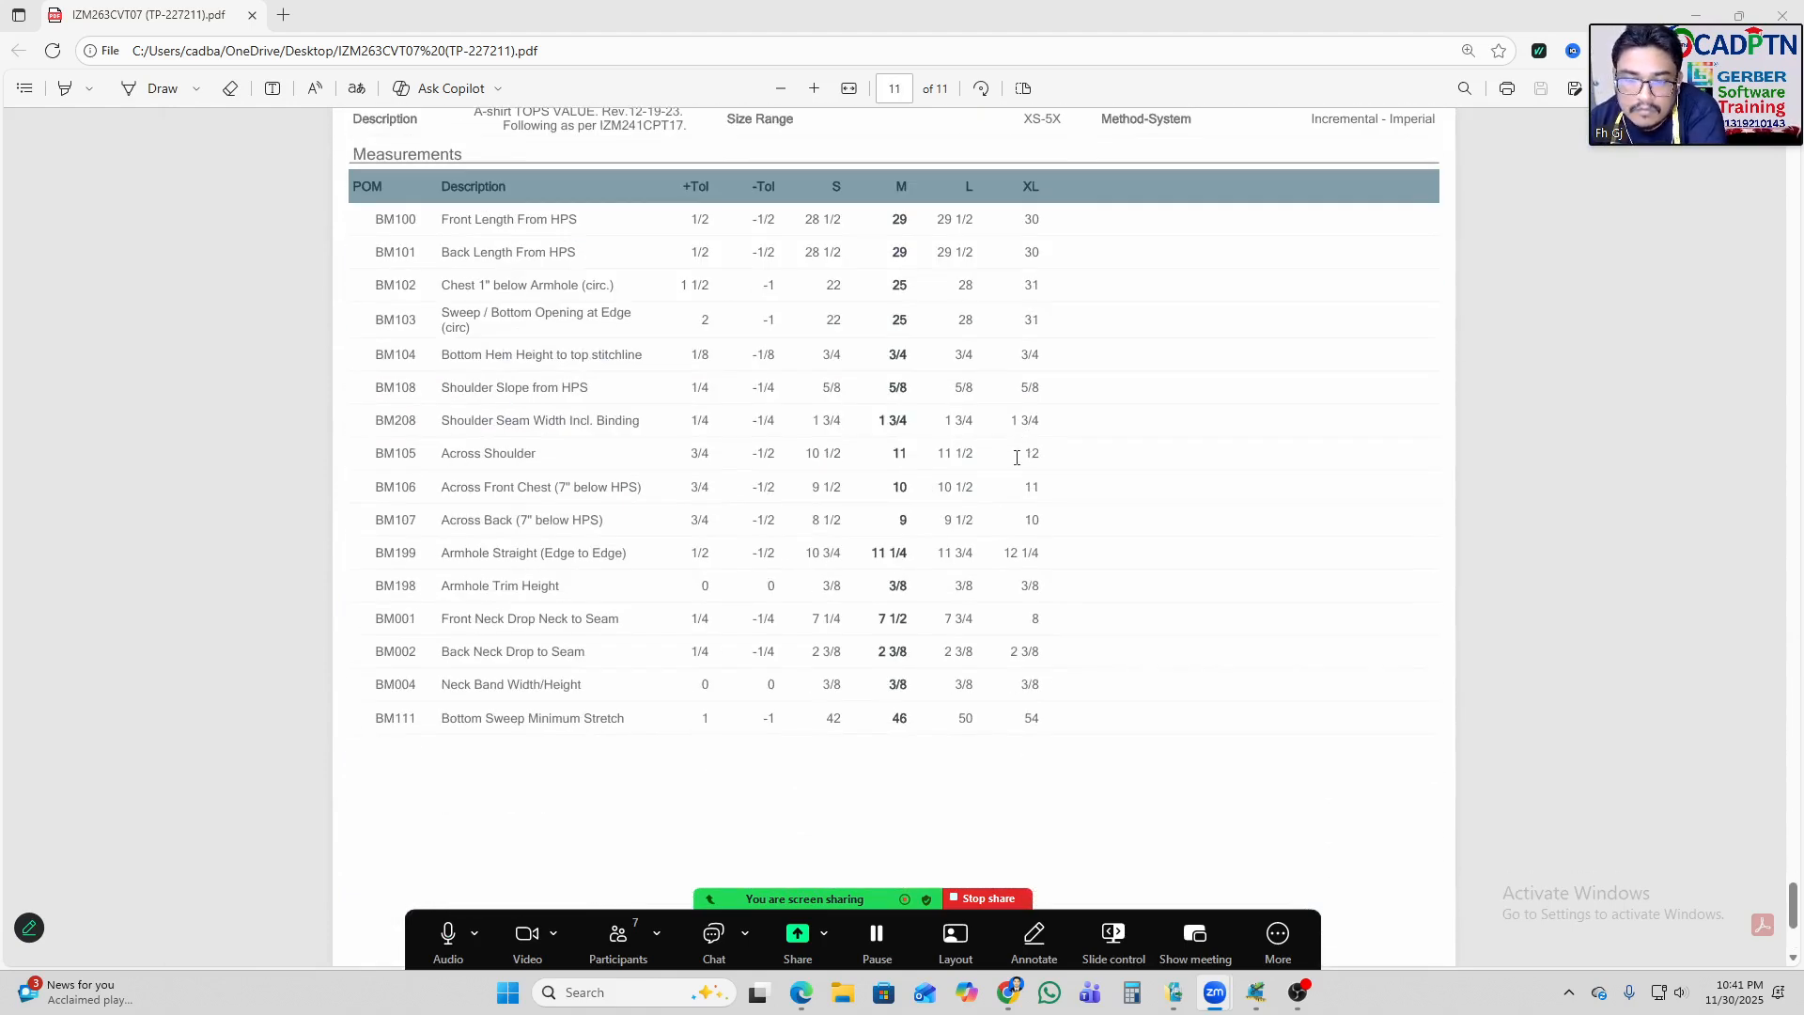
drag(443, 219, 1175, 296)
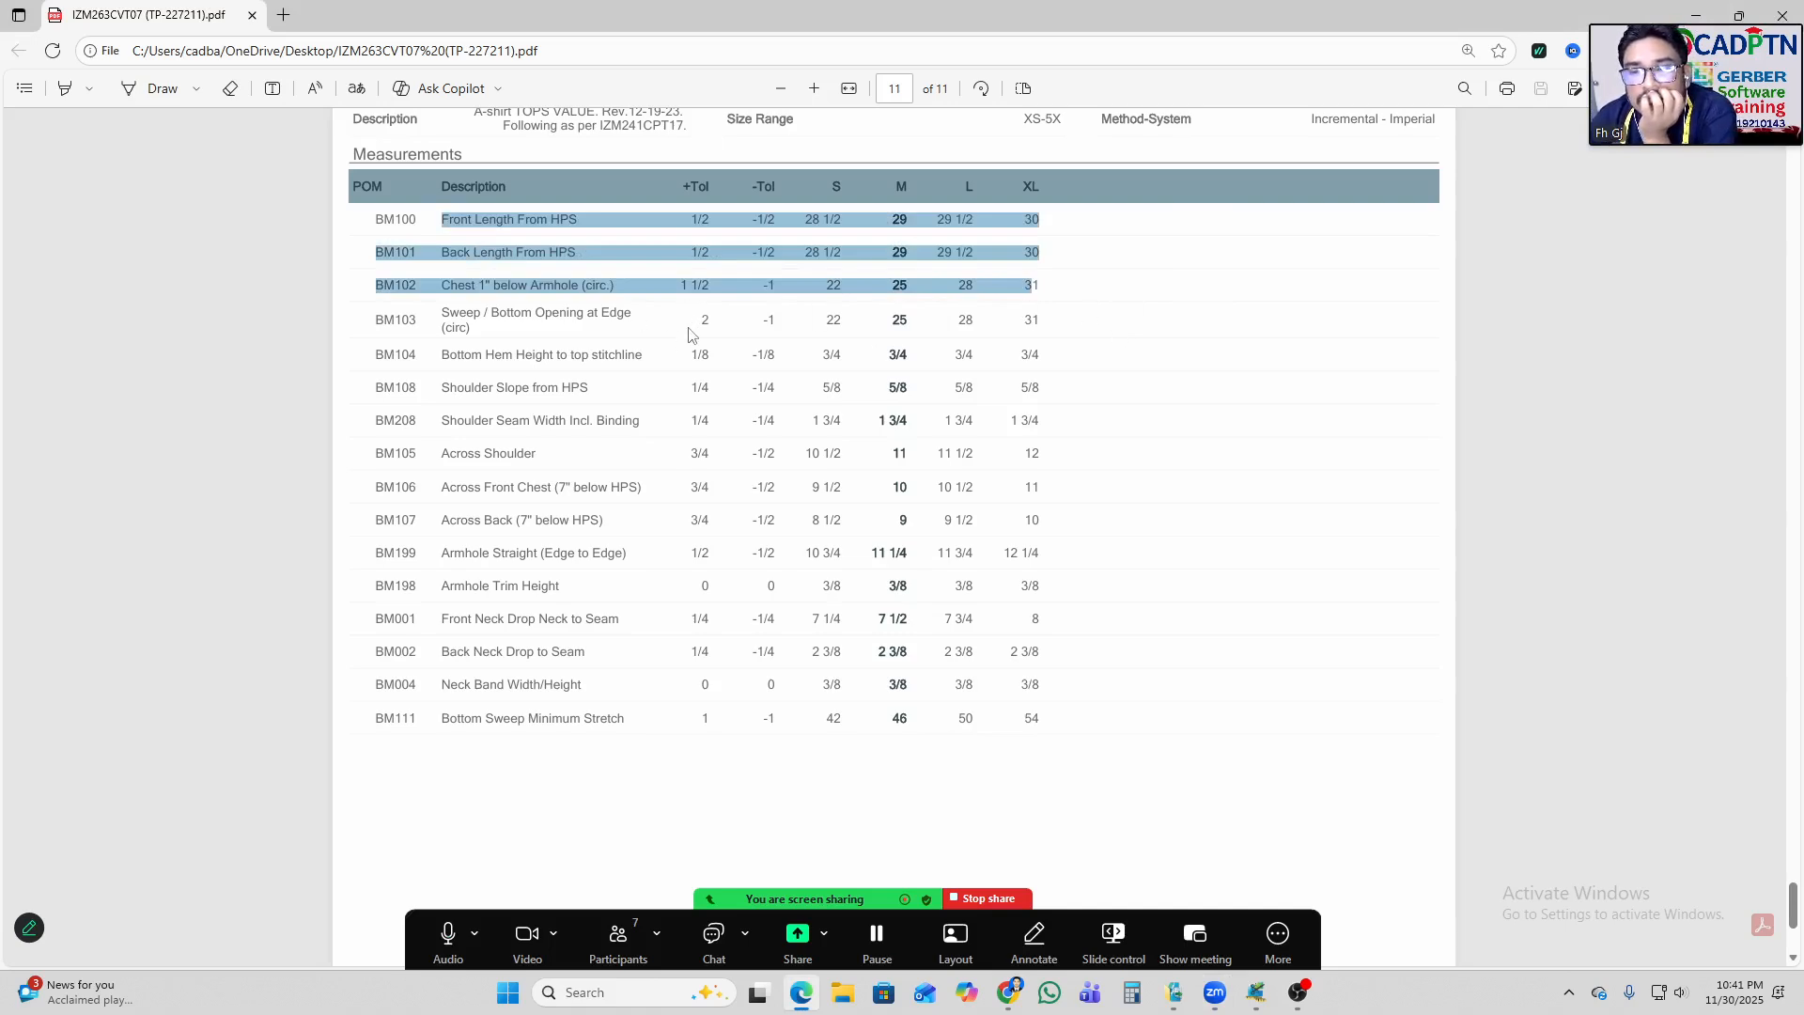
drag(700, 319, 1130, 314)
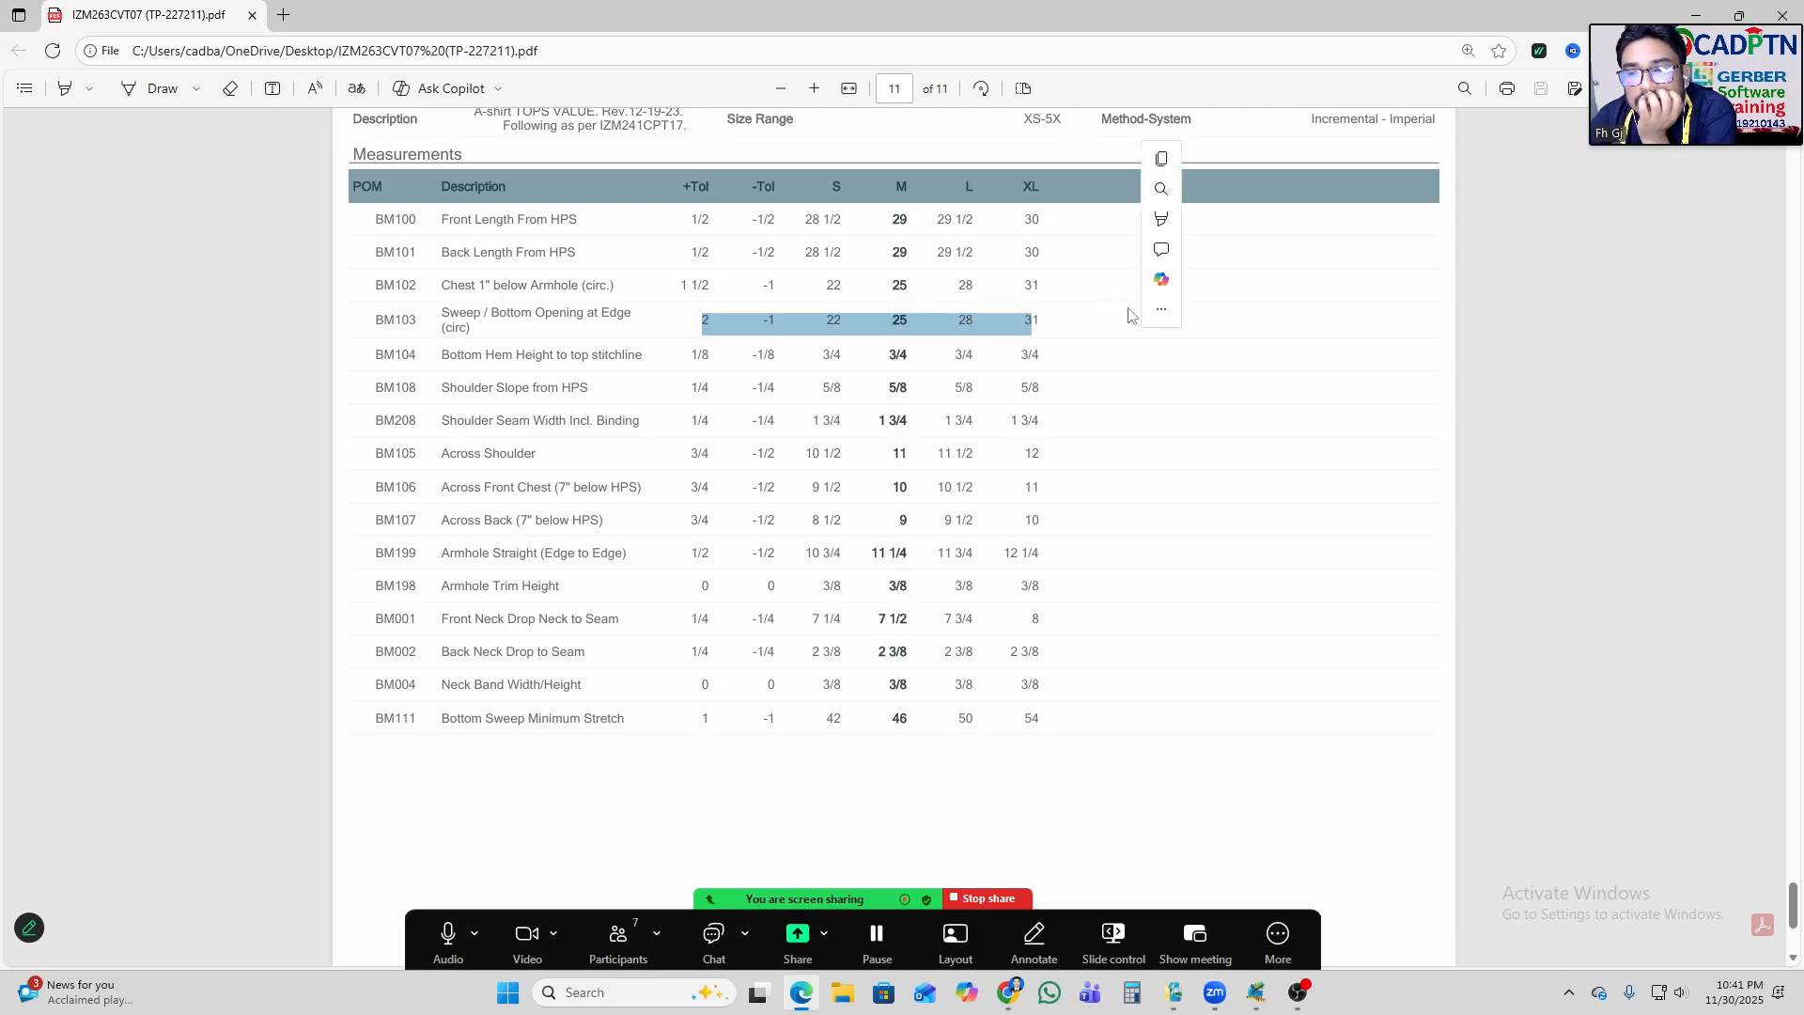
click(1078, 324)
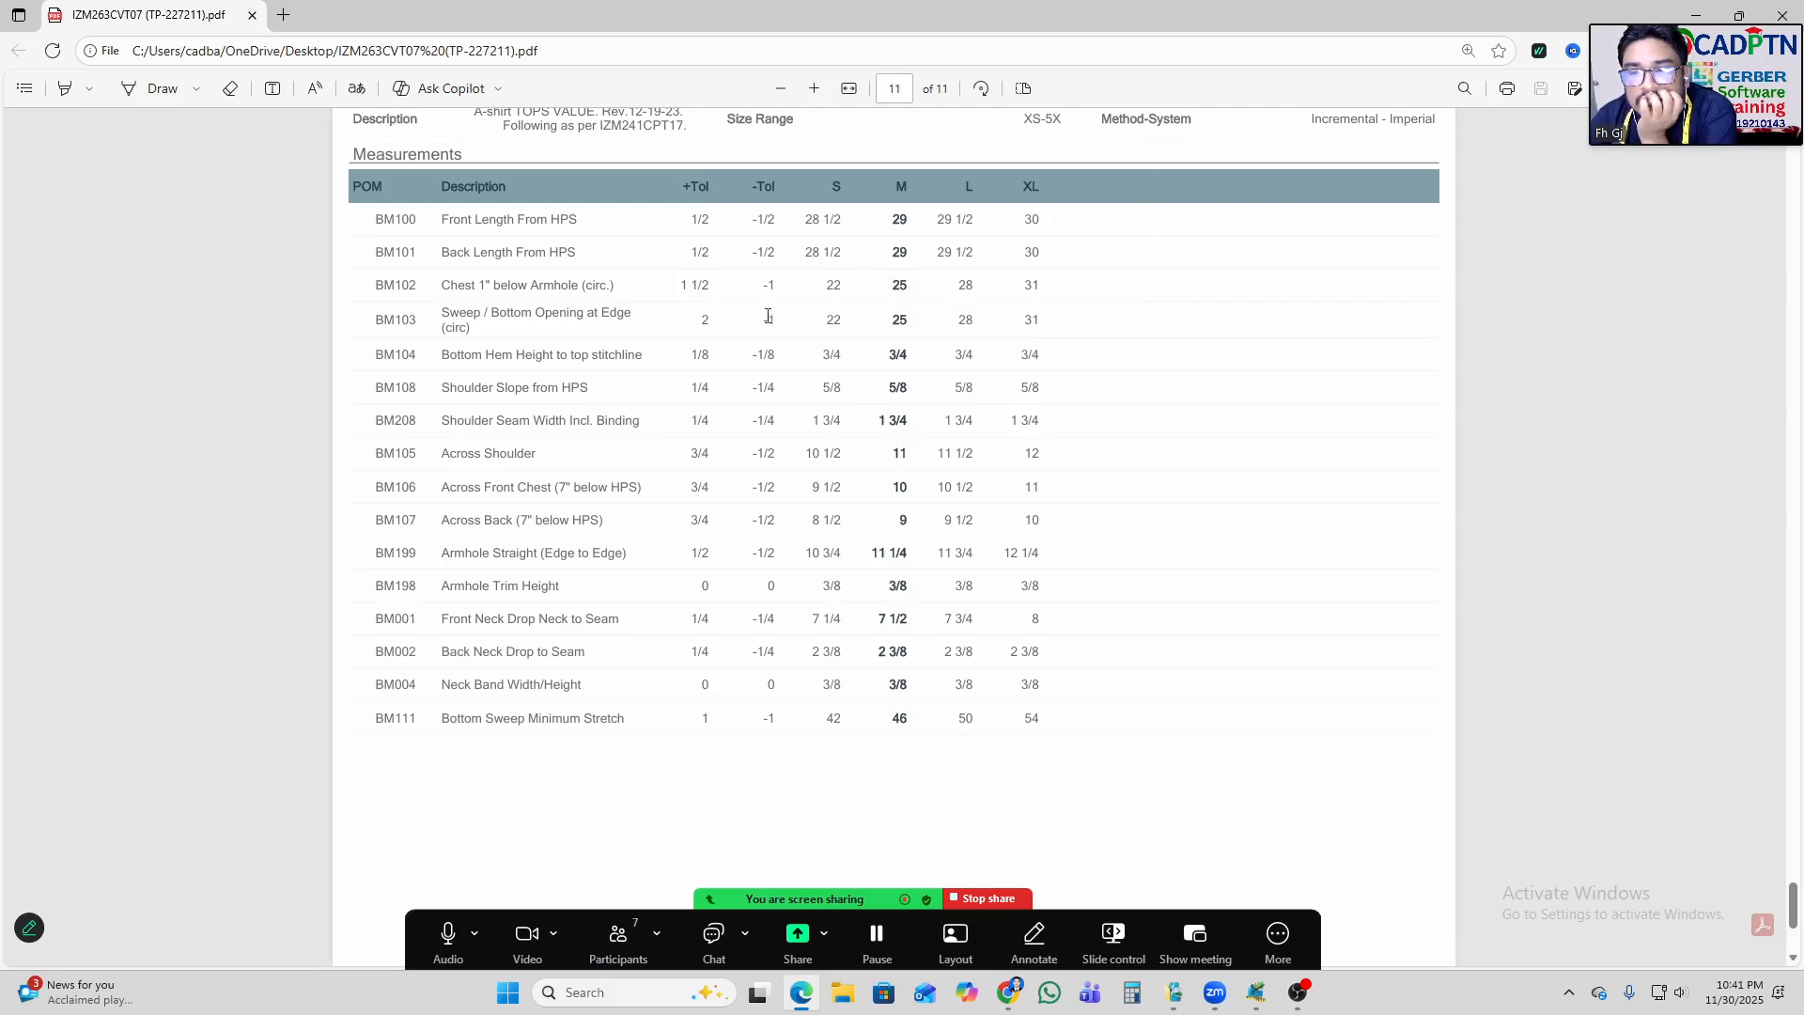
Mark the chart from the size M Front Length value through BM111, re-mark it from BM100 onward, and clear the selection.
scroll(613, 348, up, 1)
scroll(615, 344, down, 1)
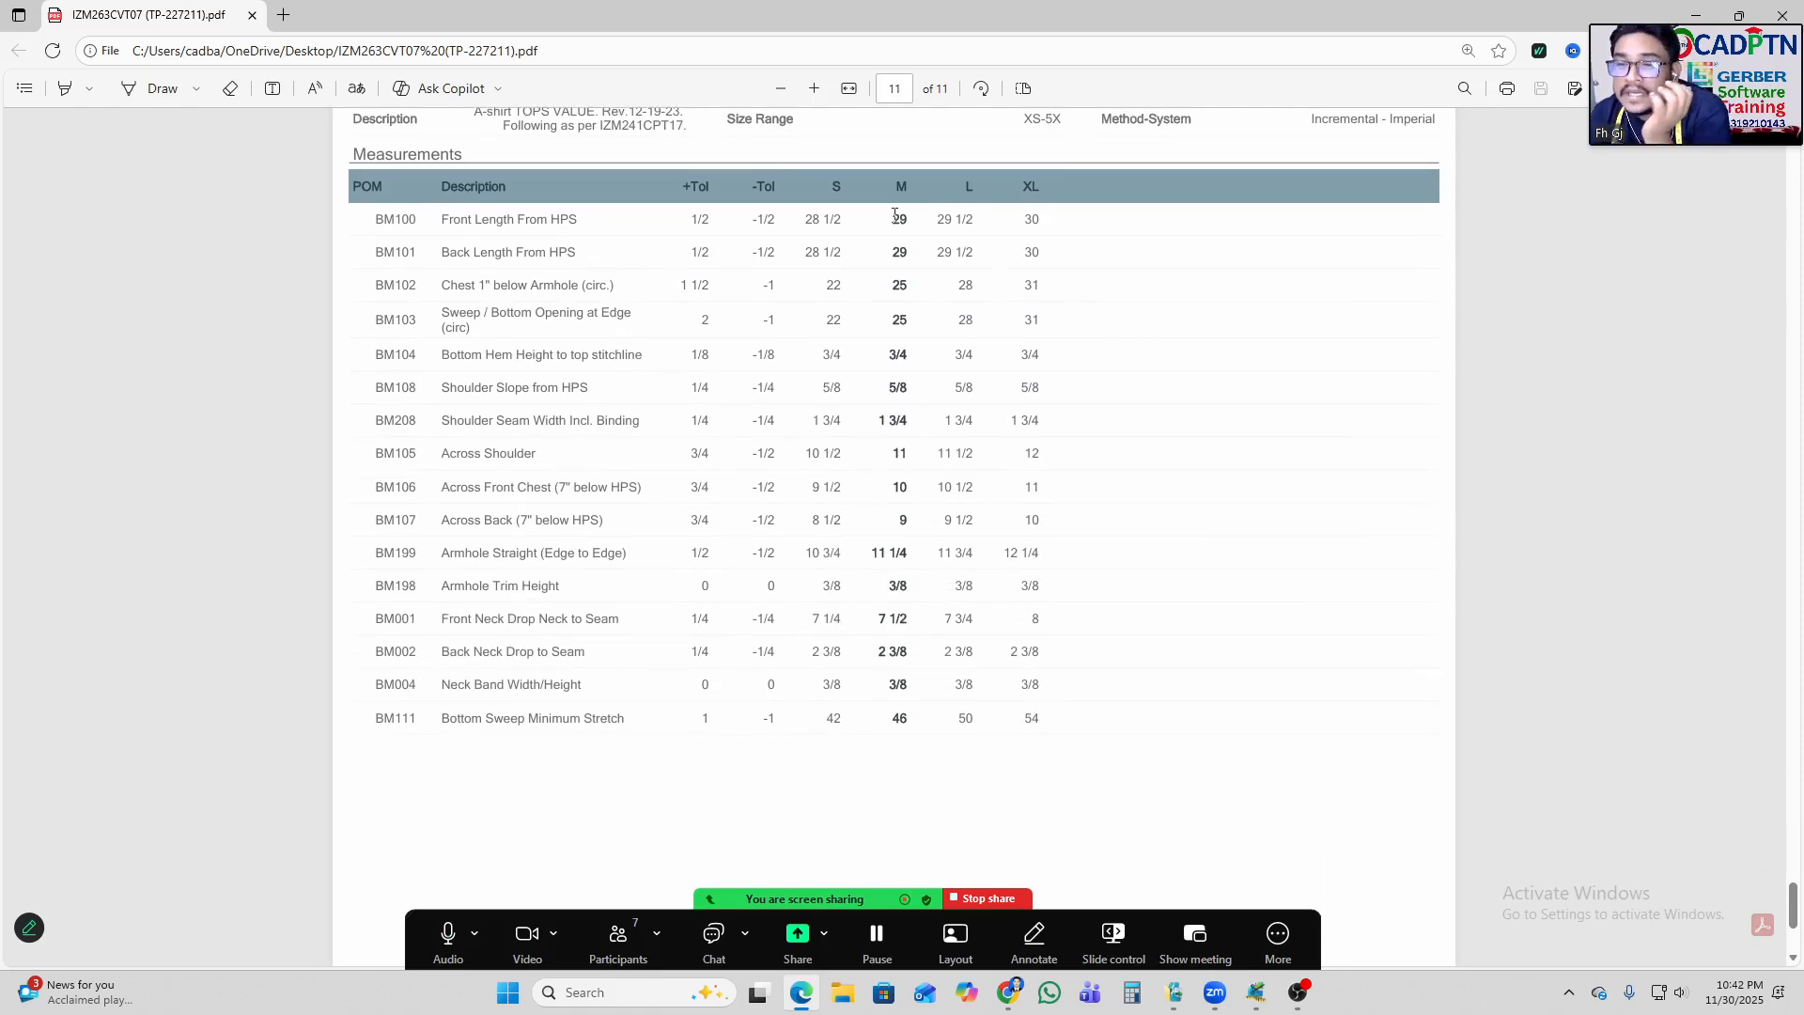
drag(893, 215, 1057, 730)
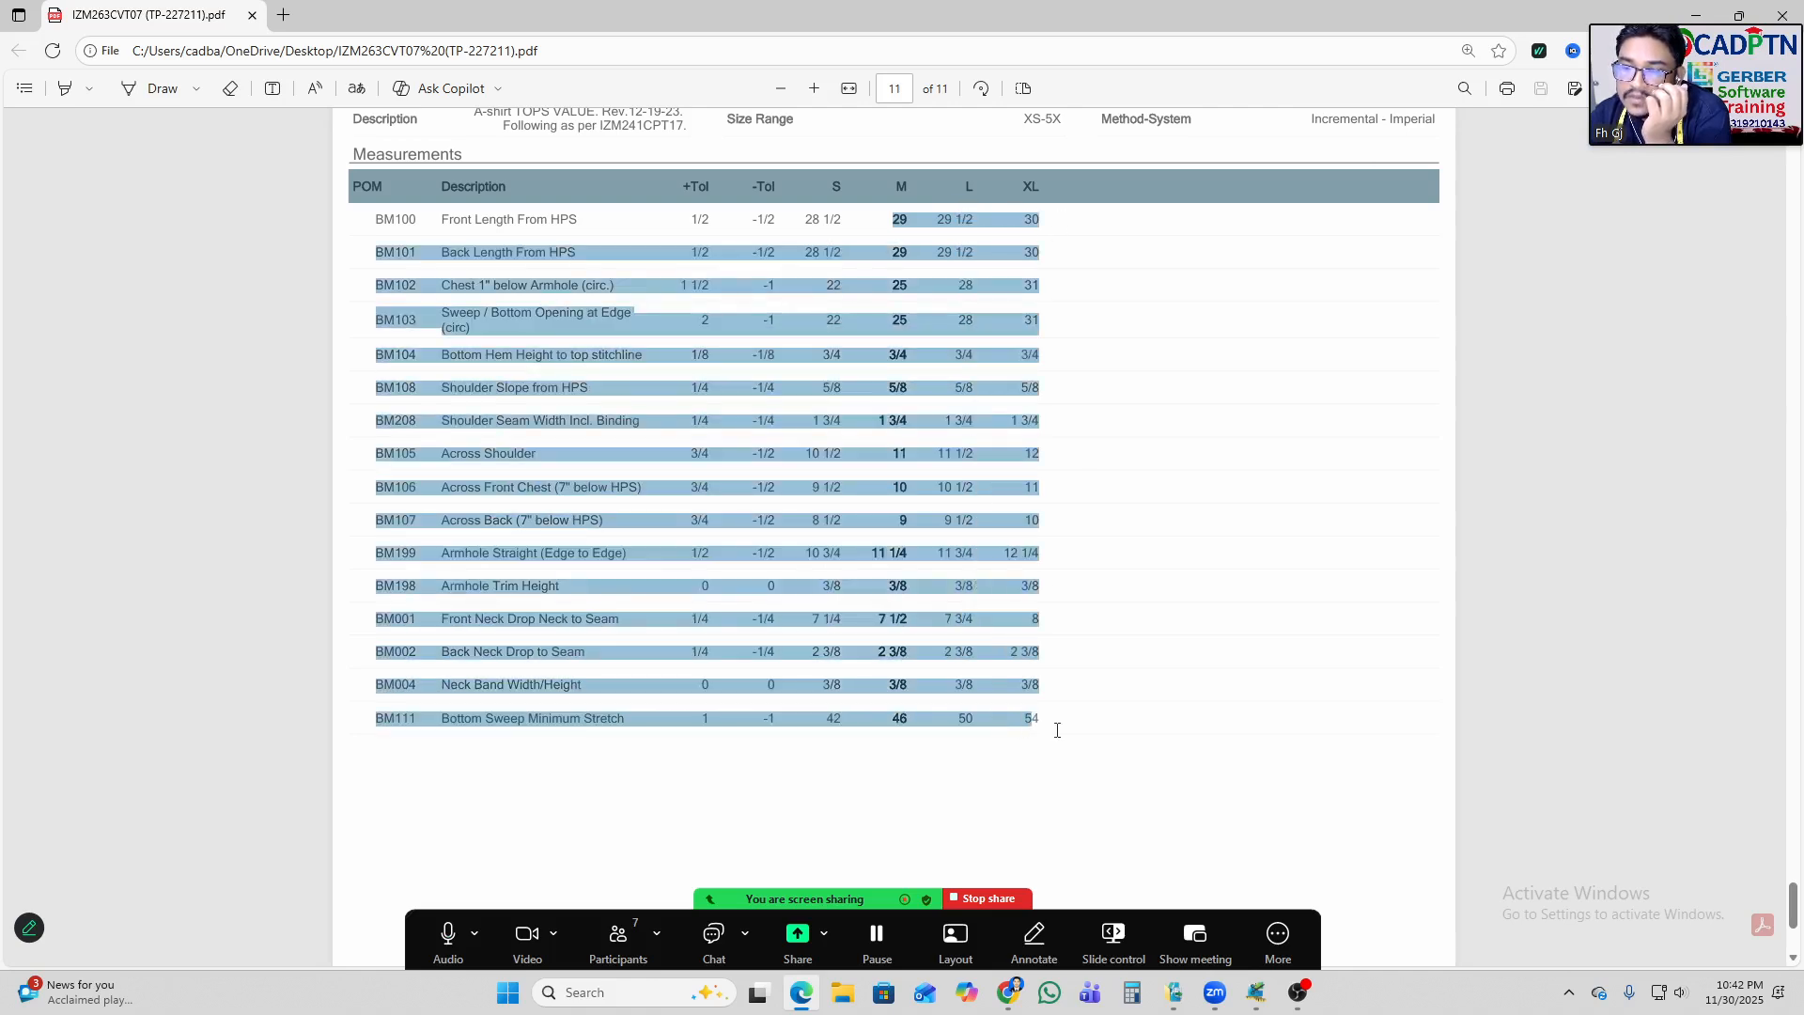
click(1101, 229)
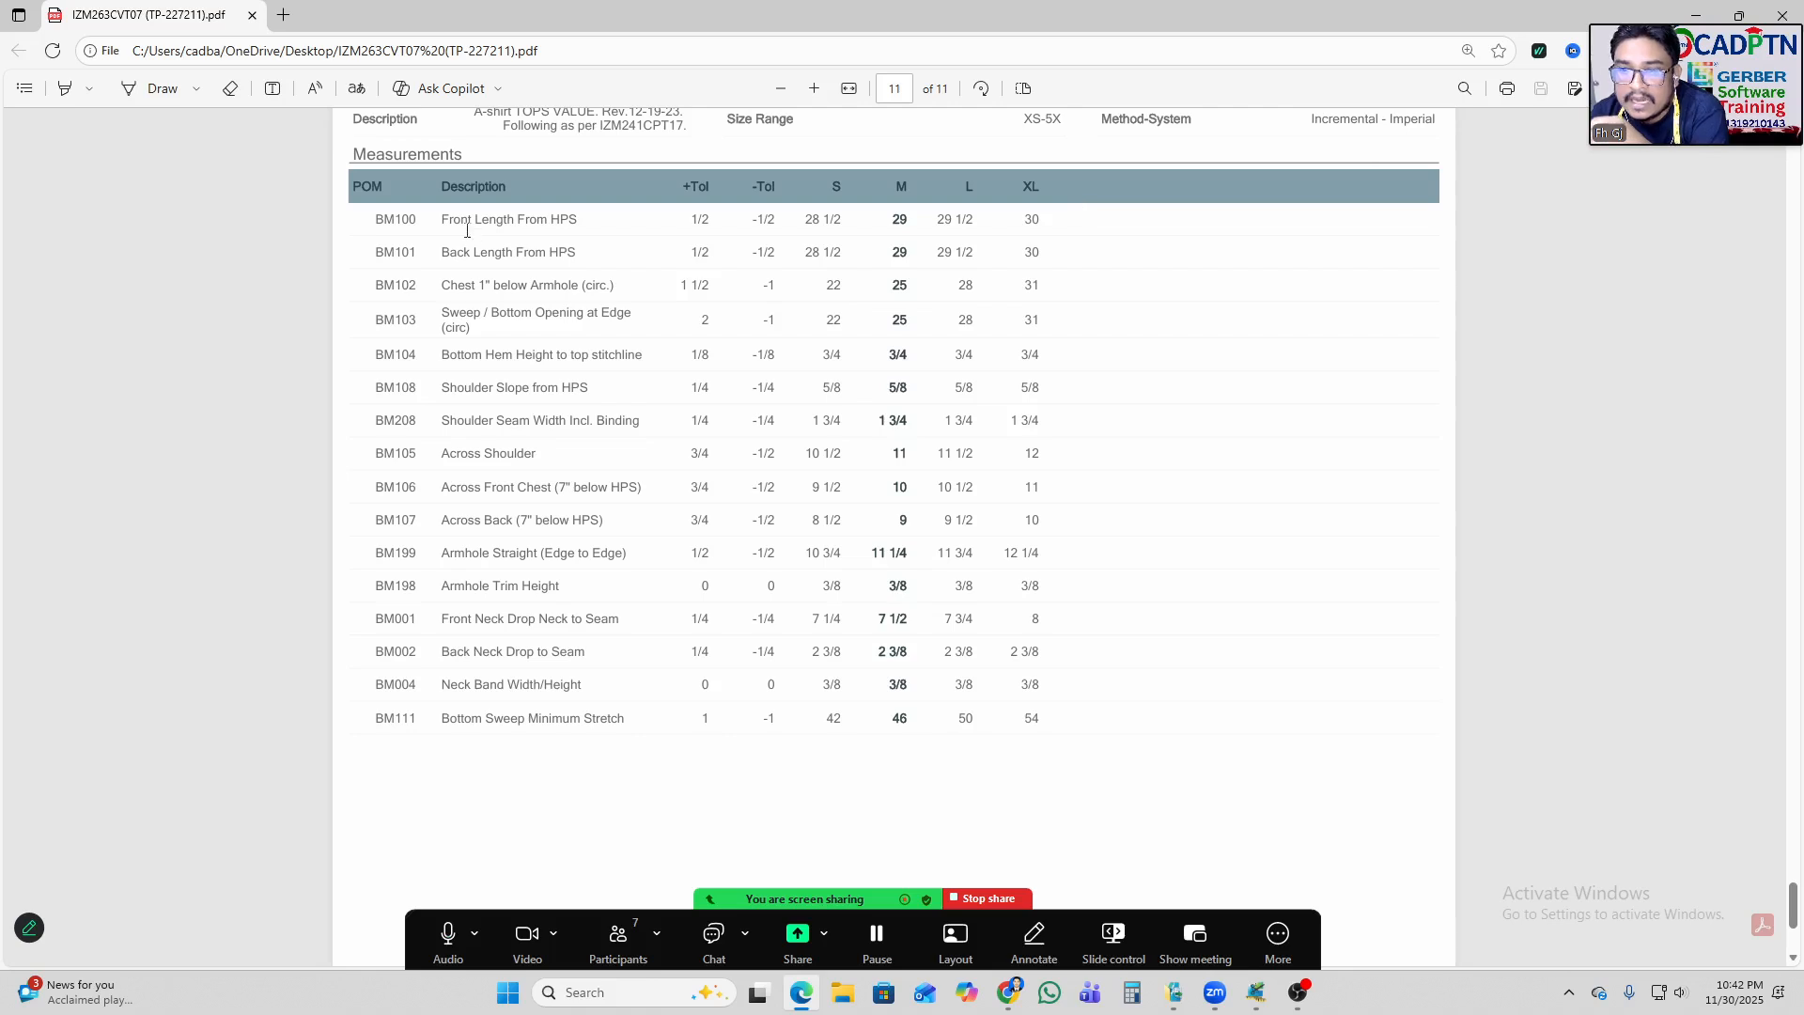
drag(371, 217, 1095, 794)
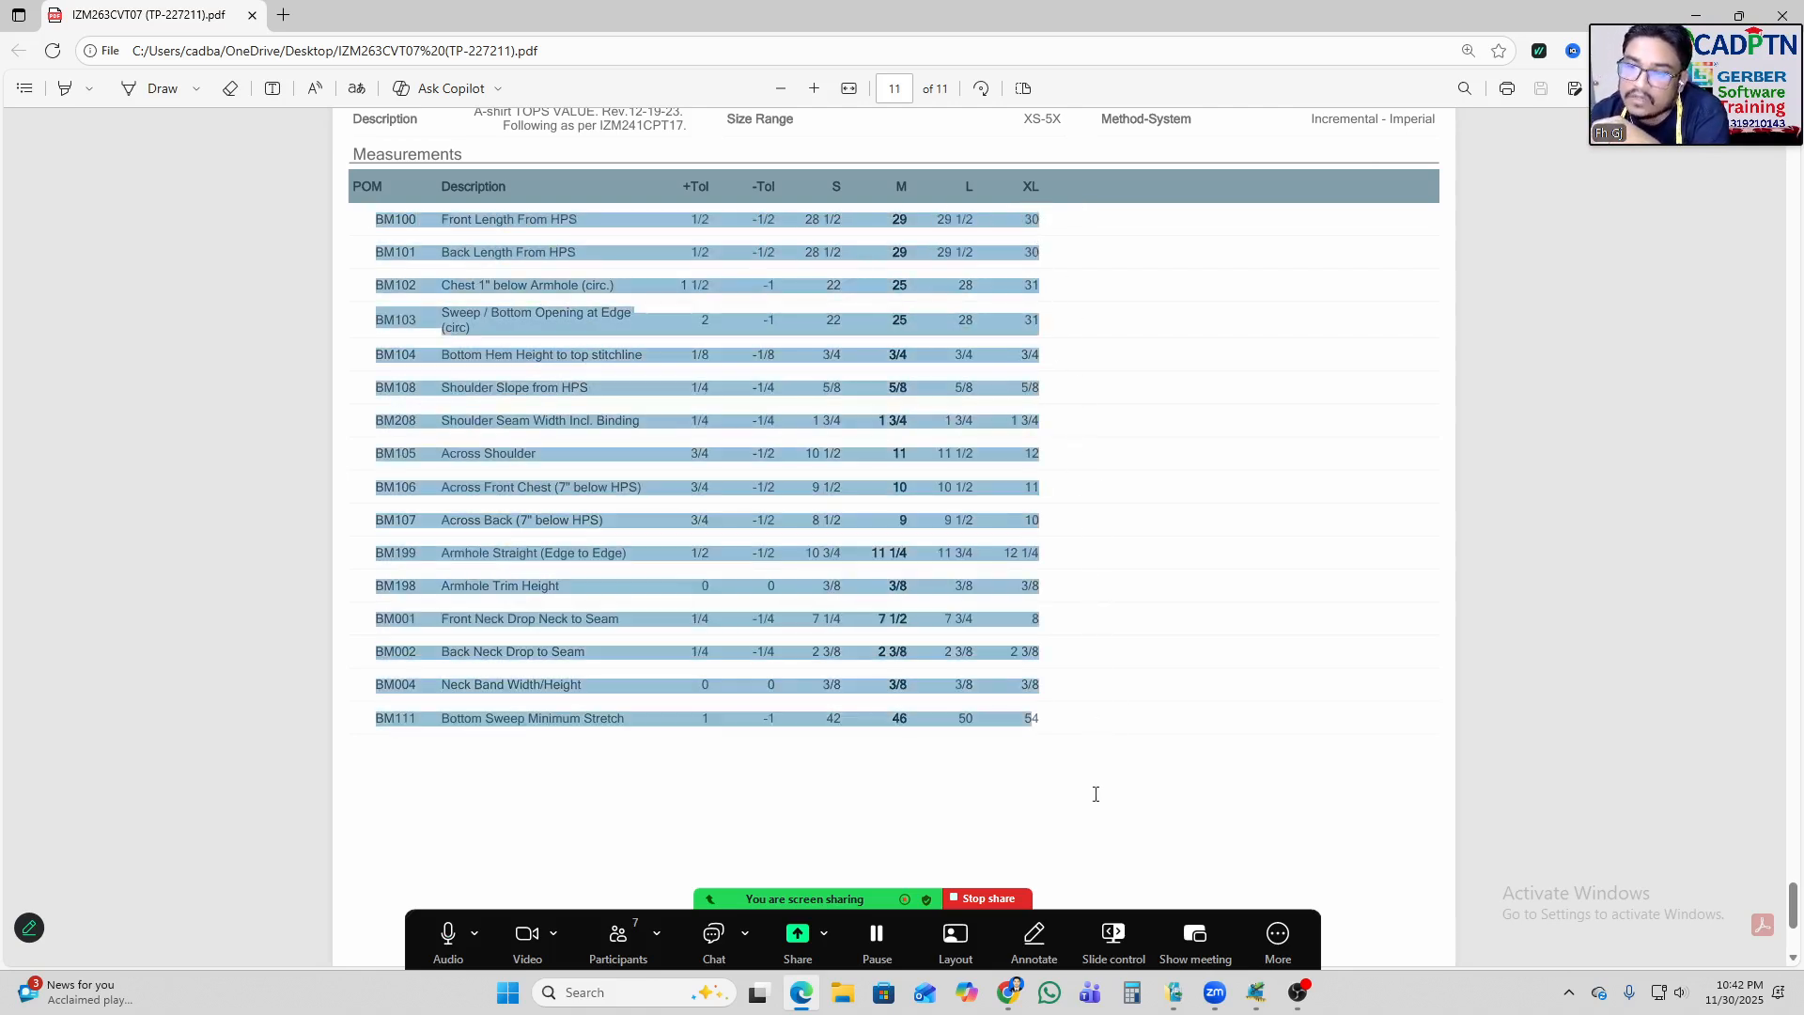
drag(1067, 735, 1066, 735)
click(1221, 592)
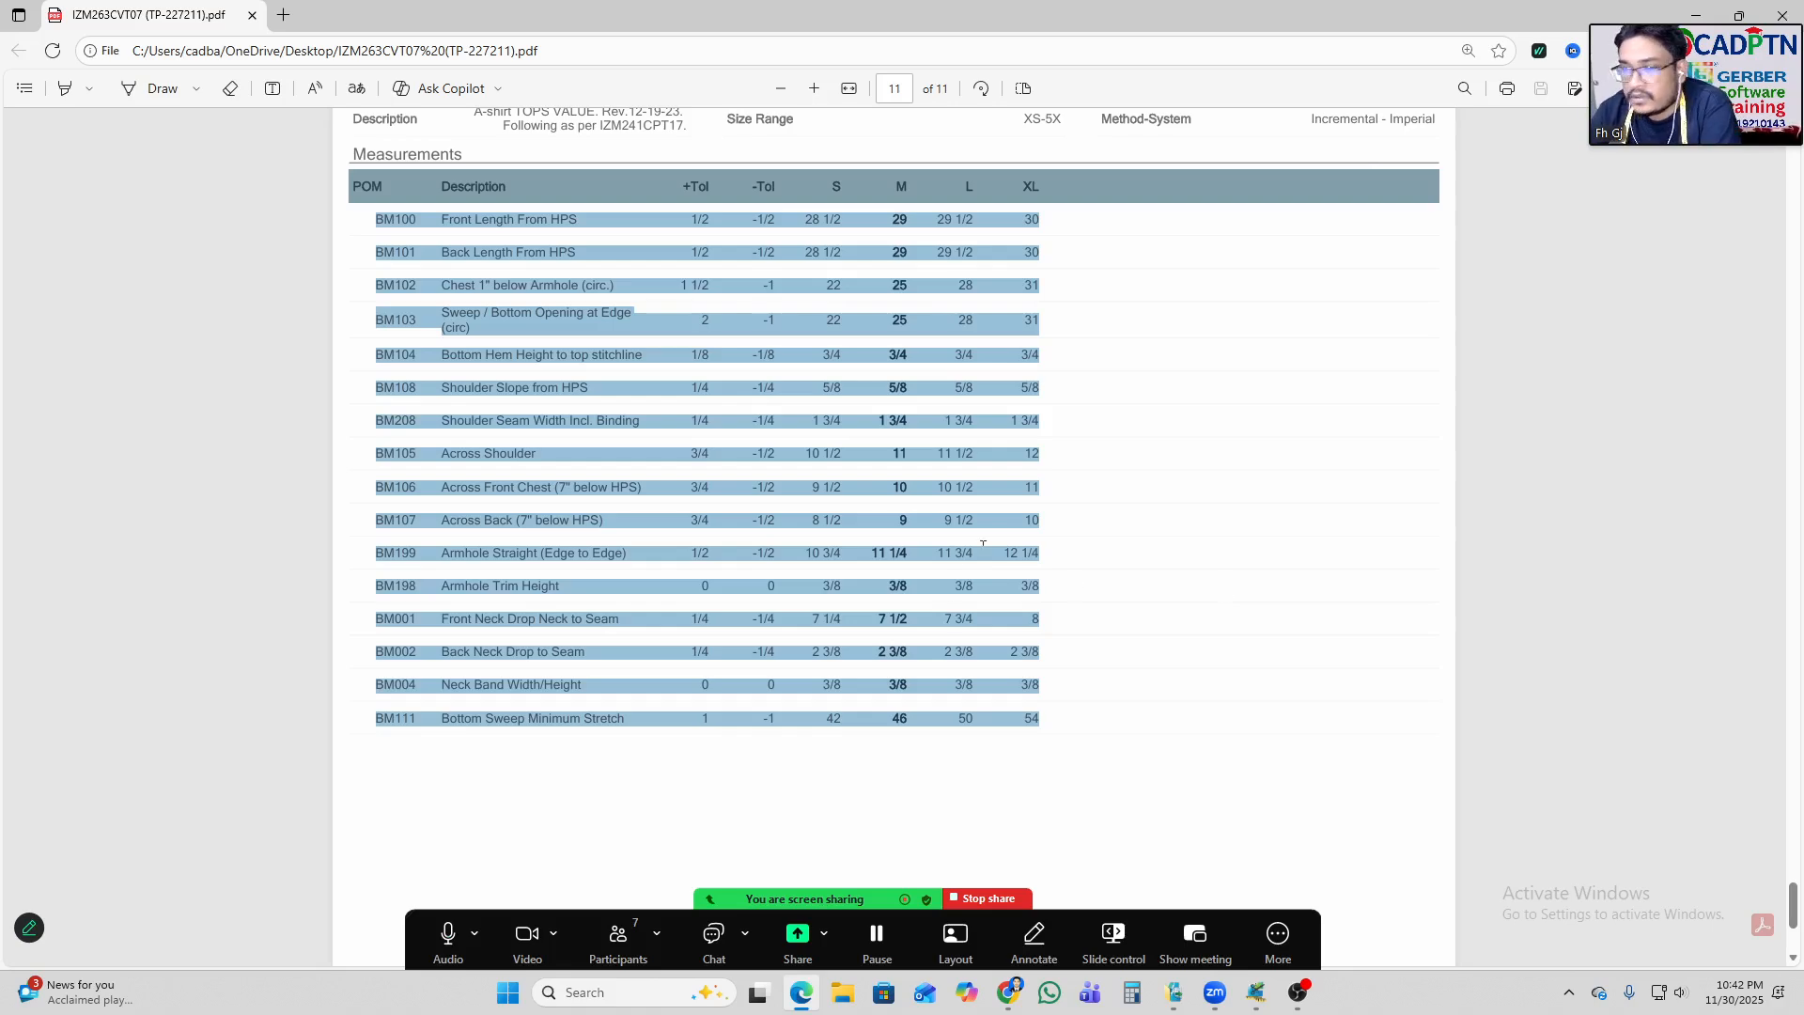
click(1144, 432)
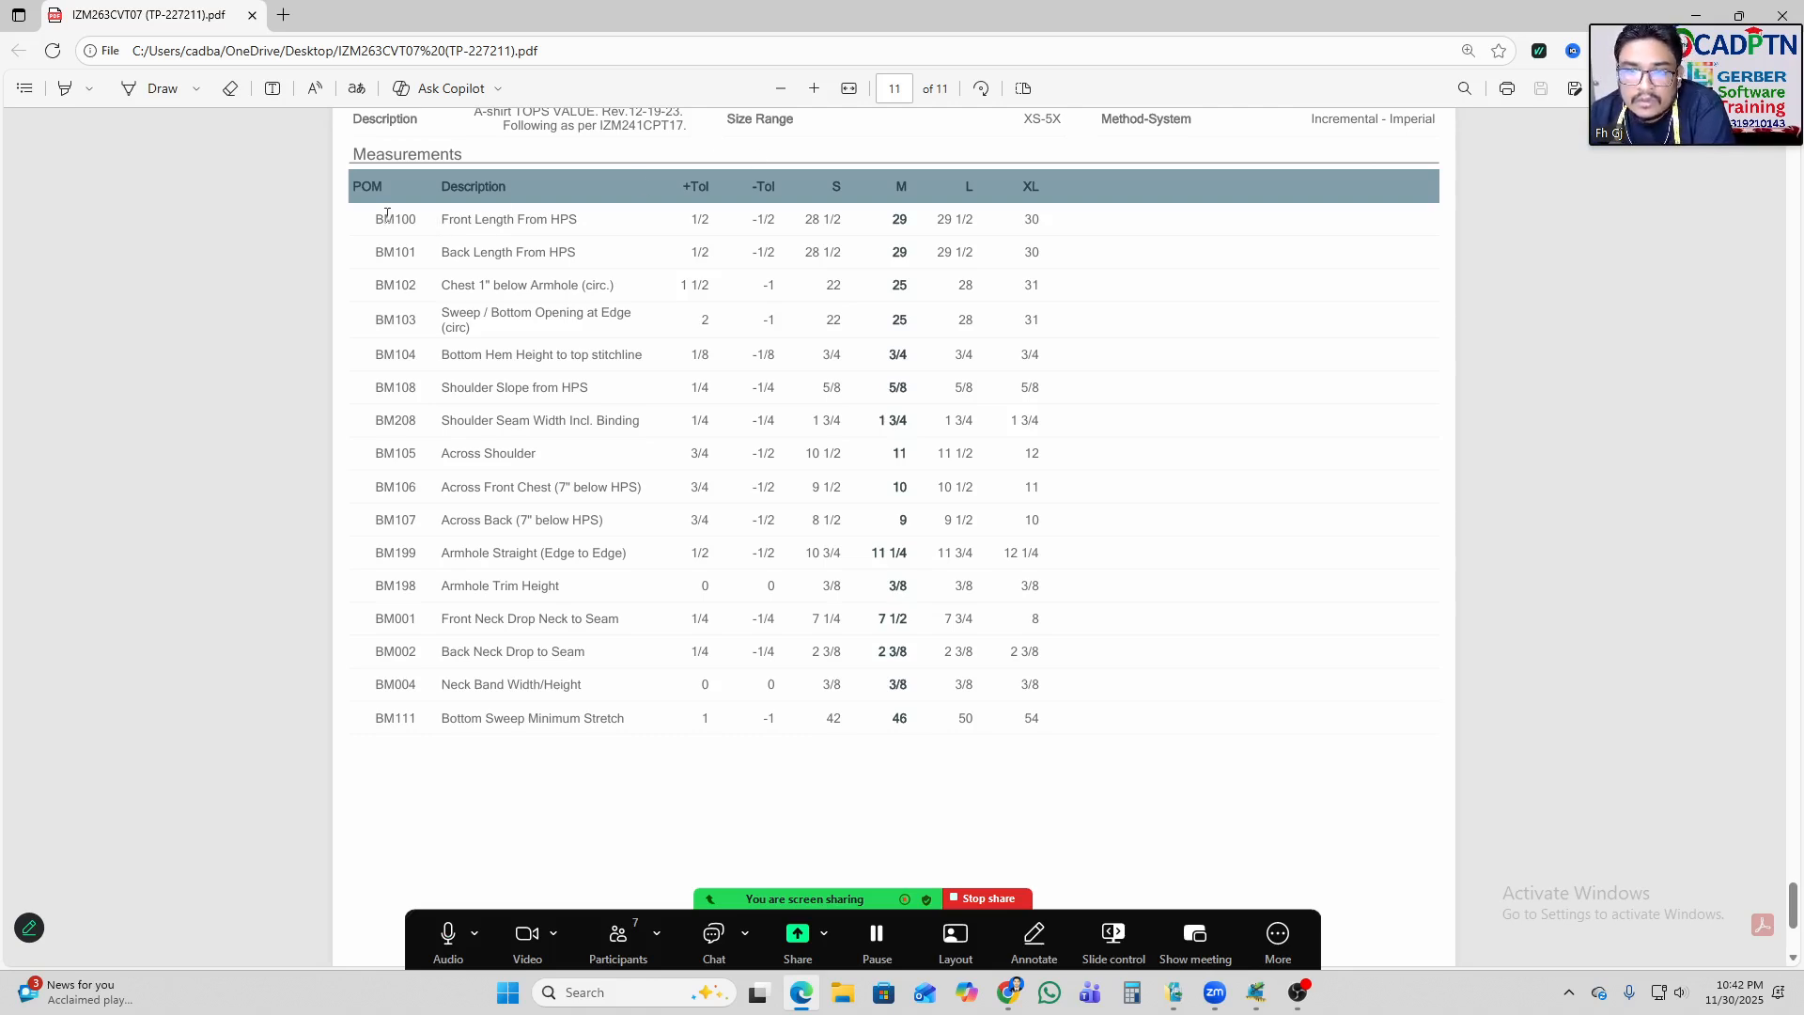
Review every point of measure again by selecting all chart rows with their tolerances and S to XL values, down to the page end.
drag(376, 218, 1044, 740)
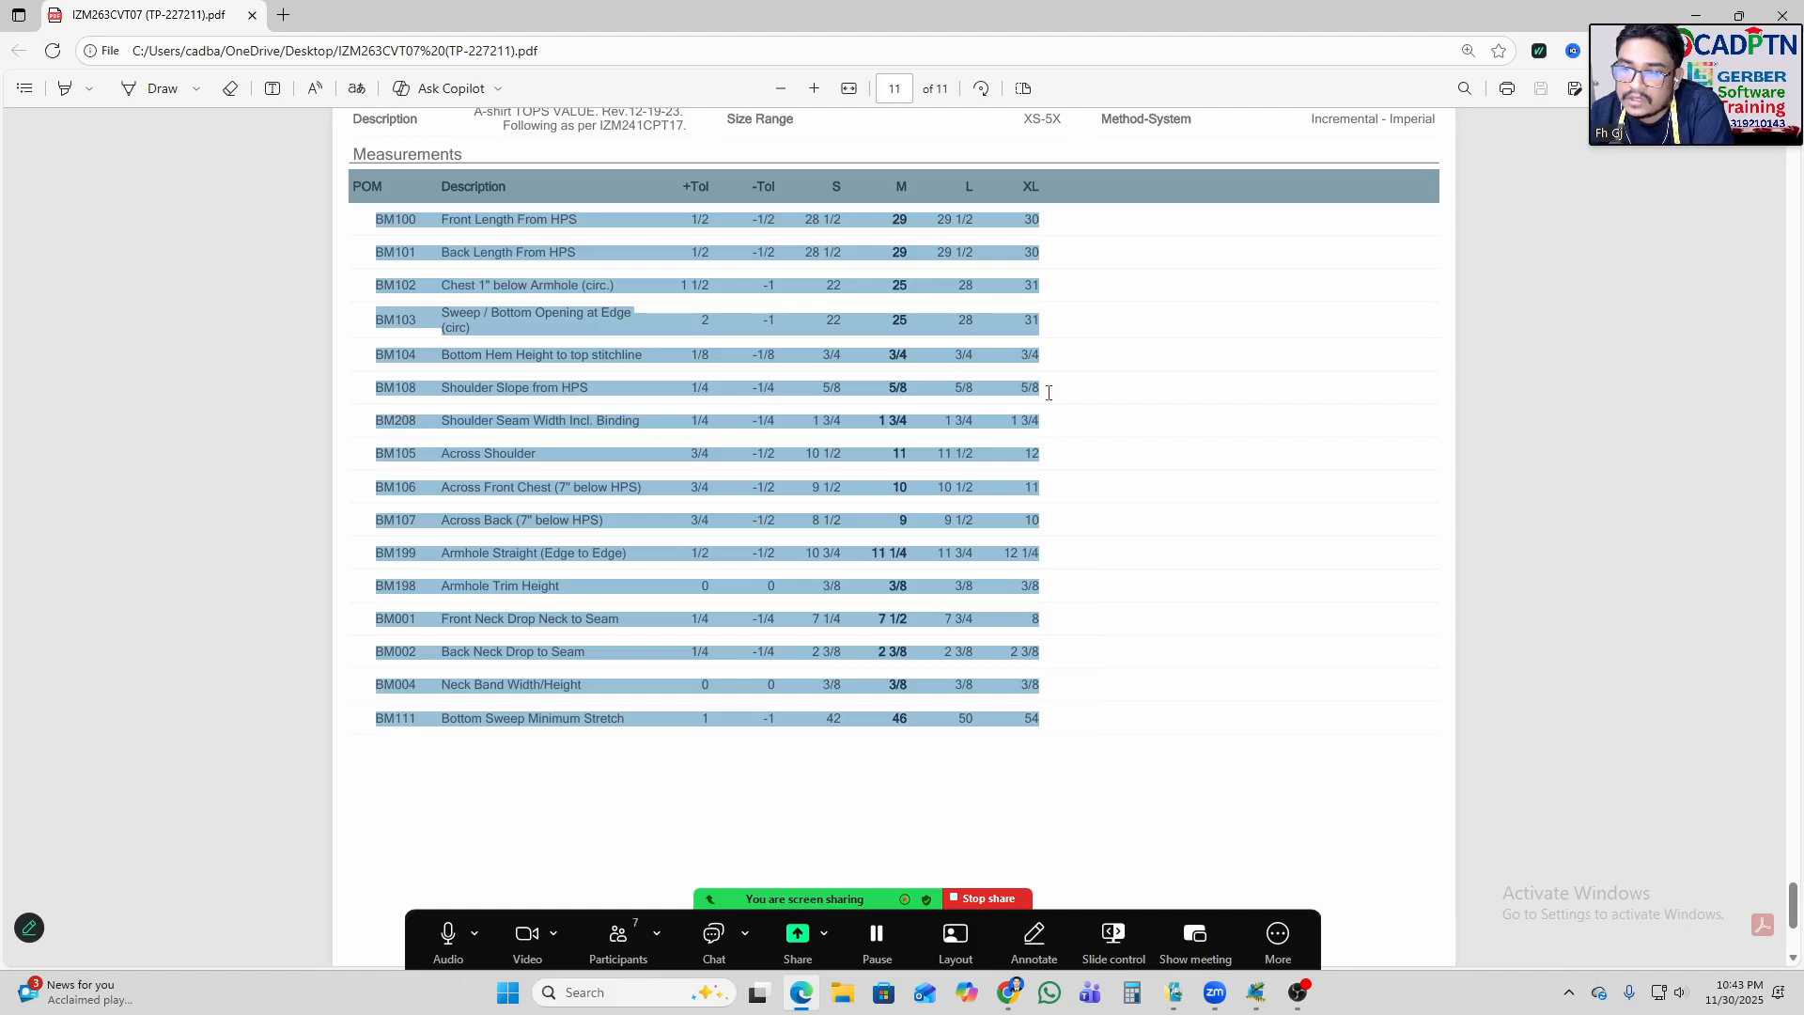
click(708, 337)
drag(376, 218, 1275, 658)
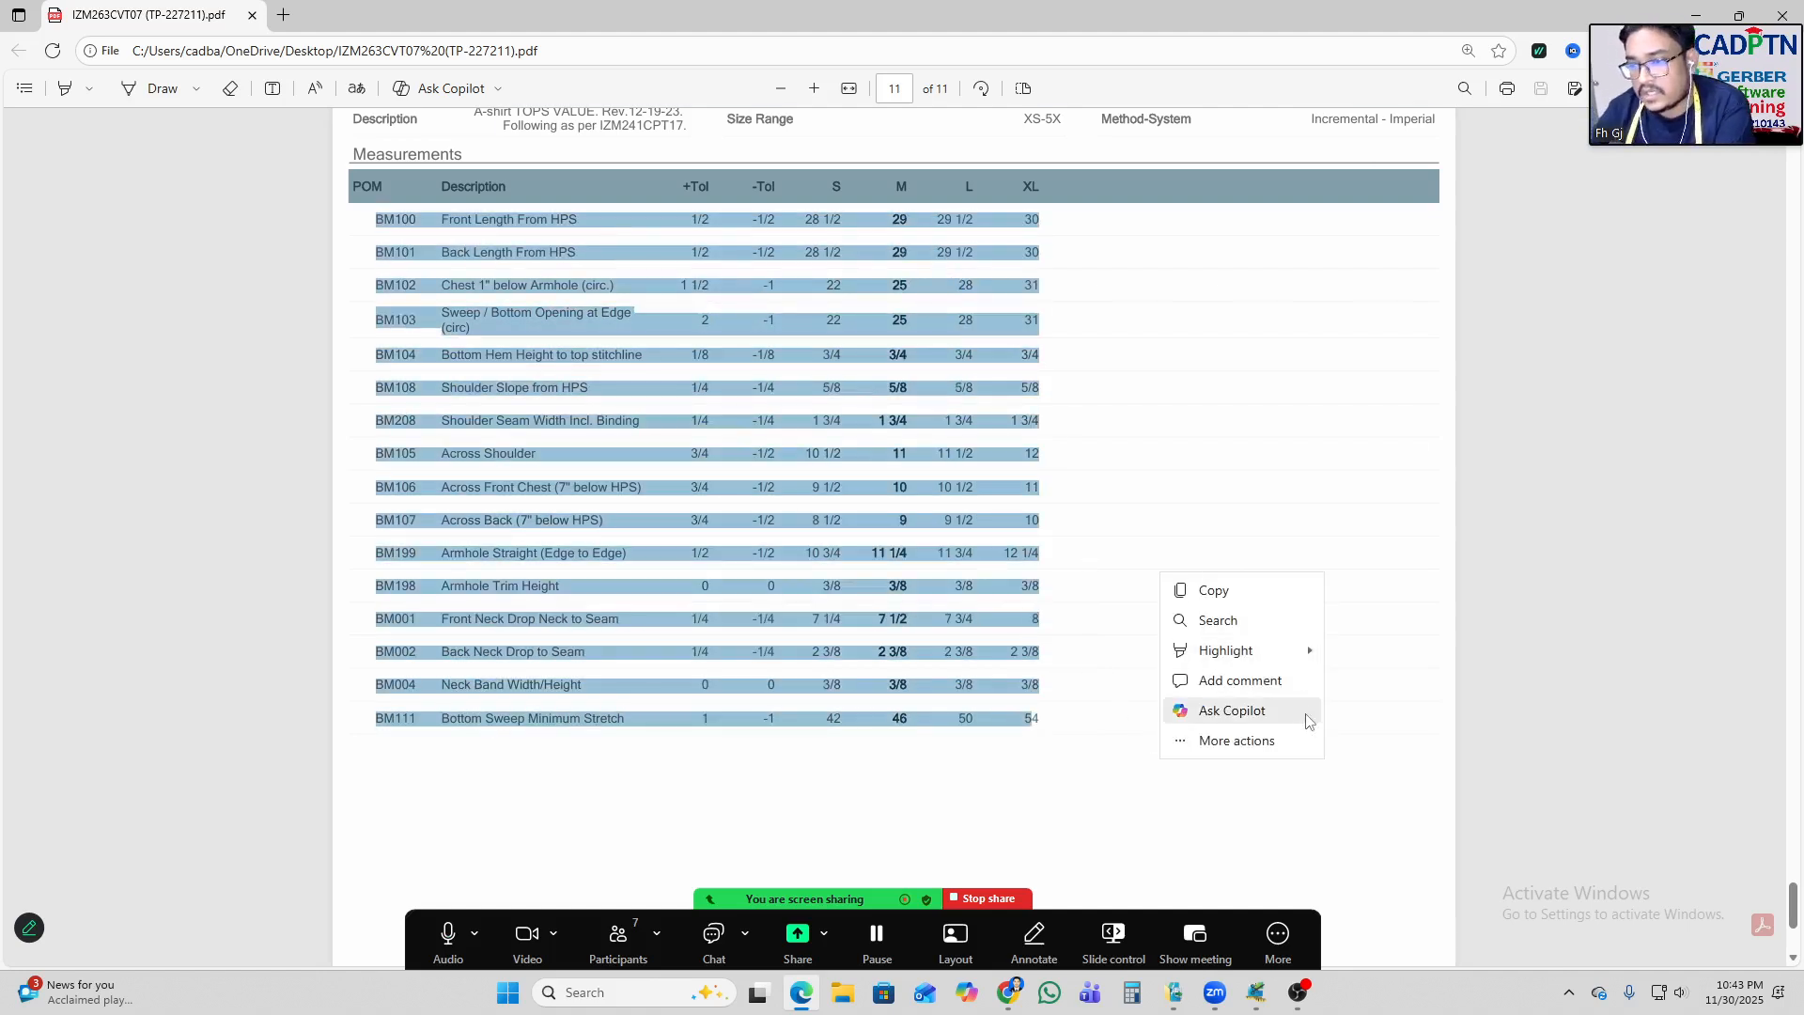
click(1110, 452)
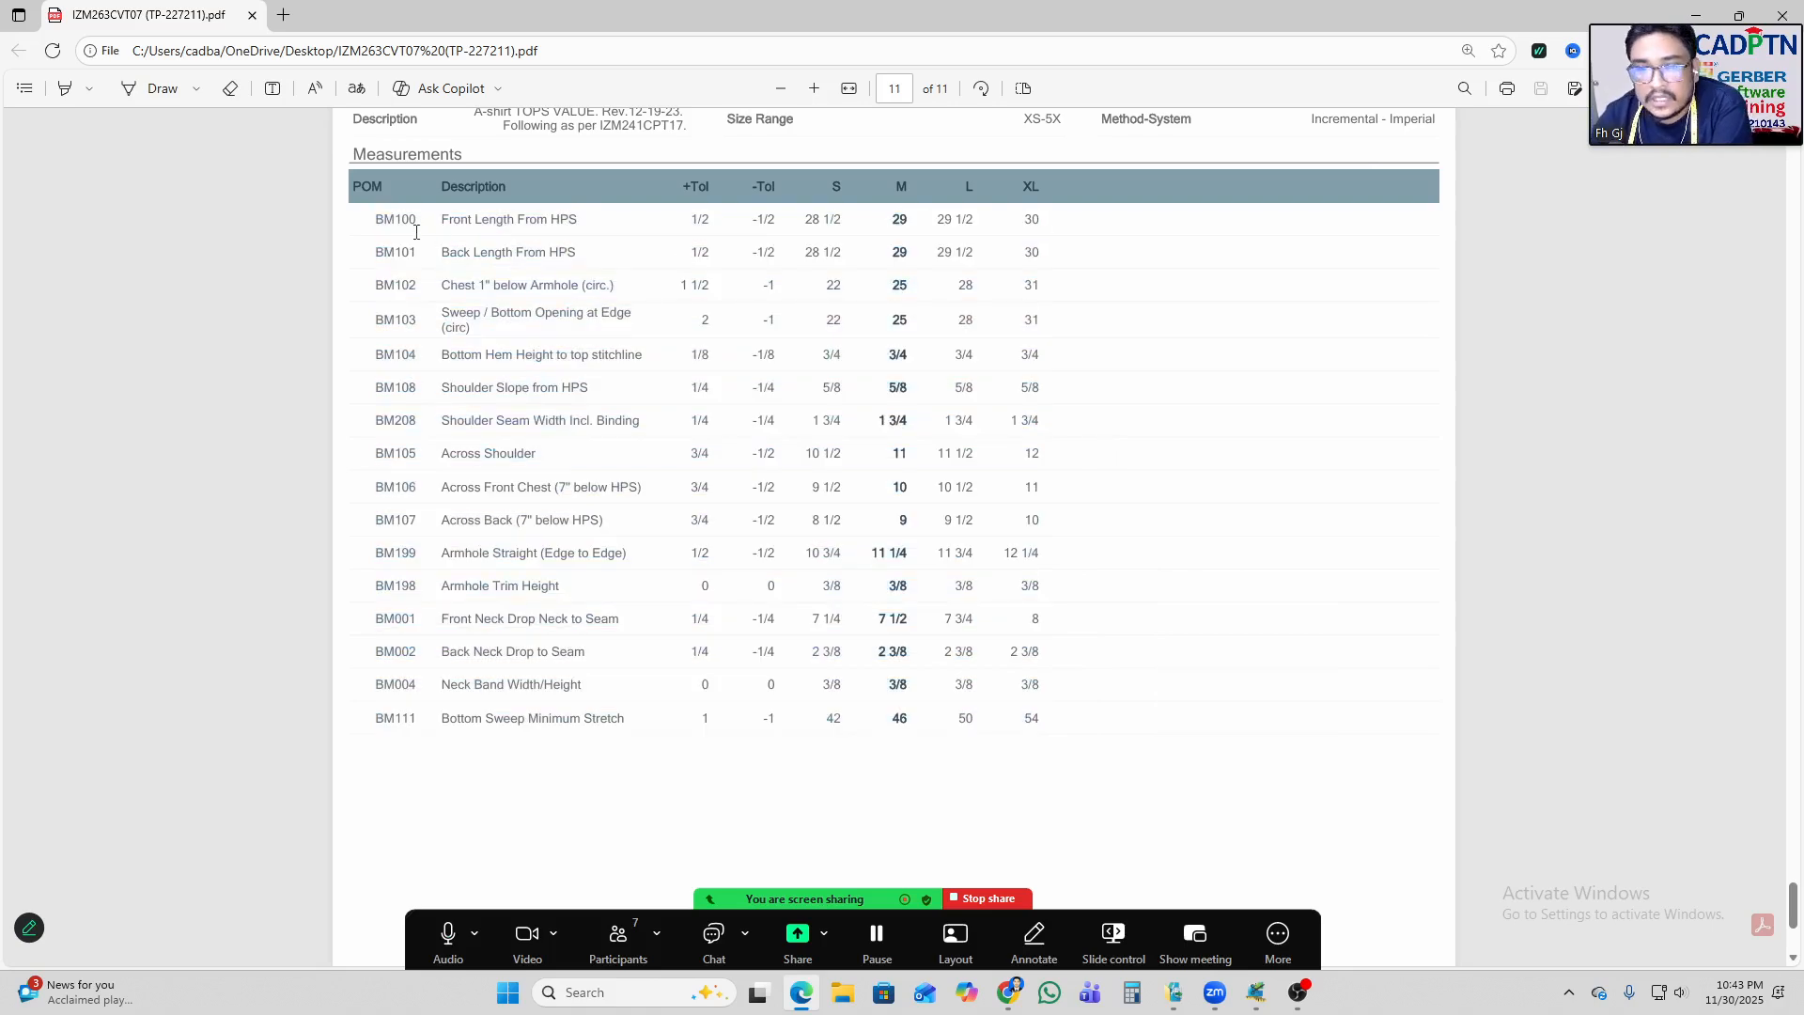
drag(376, 218, 1182, 801)
drag(1078, 743, 1041, 707)
click(1183, 418)
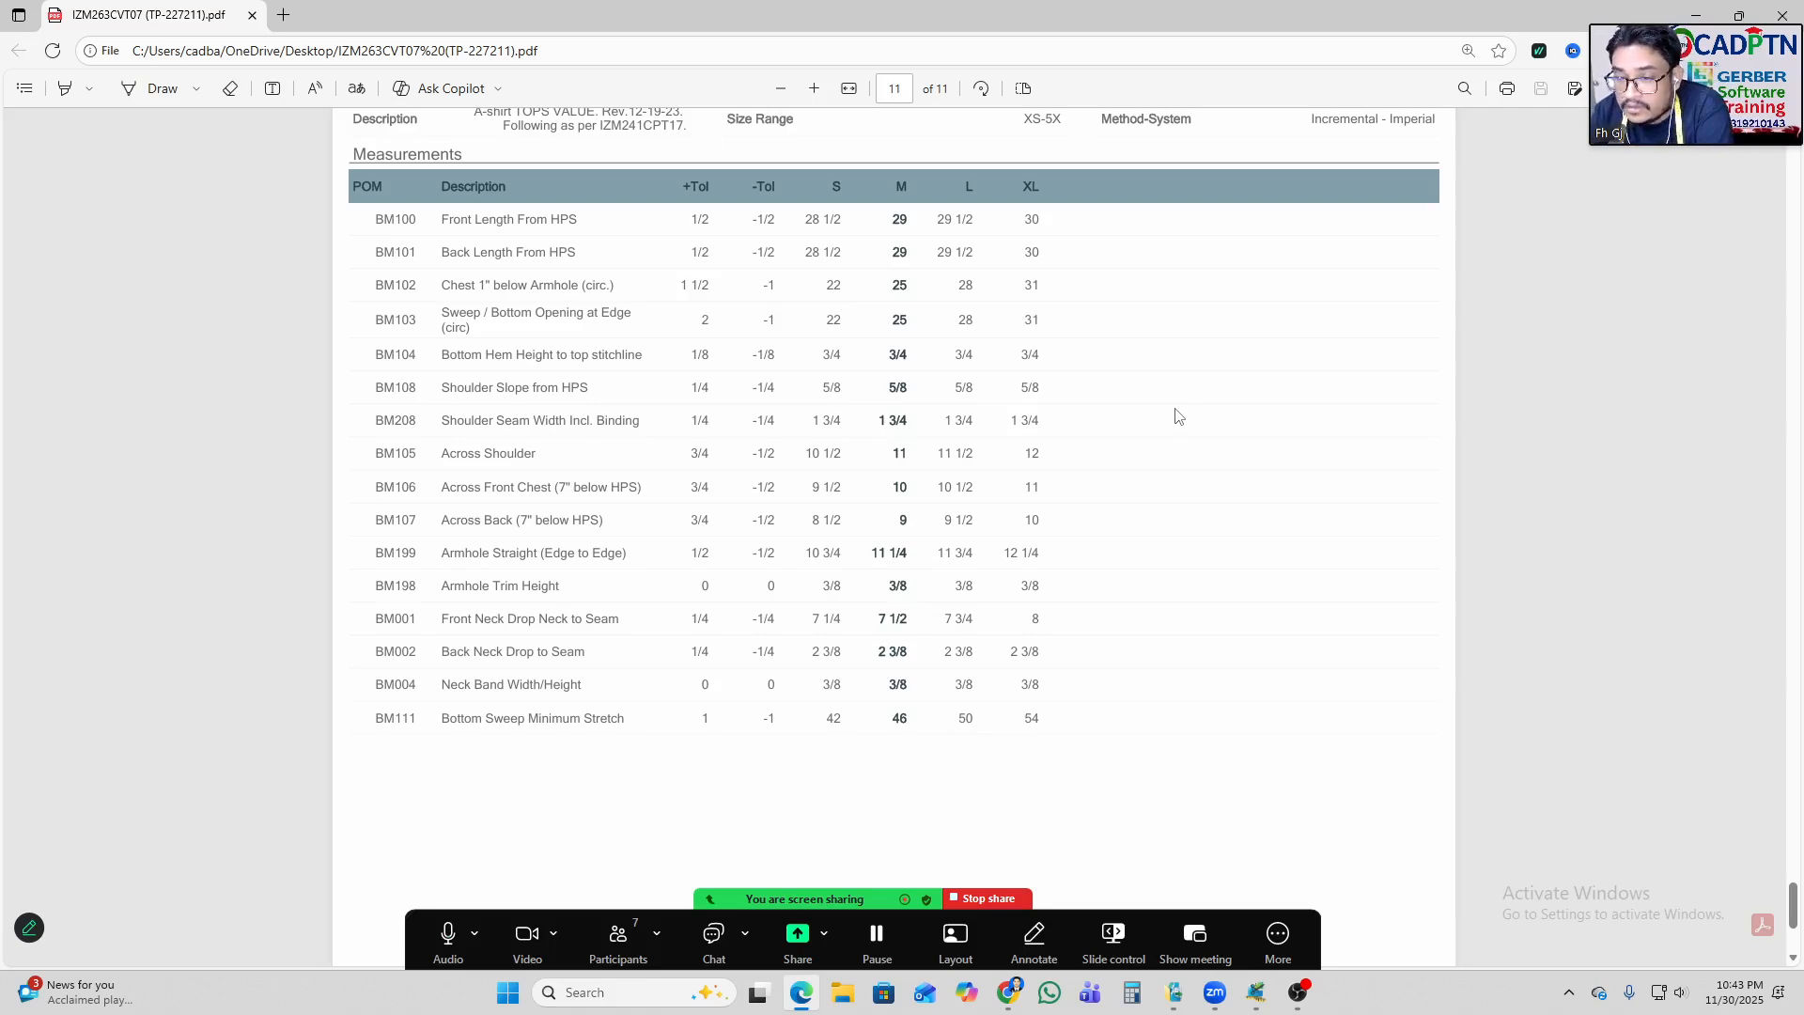
drag(372, 219, 1105, 725)
scroll(1117, 425, down, 4)
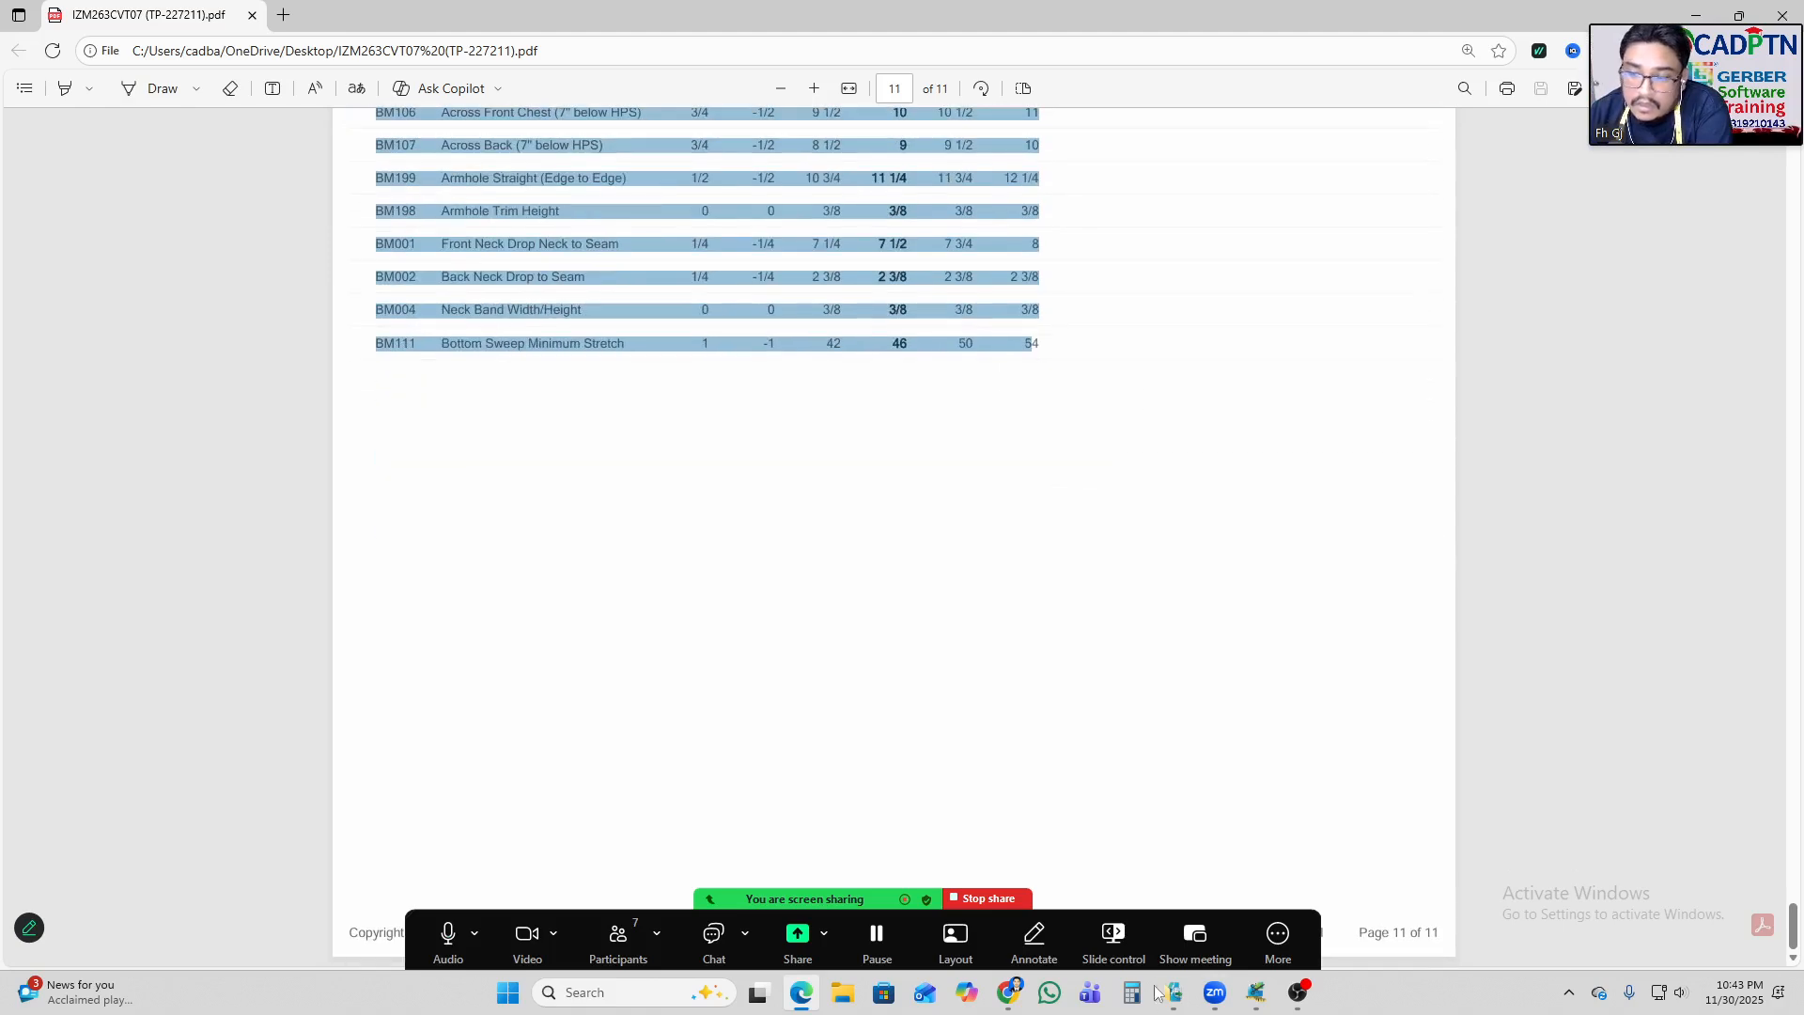
Mark the BM111 Bottom Sweep Minimum Stretch row, clear it, and point out the row's size M value.
drag(1041, 344, 371, 344)
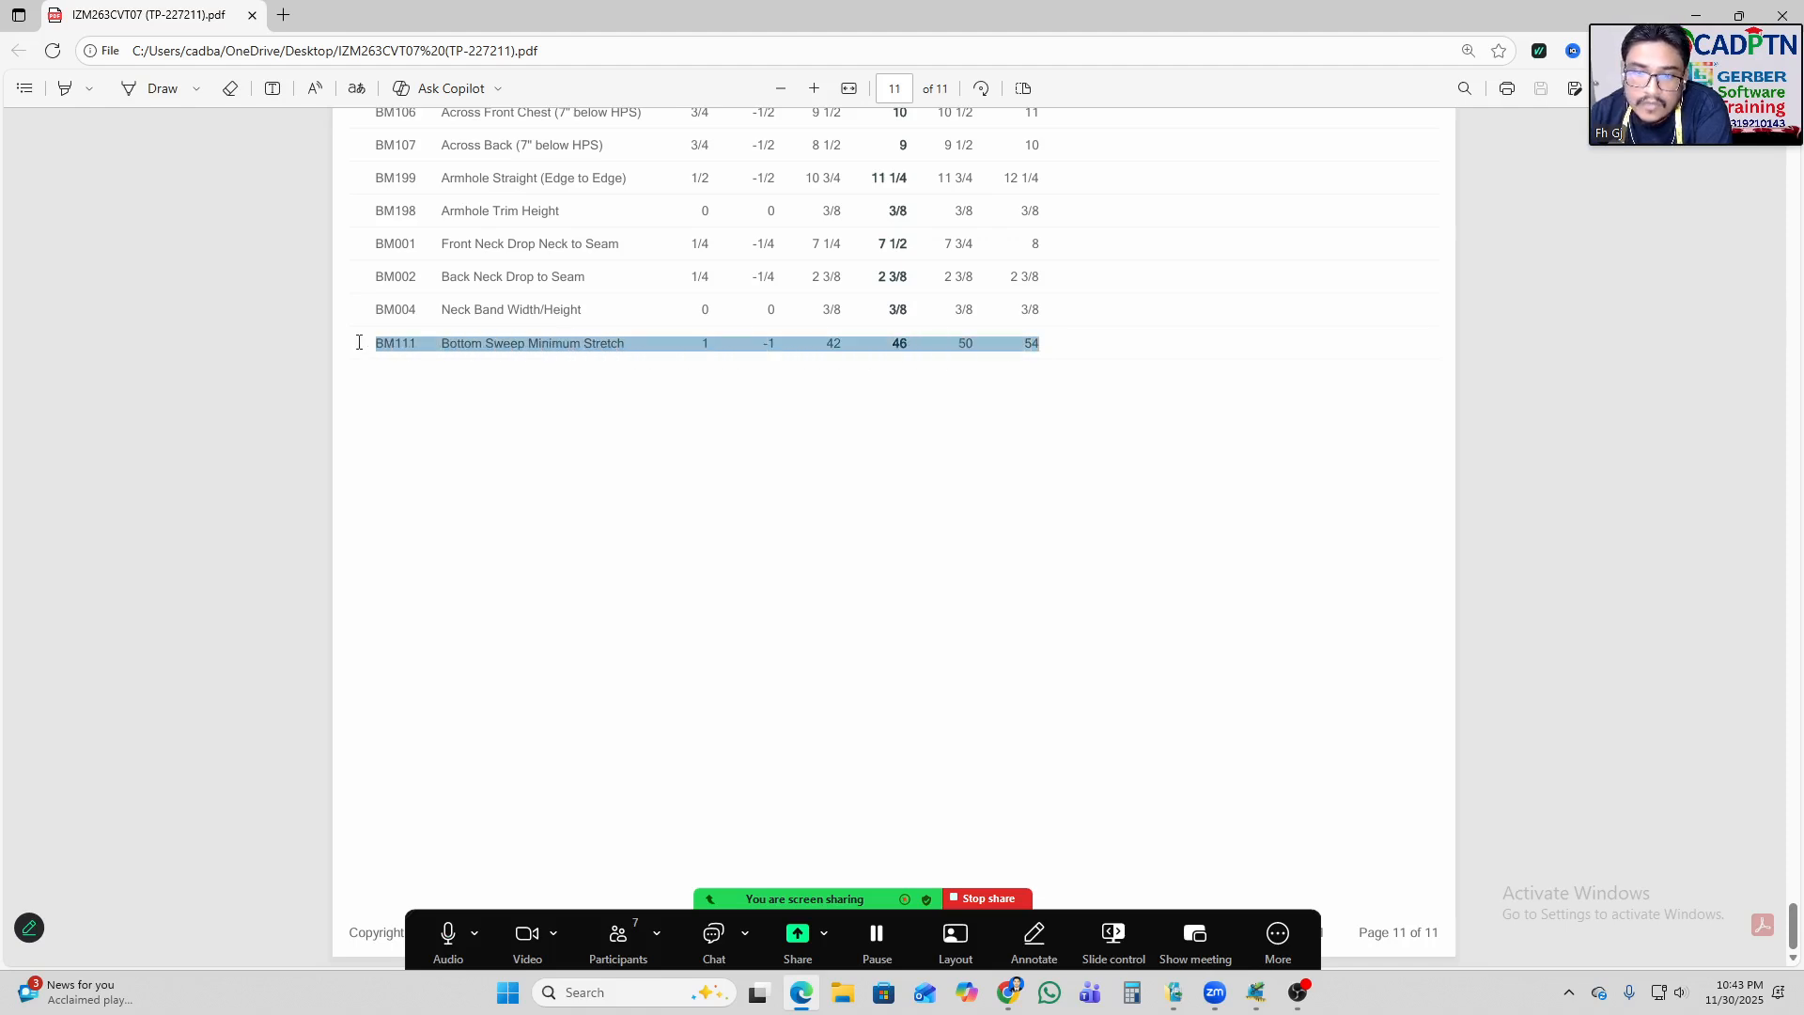
click(923, 593)
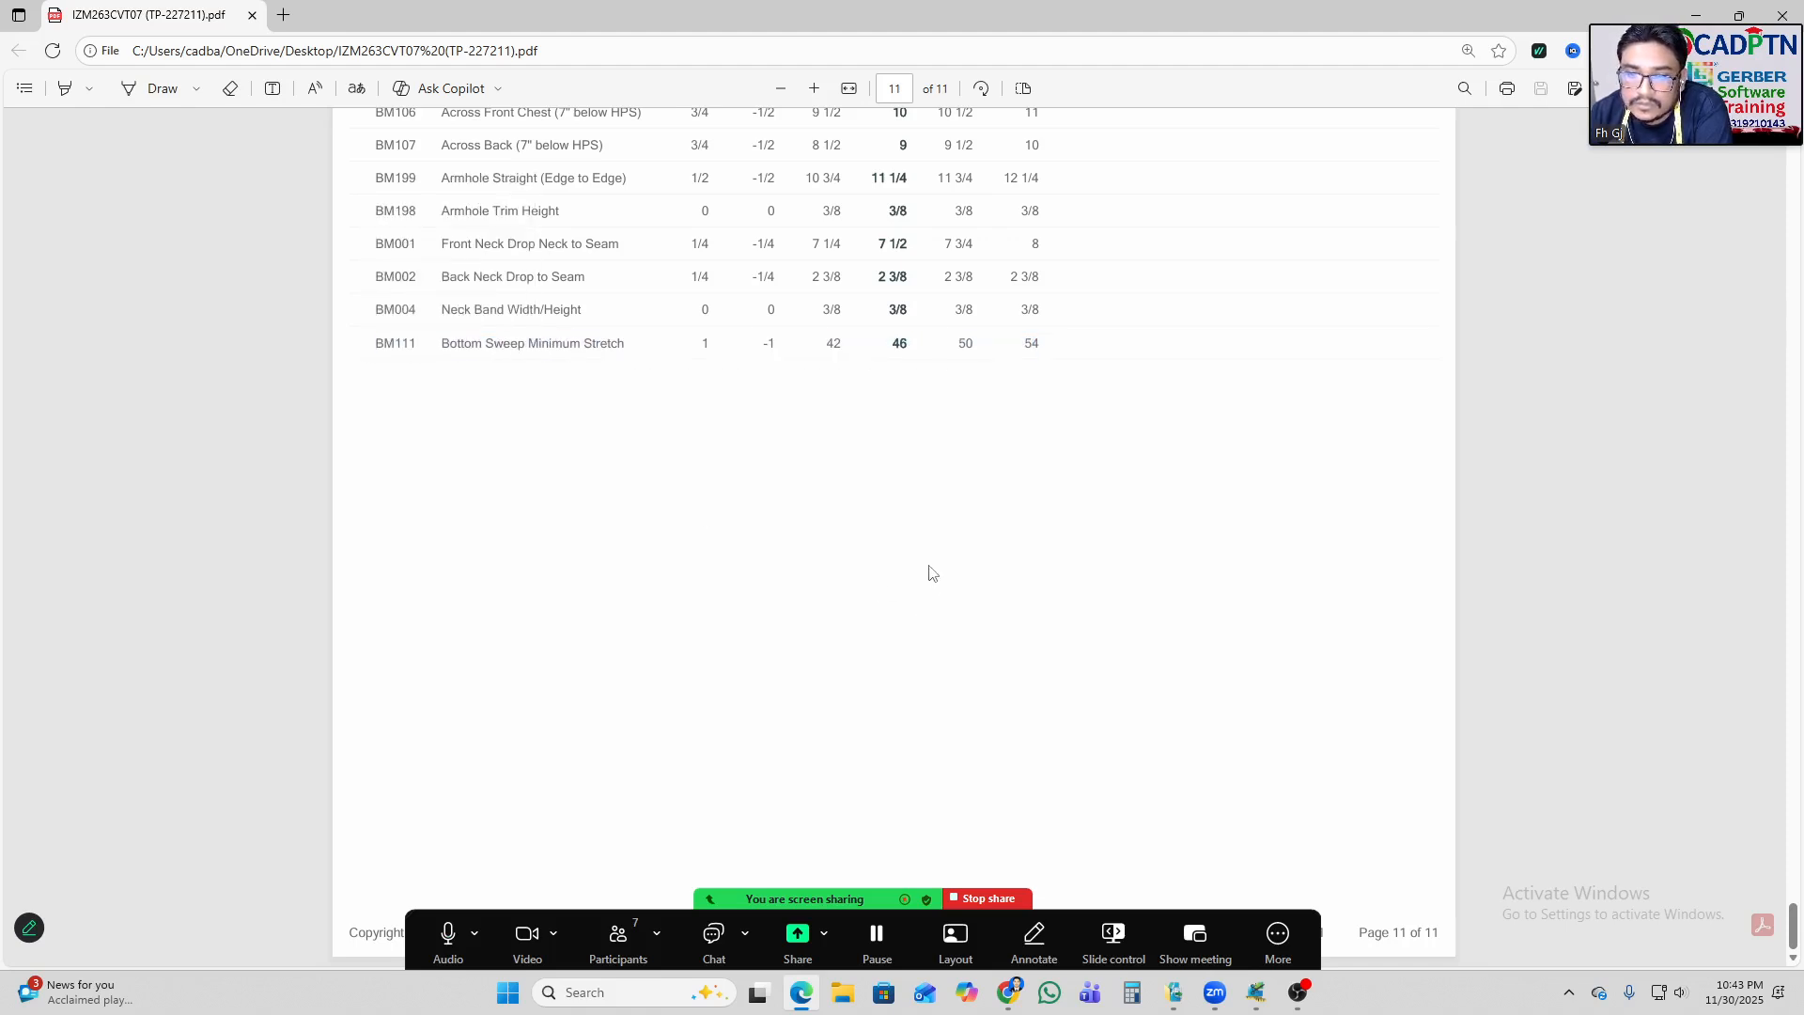
scroll(931, 573, up, 2)
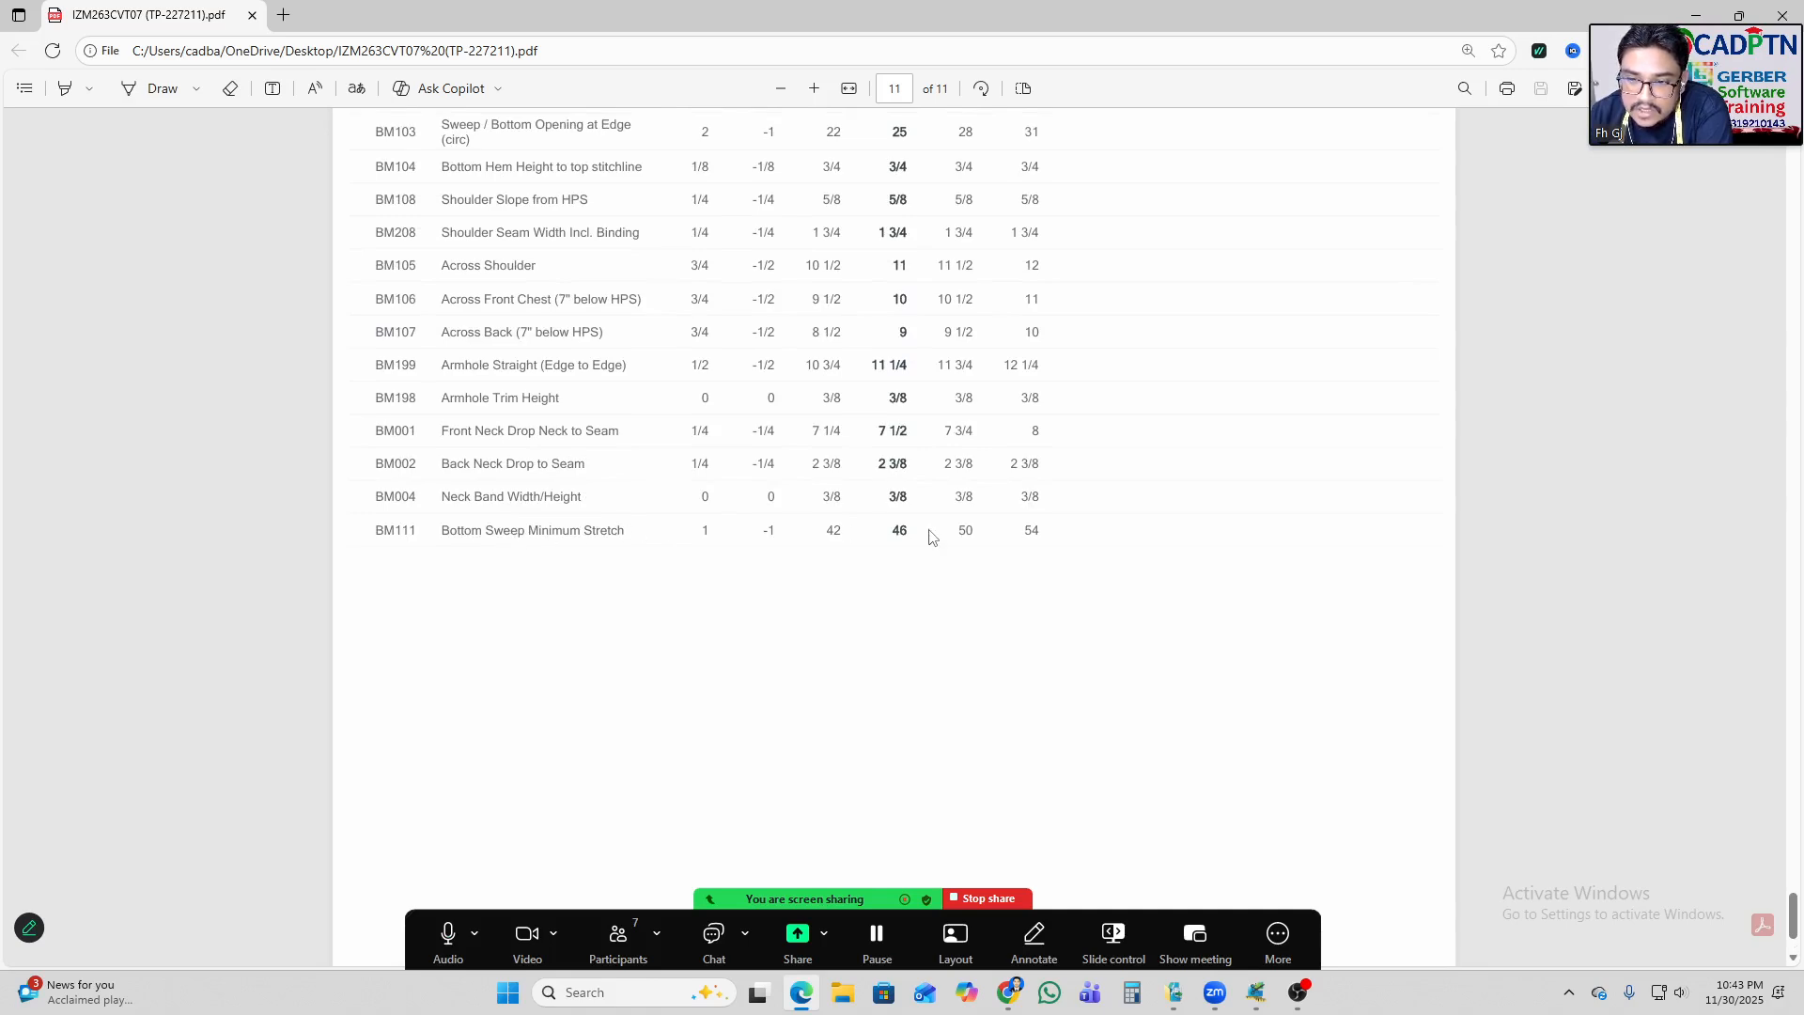
drag(905, 531, 893, 538)
scroll(740, 564, up, 1)
scroll(551, 274, up, 1)
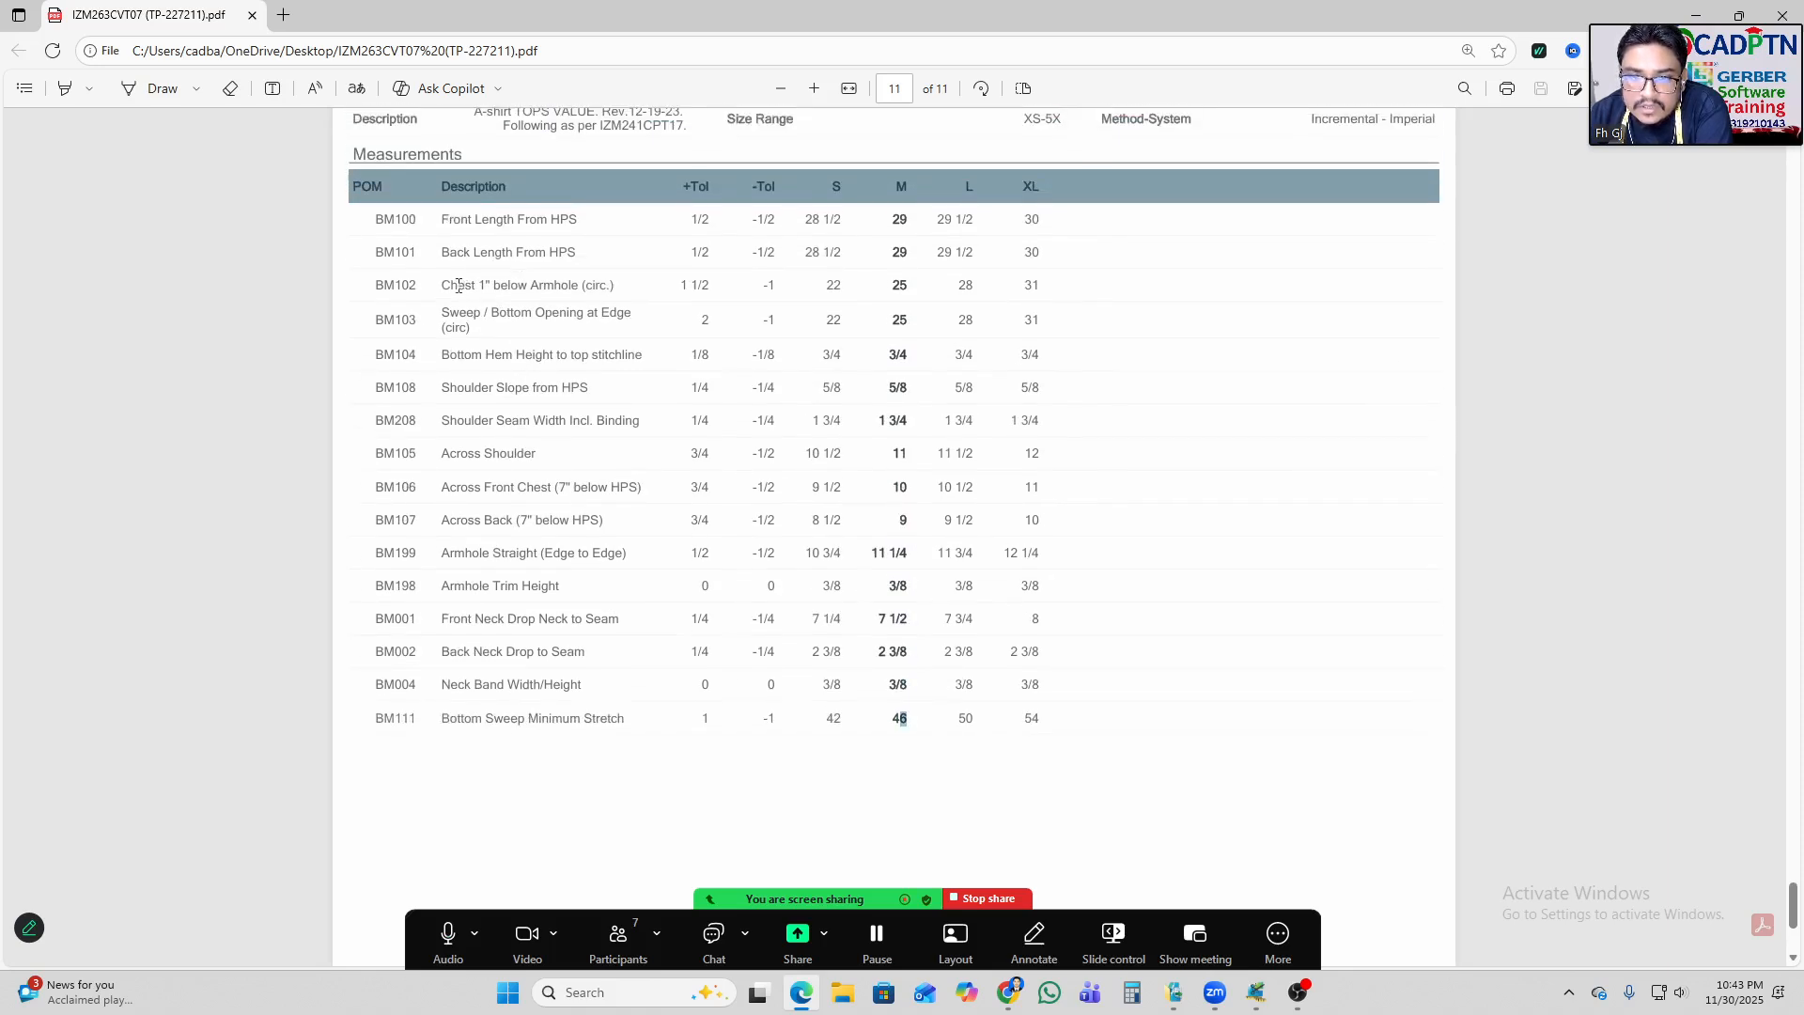
Compare the BM103 Sweep / Bottom Opening values up to size M with the BM111 Bottom Sweep Minimum Stretch row.
drag(444, 314, 942, 310)
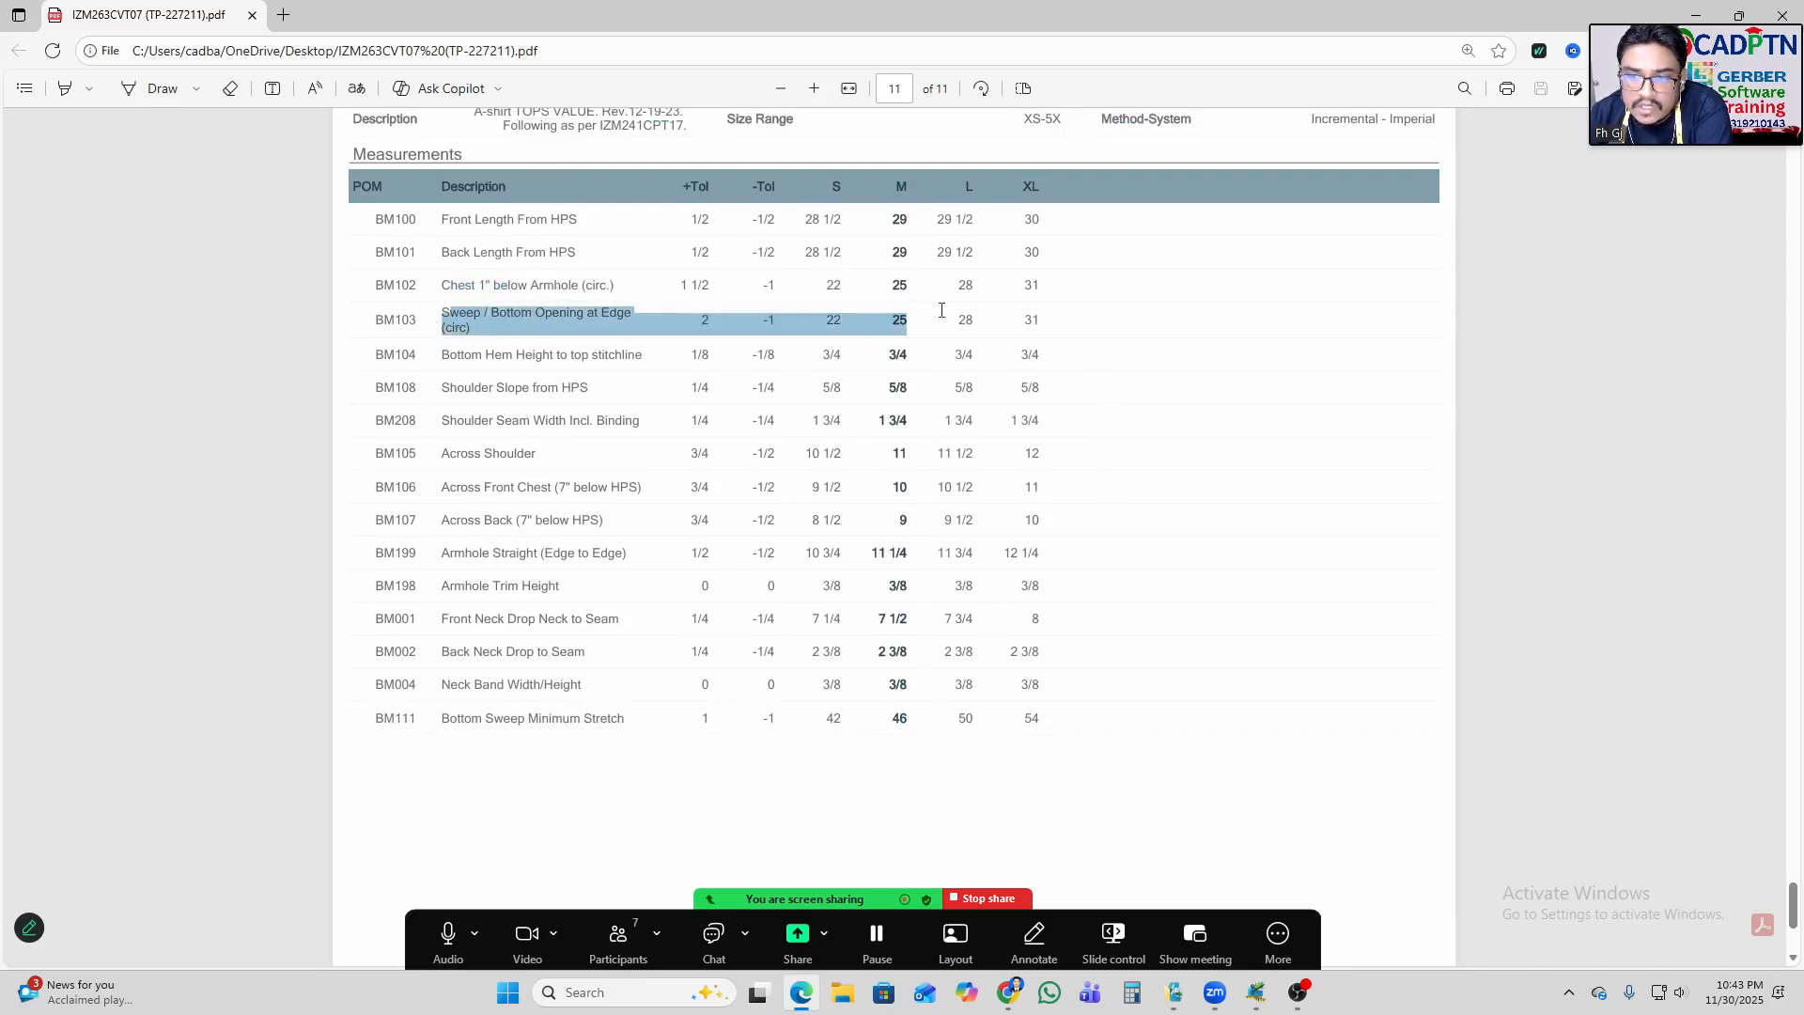
click(1150, 332)
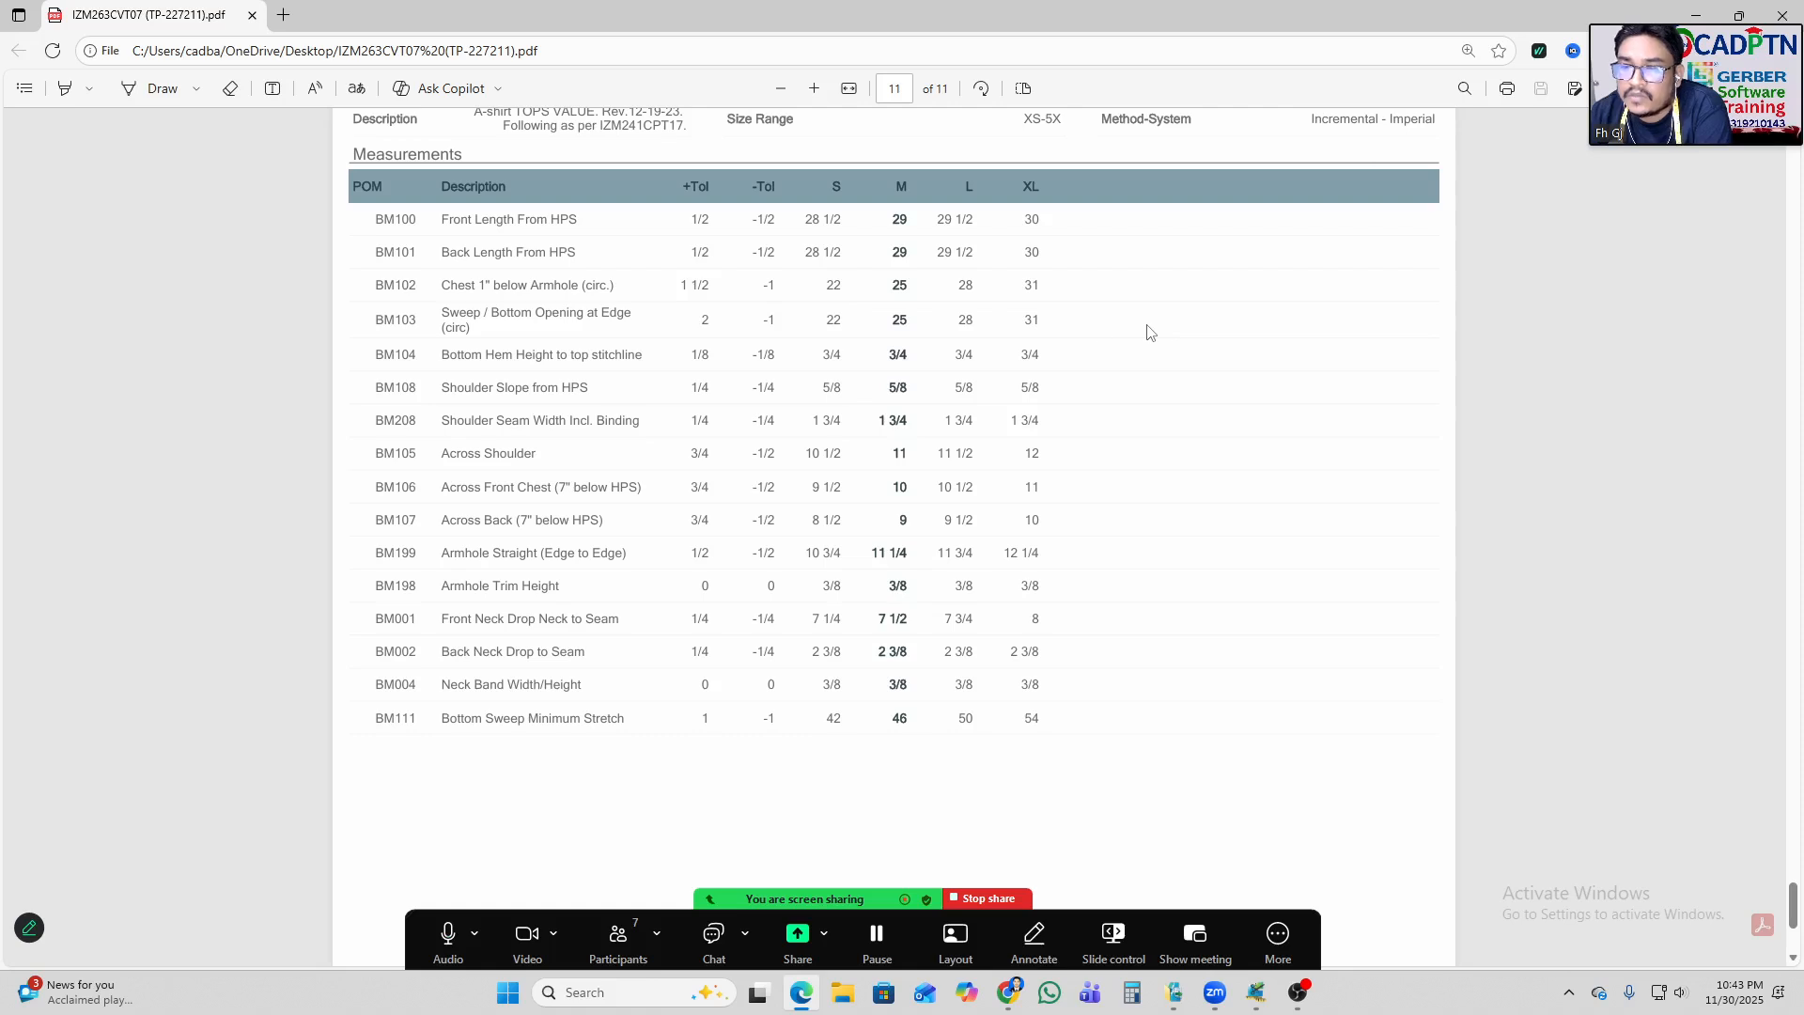
drag(443, 312, 926, 315)
drag(486, 718, 928, 737)
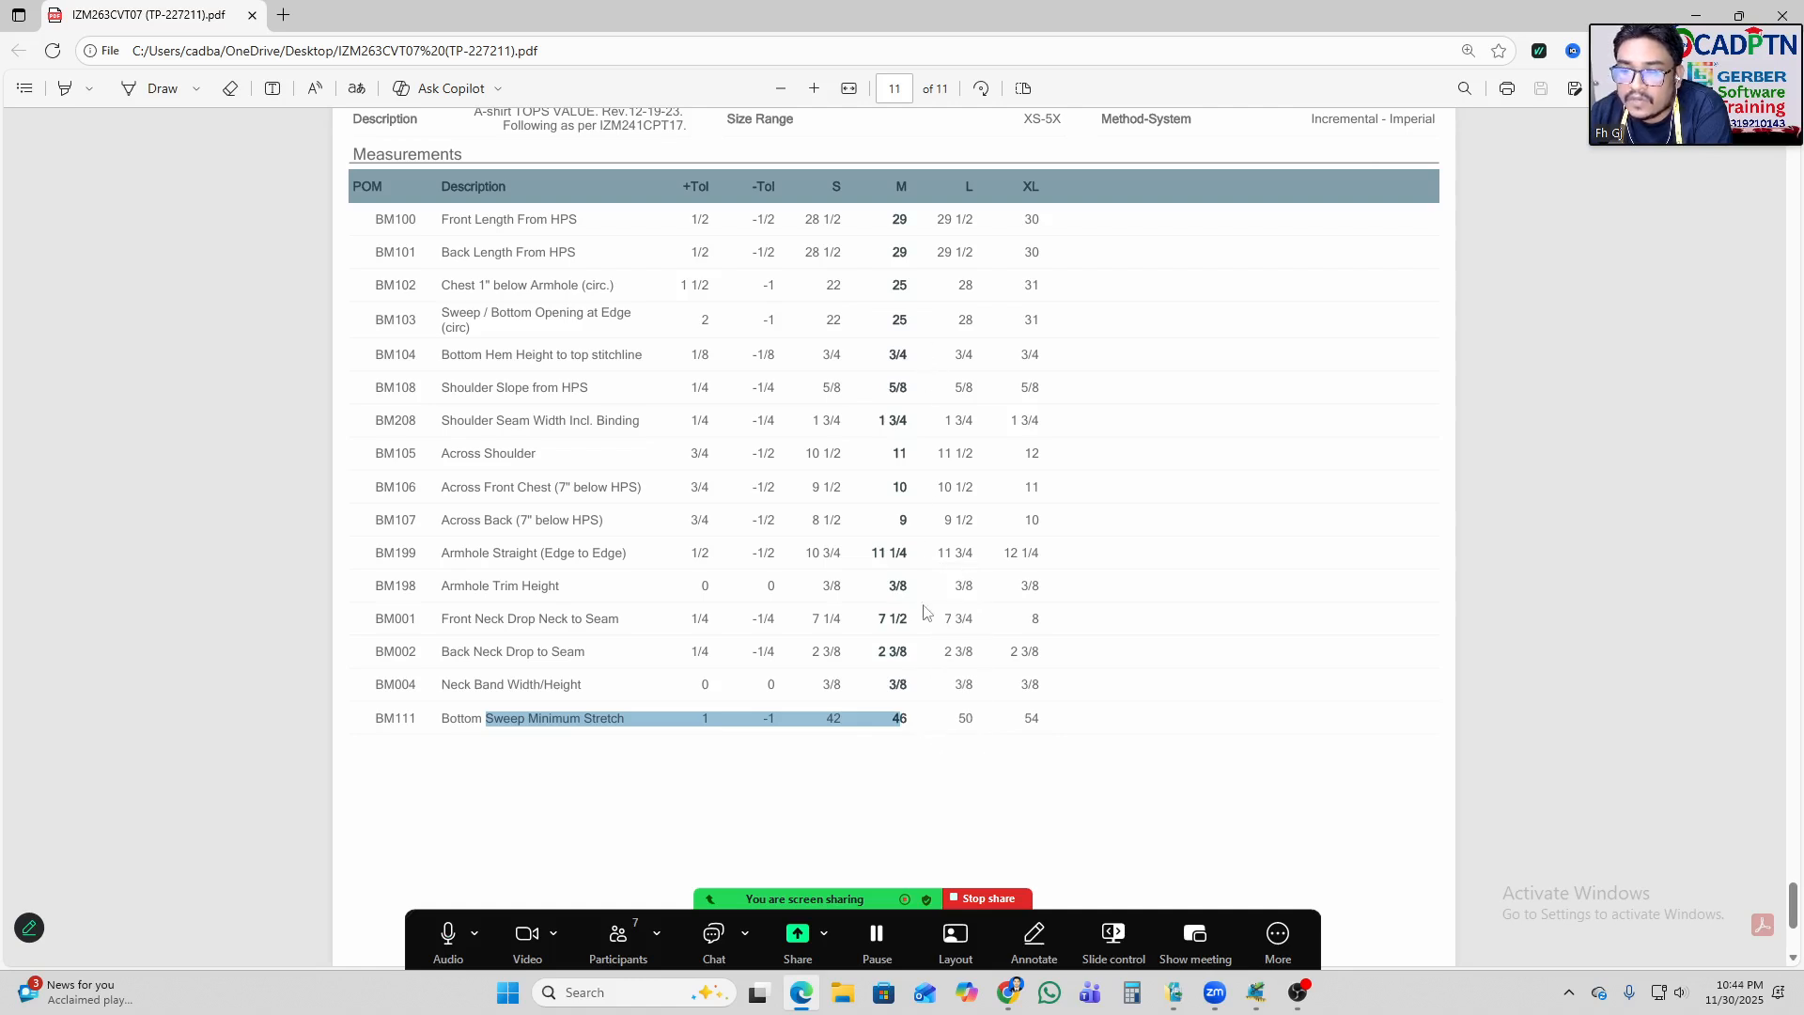
click(926, 773)
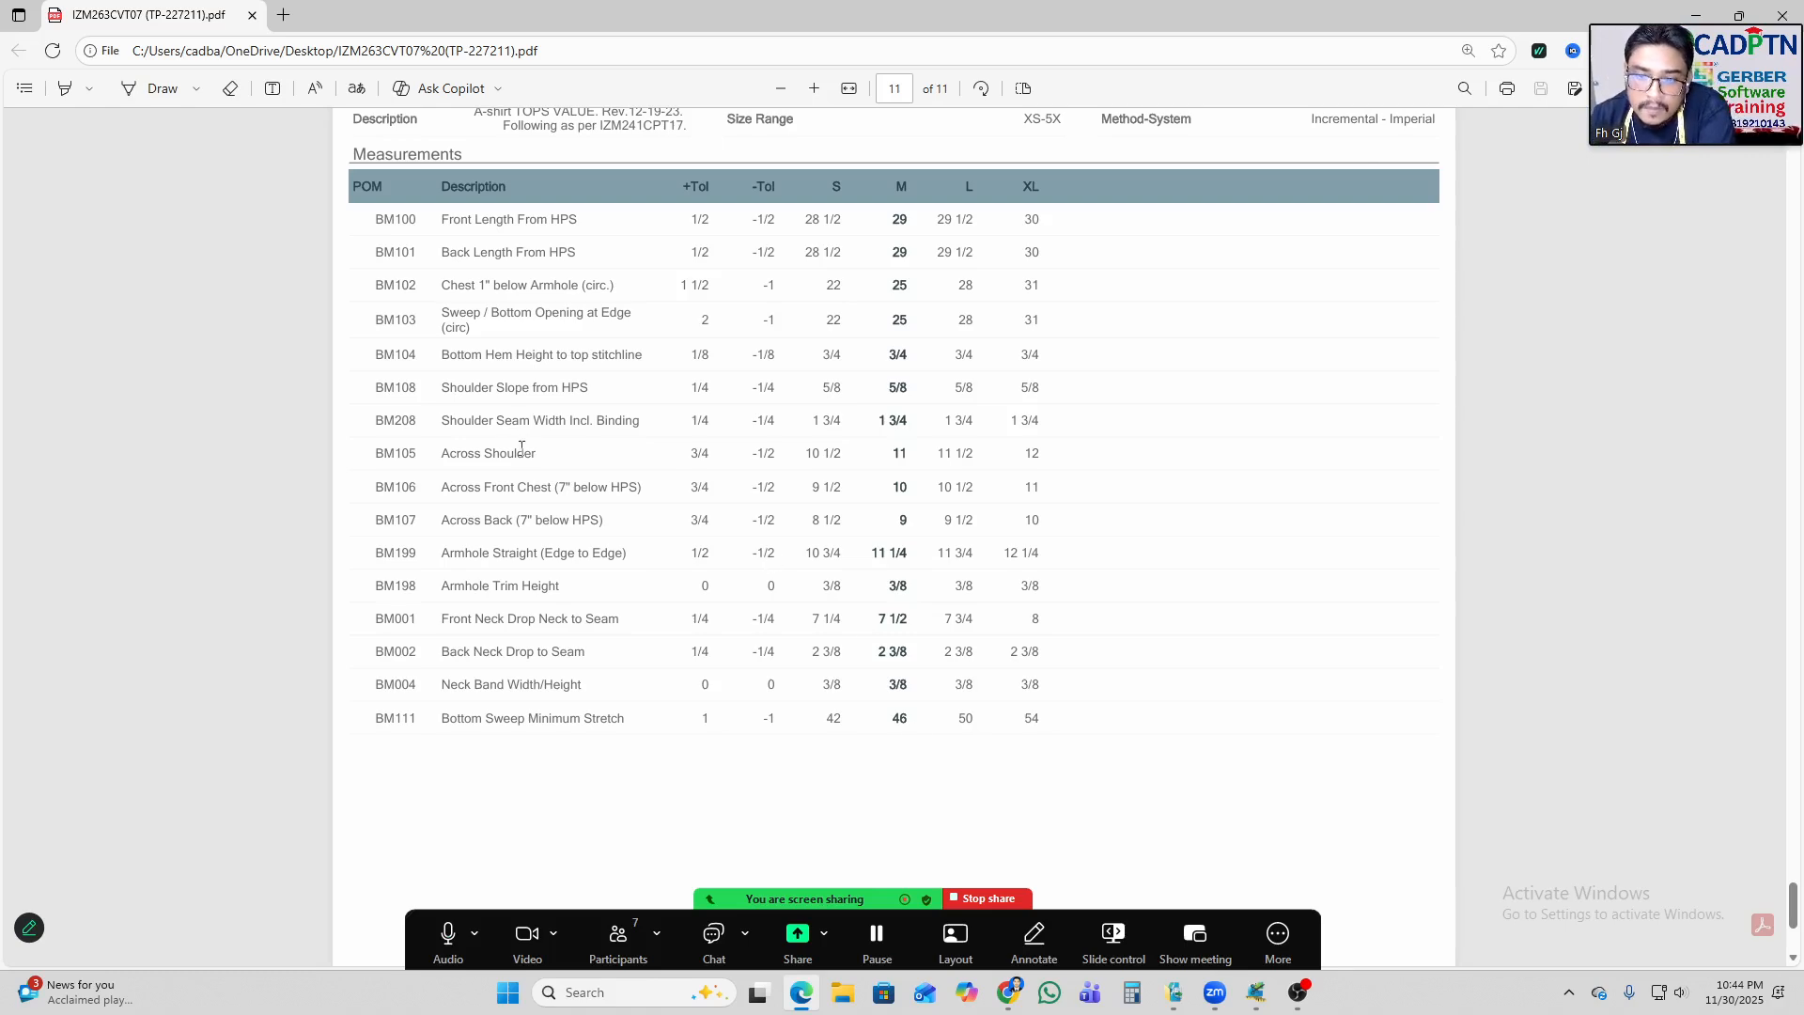
drag(512, 718, 1067, 717)
click(781, 750)
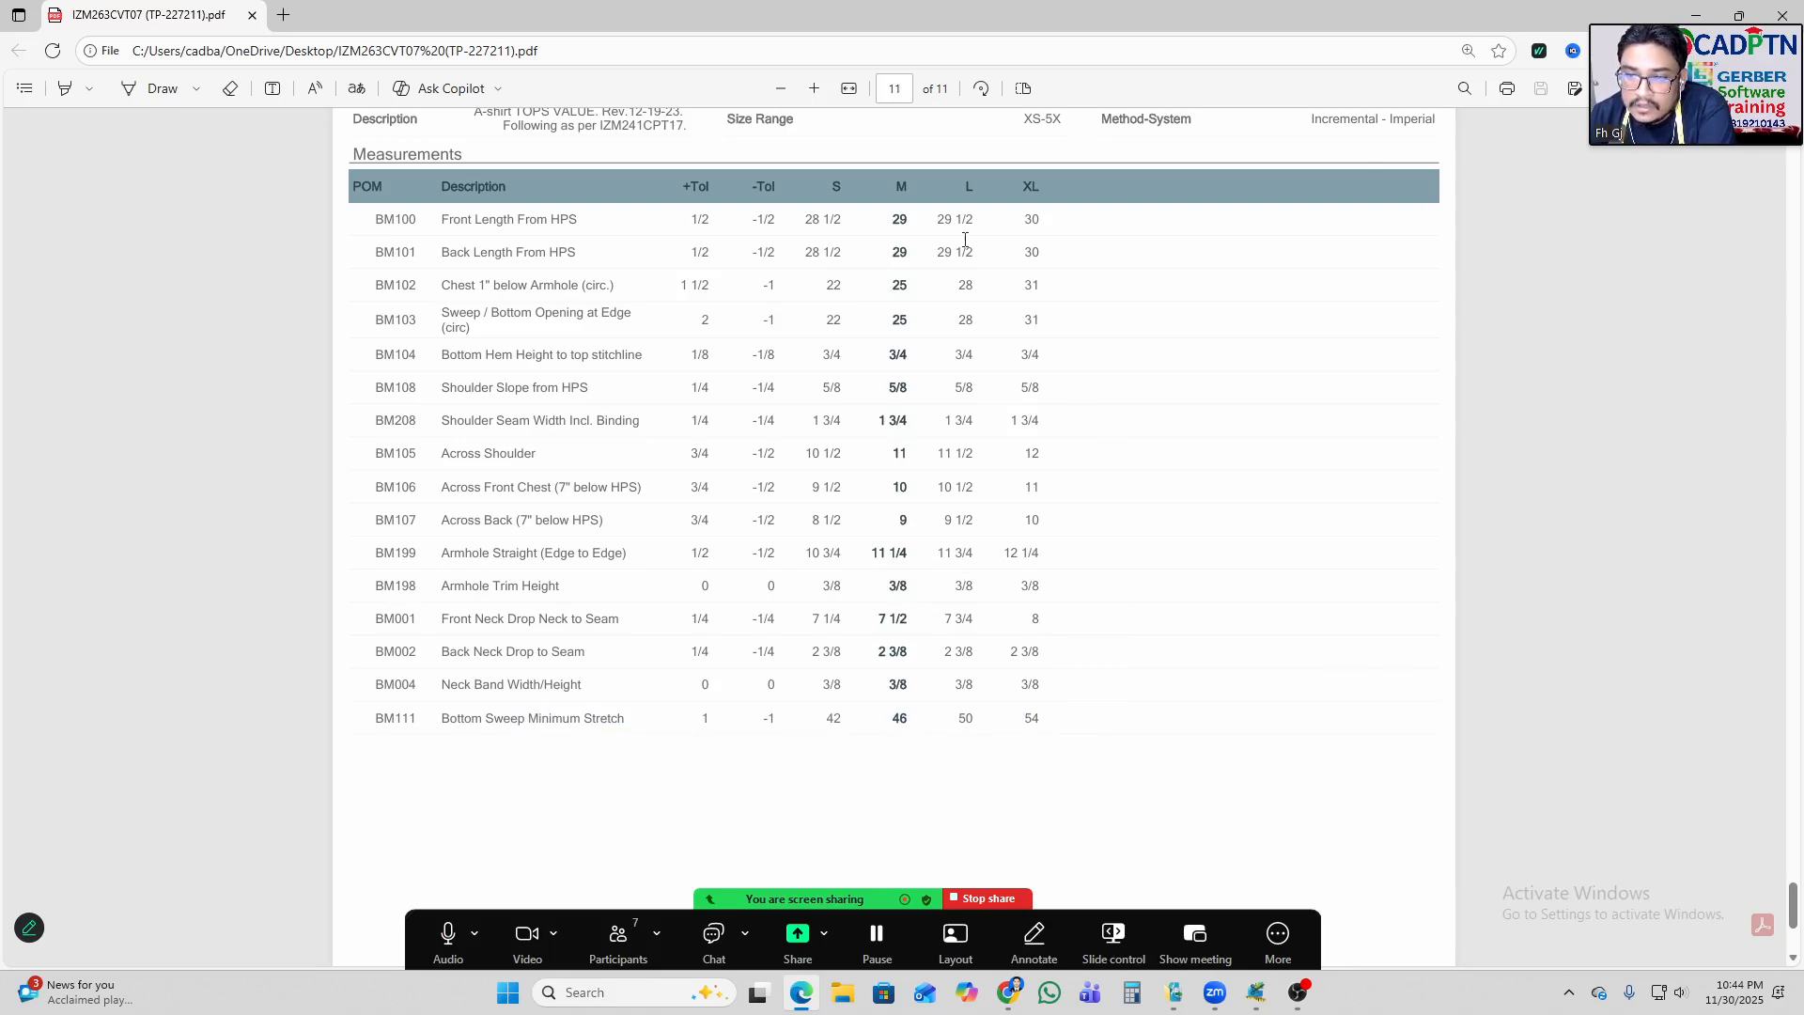
Mark all chart rows from BM100 to BM111, and re-mark the part from the BM102 size M value downward.
drag(370, 222, 1084, 738)
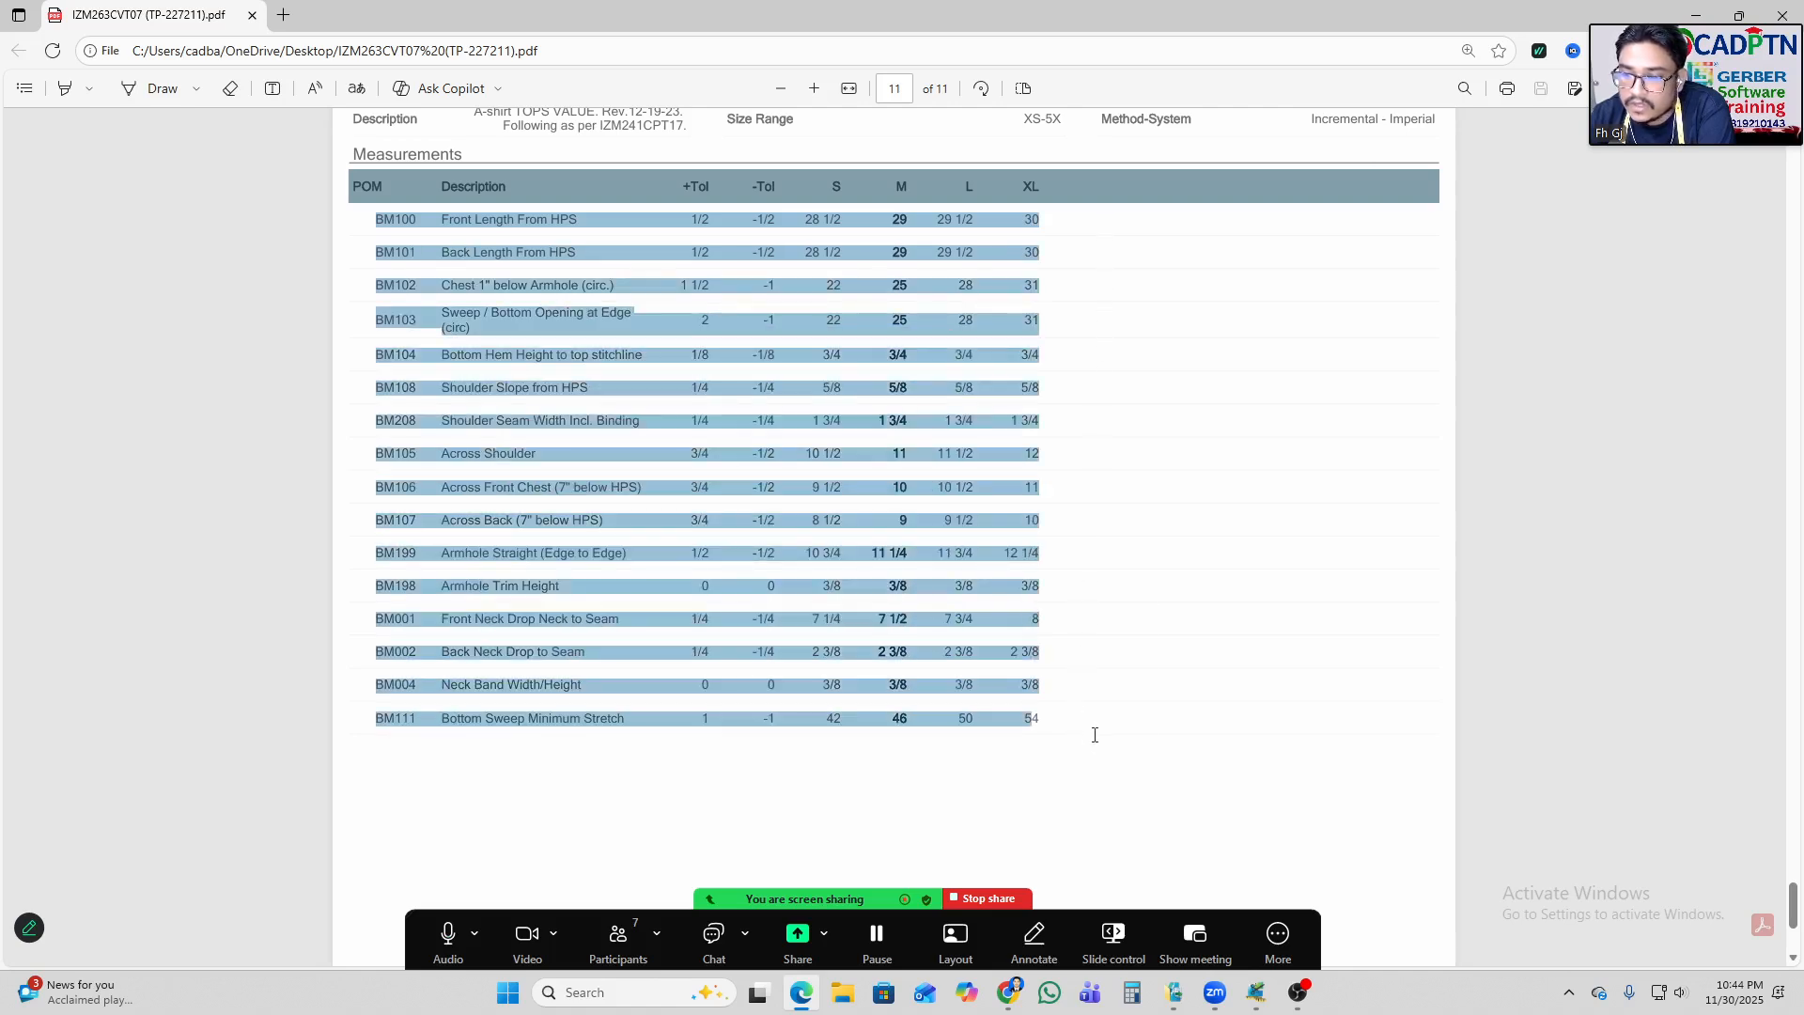
click(909, 294)
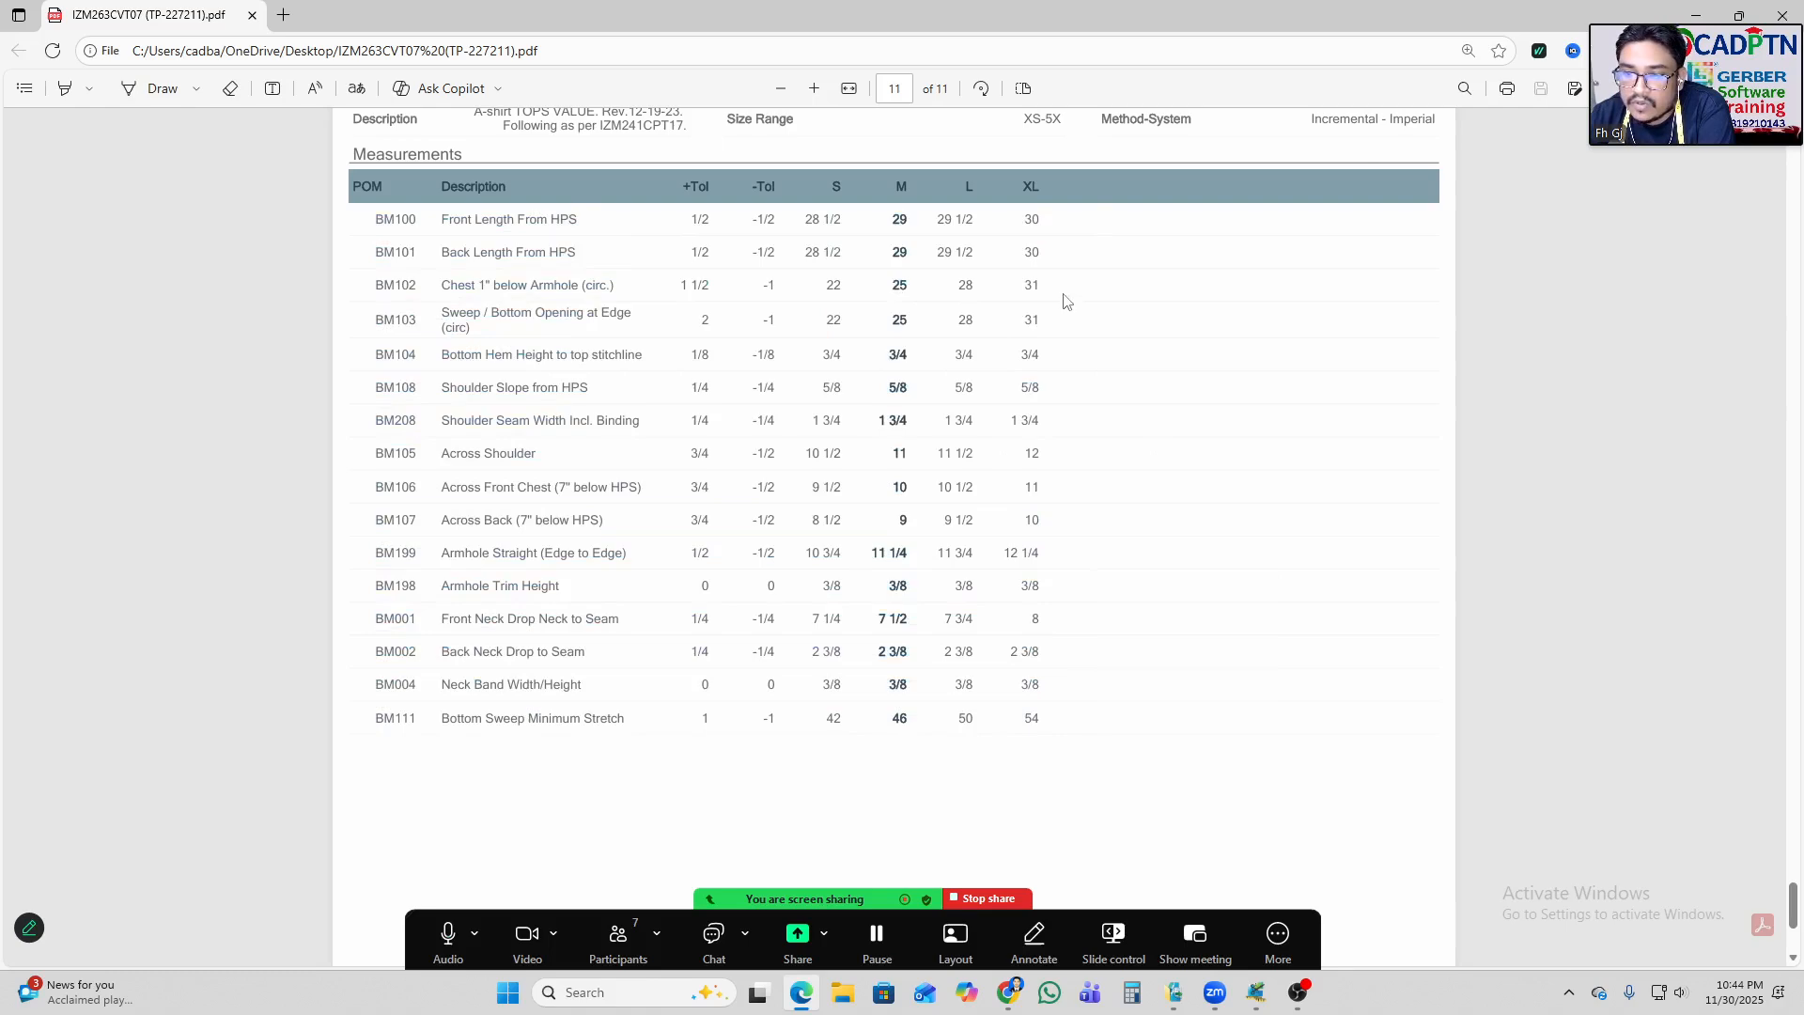
drag(897, 281, 1068, 757)
drag(1021, 709, 927, 766)
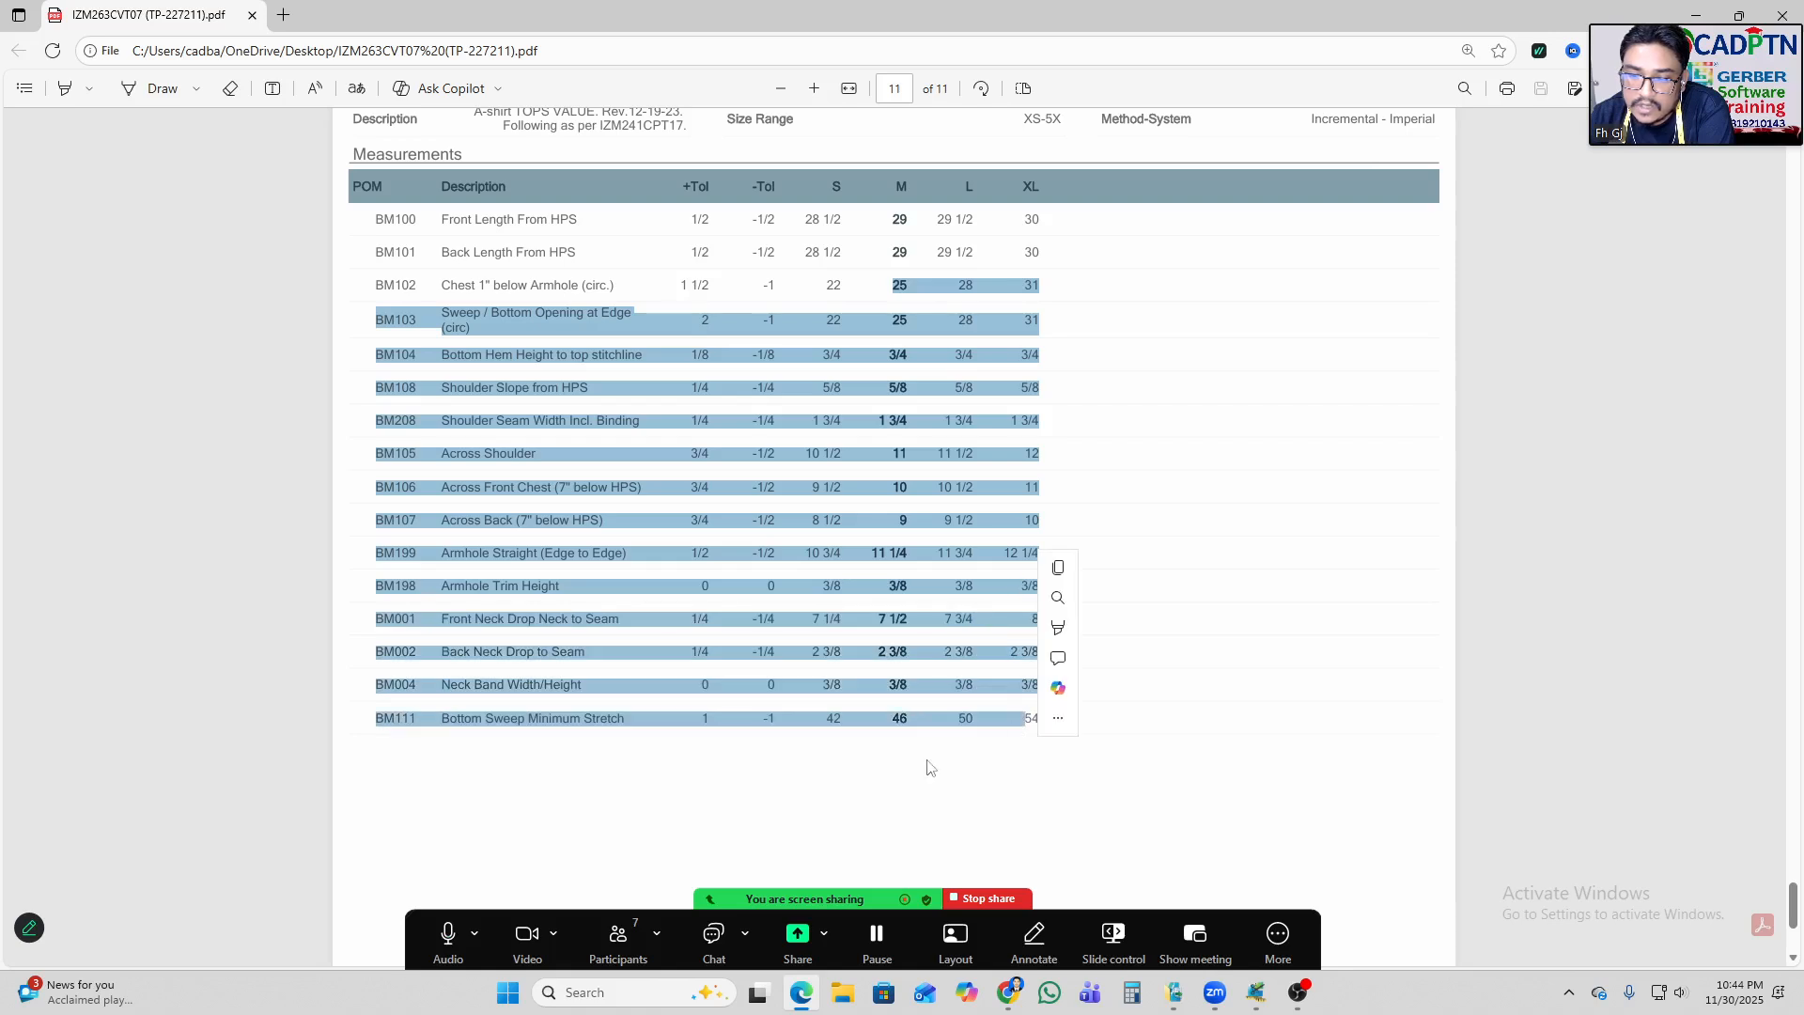
Mark BM111 across all sizes, contrast BM103 with the BM111 description once more, and clear the selection.
click(528, 751)
drag(449, 719, 1144, 719)
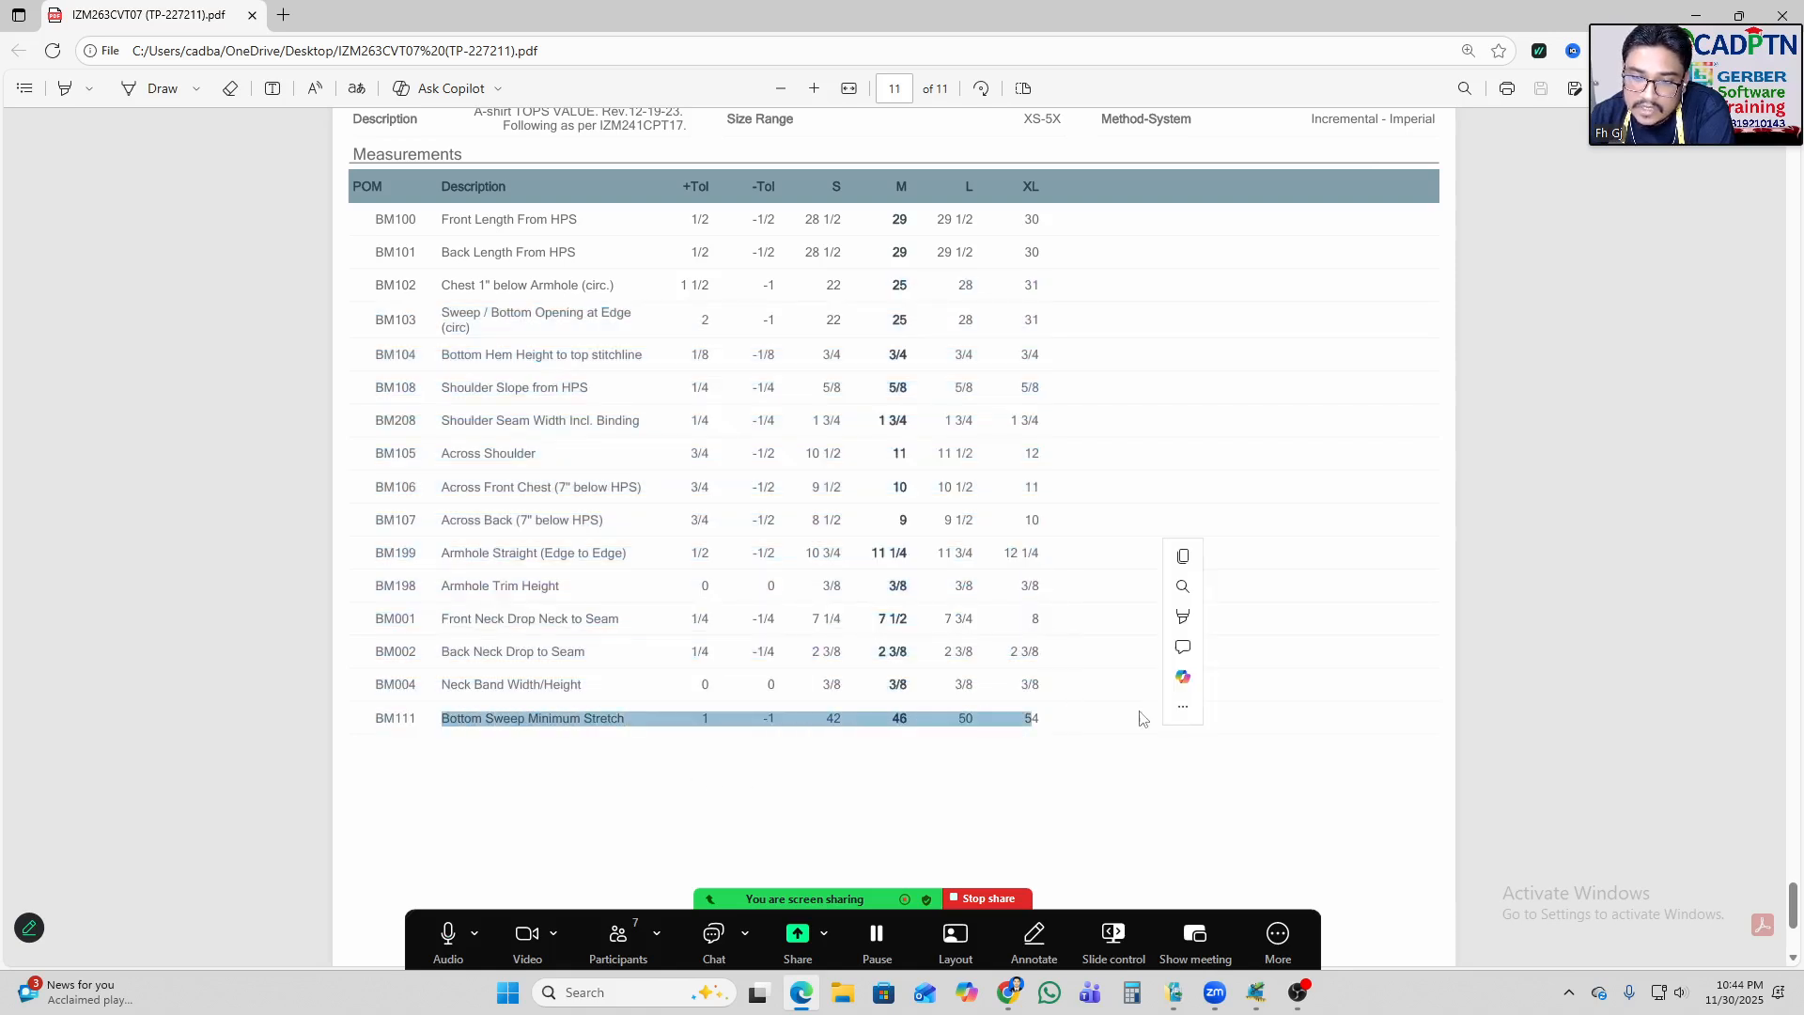
click(637, 766)
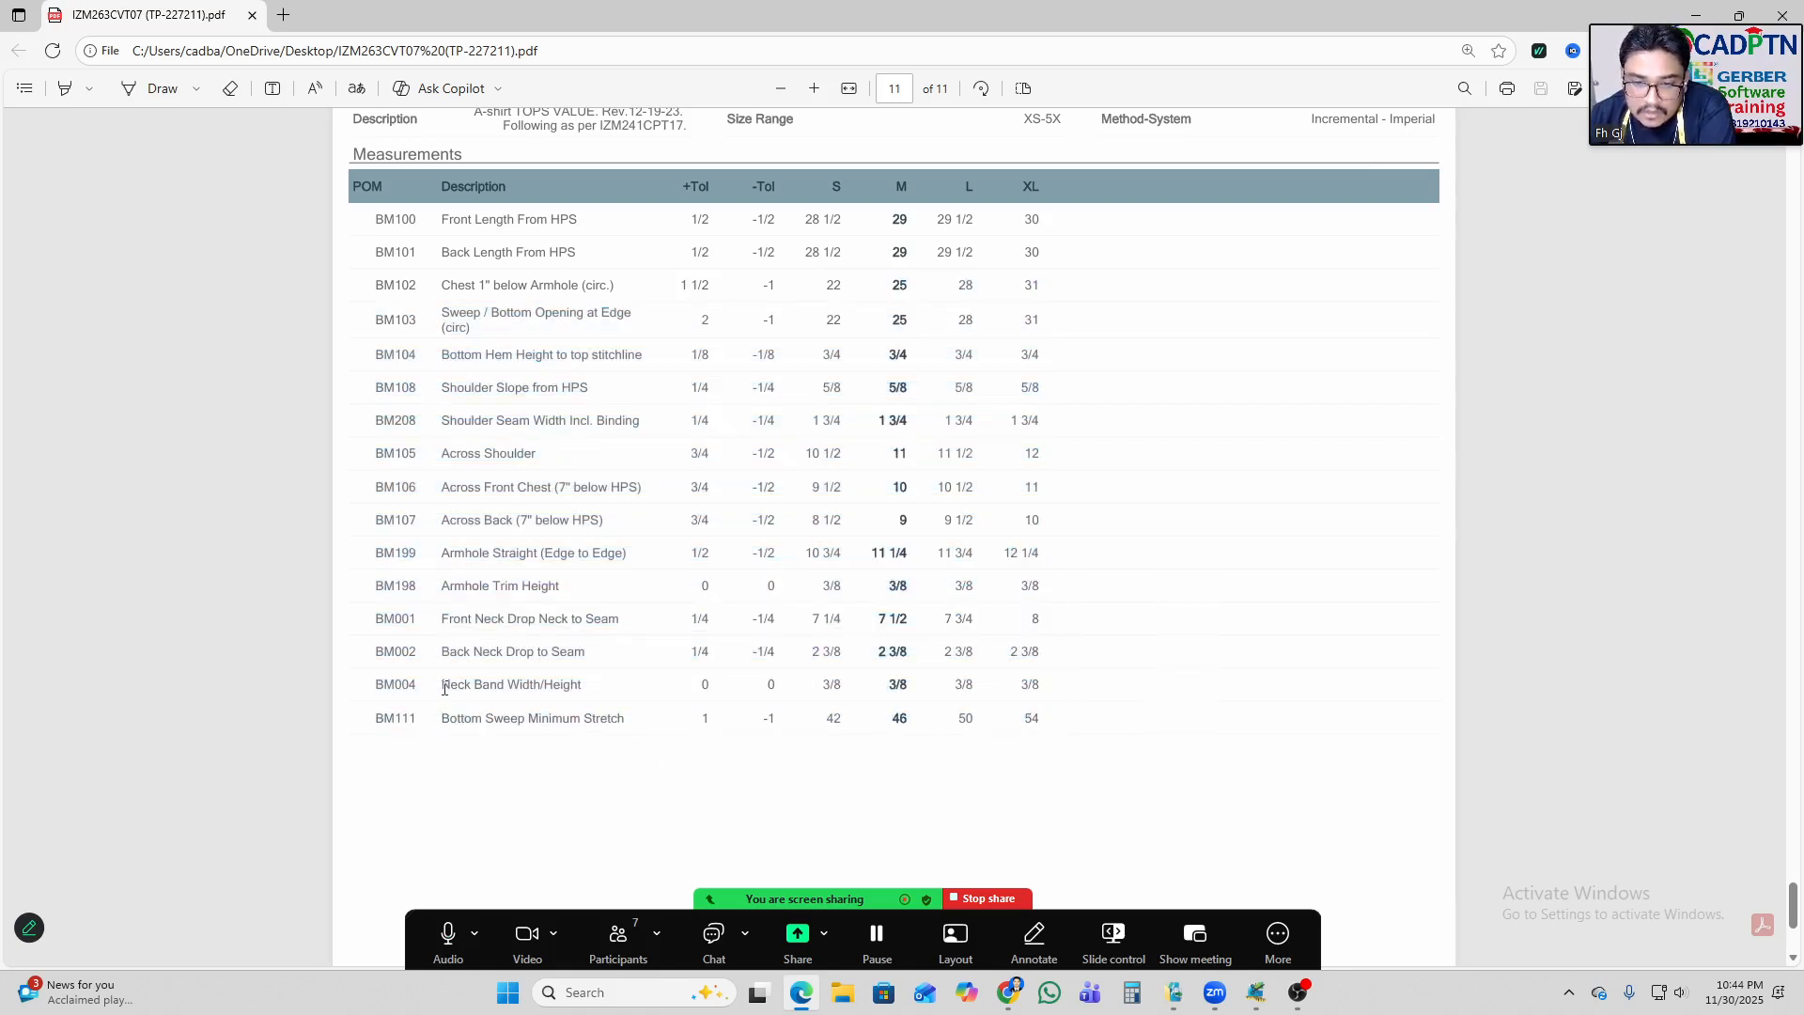
drag(448, 326, 960, 317)
drag(504, 720, 433, 724)
click(916, 737)
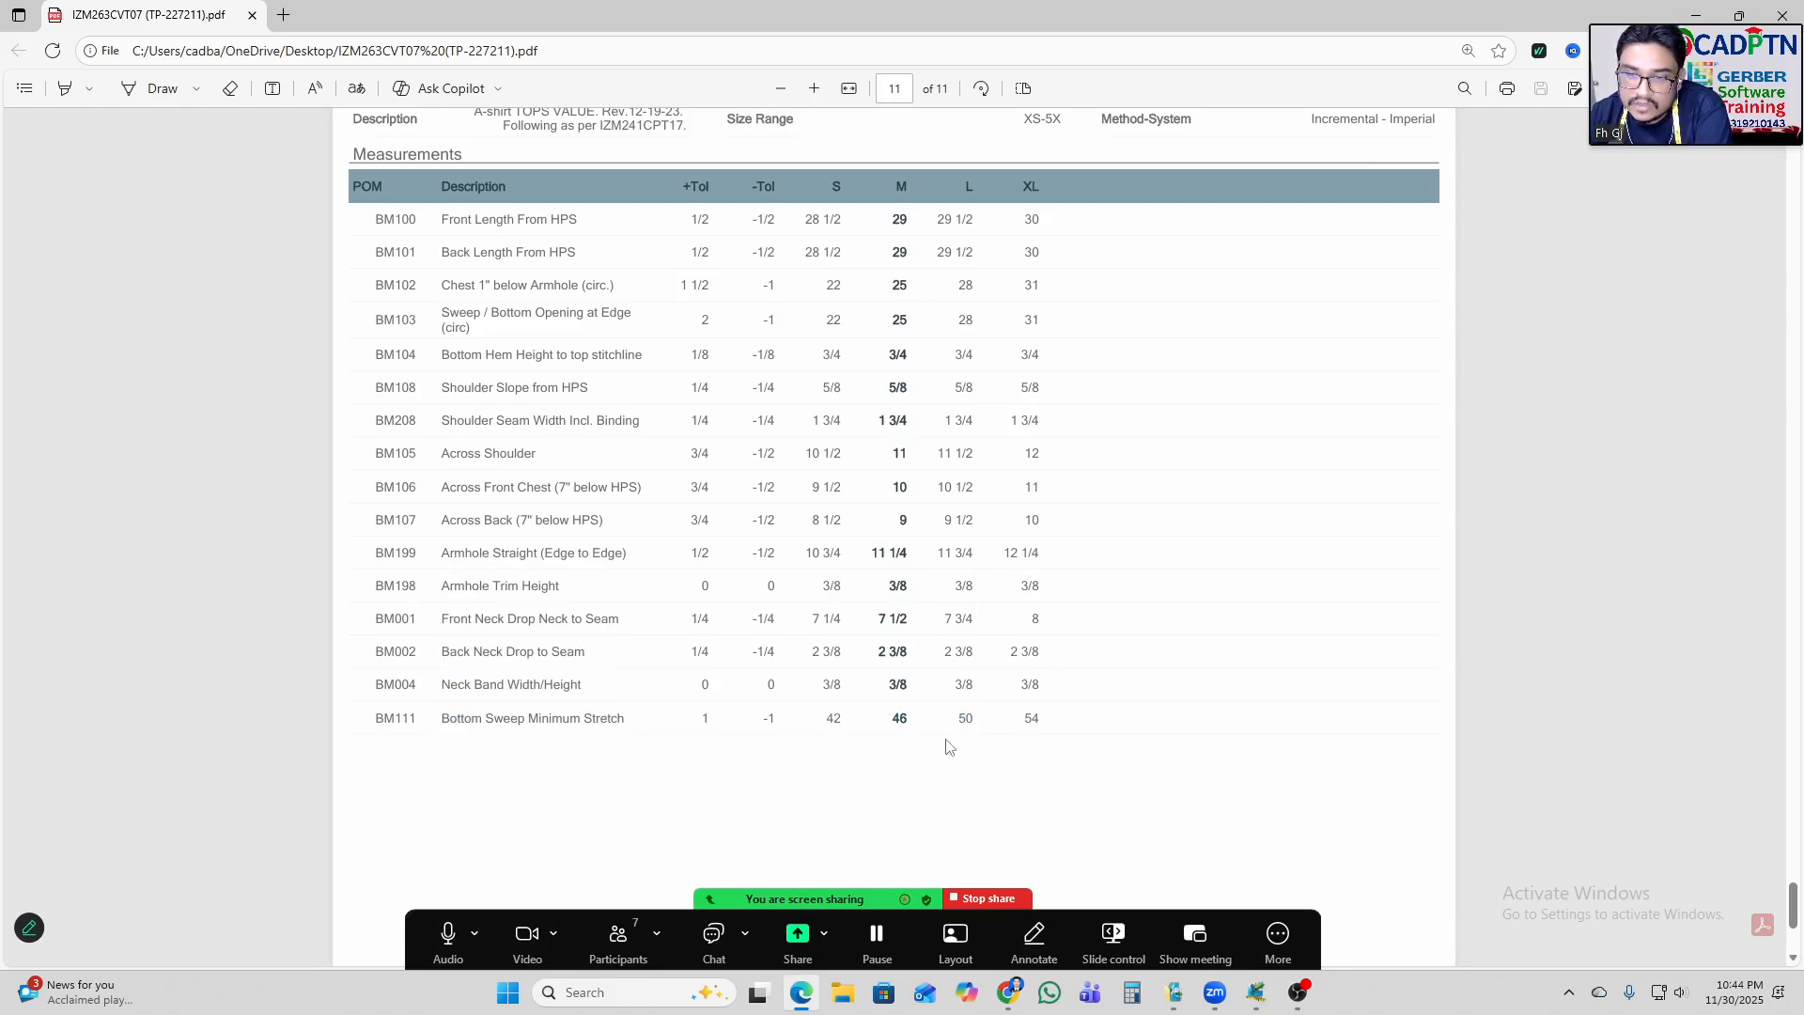
Go through the points of measure from BM102 Chest to BM199 Armhole Straight, marking each entry in turn.
drag(447, 285, 1081, 285)
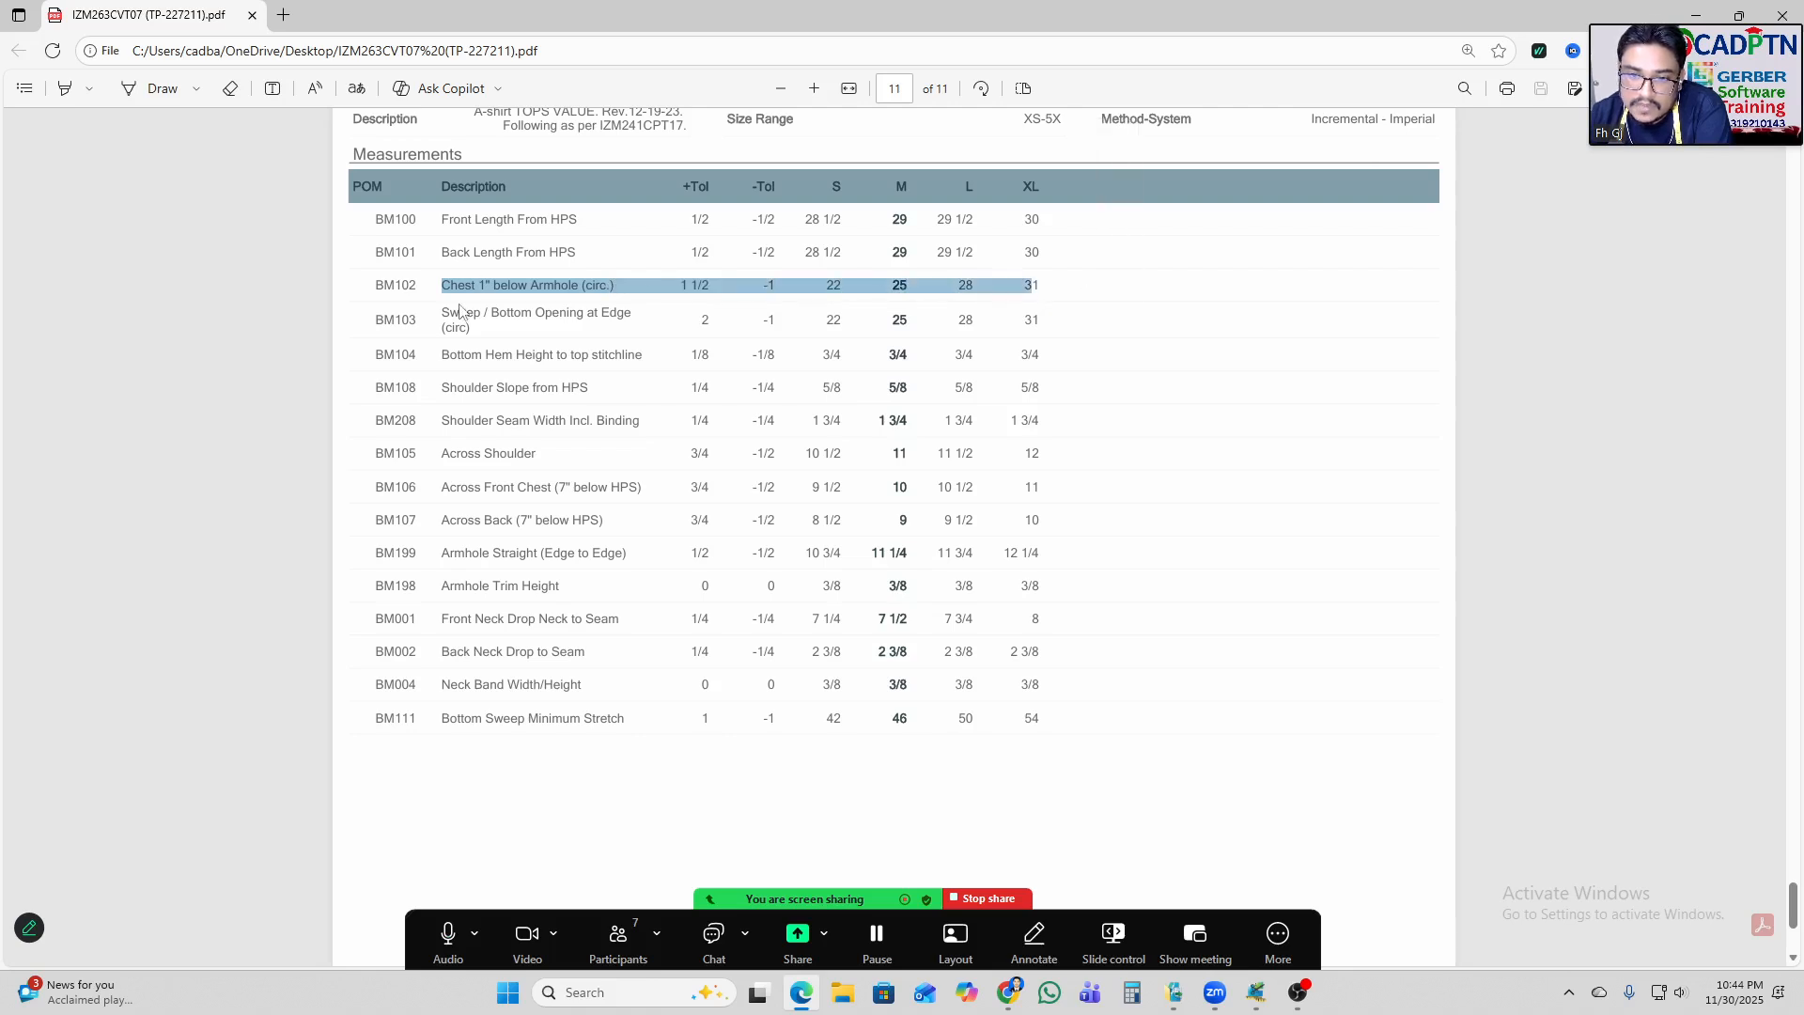
drag(443, 314, 1081, 324)
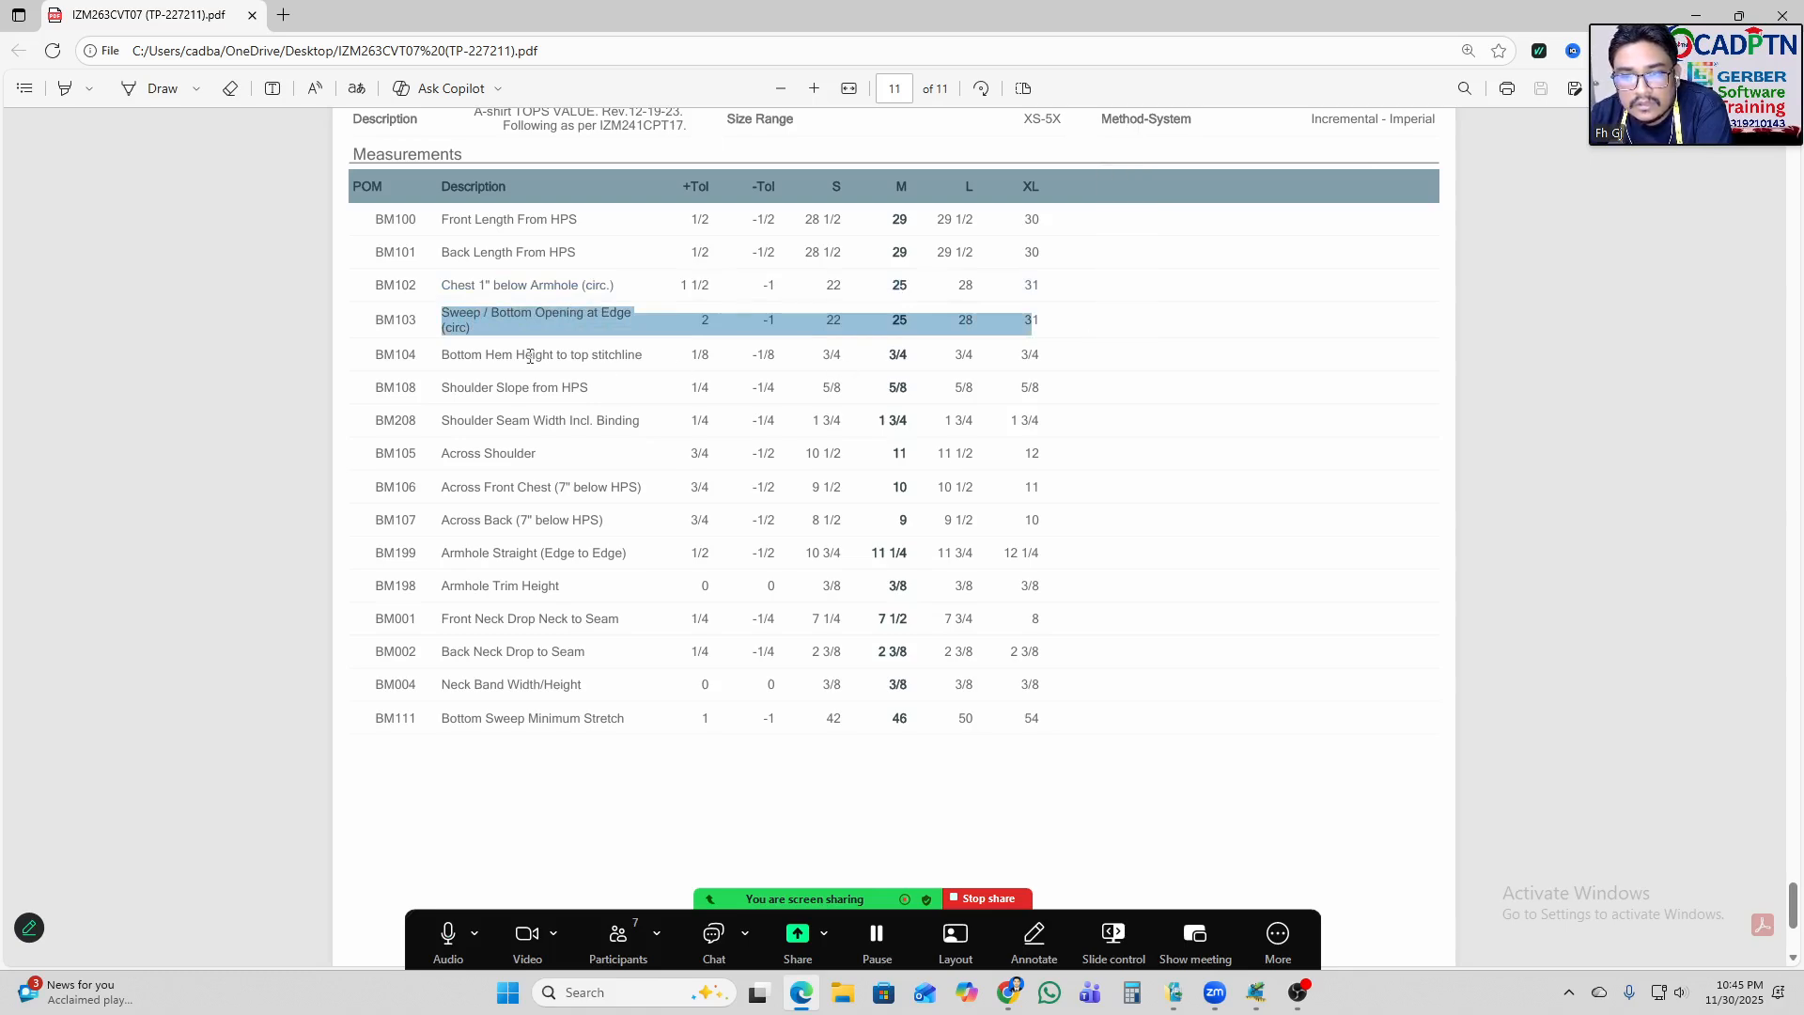
drag(444, 355, 966, 383)
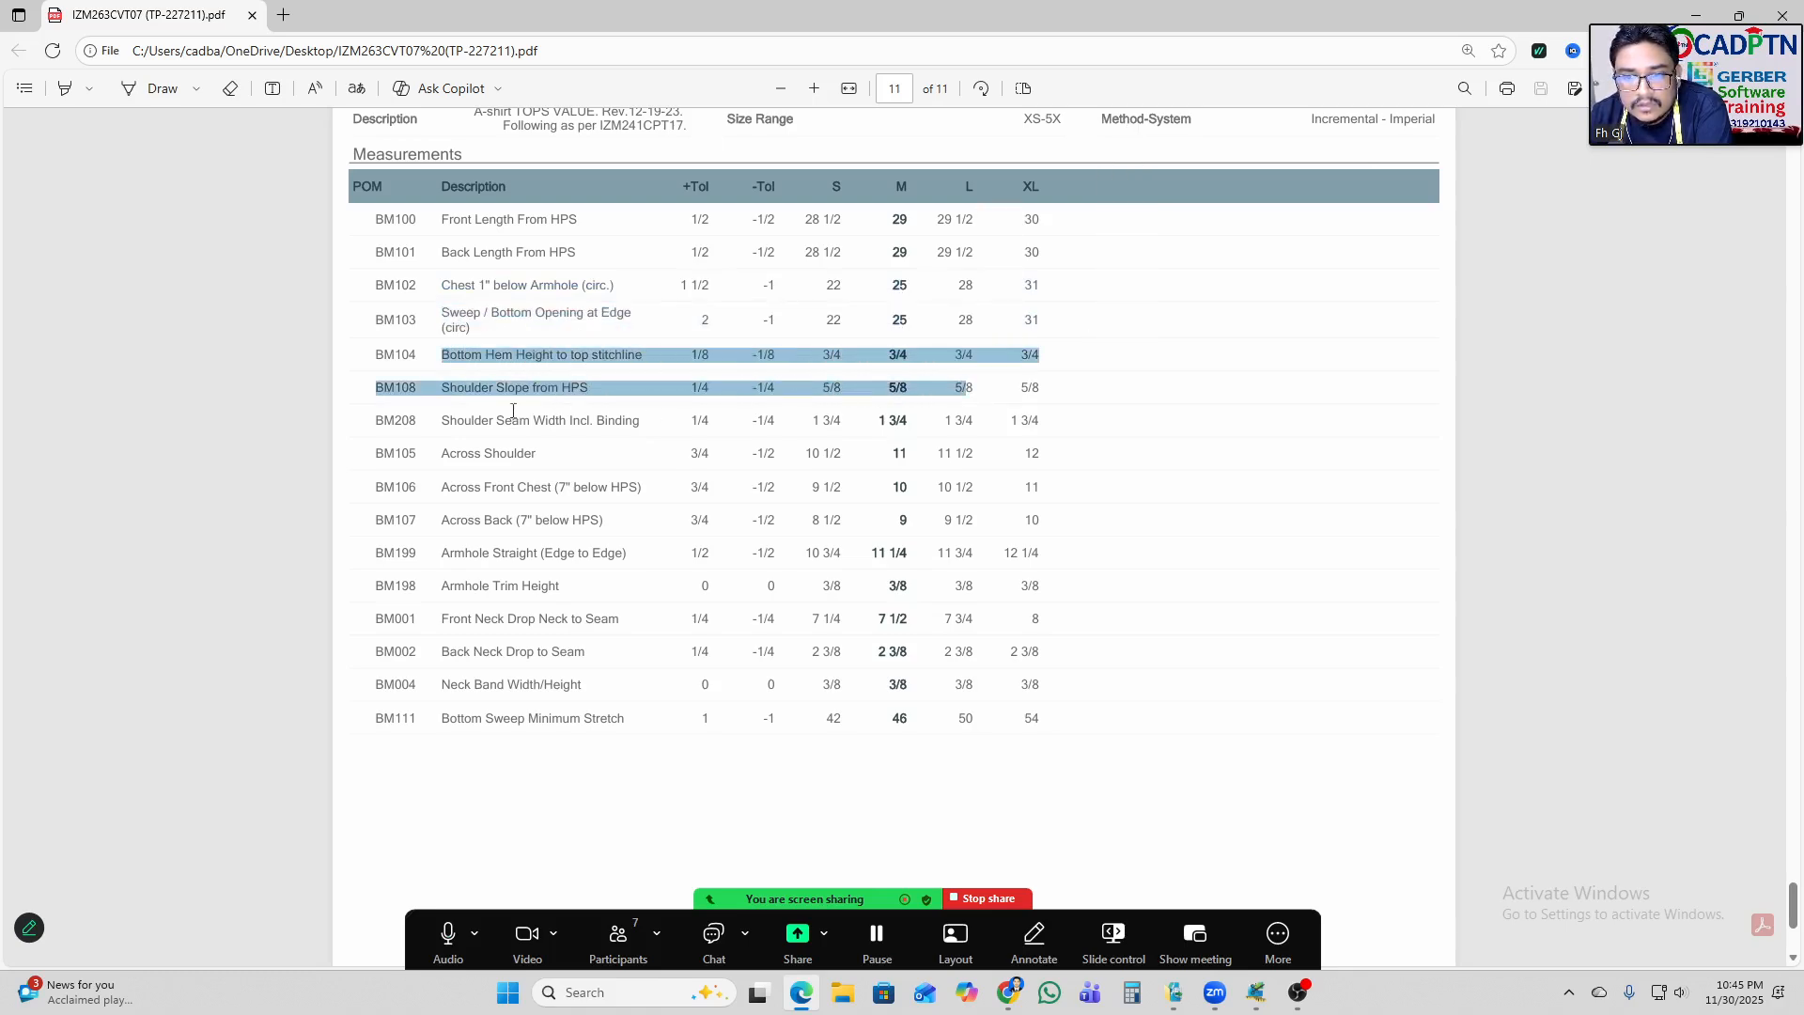
drag(505, 420, 623, 421)
double_click(496, 453)
drag(497, 487, 620, 489)
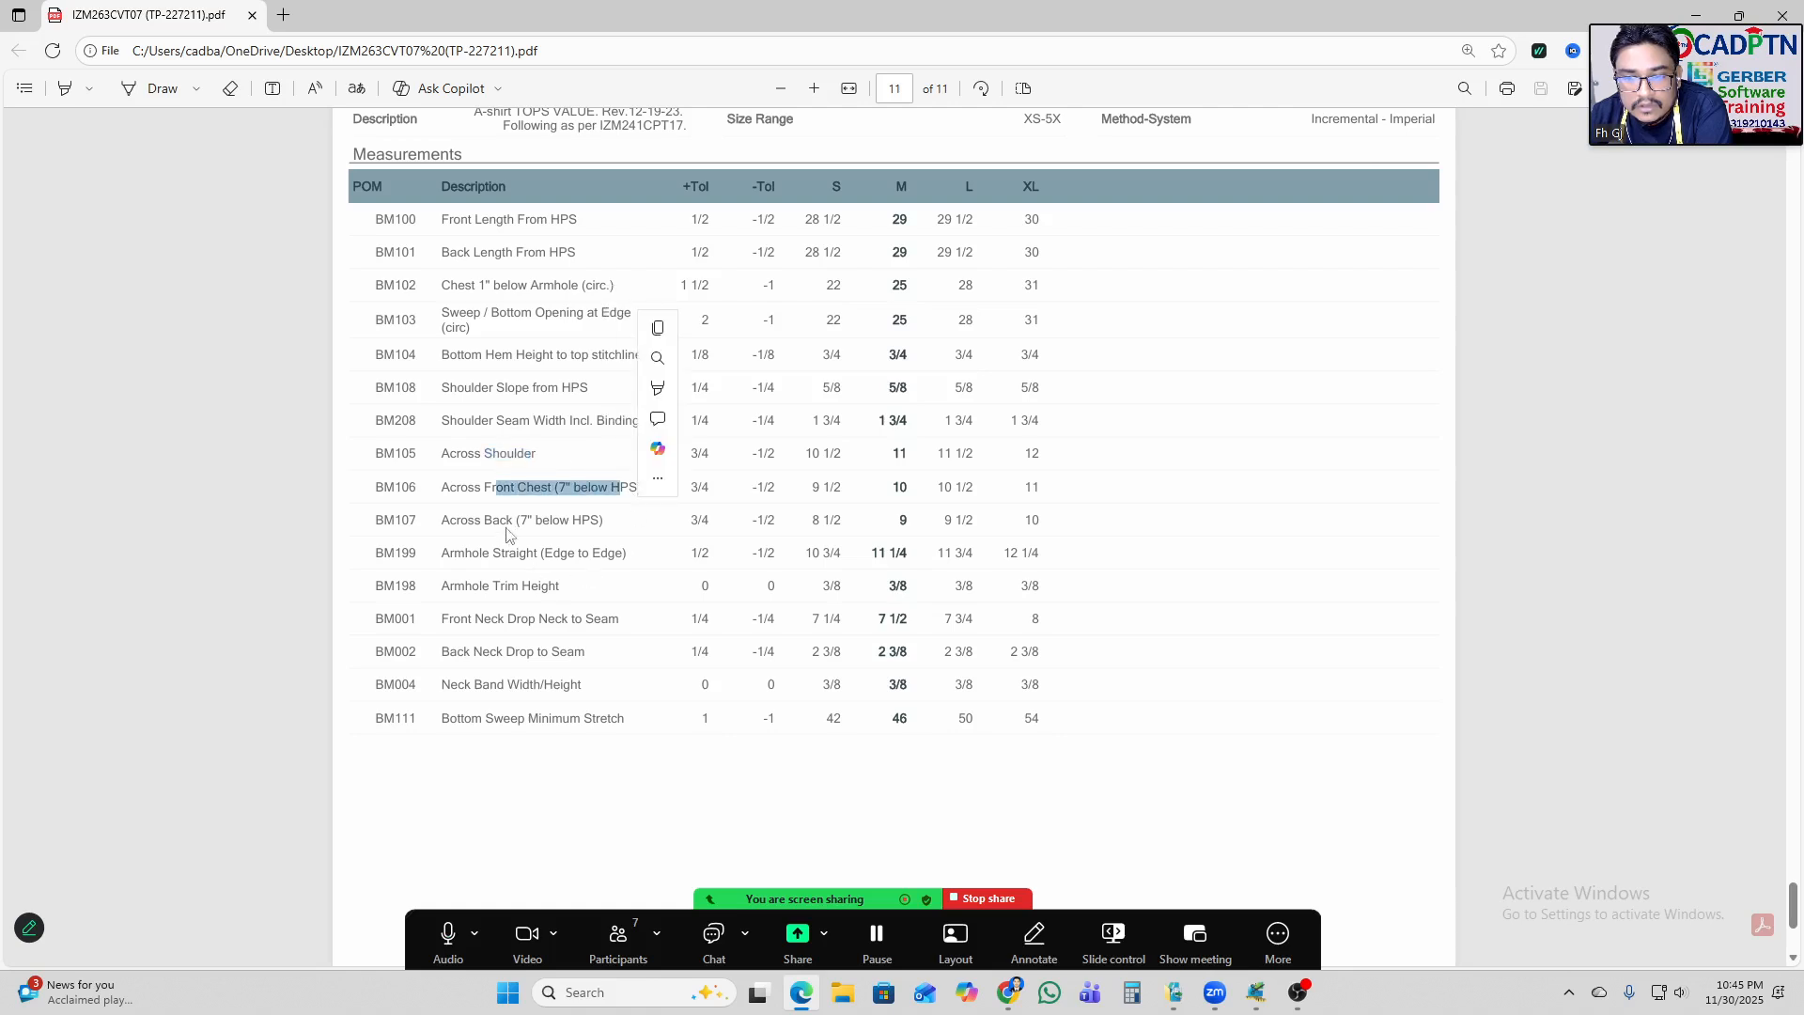
drag(500, 519, 604, 522)
drag(474, 554, 695, 555)
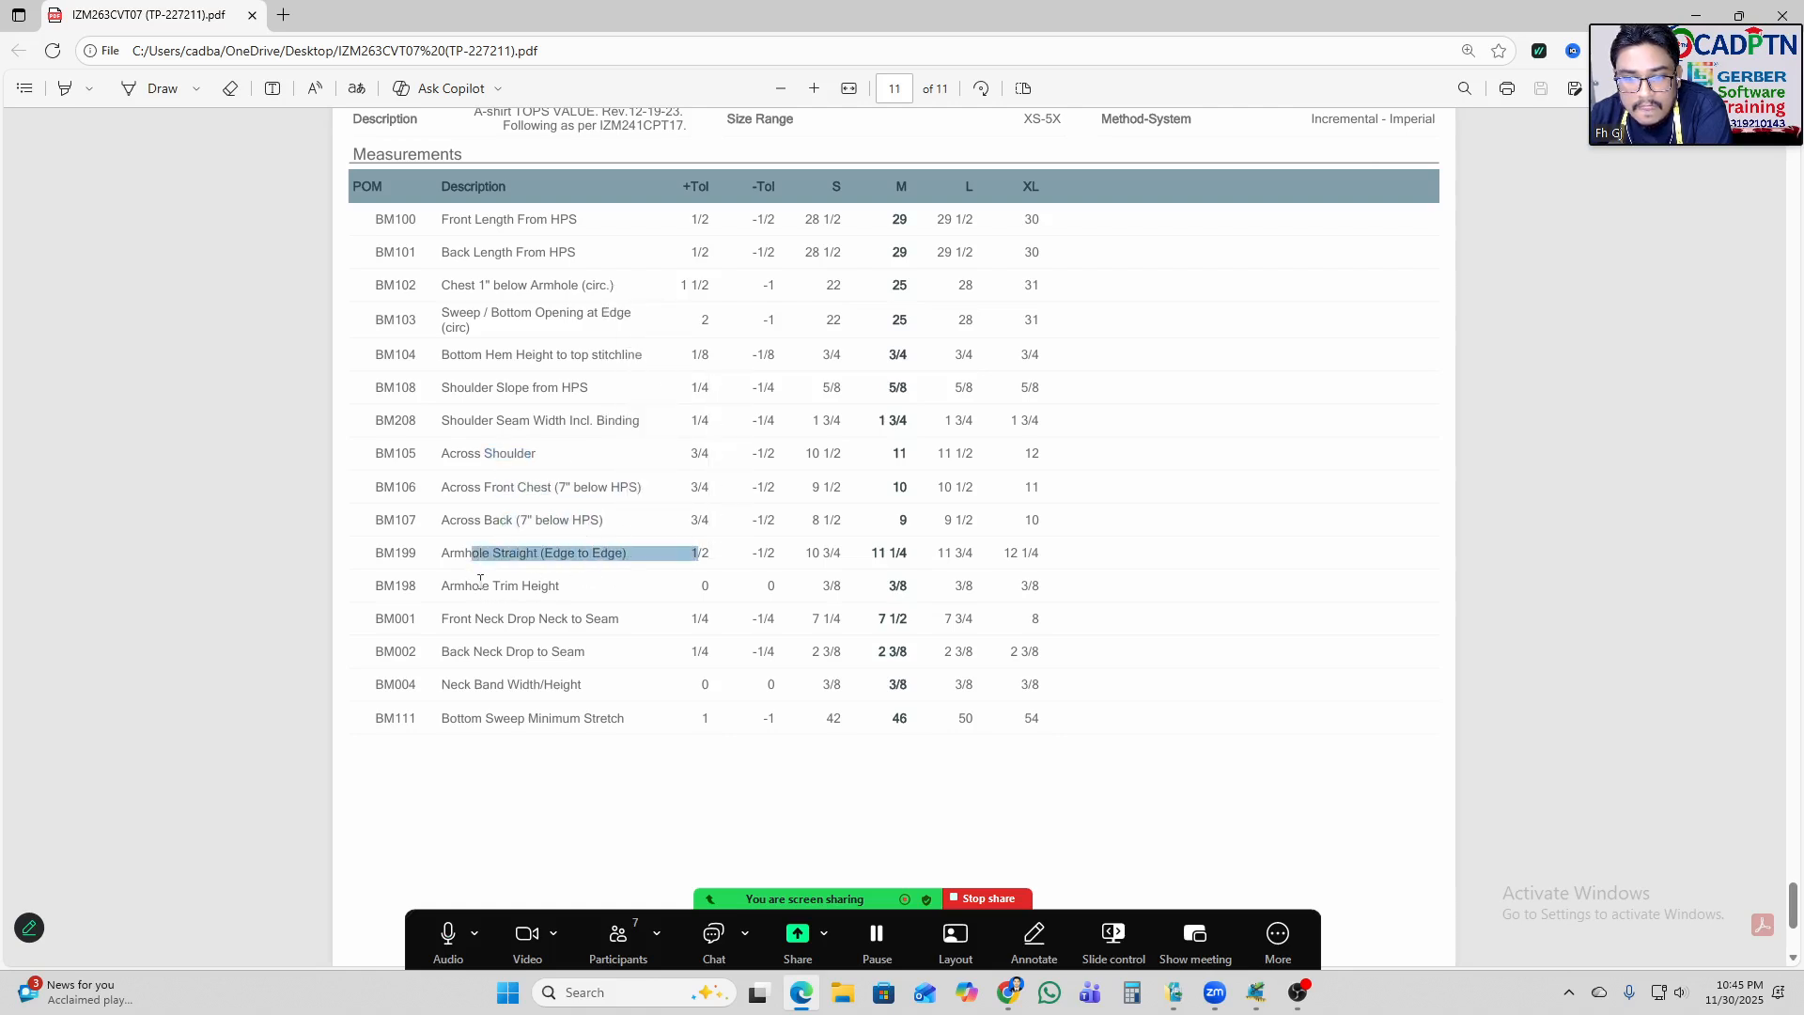
Mark the remaining points from BM198 Armhole Trim Height to BM111 one by one, and clear the selection.
drag(468, 585, 610, 573)
drag(476, 621, 631, 620)
drag(476, 652, 575, 652)
drag(467, 686, 733, 694)
drag(452, 720, 733, 722)
click(1091, 524)
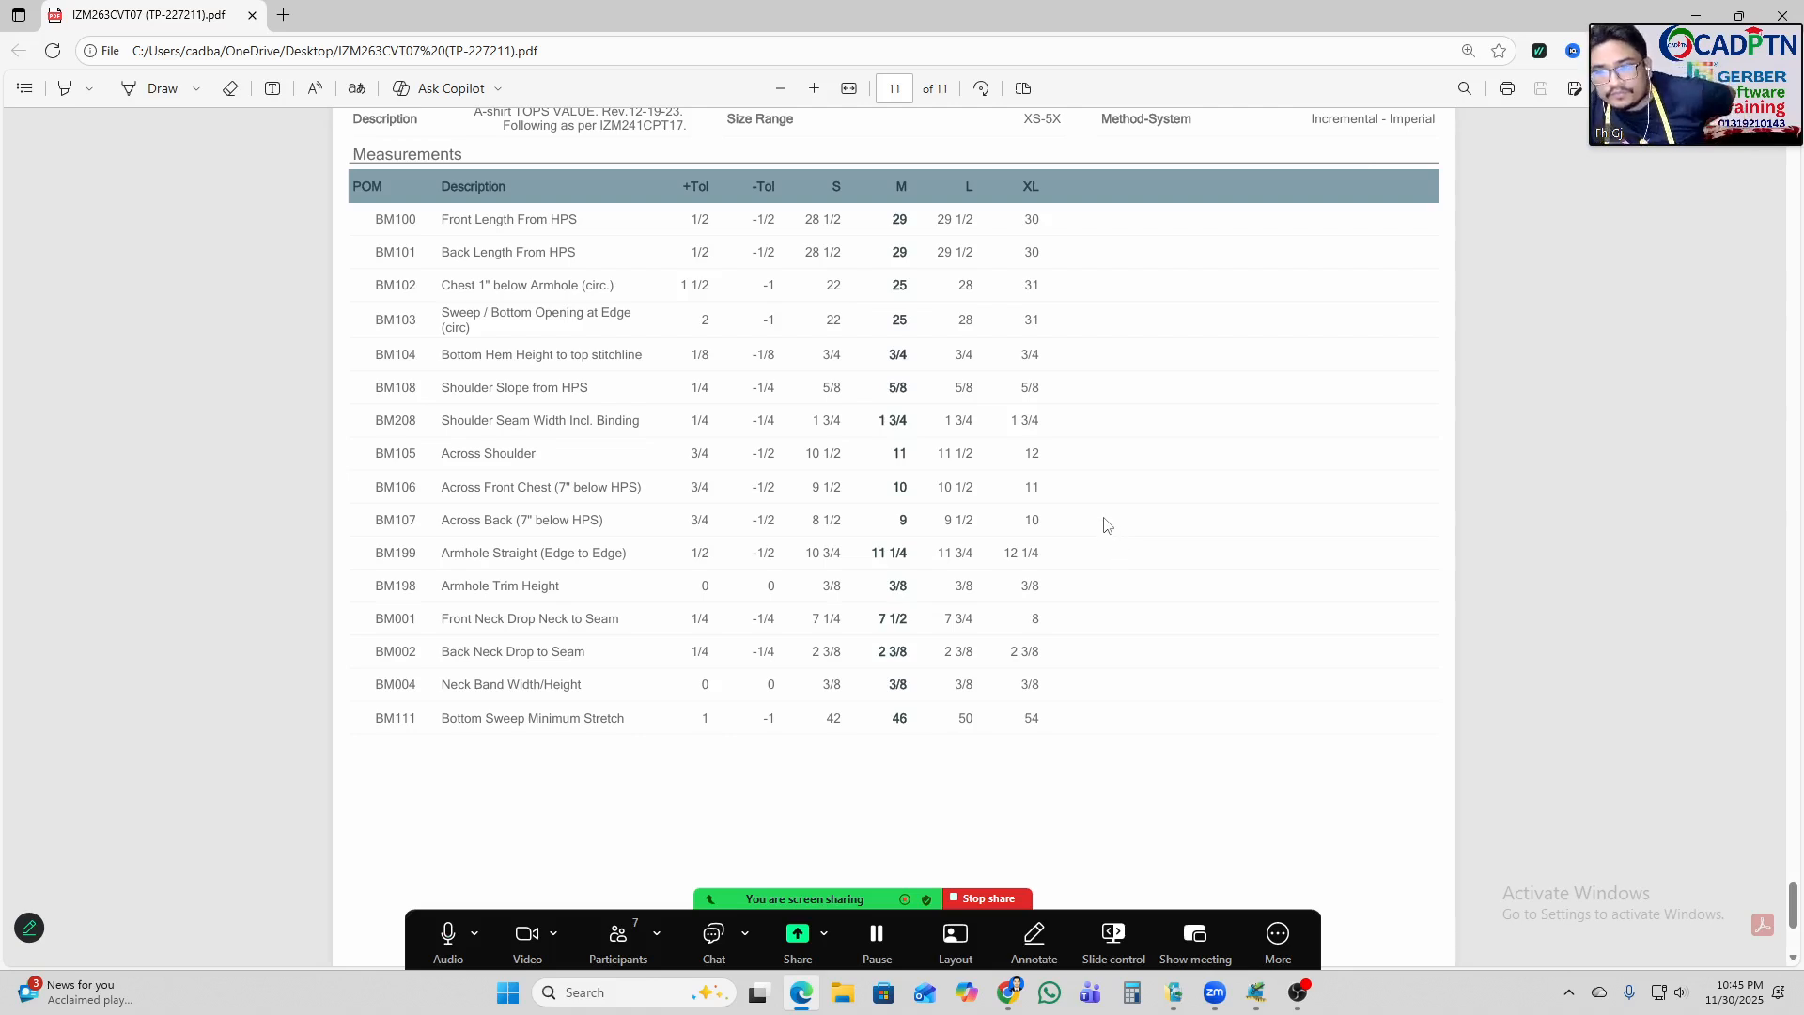
Look back from the page 11 chart through the construction and packaging pages to the labelled measurement sketch on page 2.
scroll(1102, 512, down, 3)
scroll(1106, 516, up, 2)
scroll(1104, 515, up, 4)
scroll(1104, 515, down, 2)
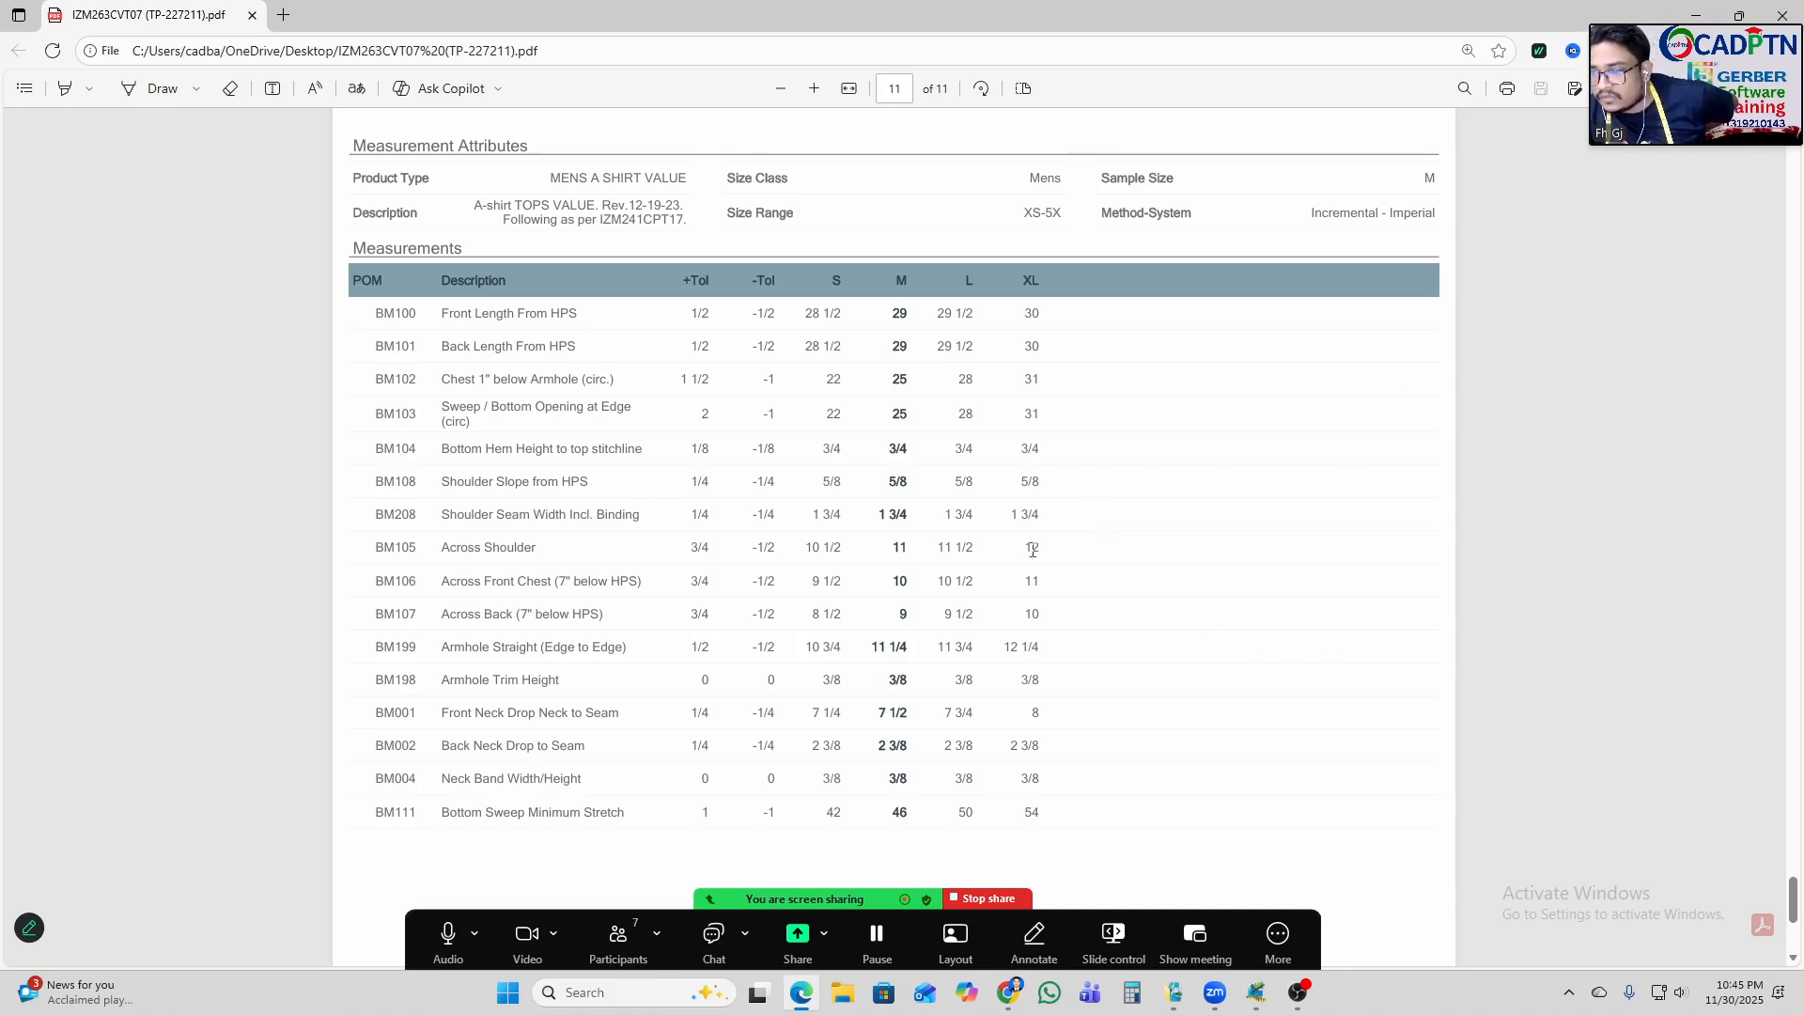
scroll(1032, 549, down, 5)
scroll(984, 481, up, 20)
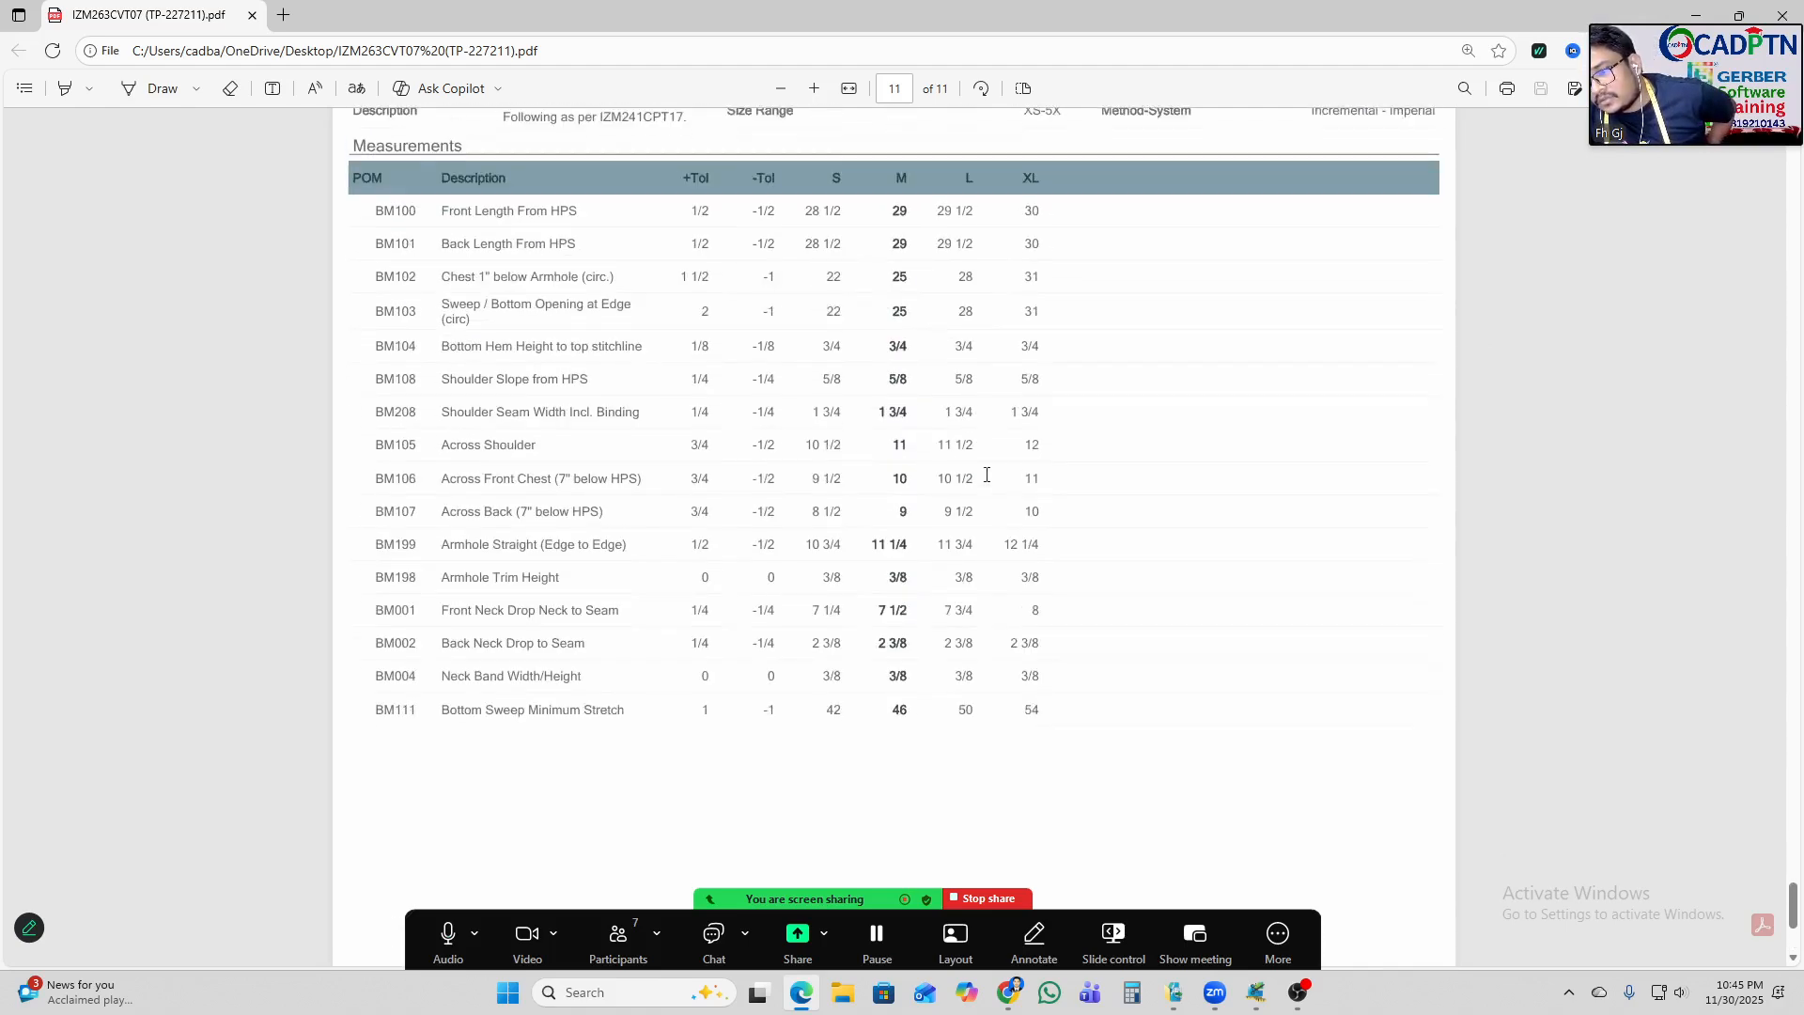
scroll(1048, 461, up, 15)
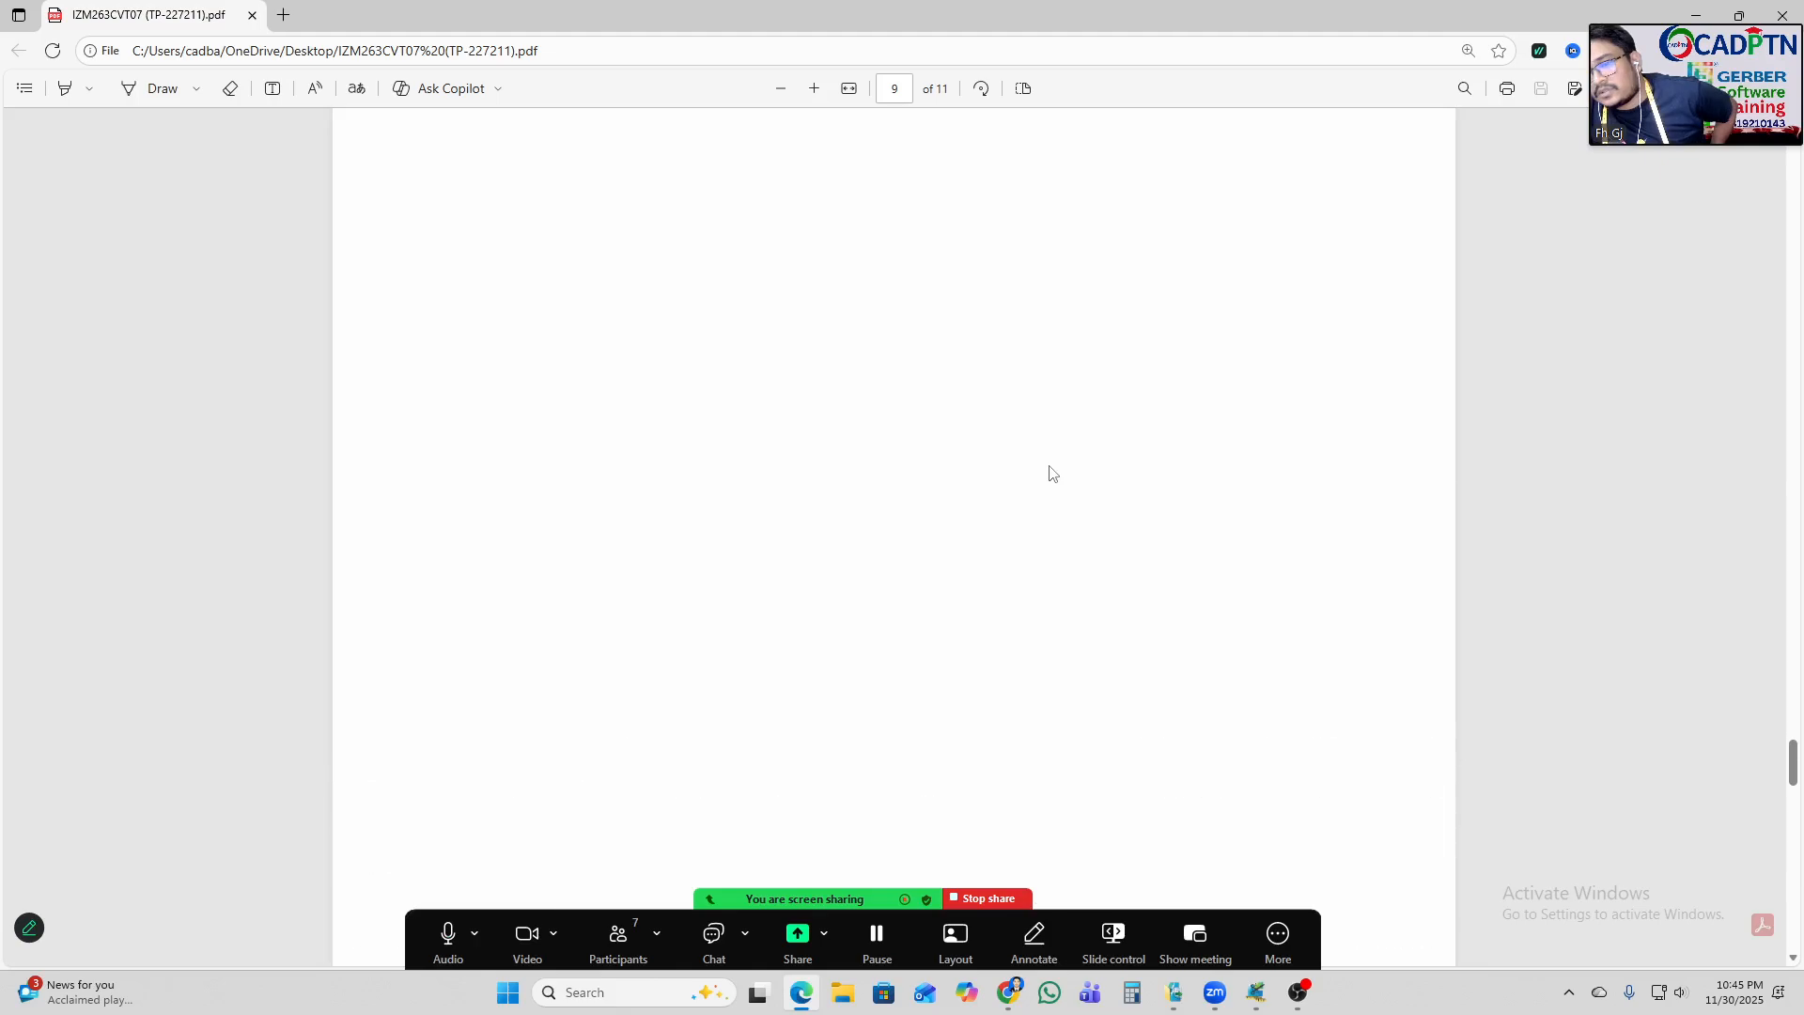
scroll(1016, 455, up, 20)
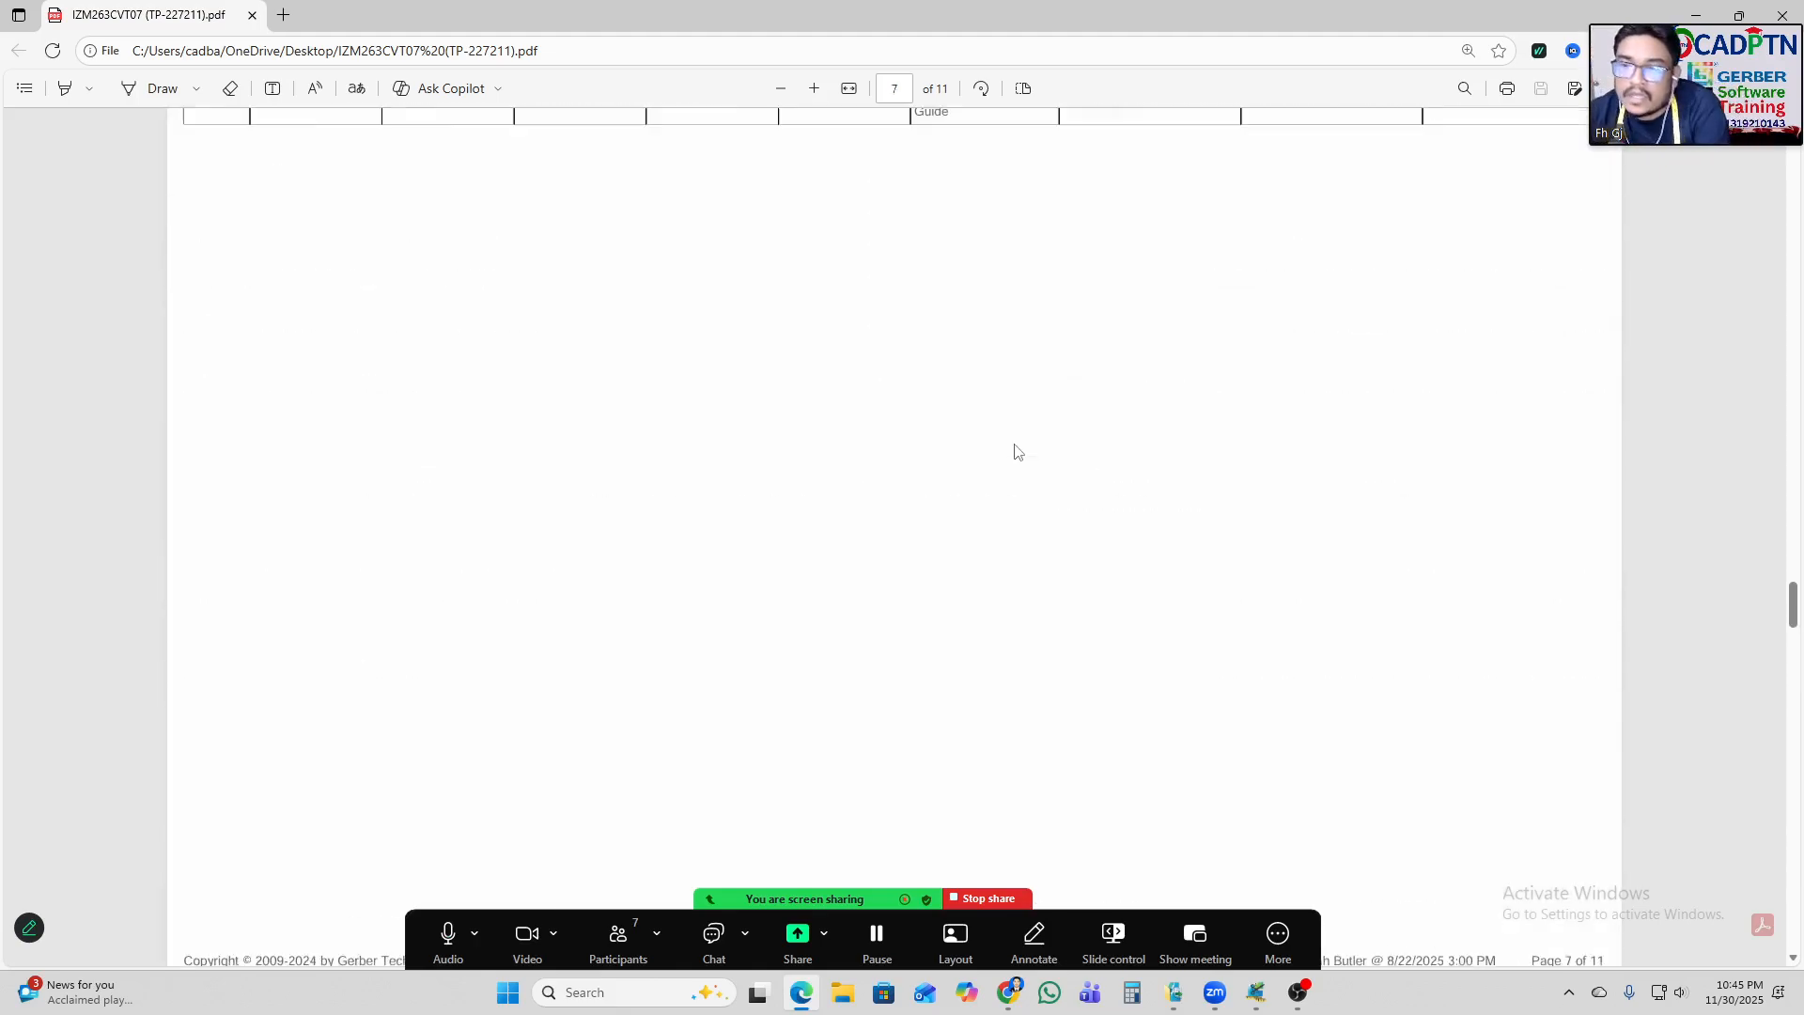
scroll(1015, 350, up, 10)
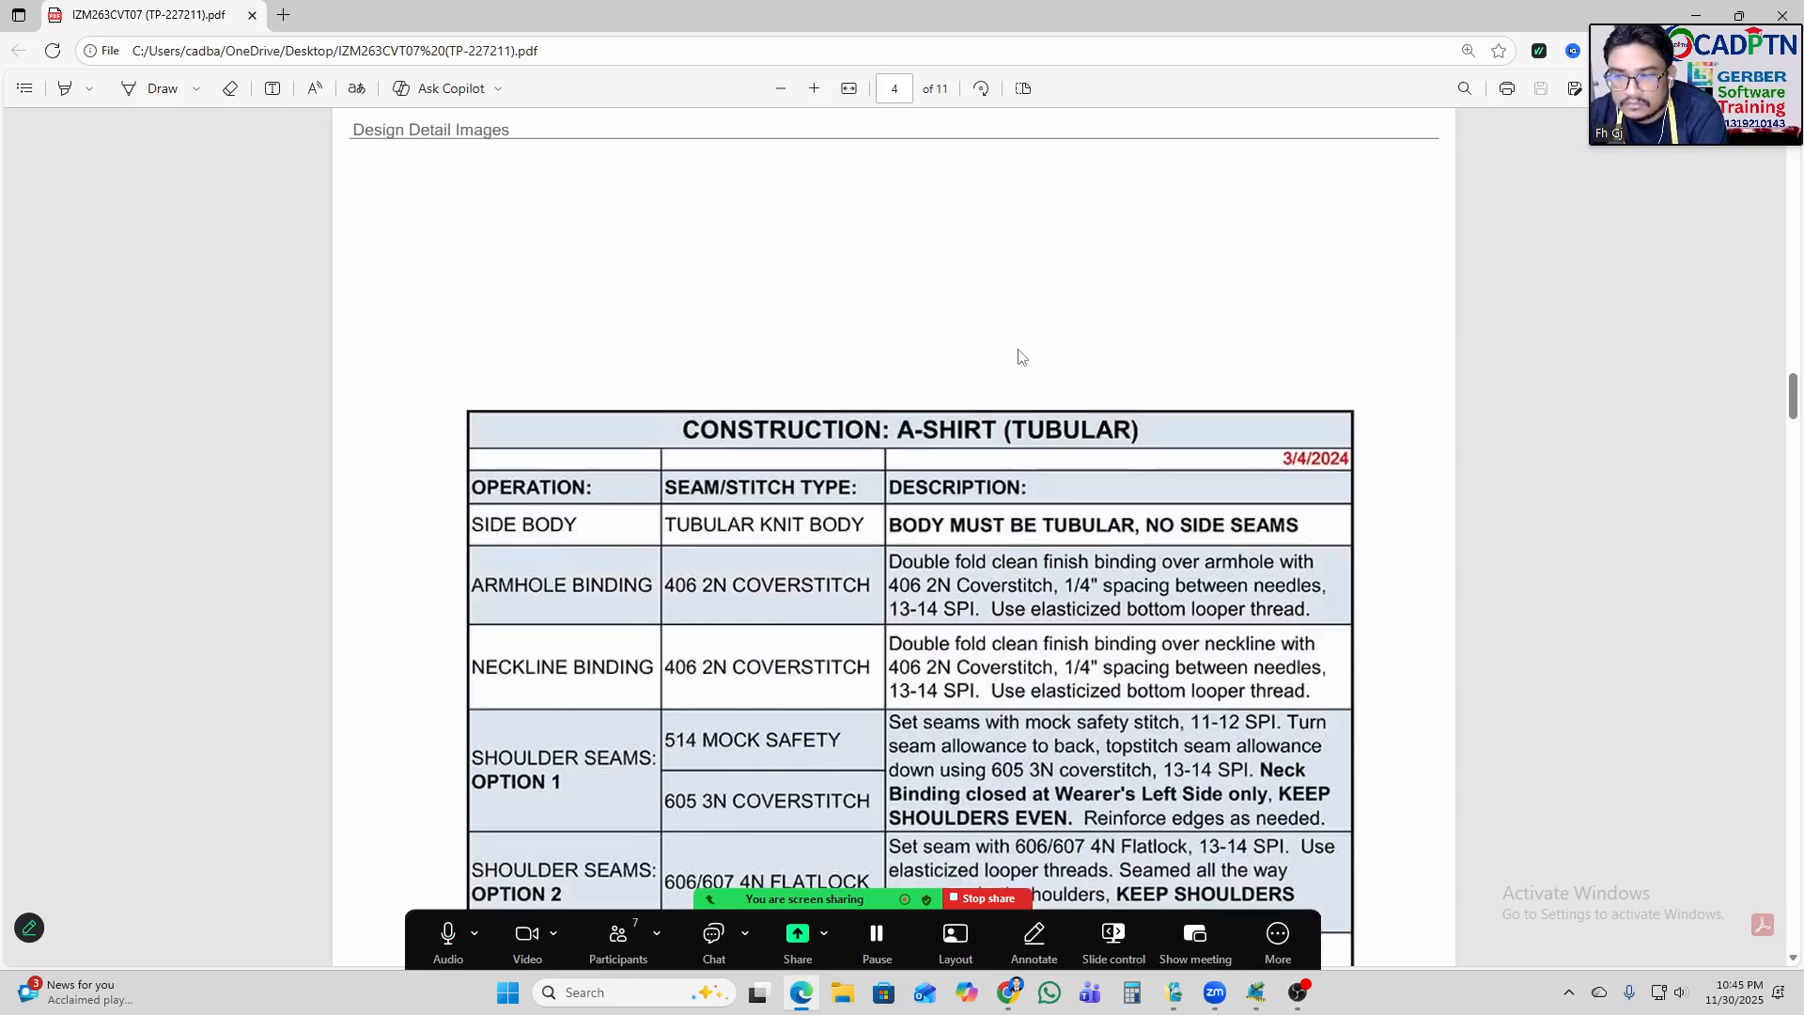
scroll(1022, 357, up, 13)
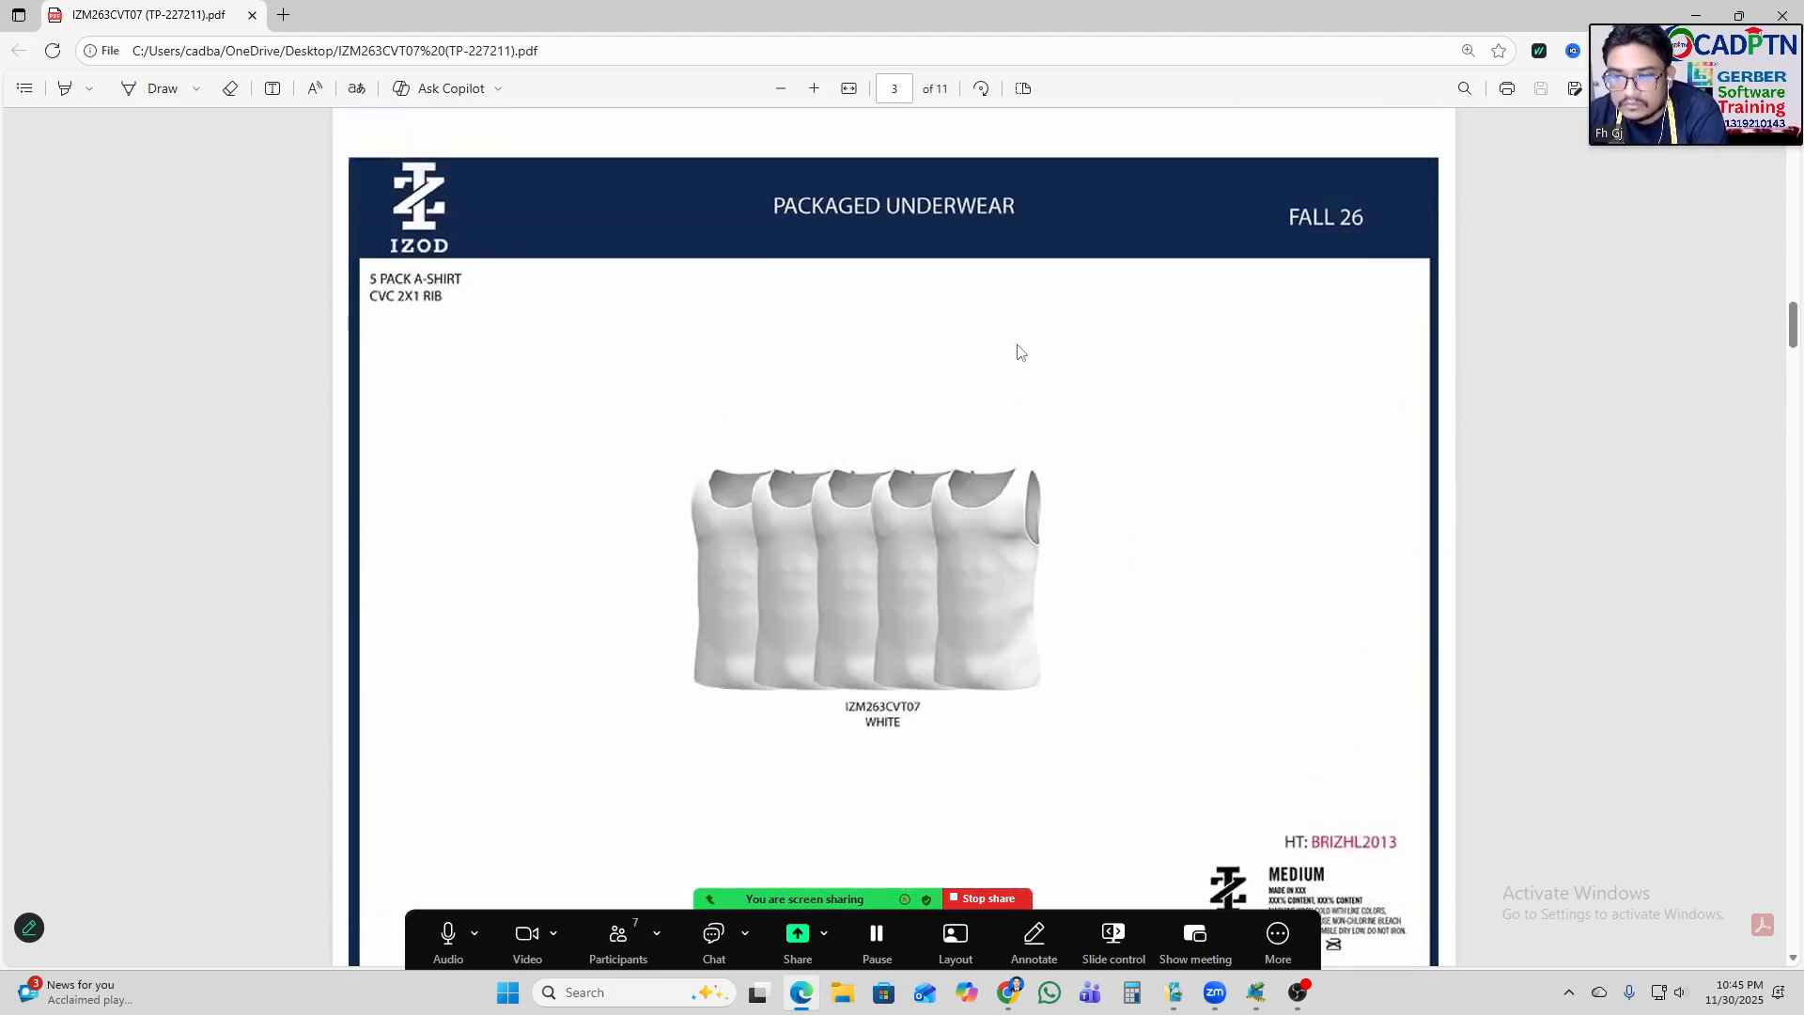
scroll(1020, 351, up, 12)
scroll(1020, 351, up, 5)
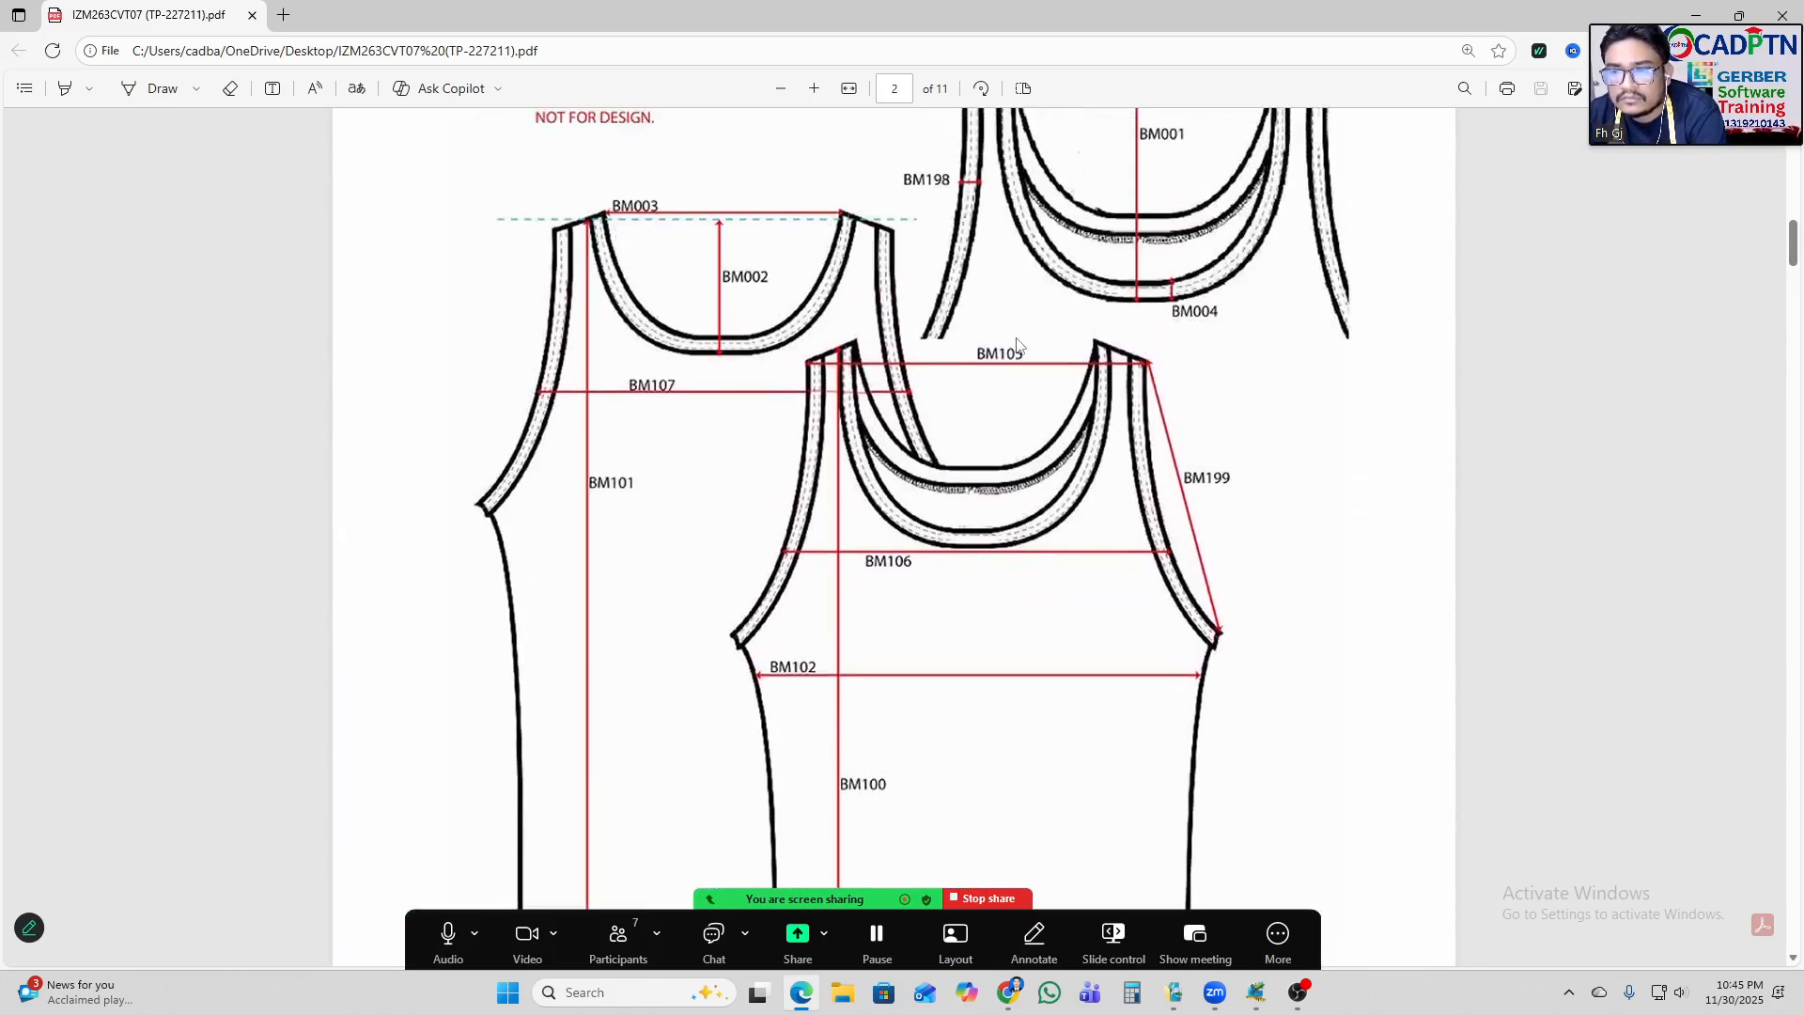
Return to the cover page's front and back tank sketches in a smaller page view.
ctrl+scroll(1017, 344, down, 2)
scroll(1018, 345, up, 5)
scroll(1019, 346, up, 8)
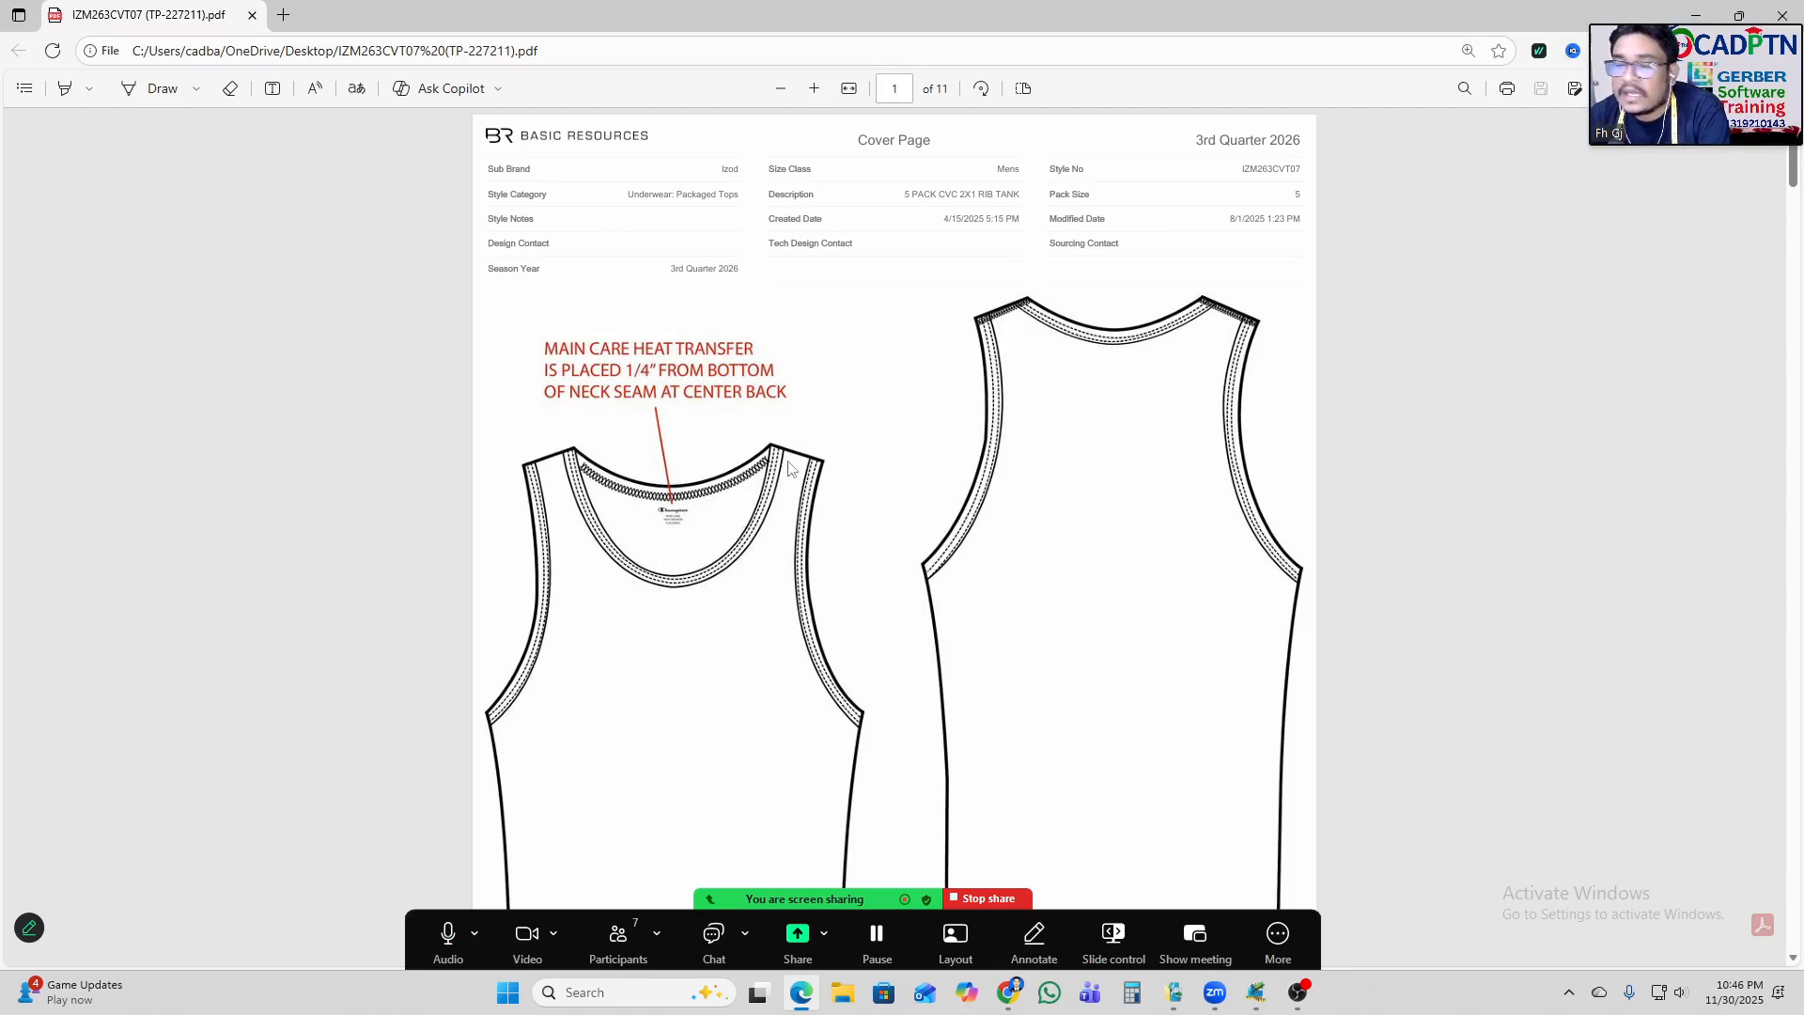
Skim the tech pack from the cover page to the Consolidated BOM tables on pages 5 and 6.
scroll(810, 555, down, 1)
scroll(810, 556, down, 20)
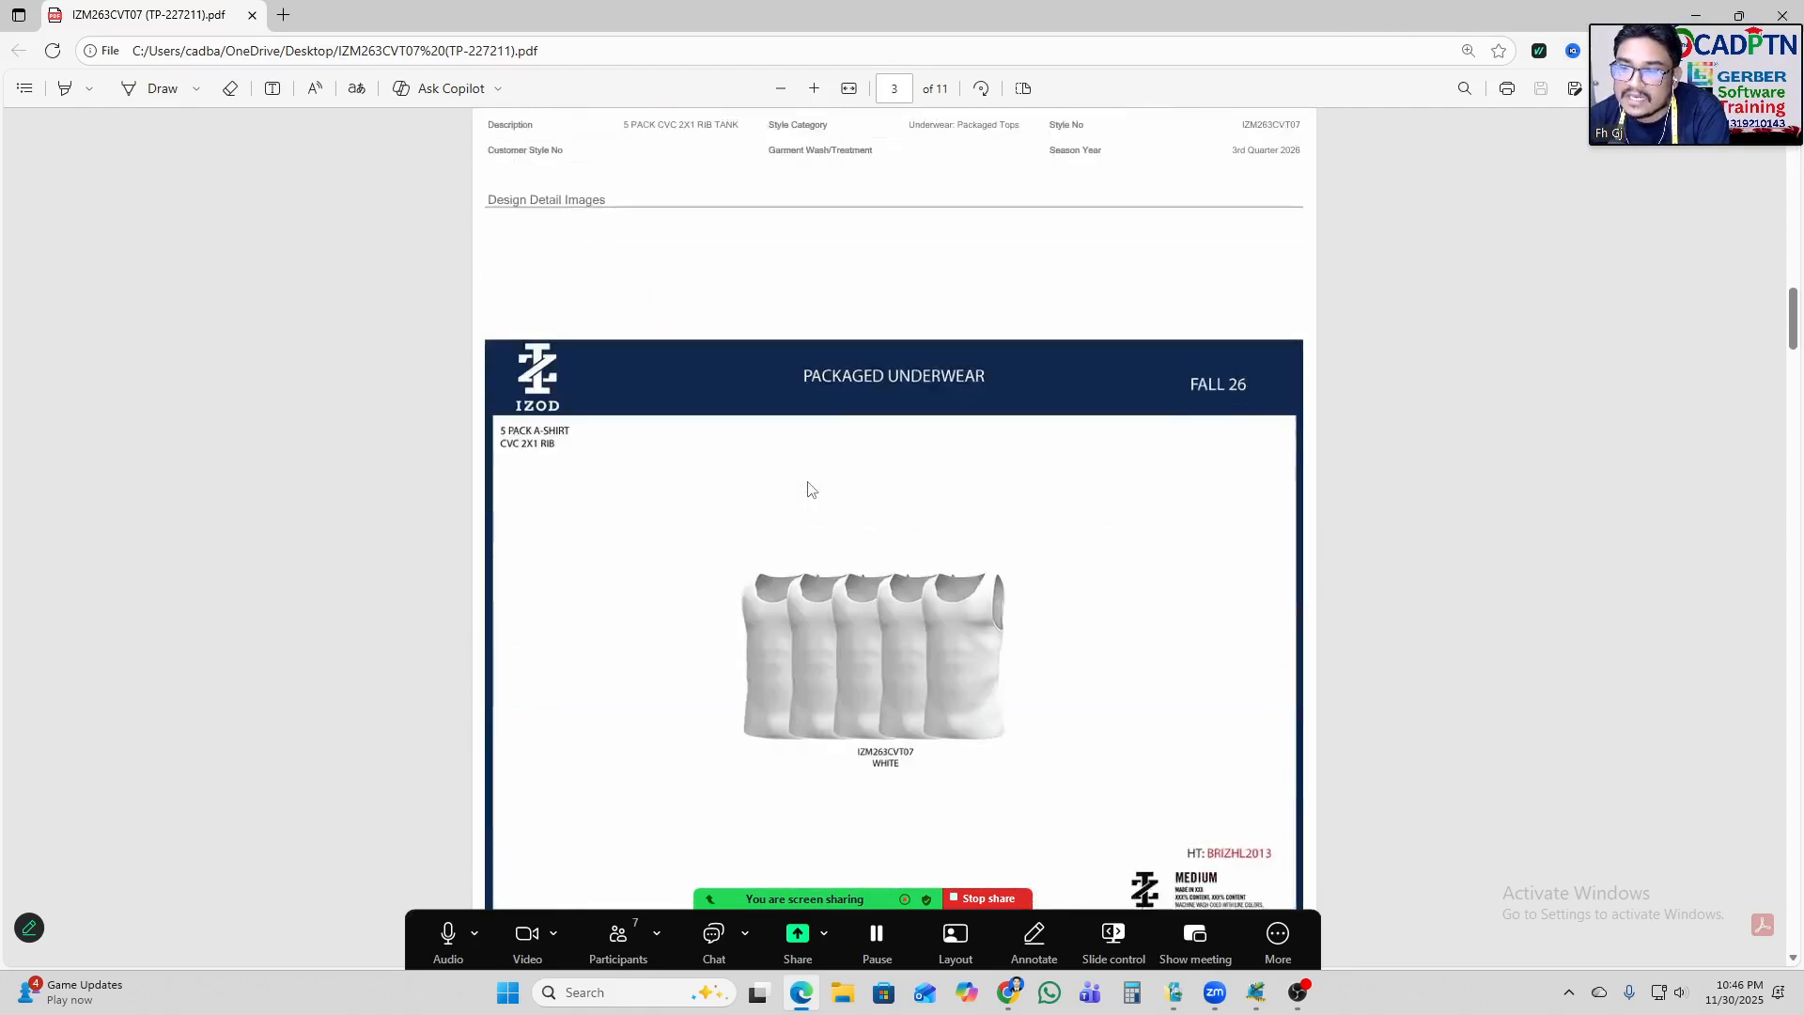
scroll(810, 490, down, 20)
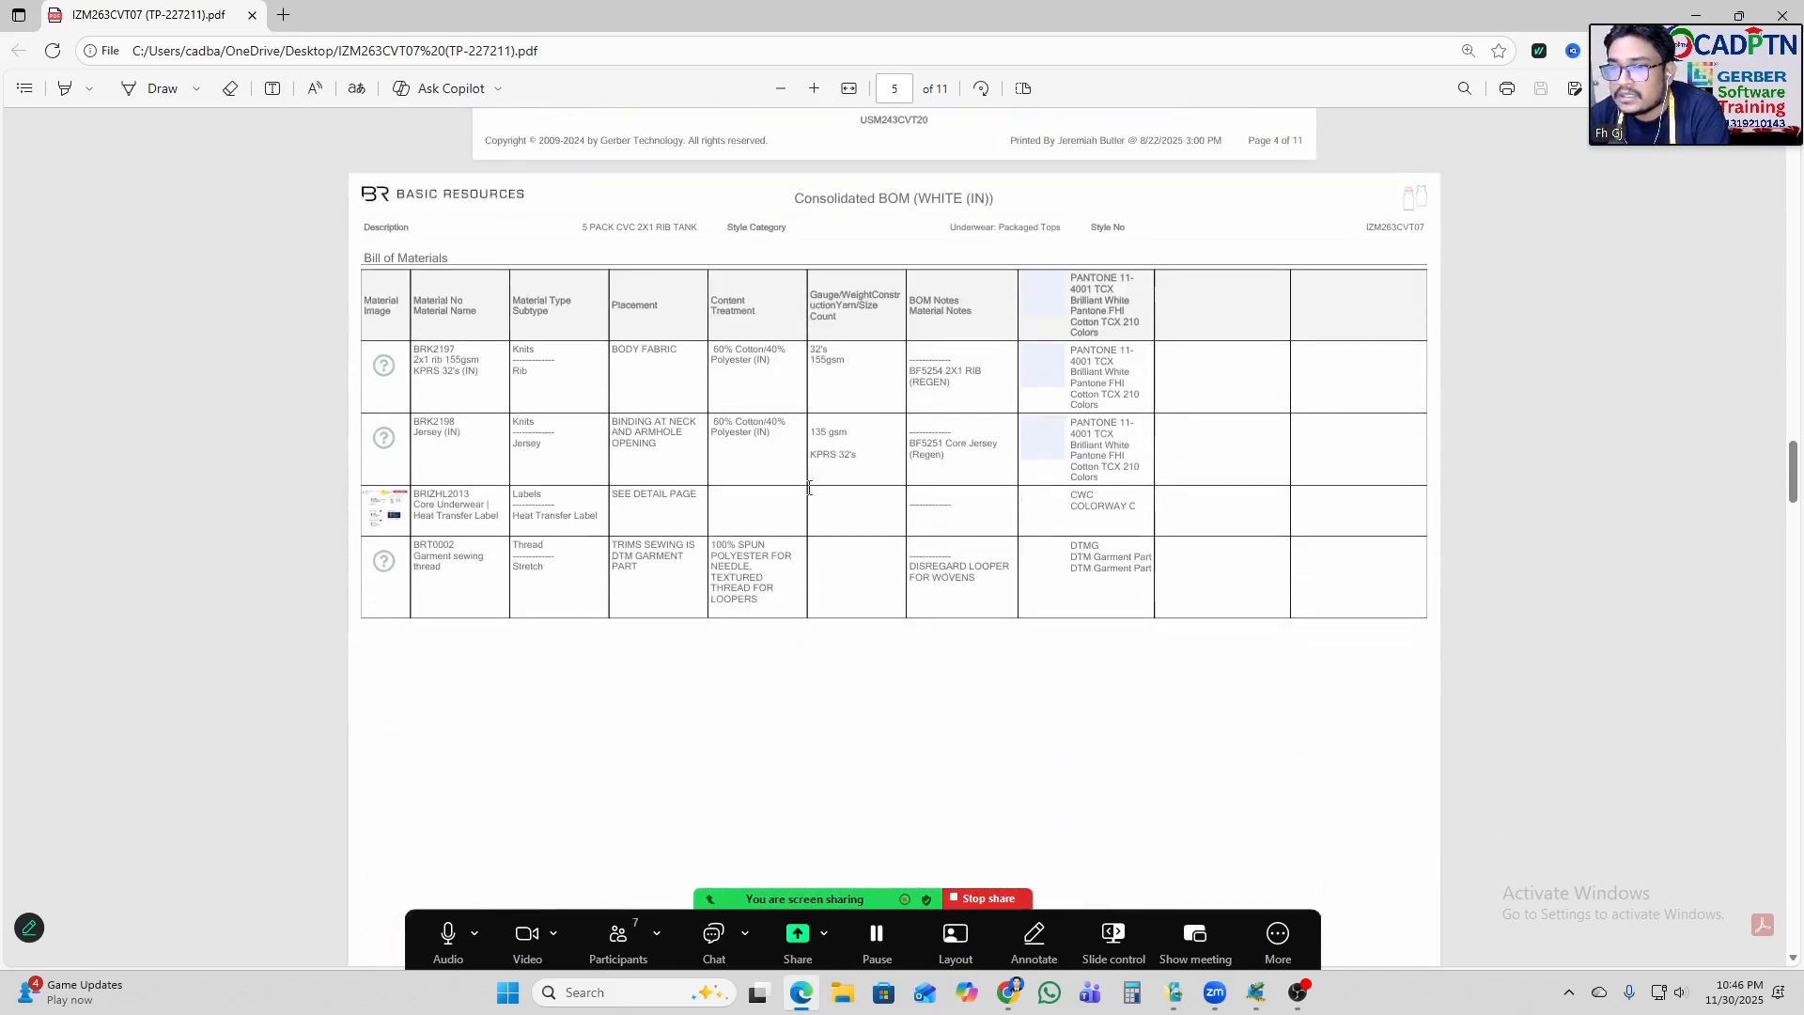
scroll(808, 496, down, 4)
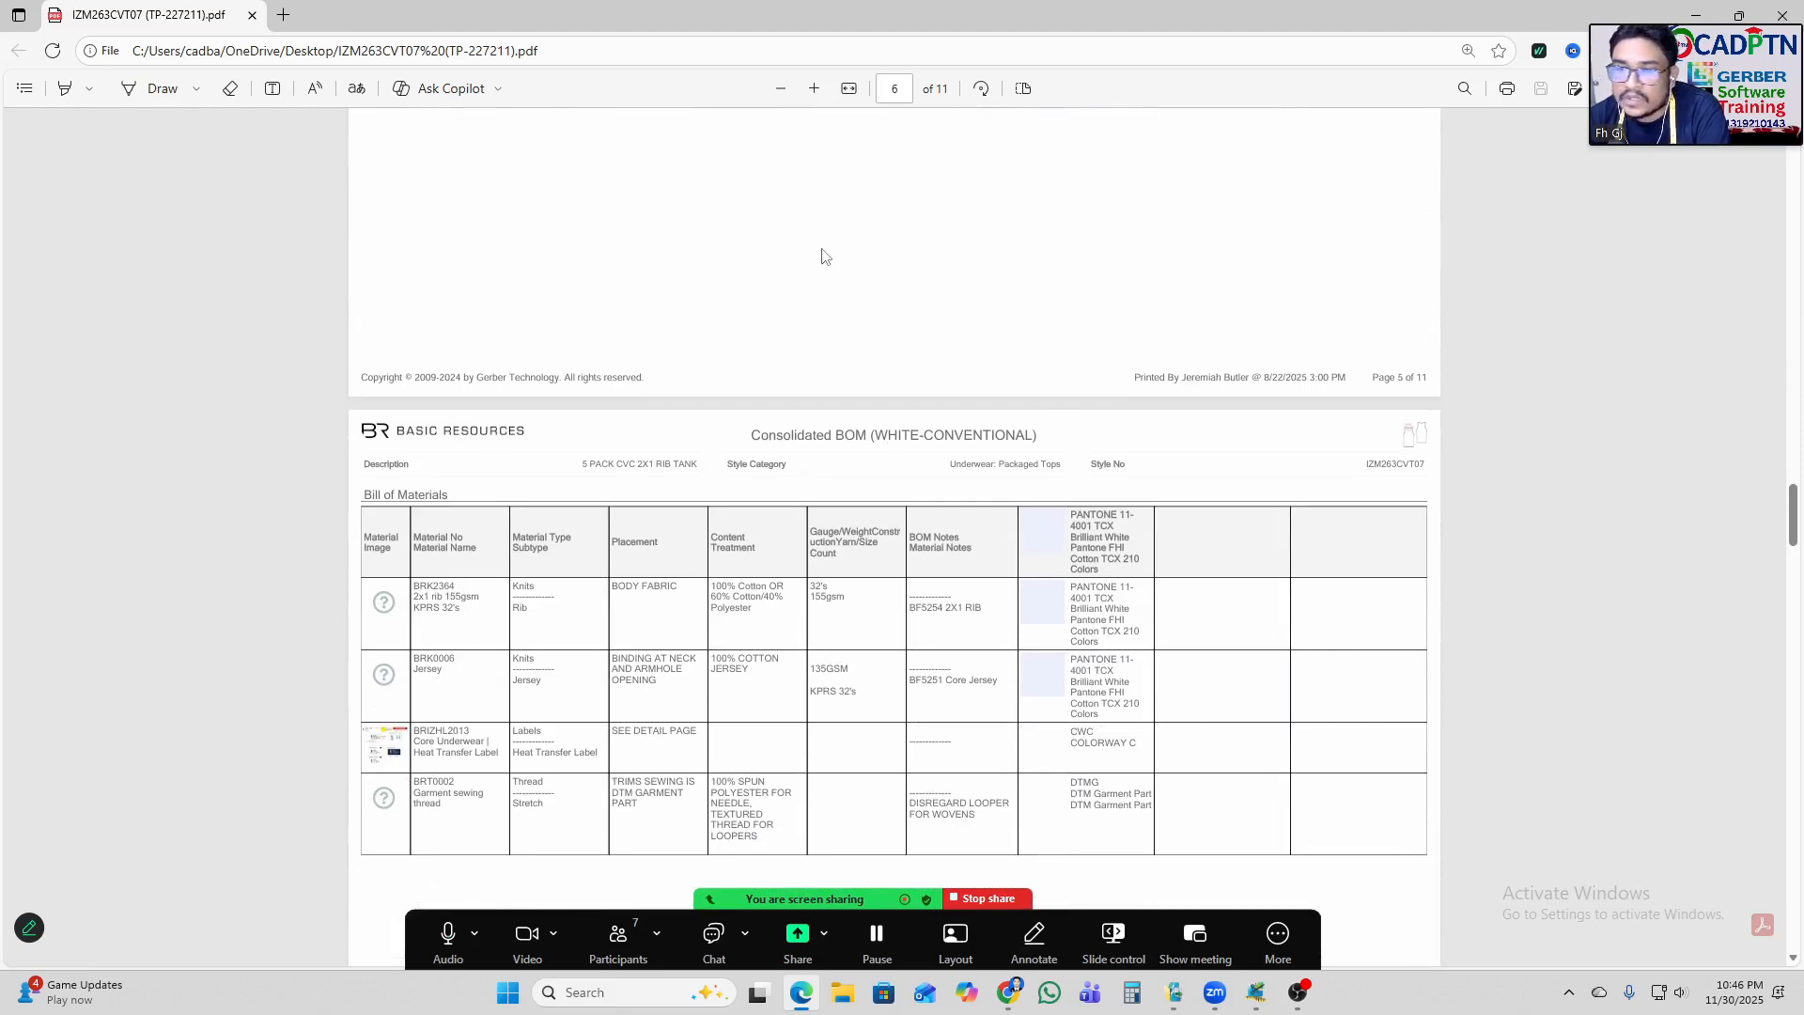
scroll(1375, 551, down, 5)
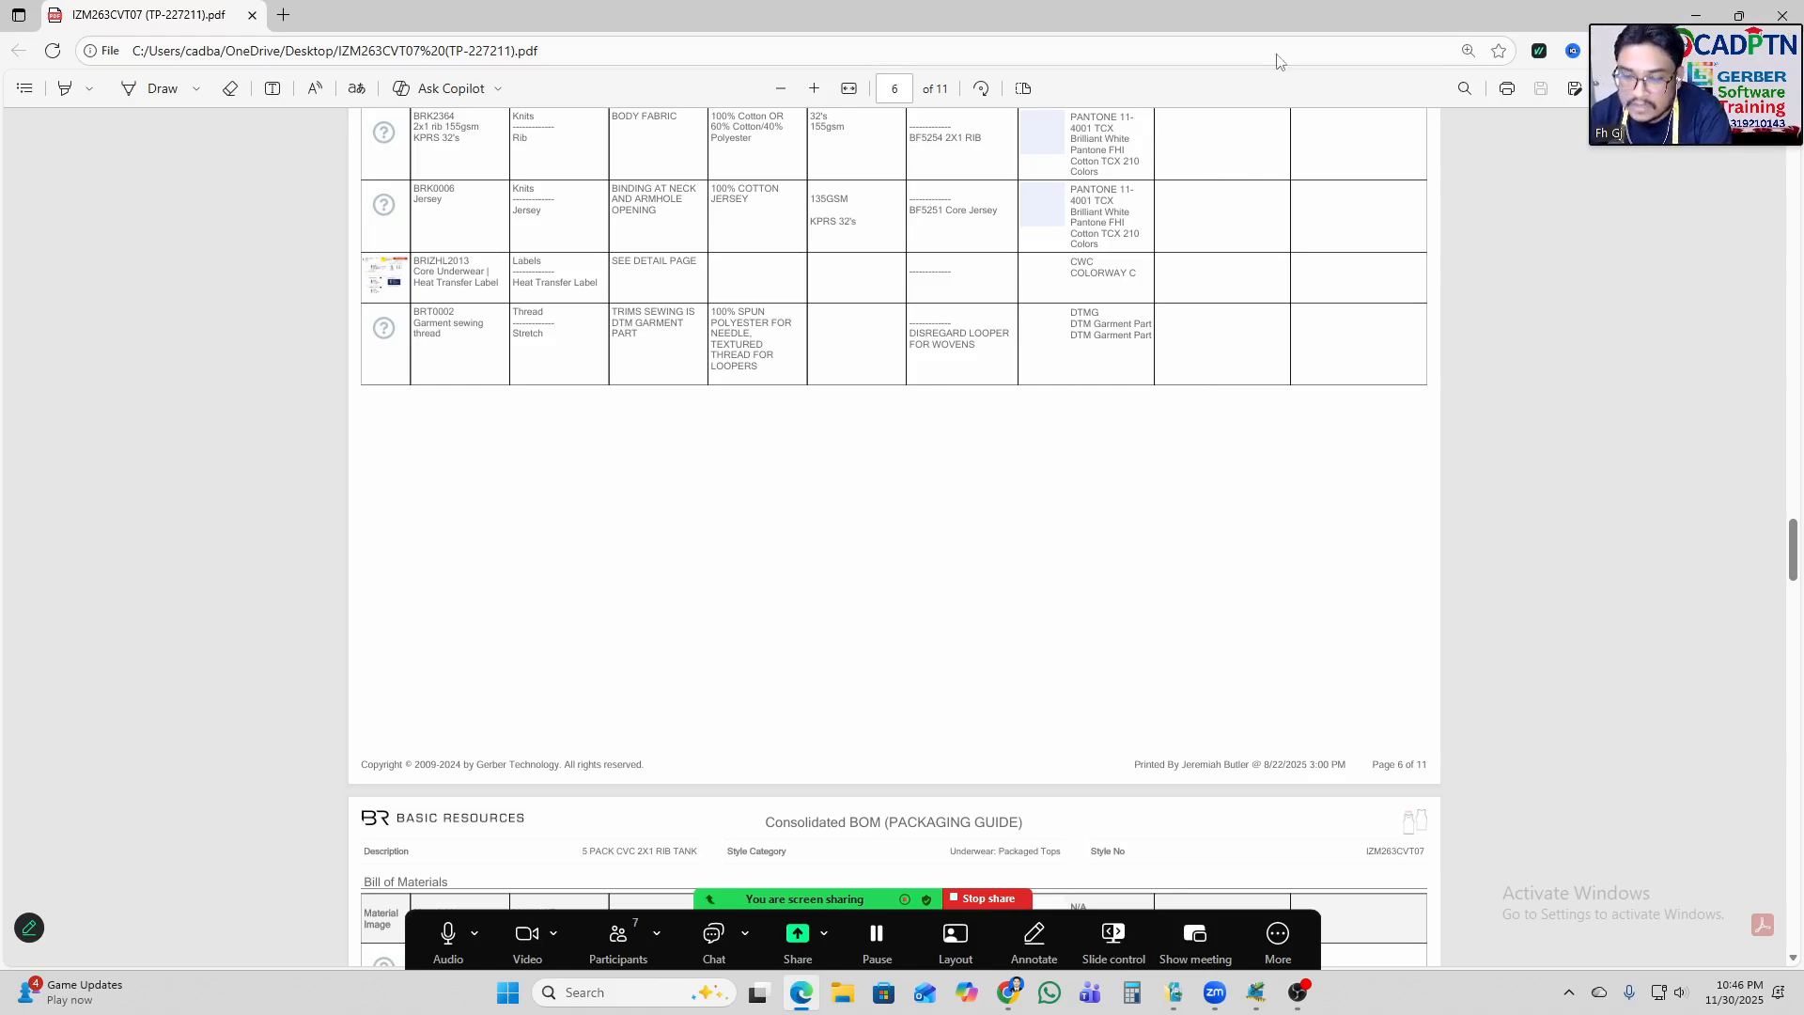
Switch to AccuMark Explorer.
mouse_move(1175, 1001)
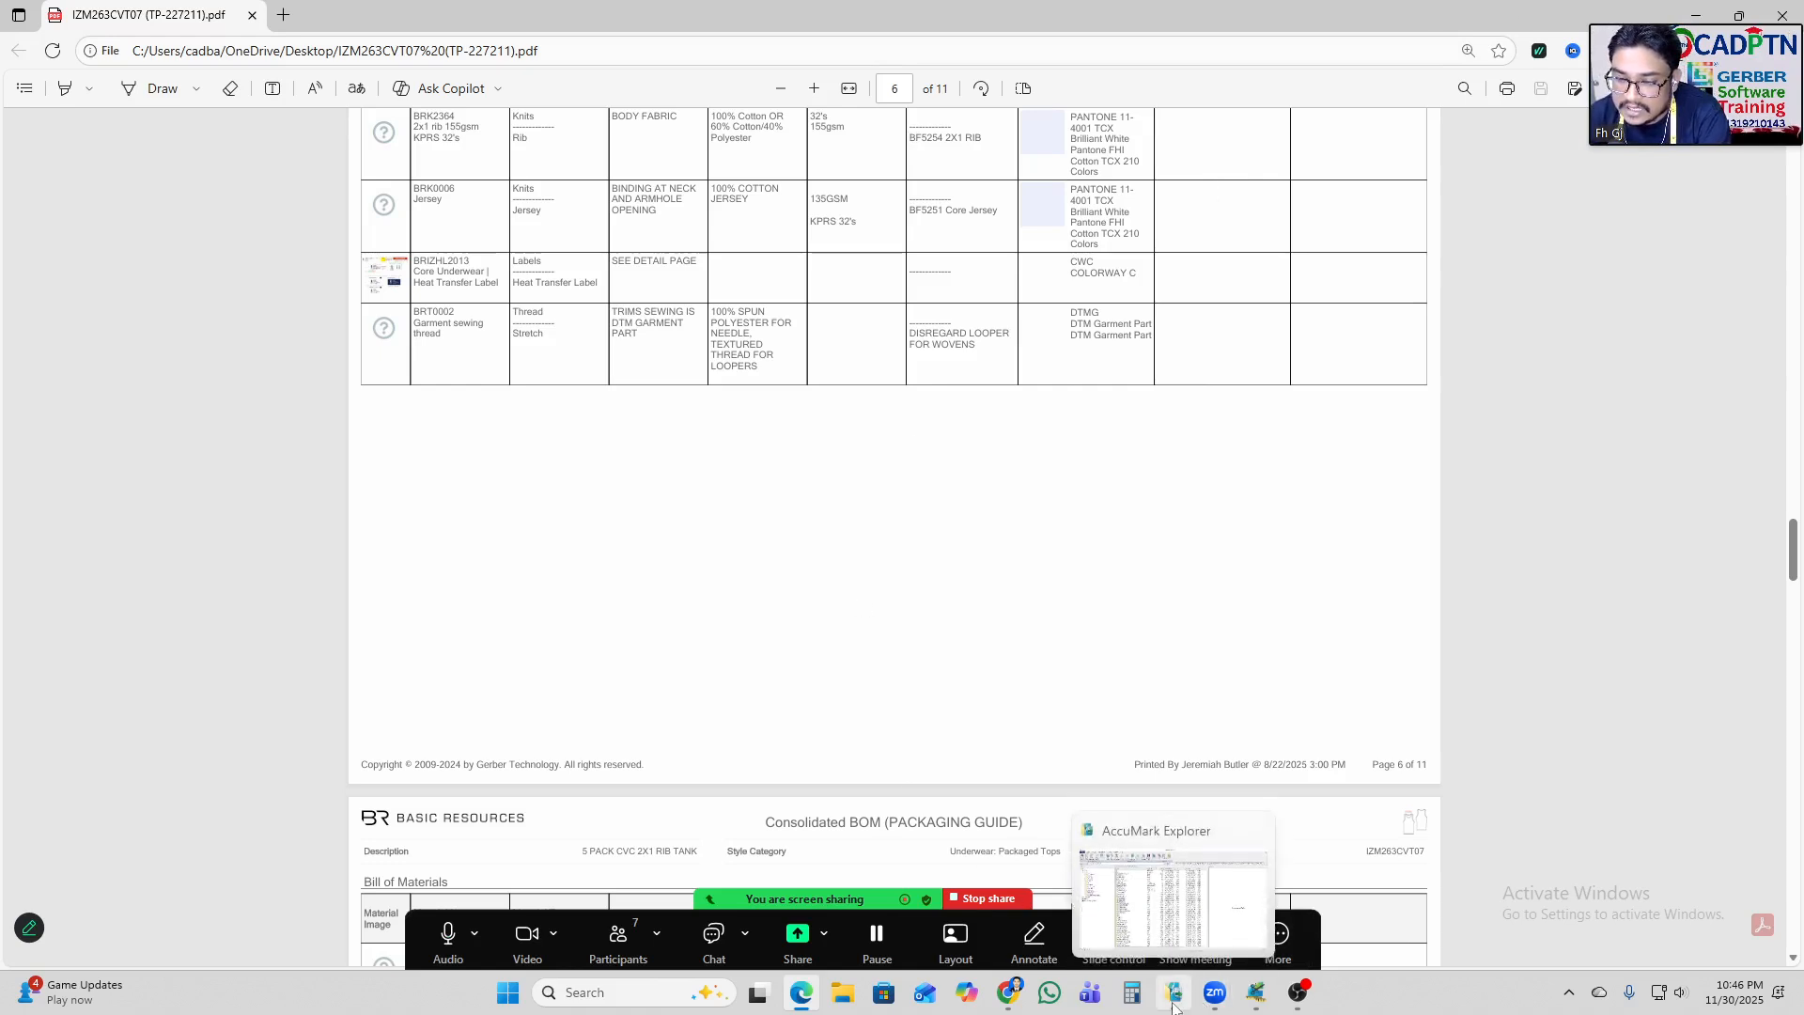
click(1170, 906)
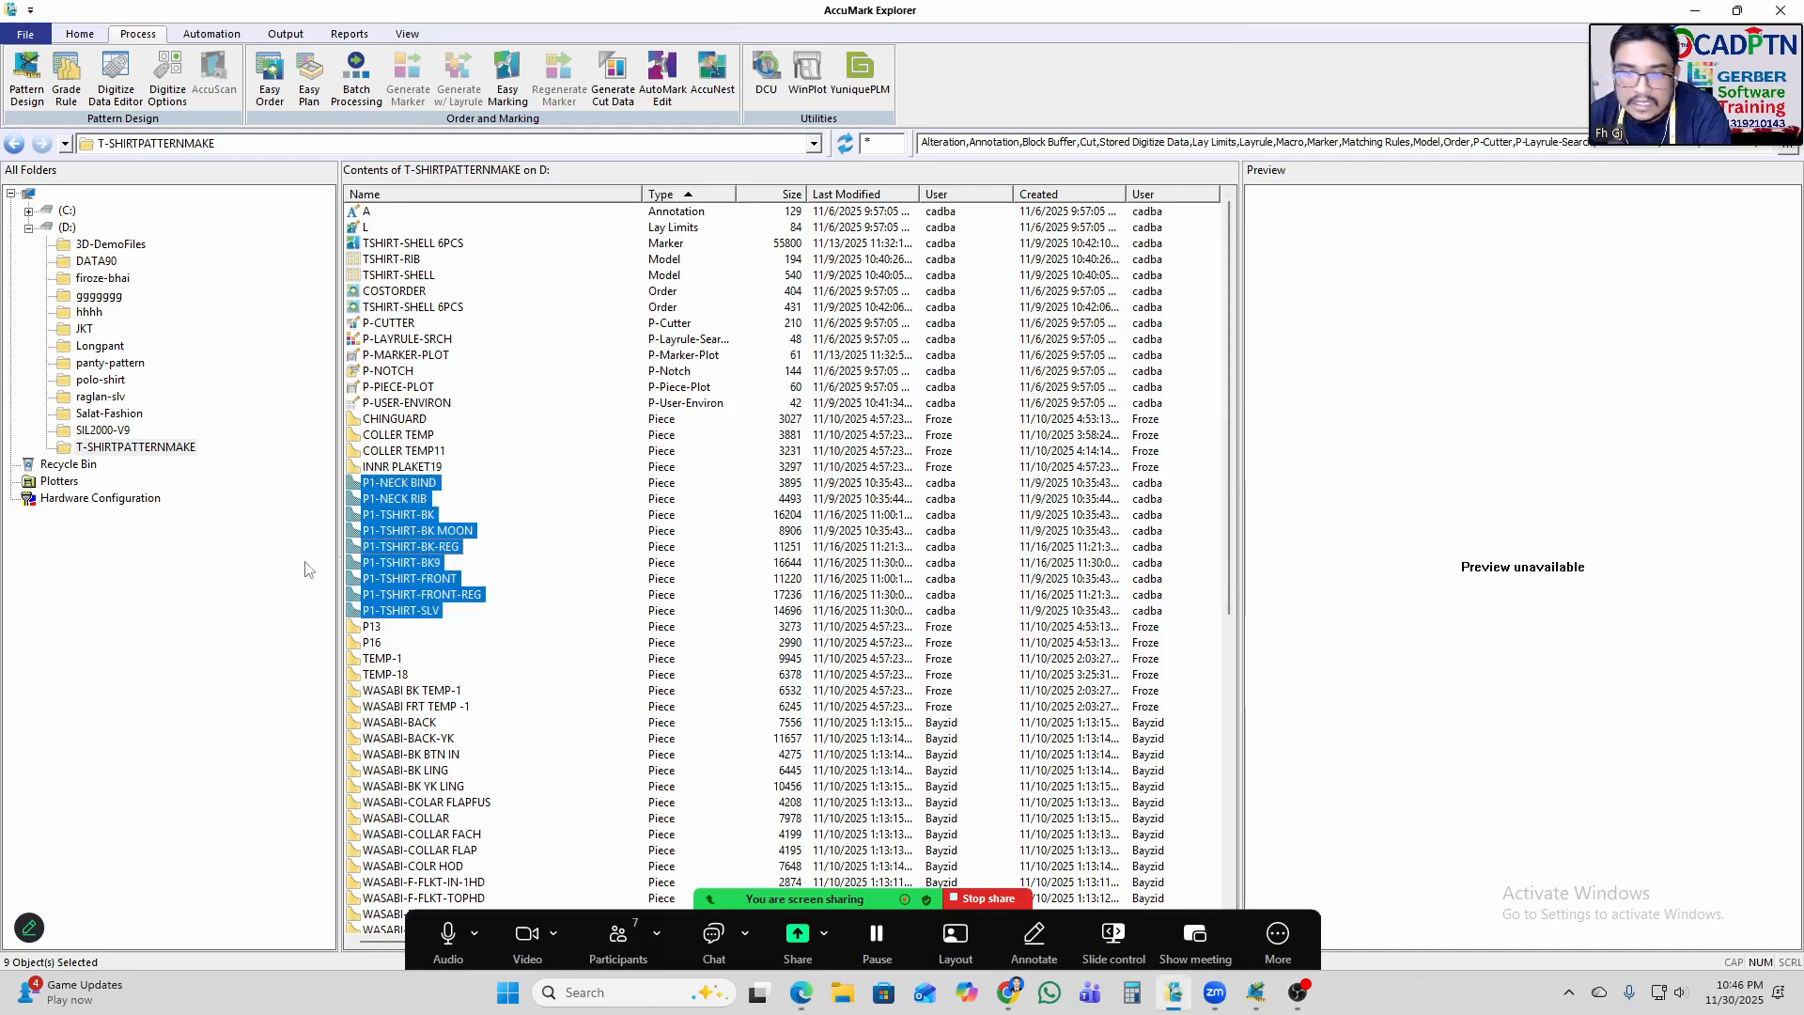
Open the raglan-slv storage area on drive D: and preview the P1-BK and P1-HOOD IN pieces.
click(110, 415)
click(102, 433)
click(113, 449)
click(105, 432)
click(103, 398)
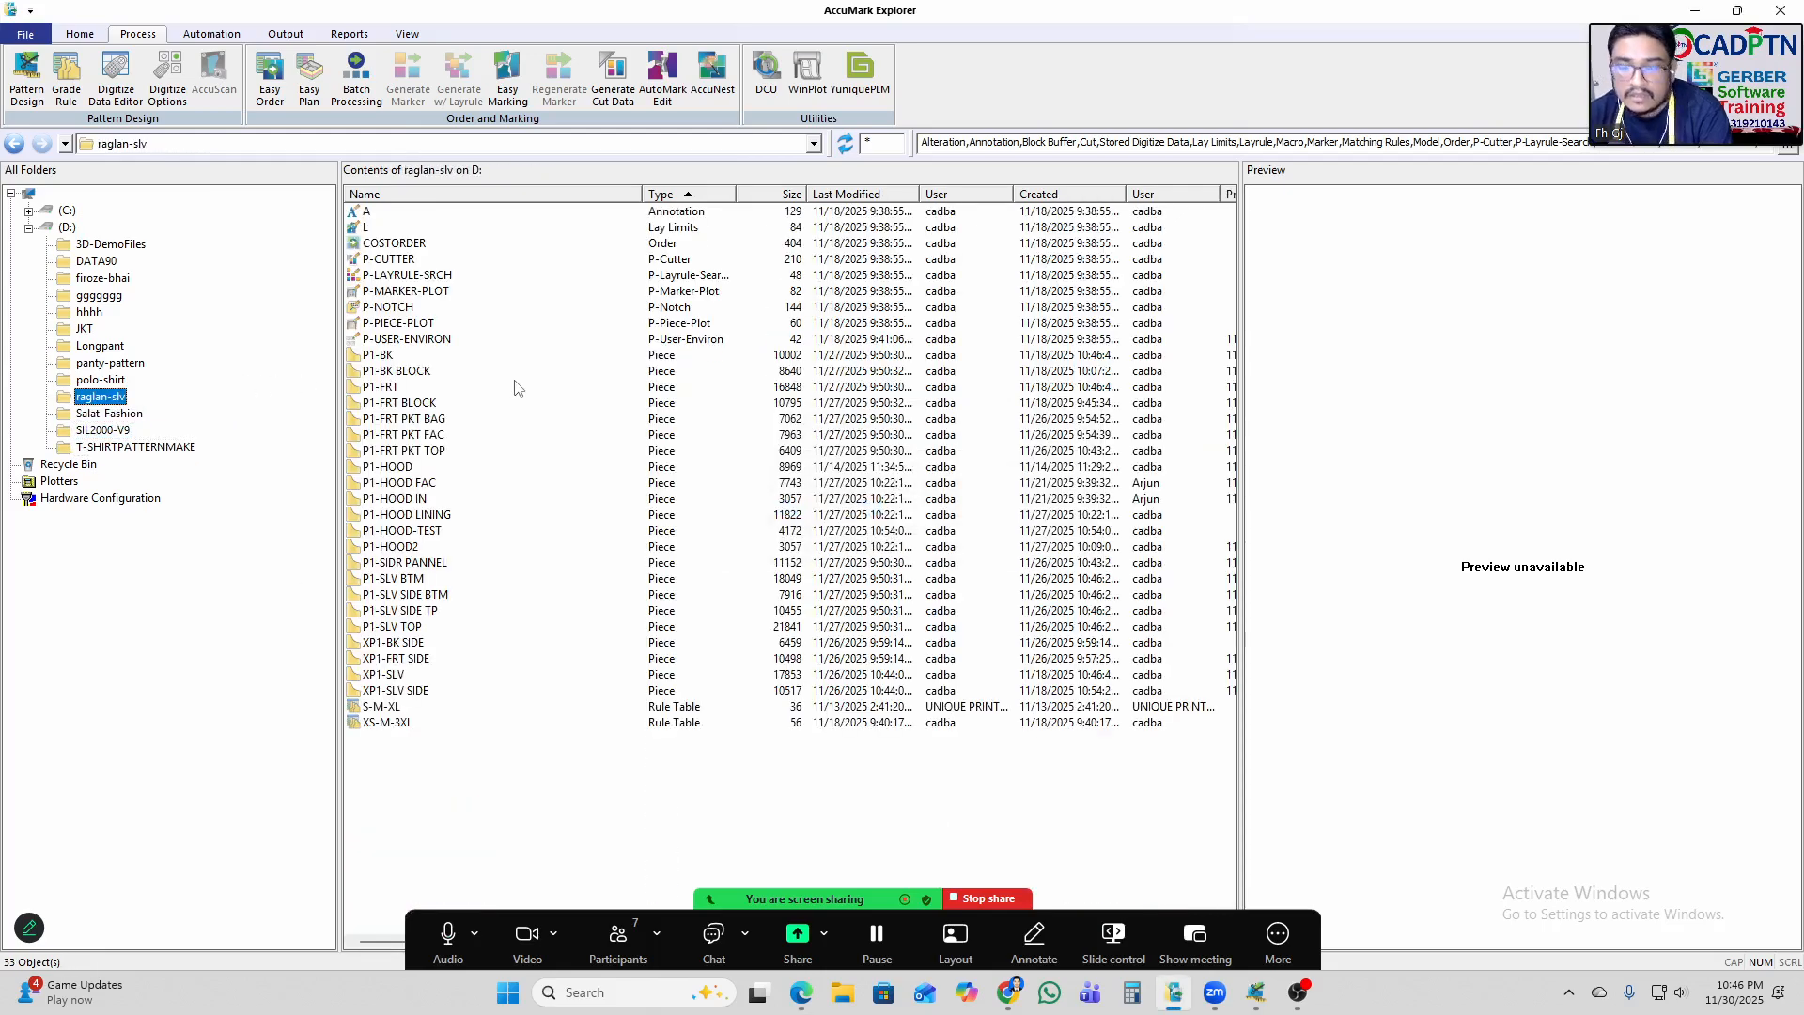
click(379, 355)
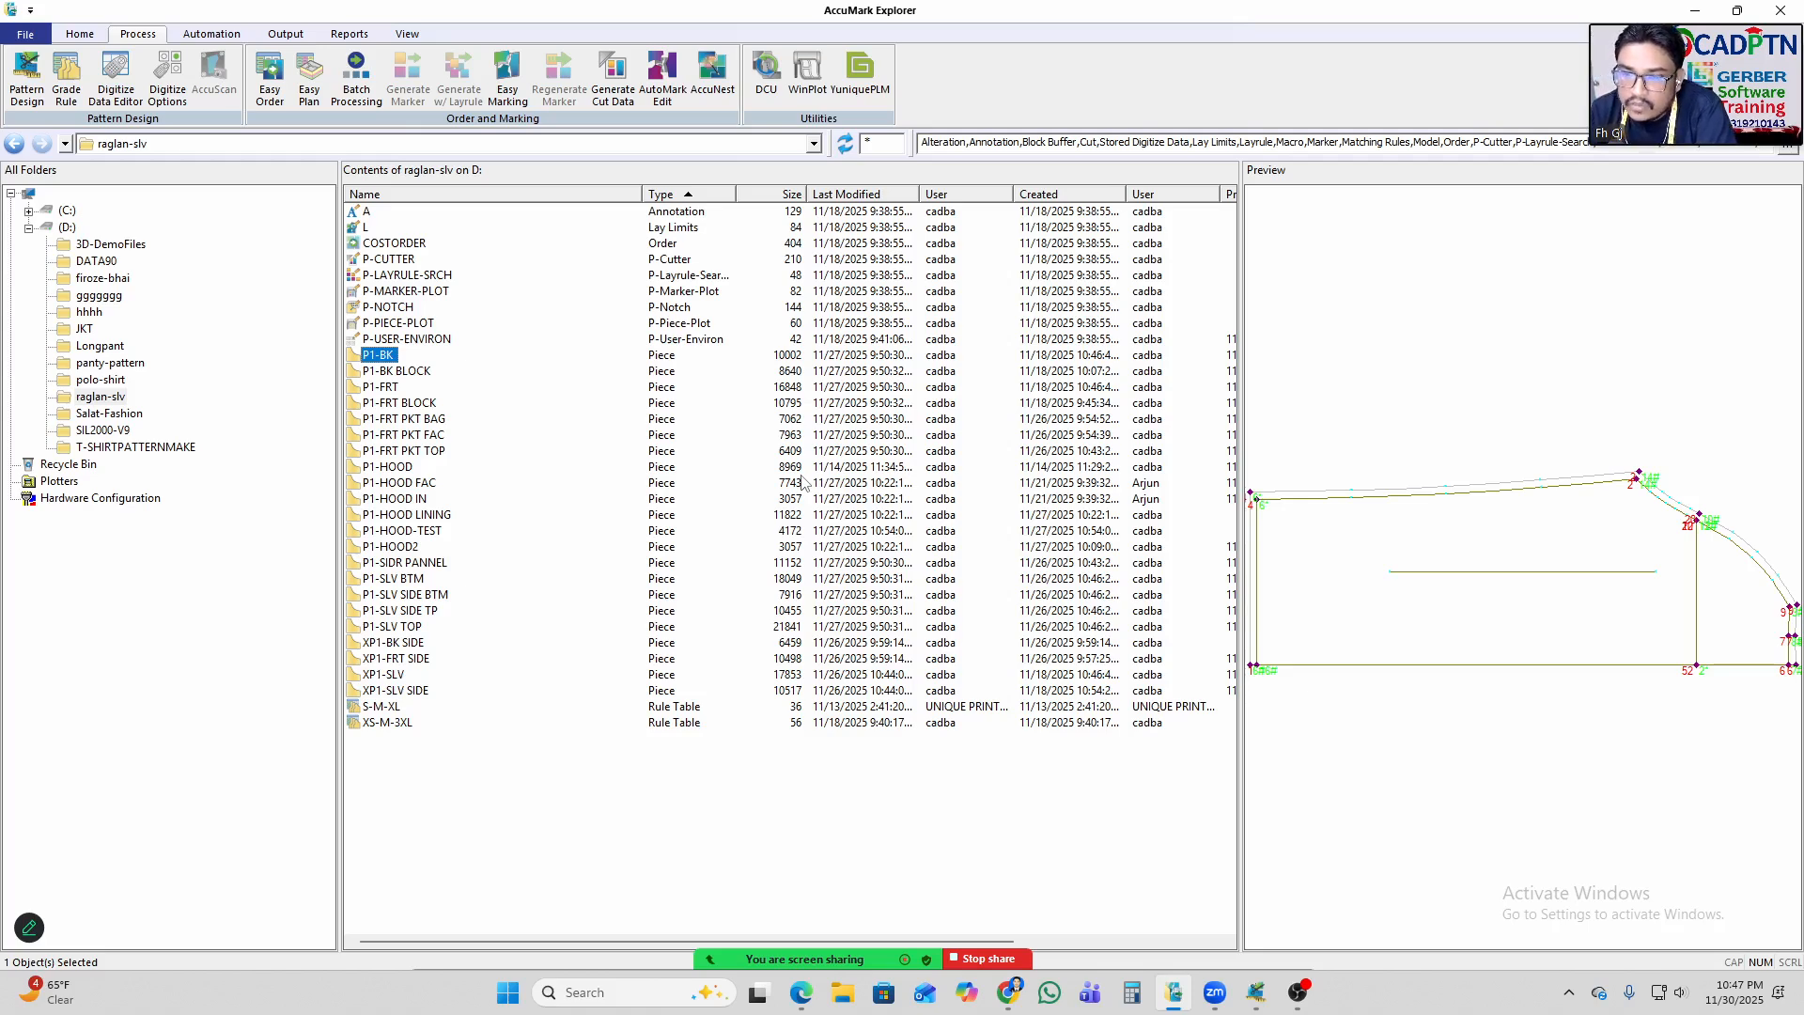
click(407, 498)
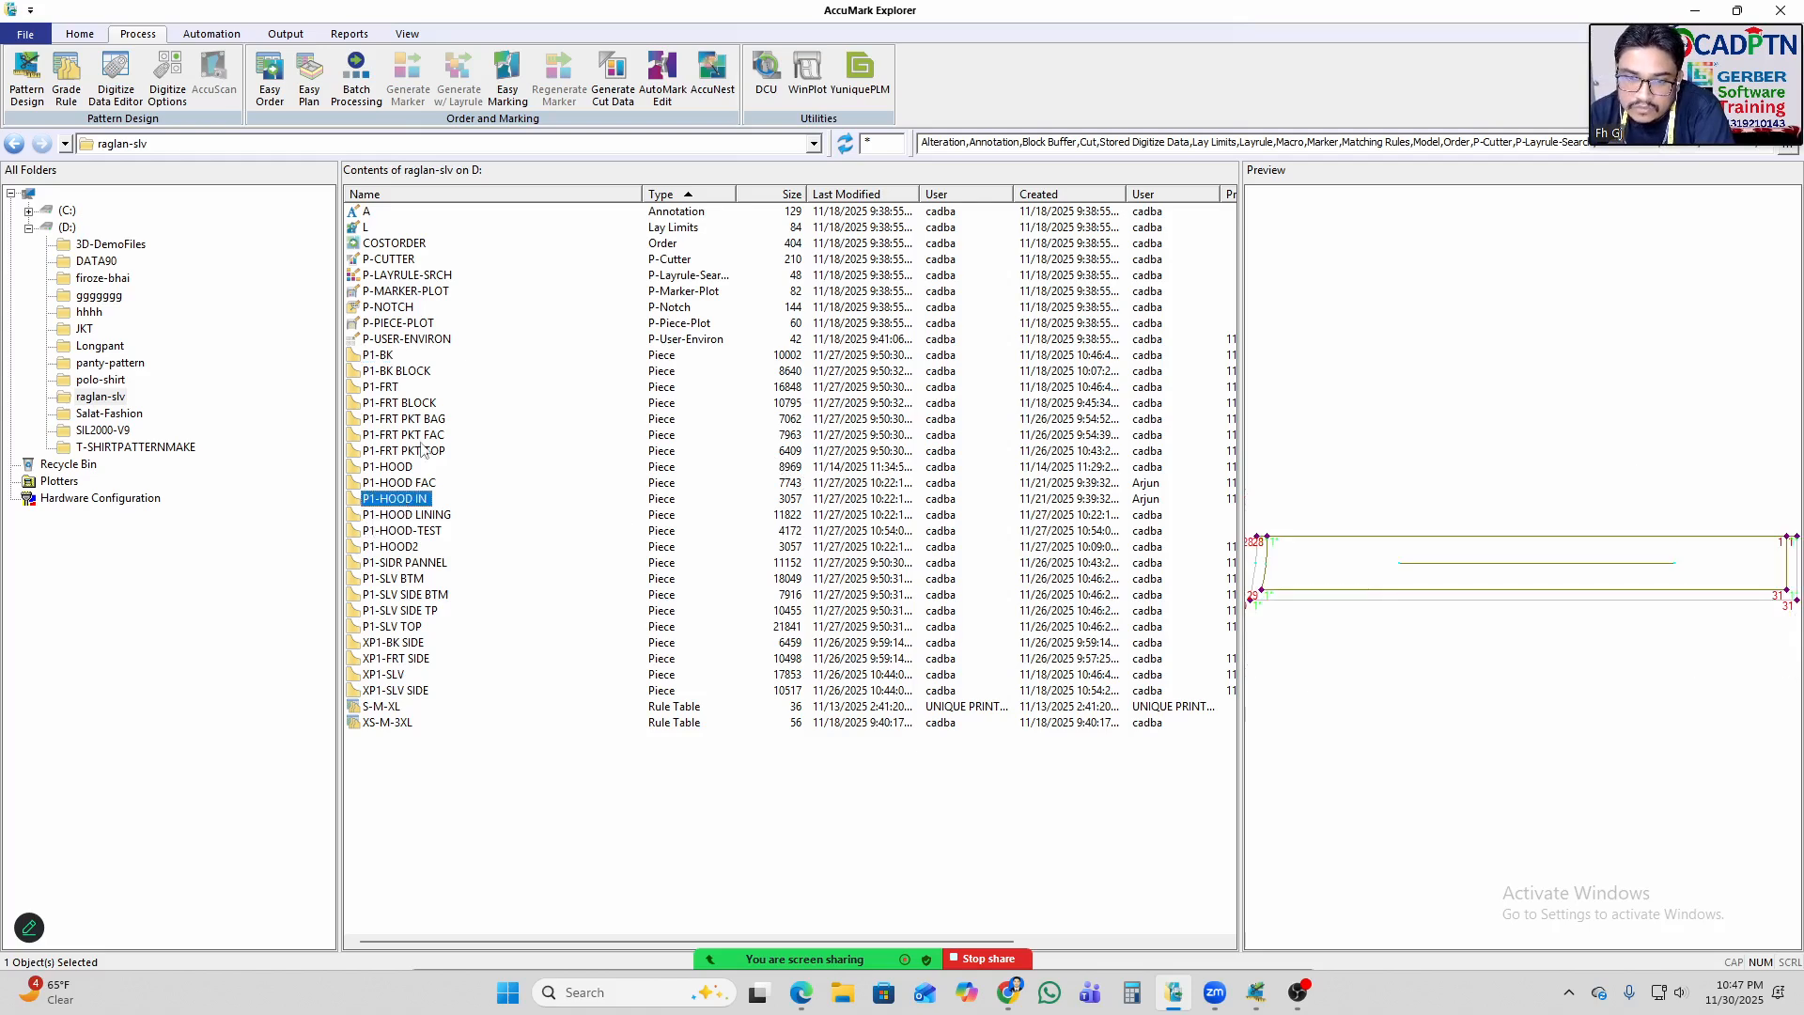
Preview P1-SLV TOP and select the raglan-slv pieces from P1-BK through P1-SLV TOP.
drag(479, 356, 315, 634)
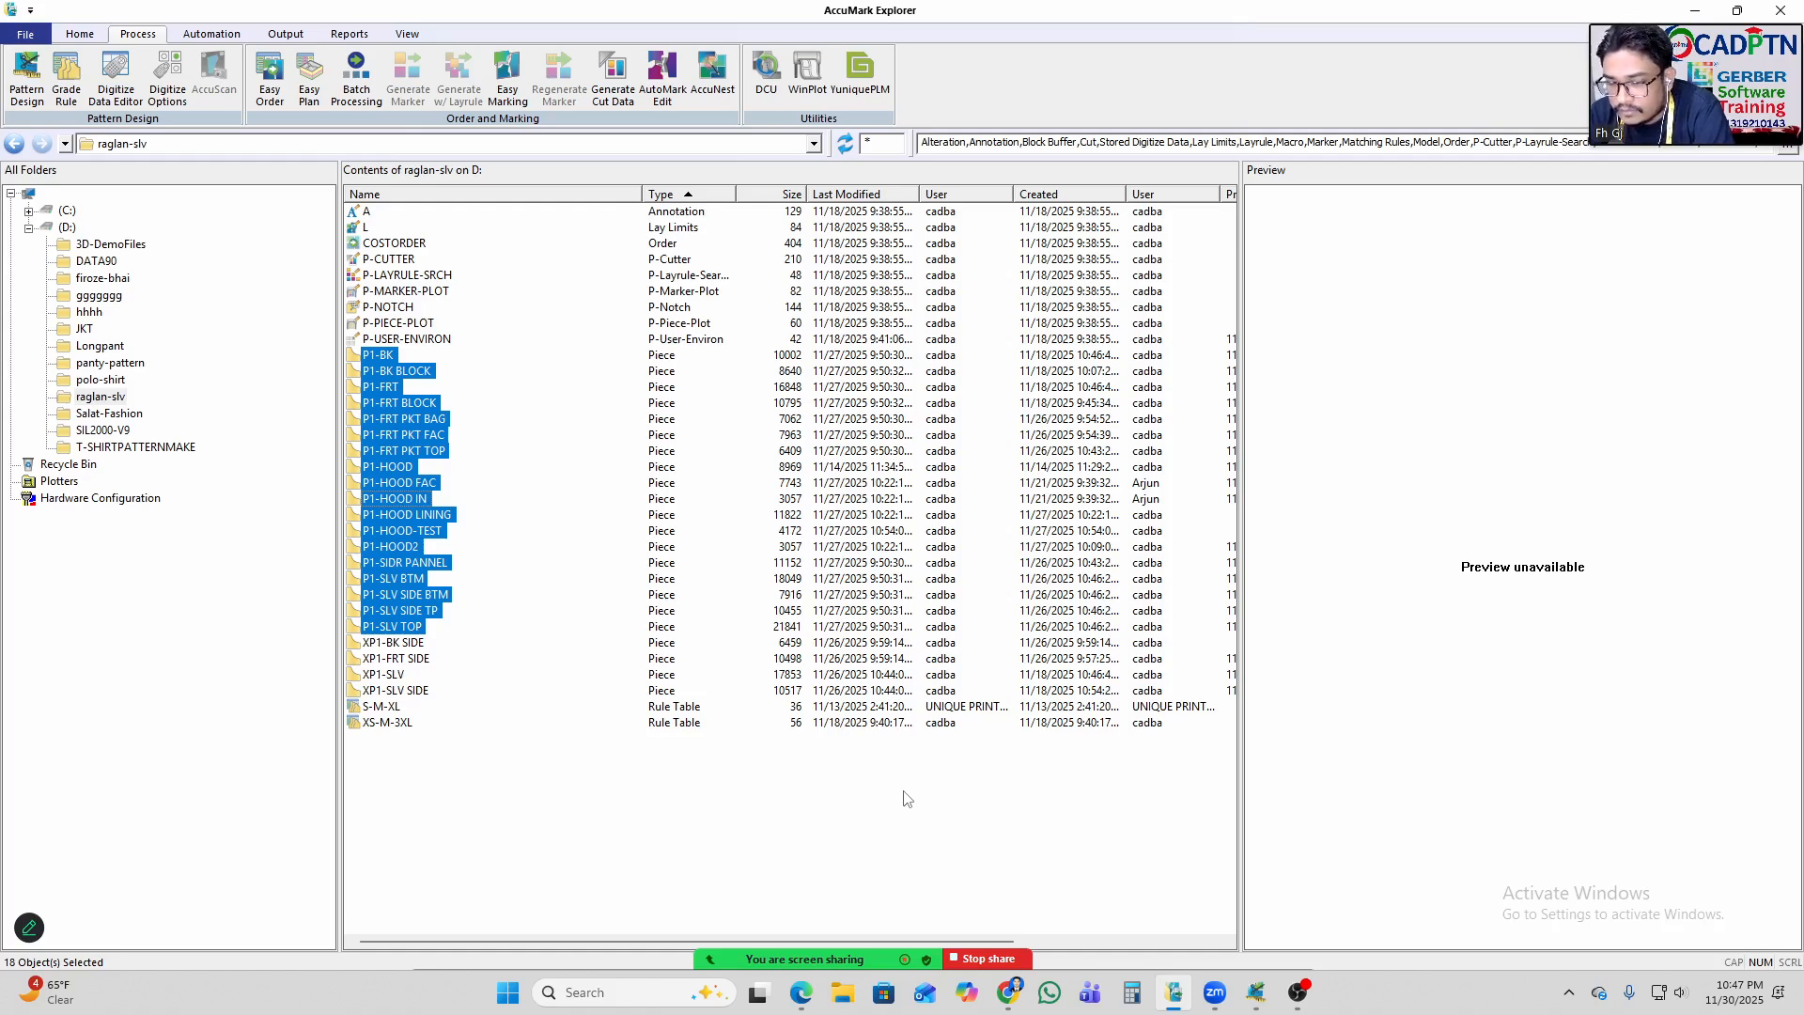
mouse_move(878, 959)
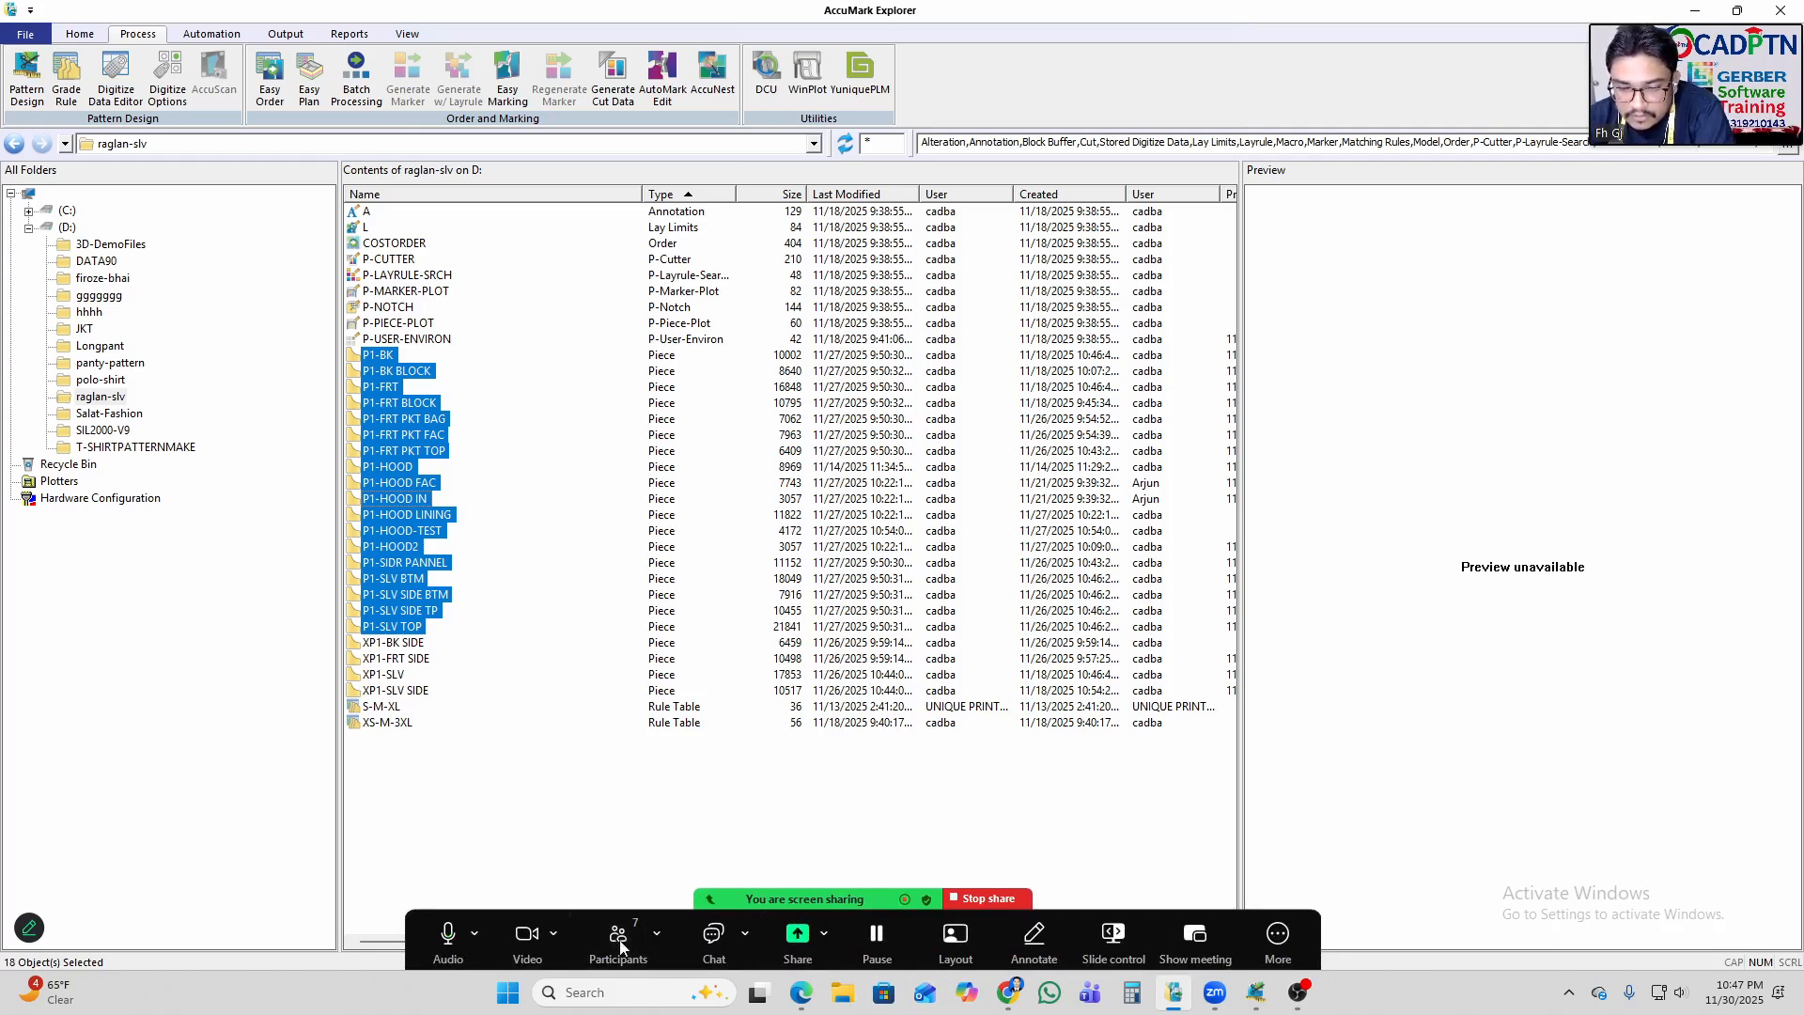
click(442, 769)
click(402, 629)
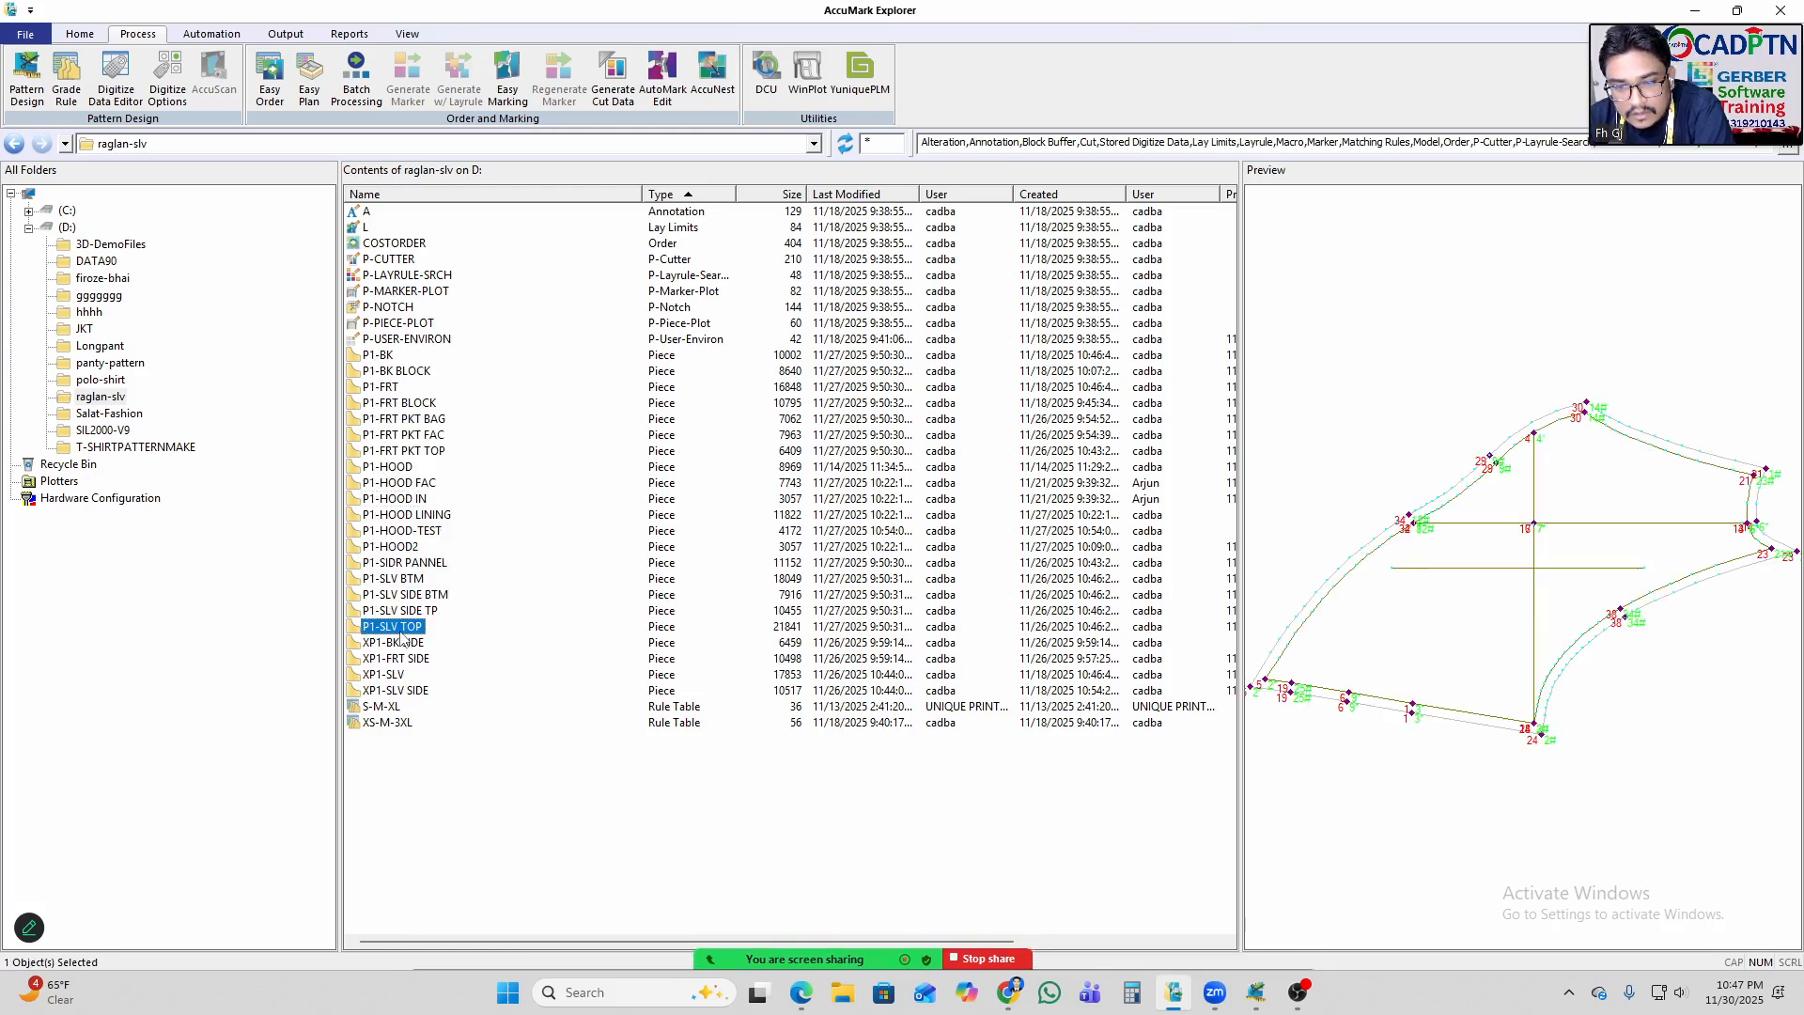
drag(448, 358, 330, 632)
mouse_move(1250, 994)
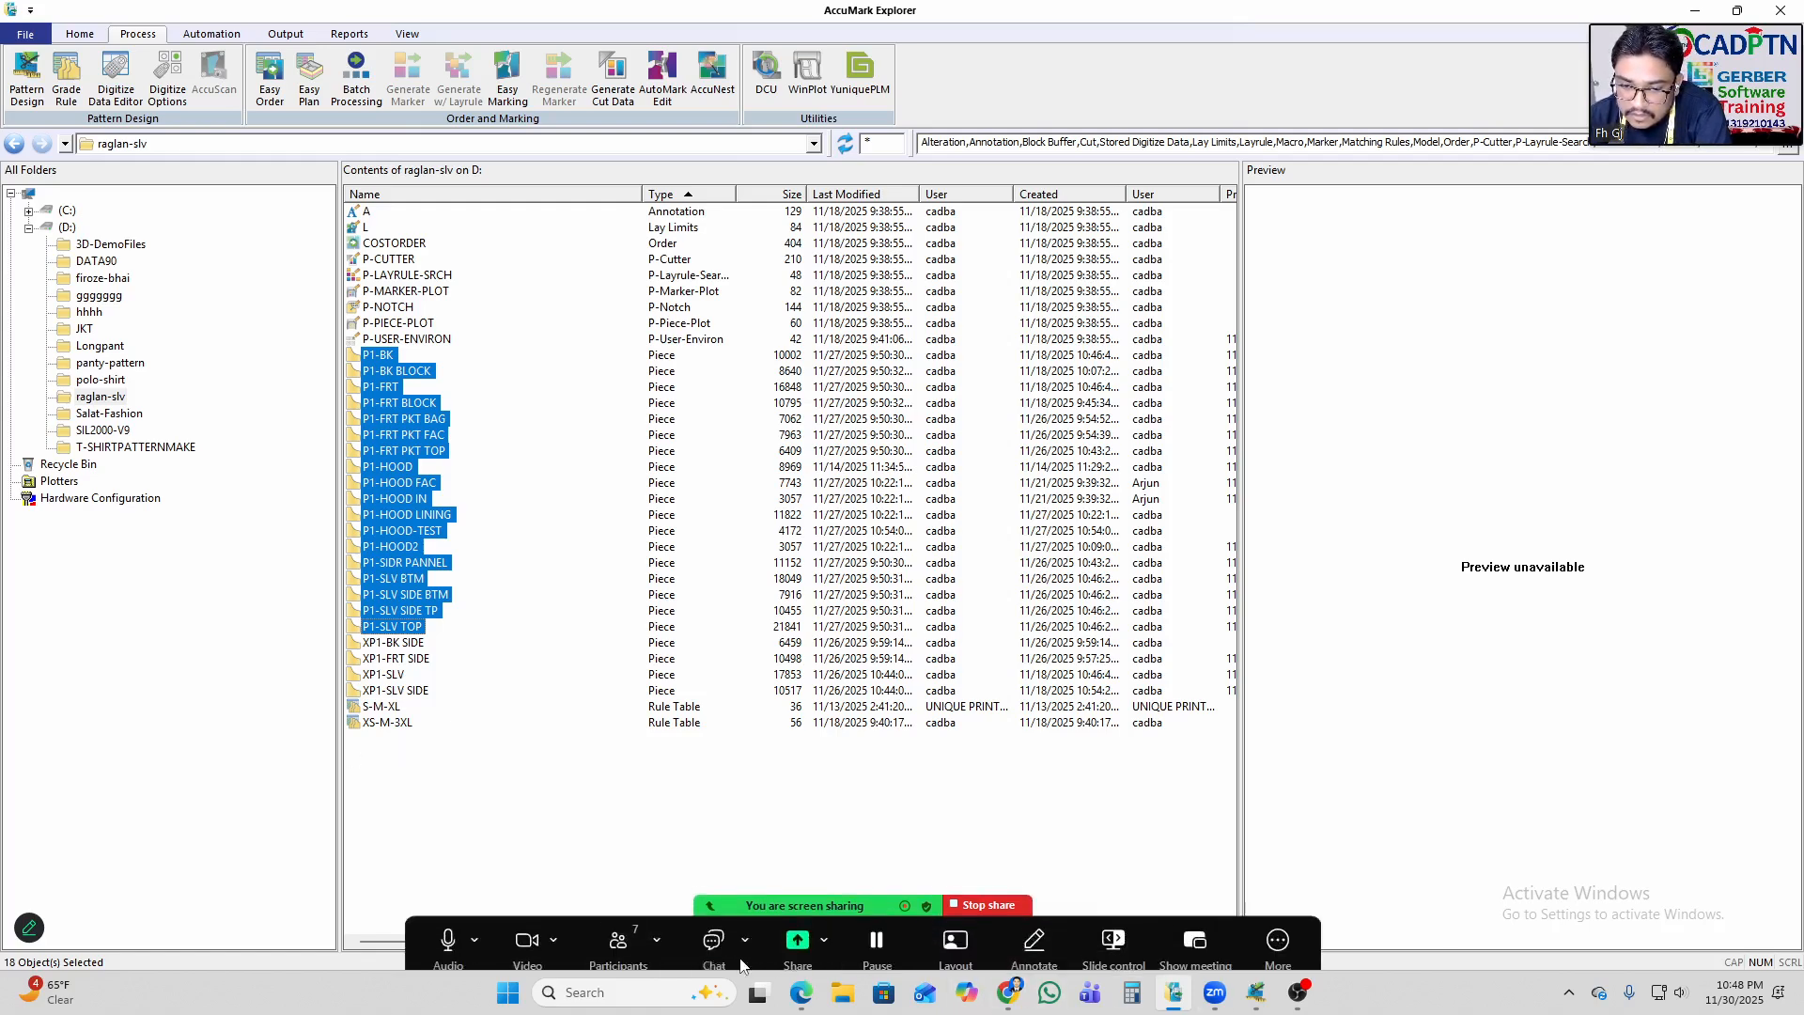
Look through the Zoom meeting's participant list and close it.
click(624, 941)
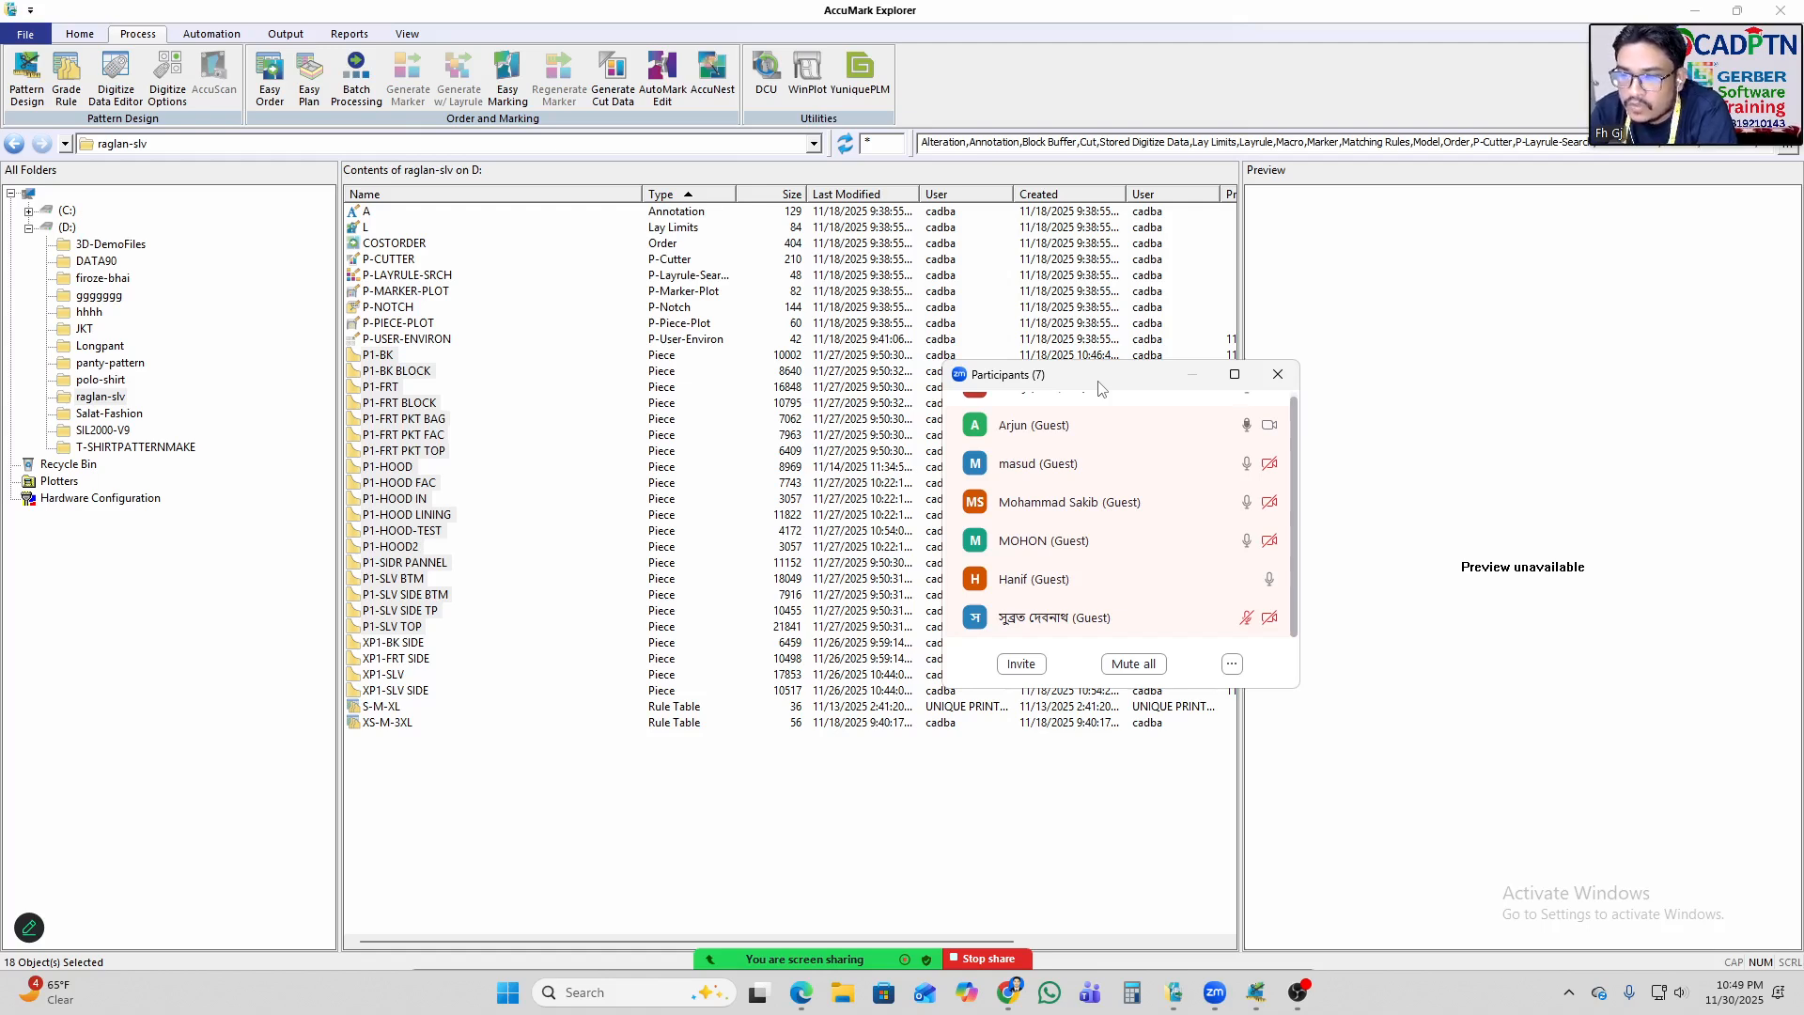
mouse_move(1177, 630)
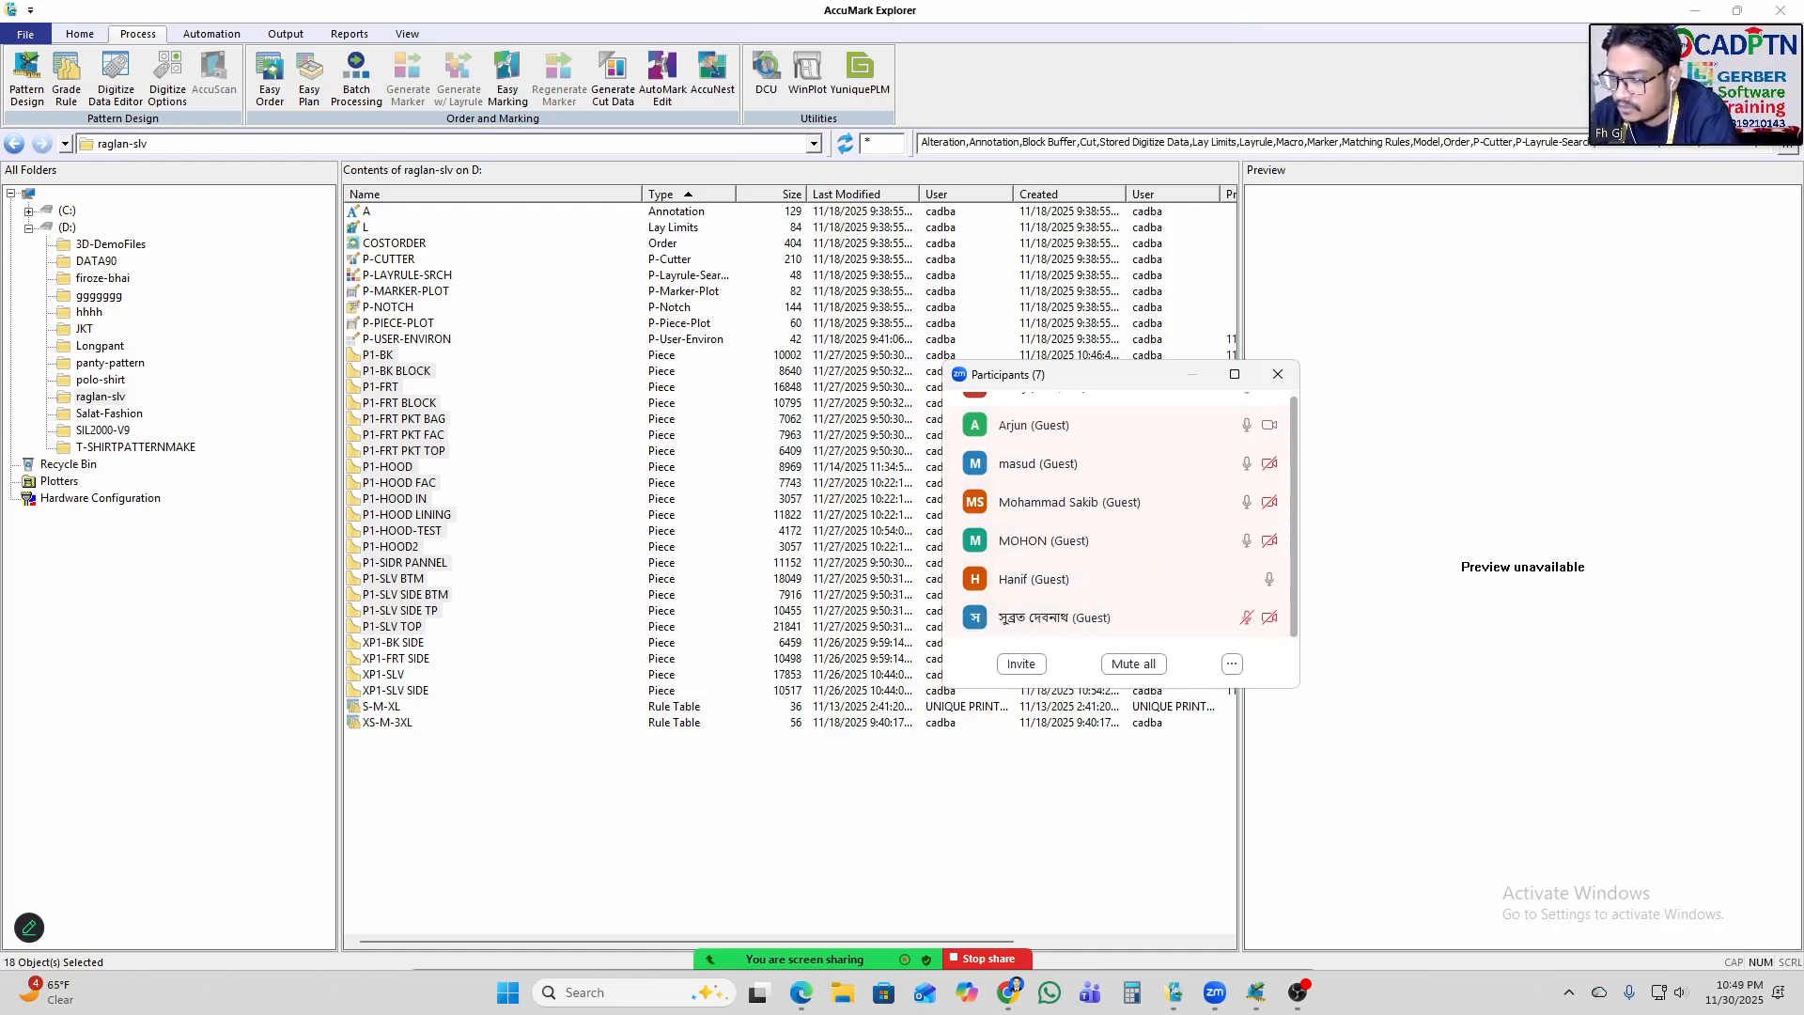
key(alt+Tab)
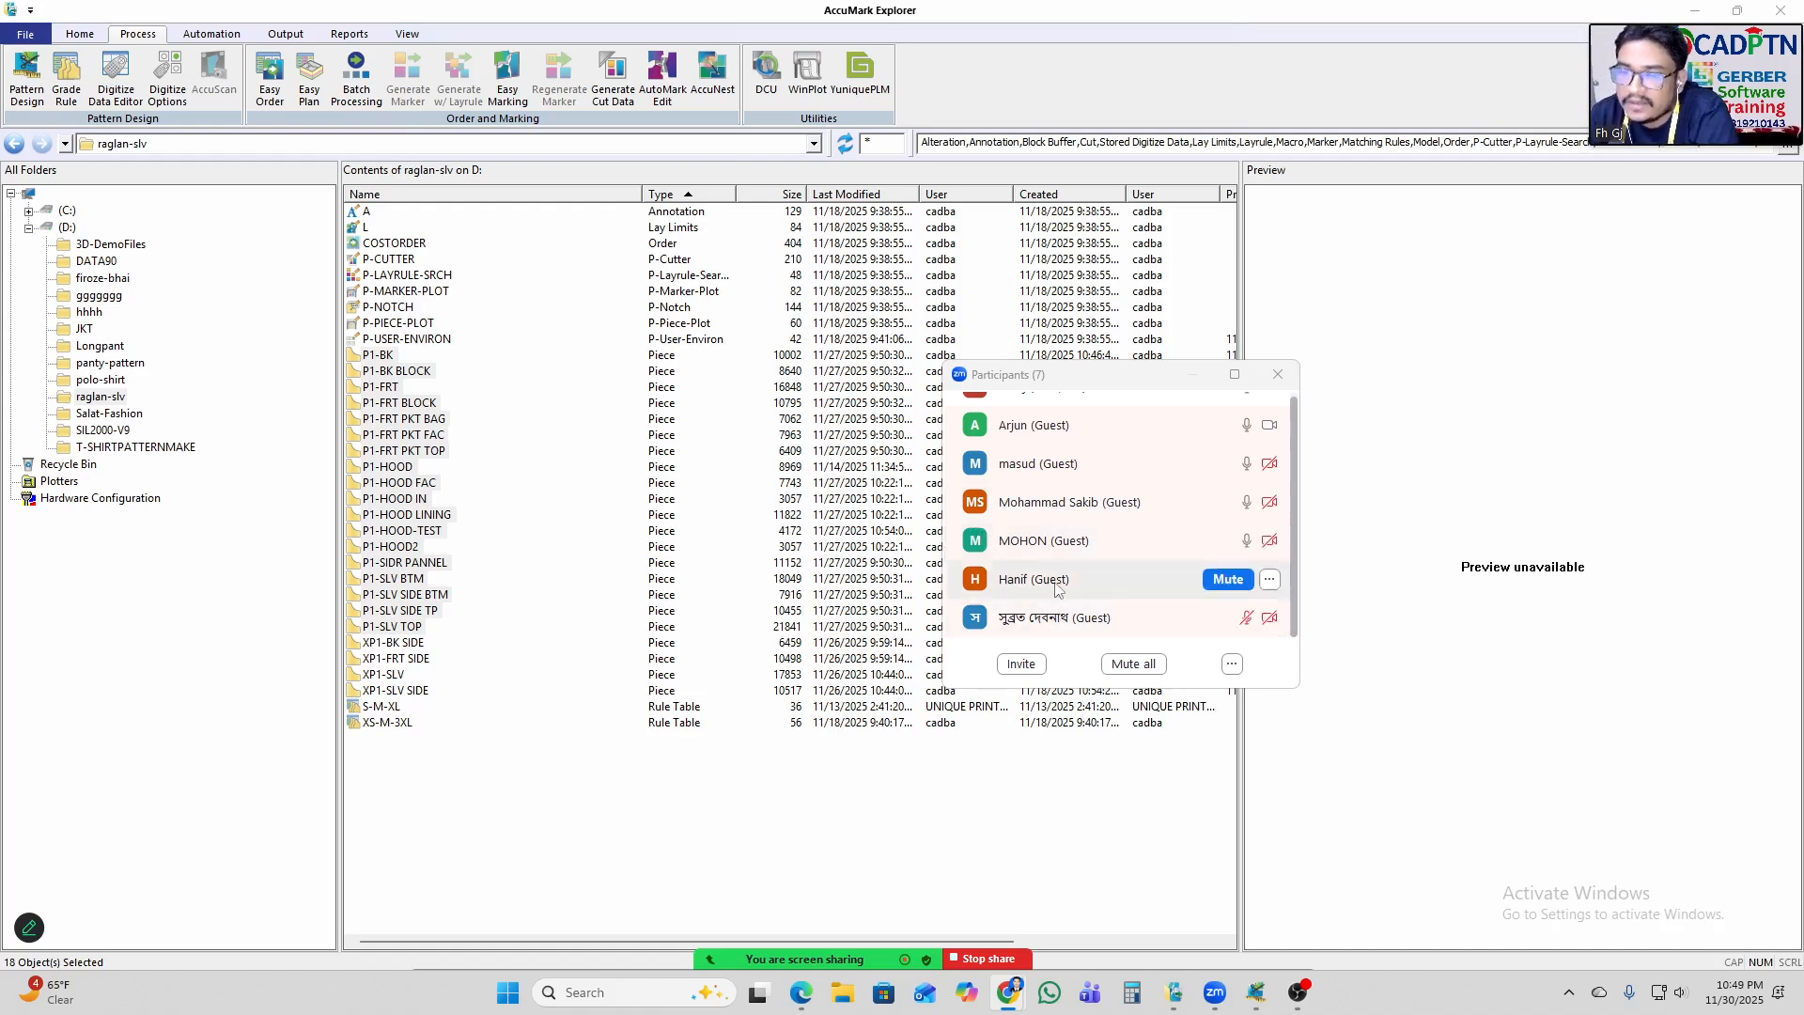
scroll(1090, 521, up, 1)
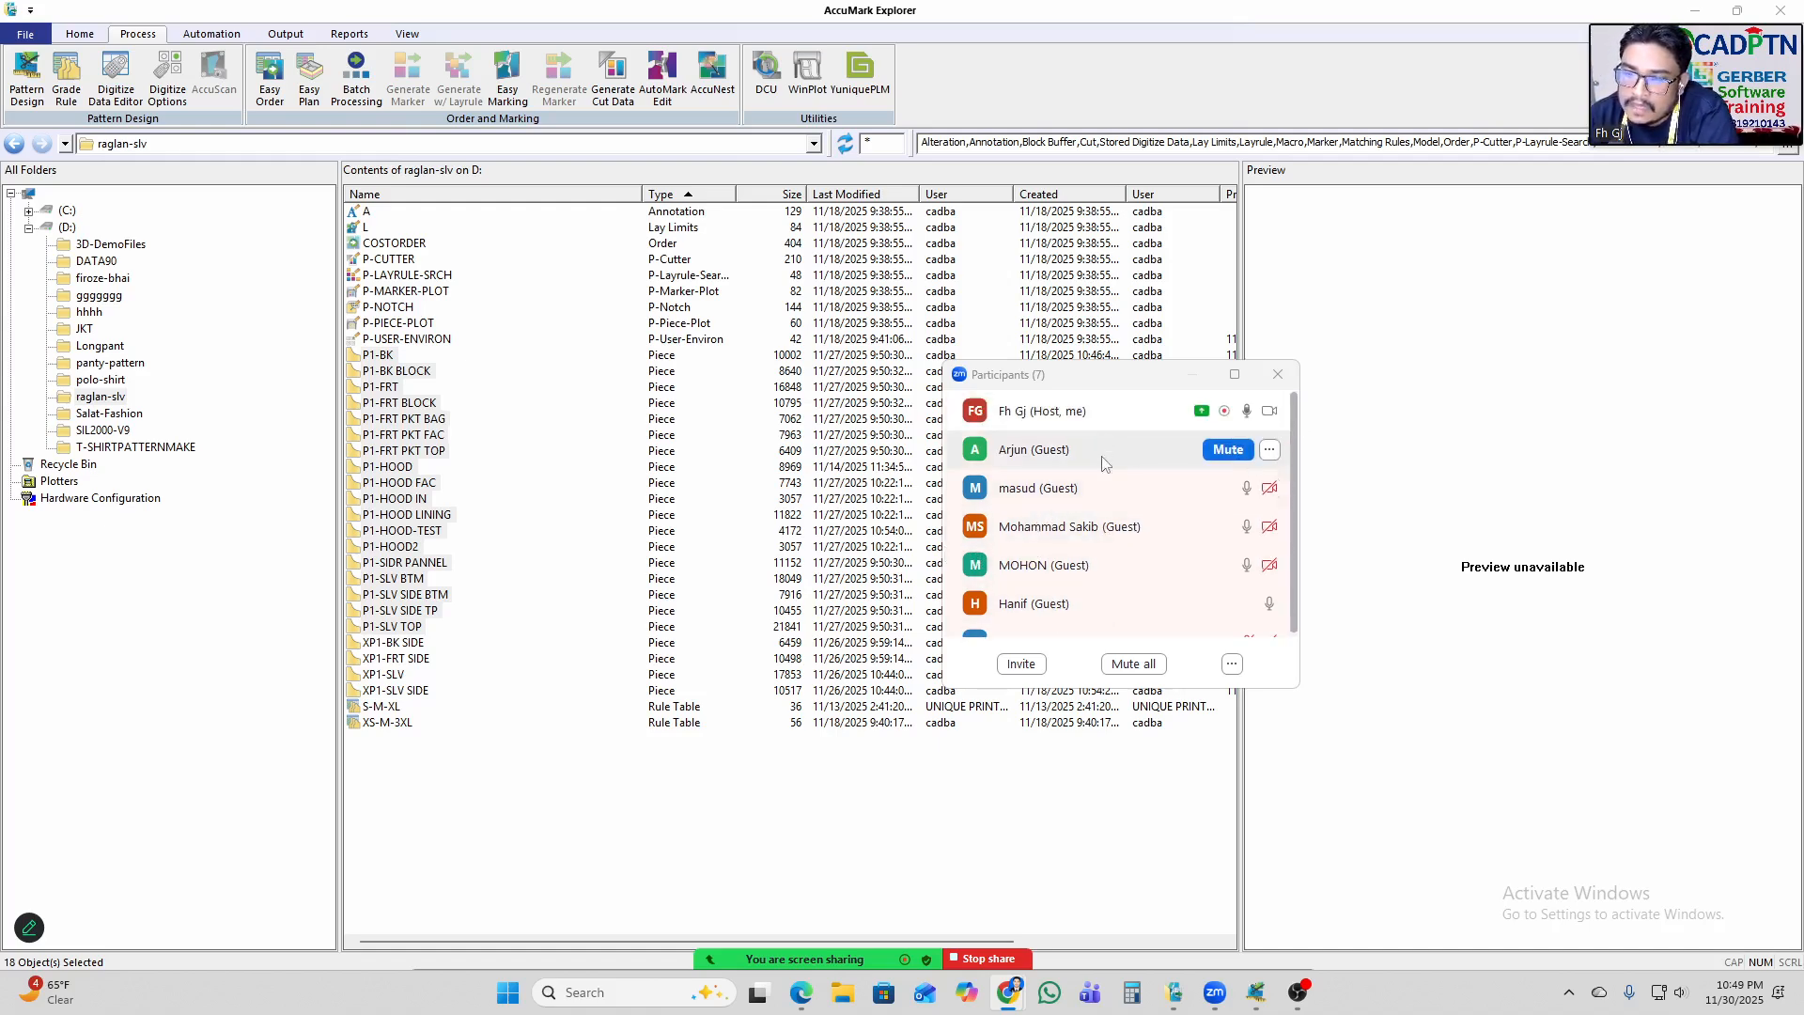
click(1280, 378)
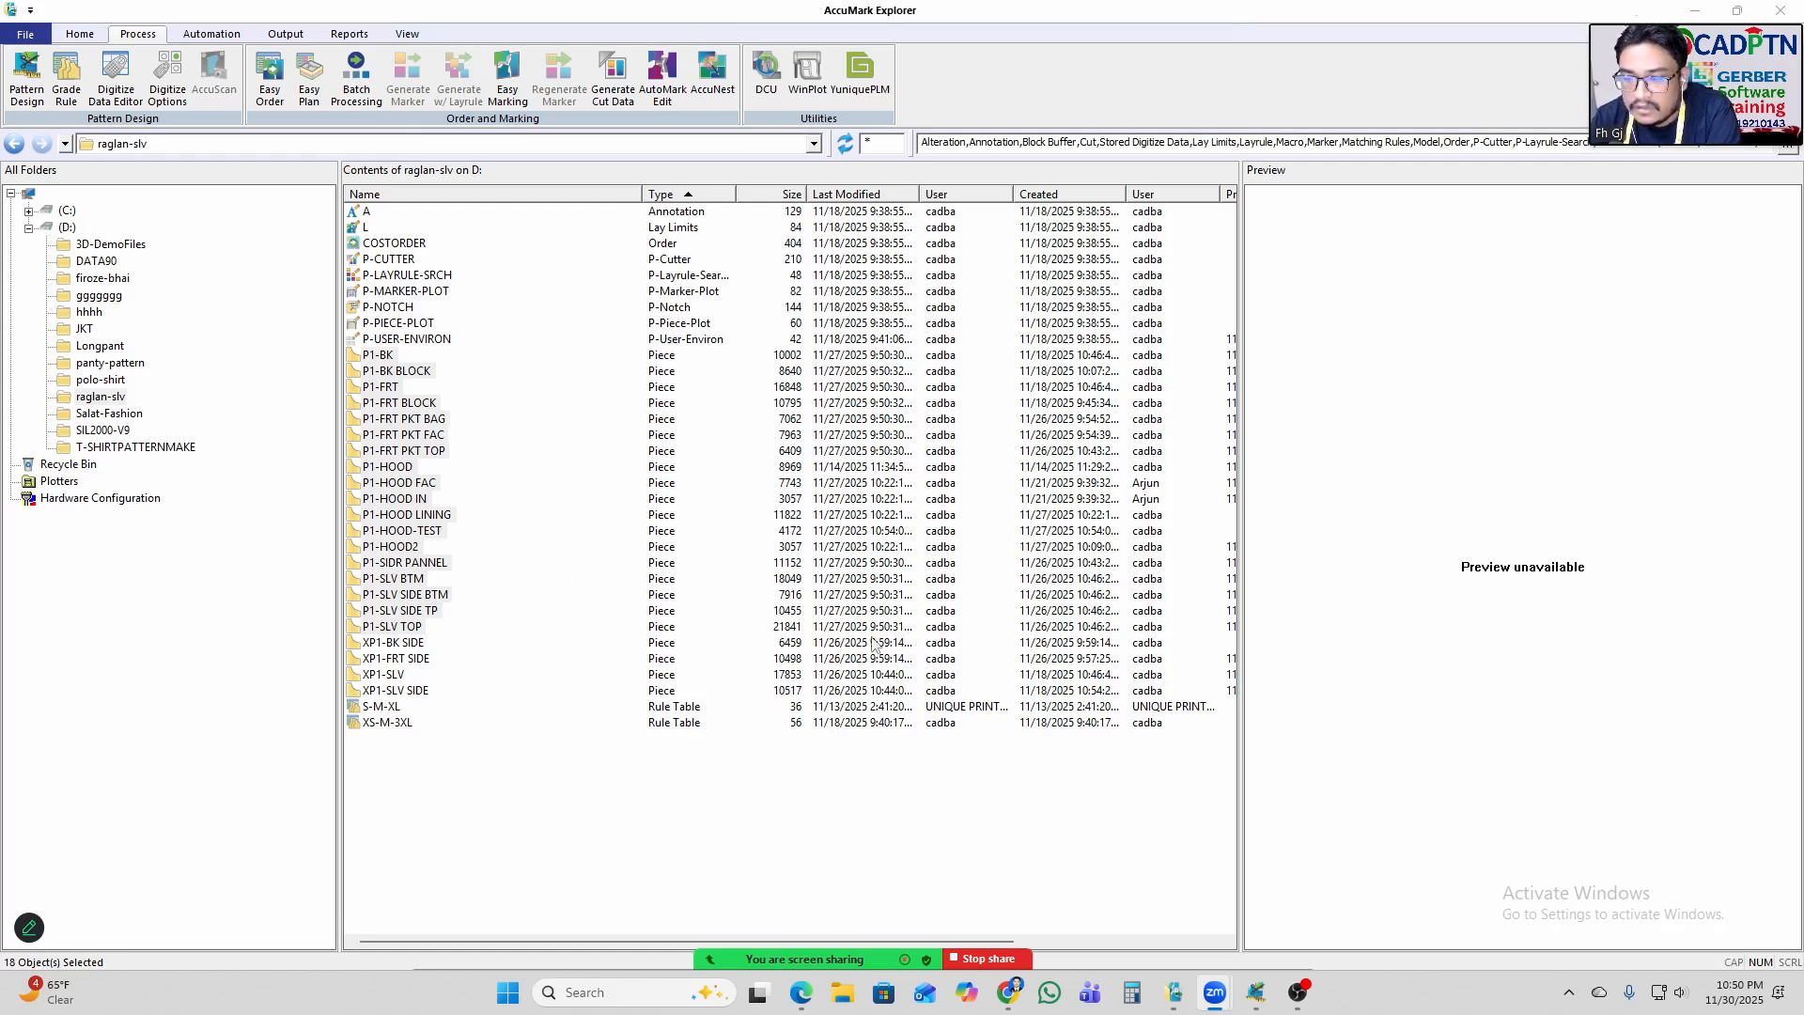
Switch to Work Area 7 in Pattern Design.
mouse_move(1010, 993)
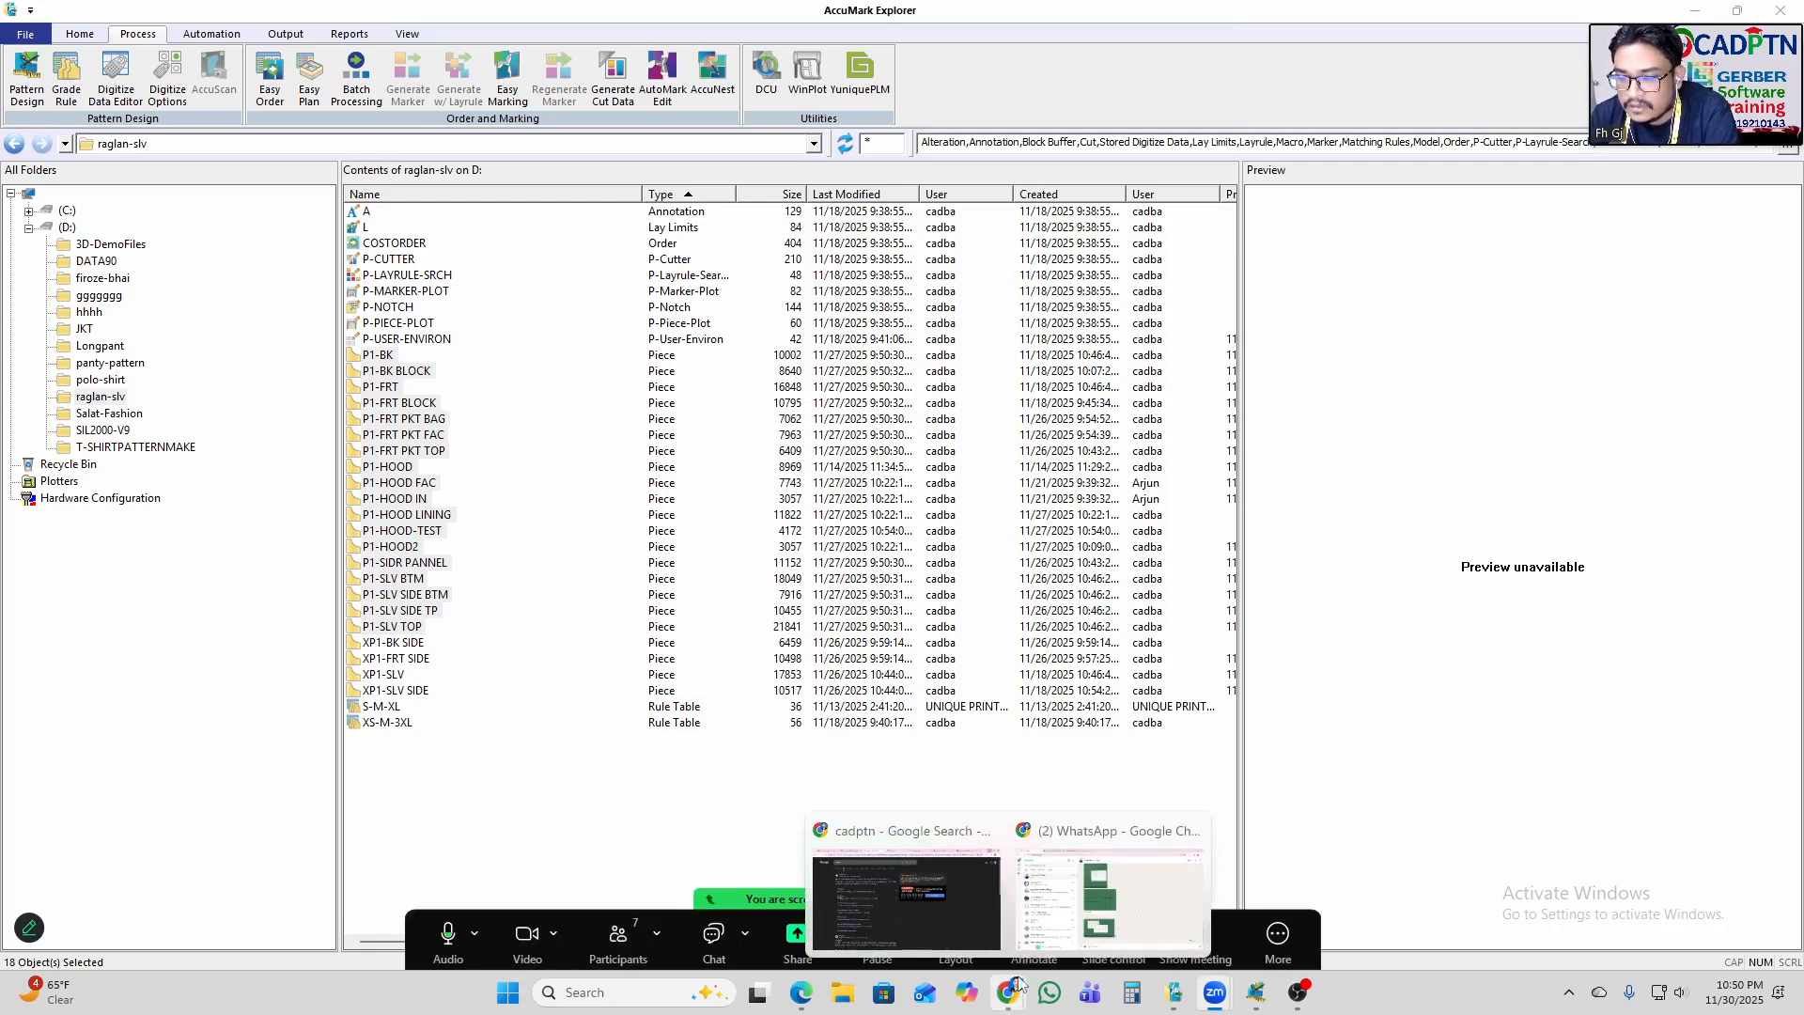
click(963, 901)
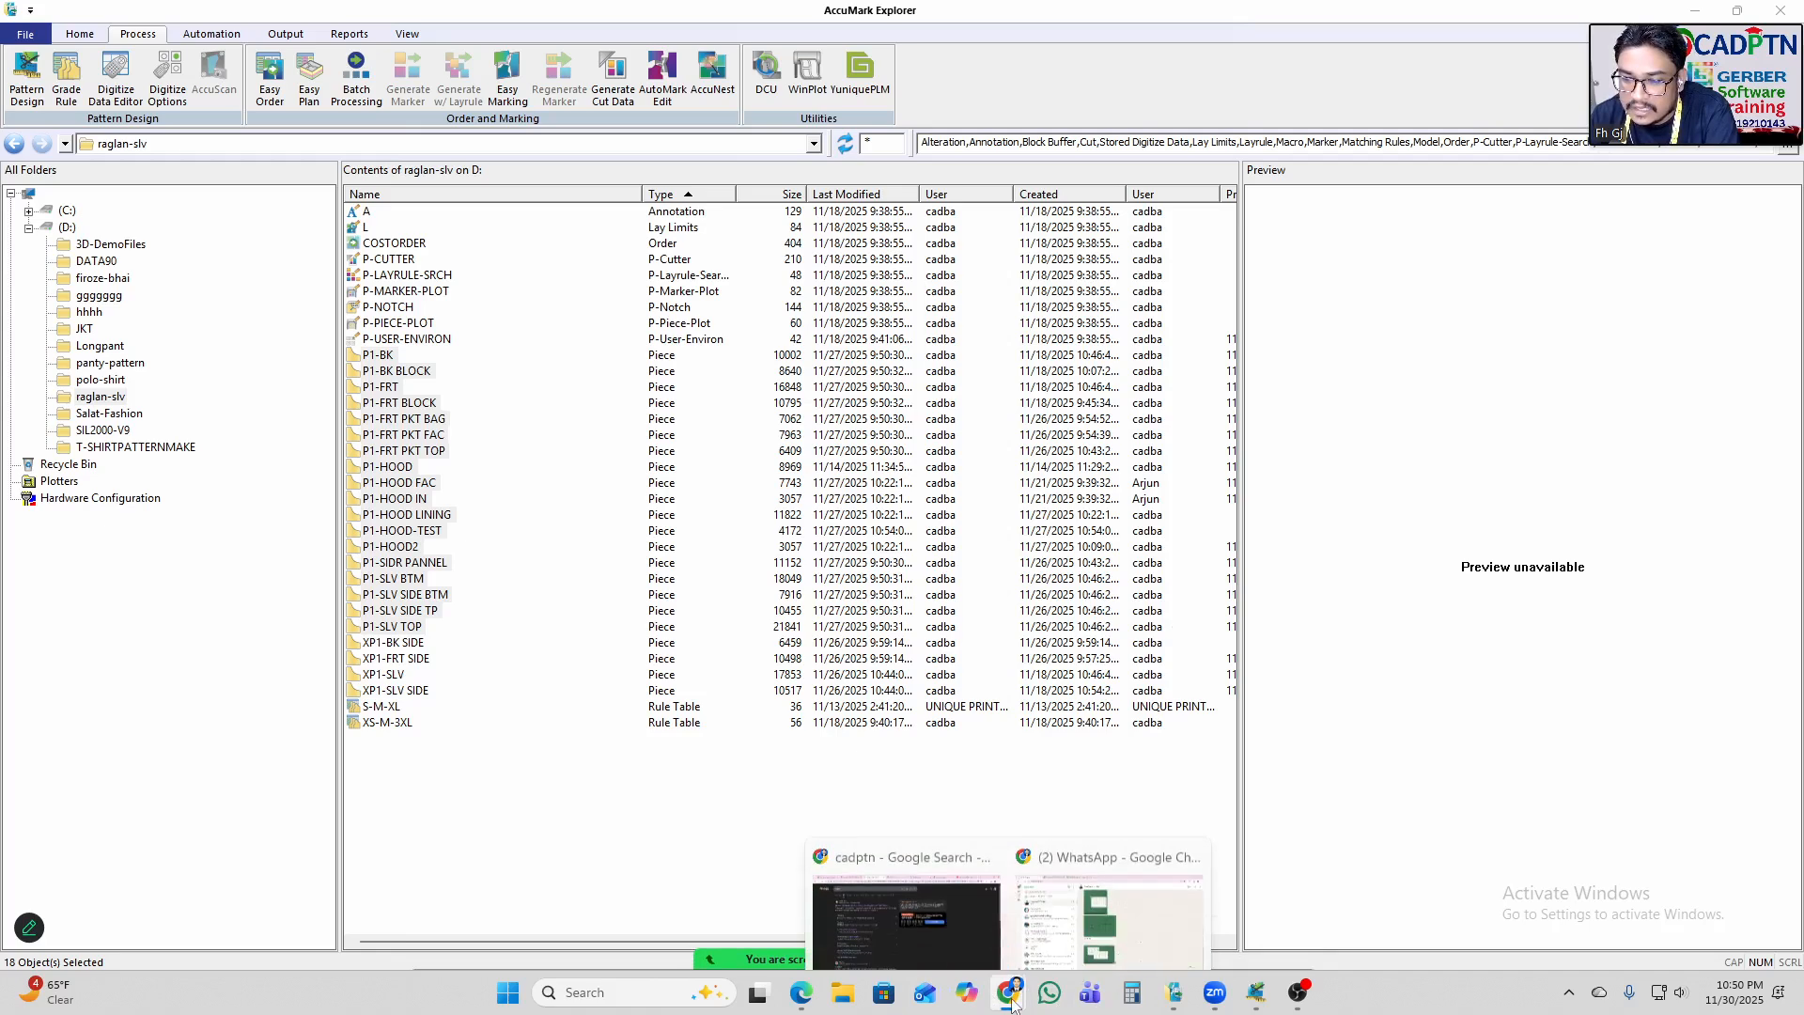
mouse_move(1256, 993)
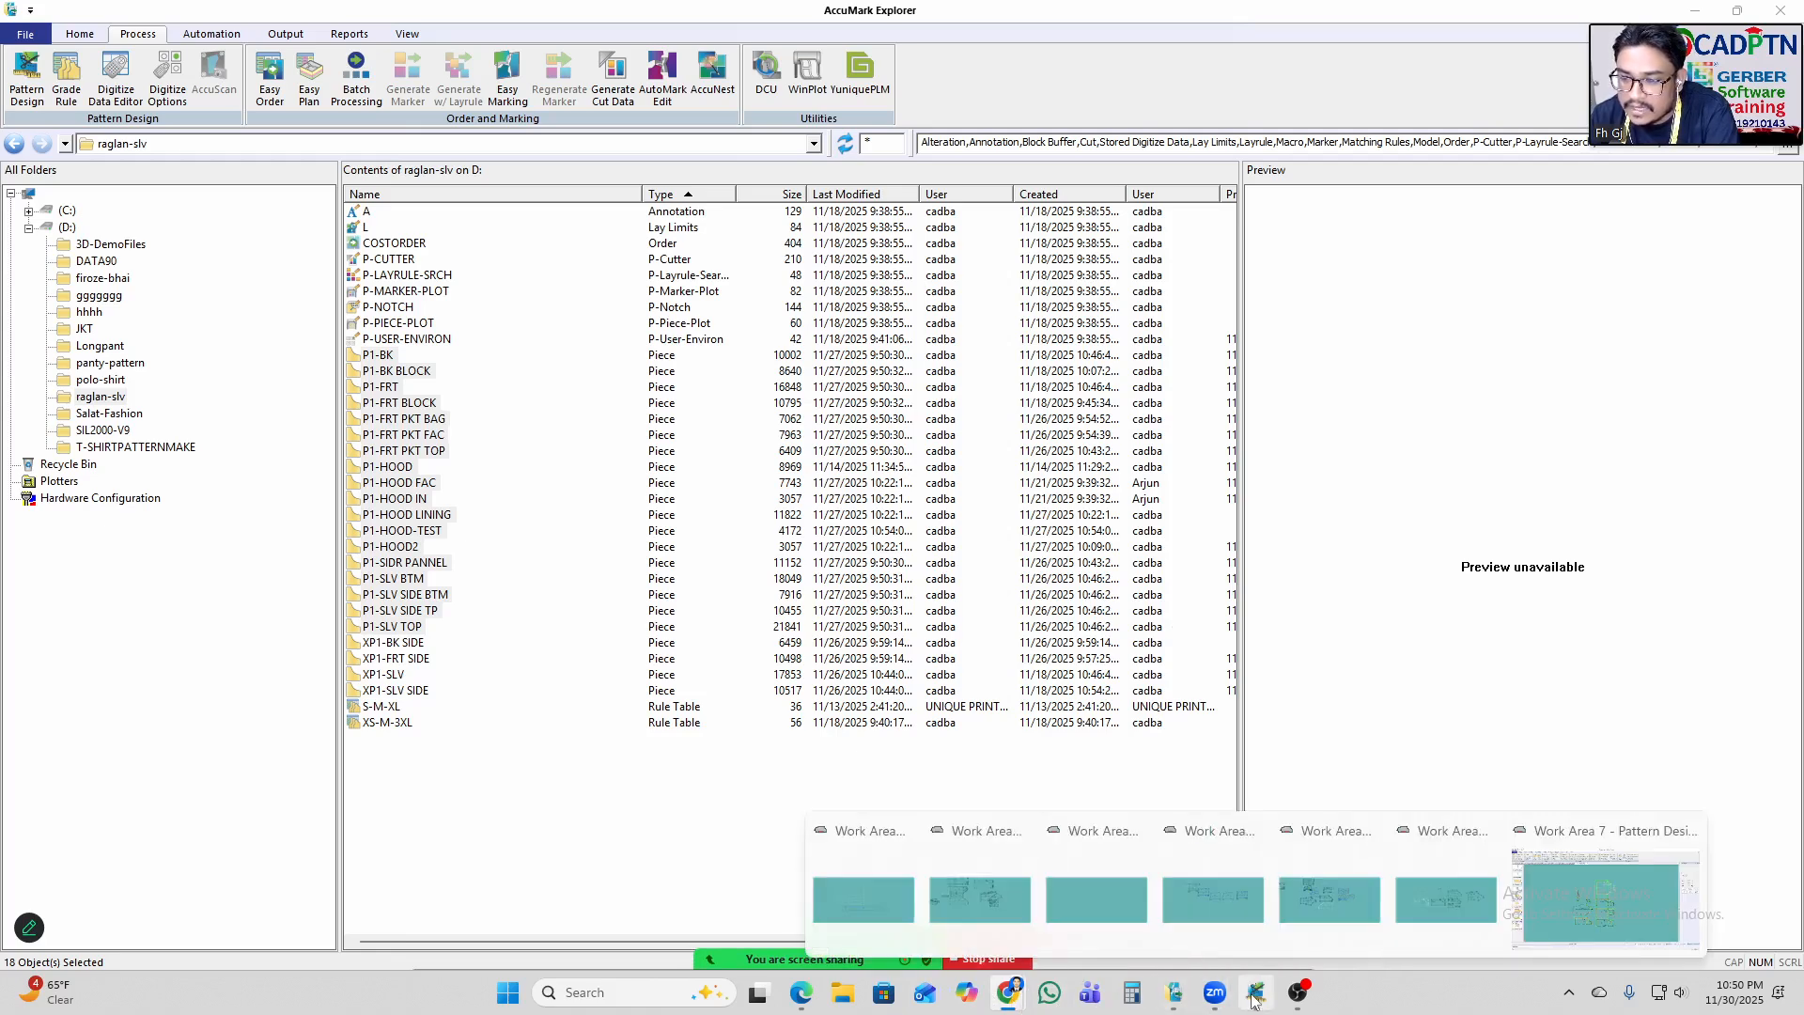
click(1597, 893)
Reopen the Zoom participant list, look through it and move its window clear of the pattern pieces.
mouse_move(613, 952)
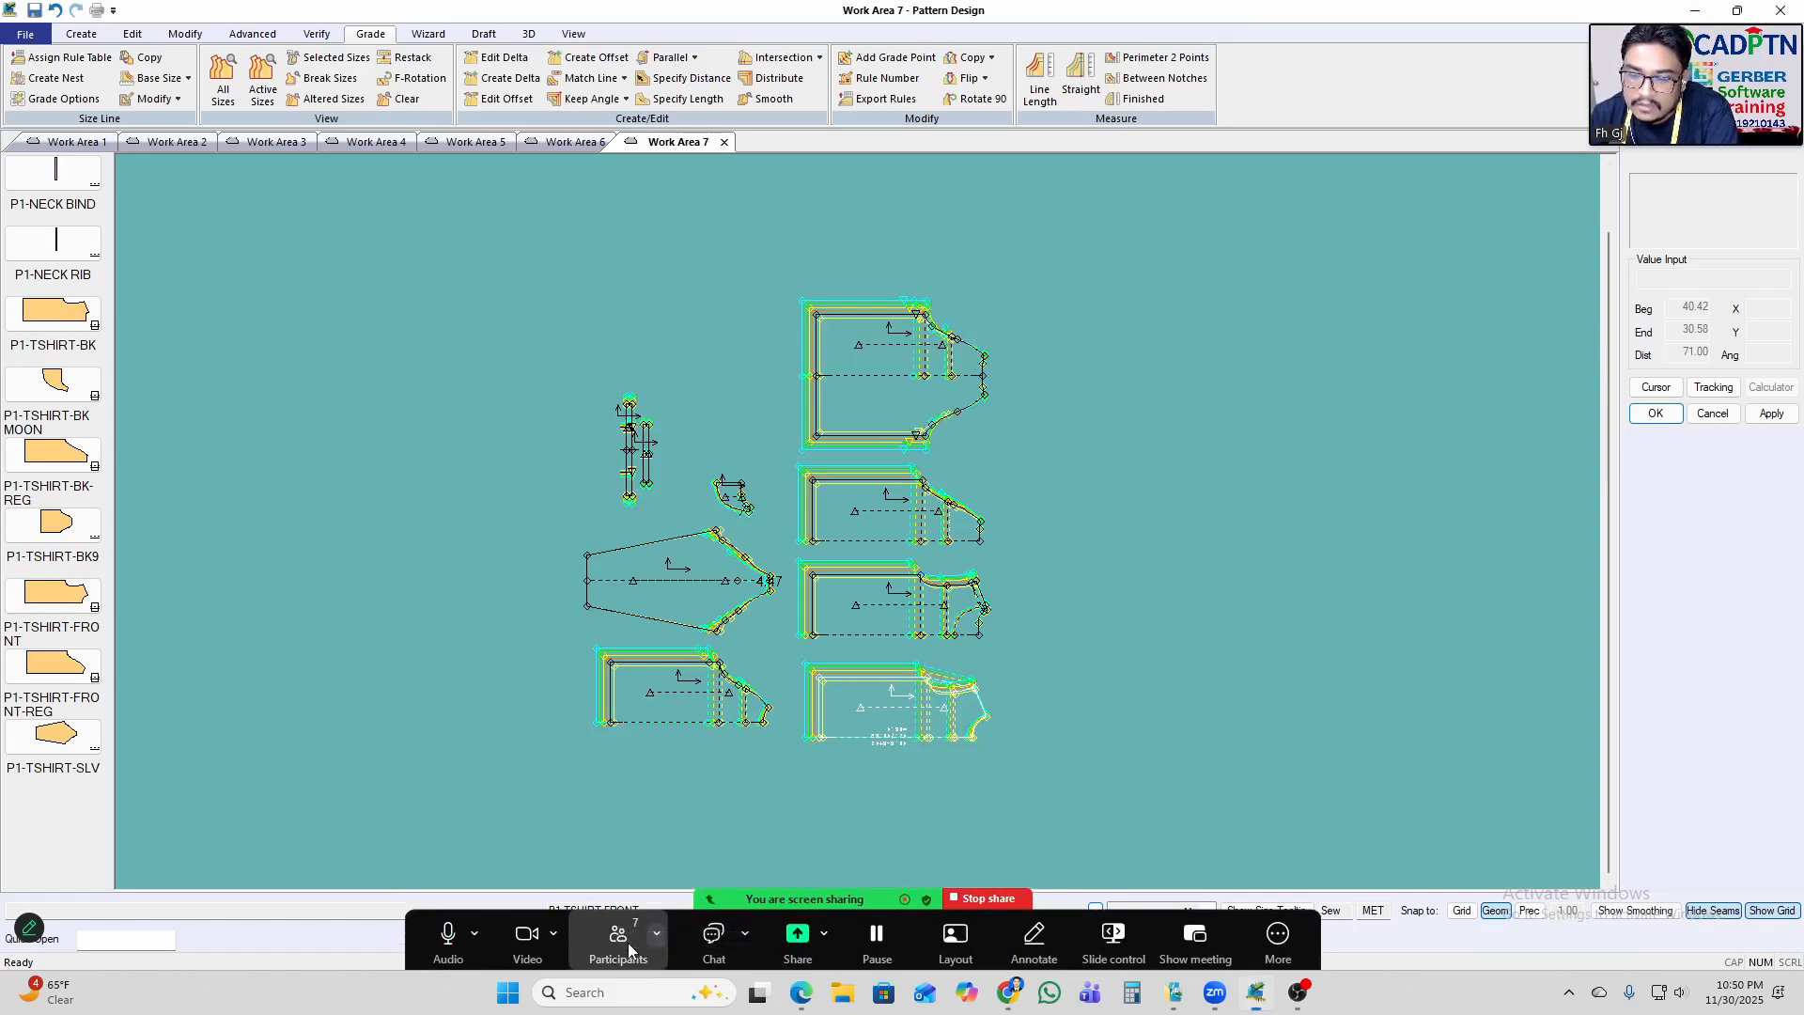
click(626, 948)
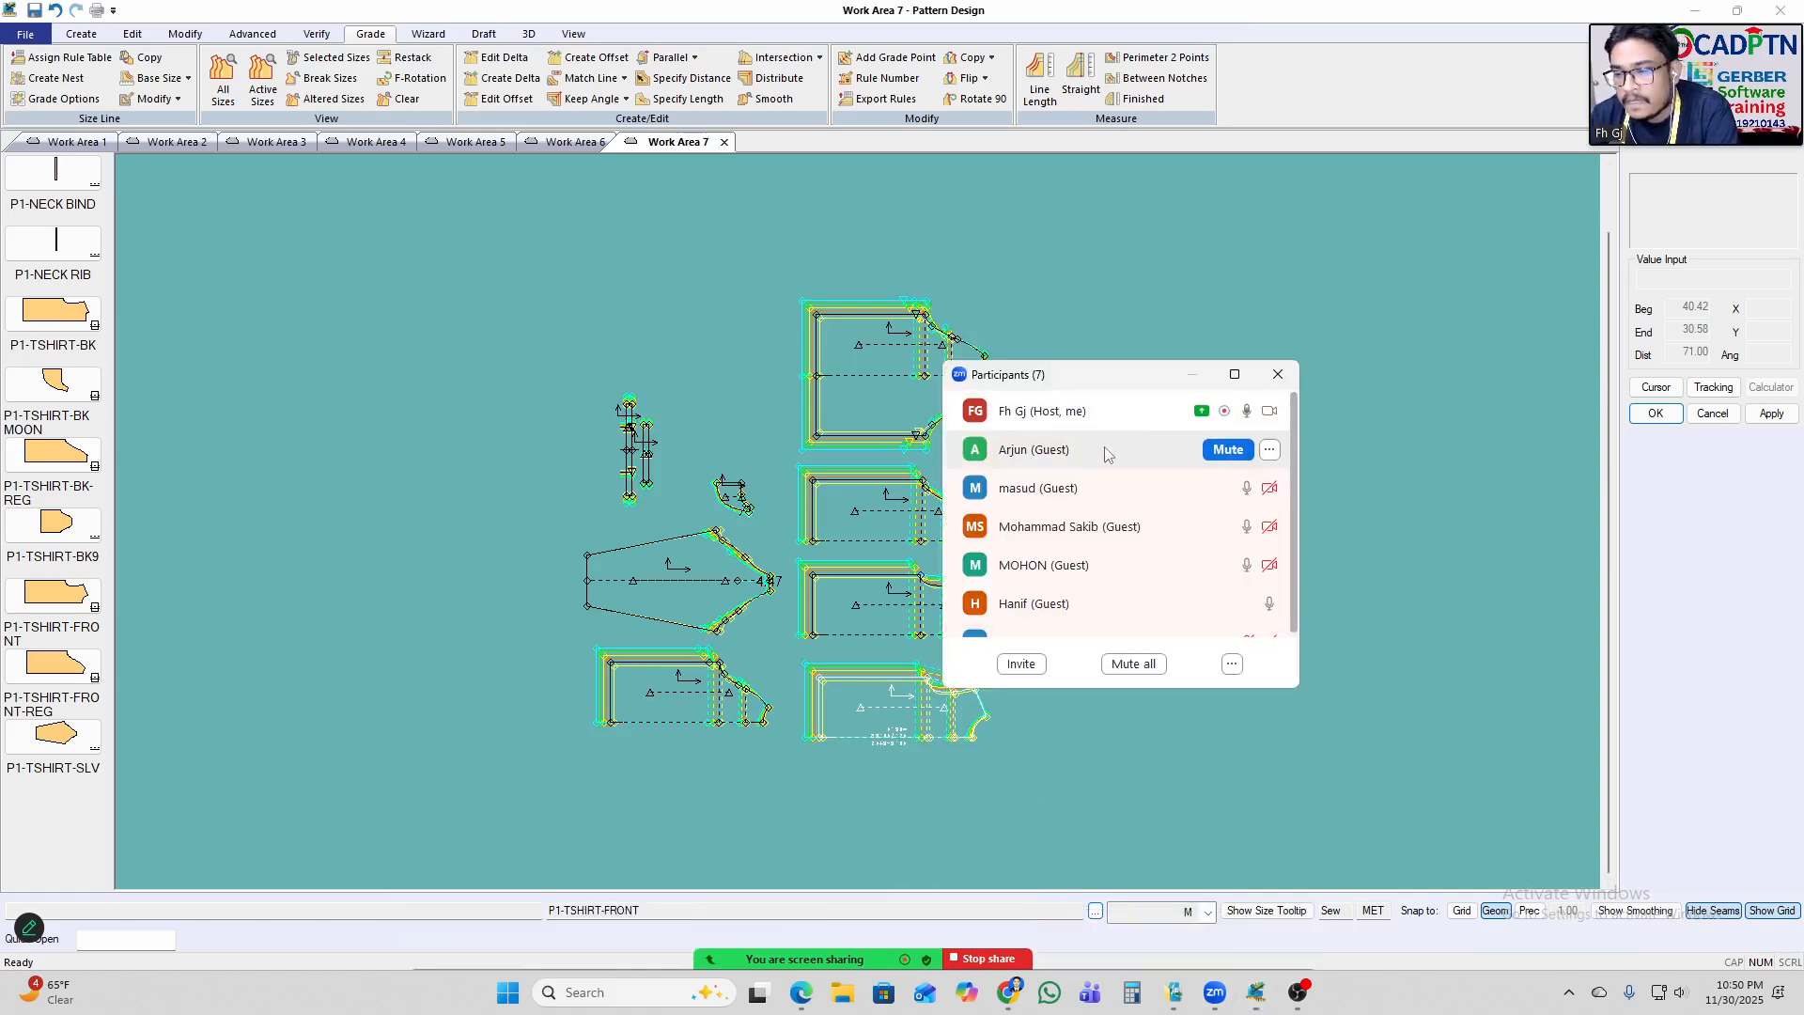
scroll(1034, 606, down, 1)
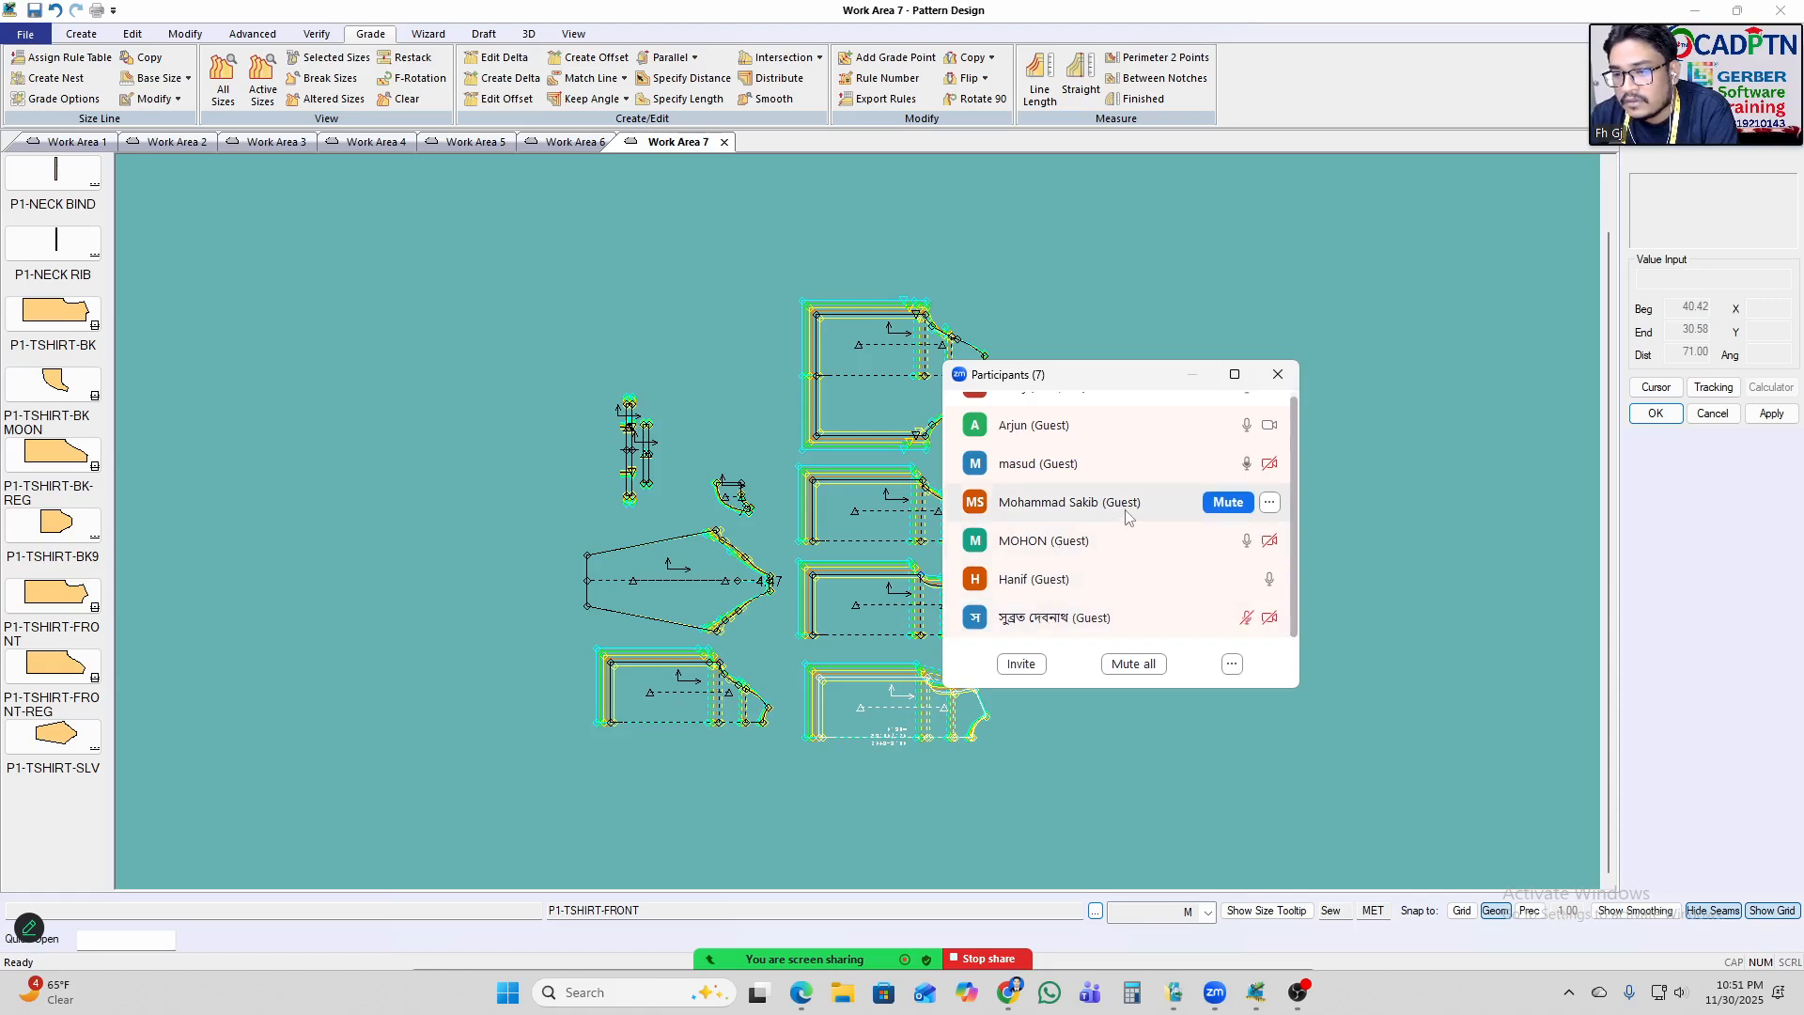
scroll(1127, 510, up, 1)
drag(1135, 382, 1454, 583)
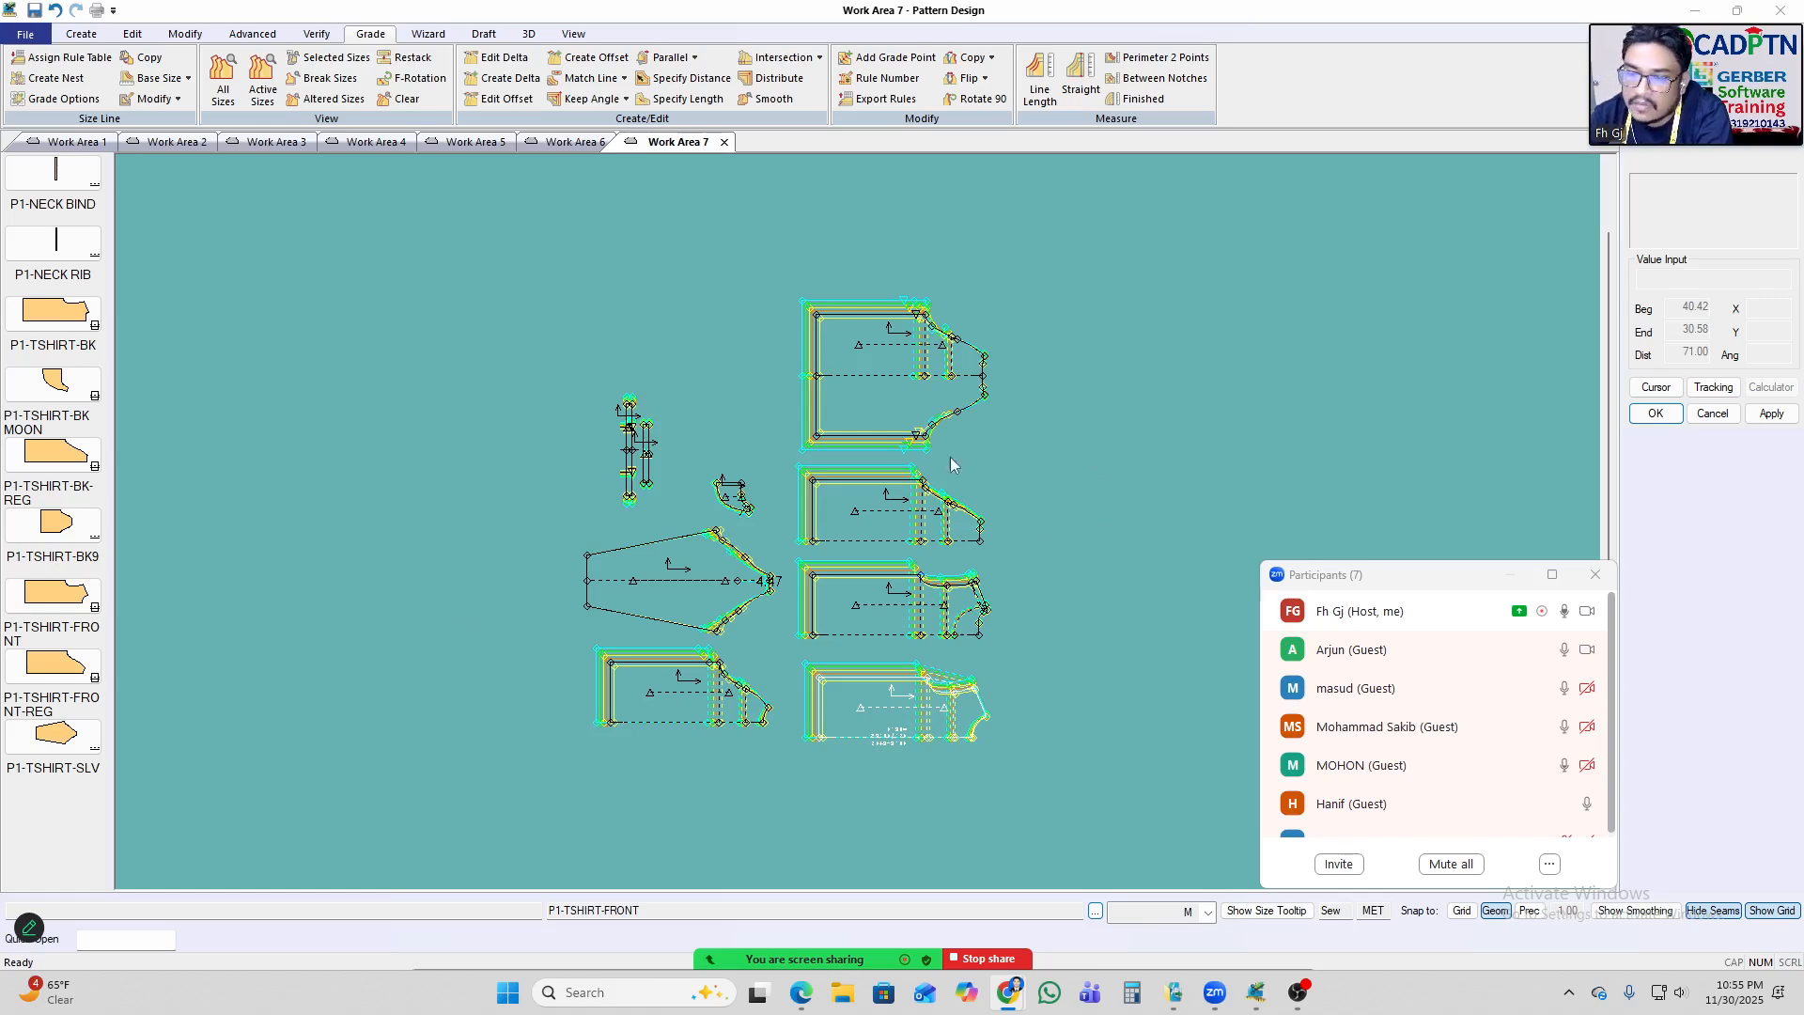
Reposition the full back piece P1-TSHIRT-BK9 slightly, keeping it above the half back piece.
click(914, 409)
click(911, 414)
scroll(916, 432, up, 3)
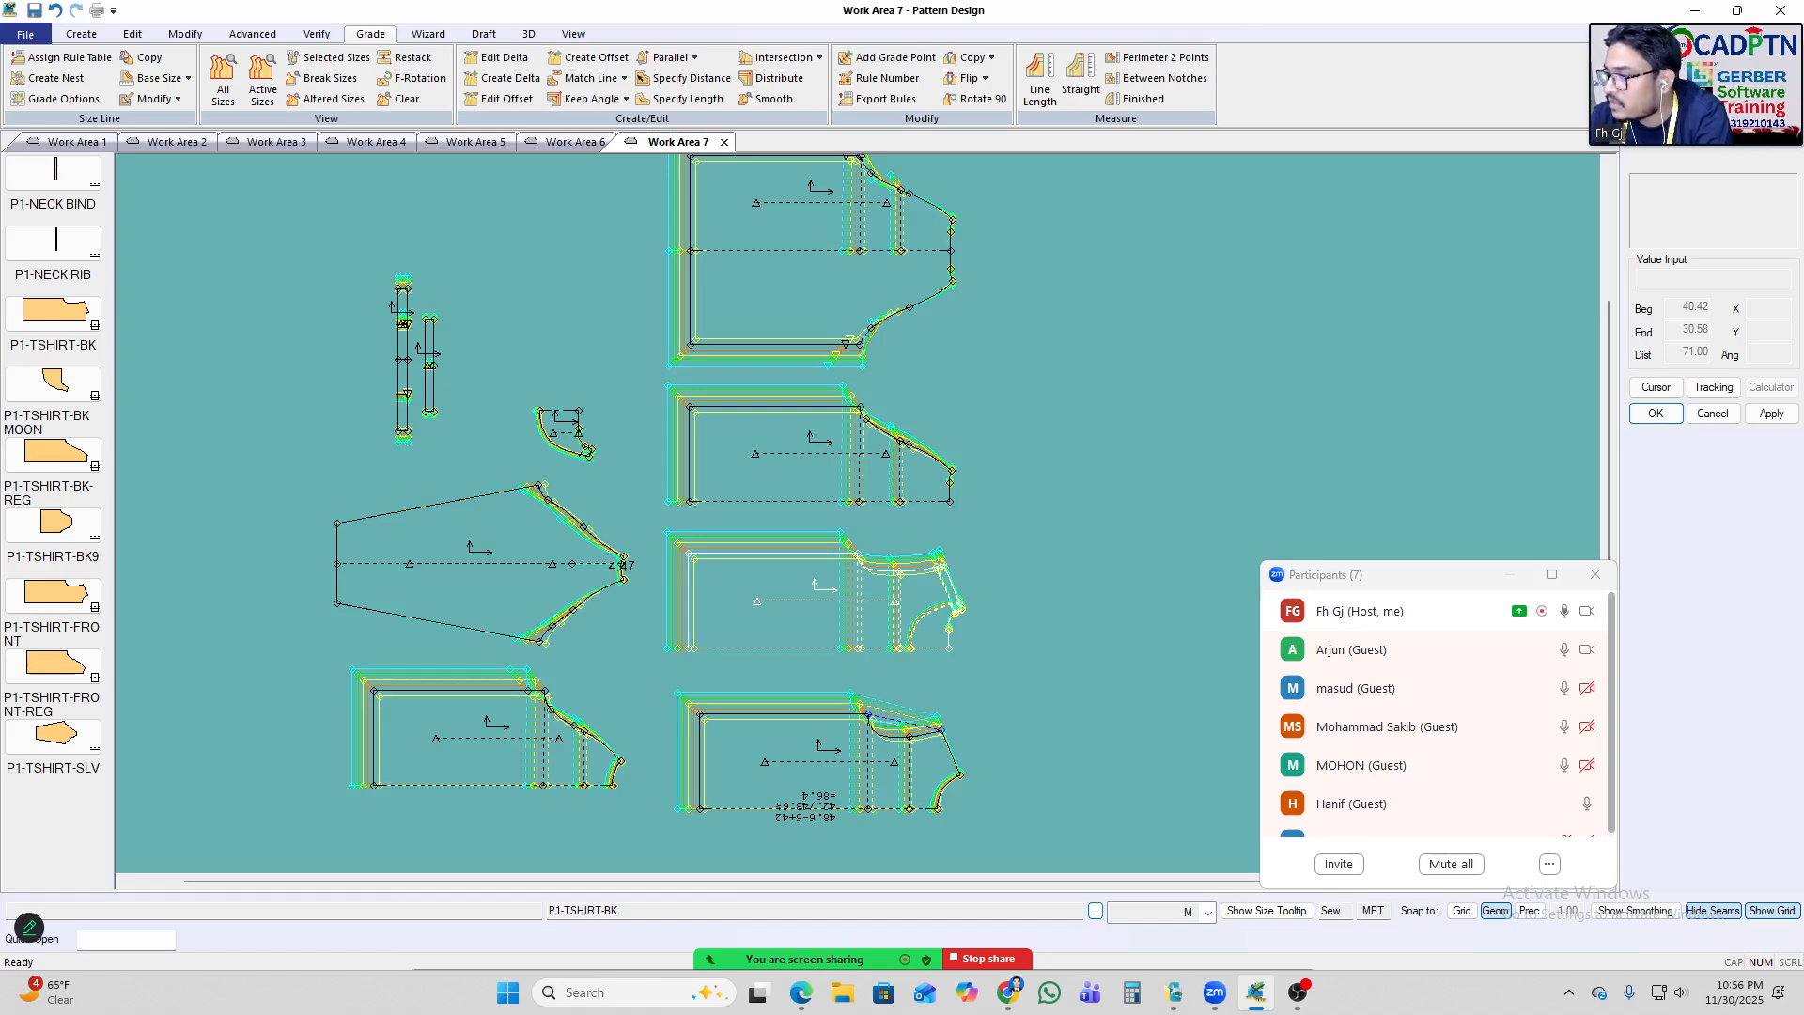
drag(819, 311, 814, 318)
scroll(1098, 494, down, 2)
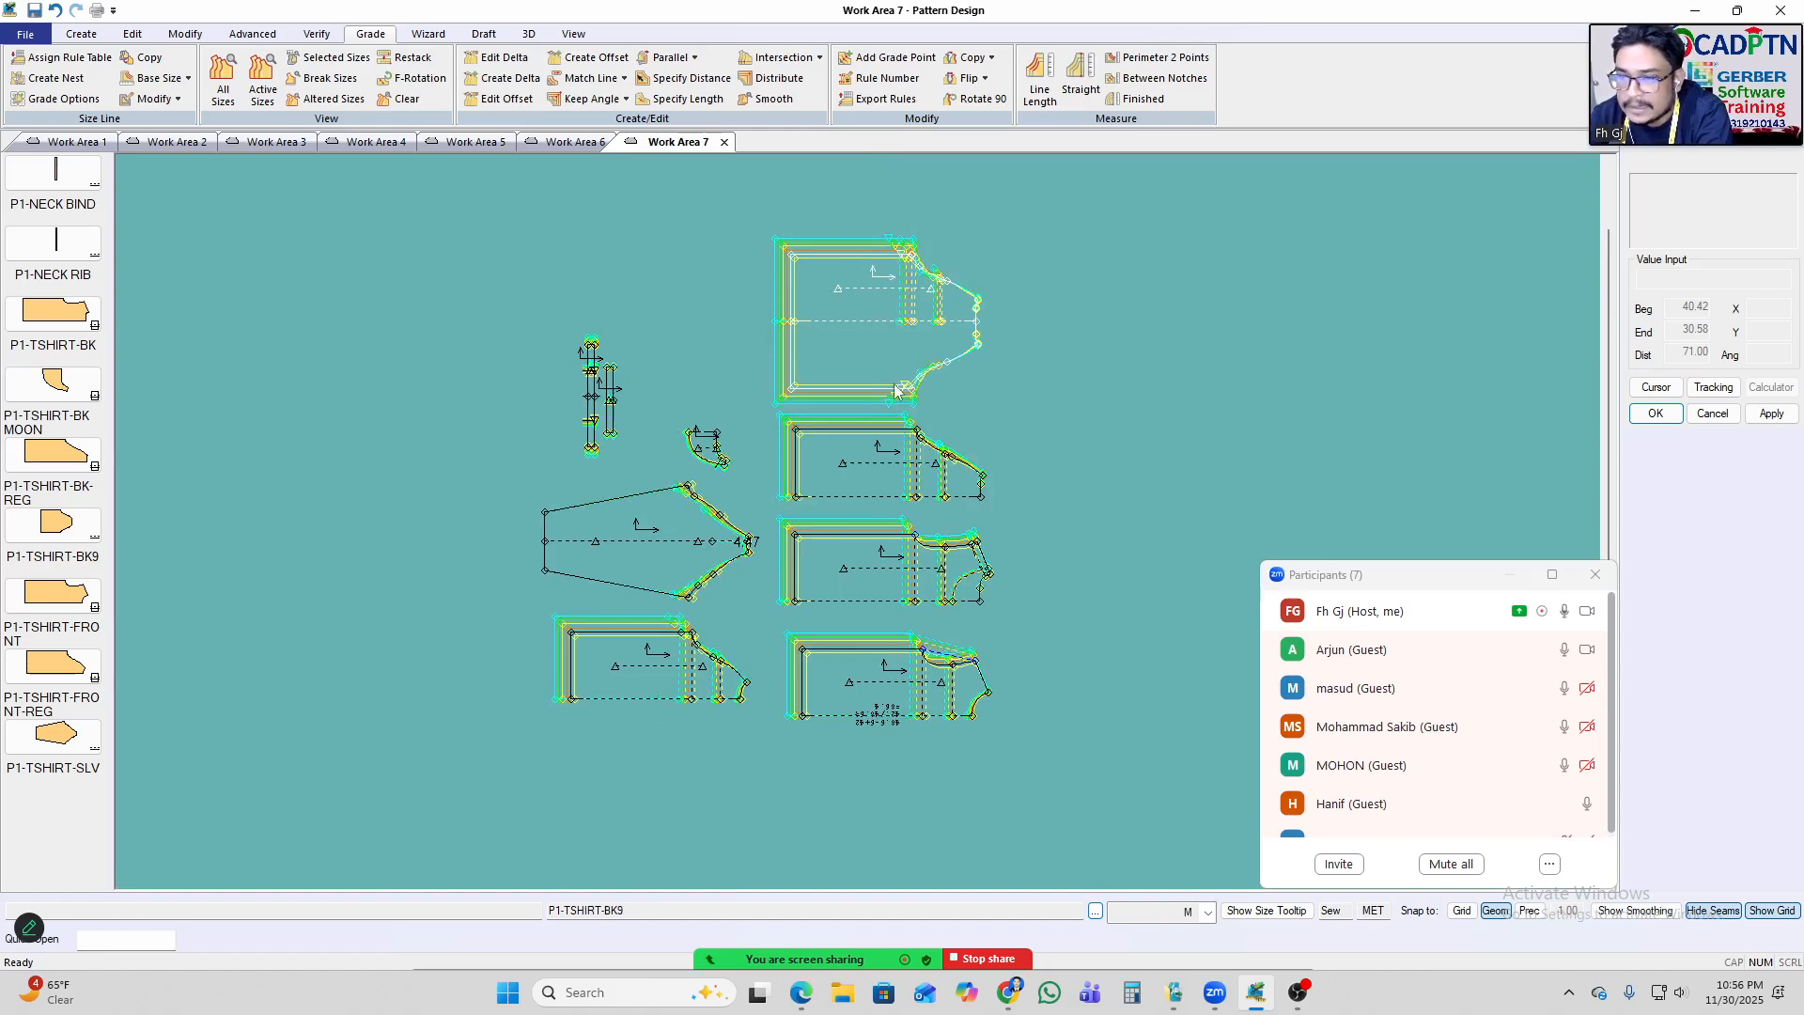
drag(901, 385, 894, 383)
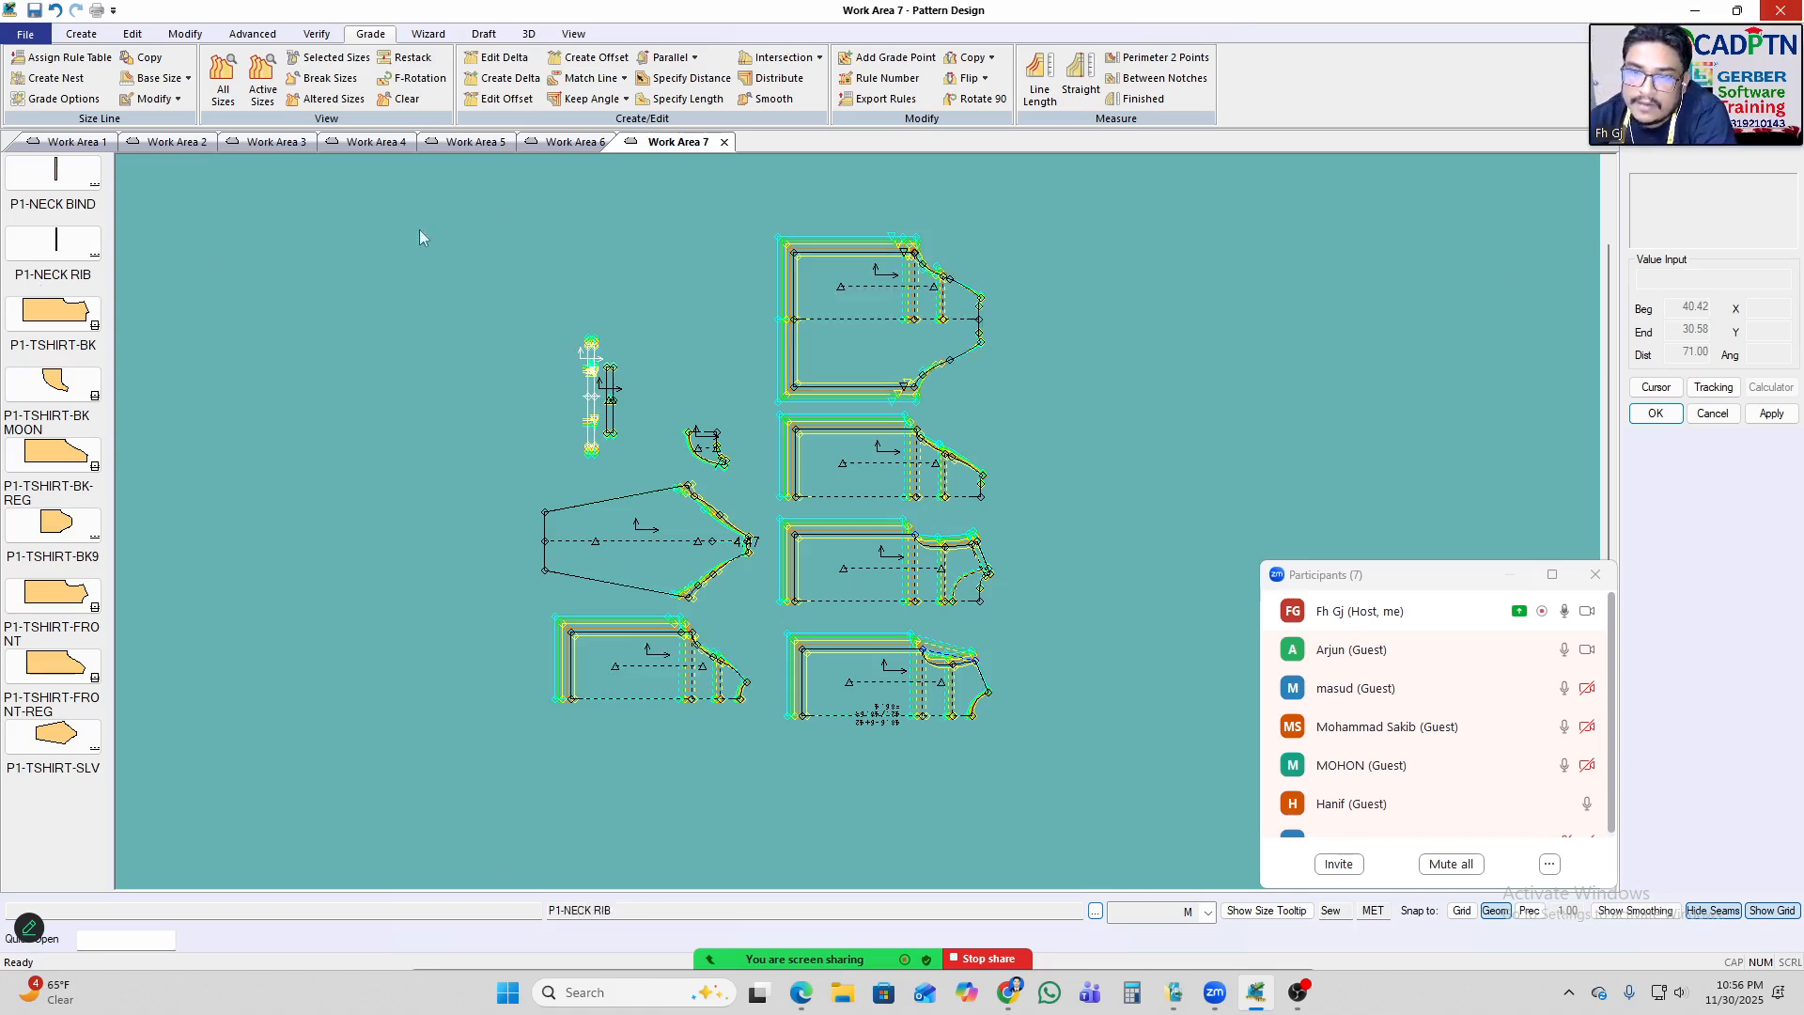
mouse_move(844, 348)
mouse_down()
mouse_move(850, 334)
mouse_move(838, 357)
mouse_up()
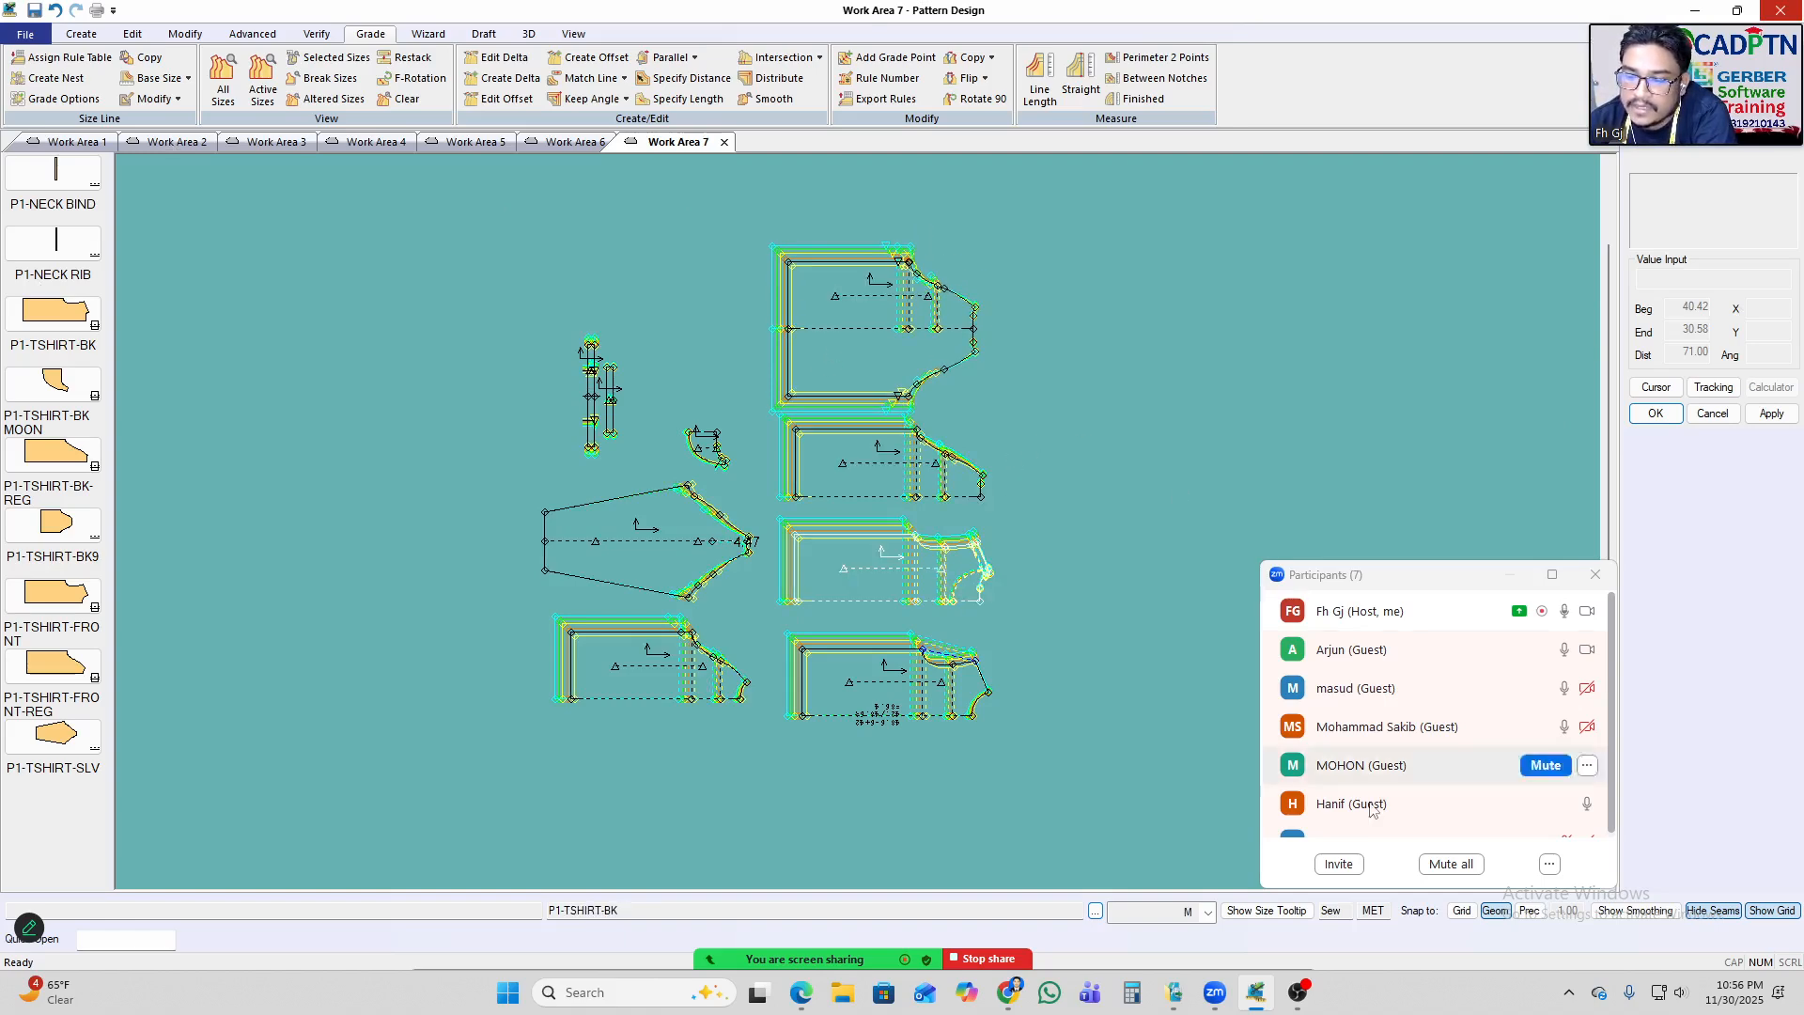
Switch to AccuMark Explorer and preview the P1-FRT PKT BAG piece in raglan-slv.
click(1259, 989)
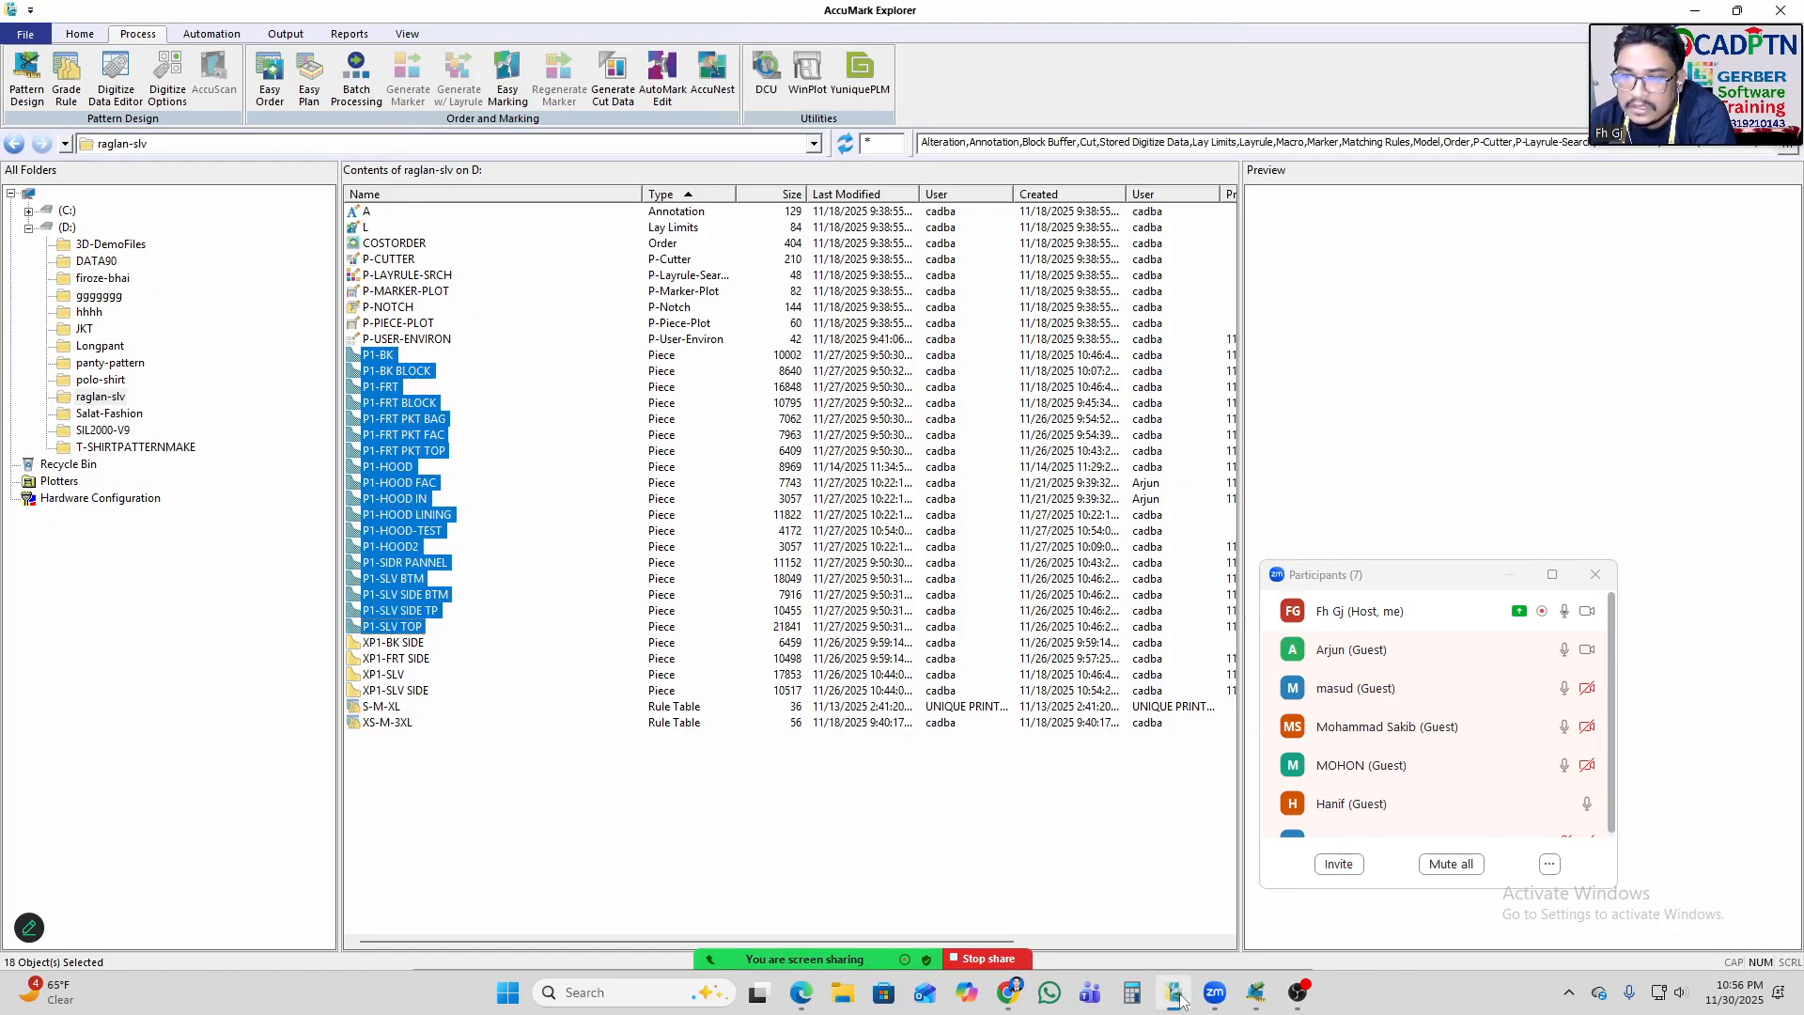
click(1174, 993)
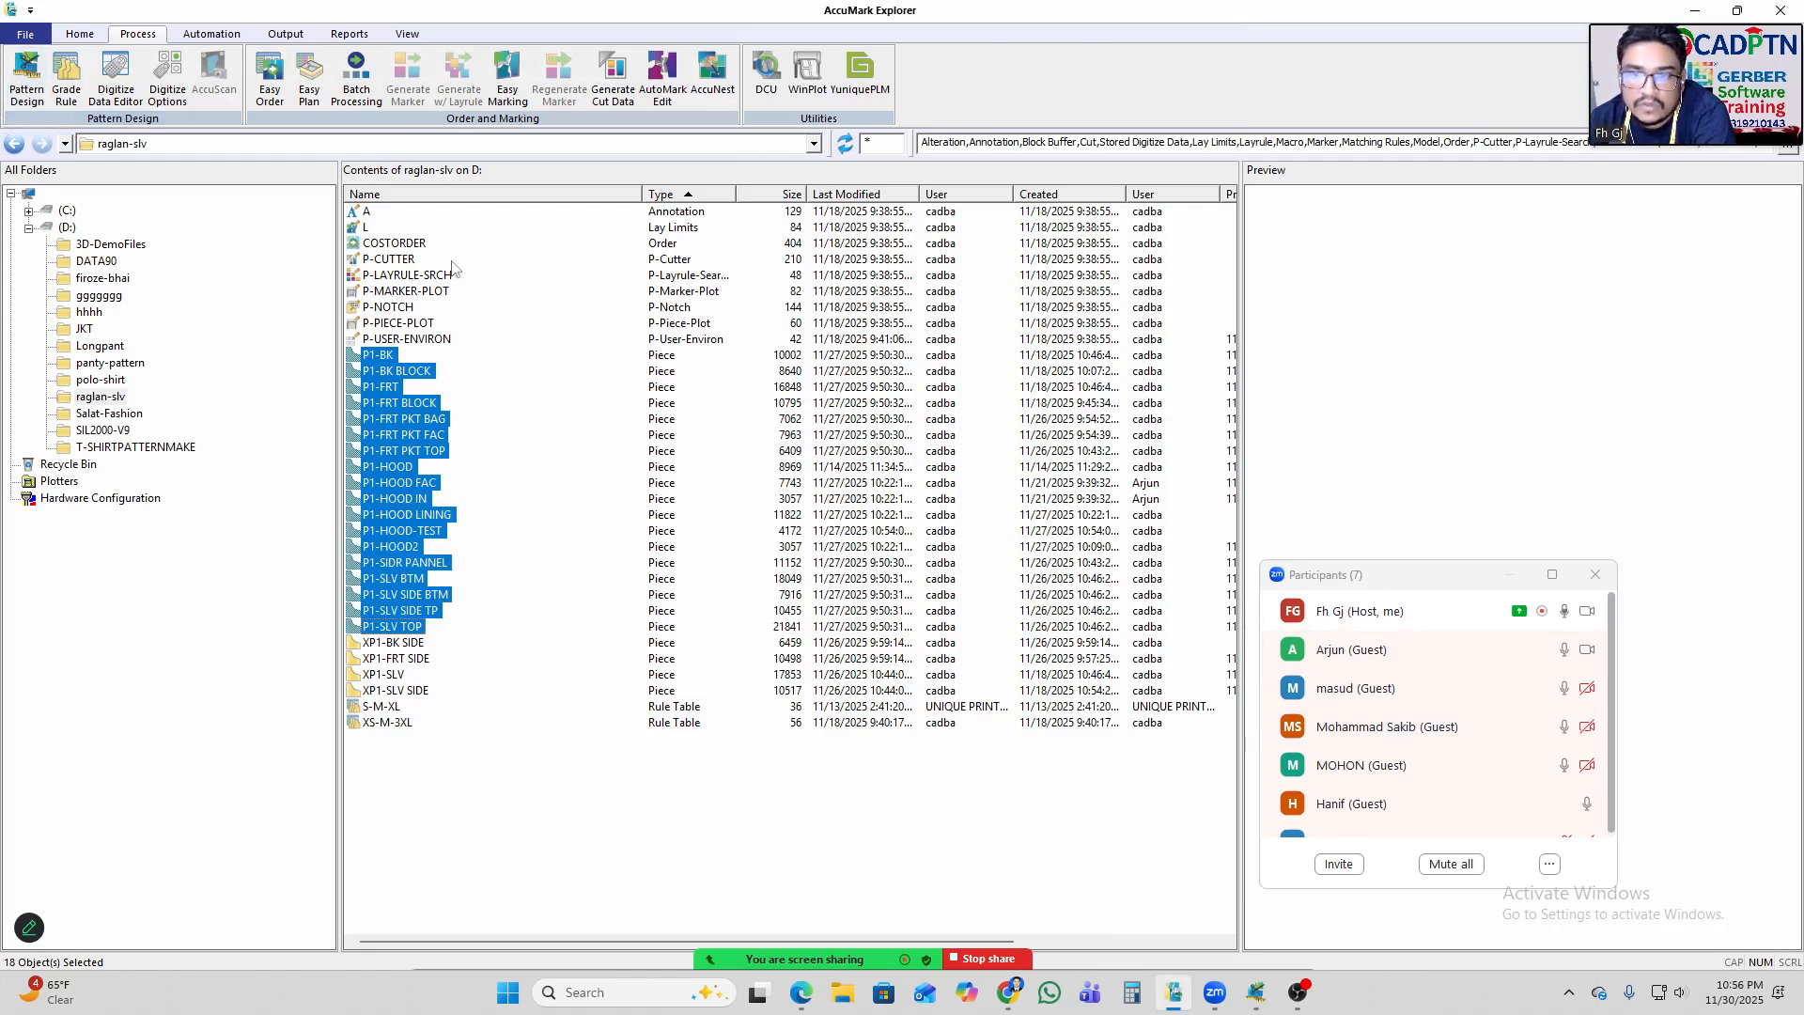
click(385, 299)
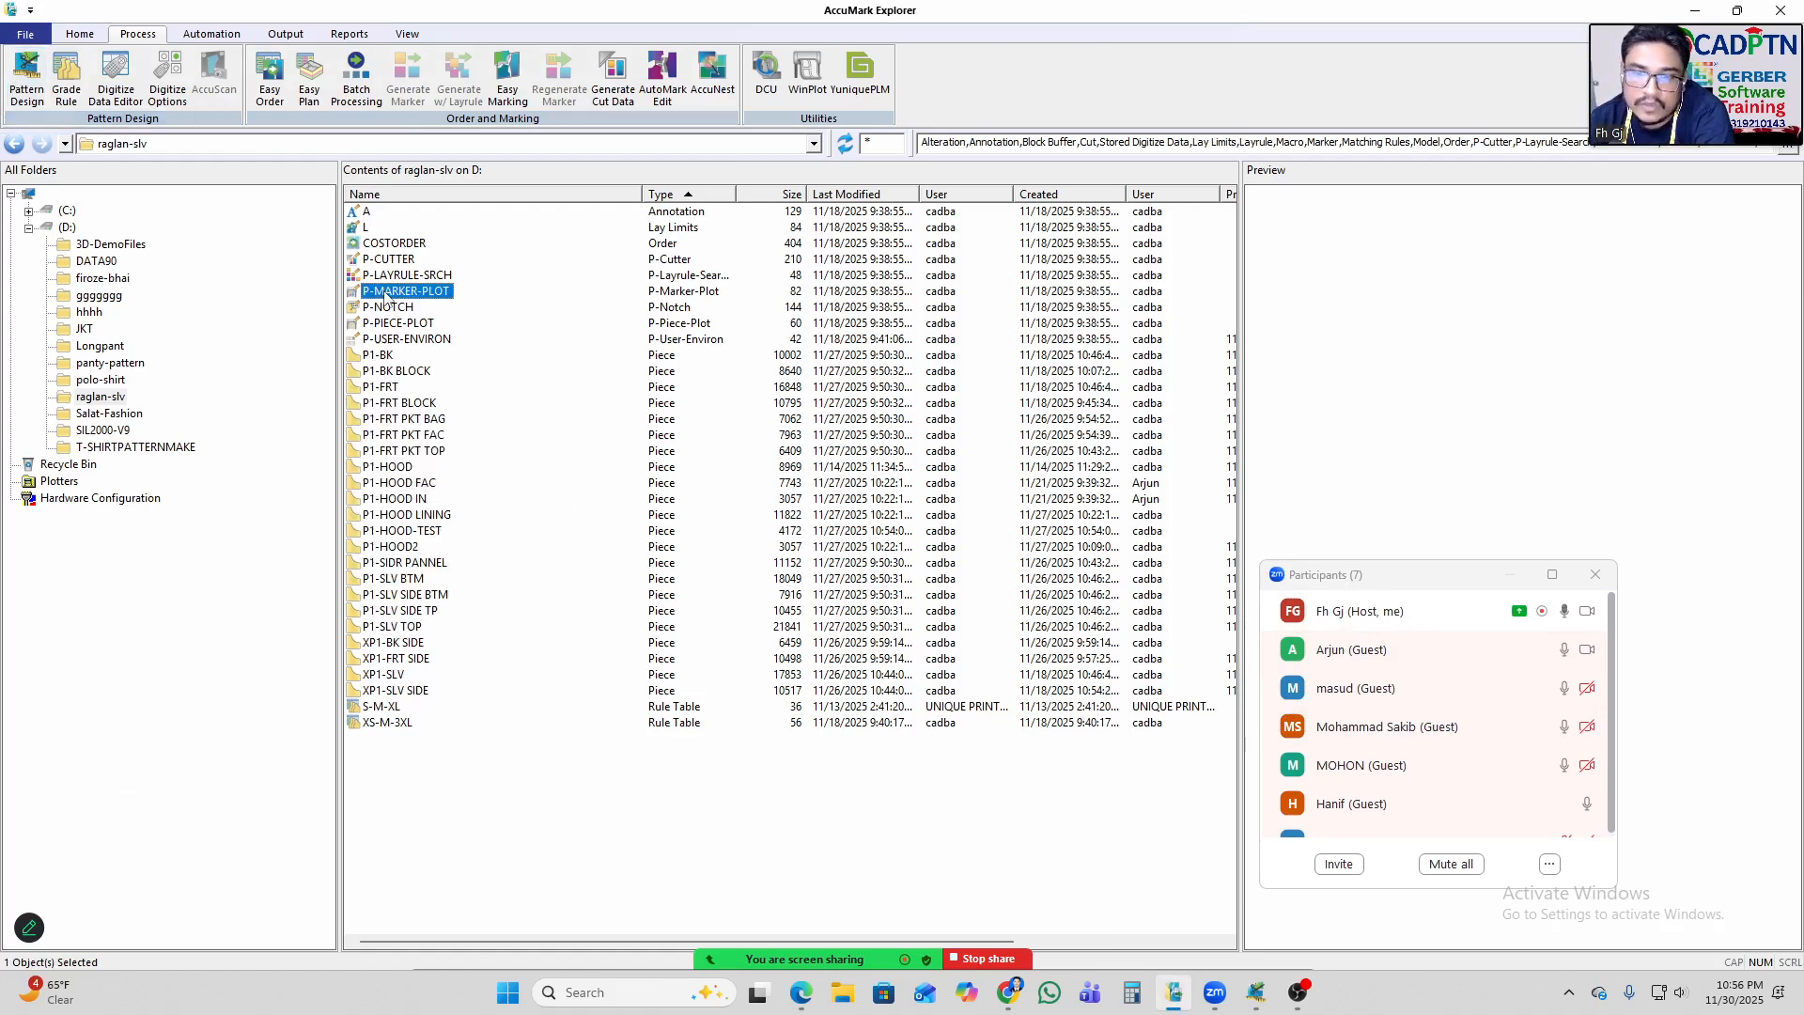
click(505, 790)
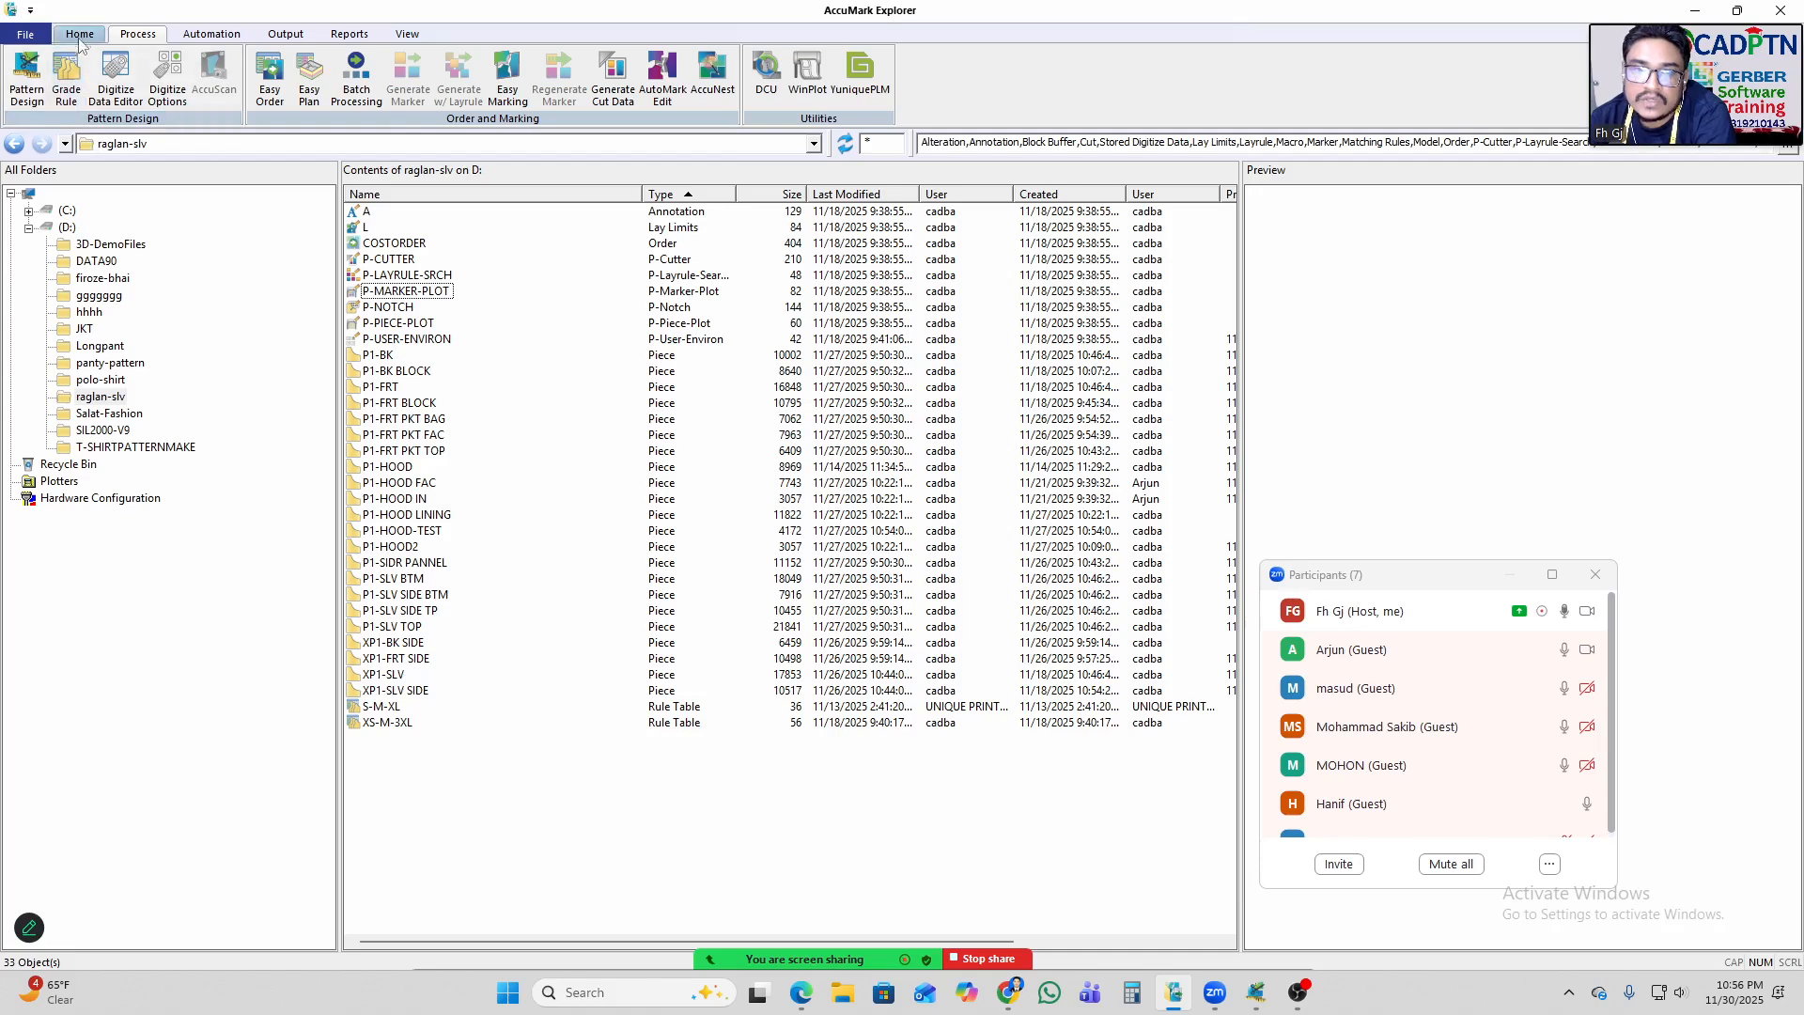
click(30, 34)
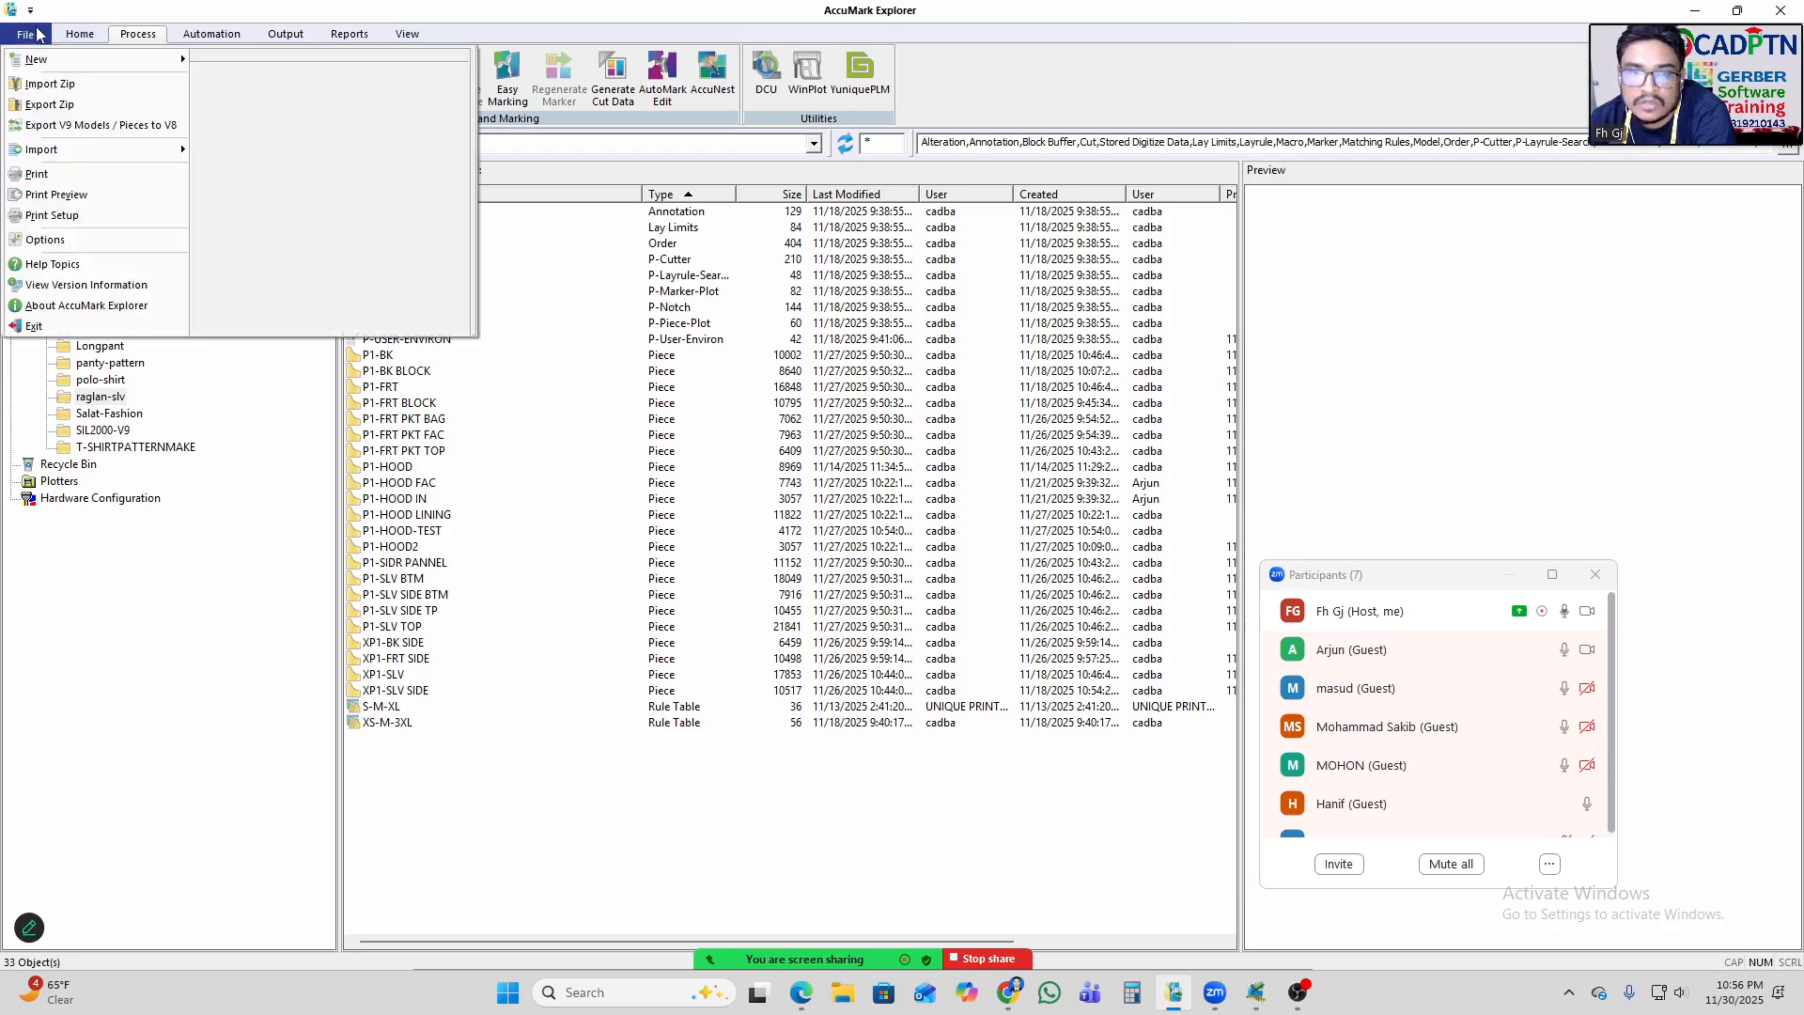
click(537, 785)
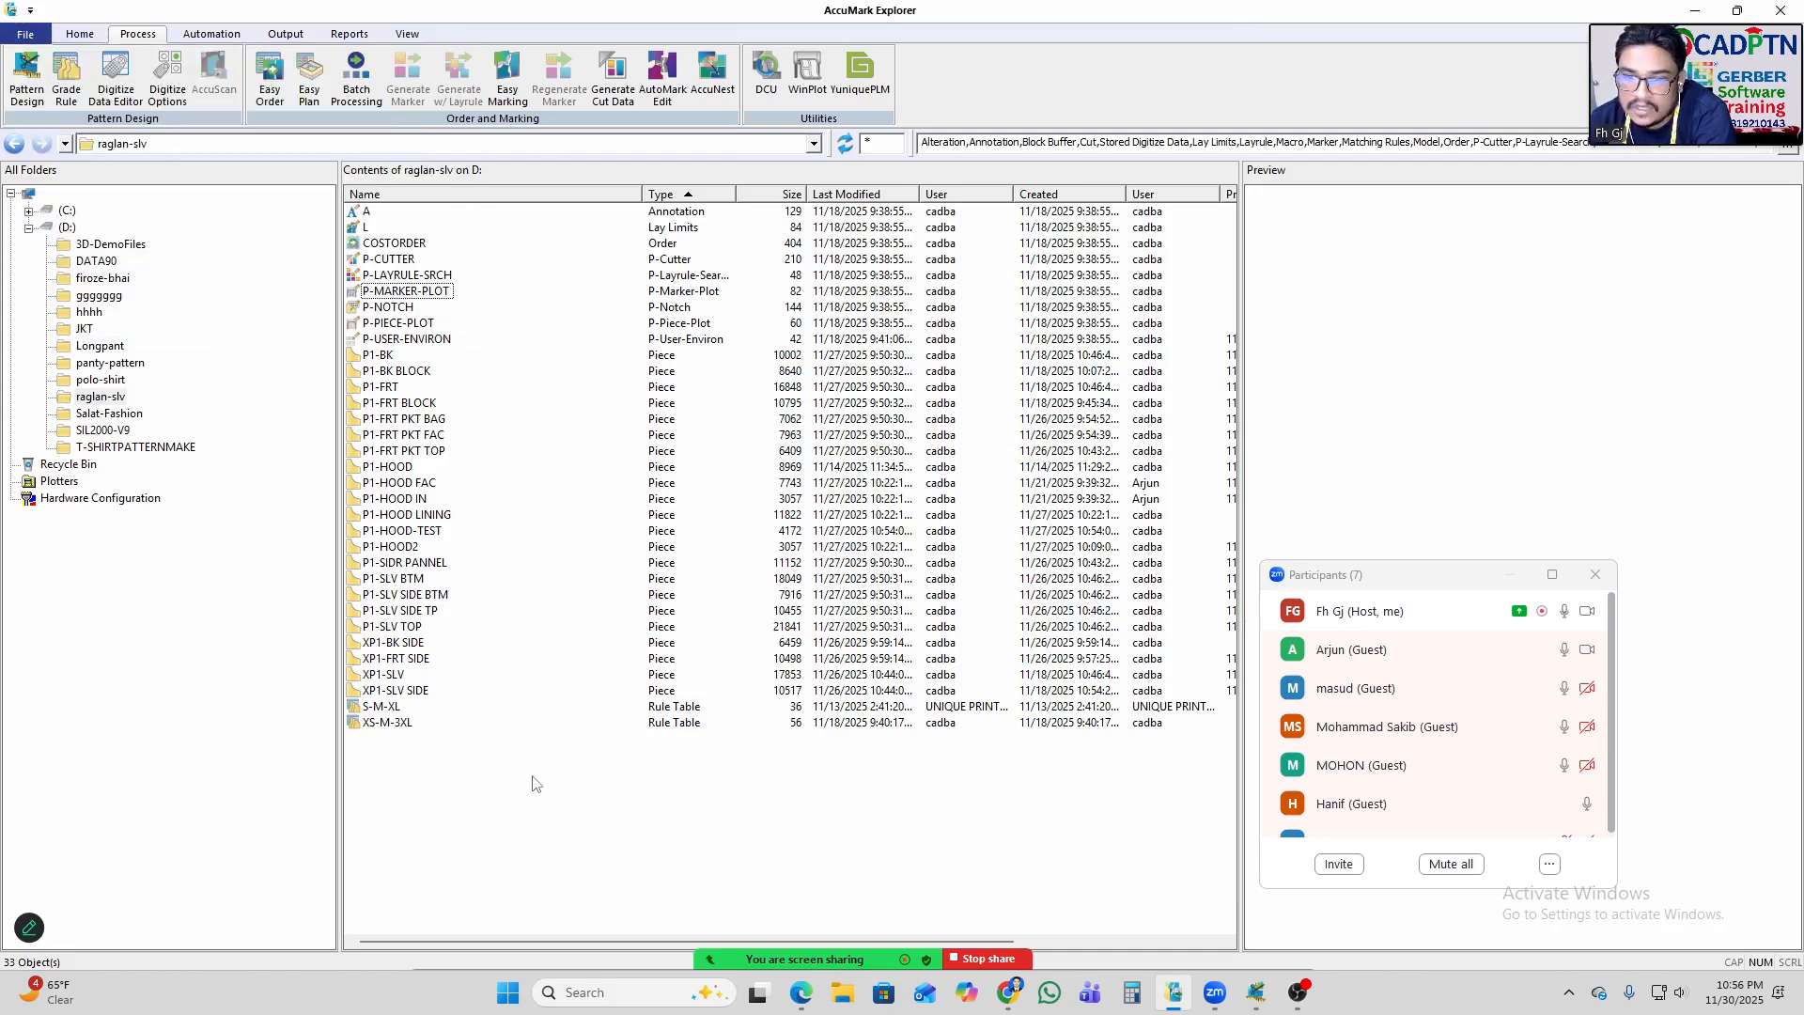
click(365, 357)
click(374, 419)
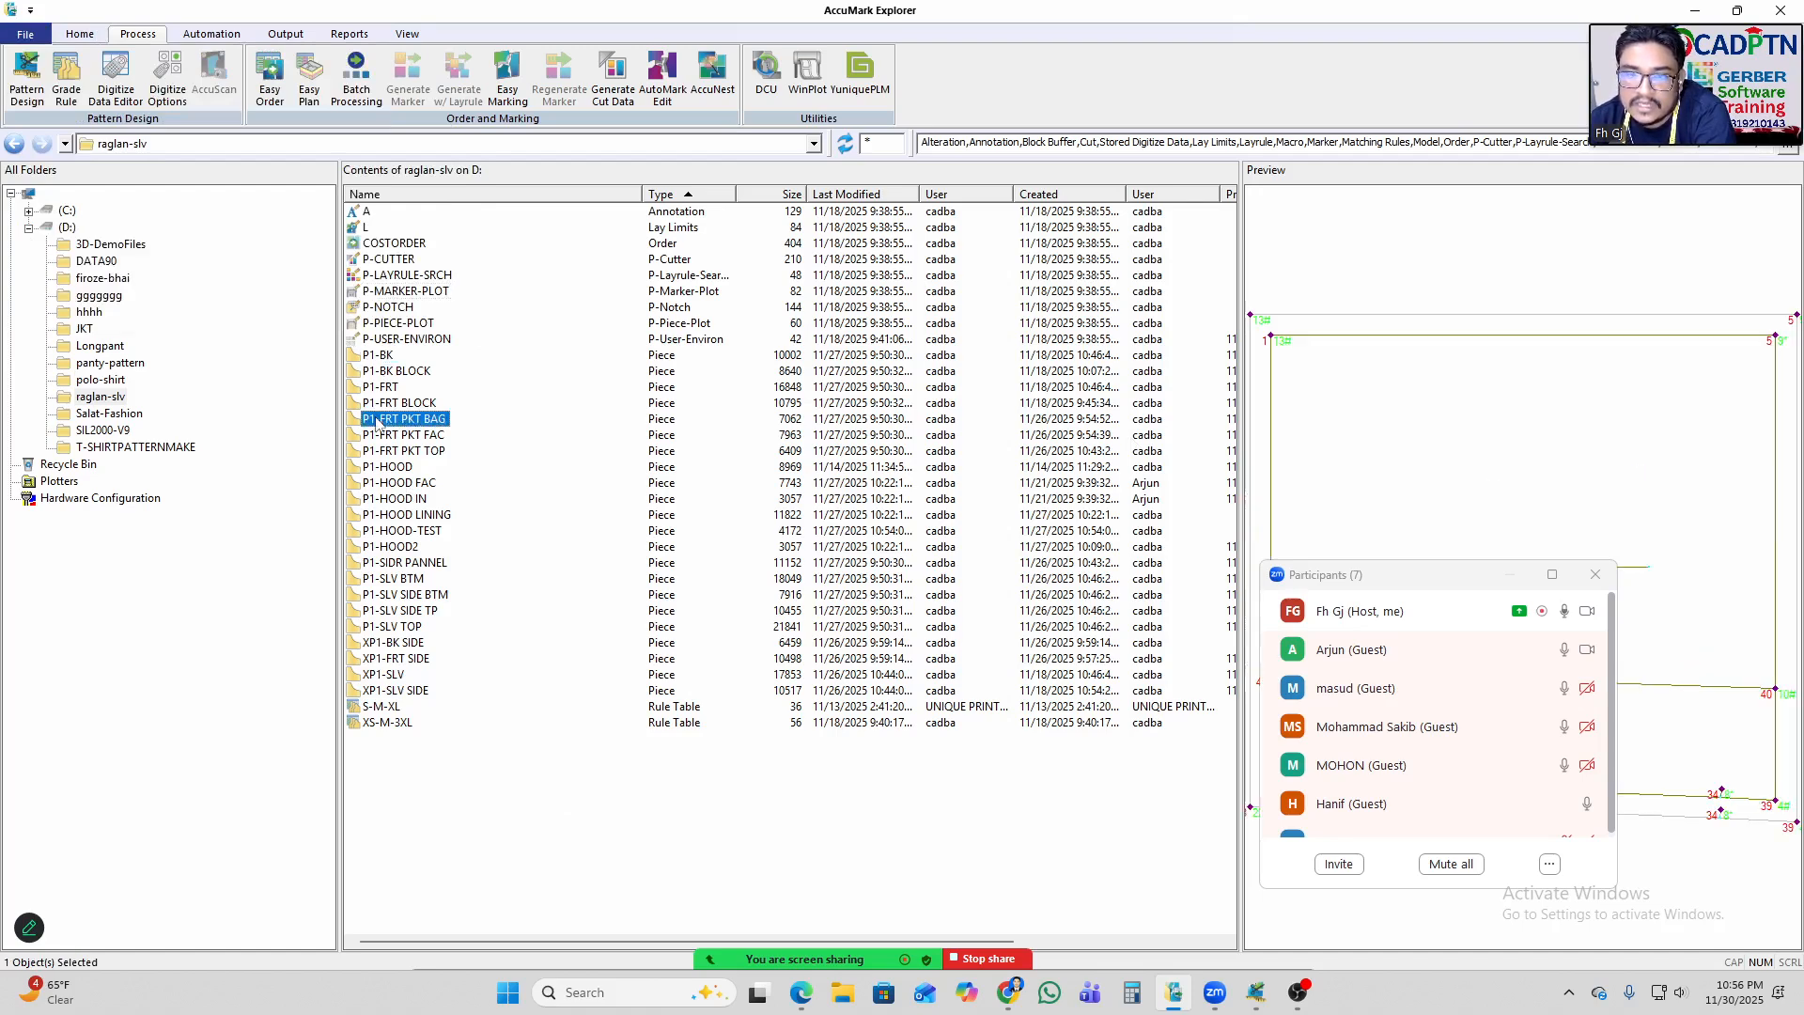
Return to Work Area 7 in Pattern Design, show the Modify tools and shift the full back piece P1-TSHIRT-BK9 slightly.
click(1258, 992)
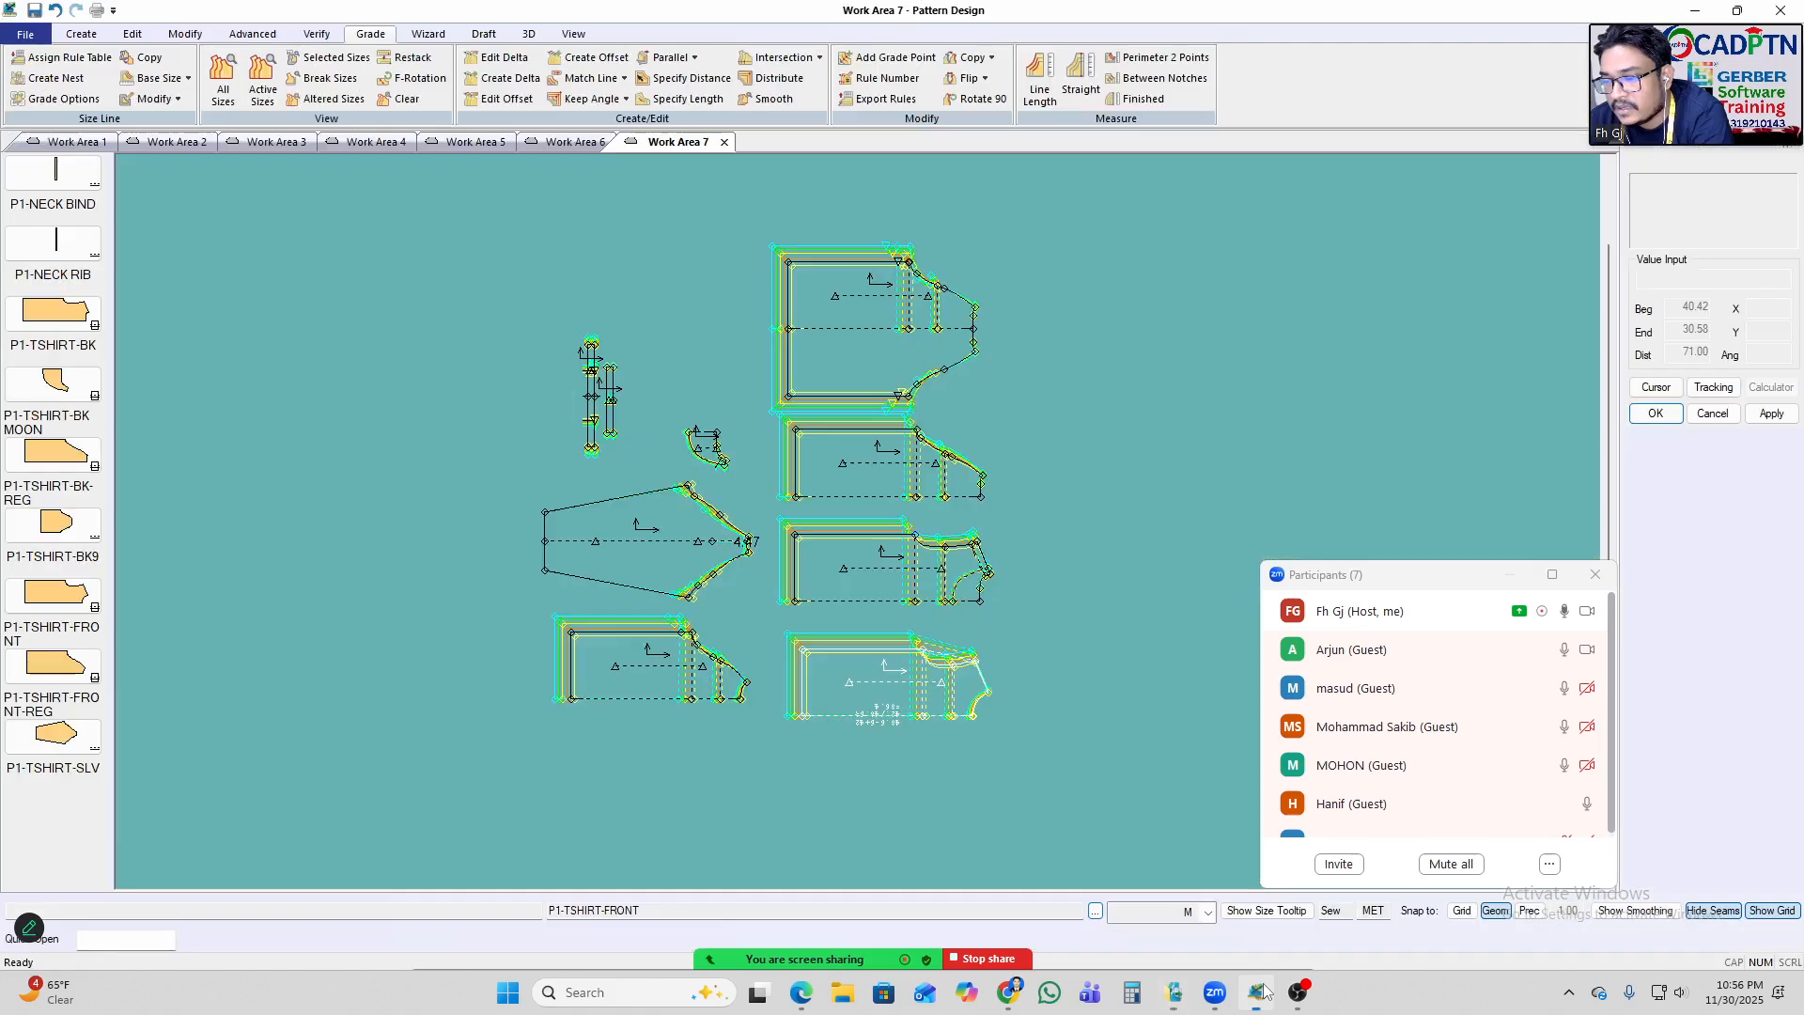
drag(871, 362, 866, 349)
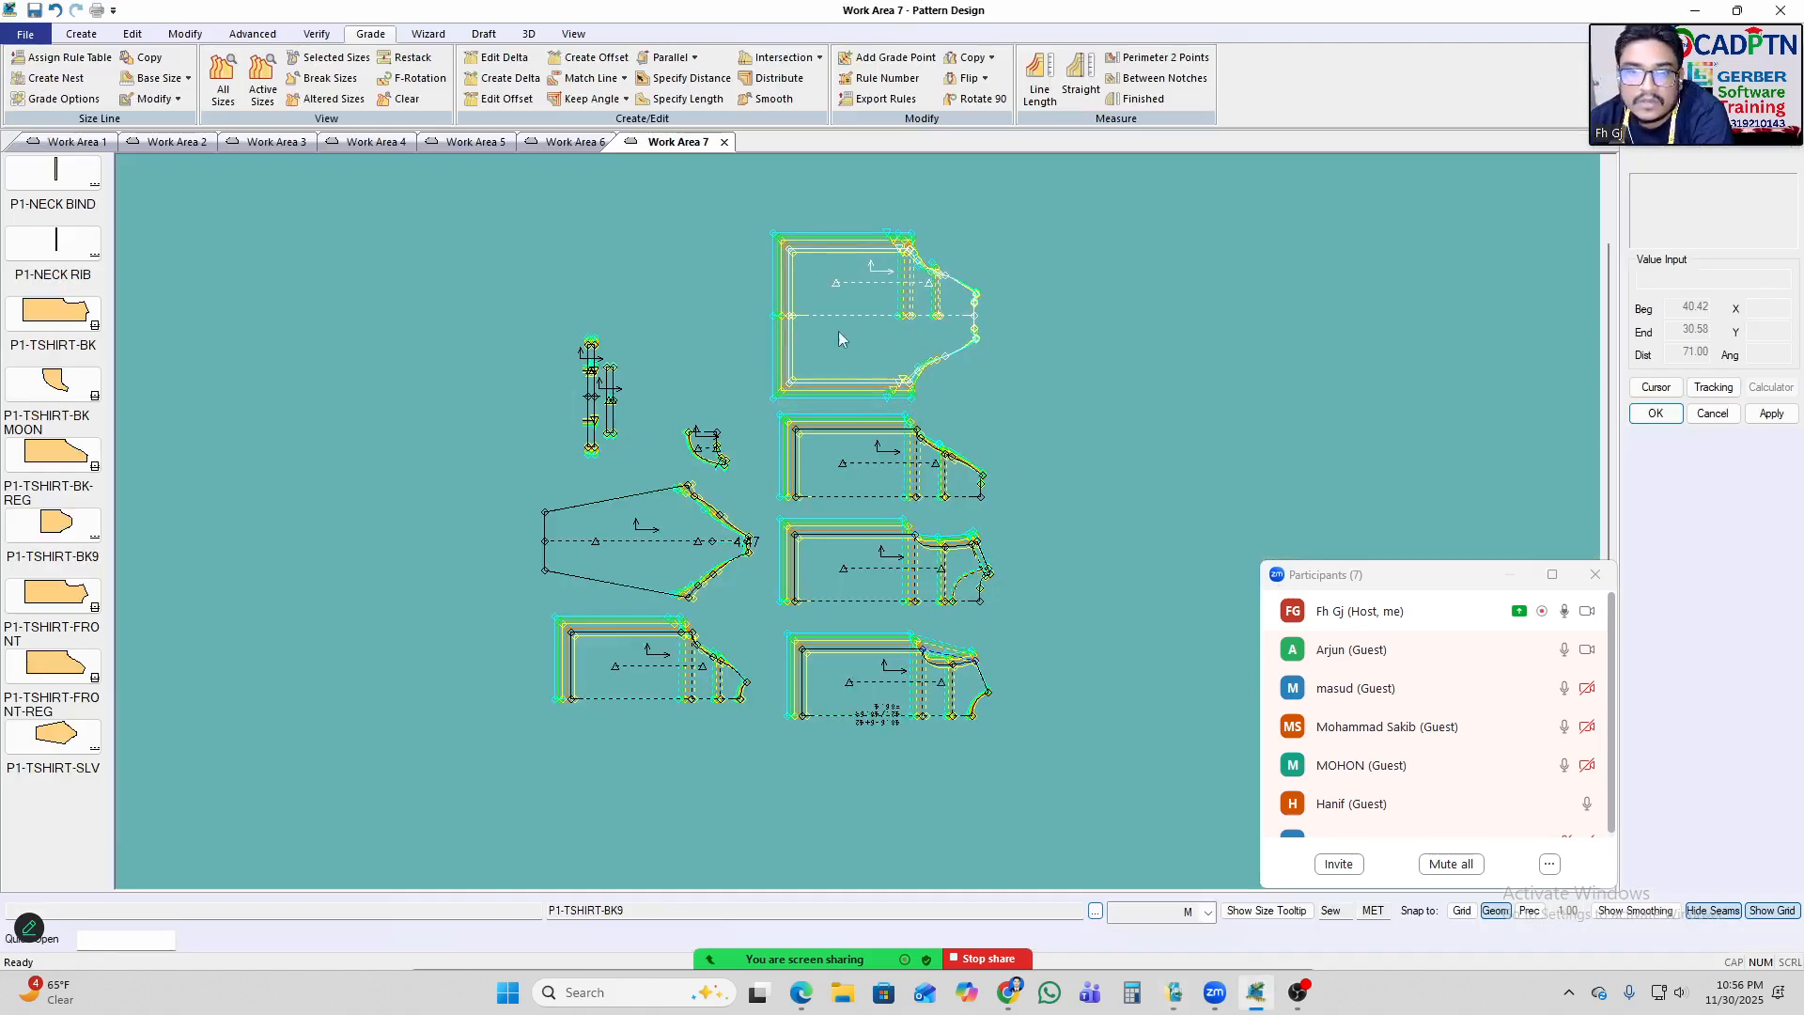
click(81, 34)
click(133, 34)
click(179, 33)
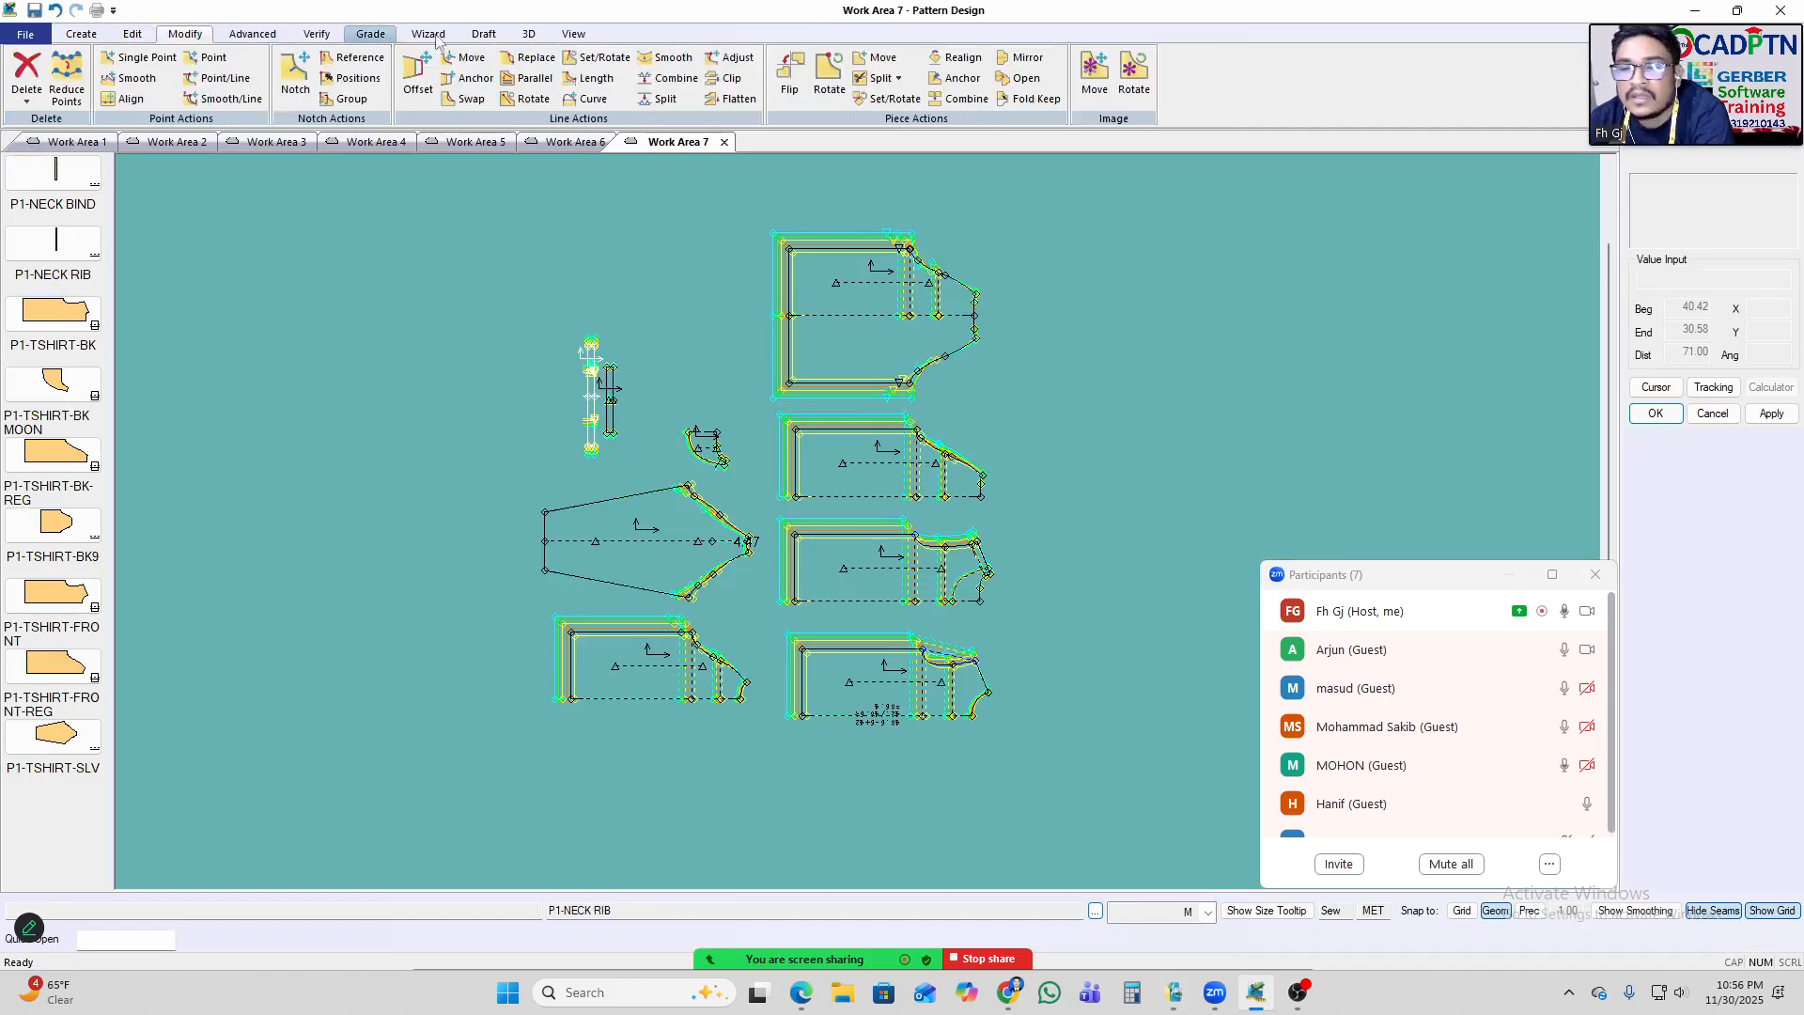
click(1130, 82)
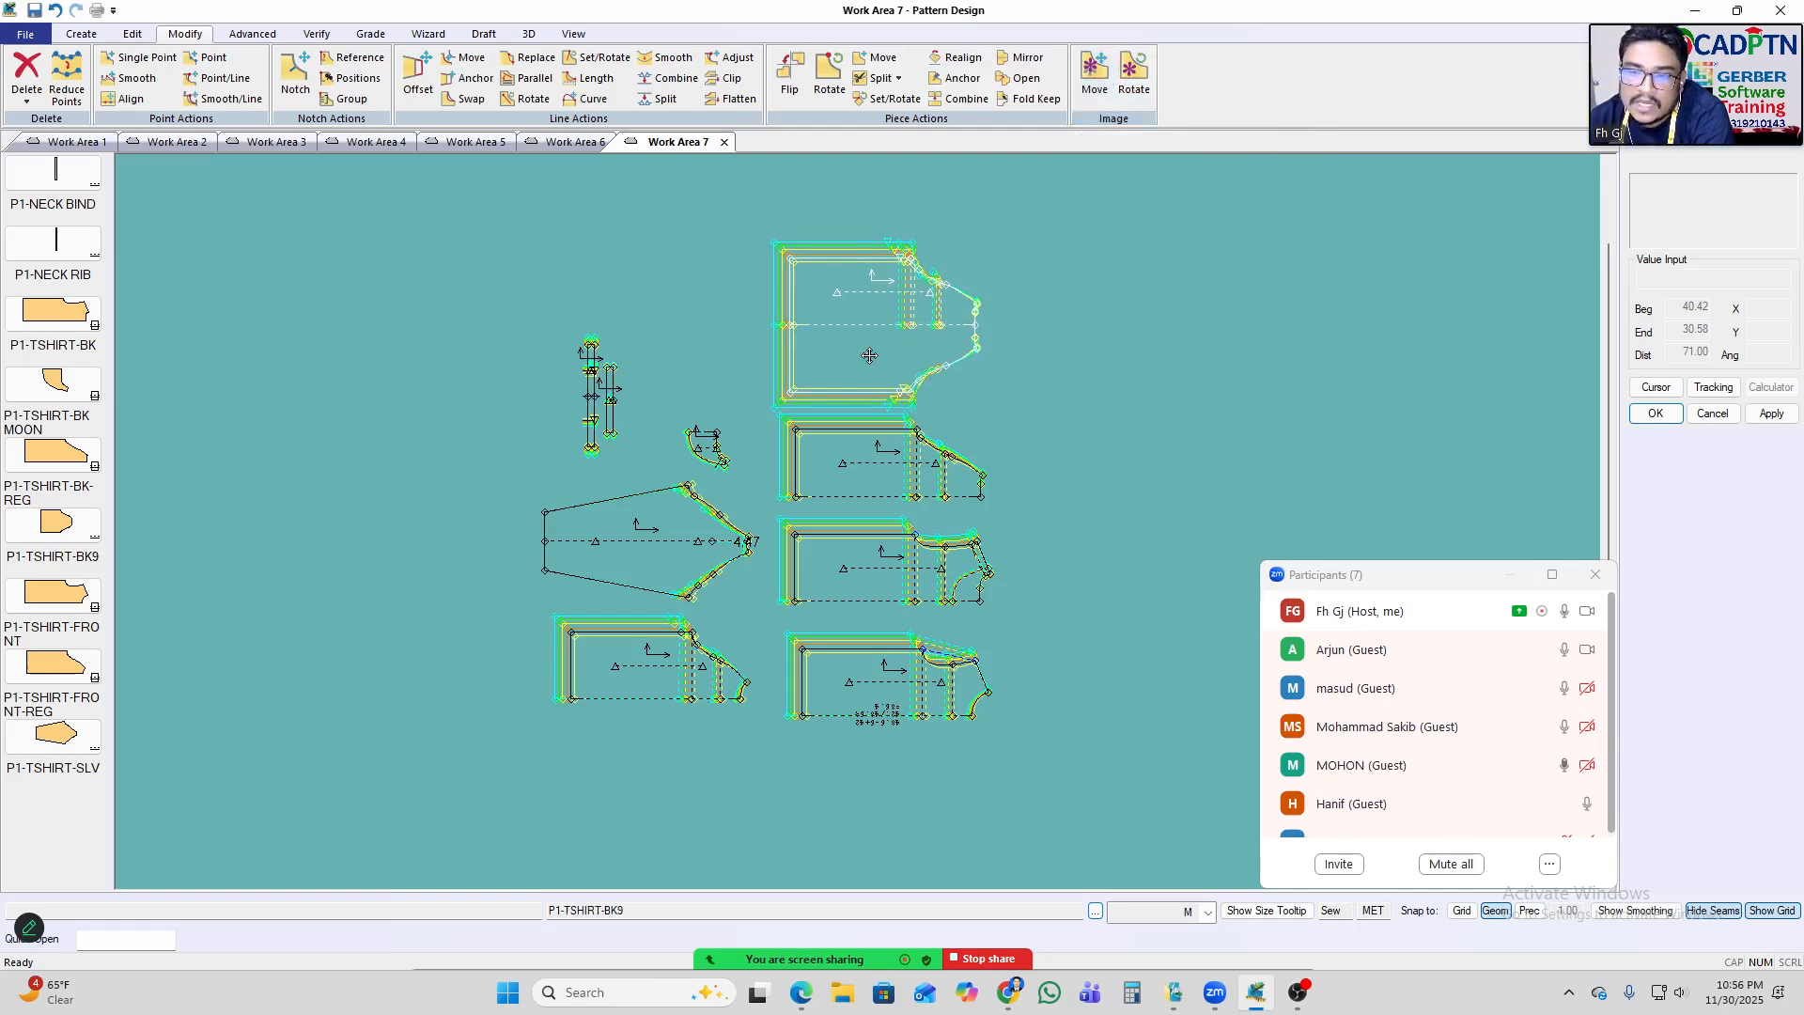
scroll(876, 282, up, 3)
scroll(875, 306, down, 2)
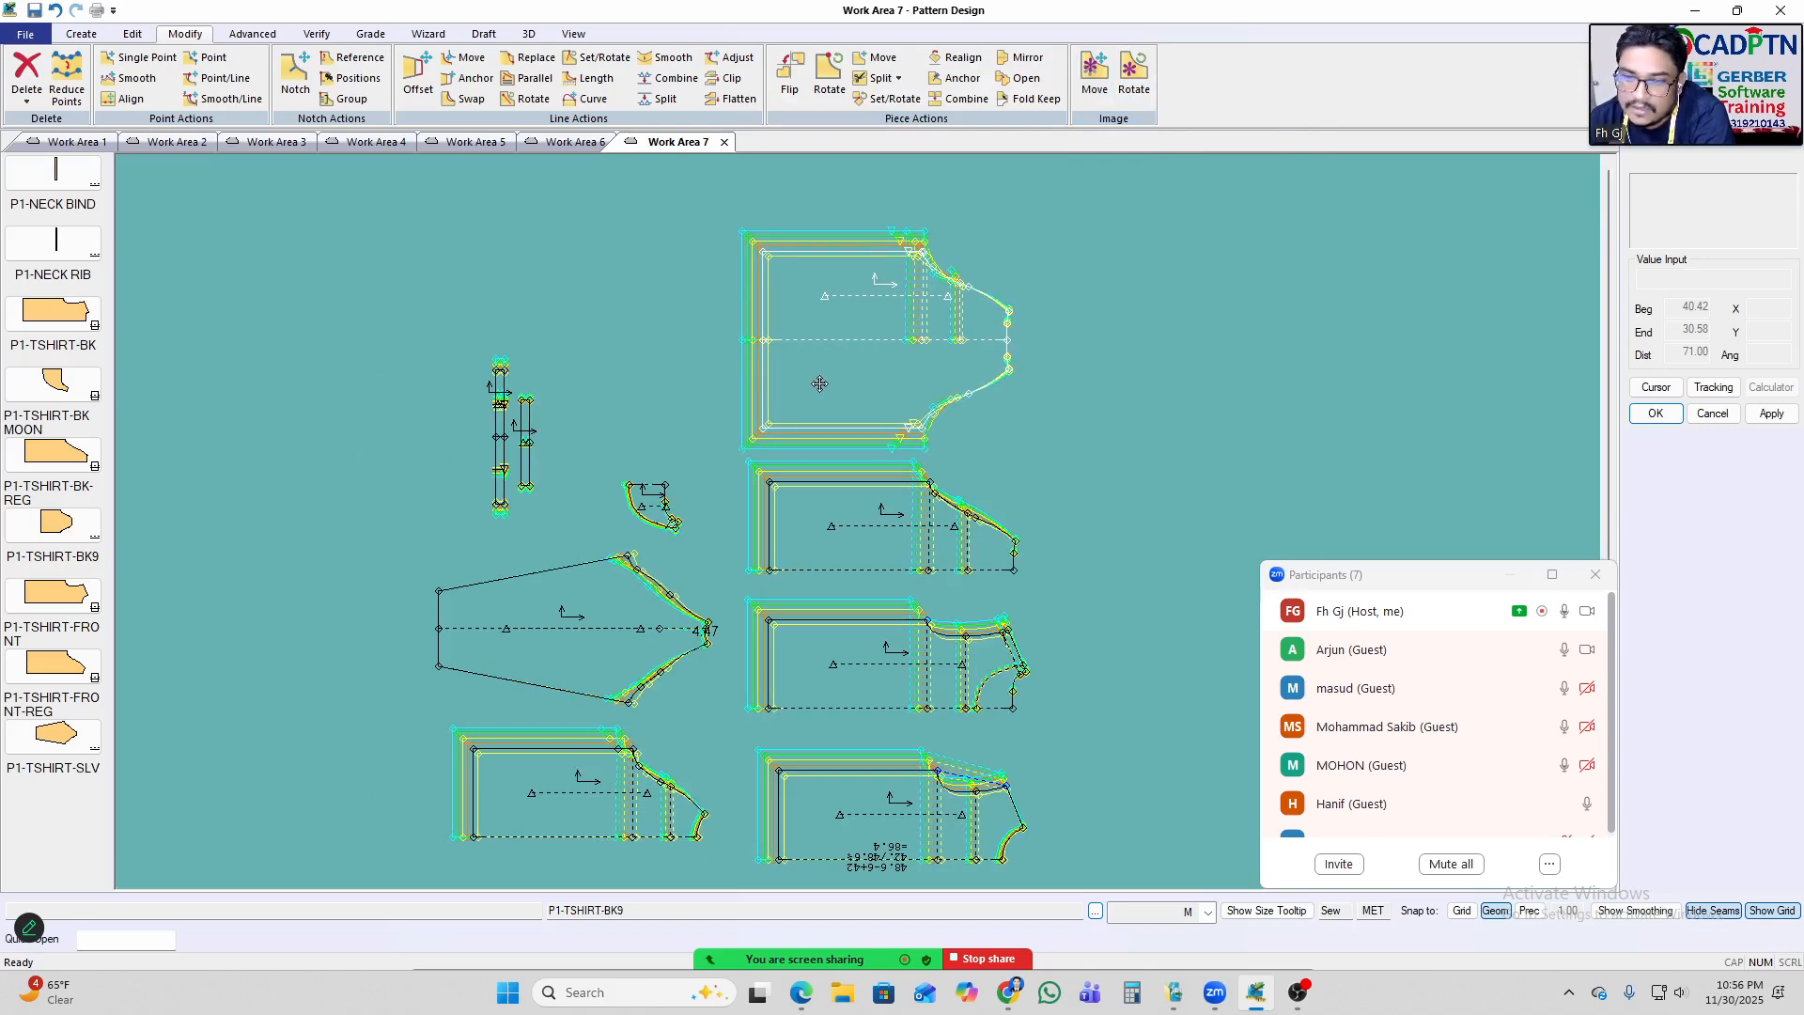
Overlay the half back piece P1-TSHIRT-BK-REG on the full back piece P1-TSHIRT-BK9 for comparison, and place it back below.
scroll(803, 404, up, 1)
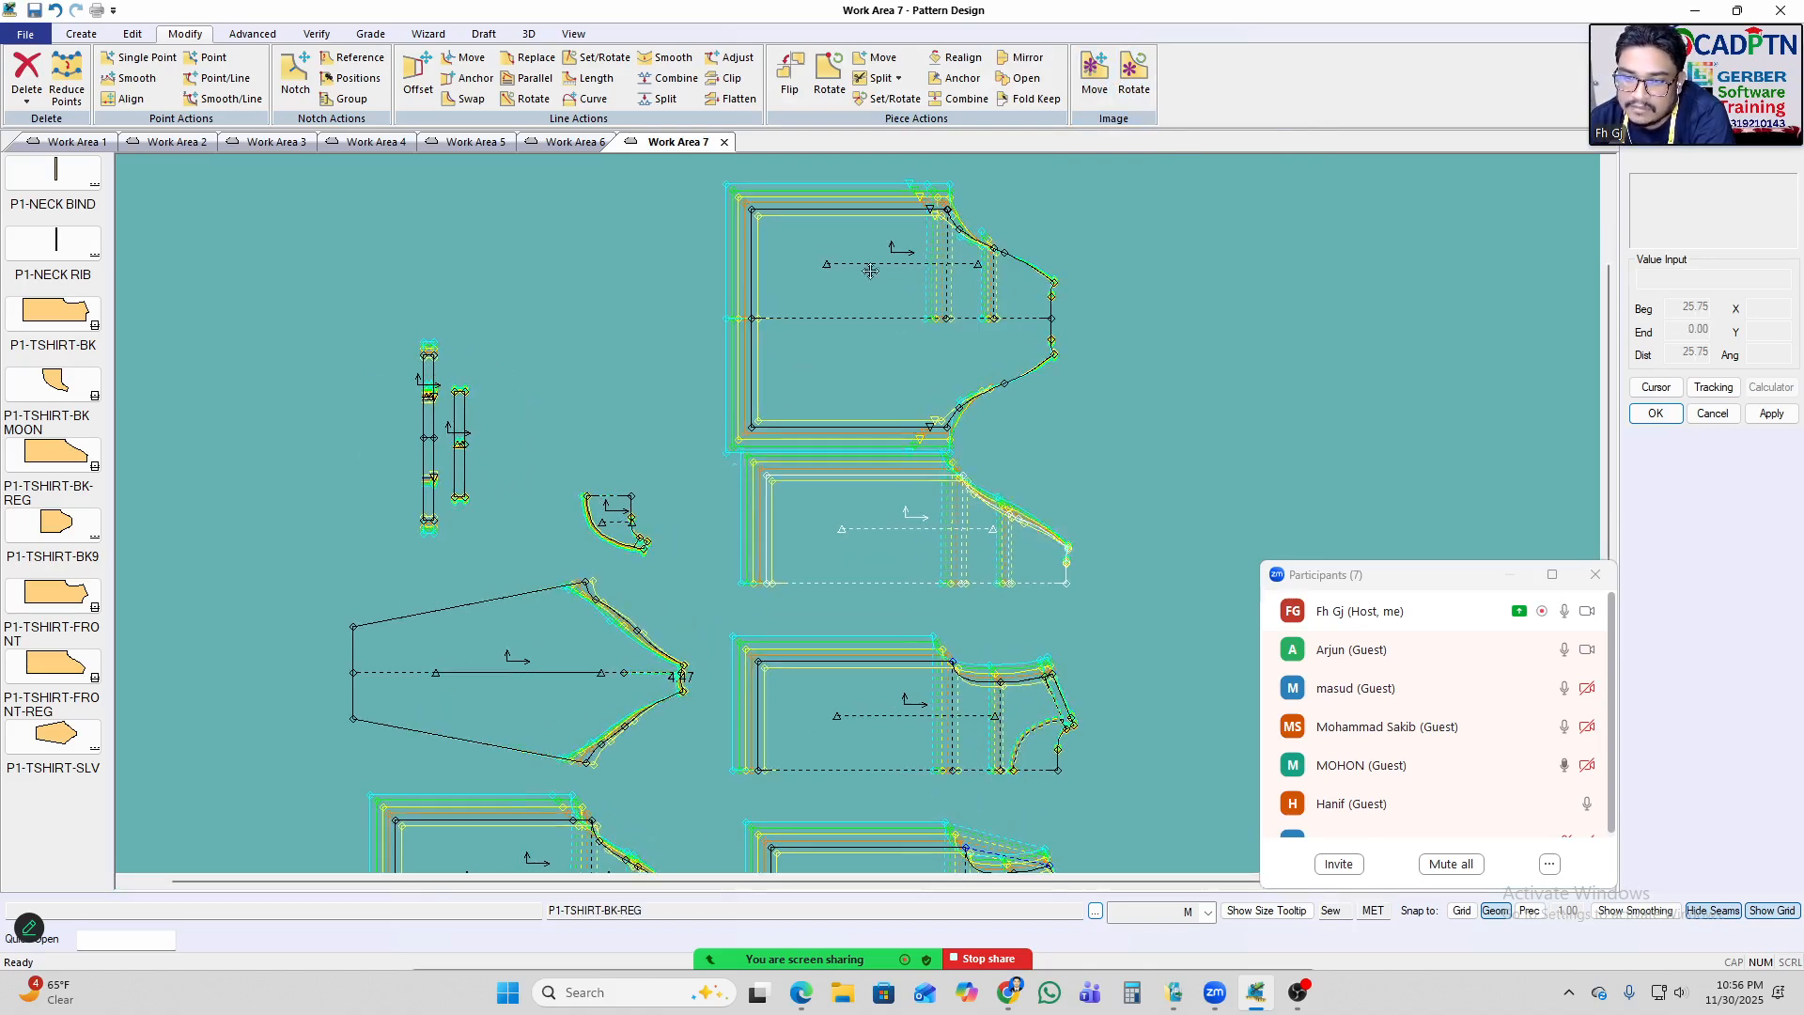
scroll(826, 208, up, 2)
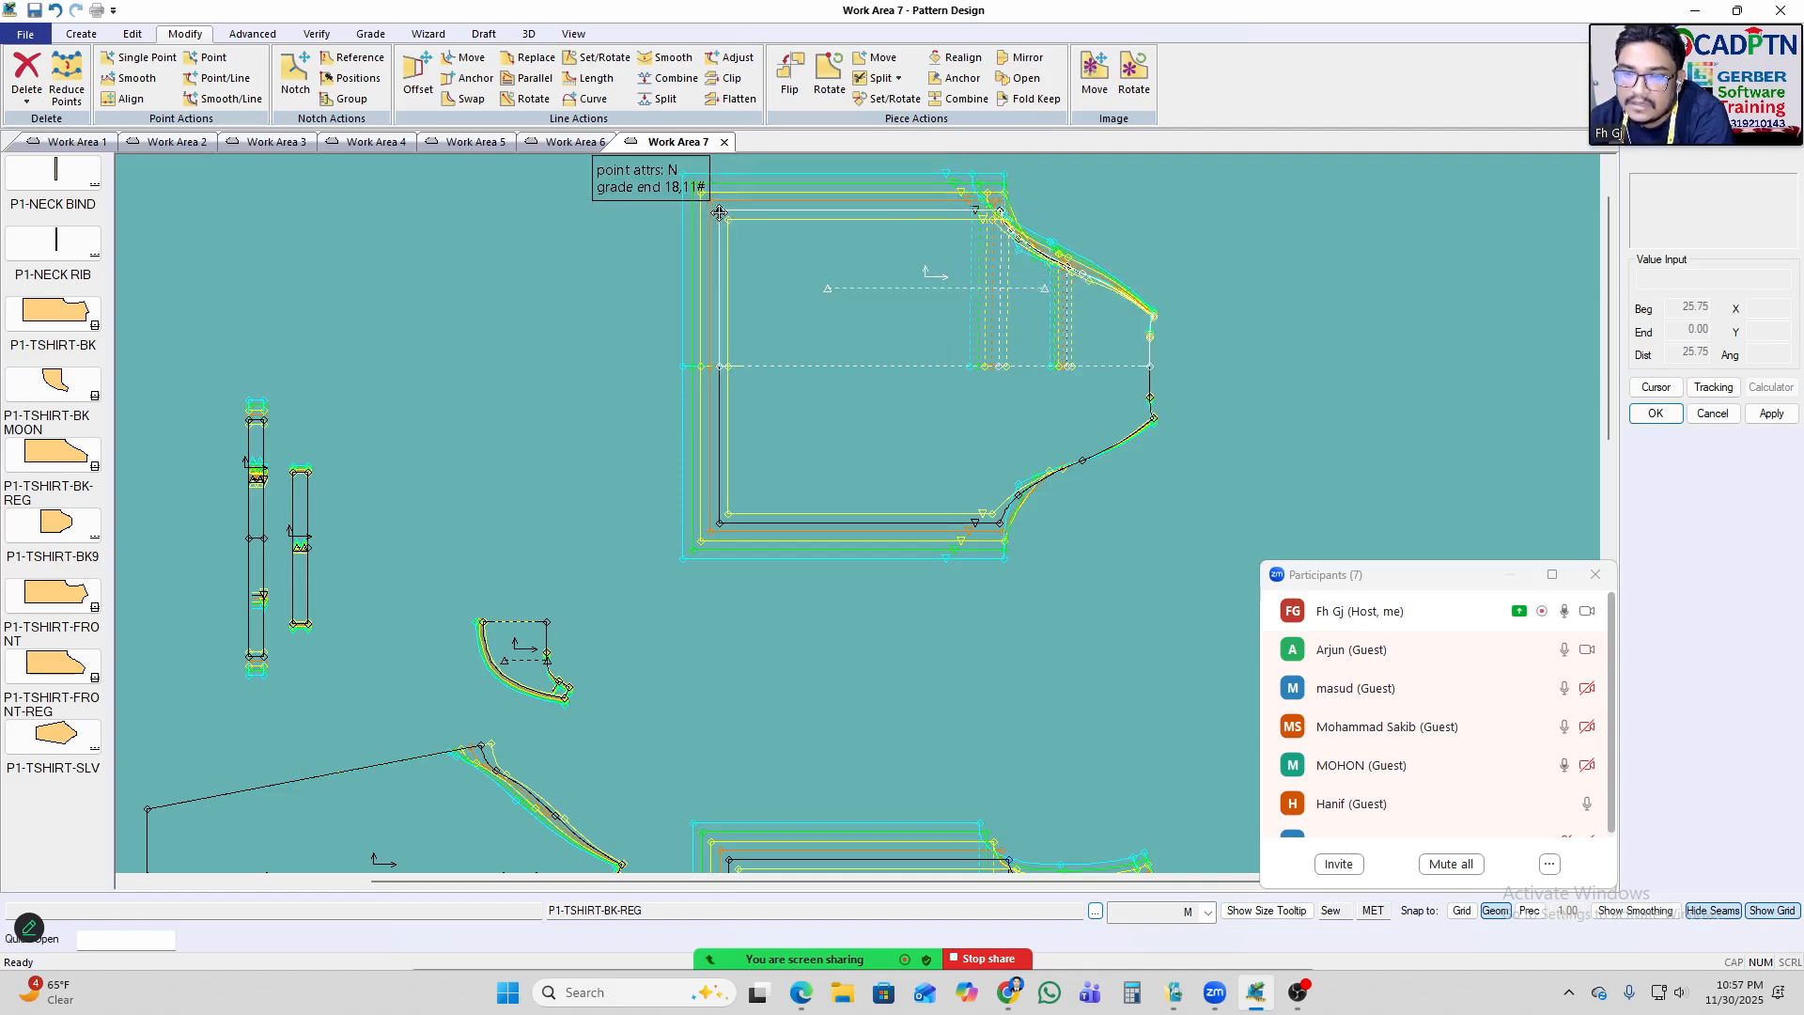
scroll(720, 209, down, 2)
click(722, 520)
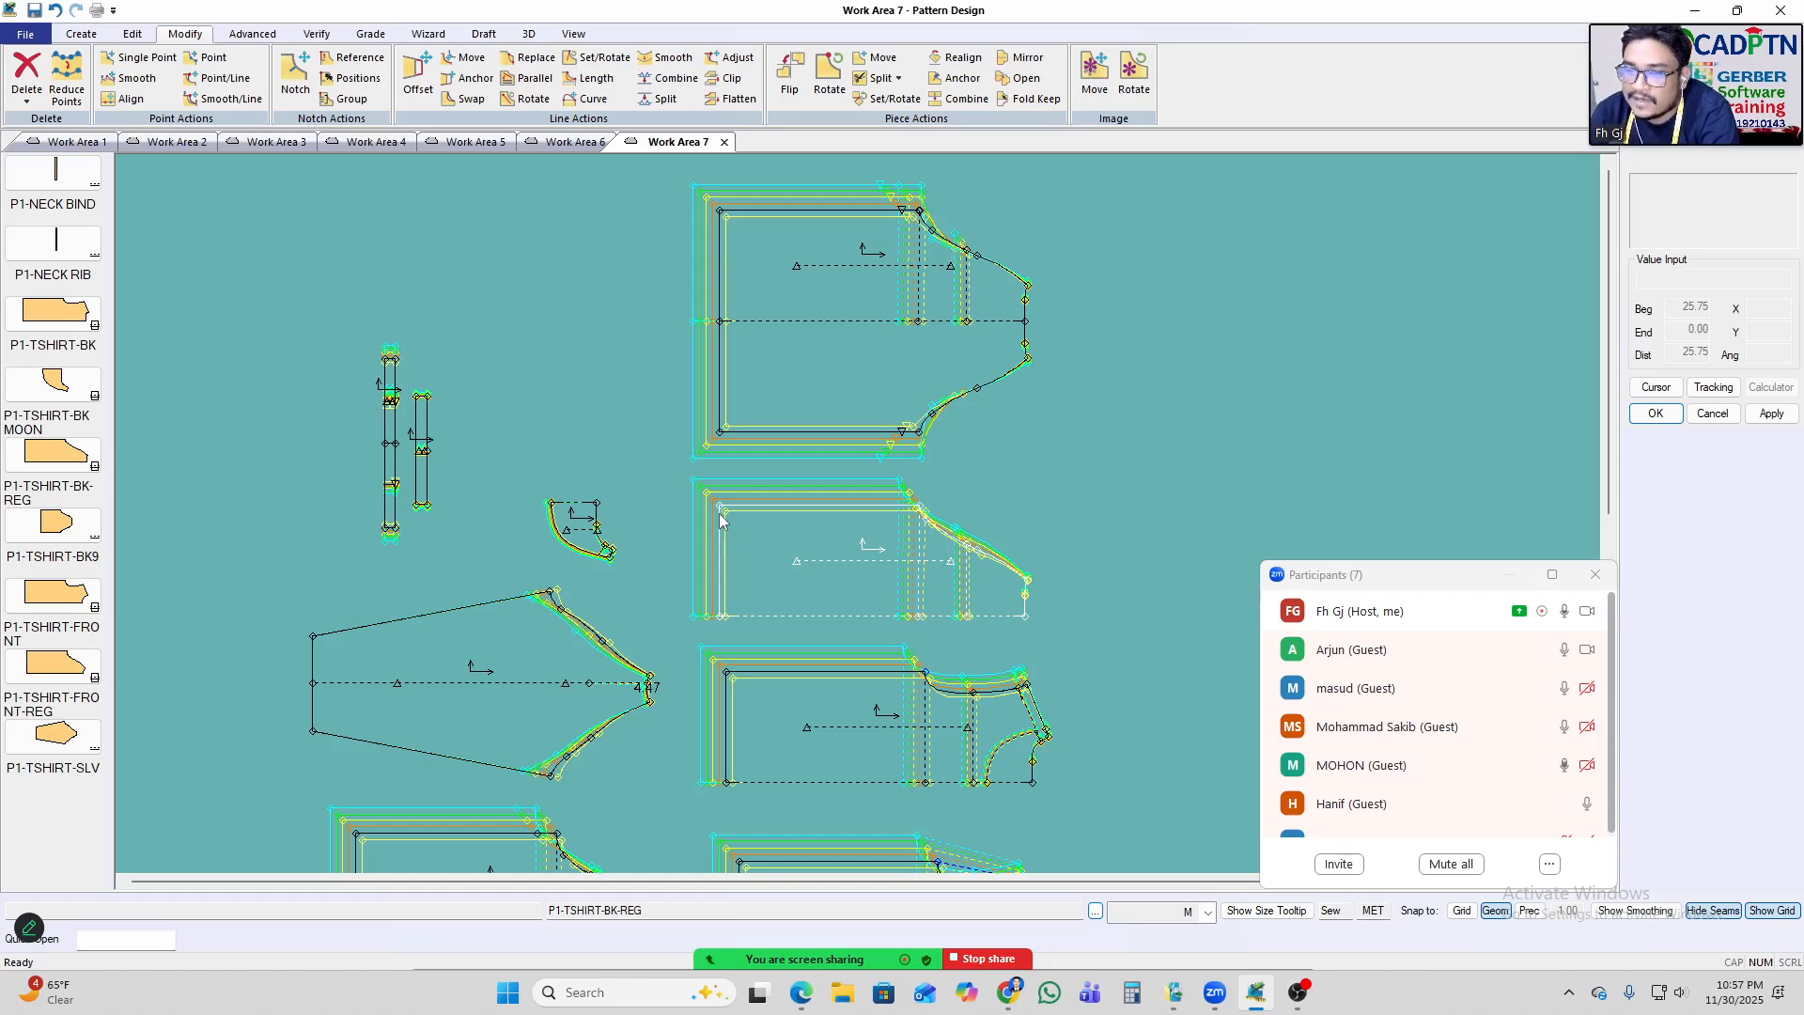
click(891, 427)
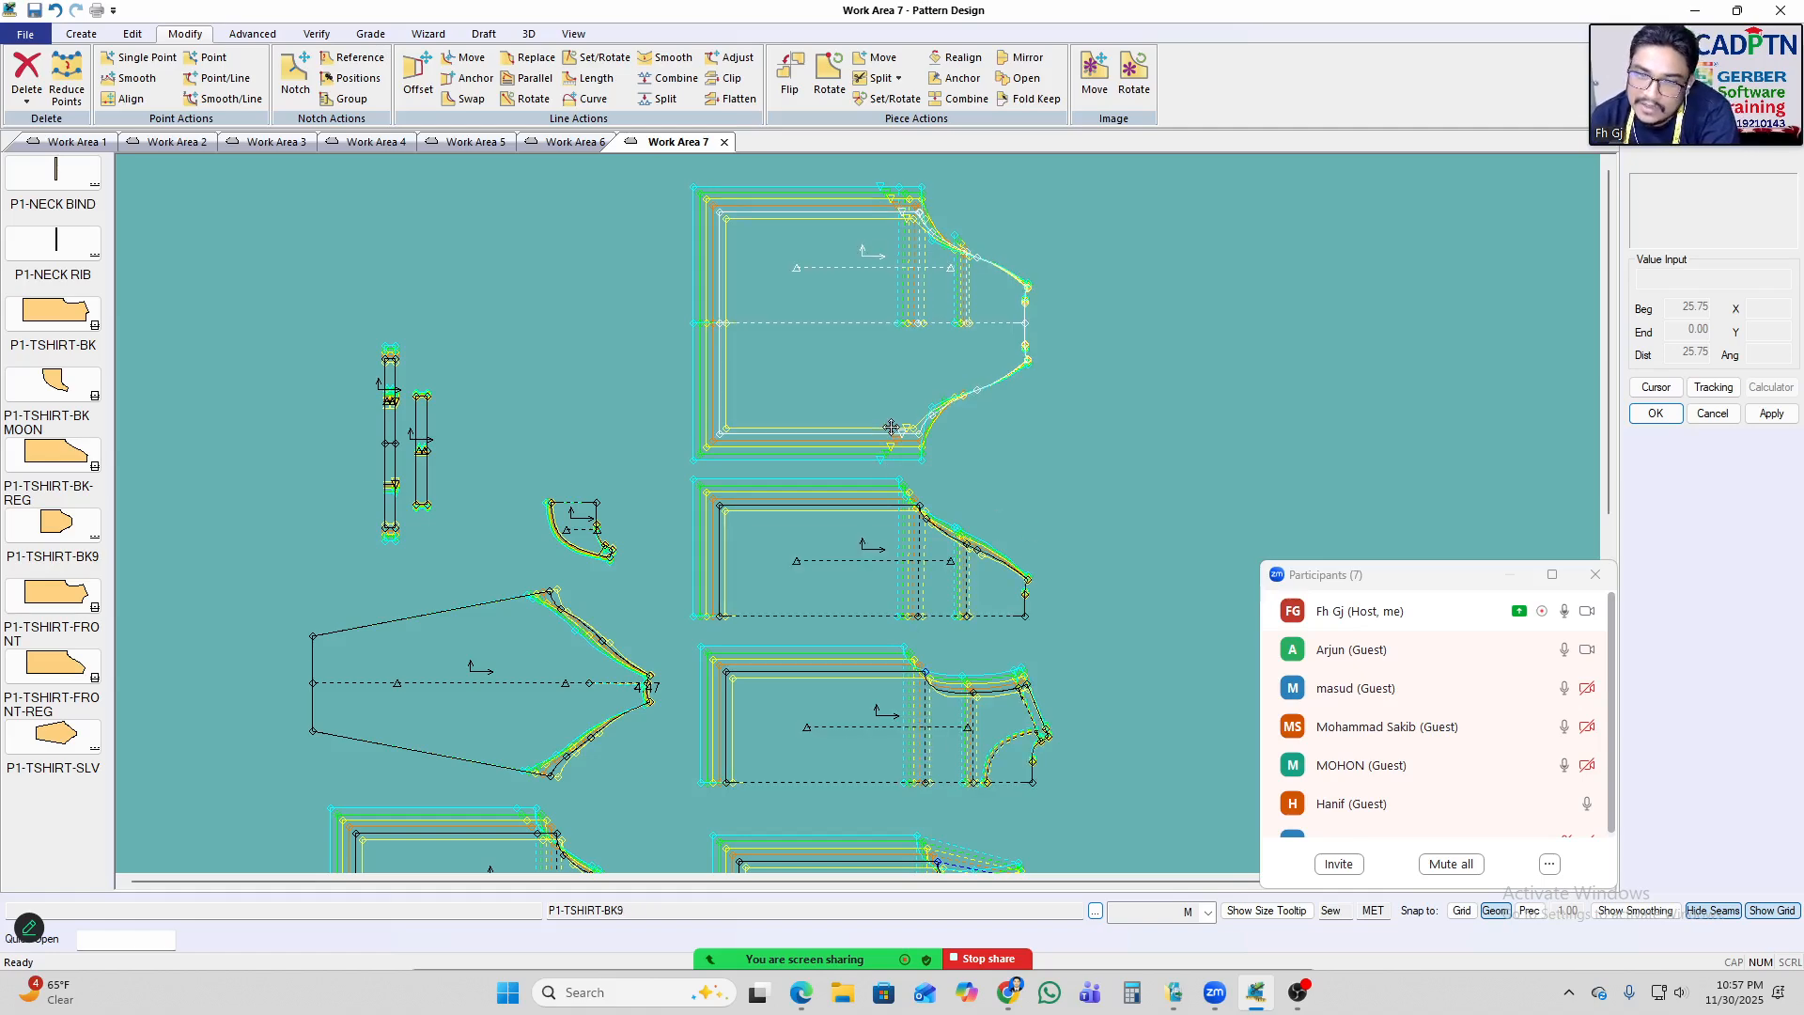
scroll(919, 353, down, 3)
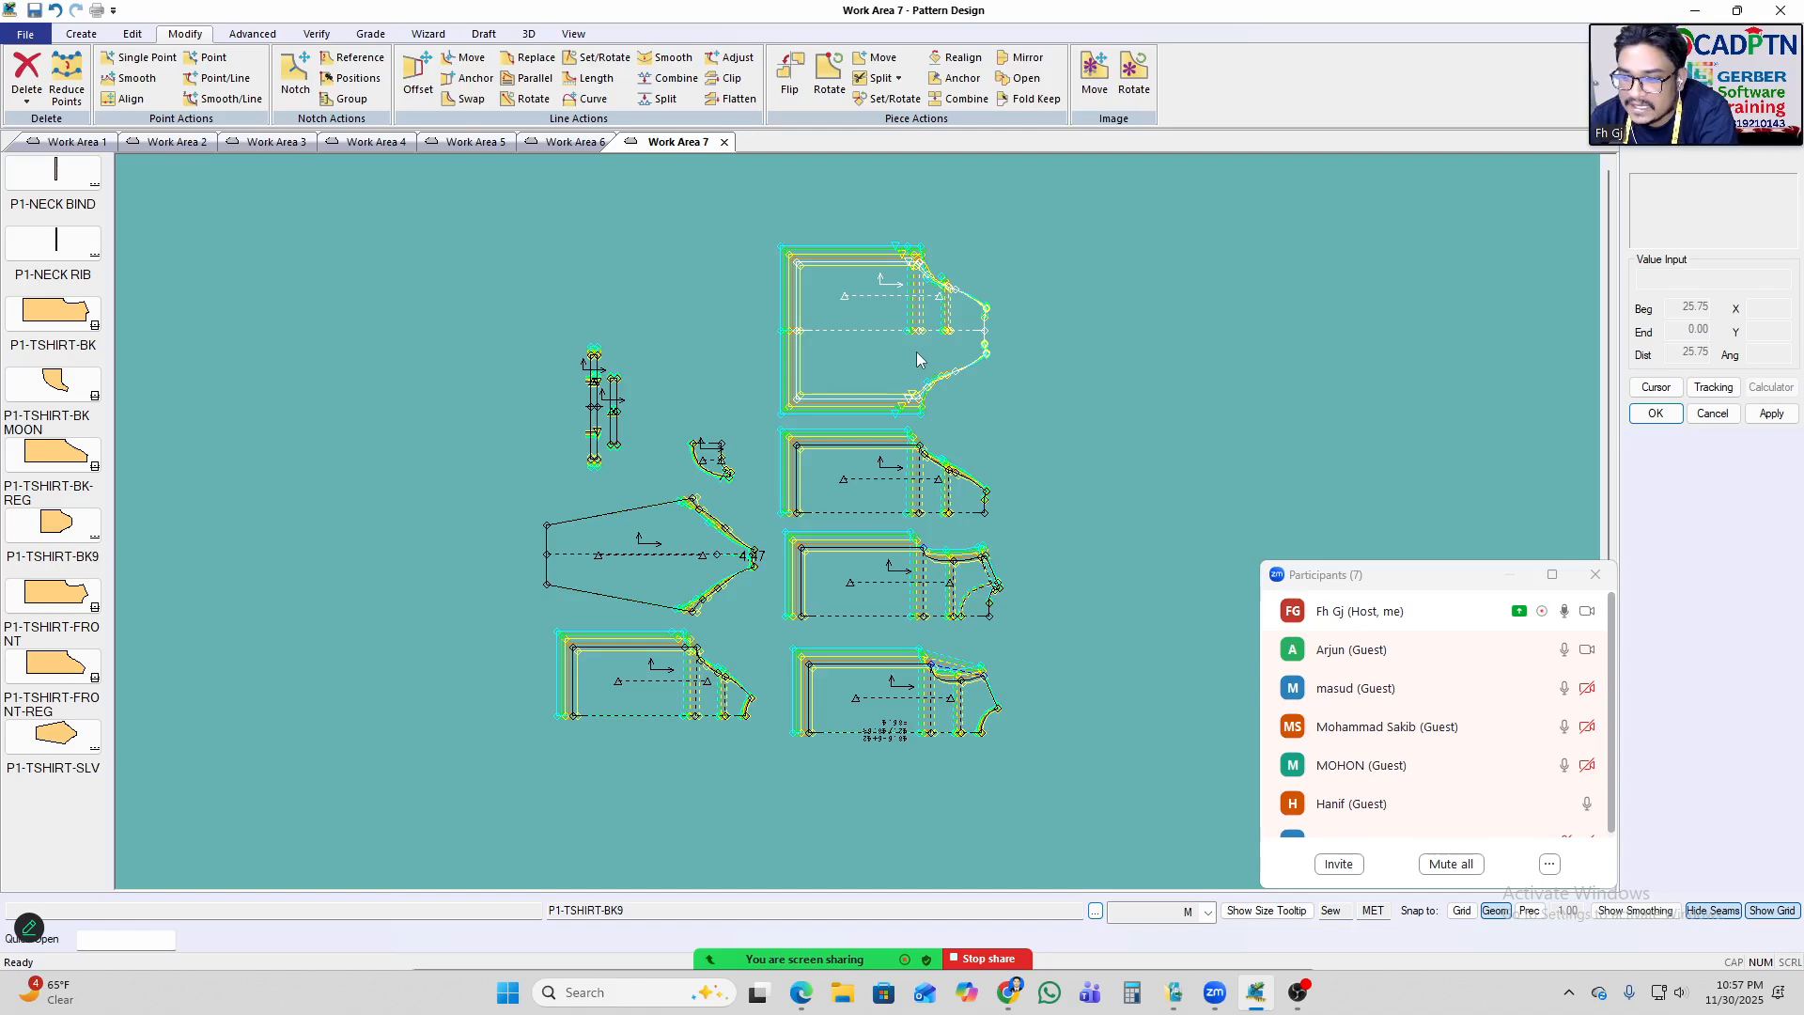
scroll(921, 420, up, 1)
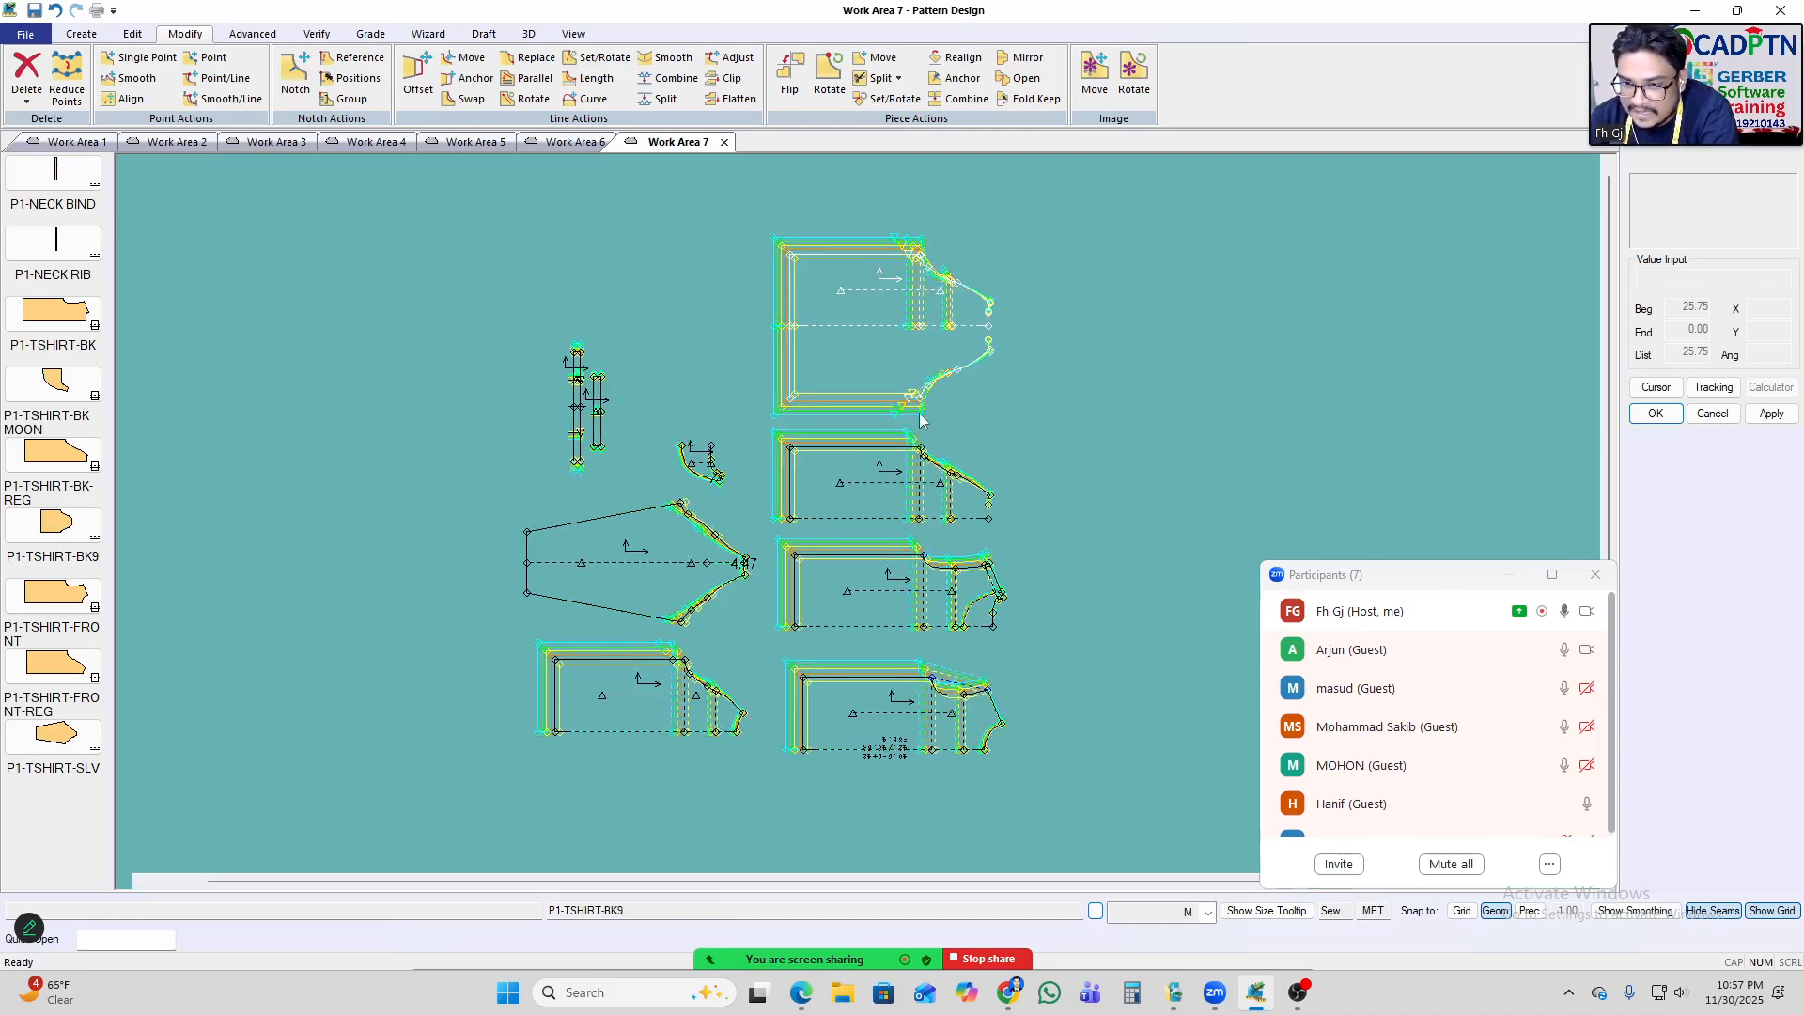
scroll(921, 414, up, 1)
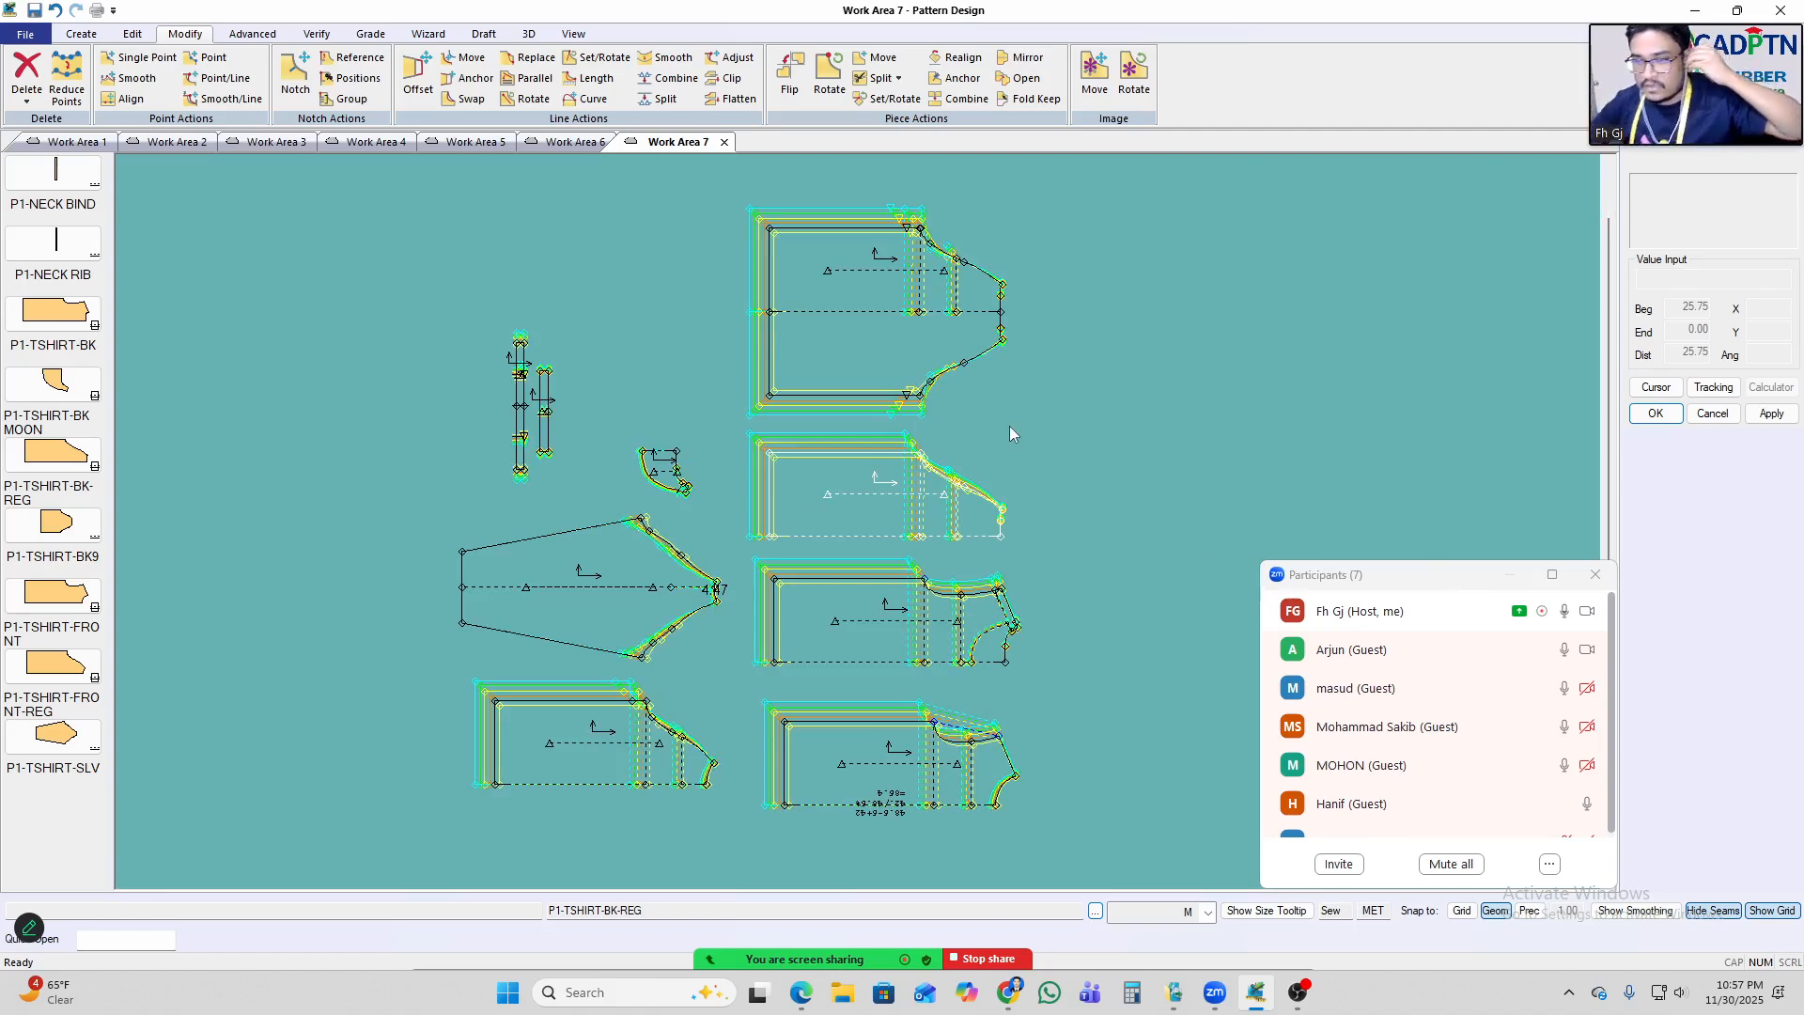
Switch to AccuMark Explorer and preview the P1-BK and P1-SLV SIDE TP pieces in raglan-slv, also selecting annotation table A.
click(1177, 994)
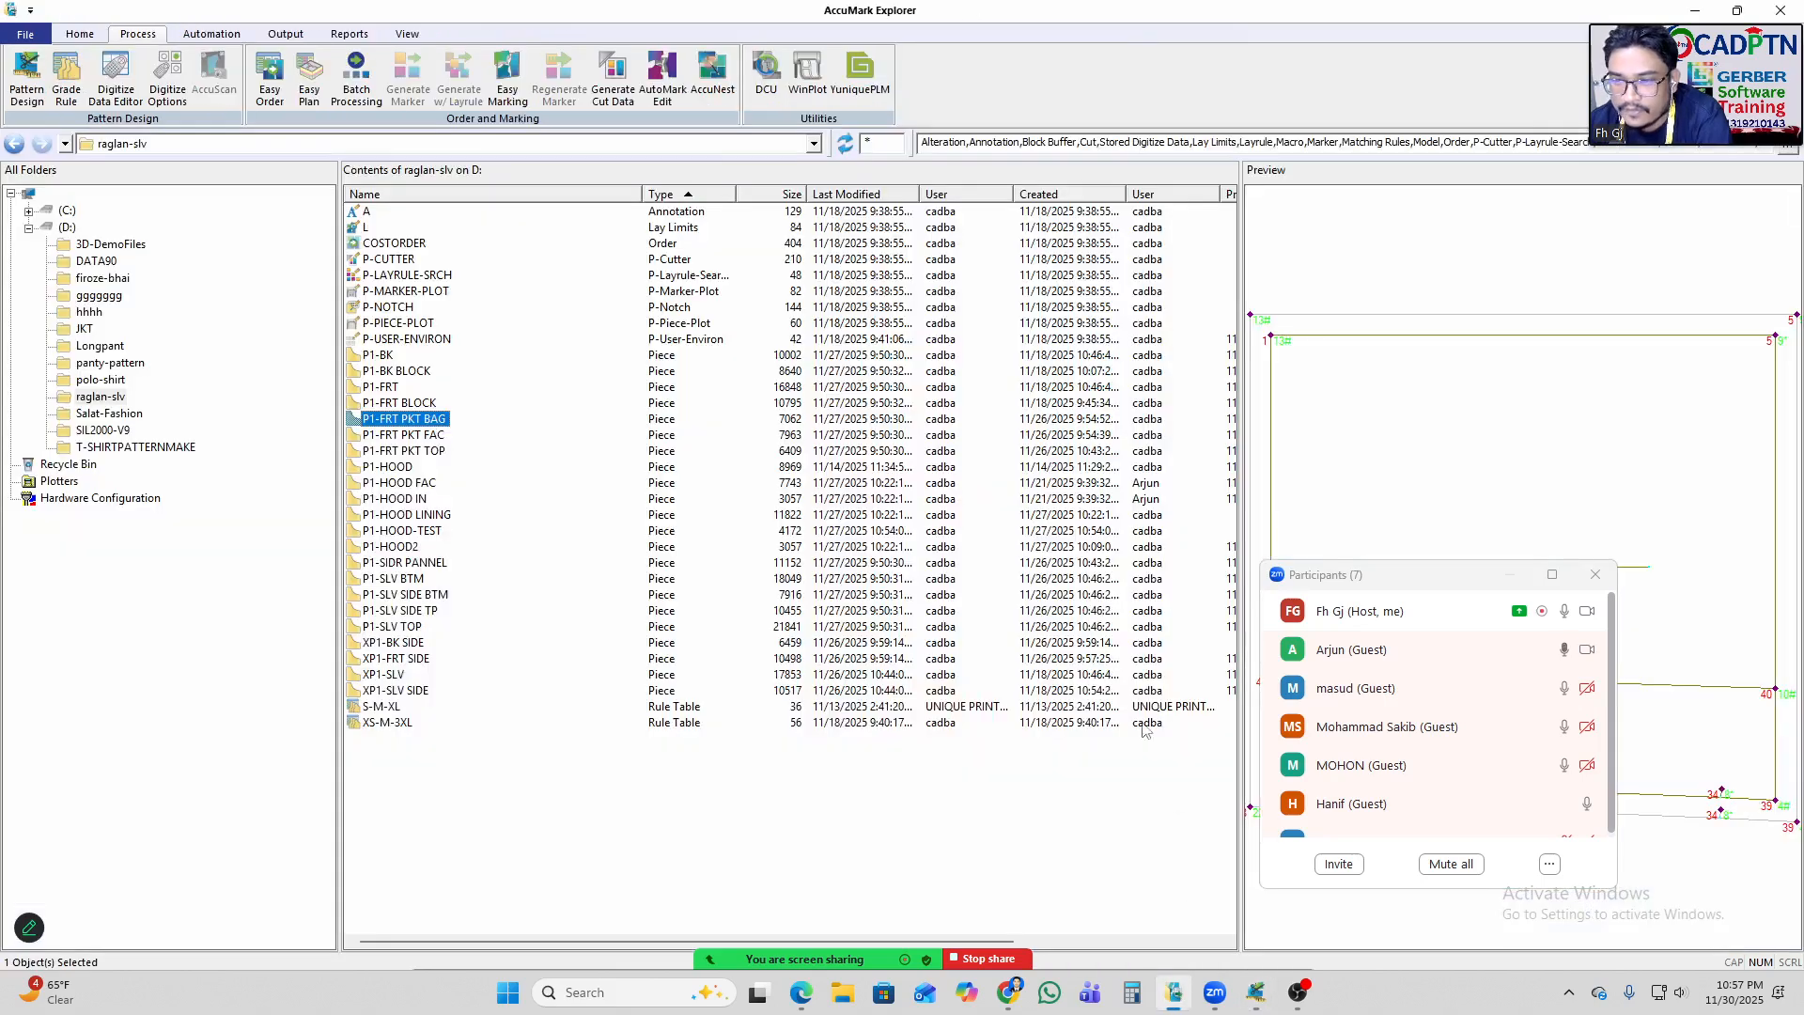
click(438, 803)
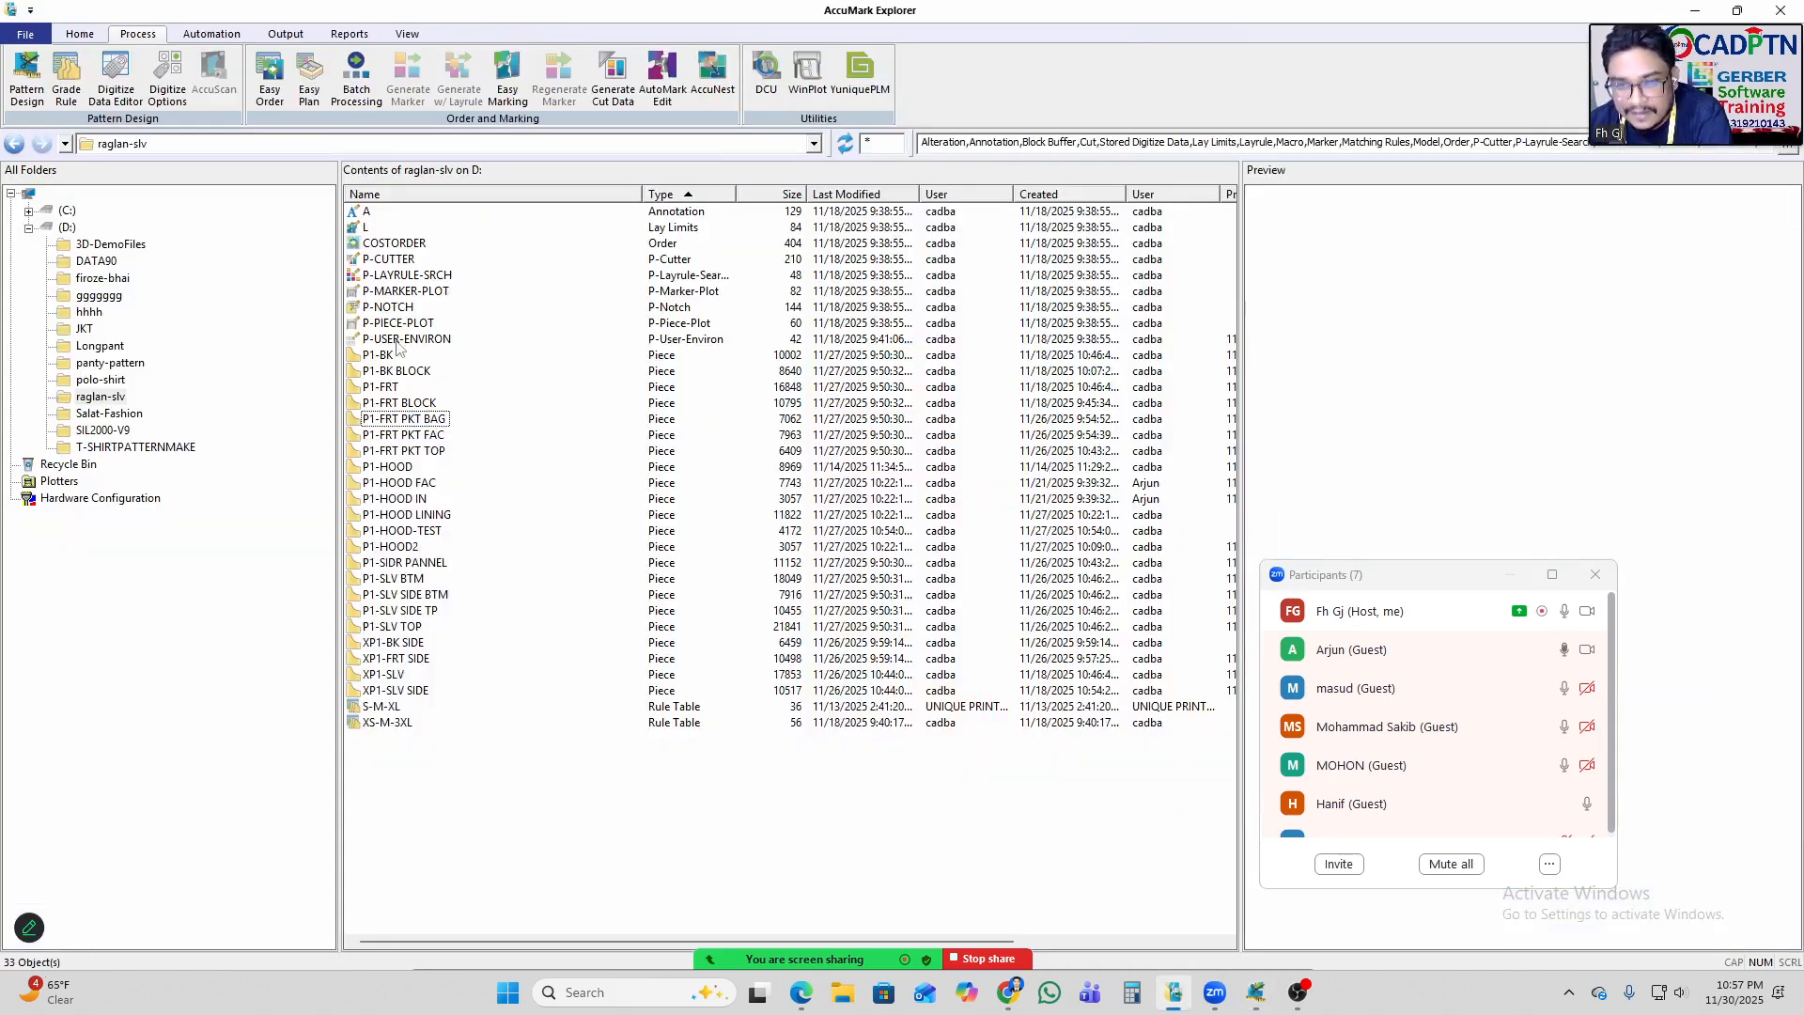
click(387, 359)
click(458, 806)
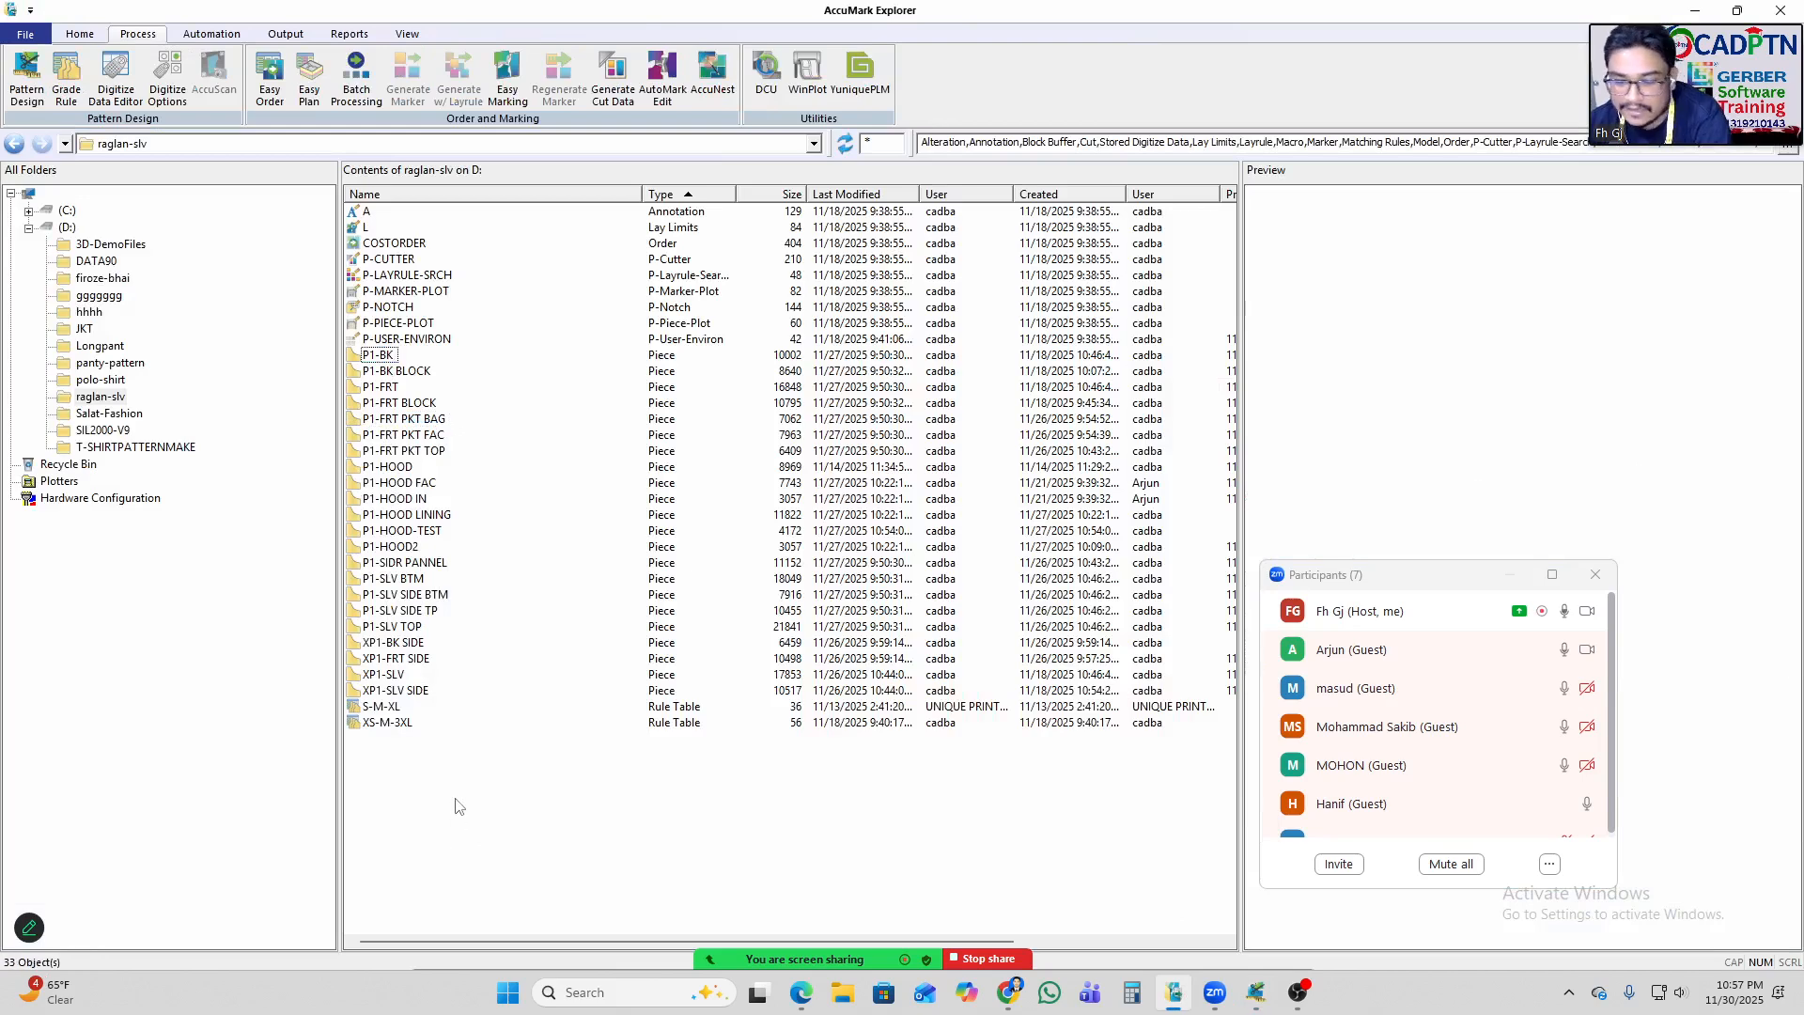
click(376, 357)
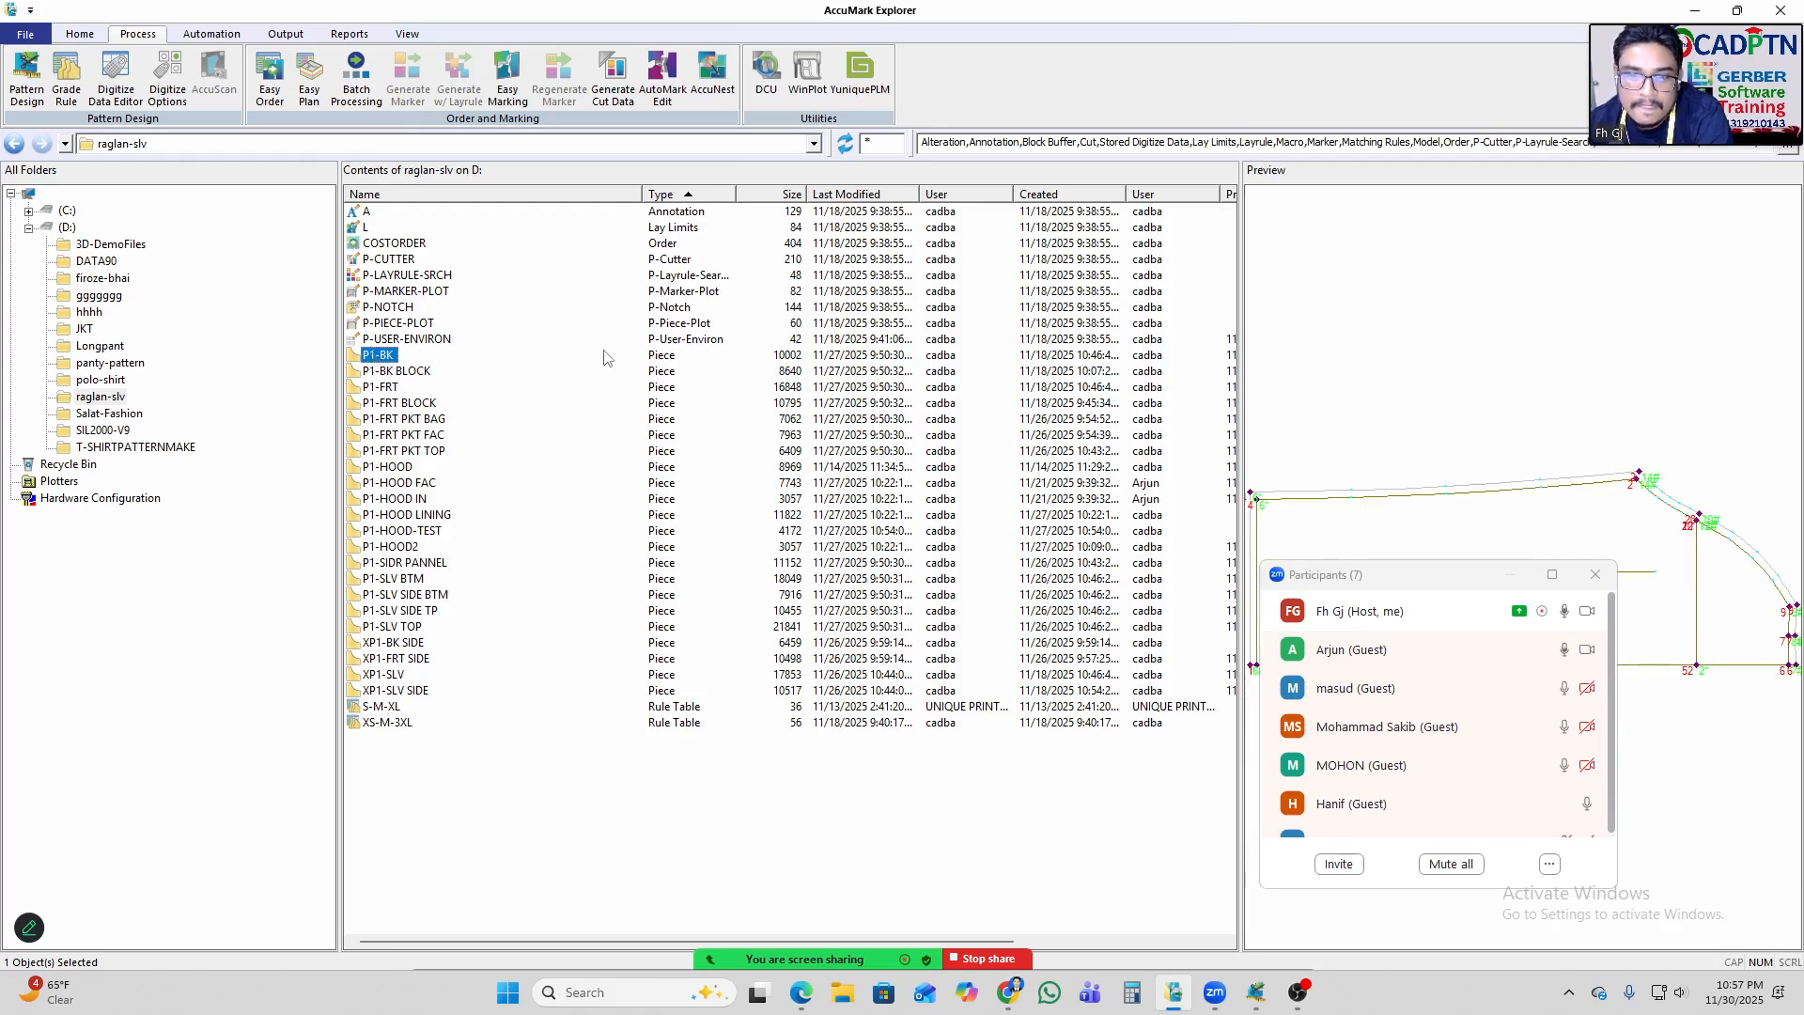
click(366, 212)
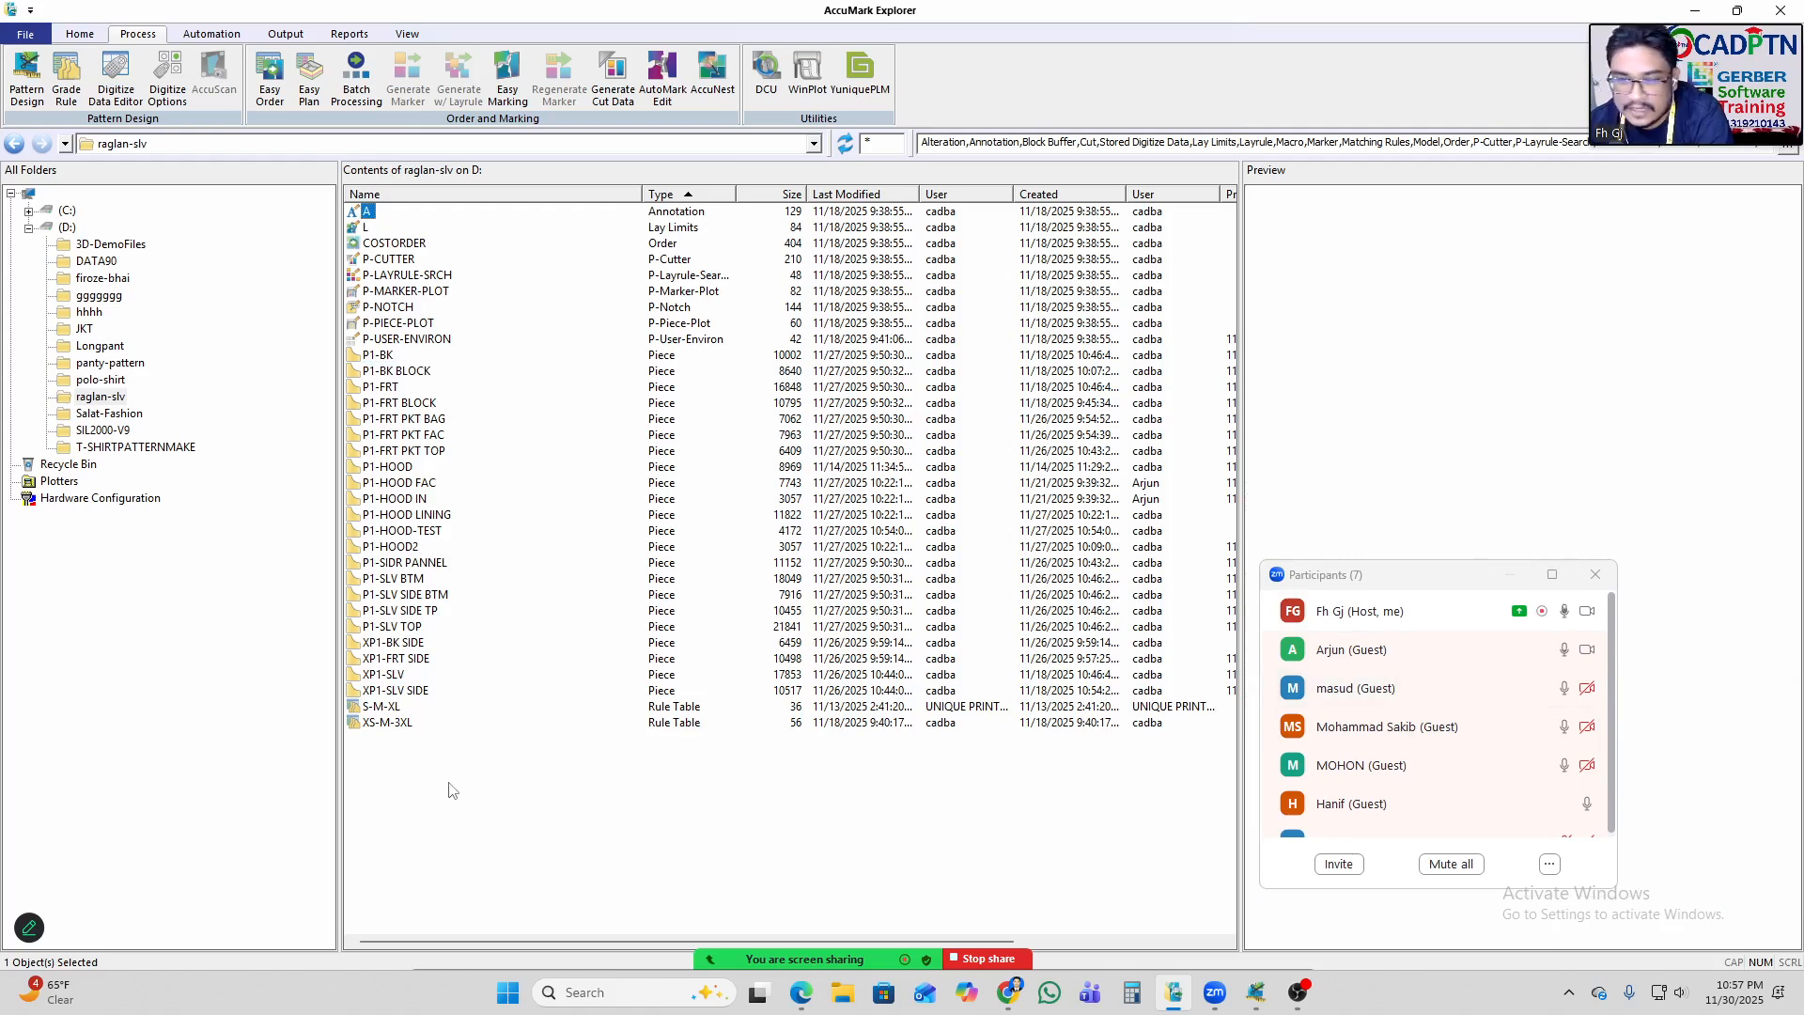
click(395, 611)
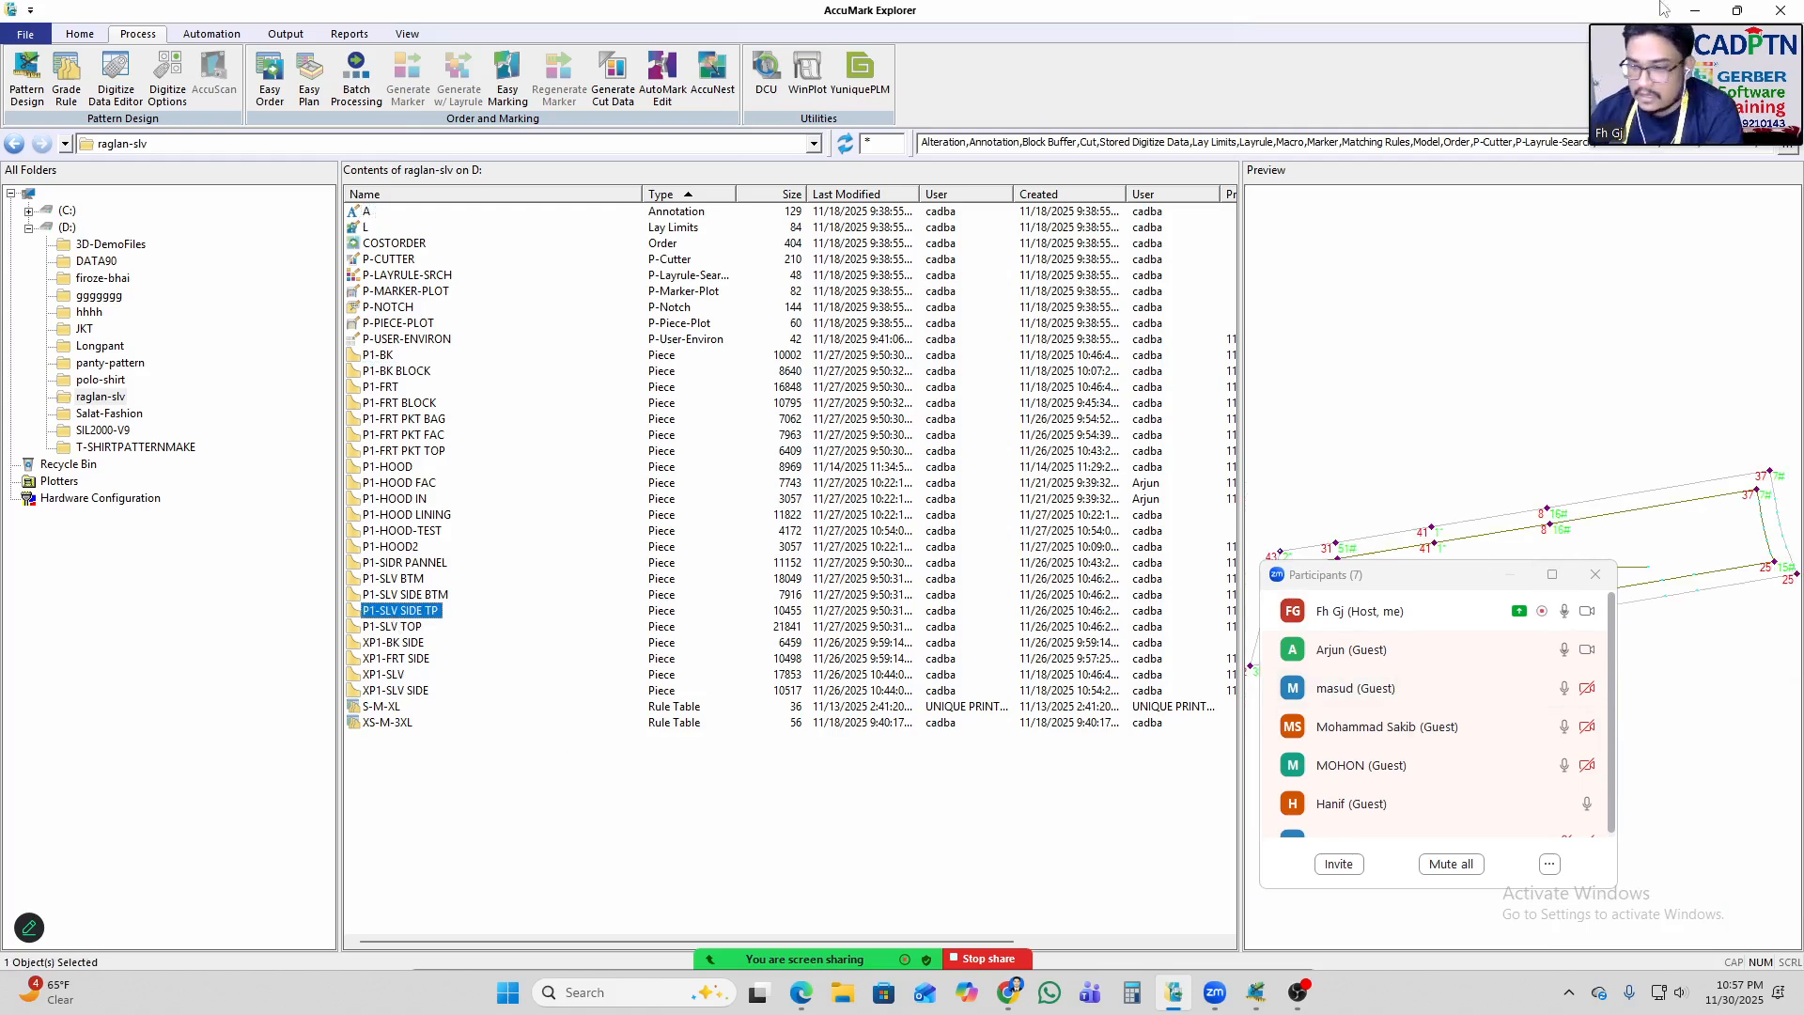
Move the Zoom participant list higher, off most of the piece preview, and look through its entries.
scroll(1410, 709, down, 1)
drag(1410, 575, 1403, 240)
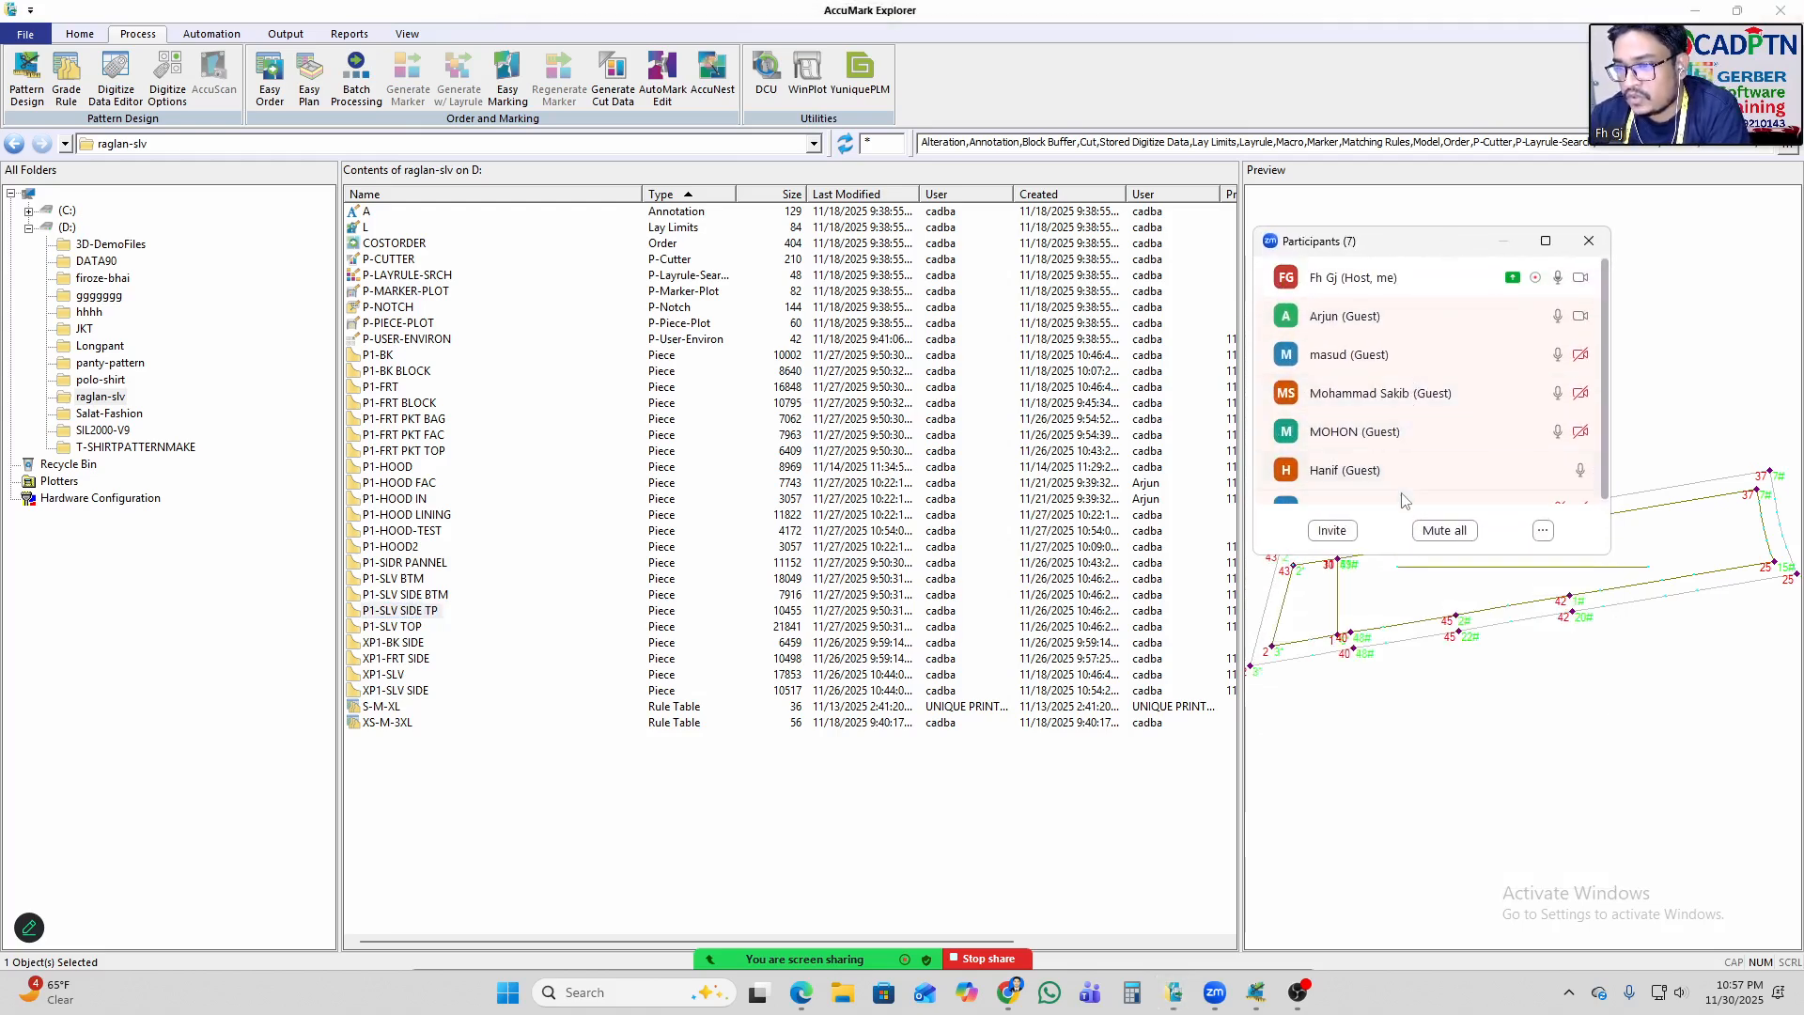
scroll(1391, 440, down, 1)
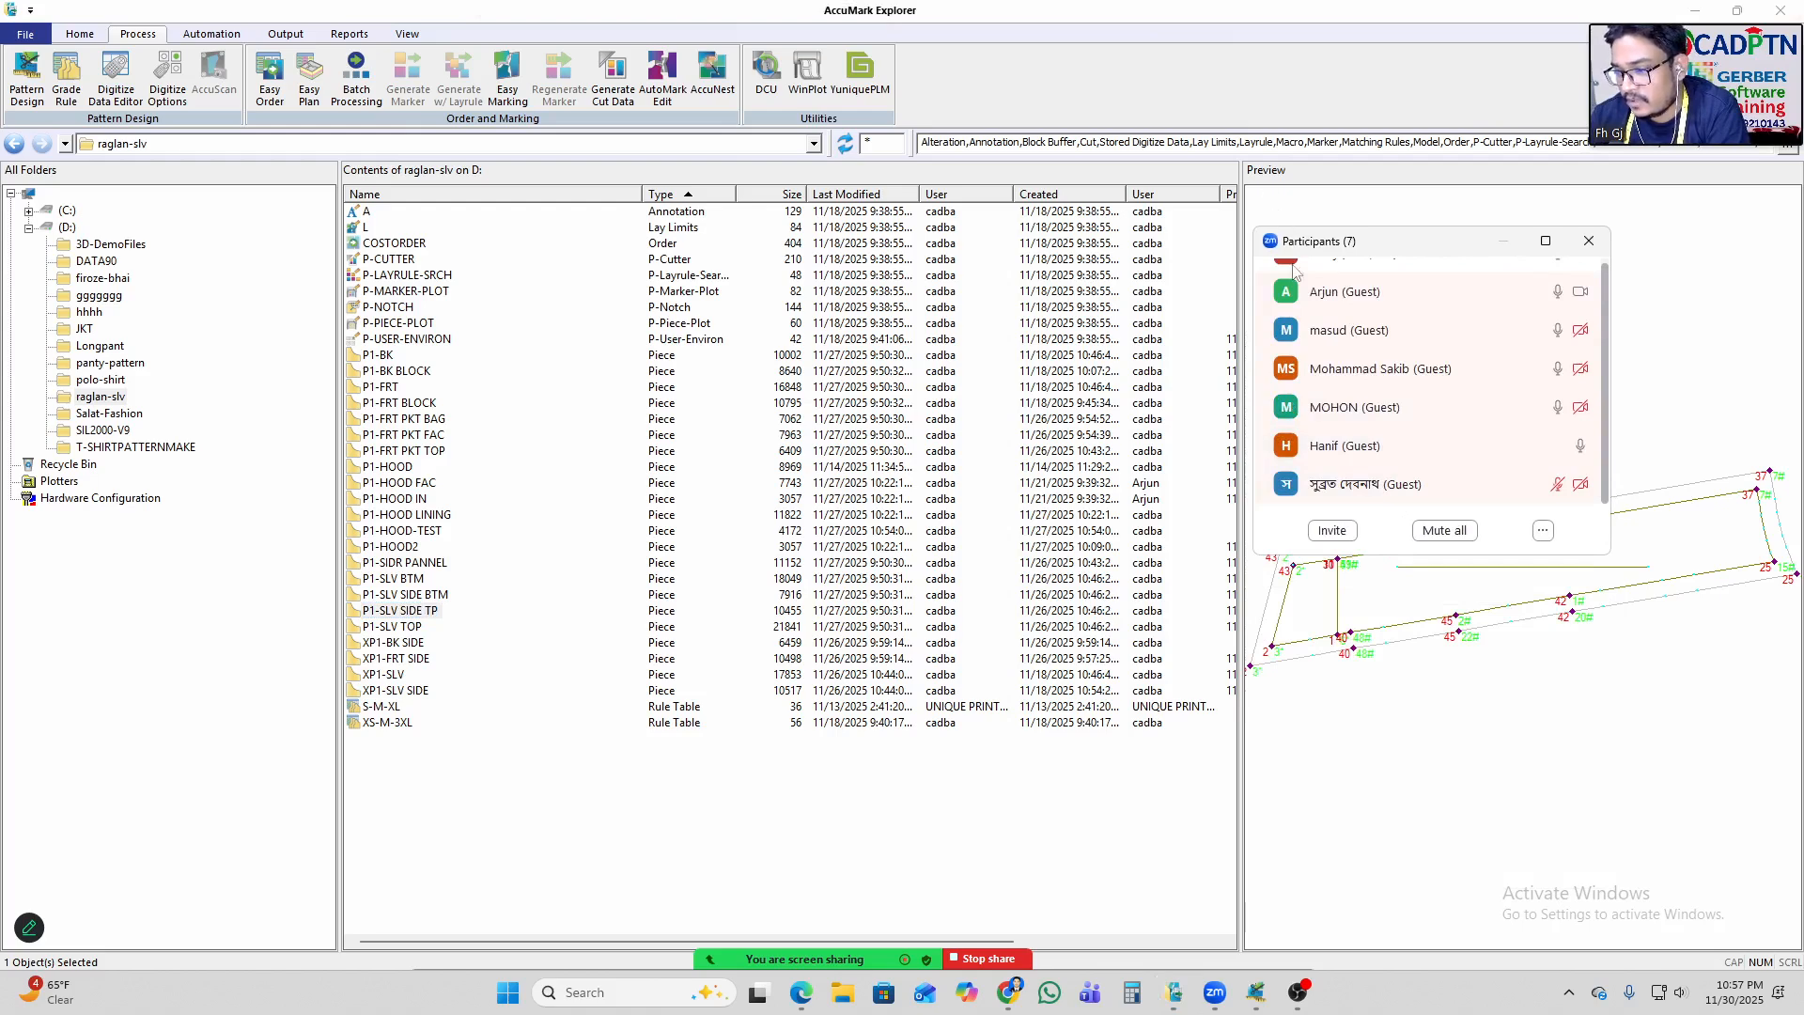
scroll(1426, 357, up, 1)
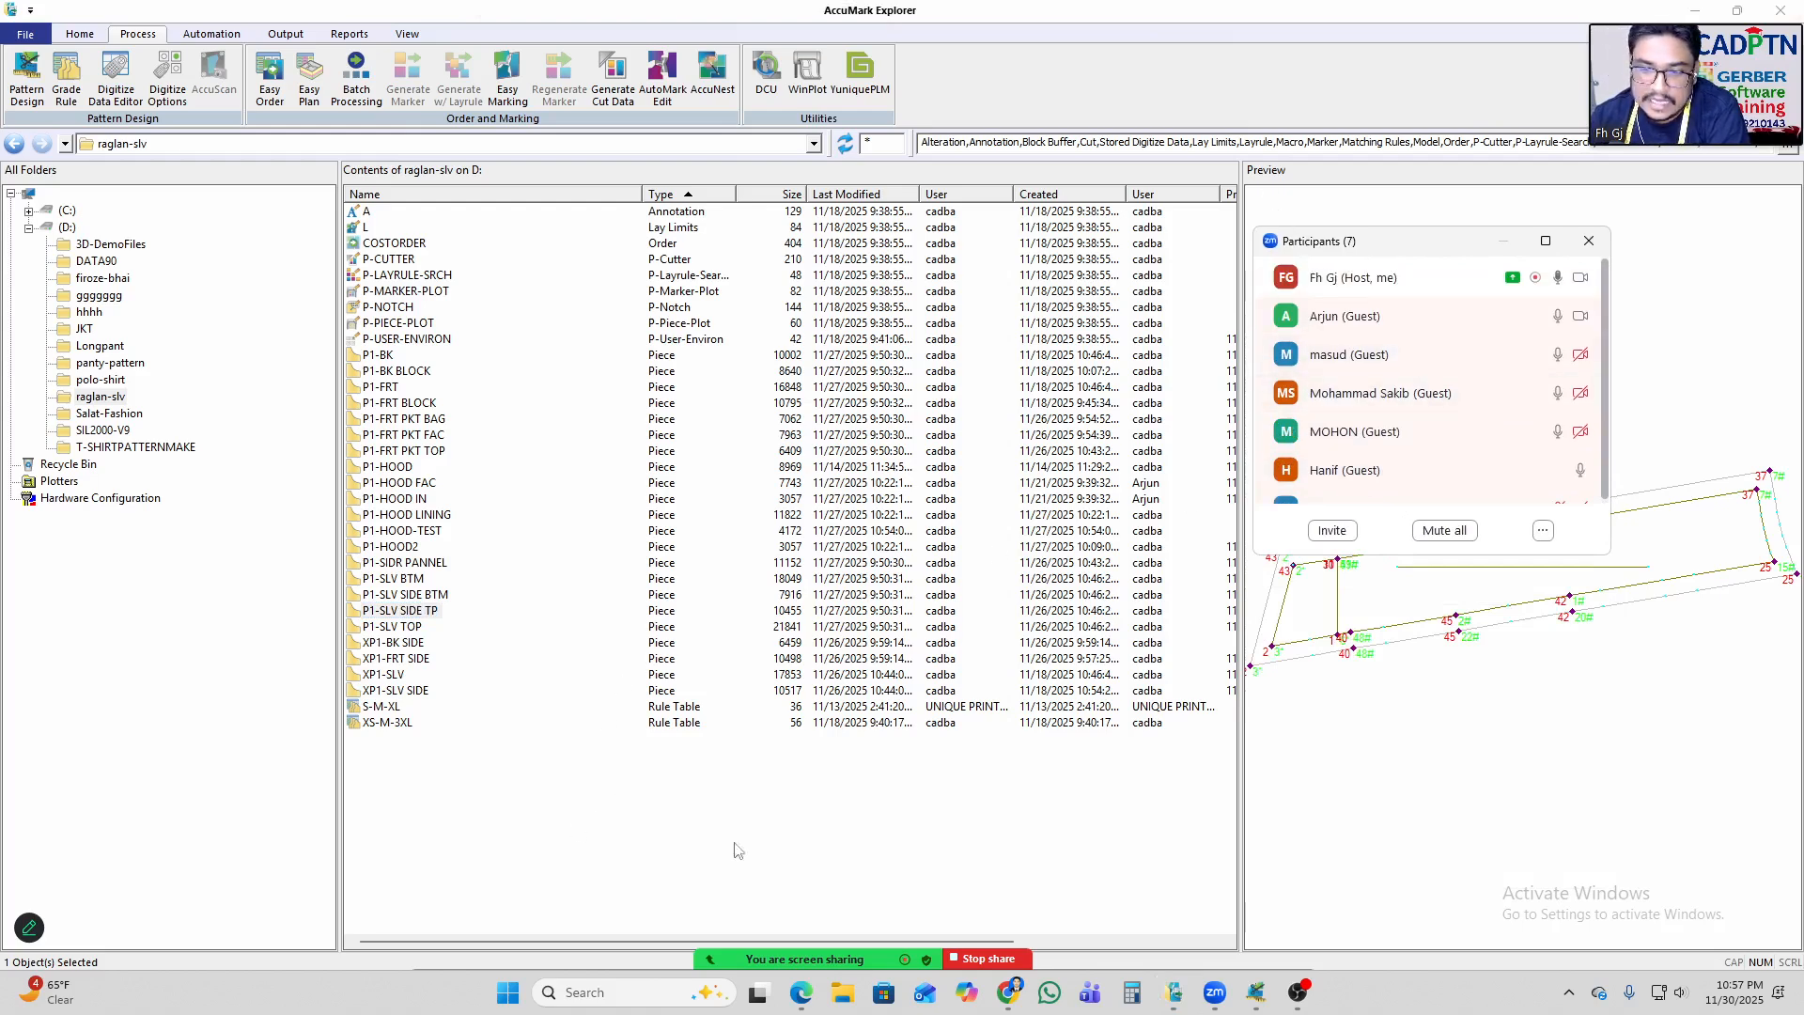
Return to Work Area 7 in Pattern Design and move the Zoom participant list further up beside the pieces.
click(1257, 994)
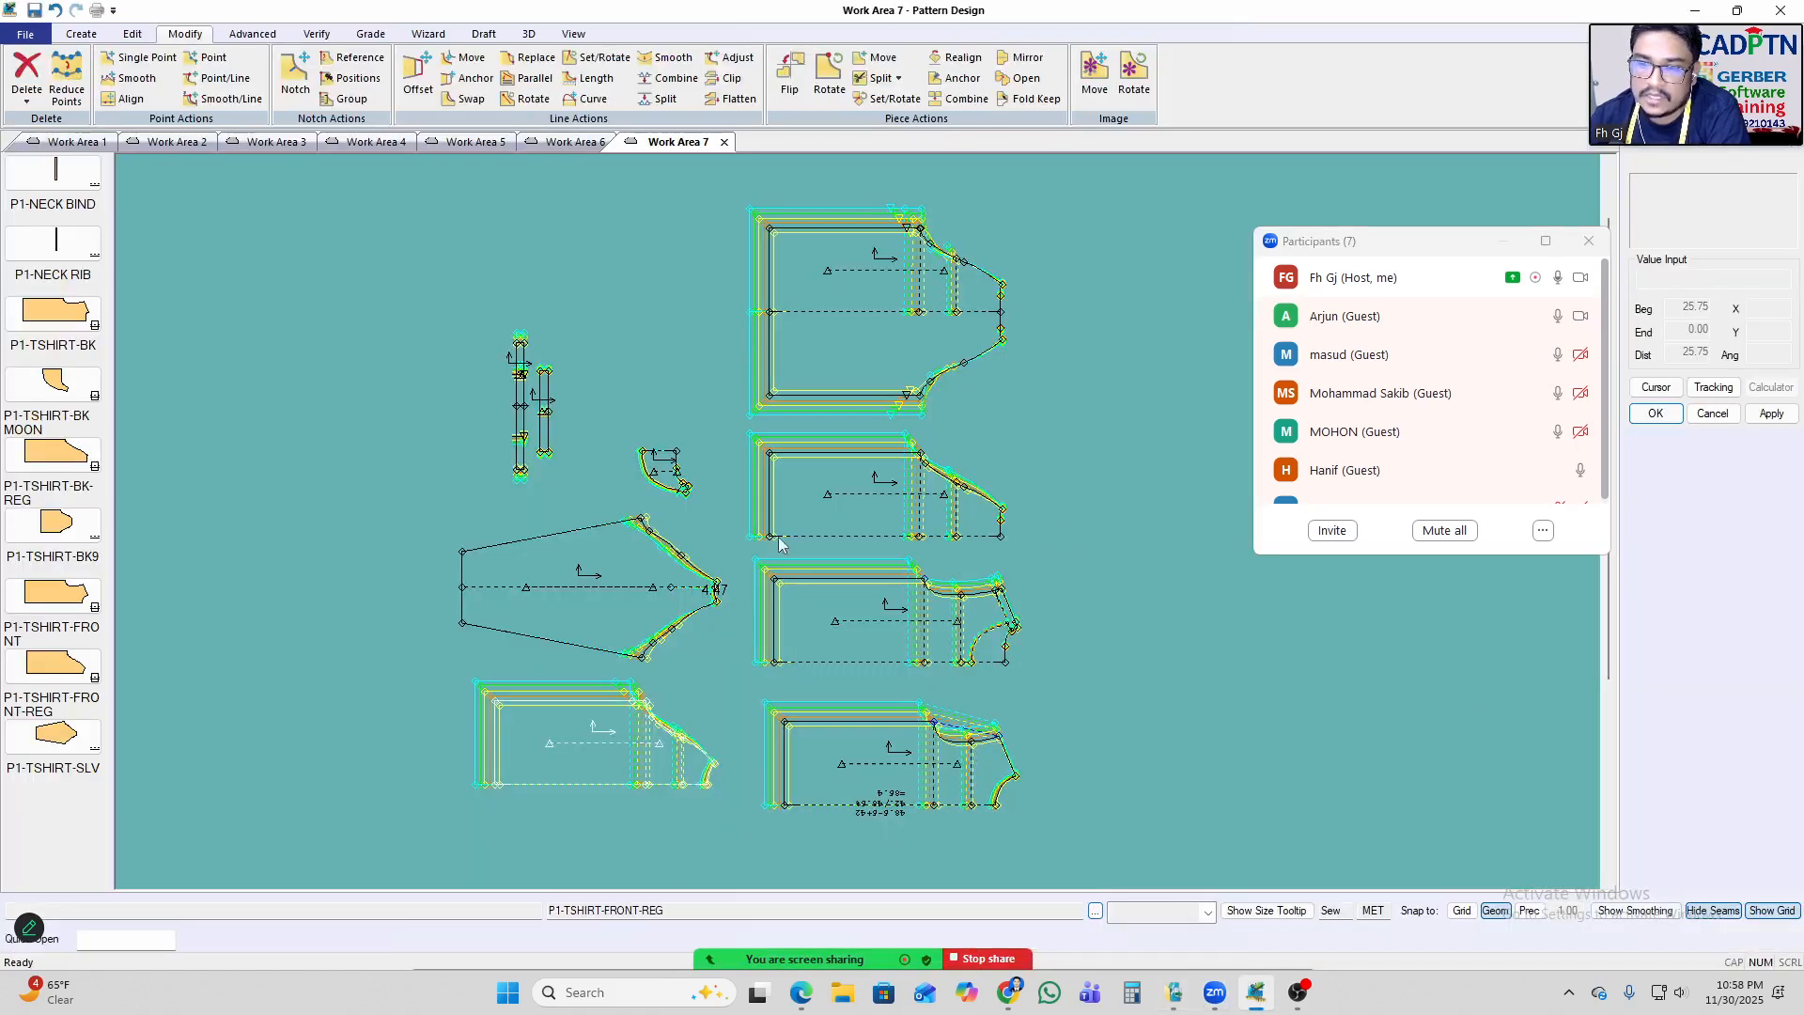
click(1427, 256)
drag(1425, 250, 1414, 177)
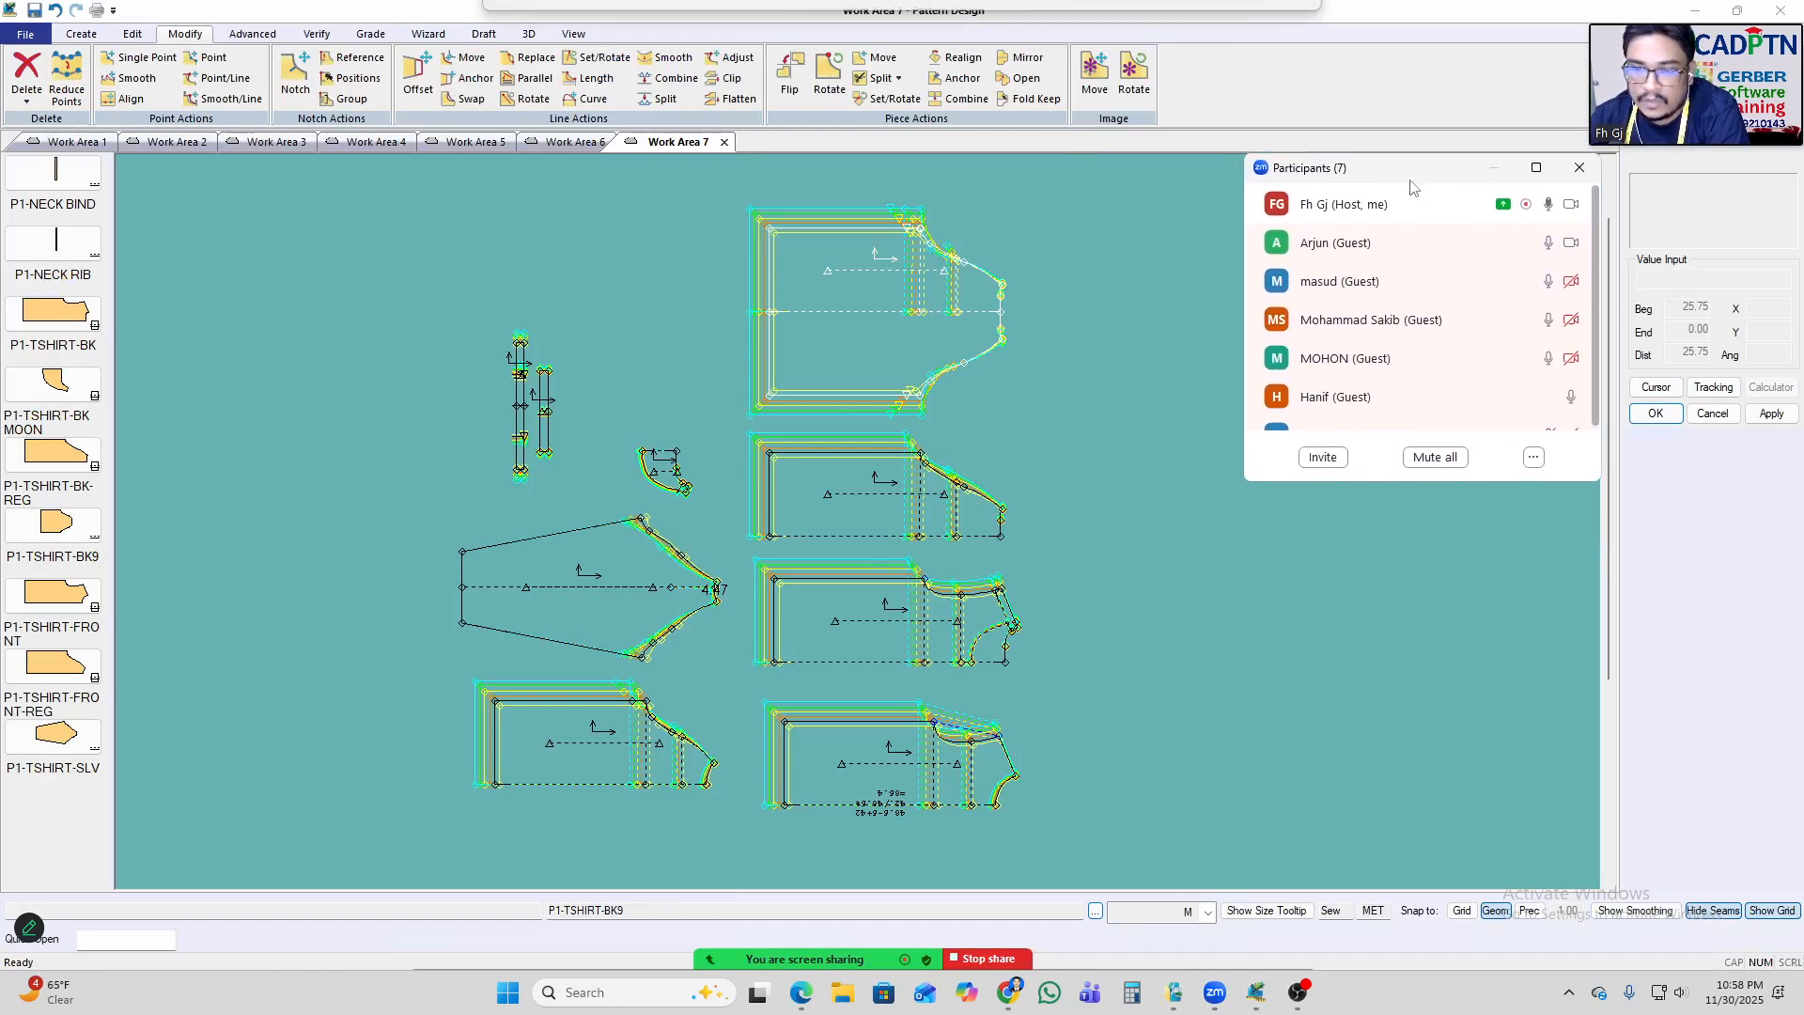
click(1304, 834)
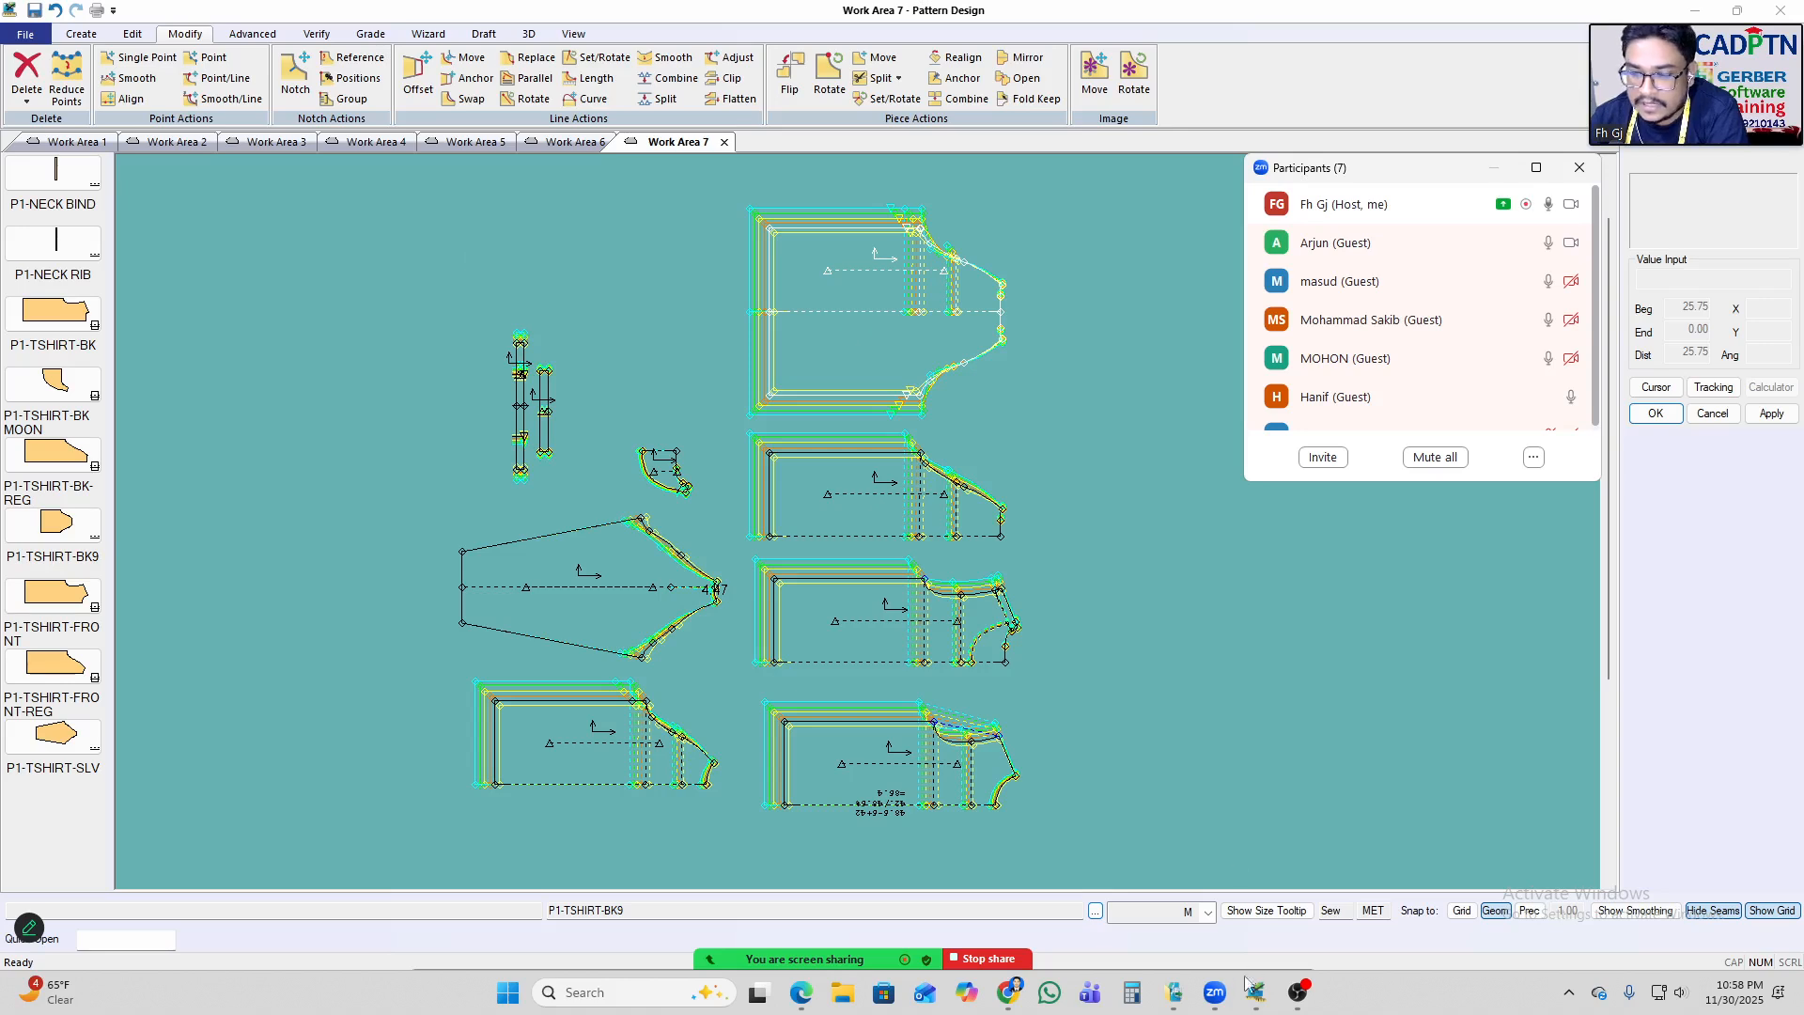
mouse_move(1257, 993)
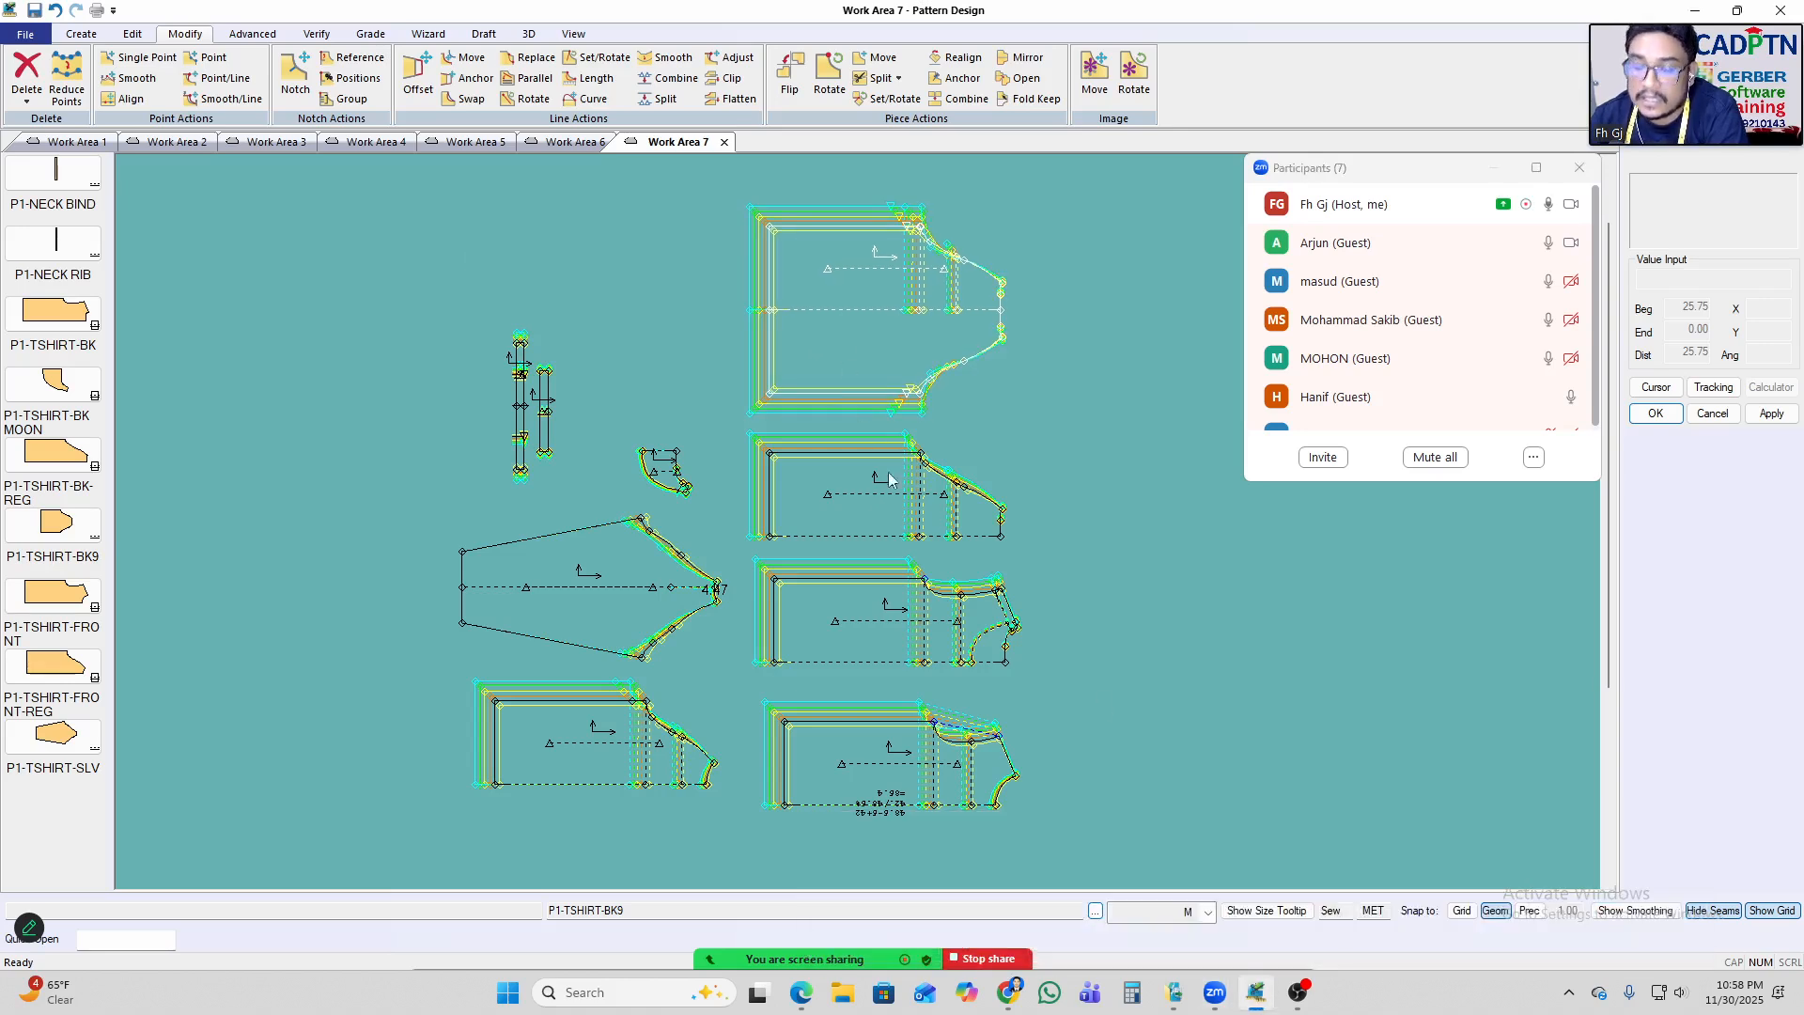
Switch to AccuMark Explorer, look at the actions available for annotation table A and preview P1-HOOD IN and P1-HOOD LINING.
click(1173, 993)
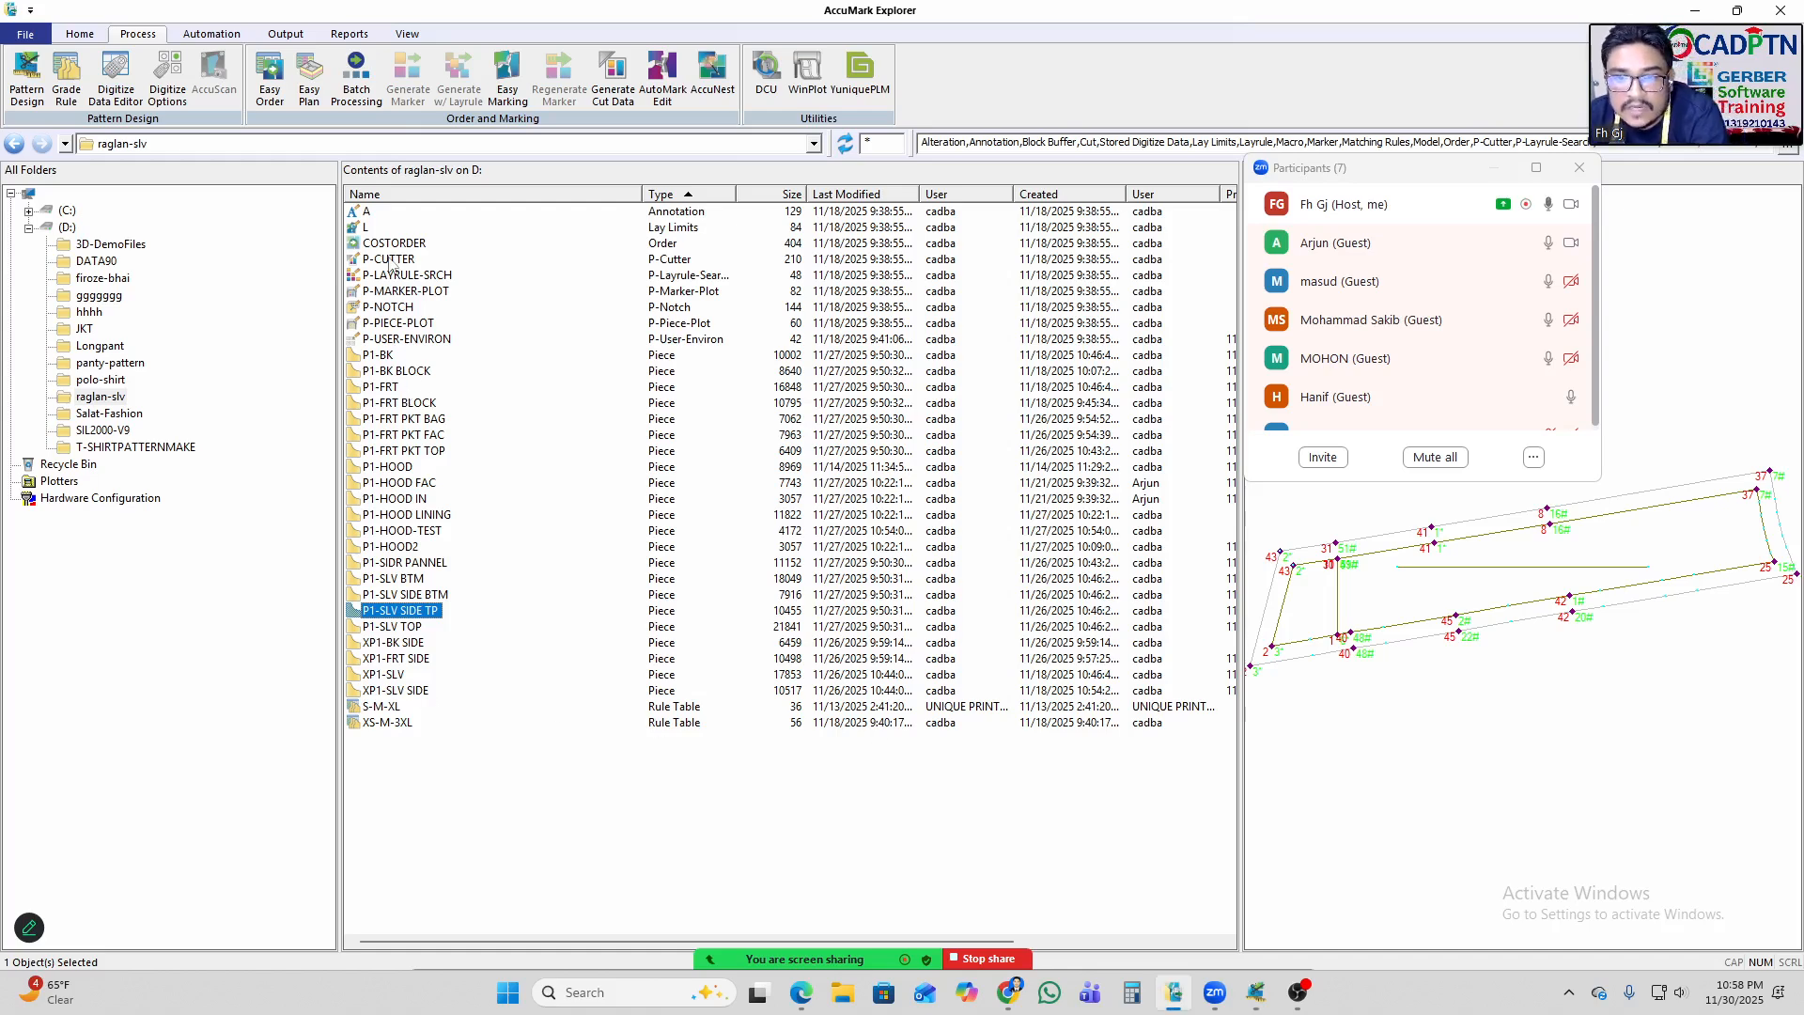
click(362, 215)
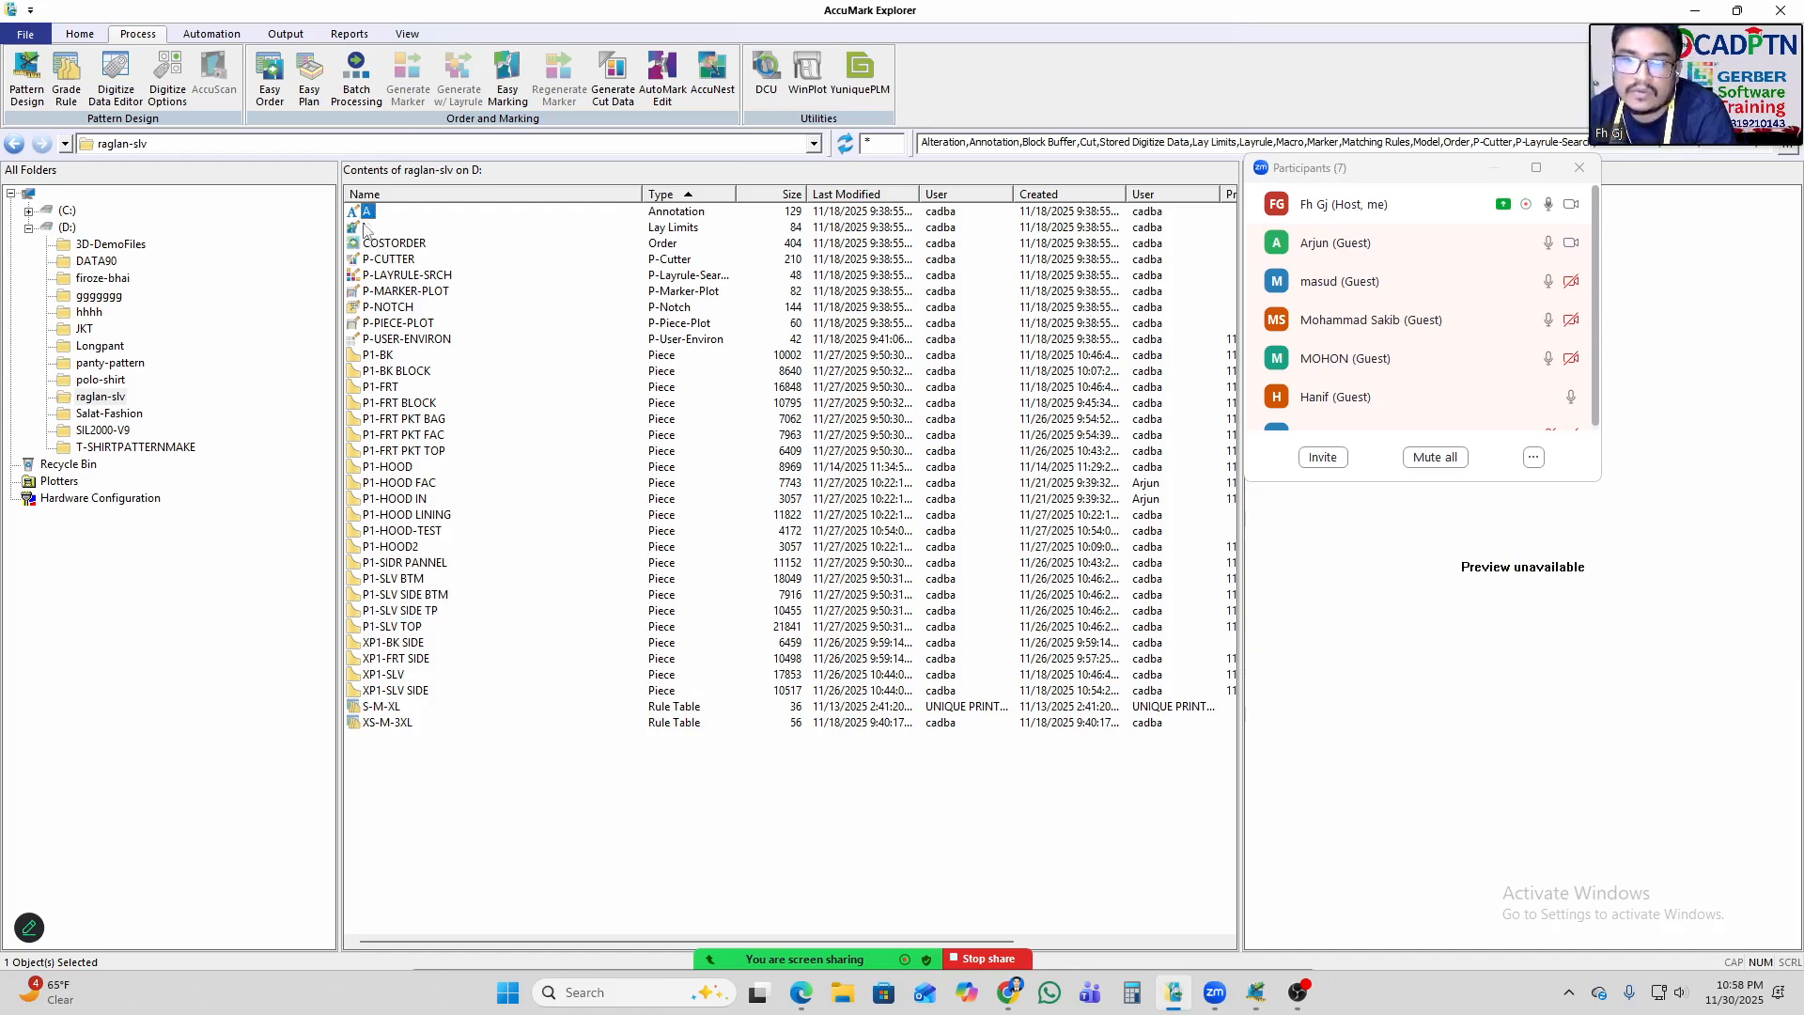
right_click(363, 212)
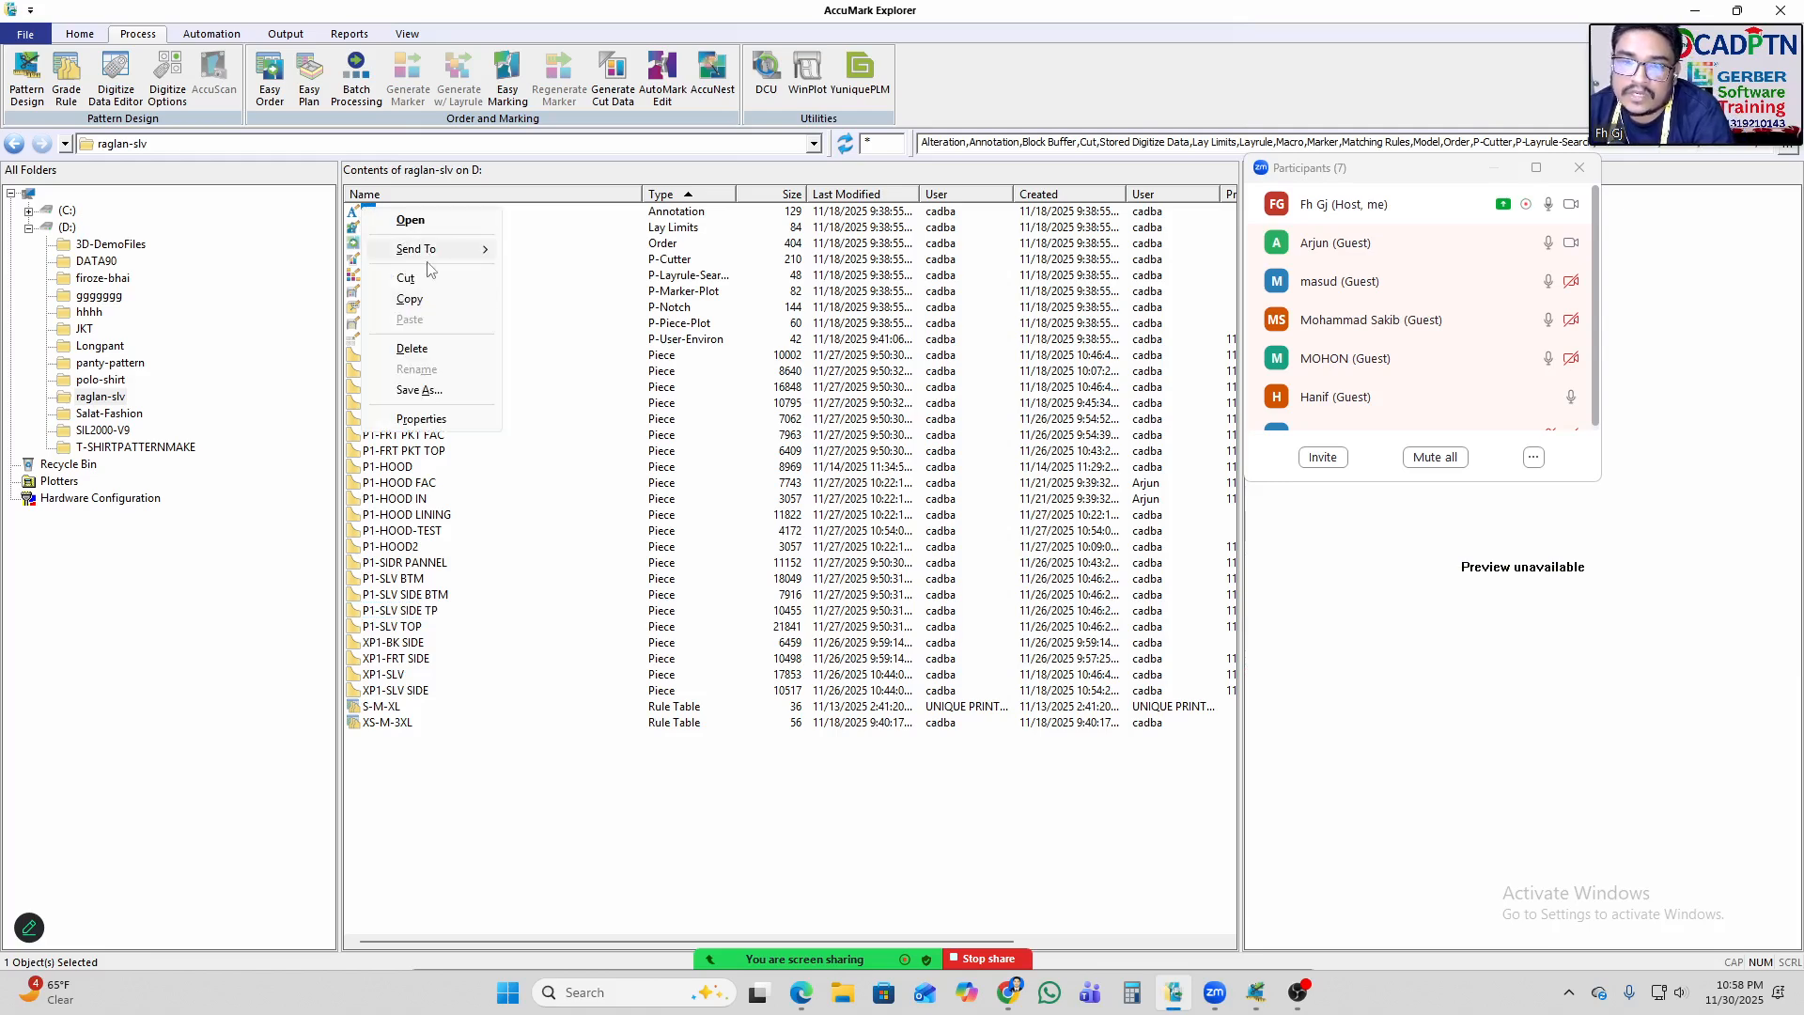
click(419, 499)
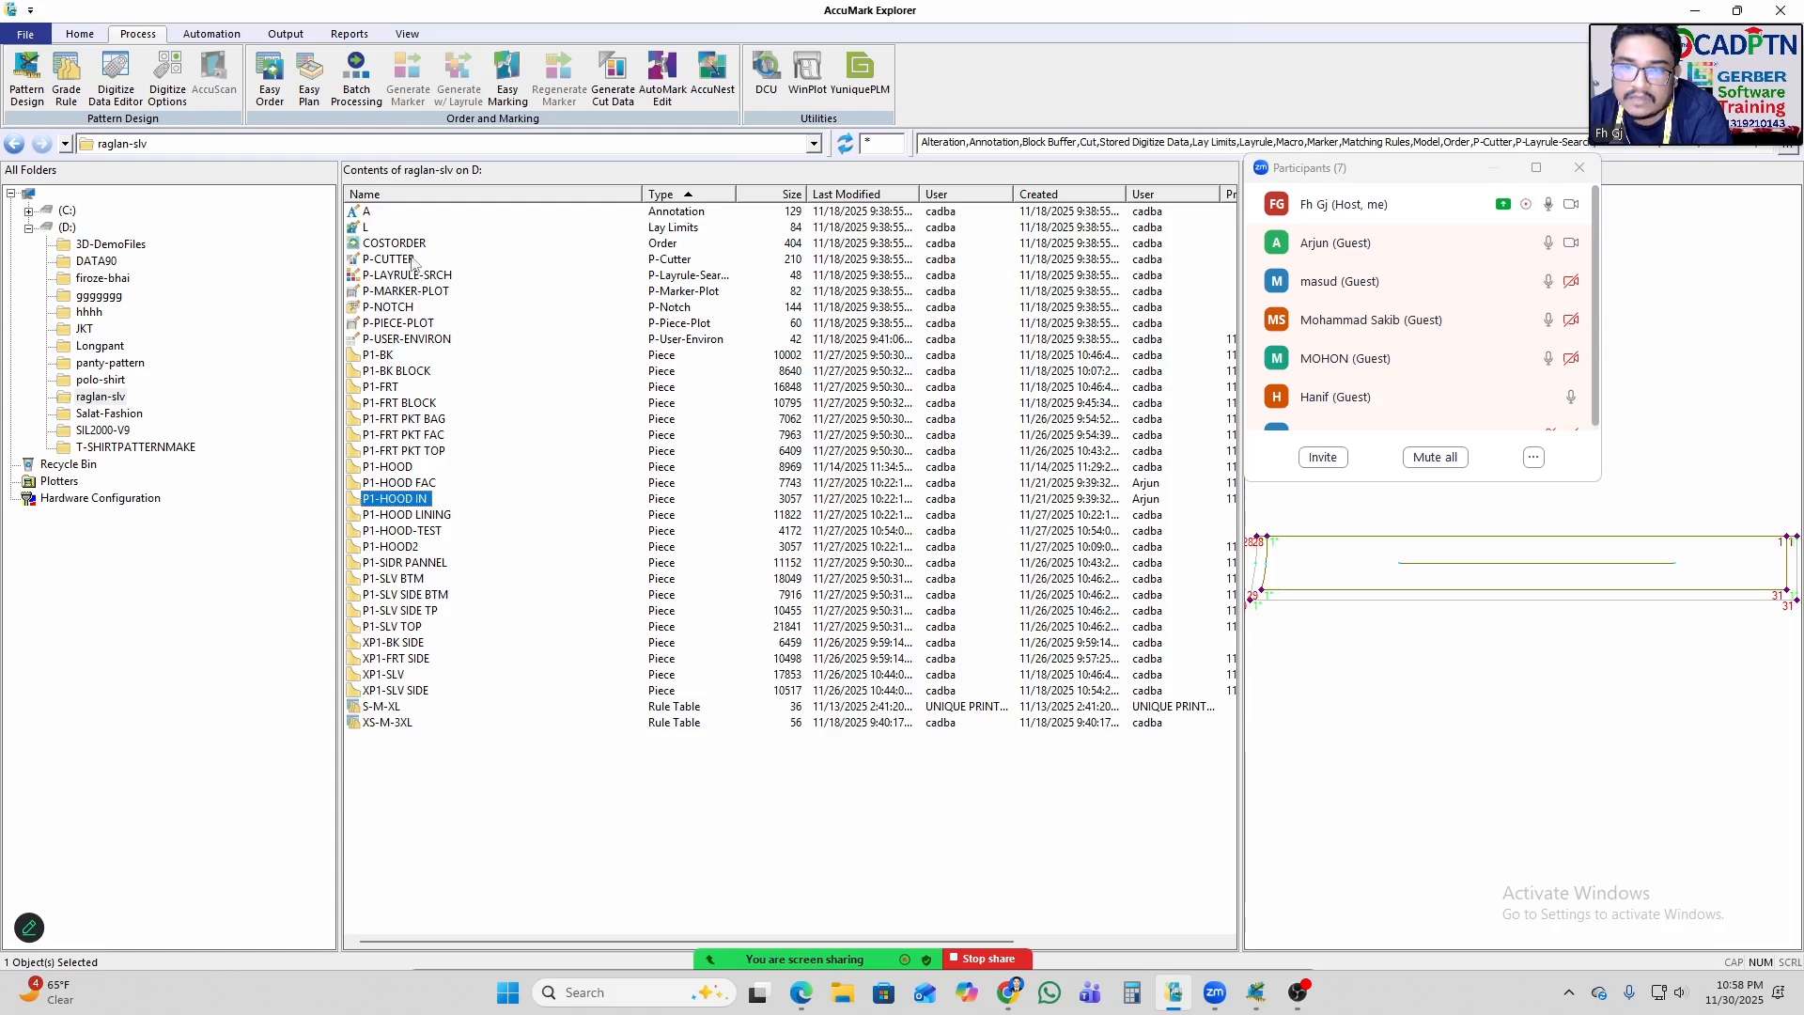
click(368, 215)
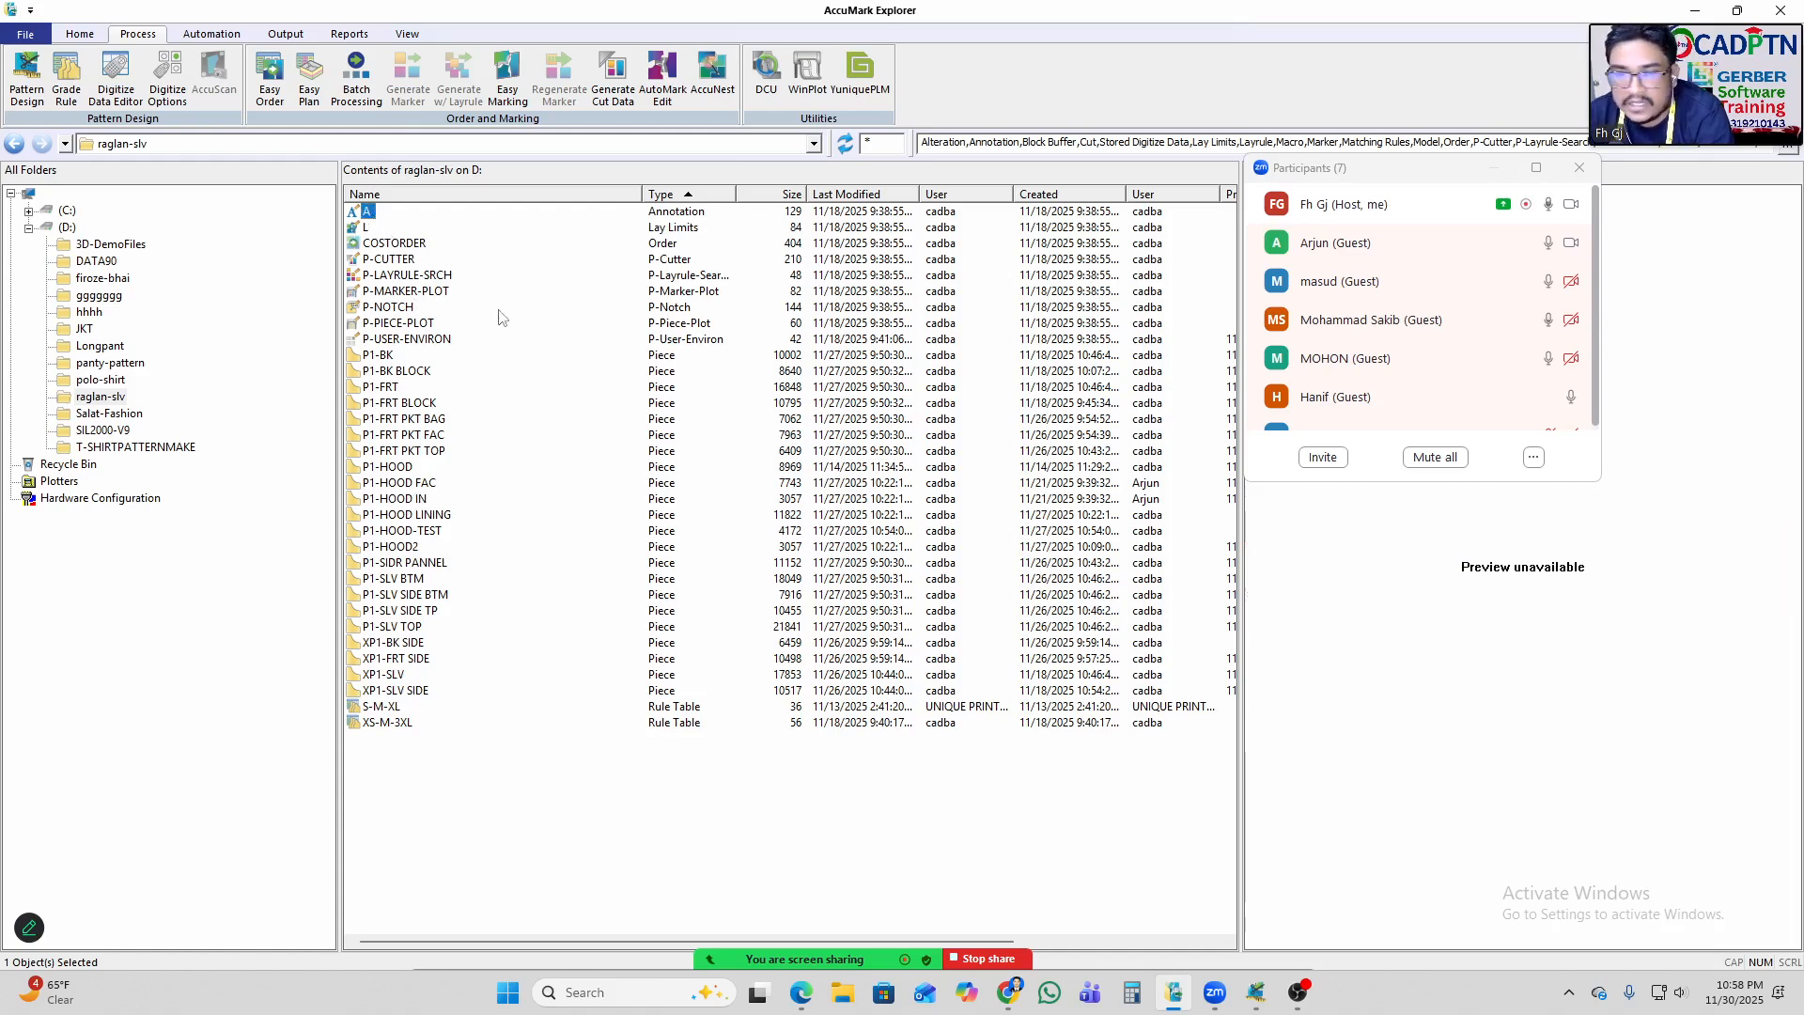
right_click(366, 215)
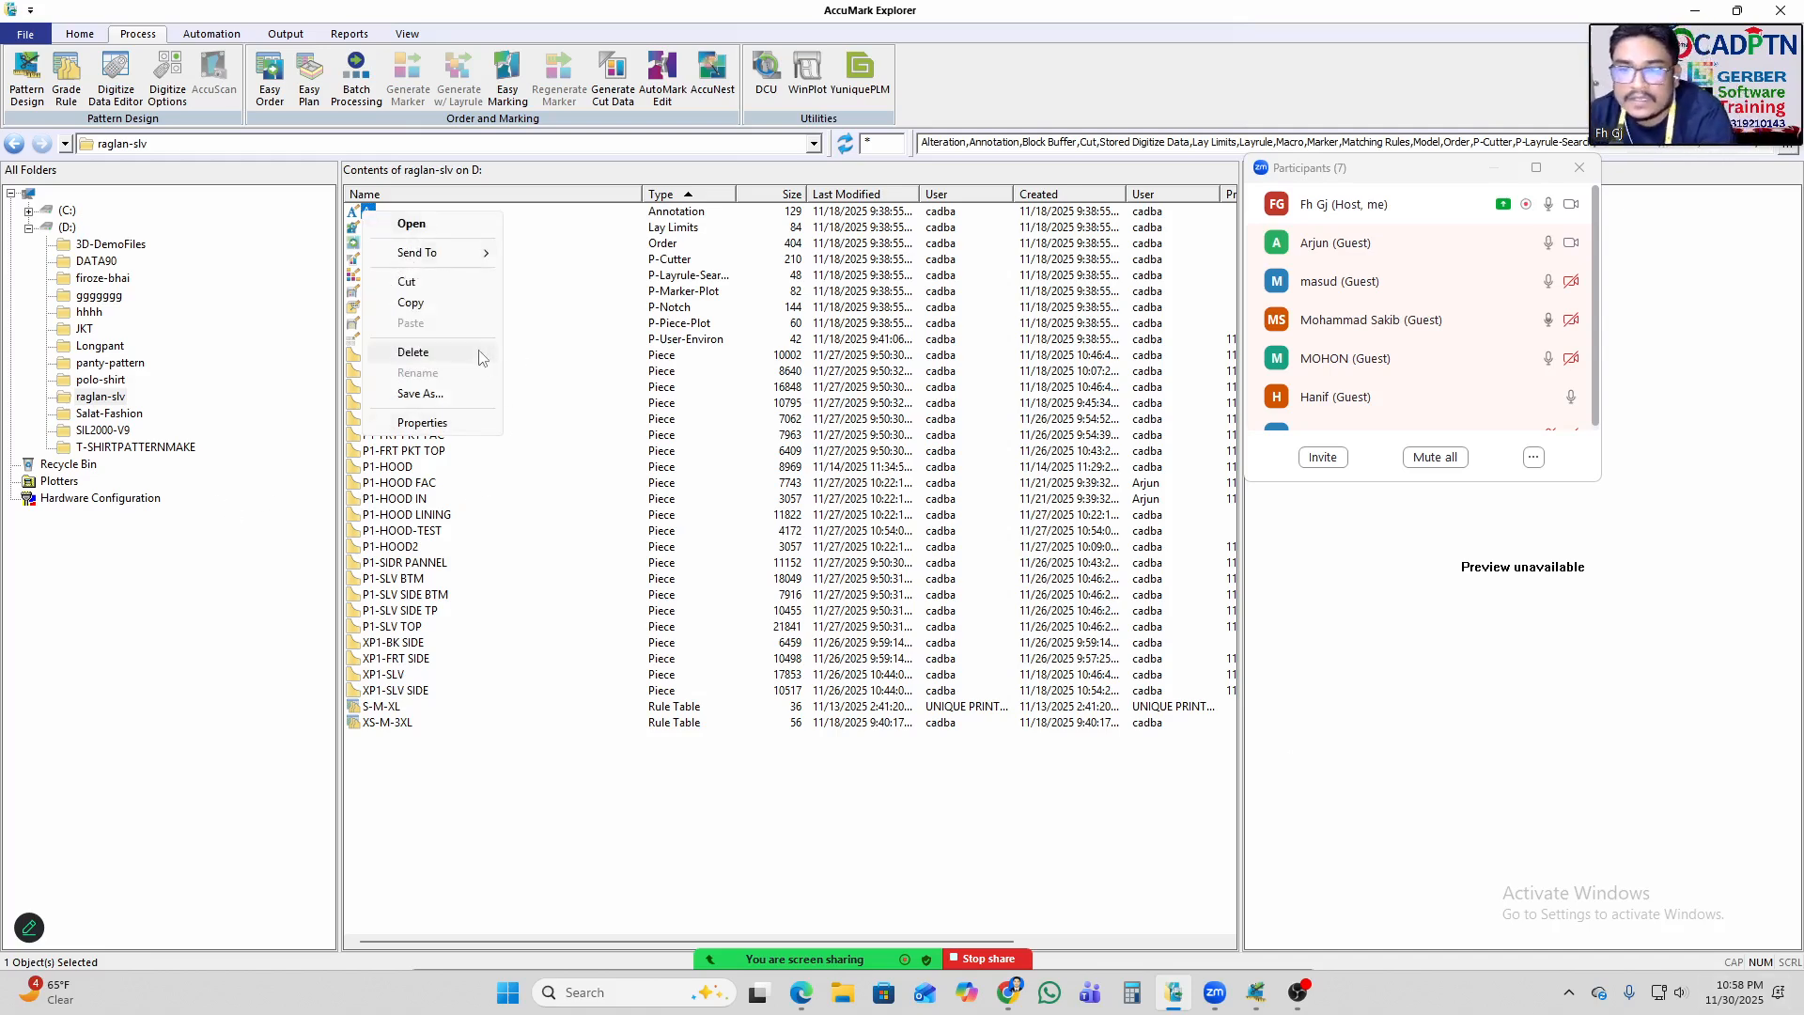
click(390, 516)
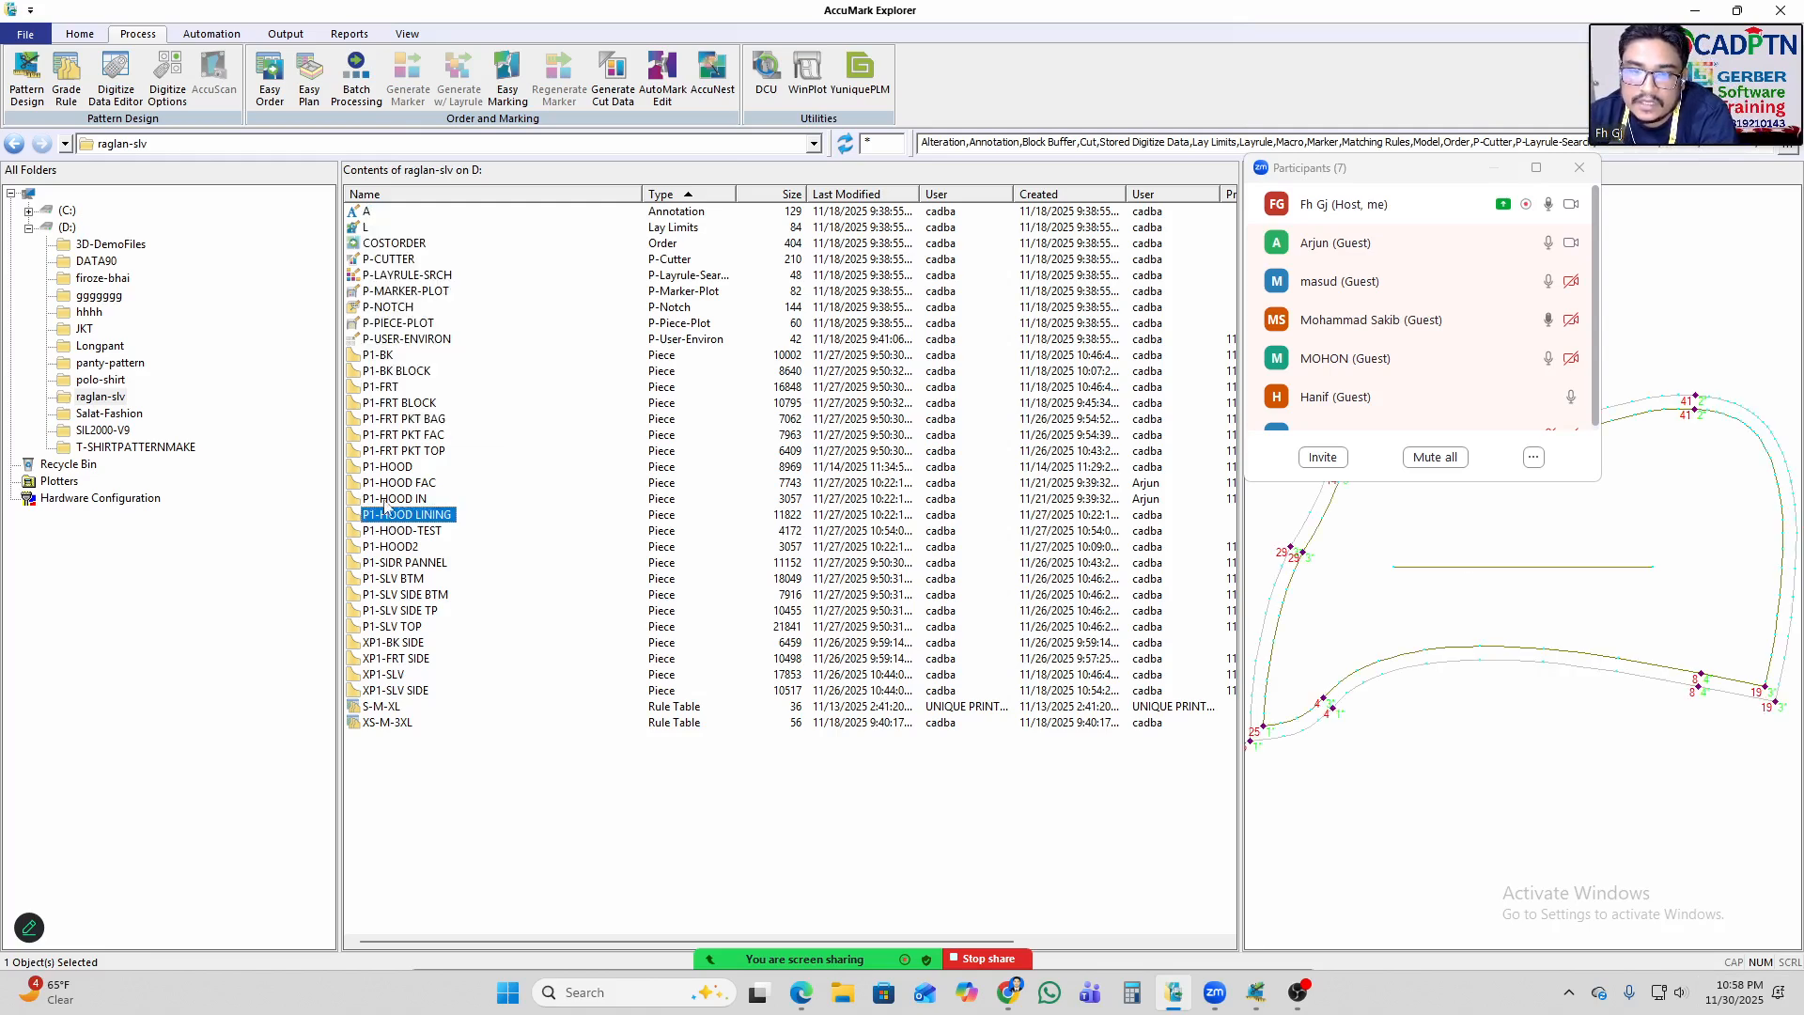
Preview the P1-BK and P1-HOOD FAC pieces, and select all pieces from P1-BK through P1-SLV TOP.
click(378, 356)
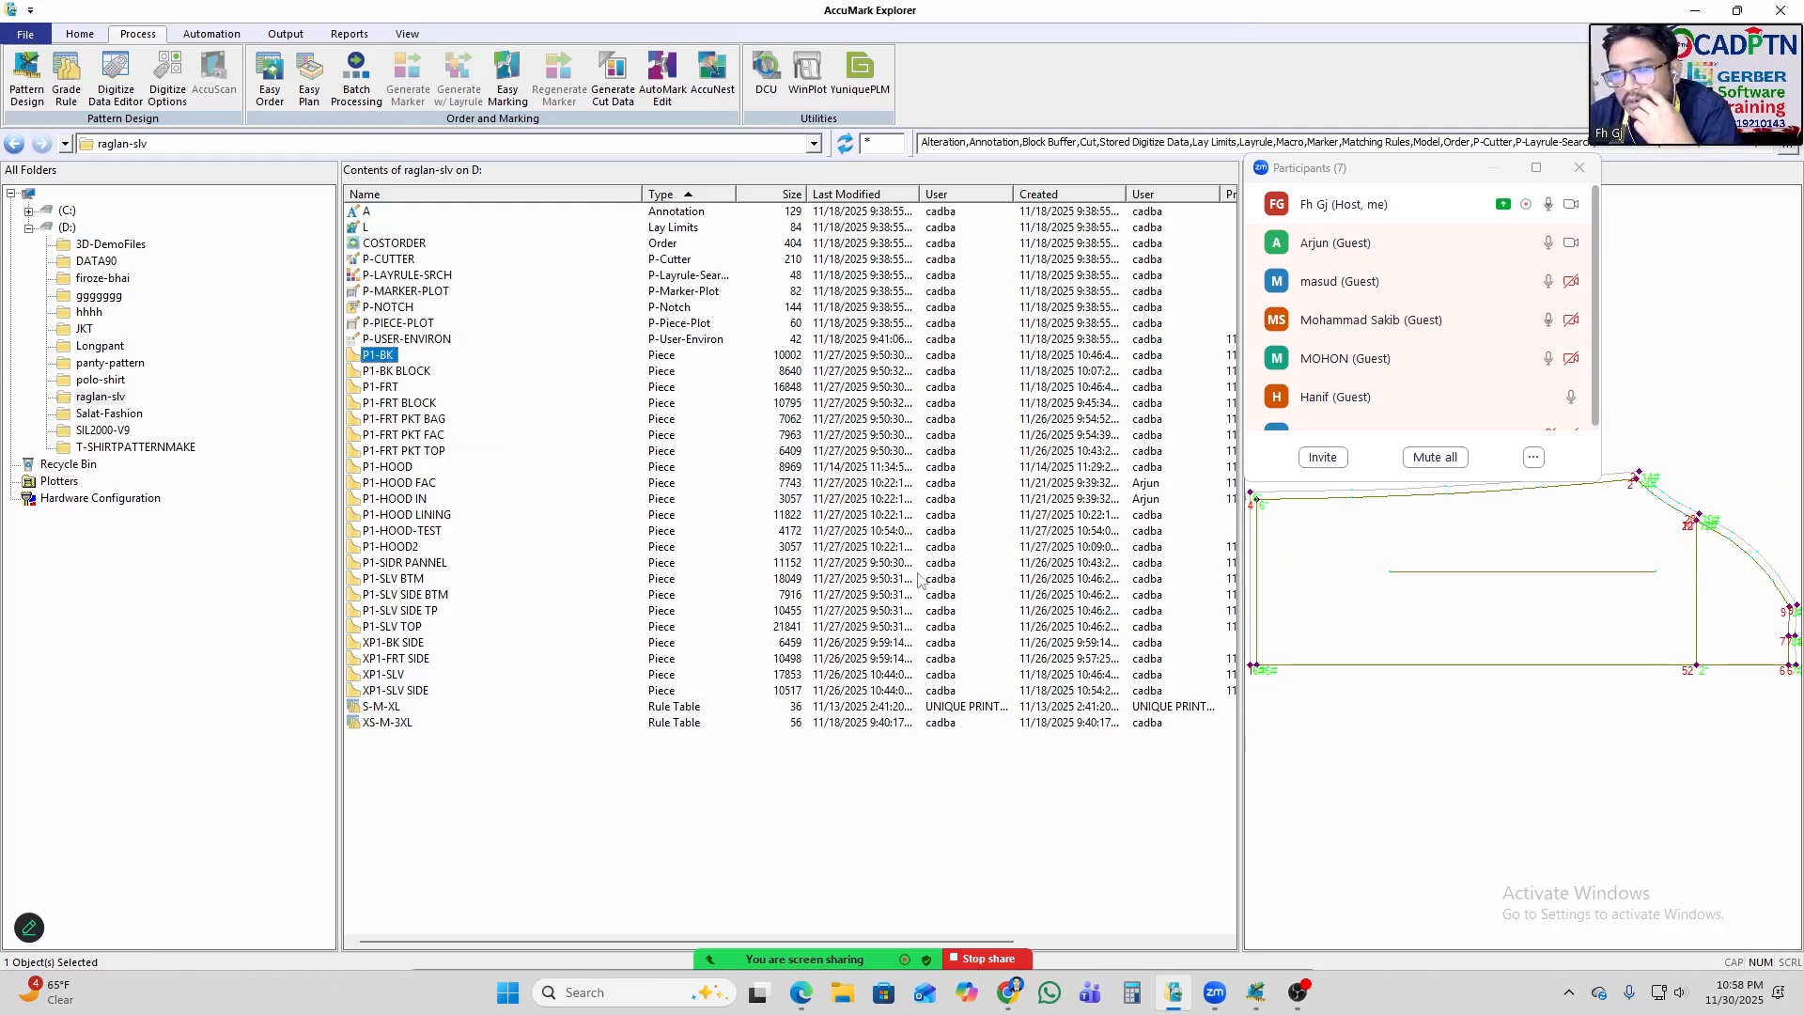
click(395, 485)
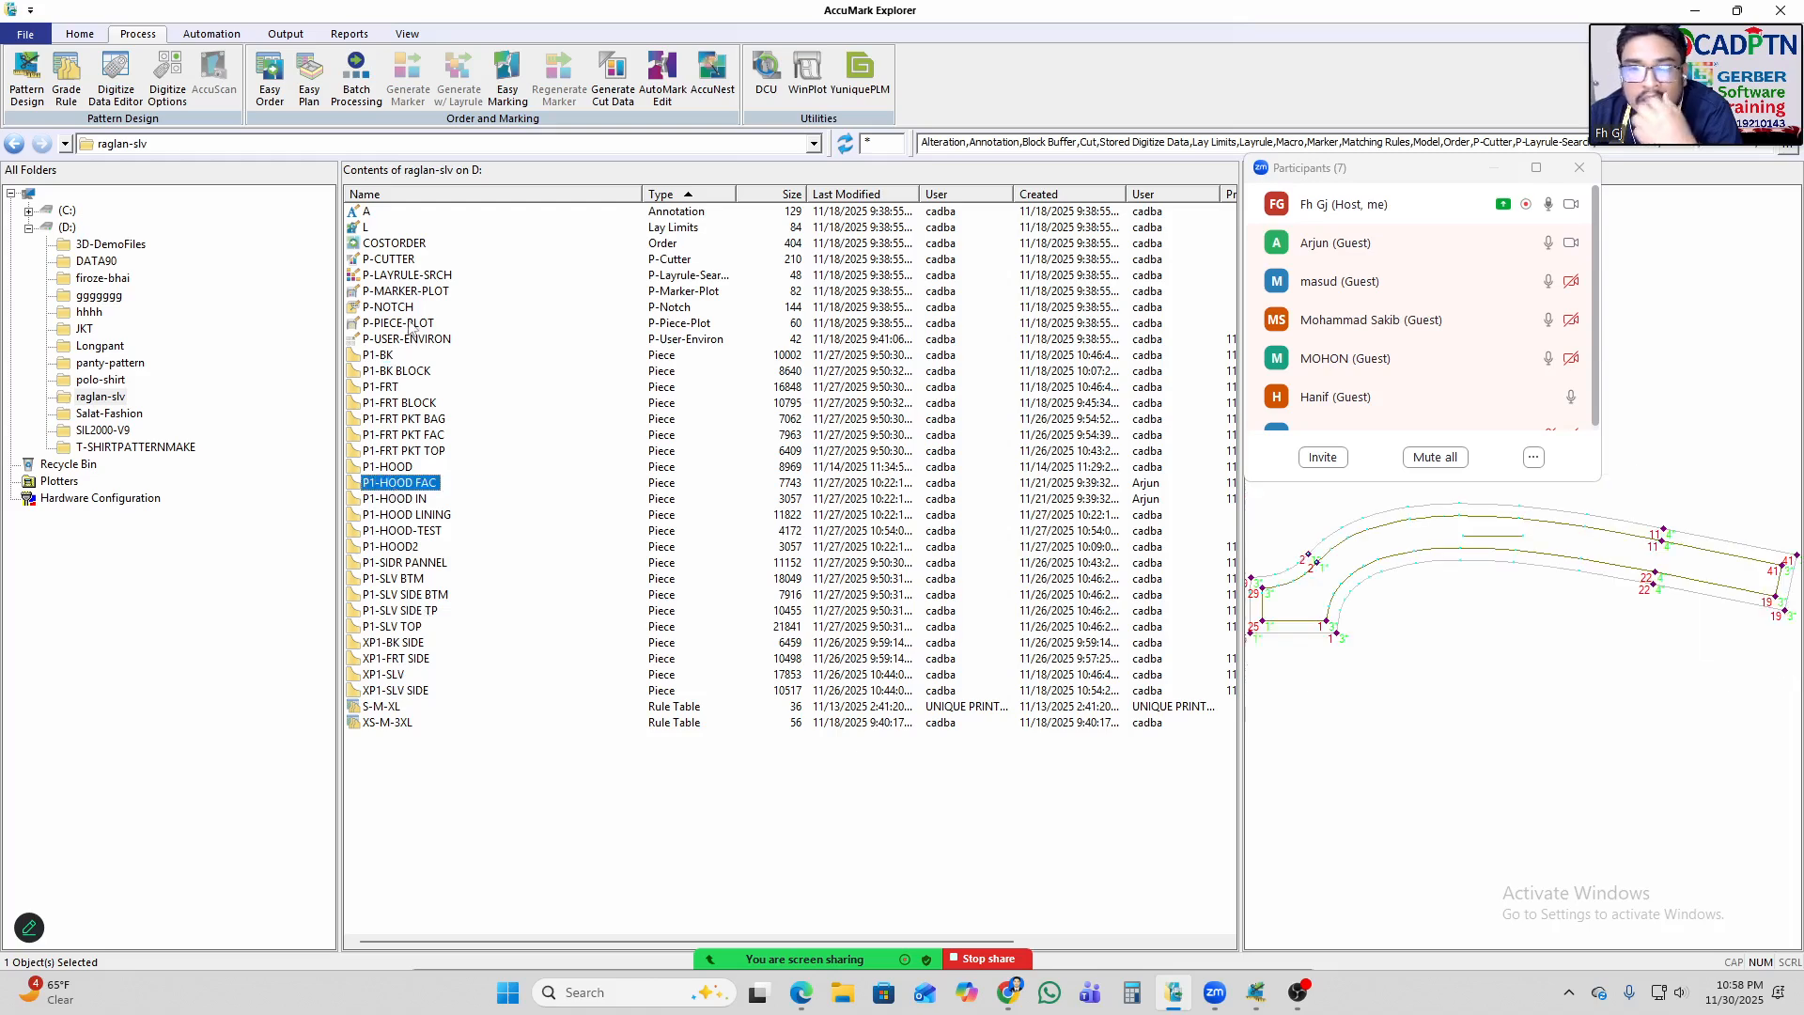
click(367, 212)
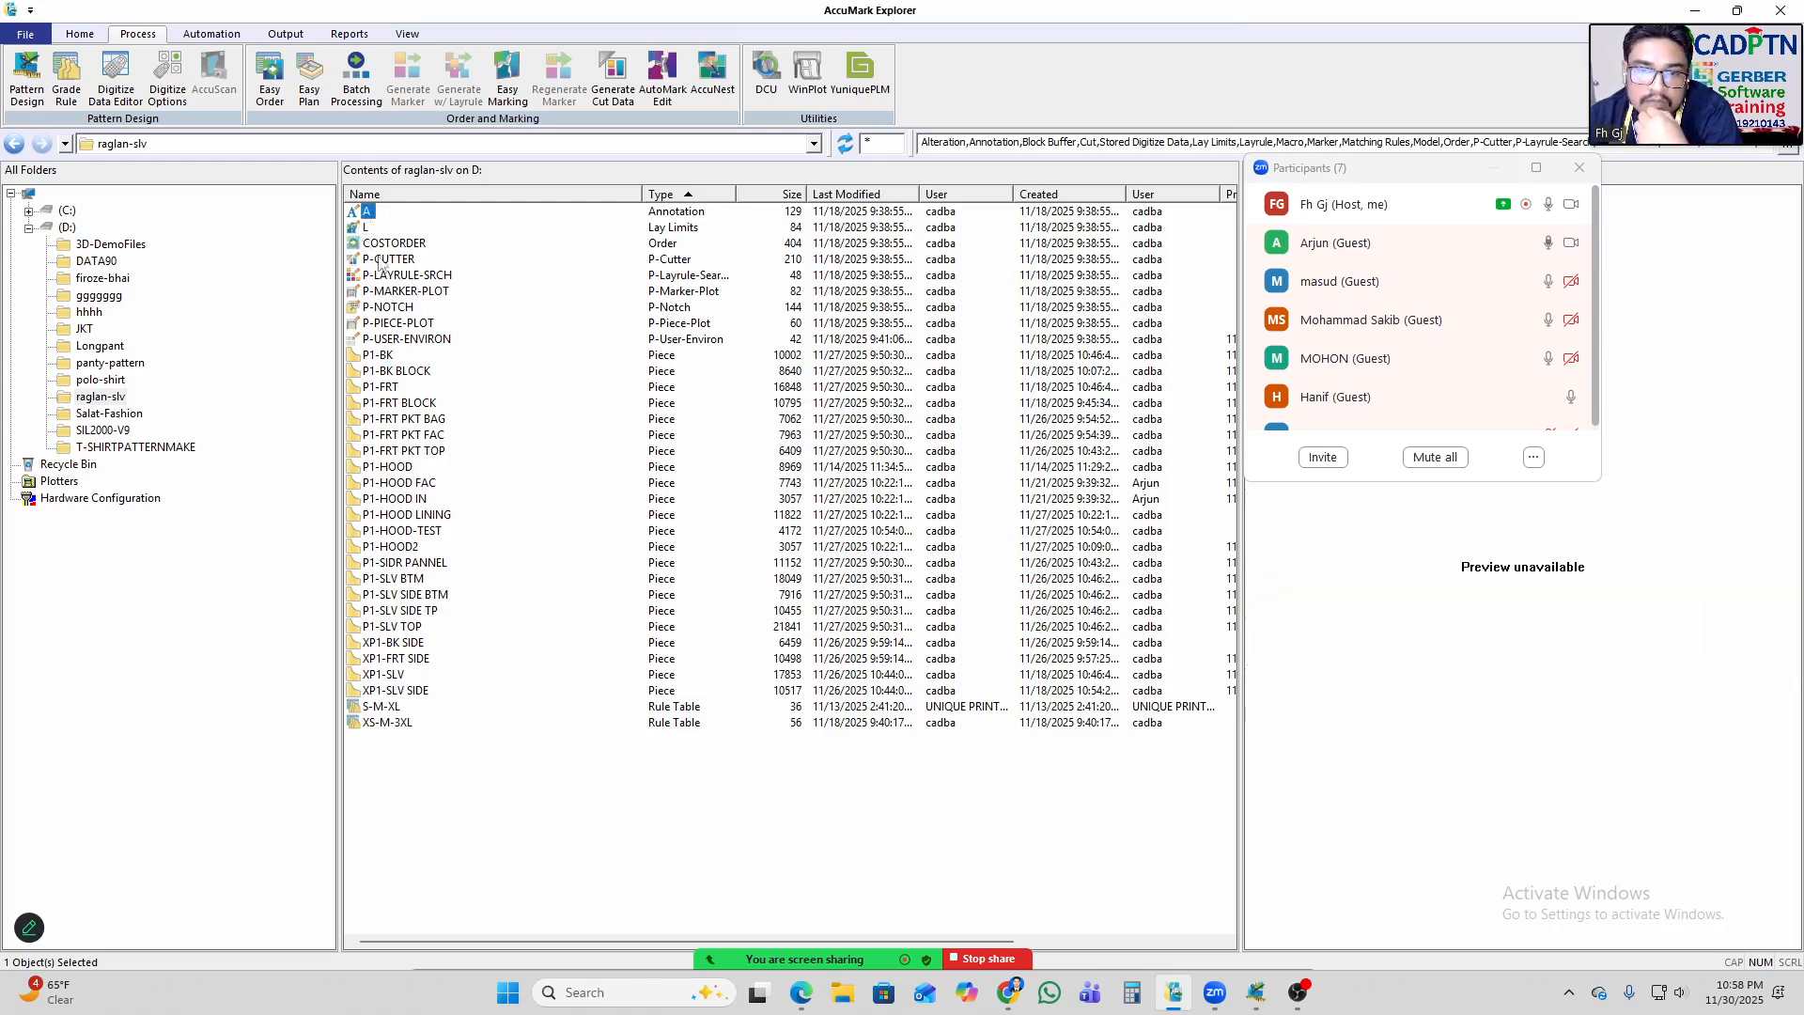
click(385, 355)
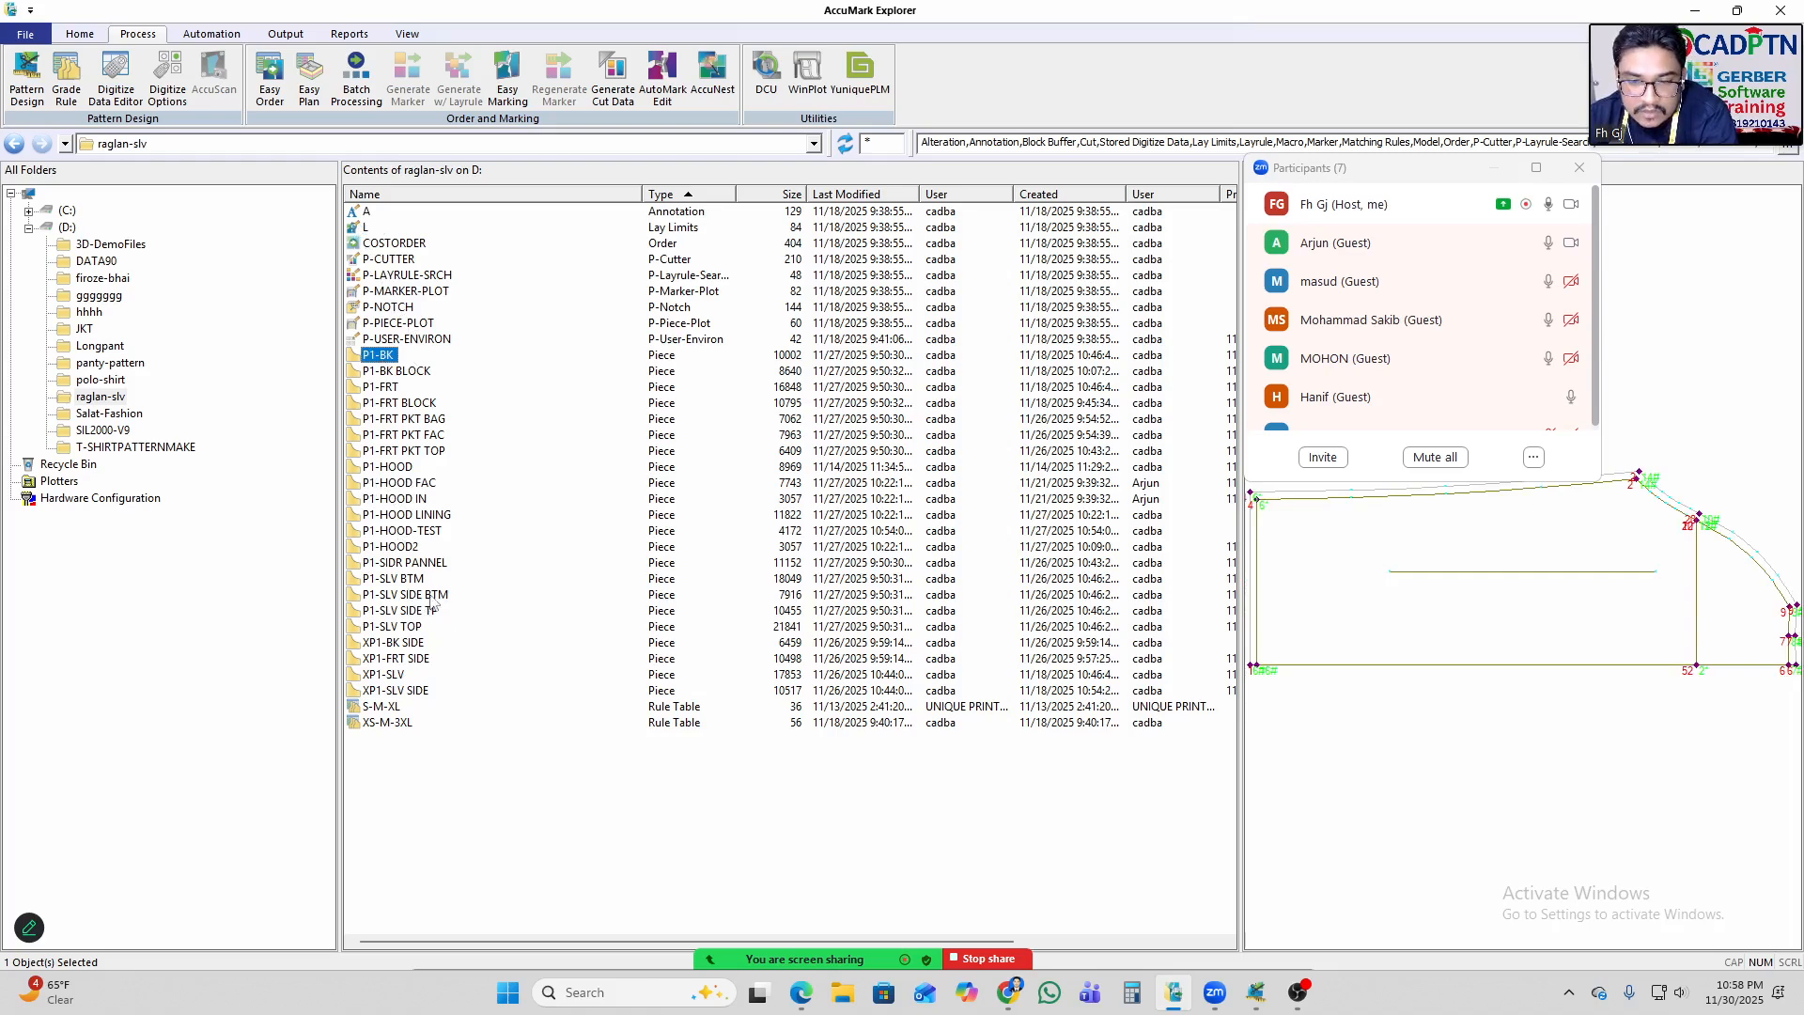
shift+click(396, 628)
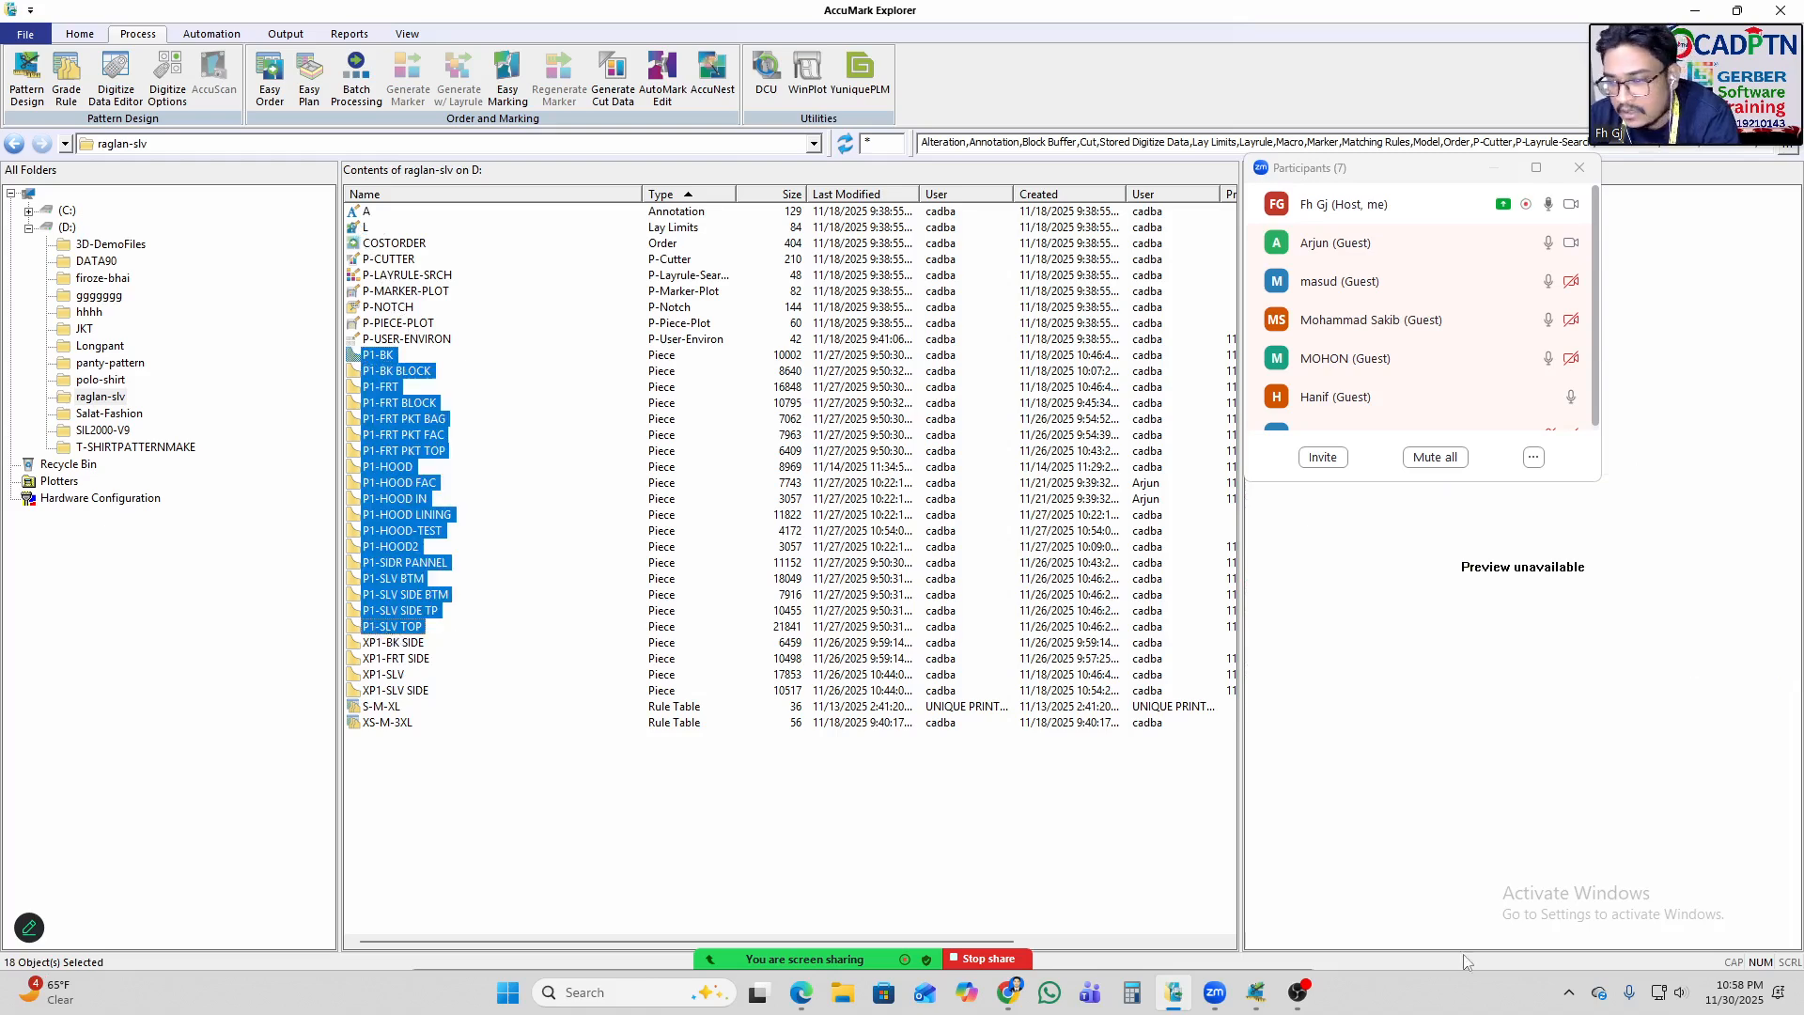
mouse_move(1258, 992)
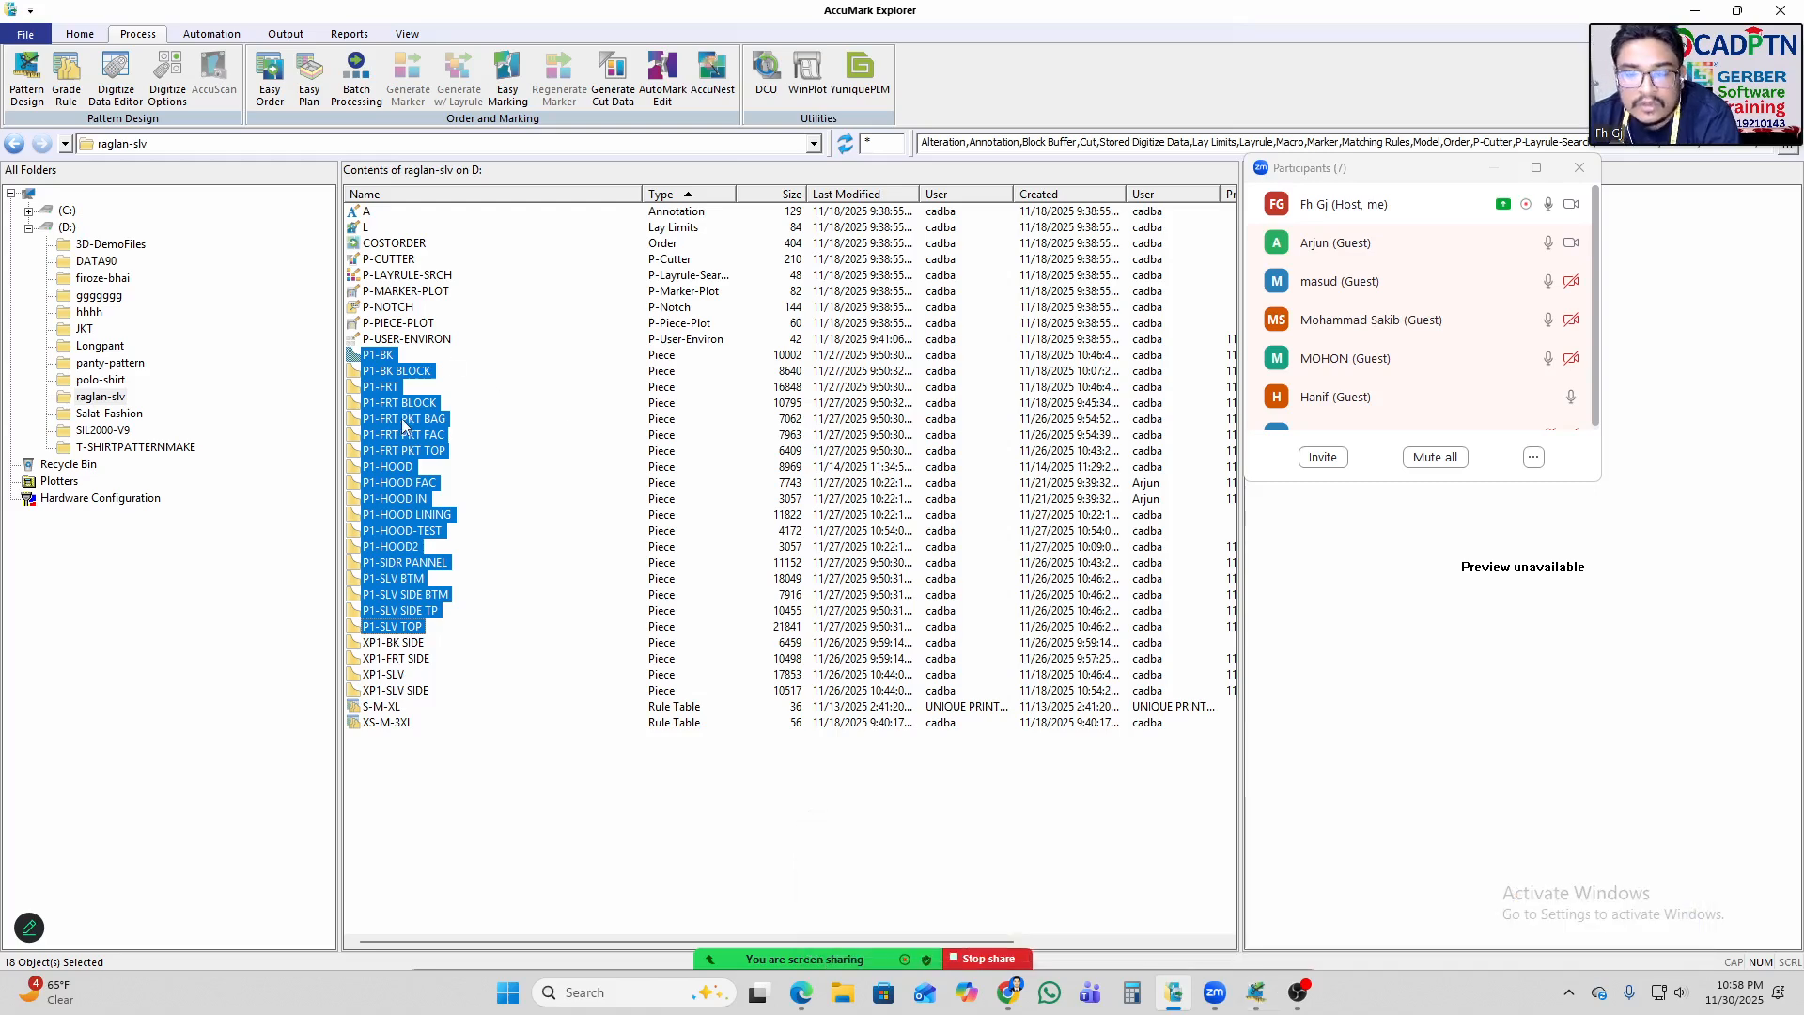
Open the lay limits table L from raglan-slv and move the Zoom participant list clear of its column headings.
click(369, 213)
click(366, 228)
right_click(361, 231)
click(383, 241)
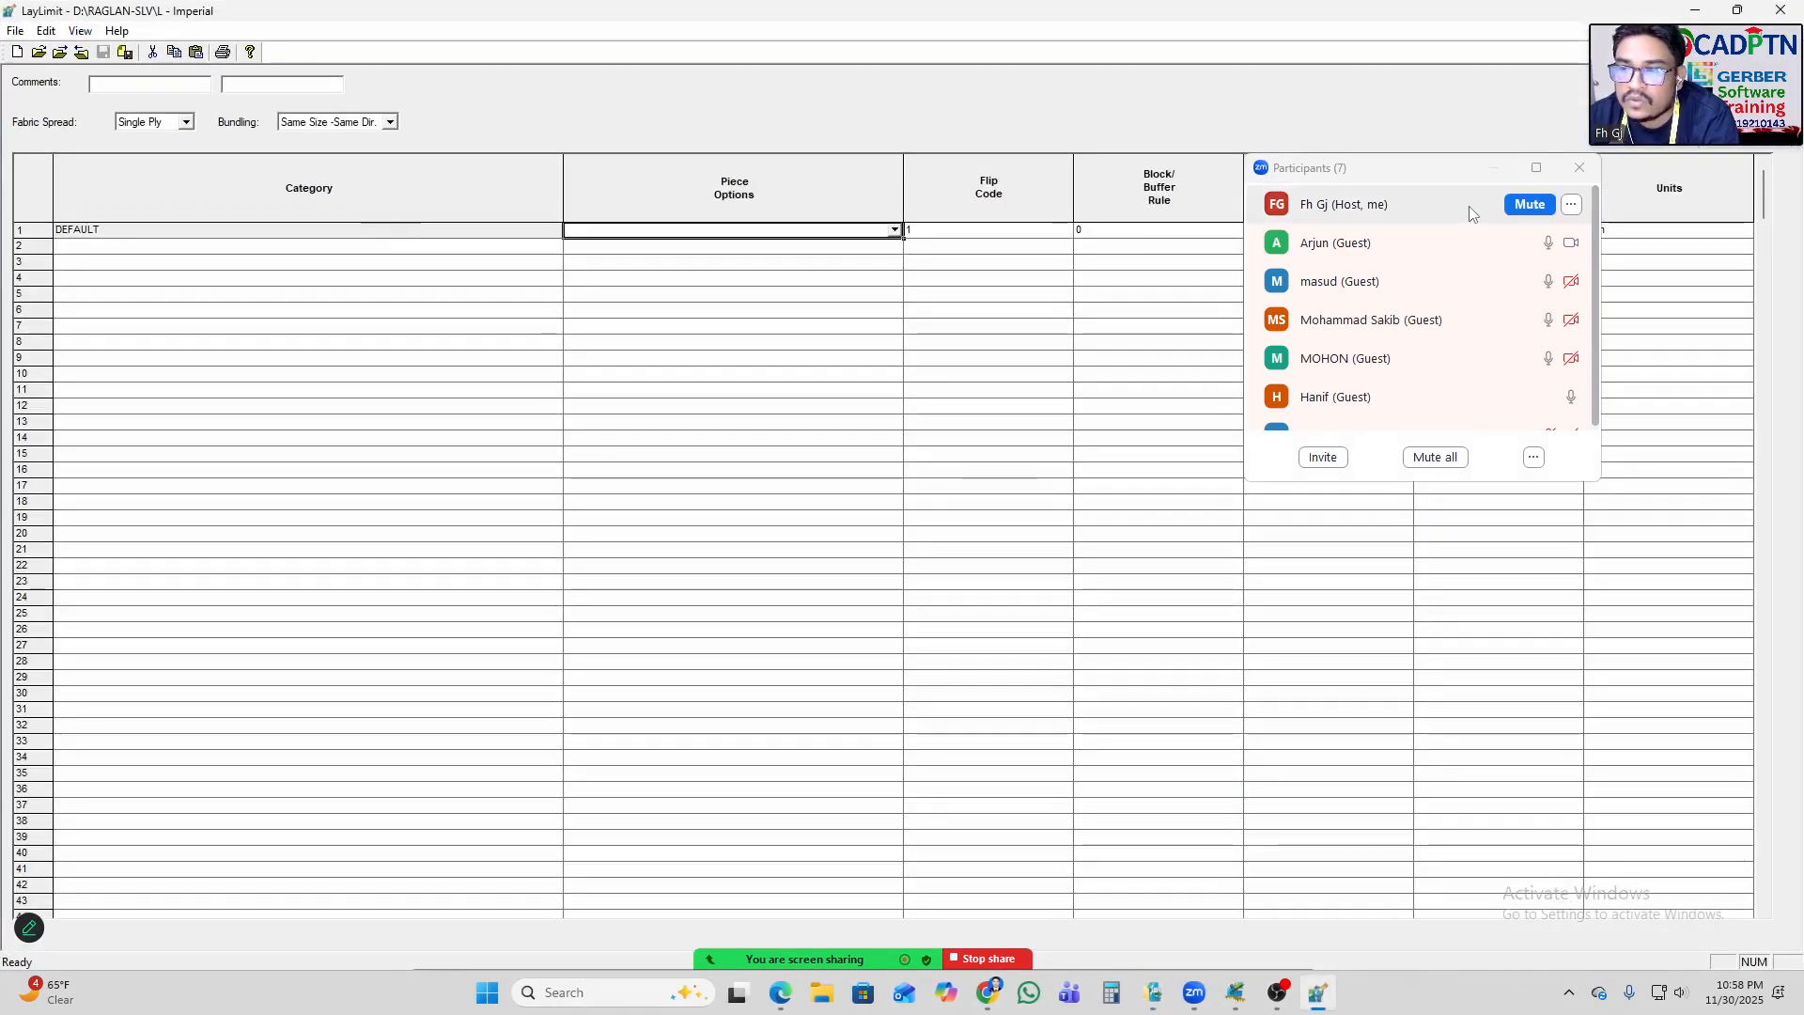
drag(1465, 180, 1386, 463)
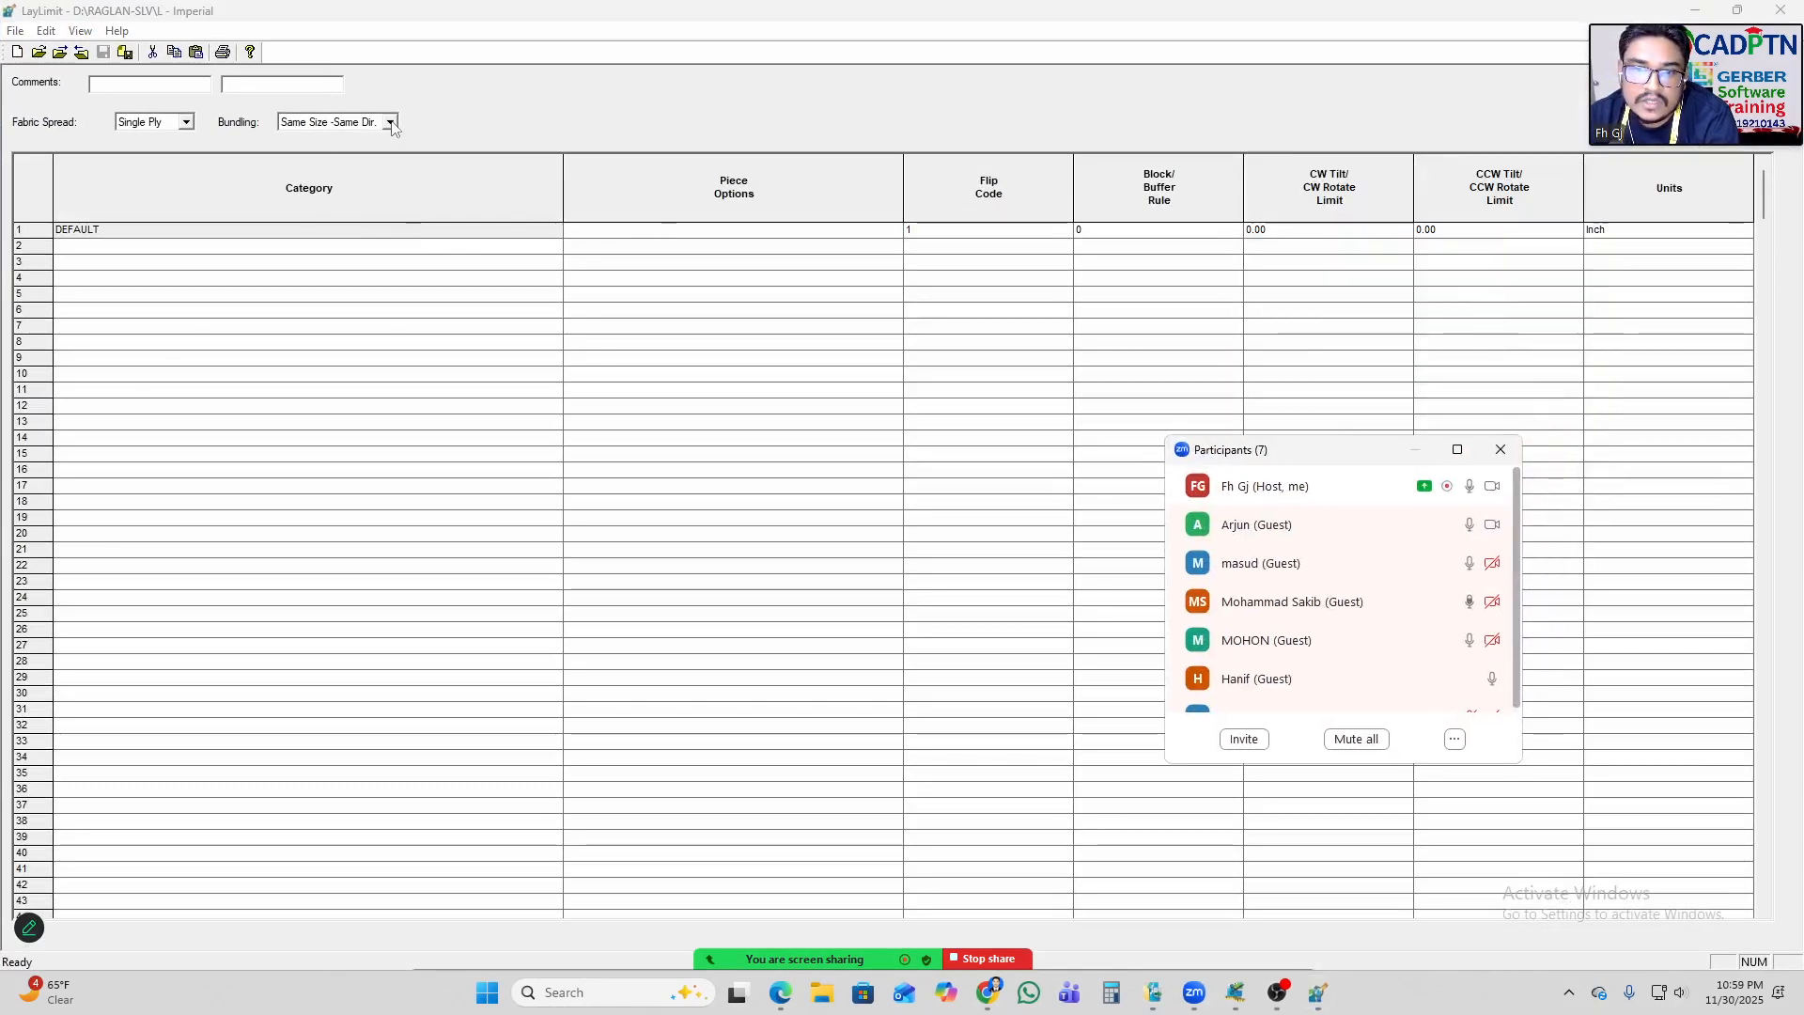
Look at the Bundling options of lay limits table L, shrink its window and close the table.
click(358, 123)
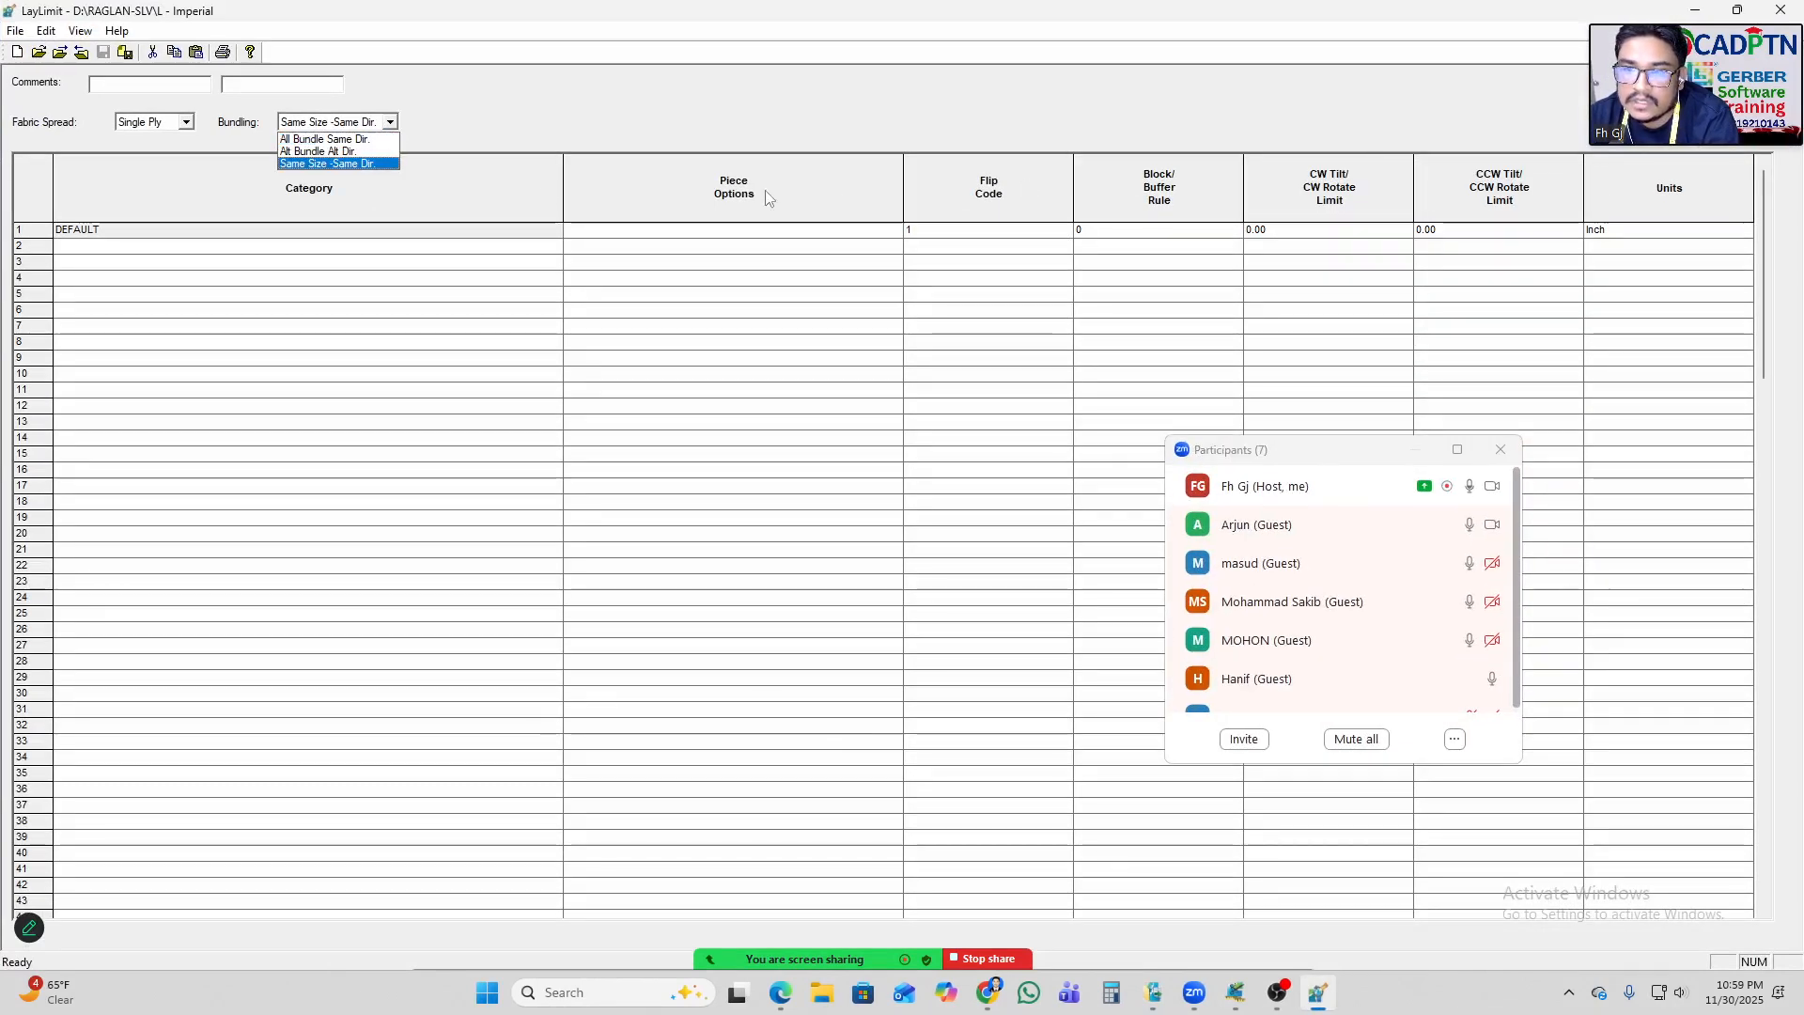
click(303, 12)
double_click(303, 12)
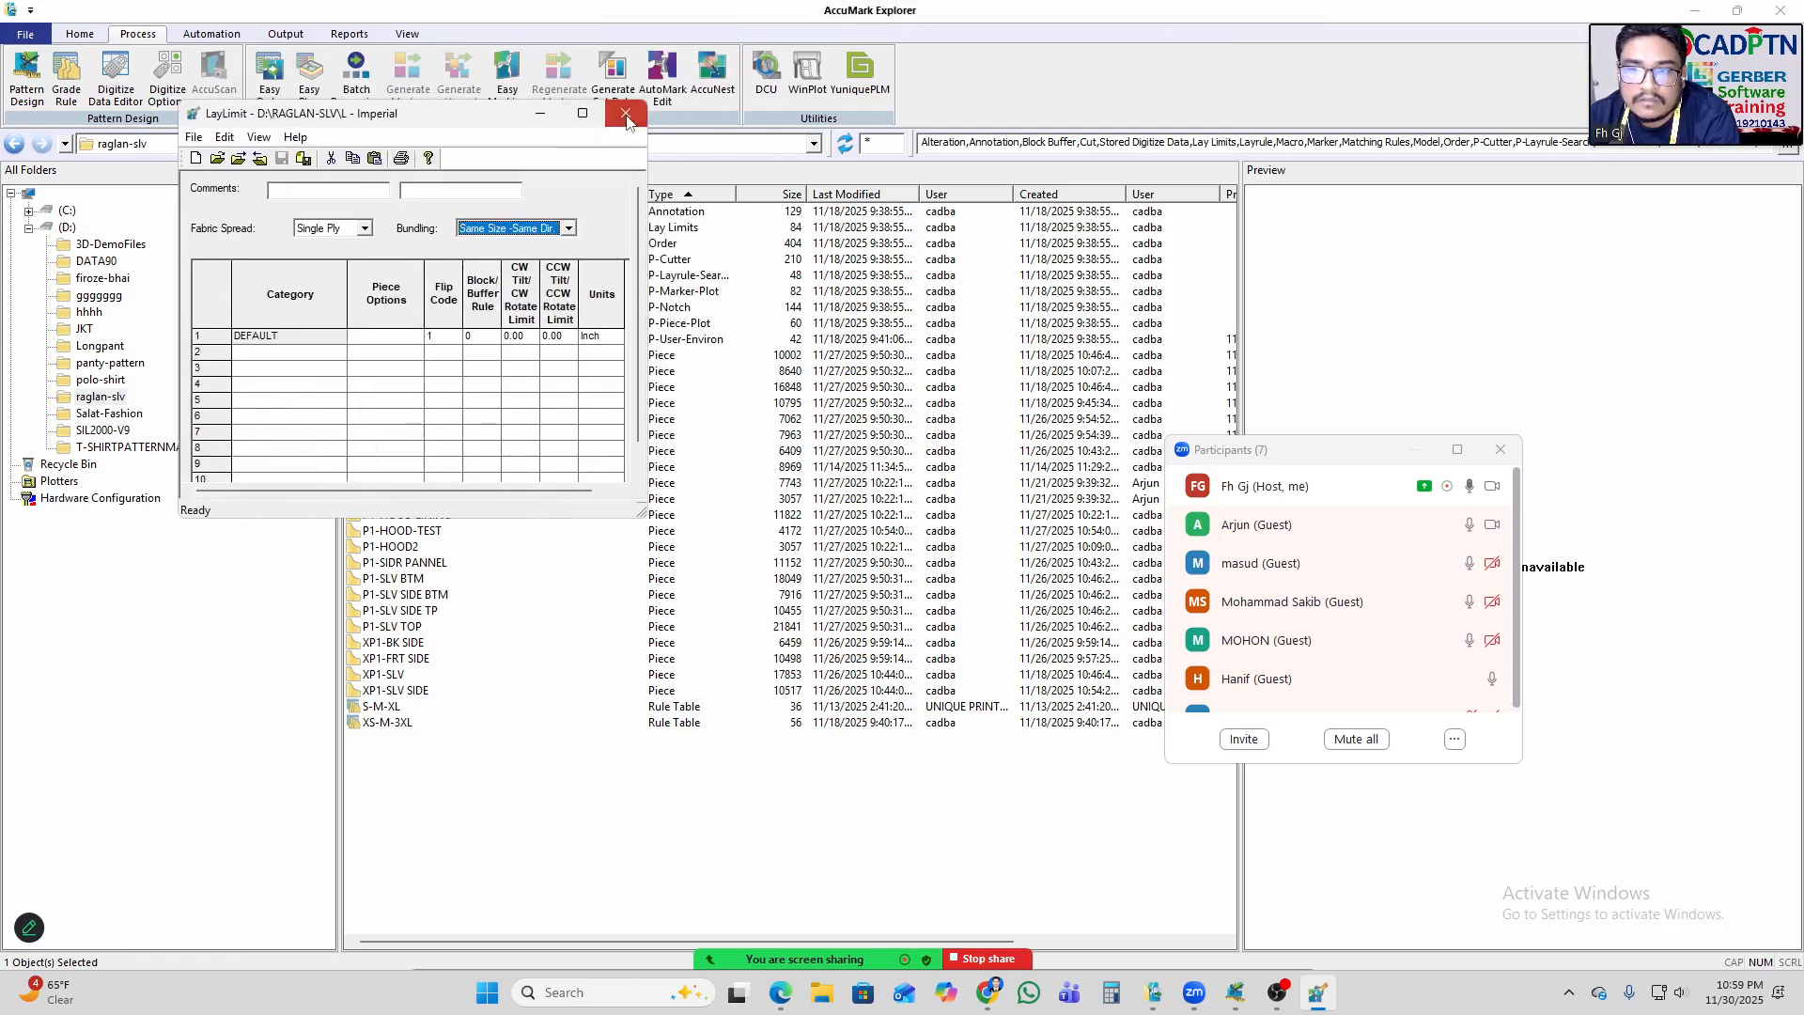
click(628, 111)
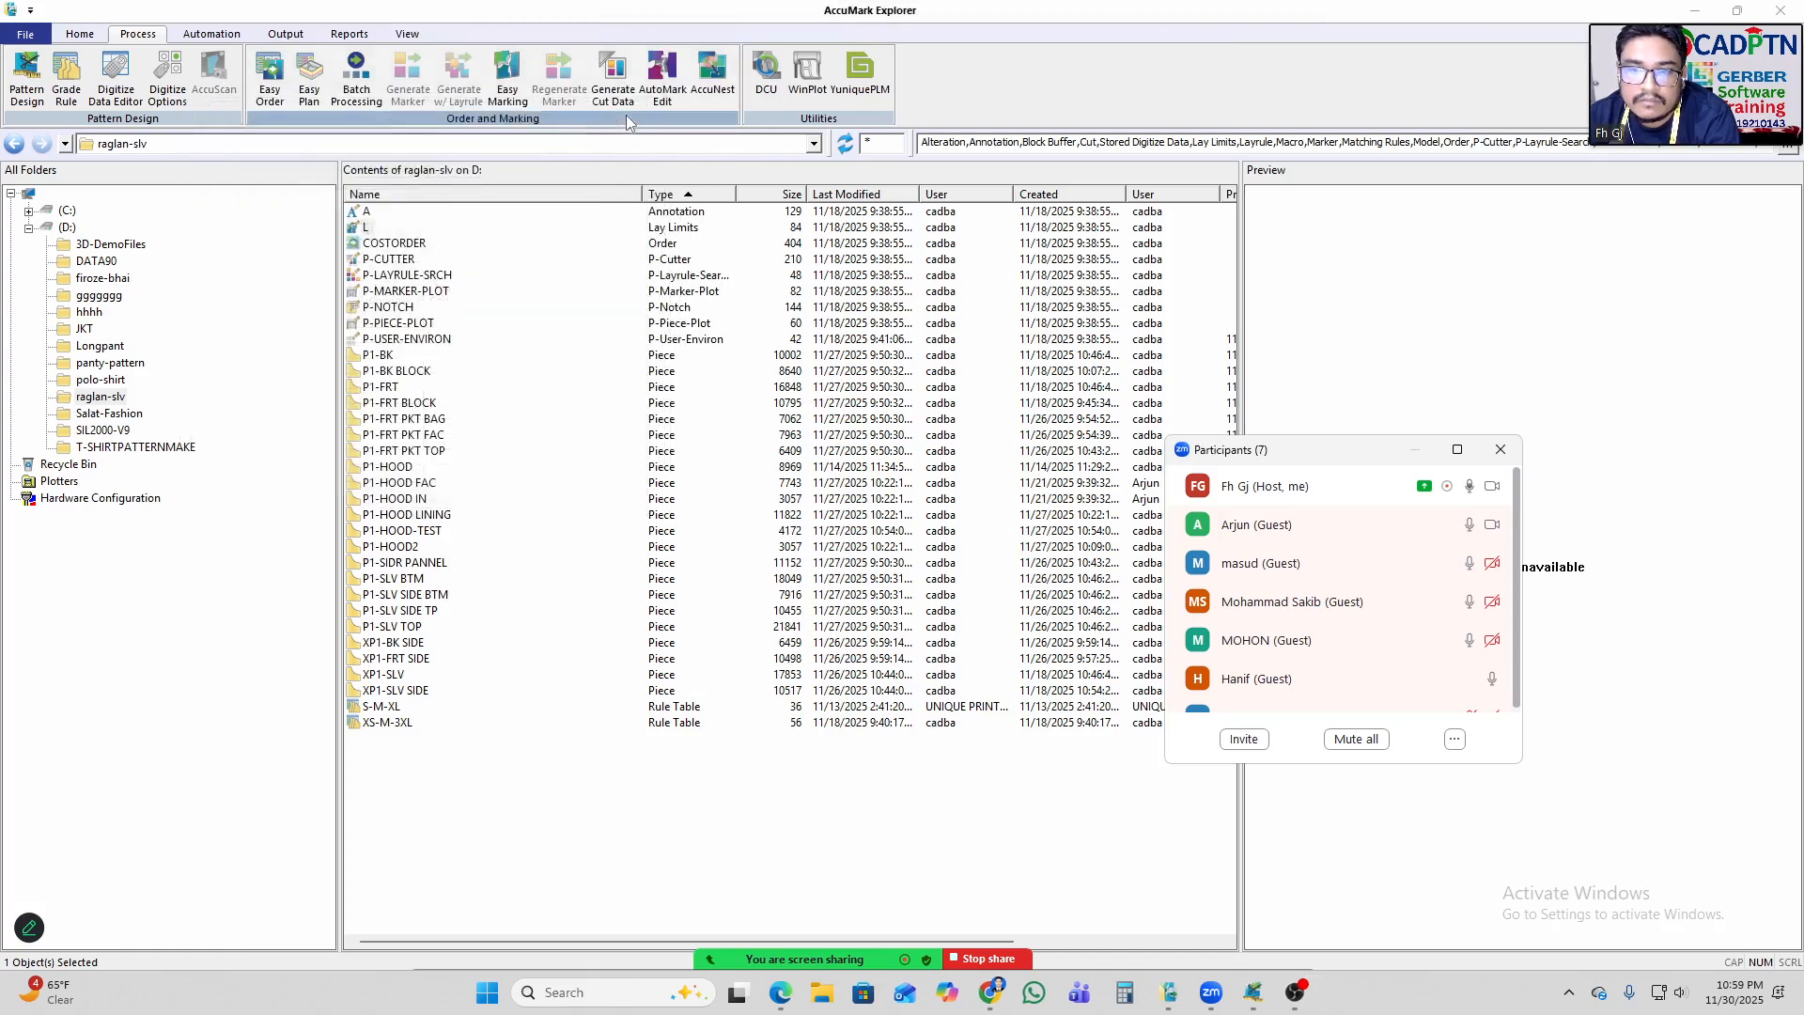
Compare the annotation table A and lay limits table L entries in raglan-slv, ending with L selected.
click(367, 213)
click(367, 227)
click(366, 213)
click(367, 227)
click(367, 214)
click(366, 227)
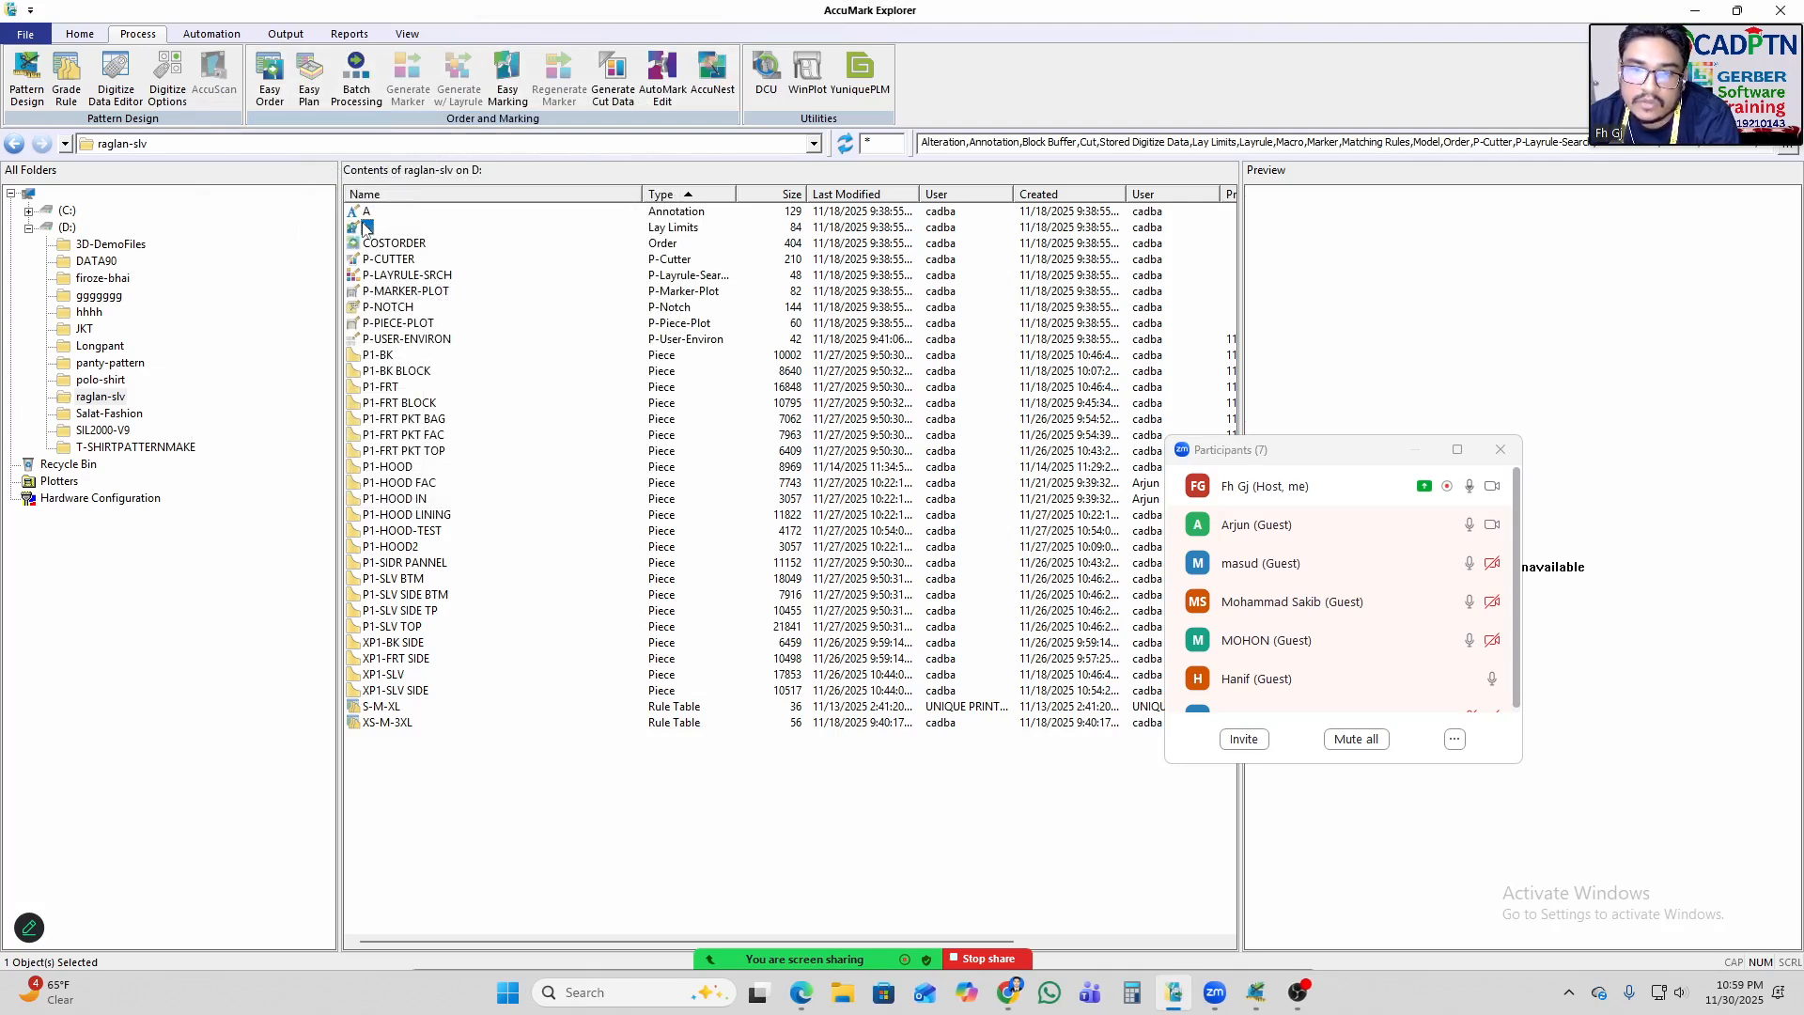
click(367, 213)
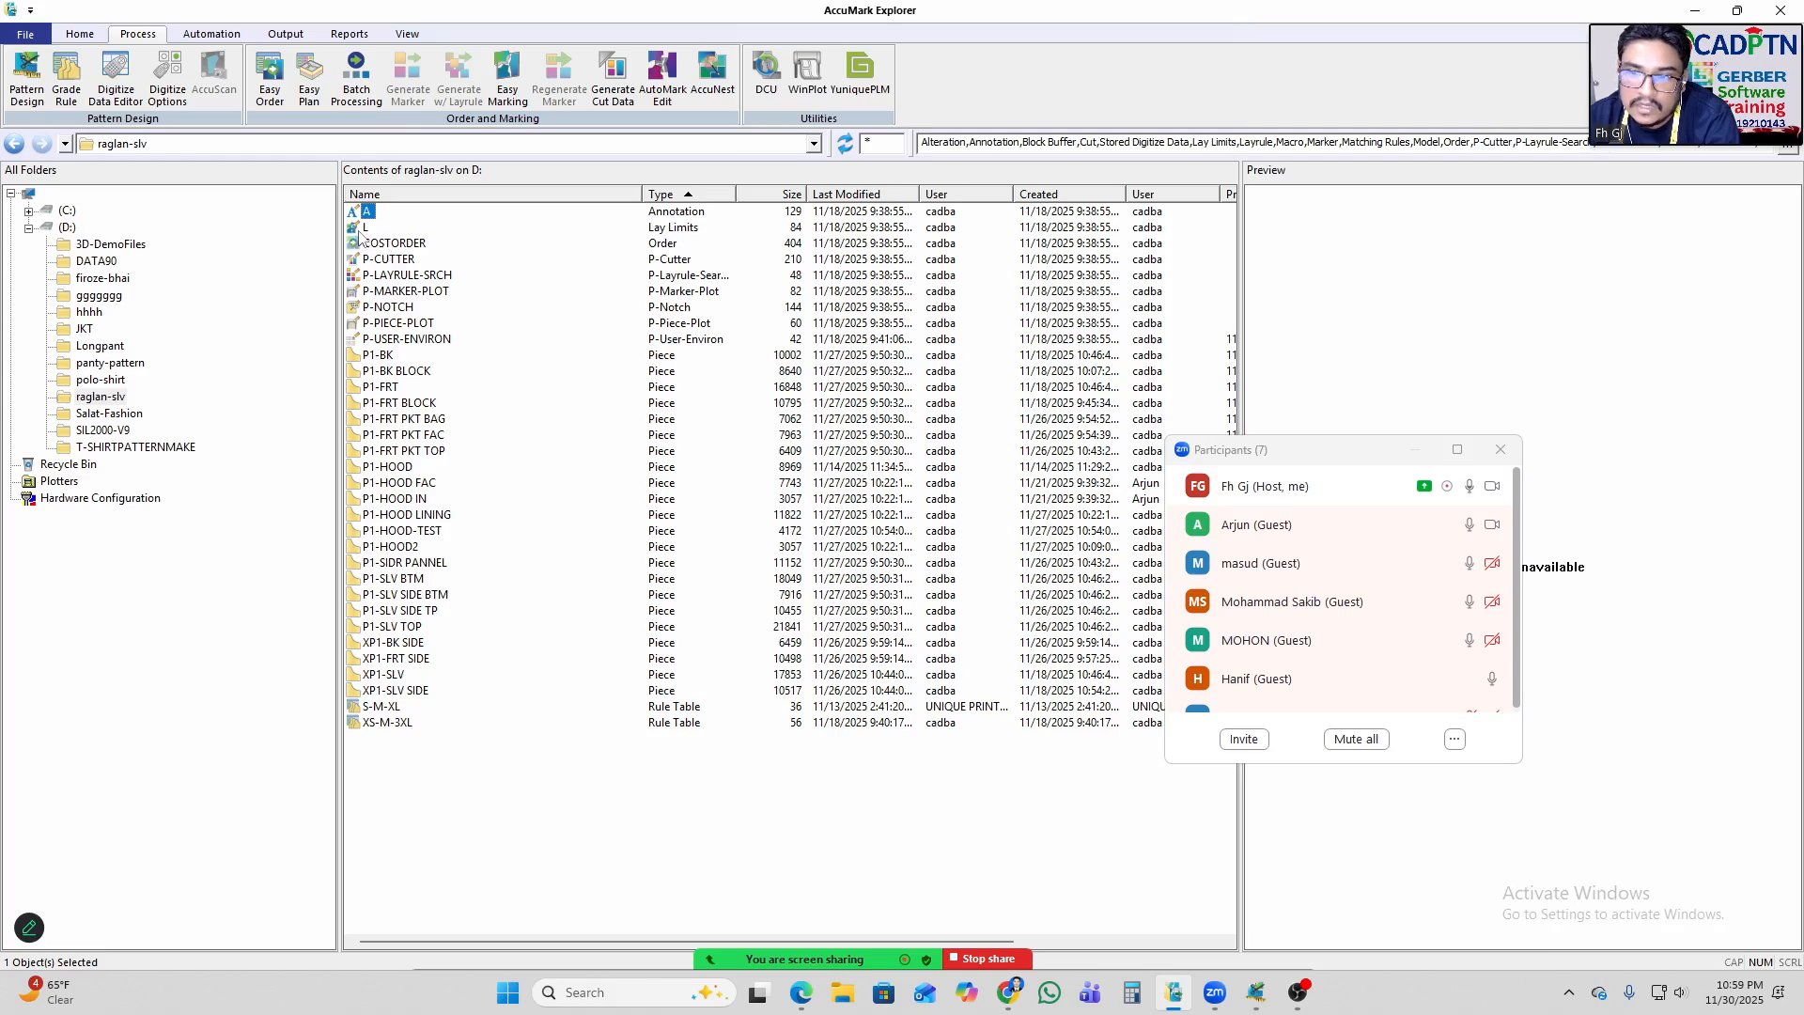
drag(957, 220, 320, 243)
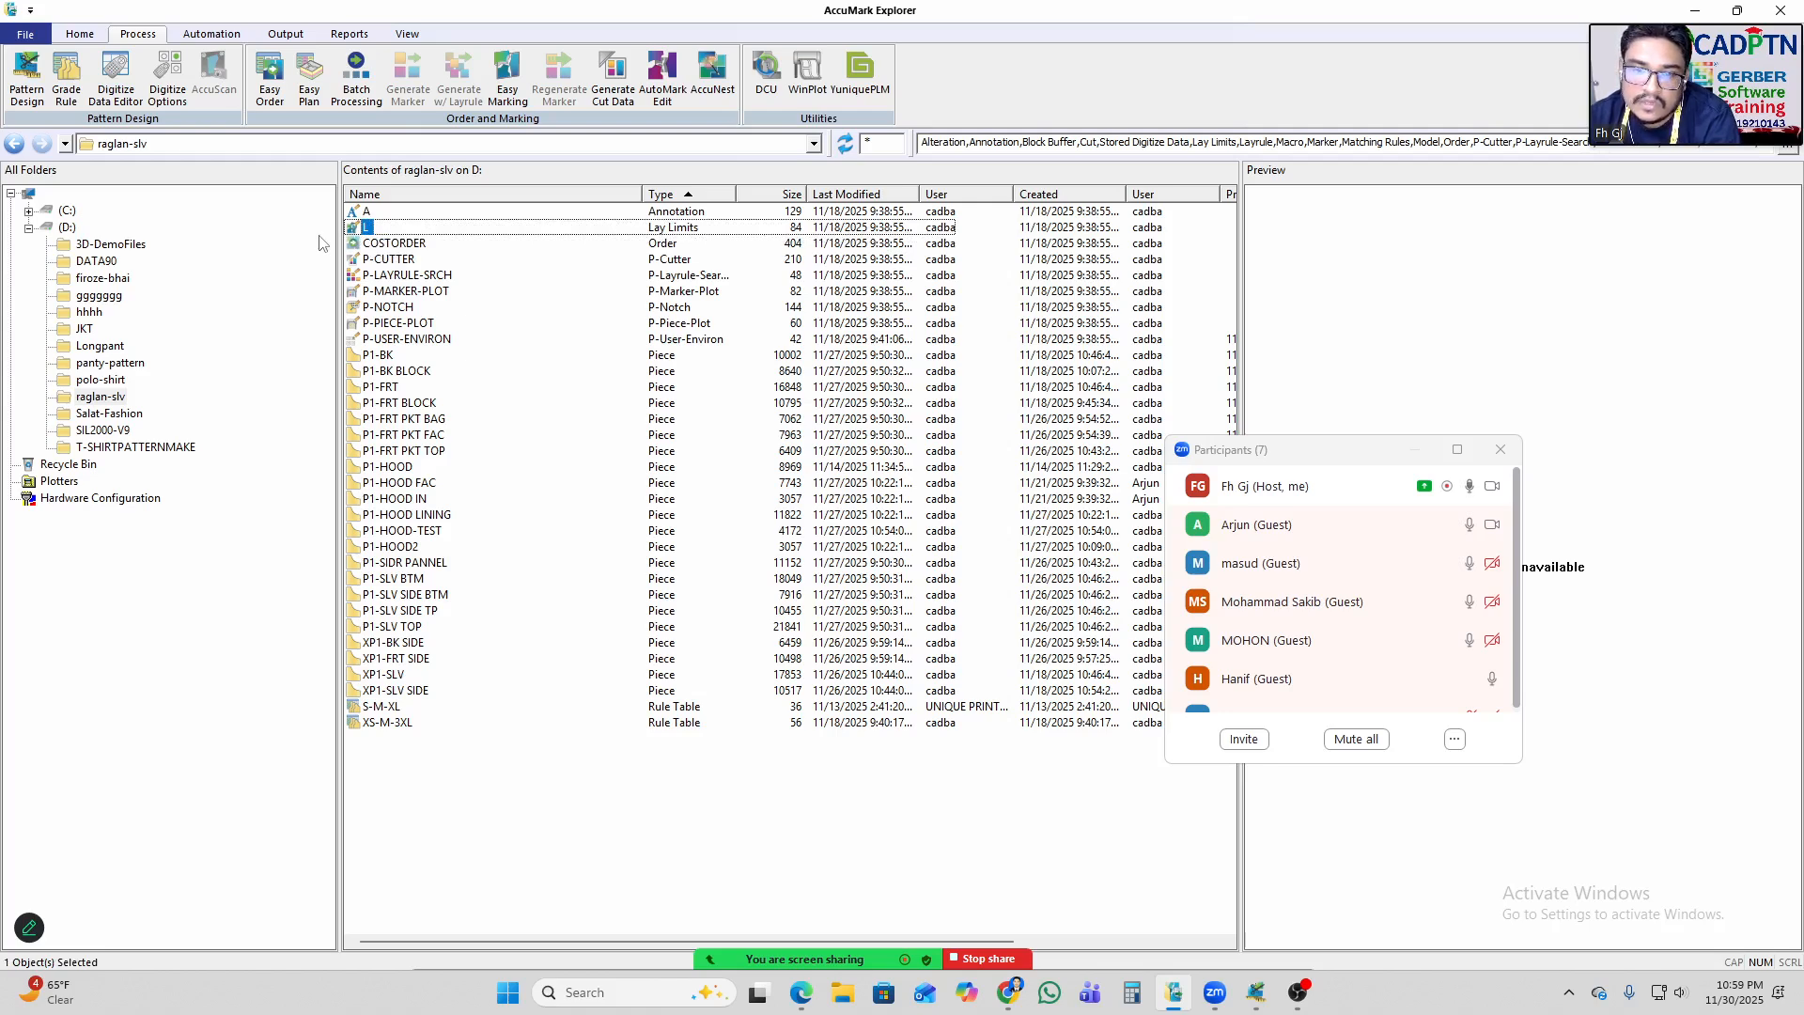
drag(320, 236, 319, 236)
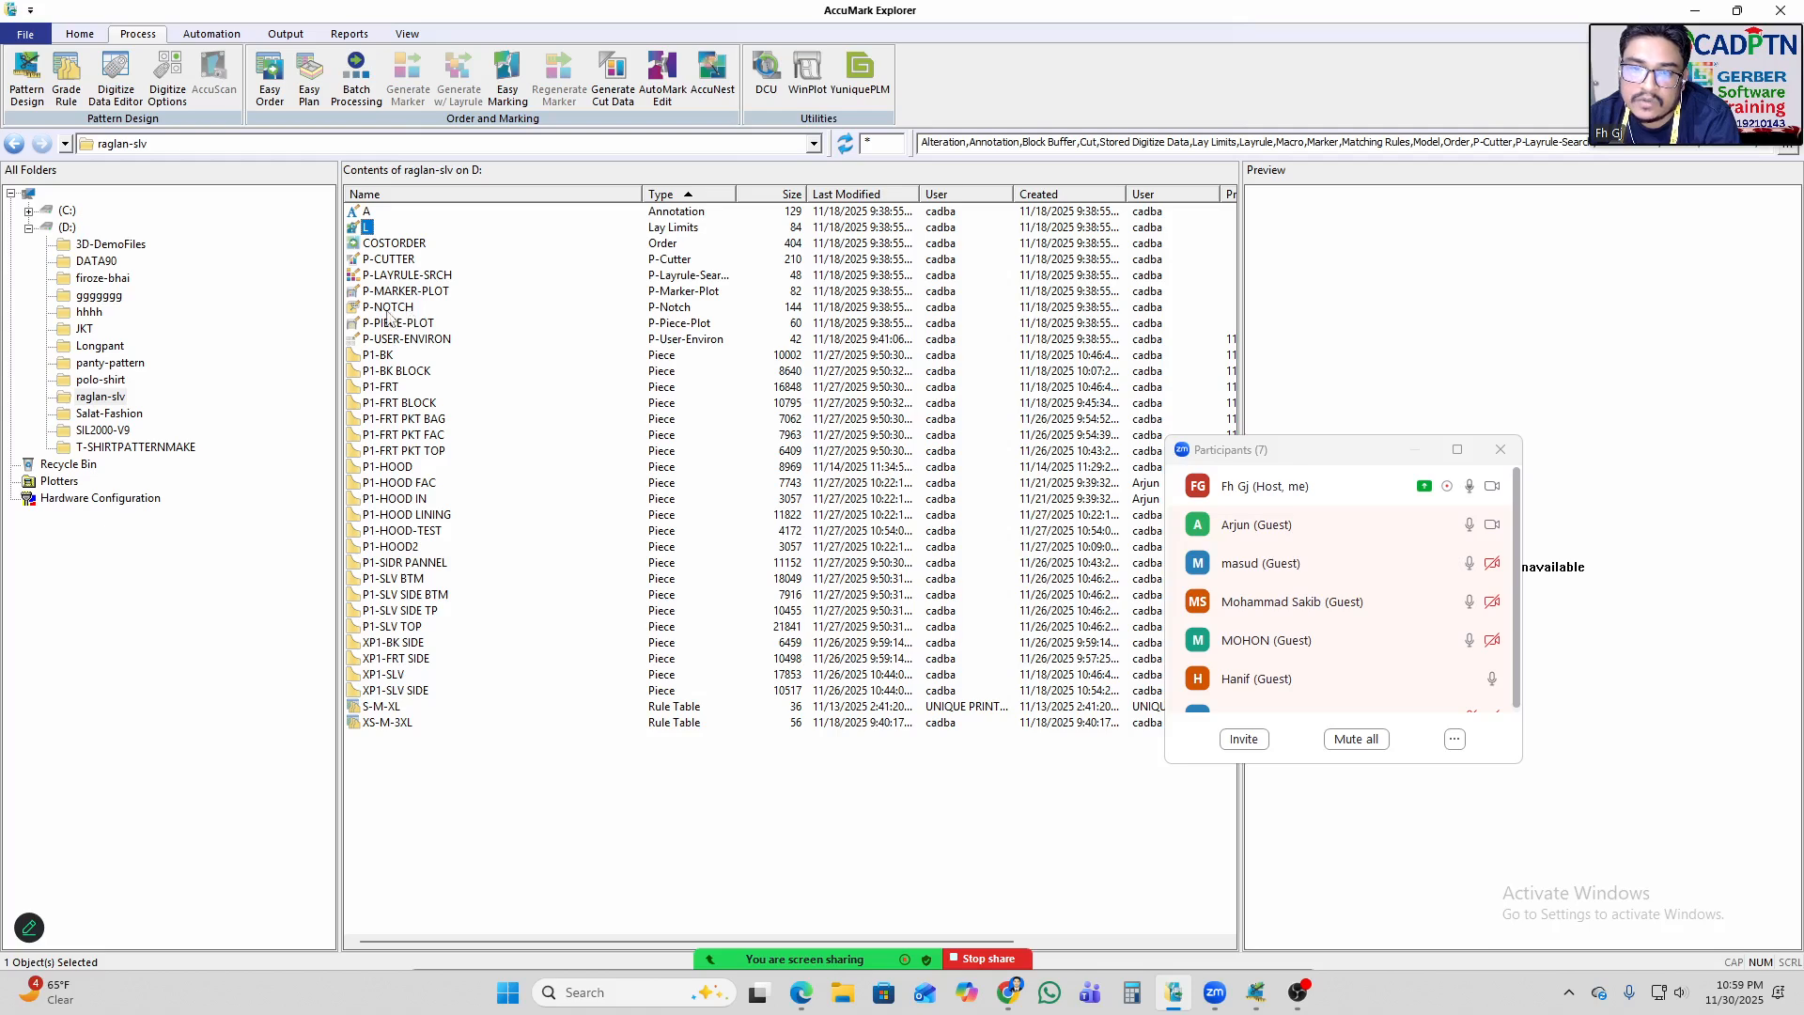
Look over the P-NOTCH, P-PIECE-PLOT and P-USER-ENVIRON tables, and select all pieces from P1-BK through P1-SLV TOP.
click(393, 314)
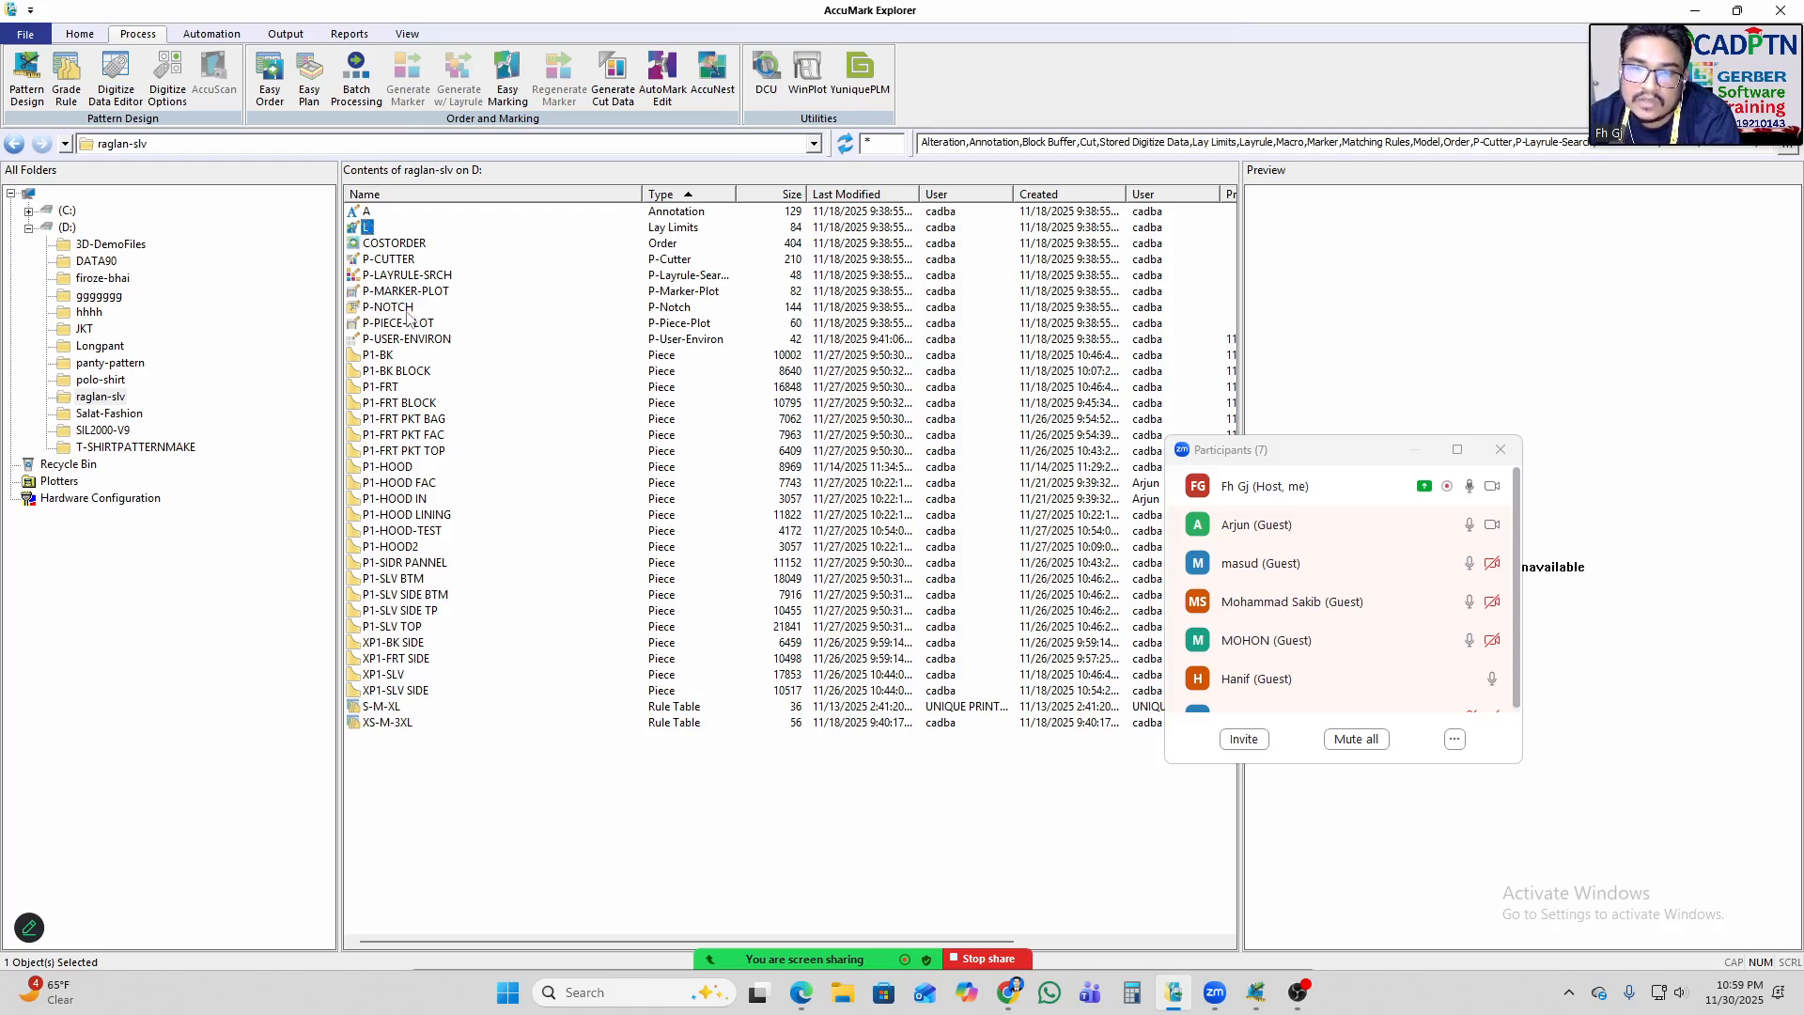
click(400, 324)
click(393, 339)
click(391, 355)
click(402, 419)
drag(445, 359, 253, 633)
click(427, 758)
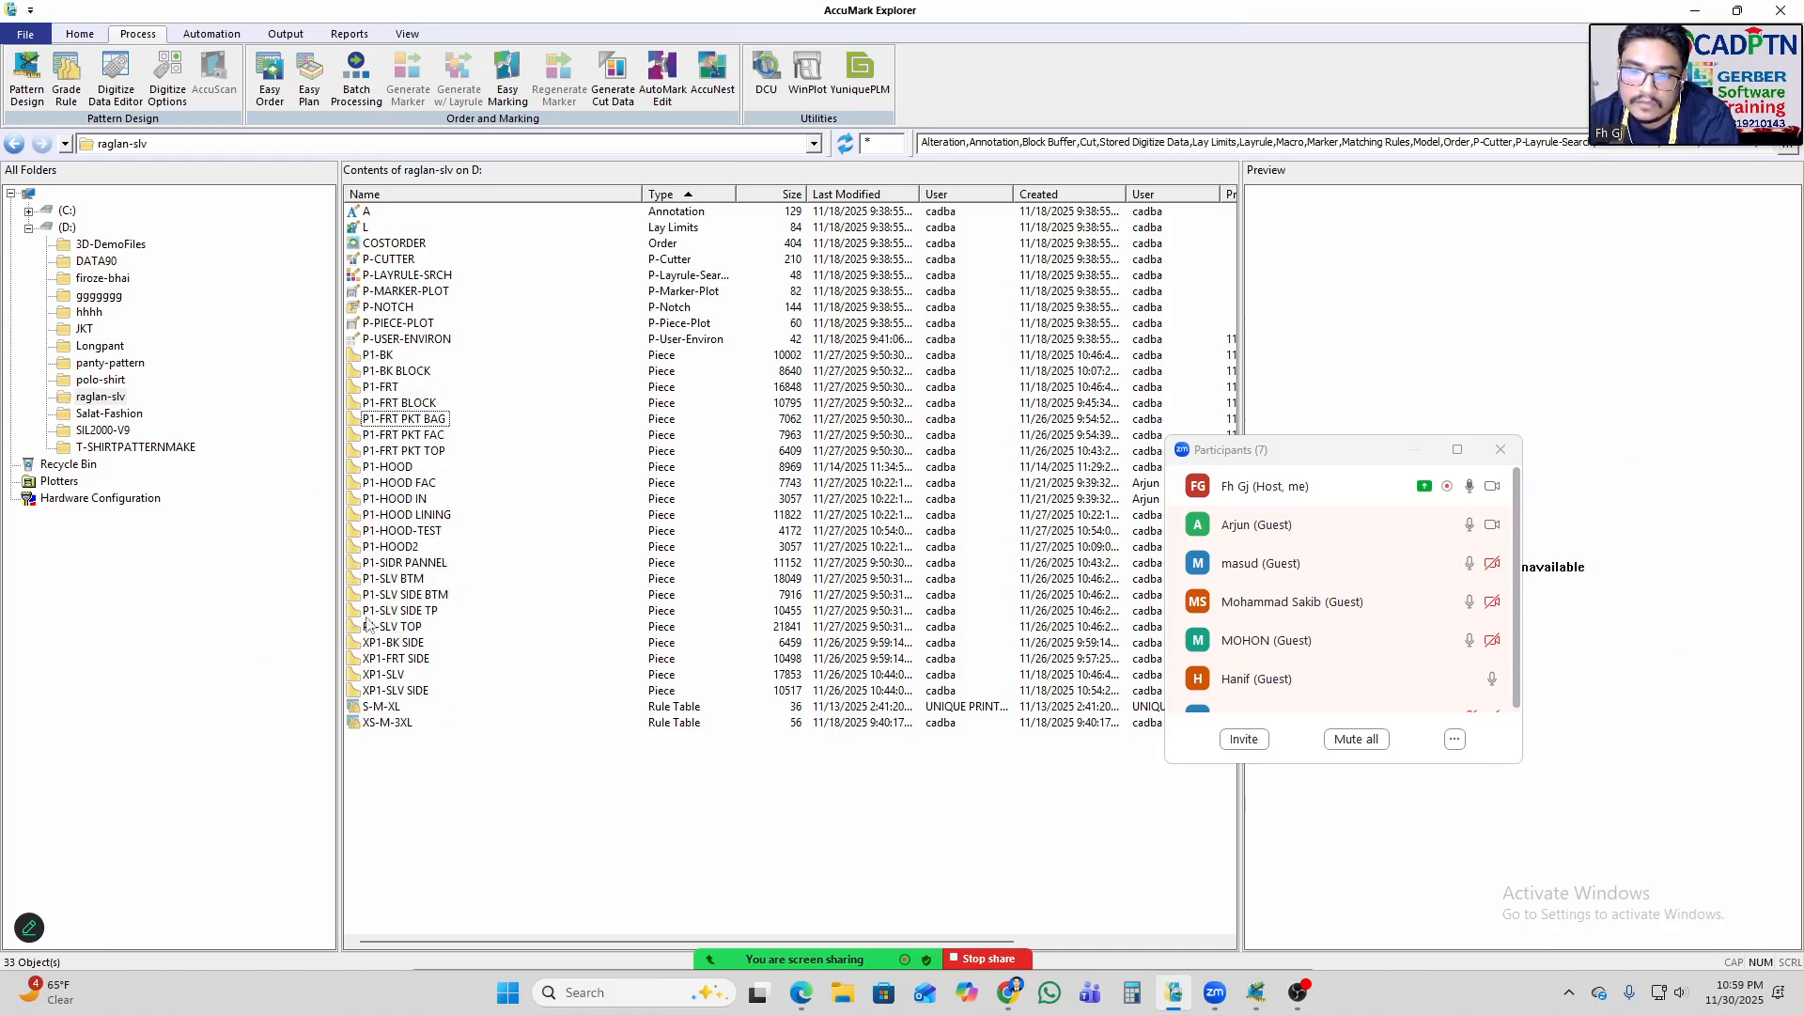
click(376, 597)
click(385, 372)
drag(422, 358, 346, 635)
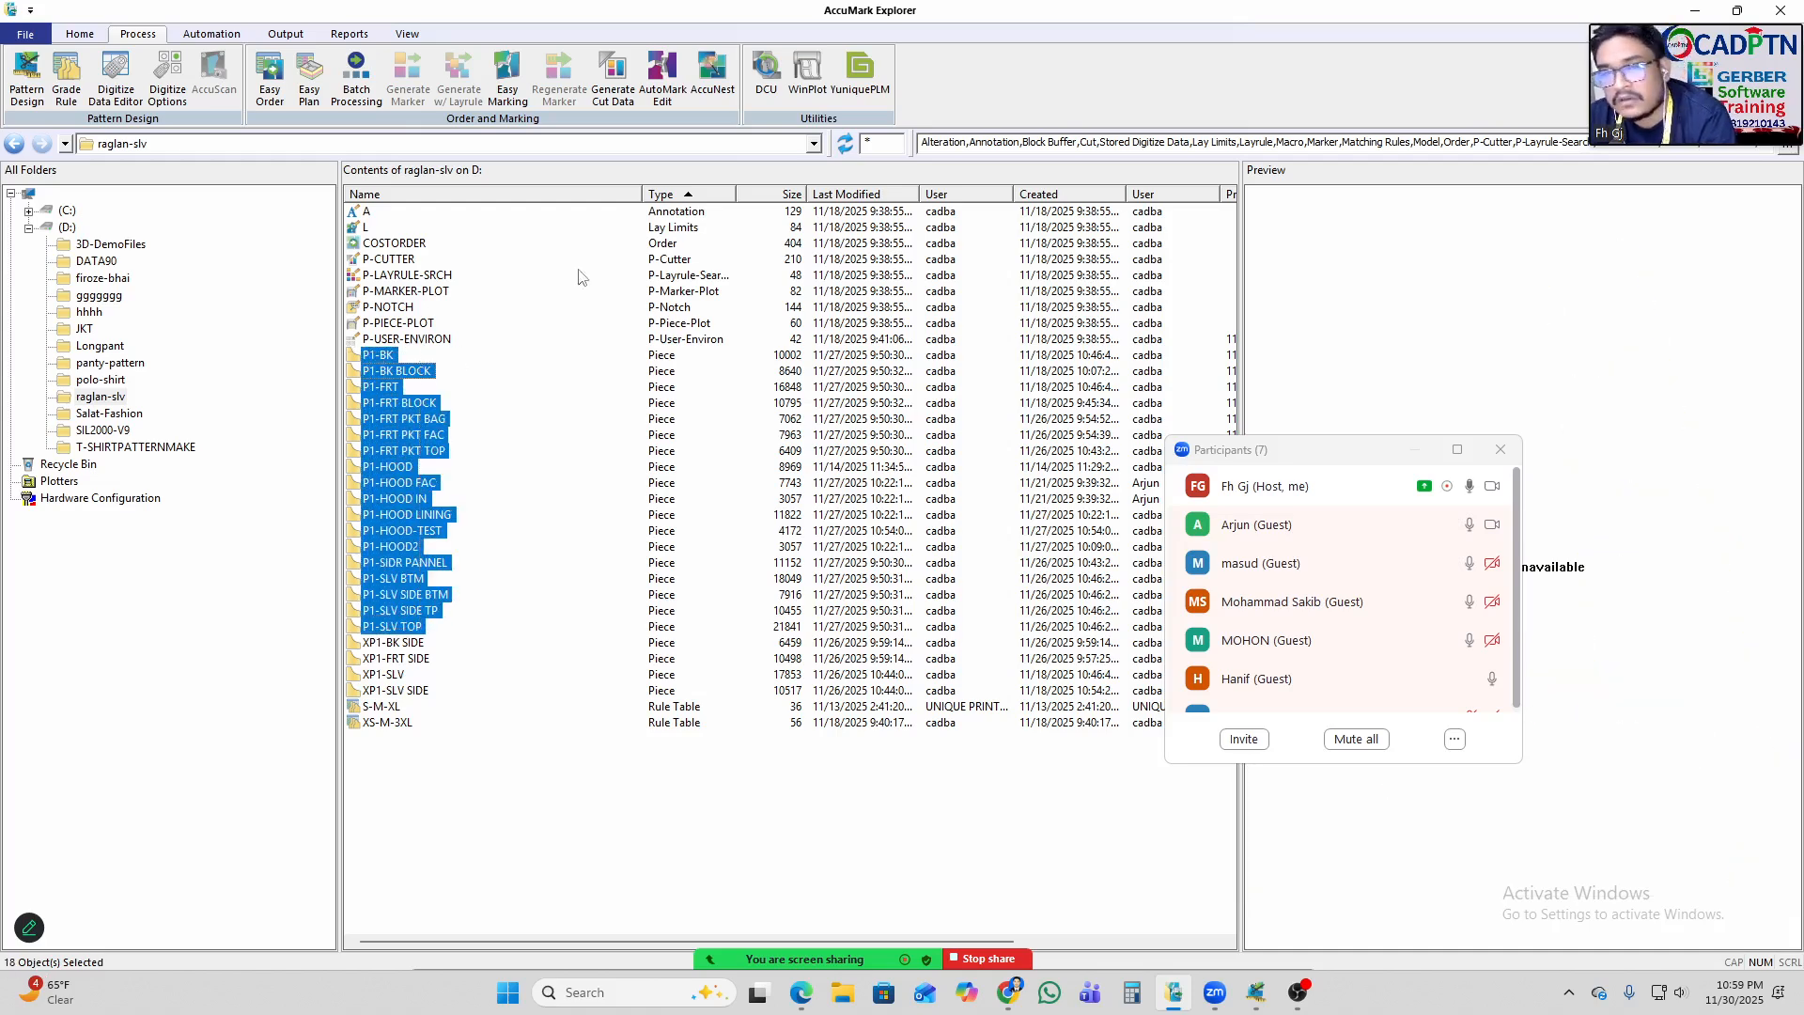
Look at which kinds of data can be newly created, clear the piece selection and preview P1-HOOD IN and P1-SLV BTM.
click(24, 34)
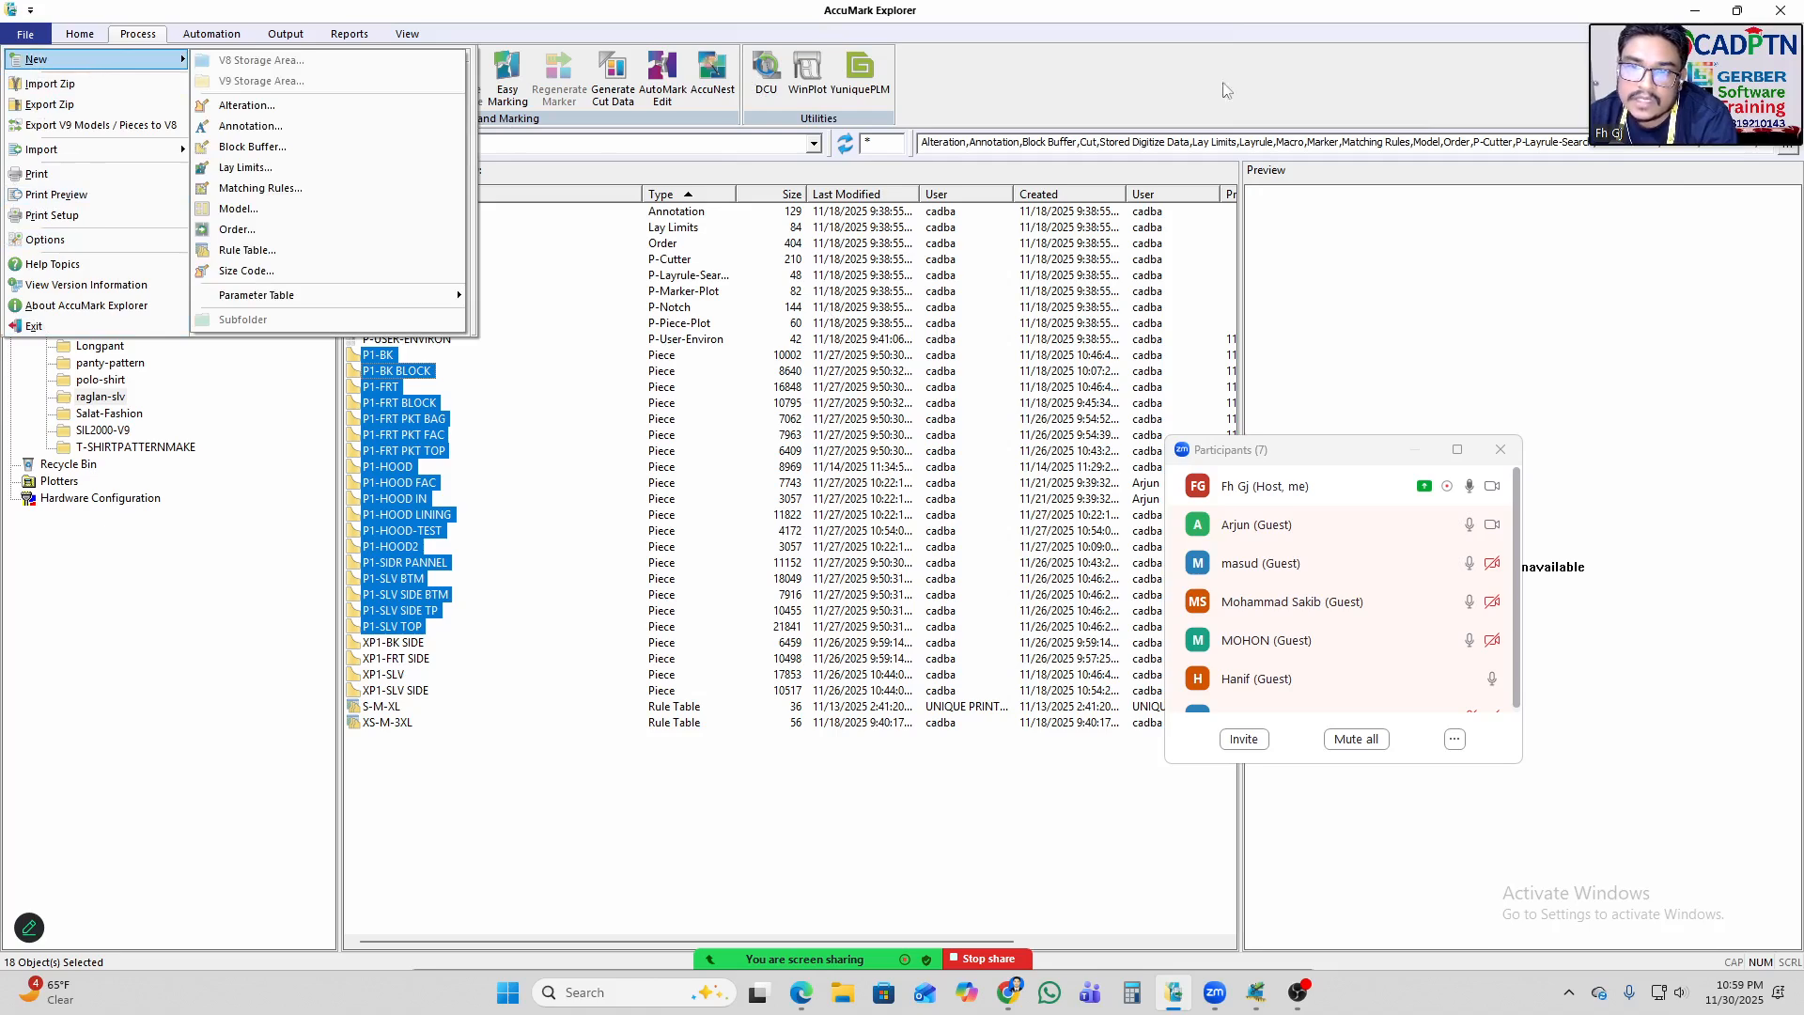
click(477, 740)
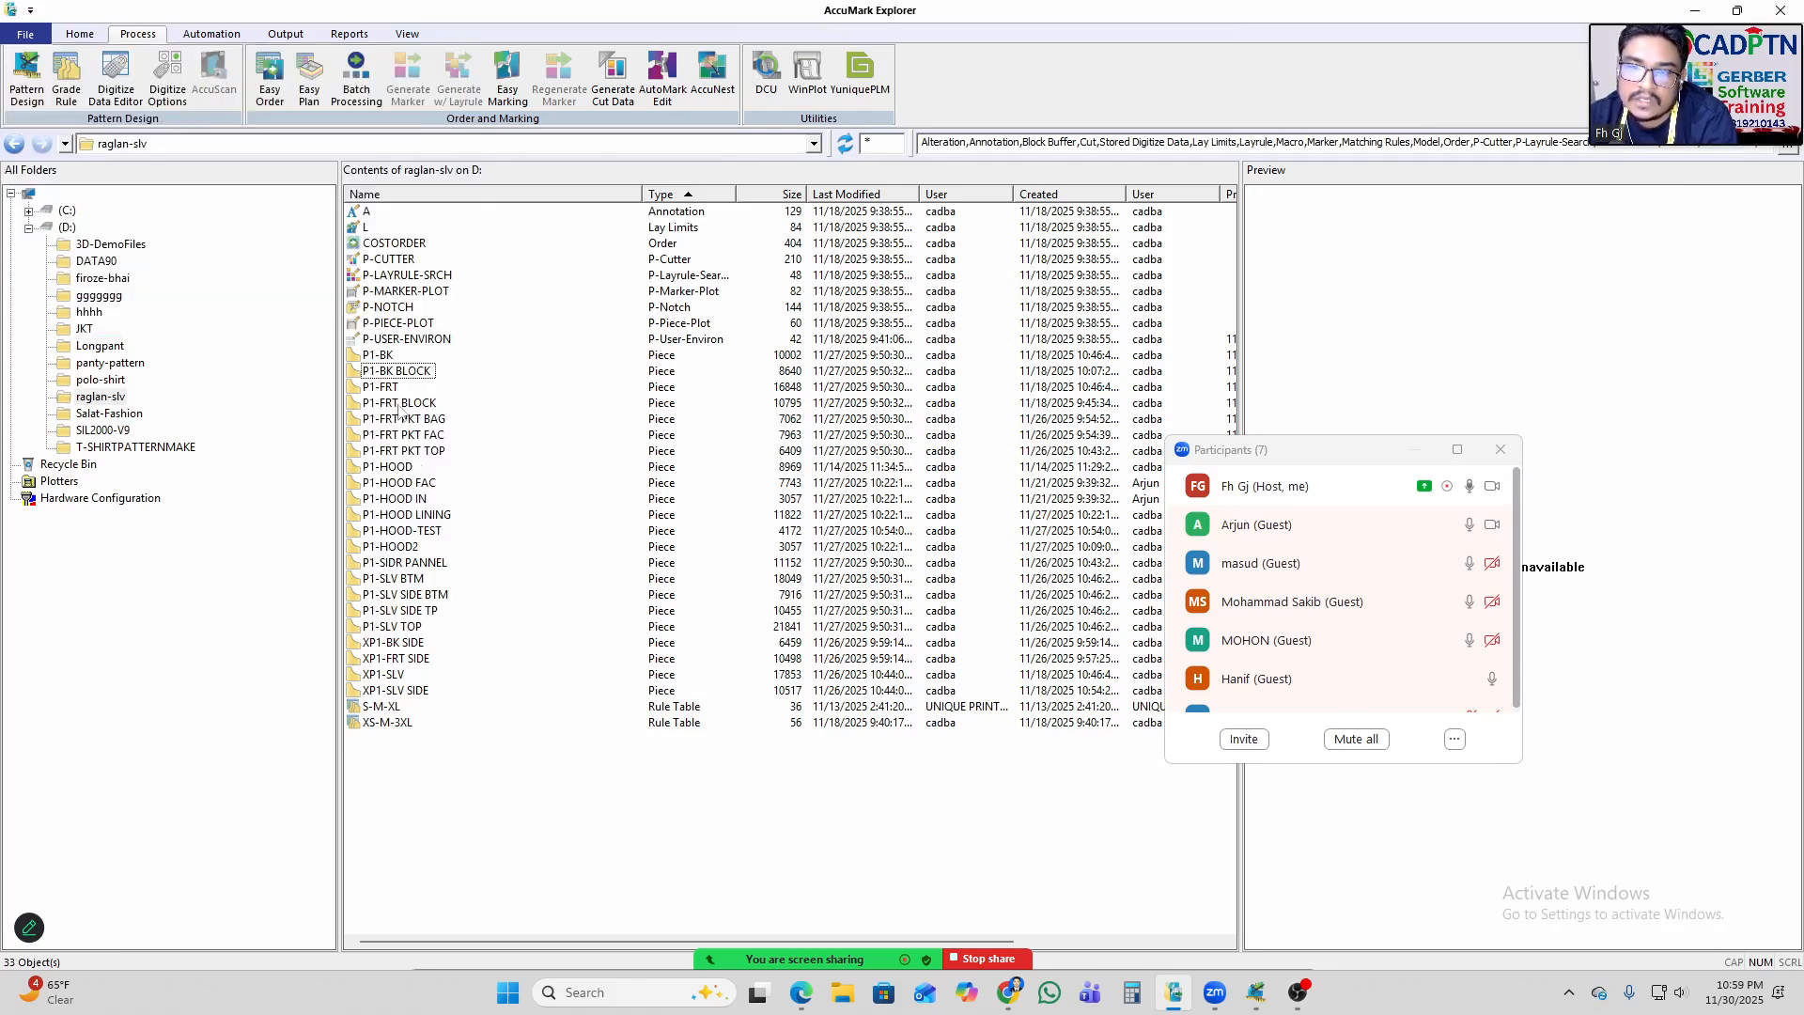
click(376, 242)
click(383, 498)
click(385, 578)
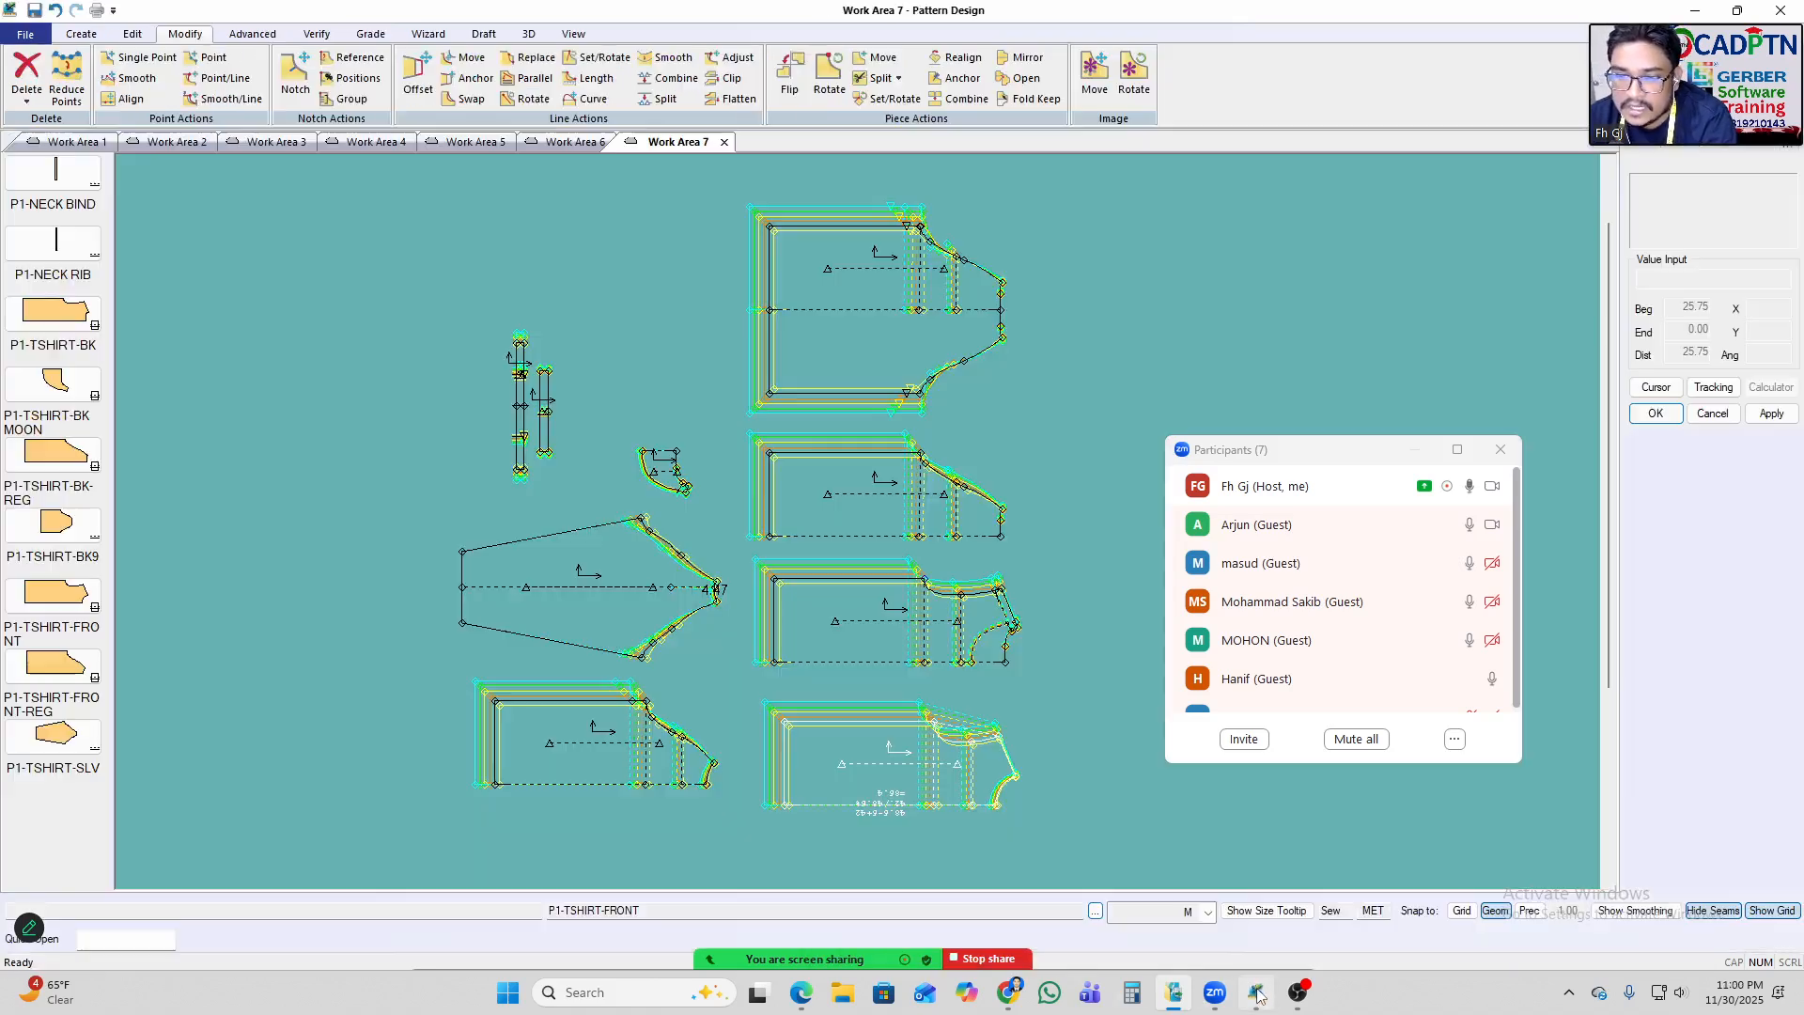
Return to Work Area 7 in Pattern Design, look through the Zoom participant list and close it.
click(1257, 993)
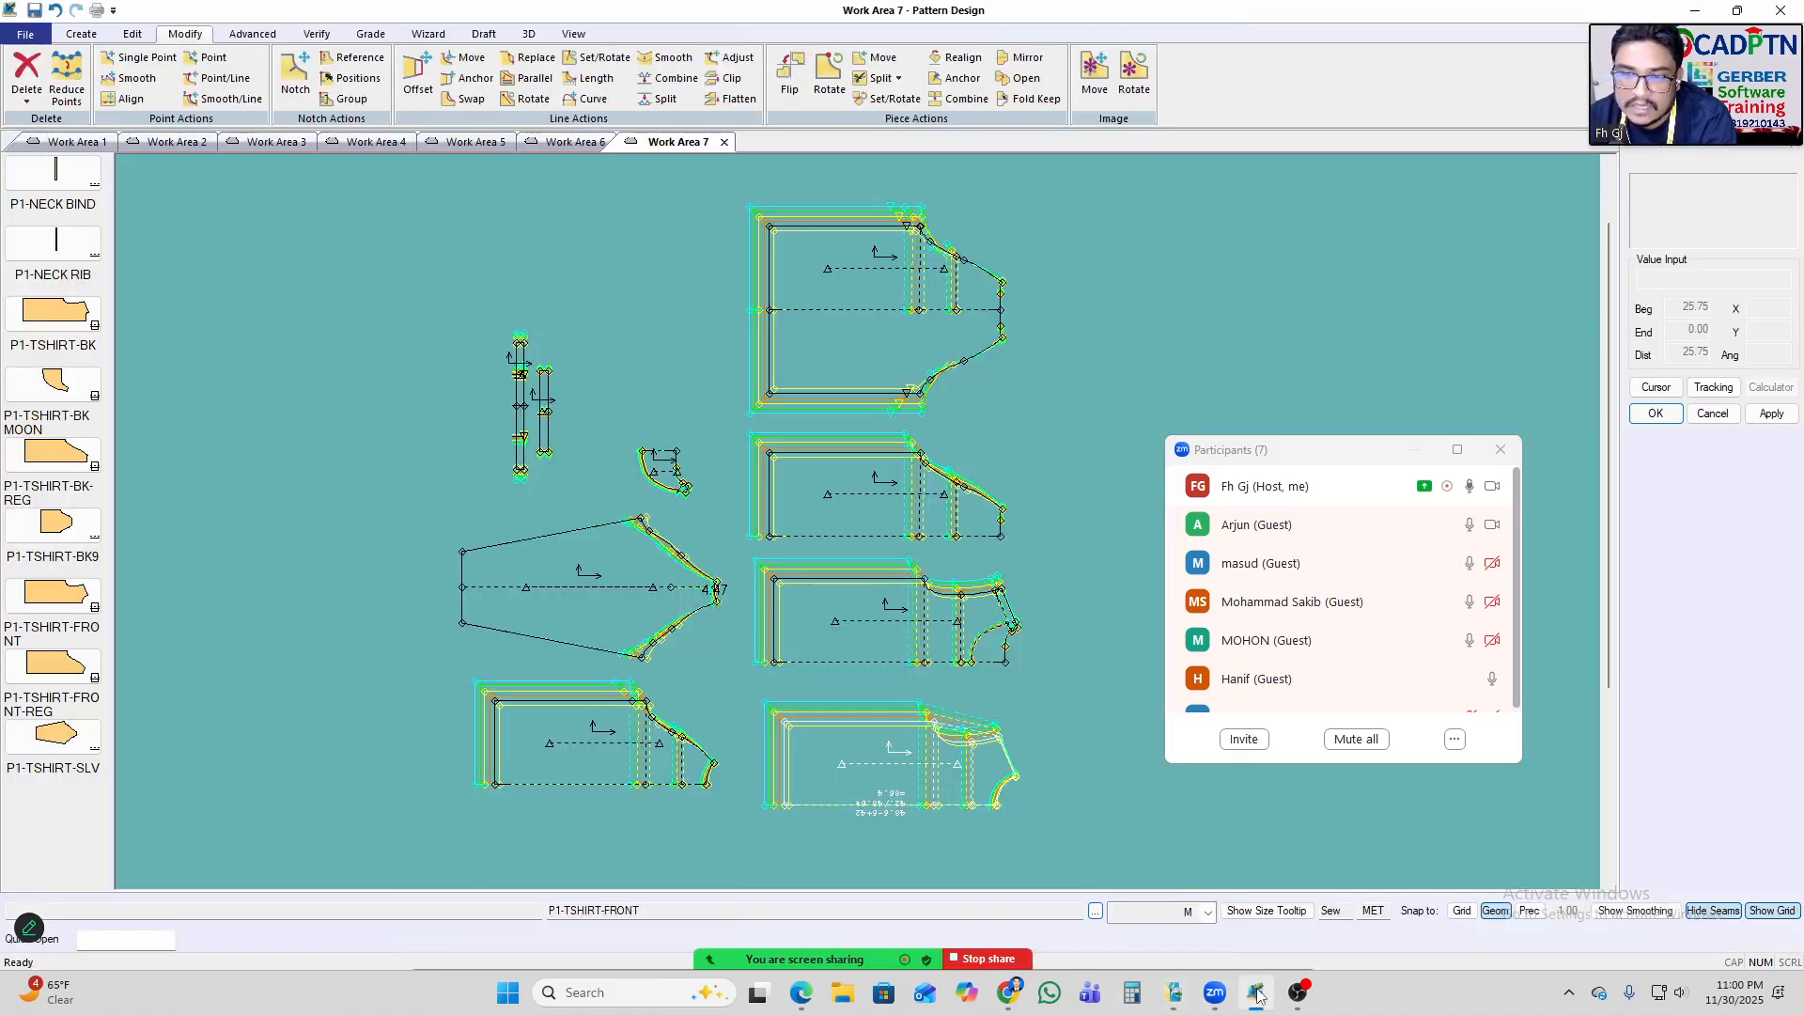
click(1258, 993)
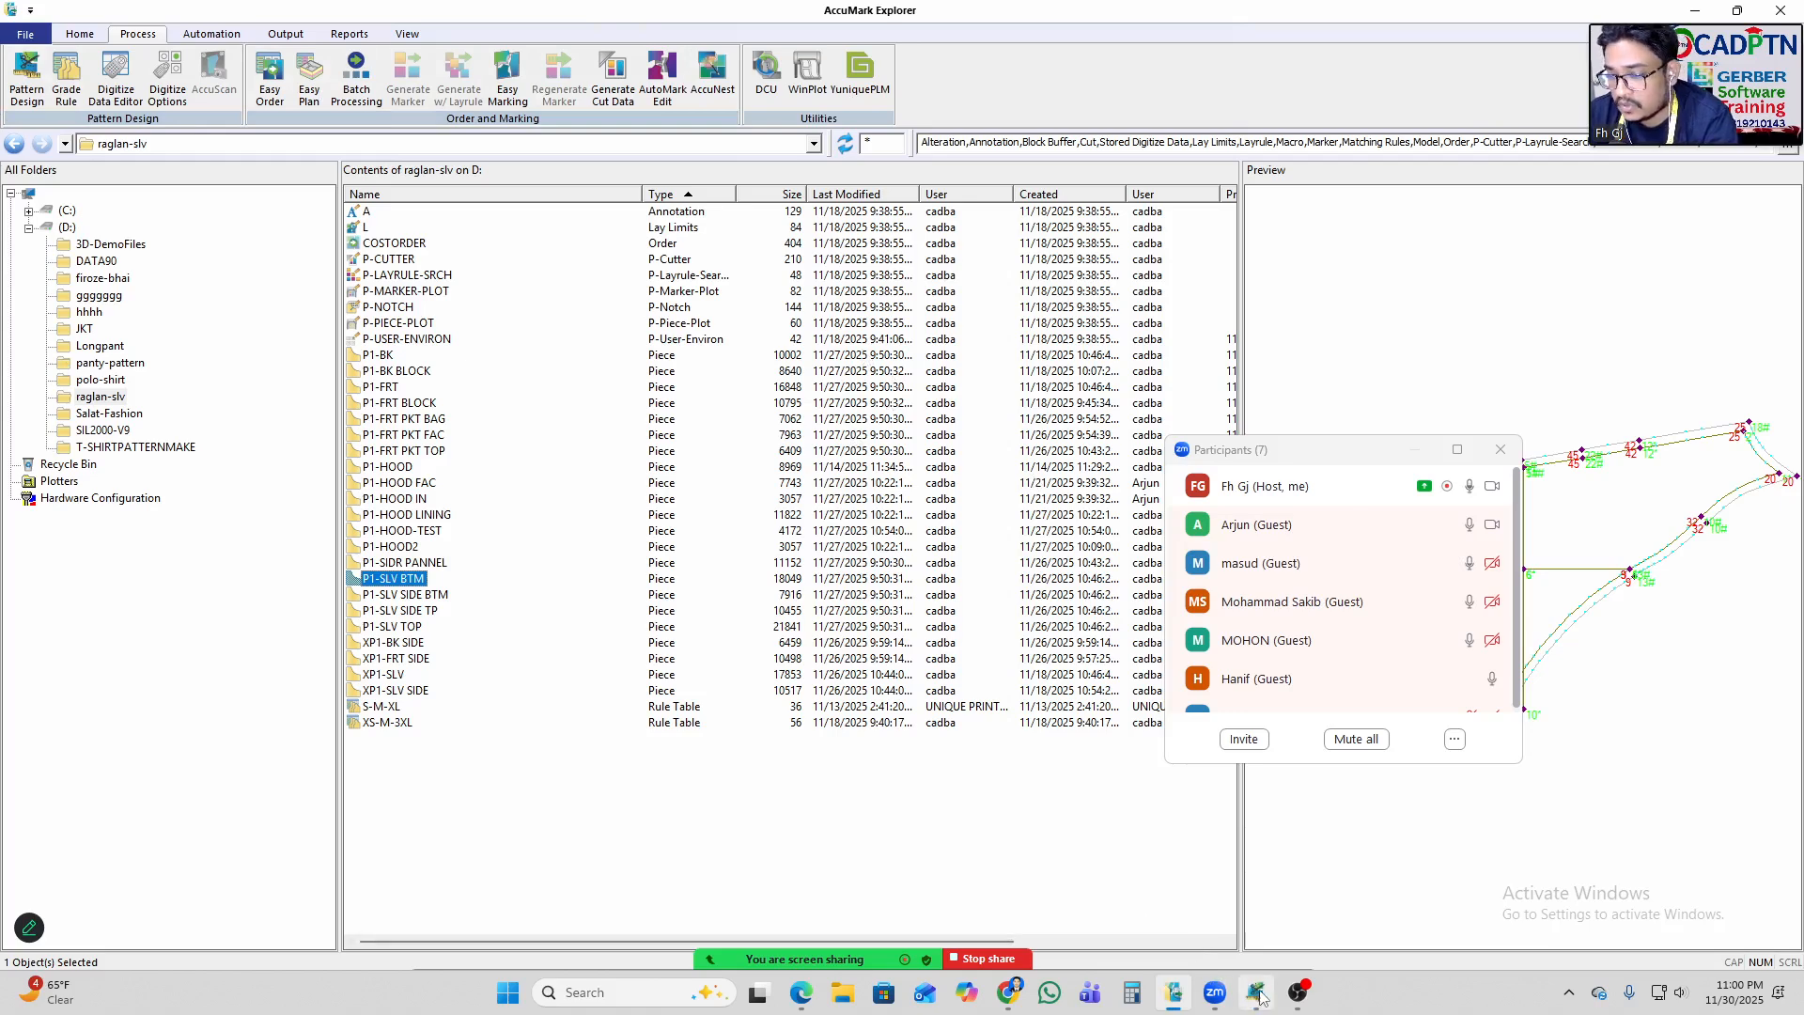
mouse_move(1260, 996)
click(1652, 911)
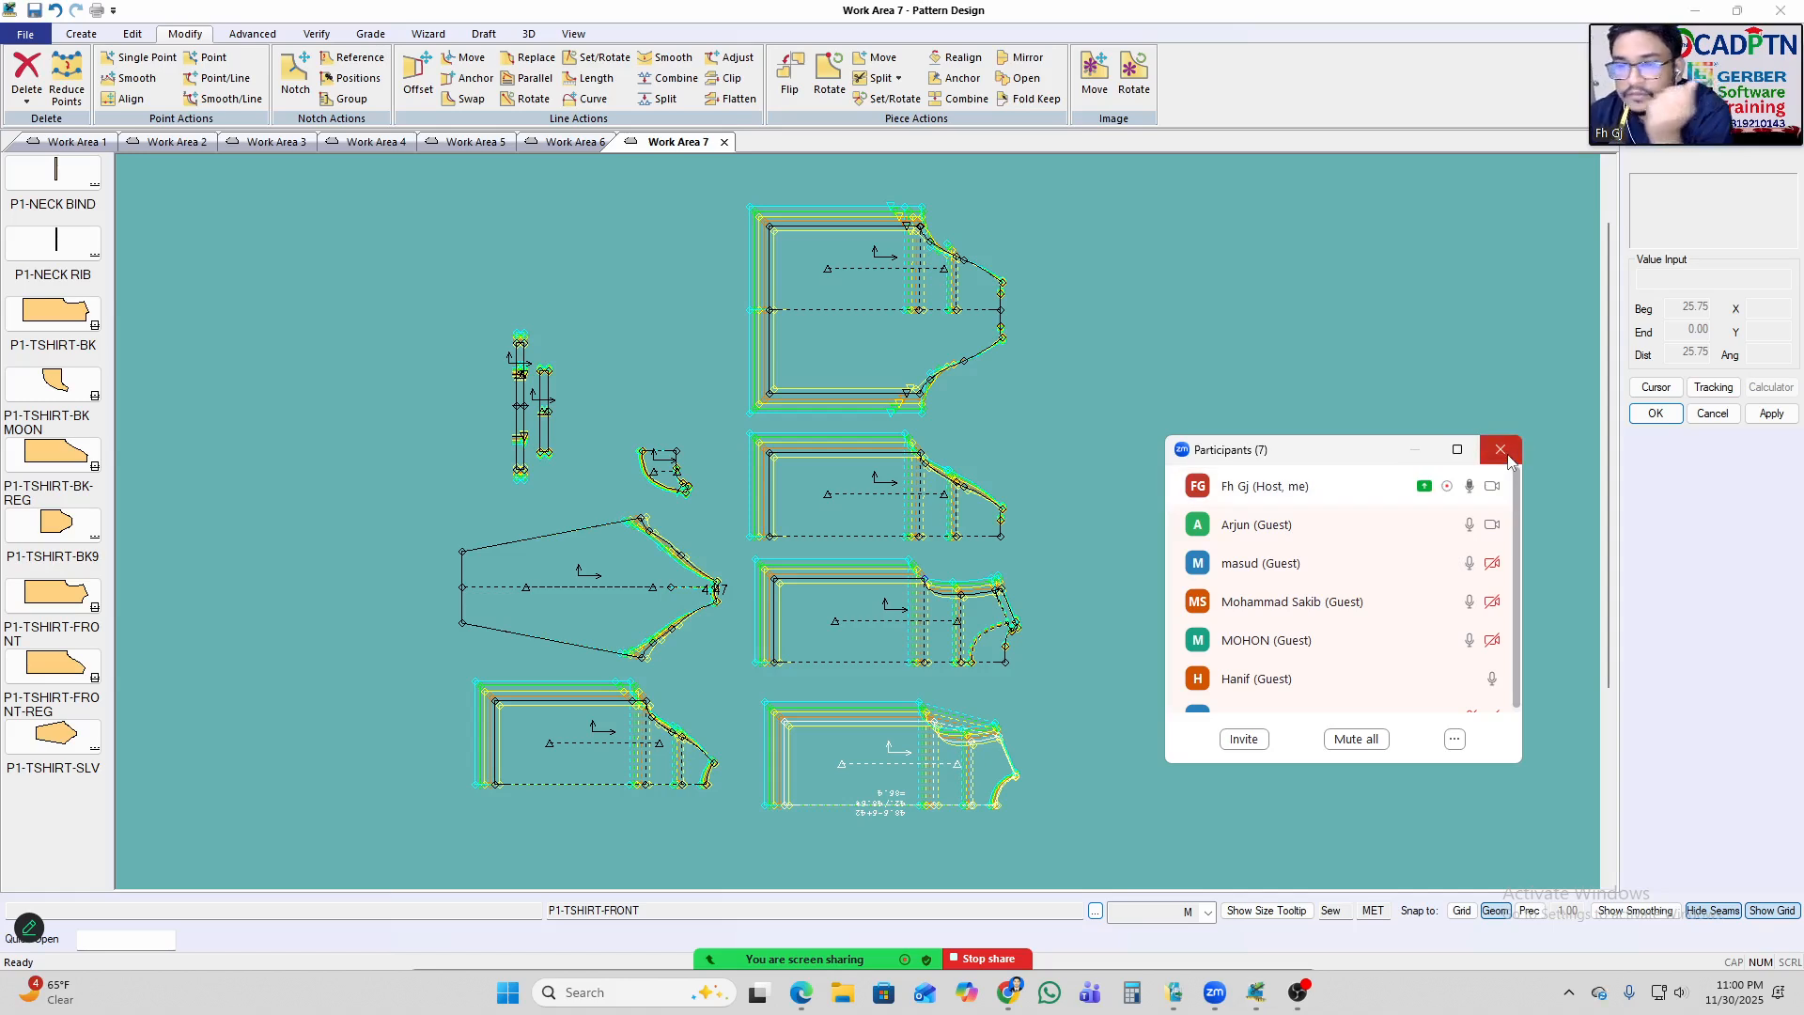
scroll(1295, 712, down, 1)
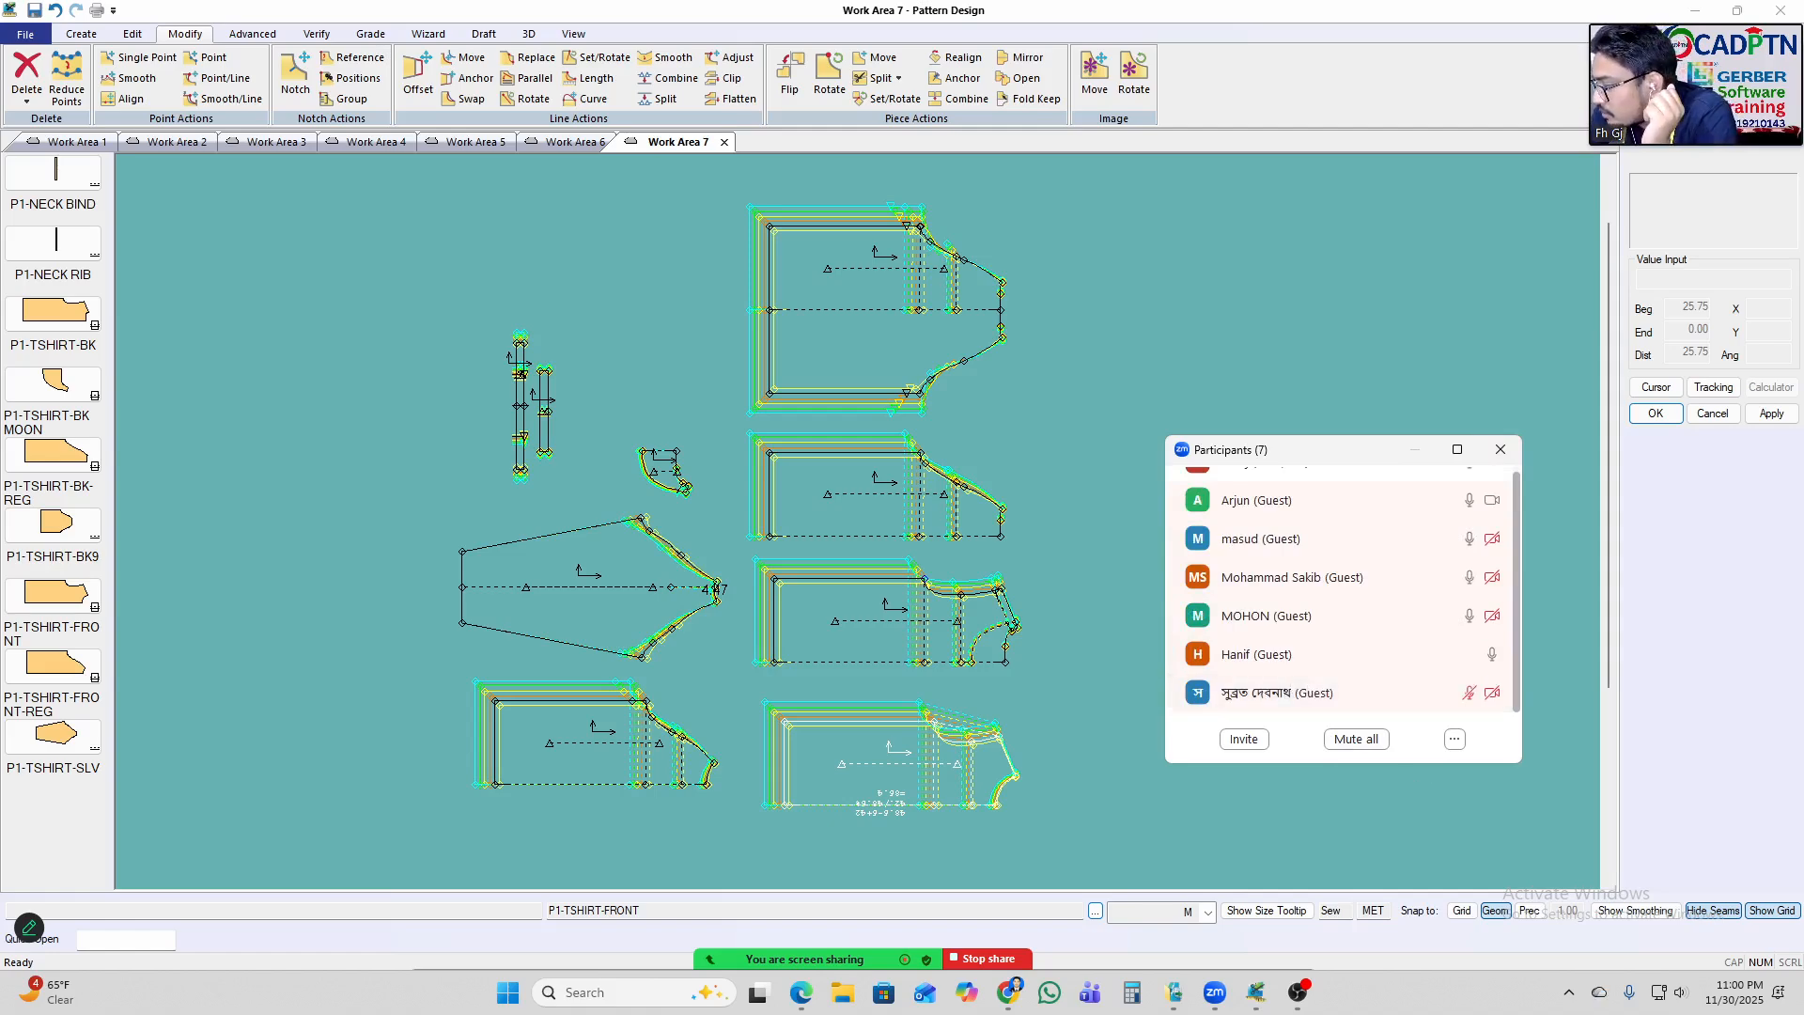
click(1297, 992)
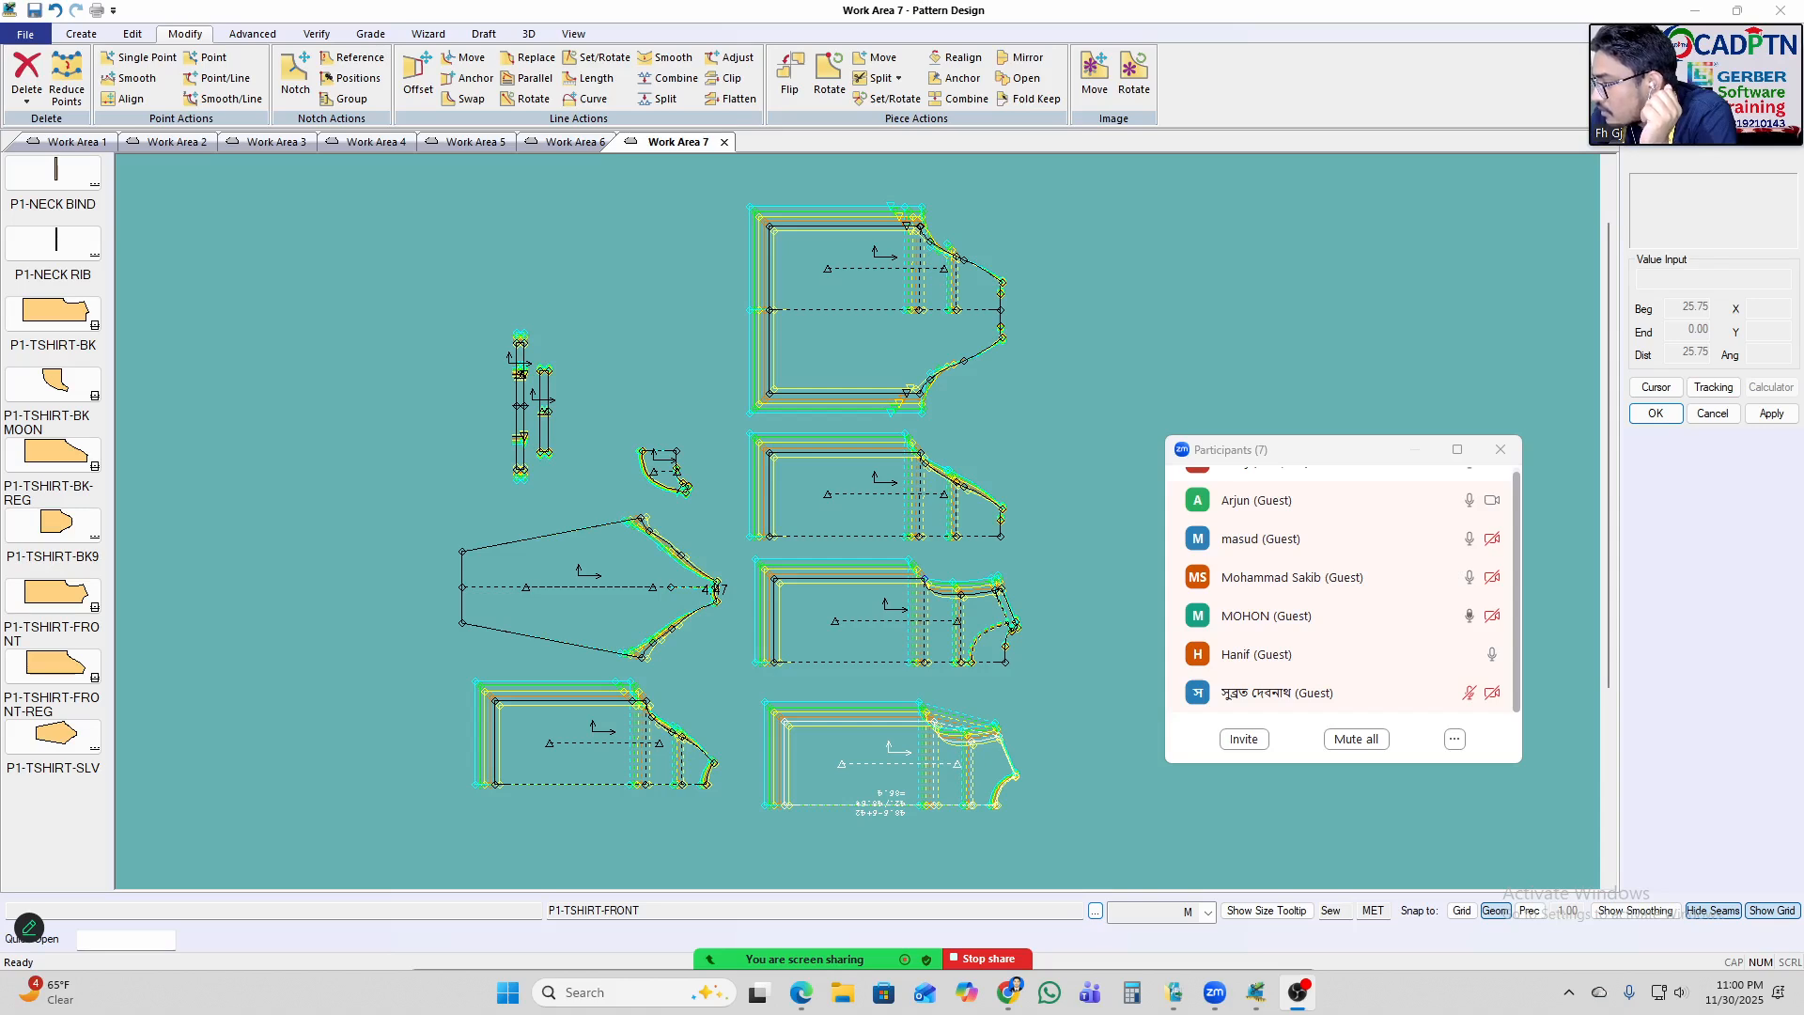
drag(1304, 459, 1151, 171)
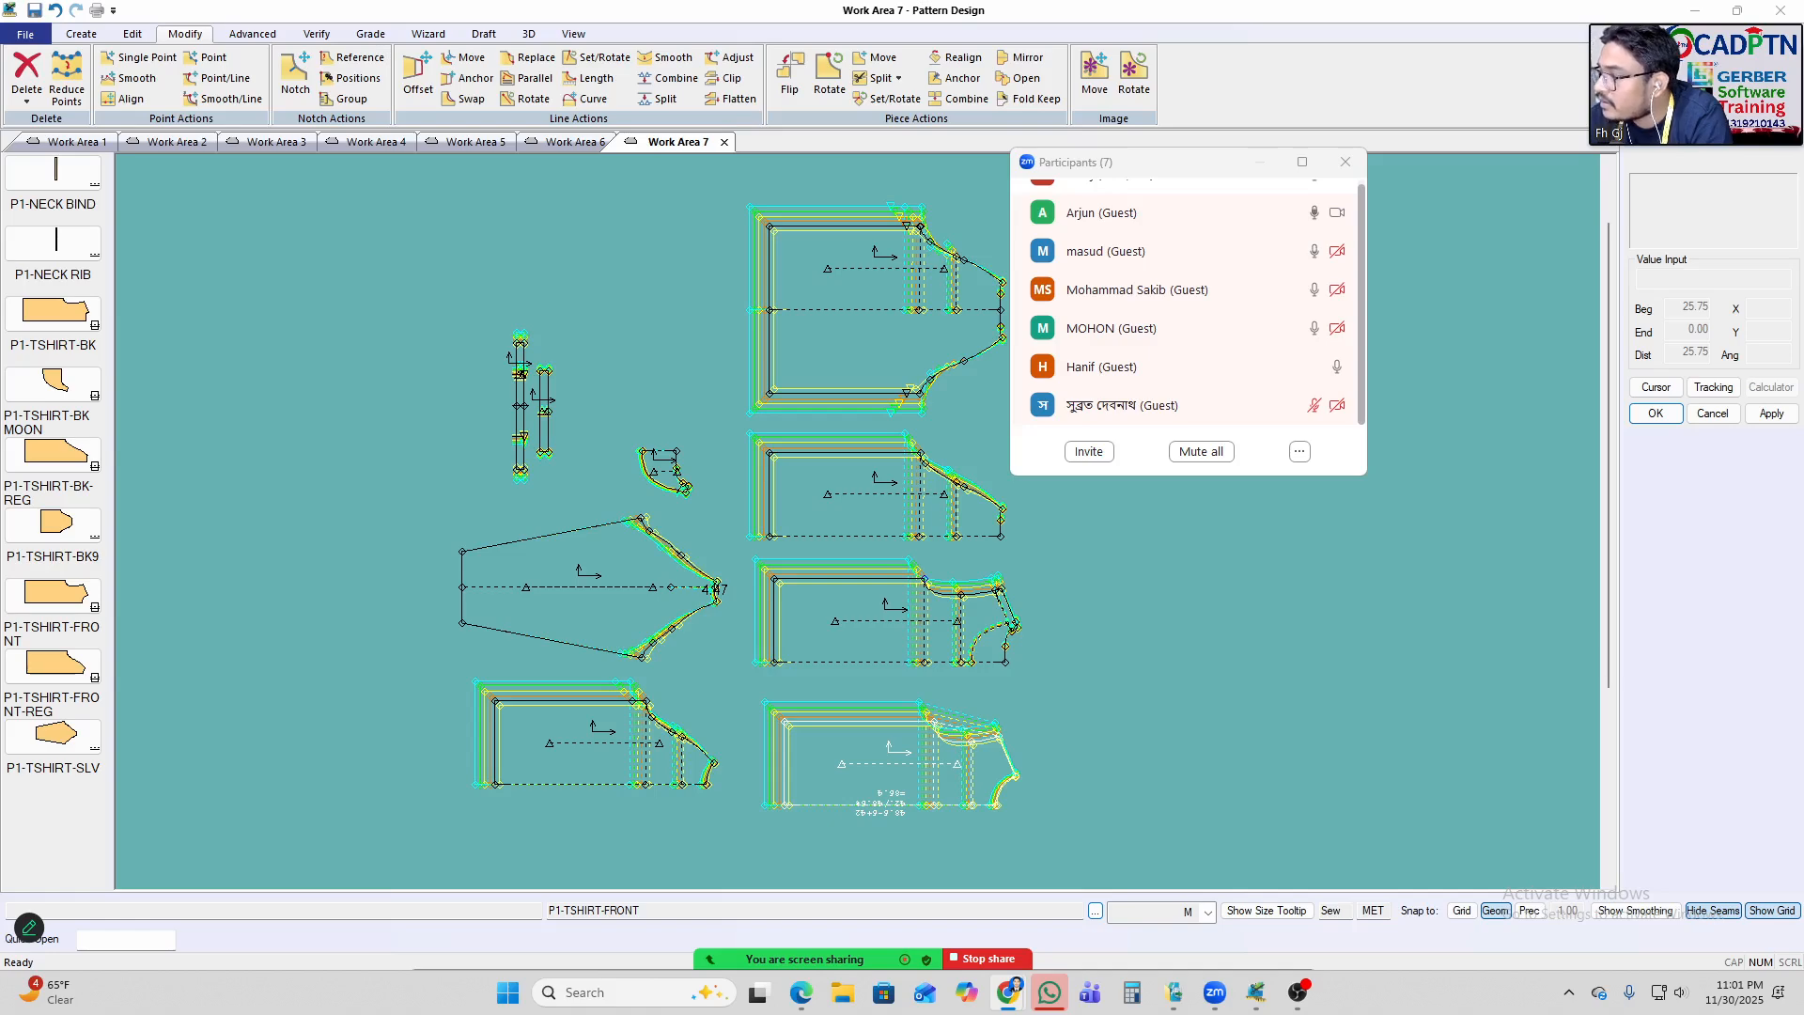
click(1346, 162)
Open the polo ZIP file from the Desktop in Work Area 8 and acknowledge the finished import.
click(26, 34)
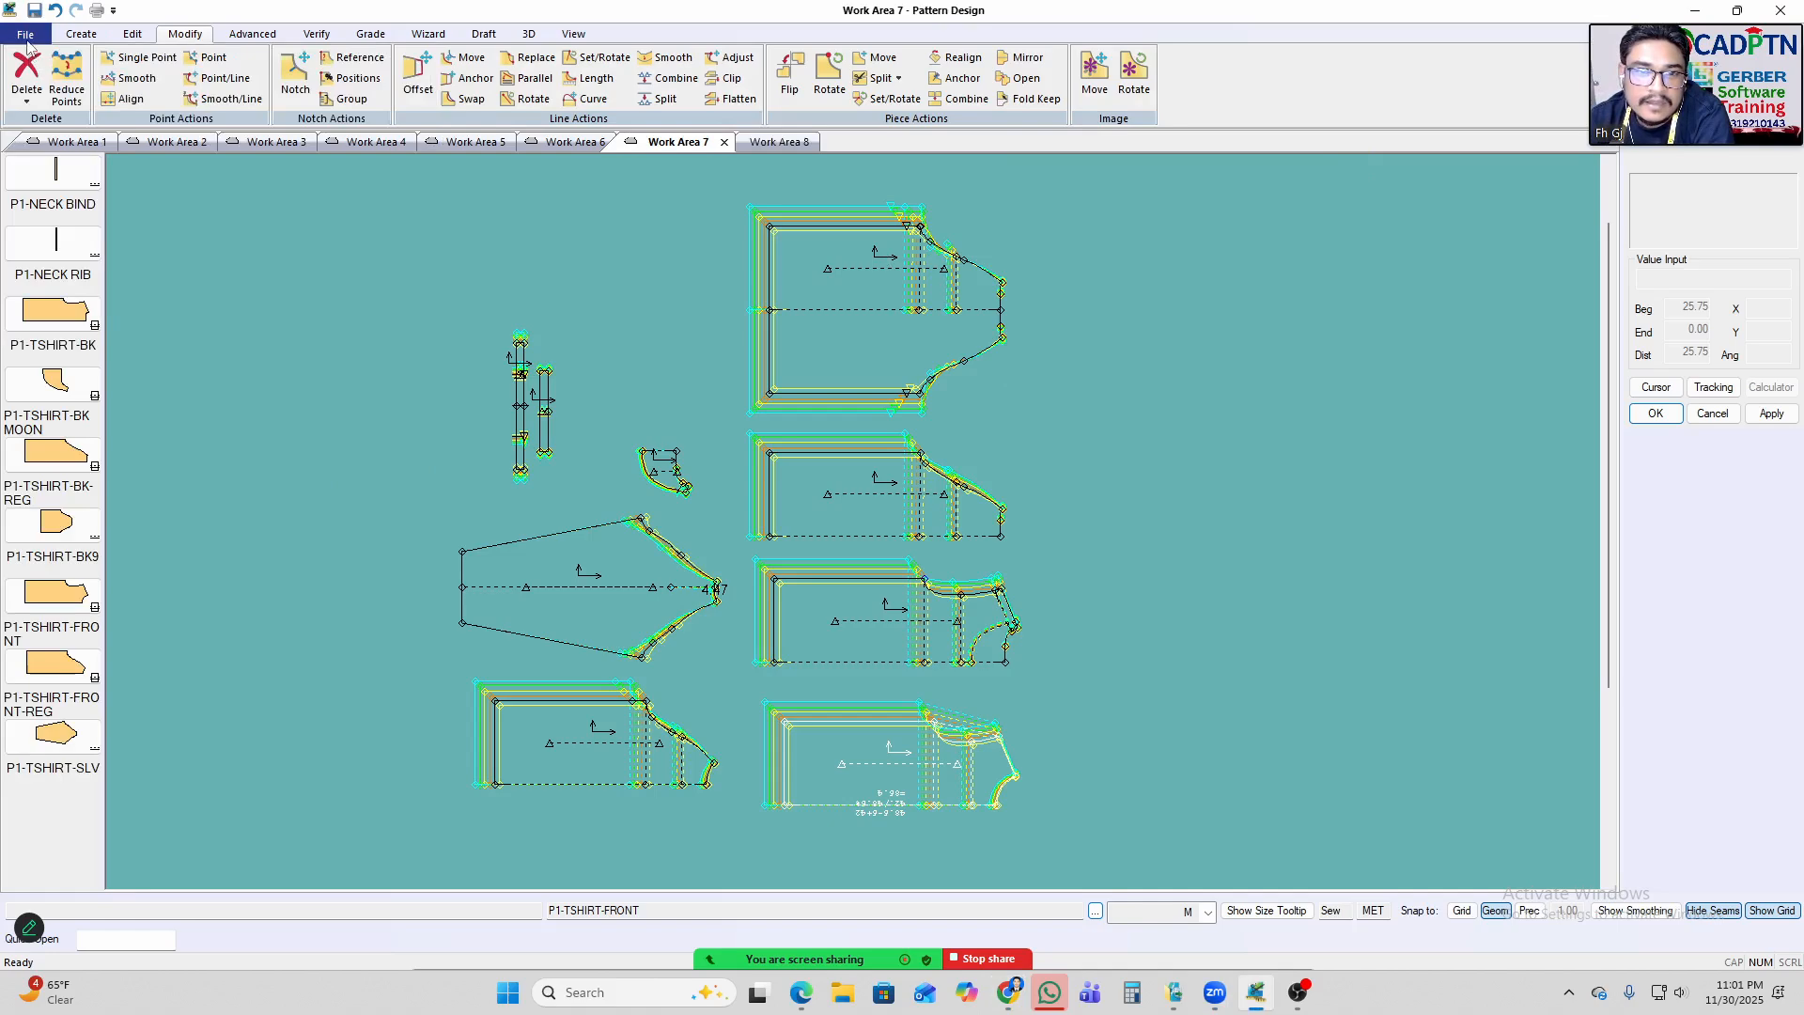
click(27, 33)
click(44, 102)
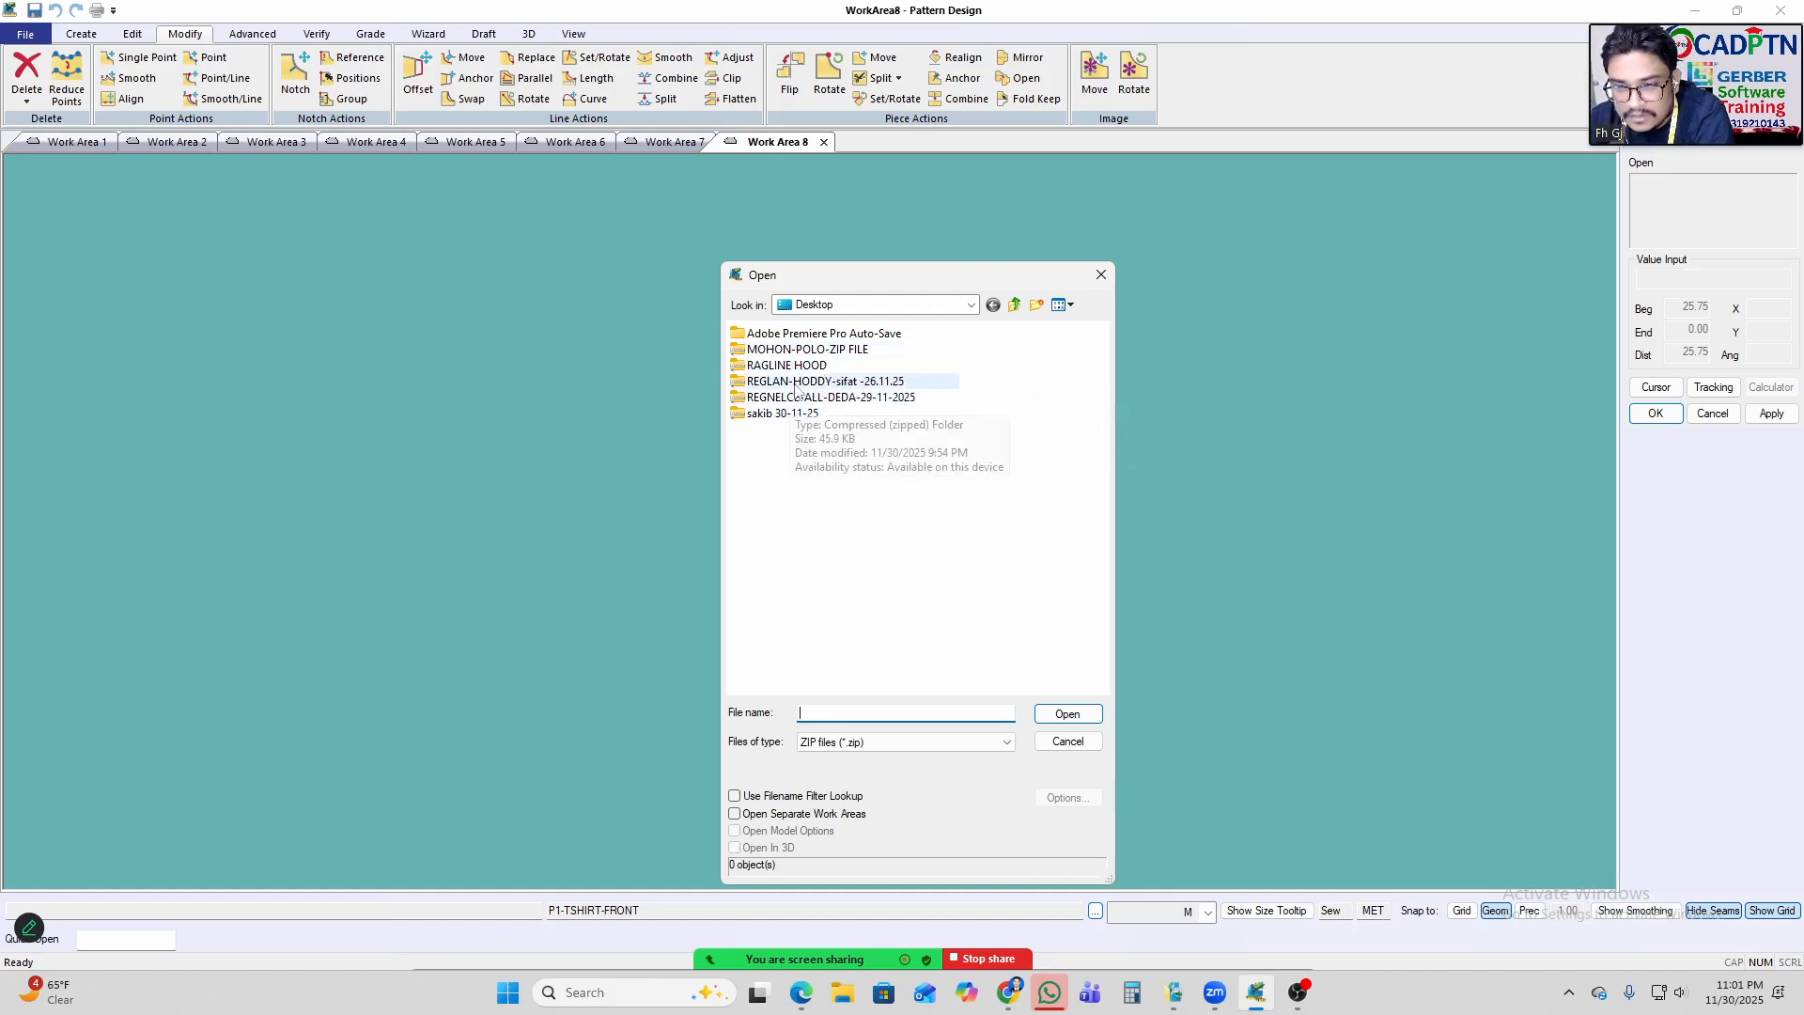
click(808, 350)
click(1068, 714)
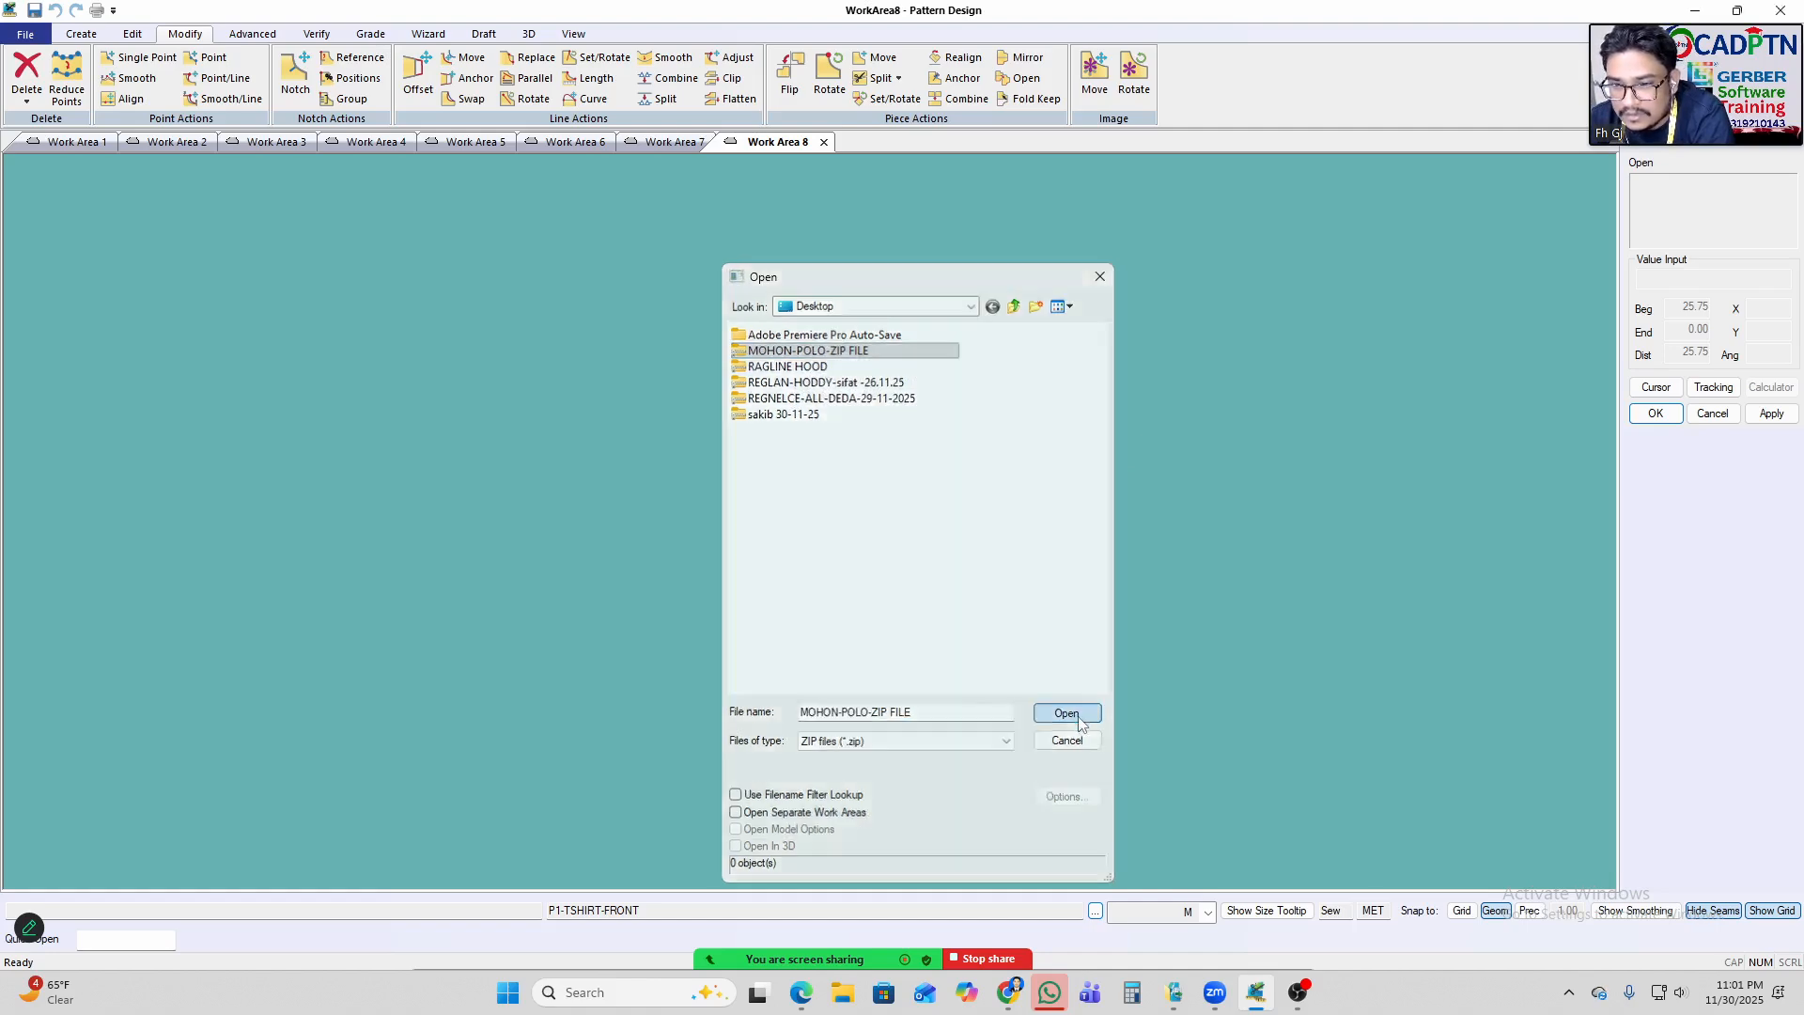
click(859, 759)
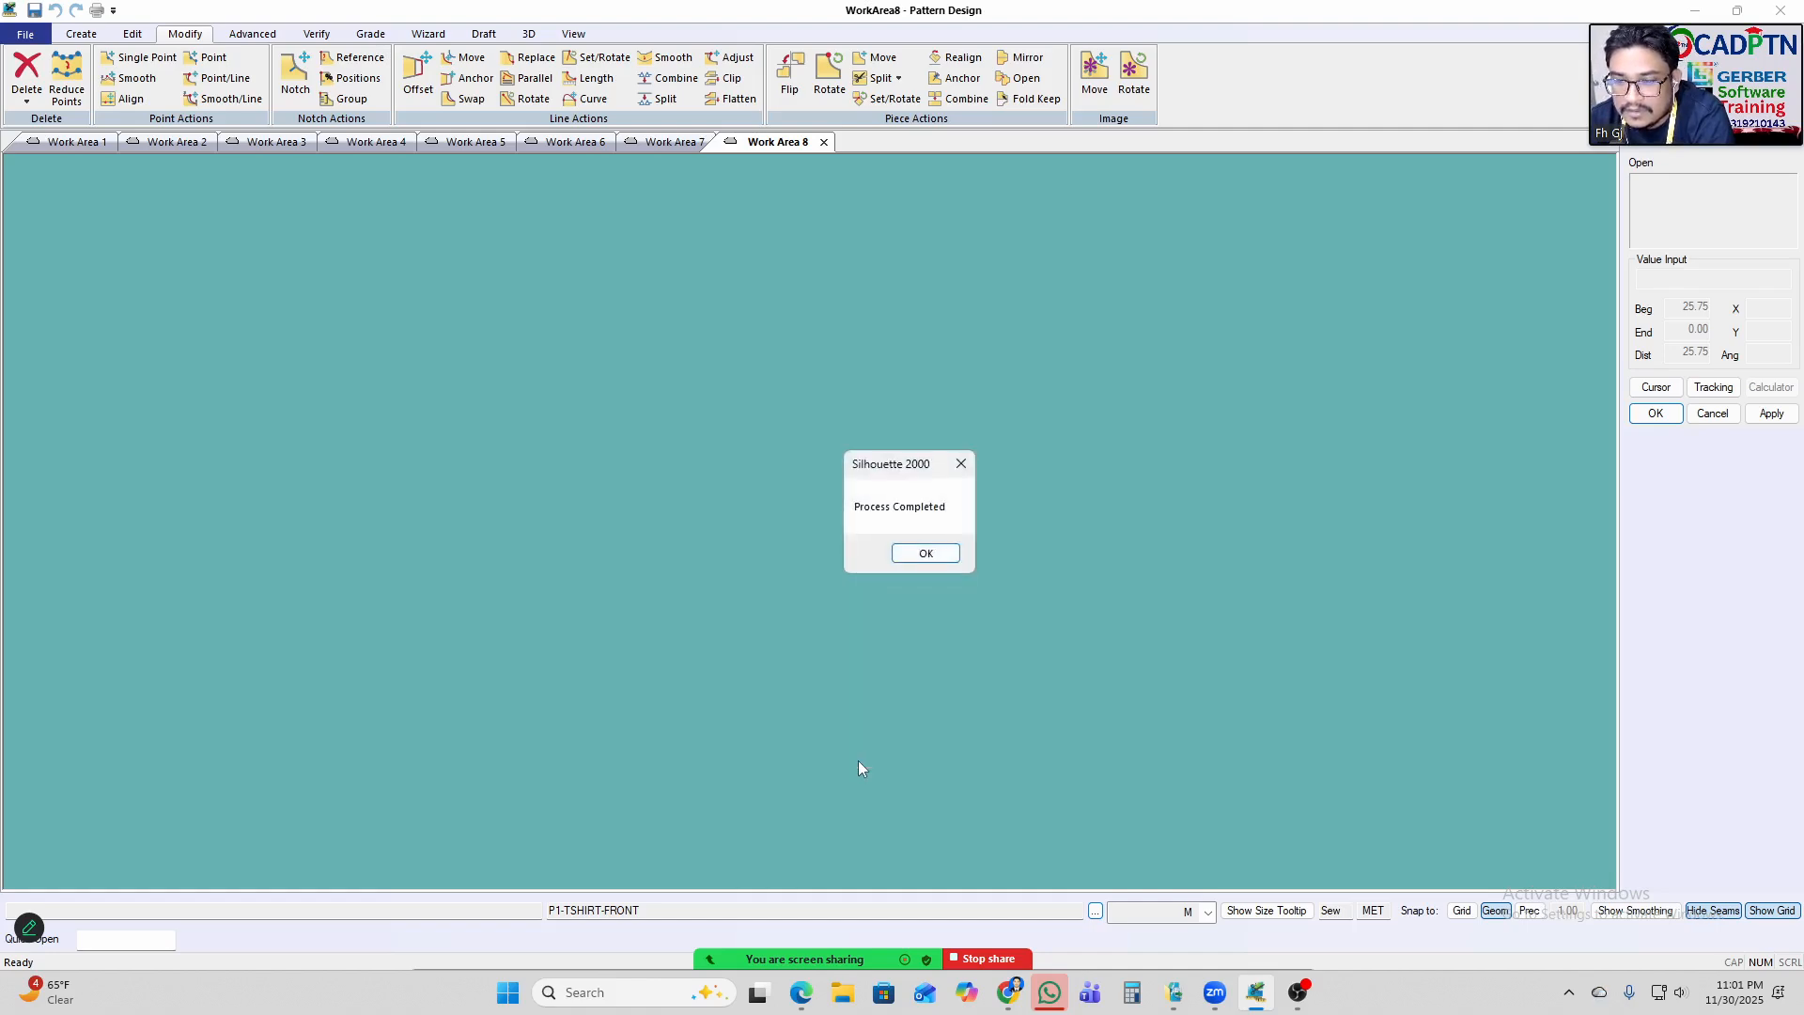
click(944, 549)
Place all imported K66-A11-01-253 pieces in the work area with the positioned layout.
right_click(65, 206)
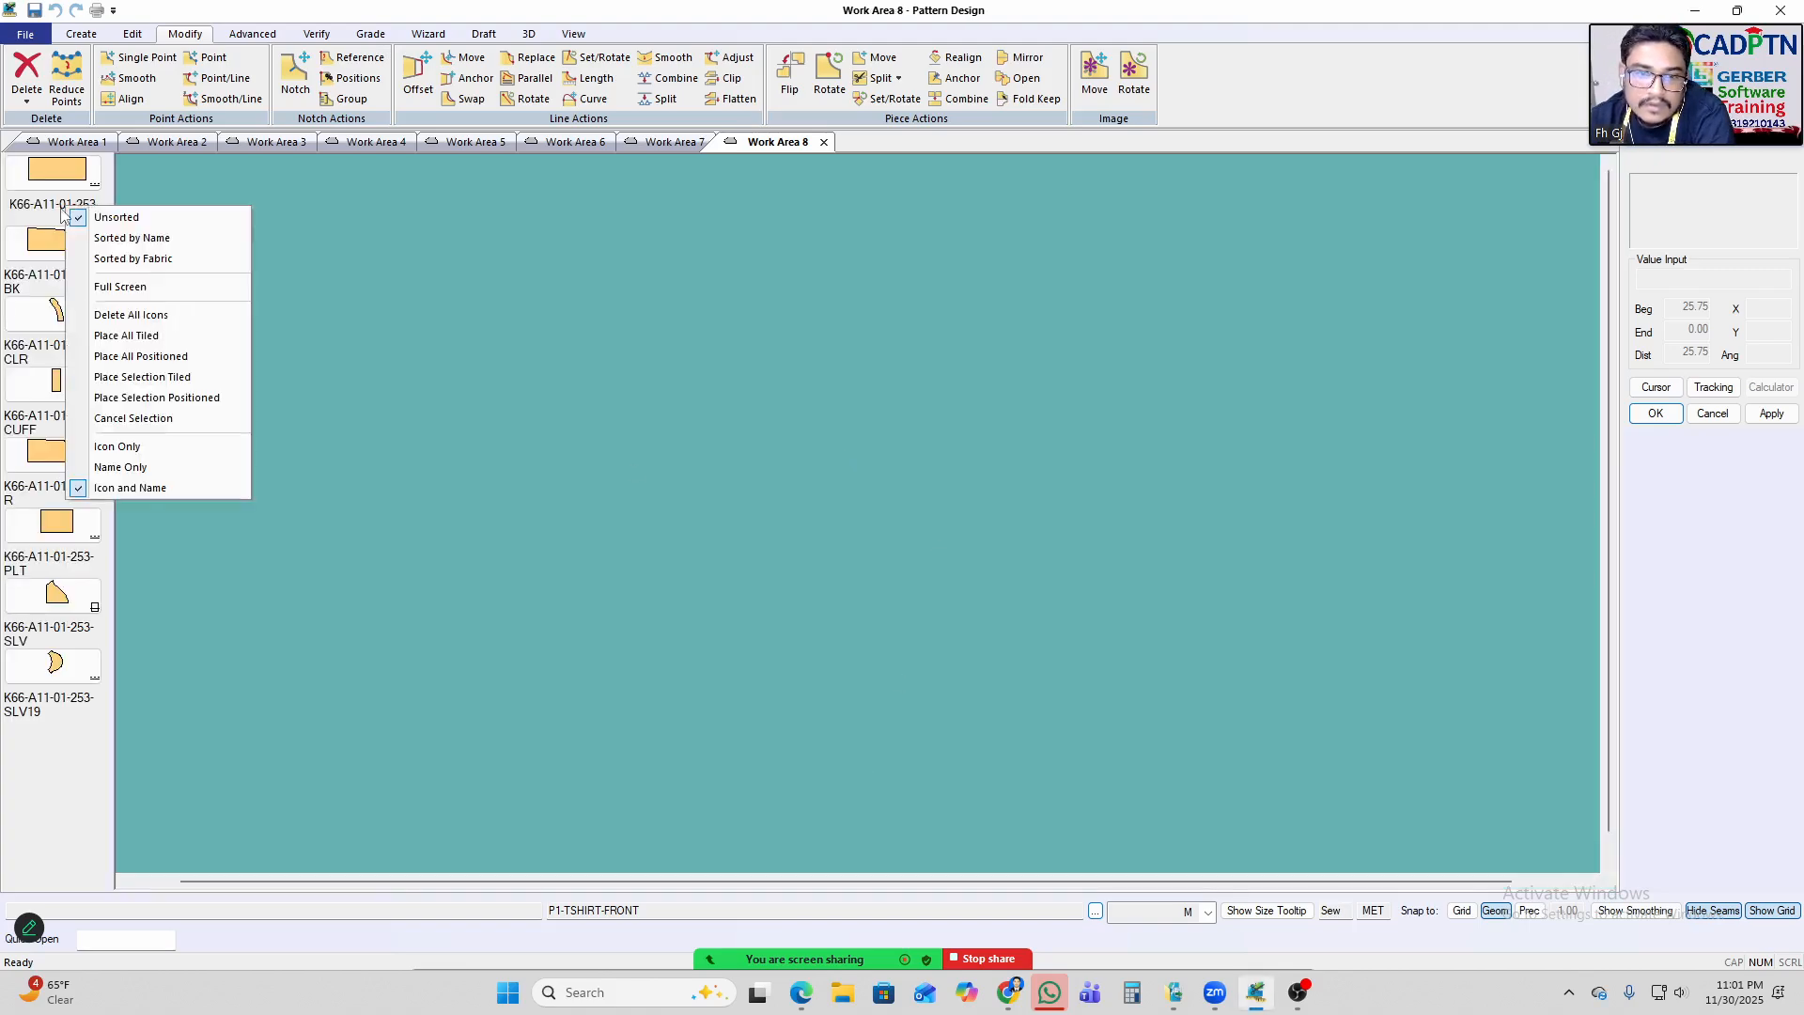
click(192, 358)
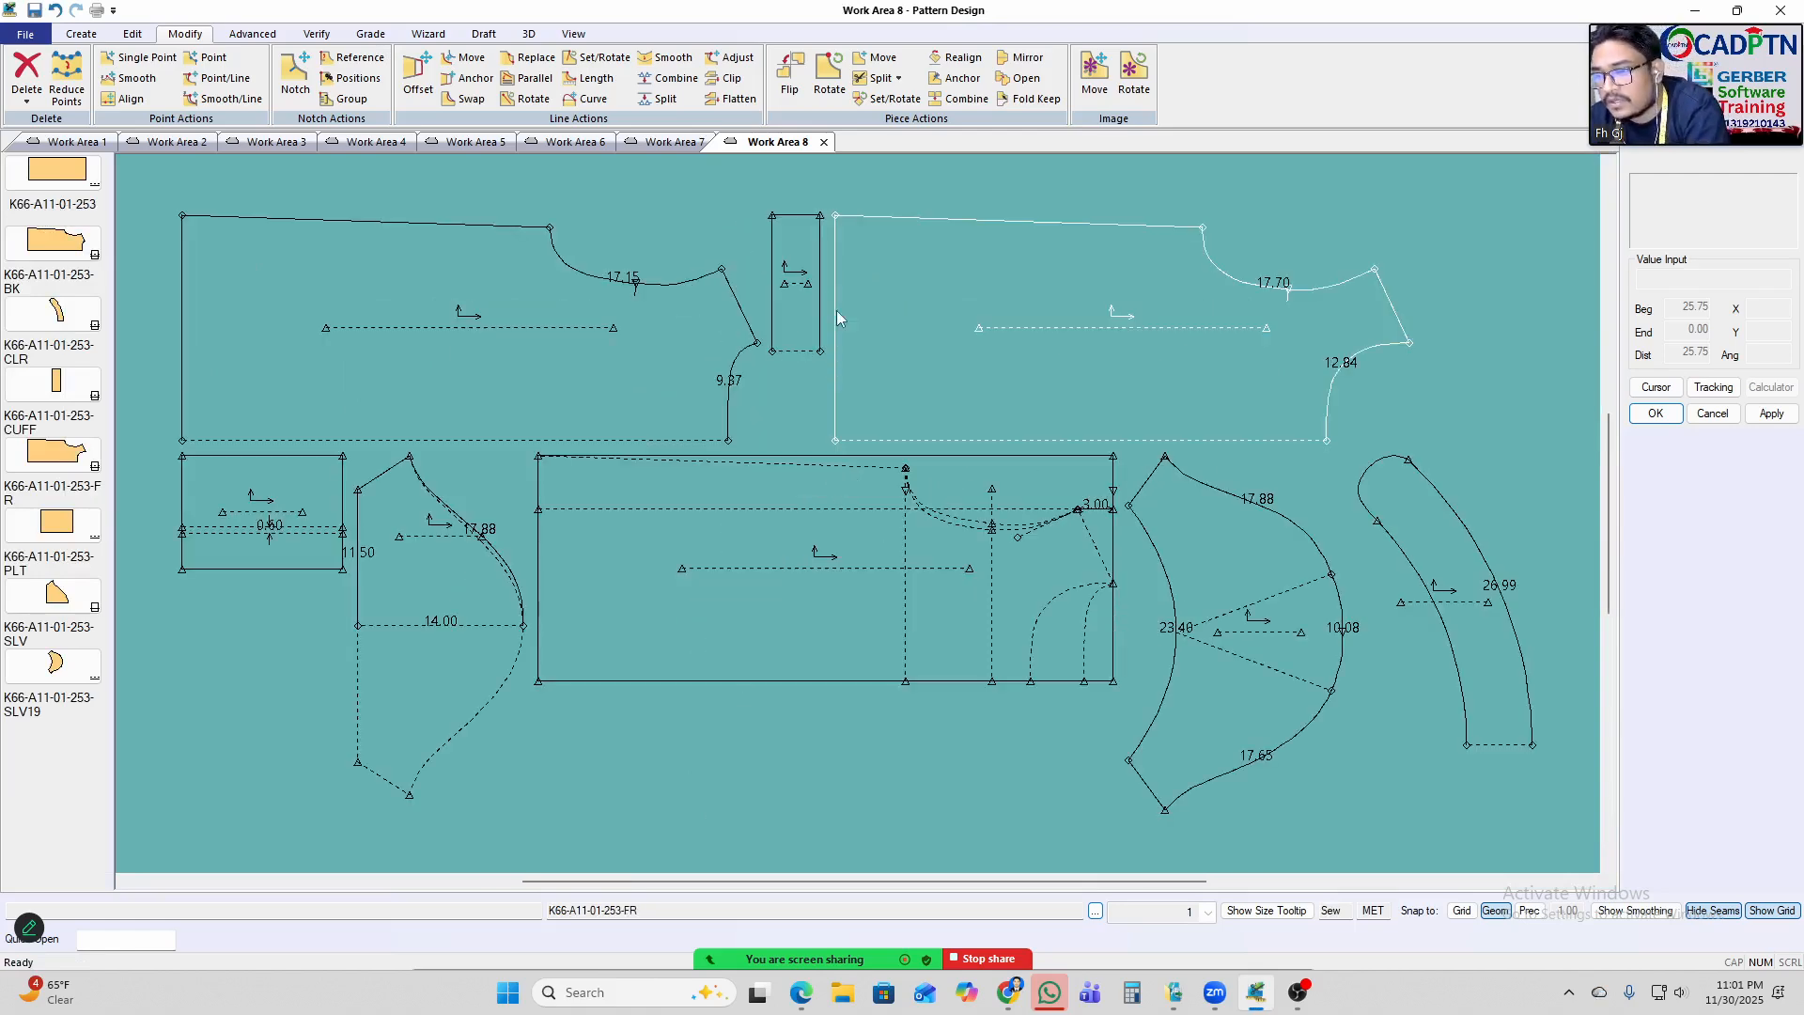
Move the K66-A11-01-253-SLV sleeve piece to the outer side of the PLT piece, away from the body draft.
scroll(829, 324, down, 4)
scroll(1327, 491, up, 4)
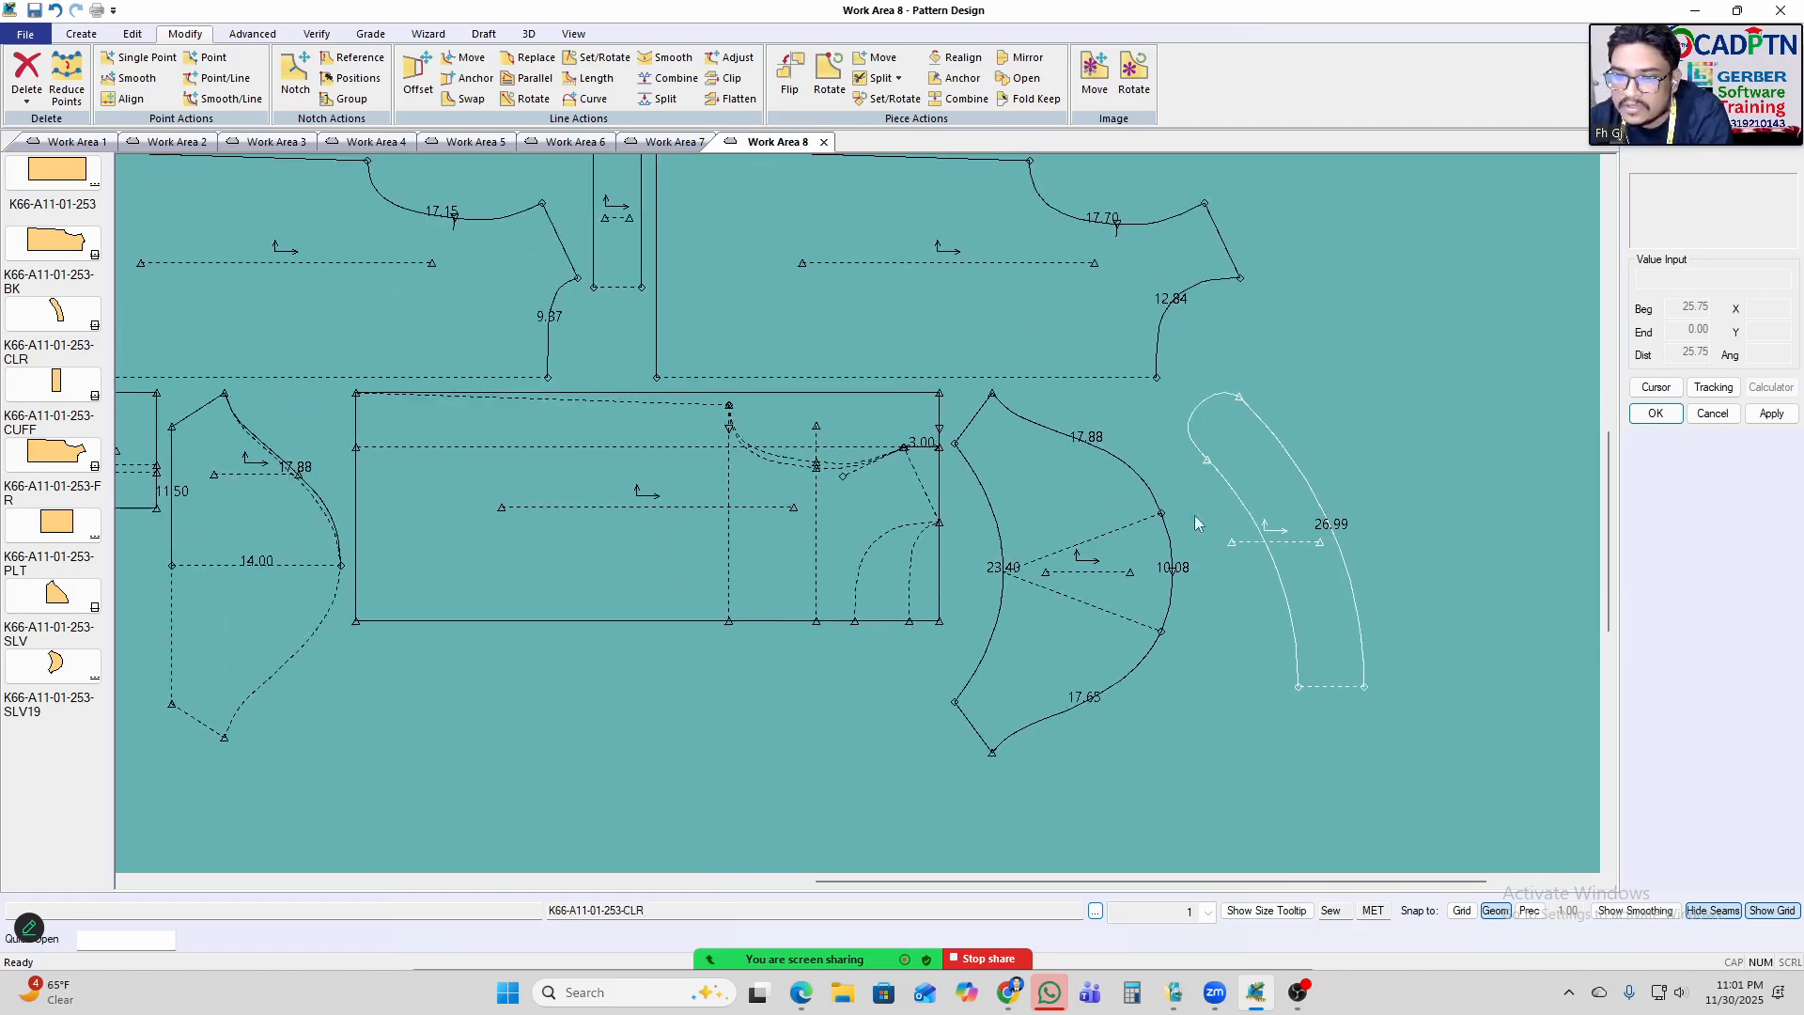
scroll(1203, 507, down, 2)
scroll(1231, 498, up, 2)
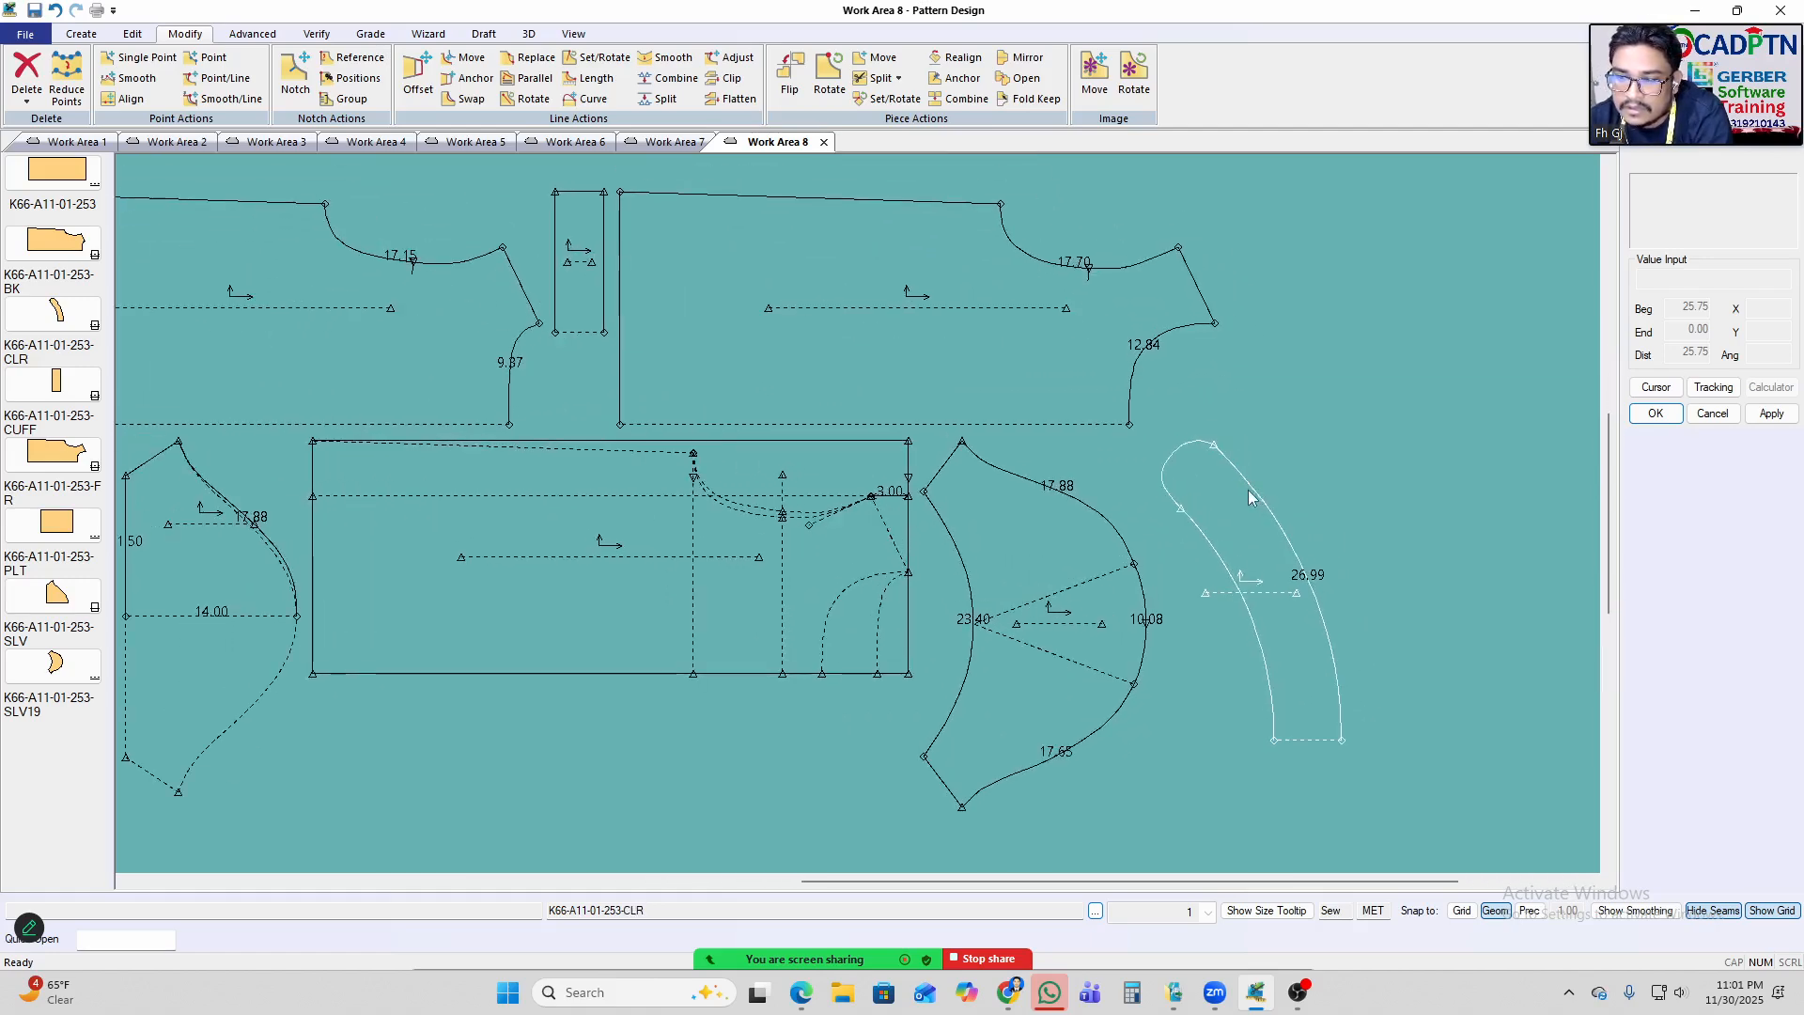
scroll(1278, 461, down, 3)
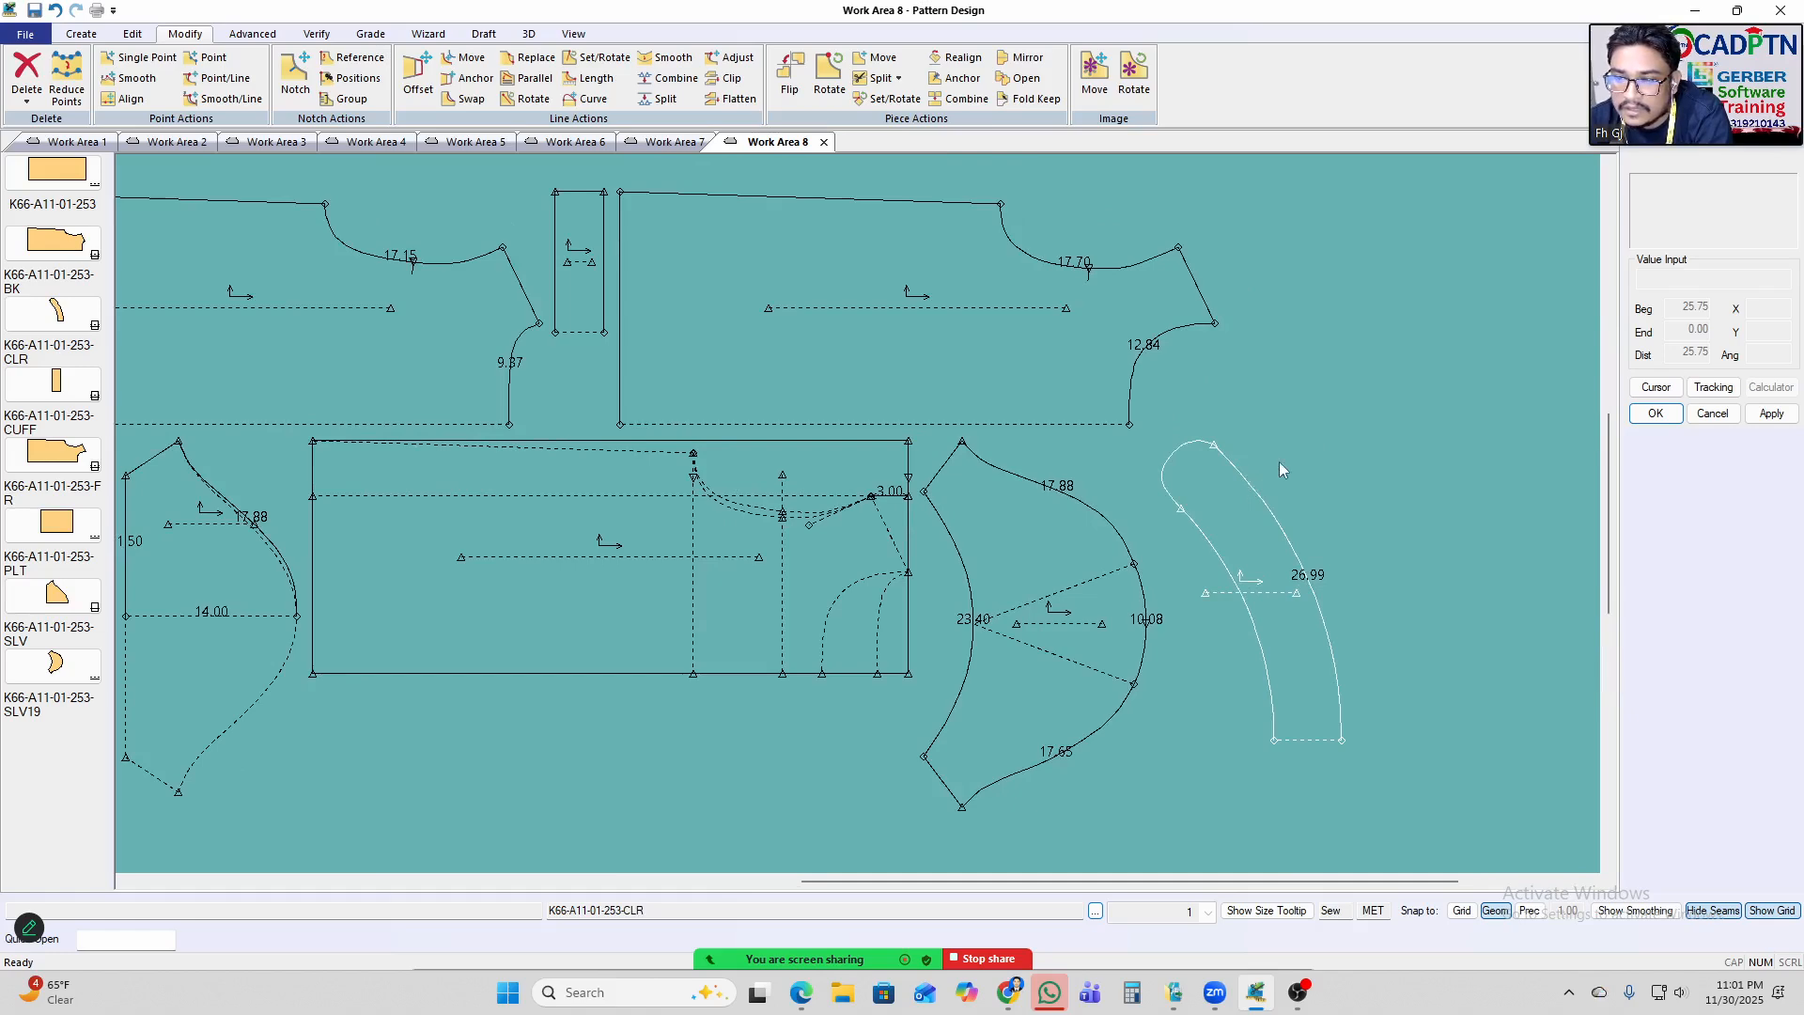
click(710, 543)
scroll(711, 541, up, 2)
drag(574, 541, 256, 561)
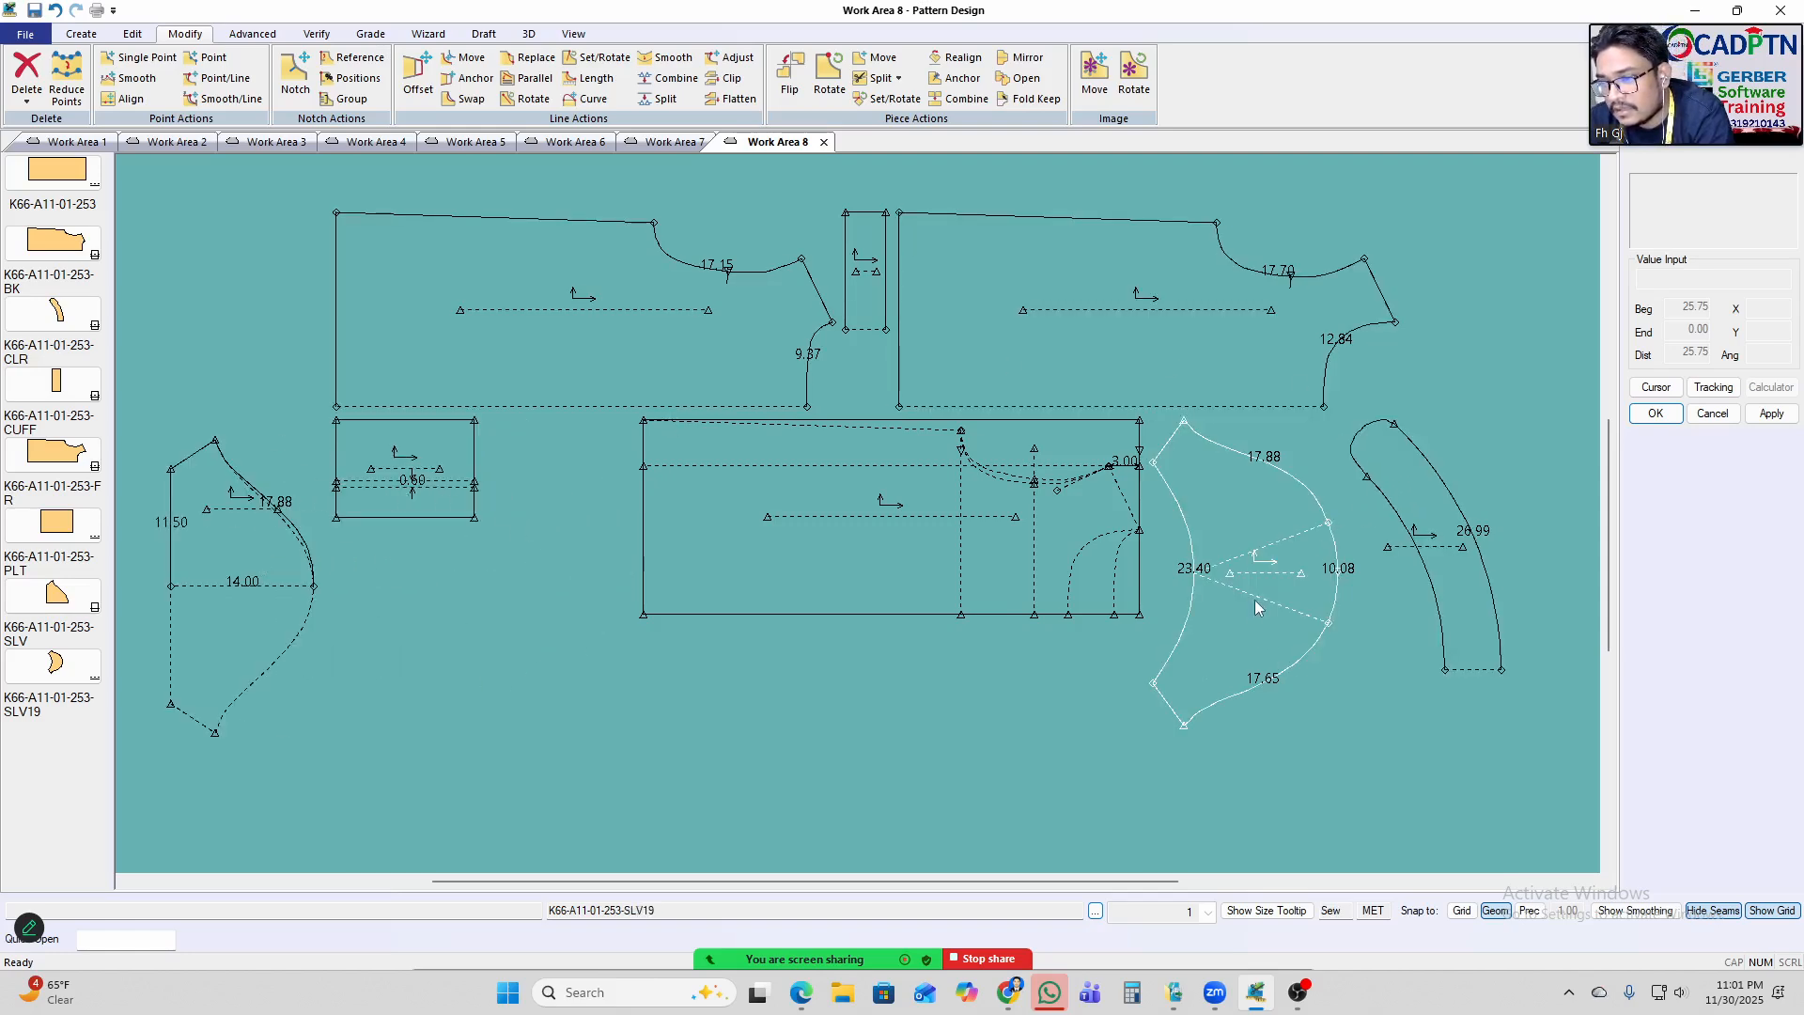
Examine the K66-A11-01-253-SLV19 sleeve, and the armhole, shoulder and neckline curves drafted on the K66-A11-01-253 body block.
scroll(1253, 598, up, 2)
scroll(1251, 596, up, 1)
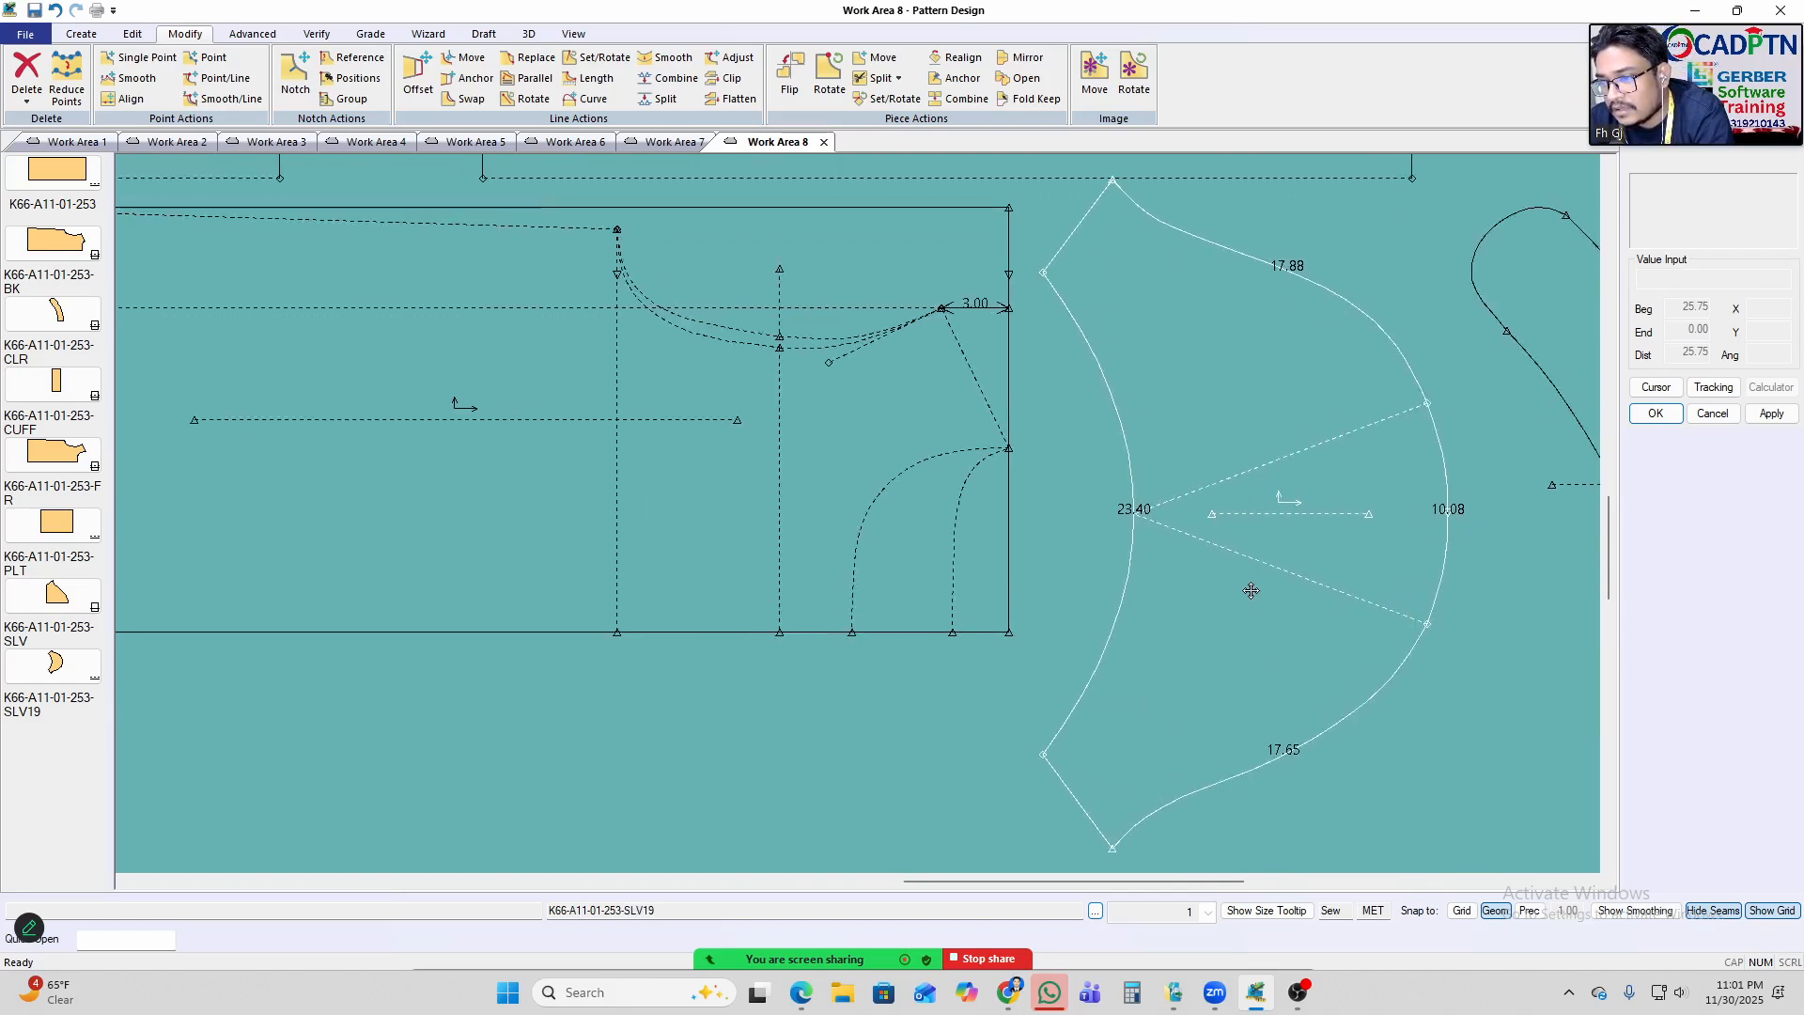
scroll(1265, 589, down, 2)
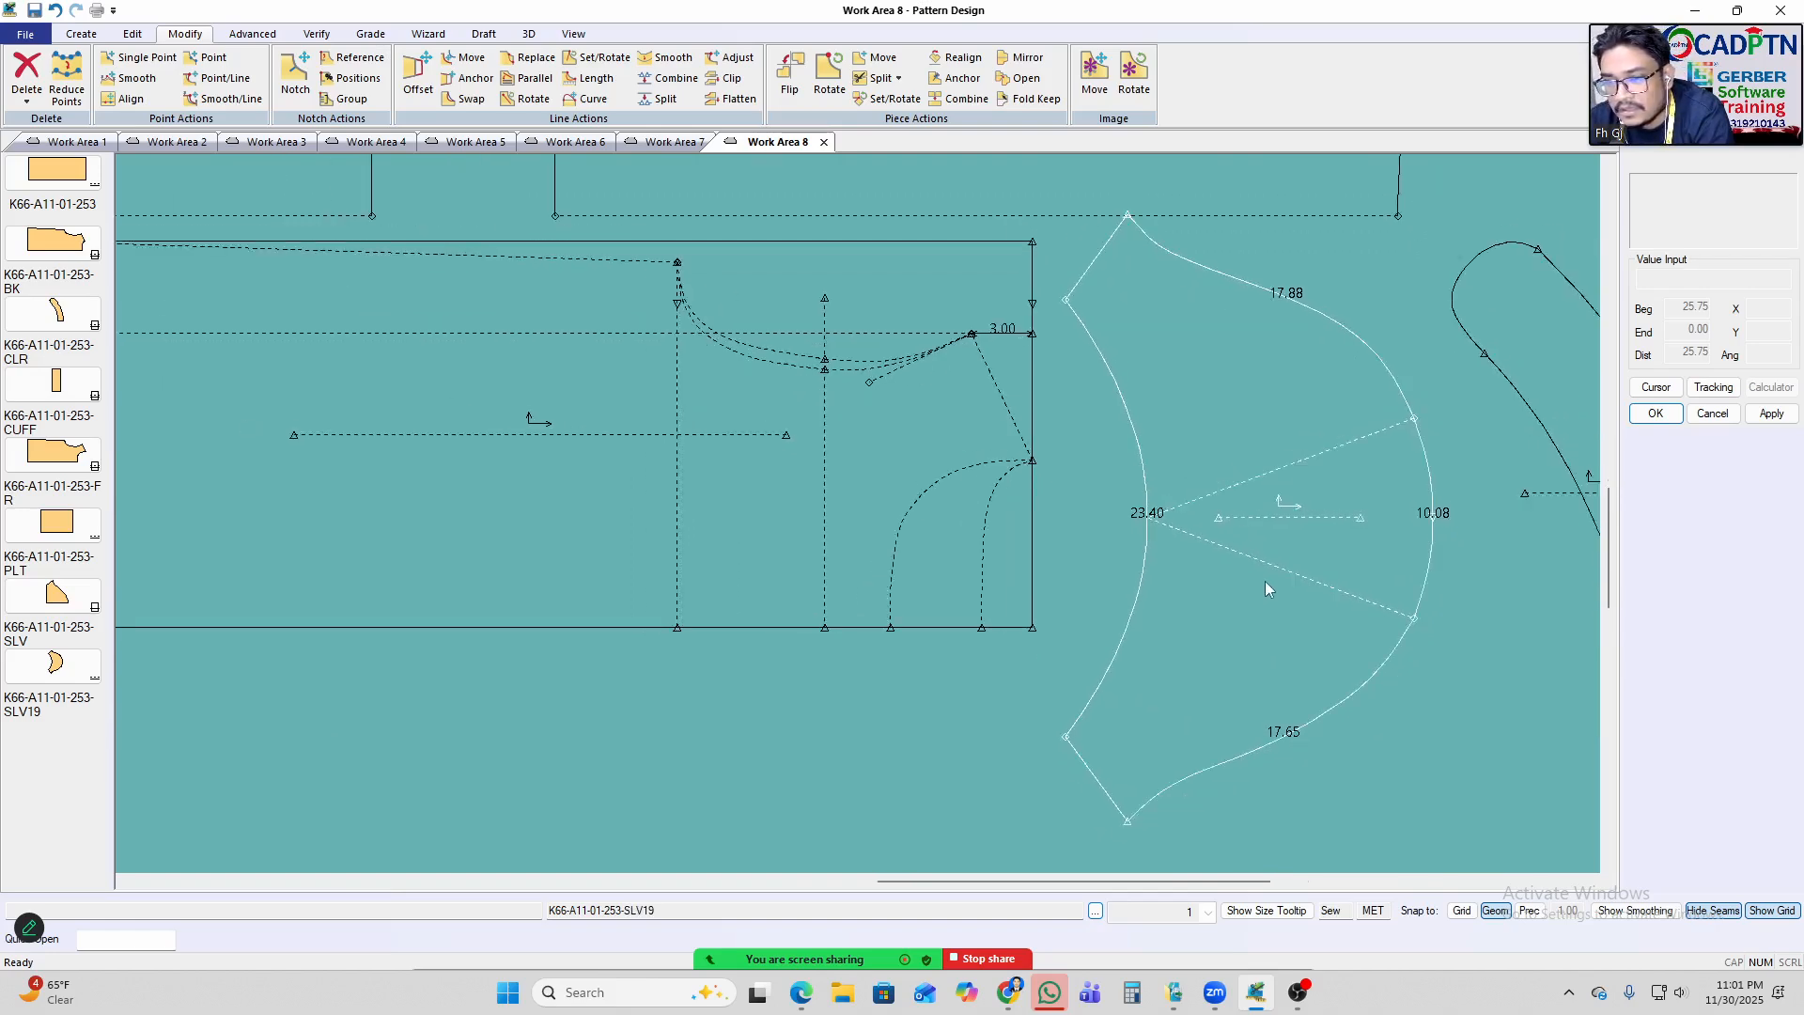
scroll(984, 411, up, 3)
scroll(984, 404, up, 2)
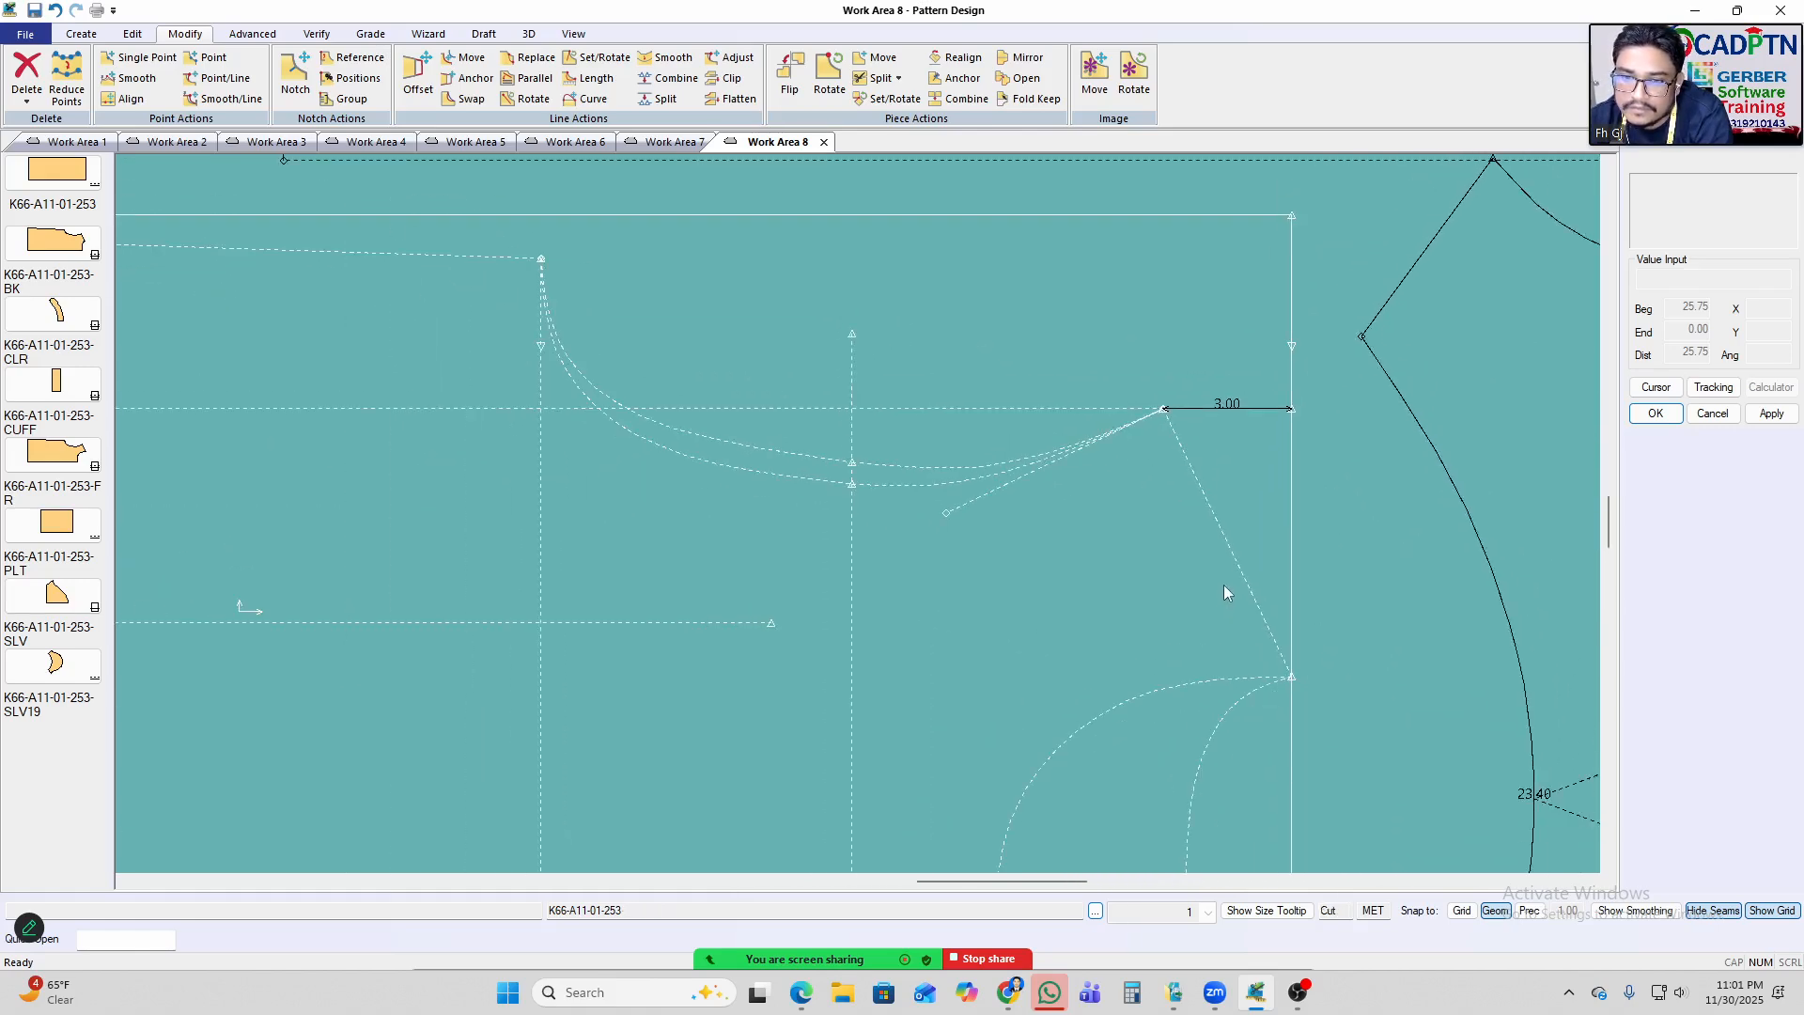
scroll(781, 525, up, 2)
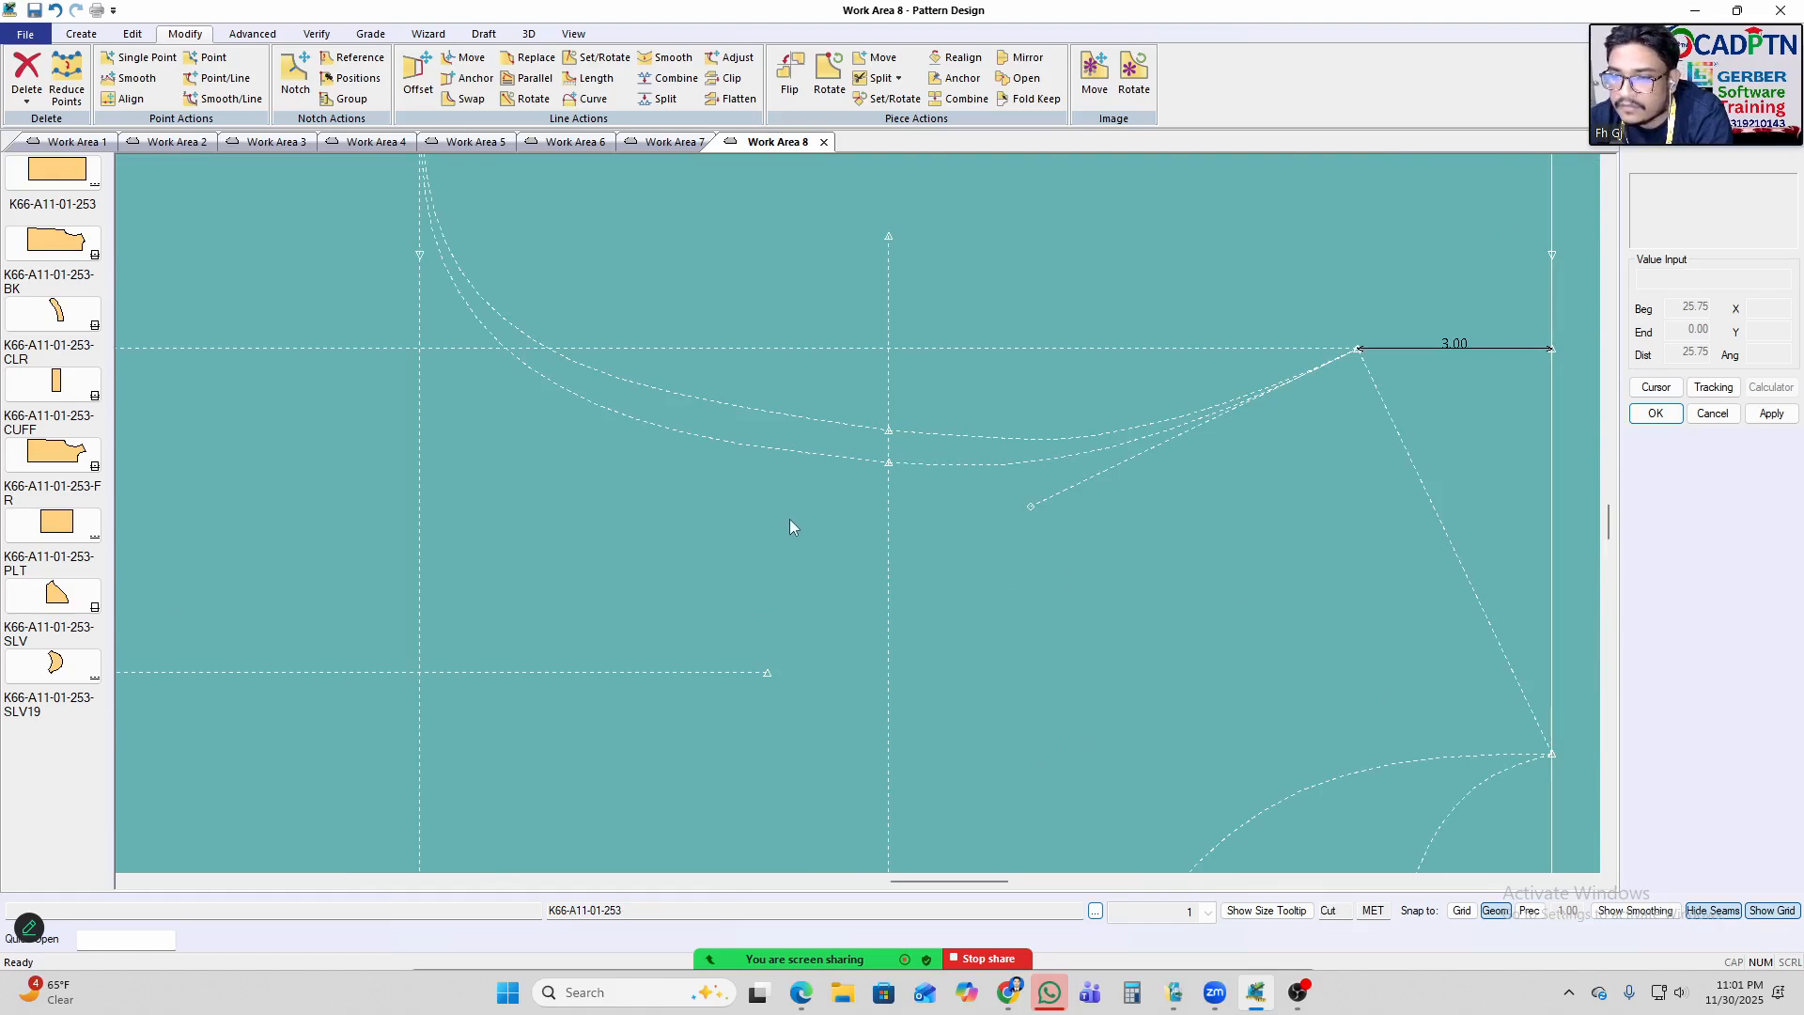
scroll(1306, 540, down, 2)
scroll(1216, 465, down, 2)
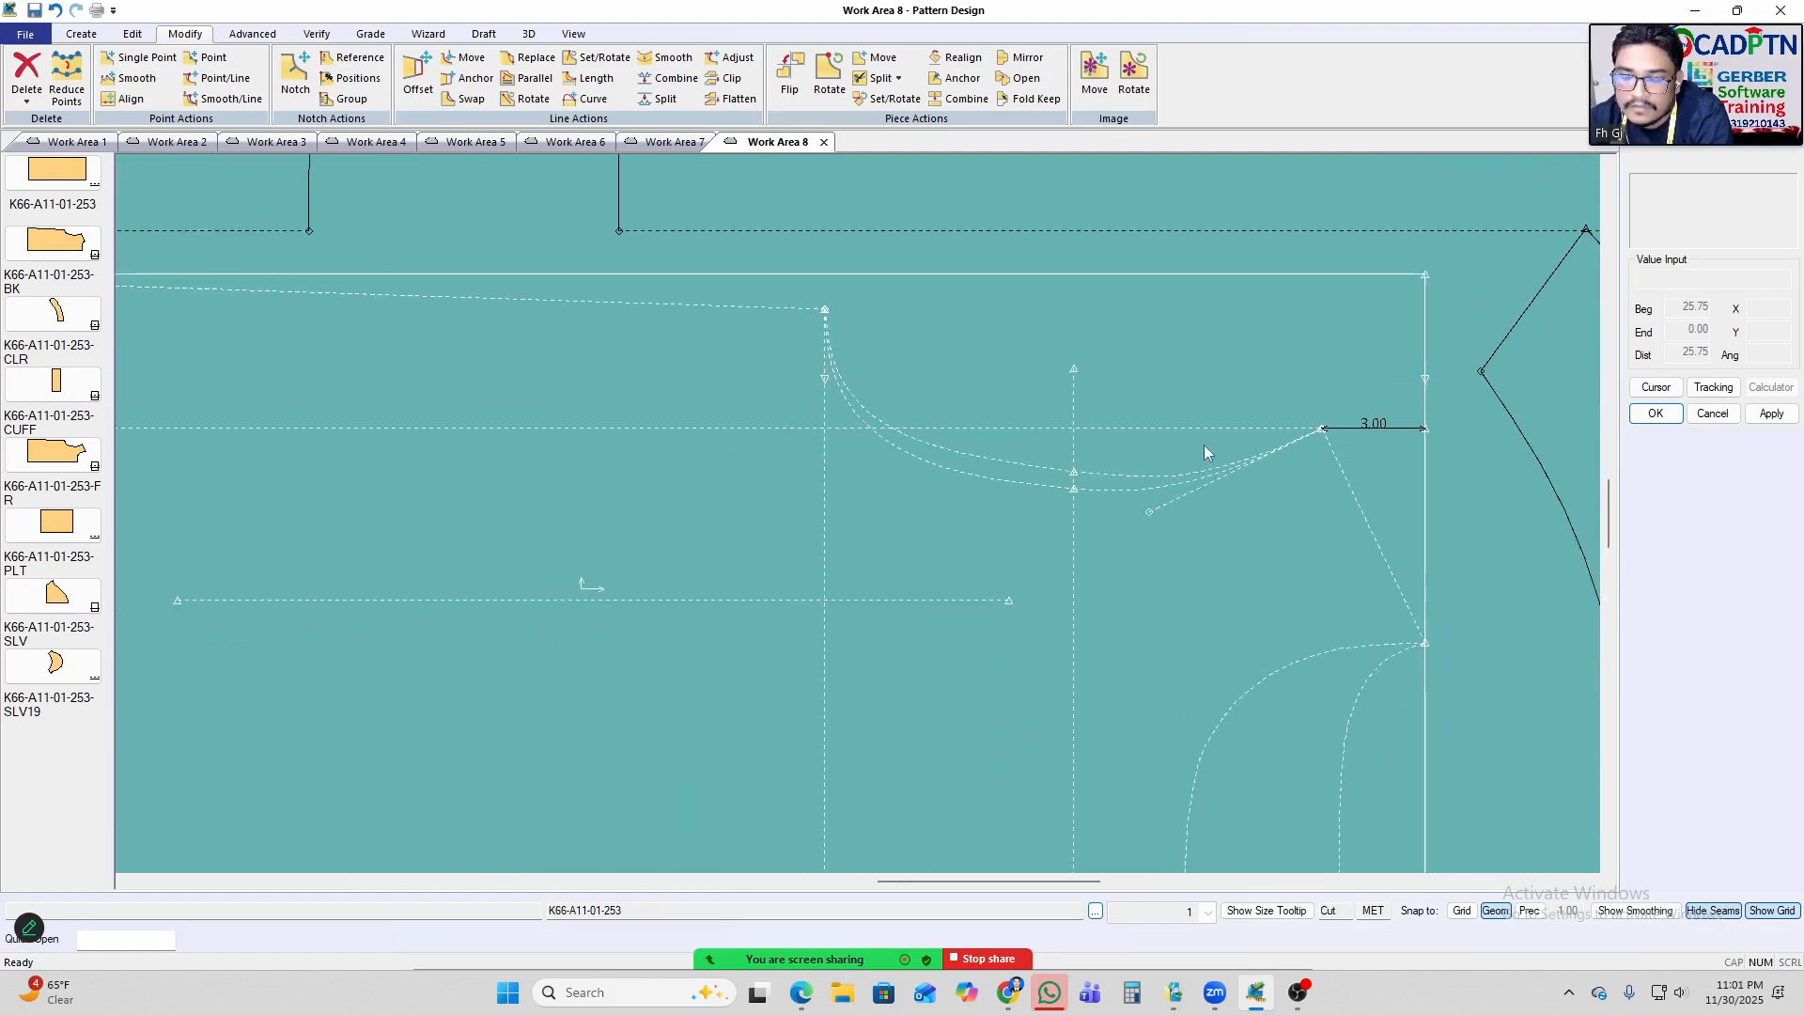
scroll(1045, 371, down, 1)
scroll(1357, 702, up, 4)
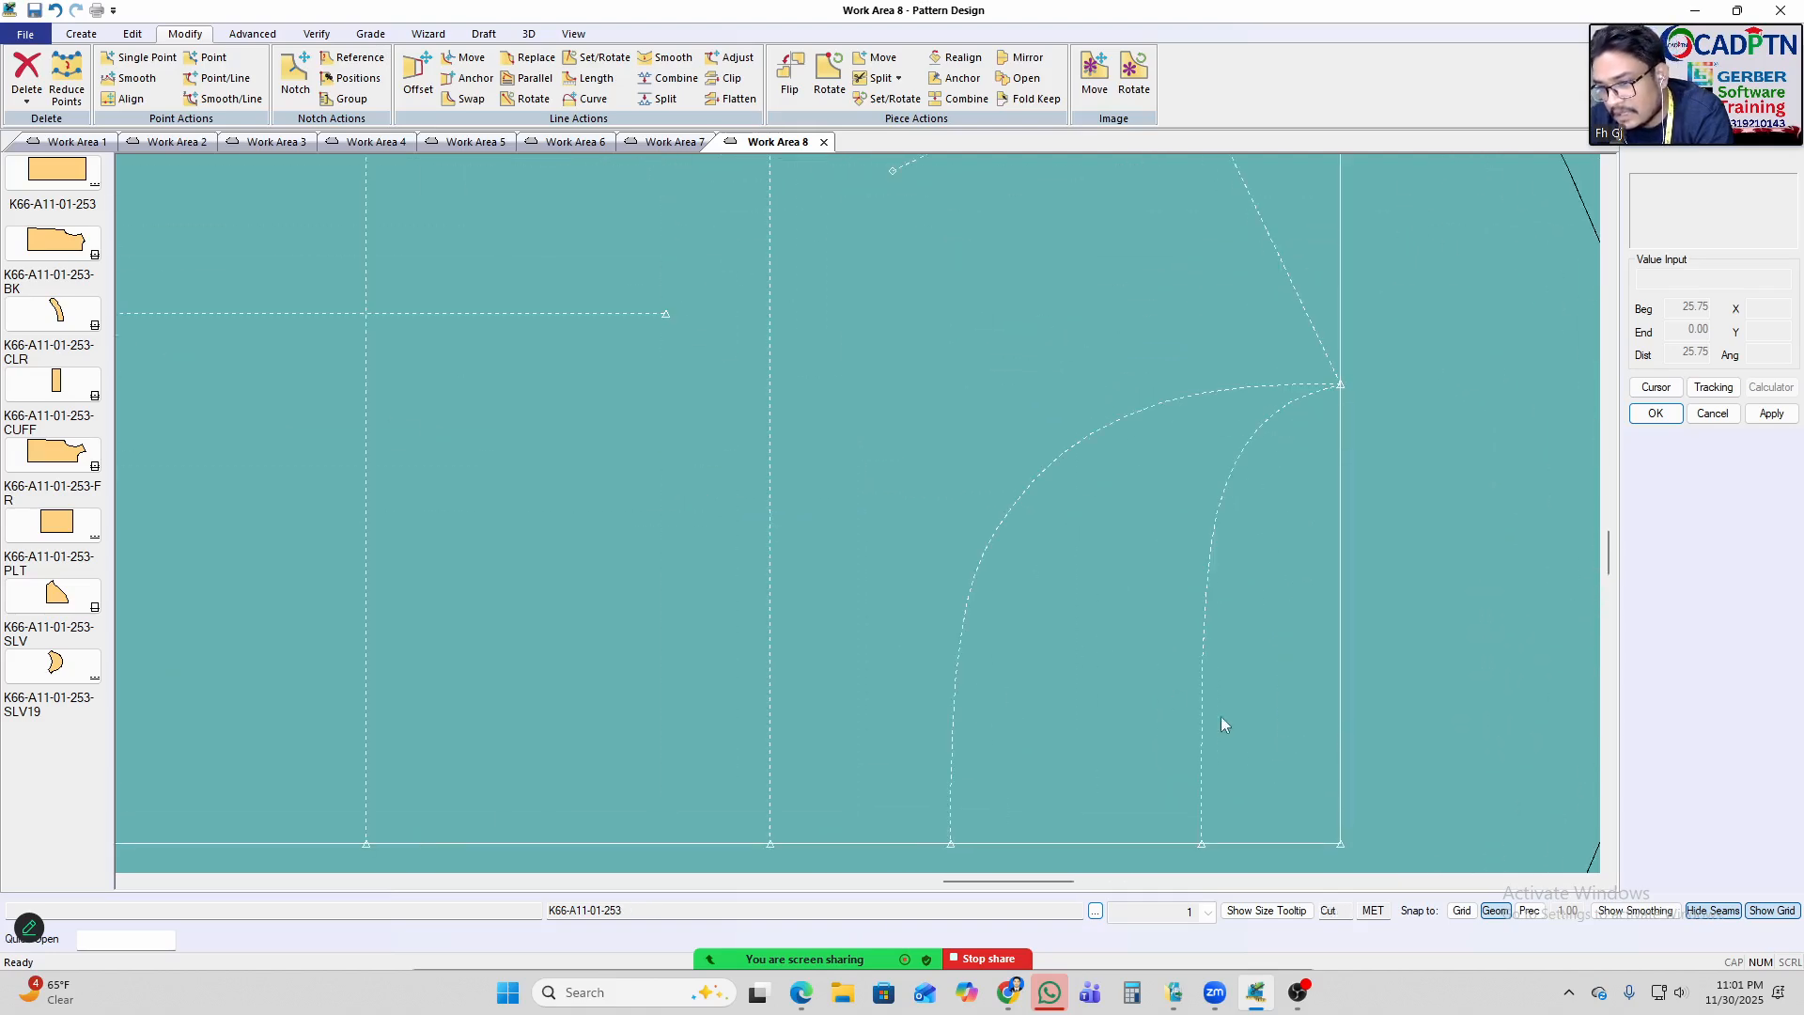
Examine the drafted neckline, shoulder and armhole curves on the K66-A11-01-253 body block.
middle_drag(1143, 562, 1143, 550)
middle_drag(938, 736, 926, 748)
scroll(1203, 770, down, 3)
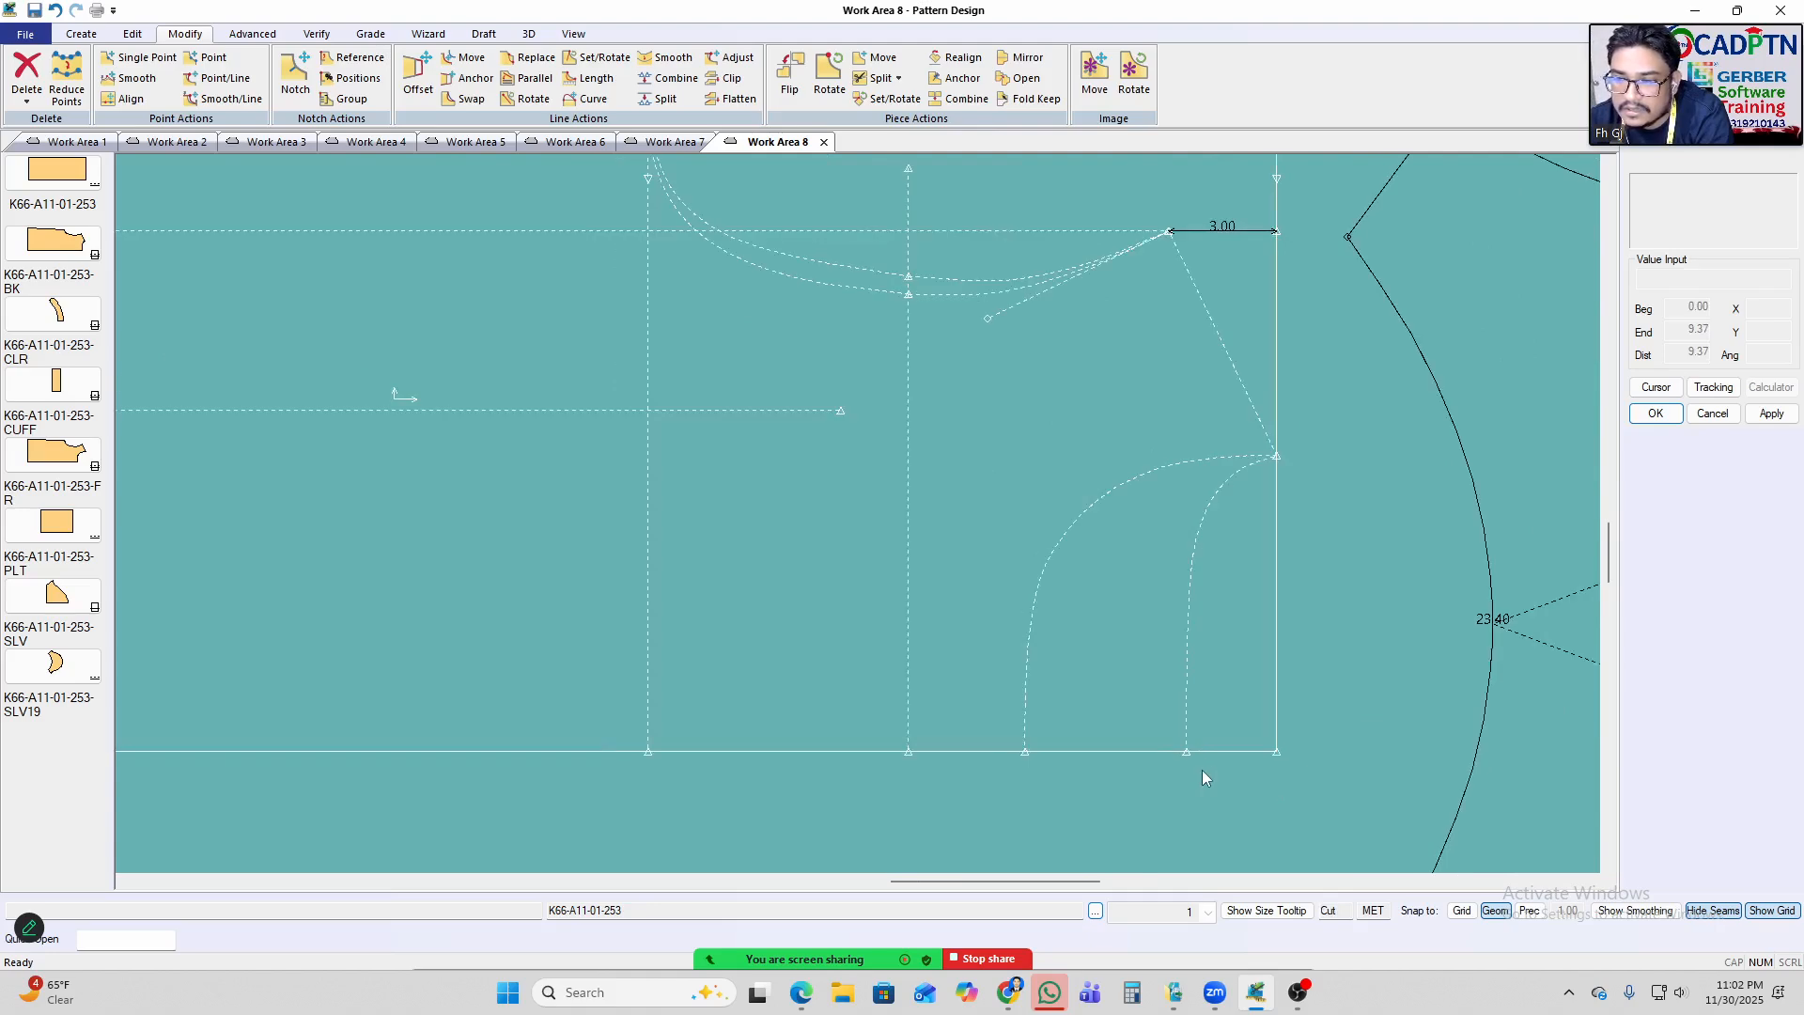
scroll(1203, 769, down, 1)
scroll(1218, 443, up, 4)
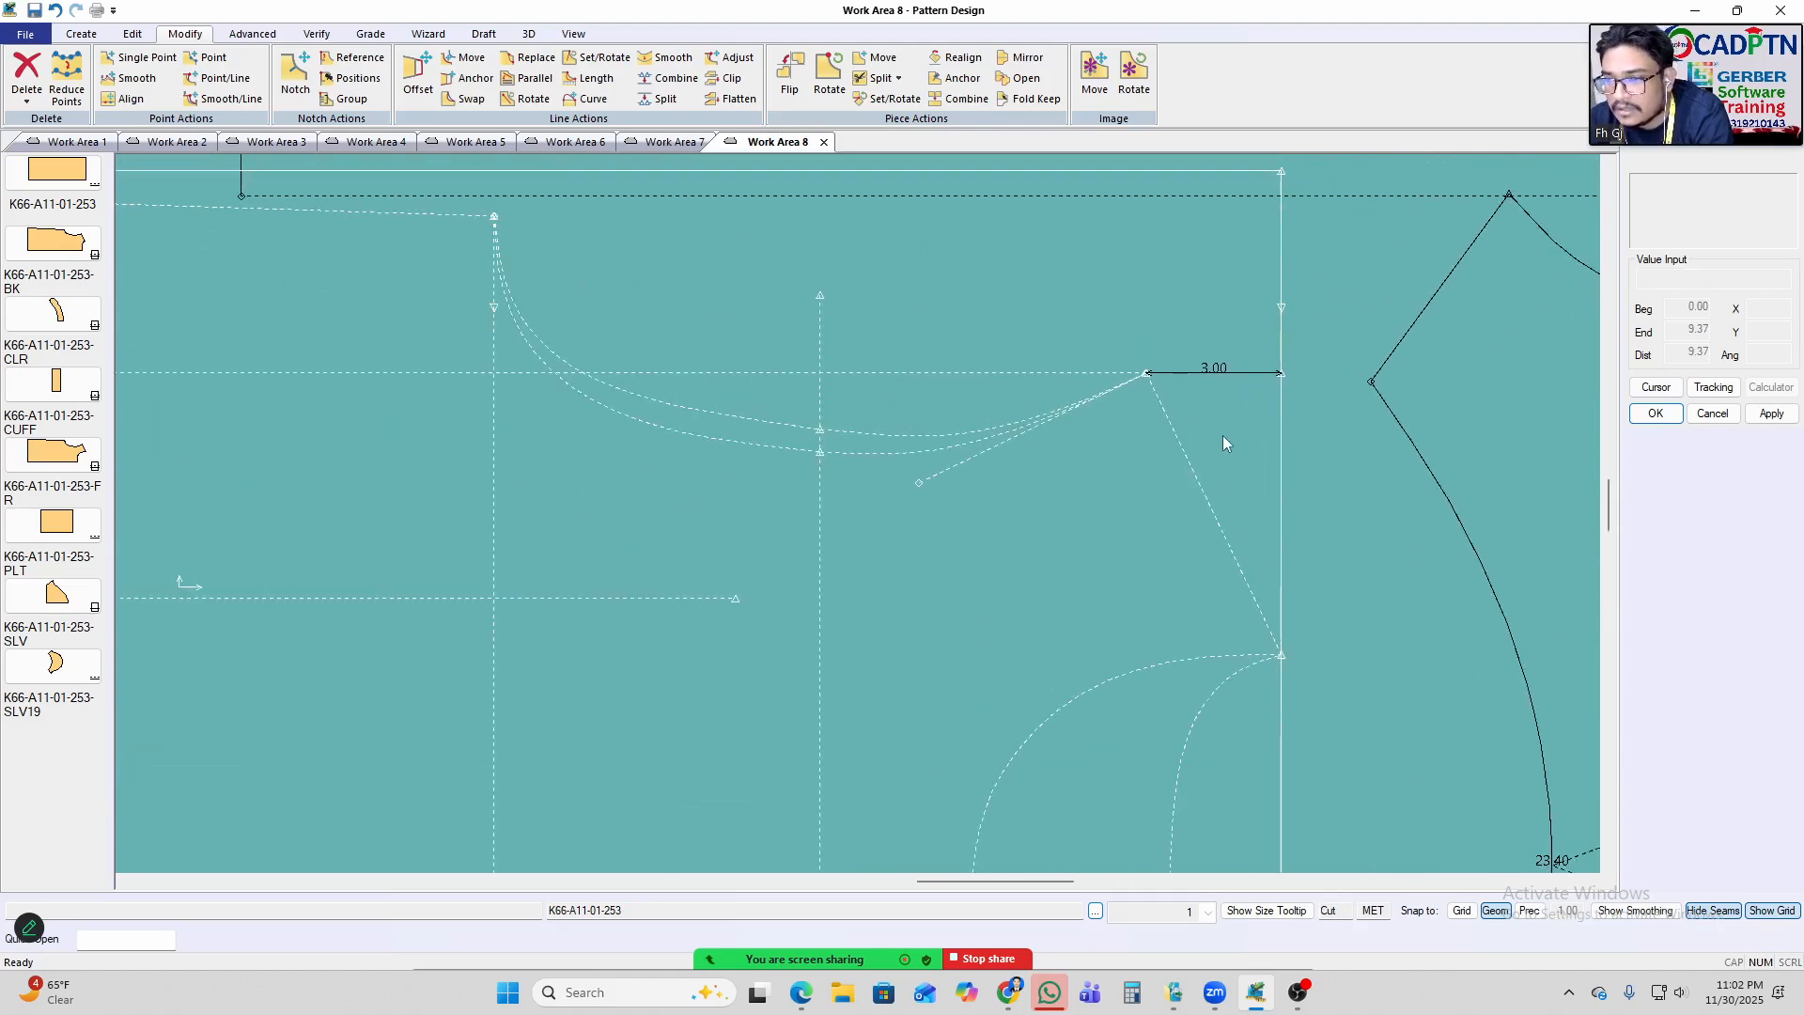
scroll(1231, 440, down, 2)
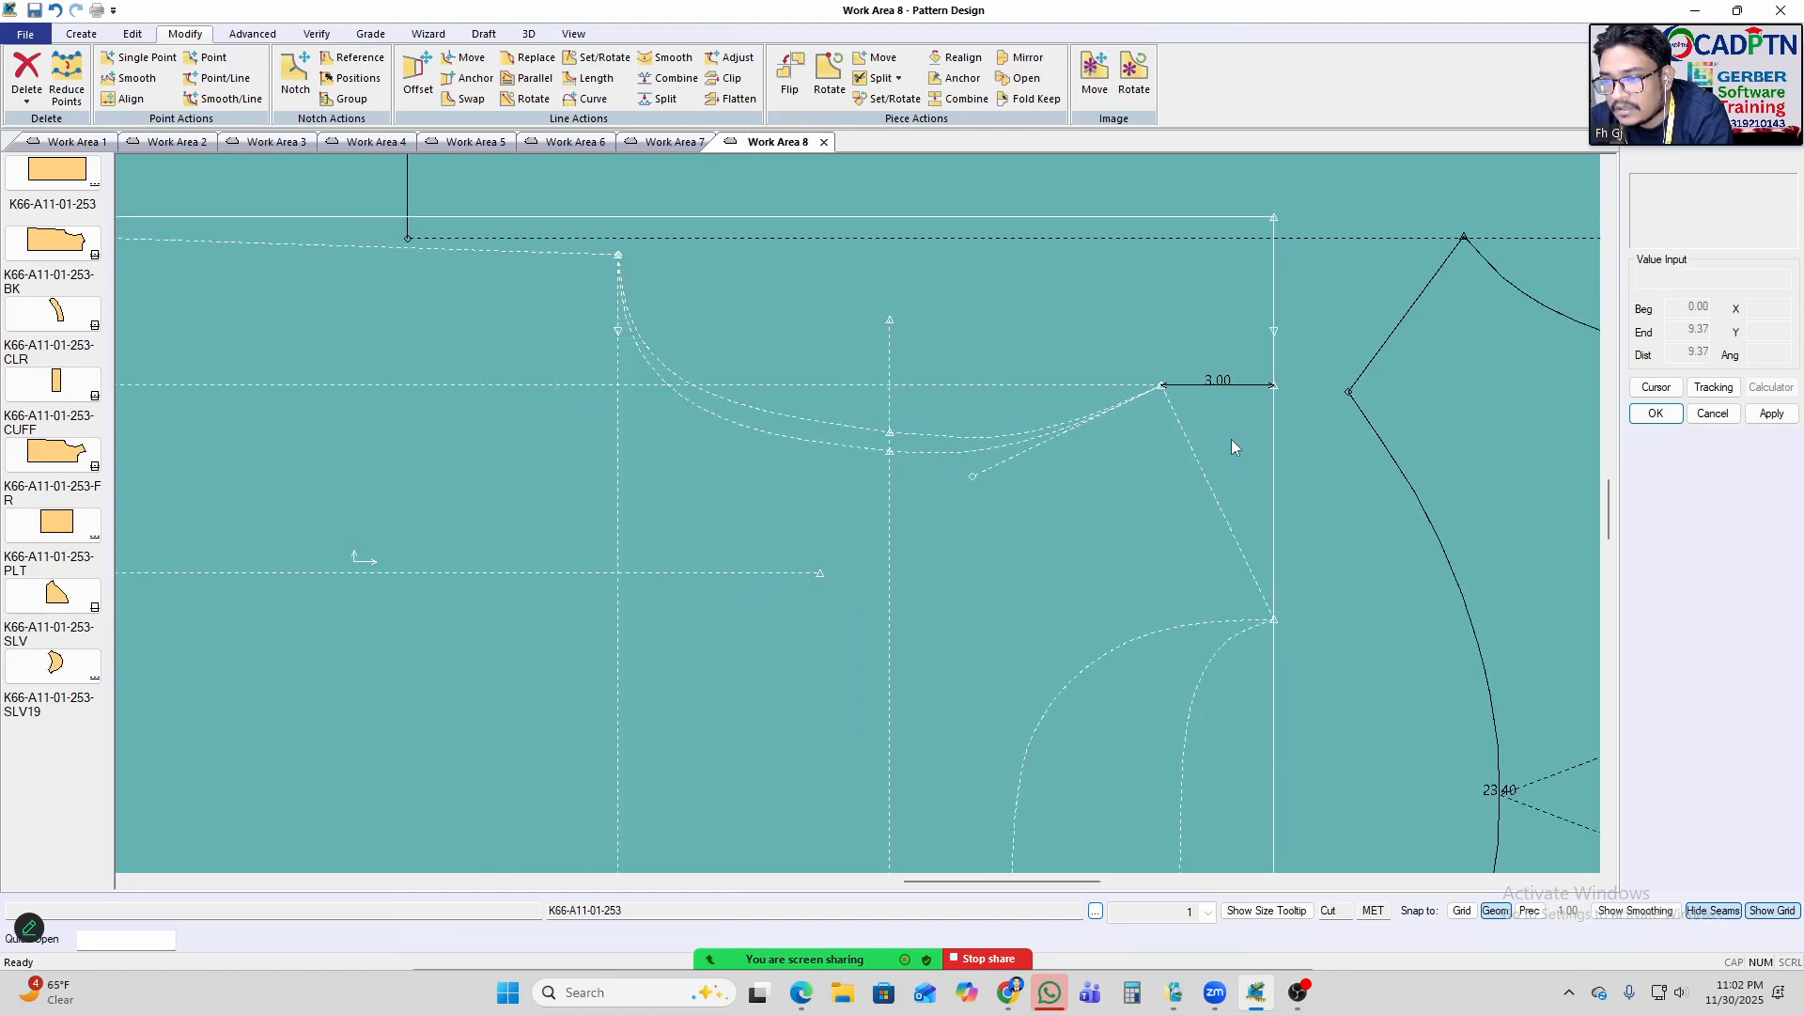
scroll(1230, 433, down, 1)
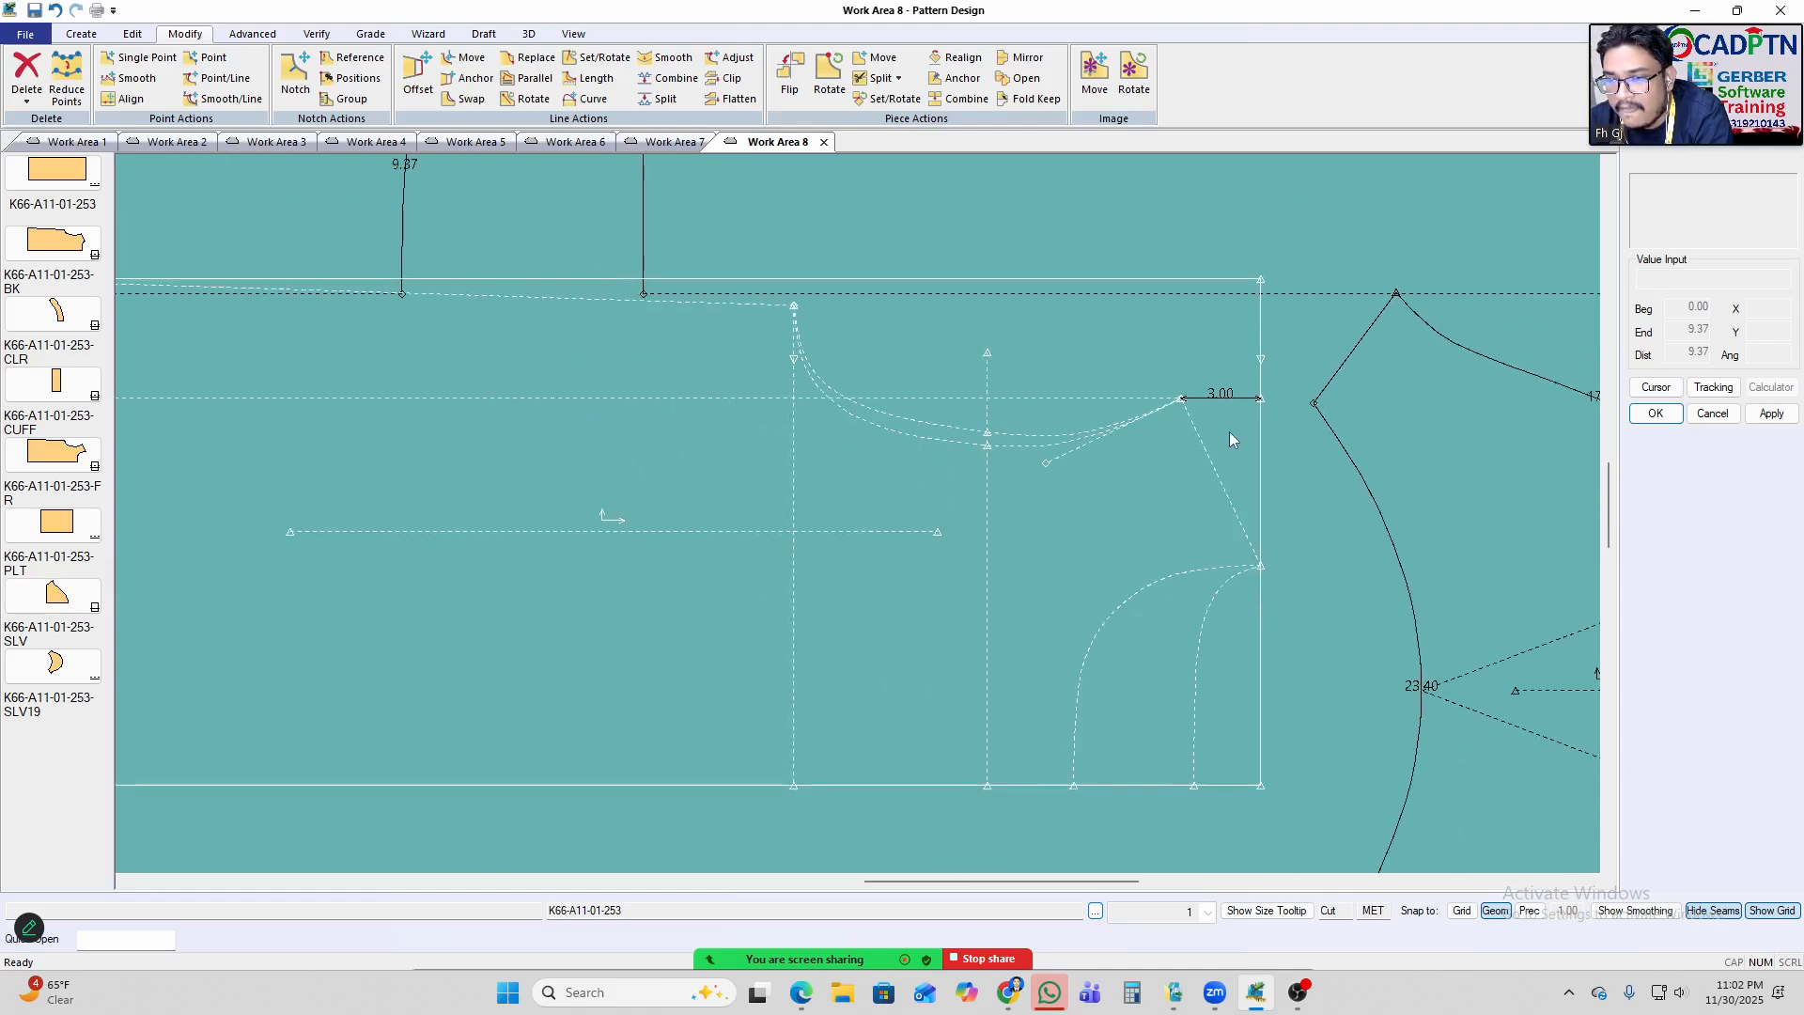
scroll(1113, 592, down, 1)
scroll(1116, 598, down, 3)
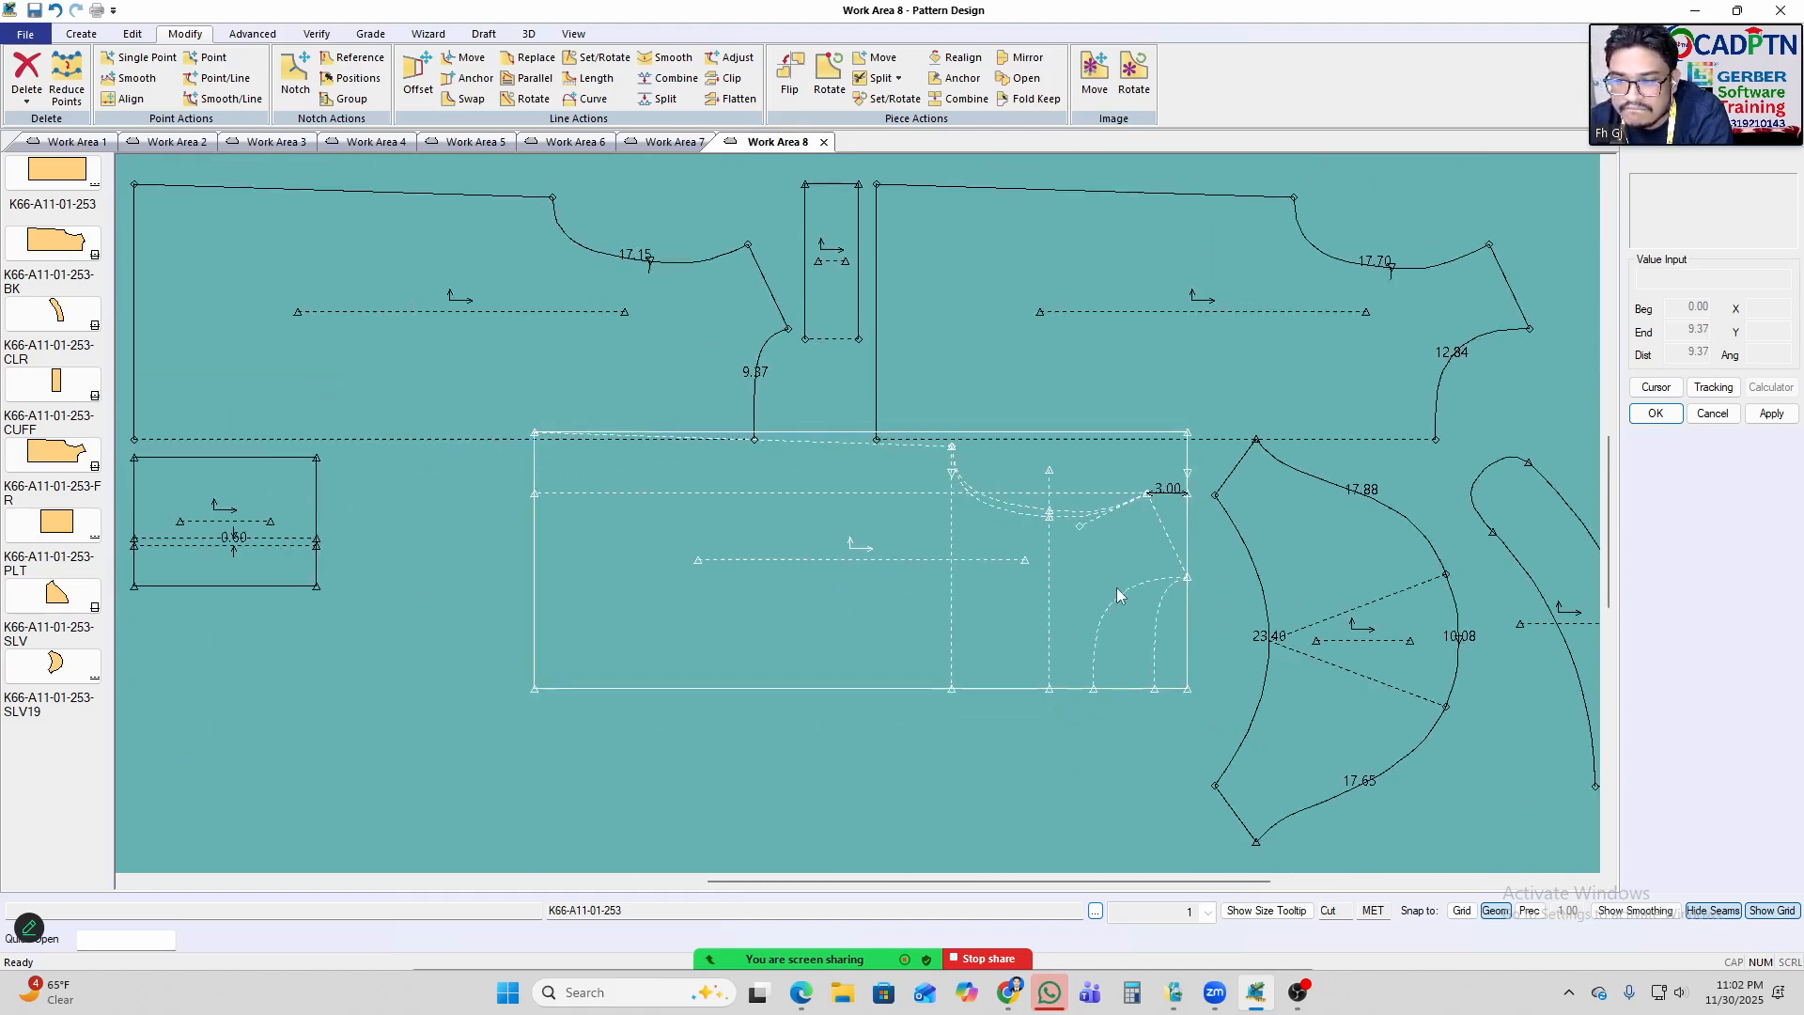
Check the armhole and neckline shapes of the K66-A11-01-253-BK and K66-A11-01-253-FR pieces against the body draft.
scroll(840, 366, up, 1)
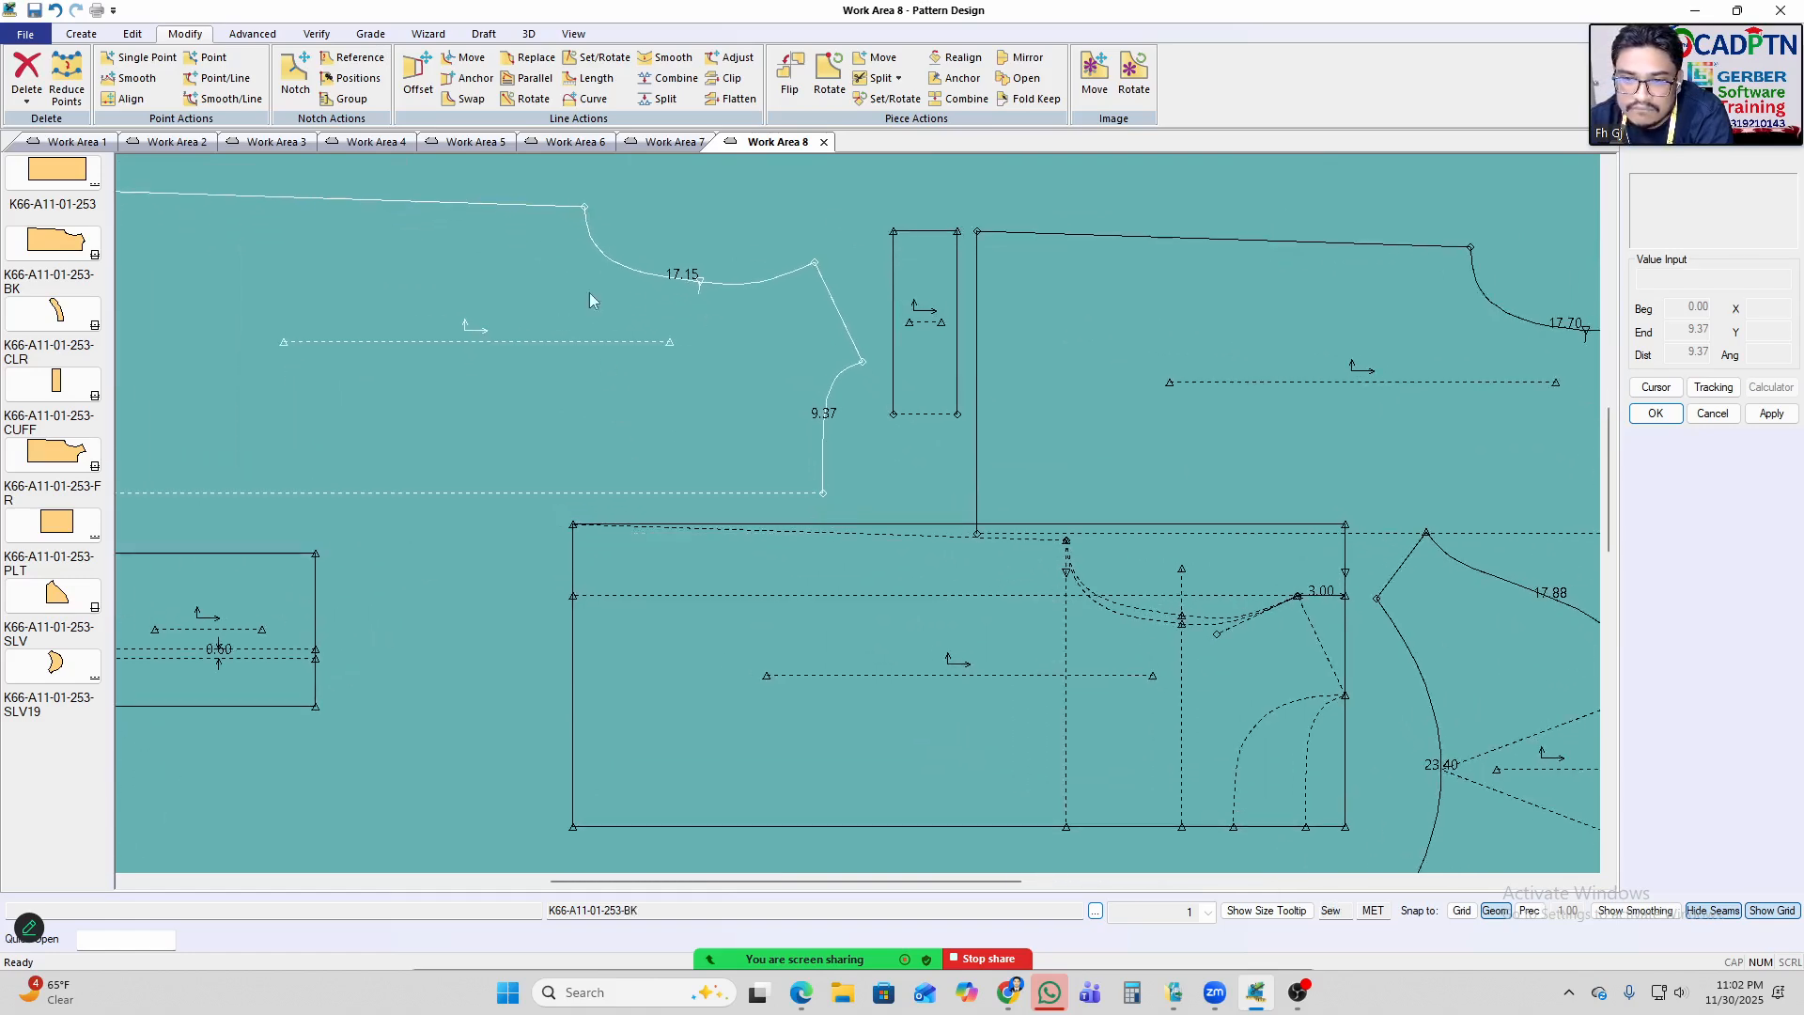
scroll(747, 269, up, 3)
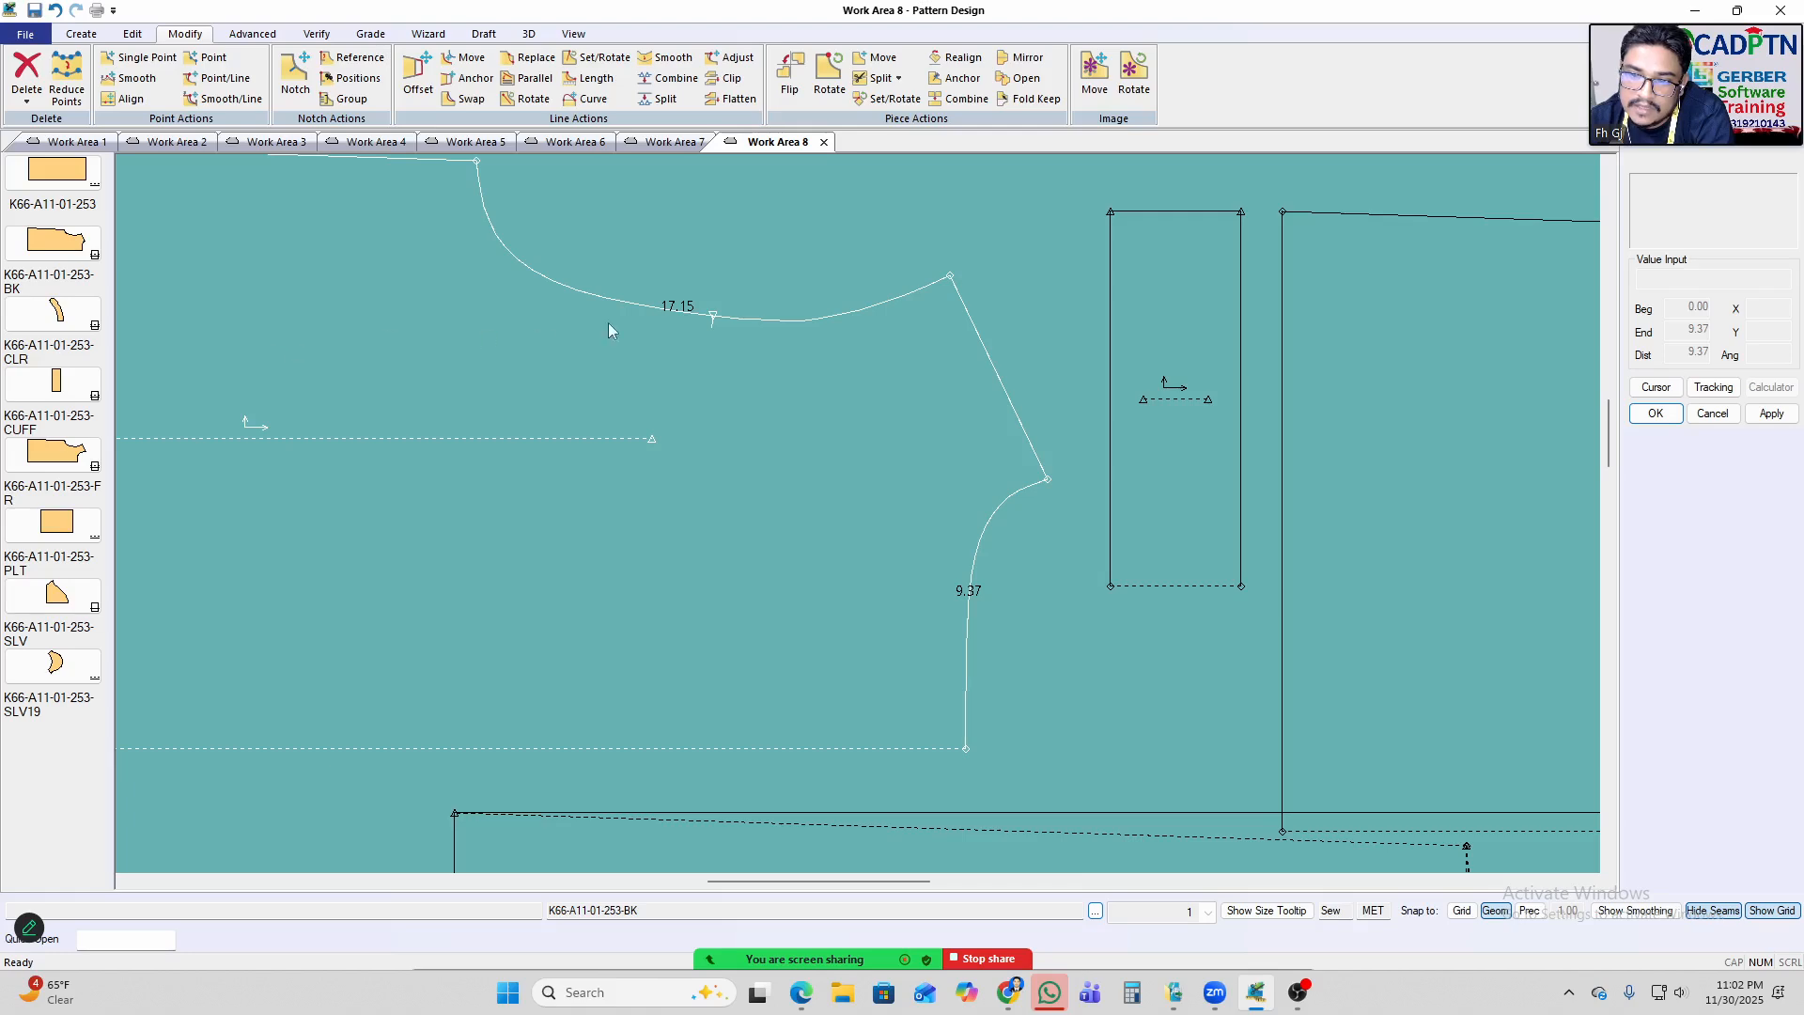
scroll(528, 303, down, 2)
scroll(577, 449, down, 3)
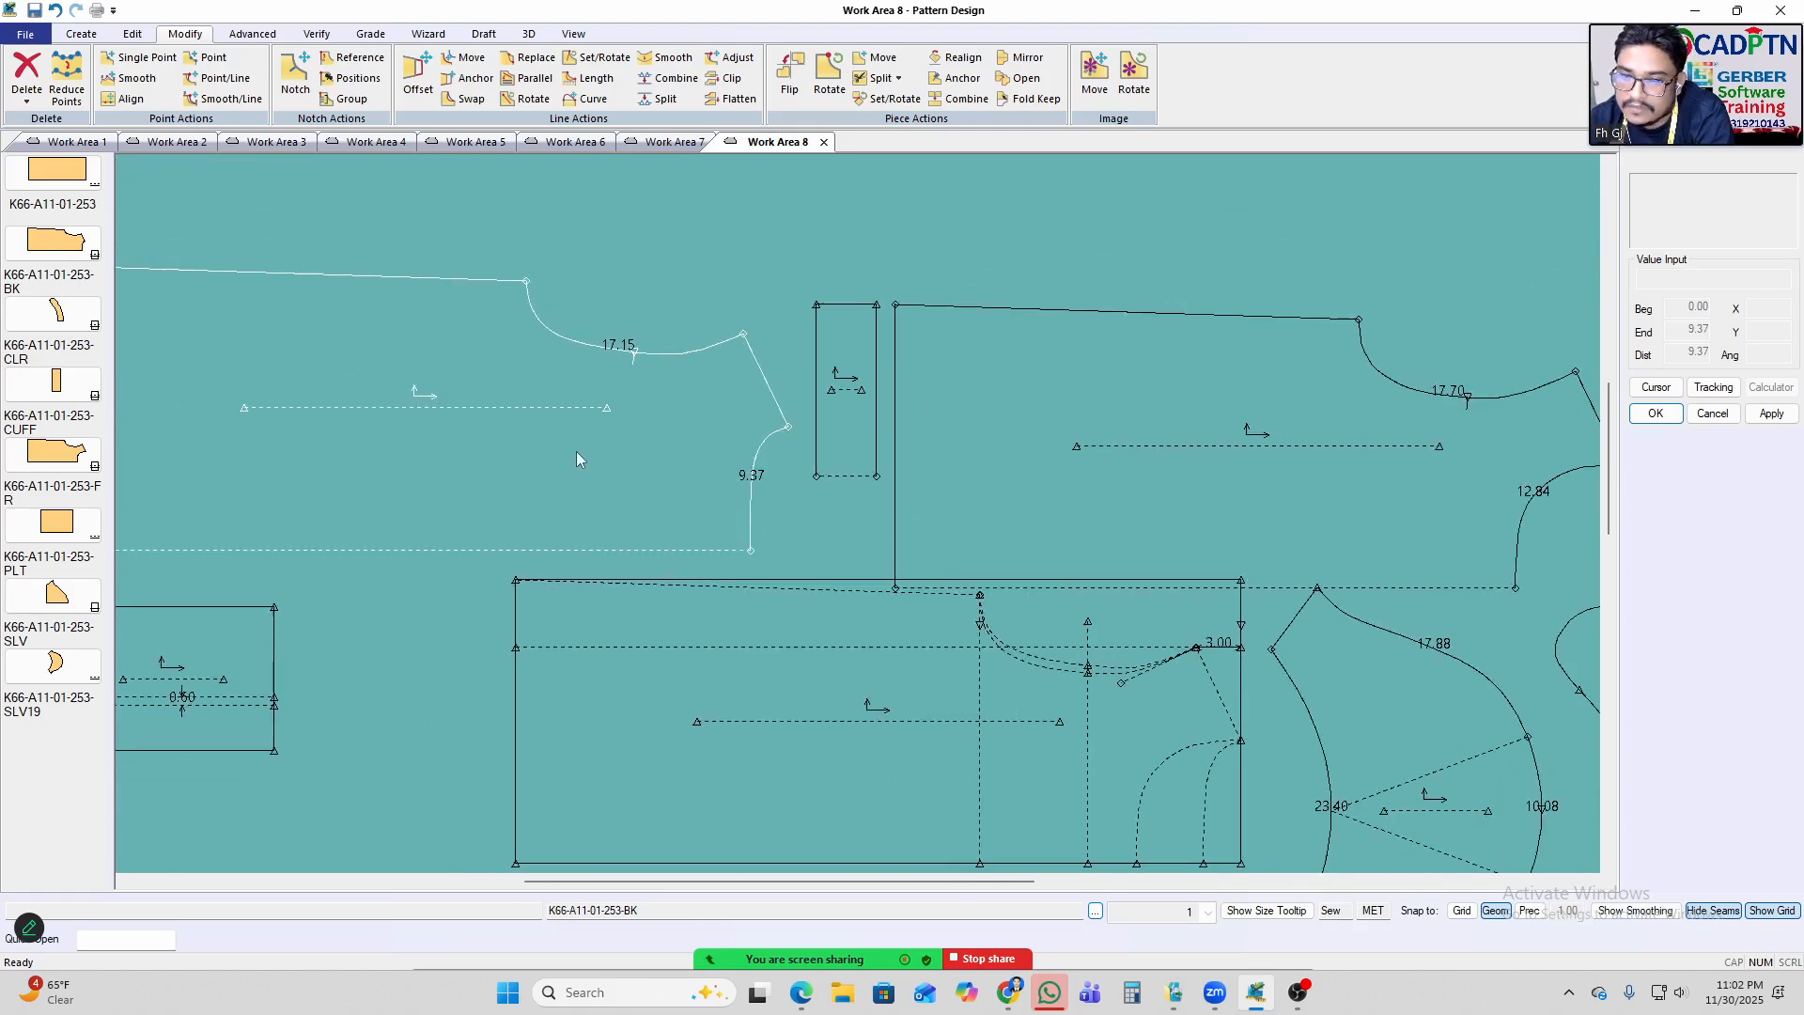
scroll(582, 303, down, 1)
scroll(1256, 355, up, 1)
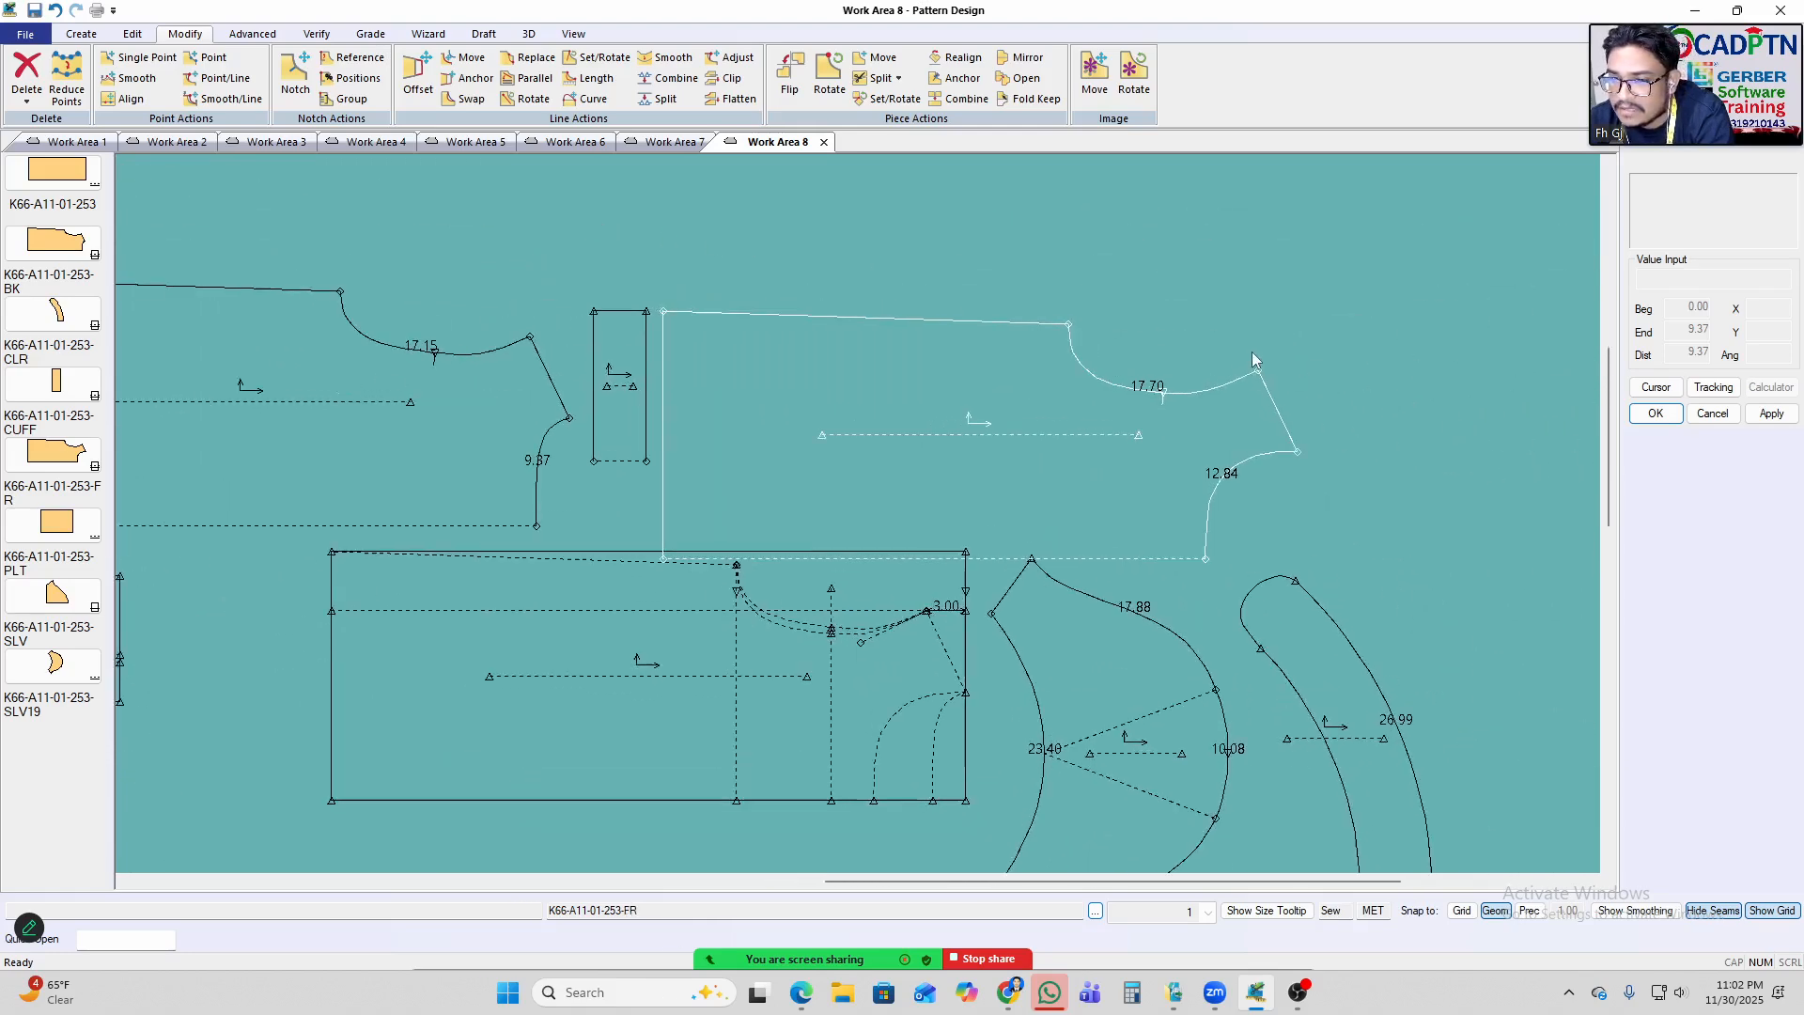
scroll(1158, 367, up, 1)
scroll(994, 274, down, 3)
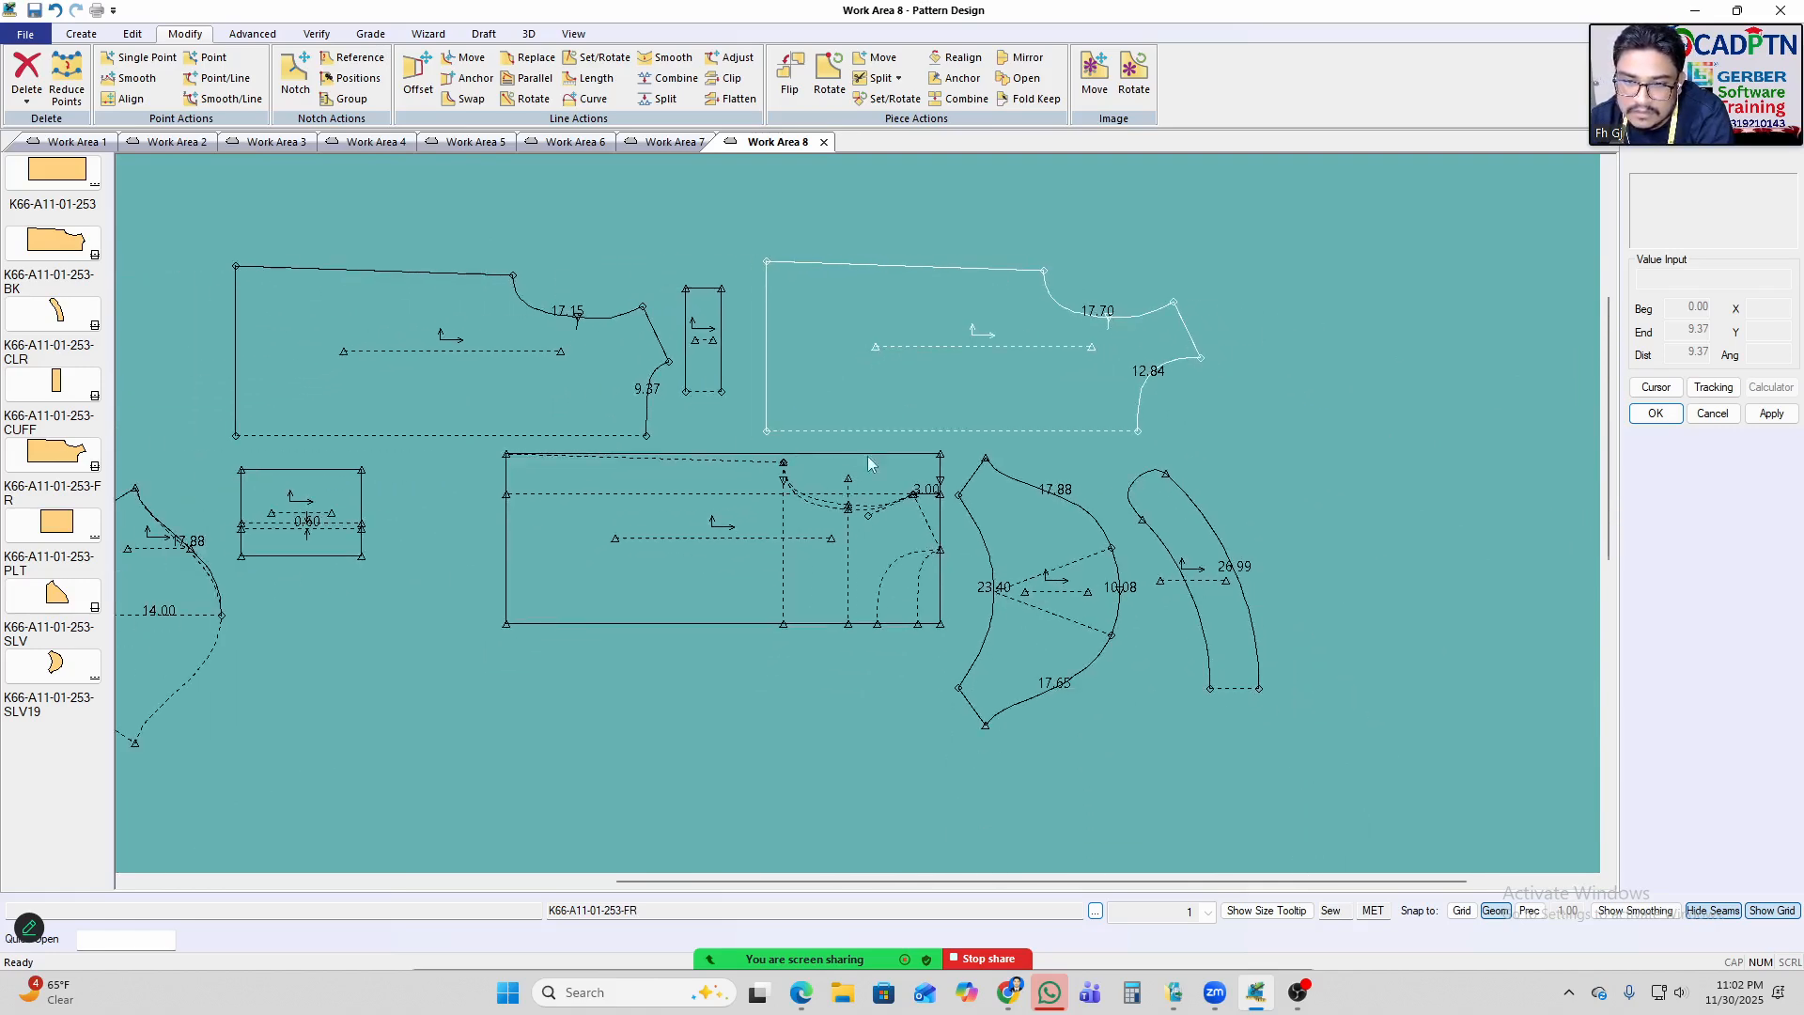
scroll(1527, 517, down, 2)
scroll(648, 604, up, 2)
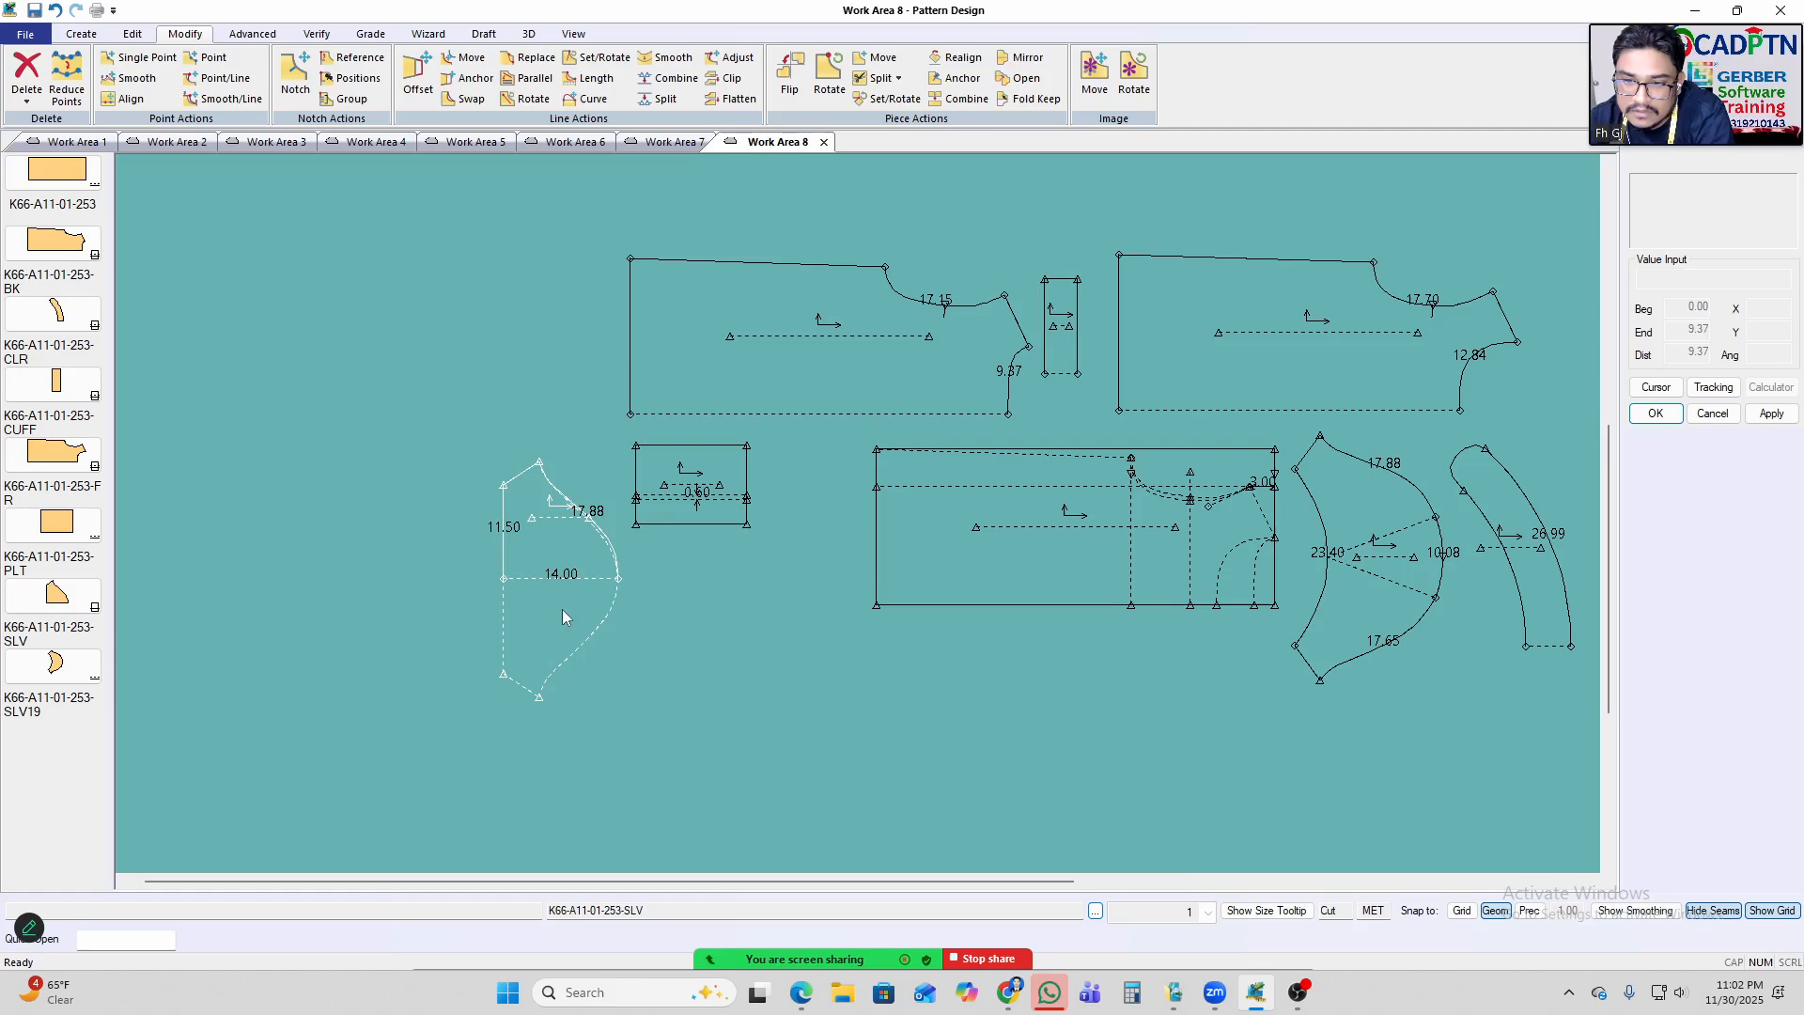
Move the K66-A11-01-253-SLV sleeve piece into the gap between the PLT piece and the body draft.
scroll(843, 648, up, 2)
scroll(721, 621, up, 3)
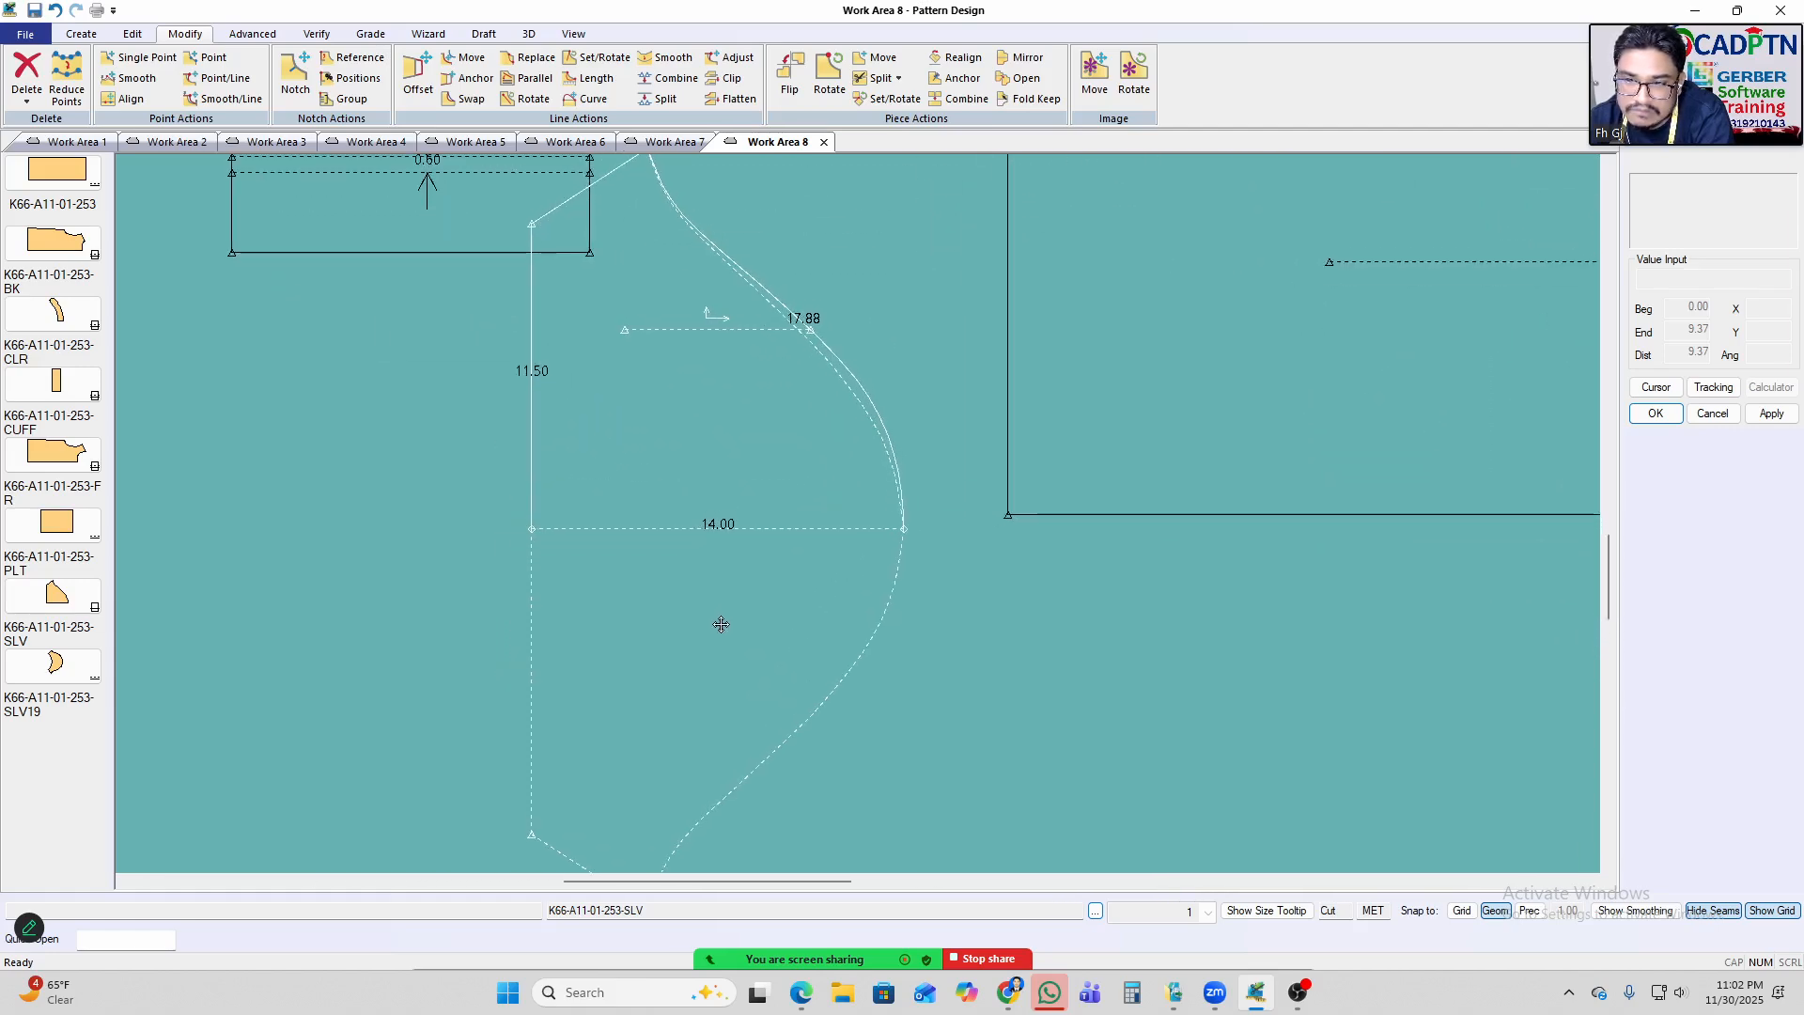
middle_drag(721, 624, 733, 423)
scroll(724, 489, up, 1)
scroll(785, 564, down, 2)
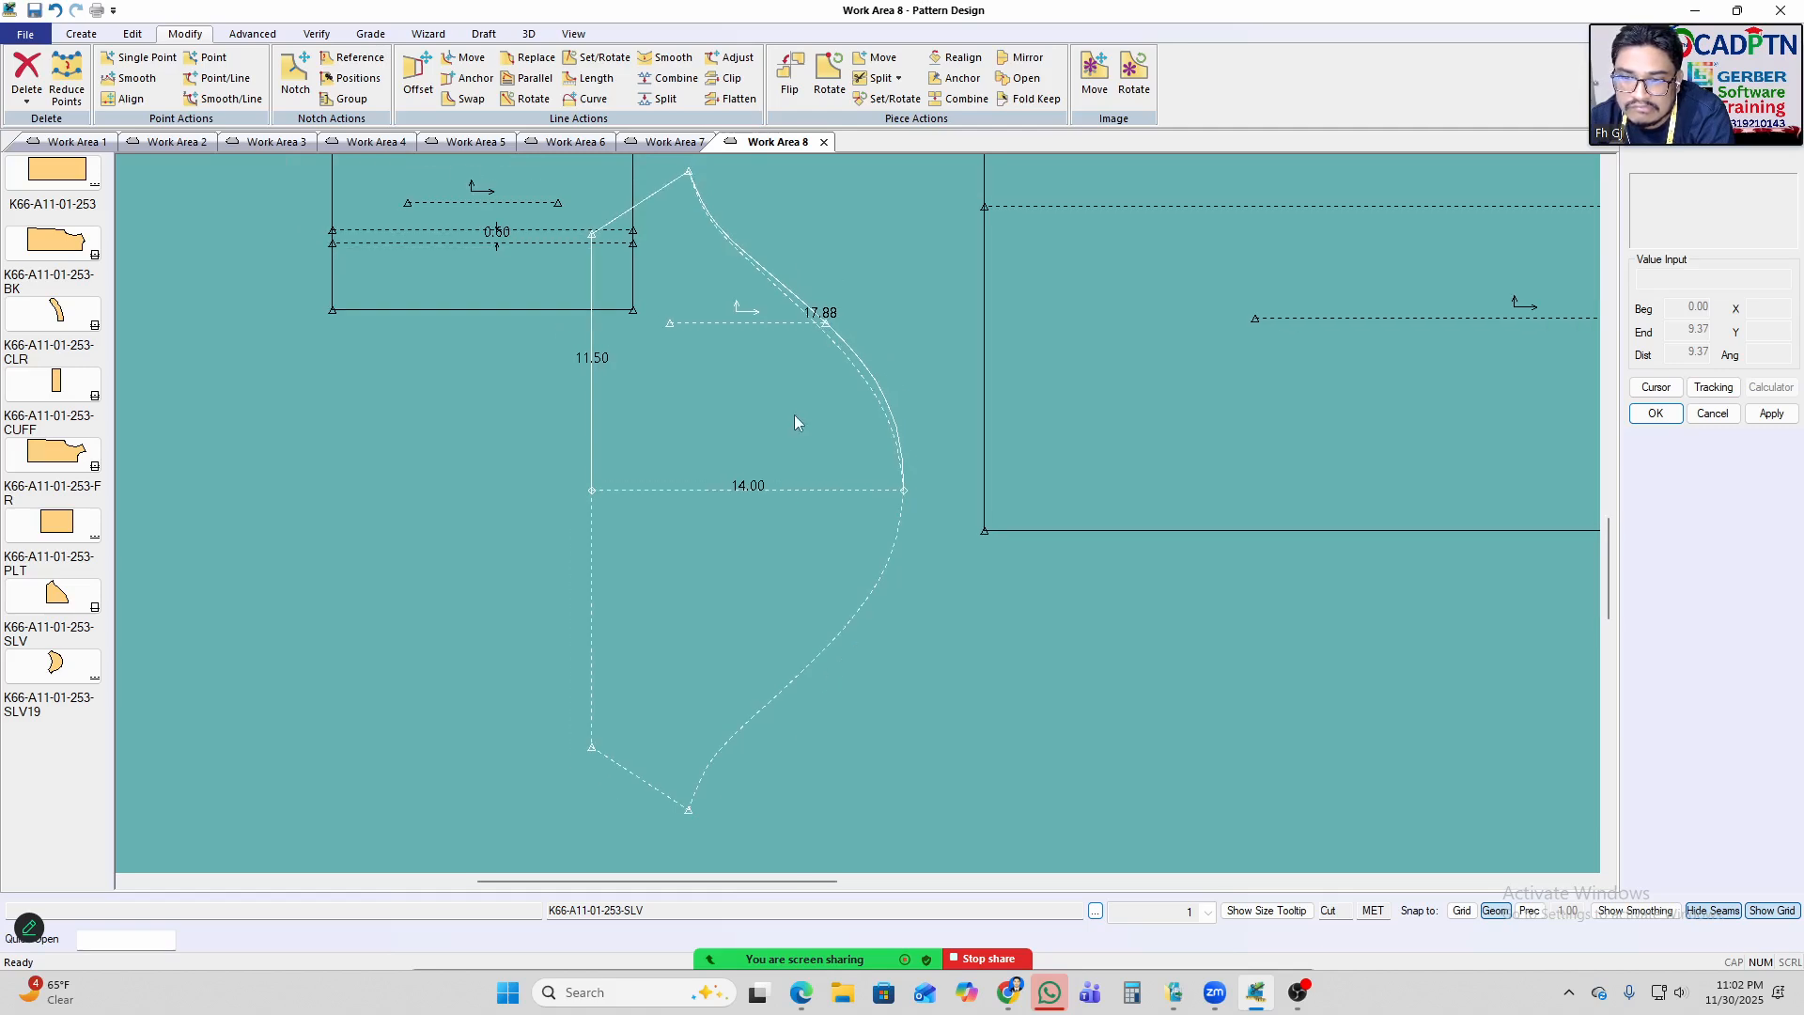
drag(795, 414, 829, 407)
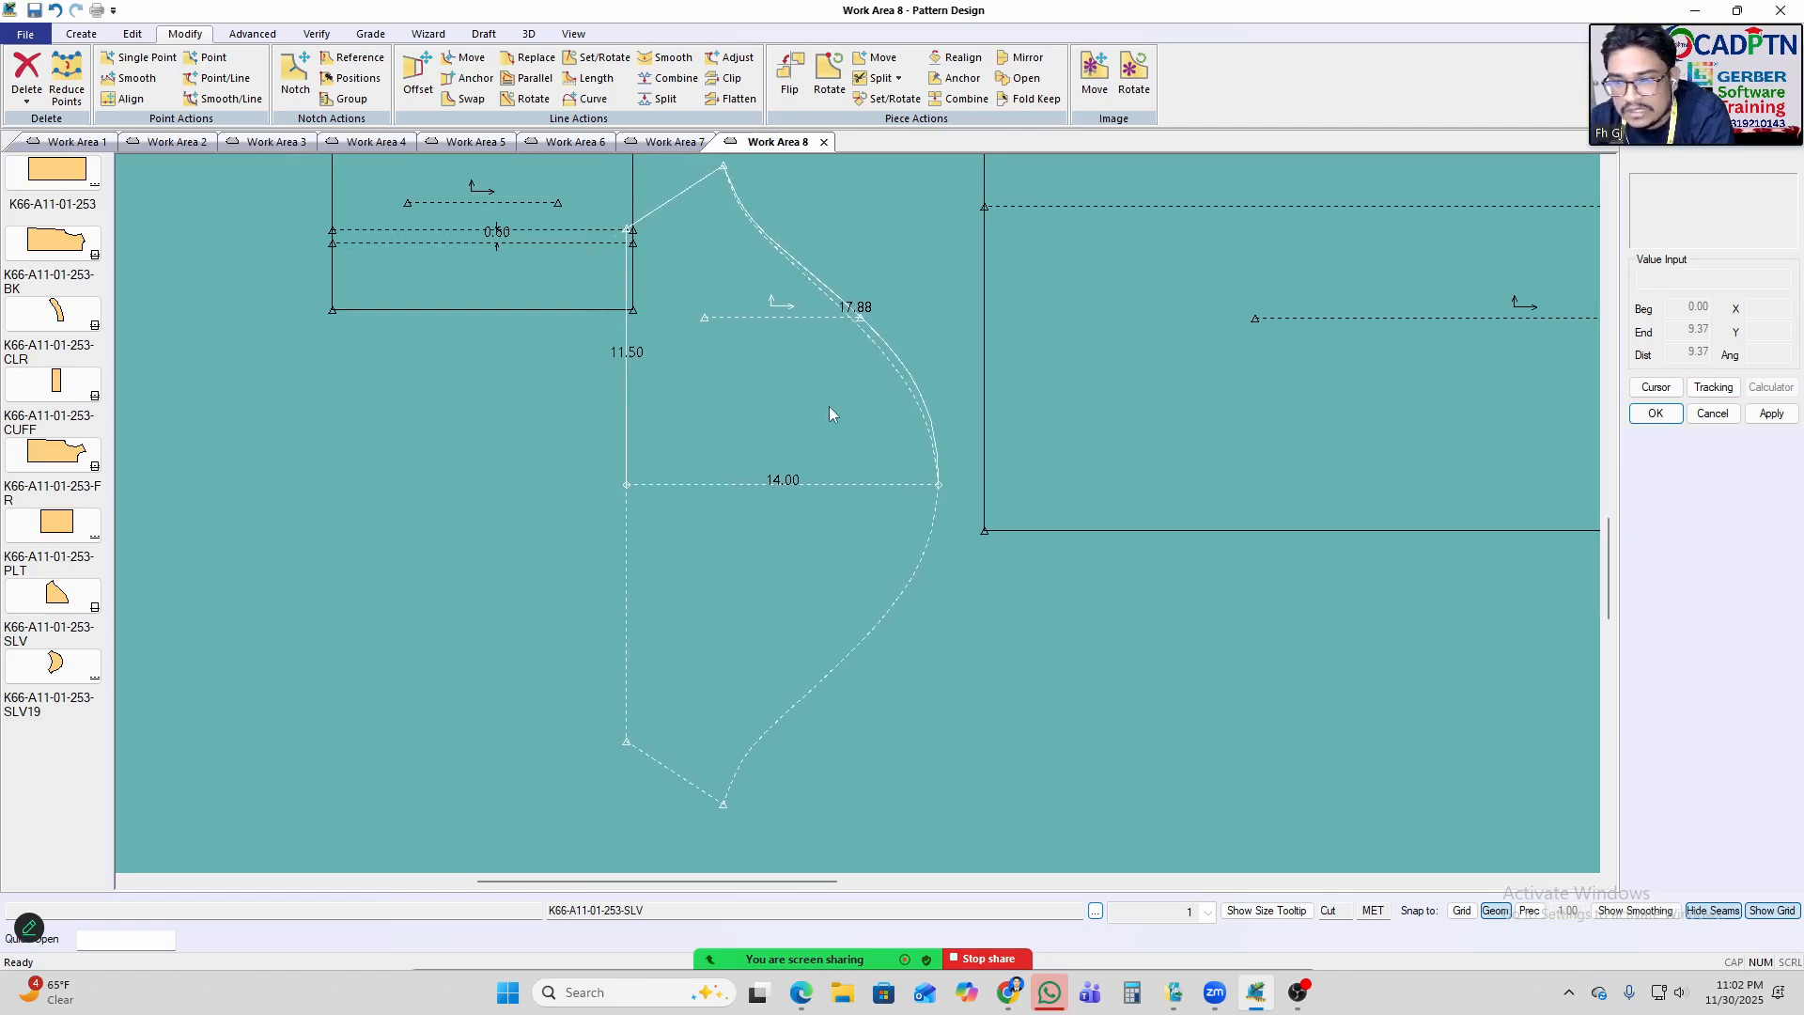
scroll(836, 625, up, 1)
drag(846, 632, 836, 602)
click(837, 598)
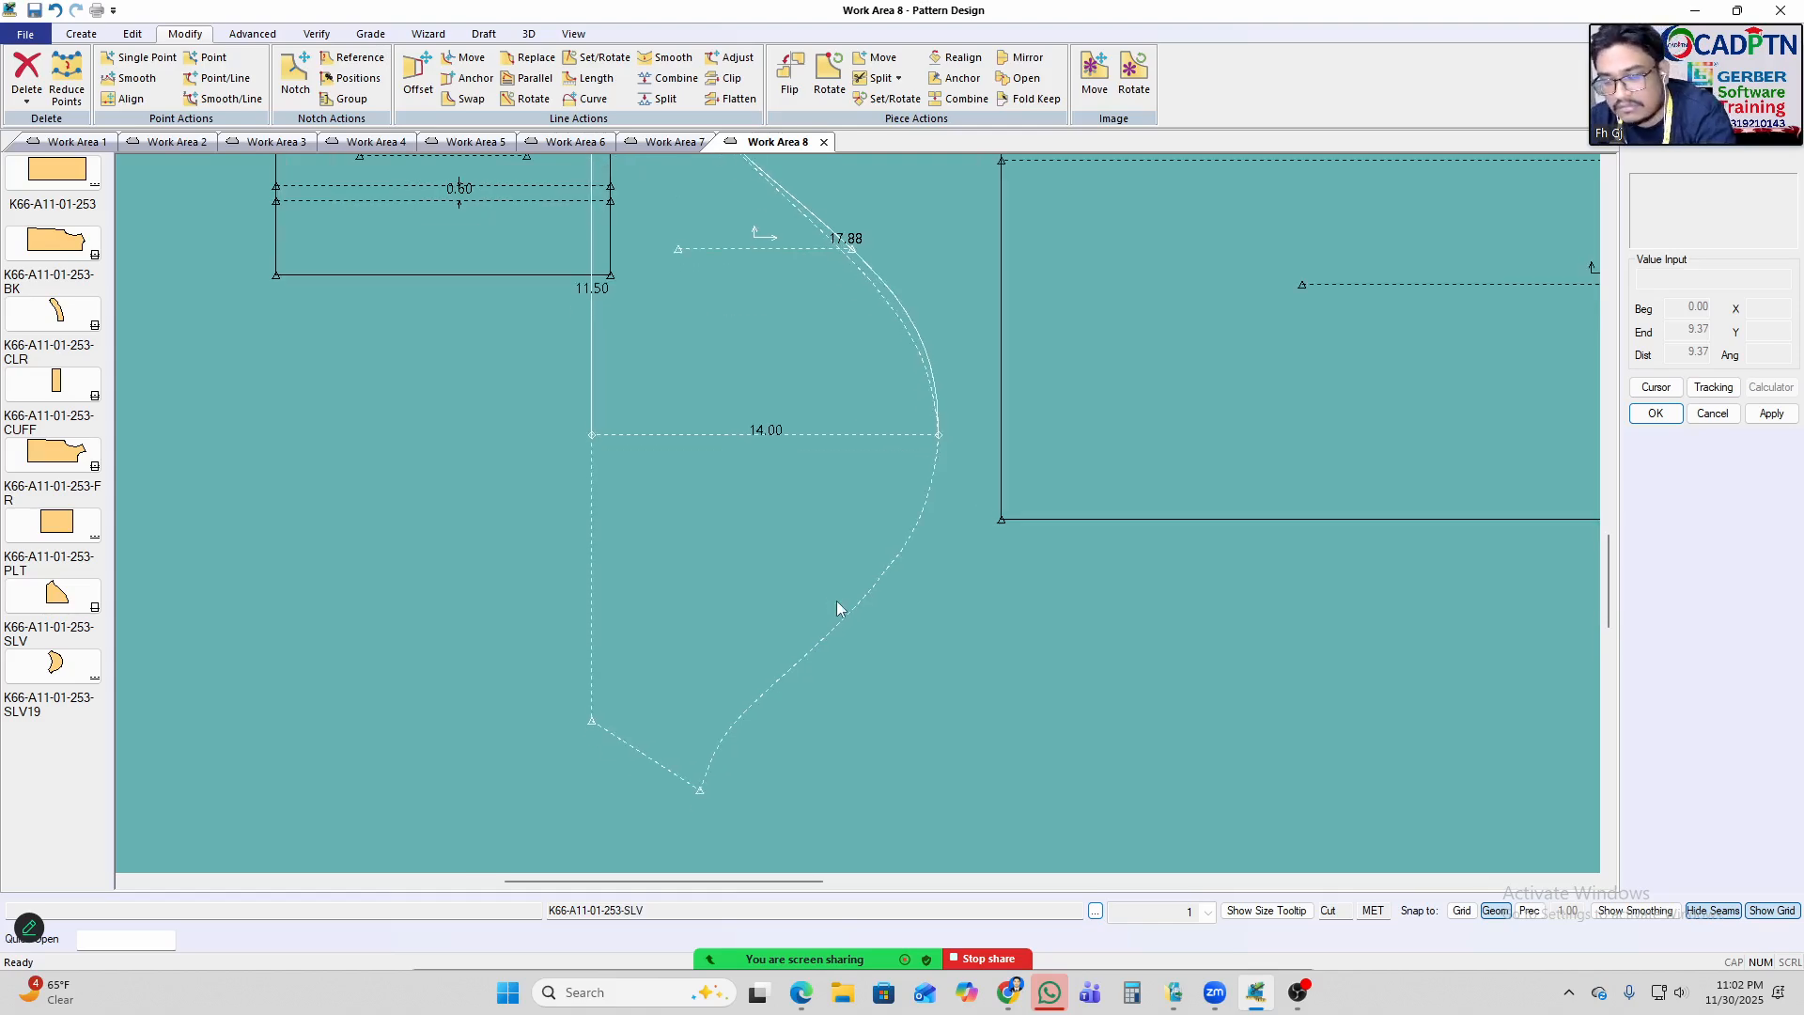
Draw a straight line on the K66-A11-01-253-SLV sleeve from the cap's peak to the underarm point of the mirrored half.
key(l)
click(935, 438)
scroll(739, 738, up, 1)
click(701, 818)
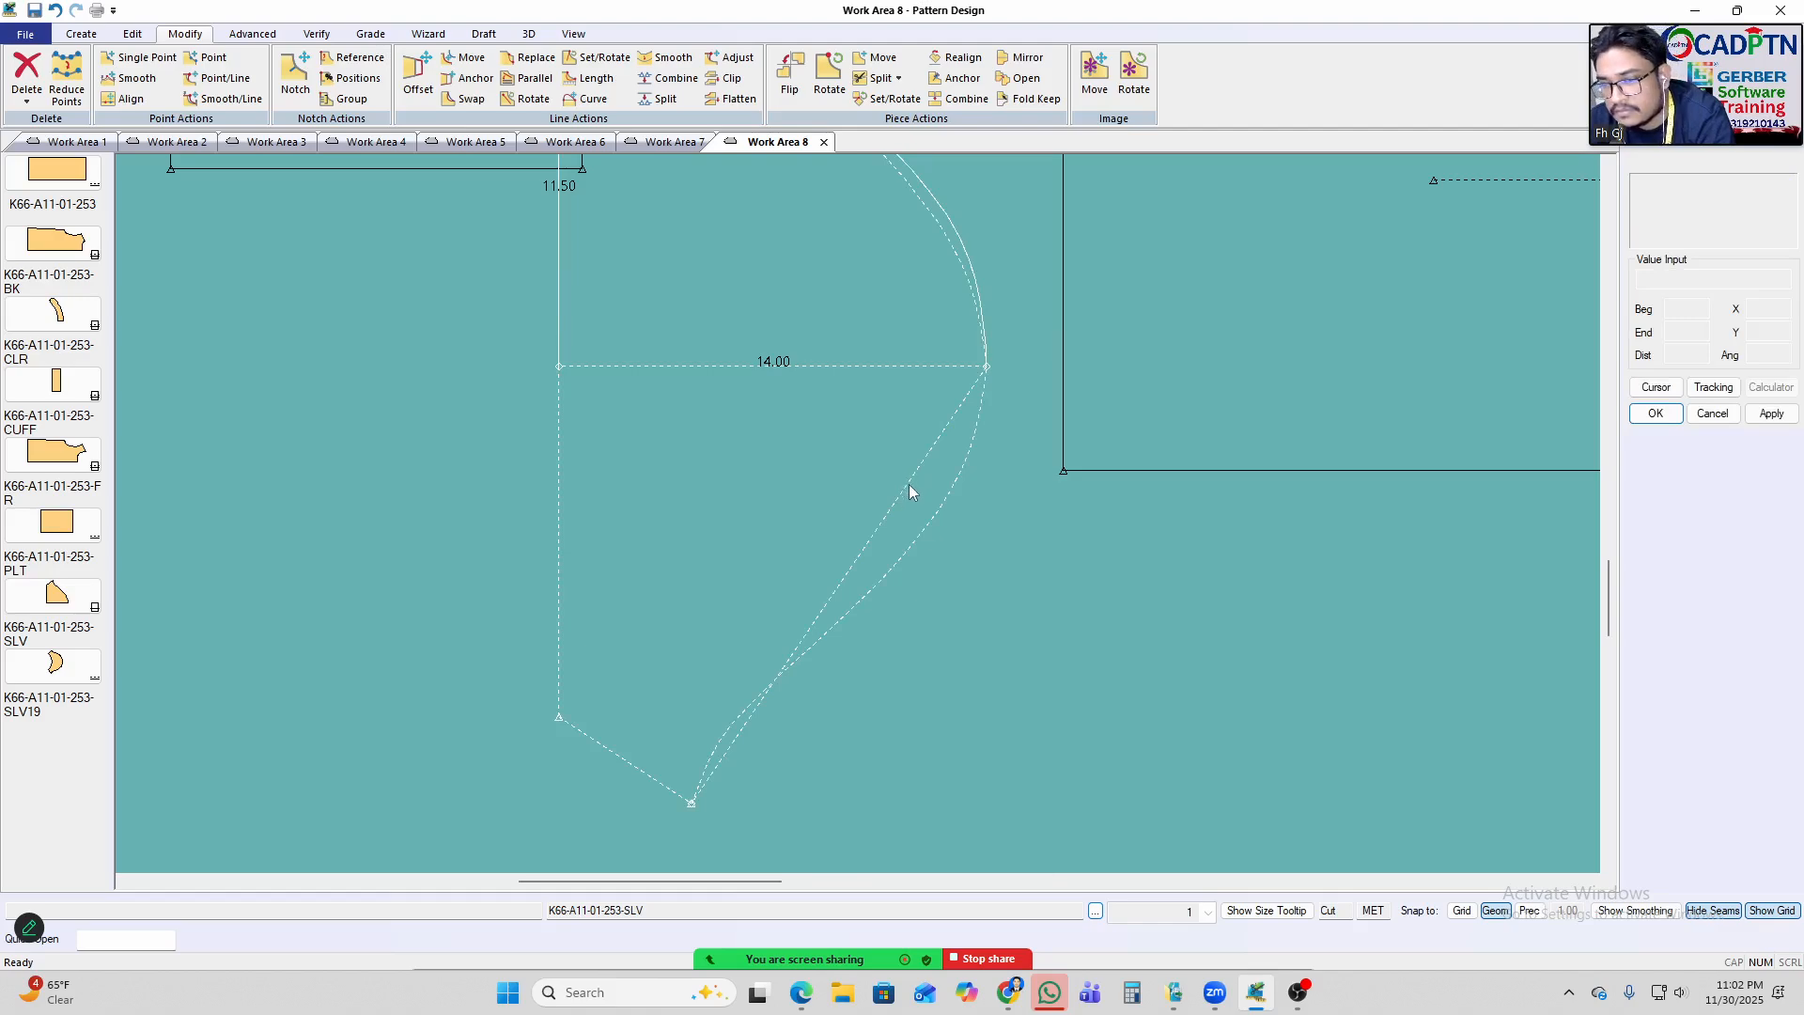
scroll(717, 564, down, 5)
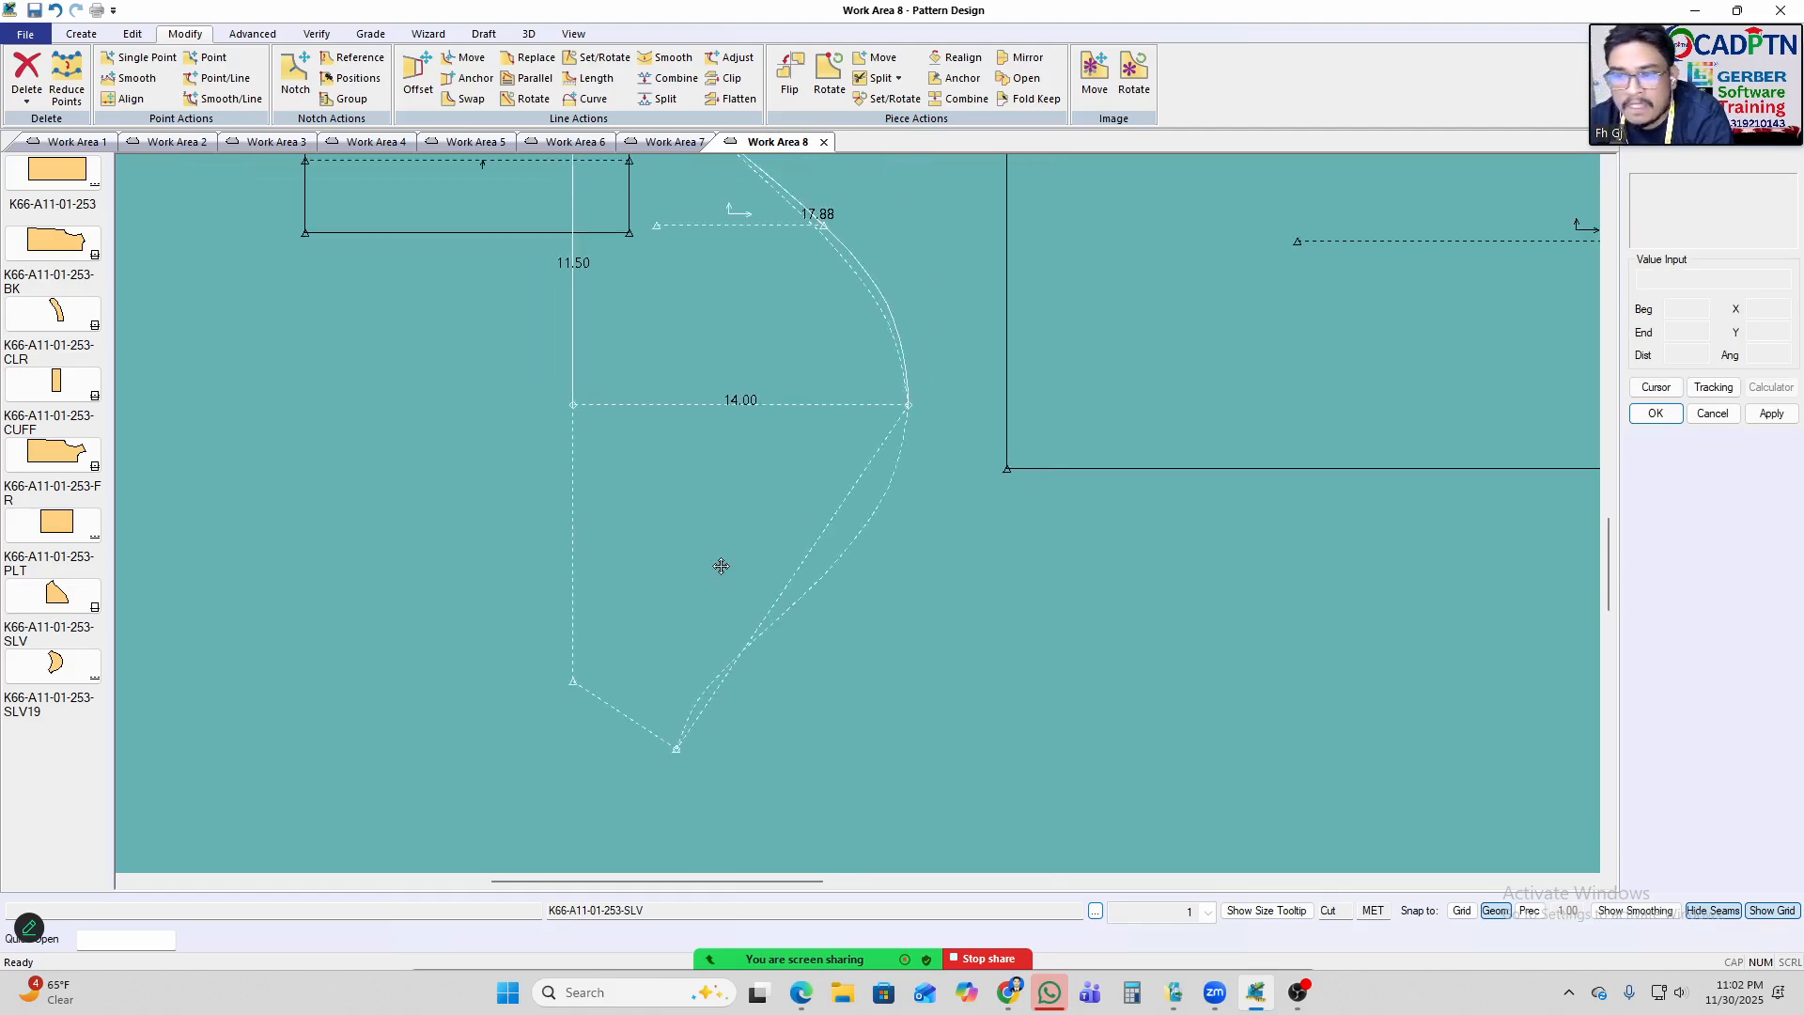
scroll(543, 690, down, 2)
scroll(887, 528, up, 3)
Move the K66-A11-01-253-CLR collar piece into the empty space below the body draft and the SLV19 sleeve.
drag(856, 551, 810, 617)
scroll(810, 617, down, 2)
scroll(1435, 575, up, 5)
click(1190, 385)
click(1157, 363)
scroll(1157, 365, down, 4)
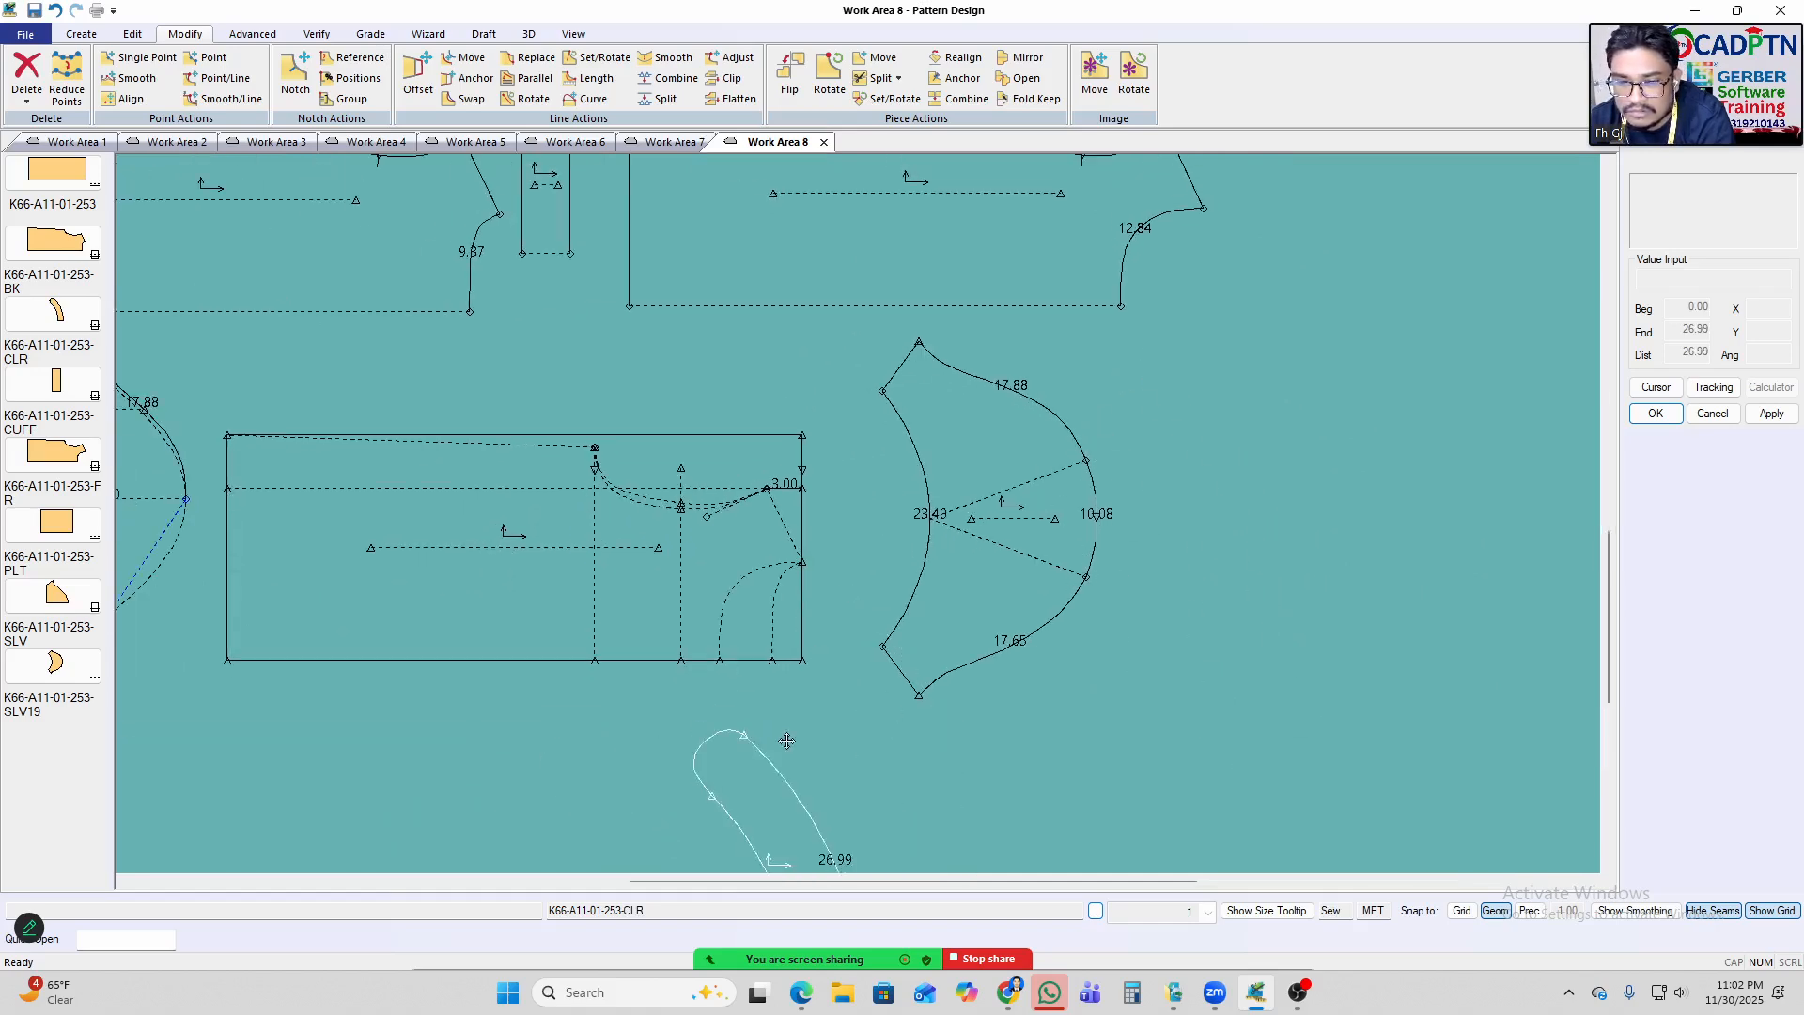
scroll(801, 741, up, 6)
click(866, 687)
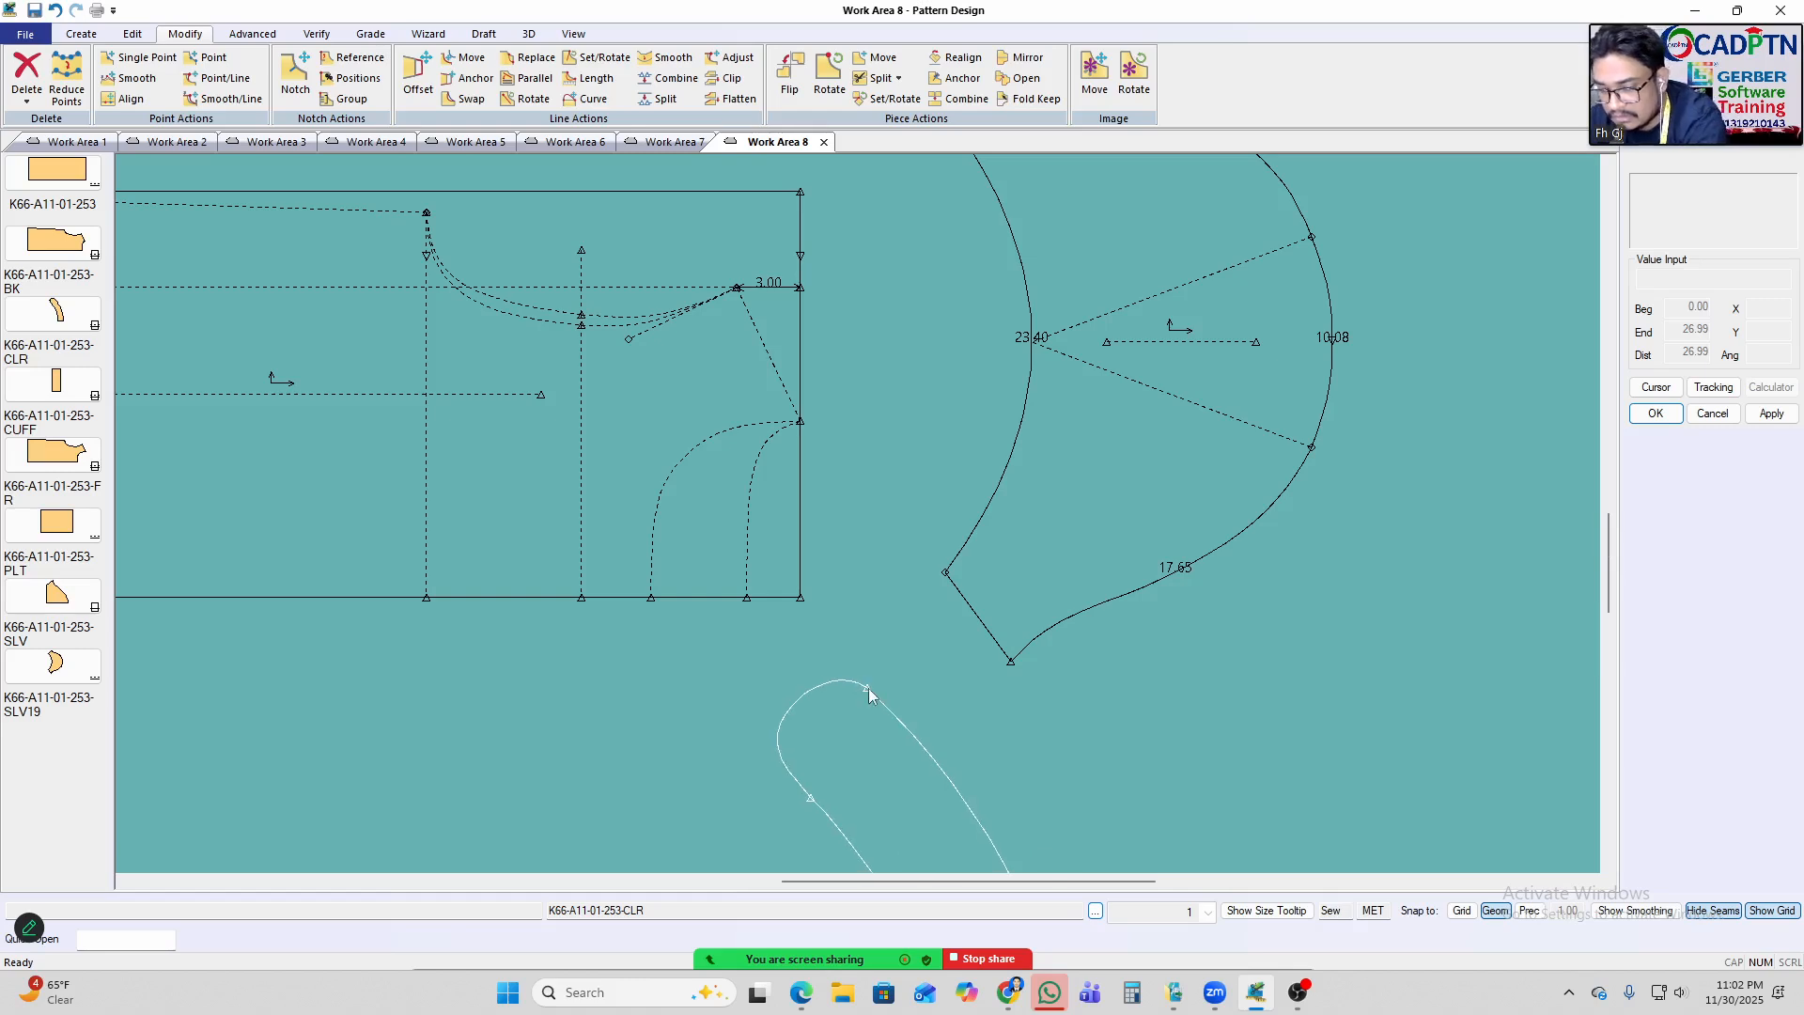
Rotate the collar piece 180° using 90° counterclockwise increments, without a reference location or alignment.
key(r)
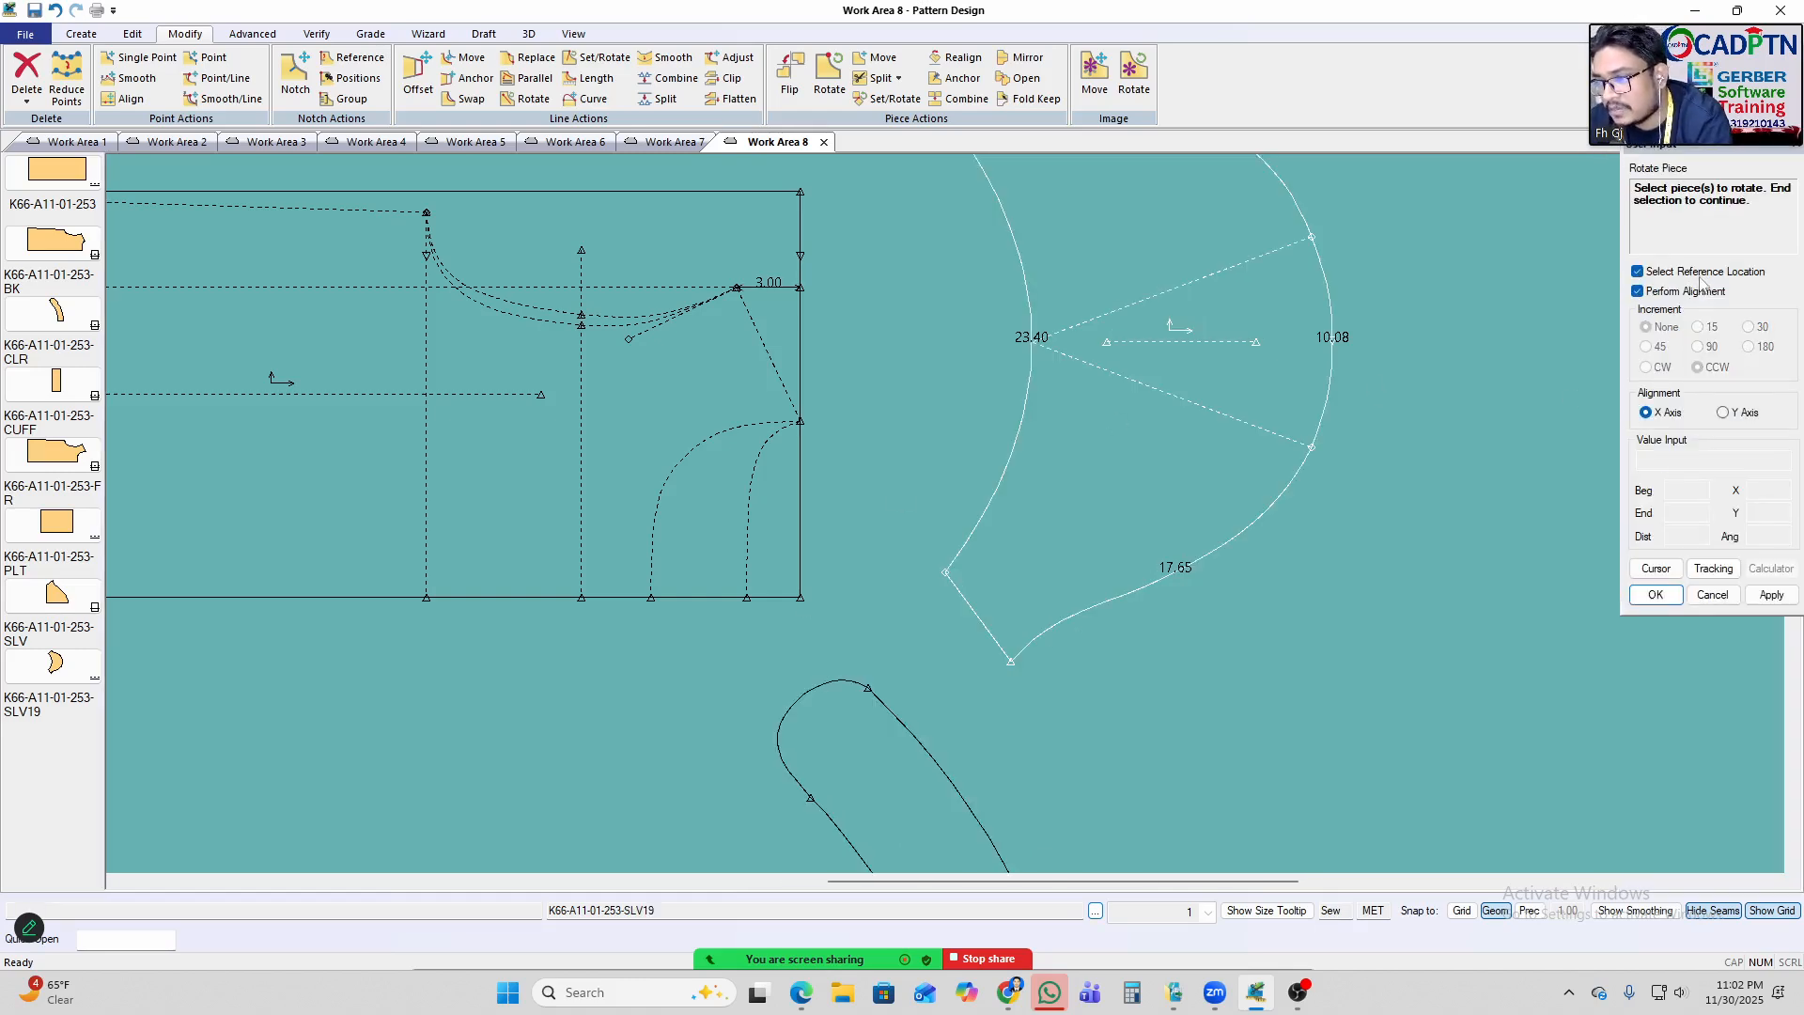
click(1701, 272)
click(1697, 292)
click(1699, 346)
click(1111, 451)
right_click(1111, 451)
click(1111, 451)
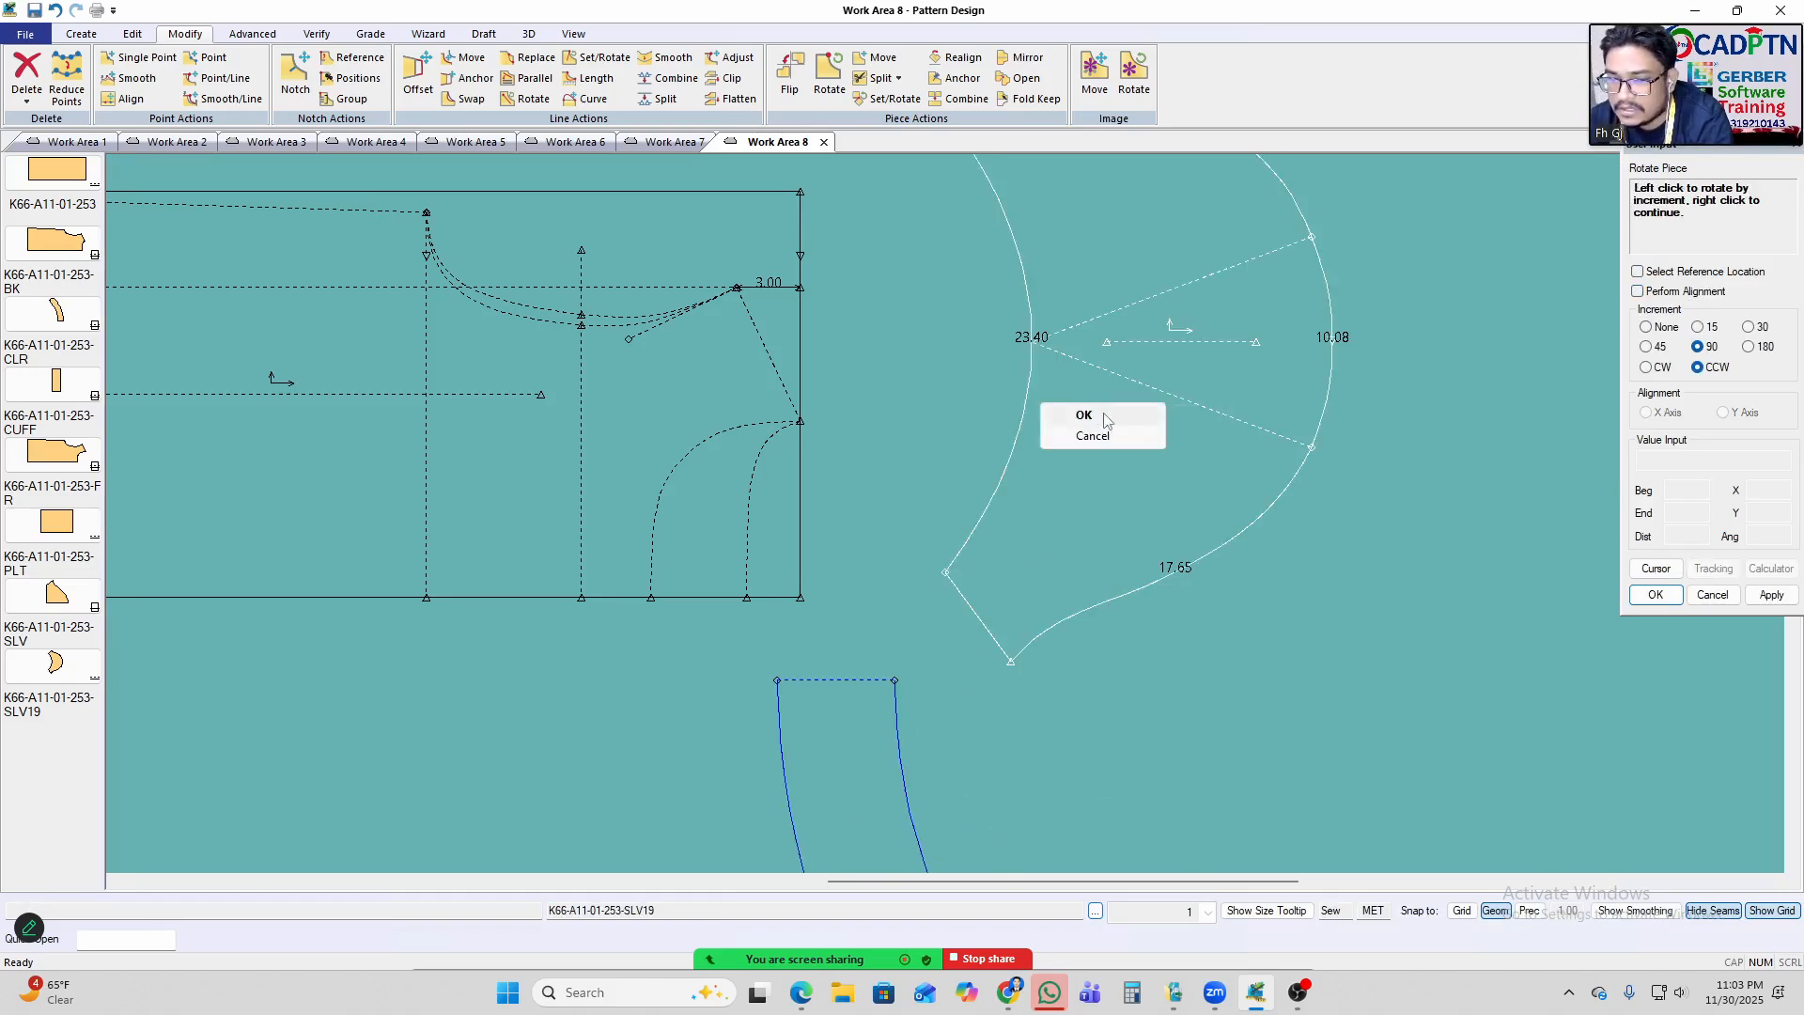
right_click(1104, 413)
click(1101, 437)
Set and rotate the collar piece onto the body draft, matching its long outer edge to the deeper neckline curve from the centre line.
click(890, 806)
scroll(907, 639, up, 2)
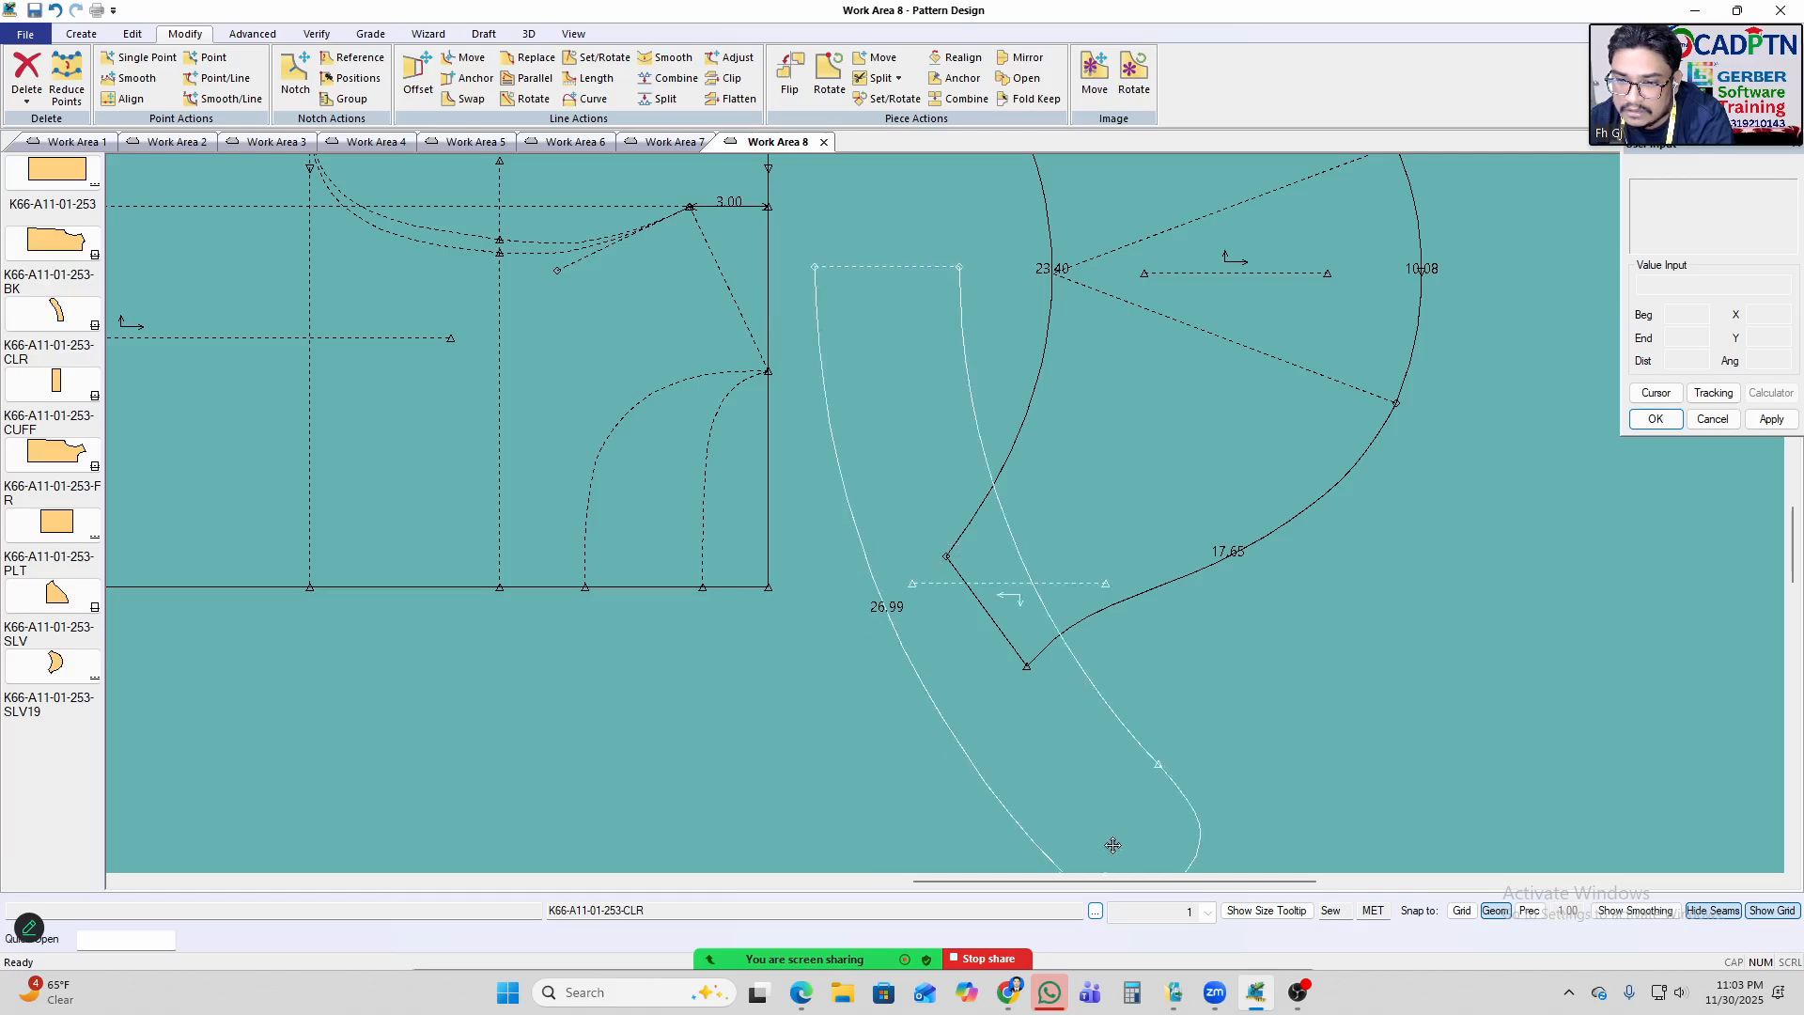
click(1192, 792)
key(s)
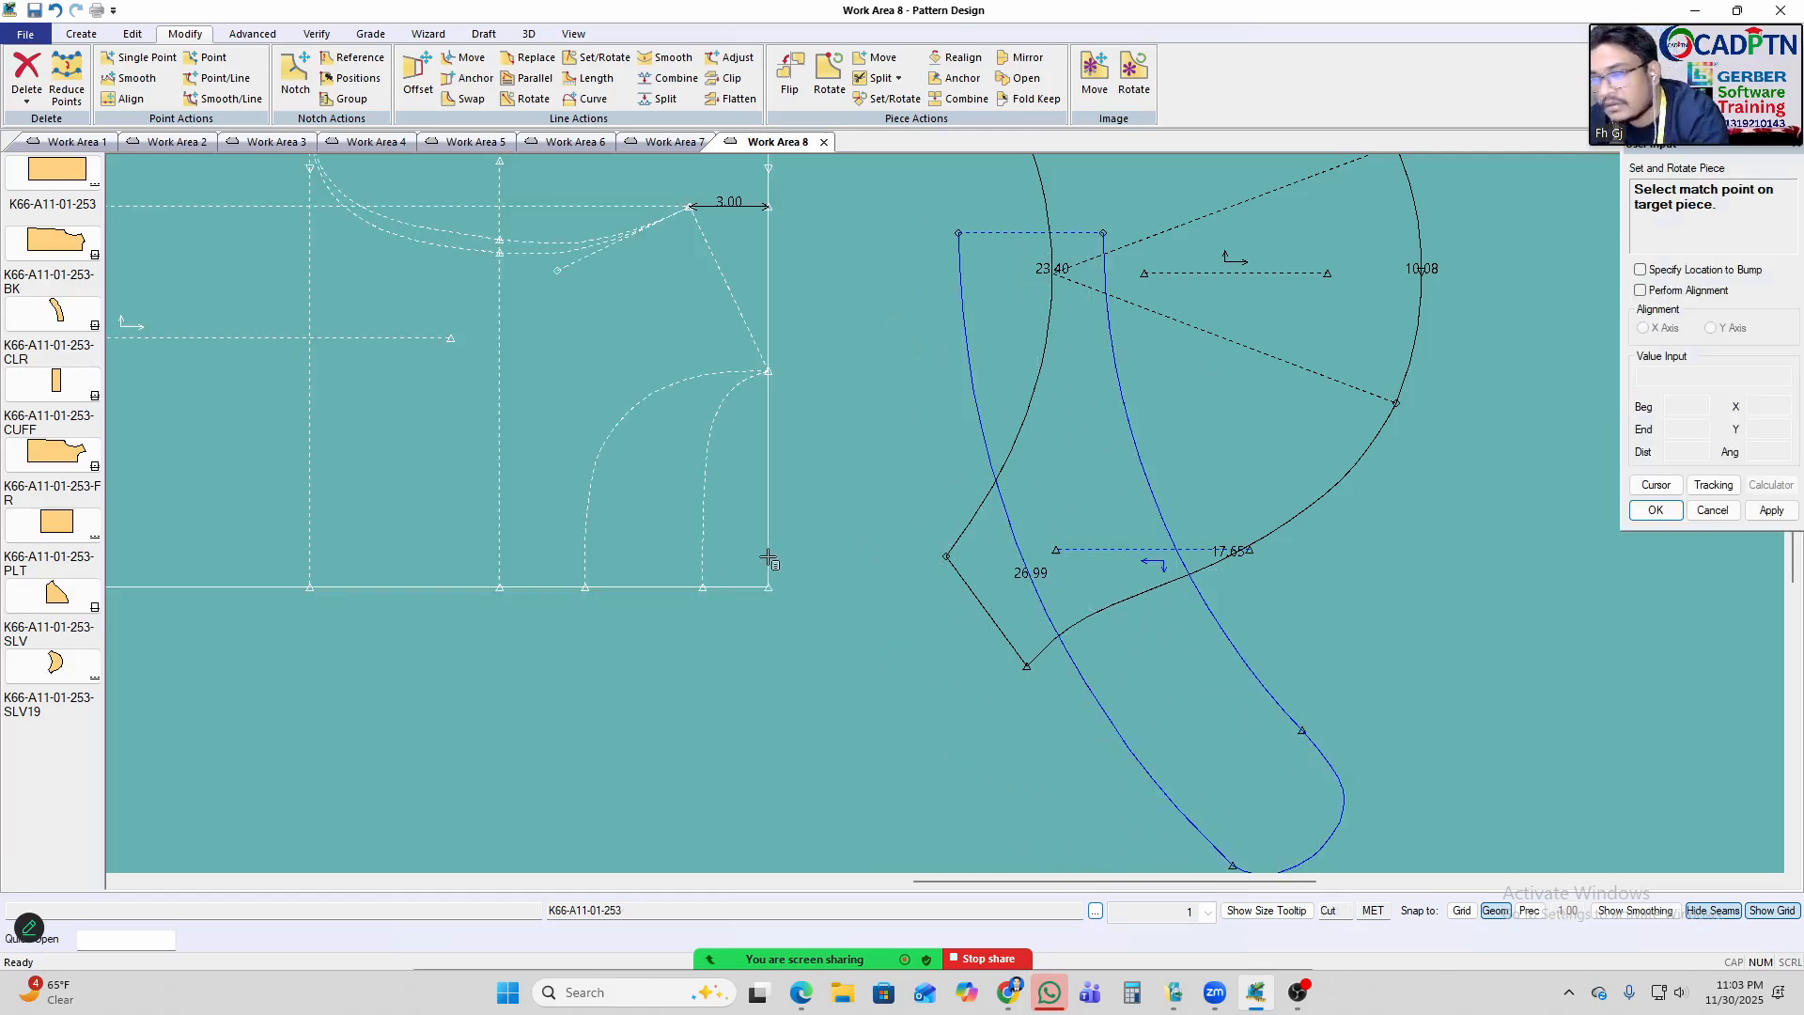
click(587, 562)
click(591, 562)
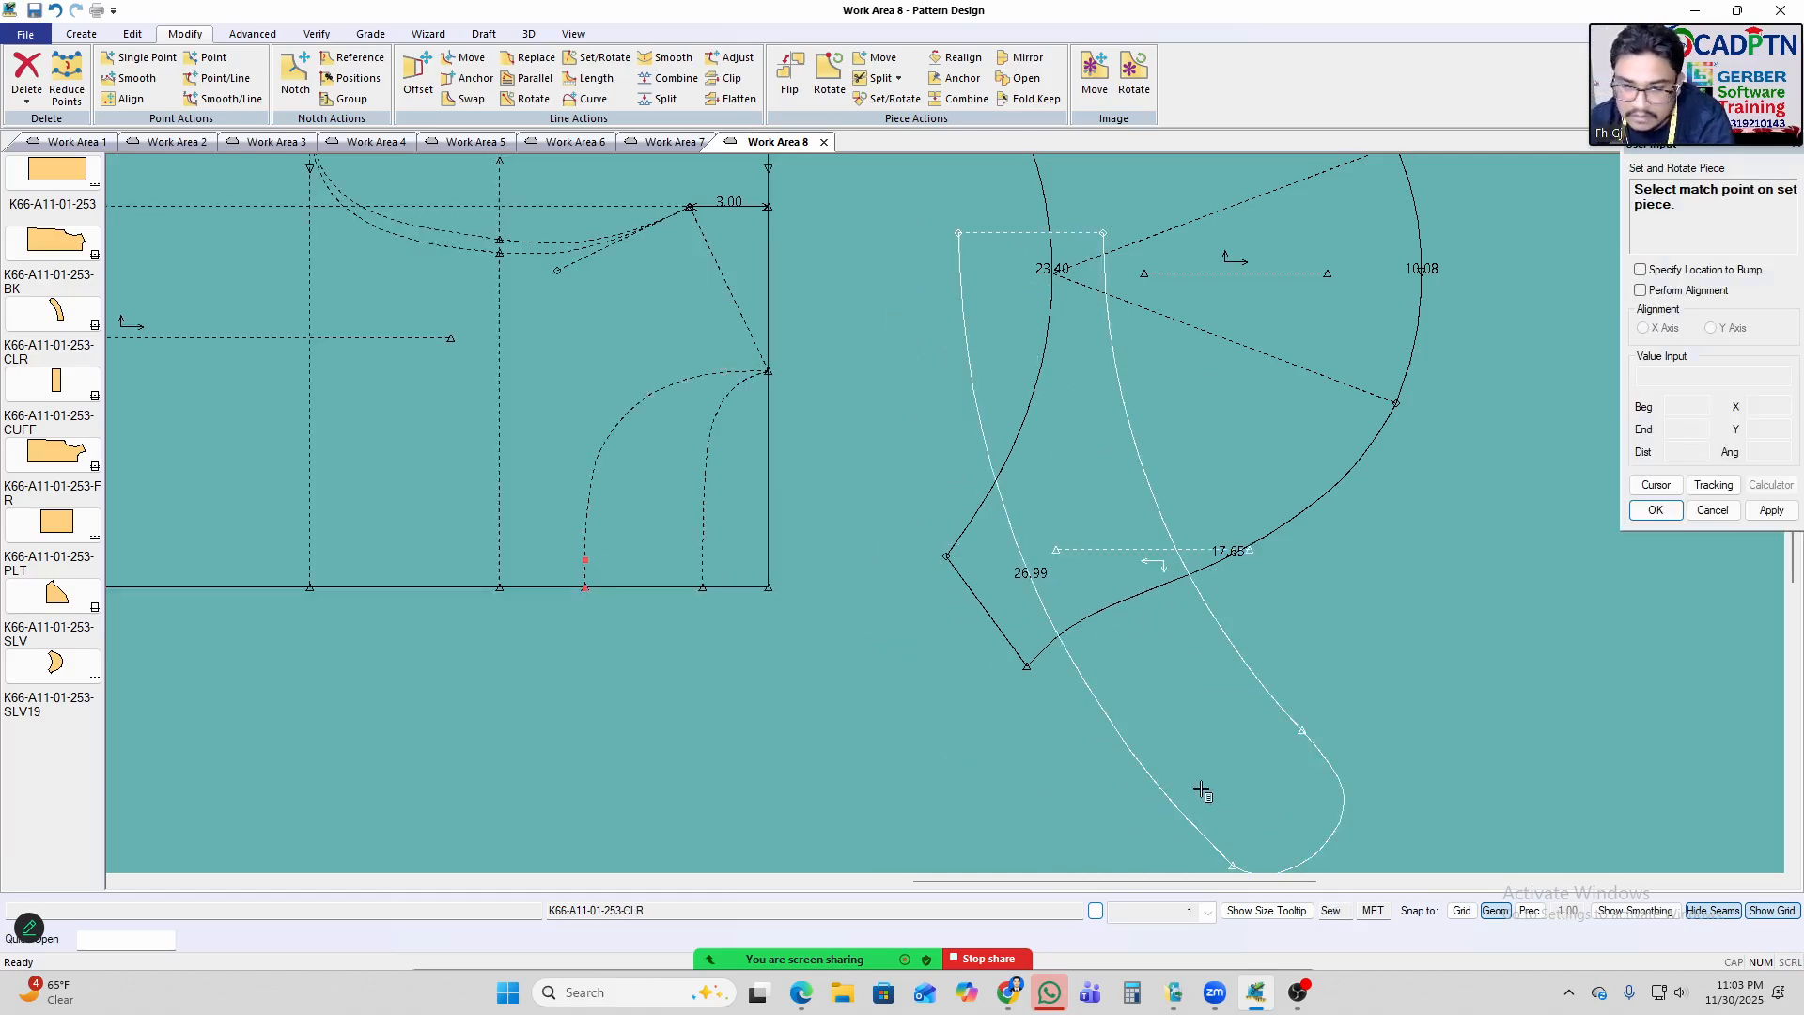
click(1200, 848)
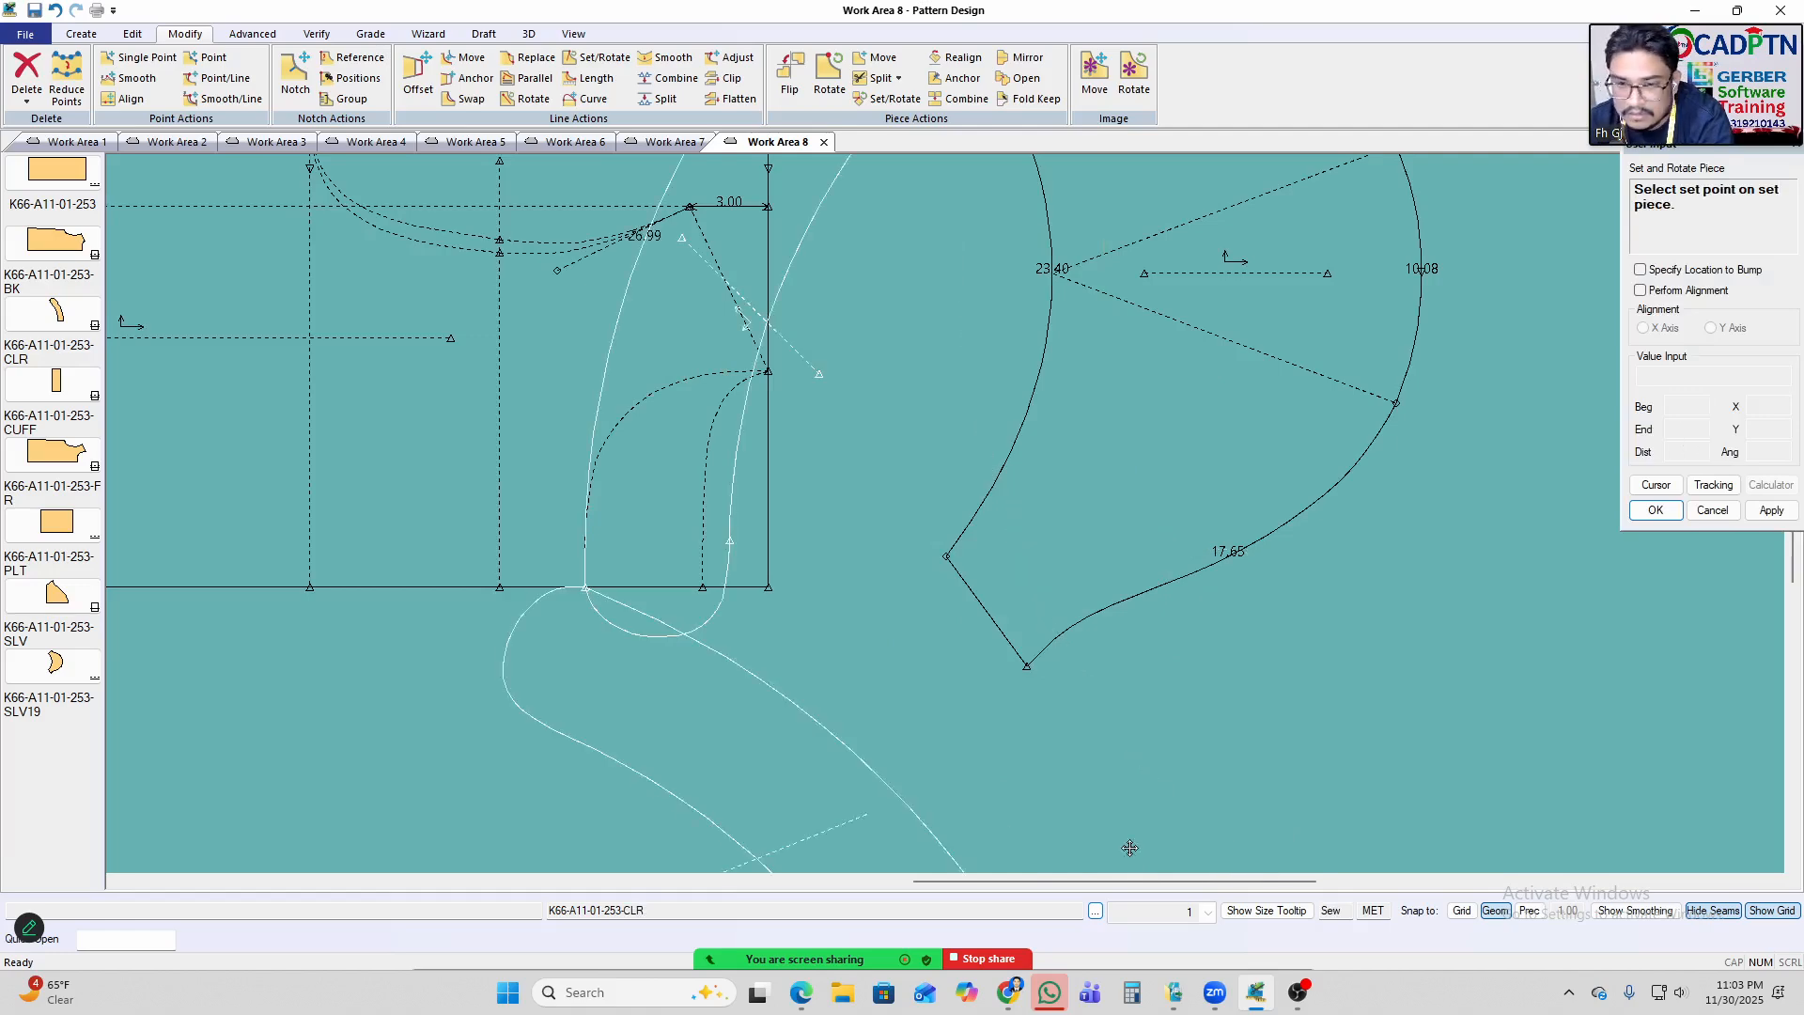
right_click(969, 482)
click(969, 481)
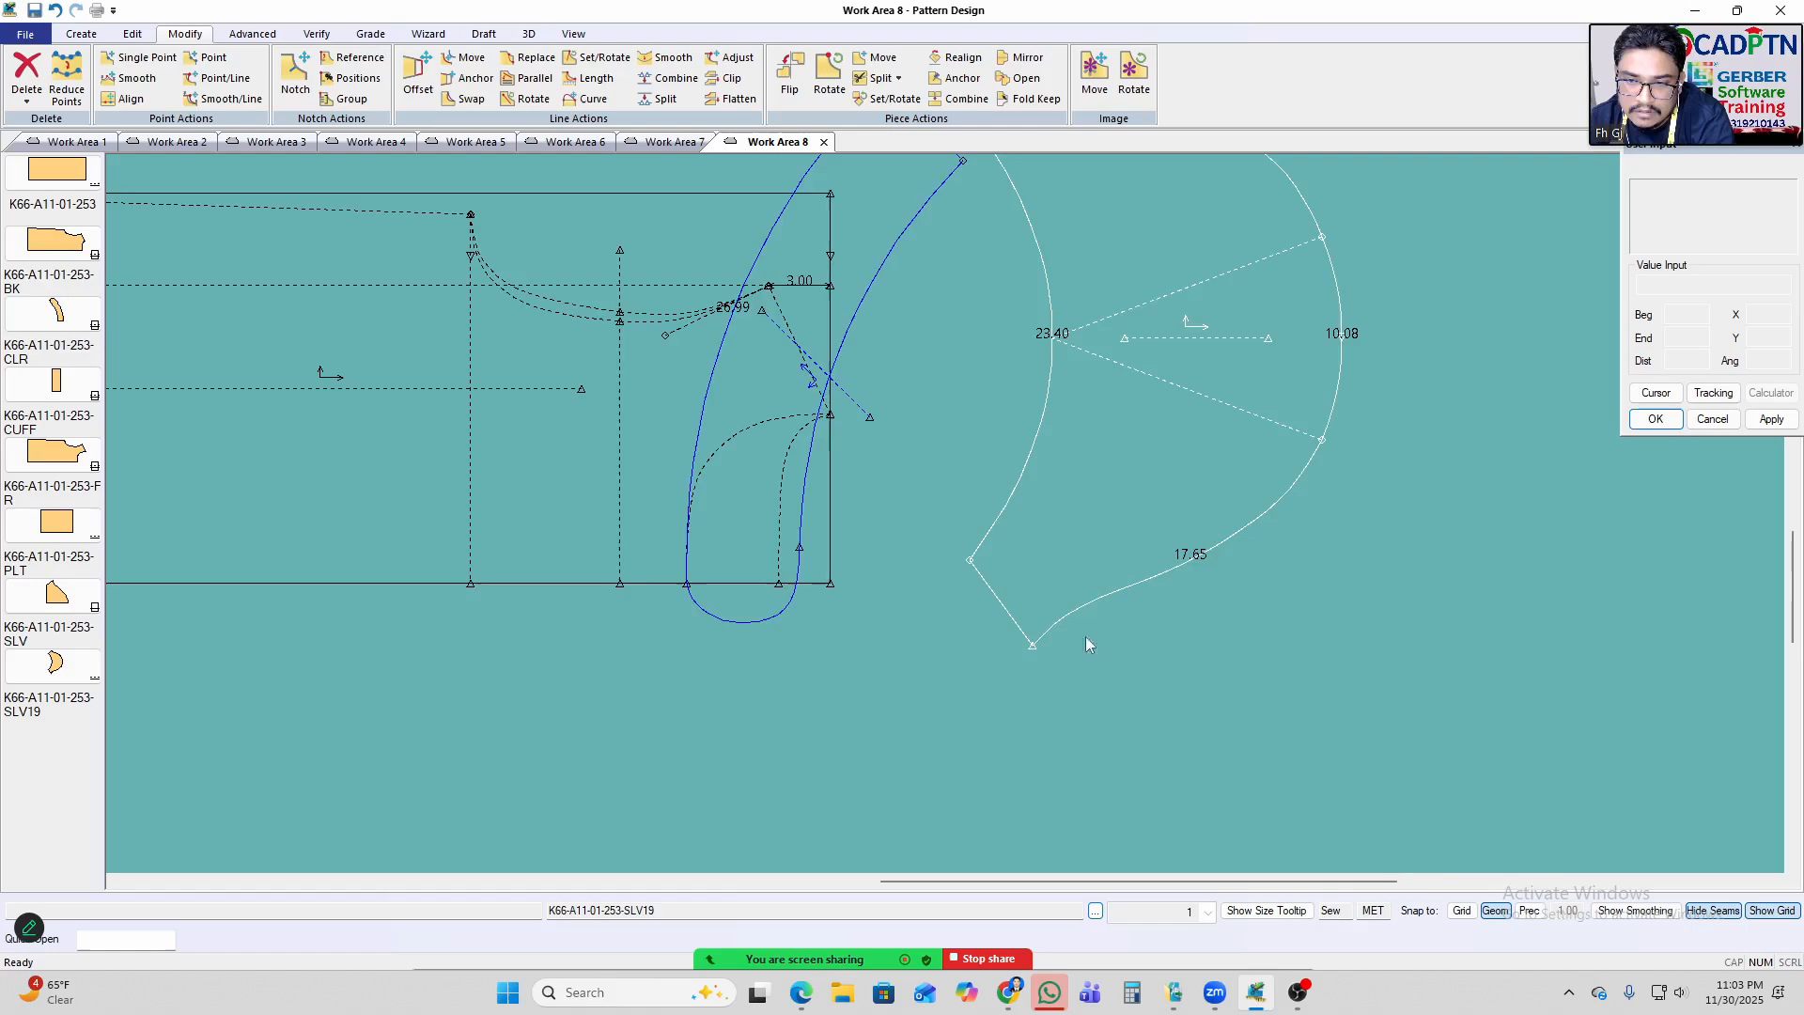
scroll(910, 635, up, 2)
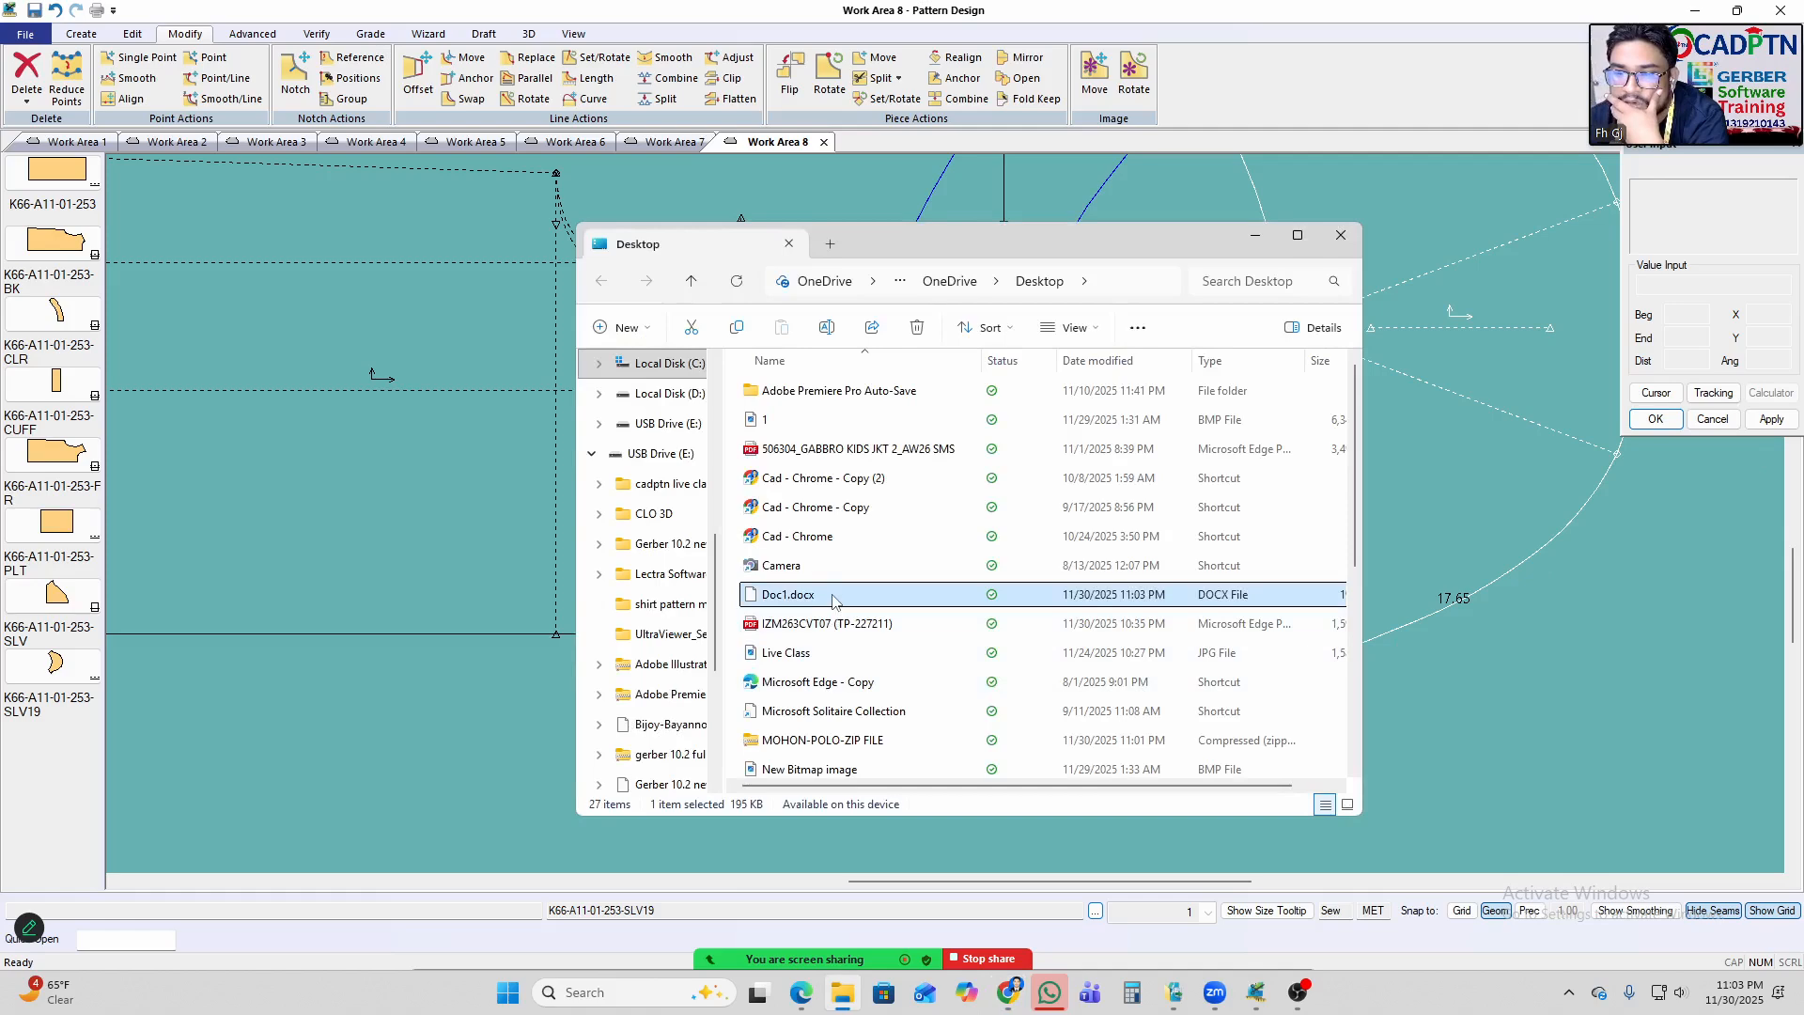
Set Doc1.docx on the Desktop to always open with Adobe Illustrator 2024 and cancel the Microsoft Word import options.
right_click(834, 601)
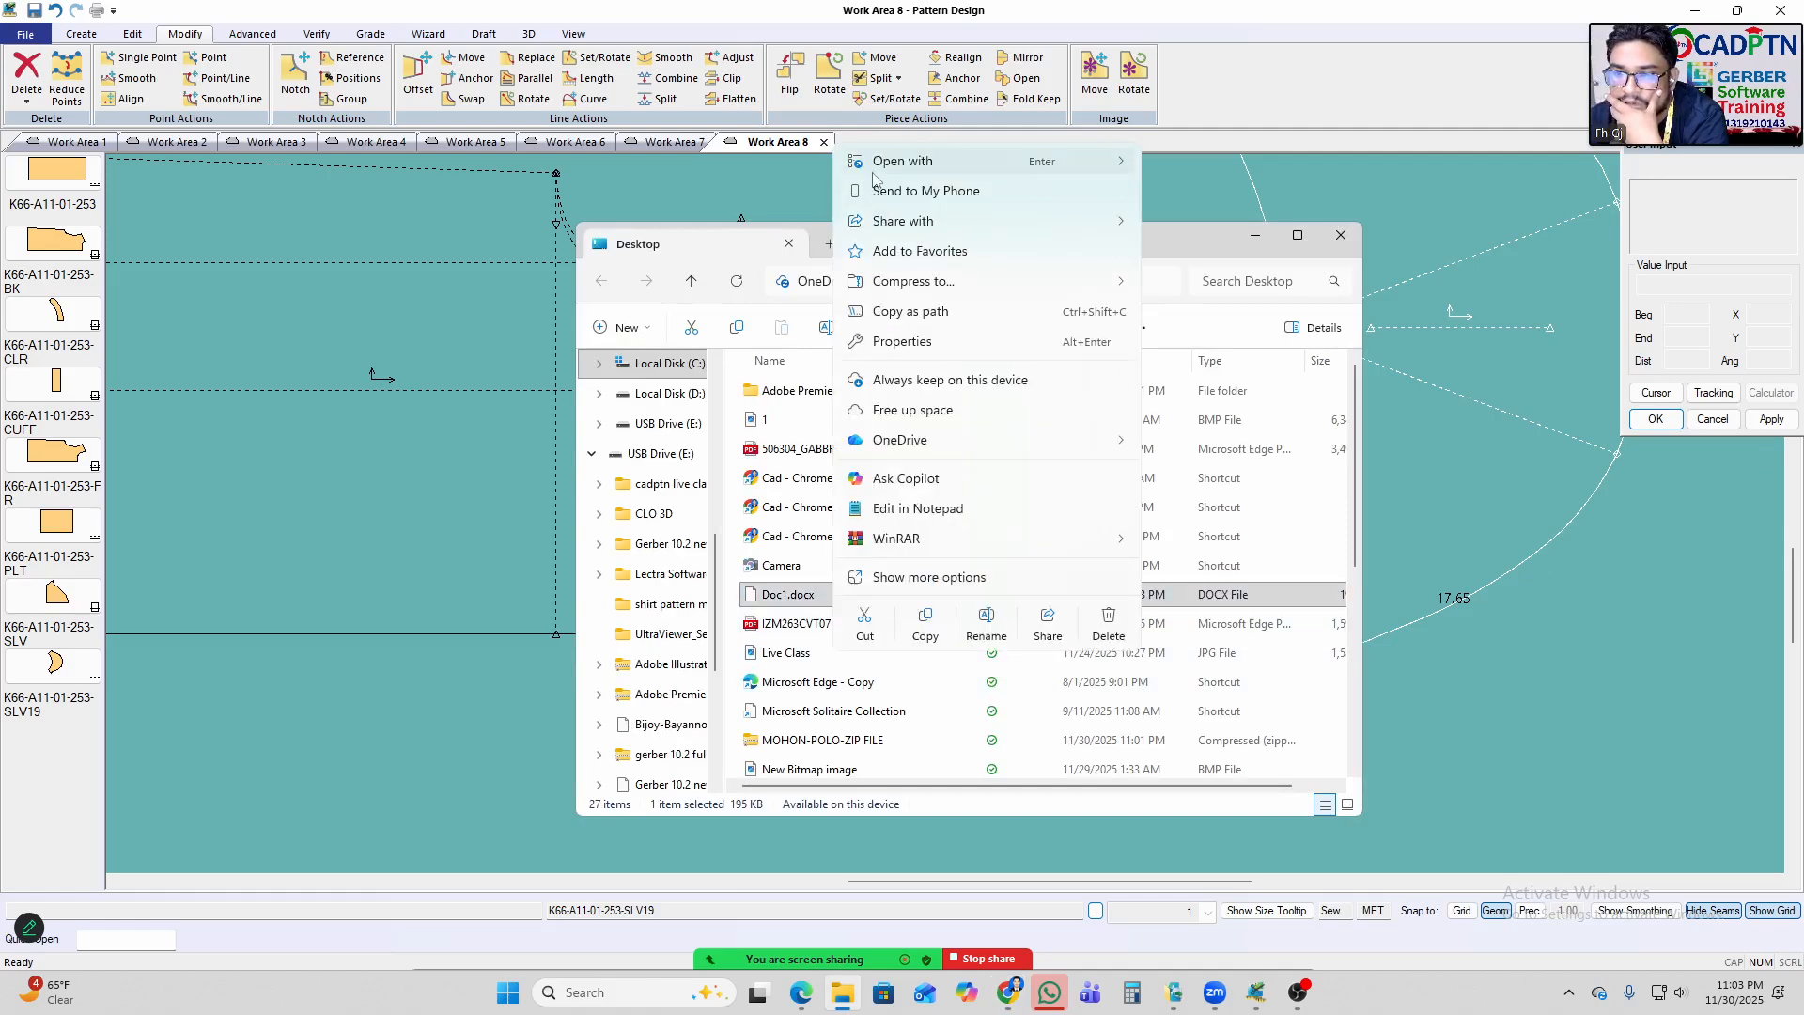
click(799, 602)
double_click(802, 603)
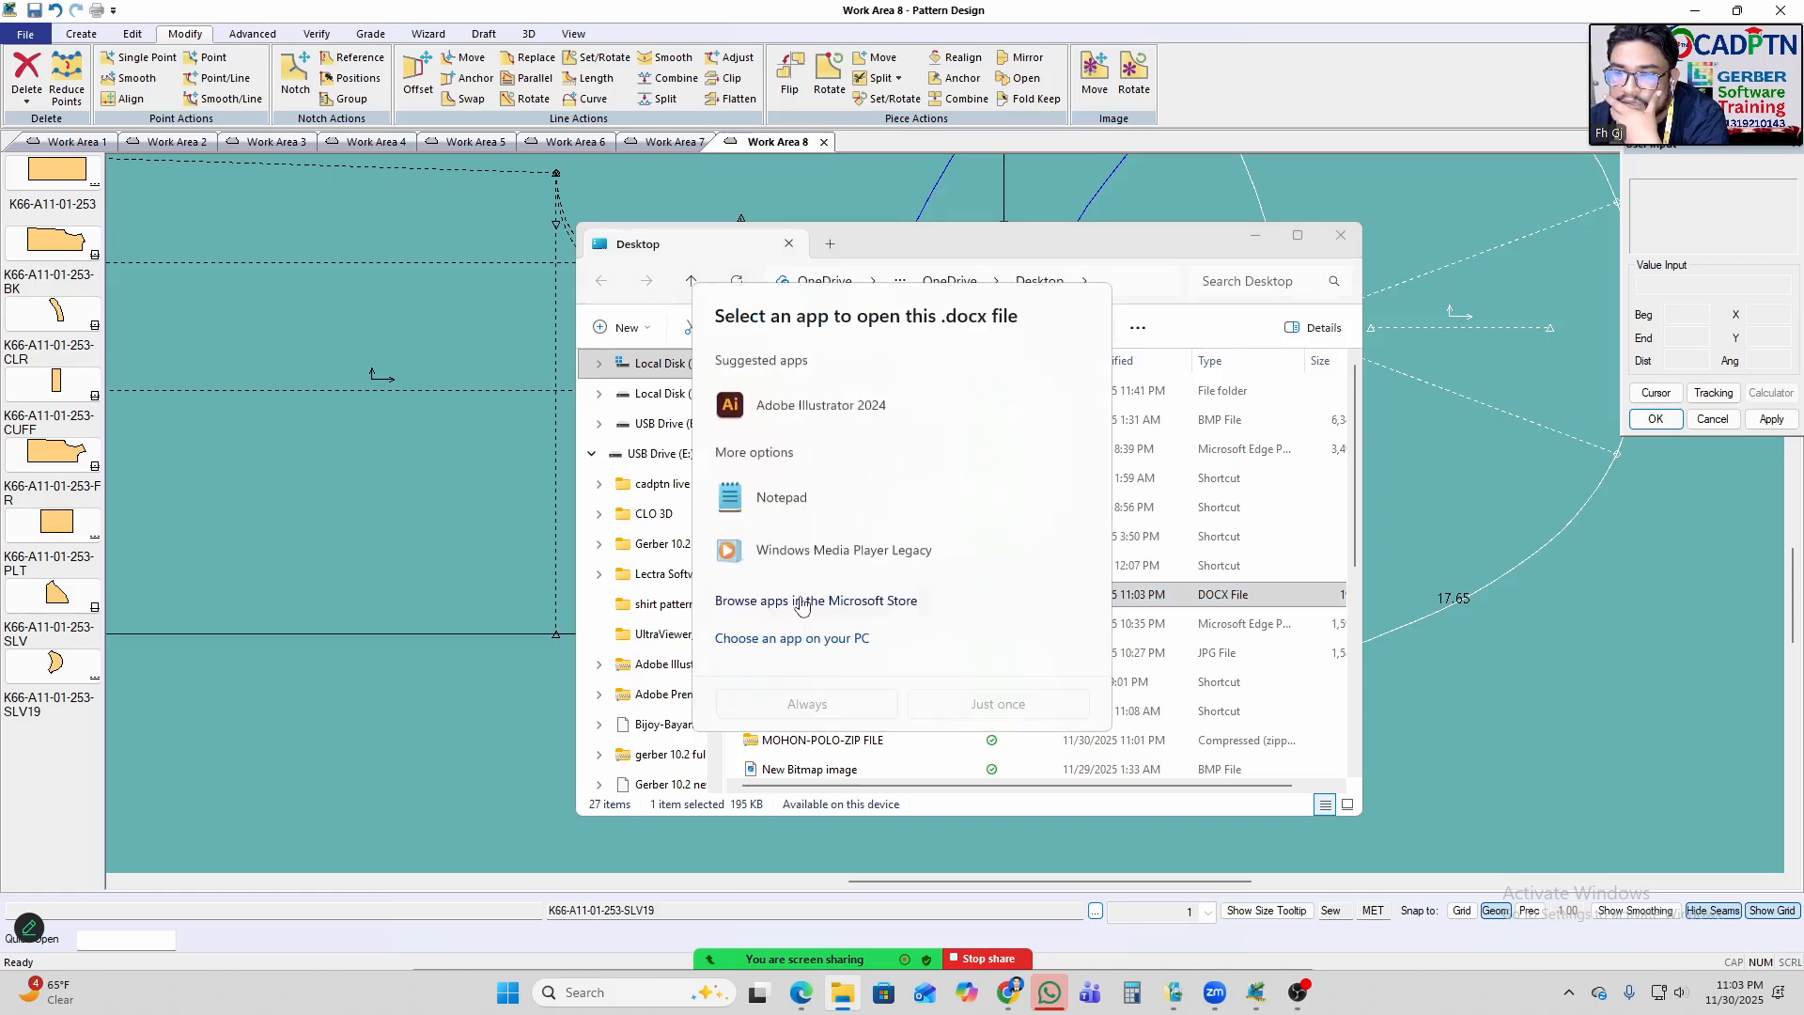
click(806, 402)
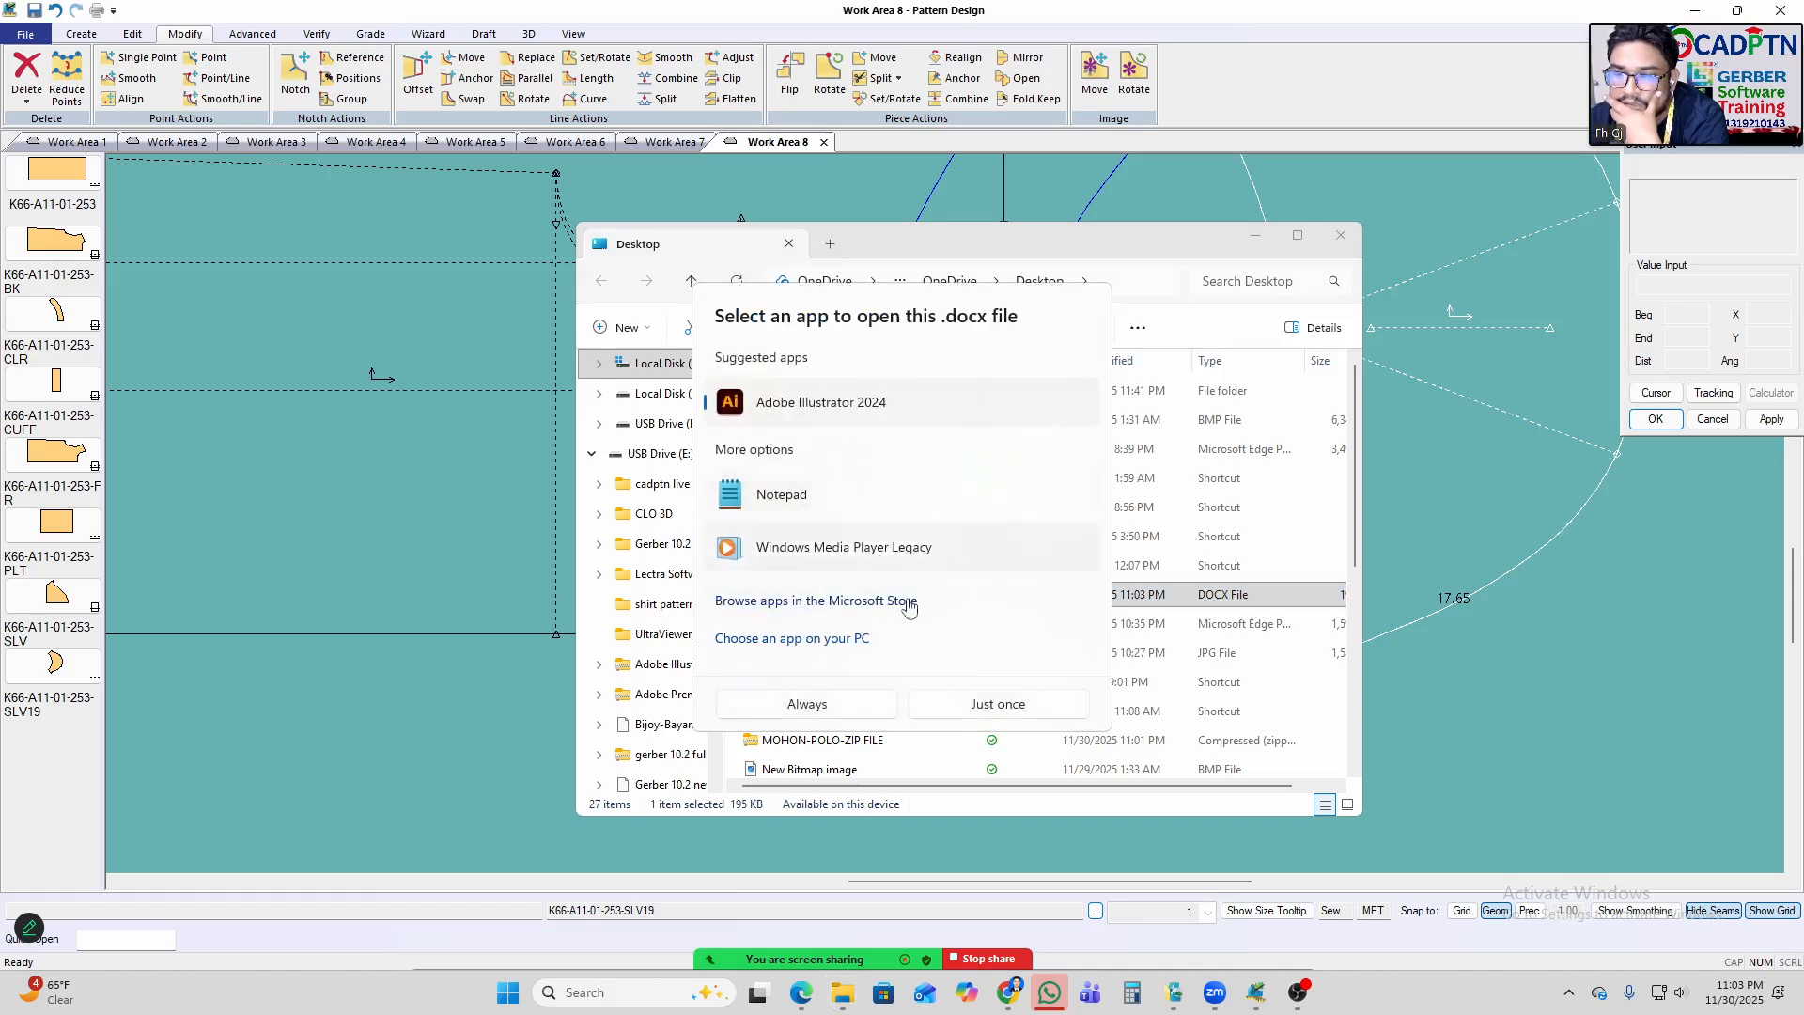
click(862, 713)
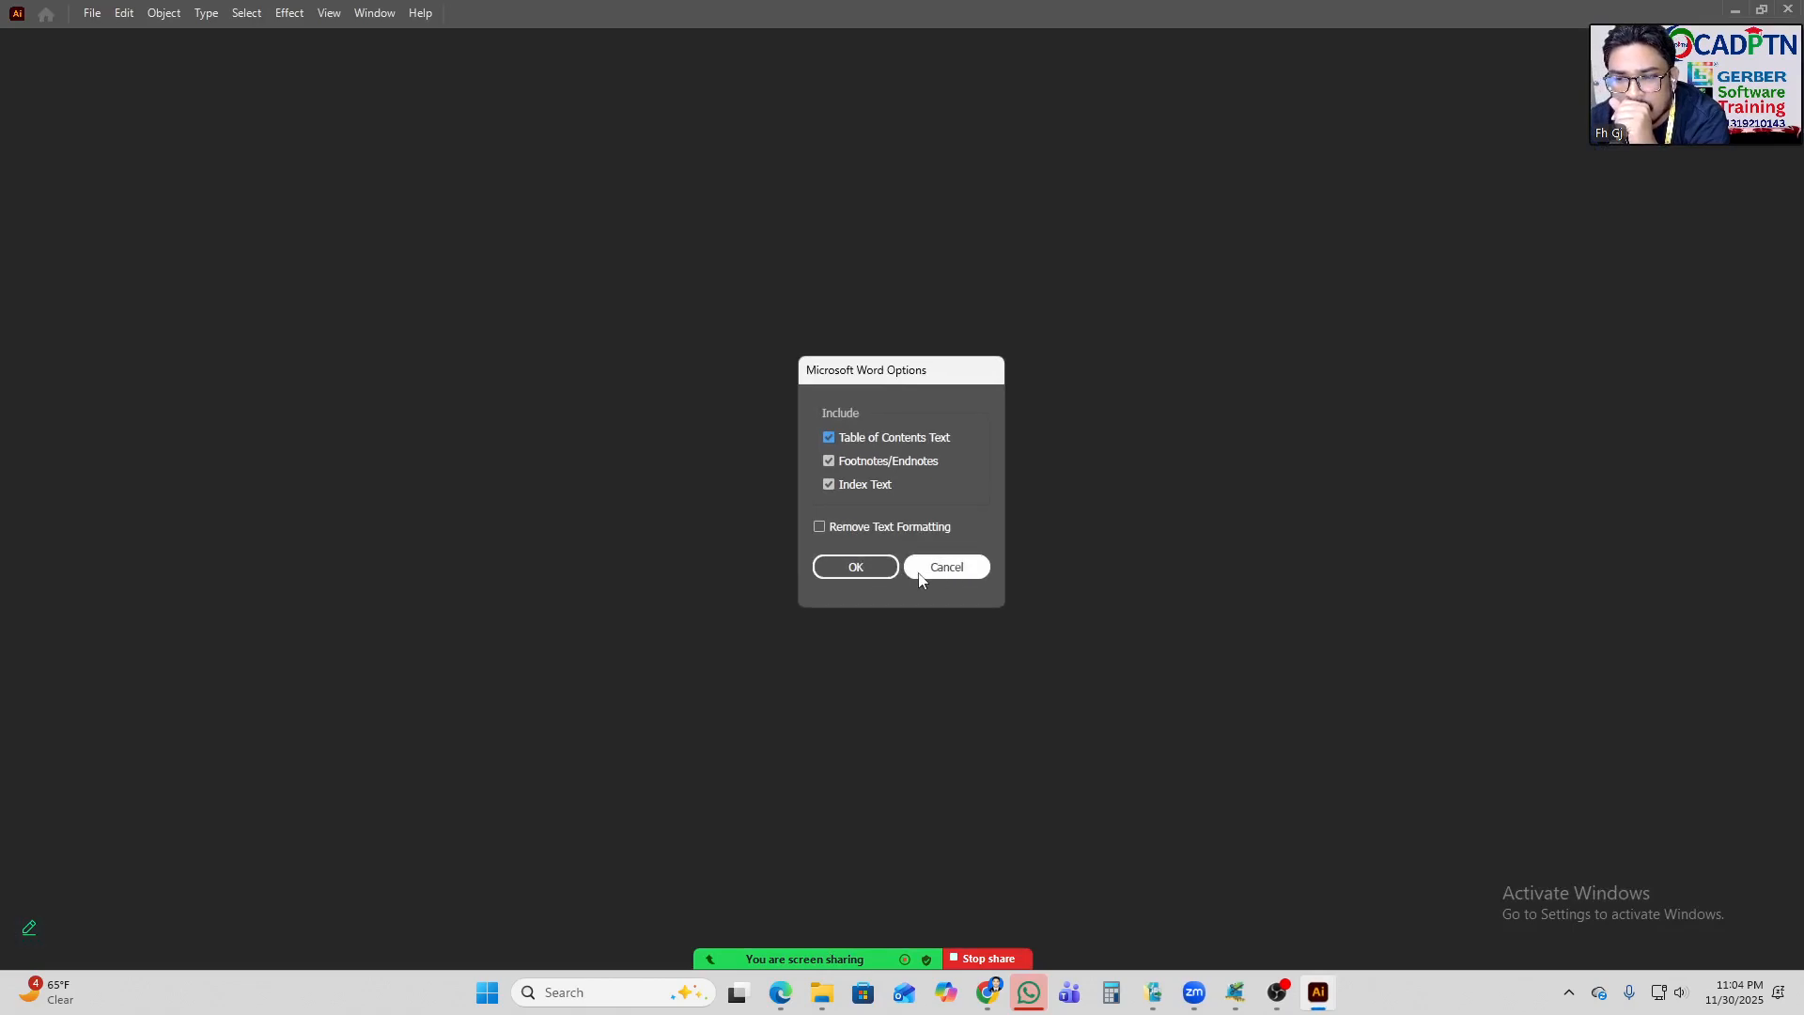
click(963, 568)
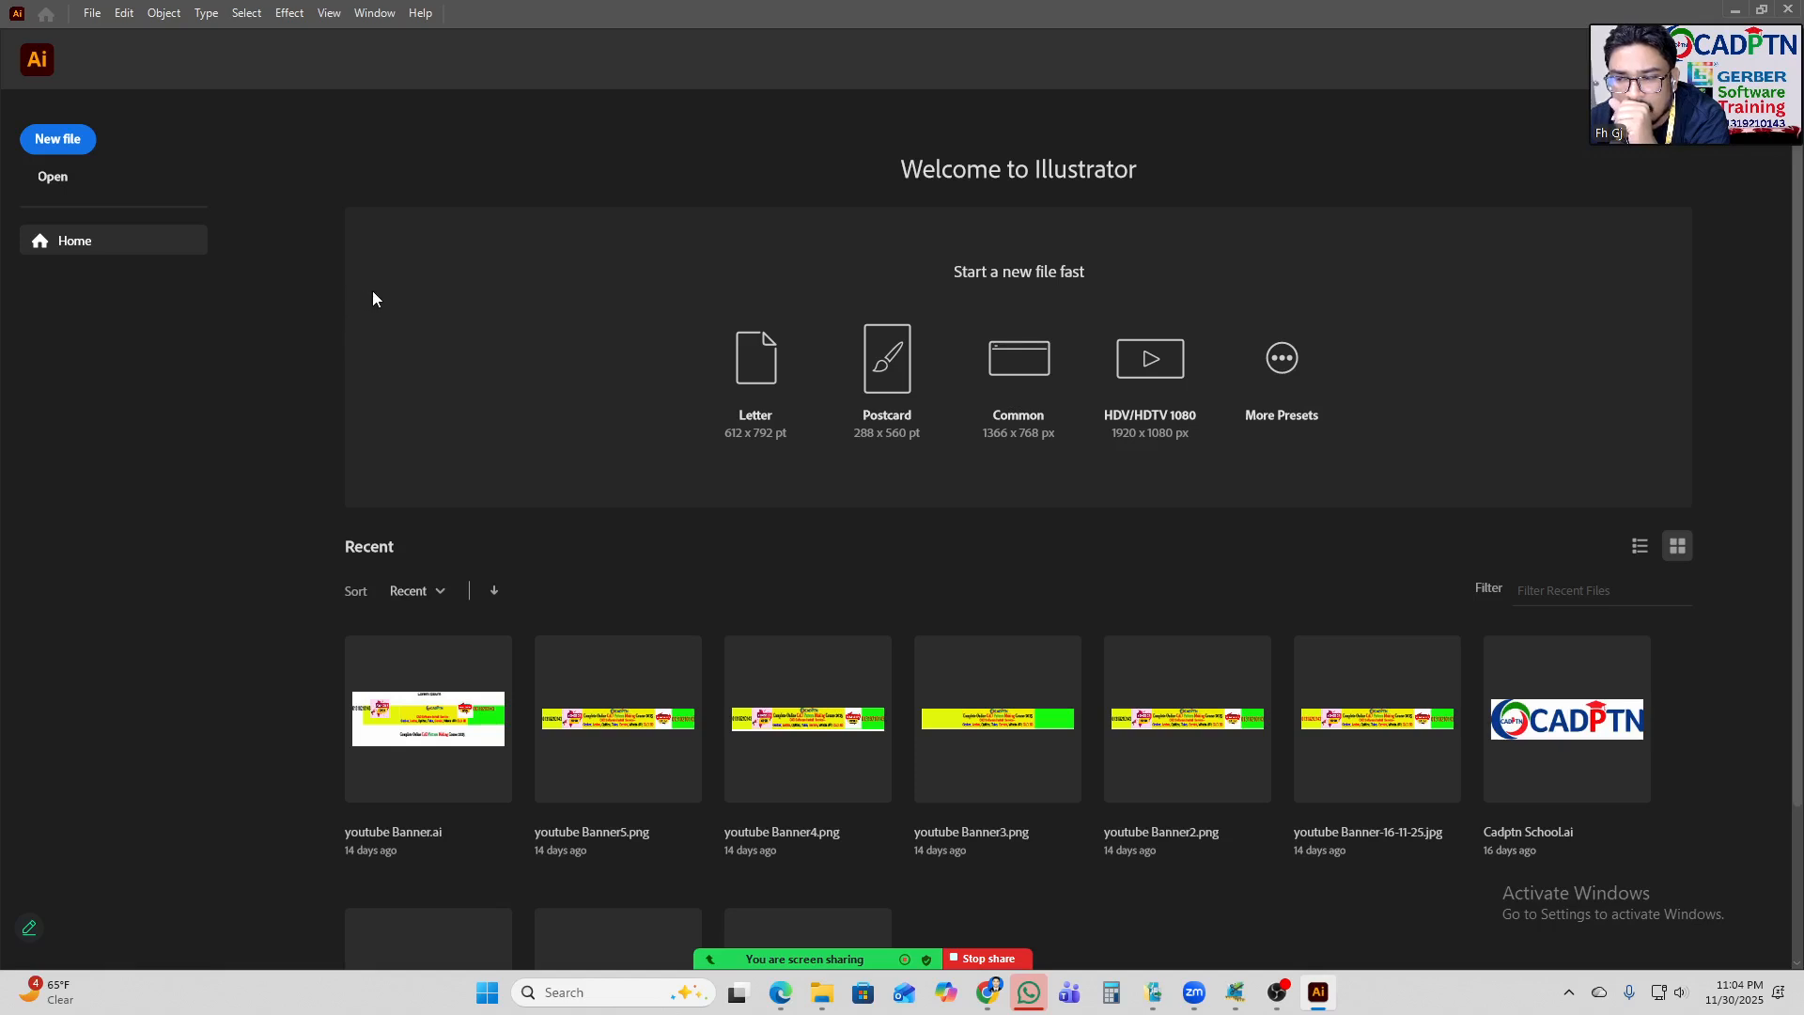
Close Adobe Illustrator and return to the Desktop folder over Pattern Design.
scroll(645, 457, down, 3)
scroll(645, 456, up, 3)
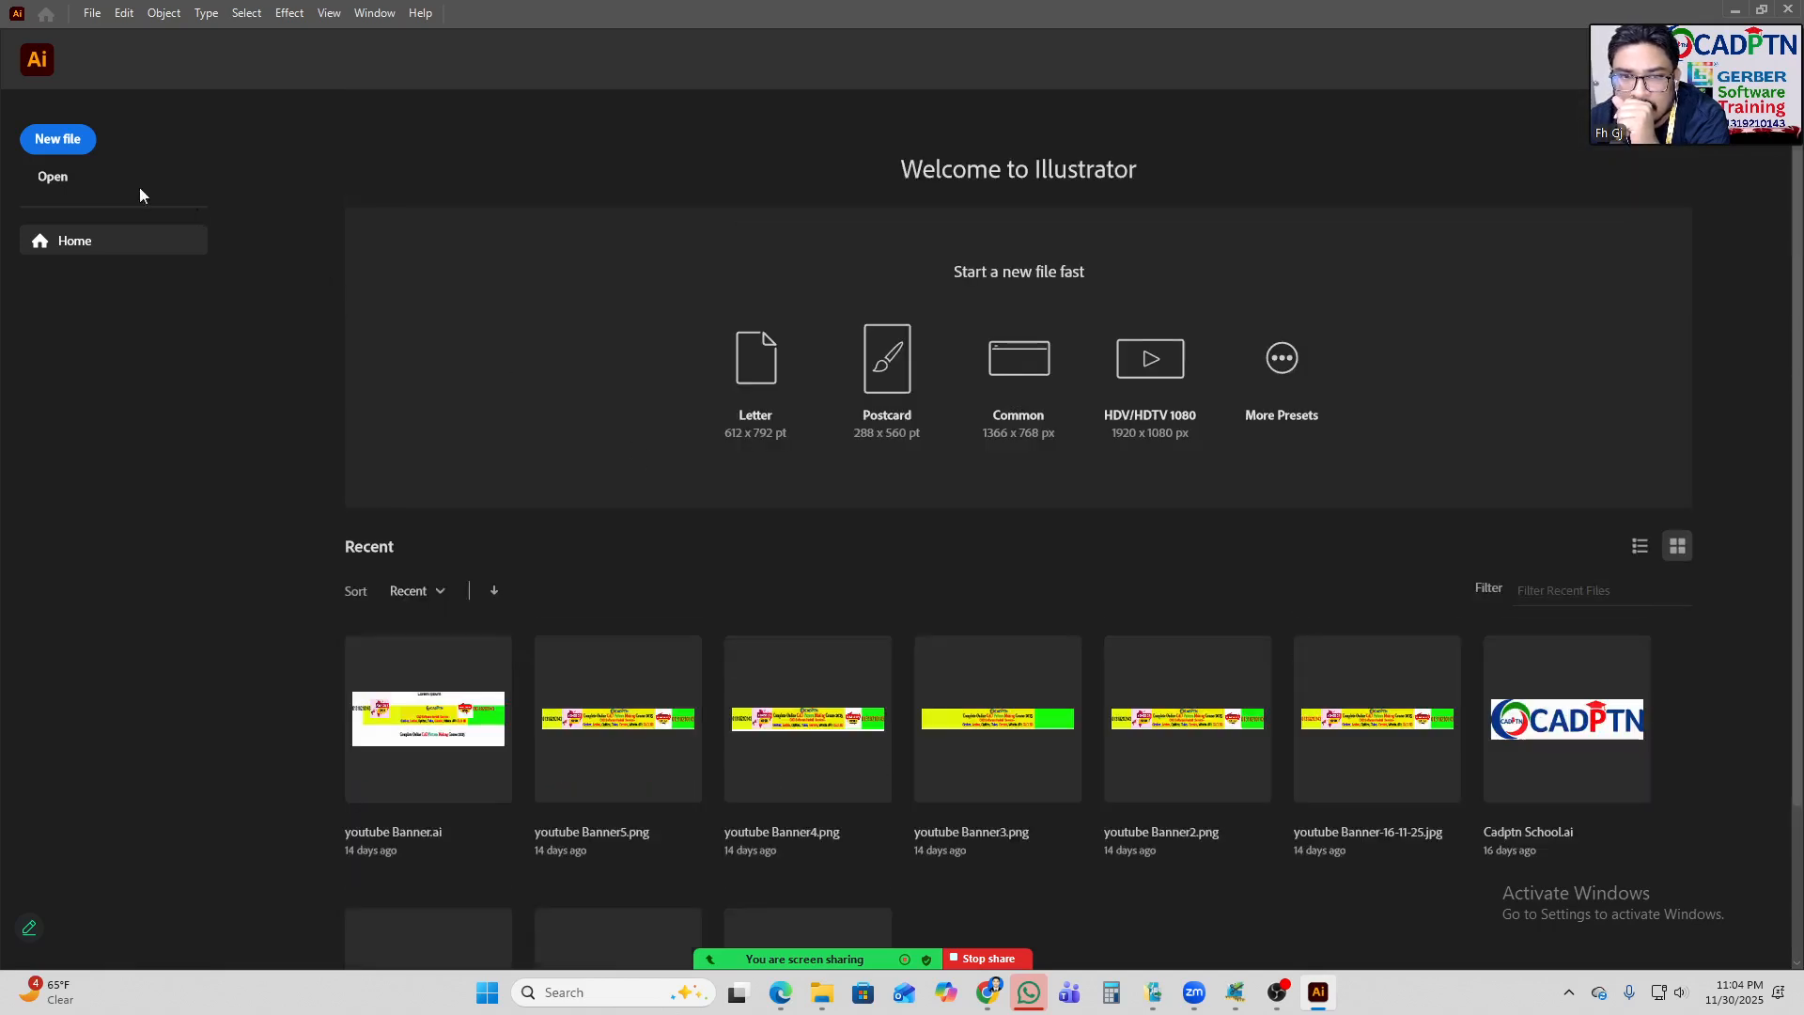
double_click(1455, 16)
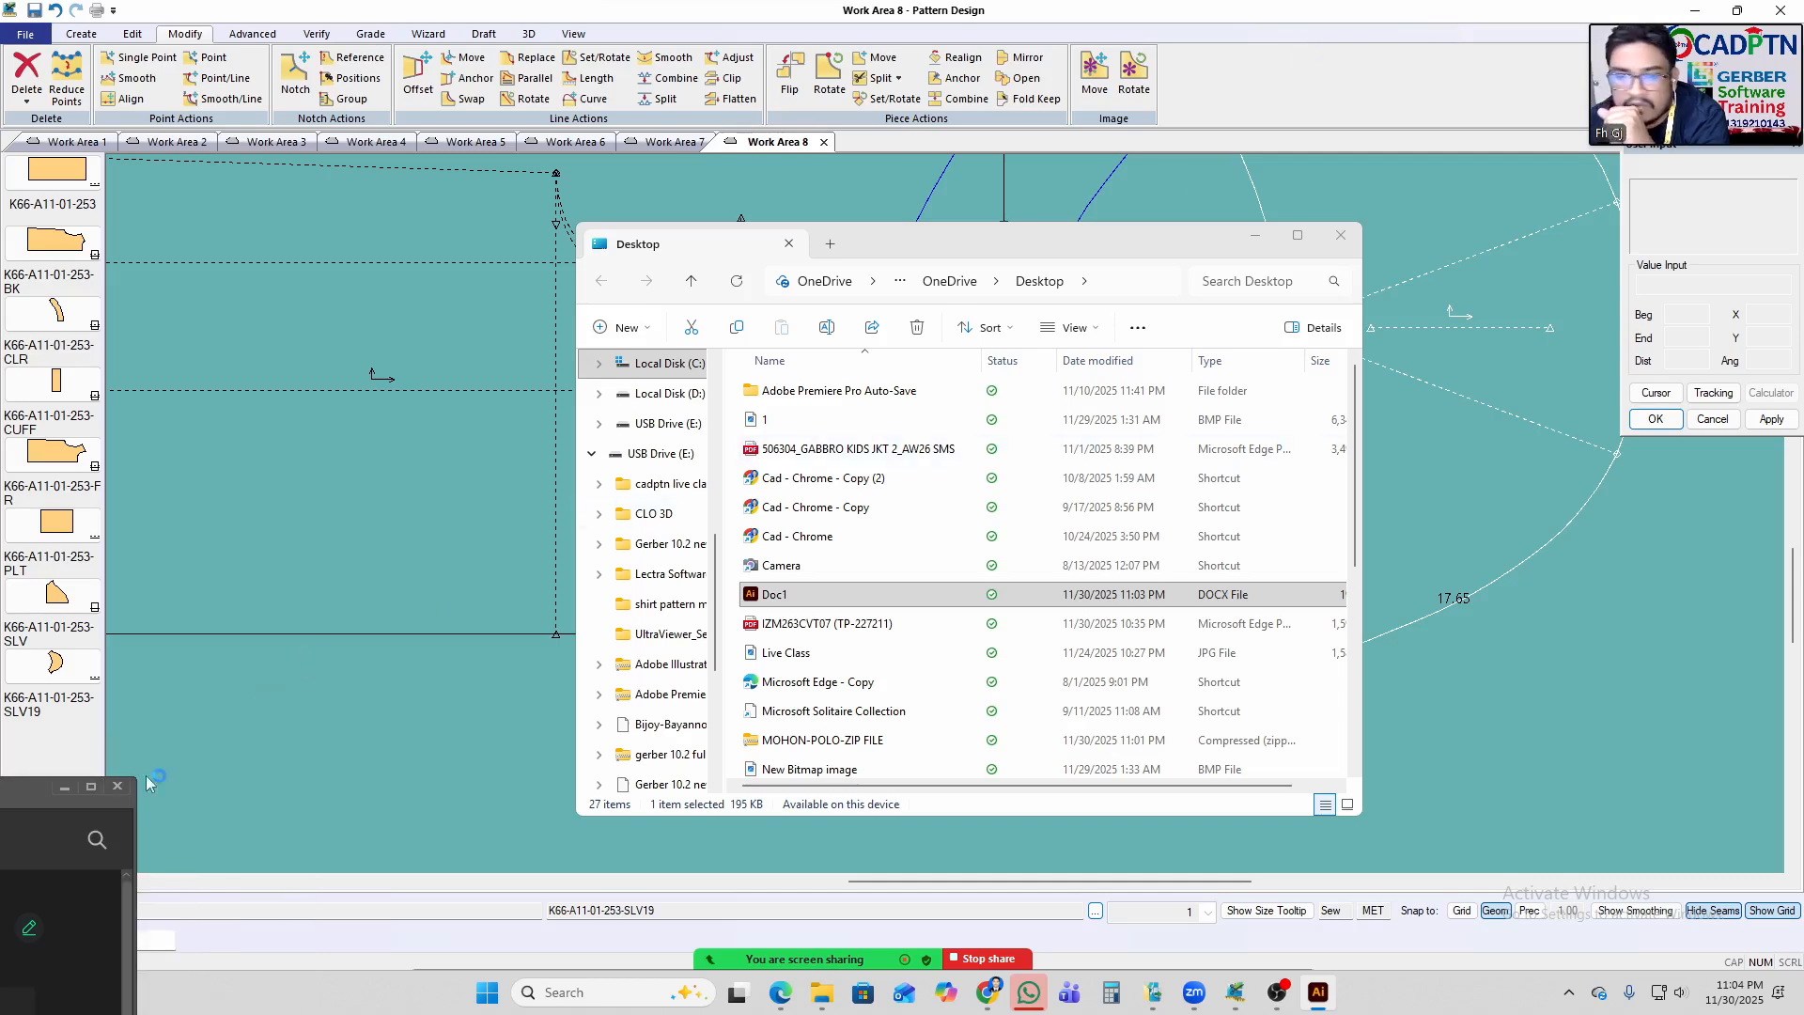
click(118, 788)
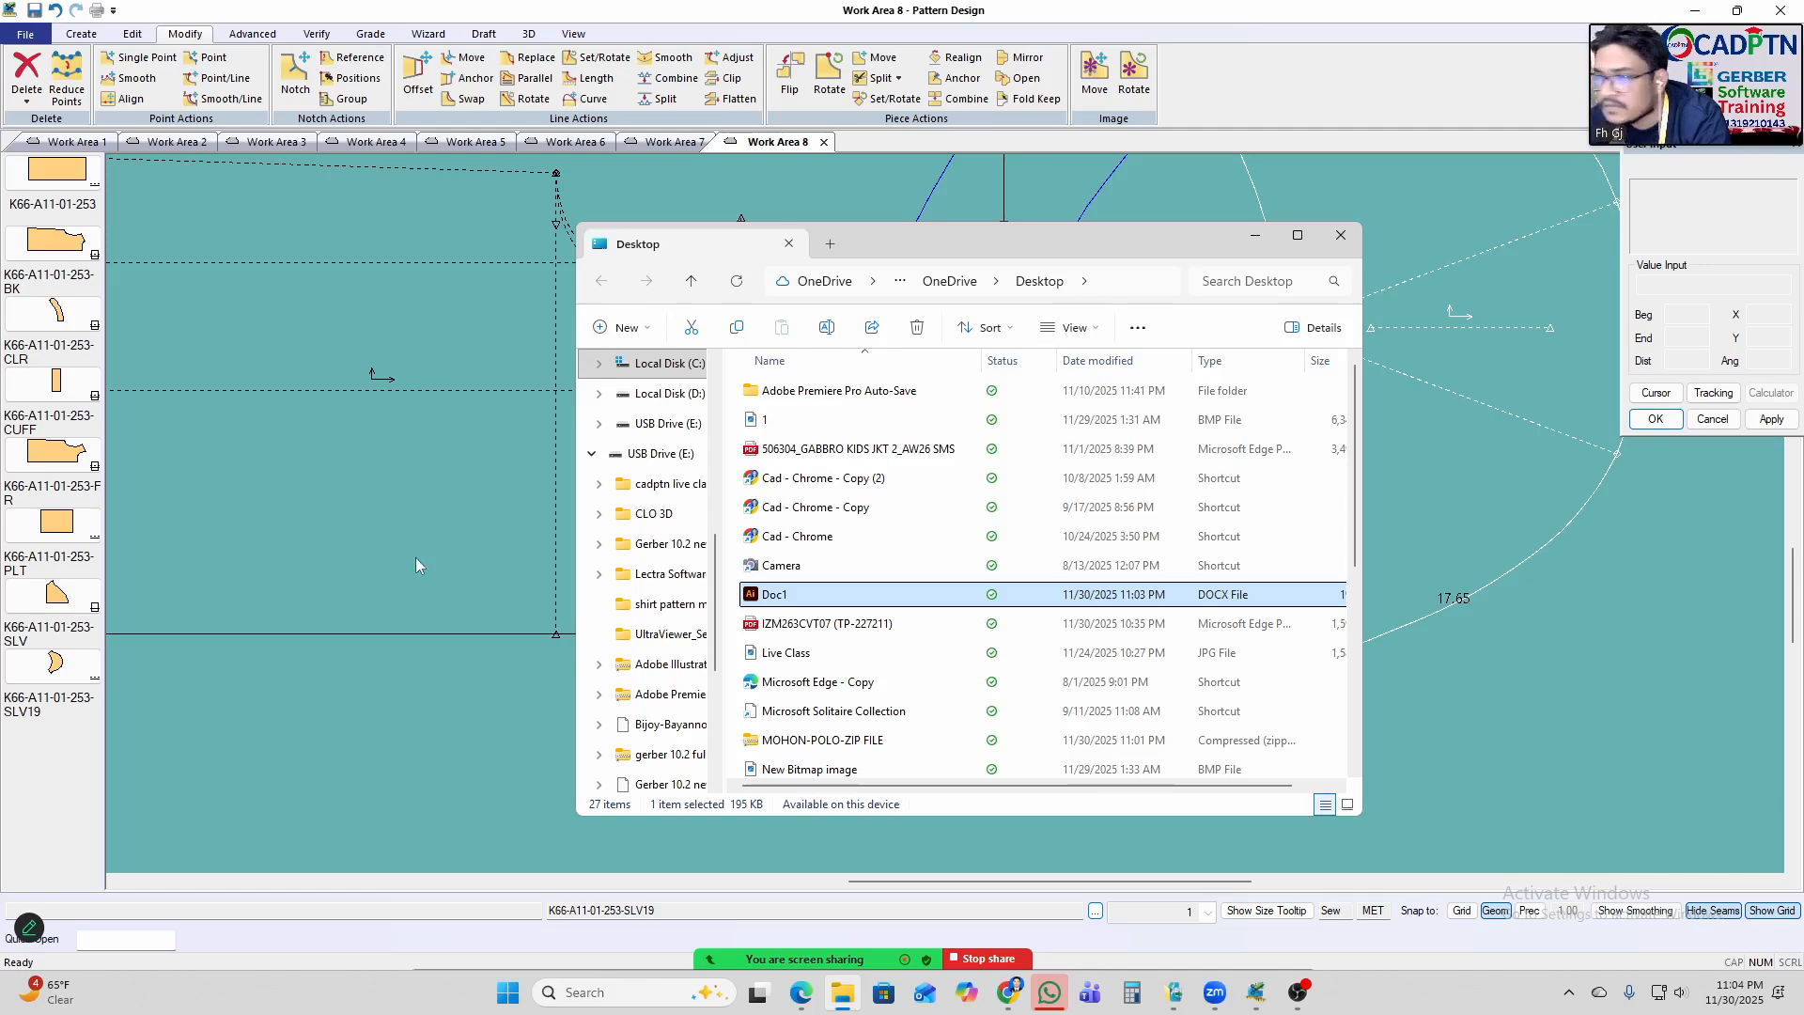
Close the Desktop folder window and shift the placket piece over the upper part of the half-sleeve draft.
click(1341, 236)
scroll(1020, 539, down, 1)
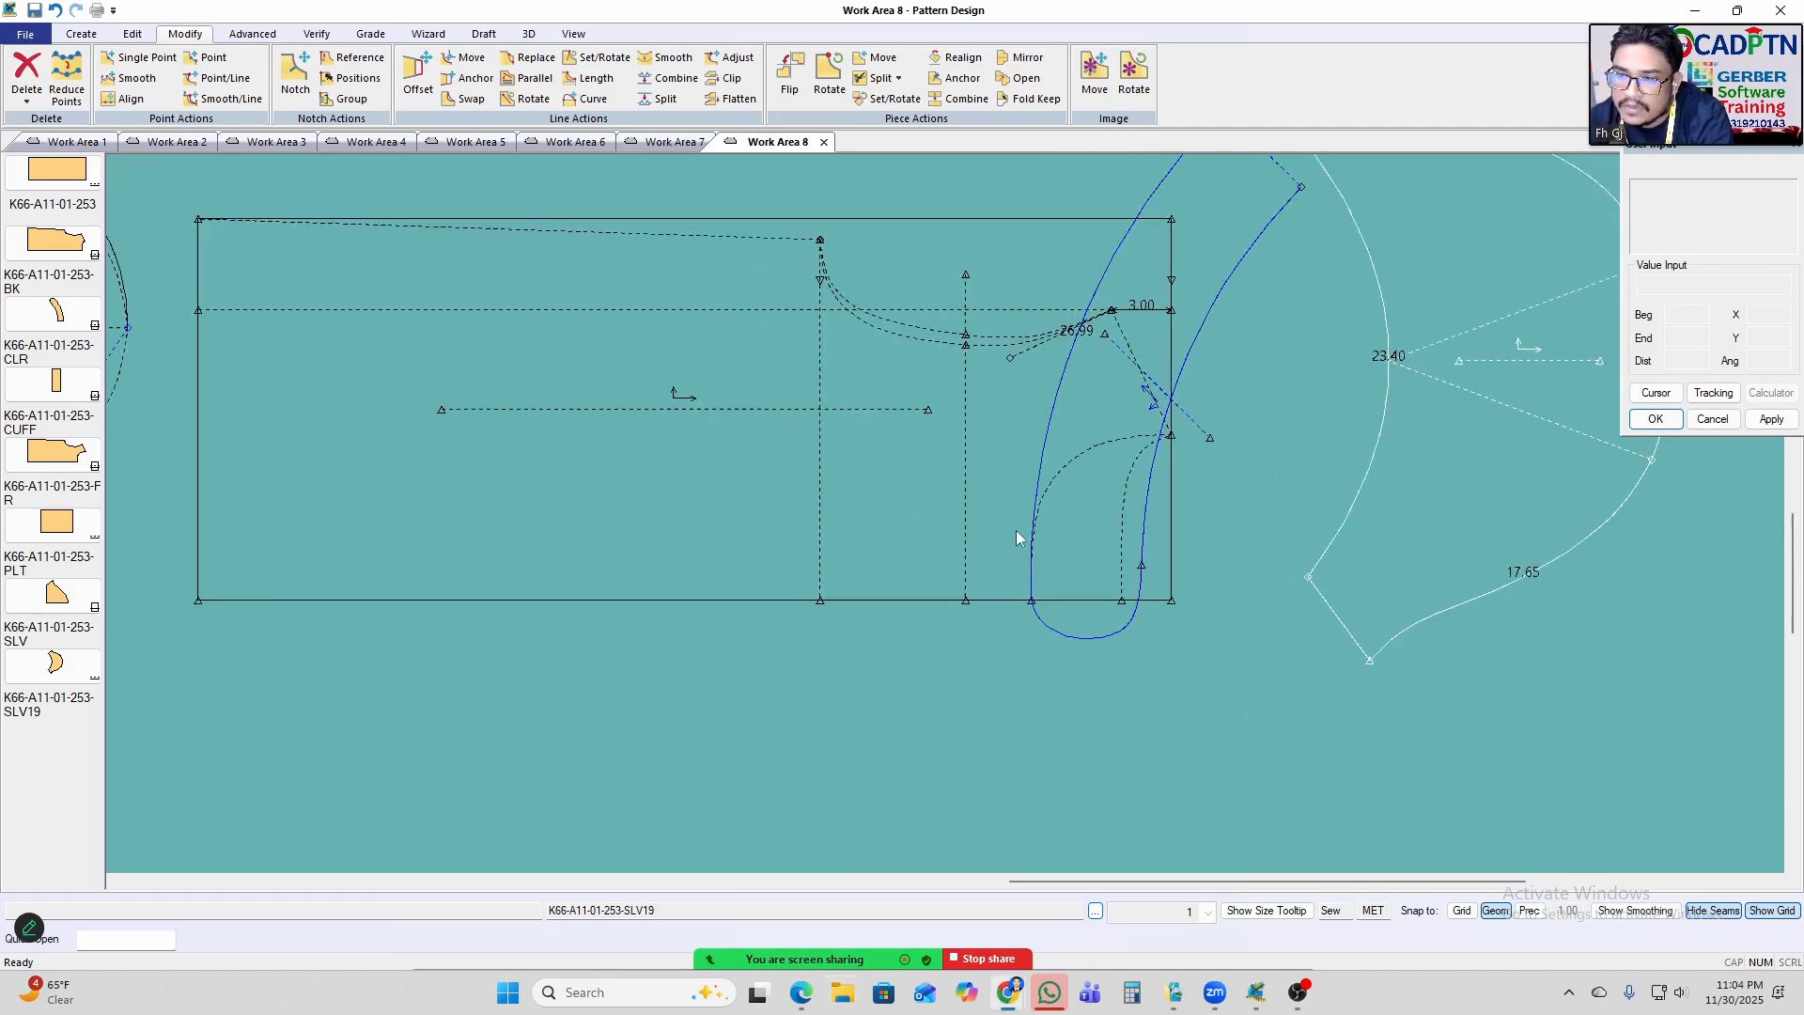
scroll(1016, 538, down, 3)
scroll(902, 599, down, 2)
scroll(1065, 310, up, 3)
drag(1064, 395, 1056, 398)
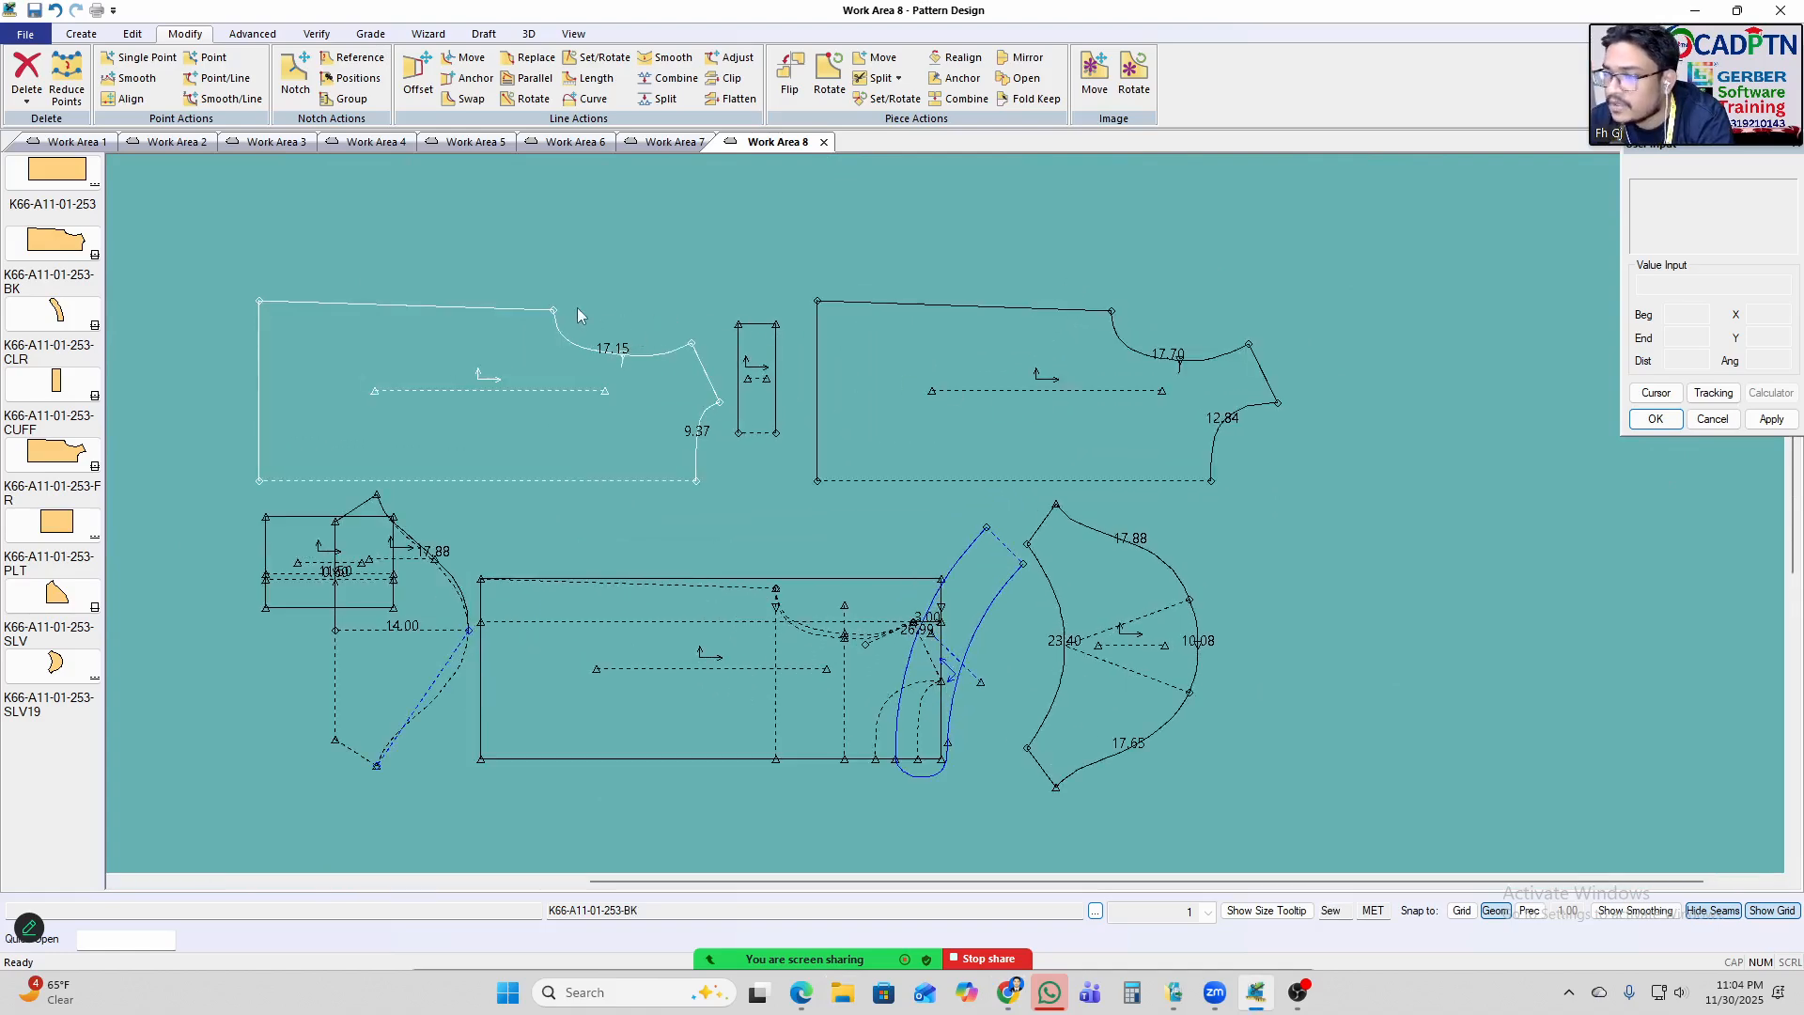
scroll(578, 315, down, 1)
click(433, 545)
click(402, 554)
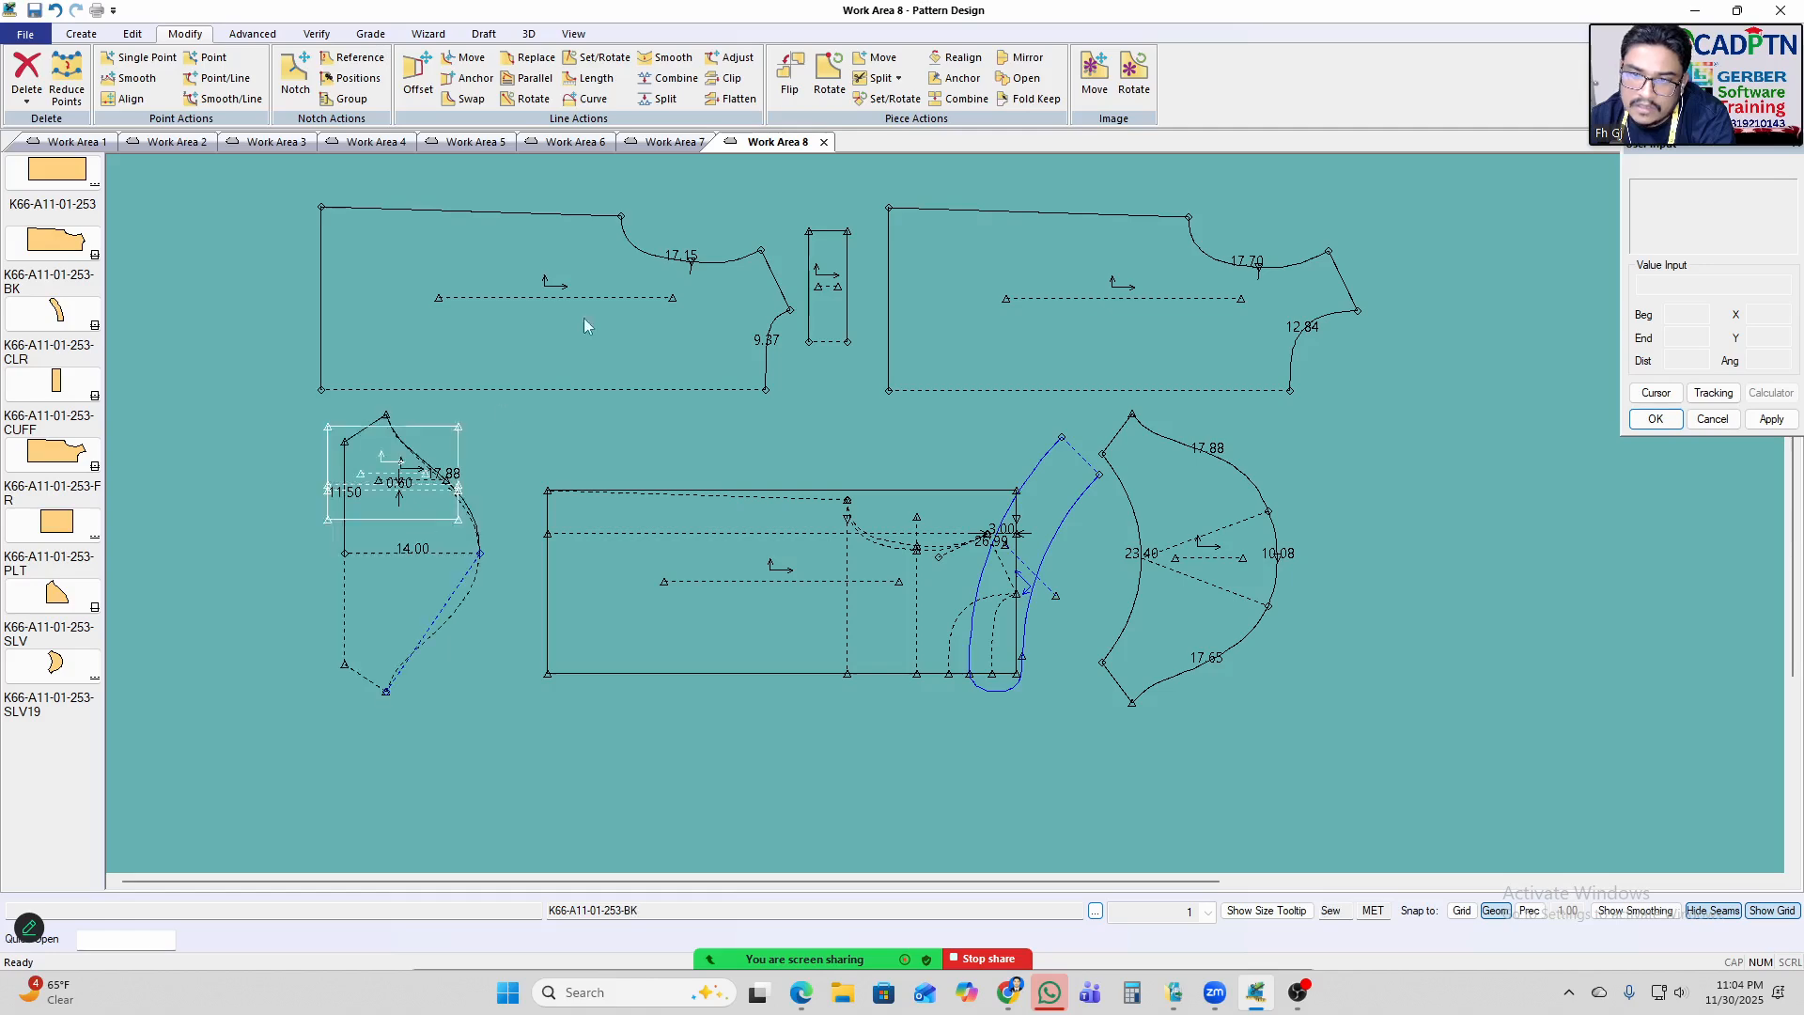
Examine the back piece's armhole and shoulder area and the front piece's armhole and neckline curves.
scroll(753, 202, up, 1)
scroll(695, 270, up, 2)
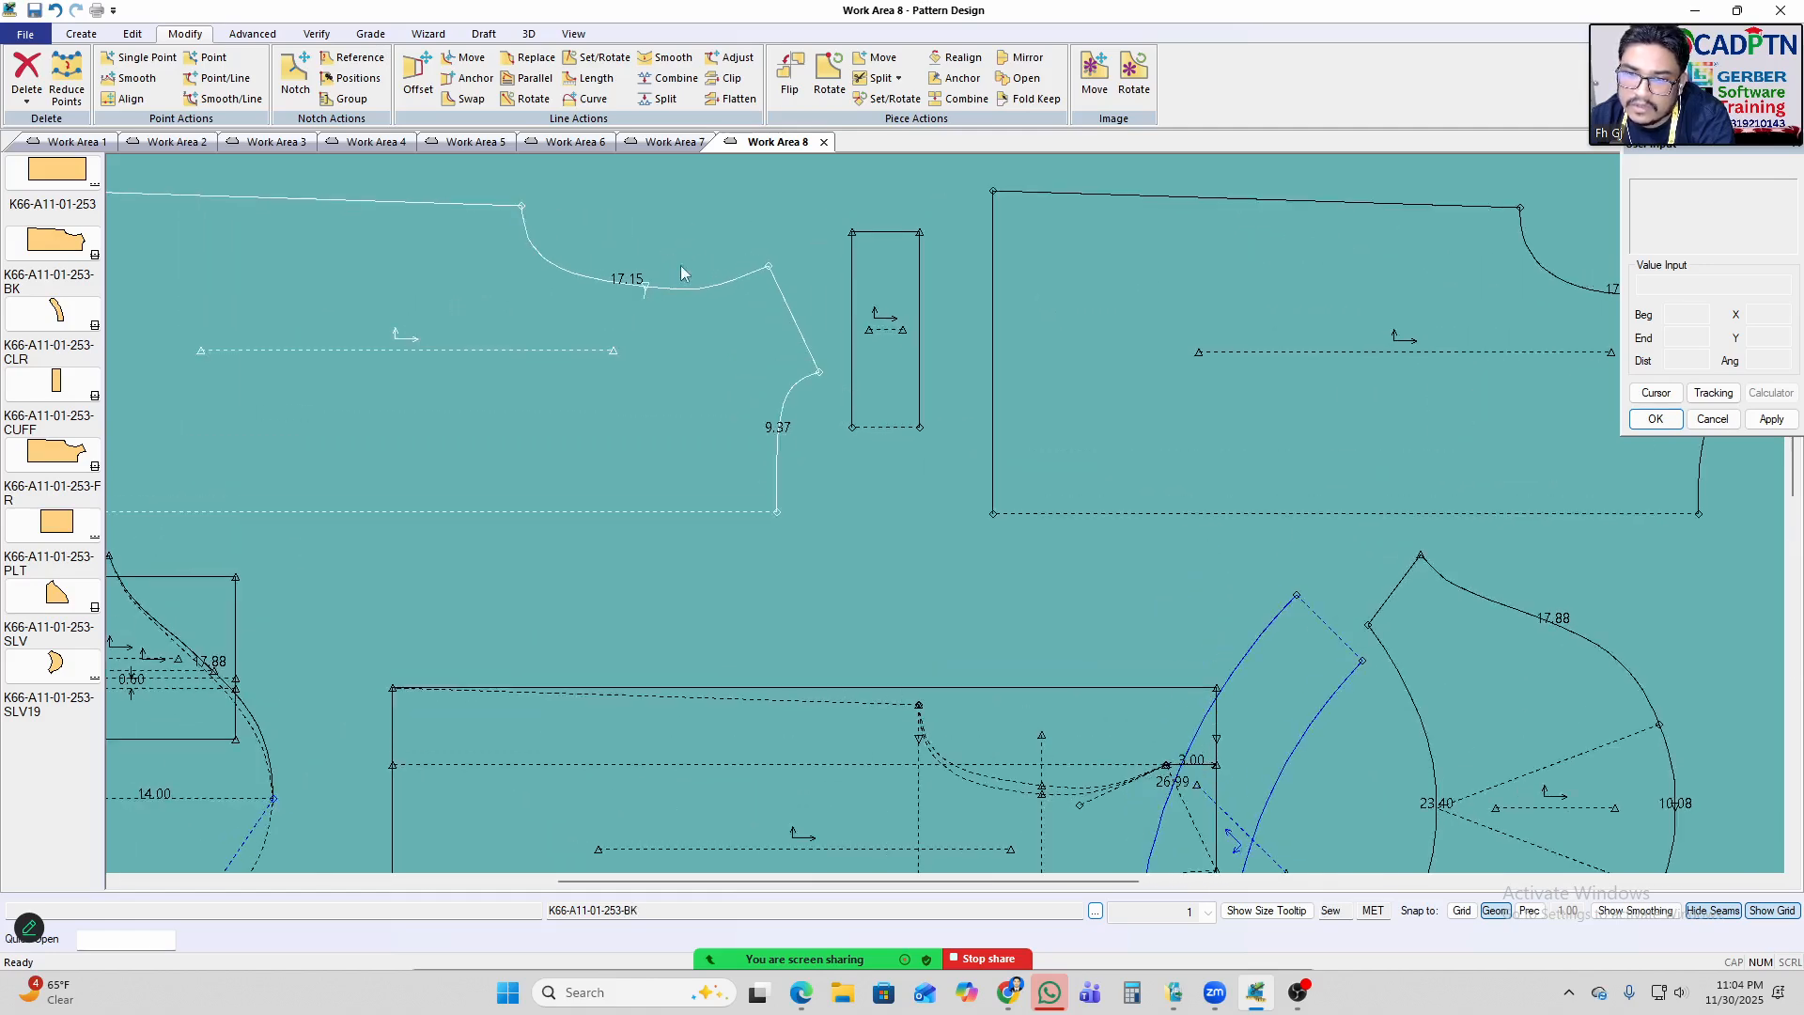
click(736, 287)
click(827, 278)
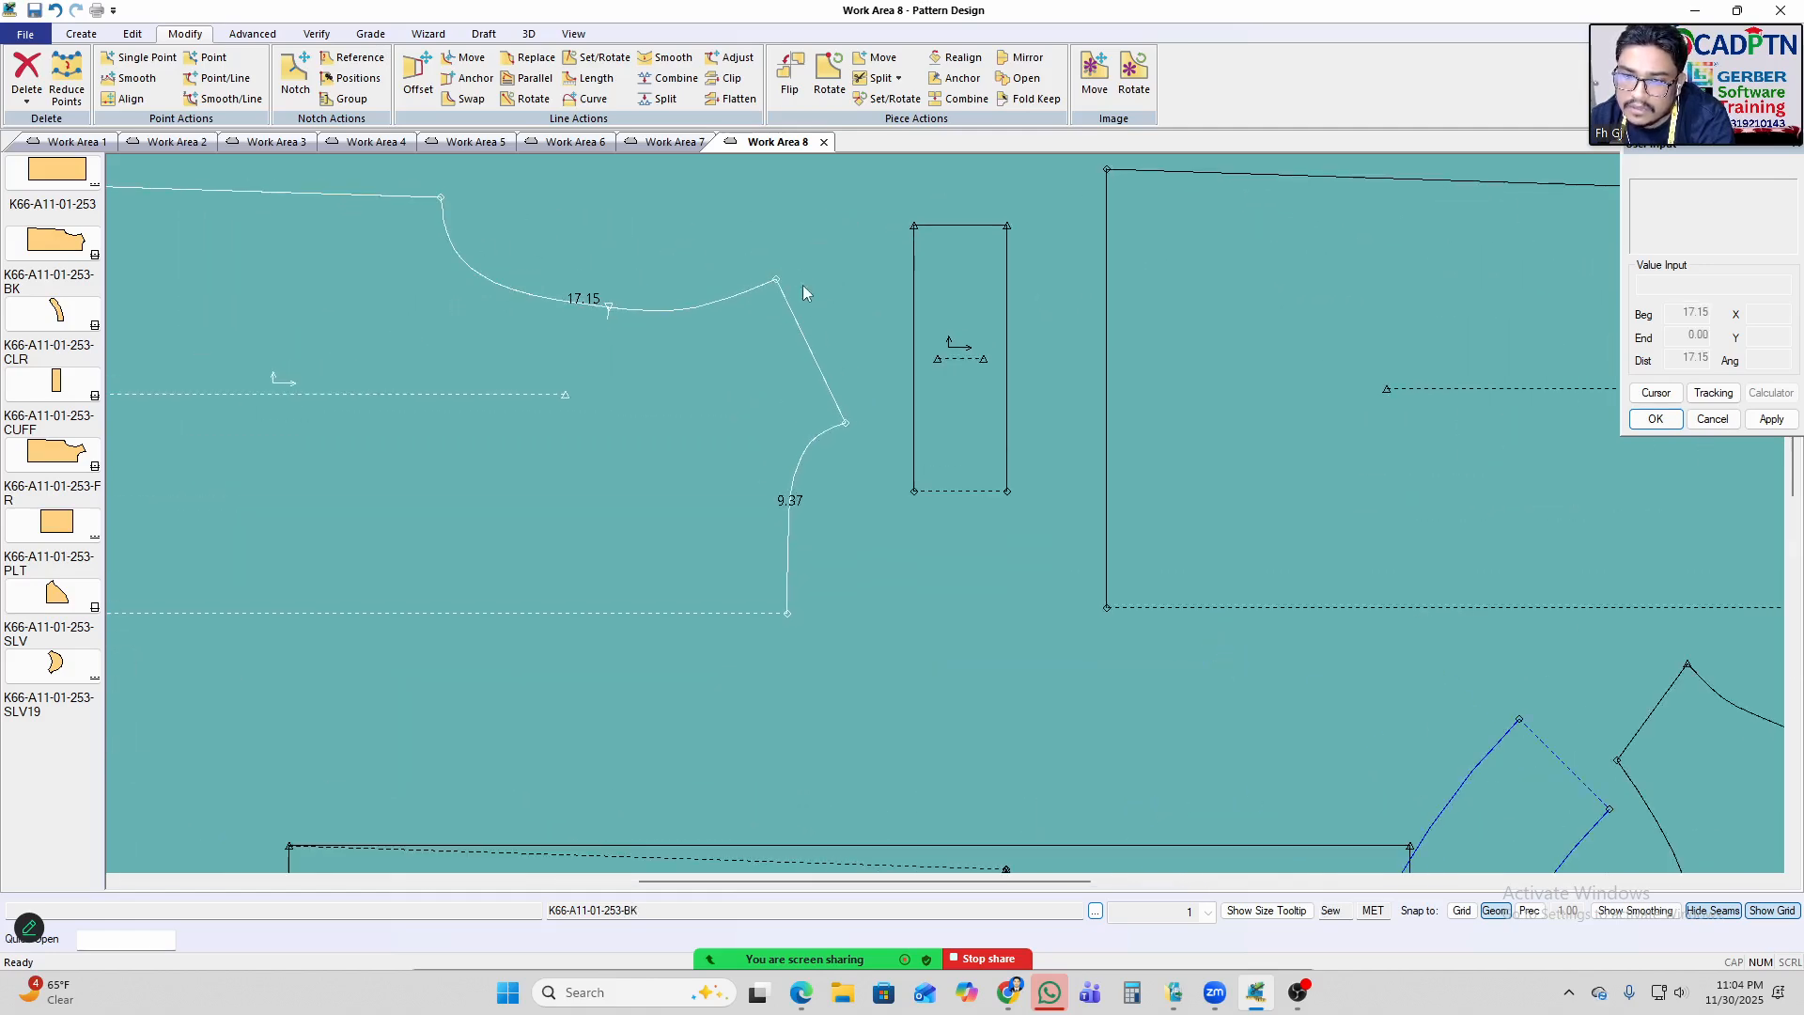
scroll(602, 404, down, 3)
click(1186, 314)
scroll(1504, 401, up, 3)
scroll(1509, 397, up, 3)
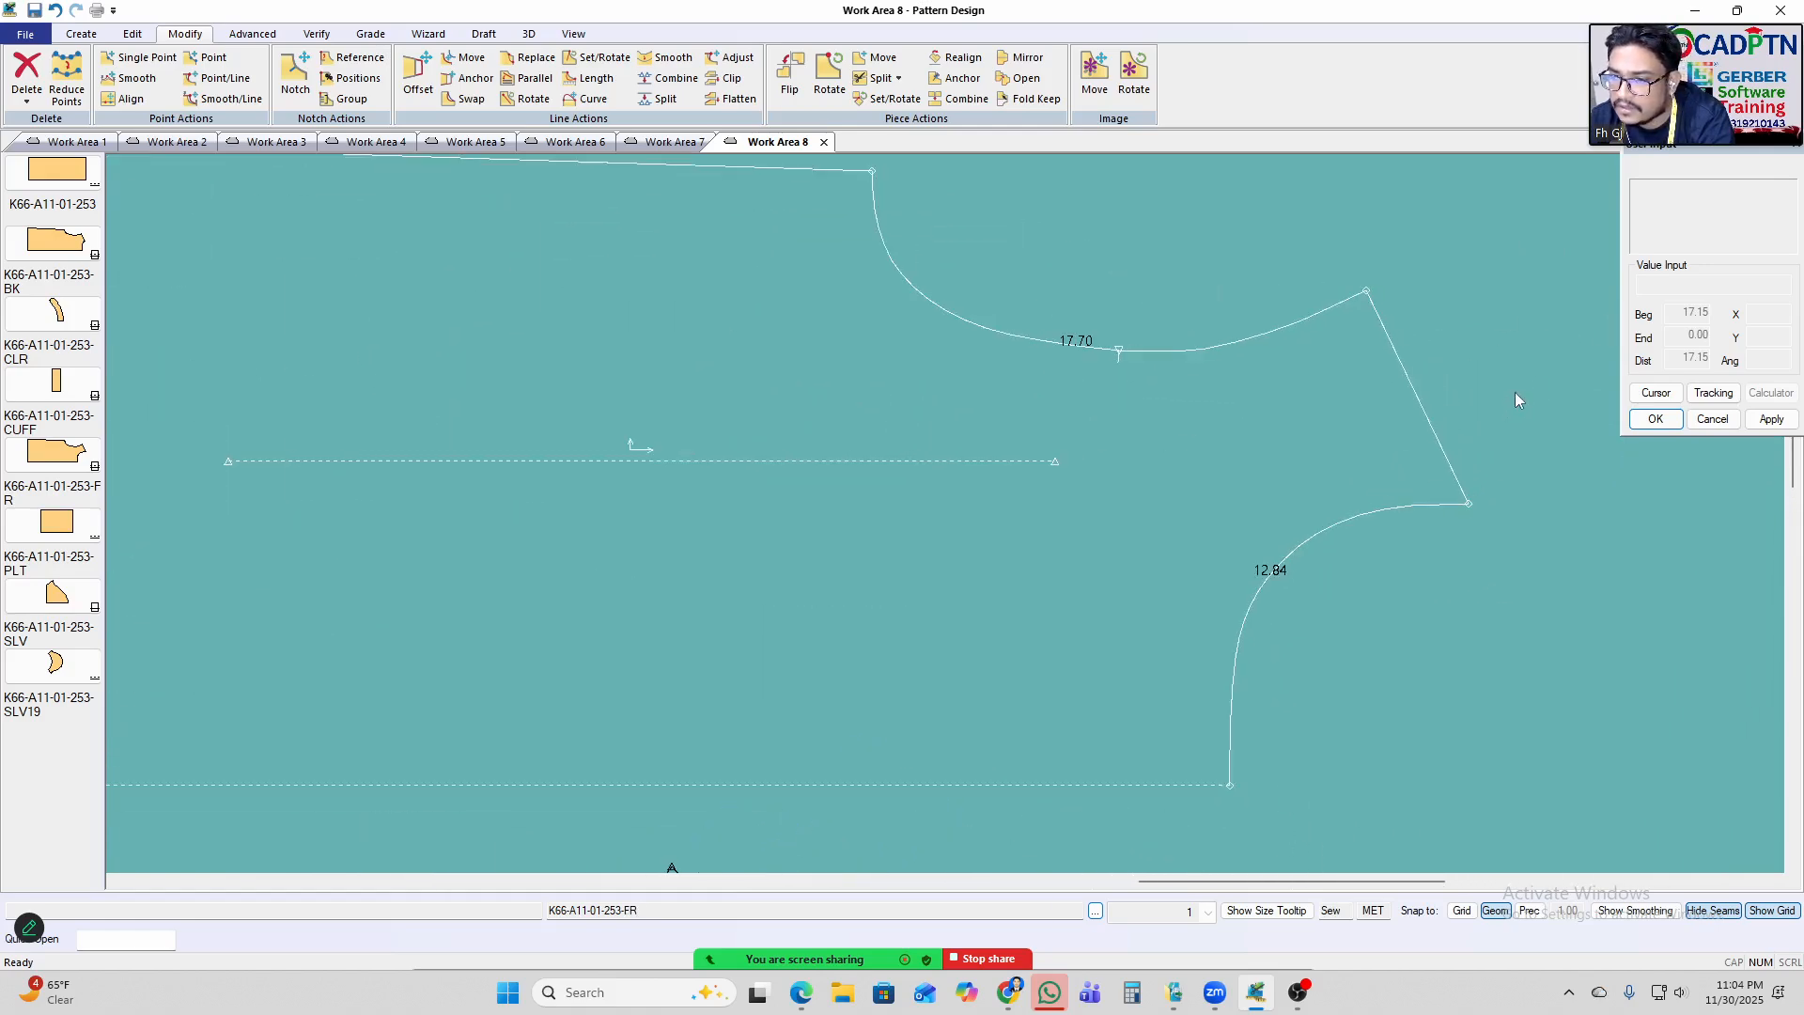
scroll(1334, 380, down, 5)
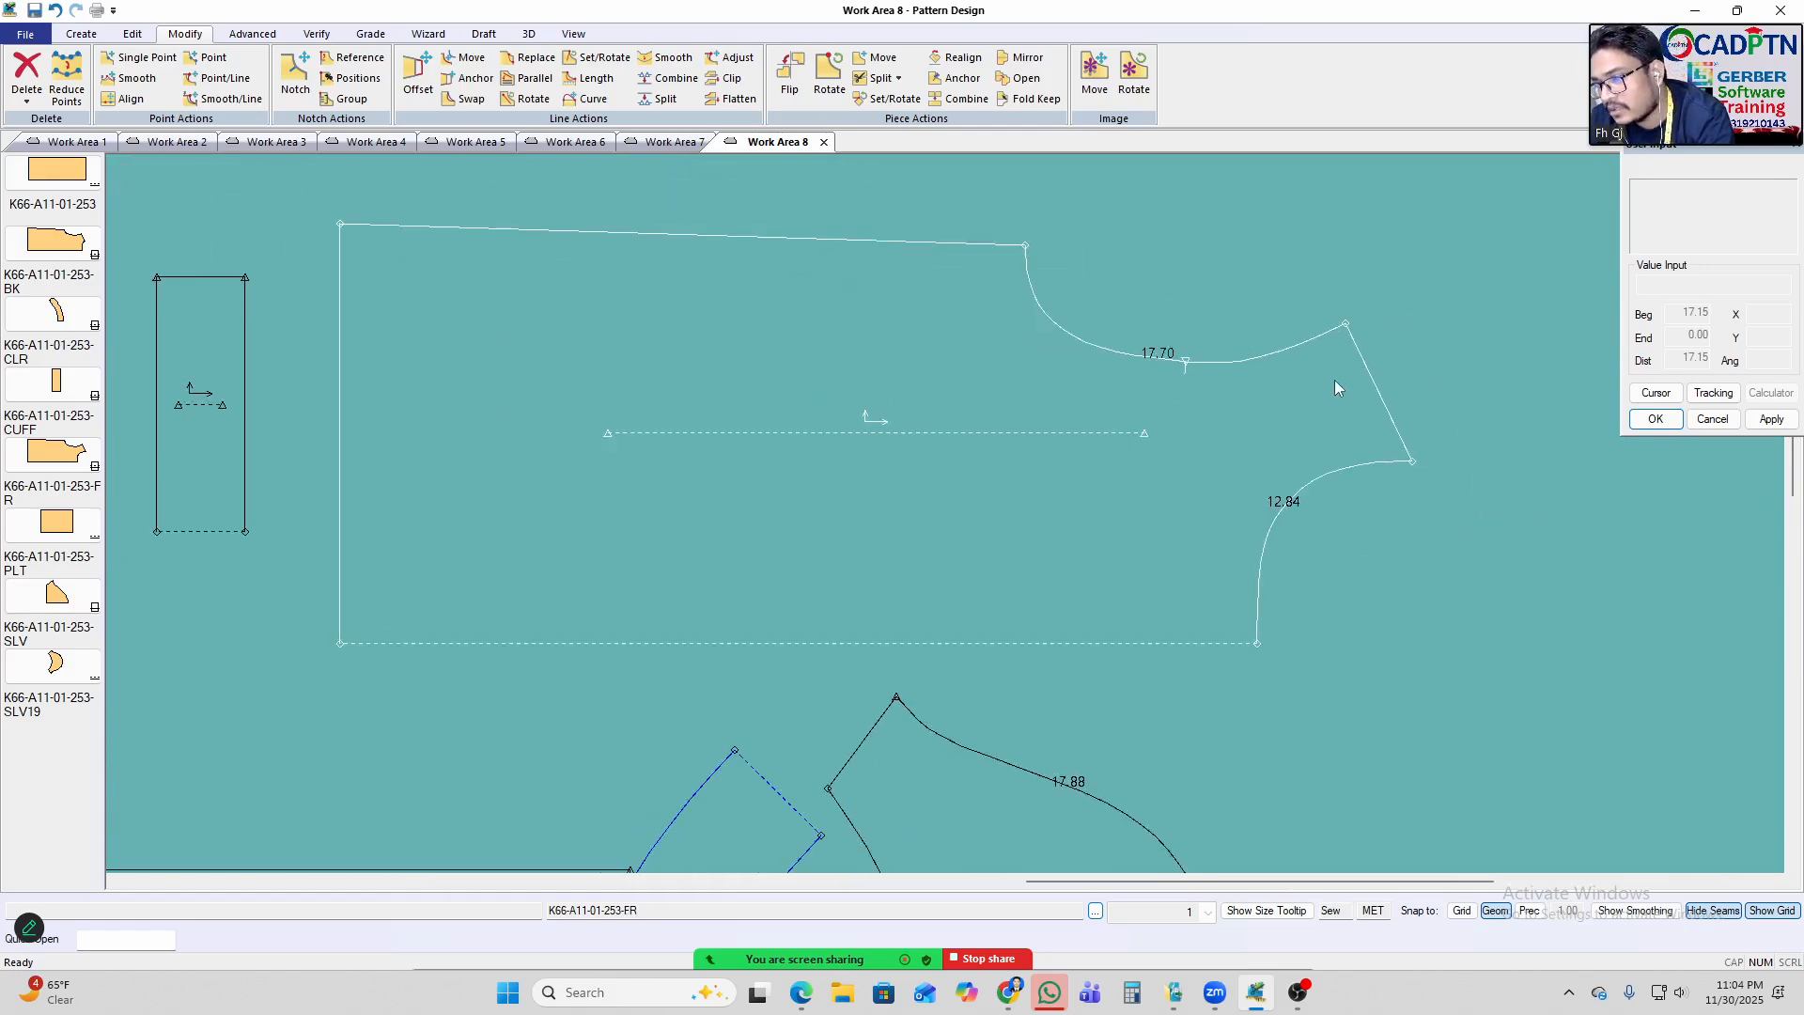
click(1276, 508)
scroll(1284, 518, down, 1)
Examine how the collar's edge and rounded end meet the body draft's neckline curves and centre line.
scroll(916, 728, up, 3)
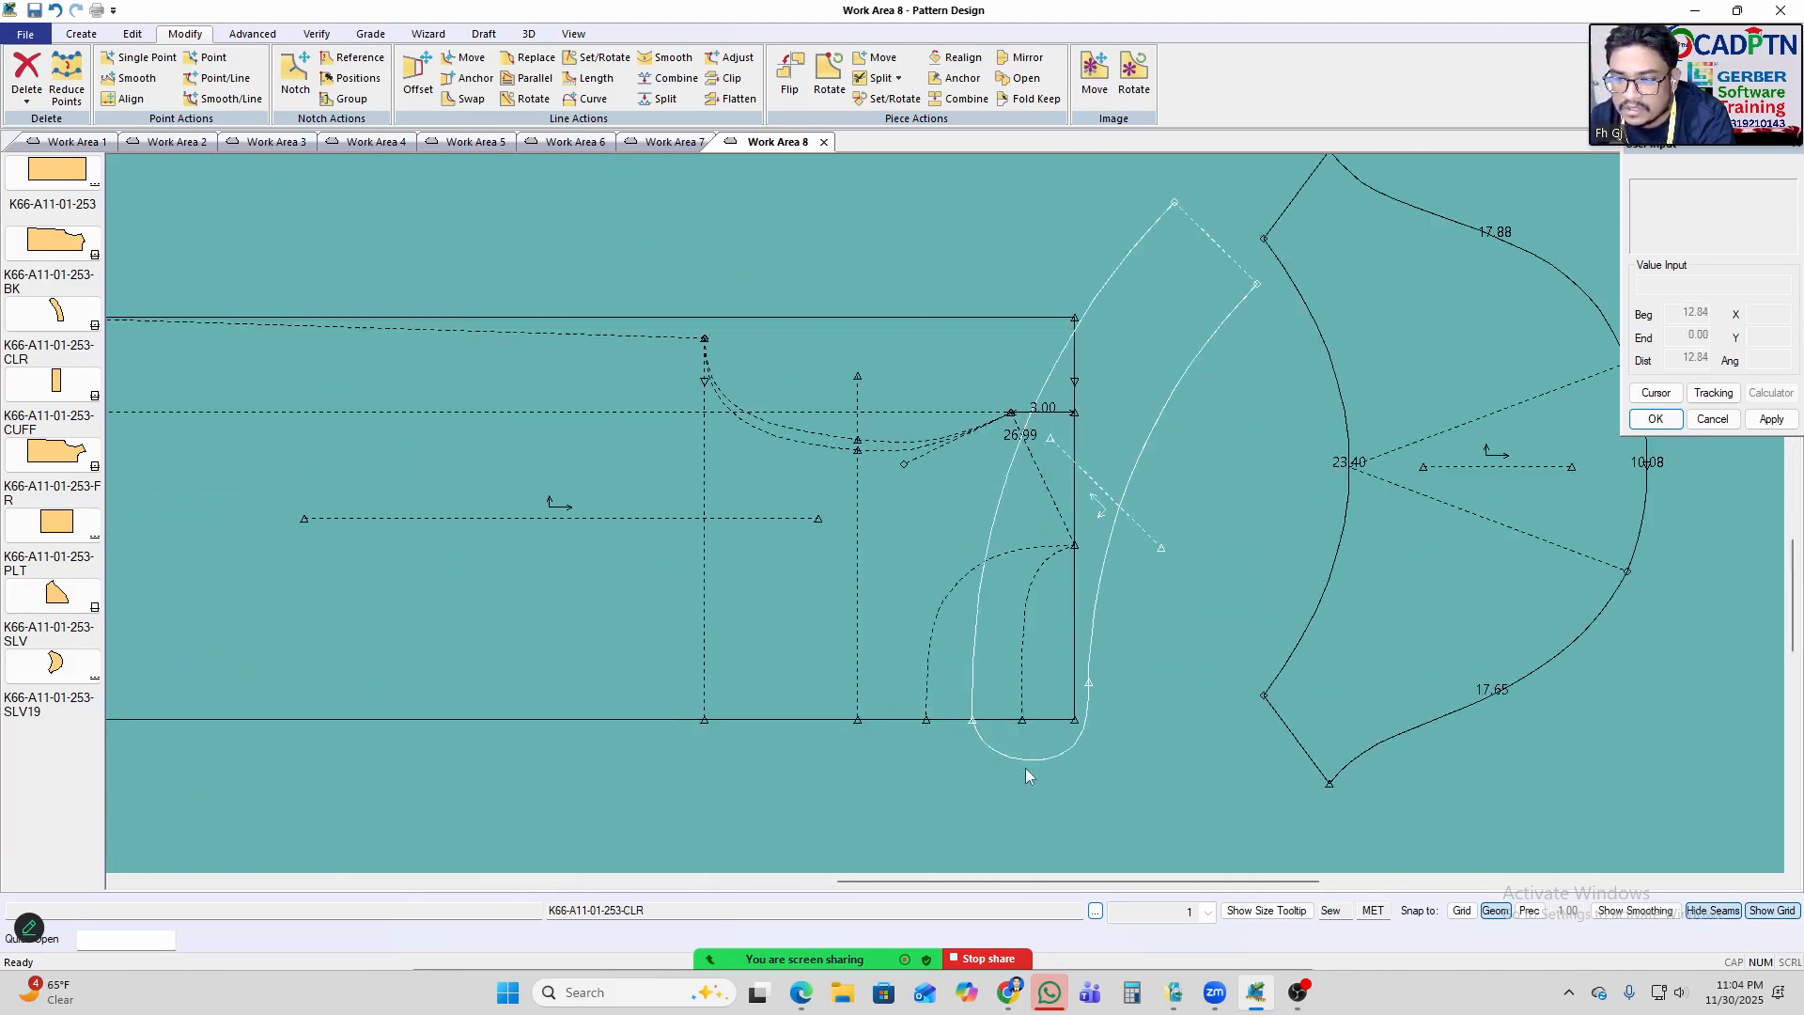
scroll(1025, 761, up, 2)
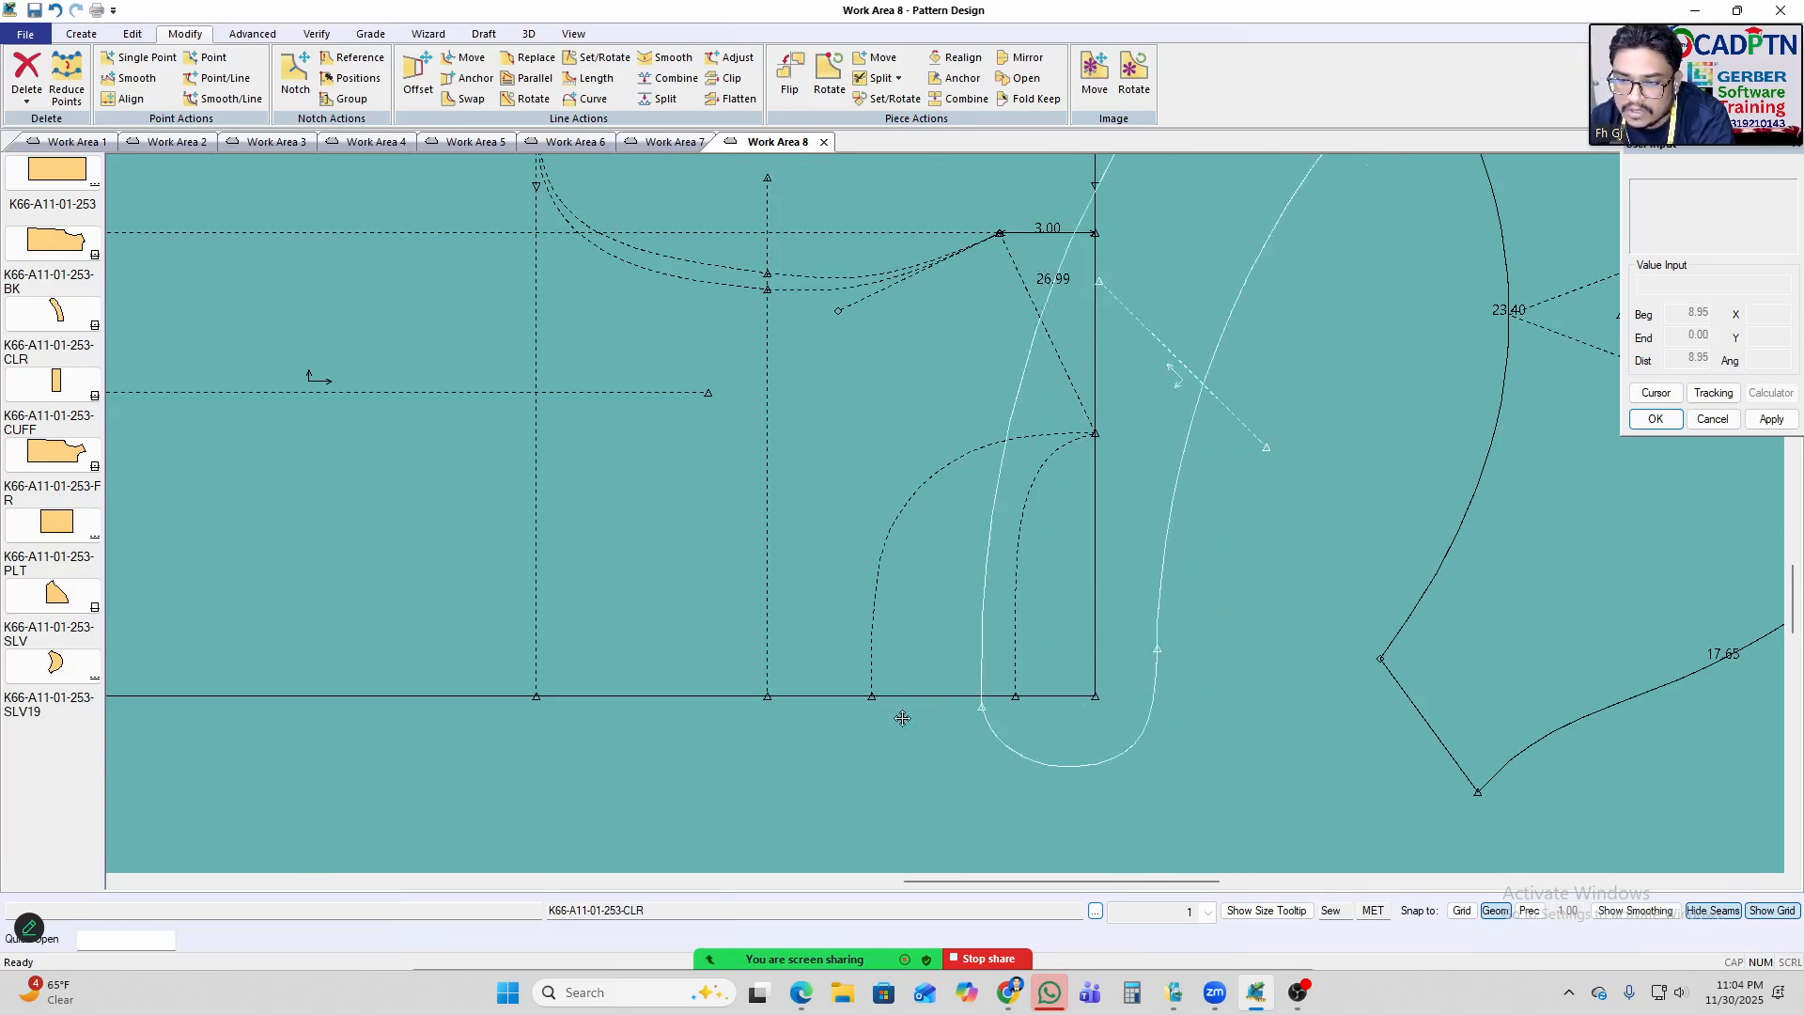
scroll(909, 712, up, 1)
scroll(570, 573, down, 1)
scroll(867, 592, down, 2)
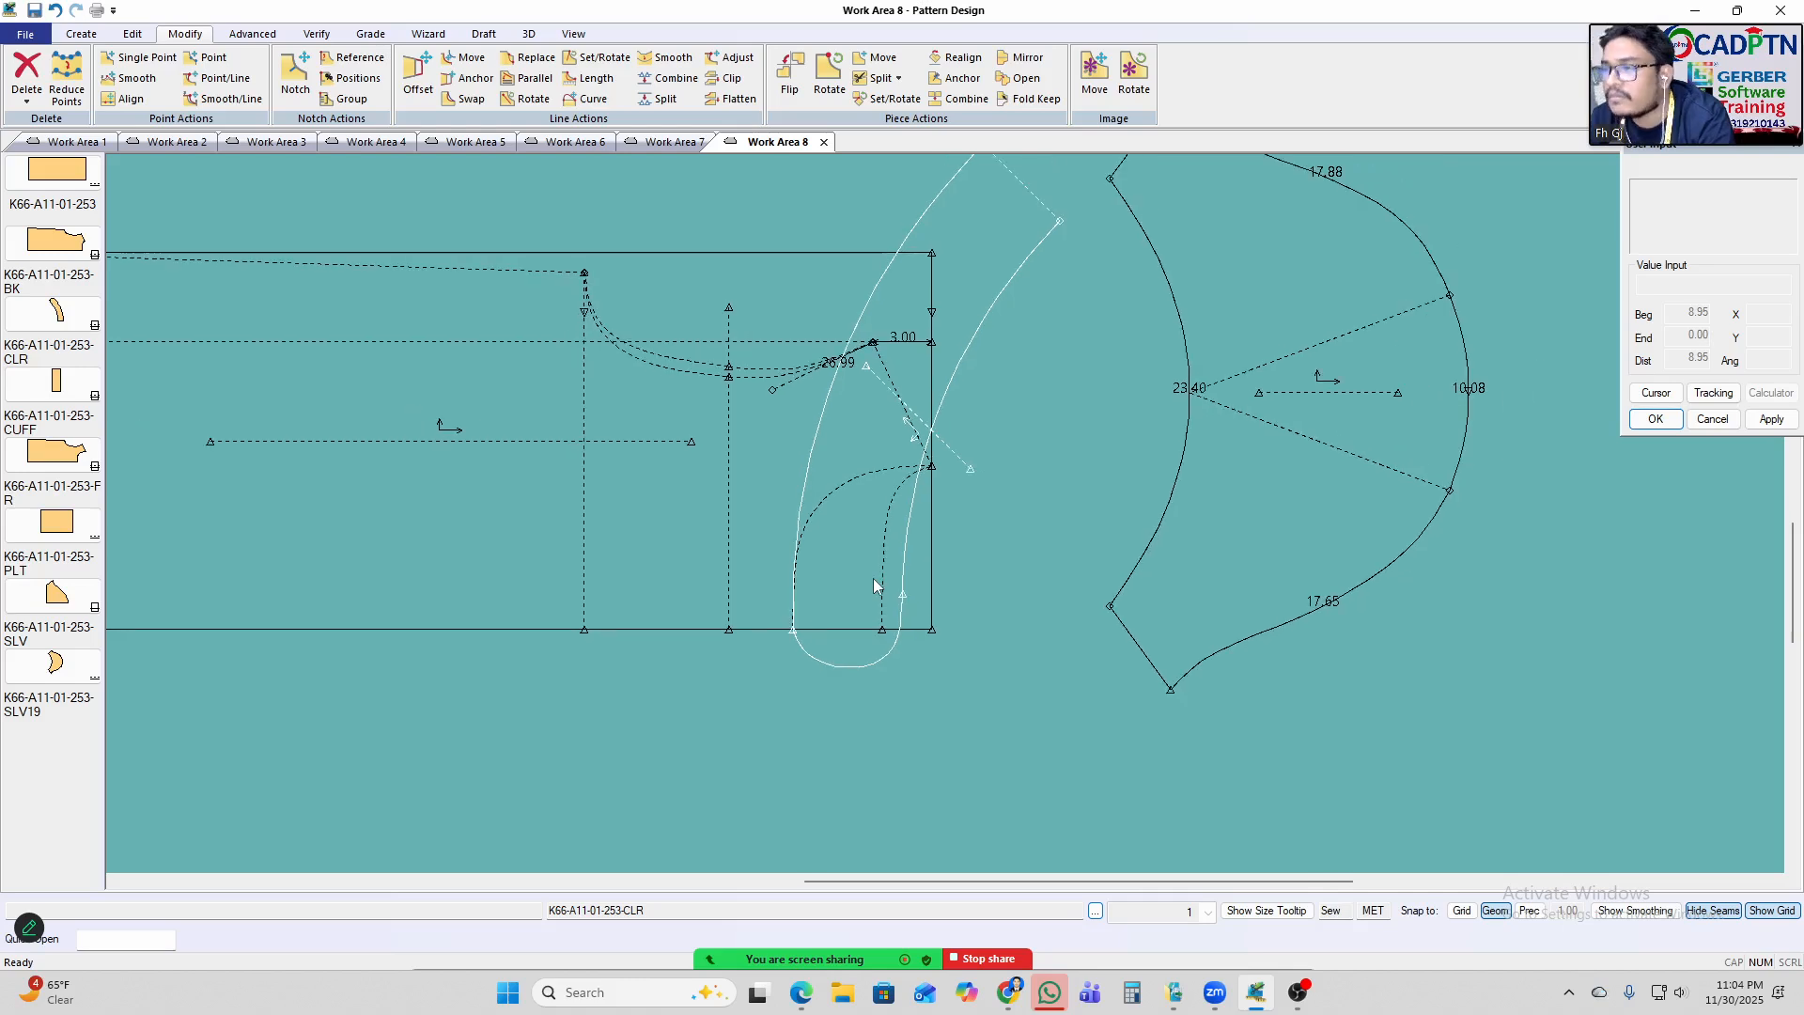
scroll(874, 588, down, 1)
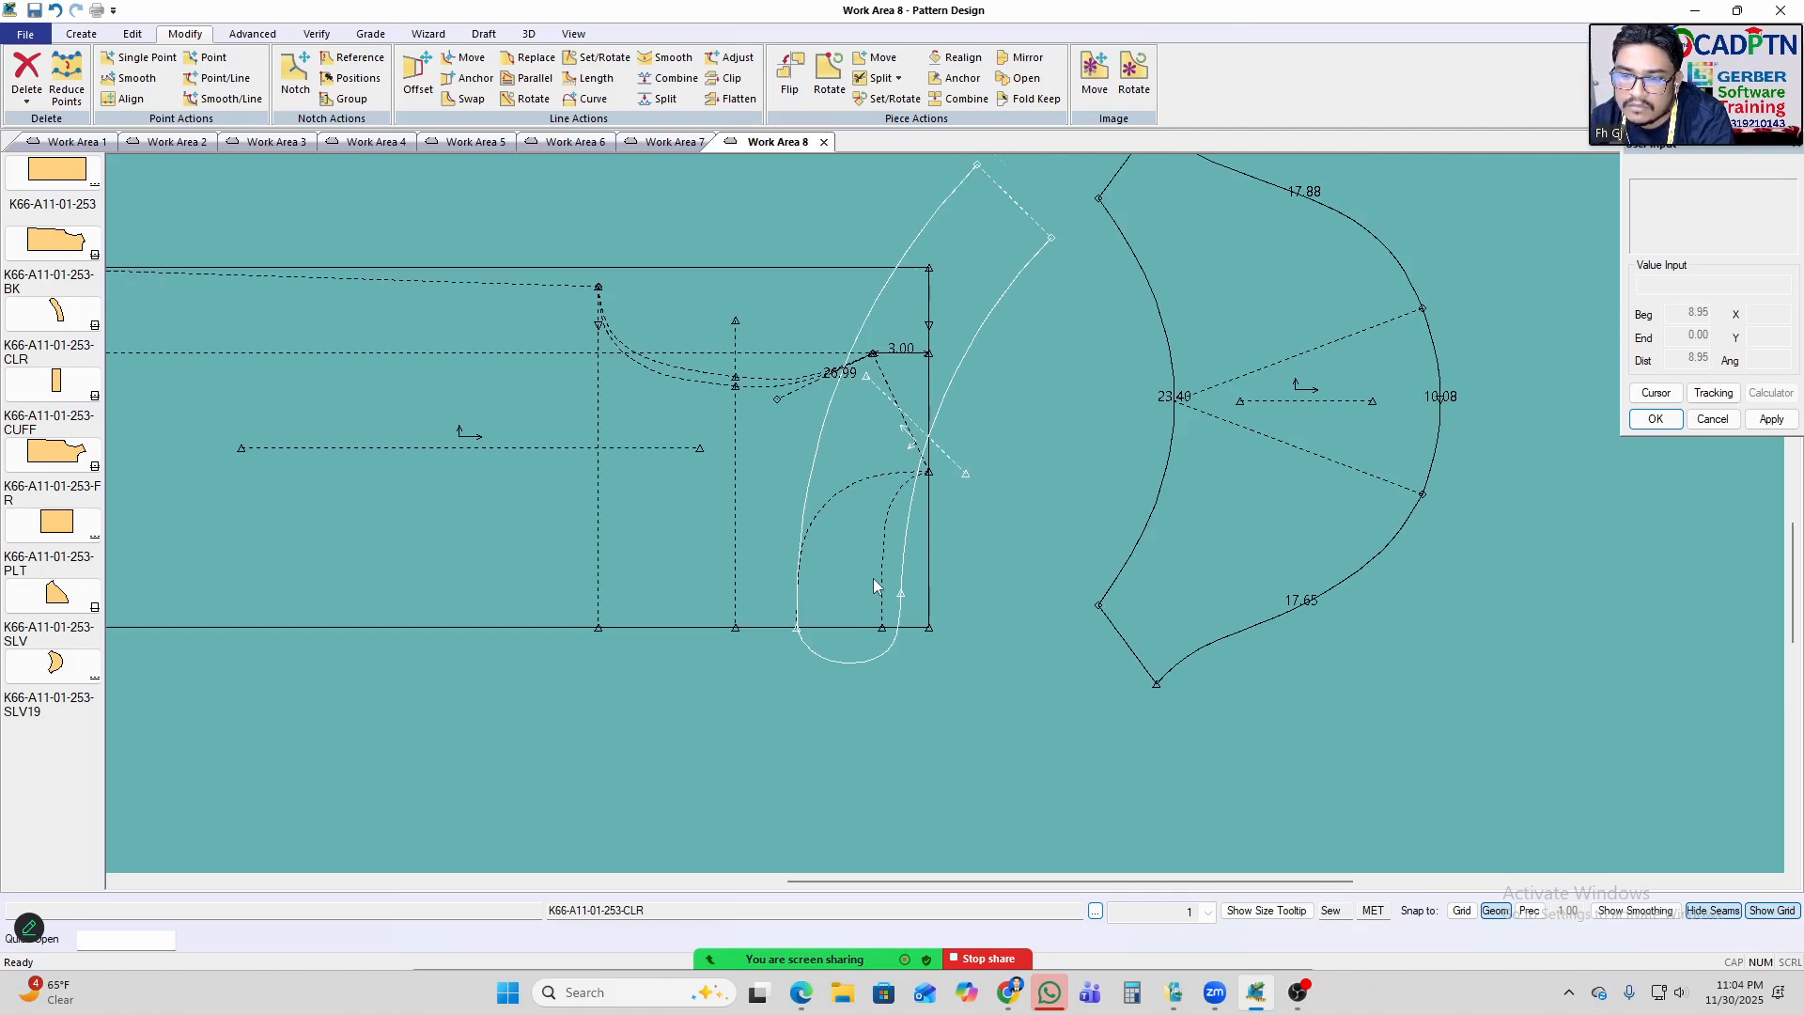
scroll(874, 588, up, 2)
scroll(877, 580, down, 4)
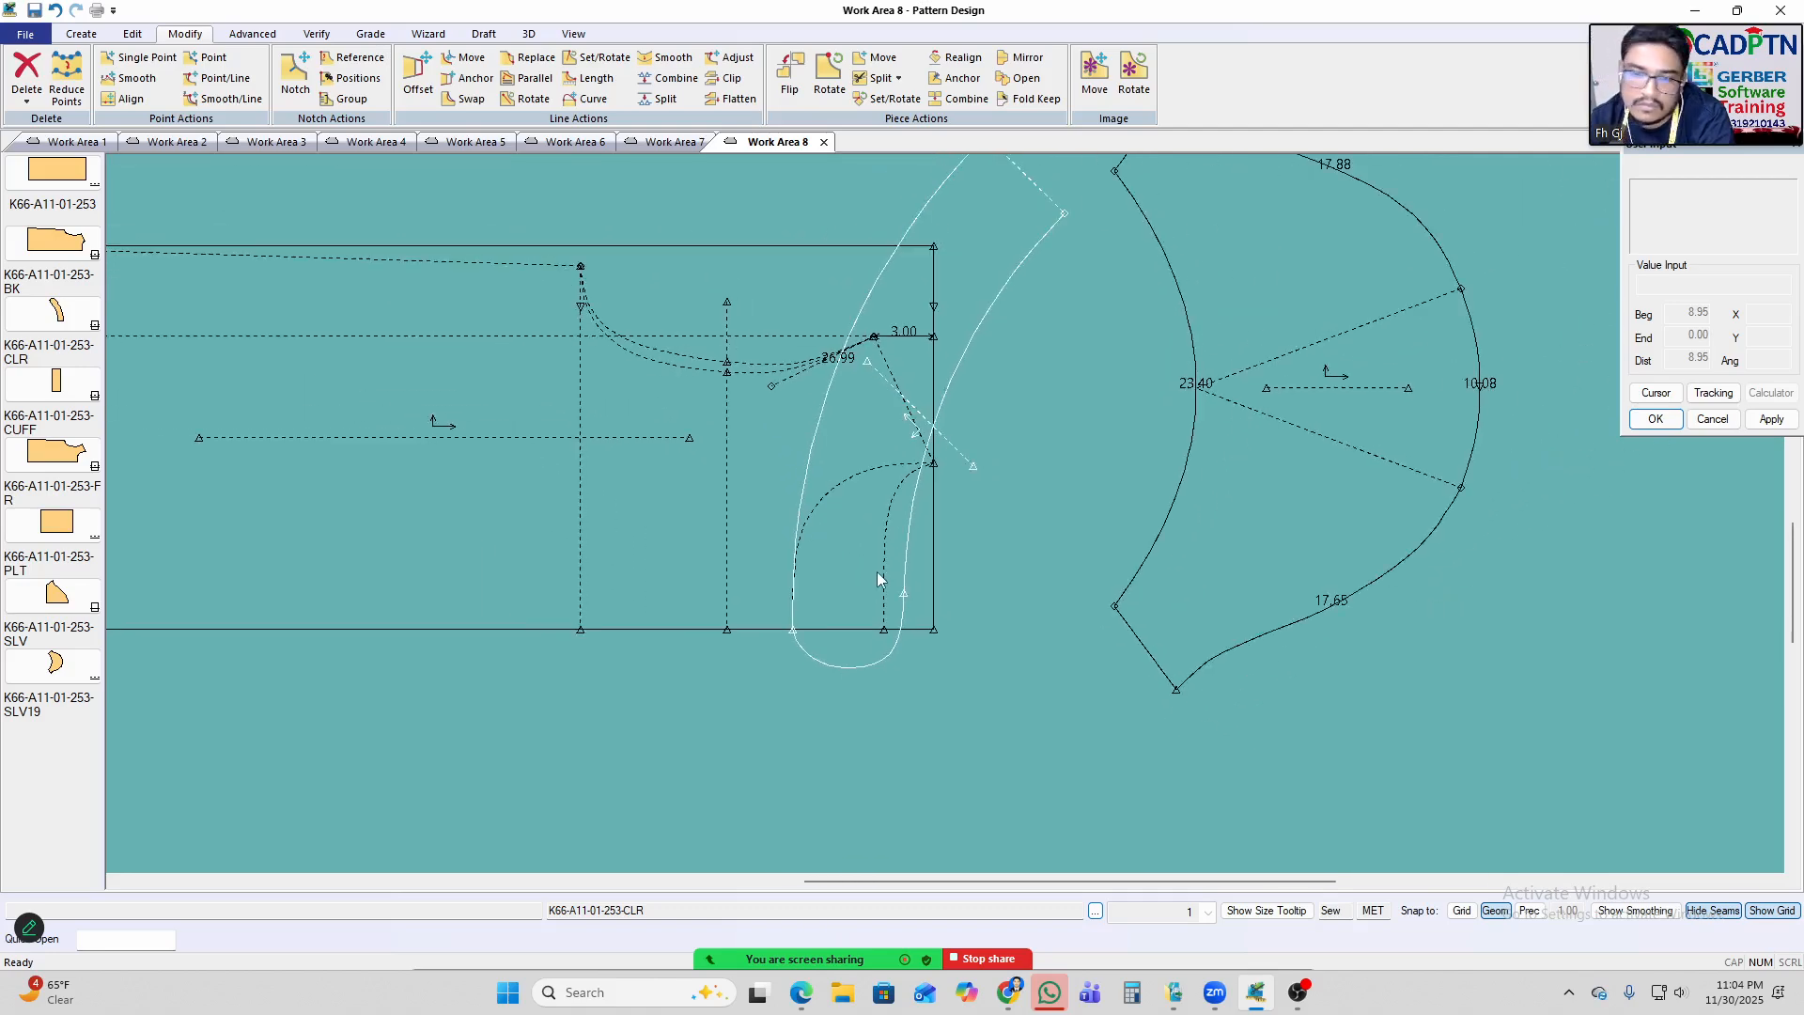
click(940, 590)
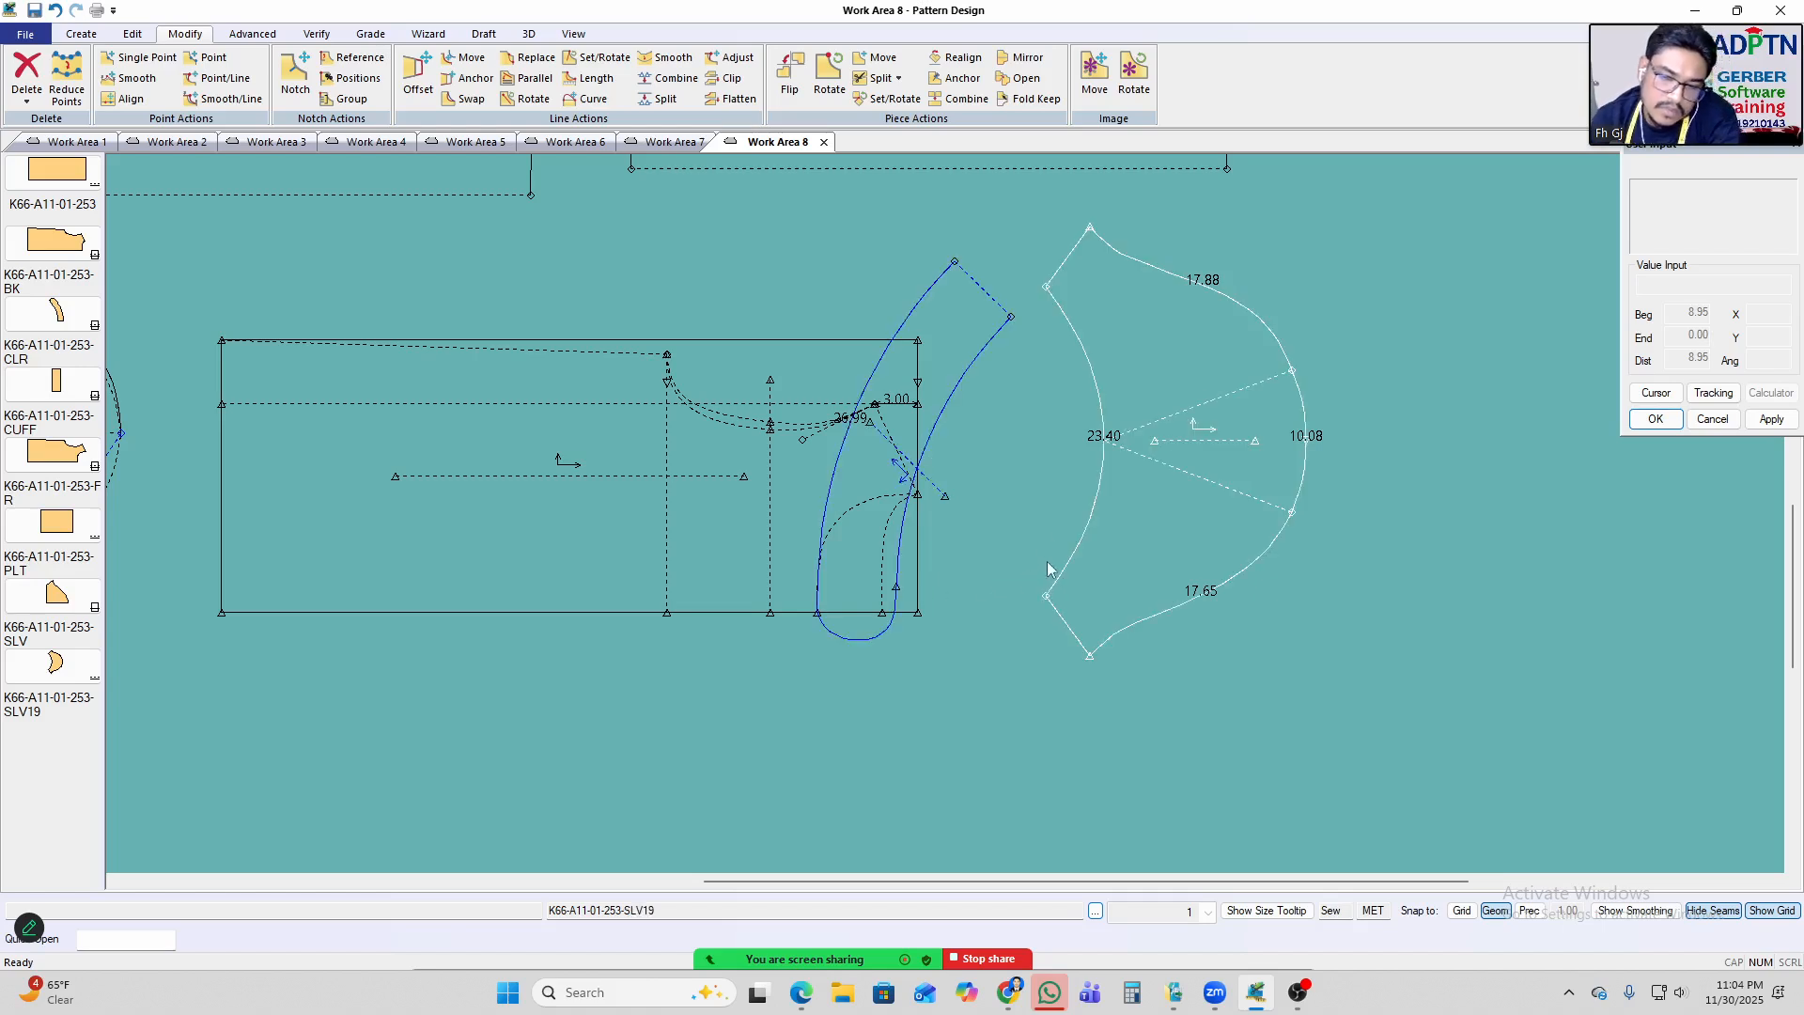
Rearrange the pieces so the placket is clear of the half-sleeve draft and the front is clear of the cuff.
drag(1086, 513, 1064, 517)
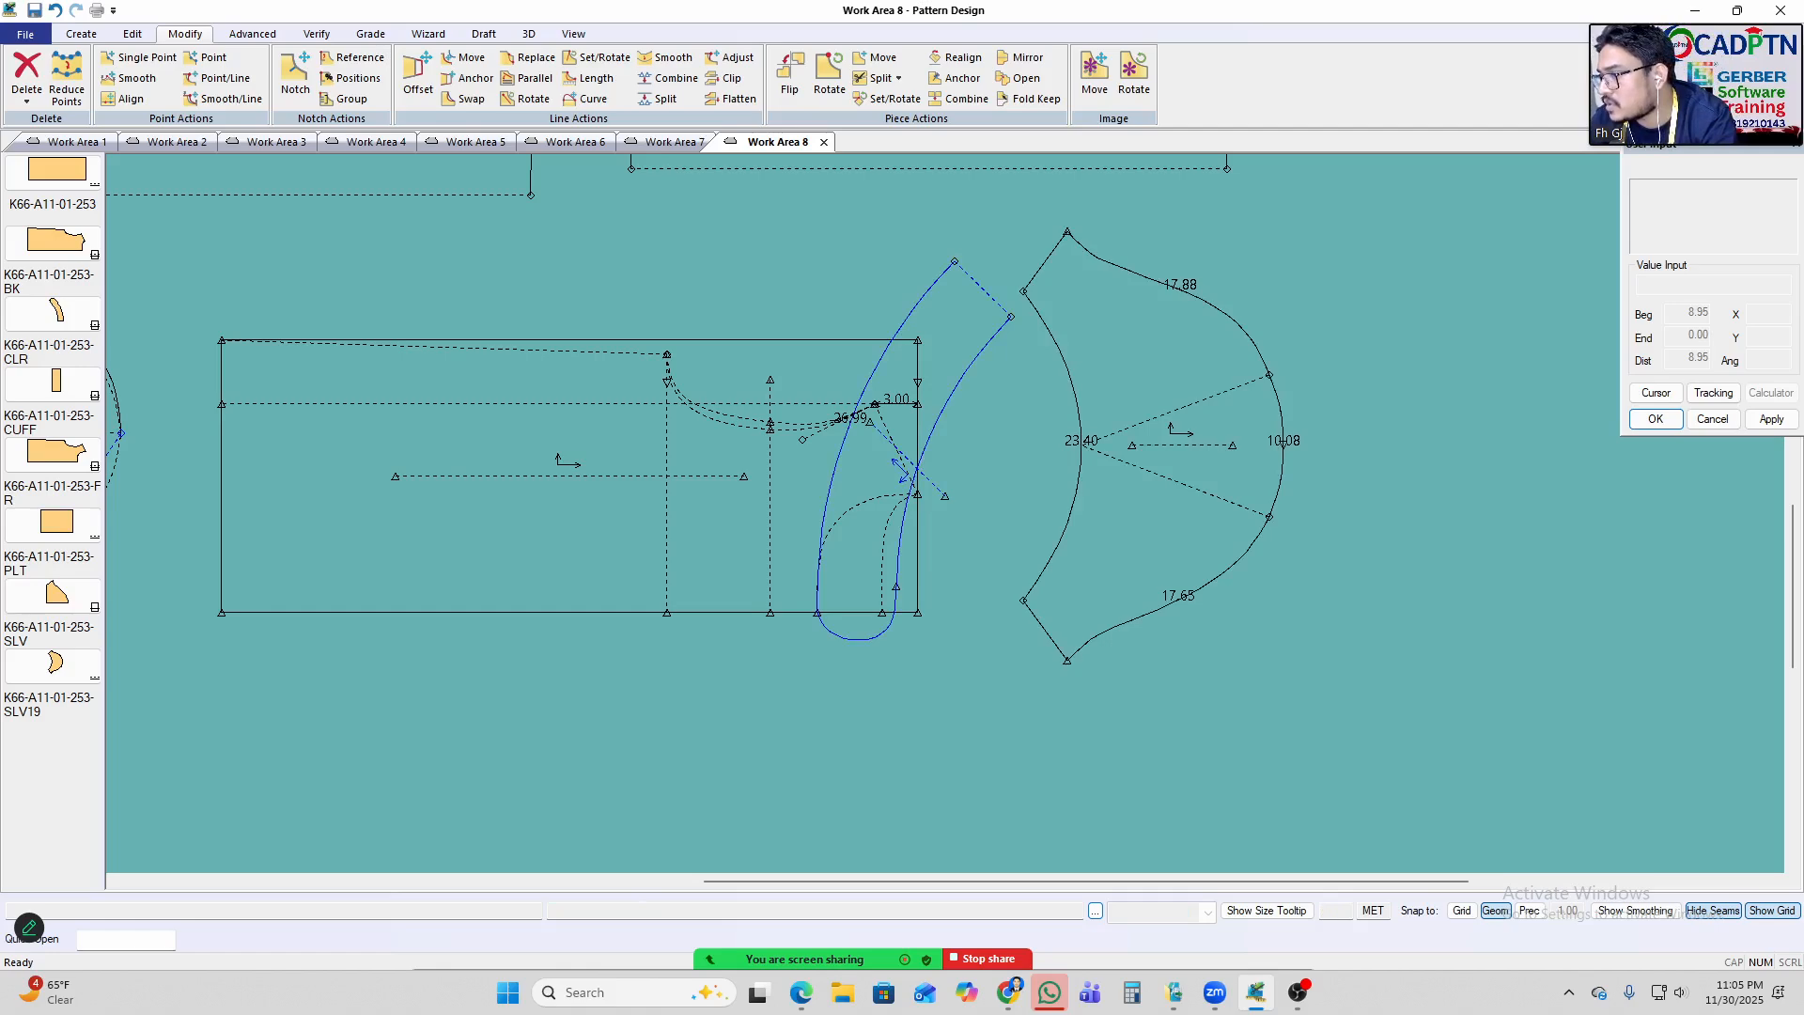
scroll(865, 447, down, 3)
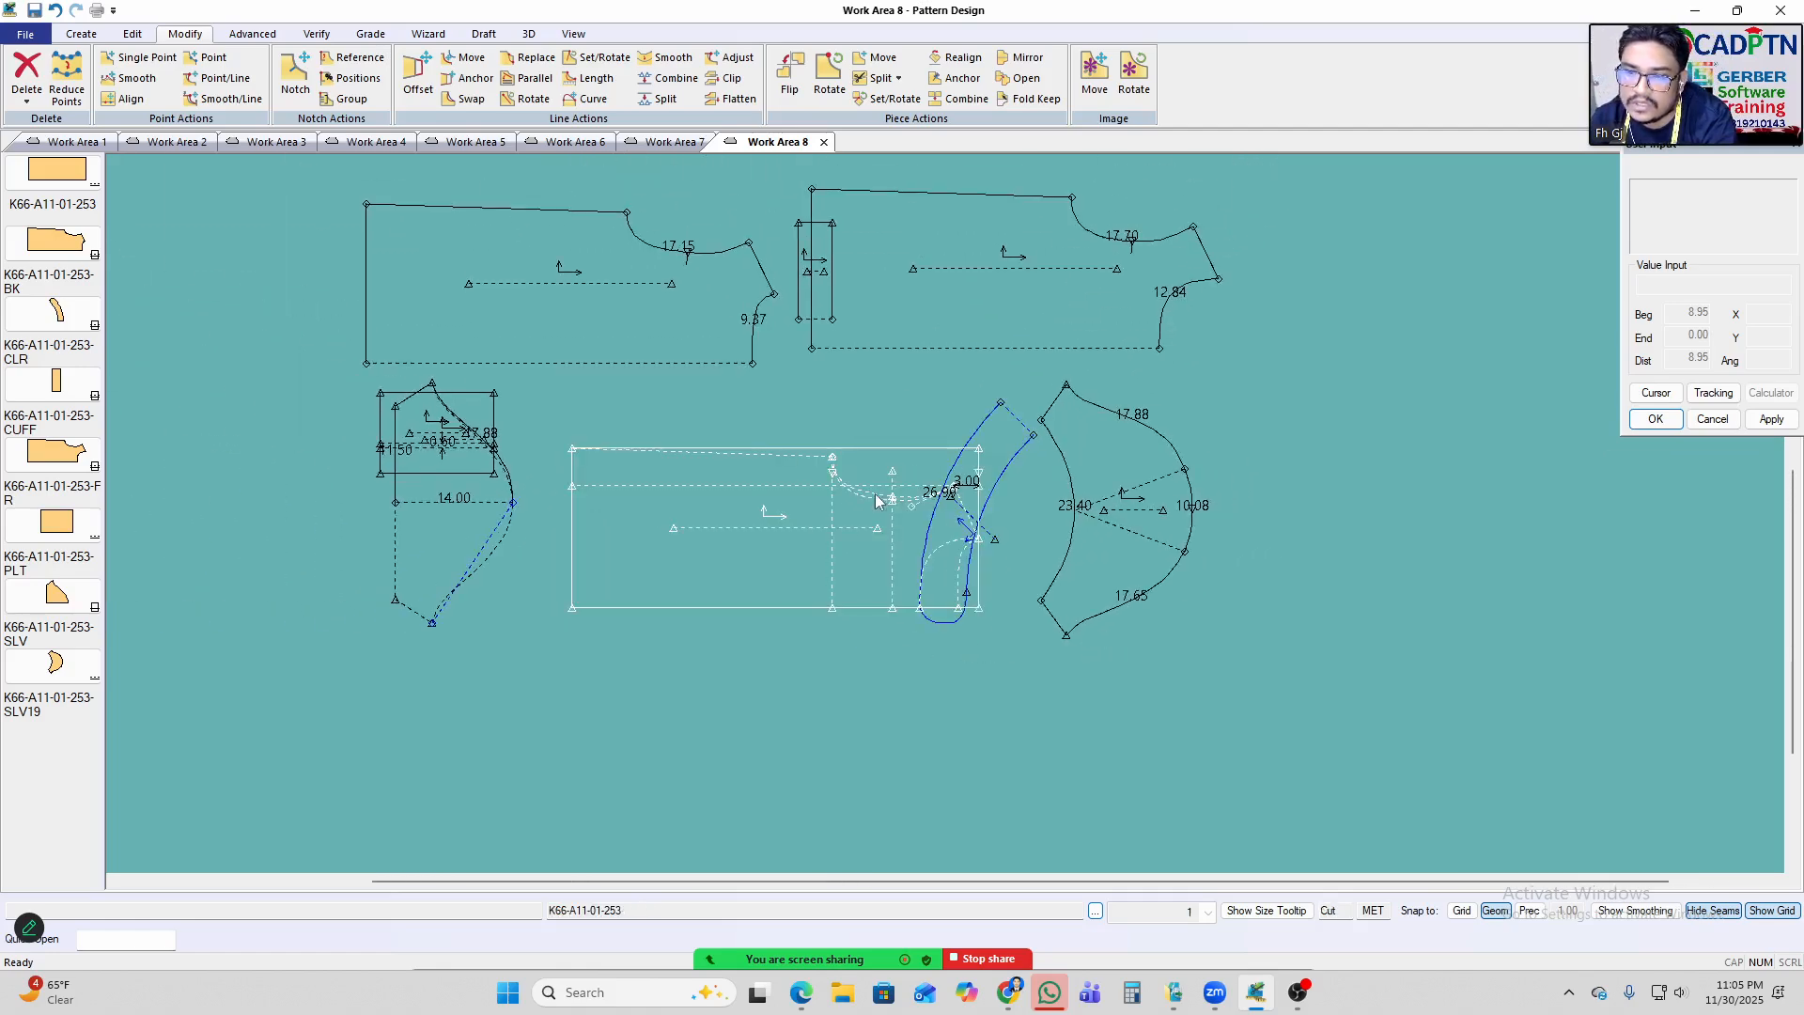
scroll(759, 230, up, 3)
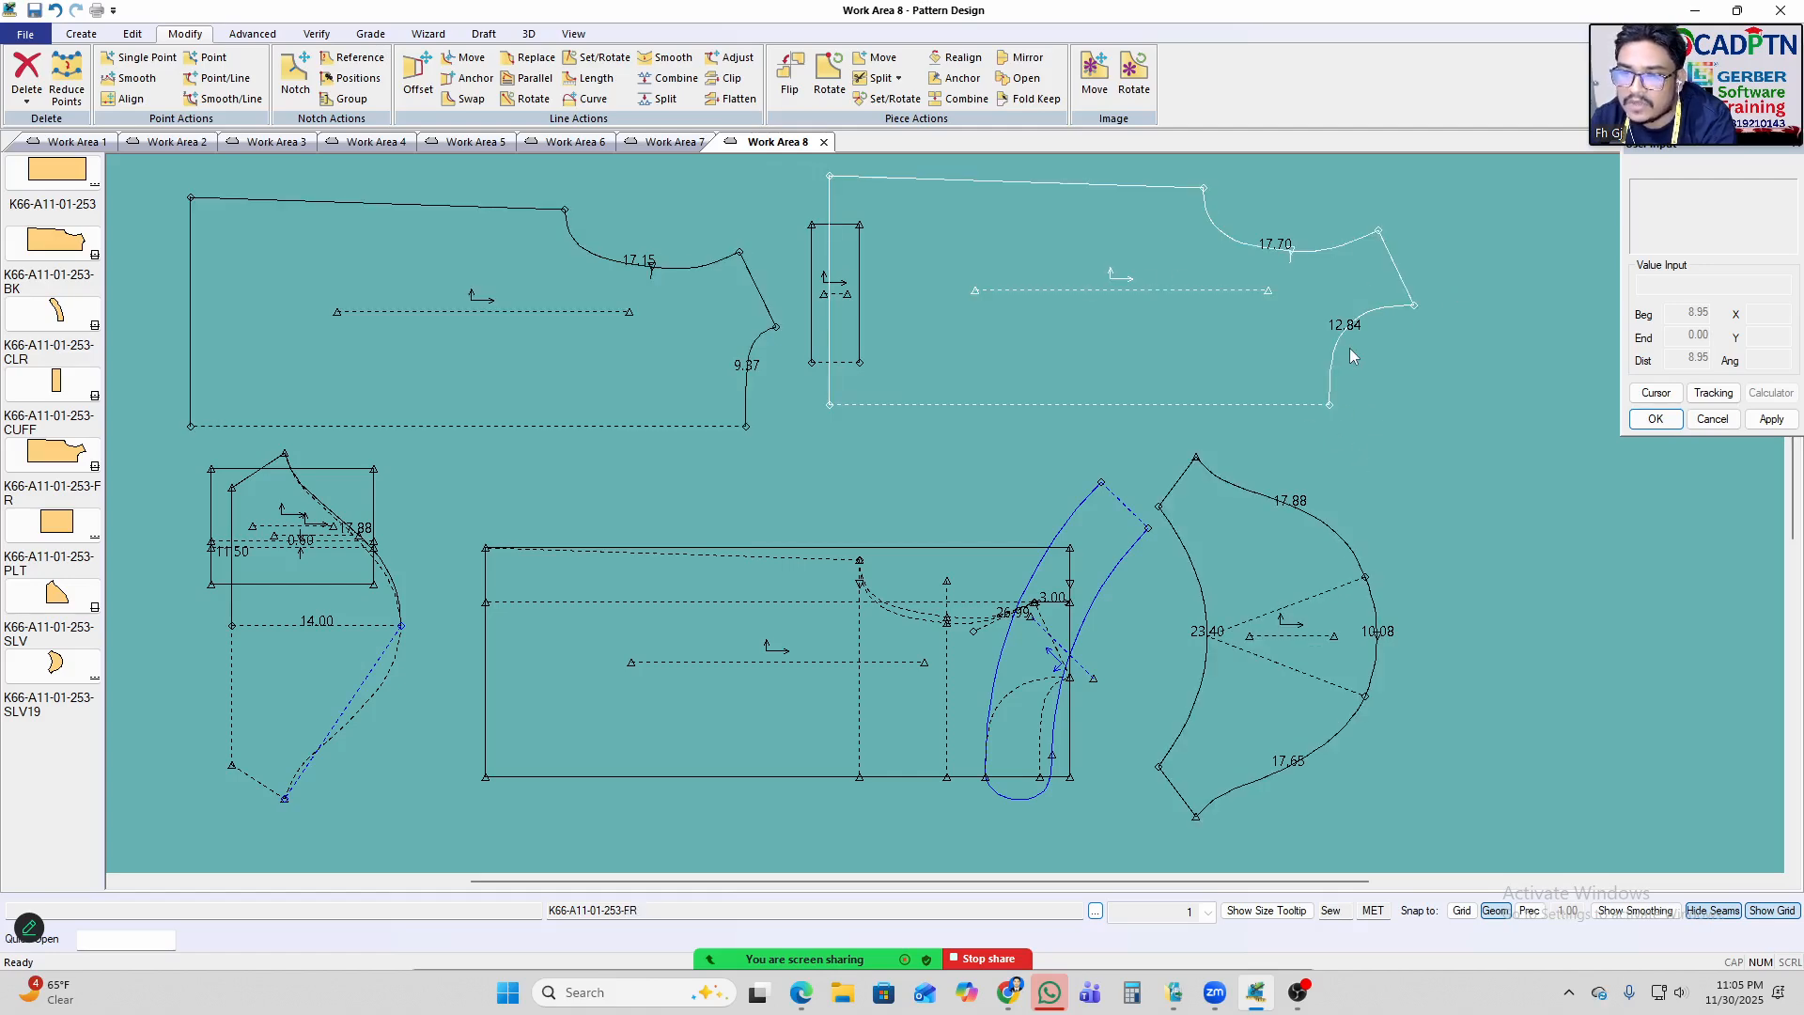
scroll(483, 611, up, 5)
drag(739, 573, 857, 548)
drag(511, 333, 305, 548)
drag(863, 508, 859, 526)
scroll(825, 517, down, 6)
scroll(703, 543, up, 3)
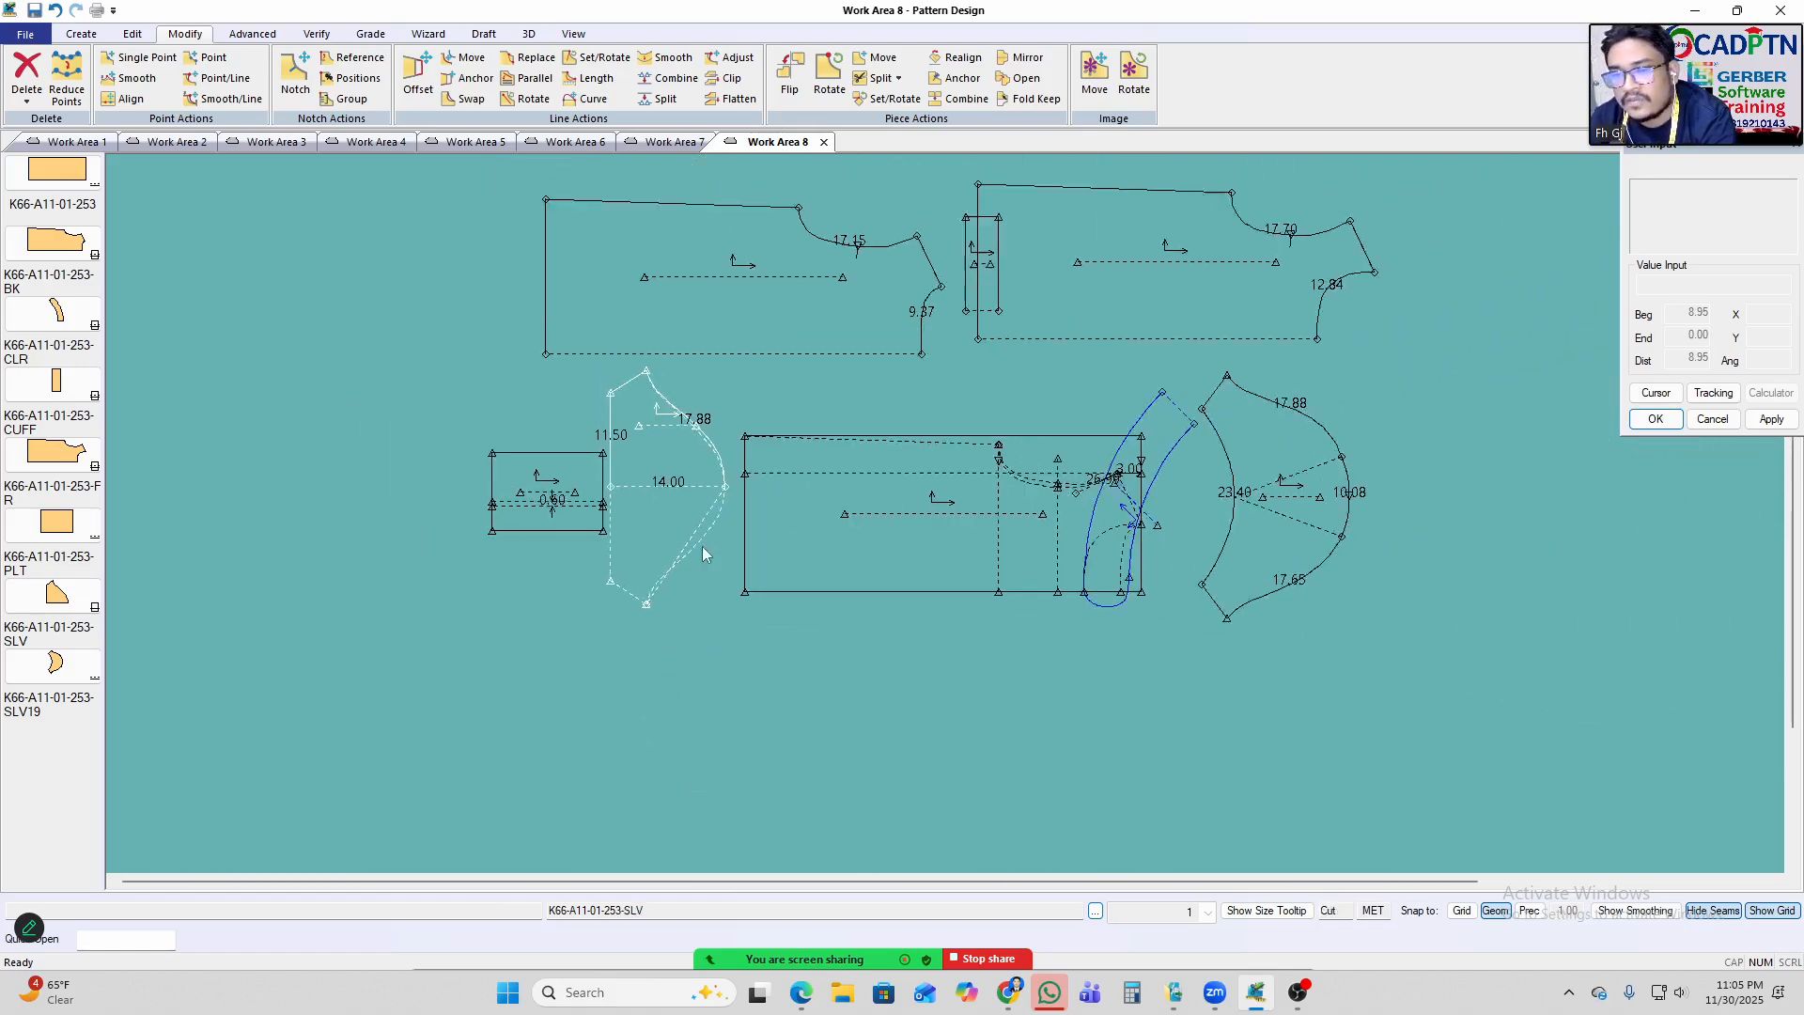
drag(1127, 314, 1165, 330)
scroll(1063, 703, up, 4)
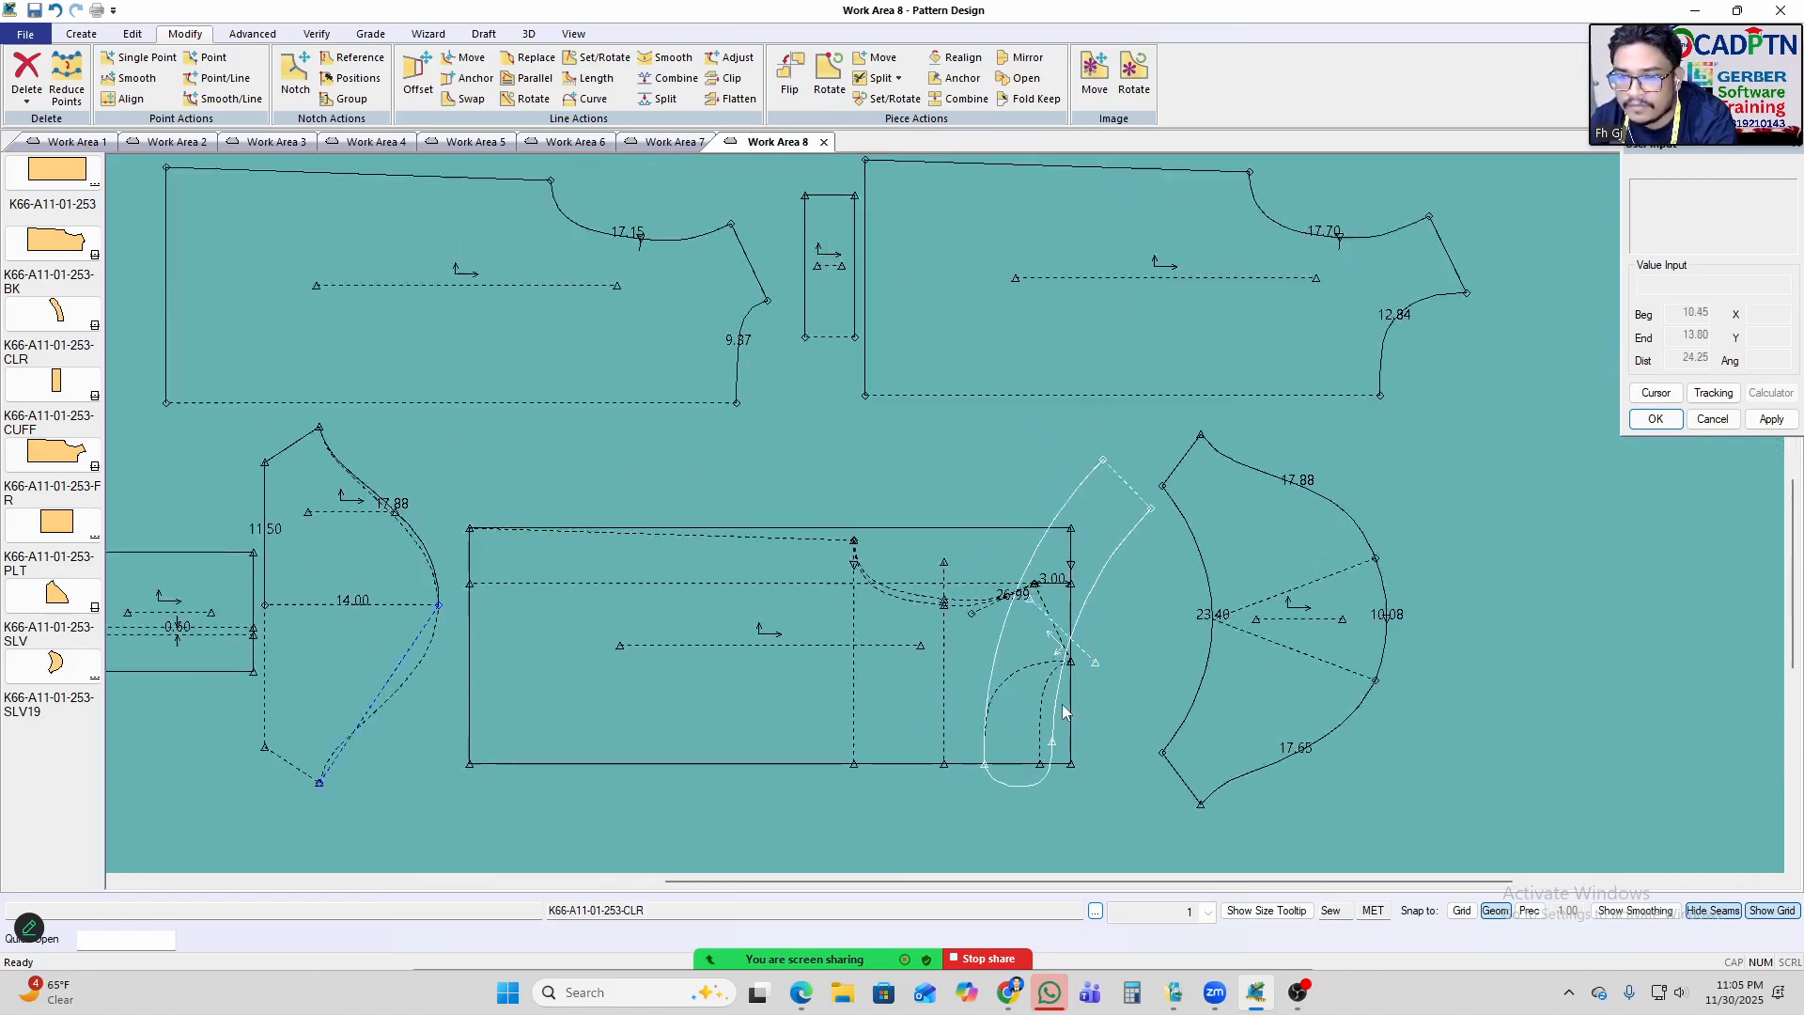
Move the collar off the body draft onto the full sleeve piece, and shift the body draft toward the half sleeve.
scroll(1221, 447, down, 4)
drag(305, 579, 860, 636)
scroll(1045, 791, up, 5)
drag(1107, 495, 1483, 530)
drag(1026, 511, 716, 505)
drag(796, 637, 883, 614)
Place the placket on the body draft's centre line with its short edge at the deeper neckline.
scroll(891, 623, up, 4)
drag(984, 539, 1031, 516)
drag(545, 385, 583, 406)
drag(1339, 490, 595, 565)
scroll(926, 533, down, 2)
click(549, 619)
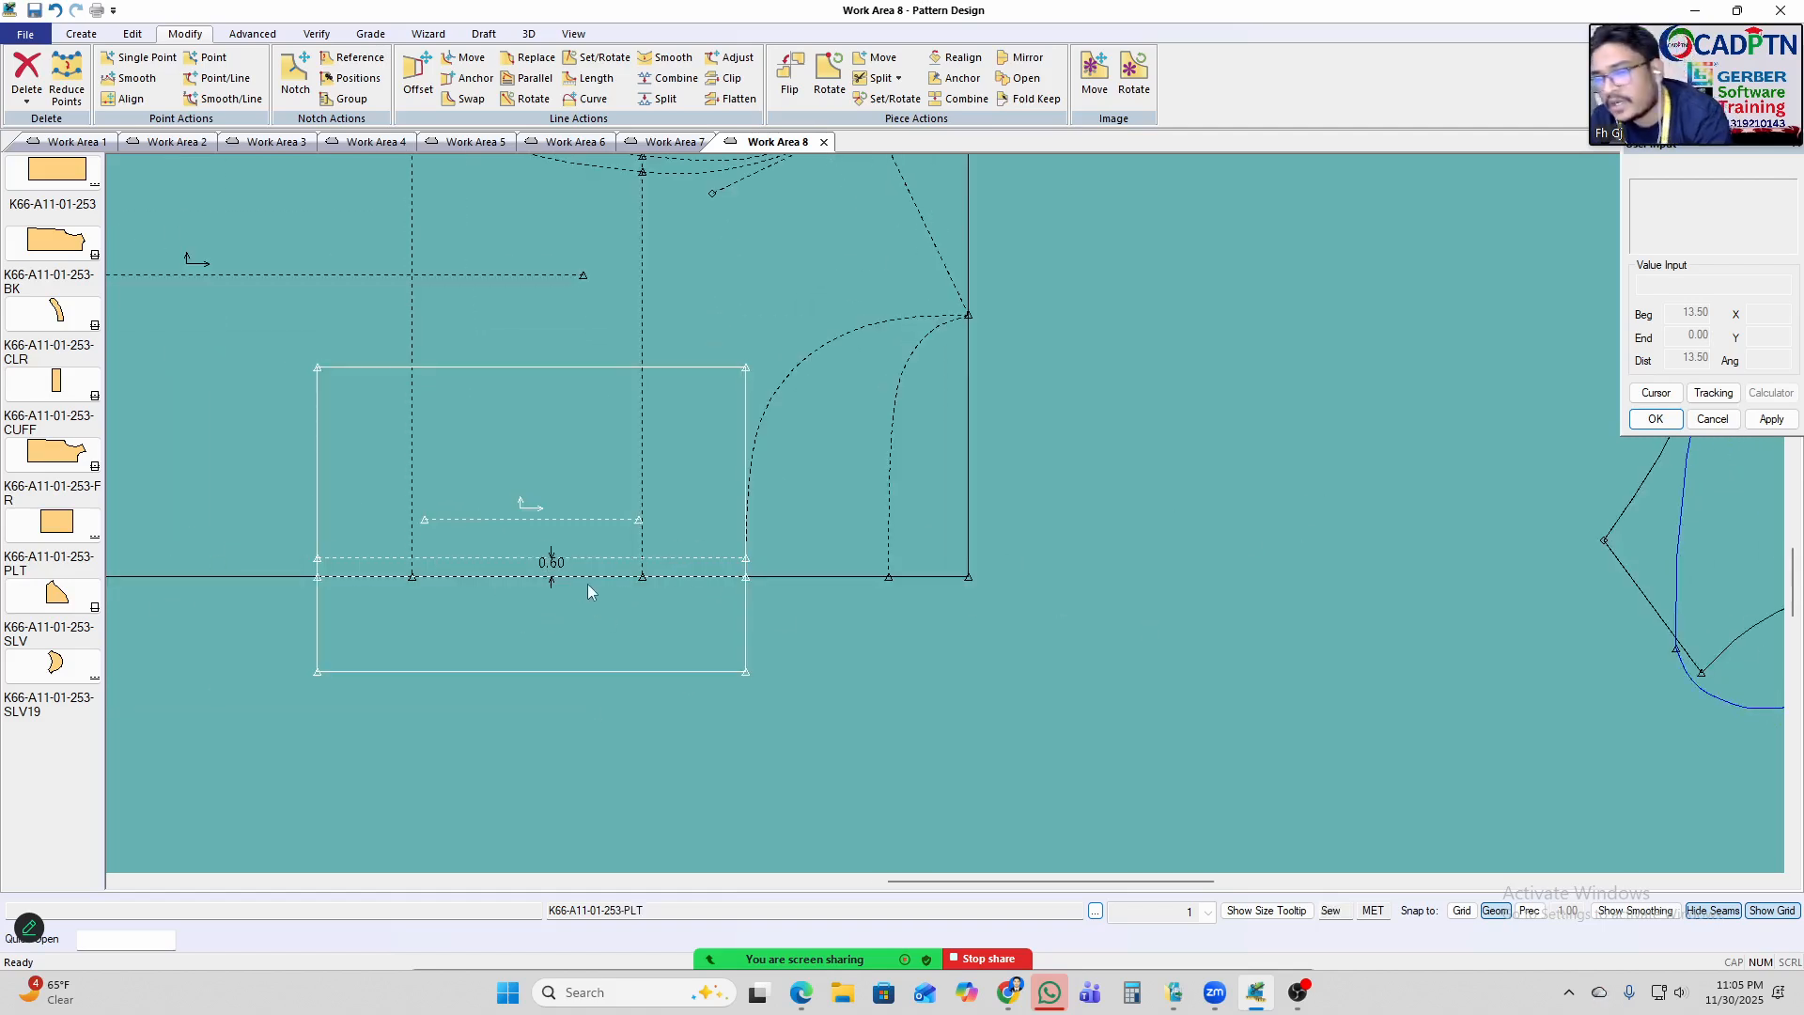
Move the placket into the gap between the body draft and full sleeve, and reposition the cuff between back and front.
drag(588, 583, 943, 527)
scroll(425, 577, down, 5)
scroll(811, 660, down, 1)
scroll(942, 527, up, 2)
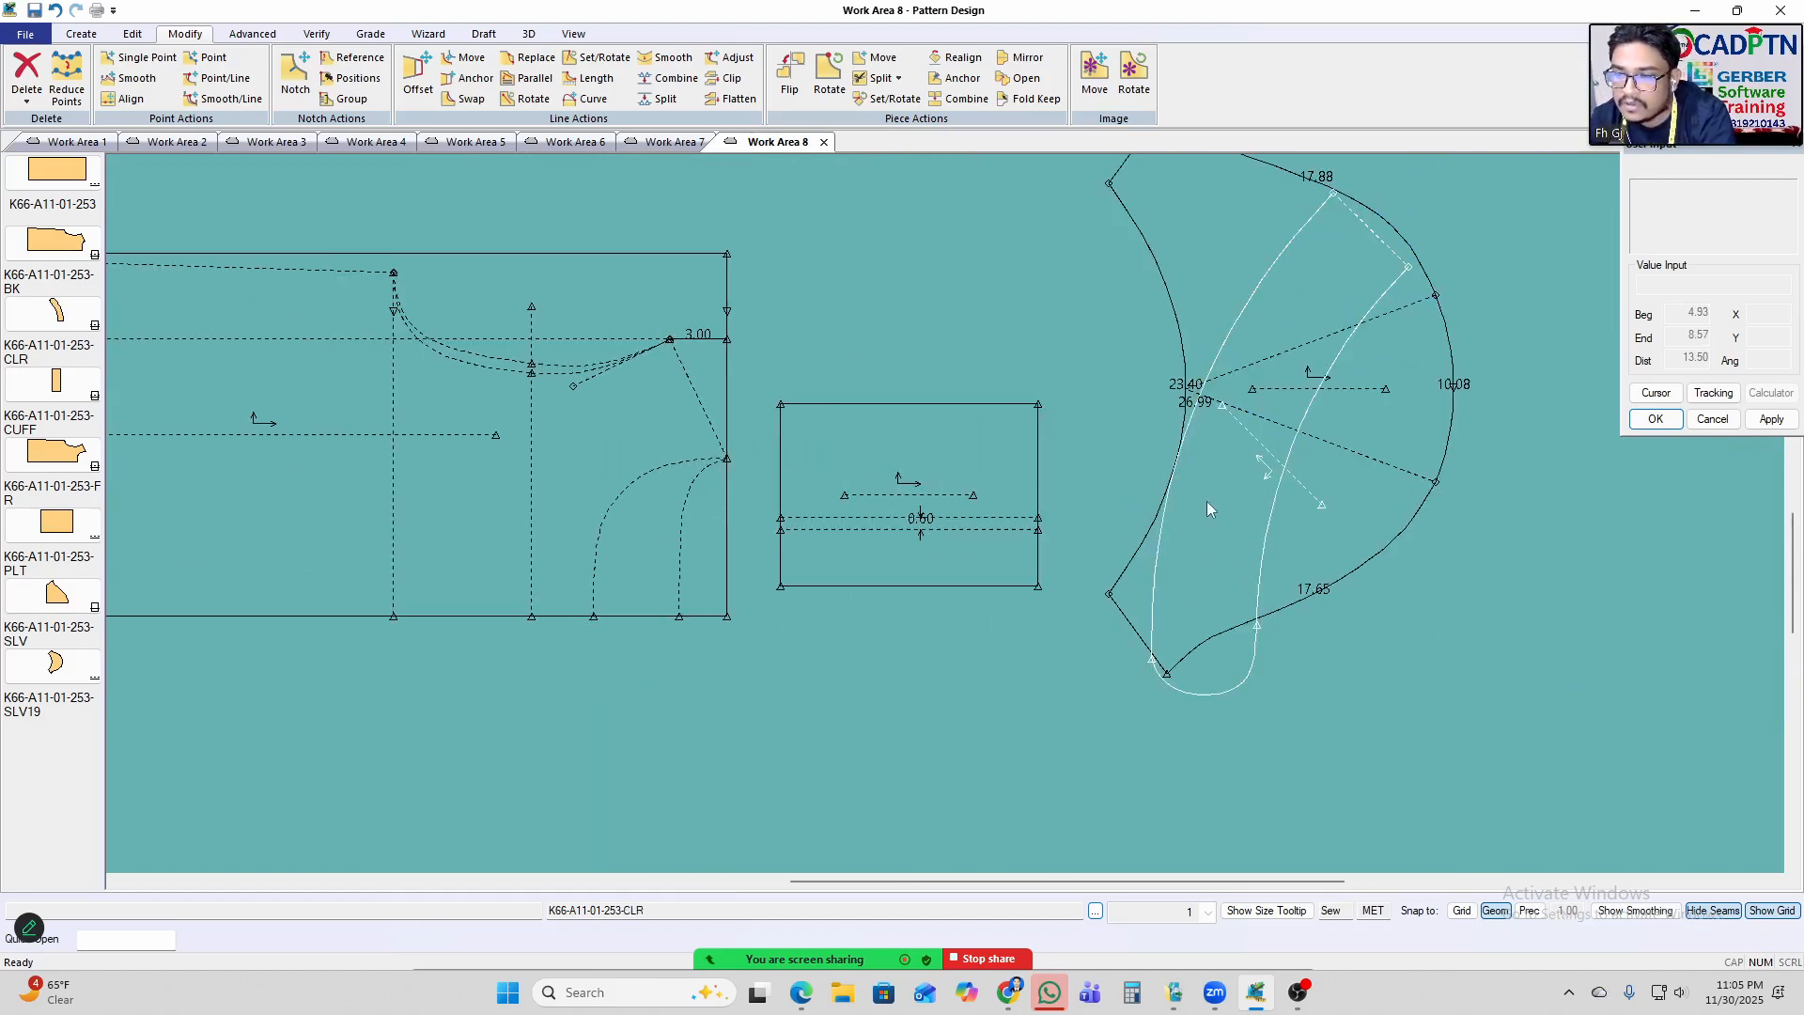
scroll(1207, 500, down, 4)
drag(877, 308, 871, 327)
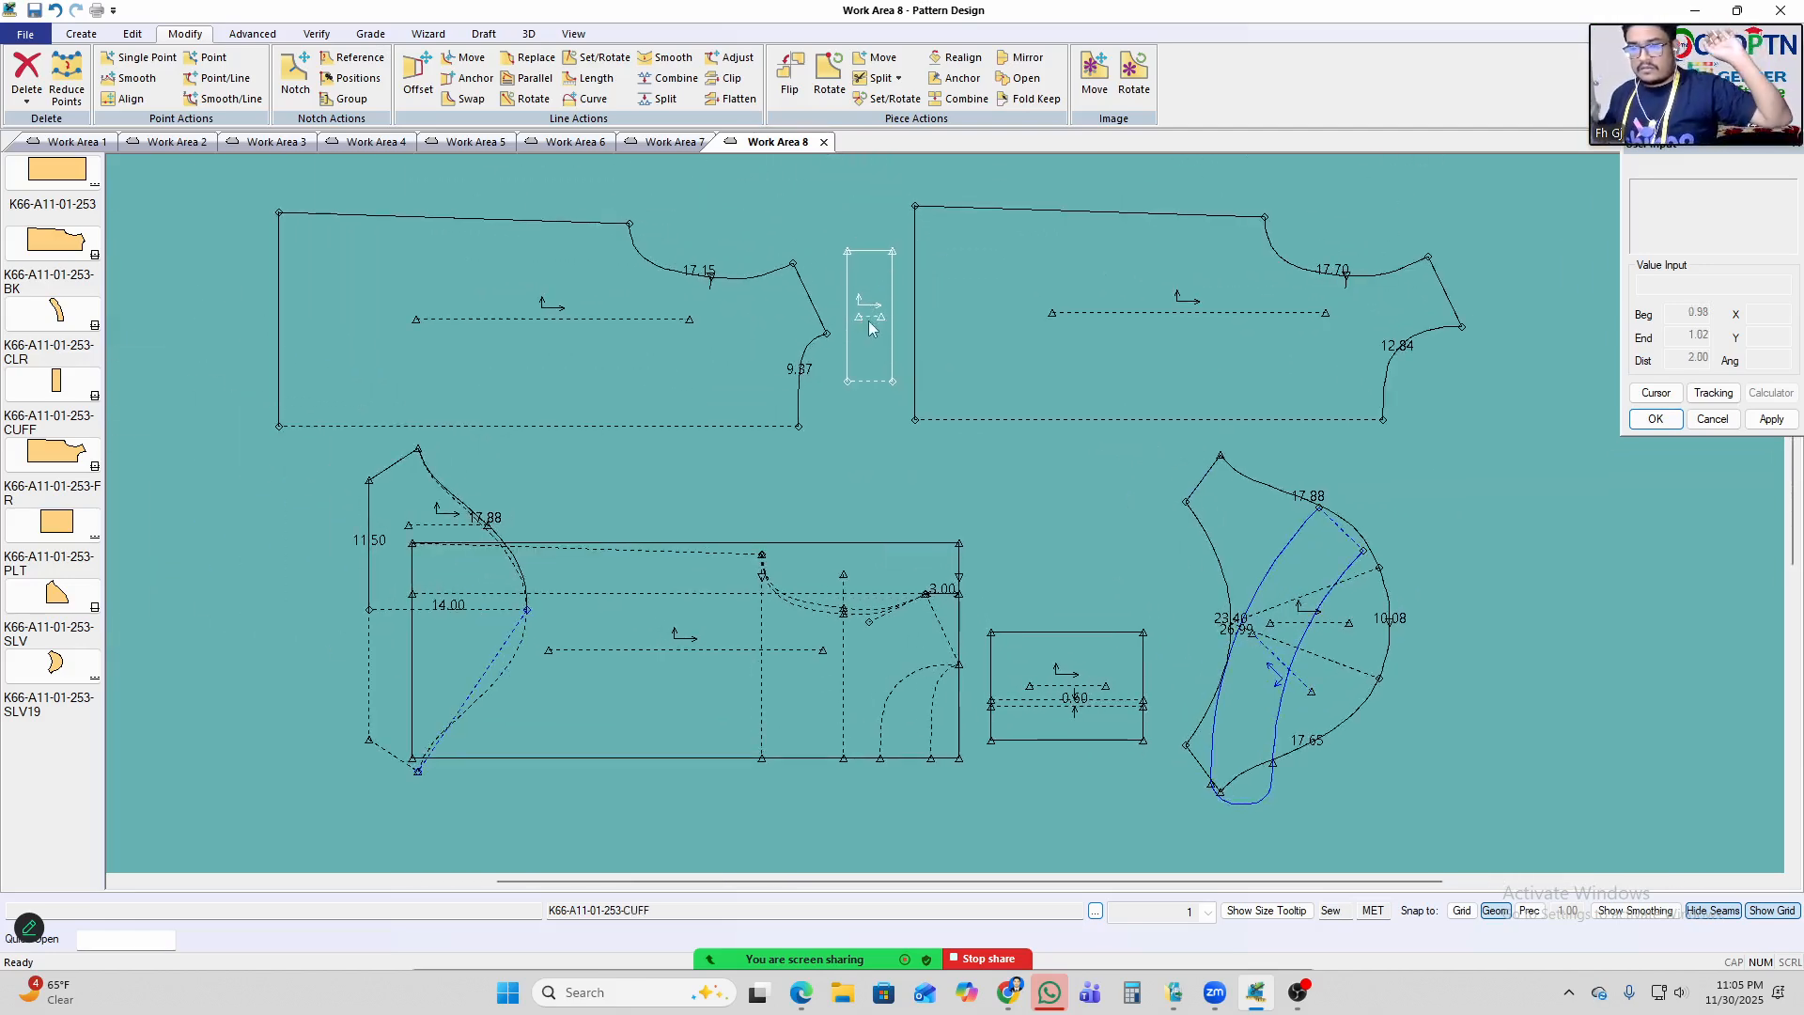
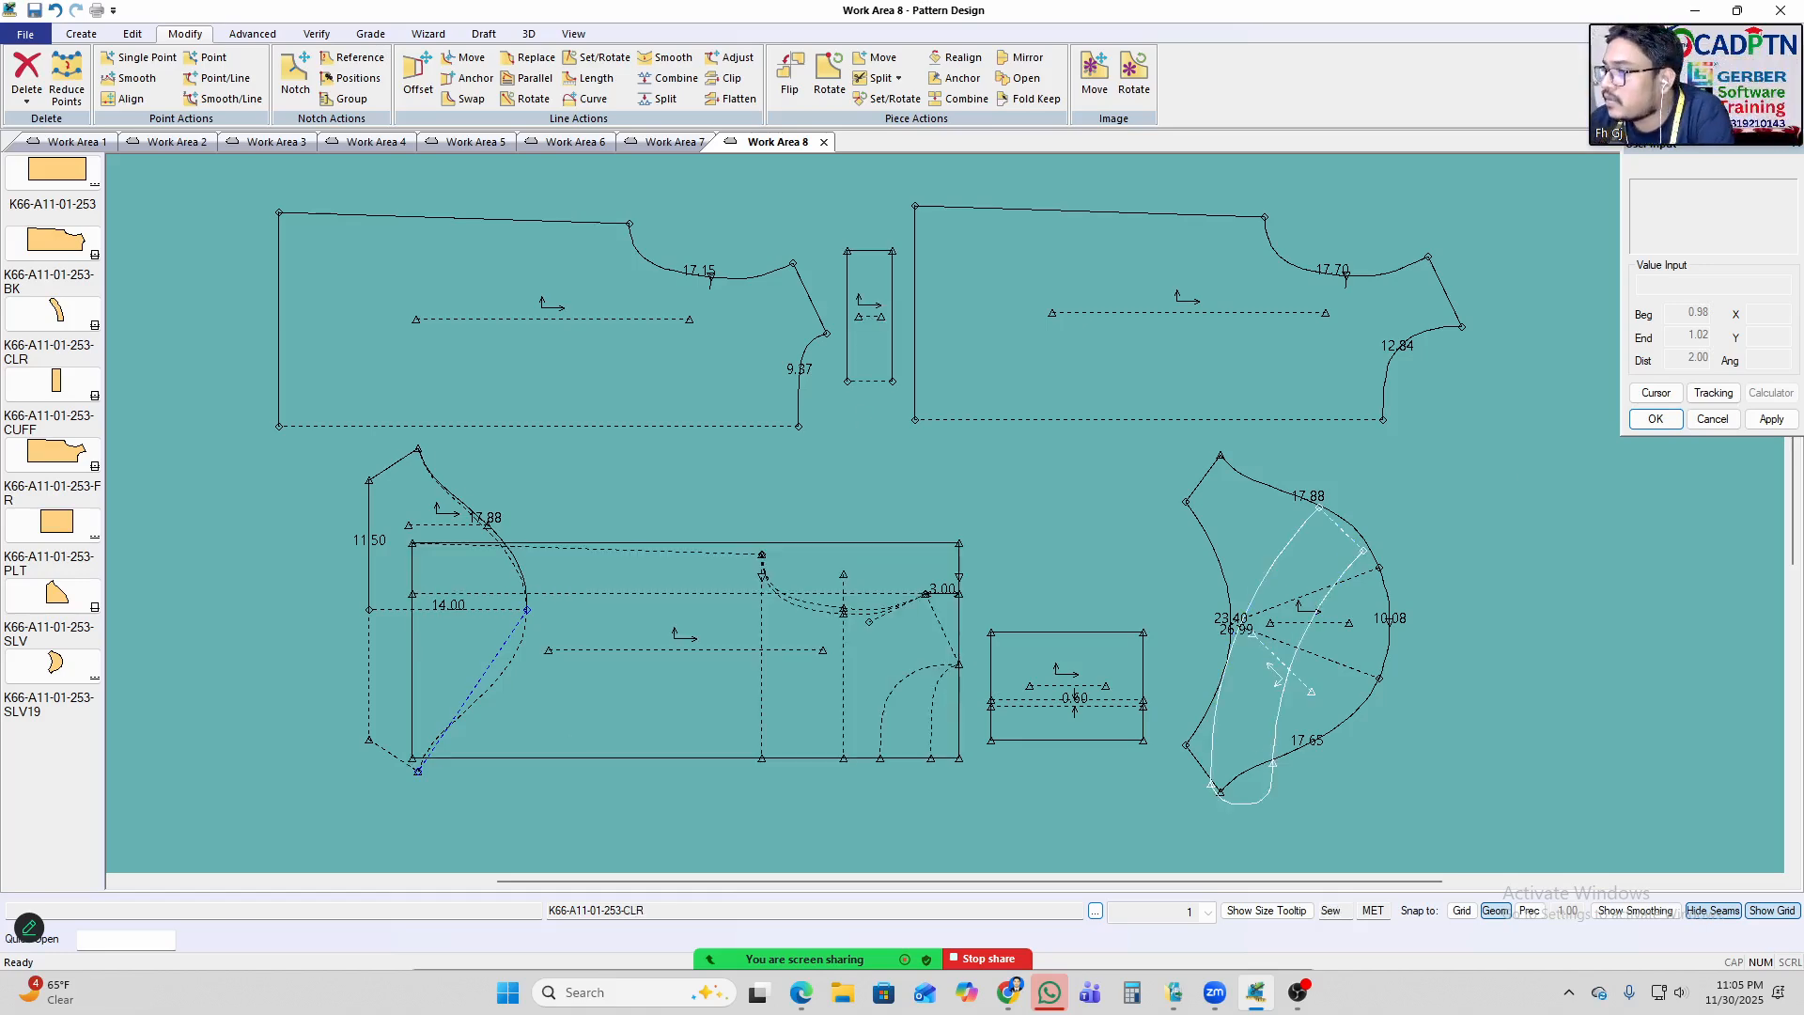
Overlay the front piece on the back piece at the shoulder line to compare their armhole and neckline curves.
scroll(1372, 194, up, 3)
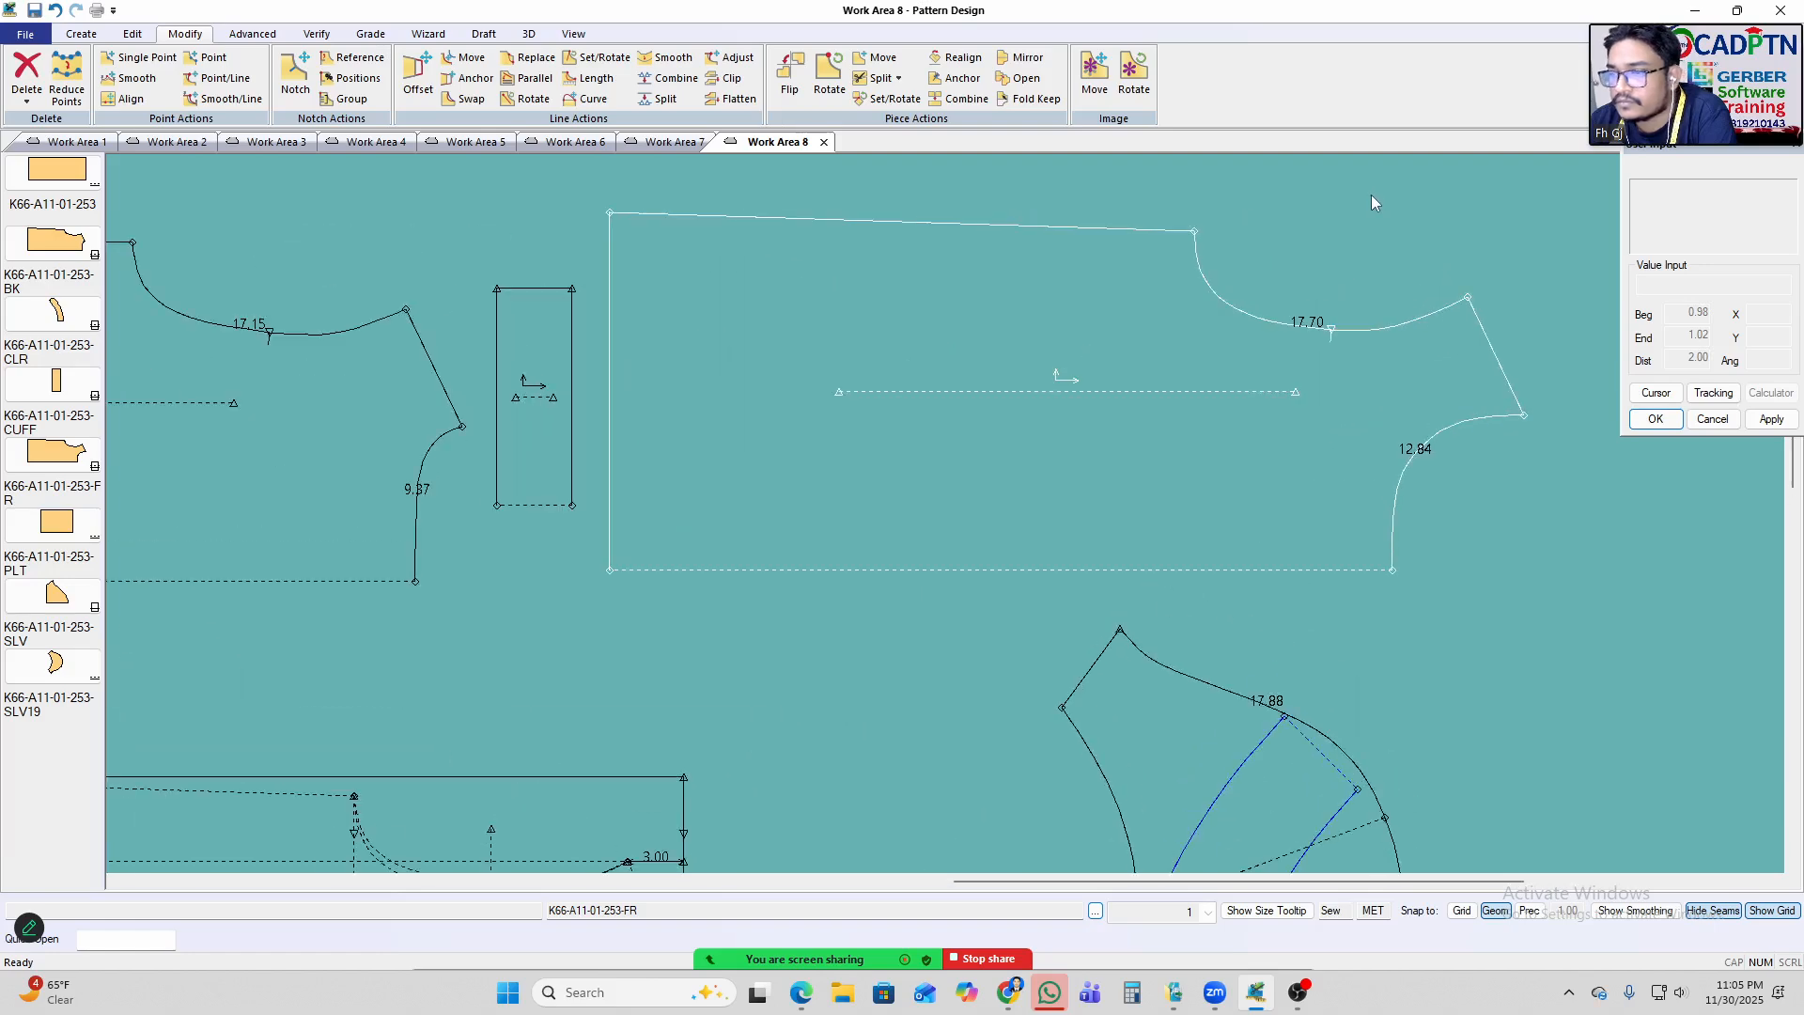
scroll(1374, 194, down, 2)
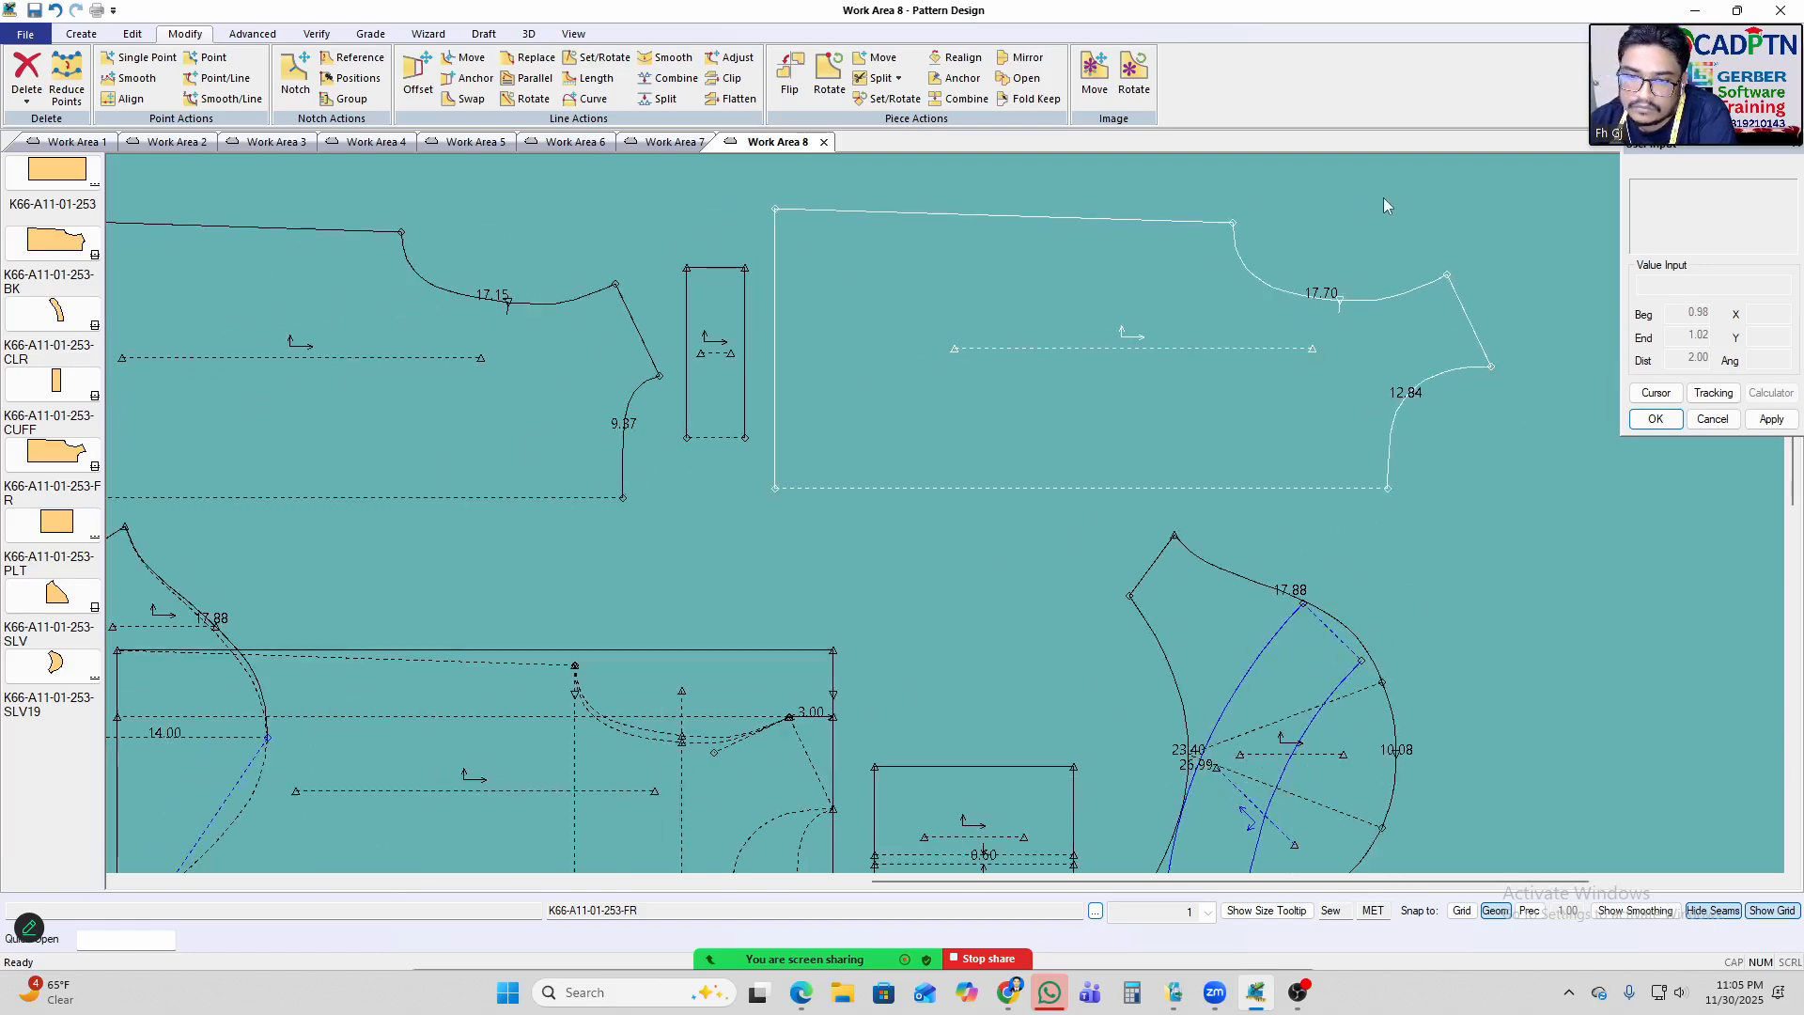
scroll(585, 399, up, 6)
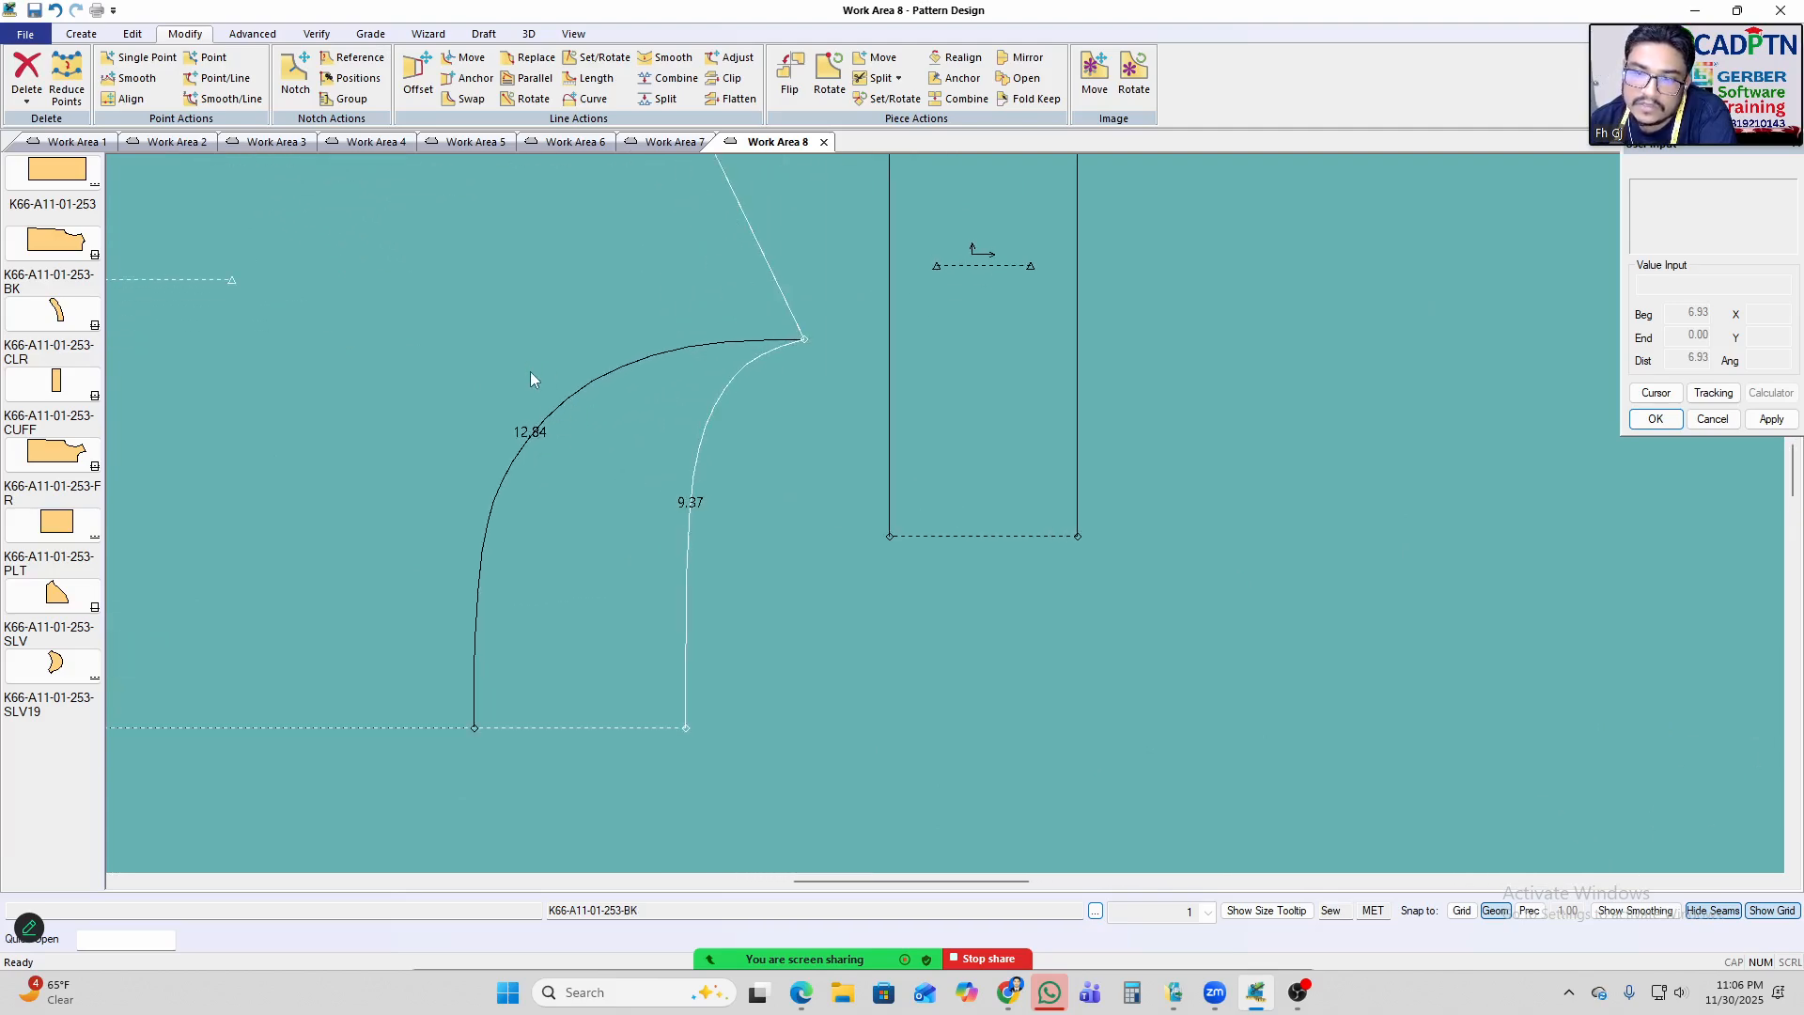
scroll(1149, 476, down, 2)
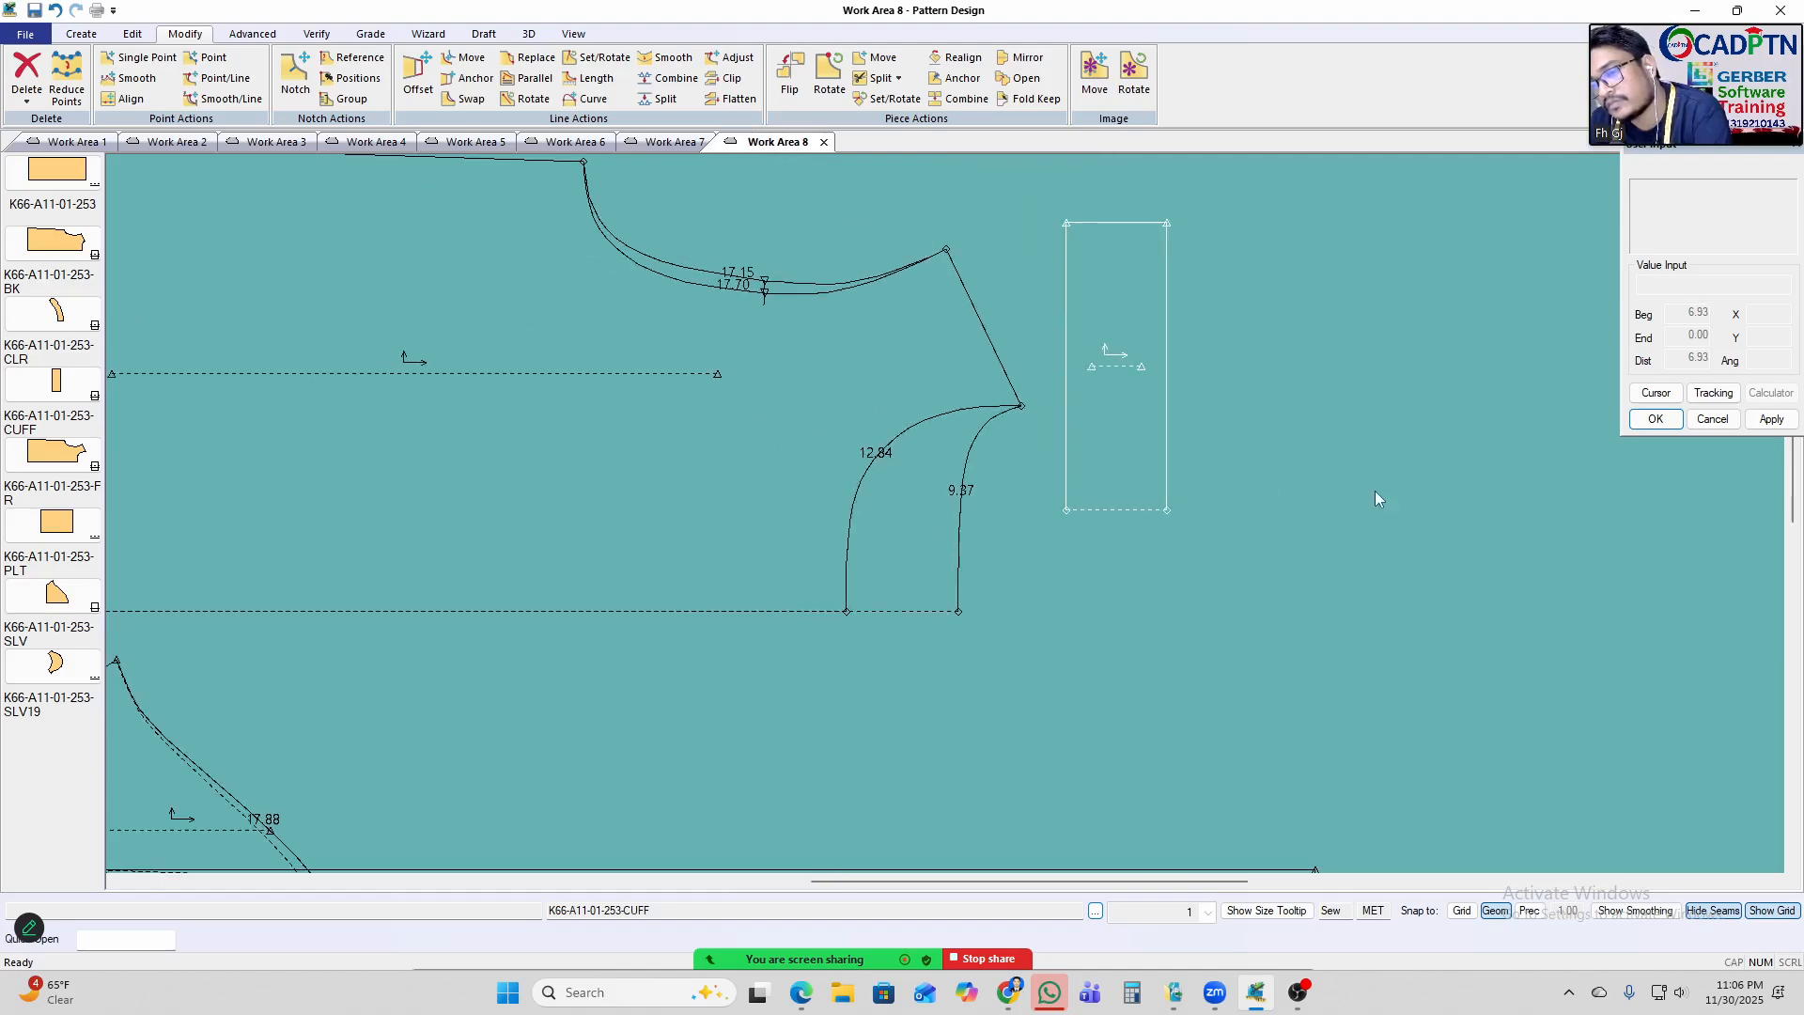
scroll(1376, 495, down, 3)
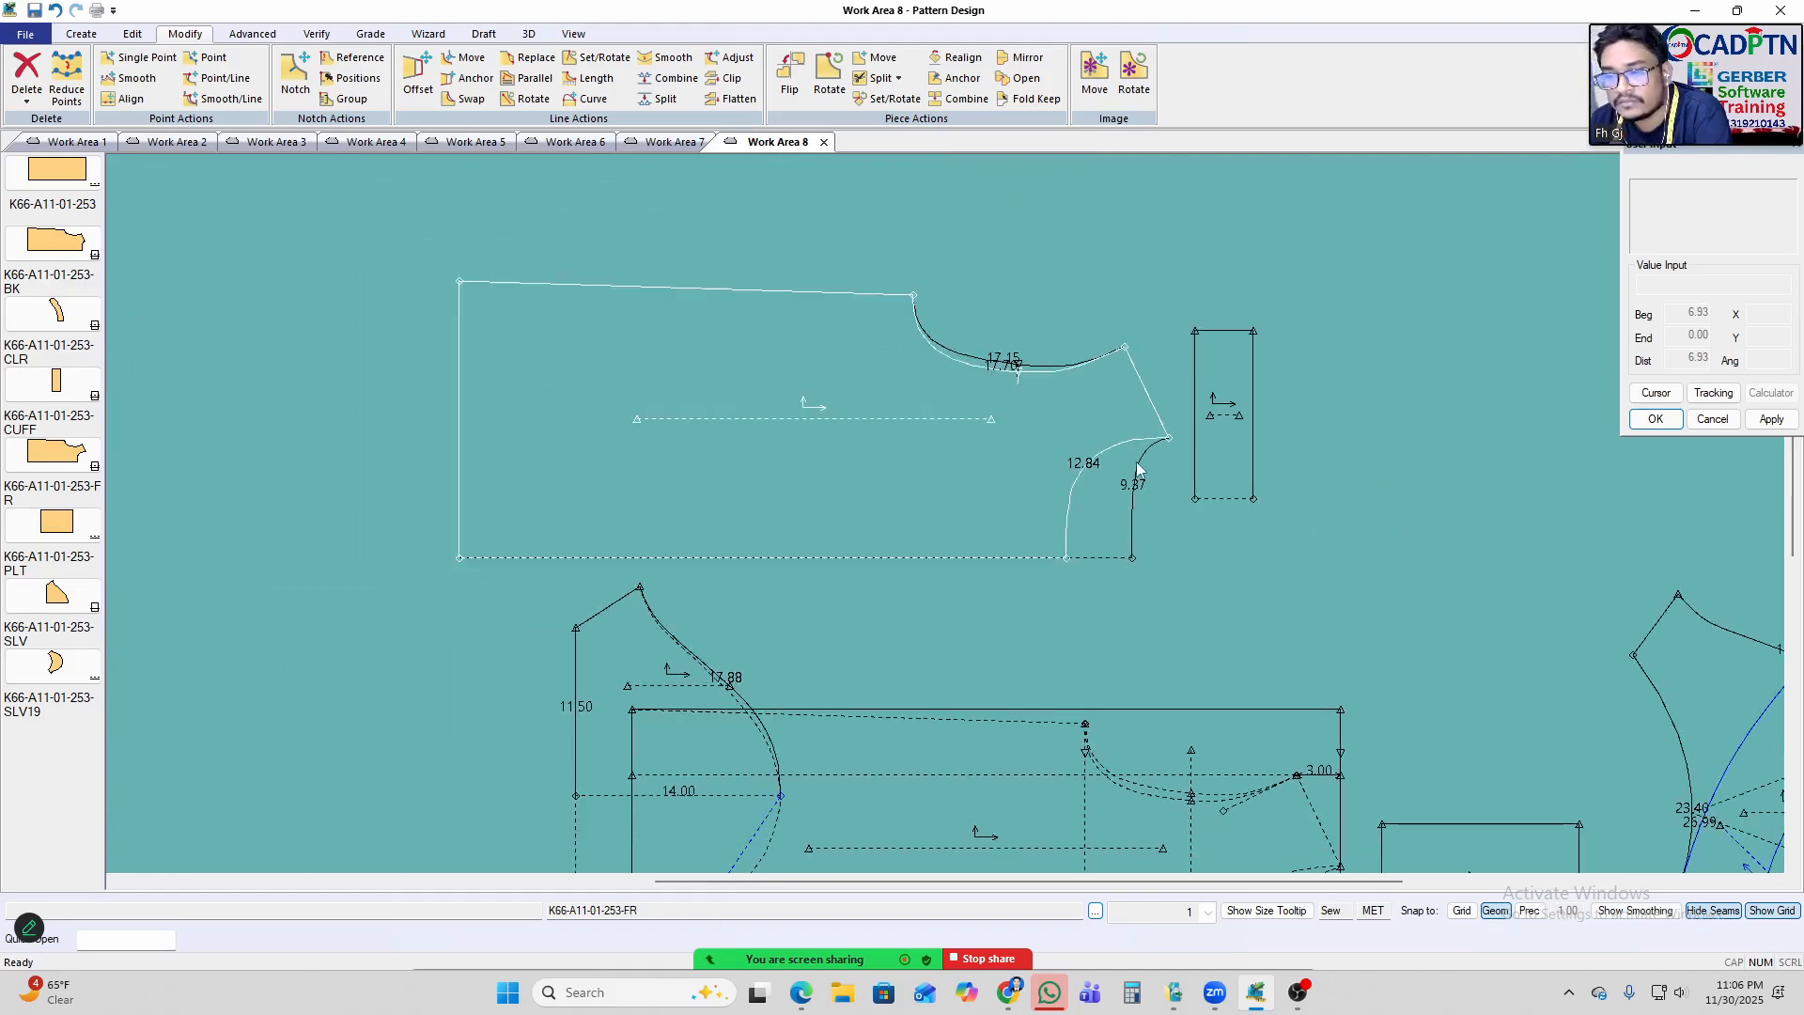
scroll(1135, 467, up, 3)
scroll(1135, 463, up, 1)
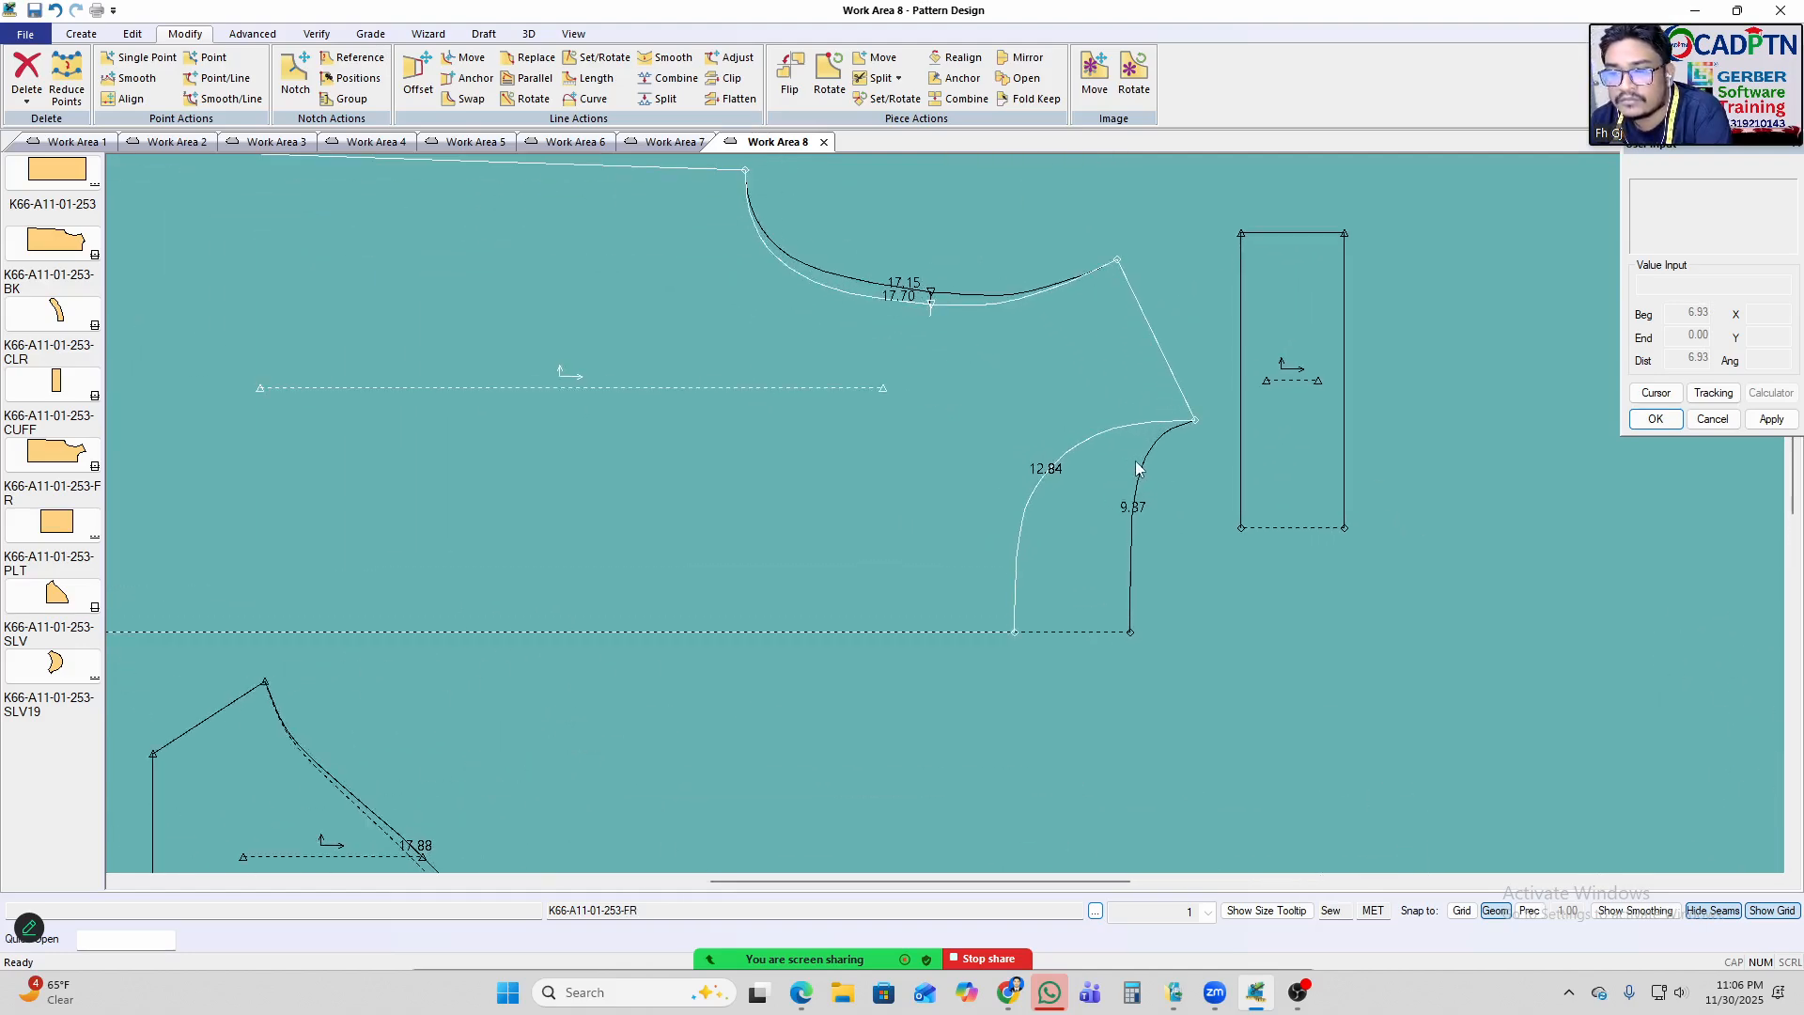
Move the cuff farther from the body pieces and offset the front piece from the back.
click(1340, 460)
click(1576, 468)
click(1135, 425)
scroll(1023, 419, down, 2)
scroll(1235, 516, up, 3)
scroll(1235, 516, up, 3)
click(1223, 508)
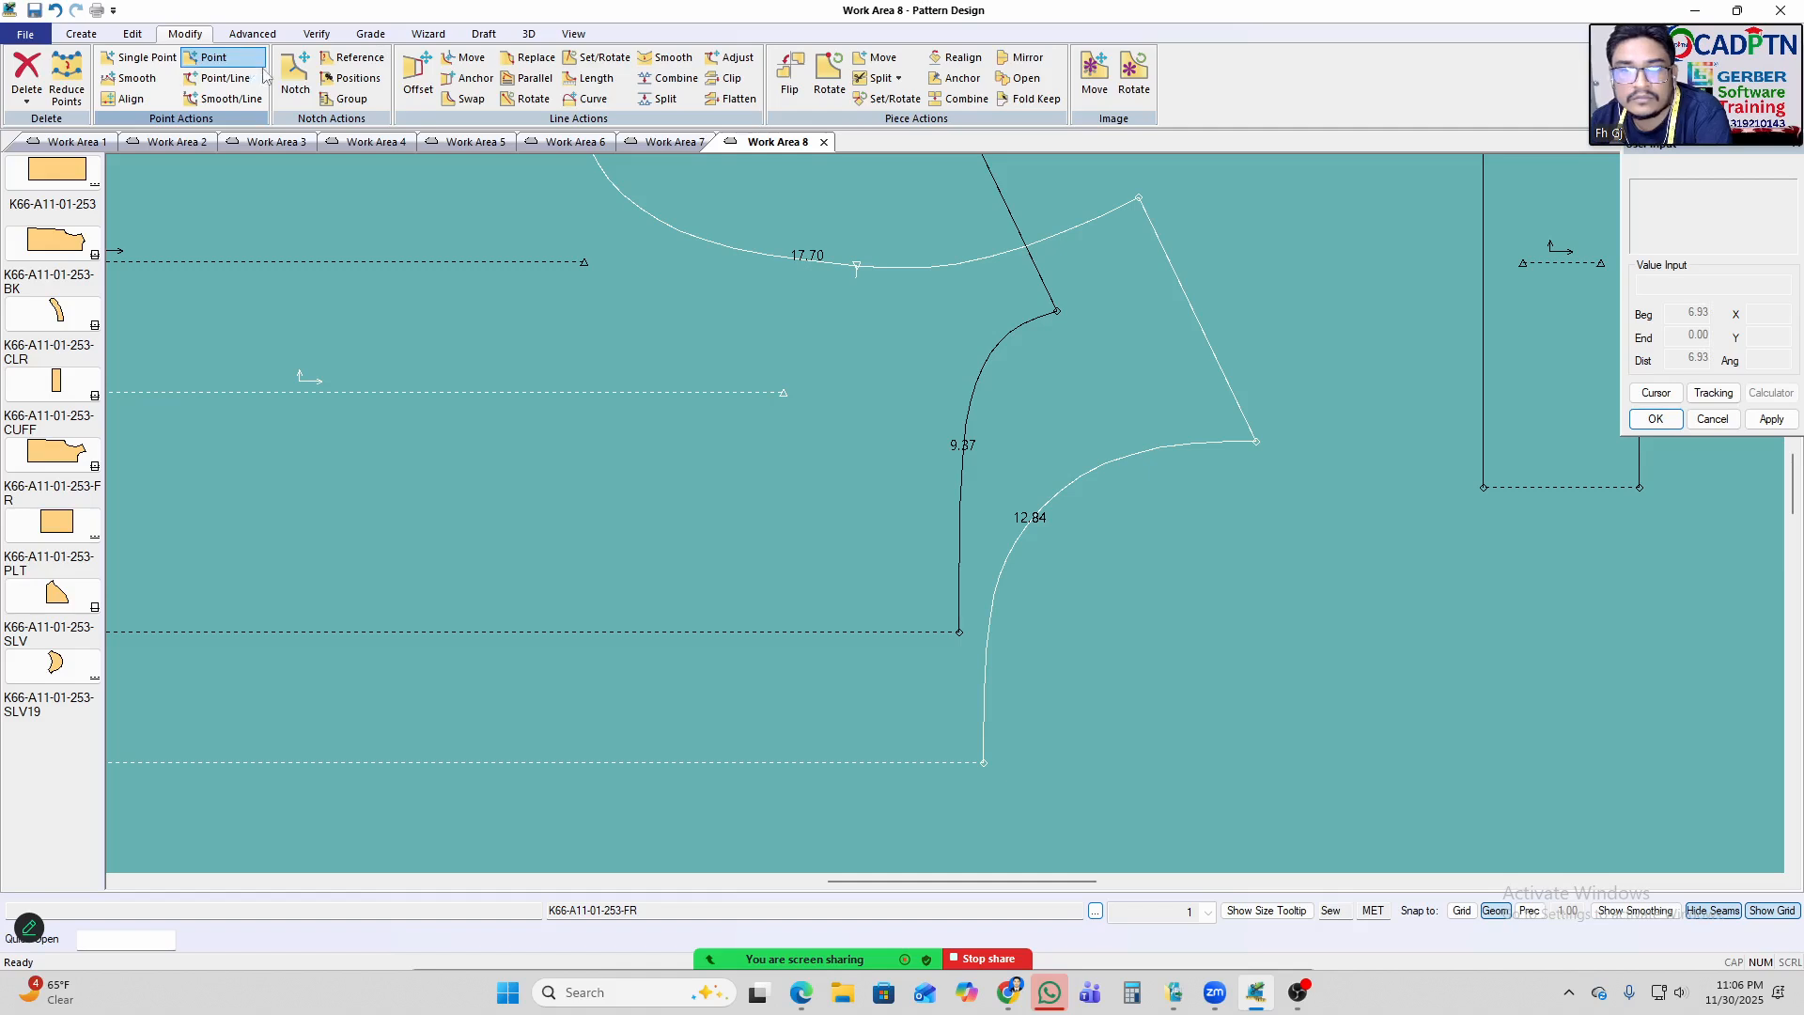
Draw a half Perpendicular On Line from the front's shoulder line at the neck point, extending across the neckline.
click(92, 37)
click(305, 96)
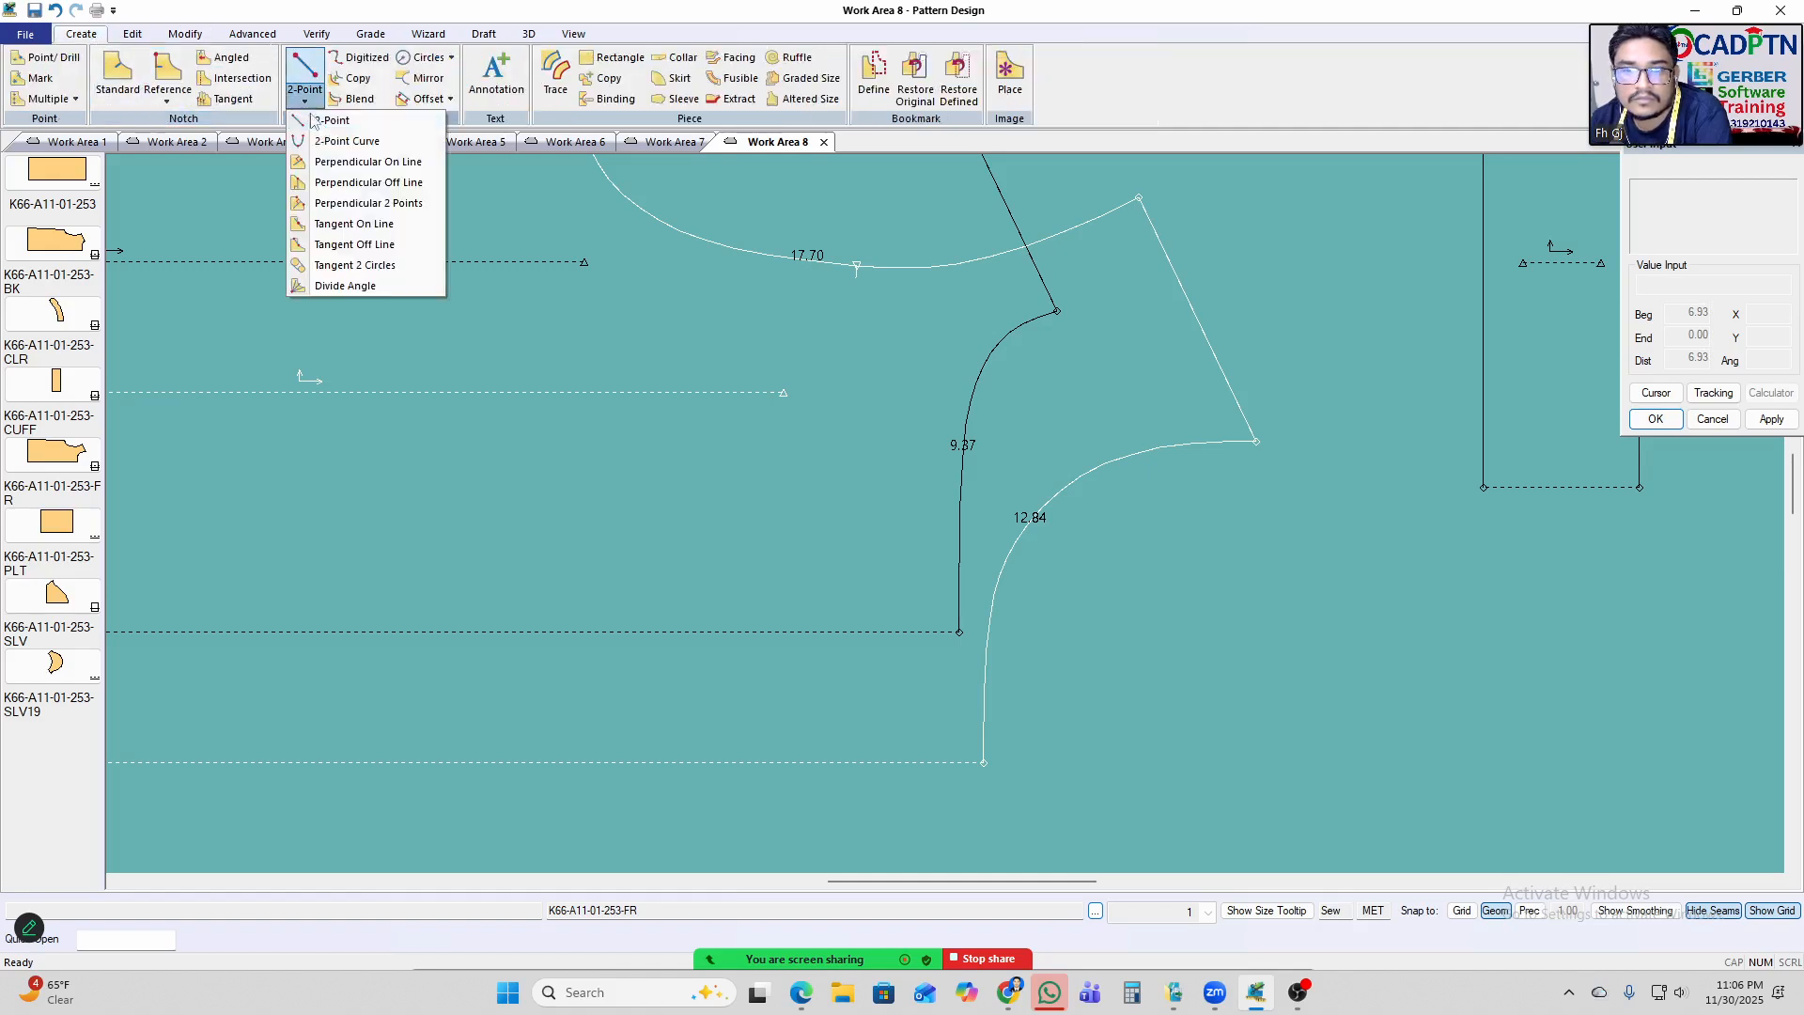
click(1306, 393)
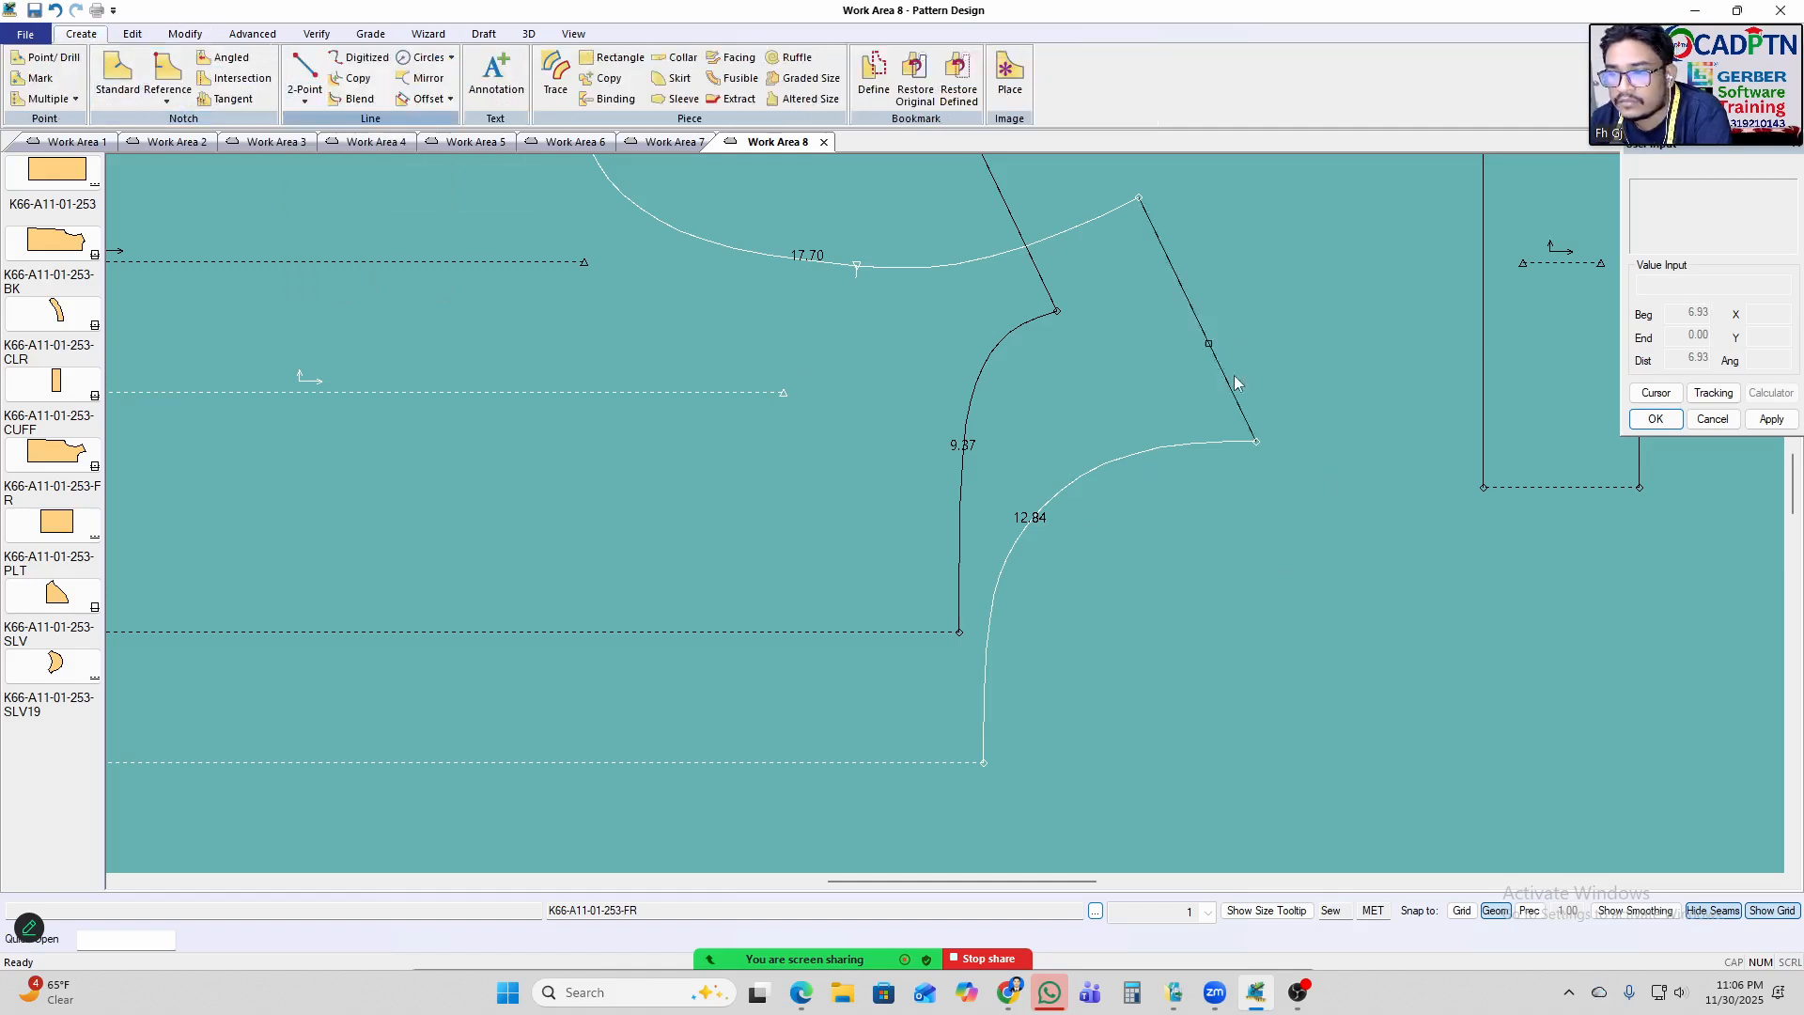
click(304, 96)
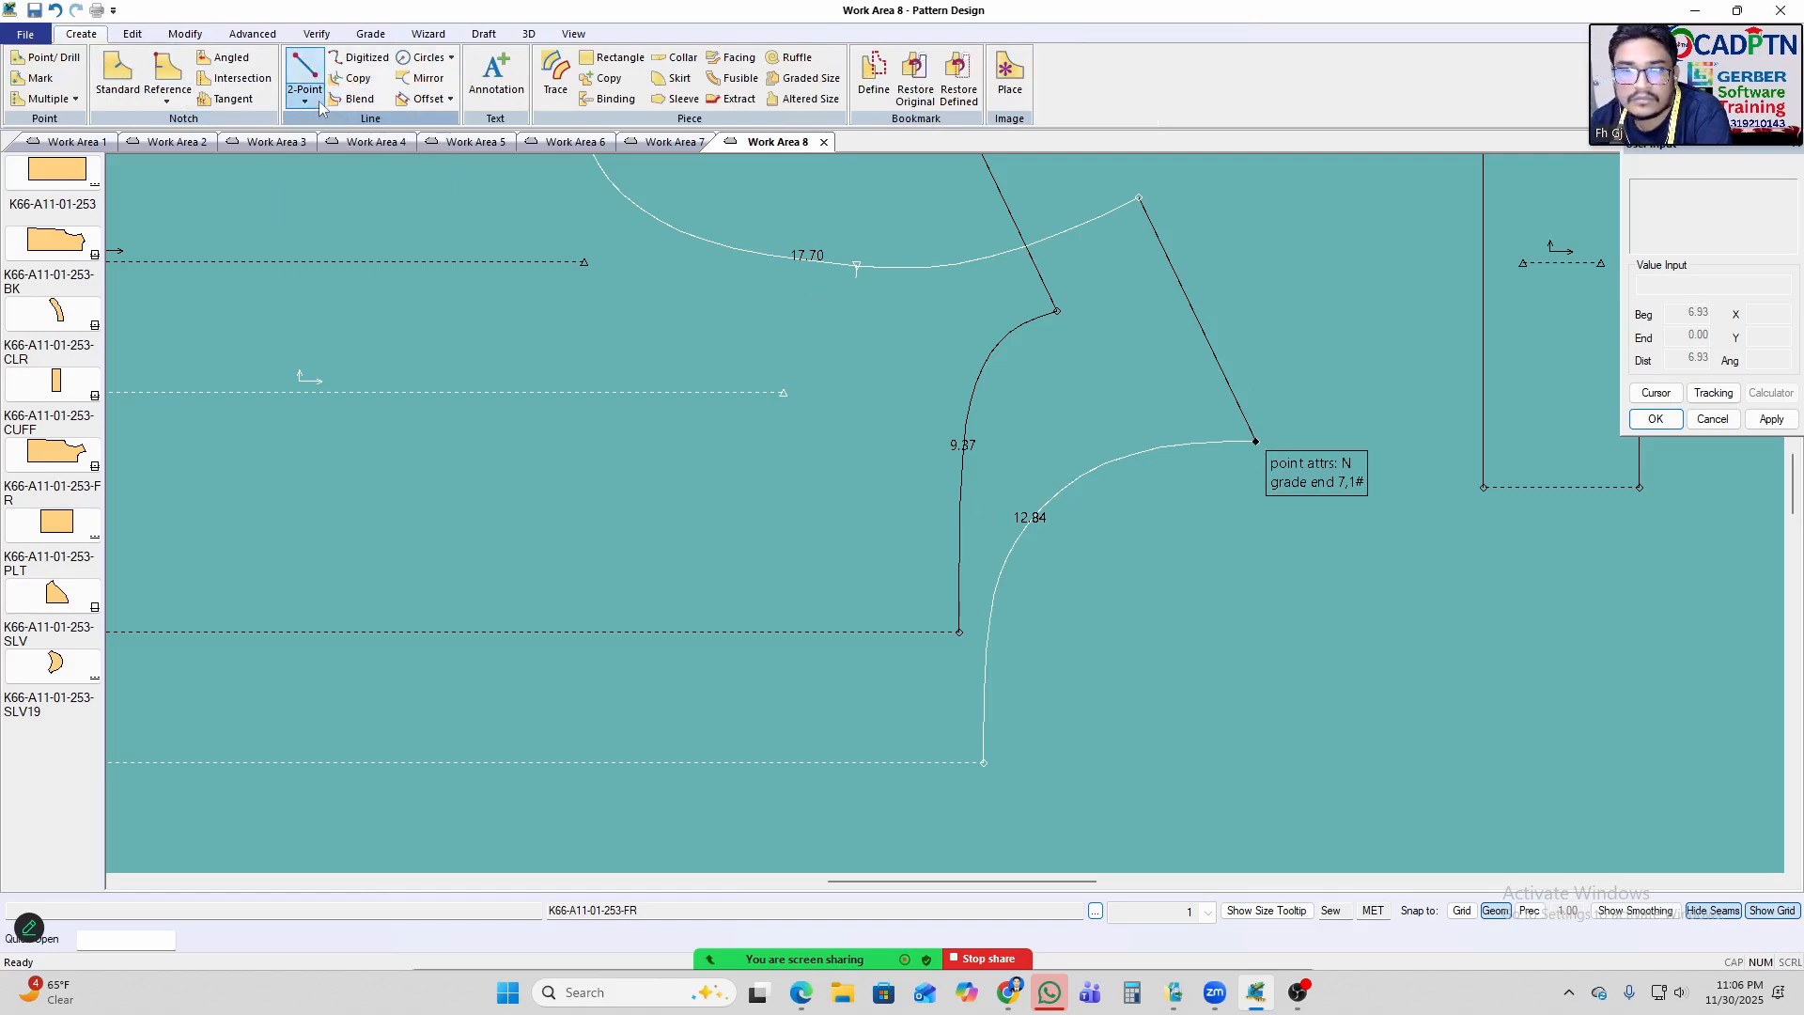
click(385, 164)
click(1257, 441)
click(786, 563)
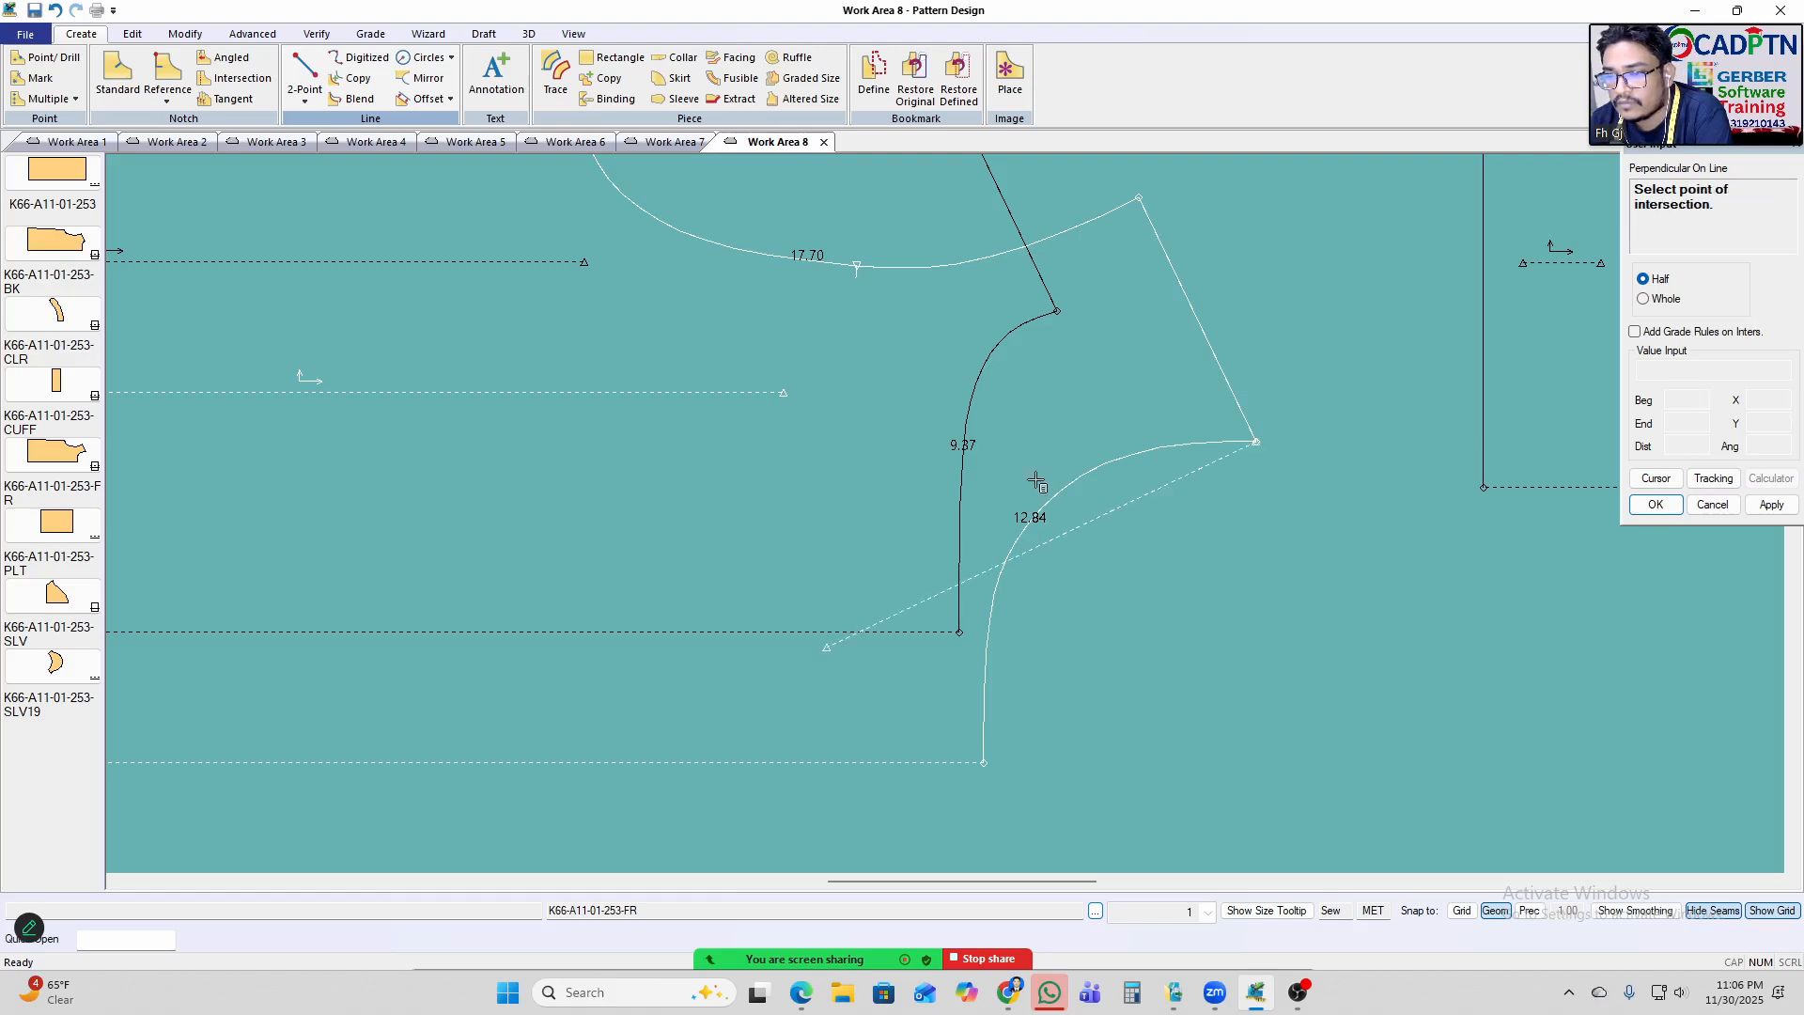
Shift the front piece farther from the back and compare its neckline curve near the shoulder with the perpendicular line.
scroll(771, 287, down, 2)
scroll(948, 368, up, 3)
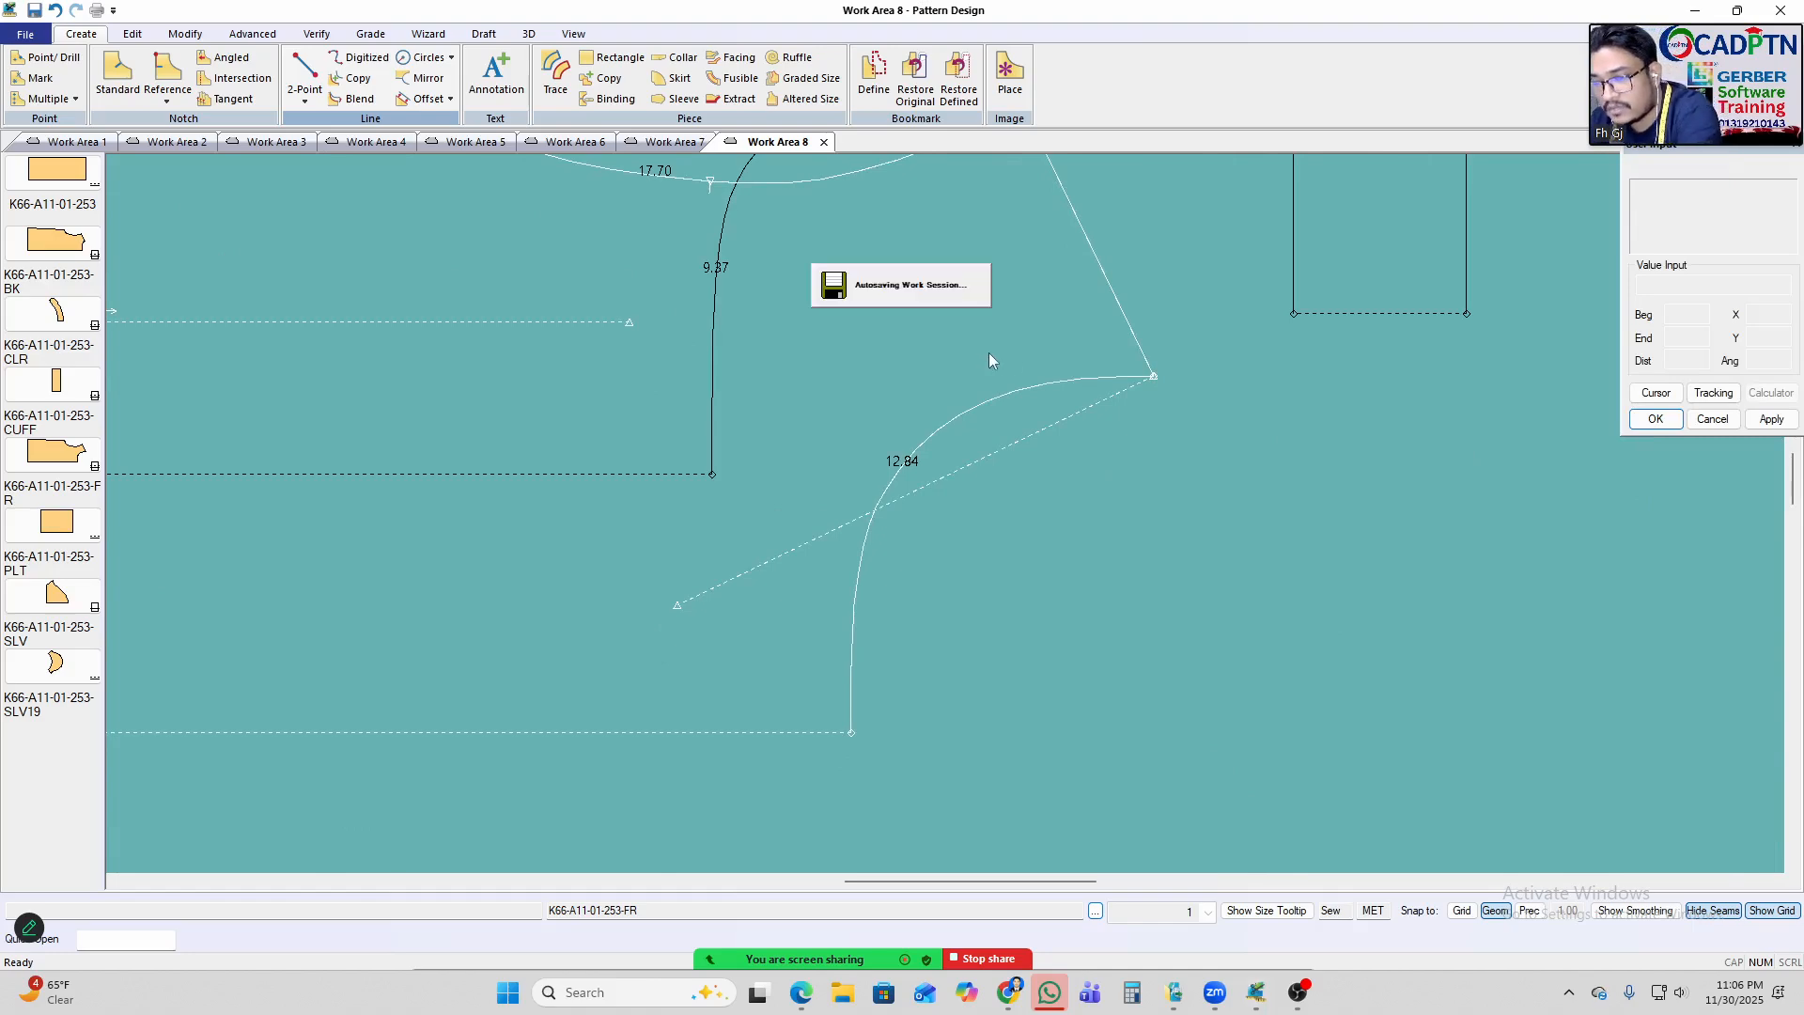
drag(1046, 383, 1048, 410)
click(1023, 402)
scroll(1023, 402, down, 1)
drag(1031, 195, 1031, 223)
drag(1004, 410, 1008, 362)
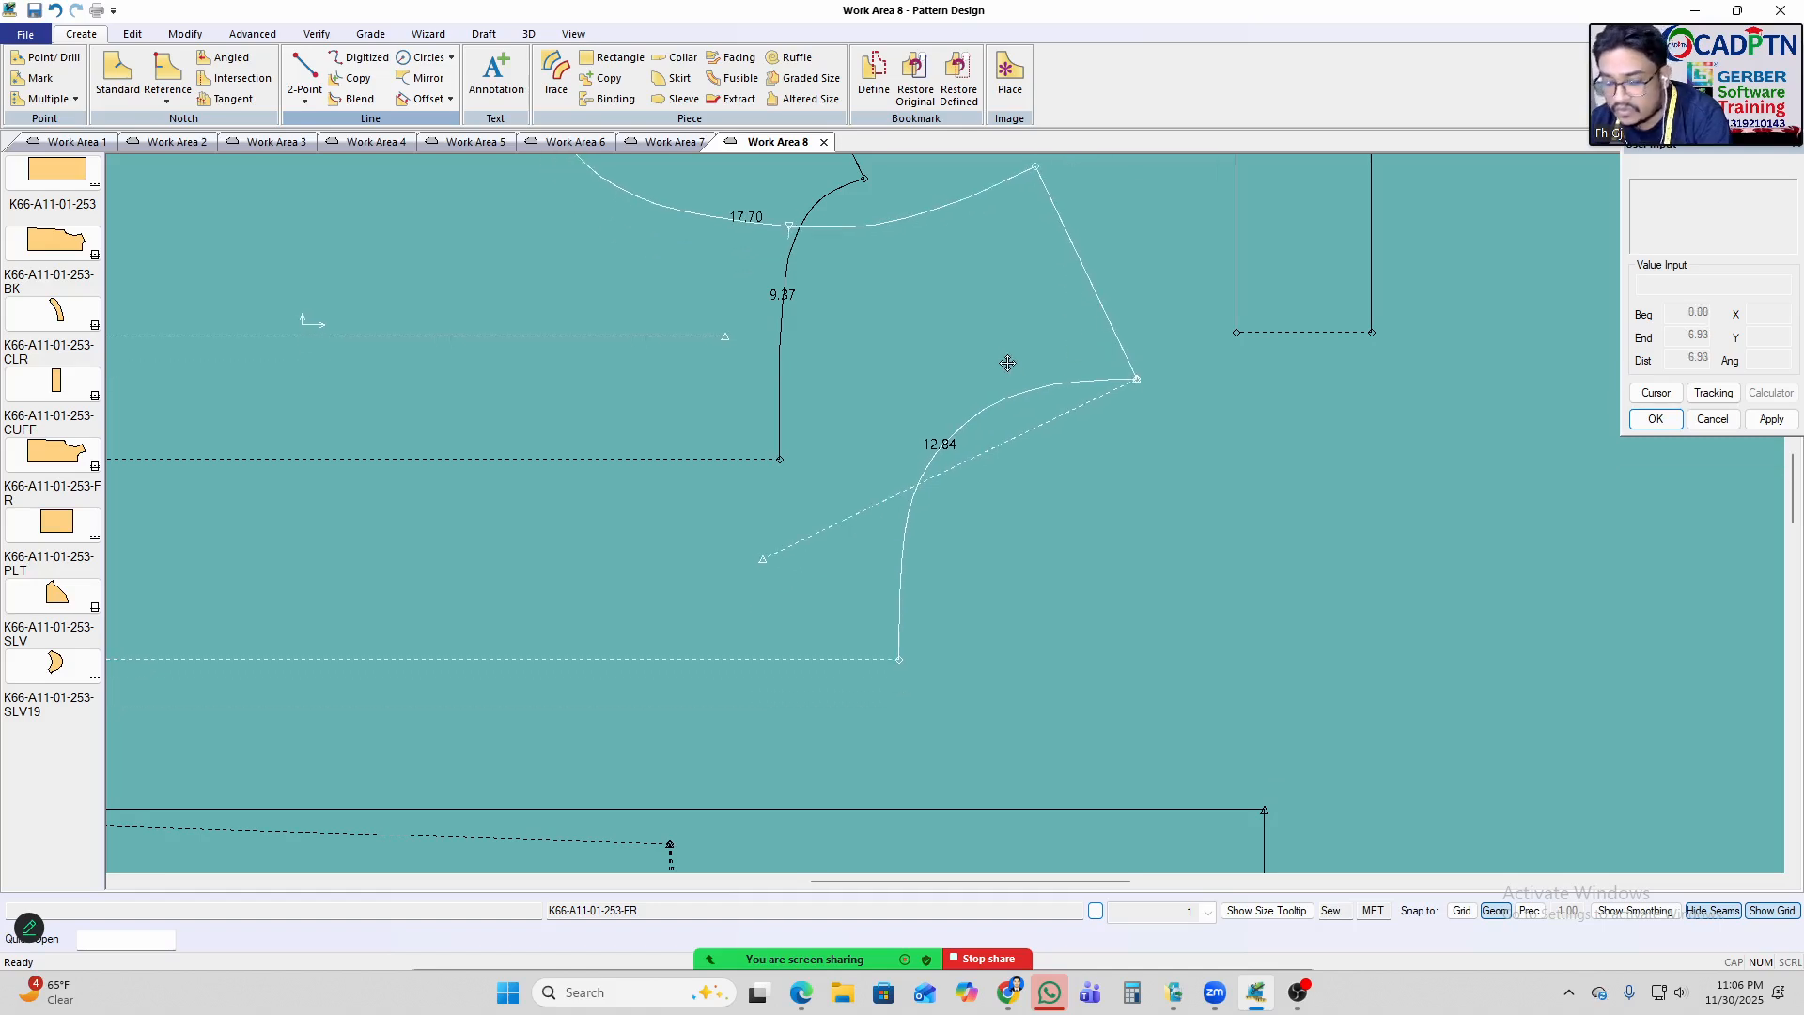
click(1031, 393)
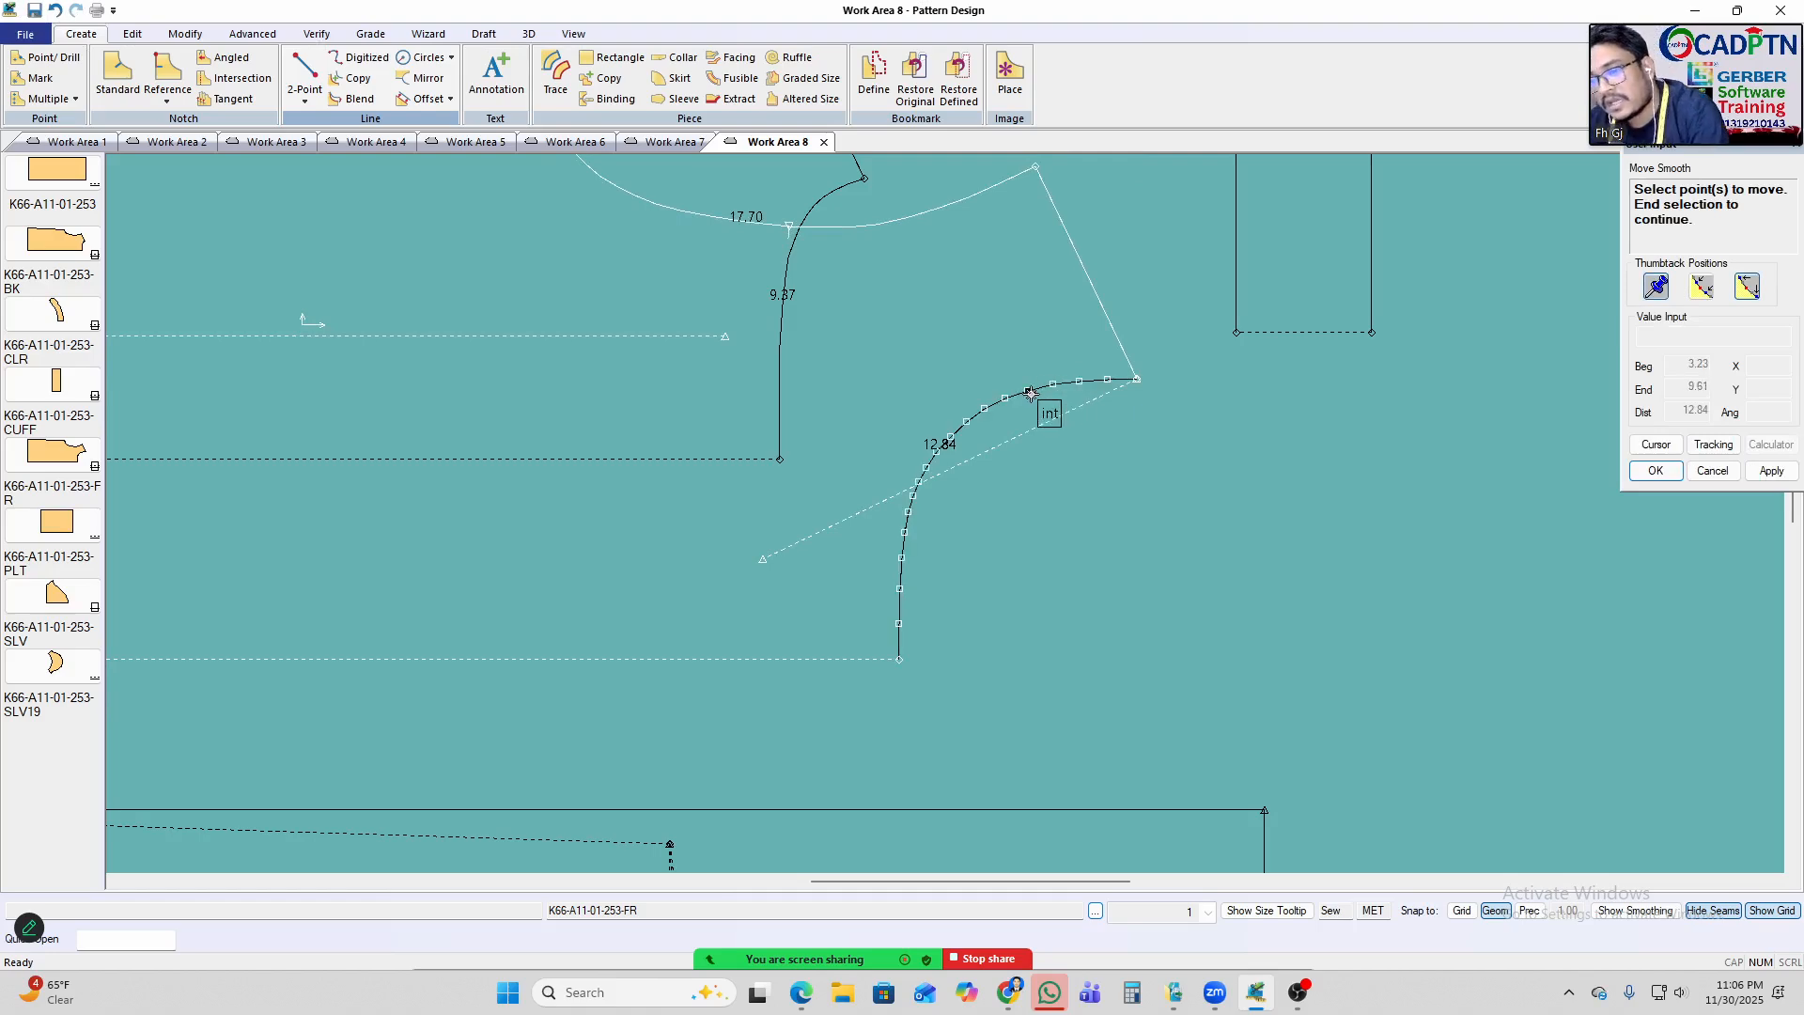
click(1008, 399)
scroll(968, 592, up, 2)
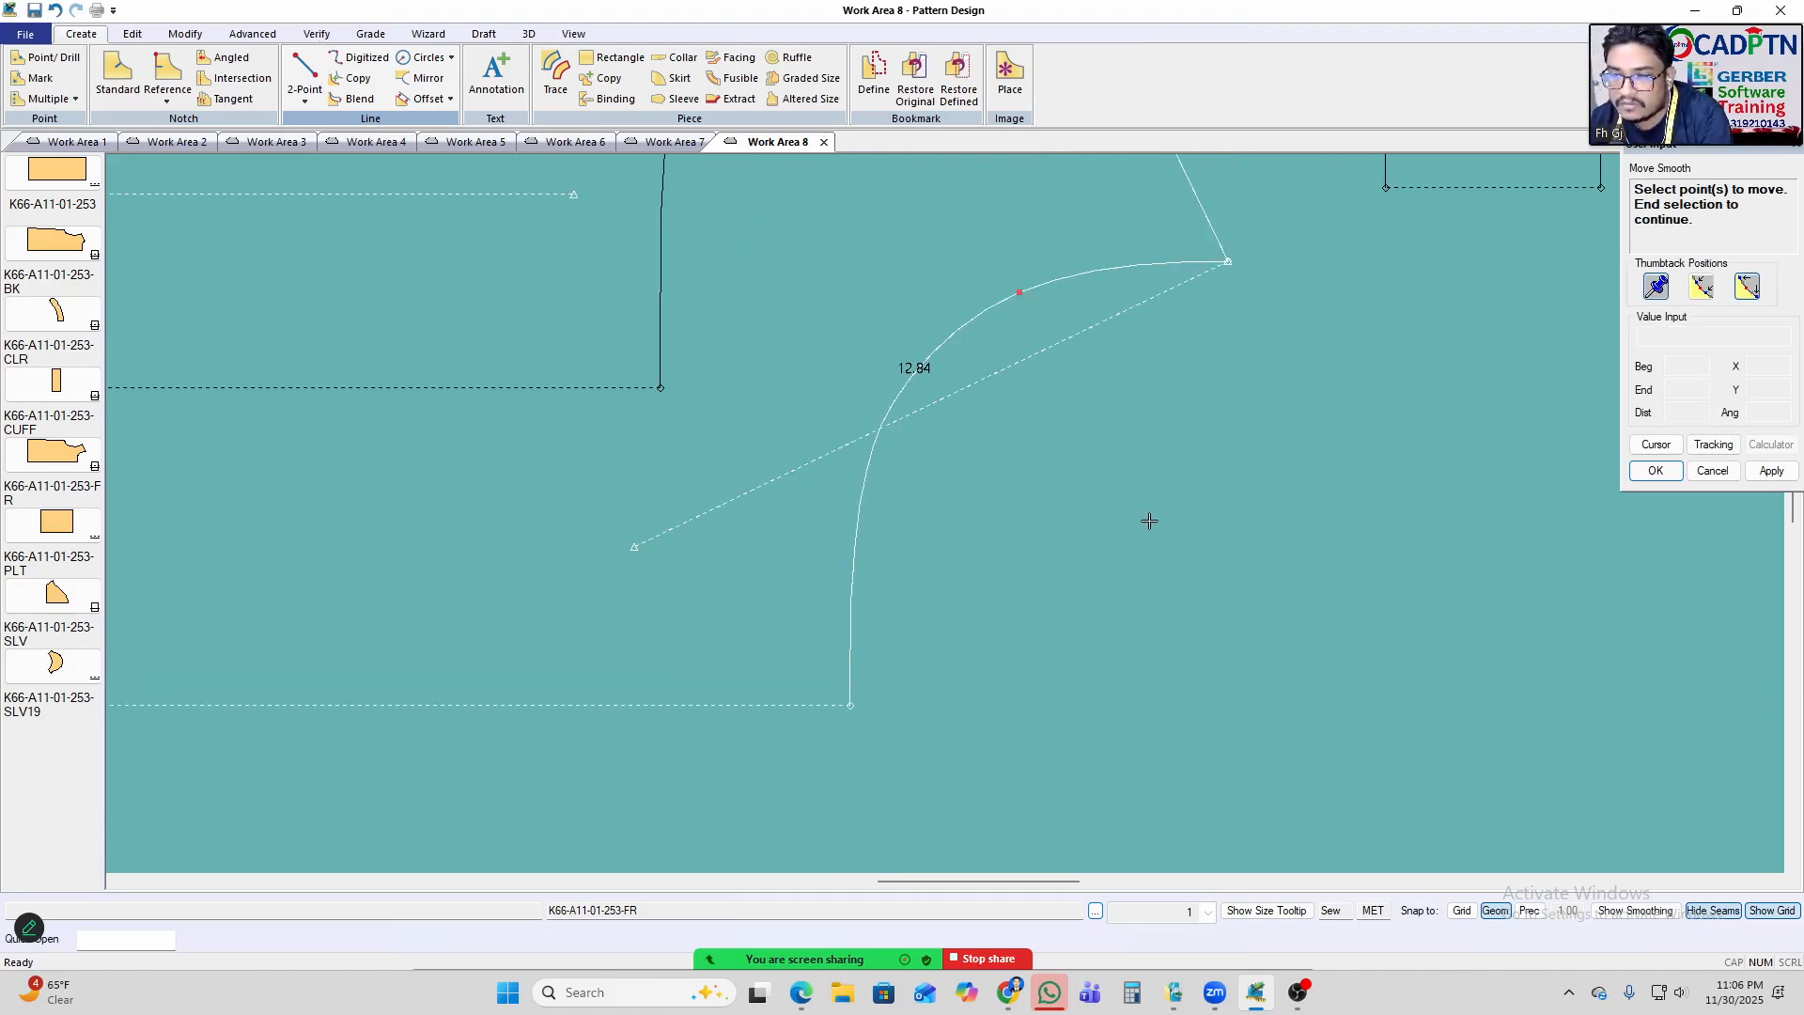
right_click(1344, 302)
click(1344, 303)
right_click(1225, 303)
click(1241, 331)
Draw a flatter 2-Point Curve from the front piece's centre-front neck point to the shoulder neck point.
drag(785, 445, 807, 468)
key(c)
click(858, 738)
click(1247, 283)
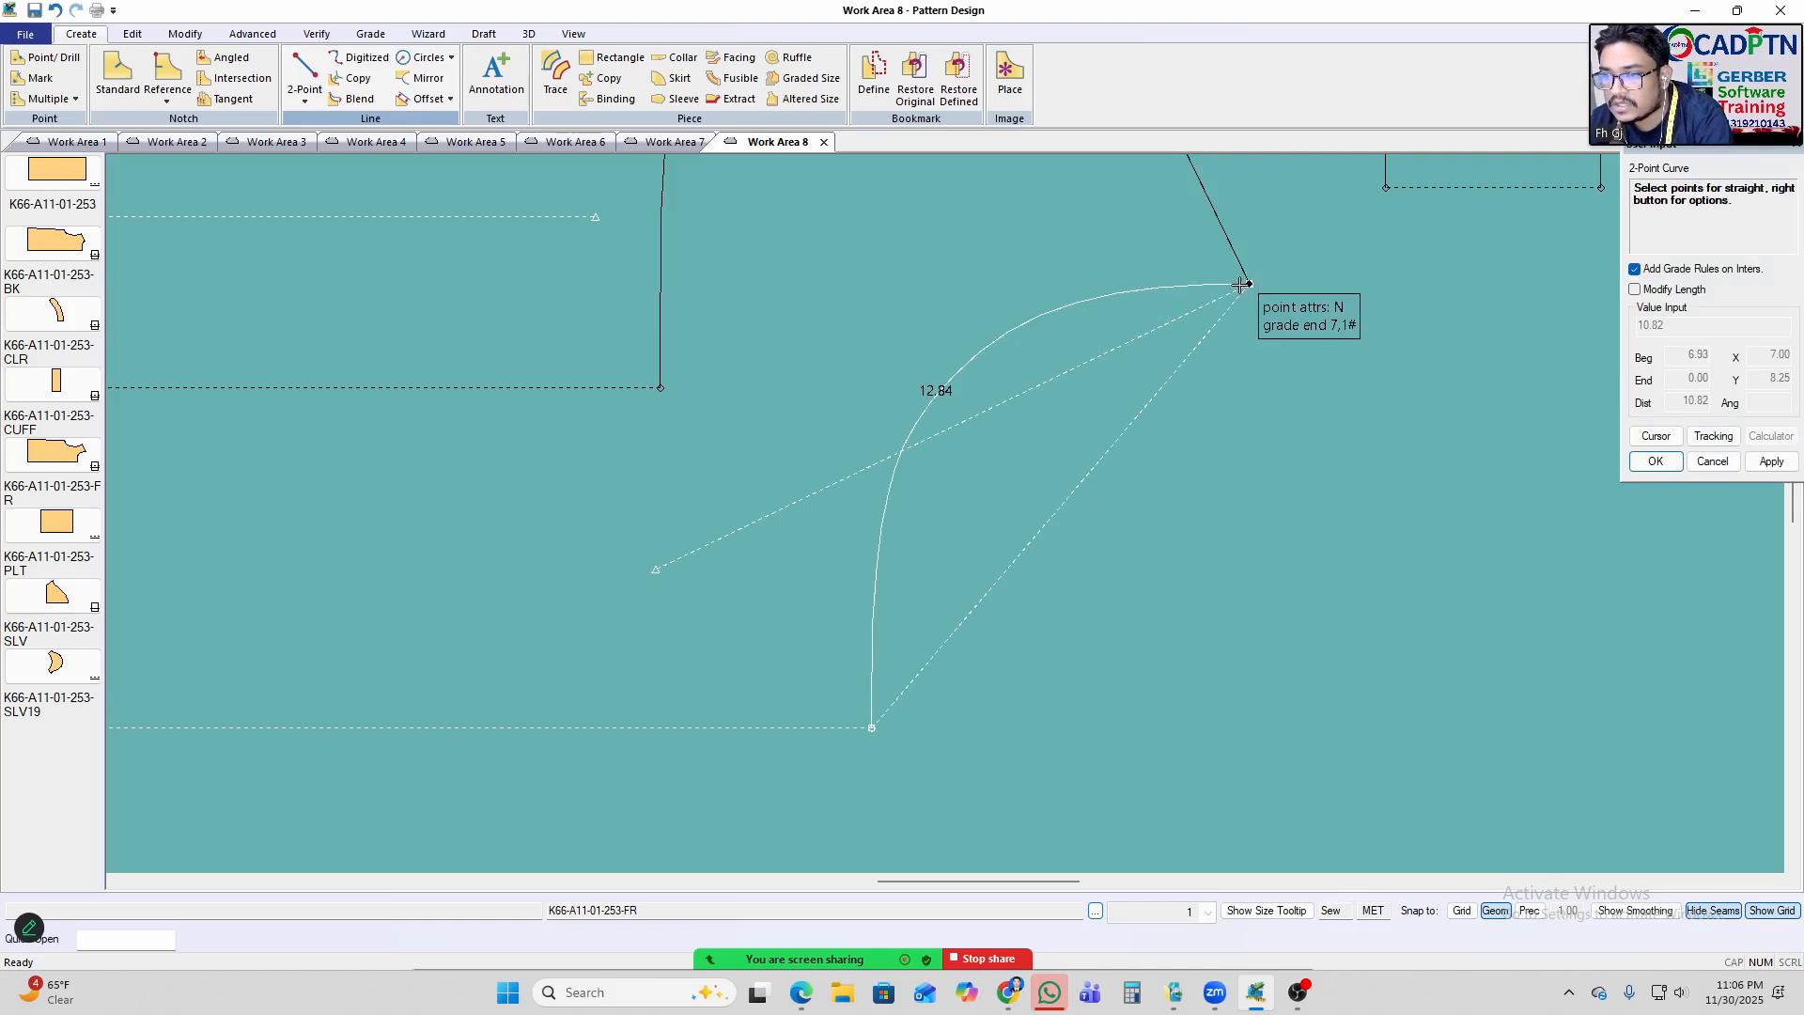
click(954, 441)
right_click(1280, 253)
click(1284, 256)
Delete the straight perpendicular guide line that crosses the front piece's neckline.
scroll(983, 353, down, 2)
click(1005, 385)
right_click(1197, 291)
click(1060, 340)
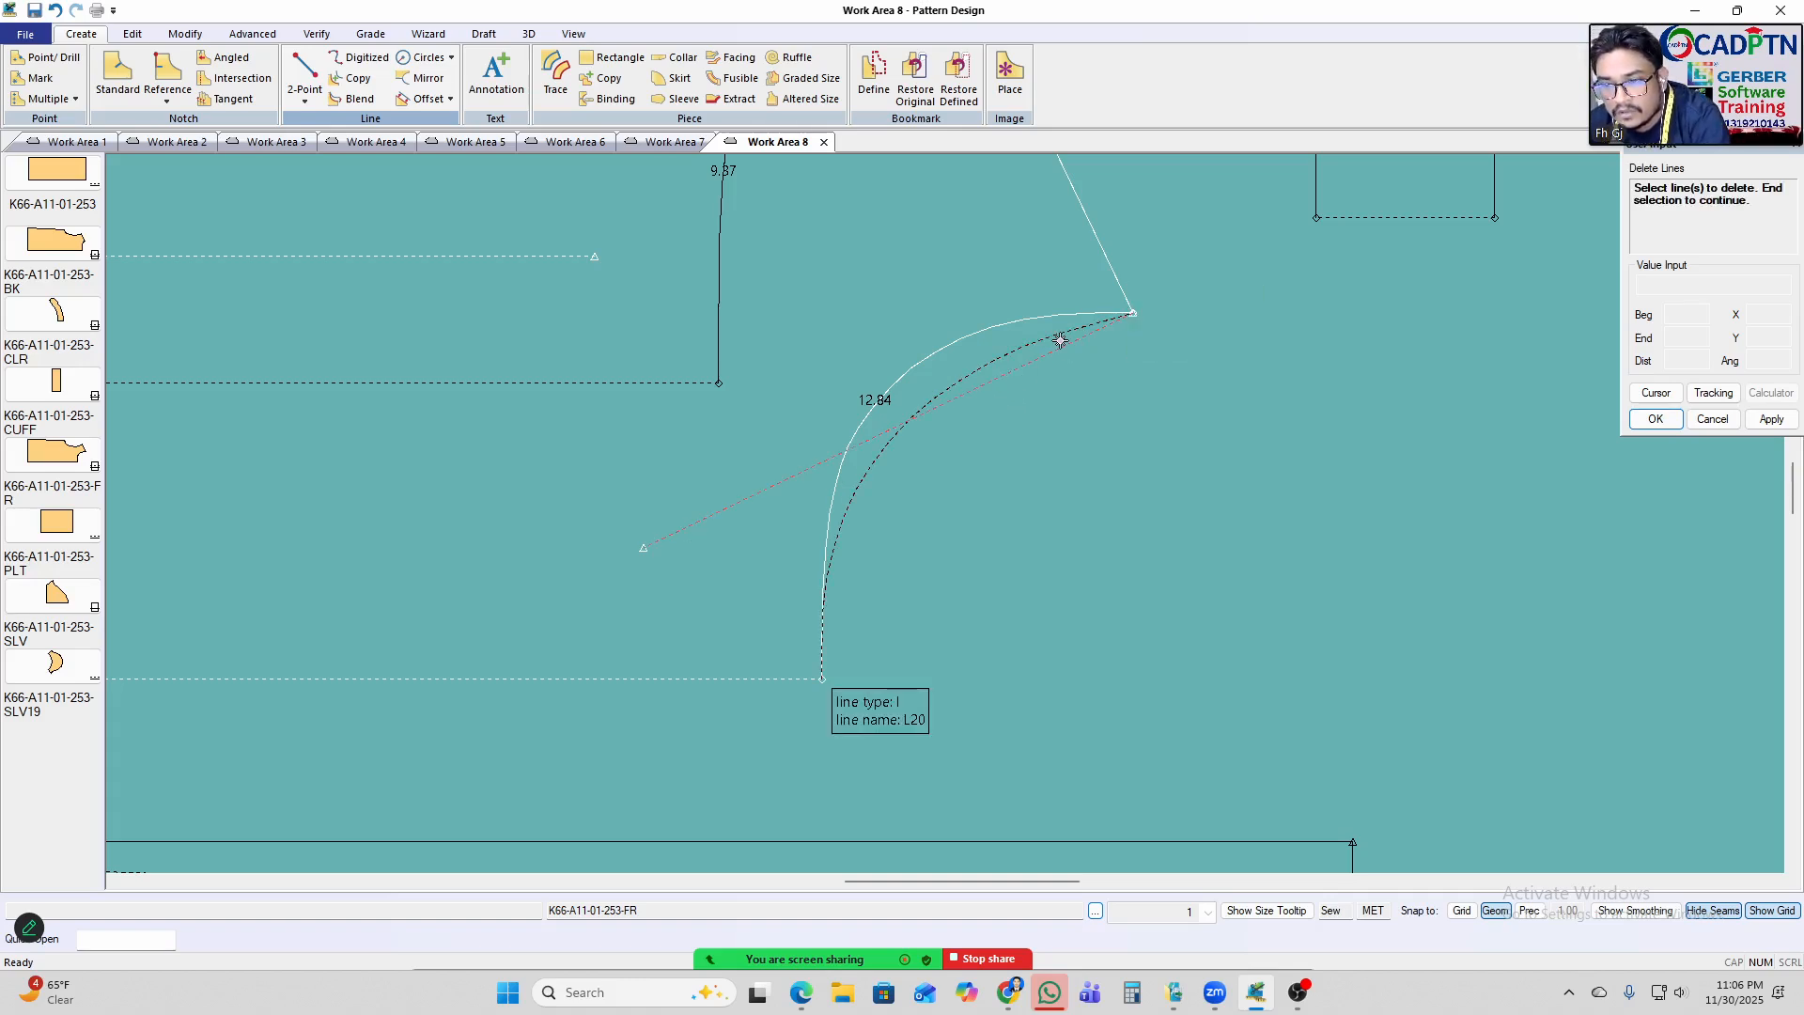
right_click(1214, 243)
click(1254, 252)
scroll(968, 378, up, 1)
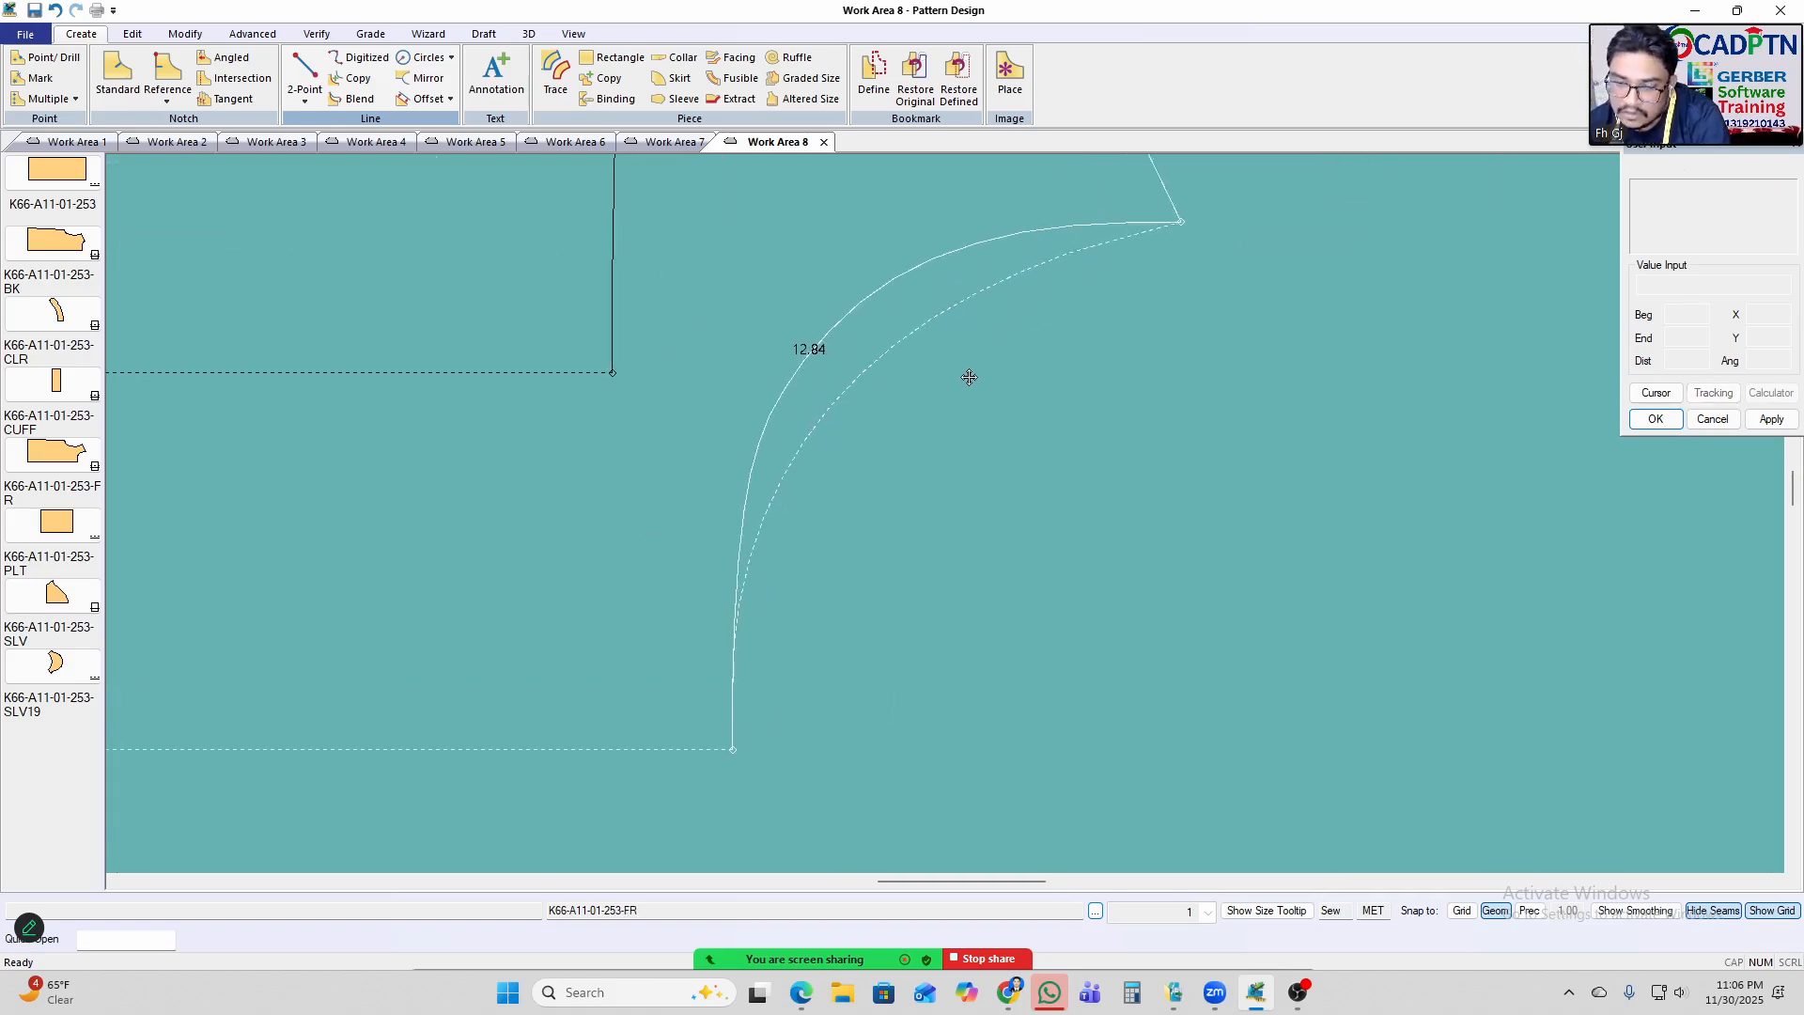
scroll(1039, 399, down, 2)
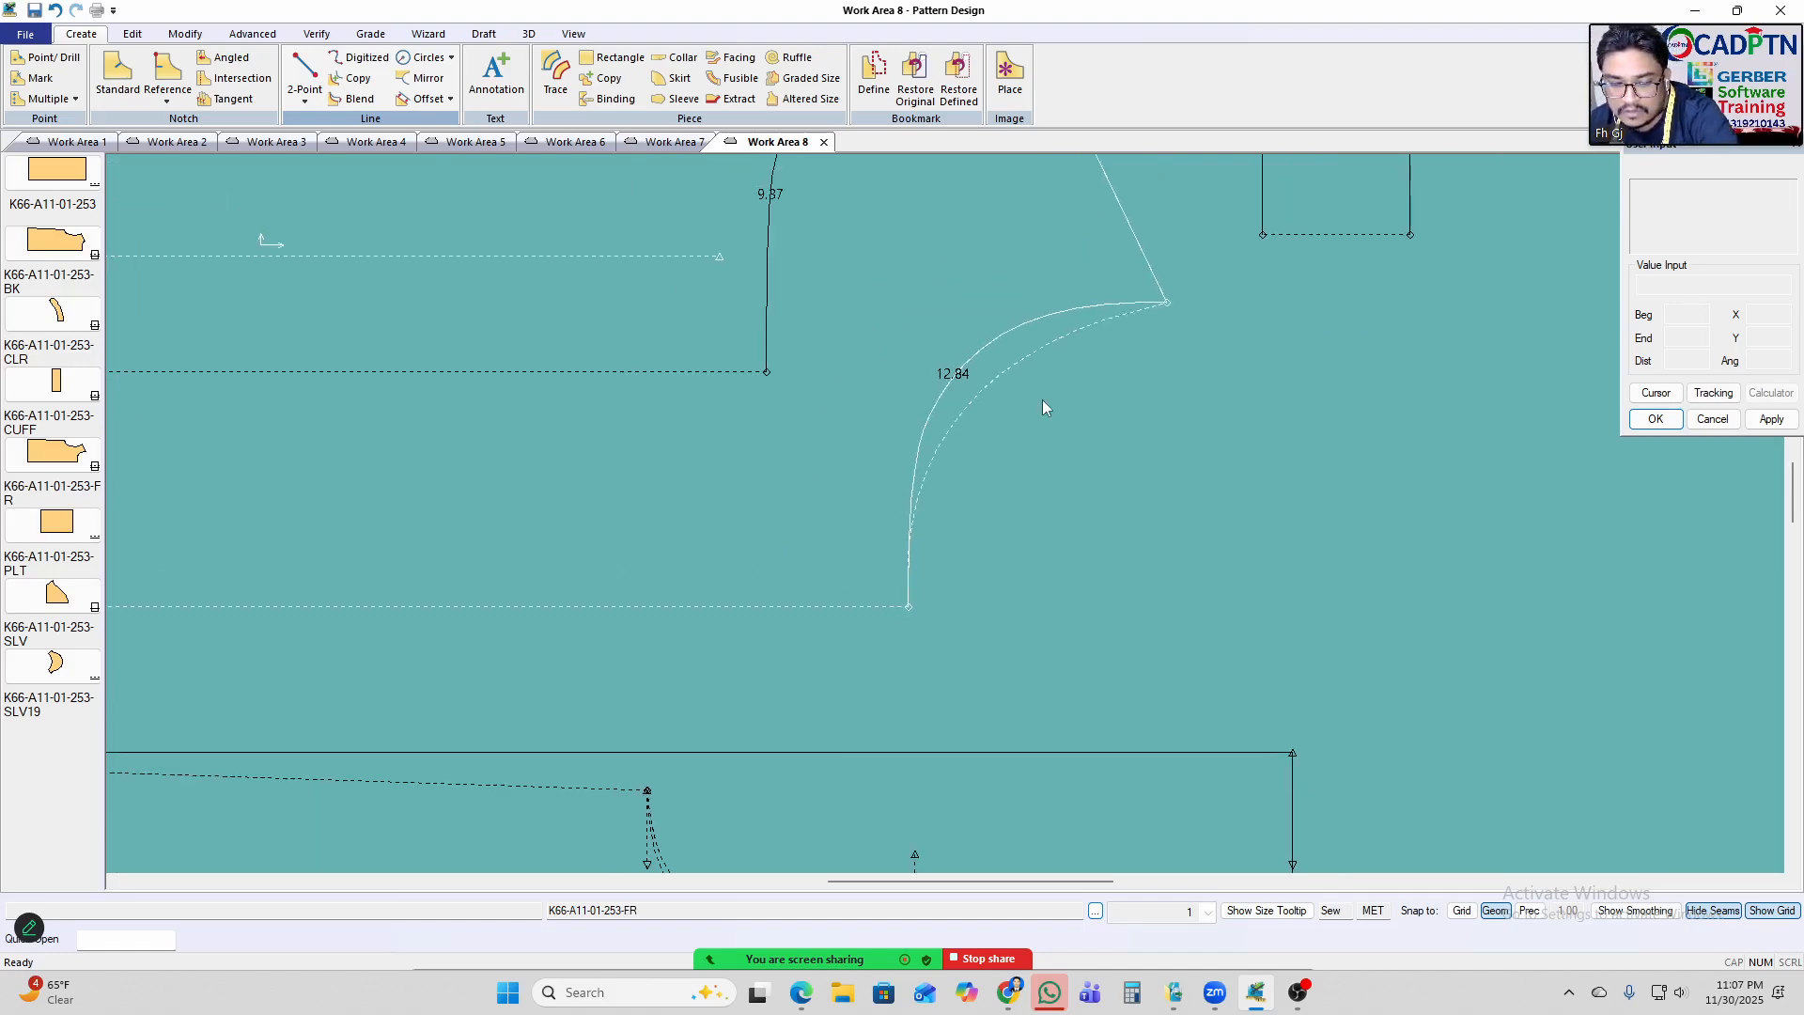
key(s)
click(1032, 335)
right_click(1095, 267)
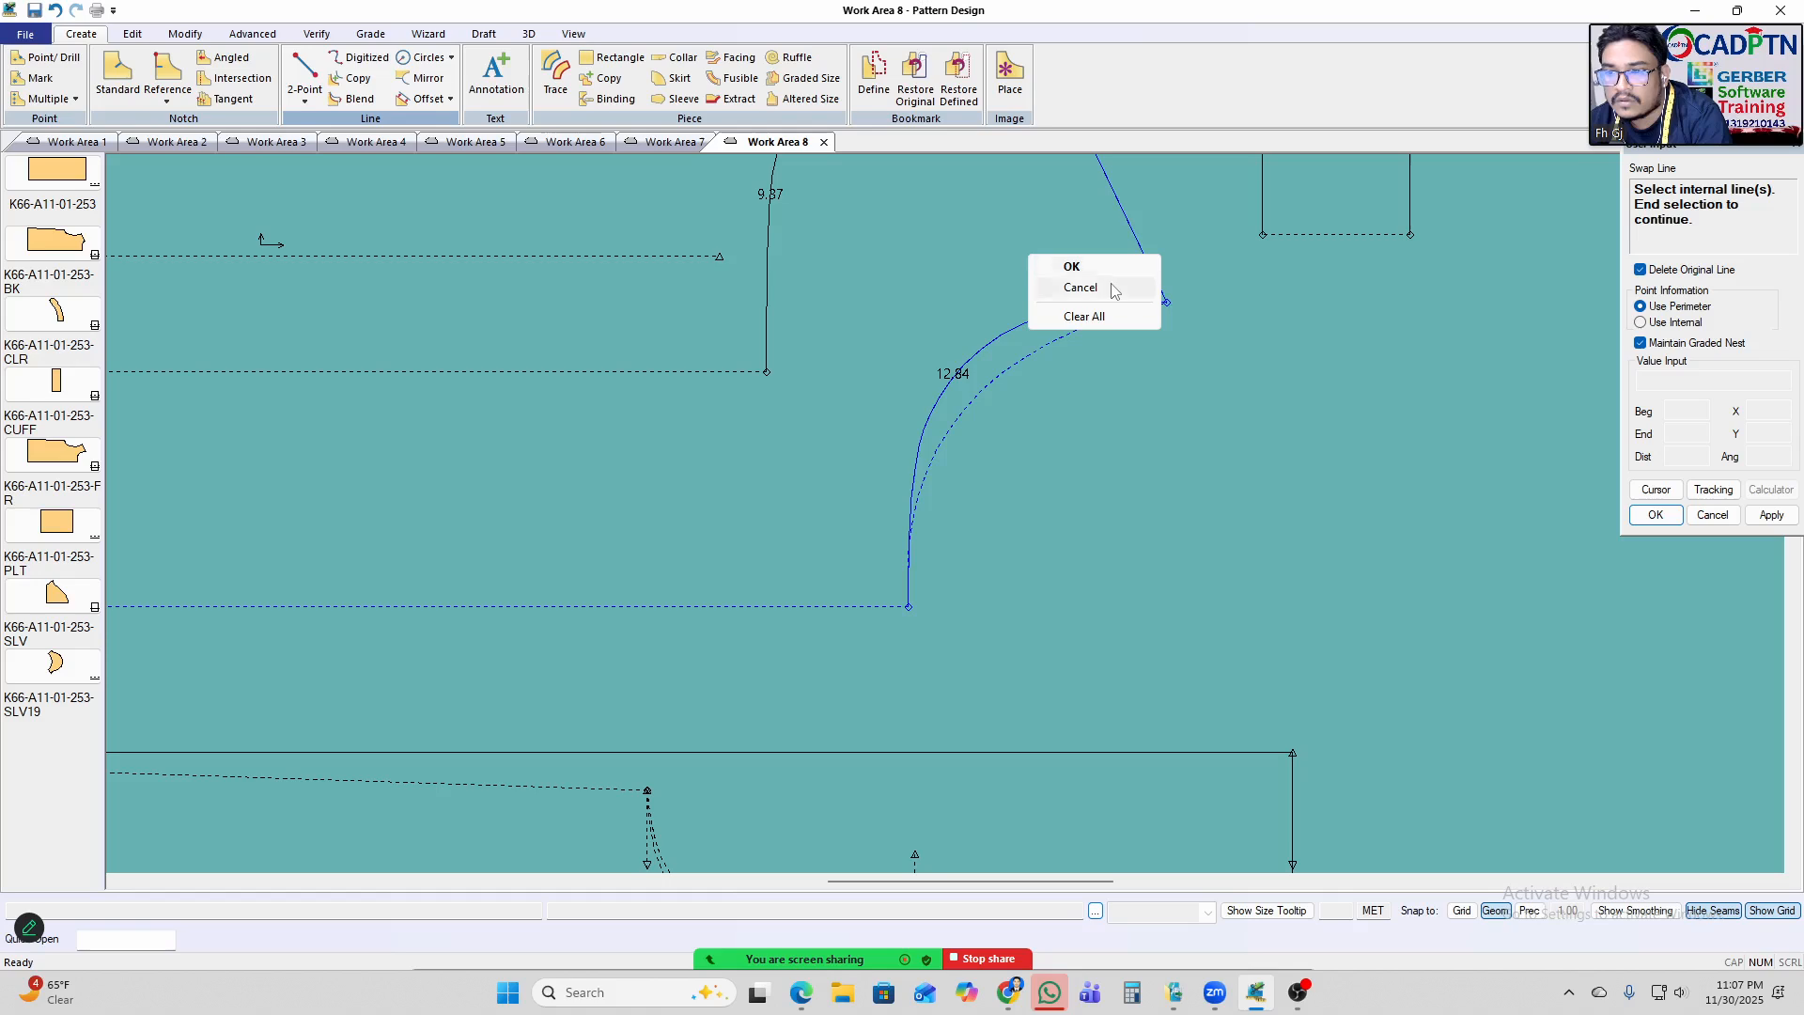
click(1113, 289)
click(943, 389)
scroll(947, 399, up, 1)
click(974, 380)
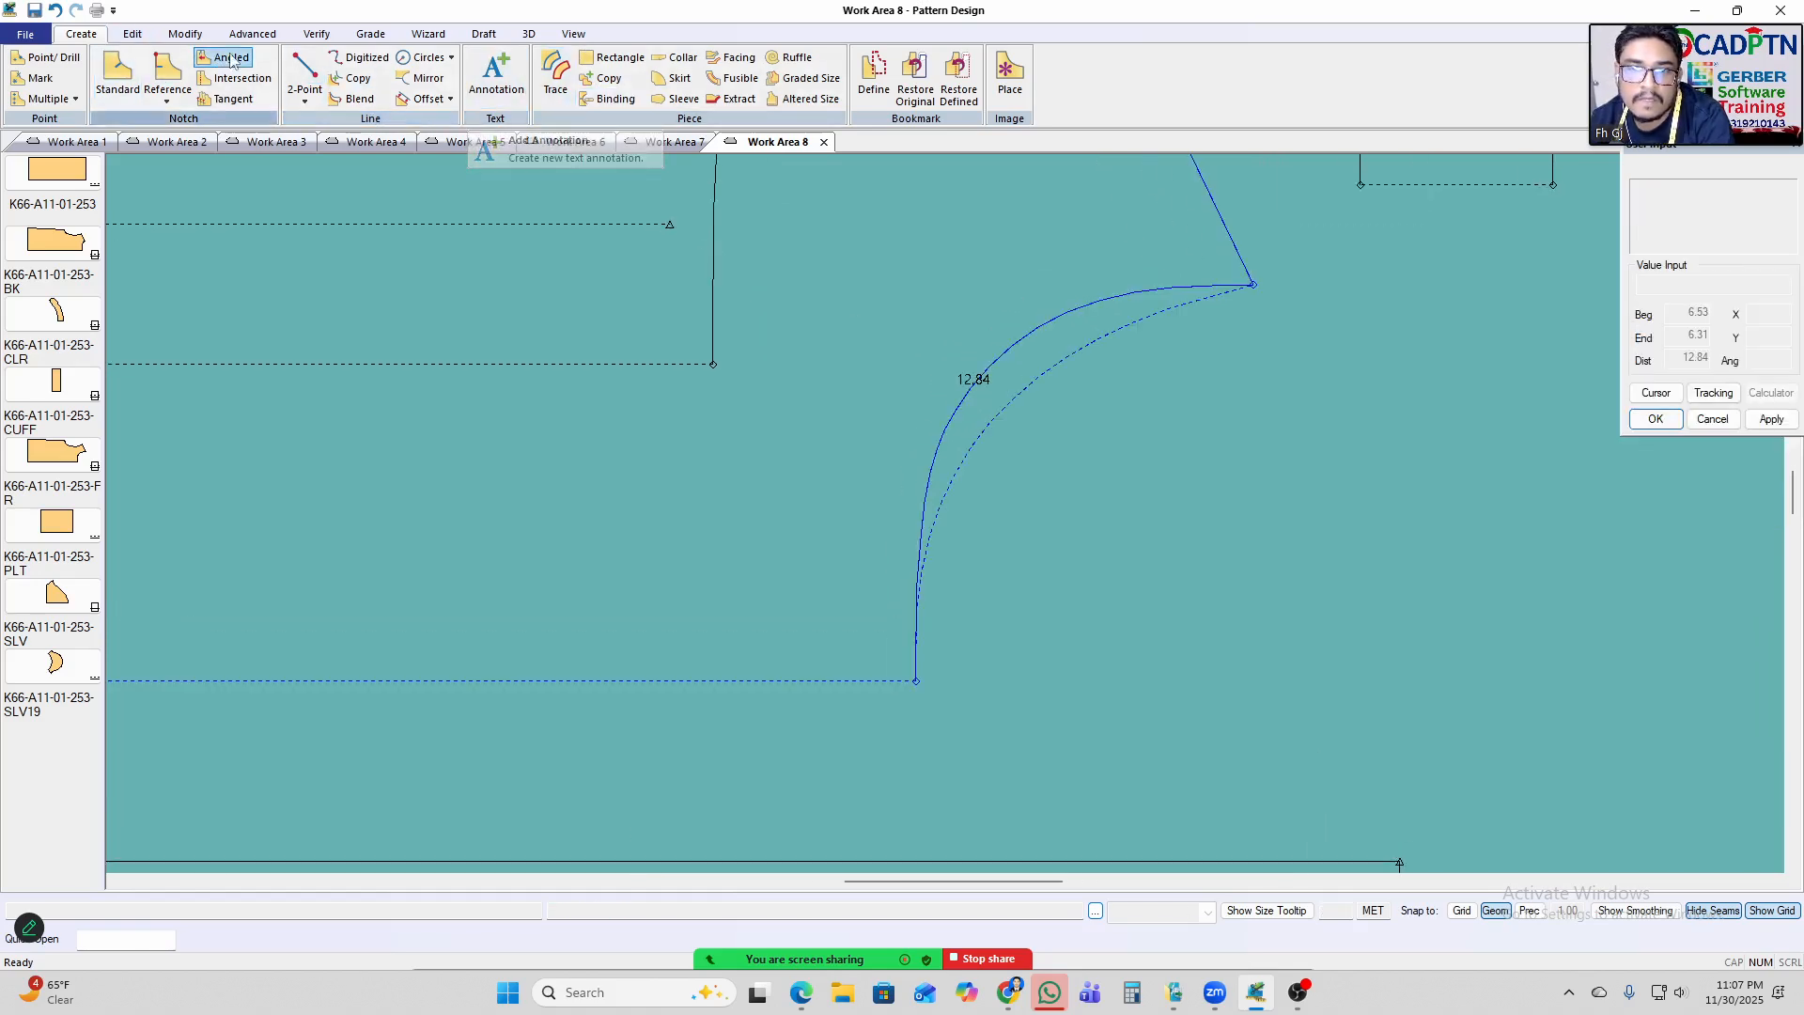
Swap the front piece's perimeter neckline with the flatter internal curve.
click(185, 34)
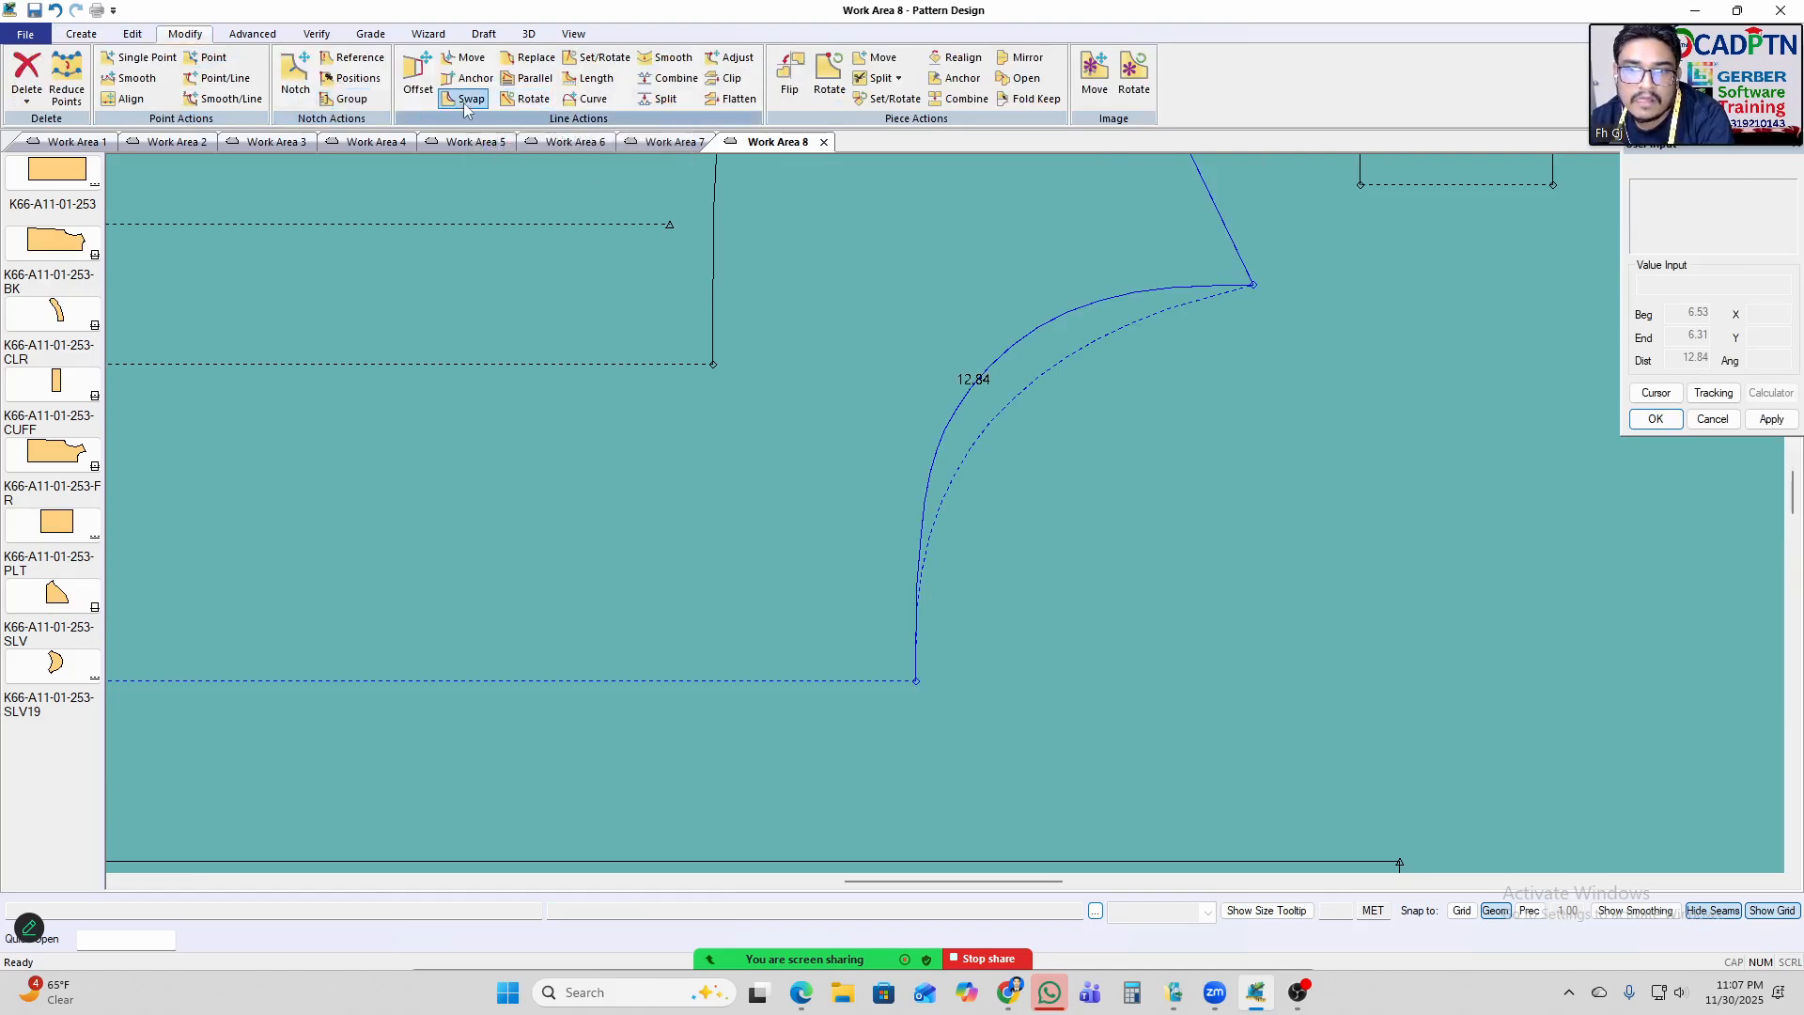
click(465, 108)
click(1147, 280)
right_click(1138, 246)
click(1198, 253)
scroll(1252, 280, down, 4)
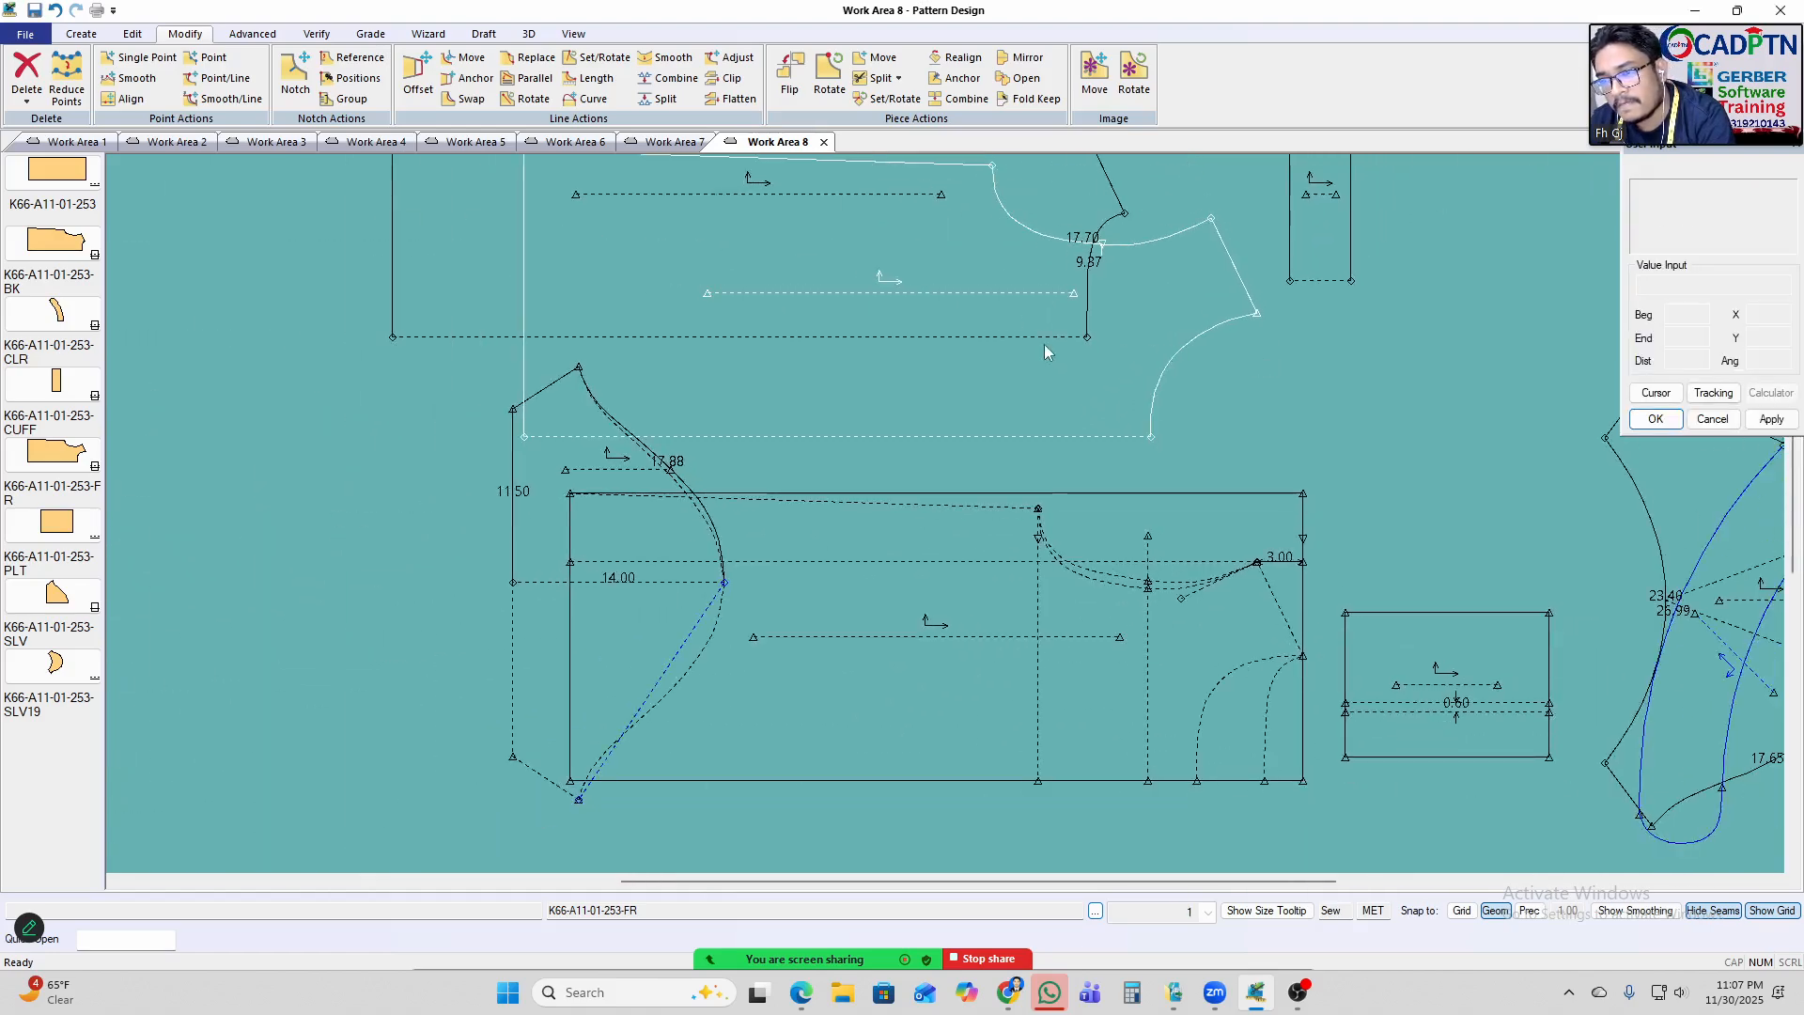
scroll(944, 355, up, 2)
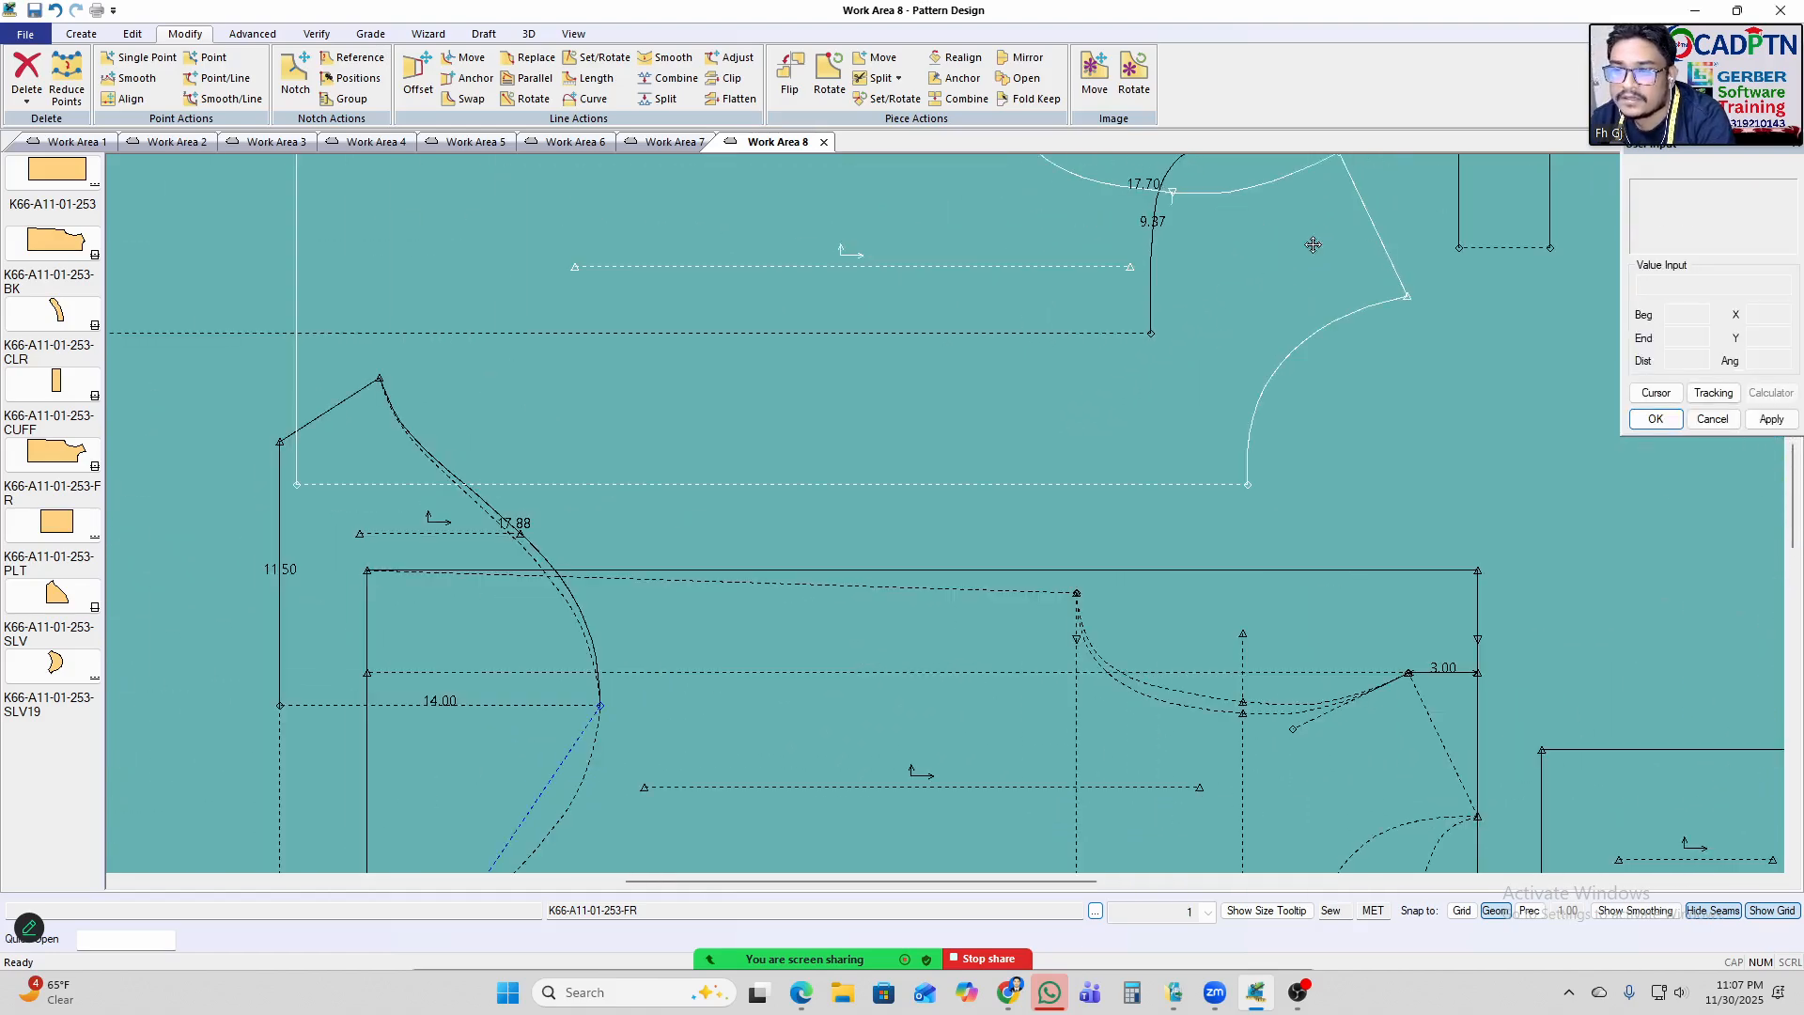
scroll(1335, 413, down, 4)
scroll(381, 628, up, 3)
scroll(960, 525, up, 3)
scroll(967, 393, down, 2)
scroll(819, 512, up, 2)
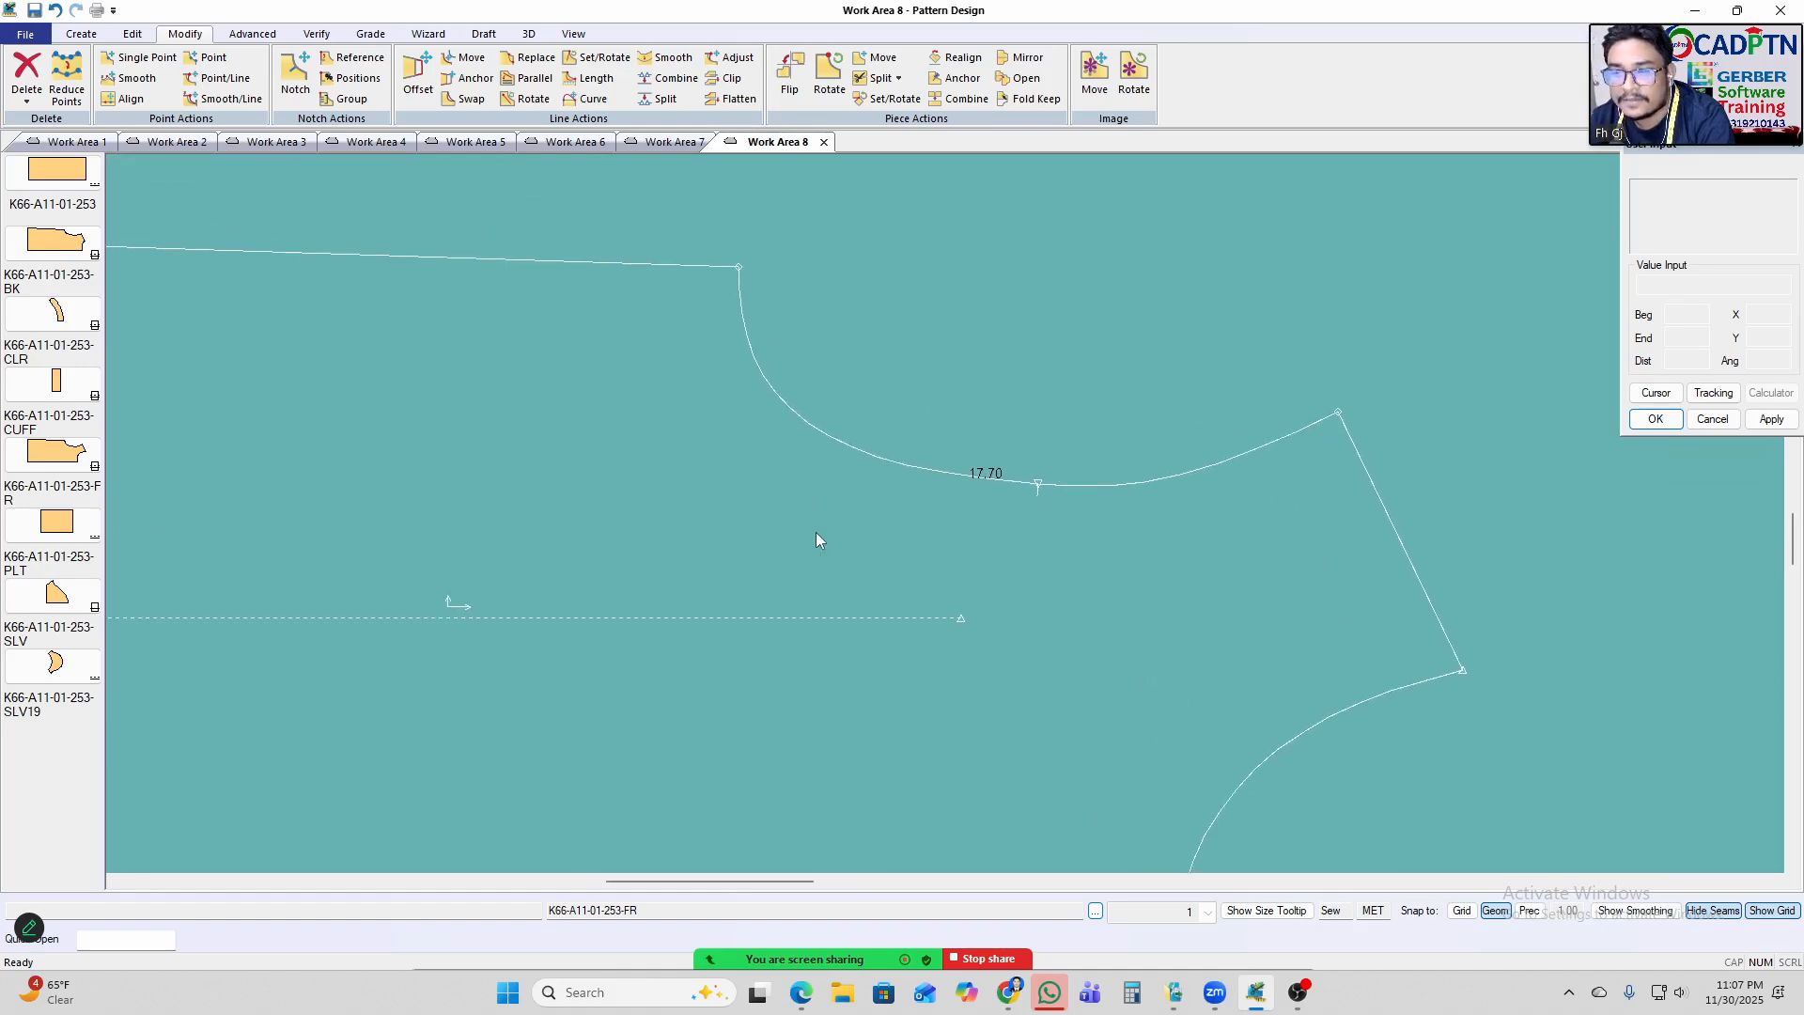
middle_drag(750, 520, 730, 544)
key(alt)
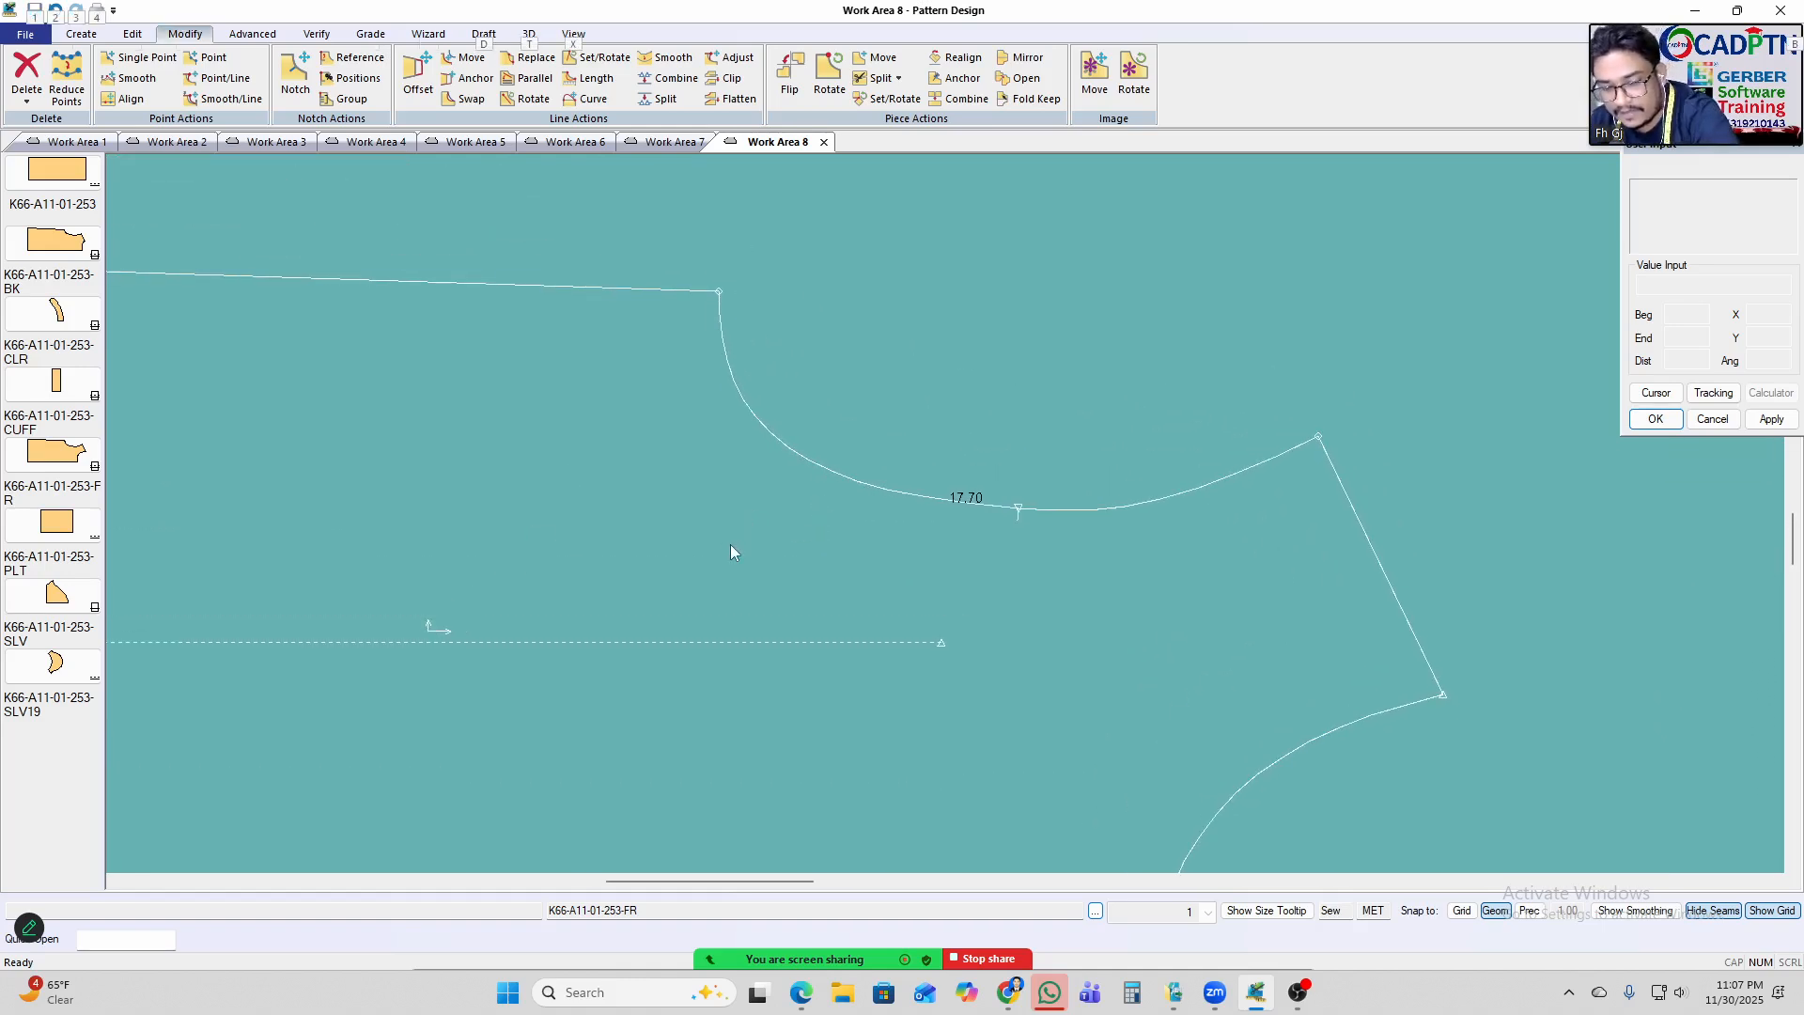
key(alt+c)
click(720, 295)
right_click(968, 320)
click(992, 354)
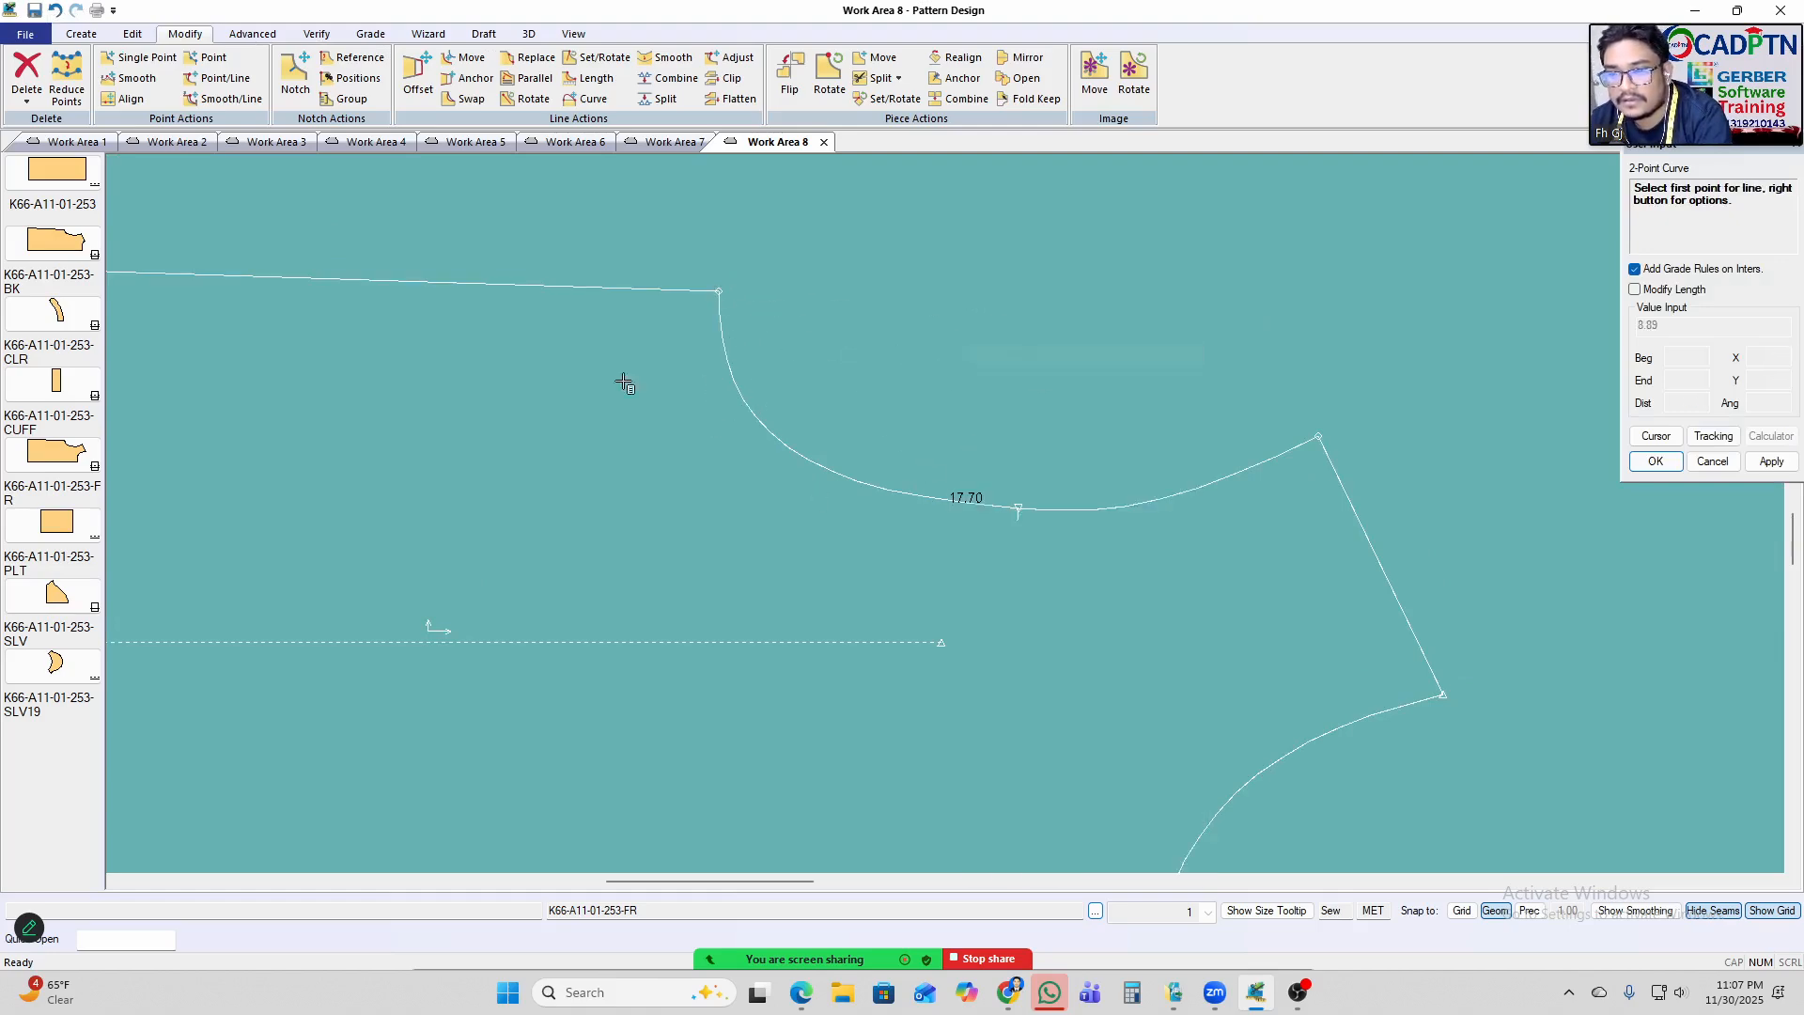
Draw a Perpendicular On Line from the front's shoulder line at the shoulder tip, extending inward past the armhole.
click(81, 36)
click(306, 103)
click(396, 165)
click(1324, 436)
right_click(1057, 308)
click(1076, 318)
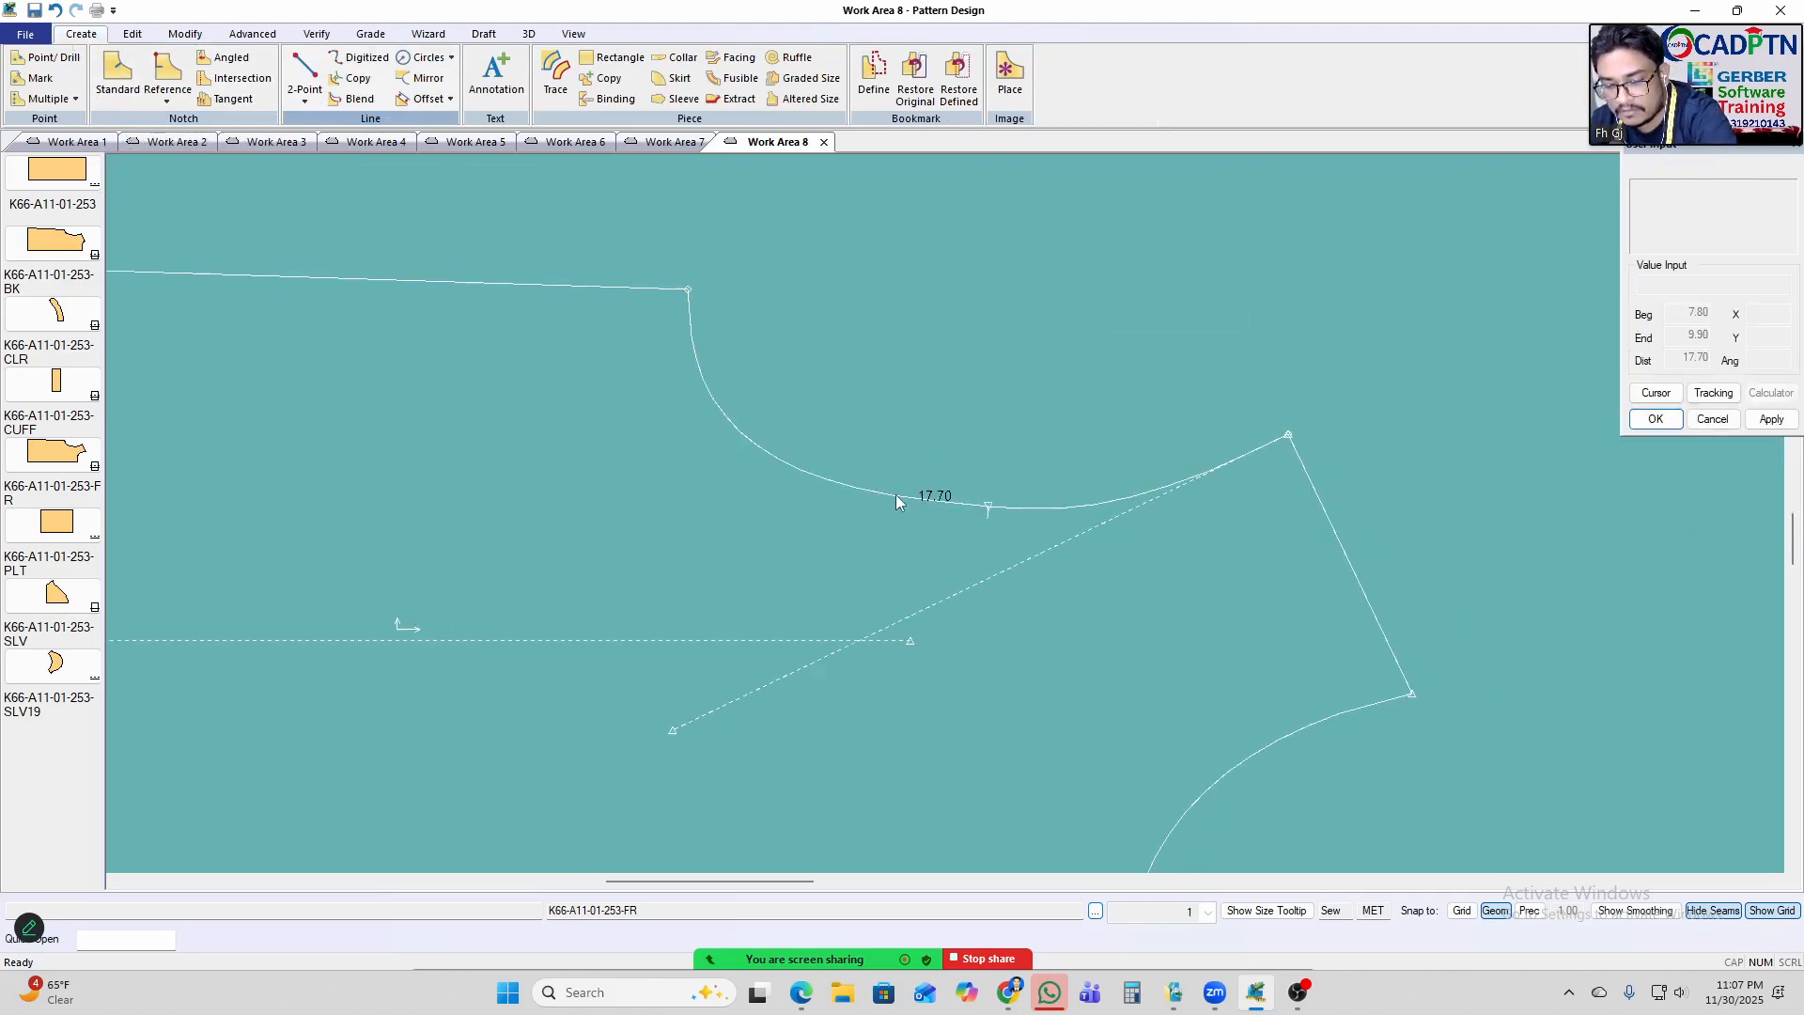
Try a deeper 2-Point Curve for the front armhole between the shoulder tip and the underarm point.
key(alt+c)
click(1288, 435)
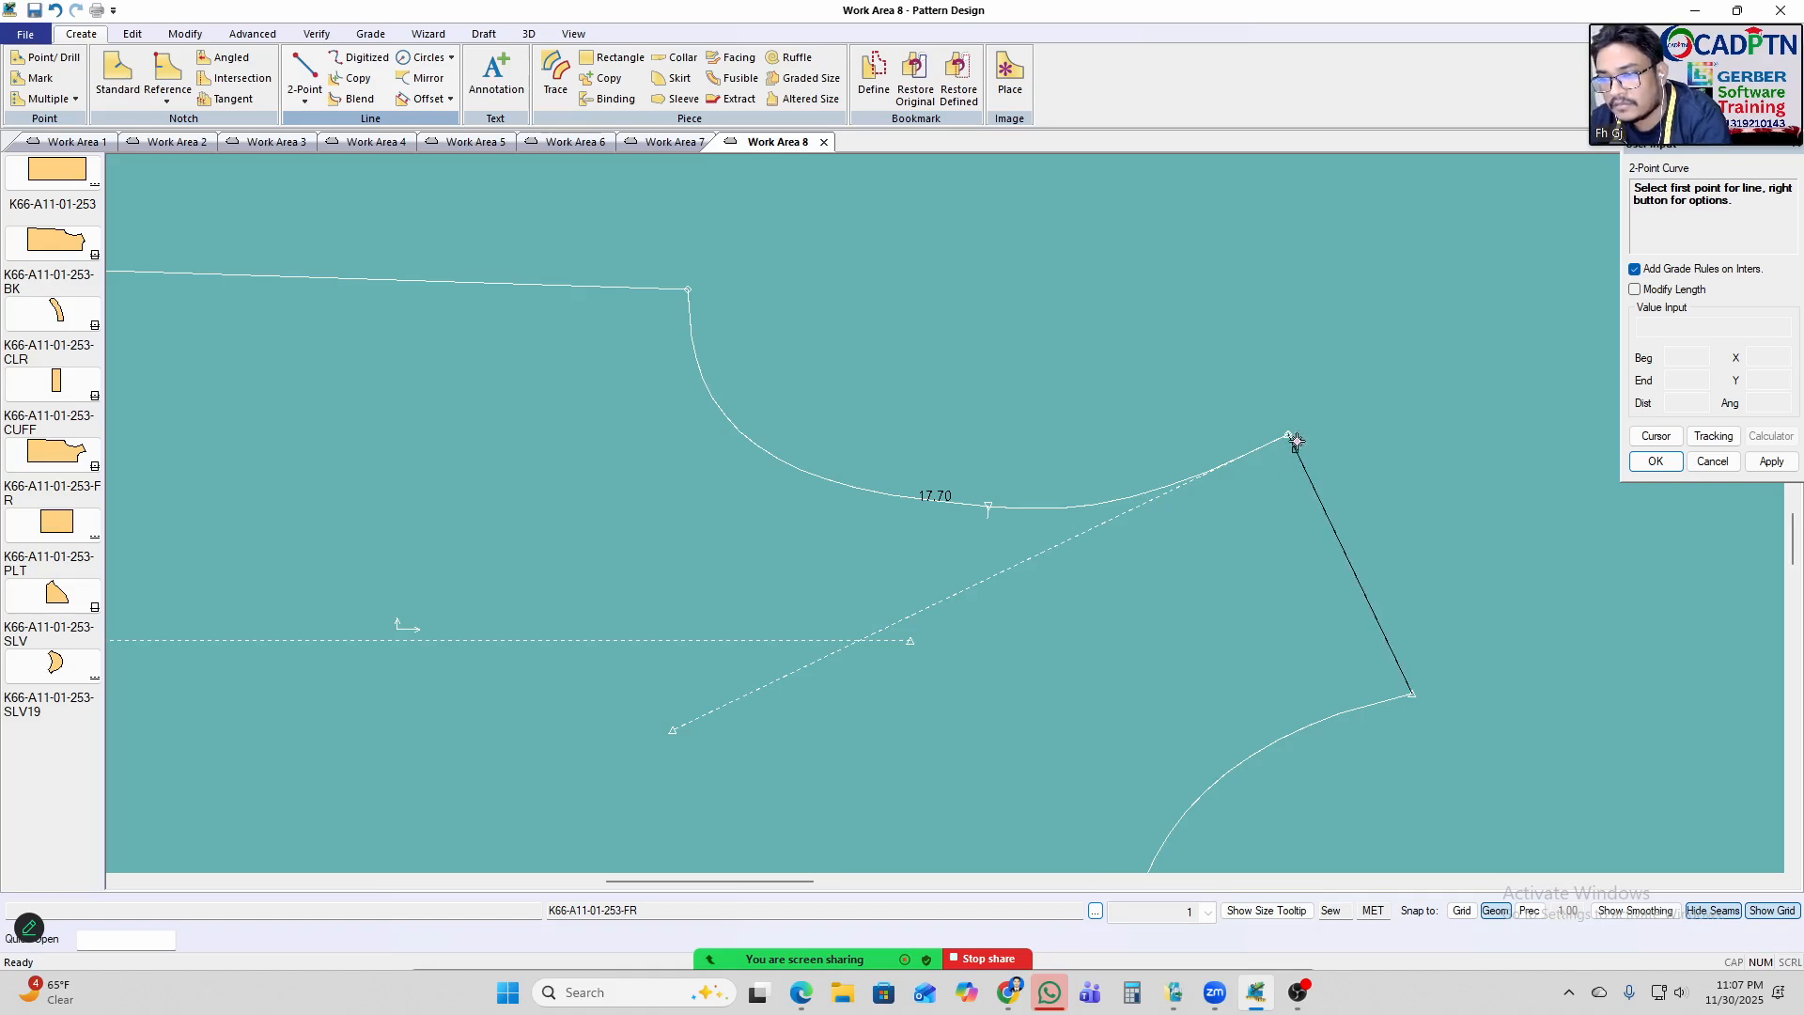
click(679, 285)
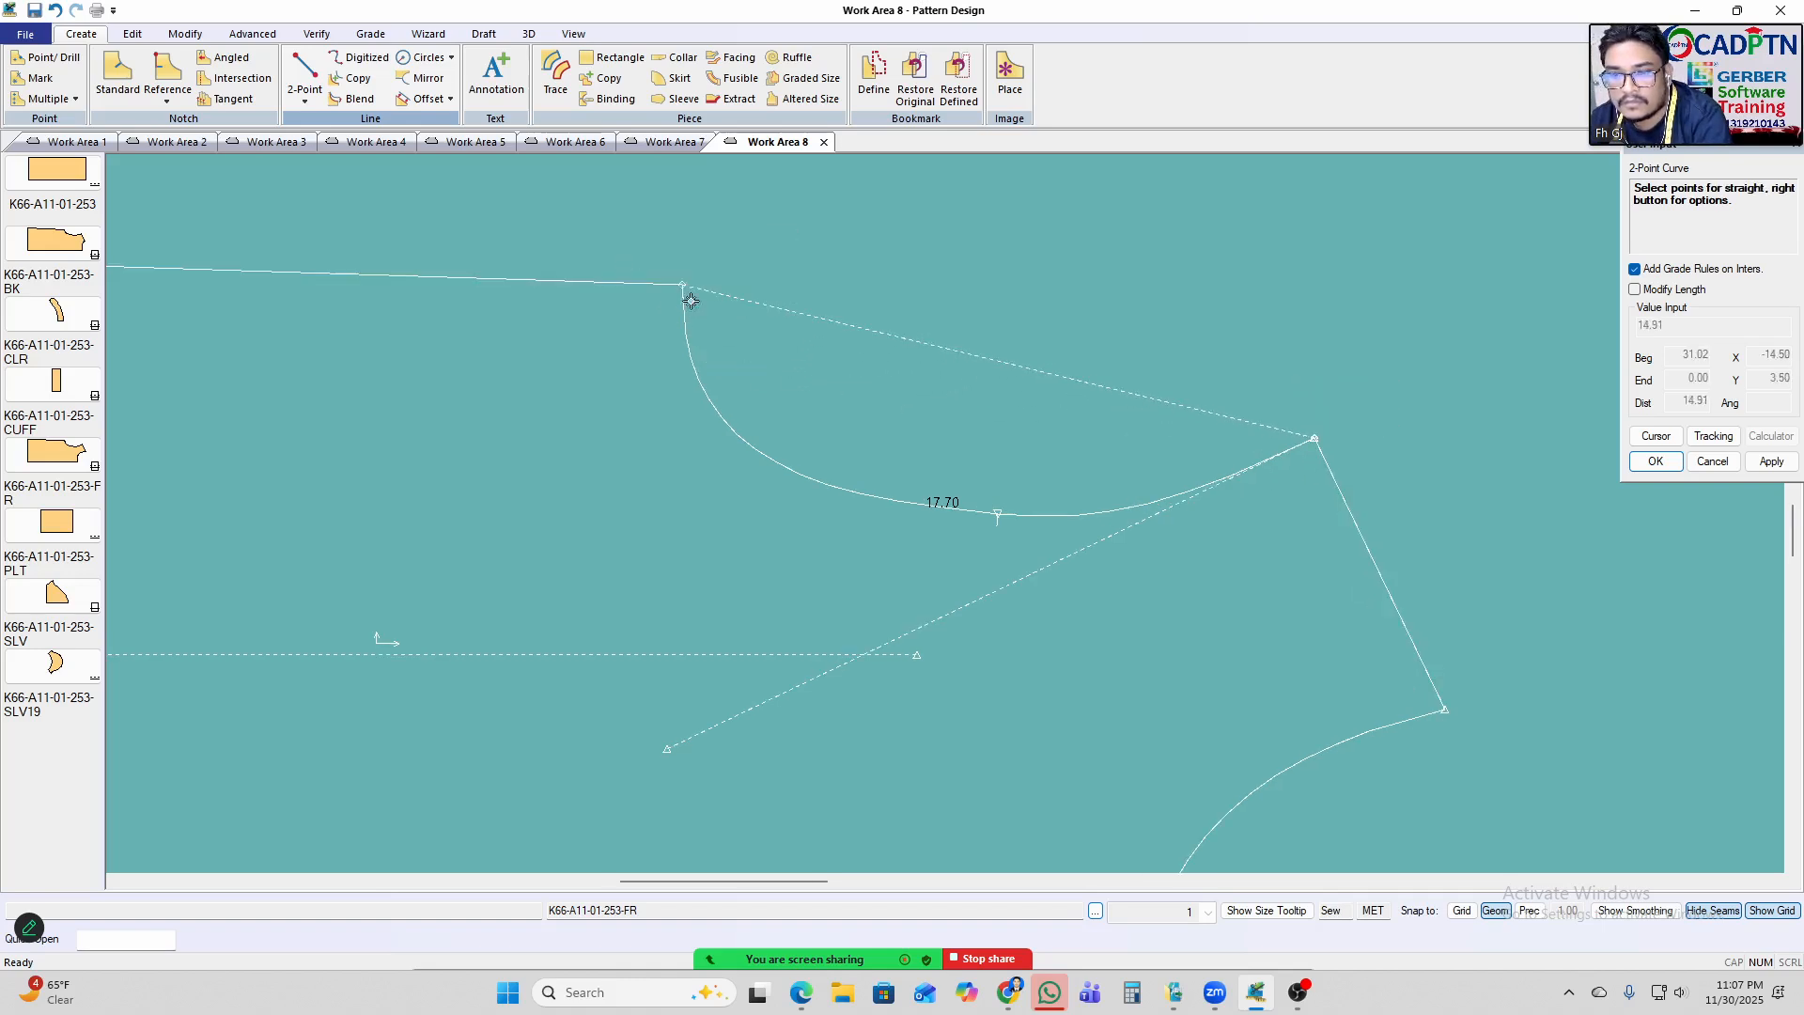
click(817, 515)
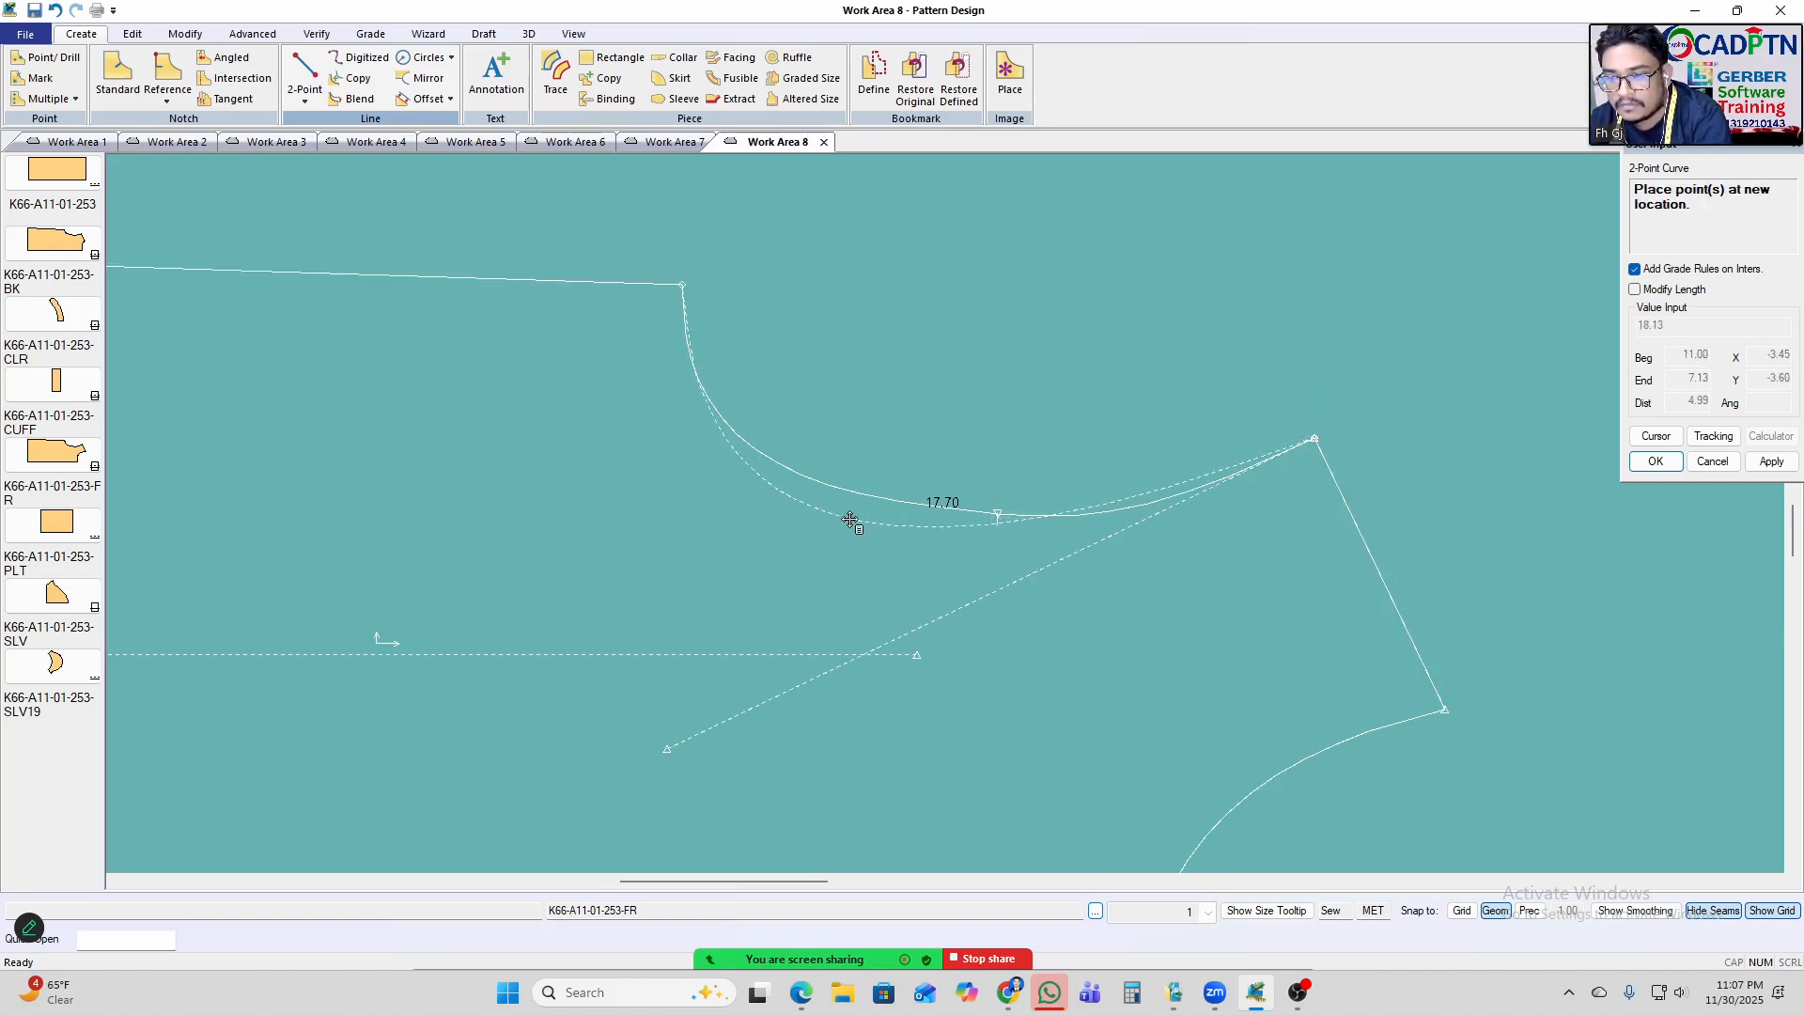
scroll(870, 419, down, 3)
scroll(863, 442, up, 2)
scroll(856, 438, up, 1)
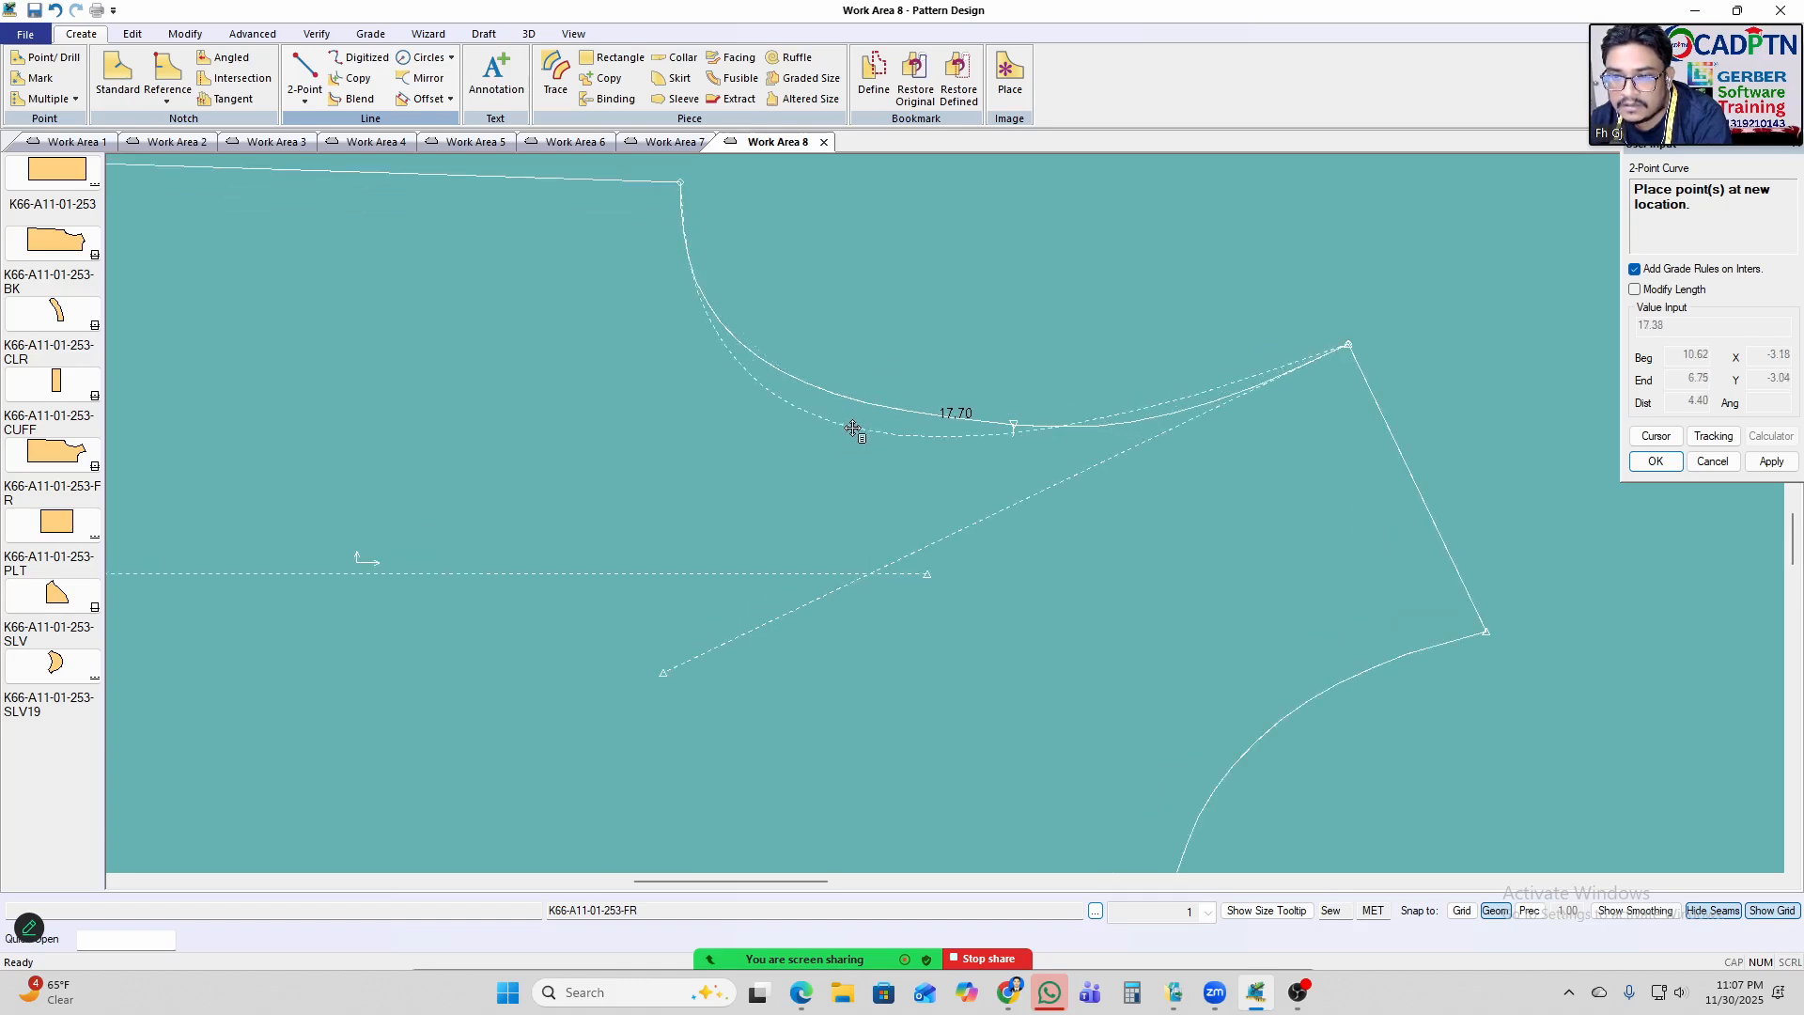
scroll(850, 429, down, 1)
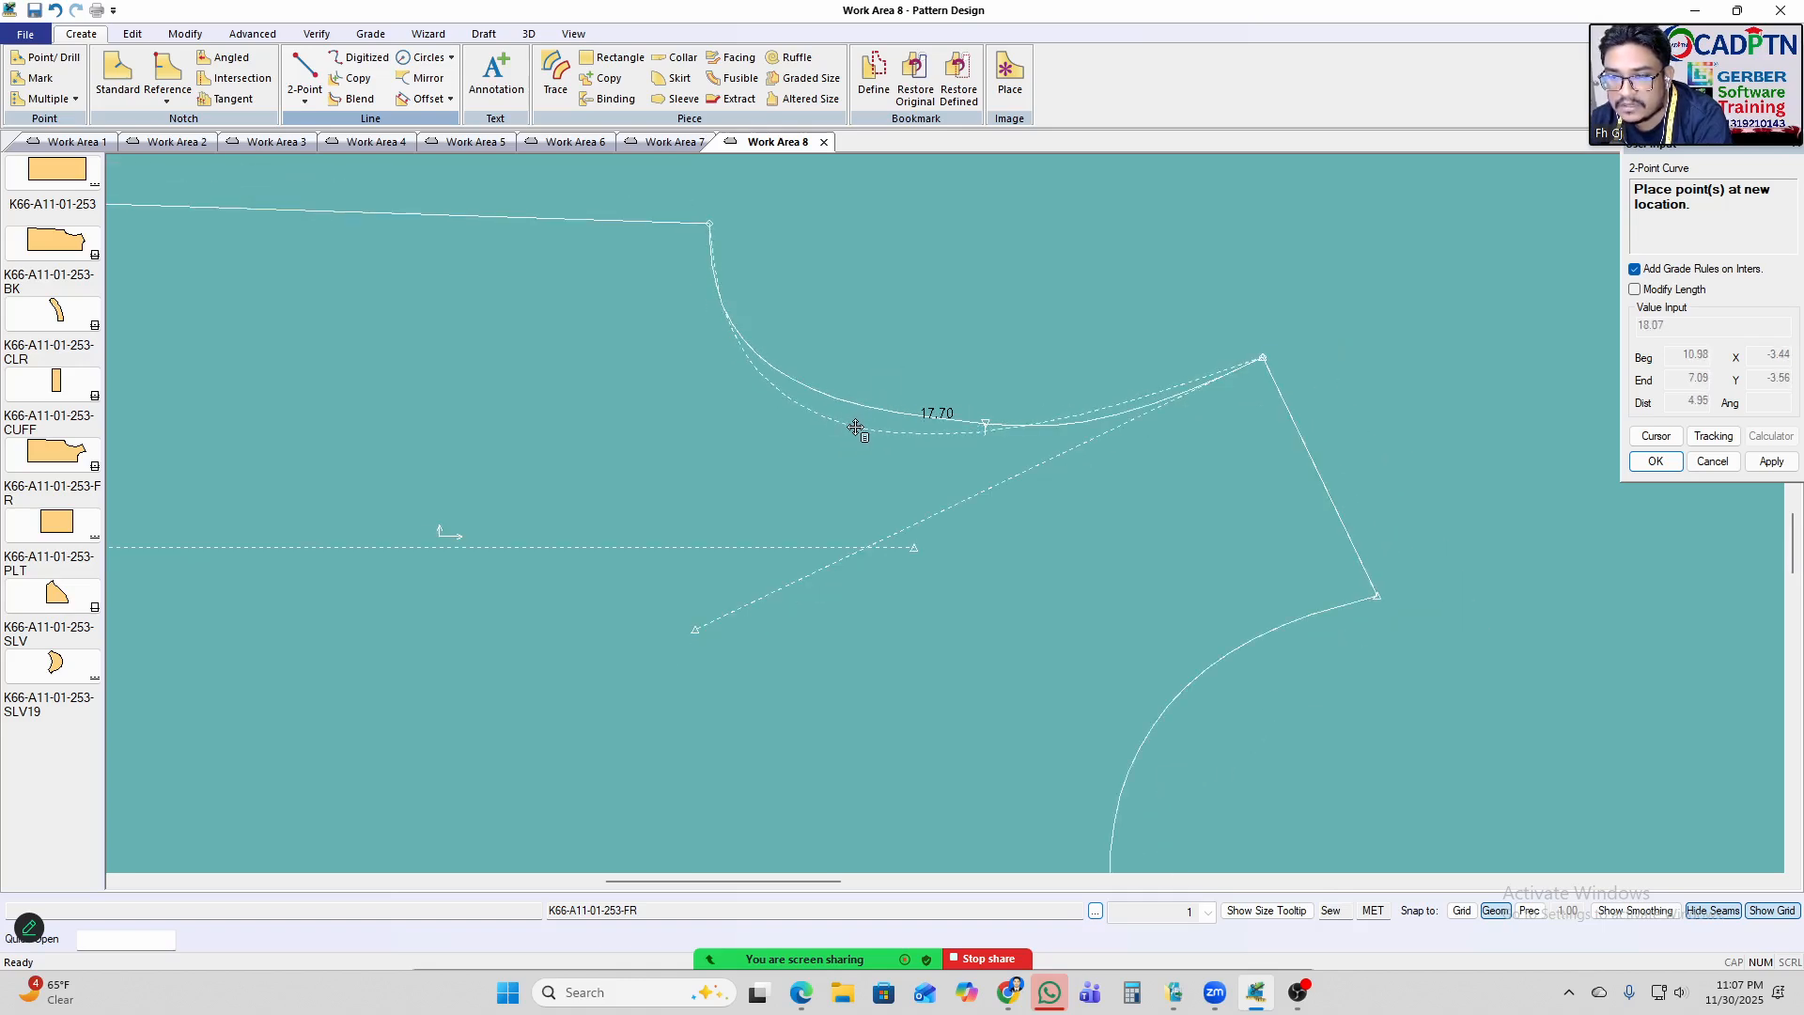
right_click(861, 426)
click(859, 449)
right_click(1026, 258)
click(1020, 278)
Overlay the front piece on the body draft along the shoulder line to compare their armhole and neckline curves.
scroll(985, 287, down, 2)
scroll(1119, 542, down, 3)
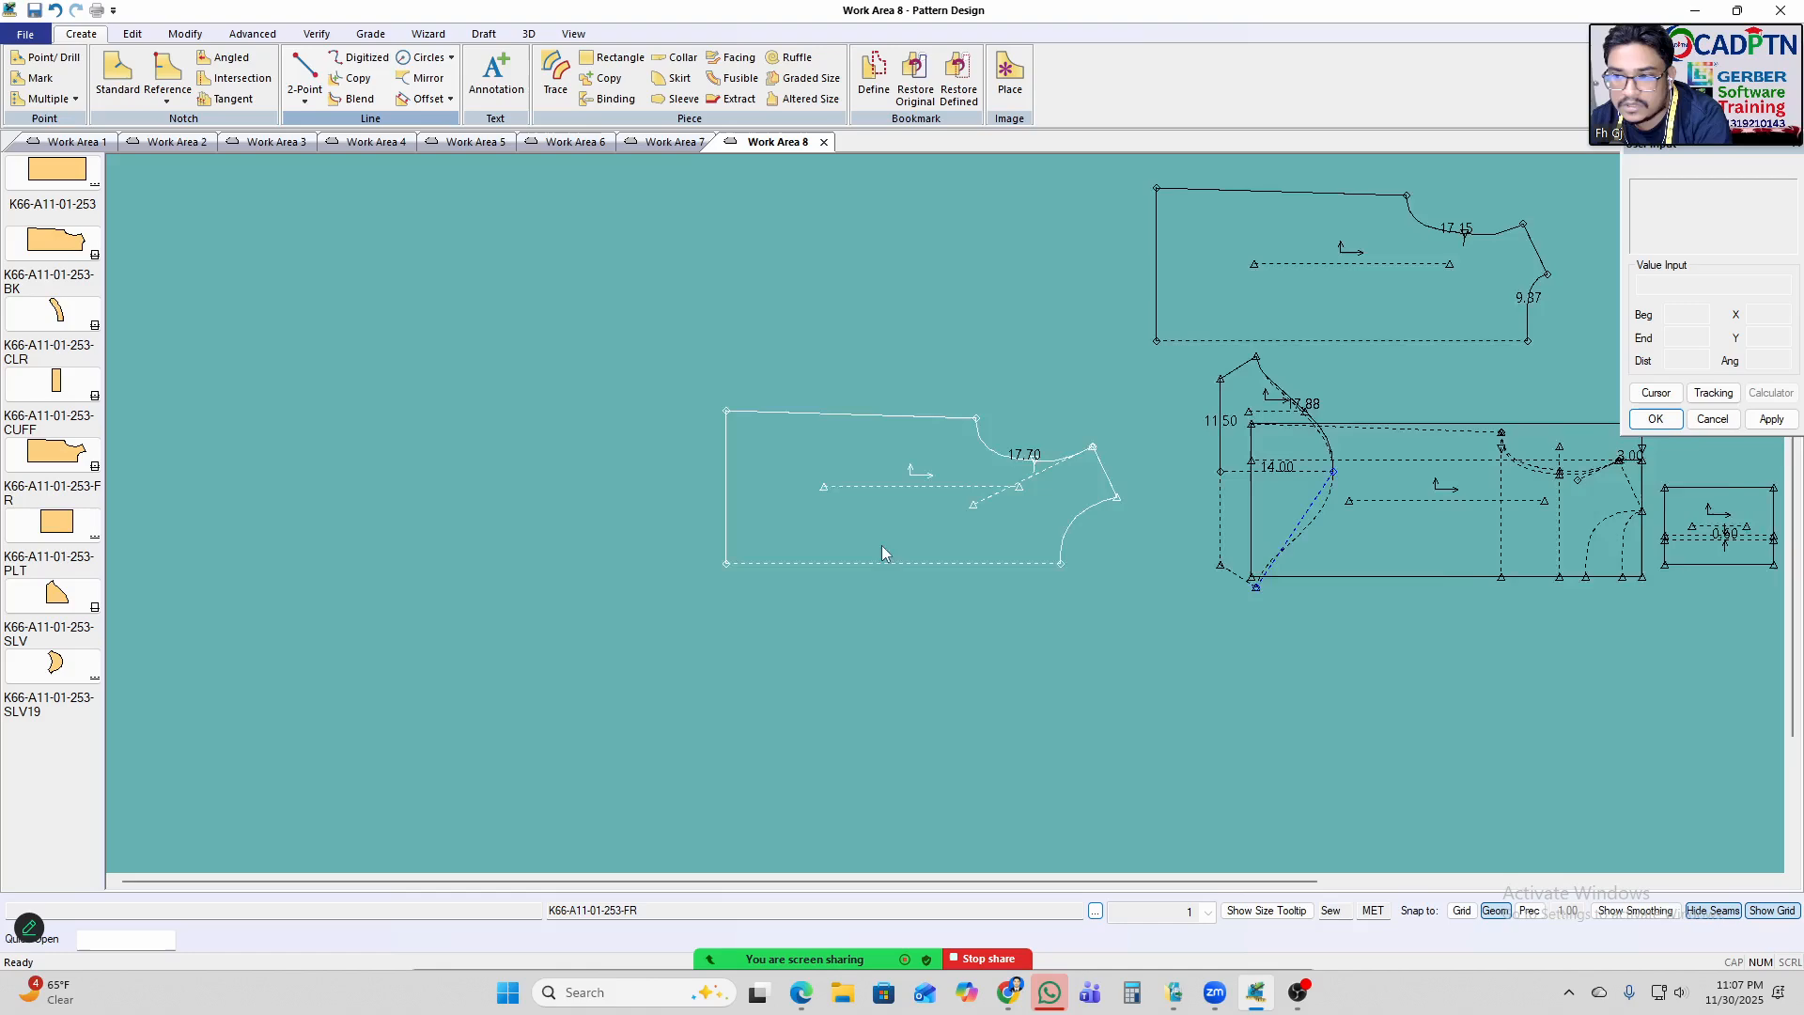
scroll(844, 318, up, 3)
scroll(845, 318, up, 1)
click(895, 386)
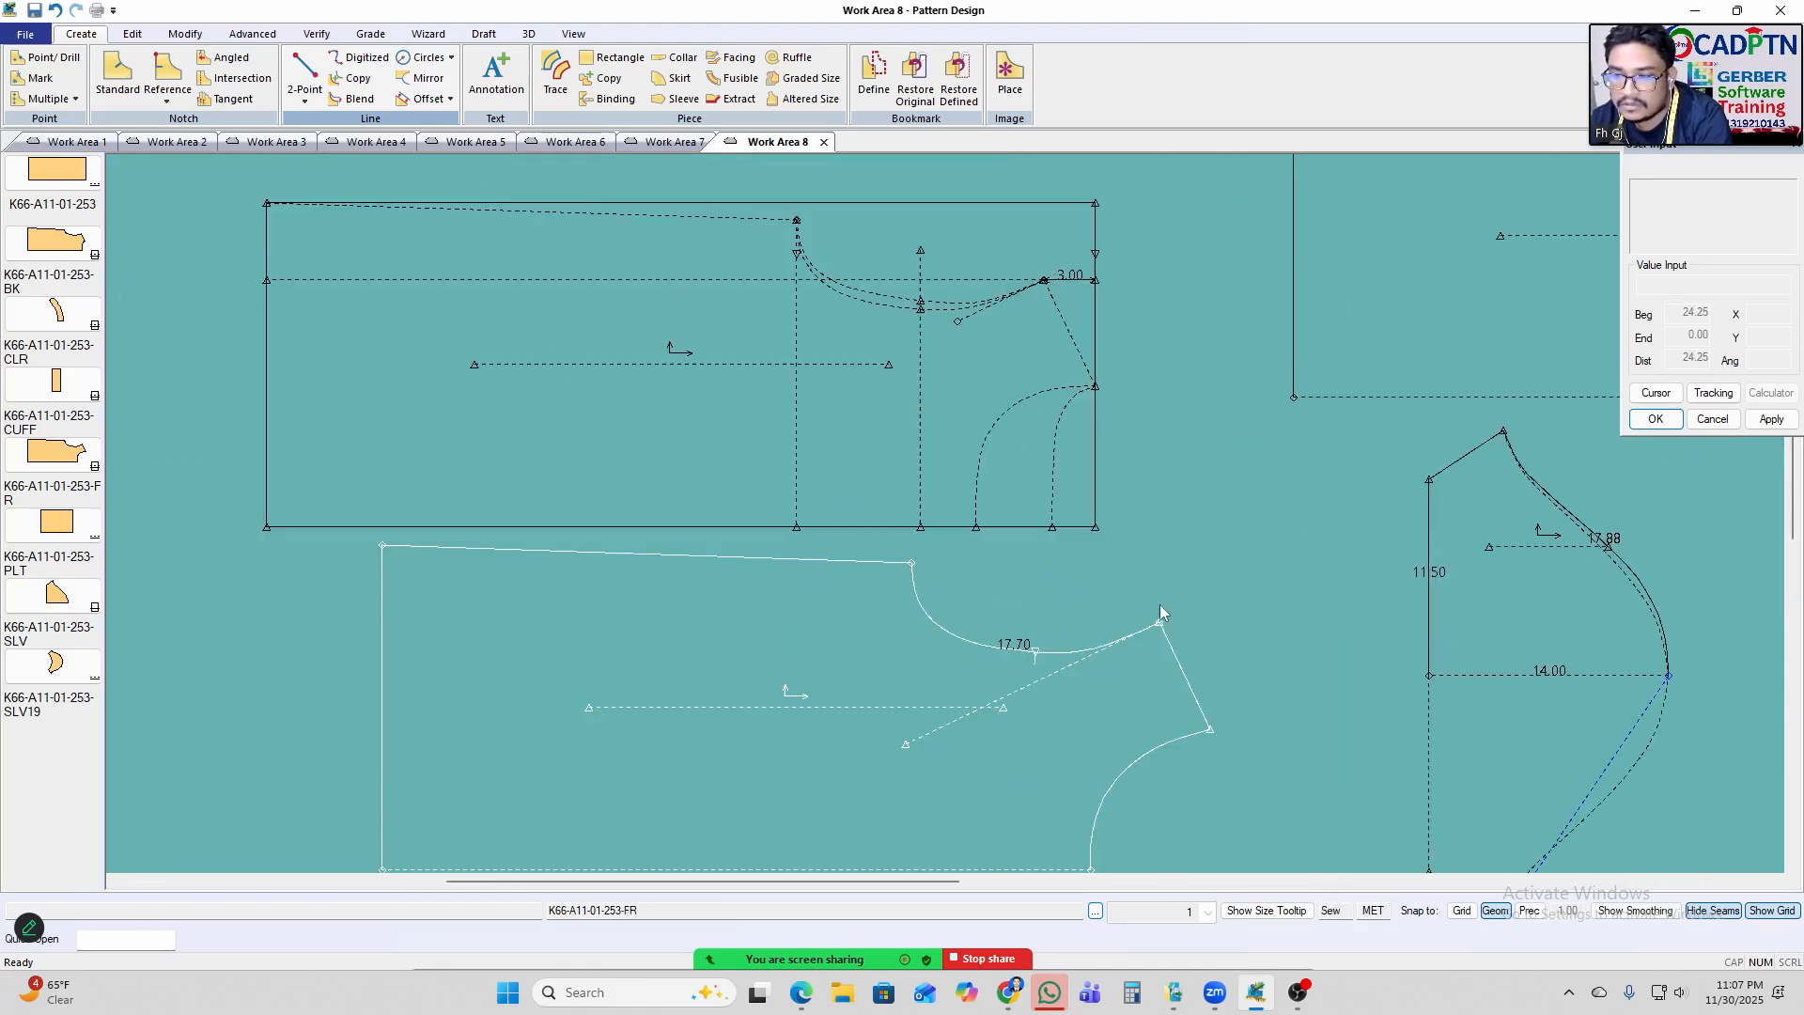
click(1209, 732)
scroll(904, 377, up, 6)
scroll(1158, 365, up, 2)
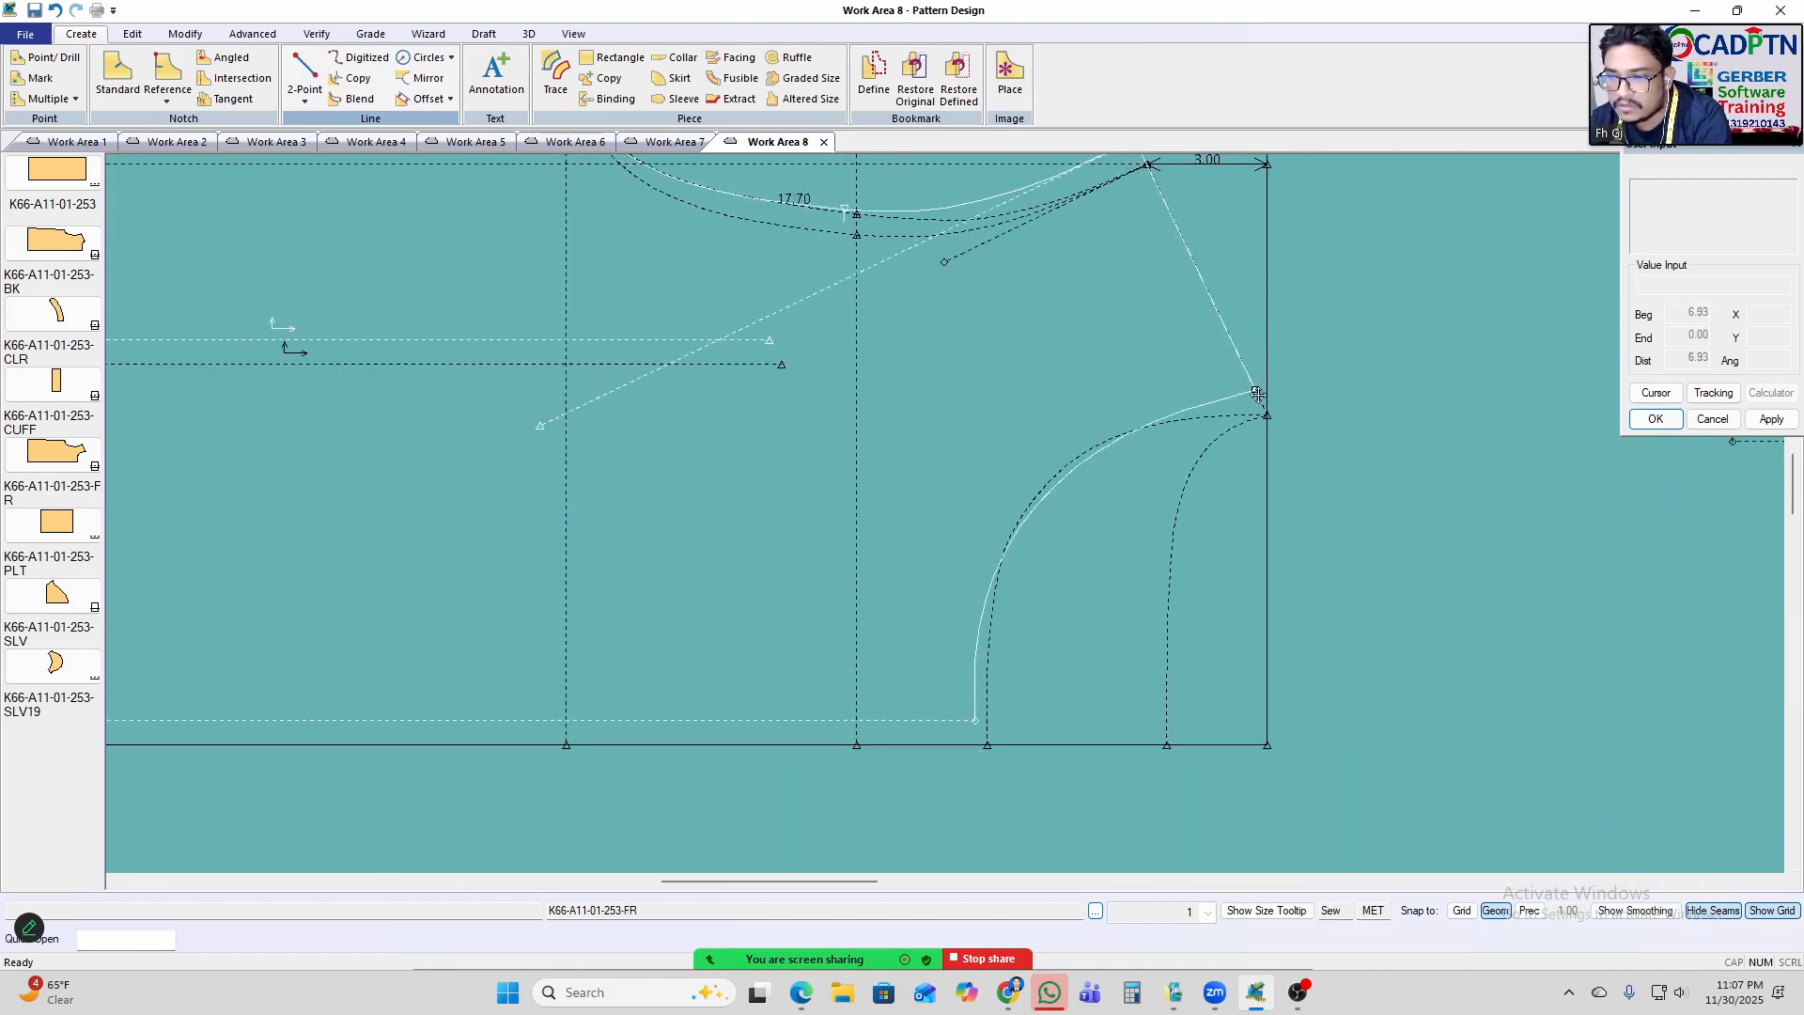
click(1219, 416)
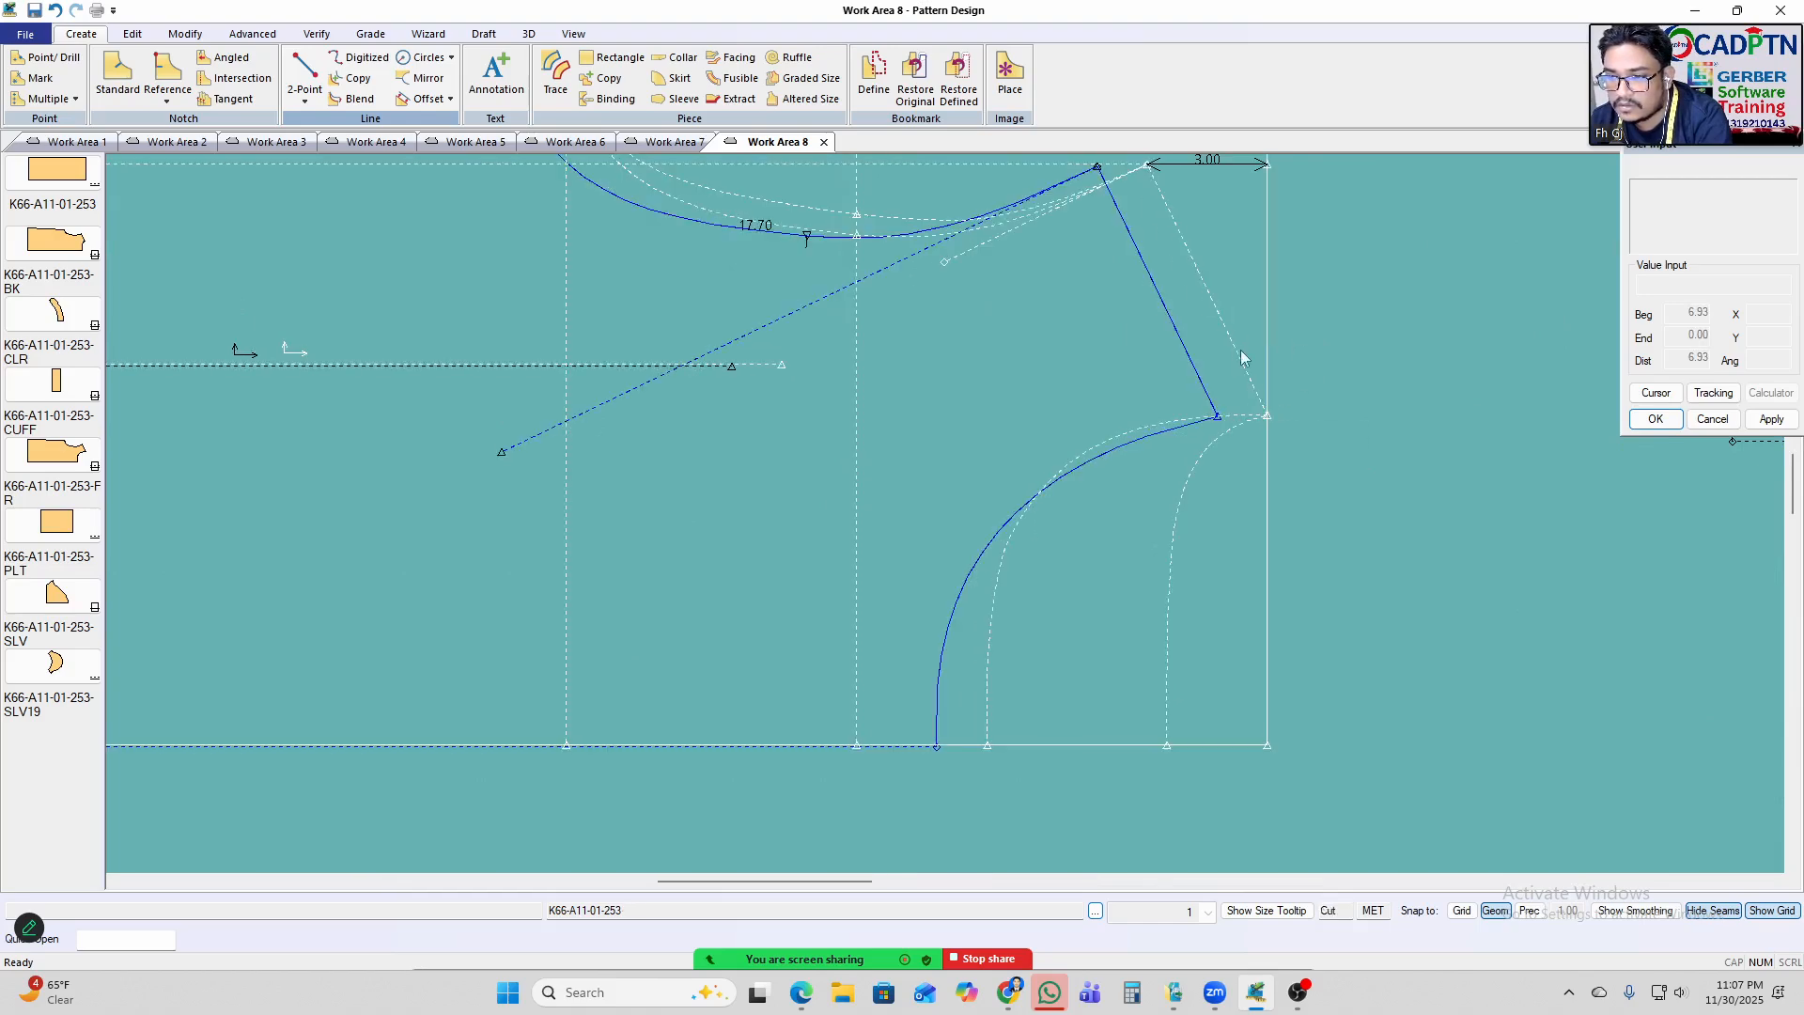
click(1267, 414)
scroll(1325, 548, down, 2)
scroll(876, 244, up, 2)
Move the front piece off the body draft to a clear spot below it.
click(1058, 435)
click(889, 857)
click(1118, 438)
Try a 2-Point Curve for the body draft's armhole from the underarm point to the shoulder tip.
scroll(1083, 470, up, 2)
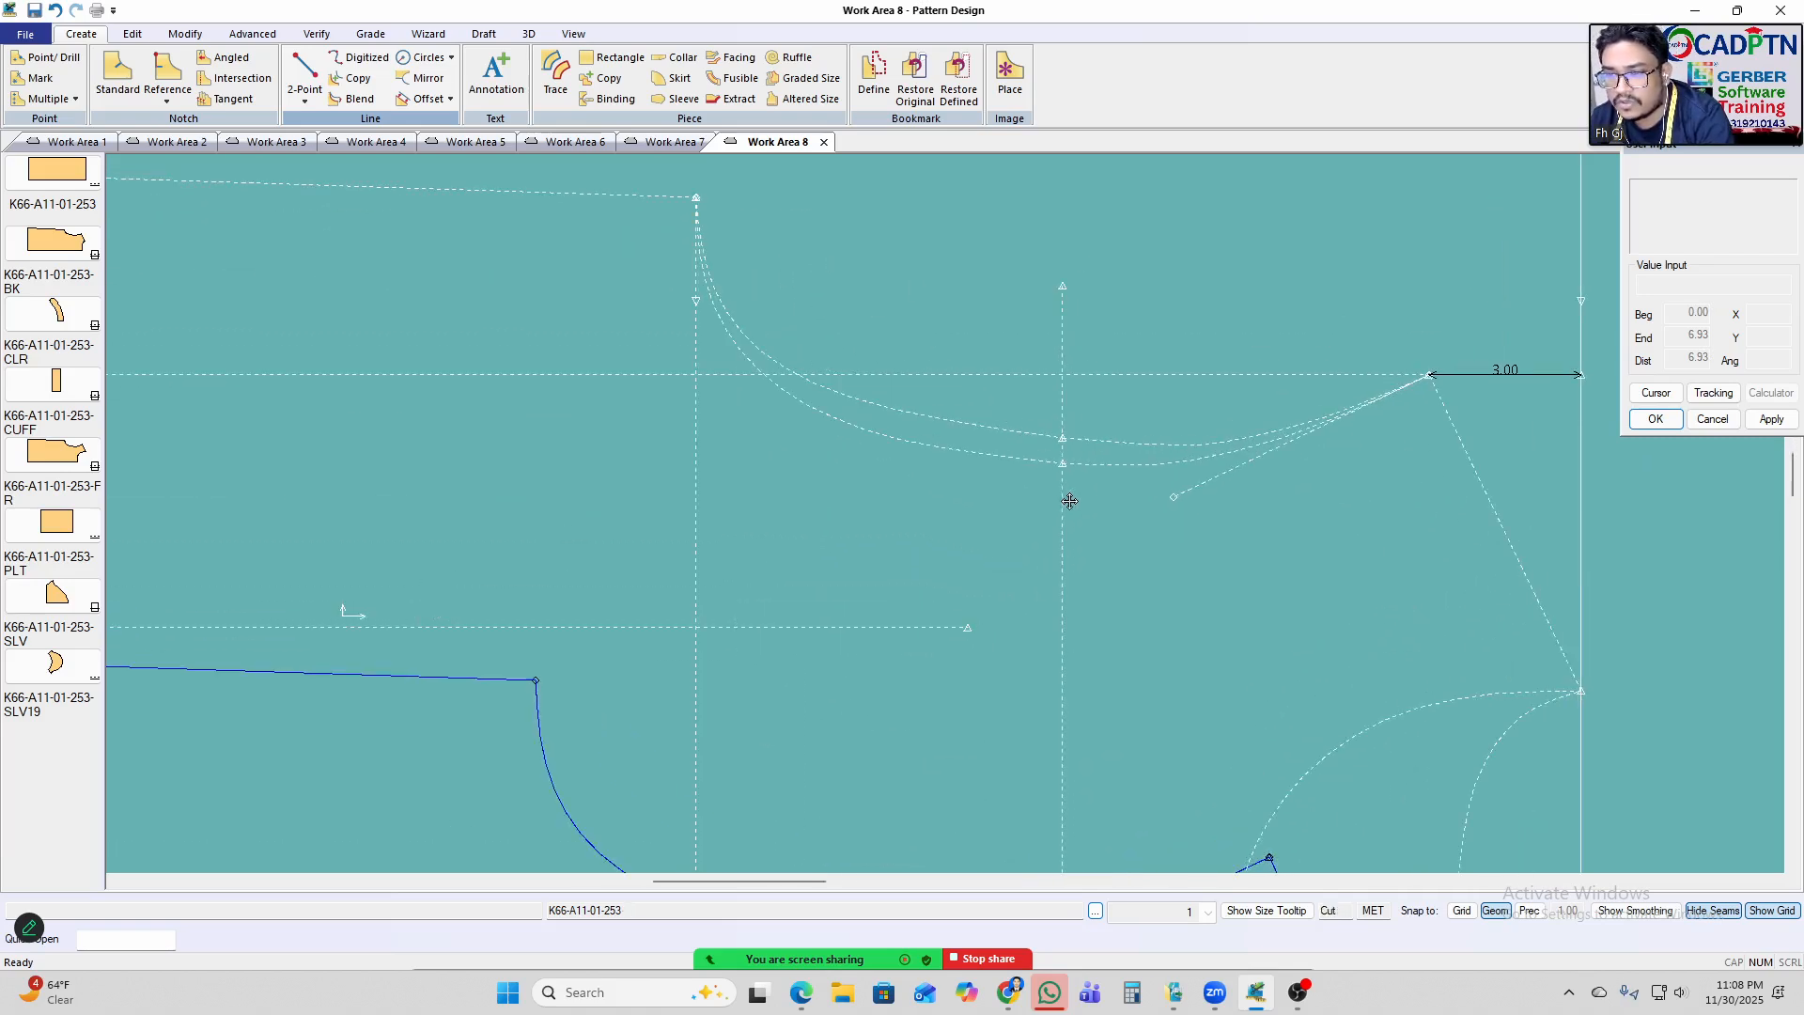
key(c)
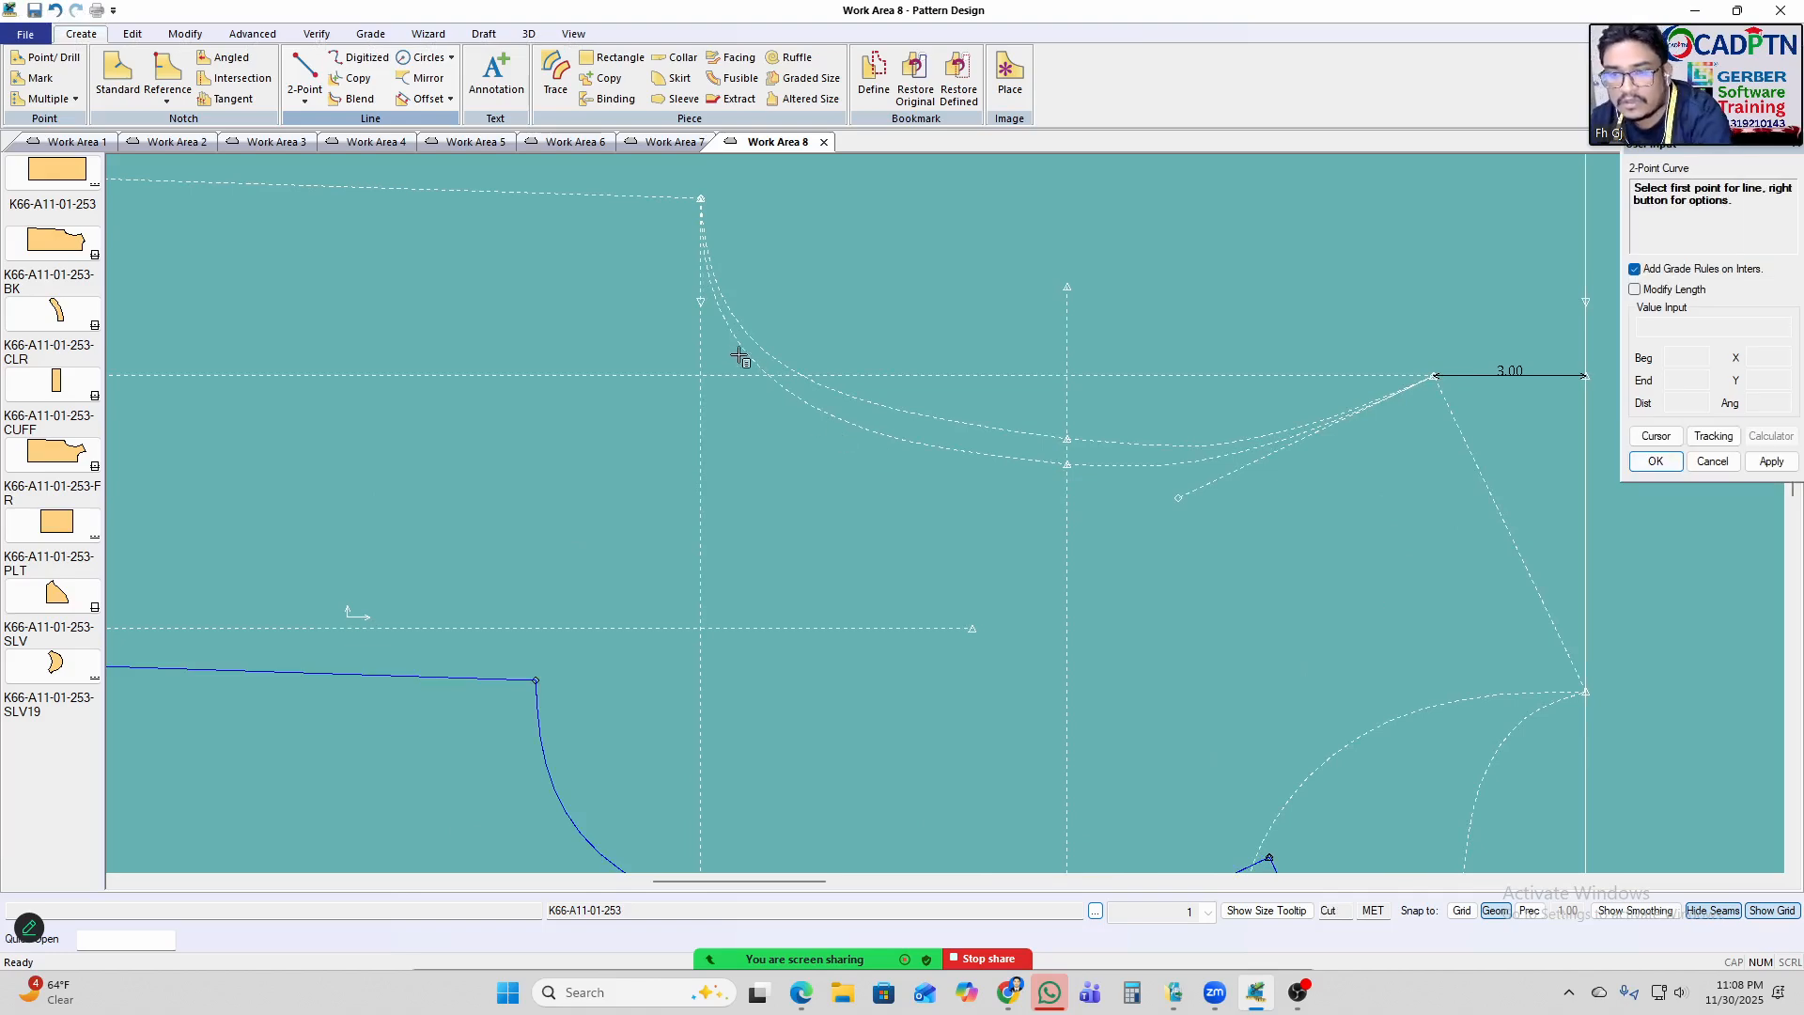
click(700, 198)
scroll(1362, 354, up, 1)
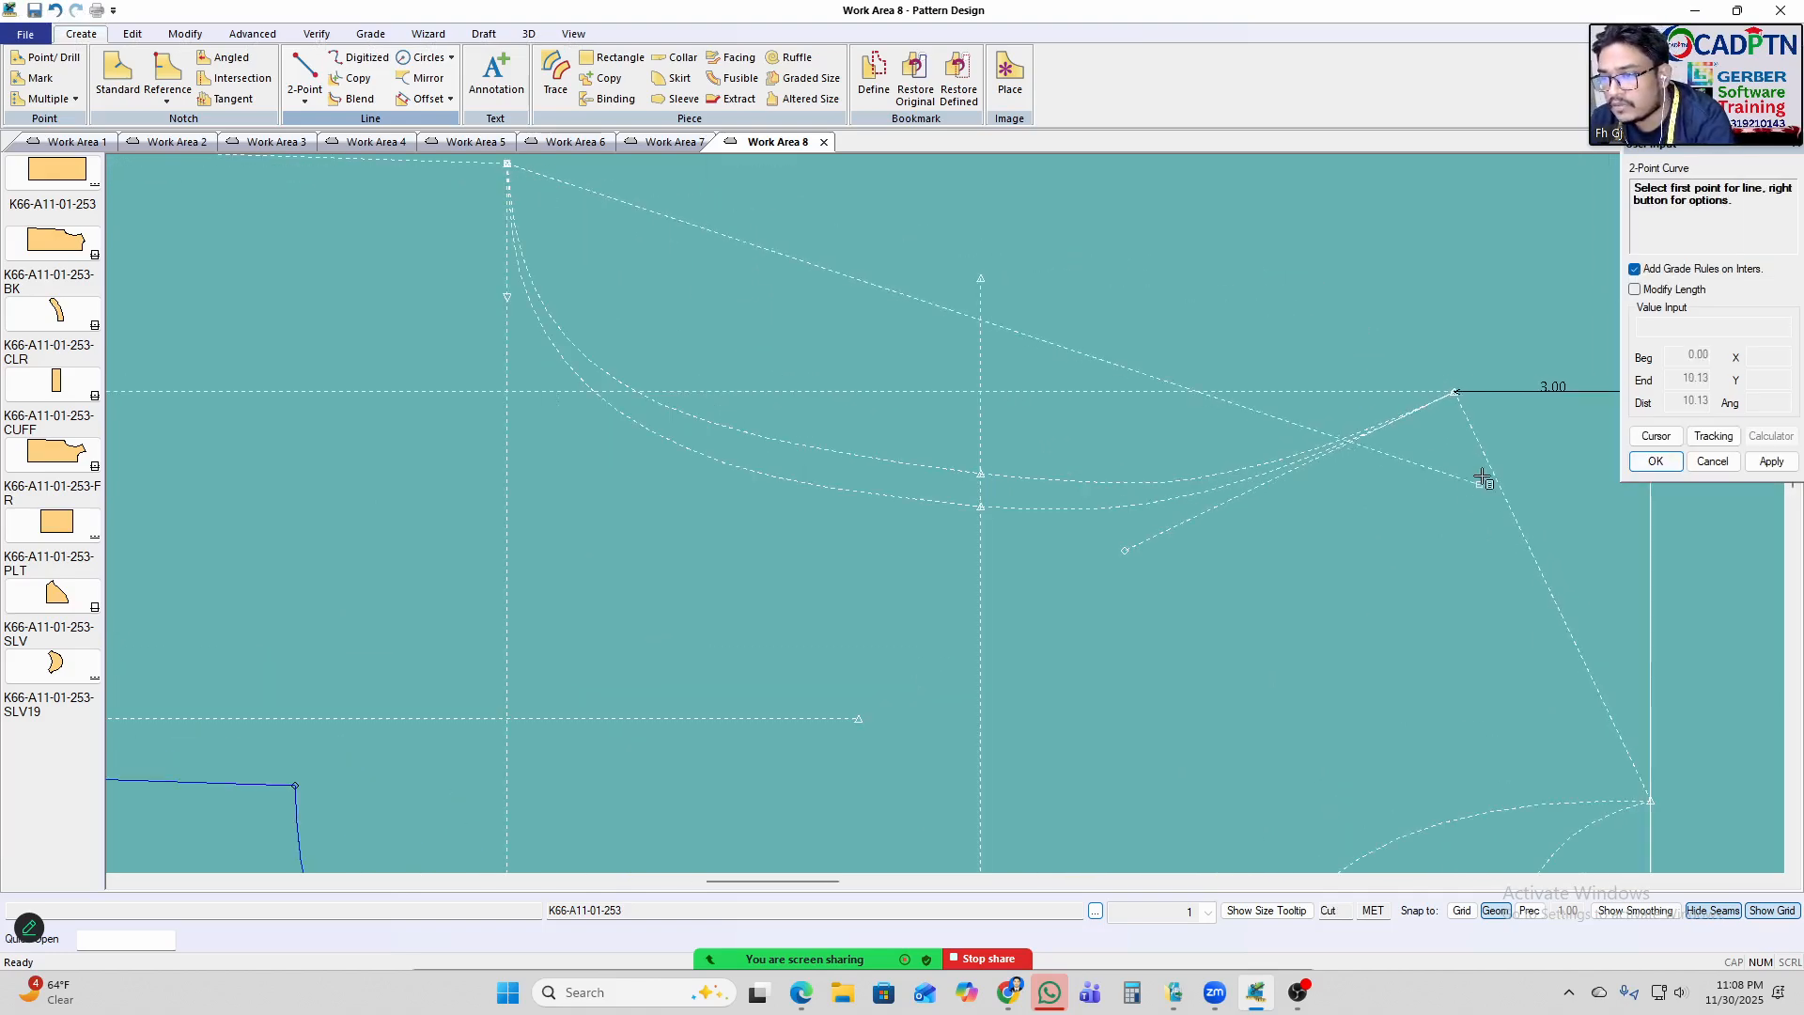
click(1457, 393)
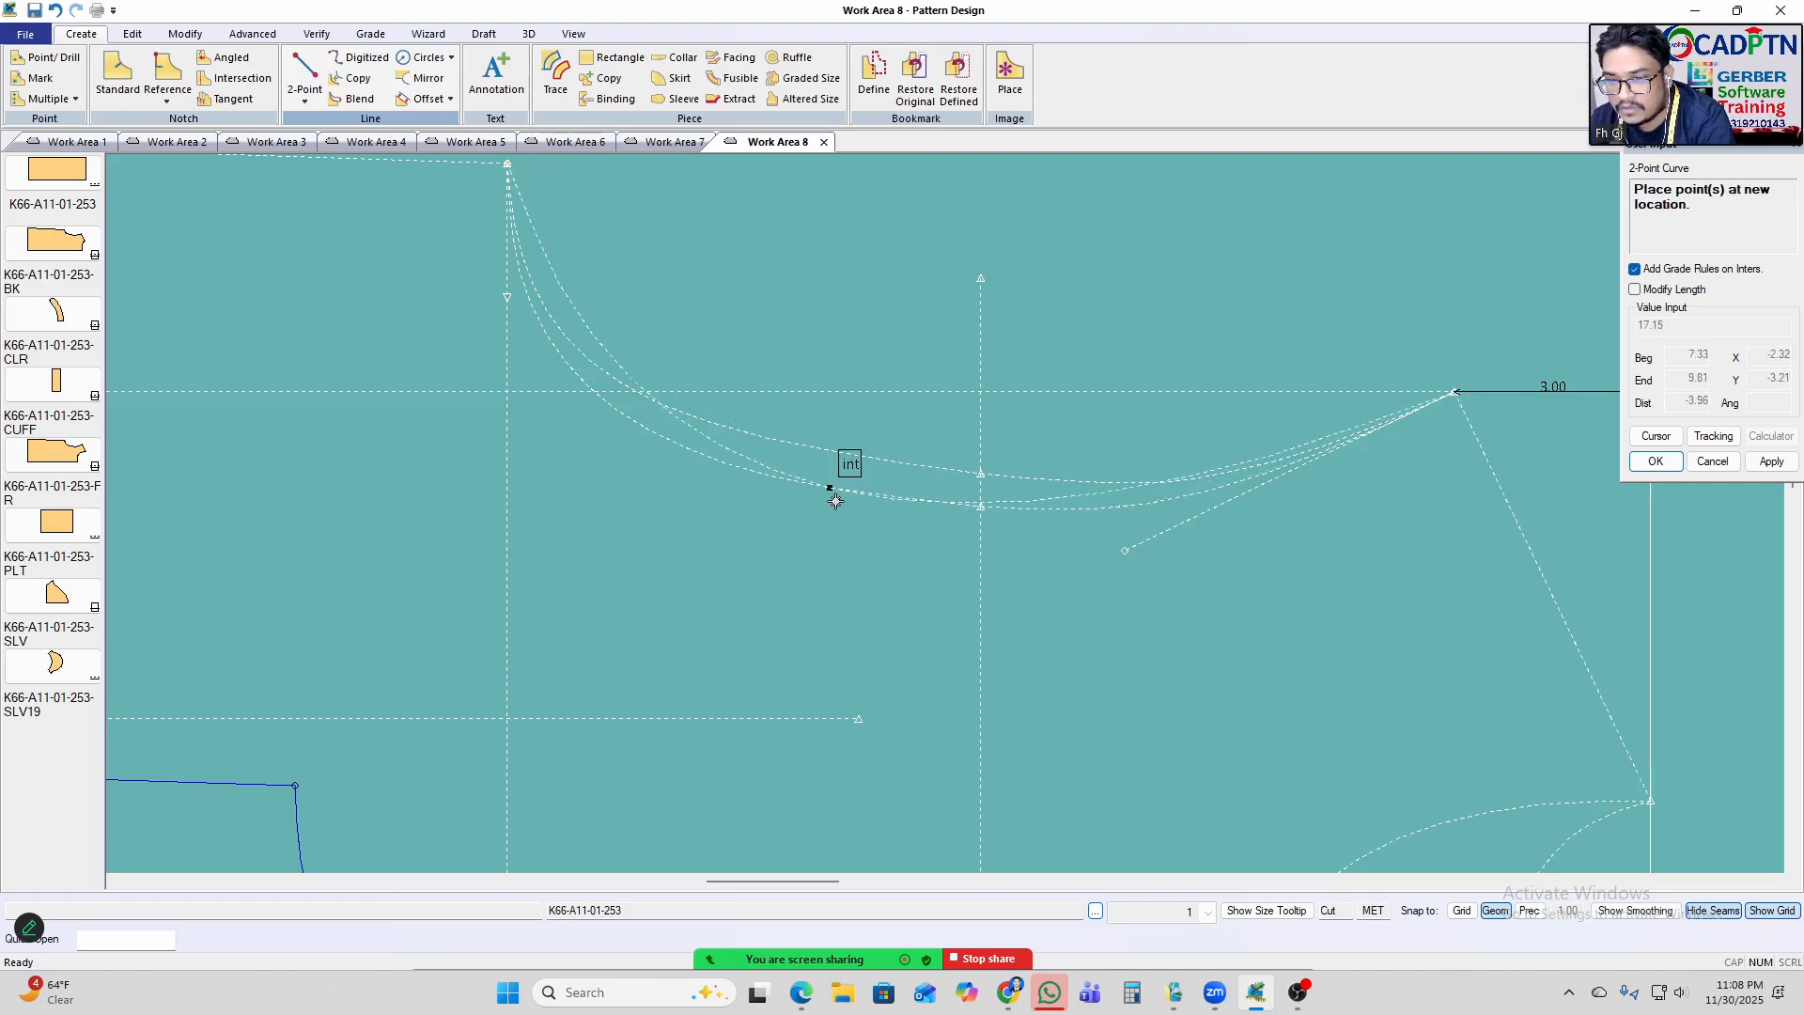
scroll(693, 410, up, 1)
scroll(760, 501, down, 2)
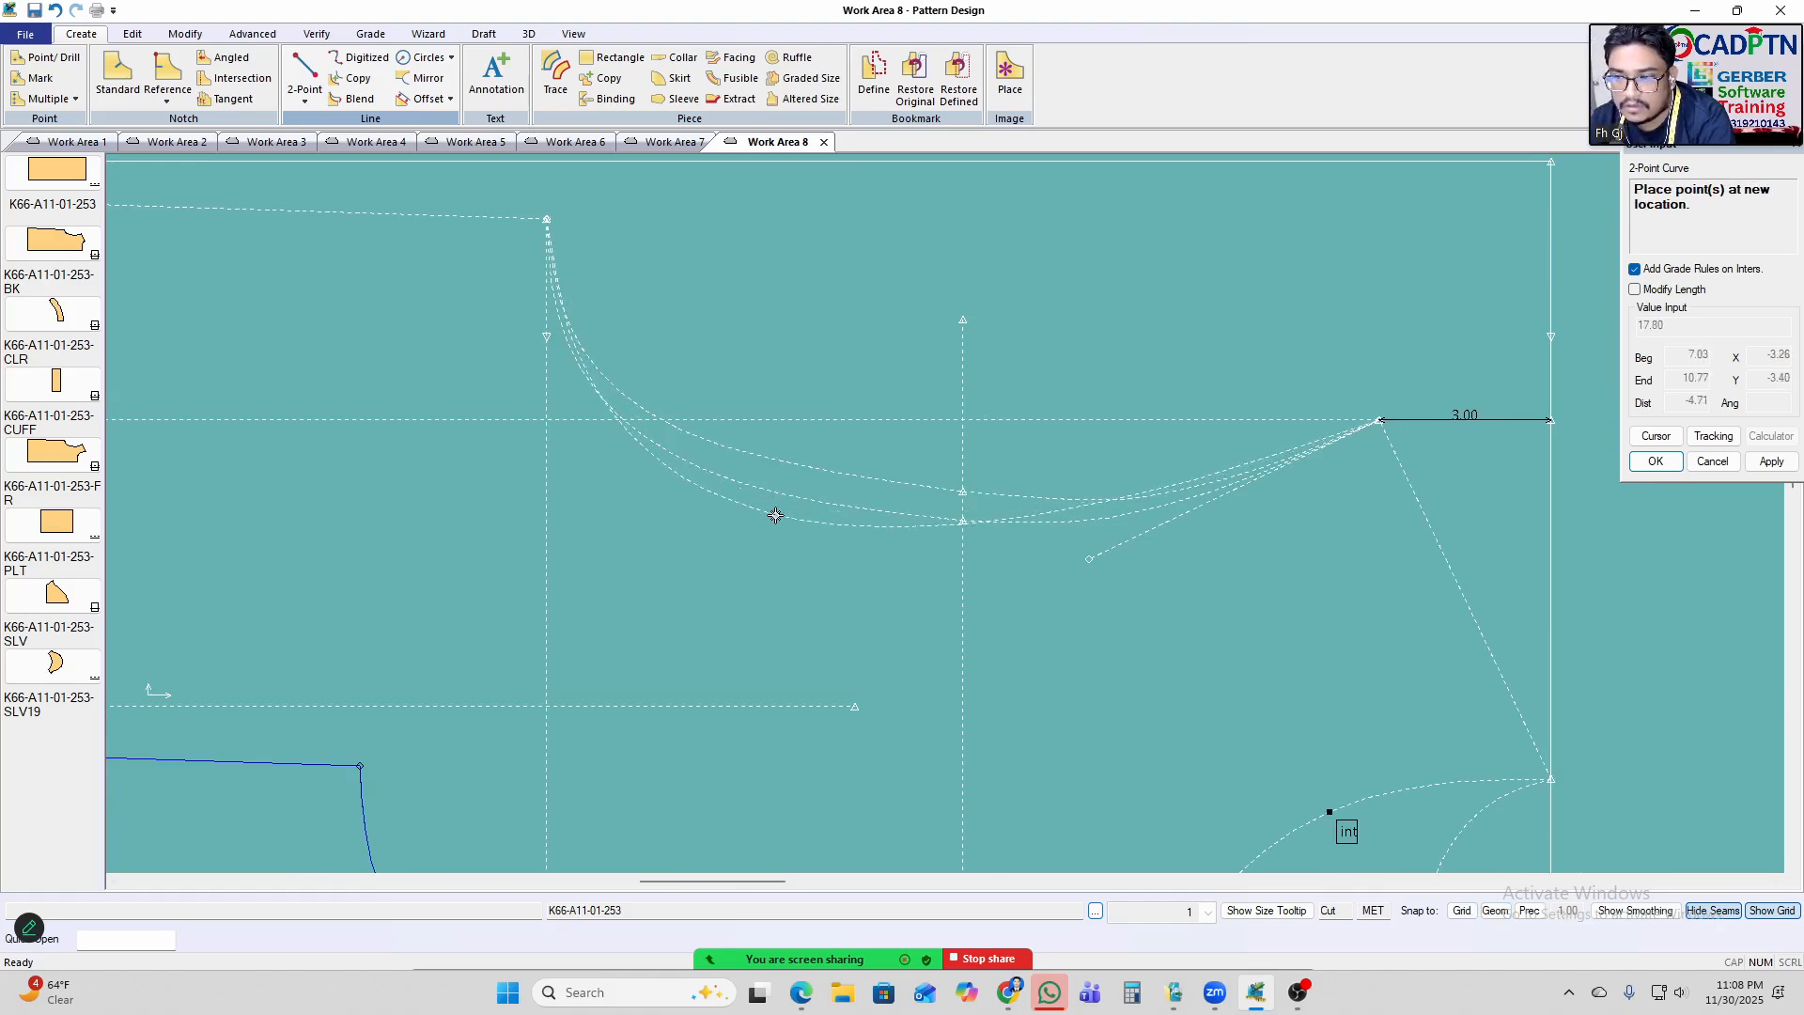
right_click(838, 276)
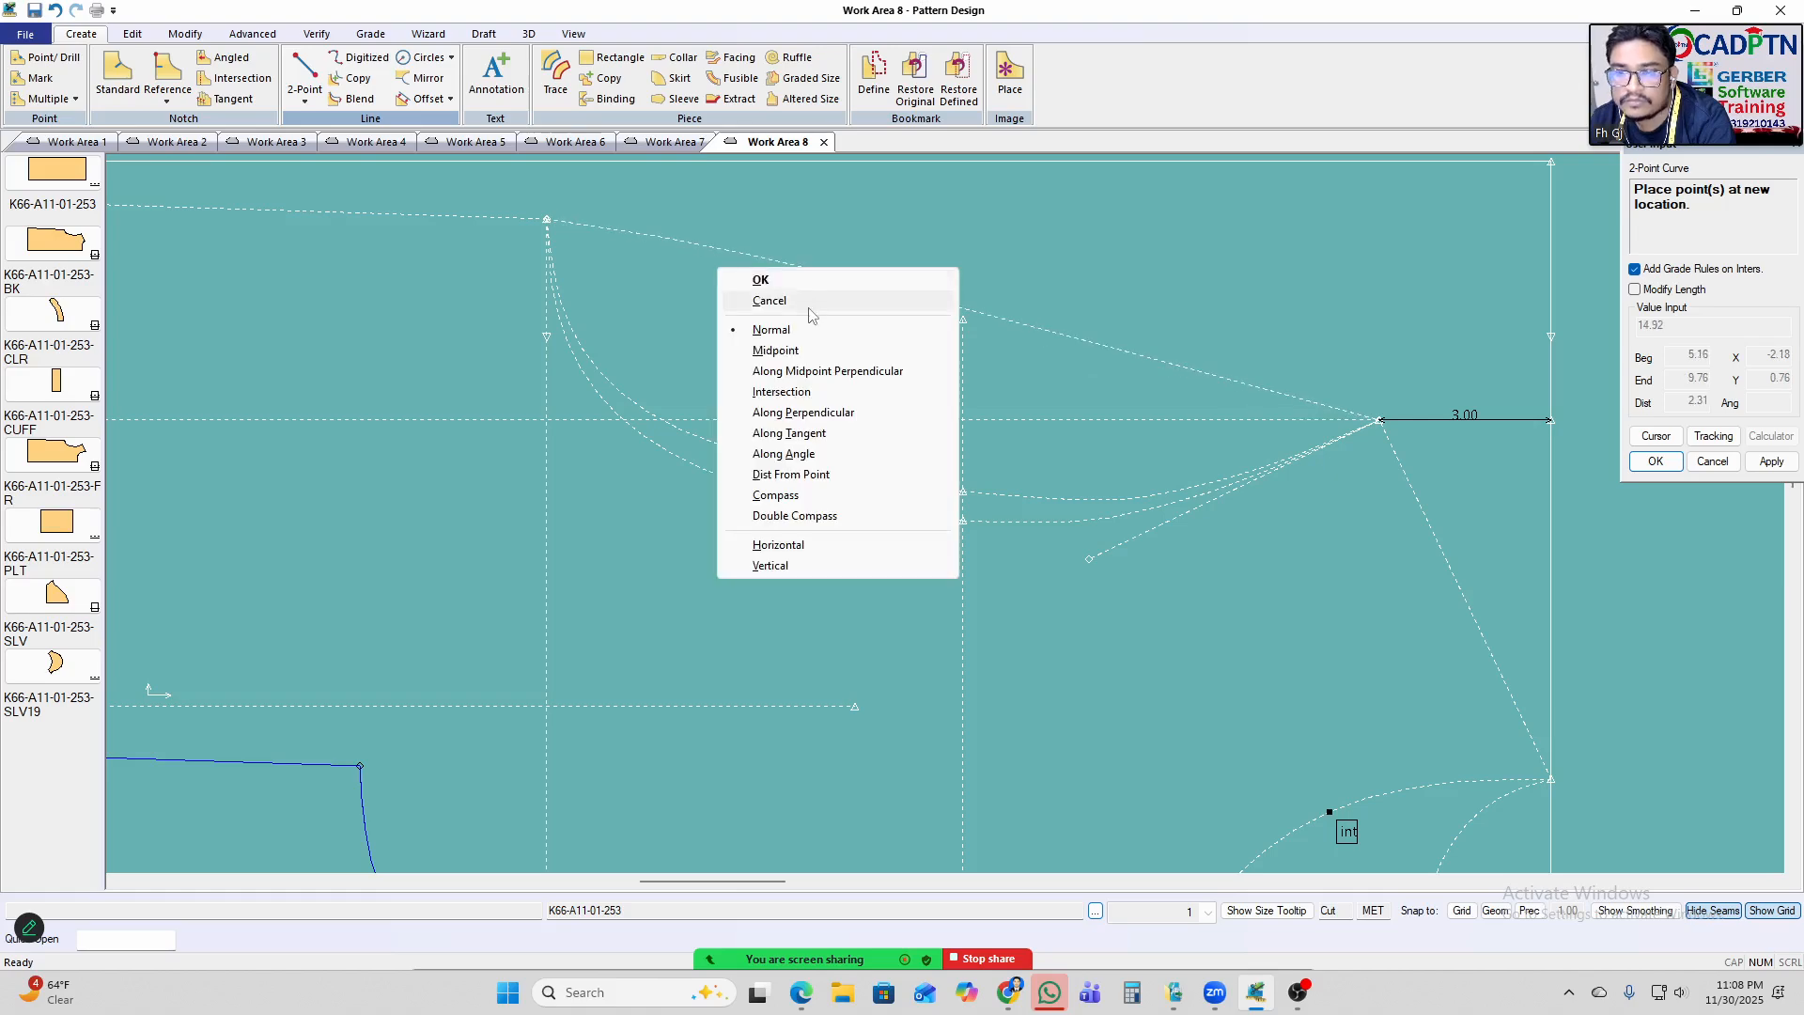
click(806, 303)
Delete the existing perpendicular guide line at the body draft's shoulder tip.
scroll(1320, 436, up, 1)
right_click(1167, 384)
click(1168, 318)
middle_drag(1192, 564, 1153, 567)
right_click(1434, 307)
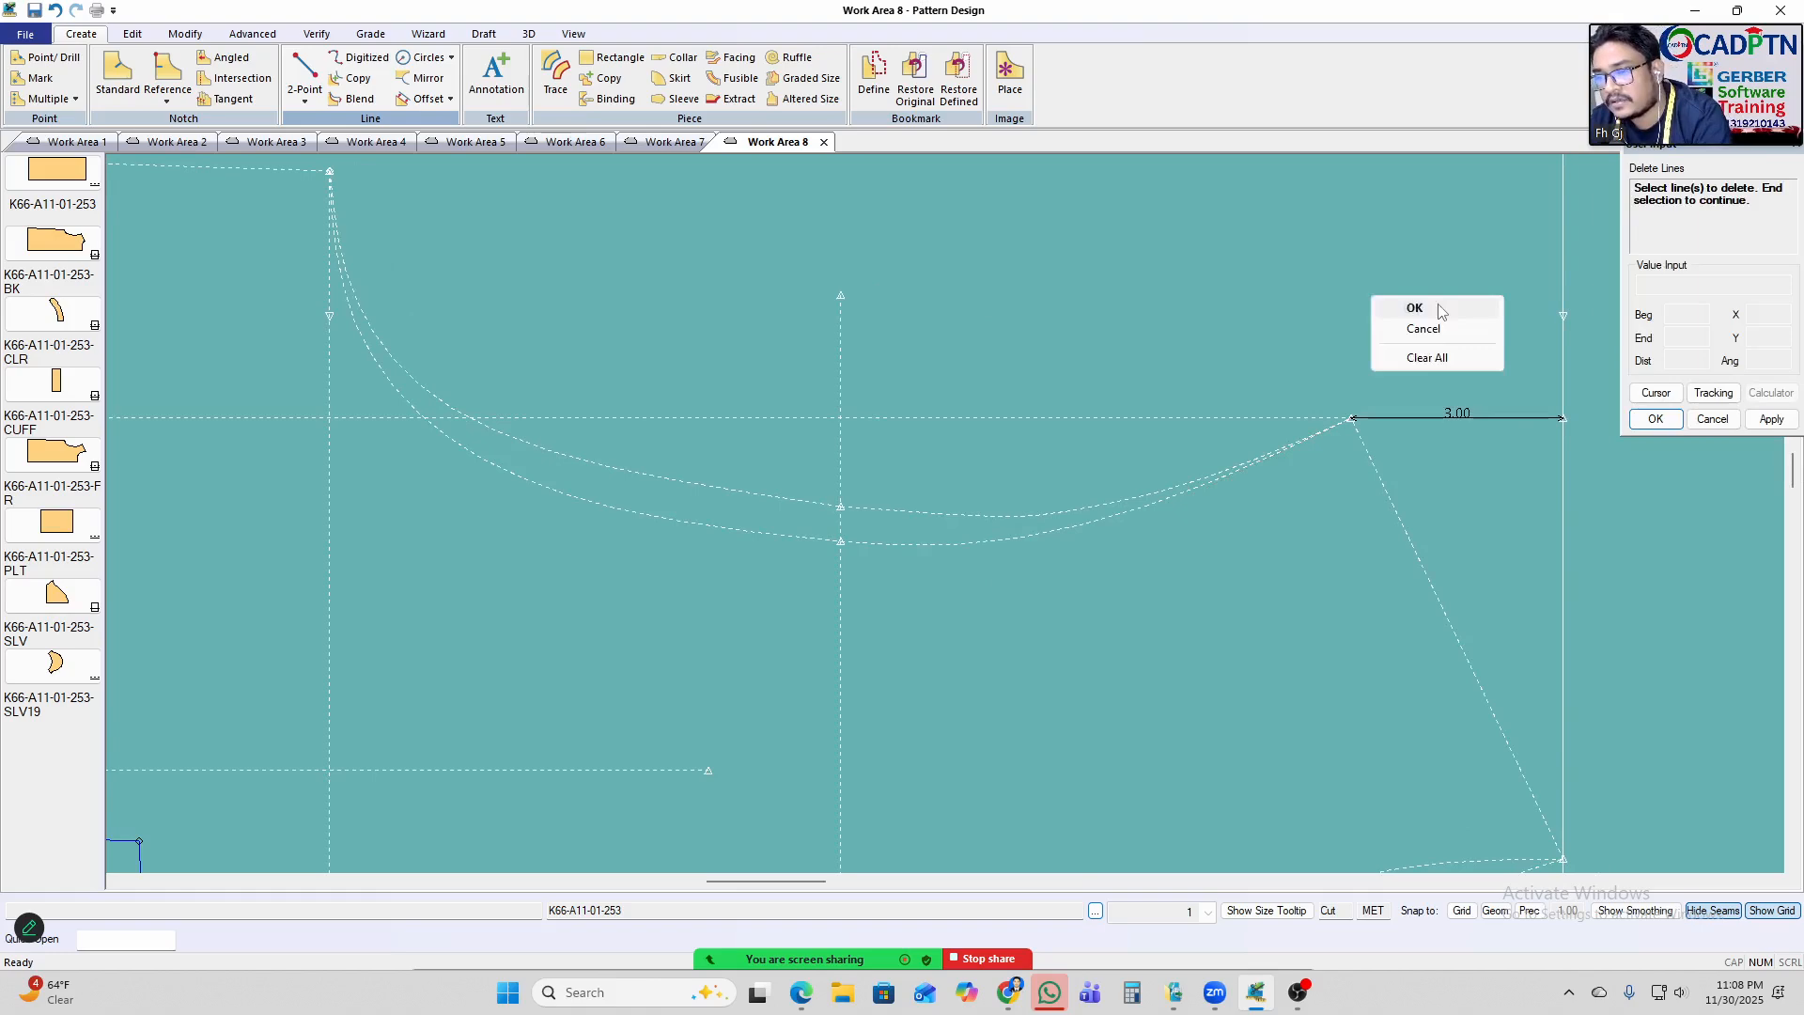
click(1410, 306)
Draw a Perpendicular On Line of length 2 from the body draft's shoulder line at the shoulder tip, pointing toward the armhole.
click(305, 94)
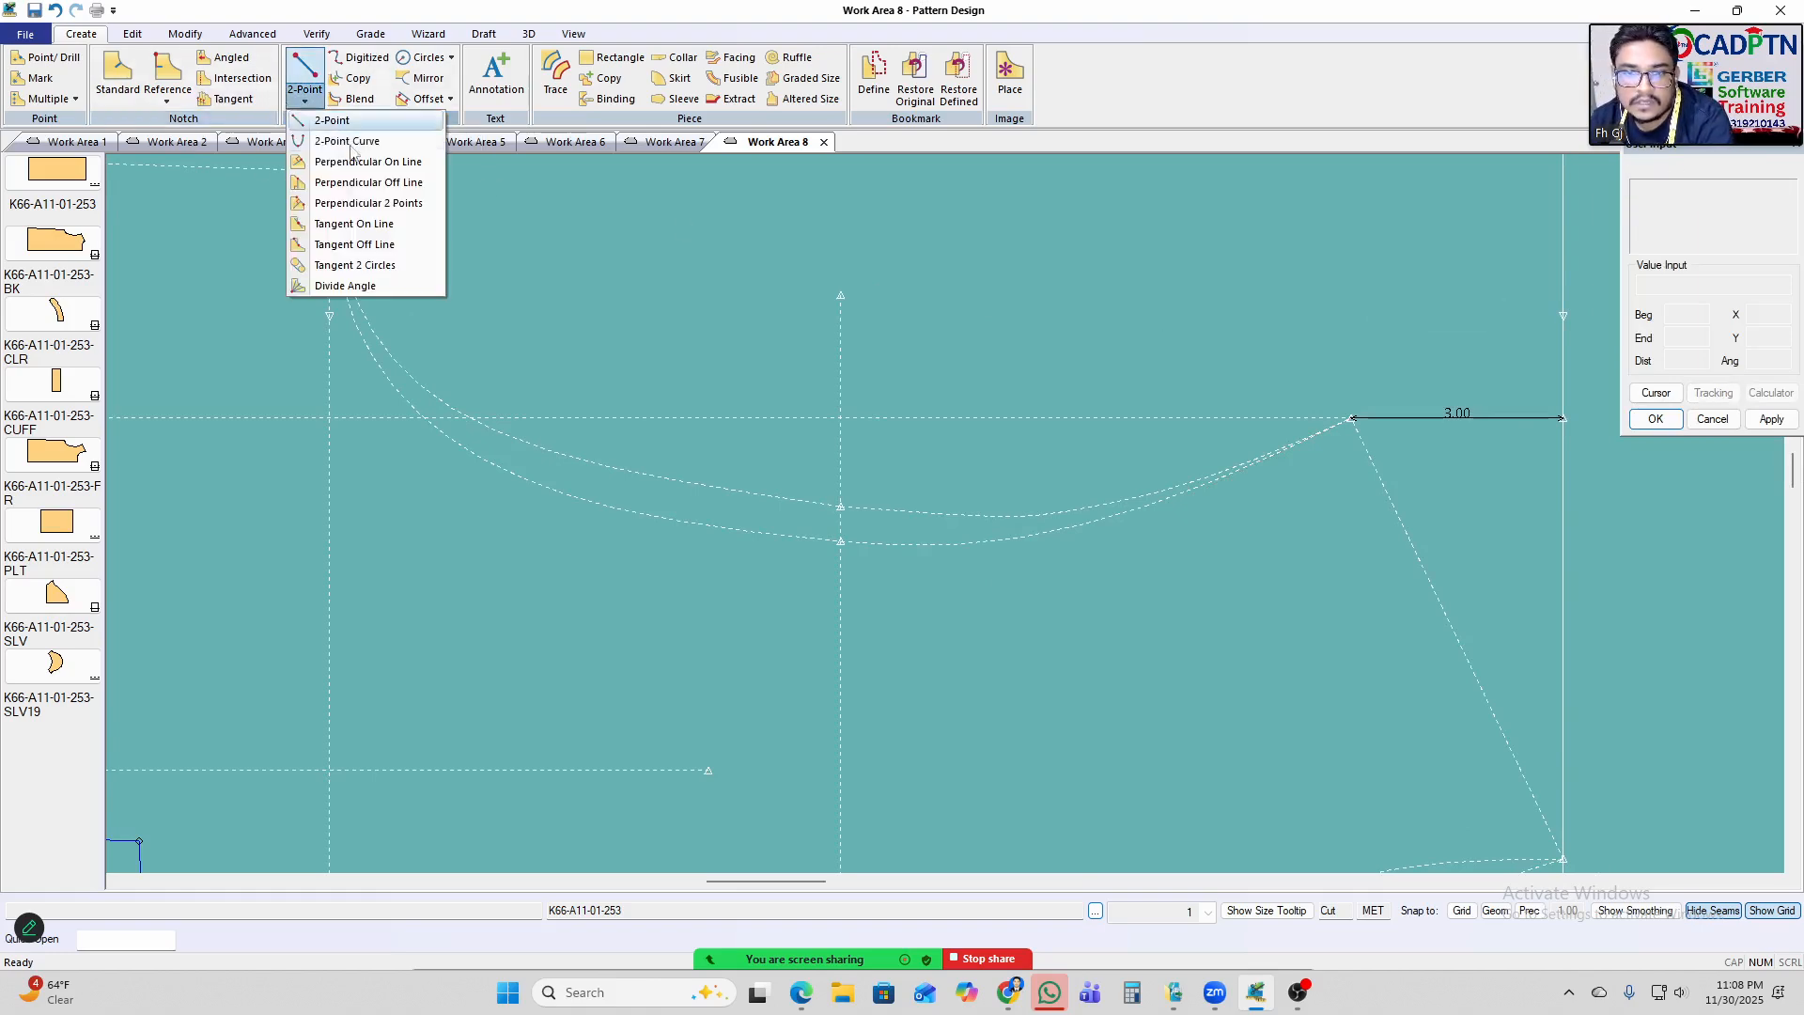
click(377, 161)
click(1260, 503)
click(1259, 502)
text(2)
key(Return)
right_click(1222, 346)
click(1242, 357)
Draw a 2-Point Curve from the underarm point to the free end of the shoulder-tip perpendicular guide, bowed close to the lower armhole curve.
scroll(939, 428, down, 2)
click(884, 439)
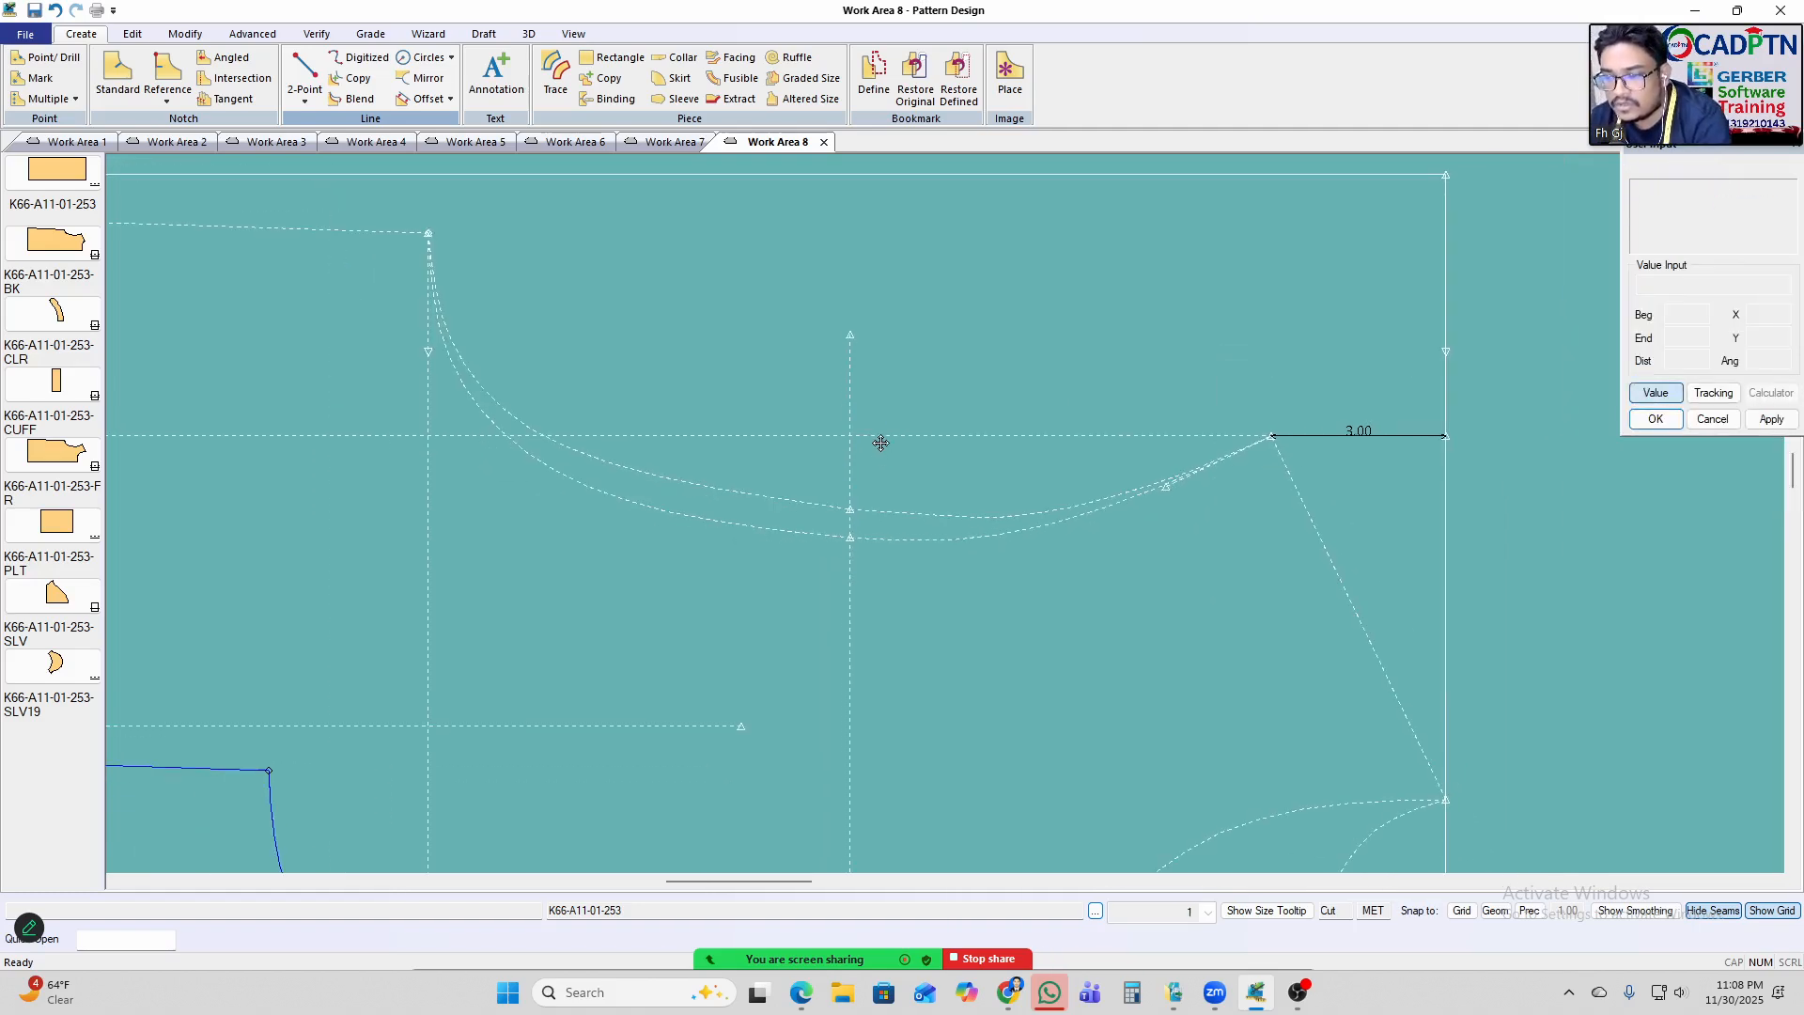
scroll(965, 535, up, 3)
scroll(965, 535, up, 1)
middle_drag(966, 533, 886, 509)
scroll(885, 508, down, 1)
click(304, 100)
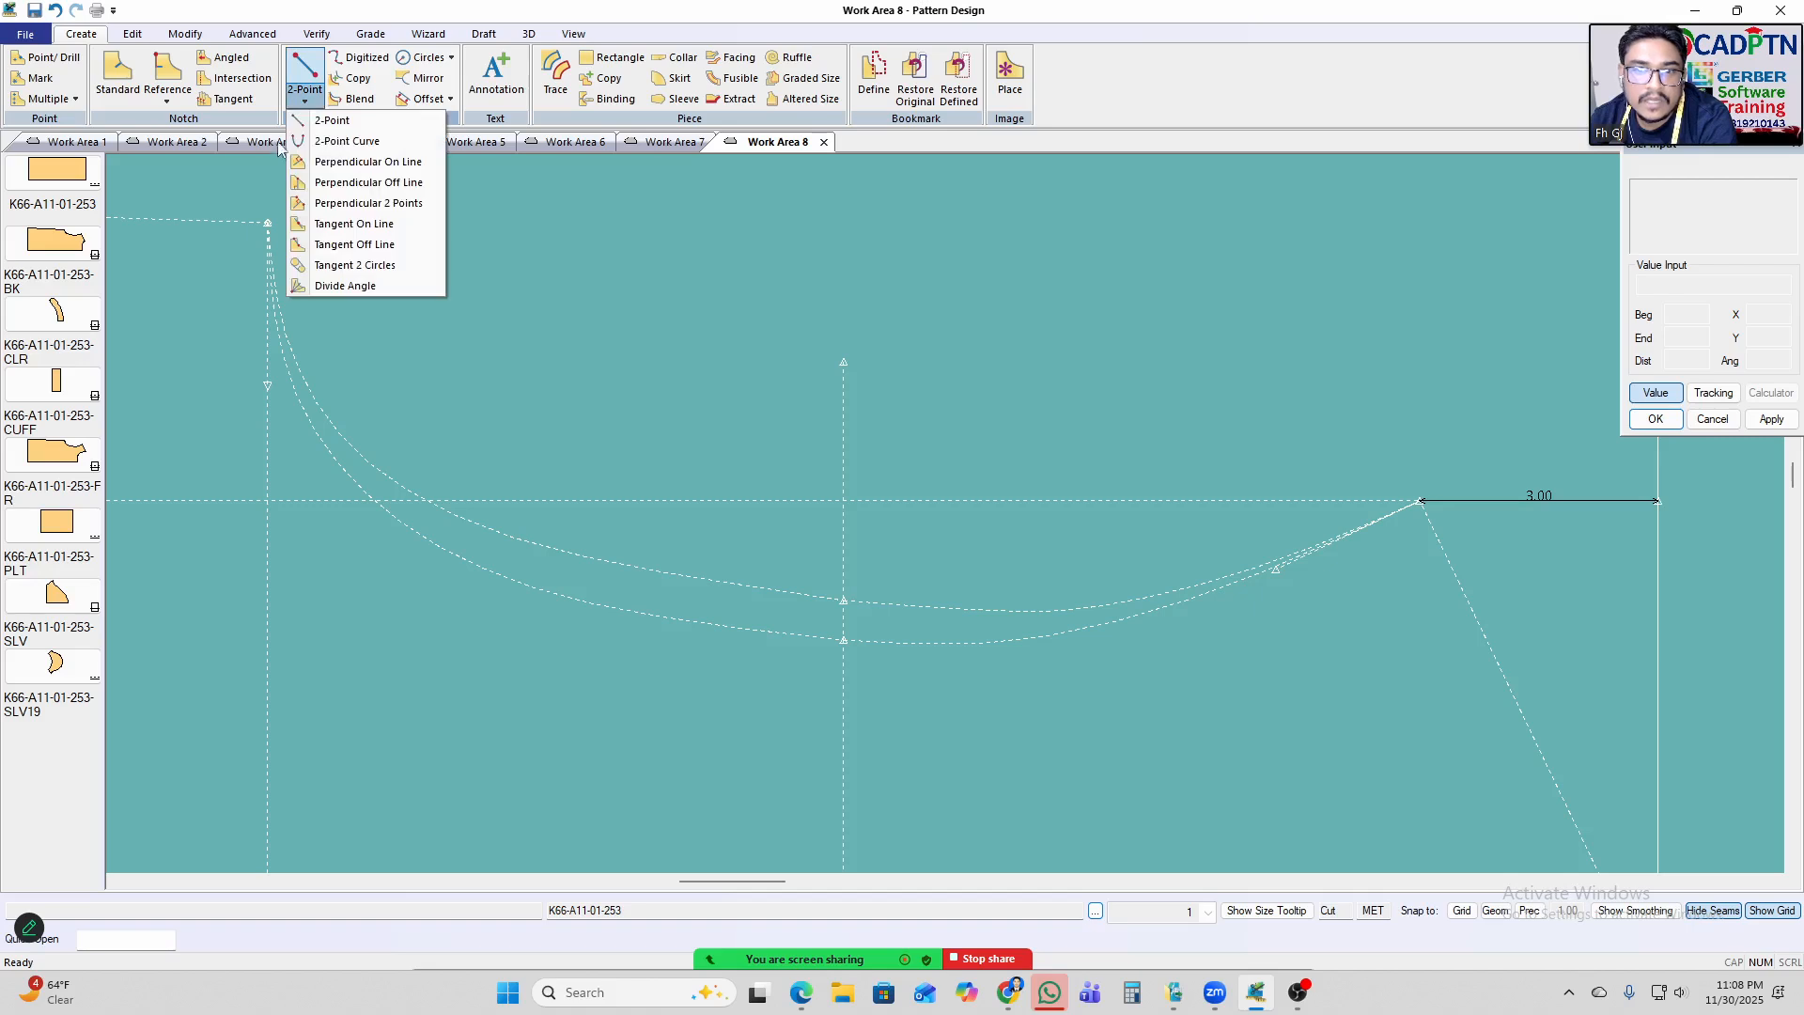
click(319, 142)
click(268, 223)
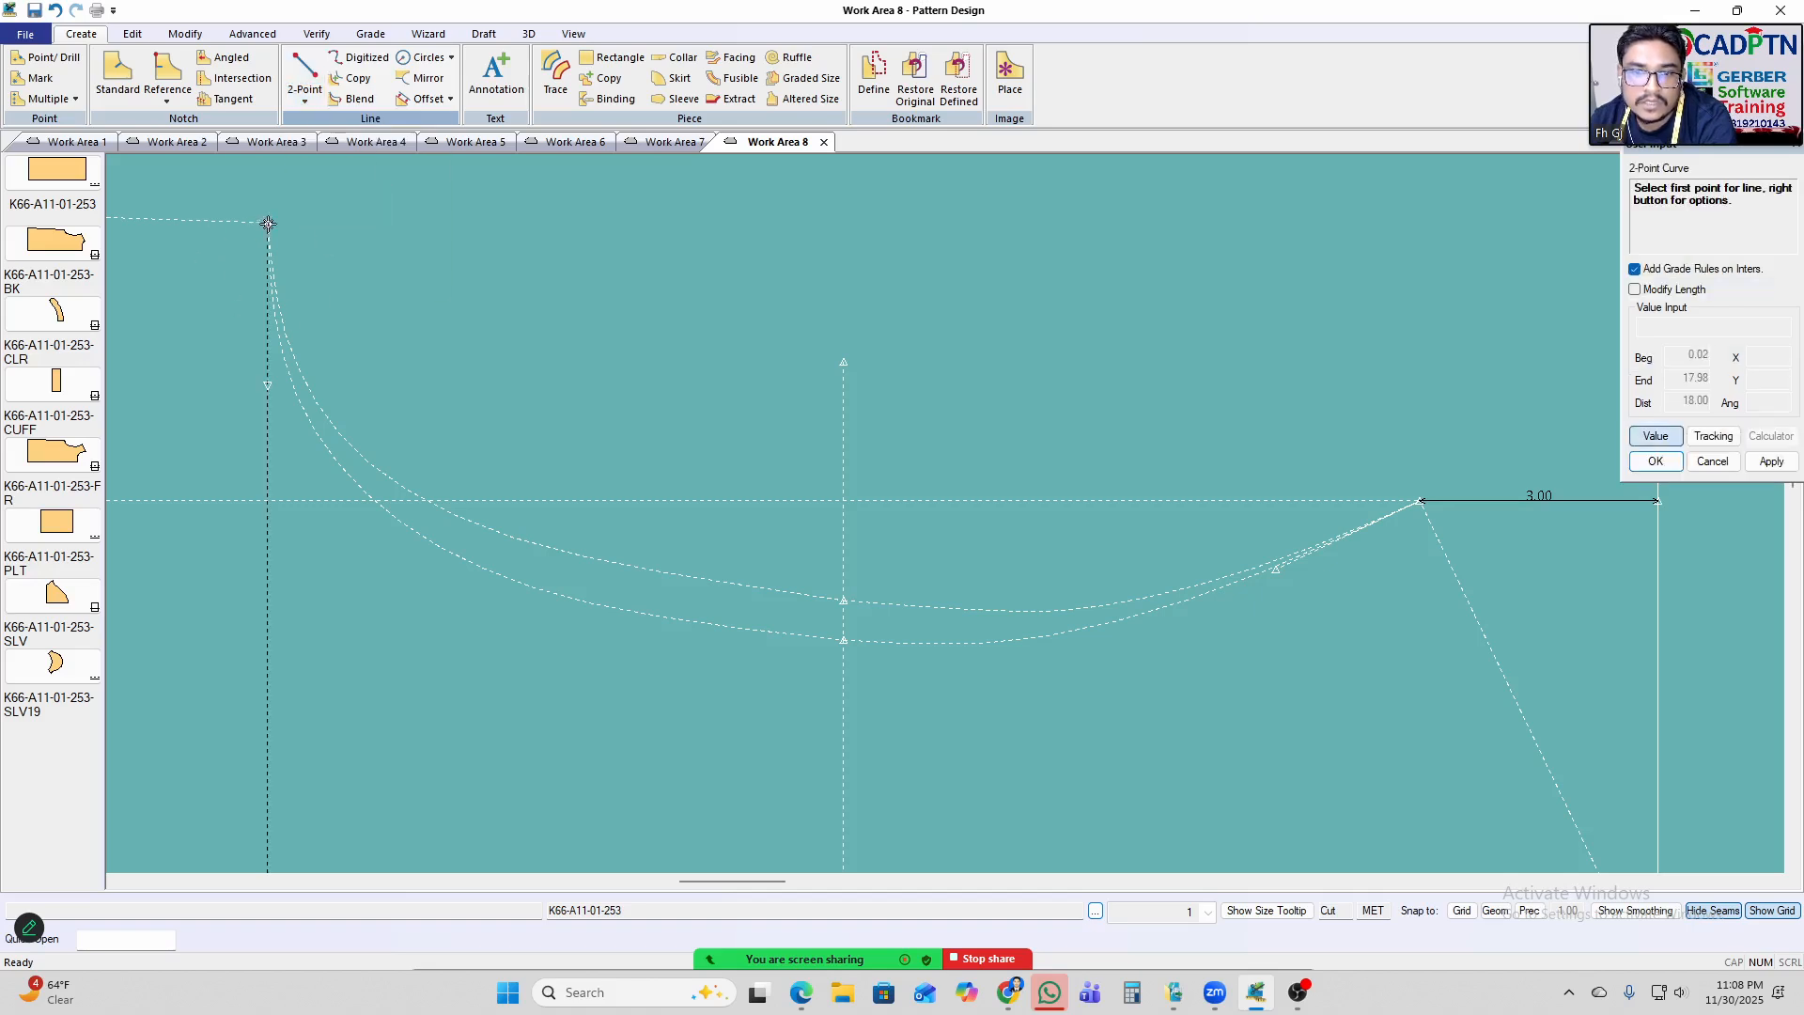
click(1651, 436)
scroll(1277, 608, up, 2)
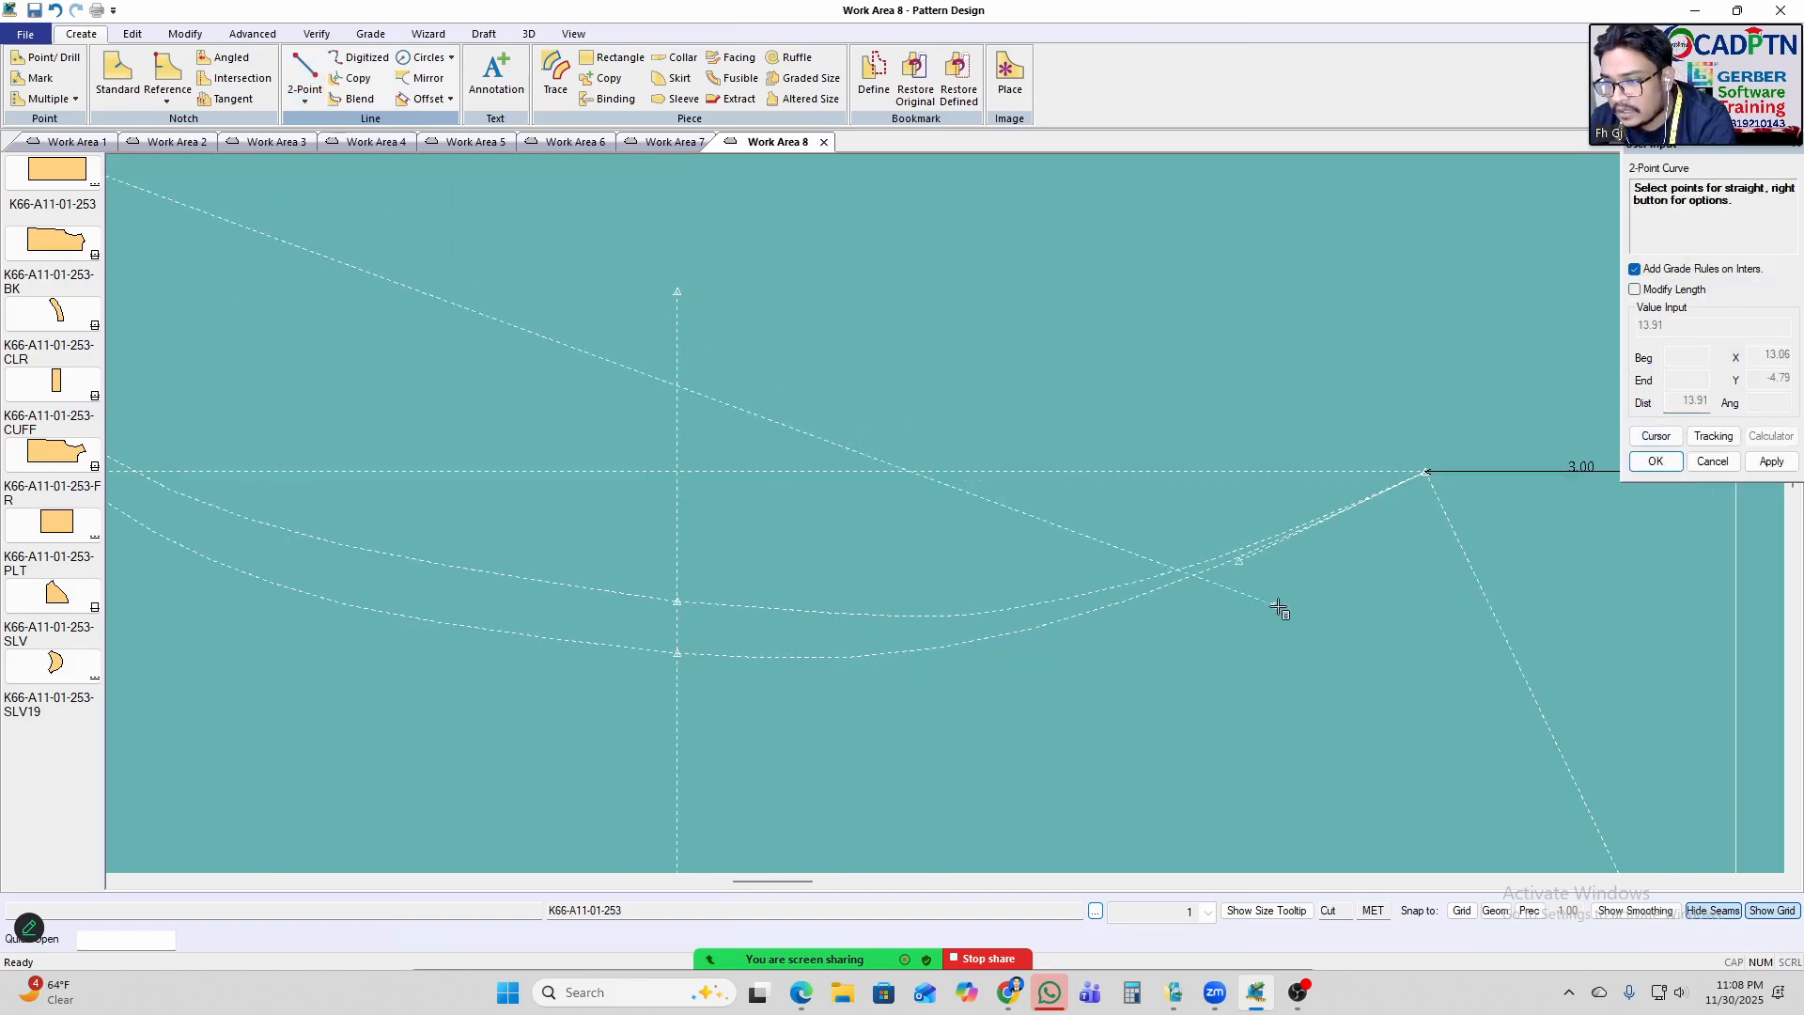
click(1227, 553)
scroll(1220, 556, down, 6)
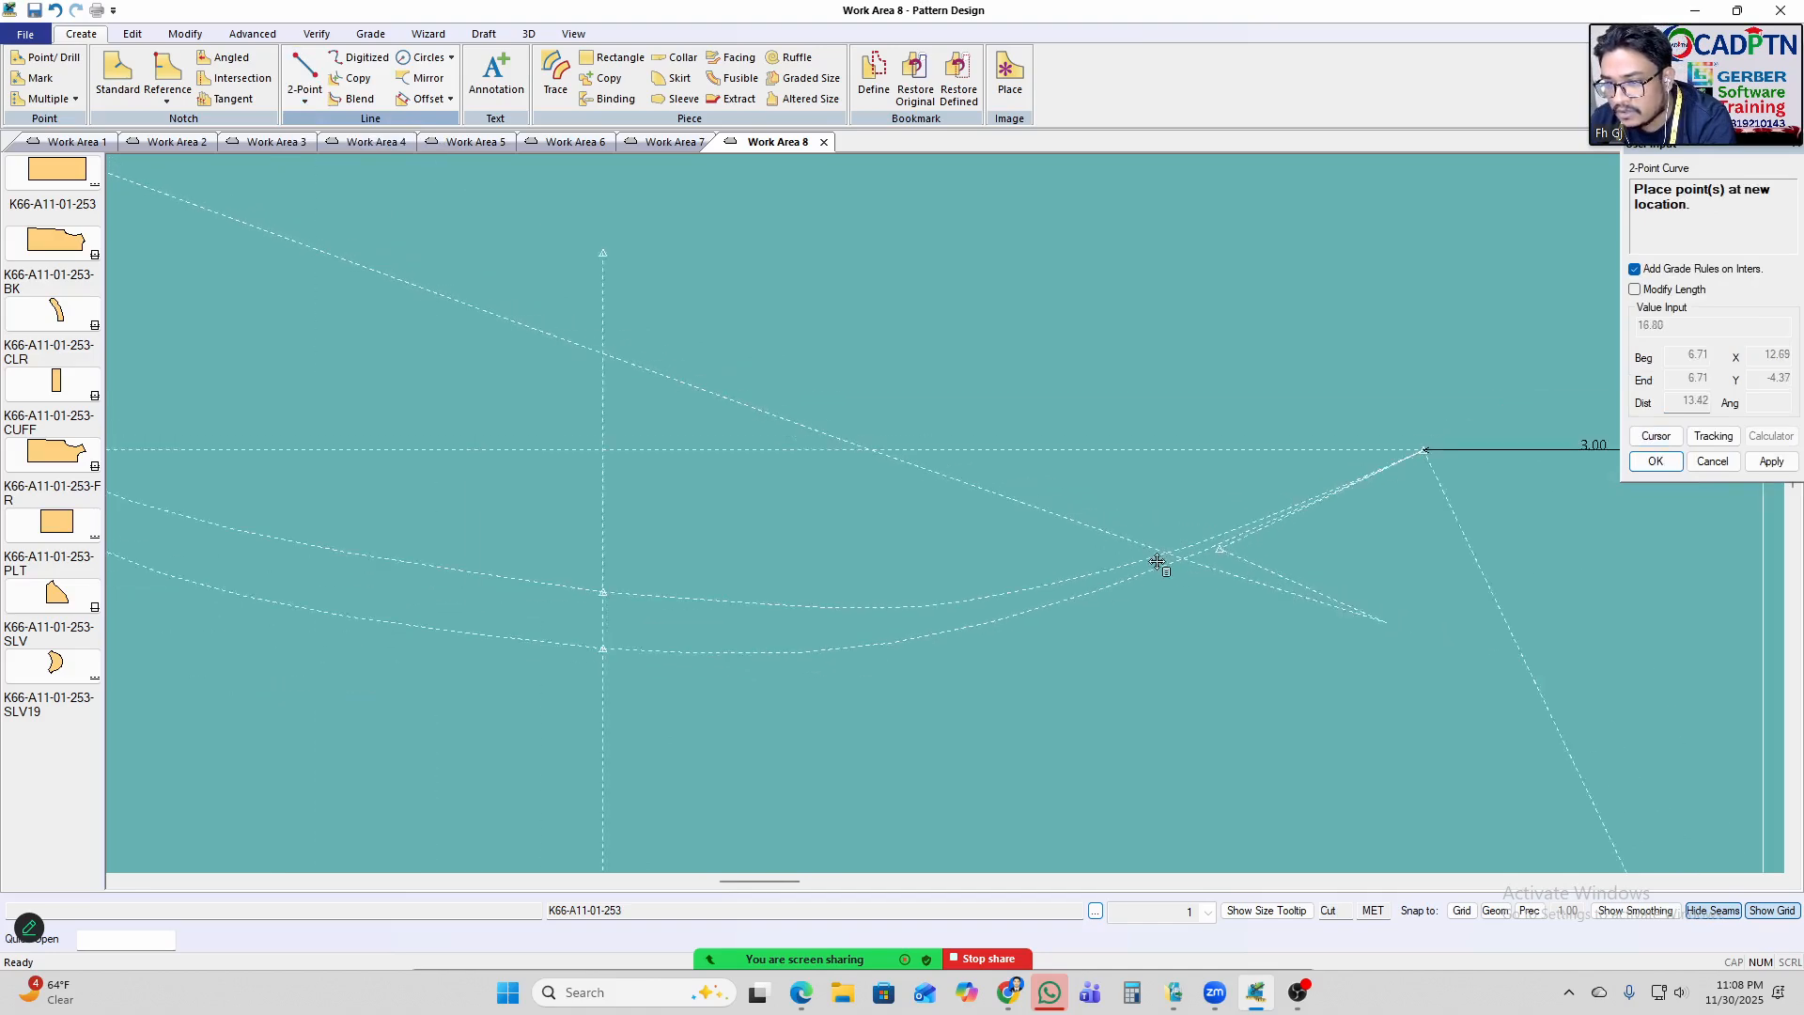
scroll(817, 585, up, 1)
scroll(819, 587, up, 1)
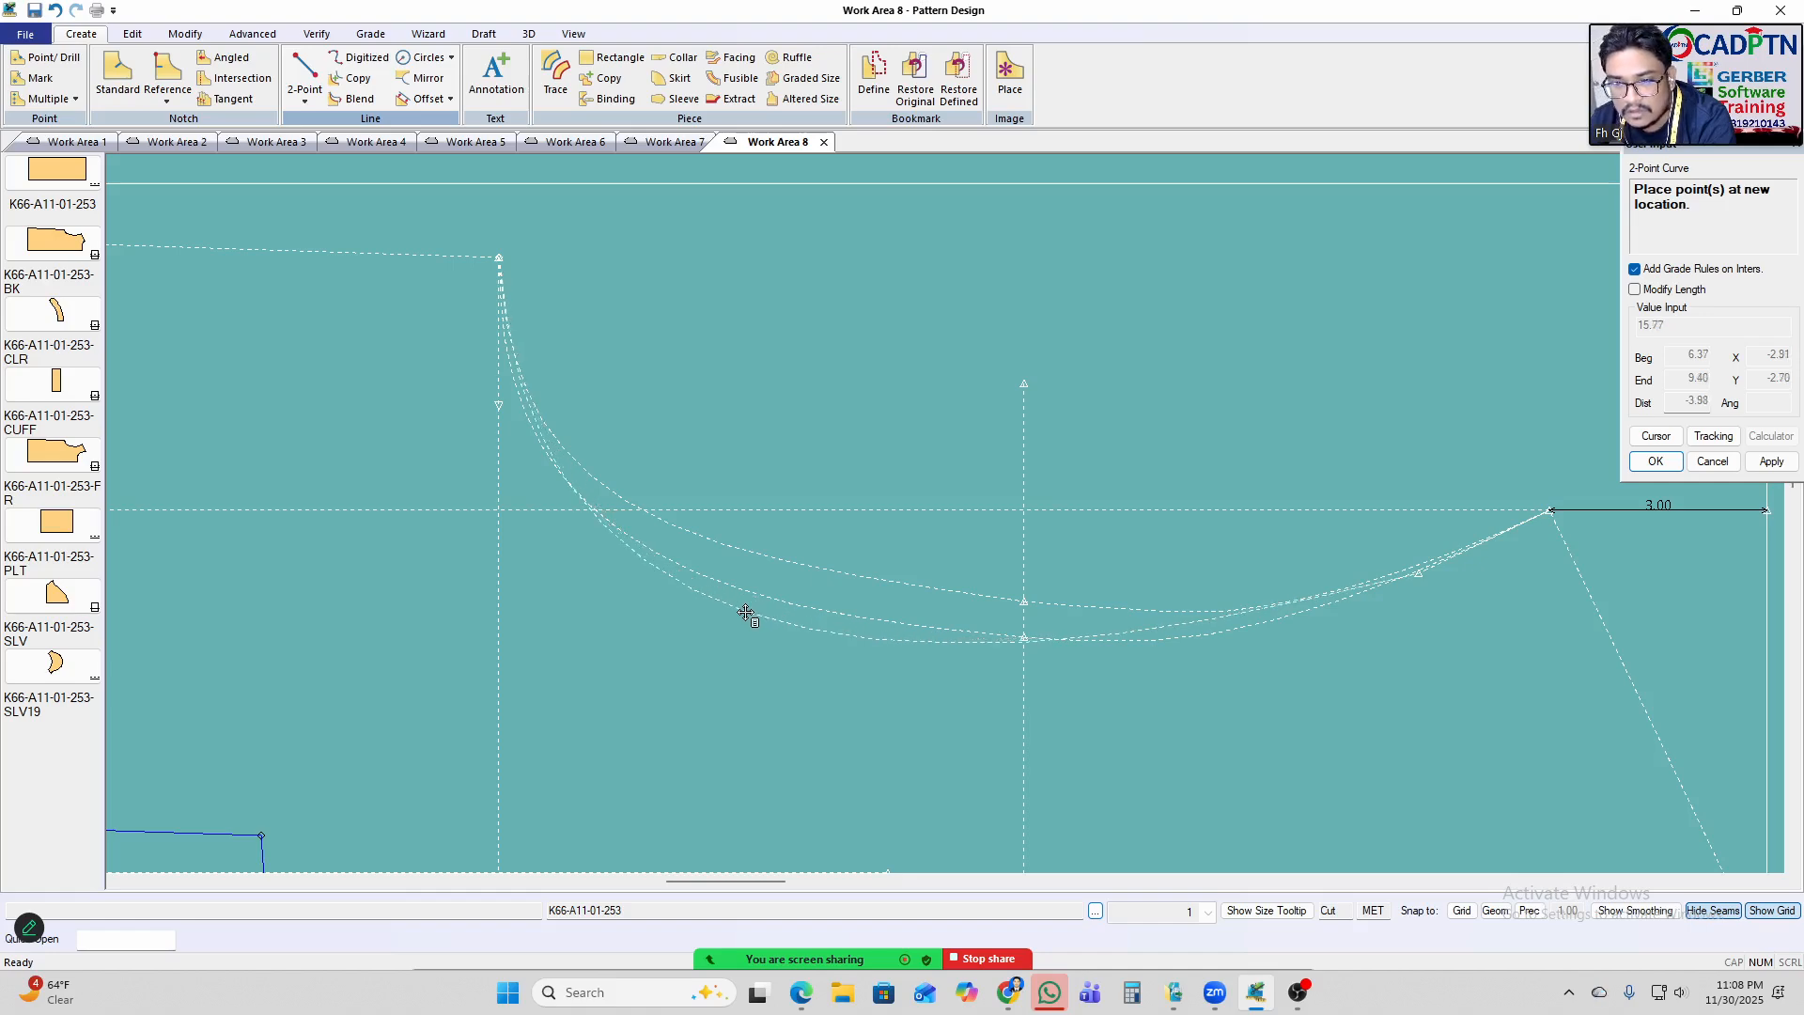
click(746, 610)
right_click(1111, 299)
click(1111, 300)
Delete the old lower armhole curve segments beside the newly drawn curve.
scroll(812, 598, down, 1)
middle_drag(812, 597, 771, 506)
key(Delete)
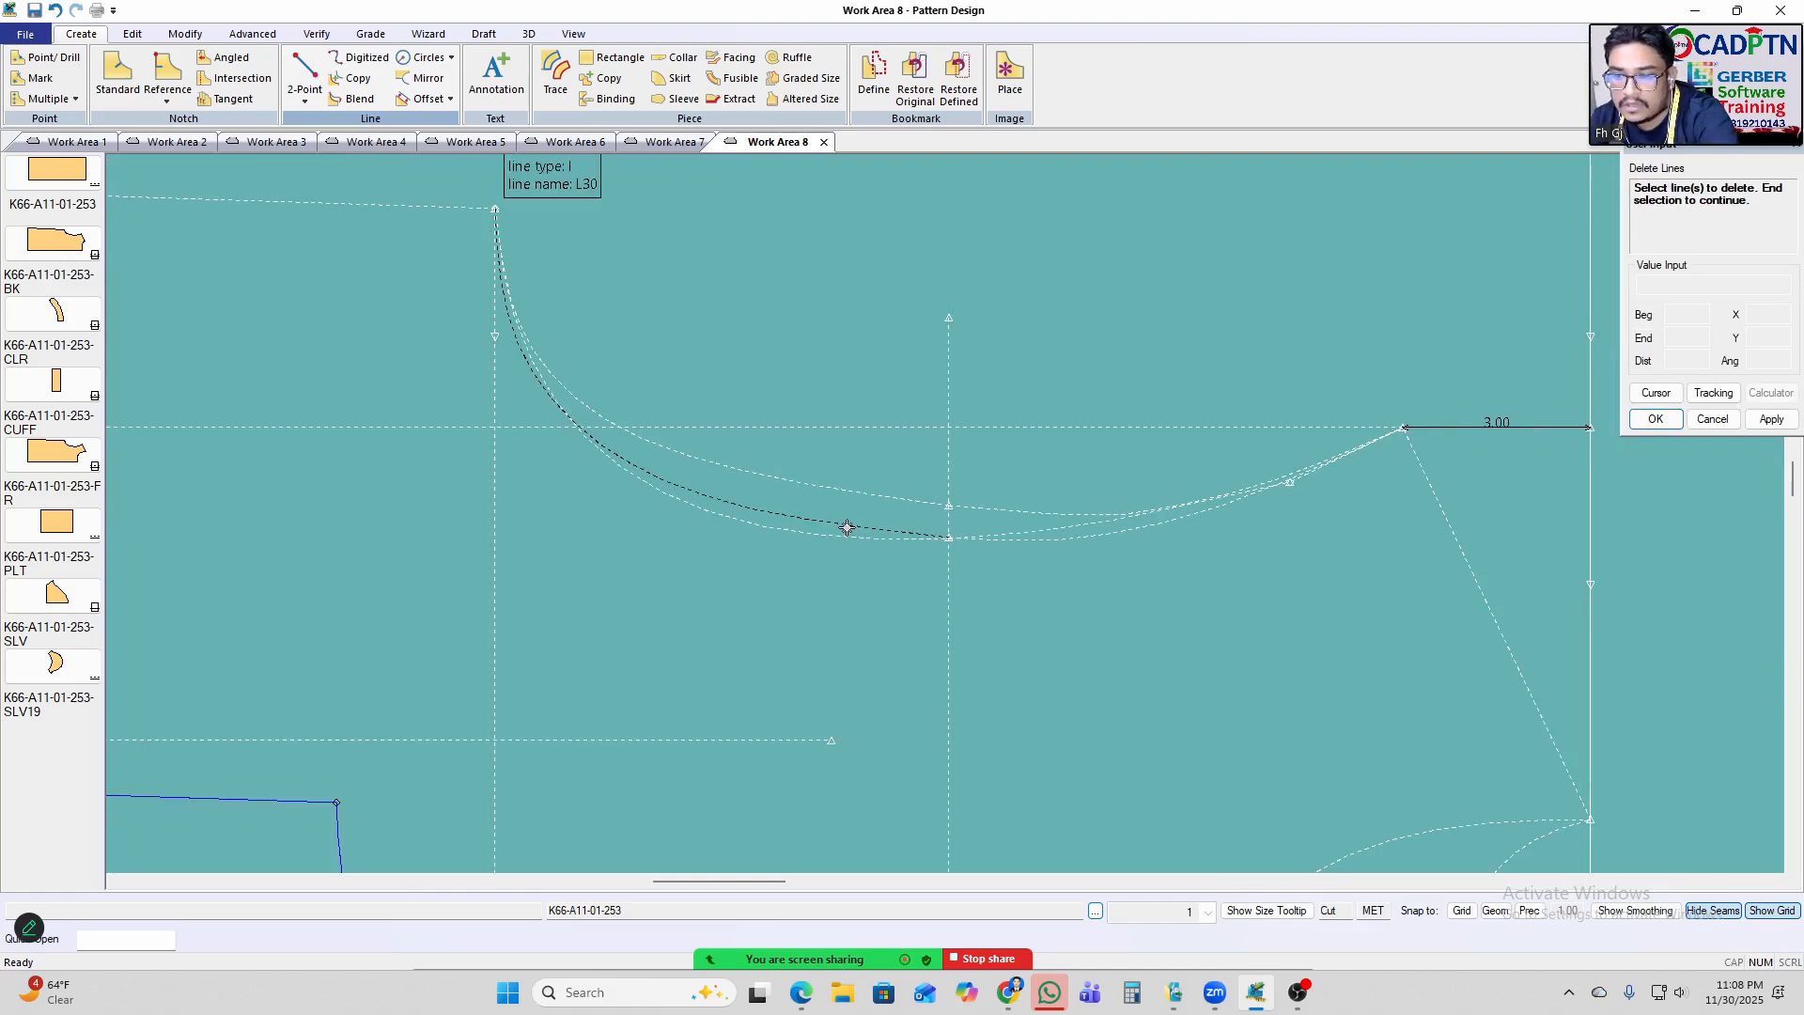
click(1090, 532)
right_click(1237, 308)
click(1236, 310)
Delete the shoulder-side half of the upper armhole curve.
scroll(1297, 500, up, 3)
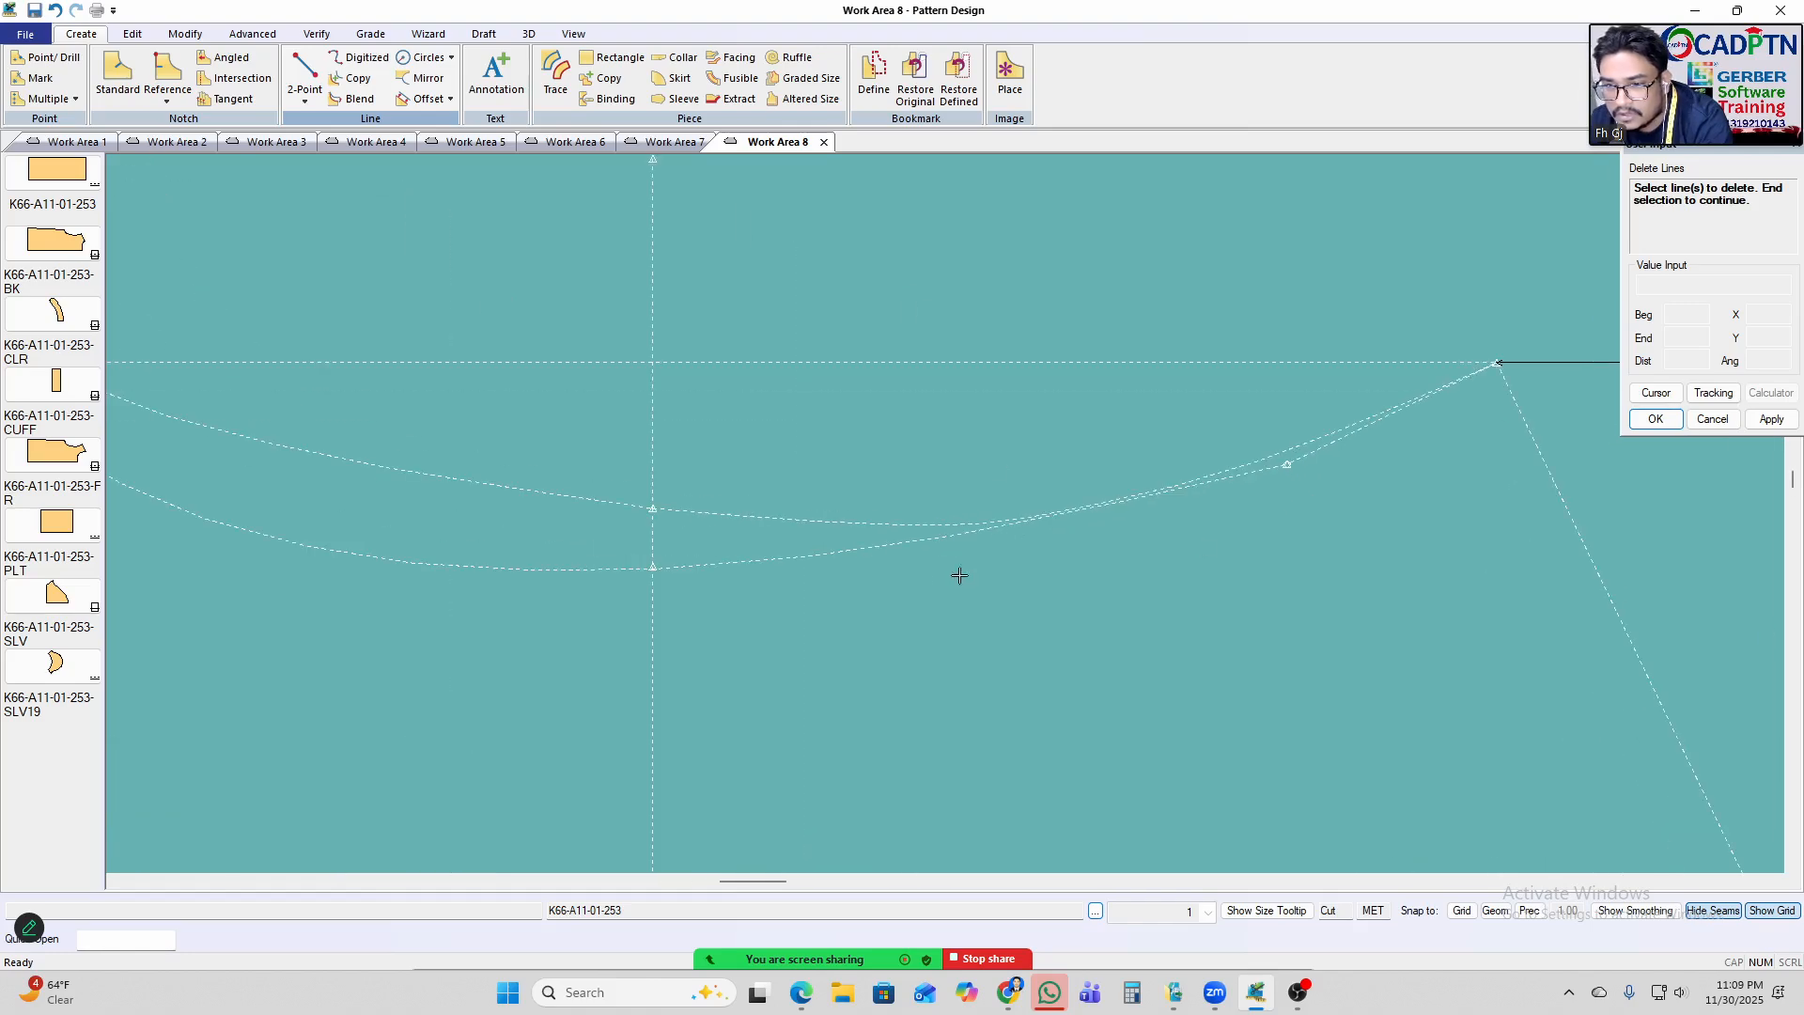
right_click(1126, 289)
click(1126, 290)
scroll(1440, 513, down, 1)
middle_drag(1440, 513, 1349, 476)
scroll(1349, 475, up, 2)
click(715, 485)
right_click(1083, 277)
click(1099, 283)
scroll(1342, 411, down, 2)
middle_drag(1151, 434, 1170, 436)
Add a point on the new armhole curve about 1.47 from its shoulder-side end.
key(m)
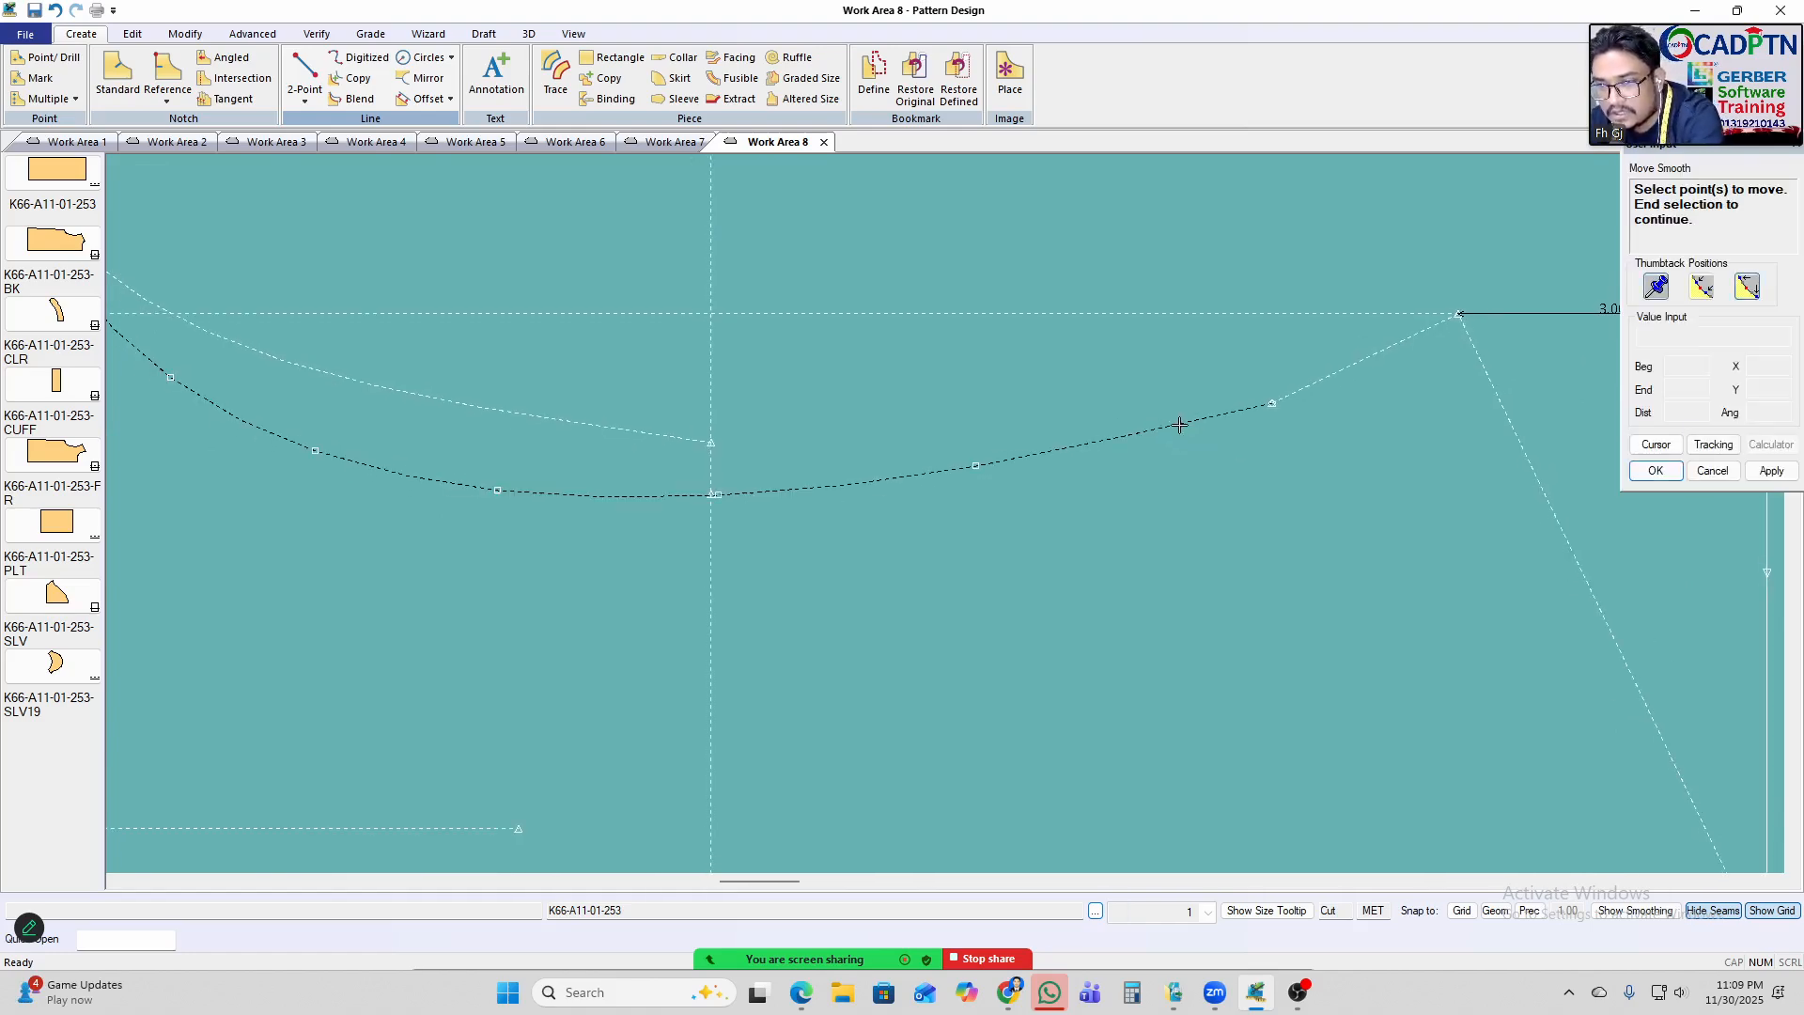
right_click(1121, 478)
click(1138, 488)
middle_drag(1141, 555, 1161, 556)
key(p)
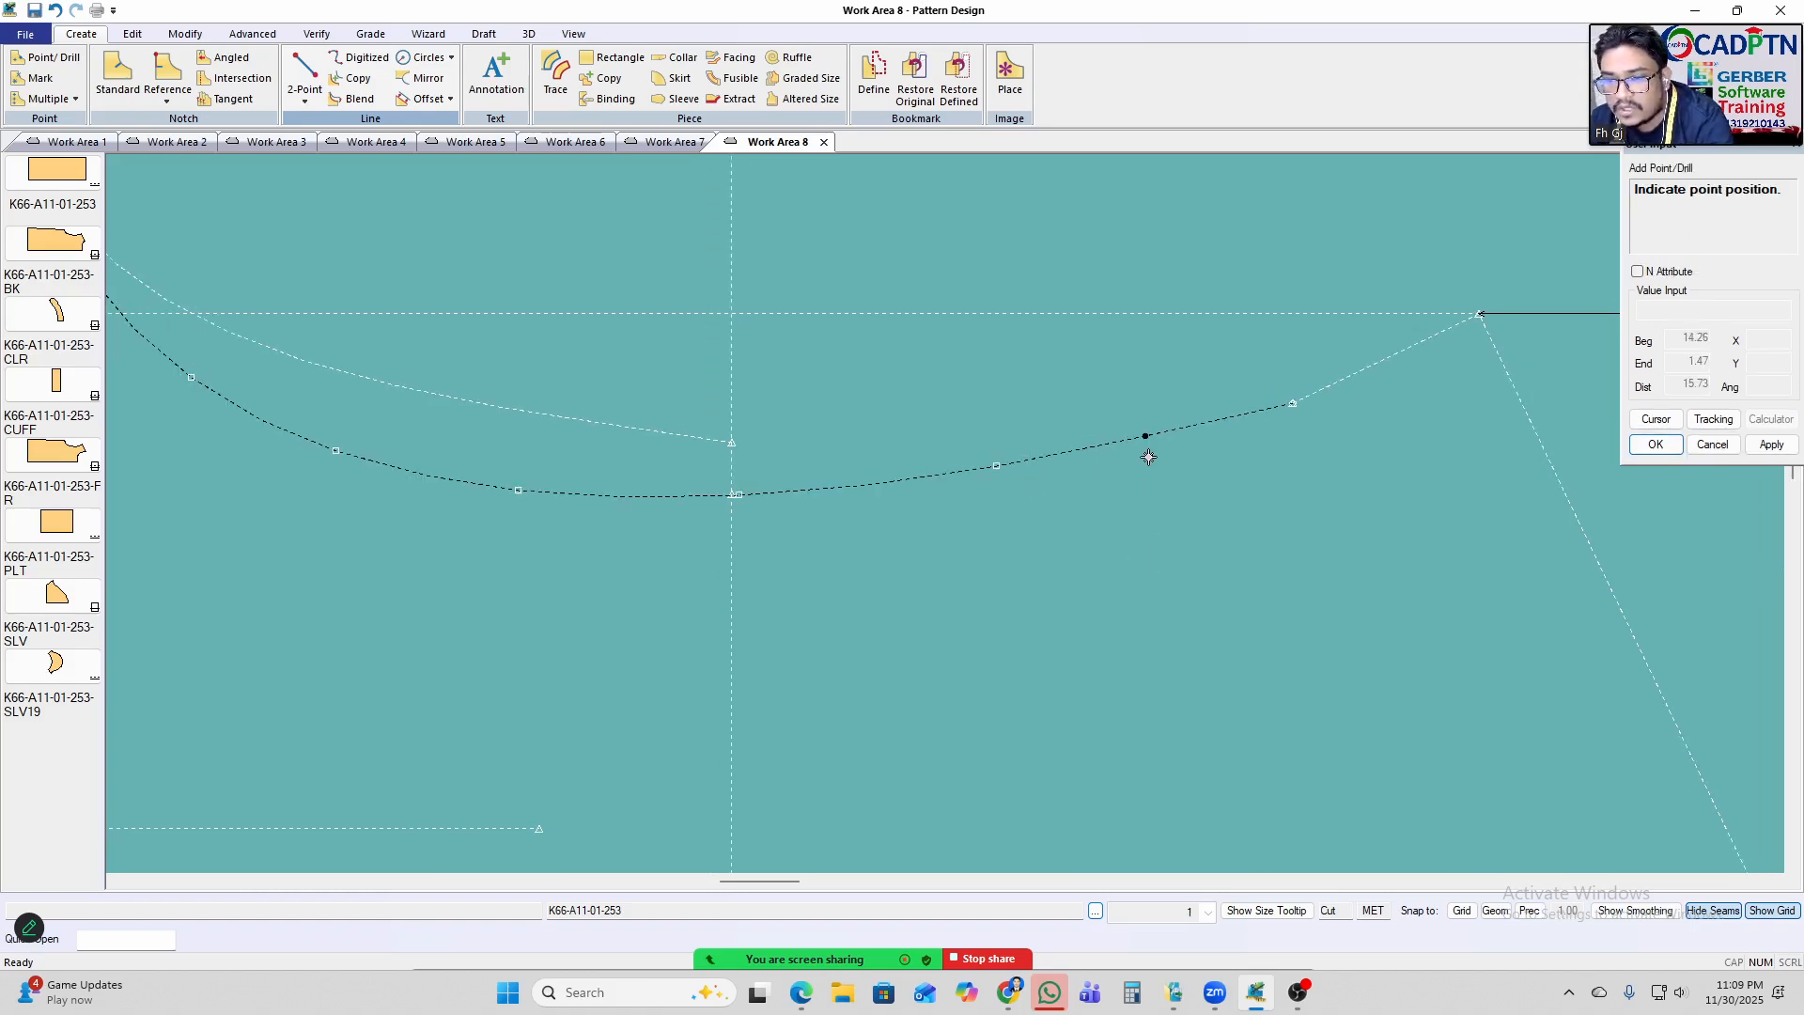
right_click(1115, 334)
click(1131, 345)
Move the added armhole point vertically with Move Smooth, limiting the change to the stretch between the chest guide line and the perpendicular guide.
middle_drag(1186, 551, 1222, 577)
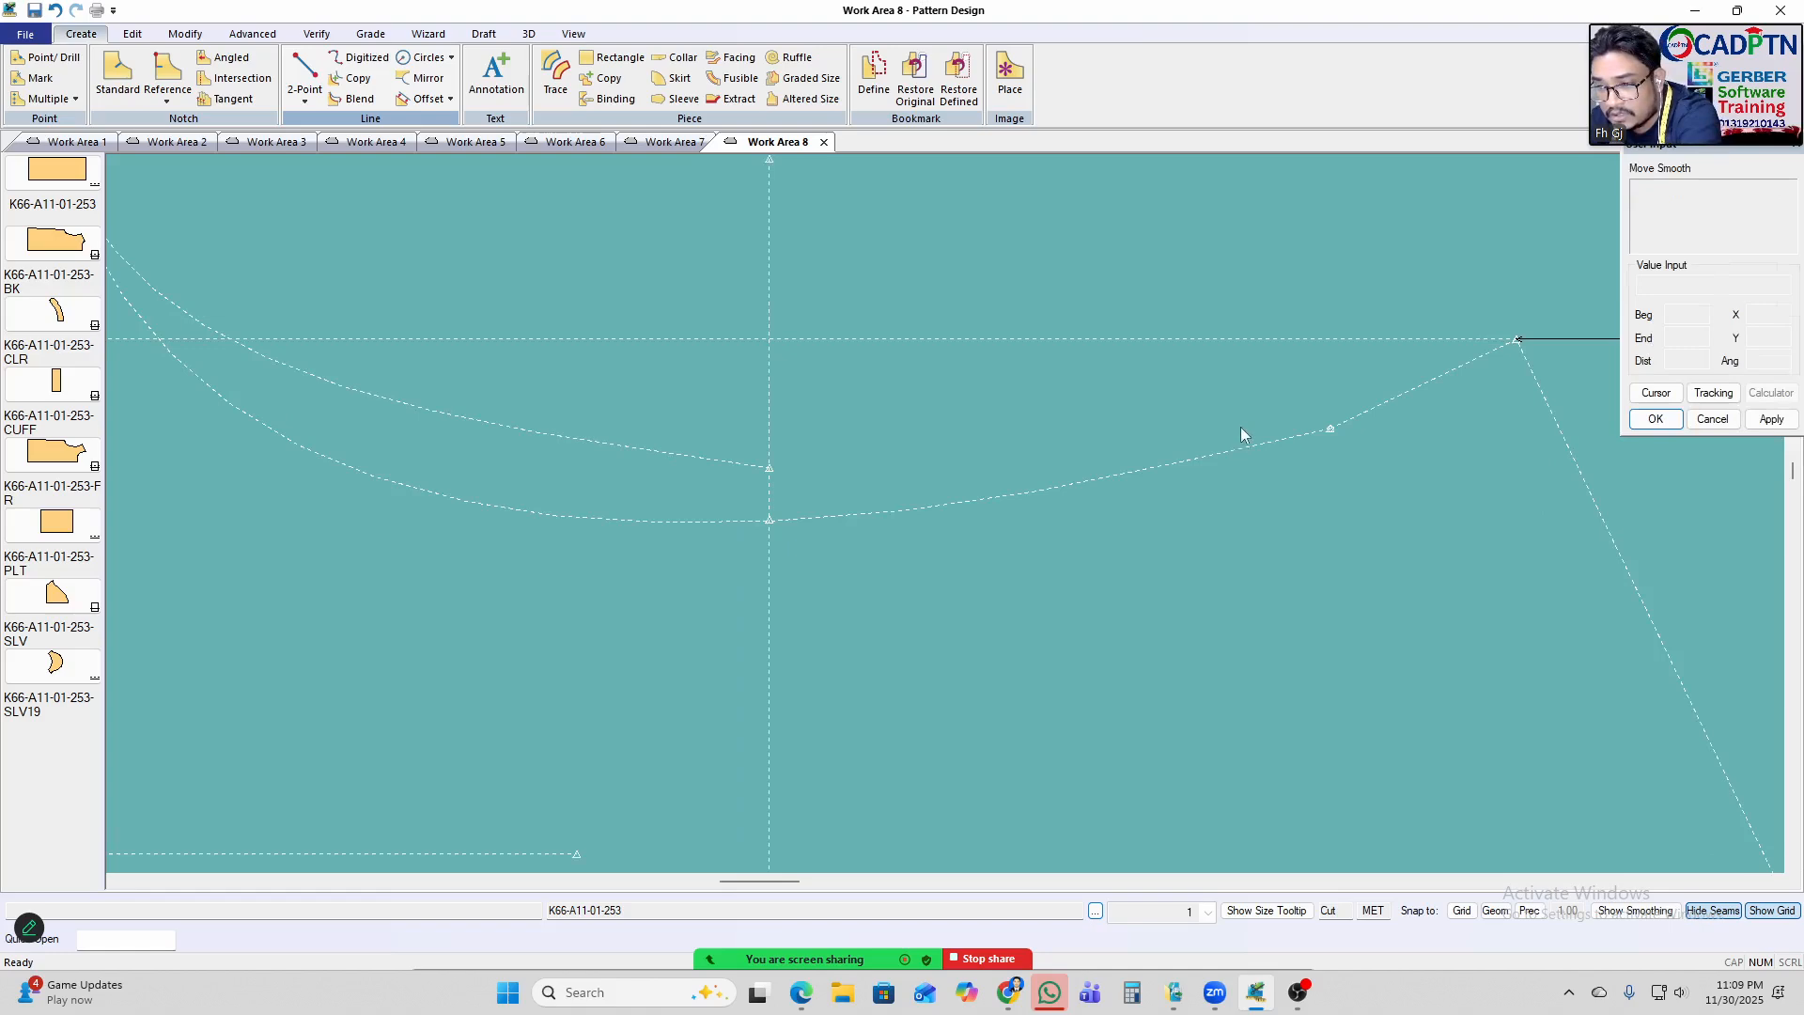
click(1184, 460)
scroll(1275, 613, down, 7)
right_click(1132, 327)
click(1164, 343)
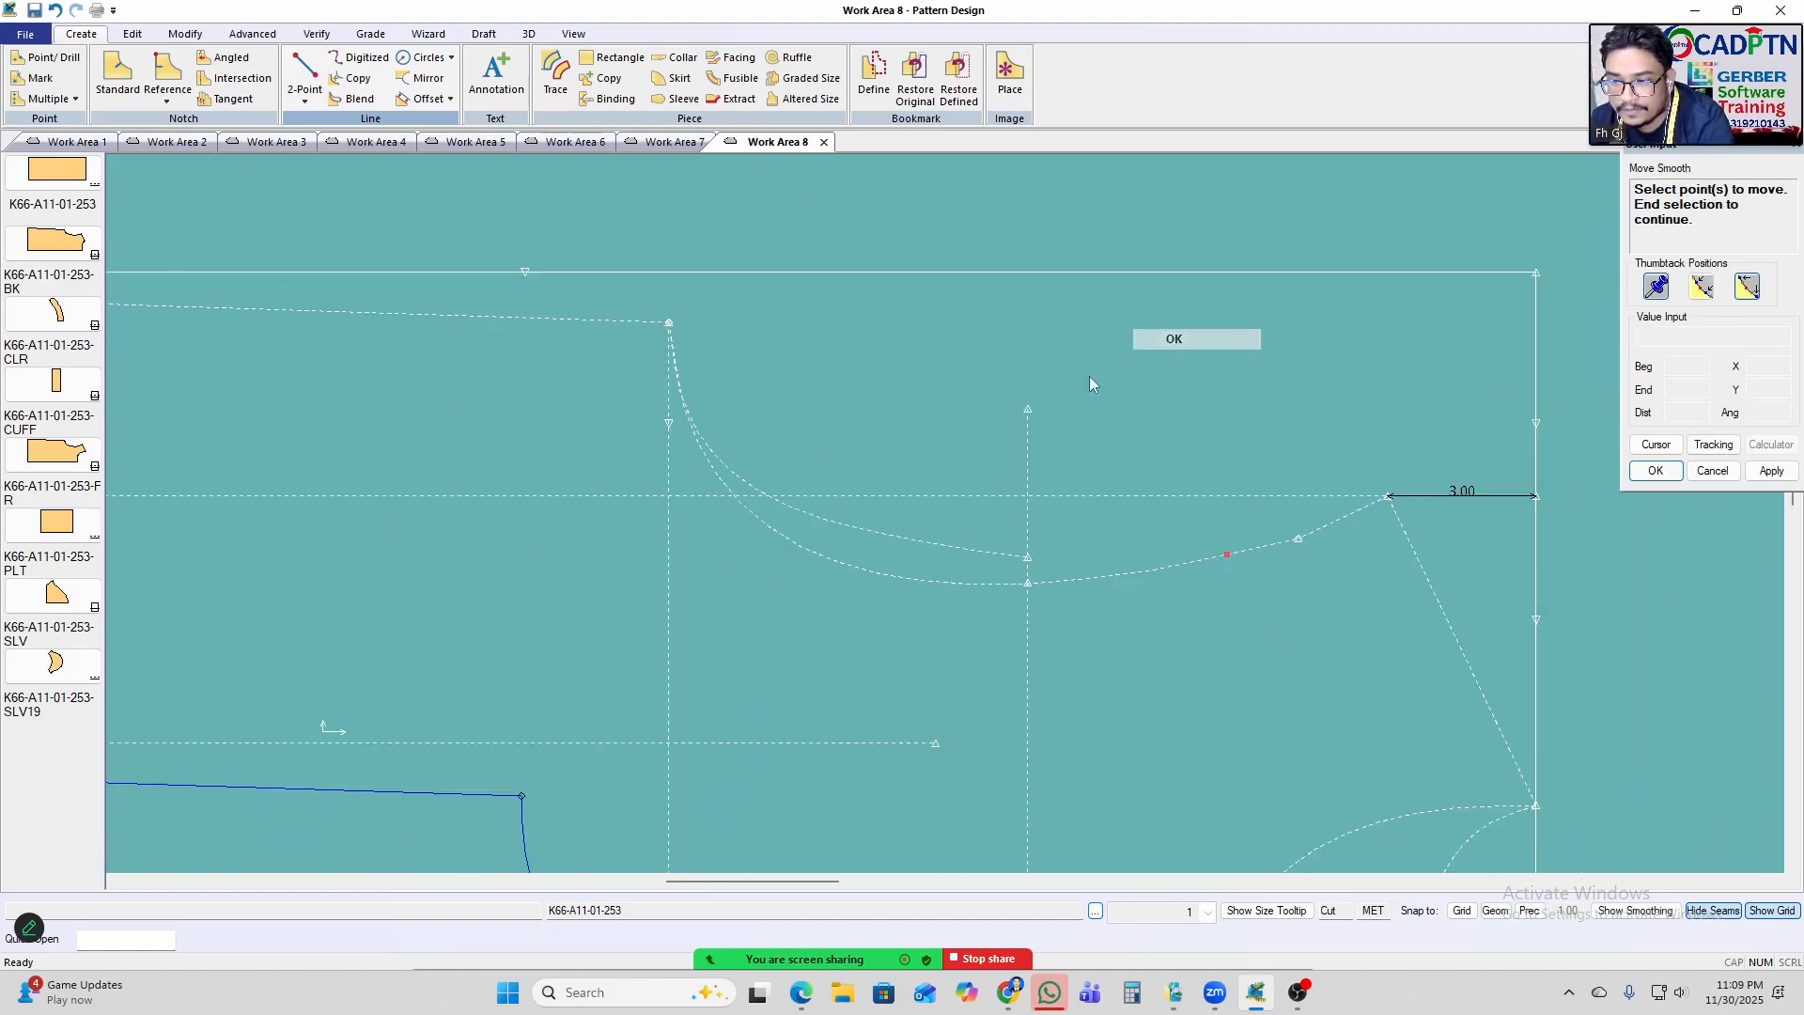
scroll(1101, 561, up, 3)
scroll(1329, 604, up, 3)
right_click(1226, 387)
click(1242, 397)
right_click(992, 348)
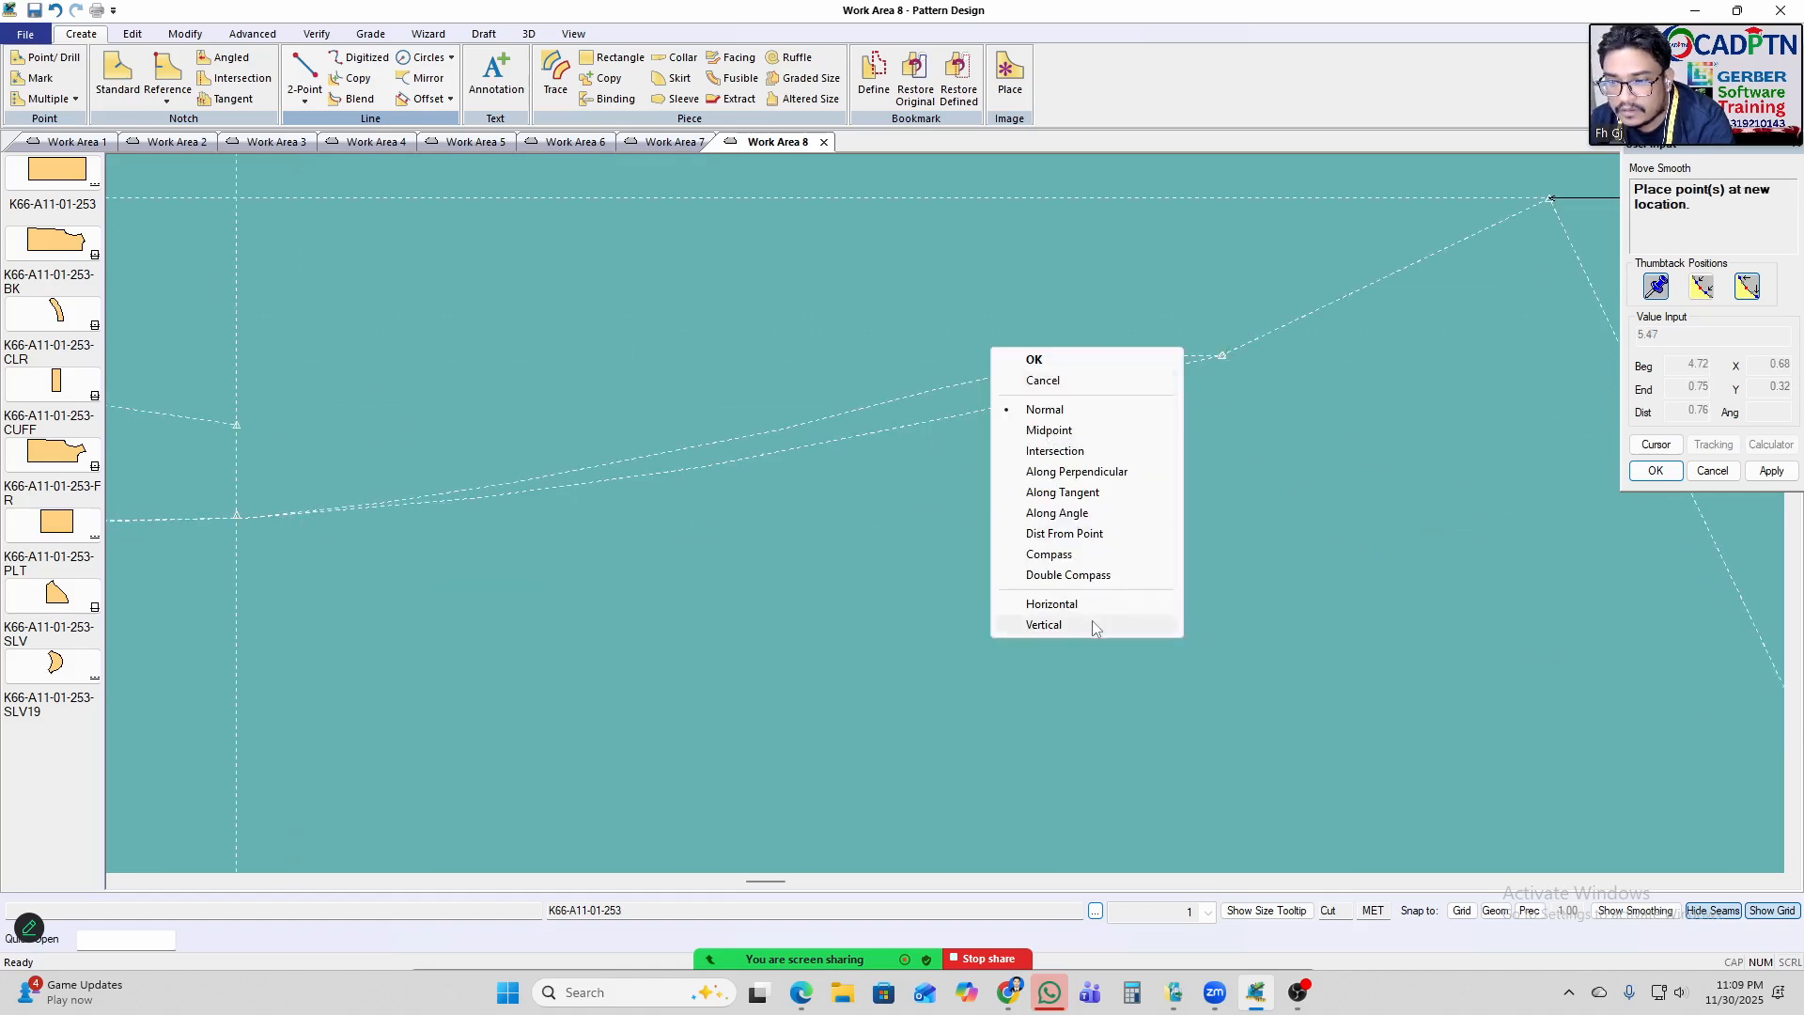
click(1046, 625)
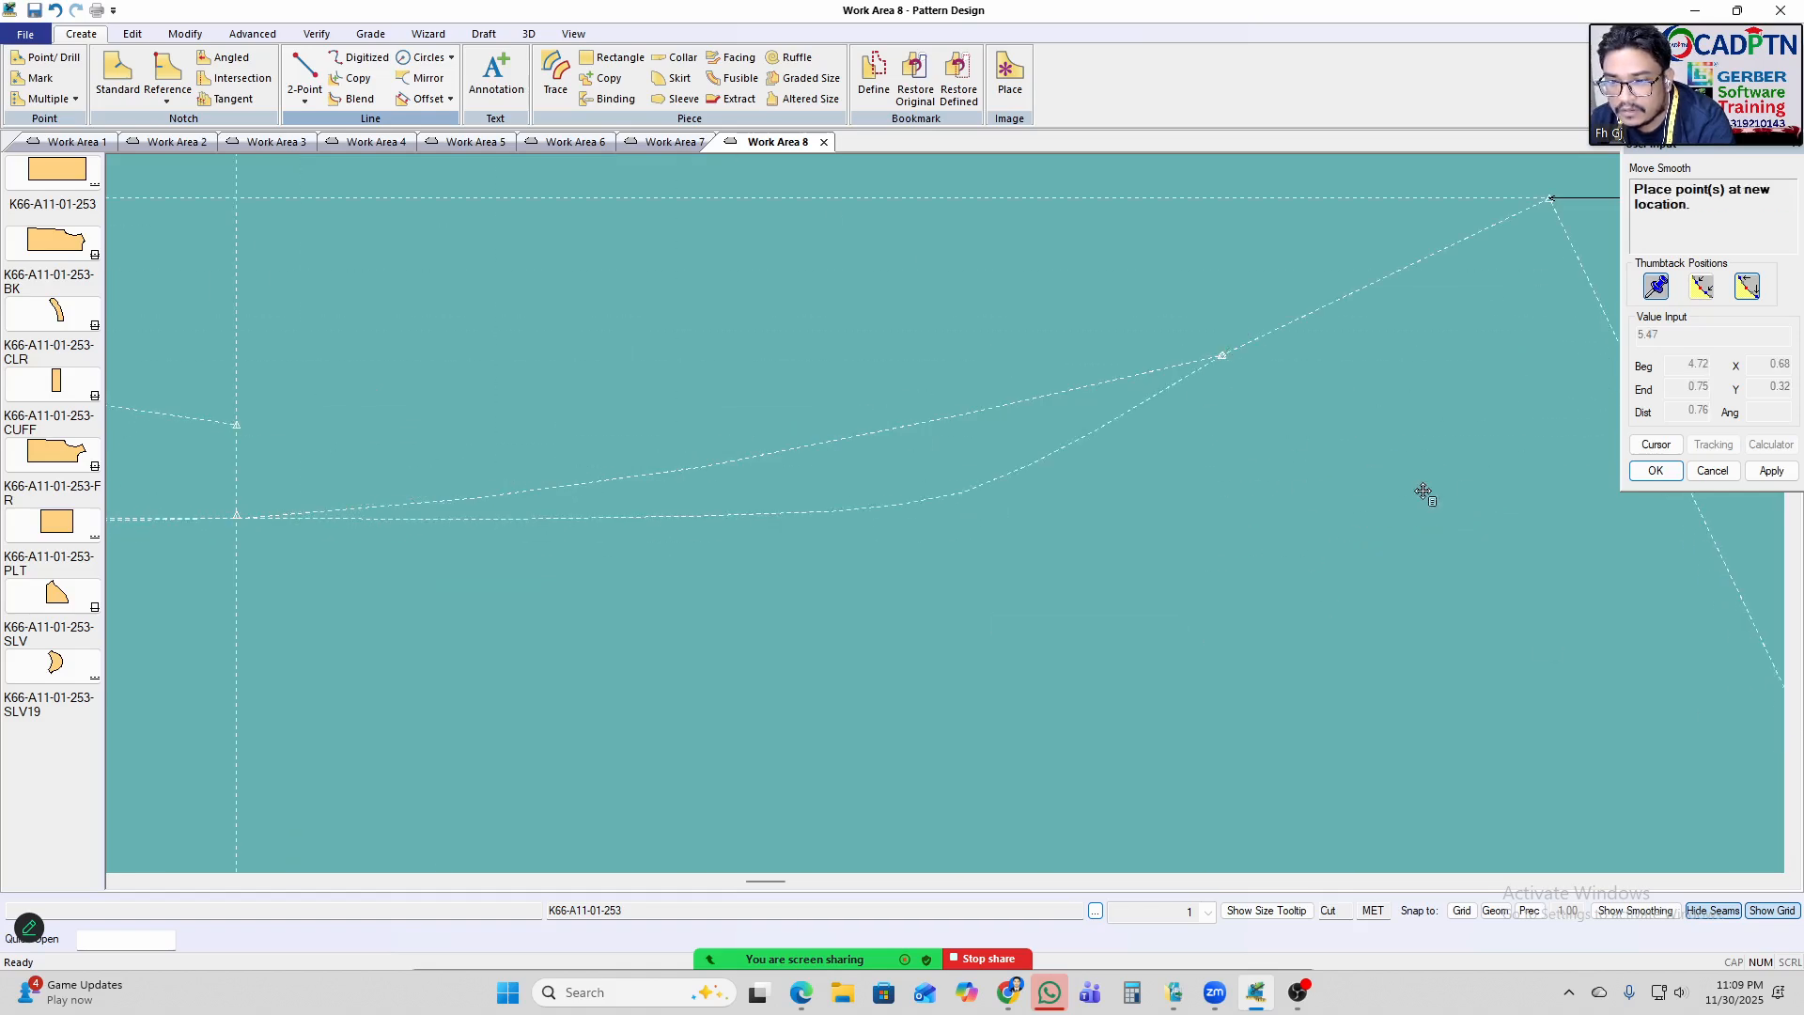
click(1493, 429)
scroll(752, 386, down, 3)
Use Move Smooth to shift the armhole curve's shoulder-side end from the perpendicular guide's free end onto the shoulder tip.
scroll(704, 361, up, 2)
middle_drag(1069, 432, 1130, 453)
click(1046, 399)
scroll(1045, 423, down, 2)
right_click(1103, 313)
click(1131, 327)
scroll(1133, 441, down, 4)
scroll(1151, 534, down, 1)
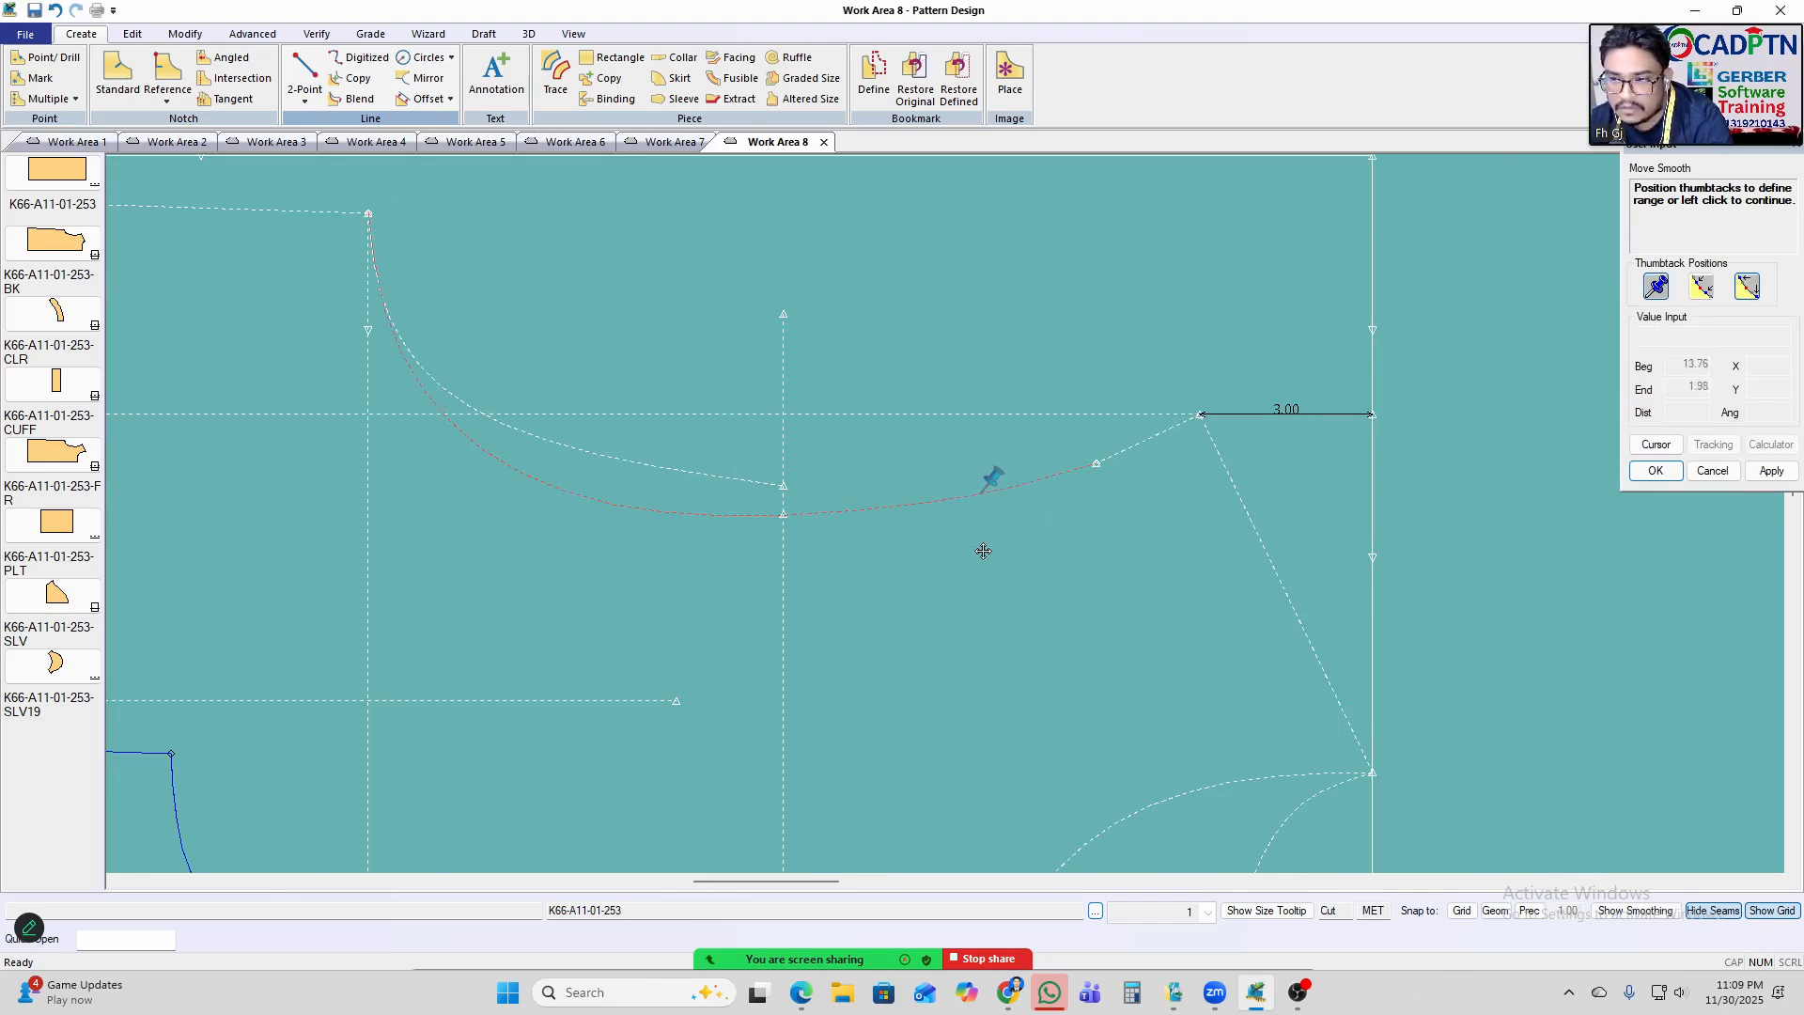
scroll(1142, 429, up, 2)
right_click(1184, 323)
click(1226, 335)
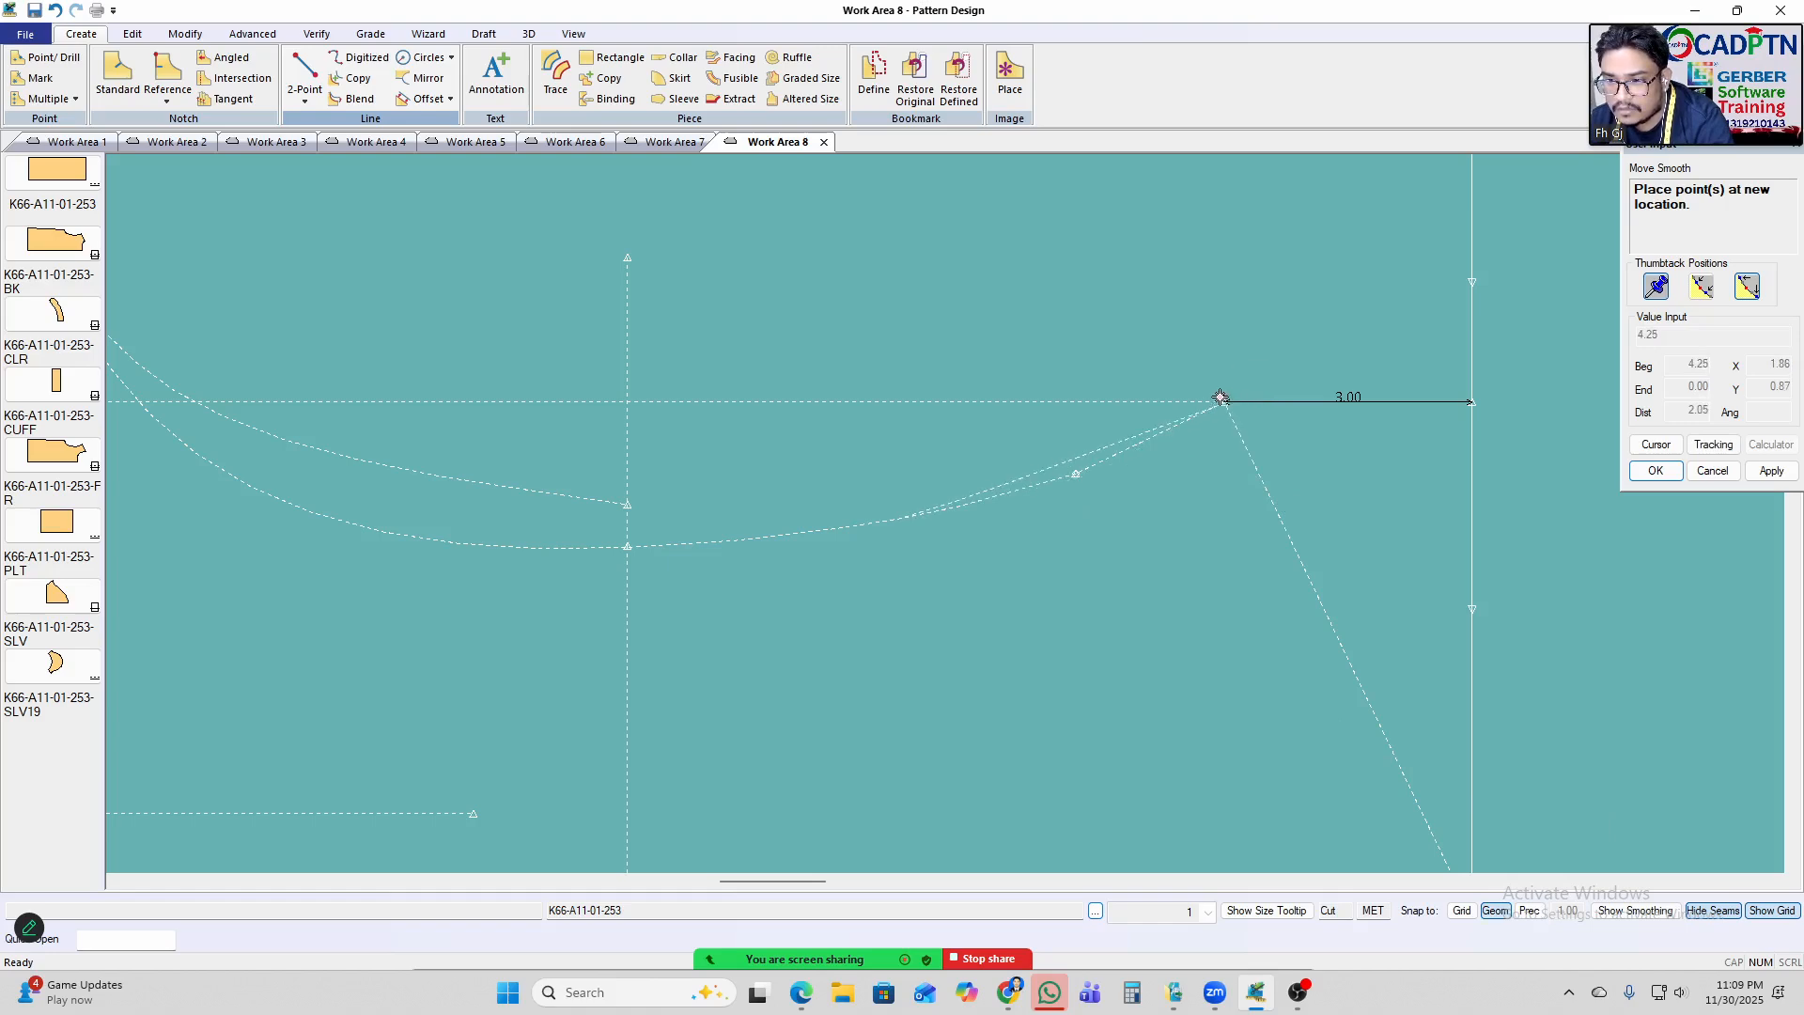
click(1218, 392)
right_click(1218, 269)
click(1275, 293)
middle_drag(1215, 392, 1217, 325)
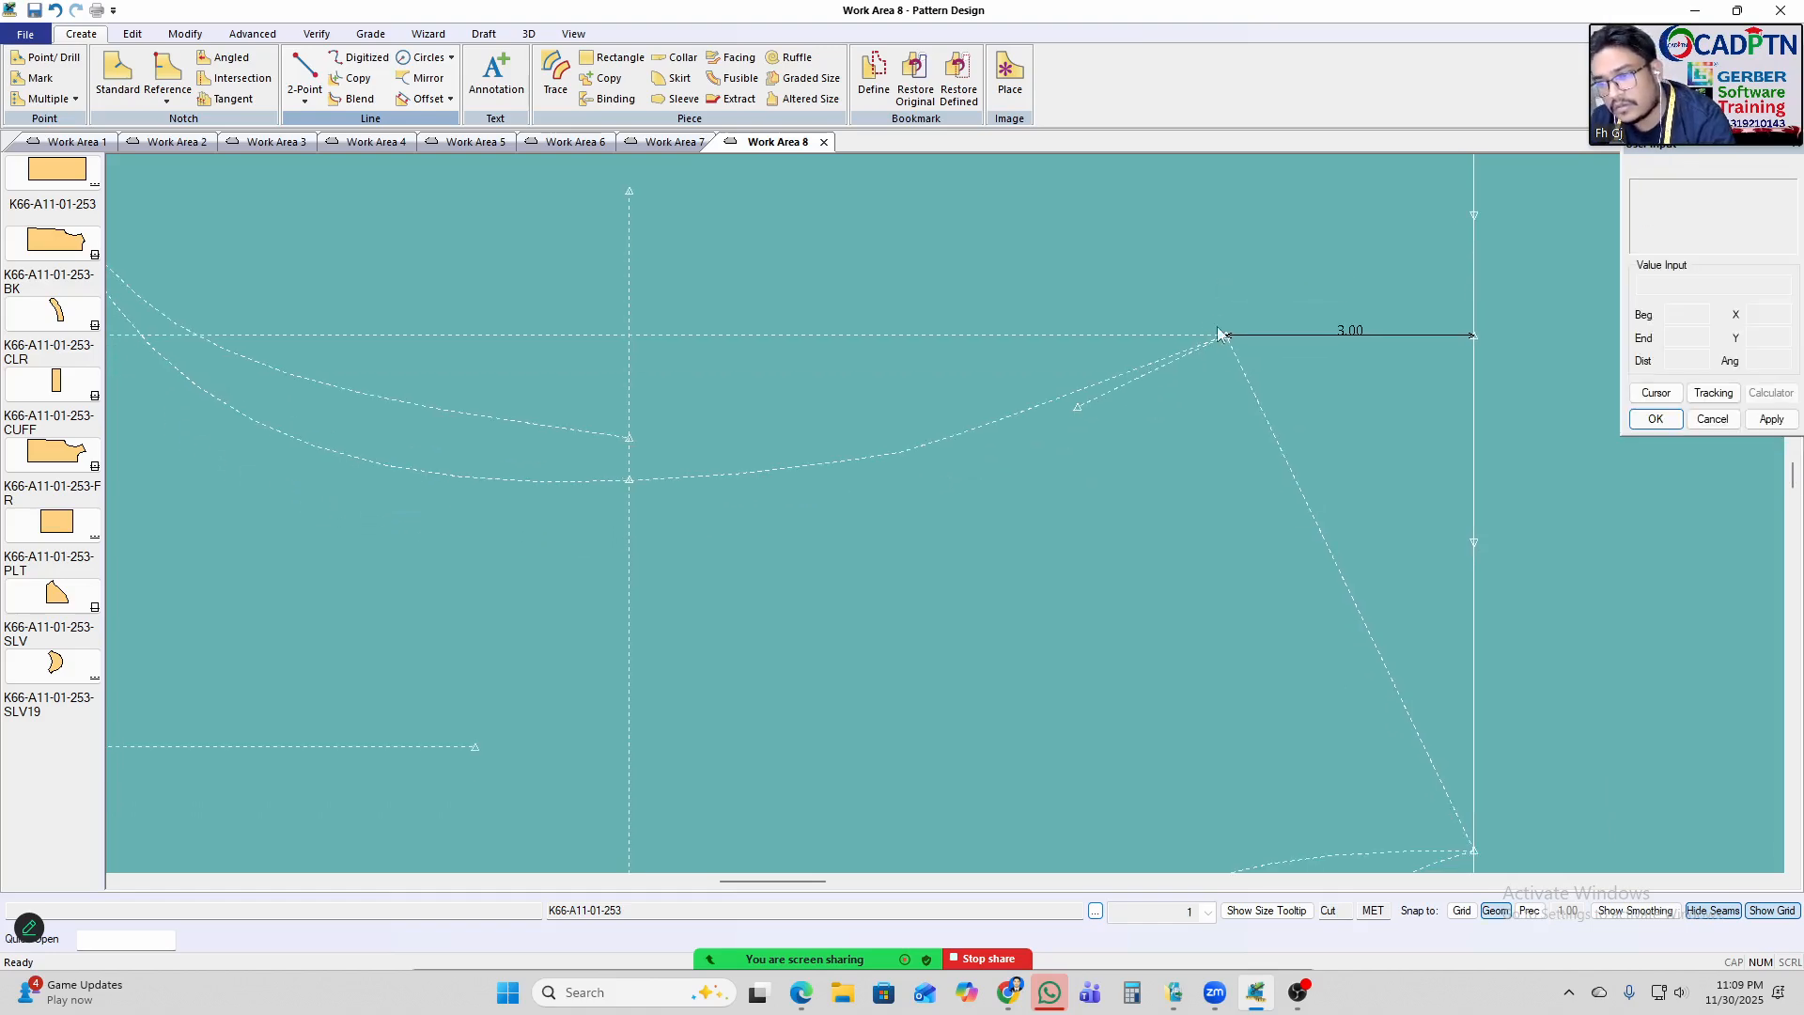
Delete the perpendicular guide line at the shoulder tip.
right_click(1232, 326)
click(1239, 321)
right_click(1170, 449)
click(1186, 456)
scroll(1128, 460, down, 5)
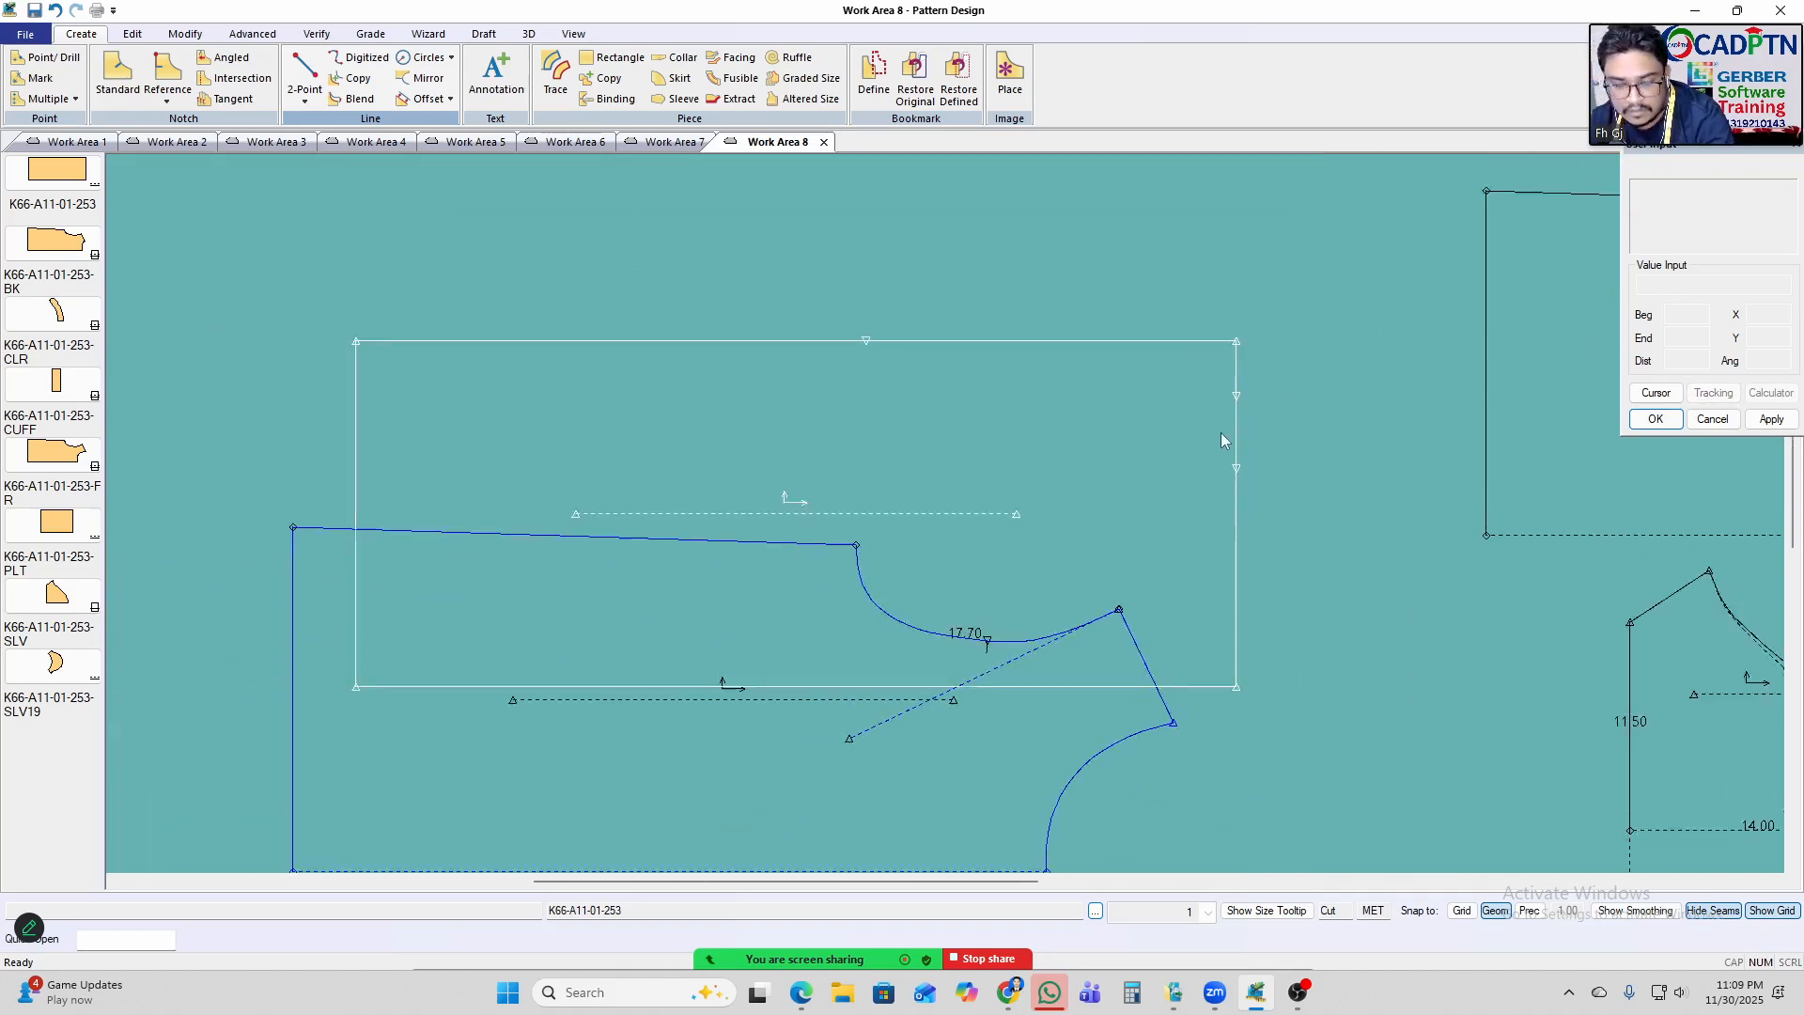
scroll(1092, 476, up, 5)
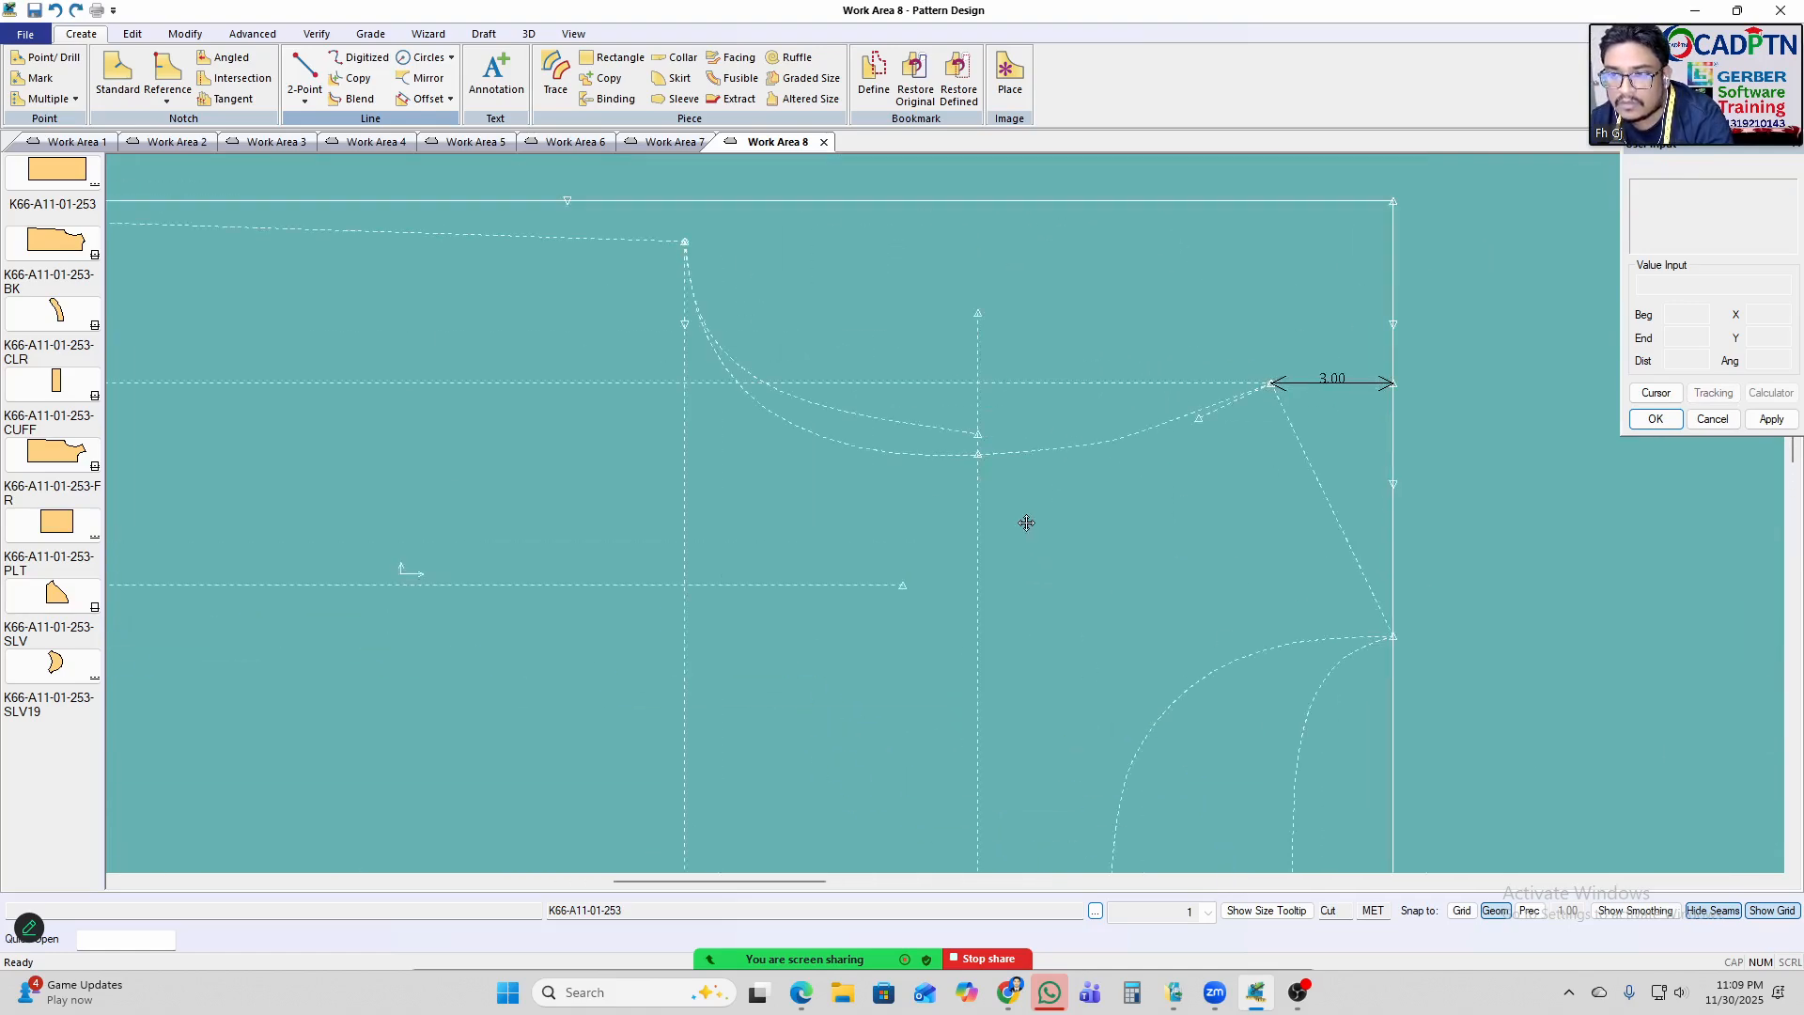
scroll(1168, 487, up, 2)
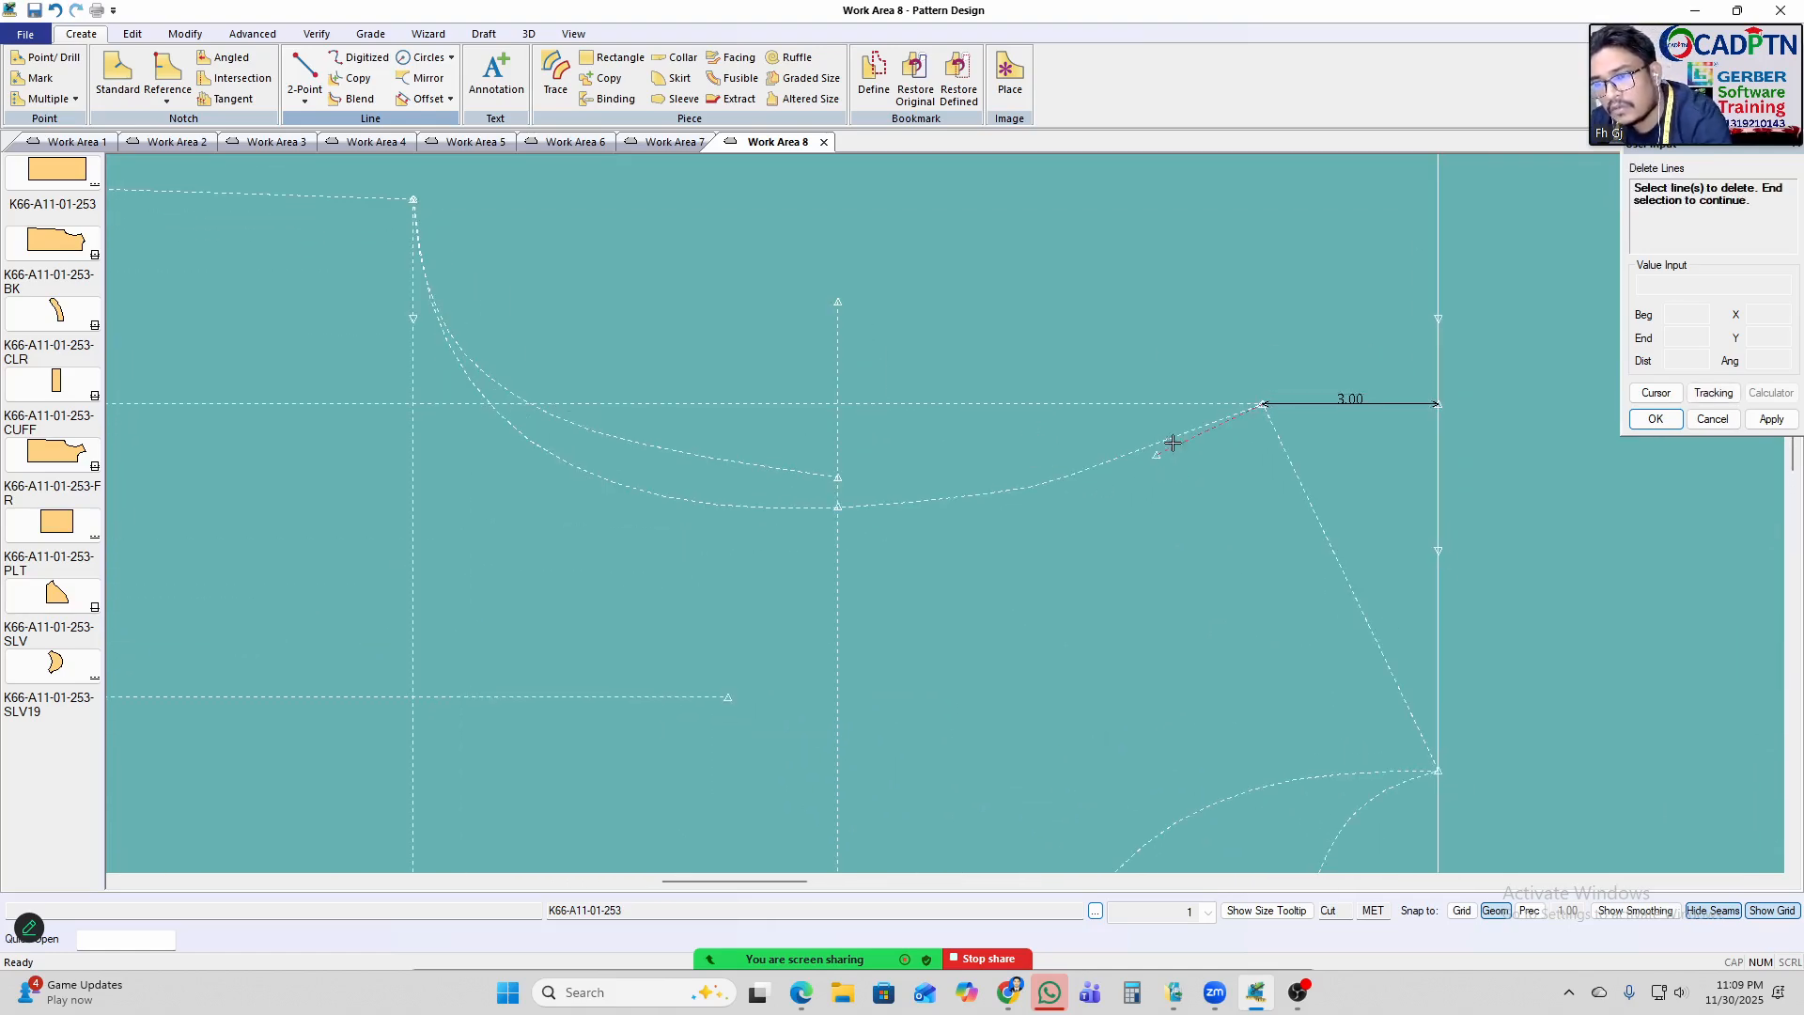
scroll(1158, 512, up, 2)
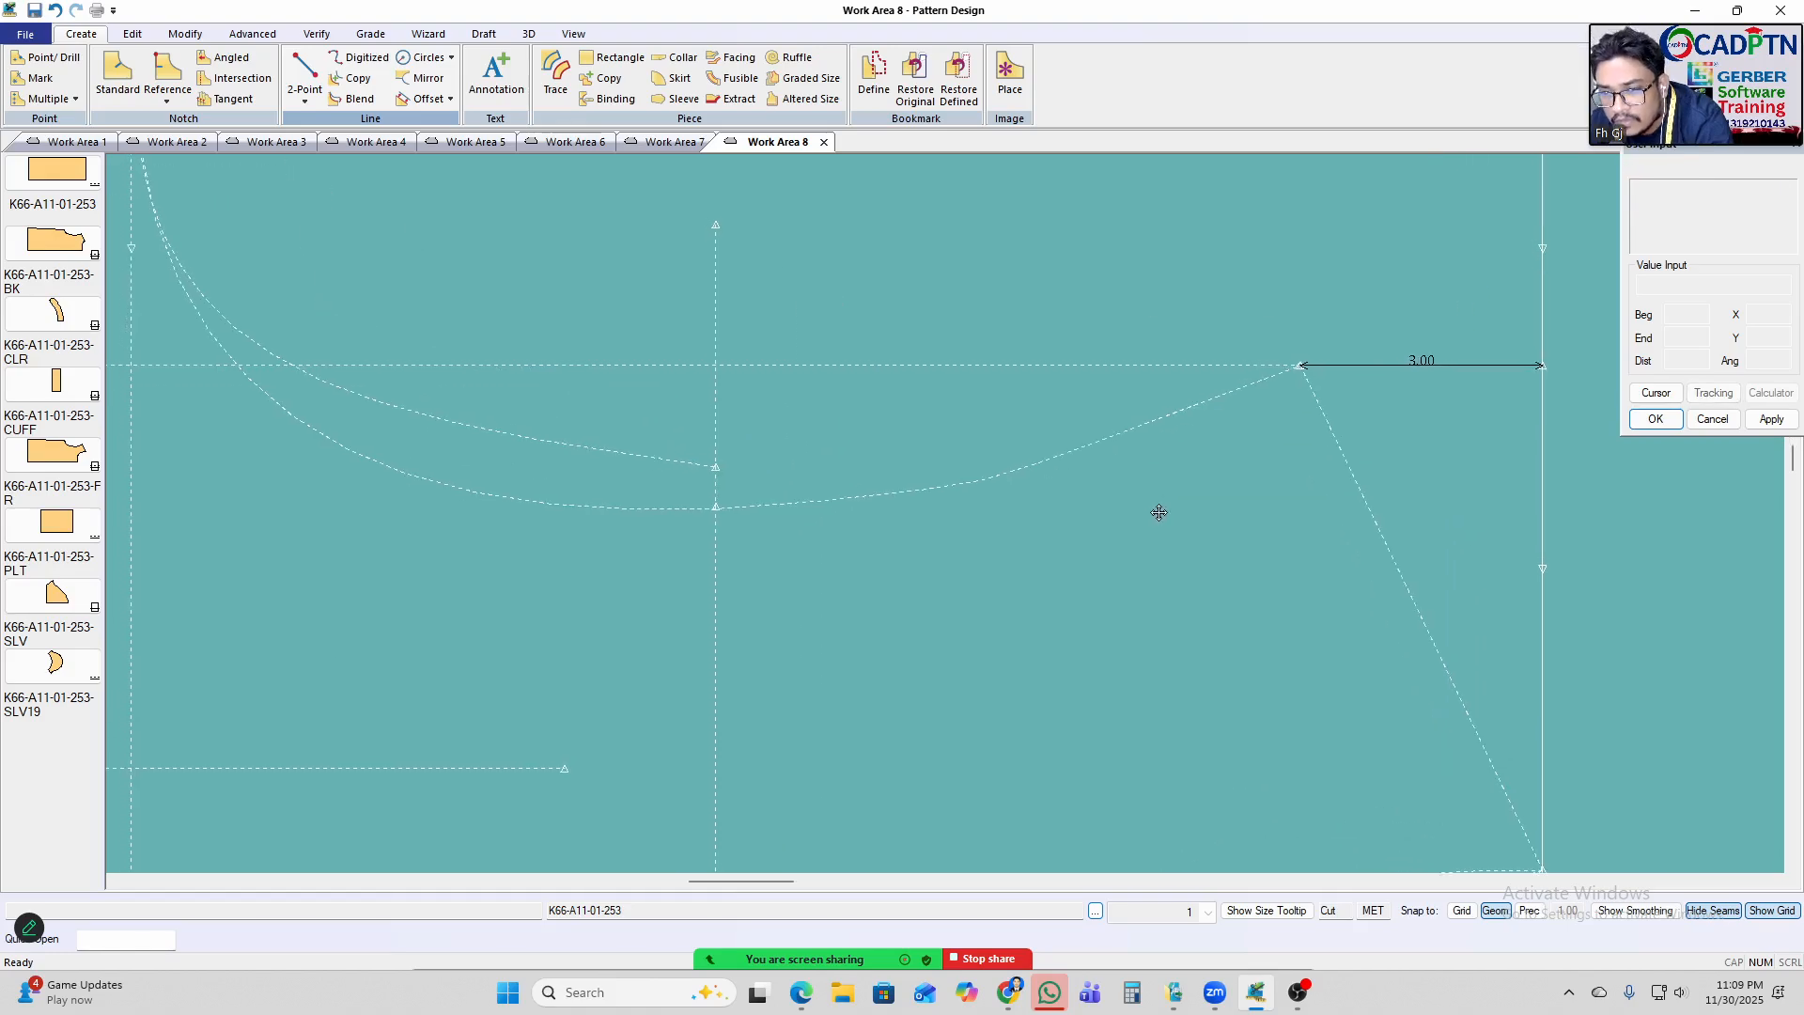
Smooth the new armhole curve with factor 0.005 between thumbtacks placed just past the chest guide line and near the shoulder tip.
click(185, 33)
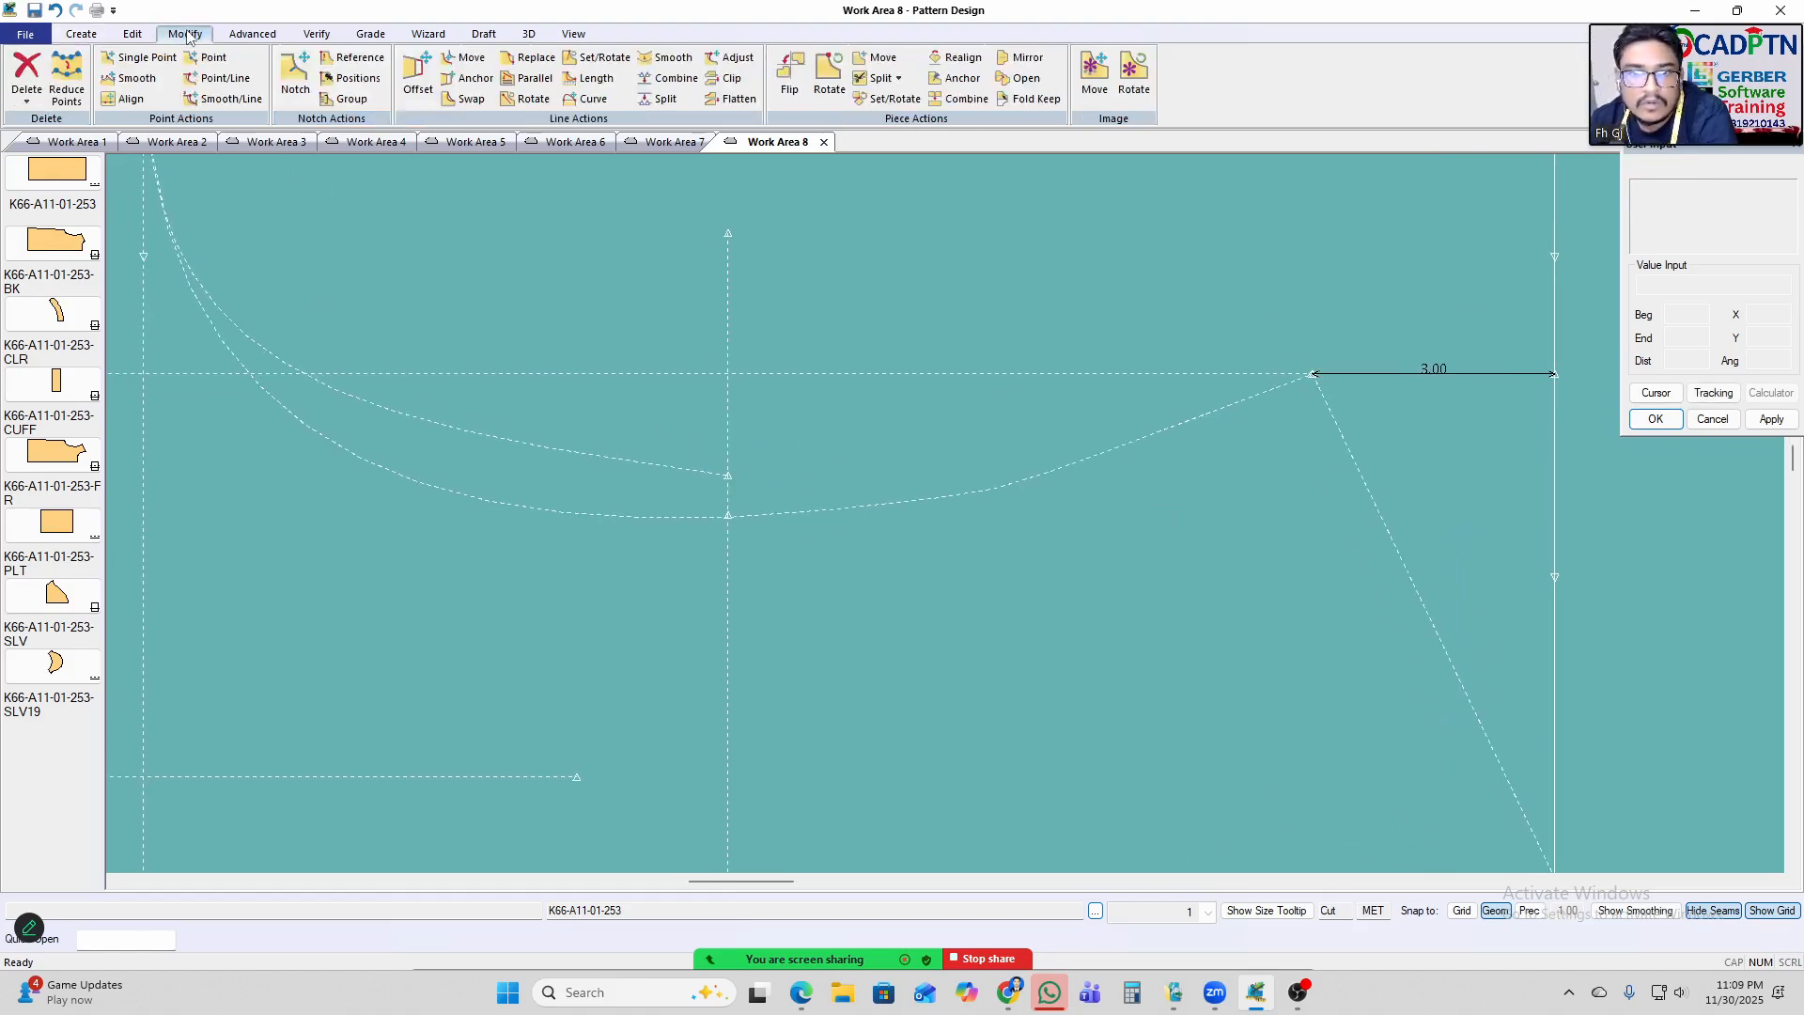
click(671, 58)
click(1095, 452)
scroll(1222, 470, down, 2)
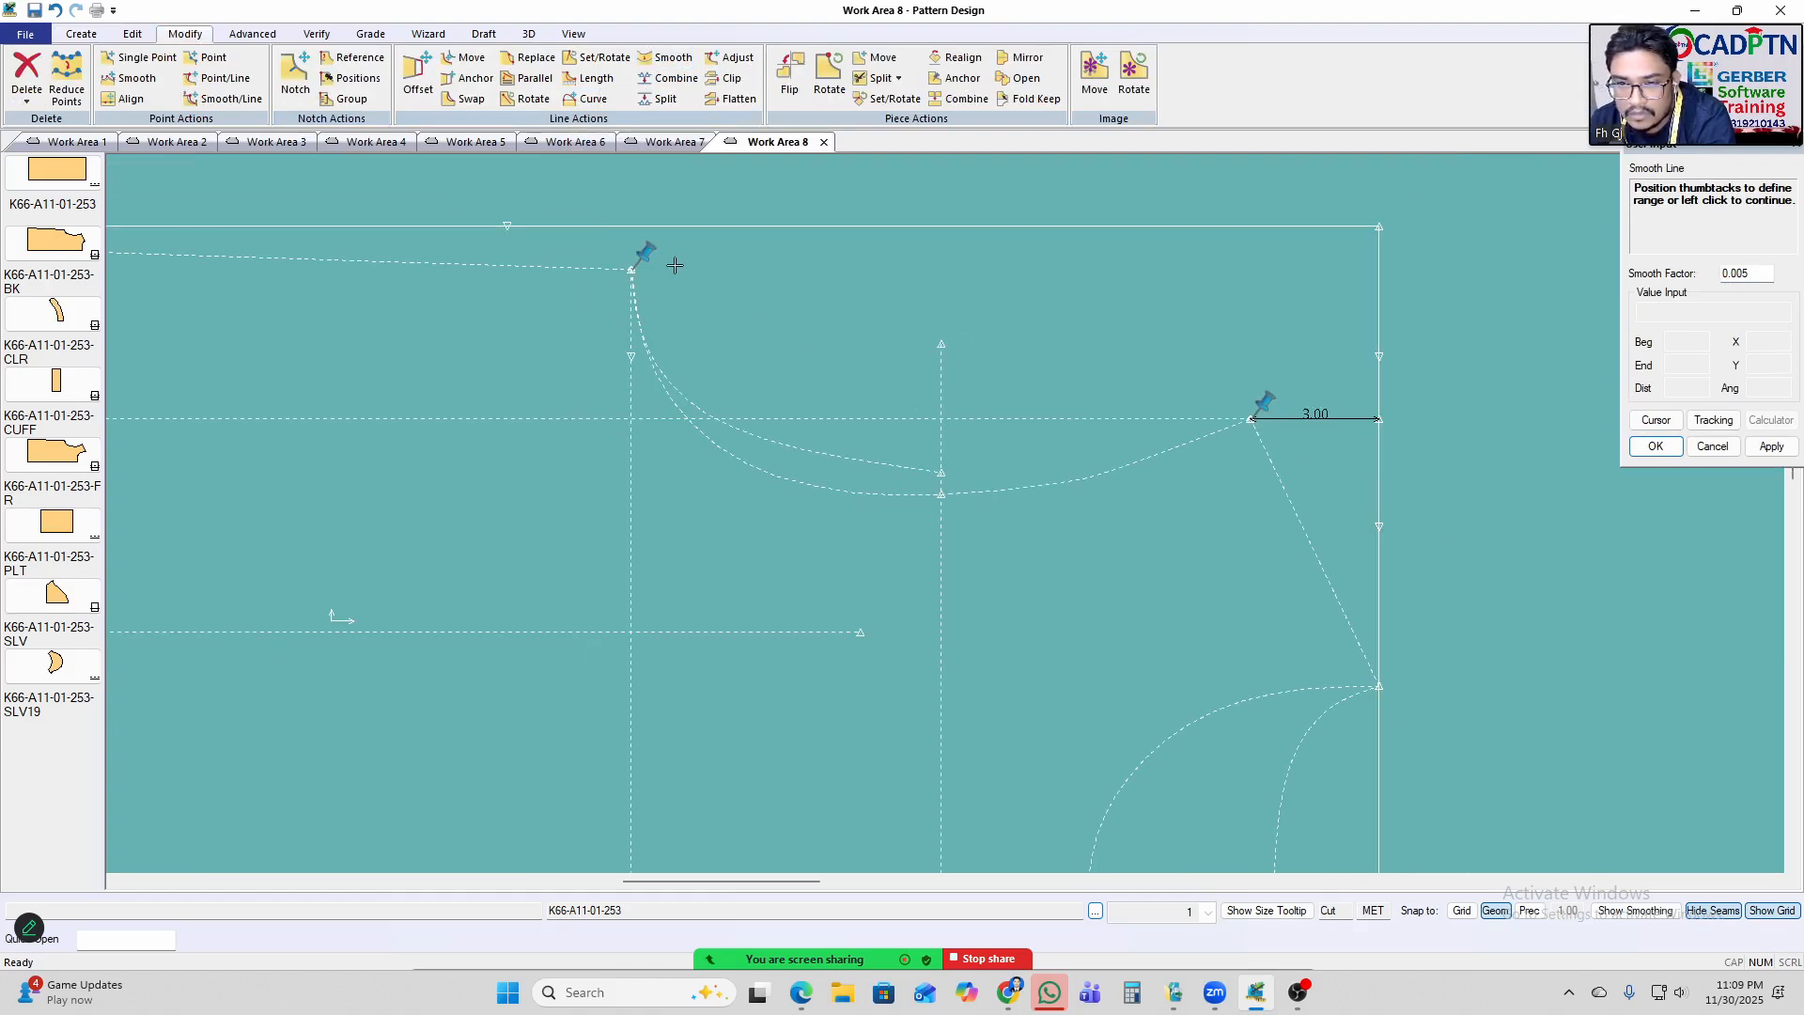
drag(969, 416, 1025, 521)
scroll(1065, 460, up, 2)
scroll(1332, 387, up, 1)
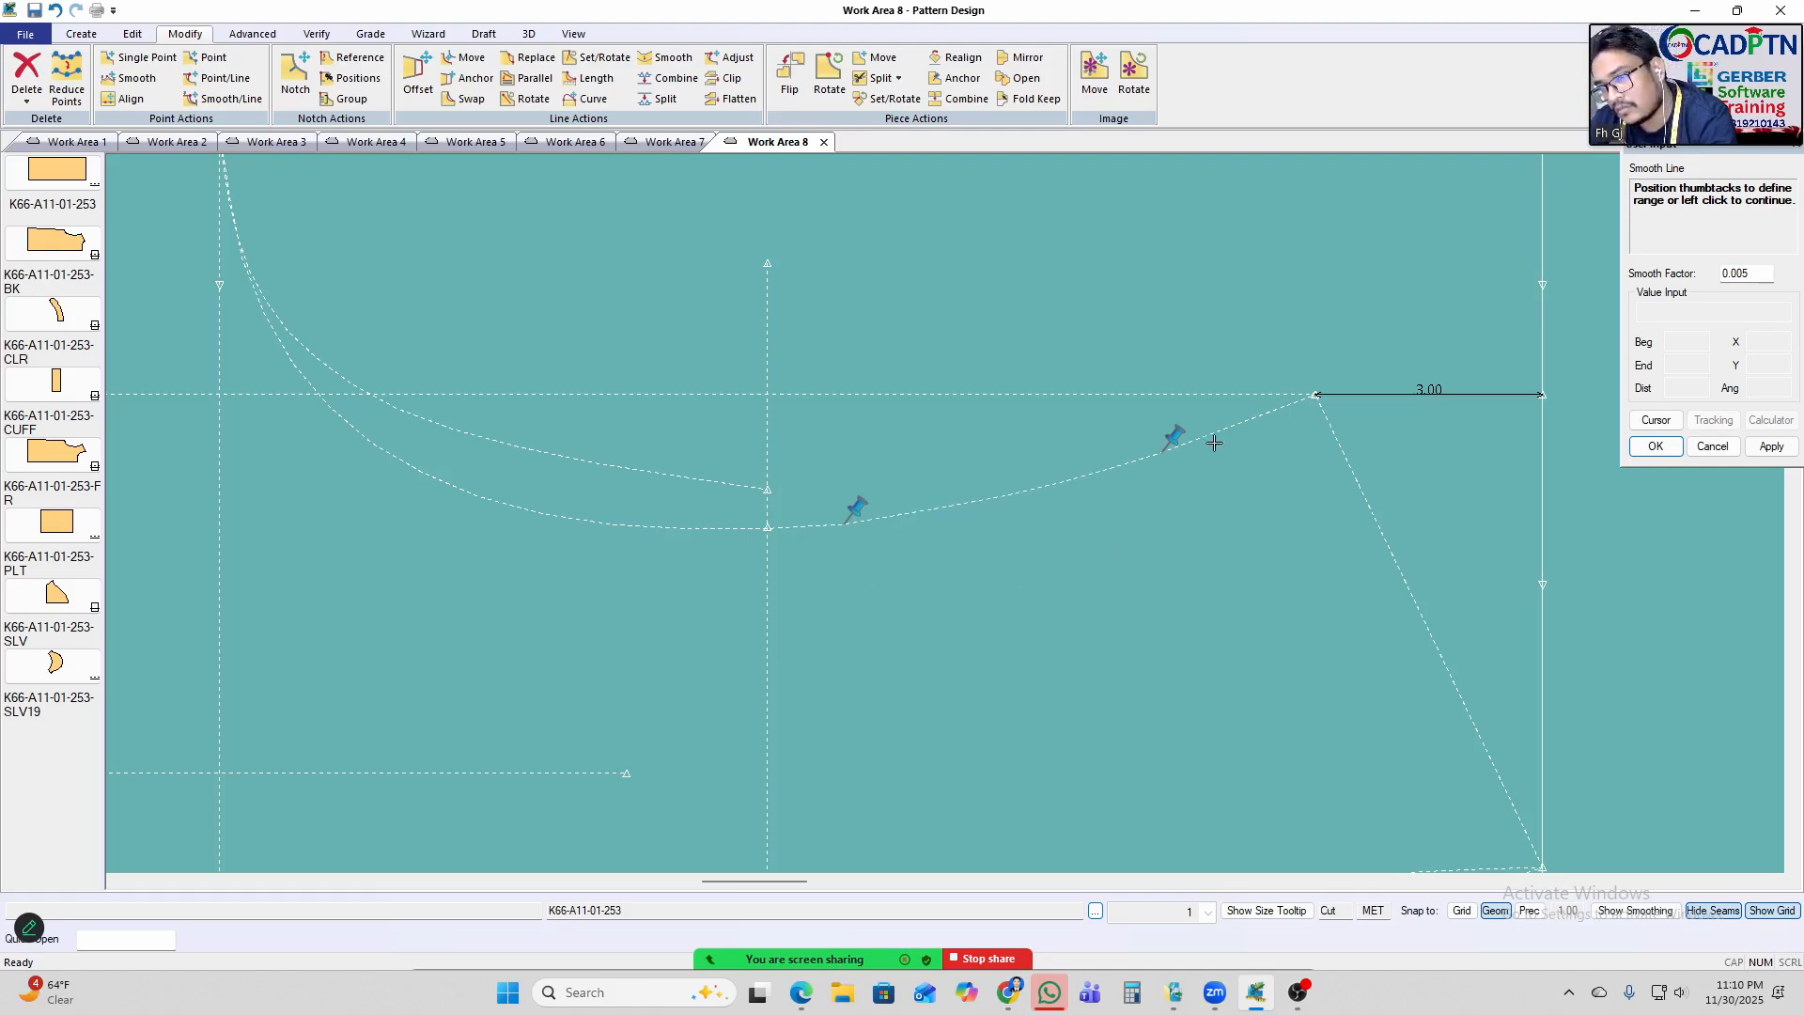
right_click(1032, 390)
click(1047, 402)
scroll(1264, 481, down, 4)
scroll(814, 407, up, 3)
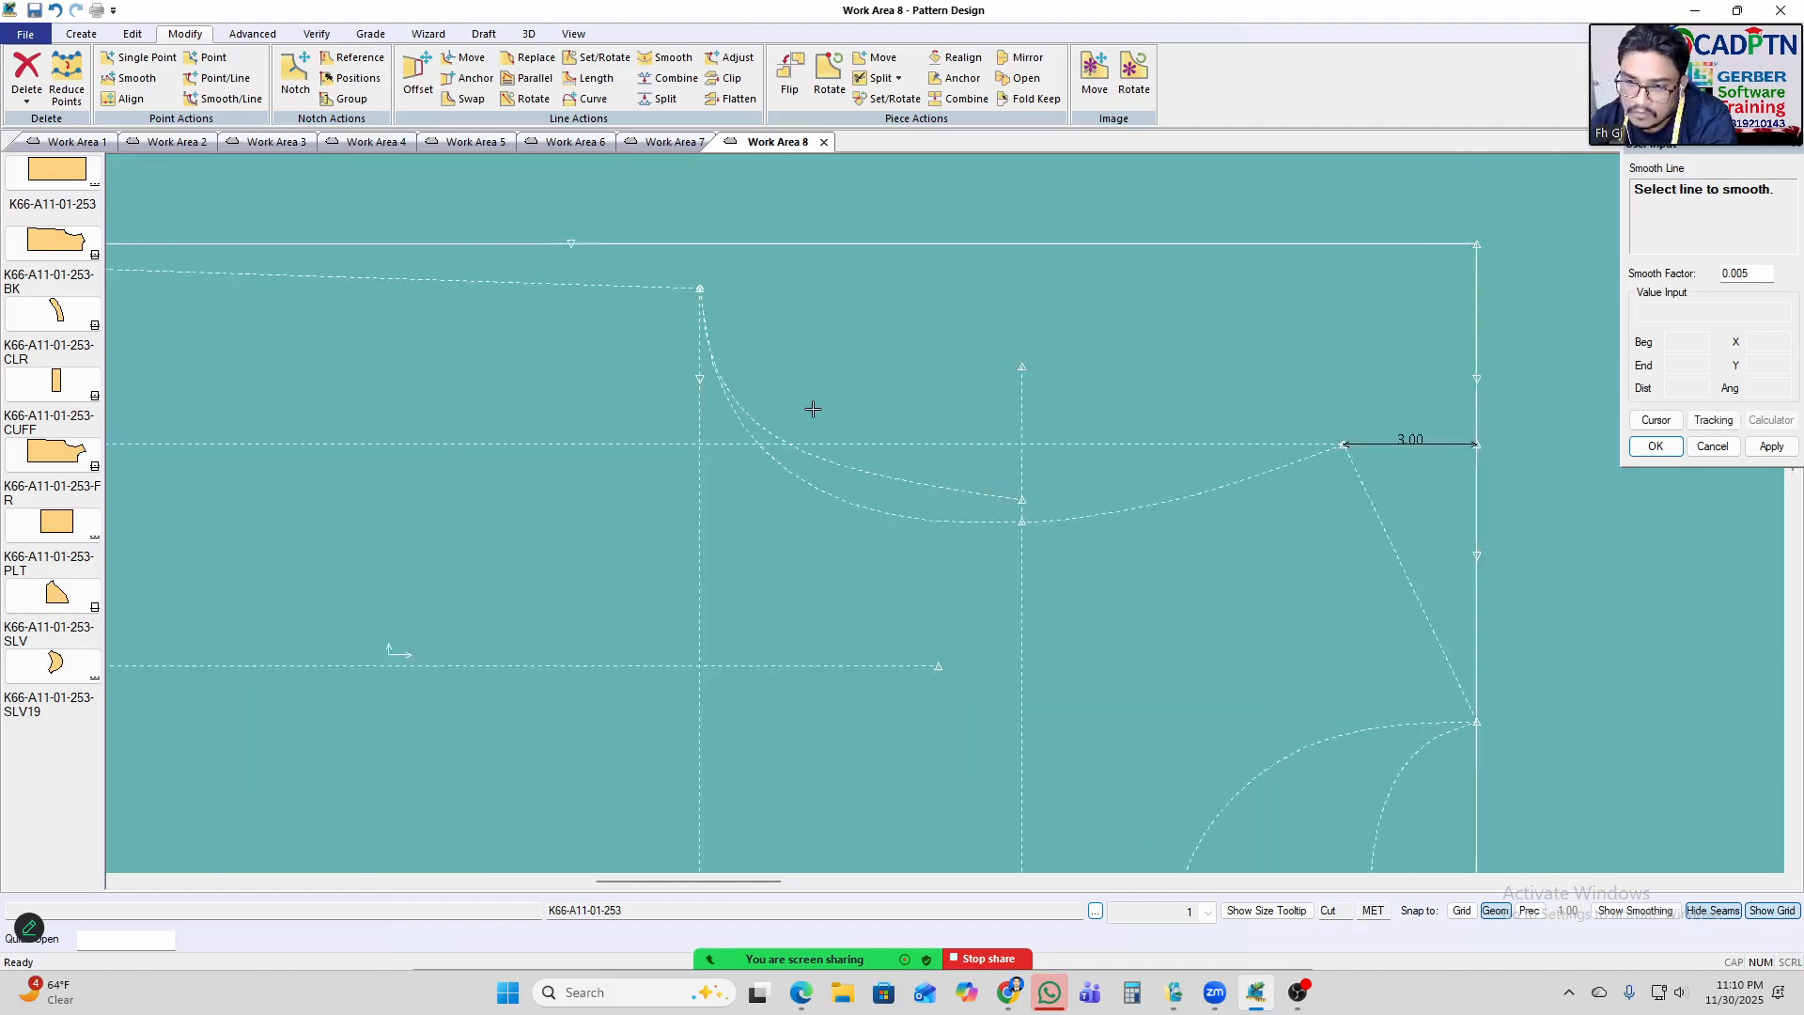
Smooth the remaining half of the upper armhole curve with factor 0.005.
click(792, 463)
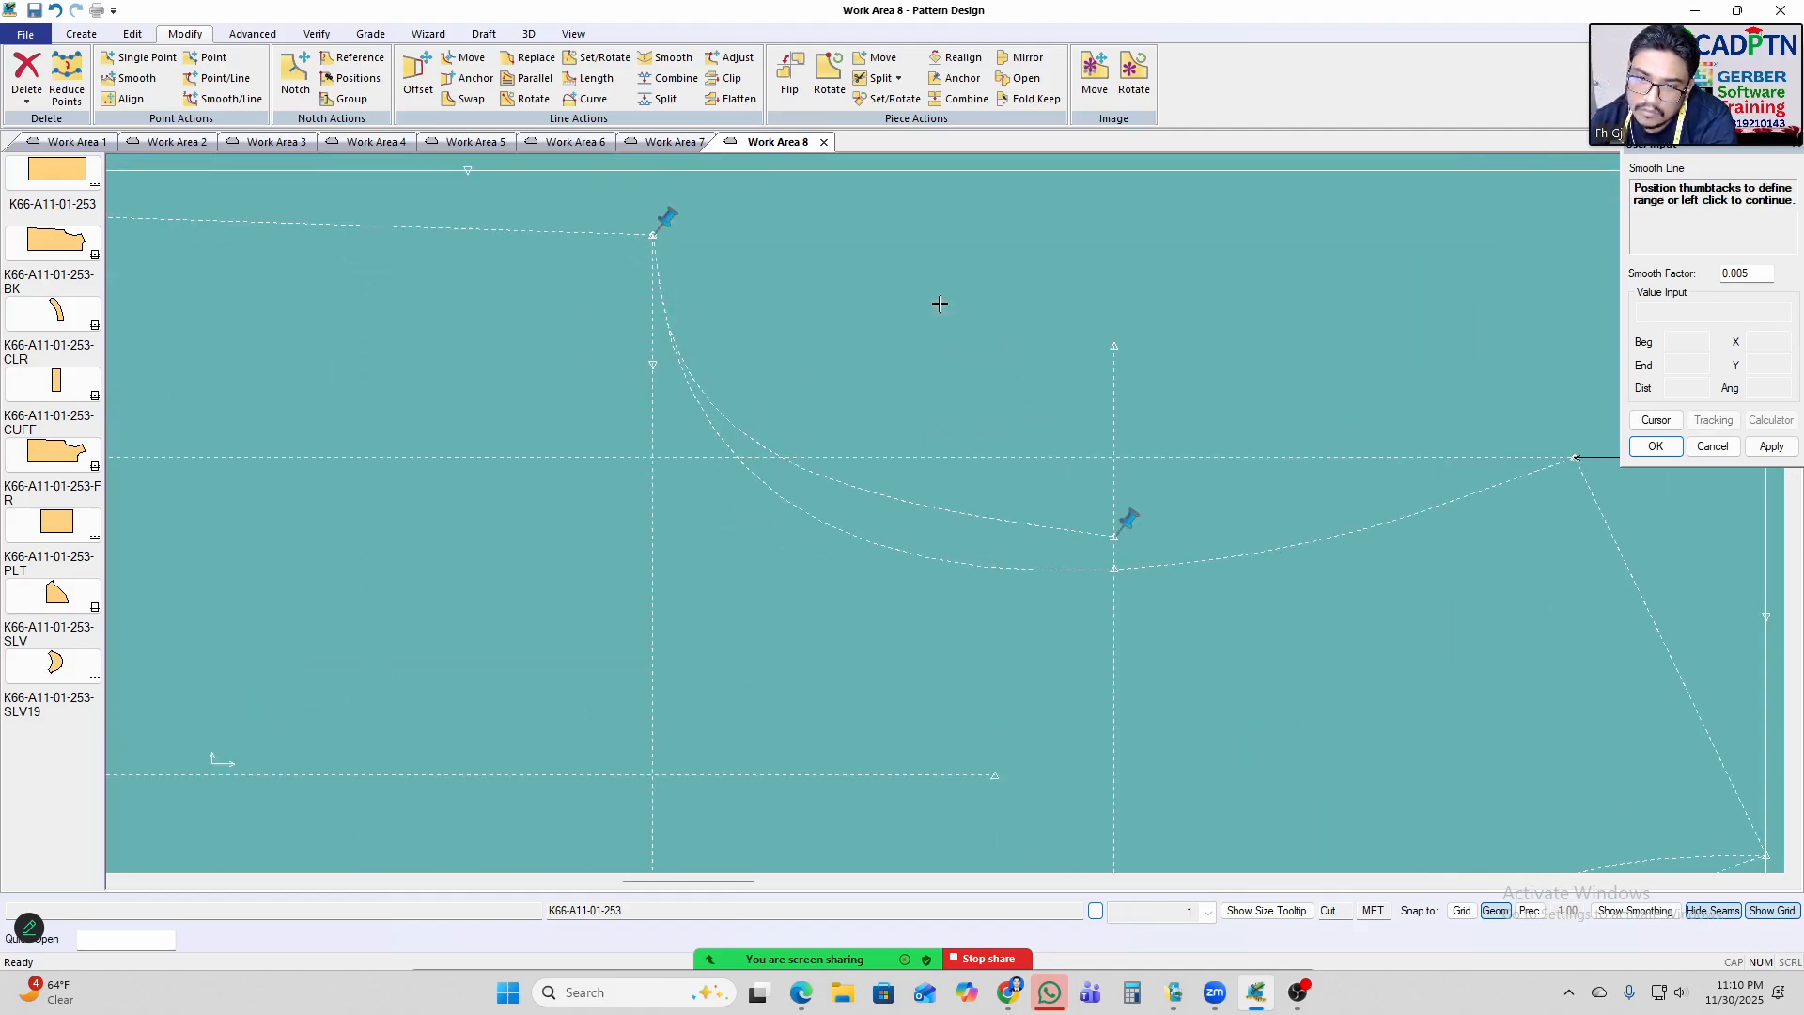
right_click(935, 303)
click(932, 322)
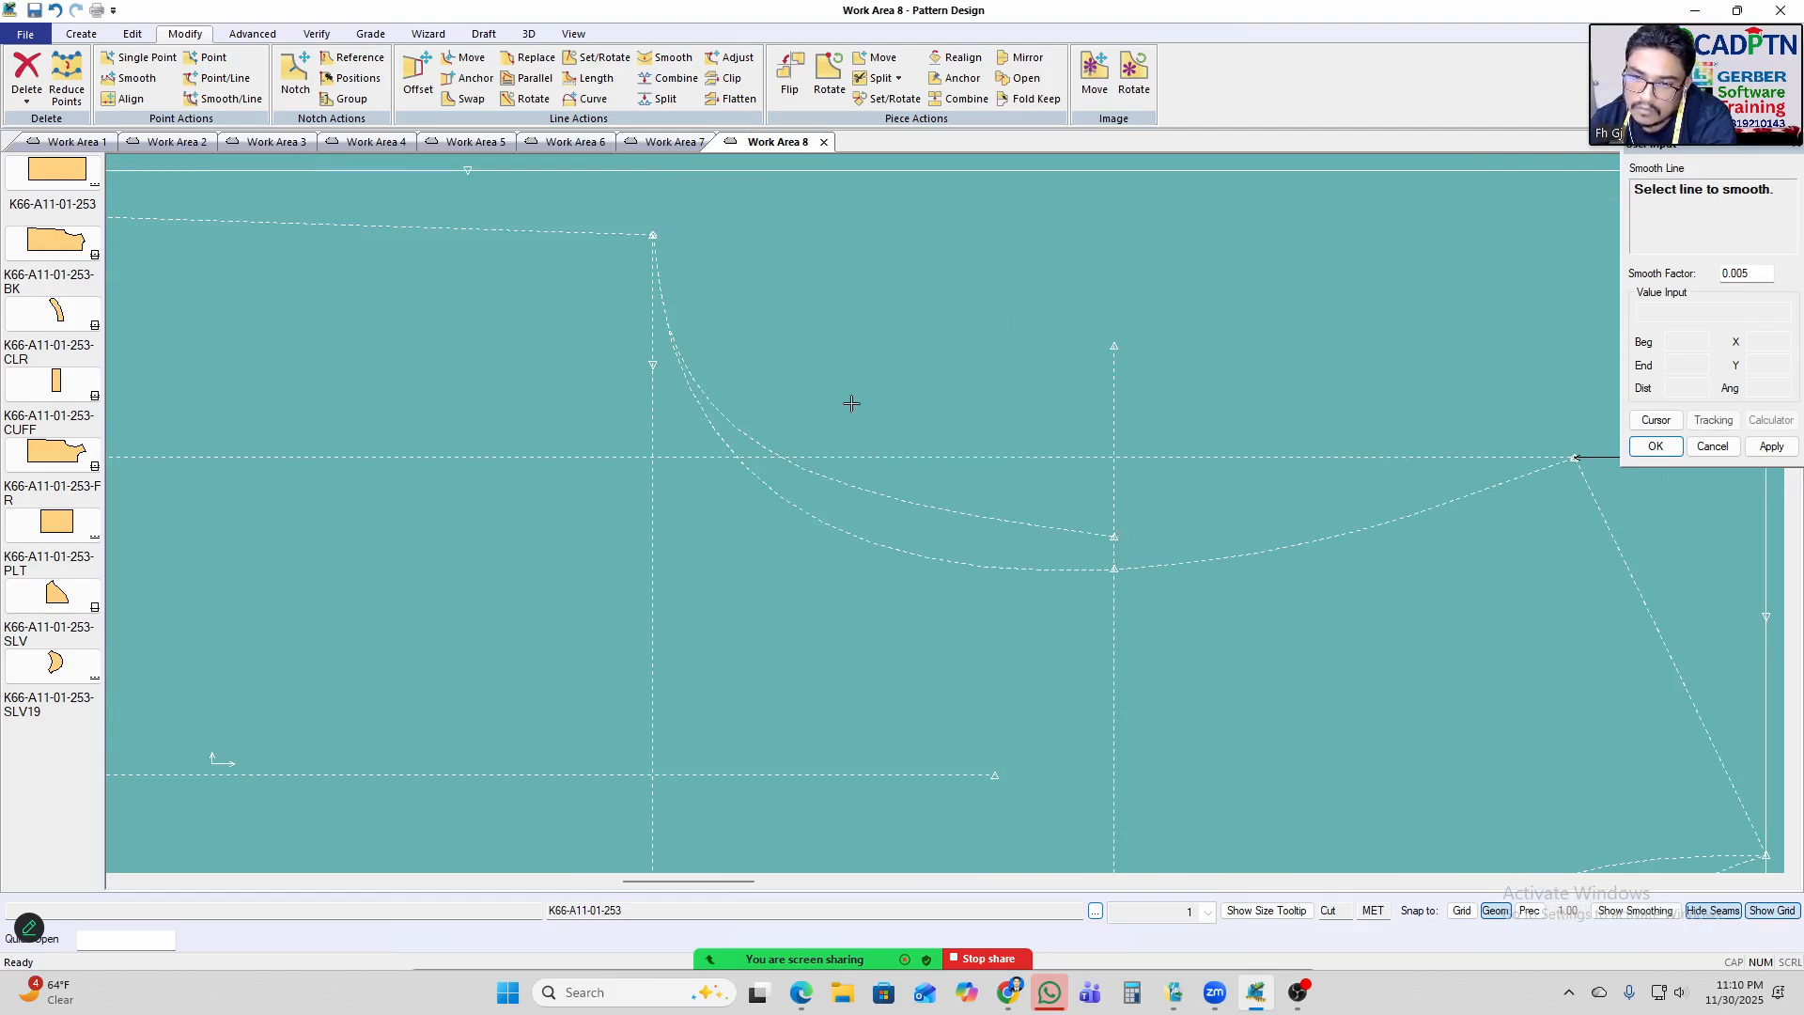
Delete the remaining underarm-side half of the upper armhole curve.
click(876, 492)
right_click(927, 281)
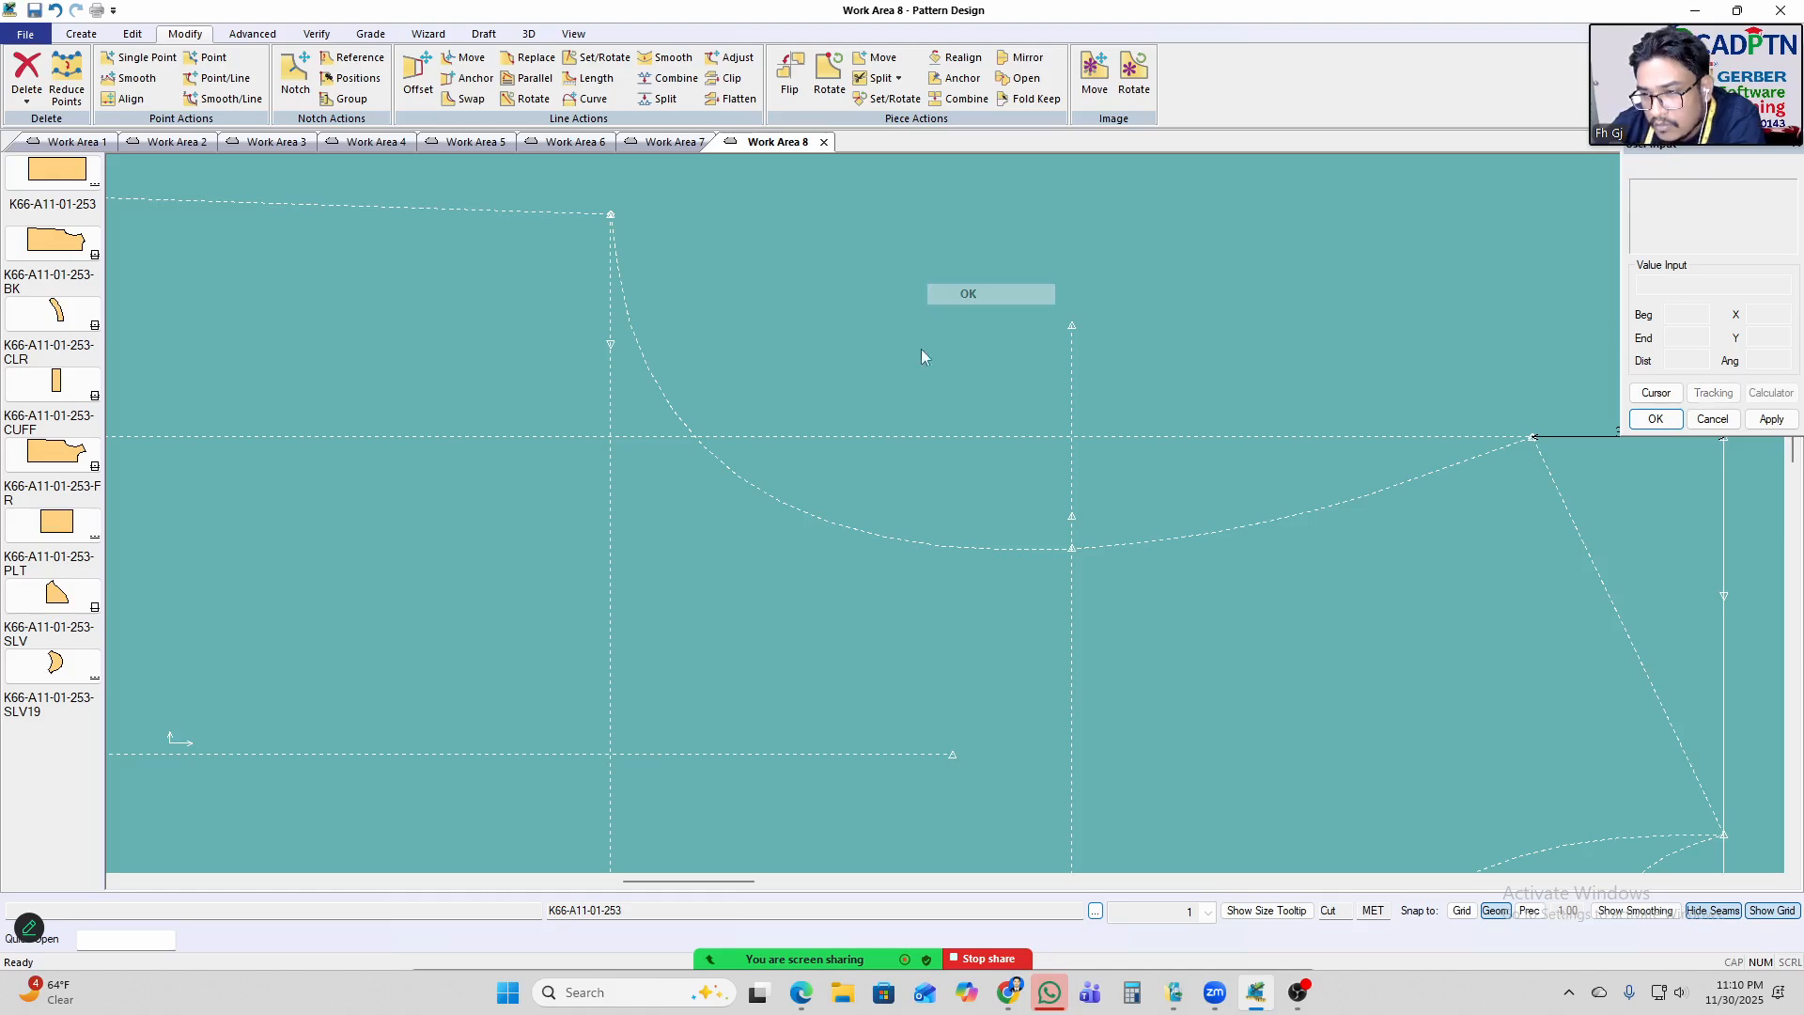
click(940, 293)
scroll(866, 322, down, 2)
scroll(862, 363, up, 6)
middle_drag(871, 386, 877, 439)
scroll(1092, 567, down, 3)
Mirror the armhole curve across the side seam line to check how it flows through the underarm point.
click(88, 35)
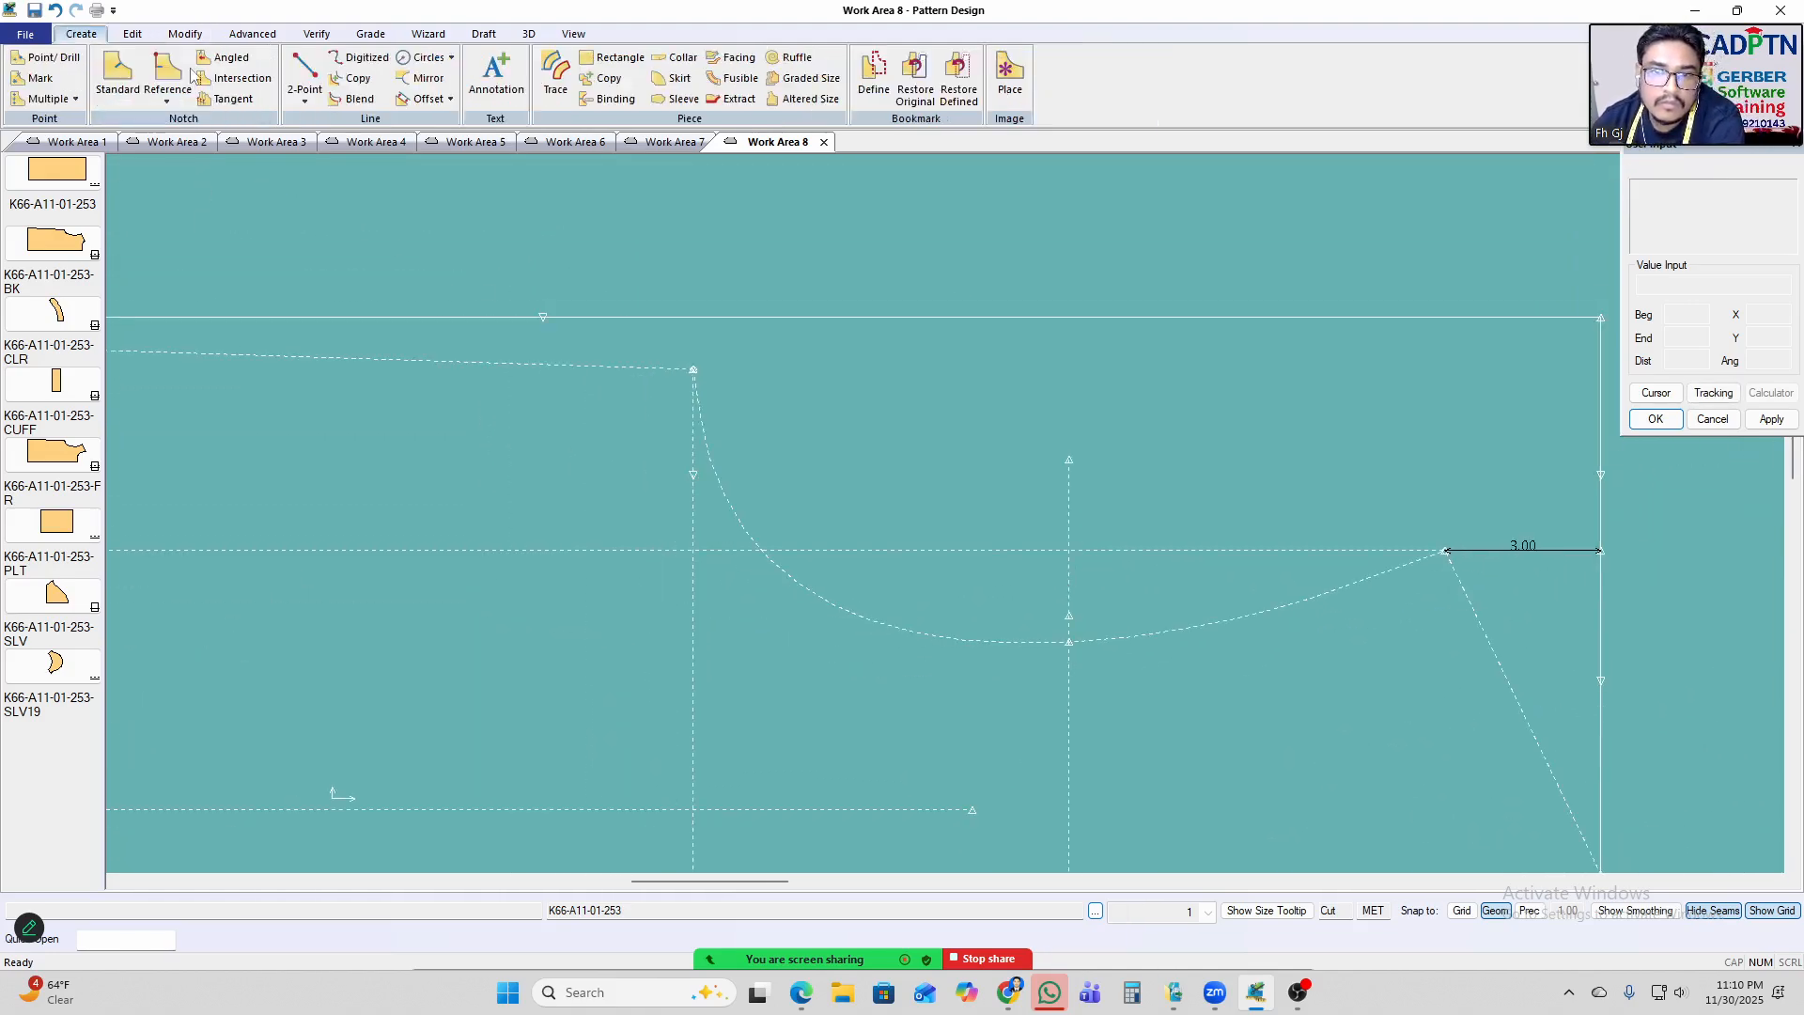
click(427, 78)
click(733, 524)
right_click(778, 399)
click(794, 408)
click(602, 368)
scroll(705, 456, down, 2)
scroll(795, 443, up, 3)
right_click(854, 368)
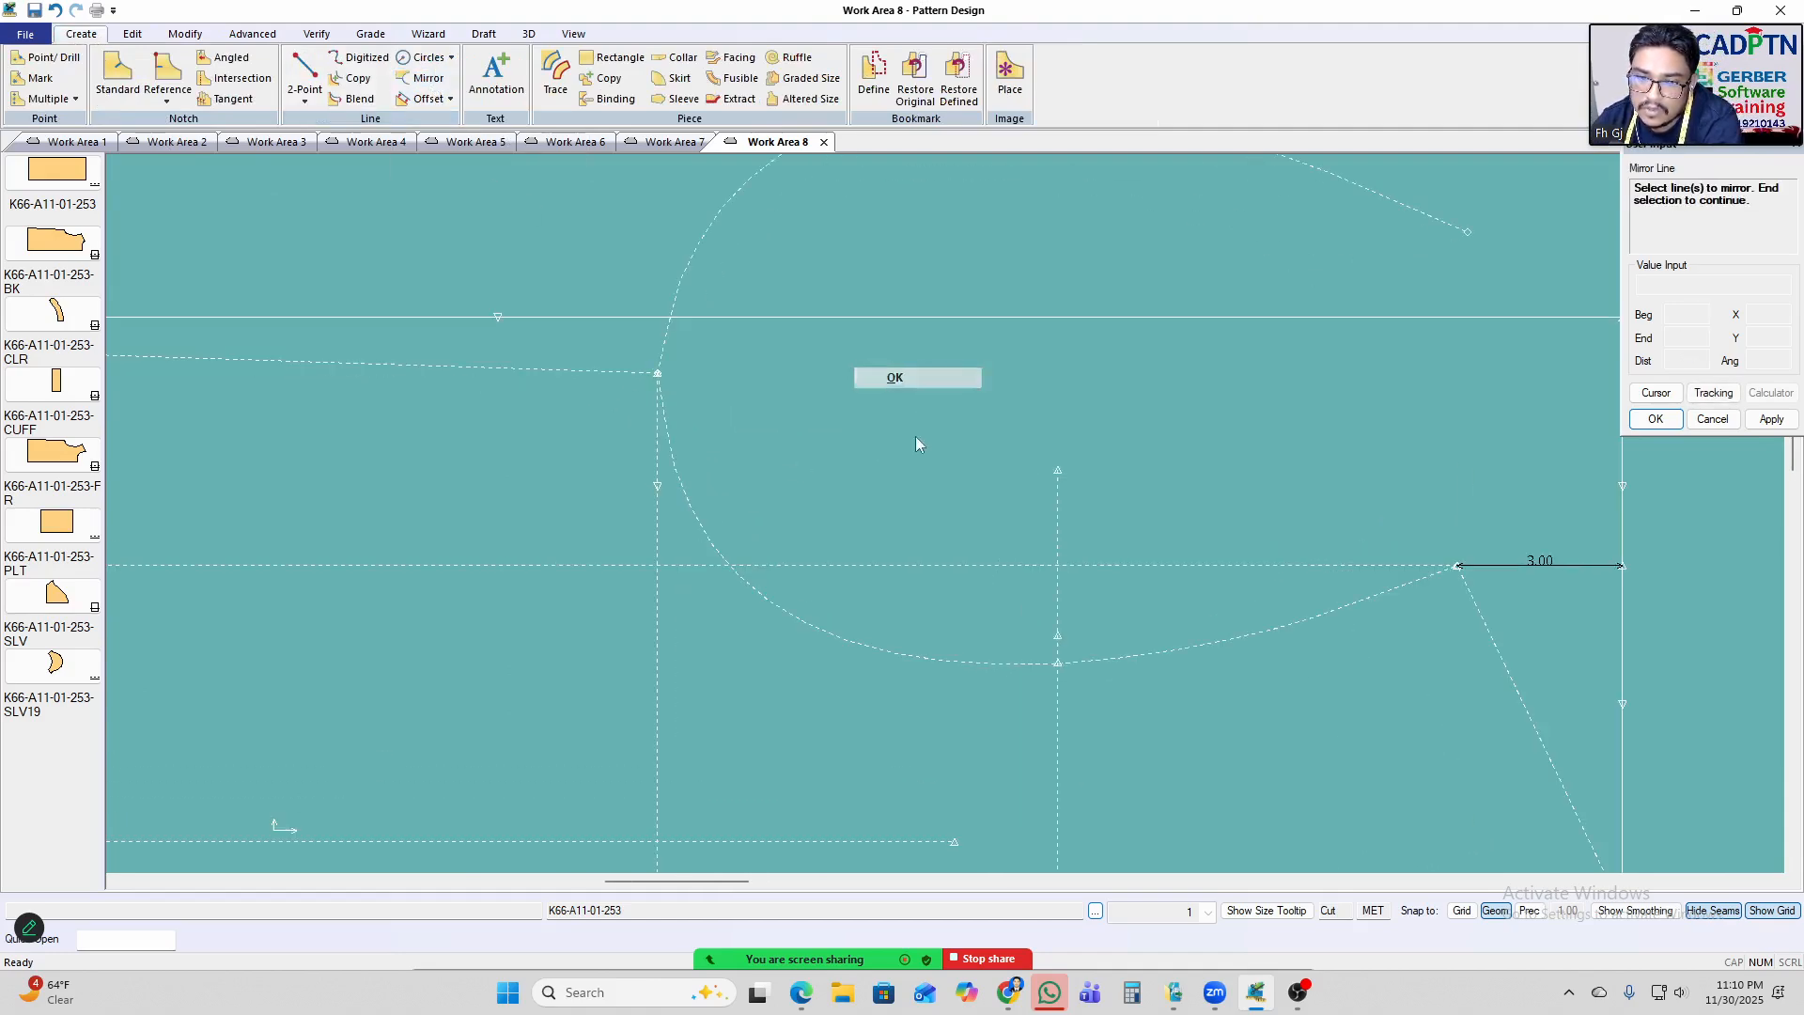
click(918, 384)
scroll(953, 525, up, 1)
middle_drag(948, 502, 941, 463)
scroll(940, 463, up, 1)
Use Move Smooth to shift the underarm-side armhole point horizontally about 0.48 toward the hem, limiting the change to below the chest guide line.
key(alt+m)
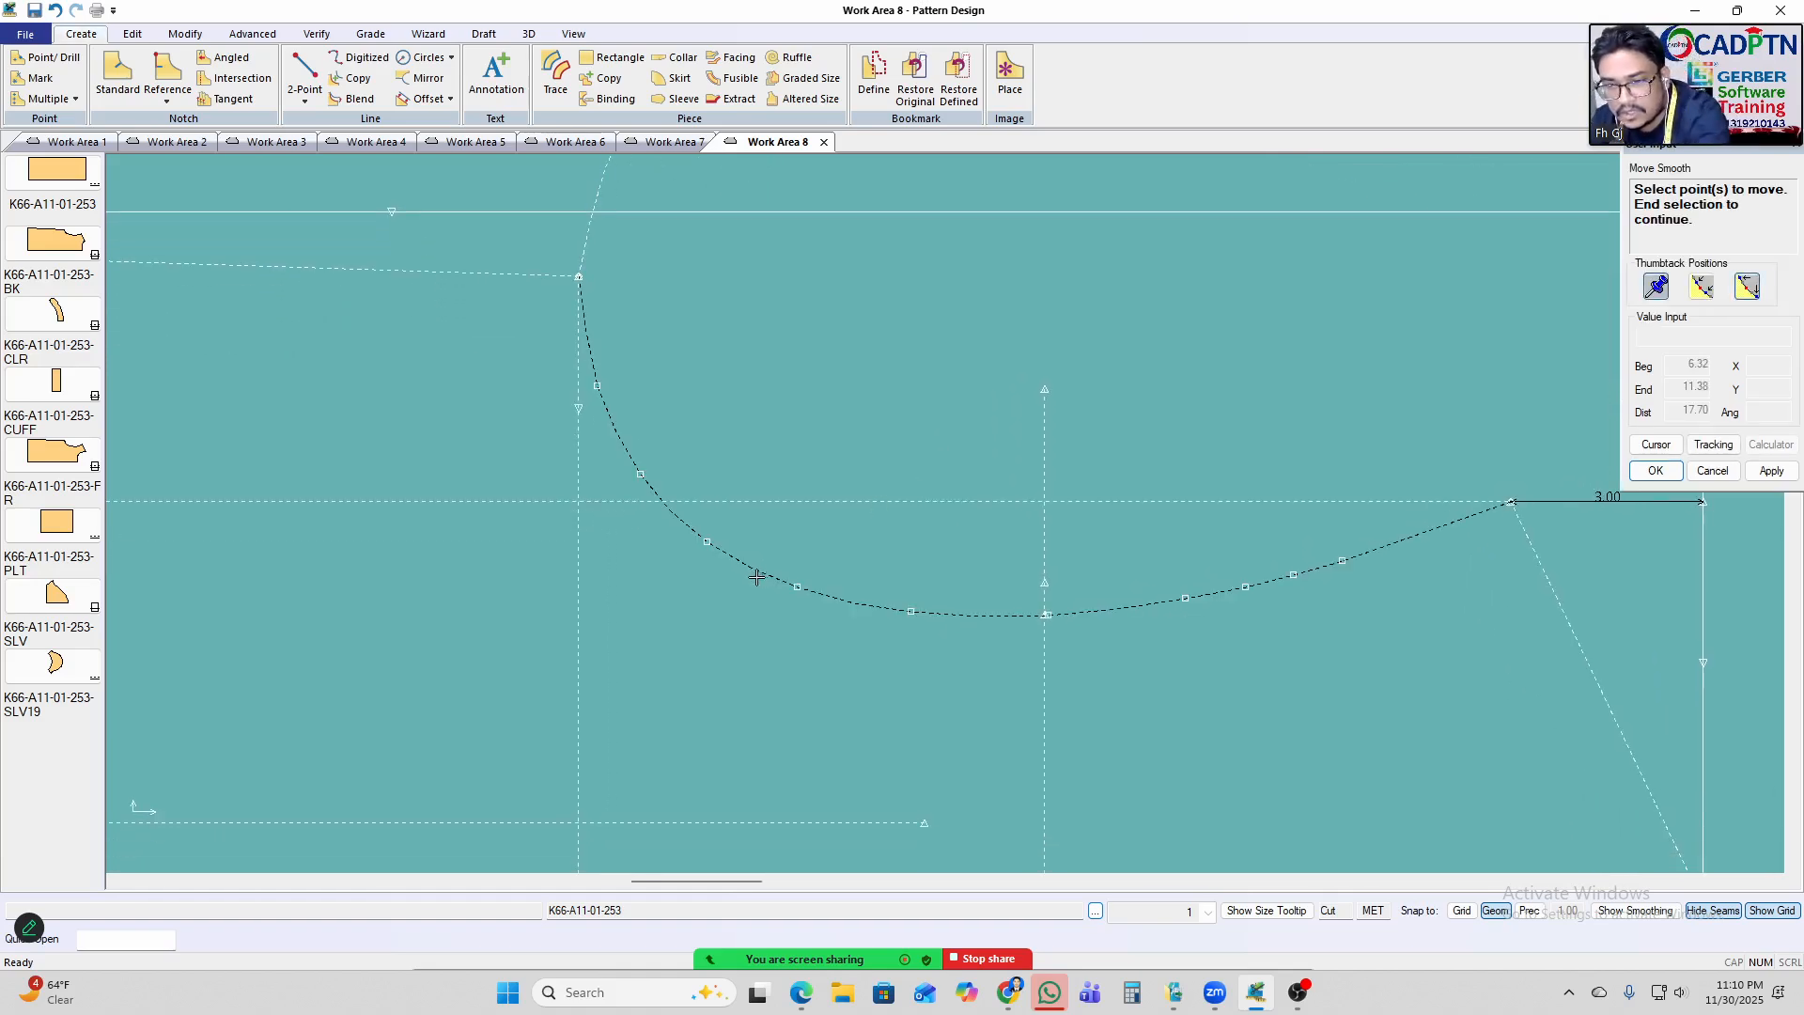
click(779, 599)
scroll(627, 386, down, 1)
right_click(802, 284)
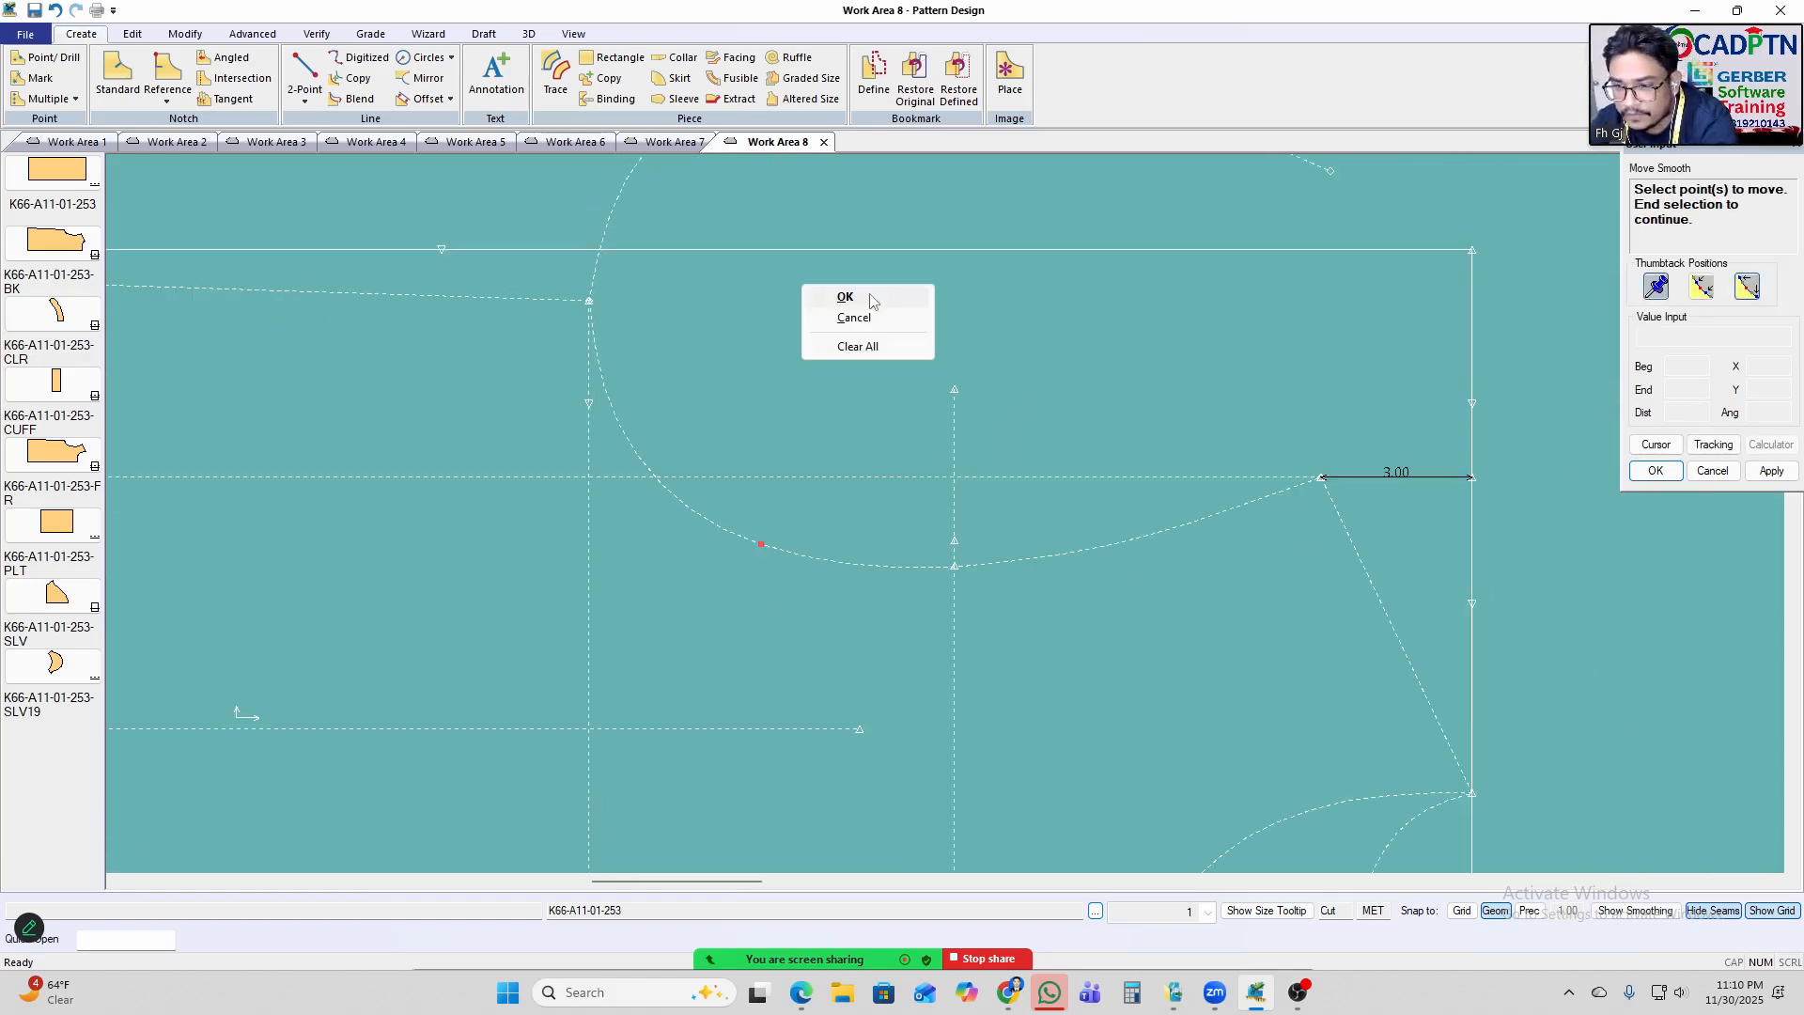
click(832, 294)
scroll(1004, 656, up, 1)
click(939, 534)
right_click(1114, 421)
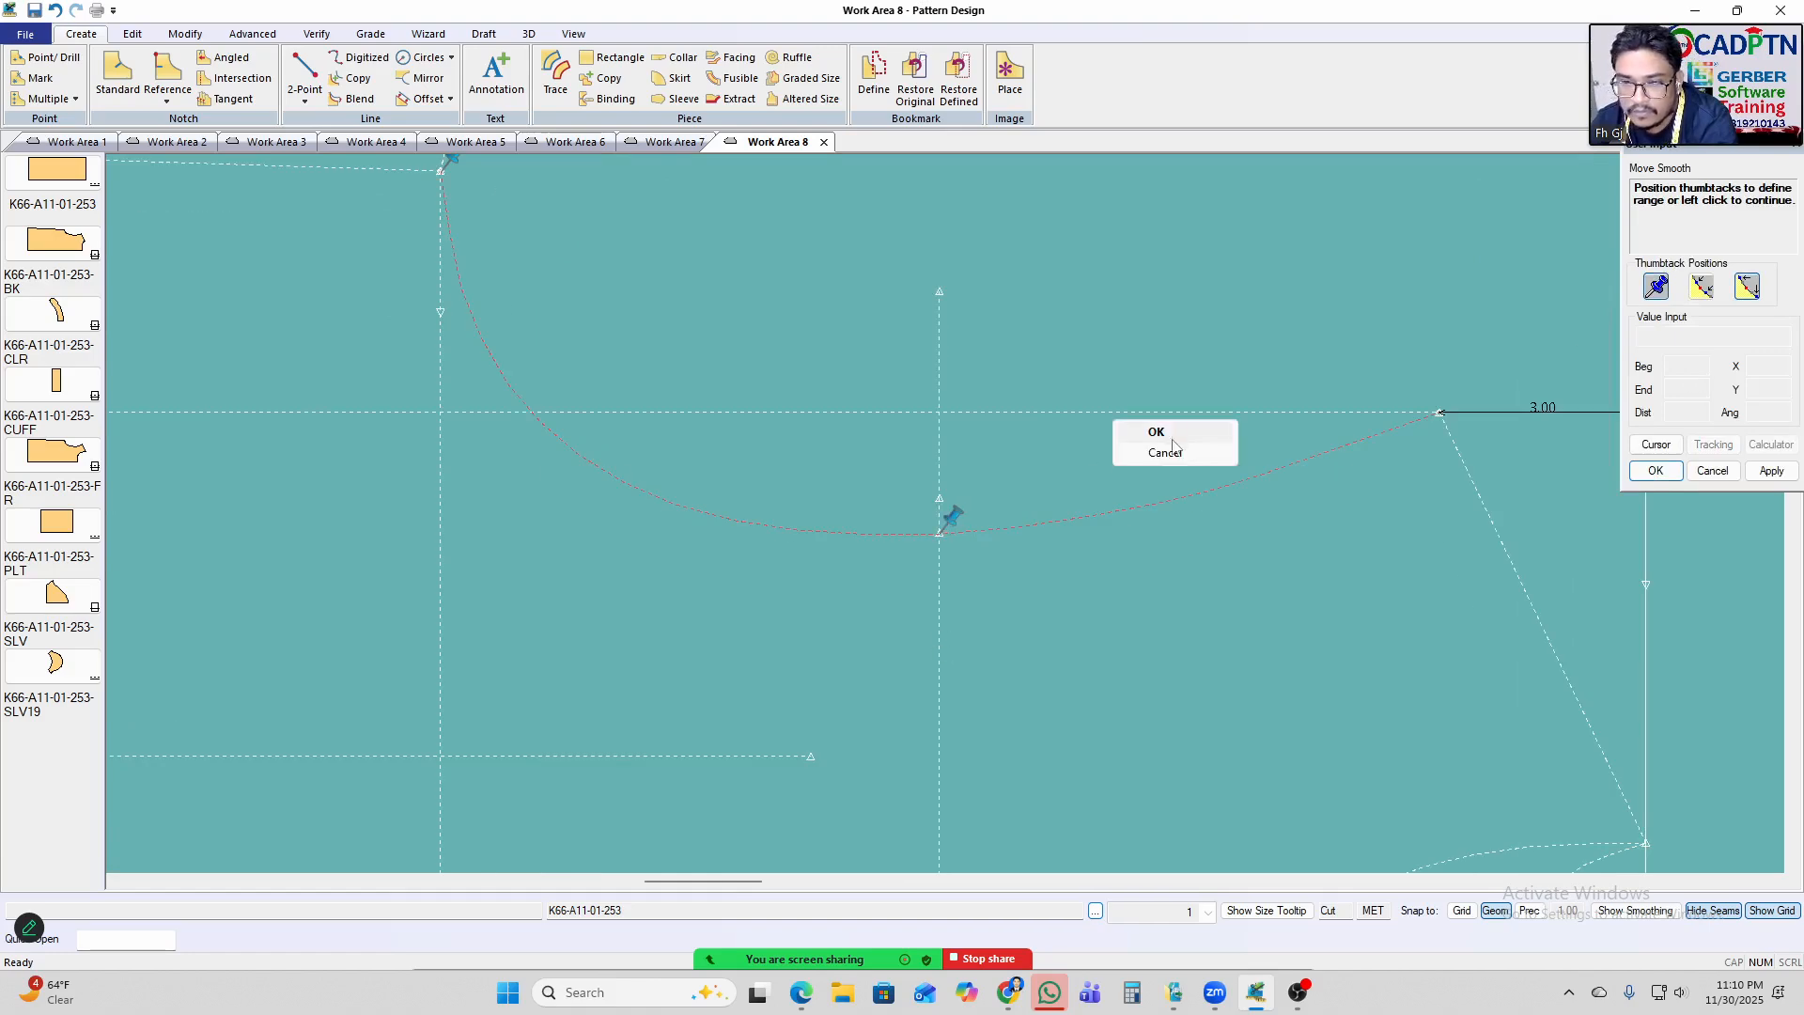
click(1162, 433)
right_click(851, 447)
click(902, 708)
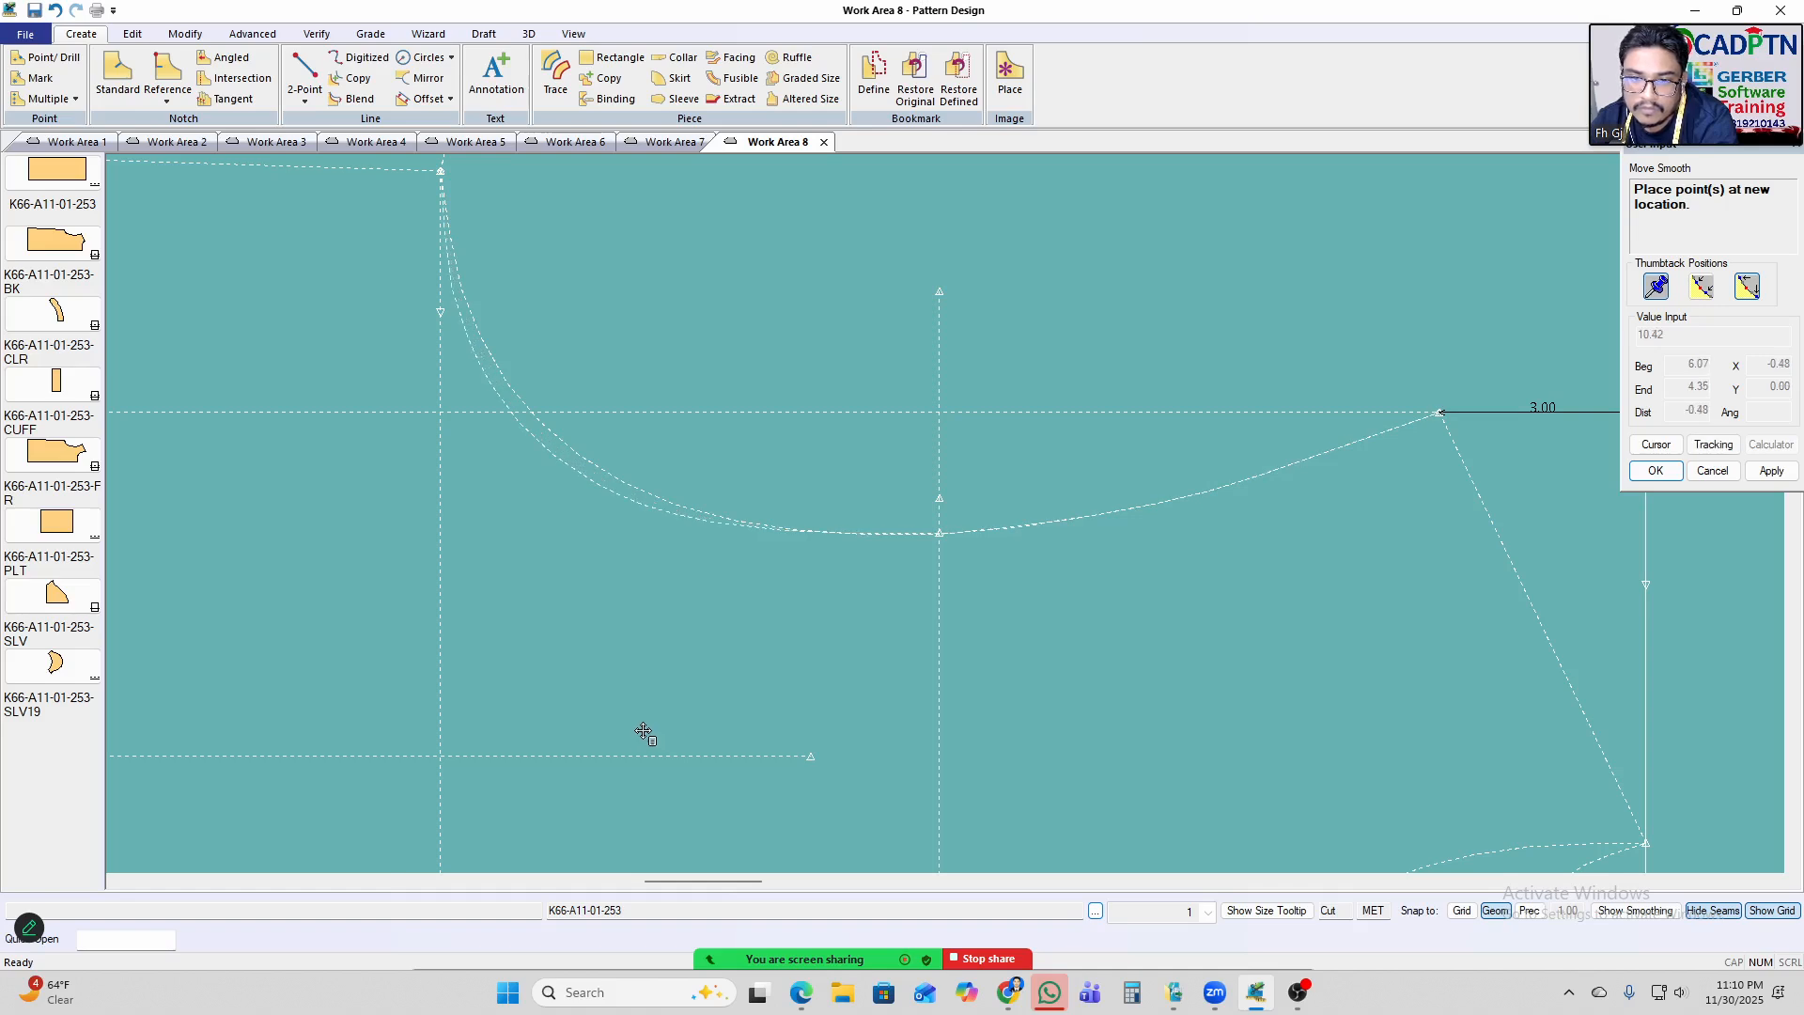
click(647, 727)
right_click(892, 380)
click(923, 391)
scroll(762, 412, down, 2)
Delete the mirrored copy of the armhole curve.
middle_drag(761, 412, 881, 552)
key(Delete)
click(793, 209)
right_click(796, 208)
click(860, 217)
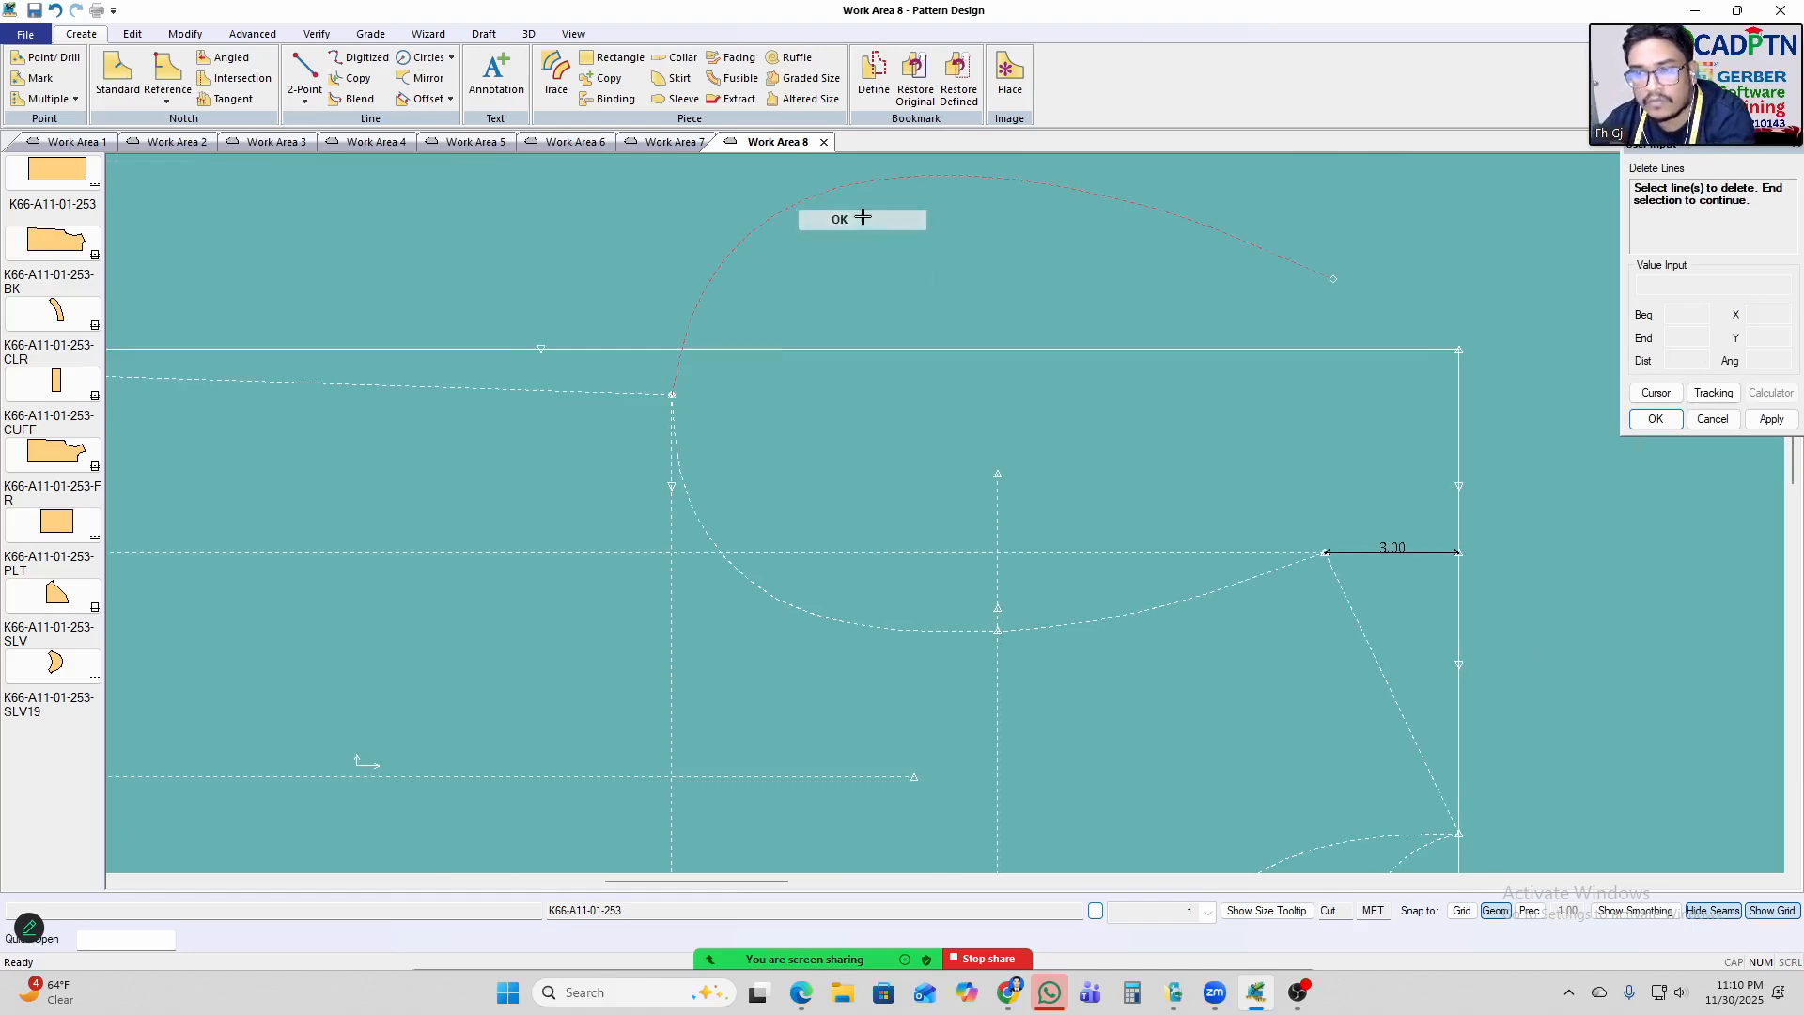
Mirror the armhole curve across the side seam line to check its flow through the underarm point.
click(423, 78)
click(844, 620)
right_click(918, 435)
click(947, 447)
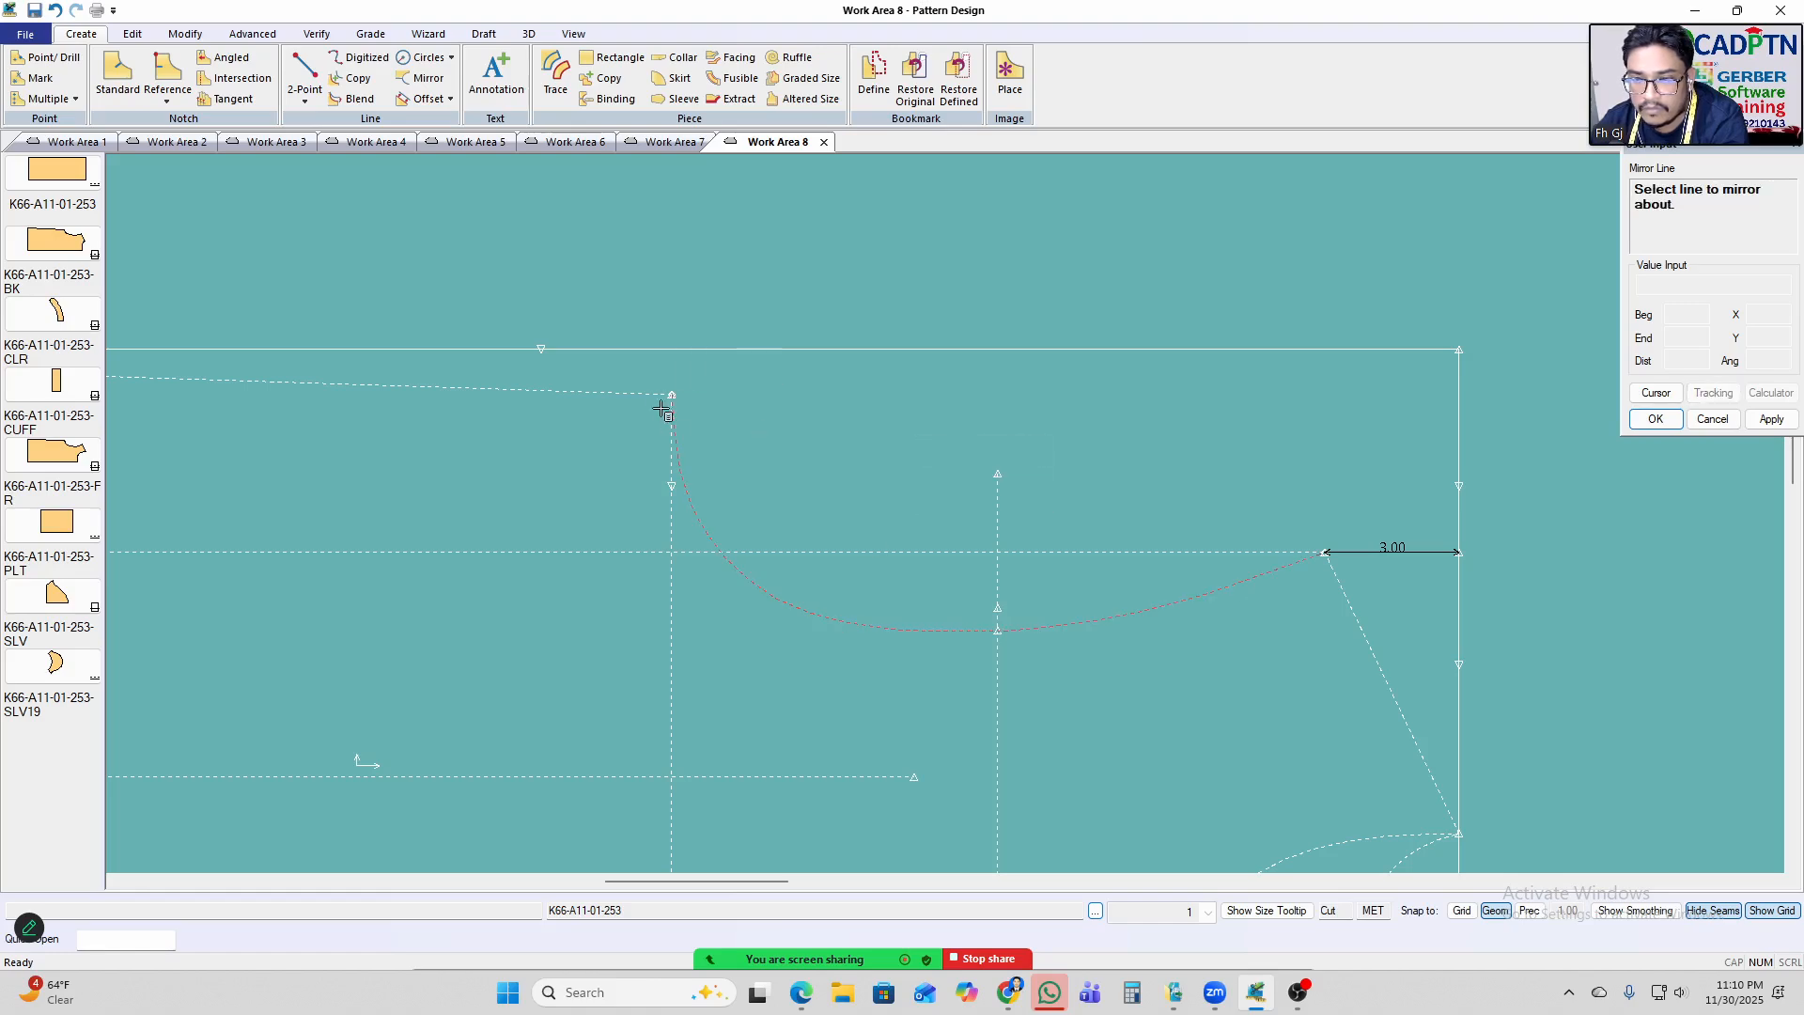
click(643, 392)
right_click(872, 262)
click(902, 268)
scroll(985, 225, down, 3)
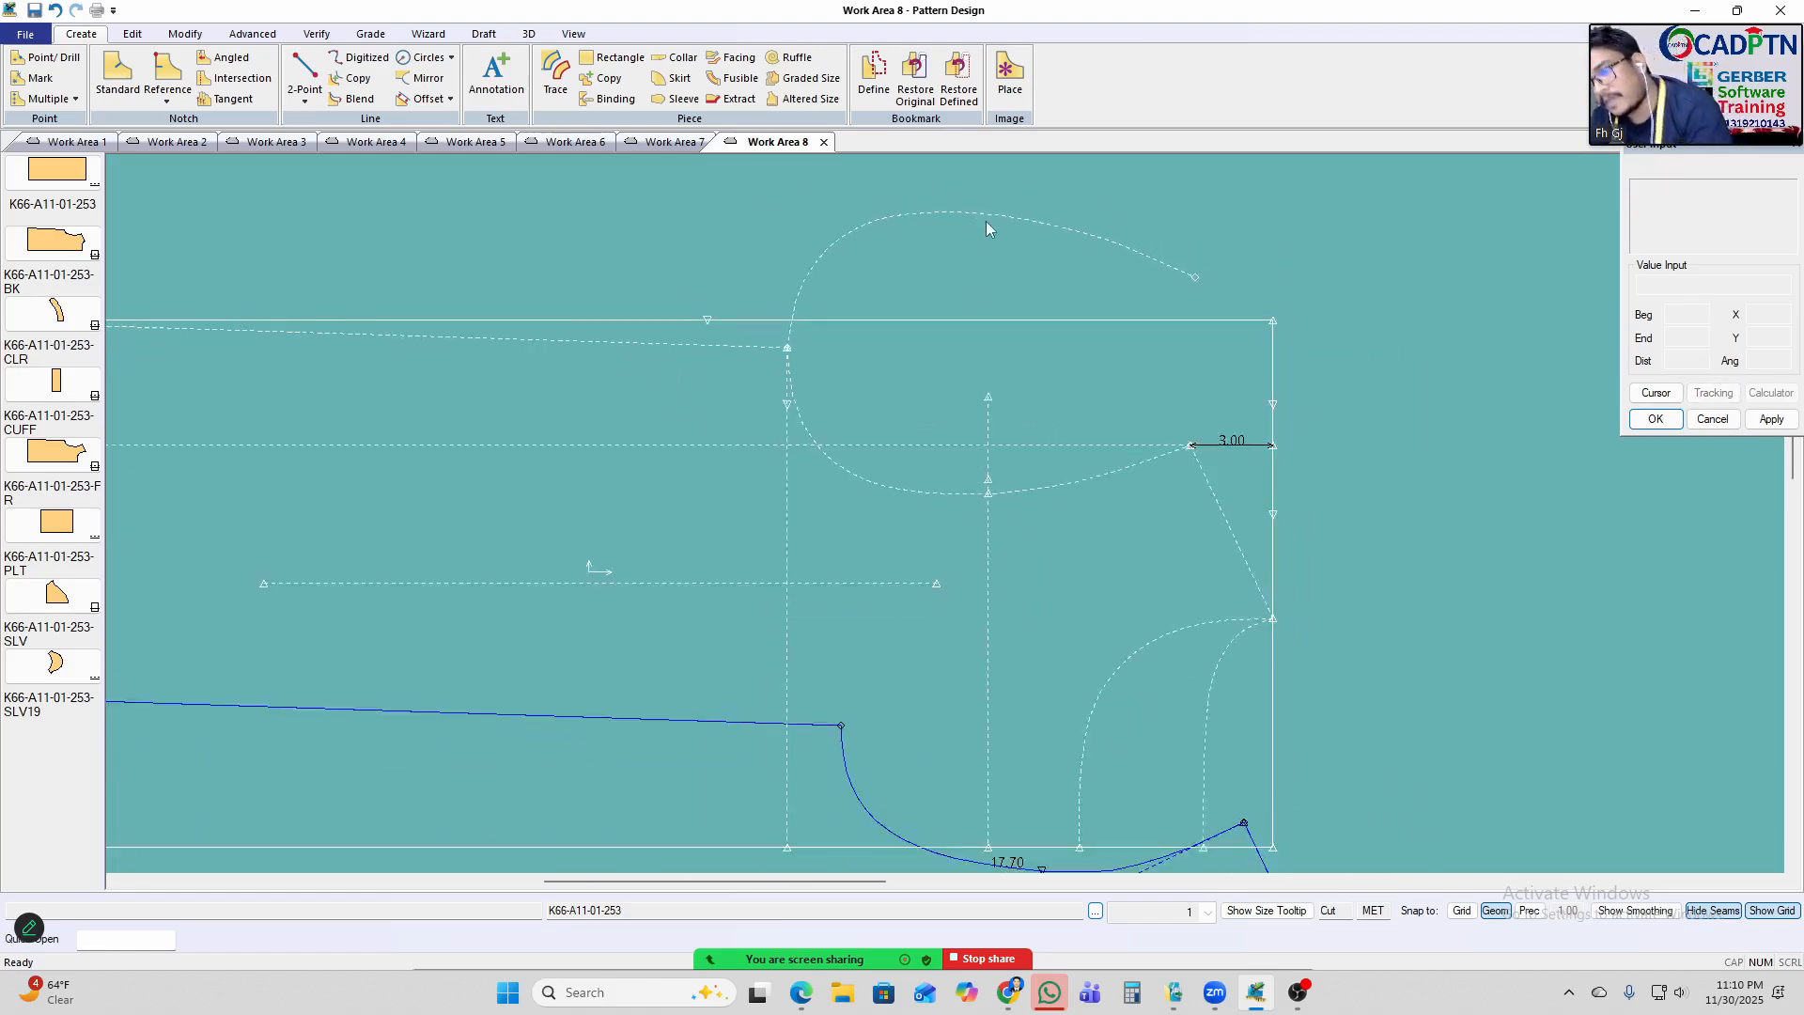
scroll(1037, 470, up, 5)
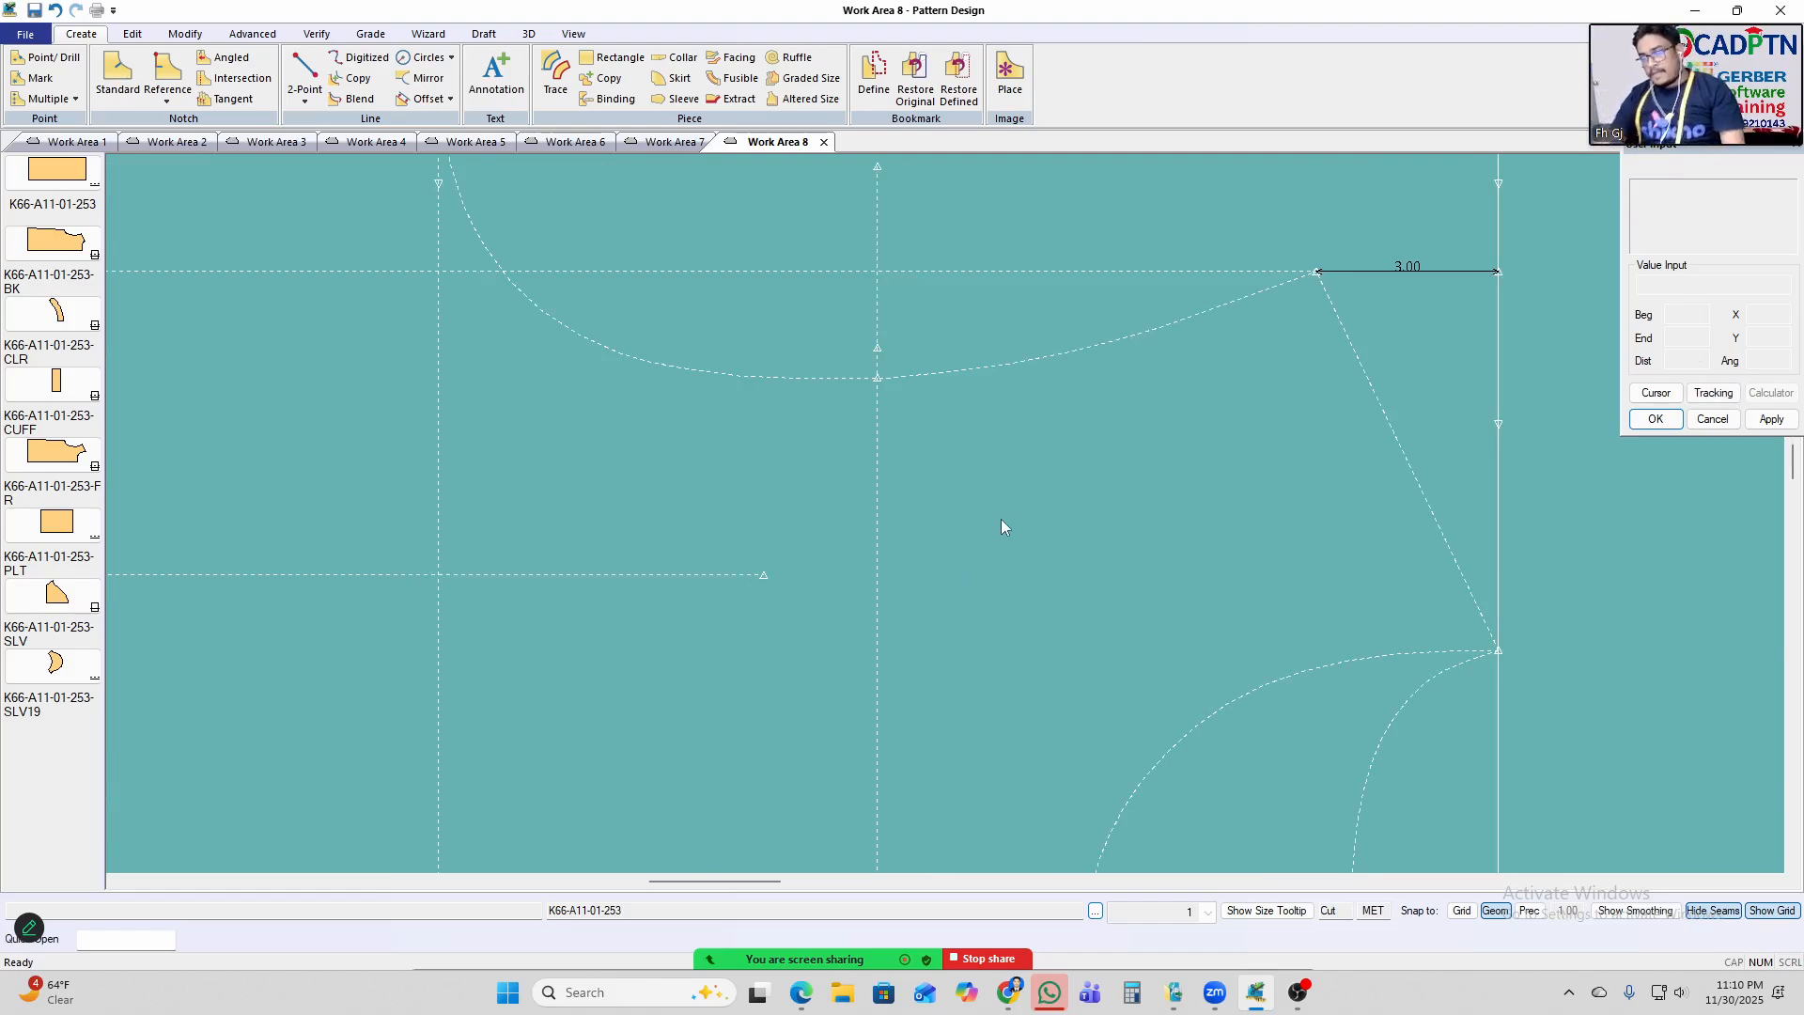
Draw a half perpendicular line from the shoulder line at its armhole end as a squareness guide.
click(303, 91)
click(348, 162)
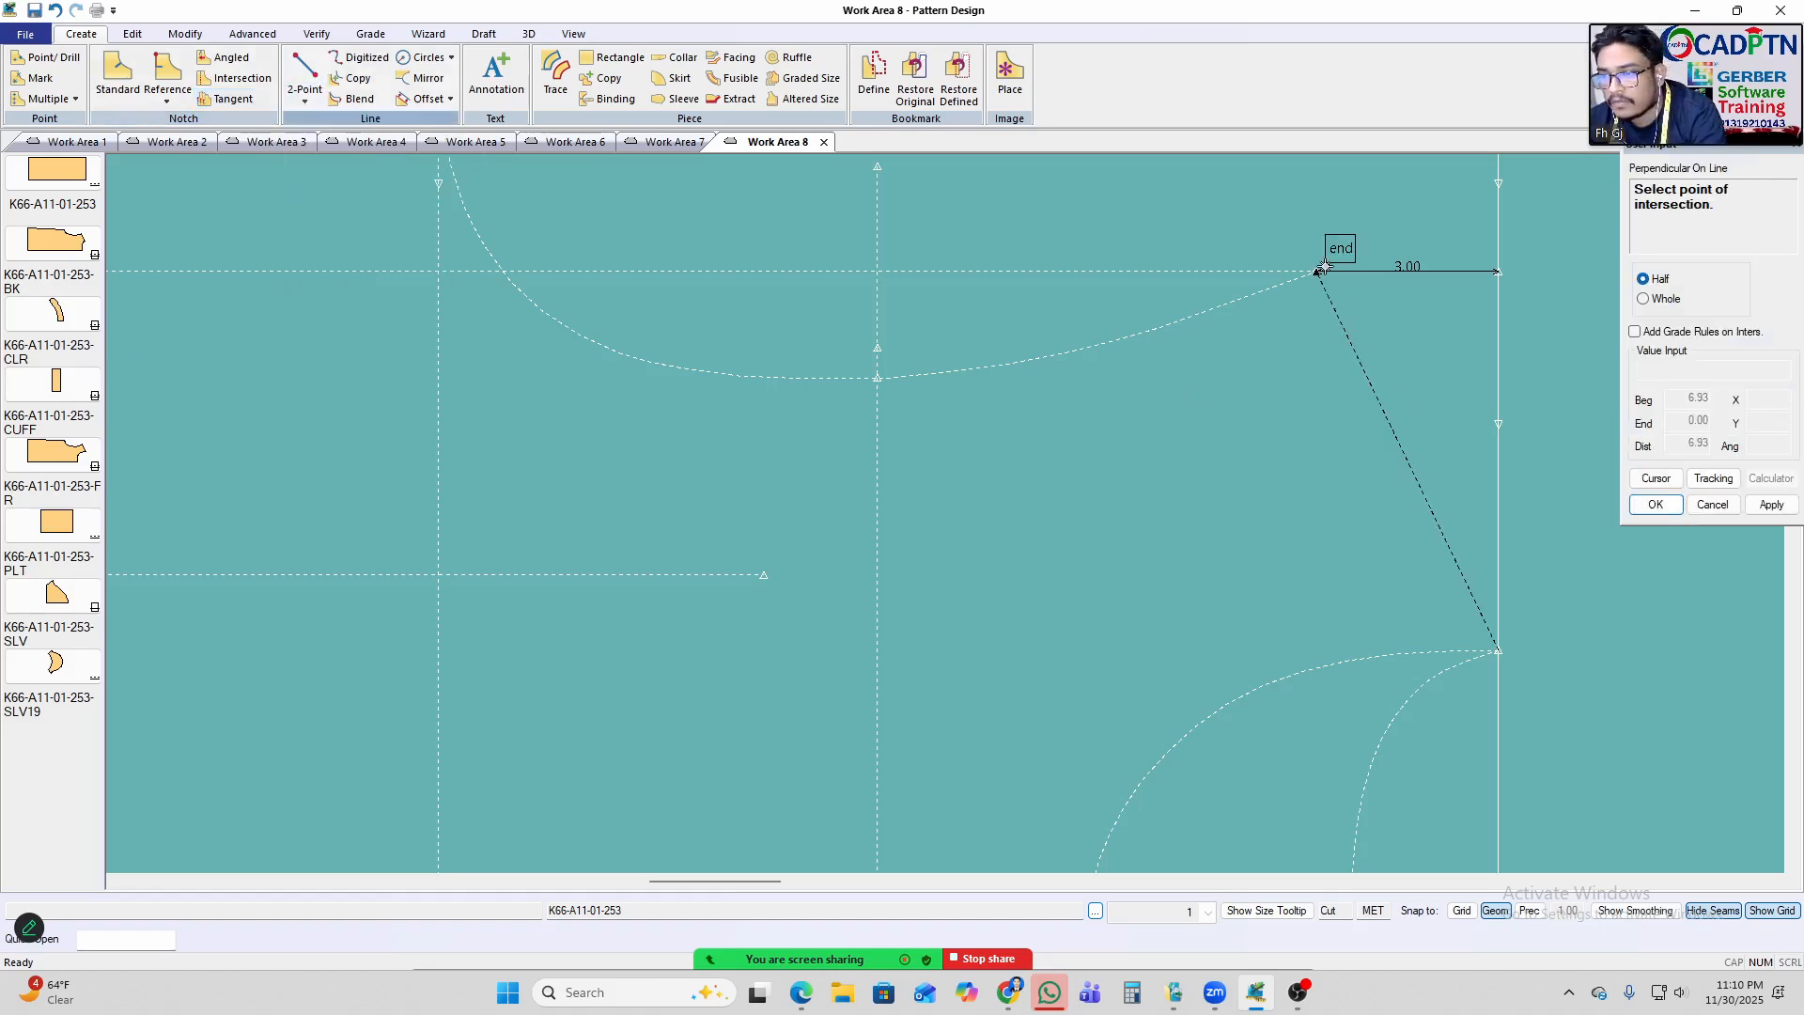
click(956, 492)
right_click(1313, 252)
click(1314, 254)
scroll(1221, 357, up, 3)
middle_drag(1216, 414, 1187, 453)
key(m)
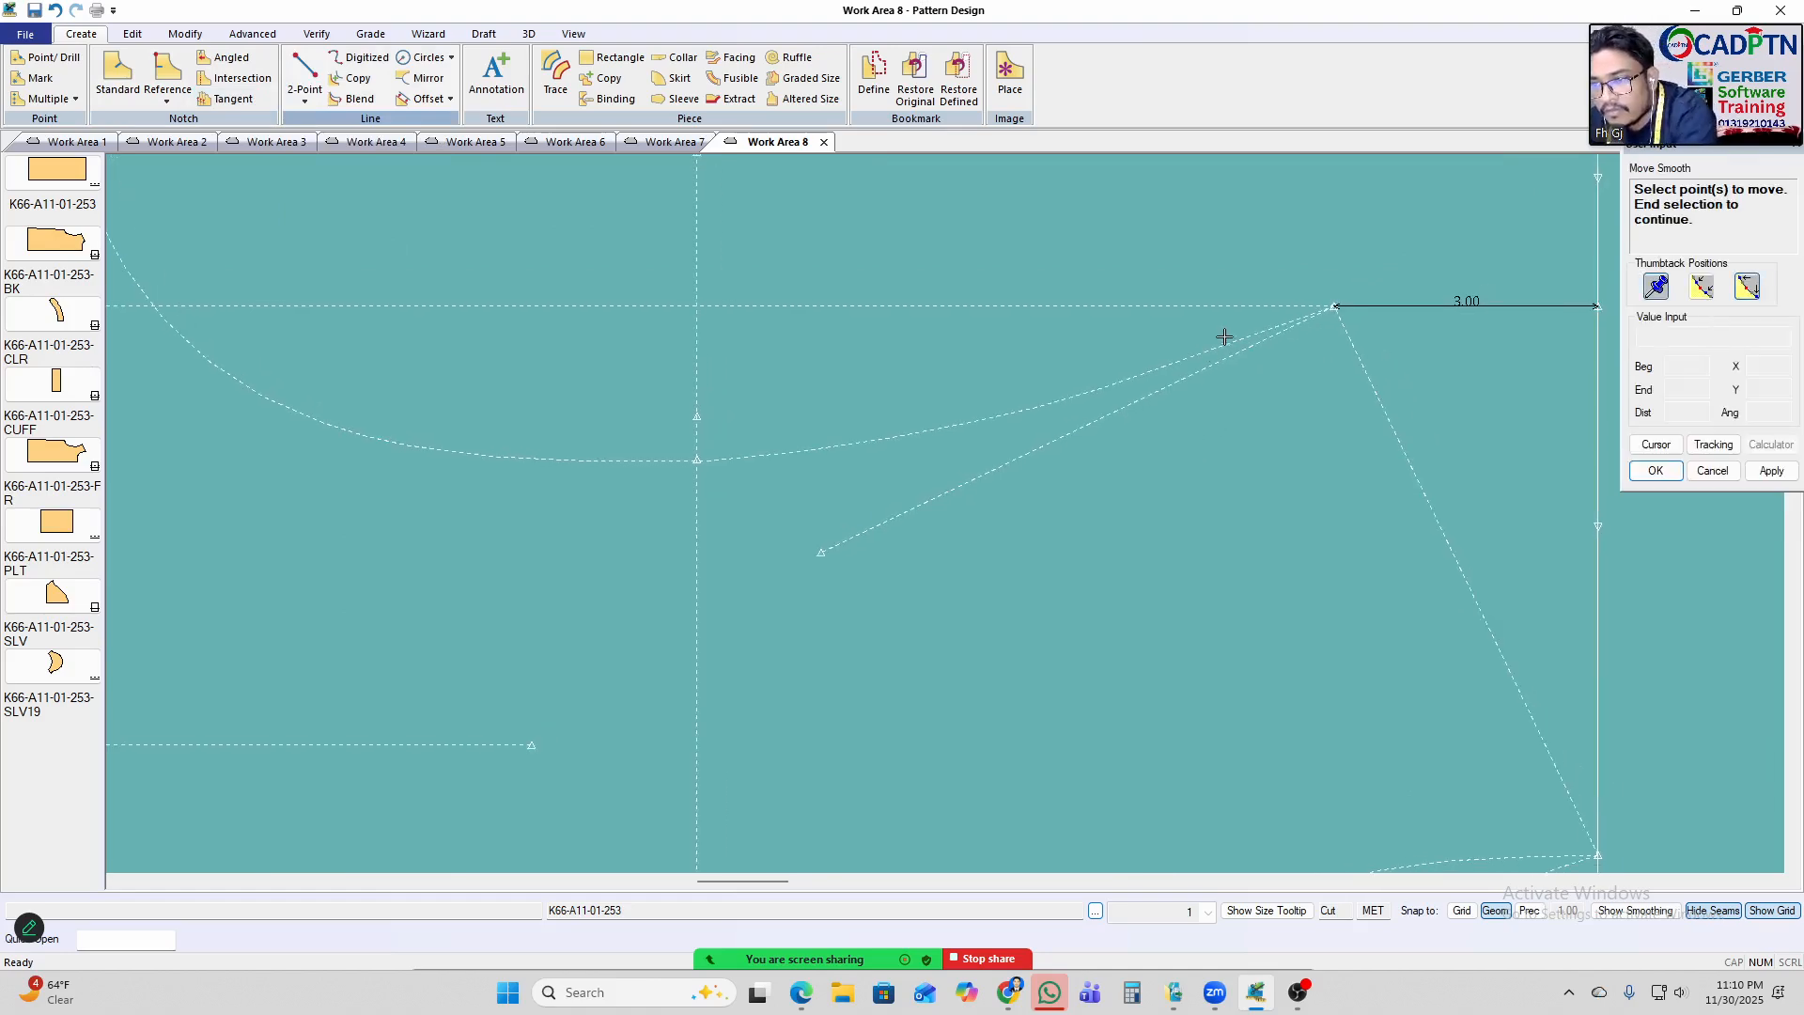
right_click(1286, 421)
click(1287, 422)
middle_drag(1273, 483, 1238, 509)
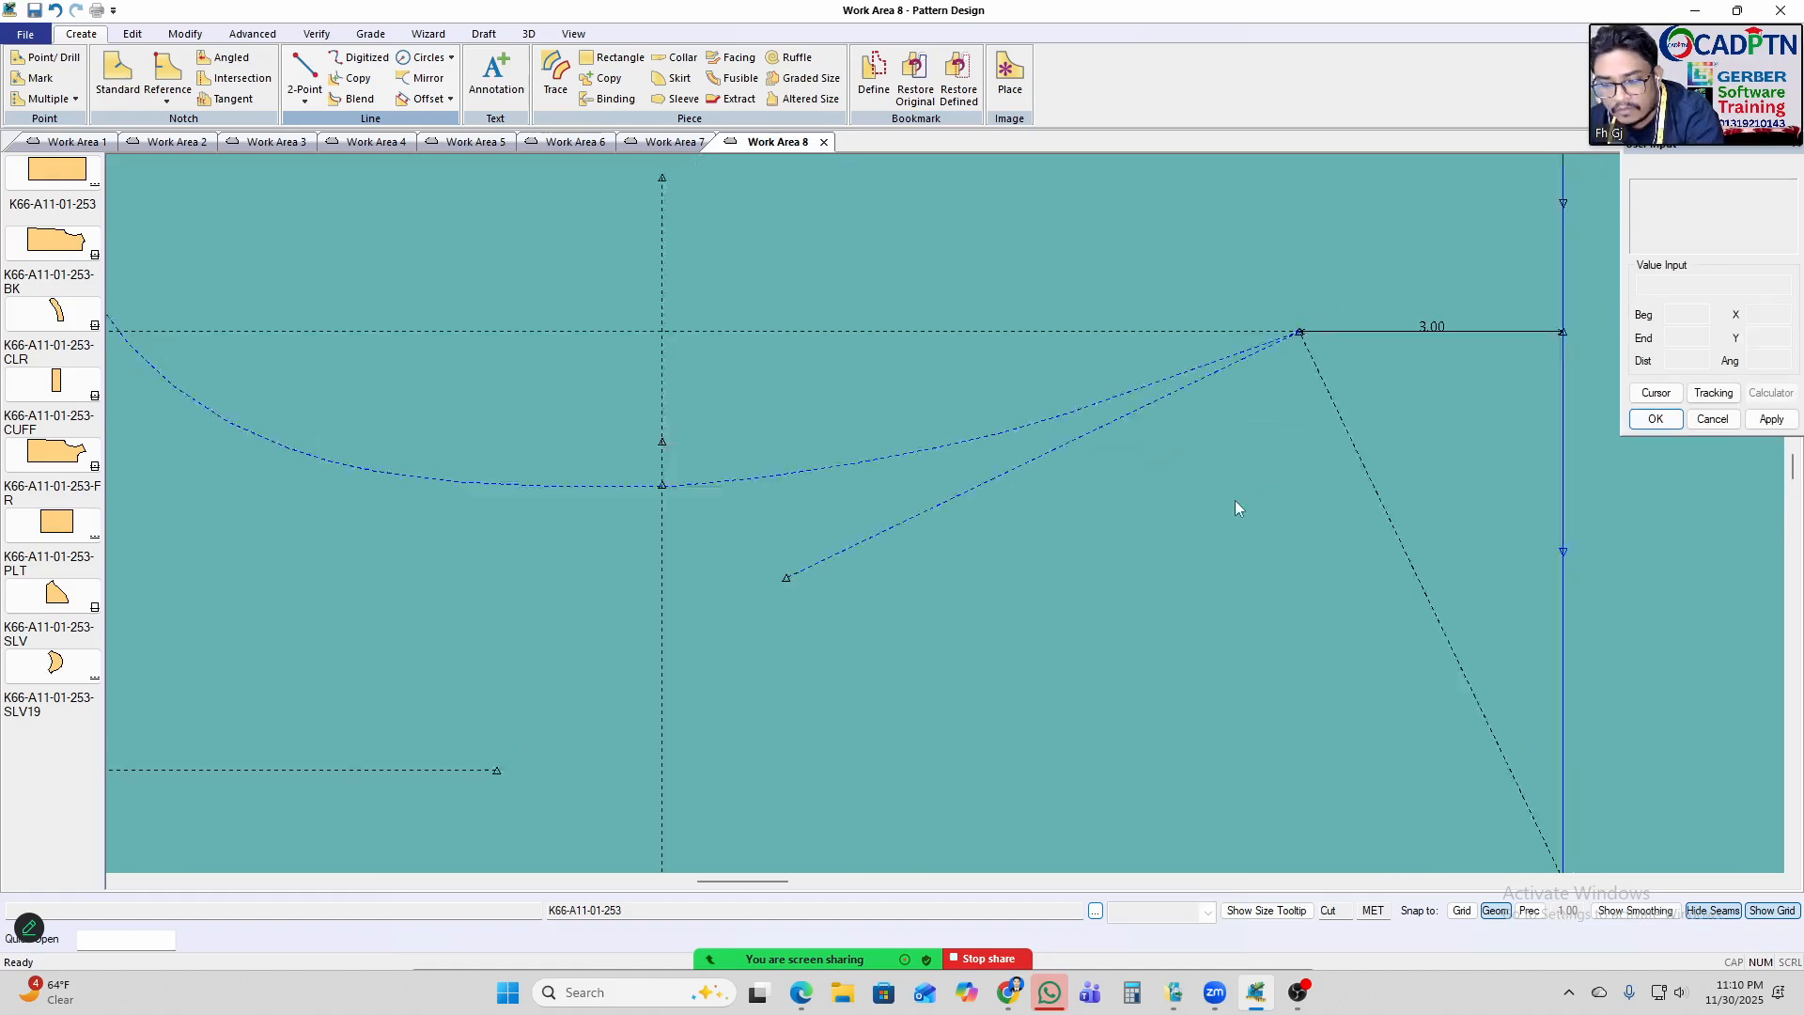
Add a point on the armhole curve just before the shoulder tip.
key(alt+a)
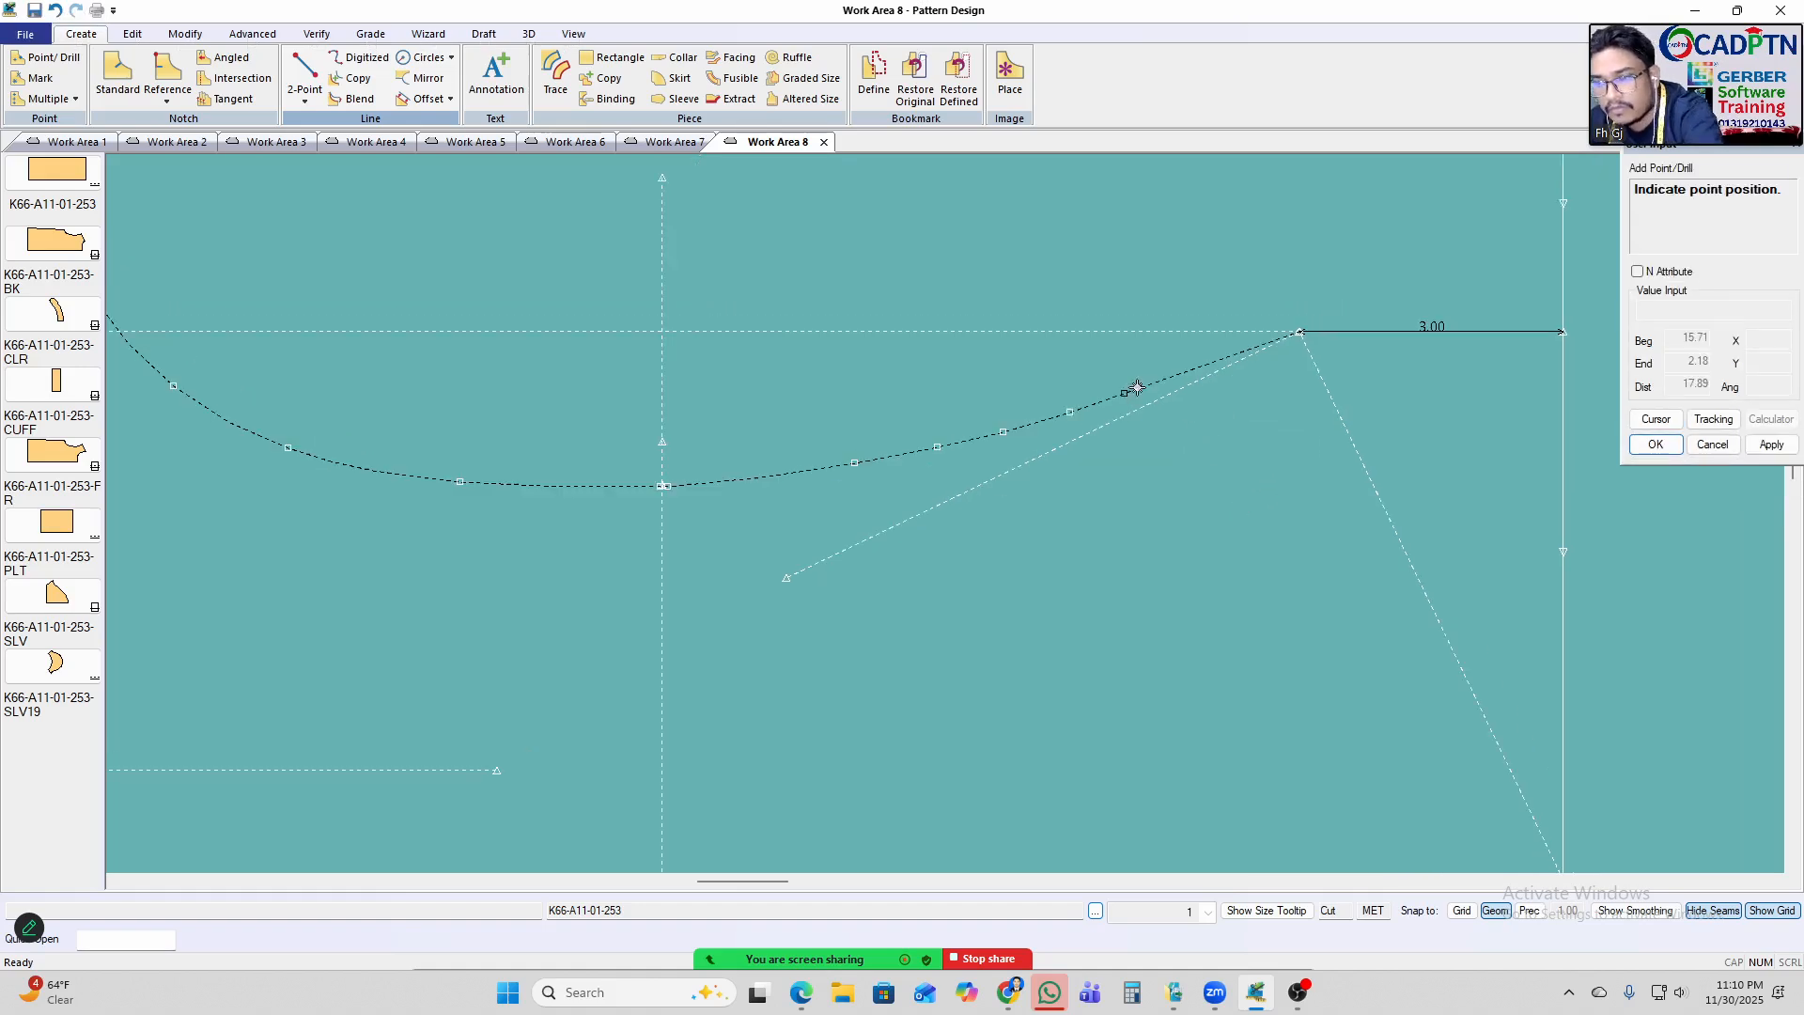
click(1195, 373)
right_click(1245, 249)
click(1244, 250)
middle_drag(1241, 487, 1246, 537)
Use Move Smooth to shift the new armhole point vertically about 0.06 toward the perpendicular guide, limiting the change between the vertical guide line and shoulder tip.
key(m)
click(1200, 416)
scroll(1218, 454, down, 3)
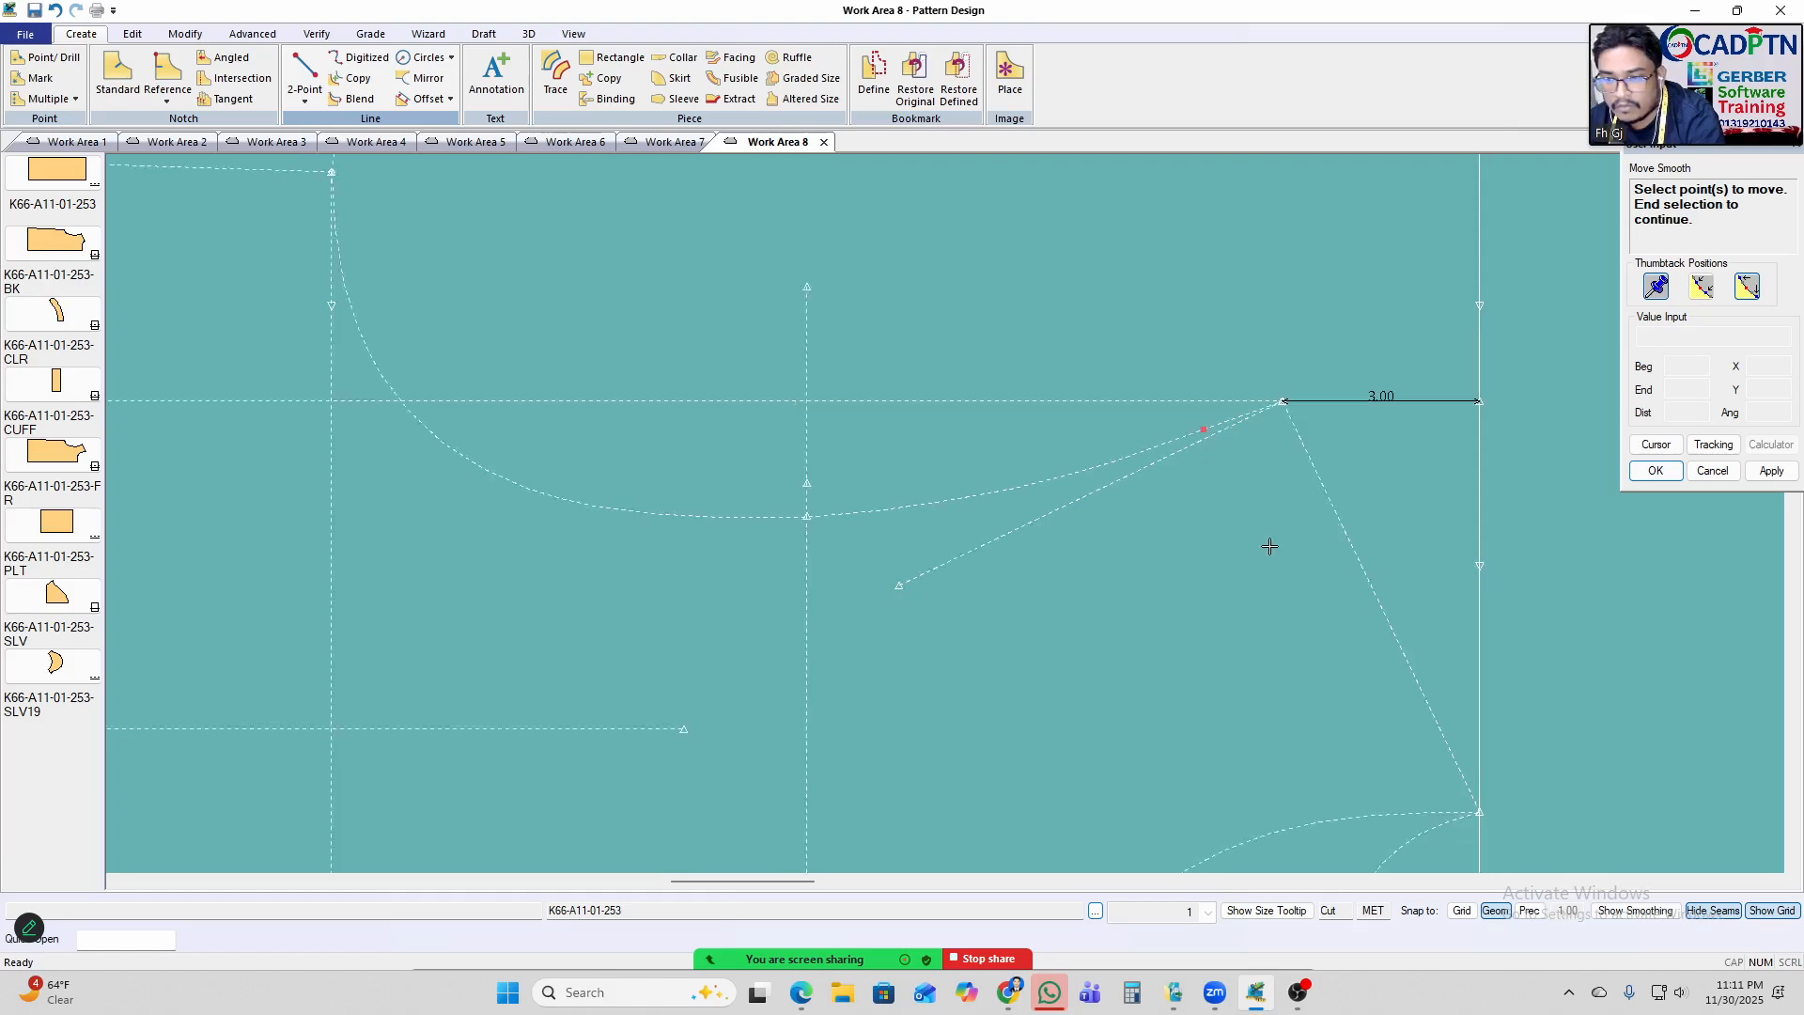
right_click(1222, 387)
click(1221, 387)
scroll(1209, 480, down, 2)
scroll(1059, 507, up, 3)
drag(757, 327, 1003, 598)
scroll(1448, 621, up, 3)
right_click(1194, 188)
click(1173, 203)
right_click(1161, 206)
click(1167, 485)
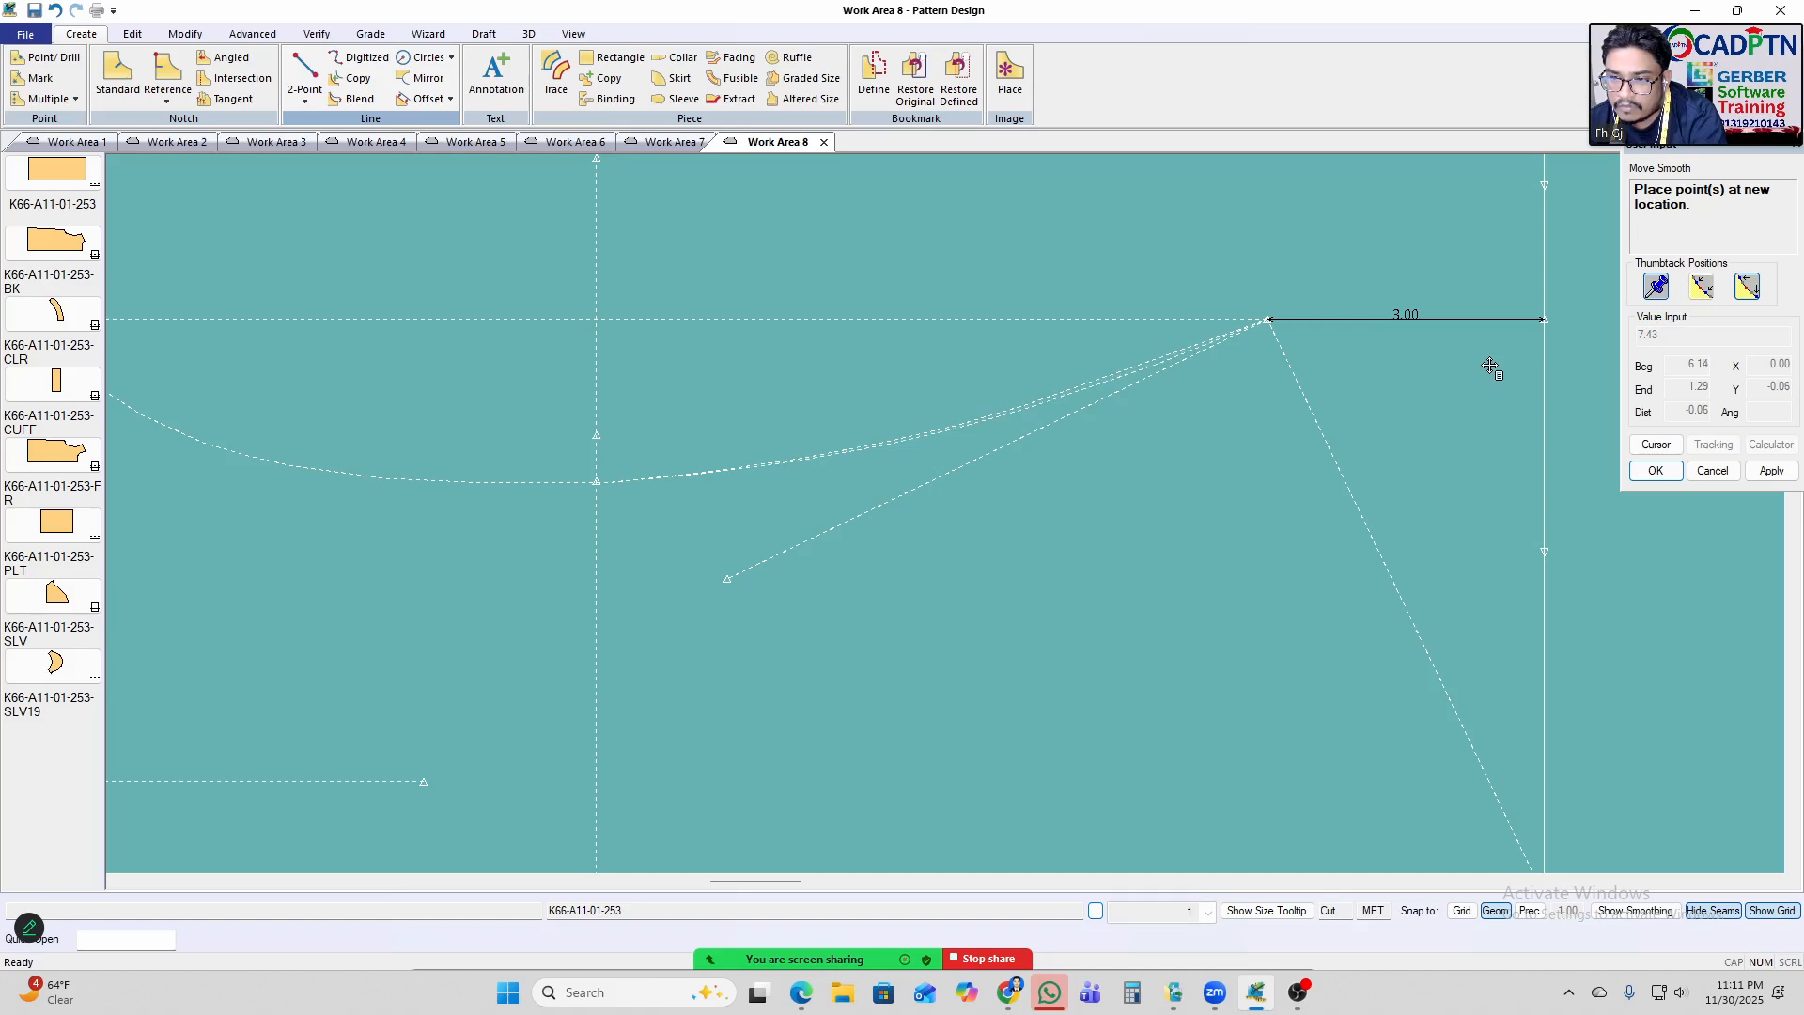
click(1489, 366)
right_click(1288, 256)
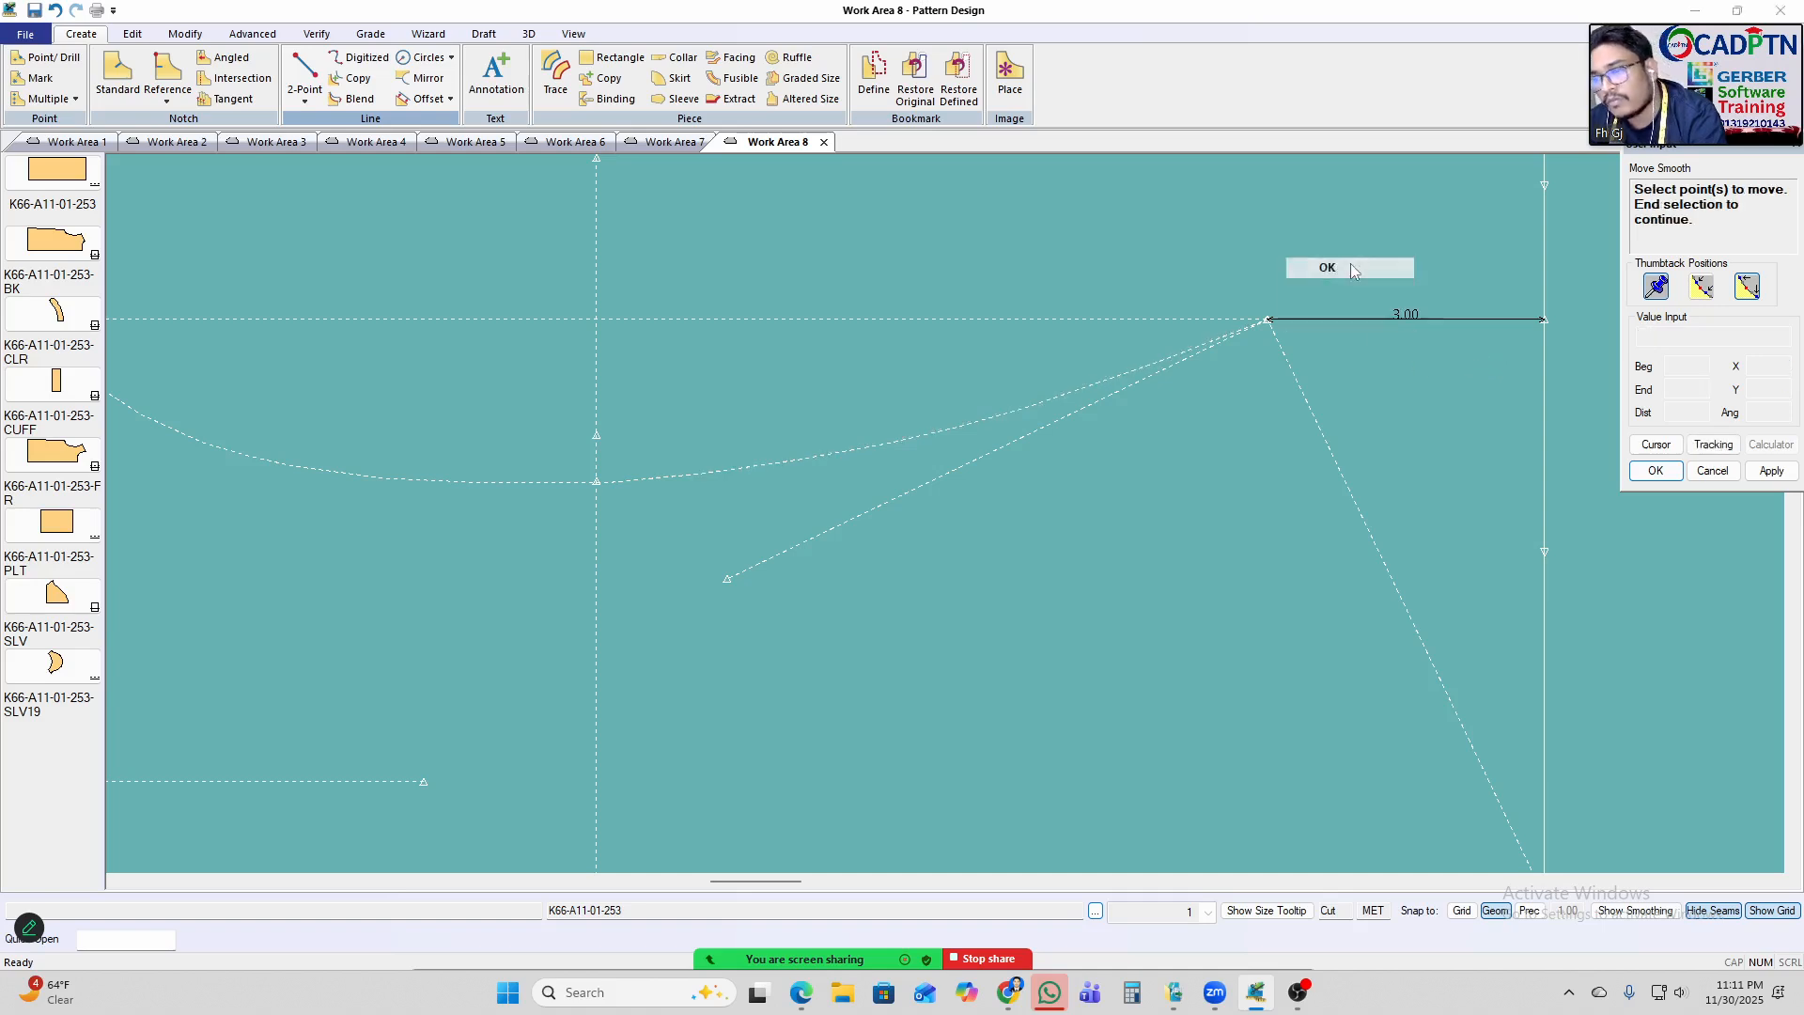
click(1321, 266)
Add another point on the armhole curve, closer to the shoulder tip.
scroll(1230, 429, up, 5)
middle_drag(1237, 442, 1263, 467)
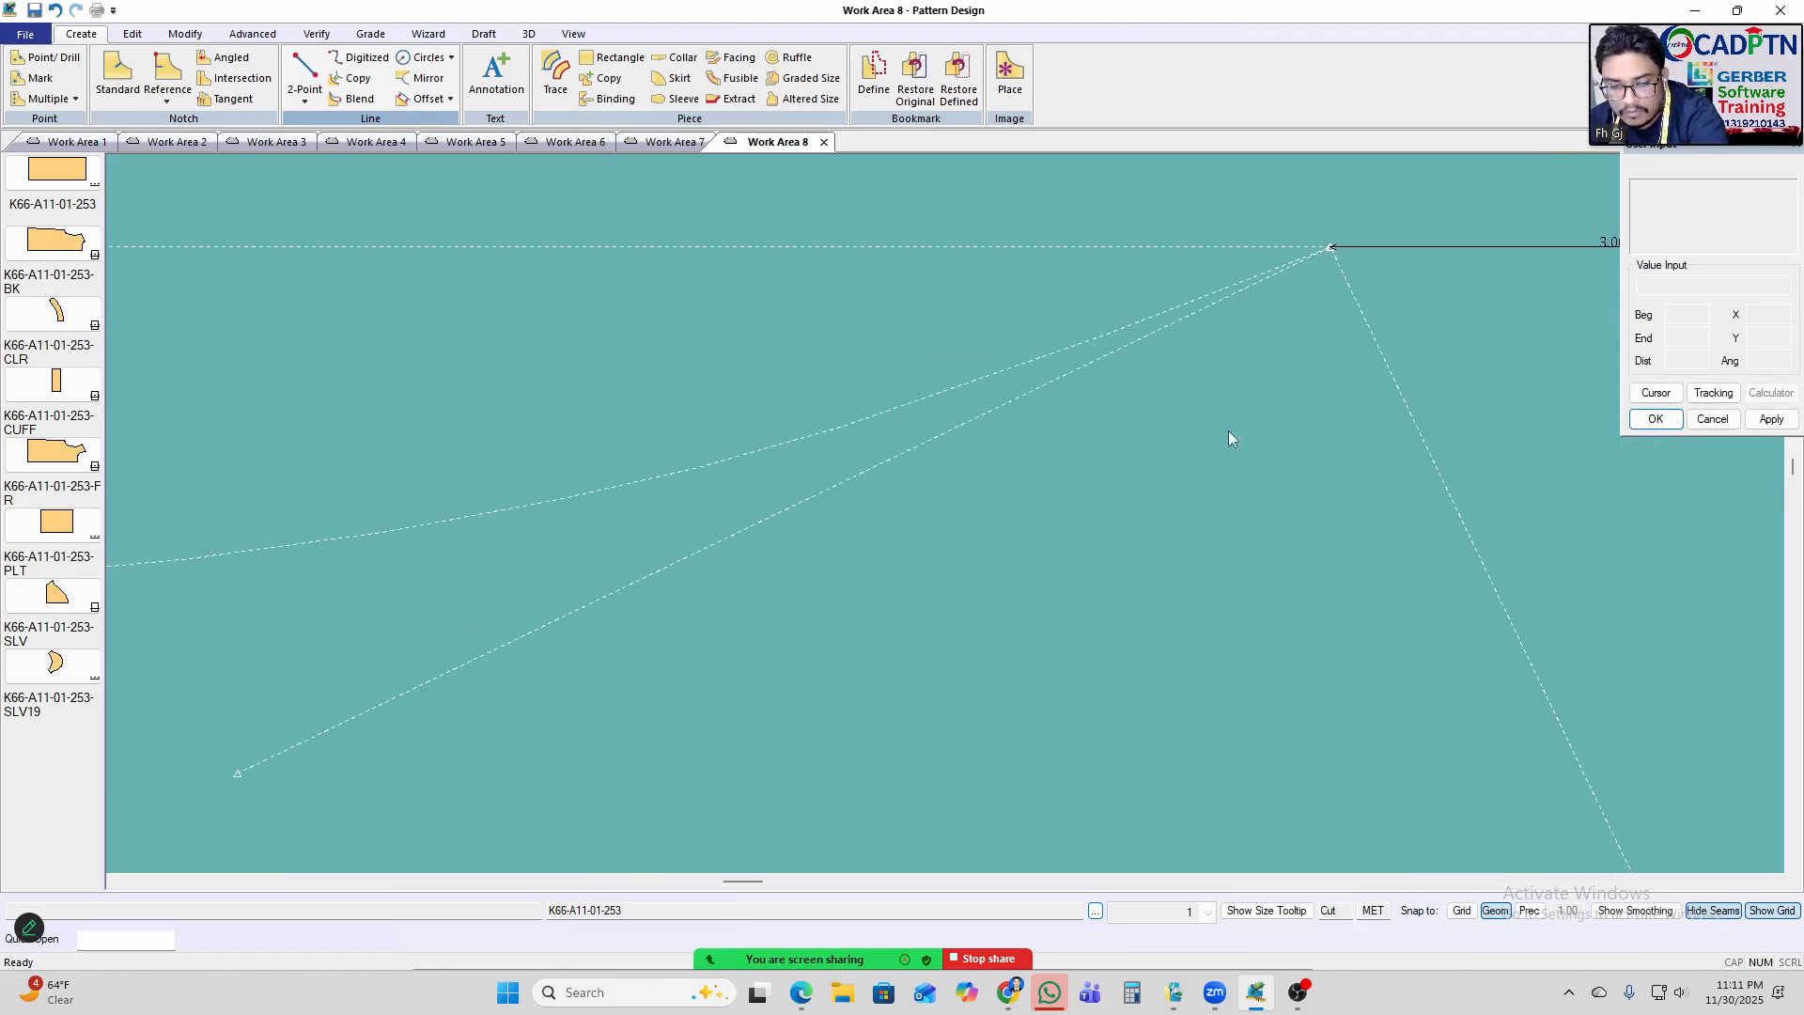
key(alt+p)
click(1227, 287)
right_click(1336, 252)
click(1335, 249)
Use Move Smooth to move the second added point vertically toward the perpendicular guide, keeping the range between the vertical guide line and shoulder tip.
scroll(1275, 360, down, 3)
middle_drag(1276, 359, 1247, 397)
key(alt+m)
click(1203, 363)
scroll(1339, 382, down, 2)
scroll(1421, 407, down, 1)
right_click(1306, 255)
click(1307, 254)
scroll(414, 206, down, 2)
middle_drag(415, 225, 471, 293)
drag(470, 206, 814, 485)
scroll(1295, 327, up, 3)
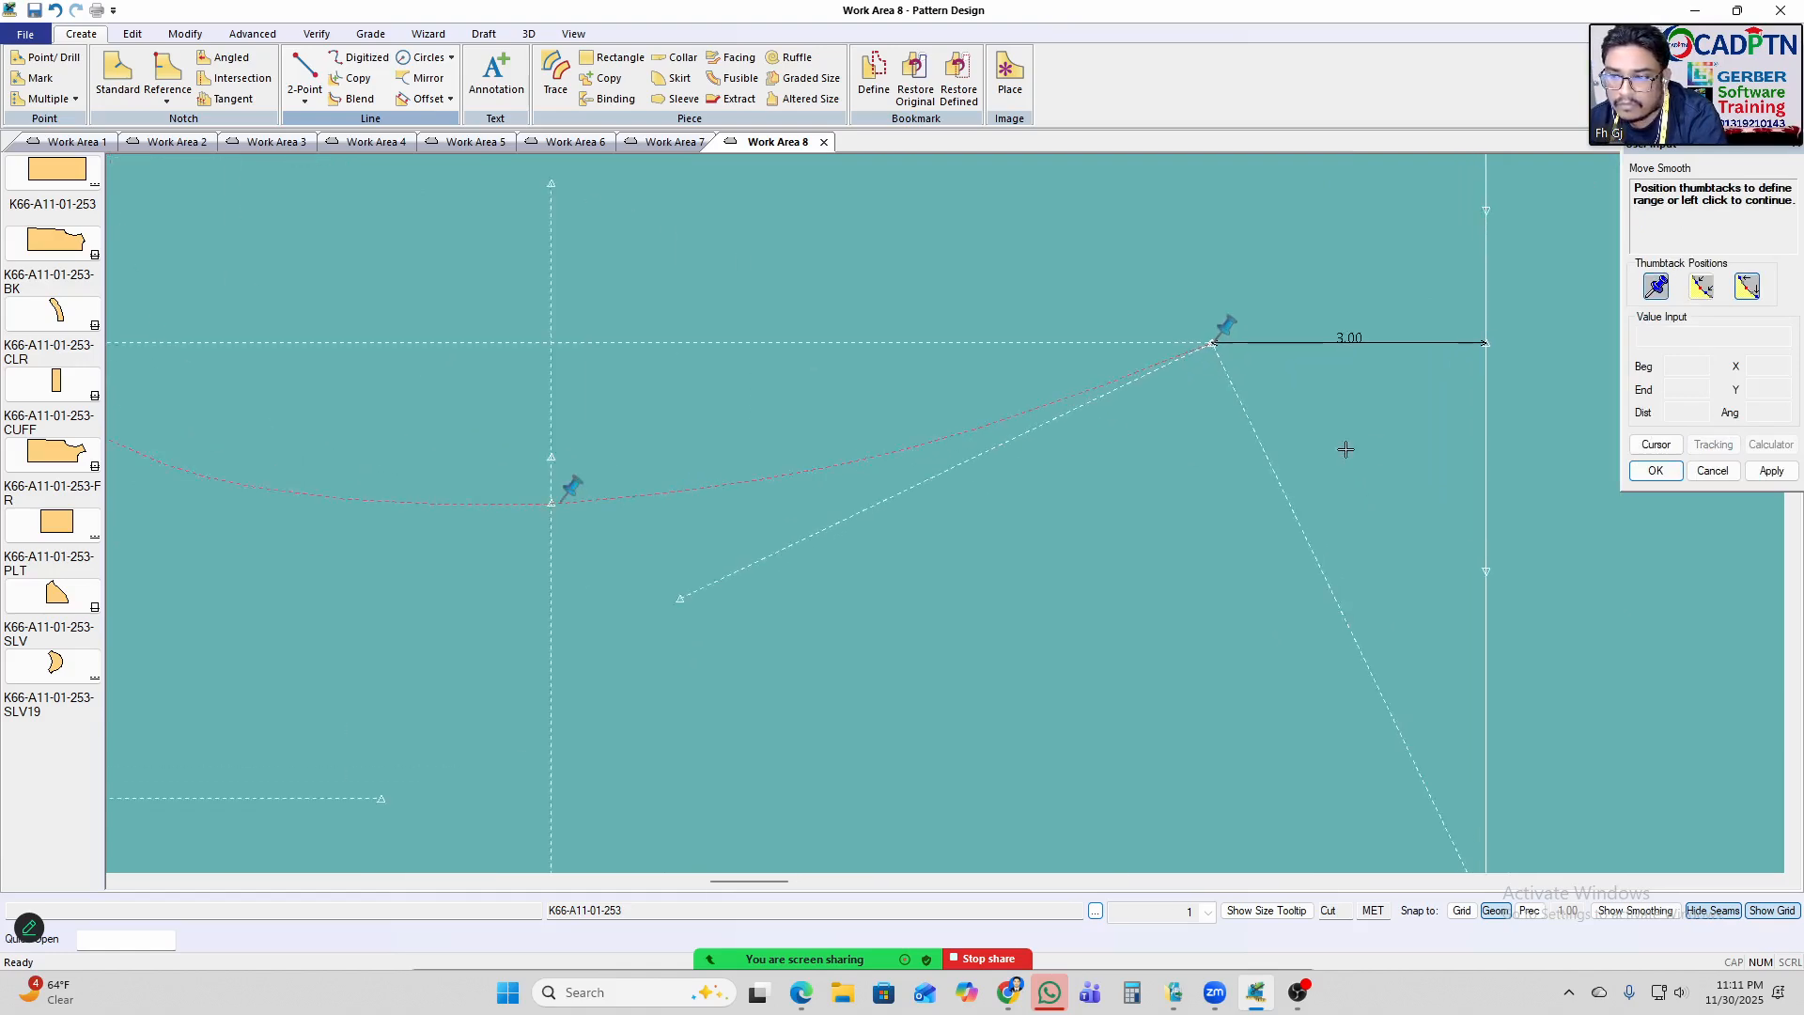
scroll(1295, 328, up, 1)
right_click(1331, 241)
click(1332, 241)
right_click(1259, 254)
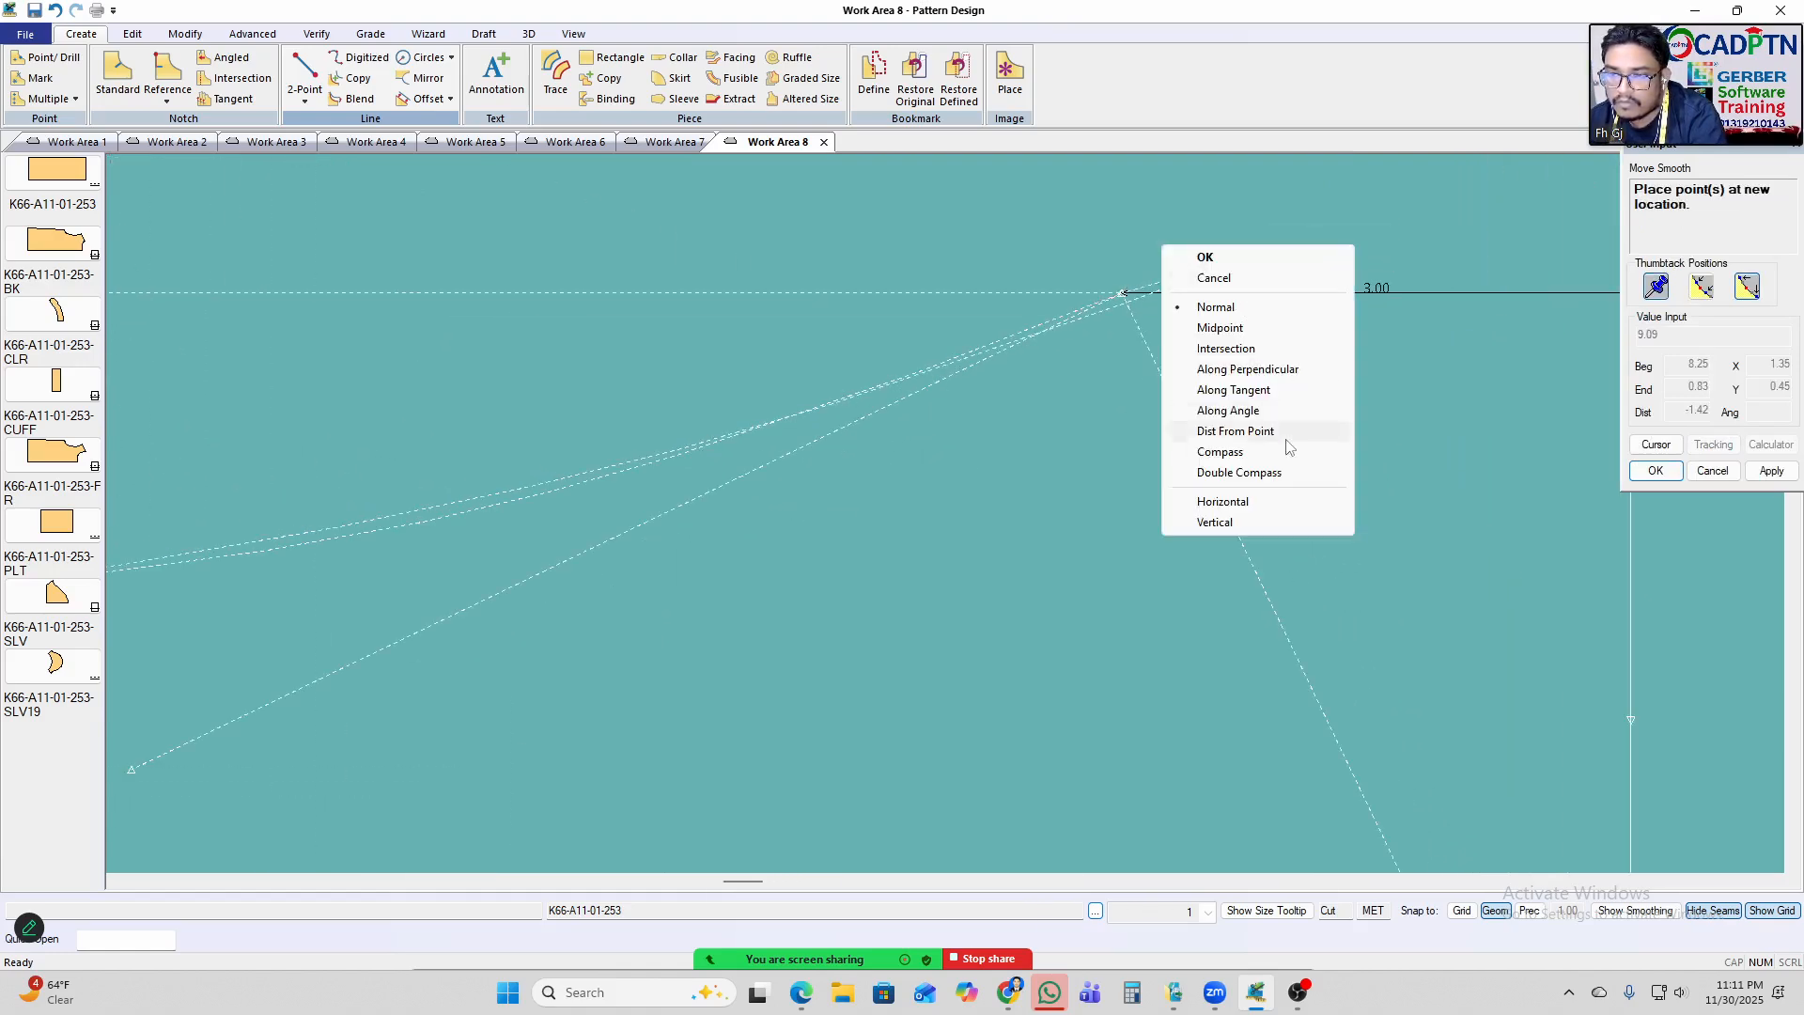
click(1257, 525)
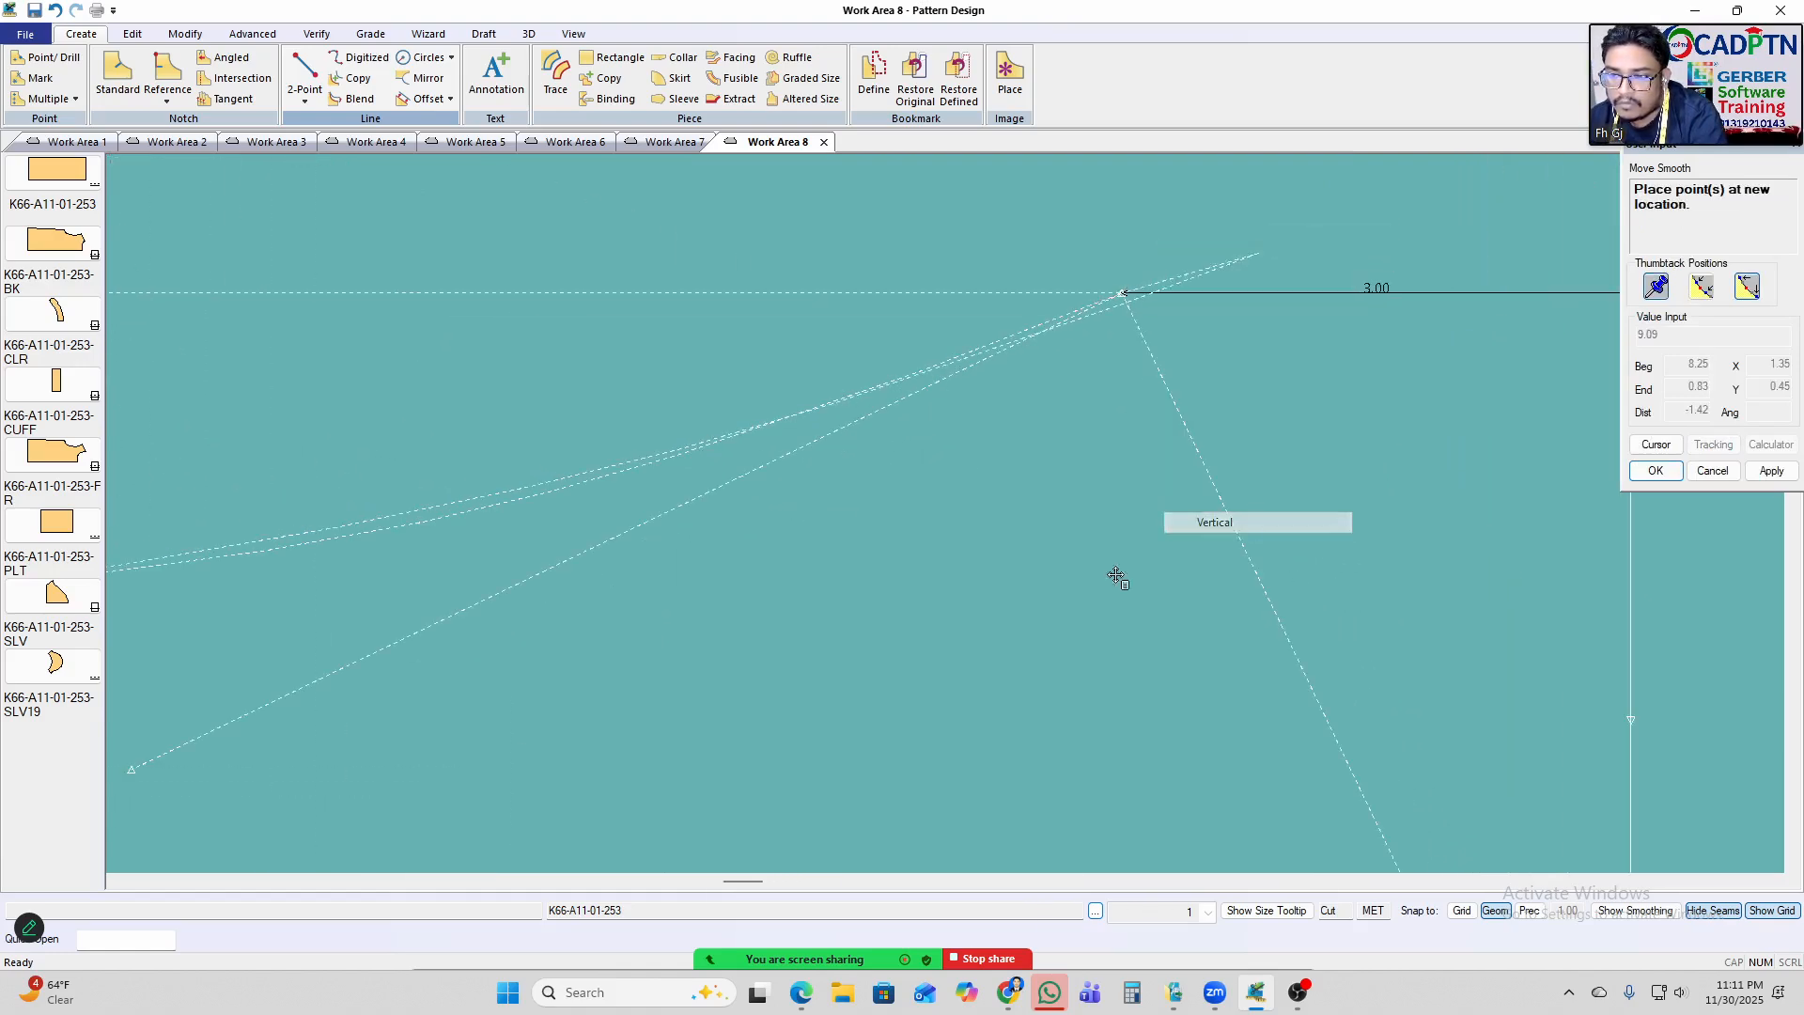
click(1339, 334)
right_click(1210, 252)
click(1211, 252)
Delete the perpendicular guide line at the shoulder tip.
scroll(1285, 278, down, 6)
drag(1288, 389, 1338, 391)
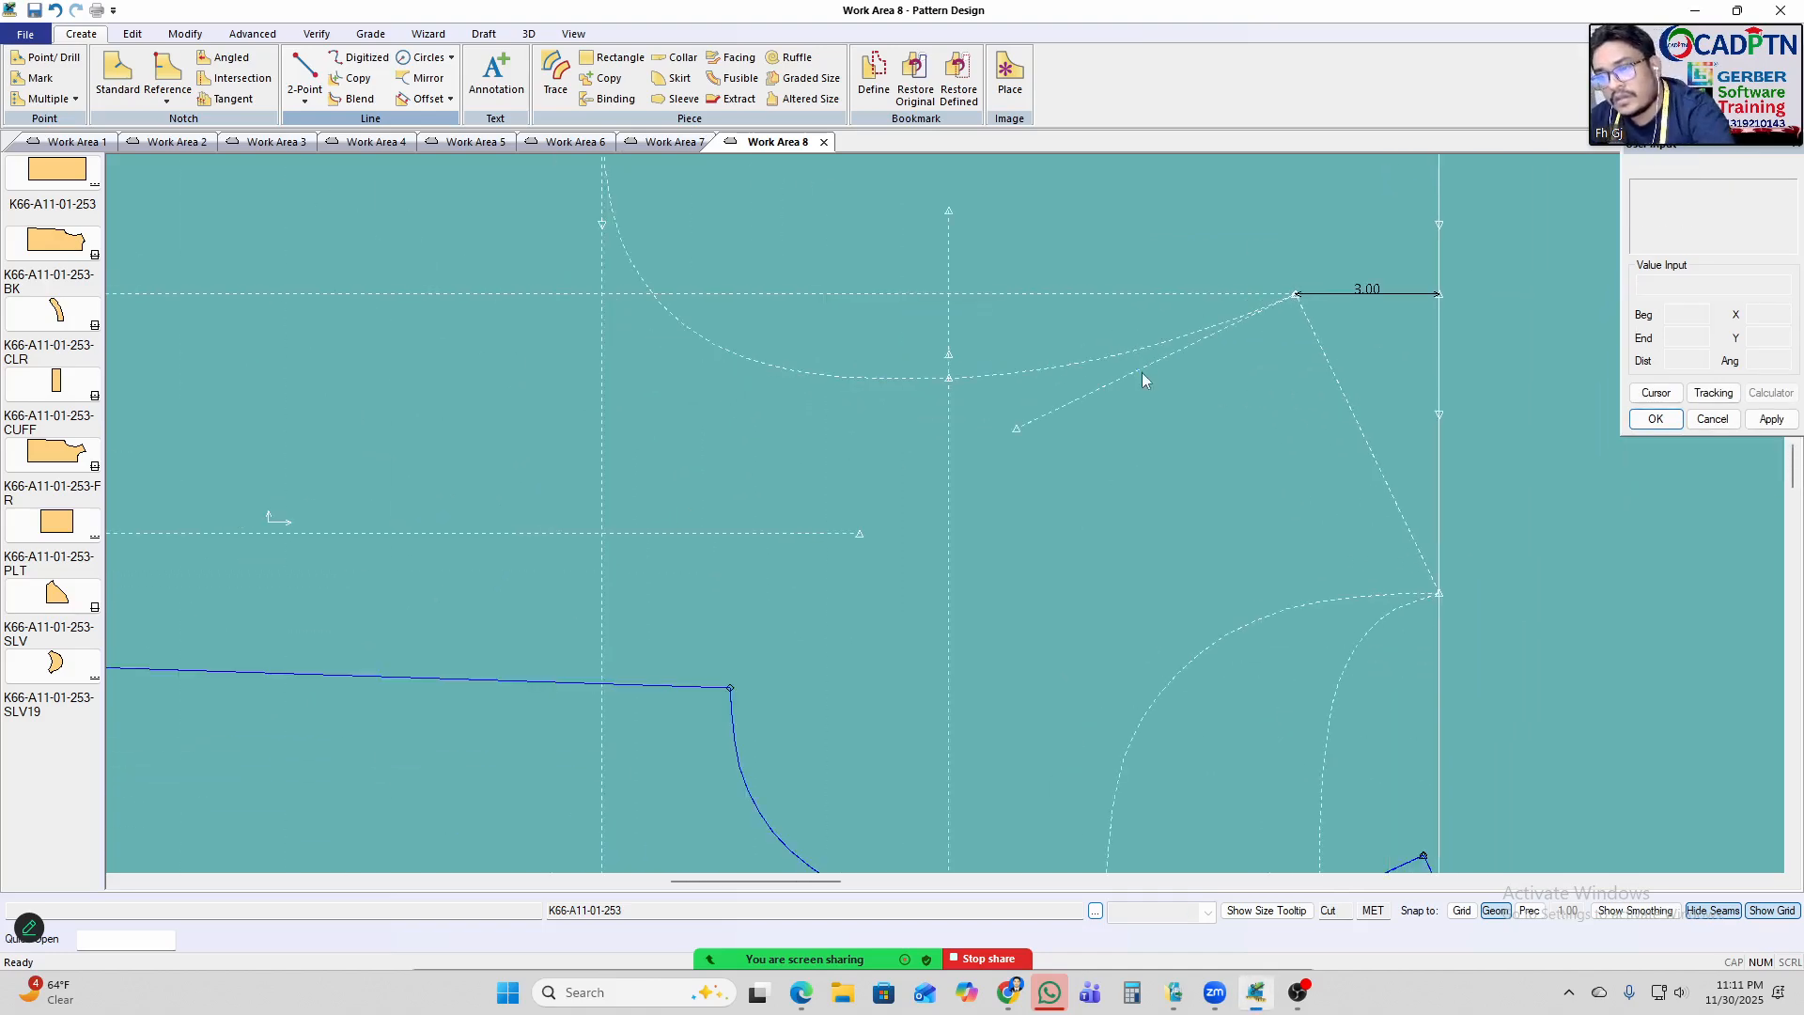
key(Delete)
right_click(1293, 285)
click(1293, 287)
scroll(938, 461, down, 1)
drag(938, 461, 800, 571)
Mirror the armhole curve across the shoulder line to check how it flows through the shoulder tip.
click(423, 78)
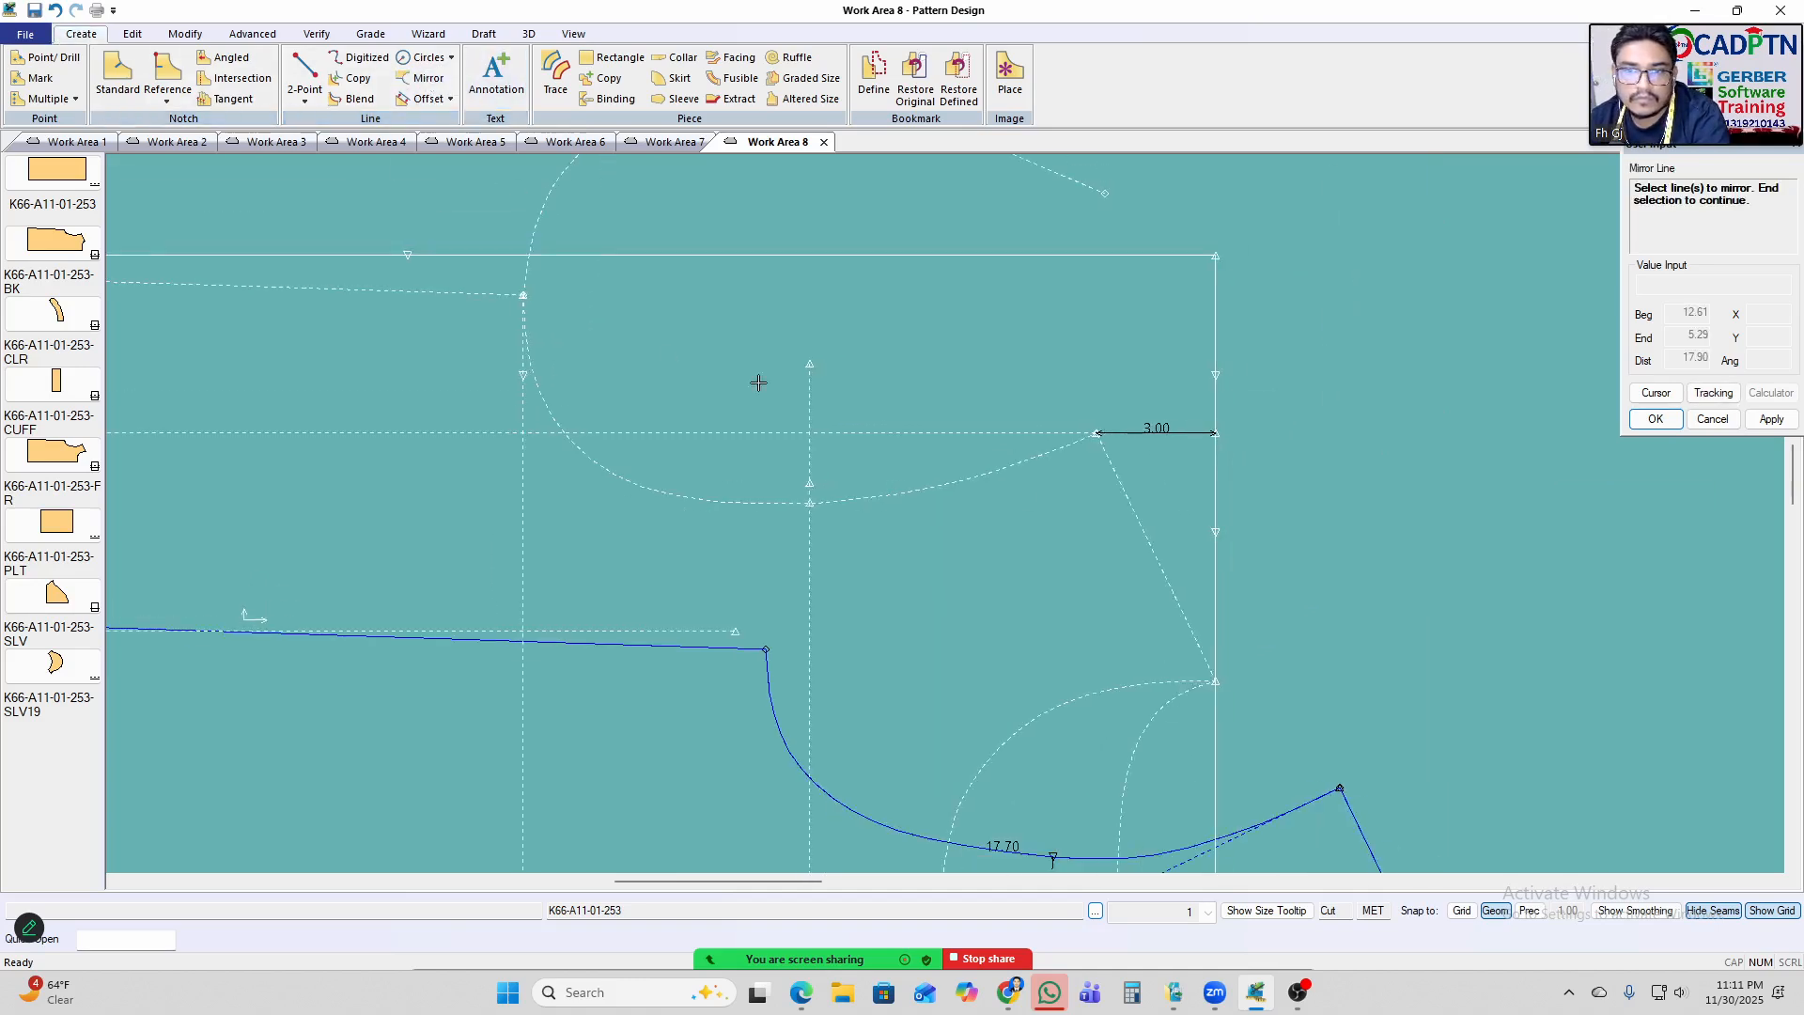
click(983, 470)
right_click(1043, 322)
click(1110, 333)
right_click(1241, 355)
click(1312, 364)
scroll(1346, 568, down, 1)
drag(1172, 463, 763, 489)
scroll(1209, 305, down, 2)
scroll(1463, 294, down, 4)
scroll(382, 540, up, 5)
scroll(888, 496, up, 5)
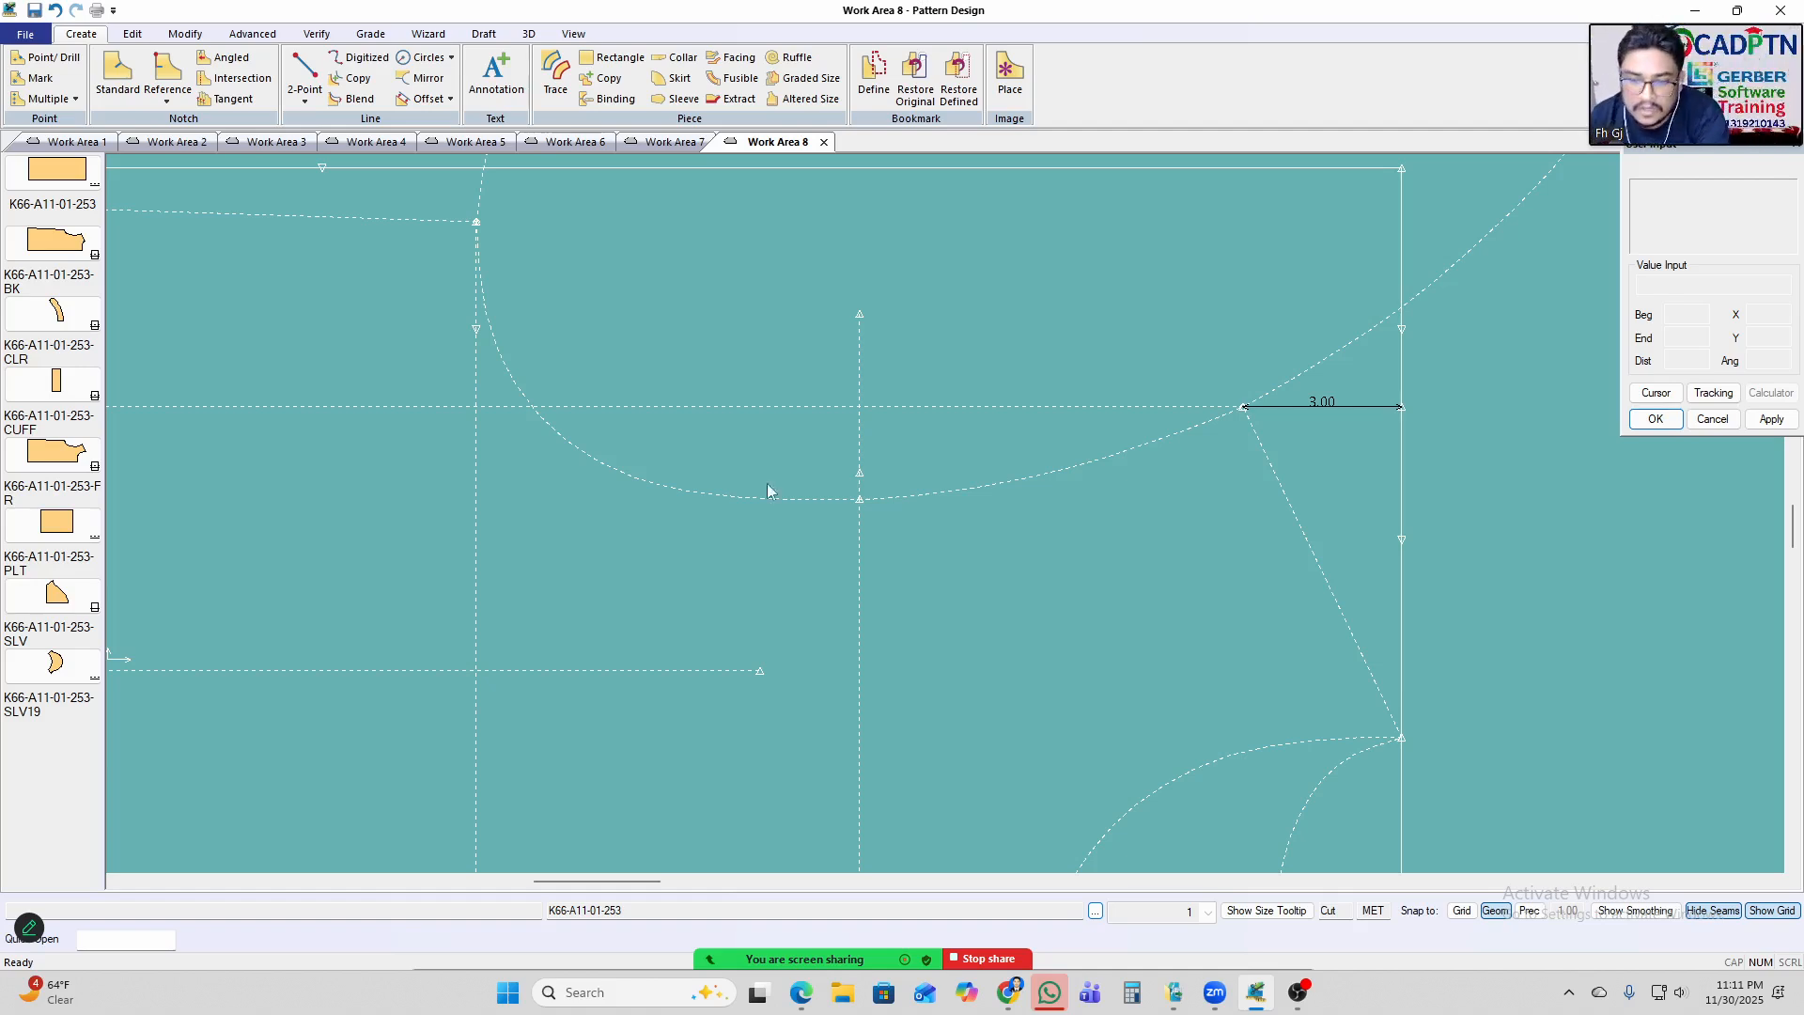
Review the meeting's participant list for who is present and their microphone status, and close it.
mouse_move(625, 943)
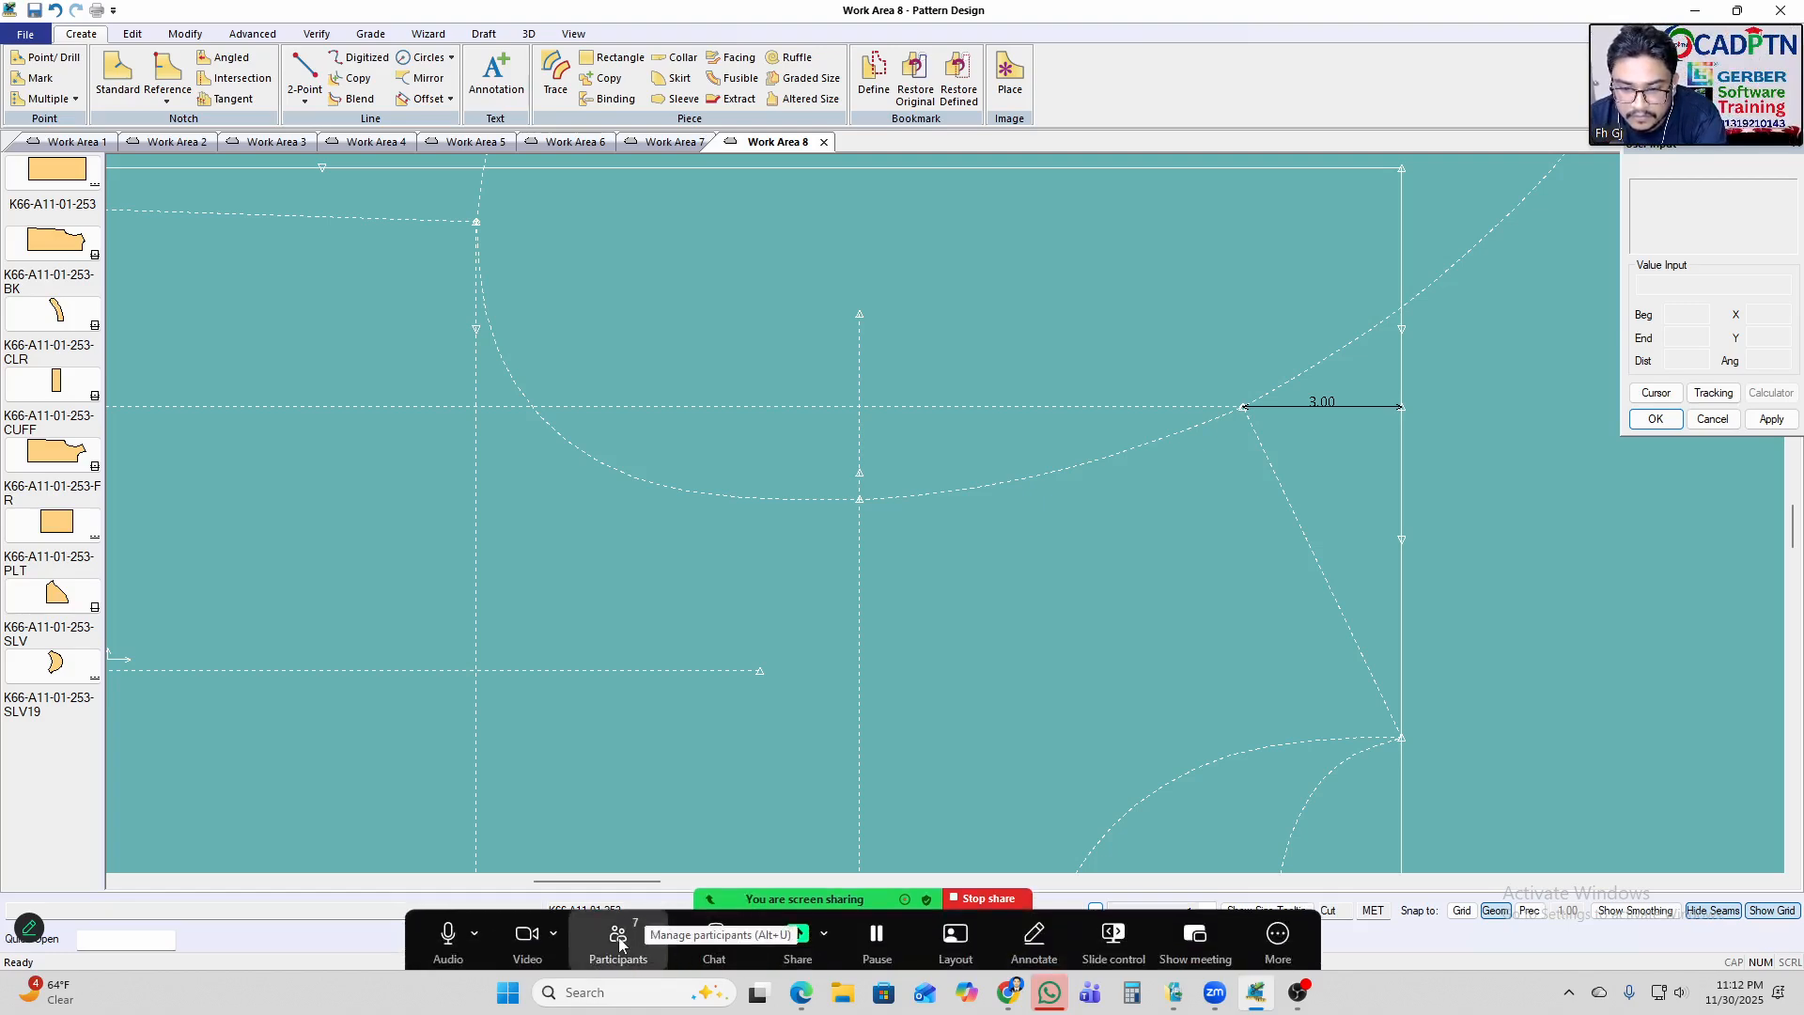
click(625, 943)
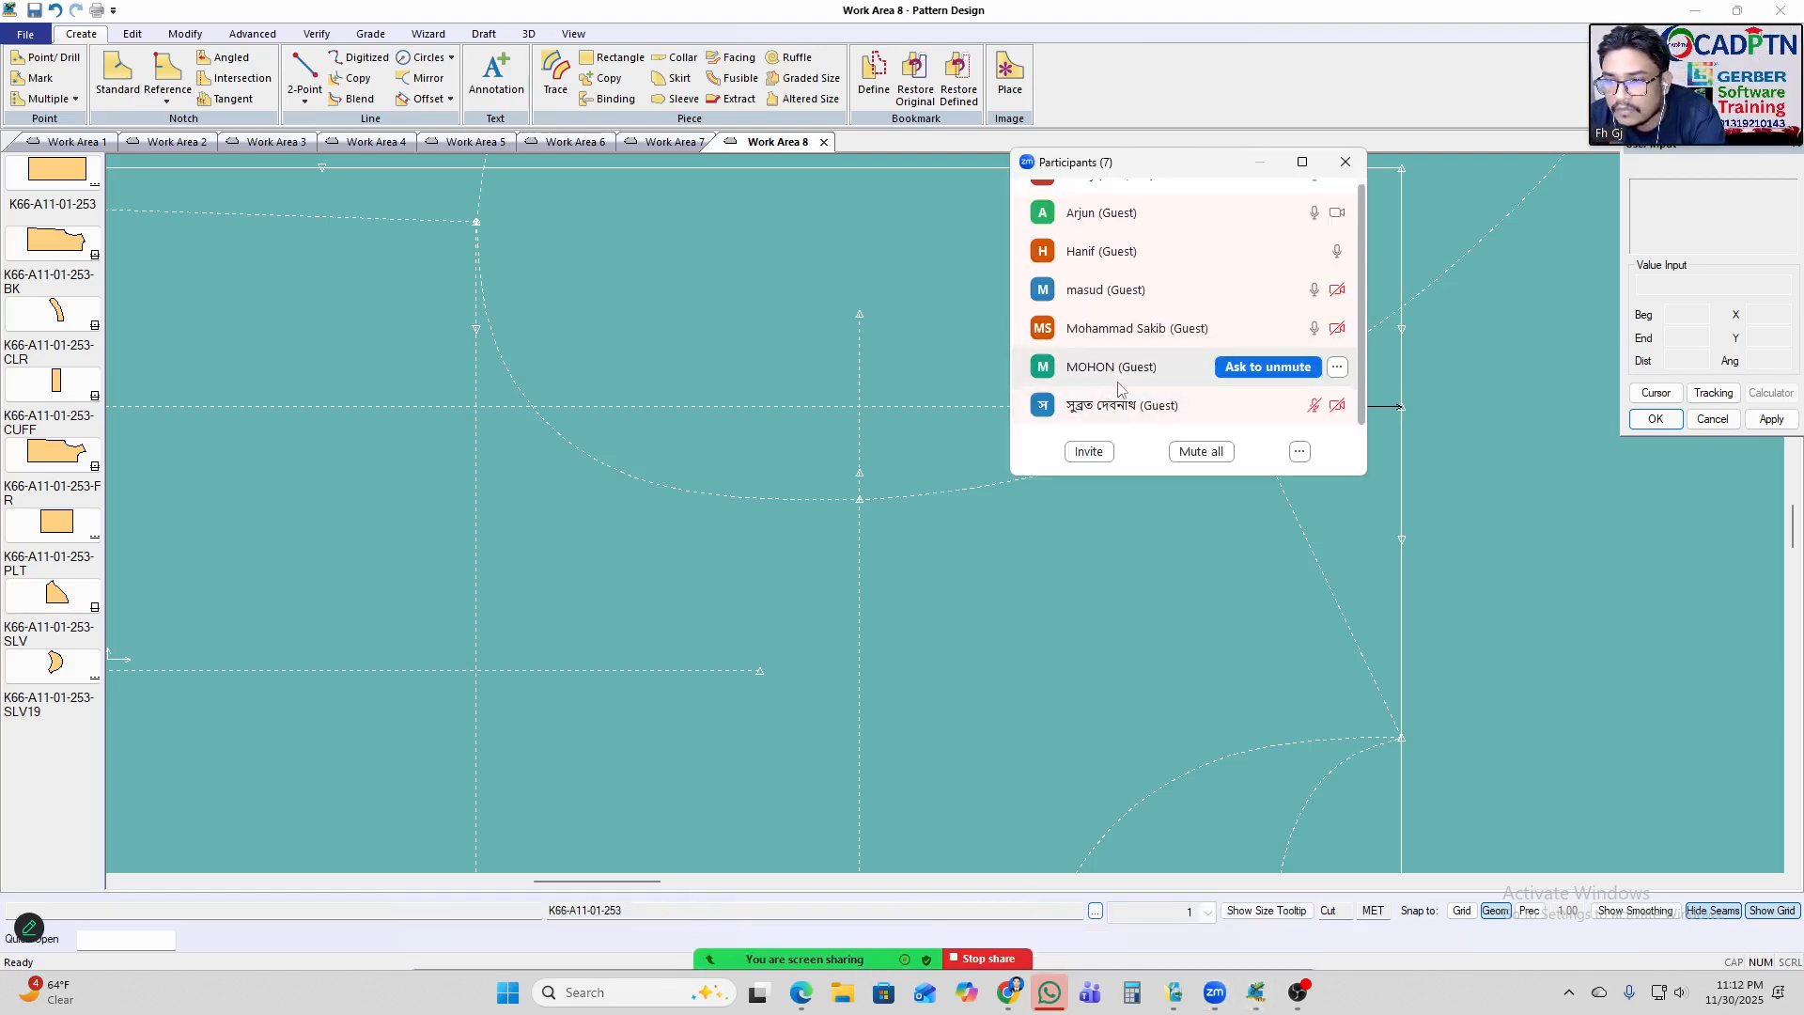
scroll(1113, 344, up, 1)
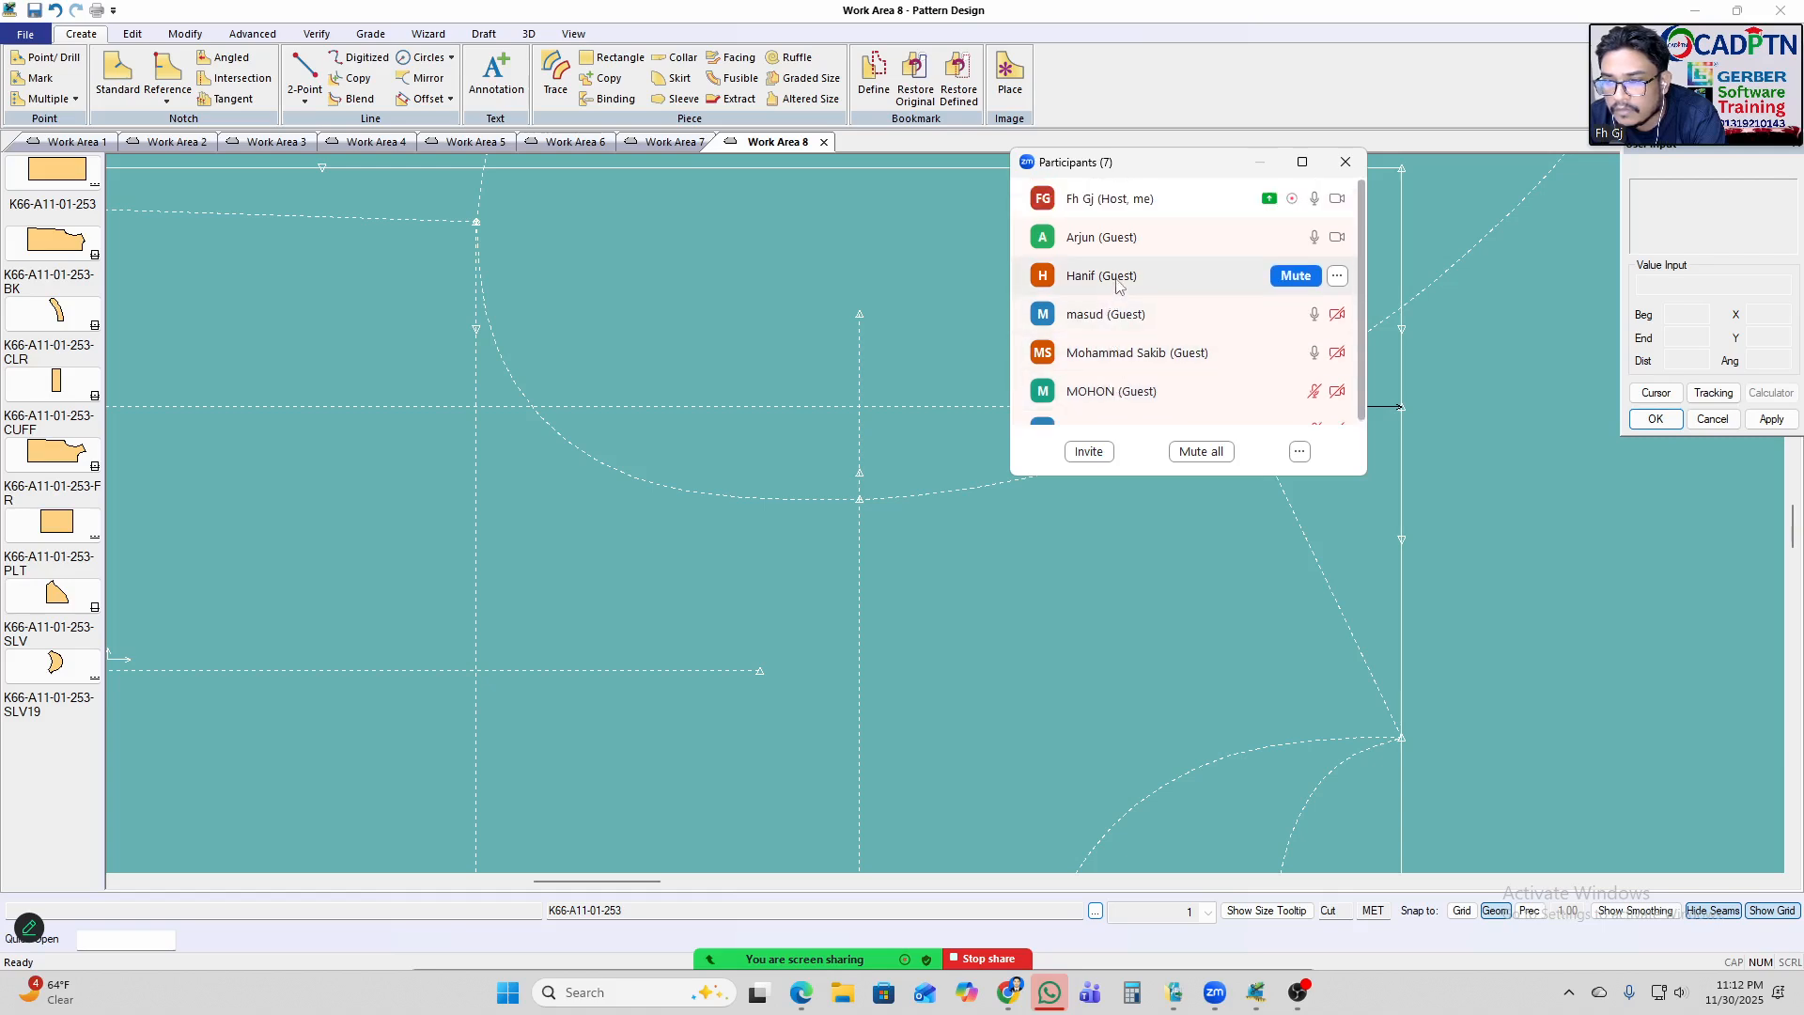
scroll(1111, 367, down, 1)
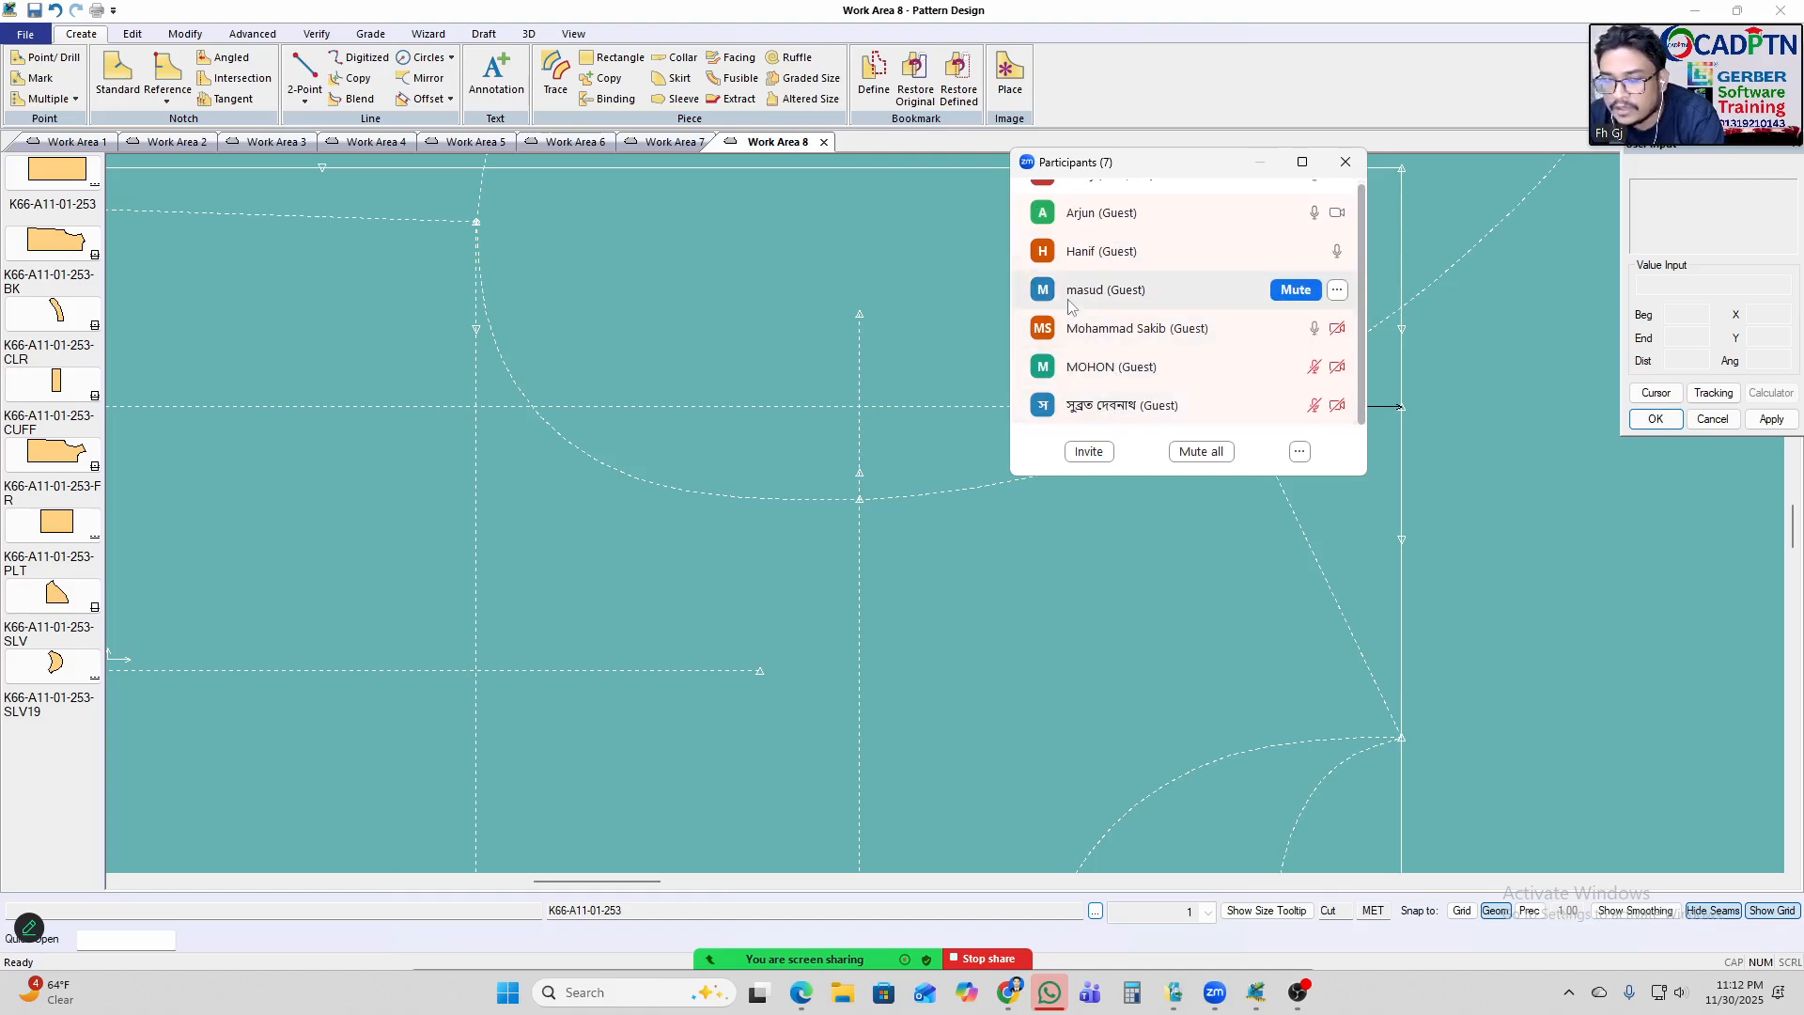
scroll(1070, 303, up, 1)
scroll(1116, 413, down, 1)
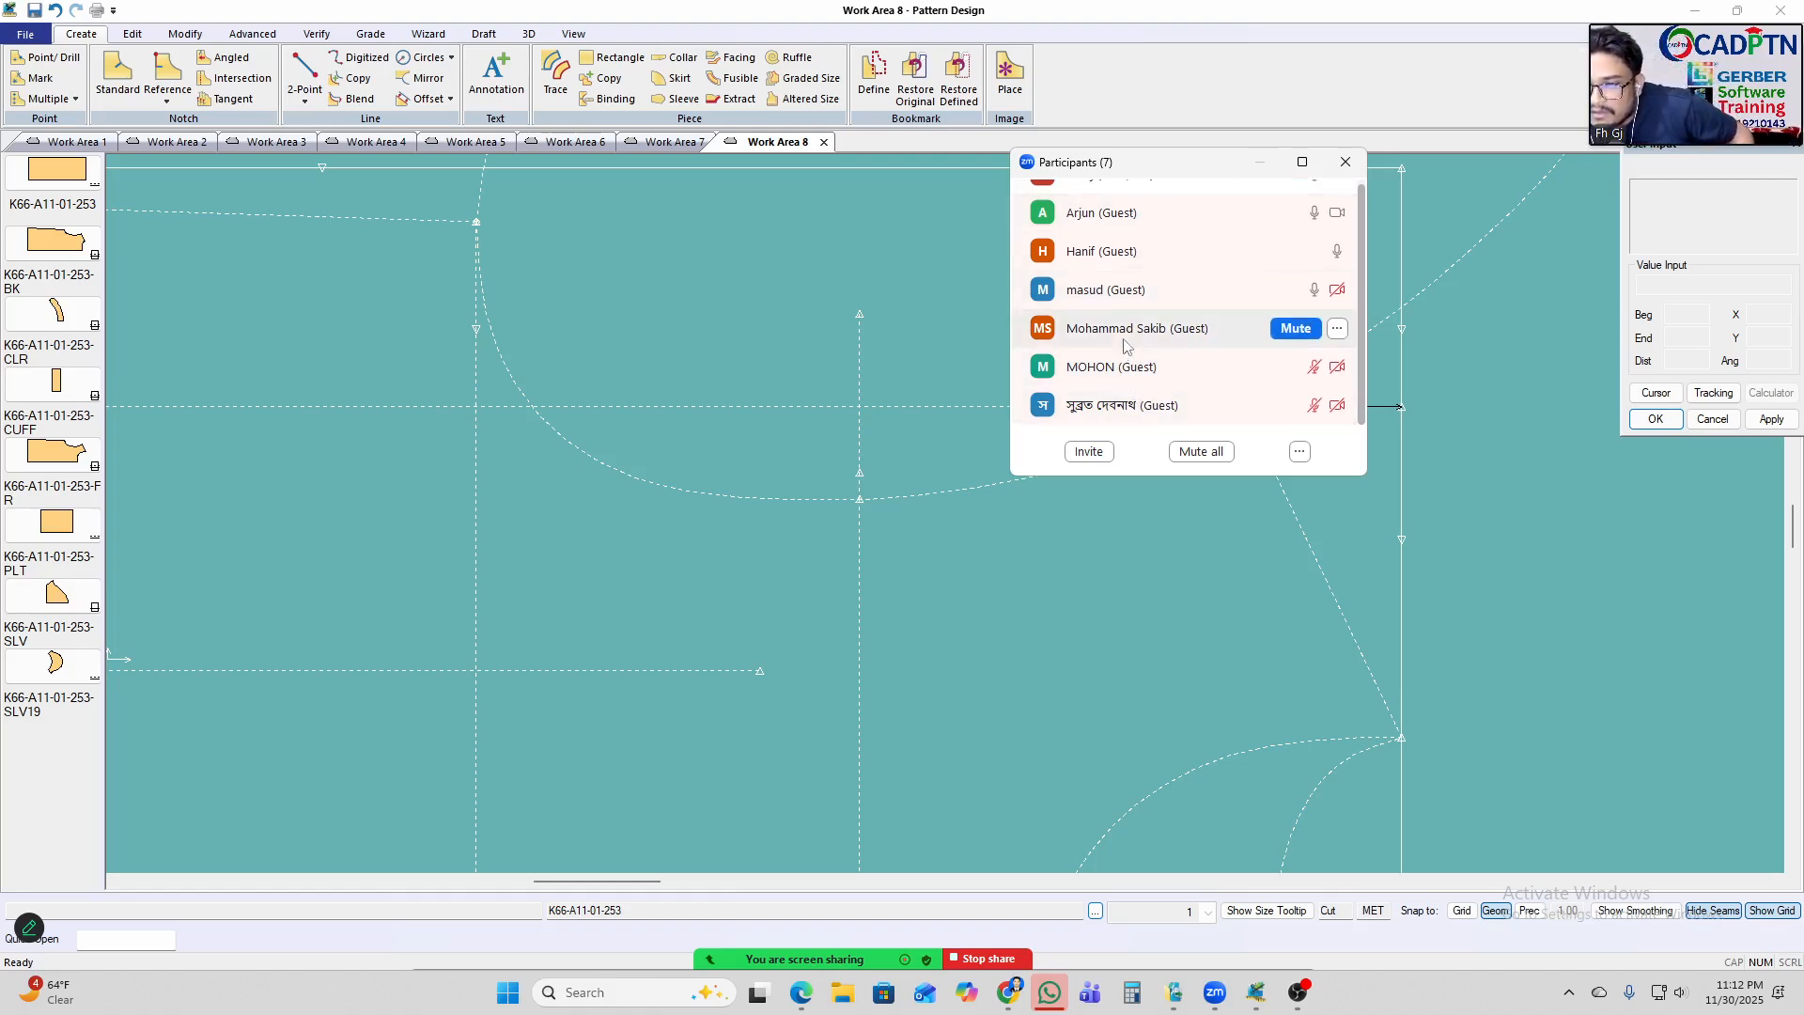
scroll(1157, 245, up, 1)
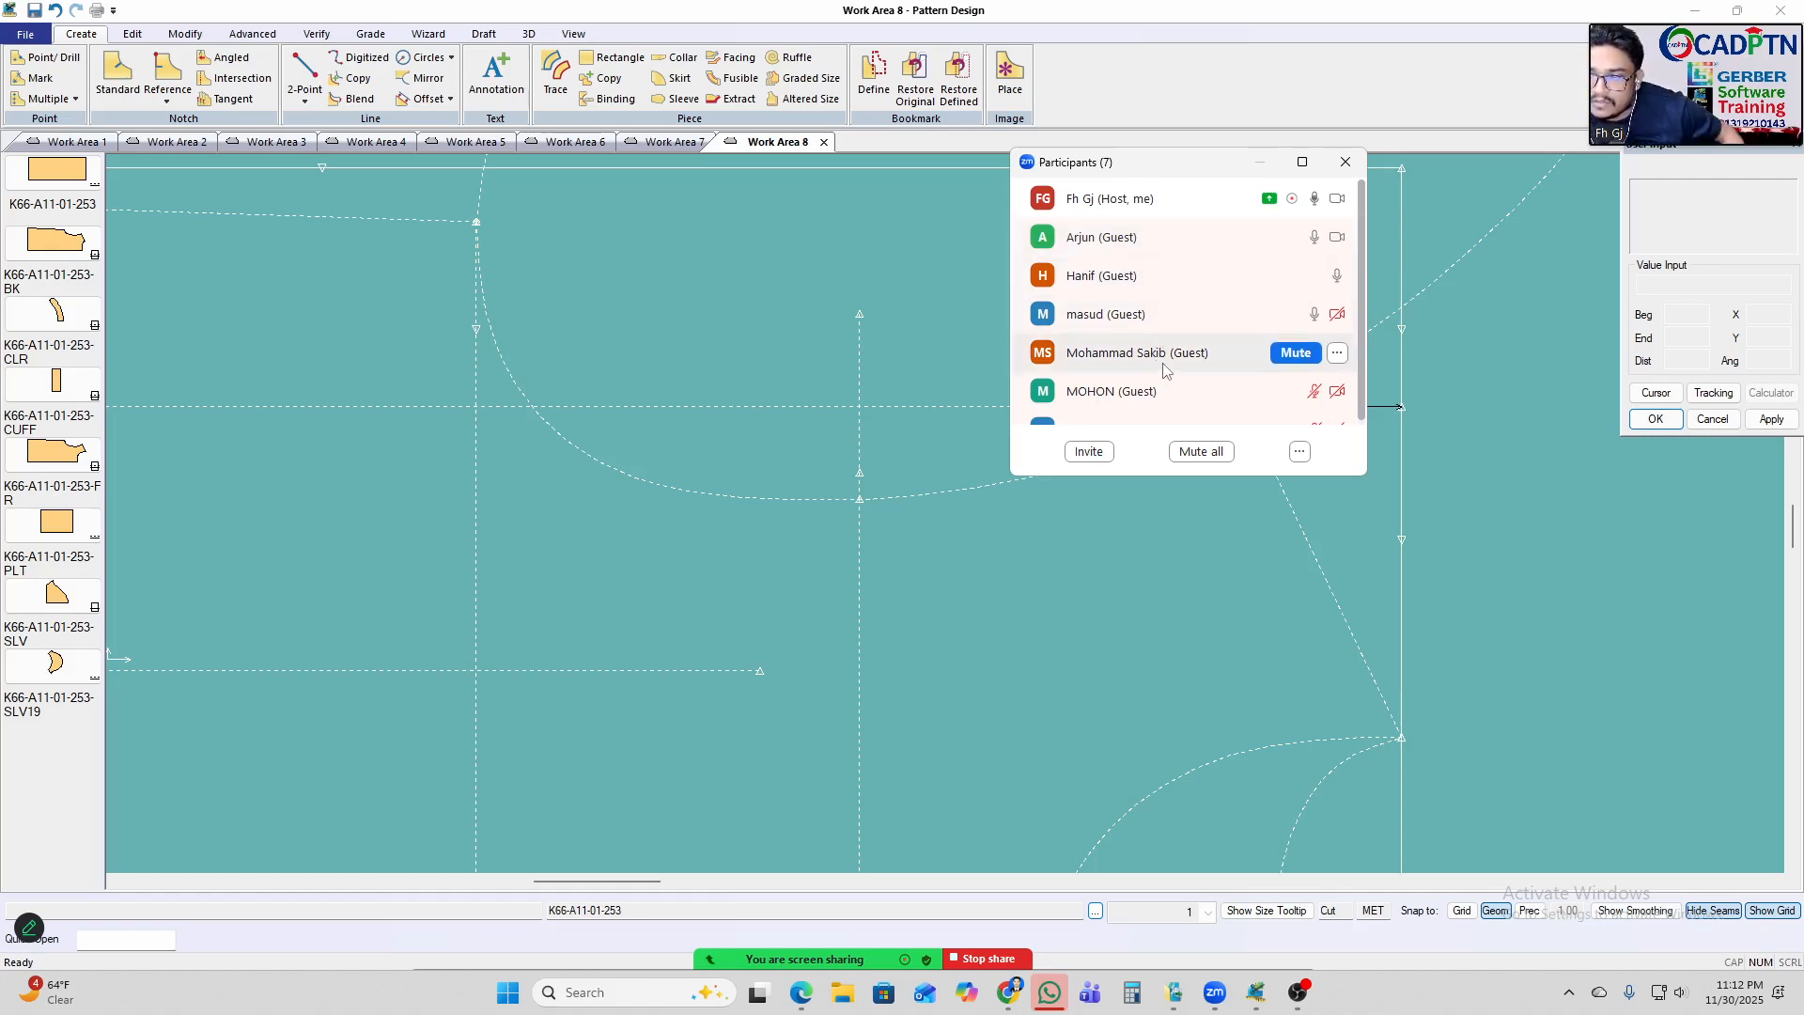
scroll(1161, 372, down, 1)
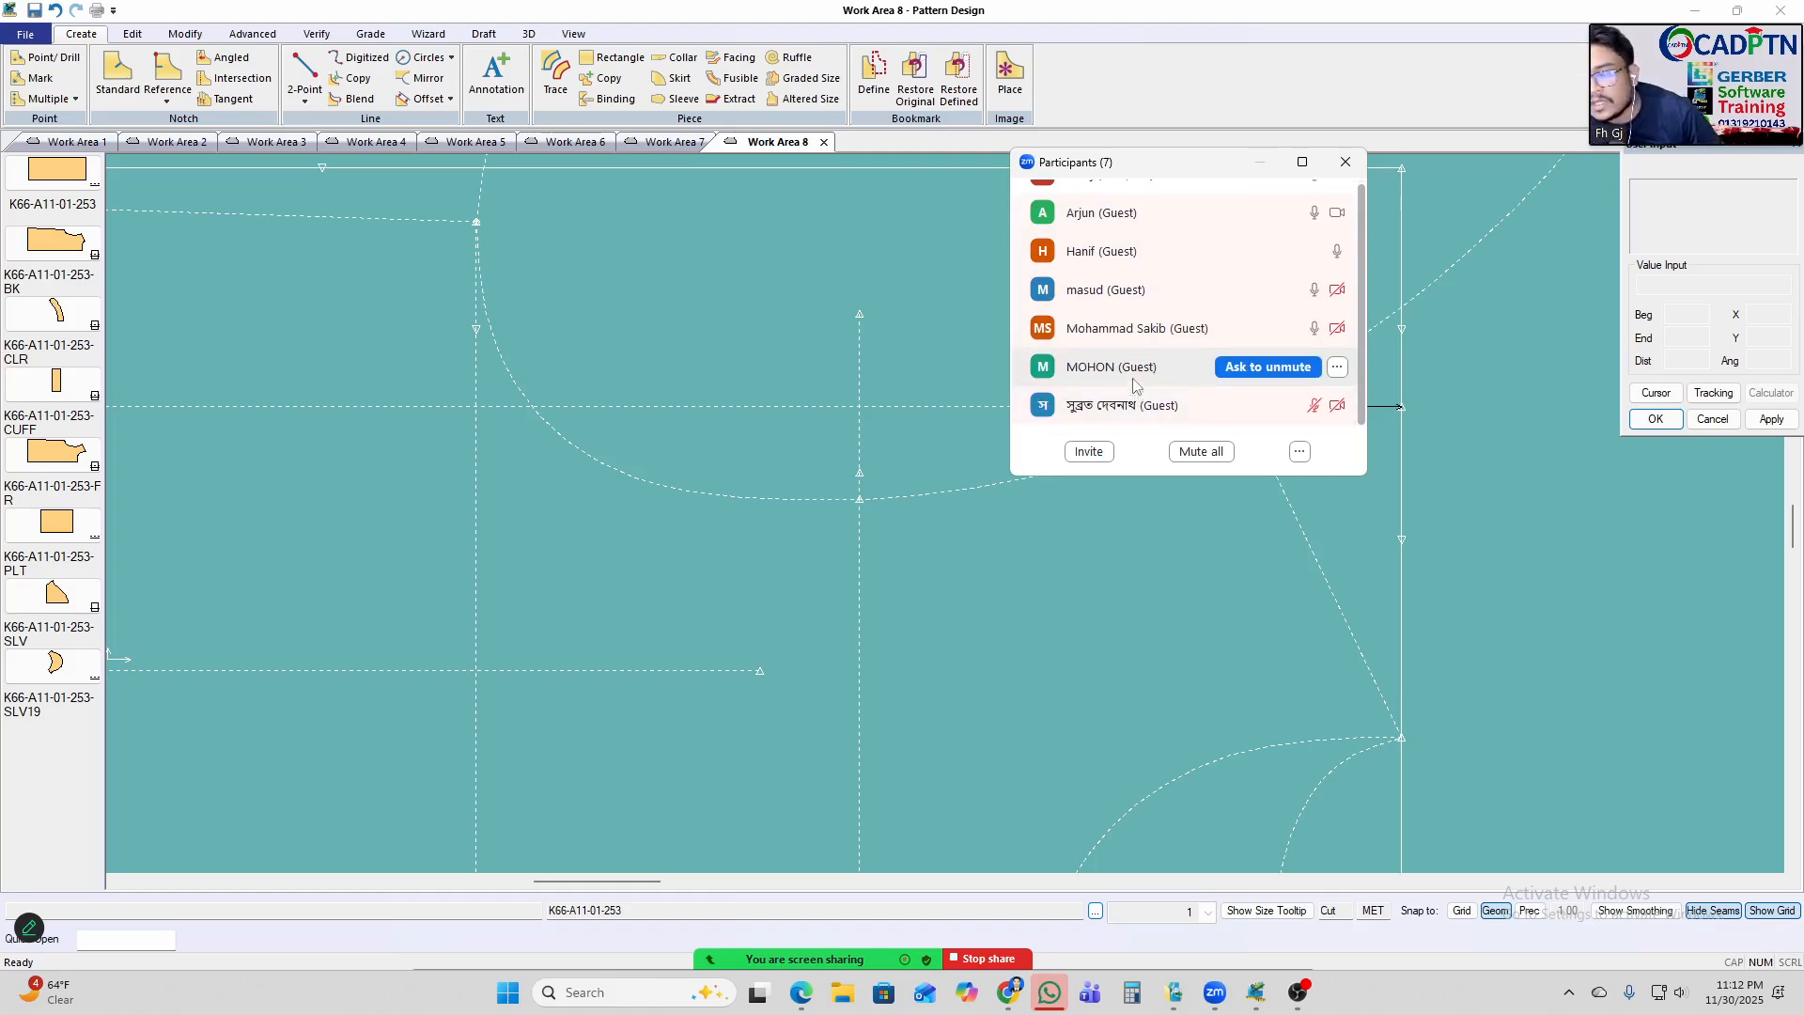
scroll(1131, 312, up, 1)
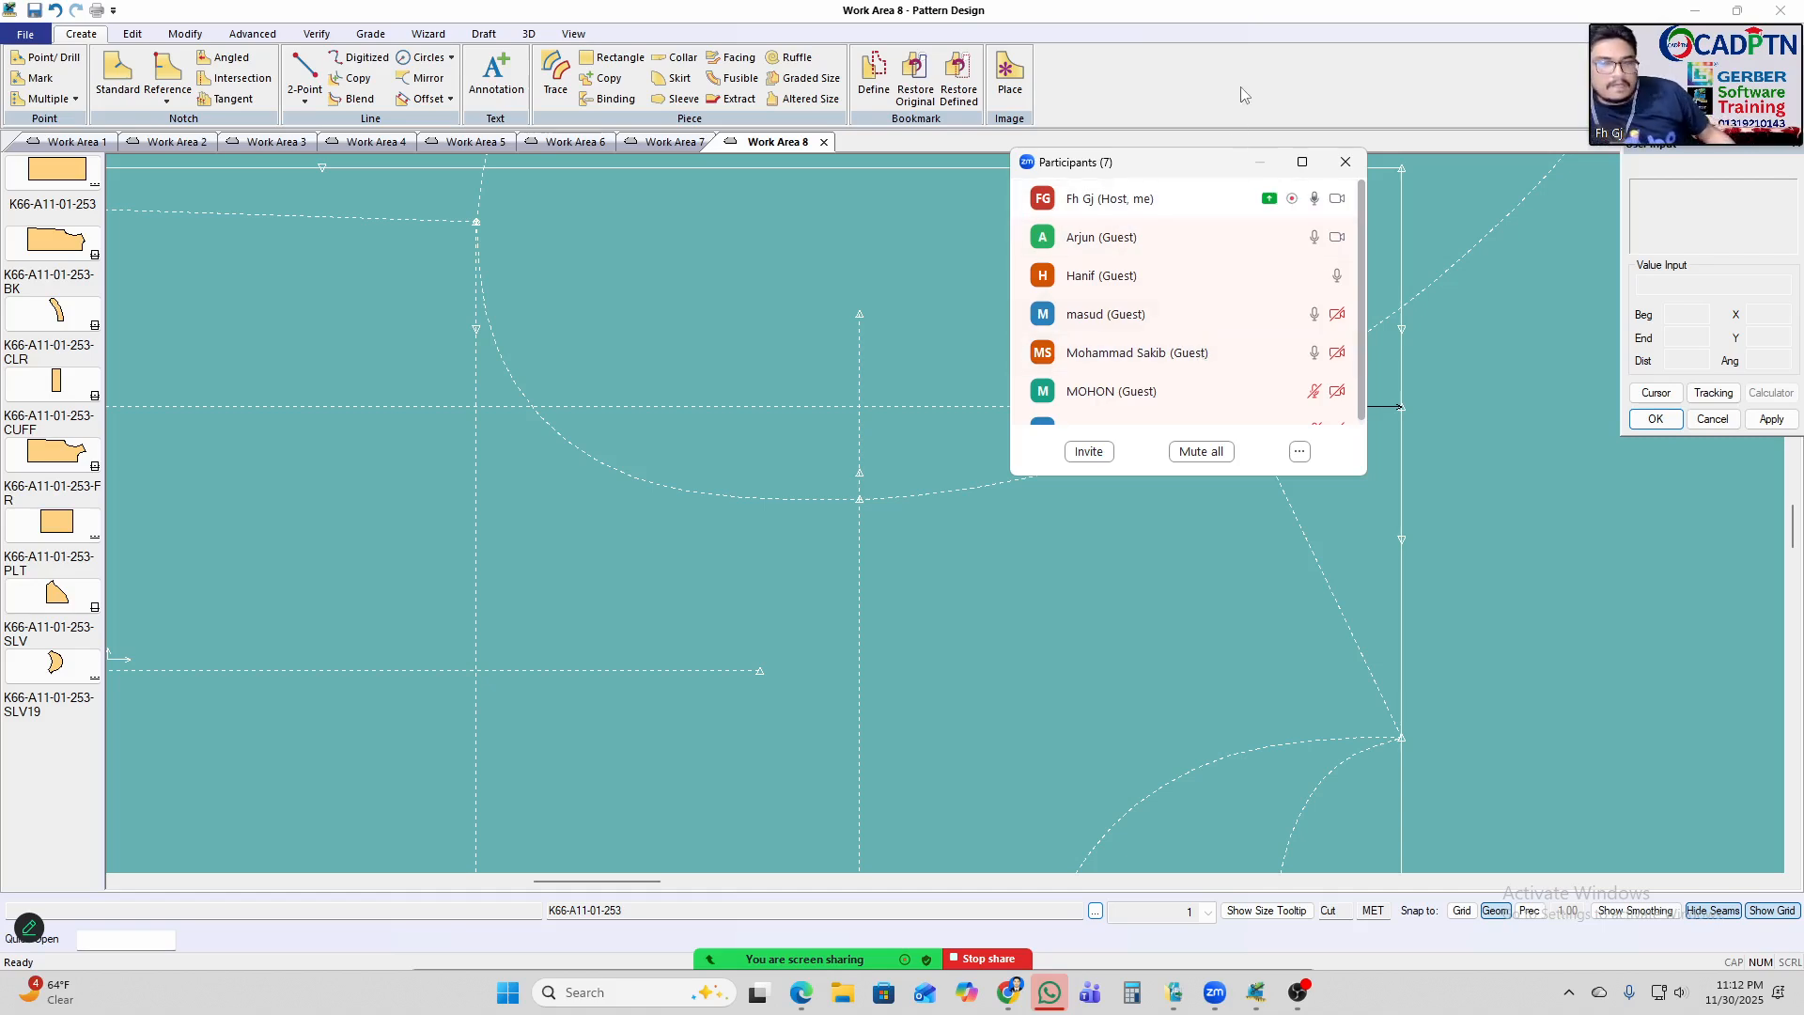
click(1346, 161)
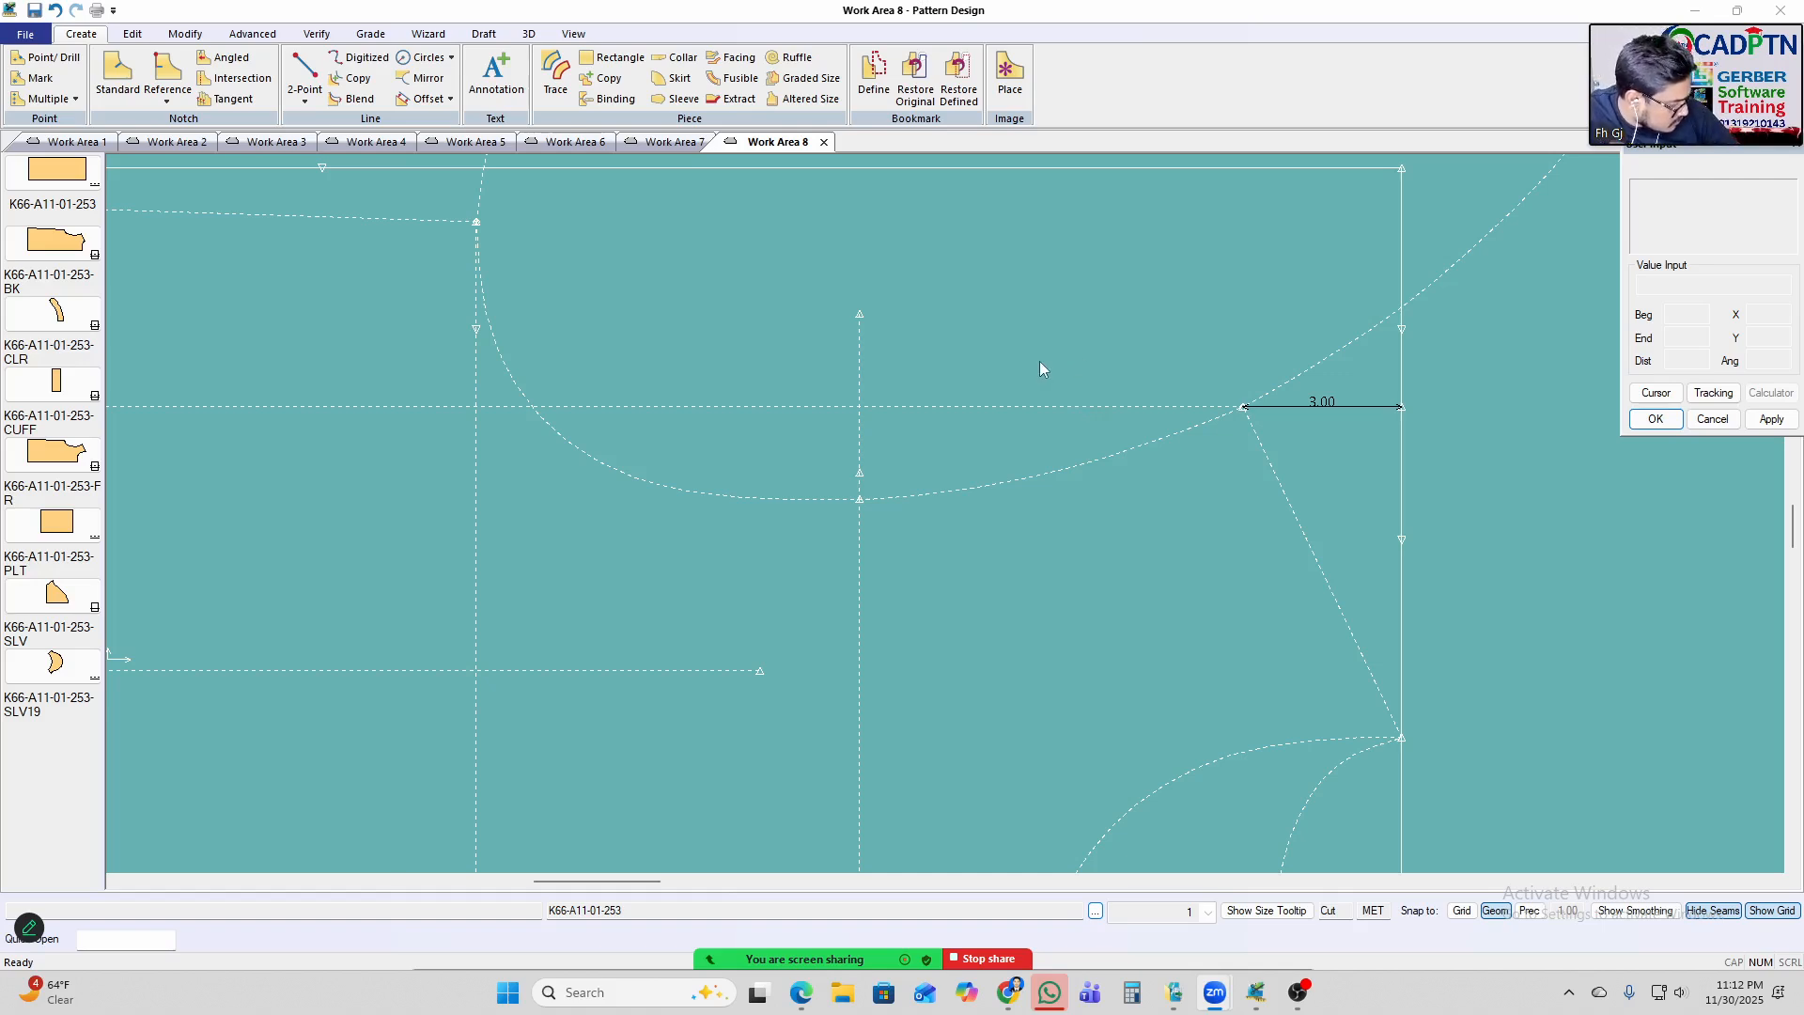
mouse_move(1028, 510)
middle_down()
mouse_move(1027, 363)
mouse_move(1055, 342)
mouse_move(1083, 373)
middle_up()
scroll(1055, 342, down, 5)
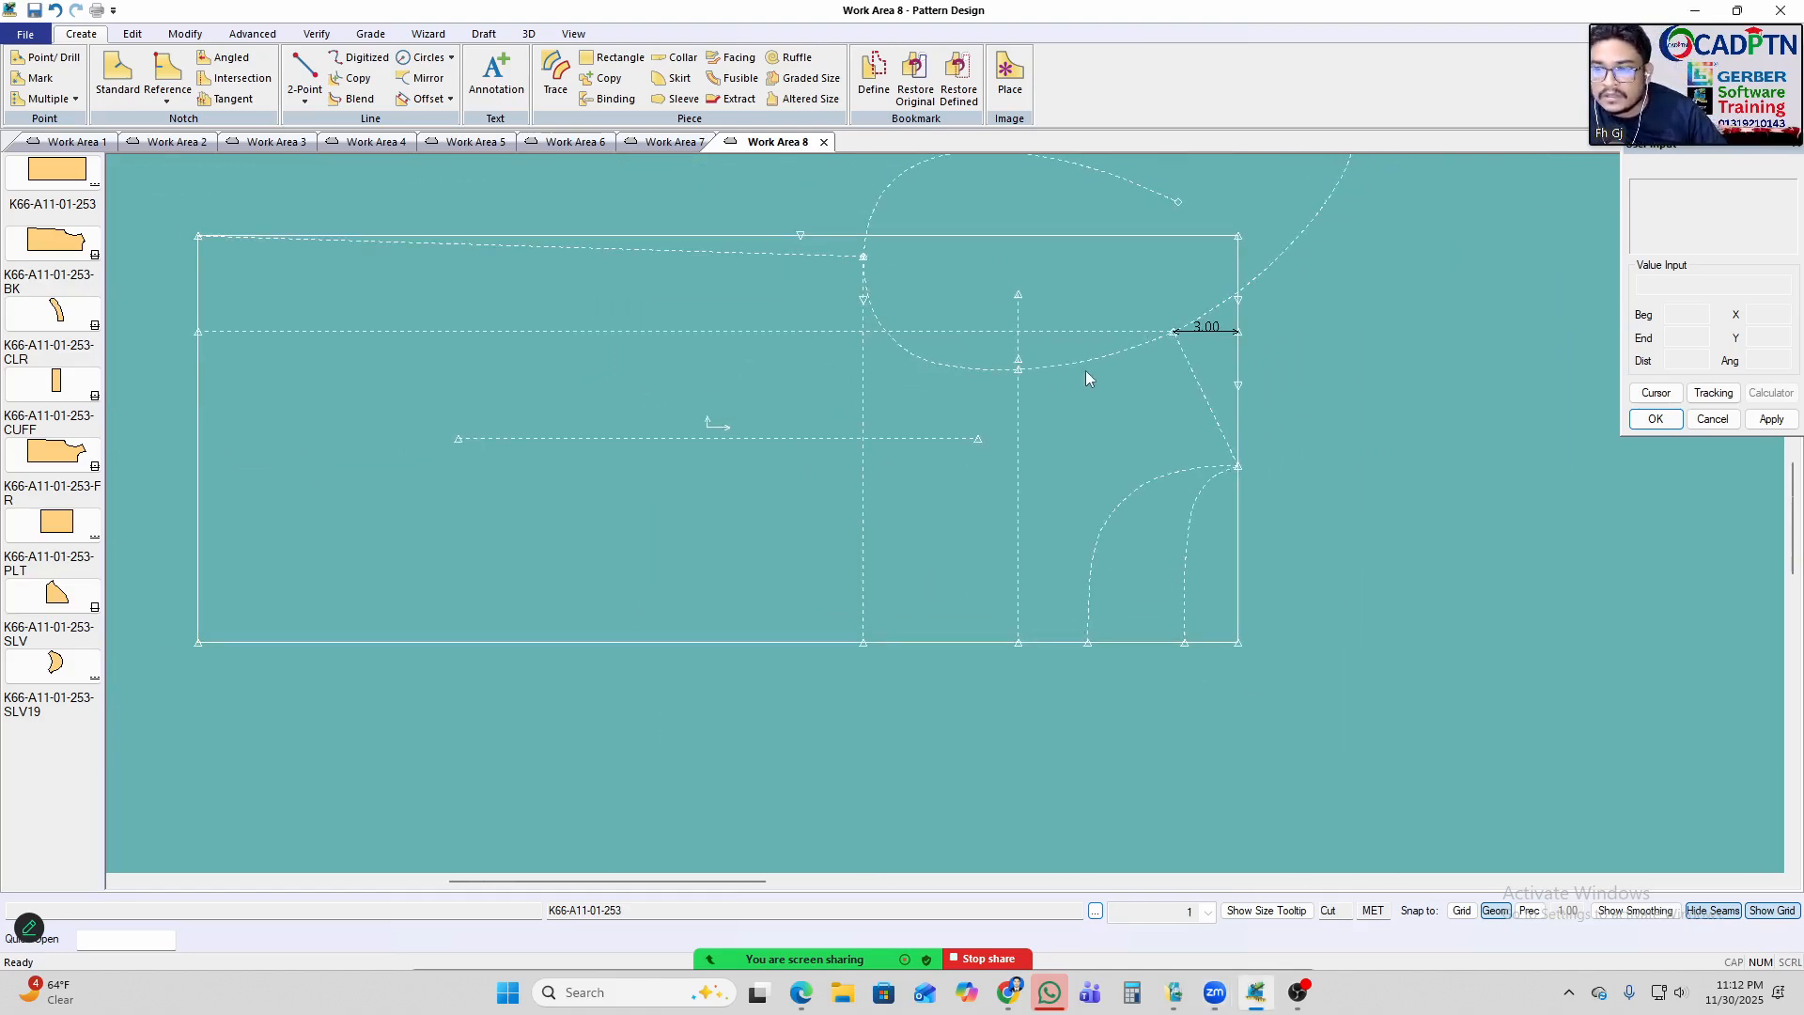
scroll(900, 318, up, 2)
middle_drag(900, 318, 928, 380)
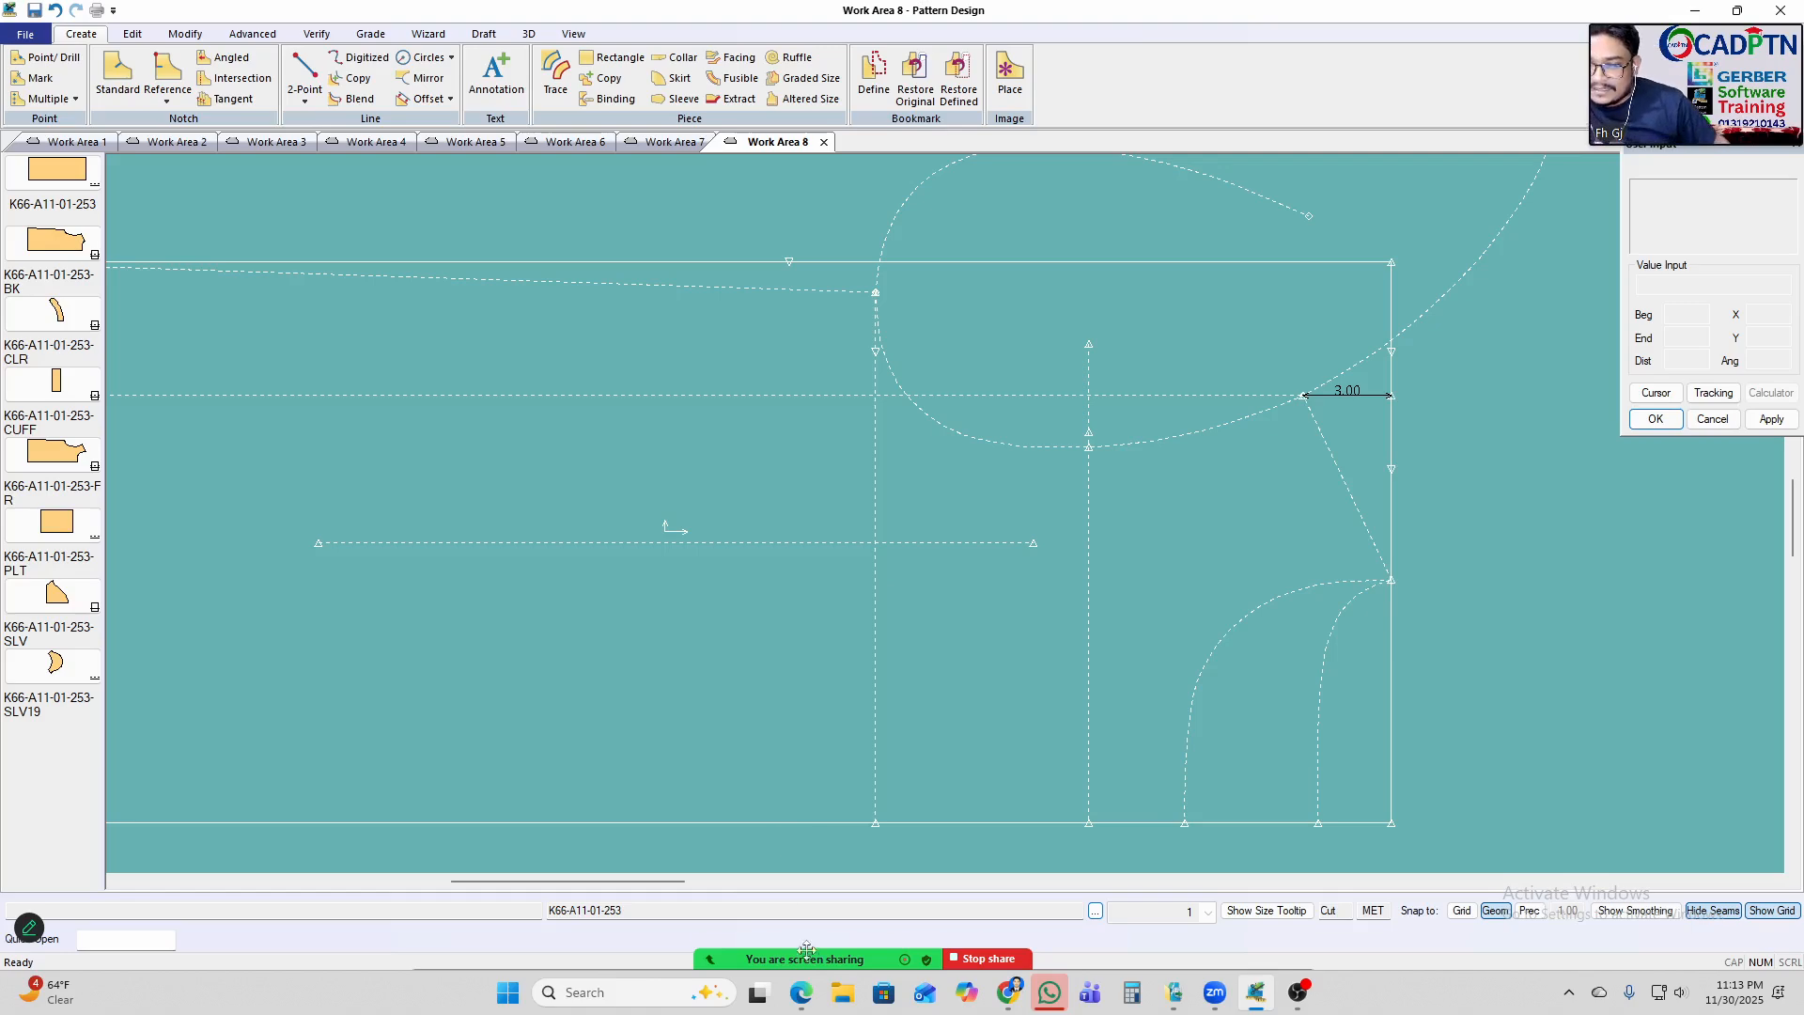
Reopen the meeting's participant list, look through the attendees again, and close it.
mouse_move(764, 940)
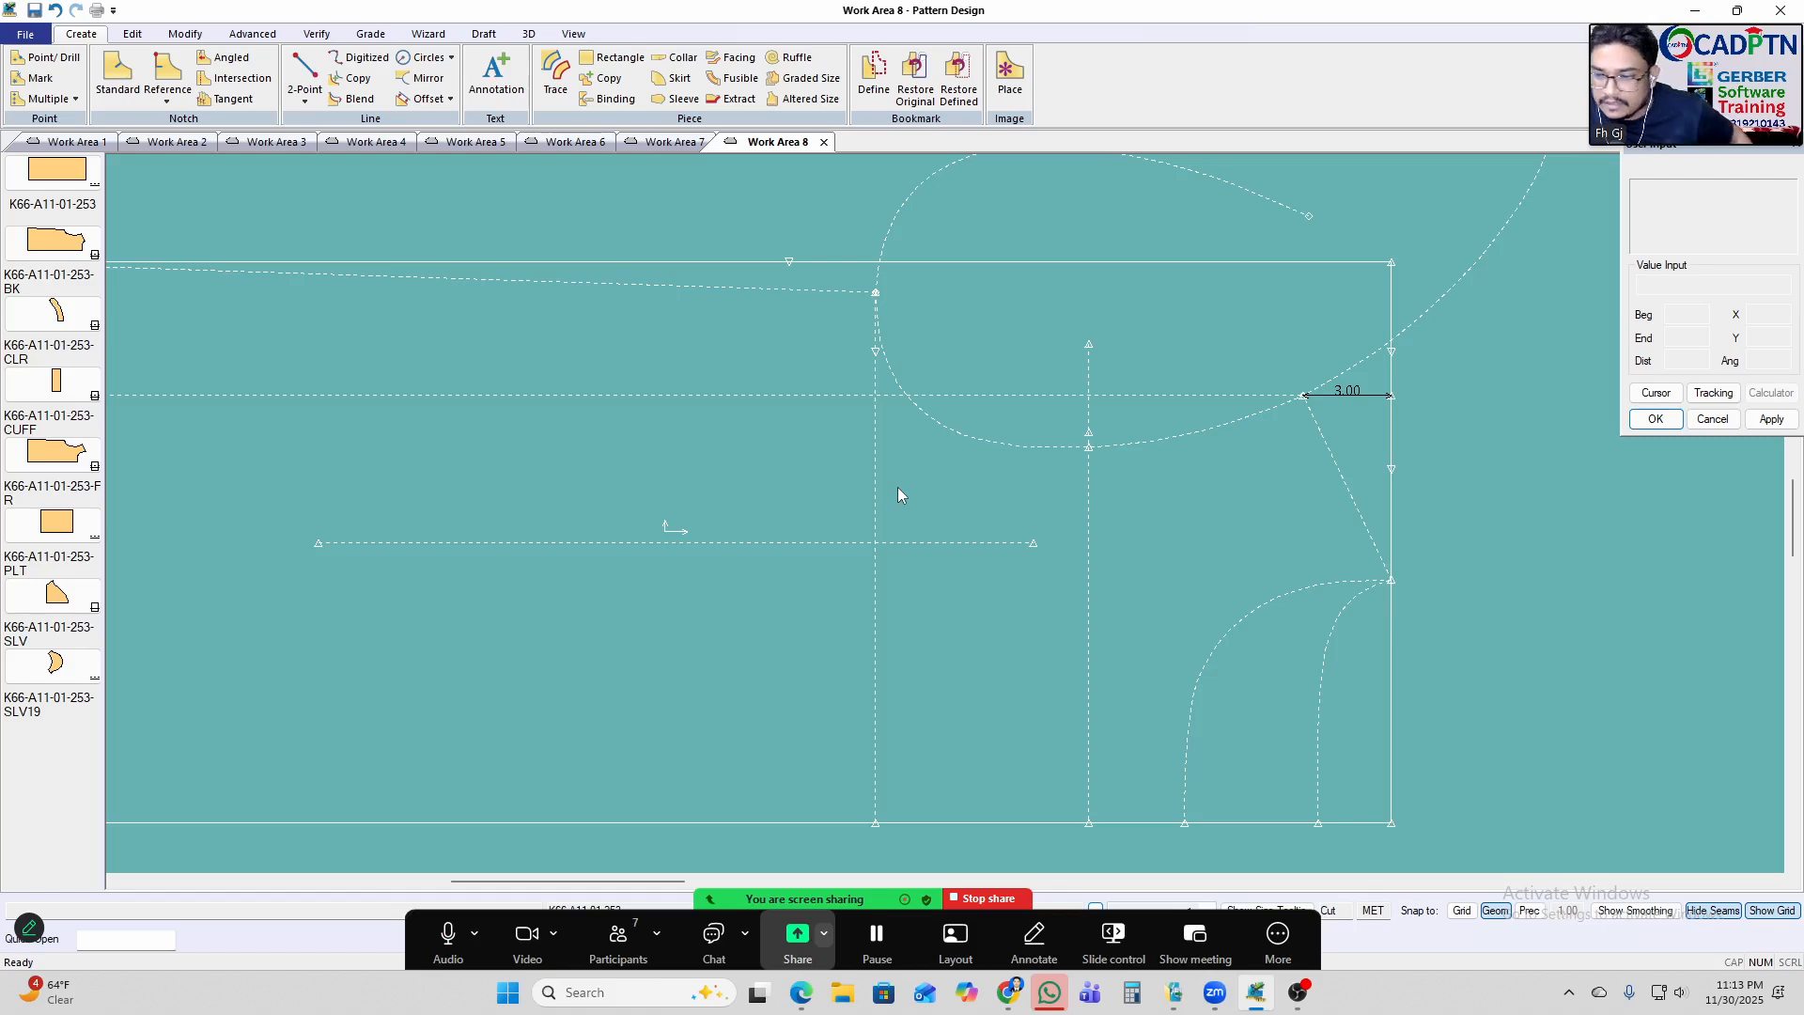
click(618, 935)
scroll(1172, 371, down, 1)
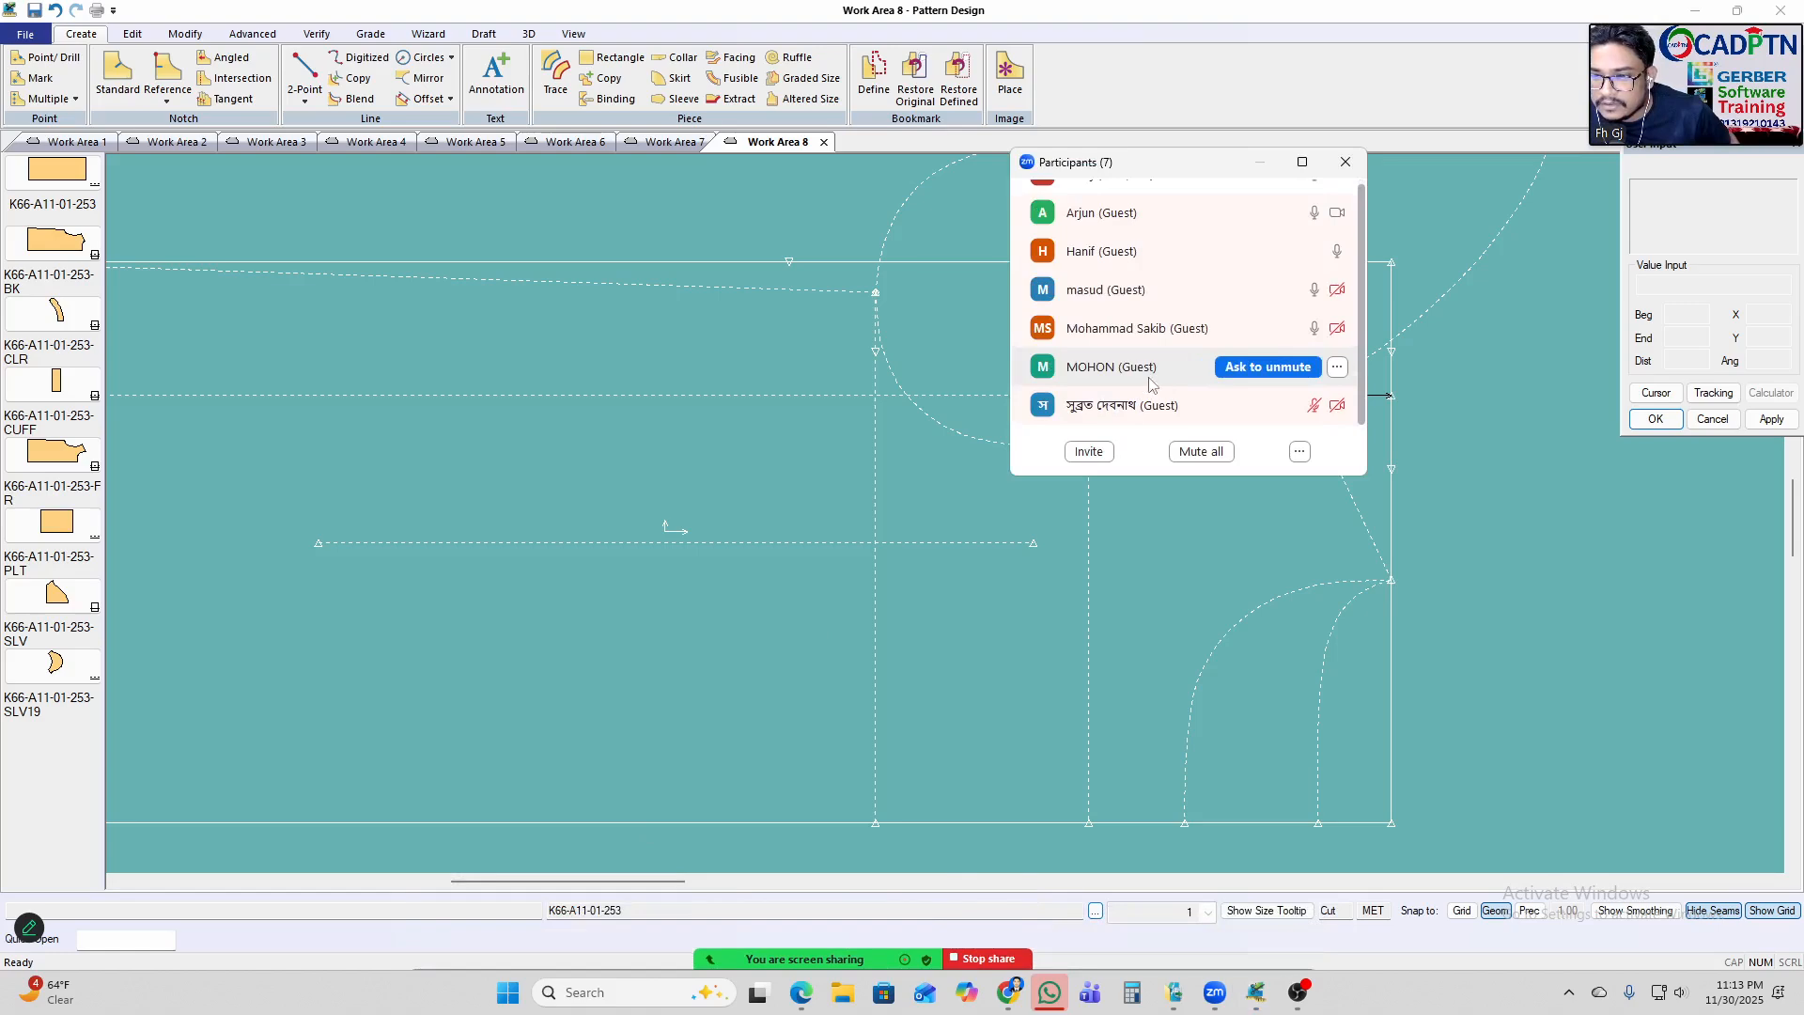
scroll(1174, 357, up, 1)
click(1346, 162)
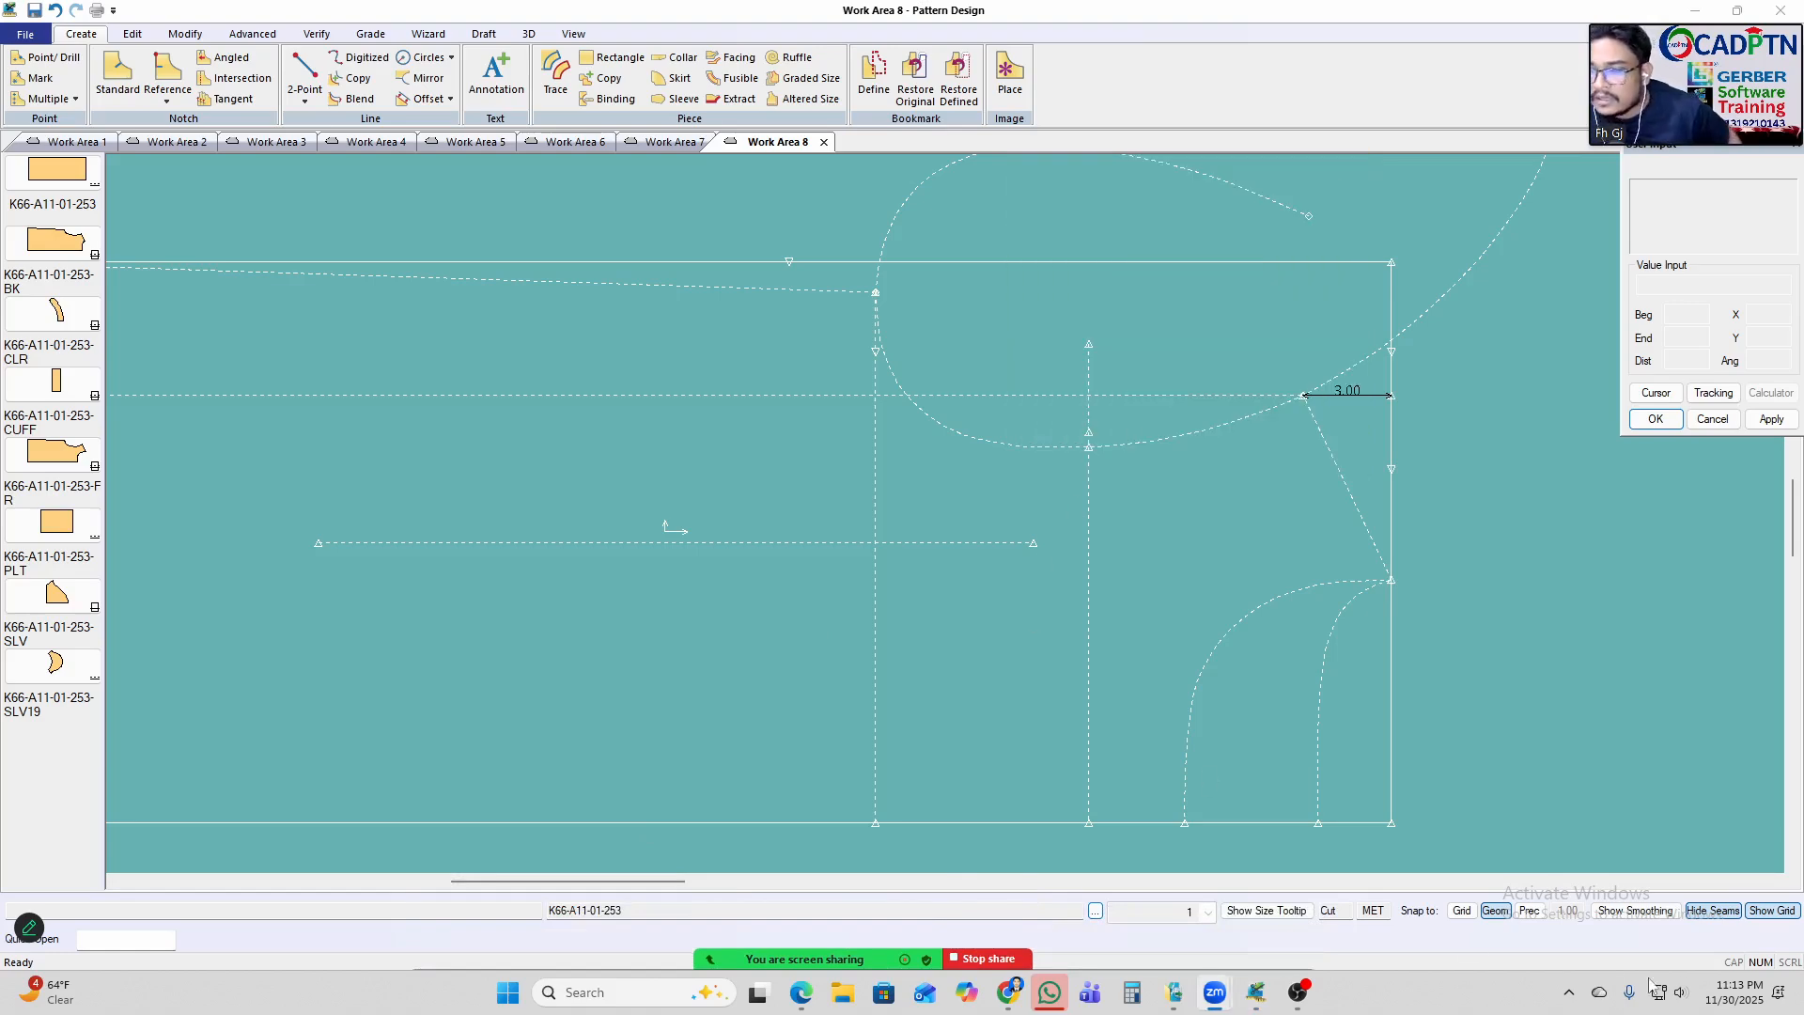
scroll(1033, 386, up, 2)
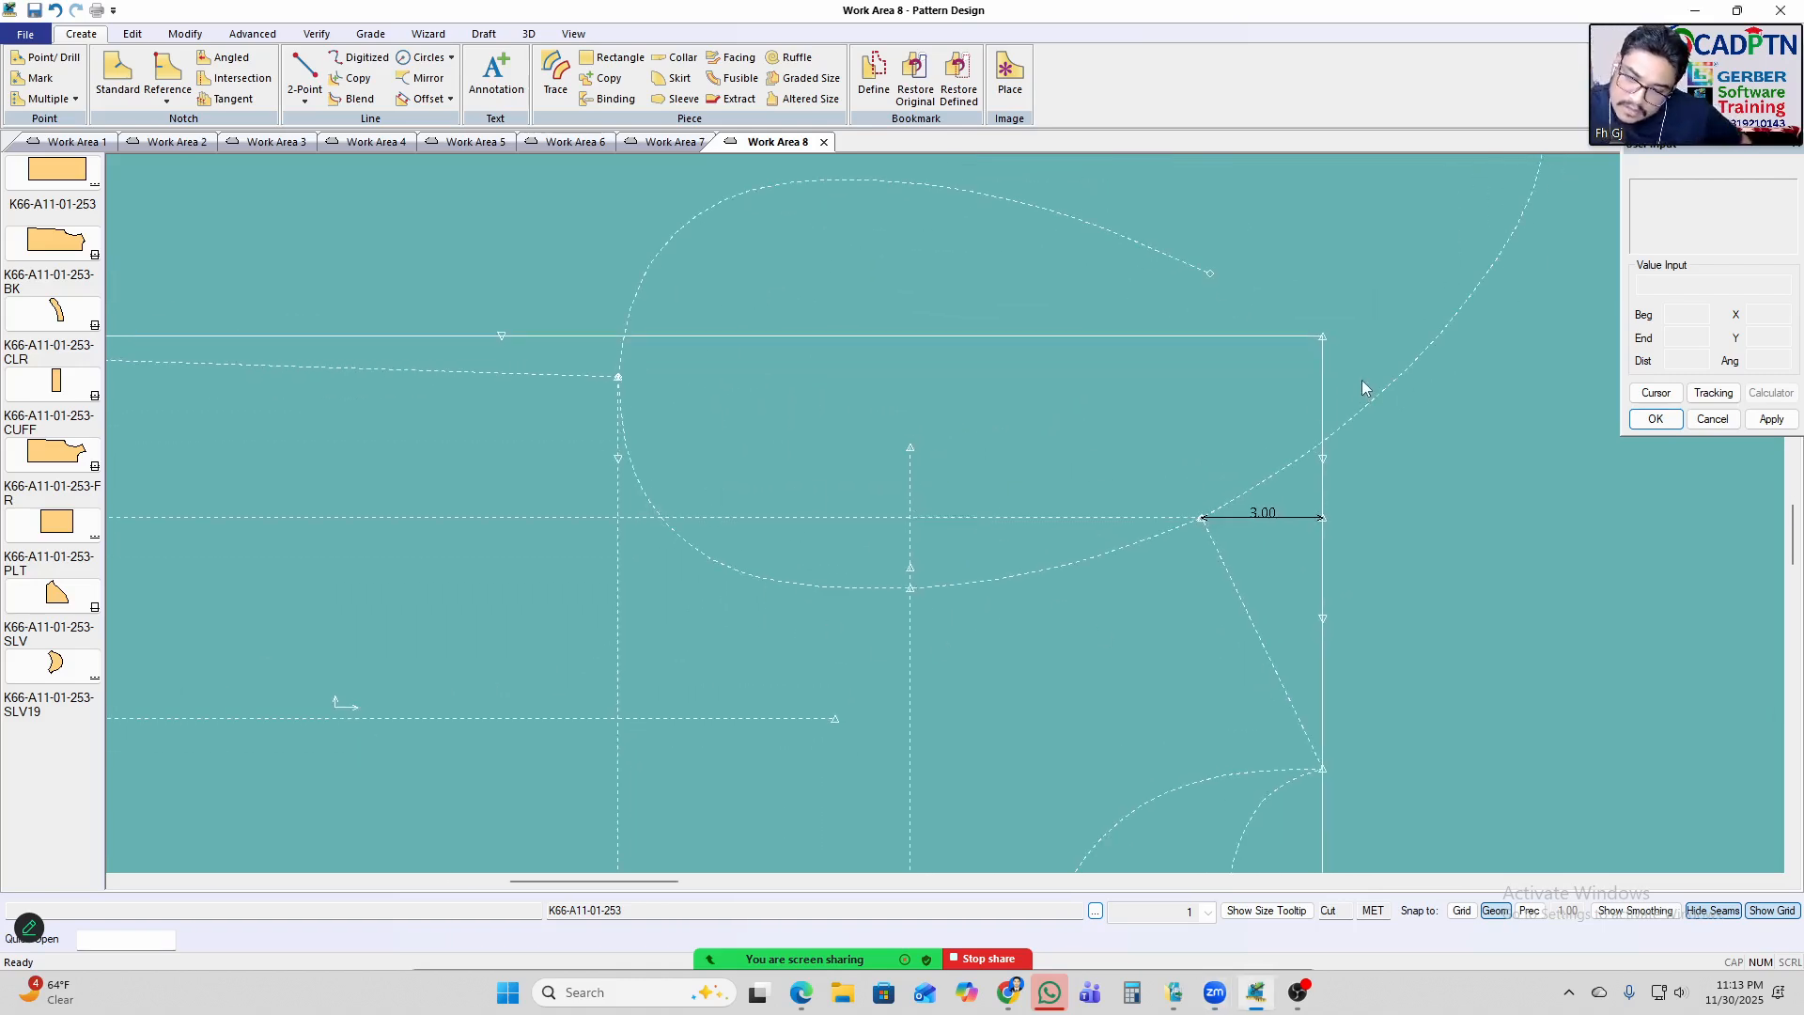
key(alt+Tab)
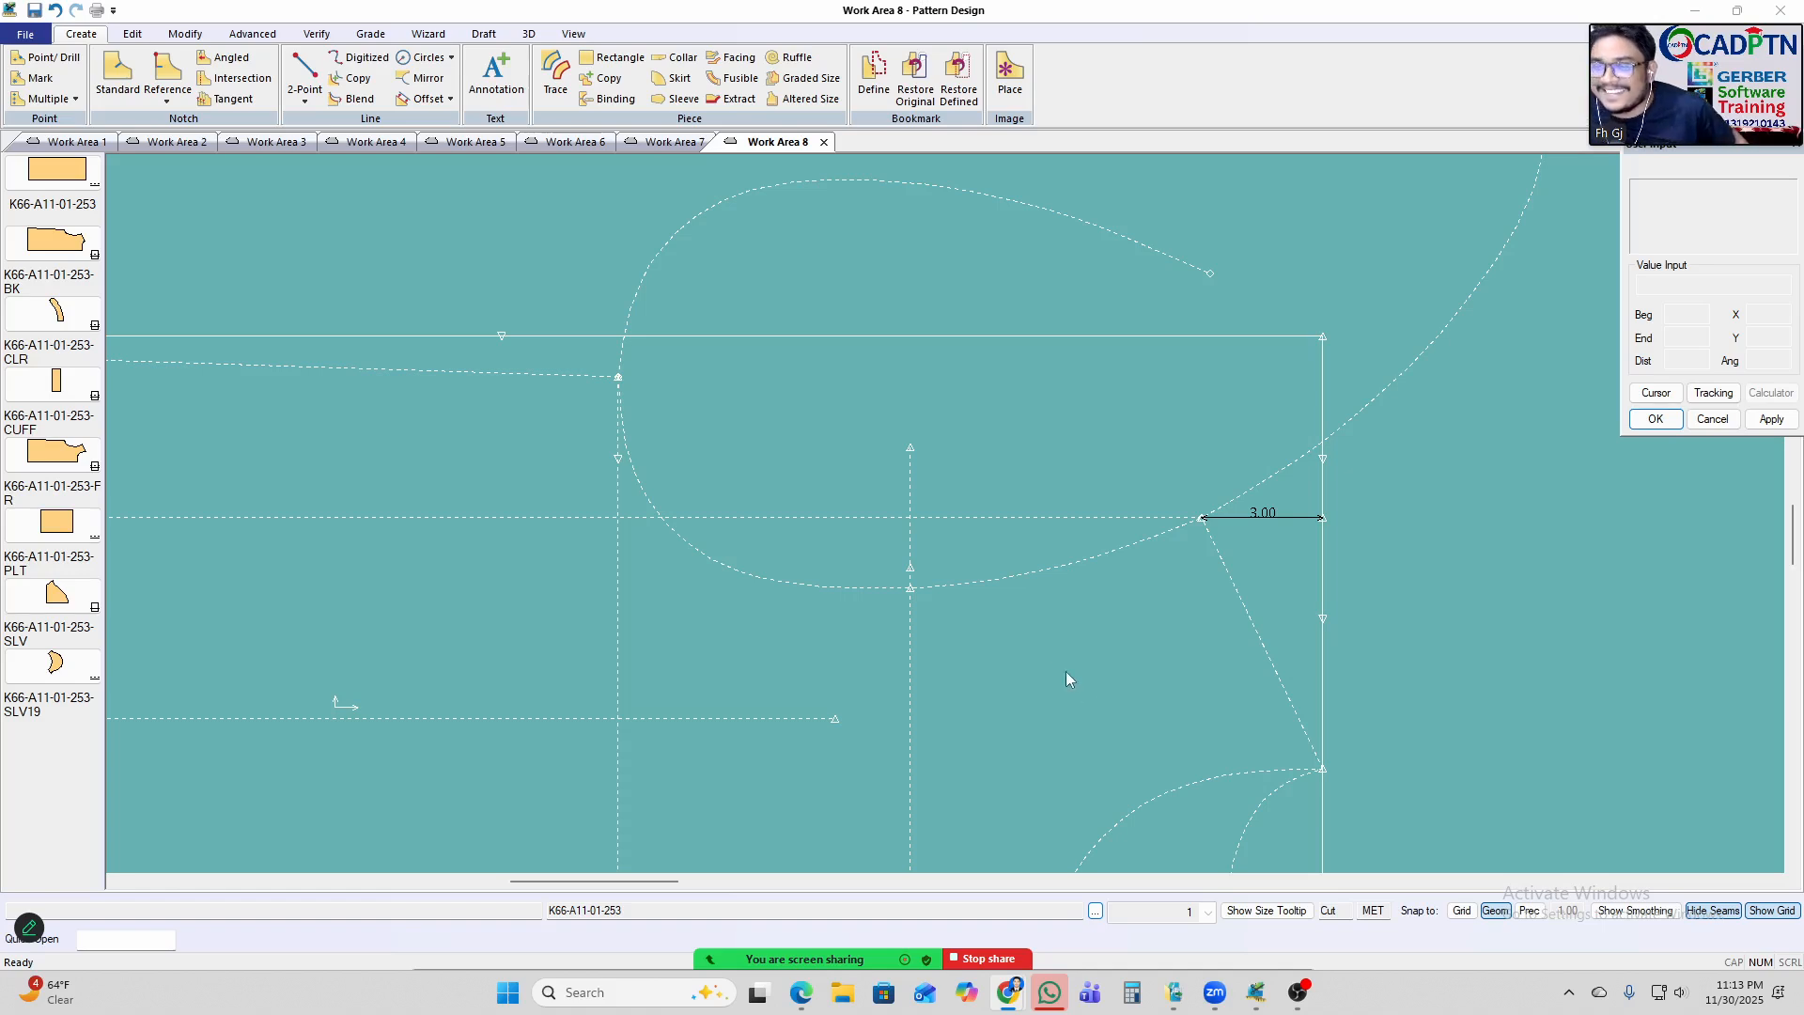
middle_drag(962, 504, 846, 652)
scroll(848, 605, up, 2)
scroll(848, 605, up, 1)
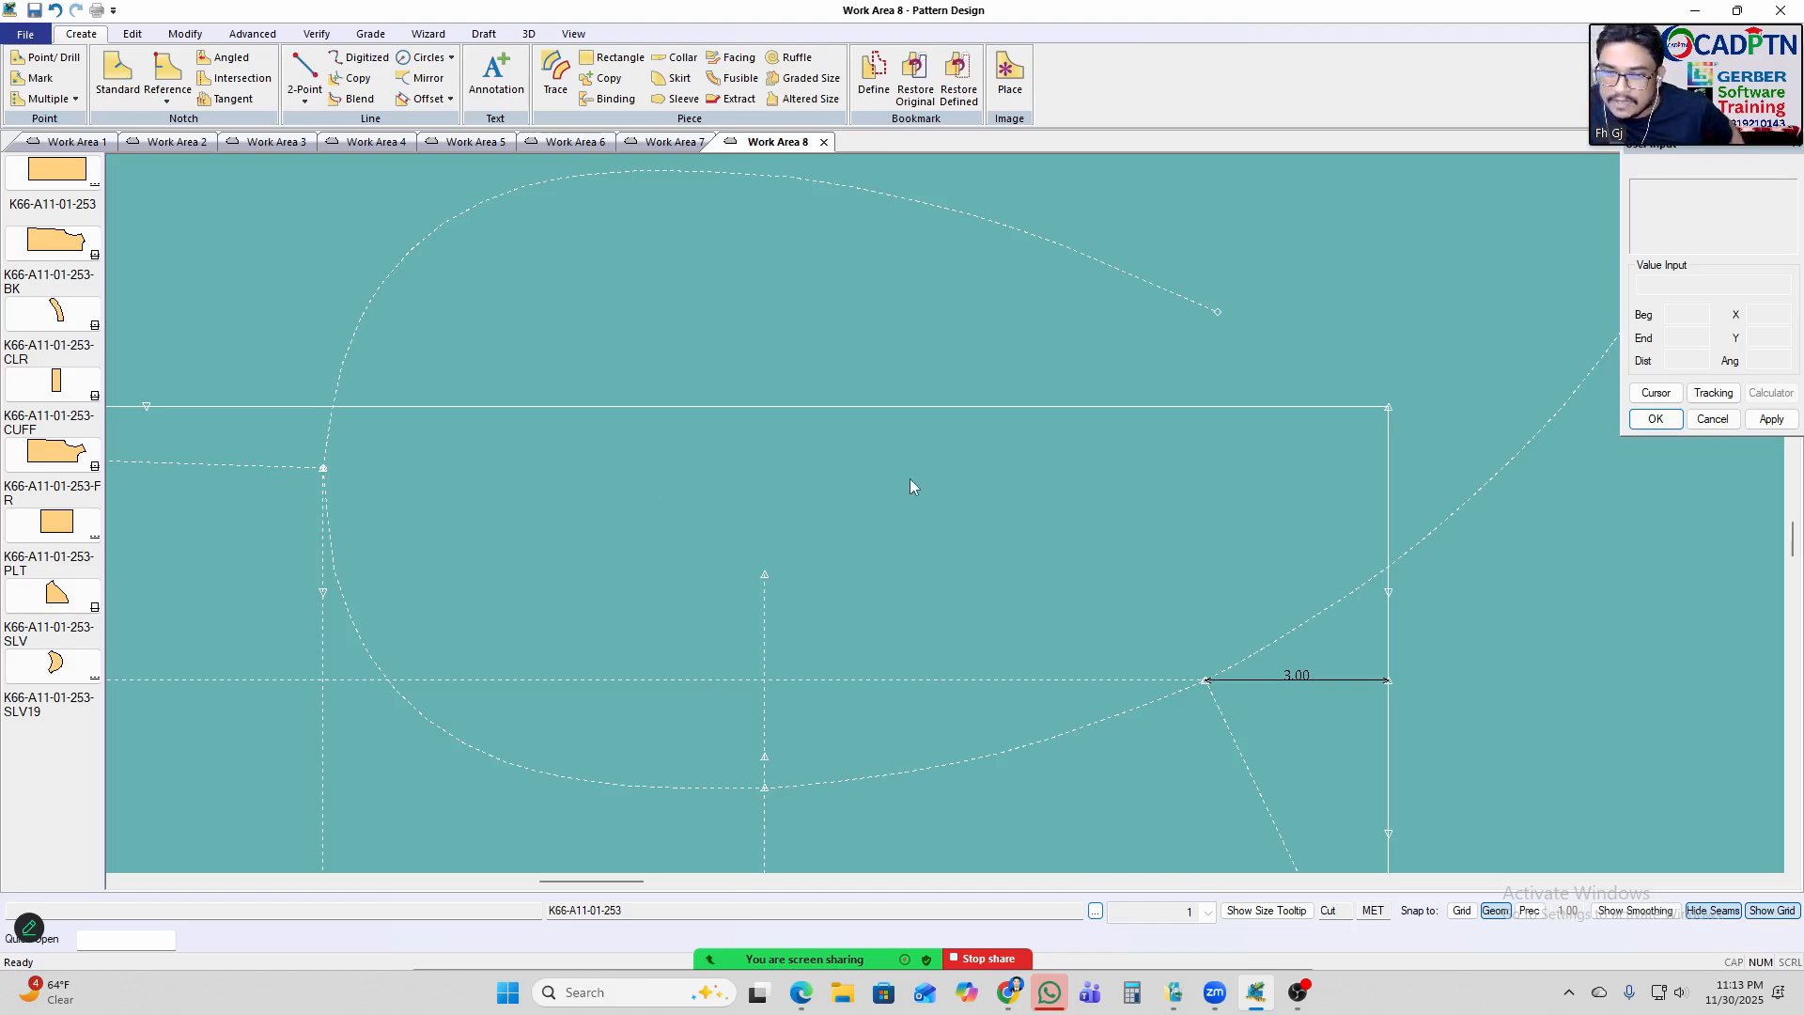
scroll(914, 477, up, 1)
middle_drag(913, 477, 896, 509)
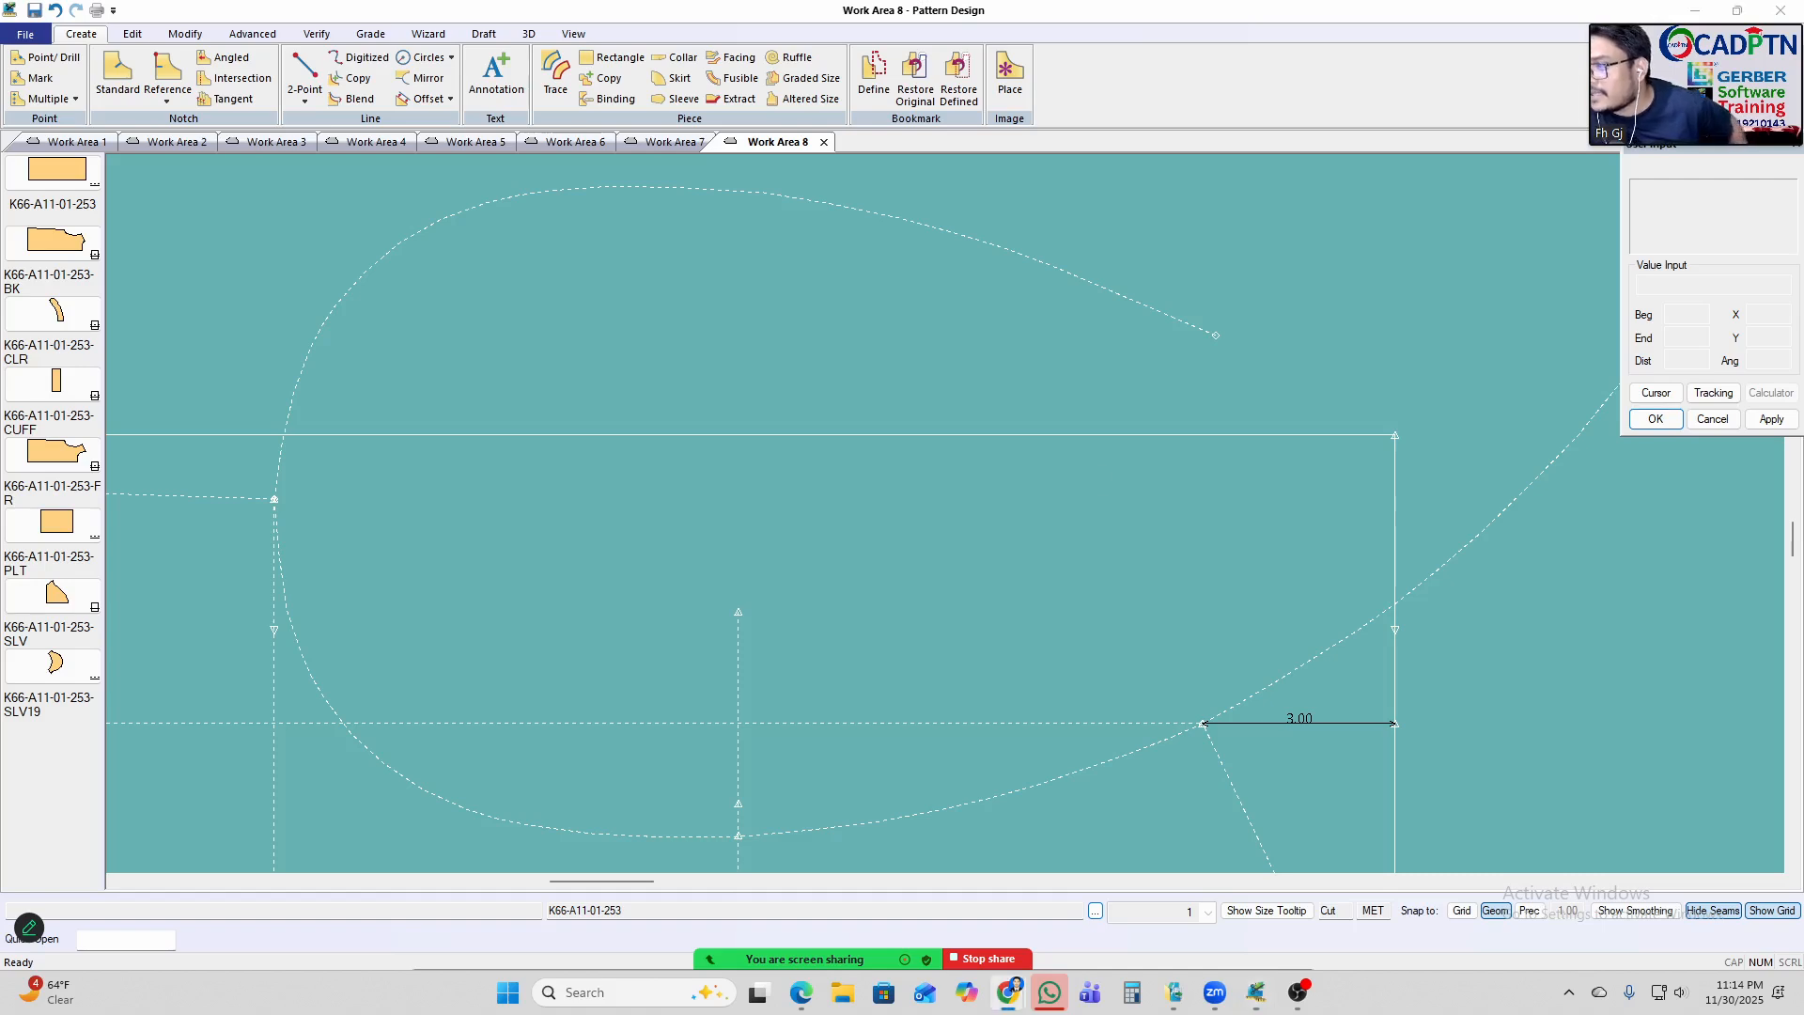
mouse_move(830, 536)
middle_down()
mouse_move(880, 509)
mouse_move(864, 498)
middle_up()
scroll(859, 527, up, 1)
scroll(876, 499, up, 1)
scroll(875, 498, down, 1)
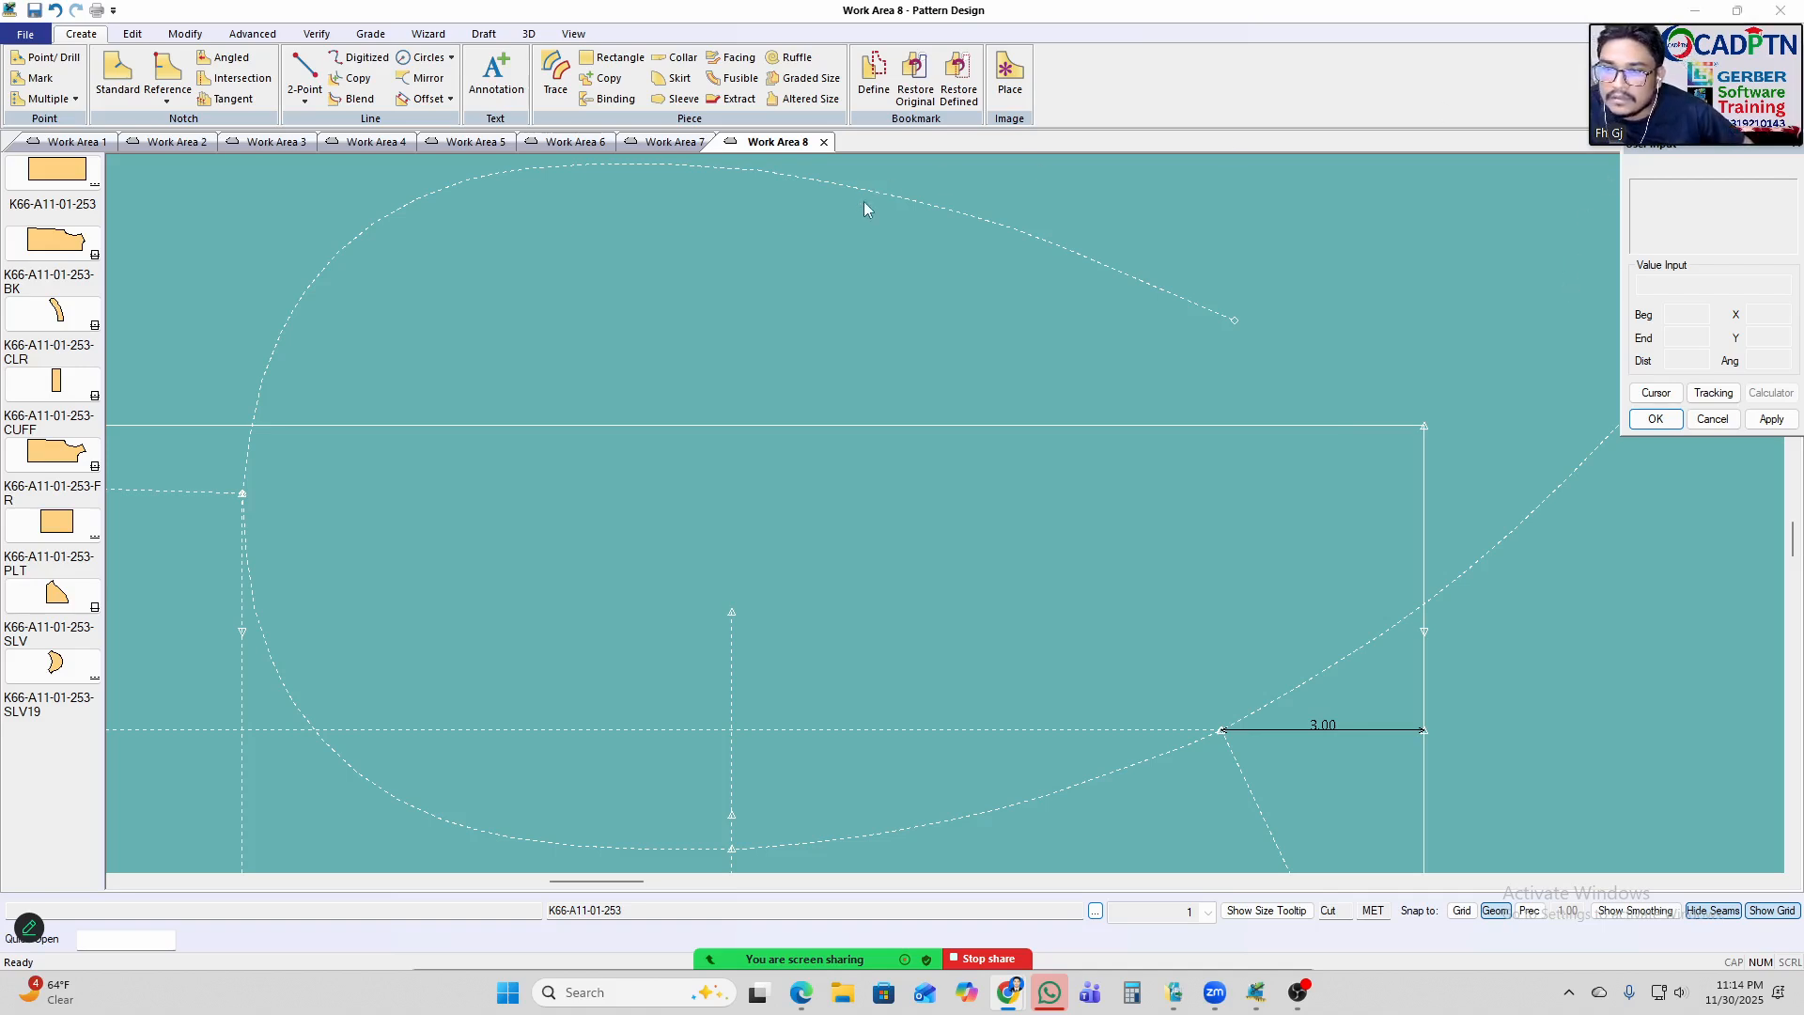
click(731, 624)
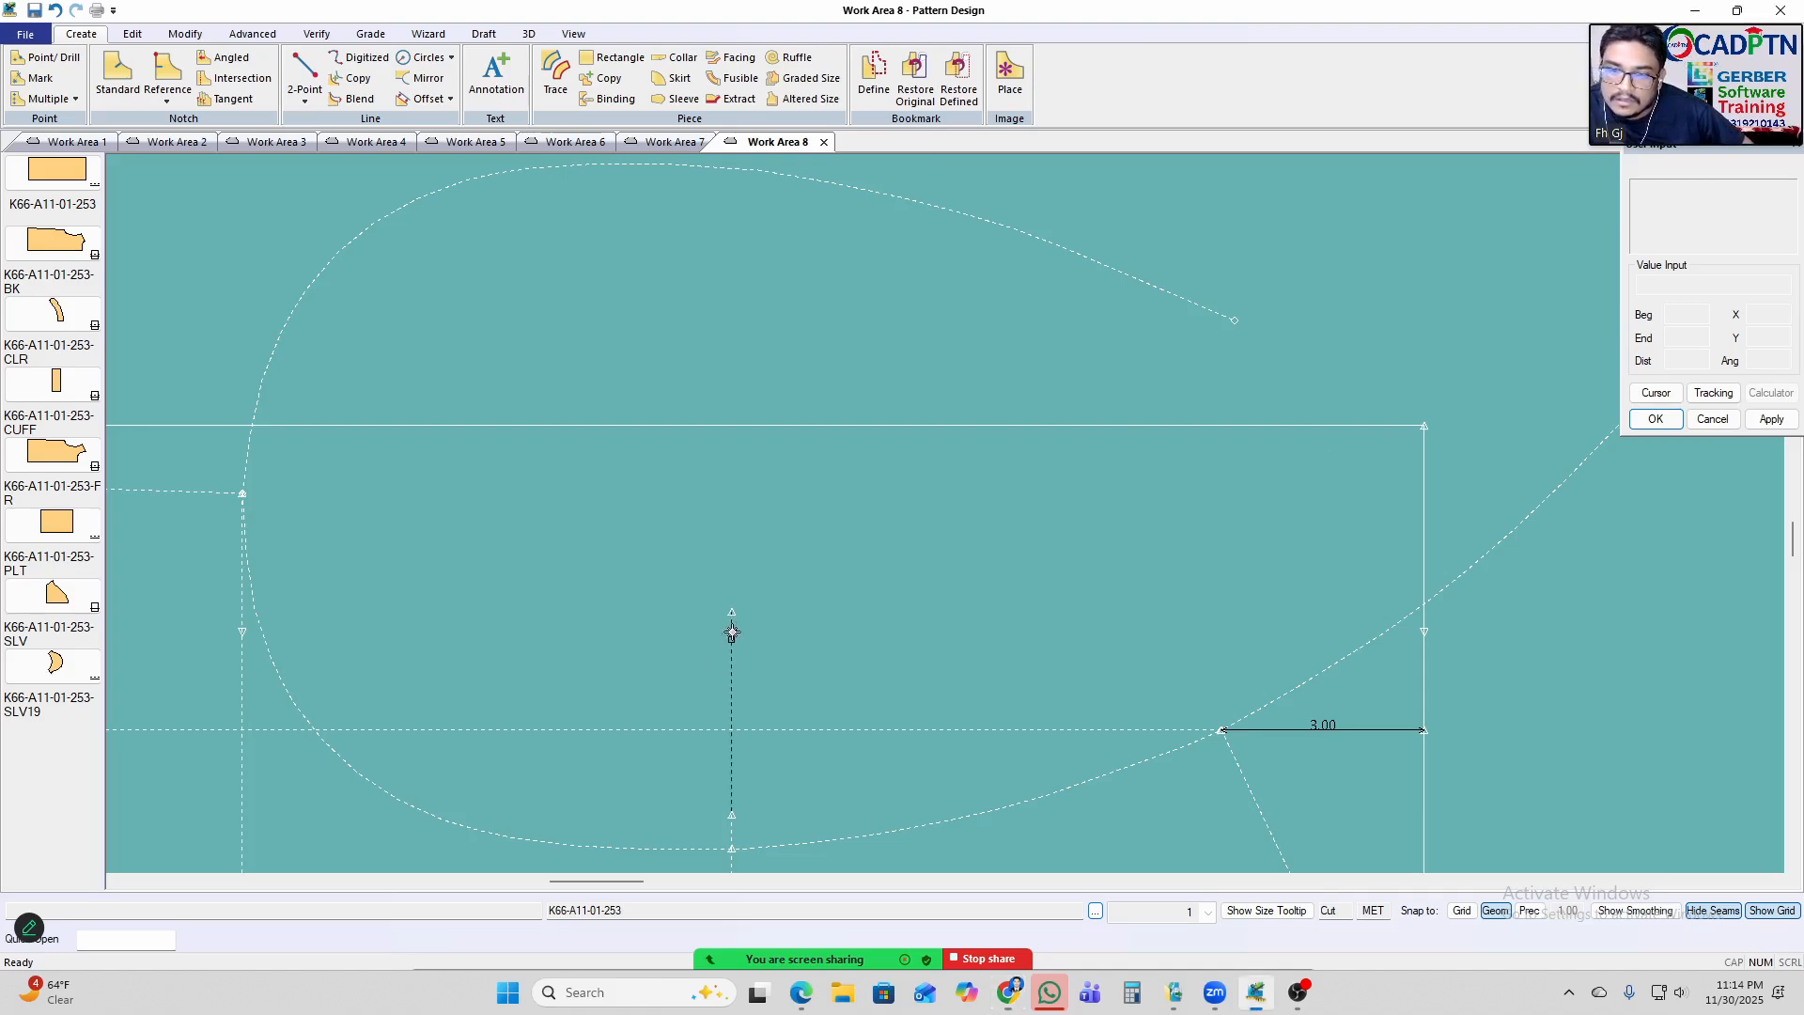
middle_drag(732, 615, 734, 617)
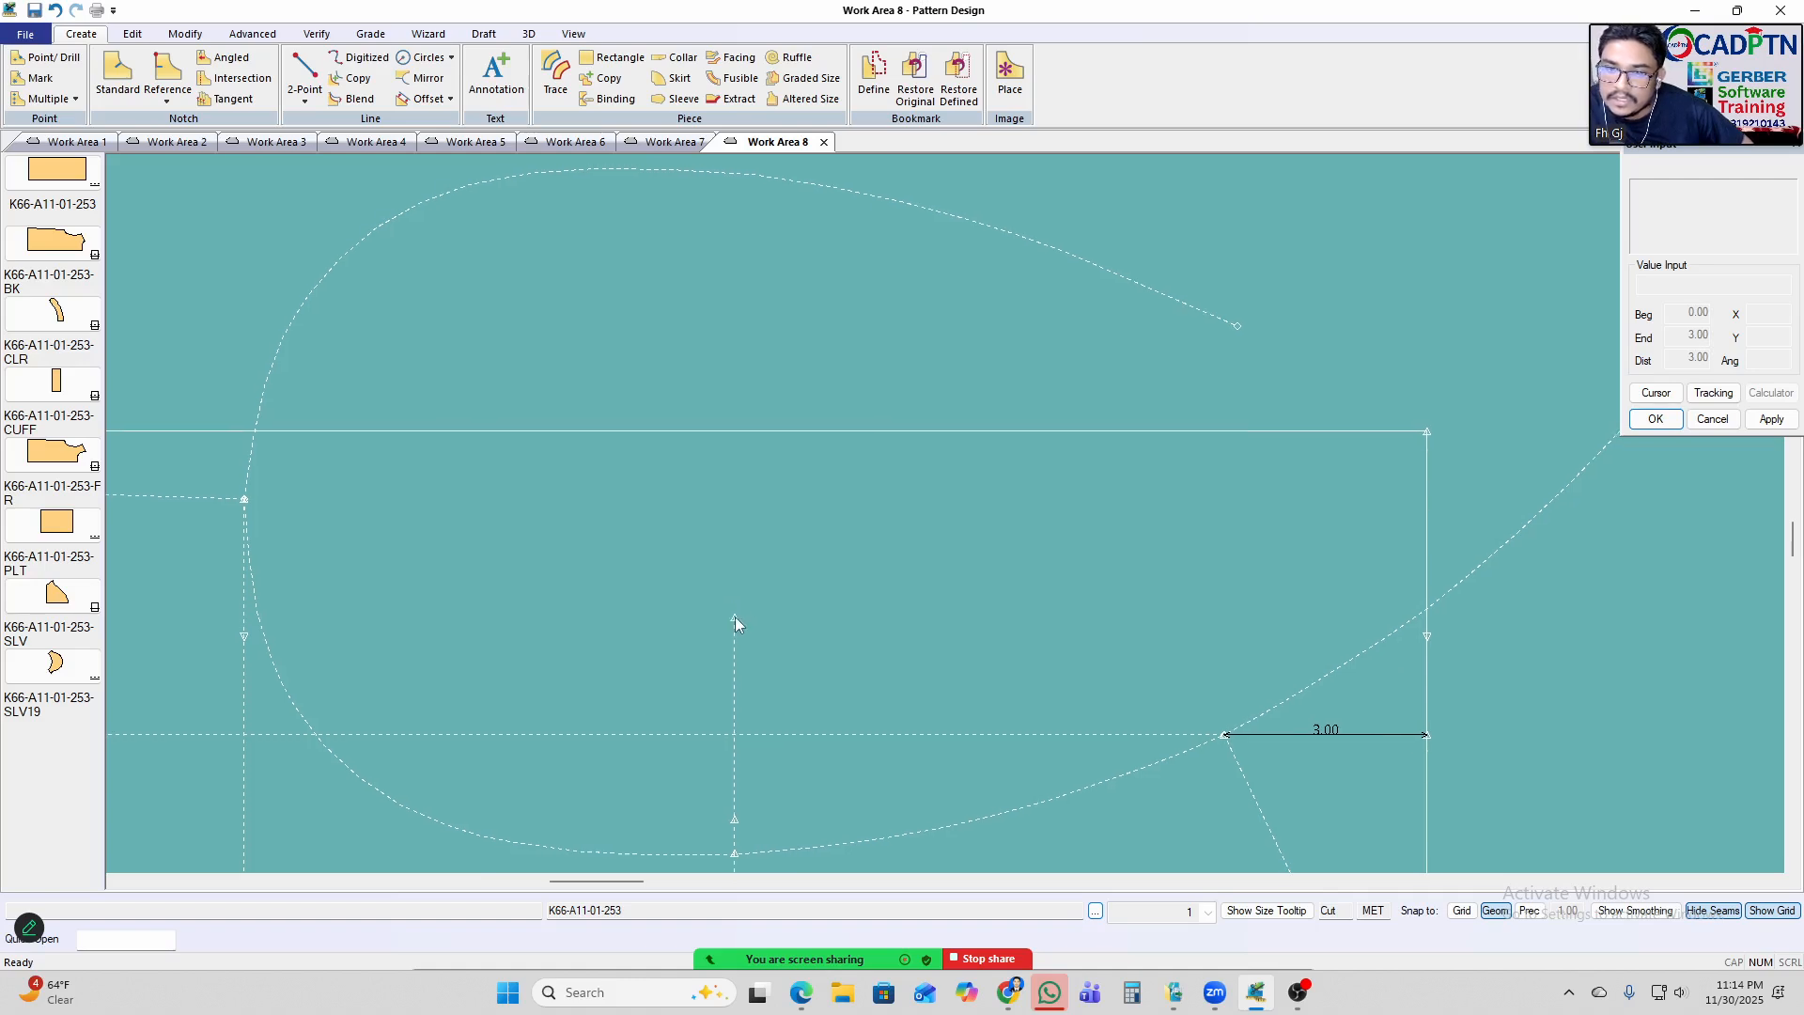
middle_drag(1427, 433, 1431, 421)
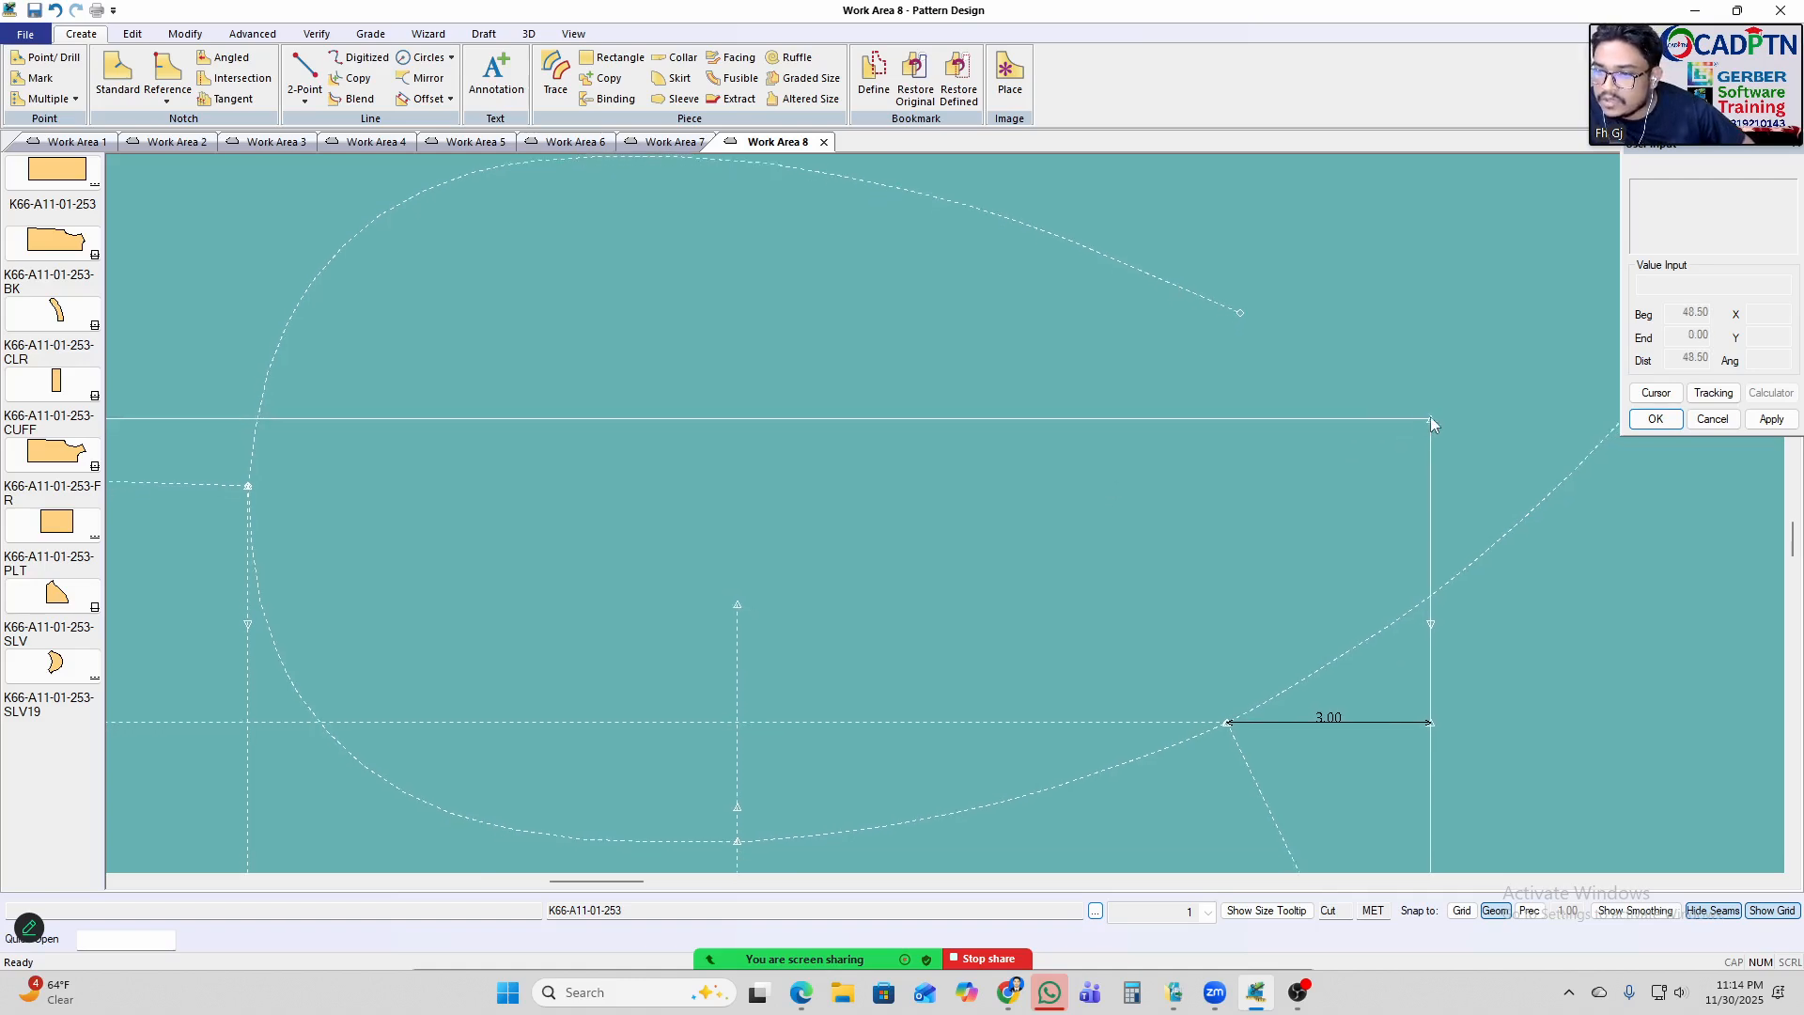
middle_drag(1168, 425, 1169, 438)
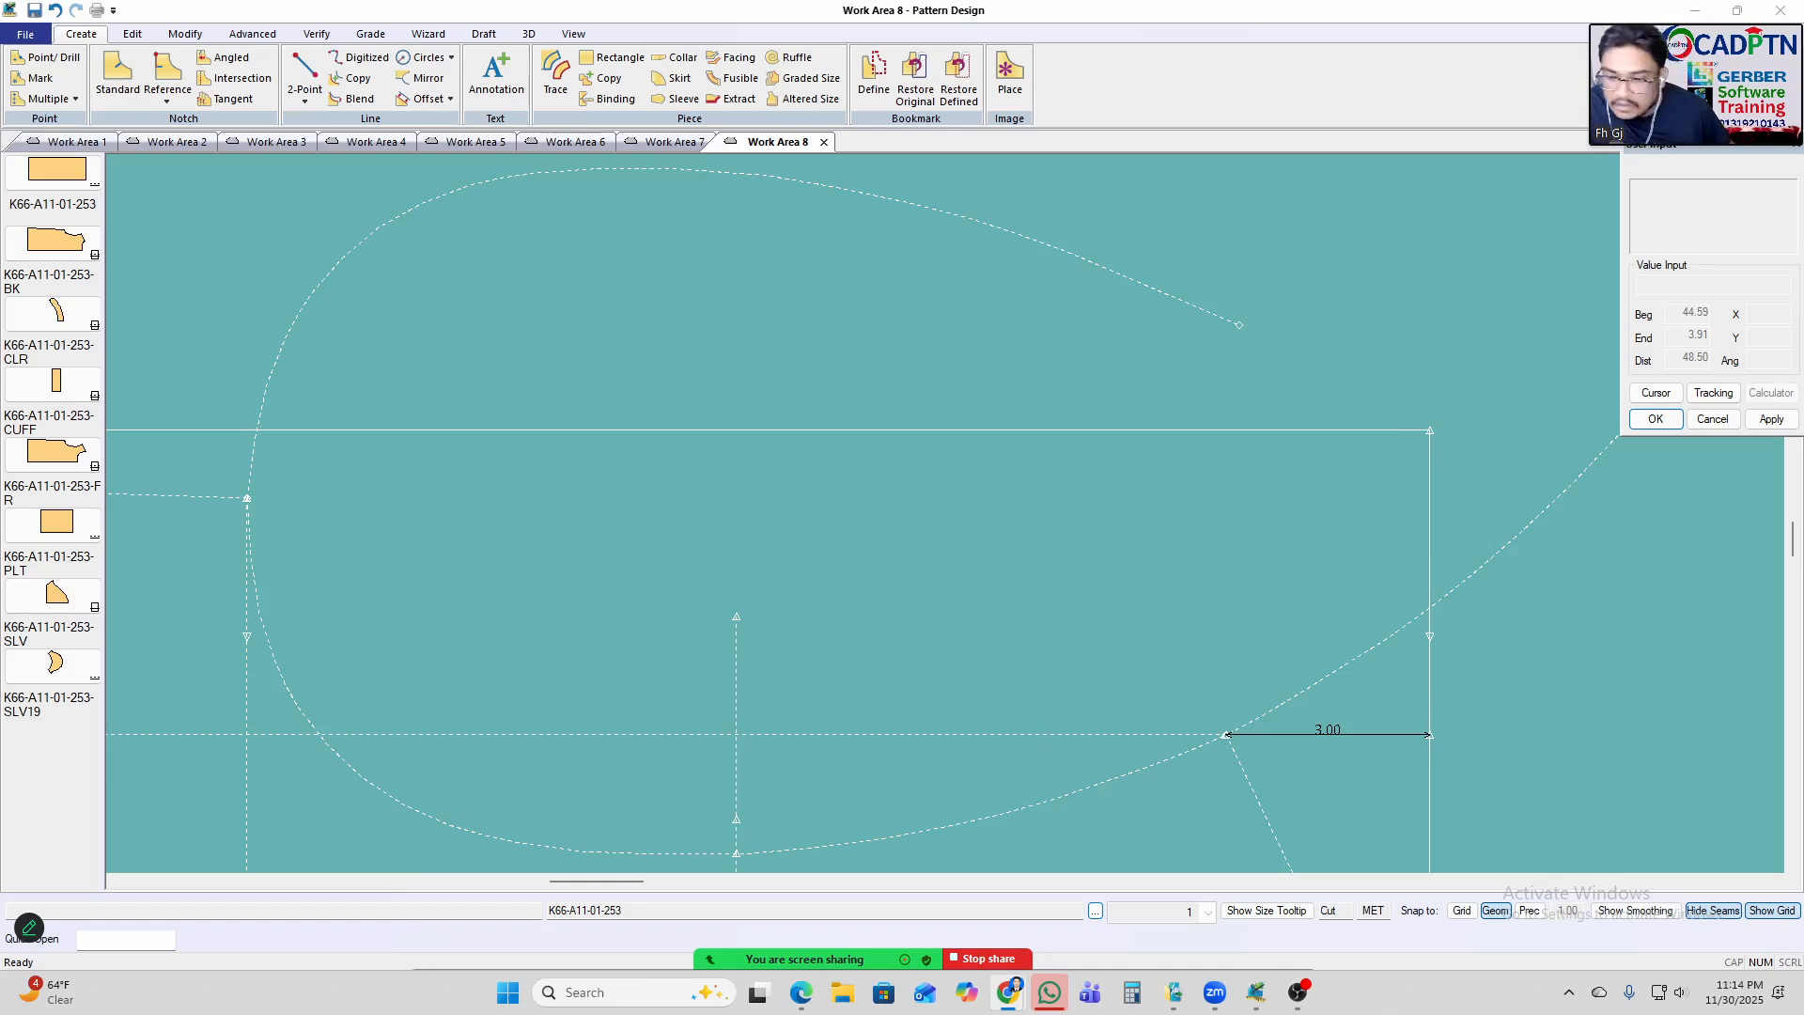
Look through the Windows quick settings, including the casting options for the wired display, and close them.
click(1682, 998)
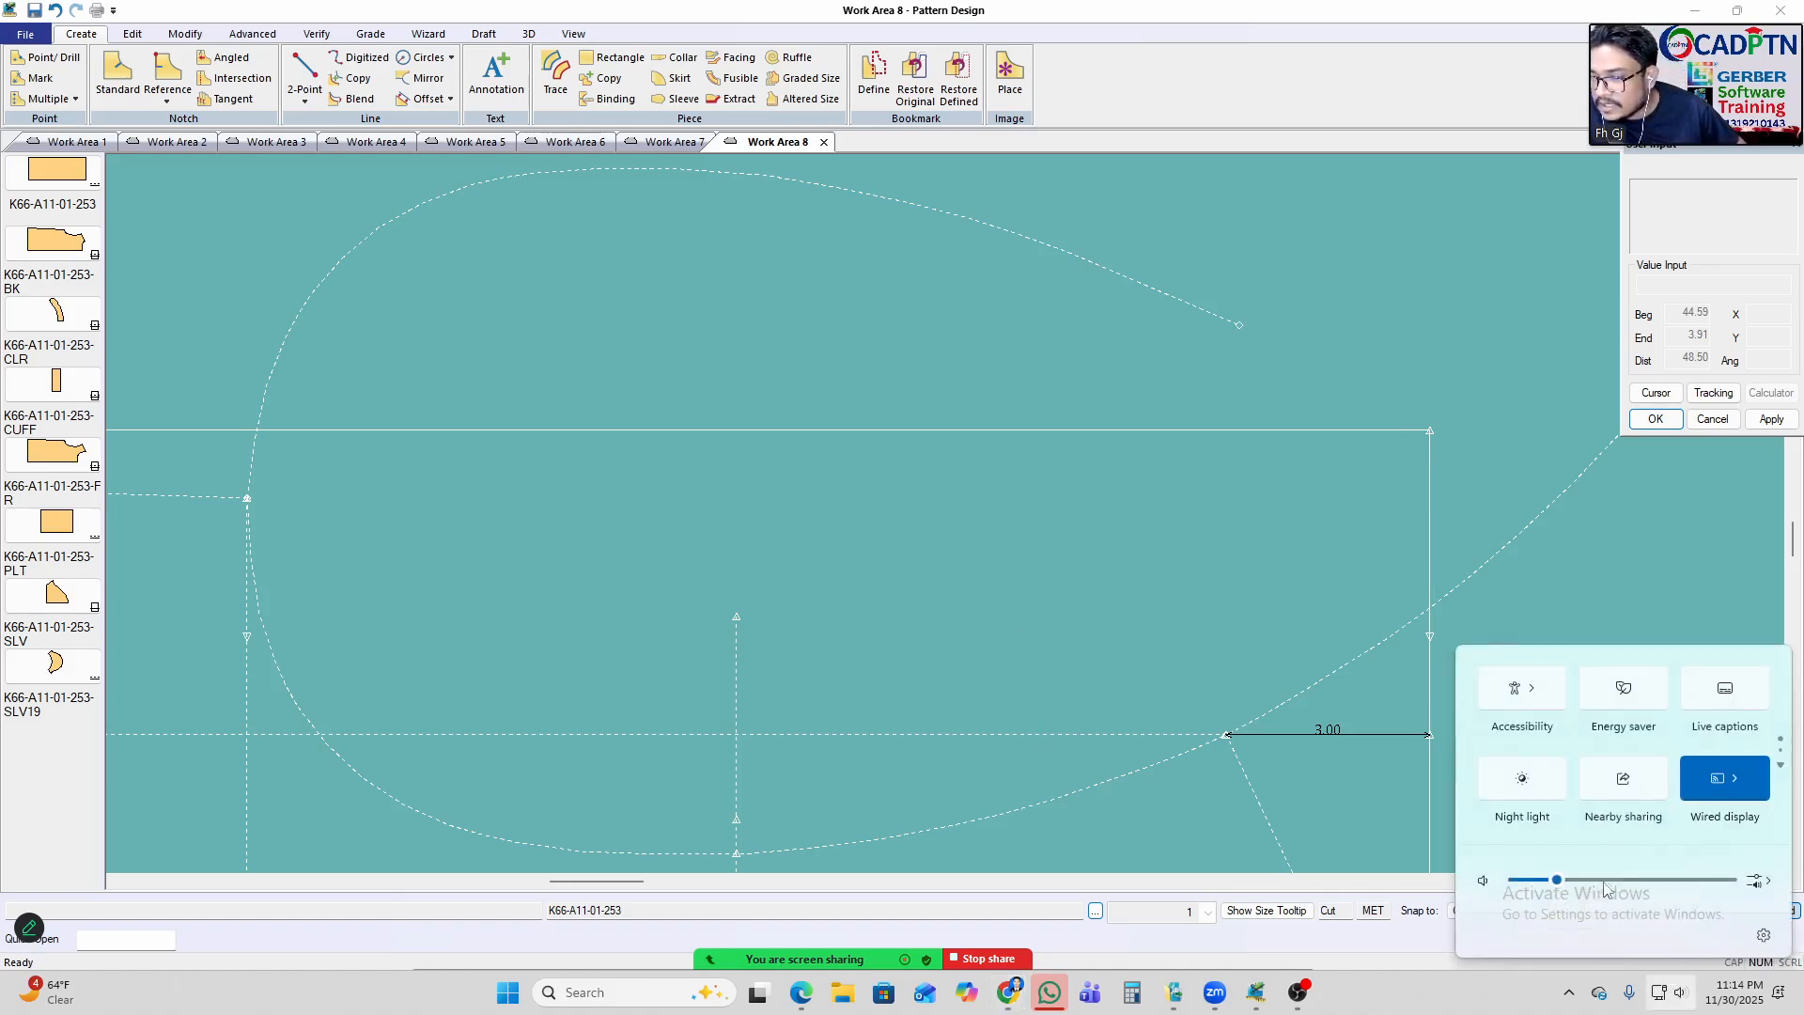
click(1734, 778)
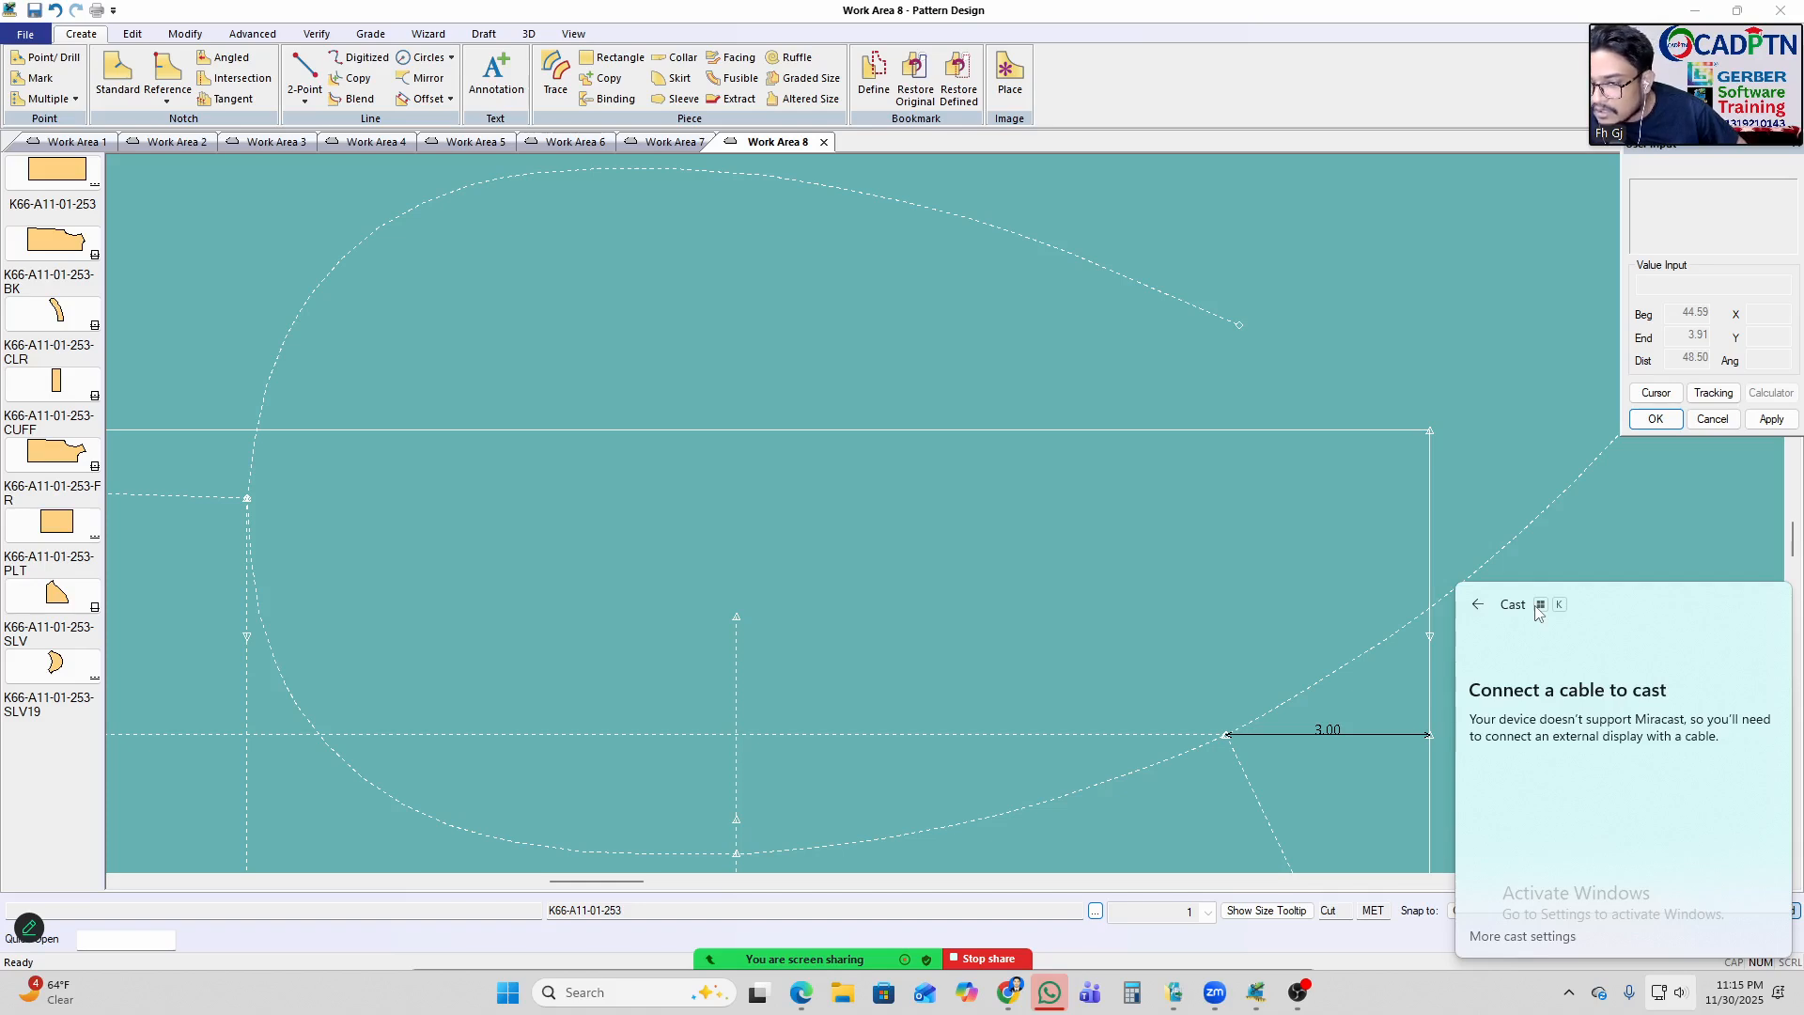
click(1479, 606)
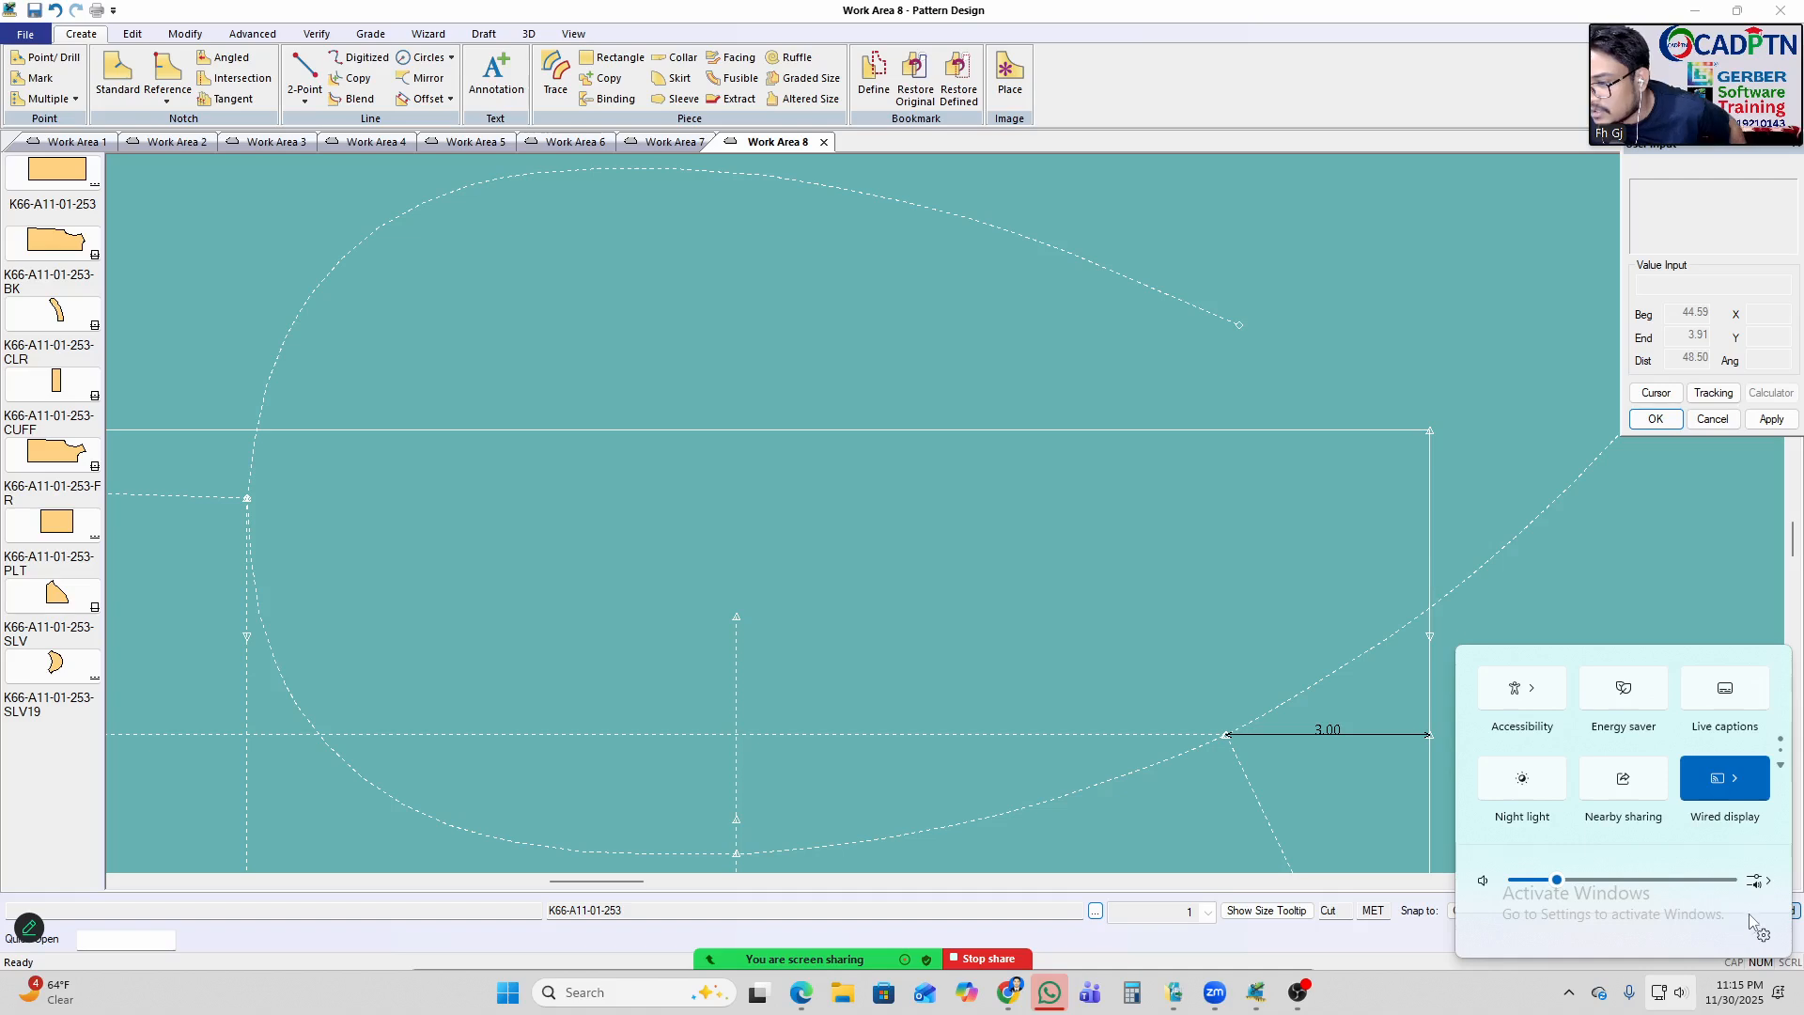
click(1780, 764)
click(1780, 723)
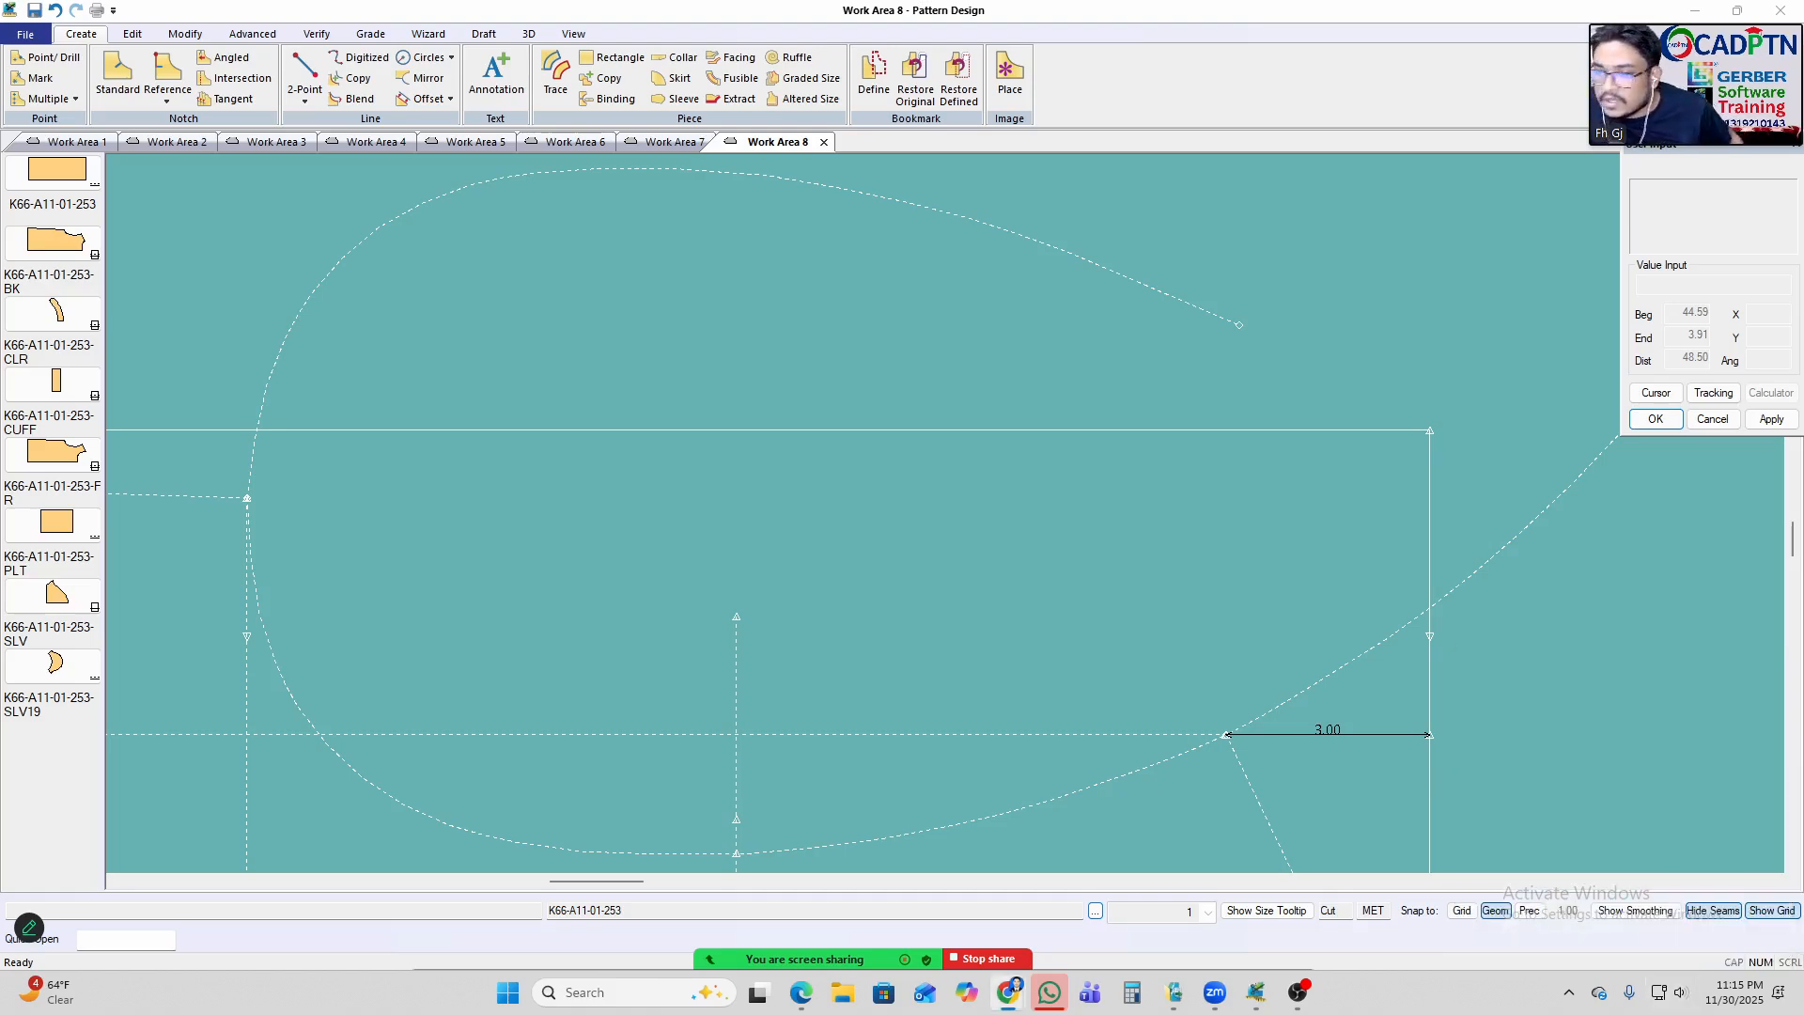
scroll(938, 547, up, 2)
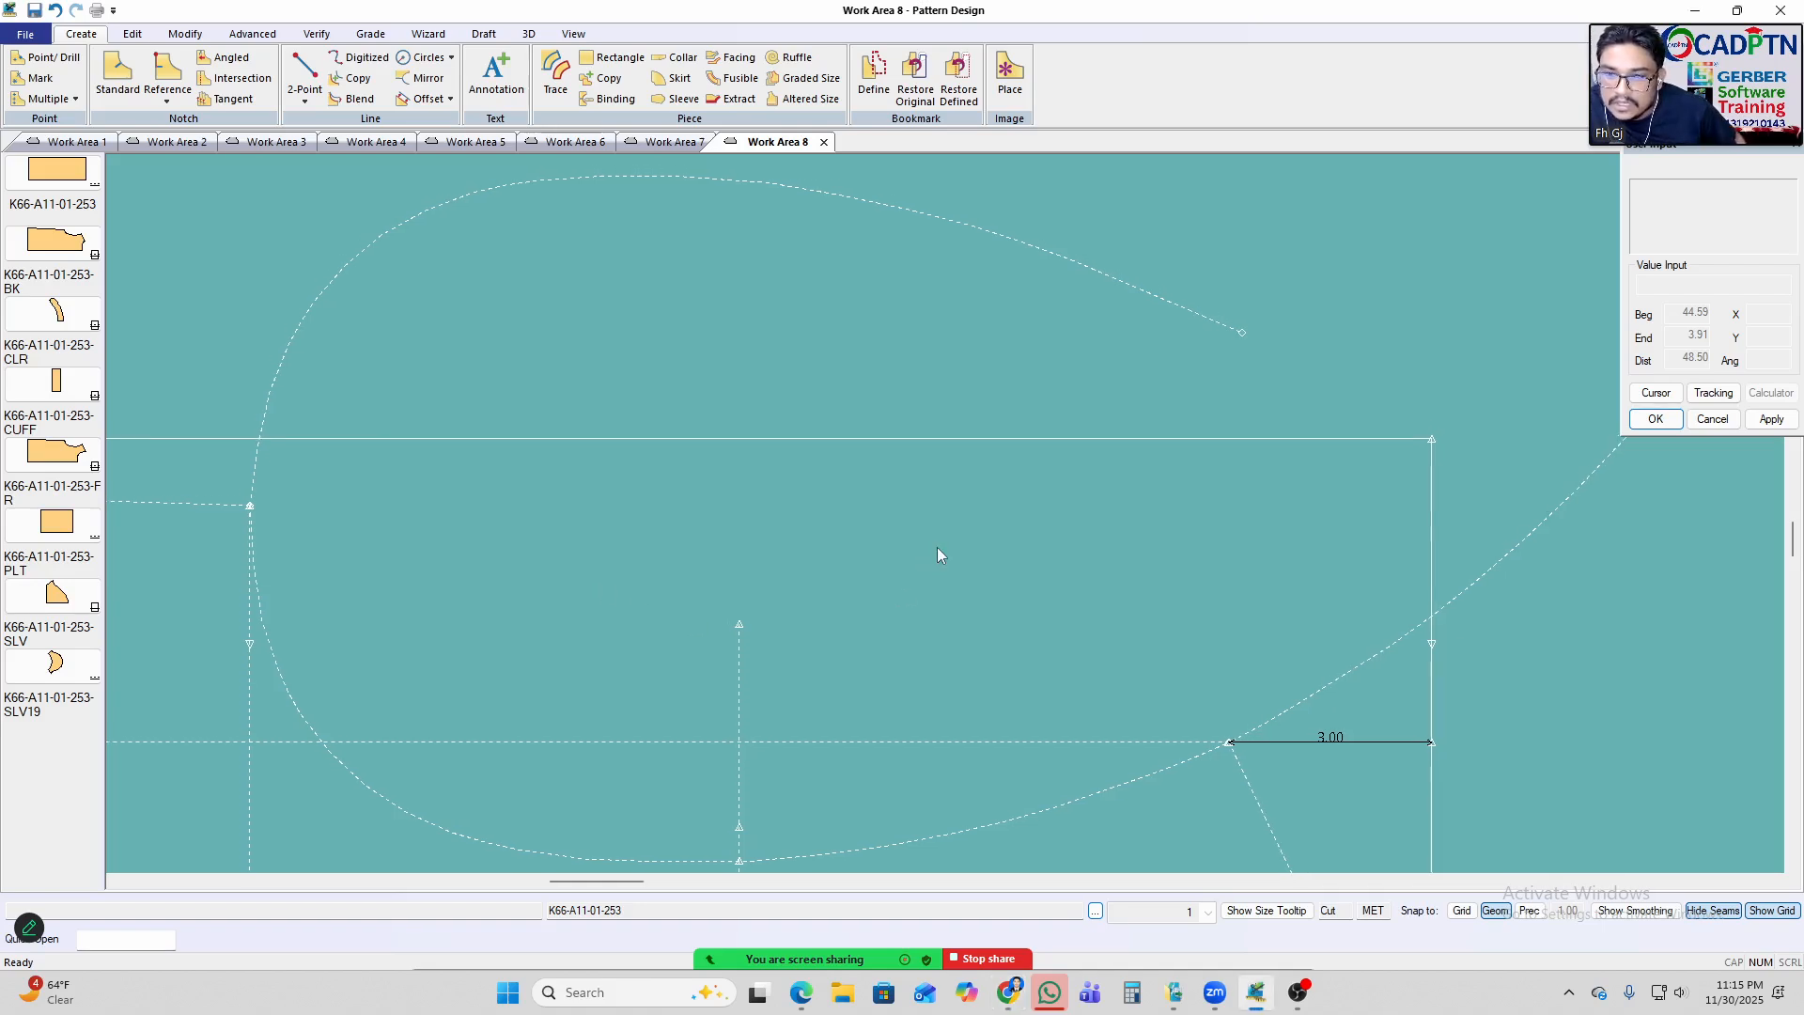
scroll(958, 545, down, 2)
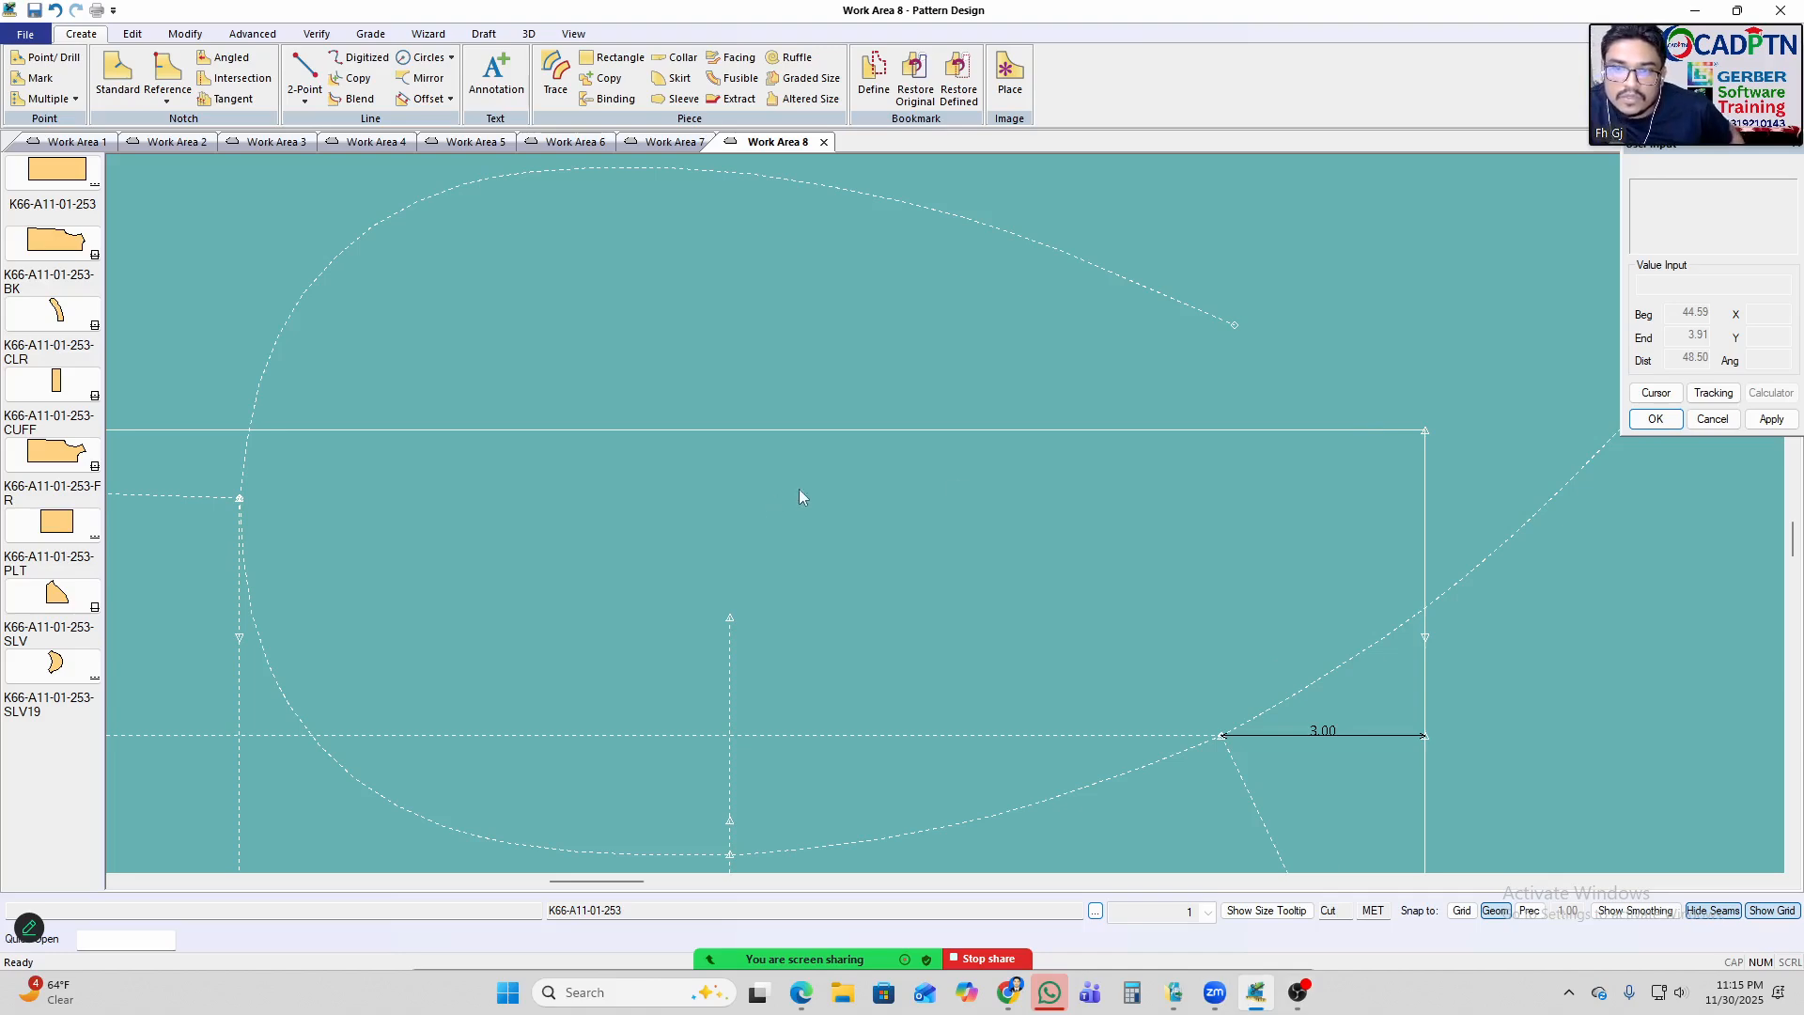
middle_drag(320, 431, 317, 421)
scroll(318, 436, up, 2)
scroll(316, 438, down, 1)
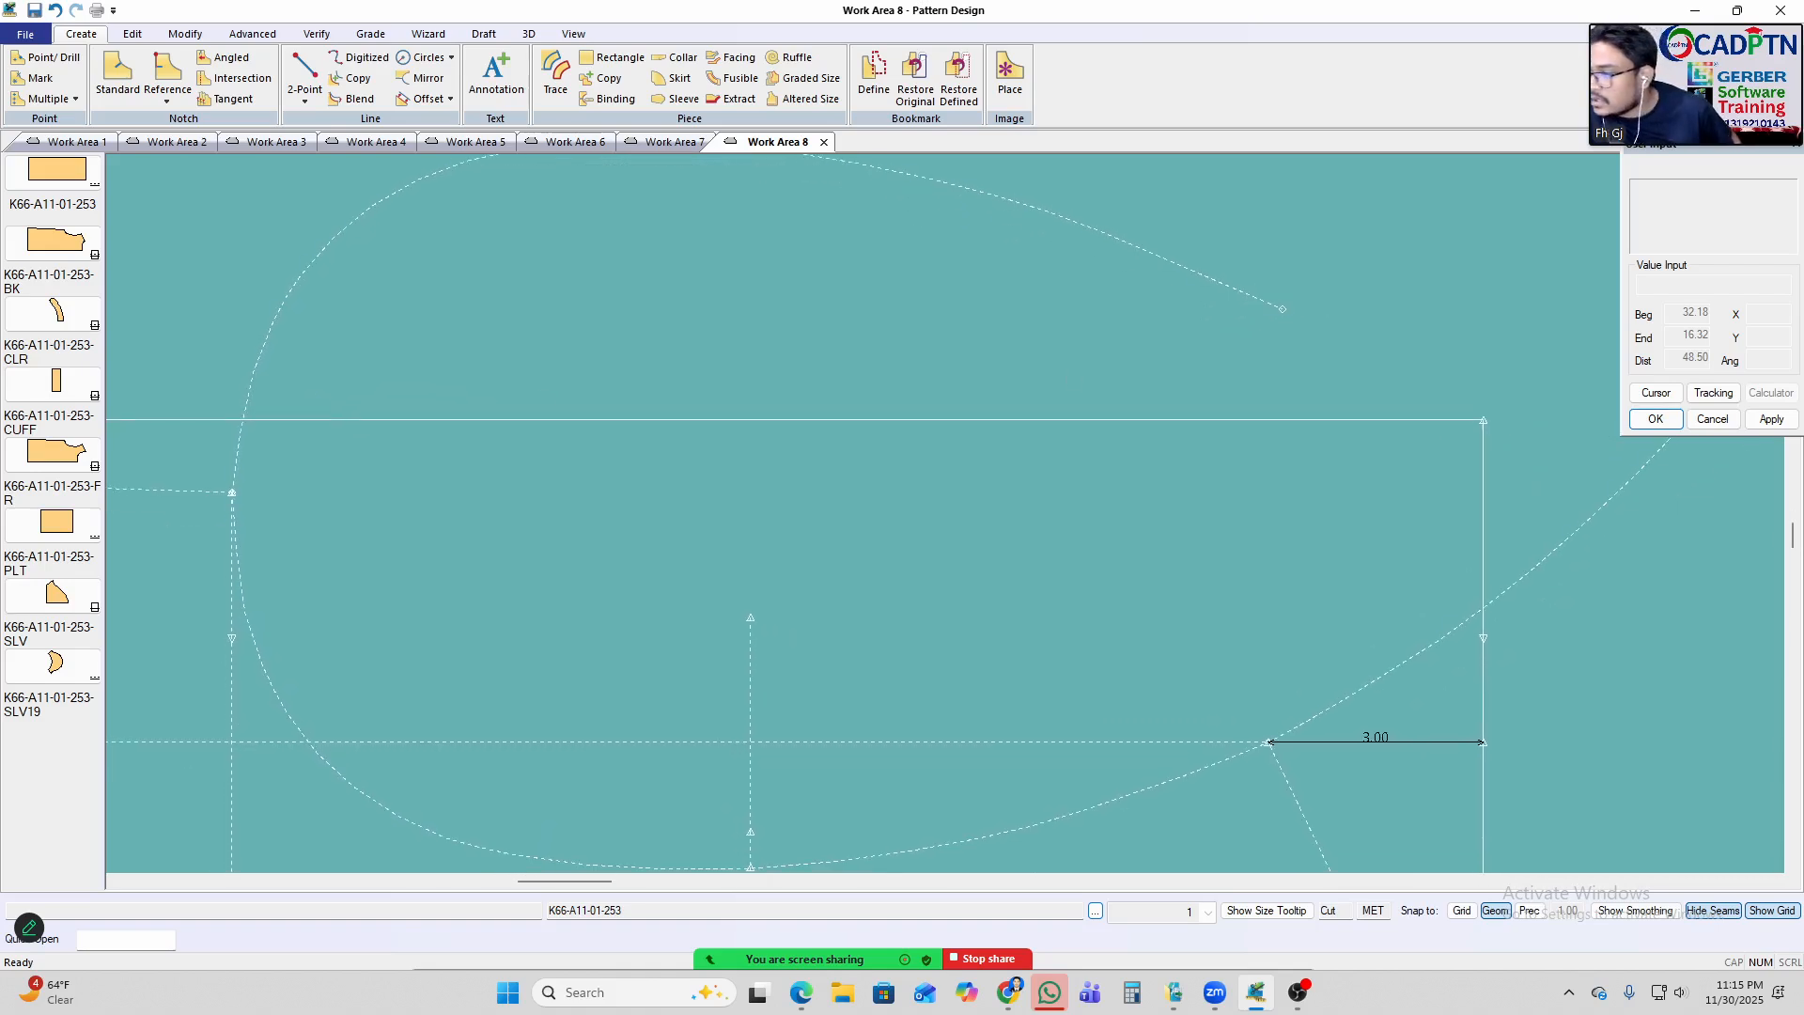
scroll(825, 468, down, 1)
middle_drag(830, 467, 831, 471)
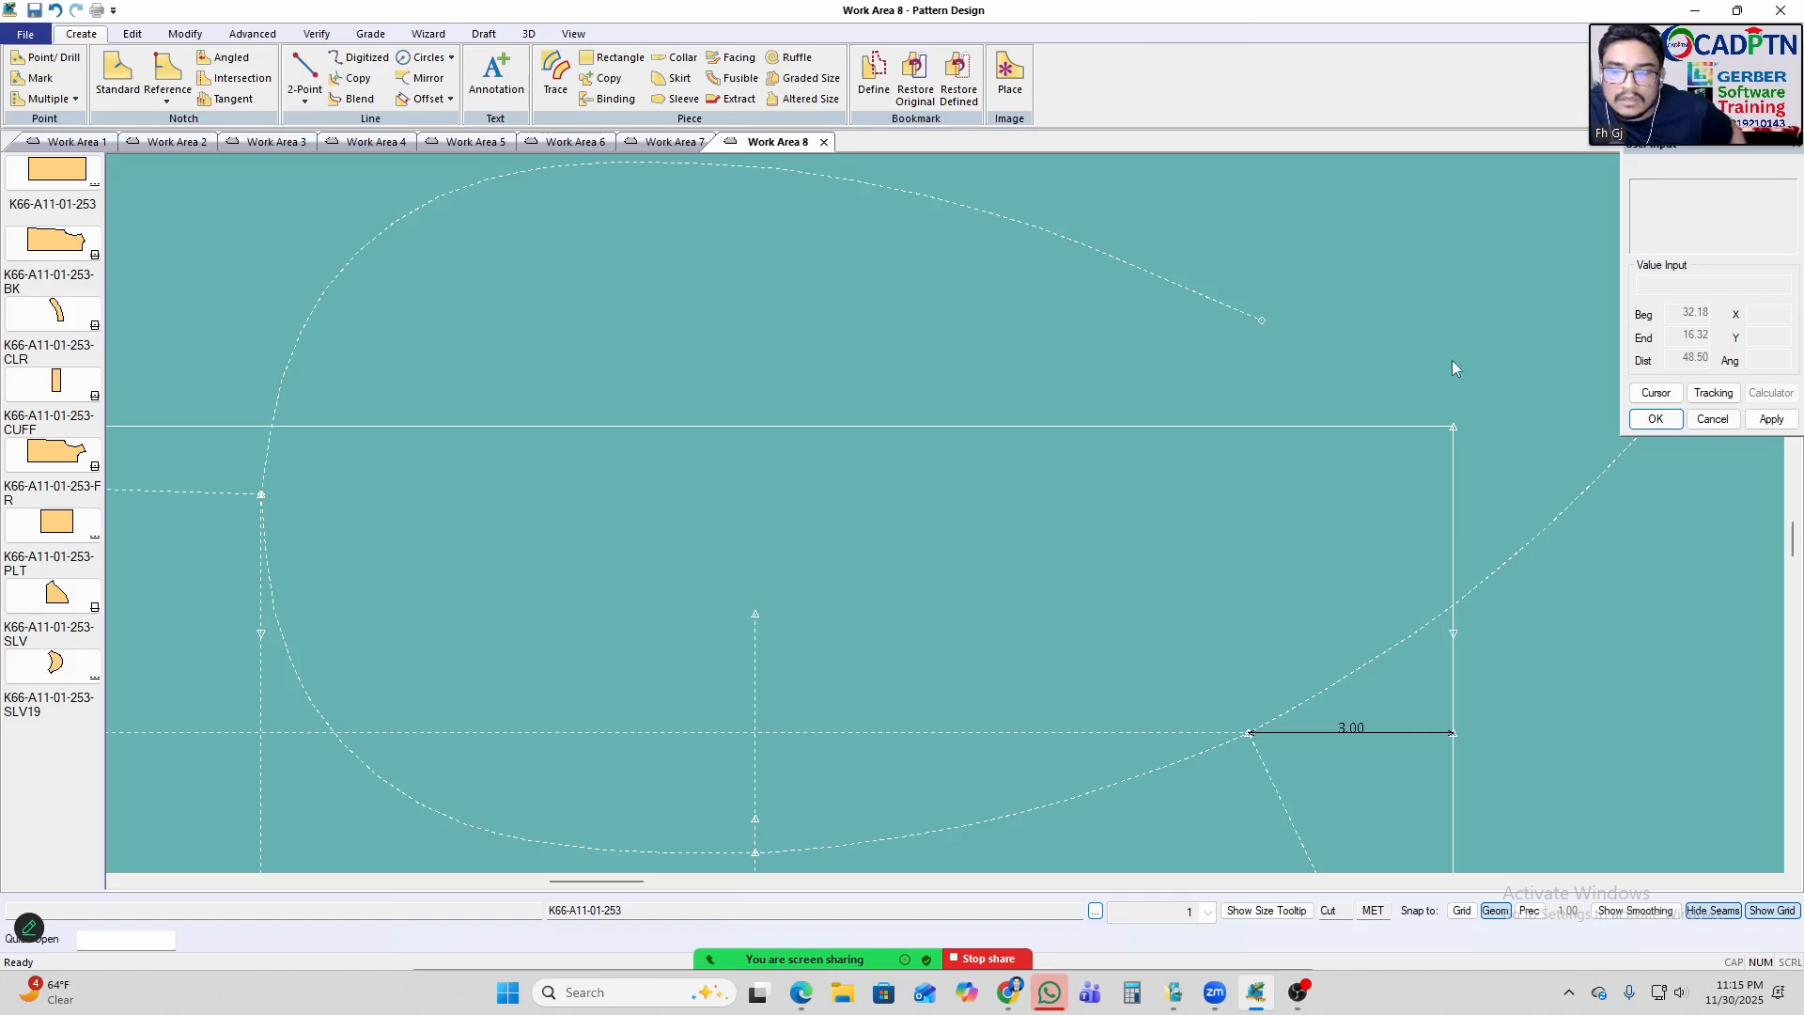
middle_drag(1455, 428, 1460, 426)
middle_drag(1188, 433, 1190, 440)
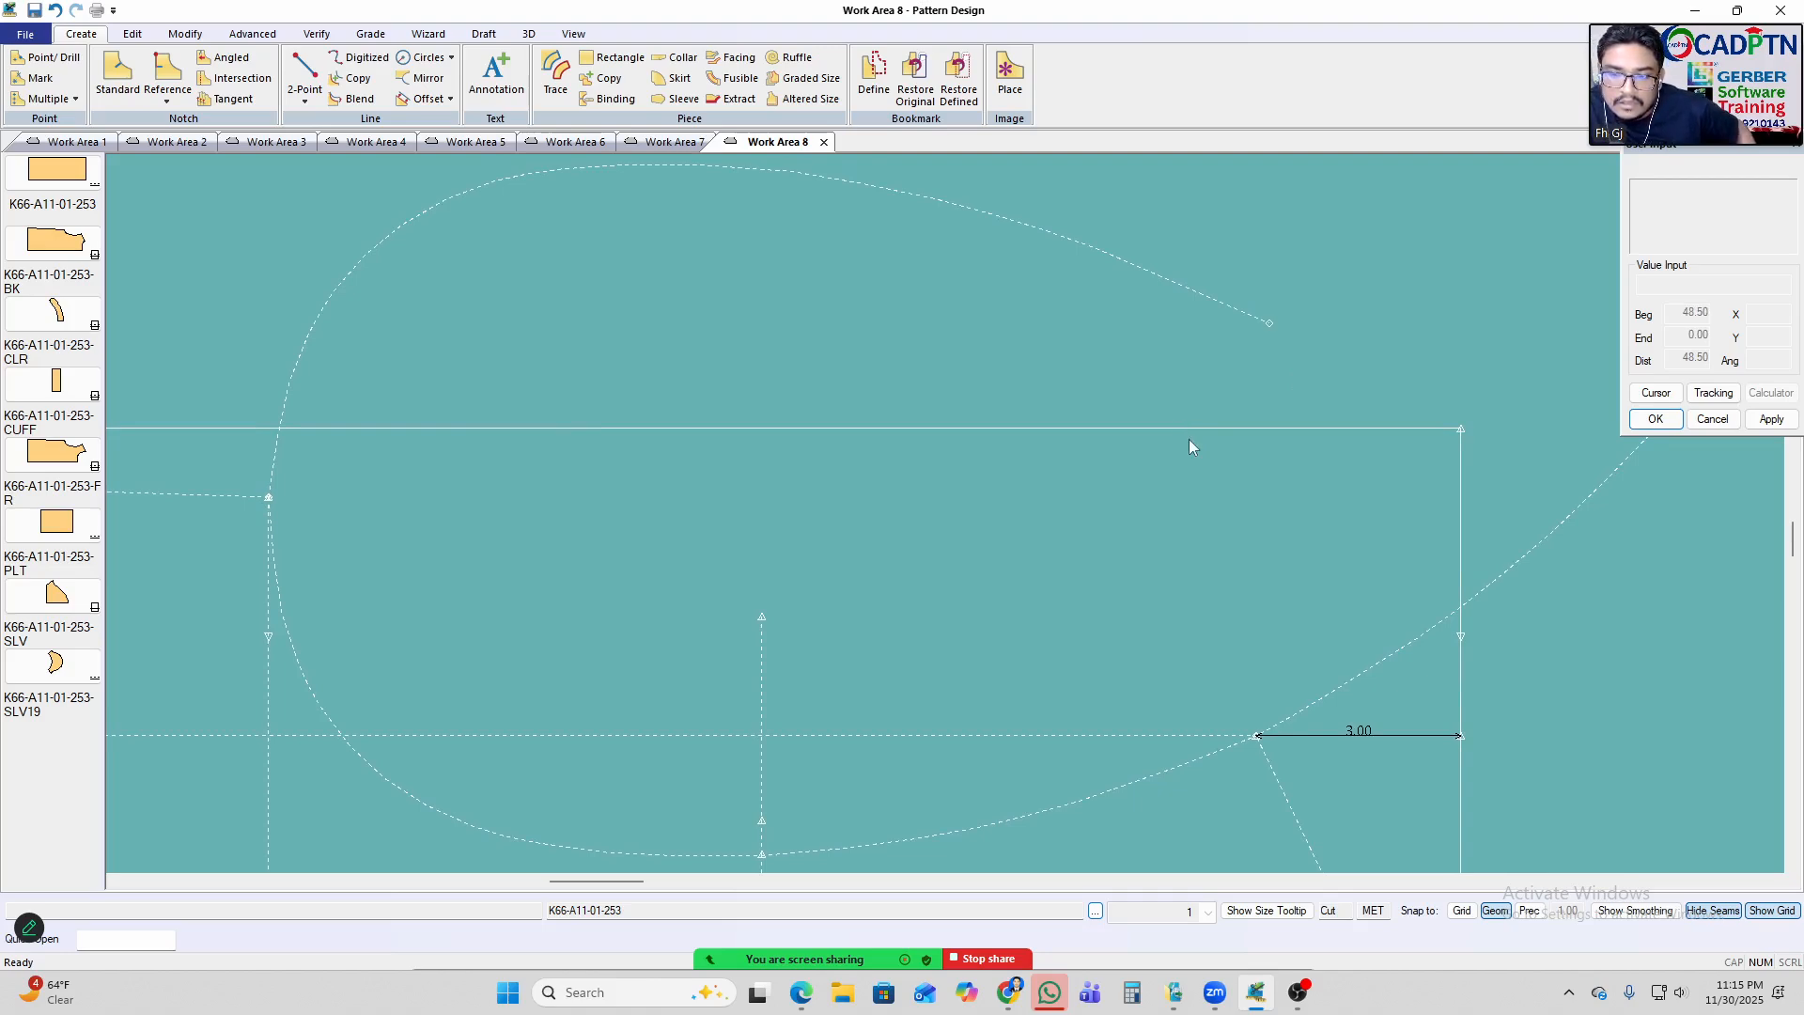